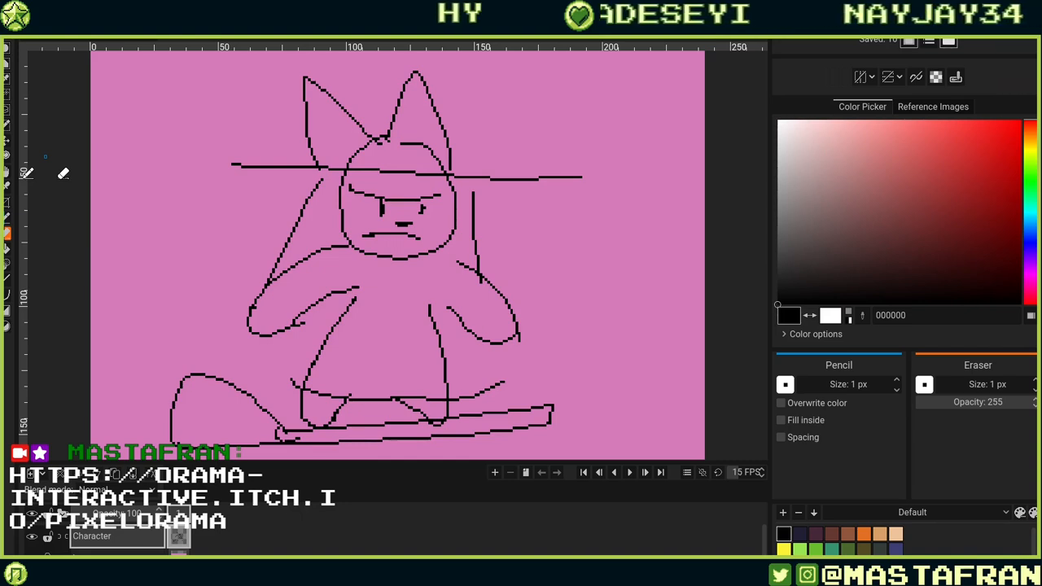
Try redrawing the character's right hand with several pencil strokes, undoing each attempt.
{"action": "mouse_move", "coordinate": [642, 282]}
{"action": "left_mouse_down"}
{"action": "mouse_move", "coordinate": [550, 305]}
{"action": "mouse_move", "coordinate": [597, 316]}
{"action": "mouse_move", "coordinate": [635, 349]}
{"action": "mouse_move", "coordinate": [602, 391]}
{"action": "left_mouse_up"}
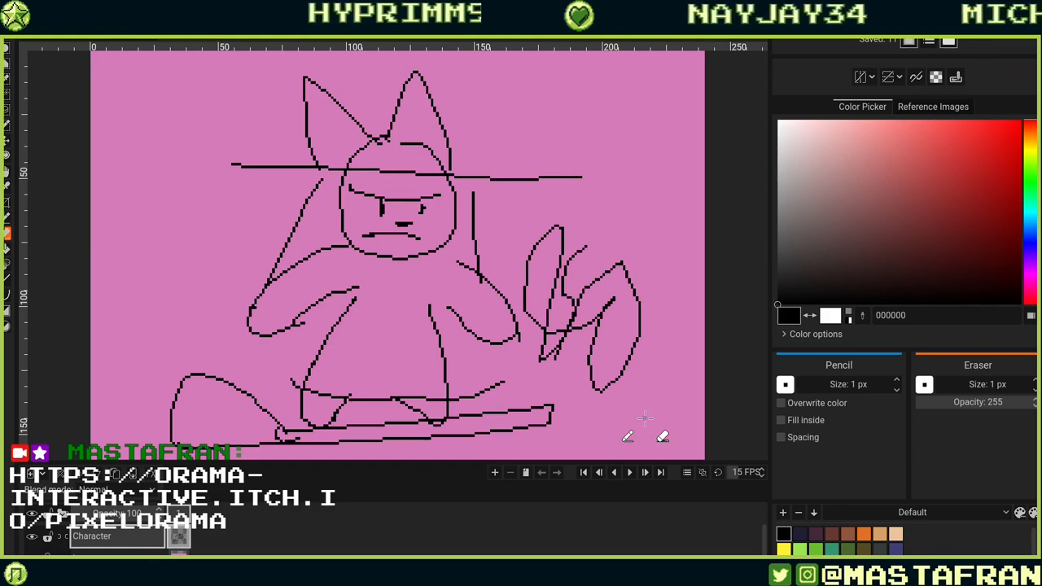
{"action": "key", "text": "ctrl+z"}
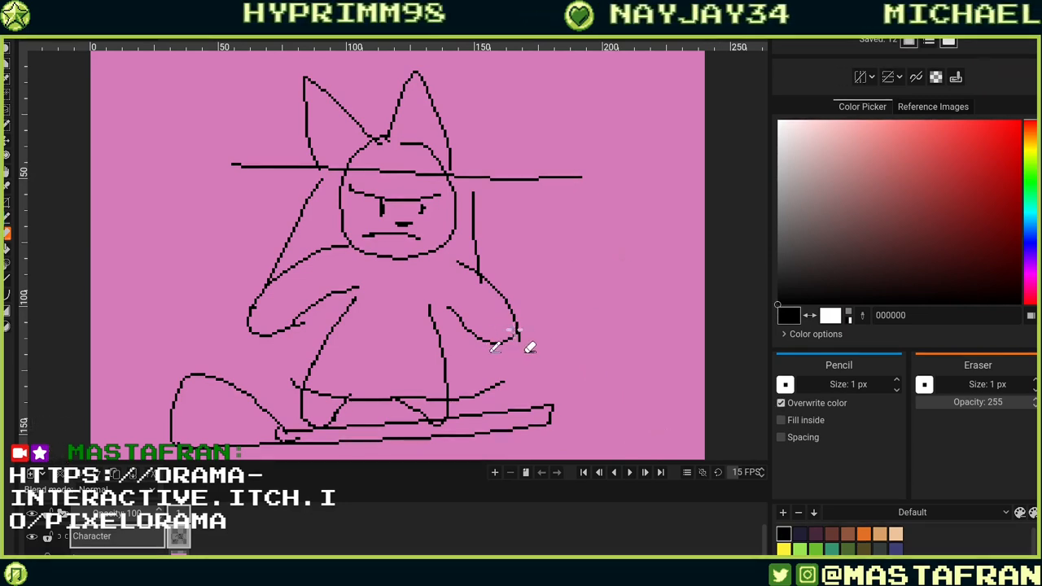
{"action": "mouse_move", "coordinate": [430, 140]}
{"action": "left_mouse_down"}
{"action": "mouse_move", "coordinate": [411, 276]}
{"action": "mouse_move", "coordinate": [508, 338]}
{"action": "left_mouse_up"}
{"action": "key", "text": "ctrl+z"}
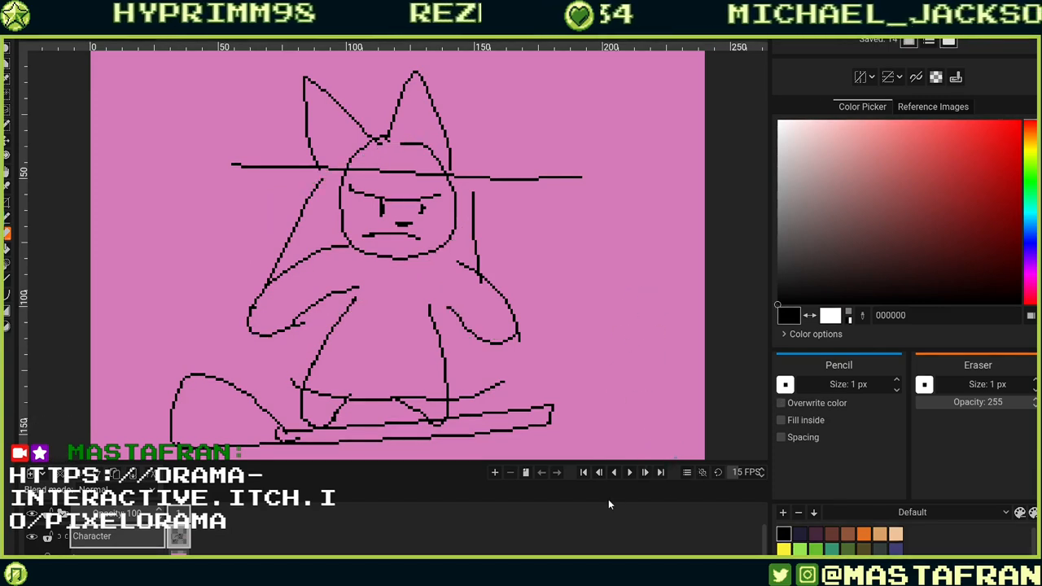
{"action": "left_click_drag", "start_coordinate": [518, 332], "coordinate": [514, 346]}
{"action": "mouse_move", "coordinate": [511, 342]}
{"action": "left_mouse_down"}
{"action": "mouse_move", "coordinate": [527, 313]}
{"action": "mouse_move", "coordinate": [521, 332]}
{"action": "left_mouse_up"}
{"action": "key", "text": "ctrl+z"}
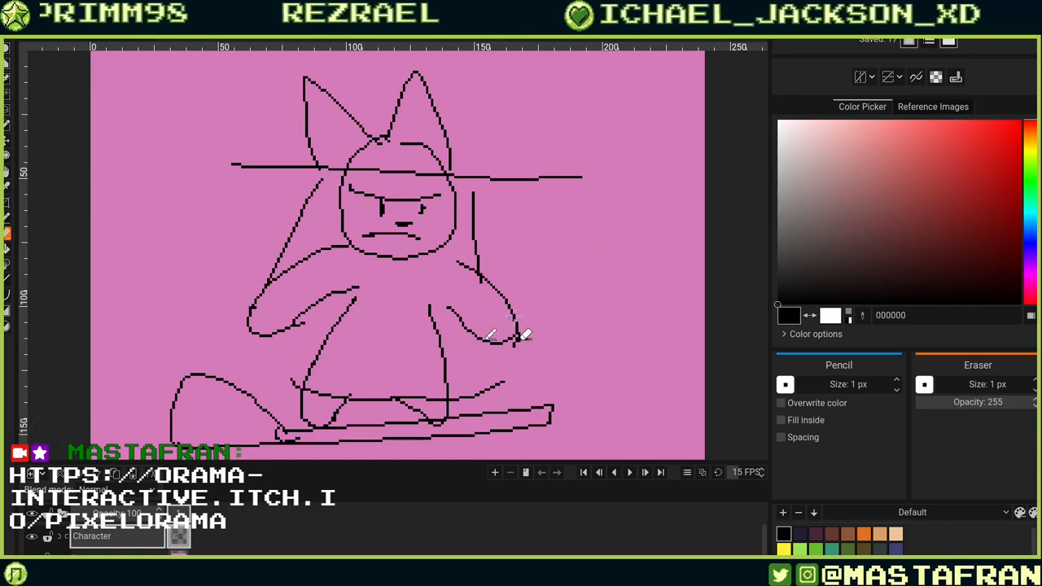
{"action": "mouse_move", "coordinate": [514, 316]}
{"action": "left_mouse_down"}
{"action": "mouse_move", "coordinate": [474, 261]}
{"action": "mouse_move", "coordinate": [513, 303]}
{"action": "mouse_move", "coordinate": [512, 332]}
{"action": "mouse_move", "coordinate": [497, 287]}
{"action": "left_mouse_up"}
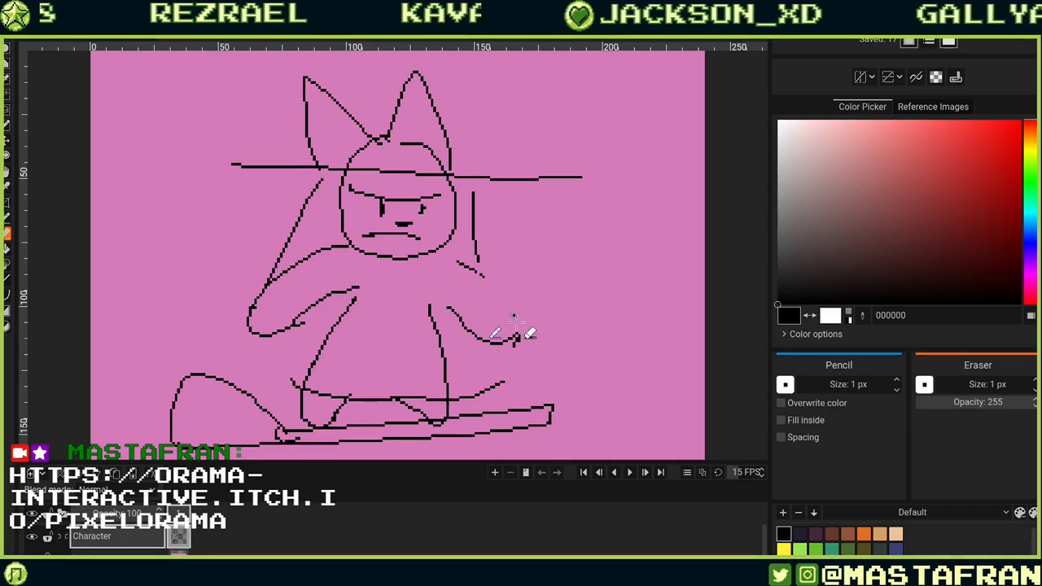
{"action": "key", "text": "ctrl+z"}
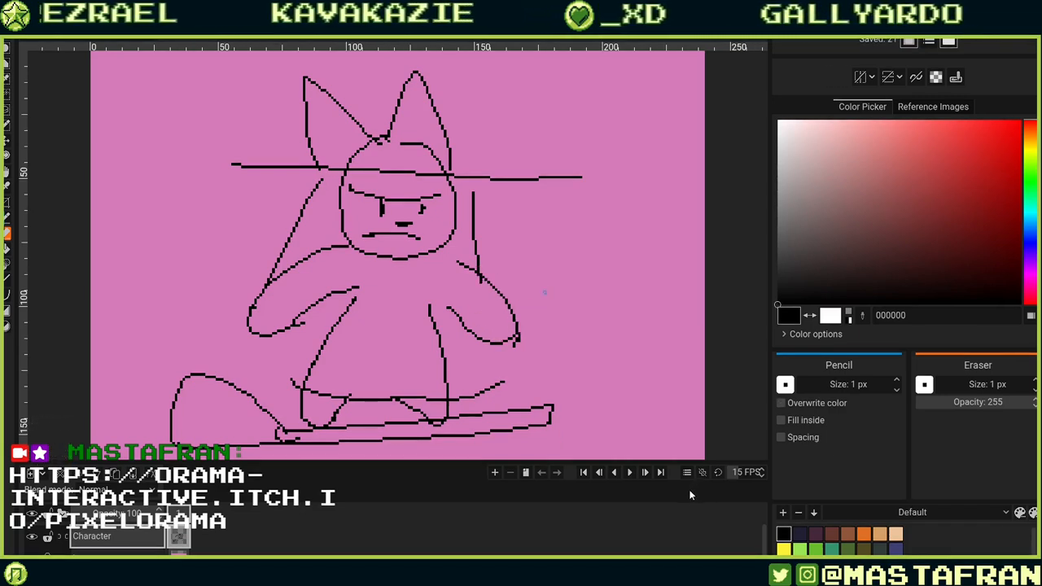
{"action": "left_click_drag", "start_coordinate": [514, 318], "coordinate": [597, 265]}
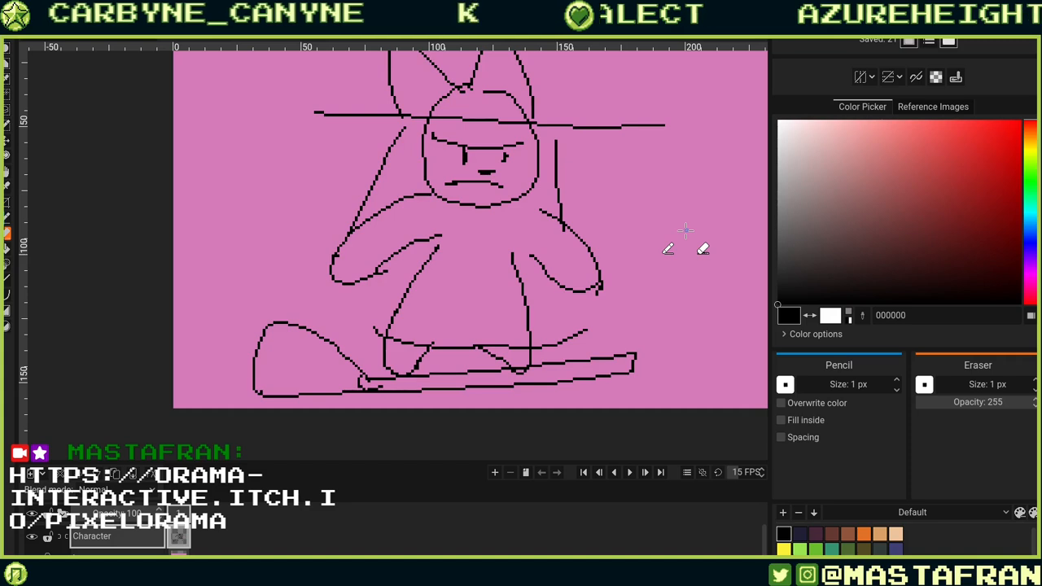
{"action": "left_click_drag", "start_coordinate": [693, 246], "coordinate": [548, 336]}
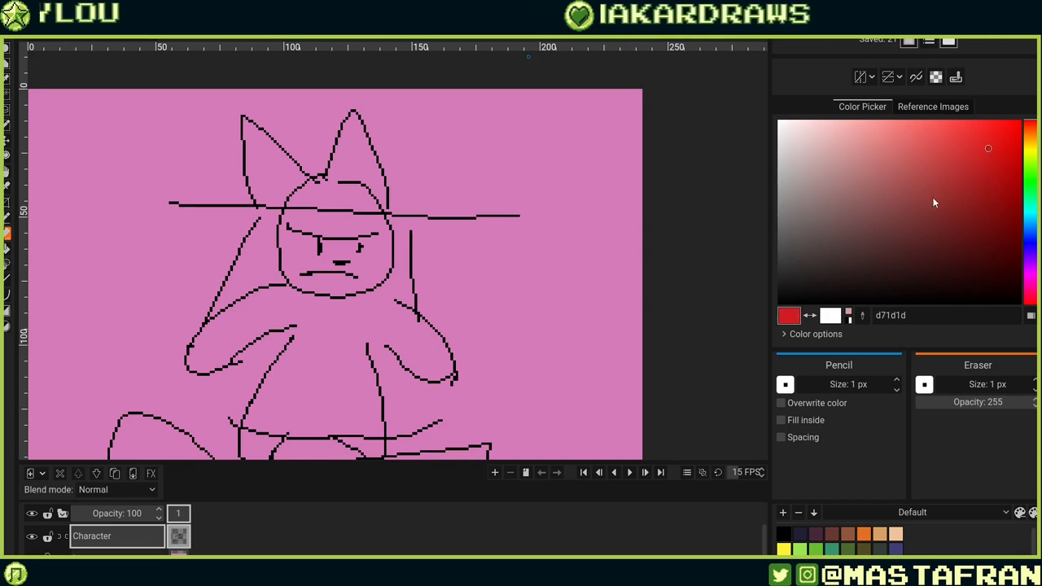
Shrink the color picker and reference area so the tool options and palette panels sit higher.
{"action": "left_click", "coordinate": [949, 108]}
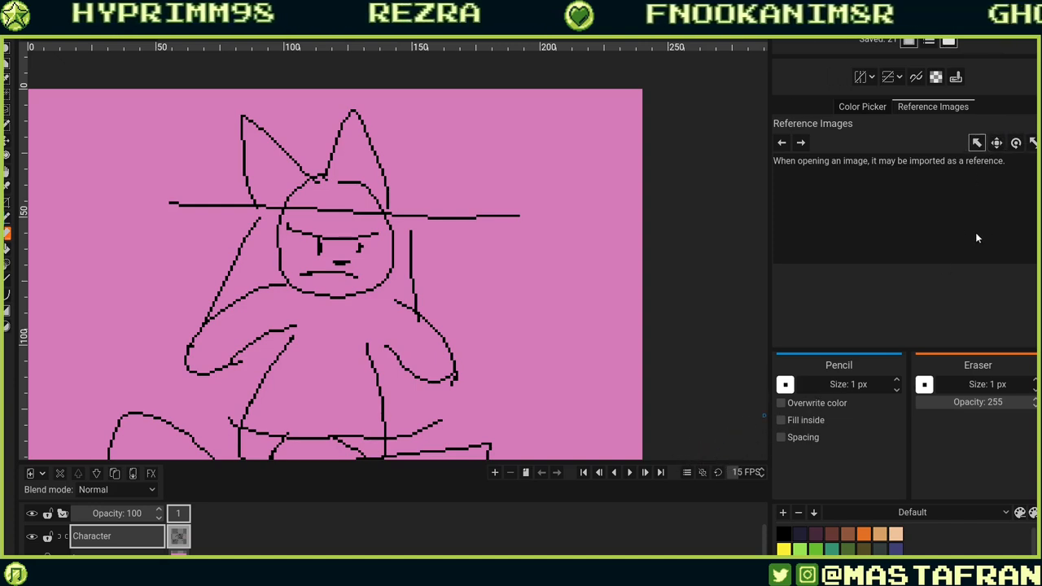
{"action": "mouse_move", "coordinate": [920, 353]}
{"action": "left_mouse_down"}
{"action": "mouse_move", "coordinate": [921, 259]}
{"action": "mouse_move", "coordinate": [932, 261]}
{"action": "left_mouse_up"}
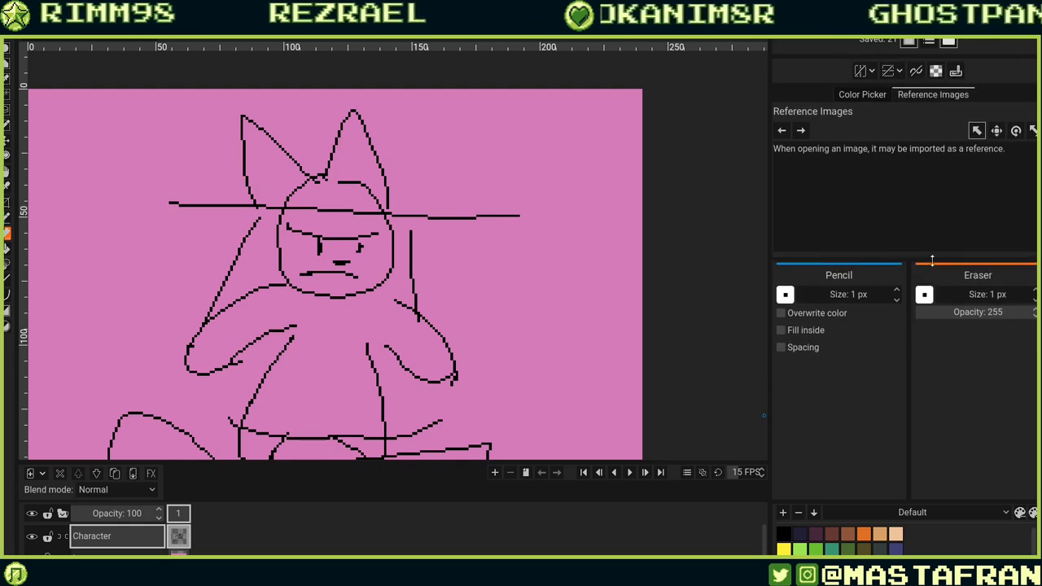
{"action": "left_click", "coordinate": [878, 93]}
{"action": "left_click_drag", "start_coordinate": [876, 500], "coordinate": [901, 376]}
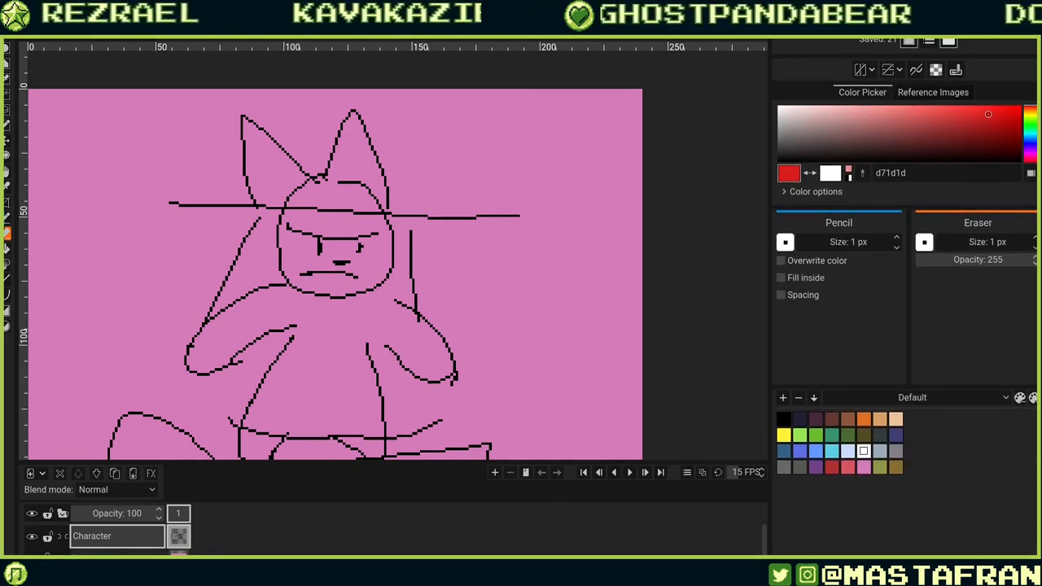
{"action": "mouse_move", "coordinate": [933, 387]}
{"action": "left_mouse_down"}
{"action": "mouse_move", "coordinate": [940, 363]}
{"action": "mouse_move", "coordinate": [939, 387]}
{"action": "left_mouse_up"}
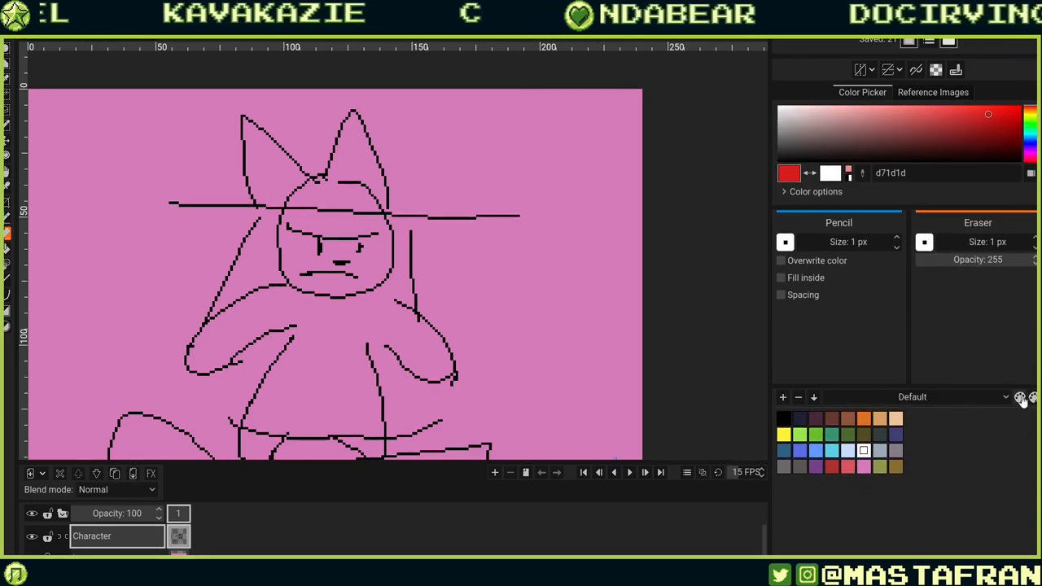
Open the Default palette's edit dialog and the new palette dialog, reviewing the preset options.
{"action": "left_click", "coordinate": [1018, 398]}
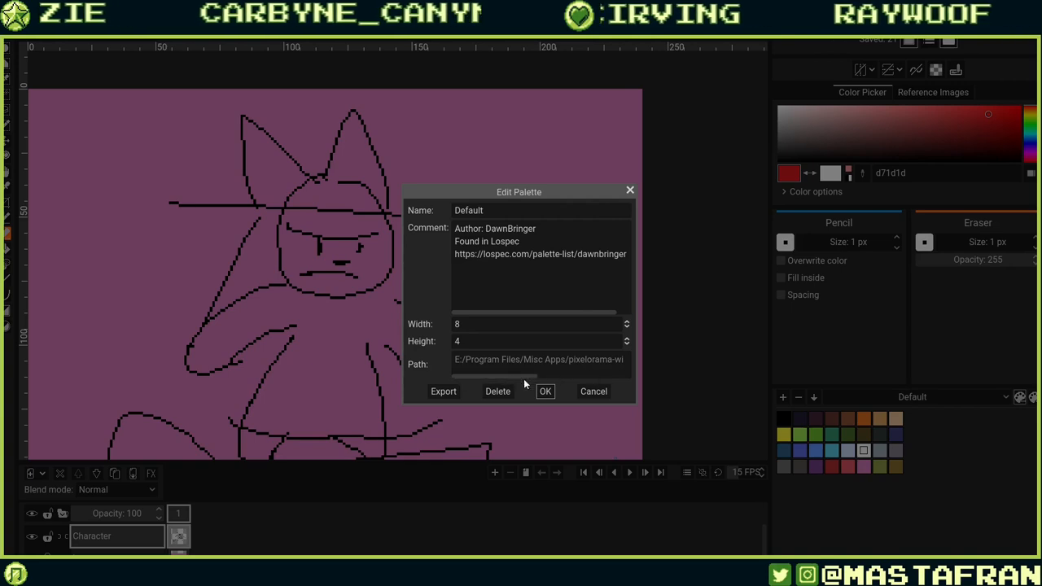
{"action": "left_click", "coordinate": [547, 394]}
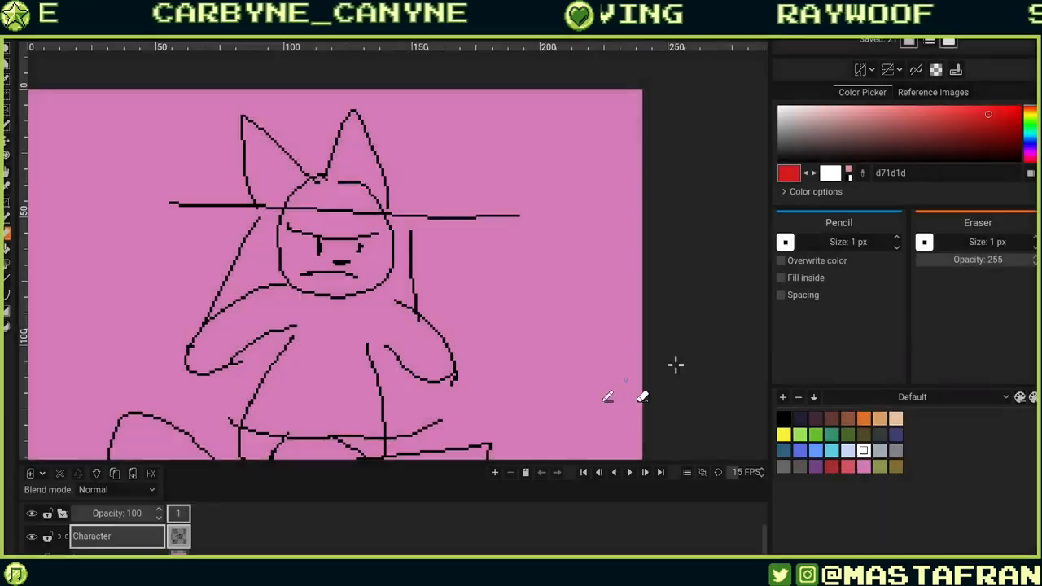
{"action": "left_click", "coordinate": [1031, 399]}
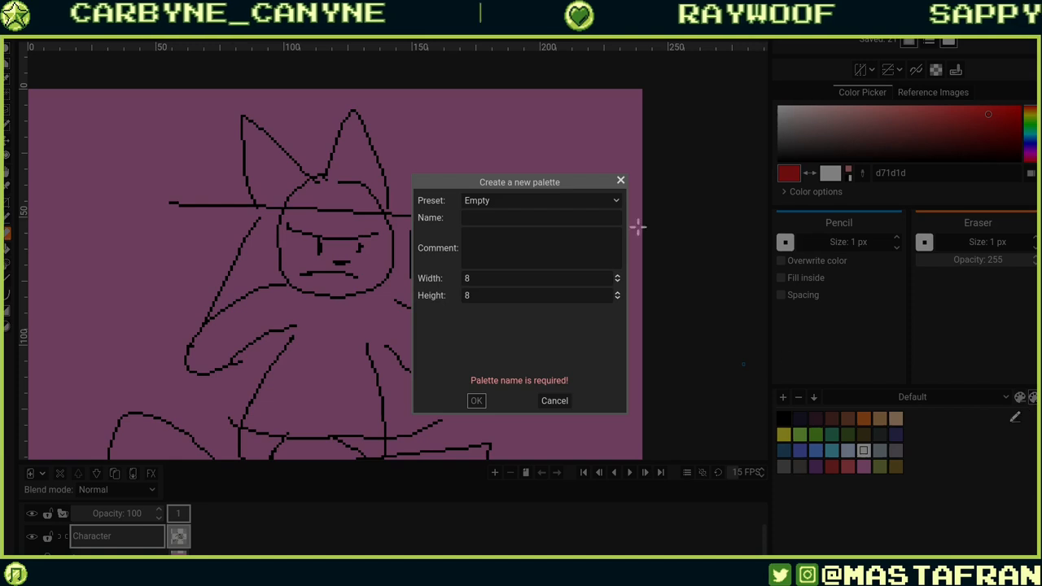
{"action": "left_click", "coordinate": [616, 201]}
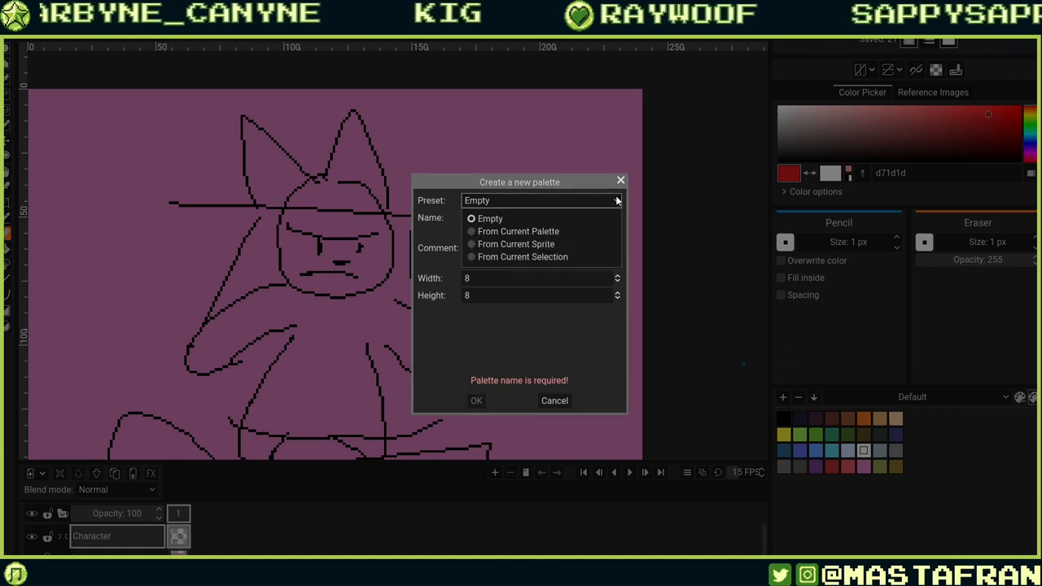
{"action": "left_click", "coordinate": [617, 201]}
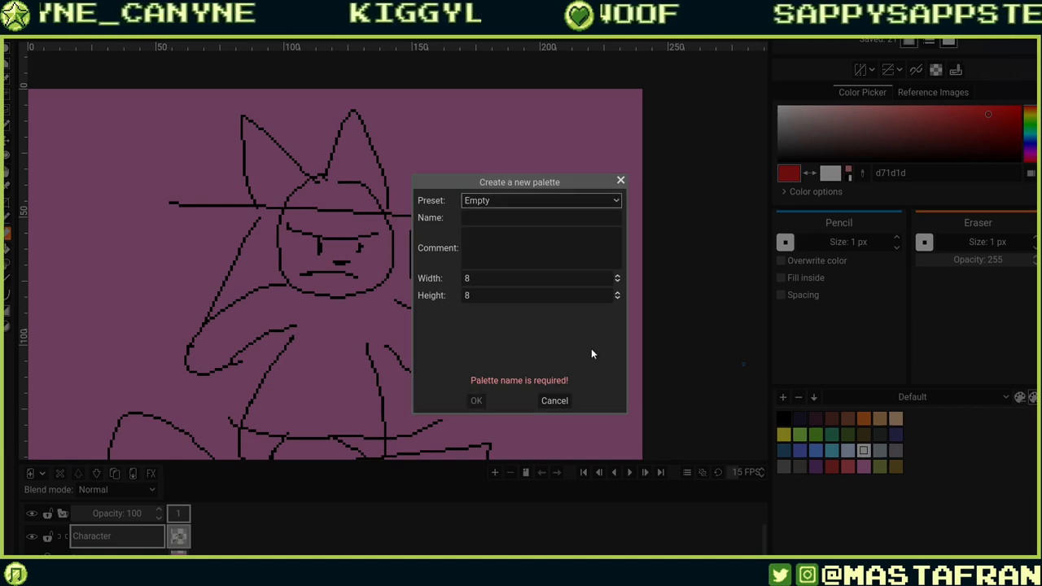
{"action": "left_click", "coordinate": [620, 180]}
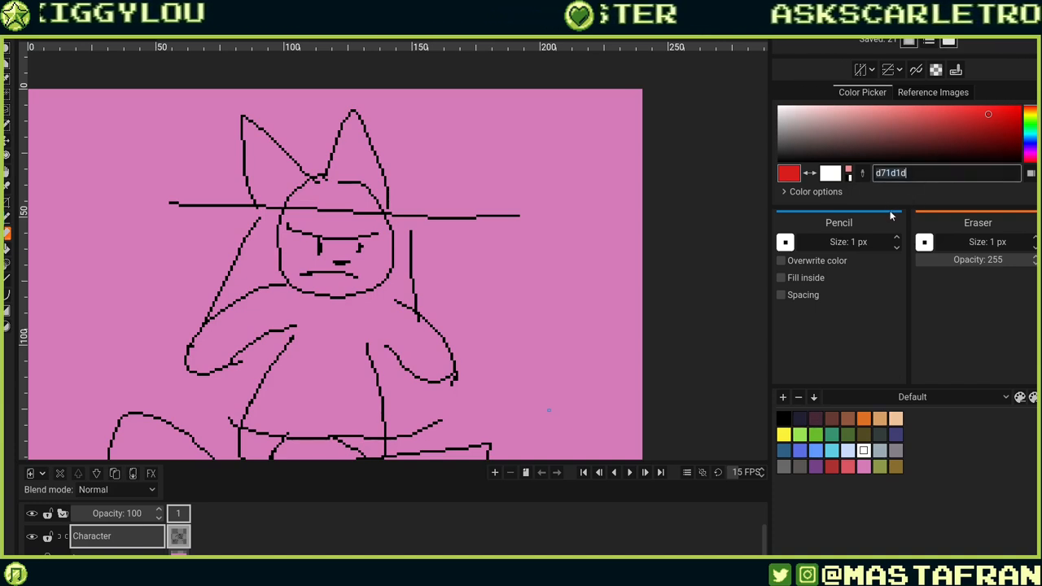
Expand the color options to show the RGB sliders in the color picker panel.
{"action": "left_click_drag", "start_coordinate": [890, 215], "coordinate": [868, 357]}
{"action": "left_click", "coordinate": [789, 326]}
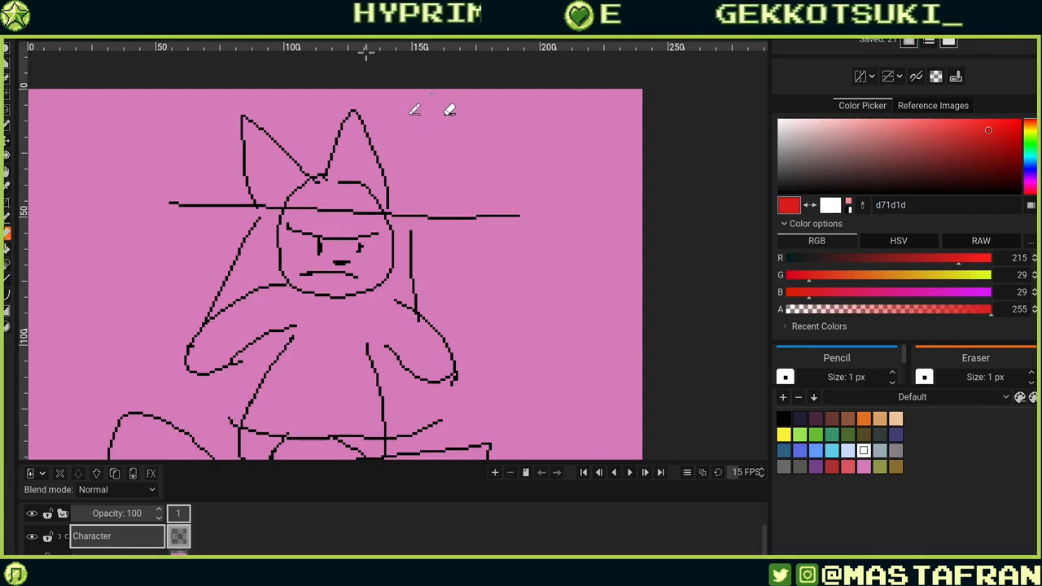
Turn on Moveable Panels mode for the workspace.
{"action": "left_click", "coordinate": [181, 21]}
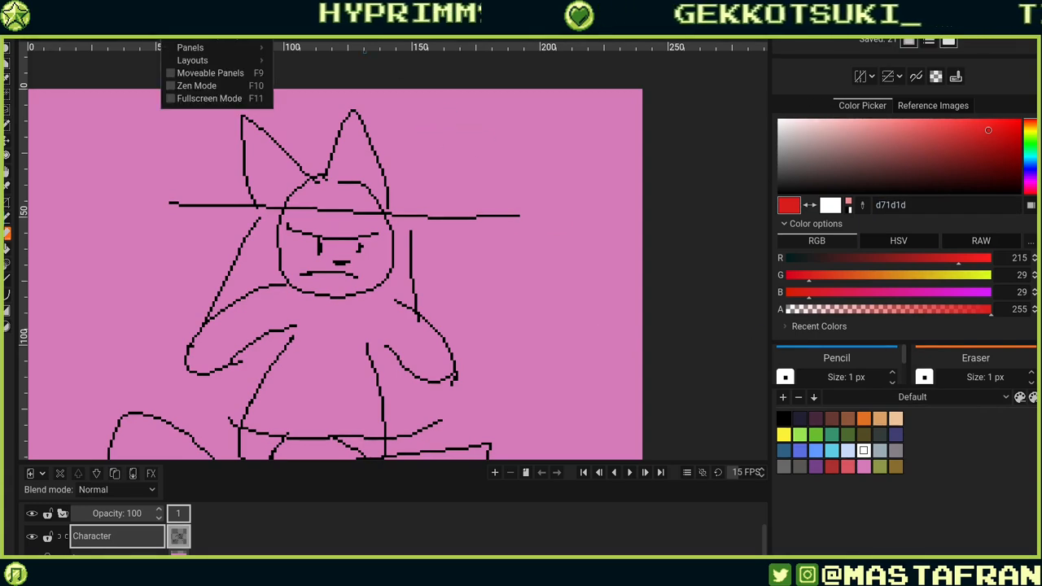
{"action": "left_click", "coordinate": [173, 74]}
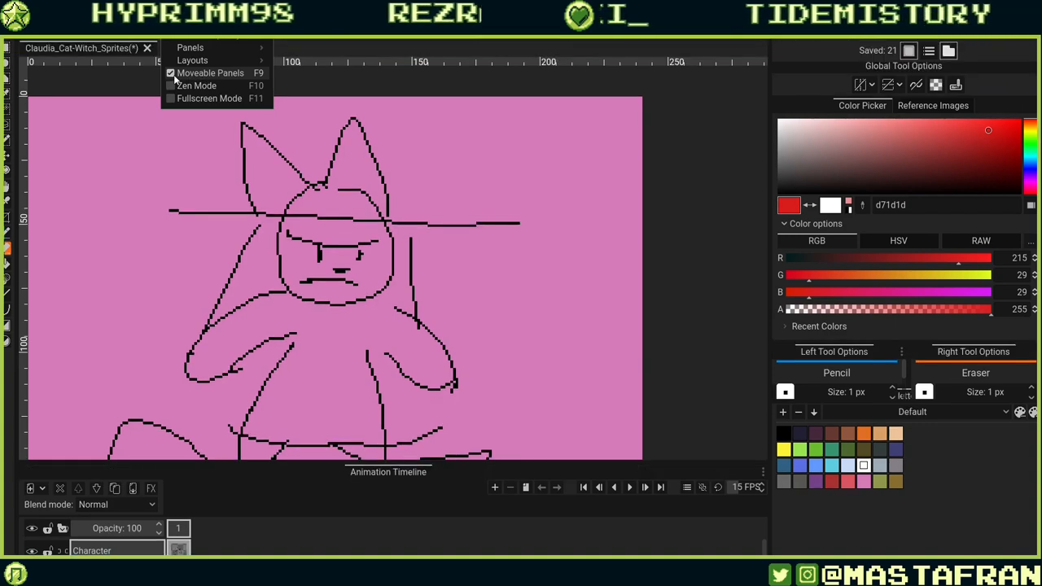
{"action": "left_click", "coordinate": [952, 460]}
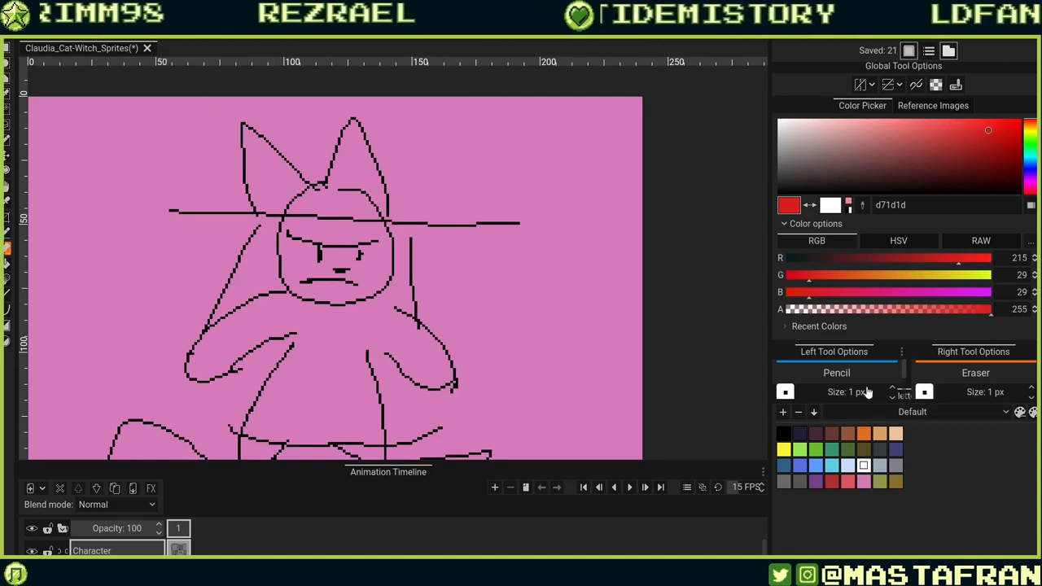
Move the palette panel into the central area beside the canvas, rearranging the tool options panels.
{"action": "left_click_drag", "start_coordinate": [852, 353], "coordinate": [776, 215]}
{"action": "left_click_drag", "start_coordinate": [815, 115], "coordinate": [737, 121]}
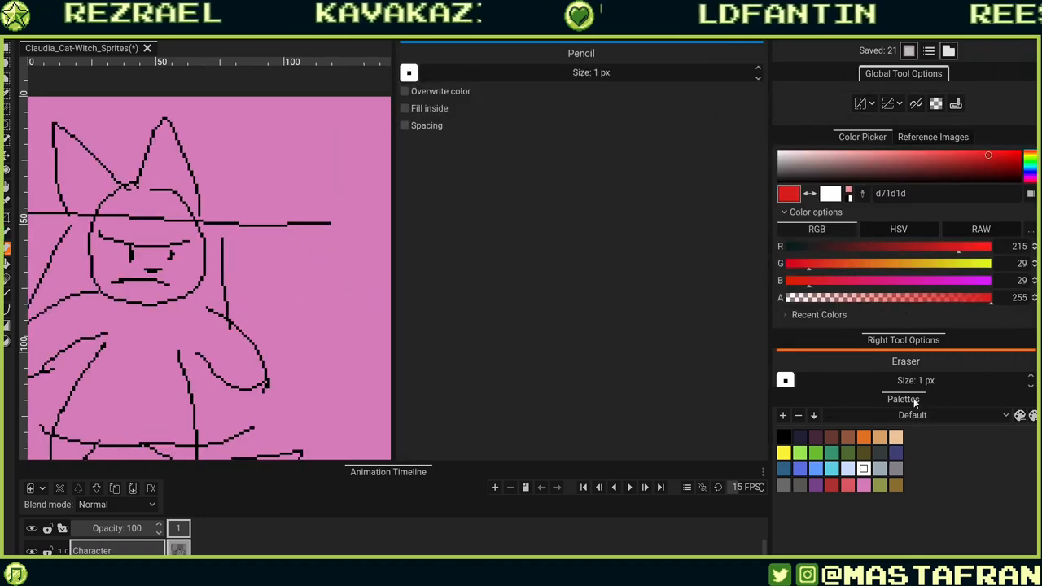
{"action": "mouse_move", "coordinate": [903, 399]}
{"action": "left_mouse_down"}
{"action": "mouse_move", "coordinate": [509, 349]}
{"action": "mouse_move", "coordinate": [491, 148]}
{"action": "mouse_move", "coordinate": [619, 74]}
{"action": "mouse_move", "coordinate": [500, 139]}
{"action": "mouse_move", "coordinate": [473, 209]}
{"action": "mouse_move", "coordinate": [508, 169]}
{"action": "left_mouse_up"}
{"action": "mouse_move", "coordinate": [652, 49]}
{"action": "left_mouse_down"}
{"action": "mouse_move", "coordinate": [853, 390]}
{"action": "mouse_move", "coordinate": [895, 525]}
{"action": "mouse_move", "coordinate": [855, 552]}
{"action": "mouse_move", "coordinate": [878, 537]}
{"action": "left_mouse_up"}
Re-dock the Left and Right Tool Options panels side by side beneath the color picker.
{"action": "left_click_drag", "start_coordinate": [873, 308], "coordinate": [875, 384]}
{"action": "left_click", "coordinate": [872, 393]}
{"action": "left_click", "coordinate": [940, 394]}
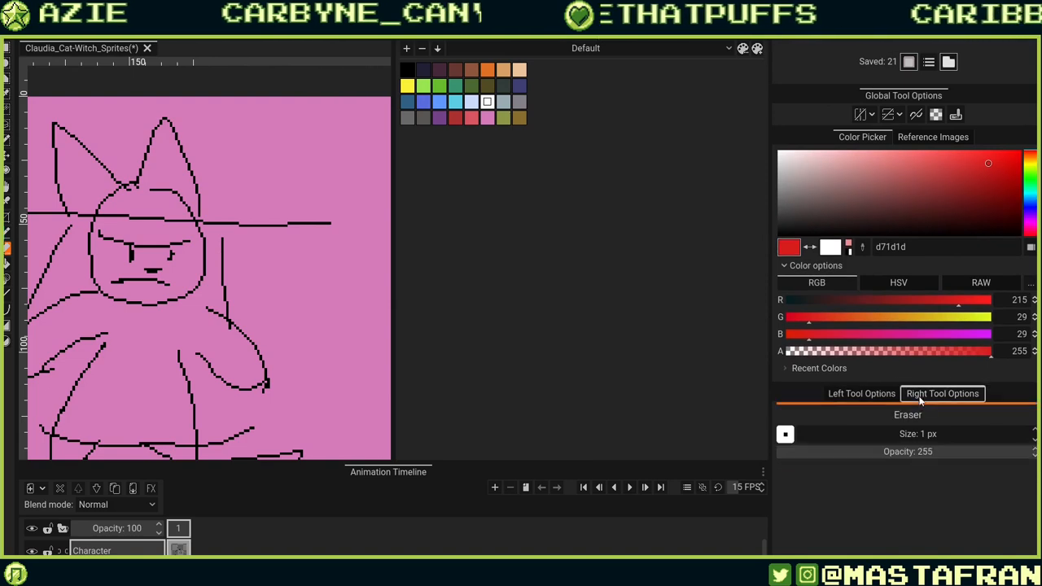
{"action": "left_click", "coordinate": [874, 397]}
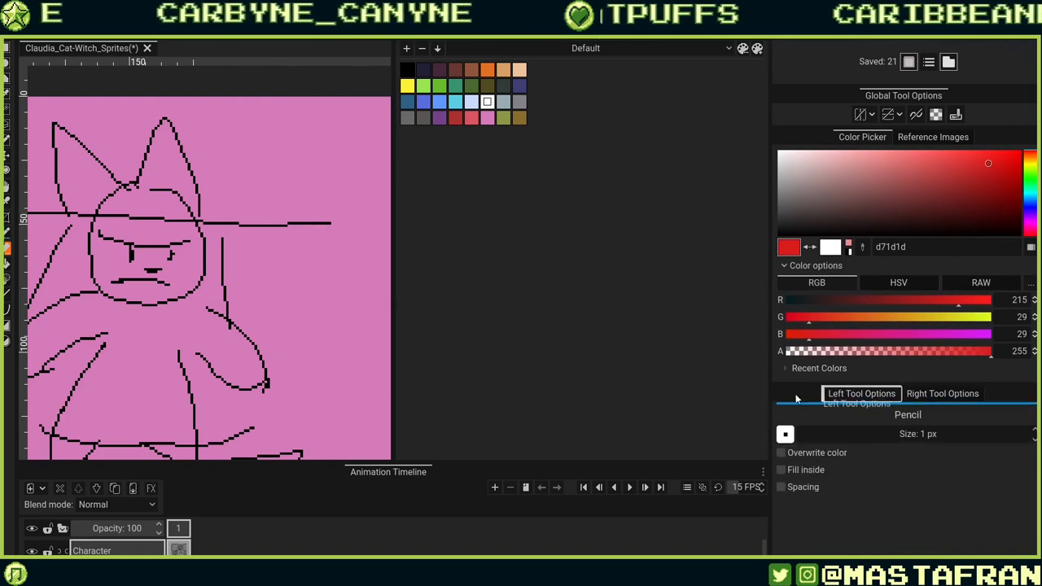
{"action": "mouse_move", "coordinate": [875, 397]}
{"action": "left_mouse_down"}
{"action": "mouse_move", "coordinate": [768, 404]}
{"action": "mouse_move", "coordinate": [783, 409]}
{"action": "left_mouse_up"}
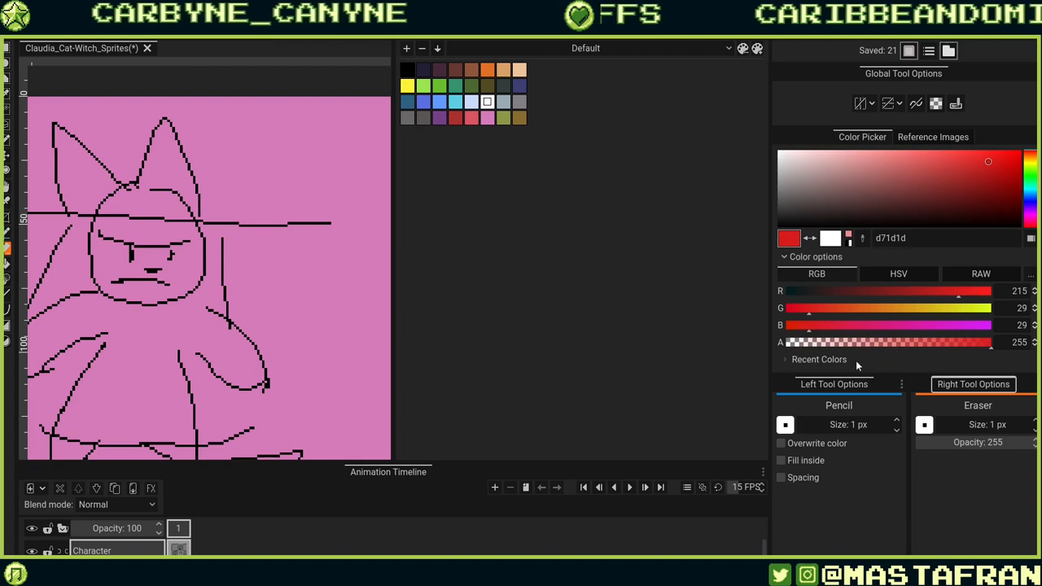
{"action": "mouse_move", "coordinate": [895, 375]}
{"action": "left_mouse_down"}
{"action": "mouse_move", "coordinate": [895, 323]}
{"action": "mouse_move", "coordinate": [895, 358]}
{"action": "left_mouse_up"}
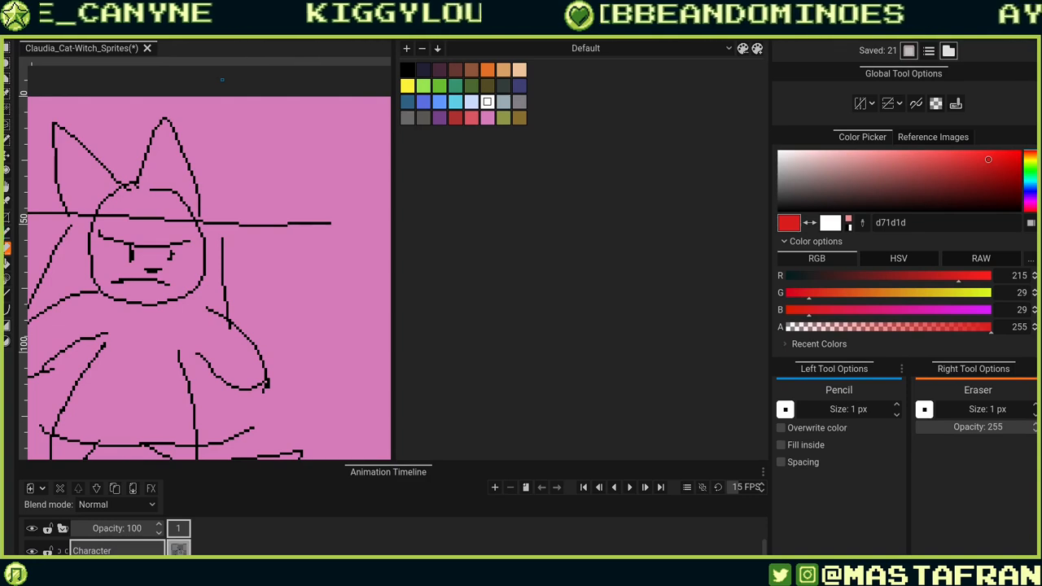
Move the tools toolbar from the left edge into a vertical strip beside the right panels.
{"action": "left_click_drag", "start_coordinate": [32, 43], "coordinate": [770, 406]}
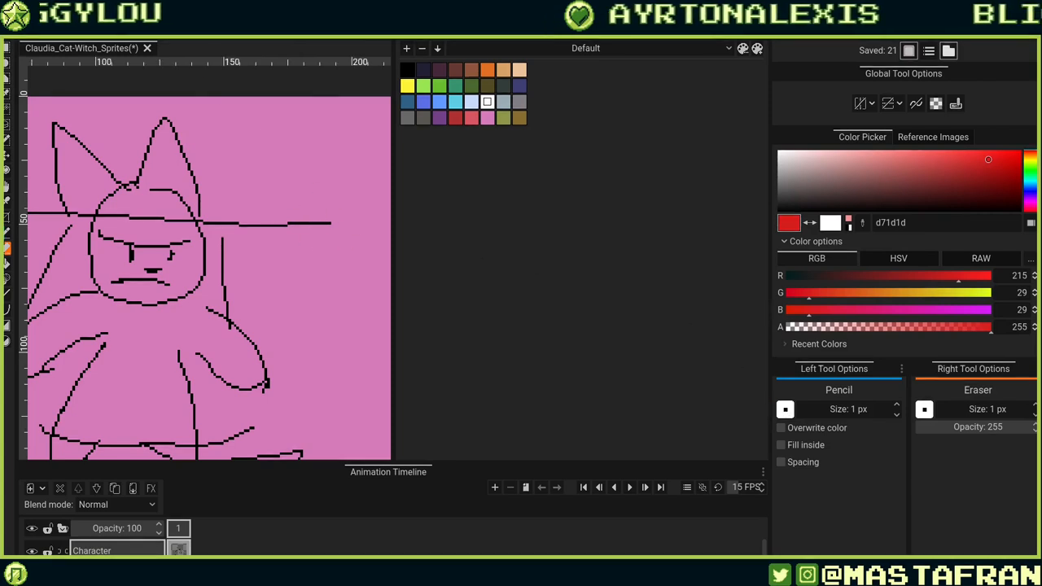
{"action": "left_click_drag", "start_coordinate": [6, 78], "coordinate": [385, 213]}
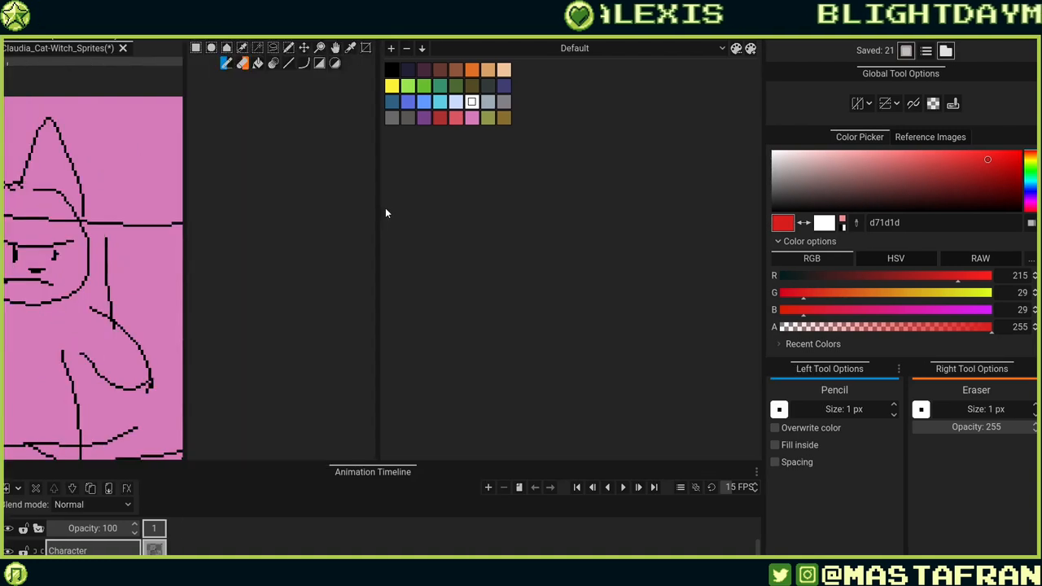
{"action": "left_click_drag", "start_coordinate": [278, 38], "coordinate": [747, 133]}
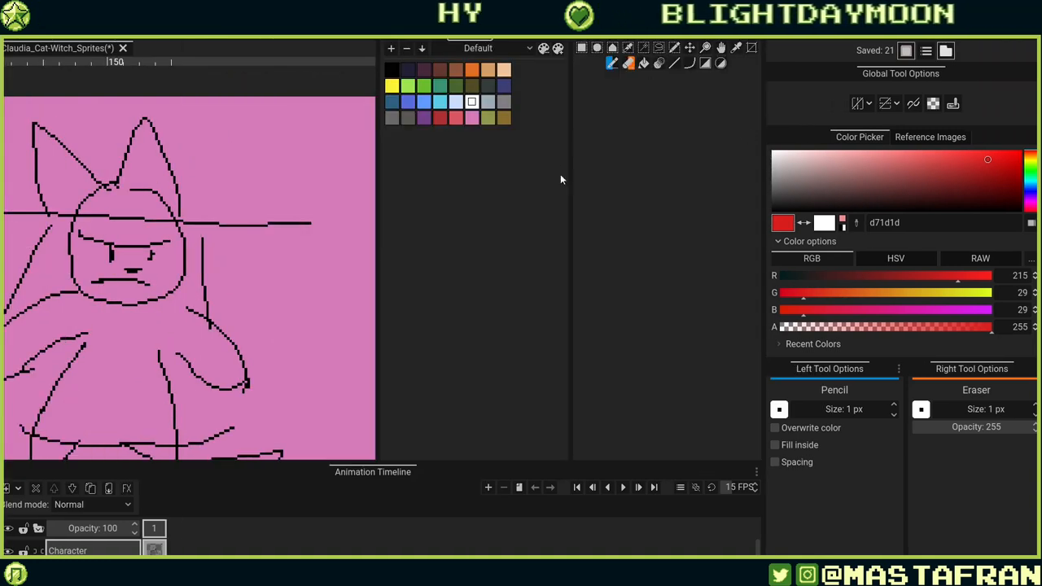
{"action": "left_click_drag", "start_coordinate": [572, 215], "coordinate": [745, 260]}
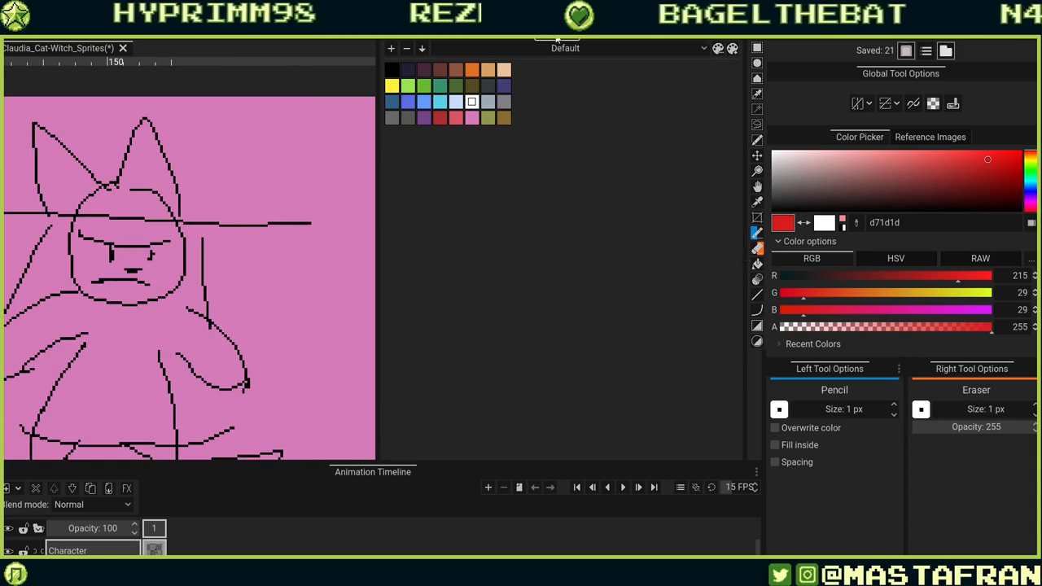
Dock the palette as a tab next to Color Picker and switch between the two tabs.
{"action": "left_click_drag", "start_coordinate": [558, 40], "coordinate": [927, 137]}
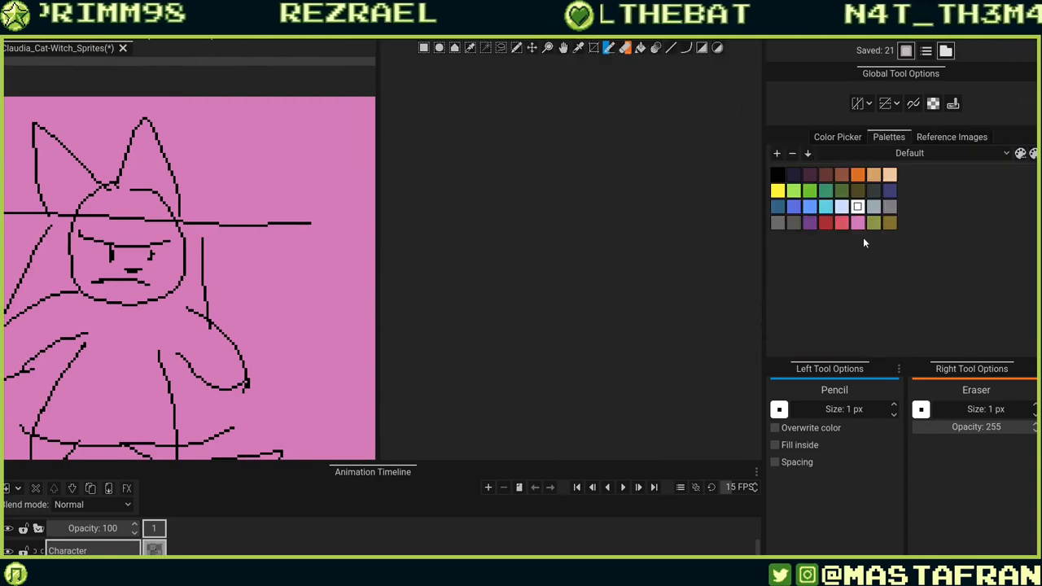
{"action": "left_click", "coordinate": [851, 137]}
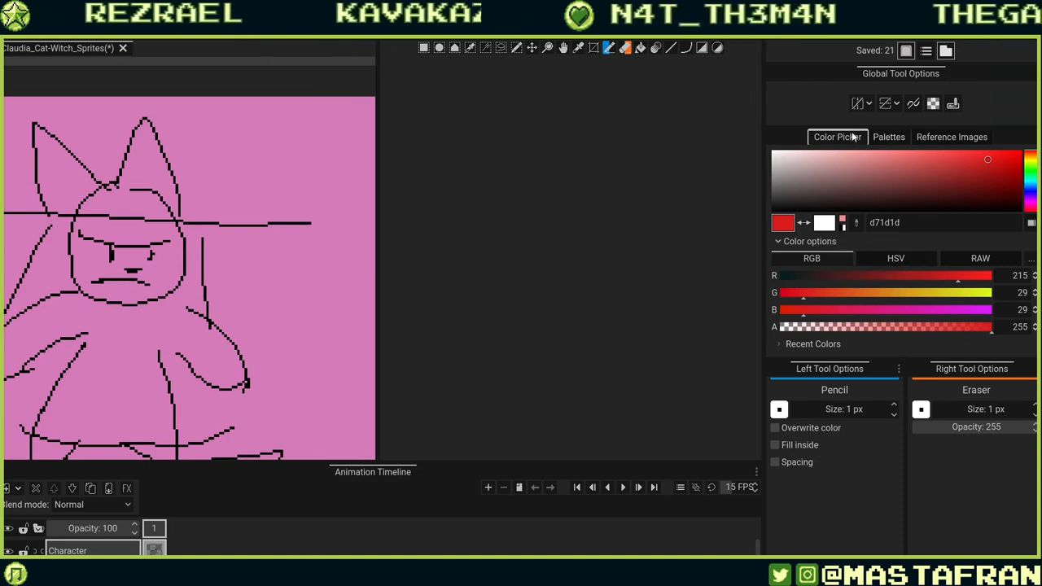
{"action": "left_click", "coordinate": [900, 137]}
{"action": "left_click", "coordinate": [855, 136]}
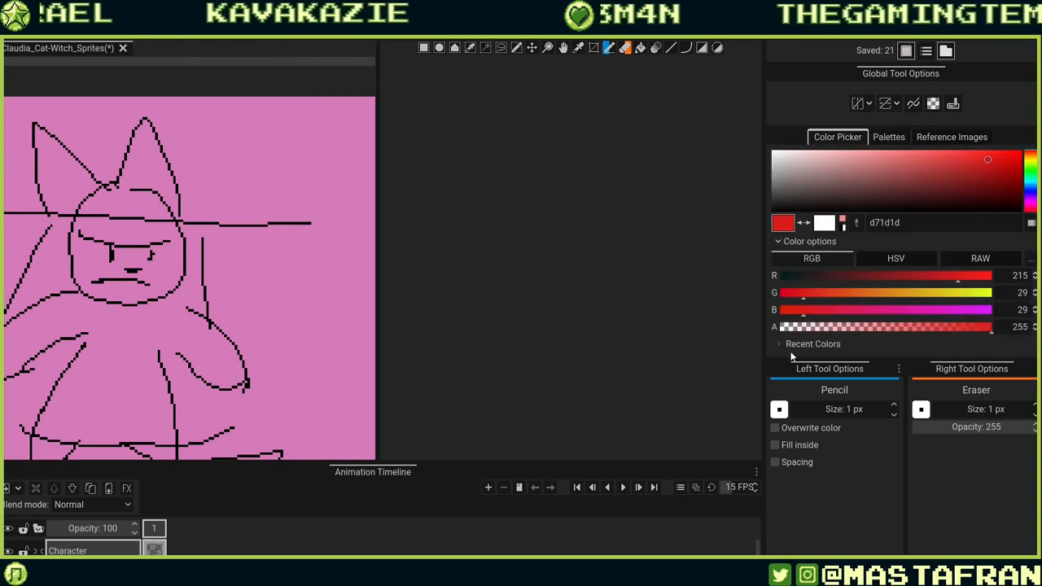
{"action": "left_click", "coordinate": [891, 136]}
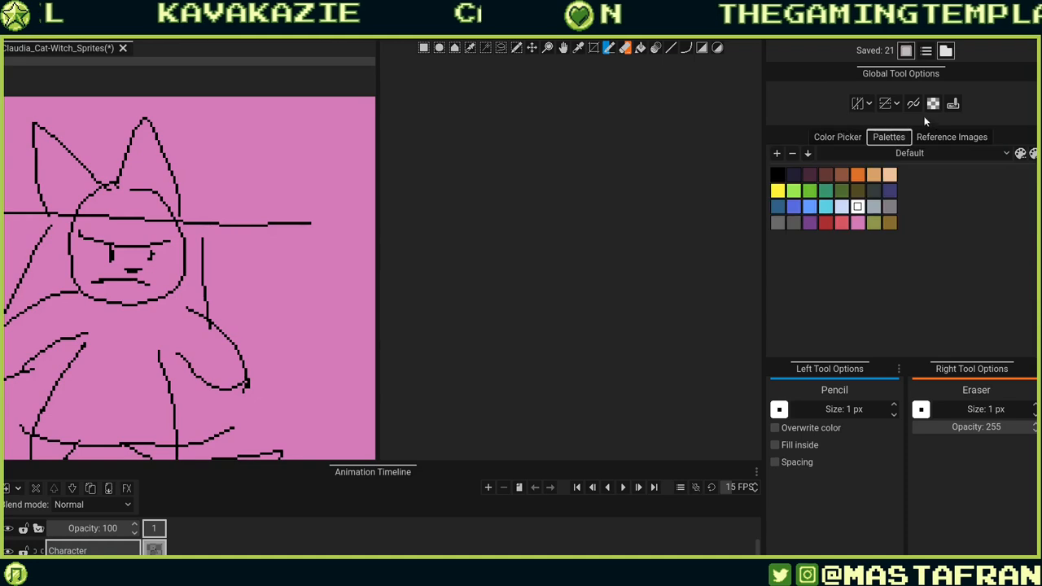
Switch to the Color Picker tab, try a red test stroke and undo it, then widen the canvas panel up to the right-side panels.
{"action": "left_click", "coordinate": [853, 137]}
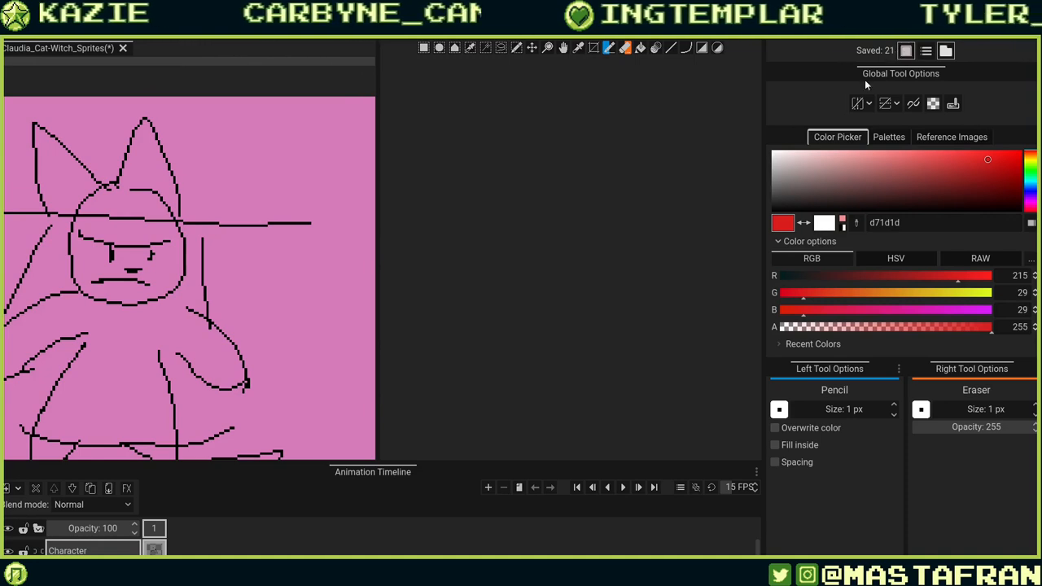
{"action": "mouse_move", "coordinate": [329, 318]}
{"action": "left_mouse_down"}
{"action": "mouse_move", "coordinate": [306, 371]}
{"action": "mouse_move", "coordinate": [329, 363]}
{"action": "mouse_move", "coordinate": [282, 267]}
{"action": "mouse_move", "coordinate": [348, 295]}
{"action": "mouse_move", "coordinate": [281, 359]}
{"action": "left_mouse_up"}
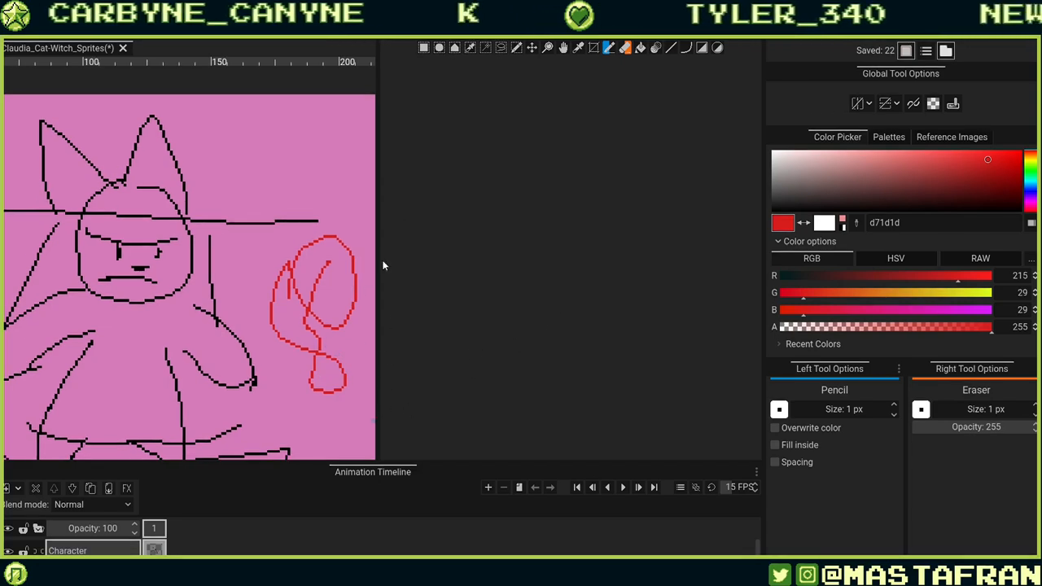
{"action": "key", "text": "ctrl+z"}
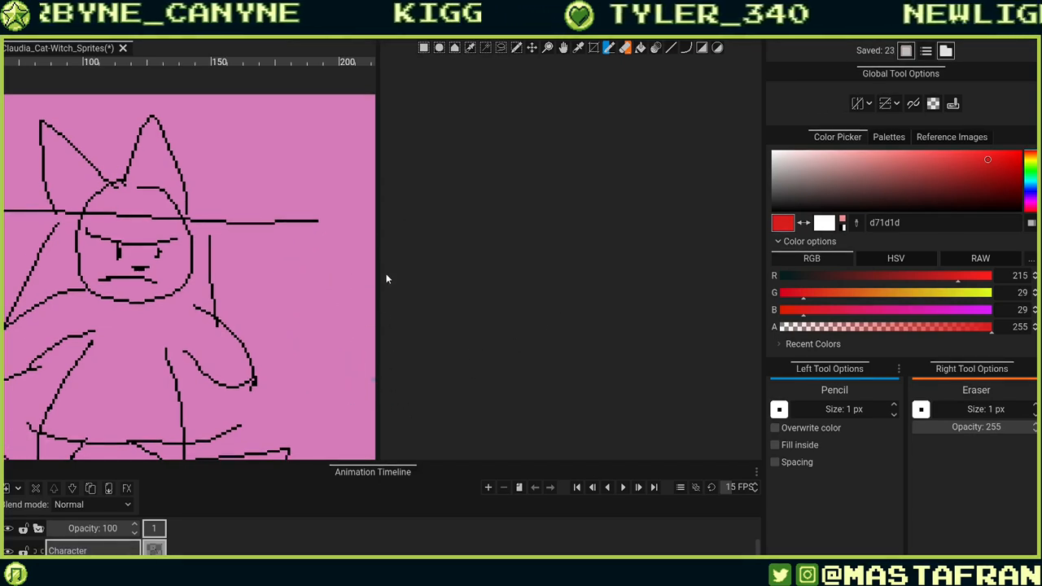
{"action": "mouse_move", "coordinate": [378, 264]}
{"action": "left_mouse_down"}
{"action": "mouse_move", "coordinate": [619, 237]}
{"action": "mouse_move", "coordinate": [749, 244]}
{"action": "left_mouse_up"}
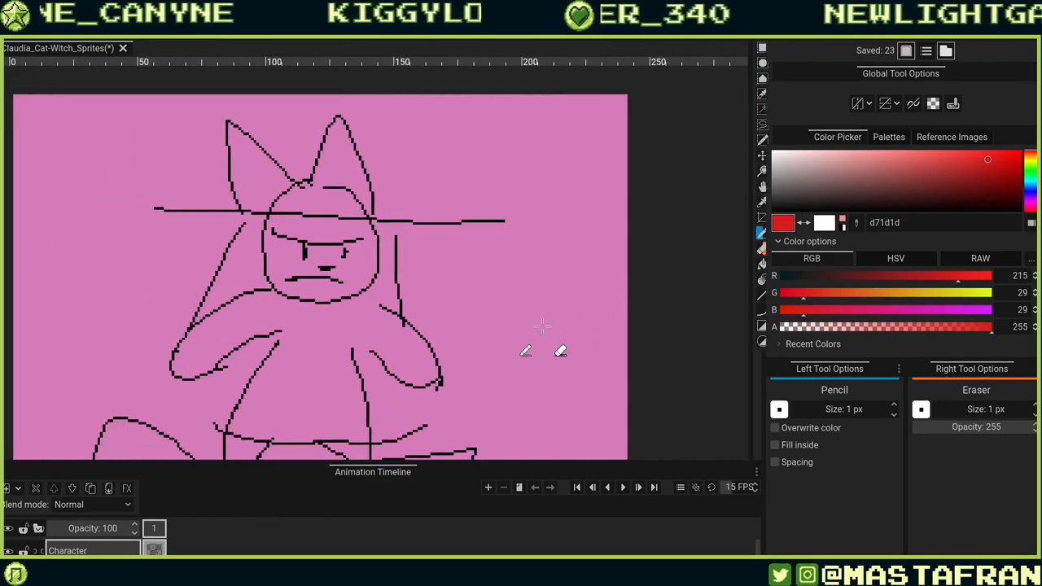
Draw several red test scribbles beside the character and undo each of them.
{"action": "mouse_move", "coordinate": [558, 300]}
{"action": "left_mouse_down"}
{"action": "mouse_move", "coordinate": [456, 254]}
{"action": "mouse_move", "coordinate": [439, 367]}
{"action": "left_mouse_up"}
{"action": "mouse_move", "coordinate": [397, 412]}
{"action": "left_mouse_down"}
{"action": "mouse_move", "coordinate": [426, 404]}
{"action": "mouse_move", "coordinate": [547, 296]}
{"action": "left_mouse_up"}
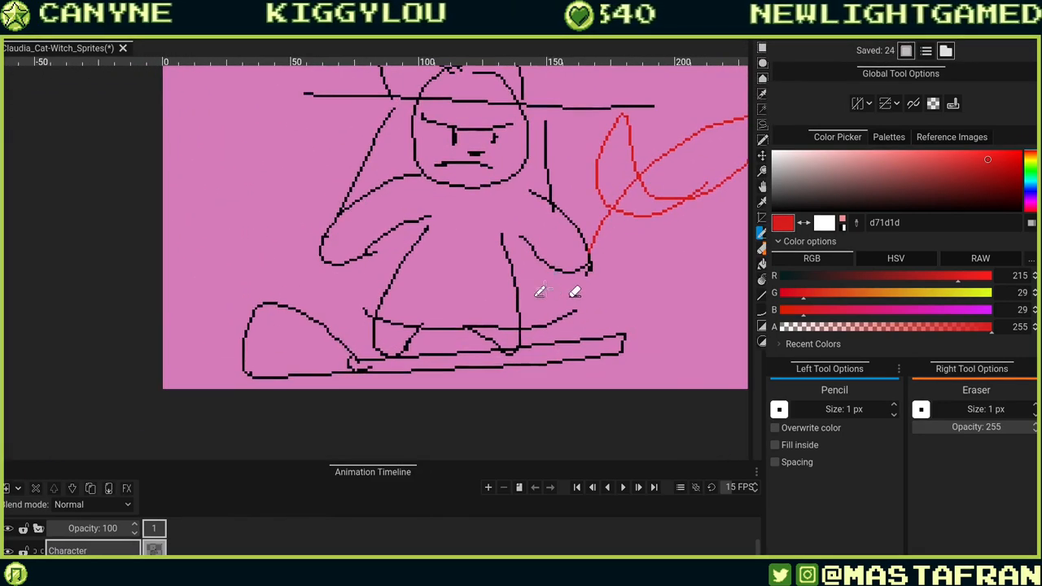
{"action": "left_click_drag", "start_coordinate": [626, 304], "coordinate": [579, 359]}
{"action": "mouse_move", "coordinate": [238, 231]}
{"action": "left_mouse_down"}
{"action": "mouse_move", "coordinate": [325, 308]}
{"action": "mouse_move", "coordinate": [391, 333]}
{"action": "mouse_move", "coordinate": [268, 276]}
{"action": "left_mouse_up"}
{"action": "key", "text": "ctrl+z"}
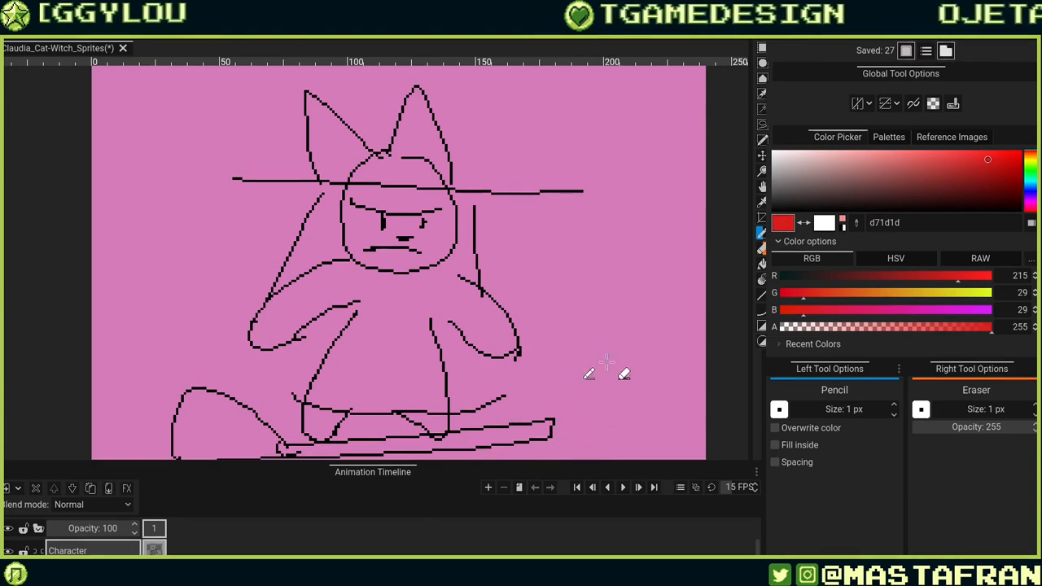
{"action": "mouse_move", "coordinate": [561, 241]}
{"action": "left_mouse_down"}
{"action": "mouse_move", "coordinate": [597, 344]}
{"action": "mouse_move", "coordinate": [640, 328]}
{"action": "left_mouse_up"}
{"action": "left_click_drag", "start_coordinate": [448, 293], "coordinate": [638, 342]}
{"action": "key", "text": "ctrl+z"}
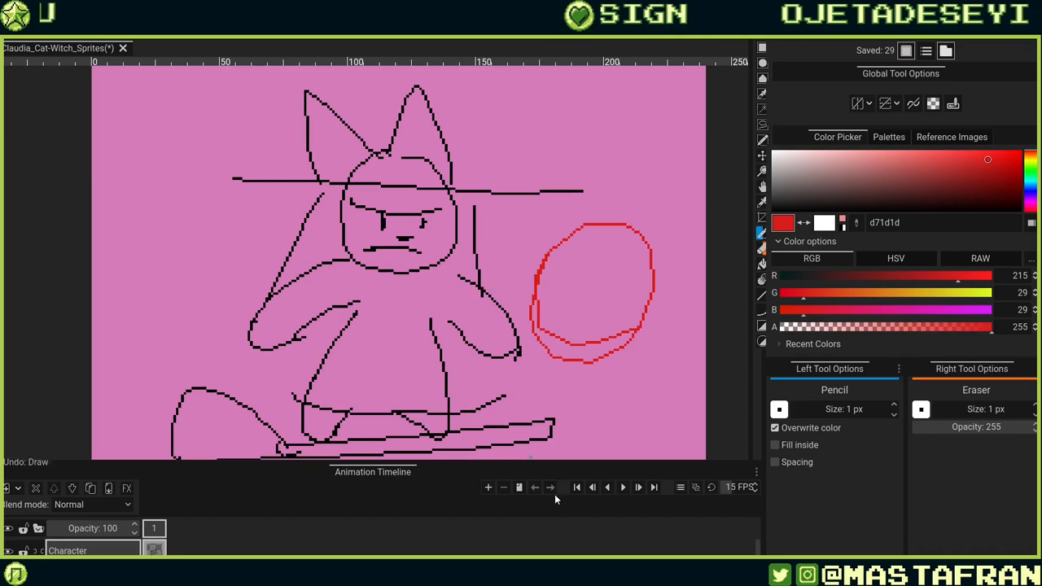
{"action": "key", "text": "ctrl+z"}
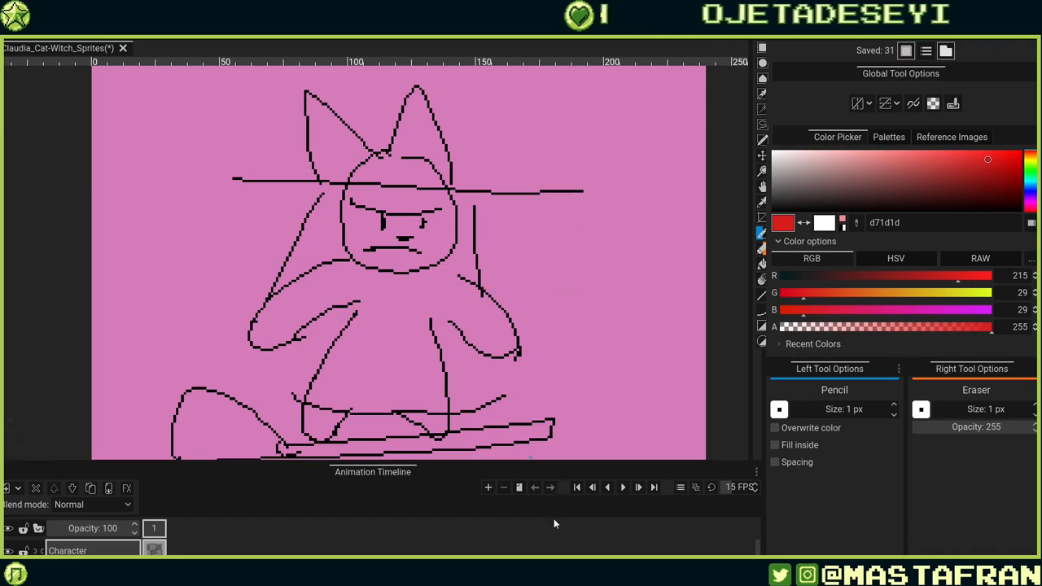
{"action": "left_click", "coordinate": [945, 50]}
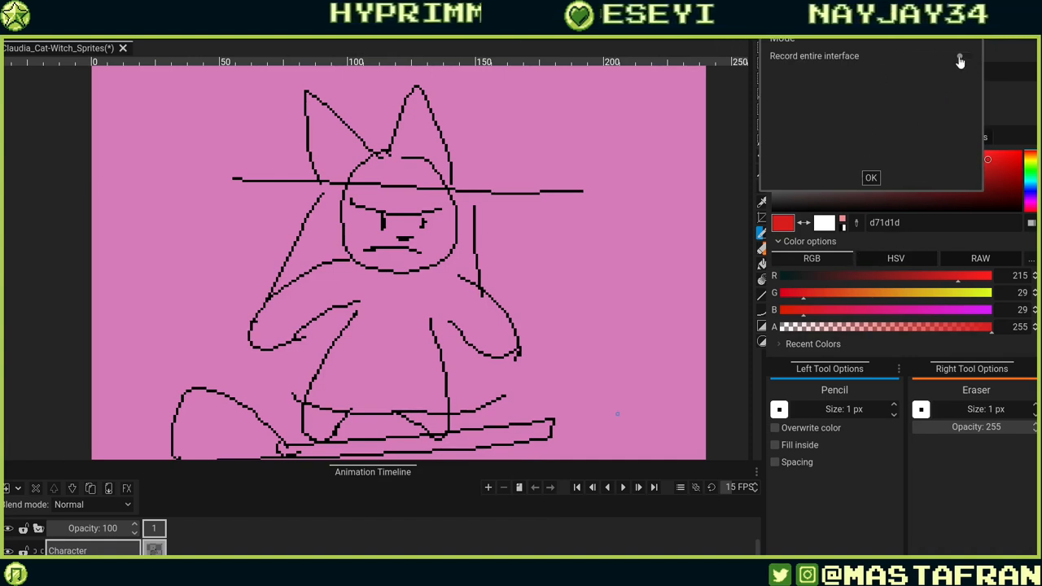
{"action": "left_click_drag", "start_coordinate": [955, 52], "coordinate": [528, 253]}
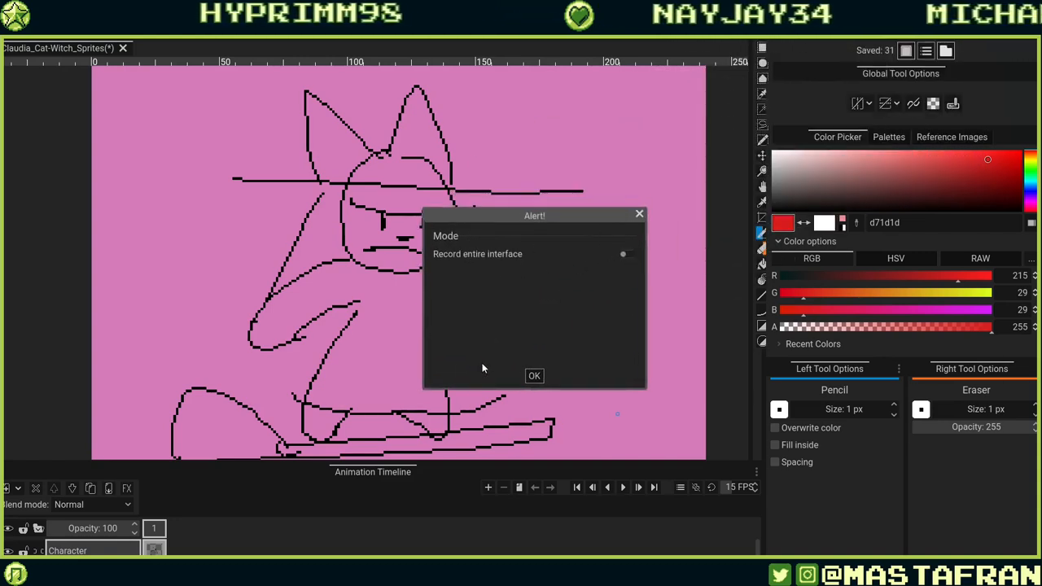
{"action": "left_click", "coordinate": [639, 213]}
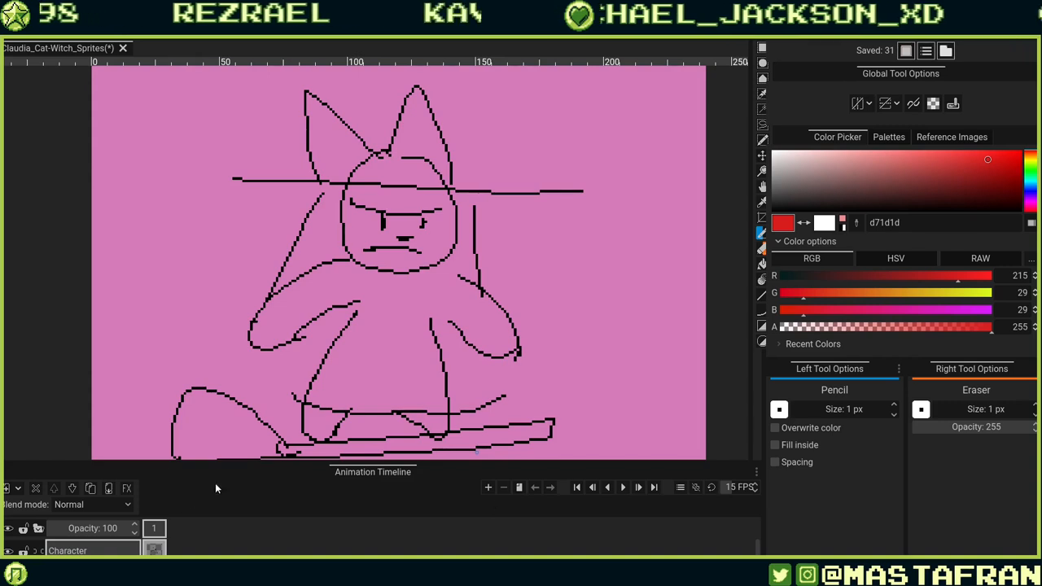
Enlarge the timeline panel to show the layer list and add a new layer.
{"action": "left_click_drag", "start_coordinate": [348, 462], "coordinate": [387, 343]}
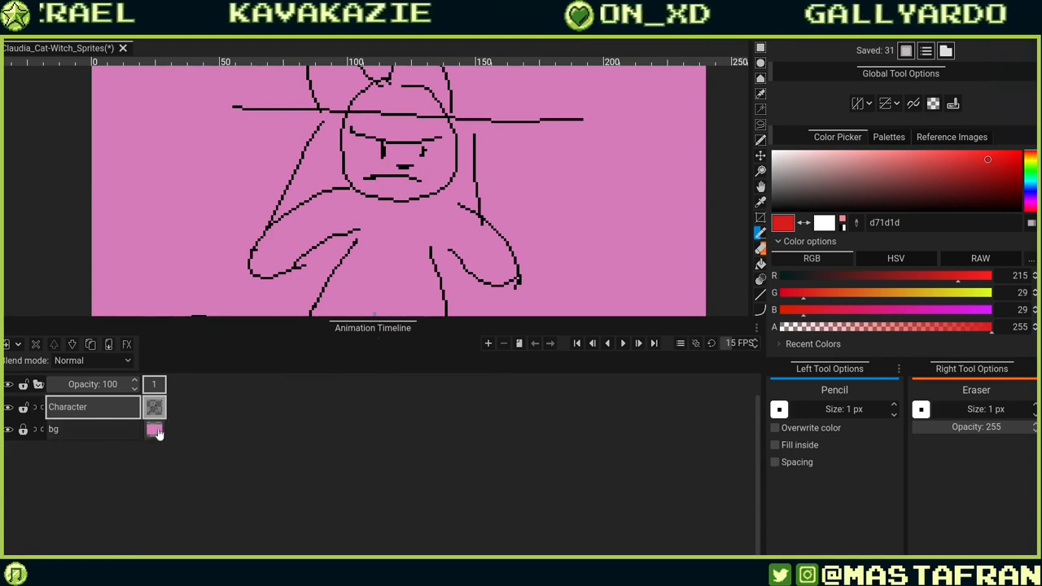
{"action": "left_click", "coordinate": [12, 349]}
{"action": "left_click", "coordinate": [22, 346]}
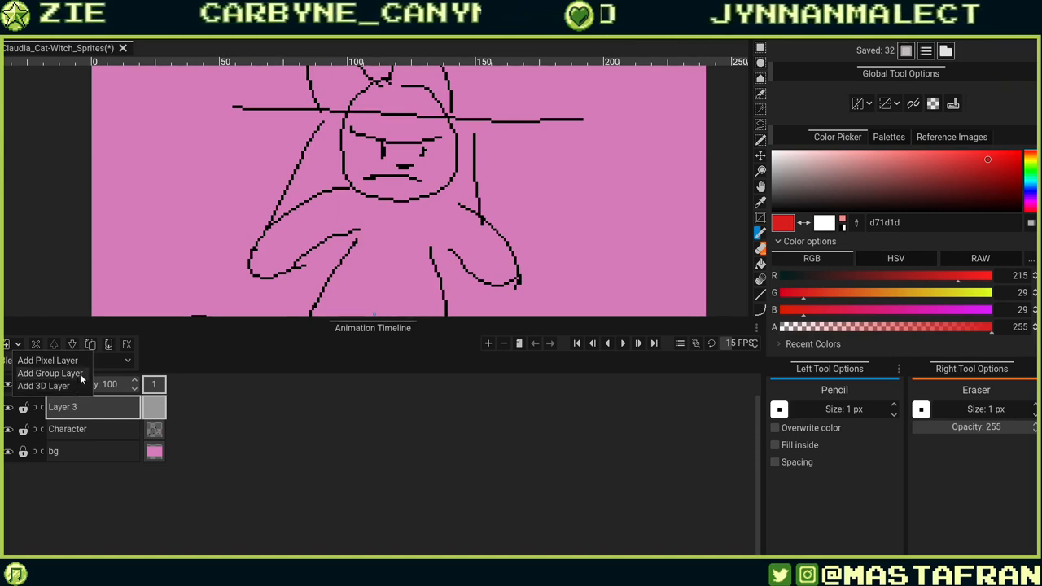
{"action": "left_click", "coordinate": [126, 417]}
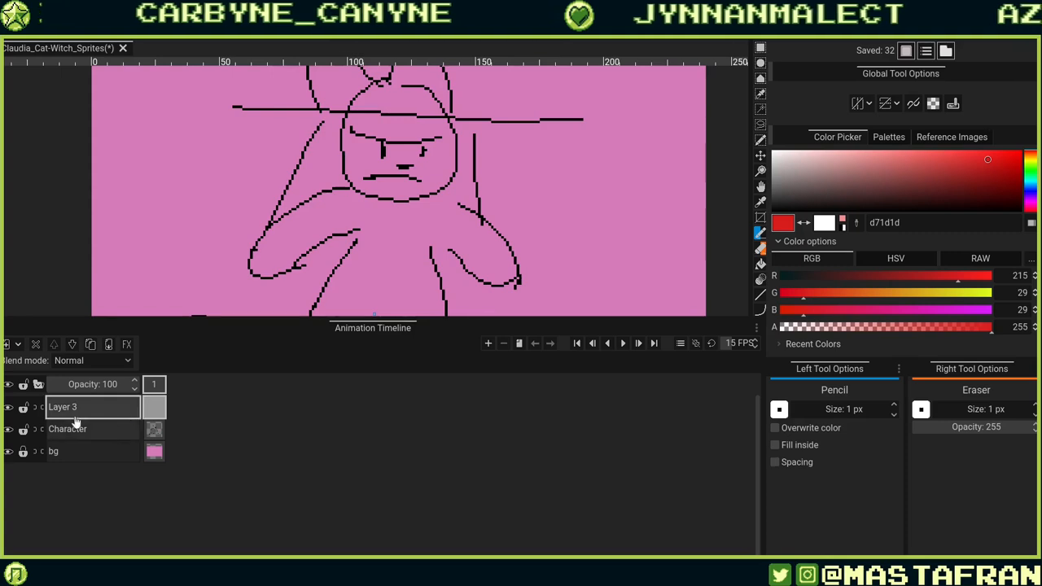
Delete the extra layer and the Character layer, then add a fresh pixel layer above bg.
{"action": "left_click", "coordinate": [35, 344]}
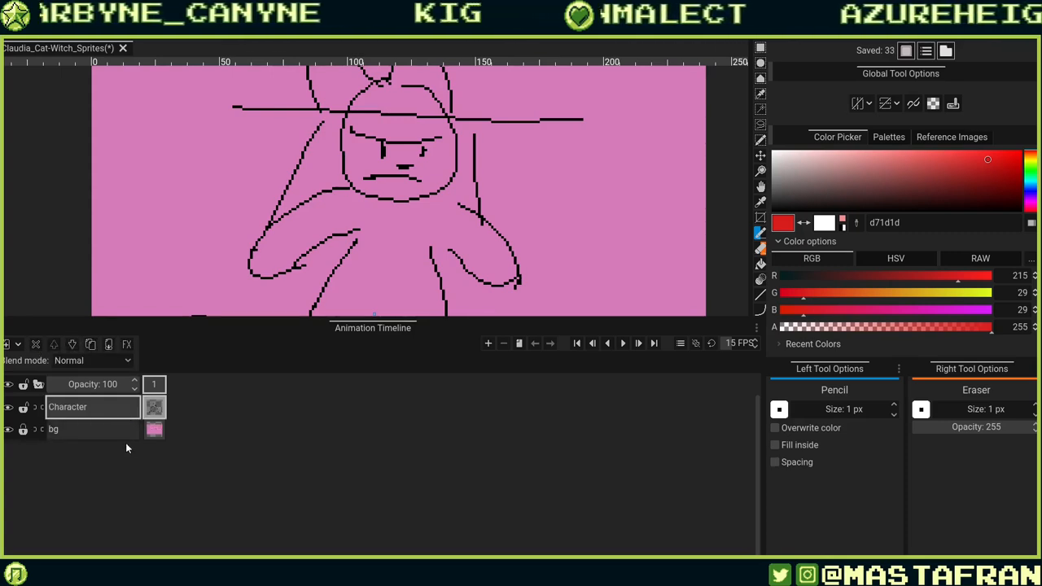
{"action": "left_click", "coordinate": [36, 344]}
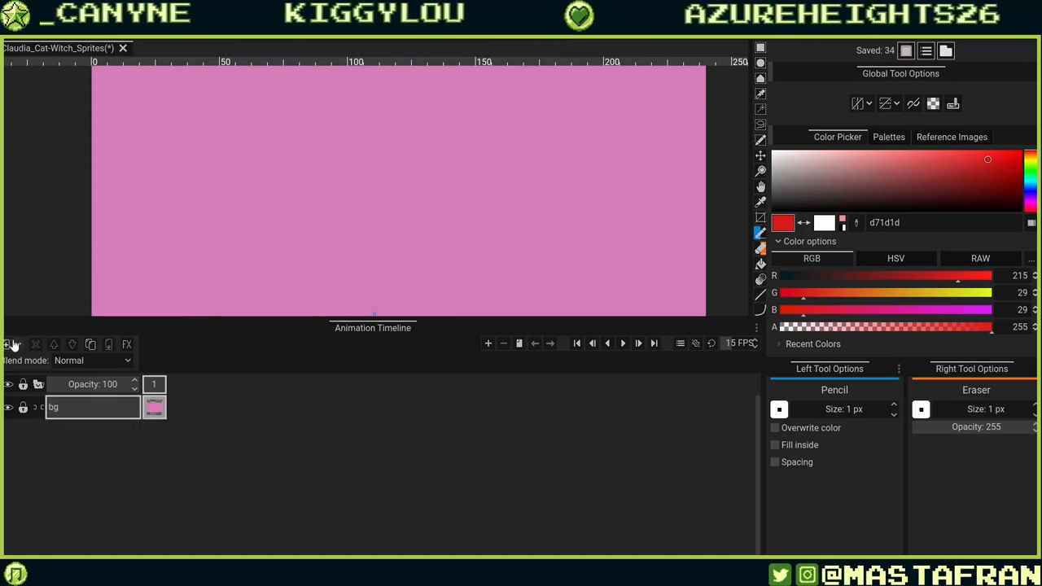
{"action": "left_click", "coordinate": [9, 344]}
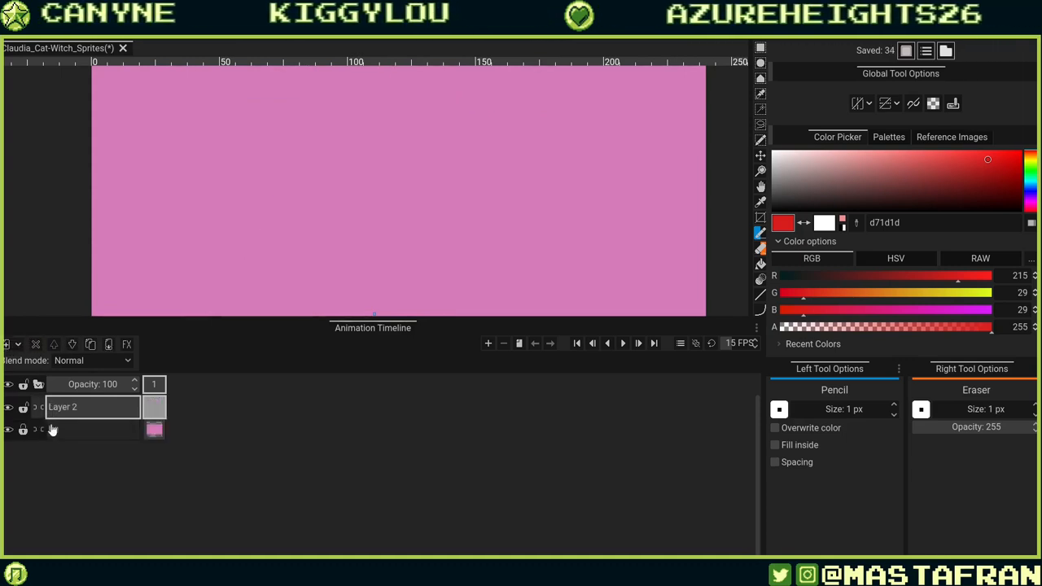
Open the Layer effects dialog for Layer 2 and browse the available effects without adding any.
{"action": "left_click", "coordinate": [123, 350]}
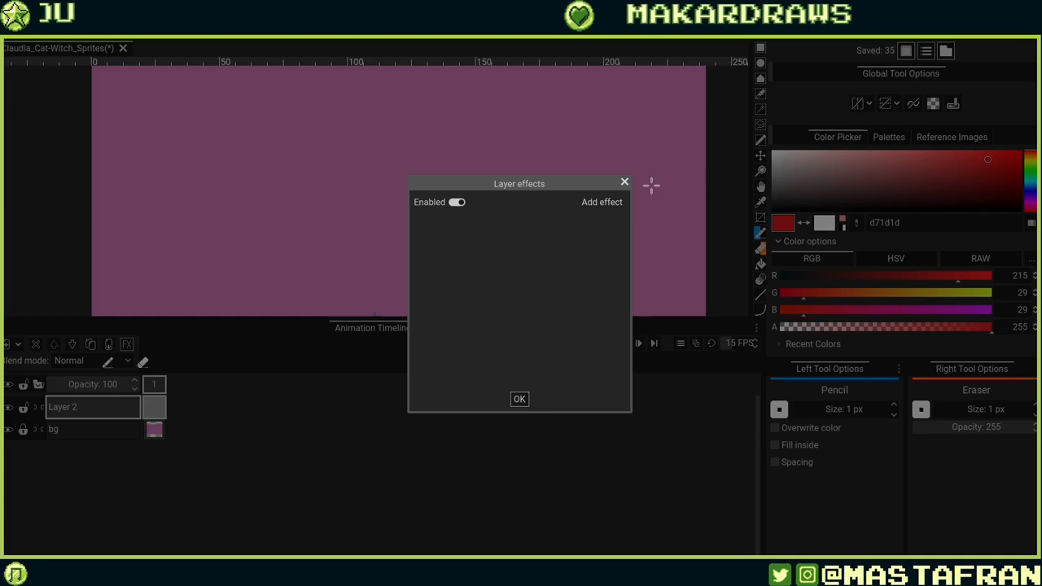
{"action": "left_click", "coordinate": [617, 202]}
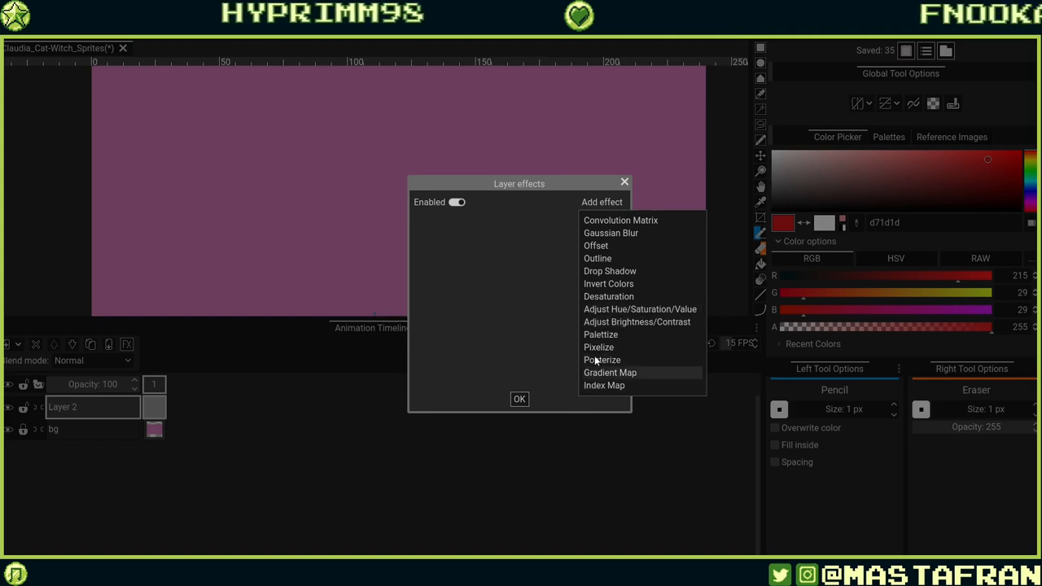
{"action": "left_click", "coordinate": [624, 180]}
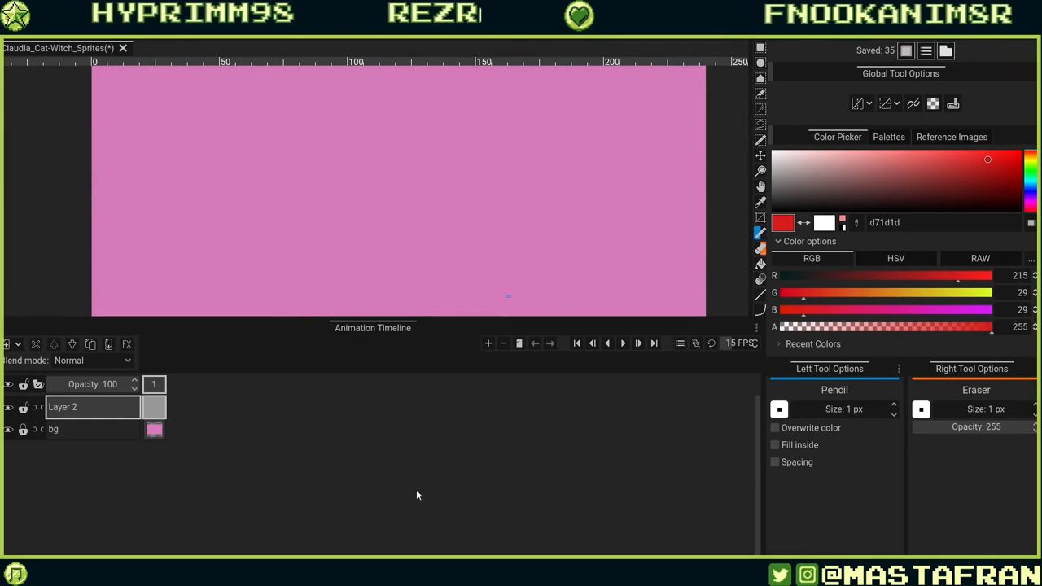
{"action": "left_click", "coordinate": [128, 344]}
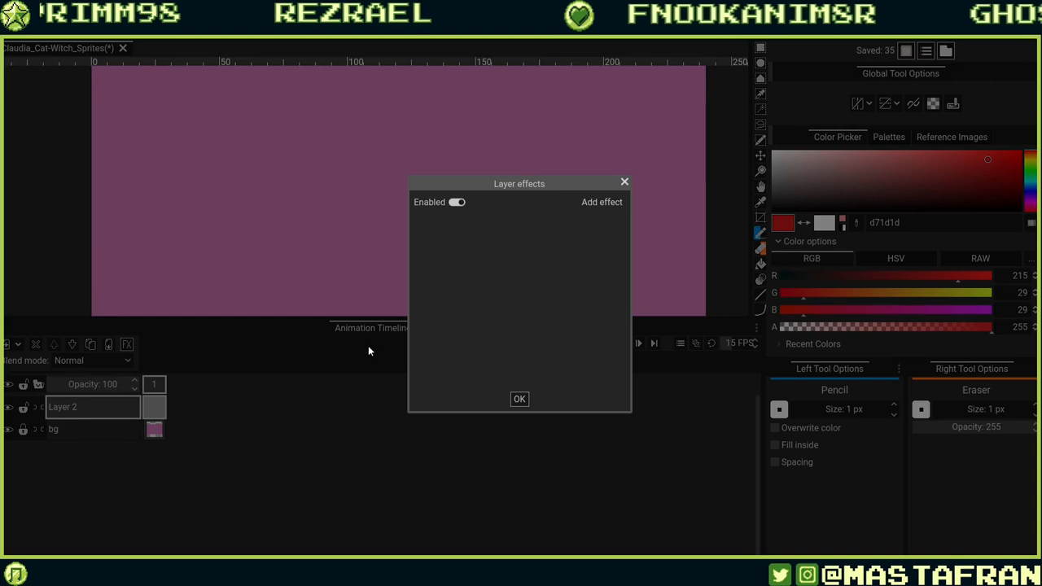
{"action": "left_click", "coordinate": [587, 208]}
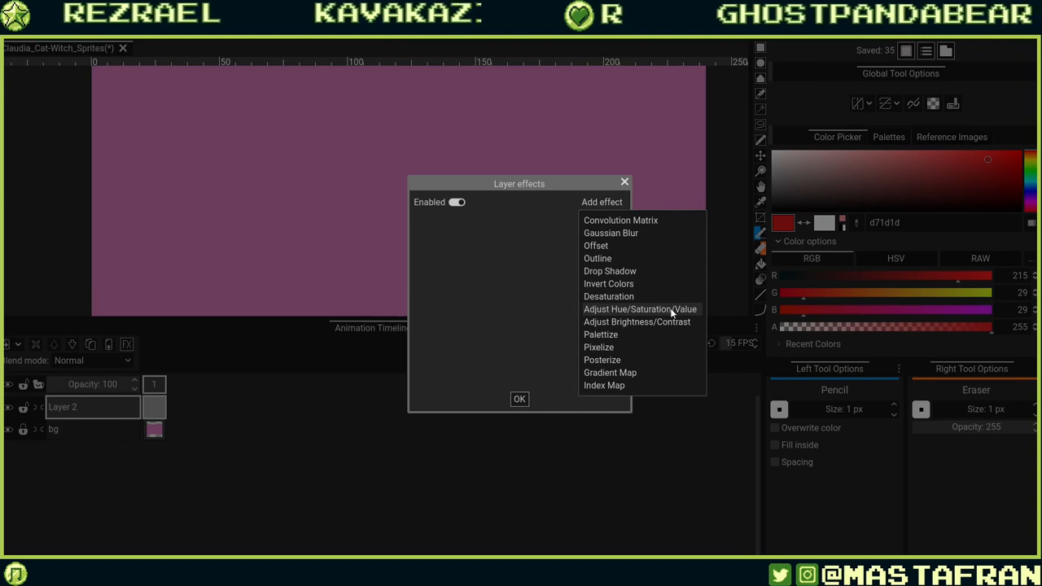
{"action": "left_click", "coordinate": [581, 447]}
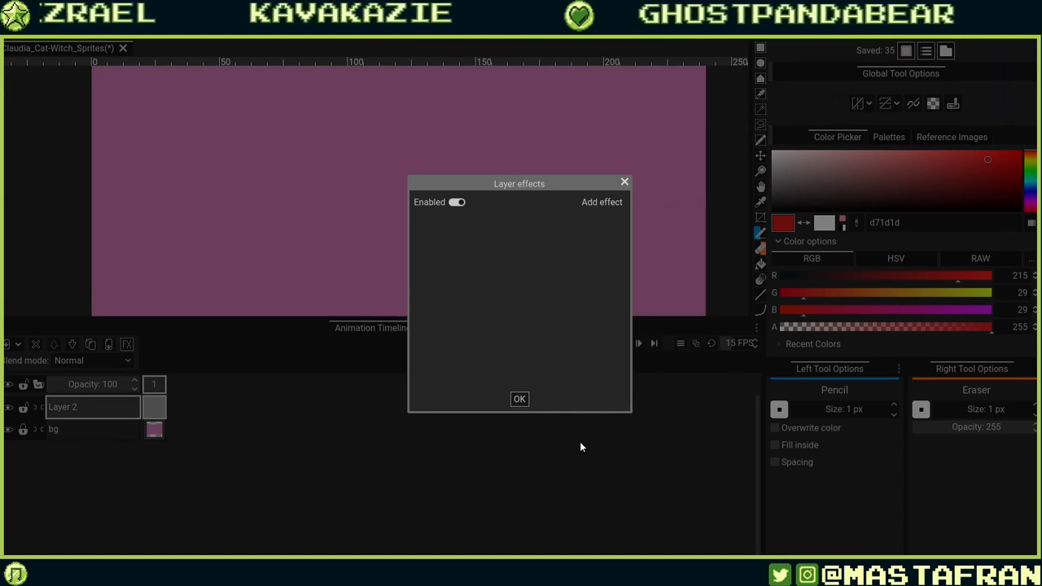
{"action": "left_click", "coordinate": [519, 399]}
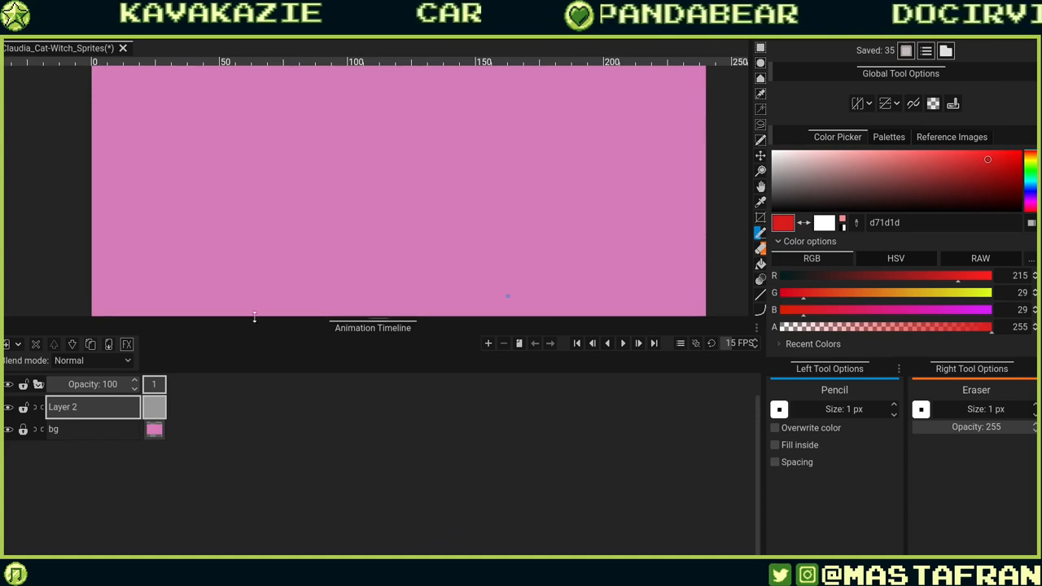
Set Layer 2's blend mode to Multiply.
{"action": "left_click", "coordinate": [108, 362]}
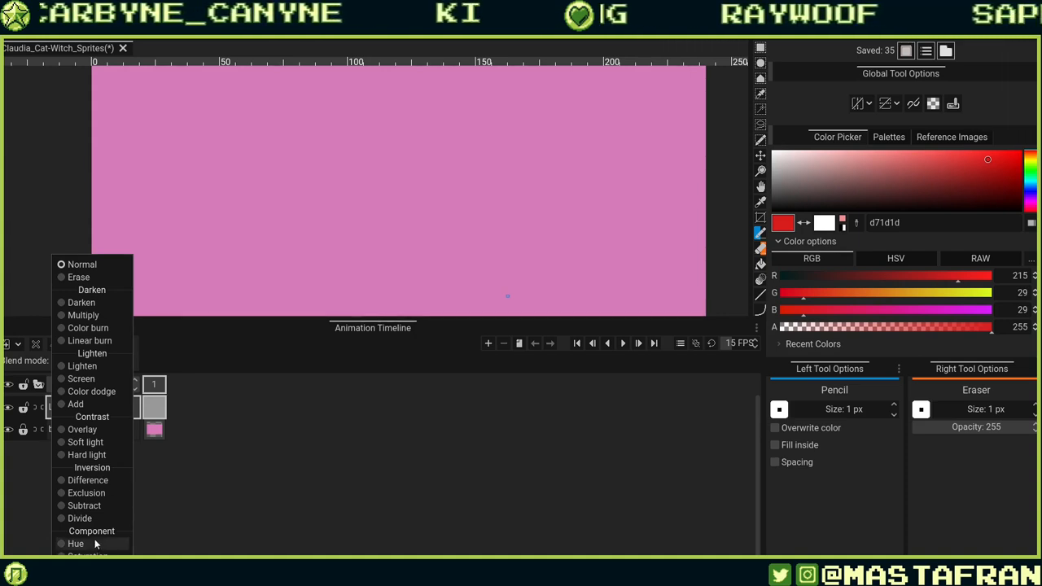
{"action": "left_click", "coordinate": [108, 314]}
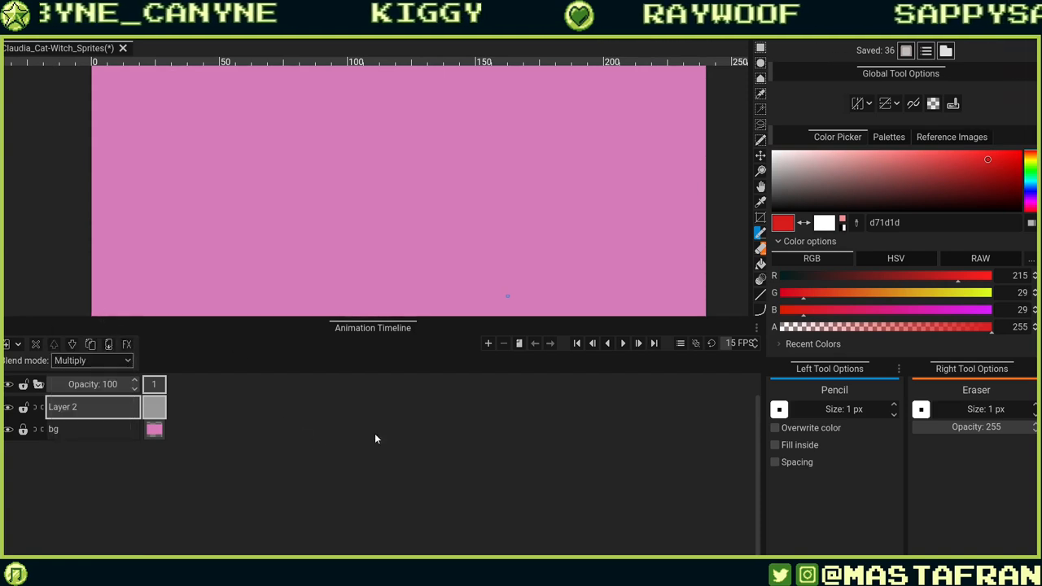
Pick a dark grey colour (5c5c62) and sketch a rough round head outline on Layer 2.
{"action": "left_click", "coordinate": [1027, 190]}
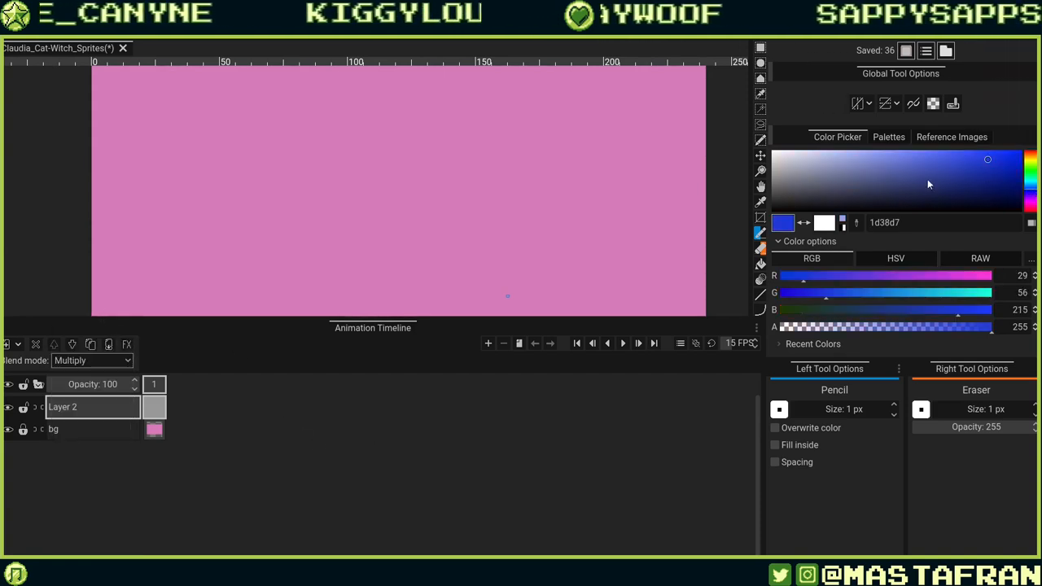
{"action": "left_click_drag", "start_coordinate": [814, 179], "coordinate": [786, 188]}
{"action": "mouse_move", "coordinate": [390, 130]}
{"action": "left_mouse_down"}
{"action": "mouse_move", "coordinate": [500, 230]}
{"action": "mouse_move", "coordinate": [326, 163]}
{"action": "mouse_move", "coordinate": [568, 195]}
{"action": "left_mouse_up"}
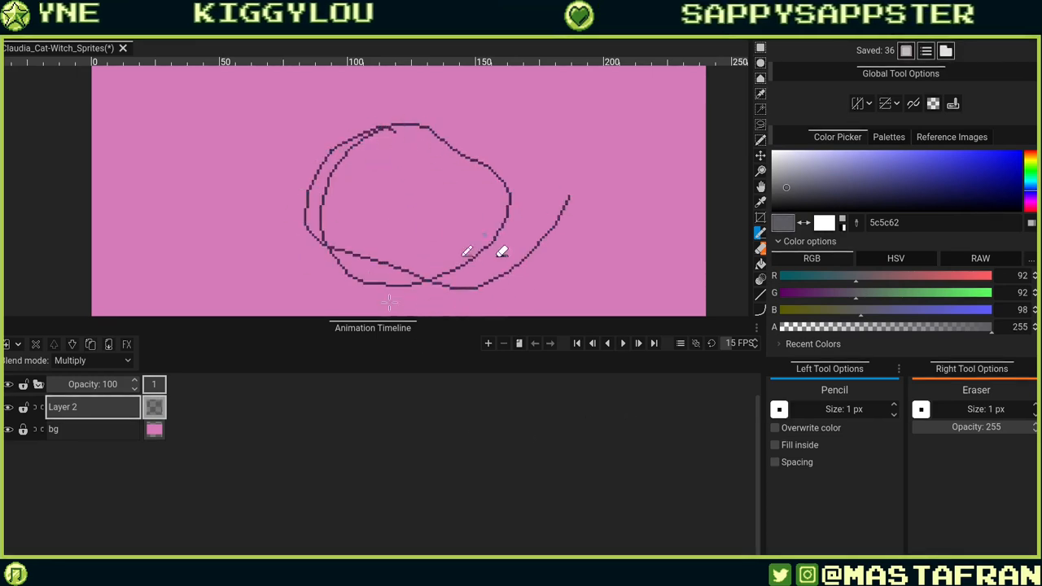
Add a new pixel layer and move it below Layer 2.
{"action": "right_click", "coordinate": [123, 418]}
{"action": "left_click", "coordinate": [92, 418]}
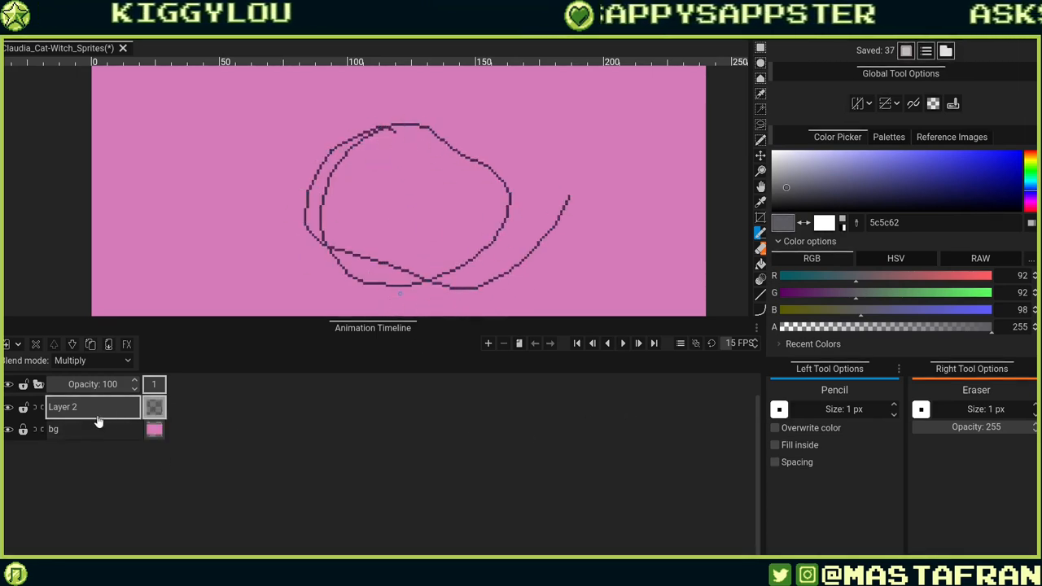
{"action": "left_click", "coordinate": [15, 345]}
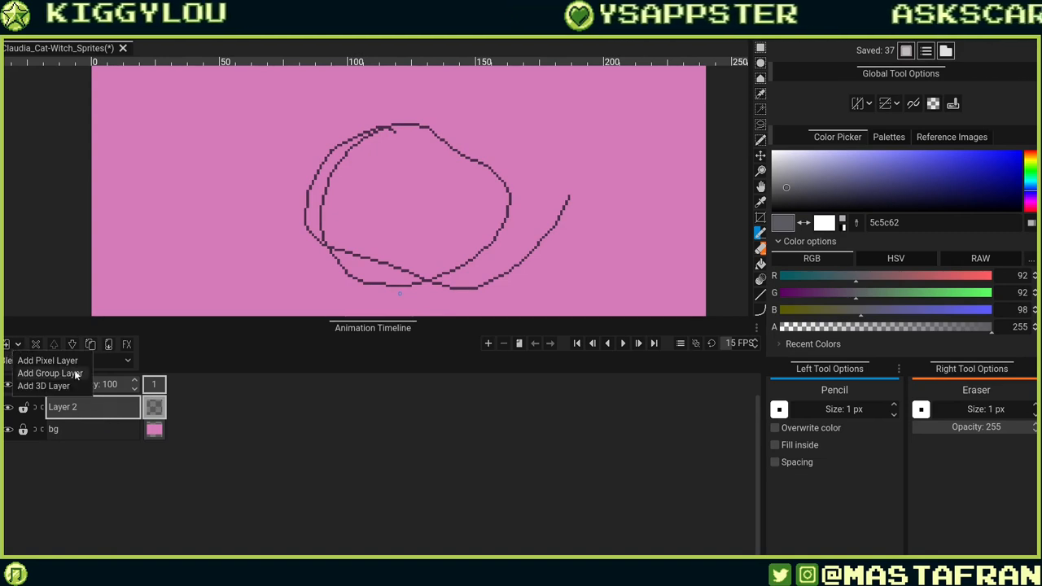
{"action": "left_click", "coordinate": [68, 359]}
{"action": "left_click_drag", "start_coordinate": [129, 407], "coordinate": [122, 443]}
Set the colour to bright green and scribble green strokes on Layer 3 inside the head outline.
{"action": "left_click_drag", "start_coordinate": [938, 293], "coordinate": [976, 293]}
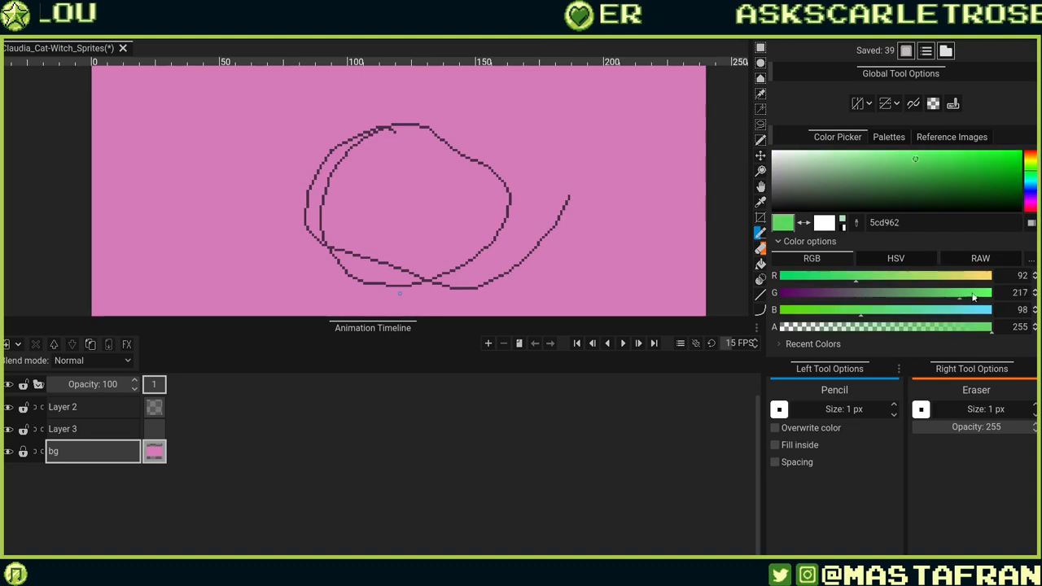
{"action": "left_click", "coordinate": [164, 429]}
{"action": "left_click_drag", "start_coordinate": [472, 207], "coordinate": [452, 201]}
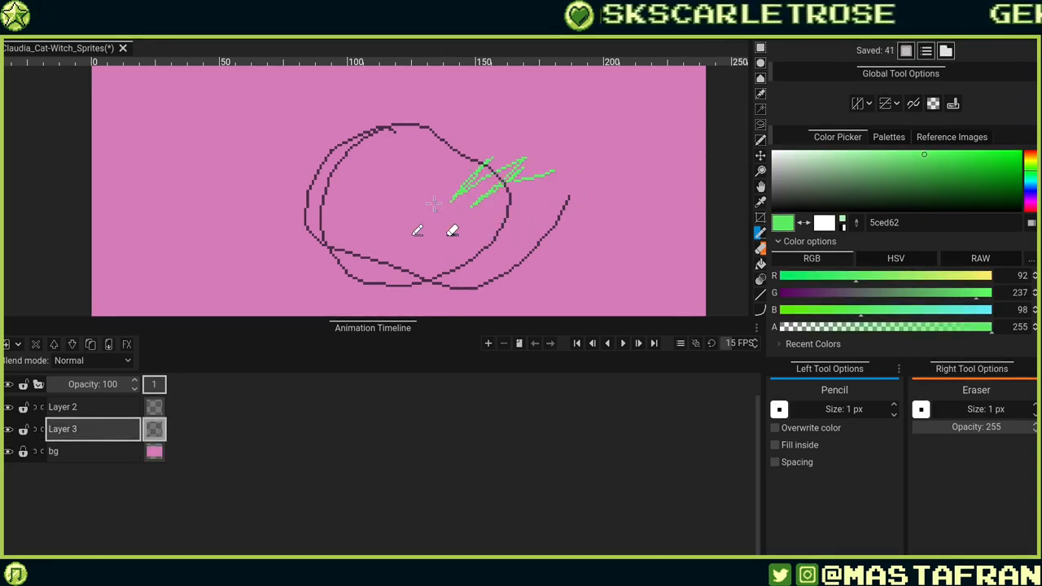
{"action": "scroll", "coordinate": [544, 203], "scroll_direction": "up", "scroll_amount": 10}
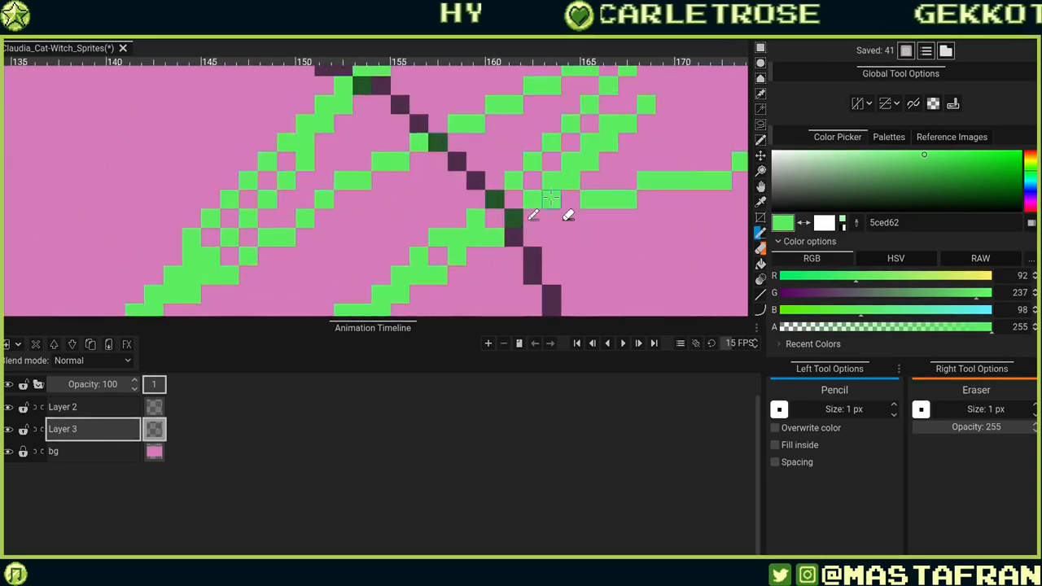
{"action": "scroll", "coordinate": [551, 199], "scroll_direction": "up", "scroll_amount": 3}
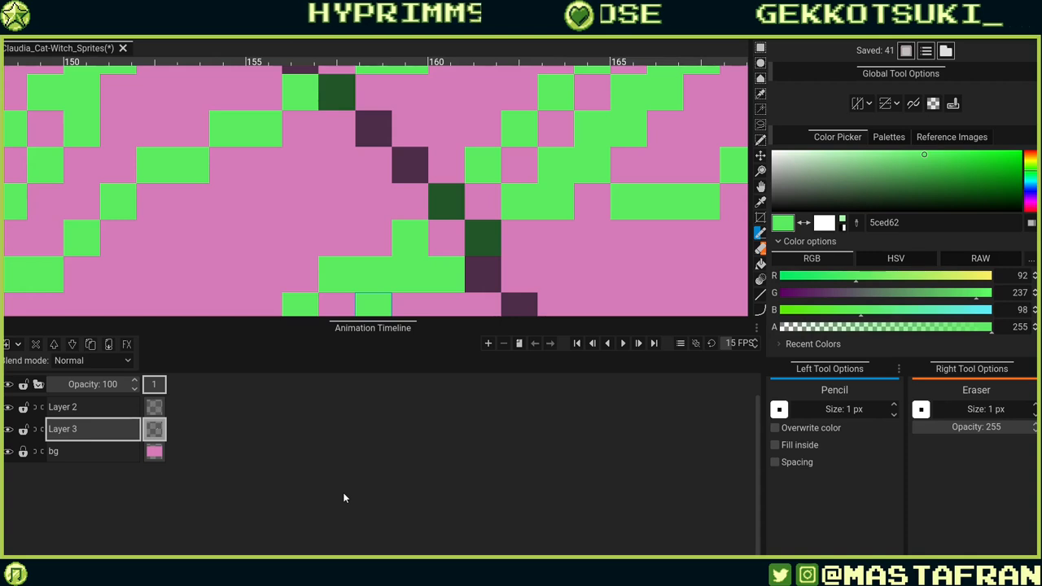
{"action": "scroll", "coordinate": [340, 285], "scroll_direction": "down", "scroll_amount": 5}
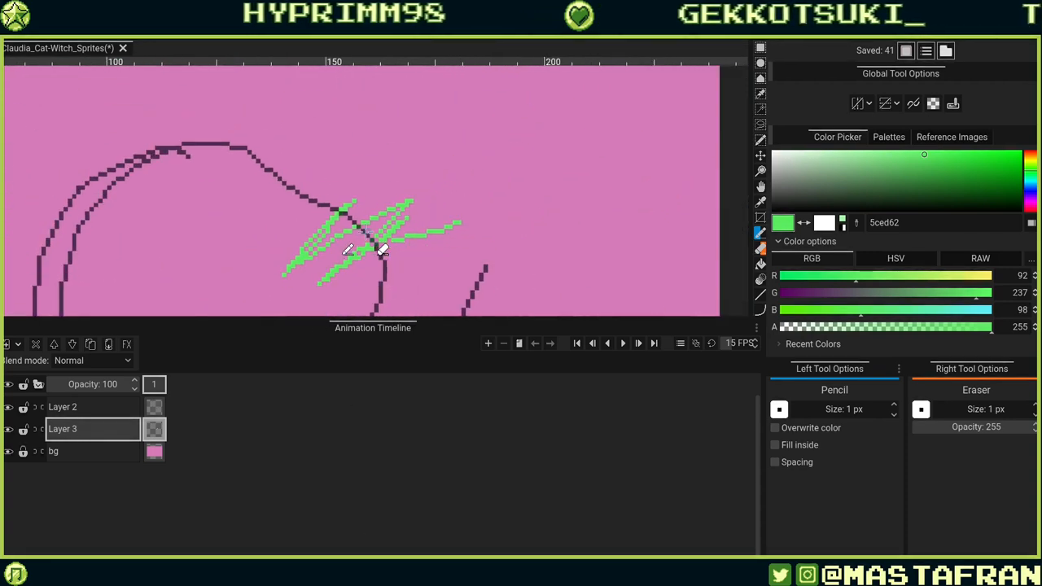
Undo the recent head outline, green strokes and Layer 3 additions to clear the sketch.
{"action": "left_click_drag", "start_coordinate": [369, 316], "coordinate": [374, 546]}
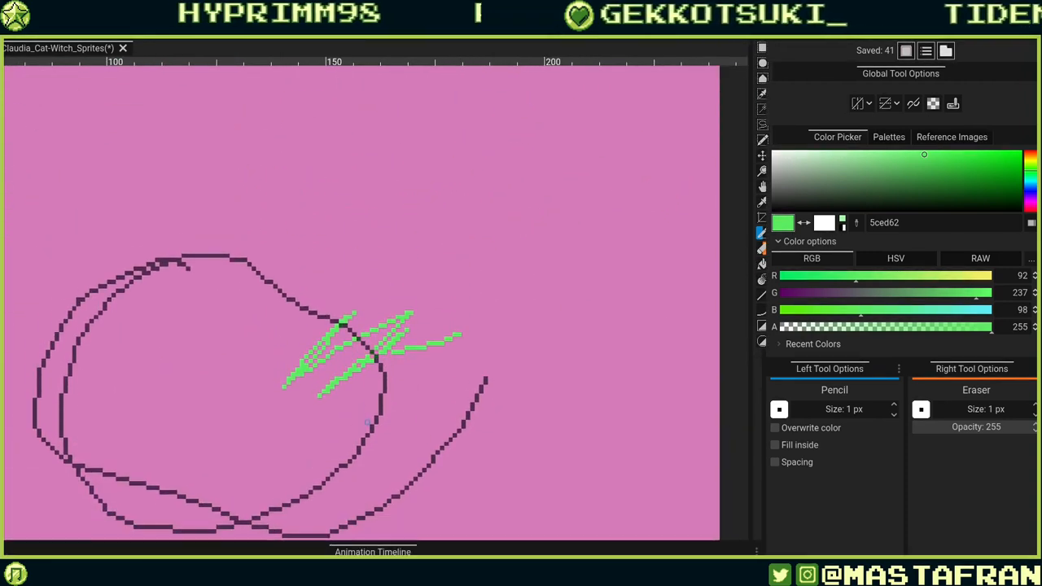
{"action": "left_click_drag", "start_coordinate": [427, 417], "coordinate": [547, 306]}
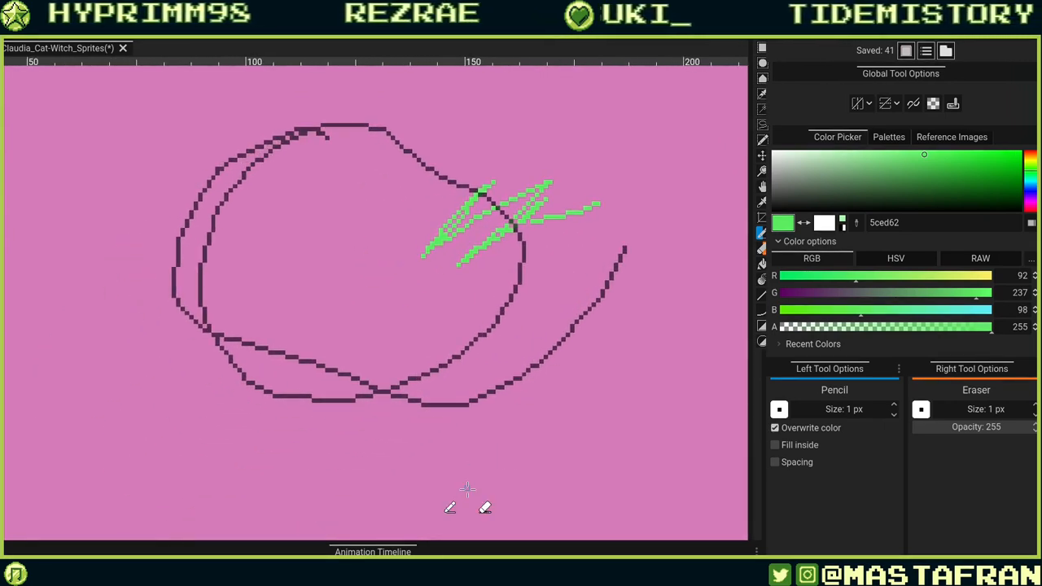
{"action": "key", "text": "ctrl+z"}
{"action": "key", "text": "ctrl+z"}
{"action": "key", "text": "ctrl+z"}
{"action": "key", "text": "ctrl+z"}
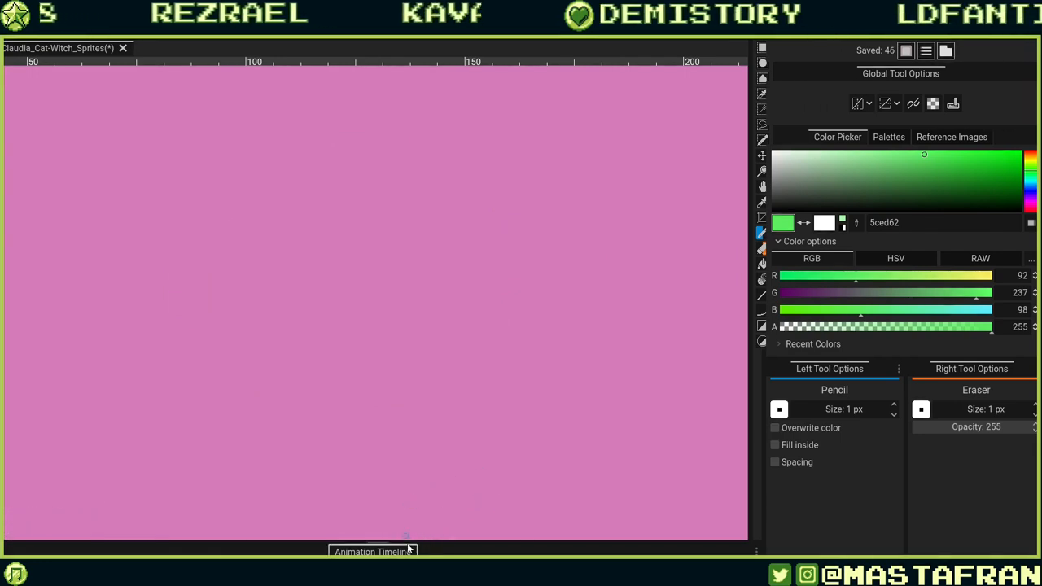
Rearrange the workspace: restore the Animation Timeline panel and dock the tools as a vertical strip beside the canvas.
{"action": "left_click", "coordinate": [374, 552]}
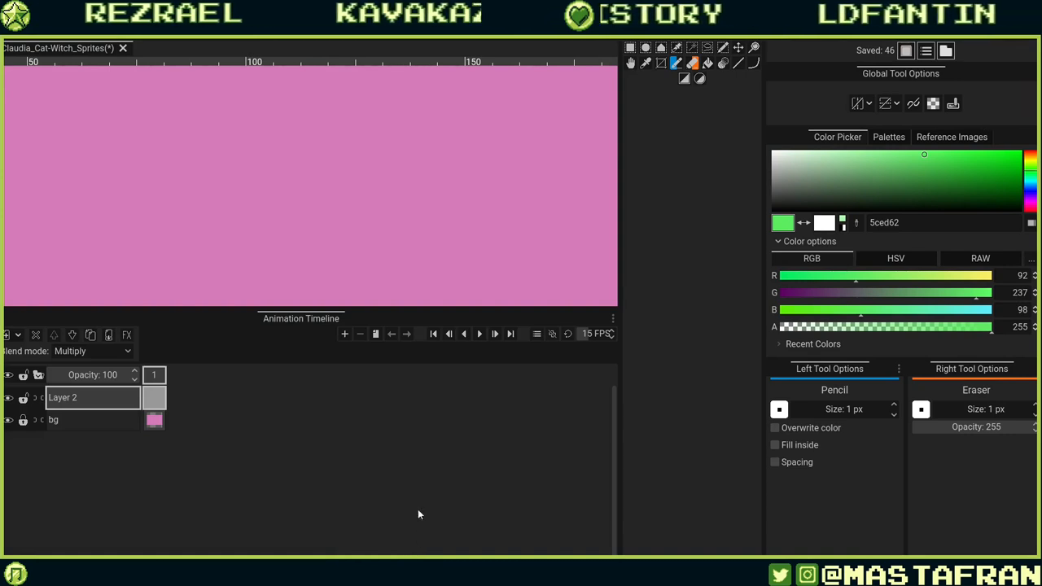
{"action": "left_click_drag", "start_coordinate": [338, 312], "coordinate": [343, 447]}
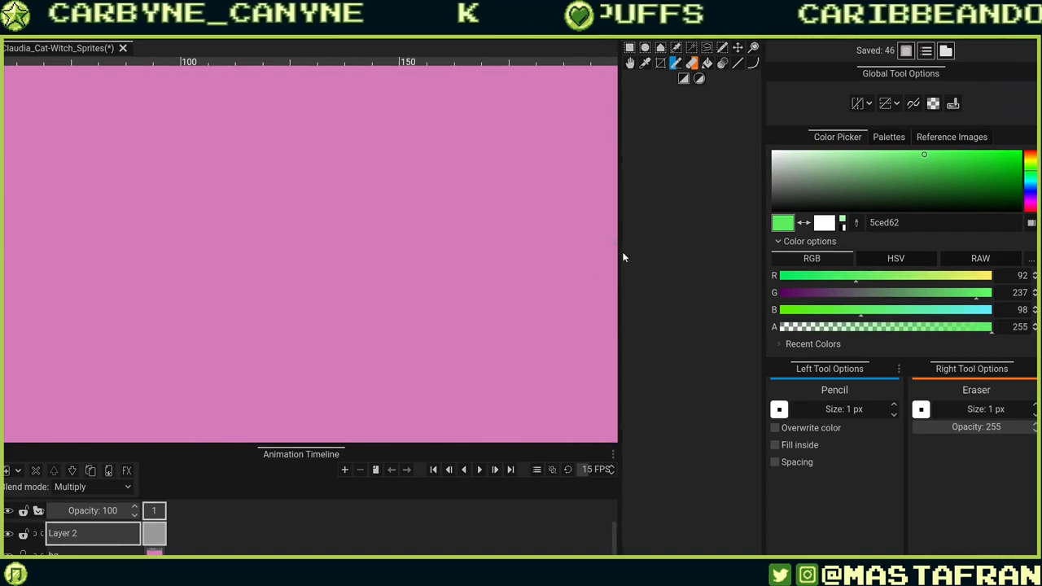
{"action": "left_click_drag", "start_coordinate": [621, 251], "coordinate": [706, 365]}
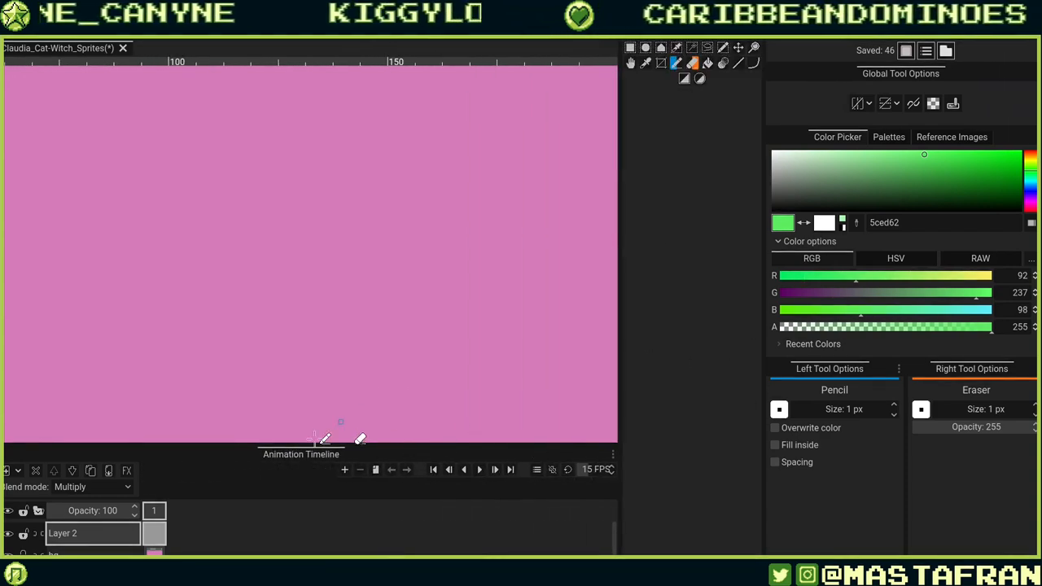
{"action": "left_click_drag", "start_coordinate": [320, 444], "coordinate": [353, 375]}
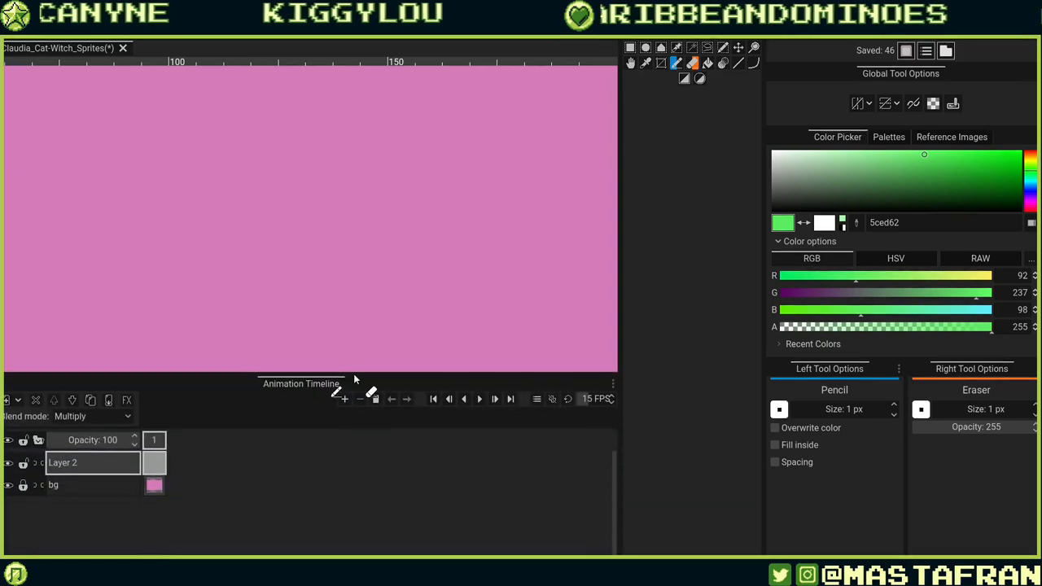
{"action": "left_click_drag", "start_coordinate": [624, 320], "coordinate": [688, 444]}
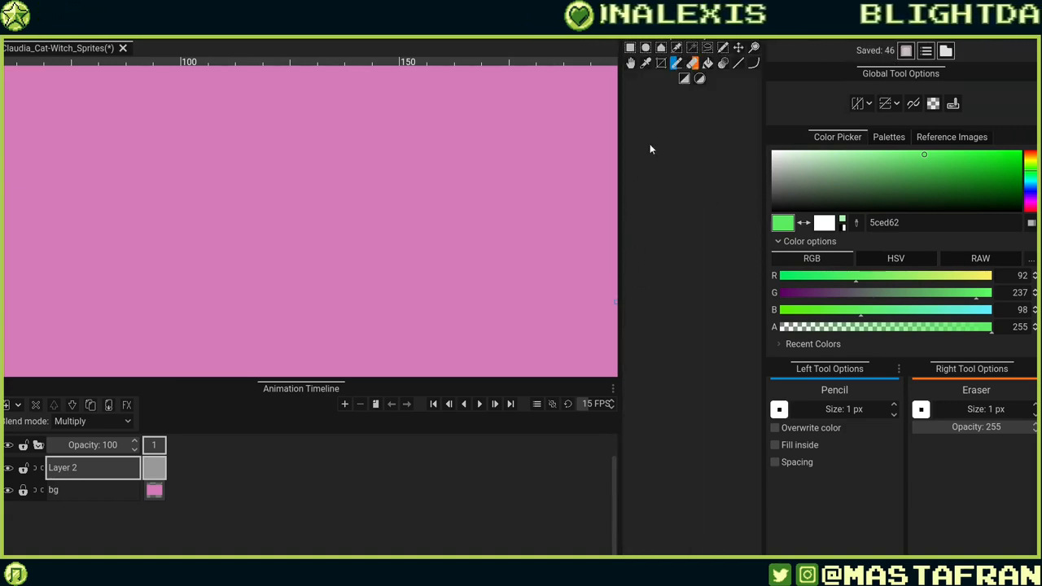
{"action": "left_click_drag", "start_coordinate": [650, 144], "coordinate": [742, 165]}
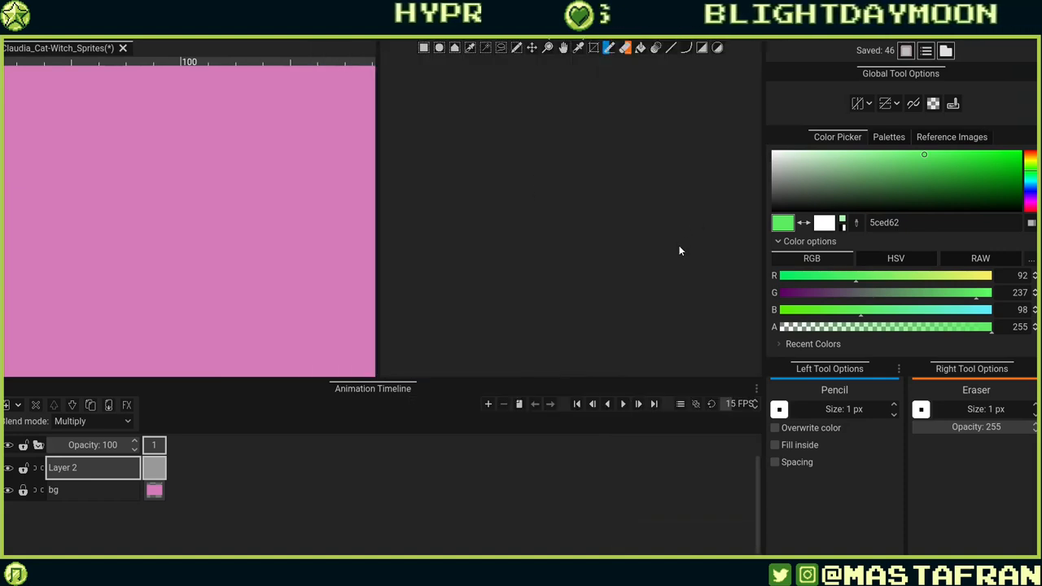
{"action": "left_click_drag", "start_coordinate": [531, 243], "coordinate": [709, 260]}
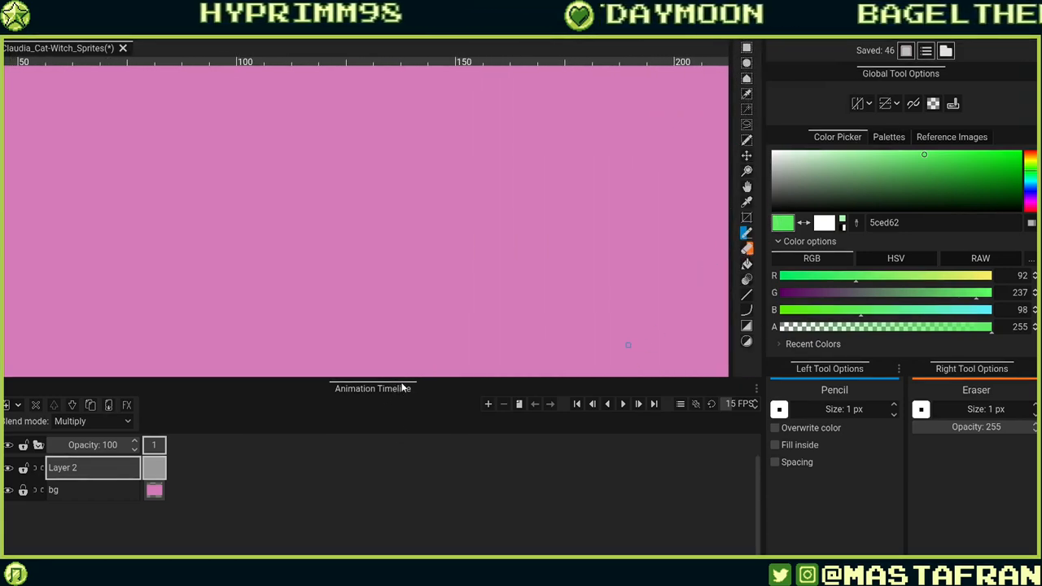
{"action": "left_click_drag", "start_coordinate": [402, 388], "coordinate": [450, 443]}
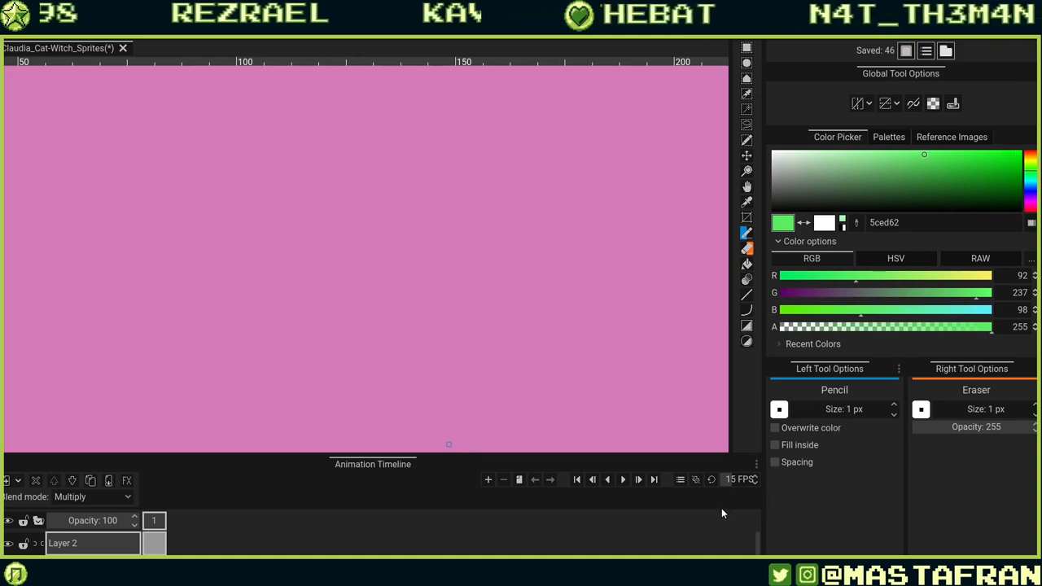
Hide the bg layer so the canvas shows transparency.
{"action": "left_click", "coordinate": [8, 565]}
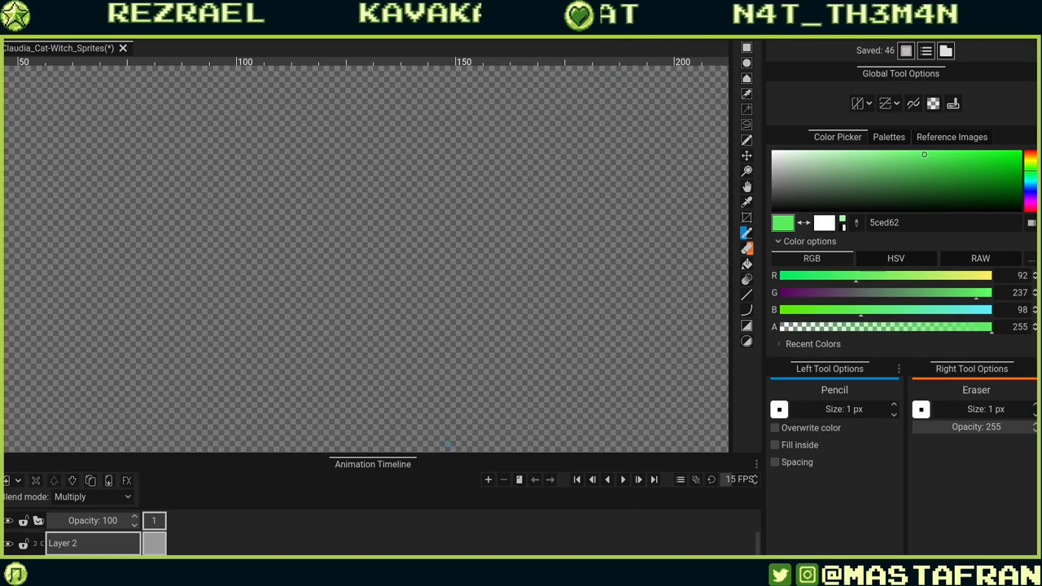
{"action": "scroll", "coordinate": [401, 258], "scroll_direction": "down", "scroll_amount": 1}
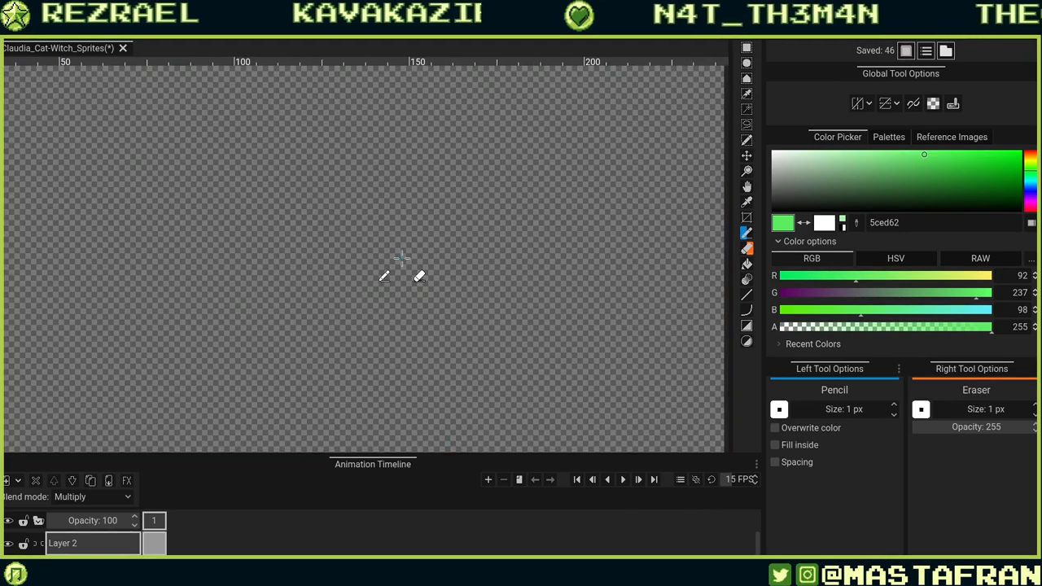
{"action": "scroll", "coordinate": [401, 258], "scroll_direction": "down", "scroll_amount": 2}
{"action": "scroll", "coordinate": [396, 260], "scroll_direction": "up", "scroll_amount": 1}
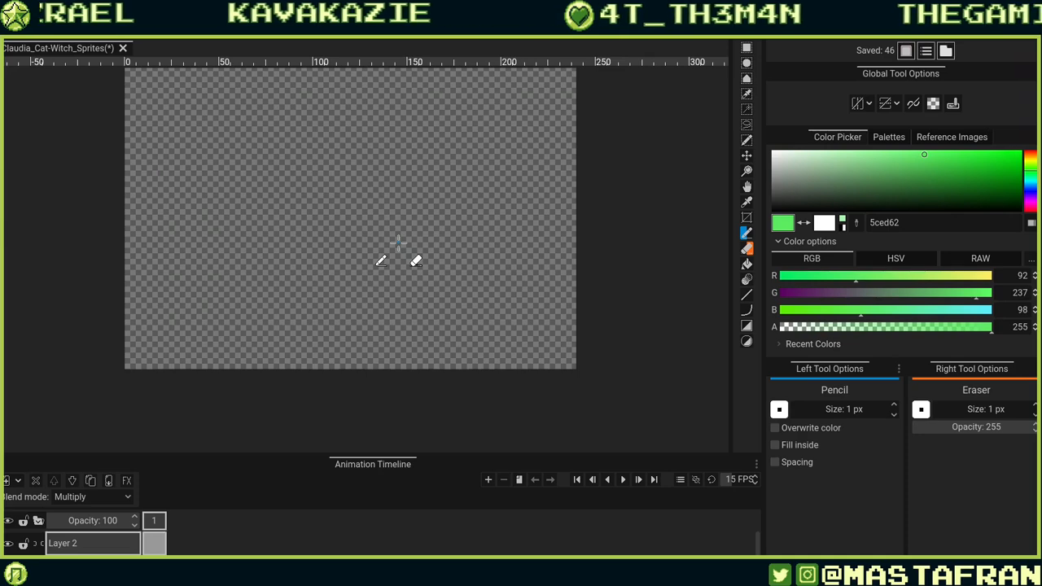
{"action": "left_click_drag", "start_coordinate": [435, 224], "coordinate": [471, 258]}
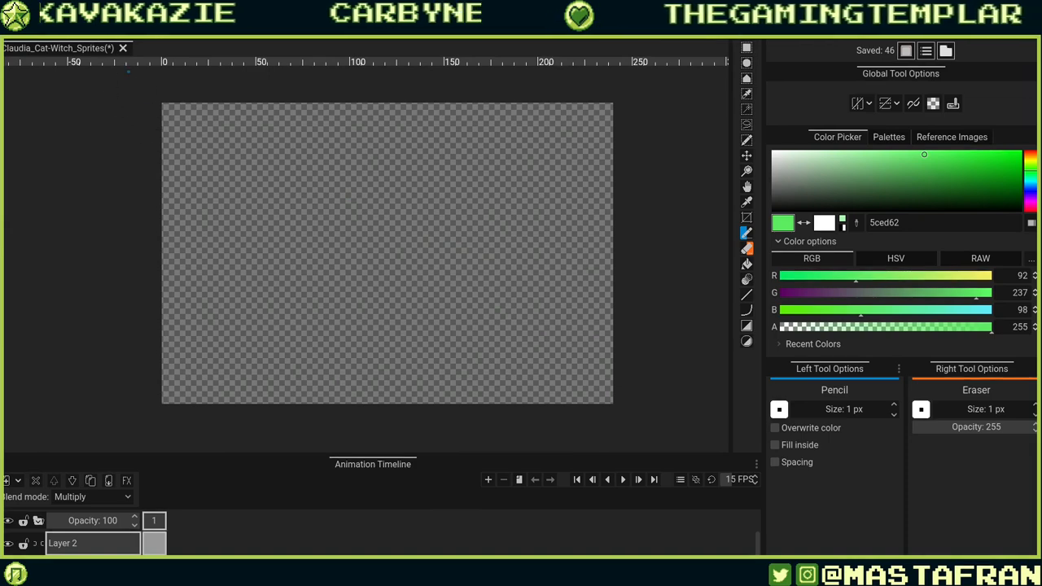
Resize the canvas to 144 × 144 px.
{"action": "left_click", "coordinate": [83, 24]}
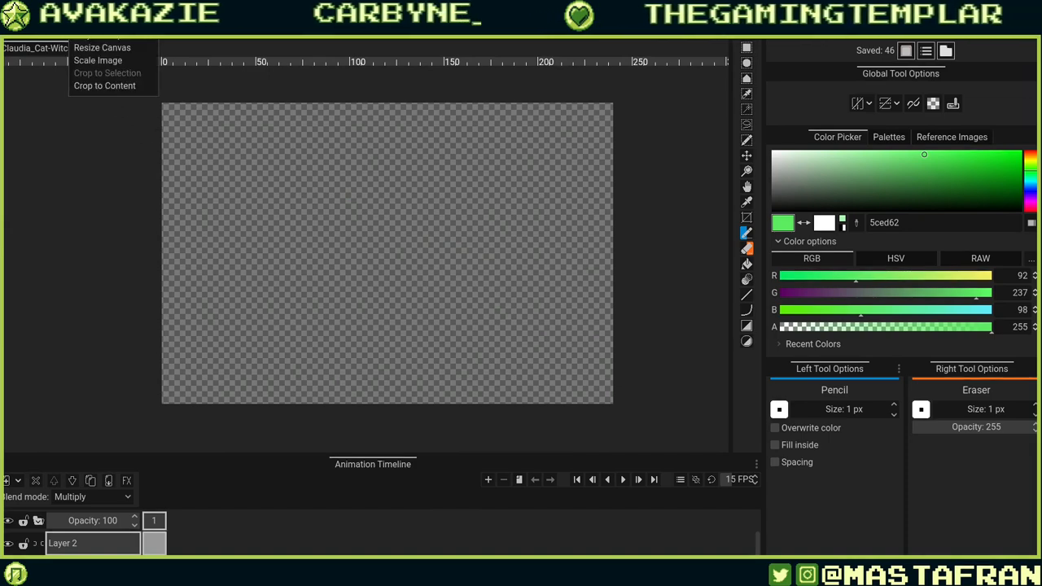
{"action": "left_click", "coordinate": [103, 48]}
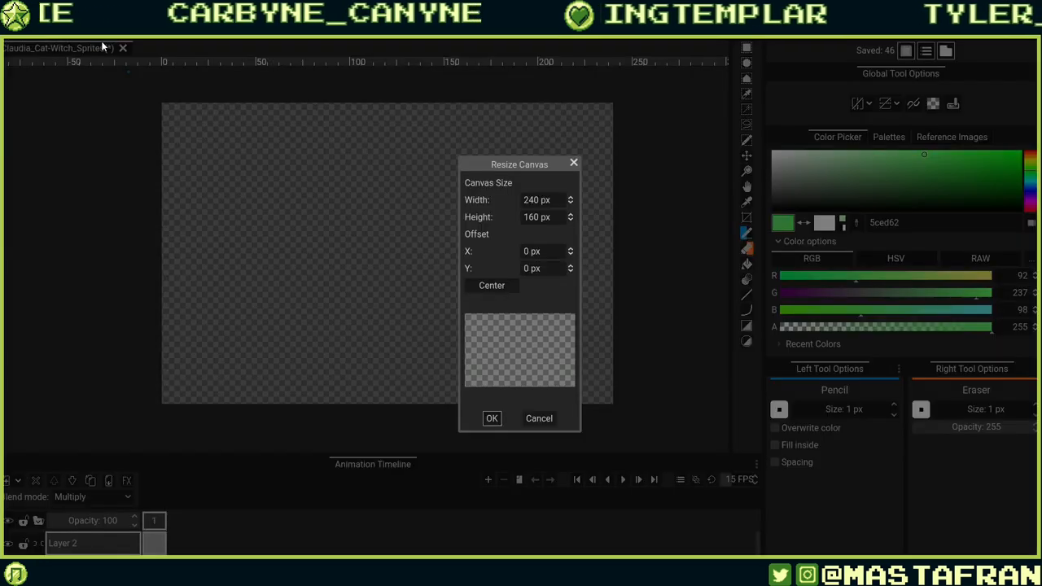
{"action": "double_click", "coordinate": [555, 200]}
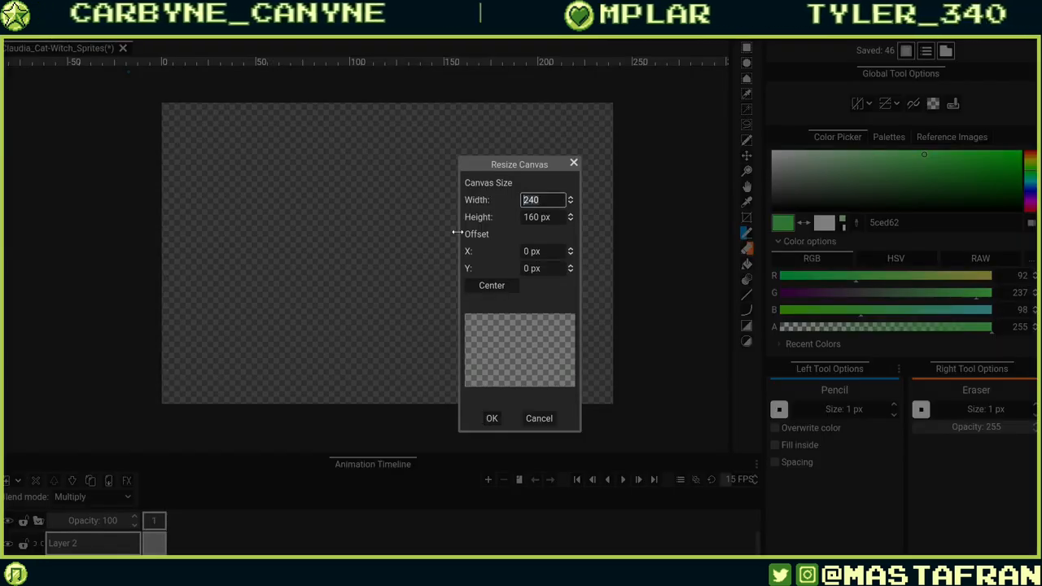
{"action": "type", "text": "144"}
{"action": "key", "text": "Tab"}
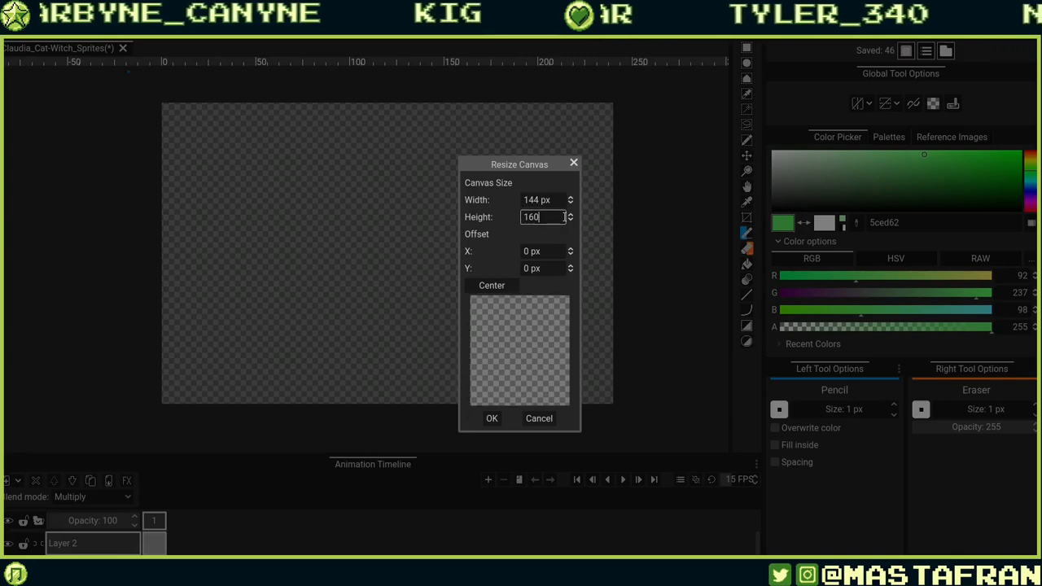
{"action": "type", "text": "144"}
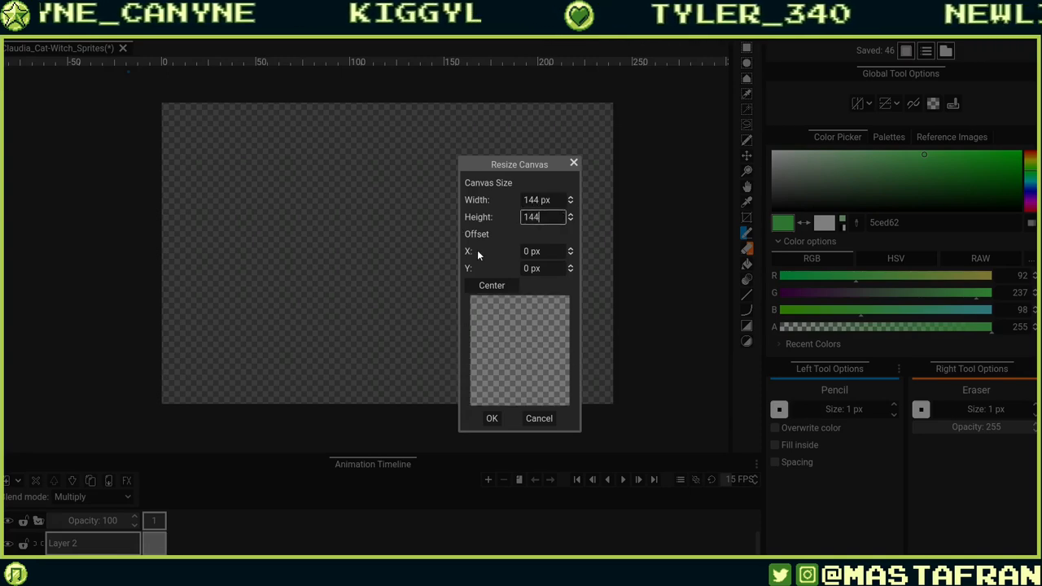
{"action": "left_click", "coordinate": [521, 199]}
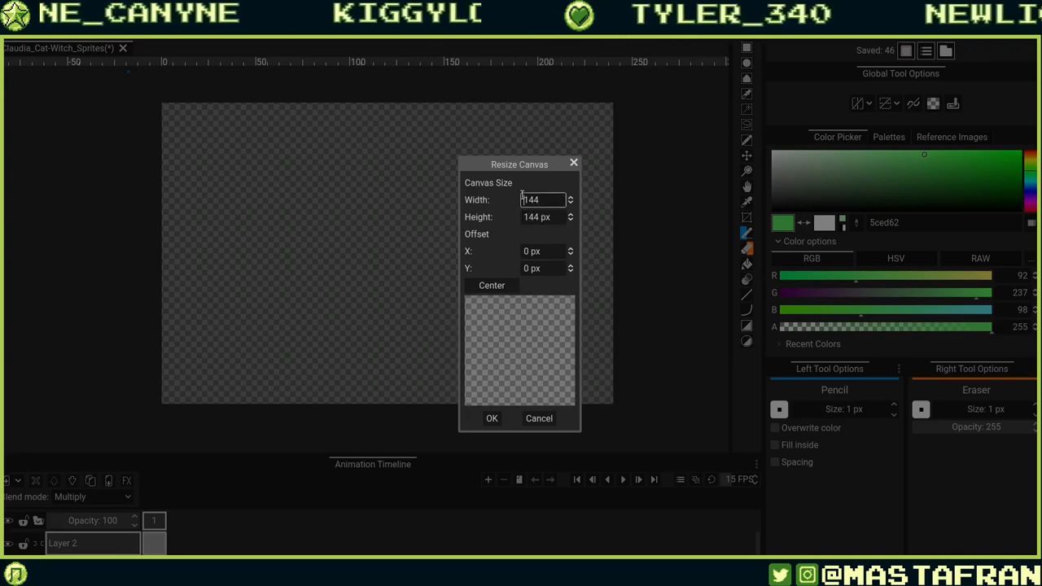
{"action": "left_click", "coordinate": [491, 418]}
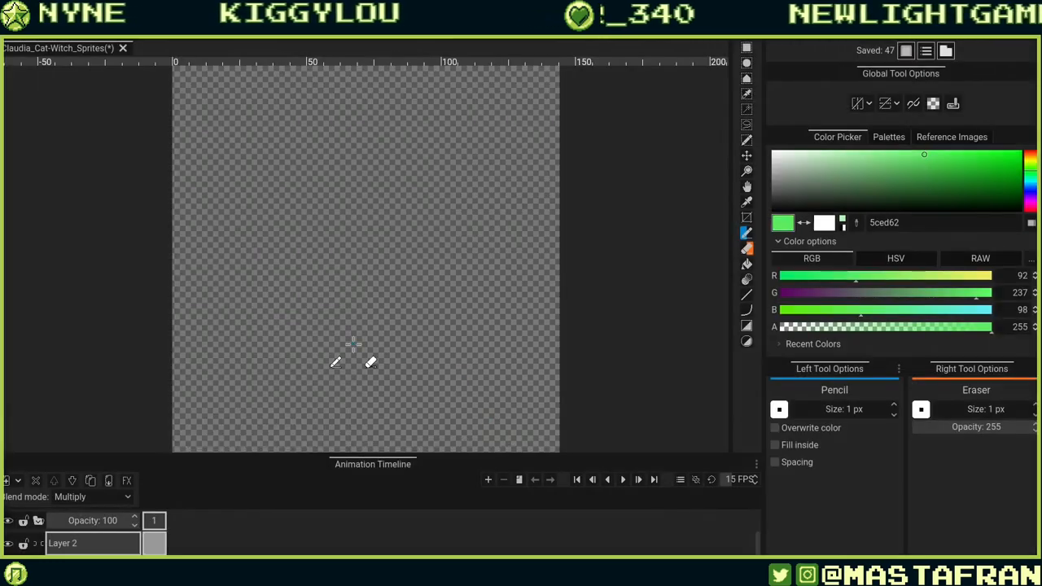
Set the colour to black (000000), sketch a round head outline on Layer 2, and undo the drawing.
{"action": "mouse_move", "coordinate": [384, 150]}
{"action": "left_mouse_down"}
{"action": "mouse_move", "coordinate": [335, 218]}
{"action": "mouse_move", "coordinate": [252, 298]}
{"action": "mouse_move", "coordinate": [279, 357]}
{"action": "left_mouse_up"}
{"action": "key", "text": "ctrl+z"}
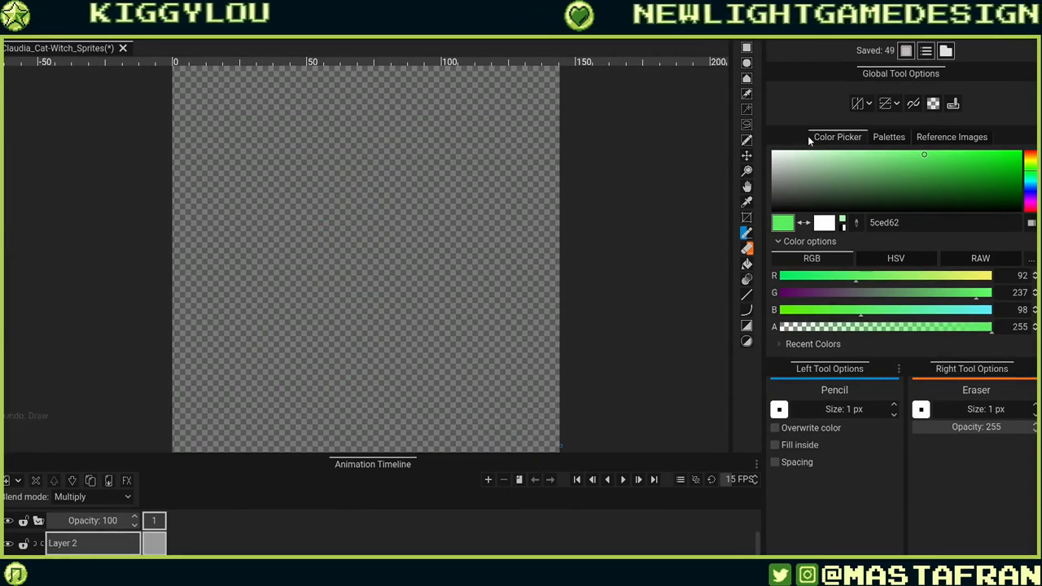
{"action": "left_click_drag", "start_coordinate": [787, 180], "coordinate": [755, 231]}
{"action": "mouse_move", "coordinate": [353, 139]}
{"action": "left_mouse_down"}
{"action": "mouse_move", "coordinate": [325, 168]}
{"action": "mouse_move", "coordinate": [362, 230]}
{"action": "left_mouse_up"}
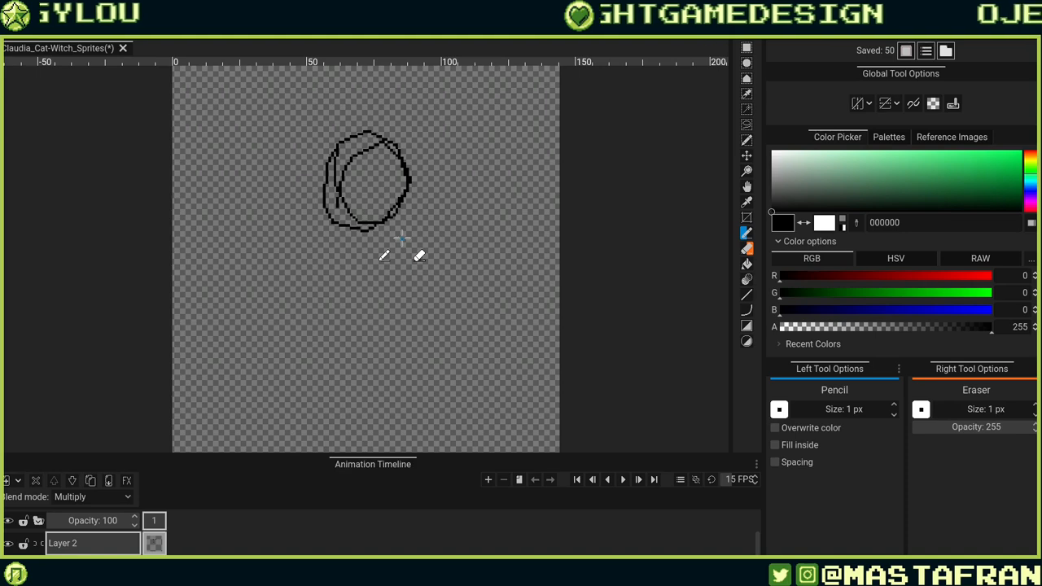
{"action": "key", "text": "ctrl+z"}
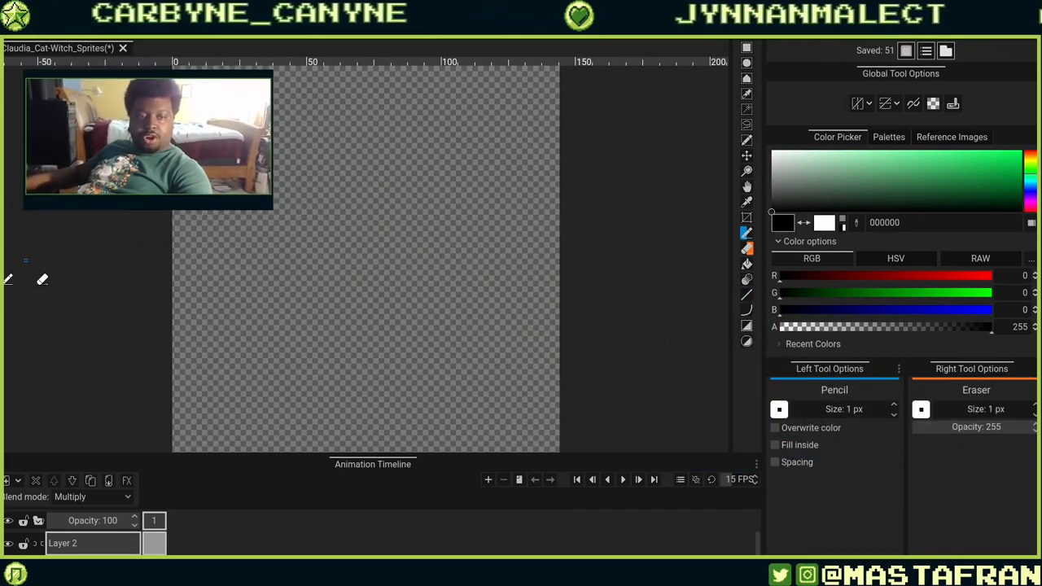
{"action": "left_click_drag", "start_coordinate": [492, 294], "coordinate": [588, 282]}
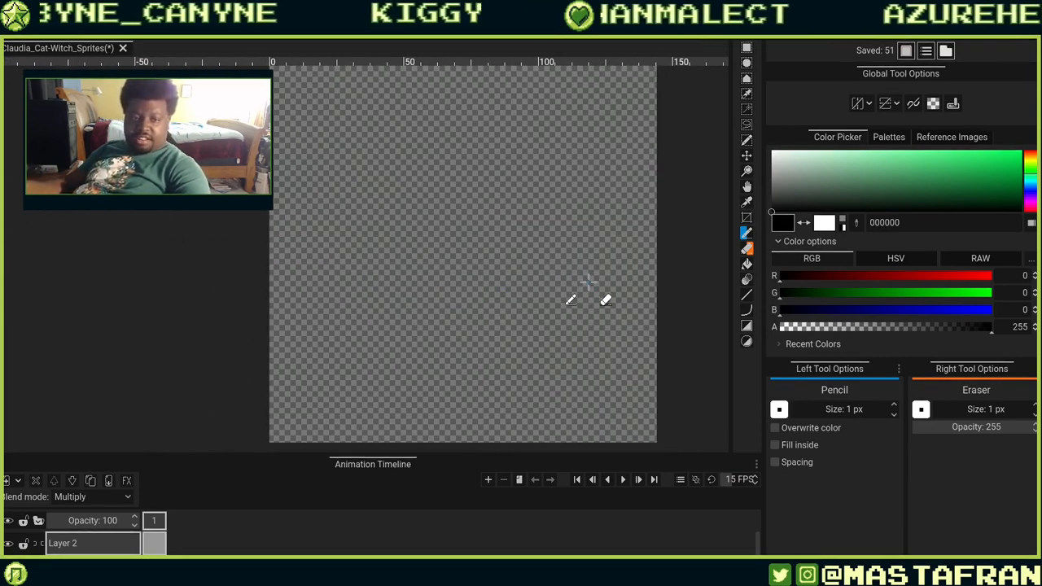
{"action": "scroll", "coordinate": [580, 342], "scroll_direction": "up", "scroll_amount": 2}
{"action": "scroll", "coordinate": [580, 340], "scroll_direction": "down", "scroll_amount": 1}
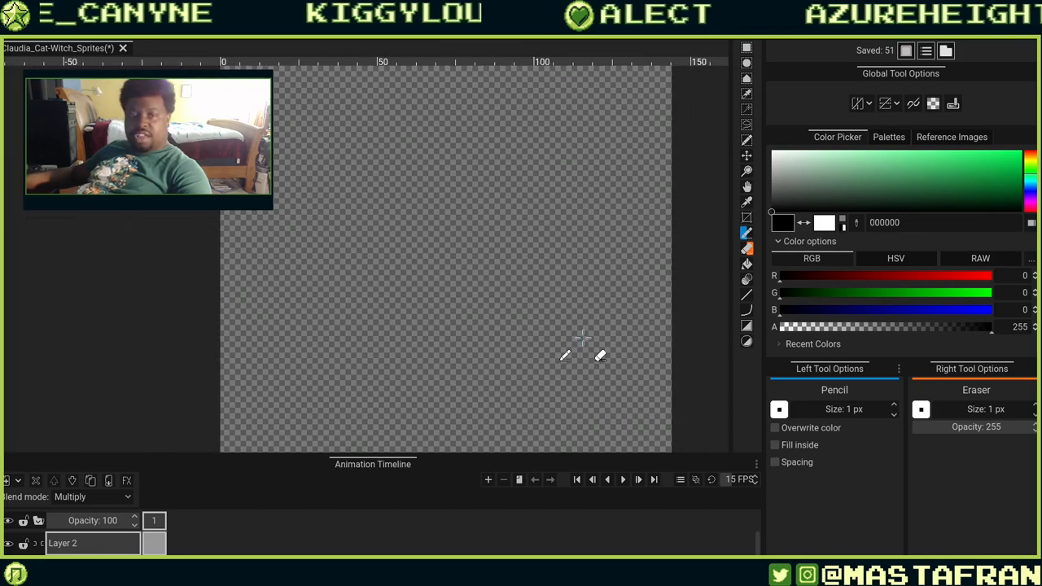
{"action": "scroll", "coordinate": [581, 337], "scroll_direction": "up", "scroll_amount": 1}
{"action": "scroll", "coordinate": [584, 332], "scroll_direction": "down", "scroll_amount": 3}
{"action": "scroll", "coordinate": [586, 327], "scroll_direction": "up", "scroll_amount": 1}
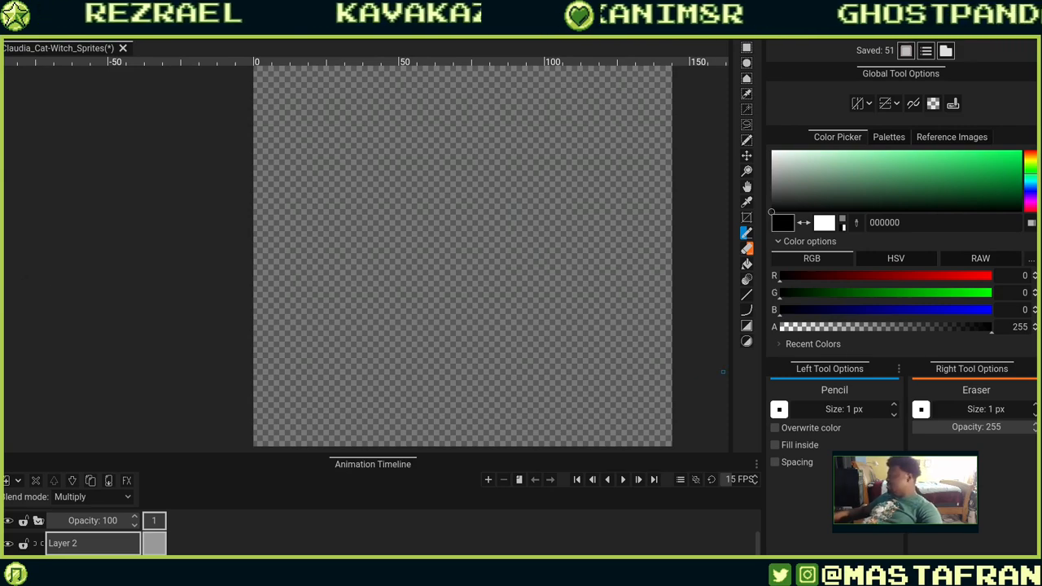
Browse the cat-witch reference images and zoom into the coloured broom-riding illustration's hat and face.
{"action": "left_click_drag", "start_coordinate": [1041, 325], "coordinate": [427, 289]}
{"action": "scroll", "coordinate": [428, 289], "scroll_direction": "up", "scroll_amount": 2}
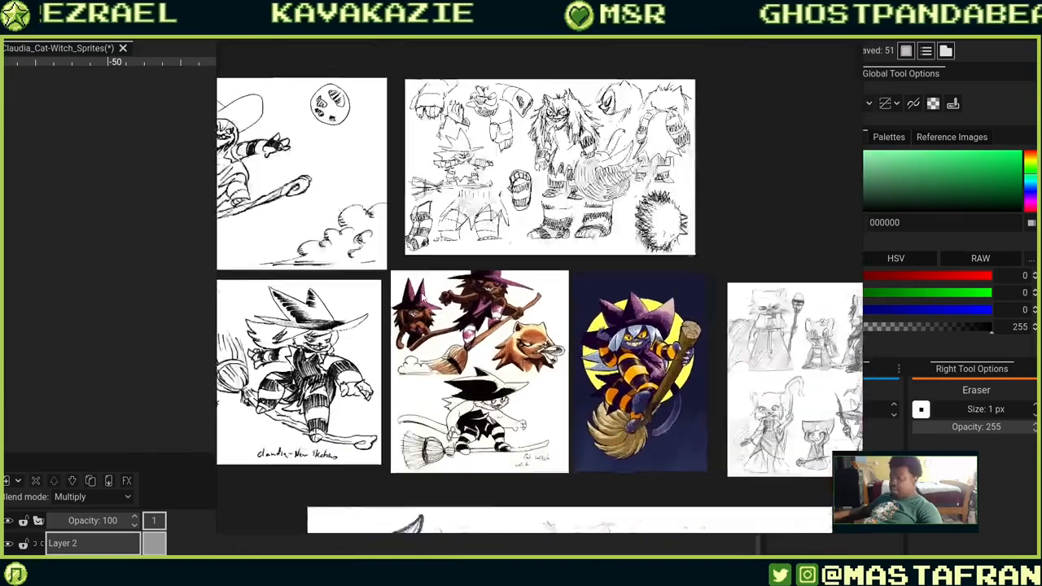
{"action": "scroll", "coordinate": [423, 295], "scroll_direction": "up", "scroll_amount": 2}
{"action": "scroll", "coordinate": [676, 389], "scroll_direction": "up", "scroll_amount": 5}
{"action": "left_click_drag", "start_coordinate": [677, 390], "coordinate": [483, 265]}
{"action": "scroll", "coordinate": [487, 256], "scroll_direction": "down", "scroll_amount": 2}
{"action": "scroll", "coordinate": [485, 256], "scroll_direction": "down", "scroll_amount": 2}
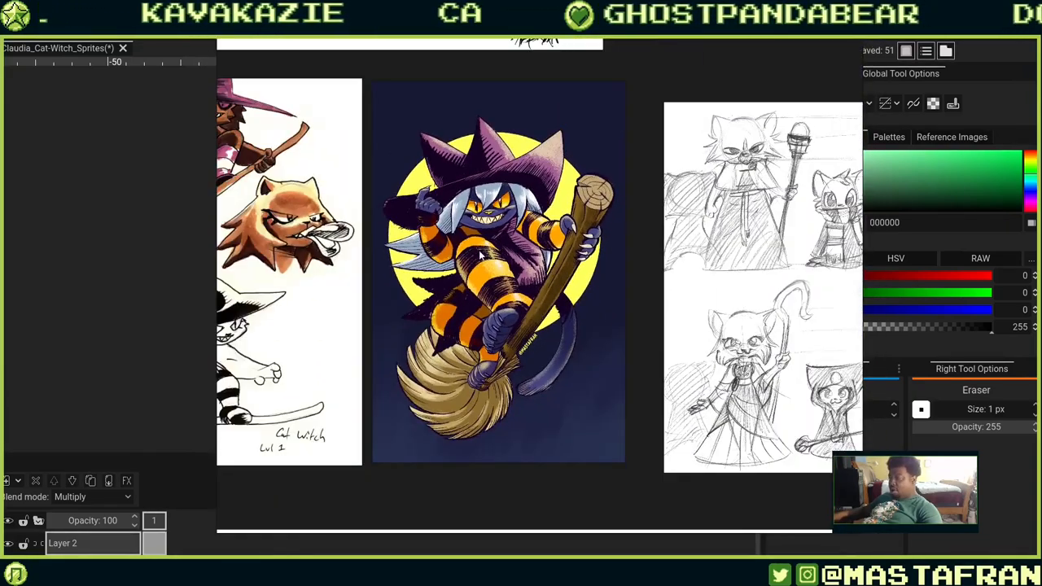
{"action": "left_click_drag", "start_coordinate": [422, 312], "coordinate": [720, 312]}
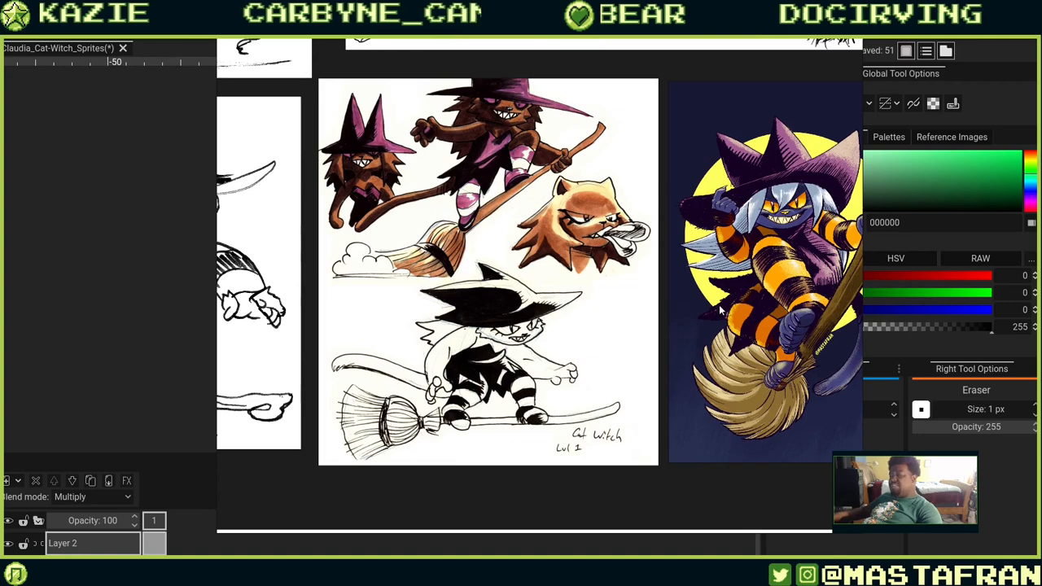
{"action": "left_click_drag", "start_coordinate": [806, 258], "coordinate": [533, 265]}
{"action": "scroll", "coordinate": [538, 265], "scroll_direction": "up", "scroll_amount": 1}
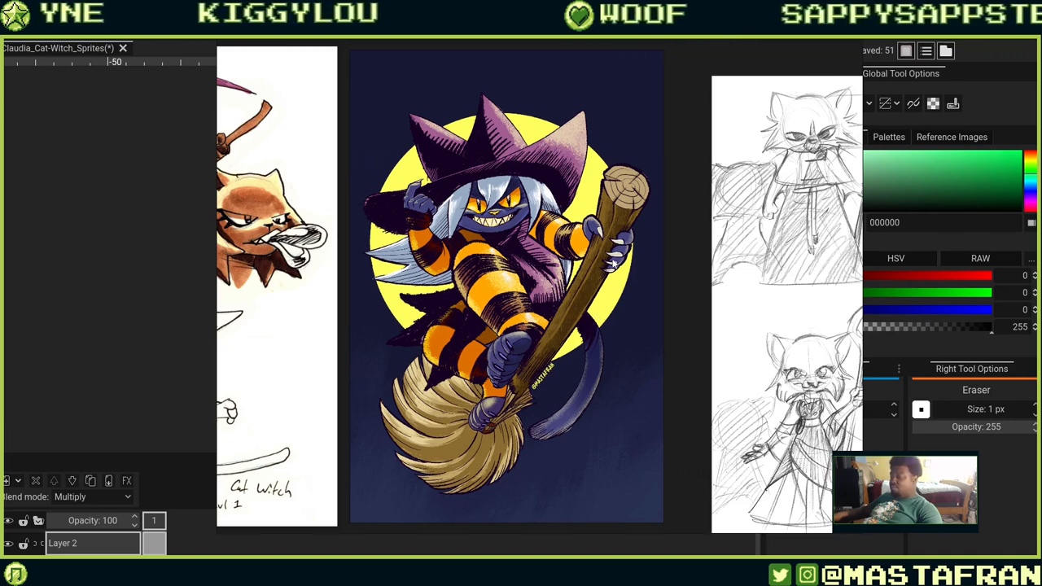
{"action": "scroll", "coordinate": [525, 116], "scroll_direction": "up", "scroll_amount": 6}
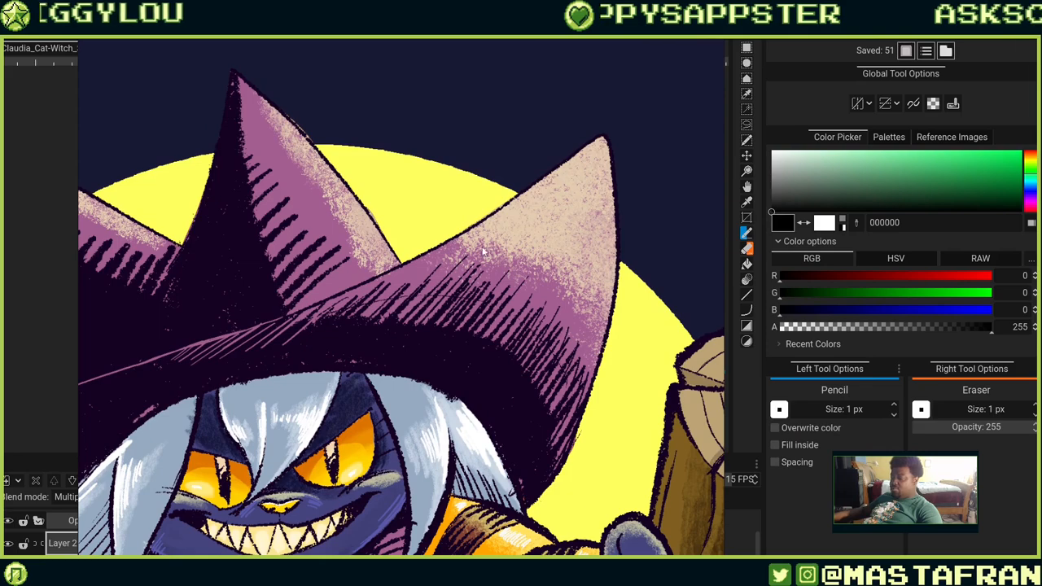
{"action": "scroll", "coordinate": [617, 235], "scroll_direction": "up", "scroll_amount": 4}
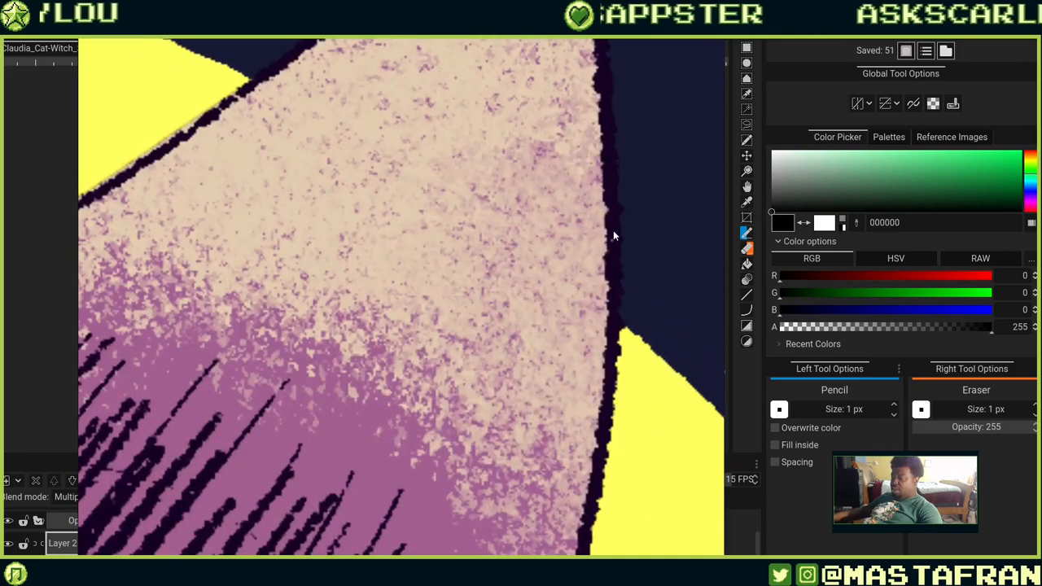
{"action": "scroll", "coordinate": [634, 306], "scroll_direction": "down", "scroll_amount": 5}
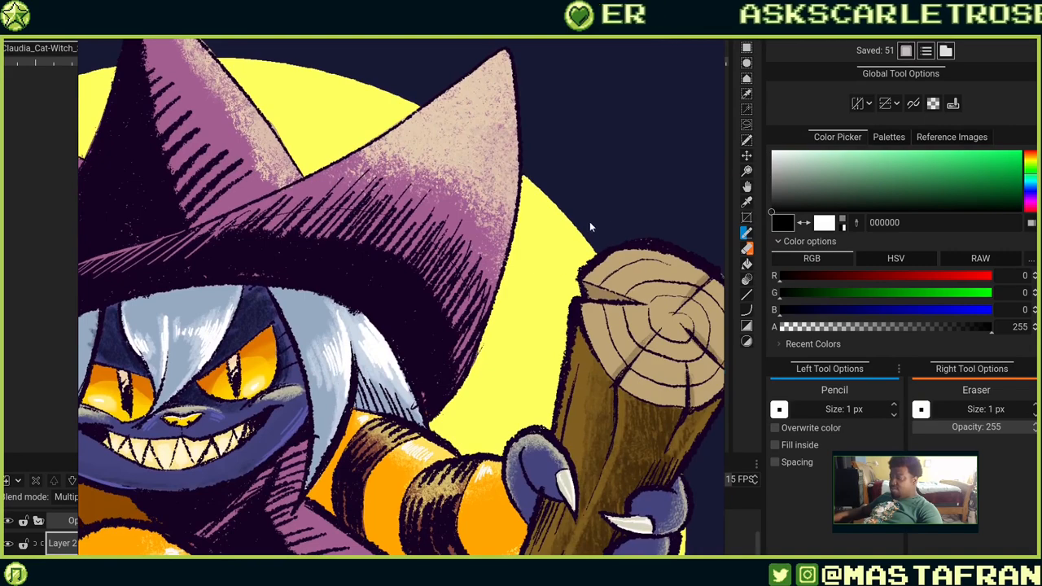
Pan and zoom around the coloured broom-riding illustration to study the hands, face, grin and broom handle.
{"action": "left_click_drag", "start_coordinate": [542, 249], "coordinate": [512, 92]}
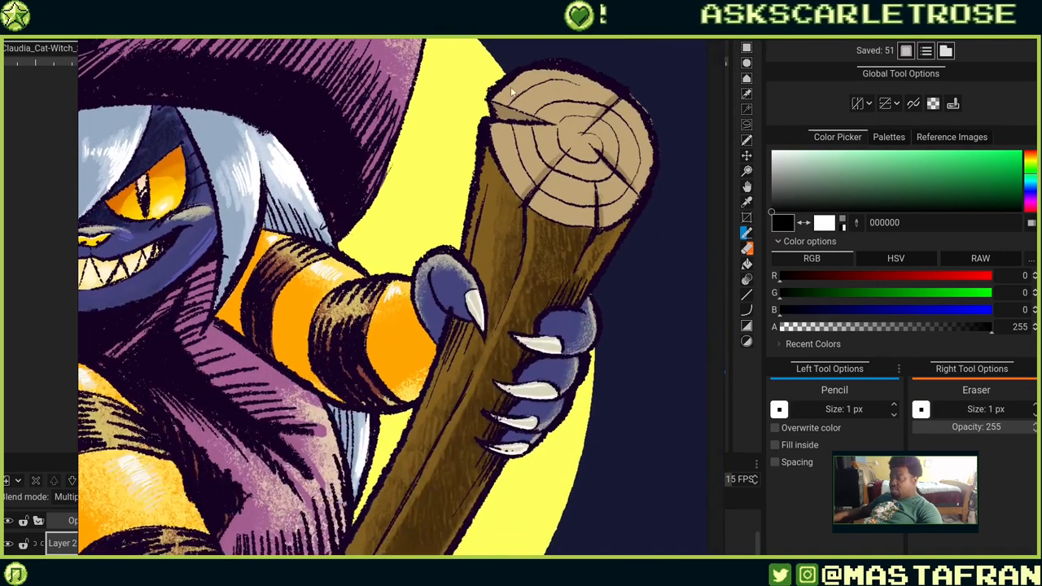
{"action": "left_click_drag", "start_coordinate": [307, 218], "coordinate": [610, 244]}
{"action": "scroll", "coordinate": [451, 282], "scroll_direction": "up", "scroll_amount": 5}
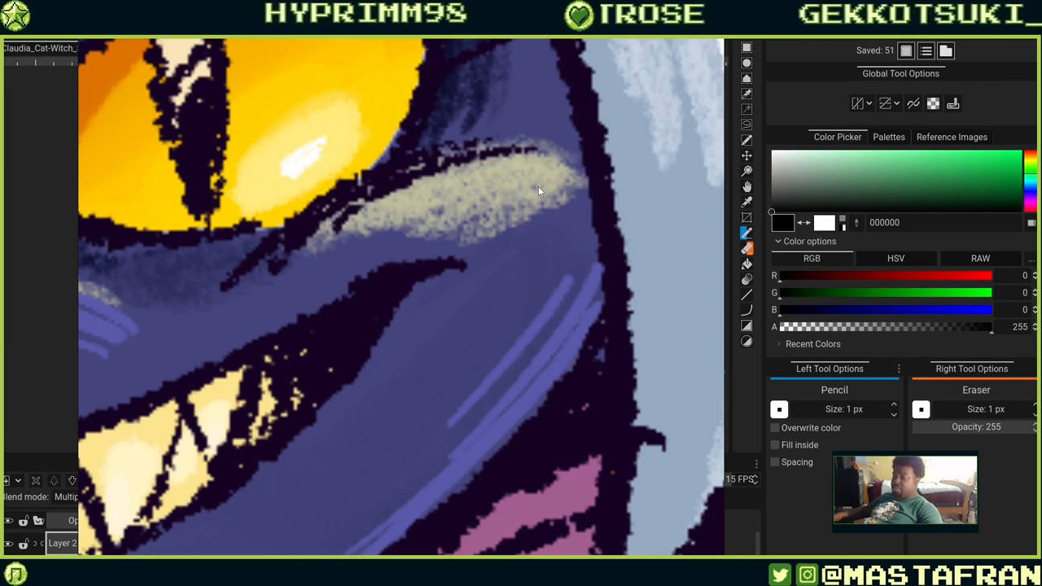
{"action": "scroll", "coordinate": [538, 185], "scroll_direction": "down", "scroll_amount": 5}
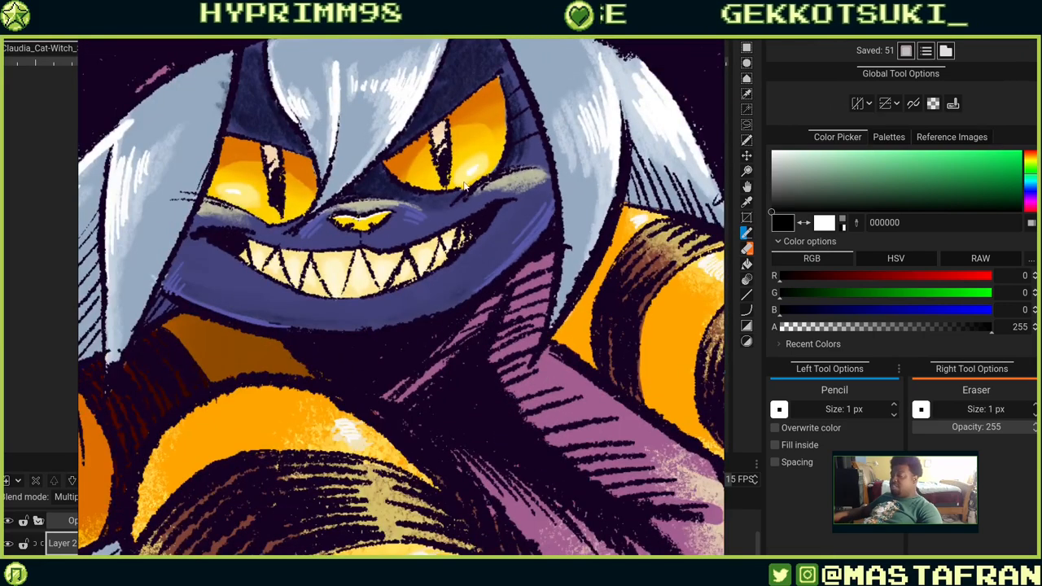
{"action": "scroll", "coordinate": [535, 179], "scroll_direction": "down", "scroll_amount": 2}
{"action": "scroll", "coordinate": [382, 254], "scroll_direction": "down", "scroll_amount": 2}
{"action": "left_click_drag", "start_coordinate": [383, 254], "coordinate": [495, 195]}
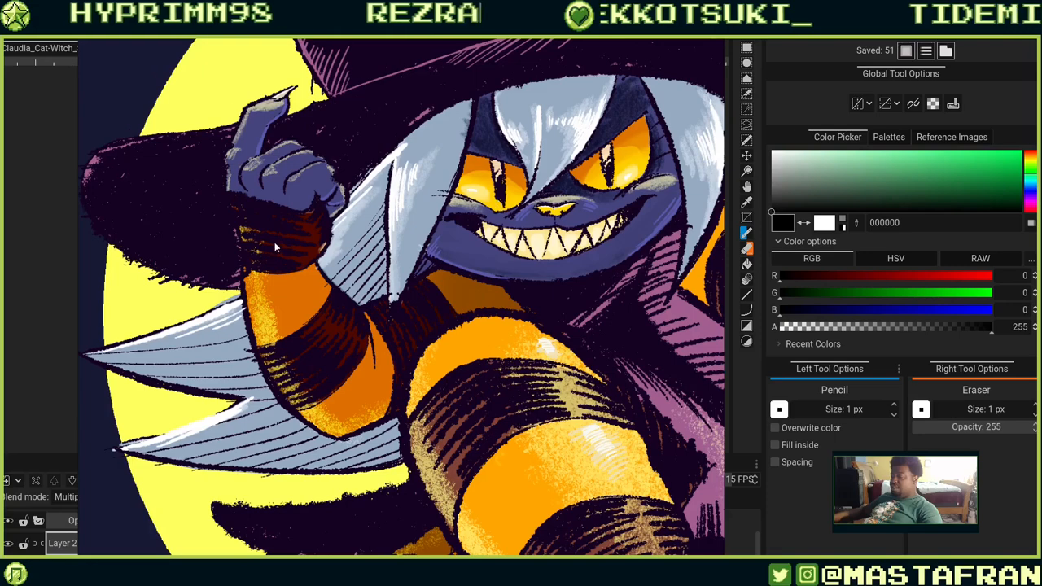
{"action": "scroll", "coordinate": [543, 280], "scroll_direction": "down", "scroll_amount": 3}
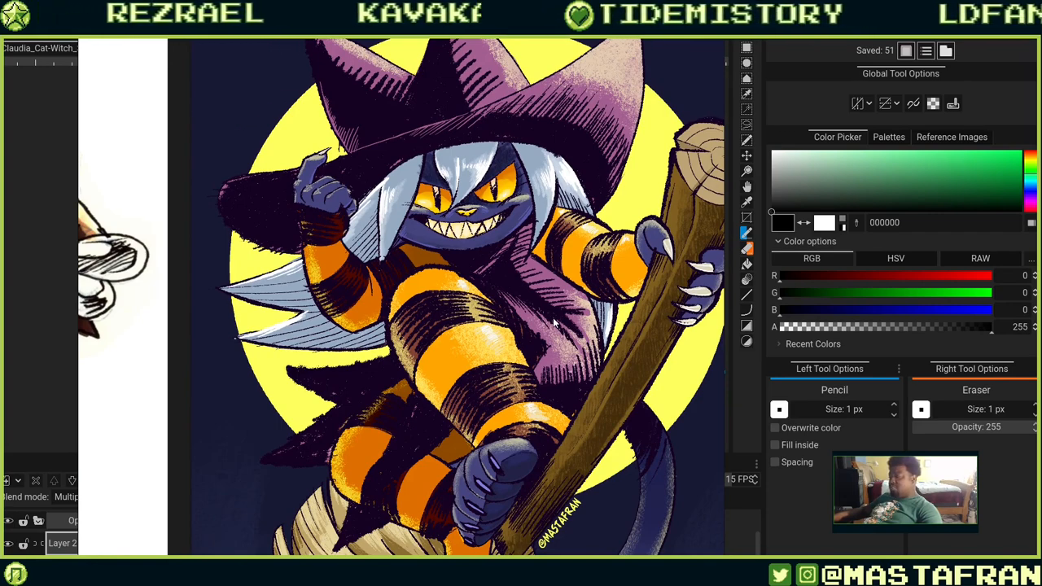
{"action": "scroll", "coordinate": [652, 242], "scroll_direction": "up", "scroll_amount": 5}
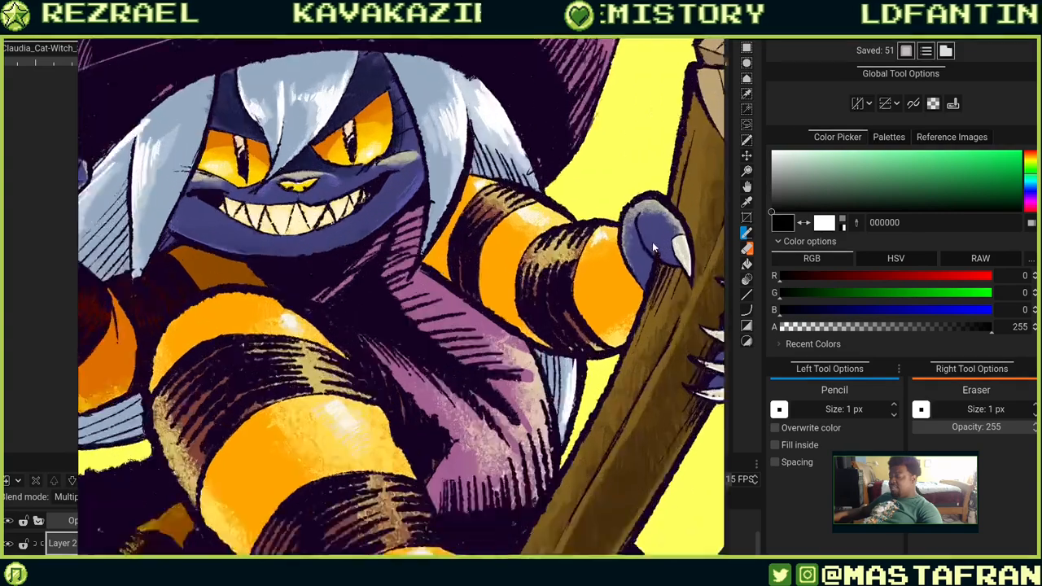
{"action": "scroll", "coordinate": [525, 235], "scroll_direction": "up", "scroll_amount": 2}
{"action": "scroll", "coordinate": [446, 232], "scroll_direction": "up", "scroll_amount": 4}
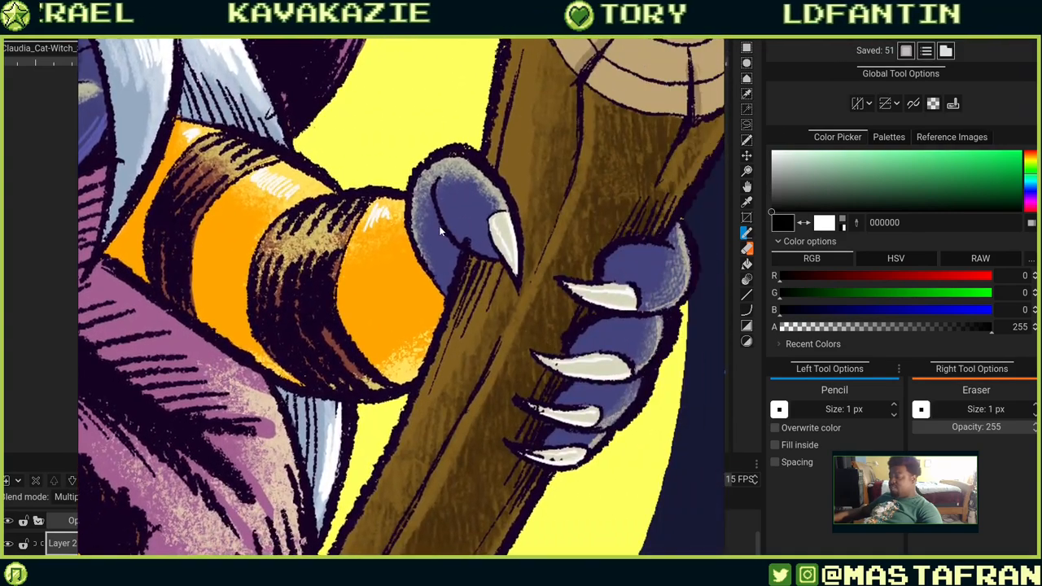
{"action": "scroll", "coordinate": [449, 227], "scroll_direction": "down", "scroll_amount": 8}
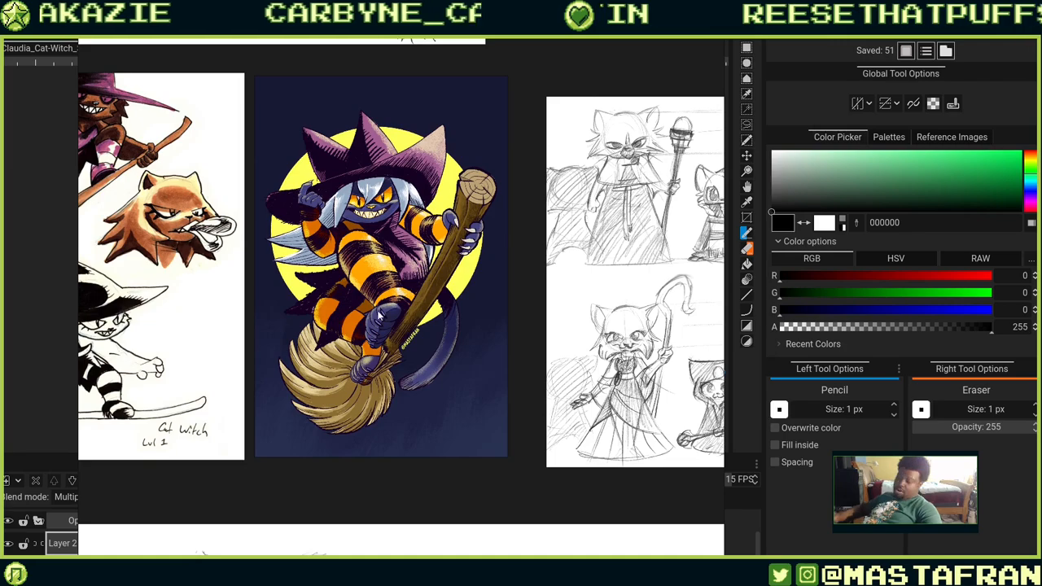
Browse the black-and-white ink sketches of the cat witch riding her broom, zooming in on the new-sketches sheet.
{"action": "mouse_move", "coordinate": [270, 397]}
{"action": "left_mouse_down"}
{"action": "mouse_move", "coordinate": [397, 400]}
{"action": "mouse_move", "coordinate": [452, 415]}
{"action": "left_mouse_up"}
{"action": "mouse_move", "coordinate": [365, 359]}
{"action": "left_mouse_down"}
{"action": "mouse_move", "coordinate": [411, 351]}
{"action": "mouse_move", "coordinate": [597, 397]}
{"action": "left_mouse_up"}
{"action": "left_click_drag", "start_coordinate": [569, 334], "coordinate": [613, 360]}
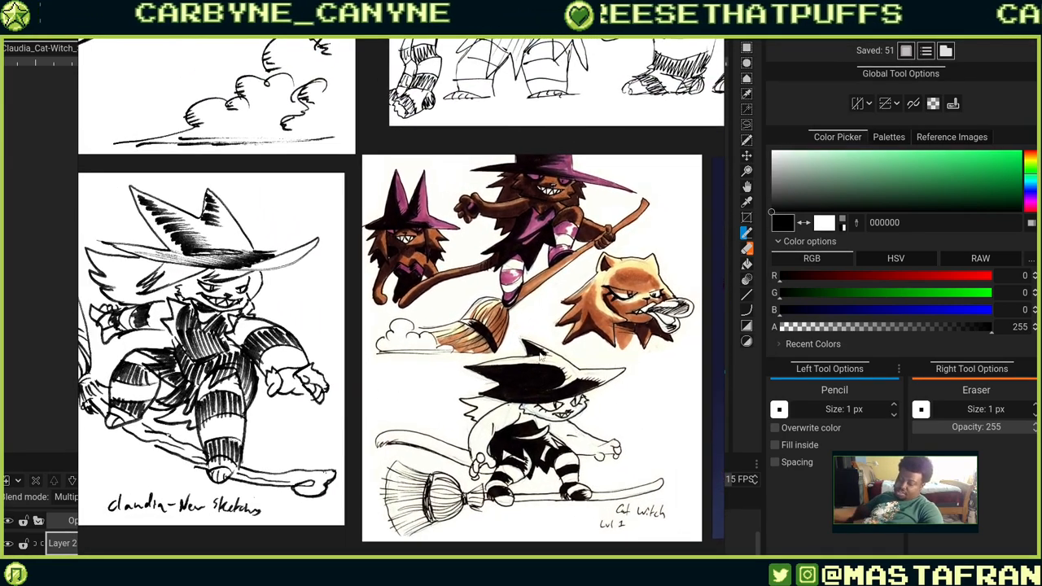
{"action": "scroll", "coordinate": [531, 340], "scroll_direction": "down", "scroll_amount": 3}
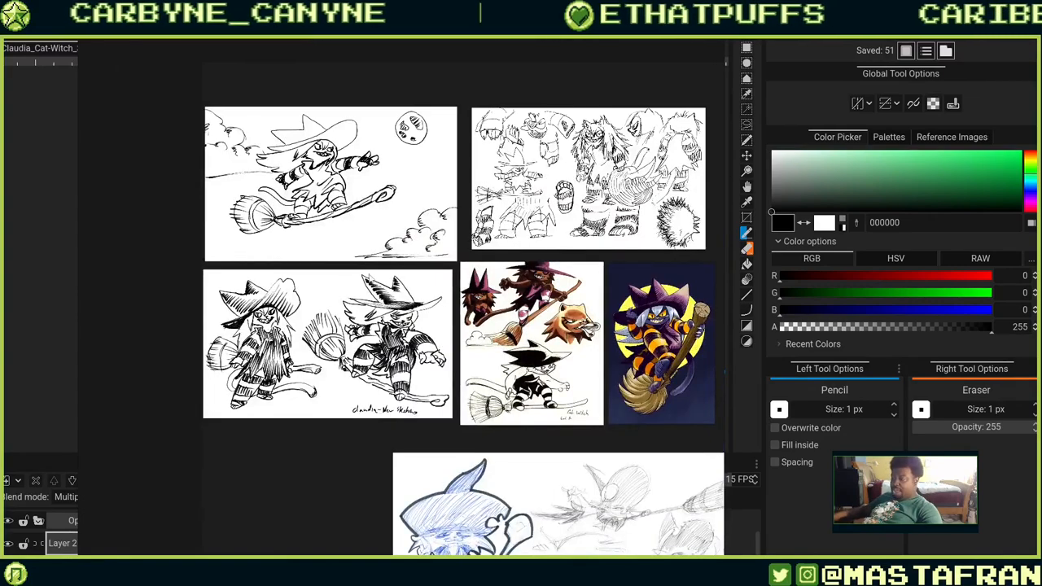
{"action": "scroll", "coordinate": [433, 258], "scroll_direction": "up", "scroll_amount": 3}
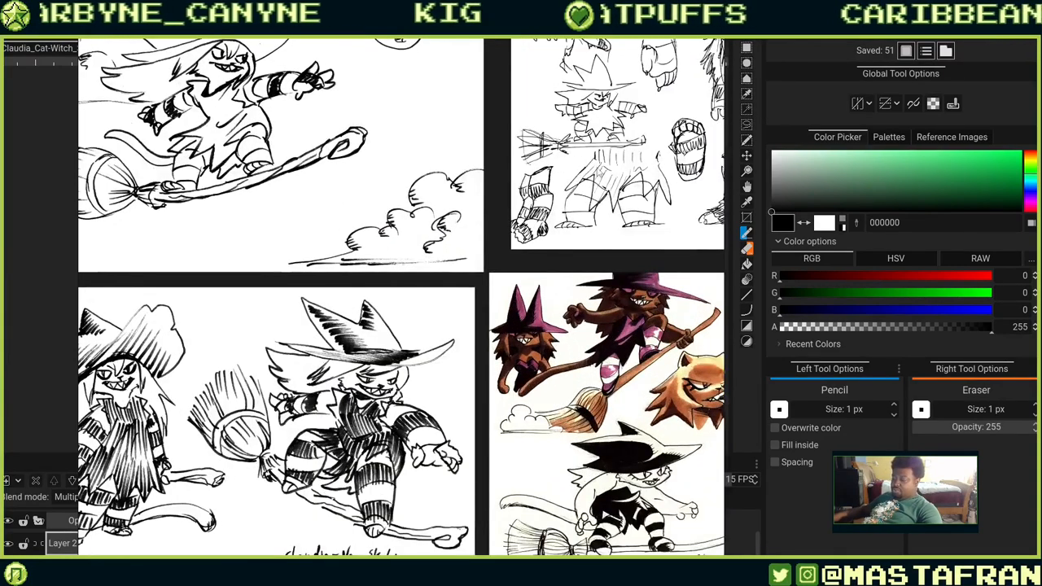
{"action": "scroll", "coordinate": [363, 310], "scroll_direction": "down", "scroll_amount": 3}
{"action": "left_click_drag", "start_coordinate": [363, 311], "coordinate": [571, 211]}
{"action": "scroll", "coordinate": [470, 287], "scroll_direction": "up", "scroll_amount": 2}
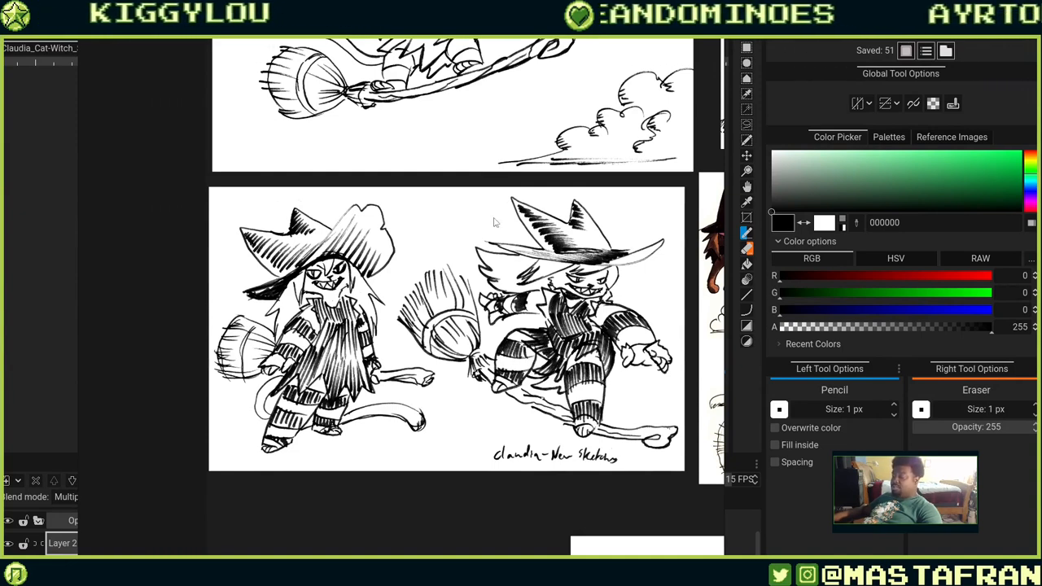
{"action": "scroll", "coordinate": [287, 246], "scroll_direction": "up", "scroll_amount": 3}
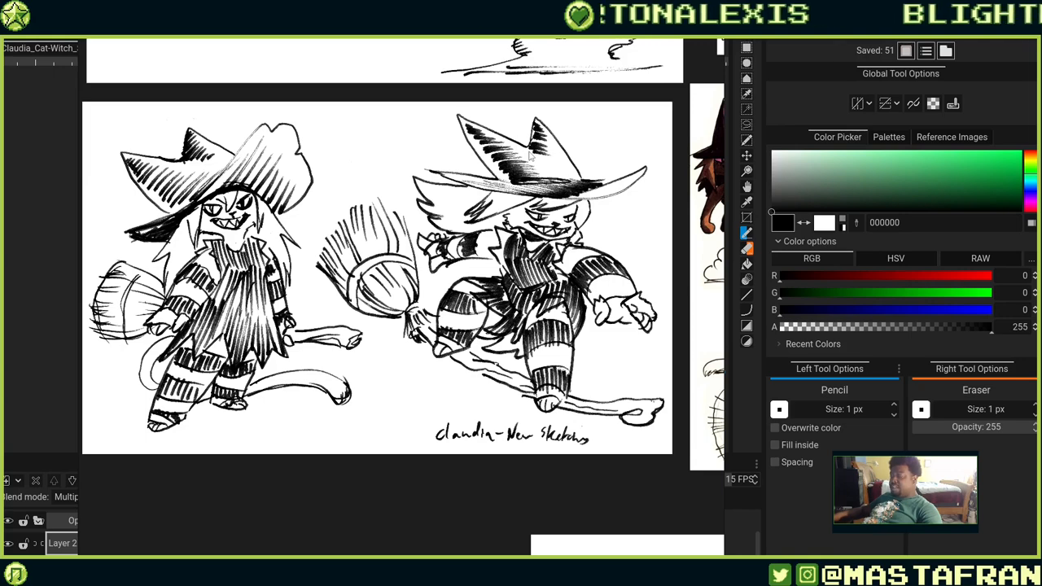
{"action": "scroll", "coordinate": [535, 147], "scroll_direction": "down", "scroll_amount": 2}
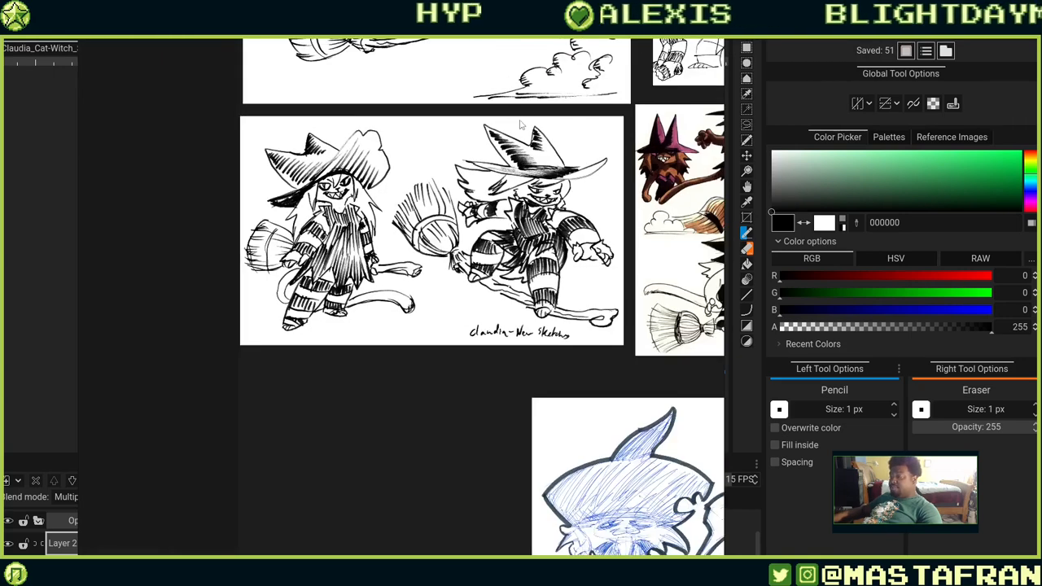
{"action": "mouse_move", "coordinate": [522, 125]}
{"action": "left_mouse_down"}
{"action": "mouse_move", "coordinate": [570, 323]}
{"action": "mouse_move", "coordinate": [549, 319]}
{"action": "left_mouse_up"}
{"action": "left_click_drag", "start_coordinate": [441, 296], "coordinate": [425, 333]}
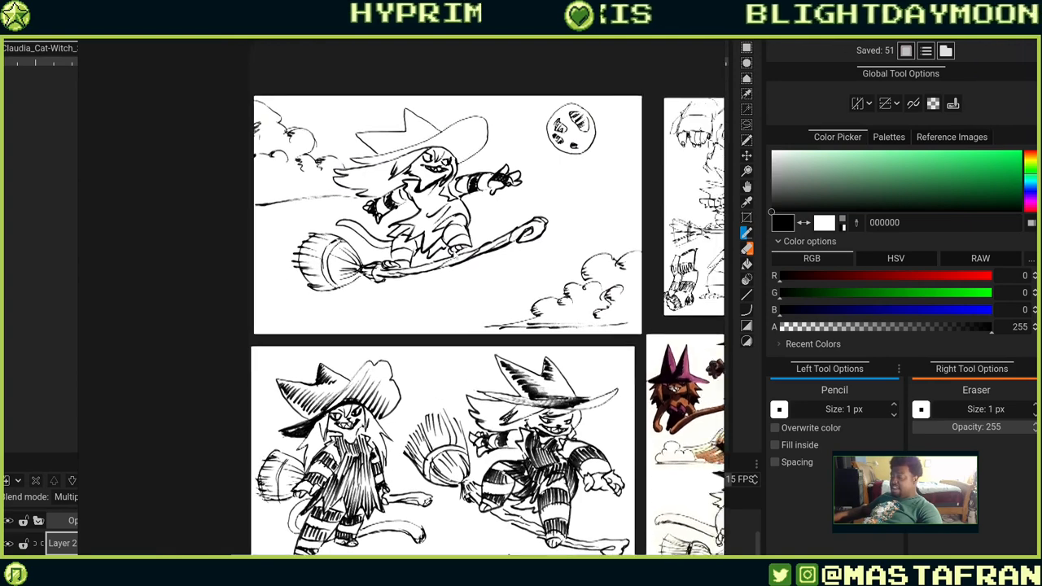
{"action": "left_click_drag", "start_coordinate": [472, 233], "coordinate": [395, 280]}
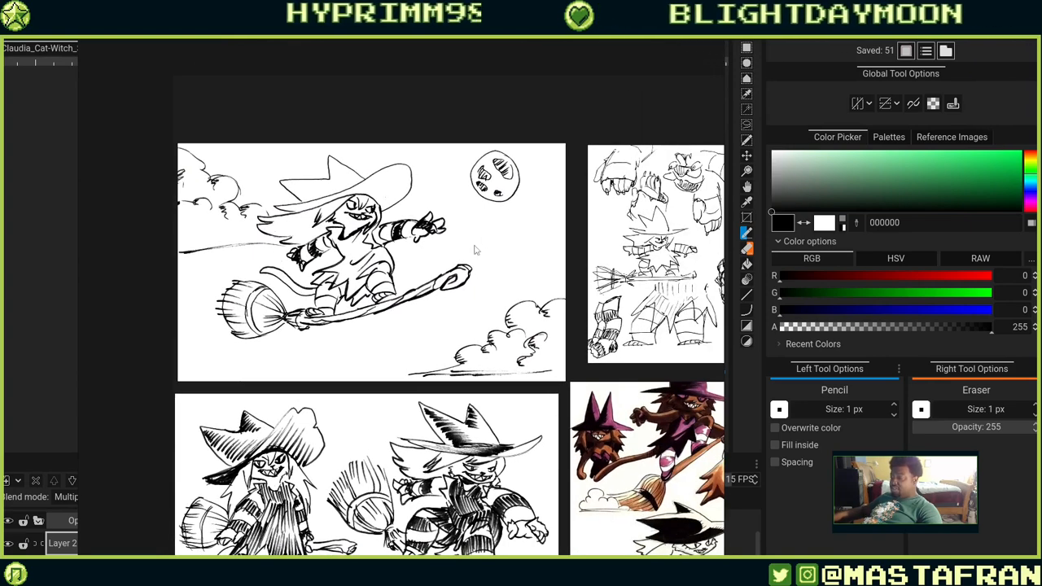
{"action": "scroll", "coordinate": [475, 250], "scroll_direction": "up", "scroll_amount": 3}
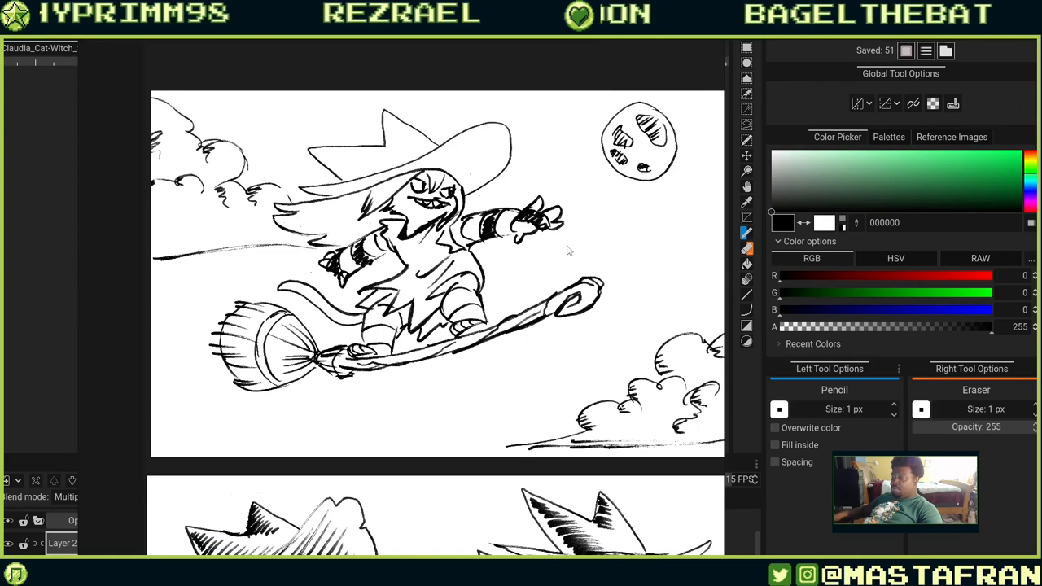
Pan and zoom across the rough character sketch sheet to study its creature designs and hat shapes.
{"action": "left_click_drag", "start_coordinate": [680, 364], "coordinate": [578, 368]}
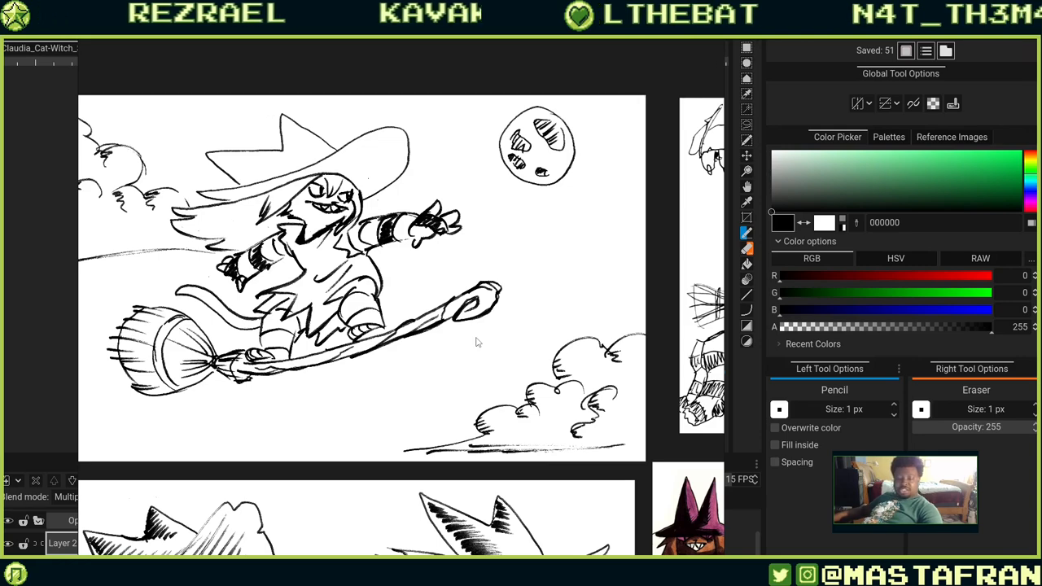
{"action": "mouse_move", "coordinate": [579, 248]}
{"action": "left_mouse_down"}
{"action": "mouse_move", "coordinate": [454, 270]}
{"action": "mouse_move", "coordinate": [304, 317]}
{"action": "left_mouse_up"}
{"action": "left_click_drag", "start_coordinate": [627, 316], "coordinate": [393, 272]}
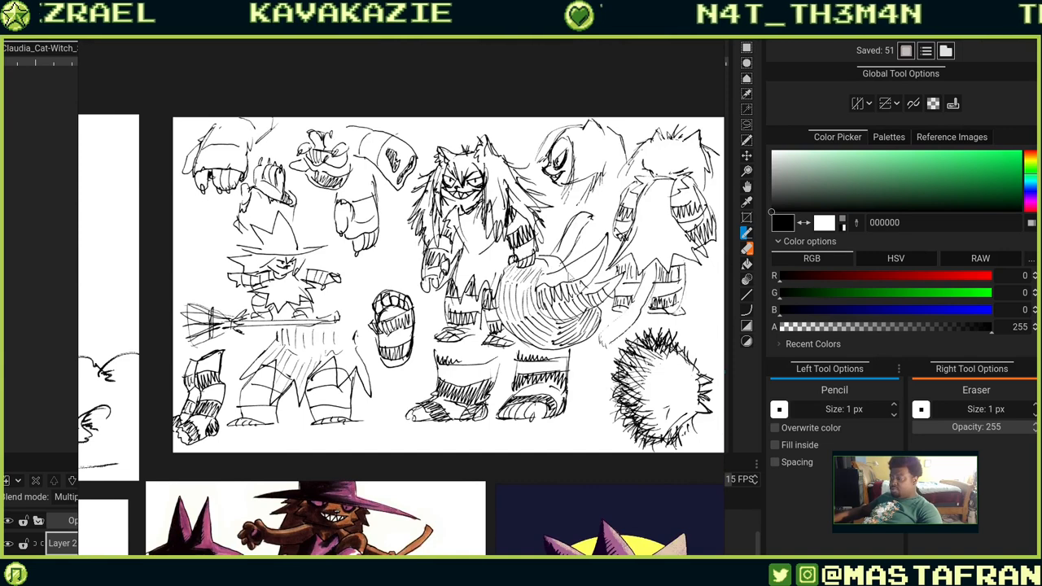
{"action": "left_click_drag", "start_coordinate": [569, 278], "coordinate": [505, 268]}
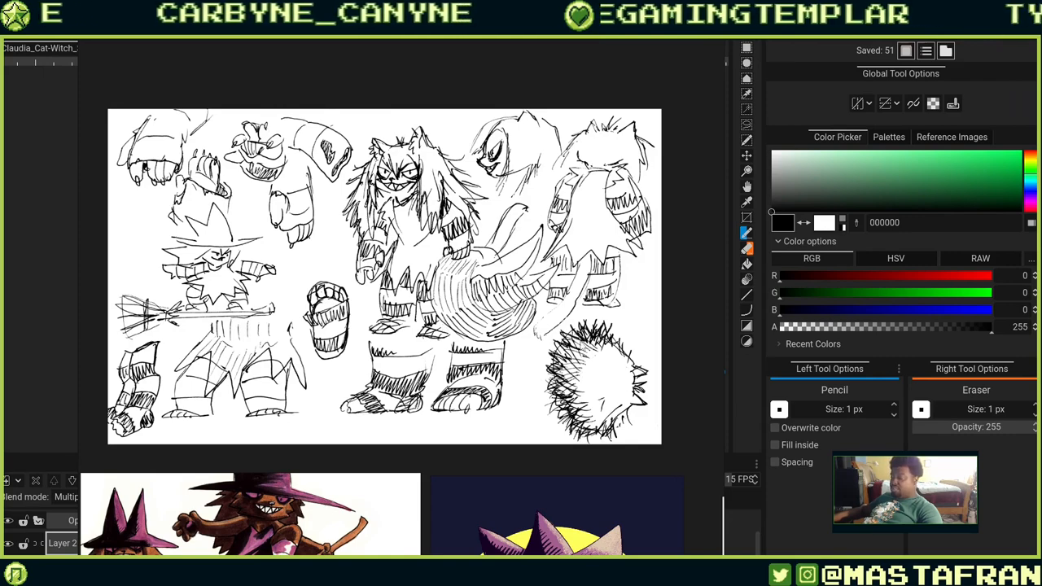
{"action": "scroll", "coordinate": [475, 231], "scroll_direction": "up", "scroll_amount": 2}
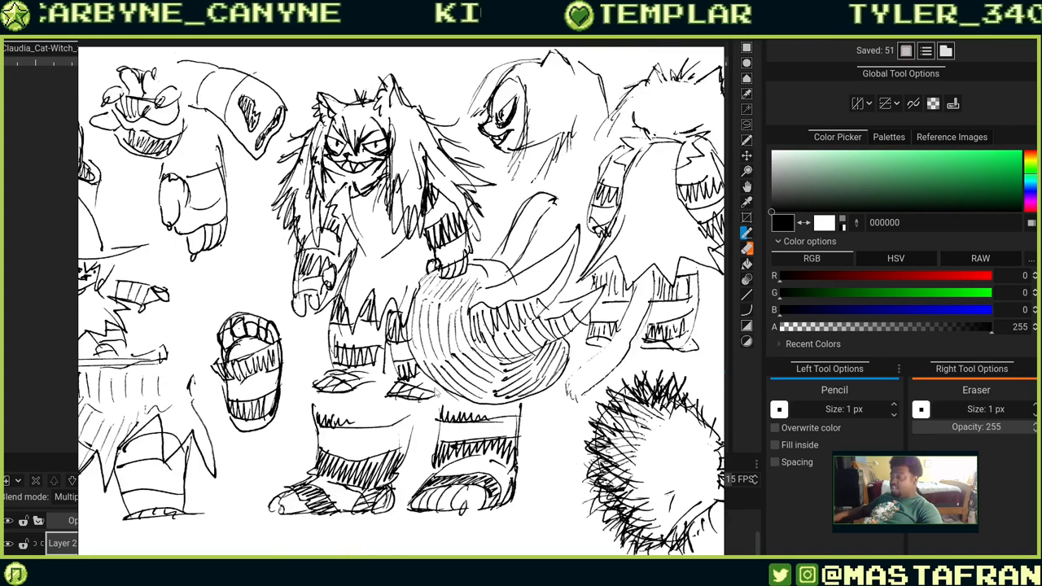
{"action": "left_click_drag", "start_coordinate": [429, 430], "coordinate": [437, 338]}
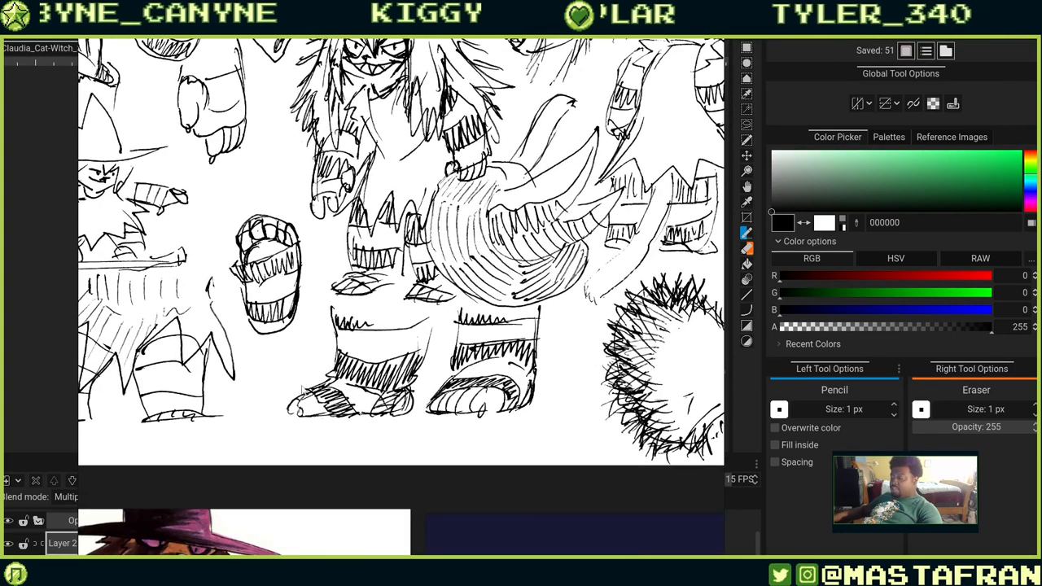
{"action": "mouse_move", "coordinate": [150, 400]}
{"action": "left_mouse_down"}
{"action": "mouse_move", "coordinate": [197, 389]}
{"action": "mouse_move", "coordinate": [309, 490]}
{"action": "left_mouse_up"}
{"action": "left_click_drag", "start_coordinate": [206, 462], "coordinate": [381, 425]}
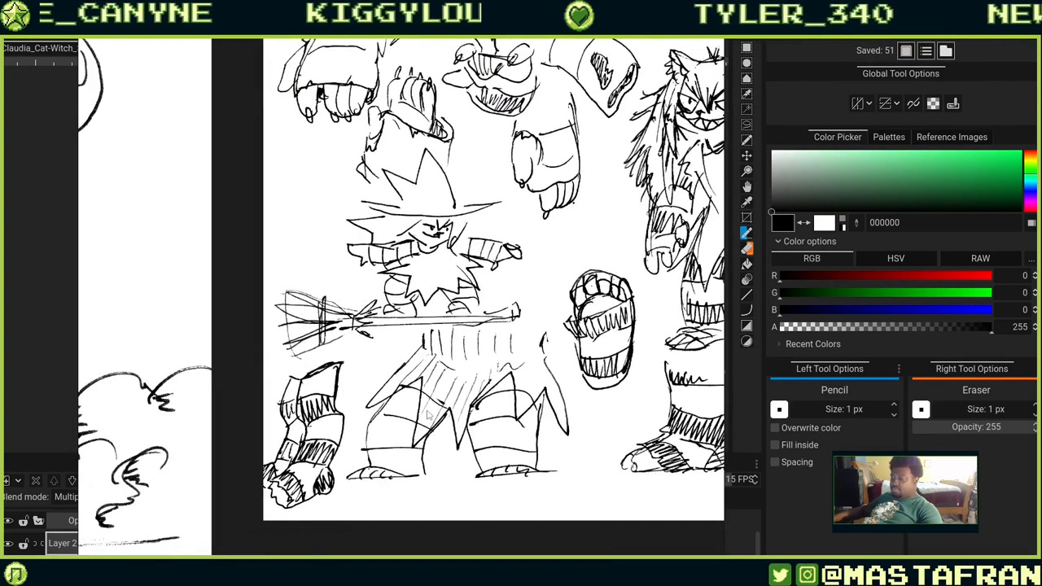
{"action": "left_click_drag", "start_coordinate": [318, 284], "coordinate": [254, 403]}
{"action": "left_click_drag", "start_coordinate": [550, 268], "coordinate": [370, 242]}
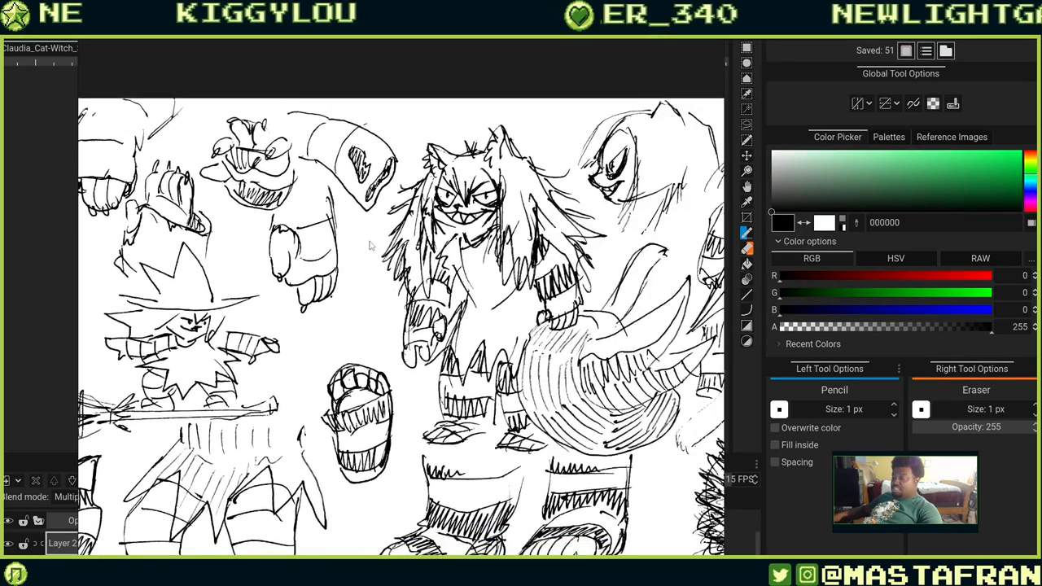
{"action": "scroll", "coordinate": [550, 318], "scroll_direction": "down", "scroll_amount": 2}
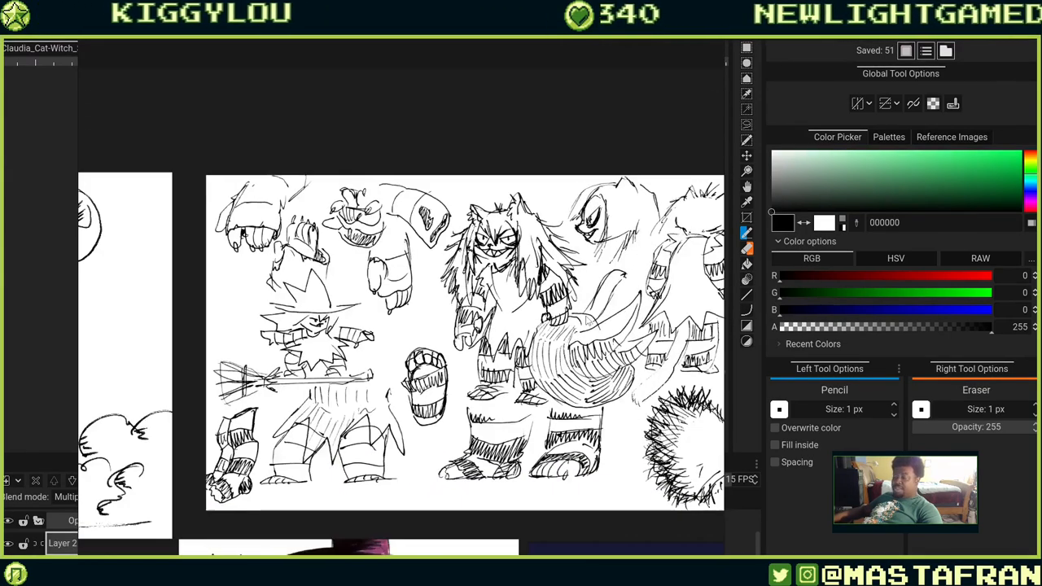
{"action": "left_click_drag", "start_coordinate": [535, 356], "coordinate": [322, 315]}
{"action": "scroll", "coordinate": [505, 419], "scroll_direction": "down", "scroll_amount": 3}
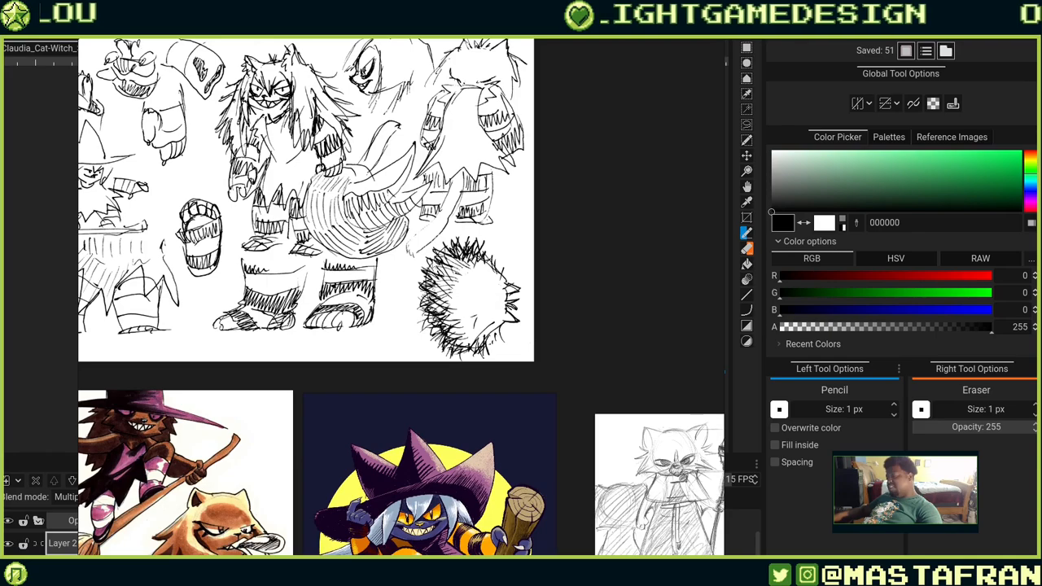
{"action": "mouse_move", "coordinate": [542, 367]}
{"action": "left_mouse_down"}
{"action": "mouse_move", "coordinate": [577, 128]}
{"action": "mouse_move", "coordinate": [460, 8]}
{"action": "mouse_move", "coordinate": [381, 7]}
{"action": "left_mouse_up"}
{"action": "left_click_drag", "start_coordinate": [432, 49], "coordinate": [505, 250]}
{"action": "scroll", "coordinate": [459, 184], "scroll_direction": "up", "scroll_amount": 3}
{"action": "scroll", "coordinate": [449, 168], "scroll_direction": "up", "scroll_amount": 1}
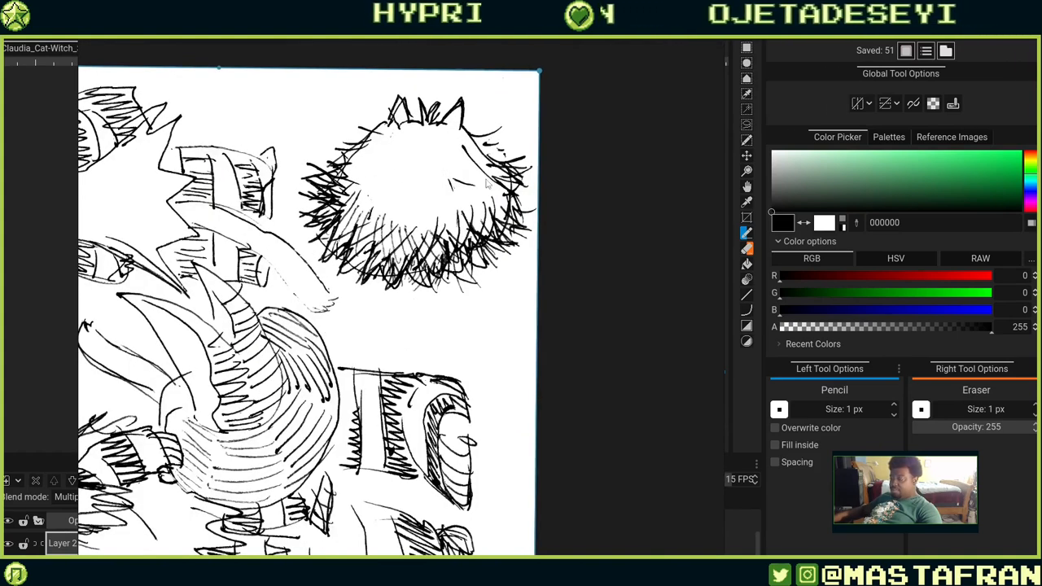
{"action": "scroll", "coordinate": [497, 176], "scroll_direction": "down", "scroll_amount": 5}
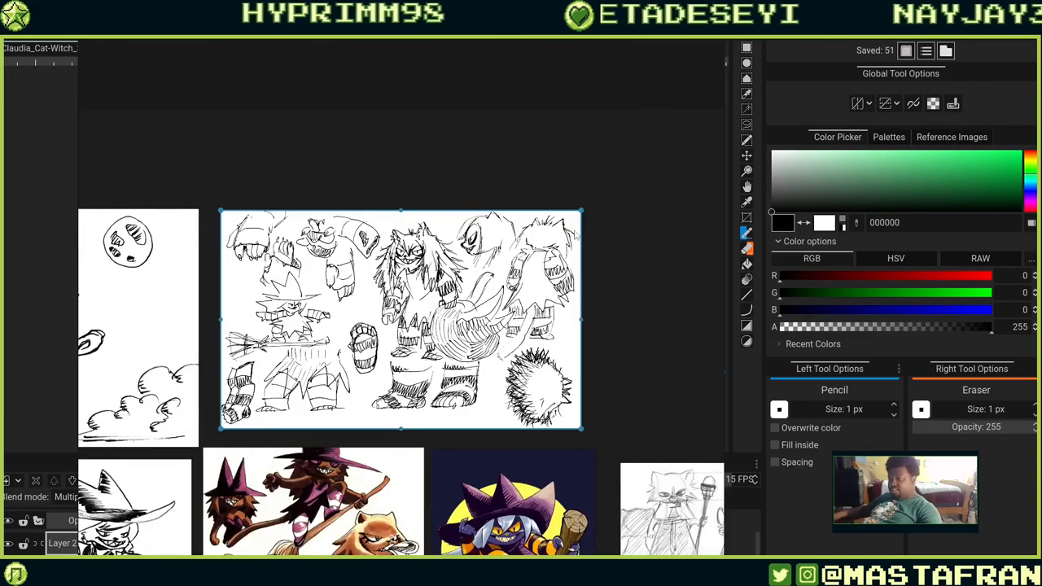
Inspect the pencil cat-wizard sketches and the blue-ink cat witch sketch page, zooming into its broom poses.
{"action": "left_click_drag", "start_coordinate": [529, 366], "coordinate": [290, 223]}
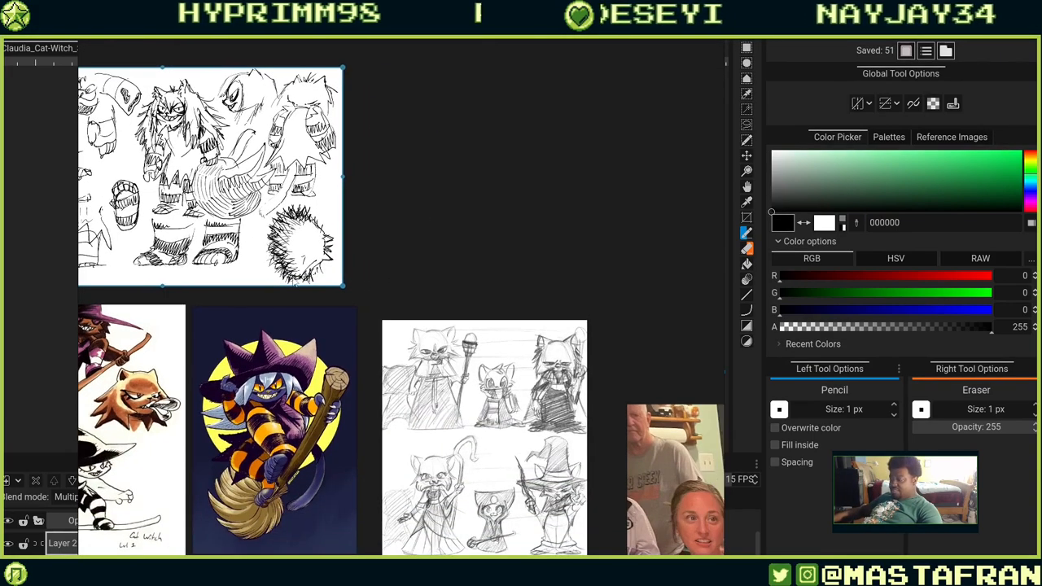
{"action": "mouse_move", "coordinate": [509, 452]}
{"action": "left_mouse_down"}
{"action": "mouse_move", "coordinate": [408, 285]}
{"action": "mouse_move", "coordinate": [547, 320]}
{"action": "mouse_move", "coordinate": [519, 352]}
{"action": "left_mouse_up"}
{"action": "scroll", "coordinate": [435, 300], "scroll_direction": "up", "scroll_amount": 2}
{"action": "scroll", "coordinate": [435, 300], "scroll_direction": "up", "scroll_amount": 1}
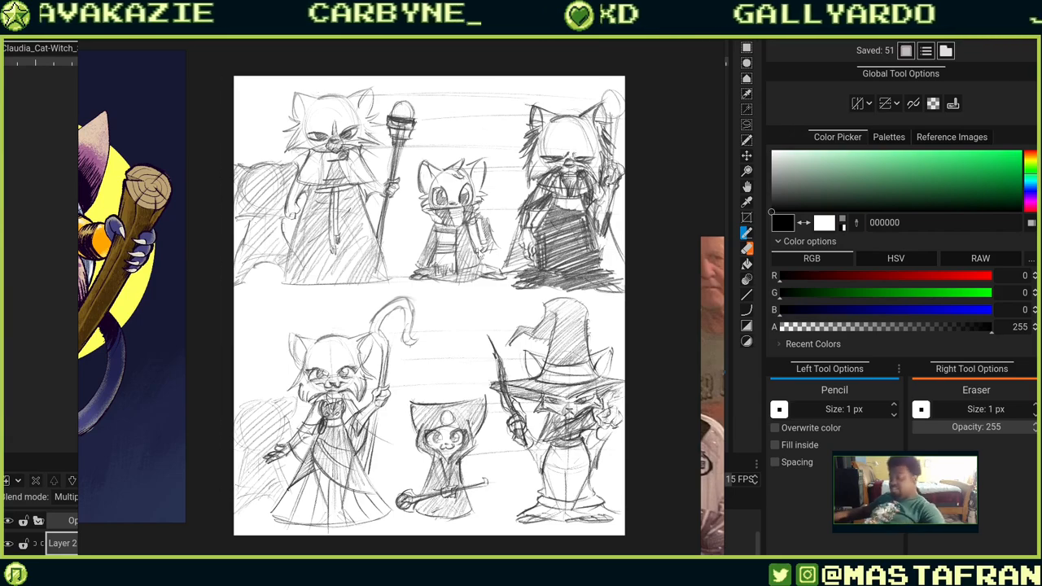
{"action": "double_click", "coordinate": [456, 289]}
{"action": "left_click_drag", "start_coordinate": [385, 380], "coordinate": [481, 197]}
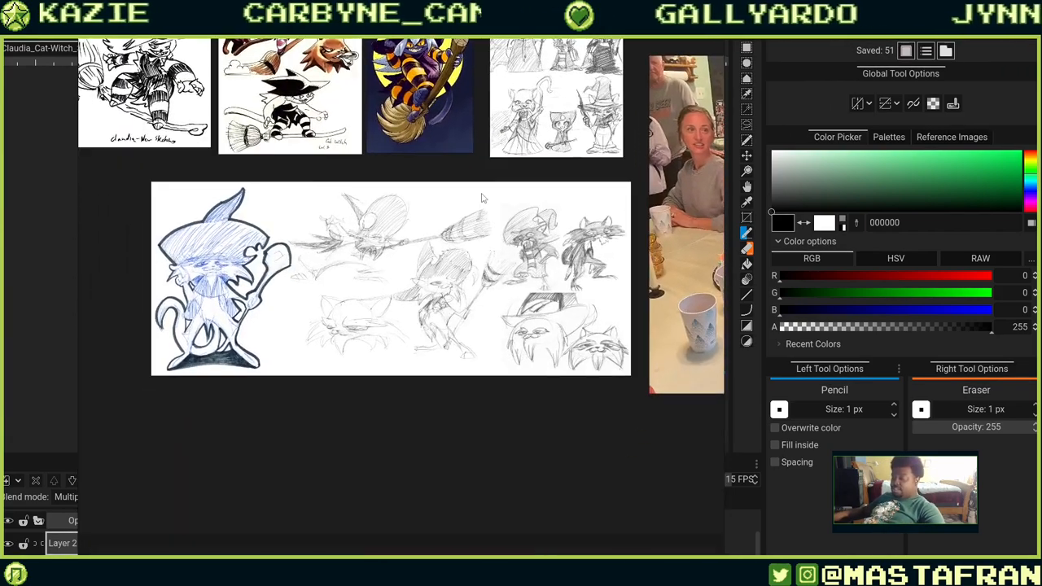
{"action": "double_click", "coordinate": [374, 279]}
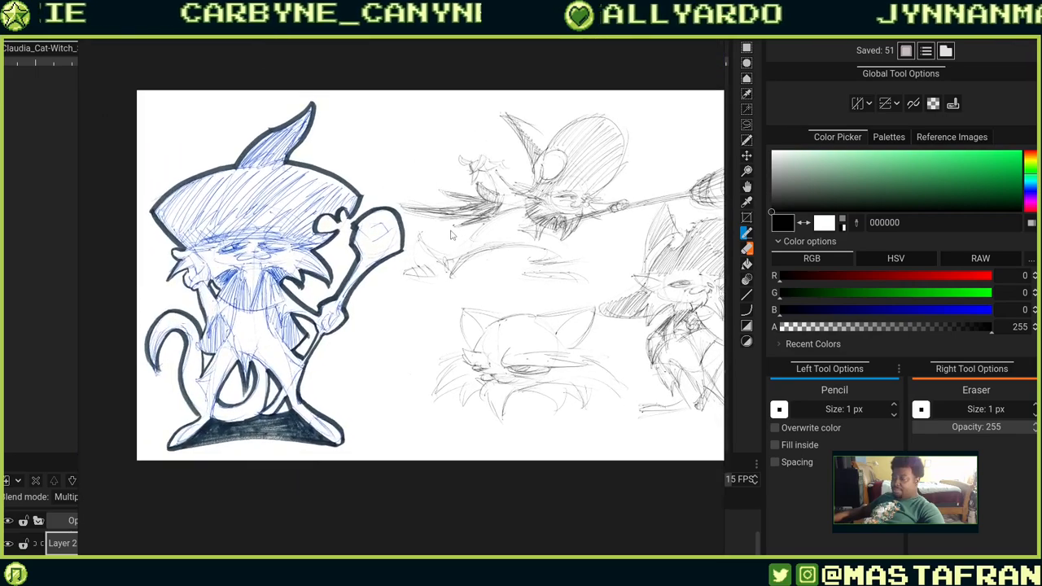
{"action": "scroll", "coordinate": [451, 236], "scroll_direction": "up", "scroll_amount": 3}
{"action": "left_click_drag", "start_coordinate": [291, 299], "coordinate": [410, 270]}
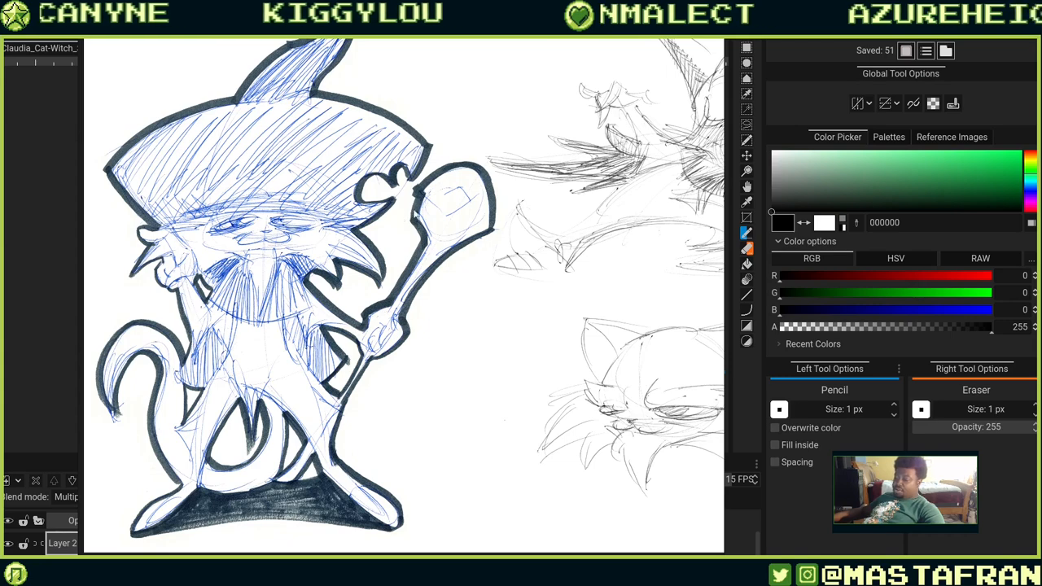
{"action": "left_click_drag", "start_coordinate": [630, 211], "coordinate": [338, 299]}
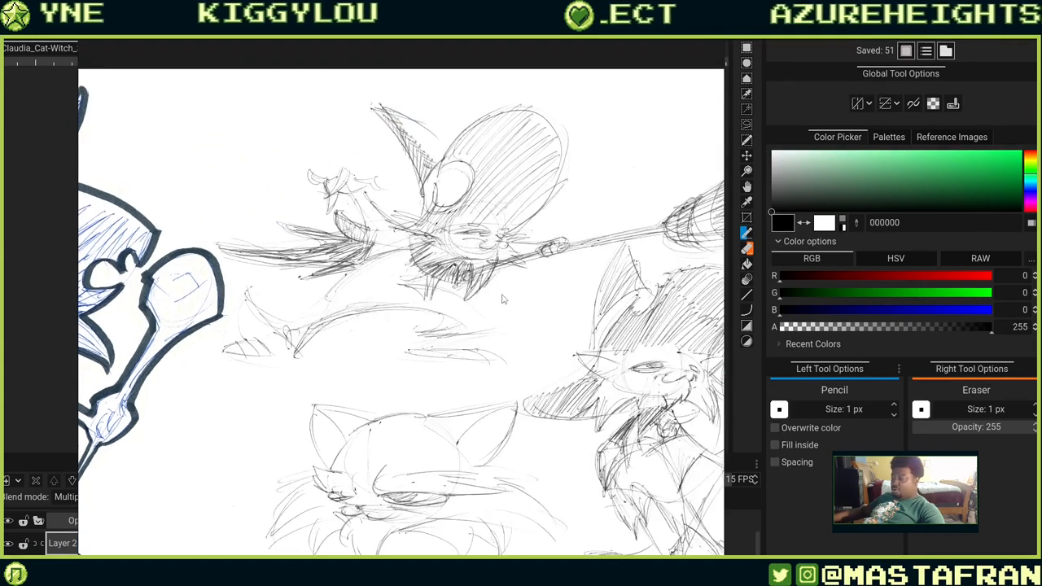
{"action": "left_click_drag", "start_coordinate": [504, 299], "coordinate": [388, 215]}
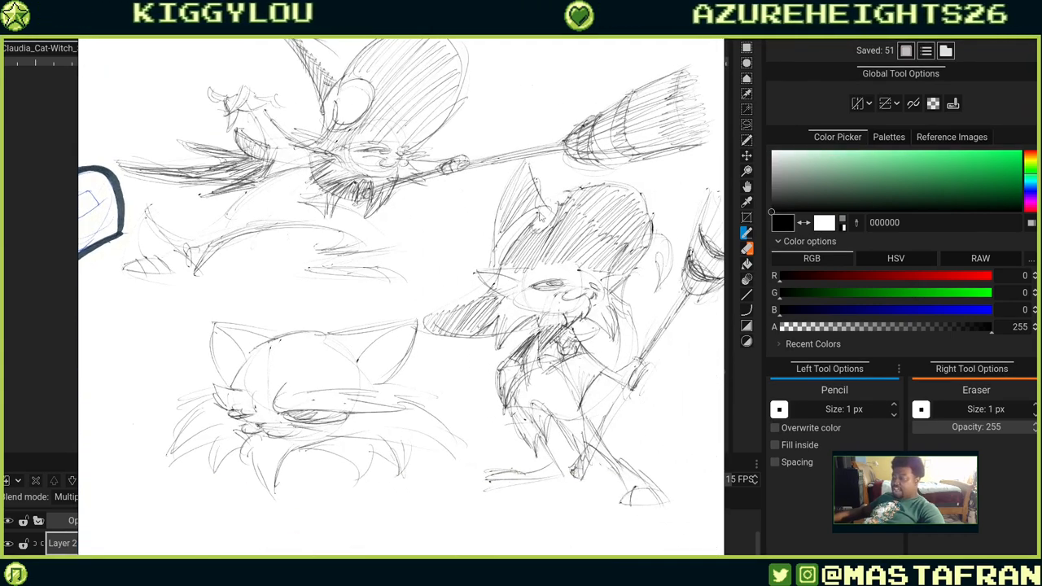
Pan and zoom across the rough sketch sheet to study its broom-riding poses and cat-witch head designs.
{"action": "left_click_drag", "start_coordinate": [506, 192], "coordinate": [339, 259]}
{"action": "scroll", "coordinate": [375, 259], "scroll_direction": "down", "scroll_amount": 2}
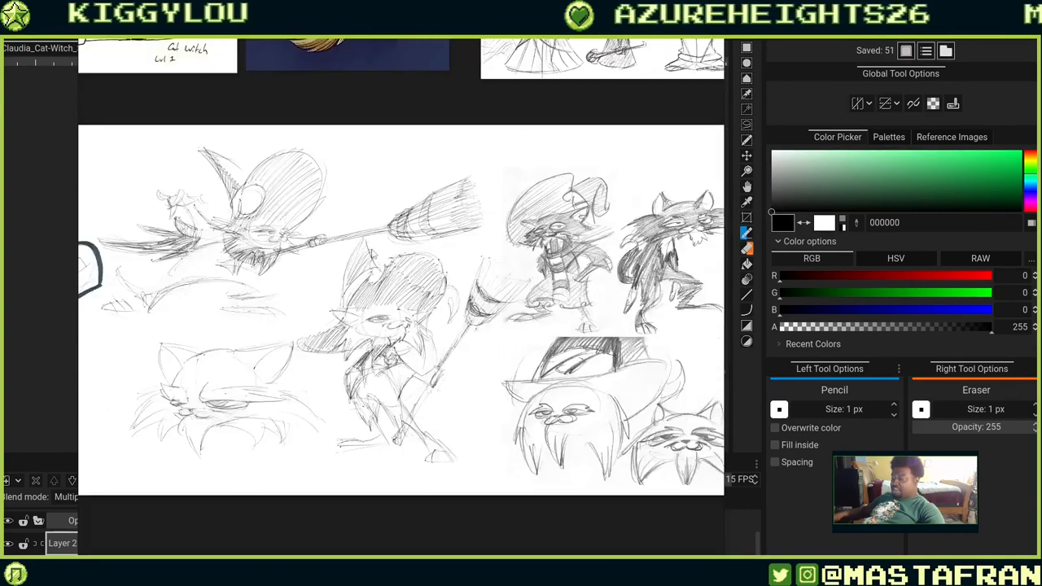
{"action": "scroll", "coordinate": [359, 221], "scroll_direction": "up", "scroll_amount": 2}
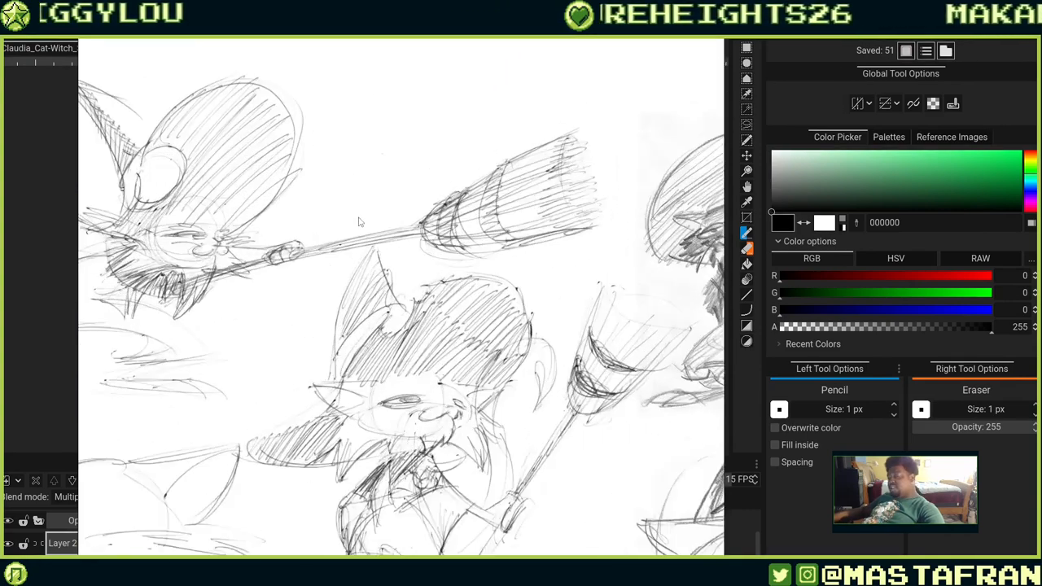
{"action": "scroll", "coordinate": [358, 221], "scroll_direction": "down", "scroll_amount": 2}
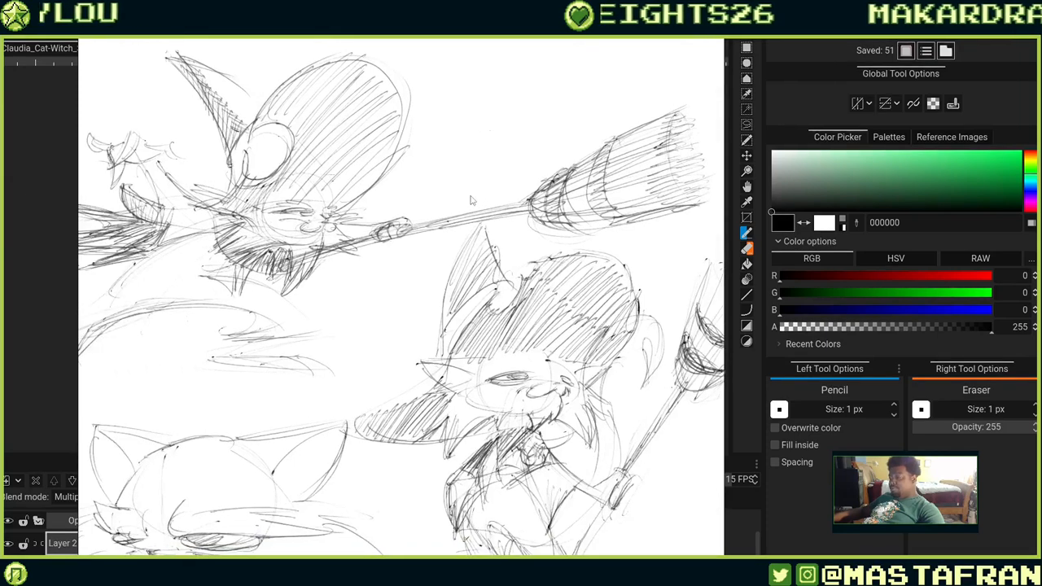
{"action": "scroll", "coordinate": [471, 201], "scroll_direction": "down", "scroll_amount": 1}
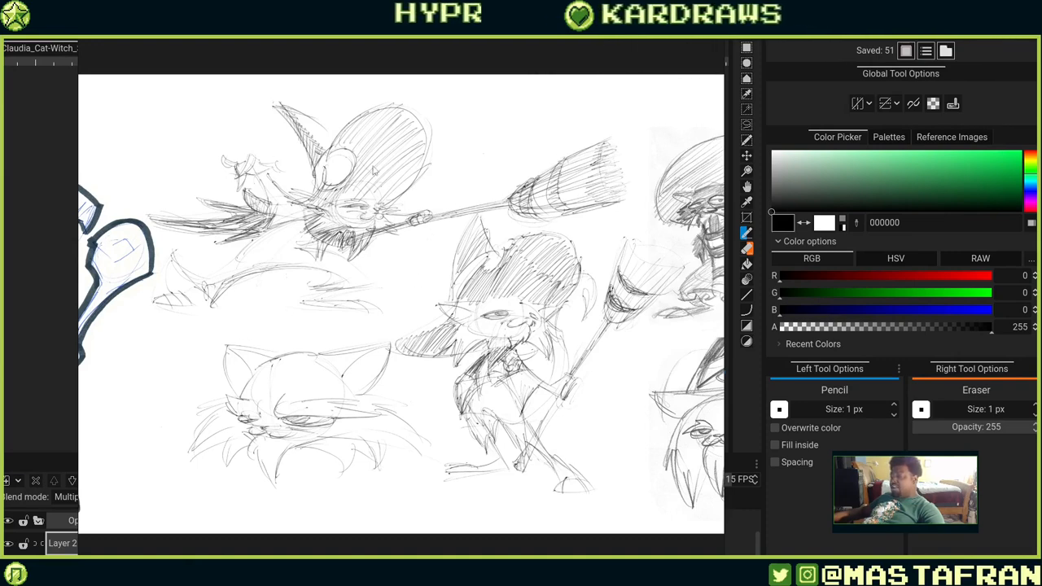
{"action": "scroll", "coordinate": [374, 170], "scroll_direction": "up", "scroll_amount": 3}
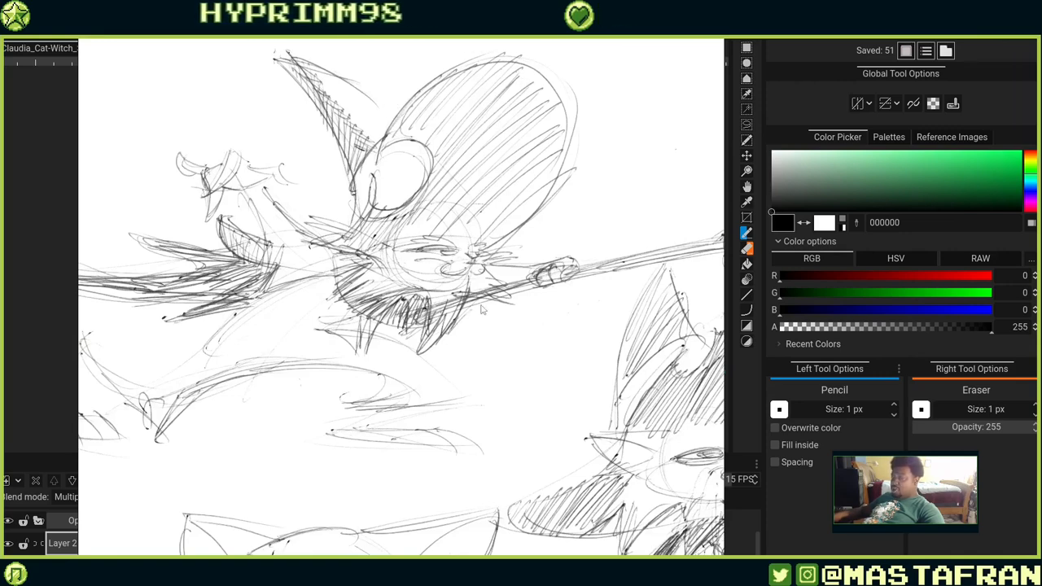
{"action": "scroll", "coordinate": [390, 308], "scroll_direction": "down", "scroll_amount": 8}
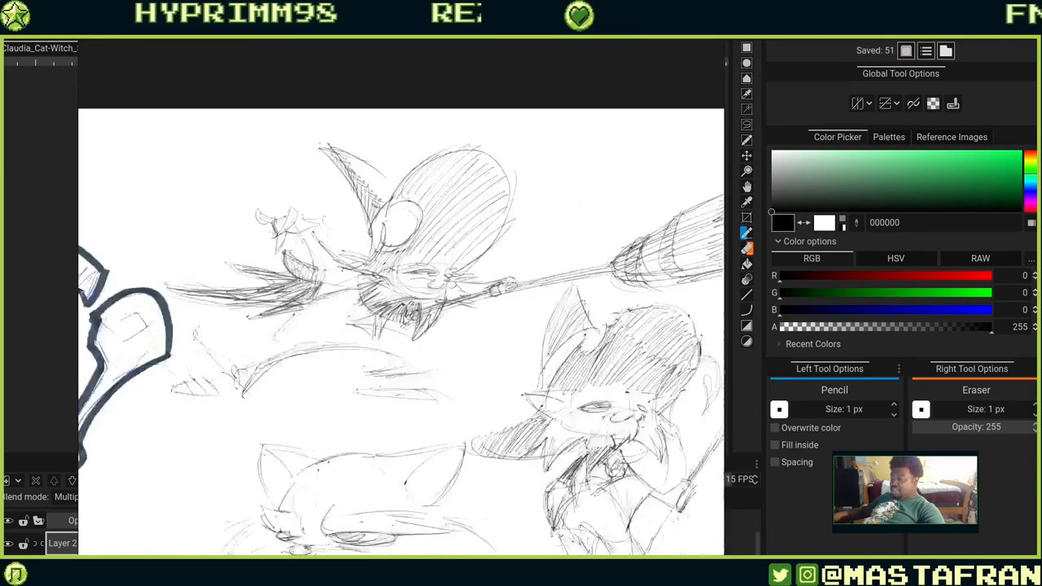
{"action": "scroll", "coordinate": [475, 293], "scroll_direction": "up", "scroll_amount": 3}
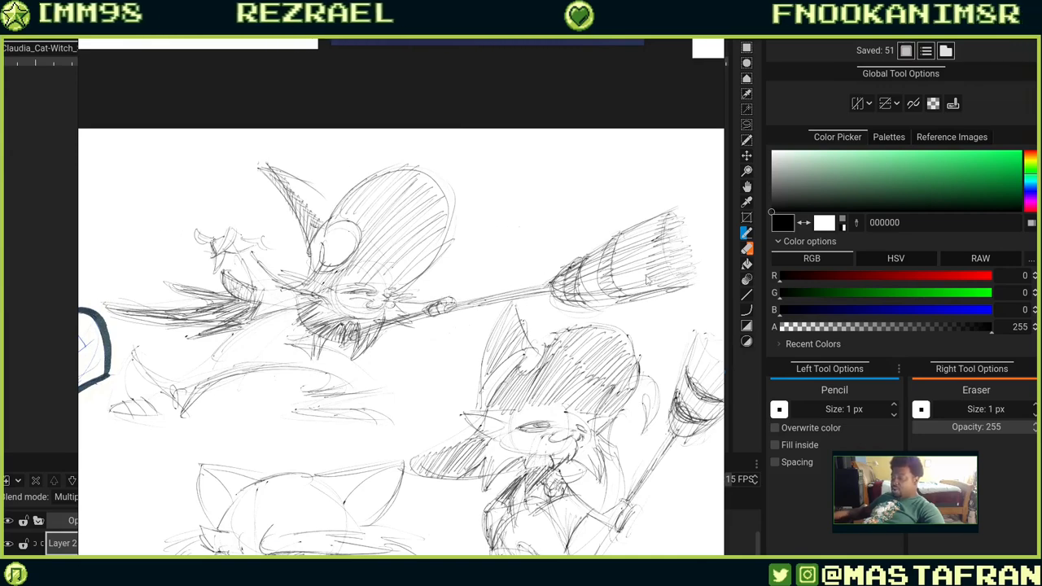
{"action": "scroll", "coordinate": [549, 401], "scroll_direction": "down", "scroll_amount": 4}
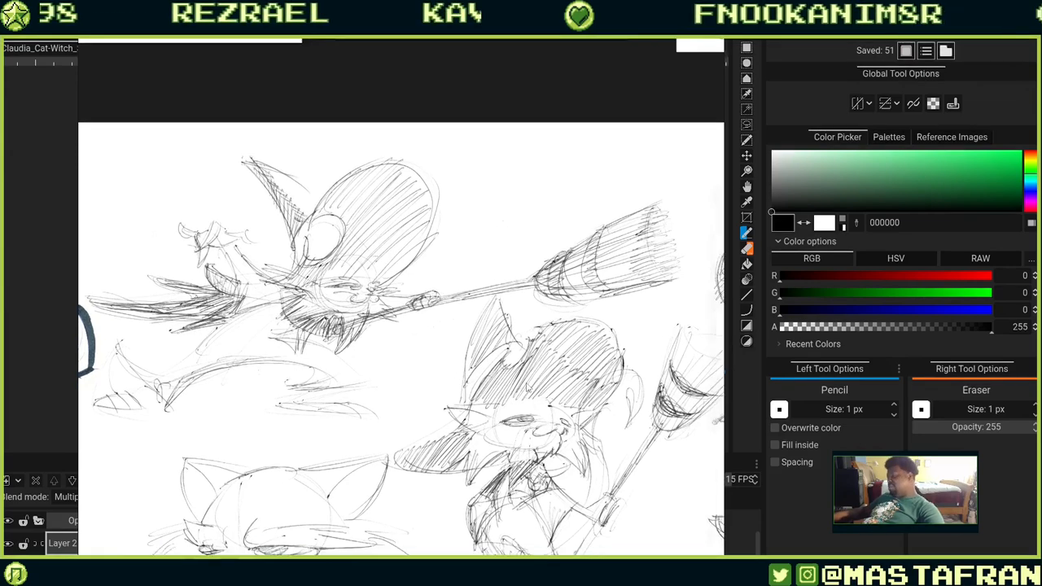
{"action": "scroll", "coordinate": [527, 247], "scroll_direction": "up", "scroll_amount": 3}
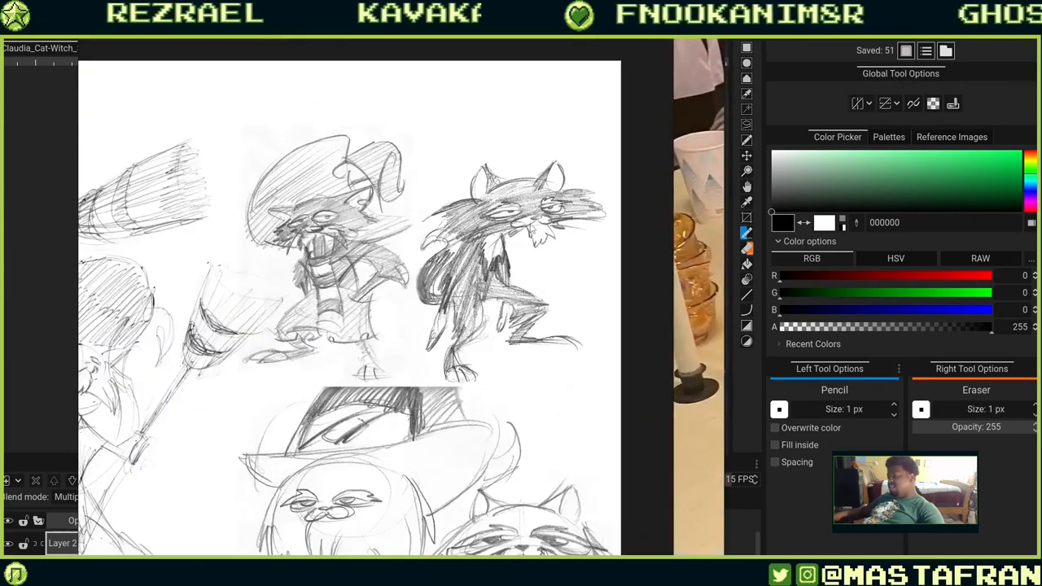
{"action": "left_click_drag", "start_coordinate": [511, 397], "coordinate": [422, 315]}
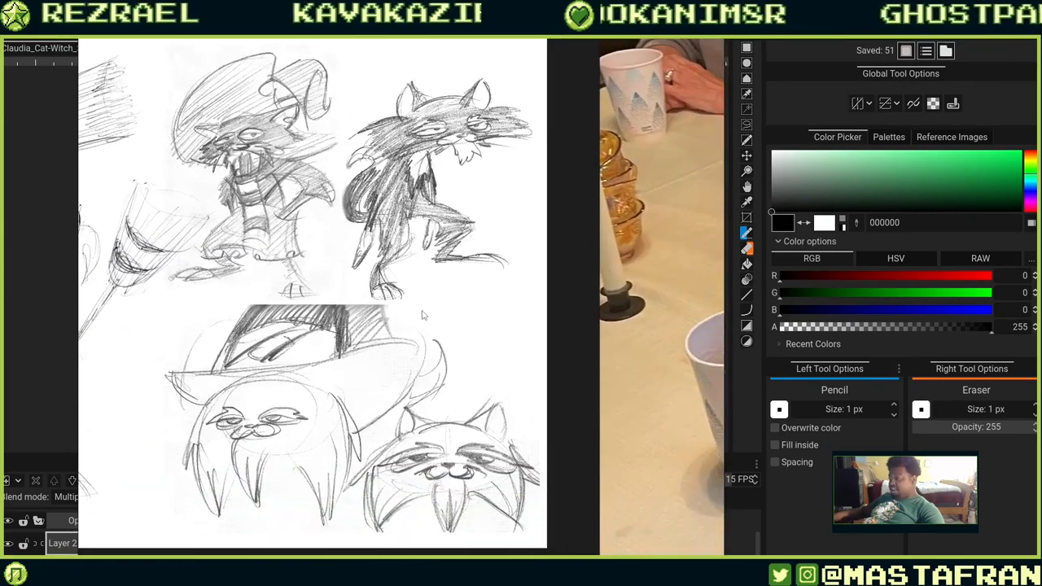
Zoom out over the reference board and inspect the family birthday photo placed beside the sketches.
{"action": "scroll", "coordinate": [536, 216], "scroll_direction": "down", "scroll_amount": 5}
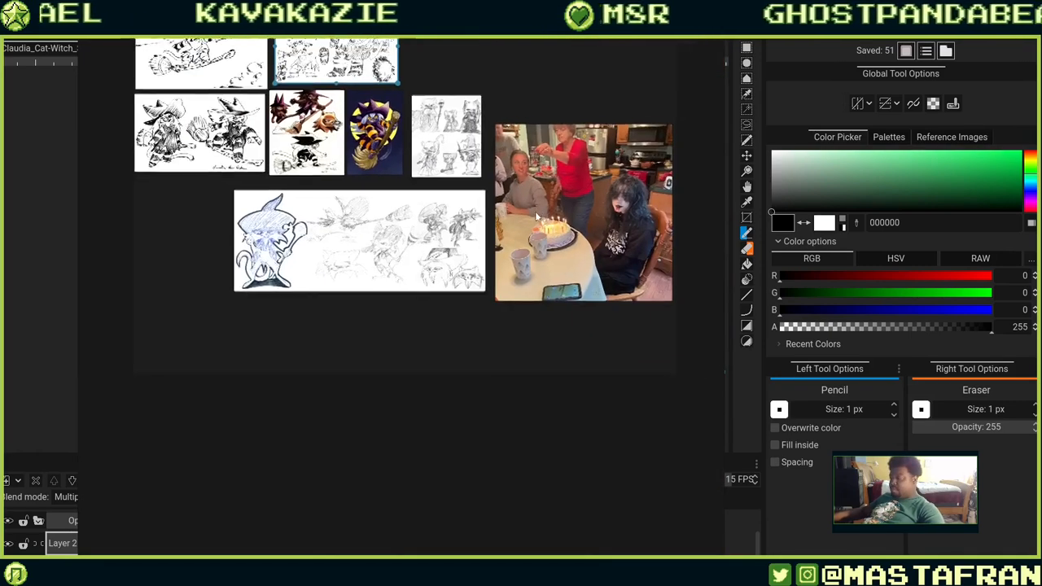
{"action": "left_click_drag", "start_coordinate": [536, 217], "coordinate": [382, 262]}
{"action": "scroll", "coordinate": [419, 269], "scroll_direction": "up", "scroll_amount": 3}
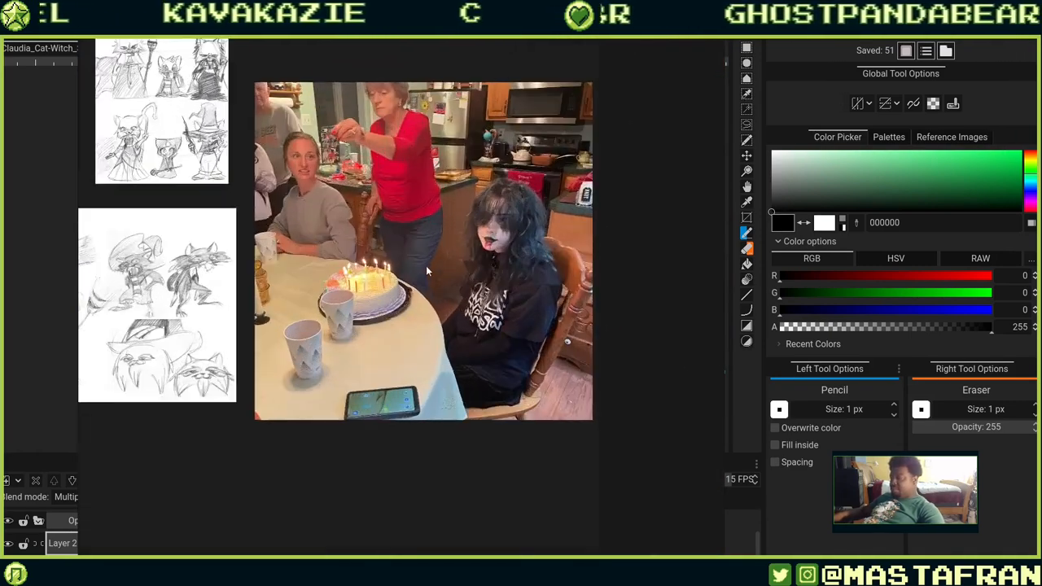
{"action": "scroll", "coordinate": [439, 246], "scroll_direction": "up", "scroll_amount": 1}
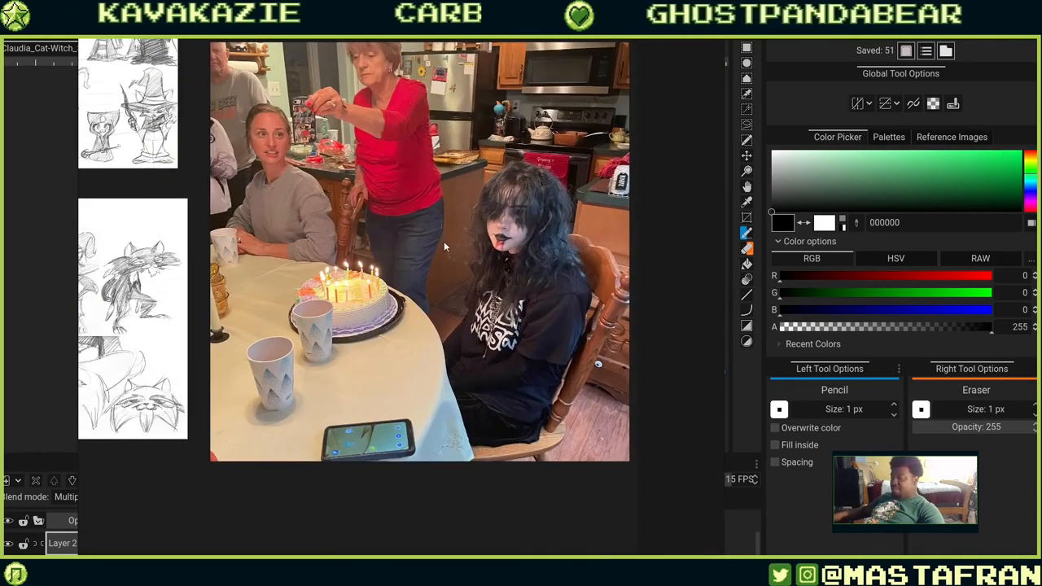
{"action": "scroll", "coordinate": [443, 241], "scroll_direction": "down", "scroll_amount": 1}
{"action": "left_click_drag", "start_coordinate": [440, 242], "coordinate": [437, 305]}
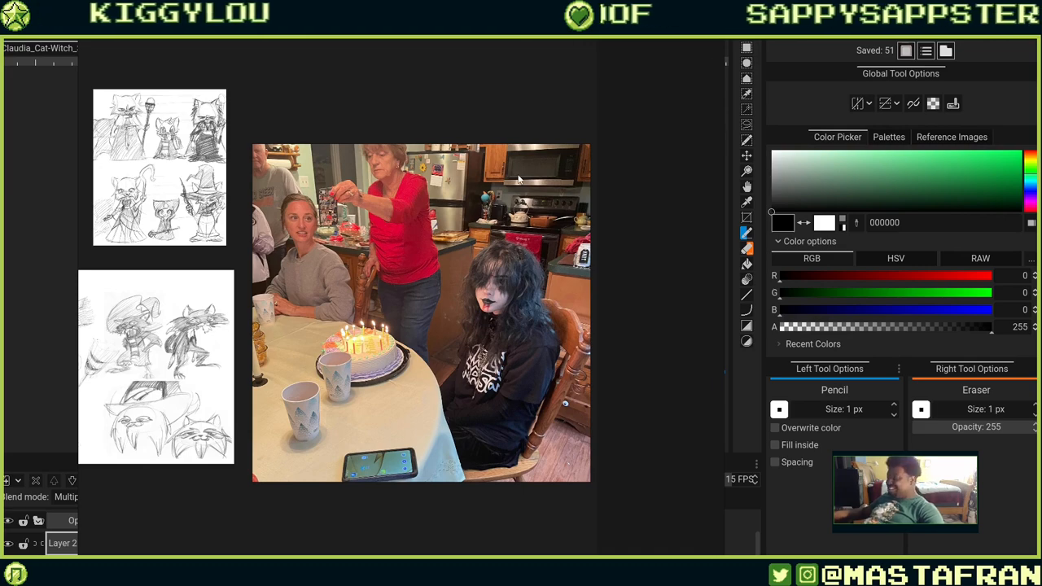
{"action": "scroll", "coordinate": [519, 179], "scroll_direction": "down", "scroll_amount": 1}
{"action": "scroll", "coordinate": [492, 181], "scroll_direction": "down", "scroll_amount": 3}
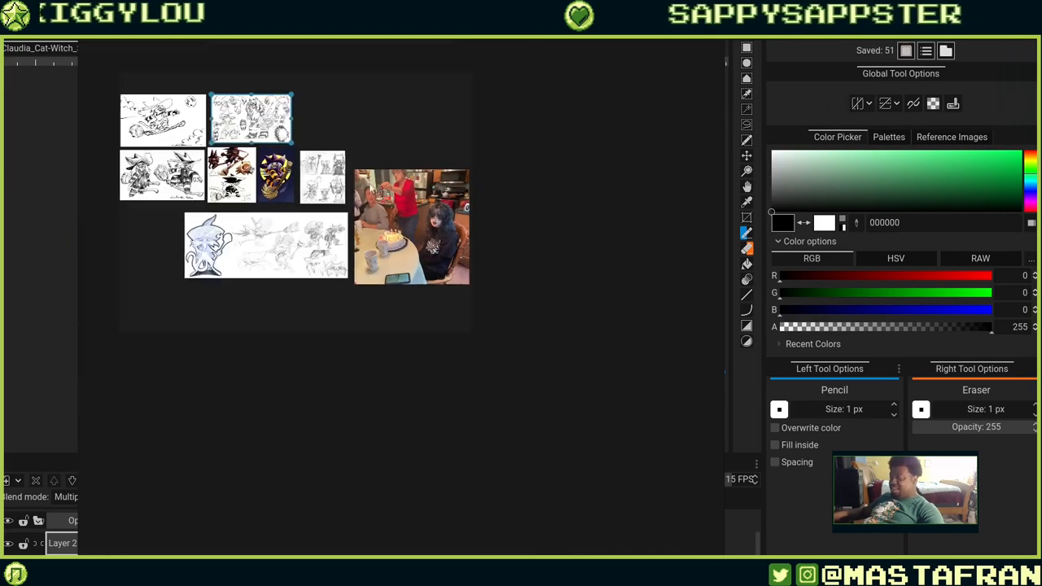
Zoom back in on the board's ink and coloured cat-witch illustrations.
{"action": "scroll", "coordinate": [342, 150], "scroll_direction": "up", "scroll_amount": 3}
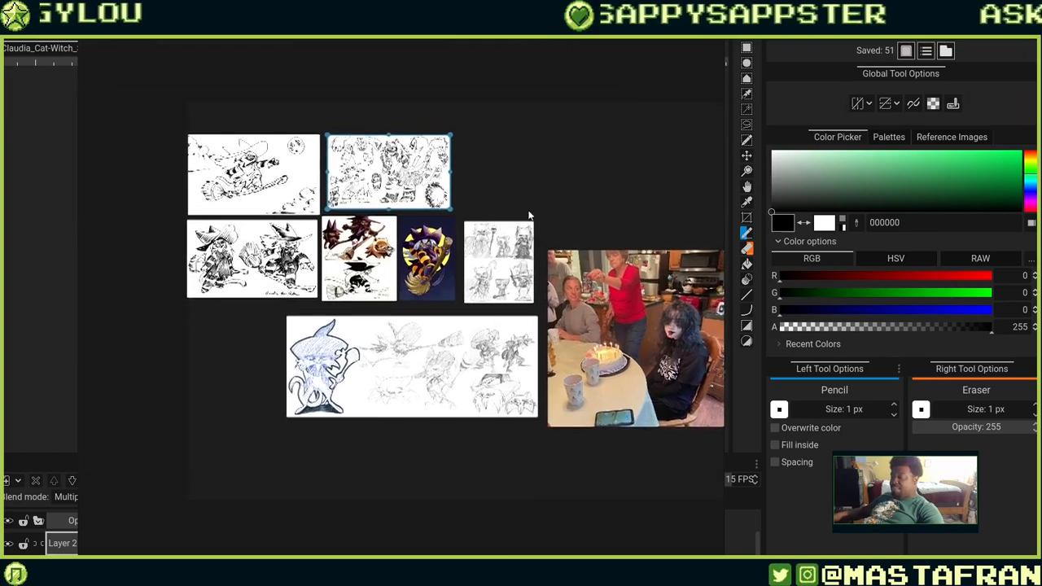
{"action": "left_click_drag", "start_coordinate": [528, 215], "coordinate": [507, 208]}
{"action": "scroll", "coordinate": [342, 246], "scroll_direction": "up", "scroll_amount": 5}
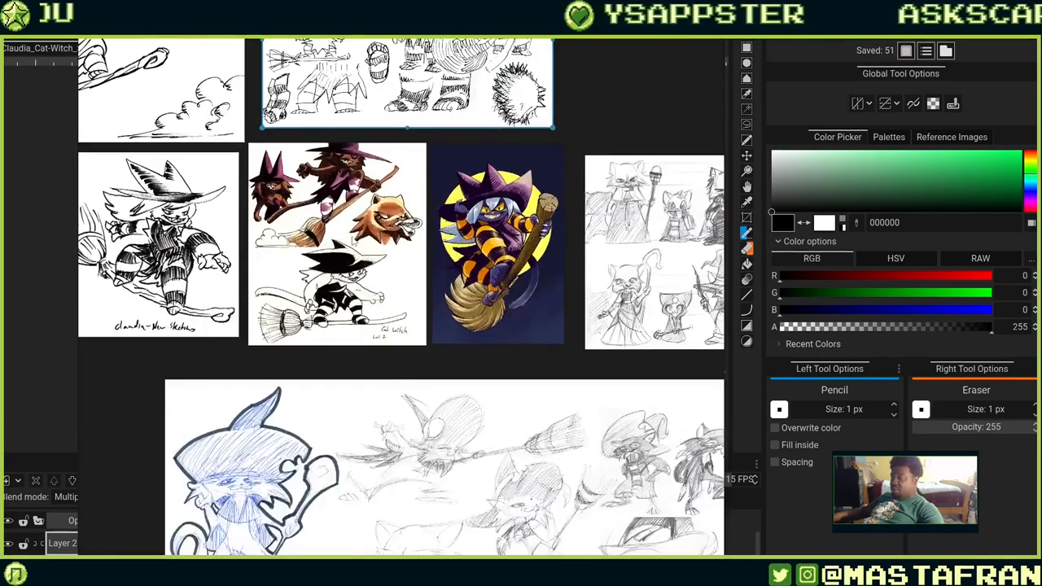
{"action": "scroll", "coordinate": [491, 215], "scroll_direction": "up", "scroll_amount": 1}
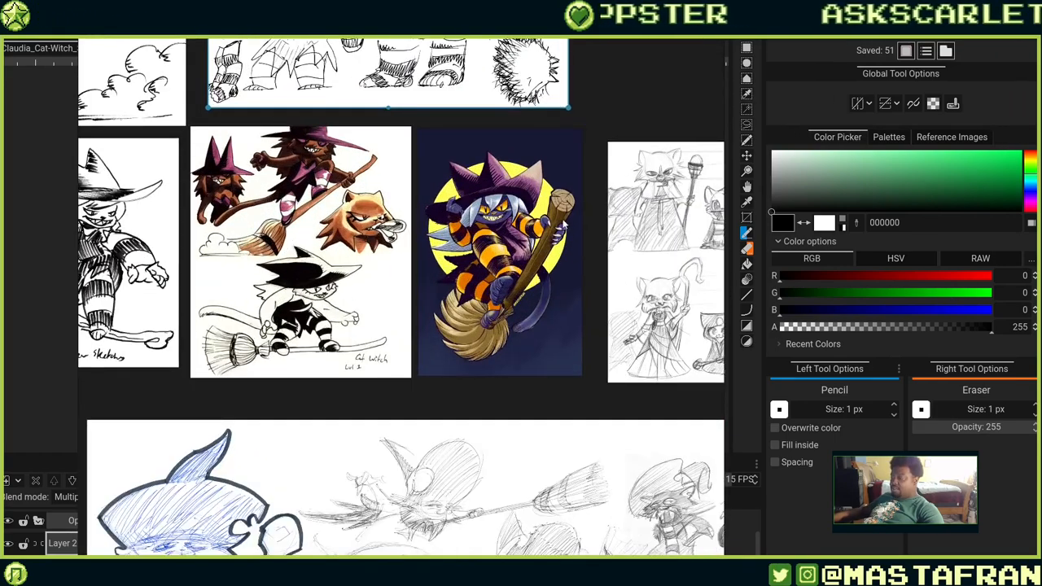
{"action": "scroll", "coordinate": [565, 218], "scroll_direction": "down", "scroll_amount": 2}
{"action": "right_click", "coordinate": [567, 208]}
{"action": "left_click", "coordinate": [615, 105]}
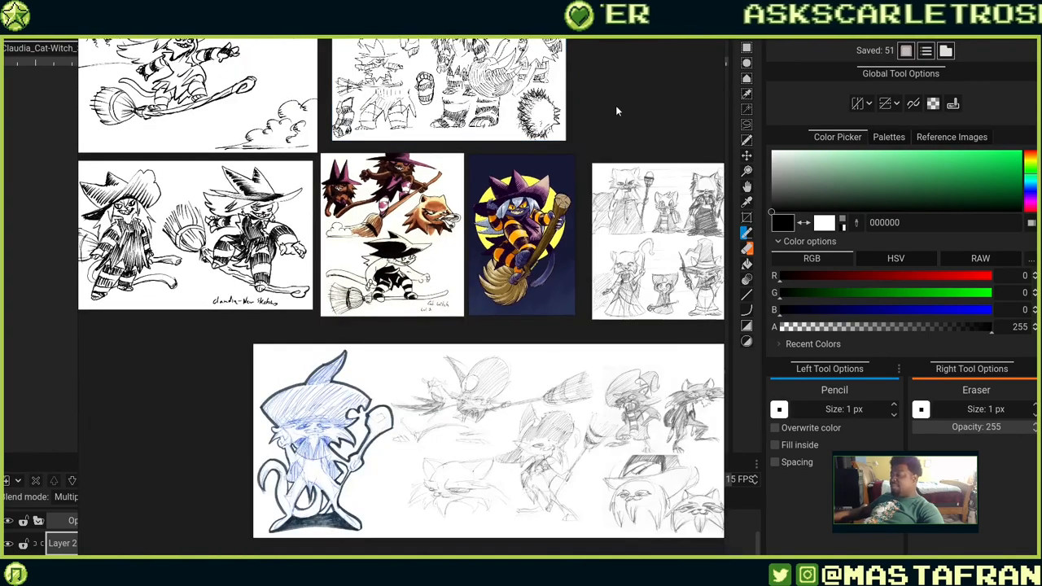
{"action": "left_click_drag", "start_coordinate": [683, 118], "coordinate": [1041, 161]}
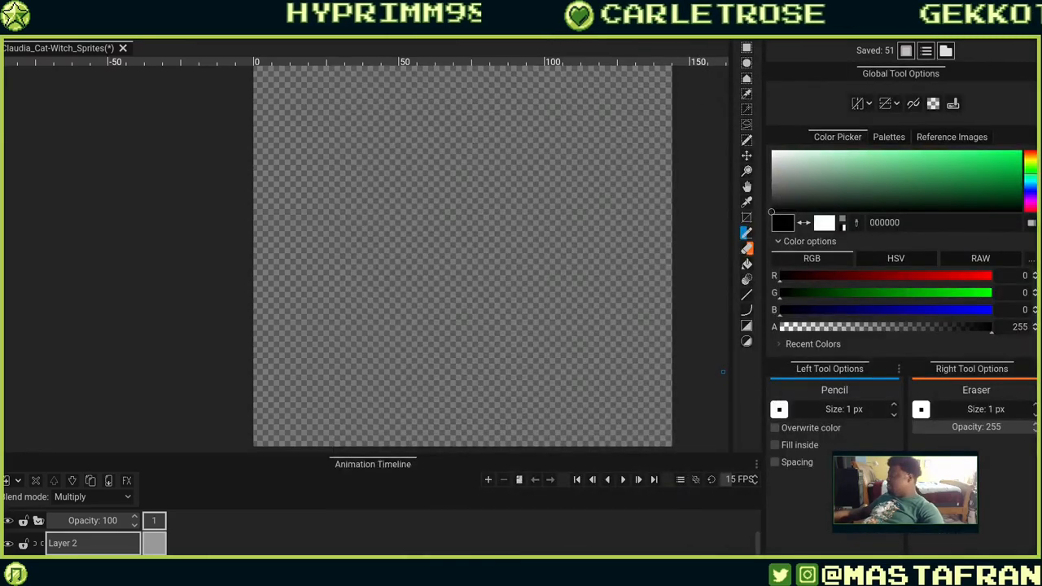
{"action": "left_click_drag", "start_coordinate": [1041, 187], "coordinate": [623, 201]}
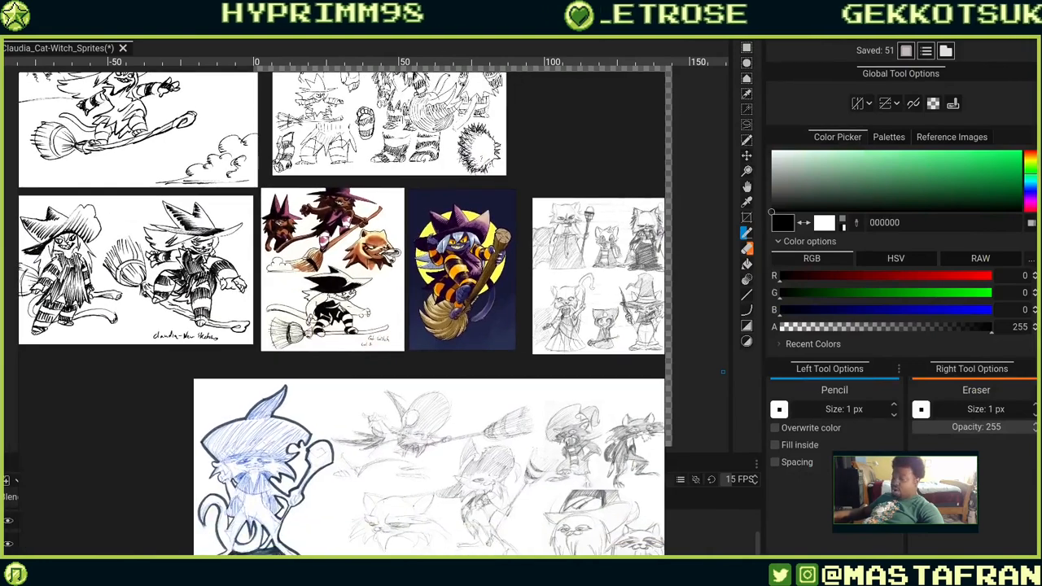
Bring the pumpkin-headed black cat illustration onto the reference board beside the broom-riding witch painting.
{"action": "key", "text": "alt+Tab"}
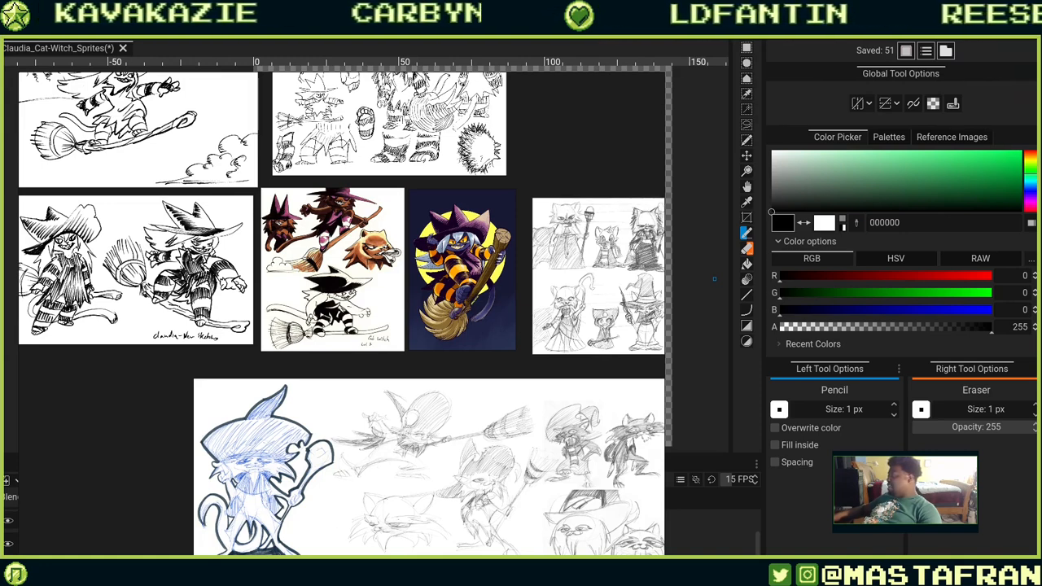
{"action": "left_click_drag", "start_coordinate": [414, 366], "coordinate": [559, 269]}
{"action": "scroll", "coordinate": [561, 267], "scroll_direction": "up", "scroll_amount": 4}
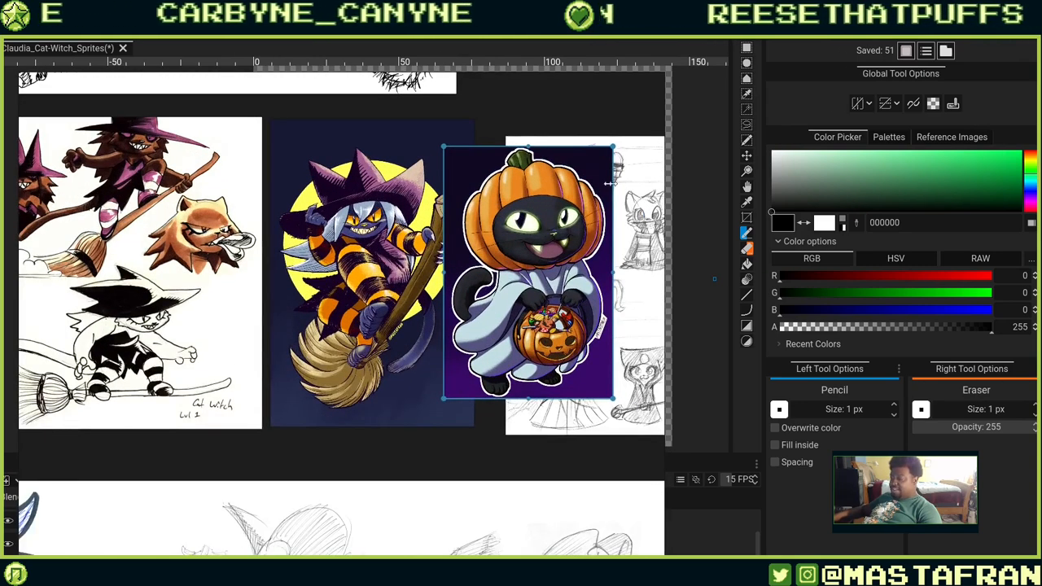
Scale and reposition the pumpkin cat illustration so it sits next to the witch painting at a similar height.
{"action": "left_click_drag", "start_coordinate": [613, 147], "coordinate": [658, 80]}
{"action": "left_click_drag", "start_coordinate": [522, 195], "coordinate": [391, 191]}
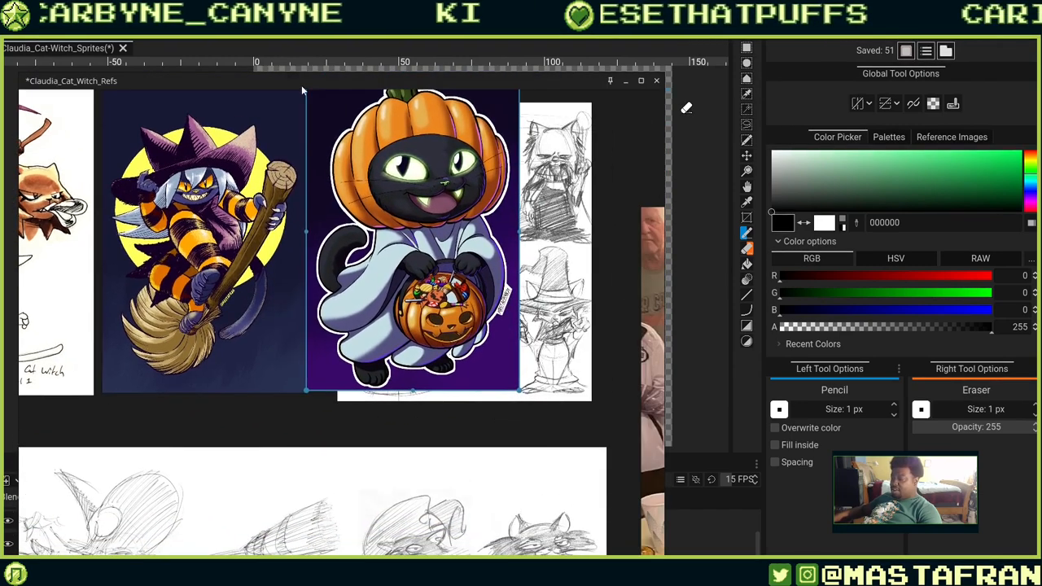
{"action": "scroll", "coordinate": [320, 105], "scroll_direction": "up", "scroll_amount": 2}
{"action": "scroll", "coordinate": [325, 119], "scroll_direction": "down", "scroll_amount": 2}
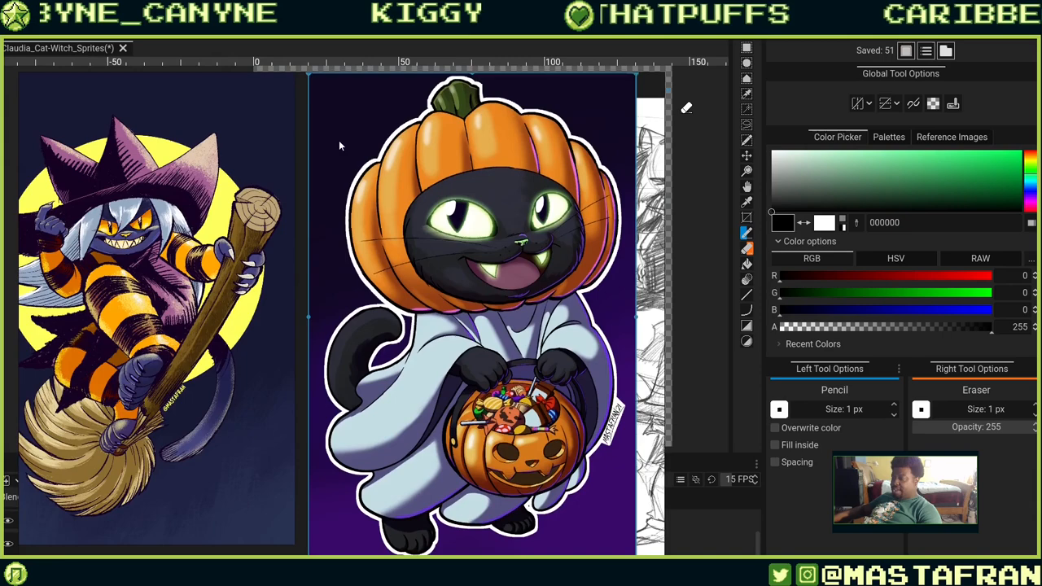
{"action": "left_click_drag", "start_coordinate": [347, 119], "coordinate": [343, 109]}
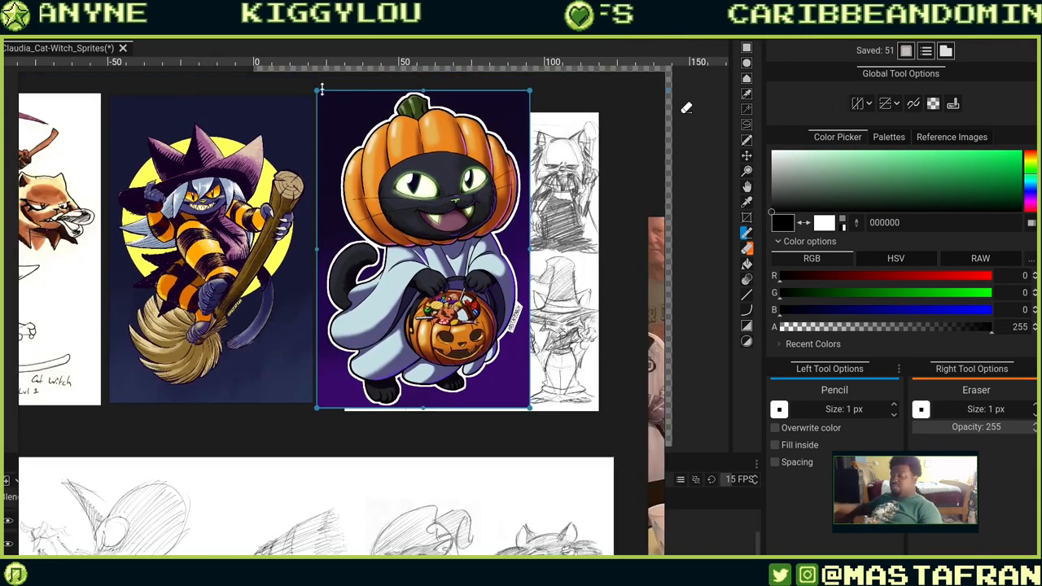
{"action": "left_click_drag", "start_coordinate": [319, 90], "coordinate": [350, 206]}
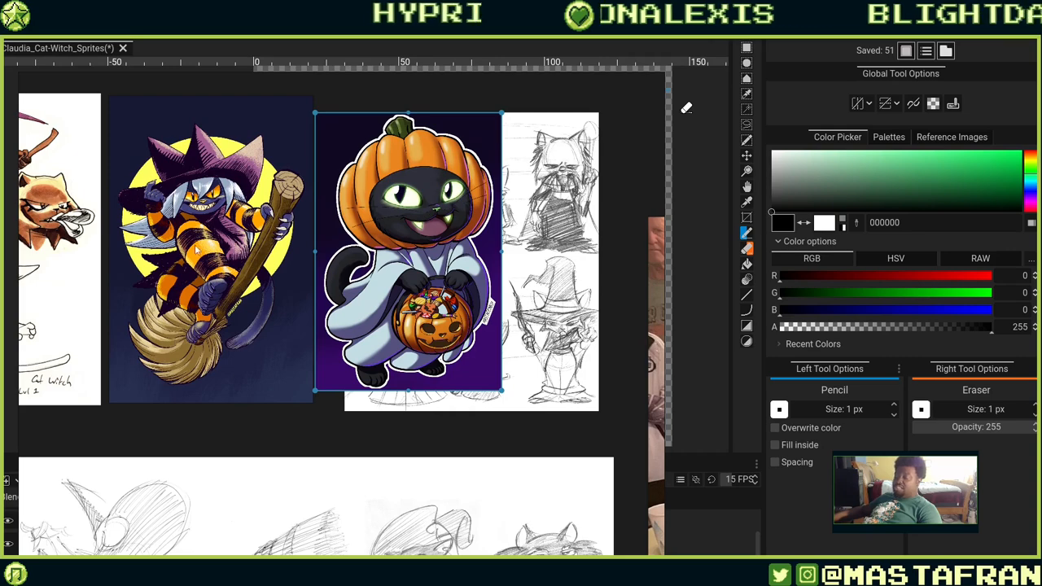
{"action": "scroll", "coordinate": [208, 254], "scroll_direction": "up", "scroll_amount": 5}
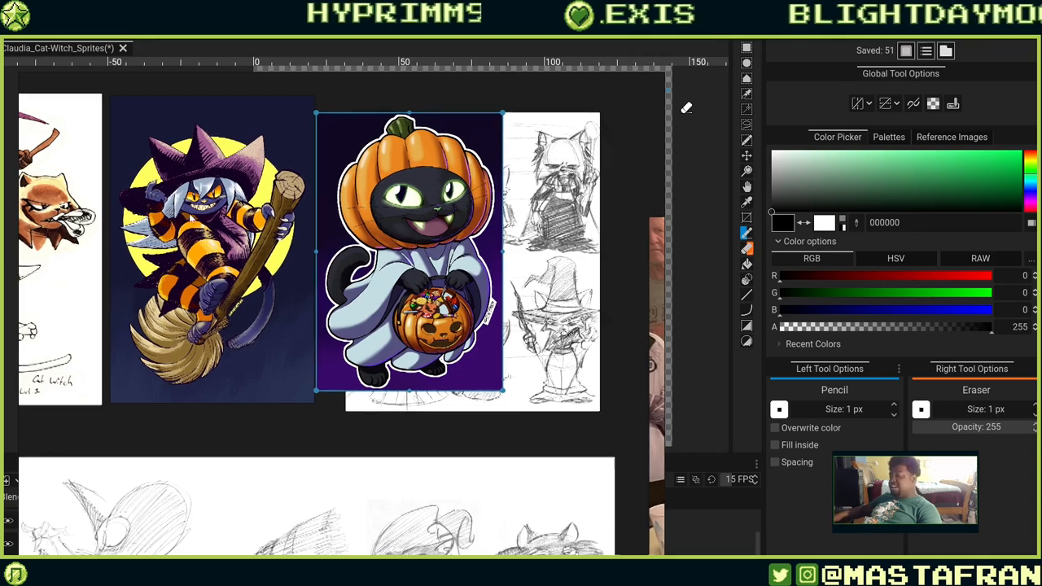
{"action": "scroll", "coordinate": [318, 207], "scroll_direction": "down", "scroll_amount": 4}
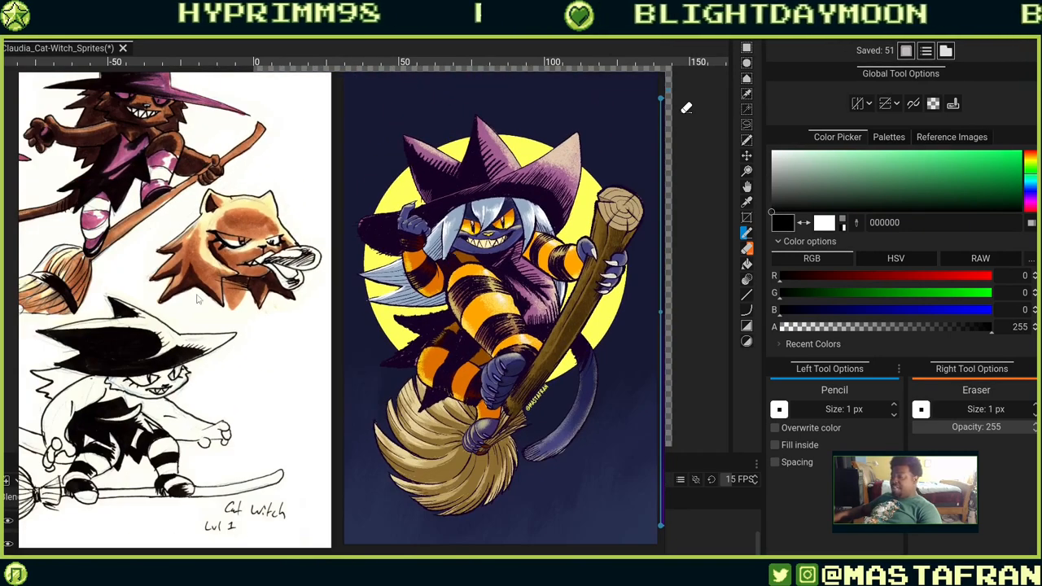
Pan across the coloured witch sheet and the neighbouring ink sketches on the board.
{"action": "mouse_move", "coordinate": [198, 299]}
{"action": "left_mouse_down"}
{"action": "mouse_move", "coordinate": [358, 326]}
{"action": "mouse_move", "coordinate": [455, 325]}
{"action": "left_mouse_up"}
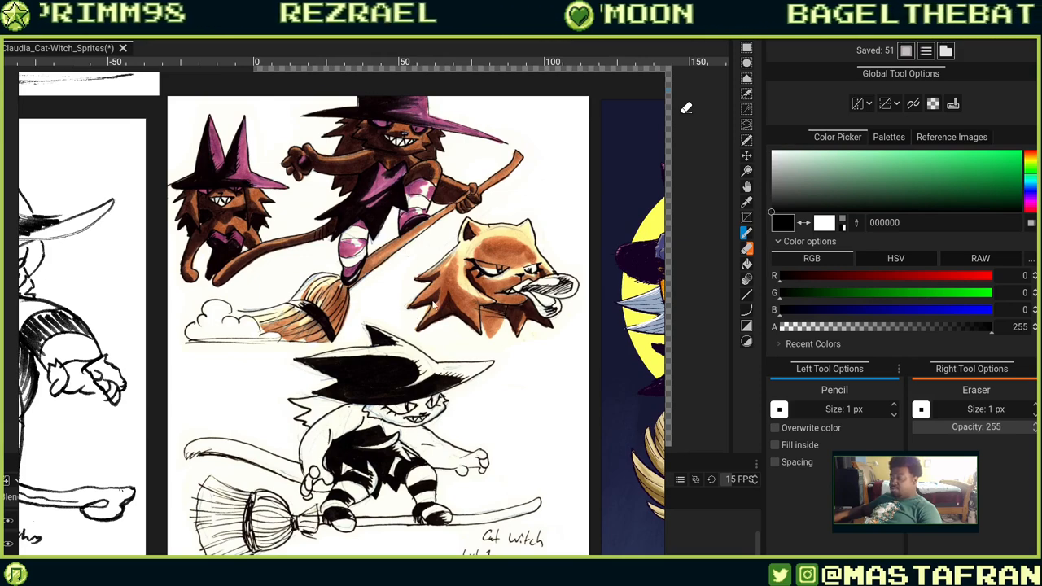
{"action": "scroll", "coordinate": [432, 303], "scroll_direction": "down", "scroll_amount": 3}
{"action": "scroll", "coordinate": [450, 273], "scroll_direction": "down", "scroll_amount": 2}
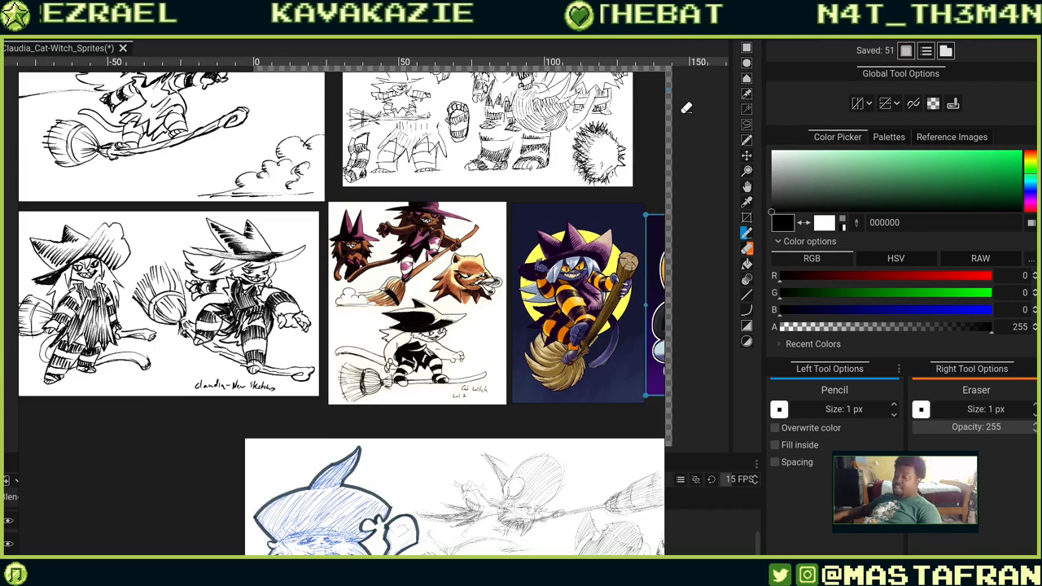
{"action": "scroll", "coordinate": [686, 108], "scroll_direction": "up", "scroll_amount": 2}
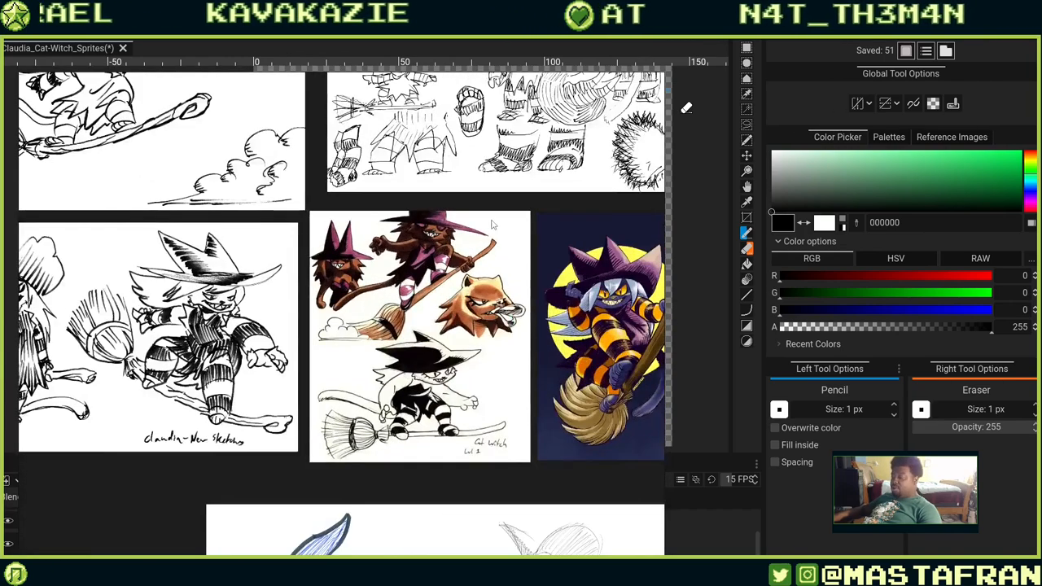
{"action": "left_click_drag", "start_coordinate": [491, 224], "coordinate": [334, 188]}
{"action": "left_click_drag", "start_coordinate": [334, 188], "coordinate": [472, 229]}
{"action": "scroll", "coordinate": [431, 198], "scroll_direction": "up", "scroll_amount": 4}
{"action": "scroll", "coordinate": [431, 200], "scroll_direction": "down", "scroll_amount": 7}
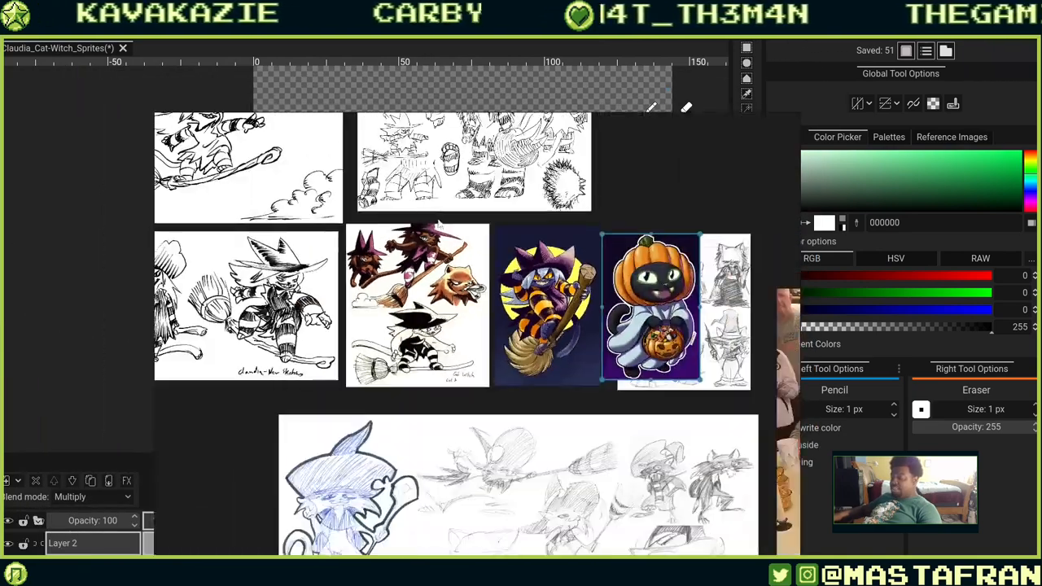
Zoom in on the ink sketch of the cat witch riding her broom among the clouds.
{"action": "mouse_move", "coordinate": [411, 211]}
{"action": "left_mouse_down"}
{"action": "mouse_move", "coordinate": [625, 371]}
{"action": "mouse_move", "coordinate": [633, 390]}
{"action": "left_mouse_up"}
{"action": "scroll", "coordinate": [396, 331], "scroll_direction": "up", "scroll_amount": 4}
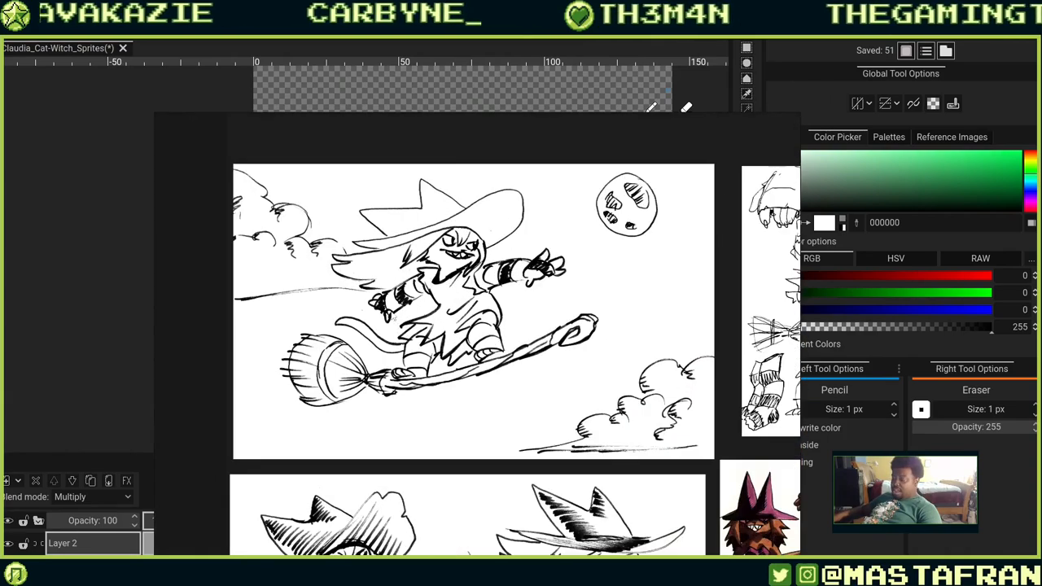
{"action": "scroll", "coordinate": [437, 279], "scroll_direction": "up", "scroll_amount": 2}
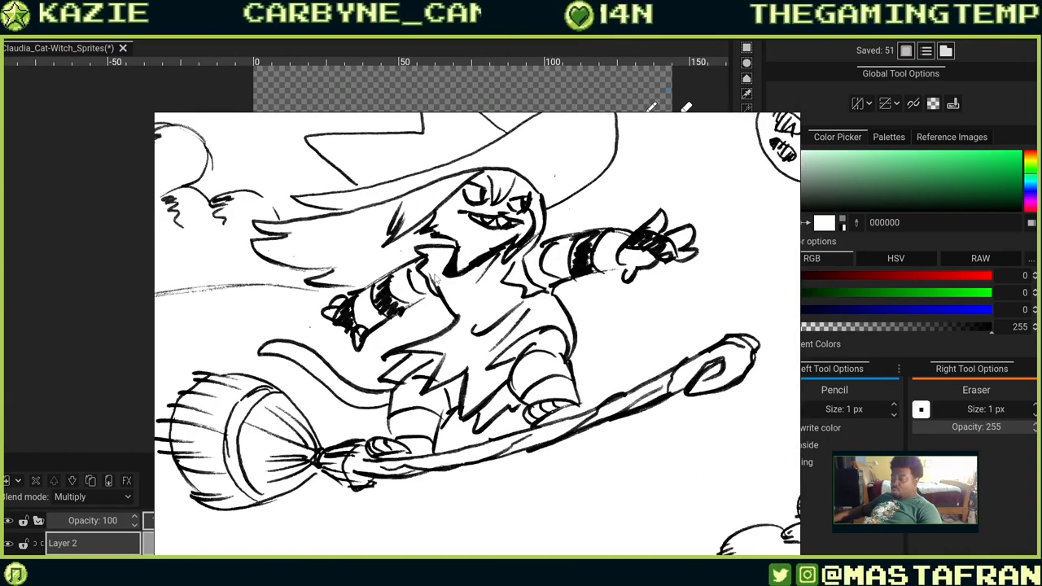
Import the cat witch broom illustration into the sprite project as a new reference image.
{"action": "scroll", "coordinate": [439, 279], "scroll_direction": "down", "scroll_amount": 2}
{"action": "left_click_drag", "start_coordinate": [459, 274], "coordinate": [1041, 240]}
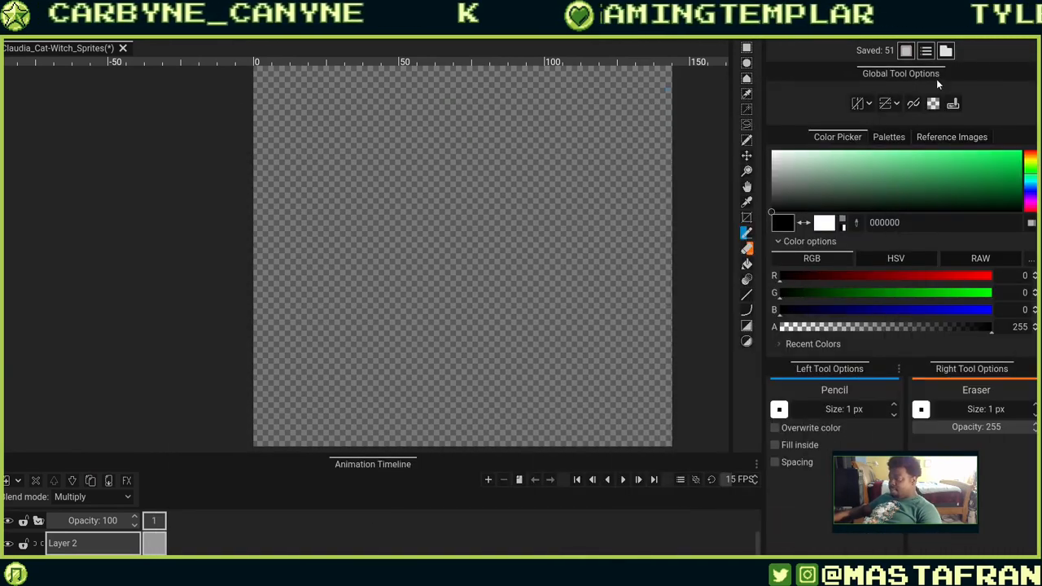
{"action": "left_click", "coordinate": [935, 137]}
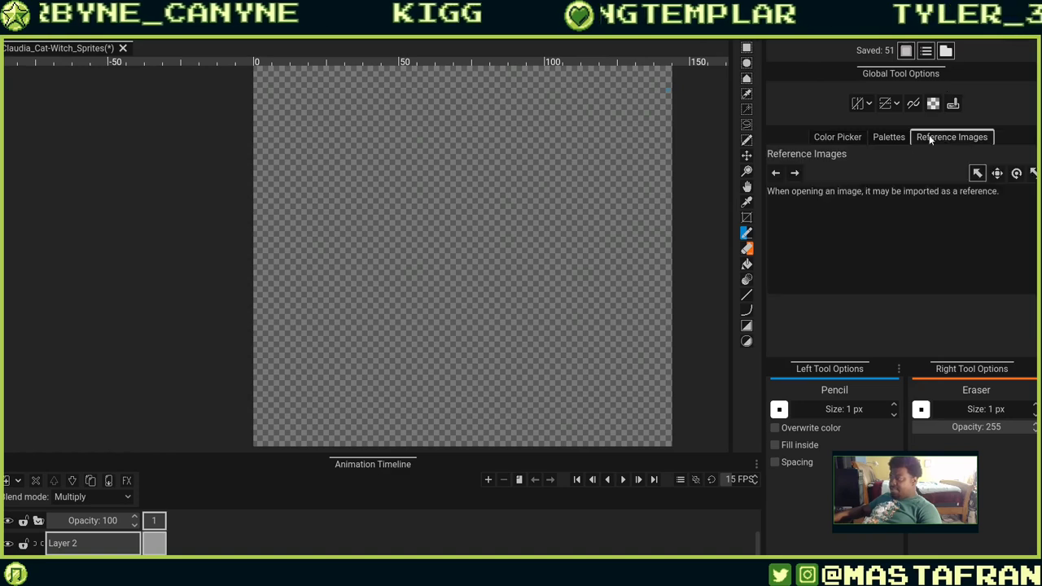
{"action": "left_click_drag", "start_coordinate": [763, 204], "coordinate": [513, 235]}
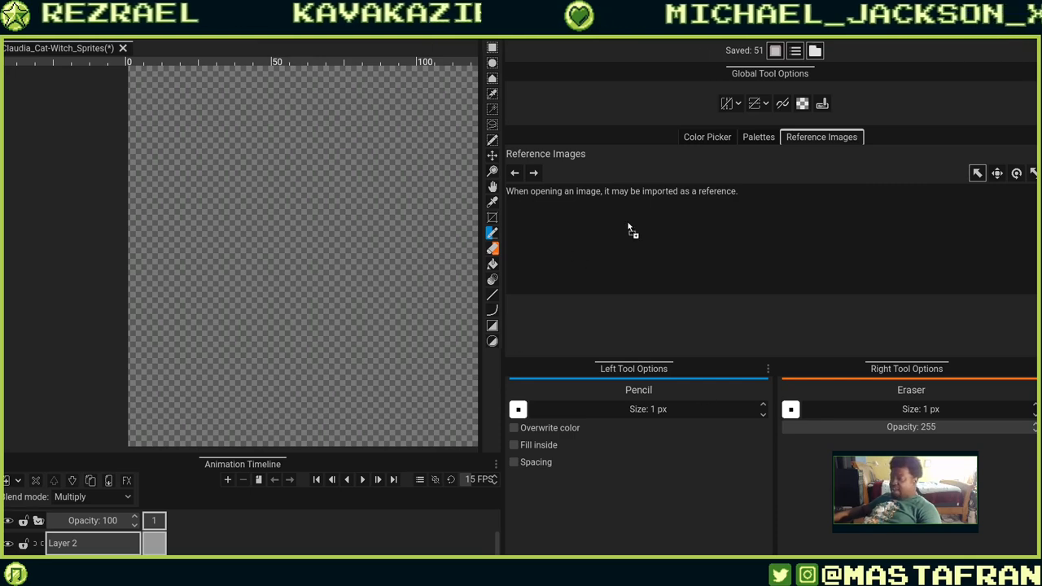
{"action": "left_click_drag", "start_coordinate": [628, 227], "coordinate": [628, 227]}
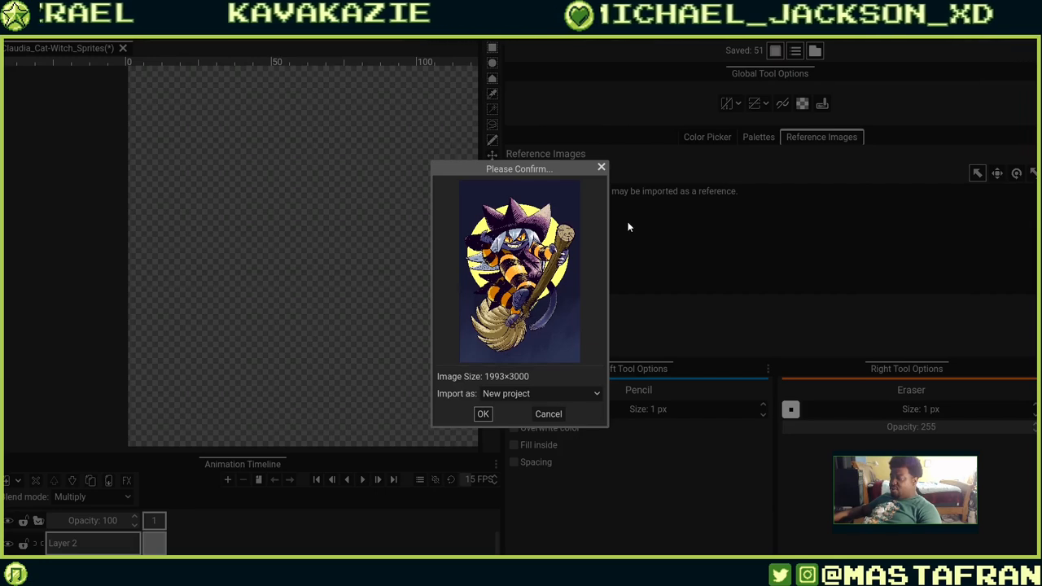
{"action": "left_click", "coordinate": [559, 395]}
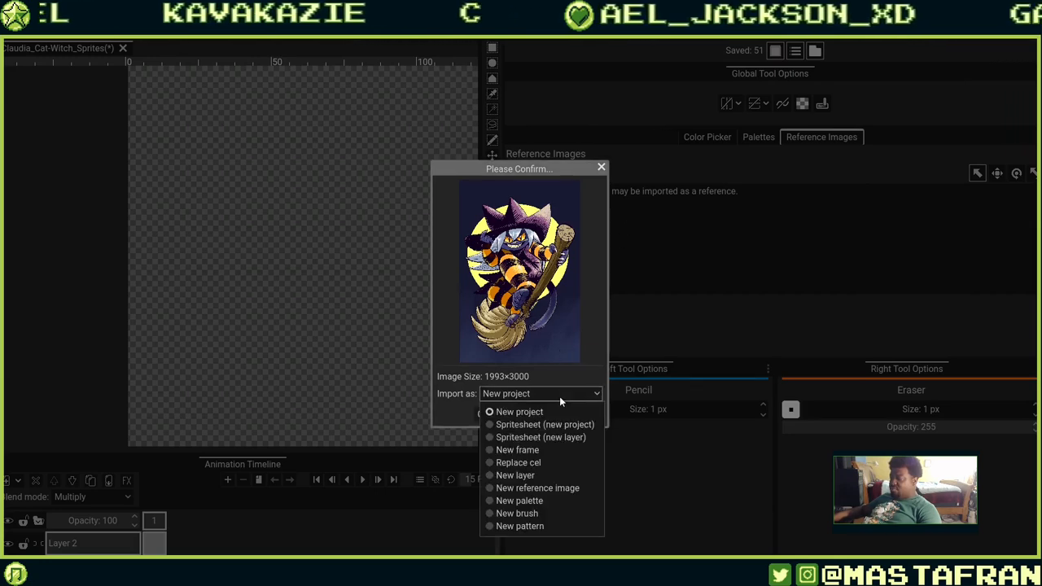
{"action": "left_click", "coordinate": [530, 487]}
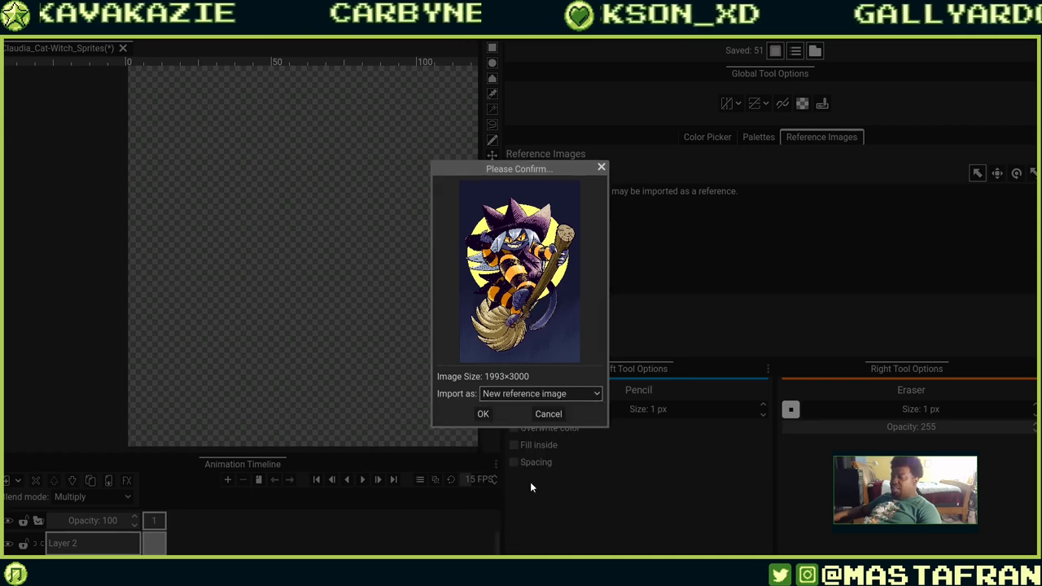
{"action": "left_click", "coordinate": [483, 414]}
Select the illustration reference and try repositioning it over the canvas.
{"action": "scroll", "coordinate": [374, 354], "scroll_direction": "down", "scroll_amount": 5}
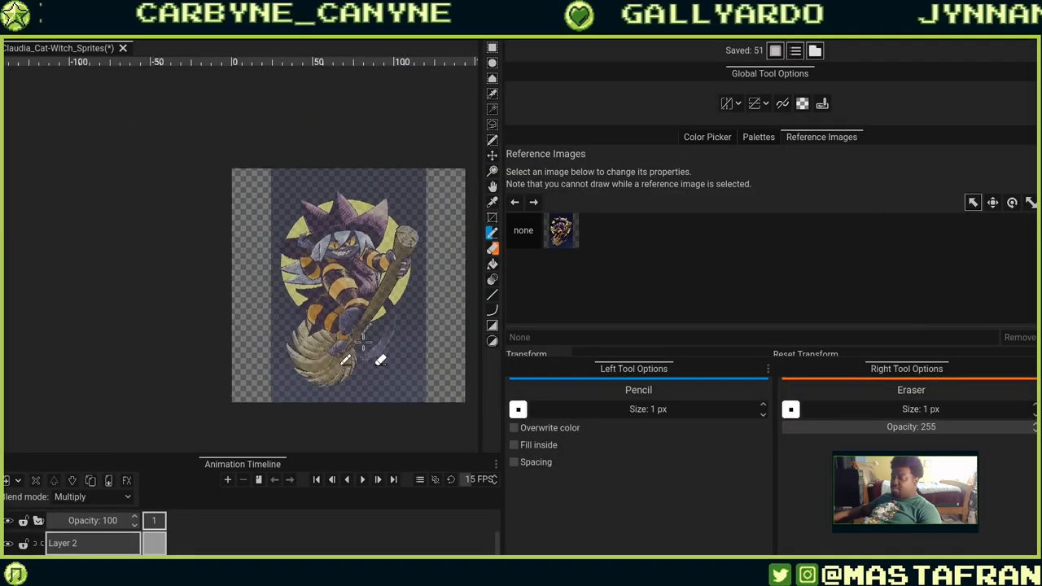
{"action": "scroll", "coordinate": [368, 342], "scroll_direction": "up", "scroll_amount": 2}
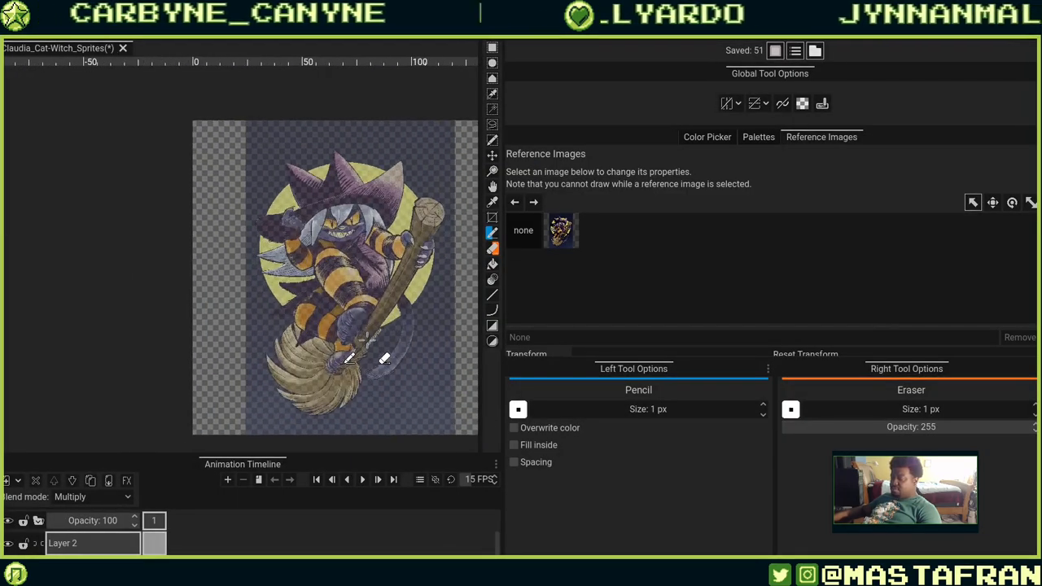
{"action": "left_click", "coordinate": [561, 231]}
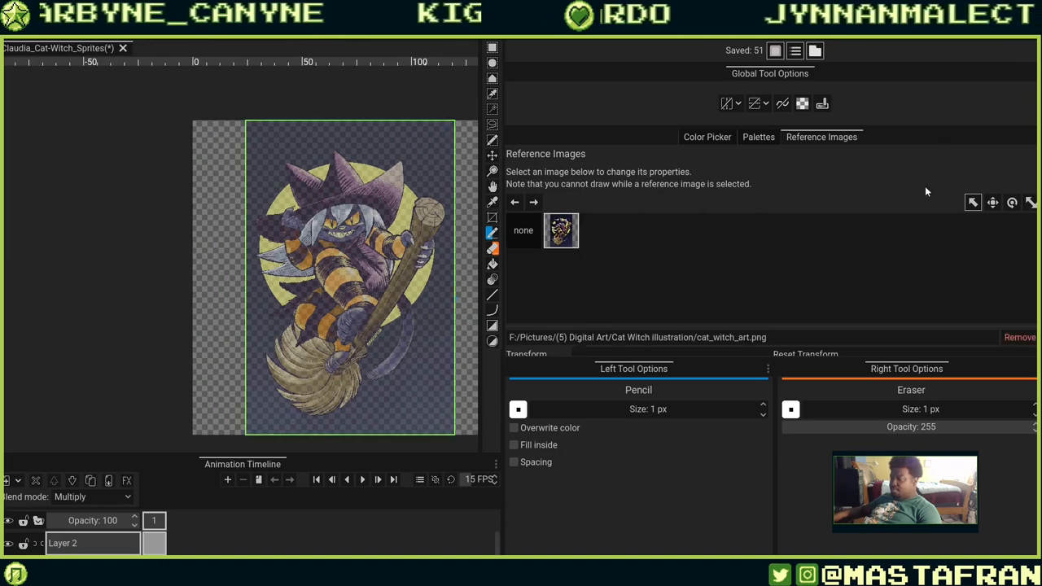
{"action": "left_click", "coordinate": [993, 203]}
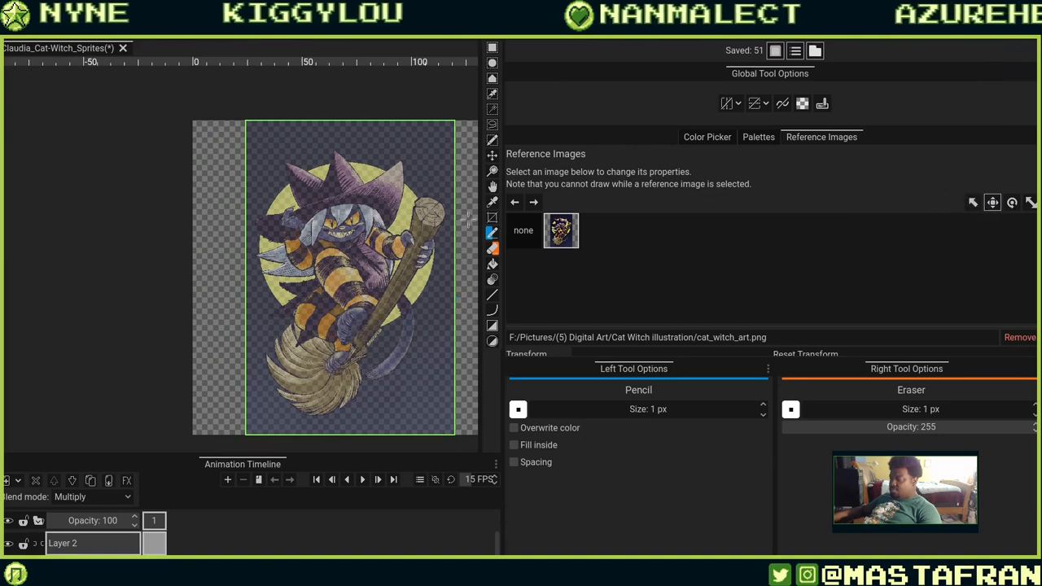
{"action": "left_click_drag", "start_coordinate": [350, 259], "coordinate": [184, 233]}
{"action": "scroll", "coordinate": [189, 229], "scroll_direction": "up", "scroll_amount": 2}
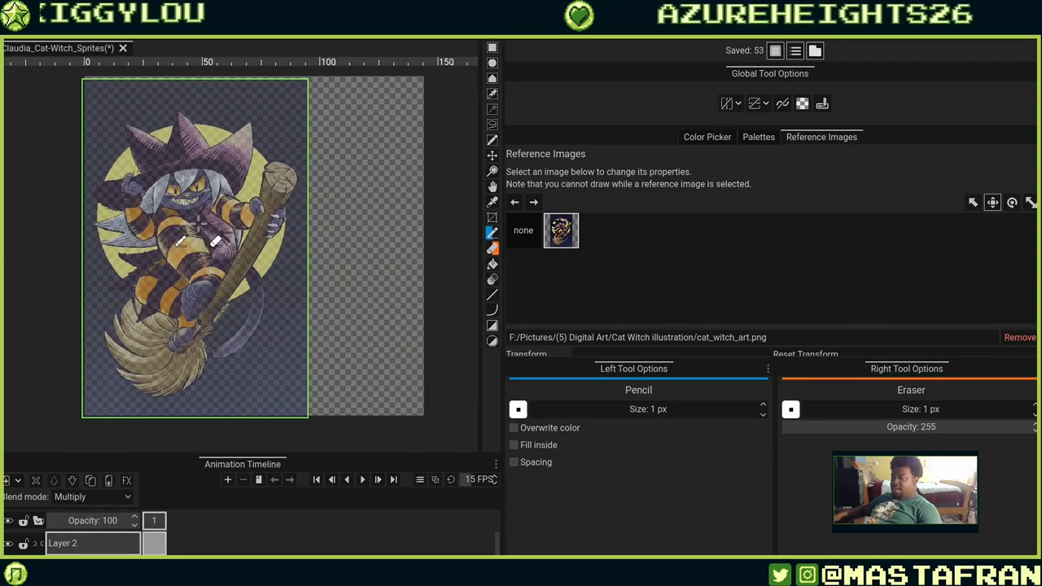
{"action": "scroll", "coordinate": [198, 225], "scroll_direction": "down", "scroll_amount": 2}
{"action": "scroll", "coordinate": [200, 220], "scroll_direction": "up", "scroll_amount": 1}
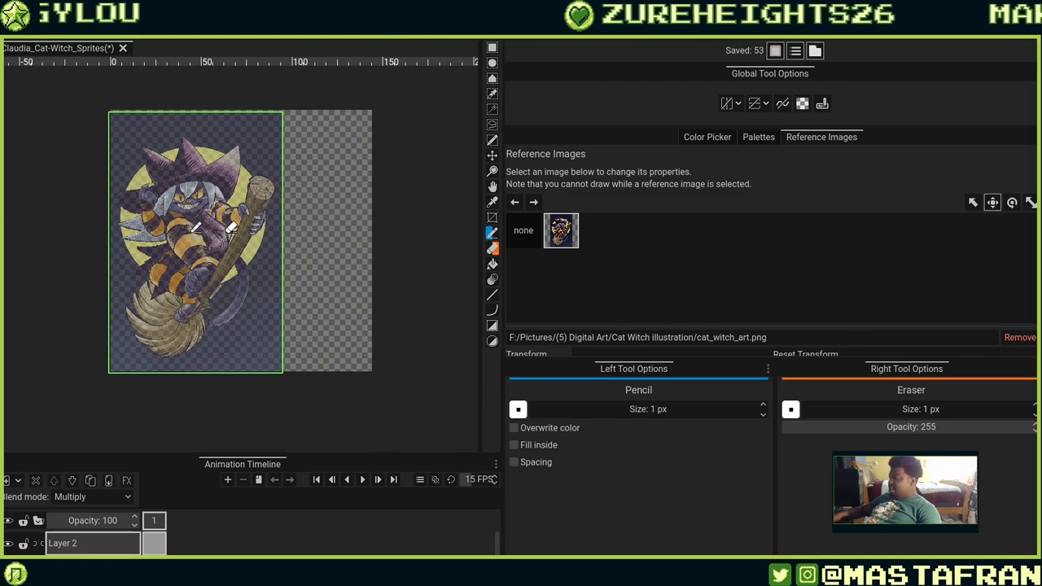
{"action": "left_click_drag", "start_coordinate": [194, 231], "coordinate": [290, 231]}
Undo the last four changes, then redo three of them.
{"action": "key", "text": "ctrl+z"}
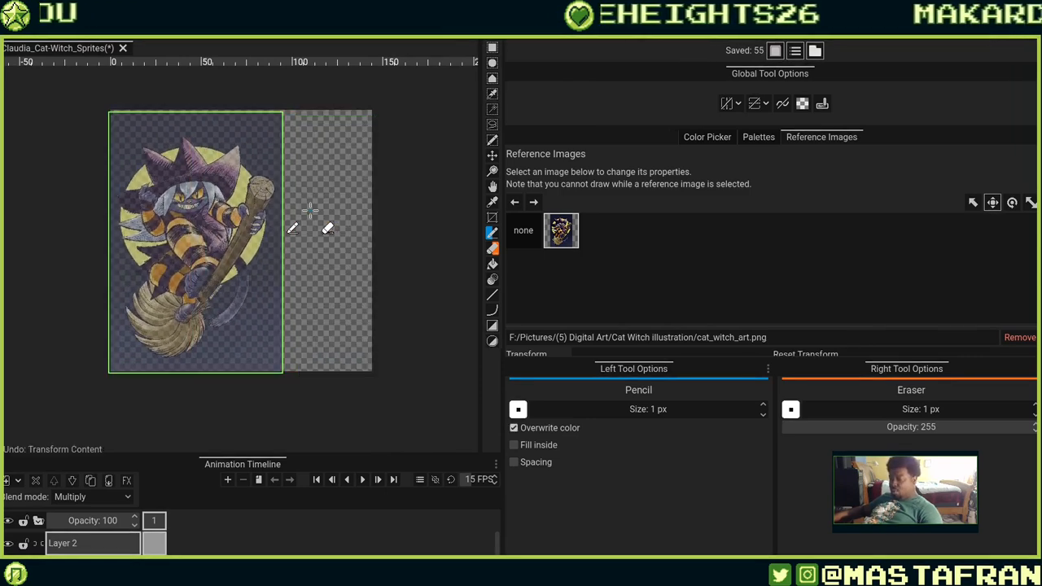
{"action": "key", "text": "ctrl+z"}
{"action": "key", "text": "ctrl+z"}
{"action": "key", "text": "ctrl+z"}
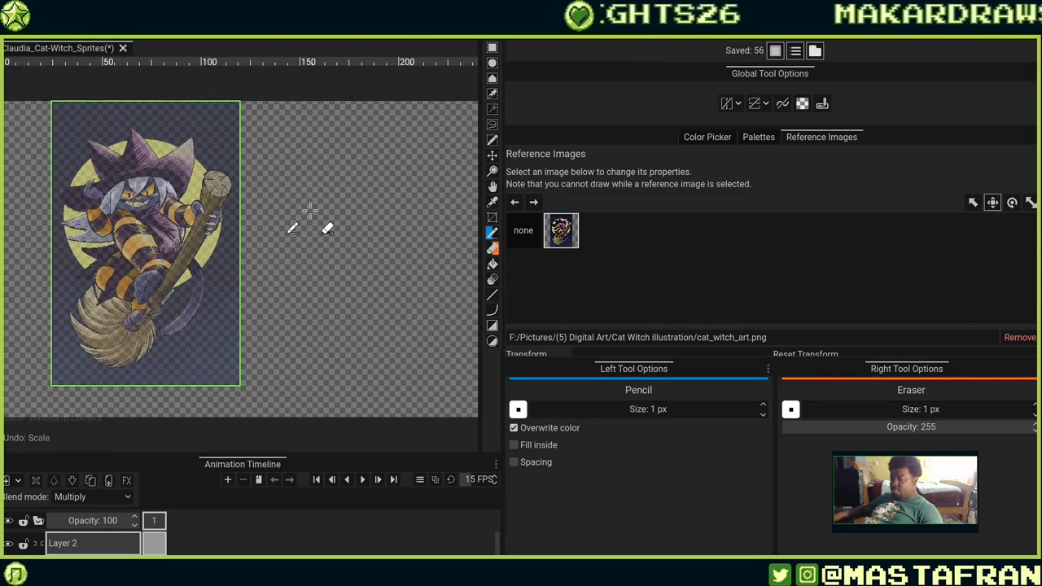
{"action": "key", "text": "ctrl+y"}
{"action": "key", "text": "ctrl+y"}
{"action": "key", "text": "ctrl+y"}
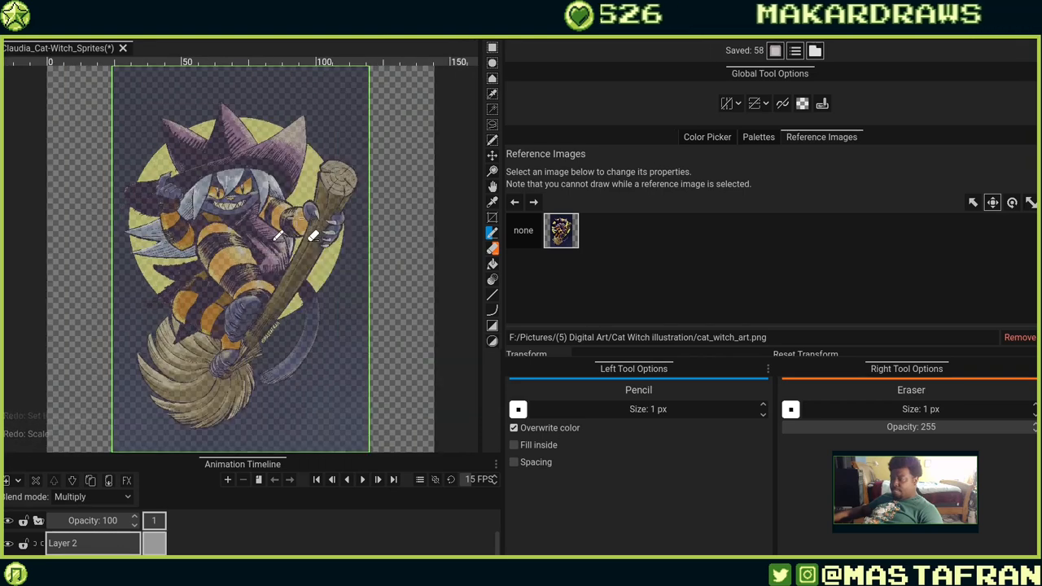
Import the broom-boarder sketch sheet as another new reference image.
{"action": "left_click", "coordinate": [518, 236]}
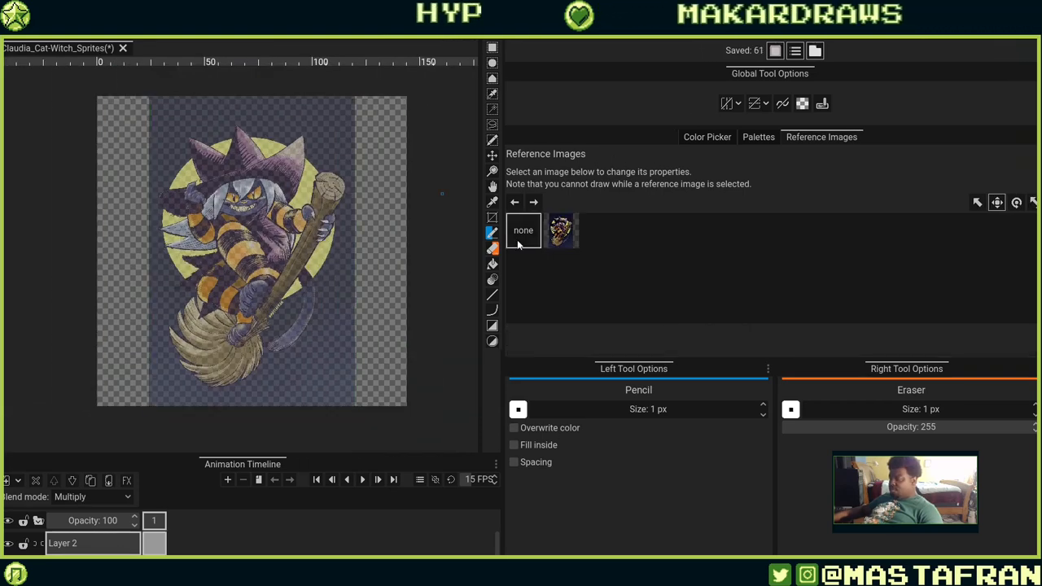
{"action": "left_click", "coordinate": [560, 236]}
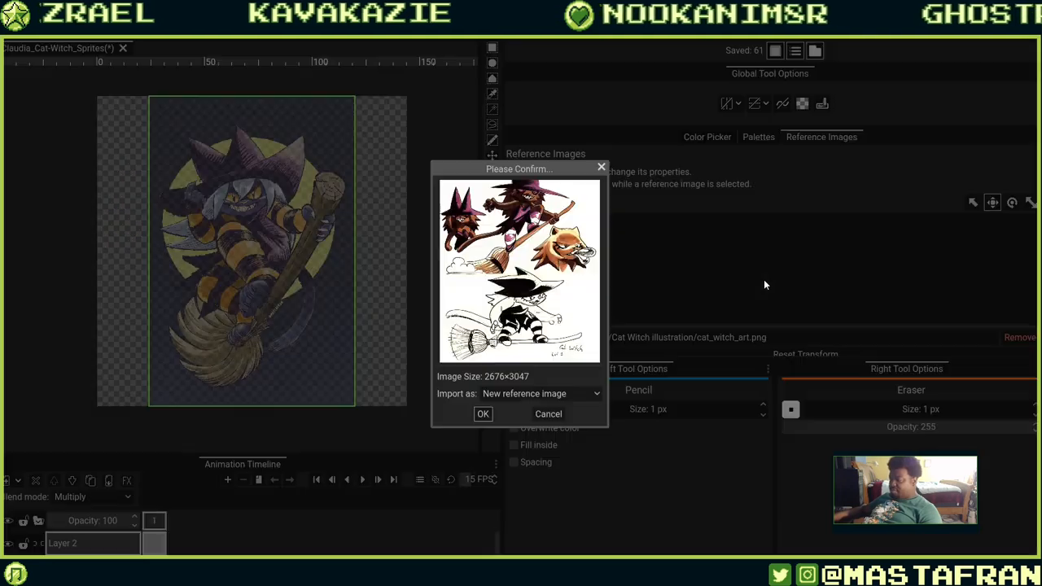
{"action": "left_click", "coordinate": [486, 415]}
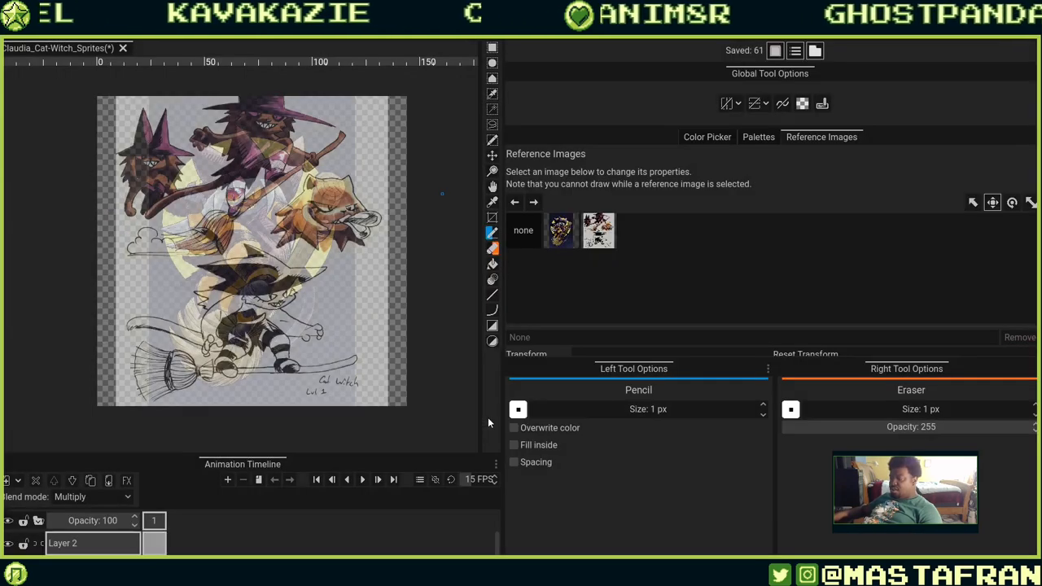
Set the illustration reference's opacity to 0 and move the broom-boarder sketch up to position 70, 39.
{"action": "left_click", "coordinate": [558, 236]}
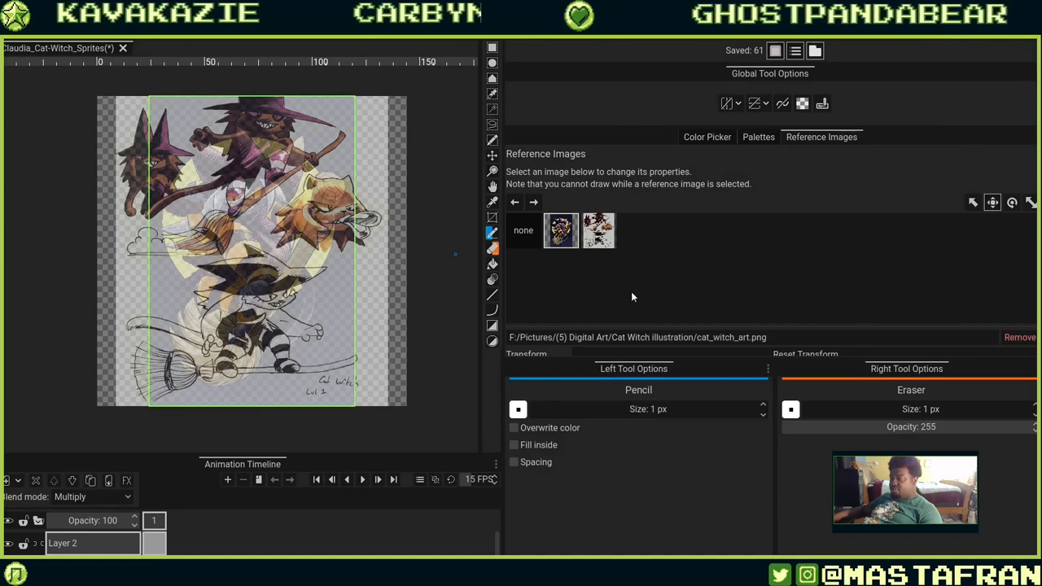
{"action": "scroll", "coordinate": [632, 296], "scroll_direction": "down", "scroll_amount": 3}
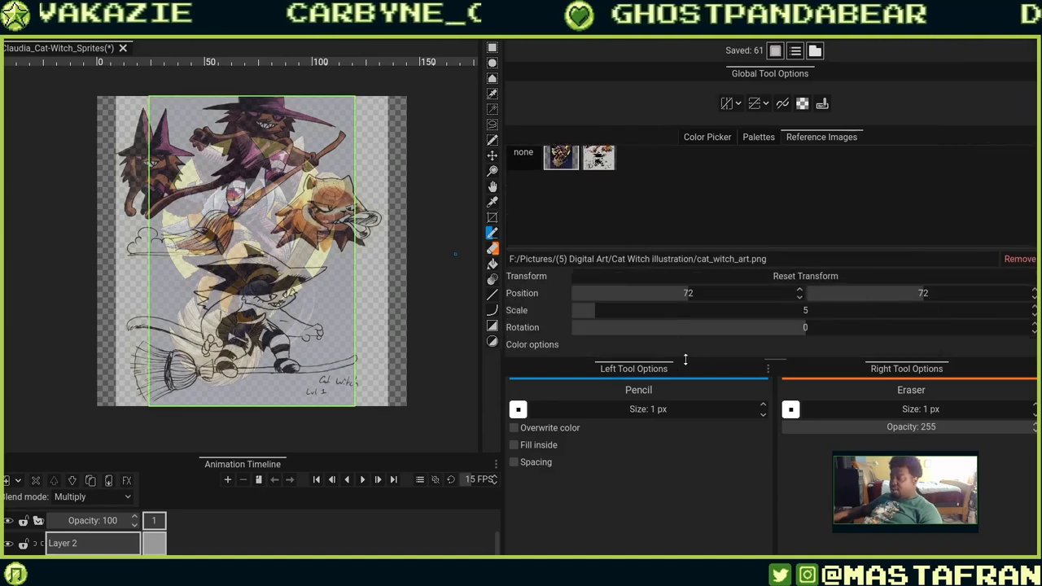
{"action": "left_click_drag", "start_coordinate": [685, 359], "coordinate": [689, 494]}
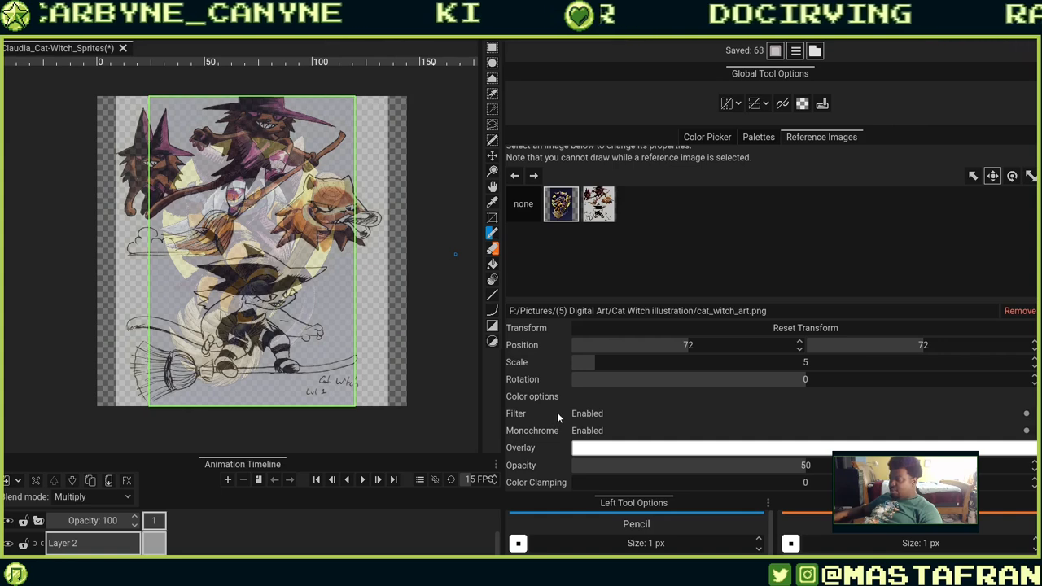
{"action": "scroll", "coordinate": [542, 428], "scroll_direction": "up", "scroll_amount": 1}
{"action": "scroll", "coordinate": [543, 428], "scroll_direction": "down", "scroll_amount": 1}
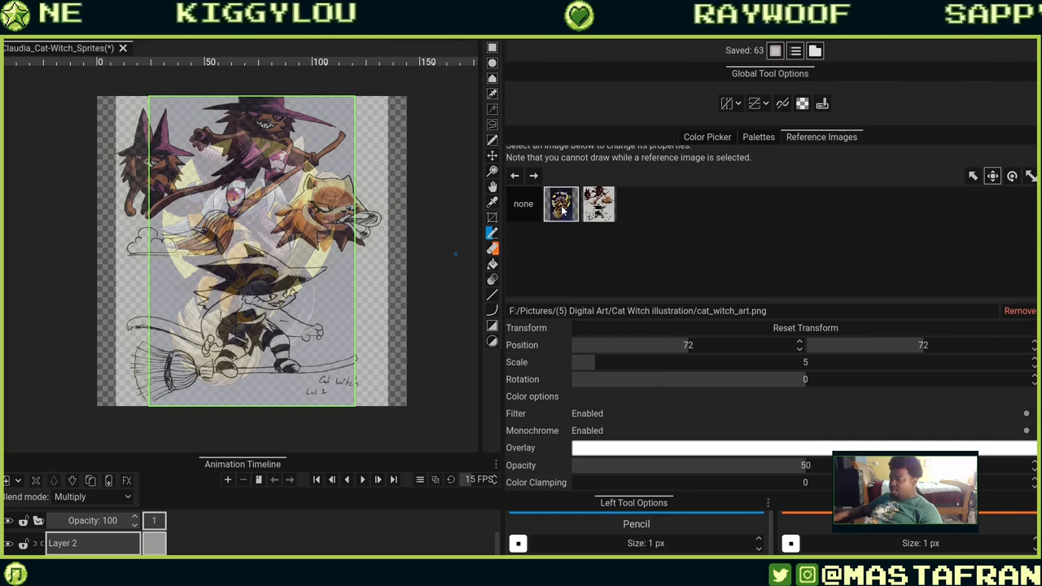
{"action": "left_click", "coordinate": [612, 205]}
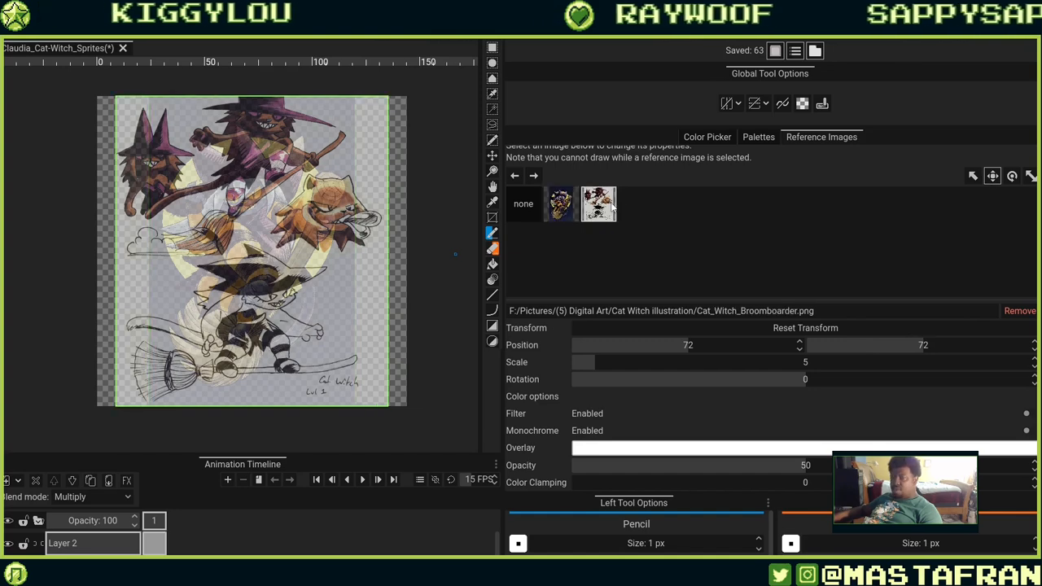
{"action": "left_click", "coordinate": [570, 205]}
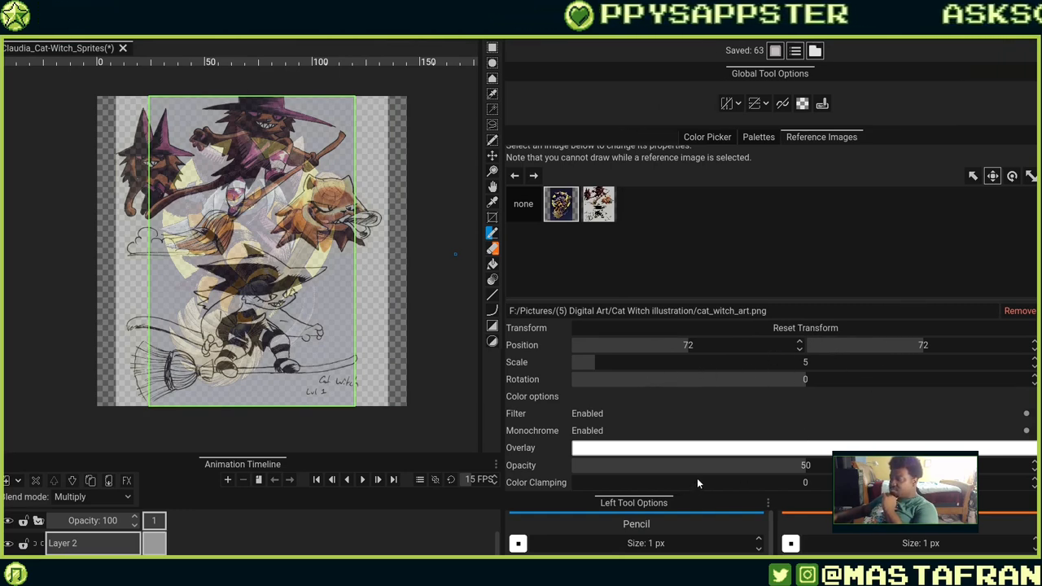
{"action": "left_click_drag", "start_coordinate": [696, 472], "coordinate": [488, 483]}
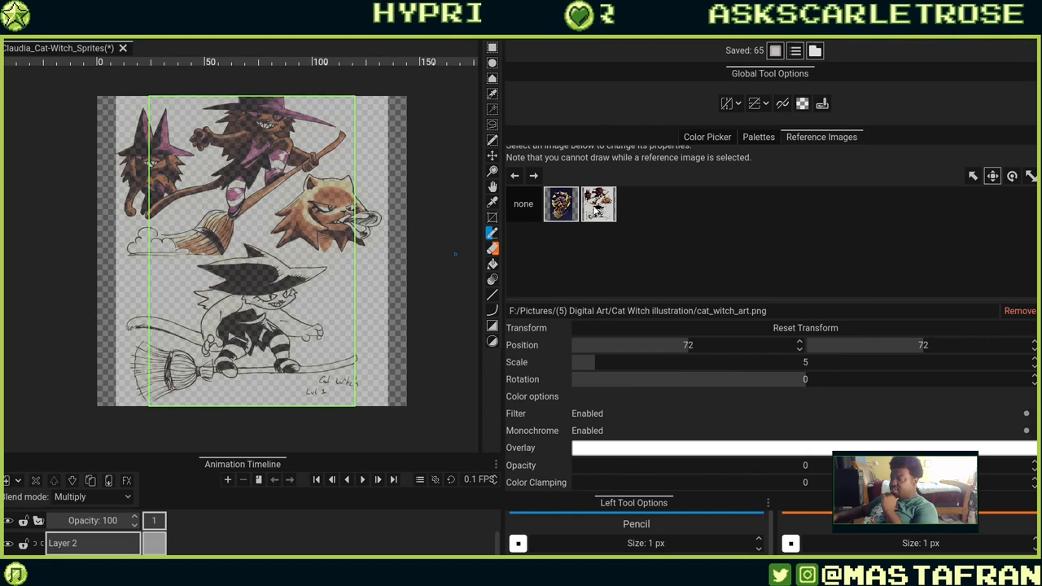
{"action": "left_click", "coordinate": [597, 205]}
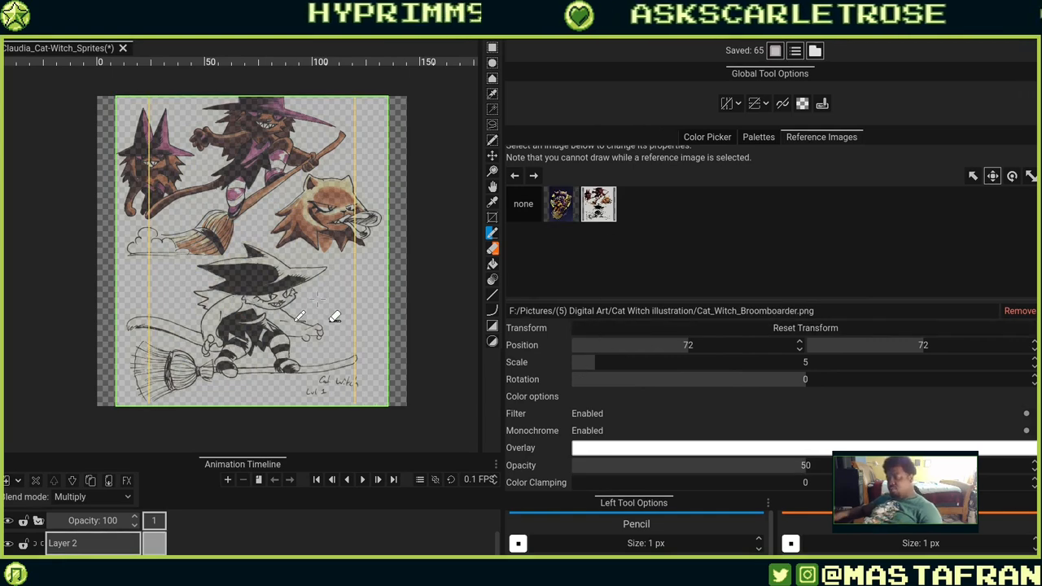
{"action": "left_click_drag", "start_coordinate": [268, 281], "coordinate": [261, 213]}
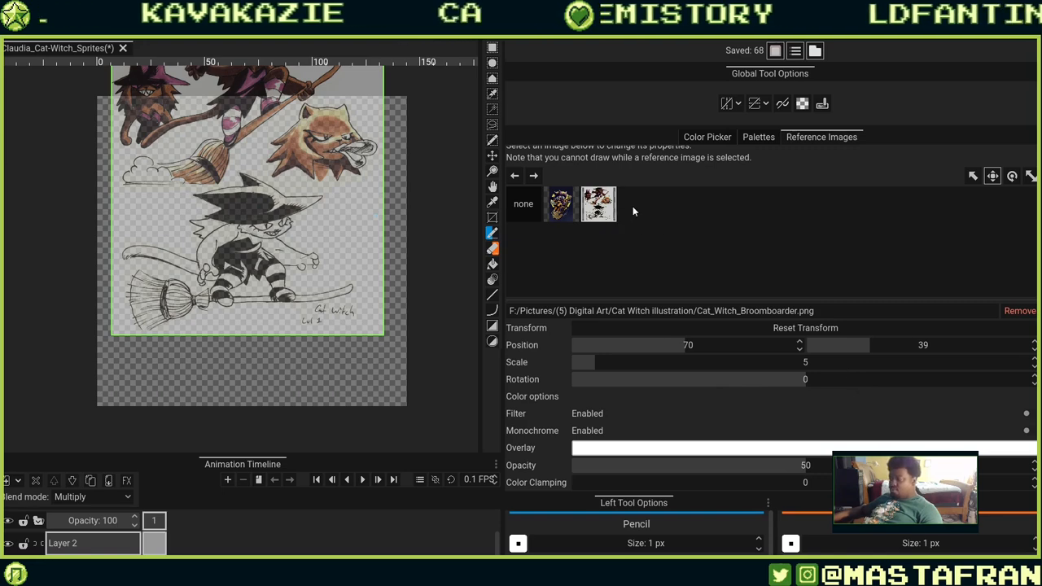
Paste the ink sketch as a new reference image and set the broom-boarder sheet's opacity to 0.
{"action": "key", "text": "ctrl+v"}
{"action": "left_click", "coordinate": [484, 412]}
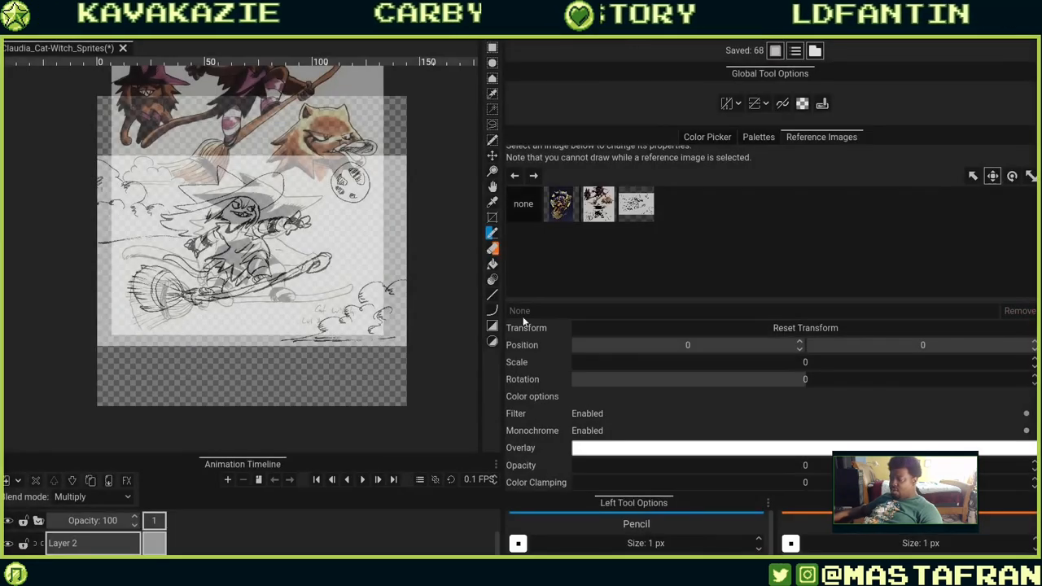
{"action": "left_click", "coordinate": [603, 205]}
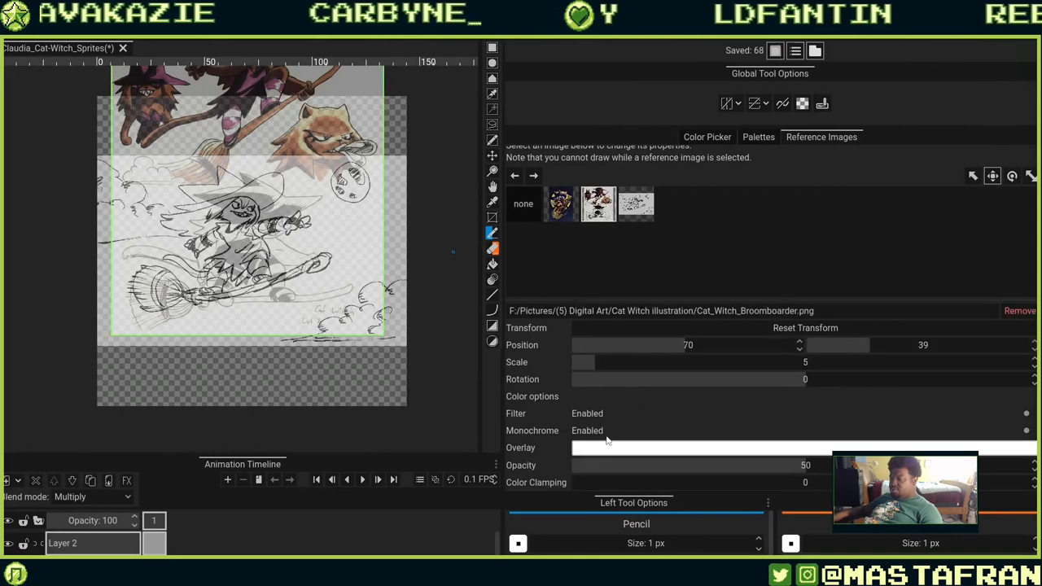
{"action": "left_click_drag", "start_coordinate": [594, 467], "coordinate": [492, 480]}
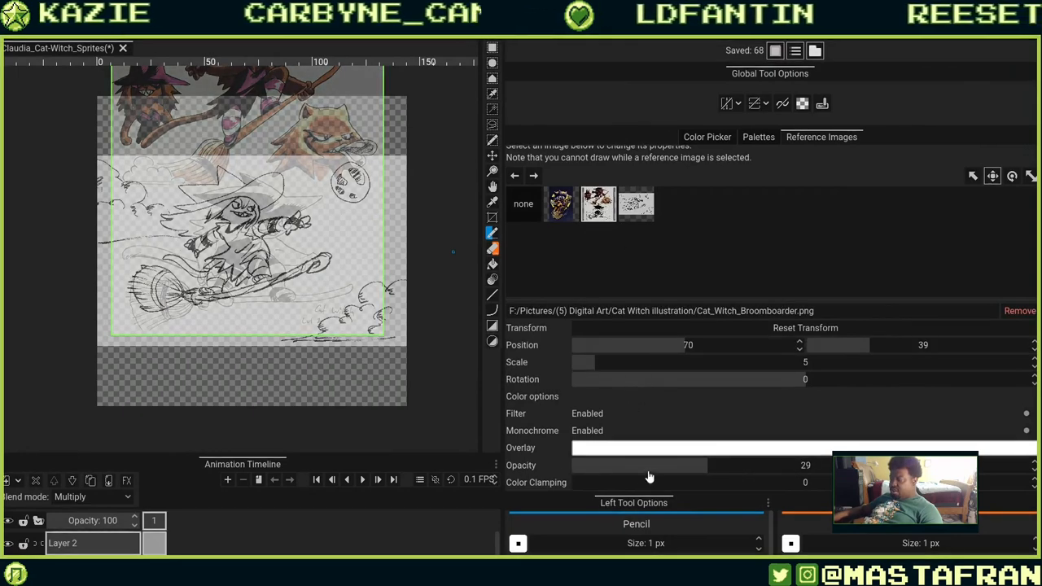
{"action": "left_click_drag", "start_coordinate": [649, 477], "coordinate": [407, 458]}
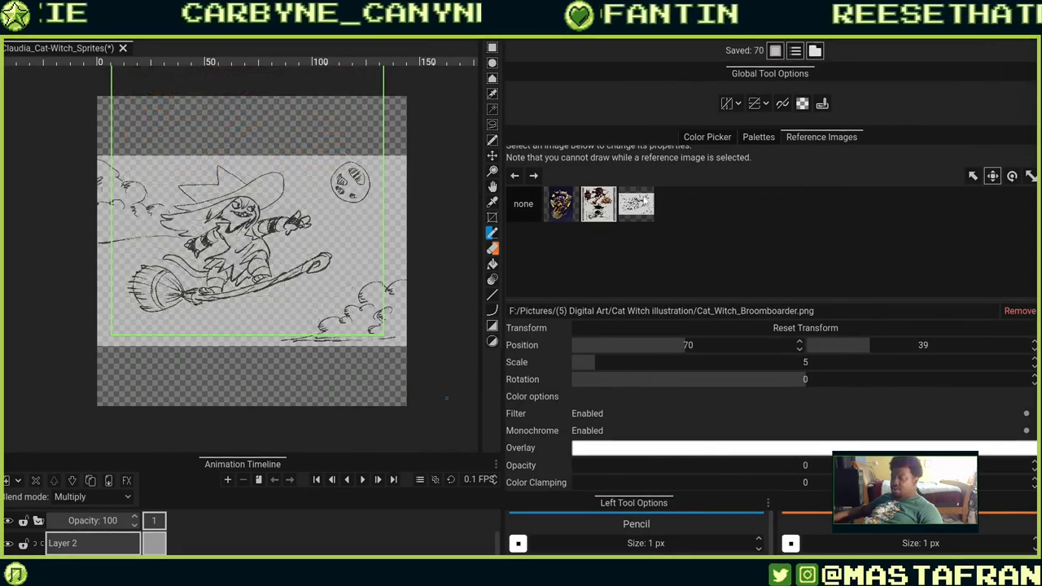
Move the ink sketch reference to position 84, 71 and scale it to 8.
{"action": "left_click", "coordinate": [639, 203]}
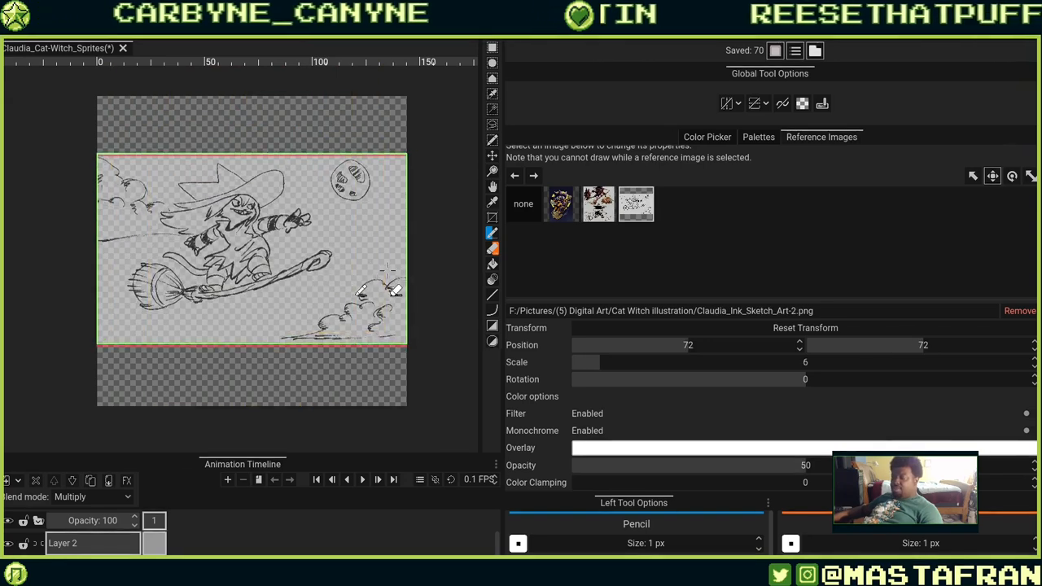
{"action": "left_click_drag", "start_coordinate": [387, 271], "coordinate": [403, 276]}
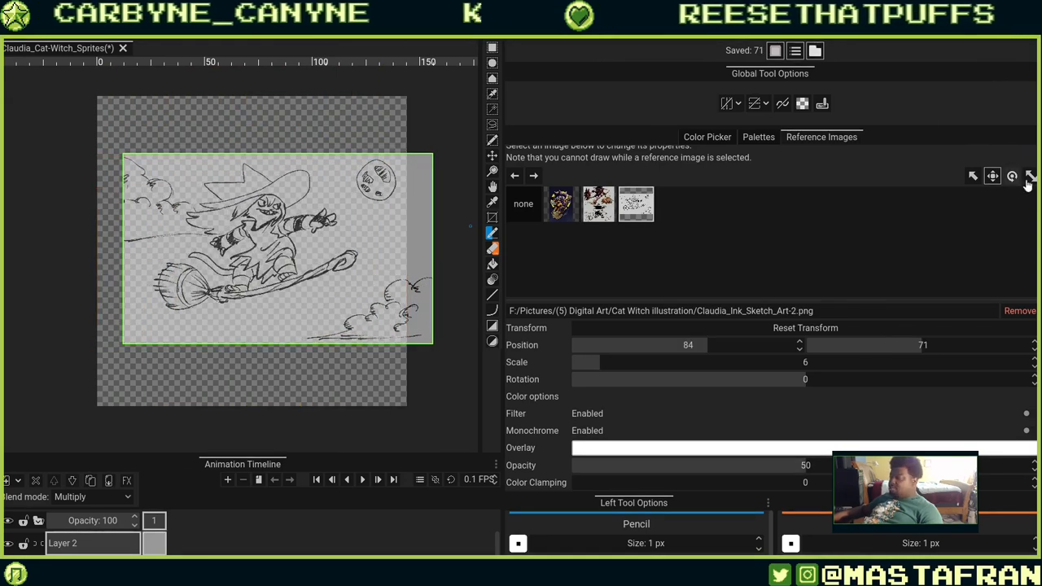
{"action": "left_click_drag", "start_coordinate": [302, 254], "coordinate": [326, 297]}
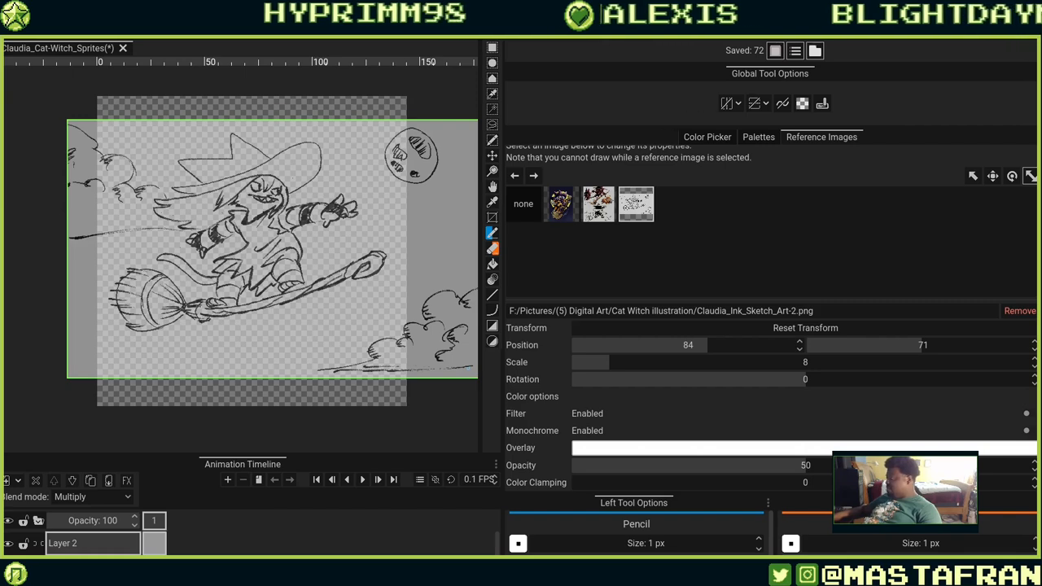
Paste another ink sketch as a new reference image and set the Claudia_Ink_Sketch_Art-2 reference's opacity to 0.
{"action": "key", "text": "ctrl+v"}
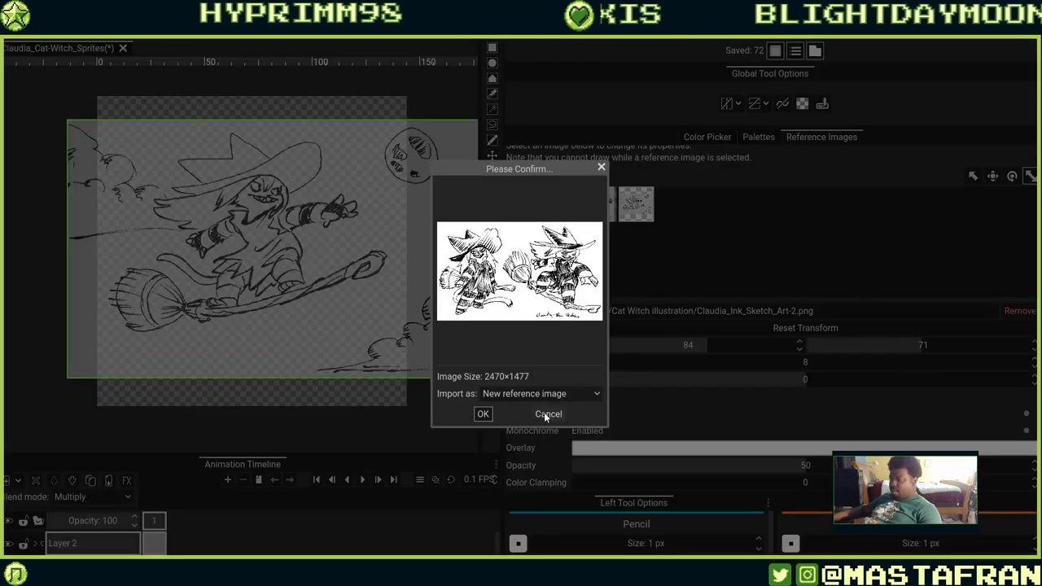
{"action": "left_click", "coordinate": [483, 415]}
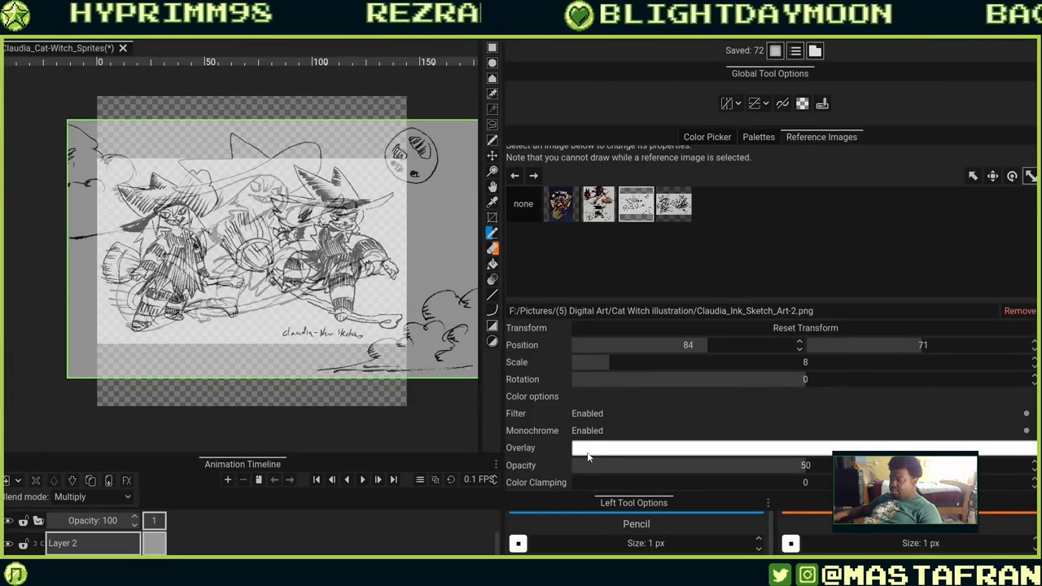
{"action": "mouse_move", "coordinate": [588, 473]}
{"action": "left_mouse_down"}
{"action": "mouse_move", "coordinate": [491, 470]}
{"action": "mouse_move", "coordinate": [460, 458]}
{"action": "left_mouse_up"}
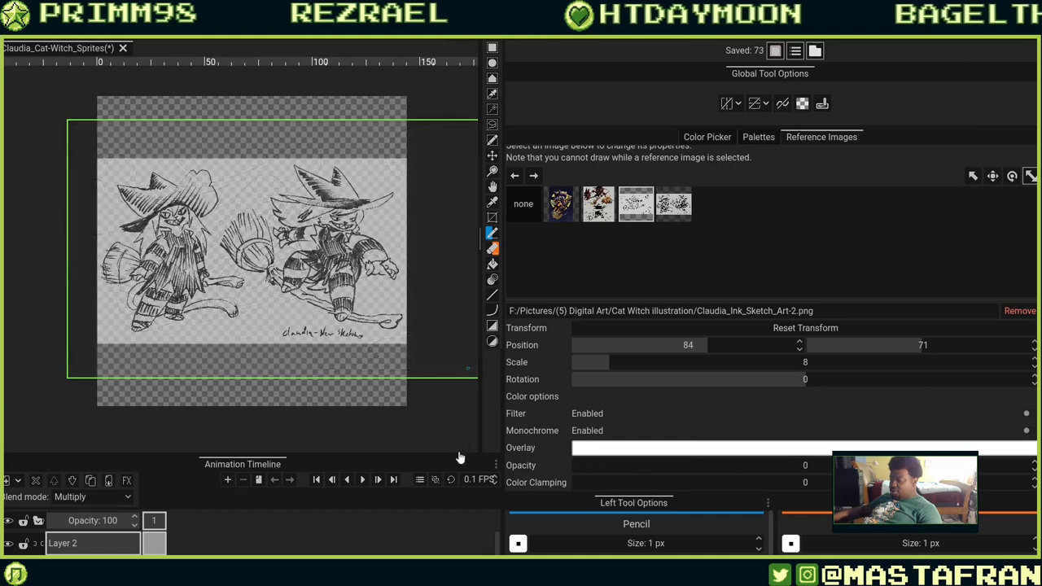
Select the Claudia_Ink_Sketch_Art-1 reference, then scale it to 7 and move it to position 42, 68.
{"action": "left_click", "coordinate": [675, 204]}
{"action": "left_click", "coordinate": [626, 214]}
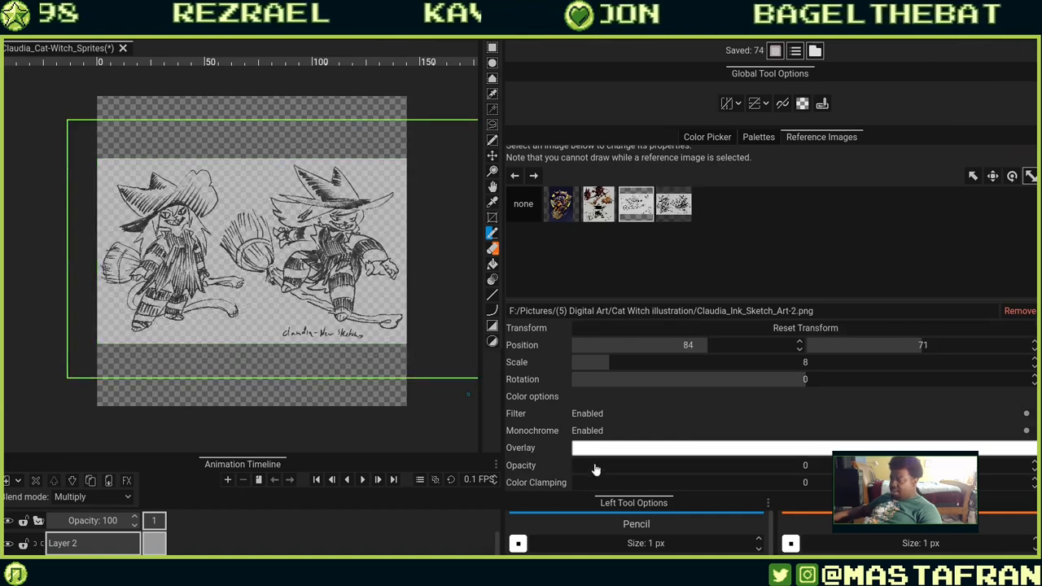
{"action": "mouse_move", "coordinate": [609, 471]}
{"action": "left_mouse_down"}
{"action": "mouse_move", "coordinate": [738, 475]}
{"action": "mouse_move", "coordinate": [673, 493]}
{"action": "left_mouse_up"}
{"action": "left_click", "coordinate": [689, 206]}
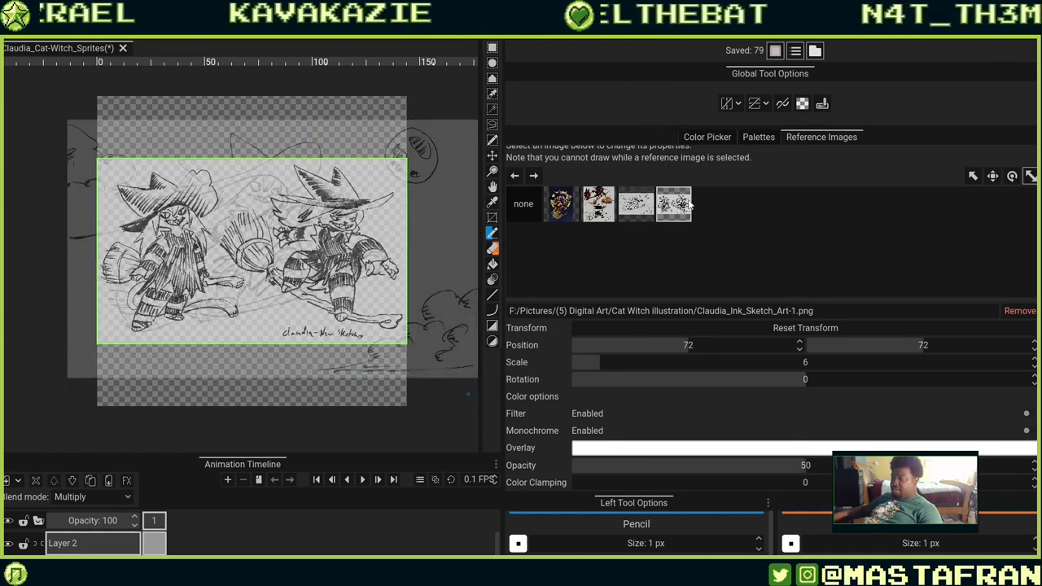
{"action": "mouse_move", "coordinate": [445, 256]}
{"action": "left_mouse_down"}
{"action": "mouse_move", "coordinate": [381, 256]}
{"action": "mouse_move", "coordinate": [443, 269]}
{"action": "left_mouse_up"}
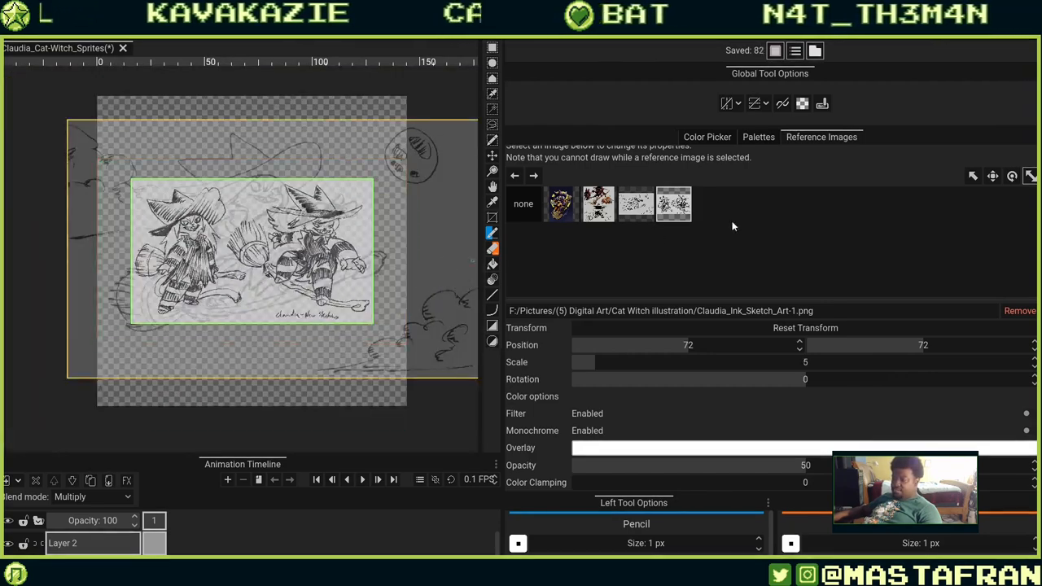
{"action": "left_click", "coordinate": [993, 176]}
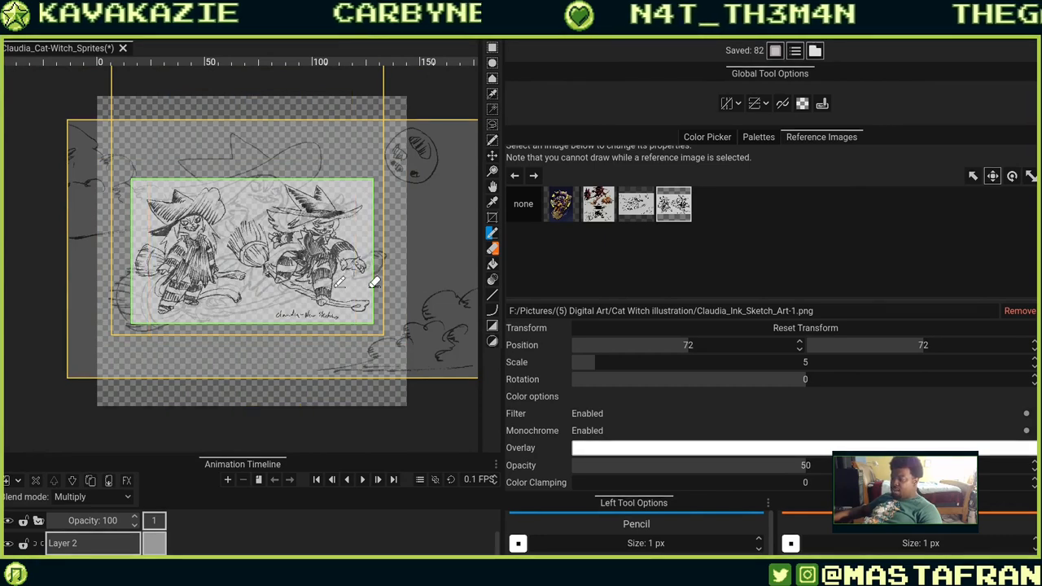
{"action": "left_click_drag", "start_coordinate": [381, 283], "coordinate": [329, 310]}
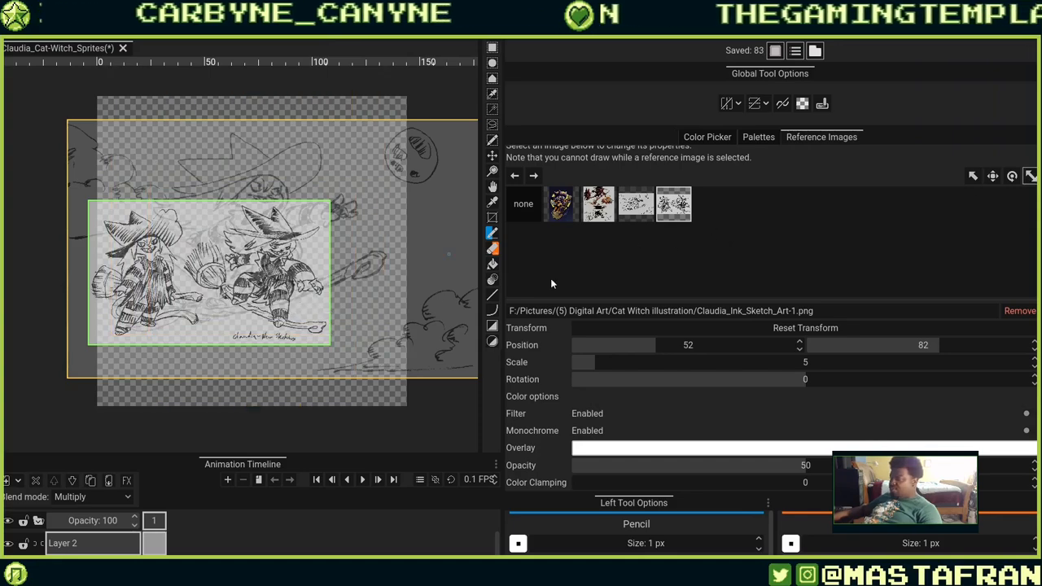
{"action": "left_click_drag", "start_coordinate": [335, 269], "coordinate": [267, 262]}
{"action": "left_click", "coordinate": [993, 175]}
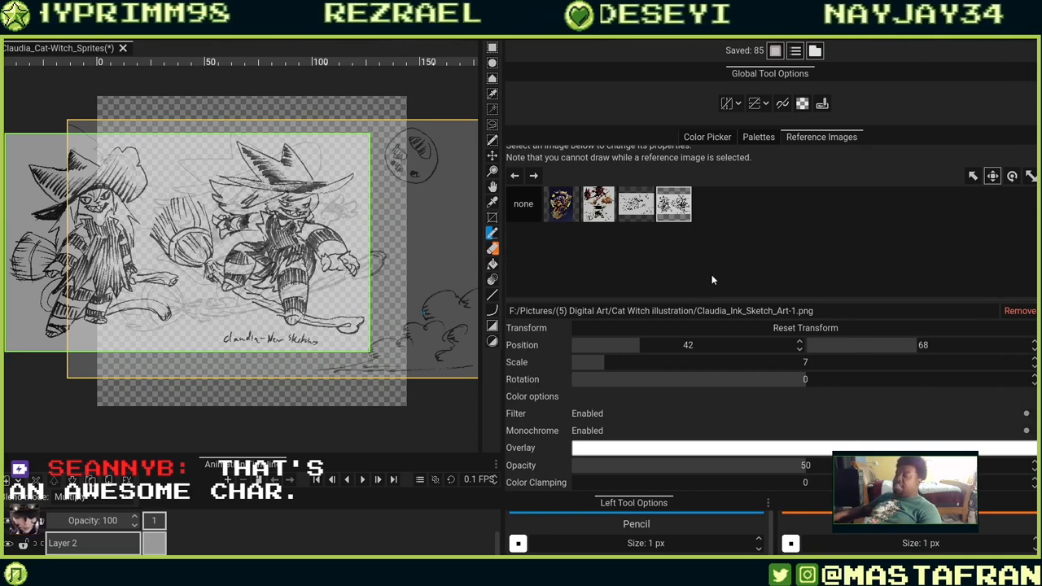
Reselect the Claudia_Ink_Sketch_Art-1 reference and raise its opacity to 100.
{"action": "left_click", "coordinate": [637, 205]}
{"action": "left_click", "coordinate": [598, 205]}
{"action": "left_click", "coordinate": [570, 211]}
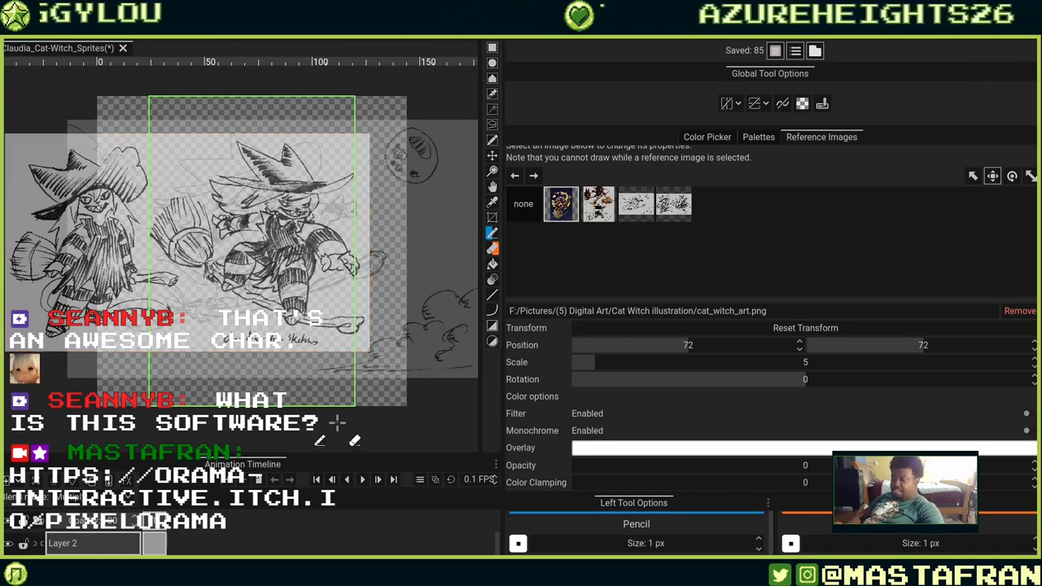
{"action": "left_click", "coordinate": [673, 204]}
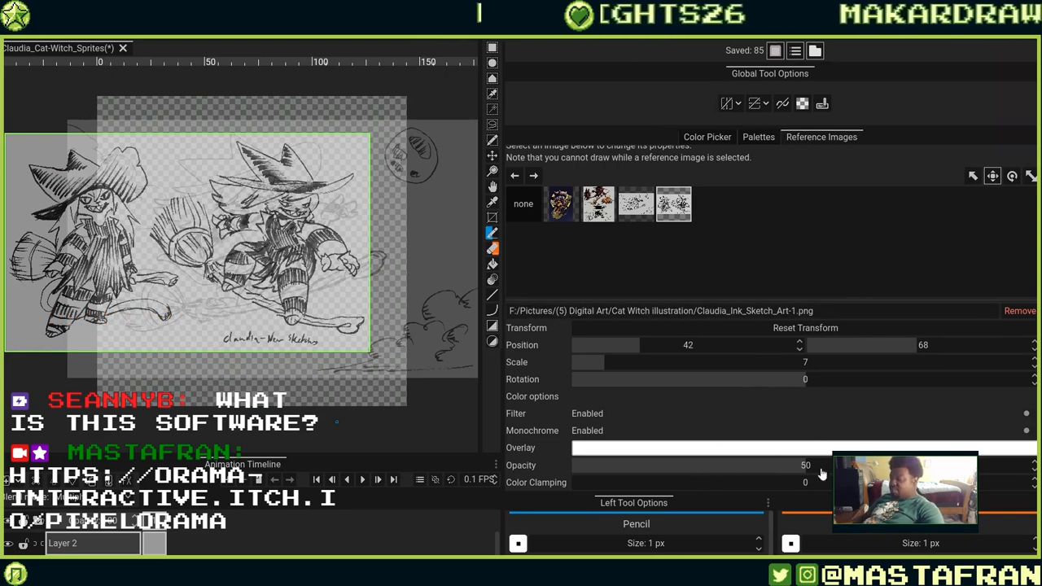
{"action": "left_click_drag", "start_coordinate": [855, 466], "coordinate": [1013, 467]}
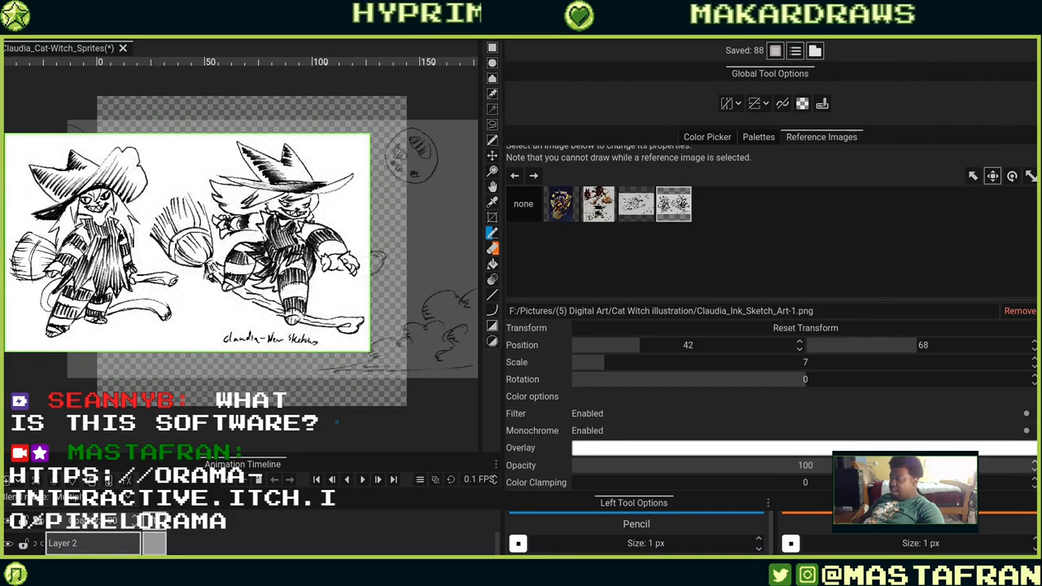
{"action": "left_click", "coordinate": [1012, 177]}
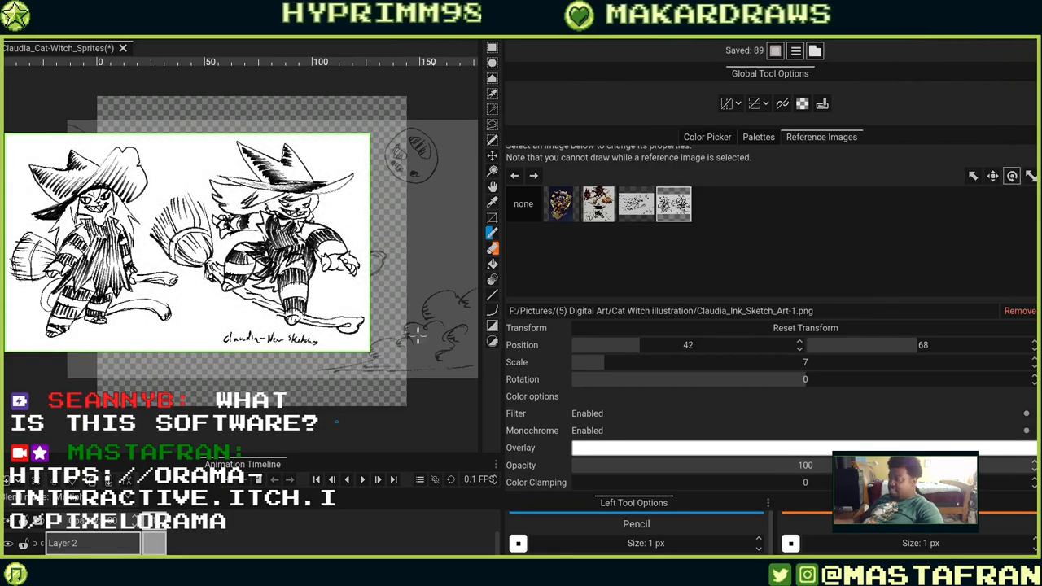
{"action": "left_click_drag", "start_coordinate": [406, 336], "coordinate": [363, 271]}
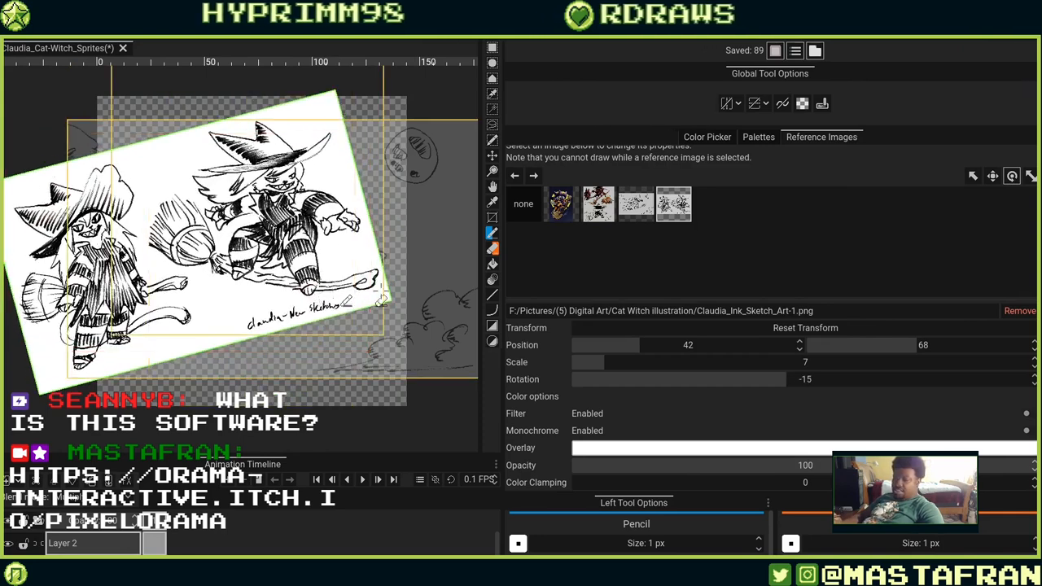
{"action": "key", "text": "ctrl+z"}
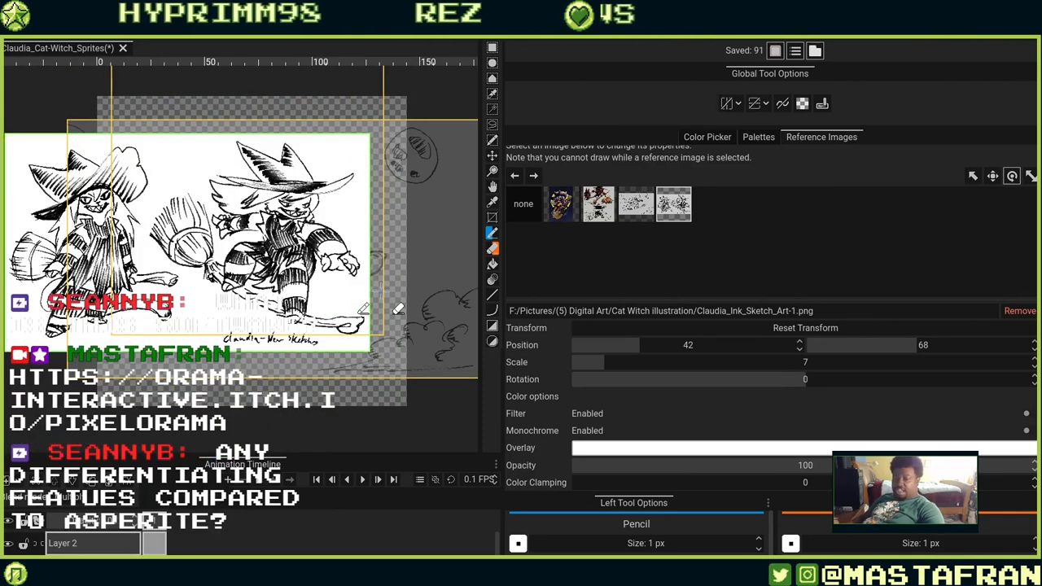
Move the Claudia_Ink_Sketch_Art-1 reference to position 36, 65 and lower its opacity to 47.
{"action": "left_click", "coordinate": [803, 467]}
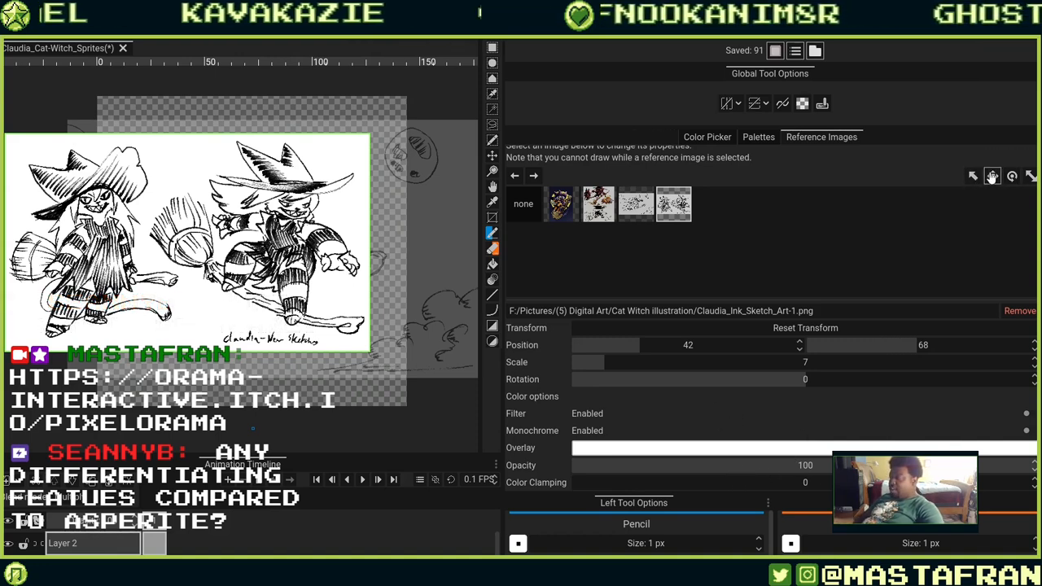
{"action": "mouse_move", "coordinate": [420, 283]}
{"action": "left_mouse_down"}
{"action": "mouse_move", "coordinate": [399, 270]}
{"action": "mouse_move", "coordinate": [313, 275]}
{"action": "mouse_move", "coordinate": [369, 257]}
{"action": "mouse_move", "coordinate": [268, 276]}
{"action": "left_mouse_up"}
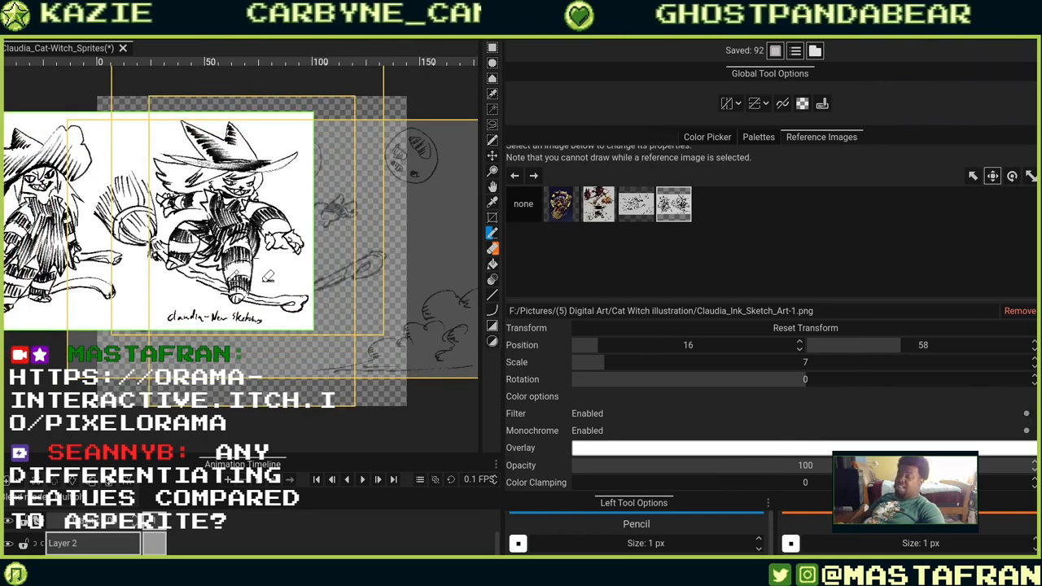
{"action": "left_click_drag", "start_coordinate": [268, 276], "coordinate": [311, 292]}
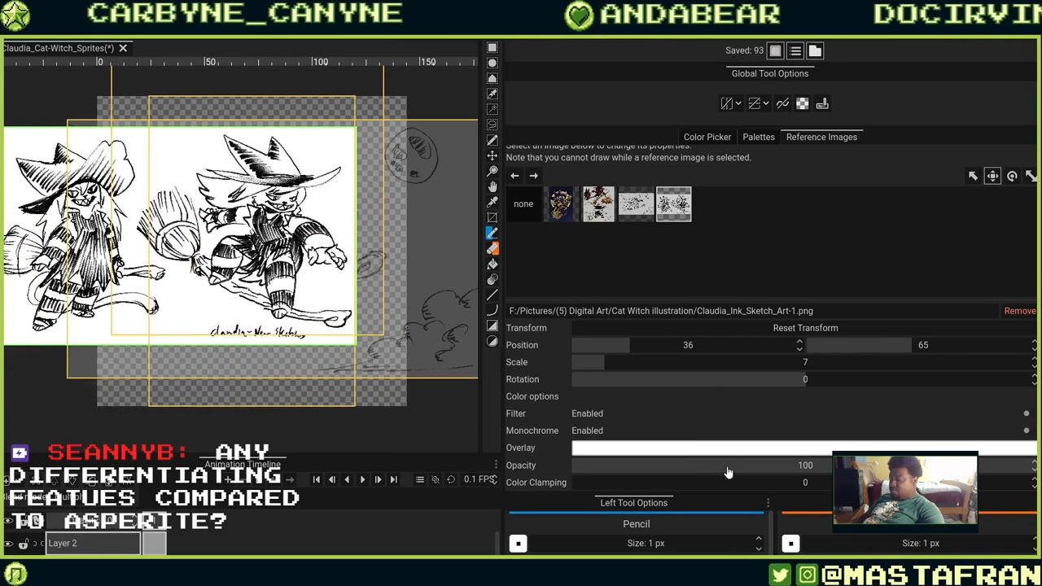
{"action": "left_click_drag", "start_coordinate": [786, 471], "coordinate": [618, 482]}
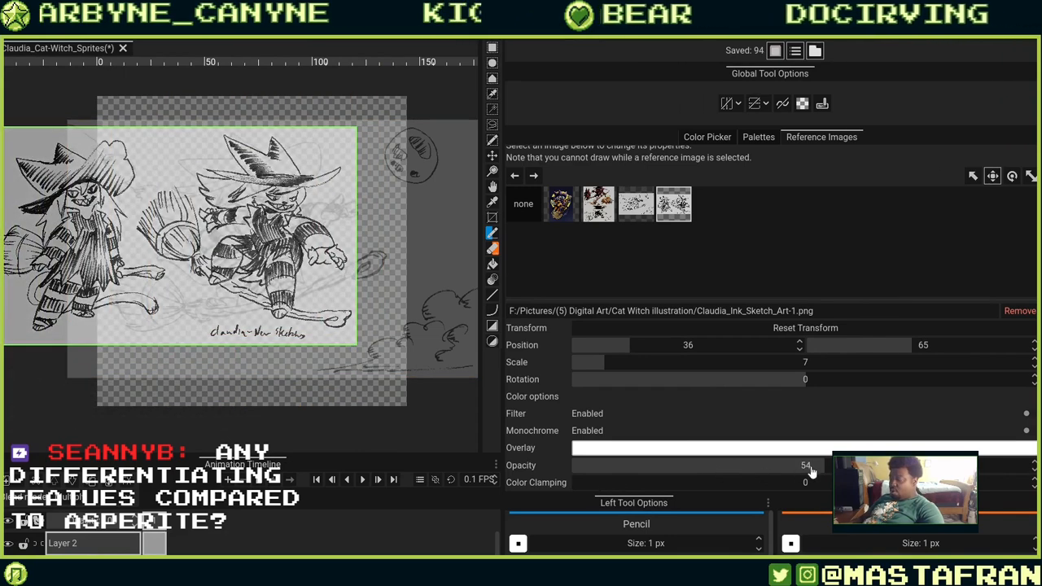
{"action": "left_click_drag", "start_coordinate": [809, 472], "coordinate": [779, 474]}
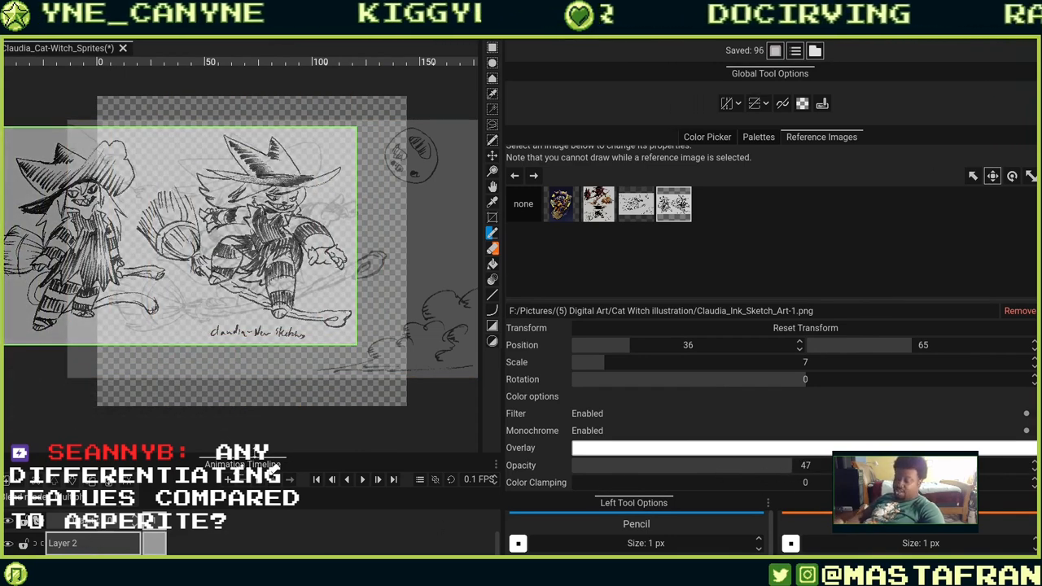
Enlarge the layers panel so Layer 2 and the bg layer are shown.
{"action": "left_click_drag", "start_coordinate": [258, 463], "coordinate": [337, 319]}
{"action": "left_click", "coordinate": [115, 389]}
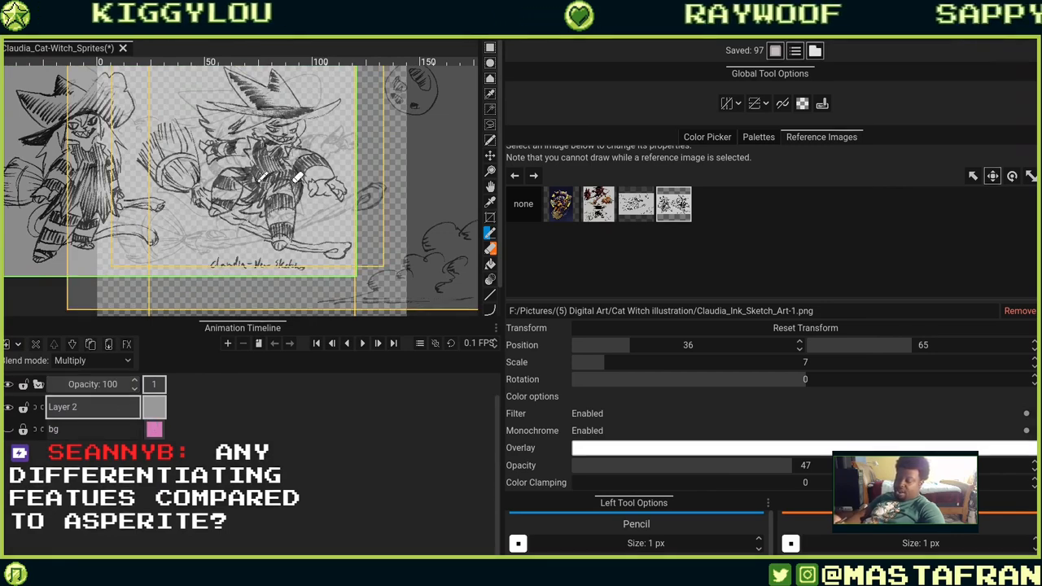
Deselect all reference images and pick a bright green drawing colour, 10c14a.
{"action": "left_click", "coordinate": [706, 136]}
{"action": "left_click", "coordinate": [967, 184]}
{"action": "mouse_move", "coordinate": [253, 150]}
{"action": "left_mouse_down"}
{"action": "mouse_move", "coordinate": [240, 197]}
{"action": "mouse_move", "coordinate": [336, 176]}
{"action": "mouse_move", "coordinate": [269, 173]}
{"action": "left_mouse_up"}
{"action": "left_click", "coordinate": [826, 137]}
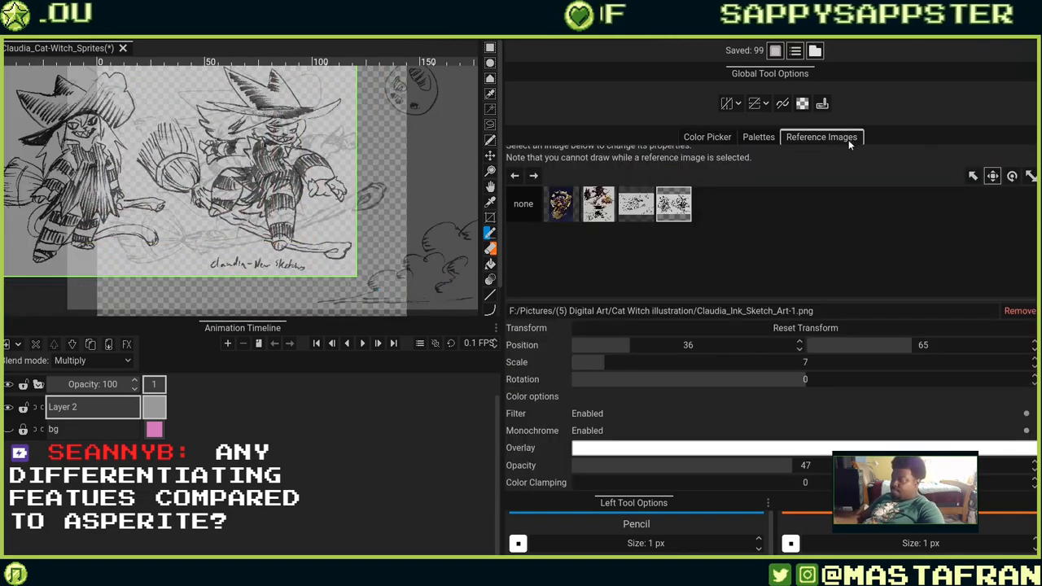
{"action": "left_click", "coordinate": [522, 206]}
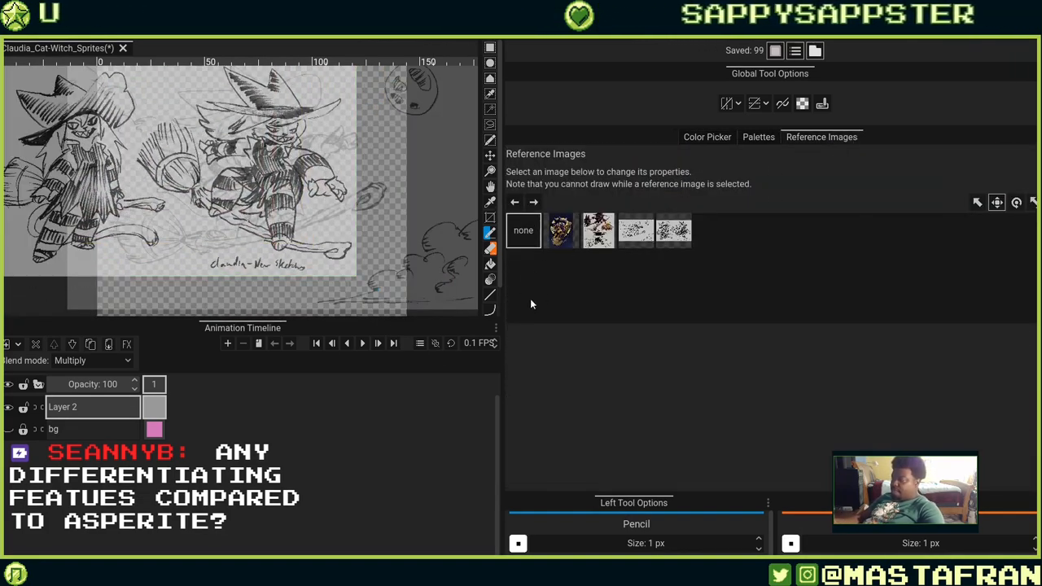
{"action": "left_click", "coordinate": [716, 138]}
{"action": "left_click", "coordinate": [975, 196]}
{"action": "mouse_move", "coordinate": [310, 166]}
{"action": "left_mouse_down"}
{"action": "mouse_move", "coordinate": [336, 148]}
{"action": "mouse_move", "coordinate": [319, 260]}
{"action": "left_mouse_up"}
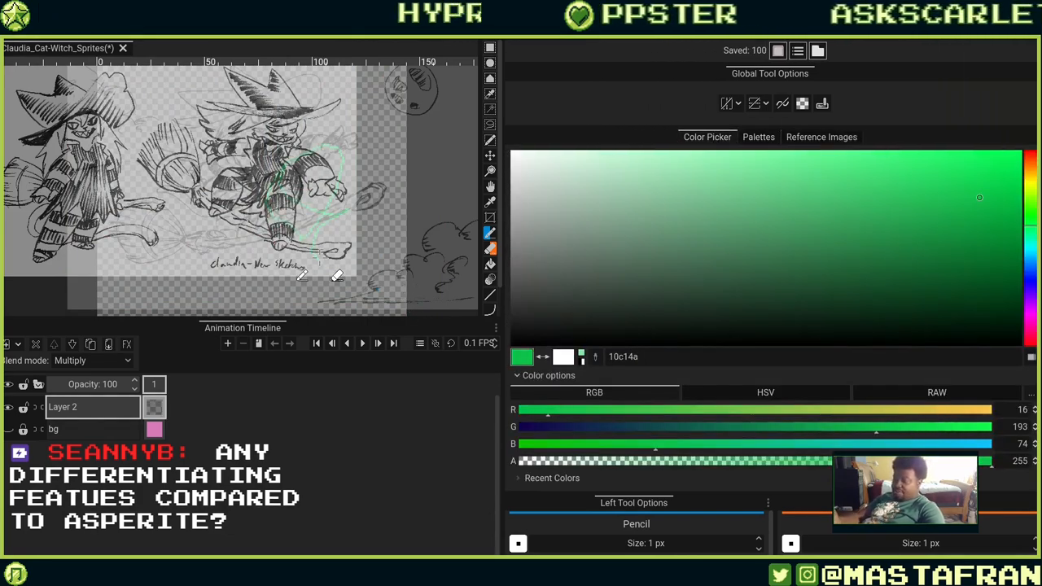
{"action": "scroll", "coordinate": [312, 235], "scroll_direction": "up", "scroll_amount": 5}
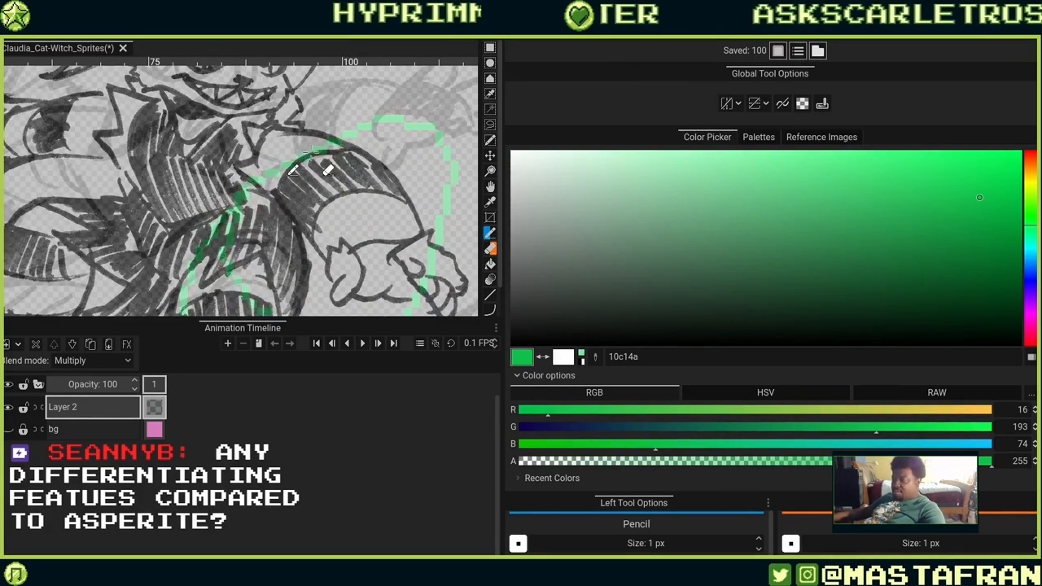
{"action": "key", "text": "Delete"}
{"action": "scroll", "coordinate": [298, 164], "scroll_direction": "down", "scroll_amount": 1}
{"action": "scroll", "coordinate": [298, 163], "scroll_direction": "down", "scroll_amount": 3}
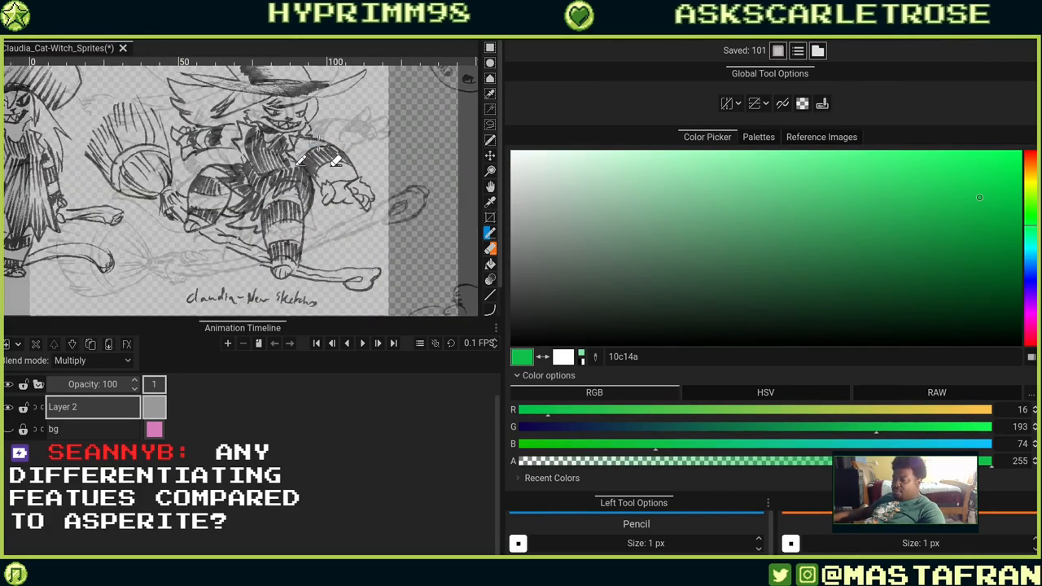
Set the Claudia_Ink_Sketch_Art-1 reference's opacity to 0 and deselect all reference images.
{"action": "left_click", "coordinate": [821, 137]}
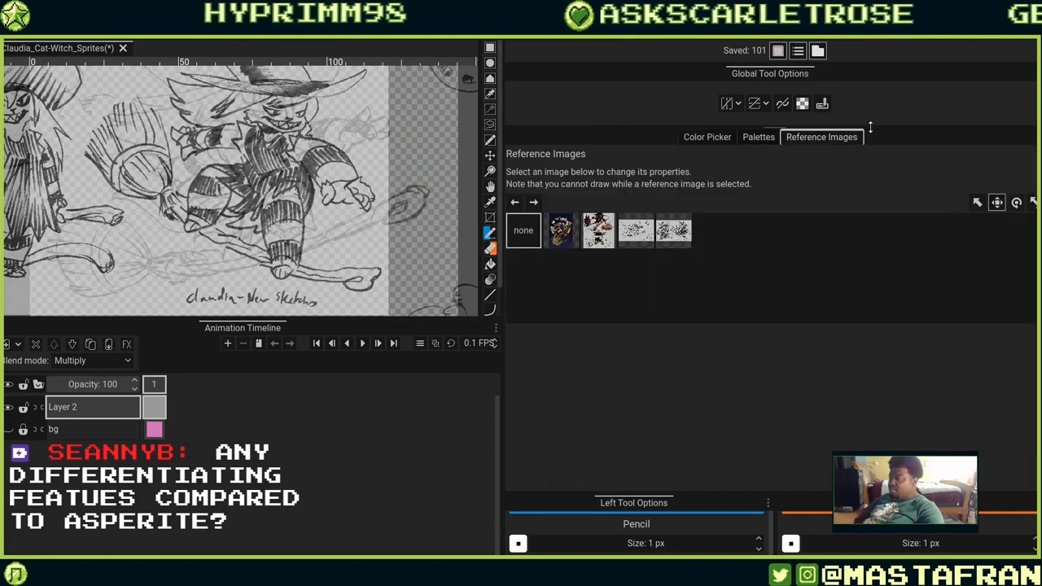
{"action": "left_click", "coordinate": [674, 230]}
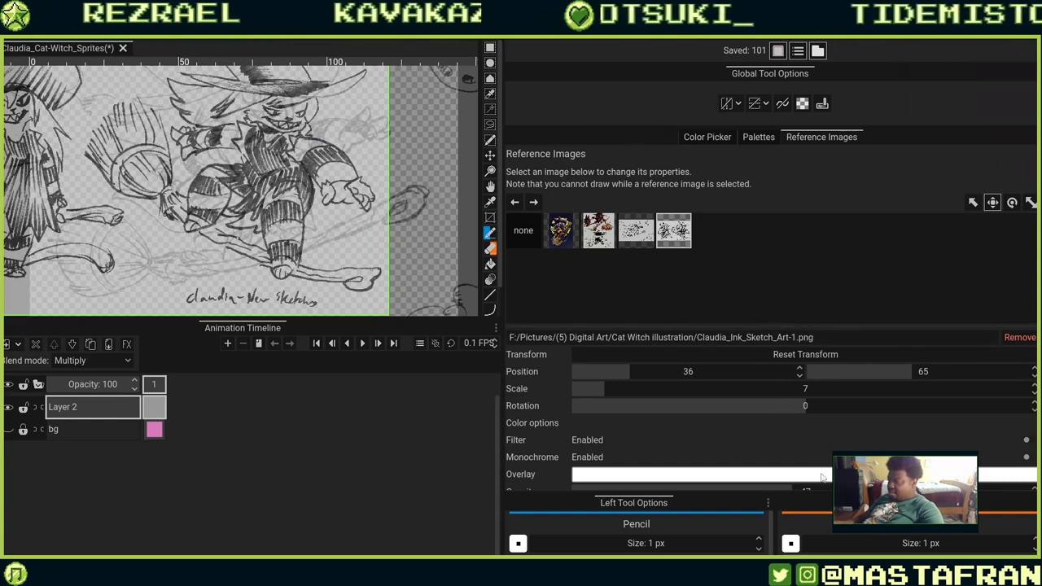
{"action": "left_click_drag", "start_coordinate": [803, 494], "coordinate": [808, 553]}
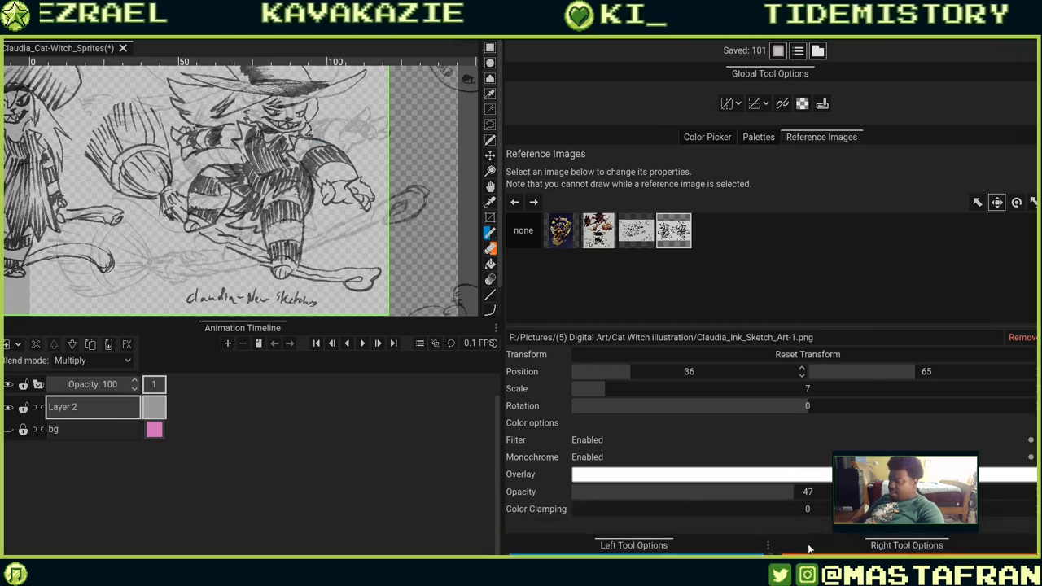
{"action": "mouse_move", "coordinate": [769, 494]}
{"action": "left_mouse_down"}
{"action": "mouse_move", "coordinate": [689, 492]}
{"action": "mouse_move", "coordinate": [488, 549]}
{"action": "left_mouse_up"}
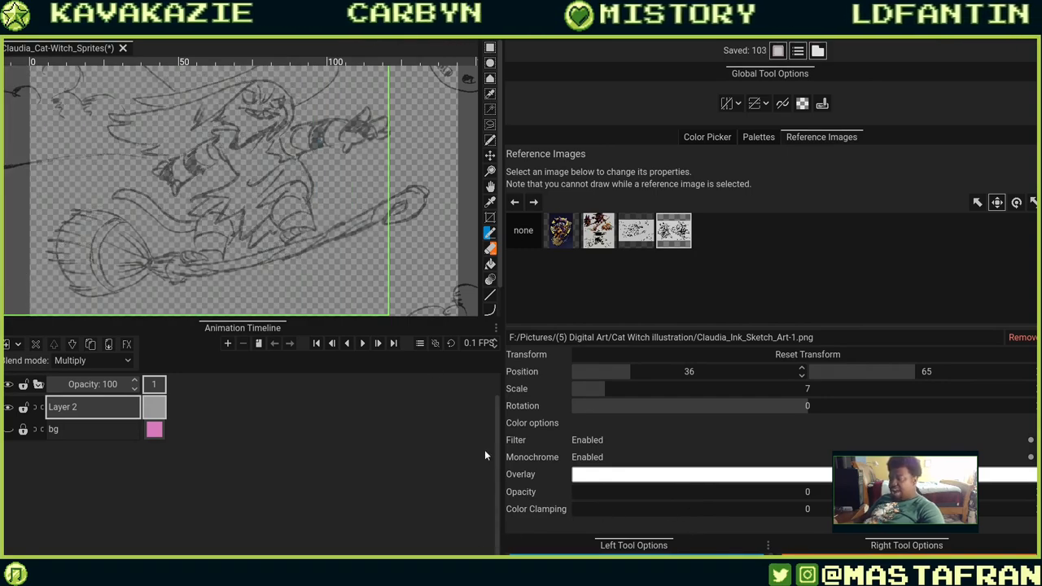
{"action": "mouse_move", "coordinate": [359, 189]}
{"action": "left_mouse_down"}
{"action": "mouse_move", "coordinate": [343, 194]}
{"action": "mouse_move", "coordinate": [317, 241]}
{"action": "mouse_move", "coordinate": [339, 218]}
{"action": "left_mouse_up"}
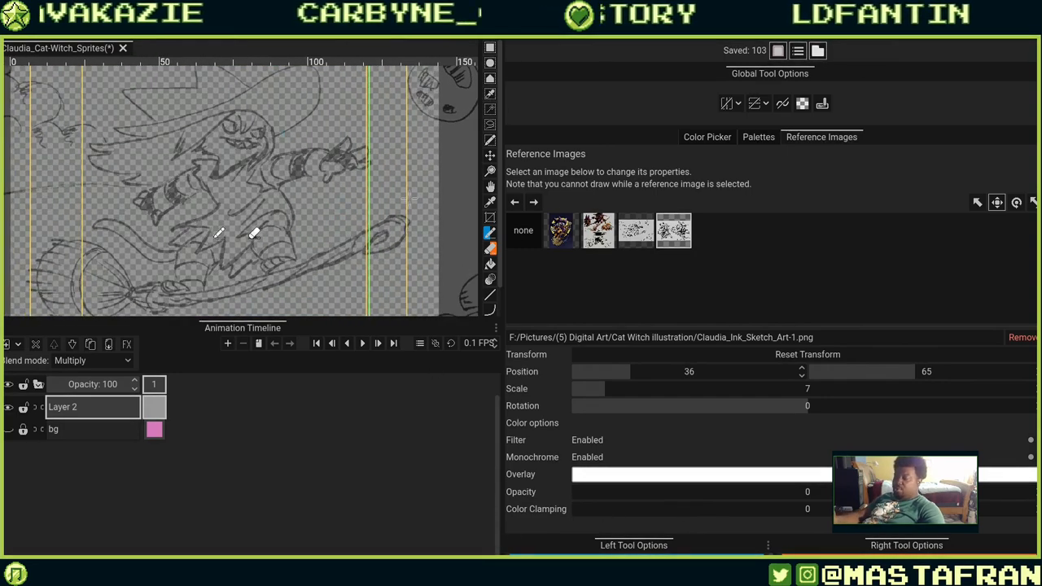
{"action": "left_click", "coordinate": [527, 230]}
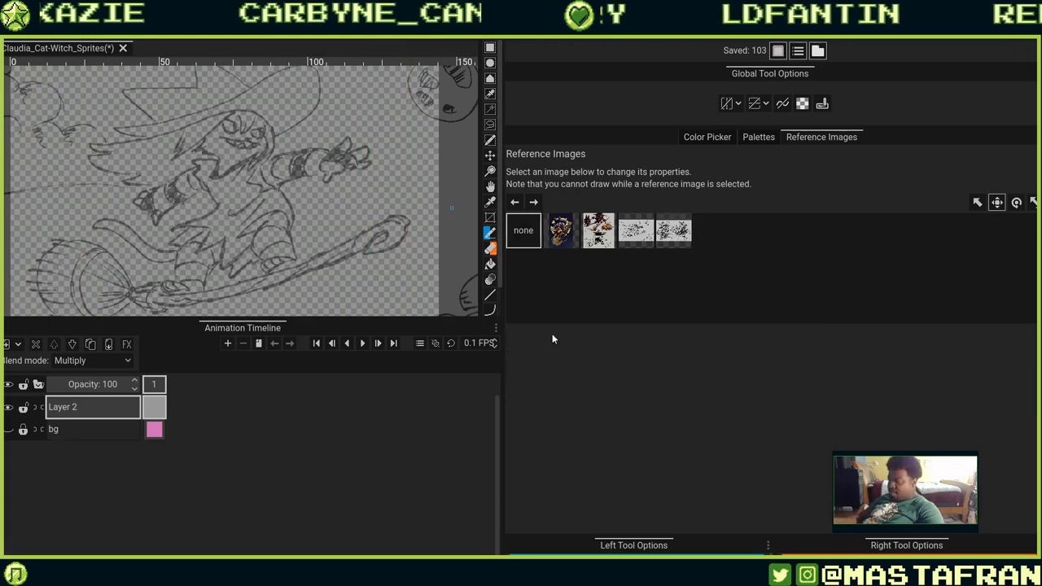
Open the Edit Palette dialog for the Default palette.
{"action": "left_click", "coordinate": [705, 138]}
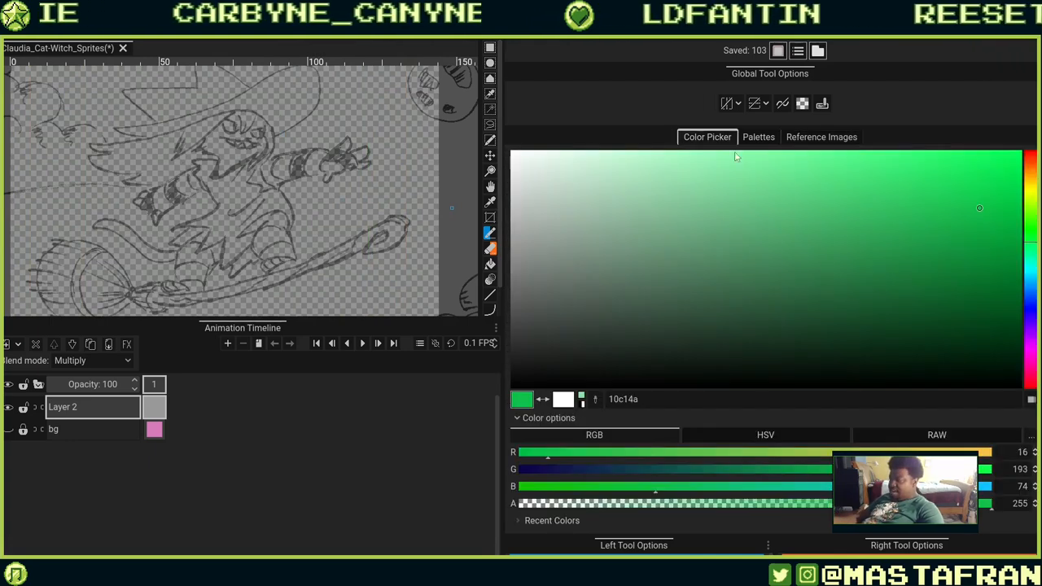
{"action": "left_click", "coordinate": [759, 138]}
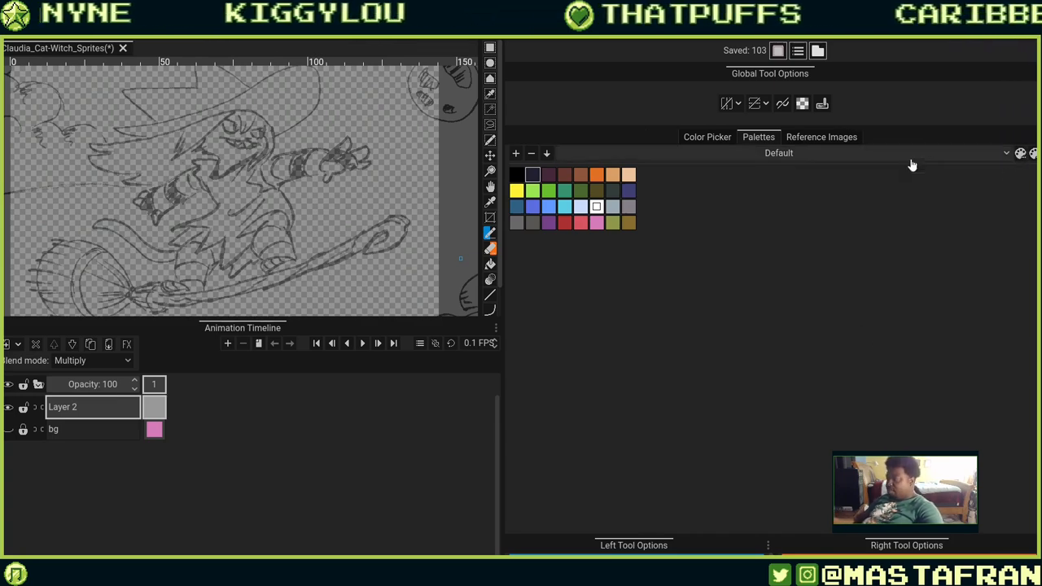
{"action": "left_click", "coordinate": [1021, 153]}
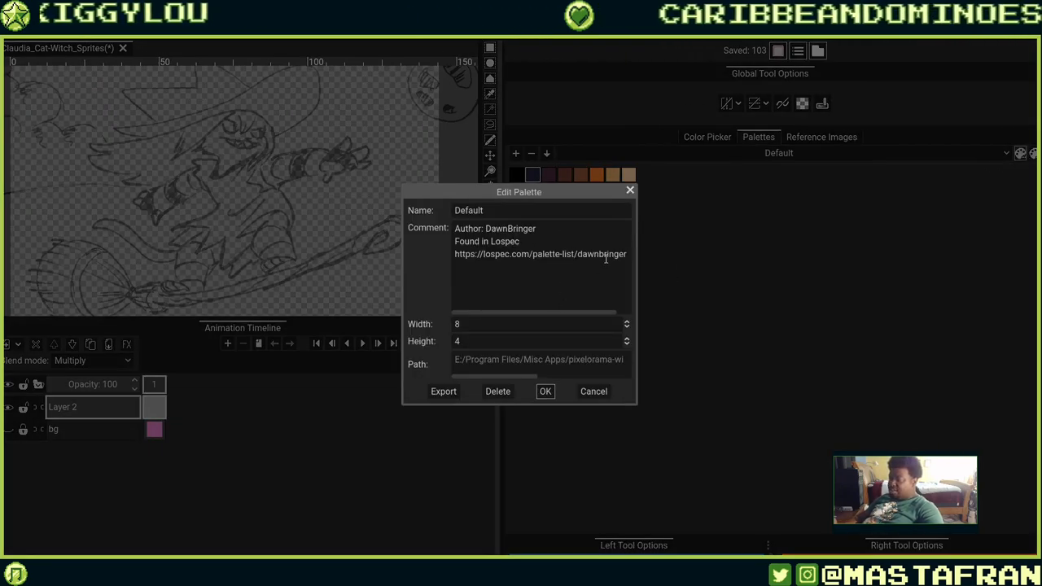
Examine the Default palette's comment and path fields, then cancel the Edit Palette dialog.
{"action": "left_click_drag", "start_coordinate": [551, 313], "coordinate": [506, 322]}
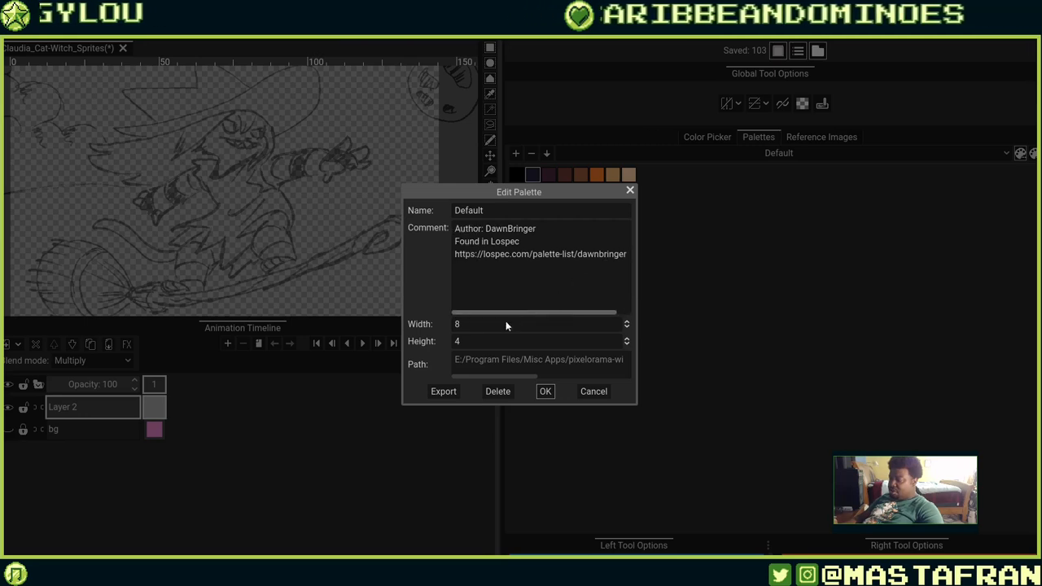
{"action": "mouse_move", "coordinate": [518, 376]}
{"action": "left_mouse_down"}
{"action": "mouse_move", "coordinate": [620, 375]}
{"action": "mouse_move", "coordinate": [500, 387]}
{"action": "mouse_move", "coordinate": [511, 365]}
{"action": "left_mouse_up"}
{"action": "left_click", "coordinate": [511, 366]}
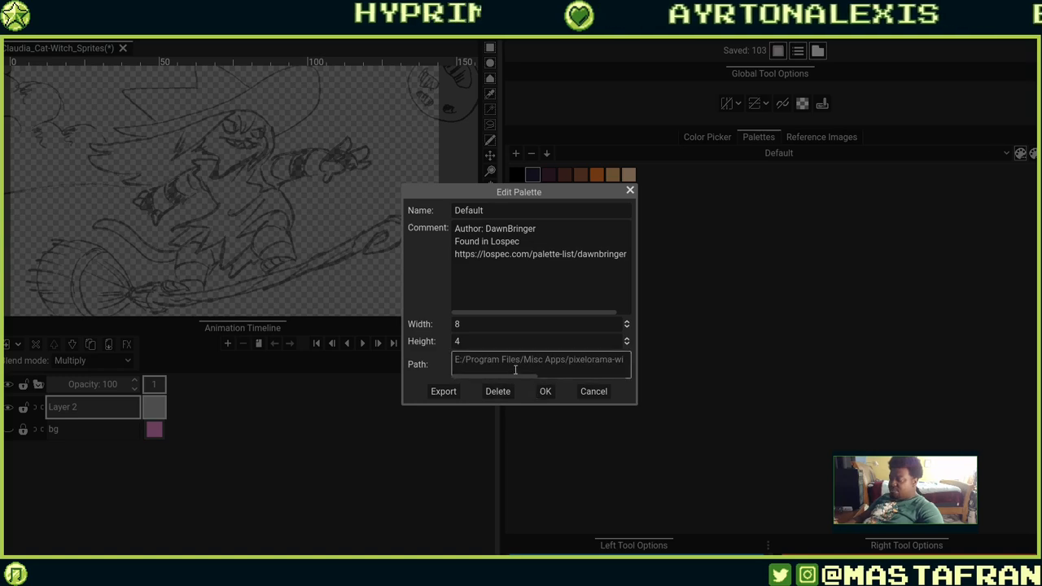
{"action": "left_click", "coordinate": [594, 392]}
Switch the active palette from Default to Pixelorama.
{"action": "left_click", "coordinate": [1021, 155]}
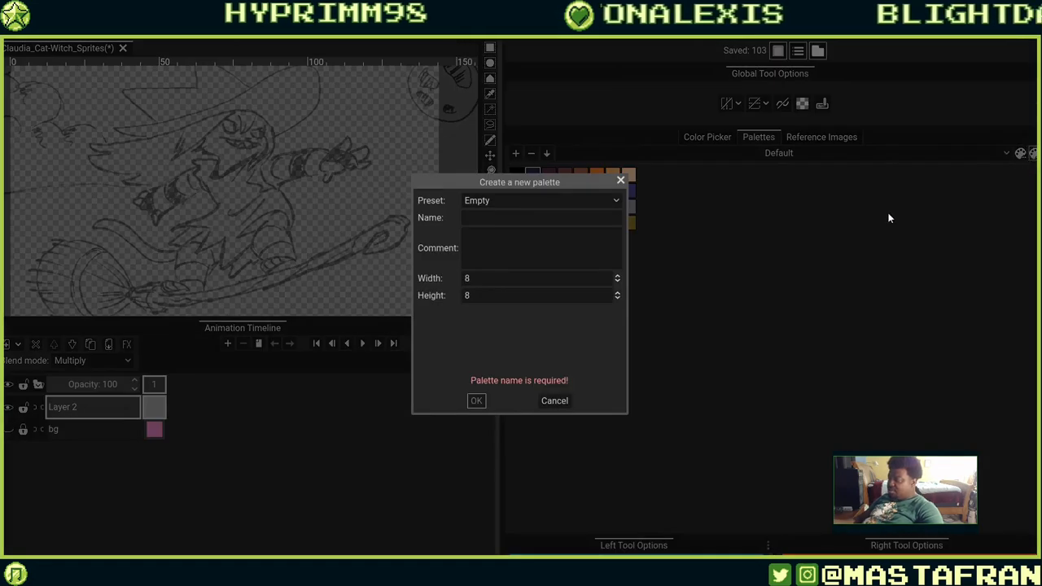
{"action": "left_click", "coordinate": [554, 399]}
{"action": "left_click", "coordinate": [1008, 155]}
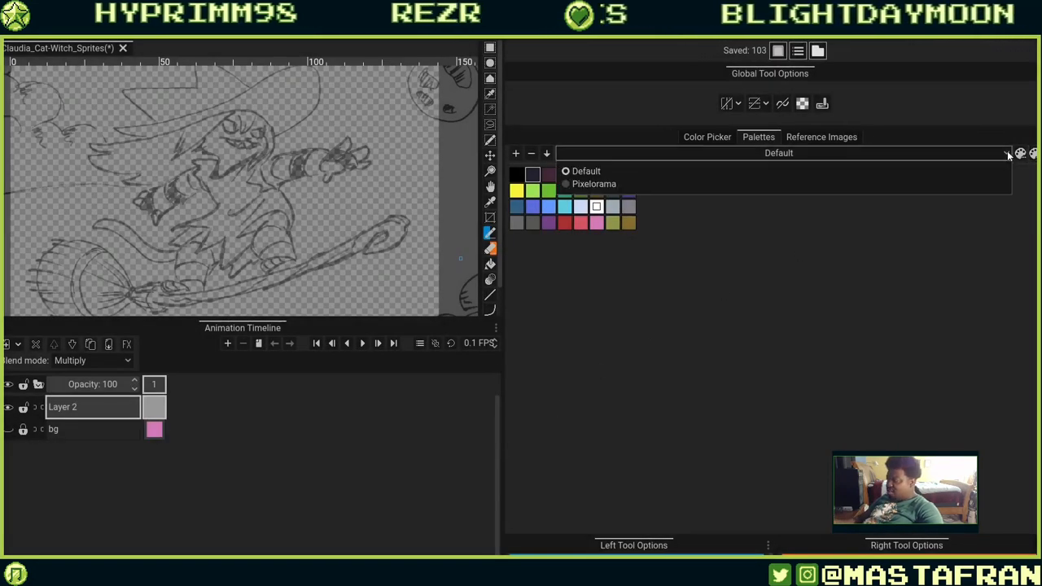
{"action": "left_click", "coordinate": [988, 185]}
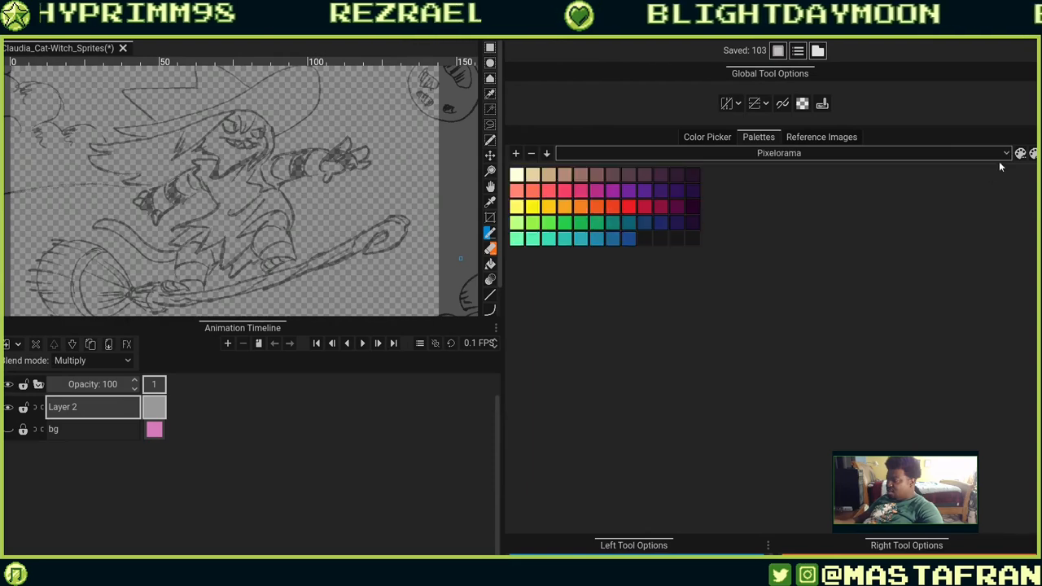
{"action": "left_click", "coordinate": [998, 155]}
{"action": "left_click", "coordinate": [831, 171]}
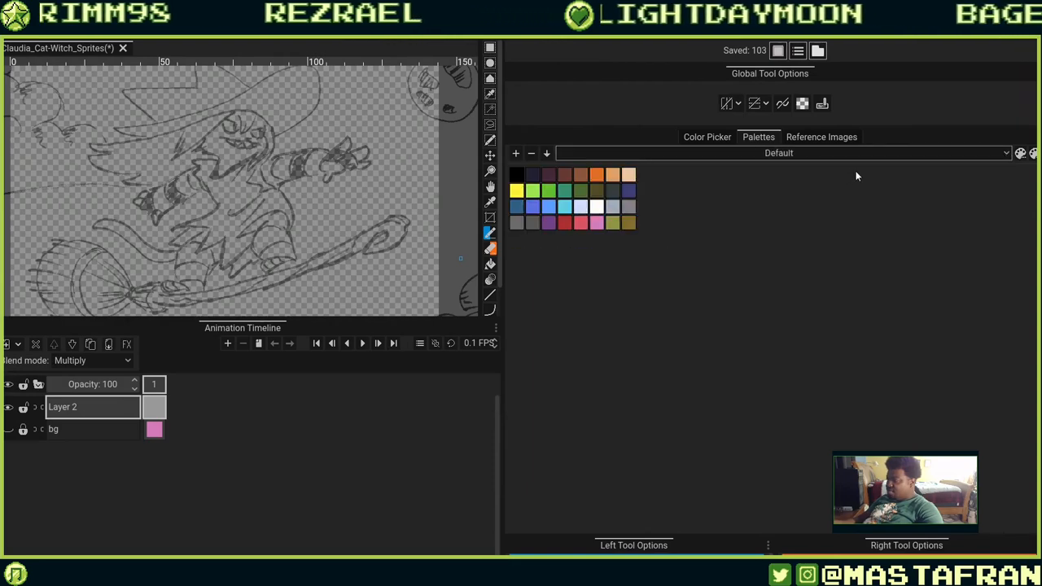
{"action": "left_click", "coordinate": [877, 155]}
{"action": "left_click", "coordinate": [756, 201]}
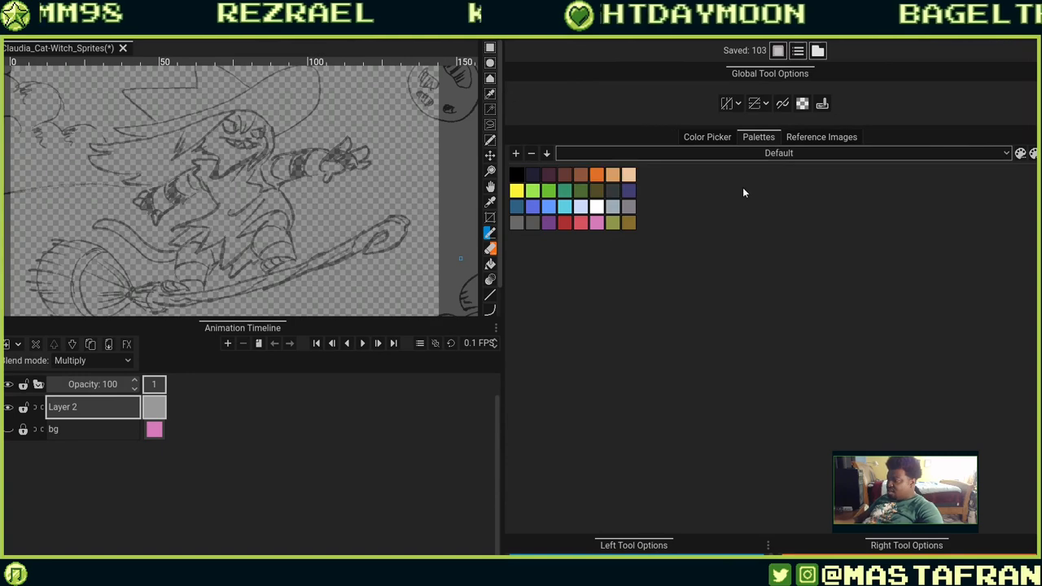
{"action": "left_click", "coordinate": [946, 153]}
{"action": "left_click", "coordinate": [800, 186]}
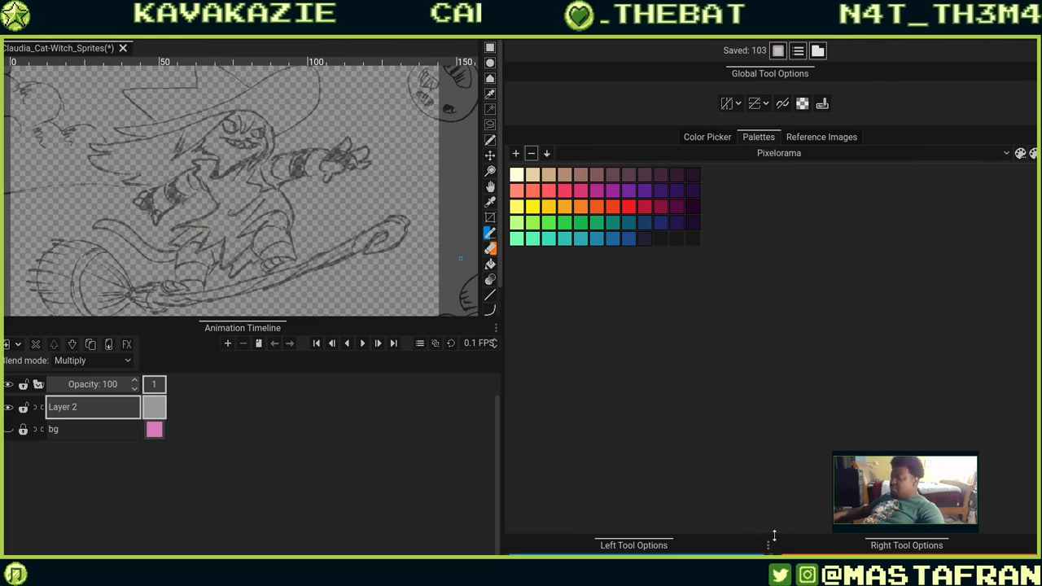
Enlarge the tool options area so the Pencil and Eraser settings are shown.
{"action": "left_click_drag", "start_coordinate": [772, 531], "coordinate": [785, 340]}
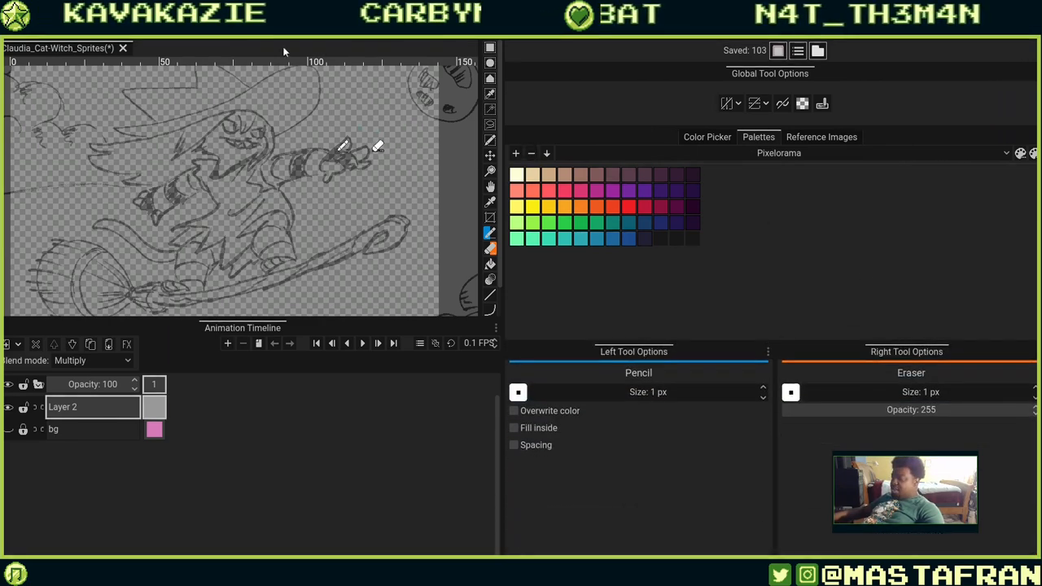
Try Zen Mode and turn it back off, then switch on Fullscreen Mode.
{"action": "left_click", "coordinate": [180, 21]}
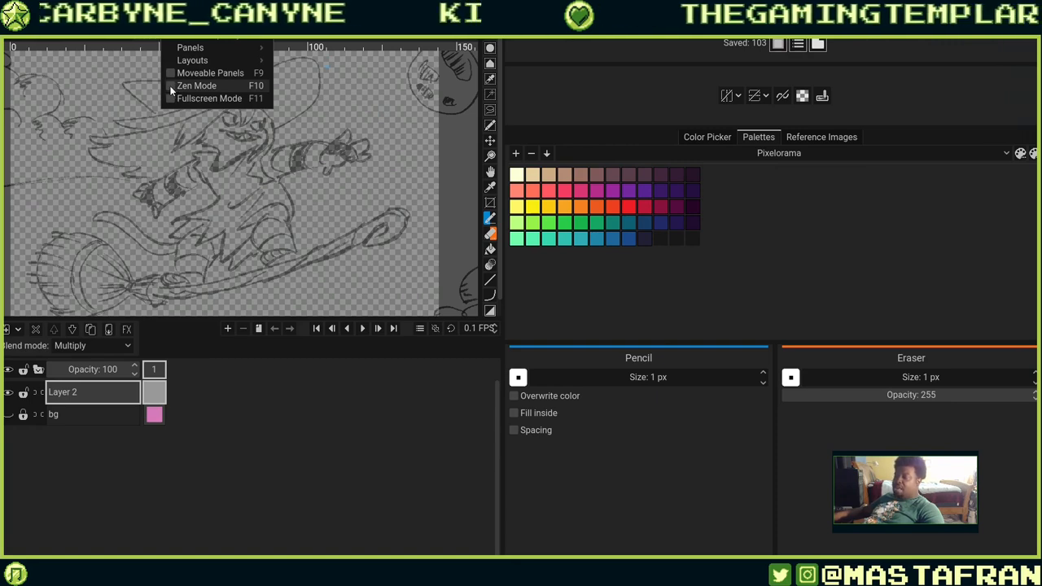
{"action": "left_click", "coordinate": [171, 86]}
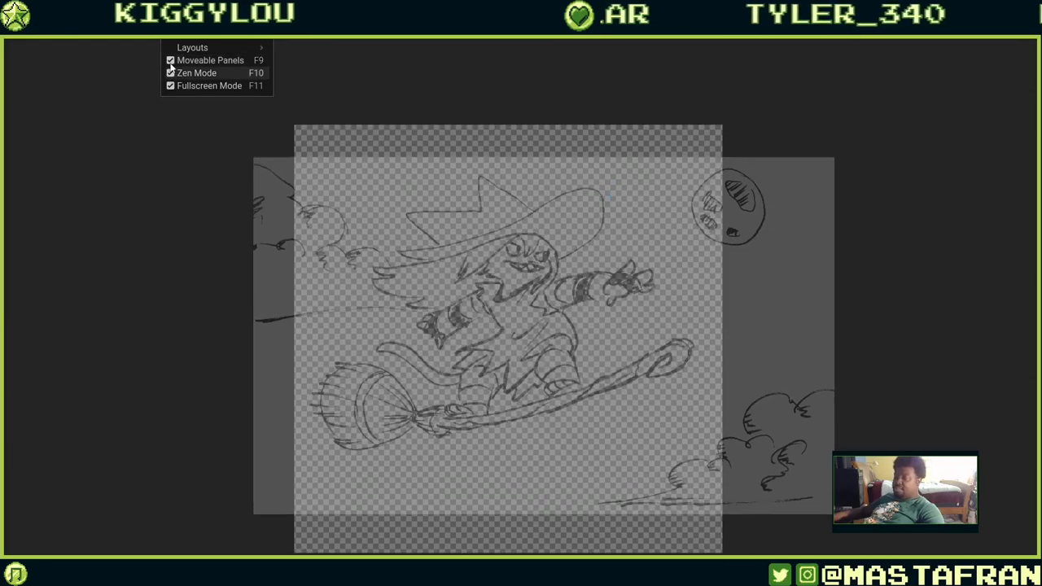
{"action": "left_click", "coordinate": [169, 72]}
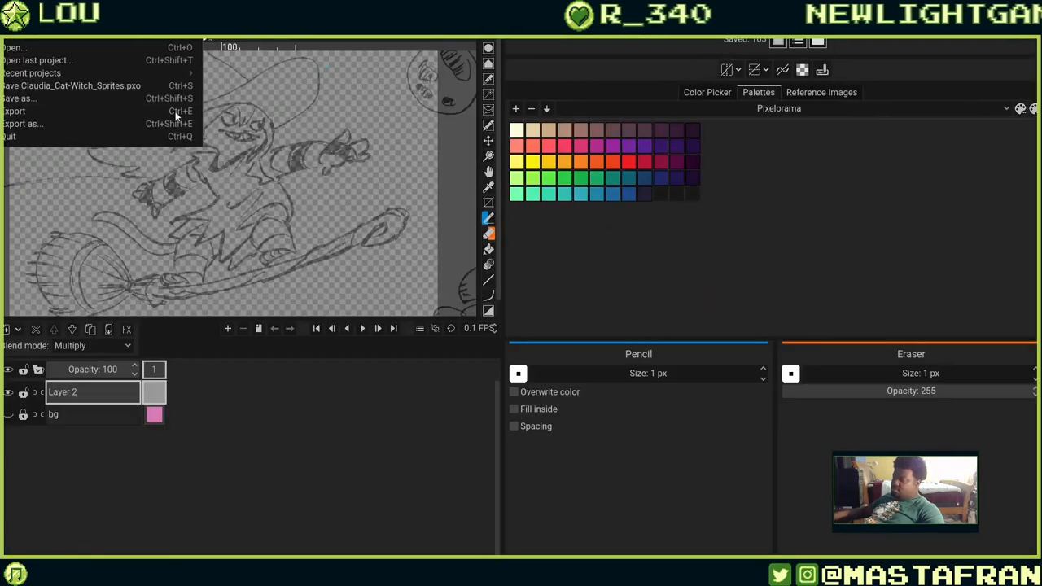
{"action": "mouse_move", "coordinate": [178, 33]}
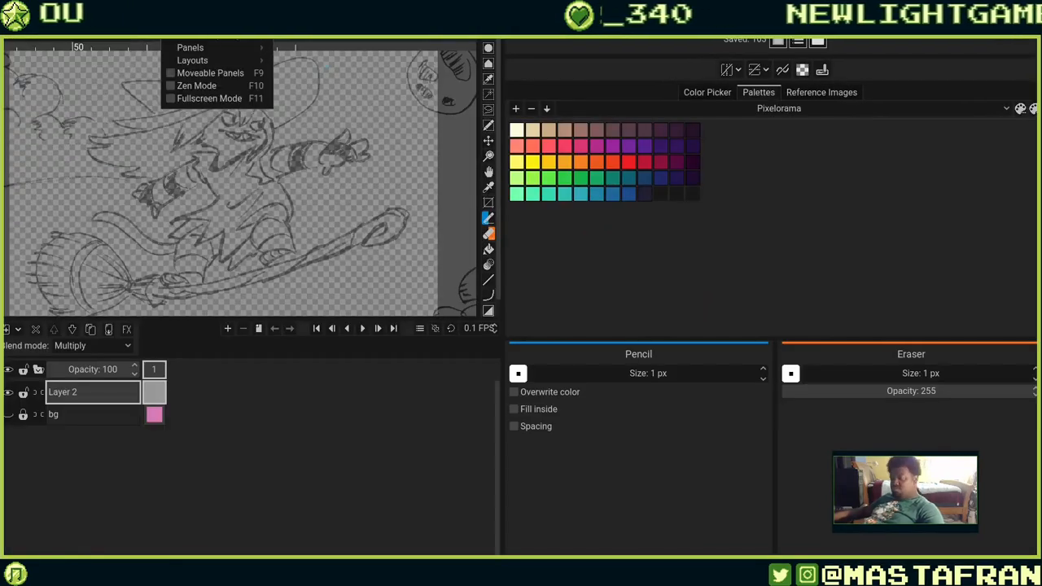
{"action": "left_click", "coordinate": [170, 99]}
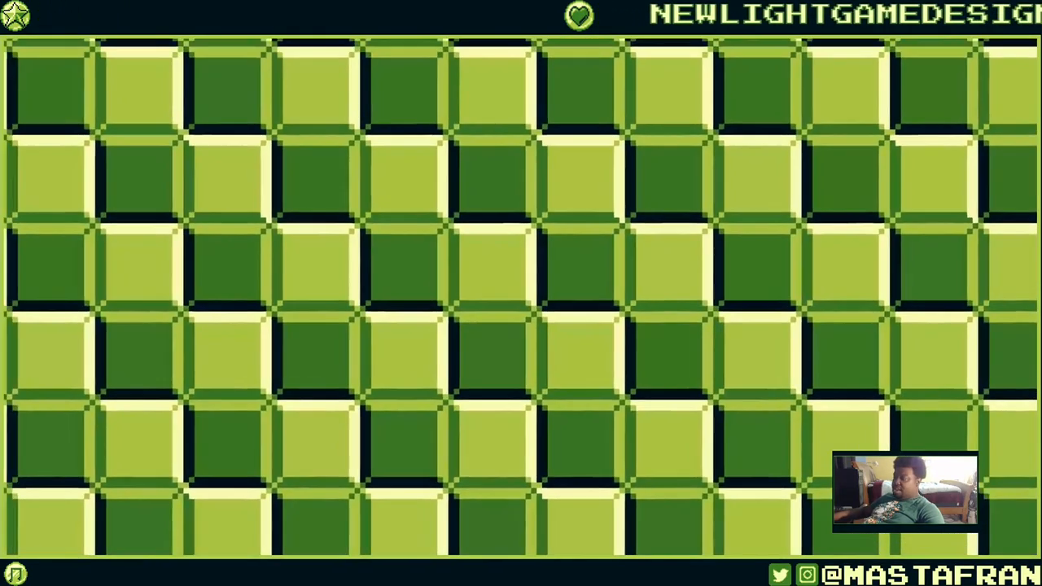
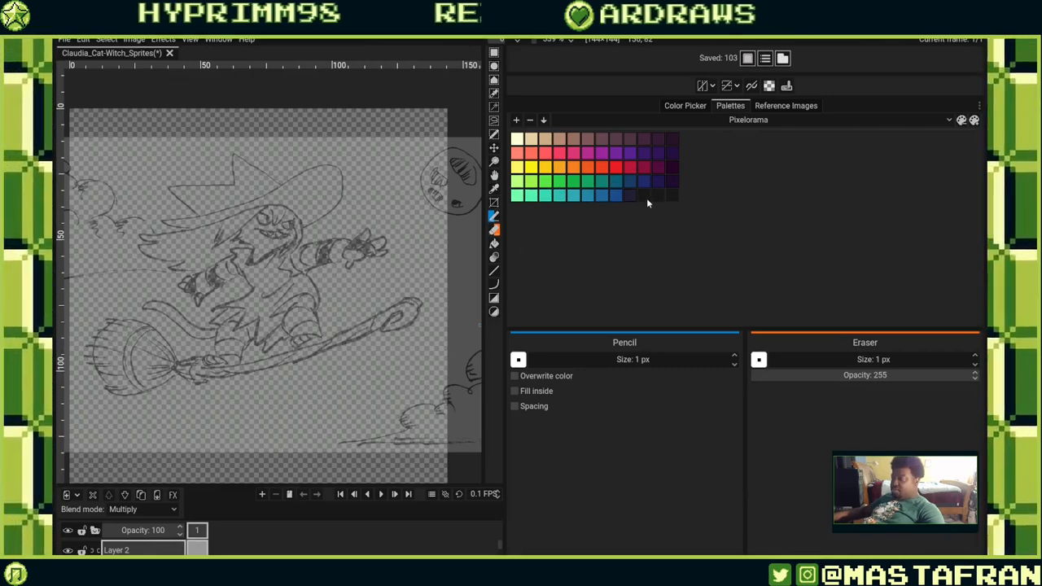
Pick a dark purple swatch from the palette and select the Claudia_Ink_Sketch_Art-2 reference image.
{"action": "left_click", "coordinate": [668, 182]}
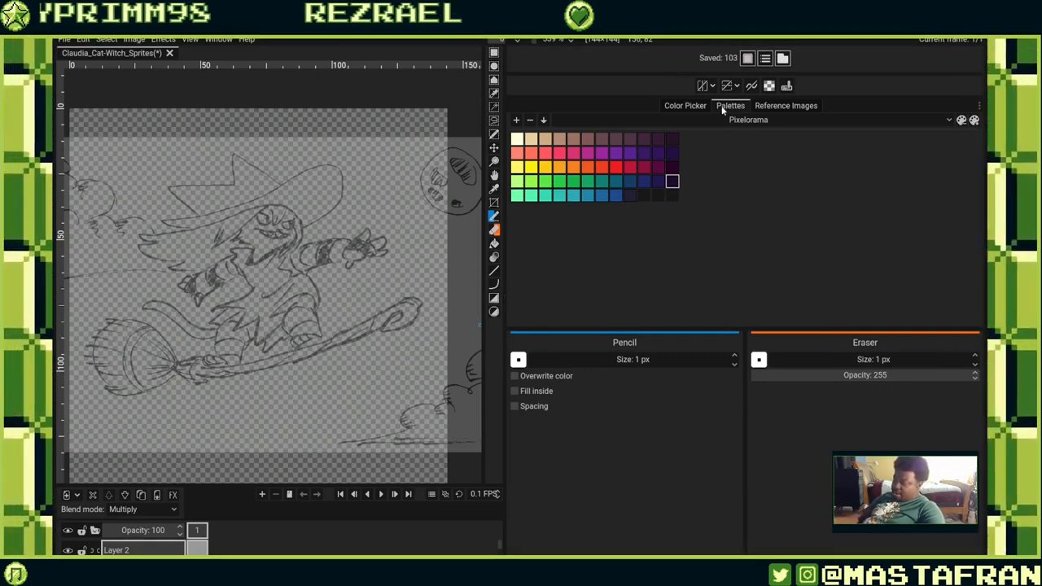
{"action": "left_click", "coordinate": [788, 106]}
{"action": "left_click", "coordinate": [633, 189]}
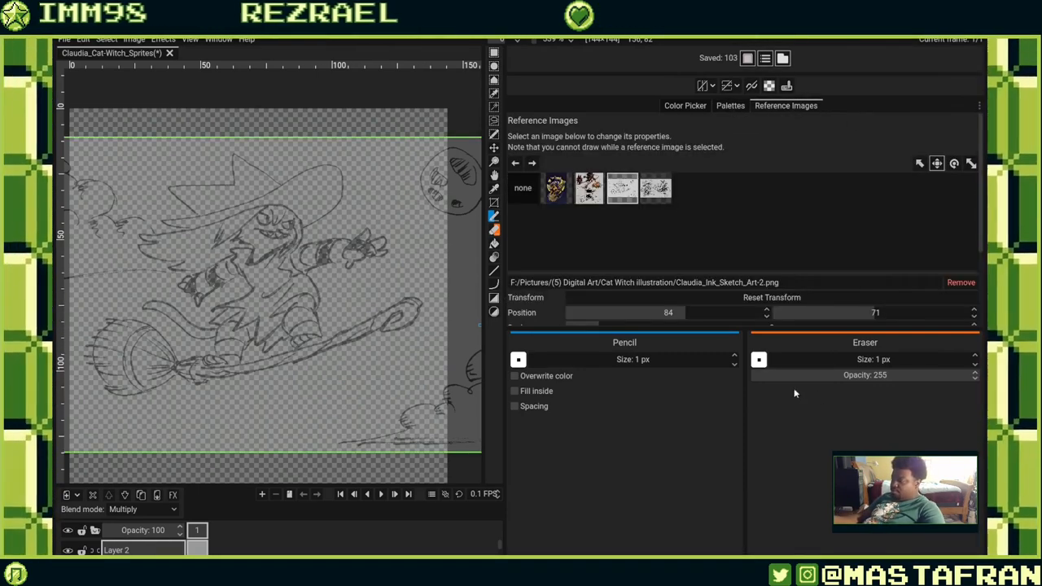
Set the selected reference image's opacity to 10.
{"action": "mouse_move", "coordinate": [743, 328]}
{"action": "left_mouse_down"}
{"action": "mouse_move", "coordinate": [745, 493]}
{"action": "mouse_move", "coordinate": [747, 476]}
{"action": "left_mouse_up"}
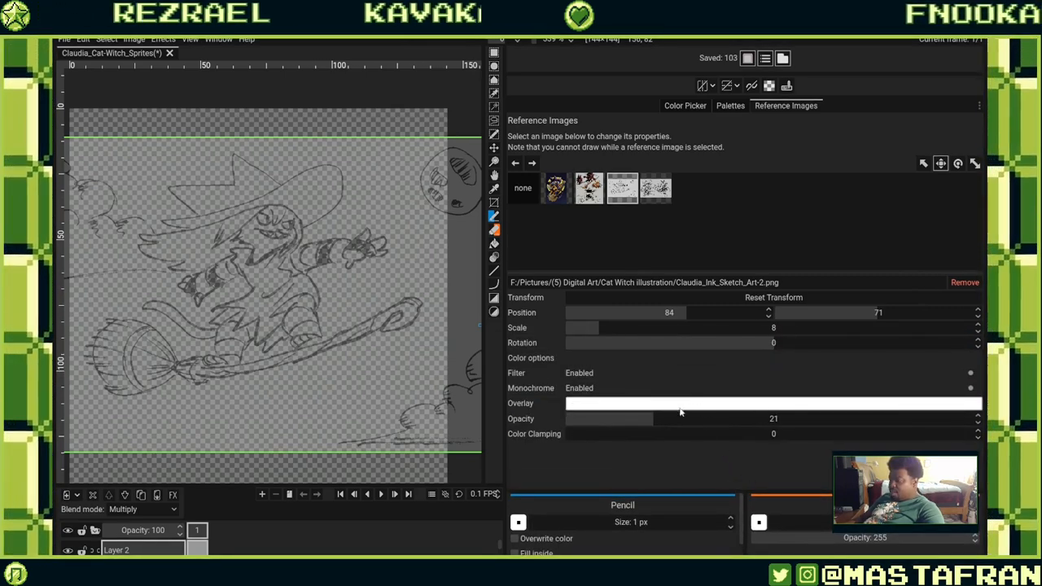
{"action": "left_click_drag", "start_coordinate": [639, 422], "coordinate": [595, 426]}
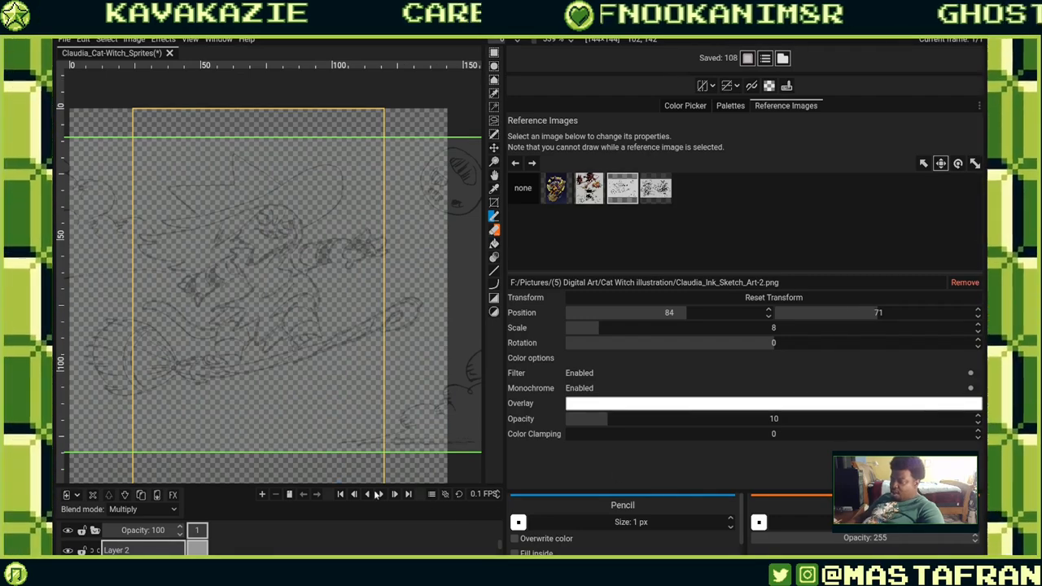
Enlarge the canvas area by shrinking the timeline and widening the canvas beside the side panel.
{"action": "left_click_drag", "start_coordinate": [244, 485], "coordinate": [293, 348]}
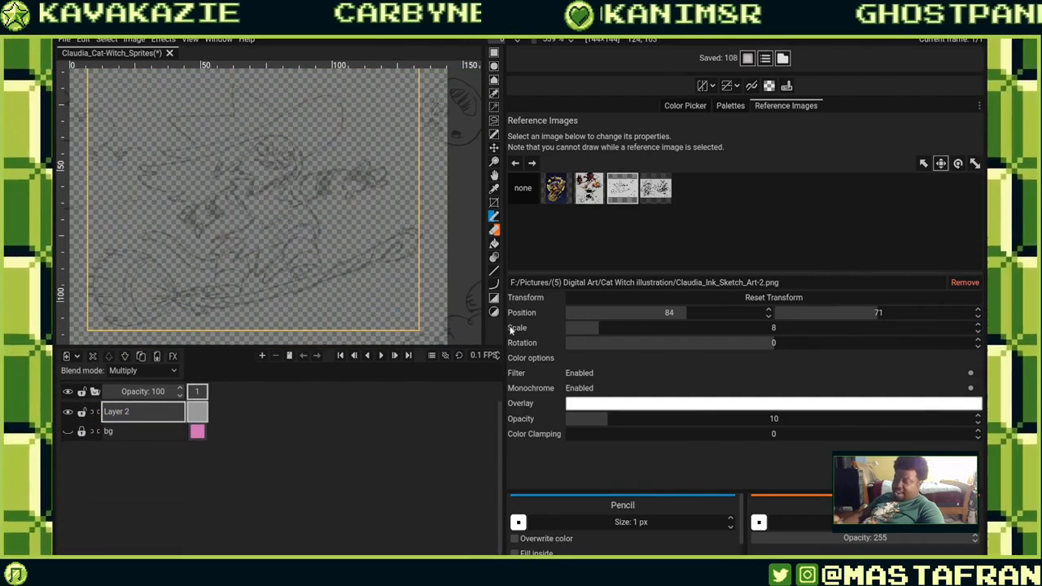
{"action": "left_click_drag", "start_coordinate": [505, 301], "coordinate": [705, 297]}
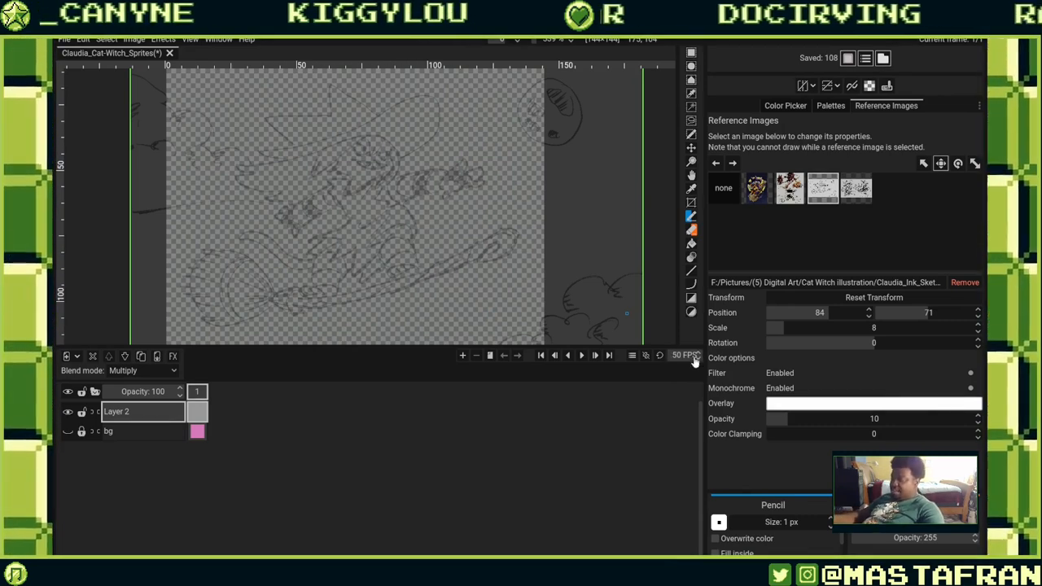
Set the animation frame rate to 15 FPS.
{"action": "key", "text": "Return"}
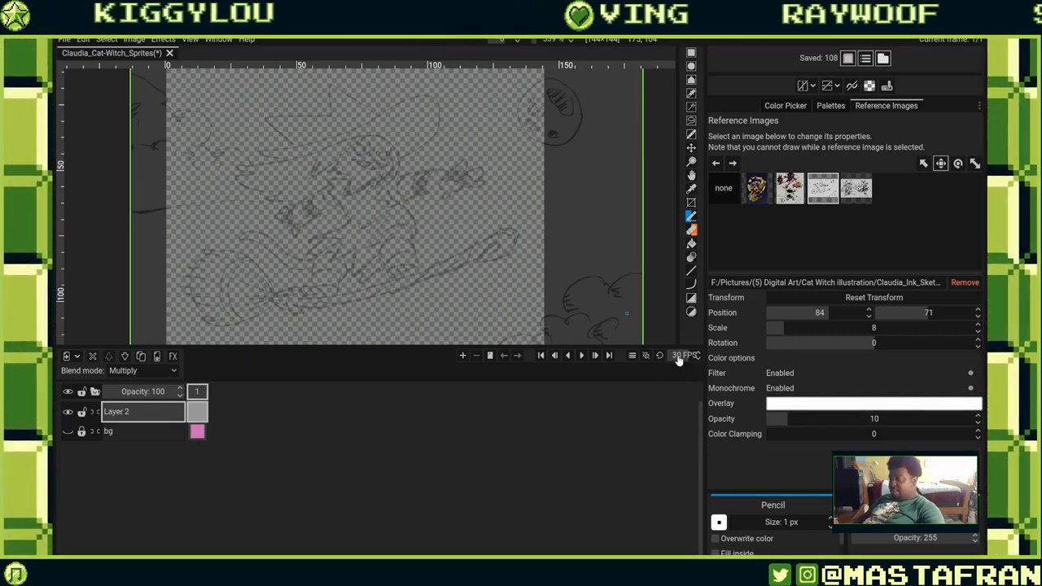
{"action": "left_click", "coordinate": [683, 356]}
{"action": "type", "text": "60"}
{"action": "key", "text": "Return"}
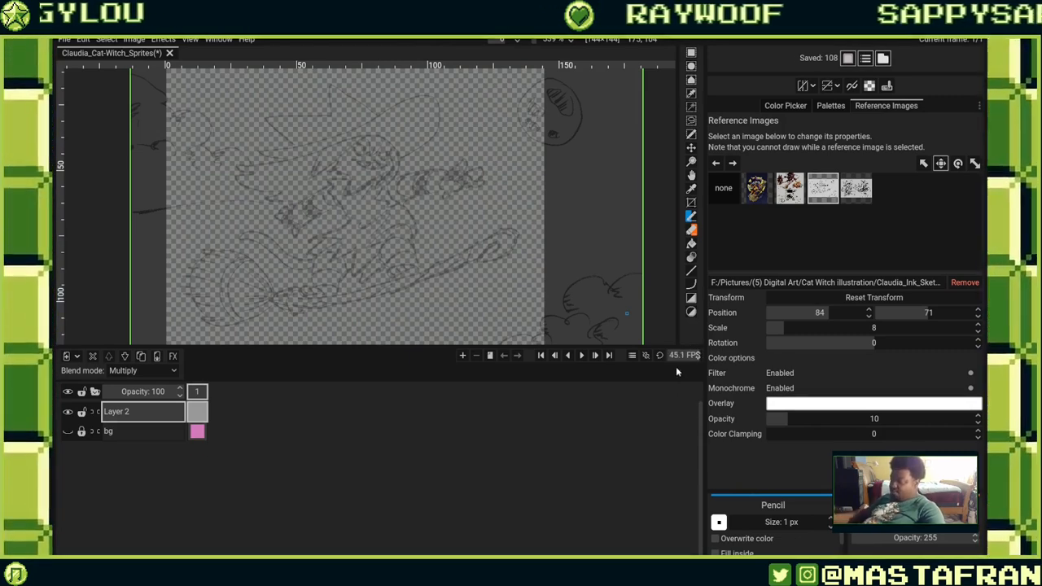
{"action": "left_click_drag", "start_coordinate": [699, 356], "coordinate": [703, 358]}
{"action": "type", "text": "15"}
{"action": "key", "text": "Return"}
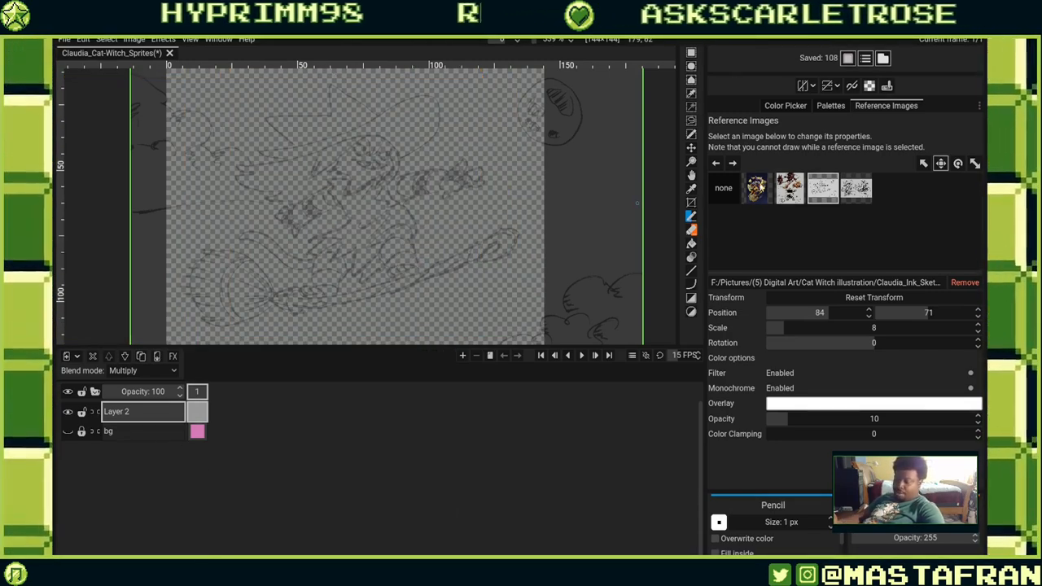
Deselect the reference image and draw a test stroke along the broom handle, then undo it.
{"action": "left_click", "coordinate": [722, 188]}
{"action": "left_click_drag", "start_coordinate": [319, 301], "coordinate": [512, 236]}
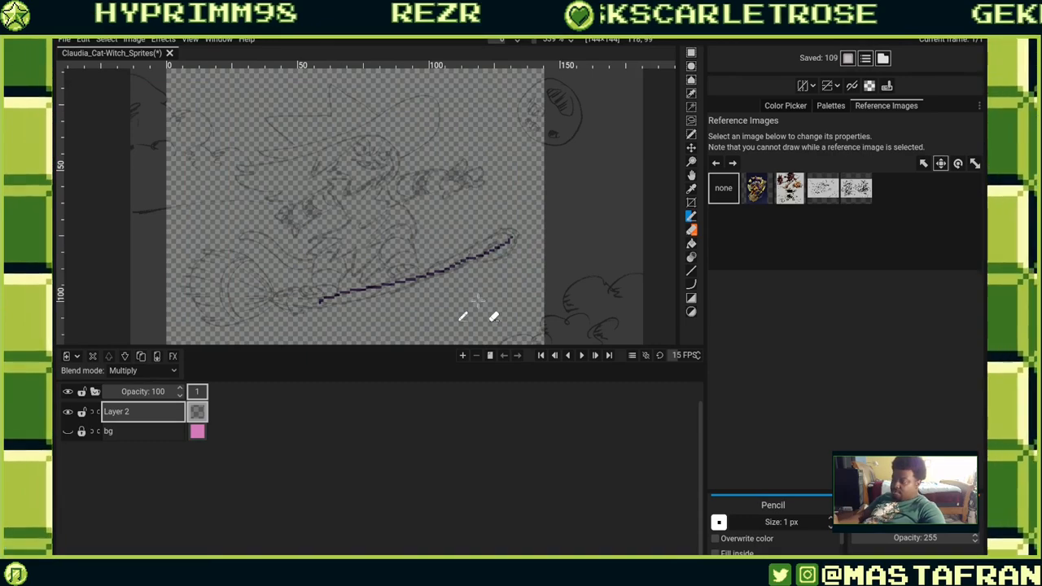
{"action": "key", "text": "ctrl+z"}
Draw the broom handle's two outlines with its curled tip, tracing the sketch.
{"action": "scroll", "coordinate": [472, 296], "scroll_direction": "up", "scroll_amount": 2}
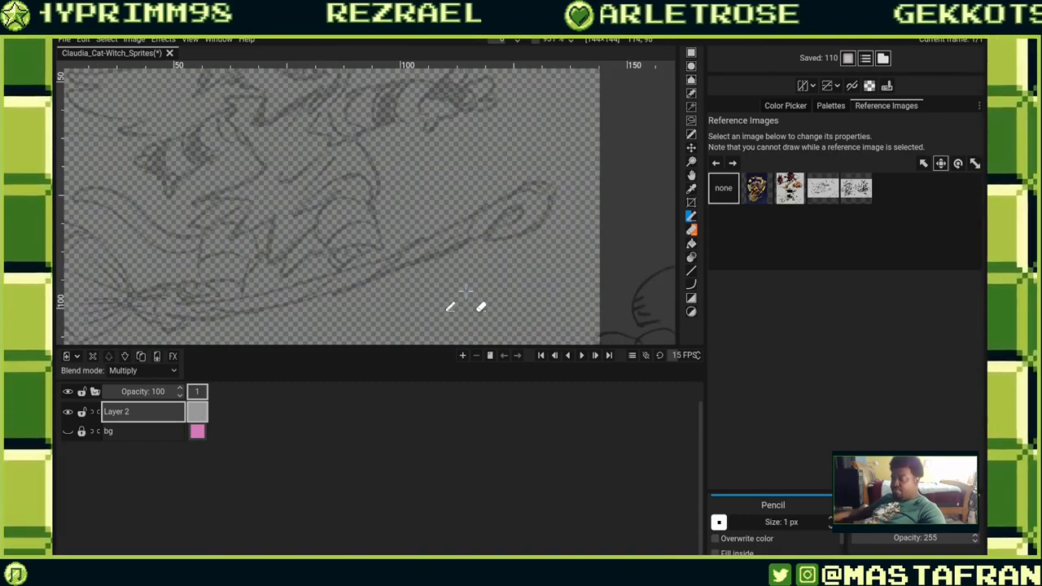
{"action": "left_click_drag", "start_coordinate": [466, 292], "coordinate": [635, 266]}
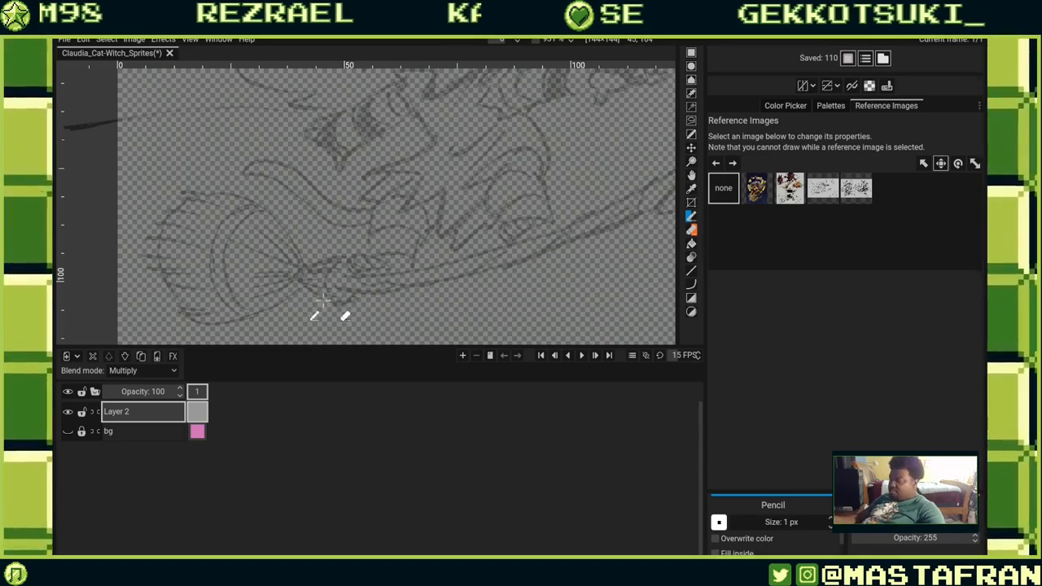
{"action": "mouse_move", "coordinate": [343, 277]}
{"action": "left_mouse_down"}
{"action": "mouse_move", "coordinate": [495, 251]}
{"action": "mouse_move", "coordinate": [629, 197]}
{"action": "left_mouse_up"}
{"action": "left_click_drag", "start_coordinate": [557, 251], "coordinate": [409, 288]}
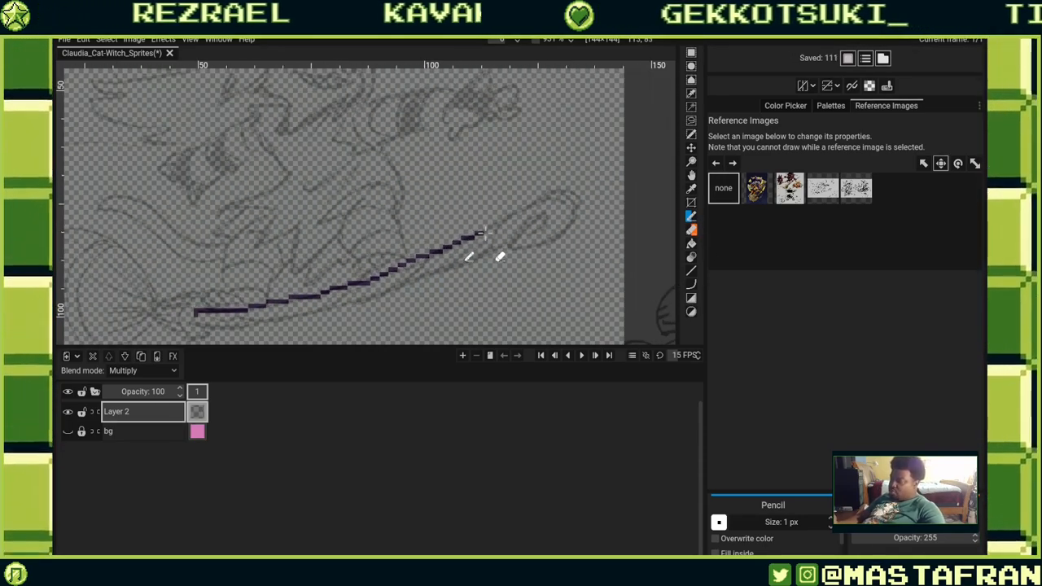
{"action": "left_click_drag", "start_coordinate": [543, 242], "coordinate": [575, 184]}
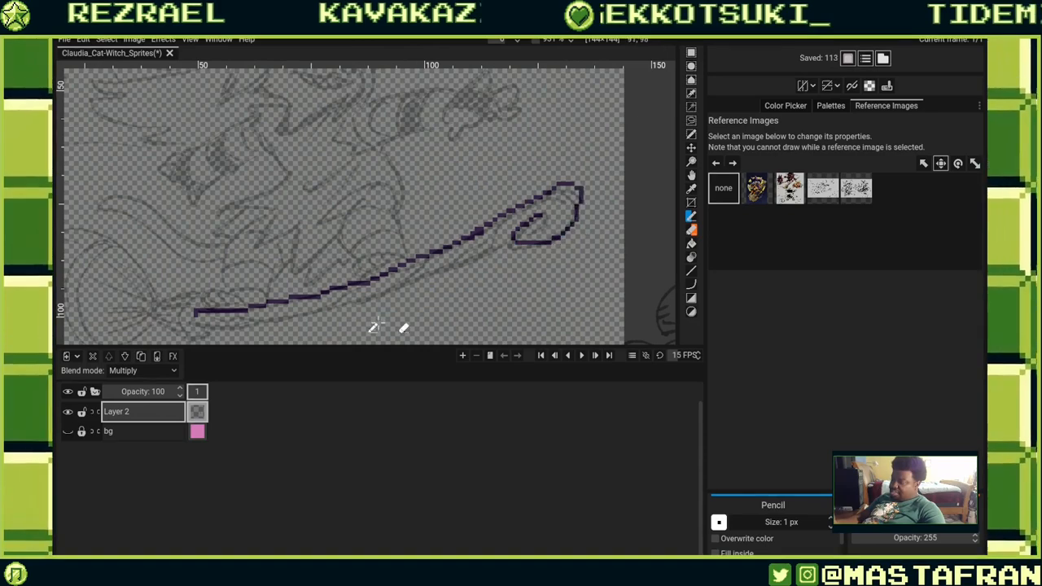
{"action": "left_click_drag", "start_coordinate": [386, 311], "coordinate": [504, 245]}
{"action": "mouse_move", "coordinate": [342, 275]}
{"action": "left_mouse_down"}
{"action": "mouse_move", "coordinate": [495, 248]}
{"action": "mouse_move", "coordinate": [610, 199]}
{"action": "left_mouse_up"}
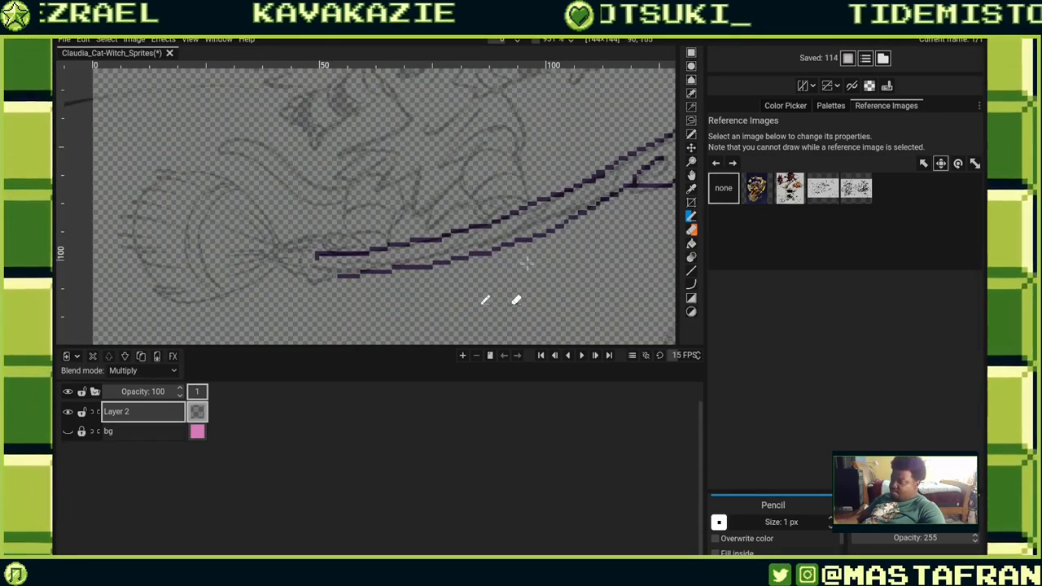
Draw the jagged outline sitting on top of the broom handle, following the sketch.
{"action": "left_click_drag", "start_coordinate": [554, 246], "coordinate": [576, 284]}
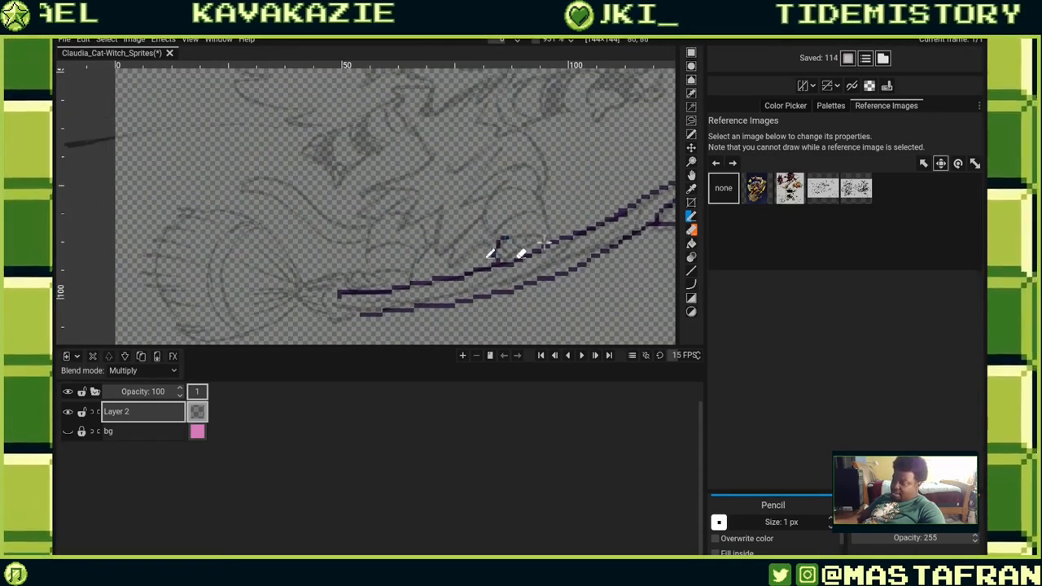
{"action": "left_click_drag", "start_coordinate": [409, 306], "coordinate": [452, 301]}
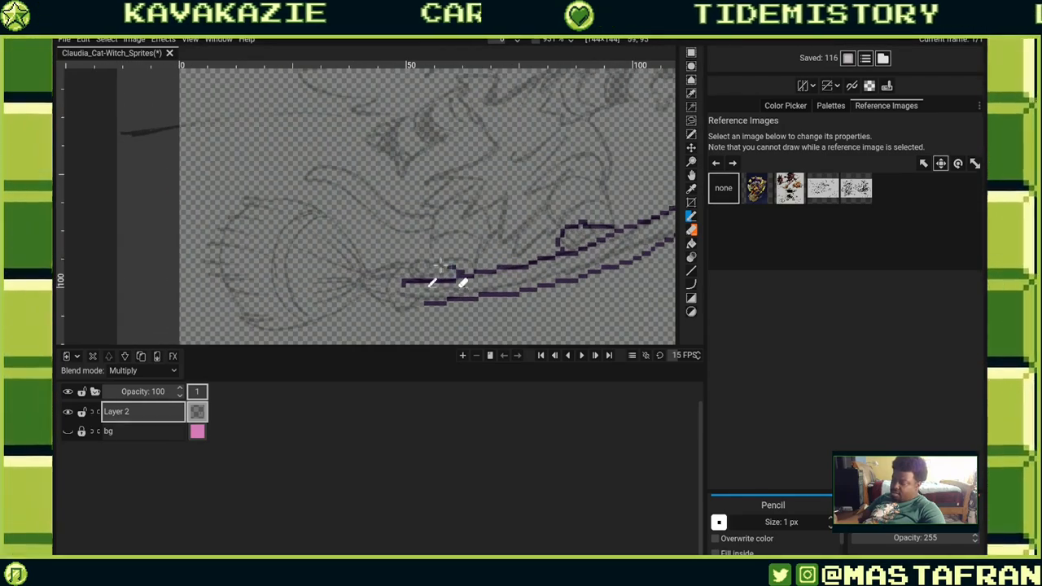
{"action": "left_click_drag", "start_coordinate": [533, 223], "coordinate": [506, 282]}
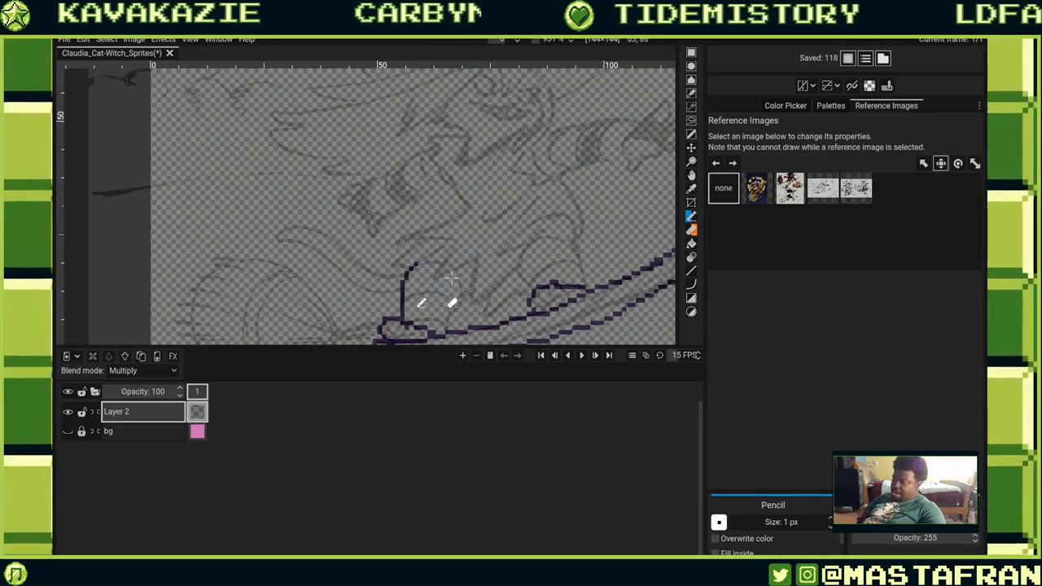
{"action": "left_click_drag", "start_coordinate": [505, 241], "coordinate": [493, 204]}
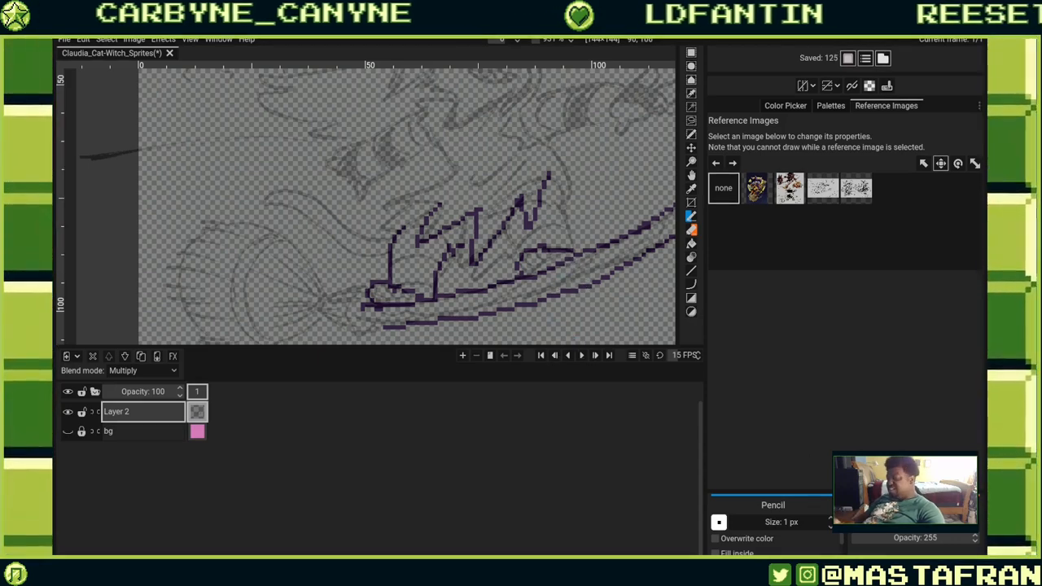
Expand the tool options and choose a different default brush for the Pencil.
{"action": "left_click_drag", "start_coordinate": [842, 490], "coordinate": [840, 278]}
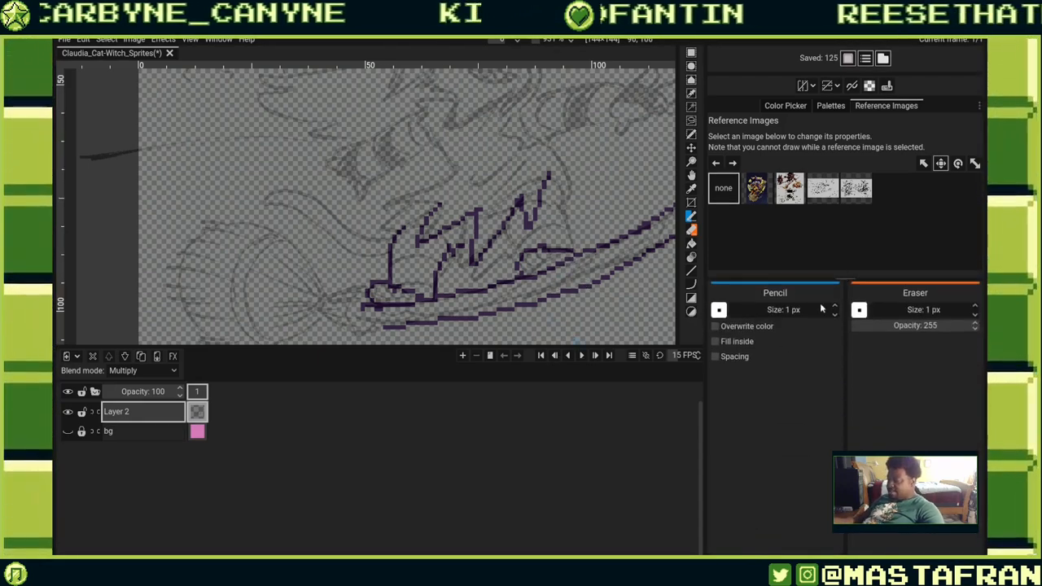
{"action": "left_click", "coordinate": [720, 310]}
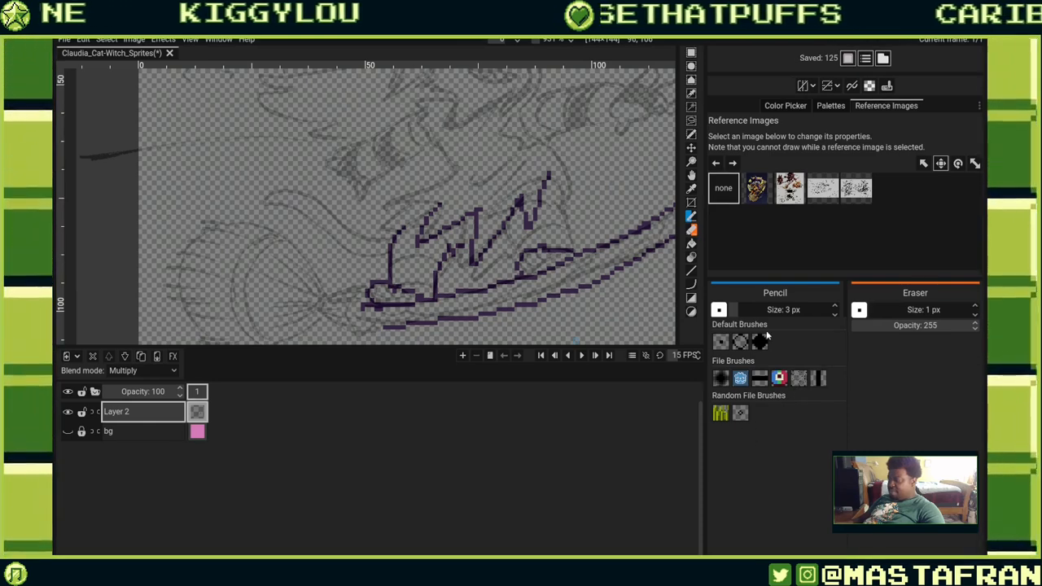
{"action": "left_click", "coordinate": [760, 341]}
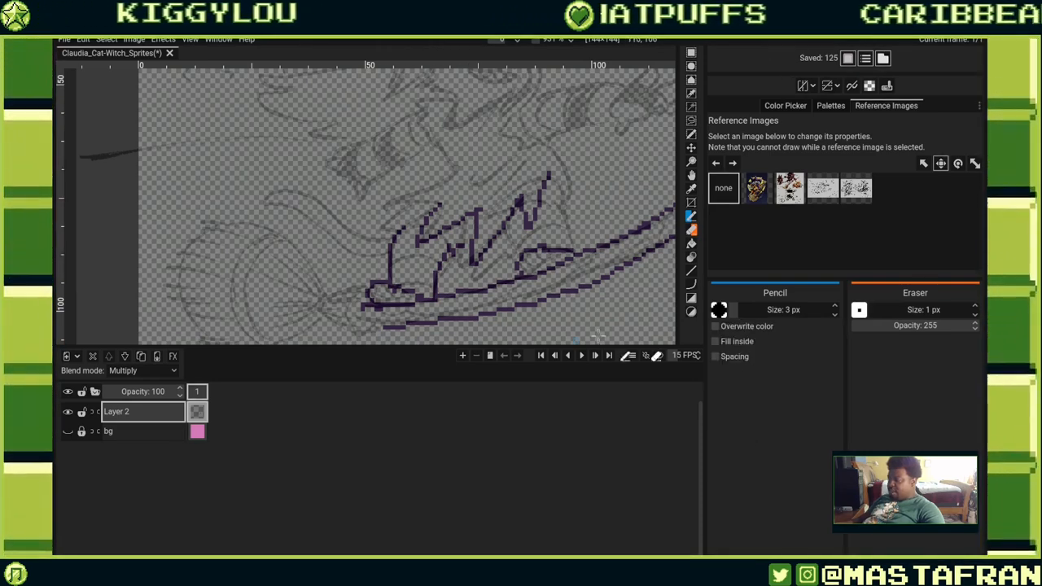
{"action": "mouse_move", "coordinate": [599, 334]}
{"action": "left_mouse_down"}
{"action": "mouse_move", "coordinate": [598, 310]}
{"action": "mouse_move", "coordinate": [598, 324]}
{"action": "left_mouse_up"}
{"action": "key", "text": "ctrl+z"}
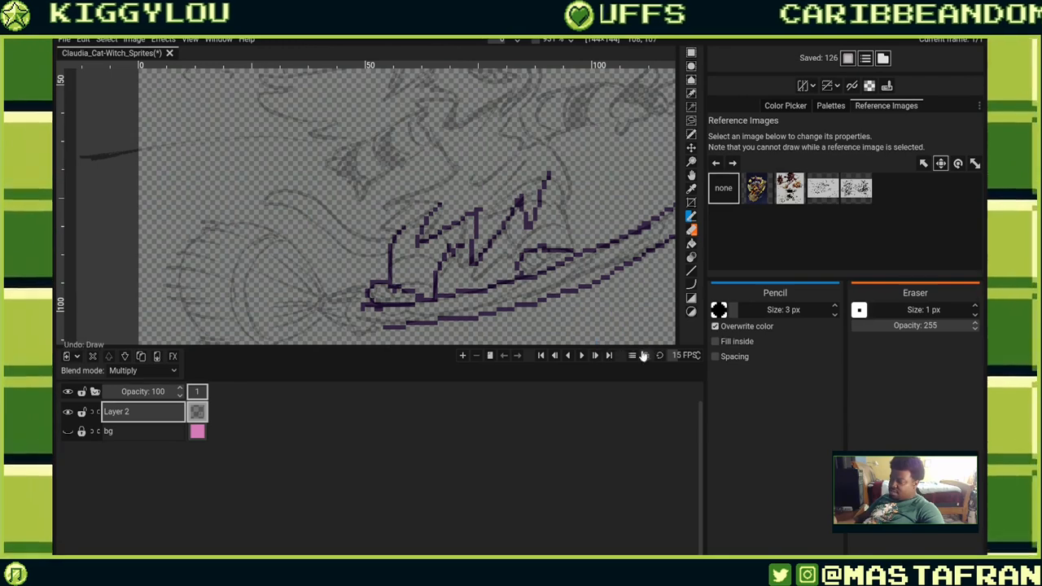
{"action": "left_click_drag", "start_coordinate": [651, 309], "coordinate": [581, 323]}
{"action": "key", "text": "ctrl+z"}
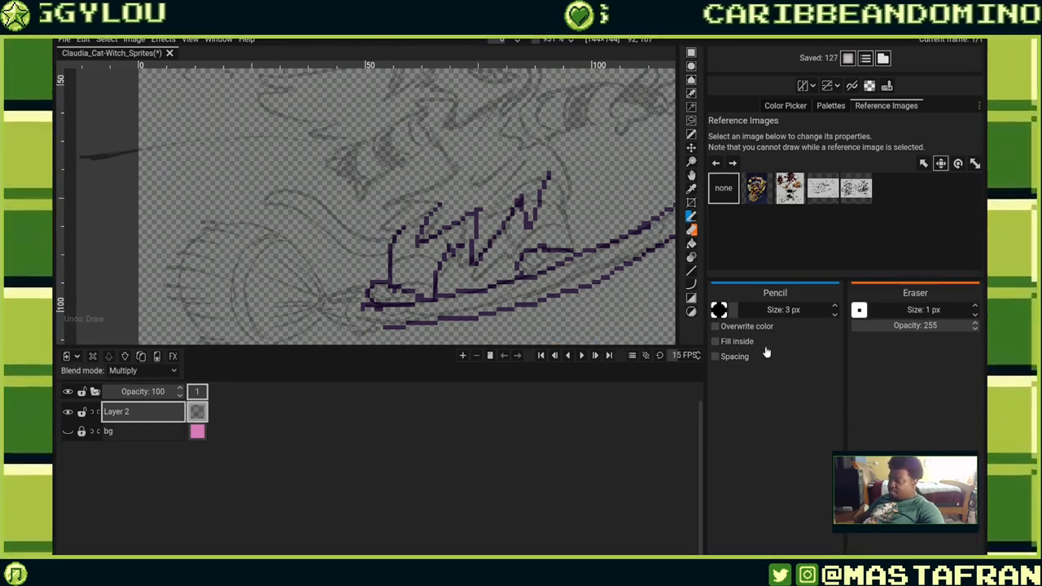
Enable the Pencil's Spacing option and adjust its gap, testing with a stroke that is undone.
{"action": "left_click", "coordinate": [745, 357]}
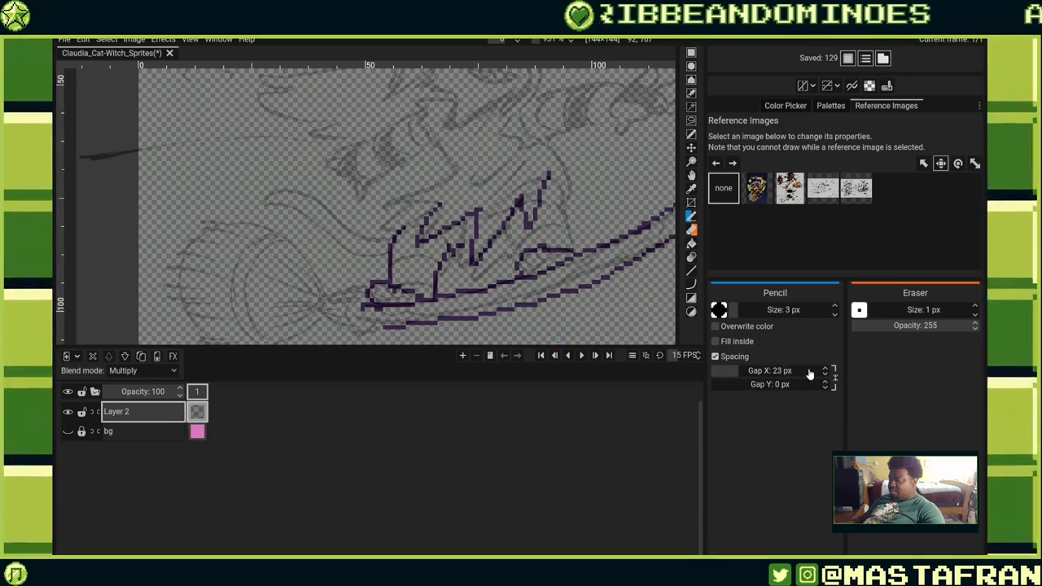
{"action": "left_click_drag", "start_coordinate": [237, 332], "coordinate": [445, 317]}
{"action": "left_click_drag", "start_coordinate": [496, 232], "coordinate": [463, 155]}
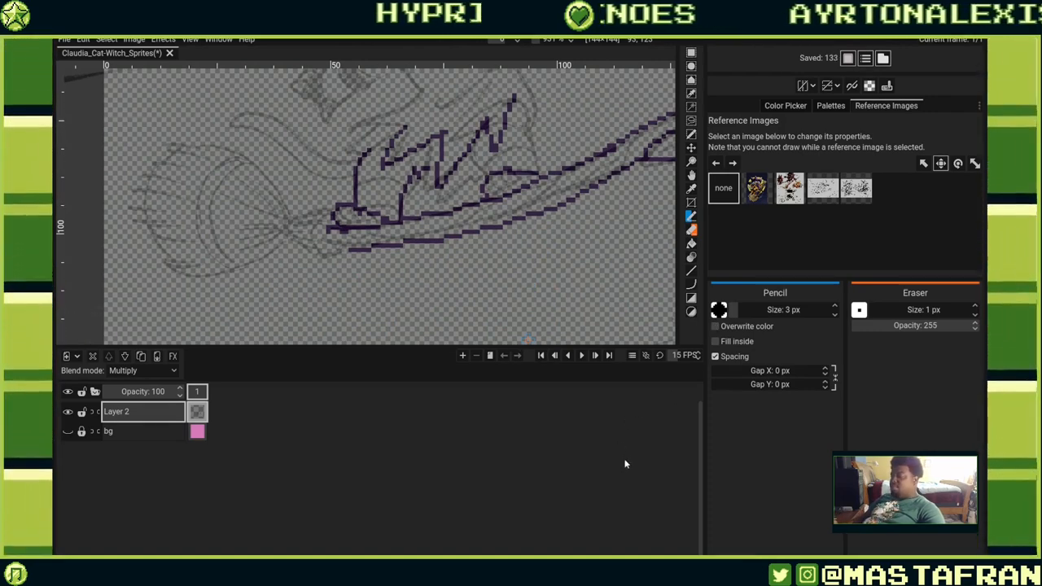
{"action": "mouse_move", "coordinate": [754, 387]}
{"action": "left_mouse_down"}
{"action": "mouse_move", "coordinate": [770, 386]}
{"action": "mouse_move", "coordinate": [750, 374]}
{"action": "mouse_move", "coordinate": [759, 374]}
{"action": "left_mouse_up"}
{"action": "left_click_drag", "start_coordinate": [194, 283], "coordinate": [603, 284]}
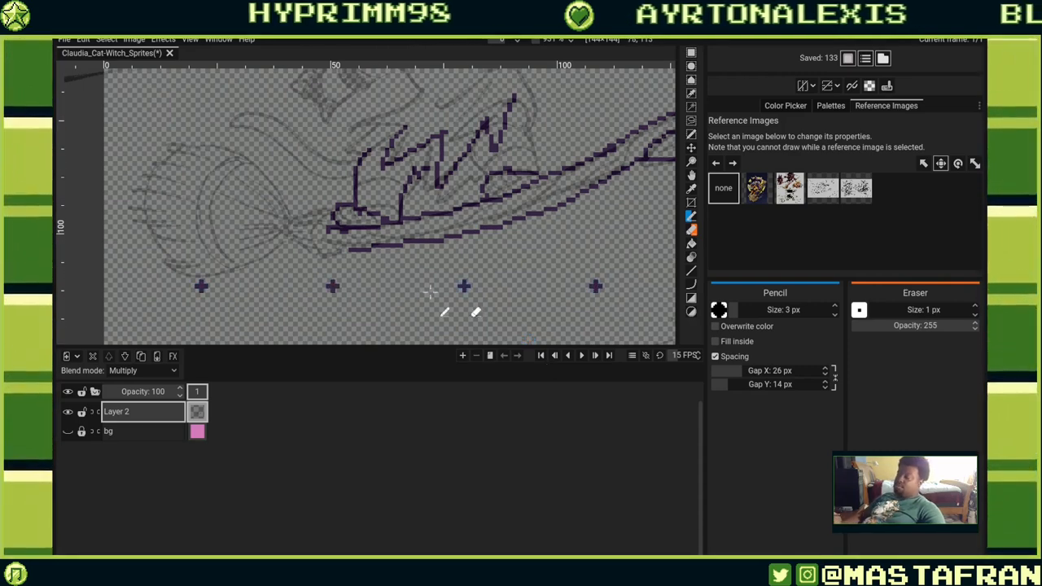
{"action": "key", "text": "ctrl+z"}
Try Pencil spacing gaps of 10 px and 6 px with test strokes, undoing each.
{"action": "left_click_drag", "start_coordinate": [739, 380], "coordinate": [721, 376]}
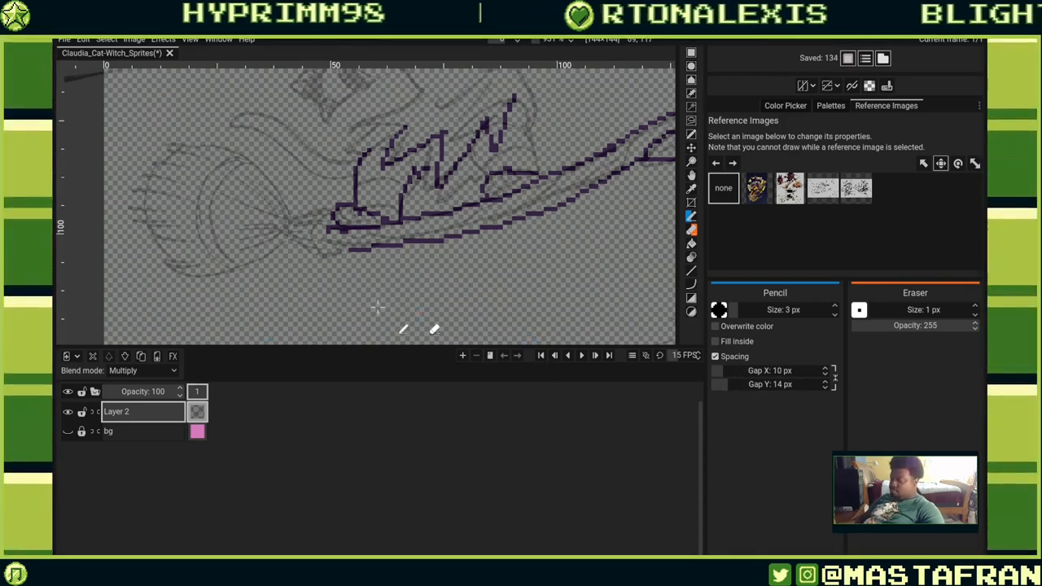
{"action": "left_click_drag", "start_coordinate": [317, 286], "coordinate": [529, 298]}
{"action": "key", "text": "ctrl+z"}
{"action": "left_click_drag", "start_coordinate": [727, 389], "coordinate": [716, 387]}
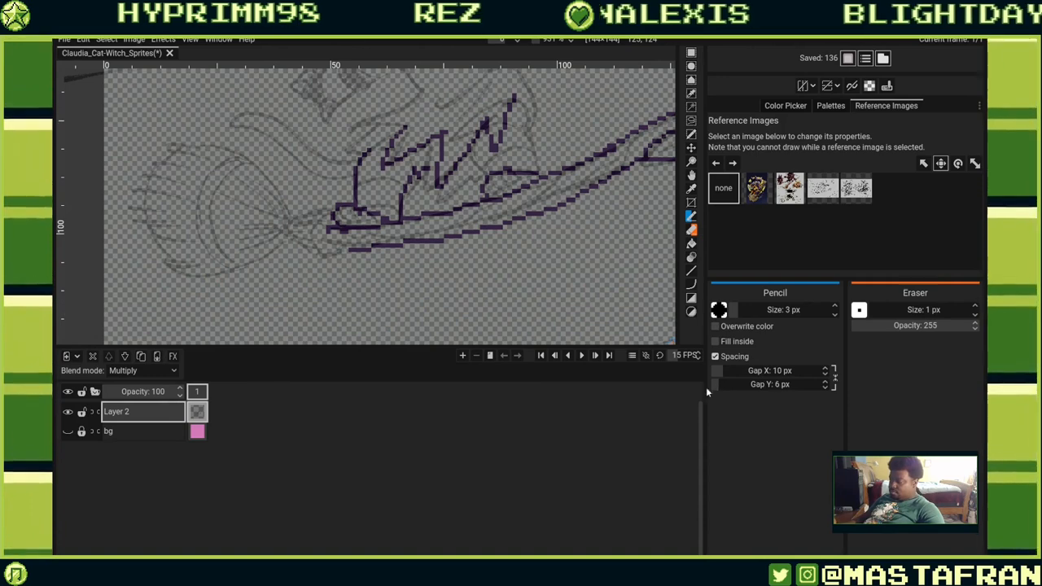
{"action": "left_click_drag", "start_coordinate": [358, 299], "coordinate": [293, 301]}
{"action": "key", "text": "ctrl+z"}
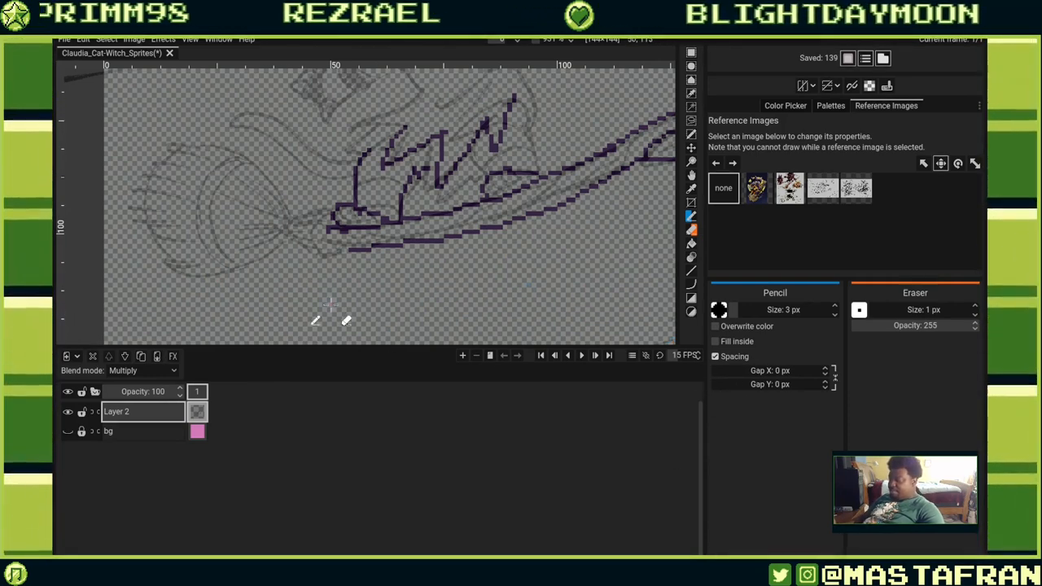
{"action": "mouse_move", "coordinate": [331, 304]}
{"action": "left_mouse_down"}
{"action": "mouse_move", "coordinate": [529, 303]}
{"action": "mouse_move", "coordinate": [598, 272]}
{"action": "left_mouse_up"}
{"action": "key", "text": "ctrl+z"}
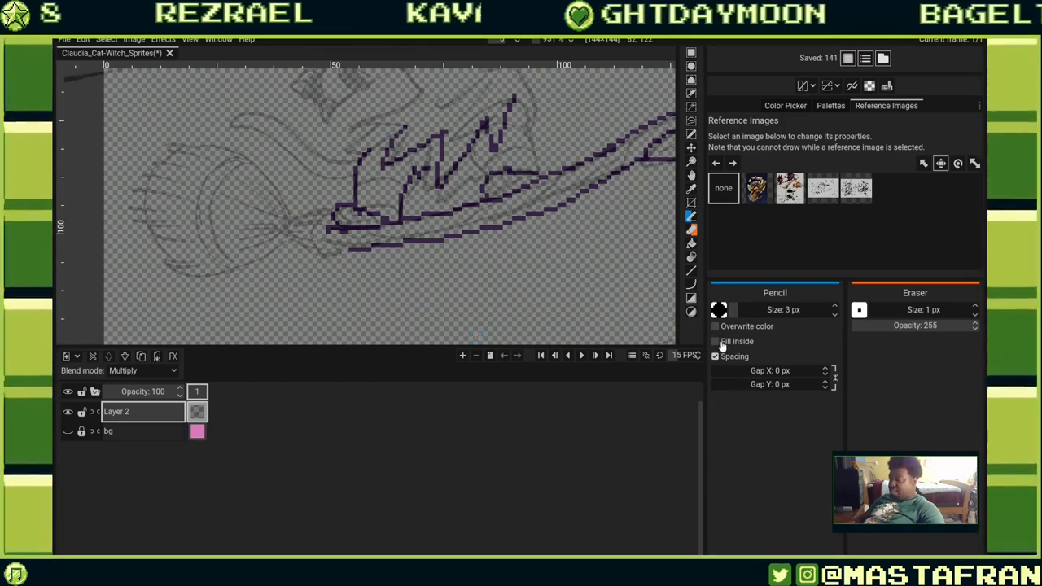
Enable Fill inside and draw a filled lattice shape below the broom.
{"action": "mouse_move", "coordinate": [479, 327]}
{"action": "left_mouse_down"}
{"action": "mouse_move", "coordinate": [561, 267]}
{"action": "mouse_move", "coordinate": [485, 332]}
{"action": "left_mouse_up"}
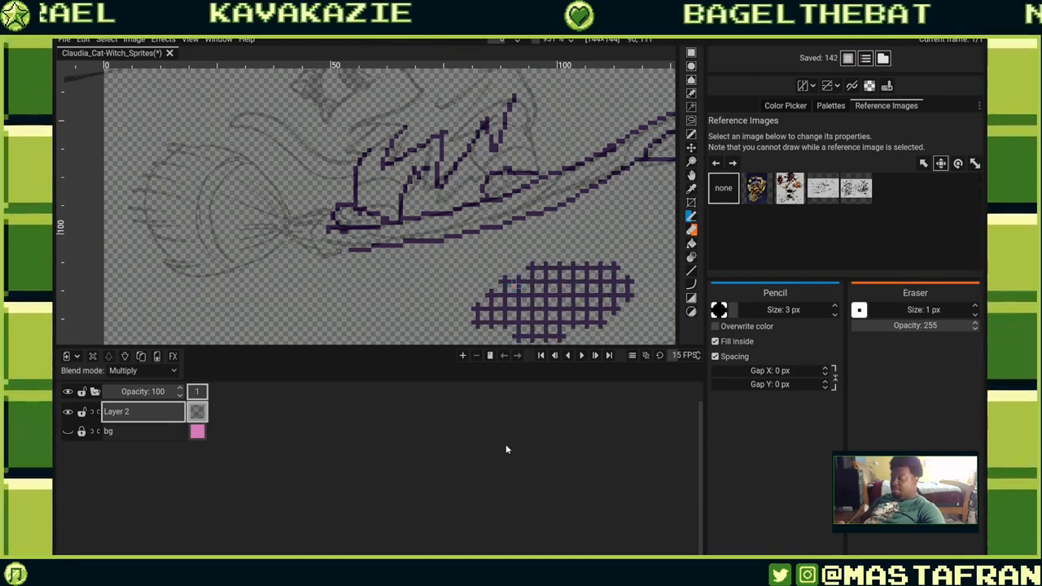
{"action": "left_click_drag", "start_coordinate": [580, 294], "coordinate": [515, 235]}
{"action": "key", "text": "ctrl+z"}
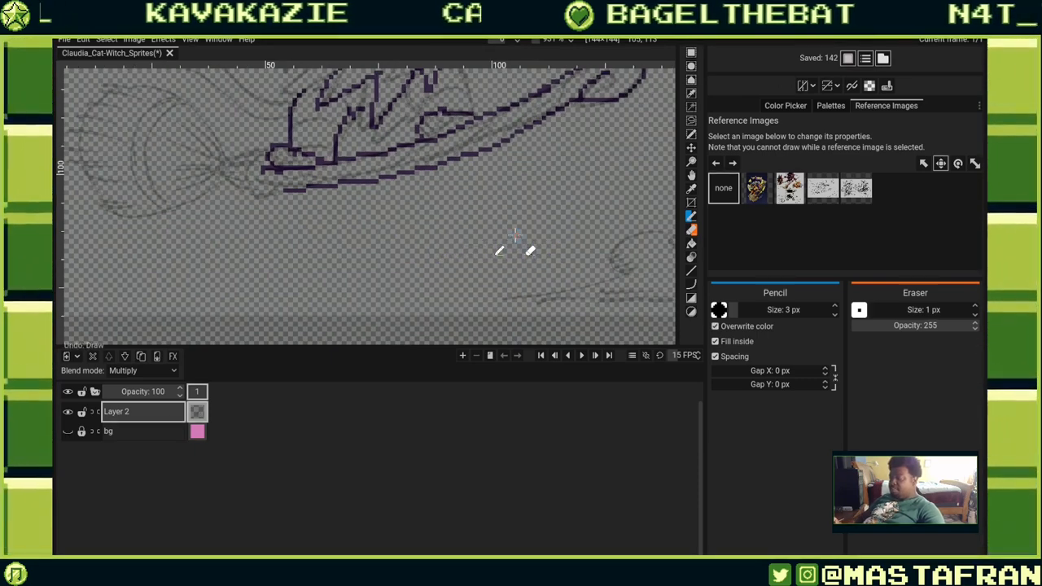
{"action": "mouse_move", "coordinate": [522, 191]}
{"action": "left_mouse_down"}
{"action": "mouse_move", "coordinate": [424, 273]}
{"action": "mouse_move", "coordinate": [581, 199]}
{"action": "mouse_move", "coordinate": [496, 192]}
{"action": "left_mouse_up"}
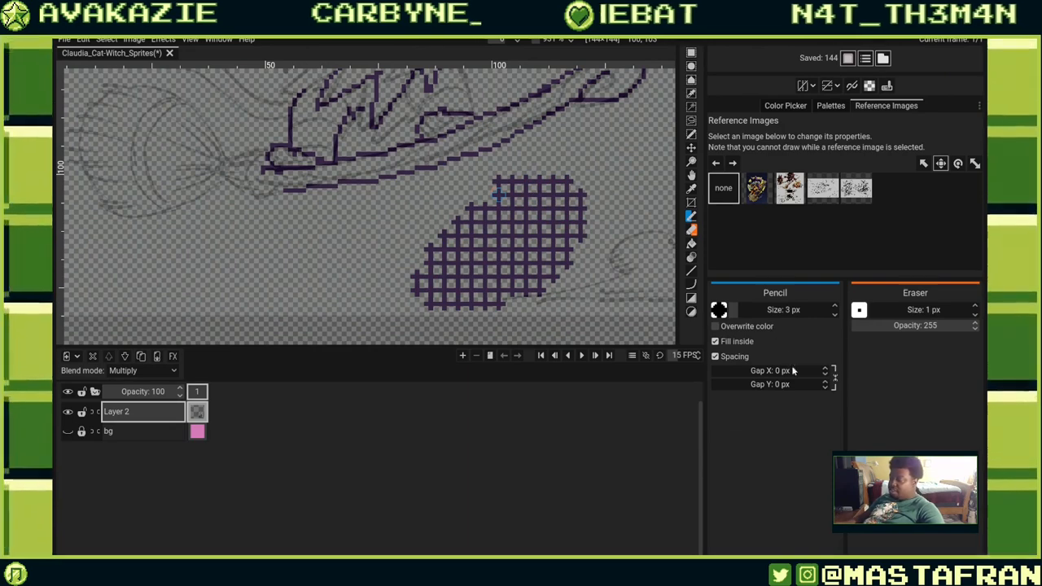
Switch the Pencil to another default brush.
{"action": "left_click", "coordinate": [719, 310]}
{"action": "left_click", "coordinate": [740, 342]}
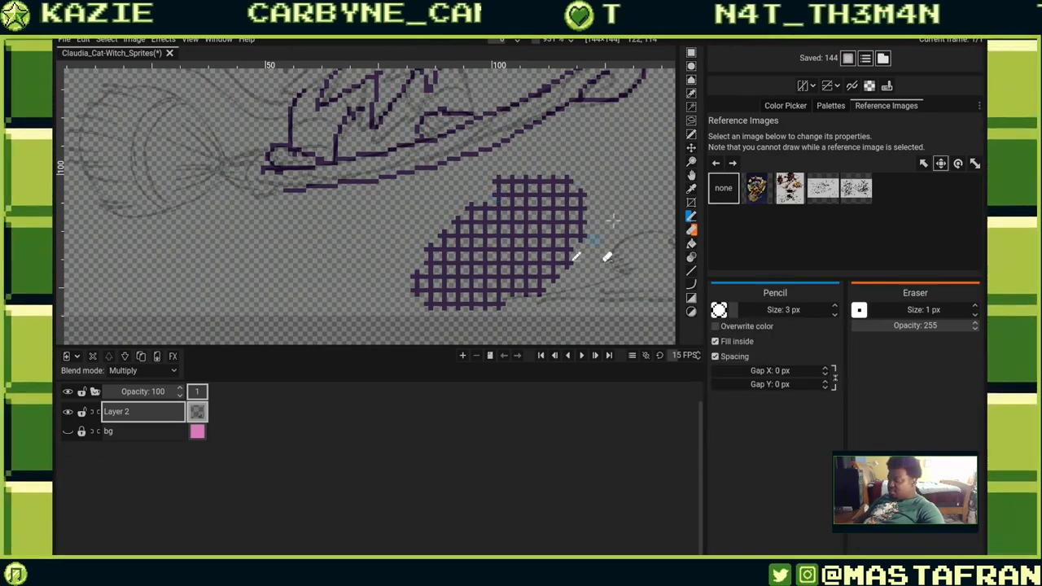
Draw test lattice strokes and filled shapes around the broom with the Pencil at sizes 2 to 5 px.
{"action": "left_click_drag", "start_coordinate": [653, 214], "coordinate": [631, 218]}
{"action": "key", "text": "ctrl+z"}
{"action": "mouse_move", "coordinate": [287, 226]}
{"action": "left_mouse_down"}
{"action": "mouse_move", "coordinate": [325, 340]}
{"action": "mouse_move", "coordinate": [313, 232]}
{"action": "left_mouse_up"}
{"action": "key", "text": "ctrl+z"}
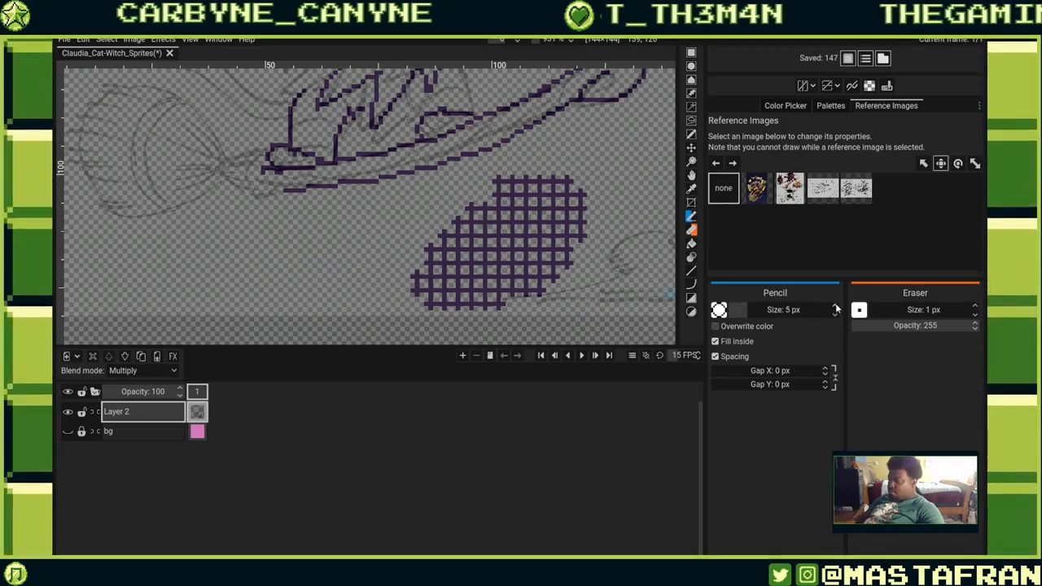
{"action": "mouse_move", "coordinate": [346, 241]}
{"action": "left_mouse_down"}
{"action": "mouse_move", "coordinate": [386, 242]}
{"action": "mouse_move", "coordinate": [359, 241]}
{"action": "left_mouse_up"}
{"action": "mouse_move", "coordinate": [634, 229]}
{"action": "left_mouse_down"}
{"action": "mouse_move", "coordinate": [437, 197]}
{"action": "mouse_move", "coordinate": [398, 186]}
{"action": "left_mouse_up"}
{"action": "mouse_move", "coordinate": [414, 200]}
{"action": "left_mouse_down"}
{"action": "mouse_move", "coordinate": [492, 244]}
{"action": "mouse_move", "coordinate": [390, 213]}
{"action": "left_mouse_up"}
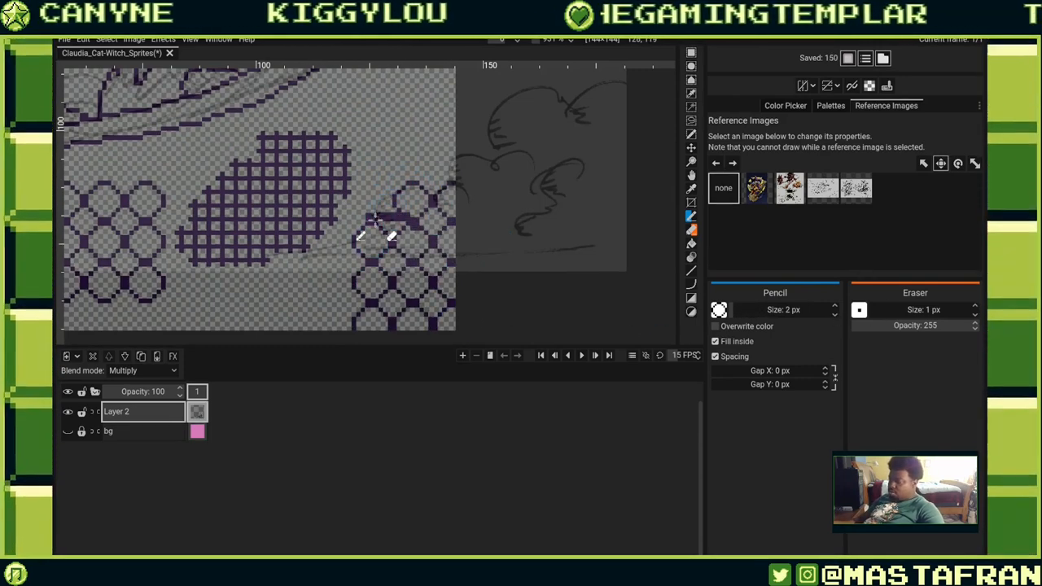
{"action": "mouse_move", "coordinate": [376, 219]}
{"action": "left_mouse_down"}
{"action": "mouse_move", "coordinate": [496, 132]}
{"action": "mouse_move", "coordinate": [470, 231]}
{"action": "left_mouse_up"}
{"action": "left_click_drag", "start_coordinate": [298, 237], "coordinate": [593, 214]}
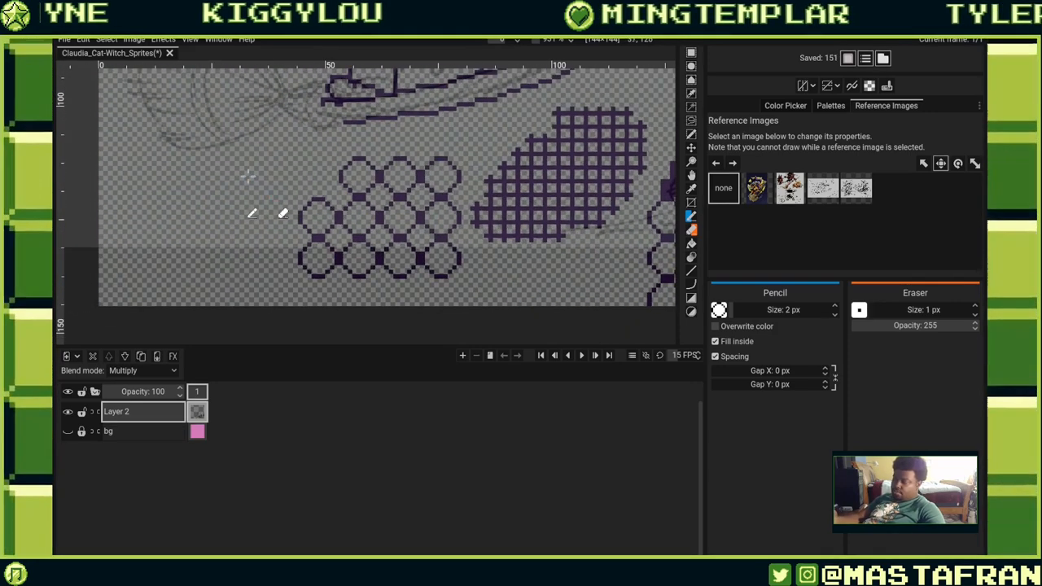
{"action": "mouse_move", "coordinate": [248, 175]}
{"action": "left_mouse_down"}
{"action": "mouse_move", "coordinate": [297, 204]}
{"action": "mouse_move", "coordinate": [257, 169]}
{"action": "left_mouse_up"}
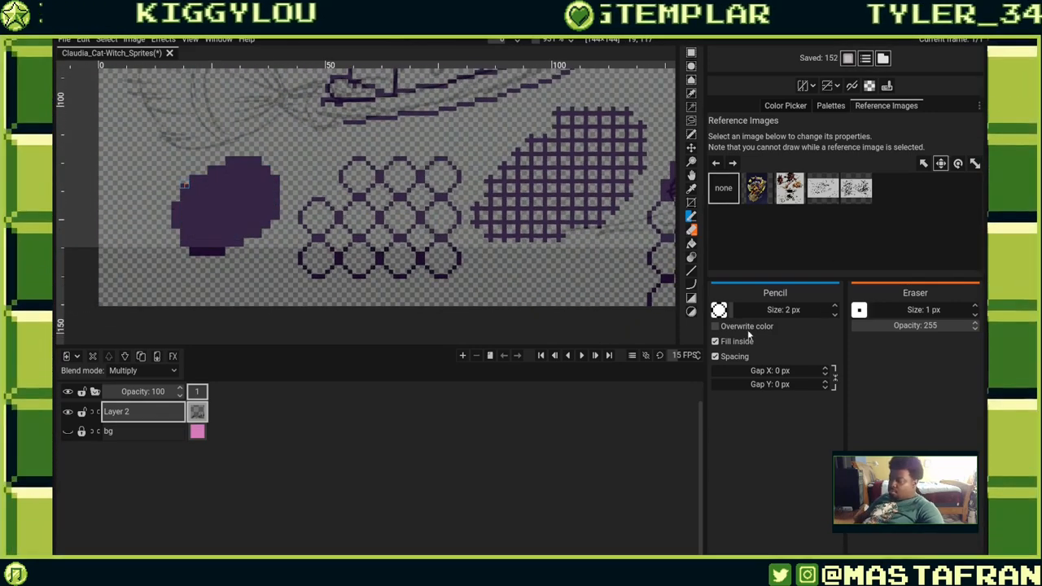
Switch the Pencil to the square default brush, draw more test strokes, and undo all the recent test marks.
{"action": "left_click", "coordinate": [719, 310]}
{"action": "left_click", "coordinate": [757, 343]}
{"action": "left_click_drag", "start_coordinate": [460, 307], "coordinate": [452, 278]}
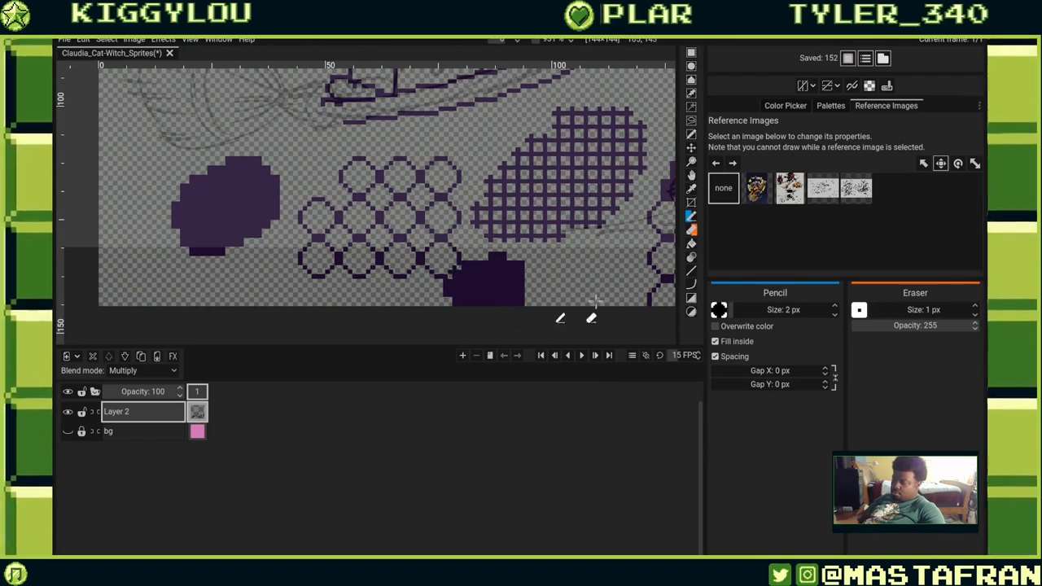
{"action": "key", "text": "ctrl+z"}
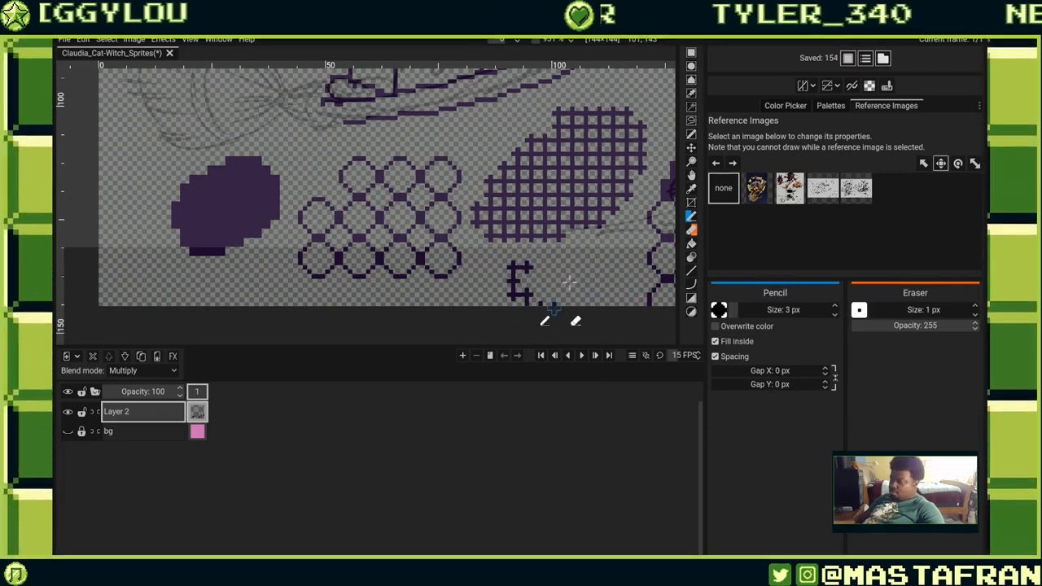
{"action": "left_click_drag", "start_coordinate": [552, 306], "coordinate": [569, 281]}
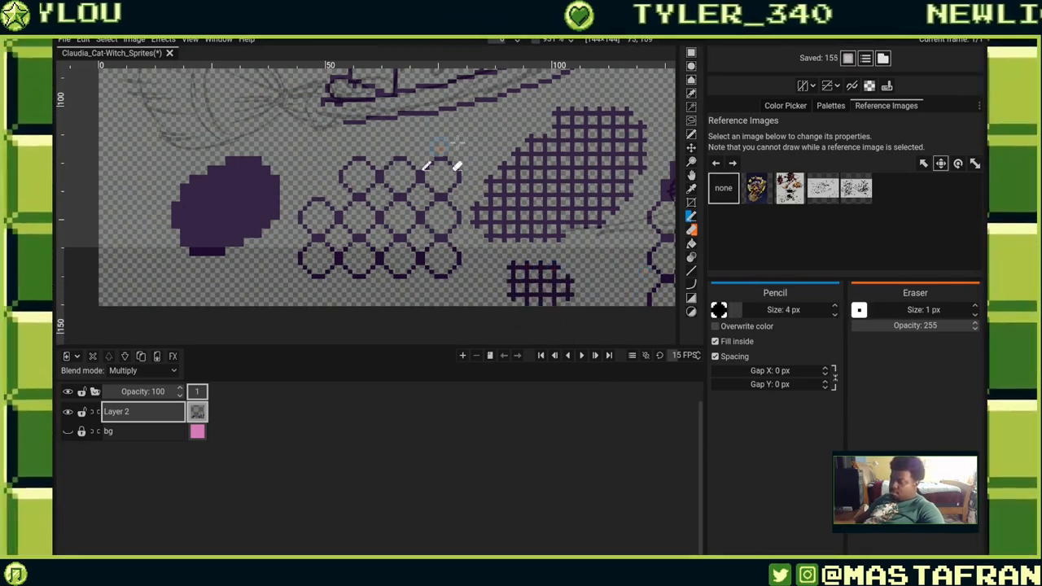
{"action": "left_click_drag", "start_coordinate": [456, 166], "coordinate": [501, 128]}
{"action": "key", "text": "ctrl+z"}
{"action": "key", "text": "ctrl+z"}
{"action": "key", "text": "ctrl+z"}
{"action": "key", "text": "ctrl+z"}
{"action": "key", "text": "ctrl+z"}
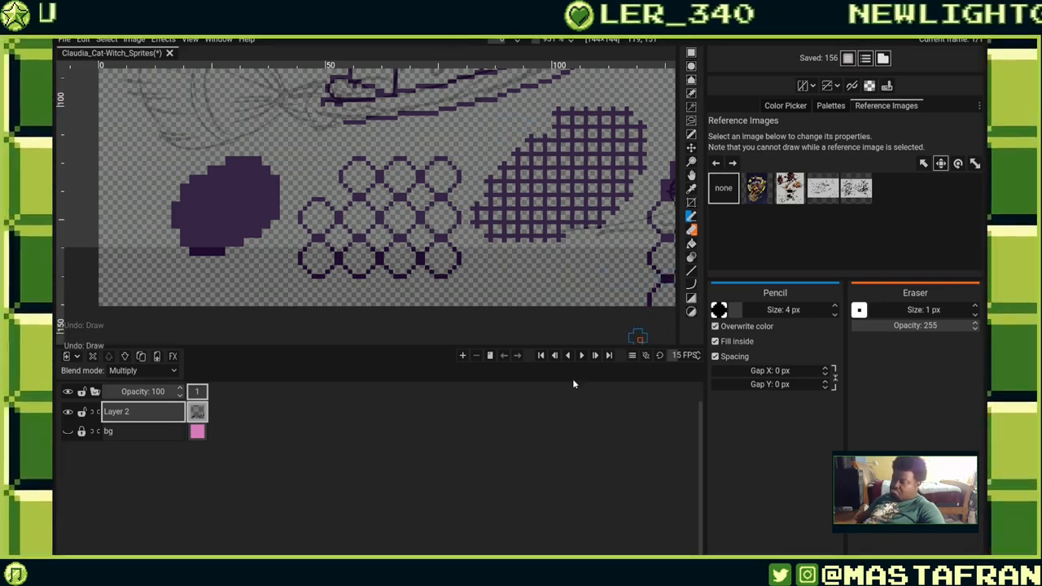
{"action": "key", "text": "ctrl+z"}
{"action": "key", "text": "ctrl+z"}
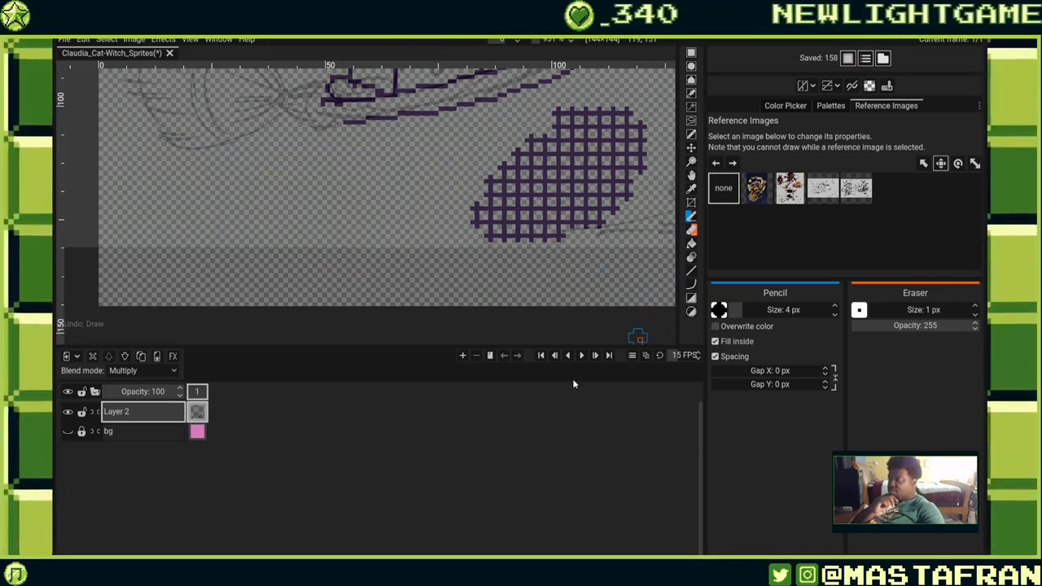
Turn off the Pencil's Fill inside and Spacing options and select the single-pixel default brush.
{"action": "left_click", "coordinate": [715, 341]}
{"action": "left_click", "coordinate": [715, 356]}
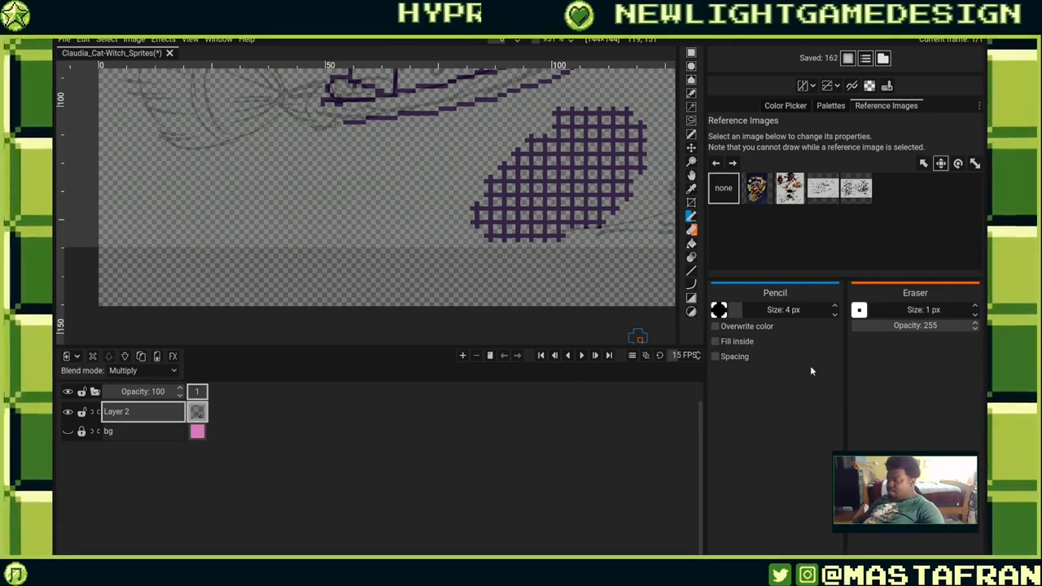
{"action": "left_click", "coordinate": [718, 310]}
{"action": "left_click", "coordinate": [721, 345]}
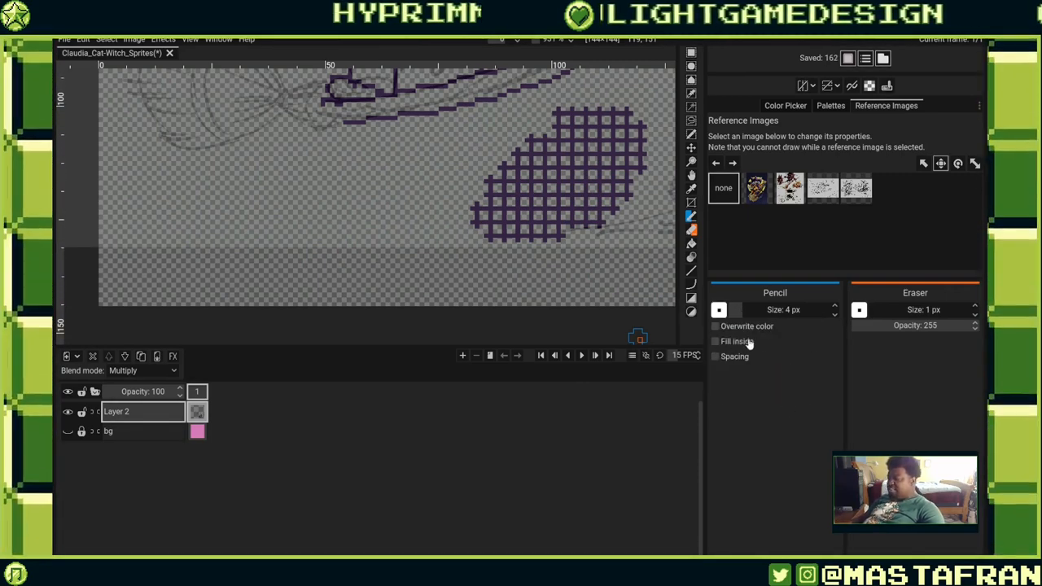
Select a scattered-square file brush for the Pencil and test it with strokes across the canvas, undoing one.
{"action": "left_click", "coordinate": [719, 311]}
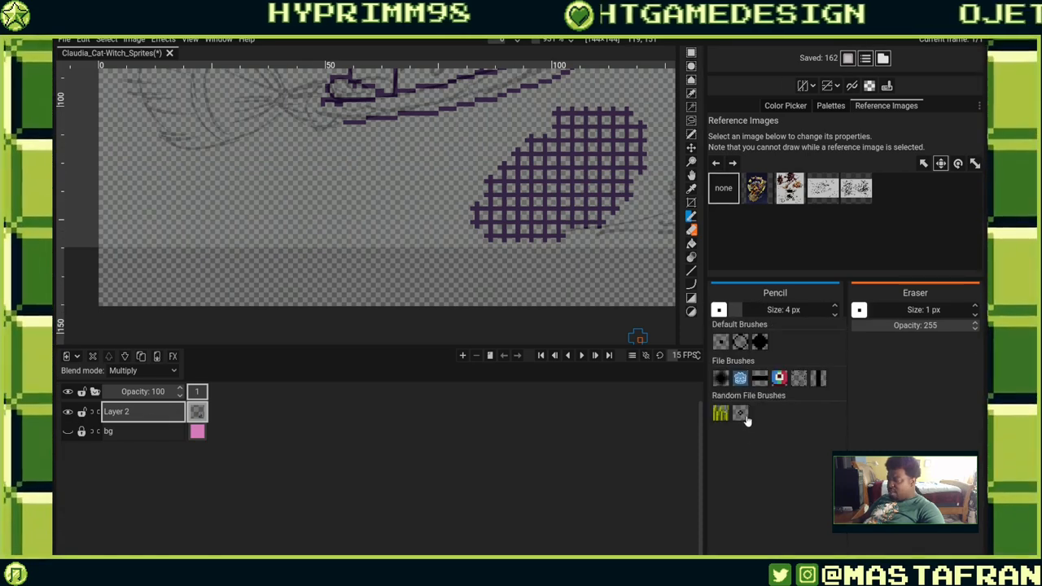
{"action": "left_click", "coordinate": [798, 378]}
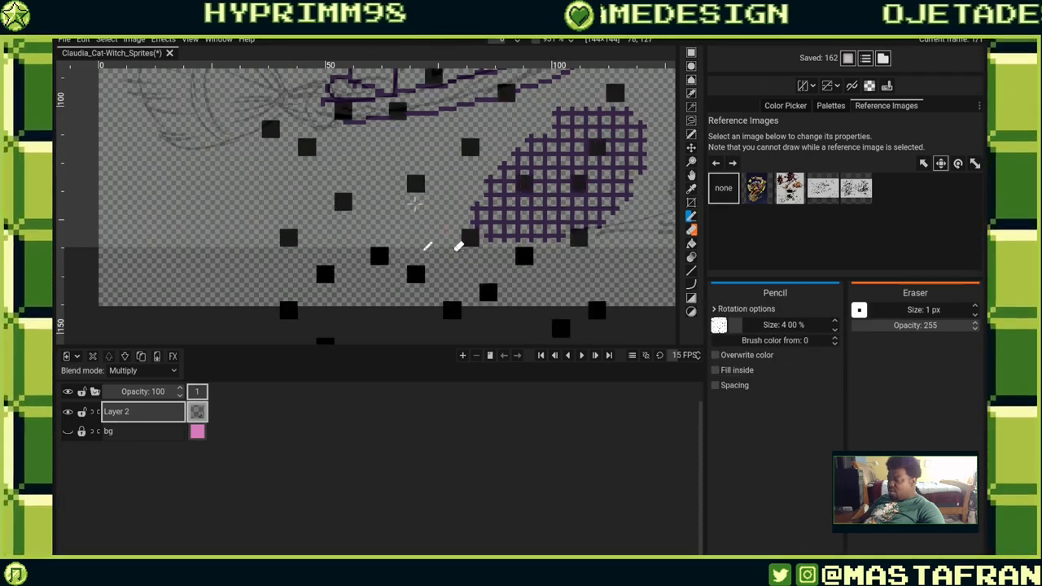
{"action": "mouse_move", "coordinate": [415, 204]}
{"action": "left_mouse_down"}
{"action": "mouse_move", "coordinate": [379, 242]}
{"action": "mouse_move", "coordinate": [522, 199]}
{"action": "mouse_move", "coordinate": [421, 208]}
{"action": "left_mouse_up"}
{"action": "key", "text": "ctrl+z"}
{"action": "left_click_drag", "start_coordinate": [490, 162], "coordinate": [463, 251]}
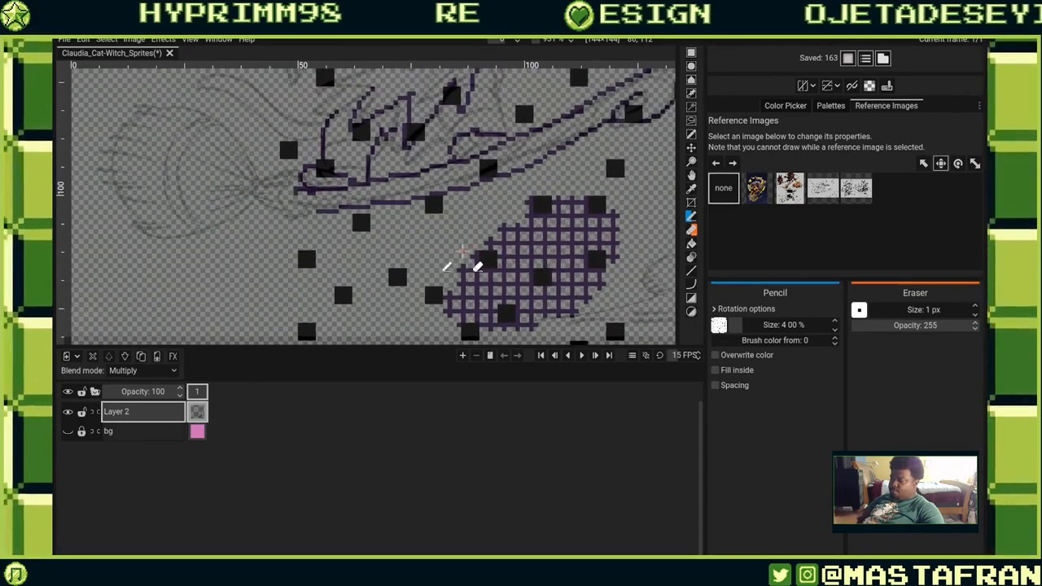
{"action": "scroll", "coordinate": [464, 259], "scroll_direction": "down", "scroll_amount": 4}
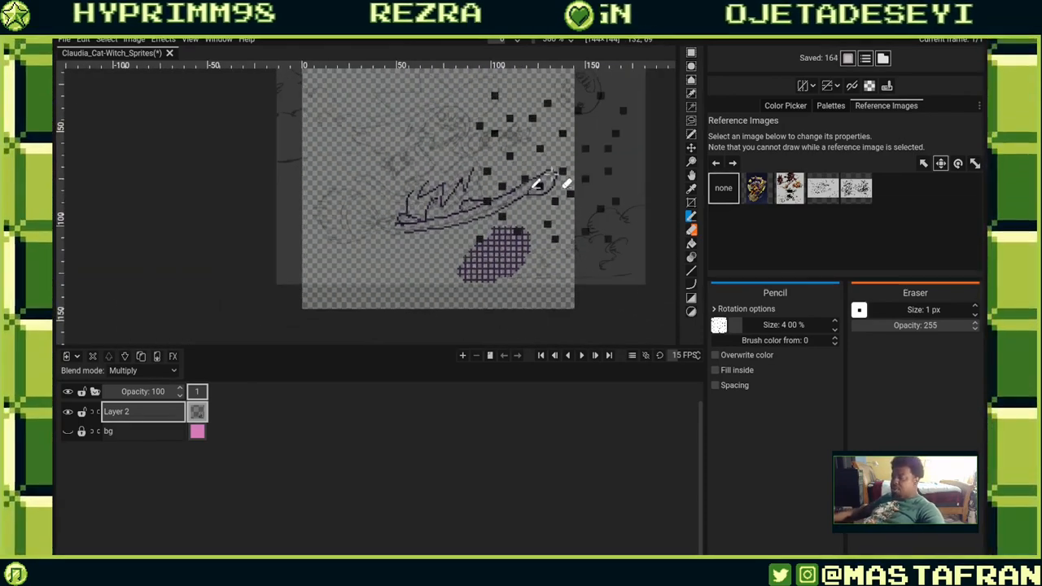
{"action": "mouse_move", "coordinate": [552, 172]}
{"action": "left_mouse_down"}
{"action": "mouse_move", "coordinate": [427, 246]}
{"action": "mouse_move", "coordinate": [493, 267]}
{"action": "mouse_move", "coordinate": [530, 209]}
{"action": "mouse_move", "coordinate": [409, 308]}
{"action": "left_mouse_up"}
{"action": "key", "text": "ctrl+z"}
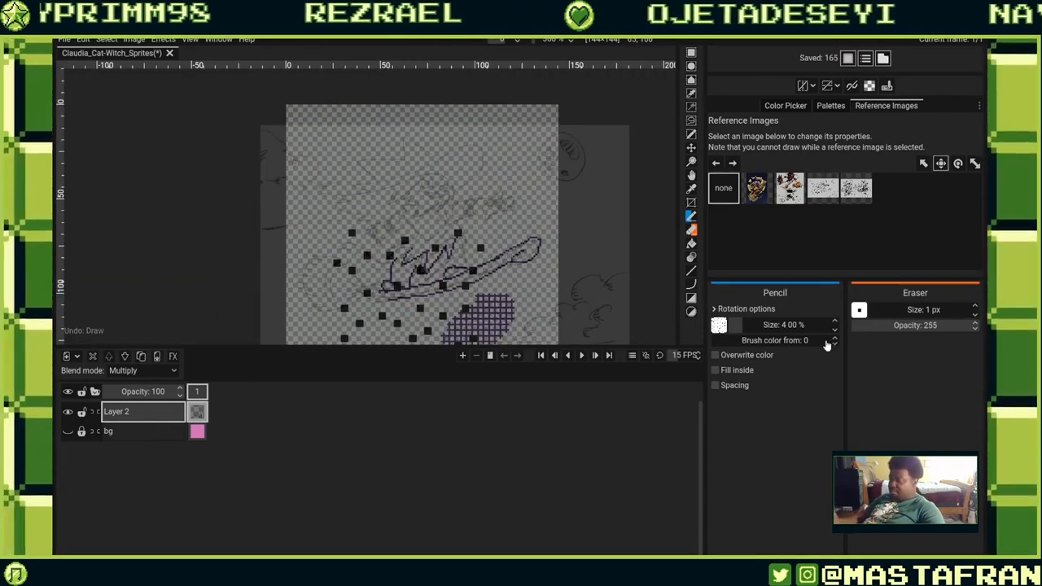
Set the file brush size to 100% and try several test strokes, undoing each one.
{"action": "left_click", "coordinate": [834, 329]}
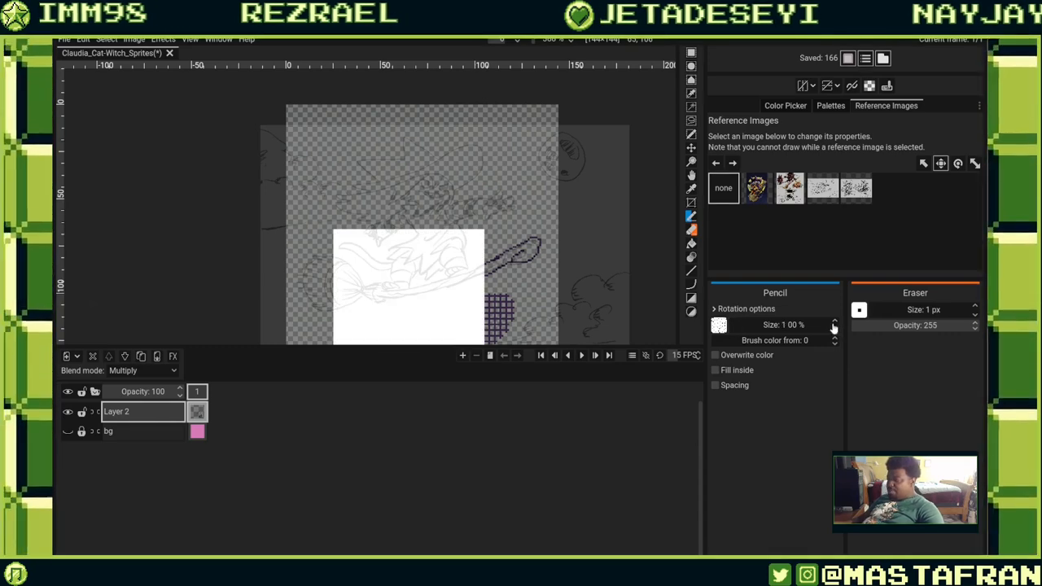
{"action": "mouse_move", "coordinate": [472, 226]}
{"action": "left_mouse_down"}
{"action": "mouse_move", "coordinate": [457, 281]}
{"action": "mouse_move", "coordinate": [392, 268]}
{"action": "left_mouse_up"}
{"action": "left_click_drag", "start_coordinate": [550, 329], "coordinate": [563, 236]}
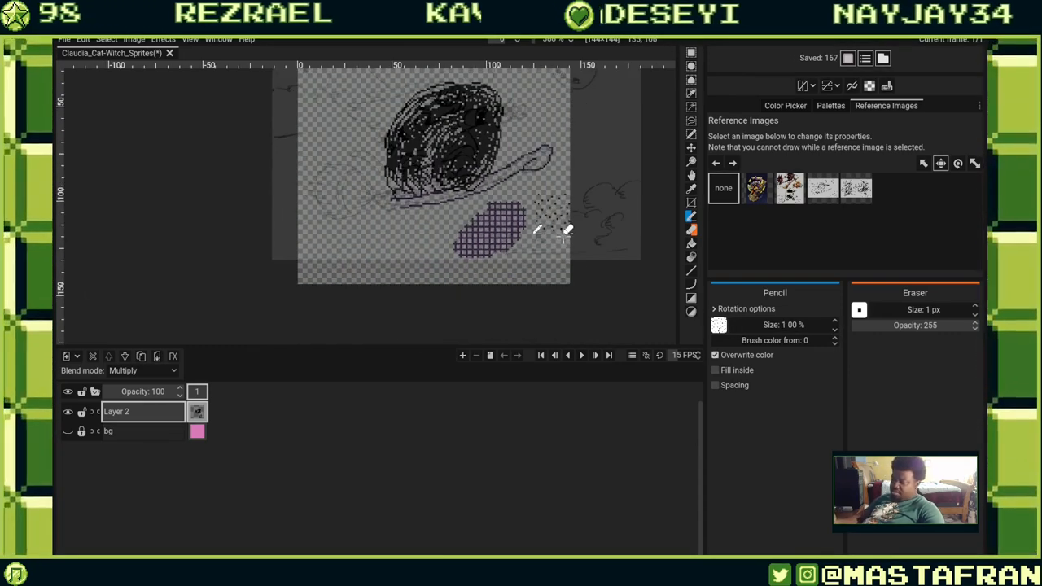
{"action": "key", "text": "ctrl+z"}
{"action": "mouse_move", "coordinate": [562, 179]}
{"action": "left_mouse_down"}
{"action": "mouse_move", "coordinate": [529, 236]}
{"action": "mouse_move", "coordinate": [480, 264]}
{"action": "left_mouse_up"}
{"action": "key", "text": "ctrl+z"}
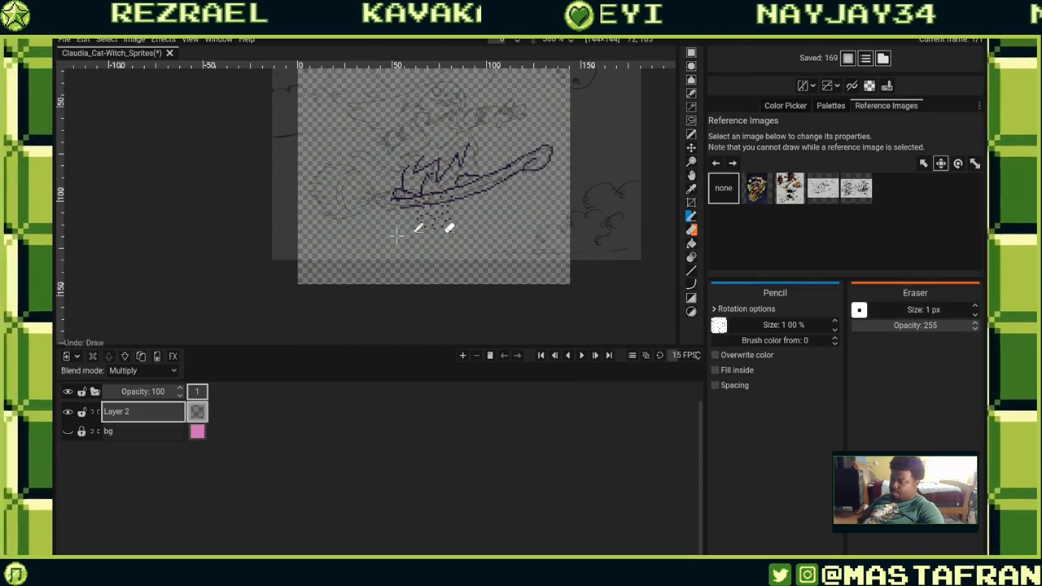
{"action": "mouse_move", "coordinate": [358, 240]}
{"action": "left_mouse_down"}
{"action": "mouse_move", "coordinate": [415, 248]}
{"action": "mouse_move", "coordinate": [494, 228]}
{"action": "mouse_move", "coordinate": [378, 264]}
{"action": "mouse_move", "coordinate": [407, 269]}
{"action": "left_mouse_up"}
{"action": "key", "text": "ctrl+z"}
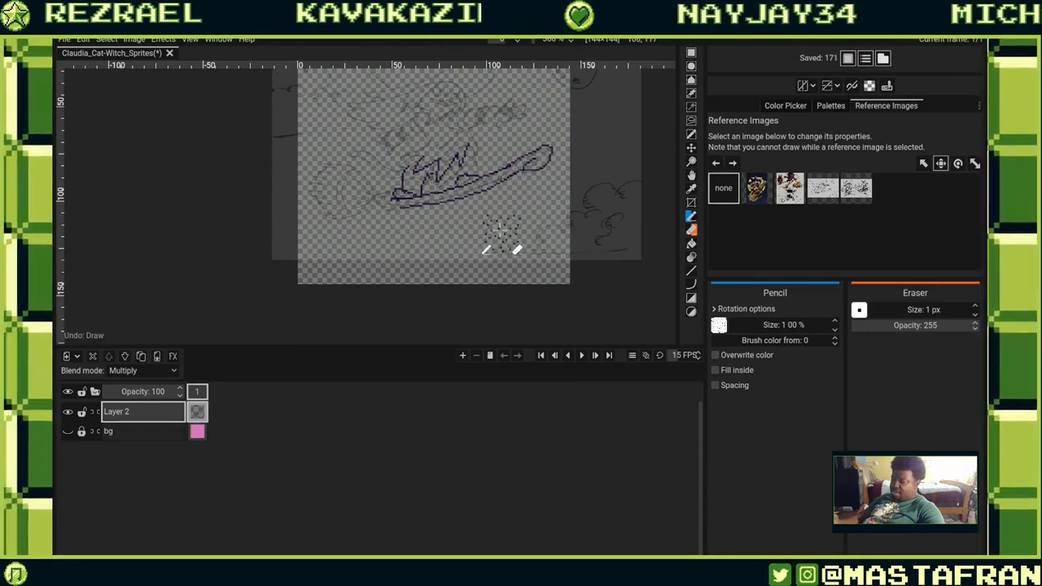
{"action": "mouse_move", "coordinate": [516, 247]}
{"action": "left_mouse_down"}
{"action": "mouse_move", "coordinate": [534, 273]}
{"action": "mouse_move", "coordinate": [432, 297]}
{"action": "left_mouse_up"}
{"action": "key", "text": "ctrl+z"}
{"action": "left_click_drag", "start_coordinate": [346, 244], "coordinate": [513, 241]}
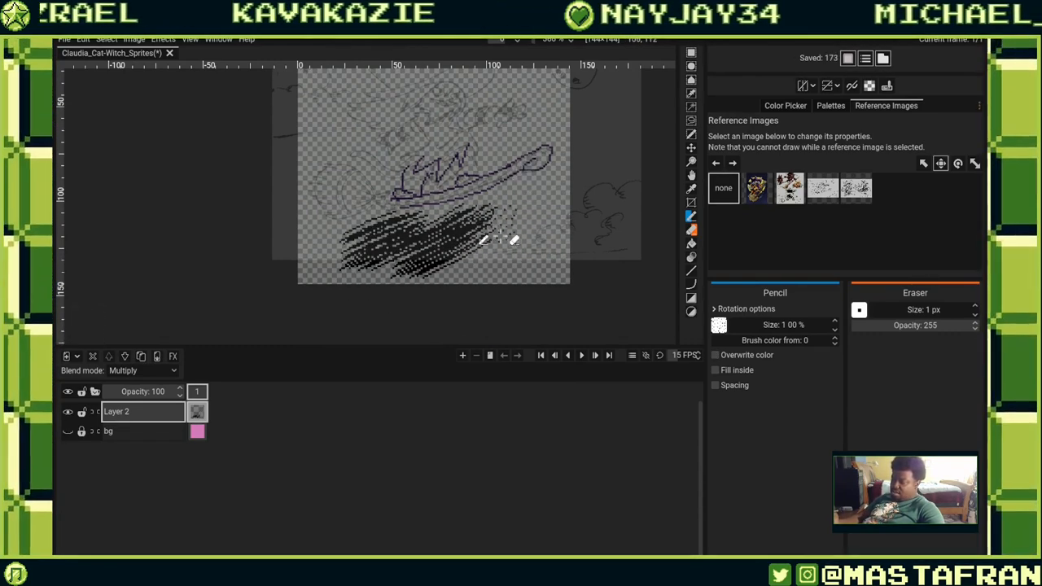
{"action": "key", "text": "ctrl+z"}
{"action": "key", "text": "ctrl+z"}
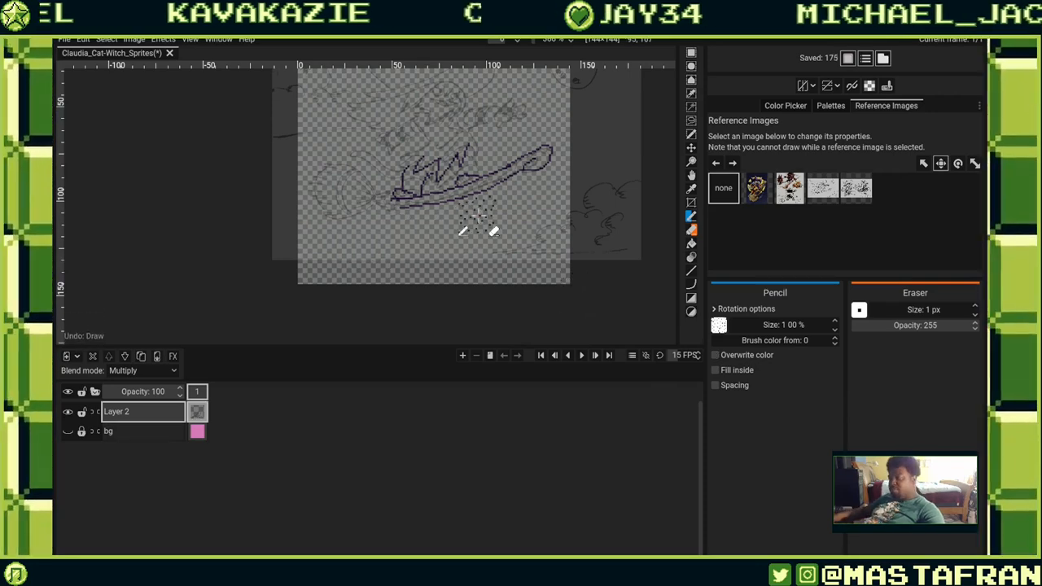
{"action": "scroll", "coordinate": [488, 219], "scroll_direction": "up", "scroll_amount": 3}
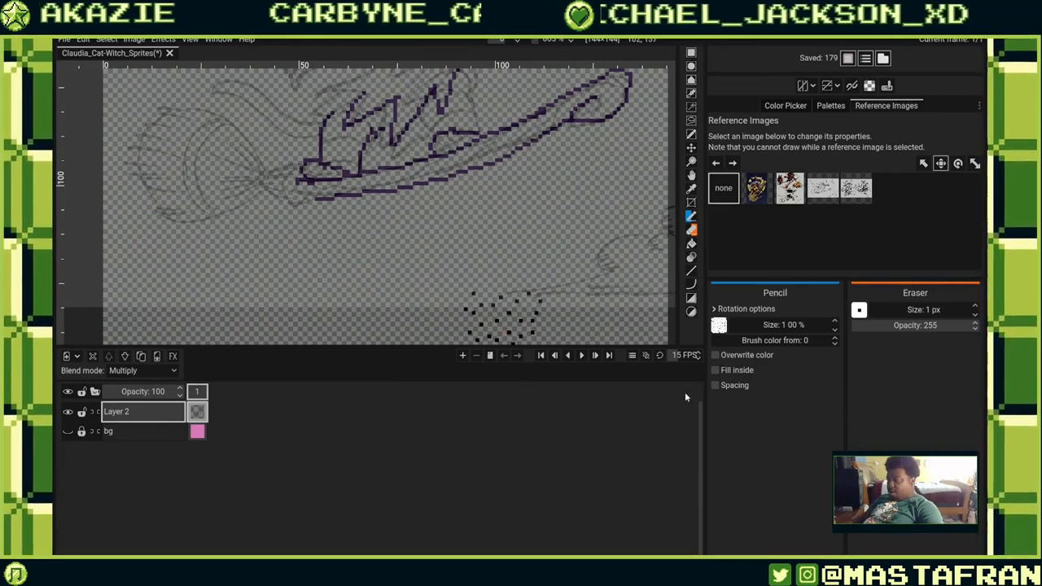
Switch the Pencil back to the single-pixel default brush and undo a small test loop.
{"action": "left_click", "coordinate": [716, 309]}
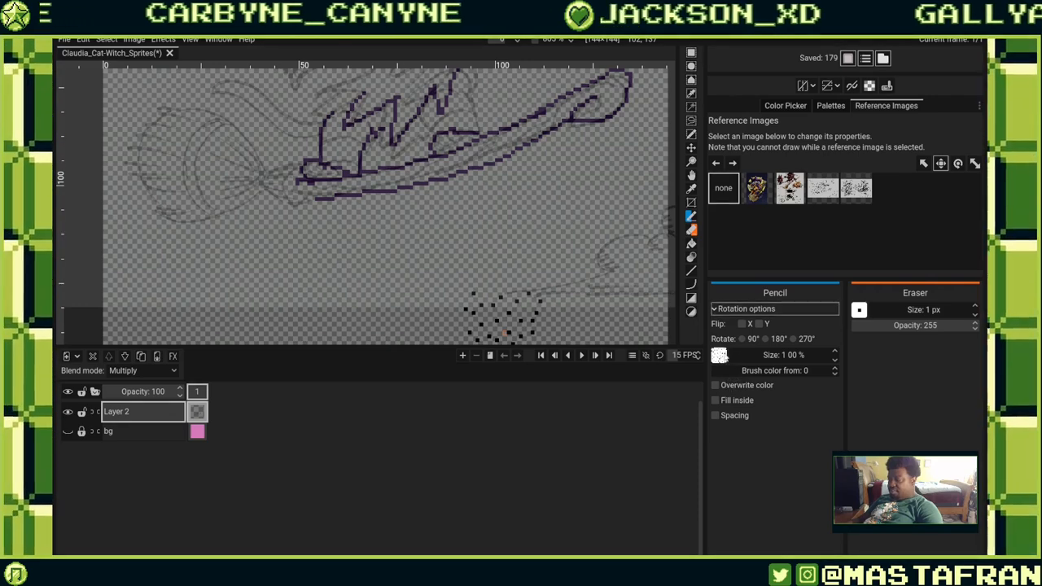
{"action": "left_click", "coordinate": [724, 356]}
{"action": "left_click", "coordinate": [724, 389]}
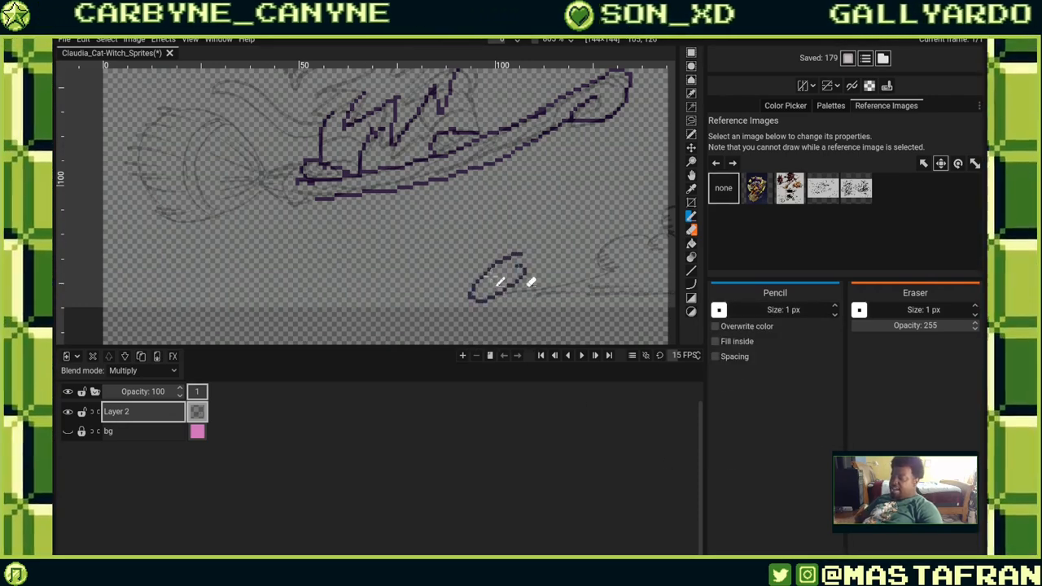
{"action": "key", "text": "ctrl+z"}
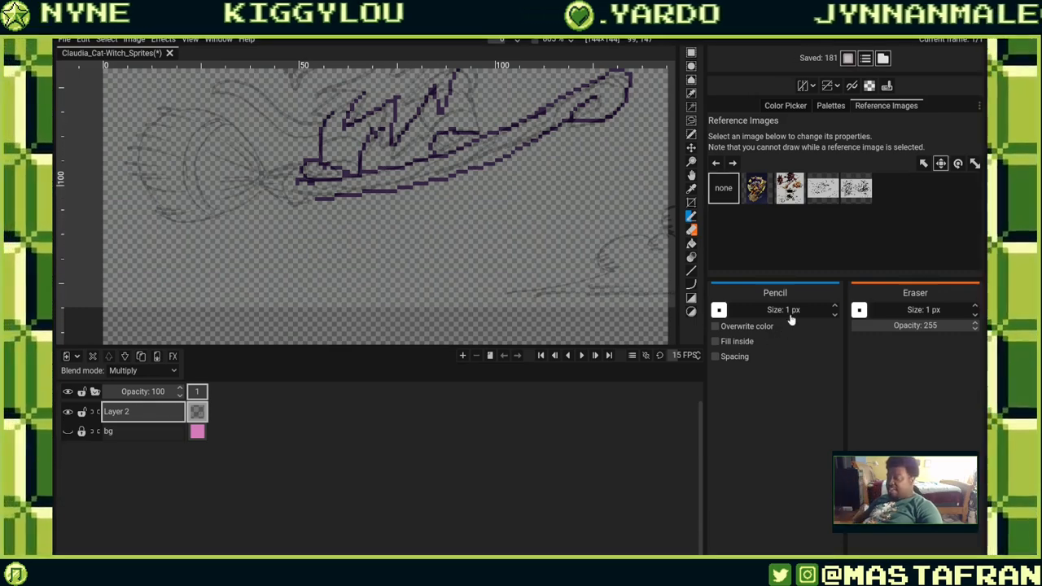
Set the Pencil size to 5 px with Fill inside enabled and undo a filled test curve.
{"action": "left_click", "coordinate": [828, 339]}
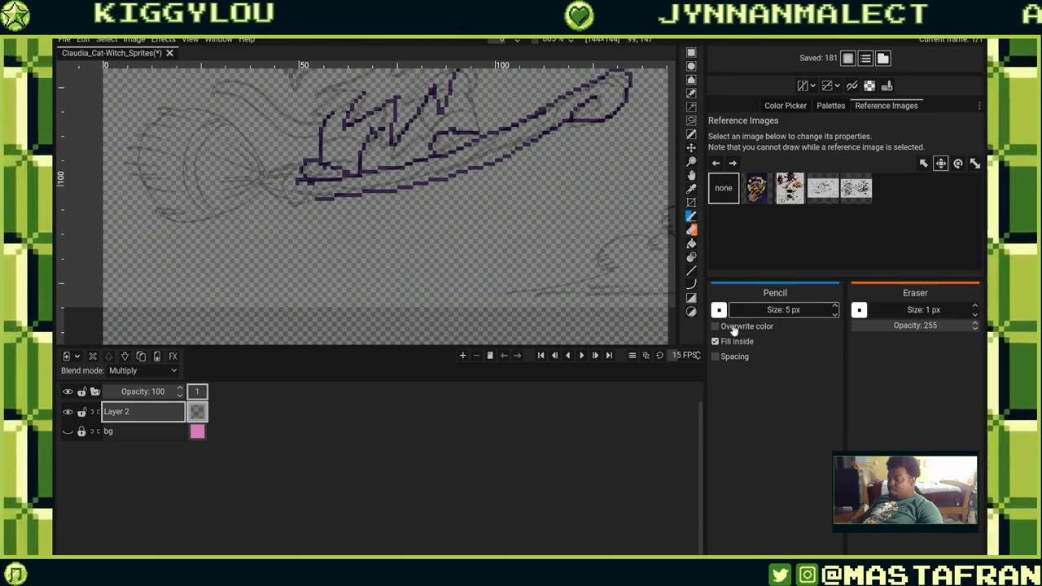
{"action": "mouse_move", "coordinate": [521, 254]}
{"action": "left_mouse_down"}
{"action": "mouse_move", "coordinate": [507, 242]}
{"action": "mouse_move", "coordinate": [448, 293]}
{"action": "left_mouse_up"}
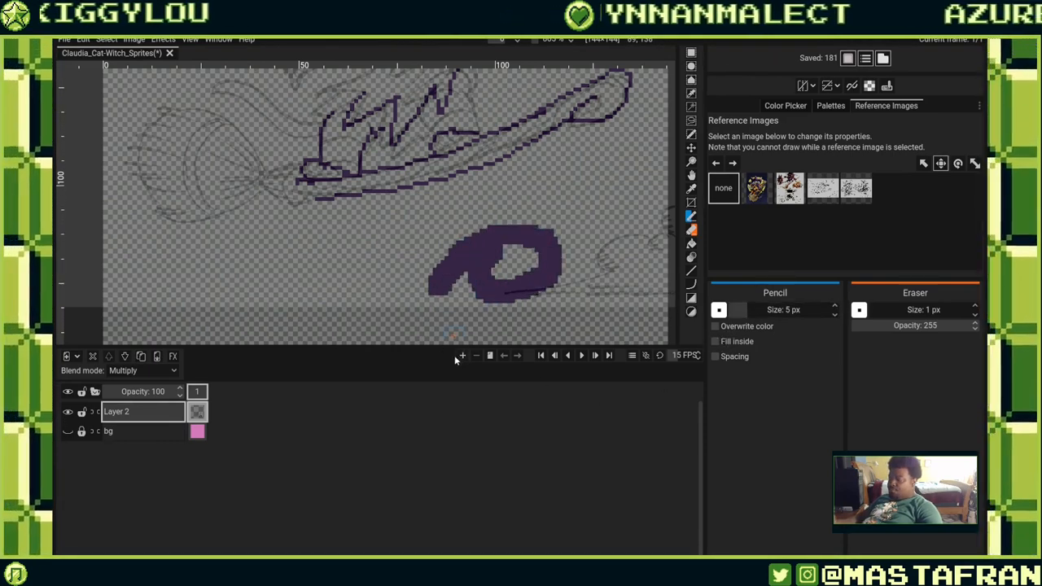
{"action": "key", "text": "ctrl+z"}
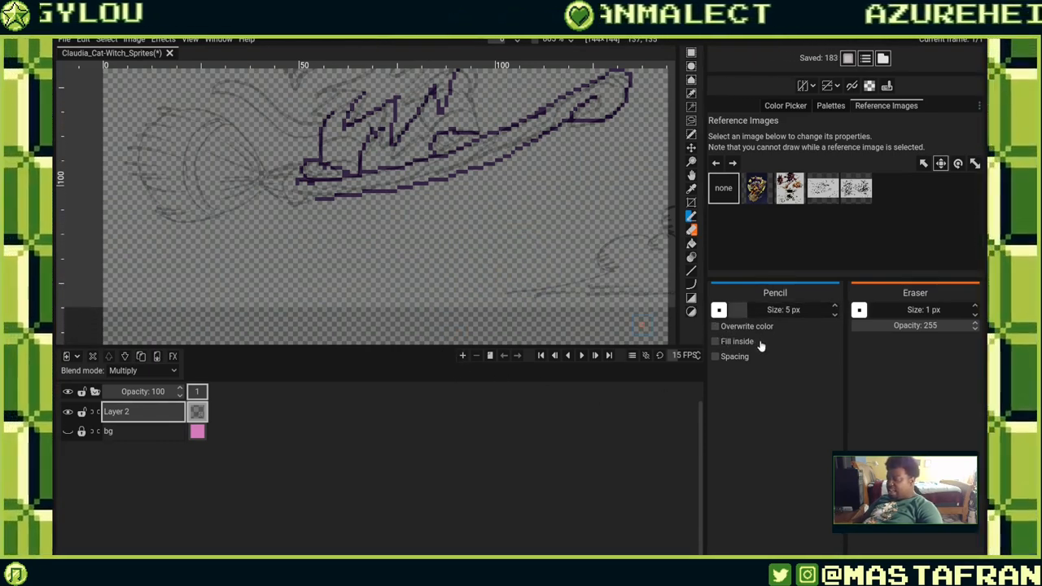
Try the Spacing and Overwrite color options with a filled test stroke, then undo it.
{"action": "left_click", "coordinate": [808, 357]}
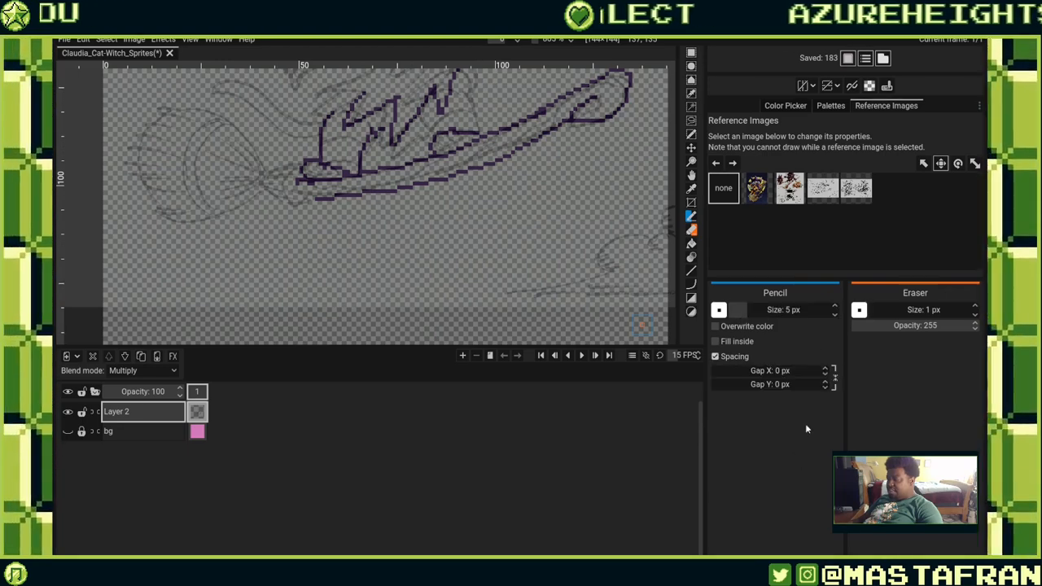
{"action": "left_click", "coordinate": [749, 360]}
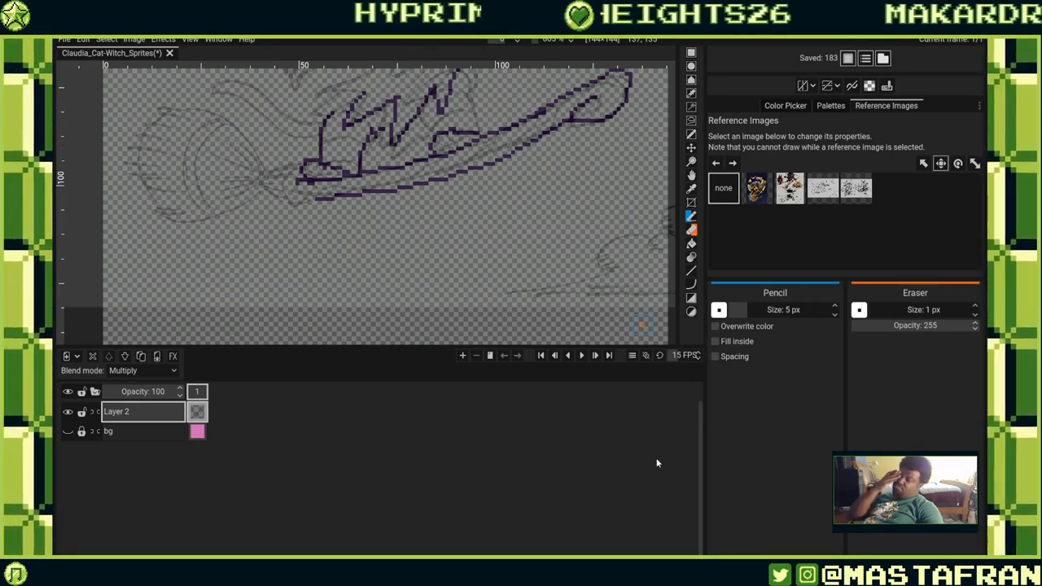
{"action": "left_click_drag", "start_coordinate": [562, 182], "coordinate": [578, 204]}
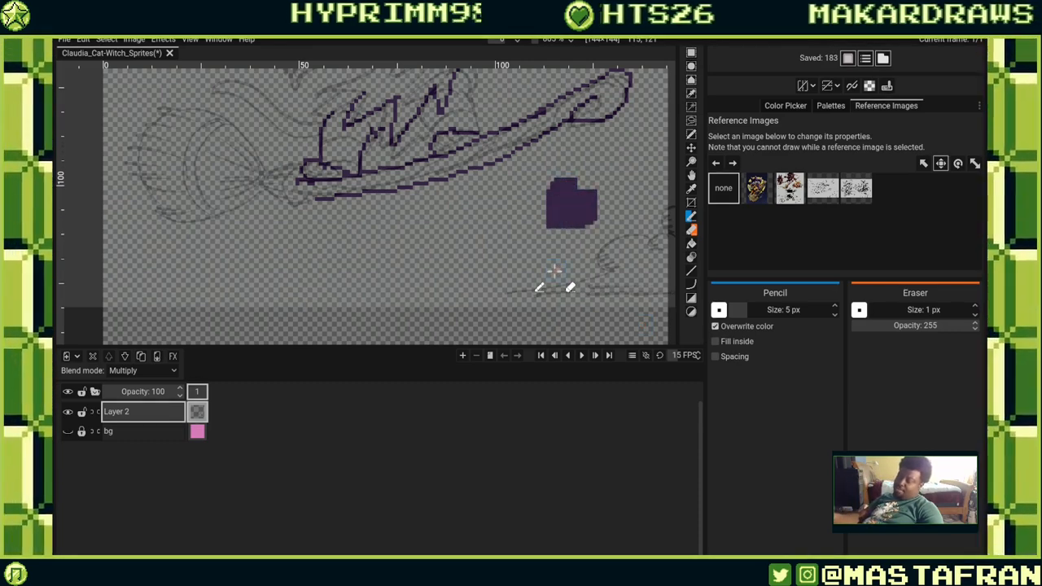
{"action": "key", "text": "ctrl+z"}
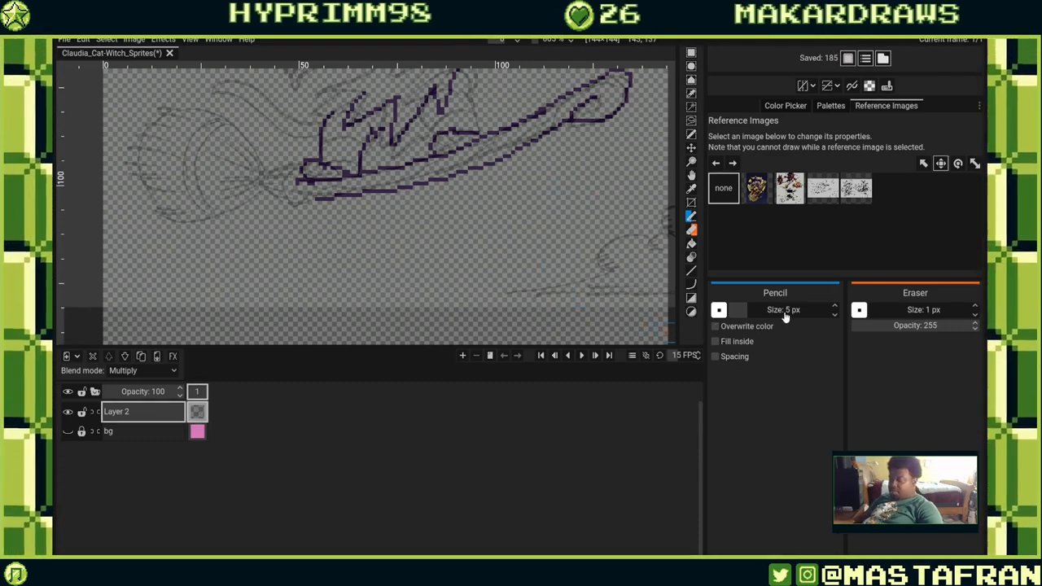
Open the Pixelorama documentation from the Help menu and read through the Import page's supported formats and import options.
{"action": "left_click", "coordinate": [190, 39]}
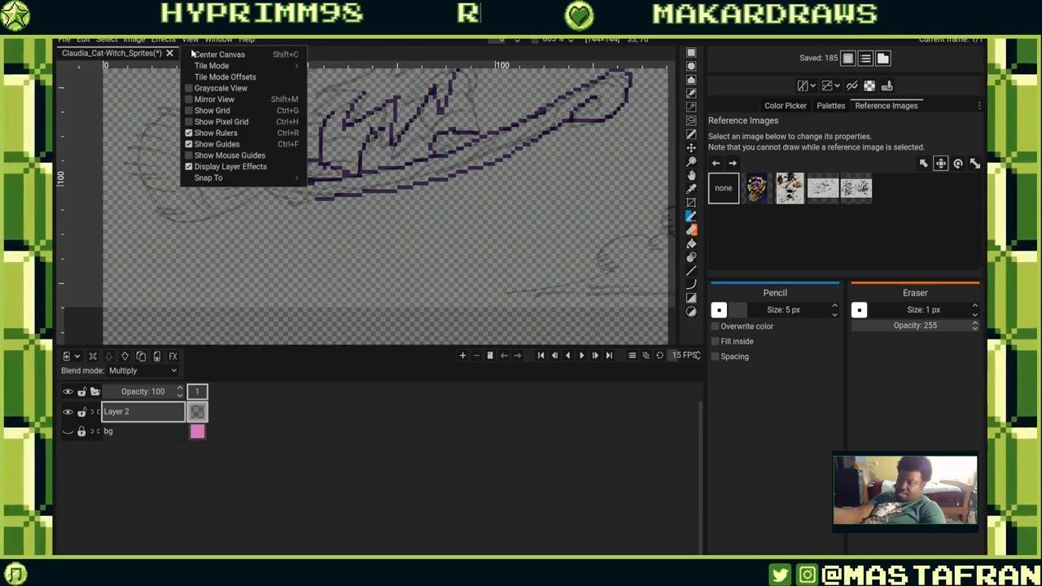
{"action": "mouse_move", "coordinate": [166, 43]}
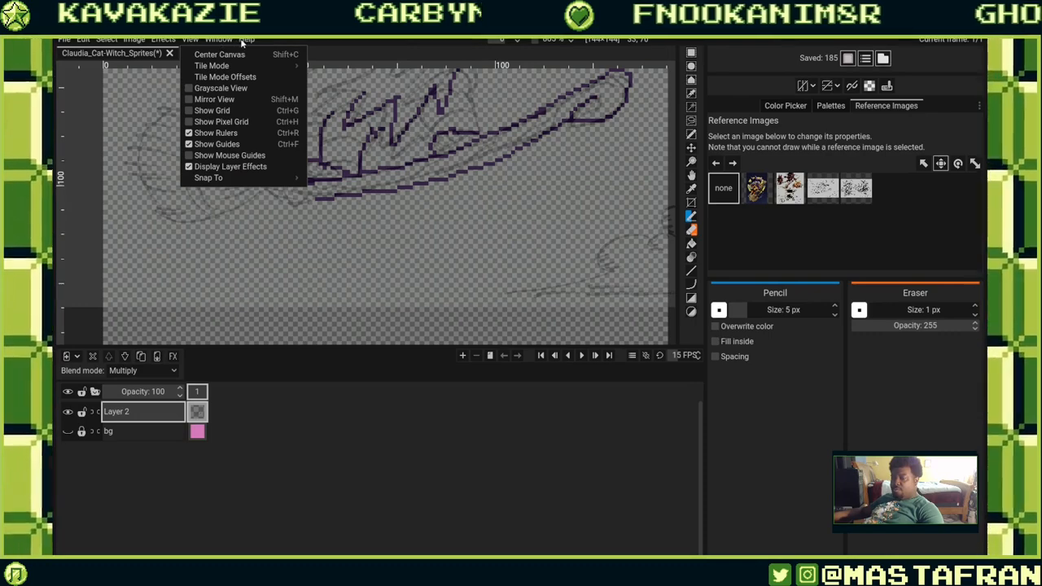
{"action": "left_click", "coordinate": [244, 40]}
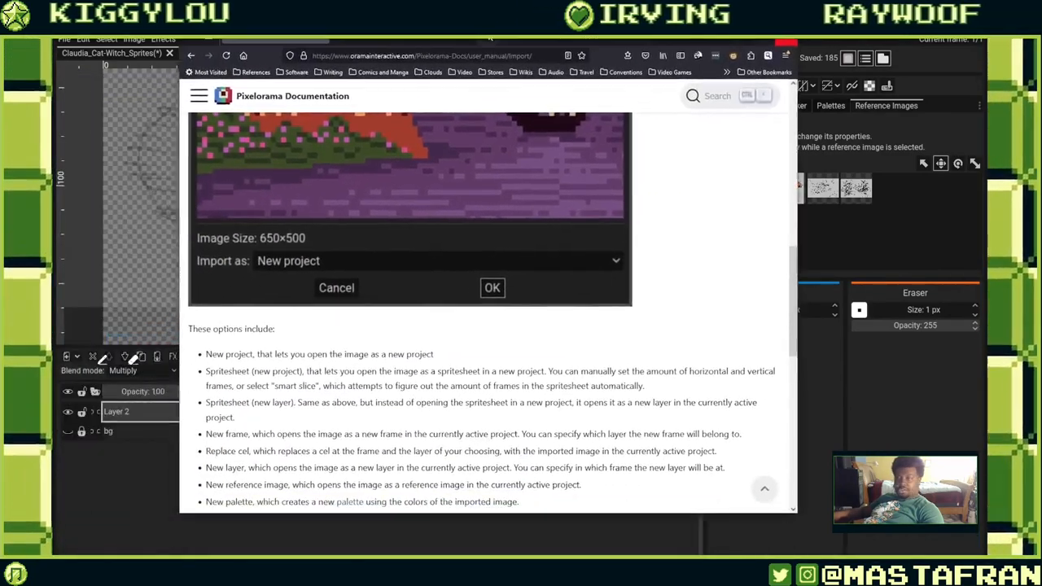
{"action": "scroll", "coordinate": [391, 309], "scroll_direction": "down", "scroll_amount": 7}
{"action": "scroll", "coordinate": [389, 302], "scroll_direction": "up", "scroll_amount": 15}
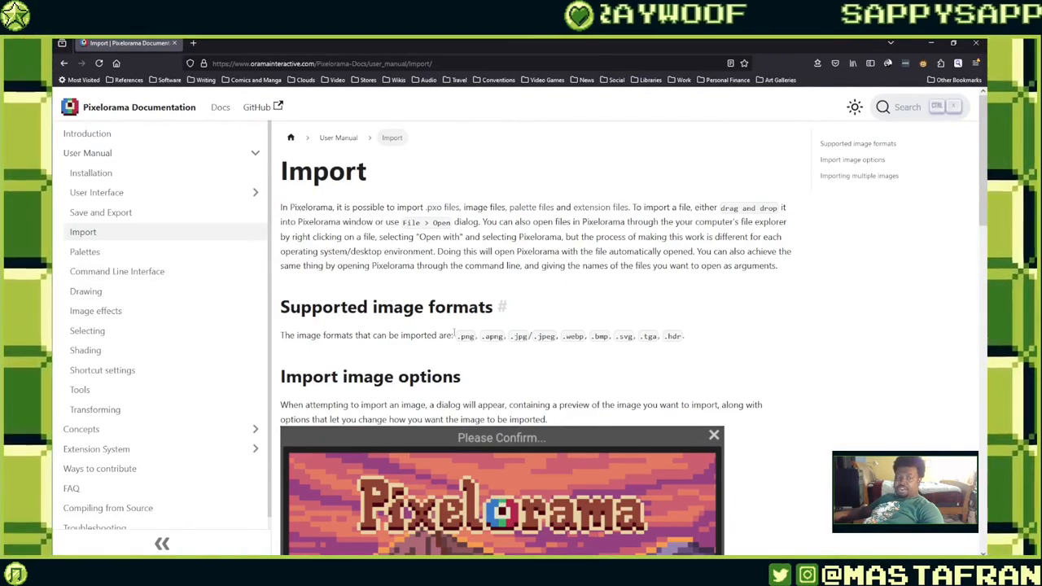
{"action": "scroll", "coordinate": [454, 334], "scroll_direction": "down", "scroll_amount": 10}
{"action": "scroll", "coordinate": [449, 324], "scroll_direction": "up", "scroll_amount": 8}
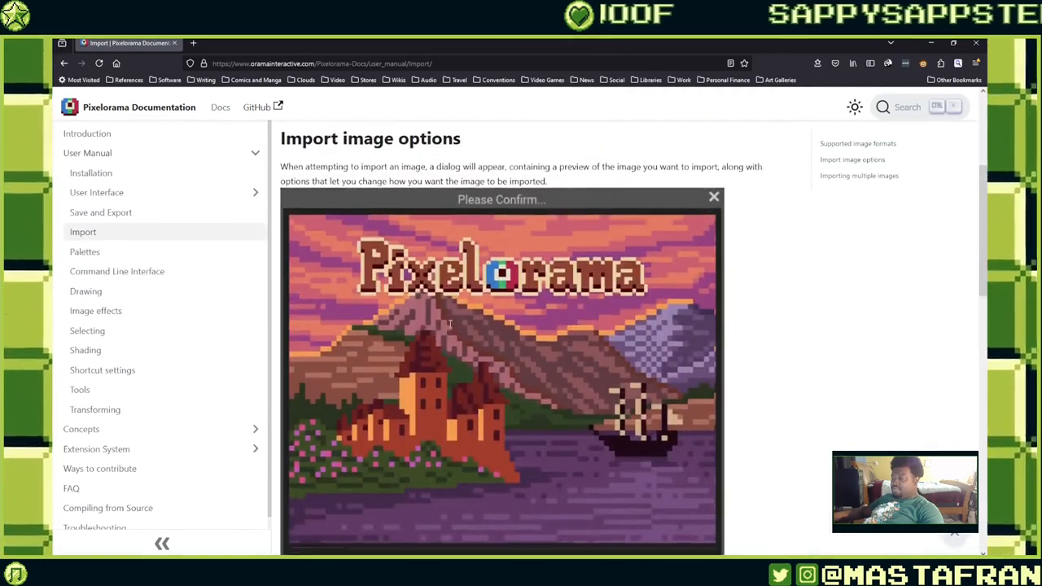
{"action": "scroll", "coordinate": [449, 326], "scroll_direction": "up", "scroll_amount": 3}
{"action": "left_click_drag", "start_coordinate": [386, 37], "coordinate": [0, 41]}
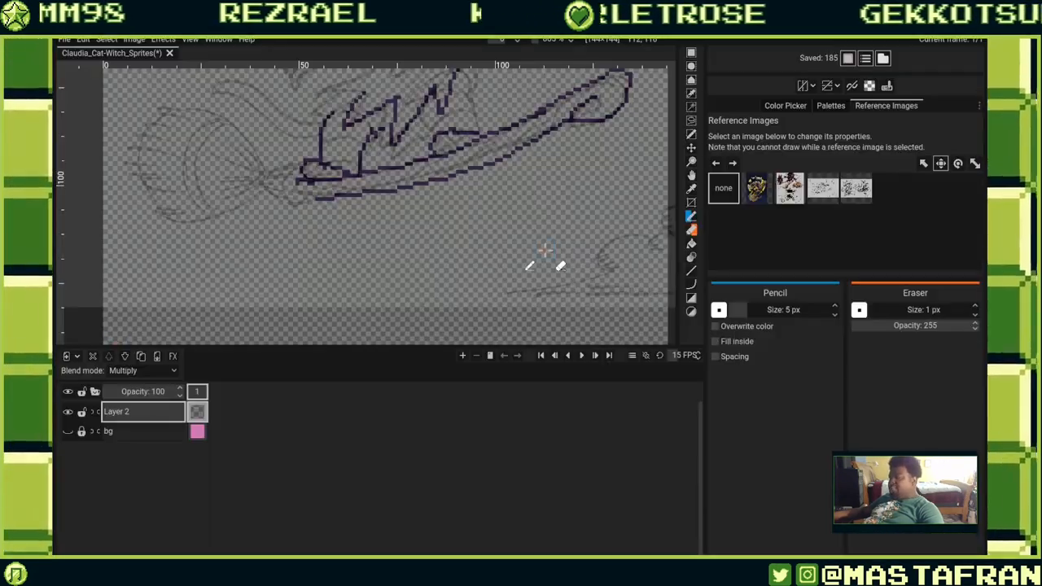
Hide the interface panels to enlarge the canvas, then draw a small test stroke and undo it.
{"action": "left_click_drag", "start_coordinate": [558, 173], "coordinate": [529, 287]}
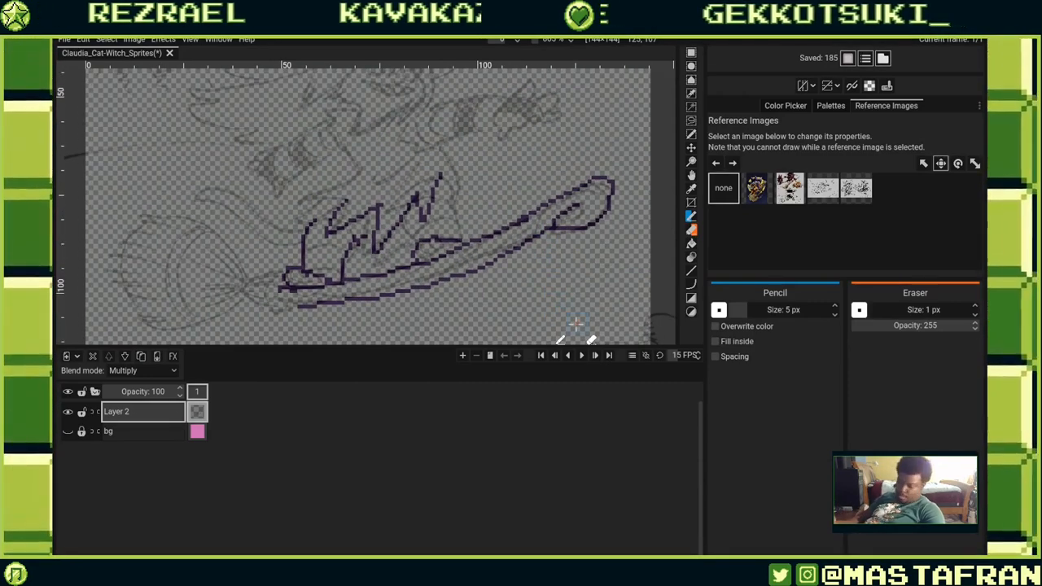
{"action": "key", "text": "ctrl+f"}
{"action": "scroll", "coordinate": [640, 300], "scroll_direction": "up", "scroll_amount": 3}
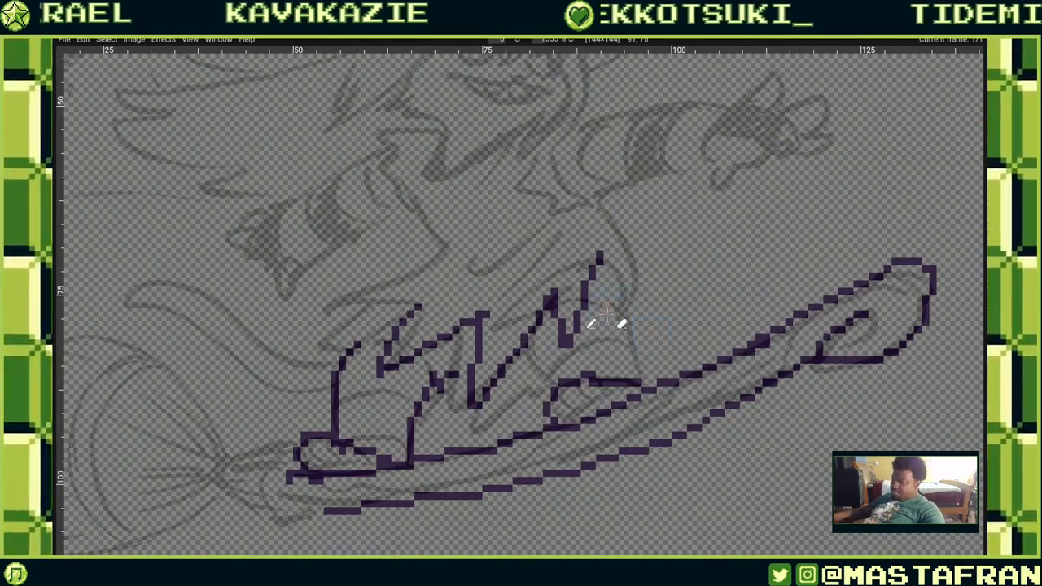
{"action": "mouse_move", "coordinate": [606, 312]}
{"action": "left_mouse_down"}
{"action": "mouse_move", "coordinate": [626, 340]}
{"action": "mouse_move", "coordinate": [621, 326]}
{"action": "left_mouse_up"}
{"action": "key", "text": "ctrl+z"}
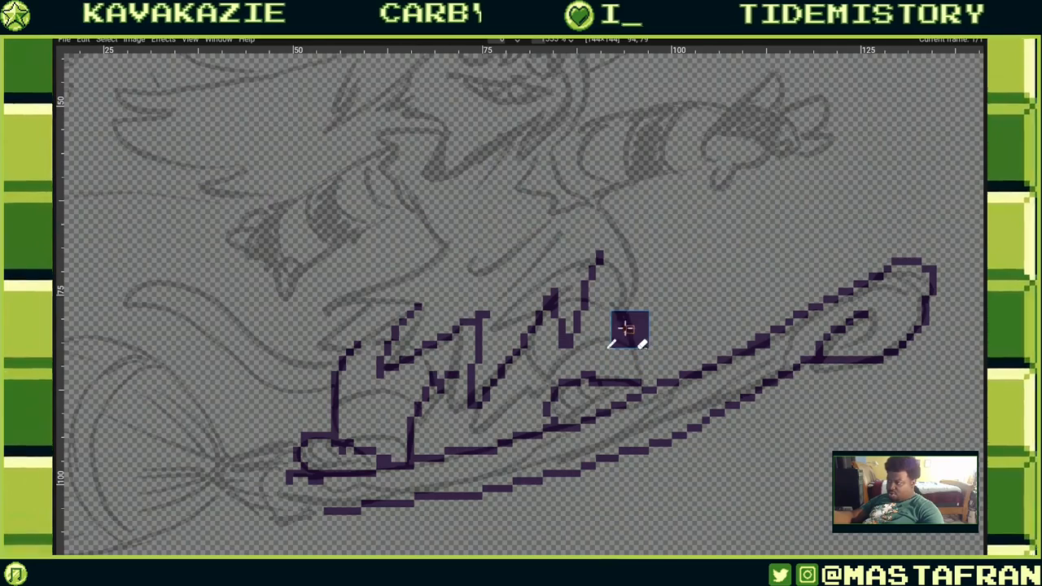
Zoom and pan around the canvas to examine the traced lineart at different magnifications.
{"action": "scroll", "coordinate": [677, 328], "scroll_direction": "up", "scroll_amount": 1}
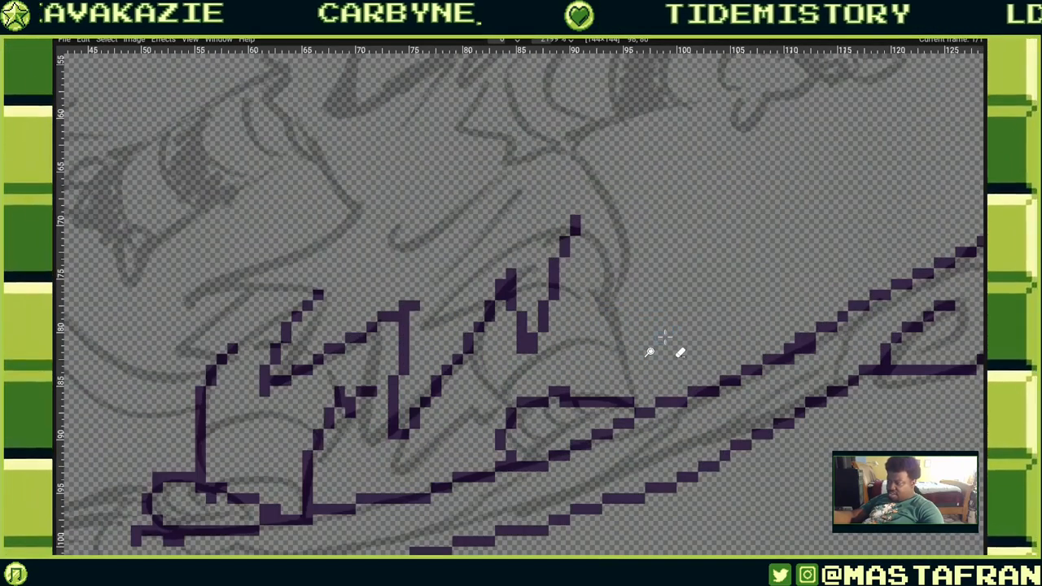
{"action": "scroll", "coordinate": [677, 327], "scroll_direction": "down", "scroll_amount": 4}
{"action": "scroll", "coordinate": [698, 302], "scroll_direction": "down", "scroll_amount": 5}
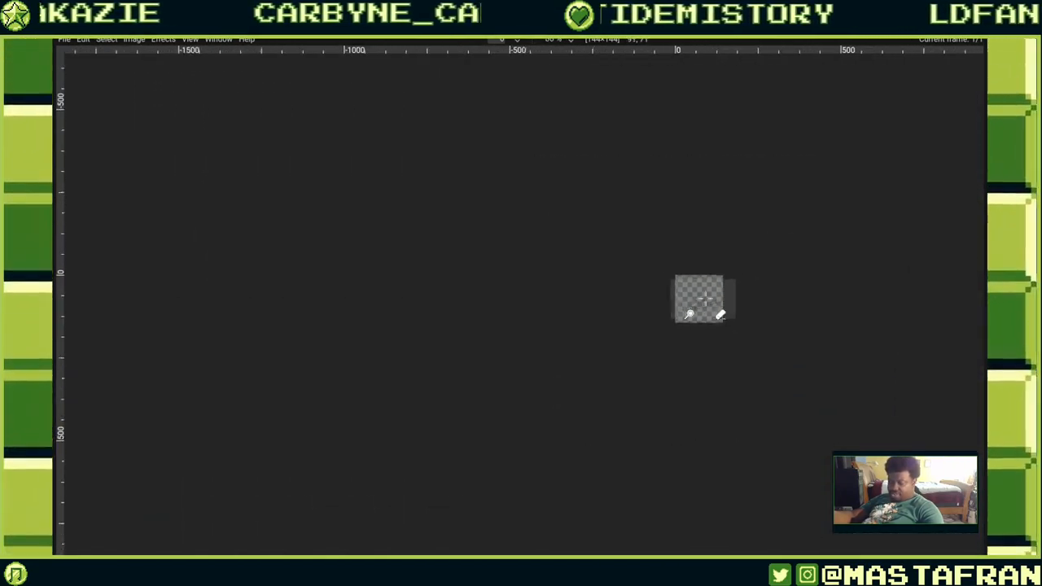
{"action": "scroll", "coordinate": [681, 330], "scroll_direction": "up", "scroll_amount": 8}
{"action": "scroll", "coordinate": [651, 372], "scroll_direction": "down", "scroll_amount": 5}
{"action": "scroll", "coordinate": [654, 303], "scroll_direction": "up", "scroll_amount": 5}
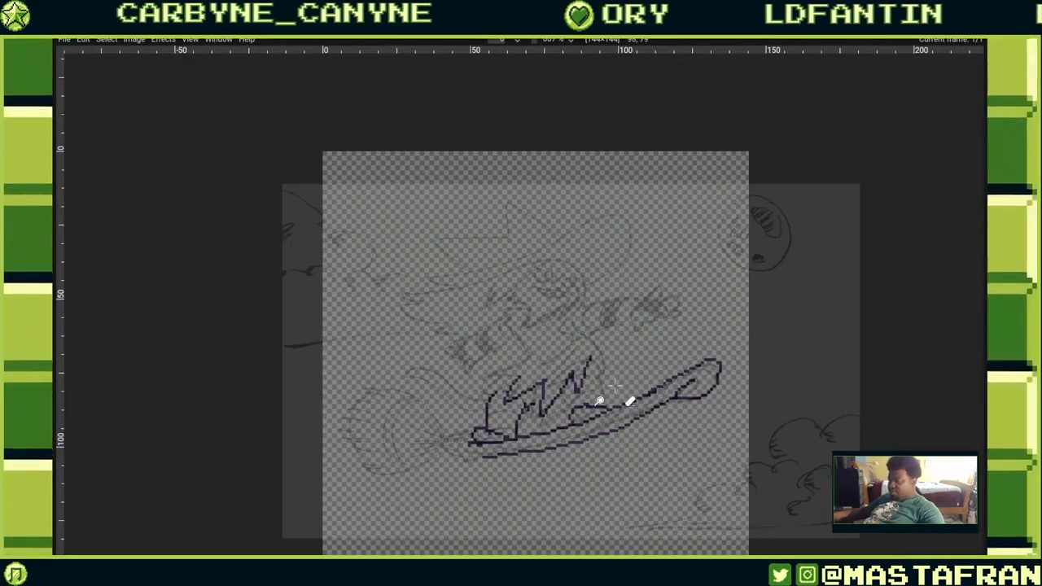
{"action": "scroll", "coordinate": [635, 381], "scroll_direction": "down", "scroll_amount": 5}
{"action": "scroll", "coordinate": [651, 399], "scroll_direction": "up", "scroll_amount": 10}
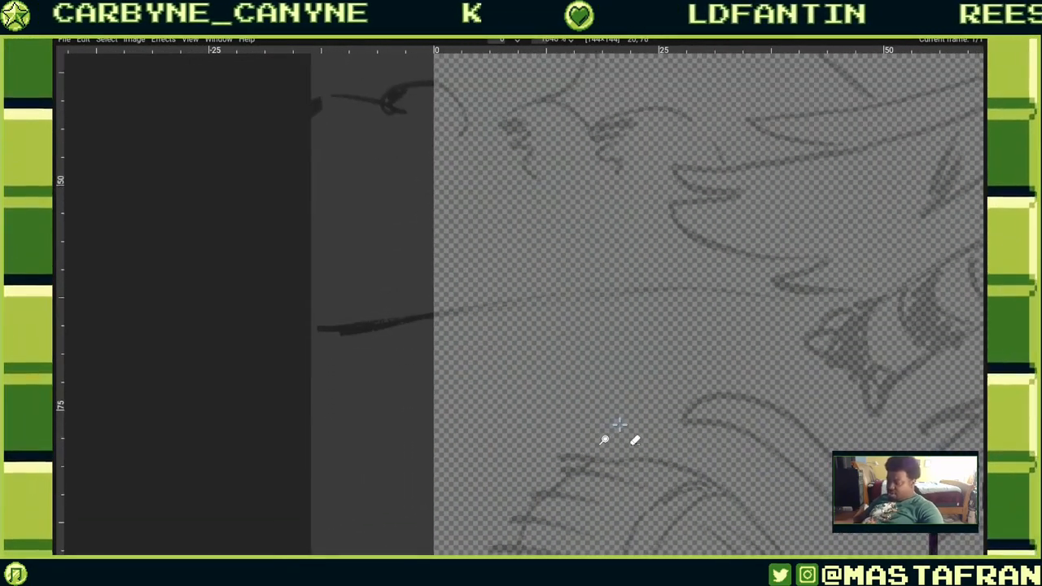
{"action": "scroll", "coordinate": [606, 439], "scroll_direction": "down", "scroll_amount": 5}
{"action": "scroll", "coordinate": [648, 421], "scroll_direction": "up", "scroll_amount": 6}
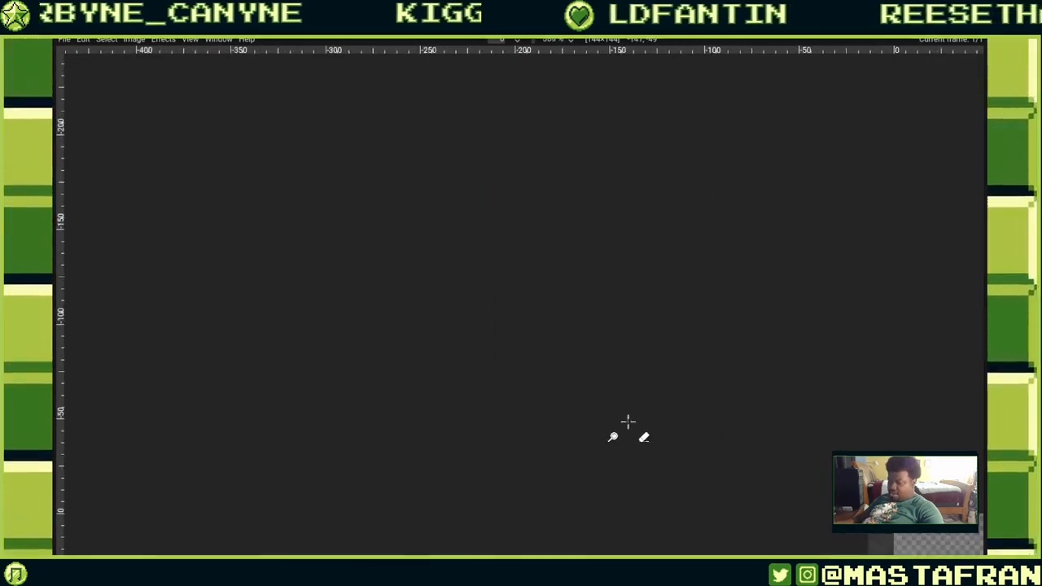
{"action": "left_click_drag", "start_coordinate": [693, 436], "coordinate": [592, 411]}
{"action": "left_click_drag", "start_coordinate": [852, 442], "coordinate": [649, 377]}
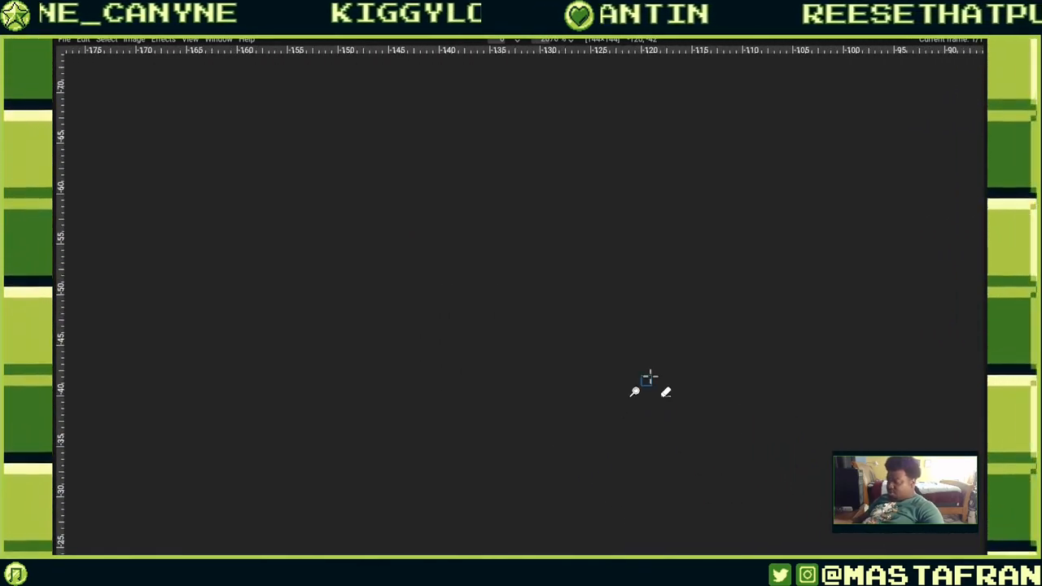
{"action": "scroll", "coordinate": [684, 382], "scroll_direction": "up", "scroll_amount": 10}
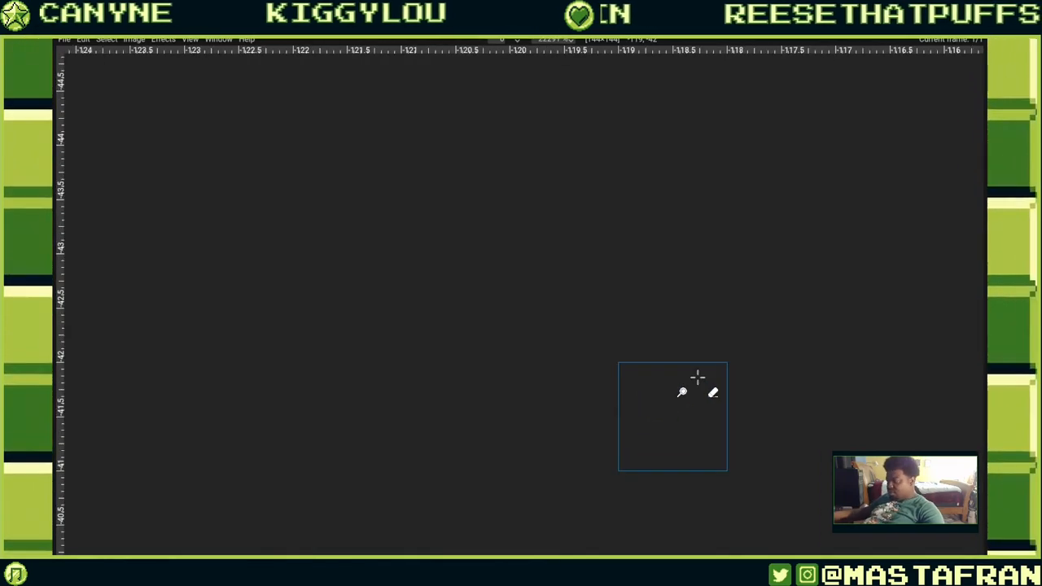
{"action": "scroll", "coordinate": [758, 418], "scroll_direction": "down", "scroll_amount": 15}
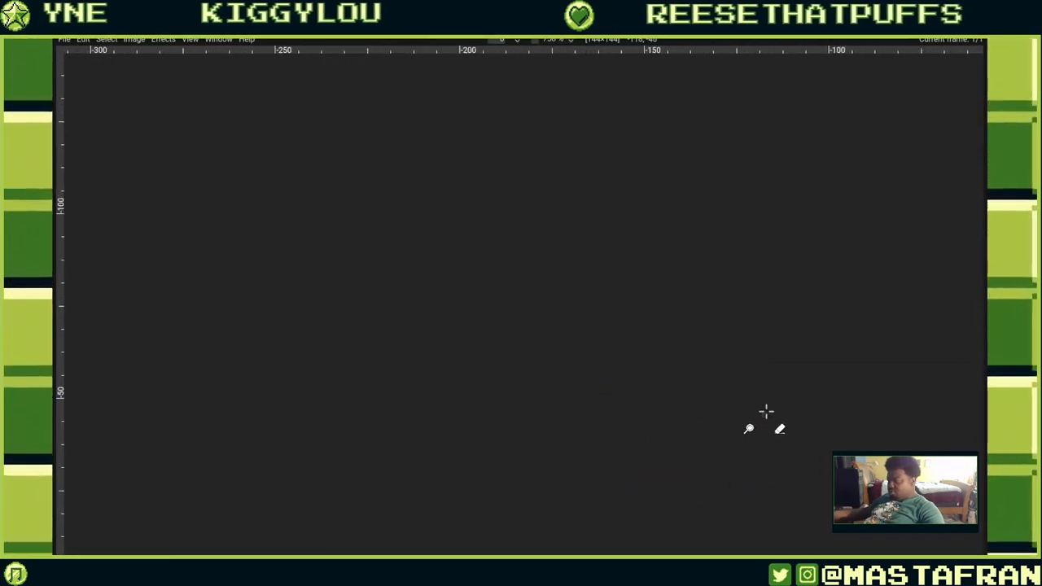
{"action": "scroll", "coordinate": [858, 423], "scroll_direction": "up", "scroll_amount": 10}
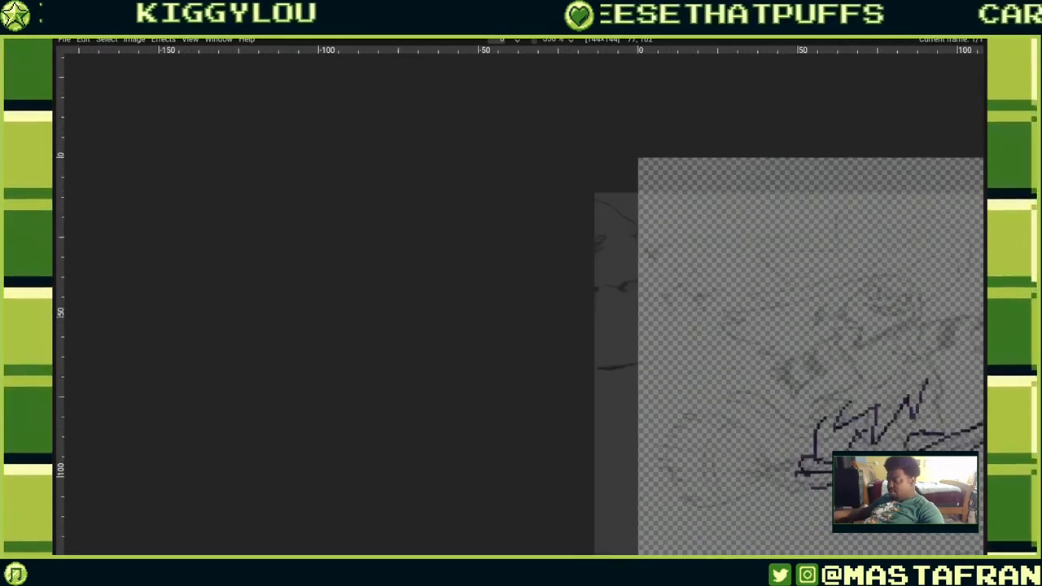
{"action": "scroll", "coordinate": [863, 423], "scroll_direction": "up", "scroll_amount": 3}
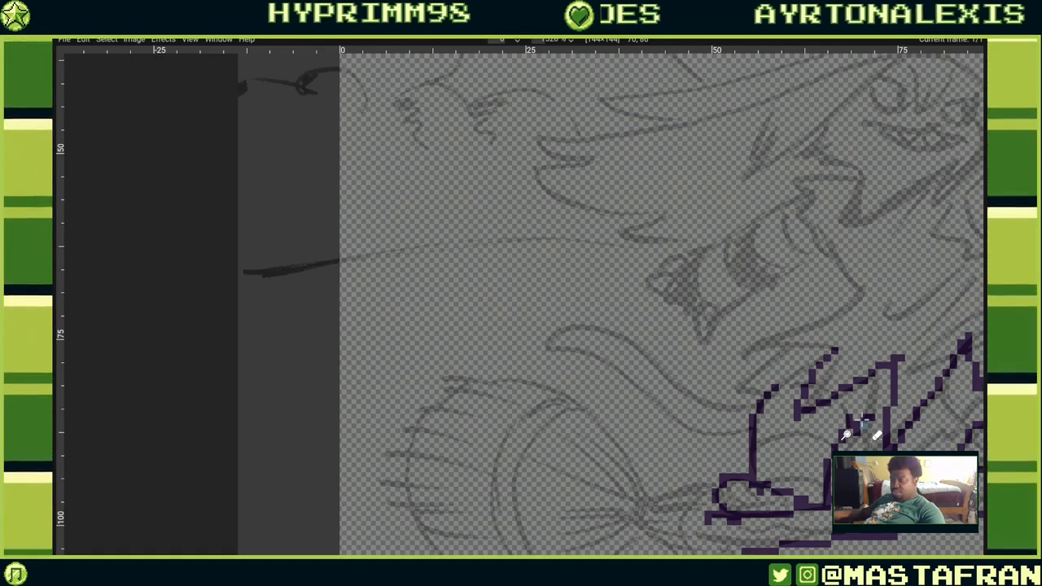
{"action": "scroll", "coordinate": [846, 436], "scroll_direction": "down", "scroll_amount": 1}
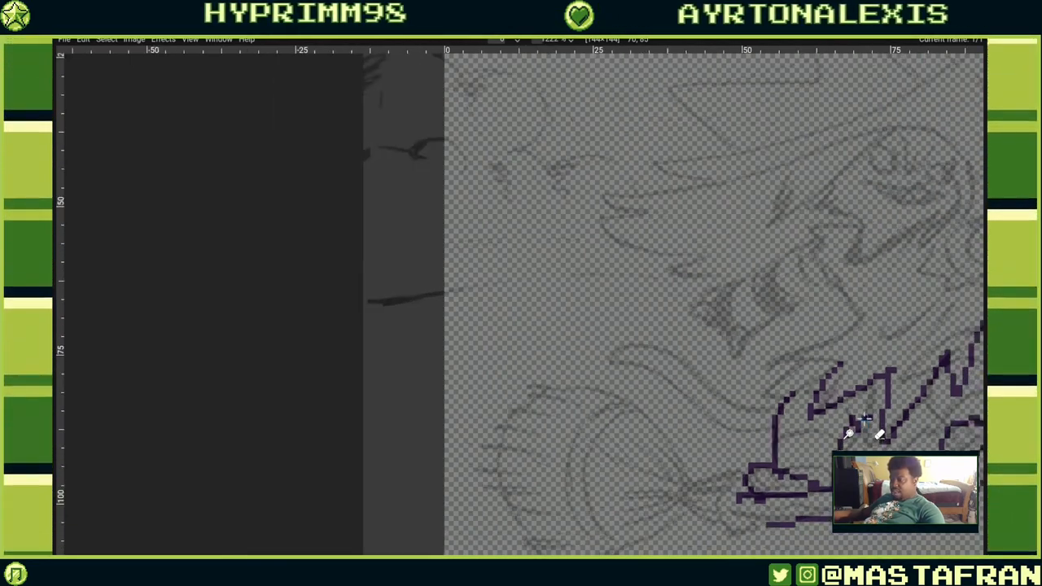
{"action": "scroll", "coordinate": [849, 434], "scroll_direction": "down", "scroll_amount": 1}
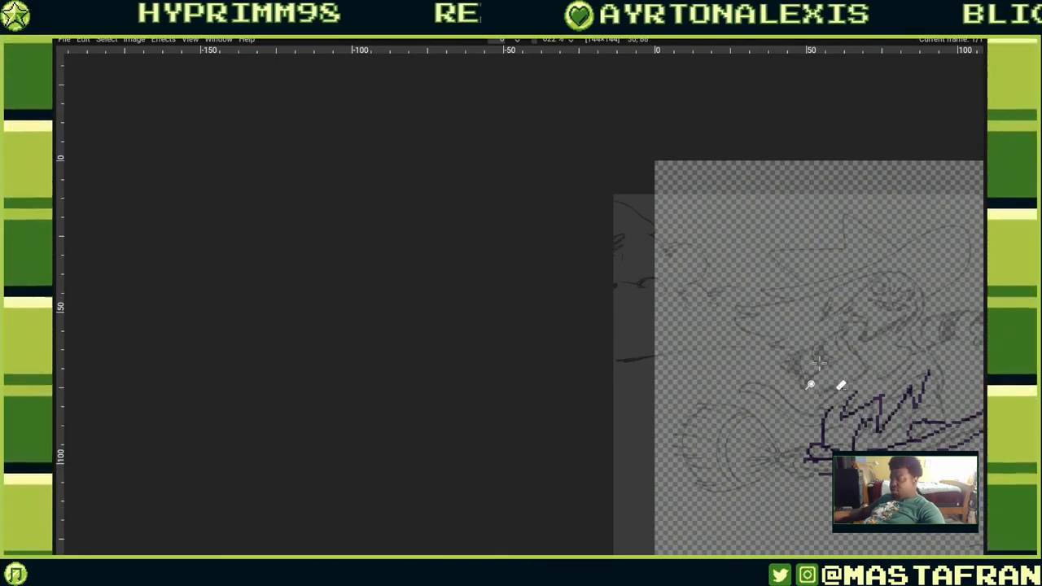
{"action": "left_click_drag", "start_coordinate": [819, 363], "coordinate": [583, 332]}
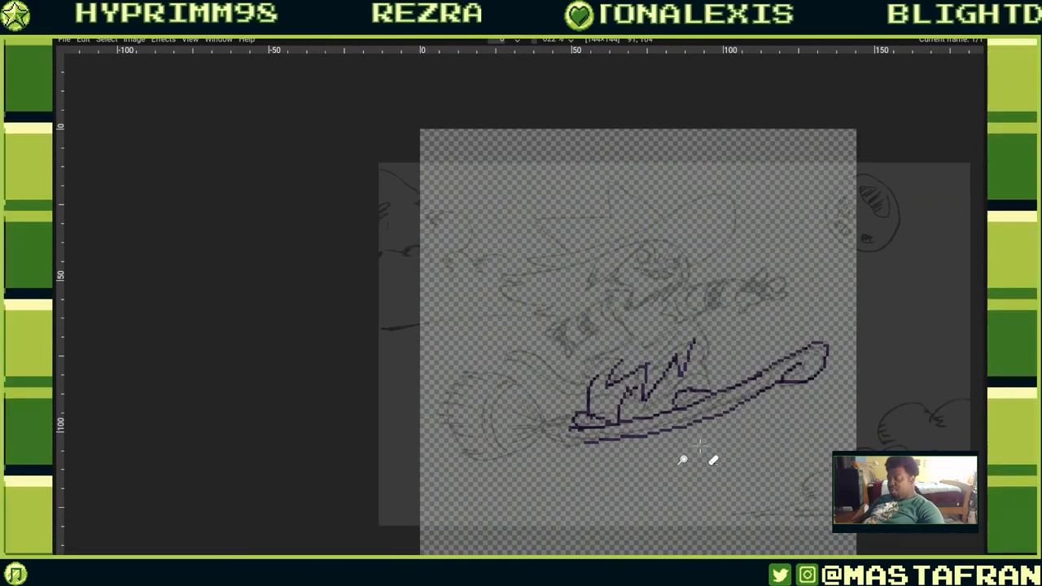
{"action": "mouse_move", "coordinate": [699, 443]}
{"action": "left_mouse_down"}
{"action": "mouse_move", "coordinate": [627, 379]}
{"action": "mouse_move", "coordinate": [593, 375]}
{"action": "left_mouse_up"}
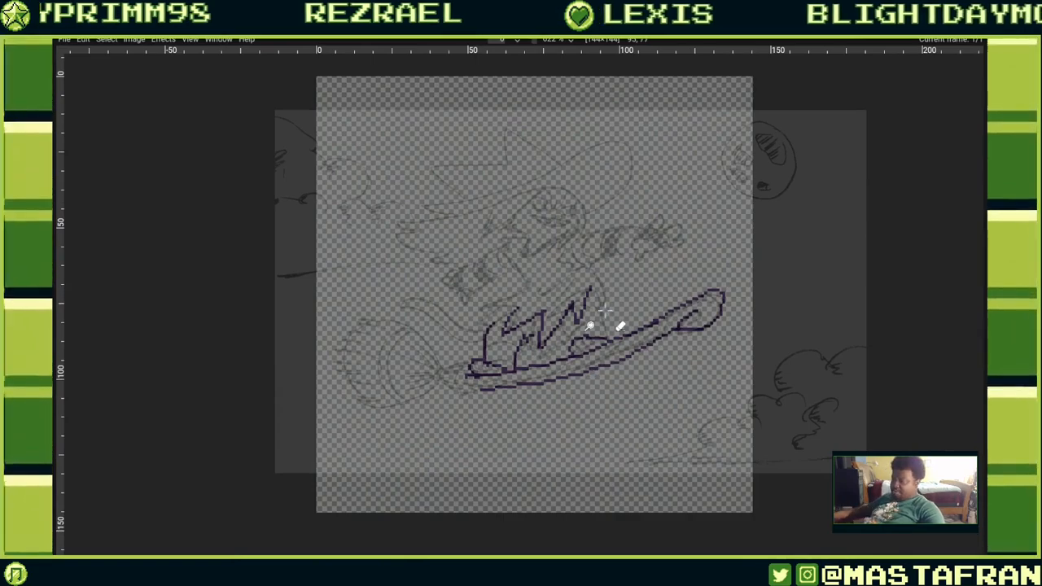
{"action": "scroll", "coordinate": [603, 310], "scroll_direction": "up", "scroll_amount": 5}
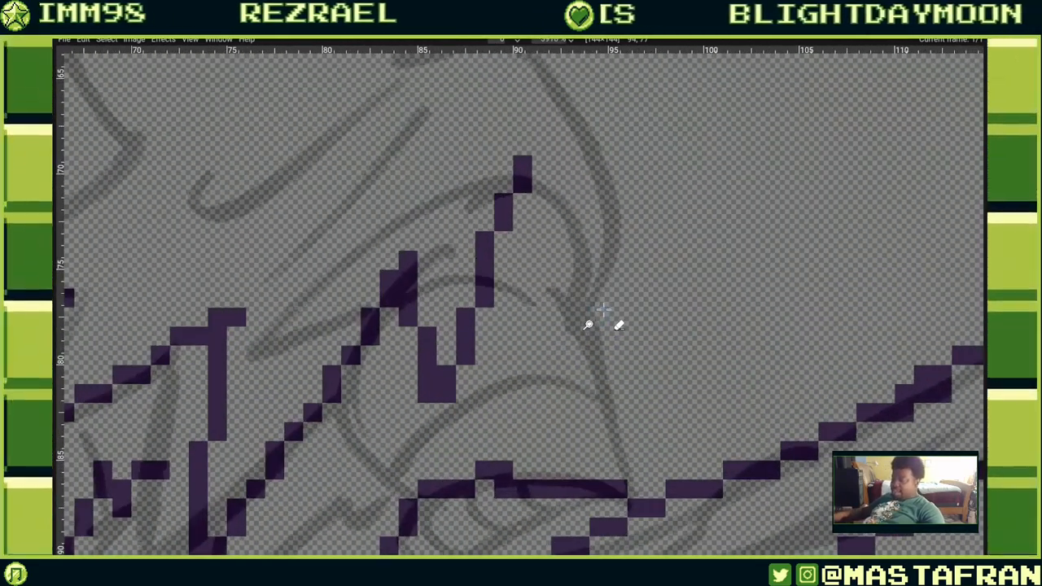
{"action": "scroll", "coordinate": [603, 309], "scroll_direction": "down", "scroll_amount": 8}
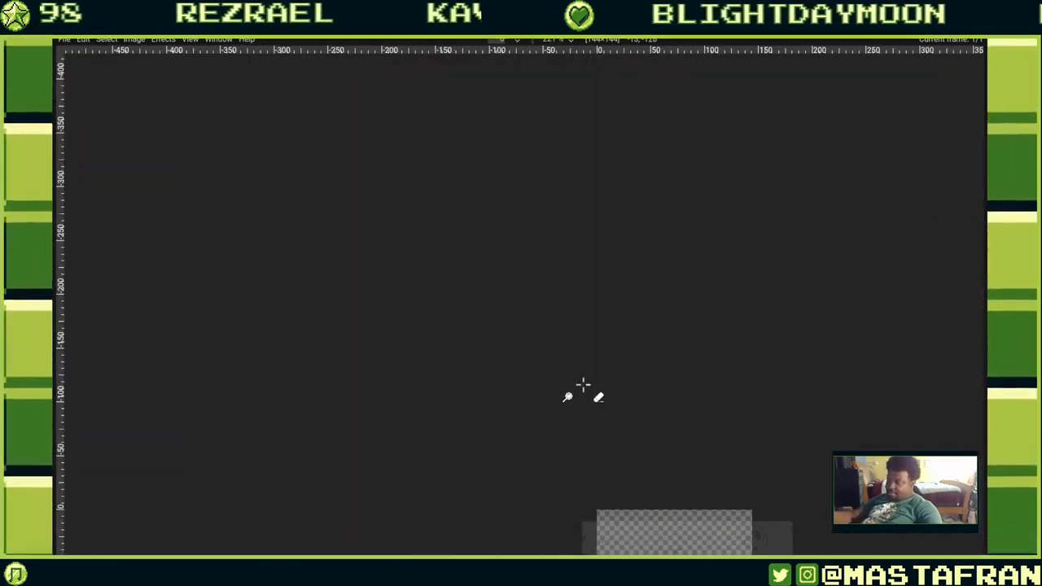
{"action": "key", "text": "ctrl+z"}
{"action": "left_click_drag", "start_coordinate": [664, 413], "coordinate": [572, 265]}
{"action": "left_click_drag", "start_coordinate": [635, 461], "coordinate": [574, 363]}
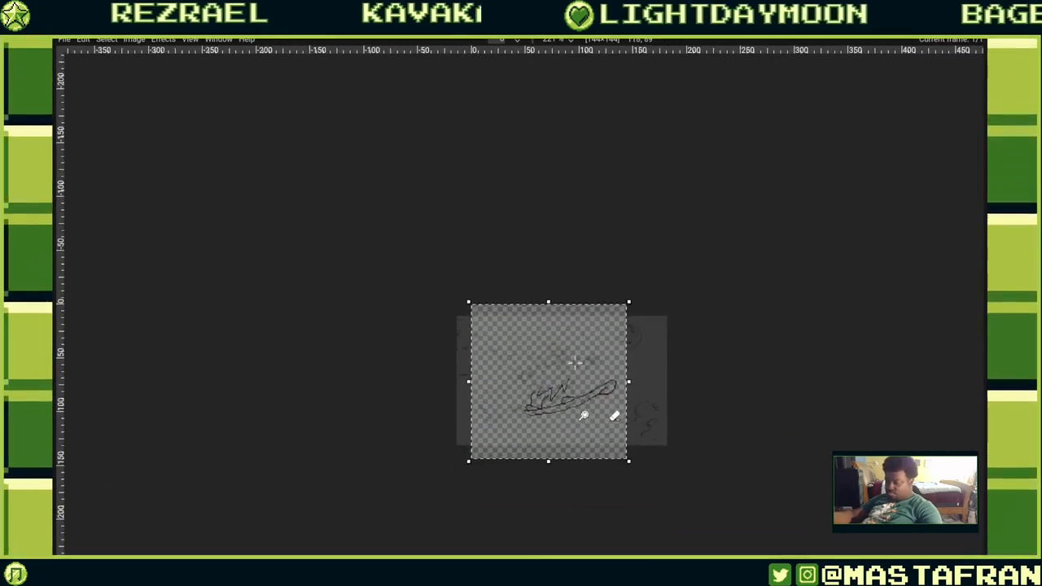
{"action": "scroll", "coordinate": [574, 362], "scroll_direction": "up", "scroll_amount": 2}
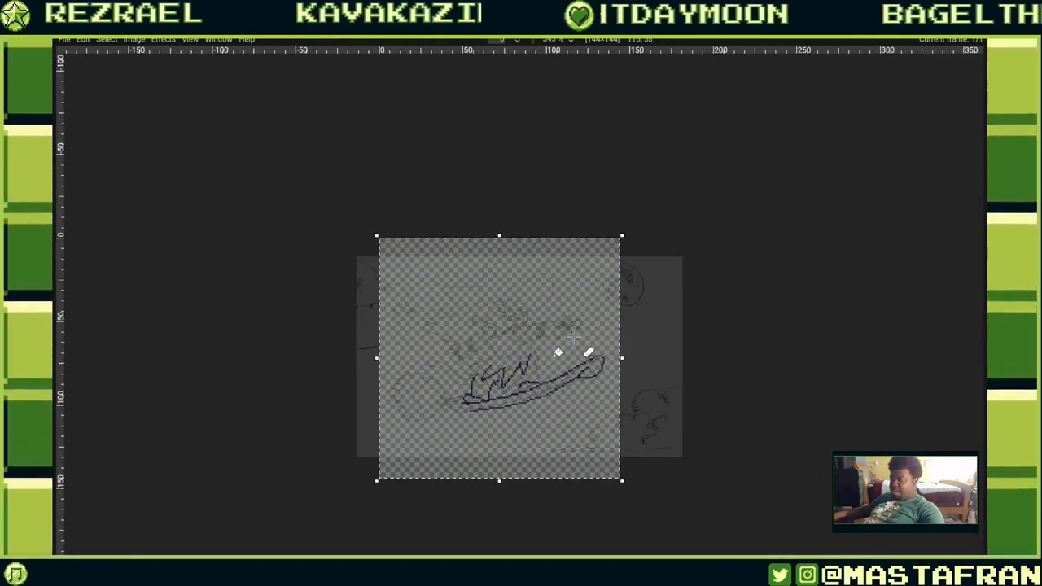
{"action": "scroll", "coordinate": [573, 336], "scroll_direction": "up", "scroll_amount": 4}
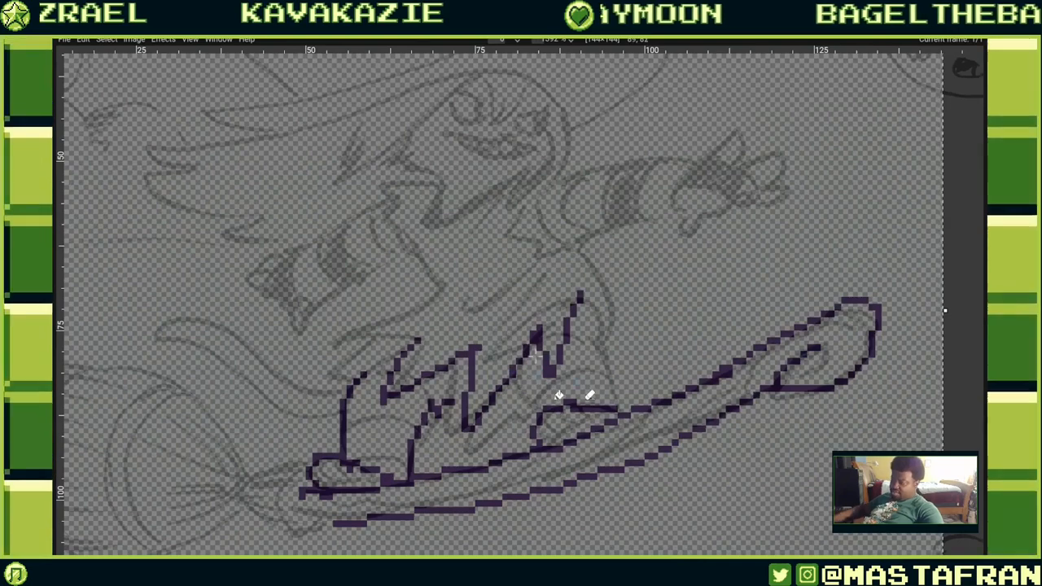
{"action": "left_click", "coordinate": [574, 381]}
{"action": "key", "text": "ctrl+z"}
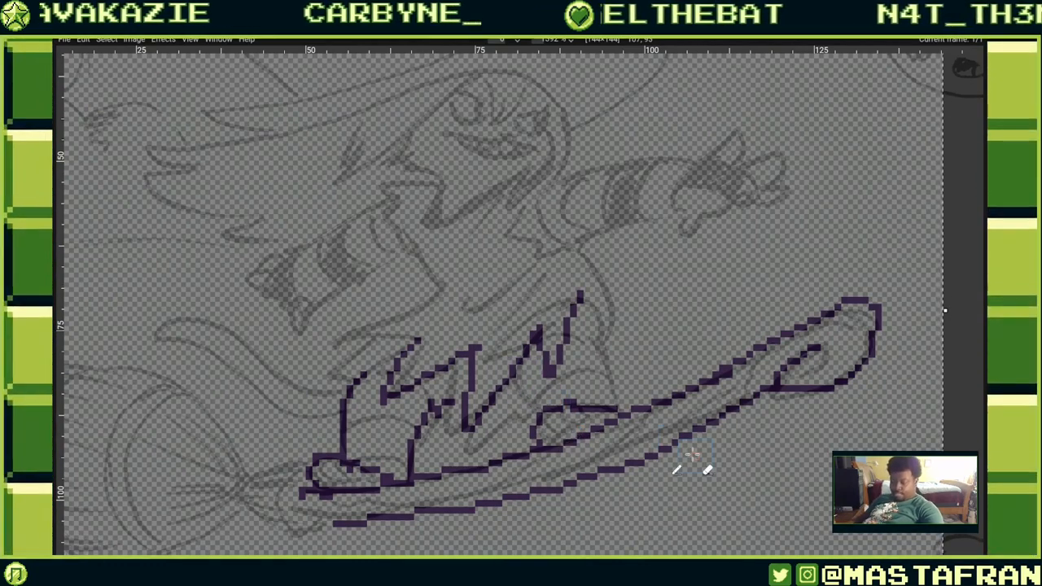
Restore the interface panels and switch to the Select by Drawing tool, keeping its mode on Replace selection.
{"action": "key", "text": "F9"}
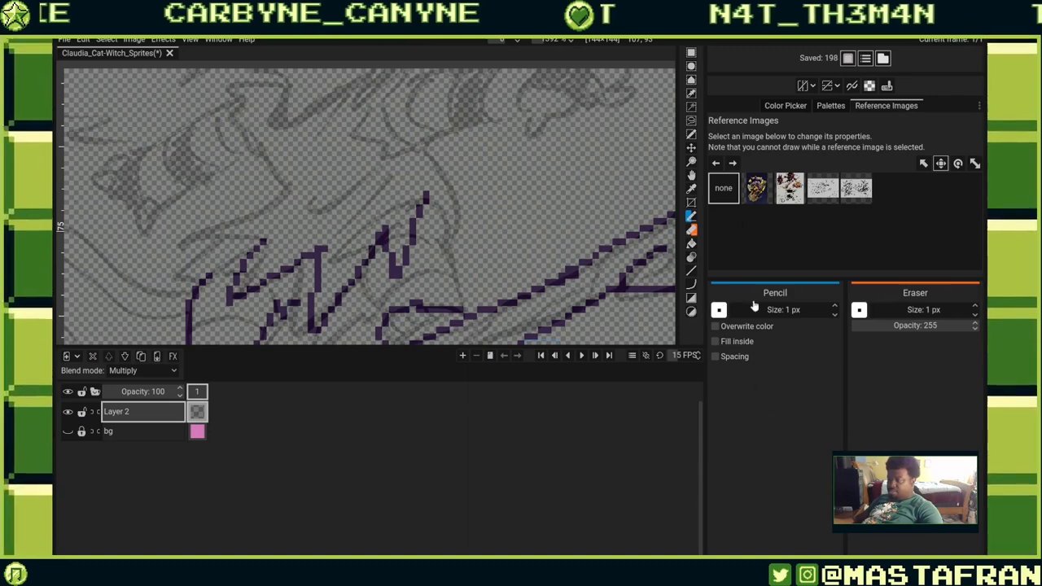
{"action": "left_click", "coordinate": [692, 135]}
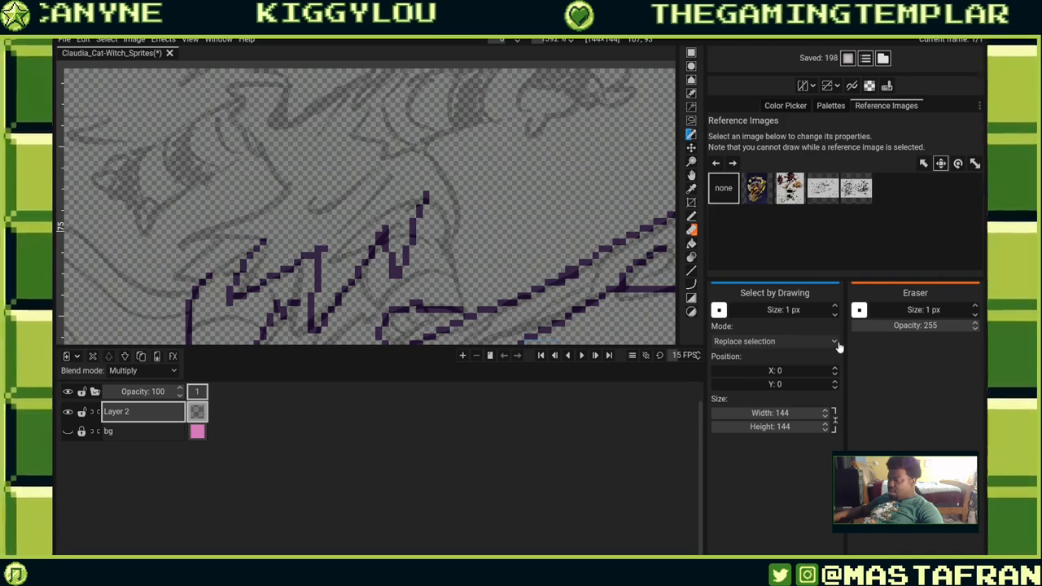
{"action": "left_click", "coordinate": [832, 343]}
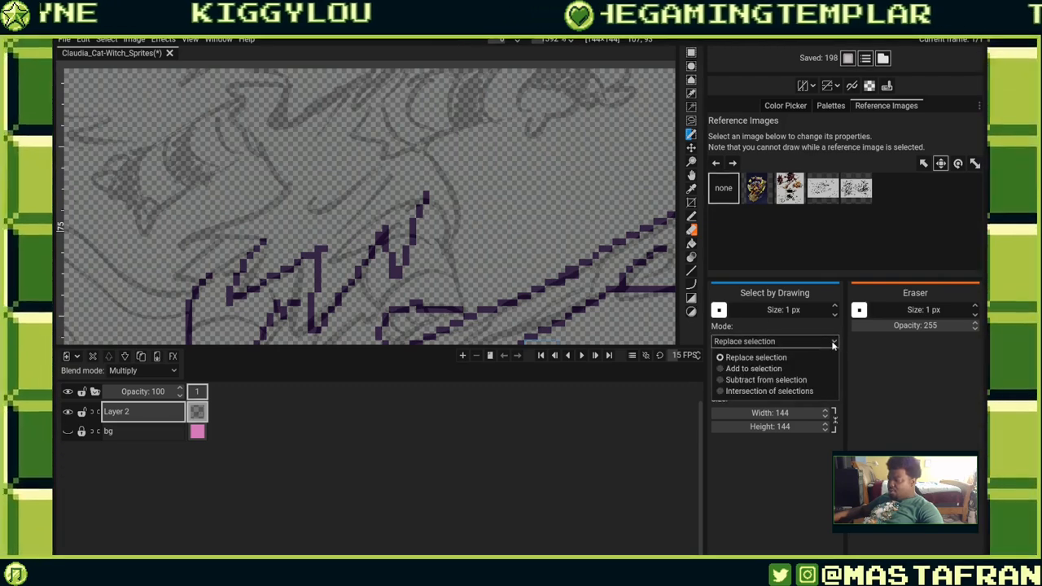
{"action": "left_click", "coordinate": [833, 344]}
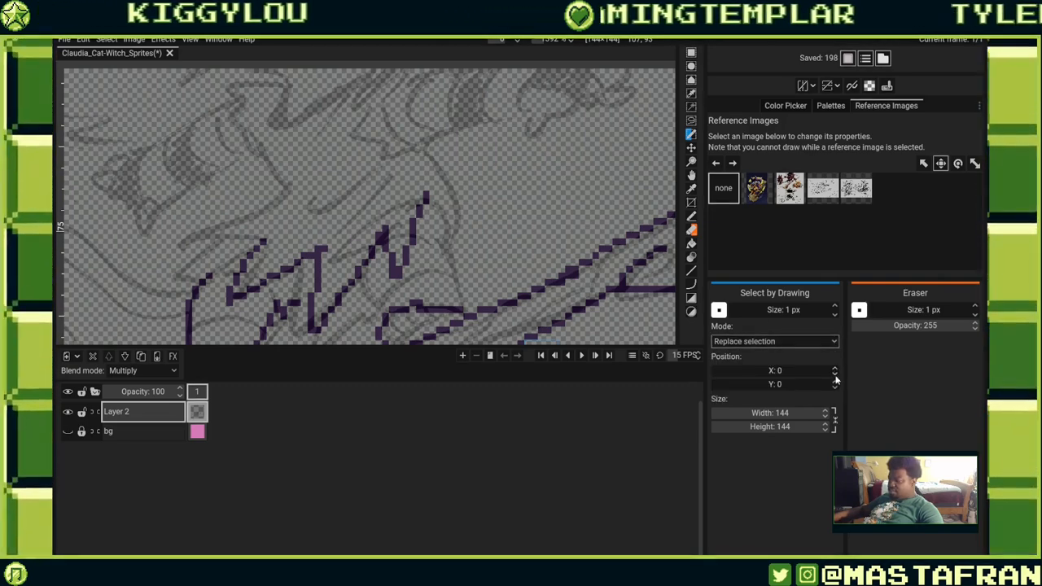
{"action": "left_click", "coordinate": [833, 420]}
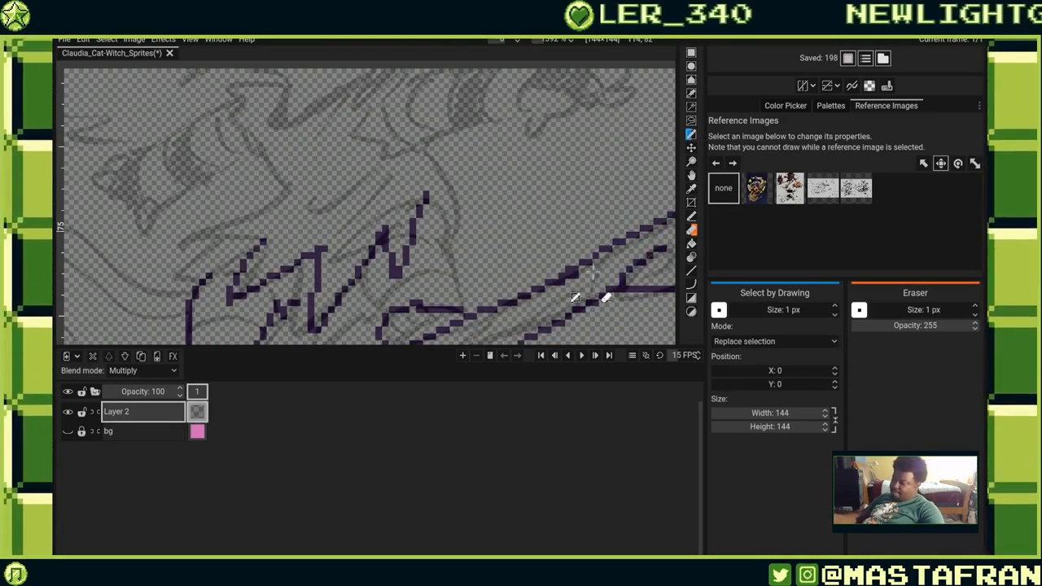
Draw a test selection with Select by Drawing over the lineart, undo it, and switch to the Lasso / Free Select tool.
{"action": "left_click_drag", "start_coordinate": [593, 273], "coordinate": [488, 157]}
{"action": "key", "text": "ctrl+z"}
{"action": "key", "text": "ctrl+z"}
{"action": "left_click", "coordinate": [691, 122]}
Make a test lasso selection over the tail lineart and undo it.
{"action": "key", "text": "ctrl+z"}
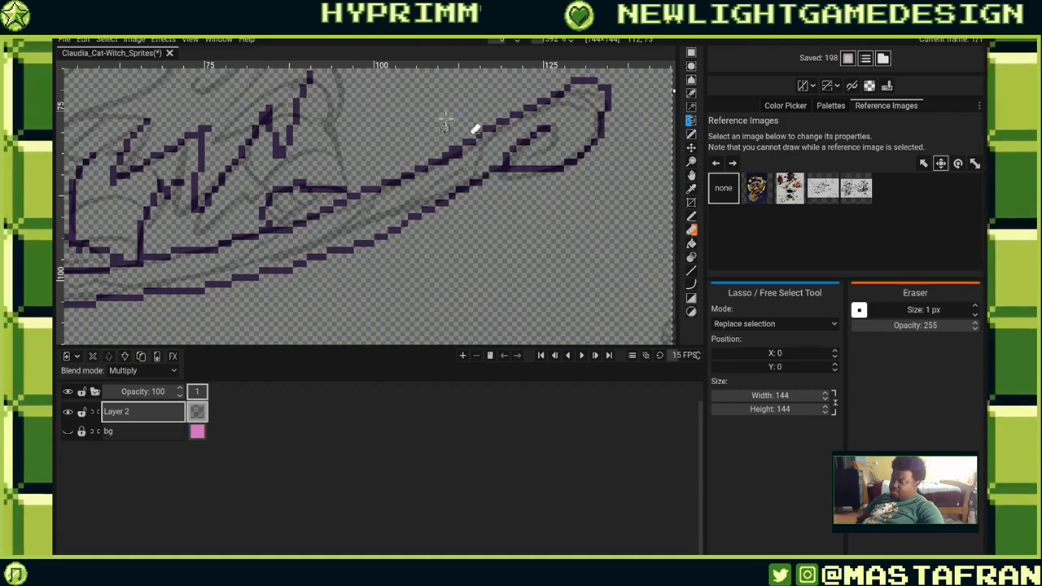
{"action": "left_click_drag", "start_coordinate": [452, 109], "coordinate": [460, 137]}
{"action": "key", "text": "ctrl+z"}
{"action": "left_click_drag", "start_coordinate": [540, 181], "coordinate": [562, 291]}
{"action": "left_click", "coordinate": [570, 287]}
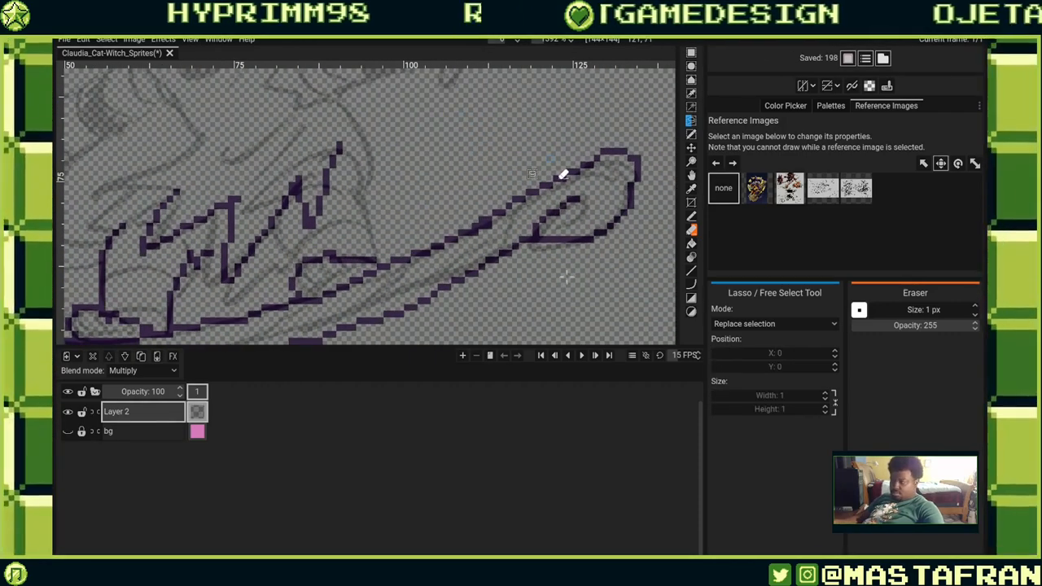
{"action": "left_click_drag", "start_coordinate": [562, 174], "coordinate": [521, 224]}
{"action": "left_click", "coordinate": [593, 281]}
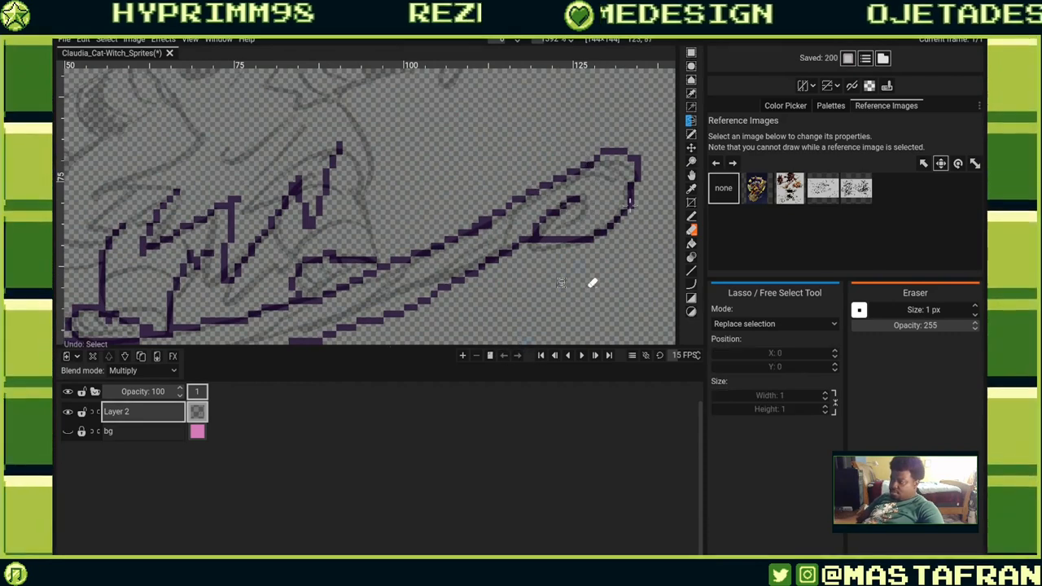
Switch to Select by Drawing and paint test selections along the tail's lineart, then deselect.
{"action": "left_click", "coordinate": [691, 133]}
{"action": "mouse_move", "coordinate": [521, 159]}
{"action": "left_mouse_down"}
{"action": "mouse_move", "coordinate": [478, 244]}
{"action": "mouse_move", "coordinate": [533, 151]}
{"action": "left_mouse_up"}
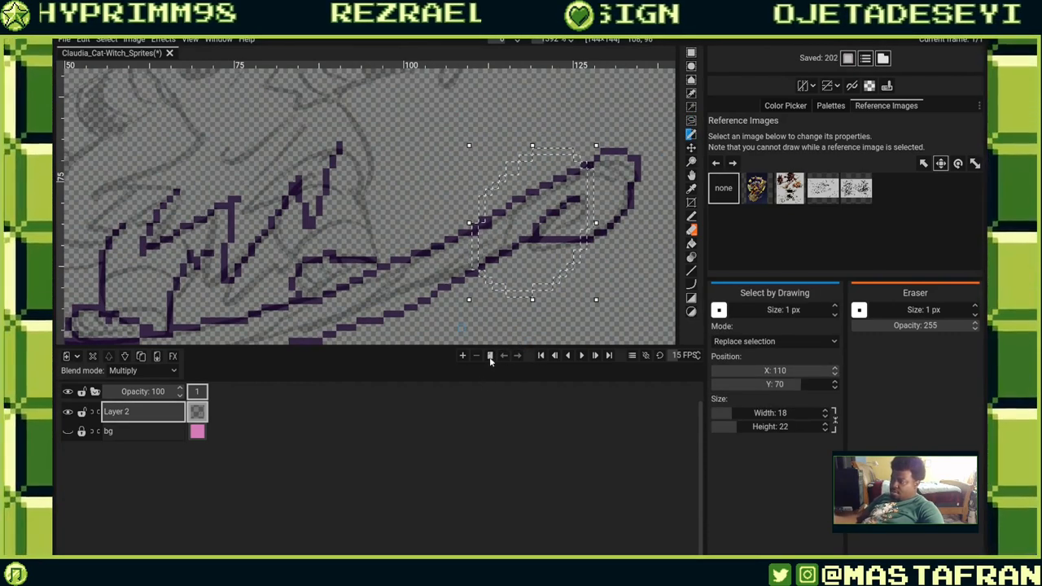
{"action": "left_click", "coordinate": [488, 269]}
{"action": "mouse_move", "coordinate": [576, 193]}
{"action": "left_mouse_down"}
{"action": "mouse_move", "coordinate": [623, 214]}
{"action": "mouse_move", "coordinate": [541, 262]}
{"action": "mouse_move", "coordinate": [435, 294]}
{"action": "left_mouse_up"}
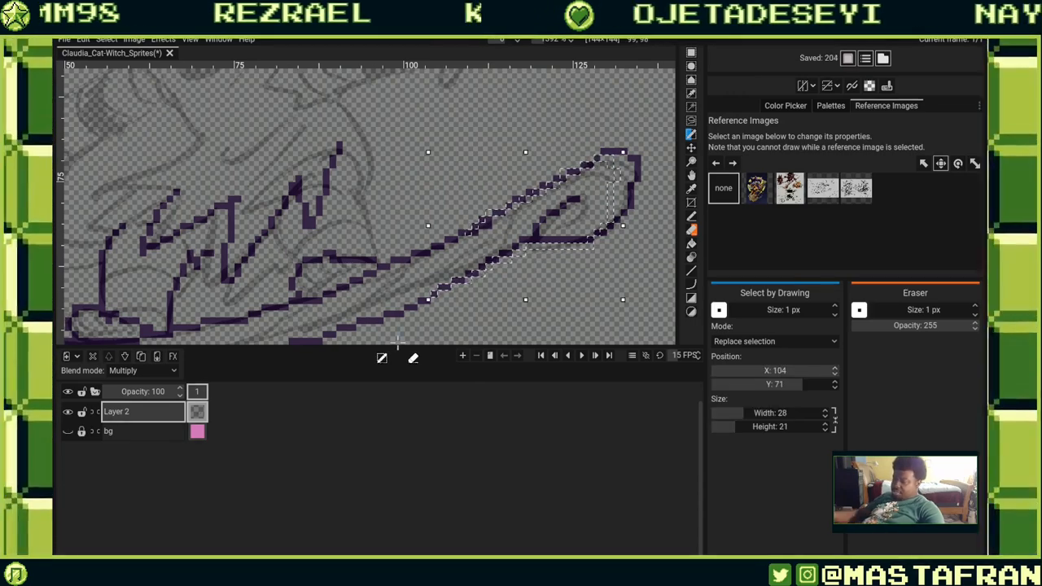
{"action": "scroll", "coordinate": [505, 222], "scroll_direction": "up", "scroll_amount": 2}
{"action": "left_click", "coordinate": [506, 218]}
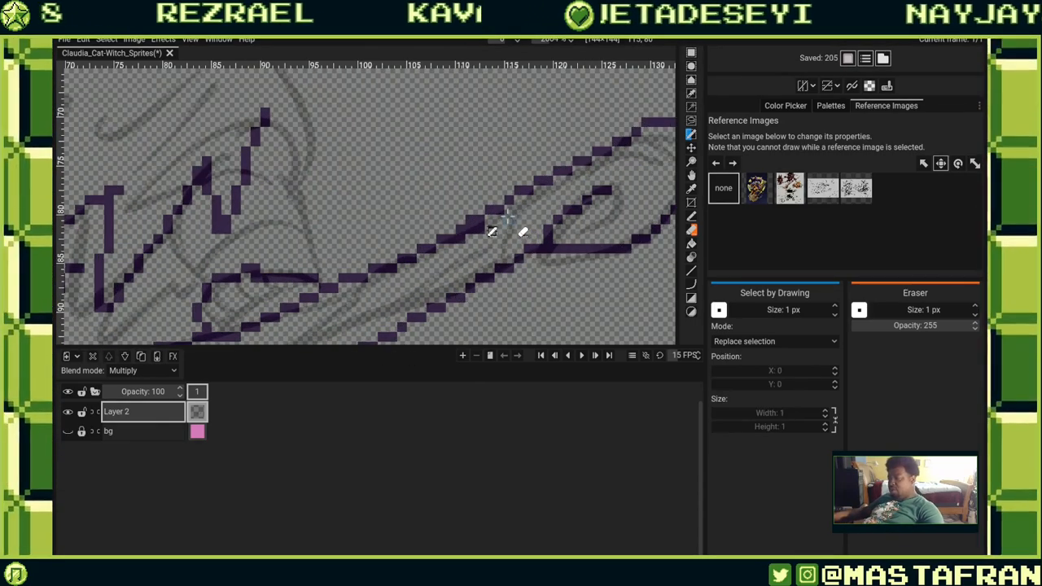
Switch back to Lasso / Free Select, draw a test selection near the tail tip and undo it.
{"action": "scroll", "coordinate": [507, 218], "scroll_direction": "down", "scroll_amount": 1}
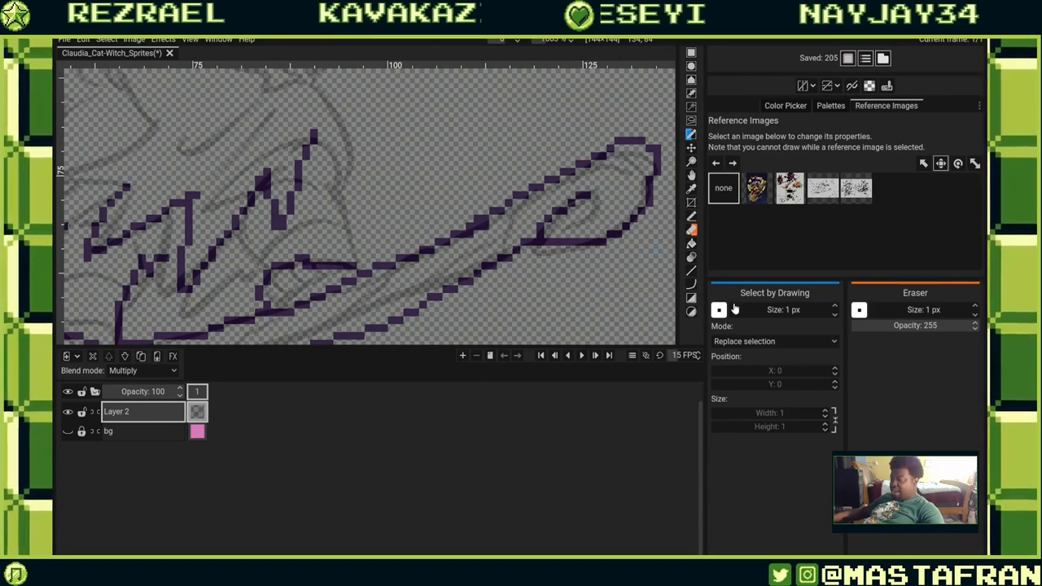
{"action": "left_click", "coordinate": [750, 341]}
{"action": "left_click", "coordinate": [749, 348]}
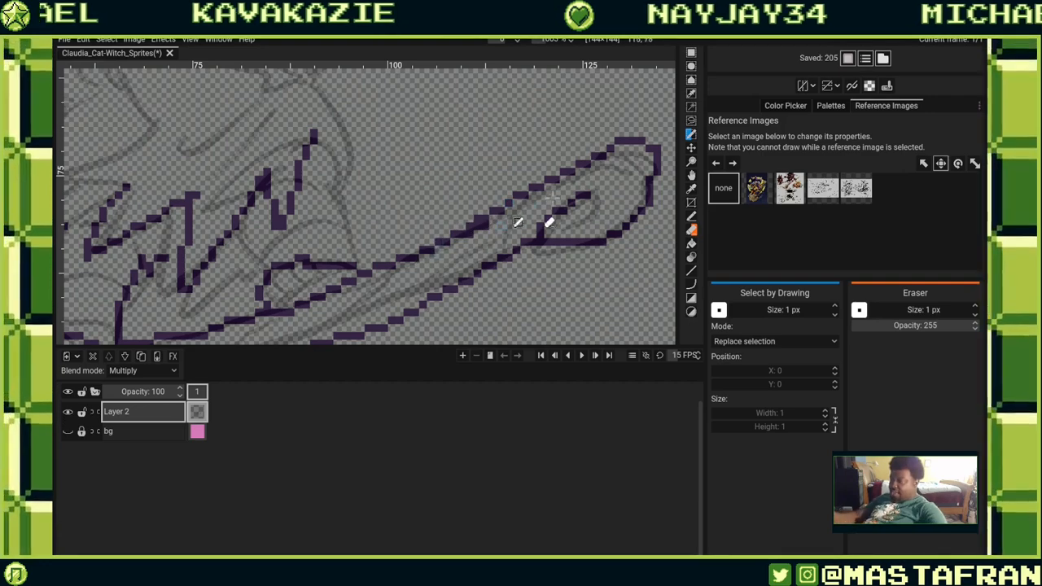
{"action": "left_click", "coordinate": [691, 121]}
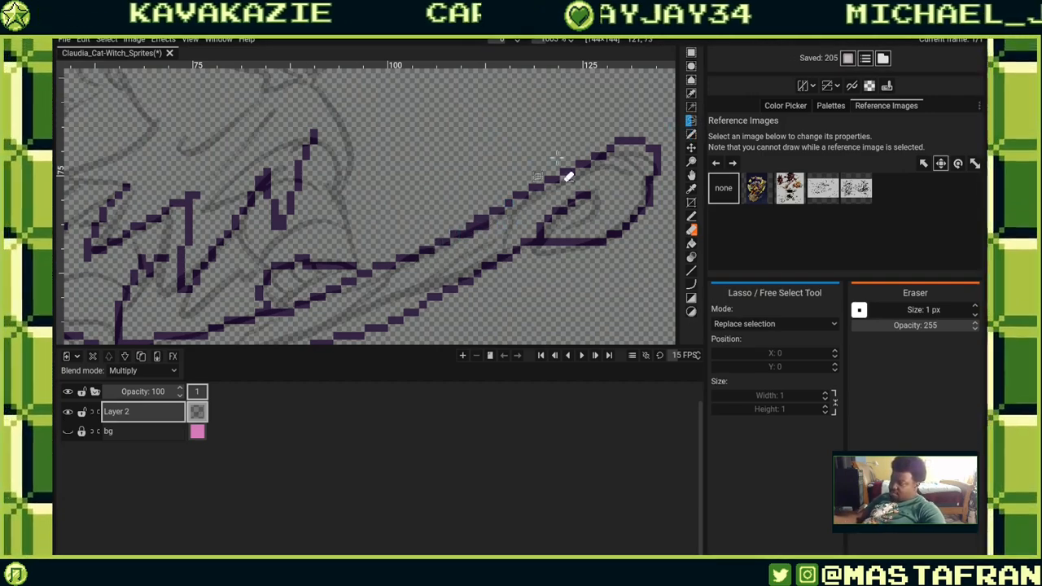
{"action": "mouse_move", "coordinate": [560, 130]}
{"action": "left_mouse_down"}
{"action": "mouse_move", "coordinate": [674, 140]}
{"action": "mouse_move", "coordinate": [579, 116]}
{"action": "left_mouse_up"}
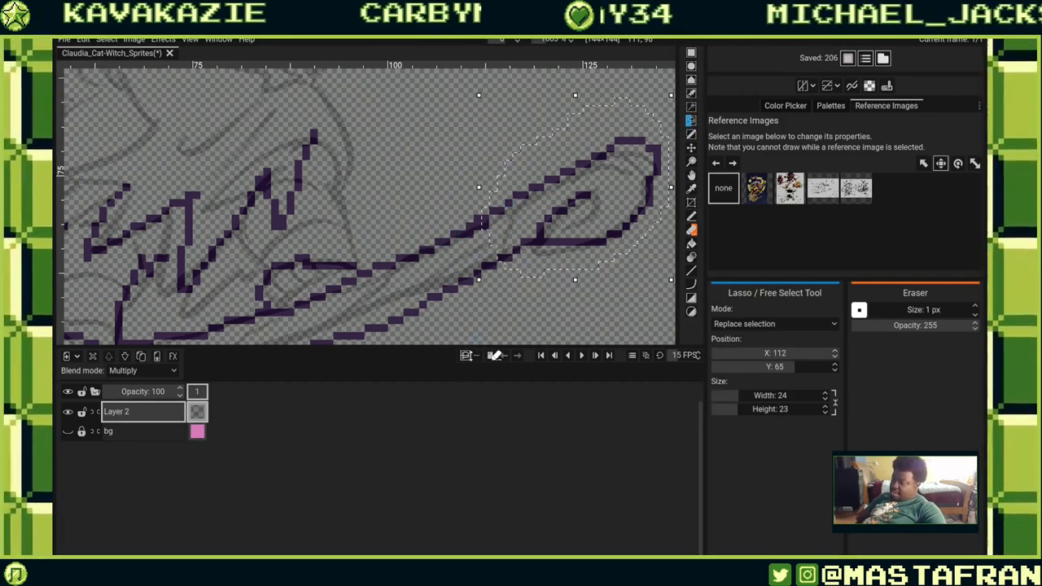
{"action": "key", "text": "ctrl+z"}
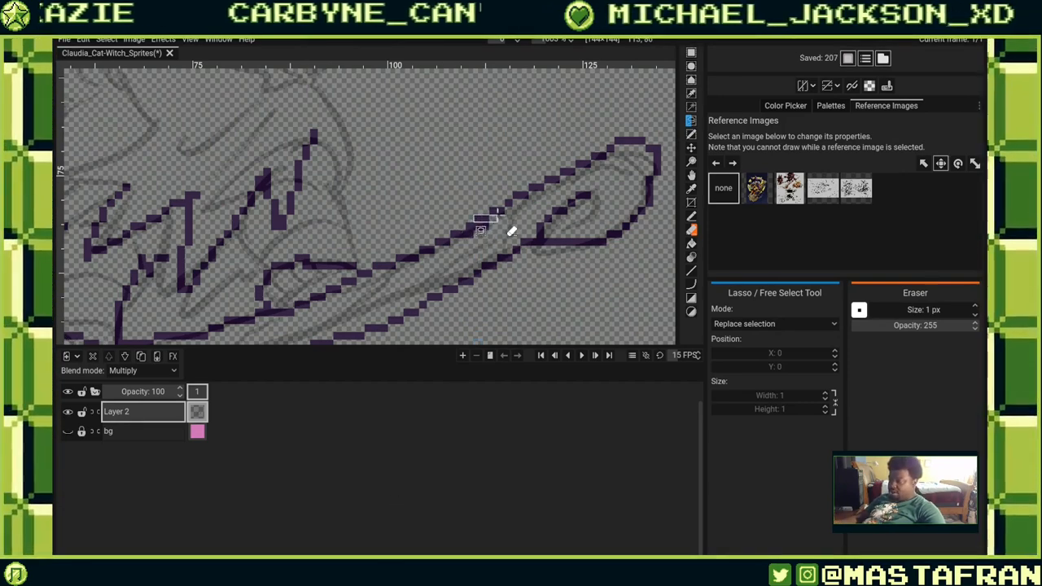
Compare Lasso and Select by Drawing by selecting parts of the tail tip, then deselect everything.
{"action": "left_click_drag", "start_coordinate": [534, 188], "coordinate": [647, 151]}
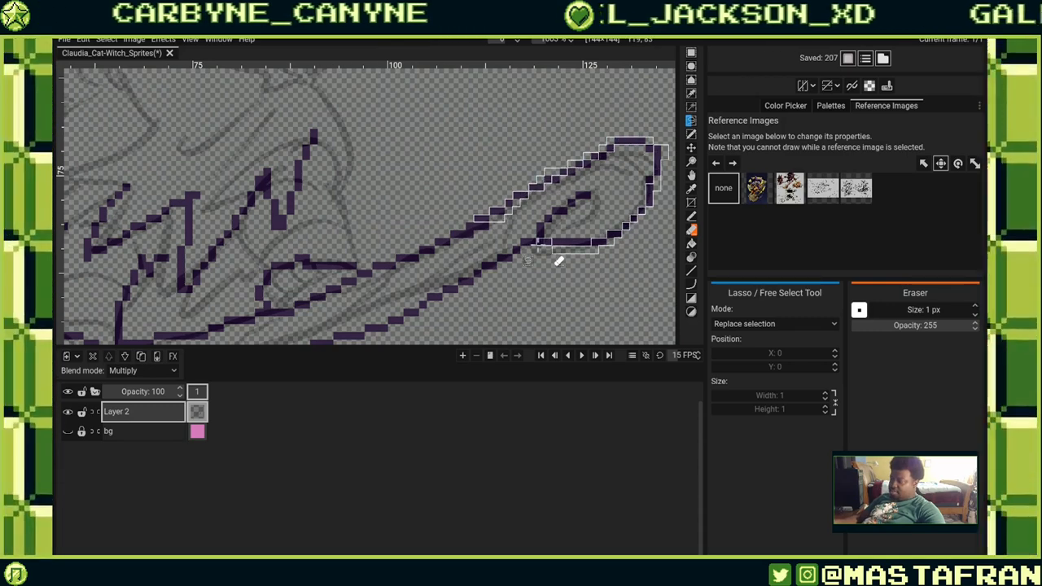
{"action": "left_click_drag", "start_coordinate": [493, 247], "coordinate": [487, 245]}
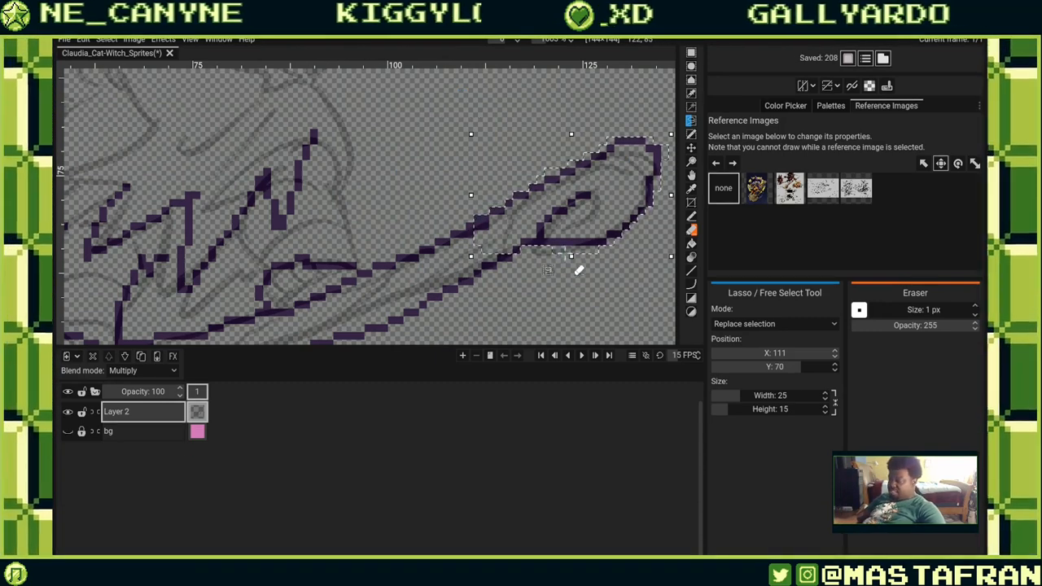
{"action": "left_click", "coordinate": [691, 134]}
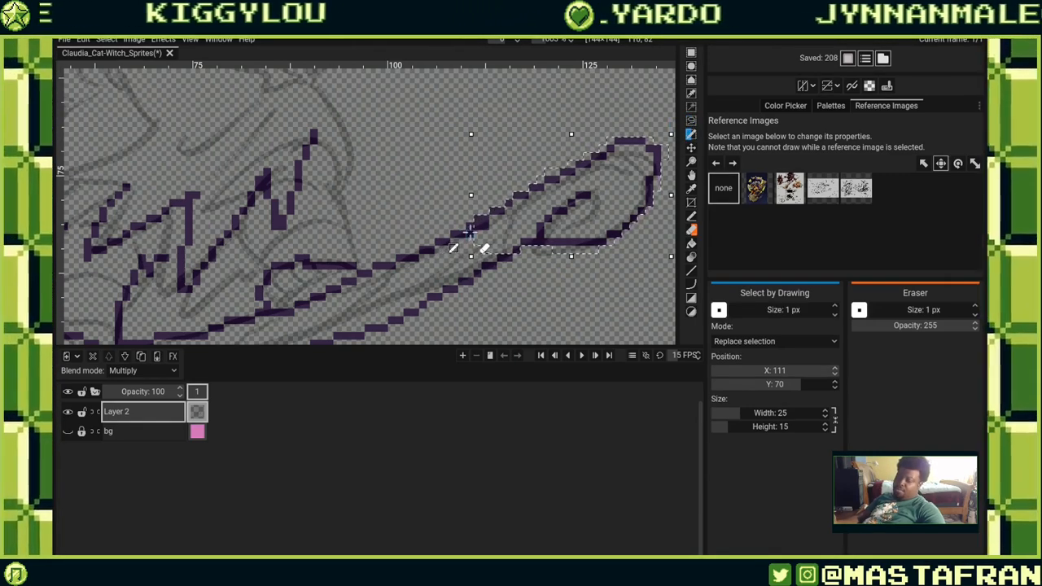
{"action": "mouse_move", "coordinate": [433, 248]}
{"action": "left_mouse_down"}
{"action": "mouse_move", "coordinate": [412, 265]}
{"action": "mouse_move", "coordinate": [422, 251]}
{"action": "left_mouse_up"}
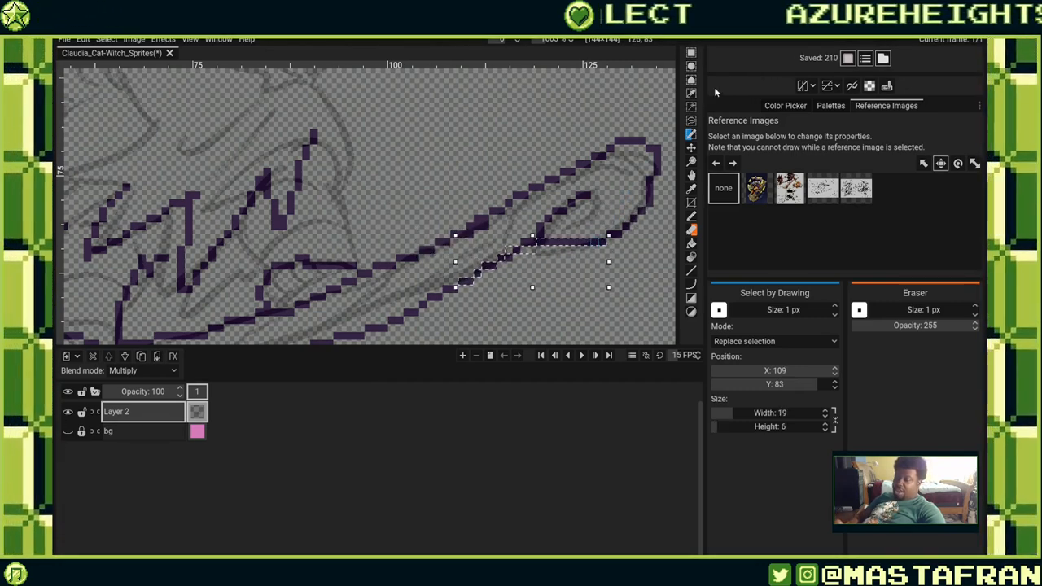
{"action": "left_click", "coordinate": [691, 121]}
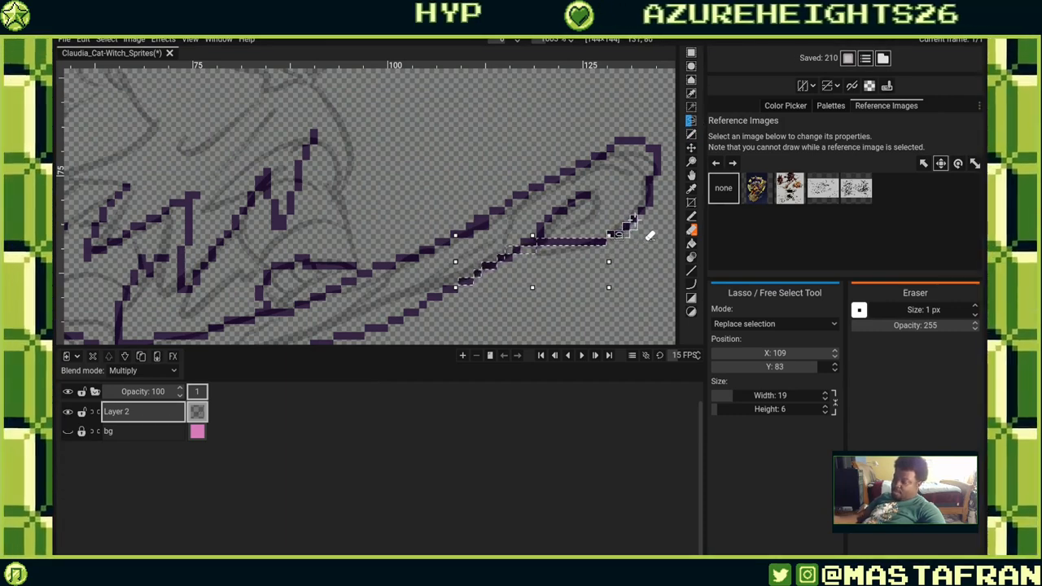
{"action": "mouse_move", "coordinate": [633, 219]}
{"action": "left_mouse_down"}
{"action": "mouse_move", "coordinate": [649, 196]}
{"action": "mouse_move", "coordinate": [649, 211]}
{"action": "left_mouse_up"}
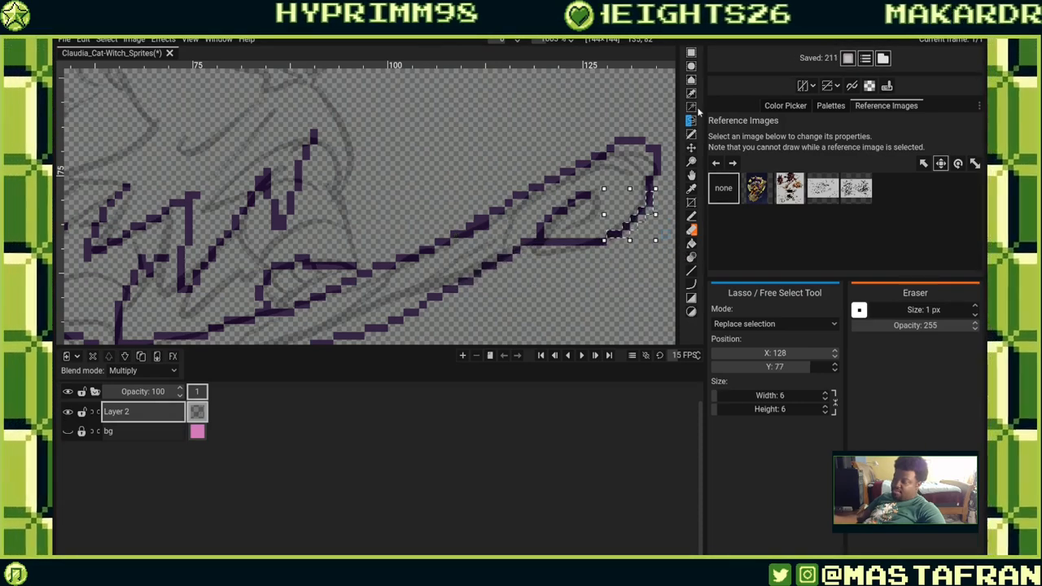
{"action": "left_click", "coordinate": [691, 134]}
{"action": "left_click_drag", "start_coordinate": [614, 141], "coordinate": [648, 141]}
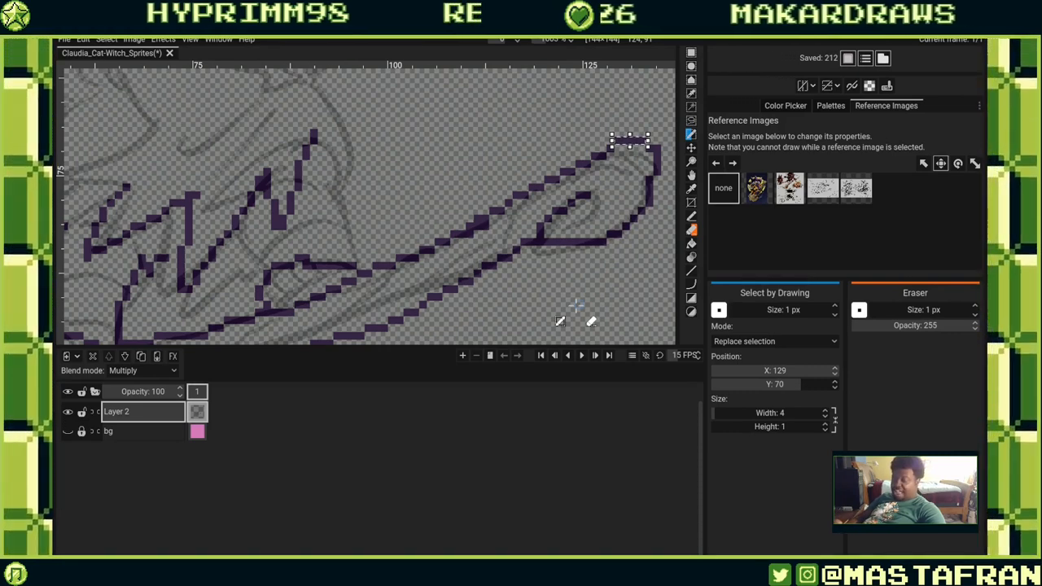
{"action": "key", "text": "ctrl+d"}
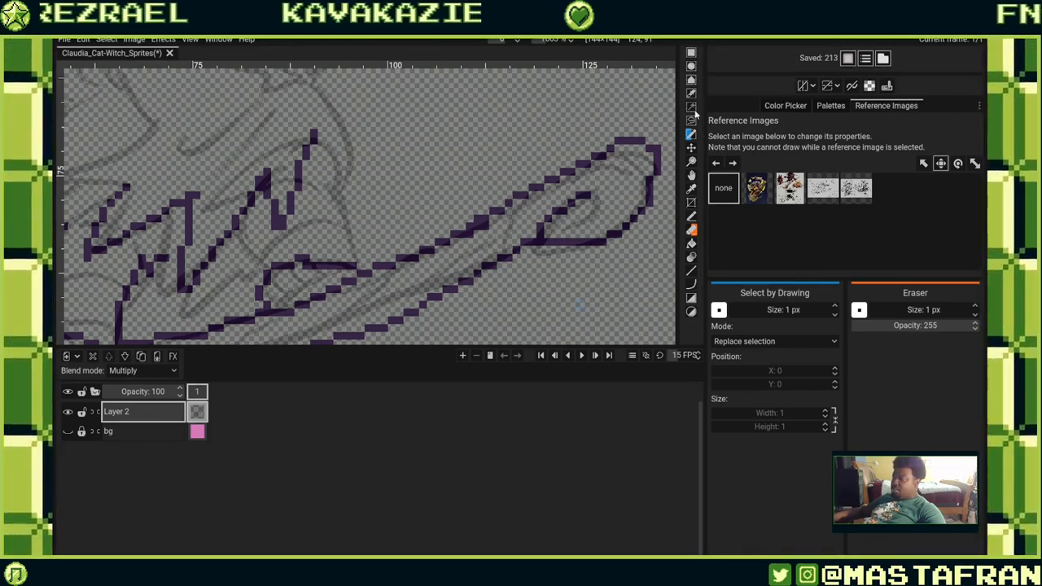
Use Select by Color to select all the lineart pixels, then deselect.
{"action": "key", "text": "z"}
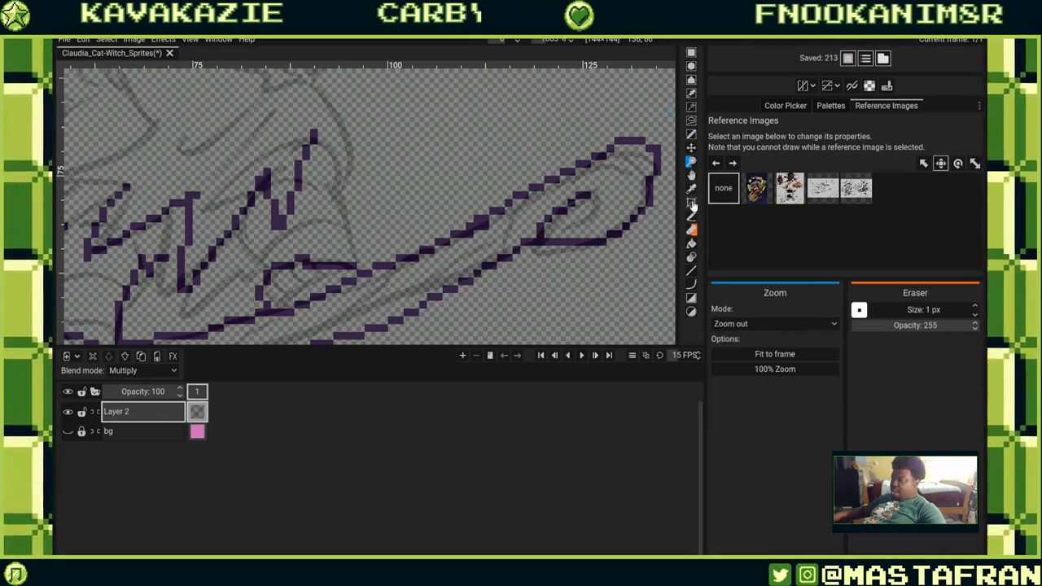
{"action": "left_click", "coordinate": [690, 217]}
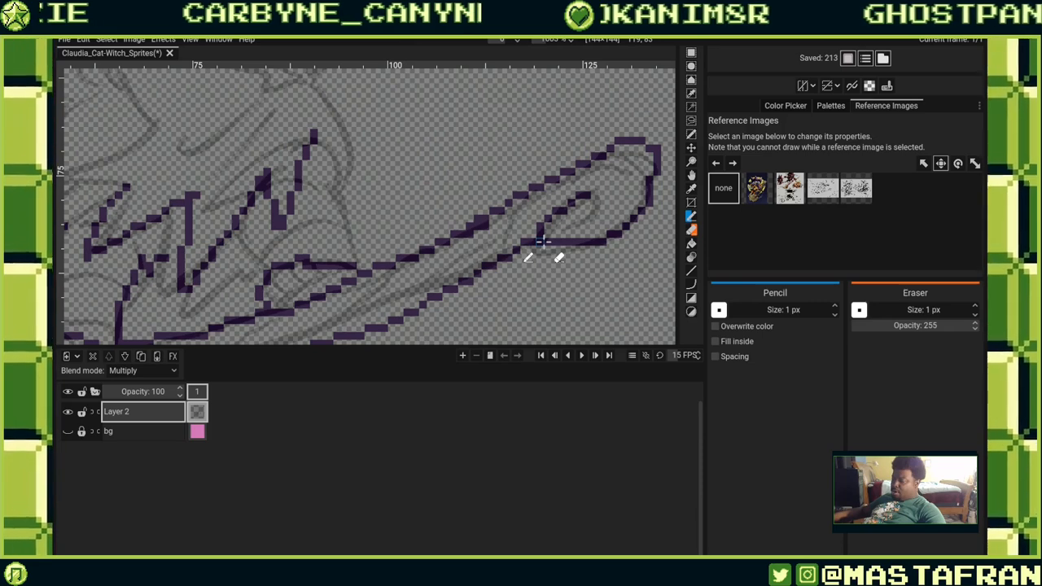
{"action": "left_click", "coordinate": [691, 95]}
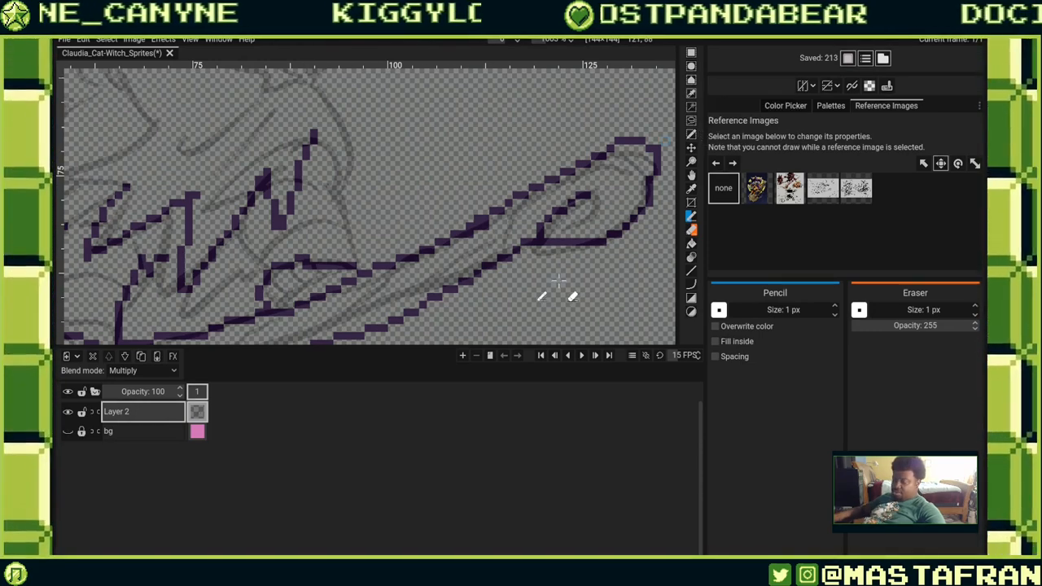
{"action": "left_click", "coordinate": [576, 242]}
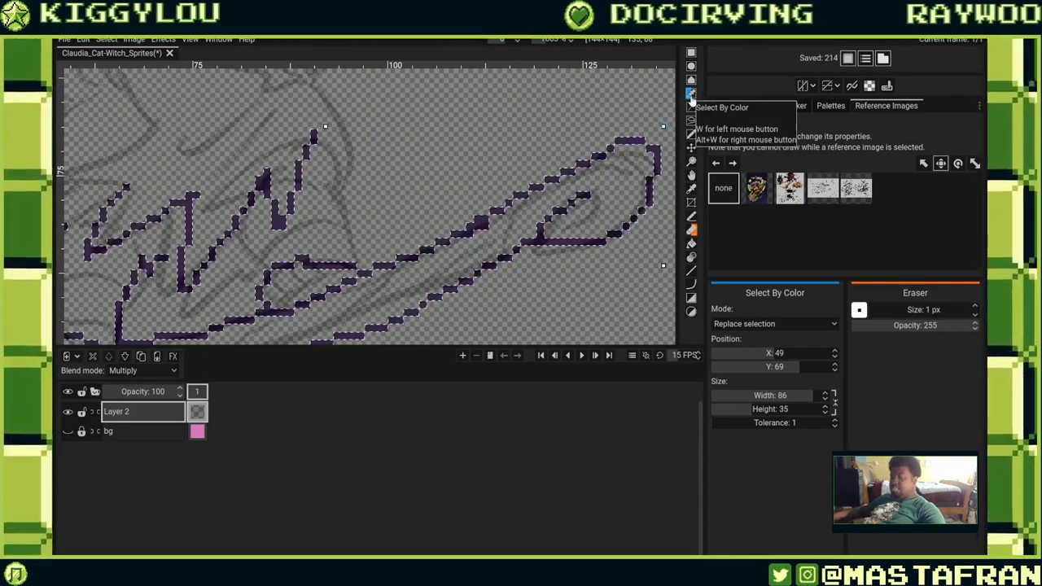
{"action": "key", "text": "ctrl+d"}
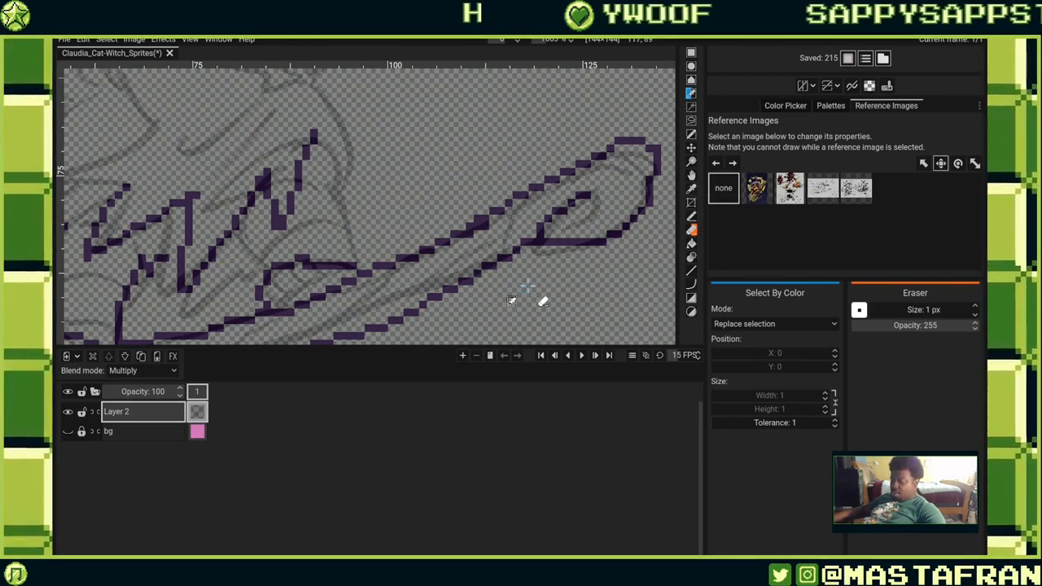
Open the Palettes panel, switch to the Pencil and draw a magenta test squiggle below the tail.
{"action": "key", "text": "o"}
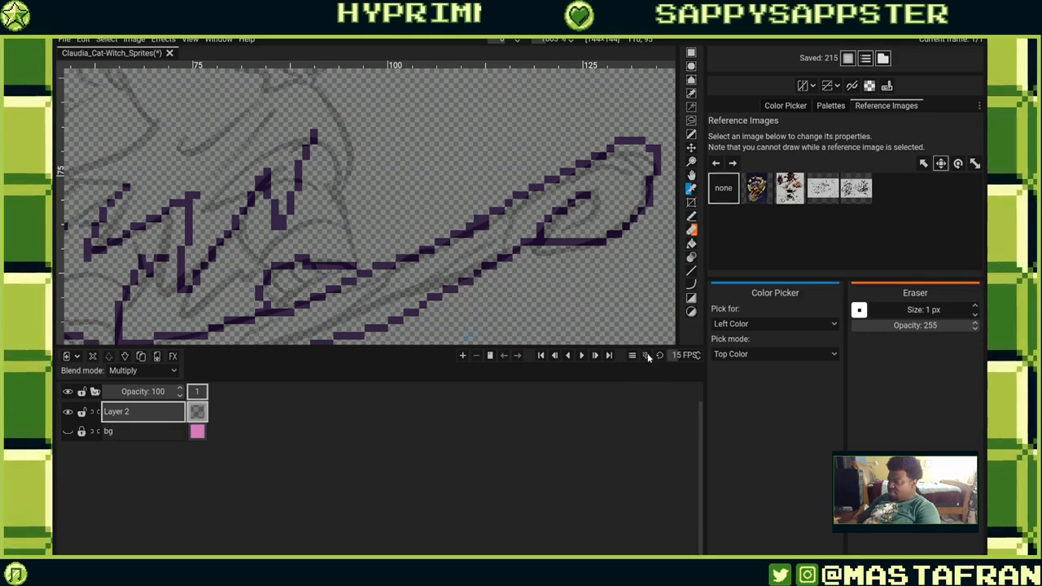
{"action": "left_click", "coordinate": [830, 104]}
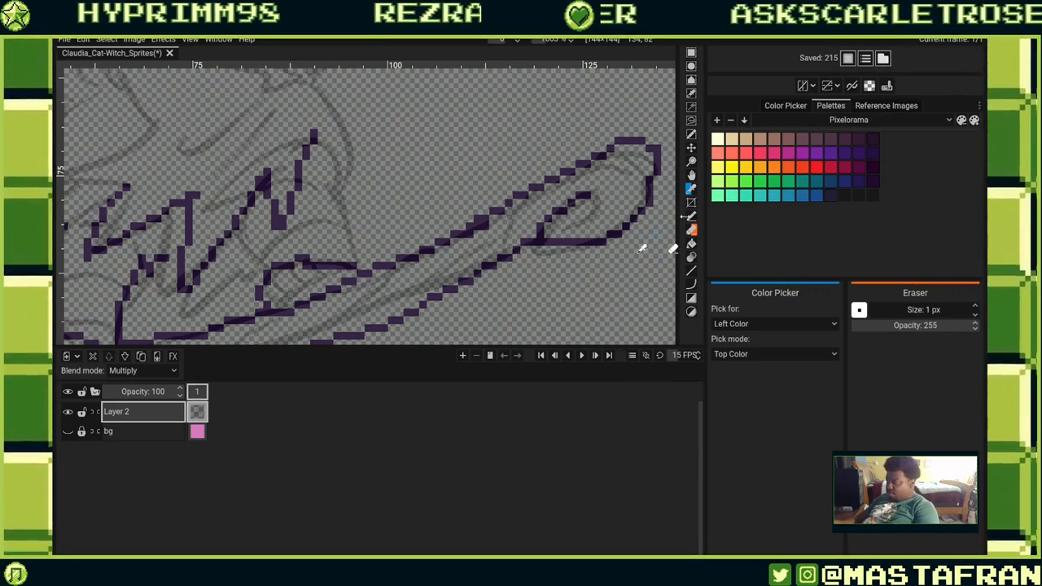
{"action": "left_click", "coordinate": [691, 216]}
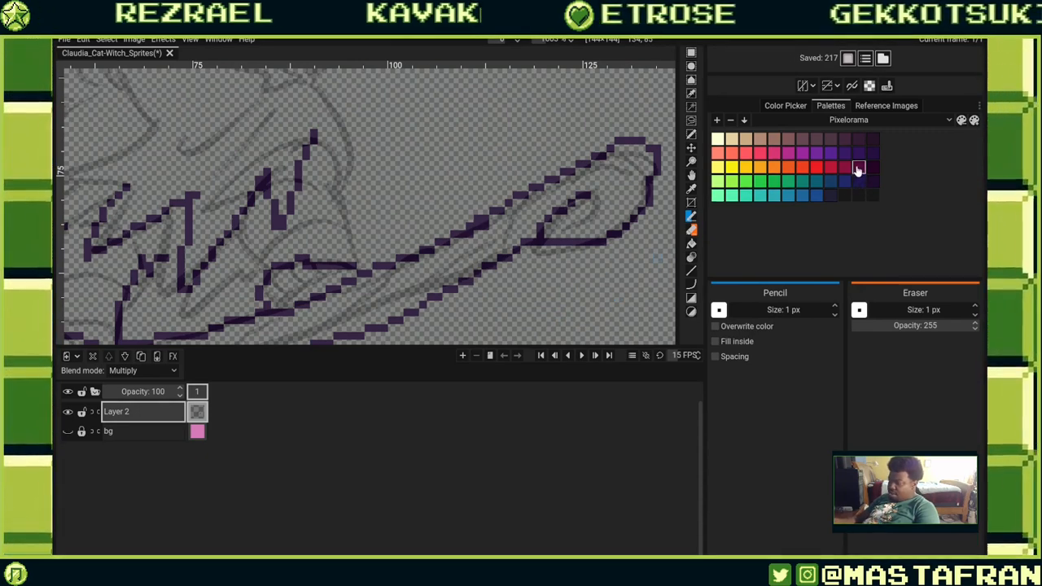
{"action": "mouse_move", "coordinate": [594, 290]}
{"action": "left_mouse_down"}
{"action": "mouse_move", "coordinate": [571, 324]}
{"action": "mouse_move", "coordinate": [647, 285]}
{"action": "left_mouse_up"}
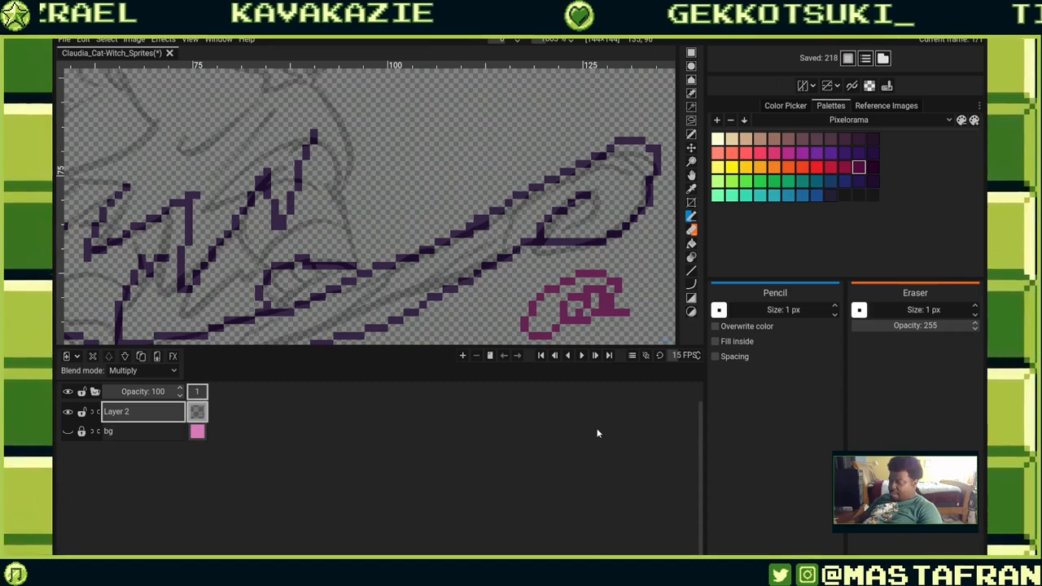
Switch between Color Picker and Pencil, scribble dark purple over the test squiggle, then undo all the test strokes.
{"action": "key", "text": "o"}
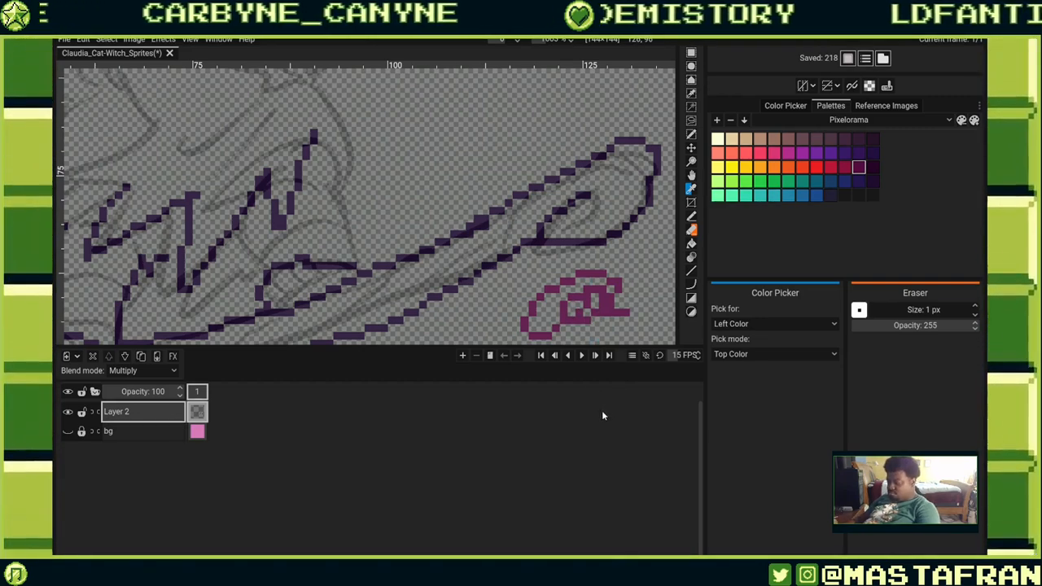
{"action": "key", "text": "b"}
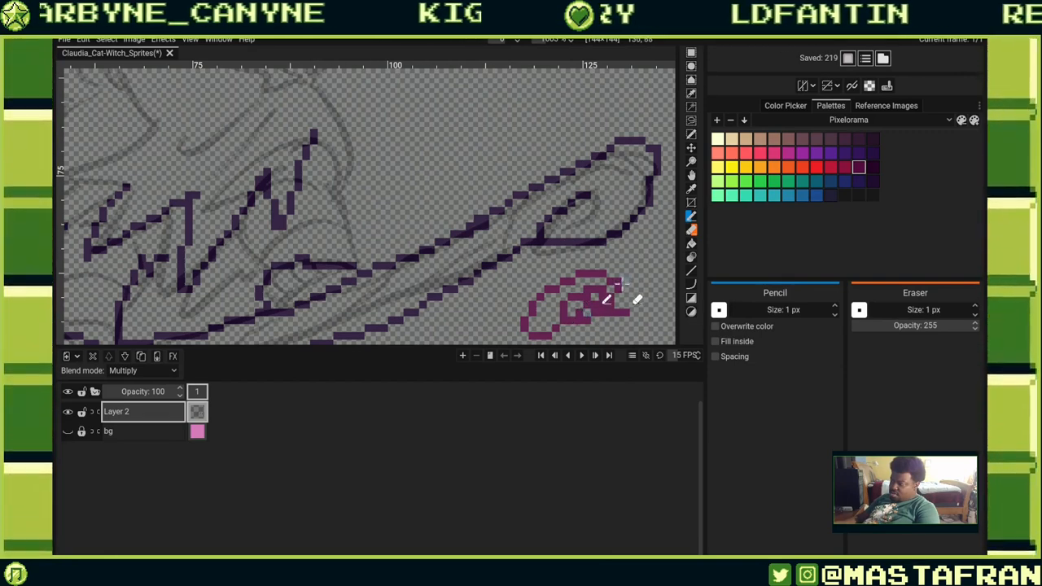
{"action": "key", "text": "o"}
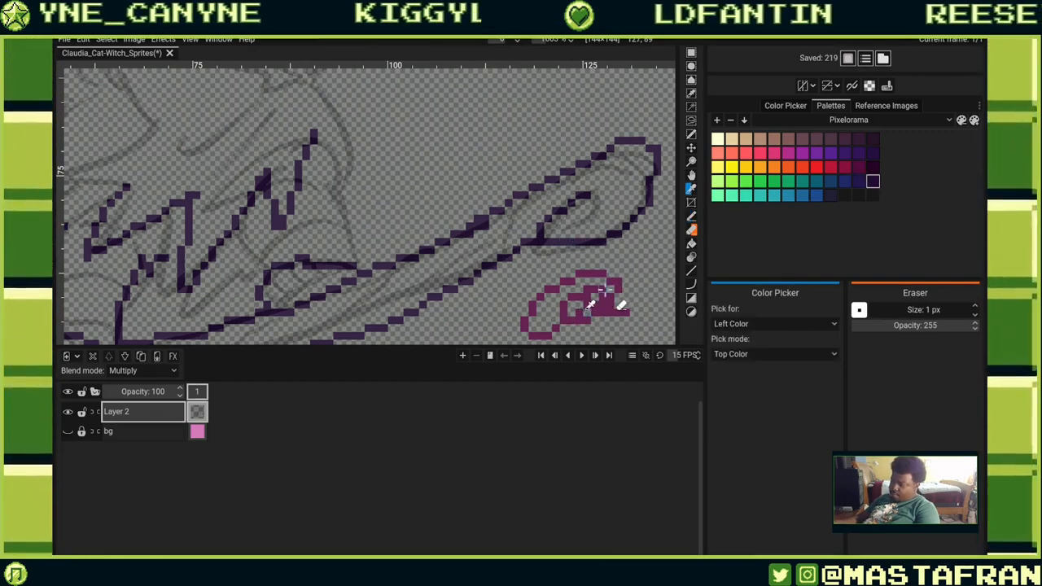
{"action": "key", "text": "p"}
{"action": "mouse_move", "coordinate": [601, 293]}
{"action": "left_mouse_down"}
{"action": "mouse_move", "coordinate": [608, 304]}
{"action": "mouse_move", "coordinate": [593, 293]}
{"action": "mouse_move", "coordinate": [579, 312]}
{"action": "left_mouse_up"}
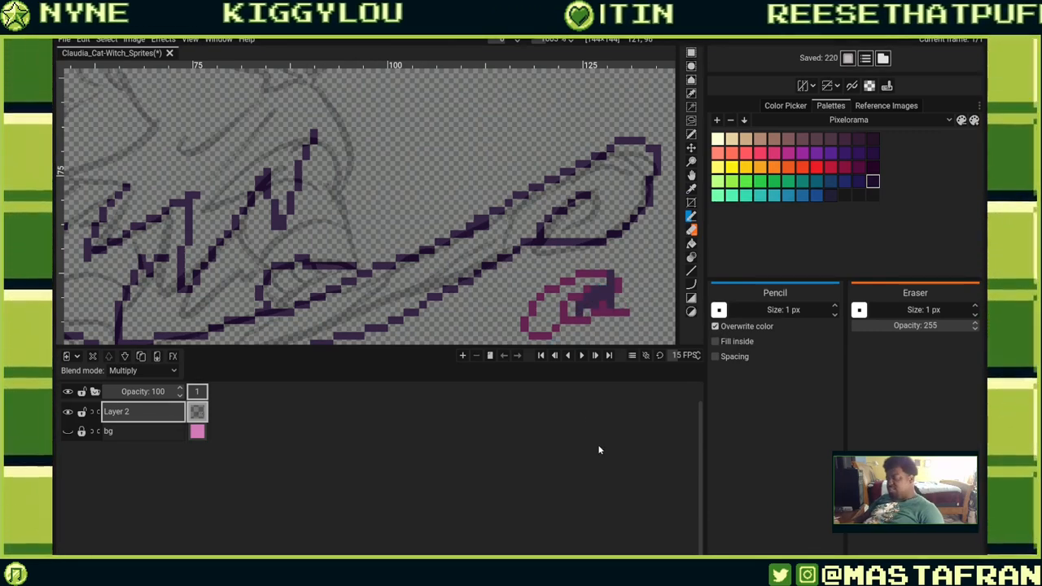
{"action": "key", "text": "ctrl+z"}
{"action": "key", "text": "ctrl+z"}
{"action": "key", "text": "ctrl+z"}
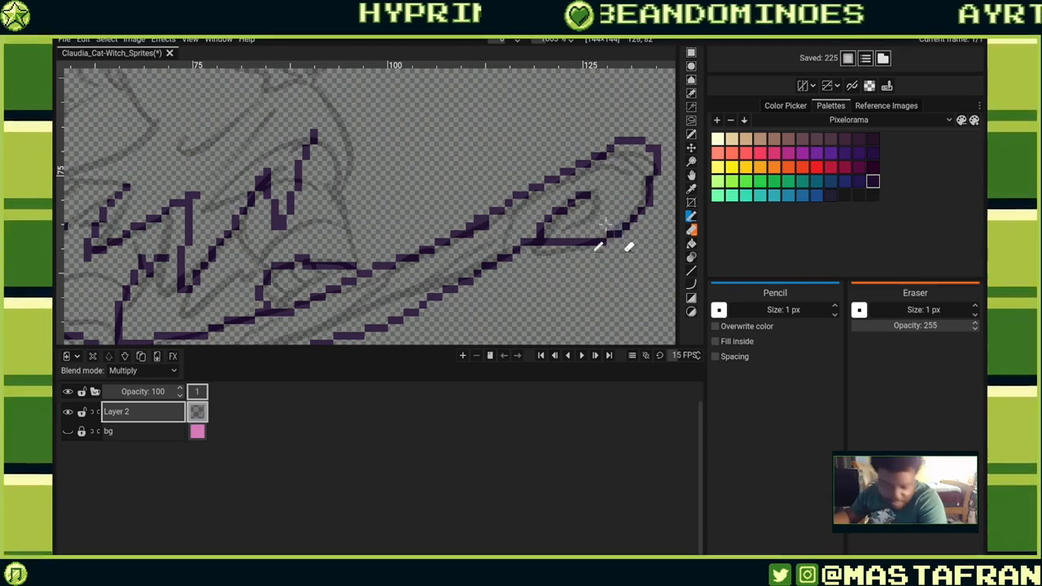
Pick the dark purple from the palette and redraw a stretch of the tail's upper outline with the Pencil.
{"action": "key", "text": "o"}
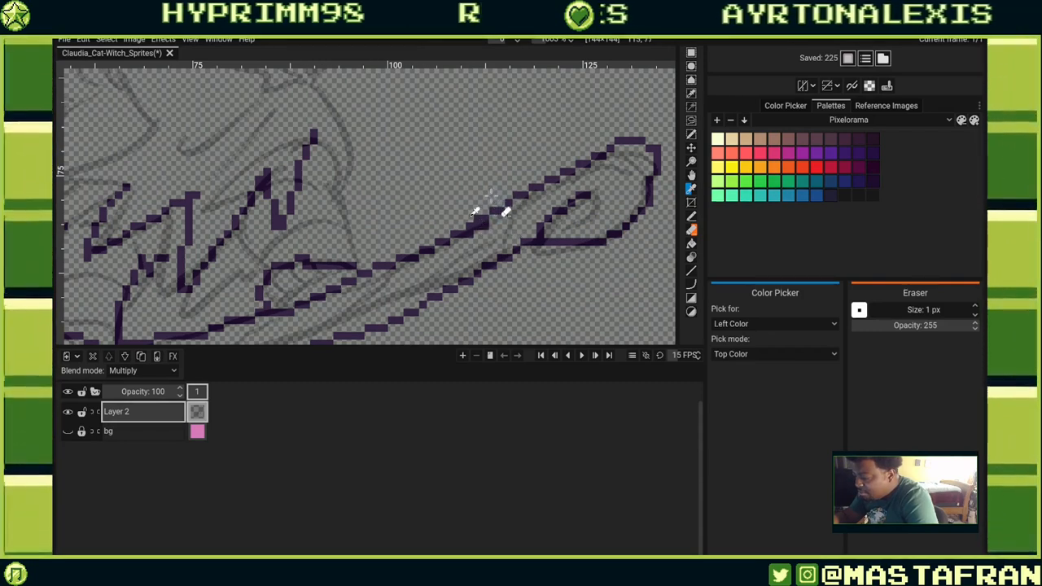
{"action": "key", "text": "p"}
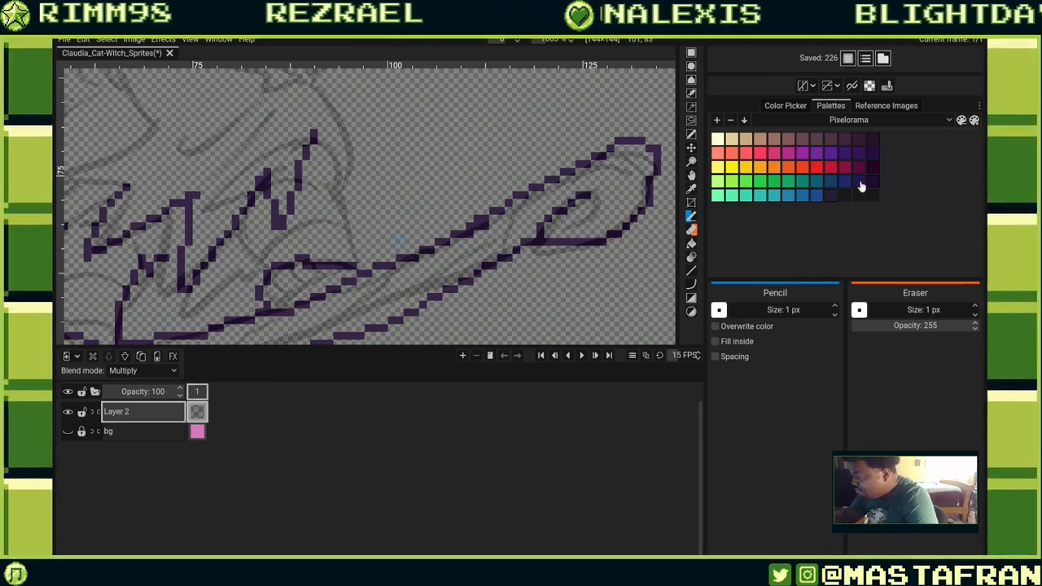
{"action": "left_click_drag", "start_coordinate": [514, 202], "coordinate": [456, 236]}
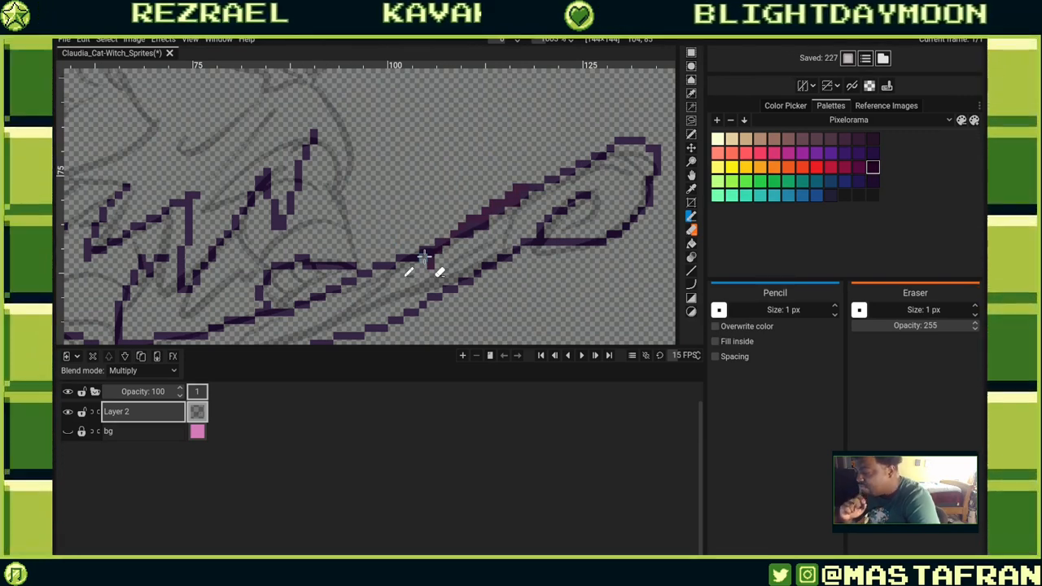
Undo the last stroke, hide the side panels, and trace the spiky fur lines and body outline above the tail in dark purple.
{"action": "key", "text": "ctrl+z"}
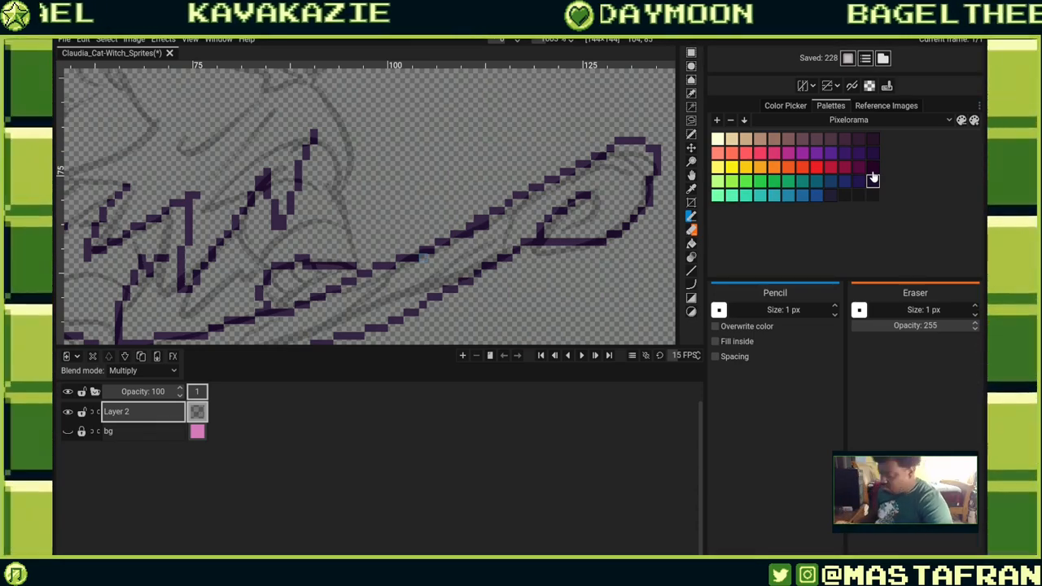
{"action": "key", "text": "F9"}
{"action": "left_click_drag", "start_coordinate": [526, 240], "coordinate": [580, 293]}
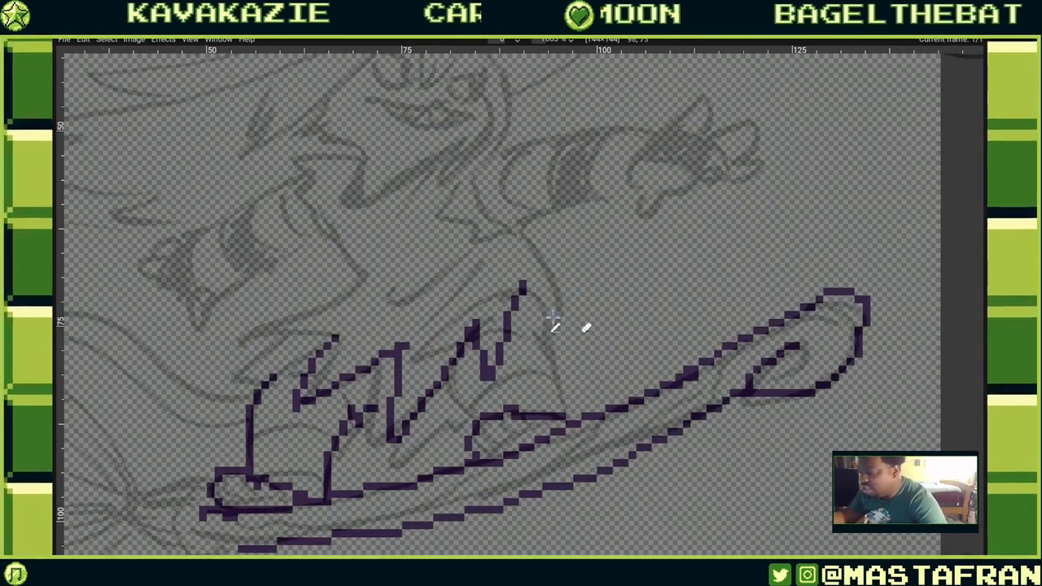
{"action": "left_click_drag", "start_coordinate": [537, 328], "coordinate": [562, 417]}
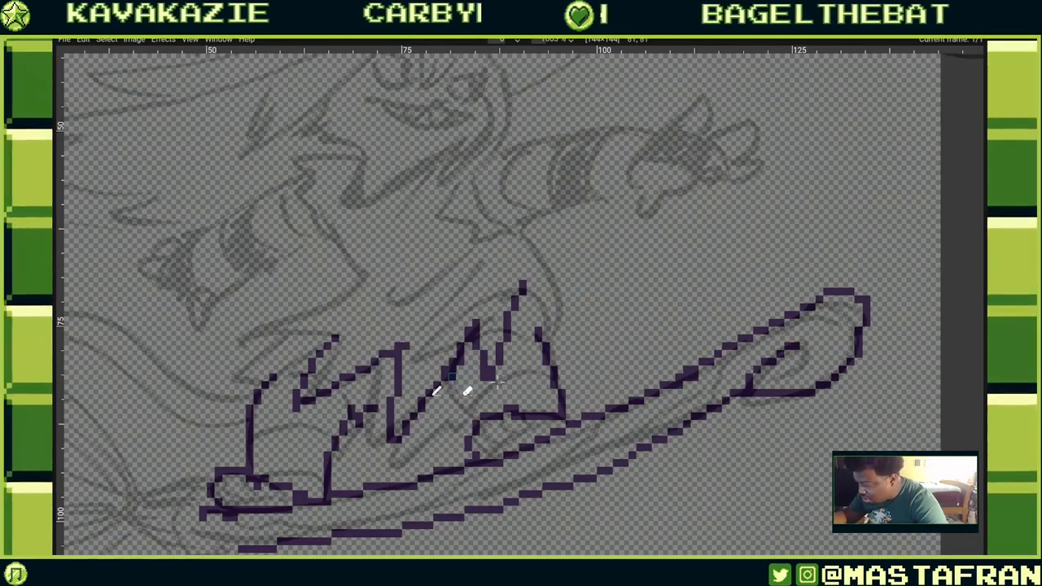
{"action": "left_click_drag", "start_coordinate": [449, 387], "coordinate": [471, 427]}
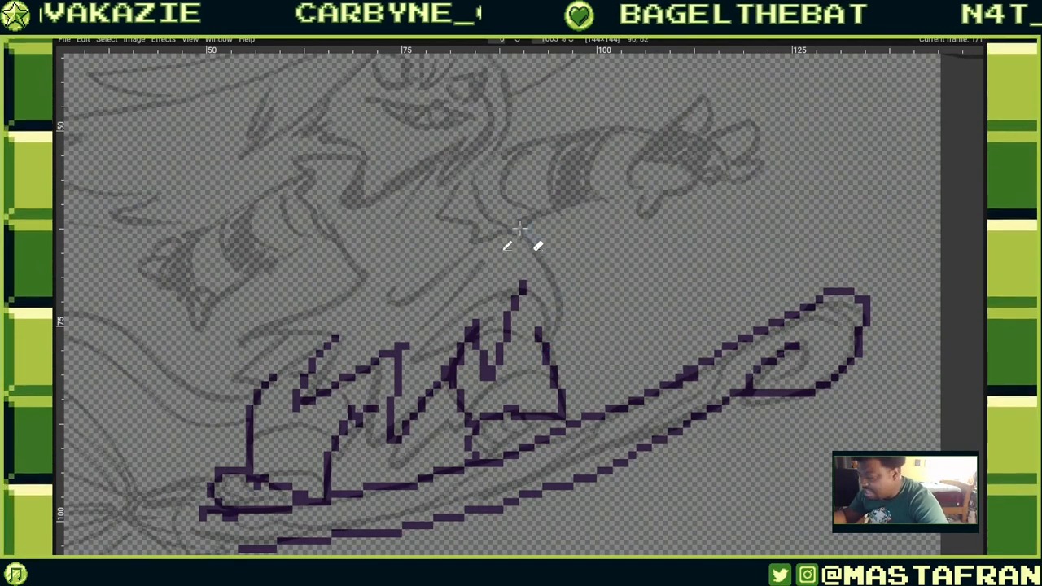
{"action": "left_click_drag", "start_coordinate": [520, 229], "coordinate": [560, 316]}
{"action": "left_click_drag", "start_coordinate": [464, 298], "coordinate": [585, 316]}
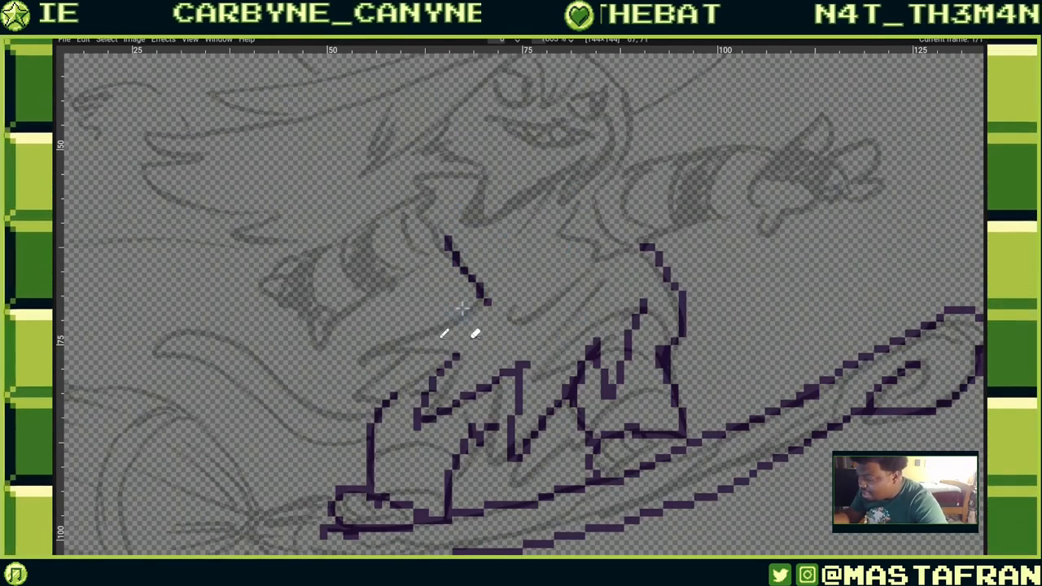
{"action": "mouse_move", "coordinate": [452, 317]}
{"action": "left_mouse_down"}
{"action": "mouse_move", "coordinate": [318, 360]}
{"action": "mouse_move", "coordinate": [402, 348]}
{"action": "mouse_move", "coordinate": [377, 362]}
{"action": "mouse_move", "coordinate": [456, 365]}
{"action": "mouse_move", "coordinate": [398, 392]}
{"action": "mouse_move", "coordinate": [402, 360]}
{"action": "mouse_move", "coordinate": [352, 401]}
{"action": "mouse_move", "coordinate": [404, 399]}
{"action": "left_mouse_up"}
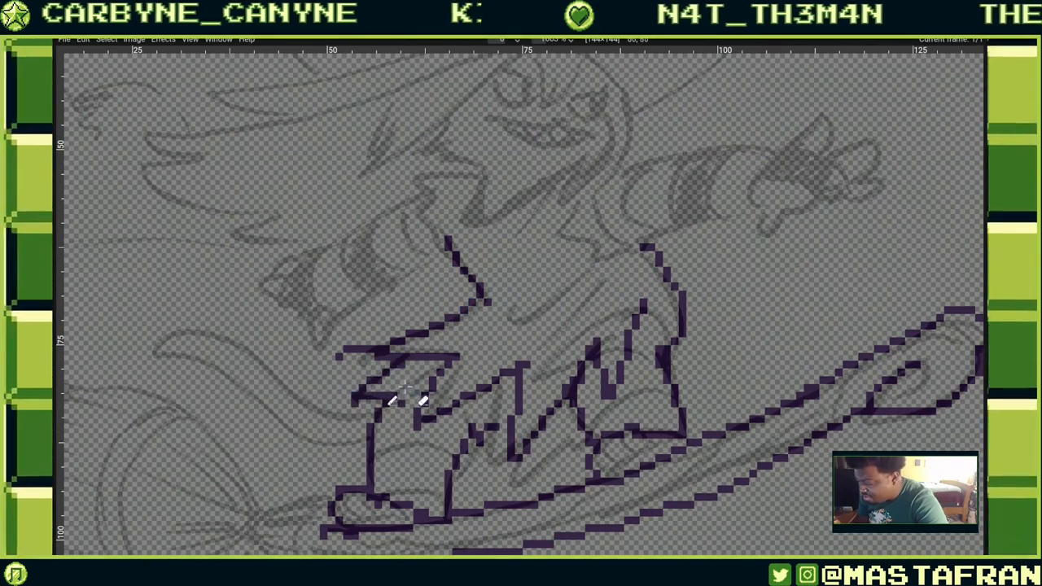
Trace the outline of the arm curving to the left above the broom.
{"action": "scroll", "coordinate": [428, 374], "scroll_direction": "left", "scroll_amount": 5}
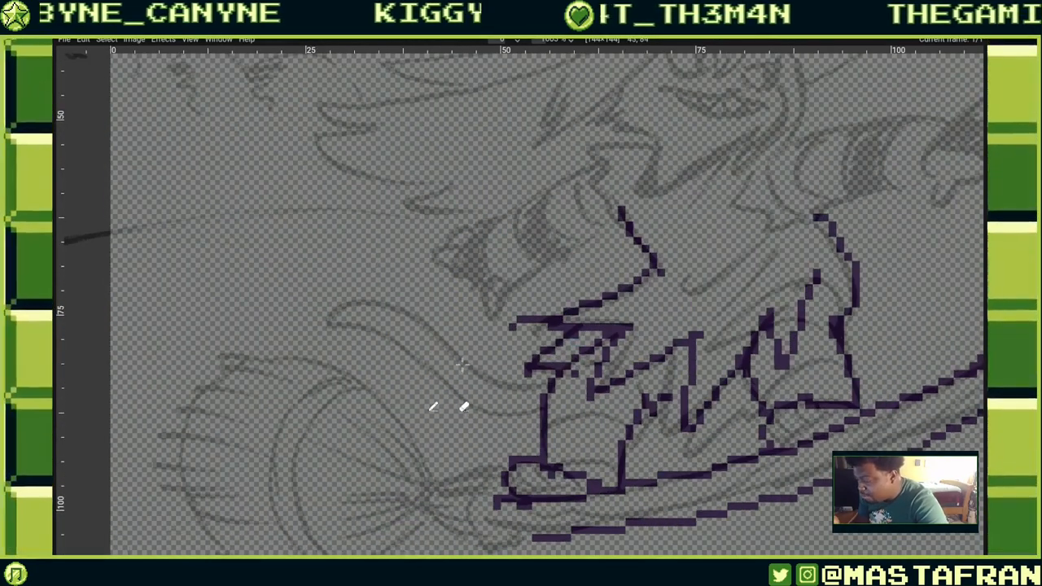
{"action": "mouse_move", "coordinate": [333, 317]}
{"action": "left_mouse_down"}
{"action": "mouse_move", "coordinate": [358, 301]}
{"action": "mouse_move", "coordinate": [395, 308]}
{"action": "mouse_move", "coordinate": [464, 367]}
{"action": "mouse_move", "coordinate": [530, 399]}
{"action": "left_mouse_up"}
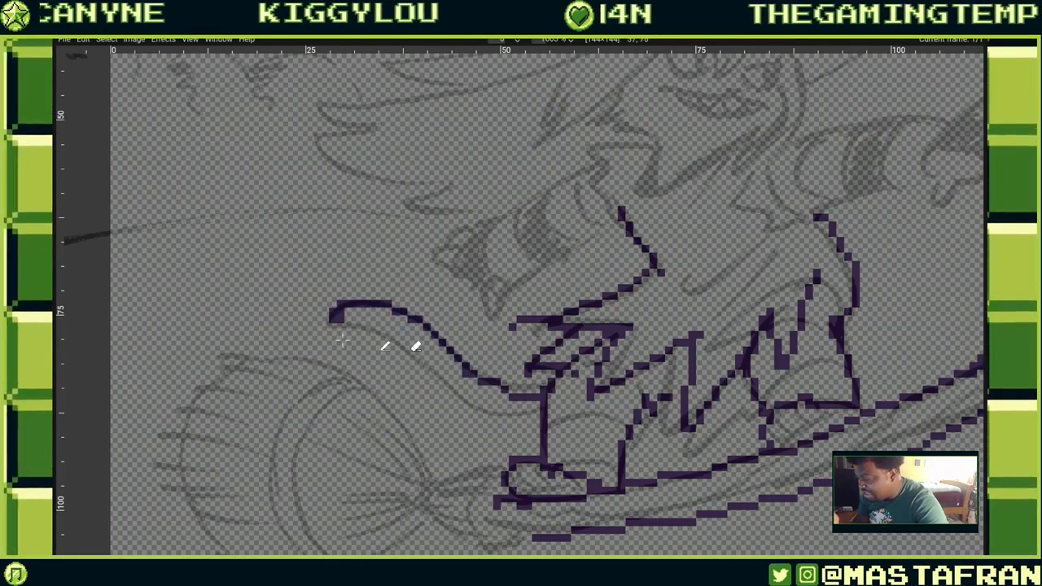
{"action": "mouse_move", "coordinate": [338, 326]}
{"action": "left_mouse_down"}
{"action": "mouse_move", "coordinate": [472, 409]}
{"action": "mouse_move", "coordinate": [525, 418]}
{"action": "mouse_move", "coordinate": [538, 398]}
{"action": "mouse_move", "coordinate": [517, 410]}
{"action": "left_mouse_up"}
Trace the collar and chin outlines beneath the character's face.
{"action": "left_click_drag", "start_coordinate": [675, 195], "coordinate": [574, 342]}
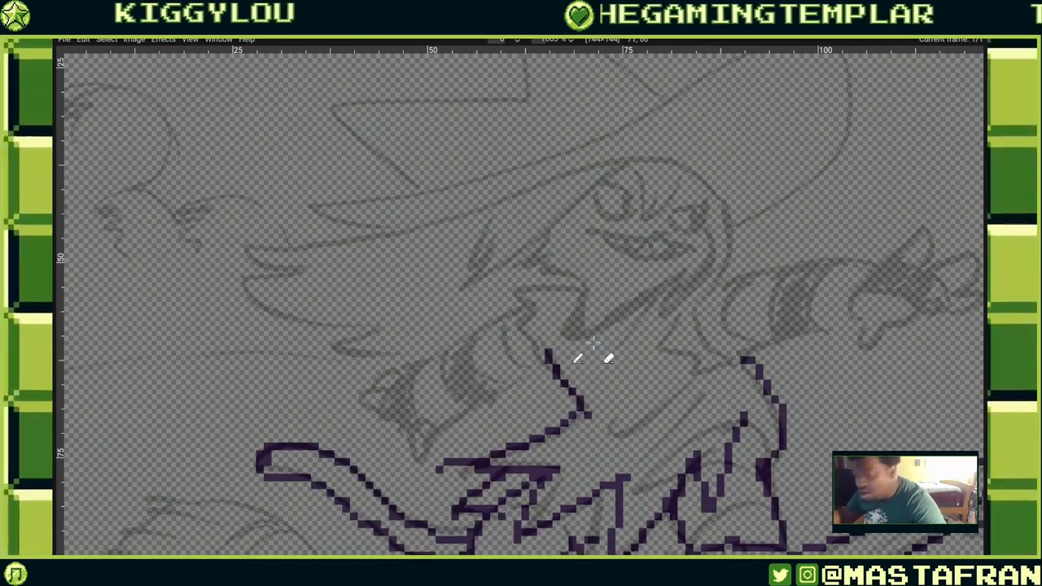
{"action": "mouse_move", "coordinate": [442, 431]}
{"action": "left_mouse_down"}
{"action": "mouse_move", "coordinate": [521, 389]}
{"action": "mouse_move", "coordinate": [562, 383]}
{"action": "left_mouse_up"}
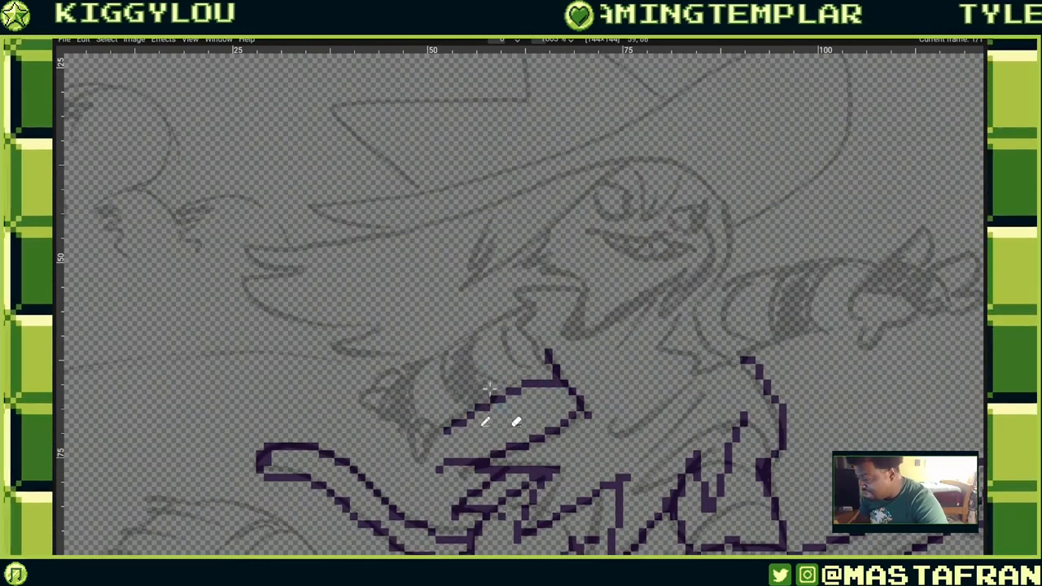
{"action": "left_click_drag", "start_coordinate": [518, 328], "coordinate": [556, 360]}
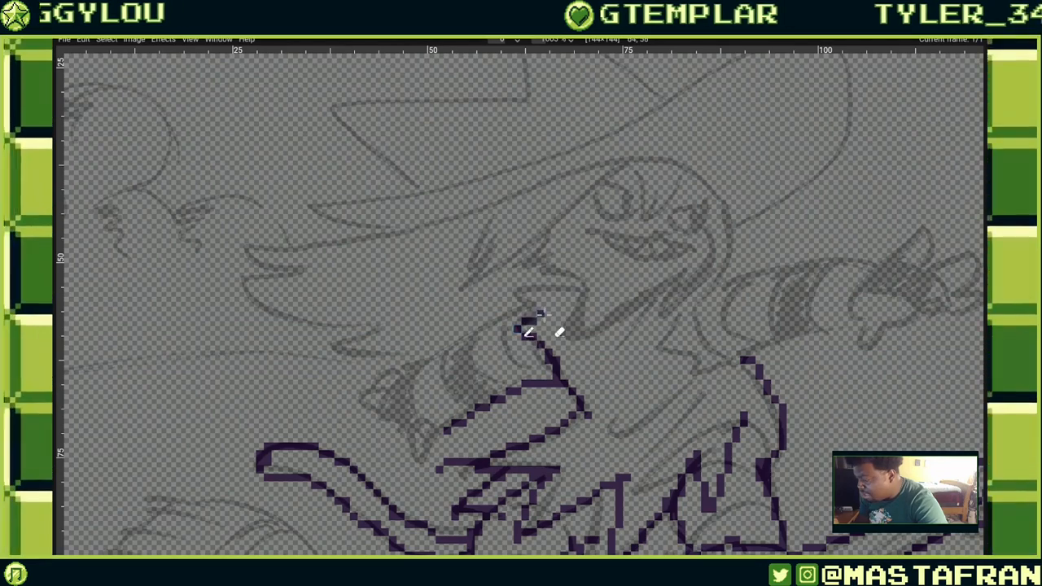
{"action": "mouse_move", "coordinate": [530, 318]}
{"action": "left_mouse_down"}
{"action": "mouse_move", "coordinate": [492, 319]}
{"action": "mouse_move", "coordinate": [413, 359]}
{"action": "left_mouse_up"}
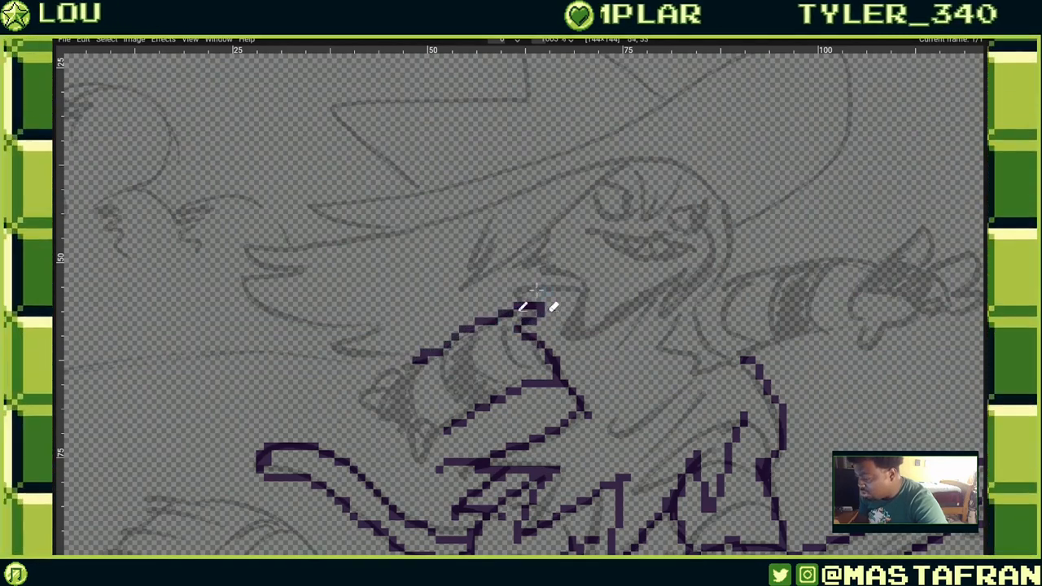
{"action": "left_click_drag", "start_coordinate": [525, 295], "coordinate": [589, 282]}
{"action": "left_click_drag", "start_coordinate": [760, 287], "coordinate": [610, 307]}
{"action": "mouse_move", "coordinate": [439, 301]}
{"action": "left_mouse_down"}
{"action": "mouse_move", "coordinate": [439, 341]}
{"action": "mouse_move", "coordinate": [429, 331]}
{"action": "mouse_move", "coordinate": [428, 349]}
{"action": "mouse_move", "coordinate": [486, 327]}
{"action": "mouse_move", "coordinate": [455, 337]}
{"action": "mouse_move", "coordinate": [529, 288]}
{"action": "mouse_move", "coordinate": [531, 325]}
{"action": "left_mouse_up"}
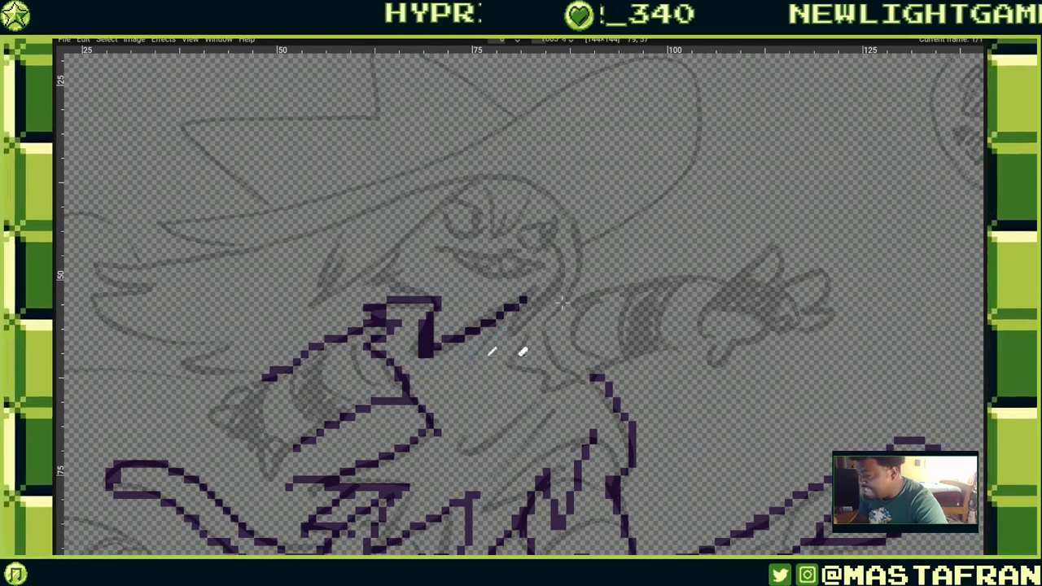
{"action": "left_click_drag", "start_coordinate": [713, 221], "coordinate": [854, 197]}
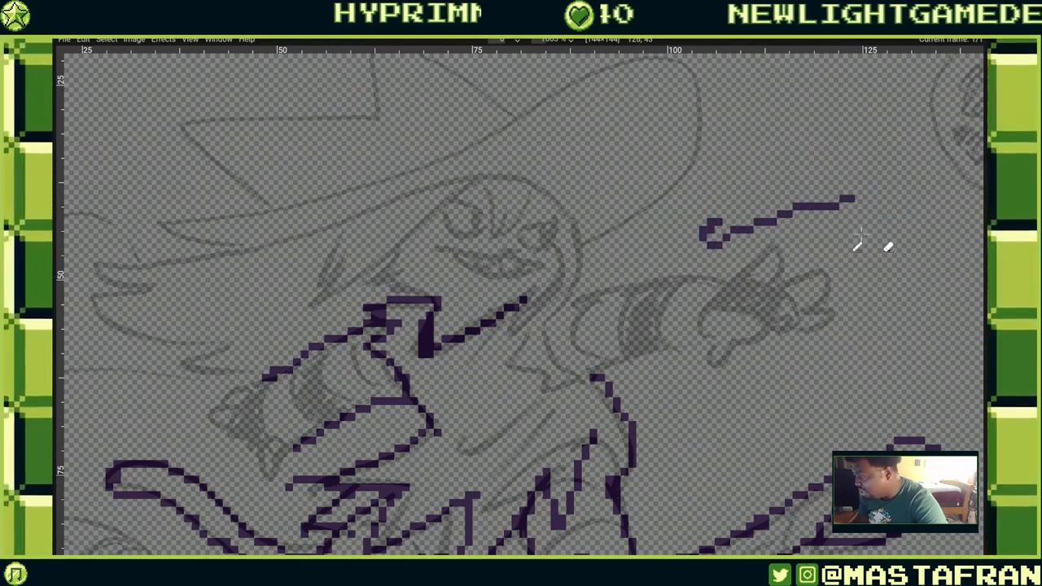
{"action": "mouse_move", "coordinate": [829, 242]}
{"action": "left_mouse_down"}
{"action": "mouse_move", "coordinate": [875, 213]}
{"action": "mouse_move", "coordinate": [824, 221]}
{"action": "left_mouse_up"}
{"action": "key", "text": "ctrl+z"}
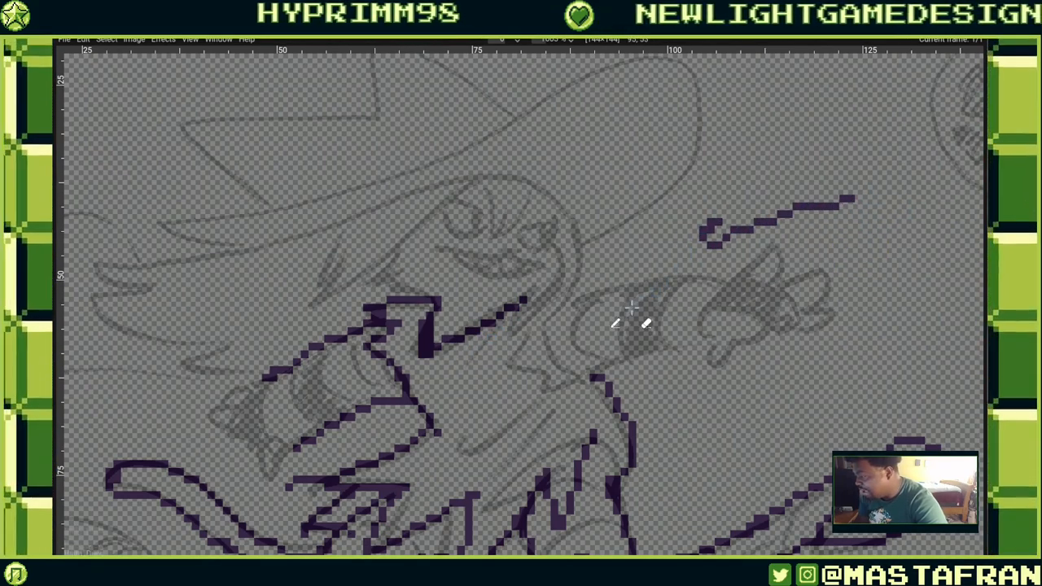
{"action": "key", "text": "ctrl+z"}
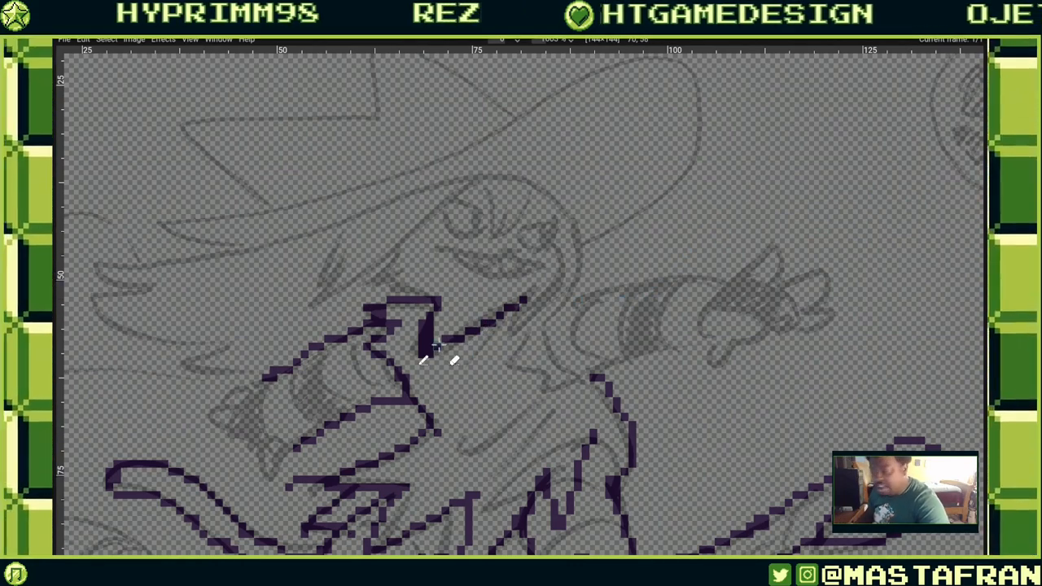
Show the panels again and enable pressure-controlled Size for the pencil with an End size of 4.
{"action": "key", "text": "F9"}
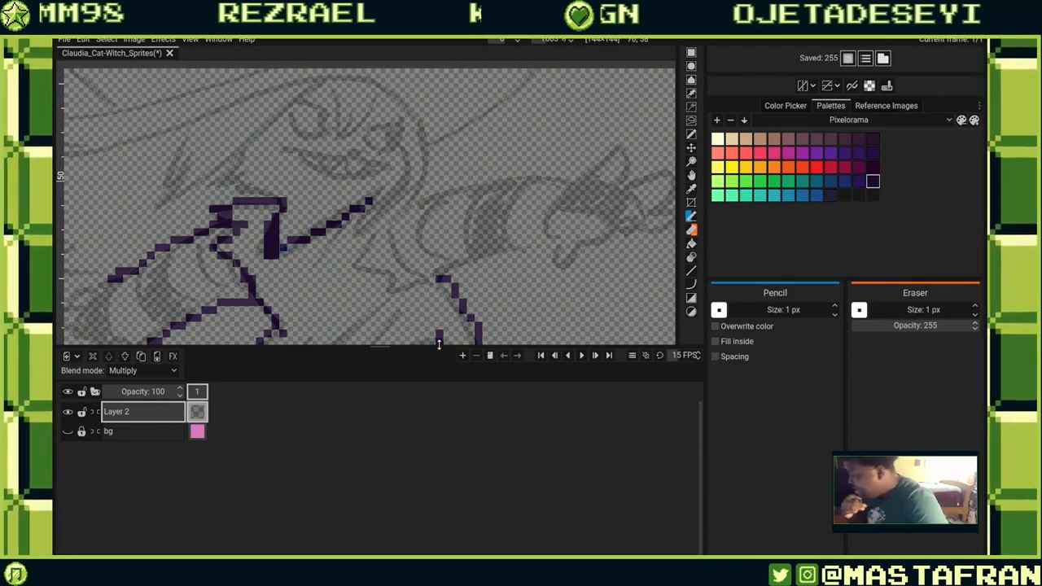
{"action": "left_click", "coordinate": [887, 85]}
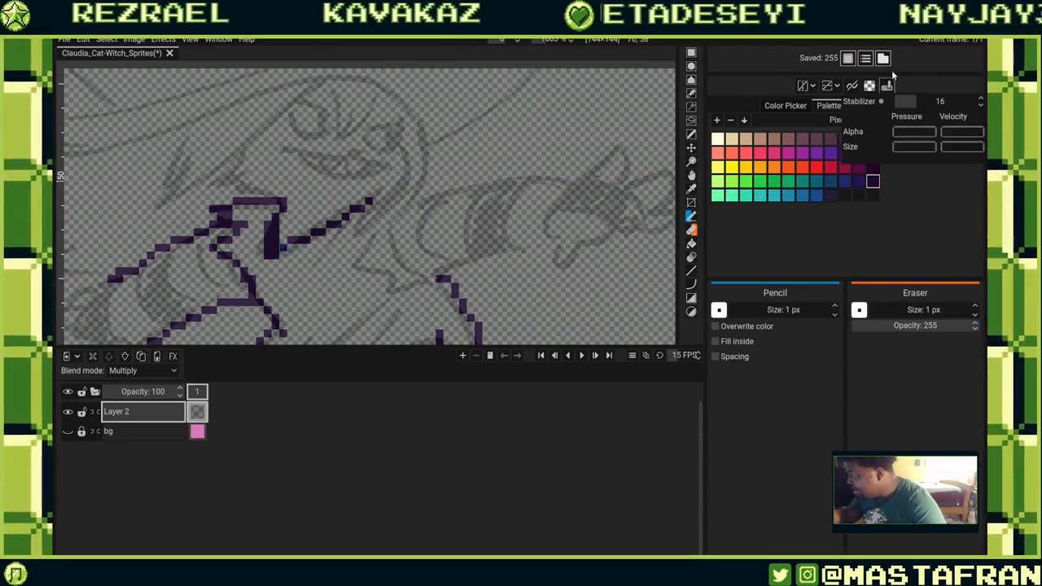
{"action": "left_click", "coordinate": [914, 147]}
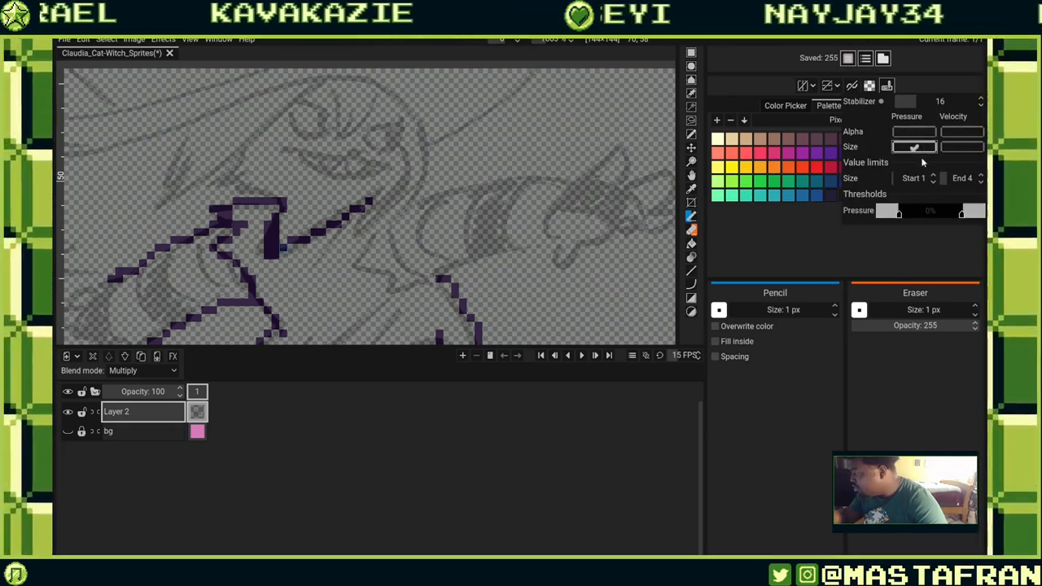
{"action": "left_click", "coordinate": [980, 182]}
Draw test strokes on the sleeve and above the face, undoing each of them.
{"action": "left_click", "coordinate": [593, 283]}
{"action": "mouse_move", "coordinate": [594, 278]}
{"action": "left_mouse_down"}
{"action": "mouse_move", "coordinate": [610, 297]}
{"action": "mouse_move", "coordinate": [625, 260]}
{"action": "mouse_move", "coordinate": [646, 284]}
{"action": "mouse_move", "coordinate": [639, 310]}
{"action": "mouse_move", "coordinate": [601, 336]}
{"action": "left_mouse_up"}
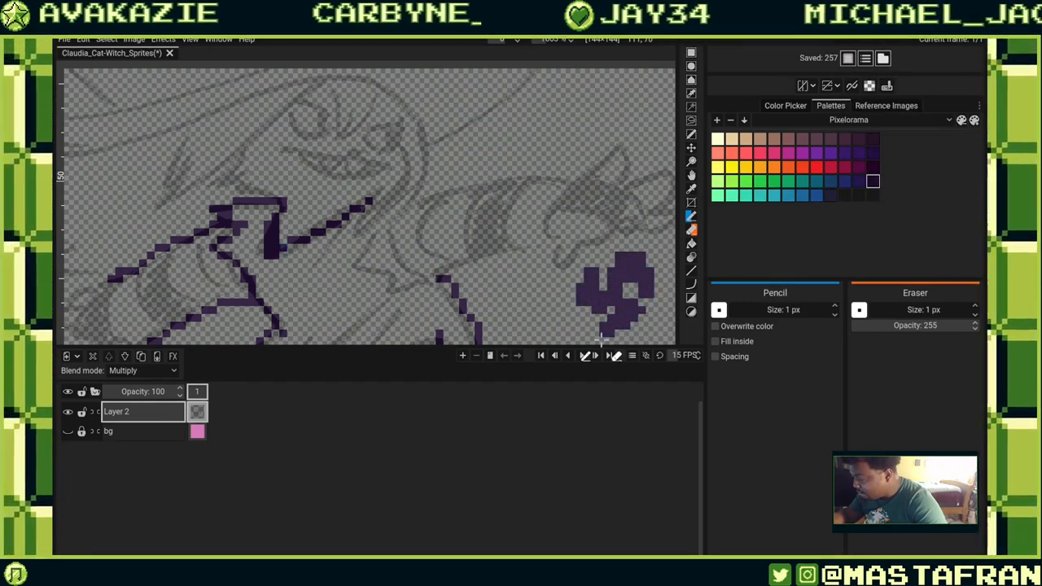
{"action": "key", "text": "ctrl+z"}
{"action": "key", "text": "ctrl+z"}
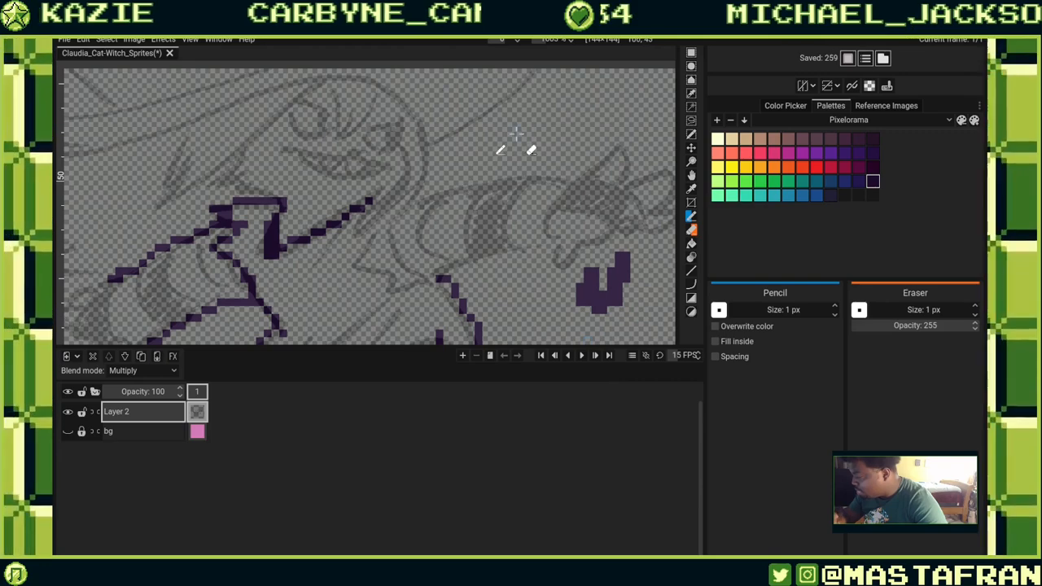
{"action": "key", "text": "ctrl+z"}
{"action": "key", "text": "ctrl+z"}
{"action": "mouse_move", "coordinate": [561, 137]}
{"action": "left_mouse_down"}
{"action": "mouse_move", "coordinate": [586, 129]}
{"action": "mouse_move", "coordinate": [591, 148]}
{"action": "mouse_move", "coordinate": [556, 195]}
{"action": "mouse_move", "coordinate": [582, 244]}
{"action": "mouse_move", "coordinate": [594, 198]}
{"action": "mouse_move", "coordinate": [492, 232]}
{"action": "left_mouse_up"}
{"action": "key", "text": "ctrl+z"}
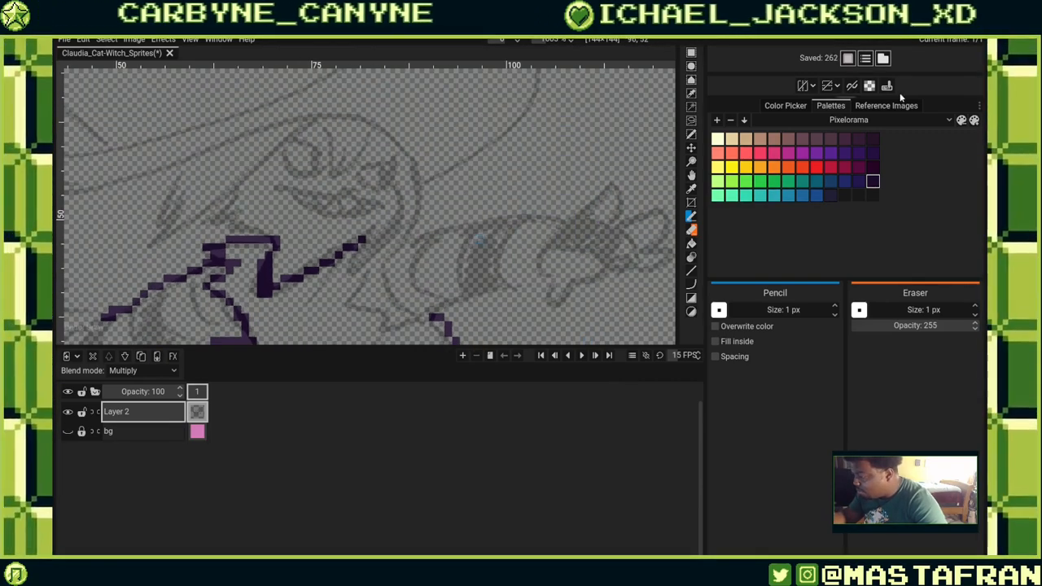
Raise the pencil's pressure Size End value to 6 and adjust the pressure threshold range.
{"action": "left_click", "coordinate": [886, 86]}
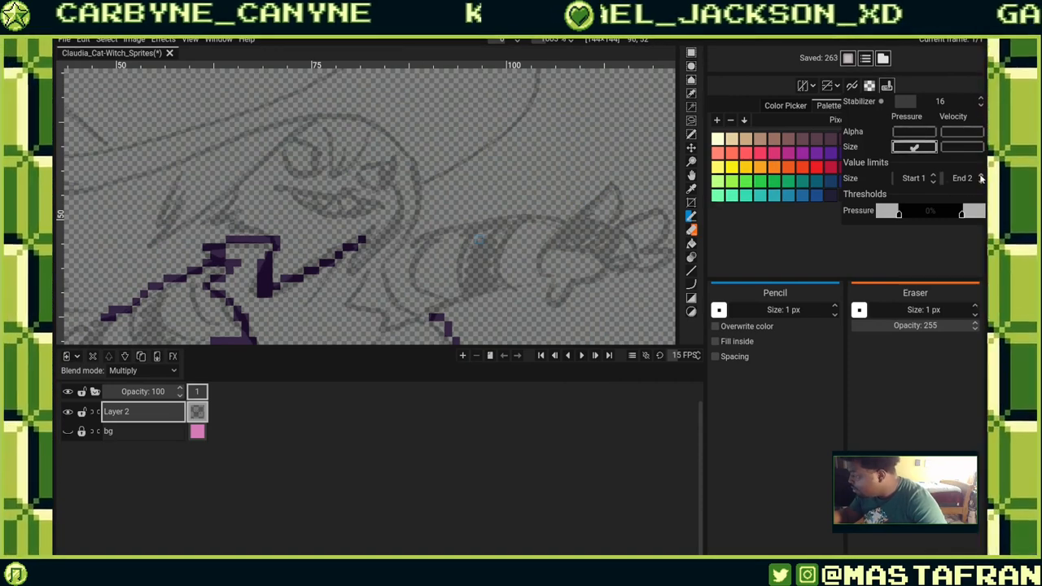
{"action": "left_click", "coordinate": [981, 177]}
{"action": "left_click", "coordinate": [982, 178]}
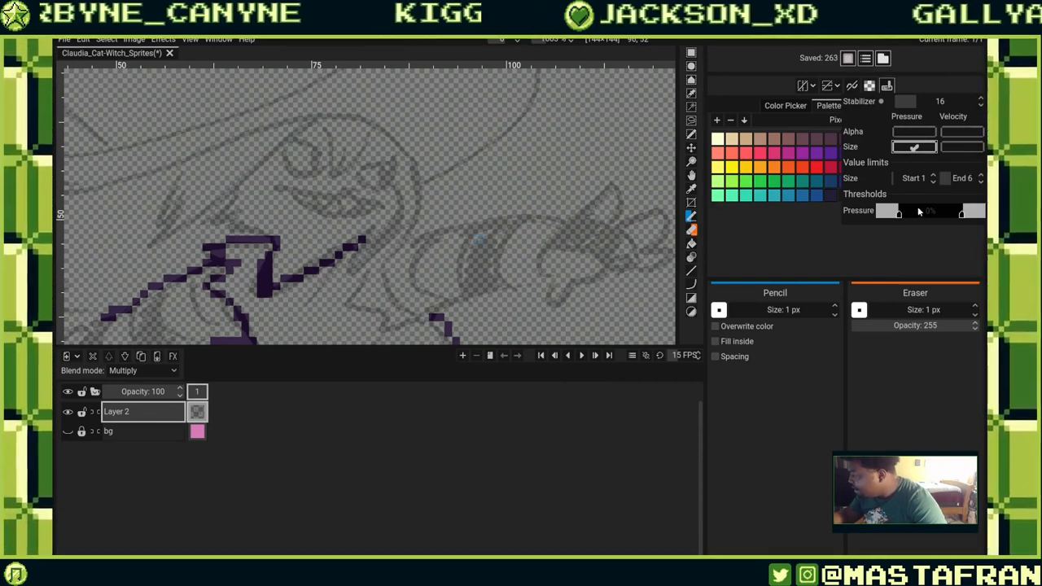
{"action": "mouse_move", "coordinate": [918, 212]}
{"action": "left_mouse_down"}
{"action": "mouse_move", "coordinate": [927, 215]}
{"action": "mouse_move", "coordinate": [880, 213]}
{"action": "mouse_move", "coordinate": [935, 218]}
{"action": "left_mouse_up"}
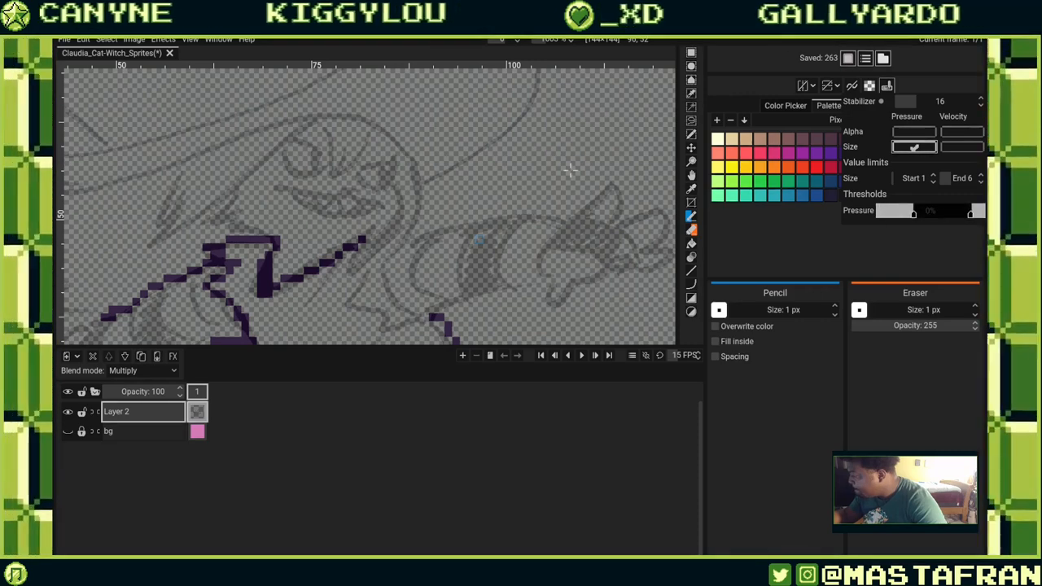
Draw two test strokes above the sleeve and undo them.
{"action": "left_click_drag", "start_coordinate": [577, 170], "coordinate": [616, 183]}
{"action": "key", "text": "ctrl+z"}
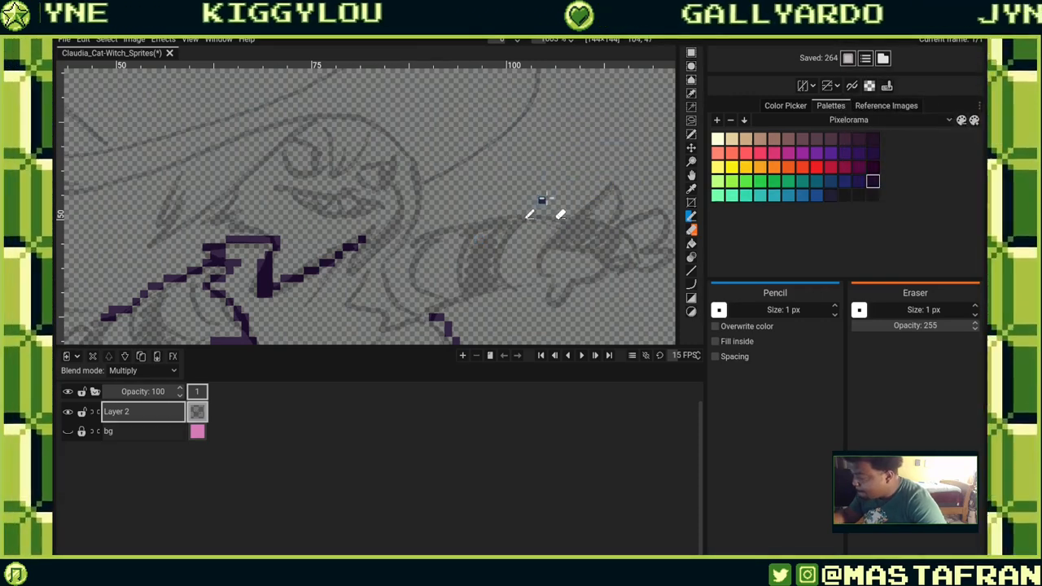
{"action": "left_click_drag", "start_coordinate": [551, 209], "coordinate": [587, 187]}
{"action": "key", "text": "ctrl+z"}
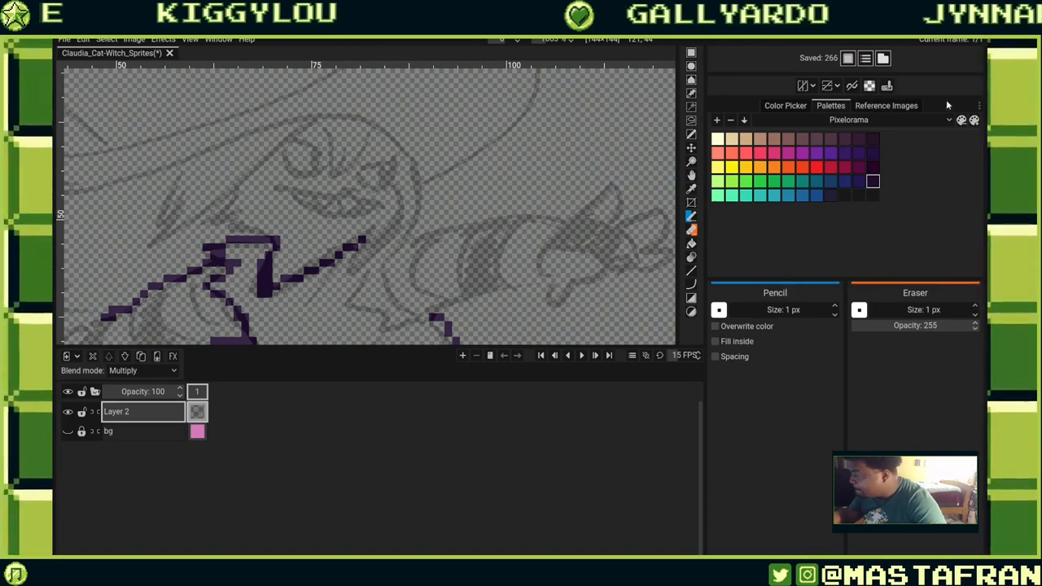
Readjust the pencil's pressure threshold, then test a stroke near the hat brim and undo it.
{"action": "left_click", "coordinate": [886, 86]}
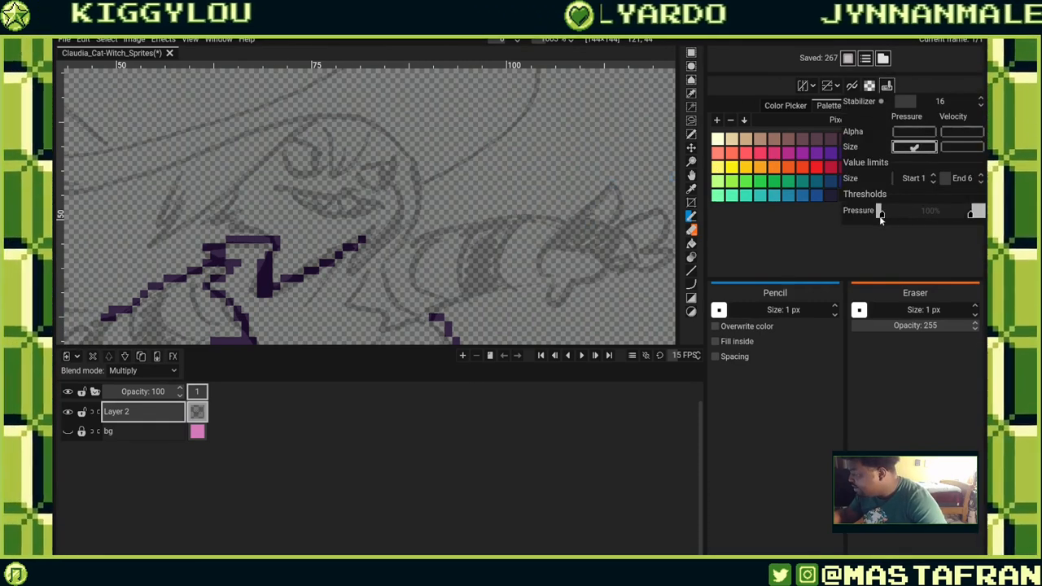
{"action": "left_click_drag", "start_coordinate": [968, 215], "coordinate": [919, 223]}
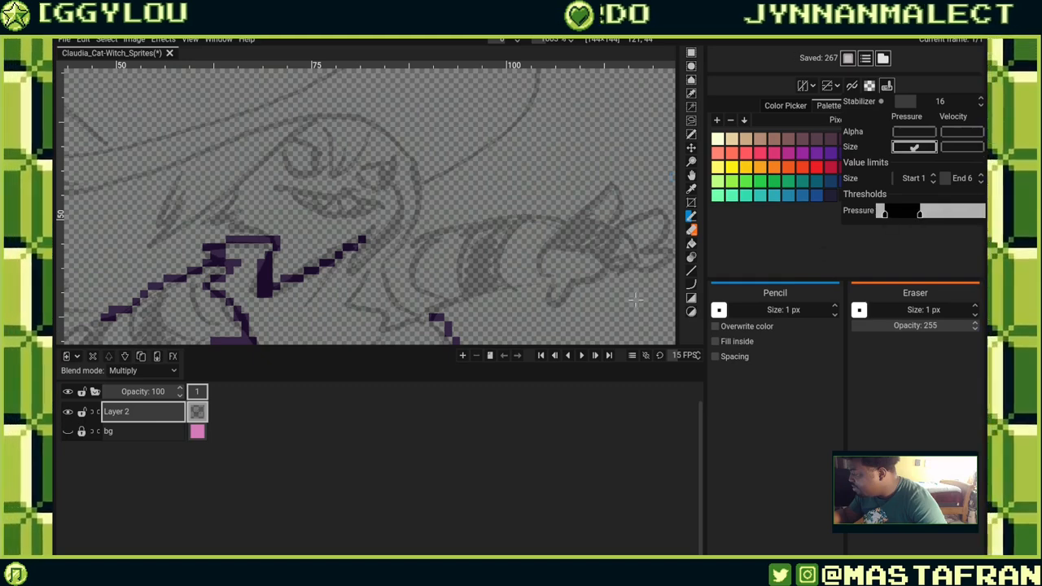
{"action": "mouse_move", "coordinate": [465, 150]}
{"action": "left_mouse_down"}
{"action": "mouse_move", "coordinate": [498, 140]}
{"action": "mouse_move", "coordinate": [553, 150]}
{"action": "left_mouse_up"}
{"action": "key", "text": "ctrl+z"}
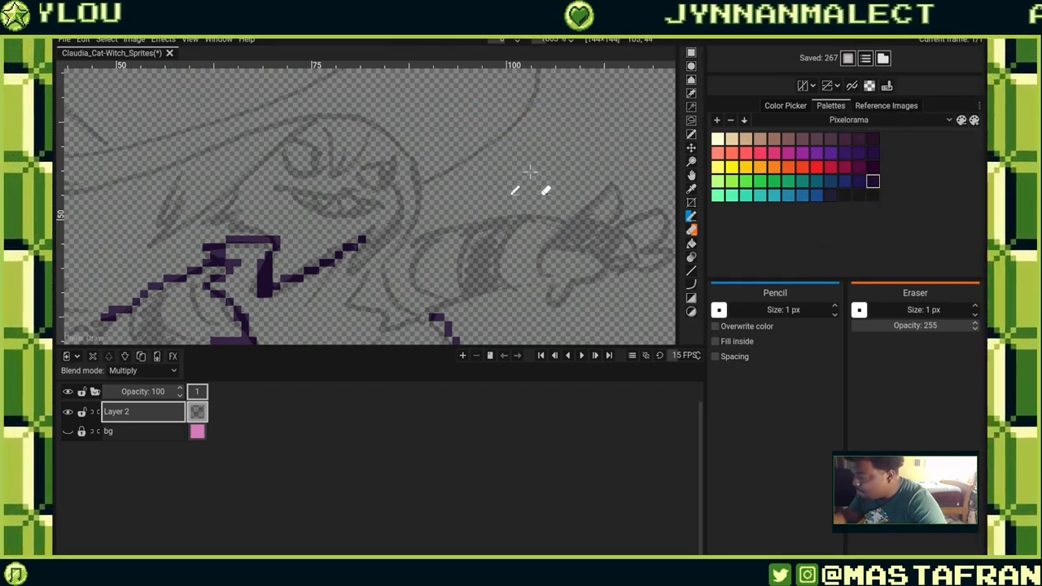
Test a stroke above the sleeve, narrow the pressure threshold again, and undo the test marks.
{"action": "mouse_move", "coordinate": [562, 185]}
{"action": "left_mouse_down"}
{"action": "mouse_move", "coordinate": [586, 158]}
{"action": "mouse_move", "coordinate": [628, 195]}
{"action": "left_mouse_up"}
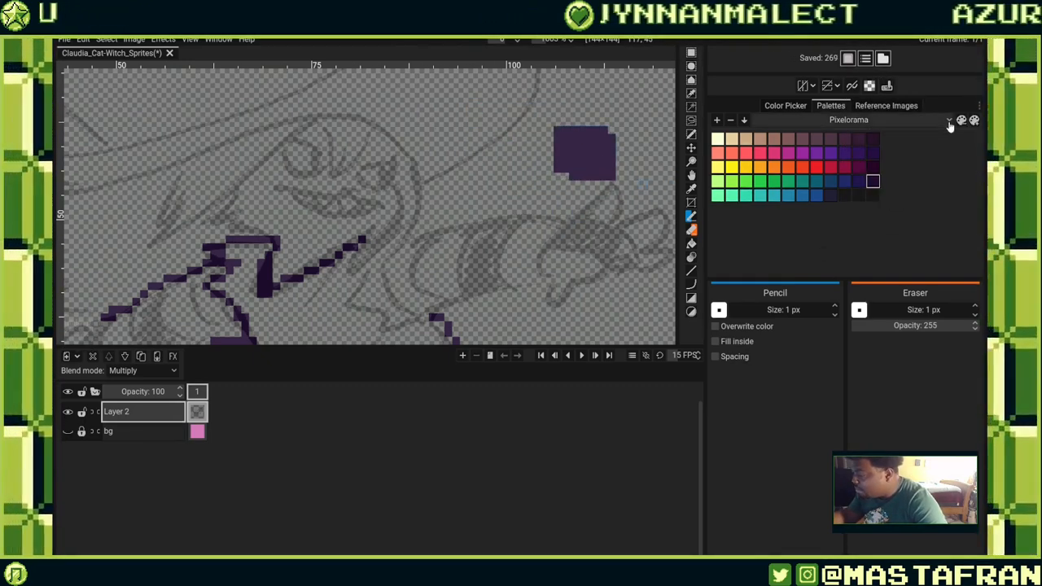
{"action": "left_click", "coordinate": [886, 85]}
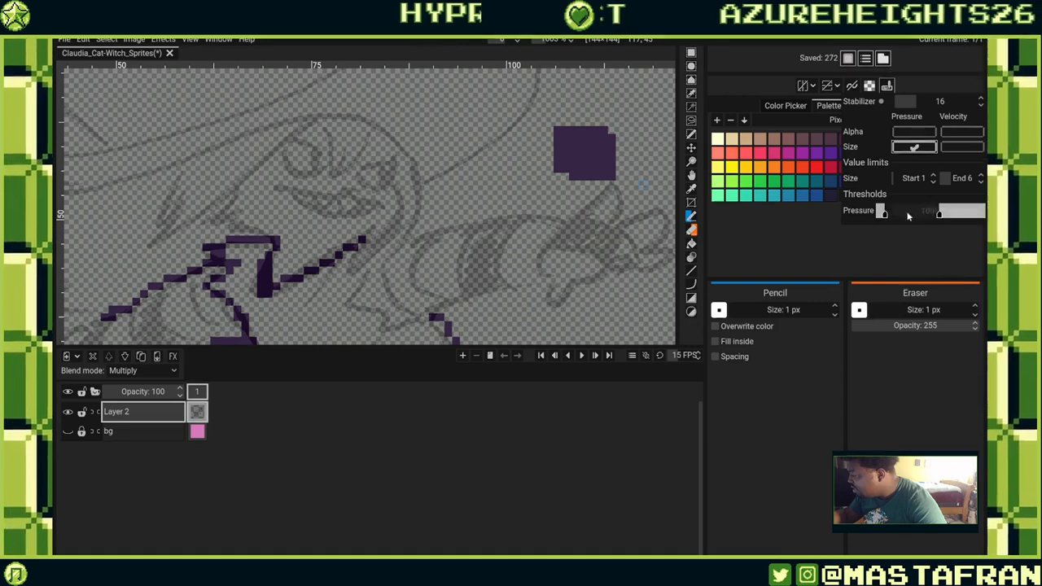
{"action": "left_click_drag", "start_coordinate": [890, 215], "coordinate": [916, 213]}
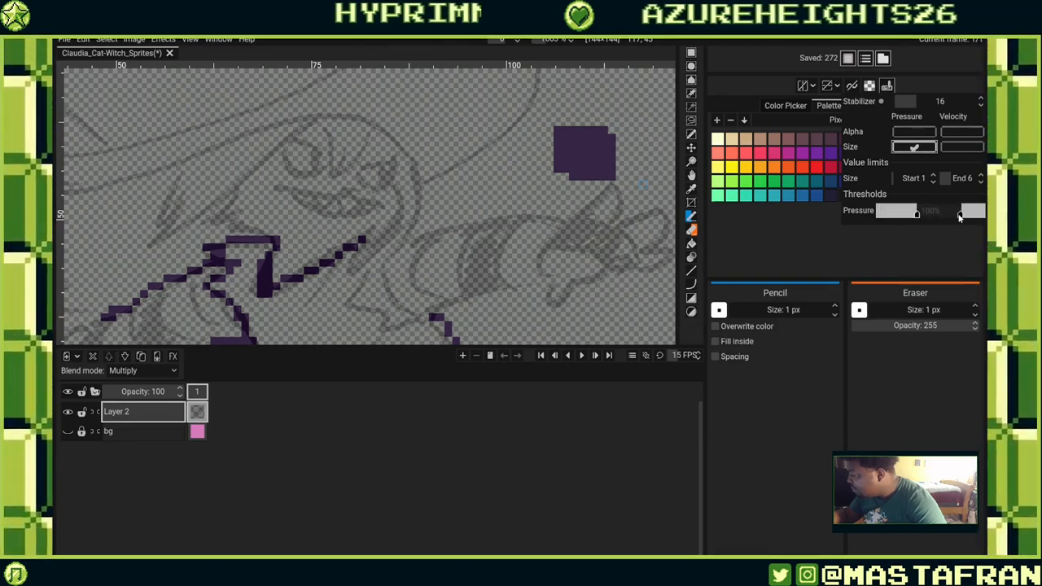
{"action": "left_click", "coordinate": [635, 138]}
{"action": "key", "text": "ctrl+z"}
{"action": "key", "text": "ctrl+z"}
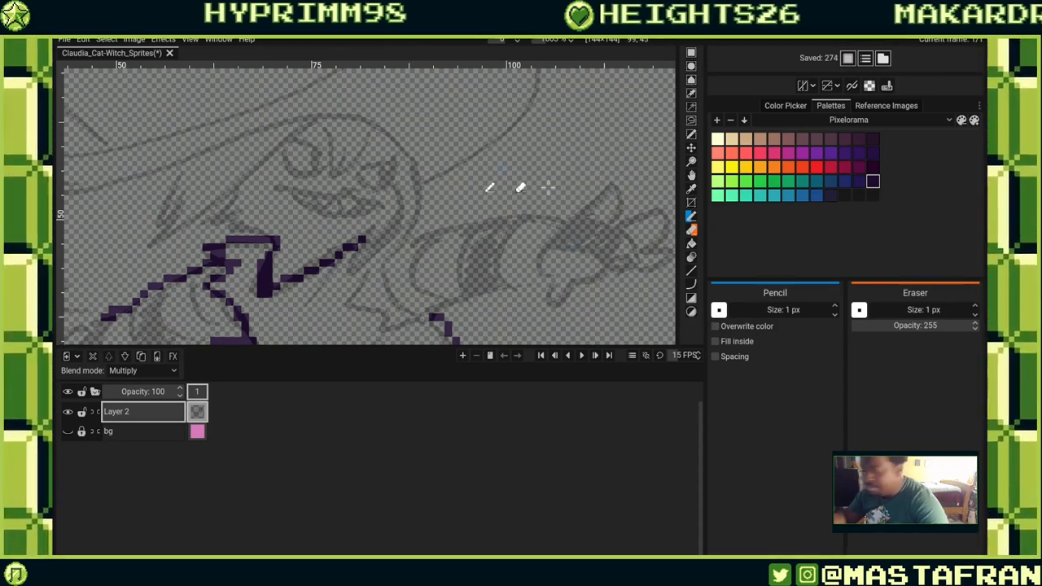
Draw another pressure test stroke over the sleeve and undo it.
{"action": "left_click", "coordinate": [494, 199]}
{"action": "mouse_move", "coordinate": [494, 199]}
{"action": "left_mouse_down"}
{"action": "mouse_move", "coordinate": [517, 193]}
{"action": "mouse_move", "coordinate": [491, 210]}
{"action": "mouse_move", "coordinate": [564, 184]}
{"action": "left_mouse_up"}
{"action": "key", "text": "ctrl+z"}
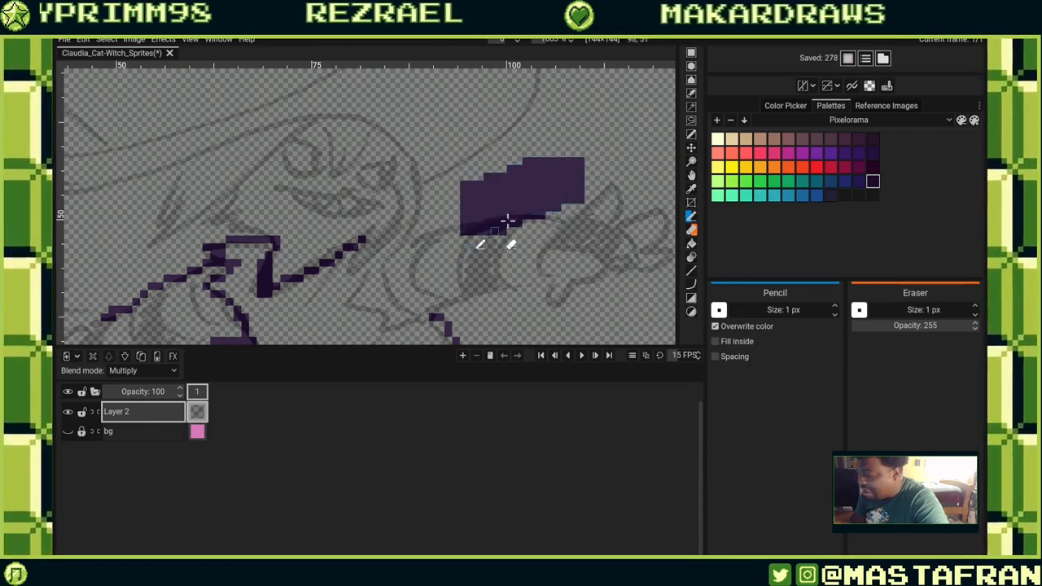
Draw quick pressure test marks above the sleeve and undo each one.
{"action": "key", "text": "ctrl+z"}
{"action": "mouse_move", "coordinate": [484, 210]}
{"action": "left_mouse_down"}
{"action": "mouse_move", "coordinate": [503, 190]}
{"action": "mouse_move", "coordinate": [615, 152]}
{"action": "left_mouse_up"}
{"action": "key", "text": "ctrl+z"}
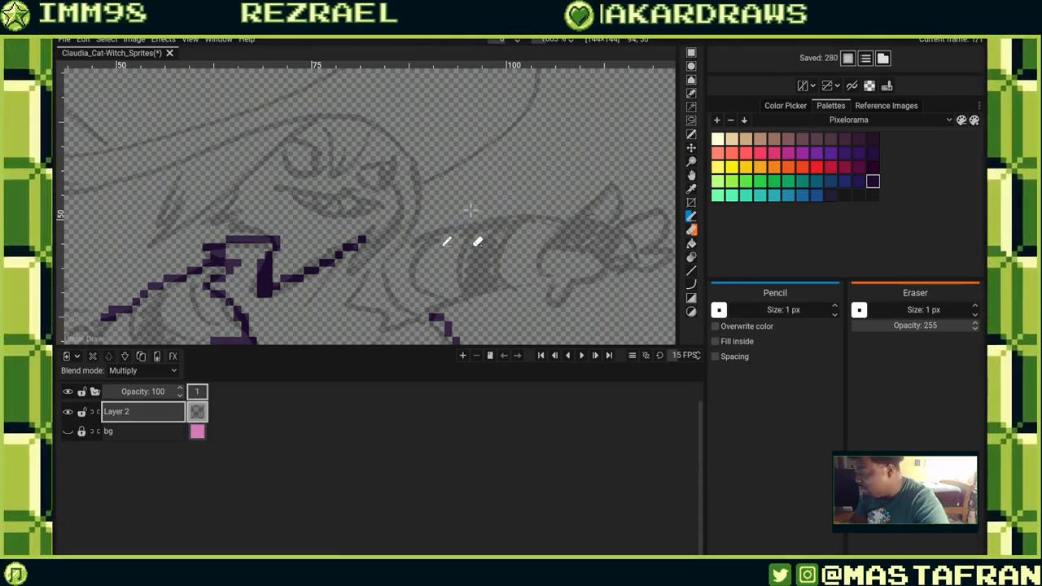
{"action": "left_click", "coordinate": [494, 199]}
{"action": "key", "text": "ctrl+z"}
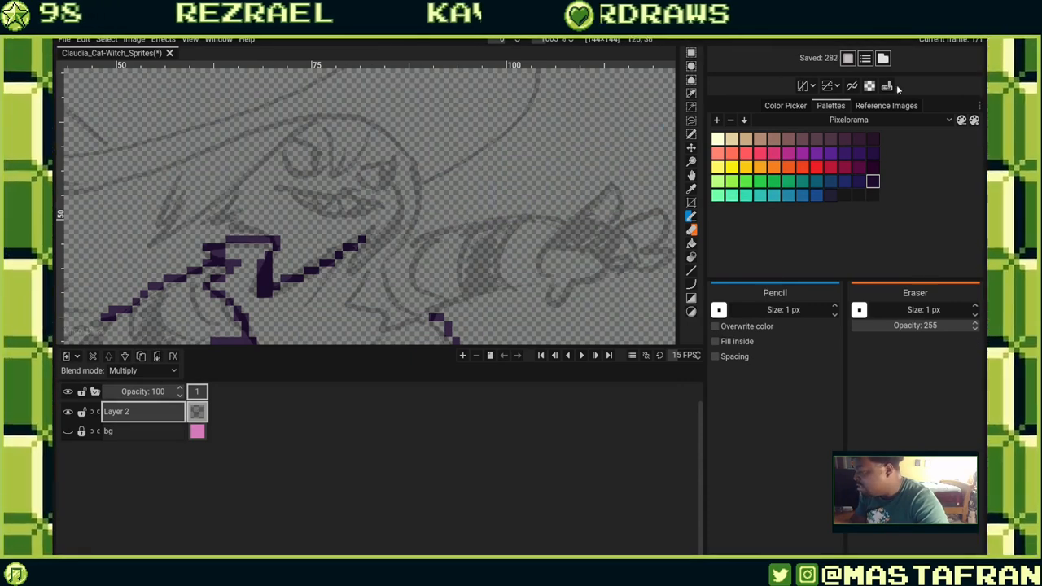
Lower the start of the pencil's pressure threshold, test a stroke above the sleeve and undo it.
{"action": "left_click", "coordinate": [886, 86]}
{"action": "left_click_drag", "start_coordinate": [917, 214], "coordinate": [894, 214]}
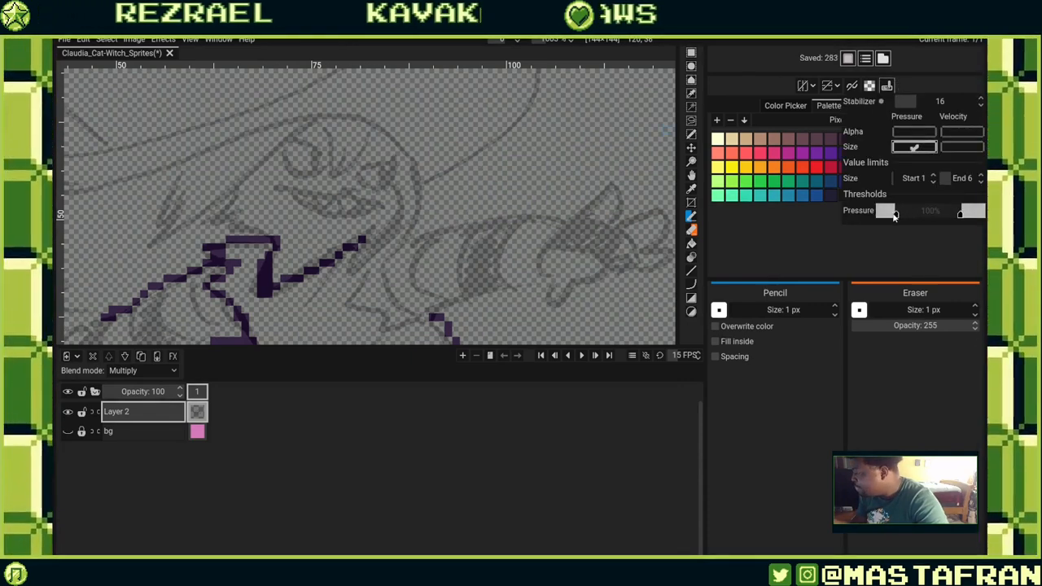
{"action": "left_click_drag", "start_coordinate": [498, 196], "coordinate": [547, 202]}
{"action": "key", "text": "ctrl+z"}
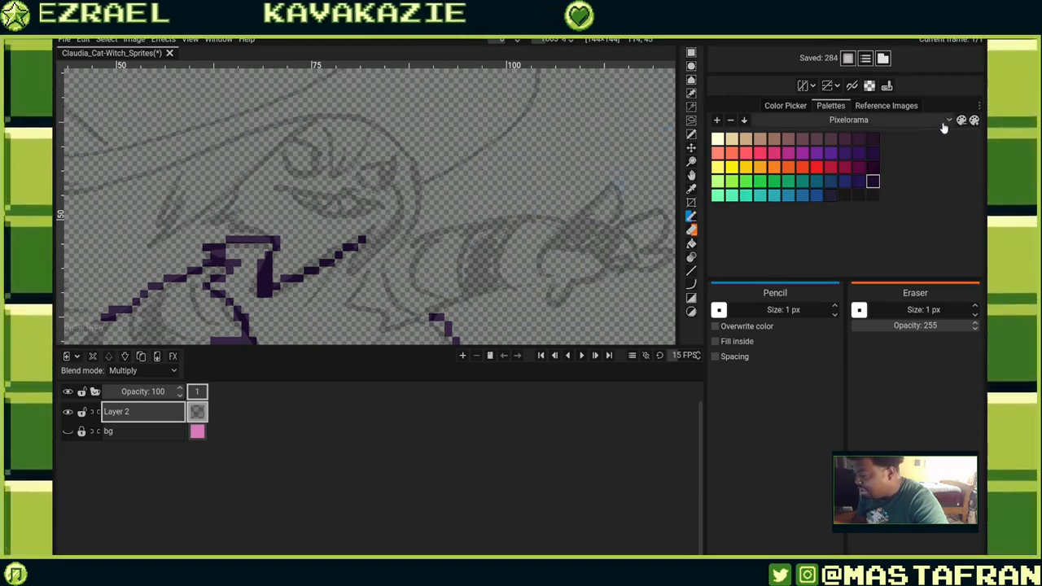
Readjust the pressure threshold range in the pencil dynamics, test a short stroke and undo it.
{"action": "left_click", "coordinate": [888, 87]}
{"action": "left_click_drag", "start_coordinate": [875, 218], "coordinate": [865, 223]}
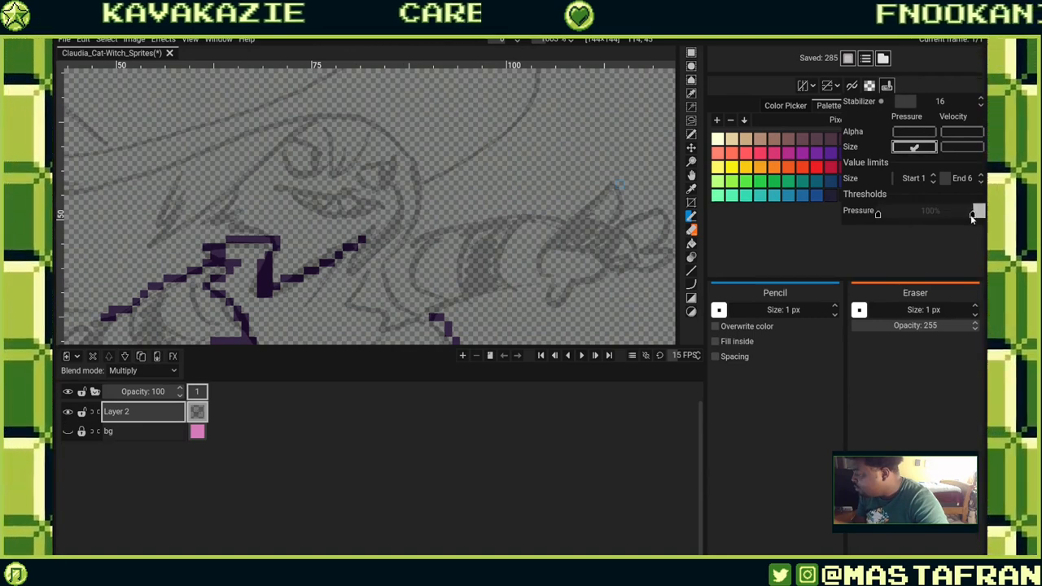
{"action": "left_click", "coordinate": [971, 216]}
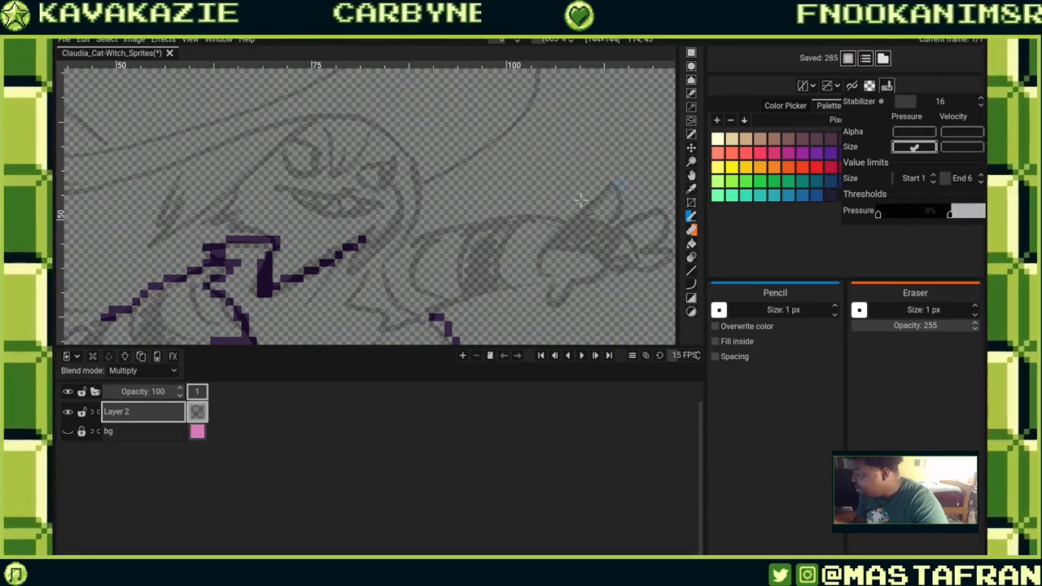
{"action": "left_click_drag", "start_coordinate": [571, 199], "coordinate": [586, 198]}
{"action": "key", "text": "ctrl+z"}
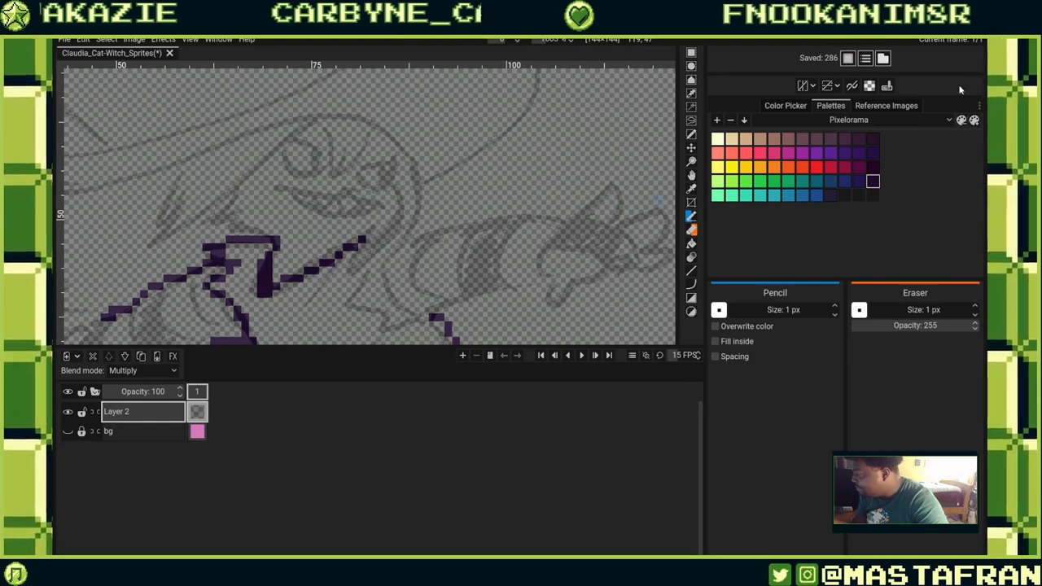
Set the pencil's size limit end to 10 and the stabilizer to 6.
{"action": "left_click", "coordinate": [895, 85]}
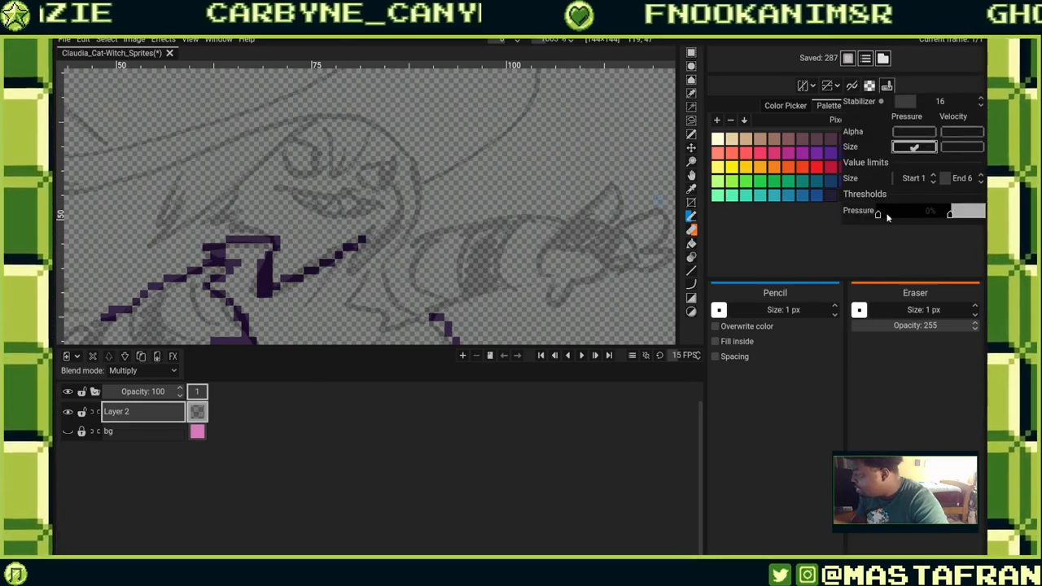
{"action": "left_click", "coordinate": [981, 182]}
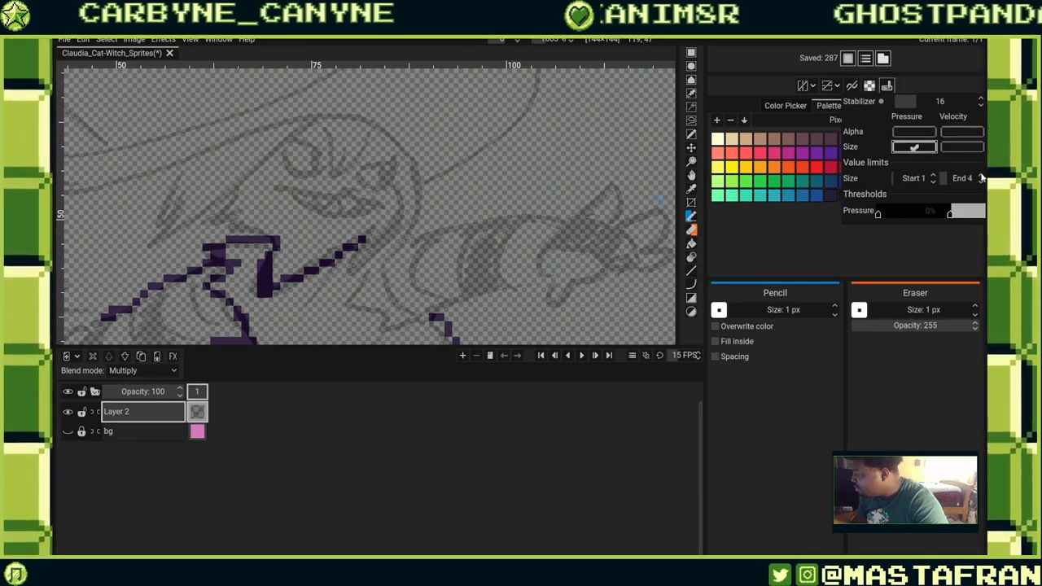
{"action": "left_click", "coordinate": [982, 175]}
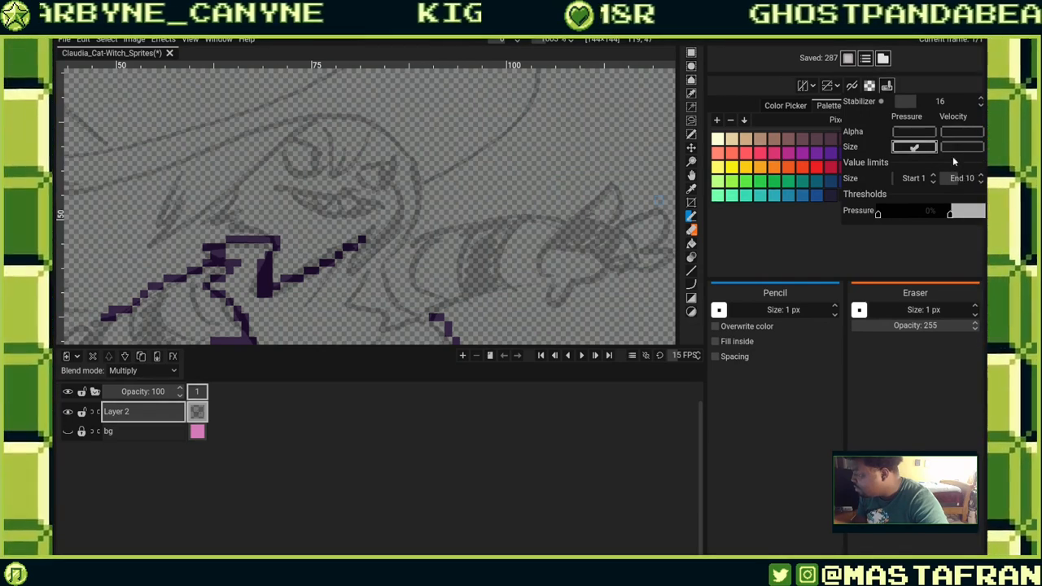
{"action": "left_click_drag", "start_coordinate": [917, 104], "coordinate": [902, 103]}
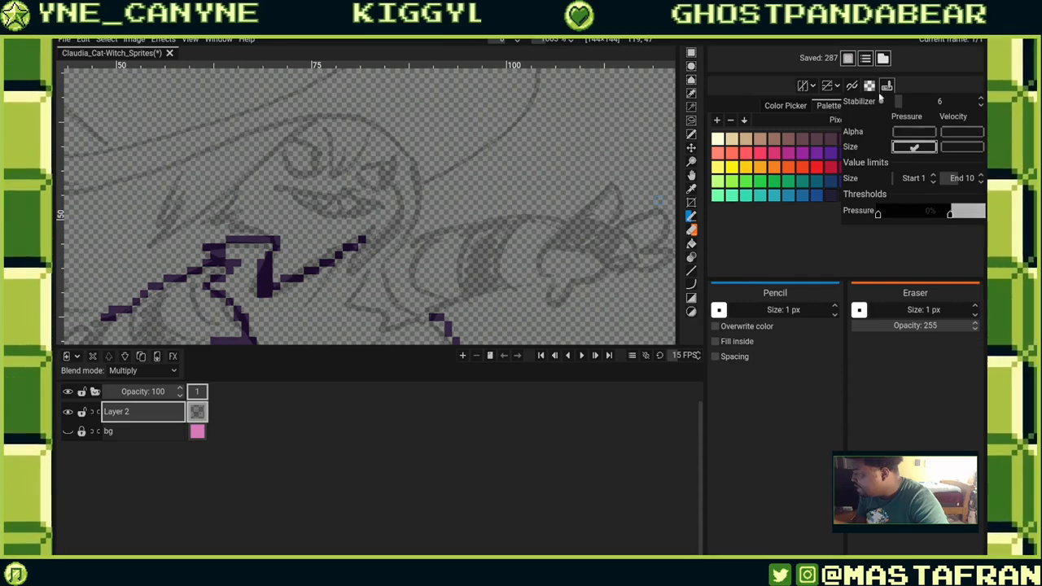
Test a stroke over the sleeve, undo it, and turn off Overwrite color.
{"action": "left_click", "coordinate": [566, 183]}
{"action": "mouse_move", "coordinate": [561, 168]}
{"action": "left_mouse_down"}
{"action": "mouse_move", "coordinate": [604, 196]}
{"action": "mouse_move", "coordinate": [619, 242]}
{"action": "mouse_move", "coordinate": [523, 218]}
{"action": "left_mouse_up"}
{"action": "key", "text": "ctrl+z"}
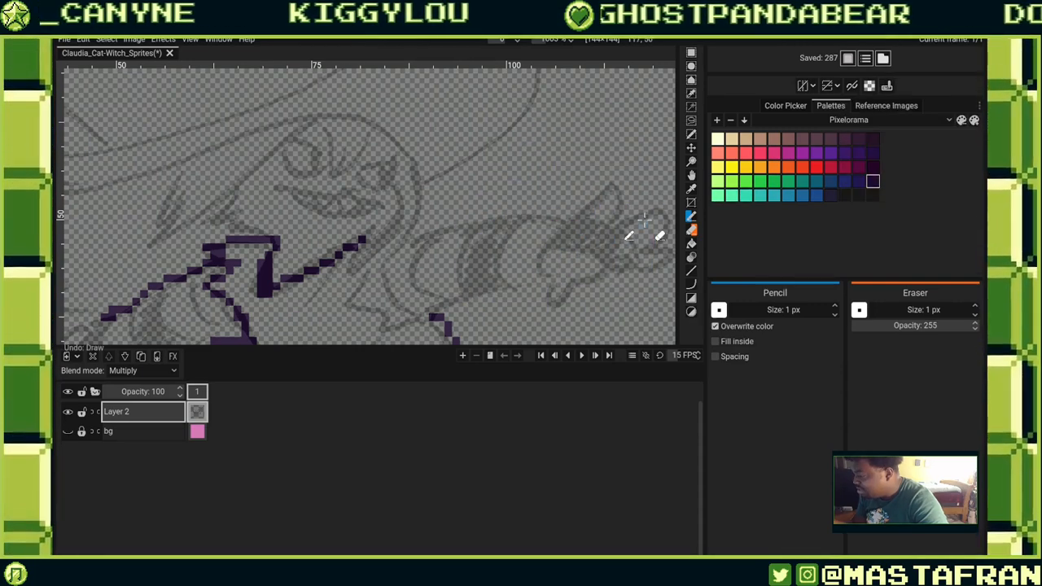
{"action": "left_click", "coordinate": [714, 325]}
Widen the pressure threshold to the full range, test a stroke over the sleeve and undo it.
{"action": "left_click", "coordinate": [886, 85]}
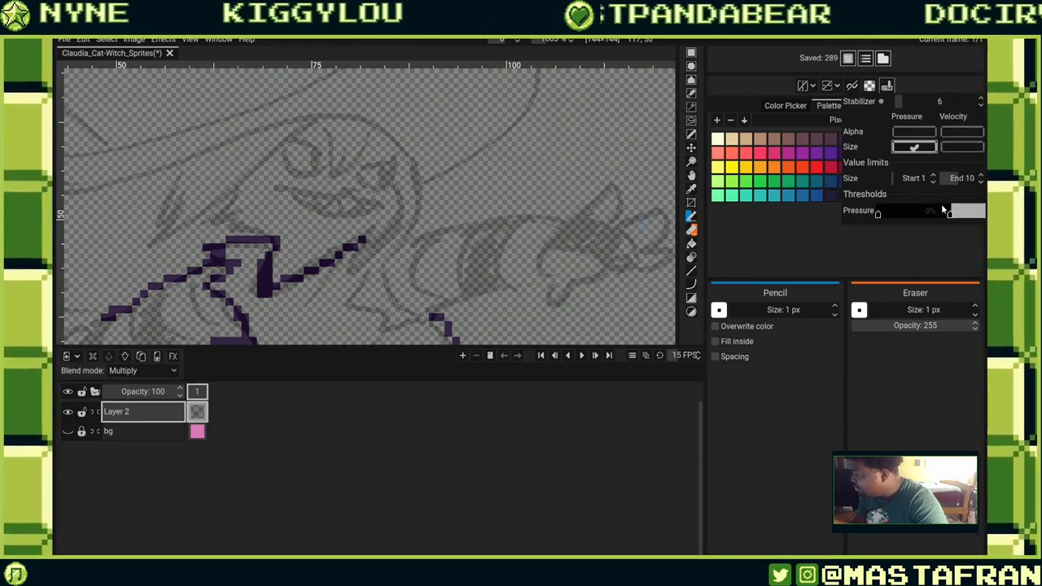
{"action": "left_click", "coordinate": [946, 214]}
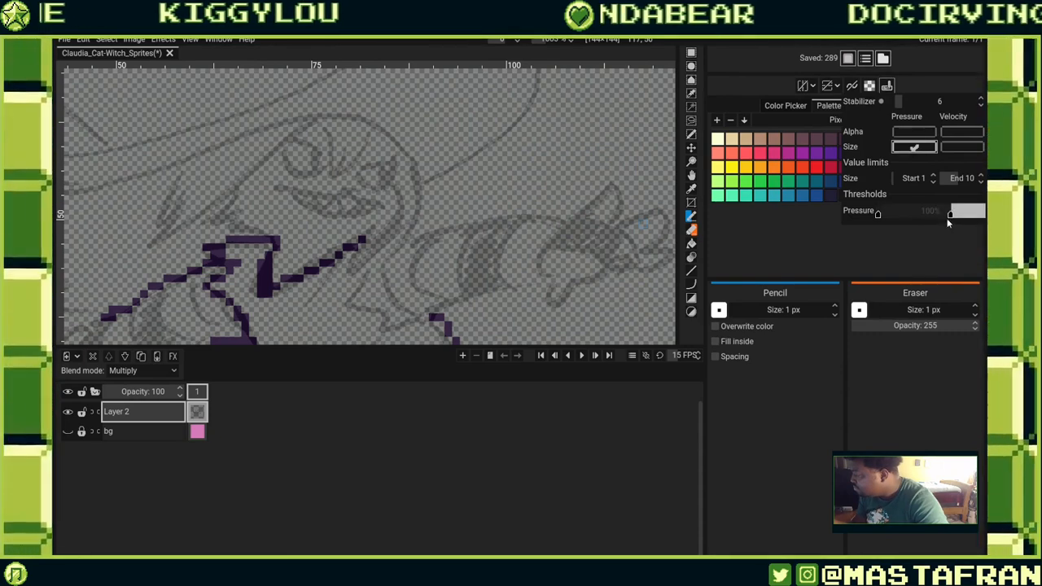
{"action": "mouse_move", "coordinate": [878, 214]}
{"action": "left_mouse_down"}
{"action": "mouse_move", "coordinate": [914, 225]}
{"action": "mouse_move", "coordinate": [983, 217]}
{"action": "left_mouse_up"}
{"action": "mouse_move", "coordinate": [530, 196]}
{"action": "left_mouse_down"}
{"action": "mouse_move", "coordinate": [593, 188]}
{"action": "mouse_move", "coordinate": [600, 184]}
{"action": "mouse_move", "coordinate": [554, 197]}
{"action": "mouse_move", "coordinate": [664, 158]}
{"action": "left_mouse_up"}
{"action": "key", "text": "ctrl+z"}
{"action": "key", "text": "ctrl+z"}
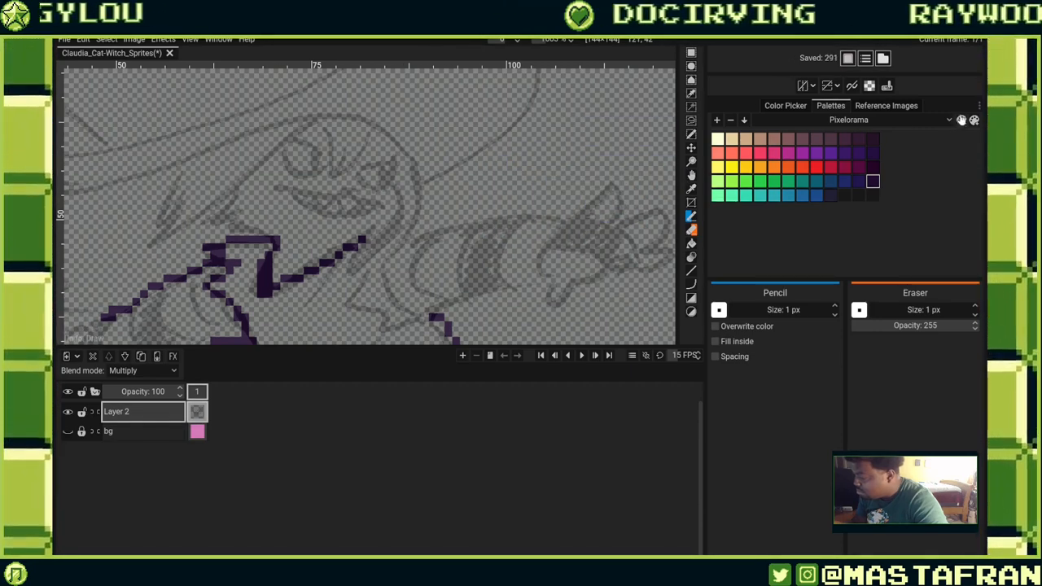
Narrow the pressure threshold's upper end, test a stroke and undo it.
{"action": "left_click", "coordinate": [886, 85]}
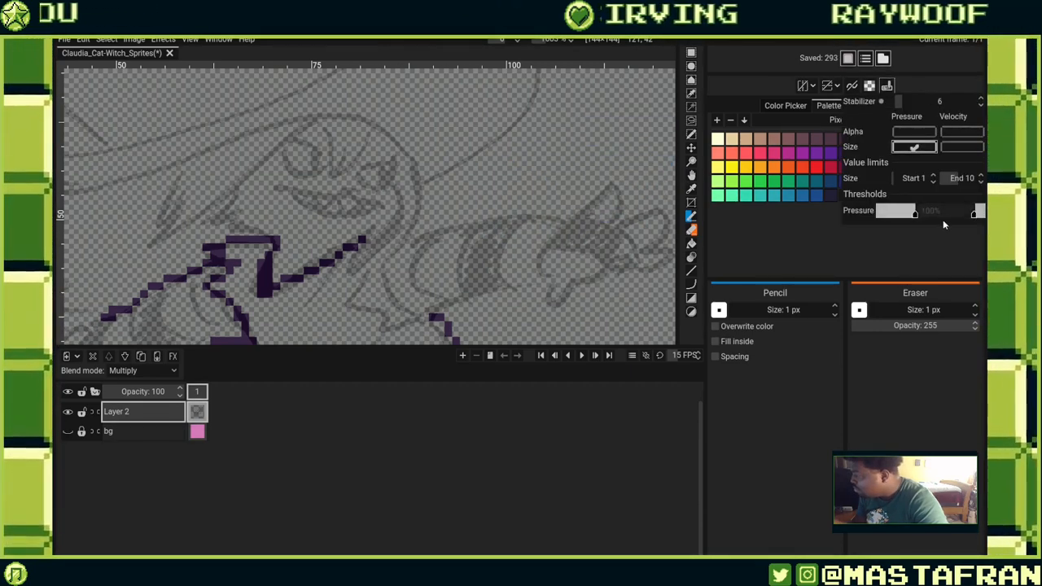
{"action": "left_click_drag", "start_coordinate": [975, 213], "coordinate": [940, 214]}
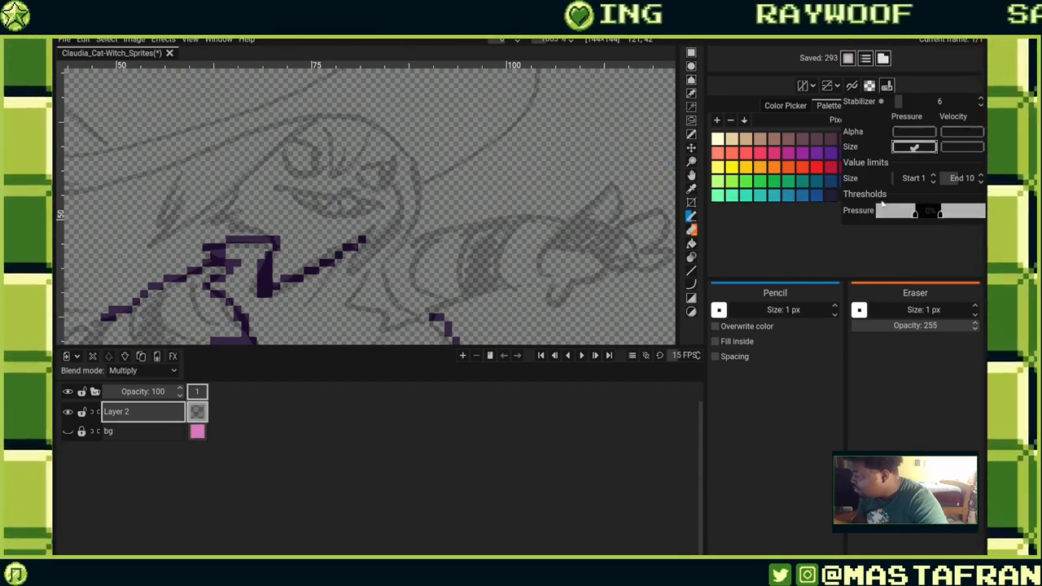
{"action": "left_click_drag", "start_coordinate": [501, 207], "coordinate": [560, 182]}
{"action": "key", "text": "ctrl+z"}
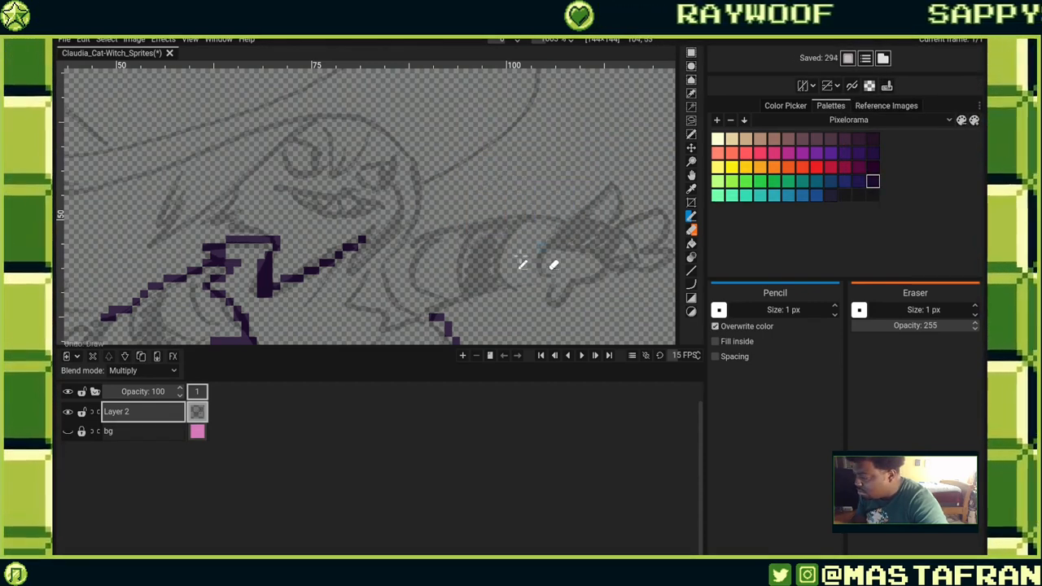
Draw several more test strokes across the sleeve and undo them.
{"action": "left_click", "coordinate": [500, 205]}
{"action": "left_click_drag", "start_coordinate": [508, 203], "coordinate": [610, 159]}
{"action": "key", "text": "ctrl+z"}
{"action": "key", "text": "ctrl+z"}
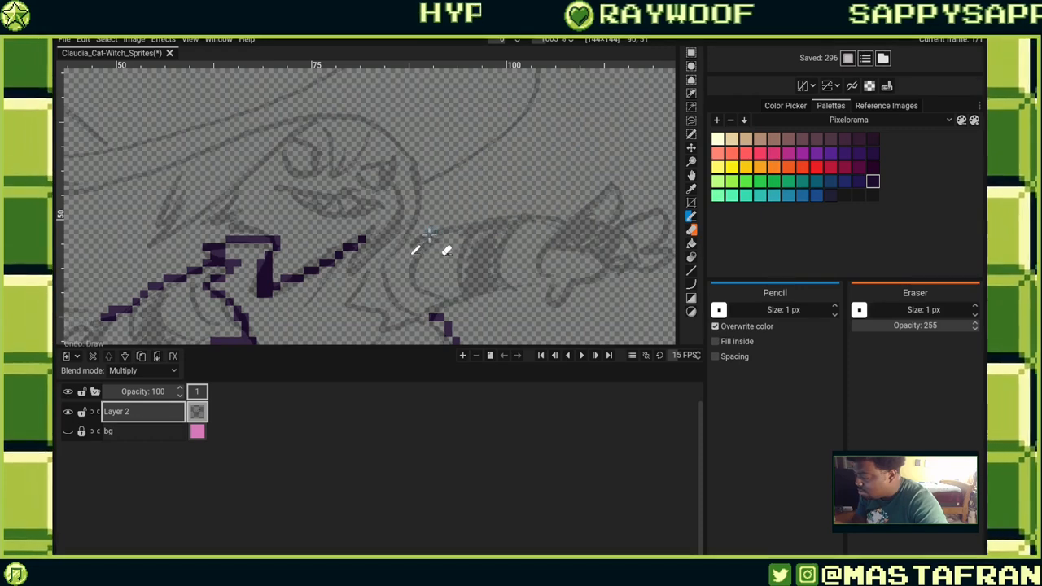
{"action": "left_click_drag", "start_coordinate": [444, 216], "coordinate": [572, 213]}
{"action": "key", "text": "ctrl+z"}
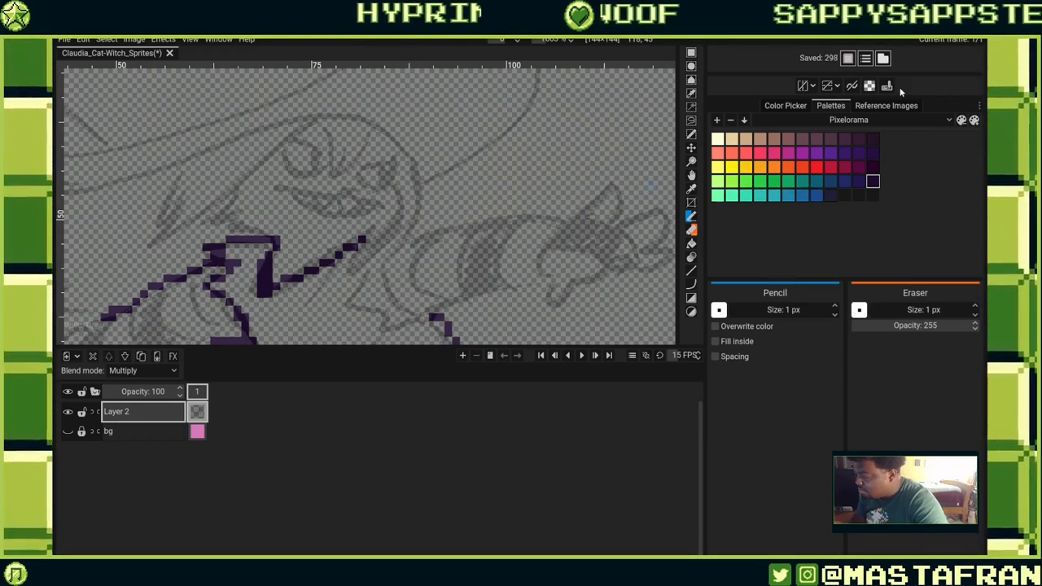
Turn off size pressure in the pencil dynamics, test a stroke over the sleeve and undo it.
{"action": "left_click", "coordinate": [887, 85]}
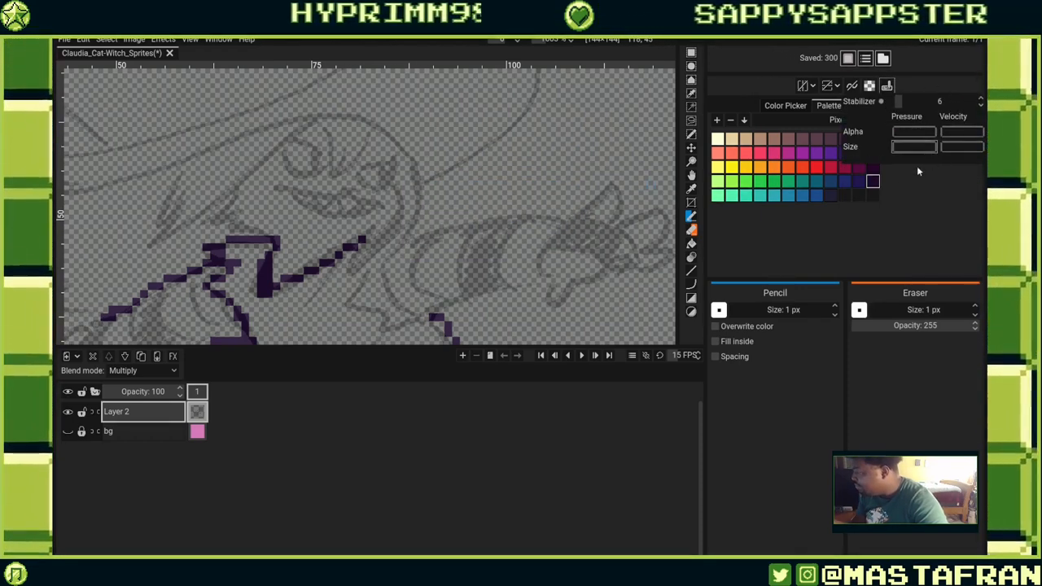
{"action": "mouse_move", "coordinate": [481, 239]}
{"action": "left_mouse_down"}
{"action": "mouse_move", "coordinate": [537, 206]}
{"action": "mouse_move", "coordinate": [573, 220]}
{"action": "left_mouse_up"}
{"action": "key", "text": "ctrl+z"}
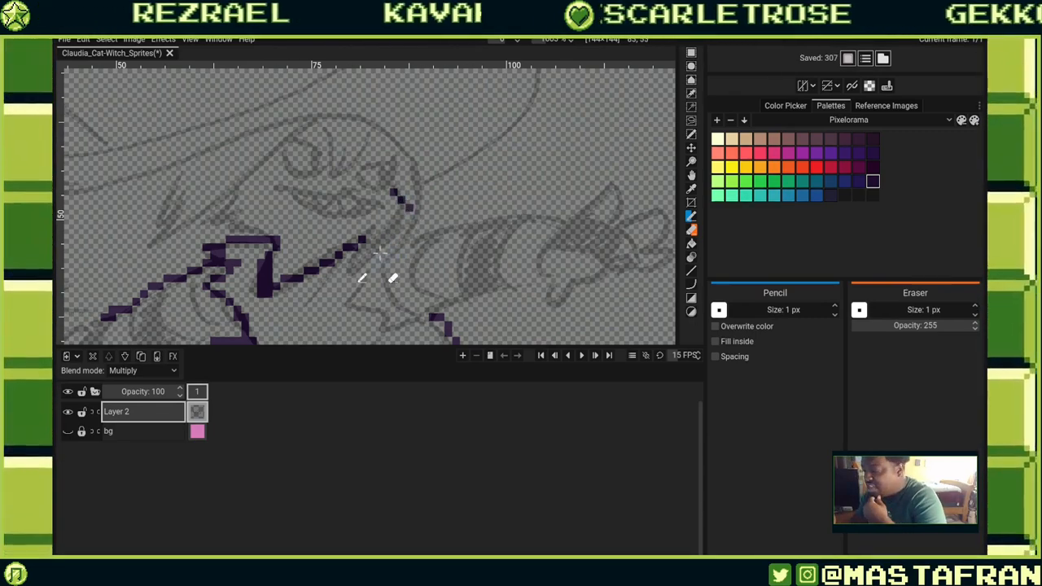
Trace the face and hat outline lines from the collar up toward the hat over the reference.
{"action": "left_click_drag", "start_coordinate": [306, 231], "coordinate": [413, 274]}
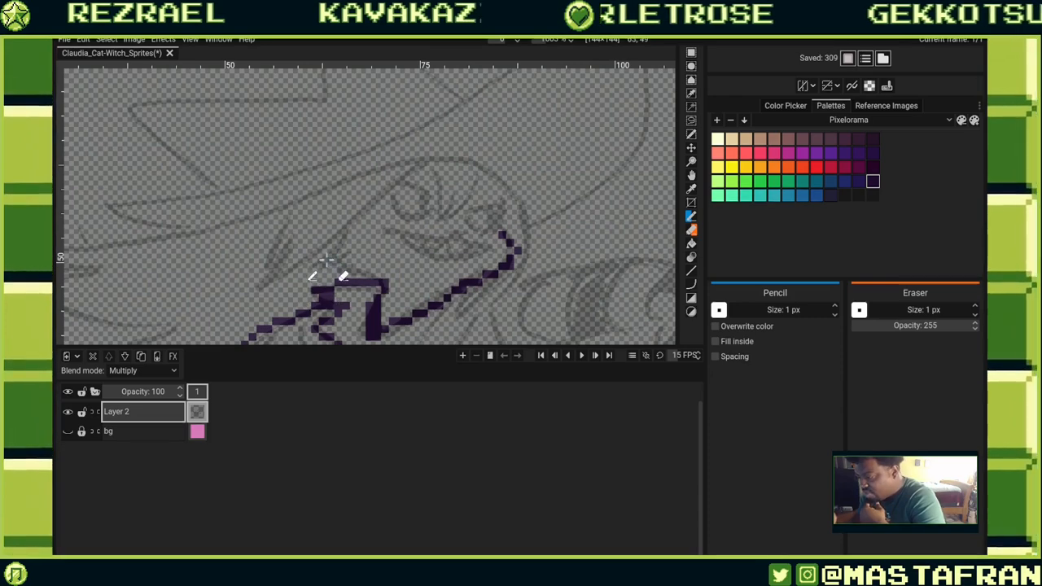
{"action": "left_click_drag", "start_coordinate": [261, 285], "coordinate": [378, 201]}
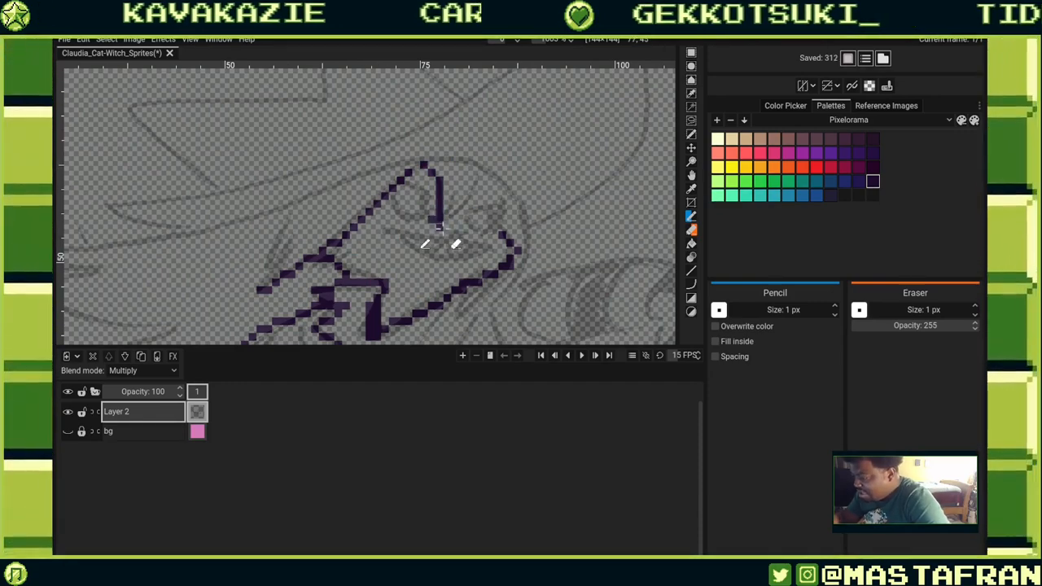
{"action": "left_click_drag", "start_coordinate": [396, 258], "coordinate": [538, 222]}
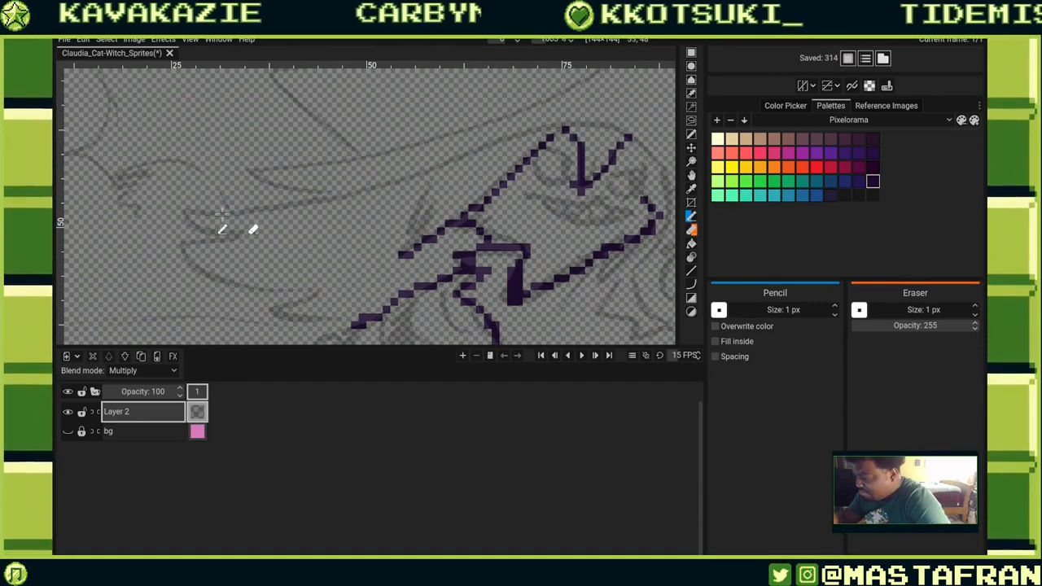
{"action": "mouse_move", "coordinate": [199, 209]}
{"action": "left_mouse_down"}
{"action": "mouse_move", "coordinate": [336, 189]}
{"action": "mouse_move", "coordinate": [549, 116]}
{"action": "mouse_move", "coordinate": [510, 154]}
{"action": "mouse_move", "coordinate": [279, 203]}
{"action": "mouse_move", "coordinate": [266, 187]}
{"action": "mouse_move", "coordinate": [290, 155]}
{"action": "left_mouse_up"}
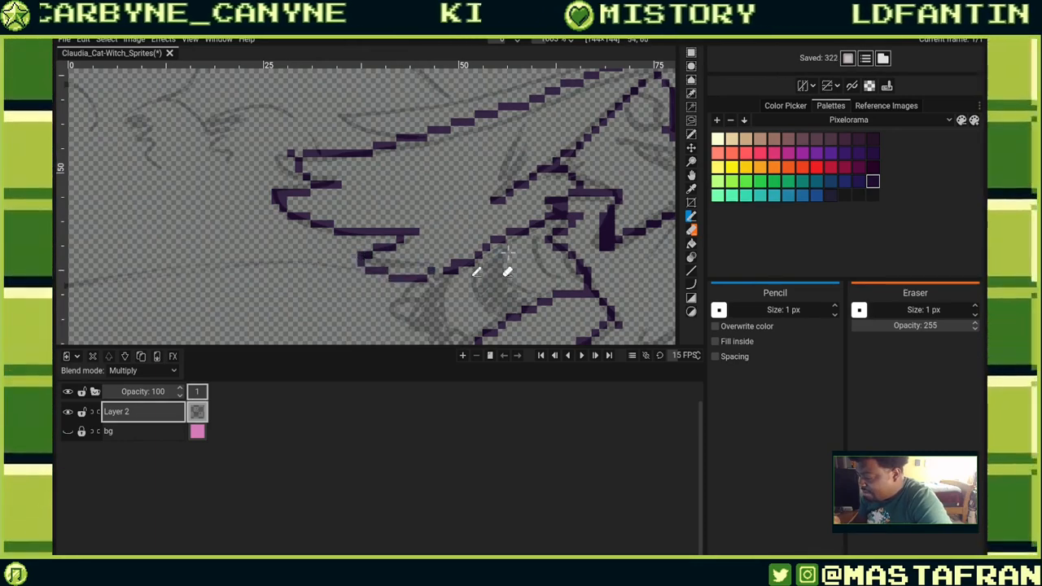
Trace the hat brim's upper and lower edges and the long brim line along the reference.
{"action": "mouse_move", "coordinate": [506, 272]}
{"action": "left_mouse_down"}
{"action": "mouse_move", "coordinate": [506, 233]}
{"action": "mouse_move", "coordinate": [361, 264]}
{"action": "left_mouse_up"}
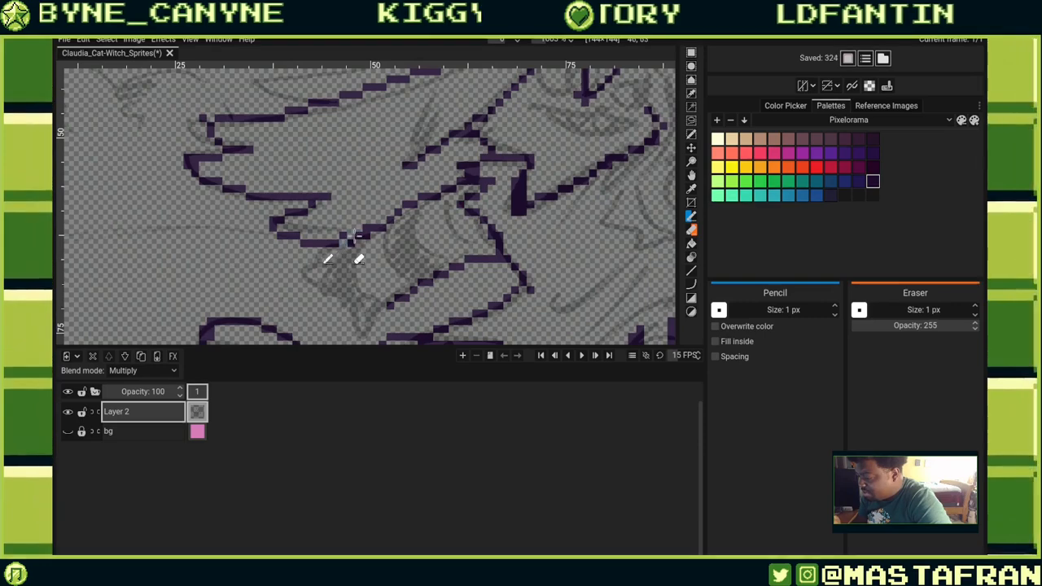
{"action": "left_click_drag", "start_coordinate": [514, 173], "coordinate": [372, 297]}
{"action": "left_click_drag", "start_coordinate": [366, 242], "coordinate": [370, 293]}
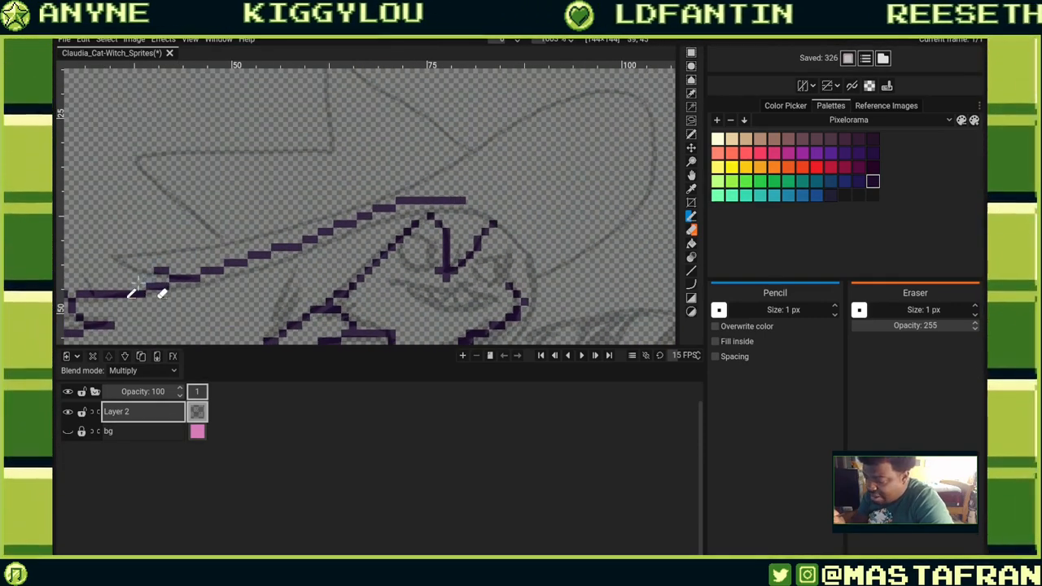
{"action": "mouse_move", "coordinate": [118, 247]}
{"action": "left_mouse_down"}
{"action": "mouse_move", "coordinate": [260, 225]}
{"action": "mouse_move", "coordinate": [593, 85]}
{"action": "mouse_move", "coordinate": [651, 124]}
{"action": "left_mouse_up"}
{"action": "mouse_move", "coordinate": [537, 295]}
{"action": "left_mouse_down"}
{"action": "mouse_move", "coordinate": [640, 210]}
{"action": "mouse_move", "coordinate": [658, 134]}
{"action": "left_mouse_up"}
Trace the right side of the face and the top of the arm along the reference.
{"action": "scroll", "coordinate": [633, 216], "scroll_direction": "down", "scroll_amount": 4}
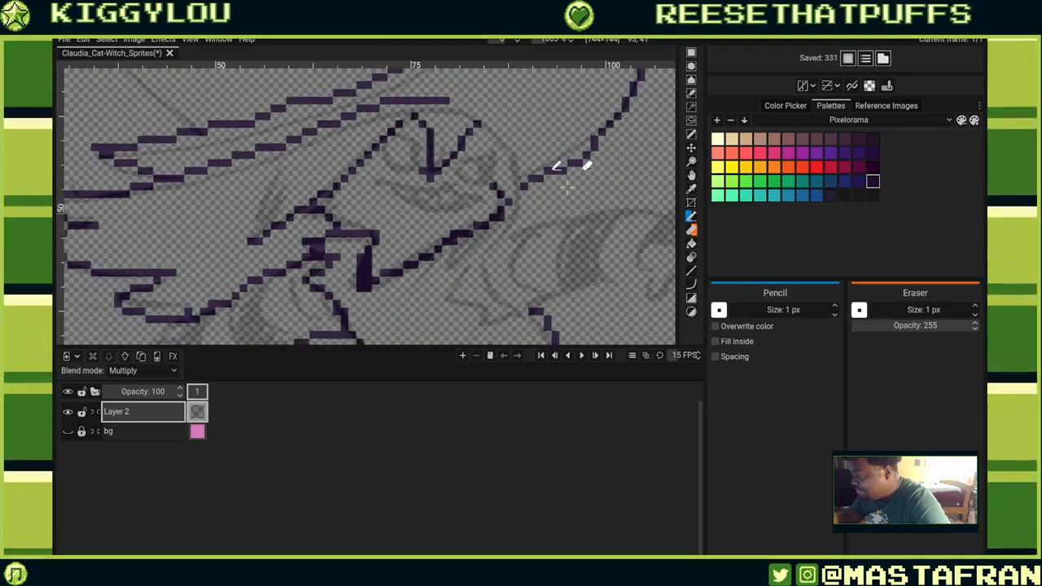
{"action": "left_click_drag", "start_coordinate": [525, 163], "coordinate": [520, 205]}
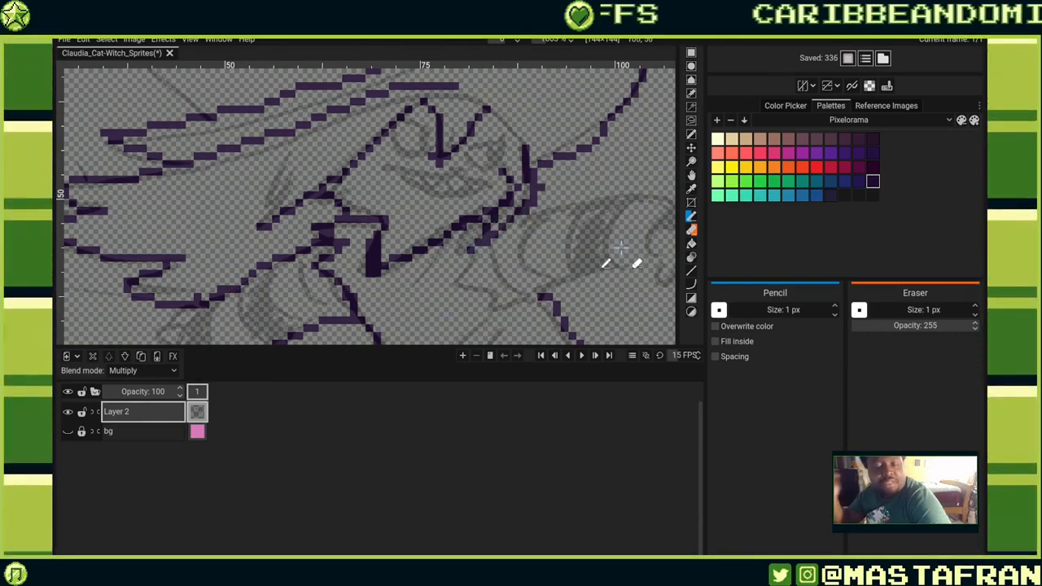
{"action": "left_click_drag", "start_coordinate": [578, 219], "coordinate": [393, 155]}
{"action": "left_click_drag", "start_coordinate": [399, 259], "coordinate": [450, 287]}
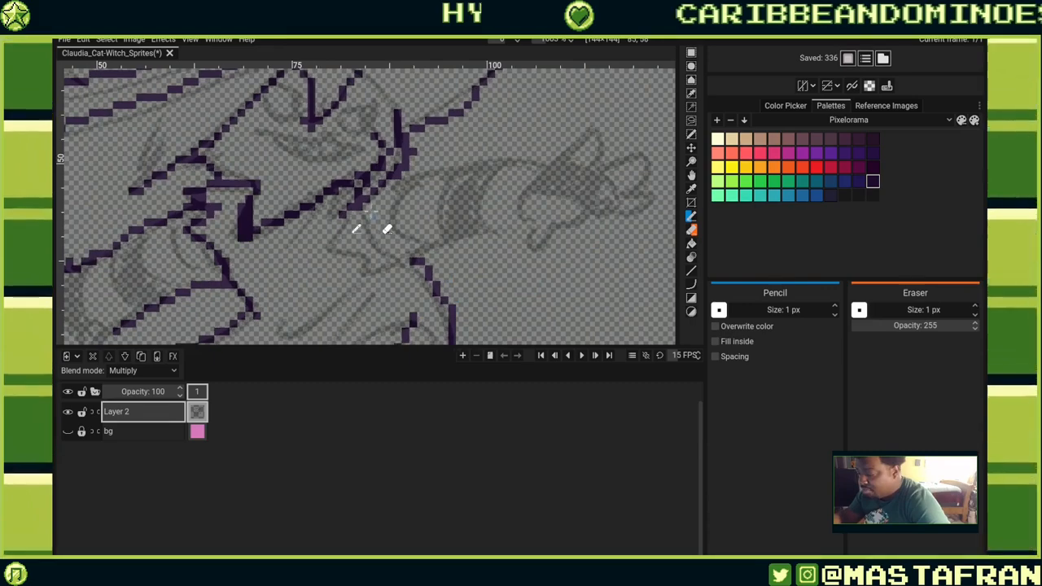
Trace the sleeve and paw outlines along the reference, undoing the last stray stroke.
{"action": "mouse_move", "coordinate": [372, 214]}
{"action": "left_mouse_down"}
{"action": "mouse_move", "coordinate": [385, 253]}
{"action": "mouse_move", "coordinate": [446, 278]}
{"action": "mouse_move", "coordinate": [437, 249]}
{"action": "mouse_move", "coordinate": [534, 151]}
{"action": "mouse_move", "coordinate": [421, 249]}
{"action": "mouse_move", "coordinate": [533, 230]}
{"action": "left_mouse_up"}
{"action": "left_click_drag", "start_coordinate": [409, 175], "coordinate": [562, 175]}
{"action": "mouse_move", "coordinate": [539, 247]}
{"action": "left_mouse_down"}
{"action": "mouse_move", "coordinate": [442, 259]}
{"action": "mouse_move", "coordinate": [466, 234]}
{"action": "mouse_move", "coordinate": [513, 221]}
{"action": "left_mouse_up"}
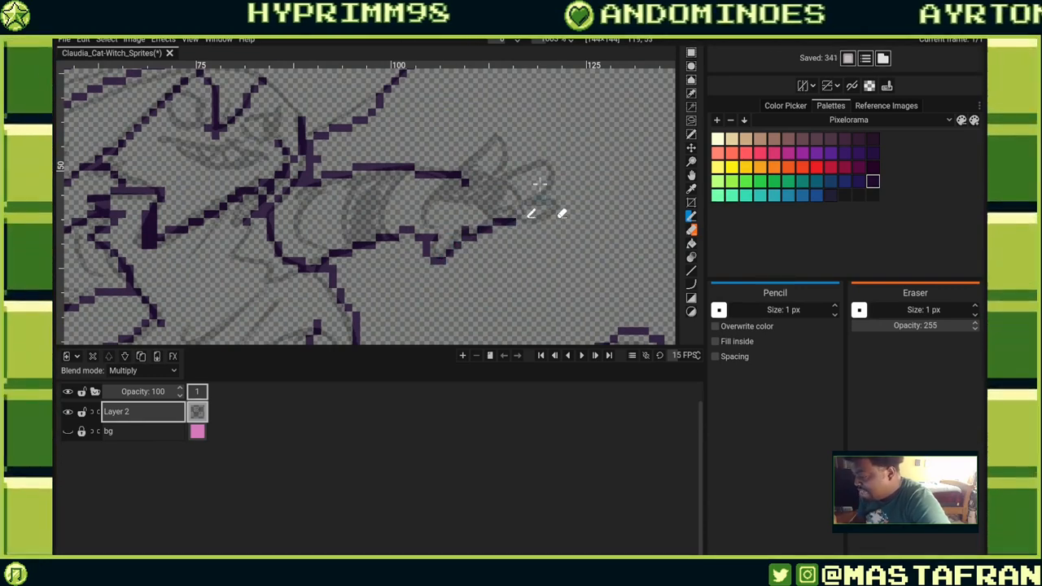
{"action": "mouse_move", "coordinate": [466, 174]}
{"action": "left_mouse_down"}
{"action": "mouse_move", "coordinate": [520, 150]}
{"action": "mouse_move", "coordinate": [512, 166]}
{"action": "mouse_move", "coordinate": [524, 169]}
{"action": "mouse_move", "coordinate": [505, 175]}
{"action": "mouse_move", "coordinate": [553, 172]}
{"action": "mouse_move", "coordinate": [532, 192]}
{"action": "mouse_move", "coordinate": [566, 220]}
{"action": "left_mouse_up"}
{"action": "left_click_drag", "start_coordinate": [566, 220], "coordinate": [527, 214]}
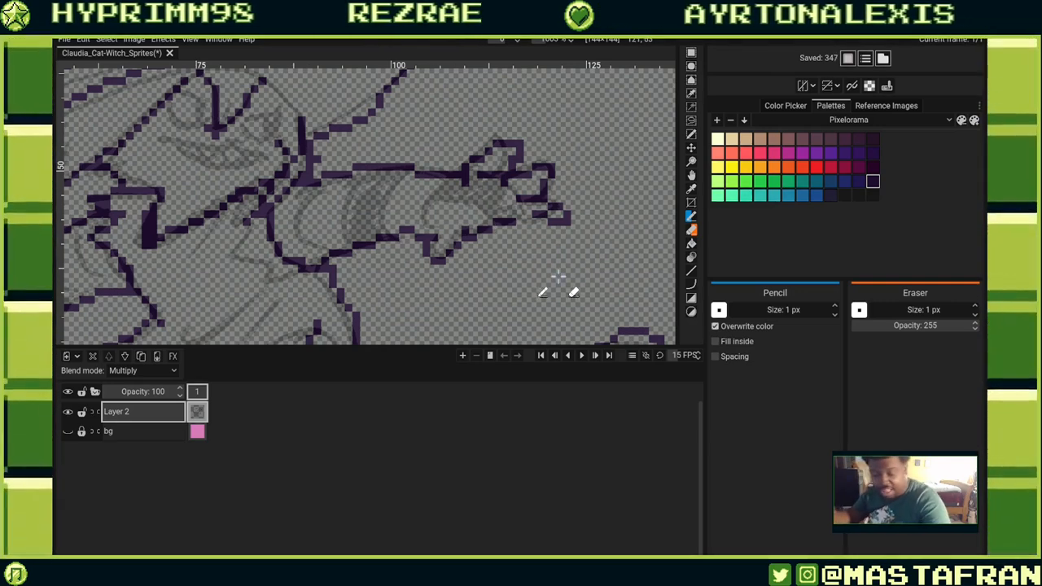
{"action": "key", "text": "ctrl+z"}
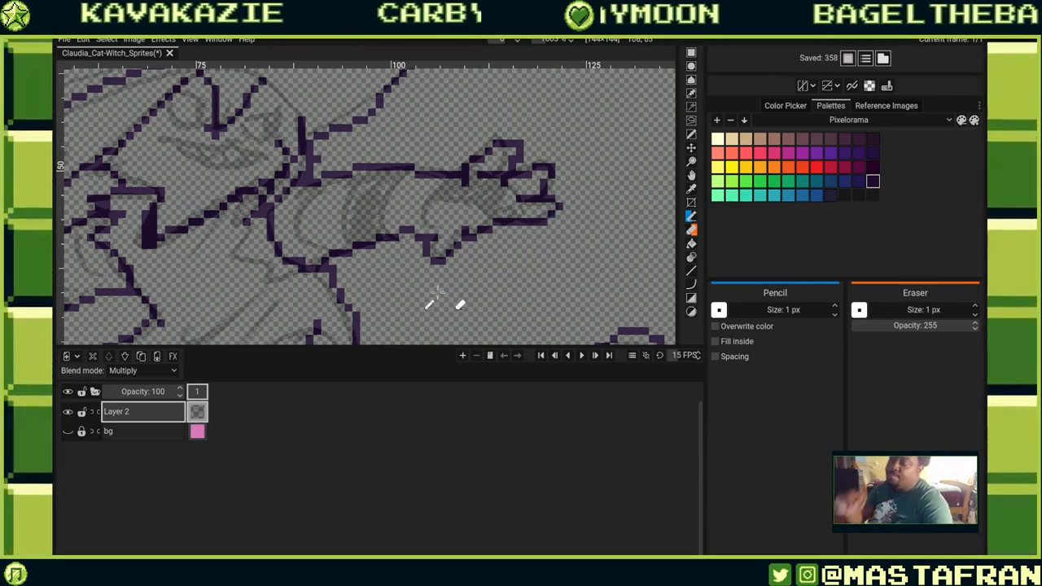
Draw two strokes near the paw and undo both.
{"action": "mouse_move", "coordinate": [437, 293]}
{"action": "left_mouse_down"}
{"action": "mouse_move", "coordinate": [494, 284]}
{"action": "mouse_move", "coordinate": [615, 231]}
{"action": "mouse_move", "coordinate": [576, 302]}
{"action": "mouse_move", "coordinate": [543, 301]}
{"action": "mouse_move", "coordinate": [646, 248]}
{"action": "mouse_move", "coordinate": [550, 101]}
{"action": "mouse_move", "coordinate": [647, 219]}
{"action": "mouse_move", "coordinate": [625, 276]}
{"action": "mouse_move", "coordinate": [610, 254]}
{"action": "mouse_move", "coordinate": [594, 115]}
{"action": "mouse_move", "coordinate": [548, 262]}
{"action": "left_mouse_up"}
{"action": "key", "text": "ctrl+z"}
{"action": "mouse_move", "coordinate": [566, 127]}
{"action": "left_mouse_down"}
{"action": "mouse_move", "coordinate": [509, 208]}
{"action": "mouse_move", "coordinate": [467, 216]}
{"action": "mouse_move", "coordinate": [578, 326]}
{"action": "left_mouse_up"}
{"action": "key", "text": "ctrl+z"}
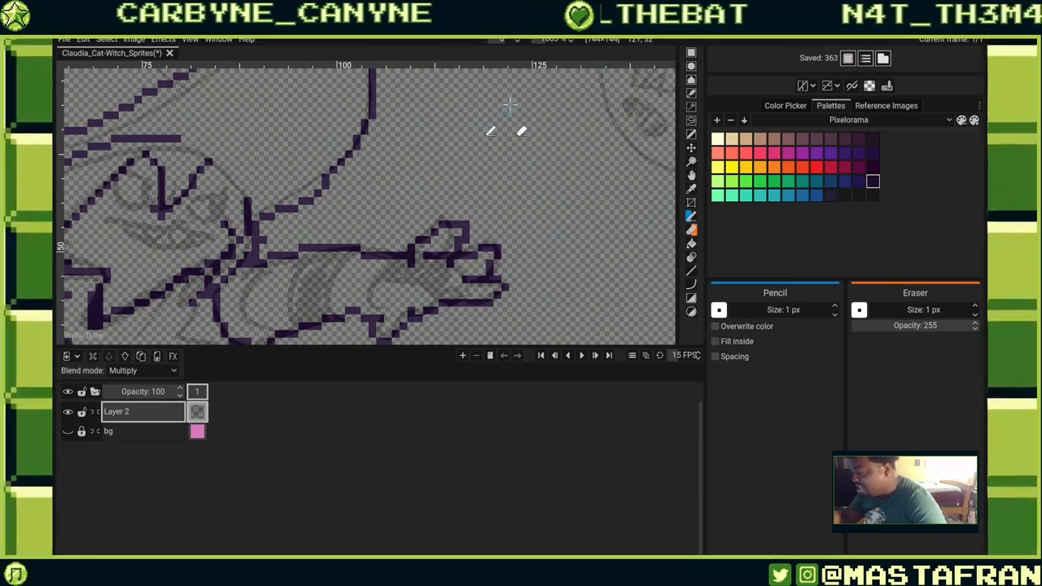
Try sketching a round shape beside the paw, undoing every attempt.
{"action": "mouse_move", "coordinate": [504, 97]}
{"action": "left_mouse_down"}
{"action": "mouse_move", "coordinate": [494, 210]}
{"action": "mouse_move", "coordinate": [497, 85]}
{"action": "mouse_move", "coordinate": [573, 221]}
{"action": "mouse_move", "coordinate": [600, 200]}
{"action": "left_mouse_up"}
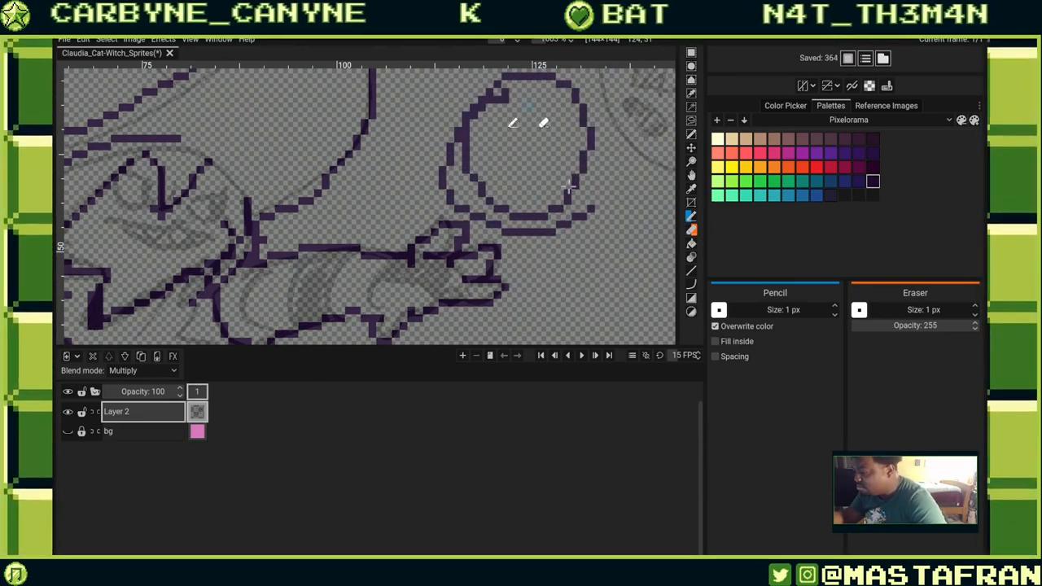
{"action": "key", "text": "ctrl+z"}
{"action": "mouse_move", "coordinate": [496, 106]}
{"action": "left_mouse_down"}
{"action": "mouse_move", "coordinate": [496, 230]}
{"action": "mouse_move", "coordinate": [472, 134]}
{"action": "left_mouse_up"}
{"action": "mouse_move", "coordinate": [542, 200]}
{"action": "left_mouse_down"}
{"action": "mouse_move", "coordinate": [553, 200]}
{"action": "mouse_move", "coordinate": [529, 113]}
{"action": "mouse_move", "coordinate": [534, 272]}
{"action": "mouse_move", "coordinate": [561, 111]}
{"action": "mouse_move", "coordinate": [480, 213]}
{"action": "mouse_move", "coordinate": [562, 82]}
{"action": "mouse_move", "coordinate": [481, 213]}
{"action": "mouse_move", "coordinate": [557, 109]}
{"action": "mouse_move", "coordinate": [616, 209]}
{"action": "mouse_move", "coordinate": [501, 138]}
{"action": "left_mouse_up"}
{"action": "key", "text": "ctrl+z"}
{"action": "key", "text": "ctrl+z"}
{"action": "key", "text": "ctrl+z"}
{"action": "key", "text": "ctrl+z"}
{"action": "key", "text": "ctrl+z"}
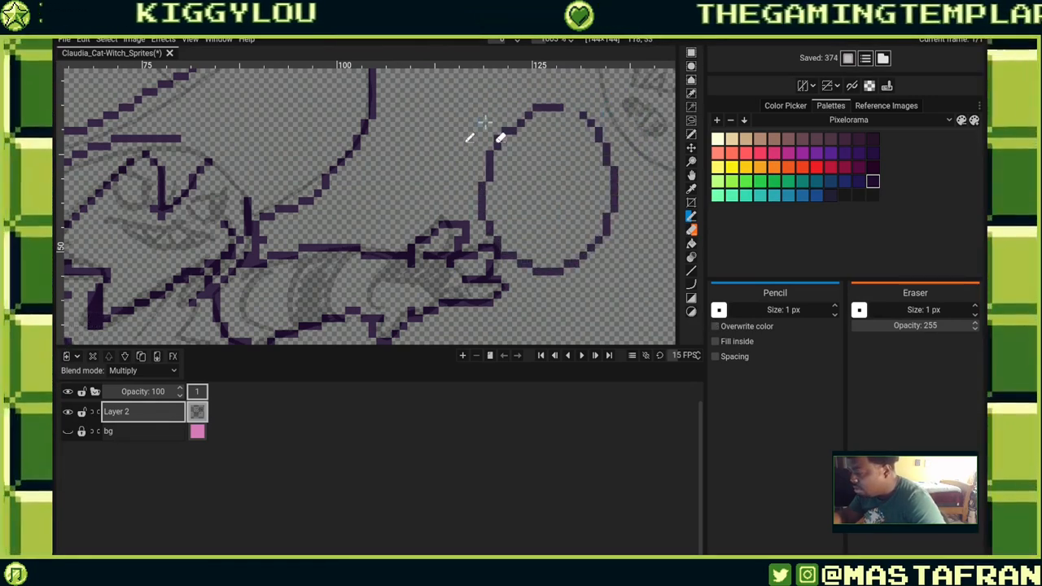
{"action": "key", "text": "ctrl+z"}
{"action": "mouse_move", "coordinate": [561, 106]}
{"action": "left_mouse_down"}
{"action": "mouse_move", "coordinate": [616, 174]}
{"action": "mouse_move", "coordinate": [521, 110]}
{"action": "mouse_move", "coordinate": [620, 190]}
{"action": "mouse_move", "coordinate": [498, 151]}
{"action": "left_mouse_up"}
{"action": "key", "text": "ctrl+z"}
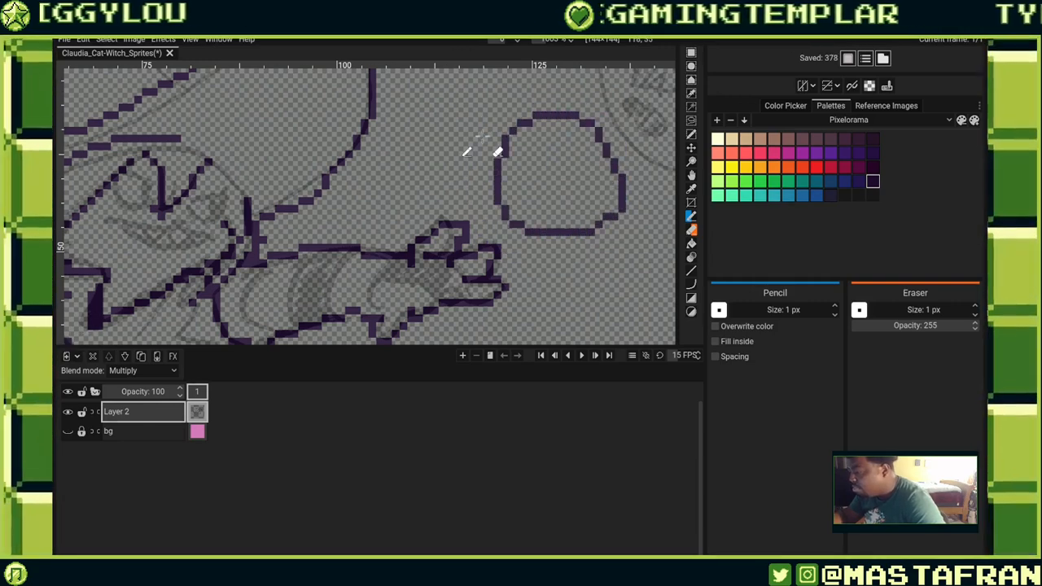
{"action": "key", "text": "ctrl+z"}
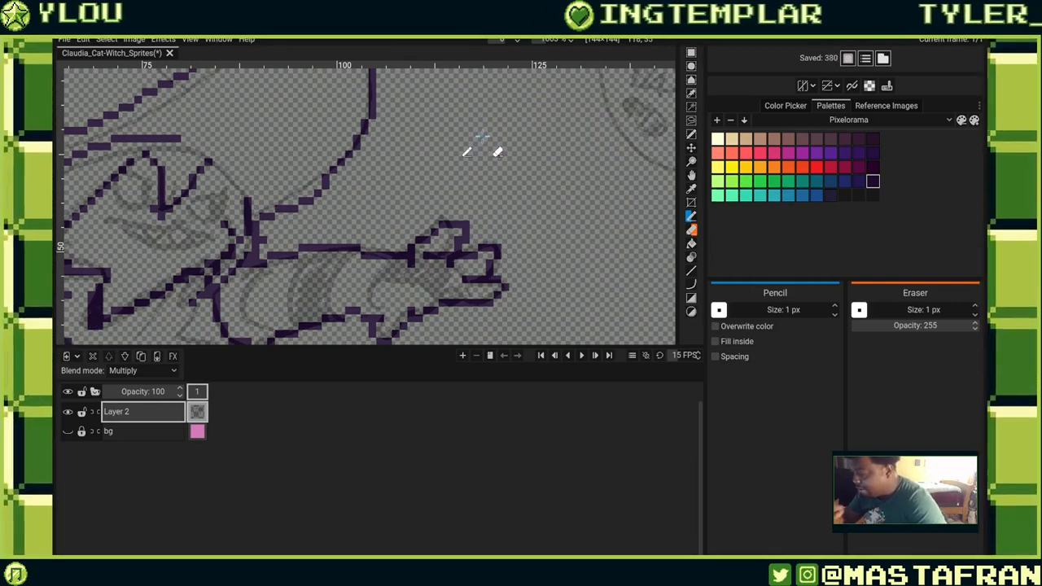
Trace the face lines beneath the hat brim along the reference.
{"action": "scroll", "coordinate": [480, 138], "scroll_direction": "down", "scroll_amount": 3}
{"action": "scroll", "coordinate": [480, 138], "scroll_direction": "left", "scroll_amount": 3}
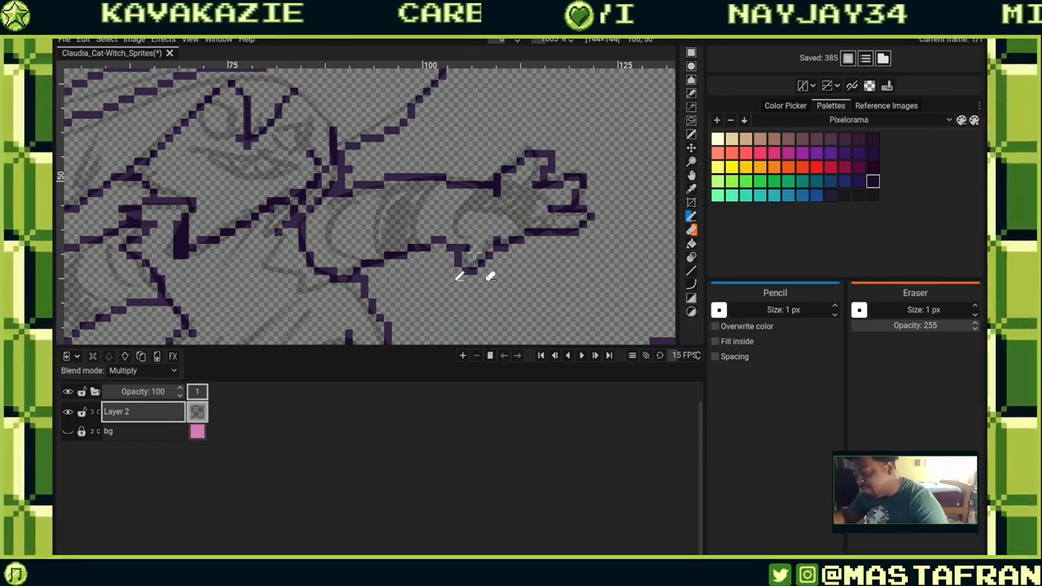
{"action": "left_click_drag", "start_coordinate": [423, 281], "coordinate": [509, 312]}
{"action": "left_click_drag", "start_coordinate": [403, 232], "coordinate": [493, 316]}
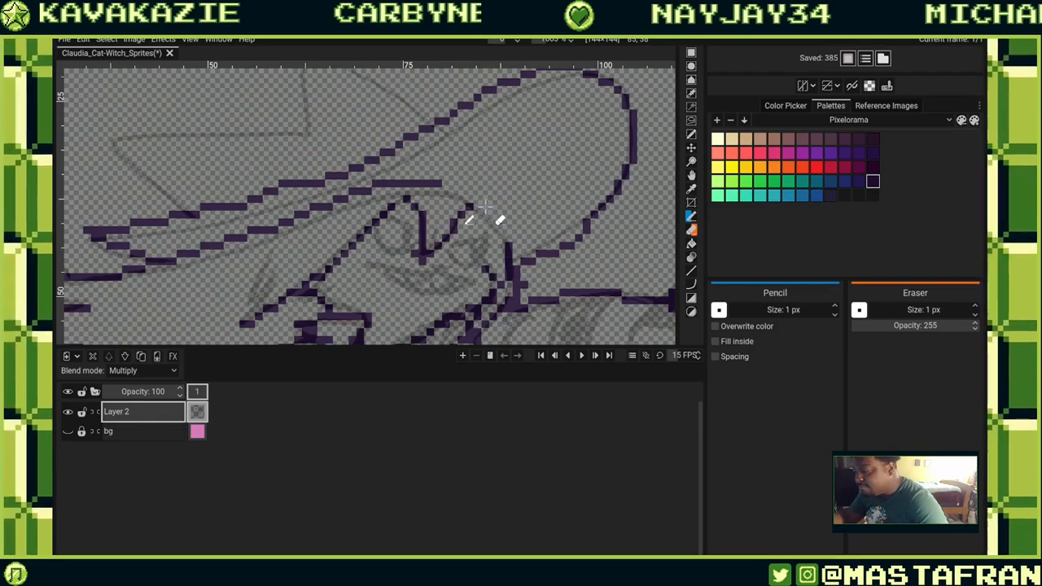
{"action": "left_click_drag", "start_coordinate": [478, 208], "coordinate": [503, 244]}
{"action": "left_click_drag", "start_coordinate": [447, 184], "coordinate": [453, 188]}
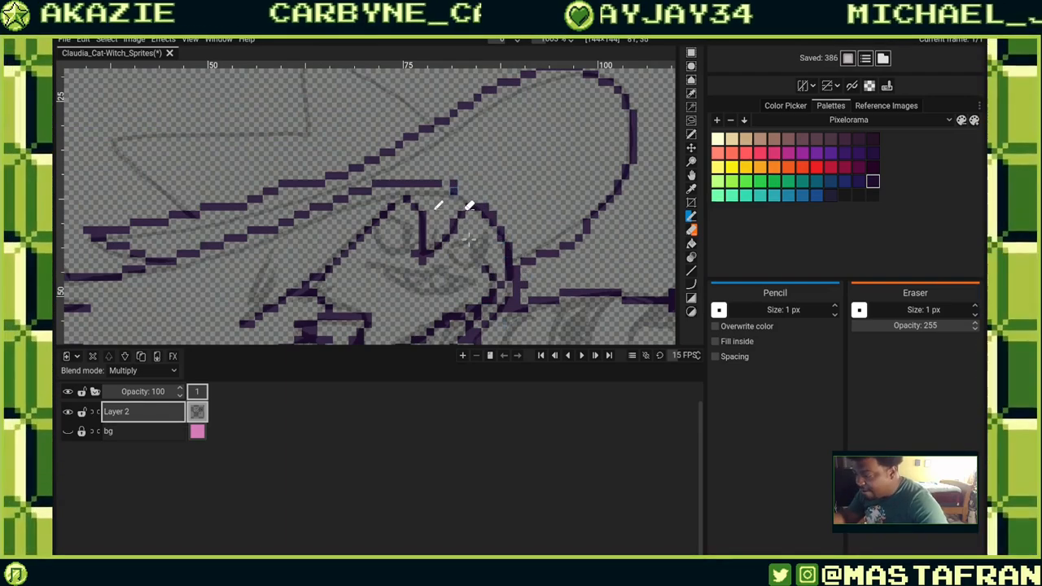
{"action": "left_click_drag", "start_coordinate": [523, 226], "coordinate": [576, 287]}
{"action": "left_click_drag", "start_coordinate": [523, 260], "coordinate": [501, 245]}
{"action": "mouse_move", "coordinate": [465, 209]}
{"action": "left_mouse_down"}
{"action": "mouse_move", "coordinate": [580, 249]}
{"action": "mouse_move", "coordinate": [543, 181]}
{"action": "mouse_move", "coordinate": [421, 124]}
{"action": "mouse_move", "coordinate": [480, 130]}
{"action": "mouse_move", "coordinate": [532, 238]}
{"action": "mouse_move", "coordinate": [612, 144]}
{"action": "left_mouse_up"}
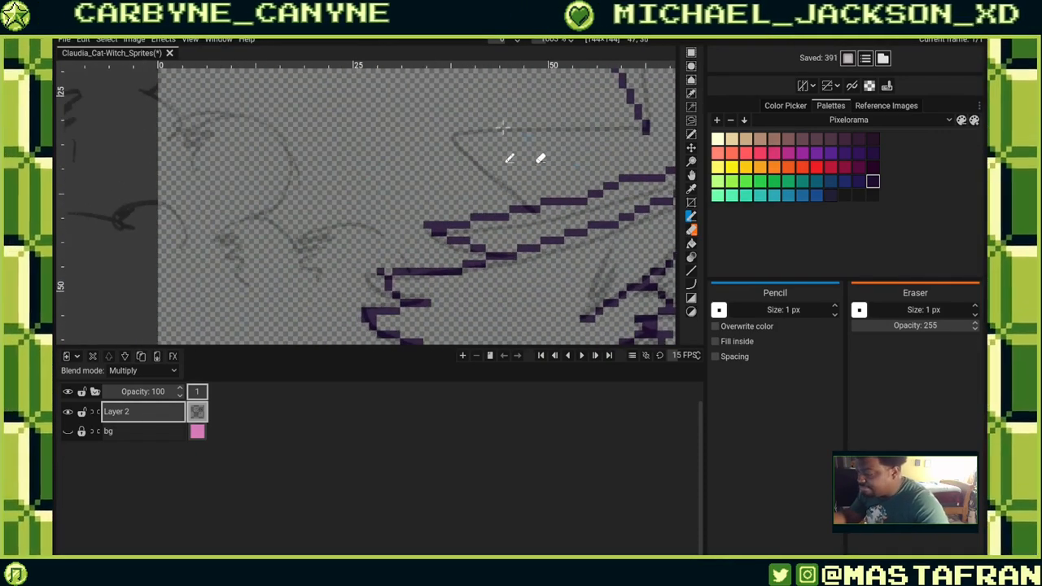
Trace the left end of the hat brim along the reference.
{"action": "mouse_move", "coordinate": [474, 139]}
{"action": "left_mouse_down"}
{"action": "mouse_move", "coordinate": [644, 129]}
{"action": "mouse_move", "coordinate": [540, 207]}
{"action": "left_mouse_up"}
{"action": "left_click_drag", "start_coordinate": [478, 186], "coordinate": [559, 187]}
{"action": "left_click_drag", "start_coordinate": [408, 209], "coordinate": [457, 266]}
{"action": "mouse_move", "coordinate": [602, 233]}
{"action": "left_mouse_down"}
{"action": "mouse_move", "coordinate": [507, 258]}
{"action": "mouse_move", "coordinate": [507, 235]}
{"action": "mouse_move", "coordinate": [396, 214]}
{"action": "left_mouse_up"}
{"action": "scroll", "coordinate": [437, 172], "scroll_direction": "down", "scroll_amount": 5}
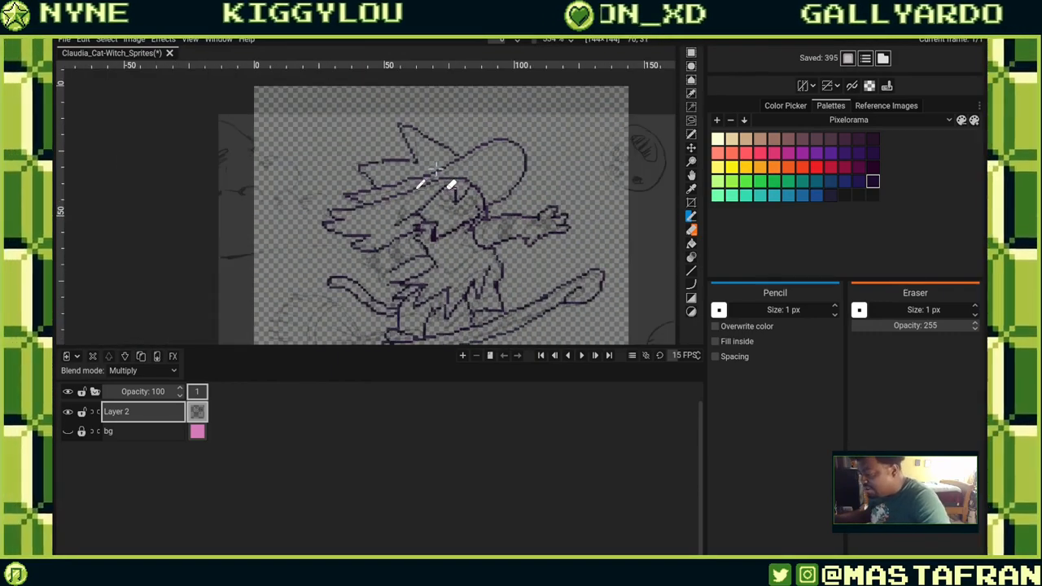
Trace the binding where the broom handle meets the bristles.
{"action": "scroll", "coordinate": [521, 235], "scroll_direction": "down", "scroll_amount": 1}
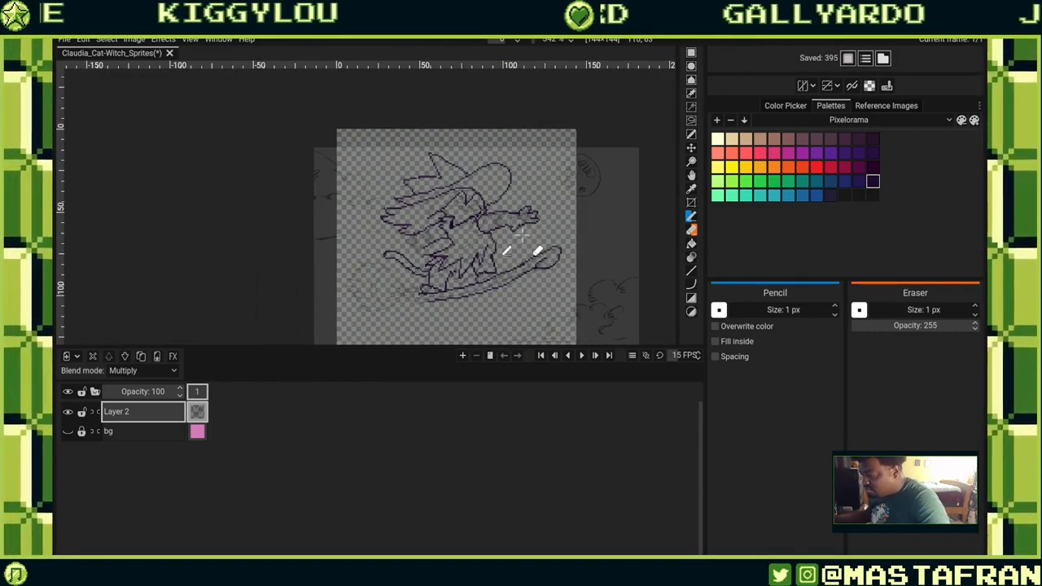
{"action": "left_click_drag", "start_coordinate": [489, 263], "coordinate": [502, 201]}
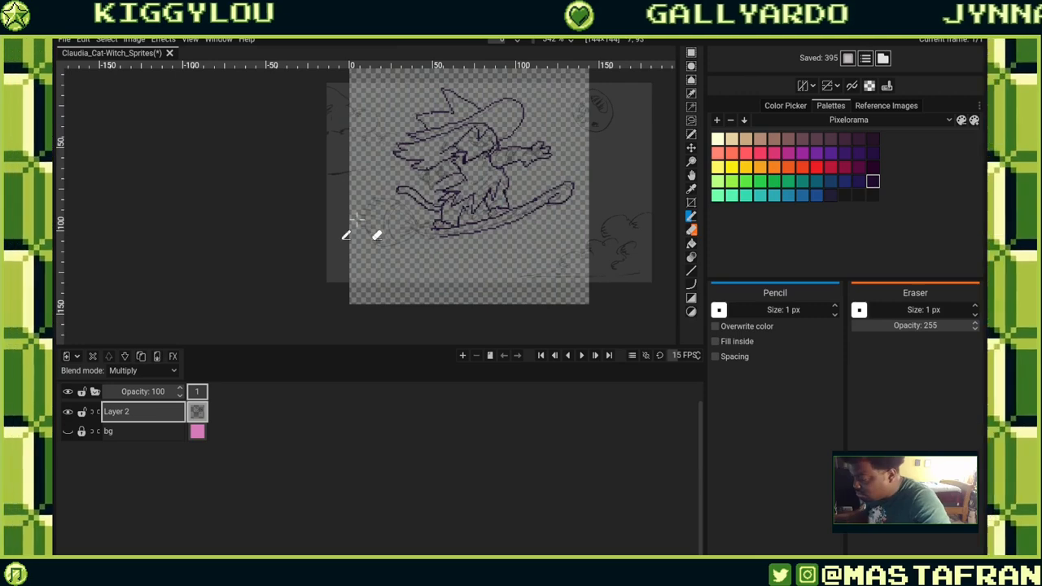
{"action": "scroll", "coordinate": [370, 215], "scroll_direction": "up", "scroll_amount": 5}
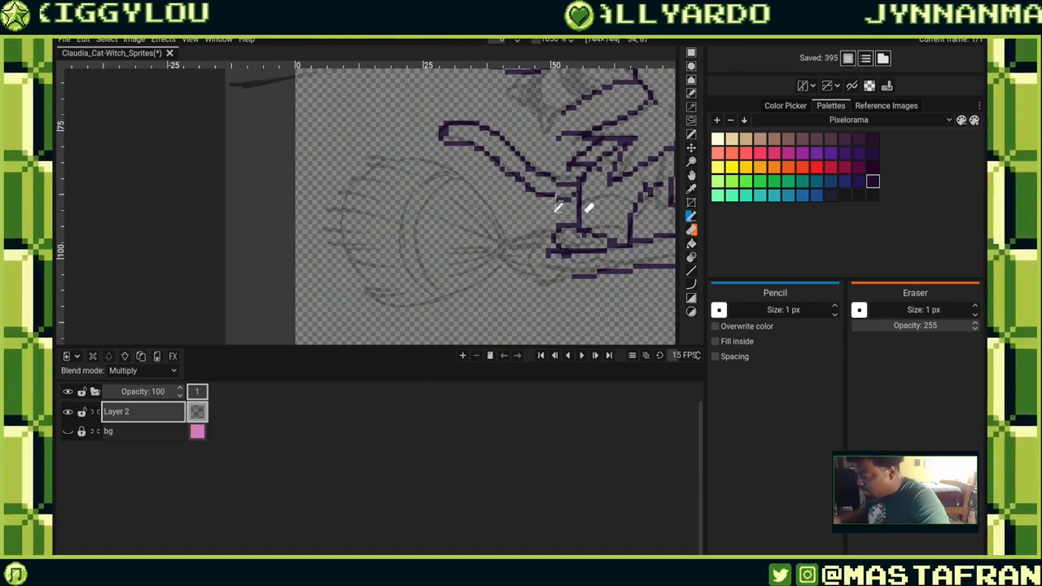
{"action": "mouse_move", "coordinate": [551, 250]}
{"action": "left_mouse_down"}
{"action": "mouse_move", "coordinate": [541, 278]}
{"action": "mouse_move", "coordinate": [529, 267]}
{"action": "mouse_move", "coordinate": [623, 263]}
{"action": "mouse_move", "coordinate": [572, 276]}
{"action": "left_mouse_up"}
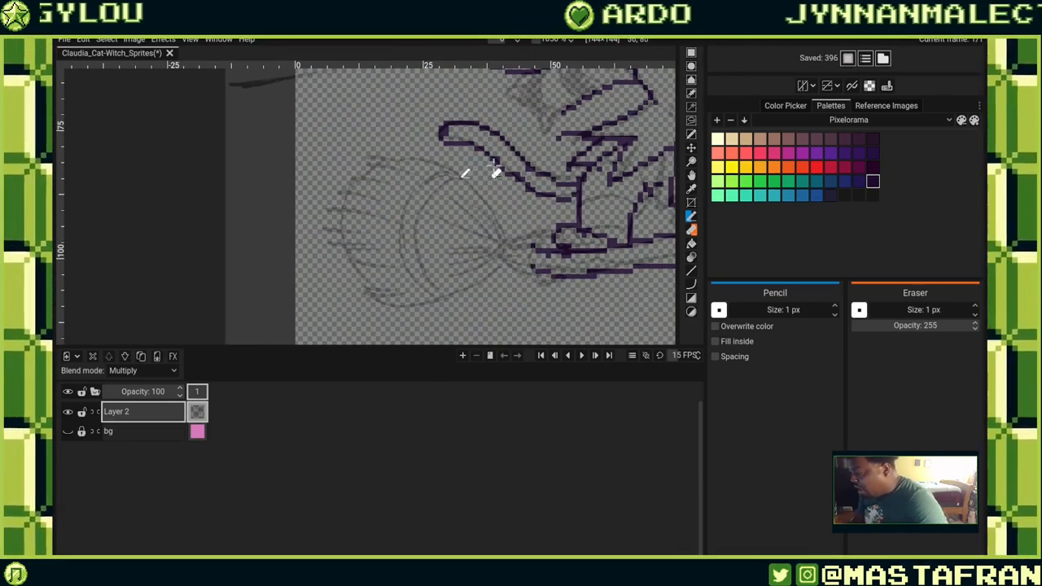
{"action": "left_click_drag", "start_coordinate": [533, 236], "coordinate": [528, 287]}
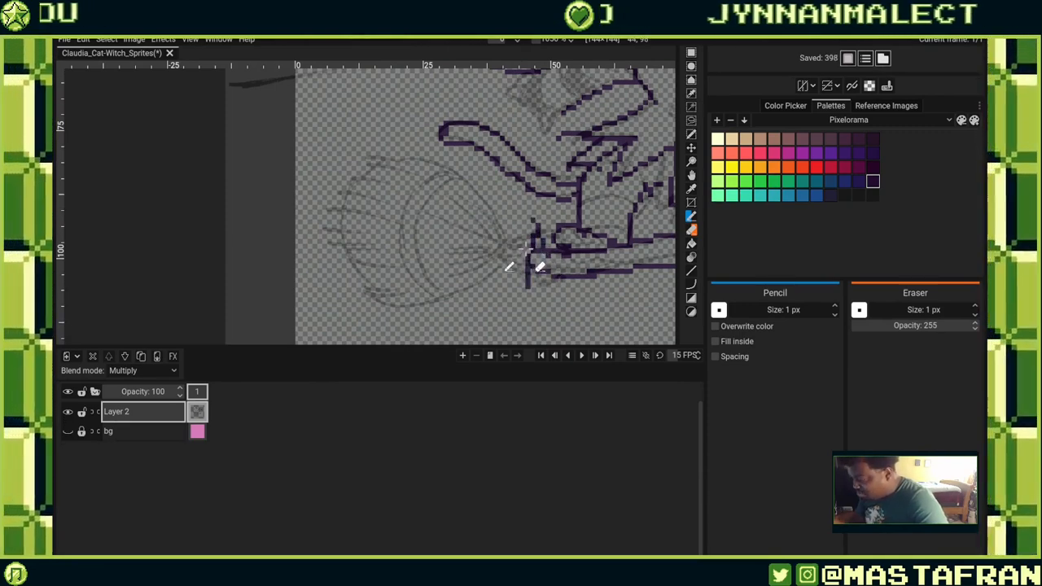
{"action": "mouse_move", "coordinate": [531, 231]}
{"action": "left_mouse_down"}
{"action": "mouse_move", "coordinate": [536, 286]}
{"action": "mouse_move", "coordinate": [524, 275]}
{"action": "mouse_move", "coordinate": [524, 232]}
{"action": "mouse_move", "coordinate": [488, 252]}
{"action": "mouse_move", "coordinate": [497, 244]}
{"action": "mouse_move", "coordinate": [529, 282]}
{"action": "left_mouse_up"}
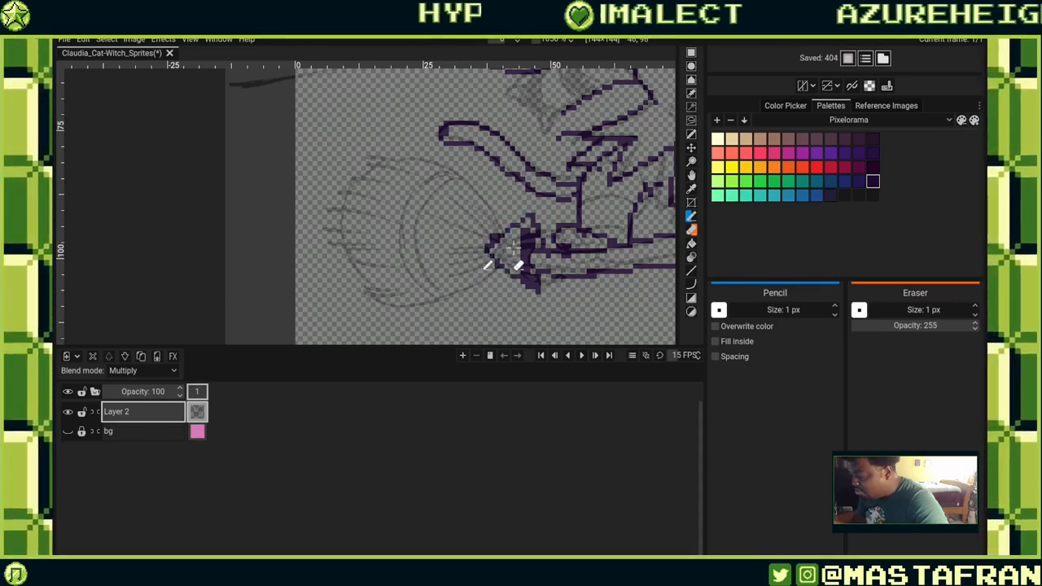
{"action": "mouse_move", "coordinate": [504, 246]}
{"action": "left_mouse_down"}
{"action": "mouse_move", "coordinate": [597, 216]}
{"action": "mouse_move", "coordinate": [593, 241]}
{"action": "left_mouse_up"}
Outline the broom's bristle bundle and its inner curve along the reference.
{"action": "right_click", "coordinate": [598, 218]}
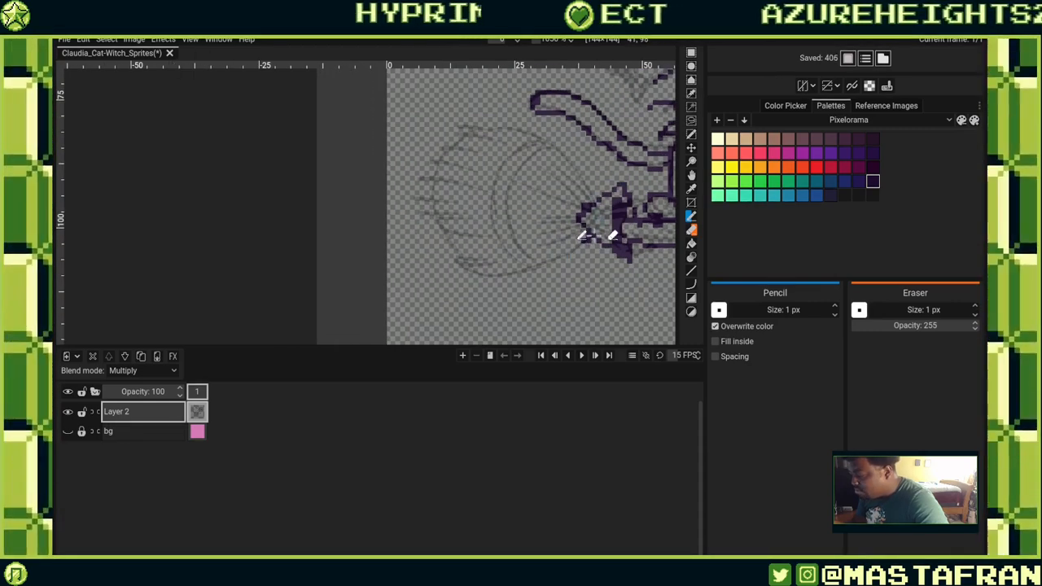
{"action": "right_click", "coordinate": [583, 239]}
{"action": "right_click", "coordinate": [586, 211]}
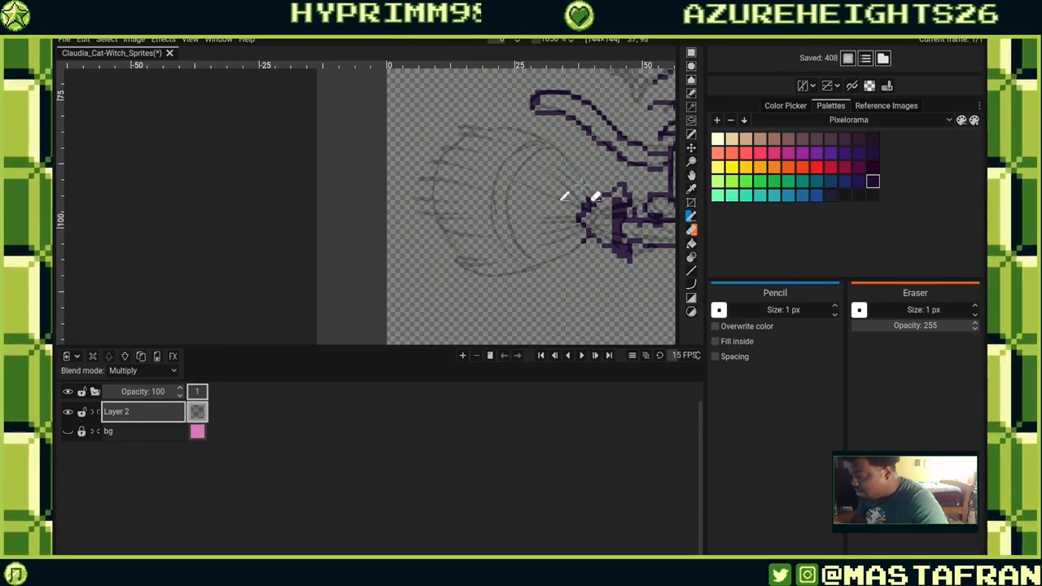
{"action": "left_click_drag", "start_coordinate": [586, 203], "coordinate": [423, 149]}
{"action": "left_click_drag", "start_coordinate": [577, 247], "coordinate": [460, 271]}
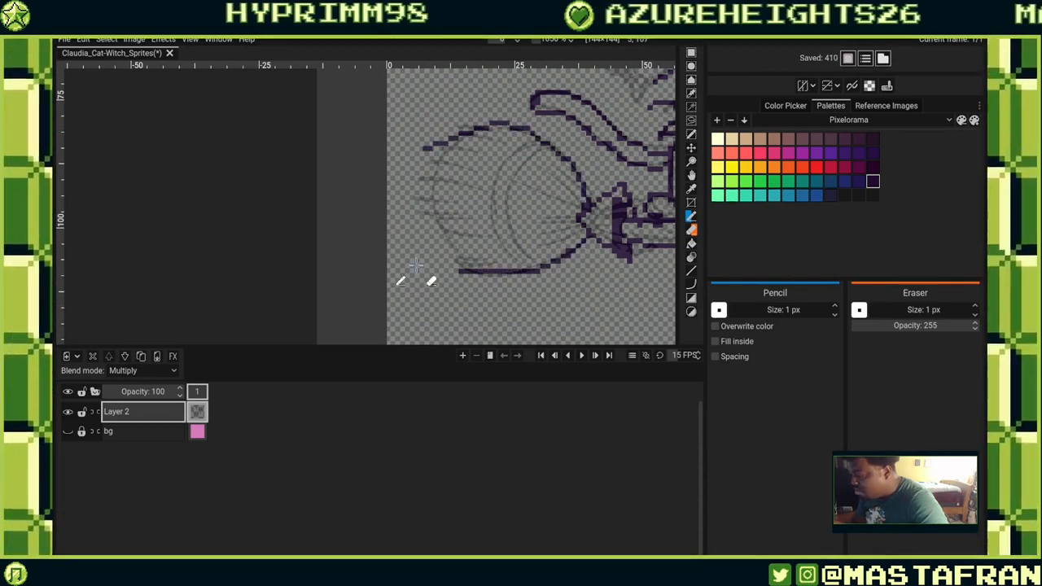
{"action": "mouse_move", "coordinate": [441, 145]}
{"action": "left_mouse_down"}
{"action": "mouse_move", "coordinate": [409, 202]}
{"action": "mouse_move", "coordinate": [470, 270]}
{"action": "left_mouse_up"}
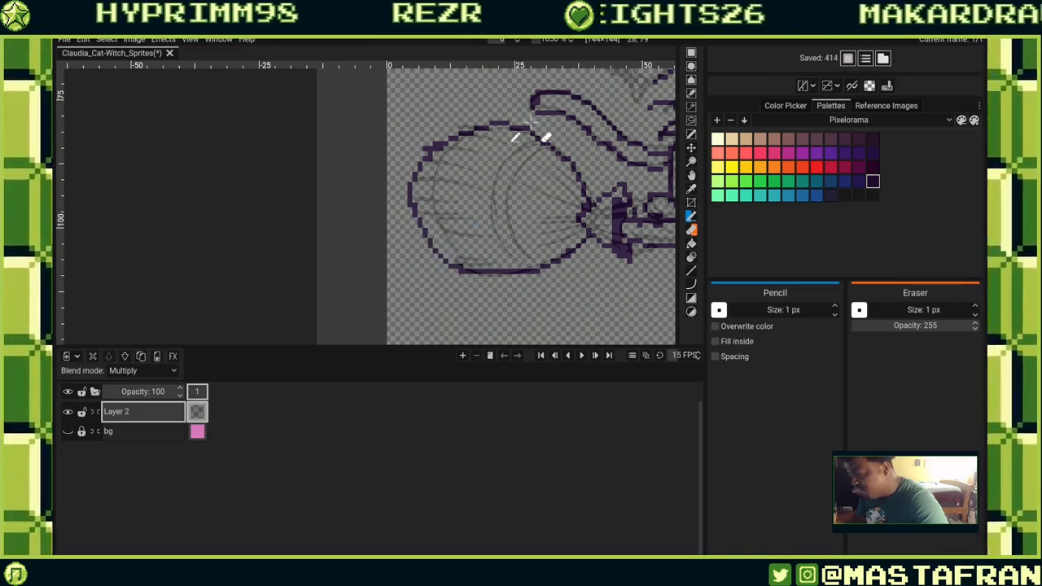
{"action": "left_click", "coordinate": [542, 141]}
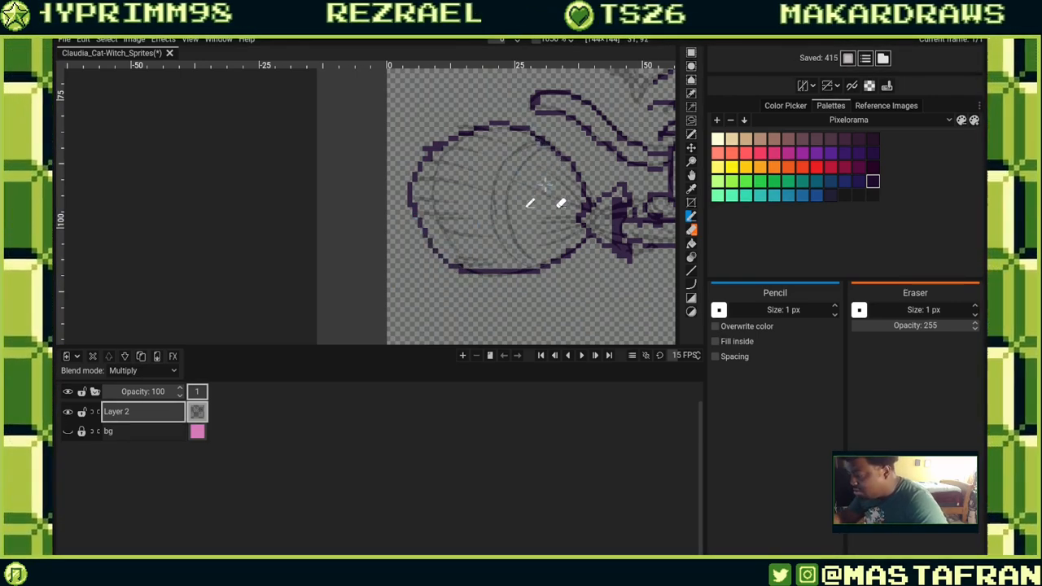
{"action": "left_click", "coordinate": [543, 145]}
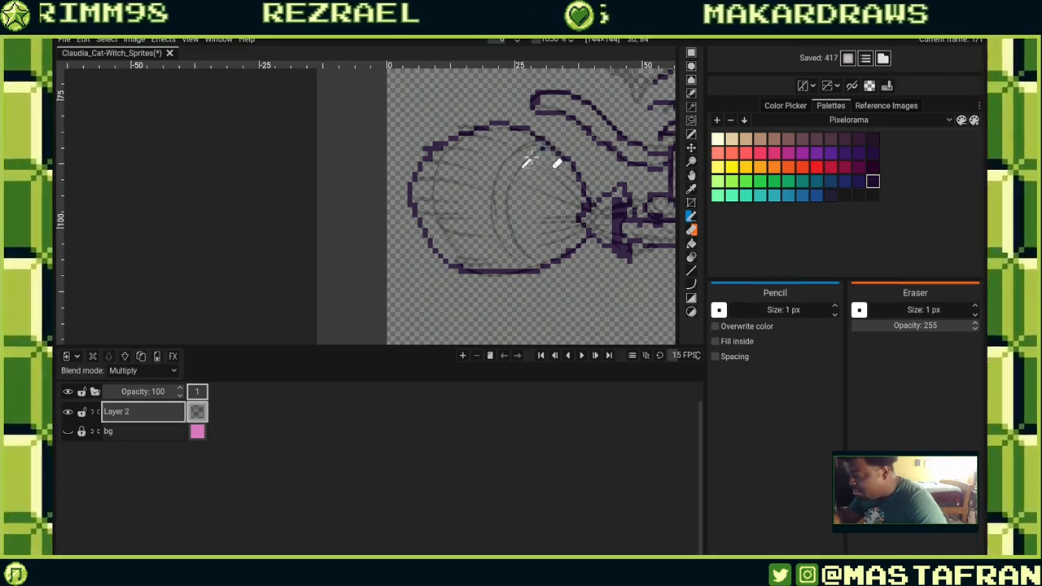
{"action": "mouse_move", "coordinate": [545, 154]}
{"action": "left_mouse_down"}
{"action": "mouse_move", "coordinate": [512, 183]}
{"action": "mouse_move", "coordinate": [508, 218]}
{"action": "mouse_move", "coordinate": [550, 268]}
{"action": "left_mouse_up"}
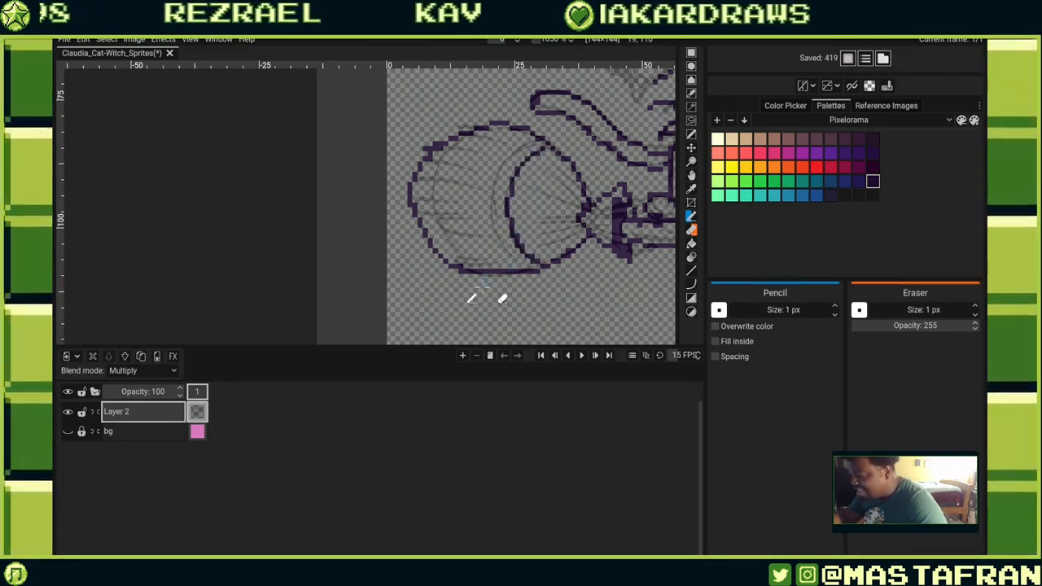
Enable Pixel Perfect and try several bristle strokes, undoing each one.
{"action": "left_click", "coordinate": [851, 86]}
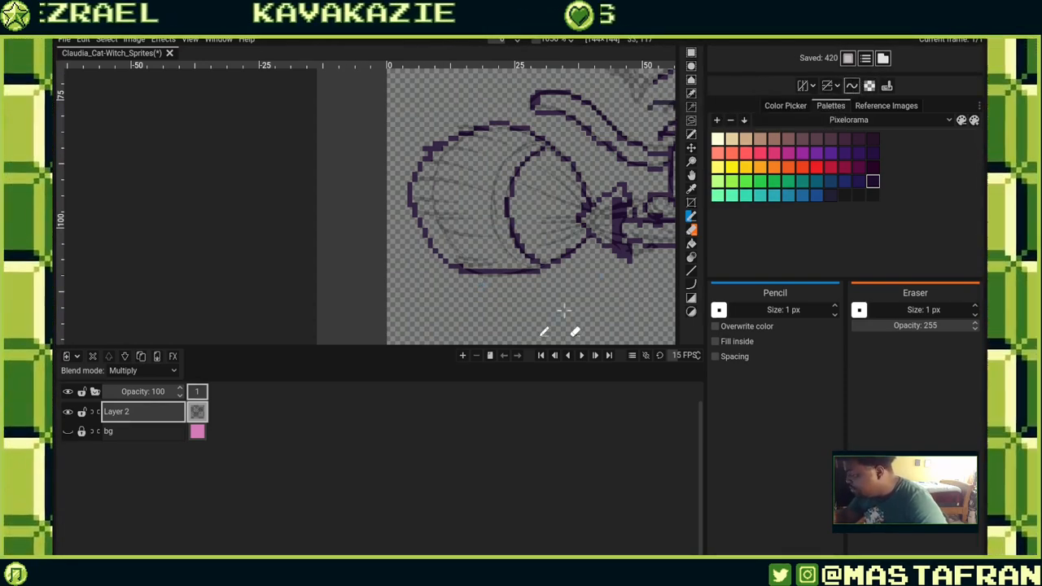
{"action": "key", "text": "ctrl+z"}
{"action": "mouse_move", "coordinate": [491, 189]}
{"action": "left_mouse_down"}
{"action": "mouse_move", "coordinate": [460, 233]}
{"action": "mouse_move", "coordinate": [477, 157]}
{"action": "mouse_move", "coordinate": [470, 181]}
{"action": "left_mouse_up"}
{"action": "key", "text": "ctrl+z"}
{"action": "mouse_move", "coordinate": [500, 148]}
{"action": "left_mouse_down"}
{"action": "mouse_move", "coordinate": [482, 189]}
{"action": "mouse_move", "coordinate": [461, 190]}
{"action": "left_mouse_up"}
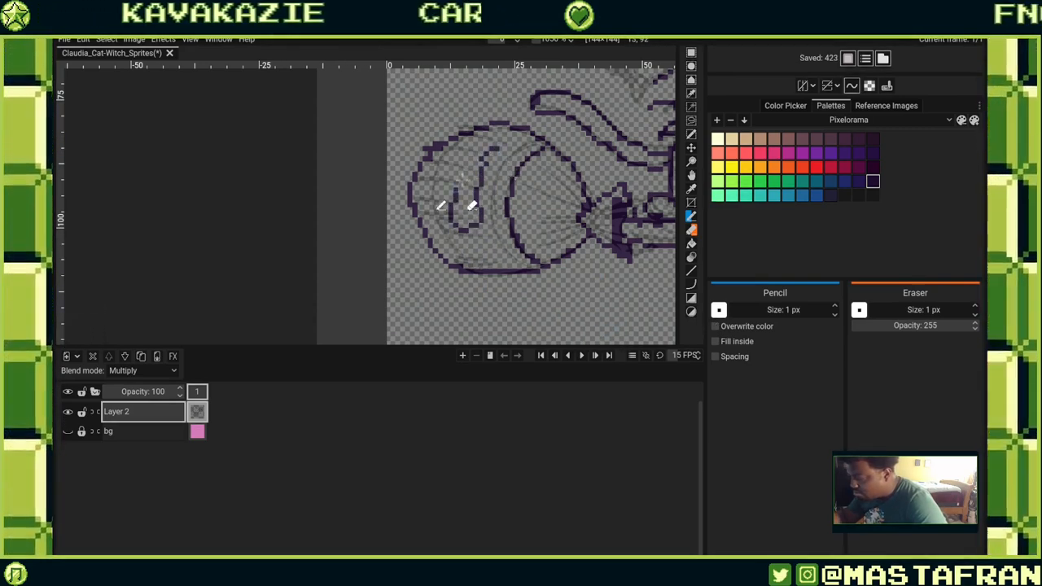
{"action": "key", "text": "ctrl+z"}
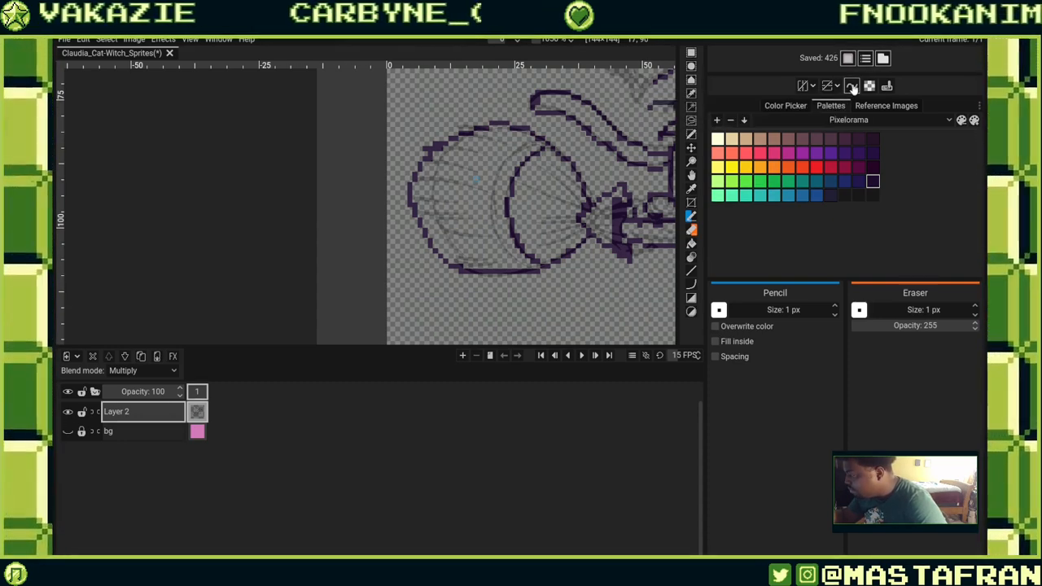
{"action": "mouse_move", "coordinate": [595, 315]}
{"action": "left_mouse_down"}
{"action": "mouse_move", "coordinate": [546, 333]}
{"action": "mouse_move", "coordinate": [568, 337]}
{"action": "left_mouse_up"}
{"action": "key", "text": "ctrl+z"}
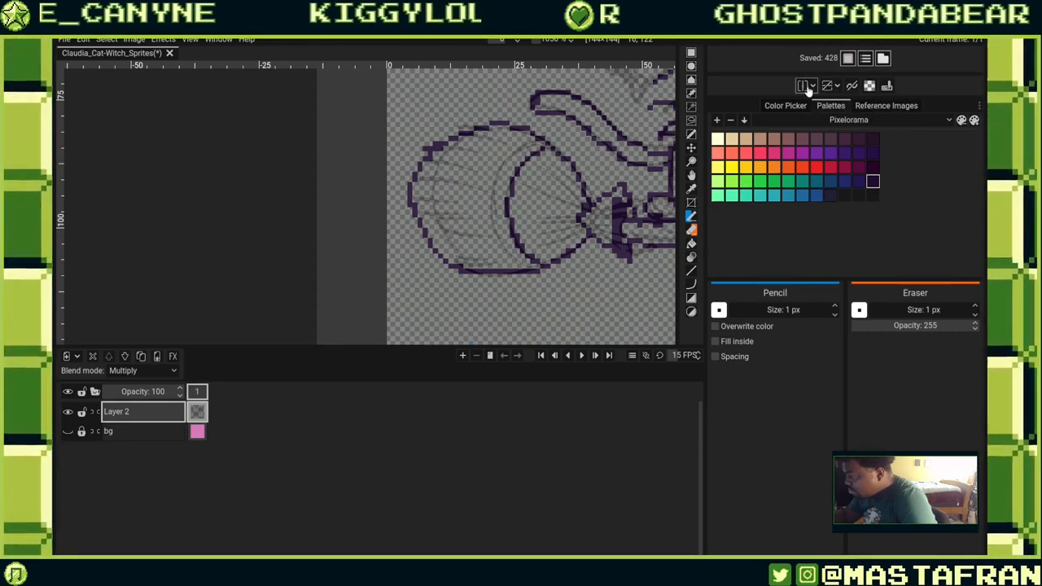
Try drawing a mirrored foot below the broom and undo it.
{"action": "mouse_move", "coordinate": [558, 262]}
{"action": "left_mouse_down"}
{"action": "mouse_move", "coordinate": [606, 287]}
{"action": "mouse_move", "coordinate": [533, 300]}
{"action": "mouse_move", "coordinate": [571, 302]}
{"action": "left_mouse_up"}
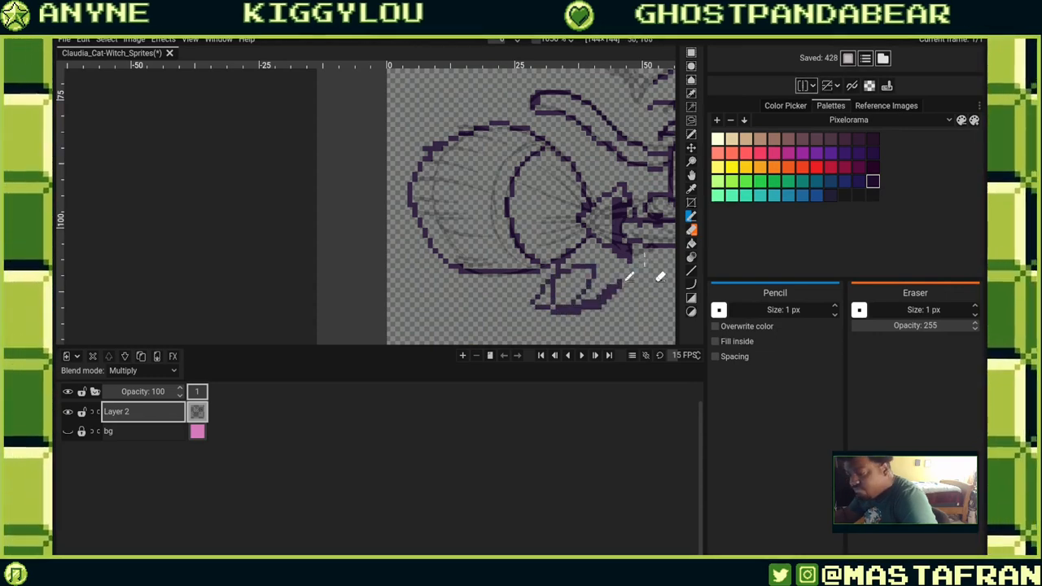
{"action": "left_click_drag", "start_coordinate": [644, 259], "coordinate": [480, 264]}
{"action": "left_click_drag", "start_coordinate": [582, 256], "coordinate": [410, 205]}
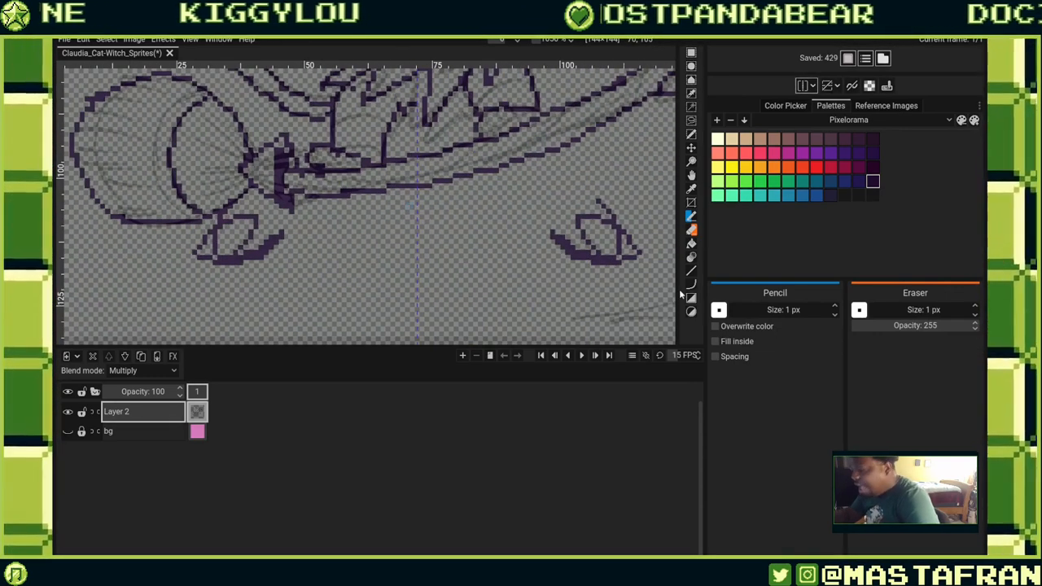
{"action": "key", "text": "ctrl+z"}
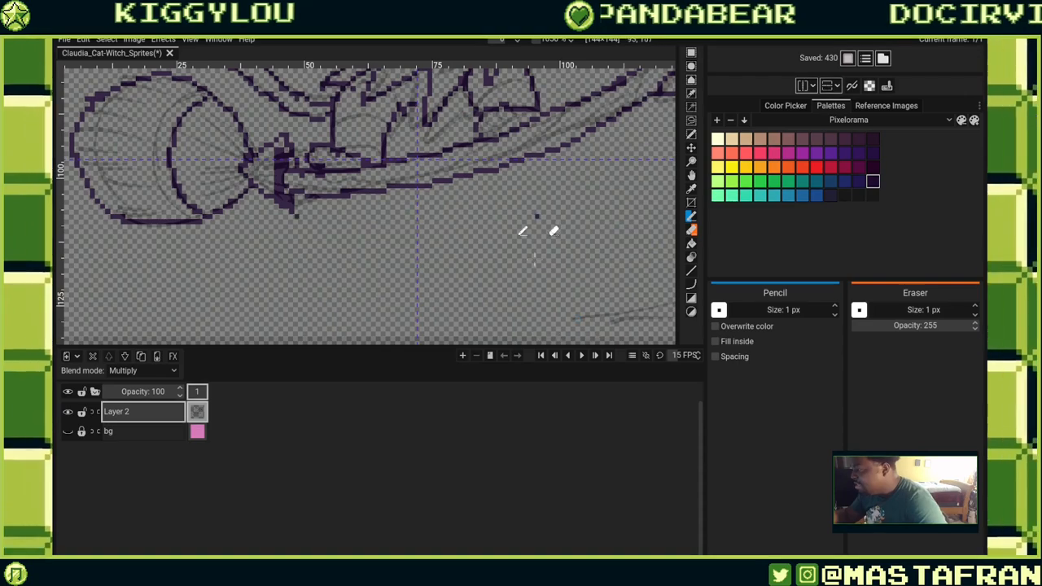
{"action": "mouse_move", "coordinate": [538, 215]}
{"action": "left_mouse_down"}
{"action": "mouse_move", "coordinate": [525, 289]}
{"action": "mouse_move", "coordinate": [579, 289]}
{"action": "left_mouse_up"}
{"action": "left_click_drag", "start_coordinate": [608, 203], "coordinate": [589, 273]}
{"action": "key", "text": "ctrl+z"}
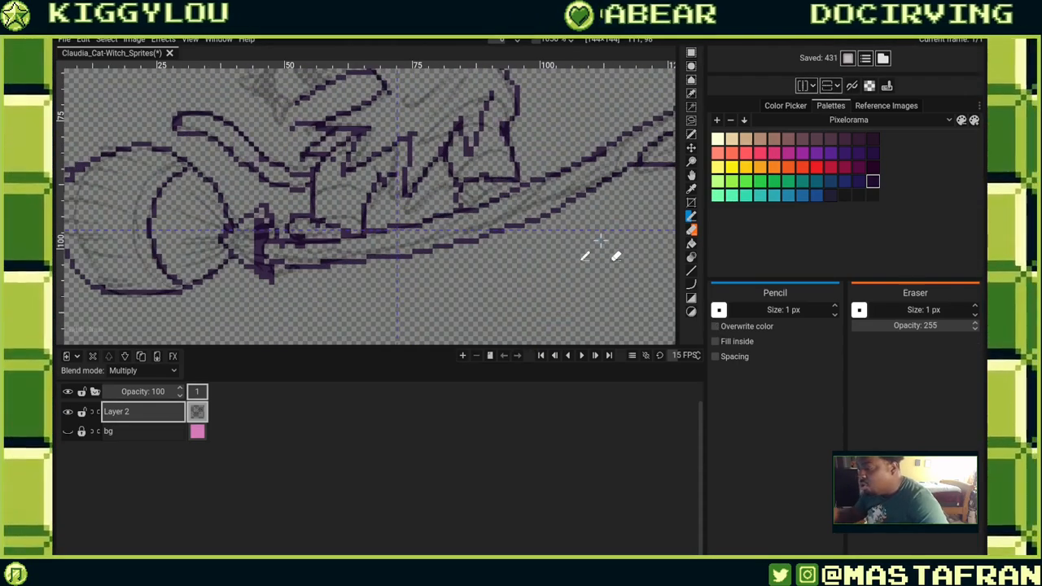
Move the mirror axis to the canvas center.
{"action": "scroll", "coordinate": [600, 240], "scroll_direction": "down", "scroll_amount": 4}
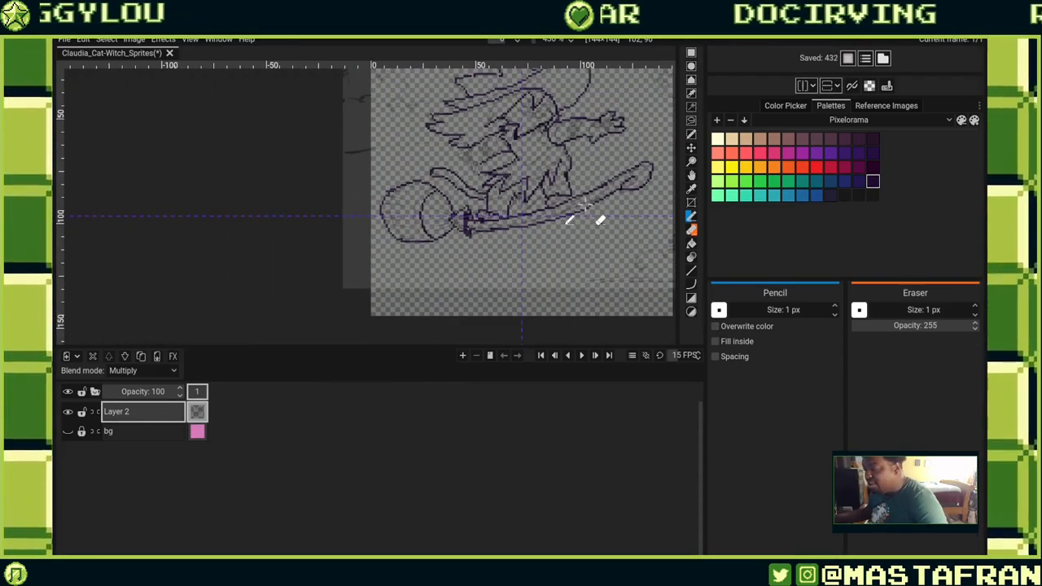
{"action": "scroll", "coordinate": [601, 217], "scroll_direction": "down", "scroll_amount": 1}
{"action": "scroll", "coordinate": [609, 196], "scroll_direction": "down", "scroll_amount": 1}
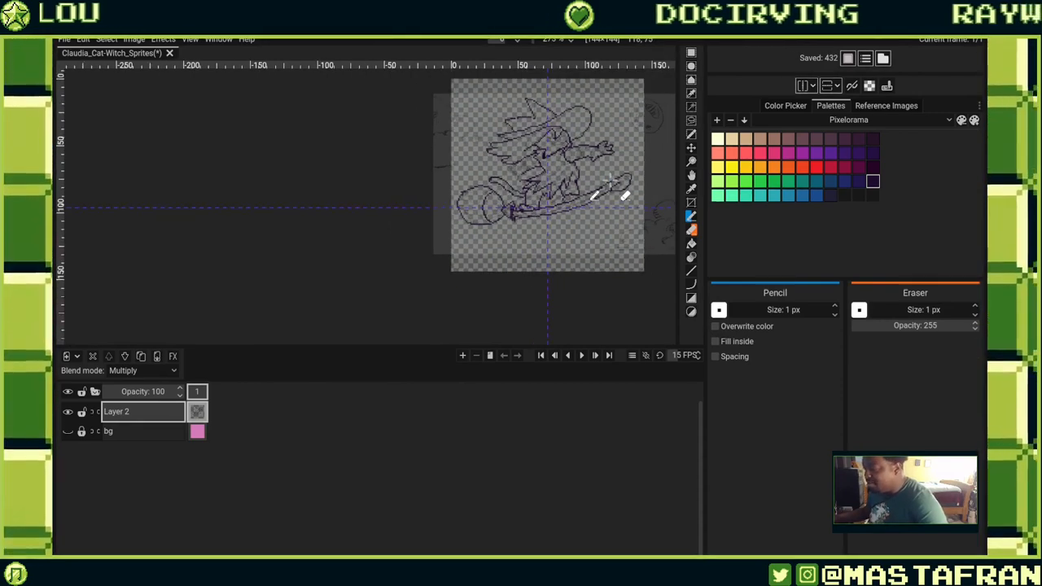
{"action": "left_click_drag", "start_coordinate": [609, 185], "coordinate": [590, 264]}
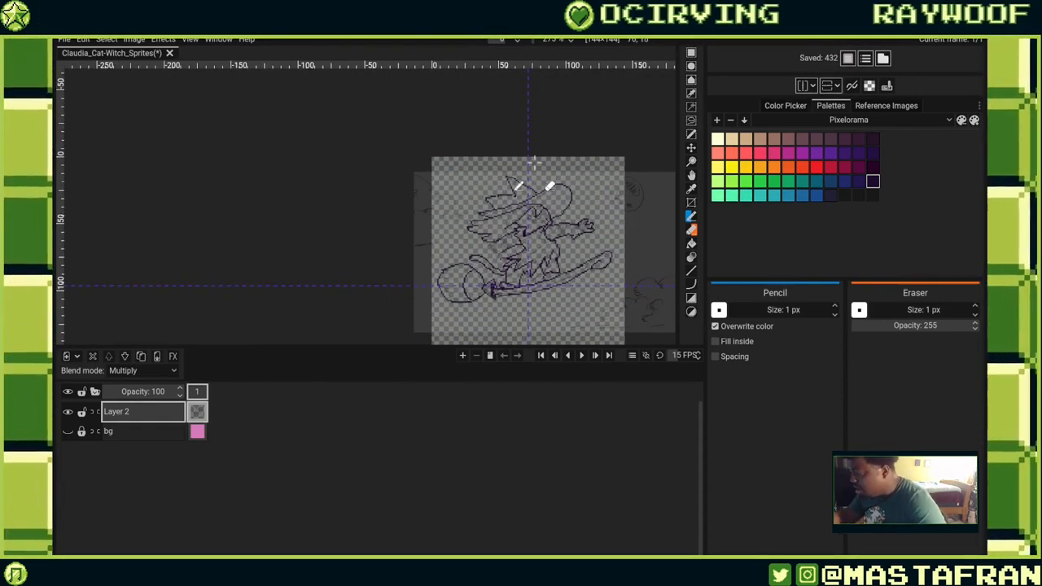
{"action": "left_click", "coordinate": [838, 86]}
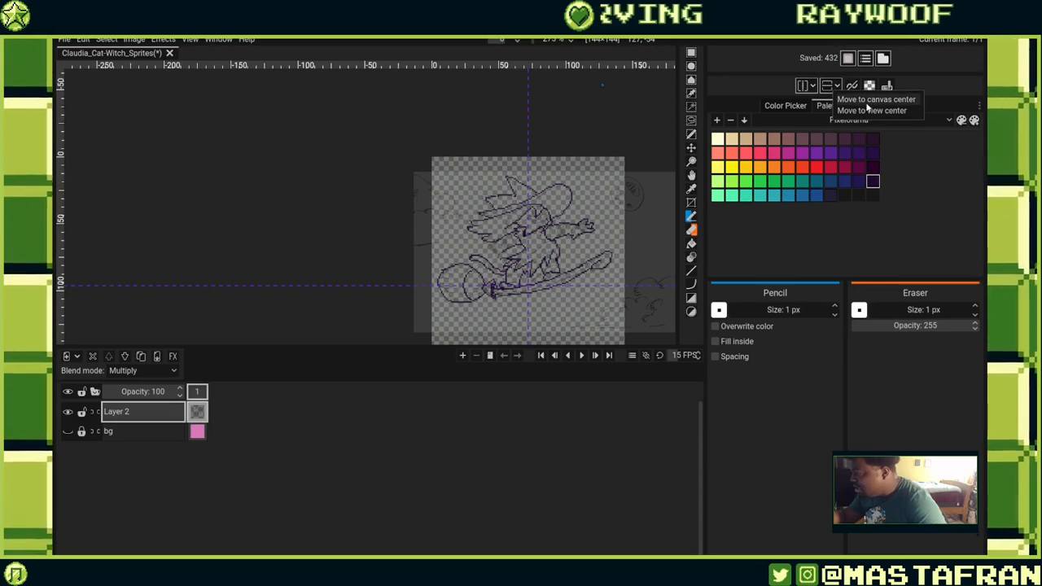
{"action": "left_click", "coordinate": [895, 110]}
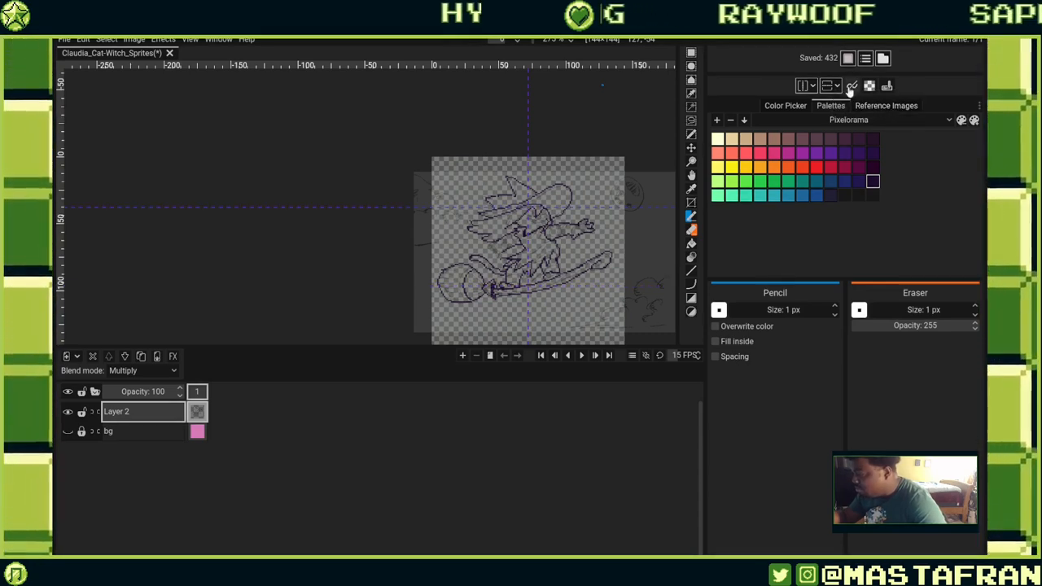
{"action": "left_click", "coordinate": [838, 85]}
{"action": "left_click", "coordinate": [875, 99]}
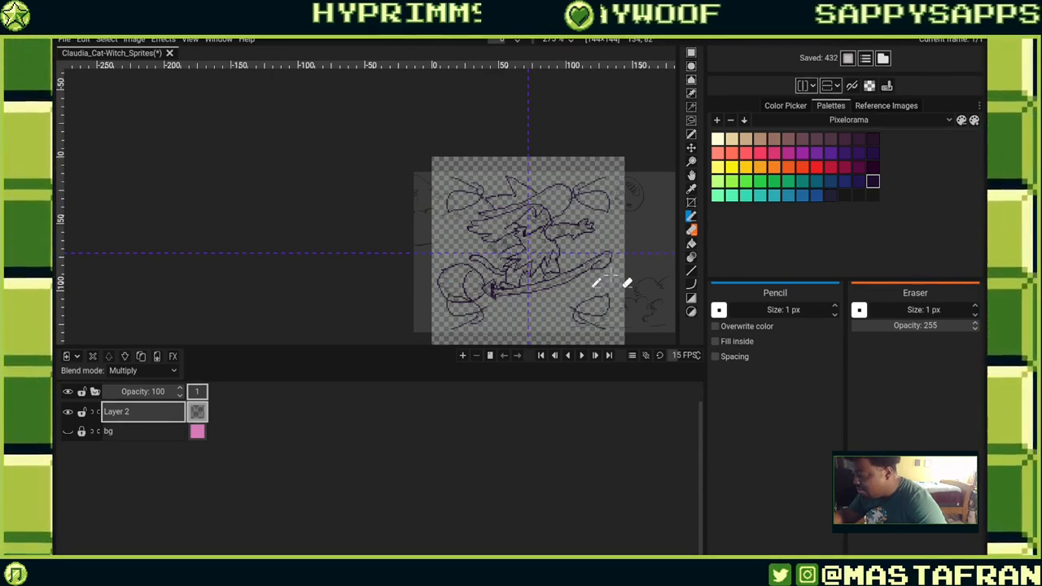
Draw a stroke near the broom and undo the last three actions.
{"action": "mouse_move", "coordinate": [572, 217]}
{"action": "left_mouse_down"}
{"action": "mouse_move", "coordinate": [536, 203]}
{"action": "mouse_move", "coordinate": [481, 263]}
{"action": "mouse_move", "coordinate": [581, 220]}
{"action": "mouse_move", "coordinate": [530, 202]}
{"action": "mouse_move", "coordinate": [563, 239]}
{"action": "left_mouse_up"}
{"action": "key", "text": "ctrl+z"}
{"action": "key", "text": "ctrl+z"}
{"action": "key", "text": "ctrl+z"}
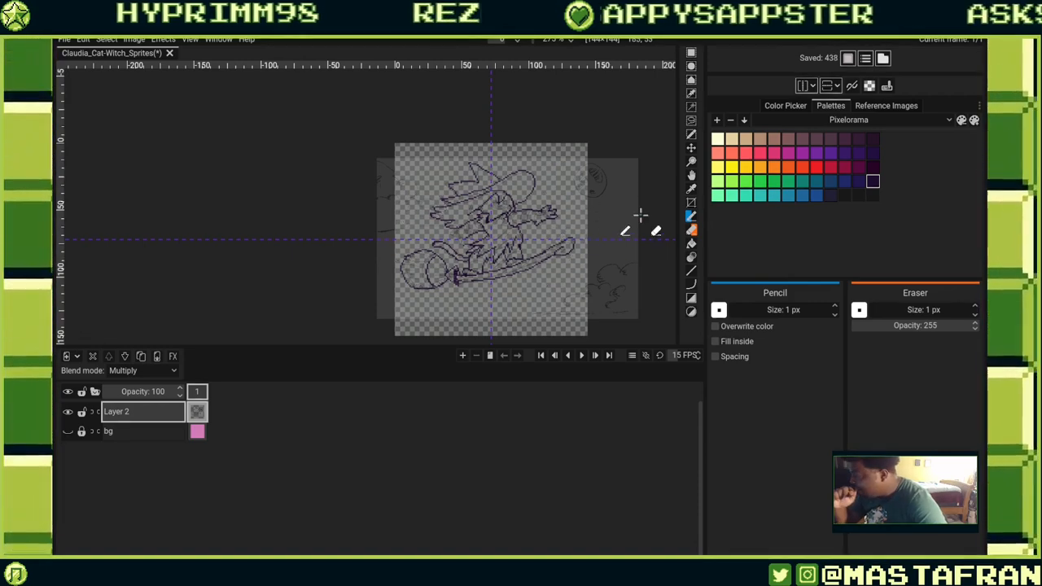
Turn off mirroring and enable Pixel Perfect.
{"action": "left_click", "coordinate": [812, 85]}
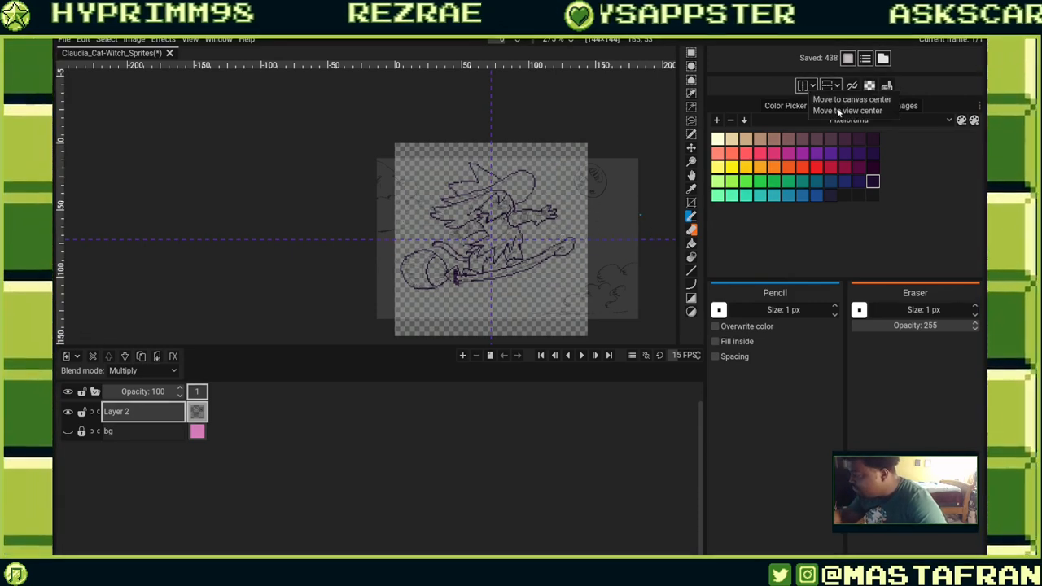
{"action": "left_click", "coordinate": [804, 87]}
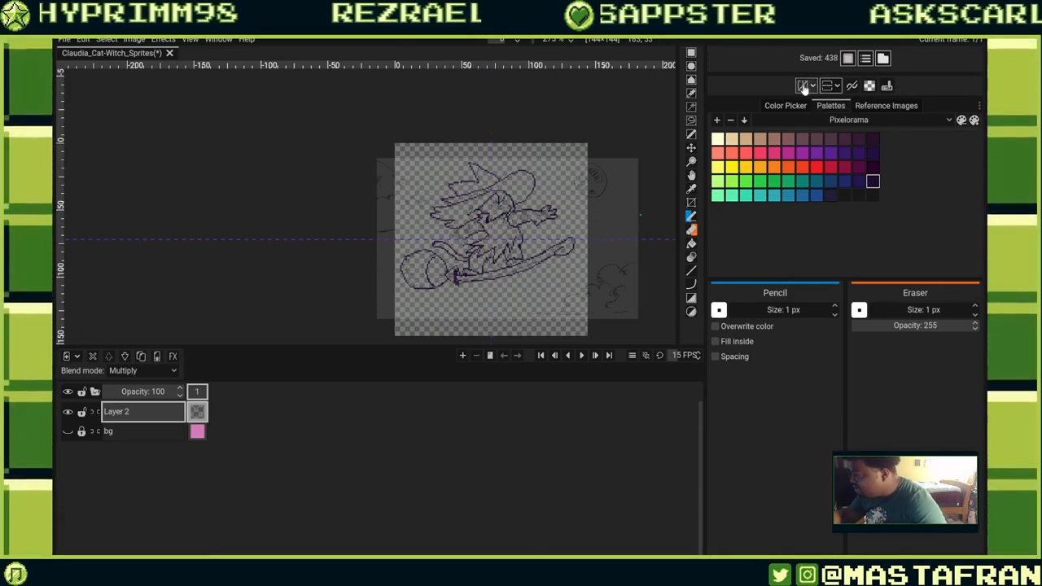
{"action": "left_click", "coordinate": [855, 87]}
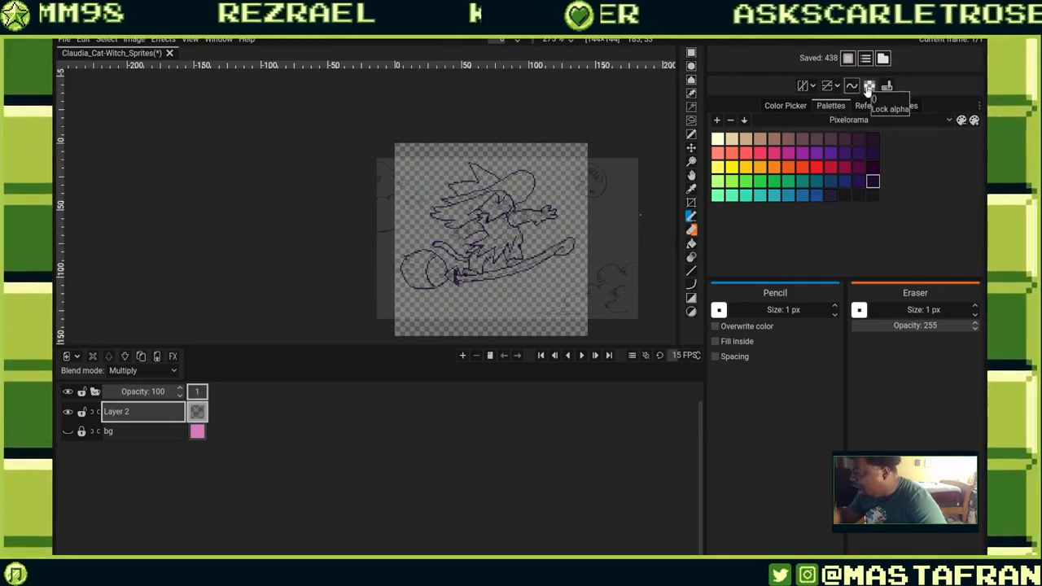
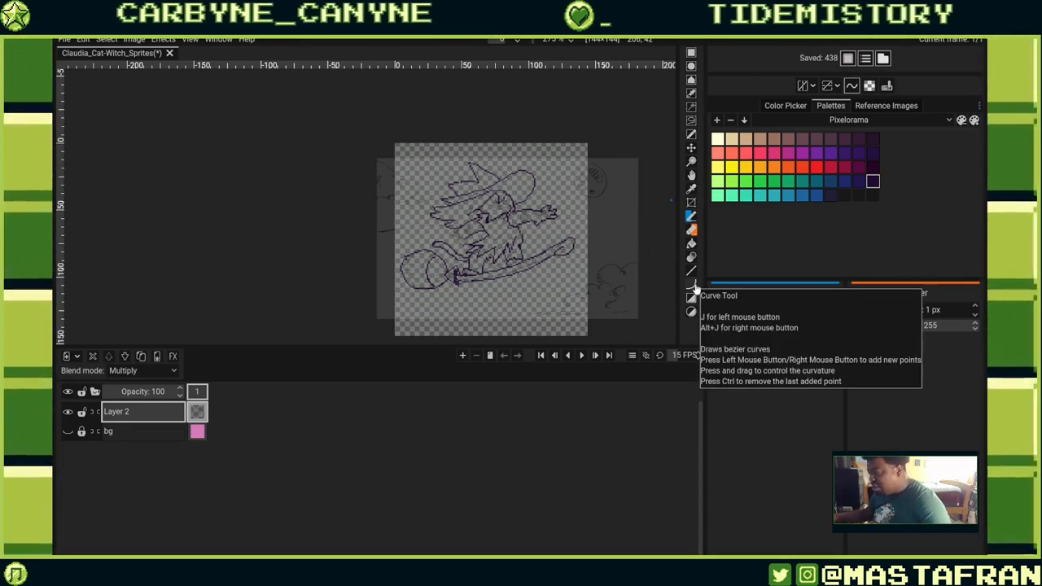
Try shading and pencil strokes beside the character's arm, undo the last one, and return to the Pencil.
{"action": "left_click", "coordinate": [691, 257]}
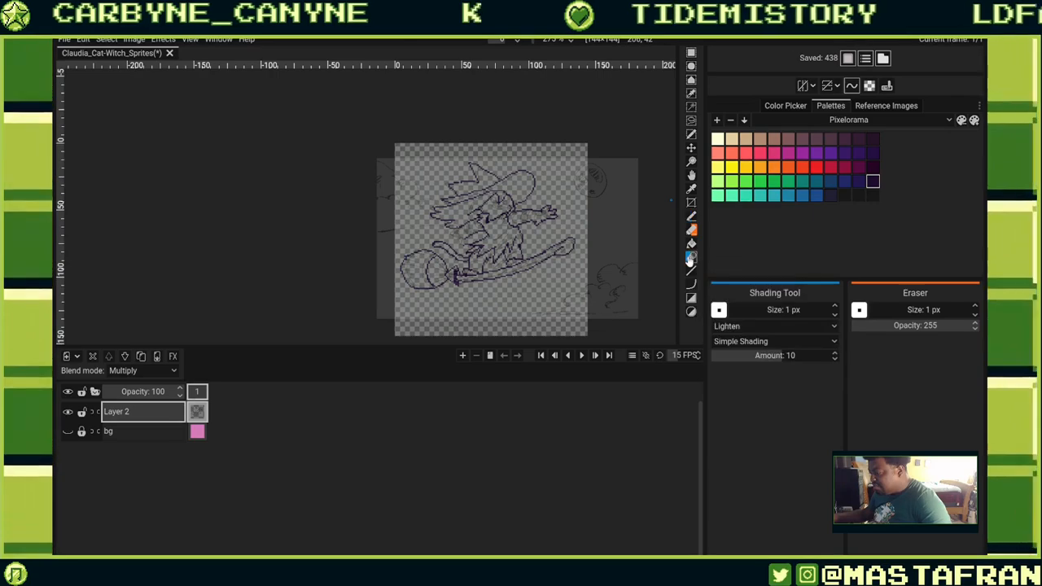
{"action": "scroll", "coordinate": [623, 267], "scroll_direction": "up", "scroll_amount": 5}
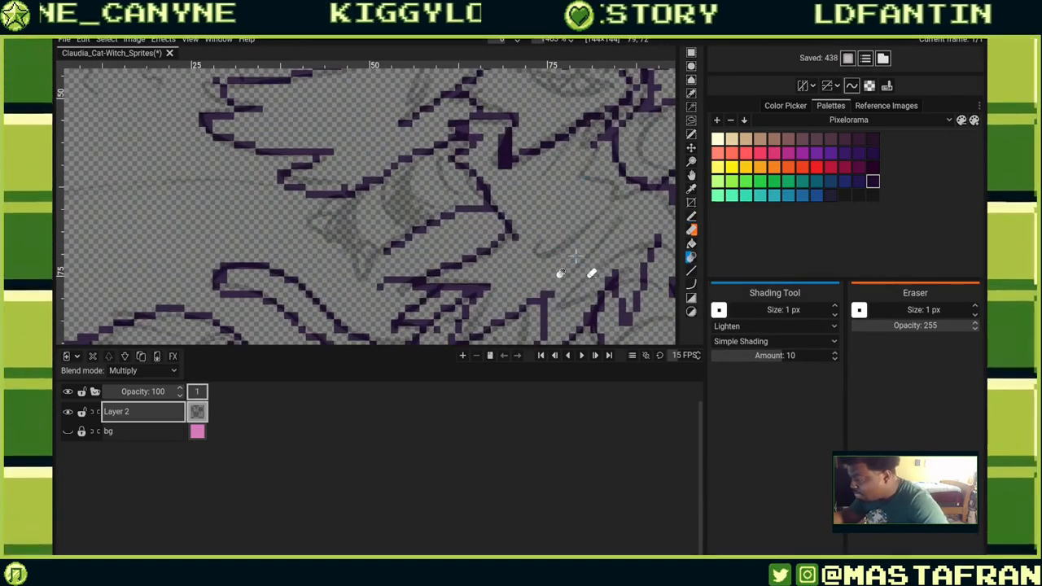
{"action": "left_click_drag", "start_coordinate": [608, 329], "coordinate": [524, 280]}
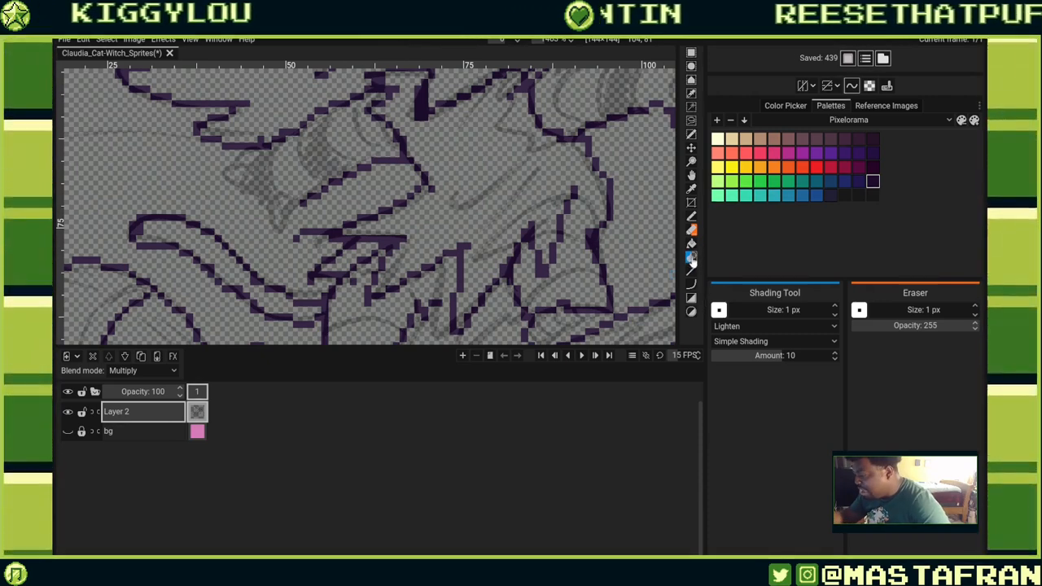
{"action": "left_click", "coordinate": [691, 215]}
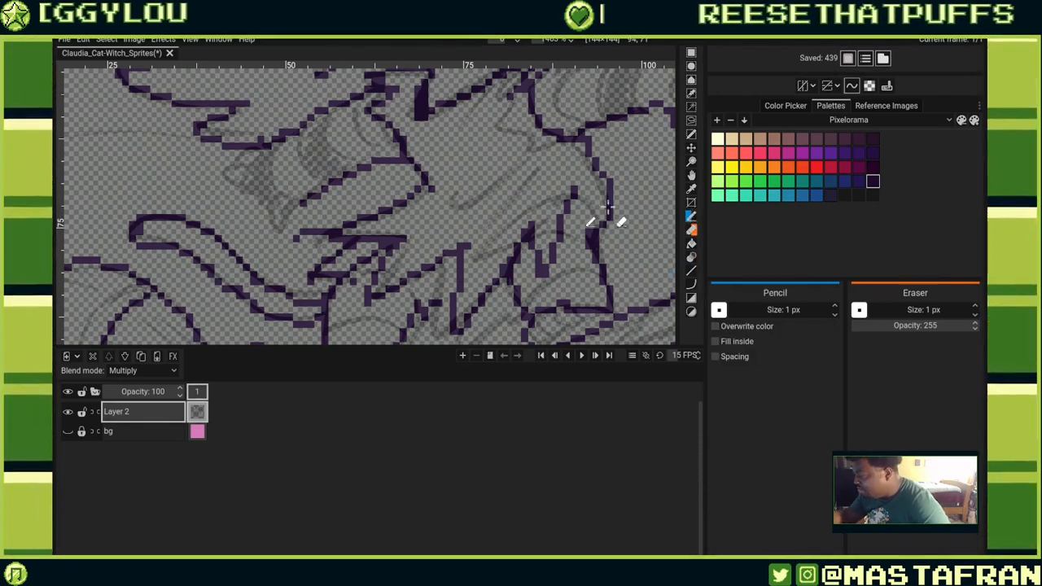
{"action": "mouse_move", "coordinate": [608, 207]}
{"action": "left_mouse_down"}
{"action": "mouse_move", "coordinate": [607, 220]}
{"action": "mouse_move", "coordinate": [604, 212]}
{"action": "mouse_move", "coordinate": [589, 223]}
{"action": "mouse_move", "coordinate": [602, 188]}
{"action": "mouse_move", "coordinate": [609, 213]}
{"action": "mouse_move", "coordinate": [584, 199]}
{"action": "mouse_move", "coordinate": [581, 231]}
{"action": "left_mouse_up"}
{"action": "left_click", "coordinate": [691, 257]}
{"action": "key", "text": "ctrl+z"}
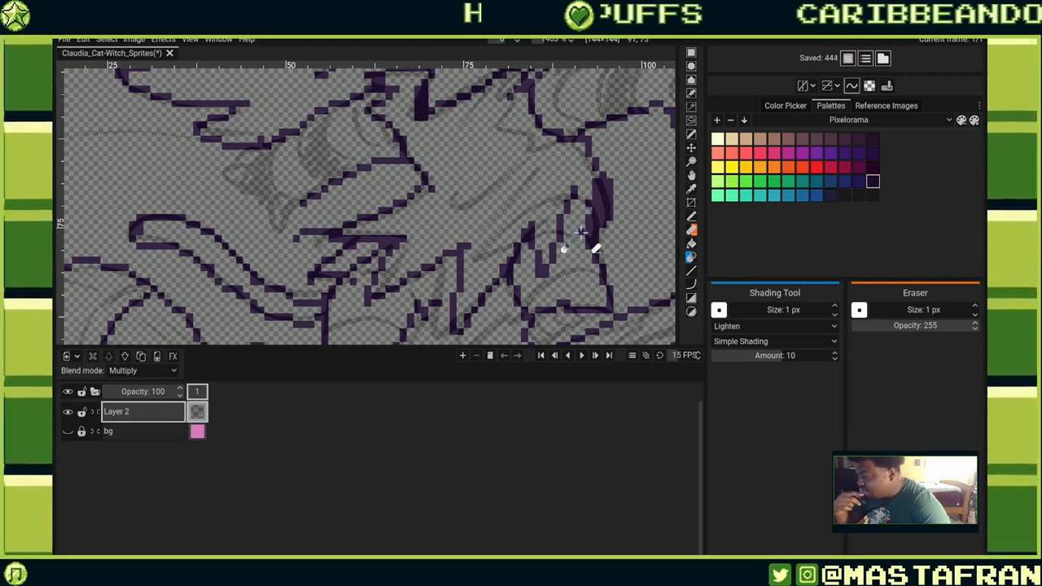
{"action": "left_click", "coordinate": [692, 217]}
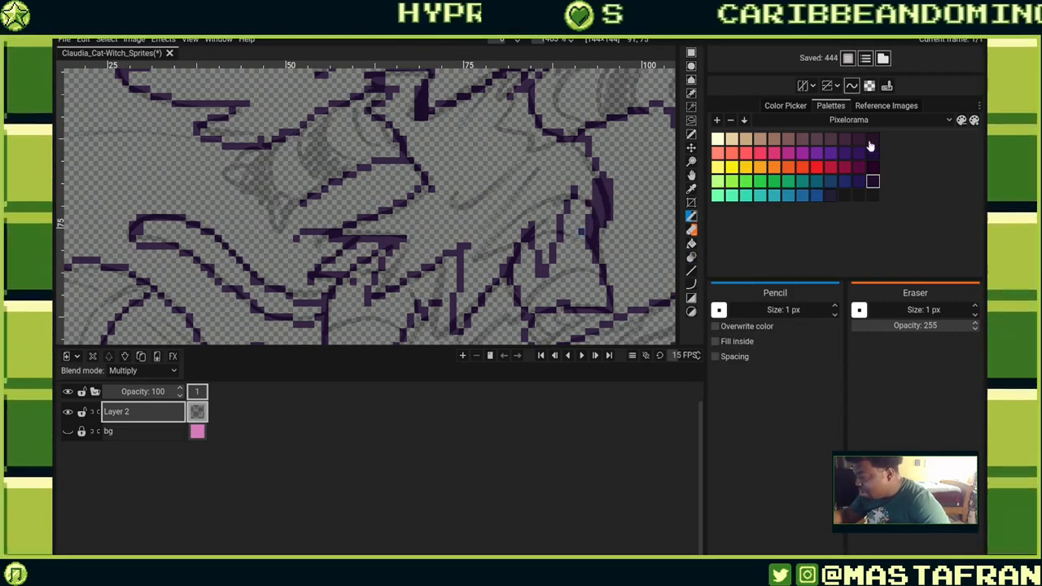
Select the ink sketch reference image, set its opacity to 0, and deselect the reference.
{"action": "left_click", "coordinate": [886, 106]}
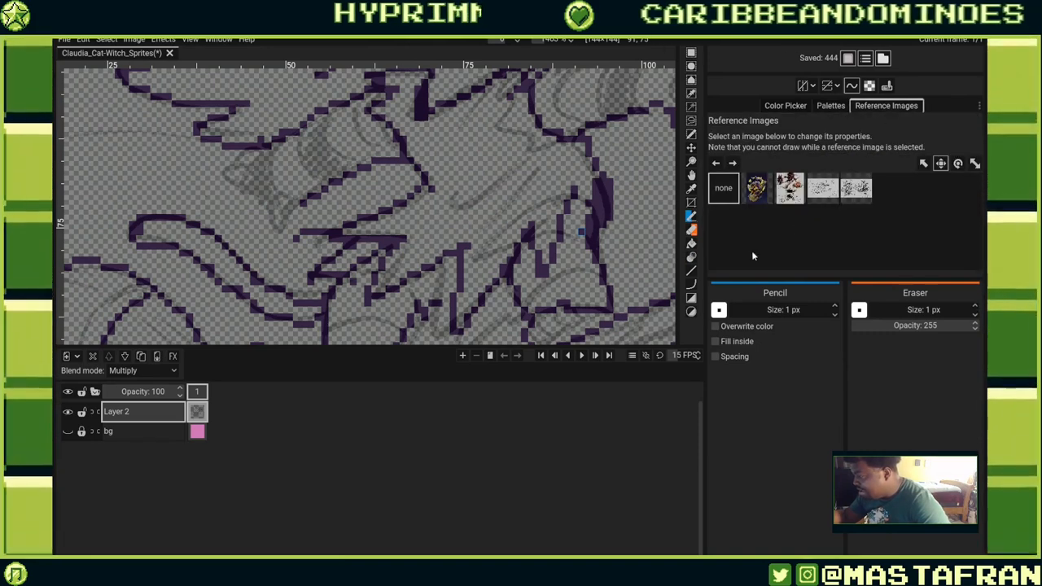
{"action": "left_click", "coordinate": [854, 193]}
{"action": "left_click", "coordinate": [831, 198]}
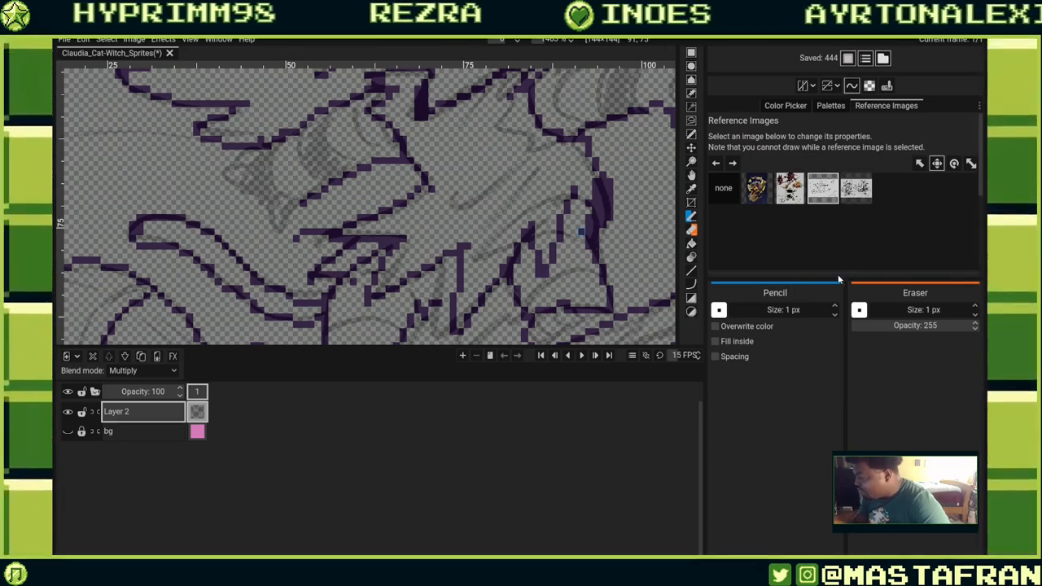
{"action": "left_click_drag", "start_coordinate": [843, 281], "coordinate": [843, 487]}
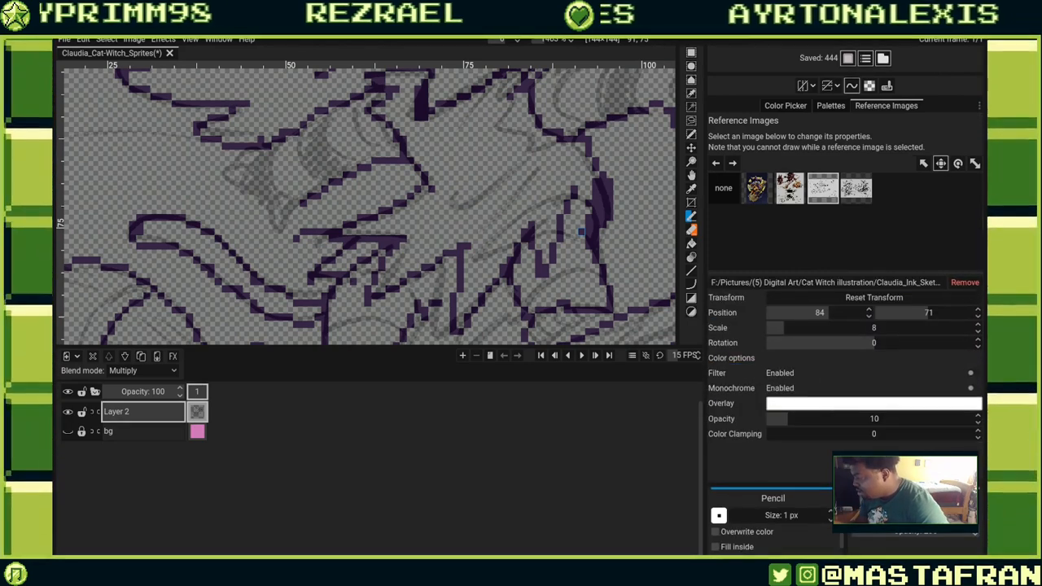
{"action": "left_click_drag", "start_coordinate": [788, 428], "coordinate": [746, 434]}
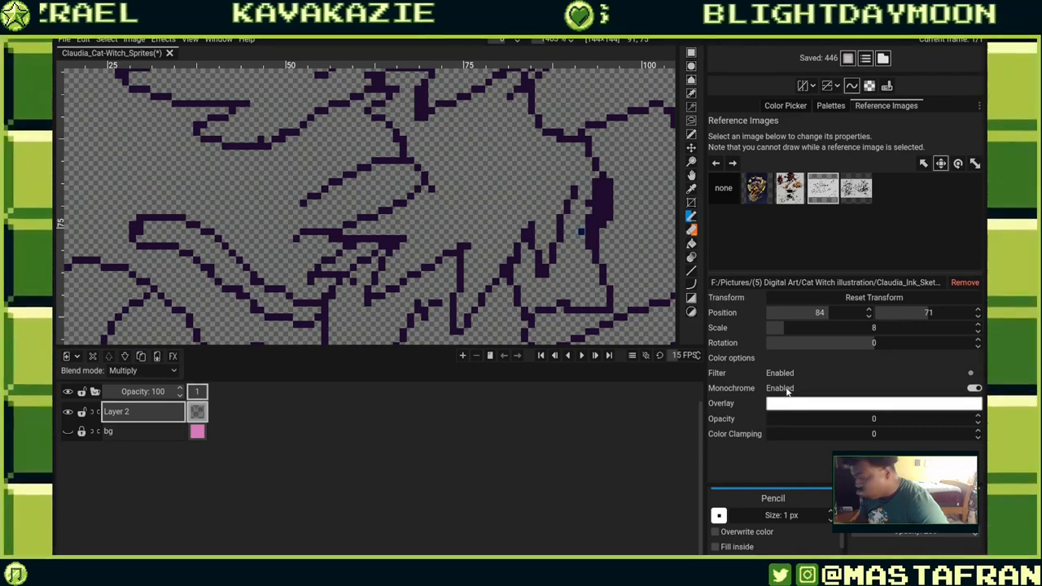
{"action": "left_click_drag", "start_coordinate": [528, 170], "coordinate": [364, 289]}
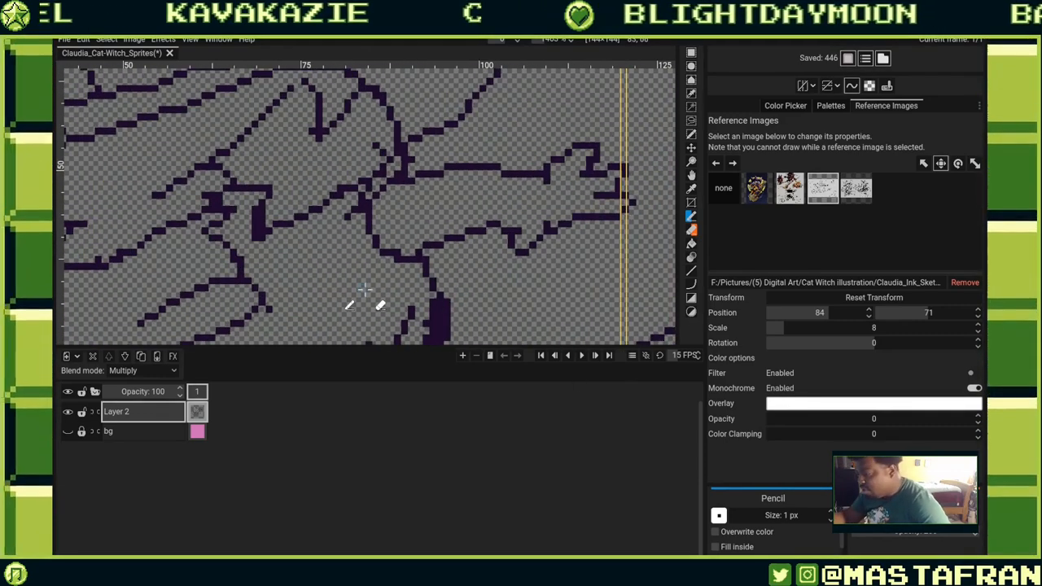
{"action": "mouse_move", "coordinate": [406, 236]}
{"action": "left_mouse_down"}
{"action": "mouse_move", "coordinate": [561, 226]}
{"action": "mouse_move", "coordinate": [554, 236]}
{"action": "mouse_move", "coordinate": [514, 200]}
{"action": "mouse_move", "coordinate": [502, 277]}
{"action": "mouse_move", "coordinate": [448, 164]}
{"action": "left_mouse_up"}
{"action": "scroll", "coordinate": [493, 275], "scroll_direction": "down", "scroll_amount": 5}
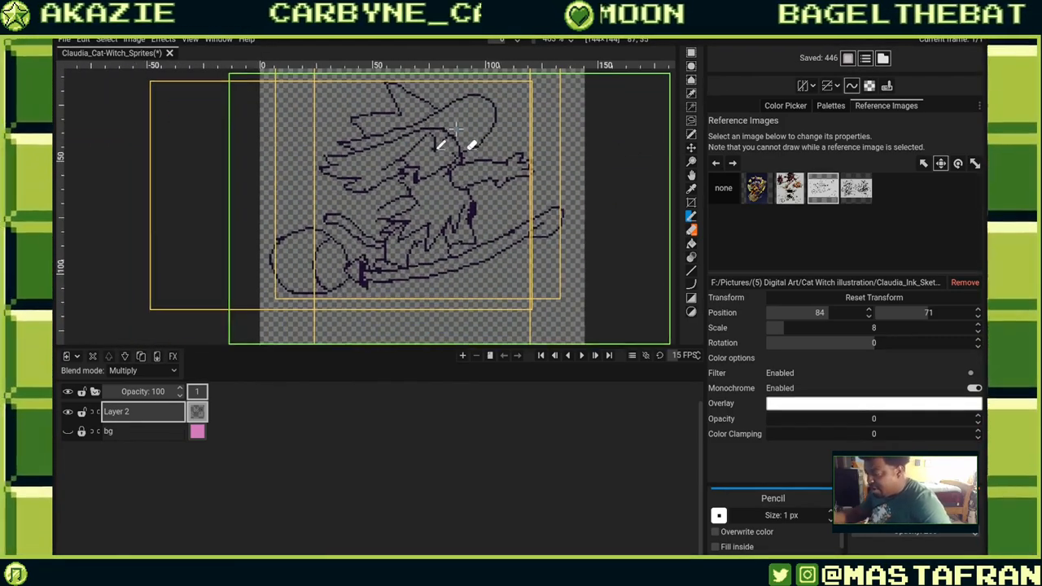
{"action": "left_click", "coordinate": [724, 189]}
Redraw pencil lines around the cat's face and eye, undoing several unwanted strokes.
{"action": "left_click_drag", "start_coordinate": [478, 221], "coordinate": [511, 249]}
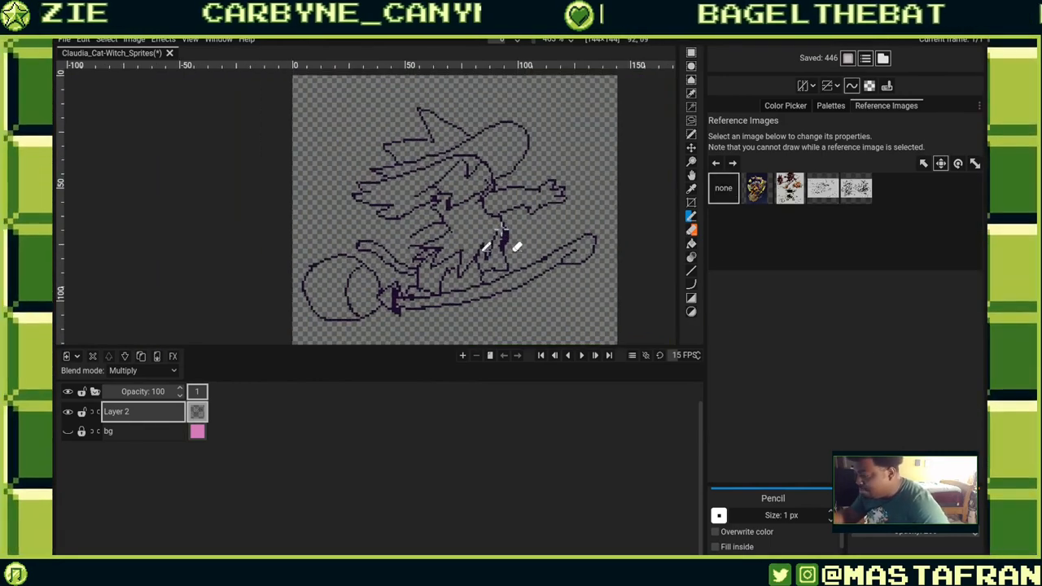
{"action": "scroll", "coordinate": [513, 214], "scroll_direction": "up", "scroll_amount": 5}
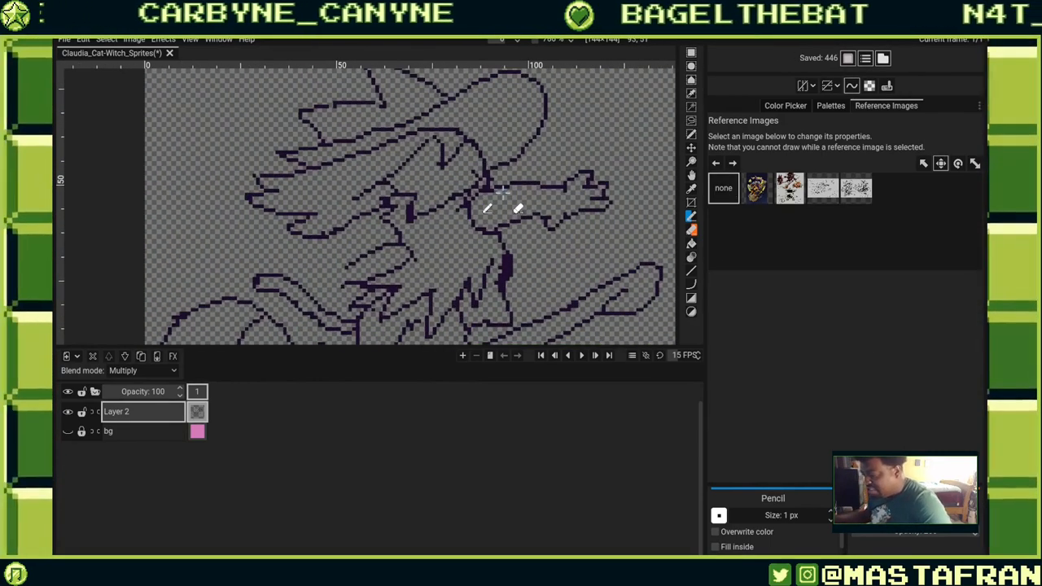
{"action": "left_click_drag", "start_coordinate": [389, 134], "coordinate": [446, 226]}
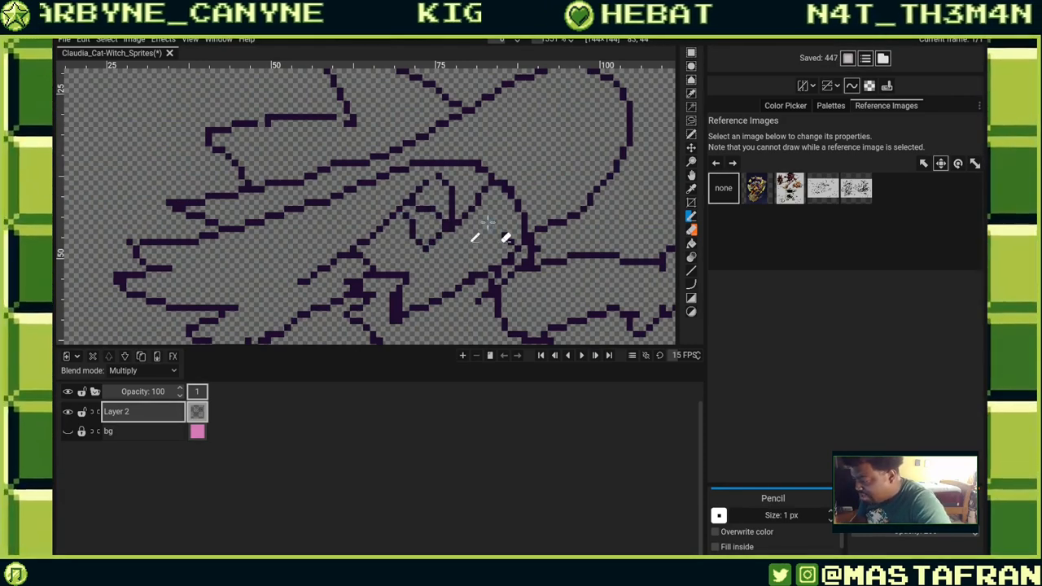
{"action": "key", "text": "ctrl+z"}
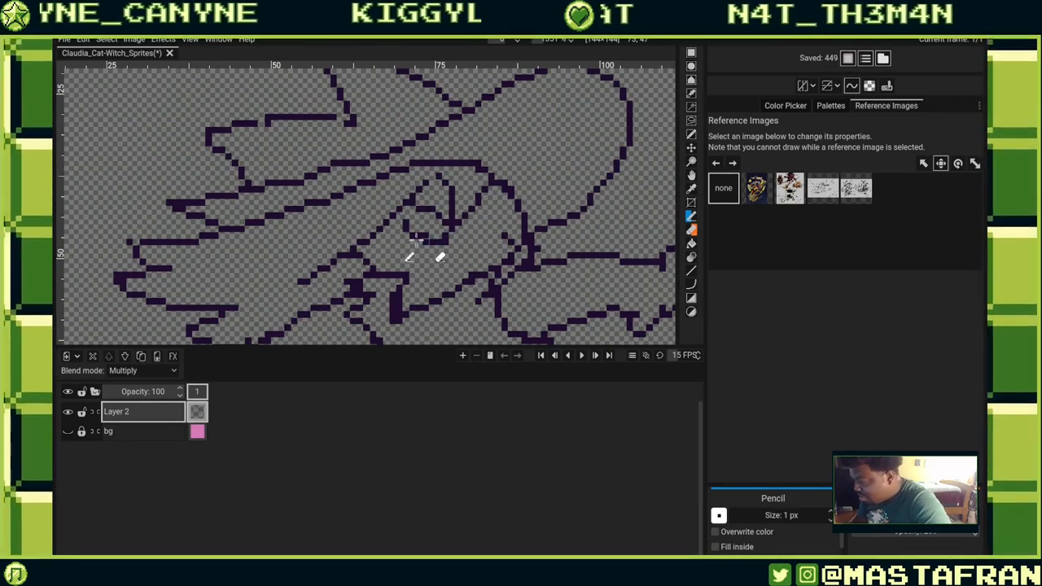
{"action": "mouse_move", "coordinate": [486, 238]}
{"action": "left_mouse_down"}
{"action": "mouse_move", "coordinate": [505, 216]}
{"action": "mouse_move", "coordinate": [508, 232]}
{"action": "mouse_move", "coordinate": [486, 257]}
{"action": "mouse_move", "coordinate": [481, 241]}
{"action": "mouse_move", "coordinate": [491, 240]}
{"action": "mouse_move", "coordinate": [473, 252]}
{"action": "mouse_move", "coordinate": [499, 224]}
{"action": "mouse_move", "coordinate": [461, 217]}
{"action": "mouse_move", "coordinate": [501, 215]}
{"action": "mouse_move", "coordinate": [455, 212]}
{"action": "mouse_move", "coordinate": [508, 218]}
{"action": "left_mouse_up"}
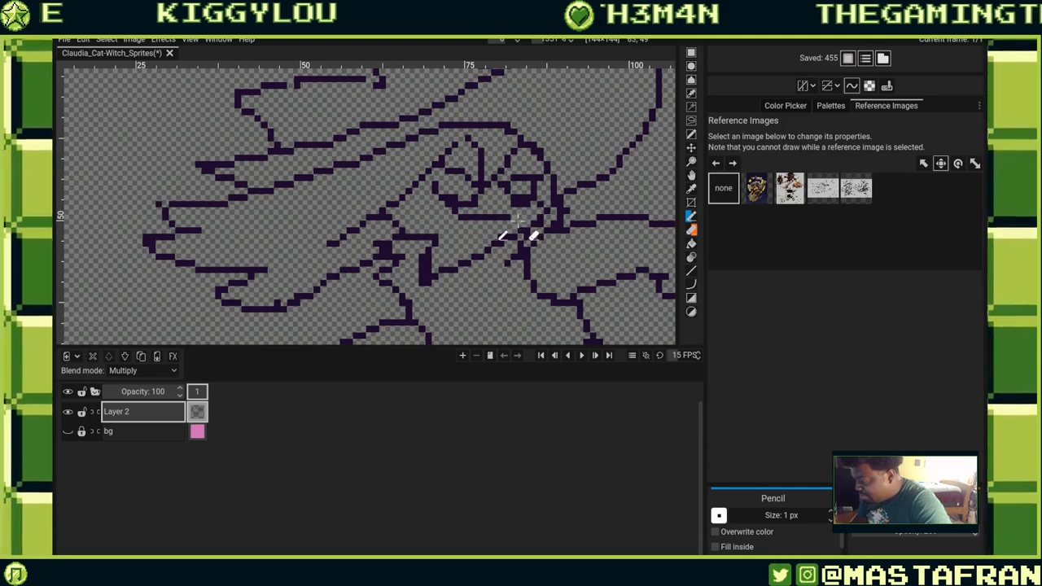
{"action": "mouse_move", "coordinate": [441, 214]}
{"action": "left_mouse_down"}
{"action": "mouse_move", "coordinate": [513, 230]}
{"action": "mouse_move", "coordinate": [465, 267]}
{"action": "mouse_move", "coordinate": [435, 228]}
{"action": "mouse_move", "coordinate": [437, 214]}
{"action": "mouse_move", "coordinate": [449, 236]}
{"action": "mouse_move", "coordinate": [495, 227]}
{"action": "left_mouse_up"}
{"action": "key", "text": "ctrl+z"}
{"action": "left_click", "coordinate": [455, 244]}
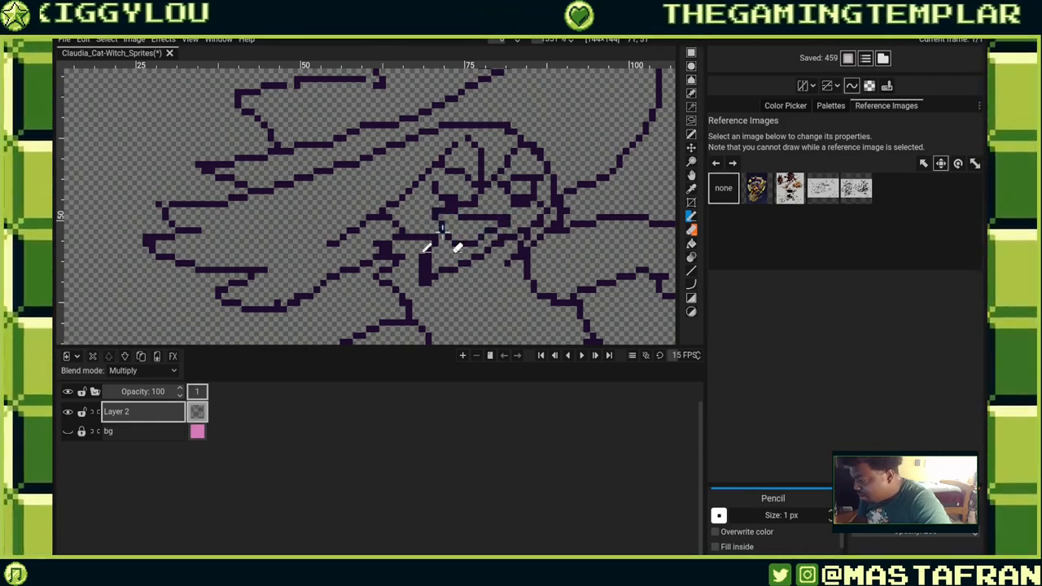
{"action": "key", "text": "ctrl+z"}
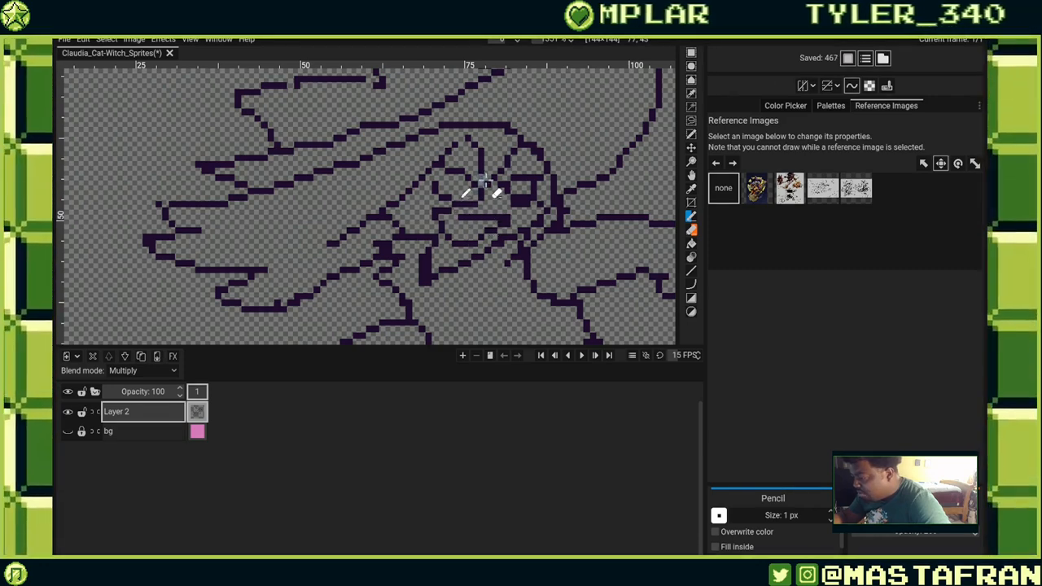
Erase stray pixels around the eye and redraw its outline with the Pencil.
{"action": "right_click", "coordinate": [484, 182]}
{"action": "right_click", "coordinate": [501, 169]}
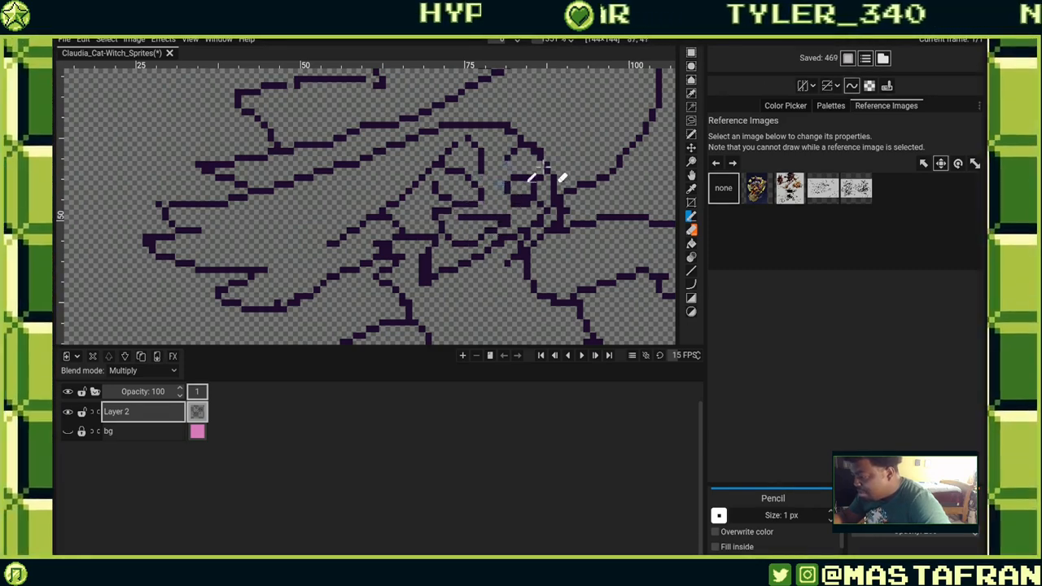
{"action": "mouse_move", "coordinate": [526, 166]}
{"action": "left_mouse_down"}
{"action": "mouse_move", "coordinate": [518, 205]}
{"action": "mouse_move", "coordinate": [478, 208]}
{"action": "mouse_move", "coordinate": [493, 218]}
{"action": "mouse_move", "coordinate": [472, 209]}
{"action": "mouse_move", "coordinate": [515, 203]}
{"action": "mouse_move", "coordinate": [487, 166]}
{"action": "left_mouse_up"}
{"action": "left_click_drag", "start_coordinate": [487, 165], "coordinate": [494, 173]}
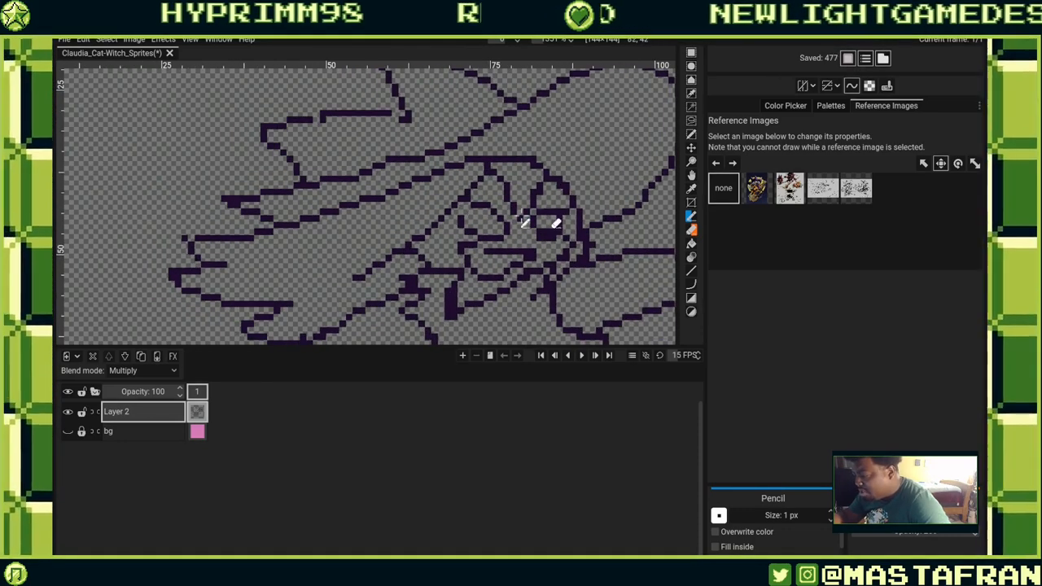
{"action": "right_click", "coordinate": [488, 166]}
{"action": "right_click", "coordinate": [577, 206]}
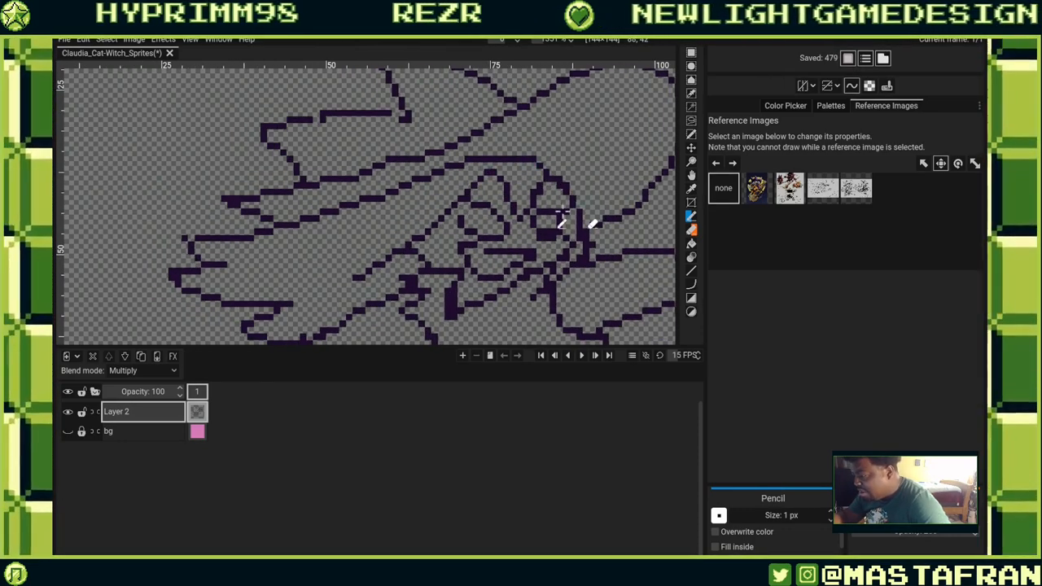
Pencil in lines along the torso and arm below the face, undoing one stroke.
{"action": "left_click_drag", "start_coordinate": [604, 263], "coordinate": [564, 185]}
{"action": "left_click_drag", "start_coordinate": [539, 233], "coordinate": [478, 182]}
{"action": "left_click_drag", "start_coordinate": [494, 274], "coordinate": [569, 176]}
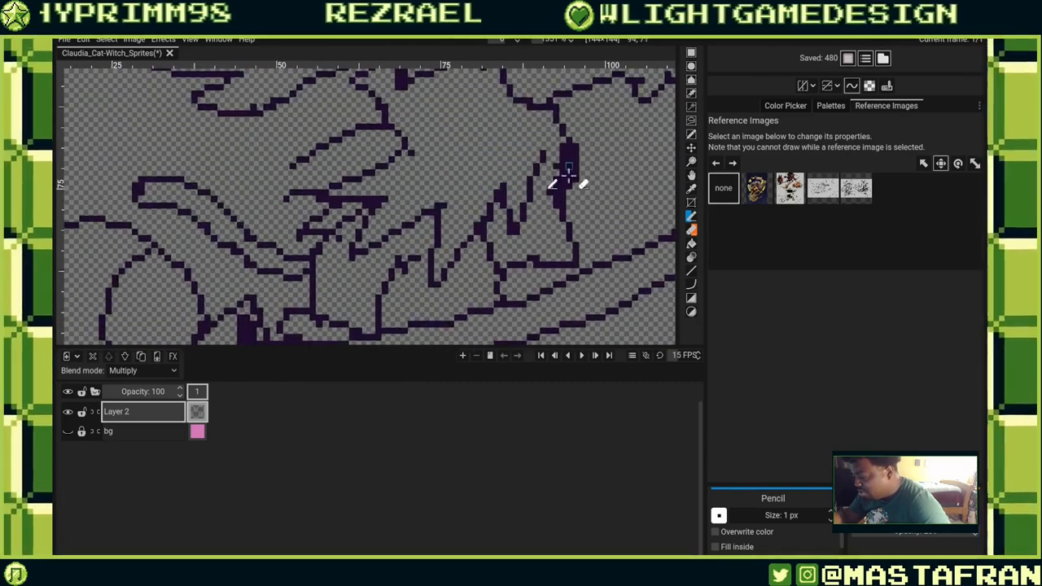
{"action": "left_click_drag", "start_coordinate": [567, 138], "coordinate": [546, 191]}
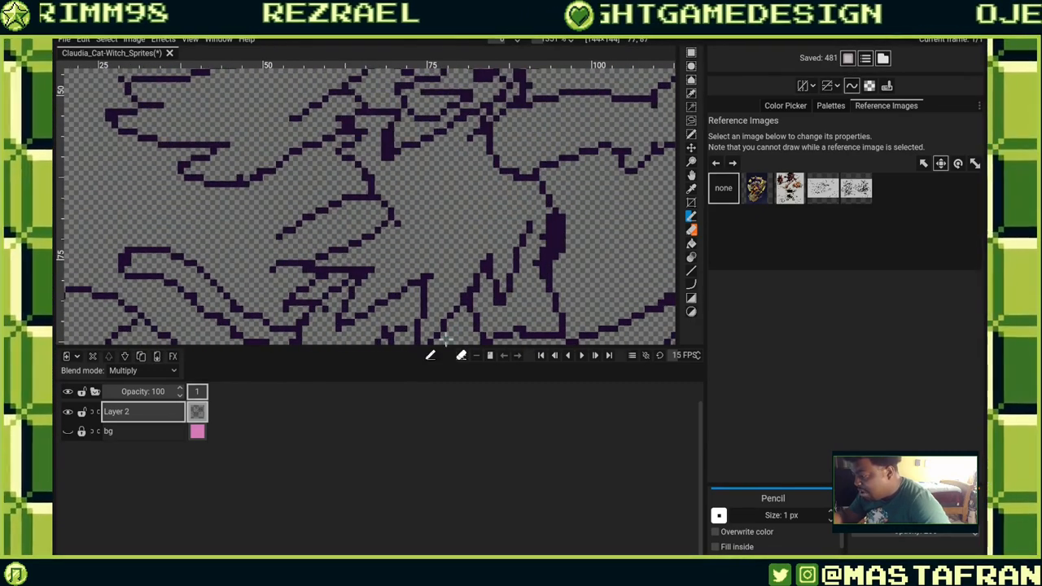
{"action": "mouse_move", "coordinate": [417, 223]}
{"action": "left_mouse_down"}
{"action": "mouse_move", "coordinate": [470, 203]}
{"action": "mouse_move", "coordinate": [484, 177]}
{"action": "left_mouse_up"}
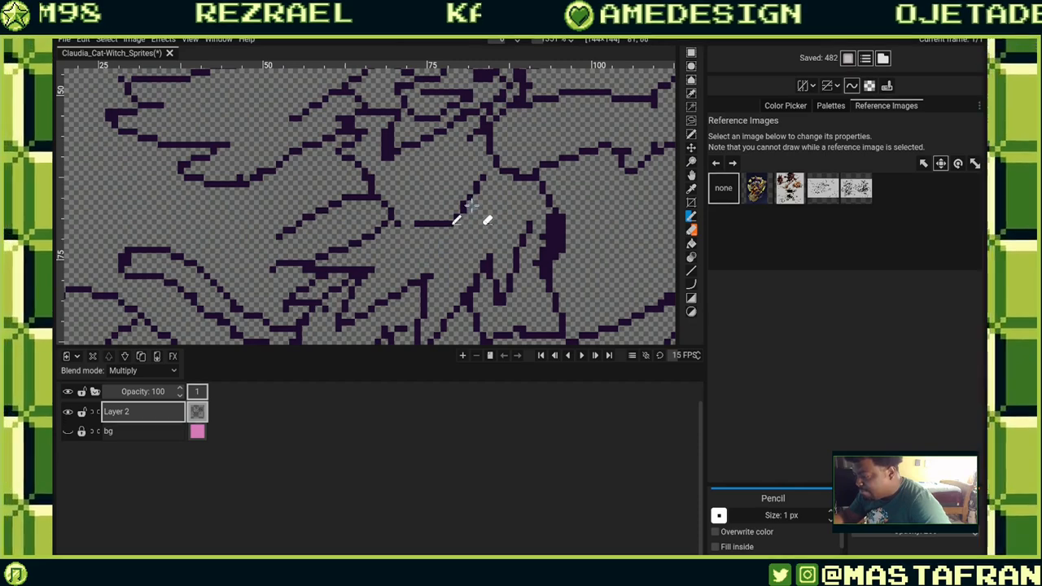
{"action": "key", "text": "ctrl+z"}
{"action": "left_click_drag", "start_coordinate": [450, 224], "coordinate": [485, 196]}
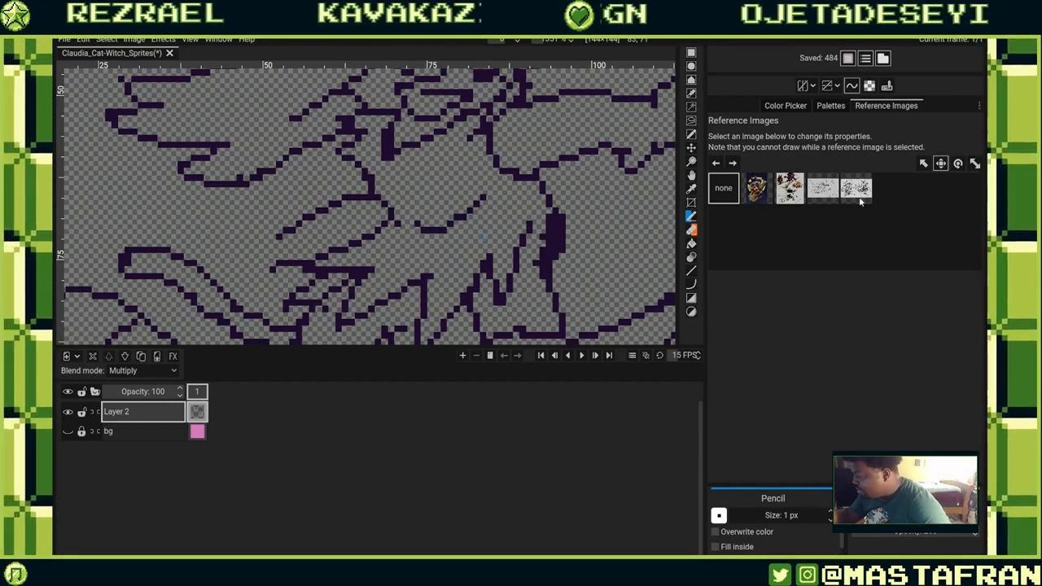
{"action": "scroll", "coordinate": [441, 233], "scroll_direction": "up", "scroll_amount": 2}
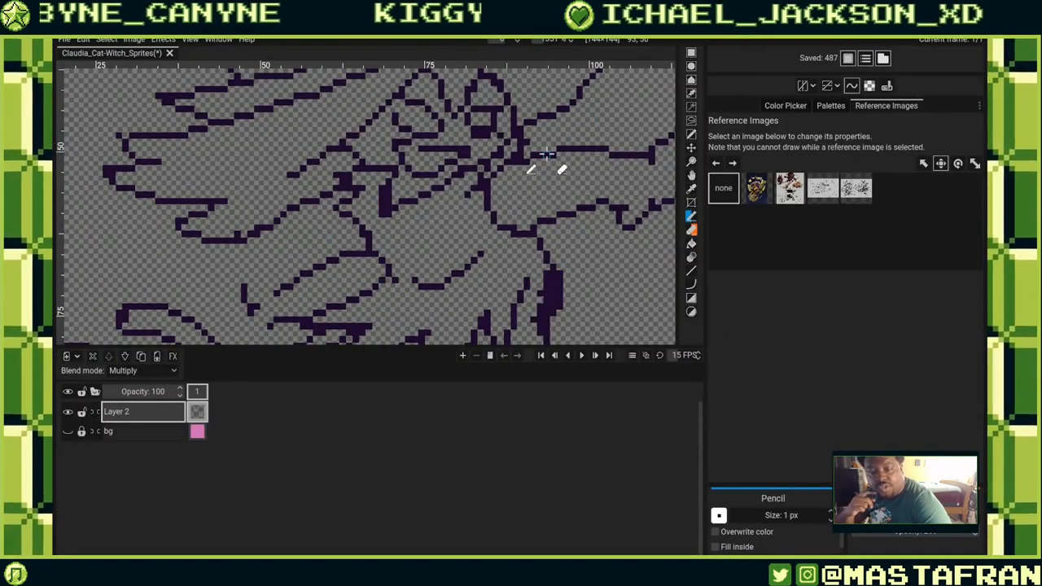
Refine the outlines of the hair and sleeve on the left side, undoing one stroke.
{"action": "left_click_drag", "start_coordinate": [251, 309], "coordinate": [286, 293]}
{"action": "left_click_drag", "start_coordinate": [281, 277], "coordinate": [444, 240]}
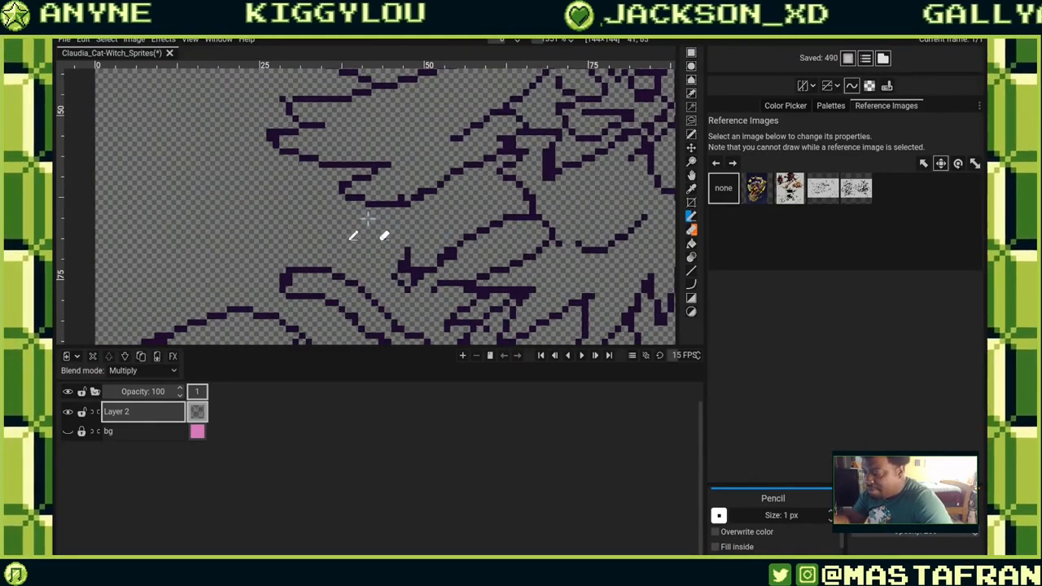
{"action": "mouse_move", "coordinate": [357, 217]}
{"action": "left_mouse_down"}
{"action": "mouse_move", "coordinate": [417, 195]}
{"action": "mouse_move", "coordinate": [405, 208]}
{"action": "left_mouse_up"}
{"action": "mouse_move", "coordinate": [358, 225]}
{"action": "left_mouse_down"}
{"action": "mouse_move", "coordinate": [356, 236]}
{"action": "mouse_move", "coordinate": [389, 231]}
{"action": "mouse_move", "coordinate": [406, 267]}
{"action": "left_mouse_up"}
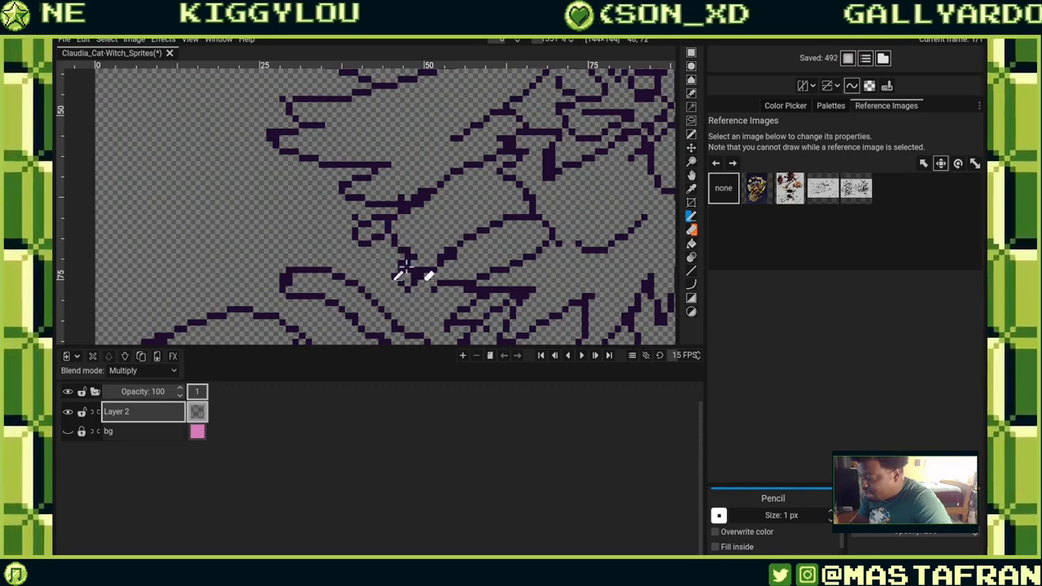
{"action": "key", "text": "ctrl+z"}
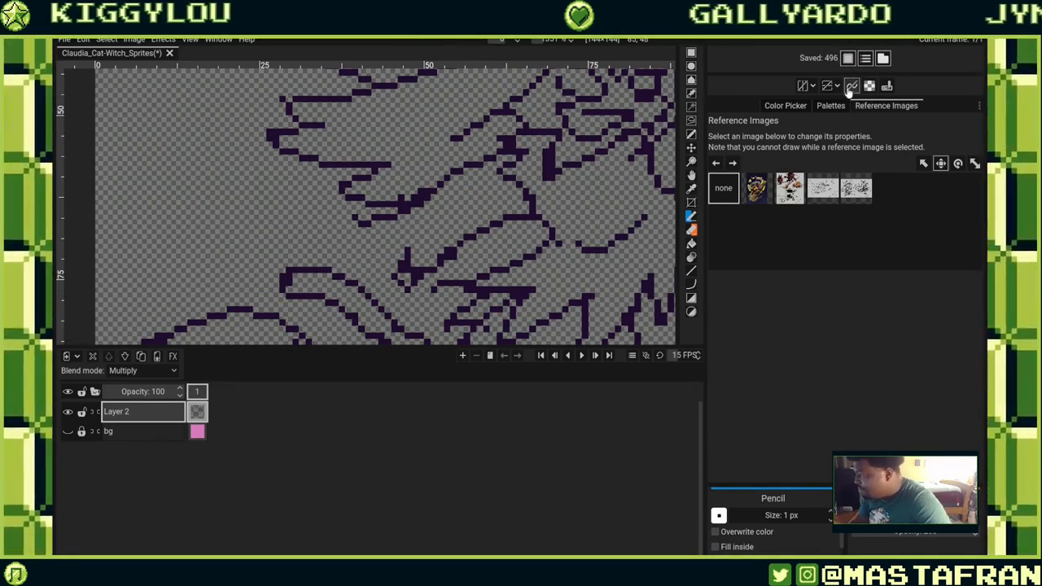
{"action": "mouse_move", "coordinate": [366, 222]}
{"action": "left_mouse_down"}
{"action": "mouse_move", "coordinate": [344, 238]}
{"action": "mouse_move", "coordinate": [392, 246]}
{"action": "mouse_move", "coordinate": [402, 262]}
{"action": "mouse_move", "coordinate": [367, 295]}
{"action": "mouse_move", "coordinate": [415, 226]}
{"action": "mouse_move", "coordinate": [410, 268]}
{"action": "mouse_move", "coordinate": [398, 277]}
{"action": "mouse_move", "coordinate": [421, 285]}
{"action": "mouse_move", "coordinate": [404, 268]}
{"action": "mouse_move", "coordinate": [416, 285]}
{"action": "mouse_move", "coordinate": [444, 287]}
{"action": "mouse_move", "coordinate": [425, 269]}
{"action": "mouse_move", "coordinate": [460, 259]}
{"action": "mouse_move", "coordinate": [437, 272]}
{"action": "left_mouse_up"}
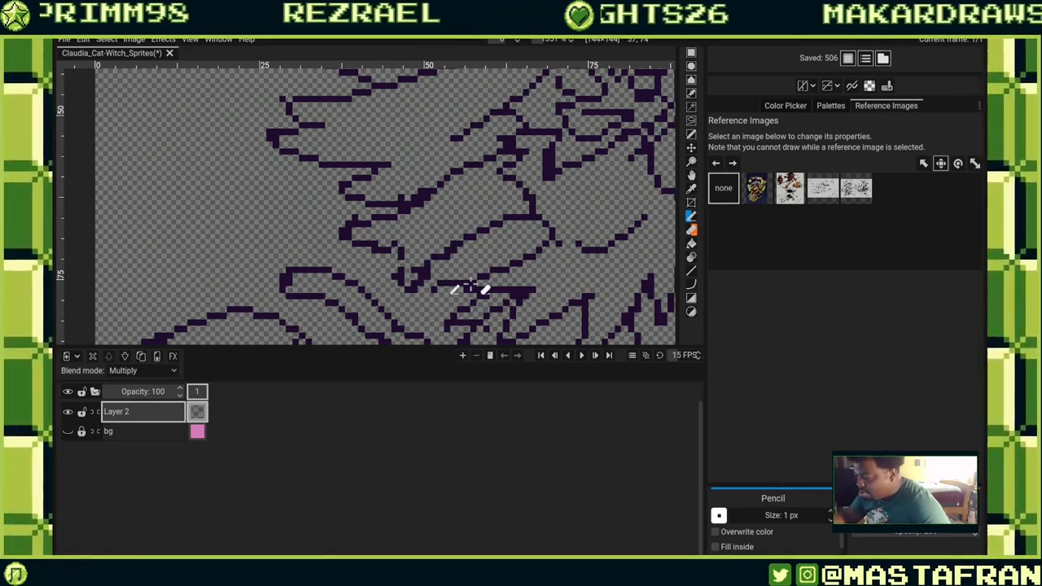
Add further pencil strokes to clean up the hair, face and hat brim lines.
{"action": "left_click_drag", "start_coordinate": [427, 282], "coordinate": [415, 270]}
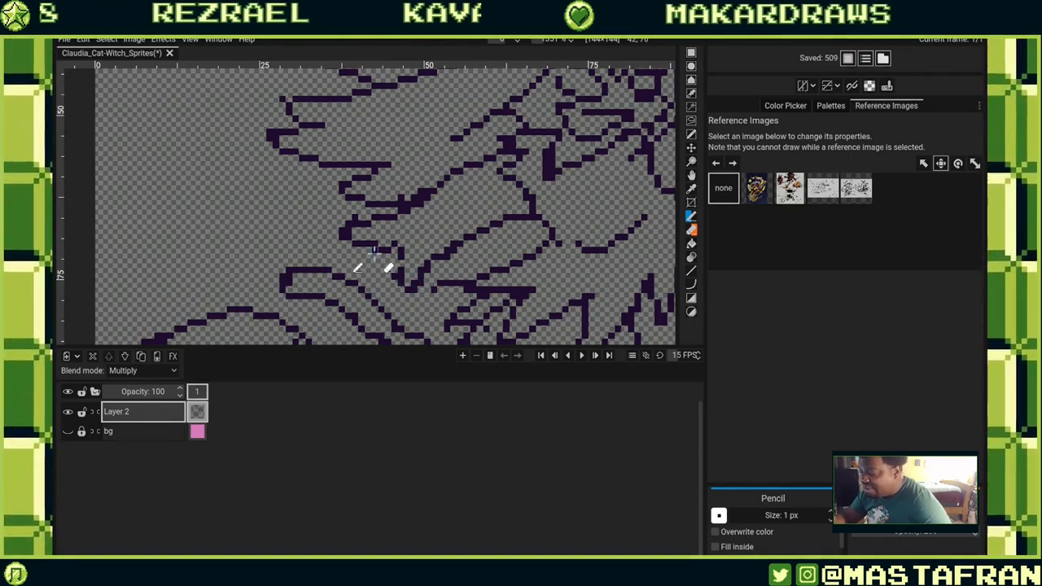
{"action": "mouse_move", "coordinate": [397, 252]}
{"action": "left_mouse_down"}
{"action": "mouse_move", "coordinate": [373, 294]}
{"action": "mouse_move", "coordinate": [399, 244]}
{"action": "left_mouse_up"}
{"action": "mouse_move", "coordinate": [523, 182]}
{"action": "left_mouse_down"}
{"action": "mouse_move", "coordinate": [482, 221]}
{"action": "mouse_move", "coordinate": [438, 269]}
{"action": "left_mouse_up"}
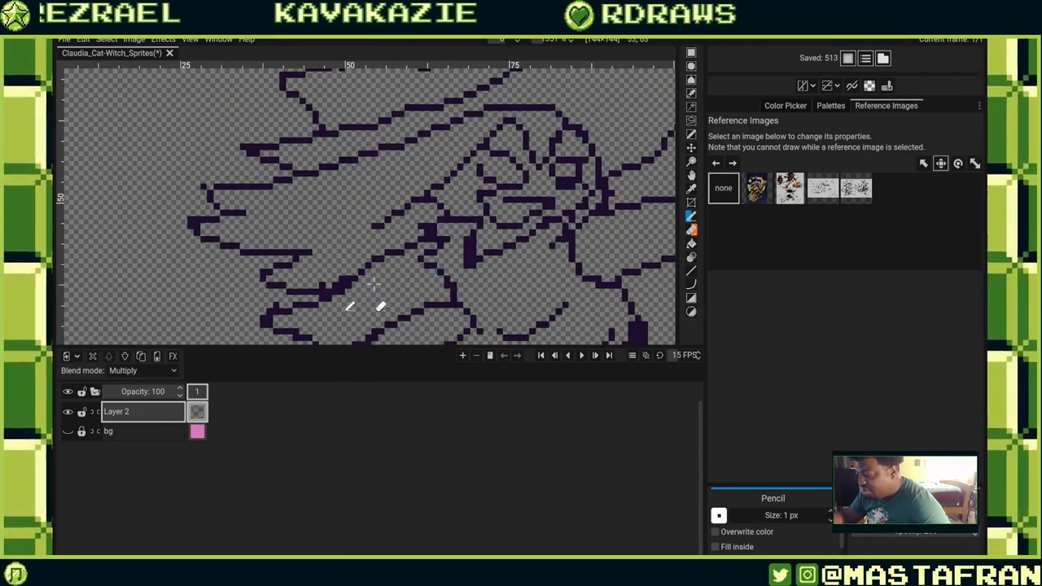
{"action": "left_click_drag", "start_coordinate": [374, 284], "coordinate": [418, 233]}
{"action": "left_click_drag", "start_coordinate": [574, 174], "coordinate": [437, 237]}
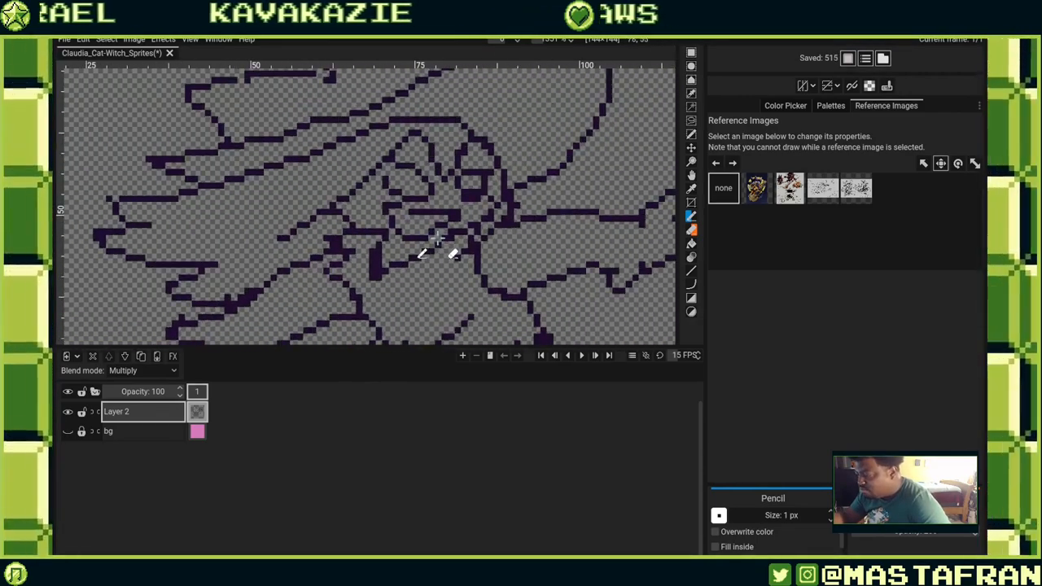
{"action": "left_click_drag", "start_coordinate": [558, 207], "coordinate": [485, 277]}
{"action": "left_click_drag", "start_coordinate": [498, 213], "coordinate": [500, 306]}
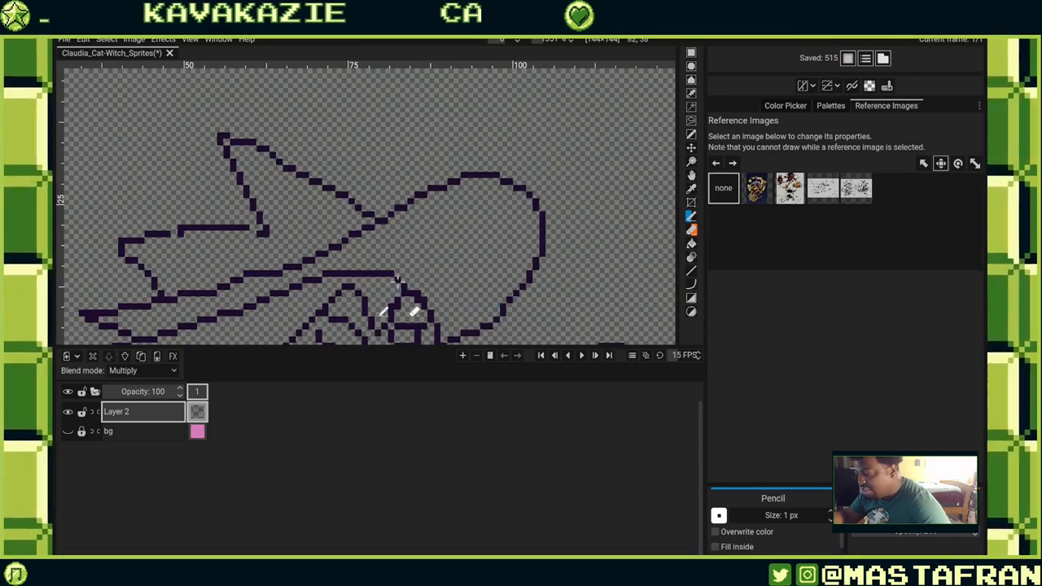
Pencil in strokes along the arm and torso below the face, undoing the last one.
{"action": "left_click_drag", "start_coordinate": [397, 280], "coordinate": [488, 199]}
{"action": "left_click_drag", "start_coordinate": [456, 312], "coordinate": [537, 282]}
{"action": "left_click_drag", "start_coordinate": [515, 228], "coordinate": [503, 254]}
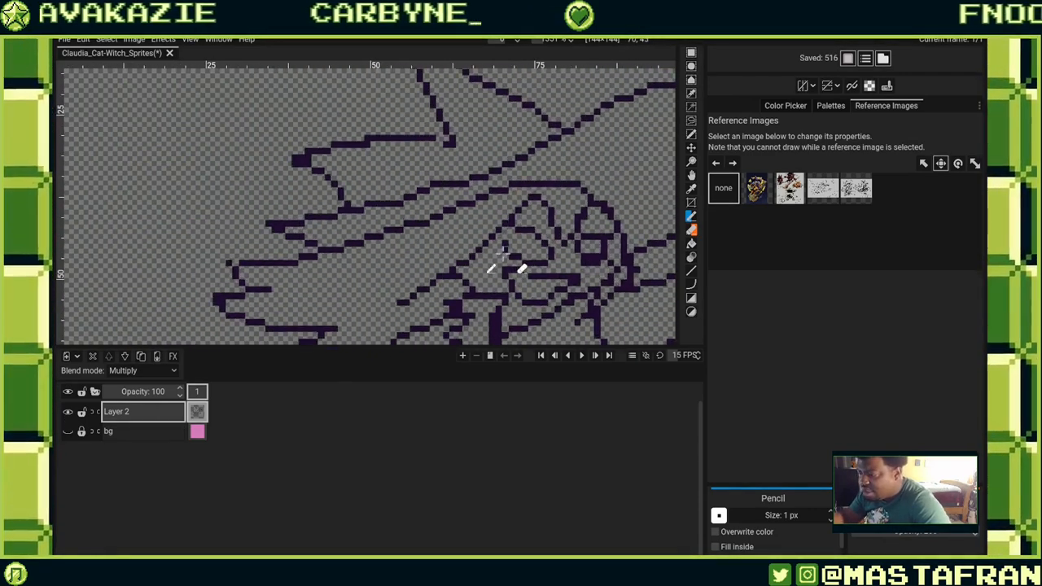
{"action": "scroll", "coordinate": [313, 157], "scroll_direction": "down", "scroll_amount": 5}
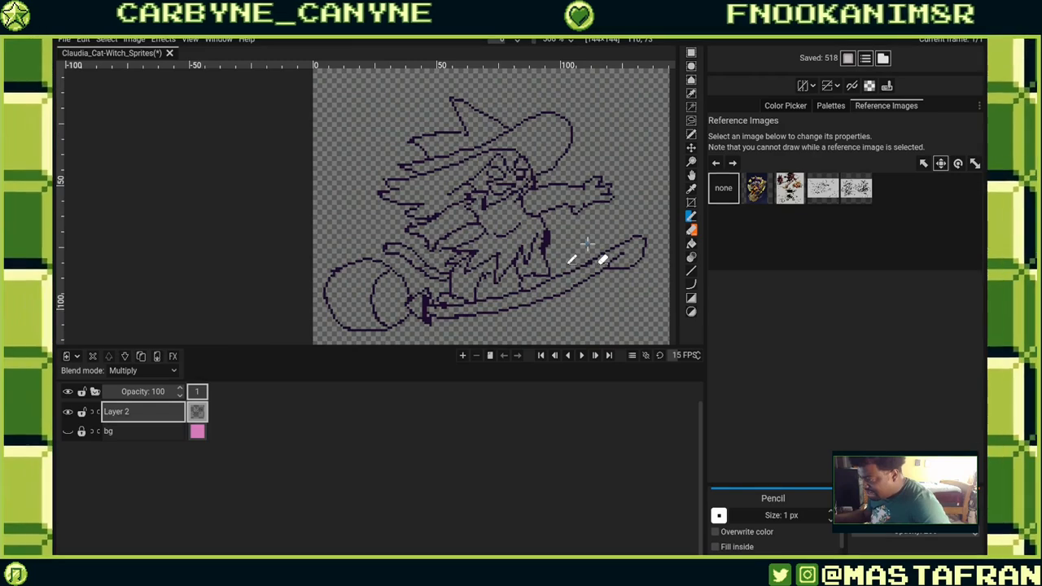
{"action": "key", "text": "q"}
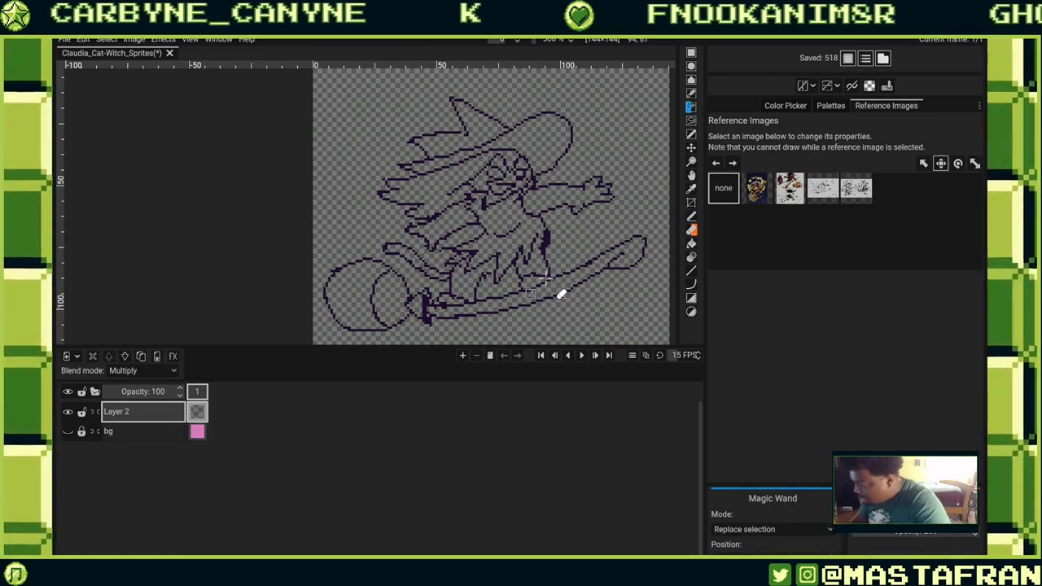
{"action": "key", "text": "ctrl+z"}
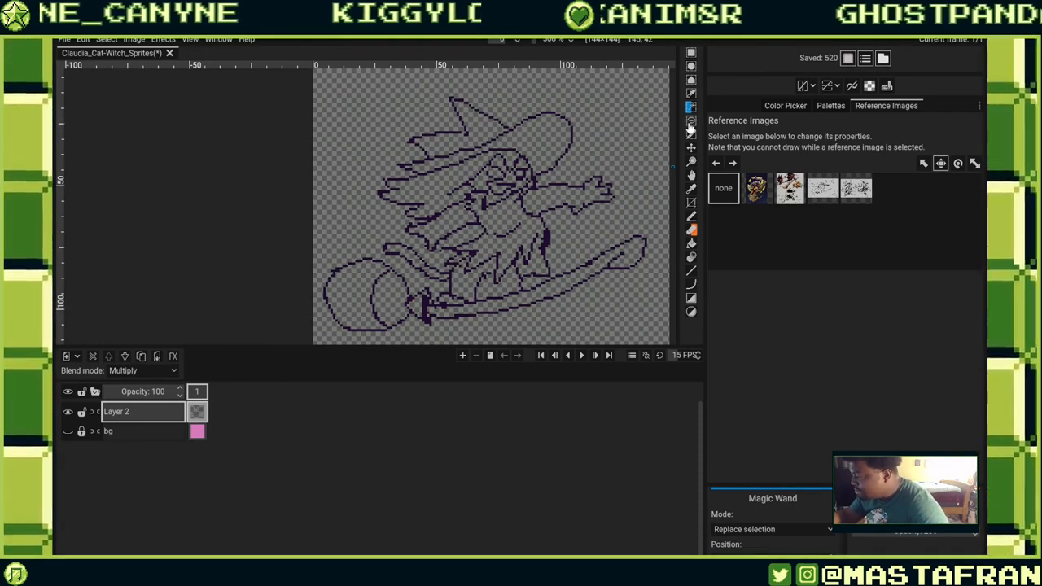
Lasso-select the witch's upper body and hat, move it about 26 px left, and deselect.
{"action": "left_click", "coordinate": [690, 120]}
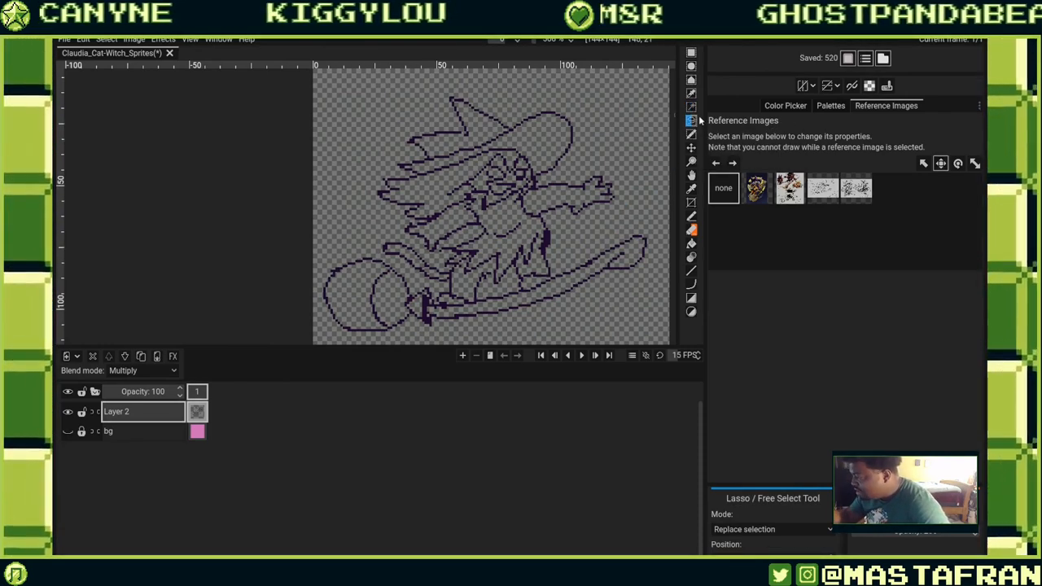
{"action": "mouse_move", "coordinate": [541, 279]}
{"action": "left_mouse_down"}
{"action": "mouse_move", "coordinate": [594, 106]}
{"action": "mouse_move", "coordinate": [490, 81]}
{"action": "mouse_move", "coordinate": [395, 118]}
{"action": "mouse_move", "coordinate": [357, 199]}
{"action": "mouse_move", "coordinate": [361, 245]}
{"action": "mouse_move", "coordinate": [436, 289]}
{"action": "mouse_move", "coordinate": [444, 313]}
{"action": "mouse_move", "coordinate": [528, 298]}
{"action": "left_mouse_up"}
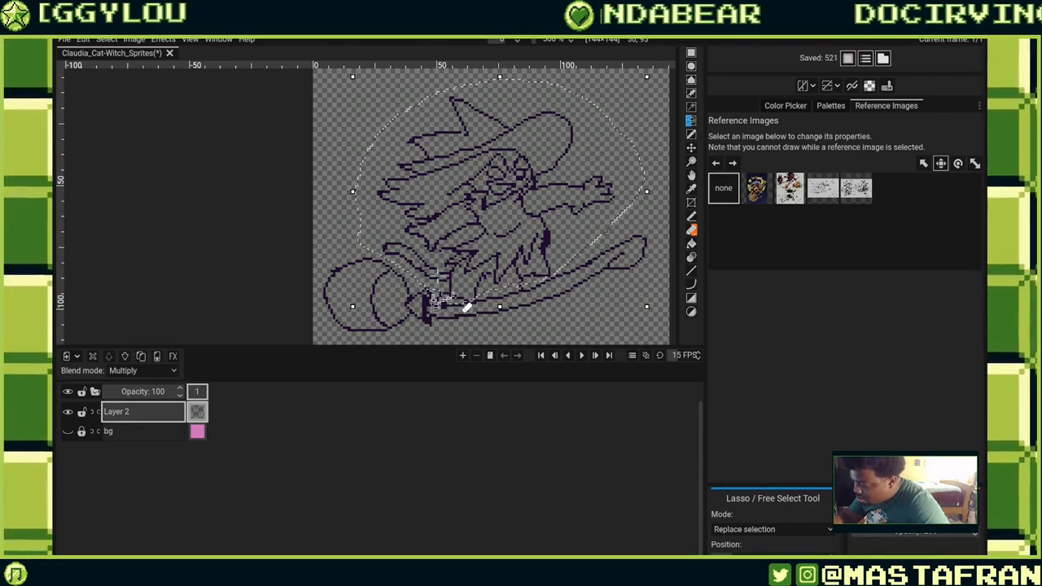
{"action": "key", "text": "m"}
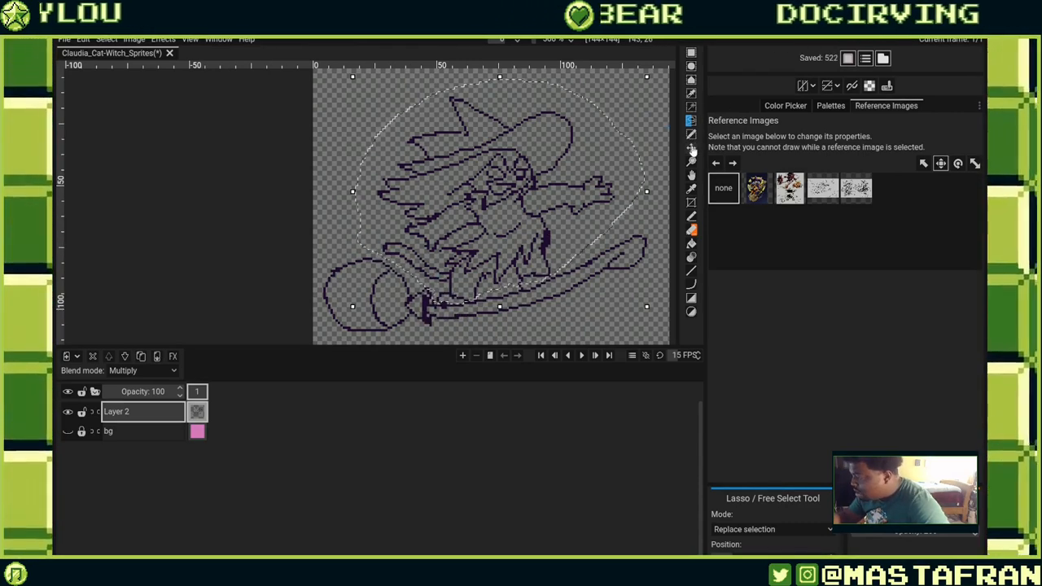
{"action": "mouse_move", "coordinate": [576, 217]}
{"action": "left_mouse_down"}
{"action": "mouse_move", "coordinate": [597, 201]}
{"action": "mouse_move", "coordinate": [592, 221]}
{"action": "mouse_move", "coordinate": [510, 217]}
{"action": "left_mouse_up"}
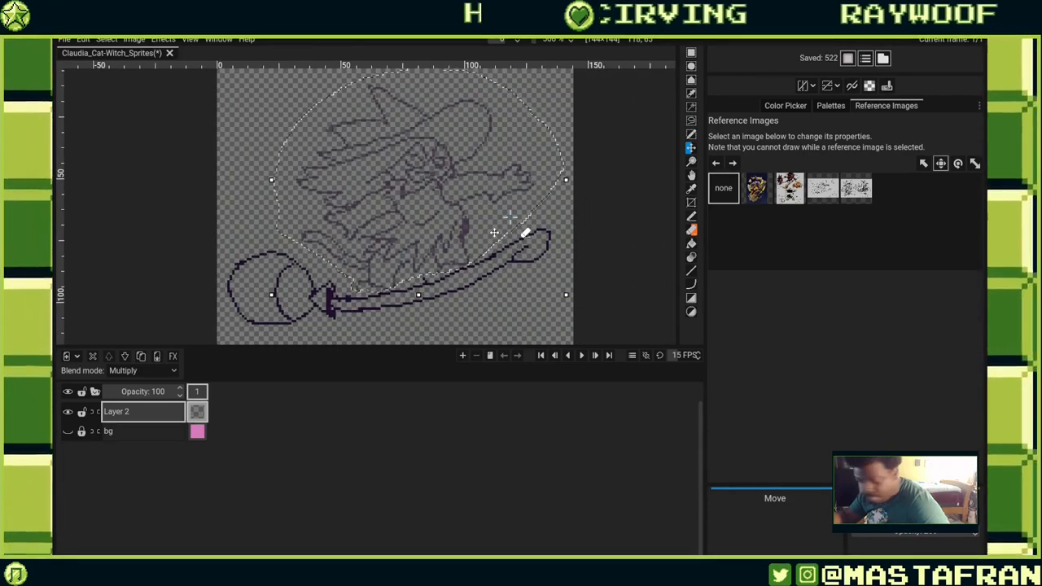
{"action": "key", "text": "ctrl+d"}
Nudge the whole drawing slightly down with the Move tool.
{"action": "scroll", "coordinate": [494, 233], "scroll_direction": "down", "scroll_amount": 3}
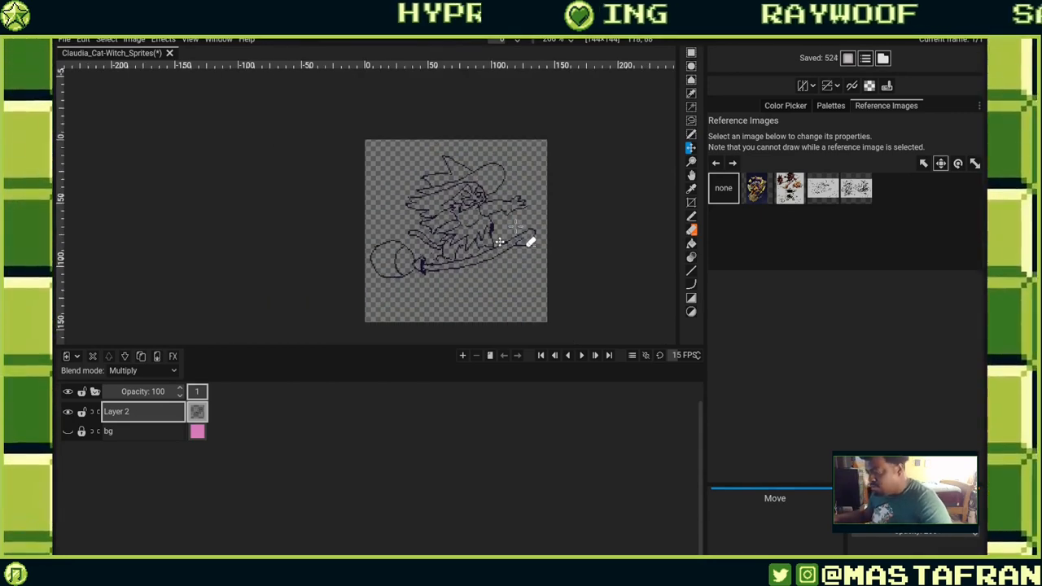
{"action": "scroll", "coordinate": [497, 240], "scroll_direction": "up", "scroll_amount": 2}
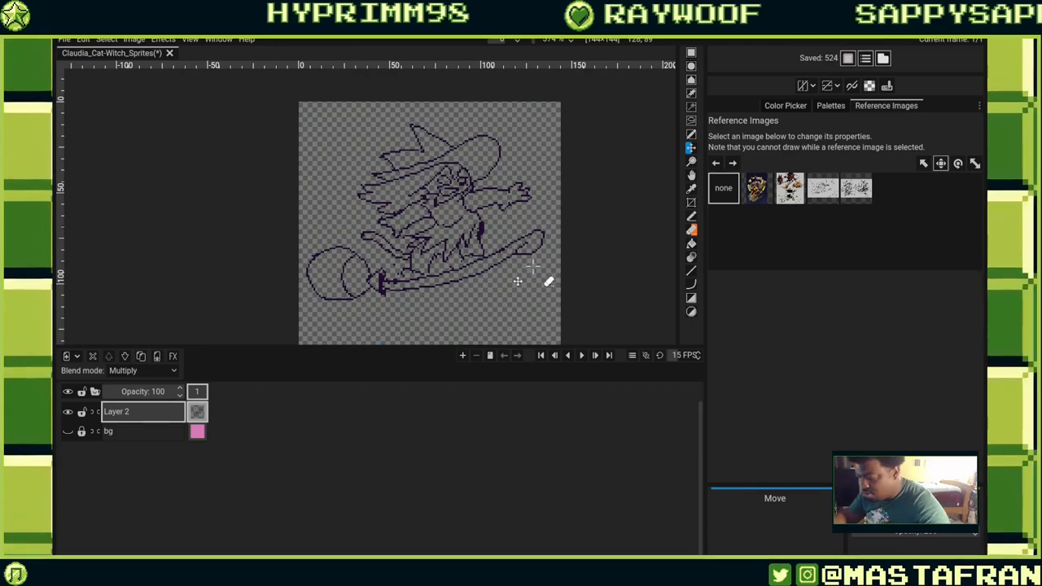
{"action": "left_click_drag", "start_coordinate": [498, 259], "coordinate": [499, 279]}
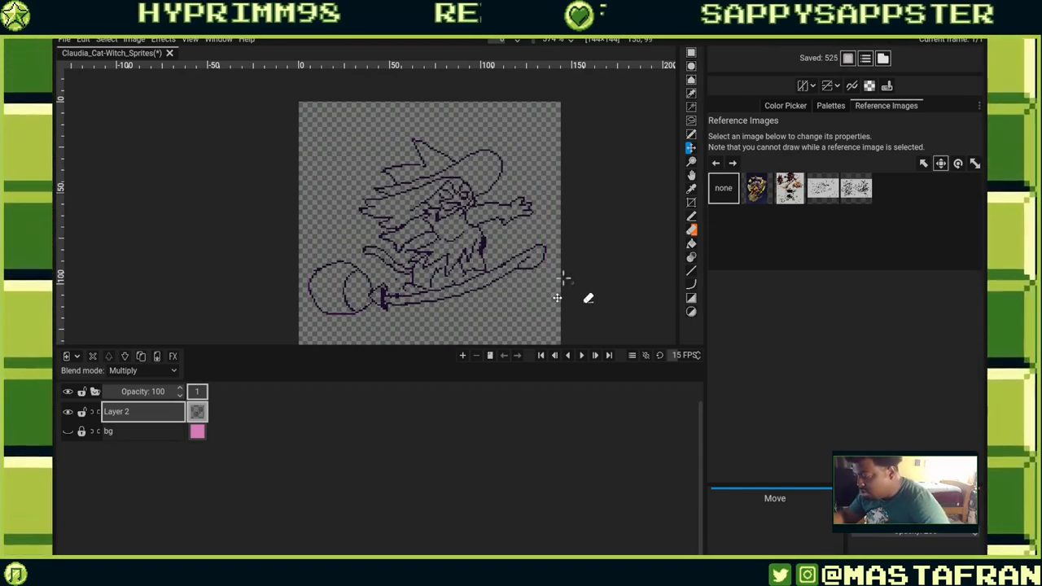
{"action": "left_click_drag", "start_coordinate": [521, 271], "coordinate": [521, 260]}
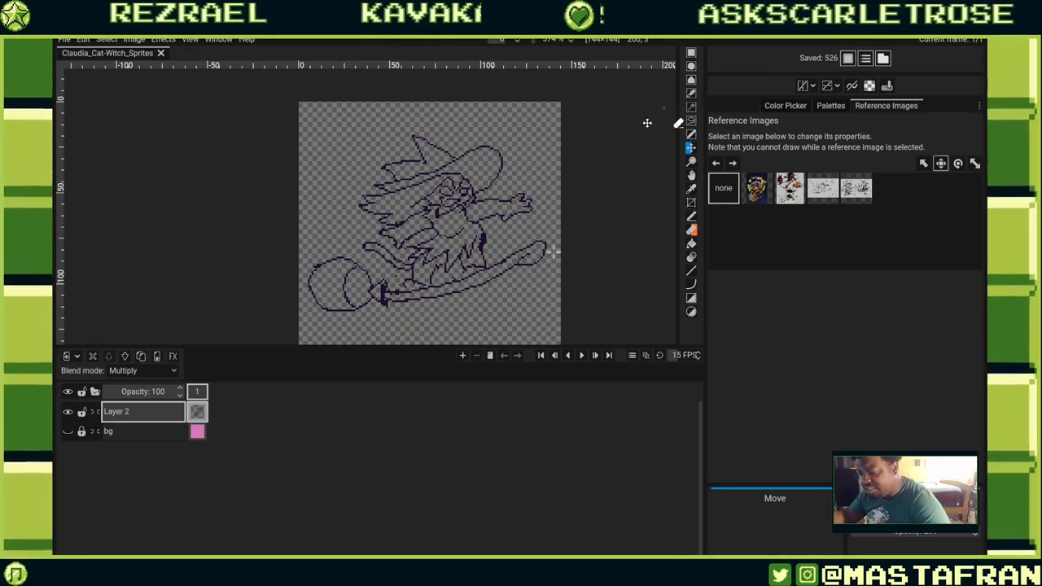
Redraw the arm lines below the face with the Pencil, erasing a pixel and undoing one stroke.
{"action": "left_click", "coordinate": [695, 134]}
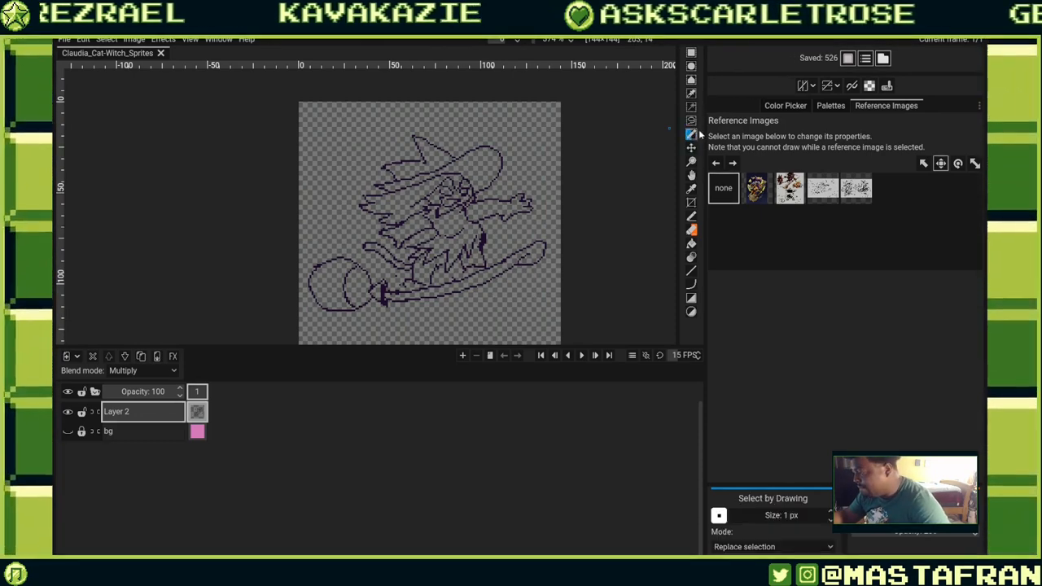
{"action": "left_click", "coordinate": [692, 216]}
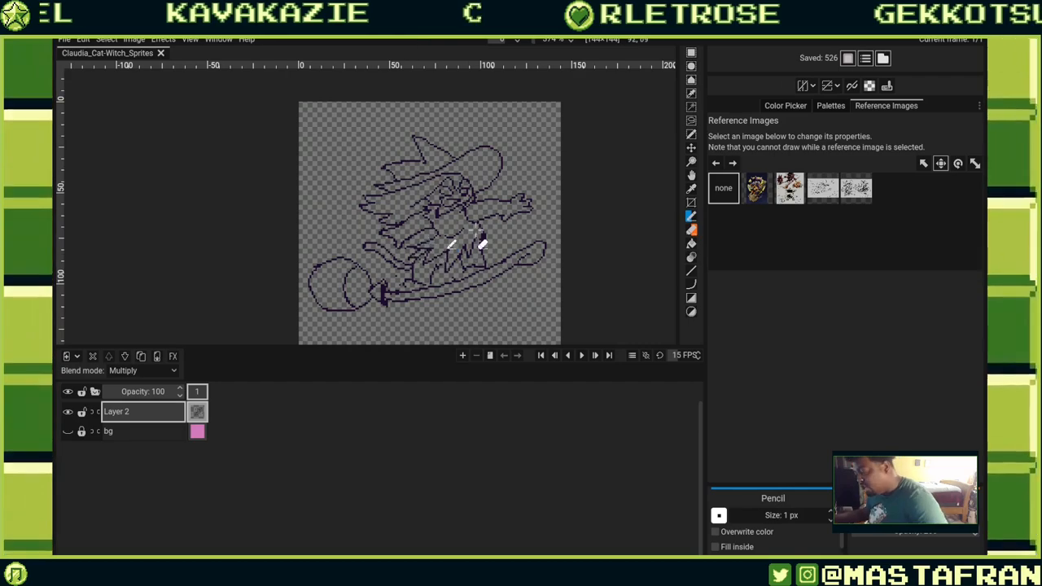
{"action": "scroll", "coordinate": [476, 234], "scroll_direction": "up", "scroll_amount": 5}
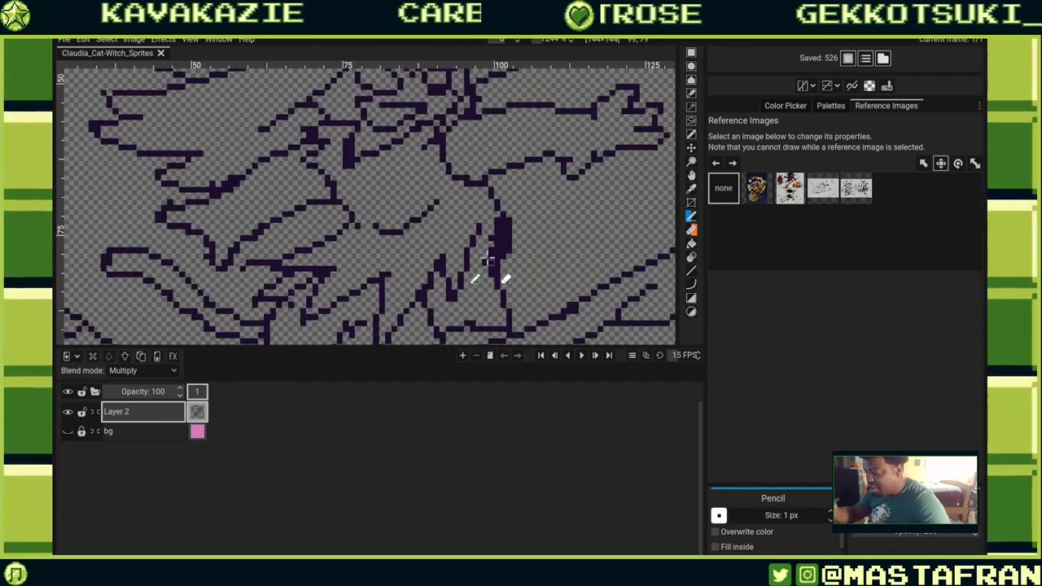
{"action": "left_click_drag", "start_coordinate": [497, 256], "coordinate": [499, 221]}
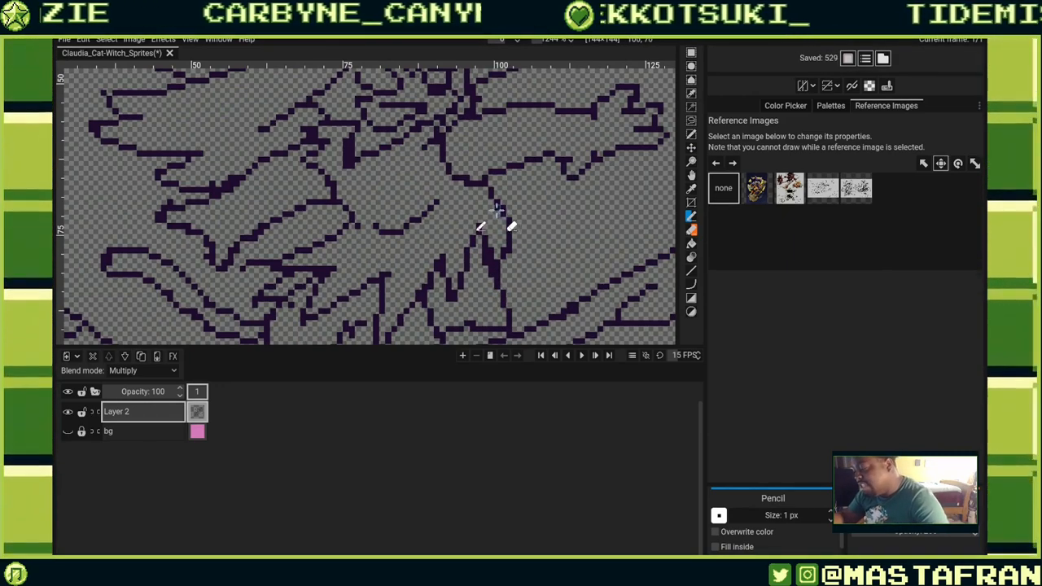
{"action": "left_click_drag", "start_coordinate": [500, 213], "coordinate": [540, 264]}
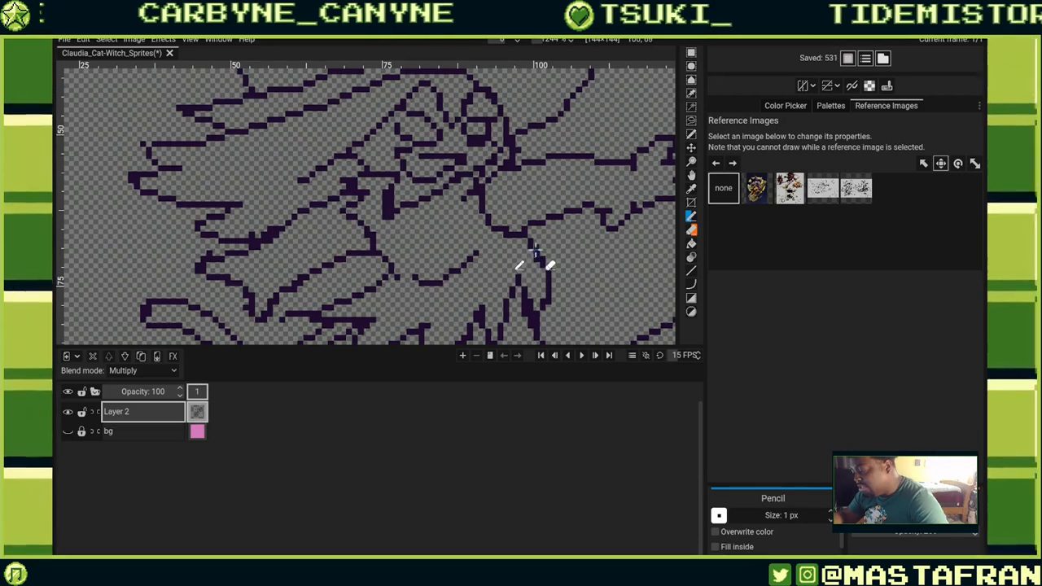
{"action": "right_click", "coordinate": [533, 263]}
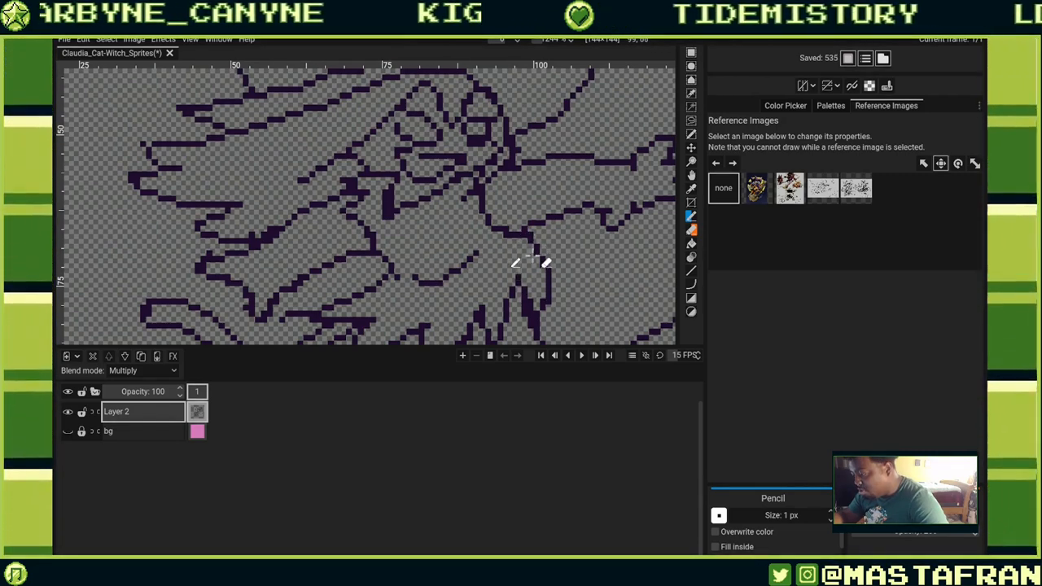
{"action": "left_click_drag", "start_coordinate": [513, 235], "coordinate": [543, 268]}
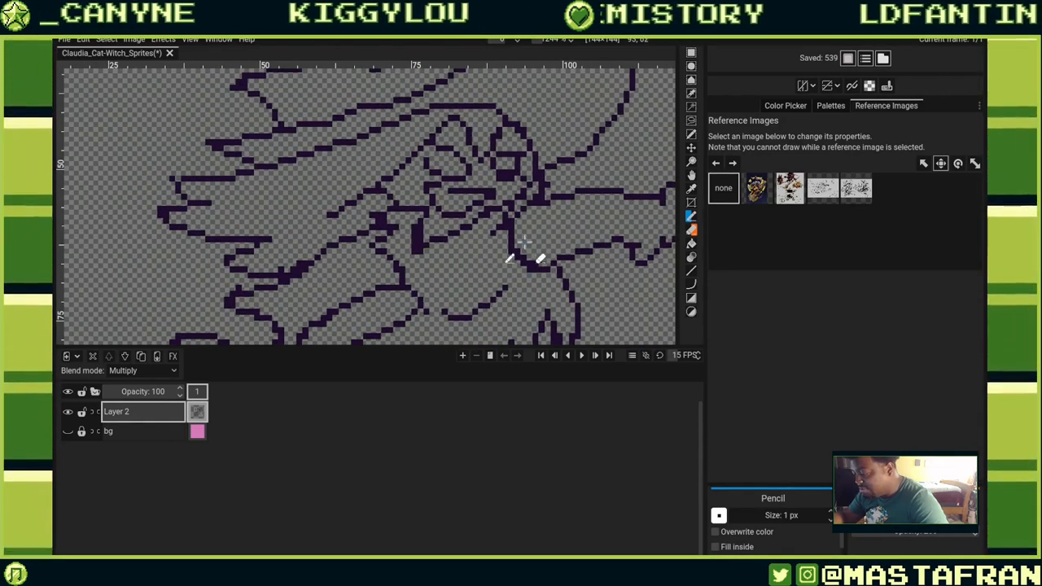
{"action": "left_click_drag", "start_coordinate": [516, 263], "coordinate": [518, 152]}
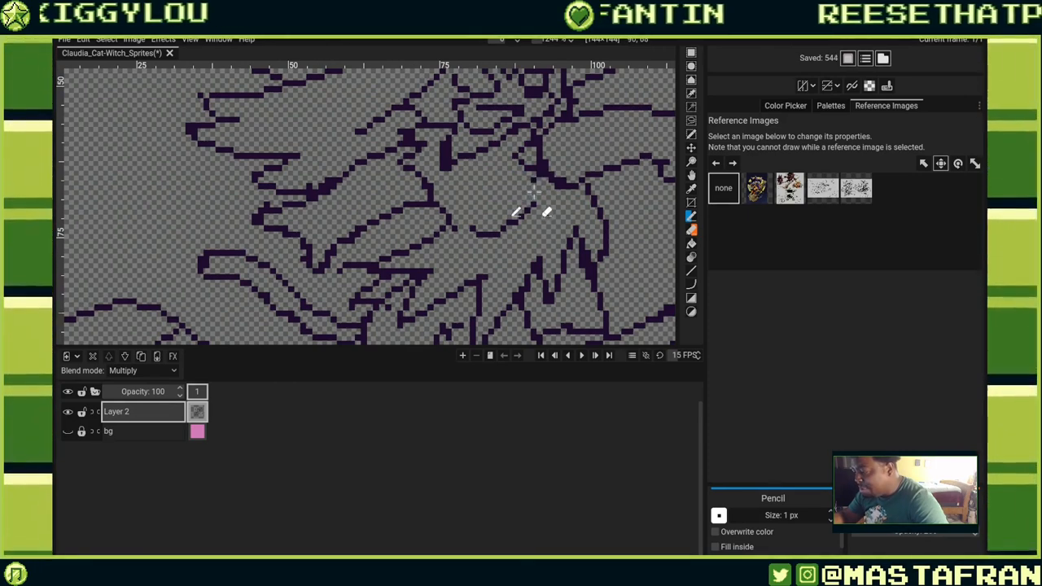
{"action": "key", "text": "ctrl+z"}
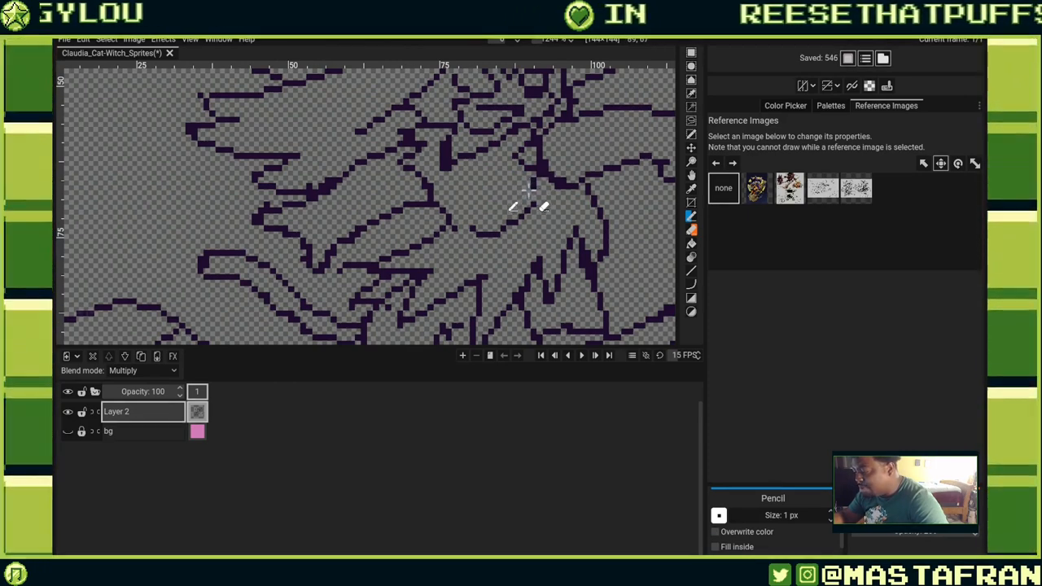
Add pencil strokes and single pixels around the neck and shoulder below the face.
{"action": "left_click_drag", "start_coordinate": [532, 186], "coordinate": [554, 192]}
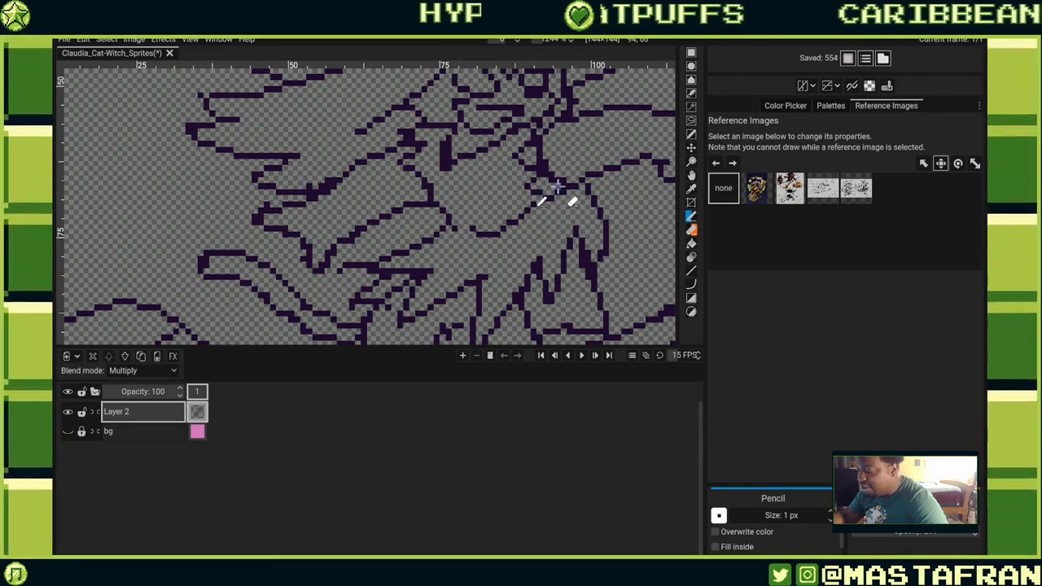
{"action": "mouse_move", "coordinate": [587, 184]}
{"action": "left_mouse_down"}
{"action": "mouse_move", "coordinate": [562, 190]}
{"action": "mouse_move", "coordinate": [564, 254]}
{"action": "left_mouse_up"}
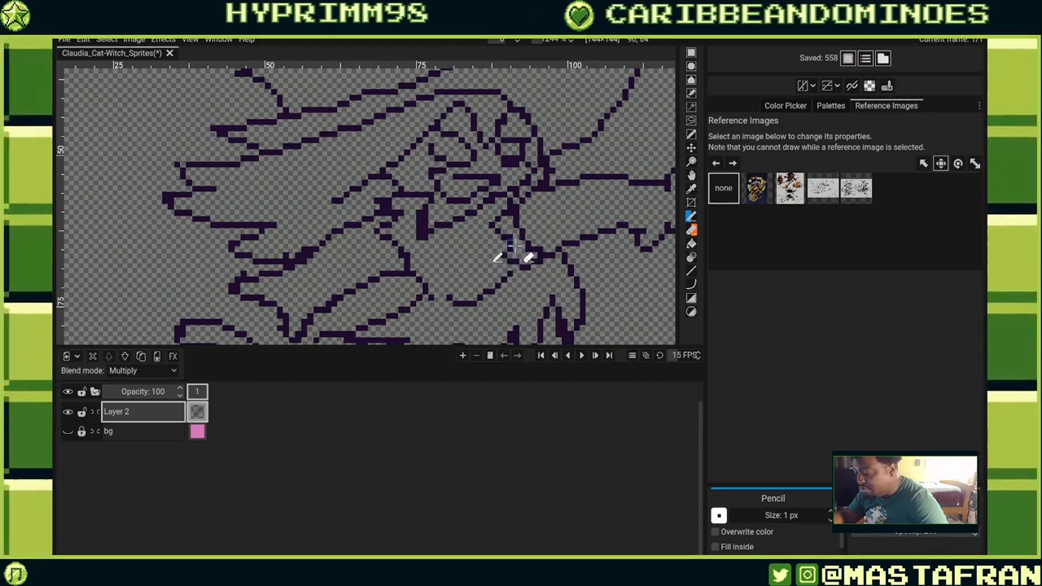
{"action": "left_click", "coordinate": [519, 258]}
{"action": "left_click", "coordinate": [515, 246]}
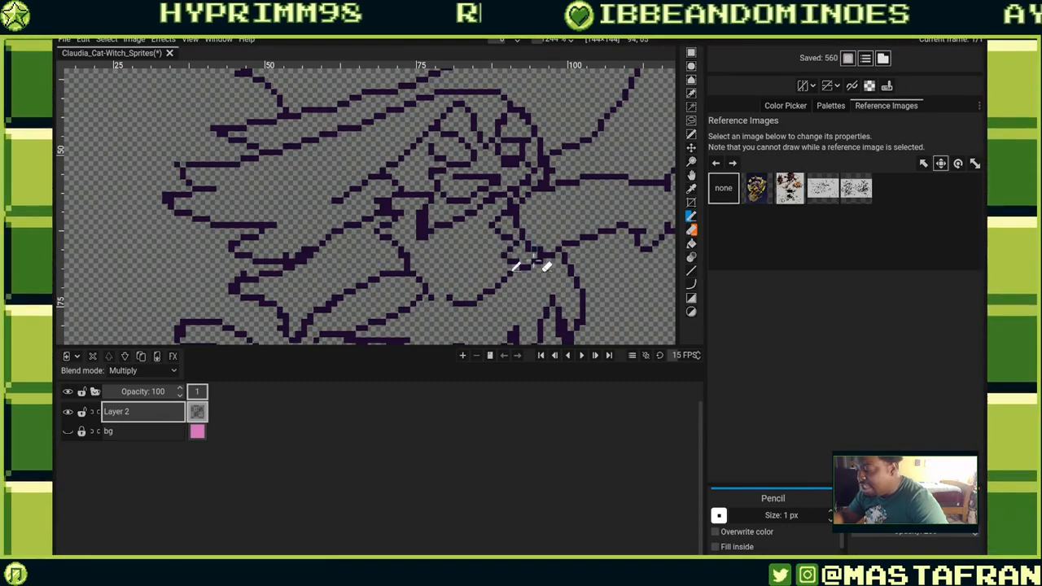
{"action": "left_click", "coordinate": [534, 260]}
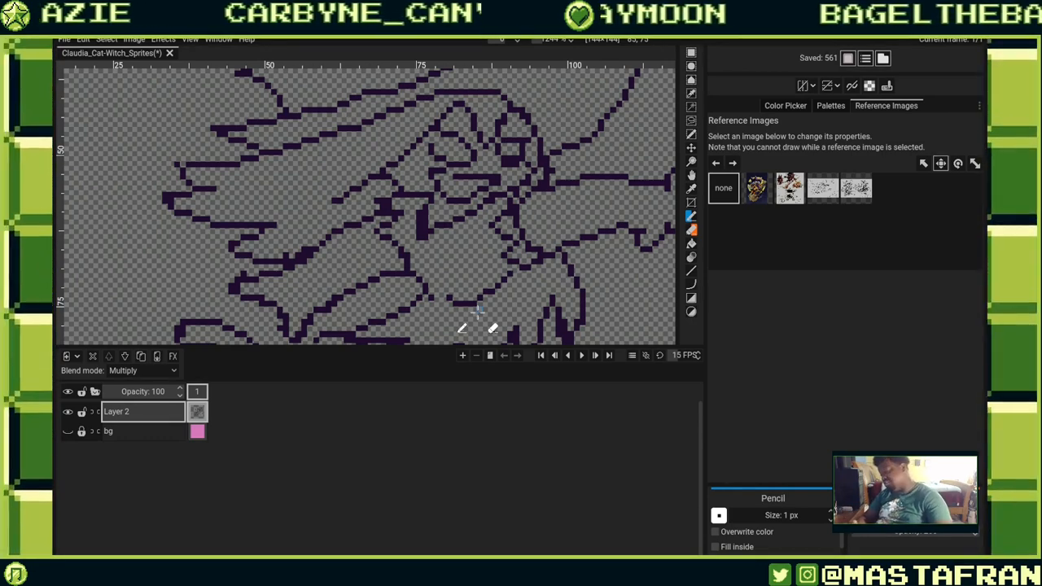
{"action": "left_click", "coordinate": [547, 254]}
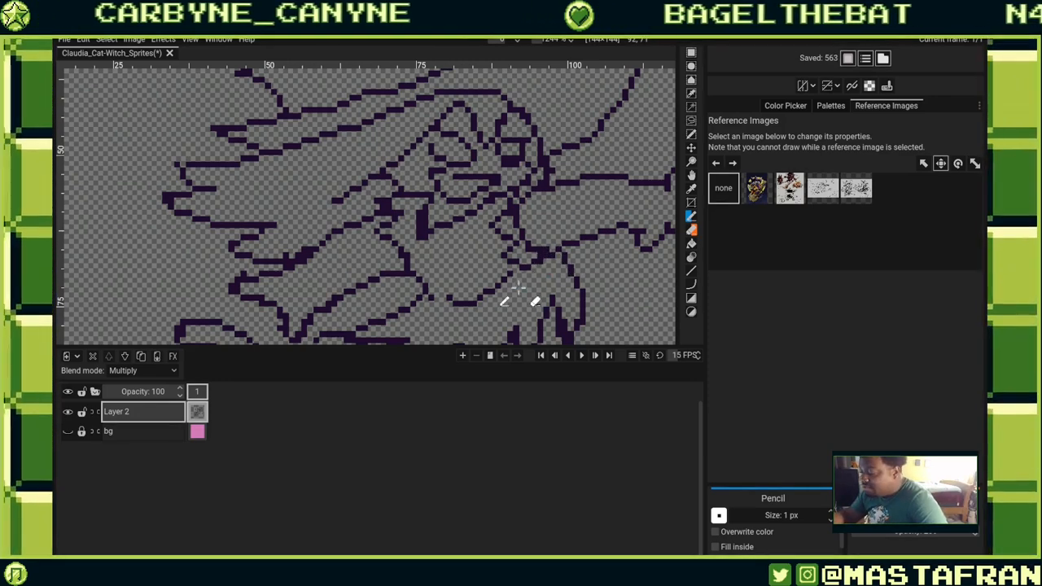
{"action": "left_click", "coordinate": [533, 247]}
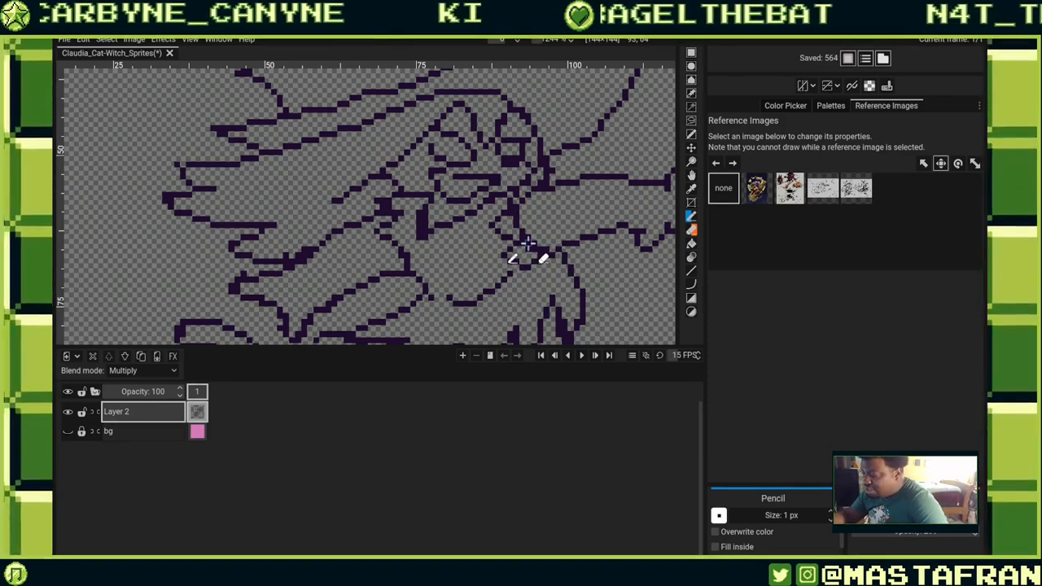
{"action": "left_click_drag", "start_coordinate": [523, 236], "coordinate": [522, 221]}
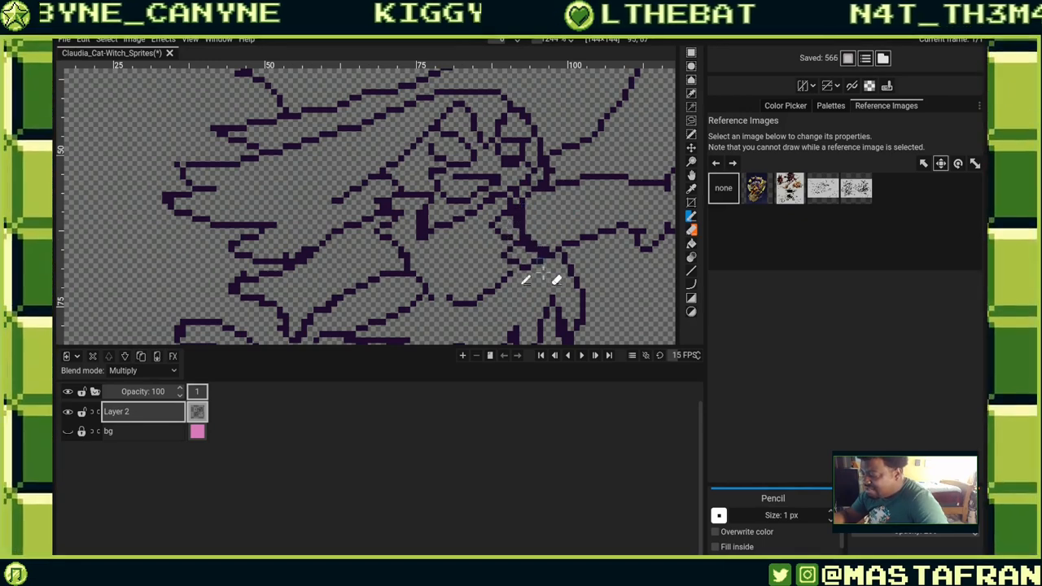
{"action": "left_click", "coordinate": [527, 231]}
{"action": "left_click", "coordinate": [560, 252]}
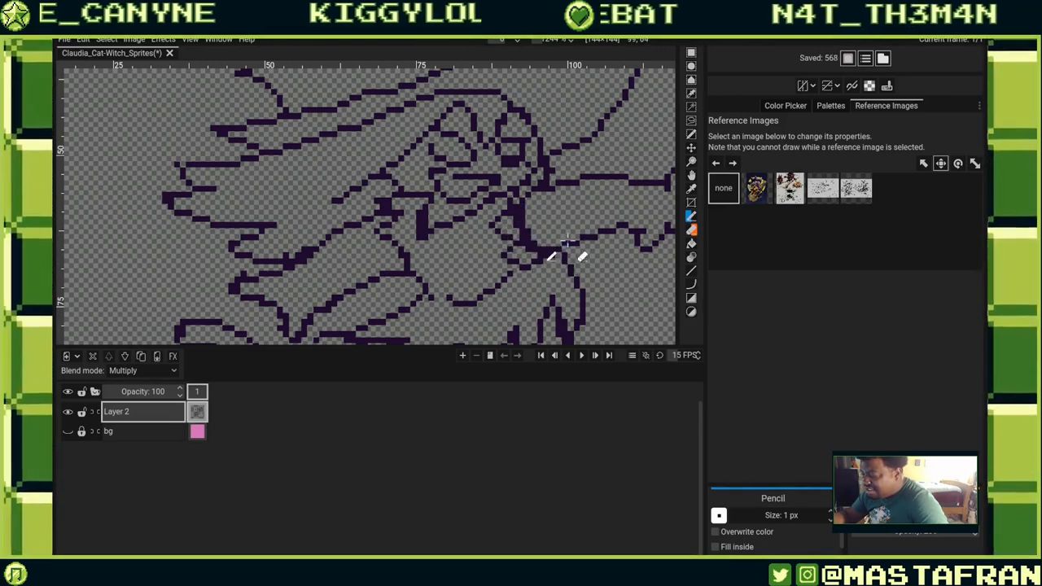
{"action": "left_click", "coordinate": [566, 255]}
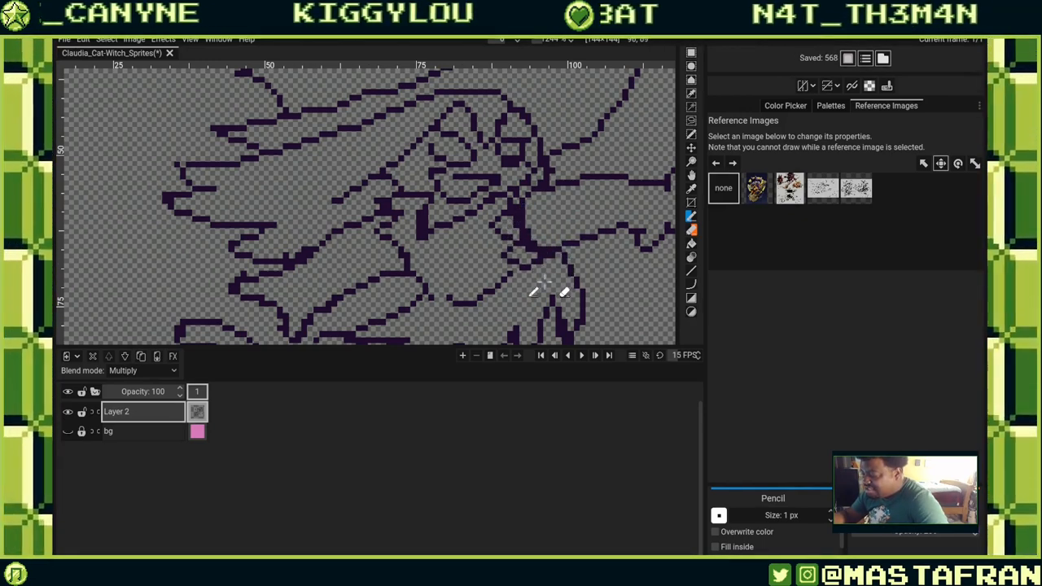
Pencil in pixels and short strokes around the chin and collar.
{"action": "left_click", "coordinate": [407, 258]}
{"action": "left_click", "coordinate": [513, 209]}
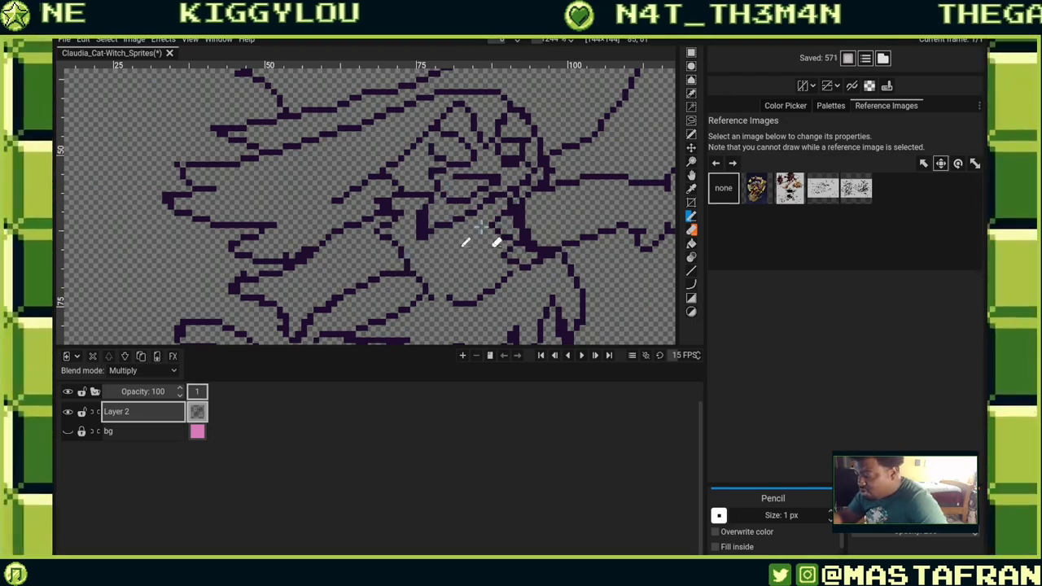
{"action": "left_click_drag", "start_coordinate": [458, 200], "coordinate": [476, 239]}
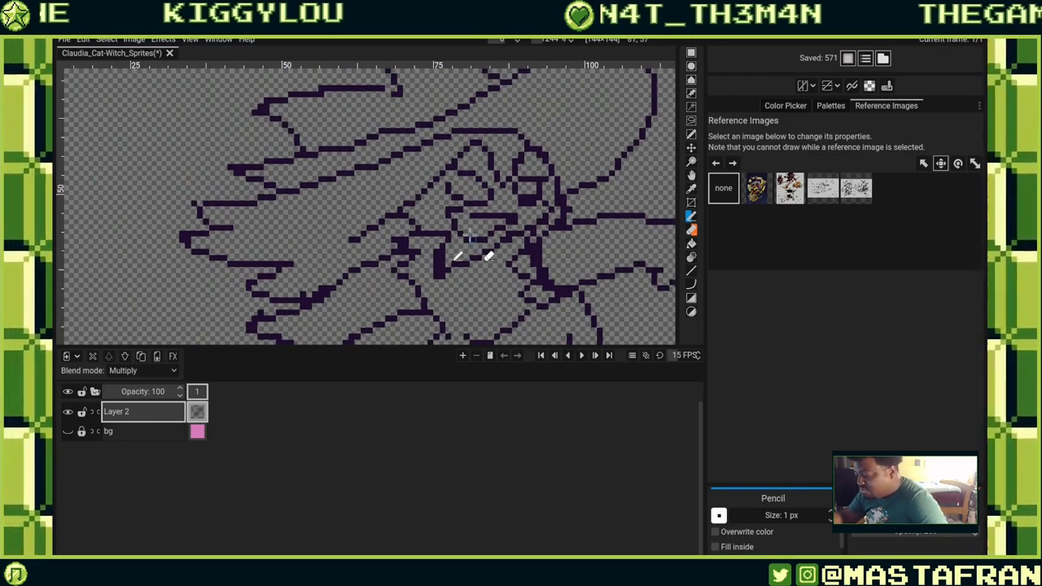
{"action": "left_click", "coordinate": [513, 216]}
{"action": "left_click", "coordinate": [501, 228]}
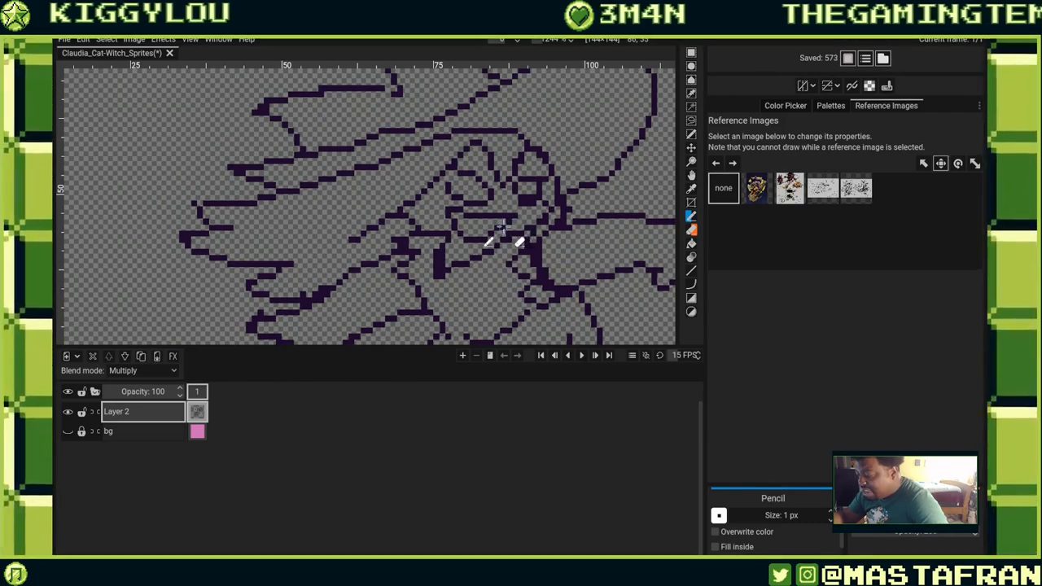
{"action": "left_click_drag", "start_coordinate": [511, 208], "coordinate": [559, 176]}
Erase stray pixels beneath the face and redraw a diagonal collar line.
{"action": "right_click", "coordinate": [507, 192]}
{"action": "right_click", "coordinate": [503, 194]}
{"action": "right_click", "coordinate": [500, 192]}
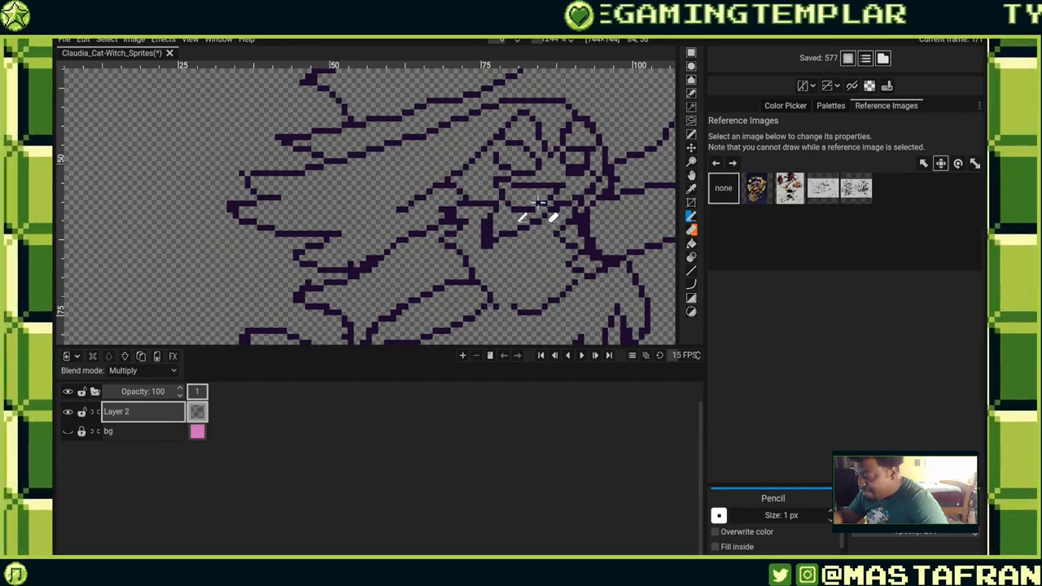
{"action": "right_click", "coordinate": [572, 197]}
{"action": "left_click_drag", "start_coordinate": [582, 180], "coordinate": [532, 210]}
{"action": "right_click", "coordinate": [527, 227]}
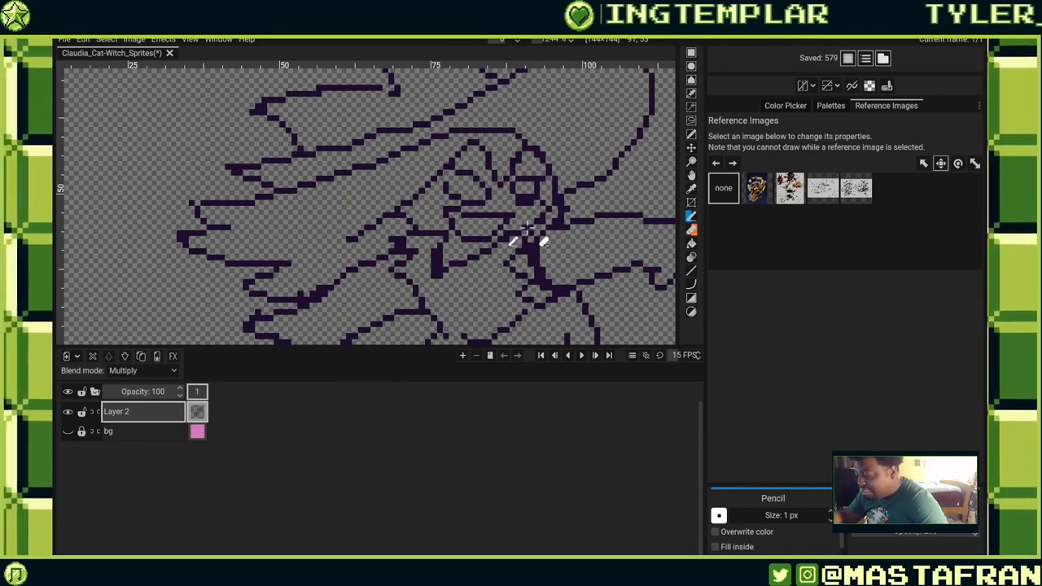
Touch up the pixels under the right side of the face, pencilling and erasing single pixels around the chin.
{"action": "left_click", "coordinate": [502, 203]}
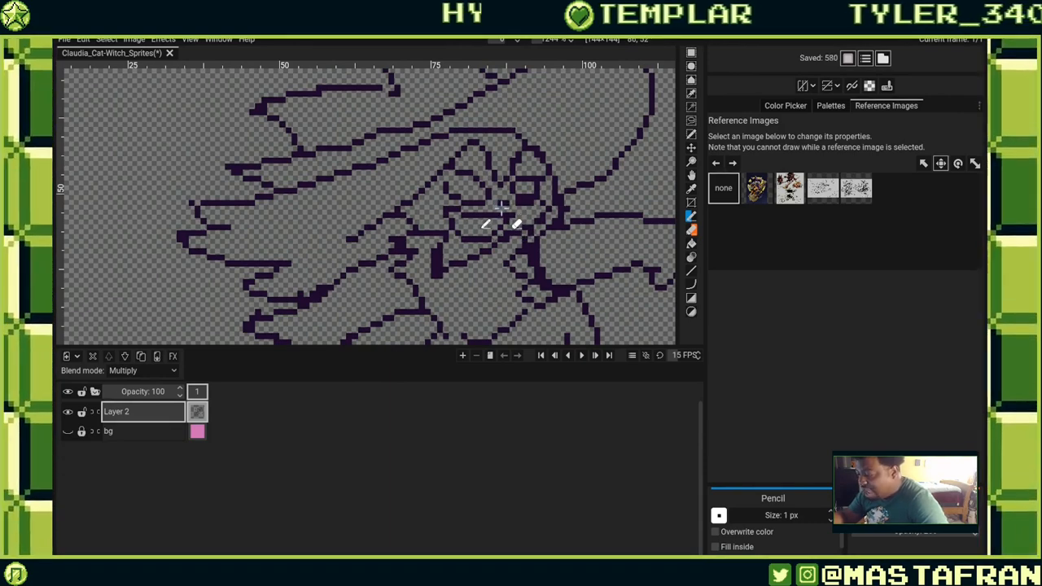
{"action": "right_click", "coordinate": [501, 207]}
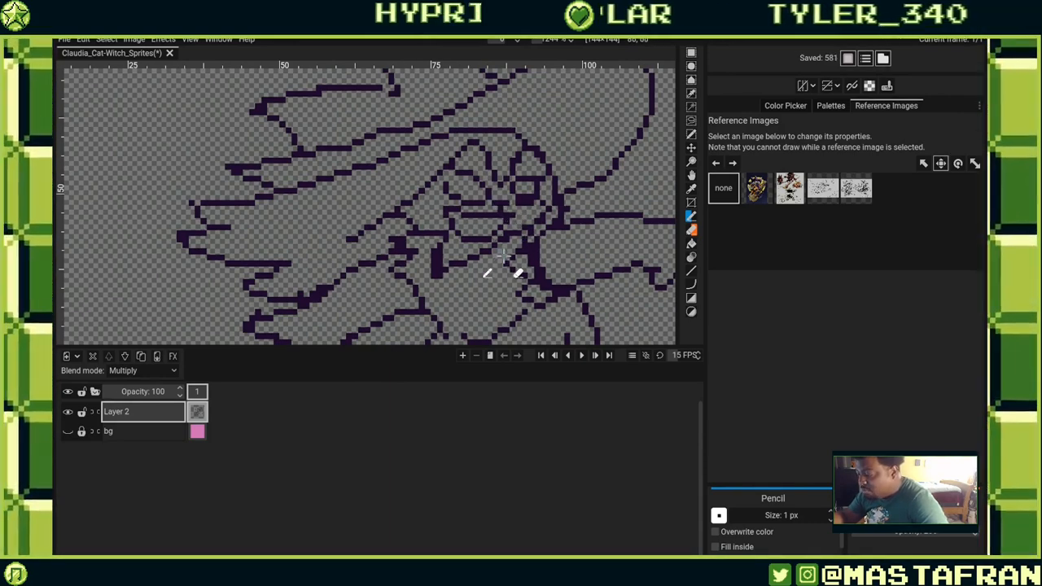
{"action": "right_click", "coordinate": [501, 246]}
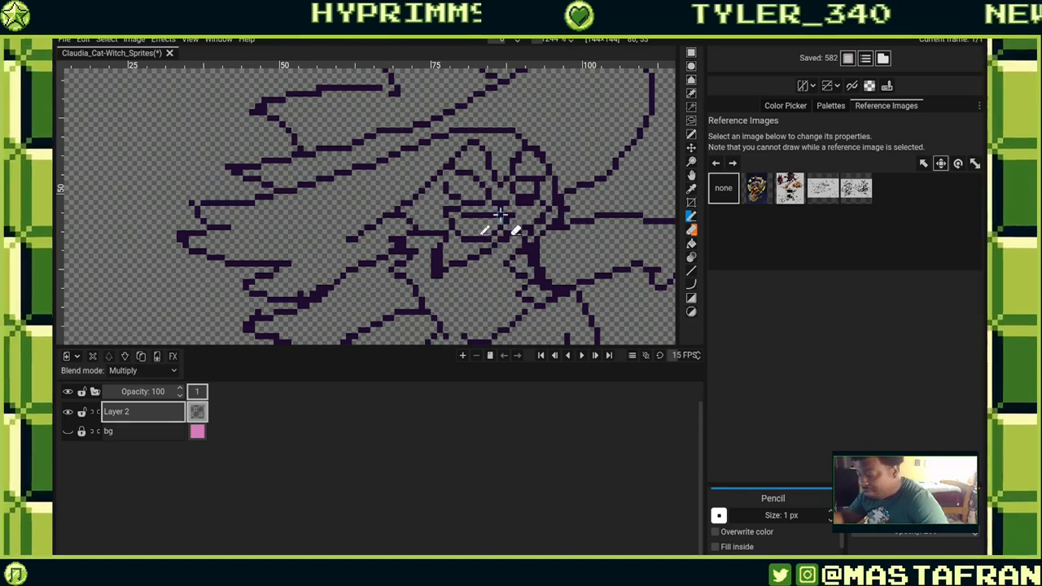
{"action": "left_click", "coordinate": [524, 218]}
{"action": "right_click", "coordinate": [521, 219]}
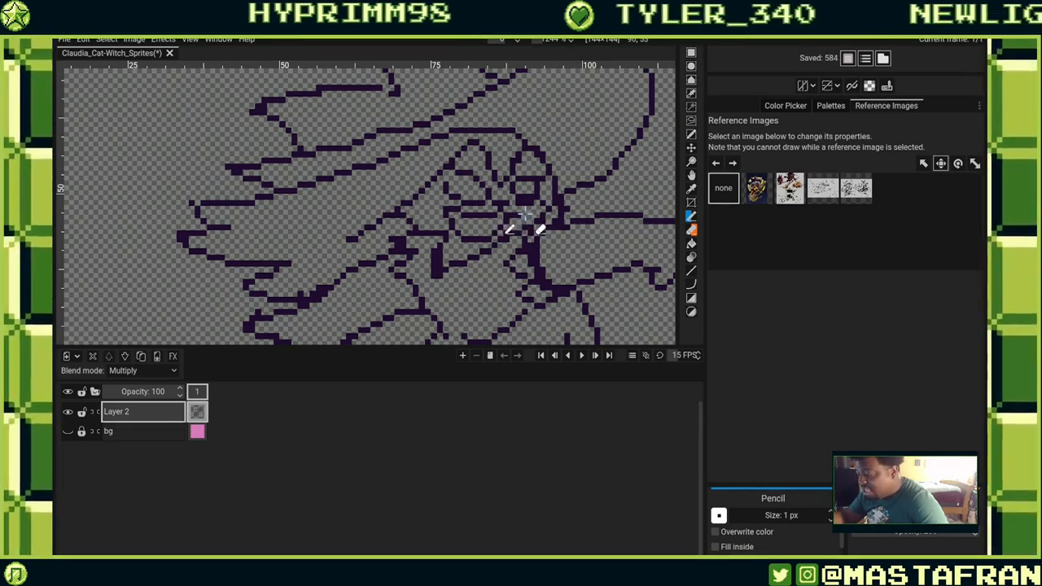
{"action": "left_click", "coordinate": [510, 223]}
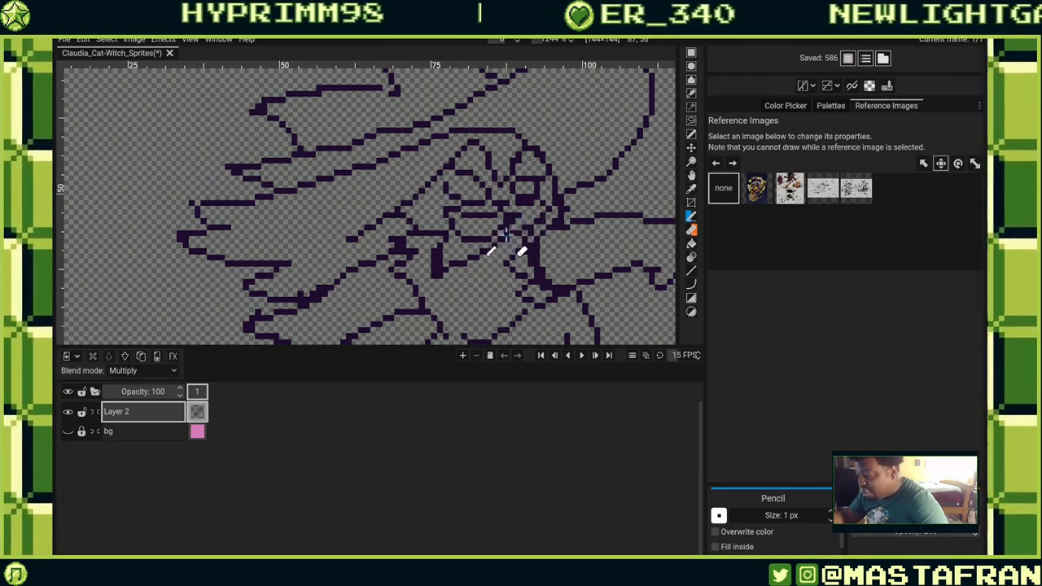
Erase stray pixels along the neck below the chin and pencil in replacement pixels.
{"action": "right_click", "coordinate": [528, 262]}
{"action": "right_click", "coordinate": [510, 230]}
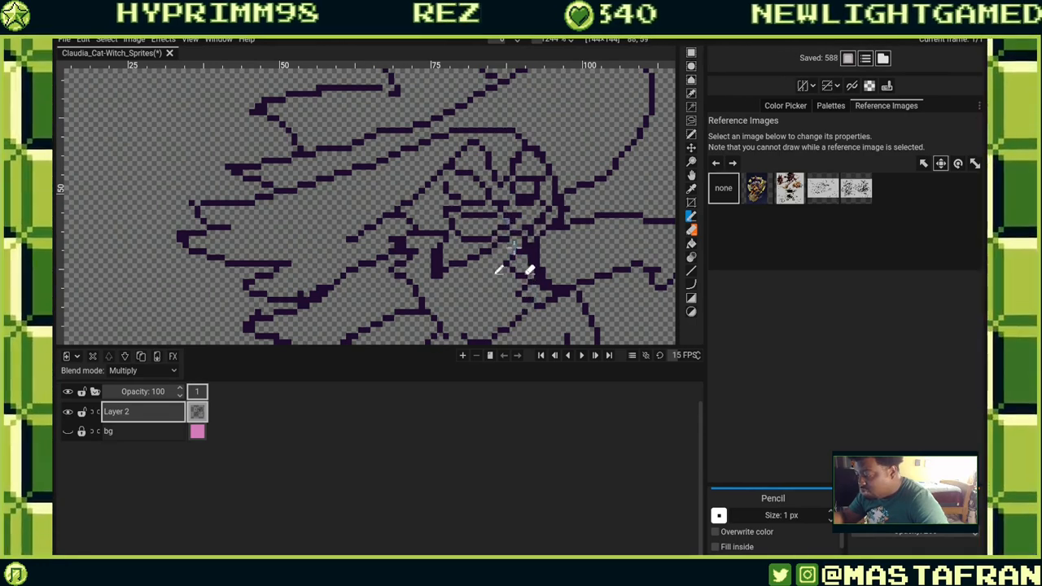
{"action": "left_click", "coordinate": [529, 269]}
{"action": "left_click", "coordinate": [500, 232]}
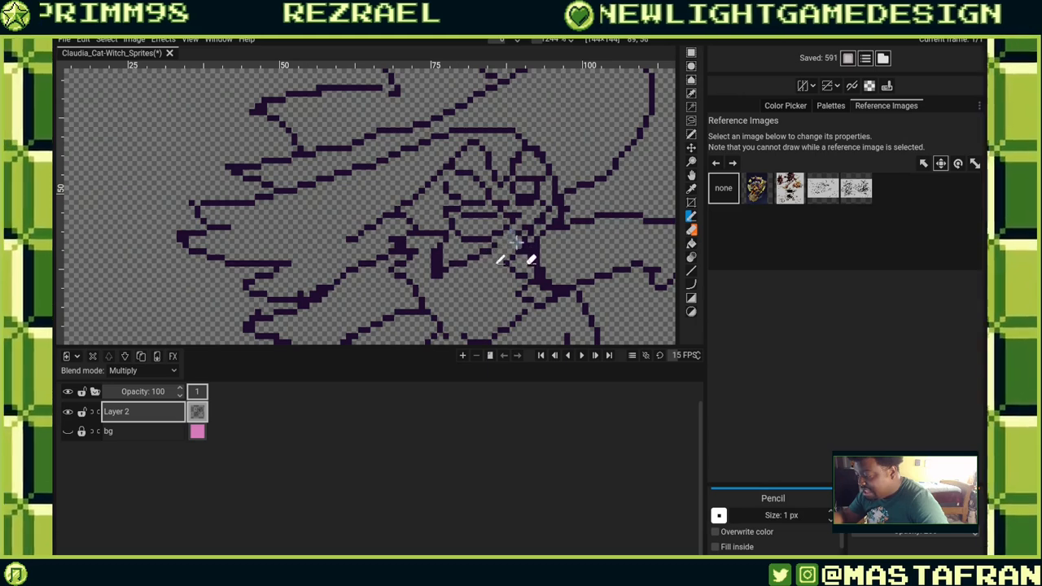
{"action": "right_click", "coordinate": [515, 257]}
{"action": "left_click", "coordinate": [508, 265]}
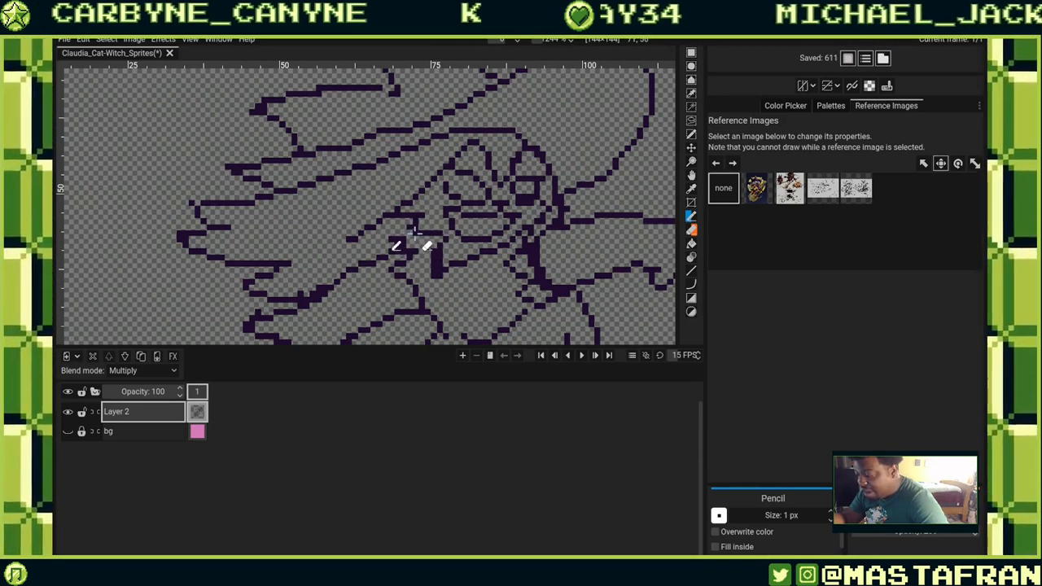
Pencil a short horizontal stroke and single pixels along the left side of the chin and collar.
{"action": "left_click", "coordinate": [487, 230]}
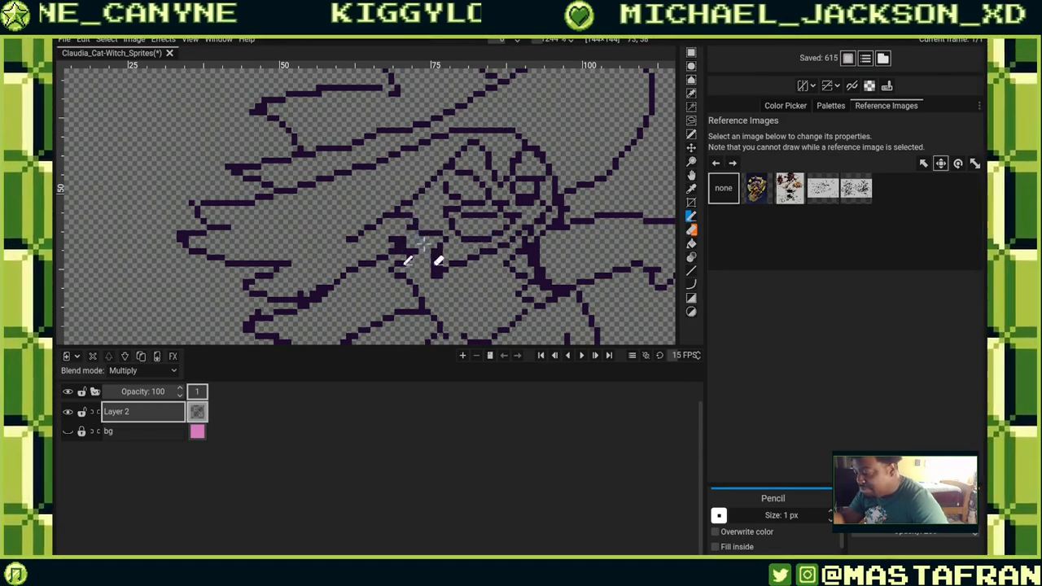
{"action": "left_click", "coordinate": [416, 228]}
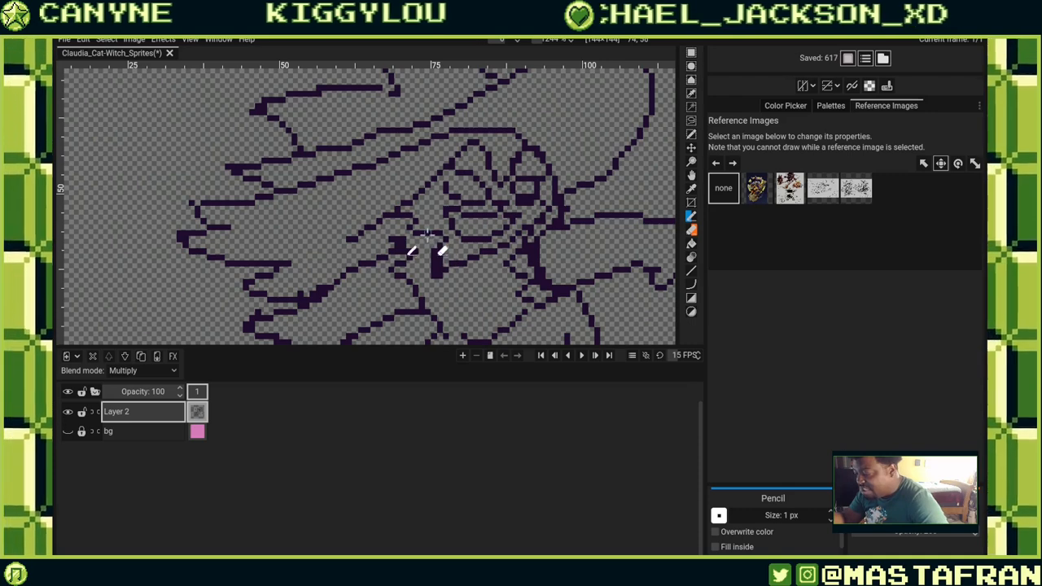
{"action": "left_click_drag", "start_coordinate": [425, 236], "coordinate": [440, 234]}
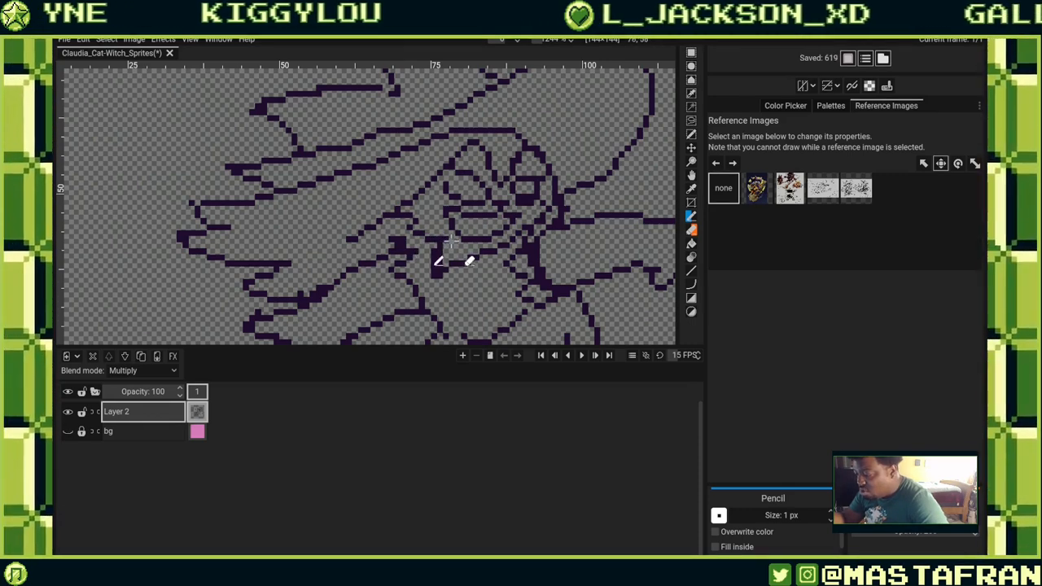
{"action": "right_click", "coordinate": [444, 240]}
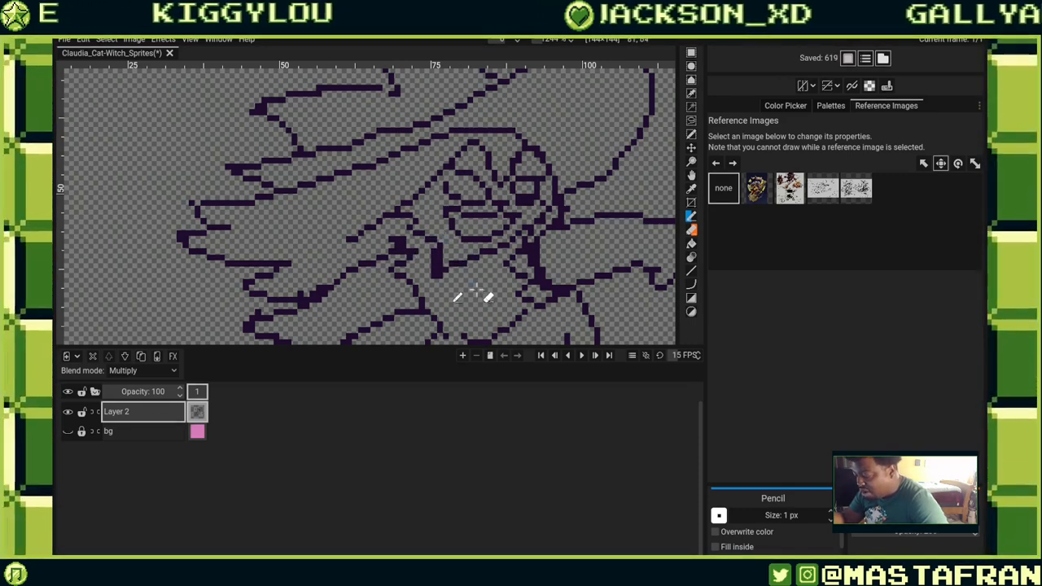
{"action": "left_click", "coordinate": [441, 237]}
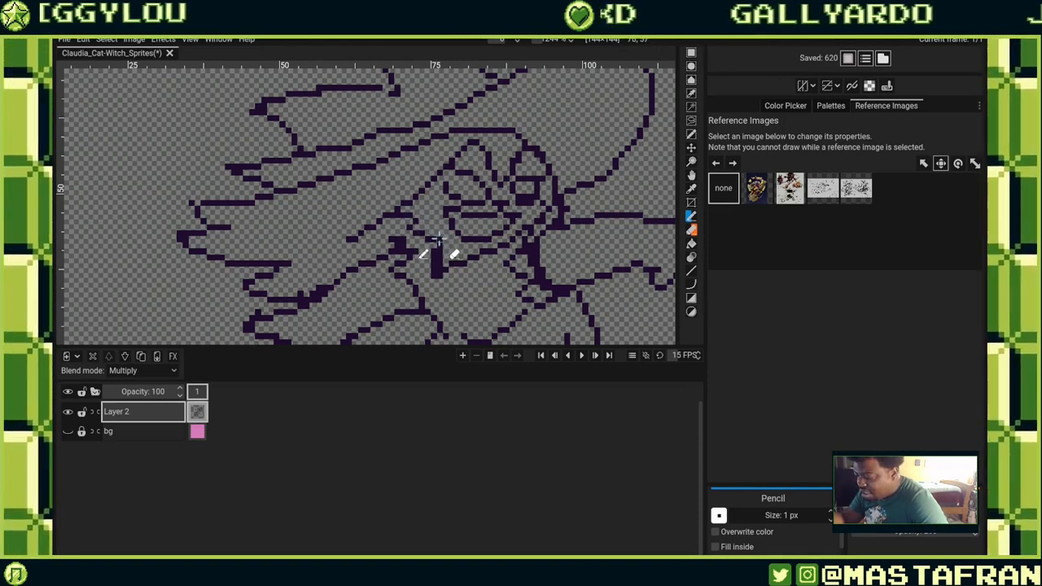
{"action": "left_click", "coordinate": [423, 243]}
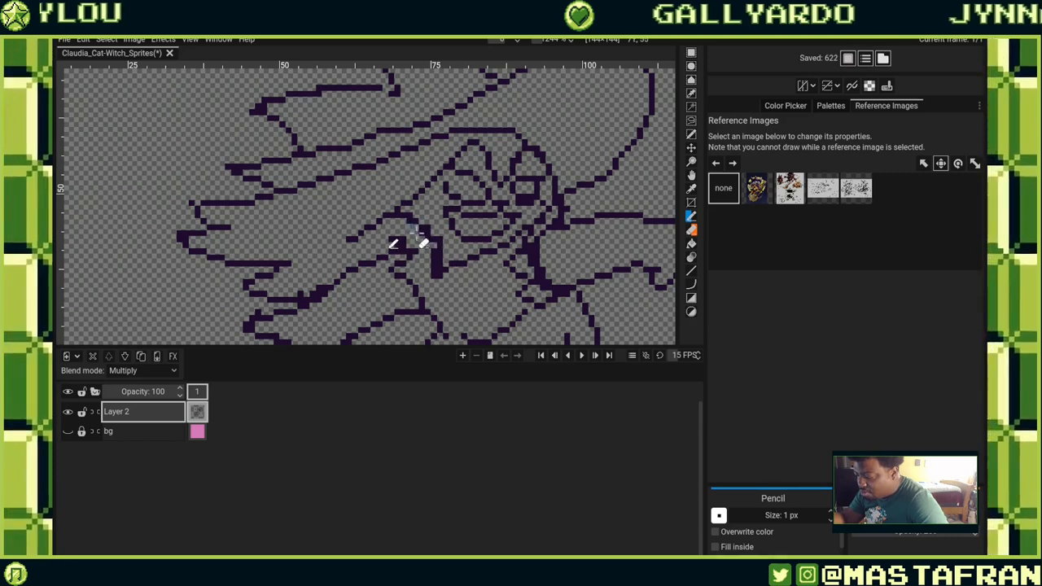
{"action": "left_click", "coordinate": [409, 221]}
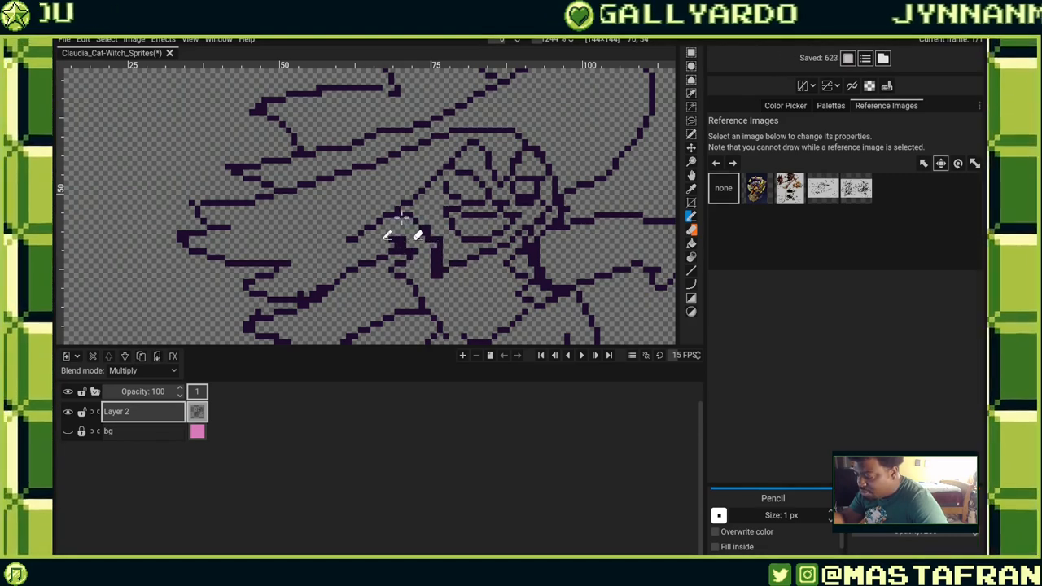
Add single pixels along the left jawline to smooth its curve.
{"action": "left_click", "coordinate": [440, 238]}
{"action": "left_click", "coordinate": [431, 233]}
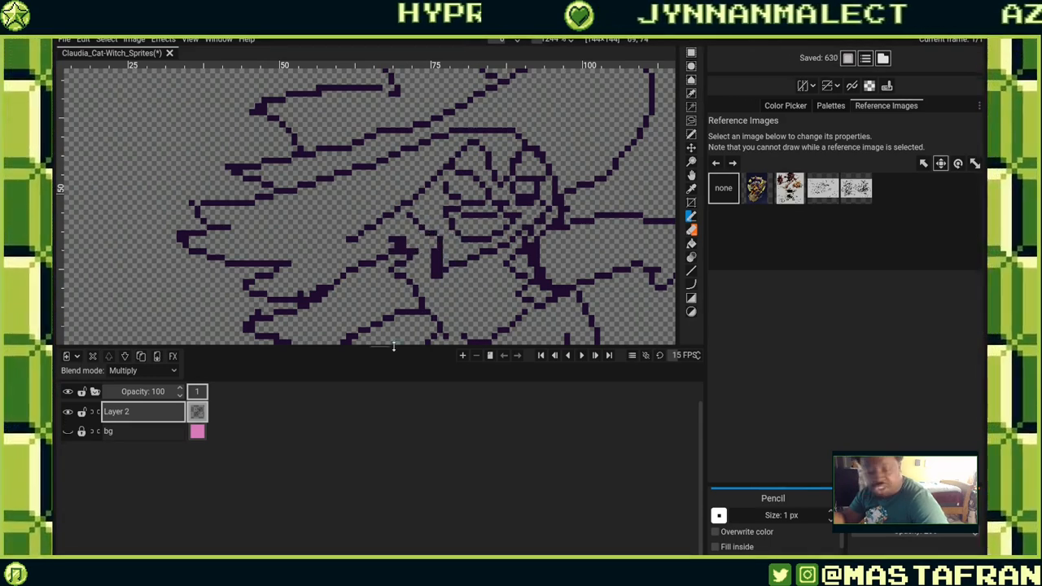
{"action": "left_click", "coordinate": [425, 228]}
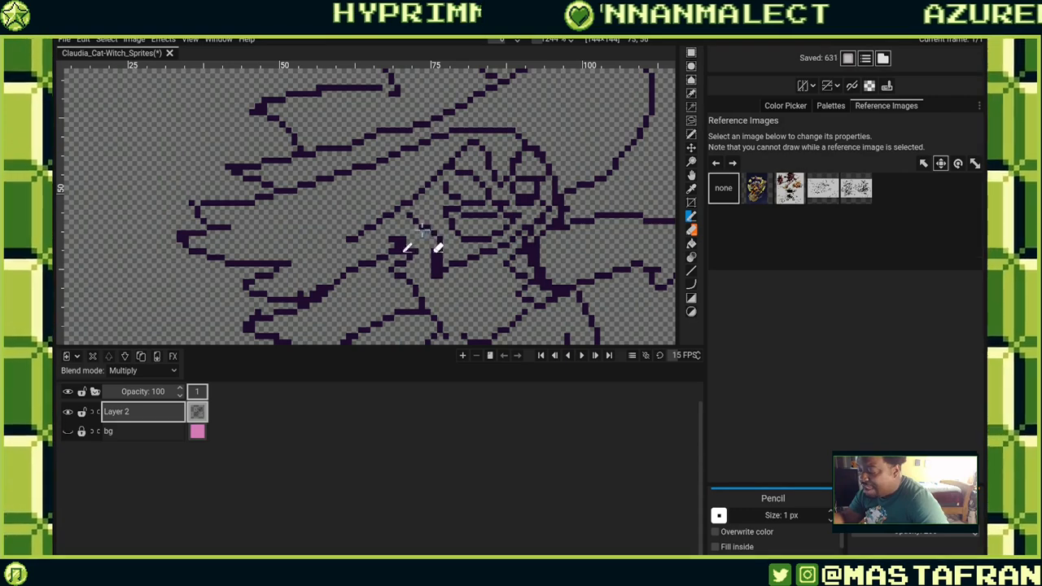
{"action": "left_click", "coordinate": [416, 221]}
{"action": "left_click", "coordinate": [422, 228]}
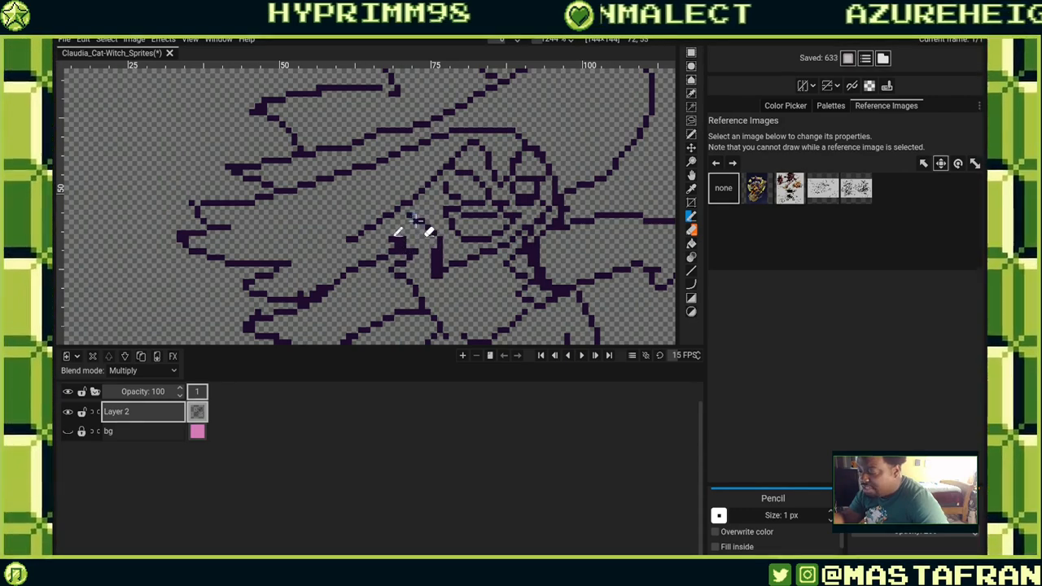
{"action": "left_click", "coordinate": [413, 218]}
{"action": "left_click", "coordinate": [415, 219]}
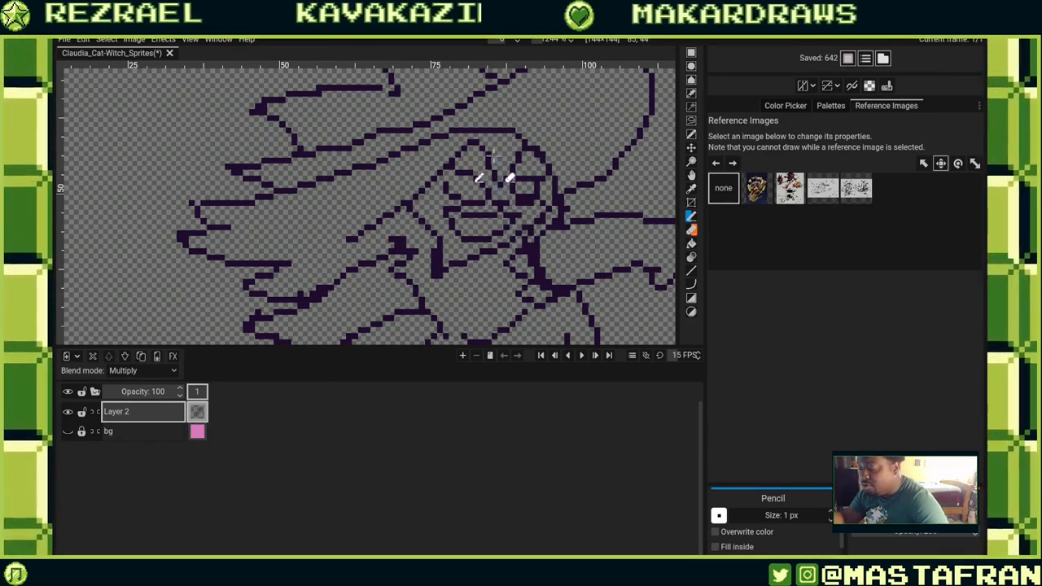
Redraw short lines around the eye and nose area of the face, erasing stray pixels nearby.
{"action": "left_click_drag", "start_coordinate": [485, 152], "coordinate": [492, 161]}
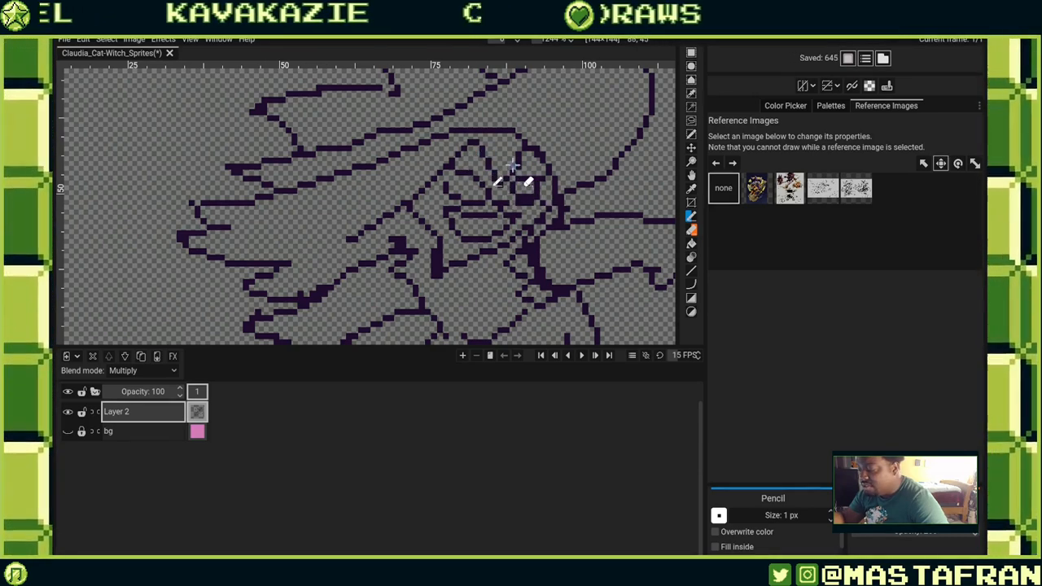
{"action": "mouse_move", "coordinate": [511, 171]}
{"action": "left_mouse_down"}
{"action": "mouse_move", "coordinate": [502, 202]}
{"action": "mouse_move", "coordinate": [499, 185]}
{"action": "mouse_move", "coordinate": [542, 173]}
{"action": "mouse_move", "coordinate": [503, 195]}
{"action": "left_mouse_up"}
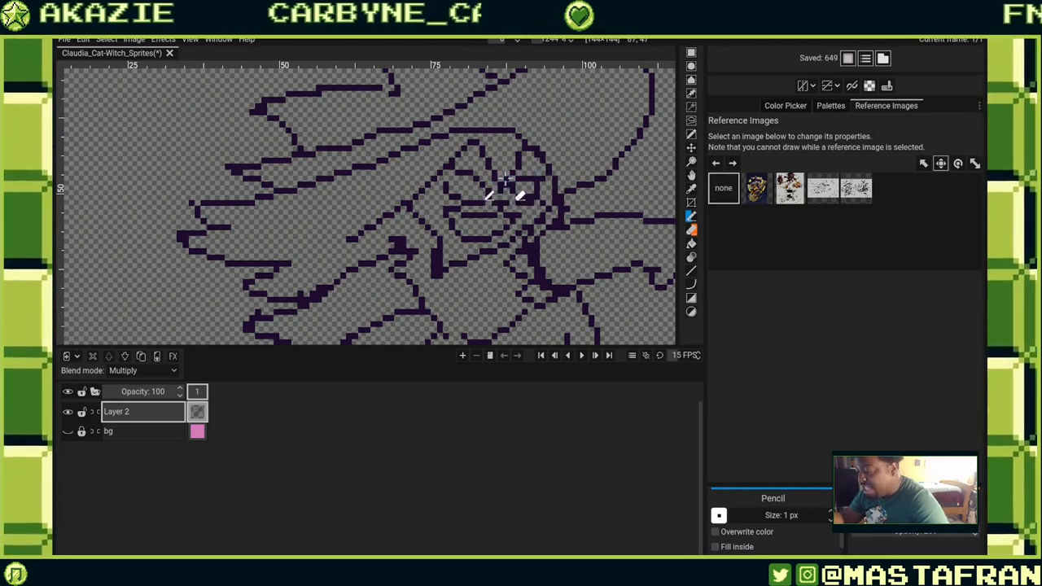
{"action": "left_click_drag", "start_coordinate": [518, 183], "coordinate": [505, 187]}
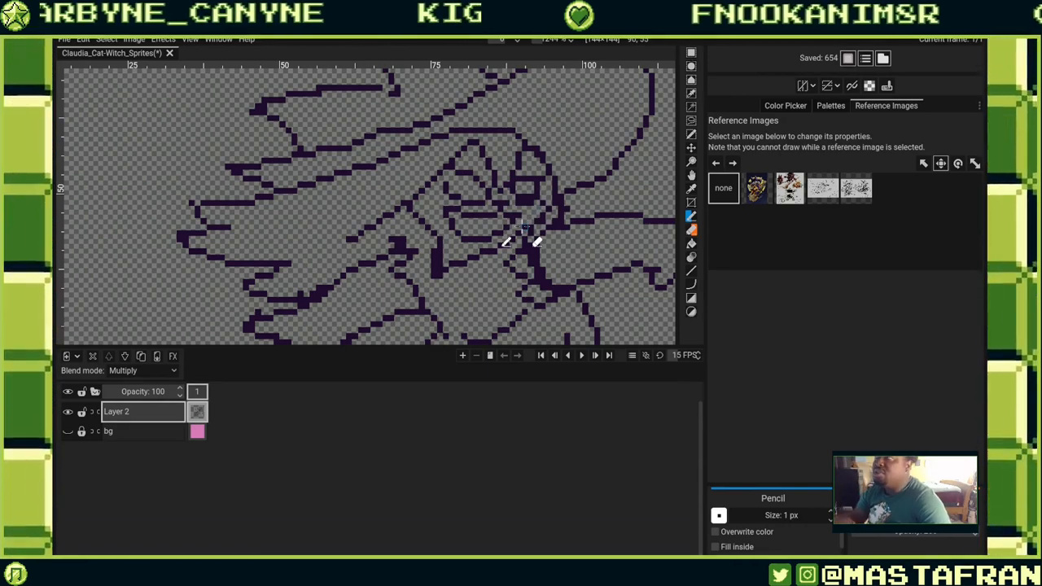
{"action": "right_click", "coordinate": [526, 197]}
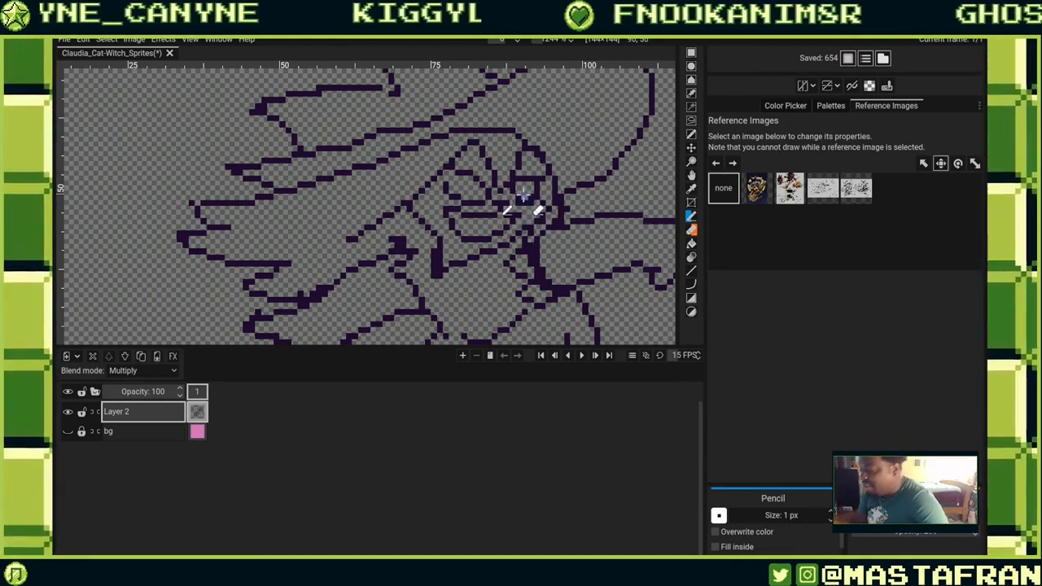
{"action": "right_click", "coordinate": [522, 201]}
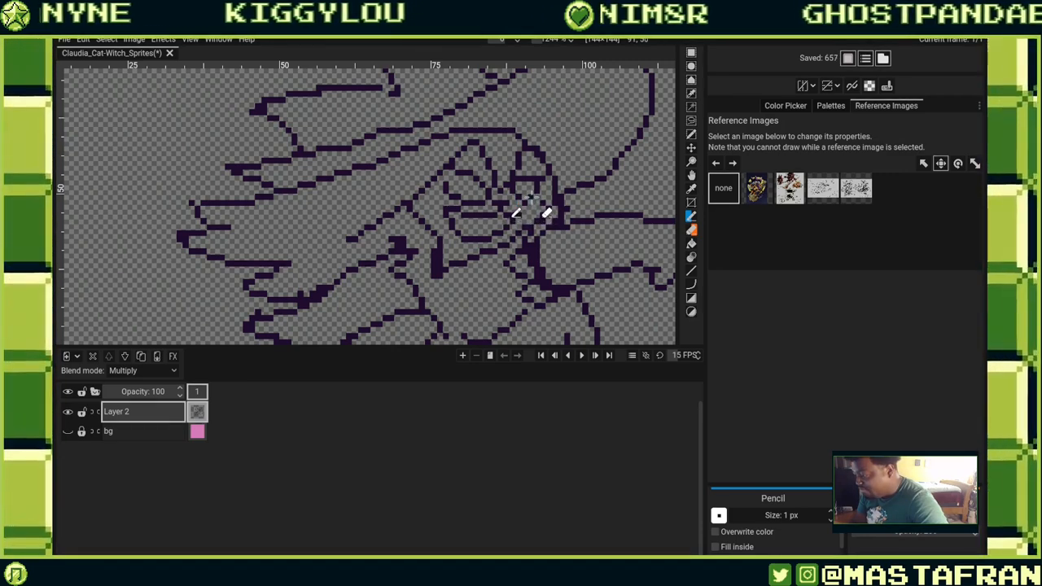
{"action": "right_click", "coordinate": [519, 205]}
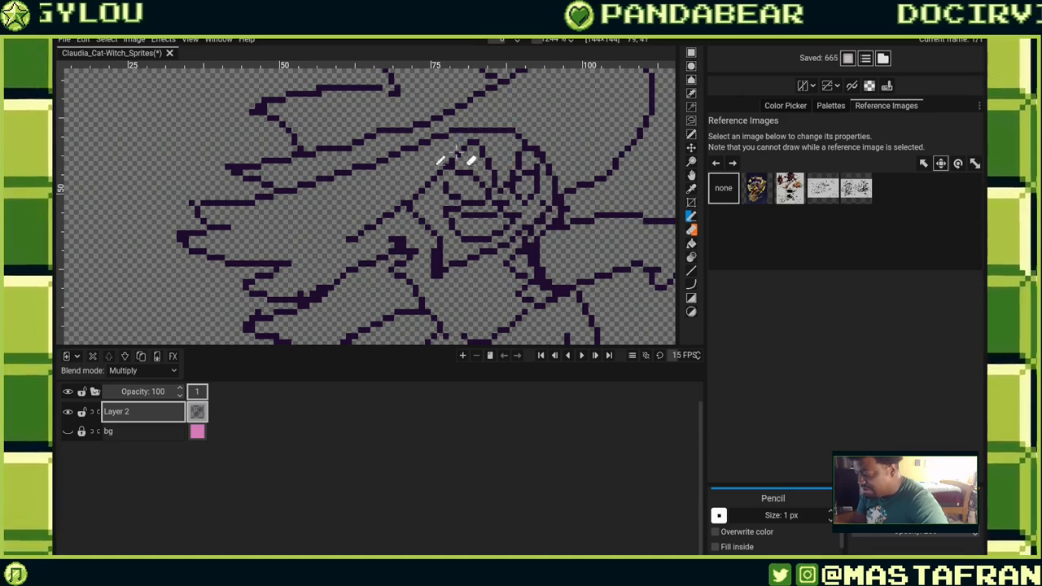
Erase pixels along the left cheek, undo one erasure, and pencil pixels back along the cheek line.
{"action": "right_click", "coordinate": [448, 180]}
{"action": "right_click", "coordinate": [452, 210]}
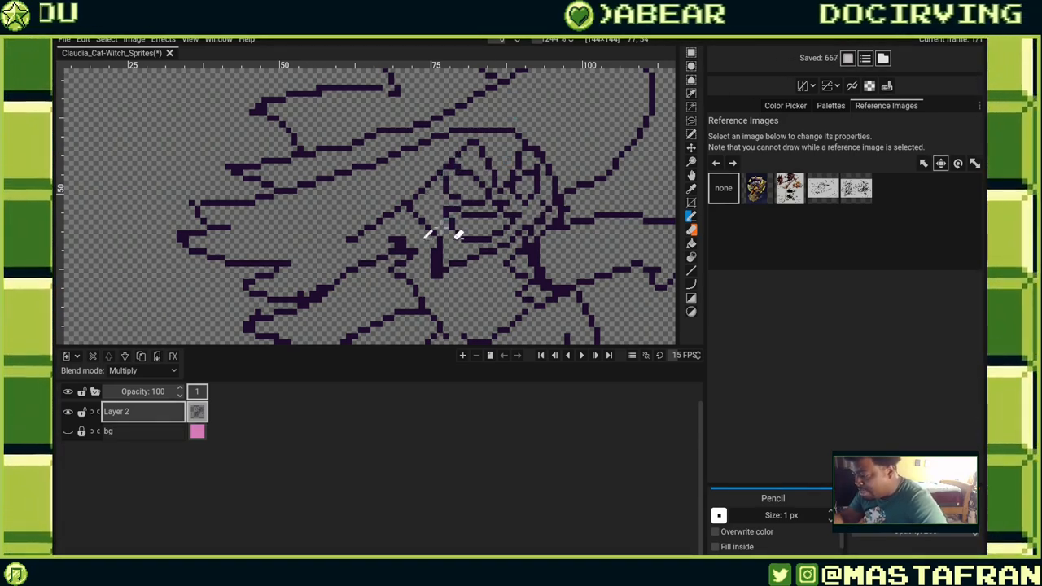
{"action": "key", "text": "ctrl+z"}
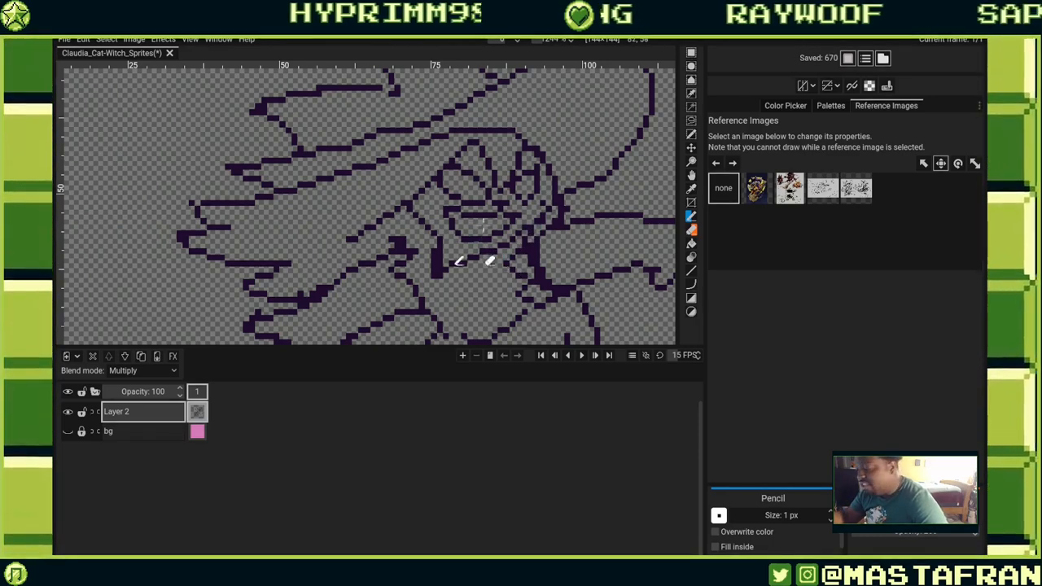
{"action": "left_click", "coordinate": [444, 209]}
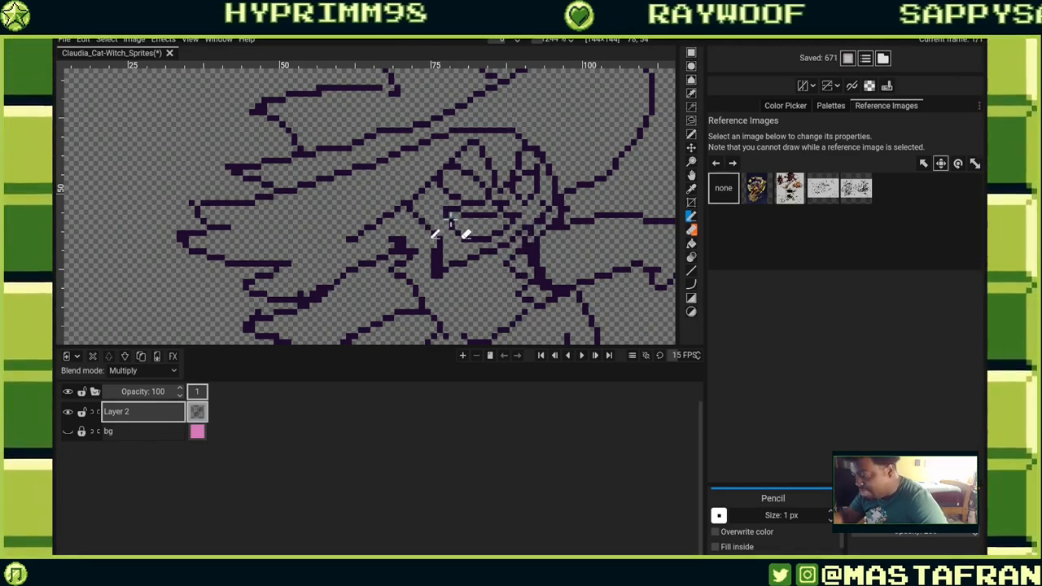
{"action": "left_click", "coordinate": [447, 217]}
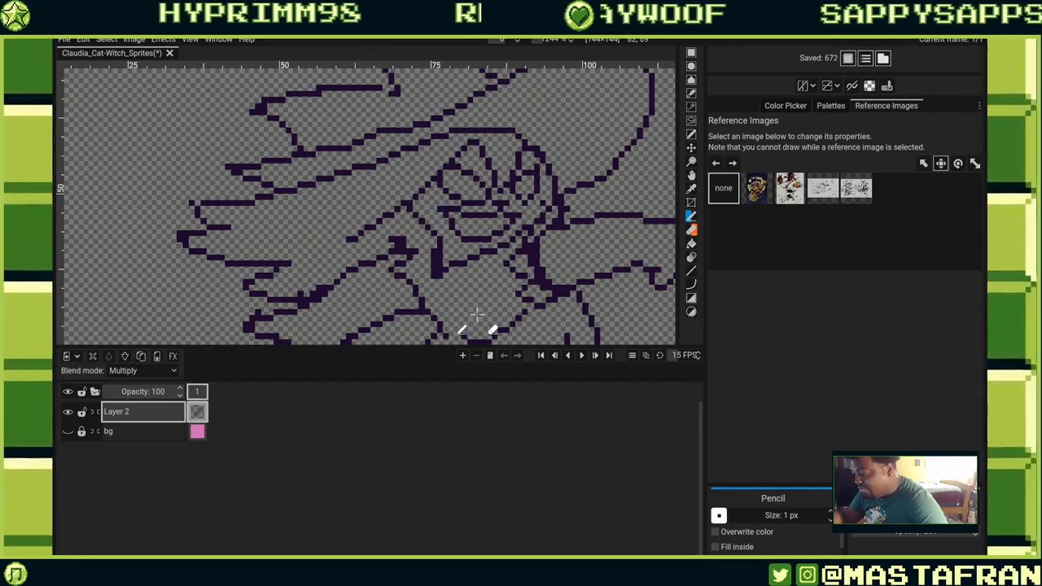
Erase and re-pencil pixels along the left jaw just below the hat brim.
{"action": "left_click_drag", "start_coordinate": [476, 256], "coordinate": [544, 259]}
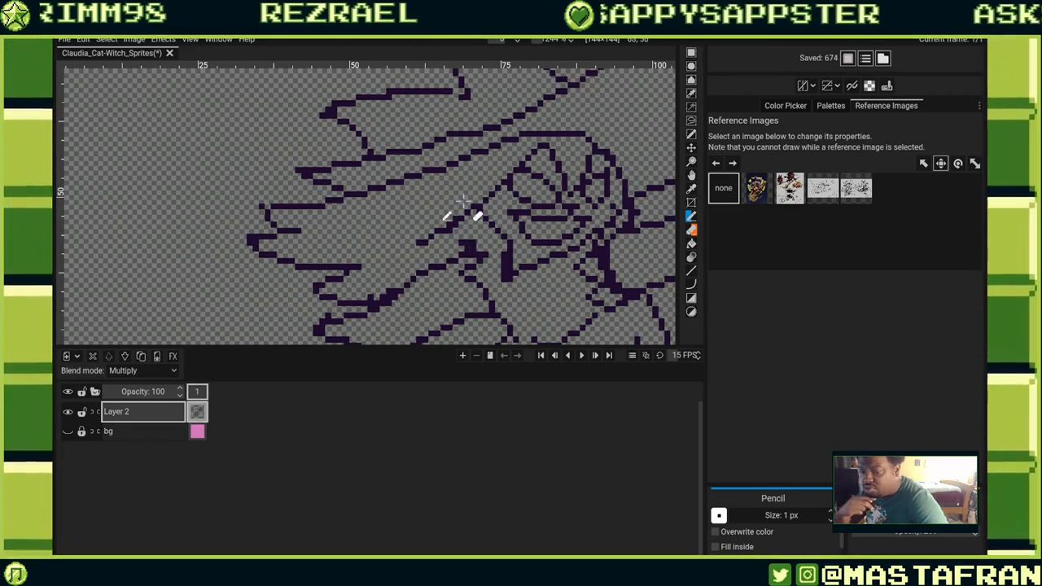
{"action": "right_click", "coordinate": [452, 218]}
{"action": "right_click", "coordinate": [452, 223]}
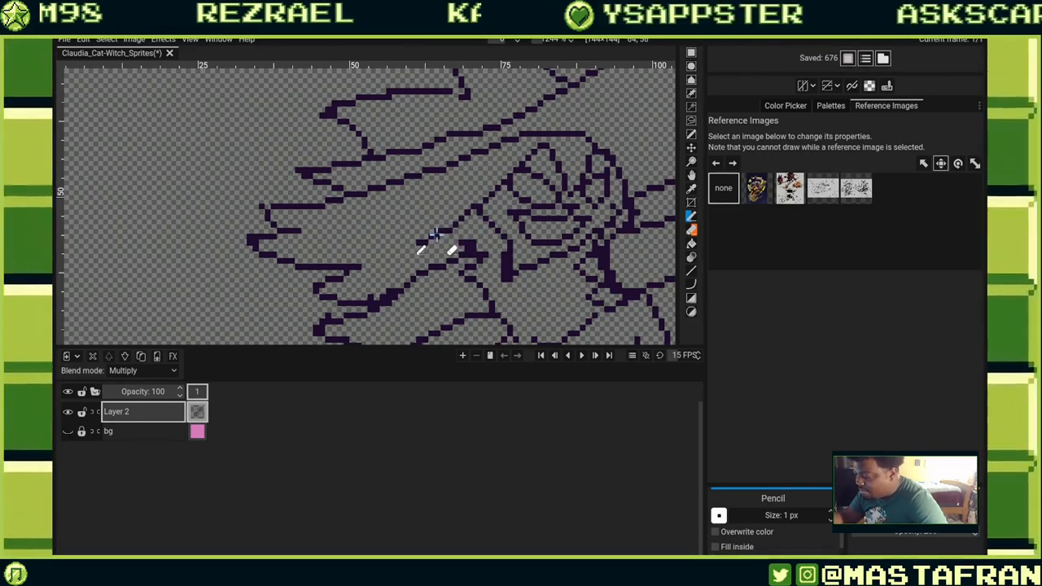
{"action": "left_click", "coordinate": [436, 234]}
{"action": "left_click_drag", "start_coordinate": [544, 176], "coordinate": [483, 180]}
{"action": "left_click", "coordinate": [420, 213]}
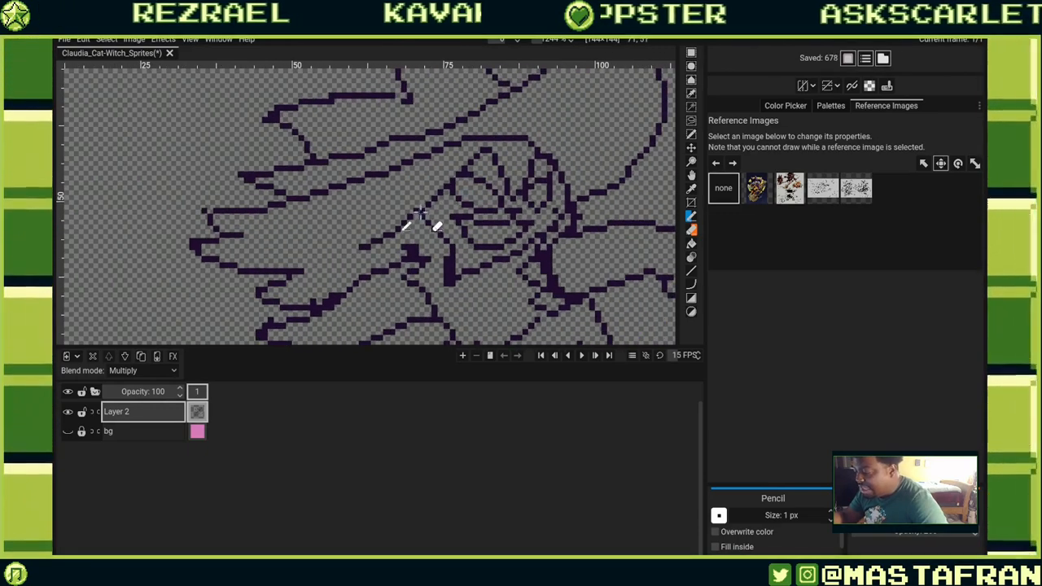
Pencil a short diagonal stroke and single pixels where the left jaw meets the hair.
{"action": "left_click", "coordinate": [426, 218]}
{"action": "left_click_drag", "start_coordinate": [424, 215], "coordinate": [432, 231]}
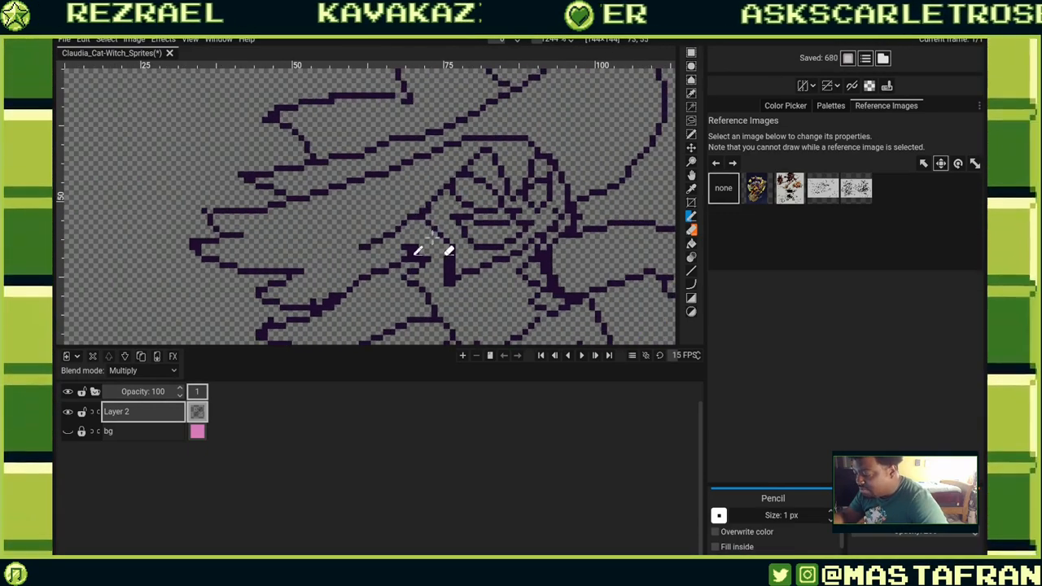
{"action": "left_click", "coordinate": [434, 204]}
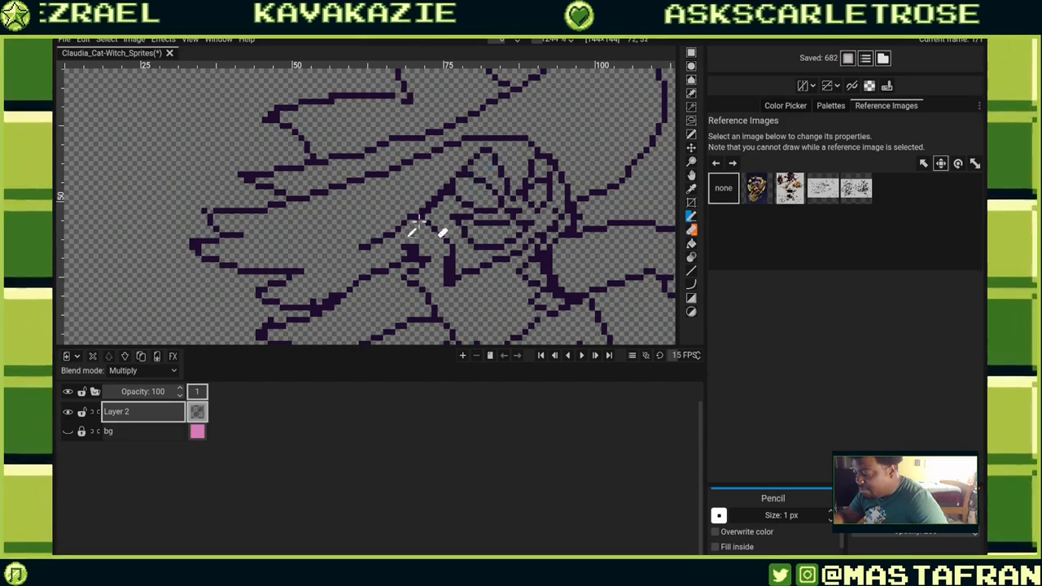
{"action": "left_click", "coordinate": [422, 214]}
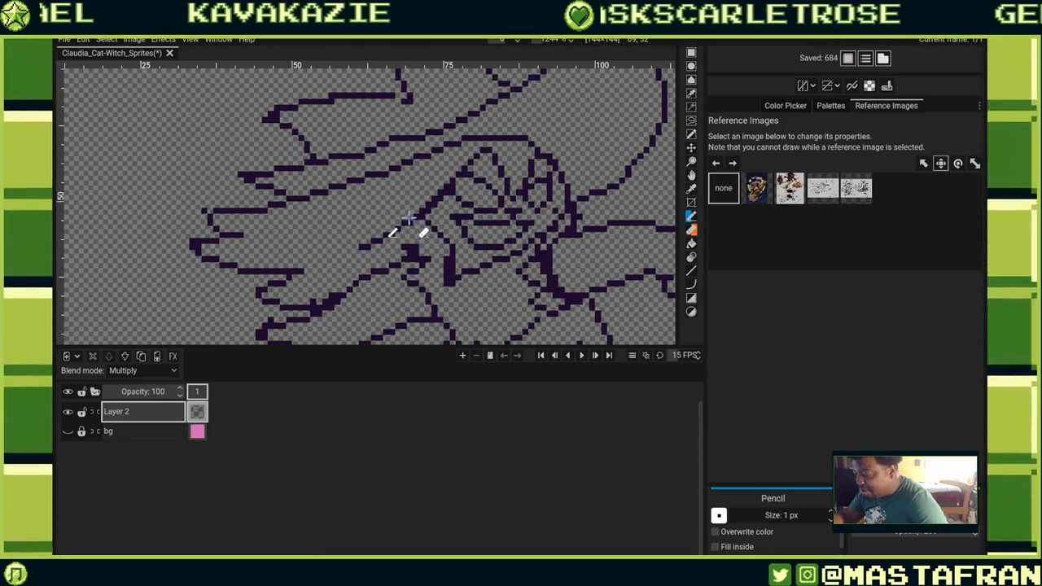
Pencil a short diagonal line and single pixels beside the left eye of the face.
{"action": "left_click_drag", "start_coordinate": [420, 212], "coordinate": [450, 180]}
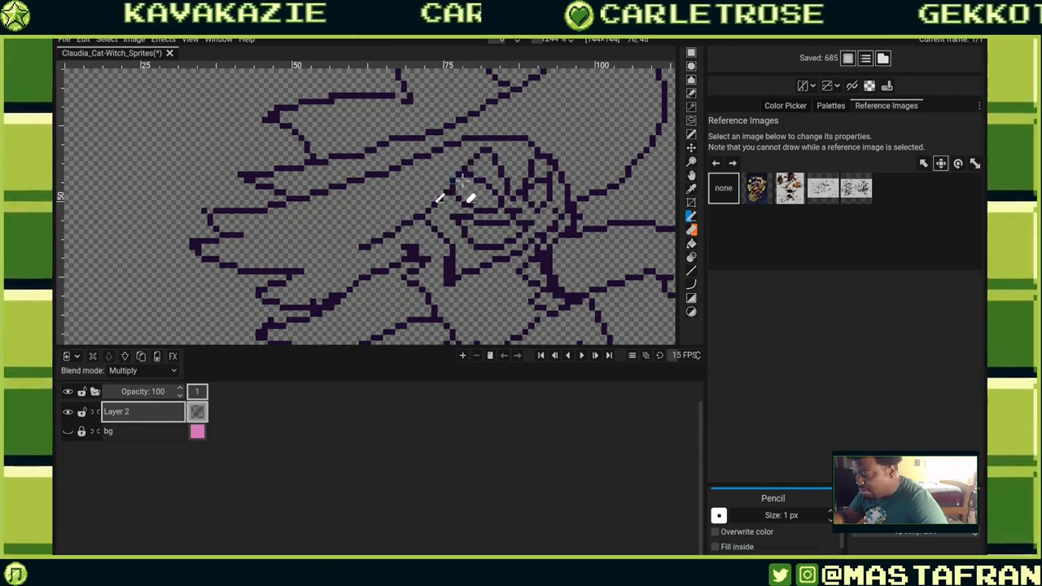
{"action": "left_click", "coordinate": [457, 180]}
{"action": "left_click", "coordinate": [454, 213]}
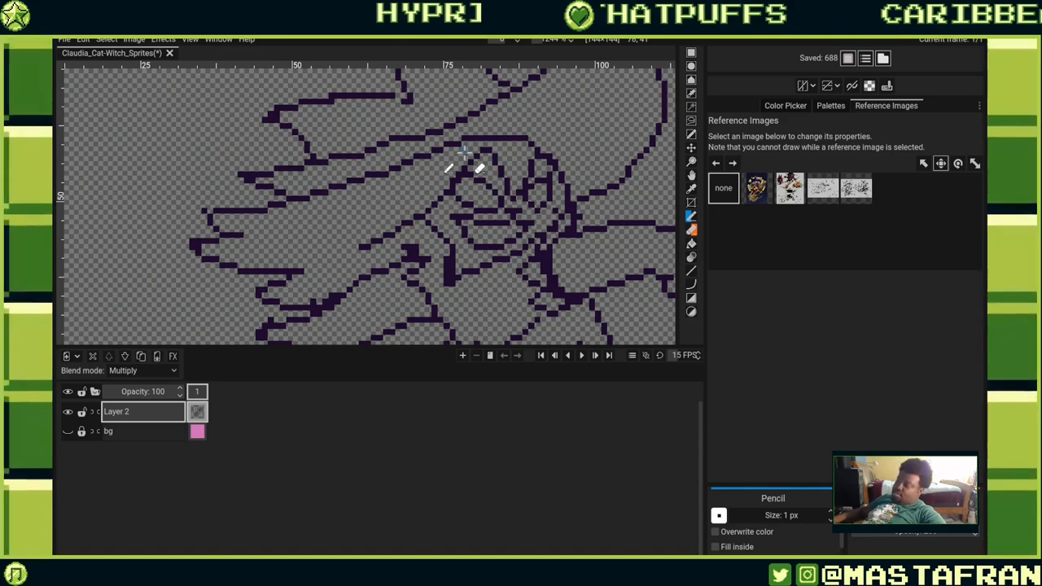
Pencil and touch up single pixels along the right side of the face next to the right eye.
{"action": "mouse_move", "coordinate": [555, 191]}
{"action": "left_mouse_down"}
{"action": "mouse_move", "coordinate": [586, 237]}
{"action": "mouse_move", "coordinate": [577, 294]}
{"action": "left_mouse_up"}
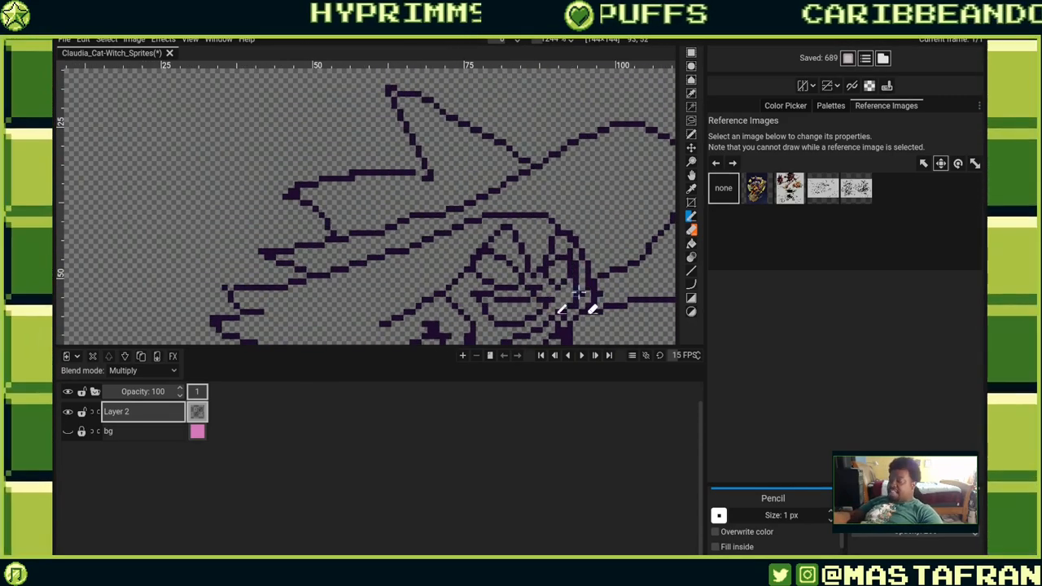
{"action": "left_click_drag", "start_coordinate": [592, 242], "coordinate": [621, 203]}
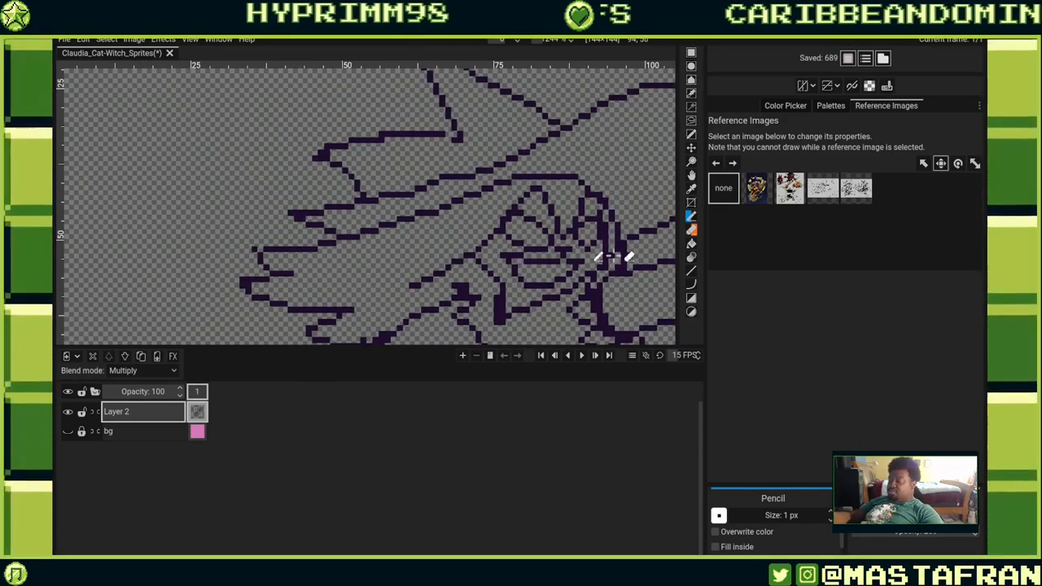
{"action": "left_click_drag", "start_coordinate": [613, 259], "coordinate": [625, 254]}
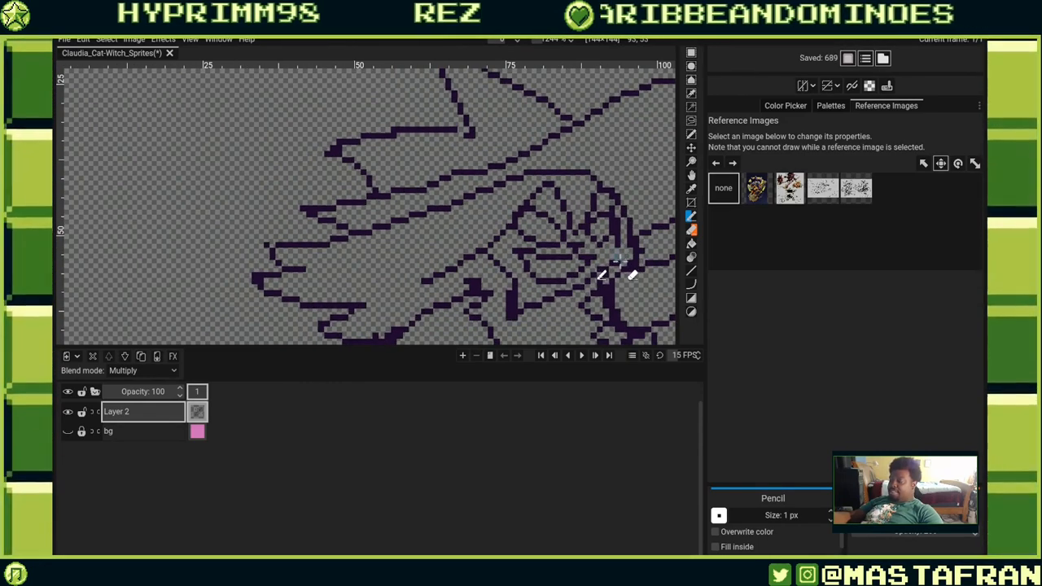
{"action": "left_click", "coordinate": [618, 253]}
{"action": "left_click", "coordinate": [613, 257]}
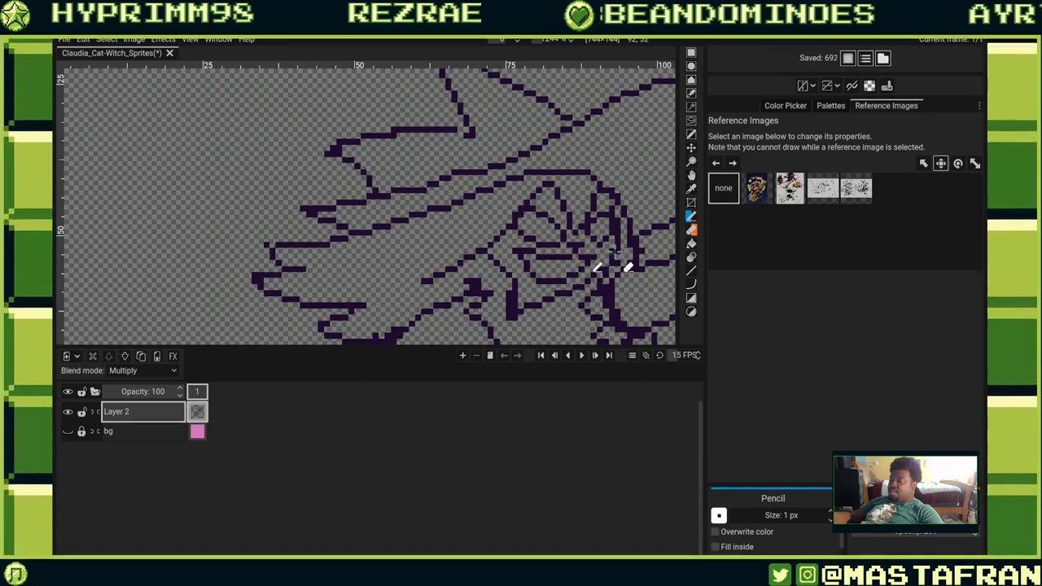
{"action": "left_click", "coordinate": [620, 254]}
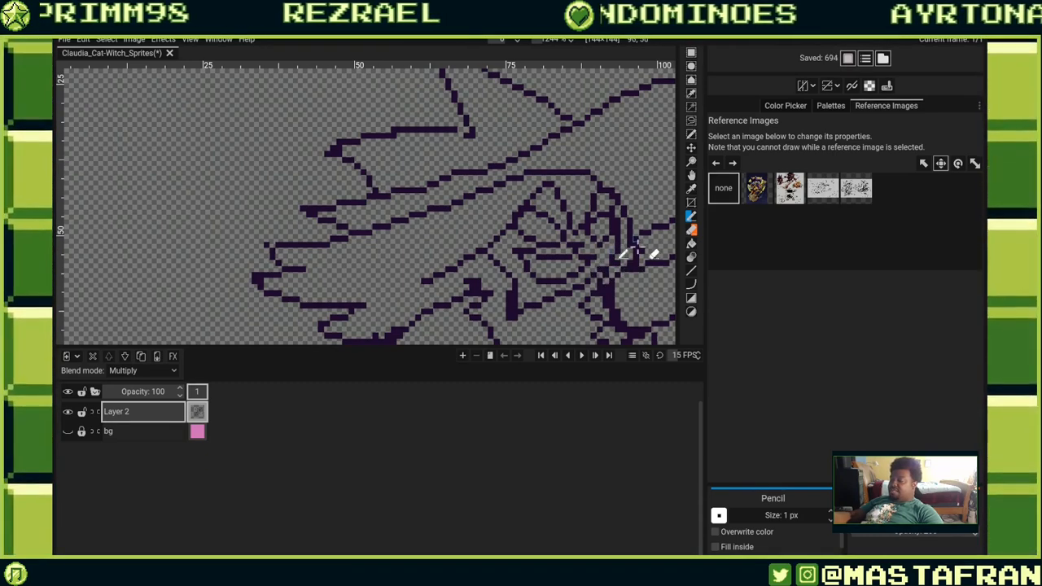
{"action": "left_click", "coordinate": [628, 266]}
{"action": "left_click", "coordinate": [619, 260]}
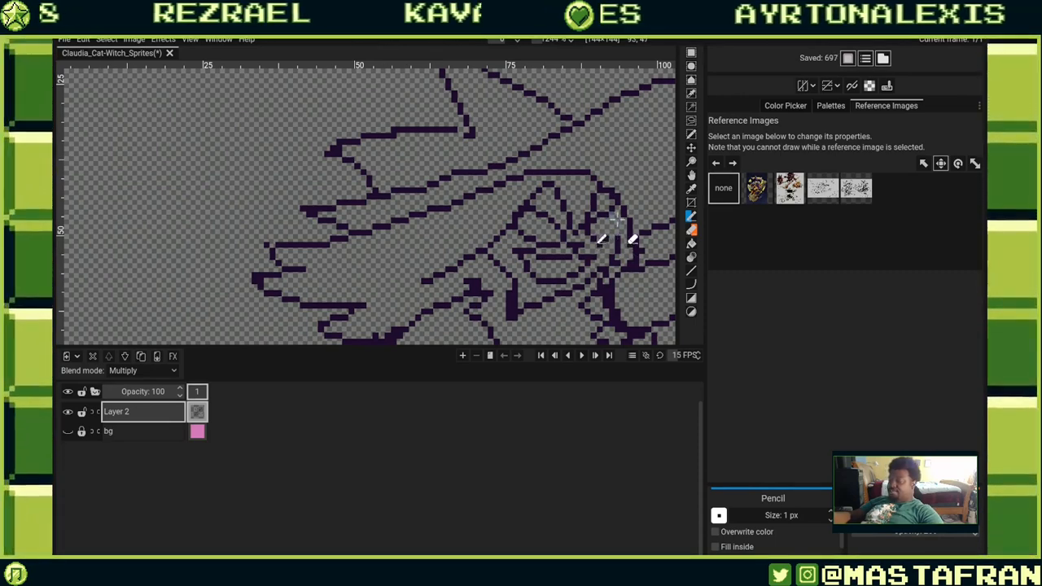
{"action": "left_click", "coordinate": [617, 231]}
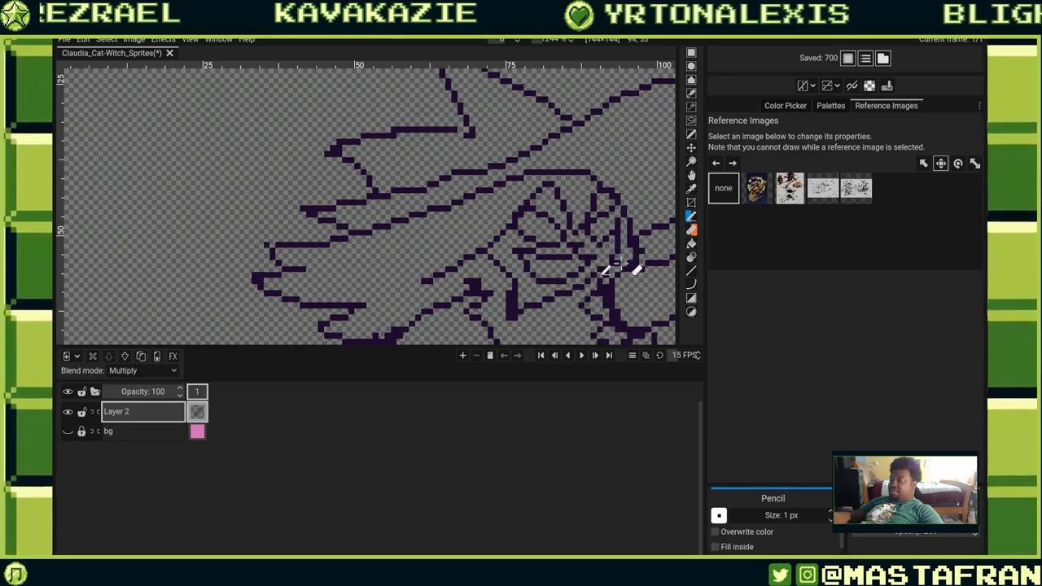
{"action": "left_click_drag", "start_coordinate": [617, 251], "coordinate": [615, 219]}
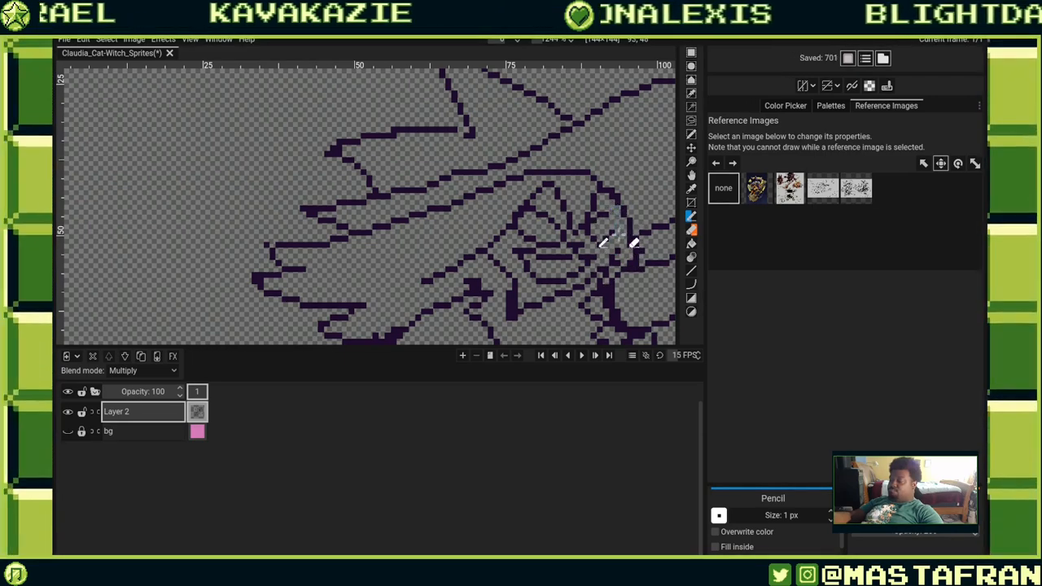
{"action": "left_click", "coordinate": [626, 201]}
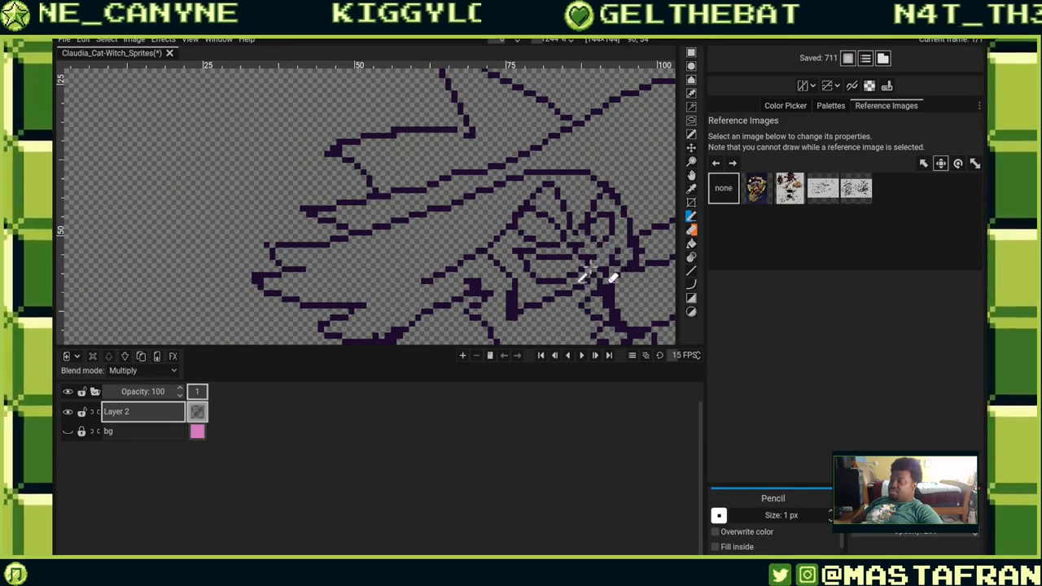
Redraw and erase pixels along the right cheek line beneath the hat brim.
{"action": "left_click", "coordinate": [602, 192]}
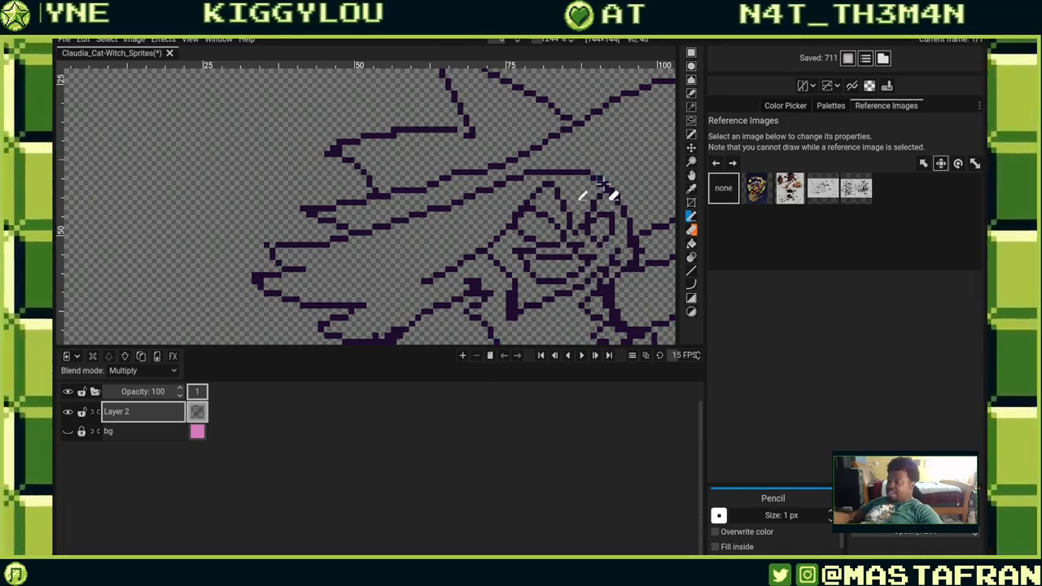
{"action": "left_click_drag", "start_coordinate": [605, 193], "coordinate": [615, 212]}
{"action": "left_click", "coordinate": [633, 247]}
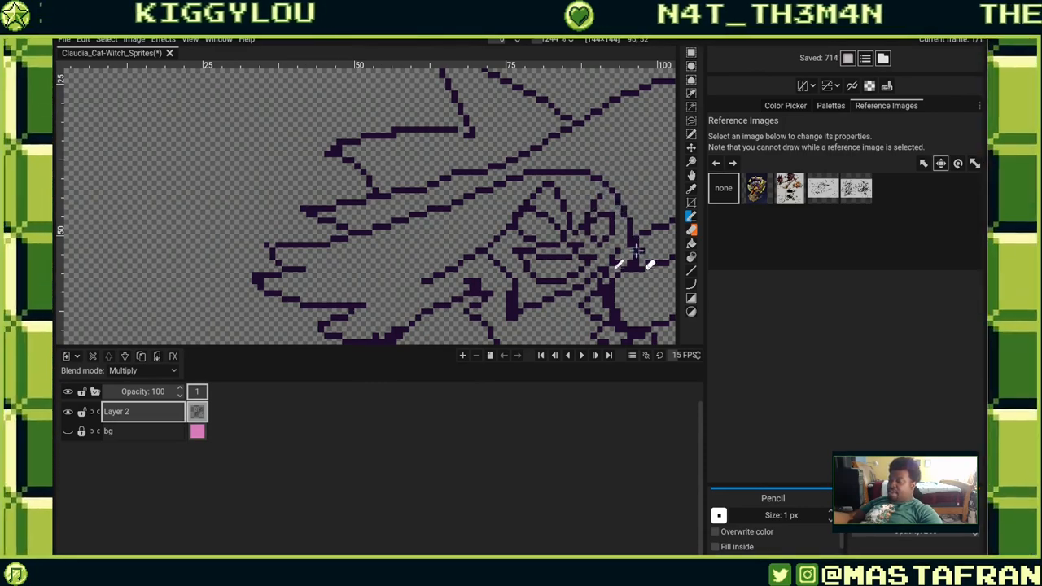
{"action": "mouse_move", "coordinate": [640, 287]}
{"action": "left_mouse_down"}
{"action": "mouse_move", "coordinate": [608, 266]}
{"action": "mouse_move", "coordinate": [602, 217]}
{"action": "left_mouse_up"}
{"action": "right_click", "coordinate": [599, 246]}
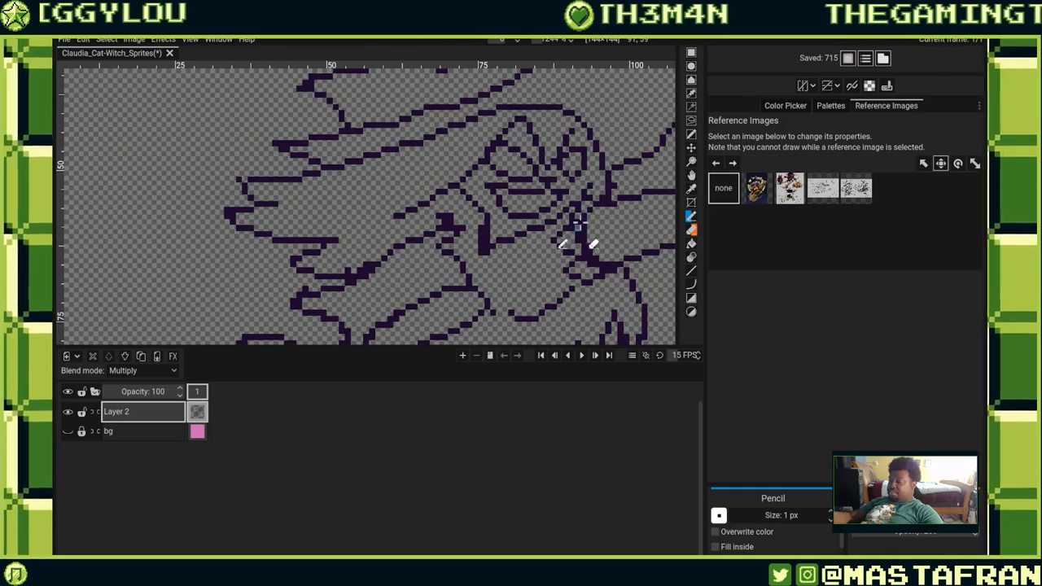
{"action": "left_click", "coordinate": [573, 217]}
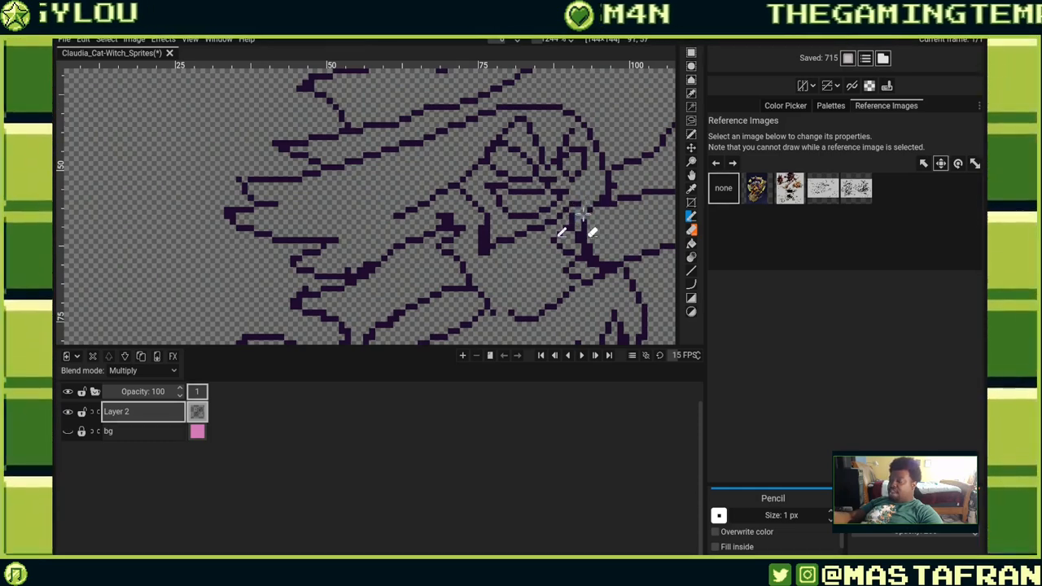
{"action": "left_click", "coordinate": [588, 167]}
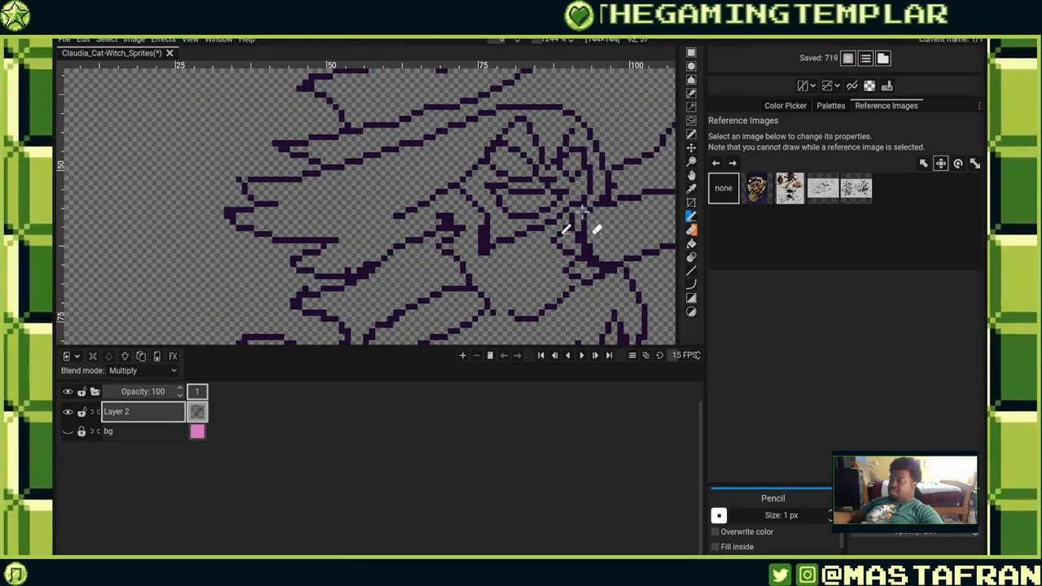
{"action": "left_click", "coordinate": [580, 205]}
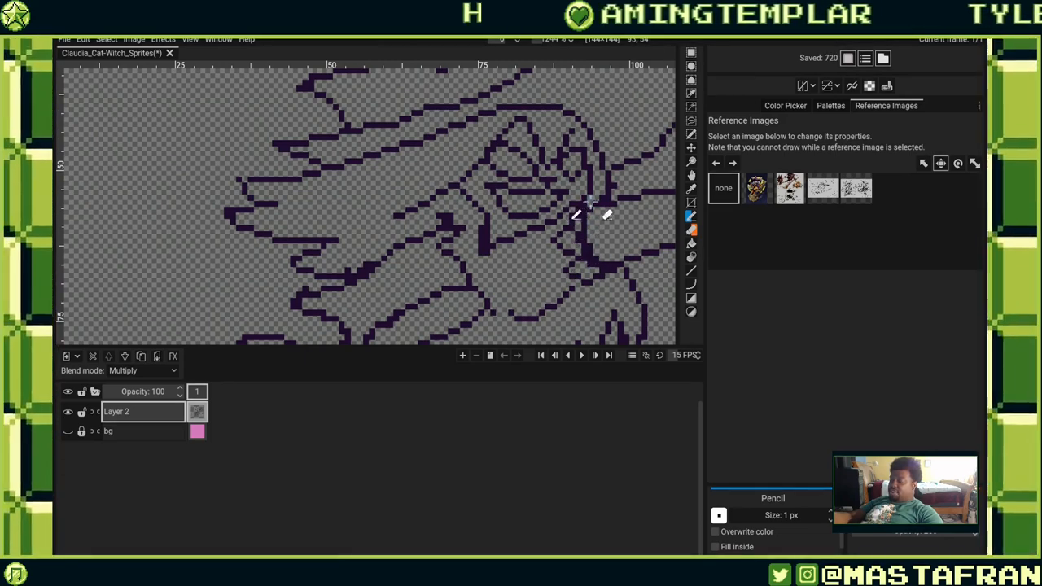
{"action": "left_click", "coordinate": [600, 209]}
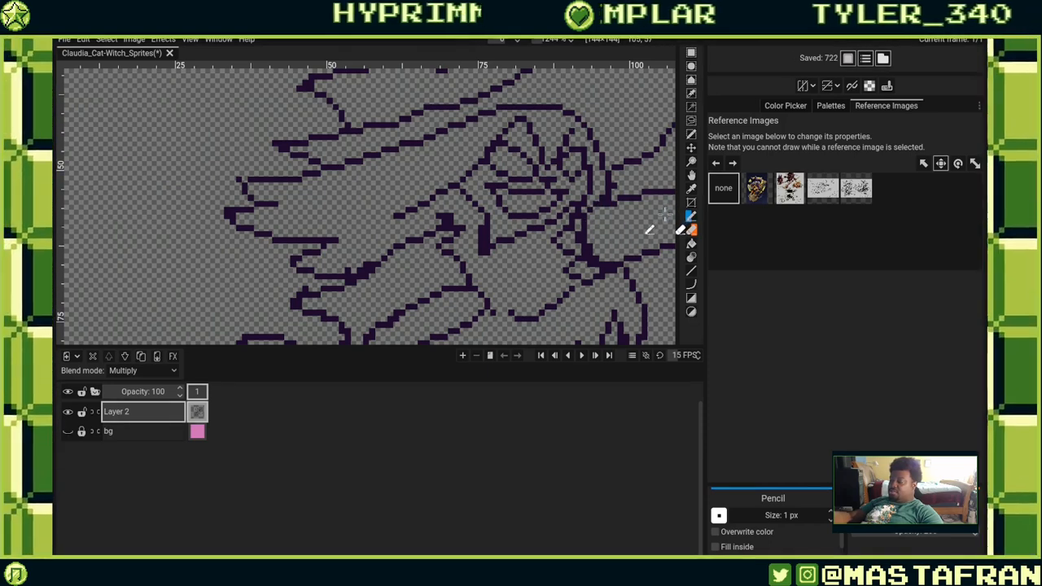
{"action": "left_click", "coordinate": [580, 198]}
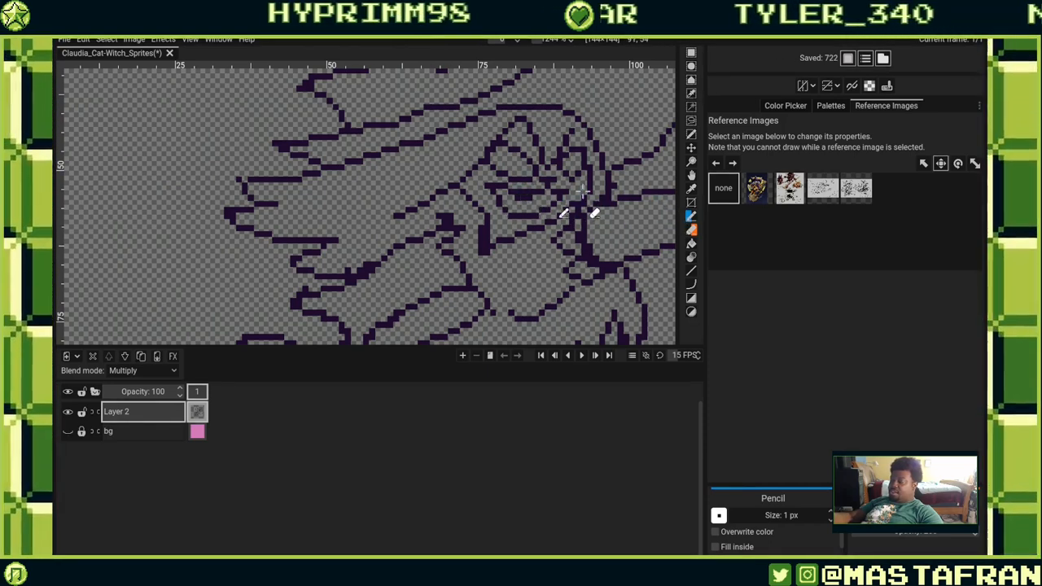
Pencil a short horizontal line and pixels across the muzzle below the eyes, undoing the last three strokes.
{"action": "scroll", "coordinate": [579, 199], "scroll_direction": "up", "scroll_amount": 4}
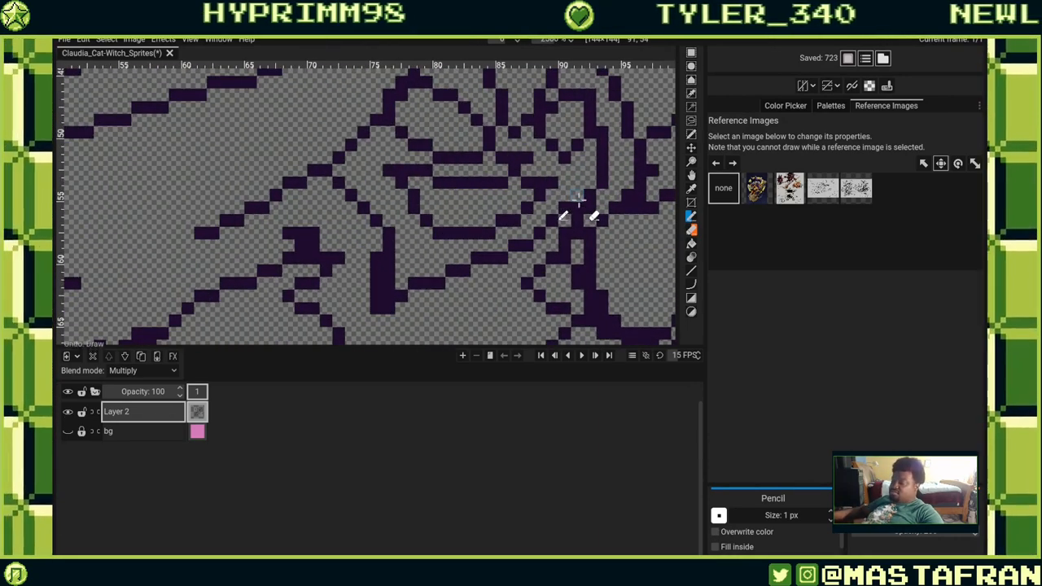
{"action": "left_click", "coordinate": [579, 200]}
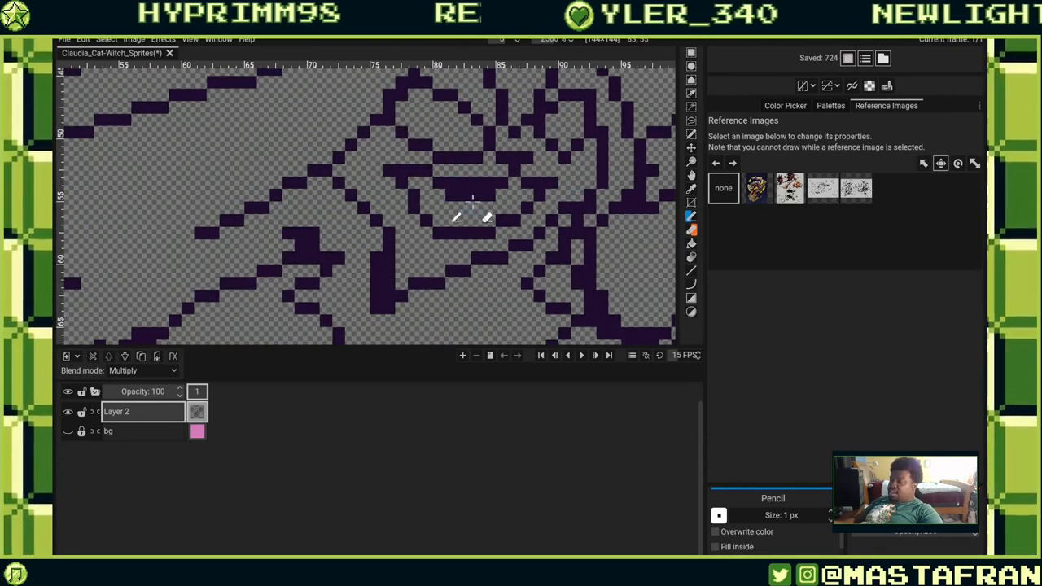
{"action": "left_click_drag", "start_coordinate": [490, 183], "coordinate": [451, 183]}
{"action": "left_click", "coordinate": [565, 208]}
{"action": "left_click_drag", "start_coordinate": [543, 218], "coordinate": [525, 261]}
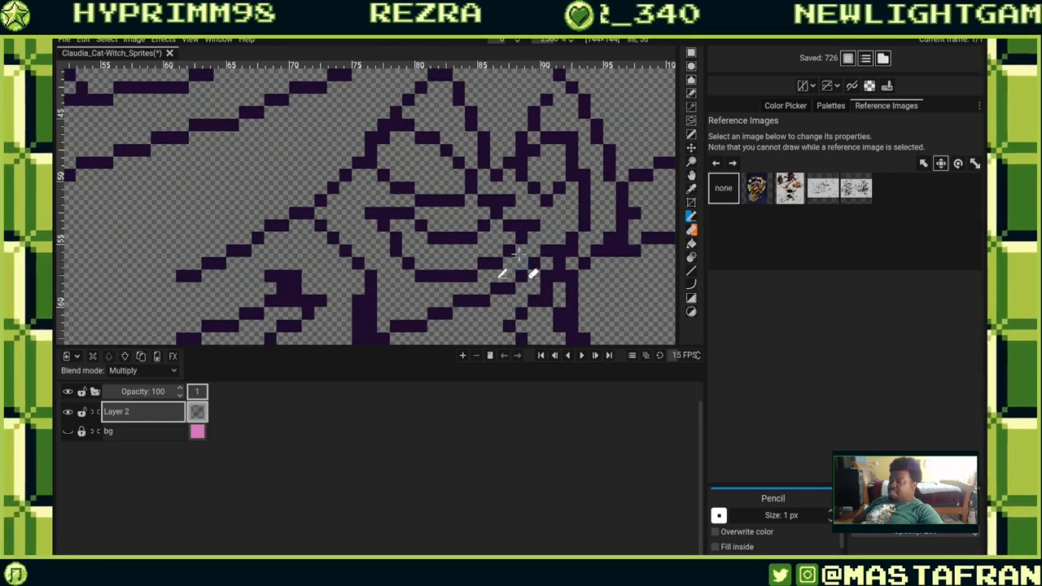
{"action": "left_click", "coordinate": [520, 250]}
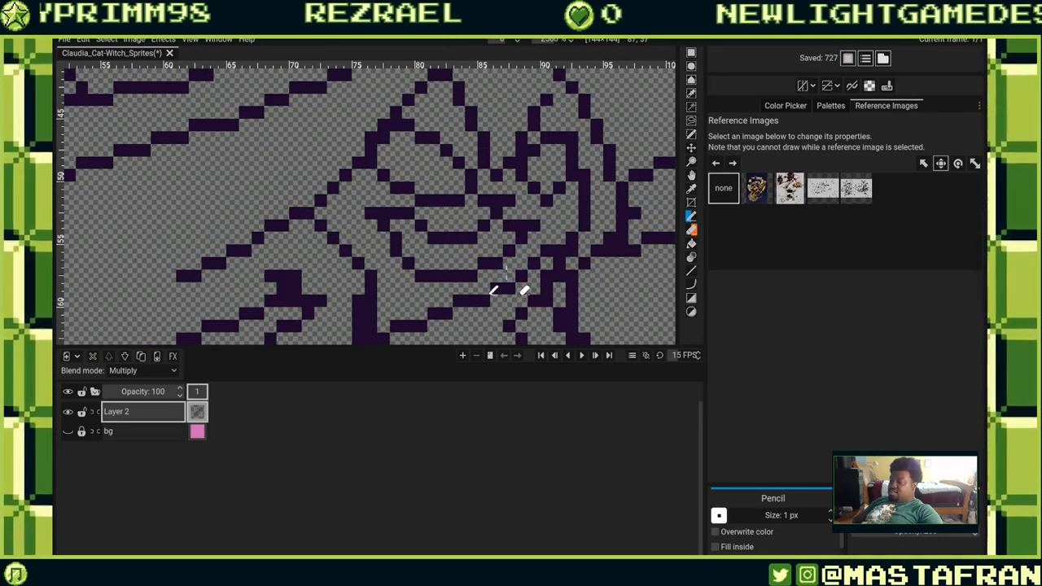
{"action": "key", "text": "ctrl+z"}
{"action": "key", "text": "ctrl+z"}
{"action": "key", "text": "ctrl+z"}
{"action": "key", "text": "ctrl+z"}
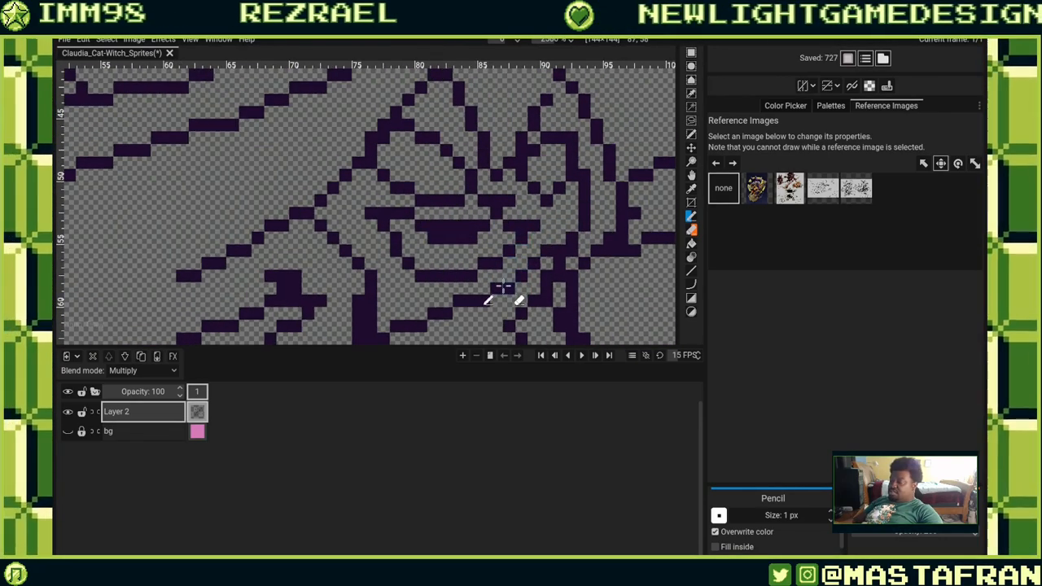
Pencil and erase pixels around the right eye's lower edge, undoing the last stroke.
{"action": "mouse_move", "coordinate": [481, 262]}
{"action": "left_mouse_down"}
{"action": "mouse_move", "coordinate": [604, 230]}
{"action": "mouse_move", "coordinate": [463, 329]}
{"action": "left_mouse_up"}
{"action": "left_click", "coordinate": [508, 206]}
{"action": "right_click", "coordinate": [518, 205]}
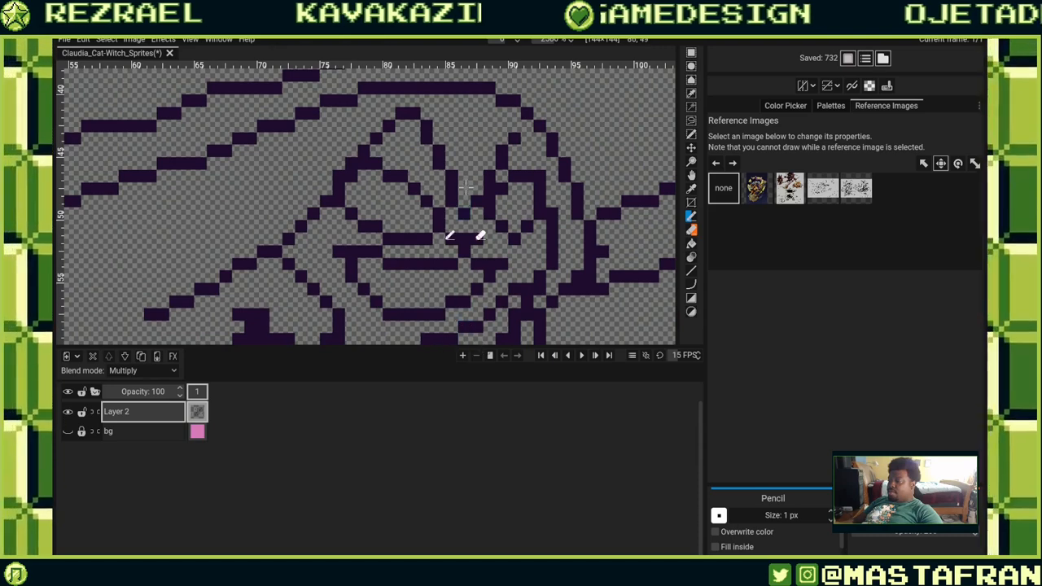
{"action": "left_click", "coordinate": [412, 212]}
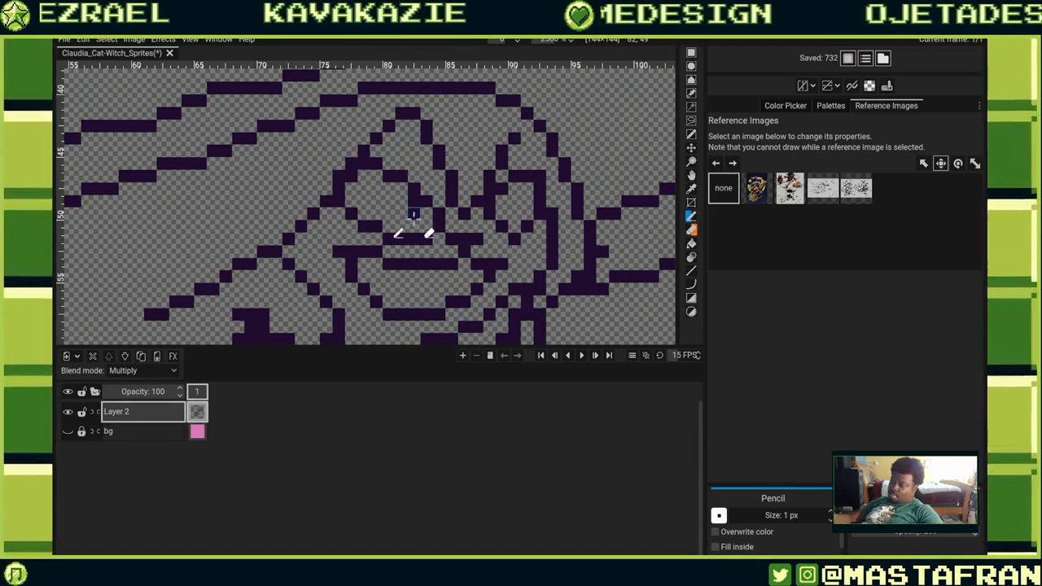
{"action": "left_click", "coordinate": [519, 189]}
{"action": "left_click_drag", "start_coordinate": [533, 203], "coordinate": [516, 210]}
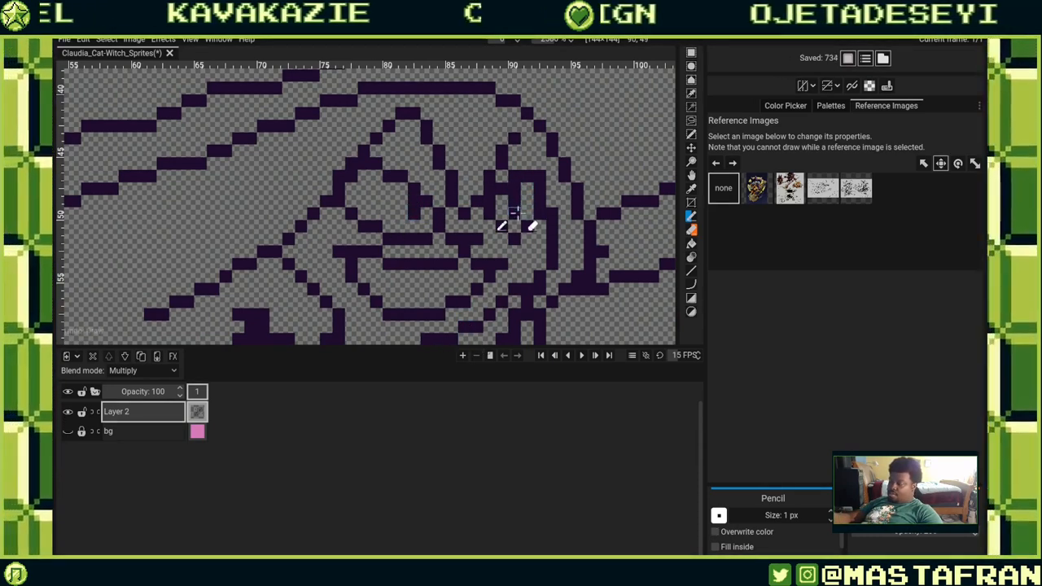
{"action": "key", "text": "ctrl+z"}
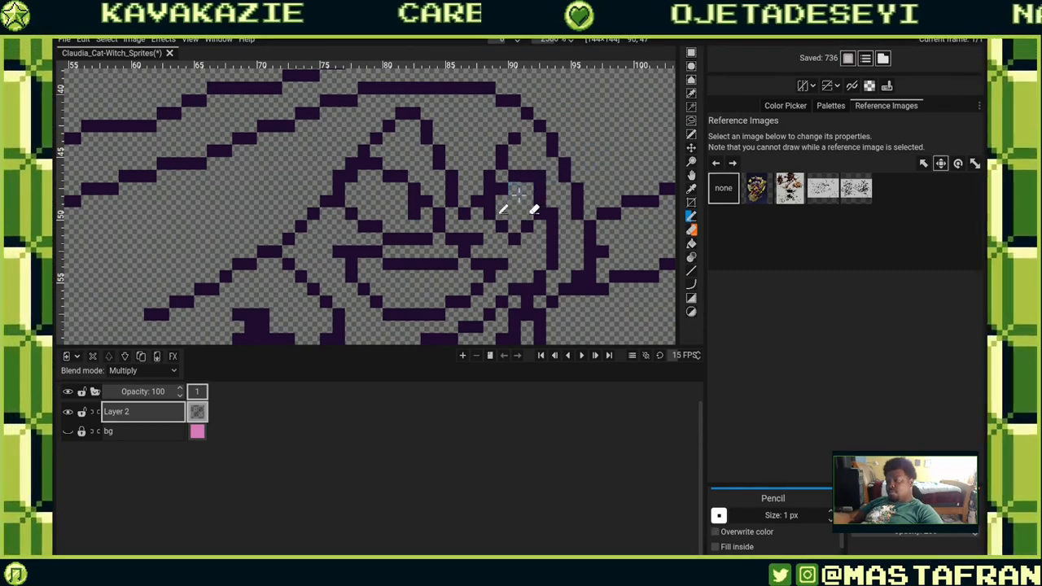
Pencil short strokes inside the eyes and a small line along the left jaw near the collar.
{"action": "left_click_drag", "start_coordinate": [515, 211], "coordinate": [527, 225]}
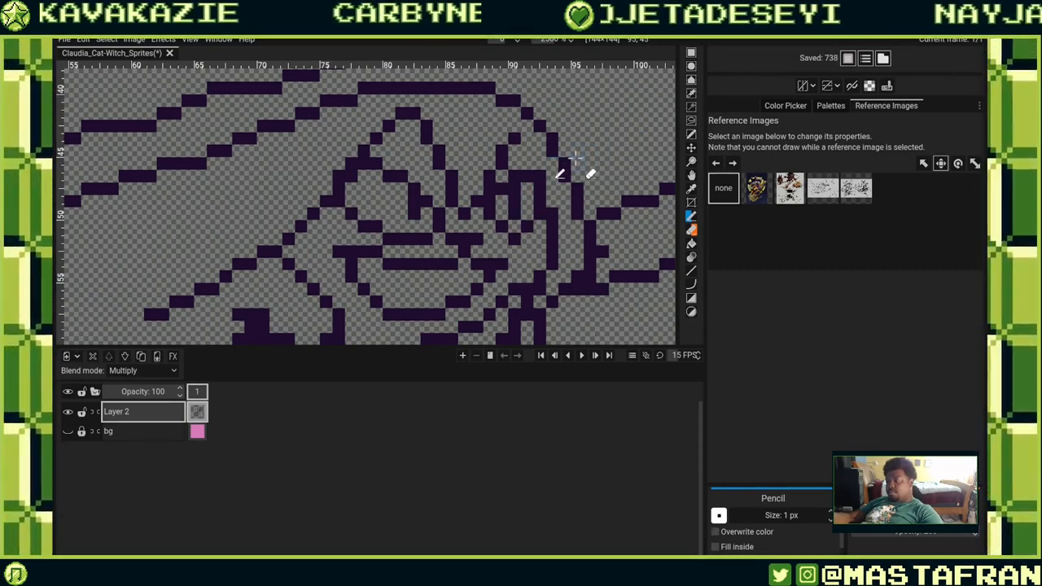
{"action": "left_click_drag", "start_coordinate": [413, 189], "coordinate": [402, 202]}
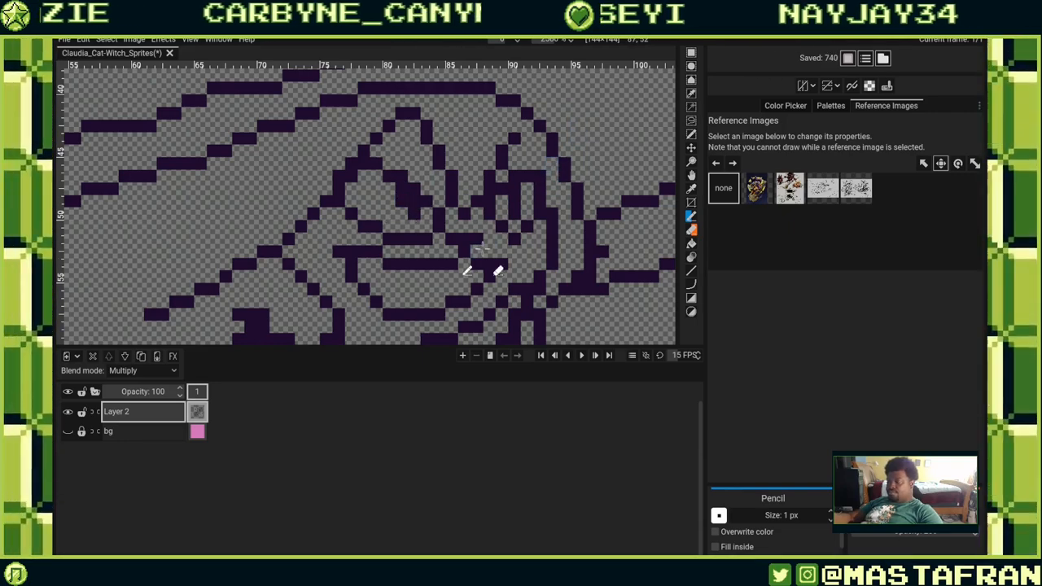
{"action": "left_click_drag", "start_coordinate": [480, 248], "coordinate": [577, 105]}
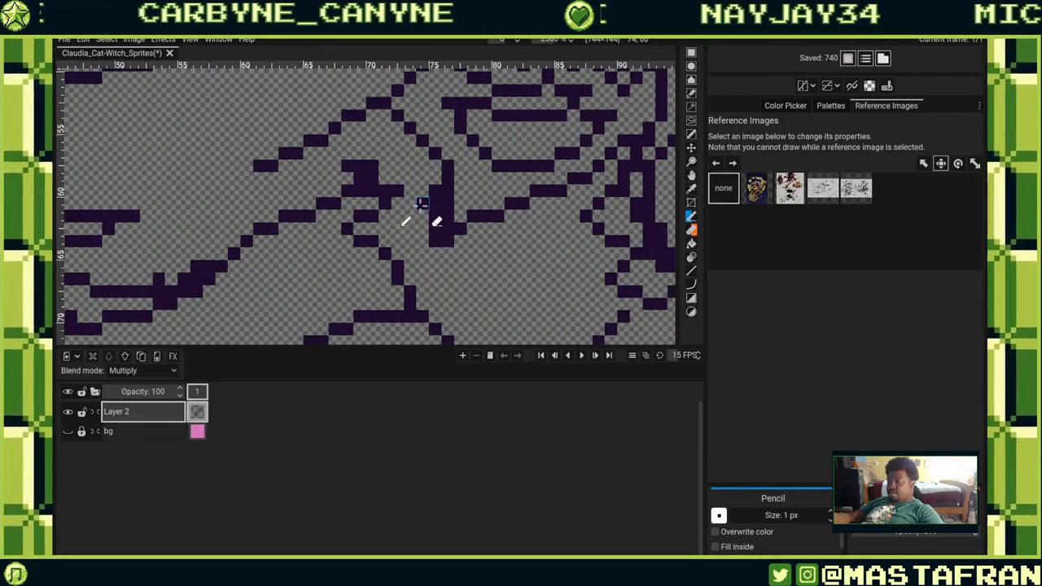
{"action": "left_click_drag", "start_coordinate": [420, 203], "coordinate": [476, 216]}
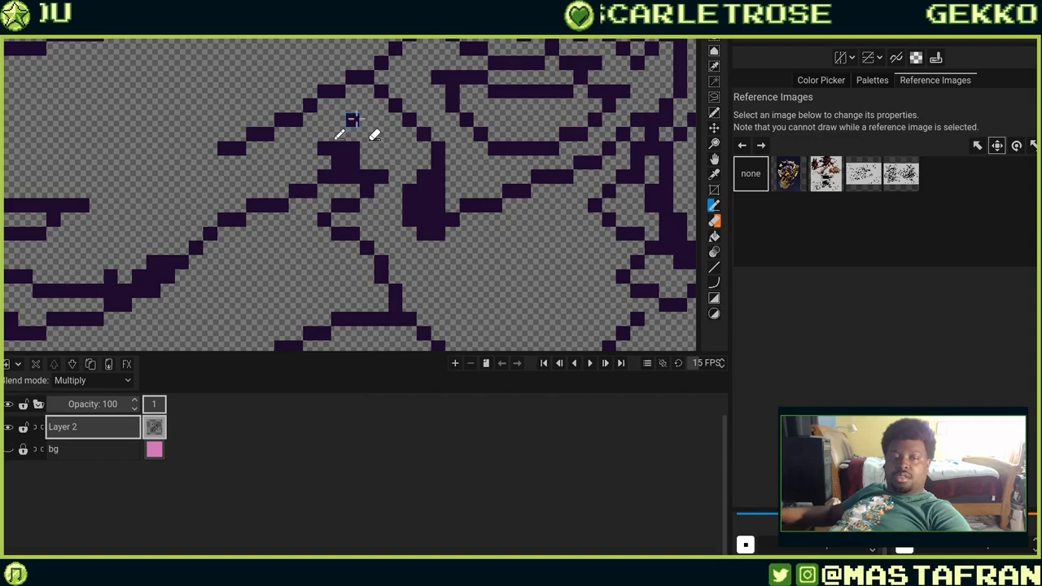
Review the overall character lineart at a lower zoom level.
{"action": "scroll", "coordinate": [327, 107], "scroll_direction": "down", "scroll_amount": 6}
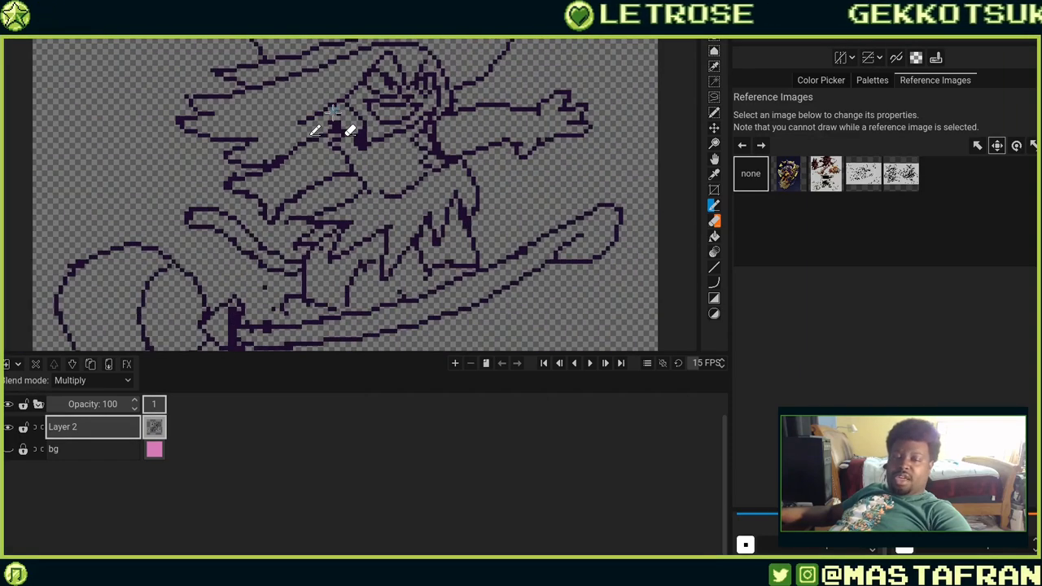
{"action": "scroll", "coordinate": [345, 118], "scroll_direction": "up", "scroll_amount": 3}
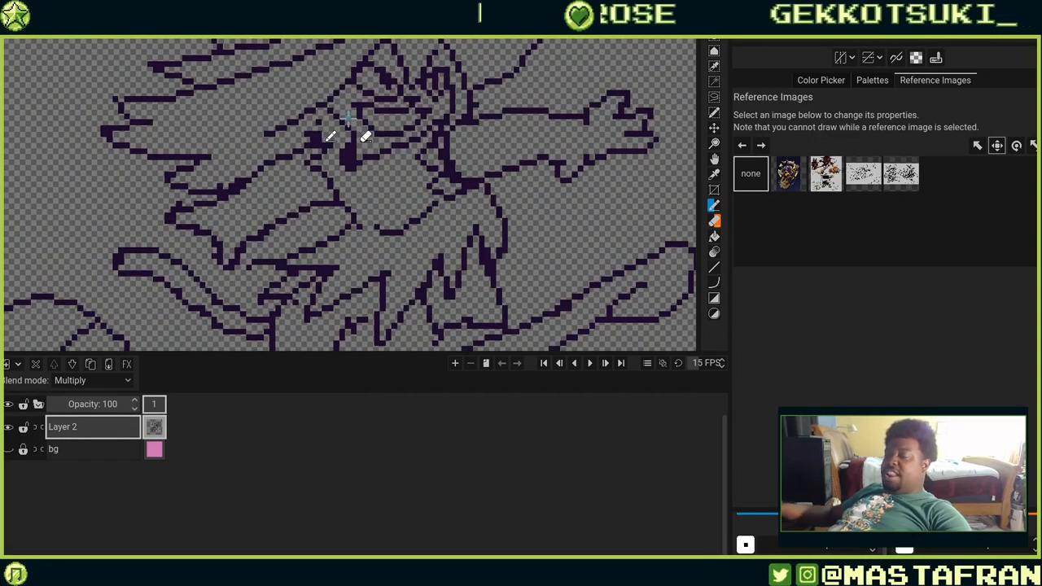
{"action": "scroll", "coordinate": [331, 132], "scroll_direction": "down", "scroll_amount": 4}
{"action": "scroll", "coordinate": [343, 123], "scroll_direction": "up", "scroll_amount": 4}
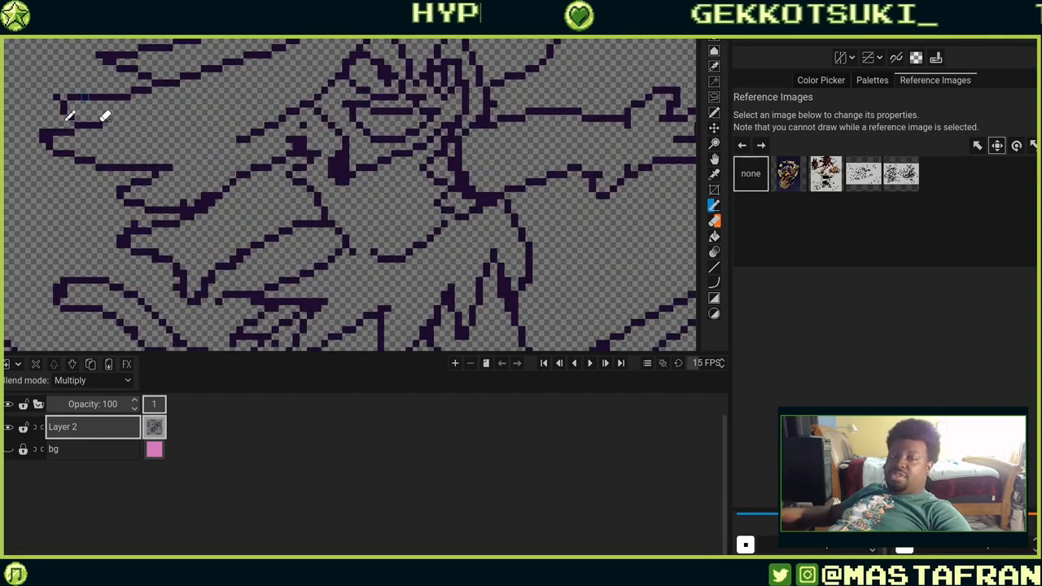
Touch up the lineart around the face, collar and outstretched hand with short pencil strokes, undoing one stroke.
{"action": "scroll", "coordinate": [101, 113], "scroll_direction": "down", "scroll_amount": 2}
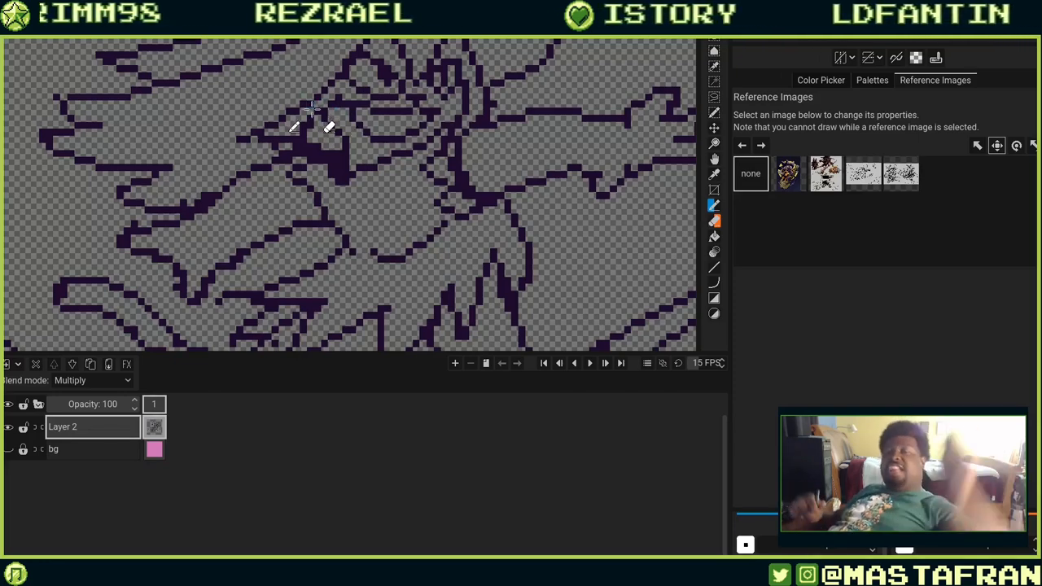
{"action": "left_click_drag", "start_coordinate": [573, 289], "coordinate": [580, 259]}
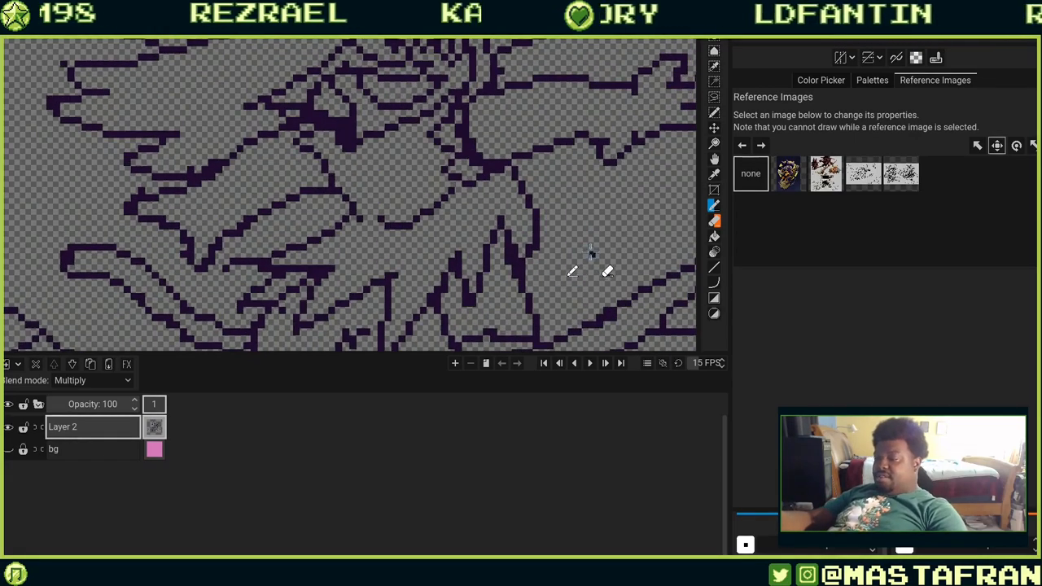
{"action": "key", "text": "ctrl+z"}
{"action": "left_click_drag", "start_coordinate": [472, 172], "coordinate": [579, 280]}
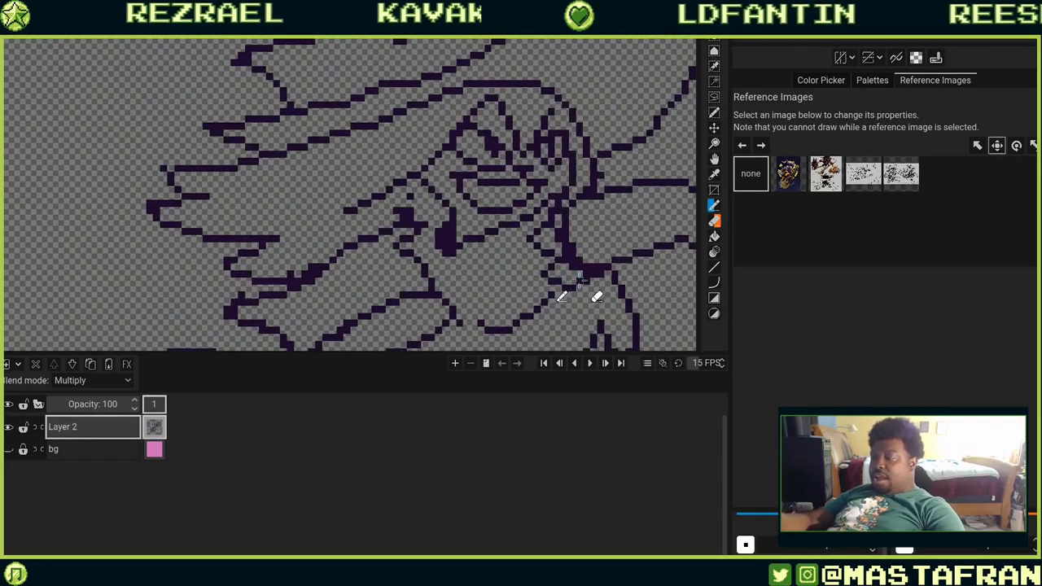
{"action": "left_click_drag", "start_coordinate": [426, 208], "coordinate": [471, 238]}
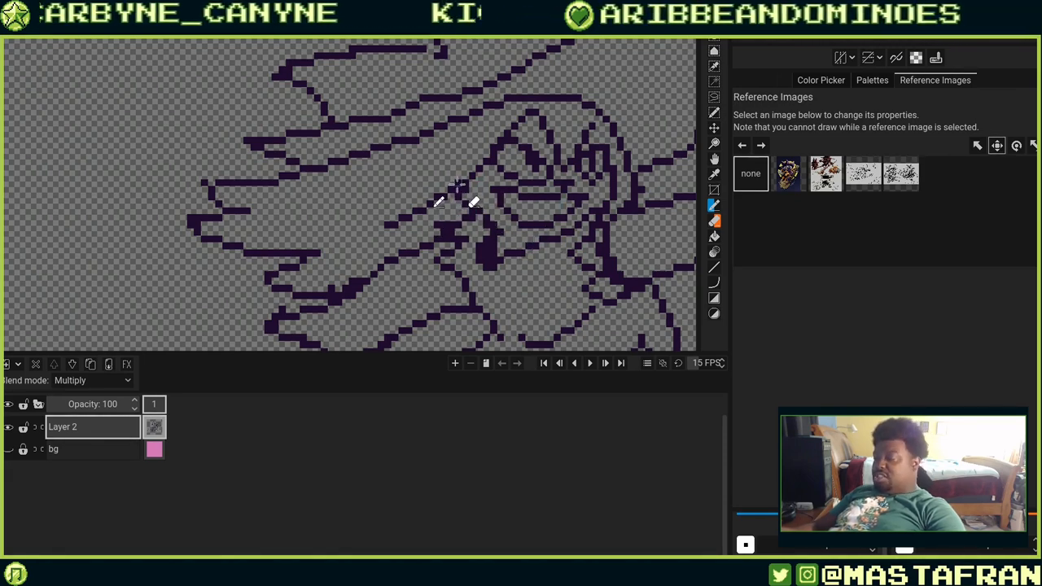
{"action": "left_click_drag", "start_coordinate": [440, 174], "coordinate": [486, 218]}
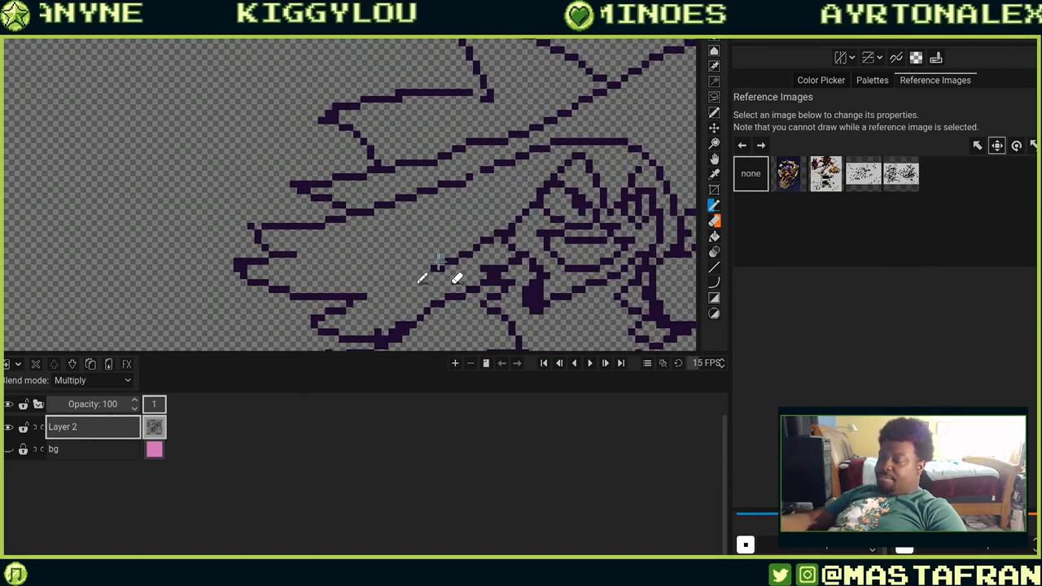
{"action": "left_click_drag", "start_coordinate": [468, 235], "coordinate": [529, 162]}
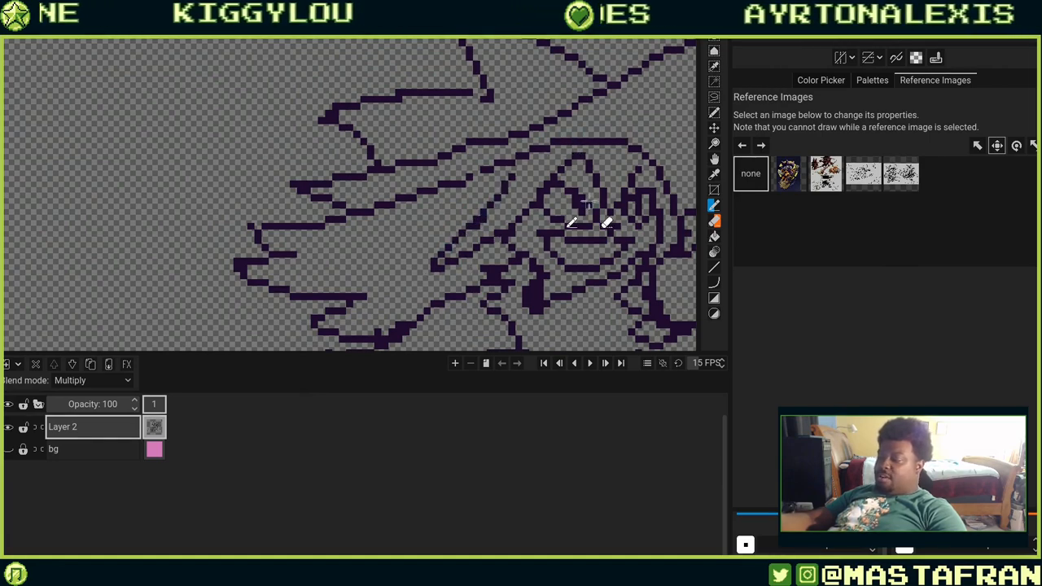
{"action": "left_click_drag", "start_coordinate": [588, 201], "coordinate": [501, 130]}
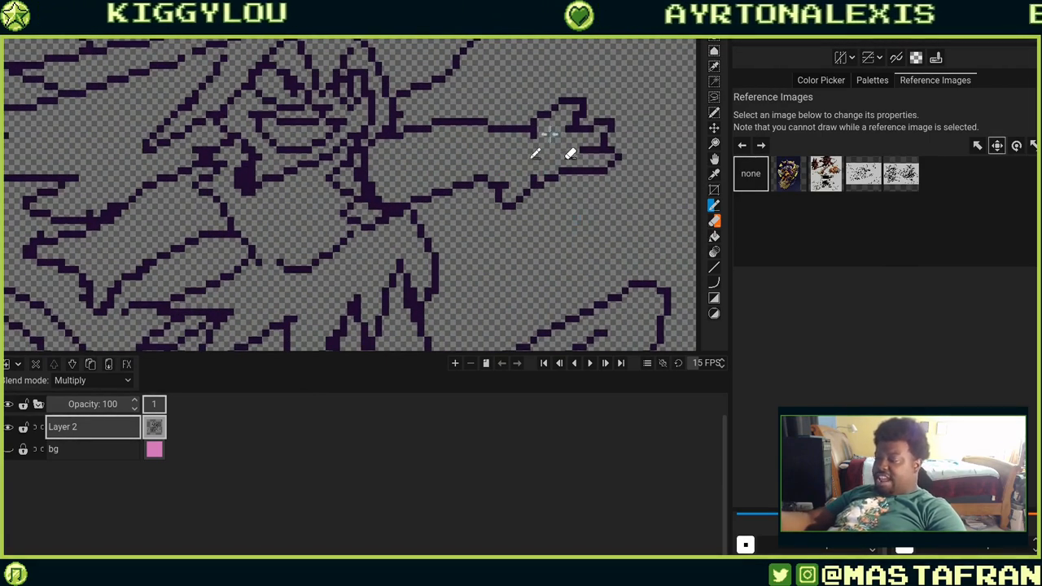
{"action": "mouse_move", "coordinate": [529, 177]}
{"action": "left_mouse_down"}
{"action": "mouse_move", "coordinate": [514, 166]}
{"action": "mouse_move", "coordinate": [503, 180]}
{"action": "left_mouse_up"}
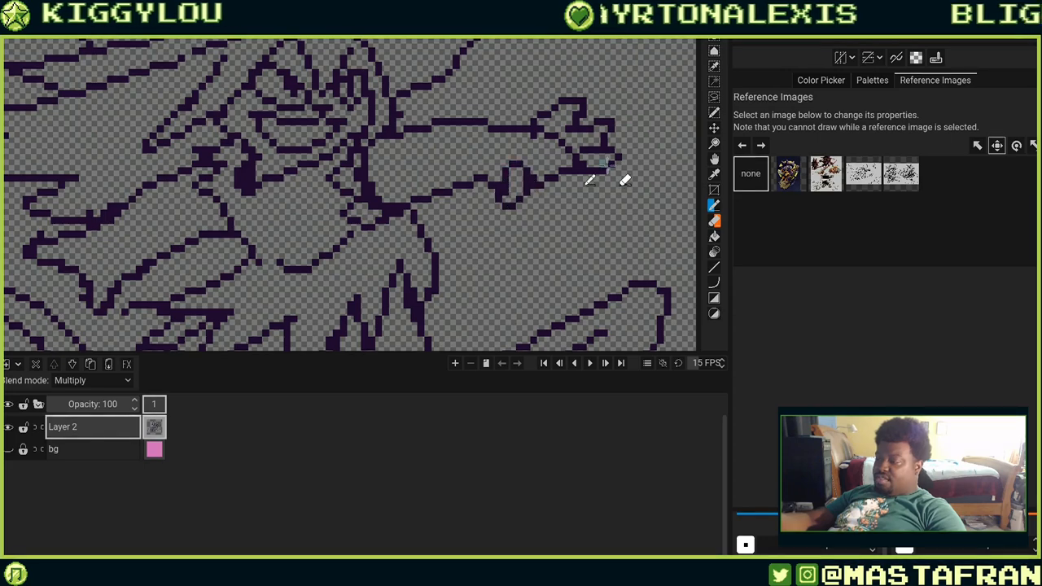
{"action": "left_click_drag", "start_coordinate": [477, 219], "coordinate": [565, 263]}
{"action": "left_click_drag", "start_coordinate": [259, 327], "coordinate": [423, 250]}
{"action": "mouse_move", "coordinate": [316, 232]}
{"action": "left_mouse_down"}
{"action": "mouse_move", "coordinate": [324, 203]}
{"action": "mouse_move", "coordinate": [346, 196]}
{"action": "left_mouse_up"}
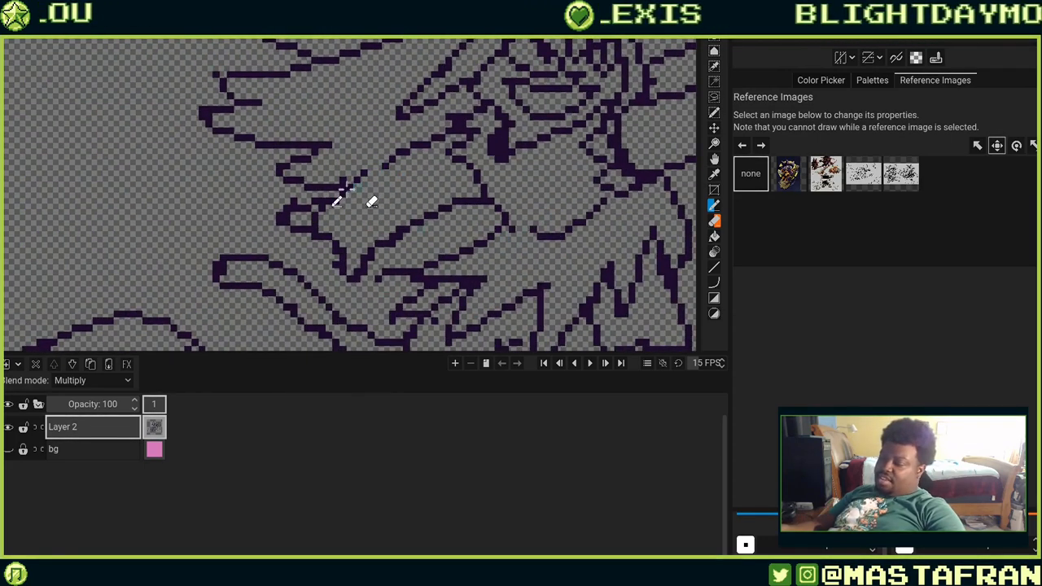
{"action": "left_click_drag", "start_coordinate": [475, 271], "coordinate": [344, 196]}
{"action": "left_click_drag", "start_coordinate": [545, 245], "coordinate": [437, 240]}
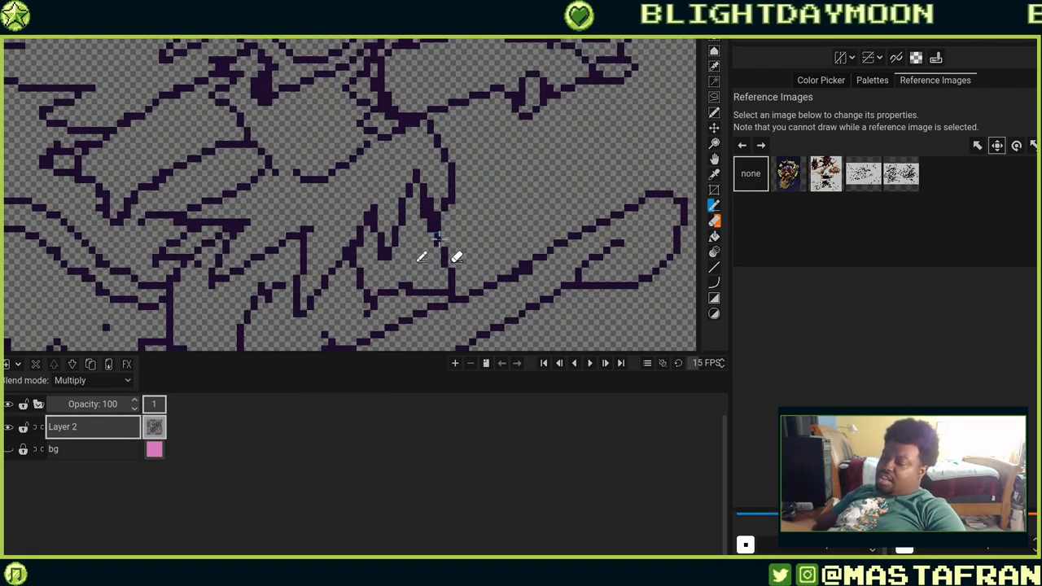
Pick purple from the Pixelorama palette and bucket-fill the dress, sleeves, hat and hair, undoing the fills that spilled outside.
{"action": "scroll", "coordinate": [509, 265], "scroll_direction": "down", "scroll_amount": 4}
{"action": "scroll", "coordinate": [504, 275], "scroll_direction": "down", "scroll_amount": 3}
{"action": "scroll", "coordinate": [473, 293], "scroll_direction": "up", "scroll_amount": 5}
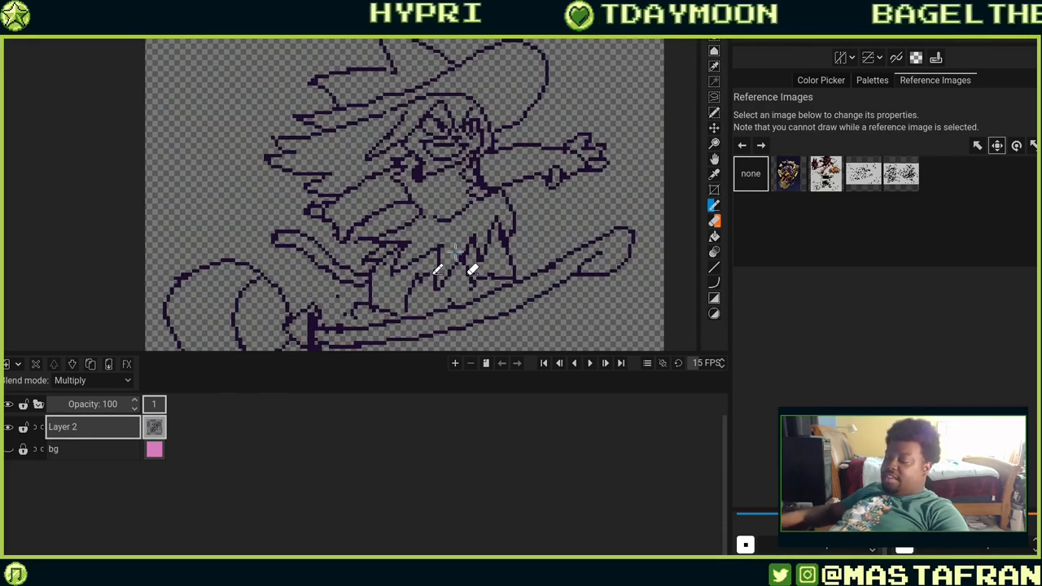
{"action": "left_click", "coordinate": [714, 238]}
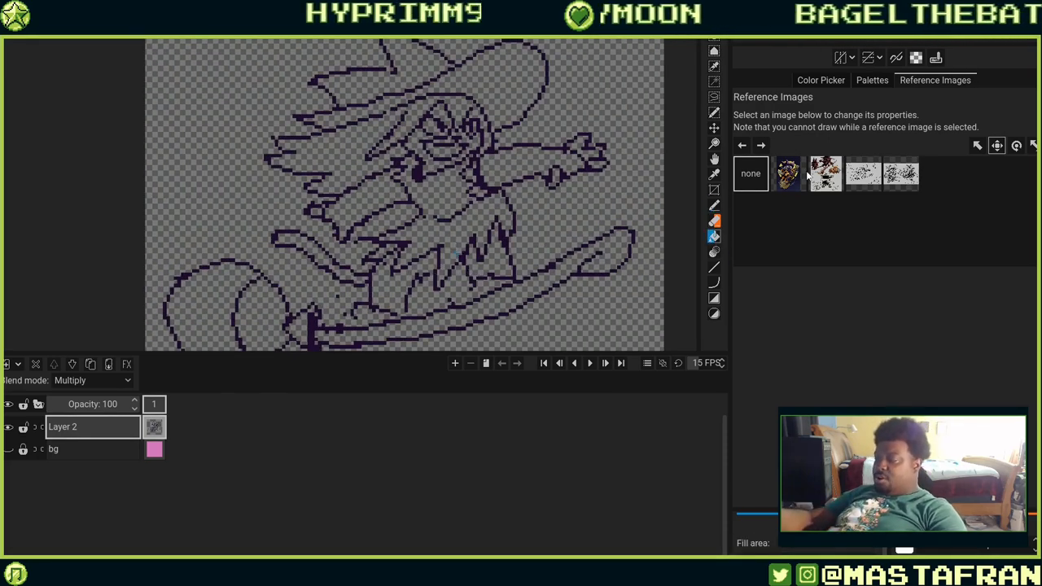
{"action": "left_click", "coordinate": [872, 79]}
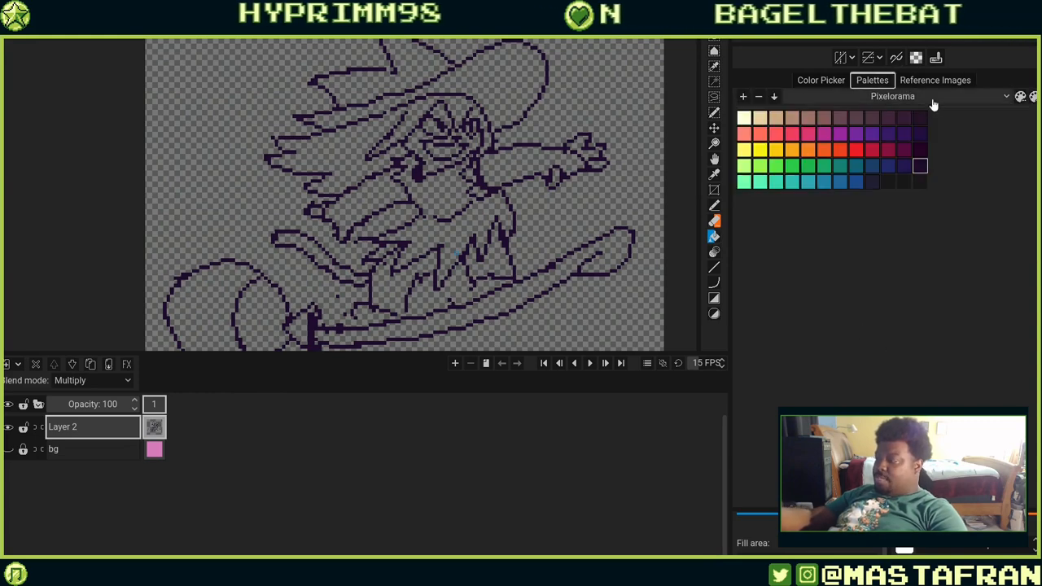
{"action": "left_click", "coordinate": [840, 133]}
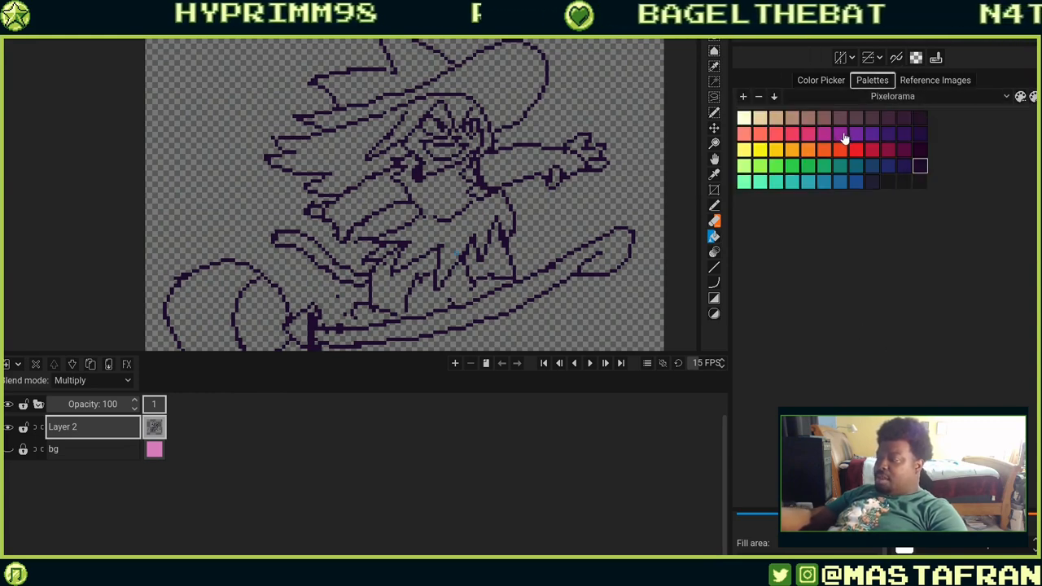
{"action": "left_click", "coordinate": [460, 231]}
{"action": "left_click", "coordinate": [488, 268]}
{"action": "left_click", "coordinate": [501, 170]}
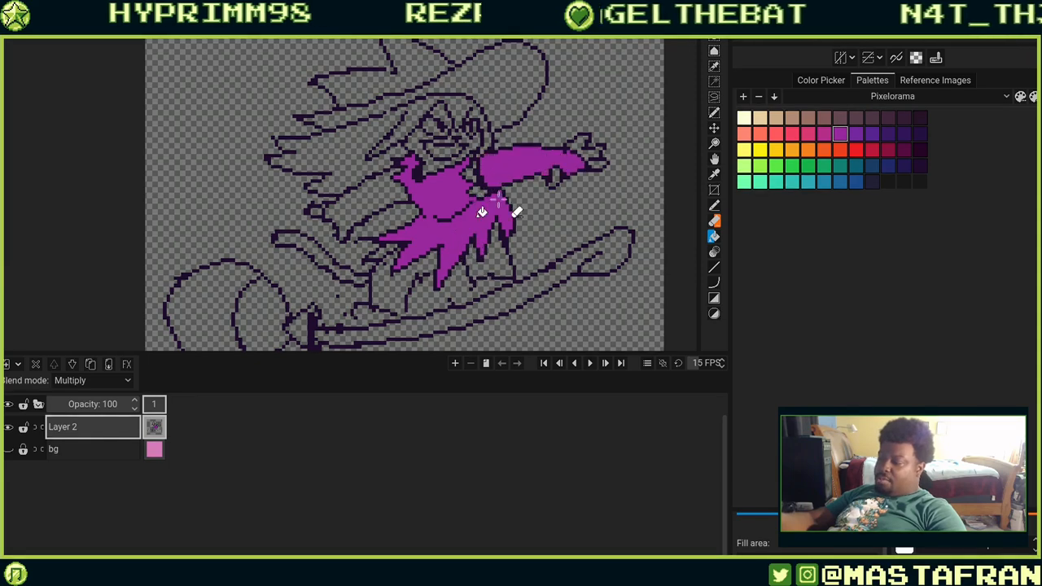
{"action": "left_click", "coordinate": [377, 193]}
{"action": "left_click", "coordinate": [468, 84]}
{"action": "left_click", "coordinate": [421, 73]}
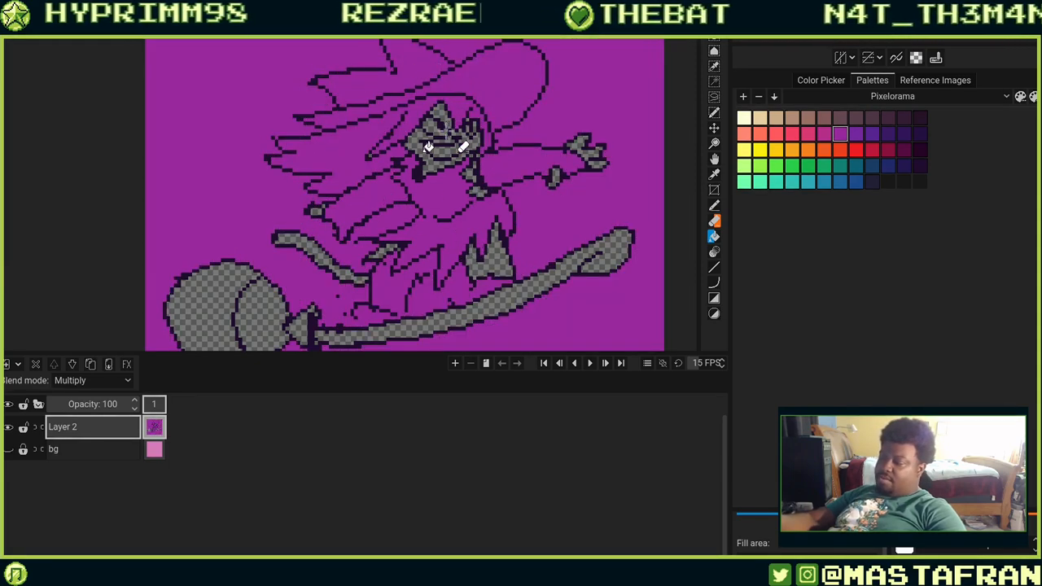
{"action": "key", "text": "ctrl+z"}
{"action": "left_click", "coordinate": [493, 259]}
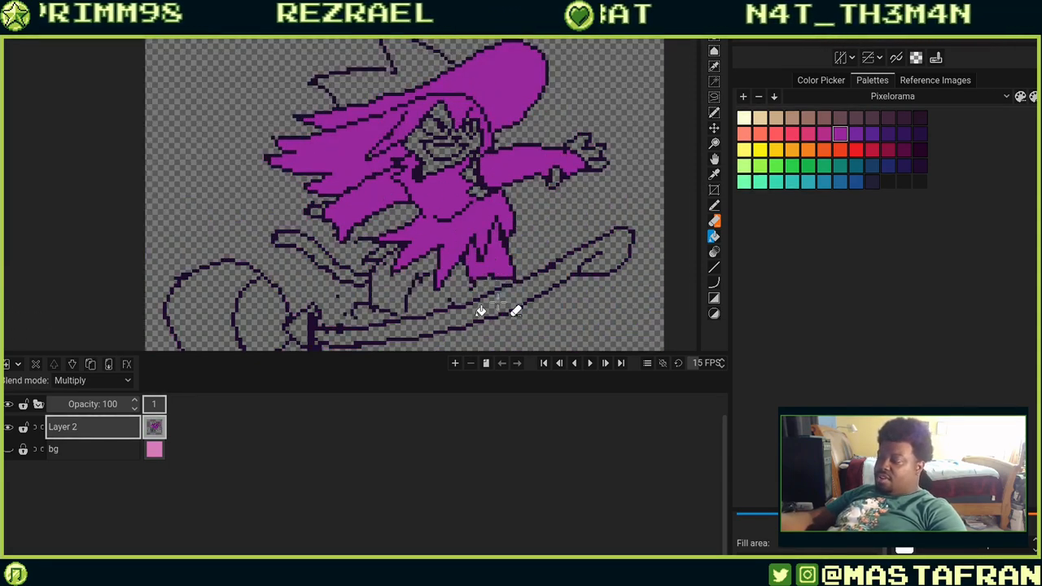
{"action": "left_click", "coordinate": [375, 300]}
{"action": "key", "text": "ctrl+z"}
Bucket-fill the tail, broom handle and broom bristles with the same purple.
{"action": "scroll", "coordinate": [458, 298], "scroll_direction": "down", "scroll_amount": 3}
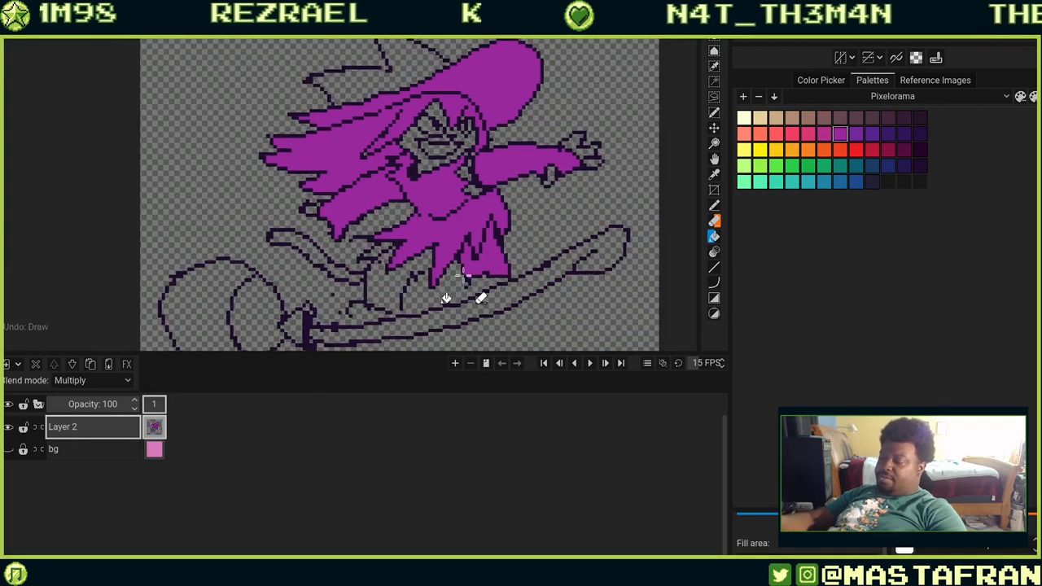
{"action": "left_click", "coordinate": [342, 168]}
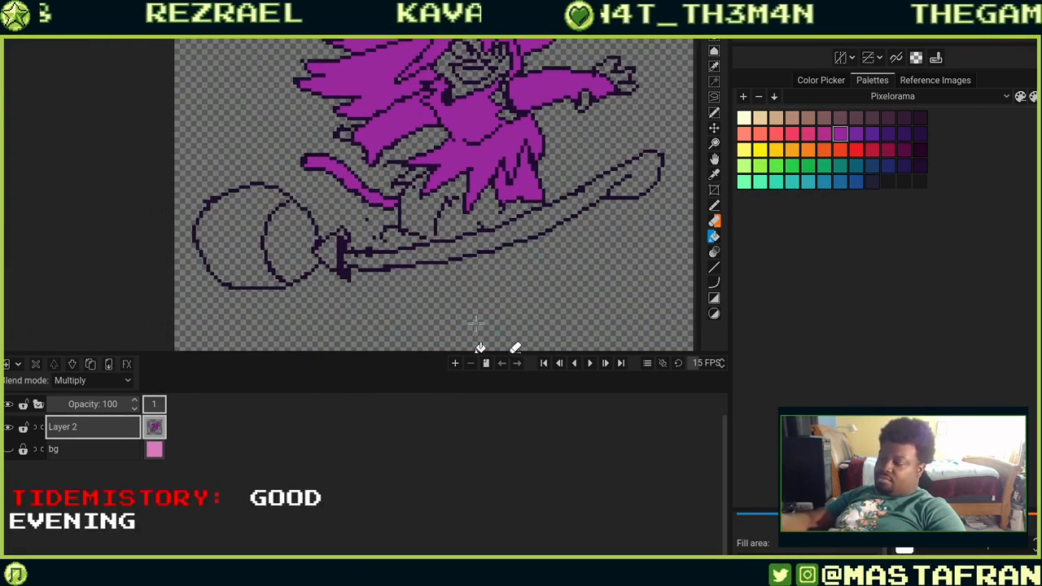
{"action": "left_click", "coordinate": [433, 257]}
{"action": "left_click", "coordinate": [332, 261]}
{"action": "left_click", "coordinate": [303, 246]}
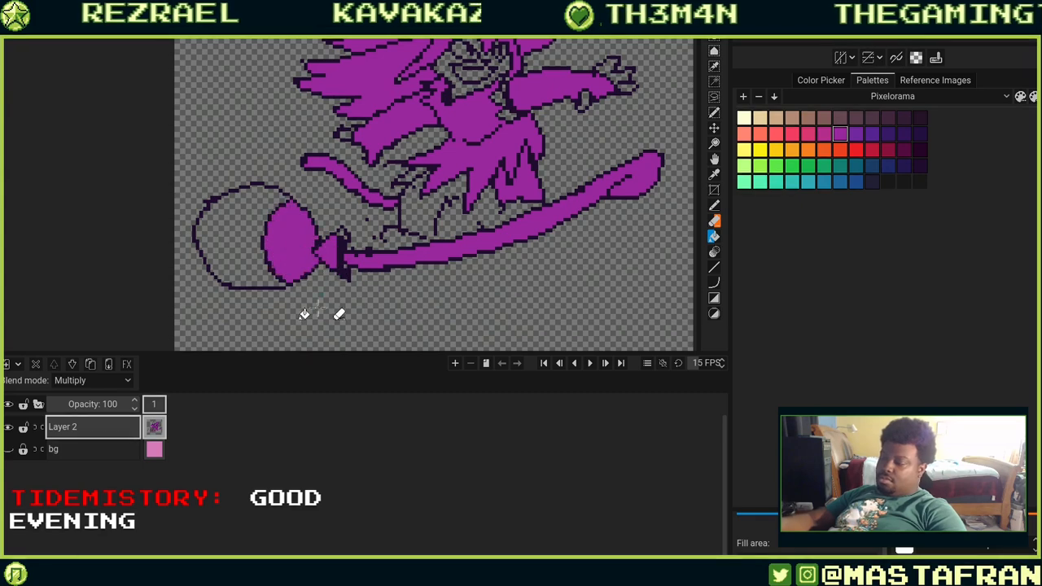
{"action": "left_click", "coordinate": [248, 236]}
{"action": "mouse_move", "coordinate": [611, 167]}
{"action": "left_mouse_down"}
{"action": "mouse_move", "coordinate": [511, 298]}
{"action": "mouse_move", "coordinate": [476, 365]}
{"action": "left_mouse_up"}
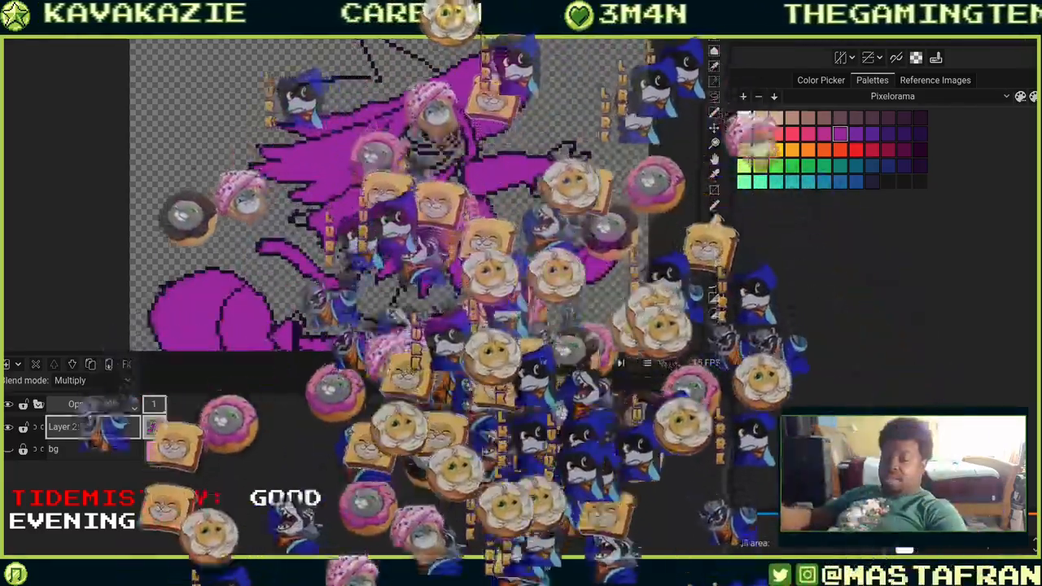
{"action": "left_click_drag", "start_coordinate": [561, 413], "coordinate": [474, 345]}
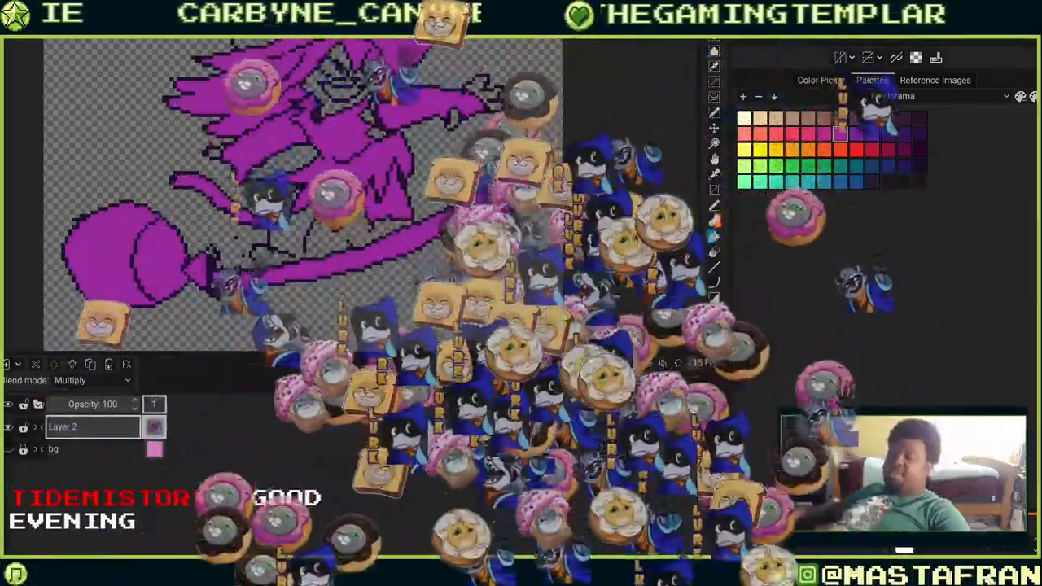
Pick the dark lineart colour from the canvas and pencil along the dress hem edges, undoing the last stroke.
{"action": "scroll", "coordinate": [382, 158], "scroll_direction": "up", "scroll_amount": 6}
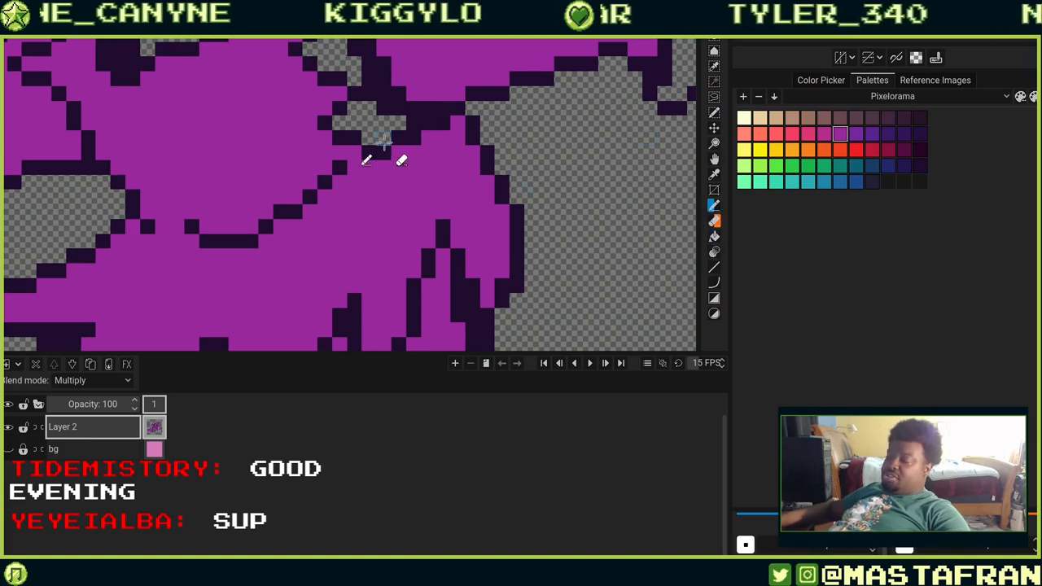
{"action": "key", "text": "o"}
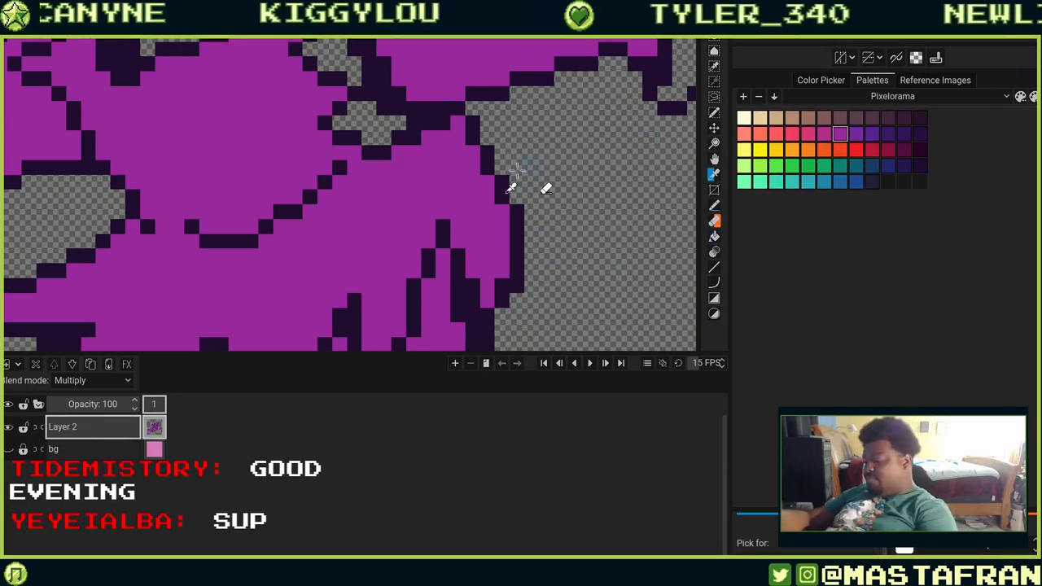
{"action": "left_click", "coordinate": [517, 230]}
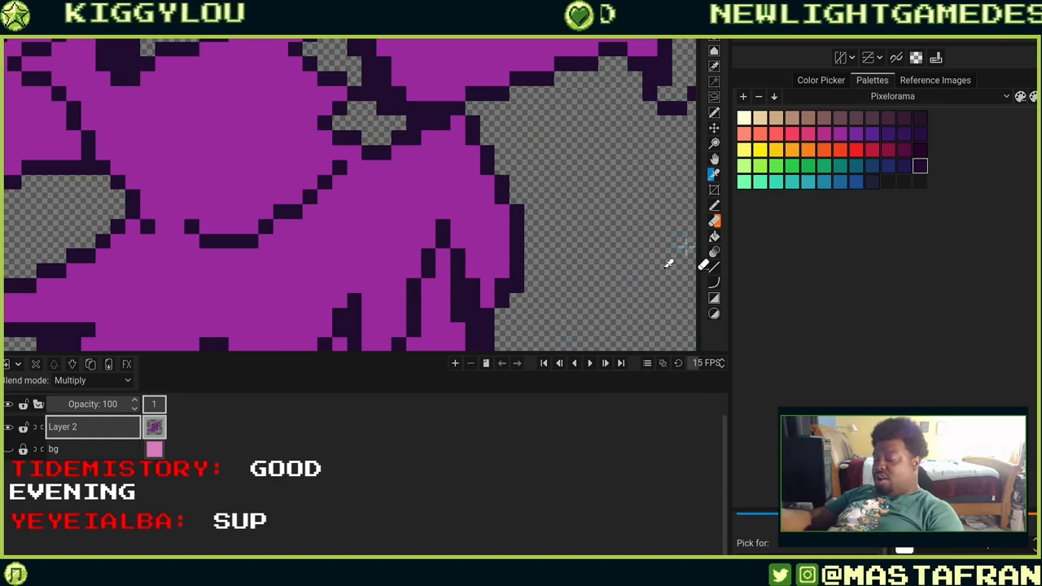
{"action": "left_click", "coordinate": [715, 207]}
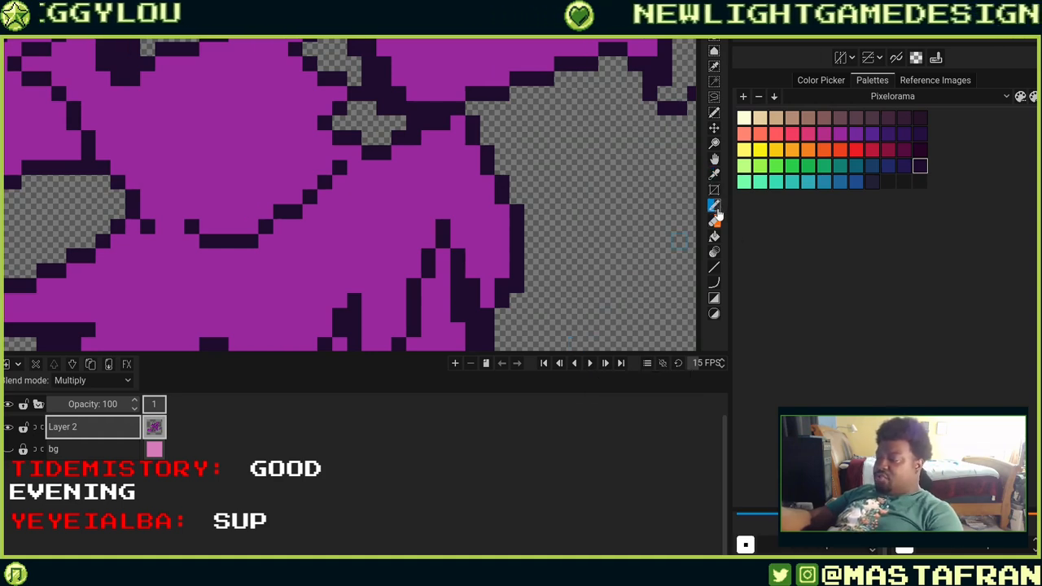
{"action": "left_click_drag", "start_coordinate": [506, 341], "coordinate": [527, 250]}
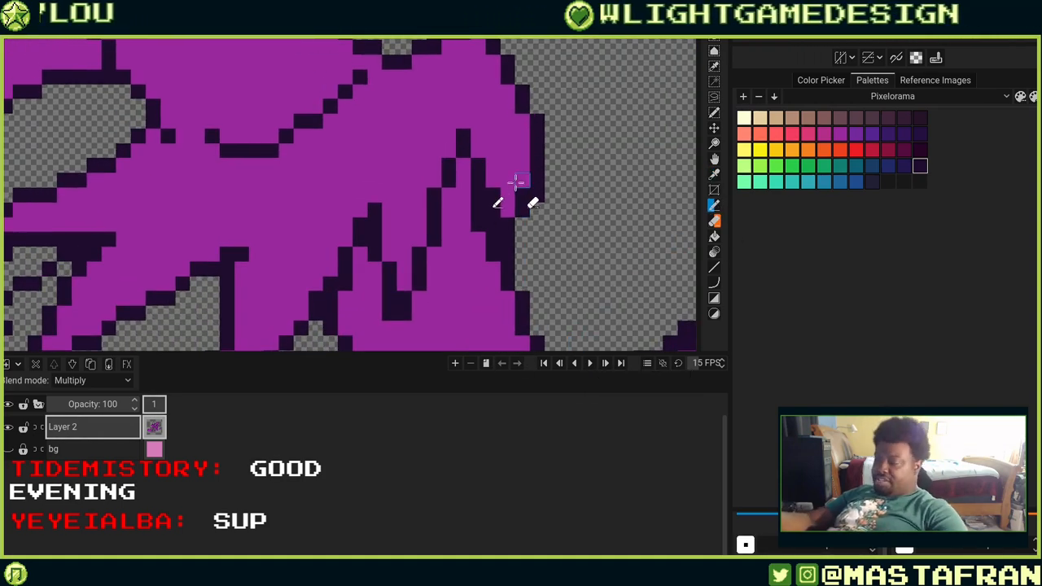
{"action": "left_click_drag", "start_coordinate": [519, 238], "coordinate": [586, 112]}
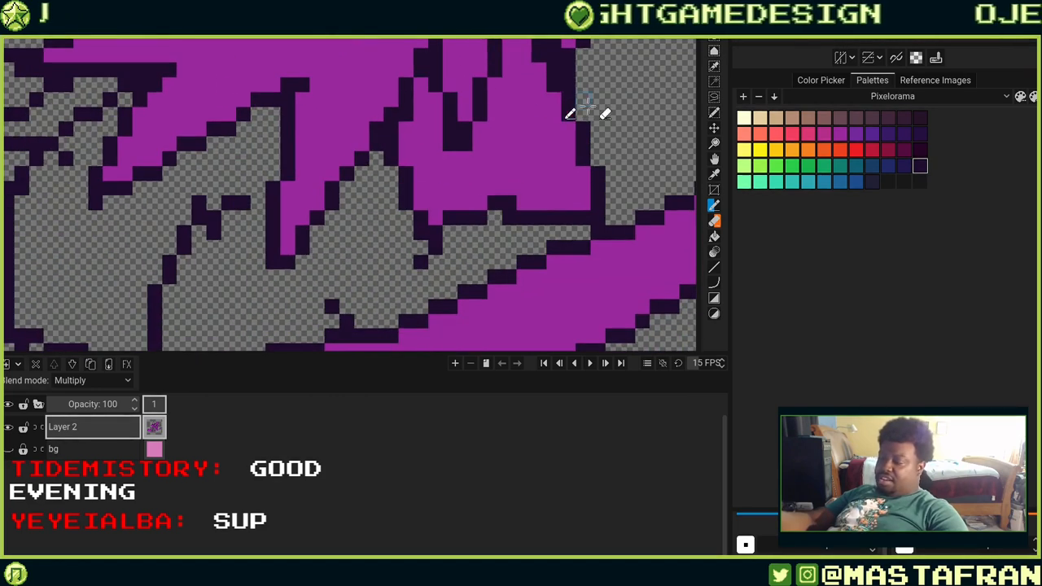
{"action": "left_click_drag", "start_coordinate": [442, 258], "coordinate": [408, 333]}
{"action": "key", "text": "ctrl+z"}
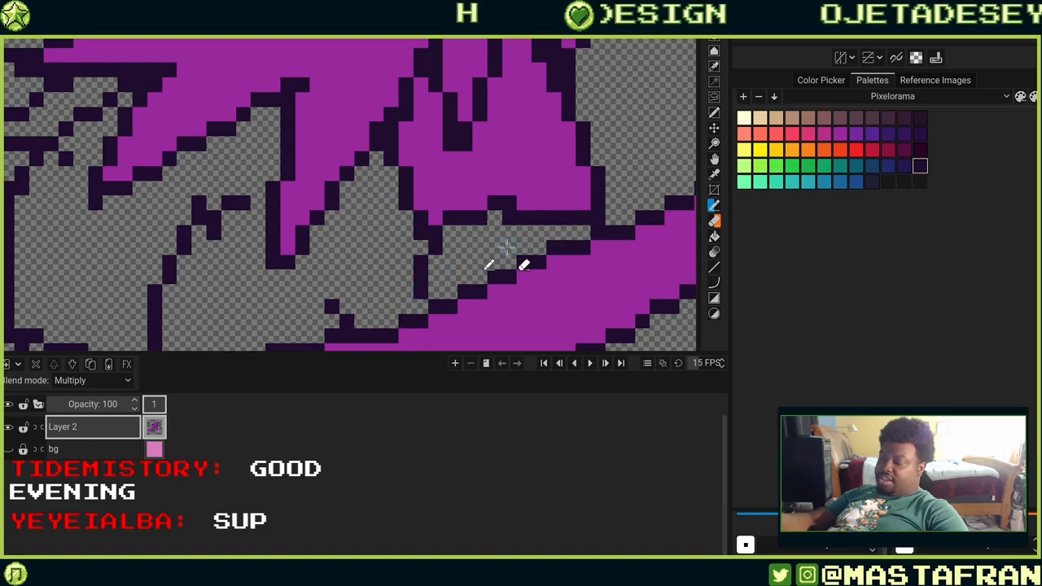
Pencil dark lineart filling on the broom's binding where the bristles meet the handle.
{"action": "scroll", "coordinate": [506, 246], "scroll_direction": "down", "scroll_amount": 6}
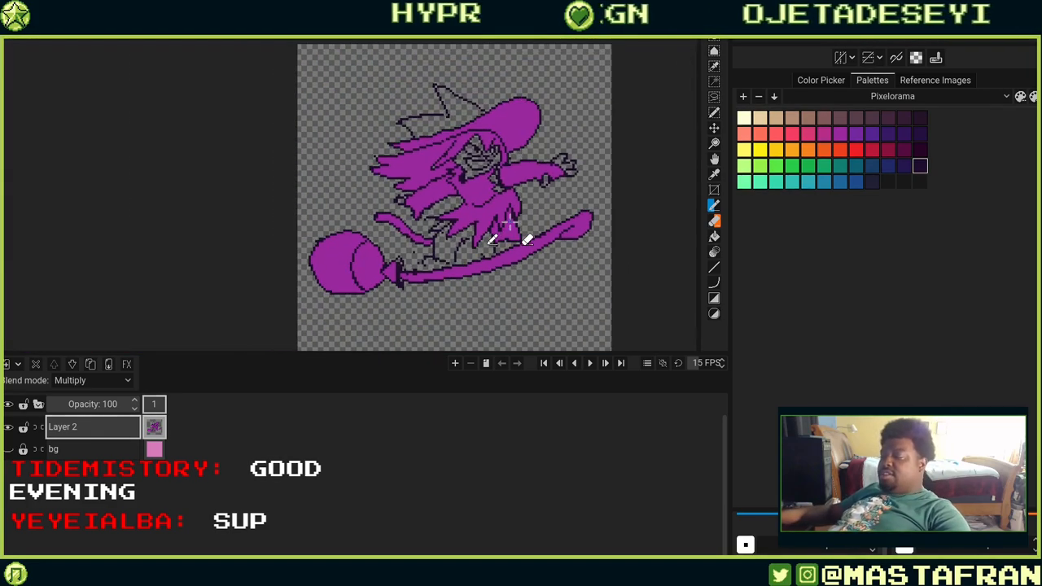
{"action": "scroll", "coordinate": [514, 165], "scroll_direction": "down", "scroll_amount": 1}
{"action": "scroll", "coordinate": [496, 166], "scroll_direction": "up", "scroll_amount": 4}
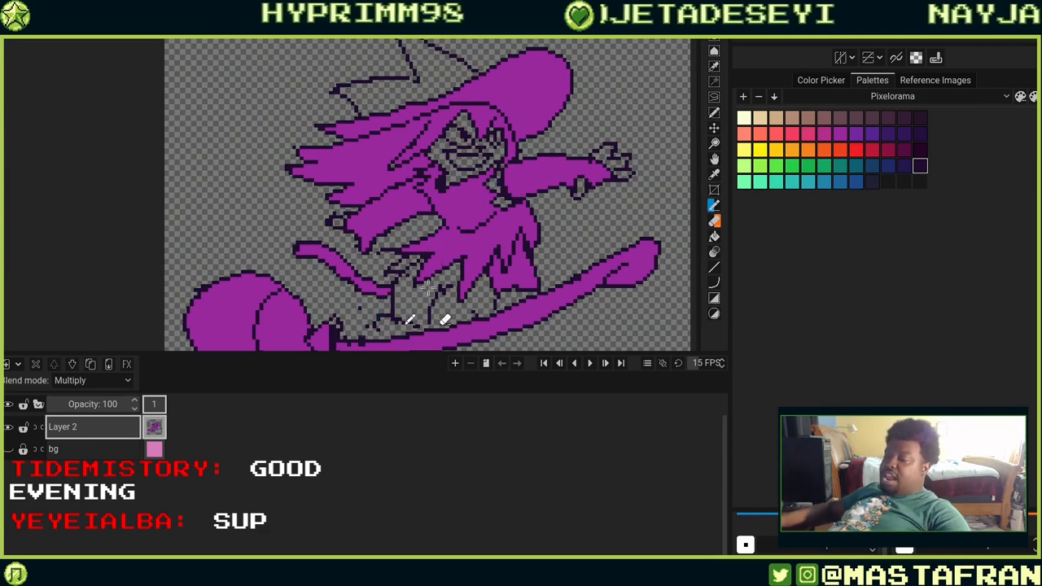
{"action": "left_click_drag", "start_coordinate": [427, 296], "coordinate": [471, 188]}
{"action": "scroll", "coordinate": [472, 188], "scroll_direction": "up", "scroll_amount": 2}
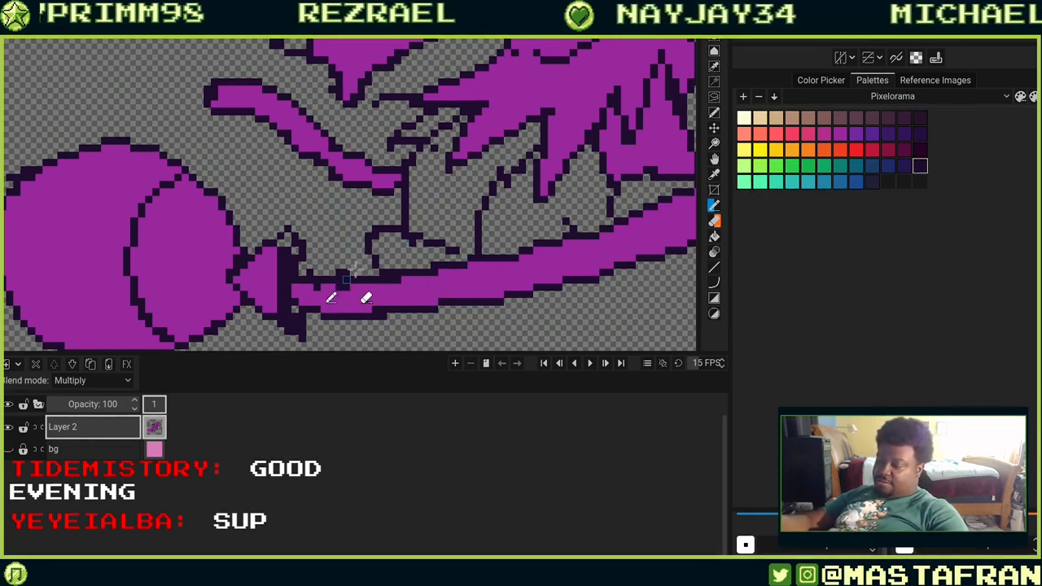
{"action": "left_click_drag", "start_coordinate": [589, 220], "coordinate": [499, 173]}
{"action": "left_click_drag", "start_coordinate": [270, 248], "coordinate": [429, 223]}
{"action": "left_click_drag", "start_coordinate": [366, 235], "coordinate": [404, 315]}
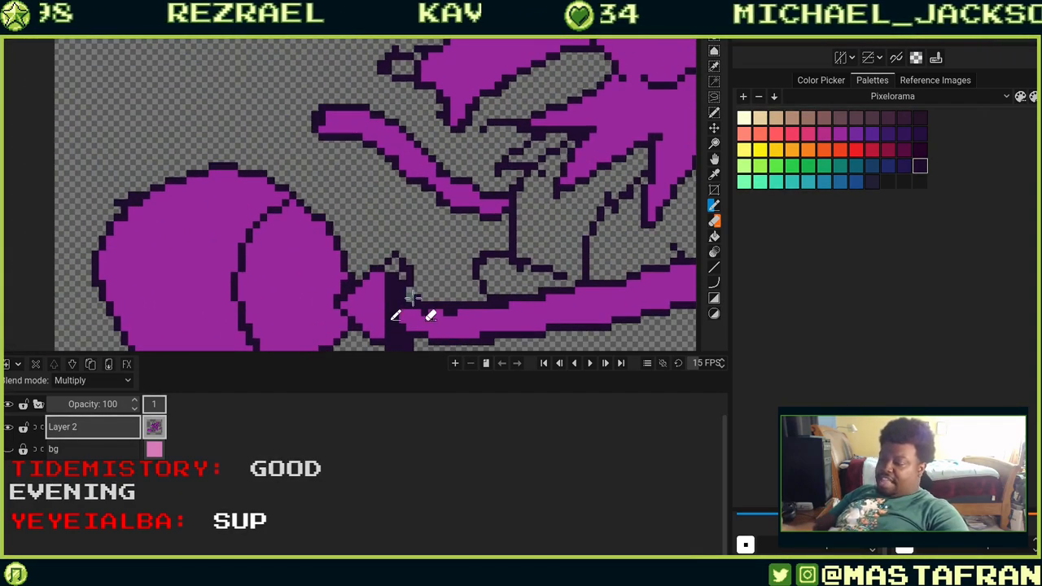
{"action": "left_click_drag", "start_coordinate": [399, 266], "coordinate": [574, 255]}
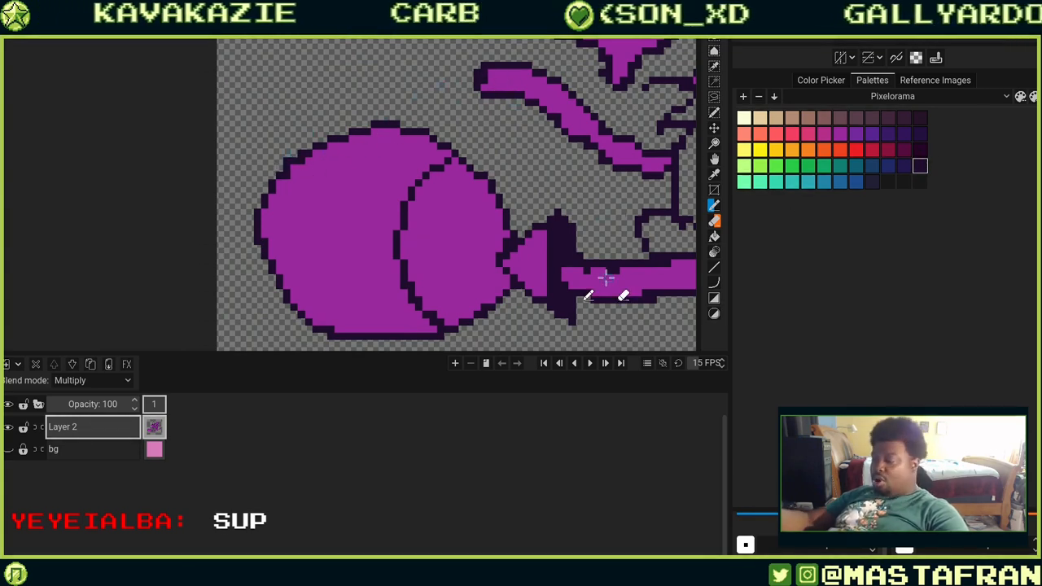
{"action": "mouse_move", "coordinate": [600, 276]}
{"action": "left_mouse_down"}
{"action": "mouse_move", "coordinate": [472, 146]}
{"action": "mouse_move", "coordinate": [424, 170]}
{"action": "left_mouse_up"}
{"action": "mouse_move", "coordinate": [586, 246]}
{"action": "left_mouse_down"}
{"action": "mouse_move", "coordinate": [565, 233]}
{"action": "mouse_move", "coordinate": [409, 309]}
{"action": "left_mouse_up"}
{"action": "left_click_drag", "start_coordinate": [558, 145], "coordinate": [583, 251]}
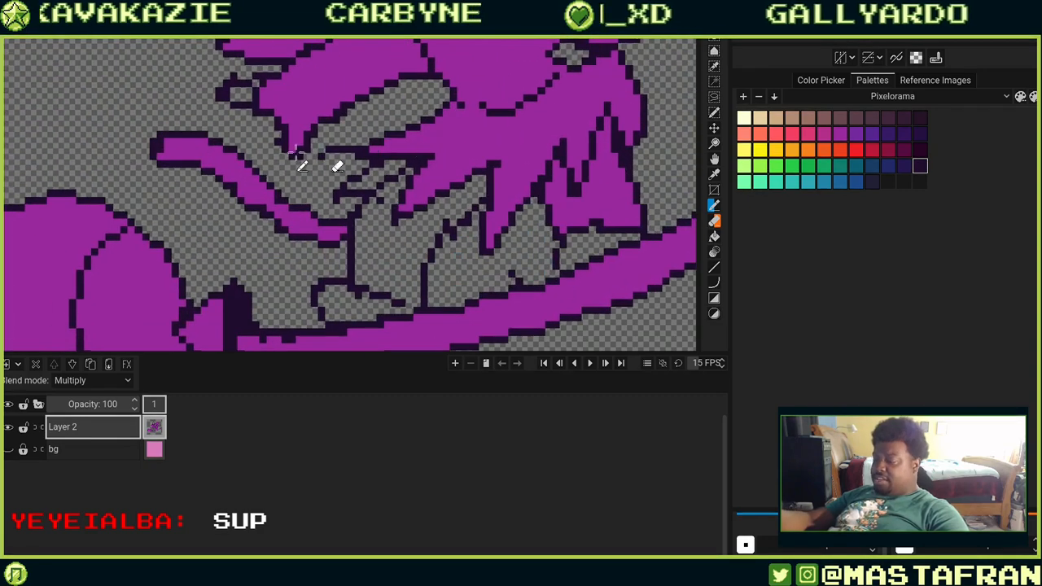
Pencil a row of dark, dark purple, violet and pink colour swatches in the canvas's top-left corner.
{"action": "left_click_drag", "start_coordinate": [231, 118], "coordinate": [491, 283]}
{"action": "left_click_drag", "start_coordinate": [318, 138], "coordinate": [440, 320]}
{"action": "mouse_move", "coordinate": [376, 138]}
{"action": "left_mouse_down"}
{"action": "mouse_move", "coordinate": [412, 233]}
{"action": "mouse_move", "coordinate": [432, 338]}
{"action": "left_mouse_up"}
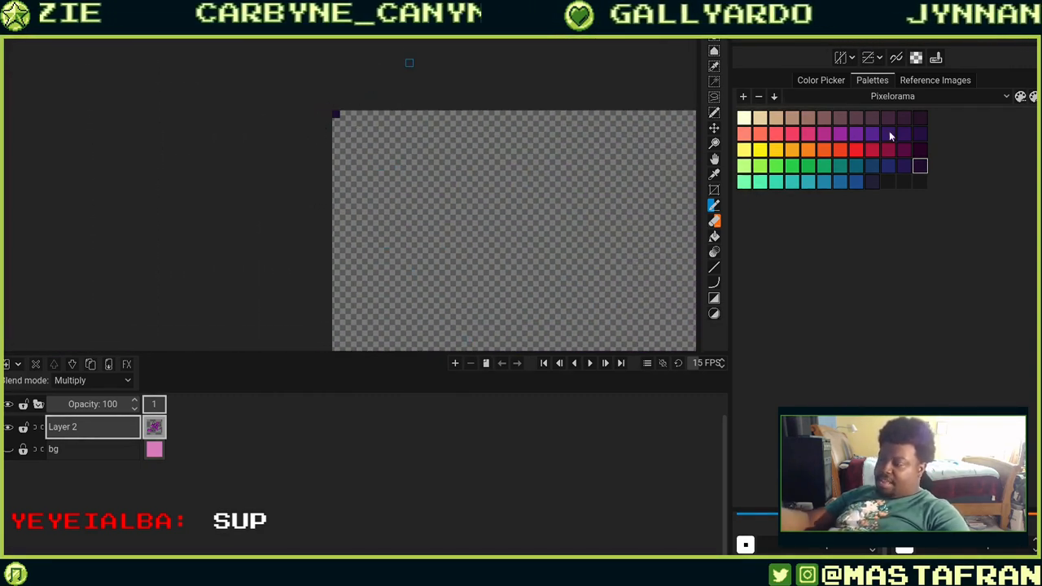
{"action": "left_click_drag", "start_coordinate": [578, 306], "coordinate": [514, 143]}
{"action": "left_click_drag", "start_coordinate": [585, 254], "coordinate": [556, 226]}
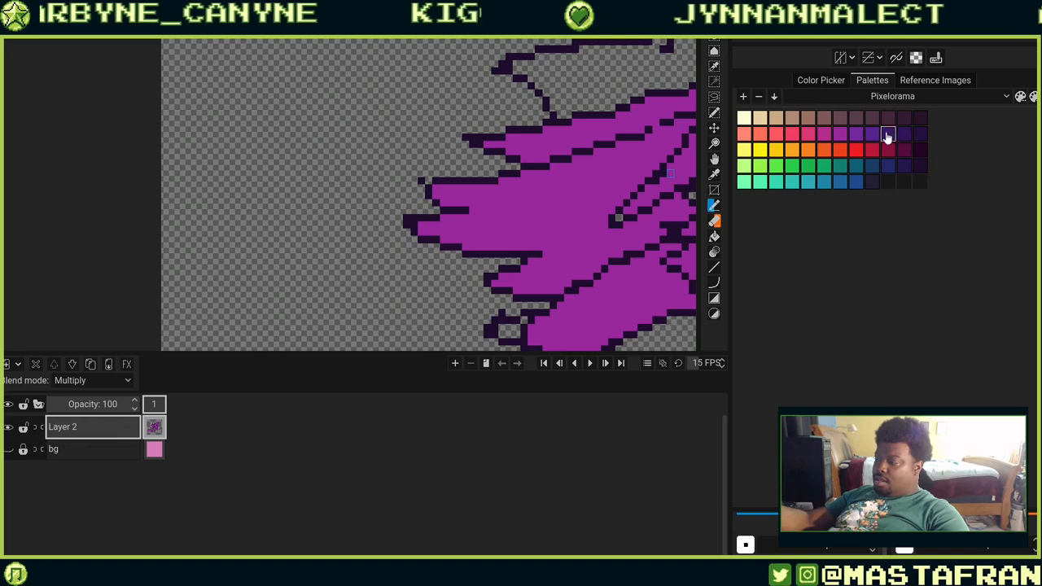
{"action": "left_click_drag", "start_coordinate": [433, 99], "coordinate": [559, 276]}
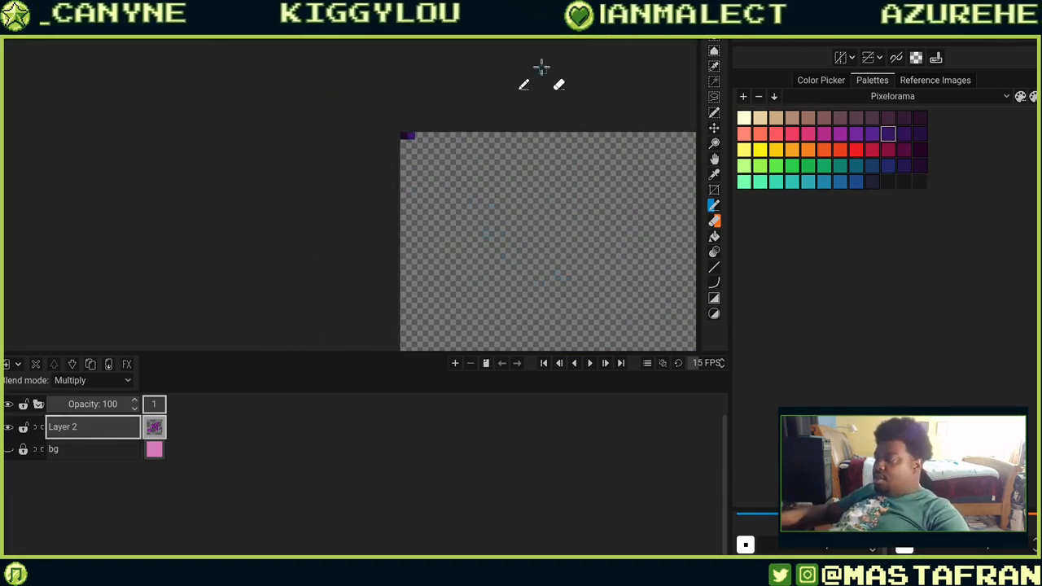
{"action": "scroll", "coordinate": [541, 68], "scroll_direction": "up", "scroll_amount": 2}
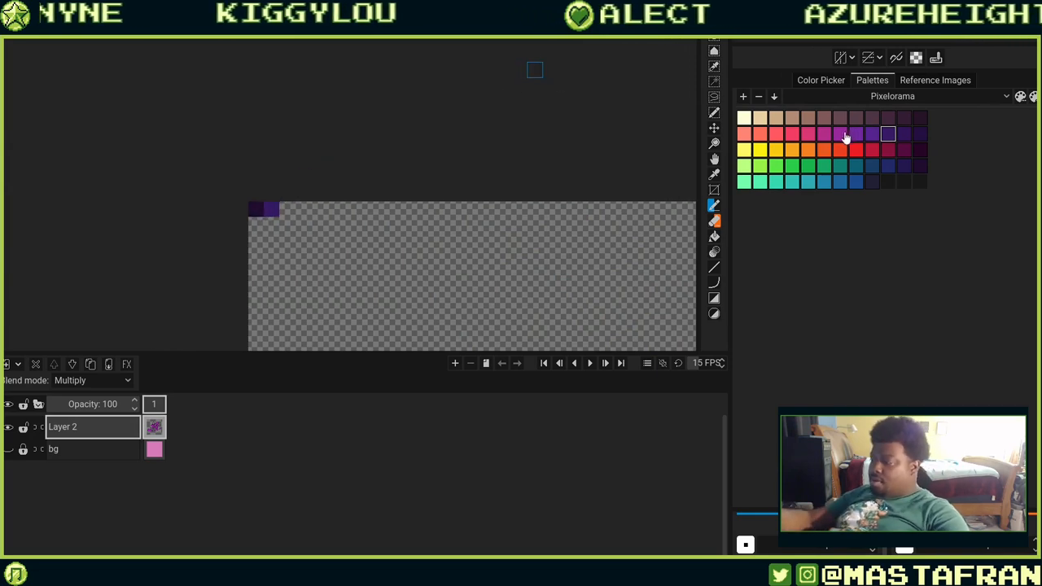
{"action": "left_click", "coordinate": [287, 209]}
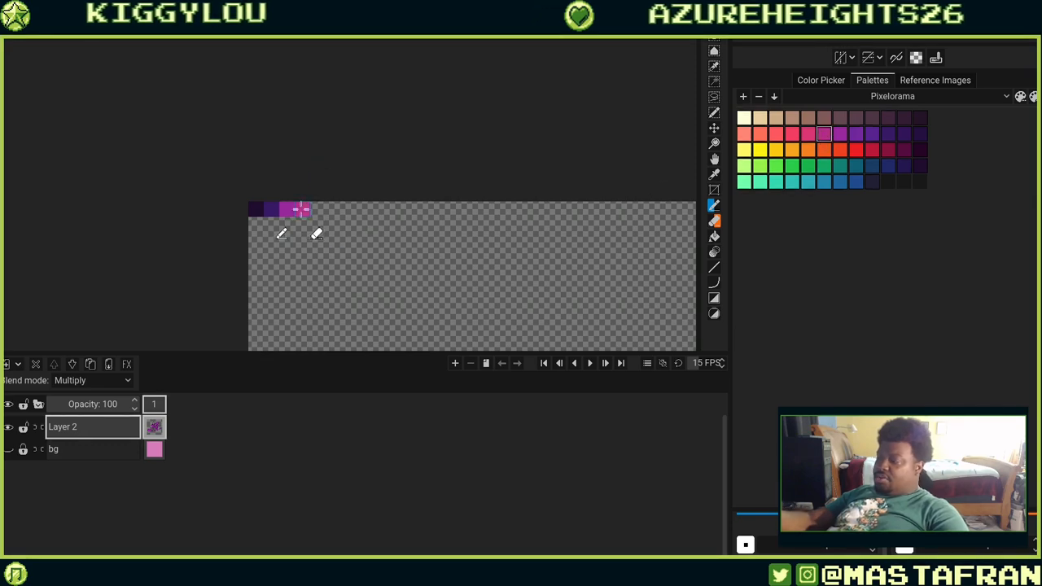
{"action": "scroll", "coordinate": [559, 246], "scroll_direction": "up", "scroll_amount": 2}
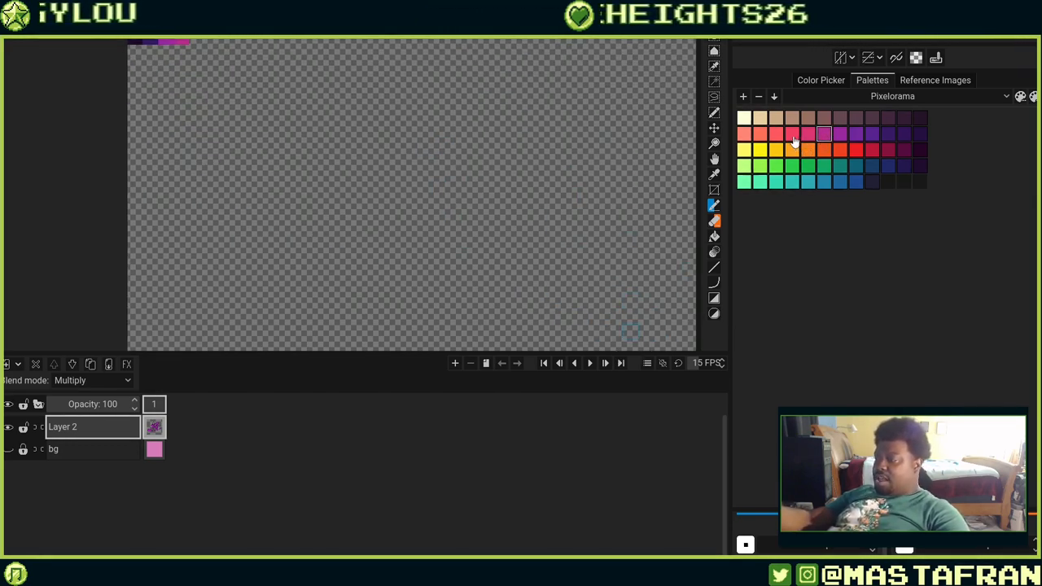
{"action": "left_click_drag", "start_coordinate": [215, 75], "coordinate": [432, 230]}
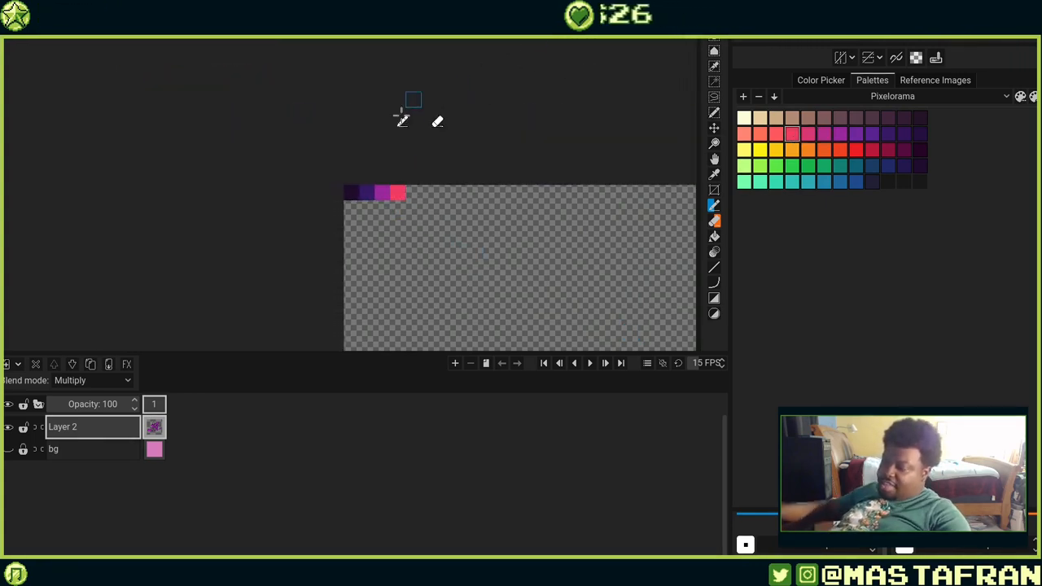
{"action": "scroll", "coordinate": [396, 195], "scroll_direction": "up", "scroll_amount": 5}
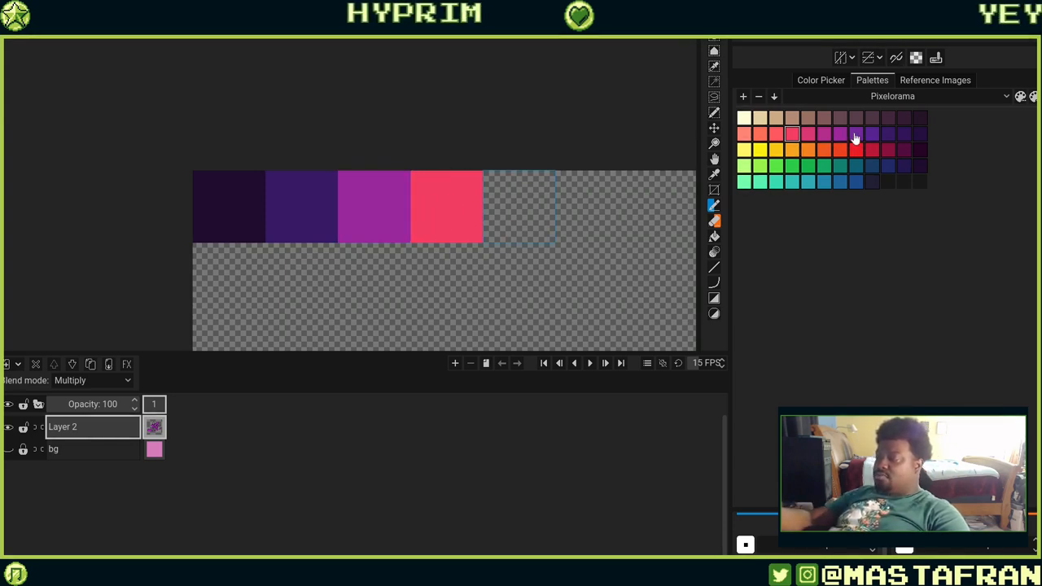
{"action": "left_click", "coordinate": [380, 197]}
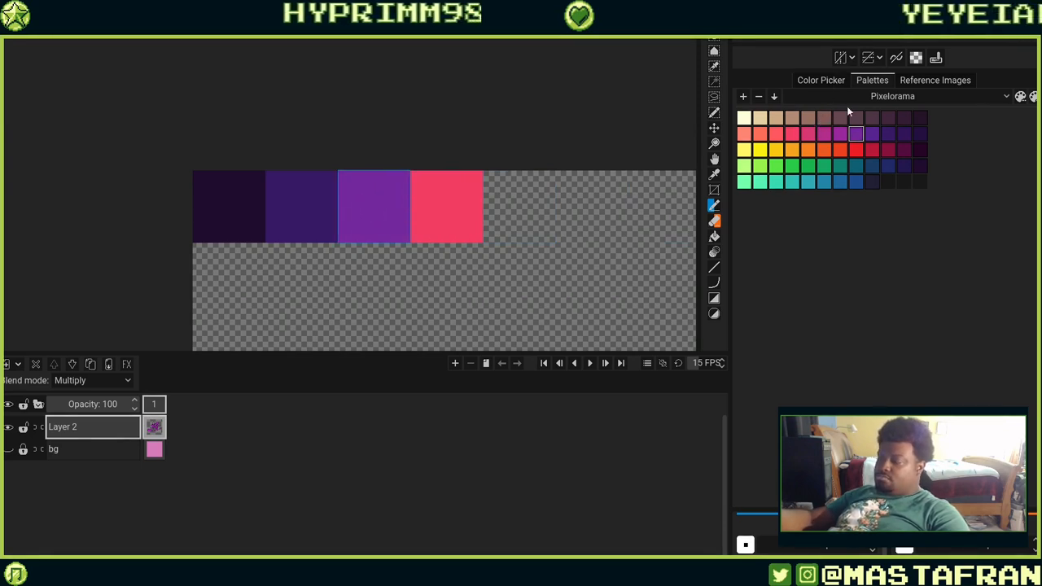
Try other dark palette colours on the darkest swatch, undoing each attempt.
{"action": "left_click", "coordinate": [920, 168]}
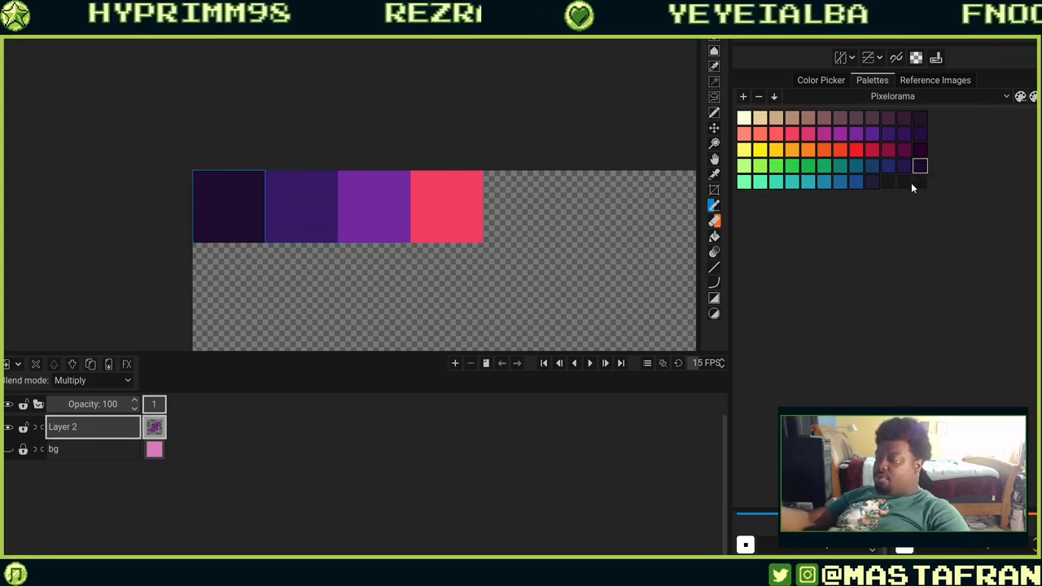
{"action": "left_click", "coordinate": [873, 183]}
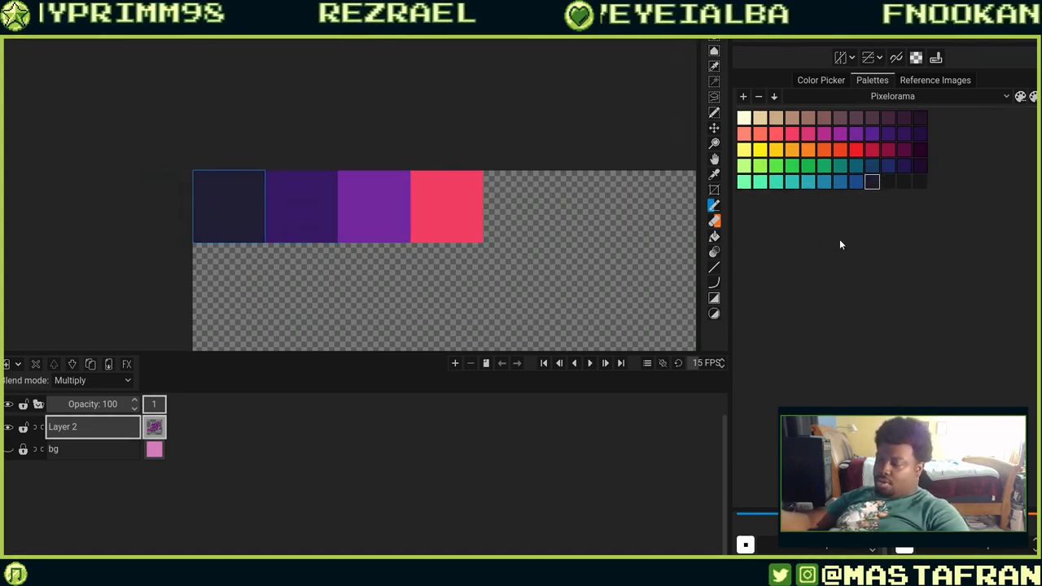
{"action": "key", "text": "ctrl+z"}
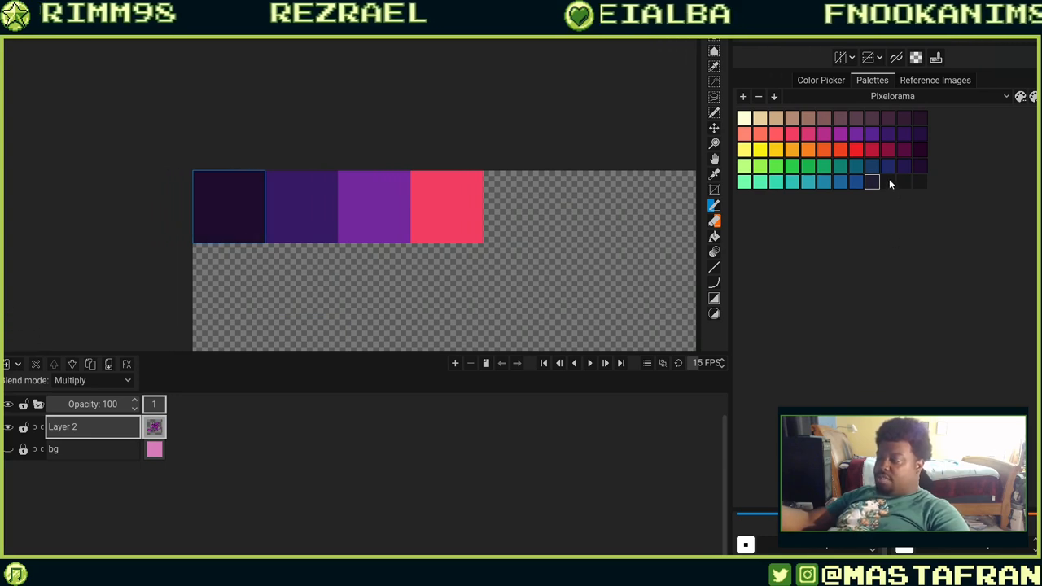
{"action": "left_click", "coordinate": [258, 213]}
{"action": "key", "text": "ctrl+z"}
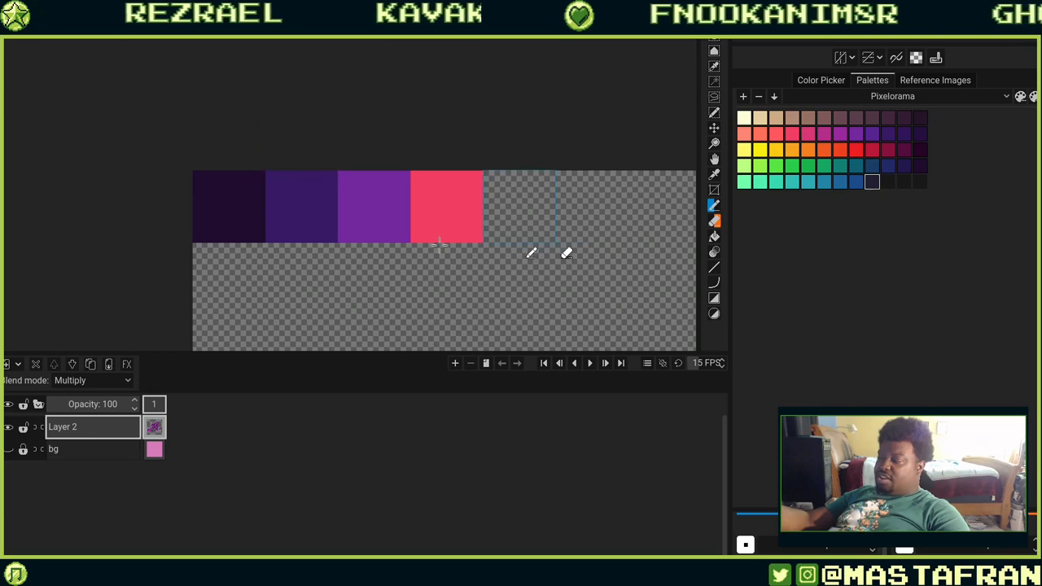
{"action": "left_click", "coordinate": [215, 218]}
{"action": "key", "text": "ctrl+z"}
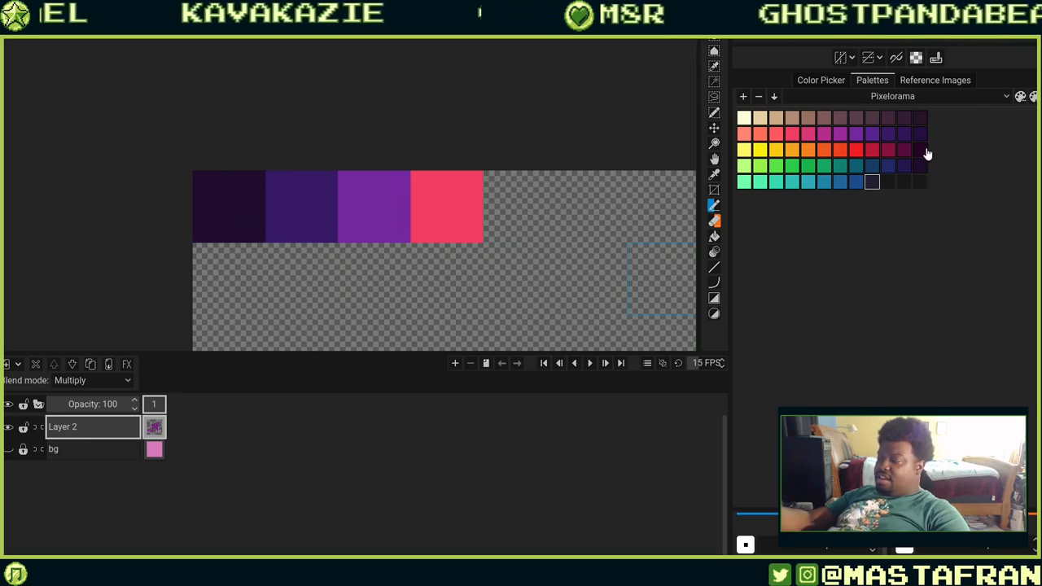
Examine the hat, hair and face lineart fills at different zoom levels.
{"action": "mouse_move", "coordinate": [488, 249]}
{"action": "left_mouse_down"}
{"action": "mouse_move", "coordinate": [413, 182]}
{"action": "mouse_move", "coordinate": [368, 103]}
{"action": "left_mouse_up"}
{"action": "mouse_move", "coordinate": [588, 260]}
{"action": "left_mouse_down"}
{"action": "mouse_move", "coordinate": [558, 228]}
{"action": "mouse_move", "coordinate": [426, 252]}
{"action": "left_mouse_up"}
{"action": "left_click_drag", "start_coordinate": [558, 203], "coordinate": [557, 300]}
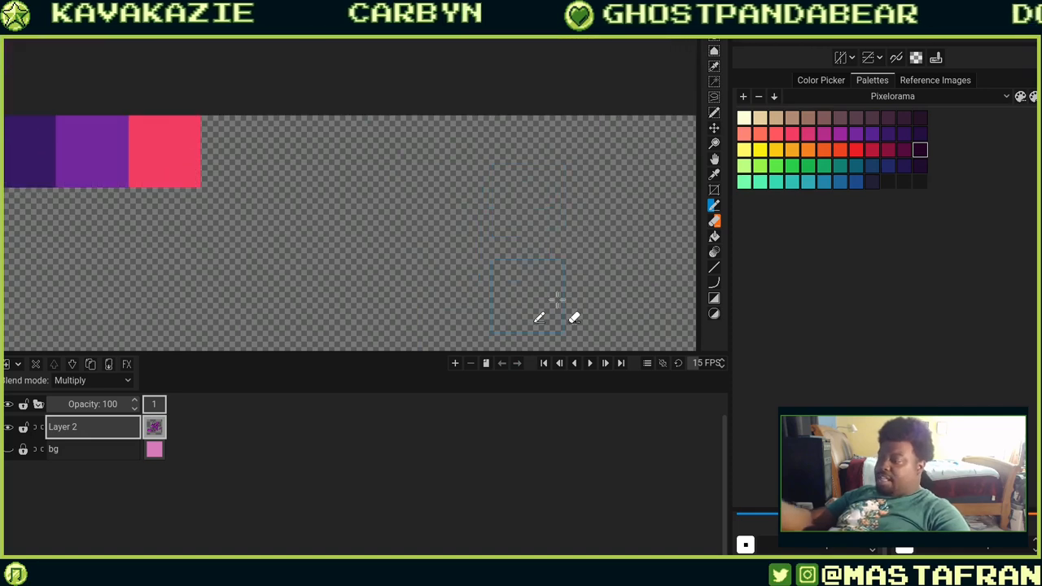
{"action": "scroll", "coordinate": [556, 301], "scroll_direction": "down", "scroll_amount": 5}
{"action": "scroll", "coordinate": [578, 236], "scroll_direction": "down", "scroll_amount": 3}
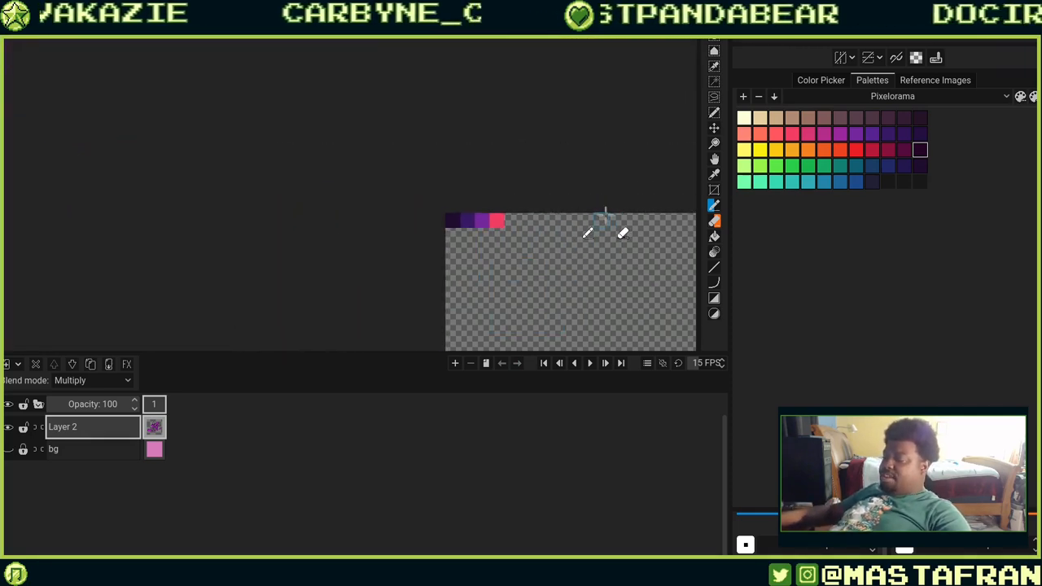
{"action": "left_click_drag", "start_coordinate": [580, 303], "coordinate": [399, 108]}
{"action": "left_click_drag", "start_coordinate": [583, 235], "coordinate": [507, 96]}
{"action": "left_click_drag", "start_coordinate": [612, 187], "coordinate": [440, 102]}
{"action": "left_click_drag", "start_coordinate": [596, 169], "coordinate": [379, 155]}
{"action": "left_click_drag", "start_coordinate": [613, 258], "coordinate": [472, 103]}
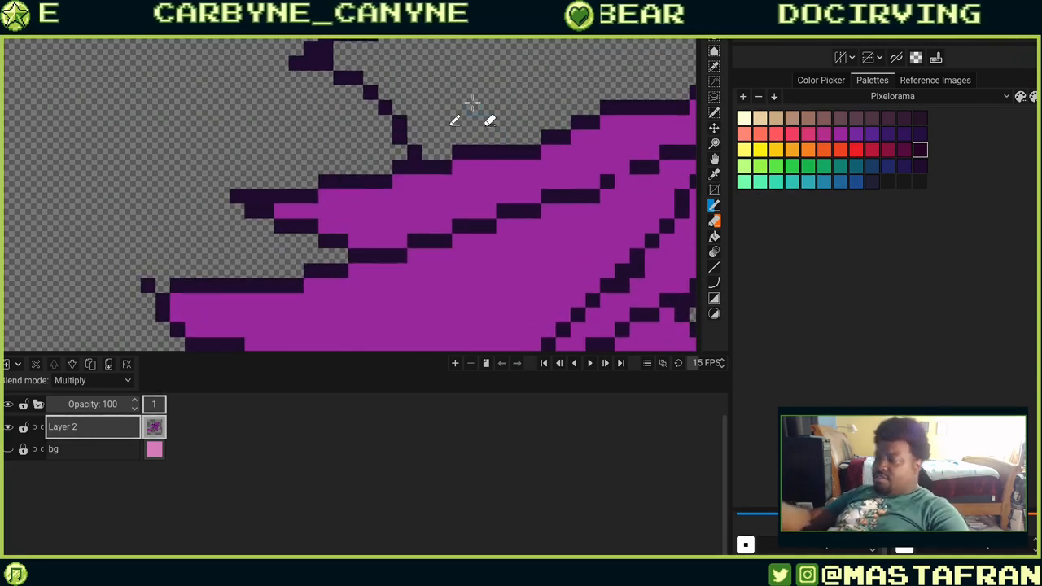
{"action": "scroll", "coordinate": [480, 102], "scroll_direction": "down", "scroll_amount": 2}
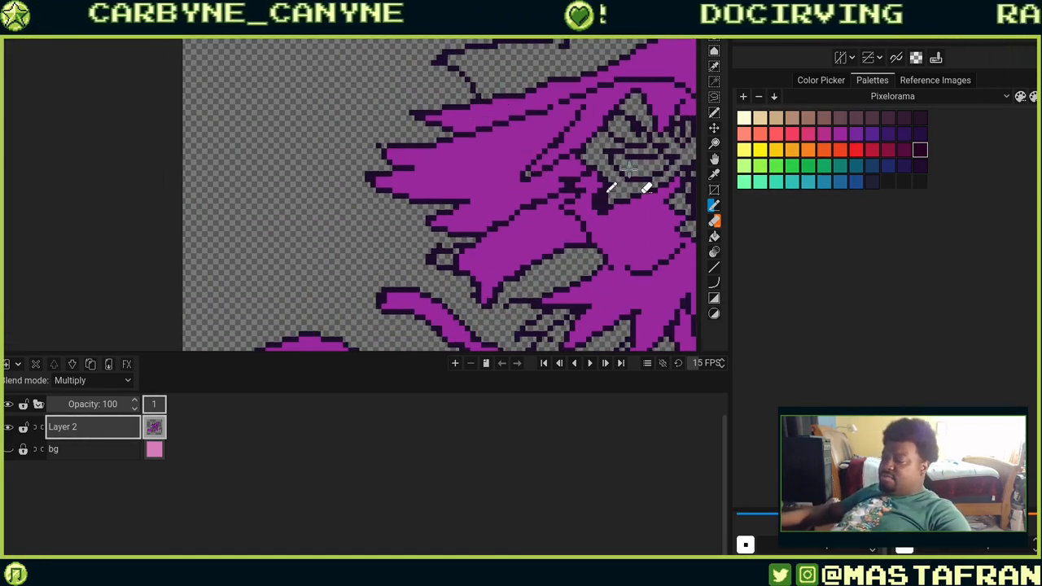
{"action": "left_click_drag", "start_coordinate": [629, 168], "coordinate": [531, 326]}
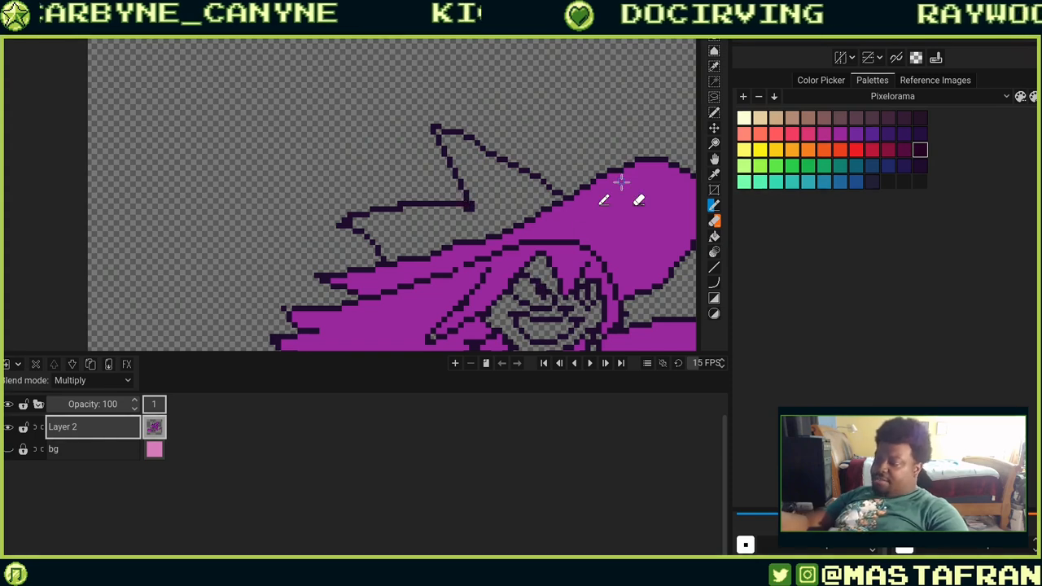
{"action": "scroll", "coordinate": [488, 177], "scroll_direction": "up", "scroll_amount": 2}
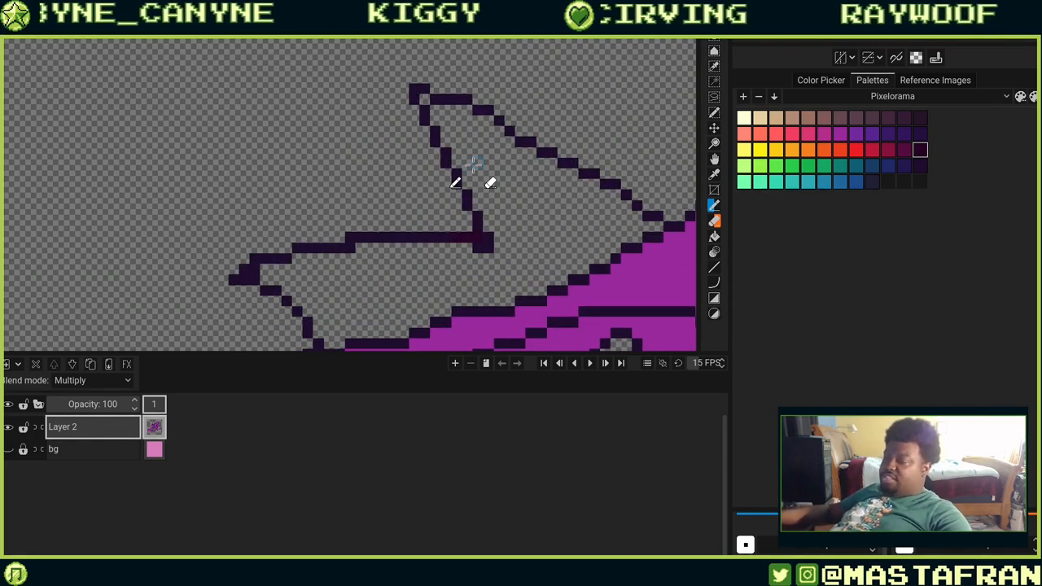
{"action": "left_click_drag", "start_coordinate": [534, 271], "coordinate": [432, 298]}
{"action": "left_click_drag", "start_coordinate": [609, 262], "coordinate": [517, 154]}
{"action": "left_click_drag", "start_coordinate": [480, 244], "coordinate": [671, 169]}
{"action": "left_click_drag", "start_coordinate": [500, 311], "coordinate": [542, 294]}
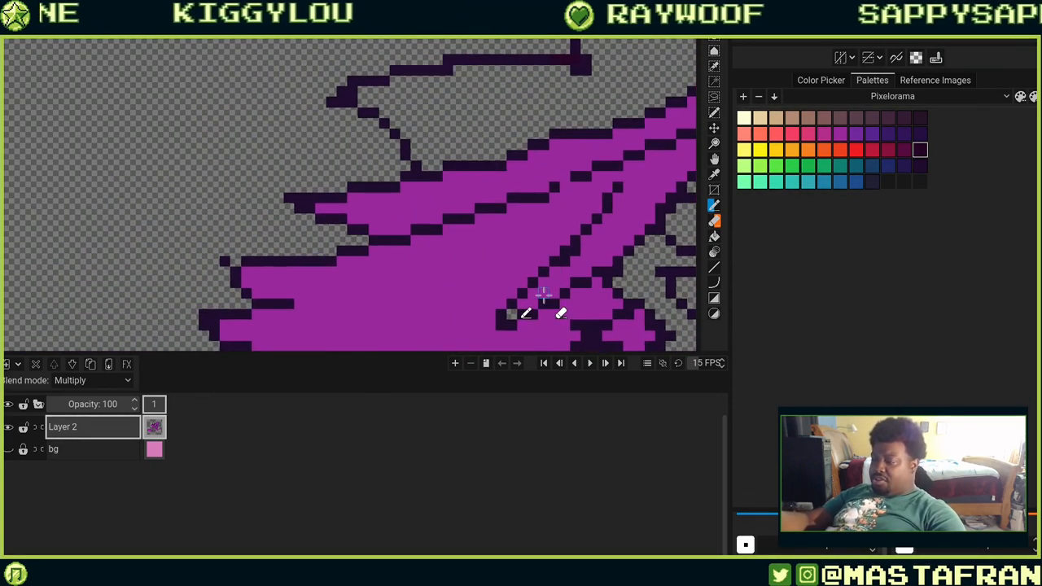
{"action": "scroll", "coordinate": [517, 248], "scroll_direction": "down", "scroll_amount": 2}
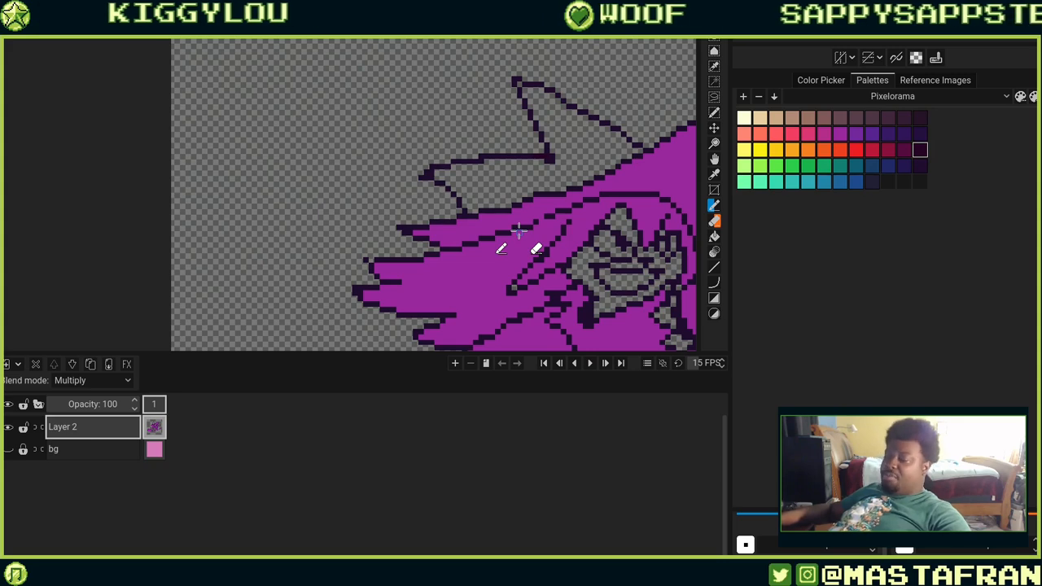
{"action": "scroll", "coordinate": [518, 232], "scroll_direction": "down", "scroll_amount": 15}
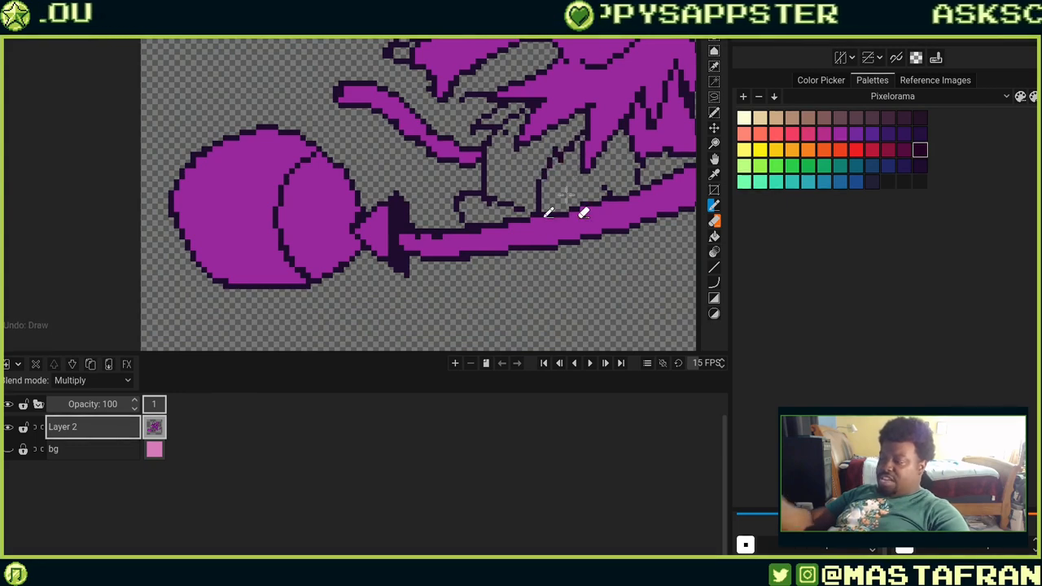
{"action": "scroll", "coordinate": [651, 202], "scroll_direction": "up", "scroll_amount": 2}
Examine the hands, broom handle and bristle binding fills.
{"action": "left_click_drag", "start_coordinate": [657, 201], "coordinate": [448, 358]}
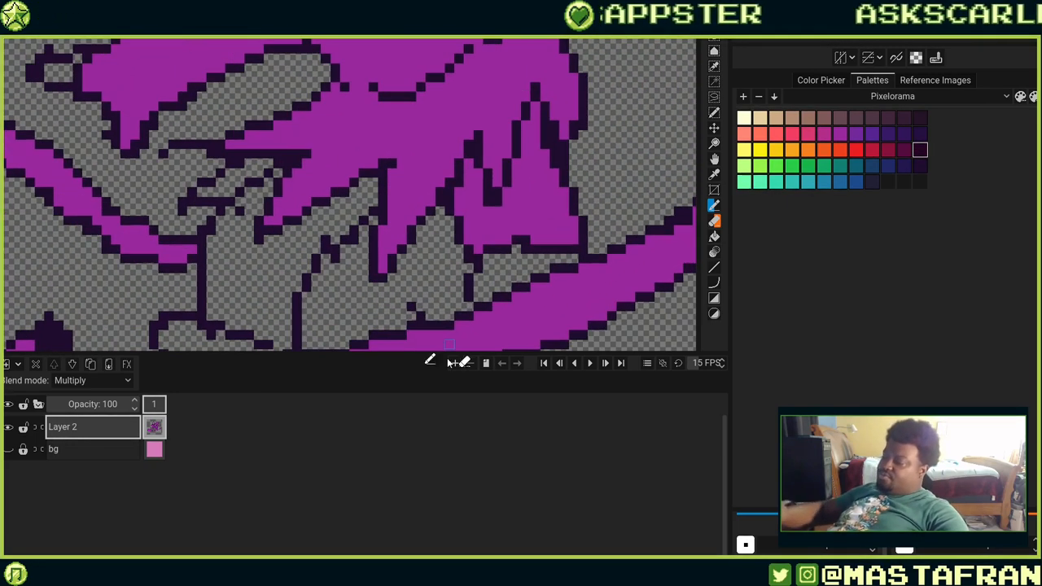
{"action": "left_click_drag", "start_coordinate": [428, 246], "coordinate": [475, 218]}
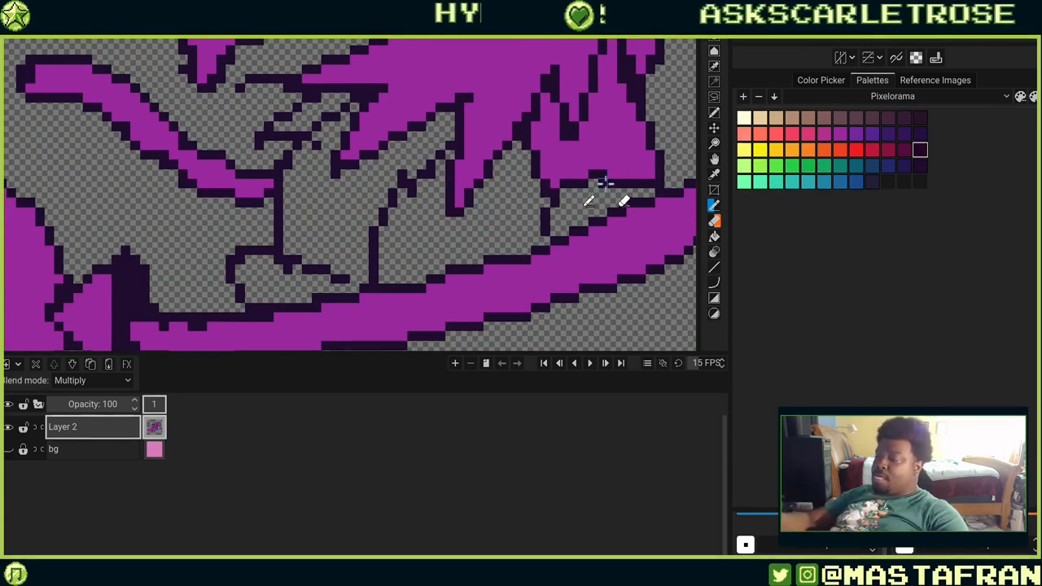
{"action": "mouse_move", "coordinate": [585, 173]}
{"action": "left_mouse_down"}
{"action": "mouse_move", "coordinate": [620, 183]}
{"action": "mouse_move", "coordinate": [585, 184]}
{"action": "left_mouse_up"}
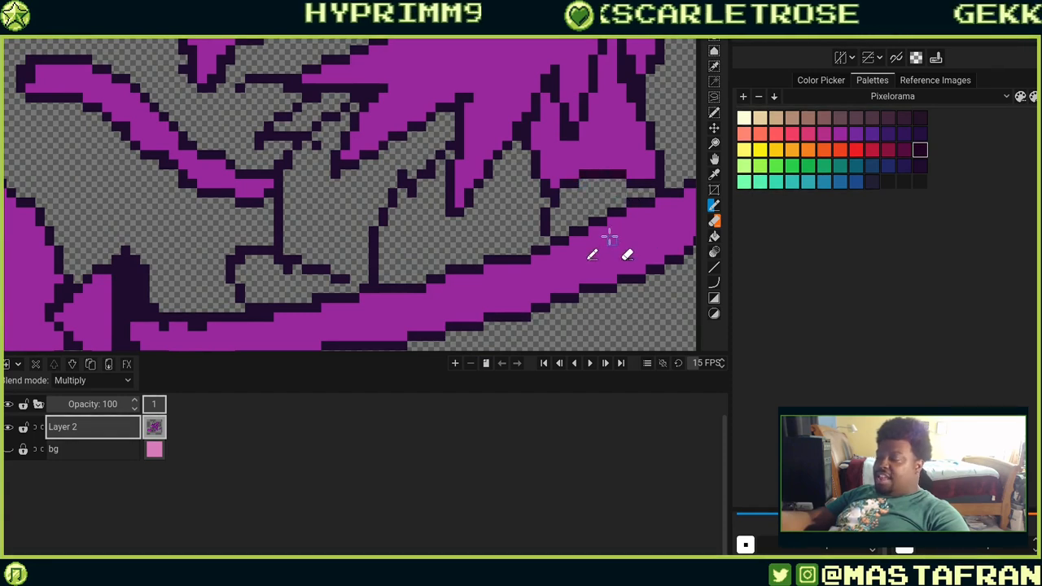
{"action": "left_click_drag", "start_coordinate": [373, 201], "coordinate": [622, 218]}
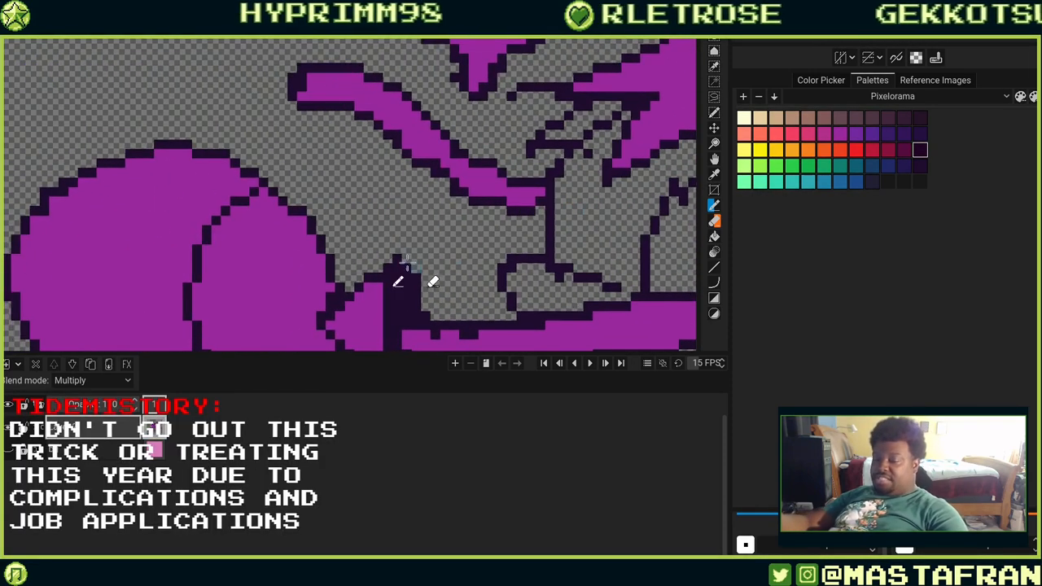
{"action": "left_click_drag", "start_coordinate": [426, 252], "coordinate": [571, 248]}
{"action": "mouse_move", "coordinate": [478, 247]}
{"action": "left_mouse_down"}
{"action": "mouse_move", "coordinate": [549, 205]}
{"action": "mouse_move", "coordinate": [480, 155]}
{"action": "left_mouse_up"}
{"action": "mouse_move", "coordinate": [601, 235]}
{"action": "left_mouse_down"}
{"action": "mouse_move", "coordinate": [558, 199]}
{"action": "mouse_move", "coordinate": [567, 203]}
{"action": "left_mouse_up"}
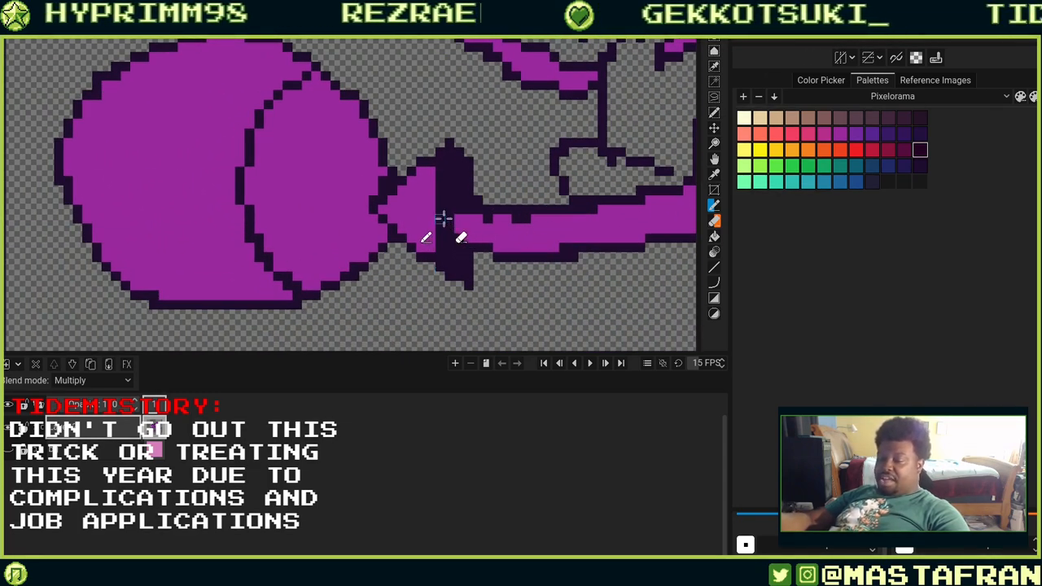
{"action": "left_click_drag", "start_coordinate": [442, 220], "coordinate": [507, 239]}
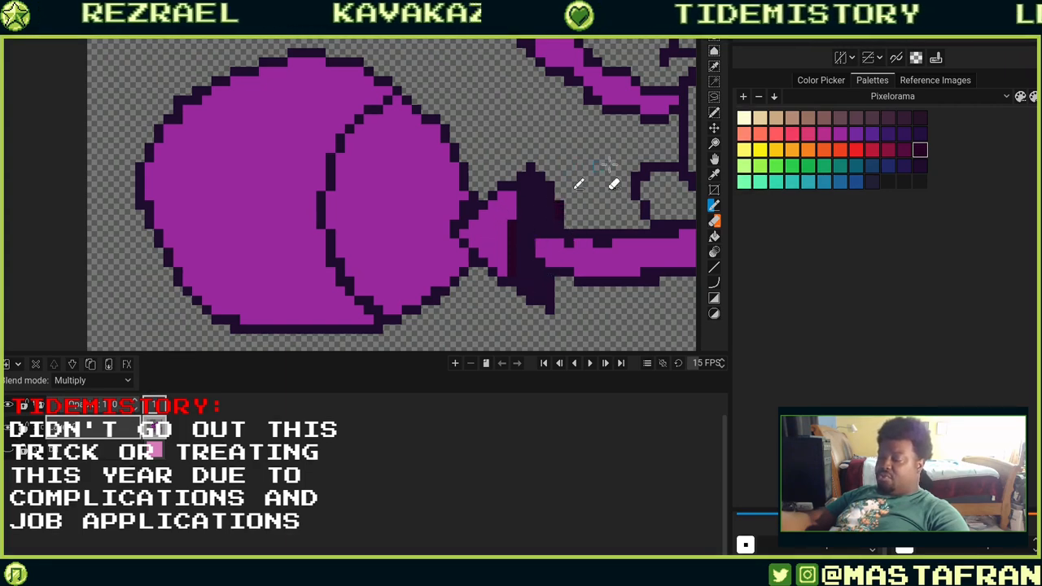
{"action": "left_click_drag", "start_coordinate": [587, 282], "coordinate": [497, 197]}
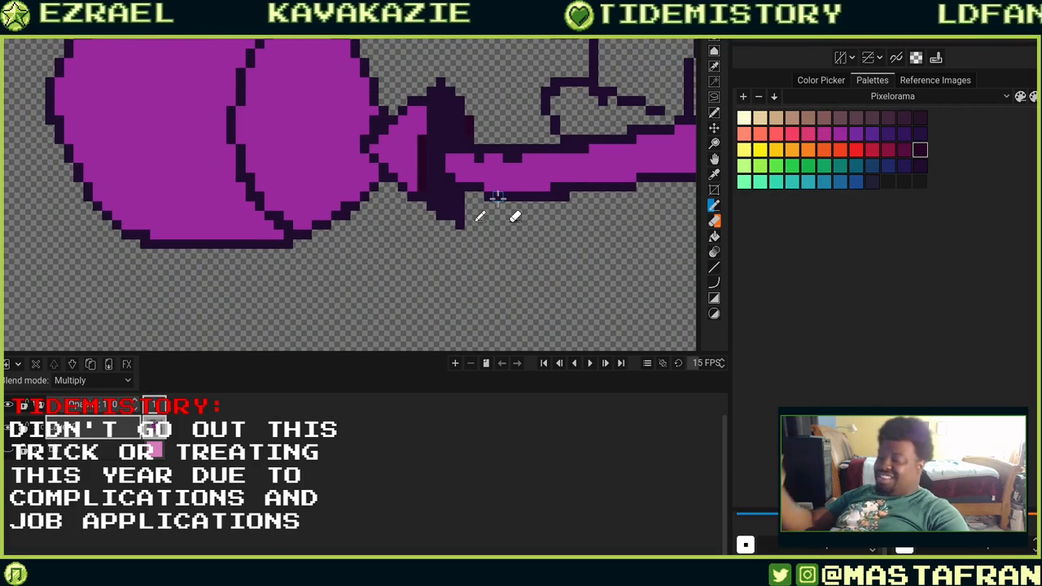
Pencil a dark maroon column on the broom binding and repaint it with the dark lineart colour.
{"action": "scroll", "coordinate": [497, 197], "scroll_direction": "up", "scroll_amount": 3}
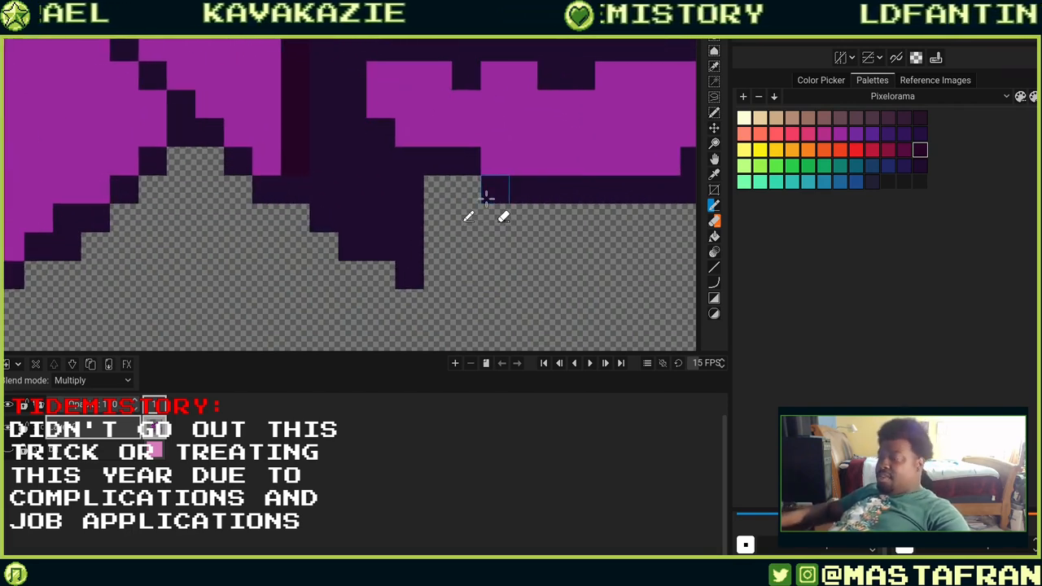
{"action": "left_click_drag", "start_coordinate": [438, 188], "coordinate": [438, 252]}
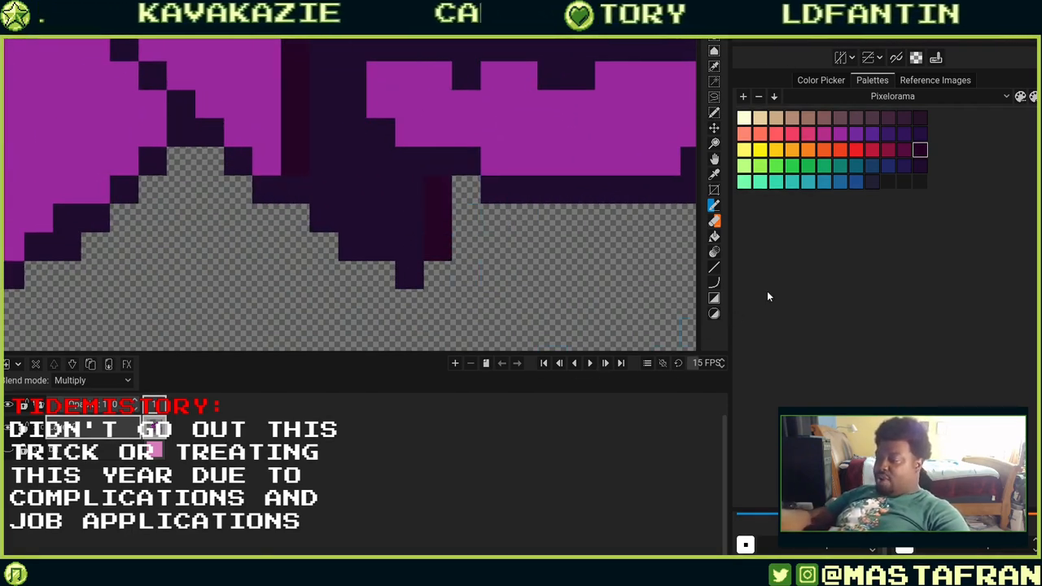
{"action": "left_click_drag", "start_coordinate": [431, 213], "coordinate": [440, 247]}
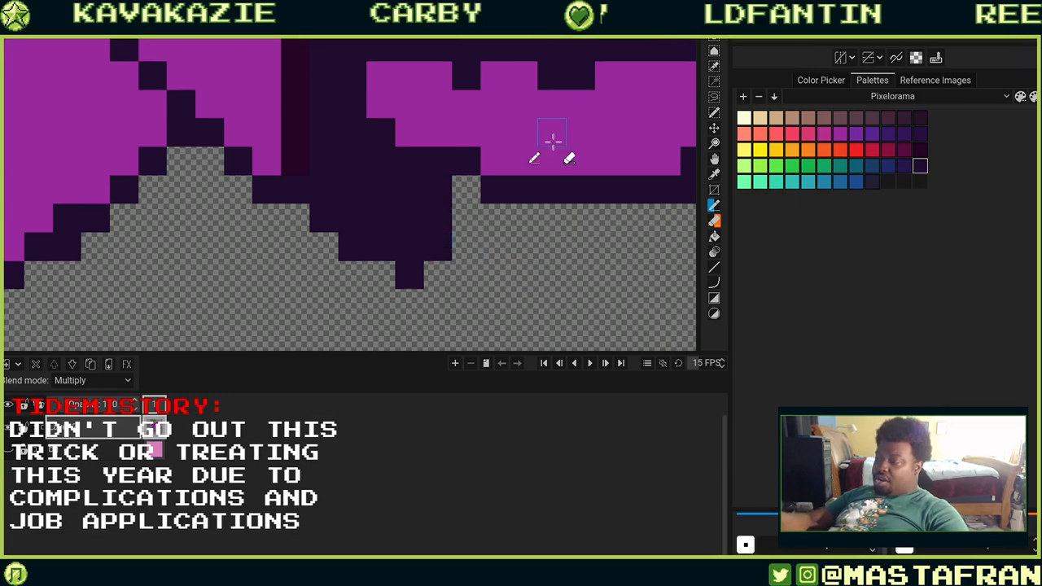
{"action": "left_click_drag", "start_coordinate": [391, 73], "coordinate": [521, 259]}
{"action": "mouse_move", "coordinate": [456, 284]}
{"action": "left_mouse_down"}
{"action": "mouse_move", "coordinate": [491, 207]}
{"action": "mouse_move", "coordinate": [505, 202]}
{"action": "left_mouse_up"}
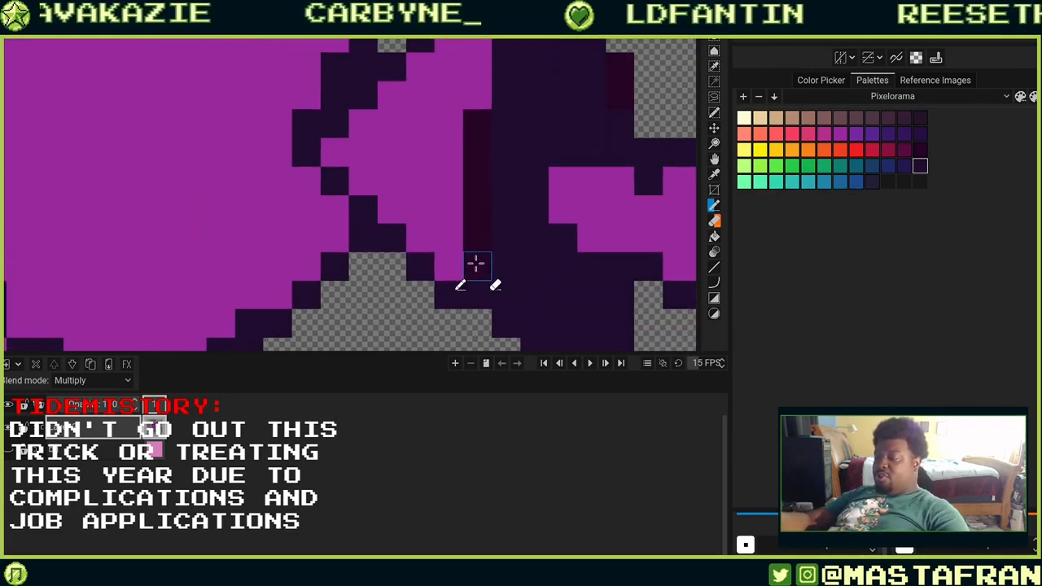
{"action": "left_click_drag", "start_coordinate": [475, 264], "coordinate": [479, 122]}
{"action": "left_click_drag", "start_coordinate": [665, 107], "coordinate": [647, 222]}
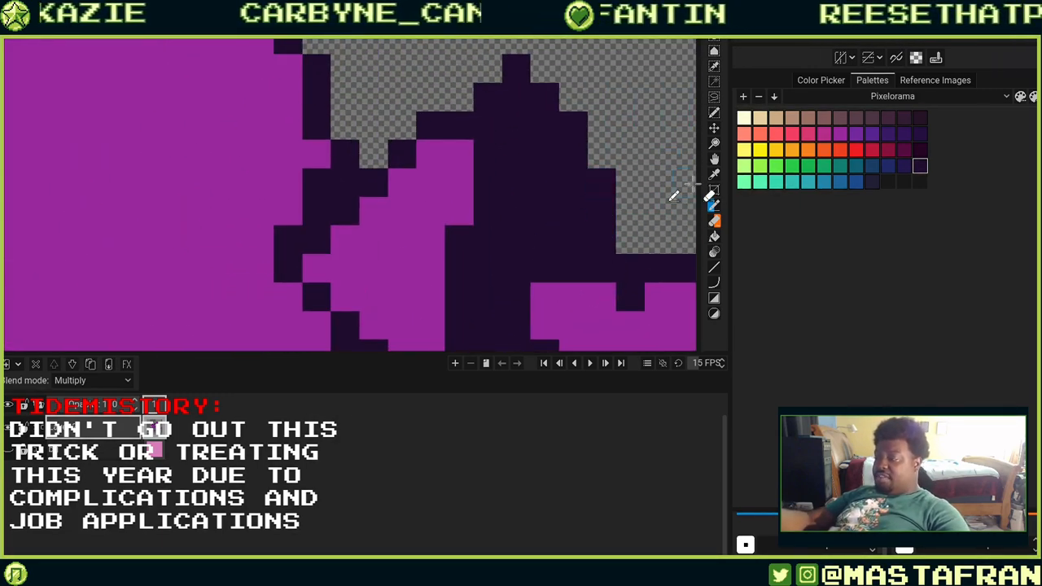
Redraw the dark outline along the underside of the broom handle near the bristles.
{"action": "left_click_drag", "start_coordinate": [556, 269], "coordinate": [434, 249]}
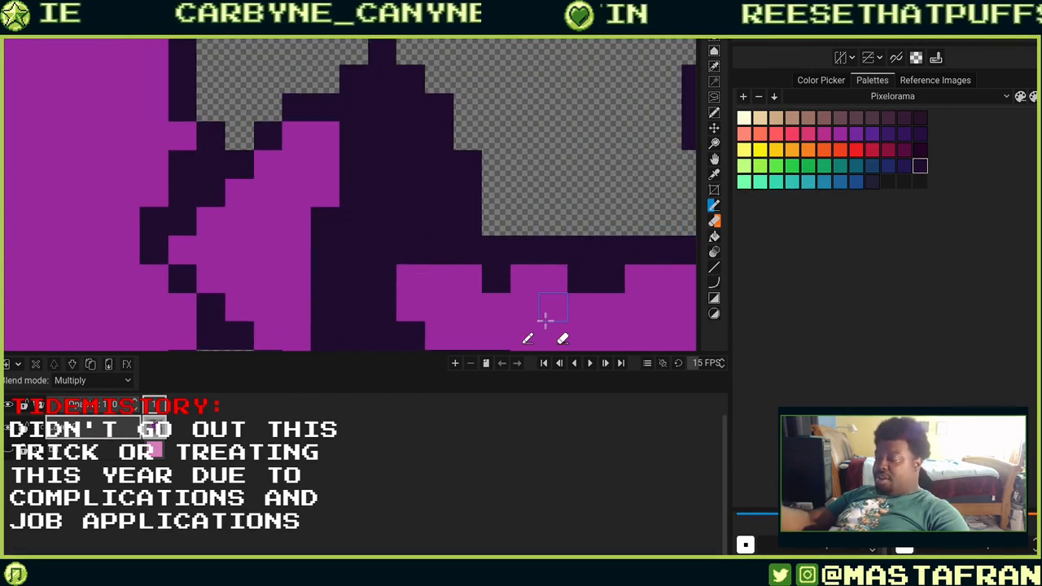
{"action": "scroll", "coordinate": [545, 317], "scroll_direction": "down", "scroll_amount": 3}
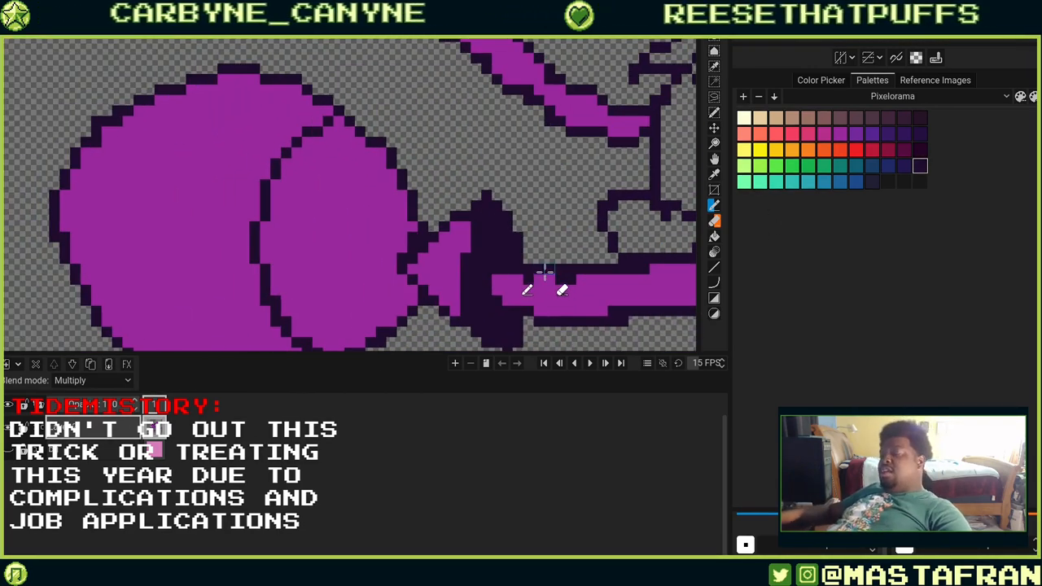
{"action": "mouse_move", "coordinate": [622, 287]}
{"action": "left_mouse_down"}
{"action": "mouse_move", "coordinate": [609, 258]}
{"action": "mouse_move", "coordinate": [472, 223]}
{"action": "left_mouse_up"}
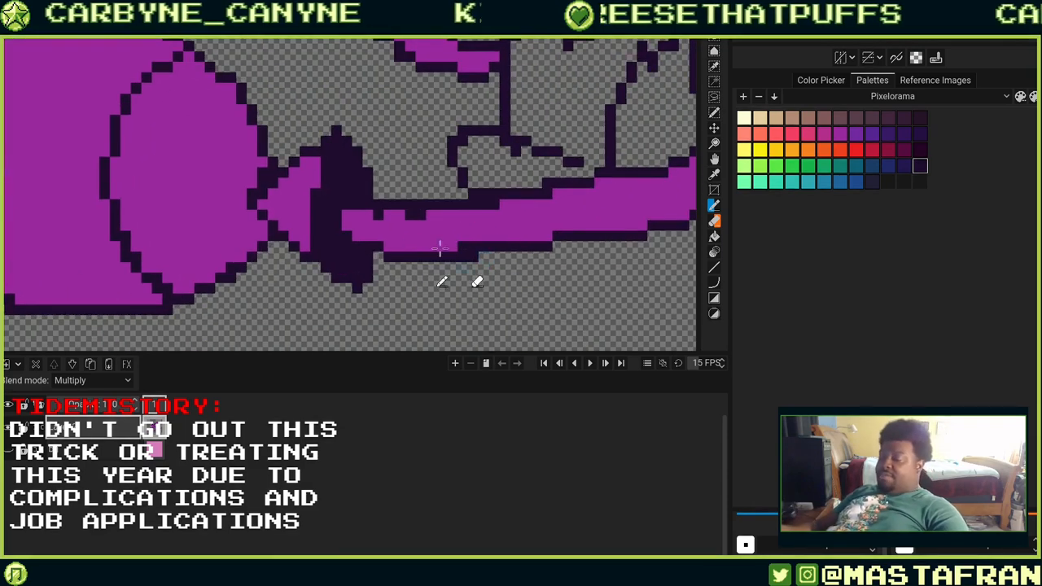
{"action": "left_click_drag", "start_coordinate": [389, 247], "coordinate": [521, 249]}
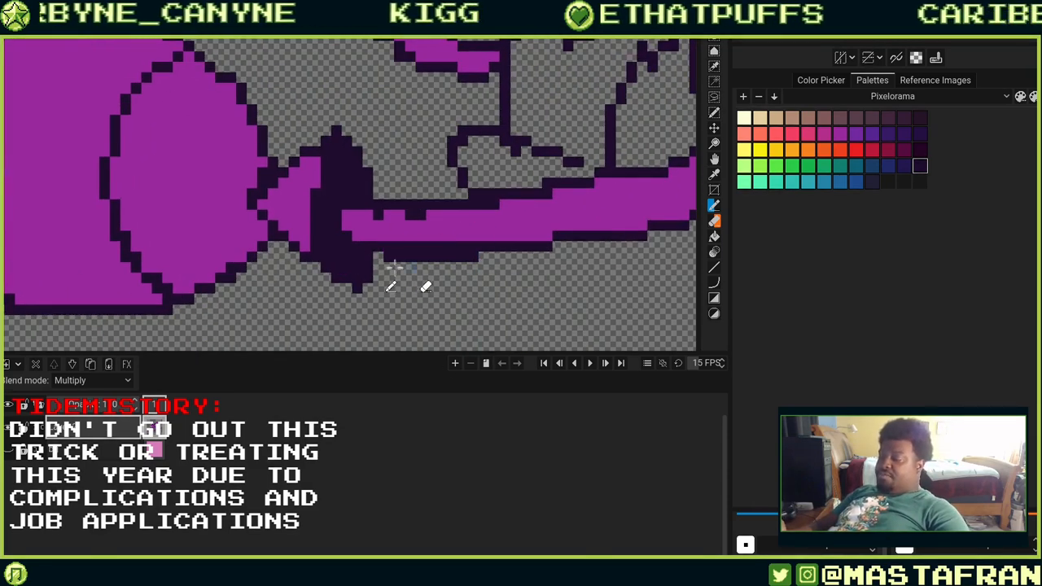
{"action": "left_click_drag", "start_coordinate": [388, 257], "coordinate": [481, 257]}
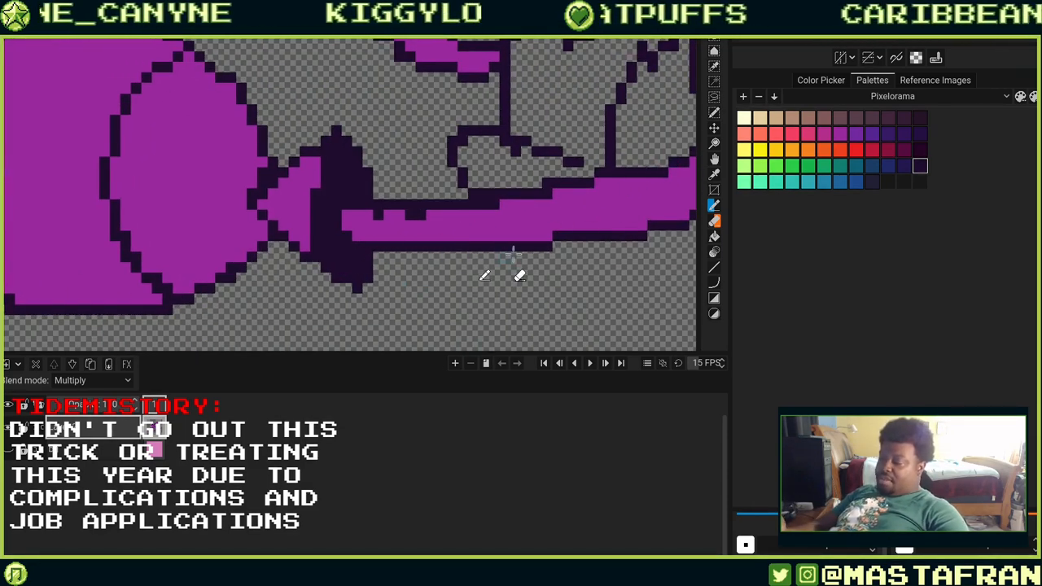
Select a small area near the centre of the figure and fill it with the dark lineart colour as a shadow wedge, then deselect.
{"action": "mouse_move", "coordinate": [561, 216]}
{"action": "left_mouse_down"}
{"action": "mouse_move", "coordinate": [537, 240]}
{"action": "mouse_move", "coordinate": [492, 326]}
{"action": "left_mouse_up"}
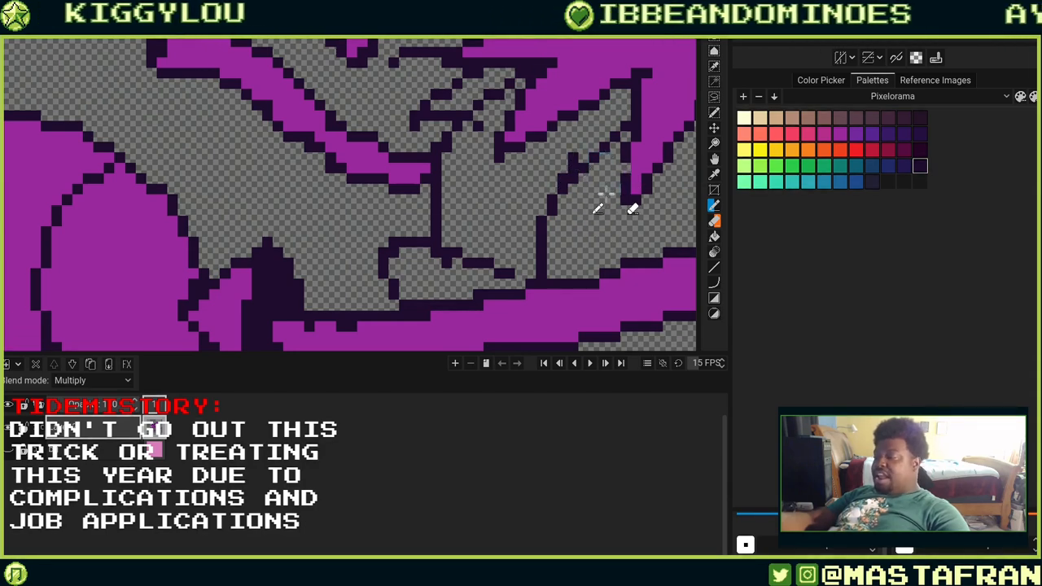
{"action": "left_click_drag", "start_coordinate": [606, 194], "coordinate": [601, 284]}
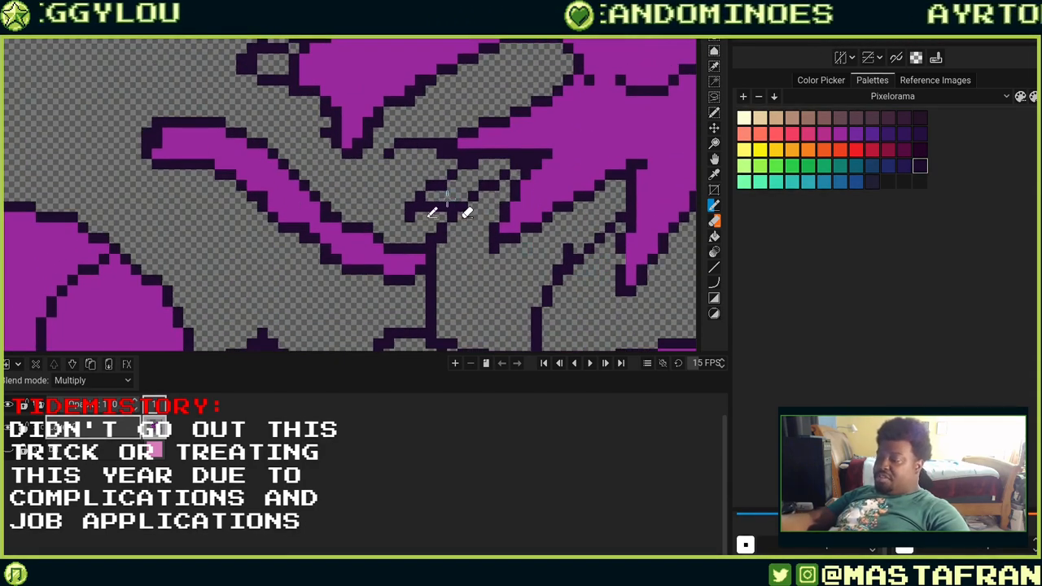
{"action": "key", "text": "r"}
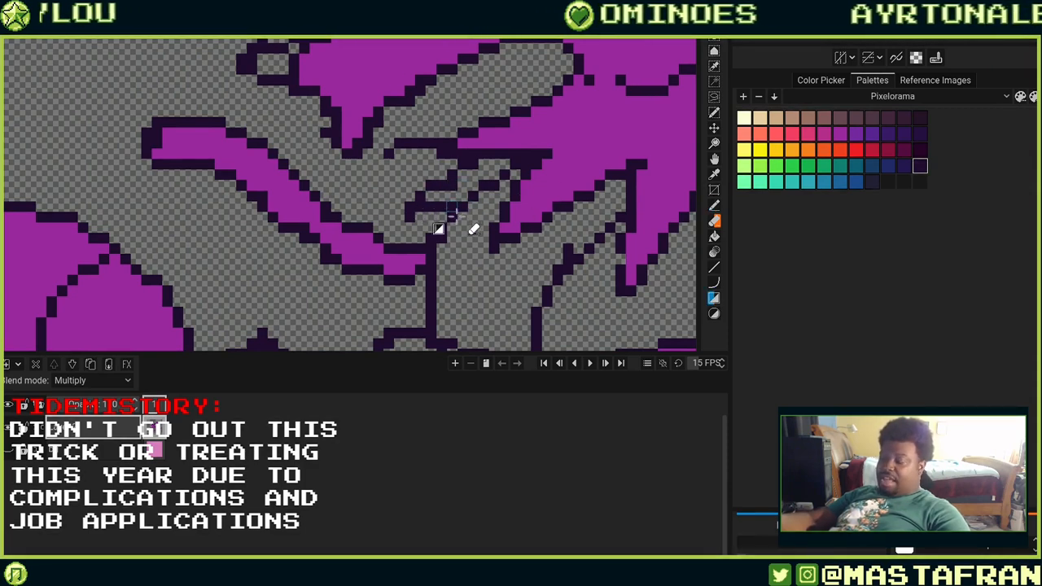
{"action": "left_click_drag", "start_coordinate": [428, 184], "coordinate": [454, 210]}
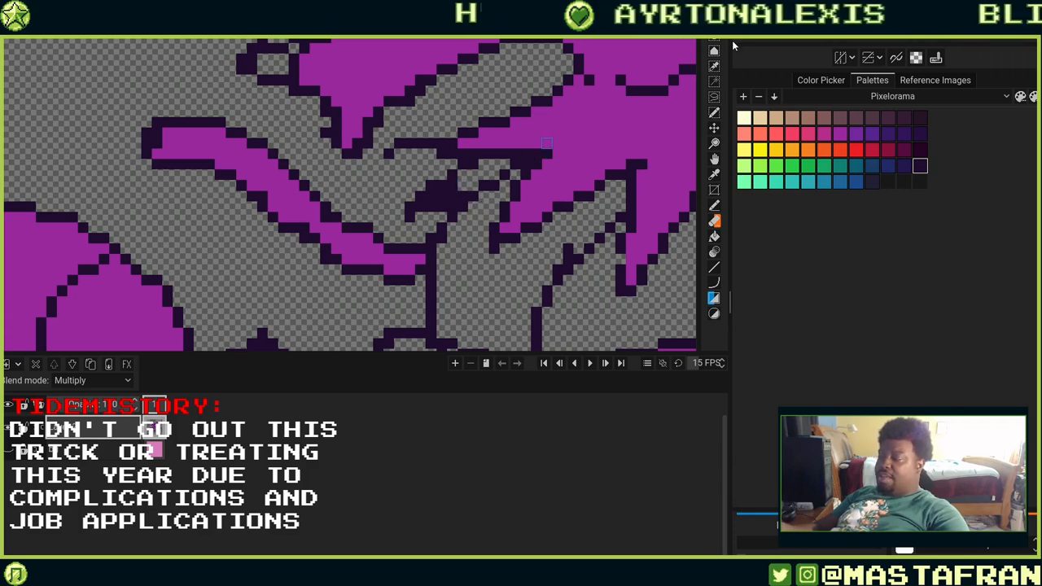
{"action": "left_click", "coordinate": [714, 114]}
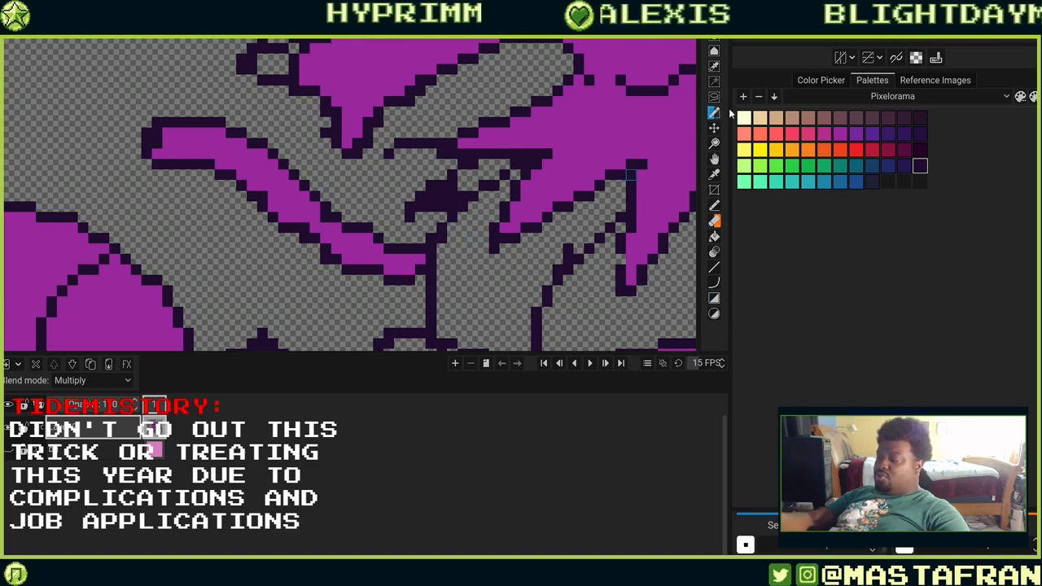
{"action": "mouse_move", "coordinate": [460, 188]}
{"action": "left_mouse_down"}
{"action": "mouse_move", "coordinate": [491, 166]}
{"action": "mouse_move", "coordinate": [477, 185]}
{"action": "mouse_move", "coordinate": [462, 180]}
{"action": "left_mouse_up"}
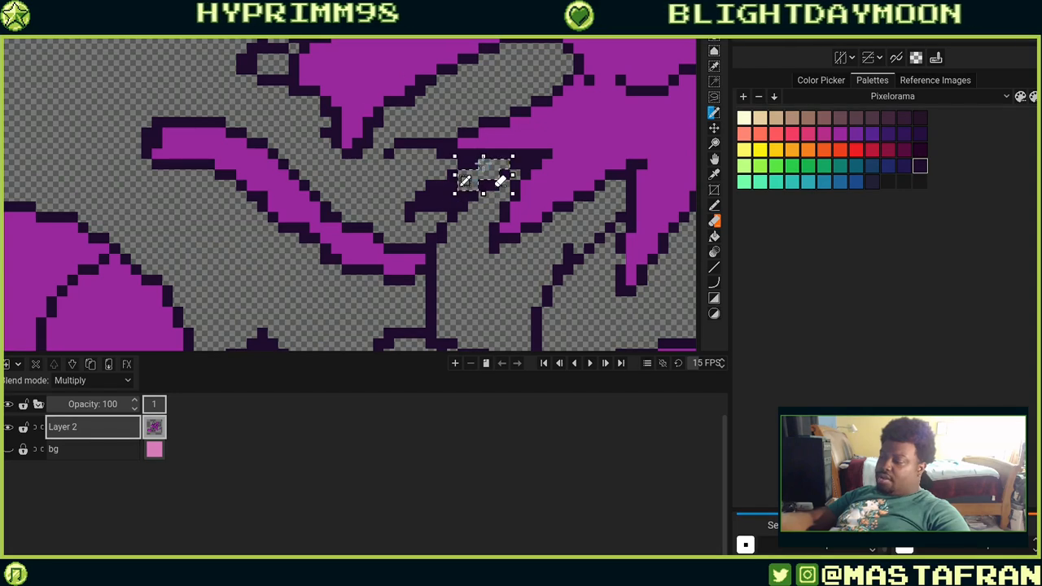
{"action": "left_click", "coordinate": [714, 206]}
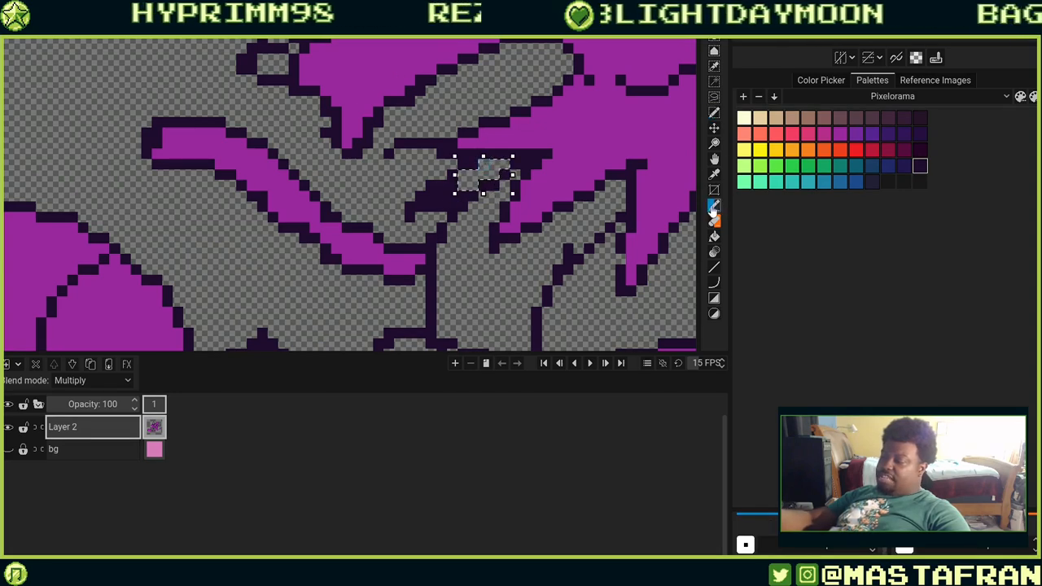
{"action": "mouse_move", "coordinate": [472, 174]}
{"action": "left_mouse_down"}
{"action": "mouse_move", "coordinate": [490, 171]}
{"action": "mouse_move", "coordinate": [468, 162]}
{"action": "left_mouse_up"}
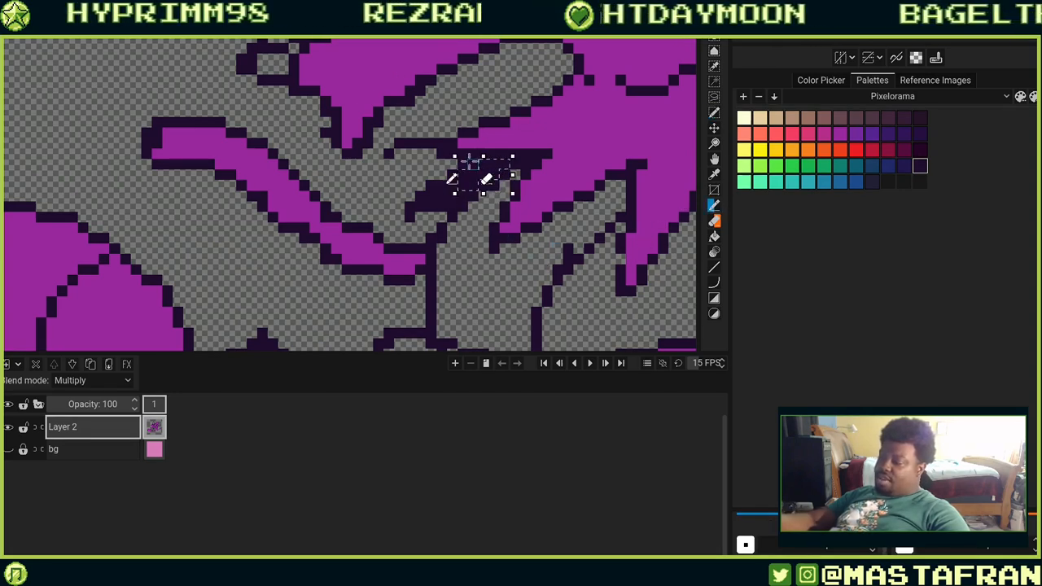
{"action": "key", "text": "ctrl+d"}
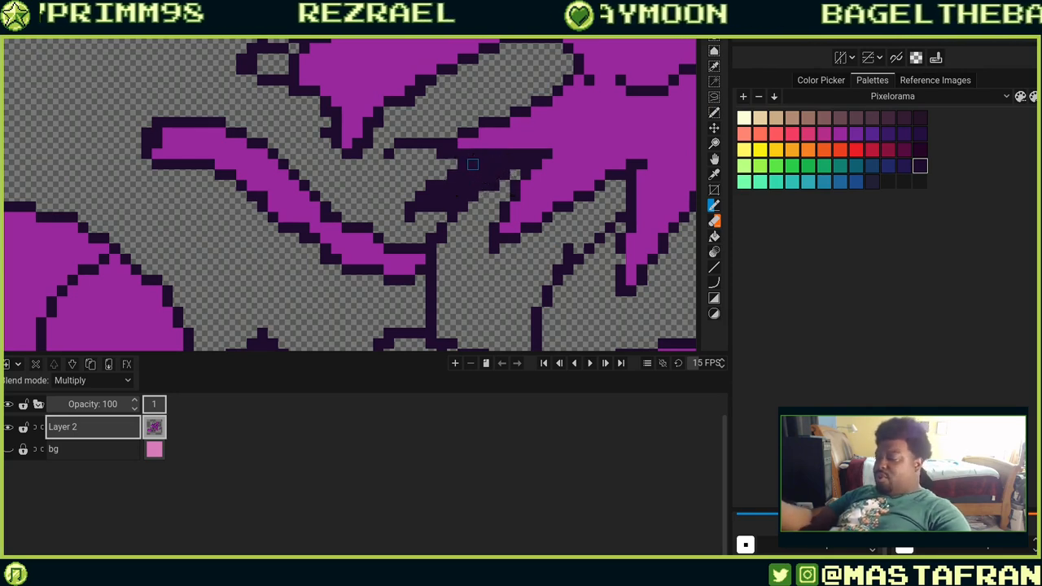
{"action": "left_click_drag", "start_coordinate": [848, 506], "coordinate": [849, 363]}
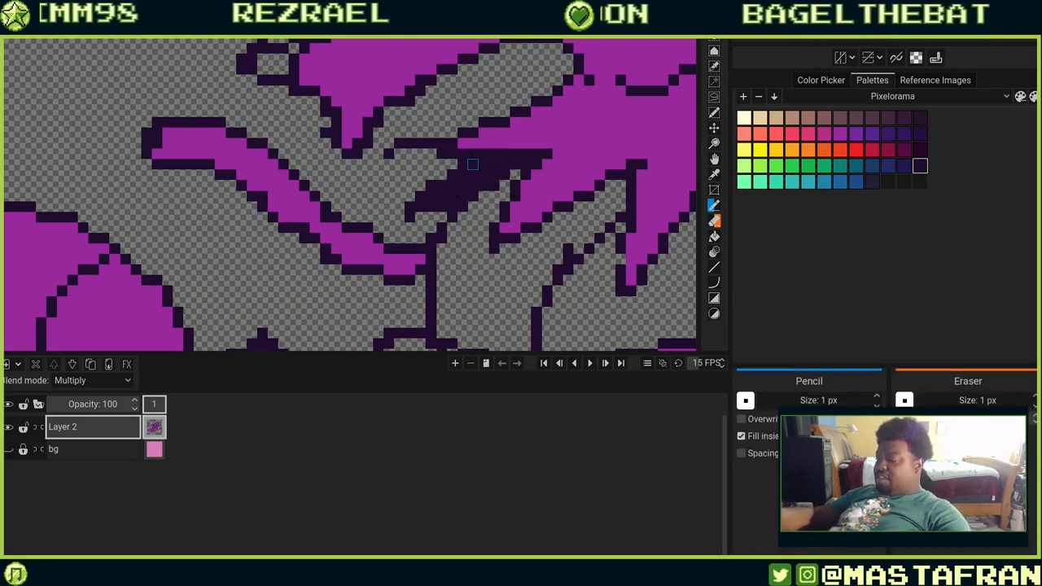
{"action": "left_click_drag", "start_coordinate": [511, 276], "coordinate": [504, 313]}
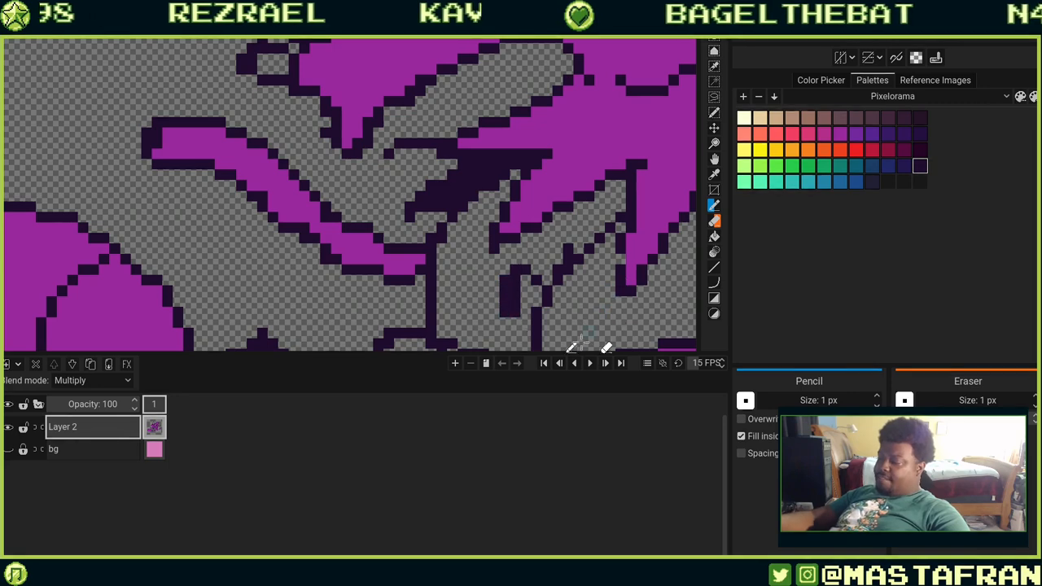
{"action": "mouse_move", "coordinate": [499, 265]}
{"action": "left_mouse_down"}
{"action": "mouse_move", "coordinate": [480, 319]}
{"action": "mouse_move", "coordinate": [493, 257]}
{"action": "left_mouse_up"}
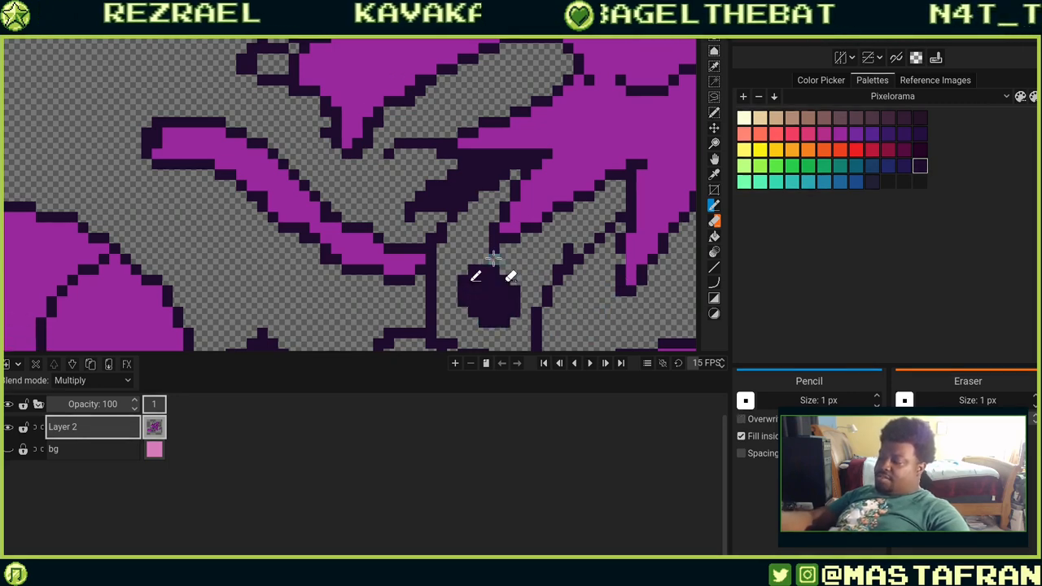
{"action": "key", "text": "ctrl+z"}
{"action": "key", "text": "ctrl+z"}
{"action": "scroll", "coordinate": [602, 244], "scroll_direction": "down", "scroll_amount": 3}
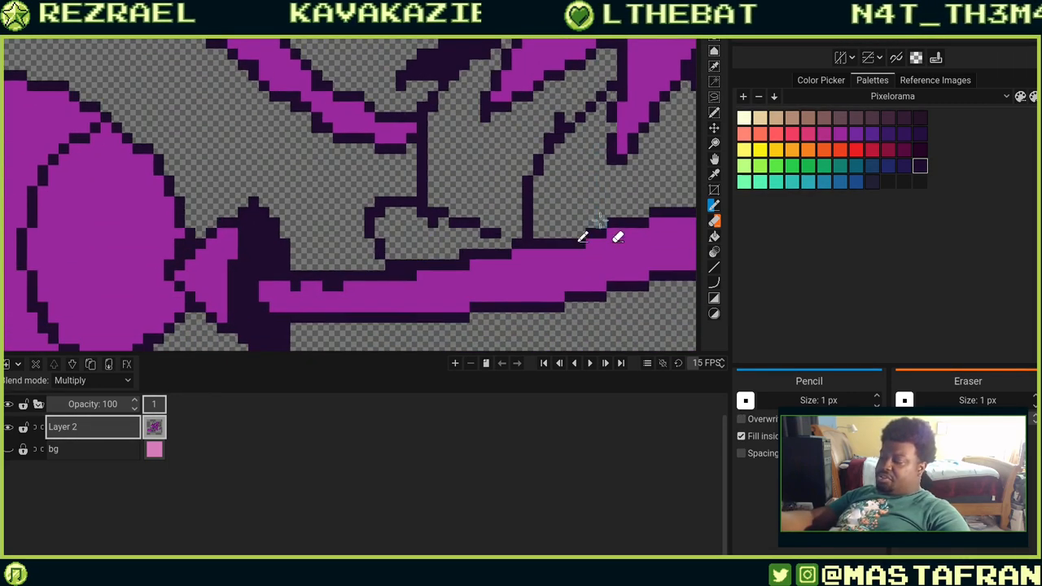
{"action": "mouse_move", "coordinate": [573, 185]}
{"action": "left_mouse_down"}
{"action": "mouse_move", "coordinate": [628, 207]}
{"action": "mouse_move", "coordinate": [623, 152]}
{"action": "left_mouse_up"}
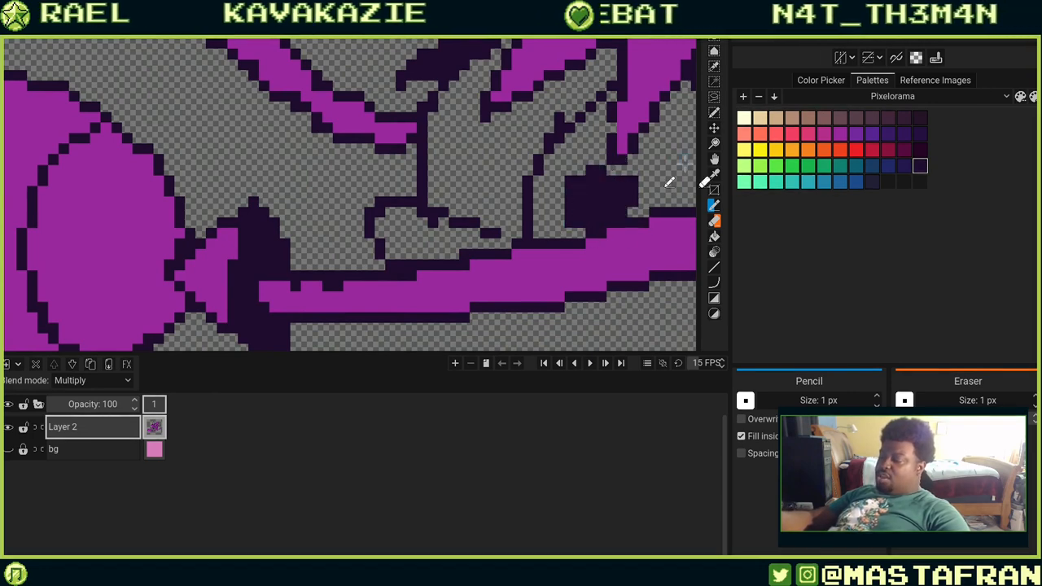
{"action": "key", "text": "ctrl+z"}
Turn off the pencil's Fill inside option and undo the last stroke.
{"action": "mouse_move", "coordinate": [602, 243]}
{"action": "left_mouse_down"}
{"action": "mouse_move", "coordinate": [529, 217]}
{"action": "mouse_move", "coordinate": [412, 70]}
{"action": "left_mouse_up"}
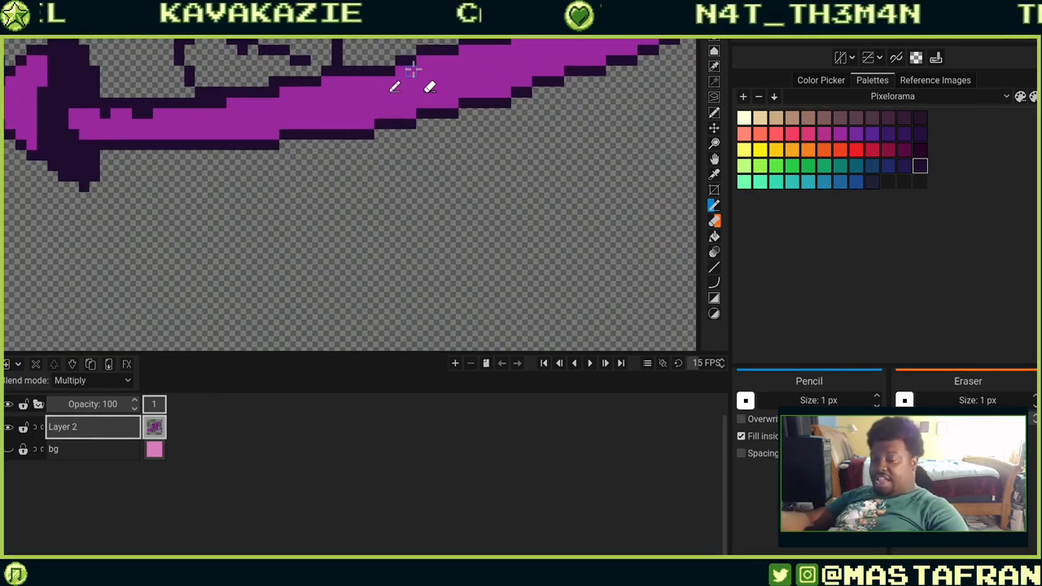
{"action": "left_click", "coordinate": [740, 454]}
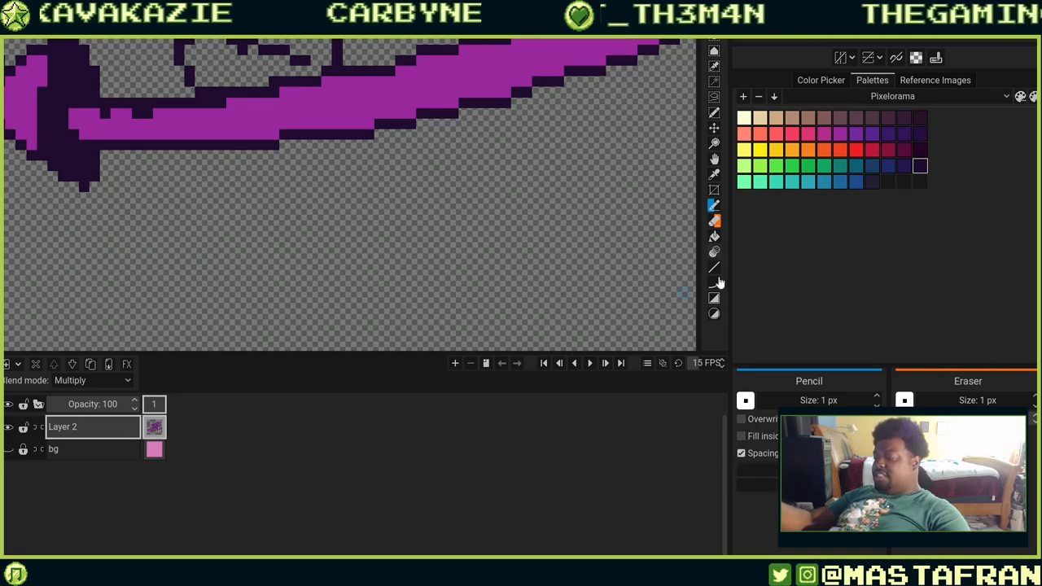
{"action": "left_click", "coordinate": [741, 453]}
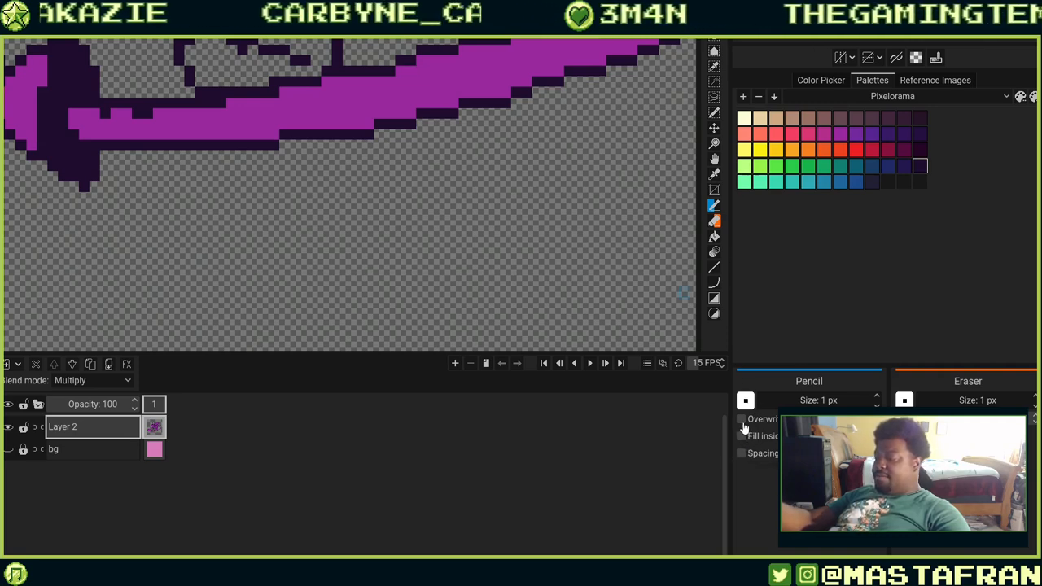
{"action": "key", "text": "ctrl+z"}
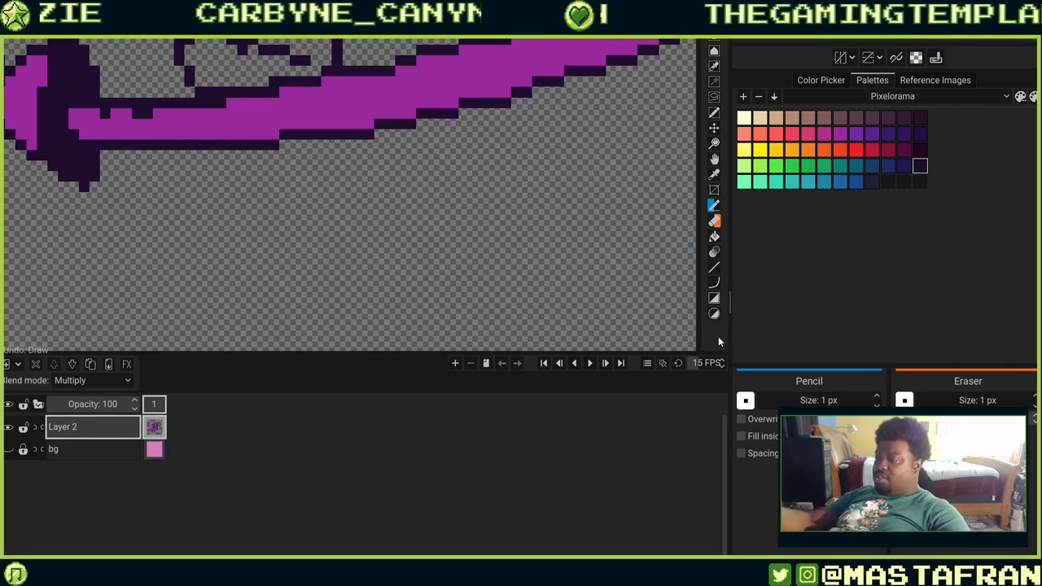
Pick the purple fill colour and bucket-fill the empty gaps in the broom handle band.
{"action": "left_click_drag", "start_coordinate": [642, 161], "coordinate": [575, 326]}
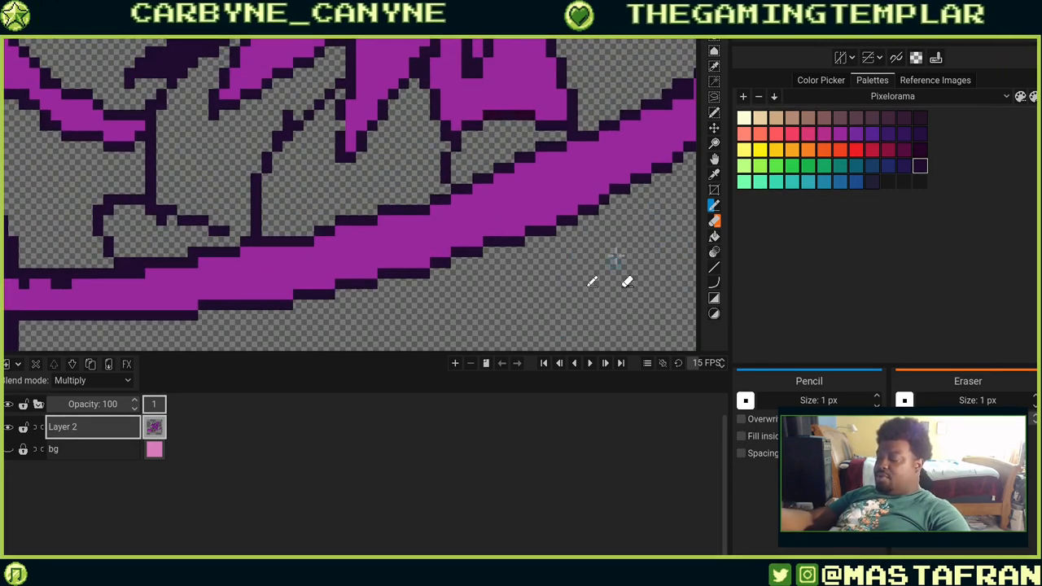
{"action": "mouse_move", "coordinate": [632, 228]}
{"action": "left_mouse_down"}
{"action": "mouse_move", "coordinate": [633, 360]}
{"action": "mouse_move", "coordinate": [576, 233]}
{"action": "mouse_move", "coordinate": [680, 232]}
{"action": "left_mouse_up"}
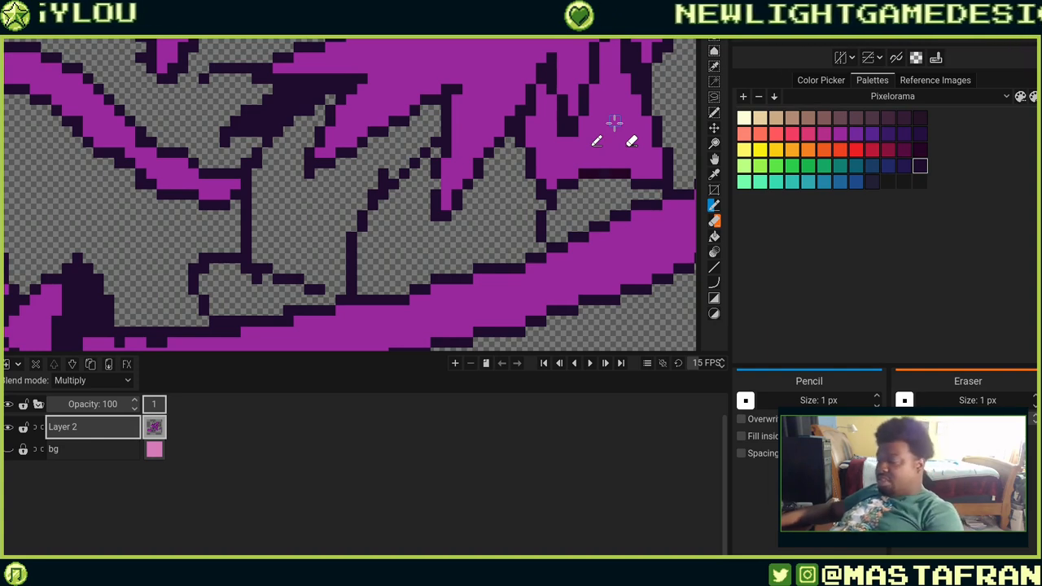
{"action": "key", "text": "o"}
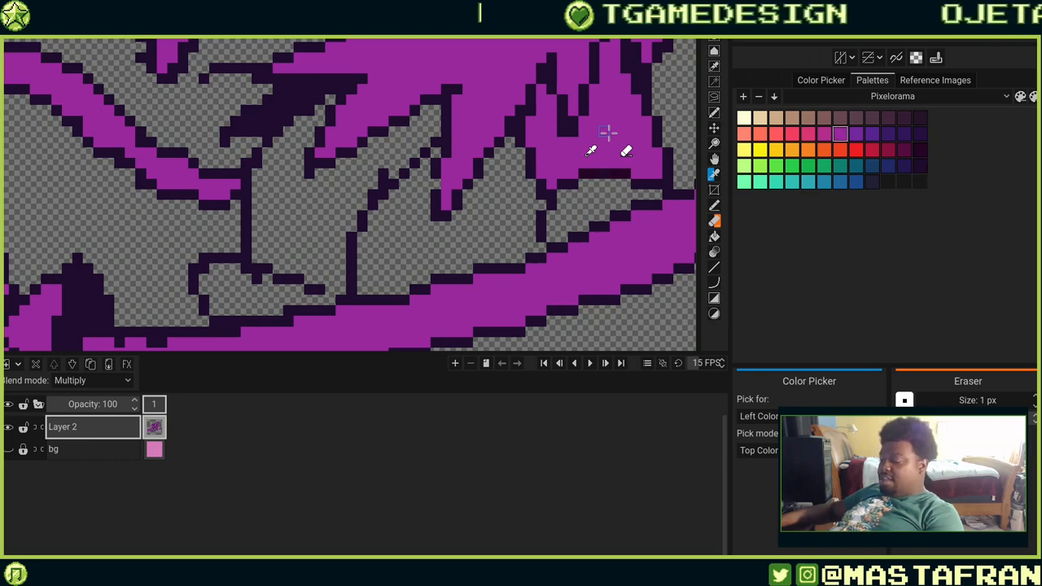
{"action": "key", "text": "f"}
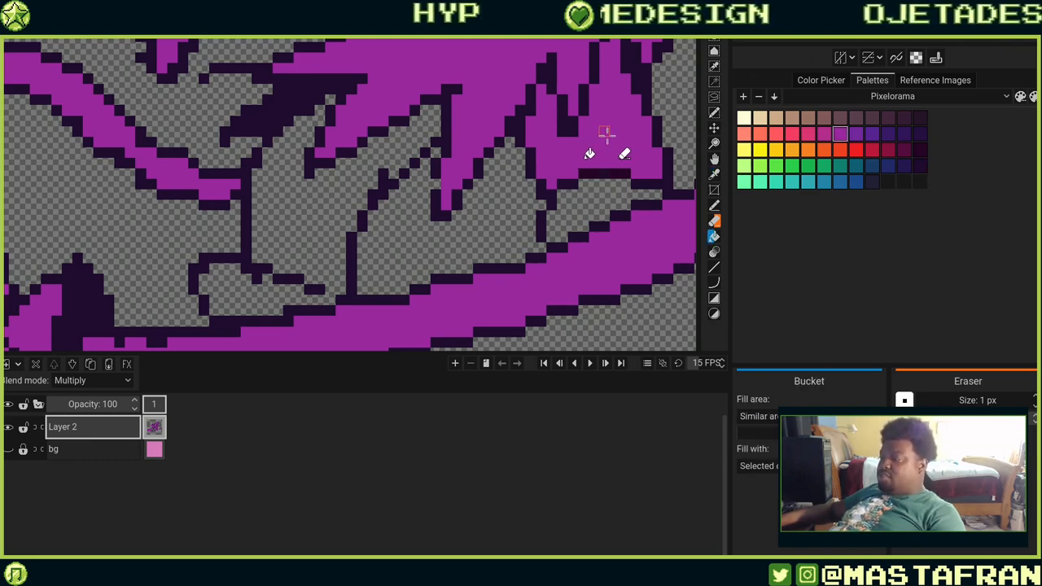
{"action": "left_click", "coordinate": [599, 191]}
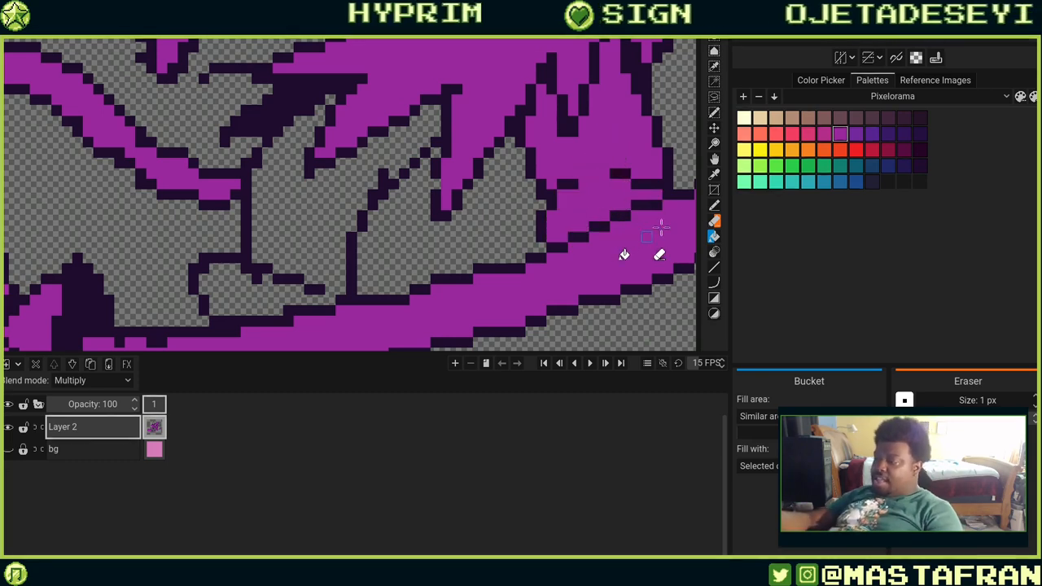
{"action": "key", "text": "ctrl+z"}
{"action": "left_click", "coordinate": [333, 275]}
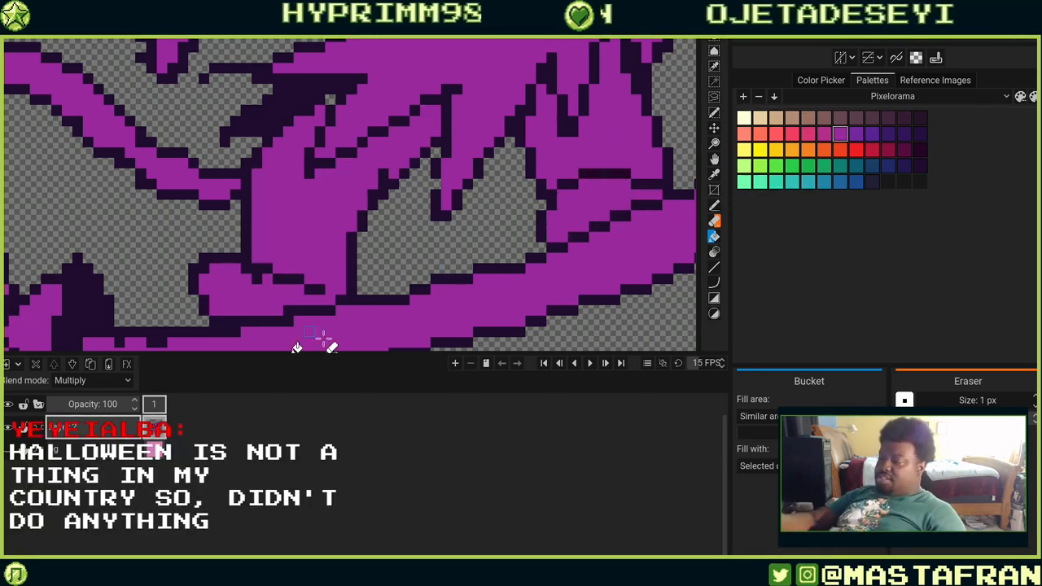
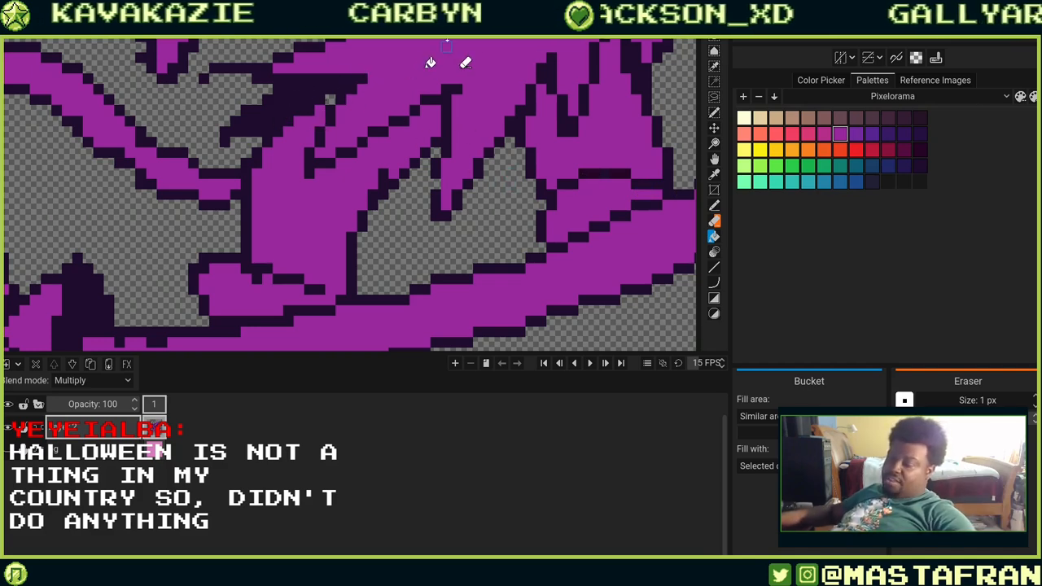
{"action": "scroll", "coordinate": [265, 145], "scroll_direction": "down", "scroll_amount": 3}
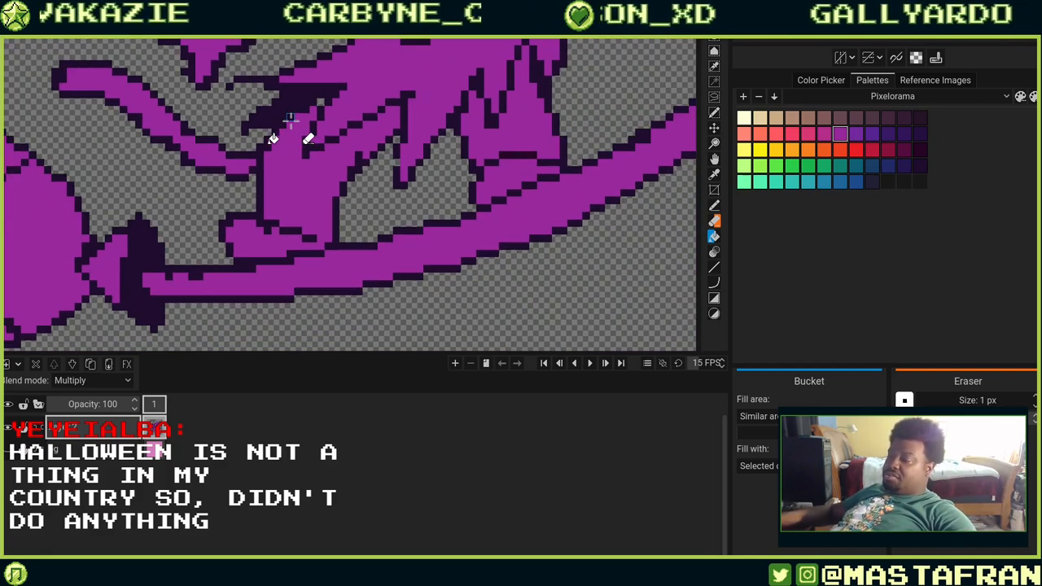
{"action": "left_click_drag", "start_coordinate": [429, 218], "coordinate": [616, 361]}
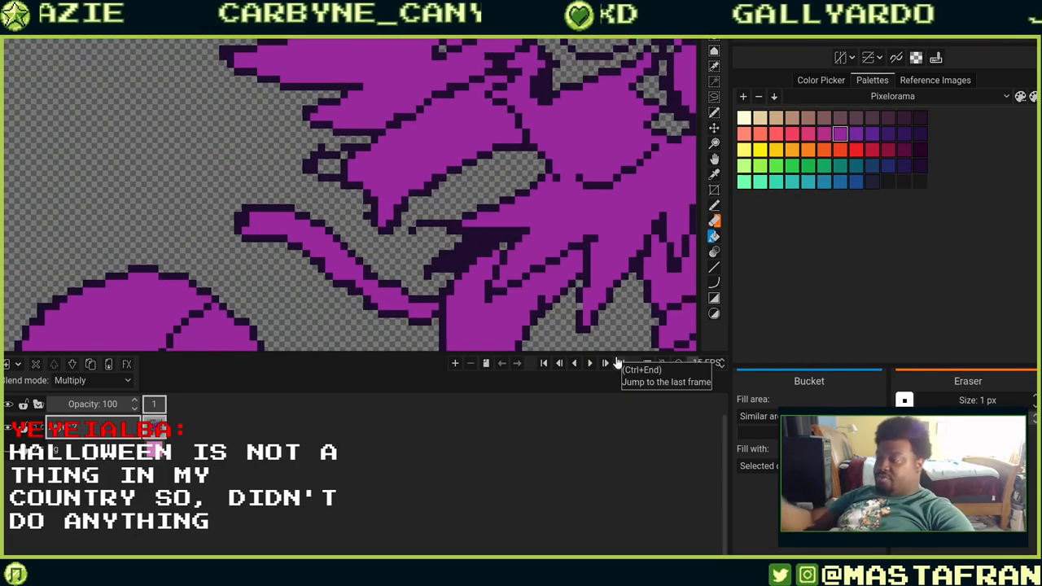
{"action": "scroll", "coordinate": [608, 331], "scroll_direction": "up", "scroll_amount": 3}
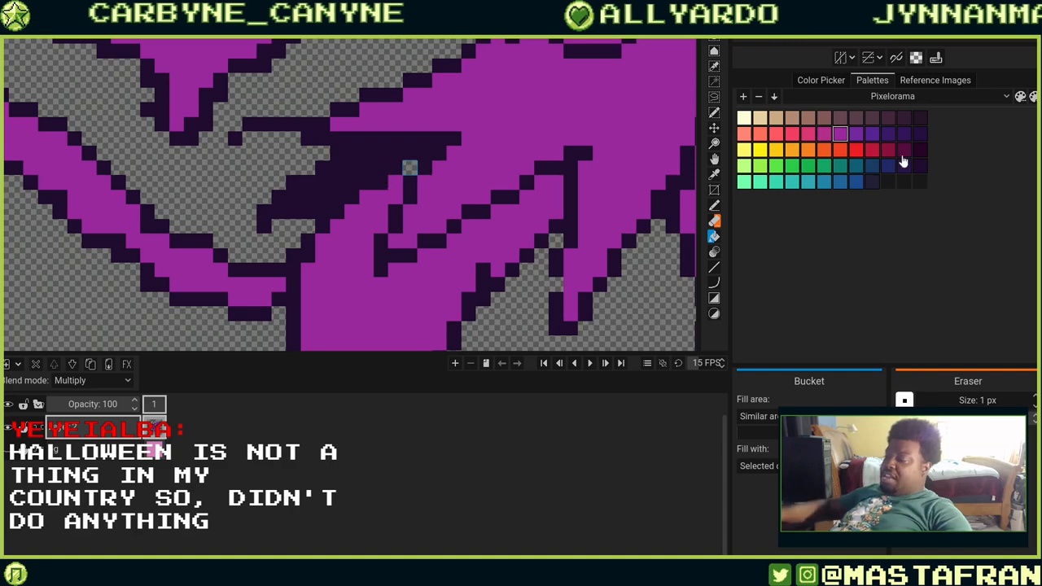
{"action": "mouse_move", "coordinate": [645, 293]}
{"action": "left_mouse_down"}
{"action": "mouse_move", "coordinate": [414, 204]}
{"action": "mouse_move", "coordinate": [579, 288]}
{"action": "left_mouse_up"}
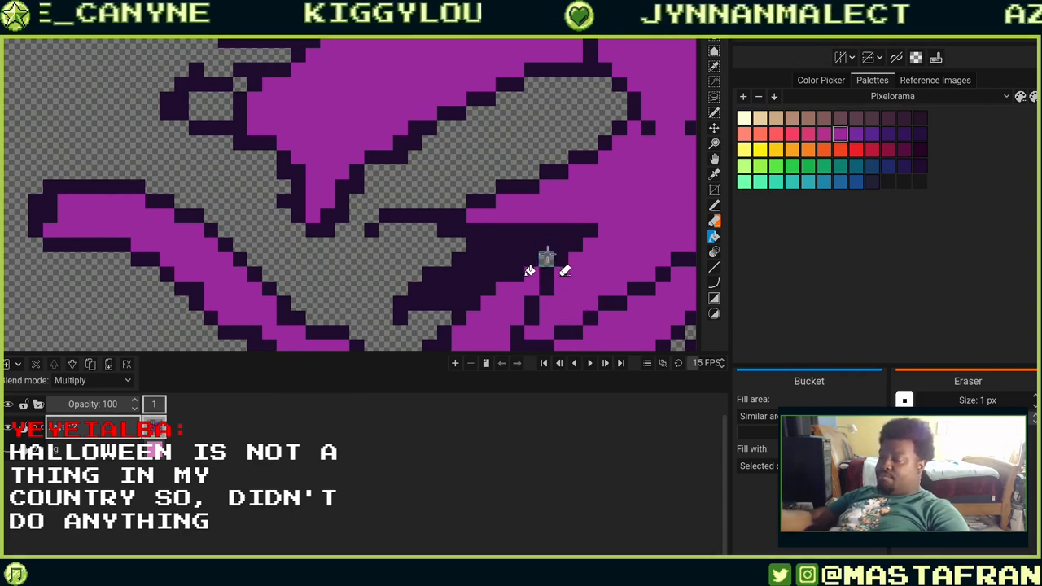
{"action": "key", "text": "r"}
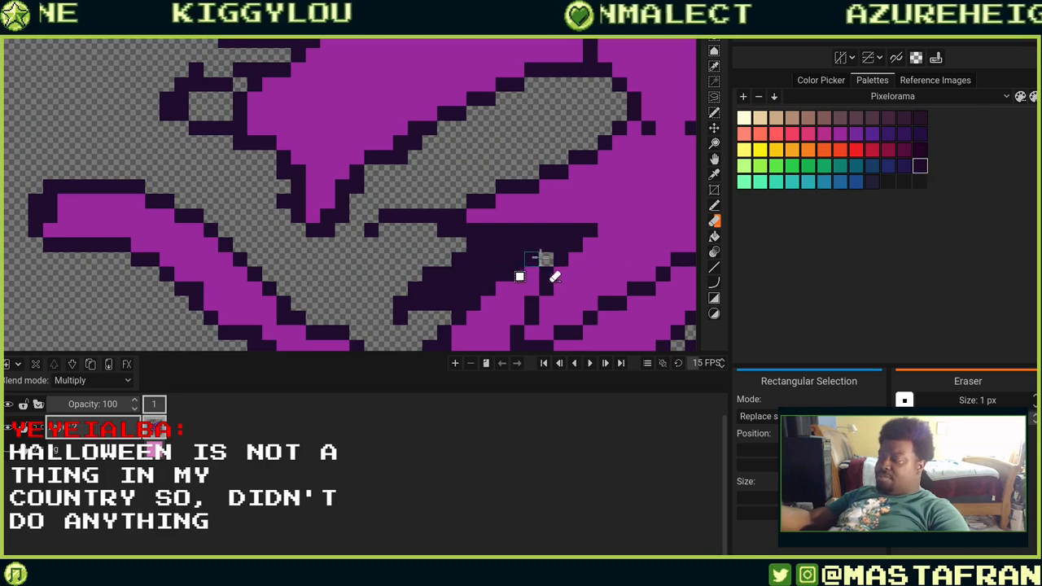
{"action": "key", "text": "e"}
{"action": "key", "text": "r"}
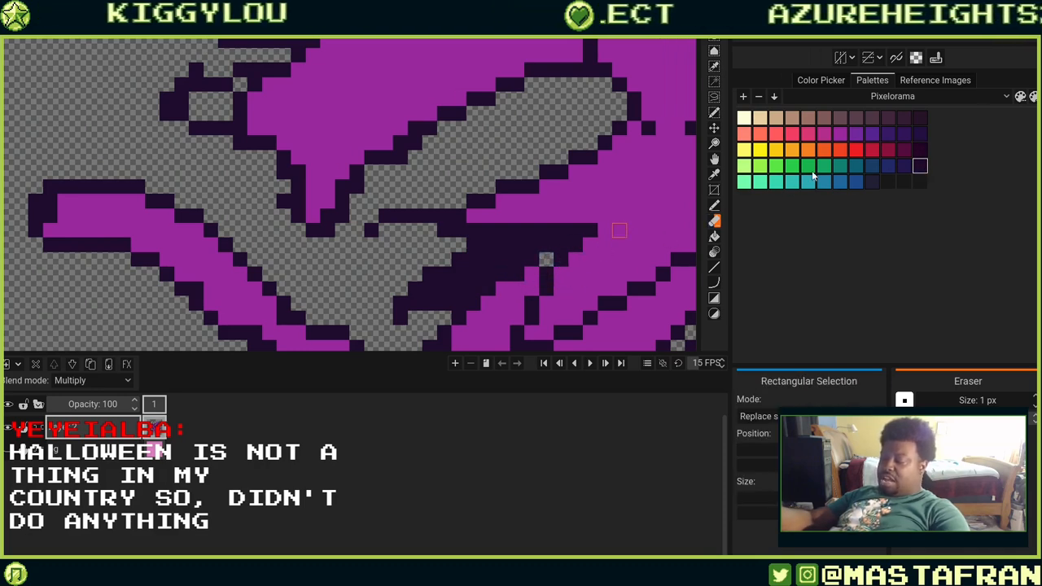
Touch up the dark outline around a small notch at the edge of the purple shape, erasing and redrawing single pixels.
{"action": "key", "text": "b"}
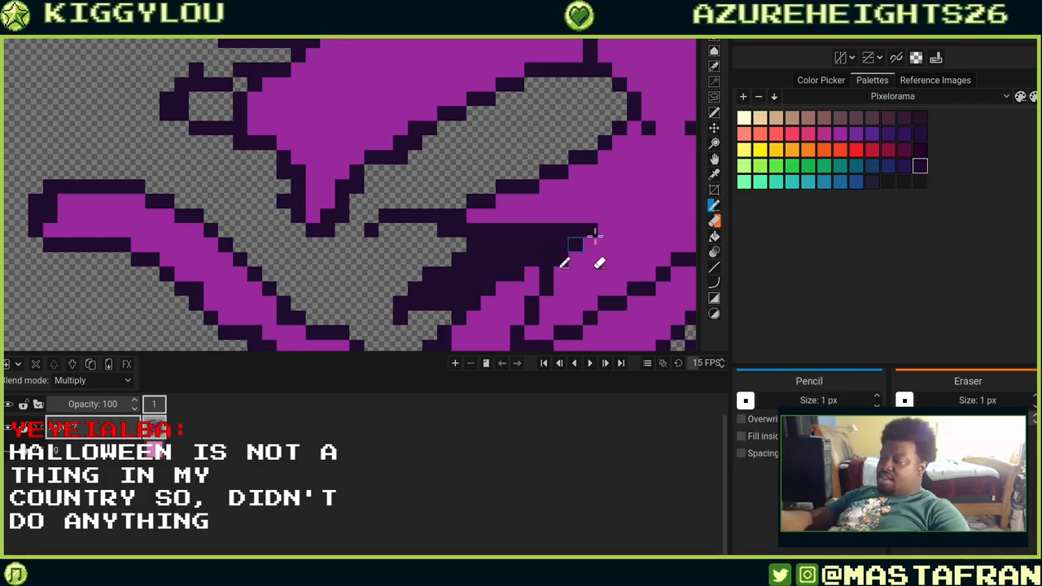
{"action": "left_click_drag", "start_coordinate": [561, 236], "coordinate": [589, 279]}
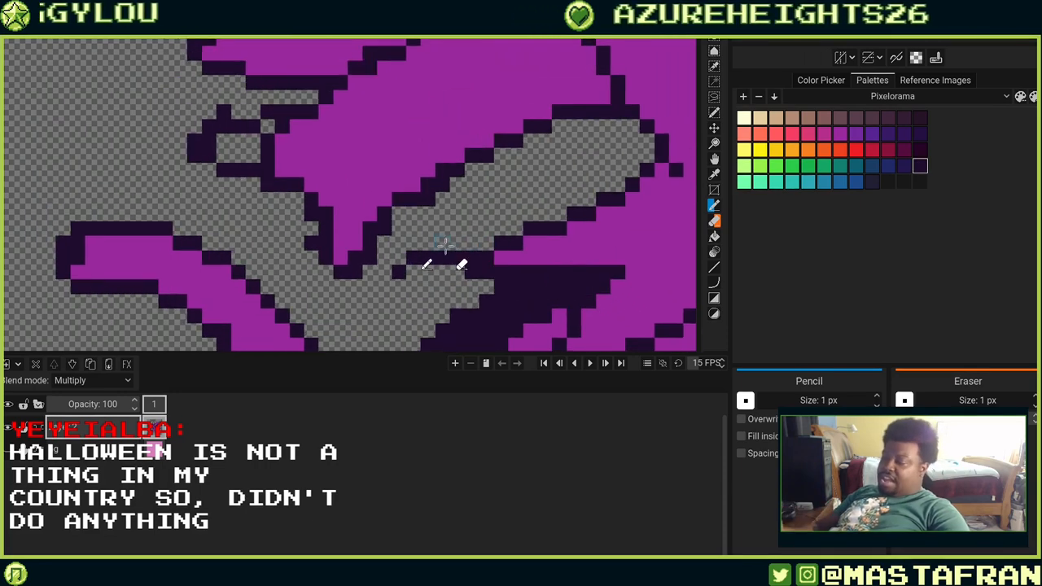
{"action": "left_click_drag", "start_coordinate": [447, 247], "coordinate": [594, 201]}
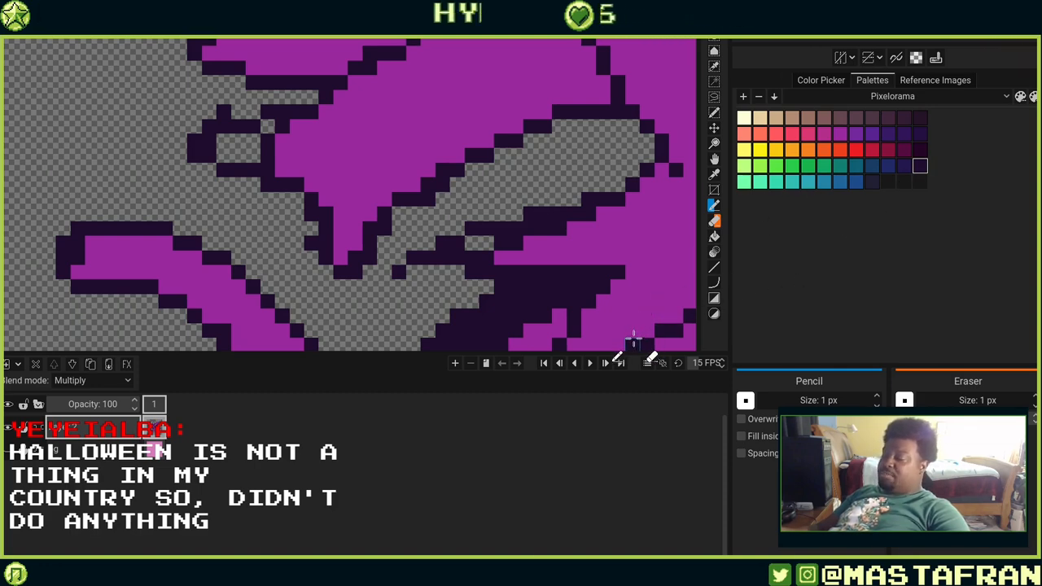
{"action": "left_click_drag", "start_coordinate": [327, 146], "coordinate": [535, 214]}
{"action": "right_click", "coordinate": [432, 179]}
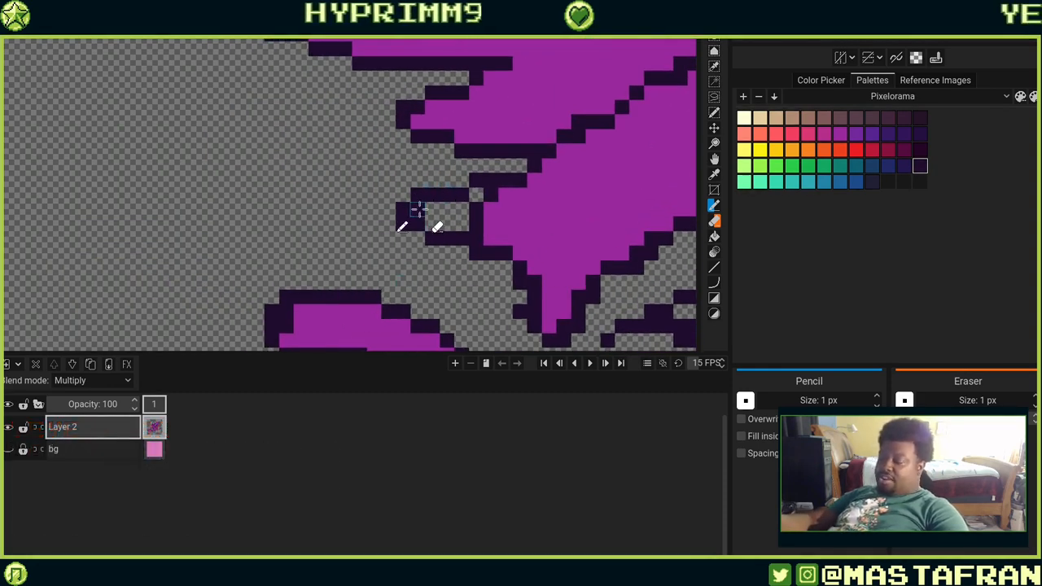
{"action": "right_click", "coordinate": [416, 209]}
{"action": "right_click", "coordinate": [417, 224]}
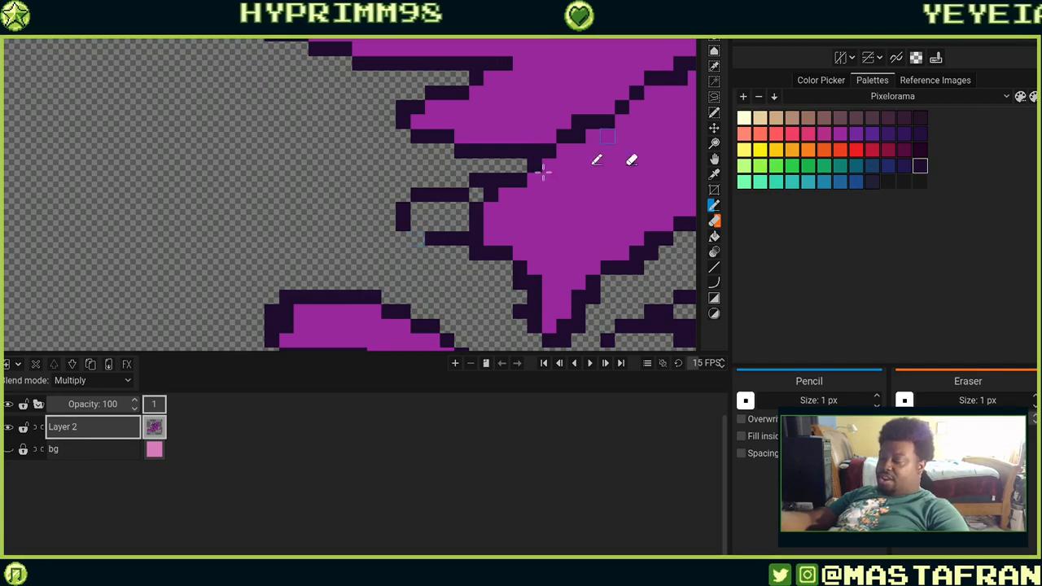
{"action": "left_click_drag", "start_coordinate": [417, 223], "coordinate": [476, 239]}
{"action": "right_click", "coordinate": [417, 238]}
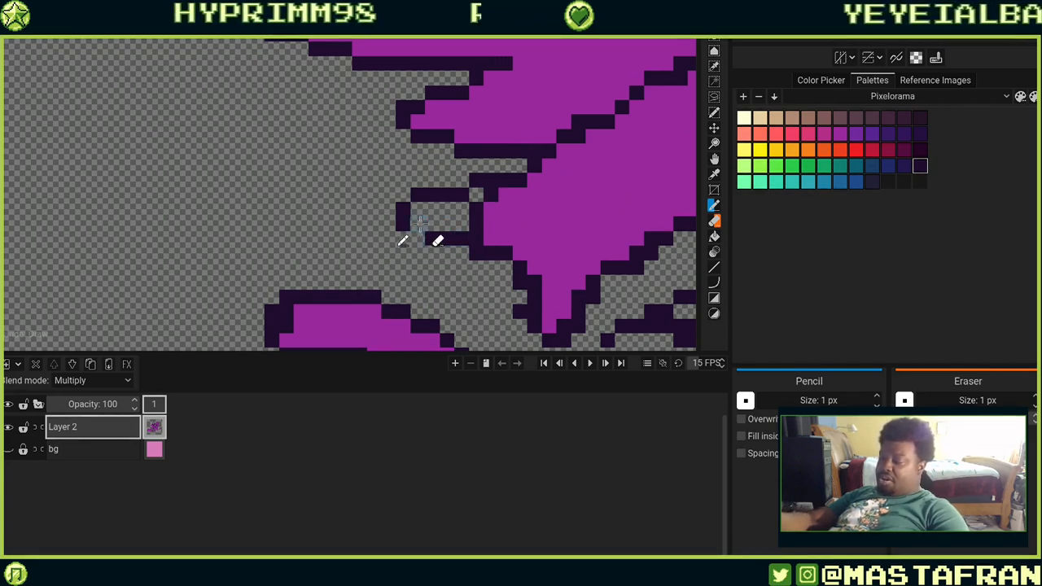
{"action": "left_click", "coordinate": [432, 225]}
{"action": "right_click", "coordinate": [432, 239]}
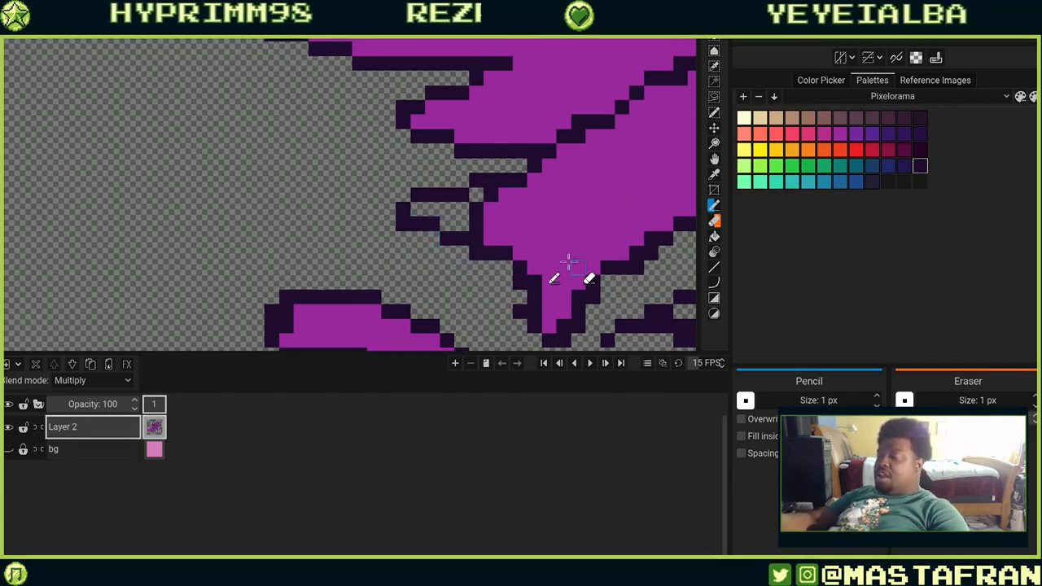
{"action": "mouse_move", "coordinate": [567, 321]}
{"action": "left_mouse_down"}
{"action": "mouse_move", "coordinate": [585, 202]}
{"action": "mouse_move", "coordinate": [540, 197]}
{"action": "left_mouse_up"}
{"action": "left_click", "coordinate": [554, 222]}
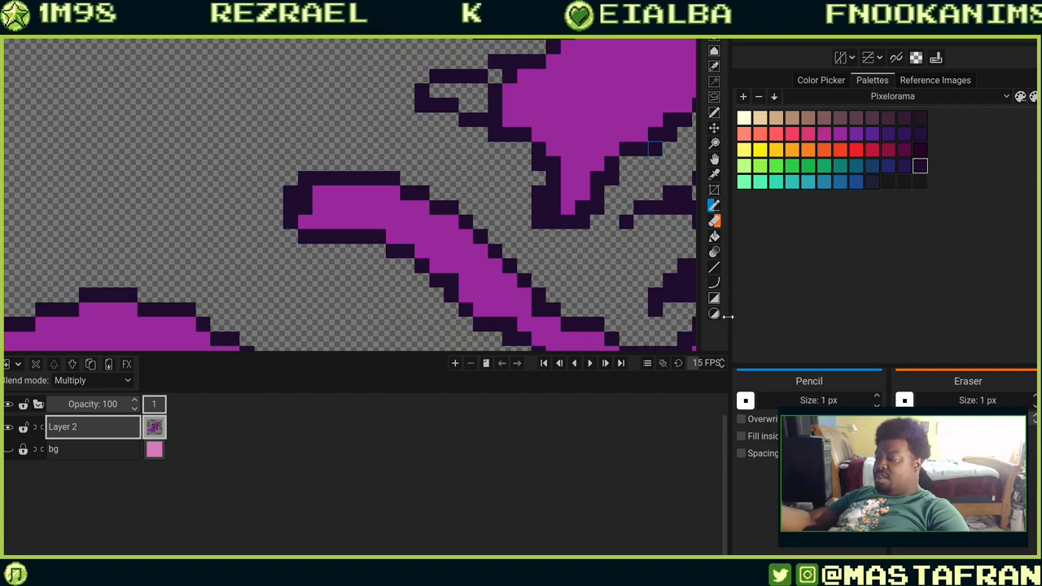
Pick the purple fill colour from the canvas and bucket-fill the small enclosed gap inside the notch.
{"action": "key", "text": "e"}
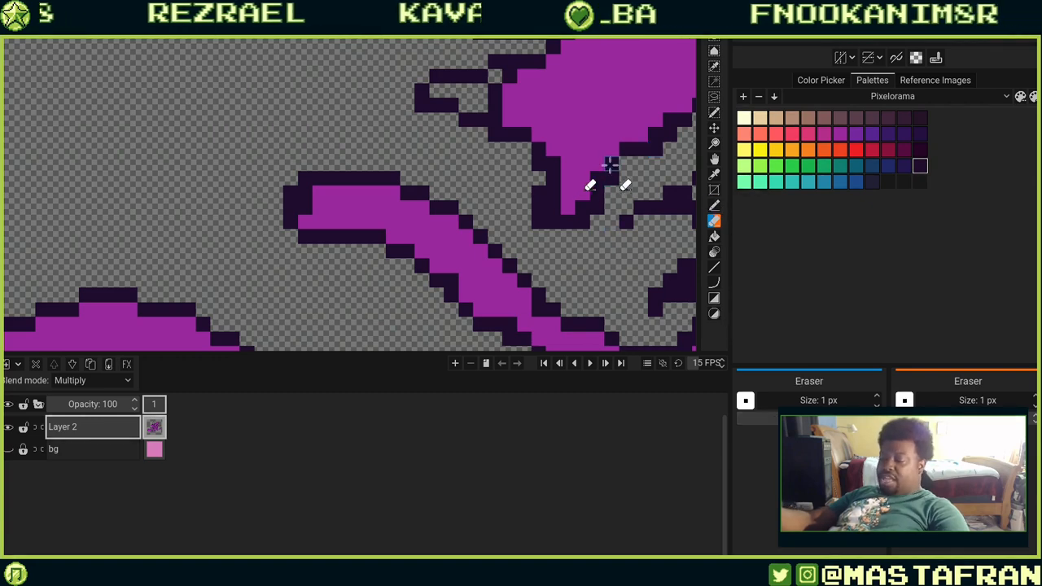
{"action": "left_click_drag", "start_coordinate": [610, 166], "coordinate": [532, 282]}
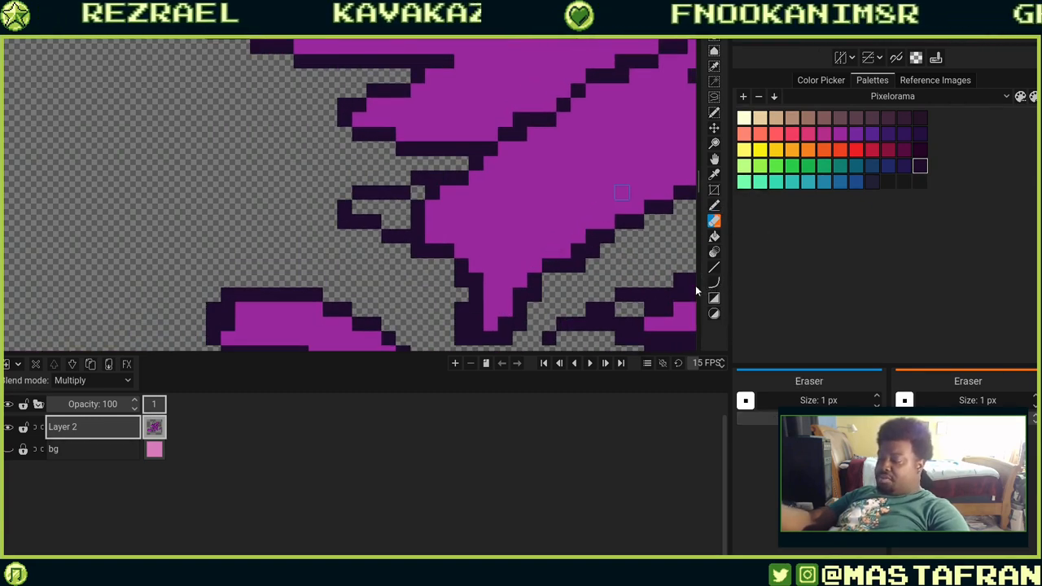
{"action": "key", "text": "o"}
{"action": "left_click", "coordinate": [527, 227]}
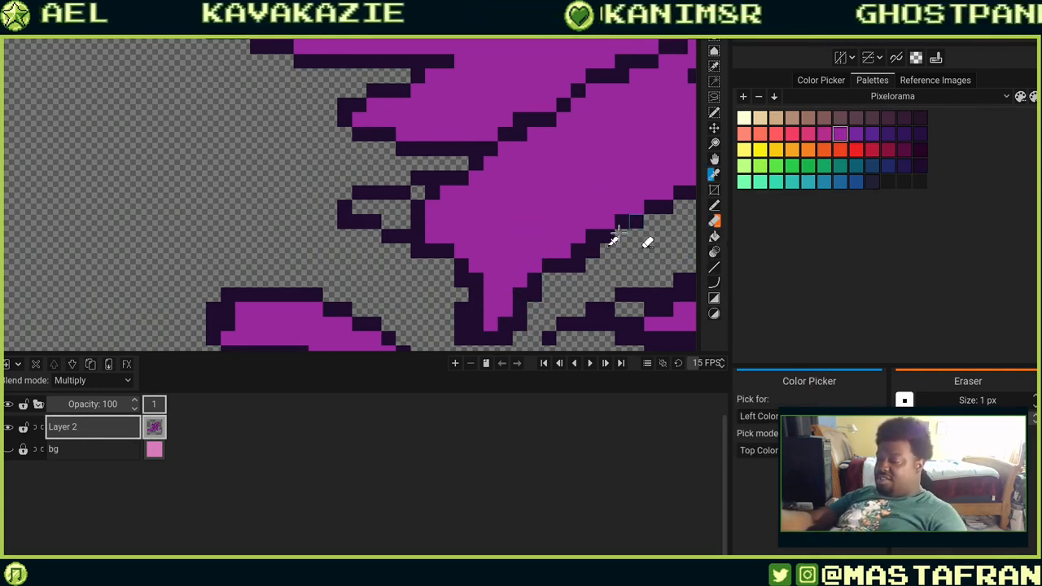
{"action": "key", "text": "b"}
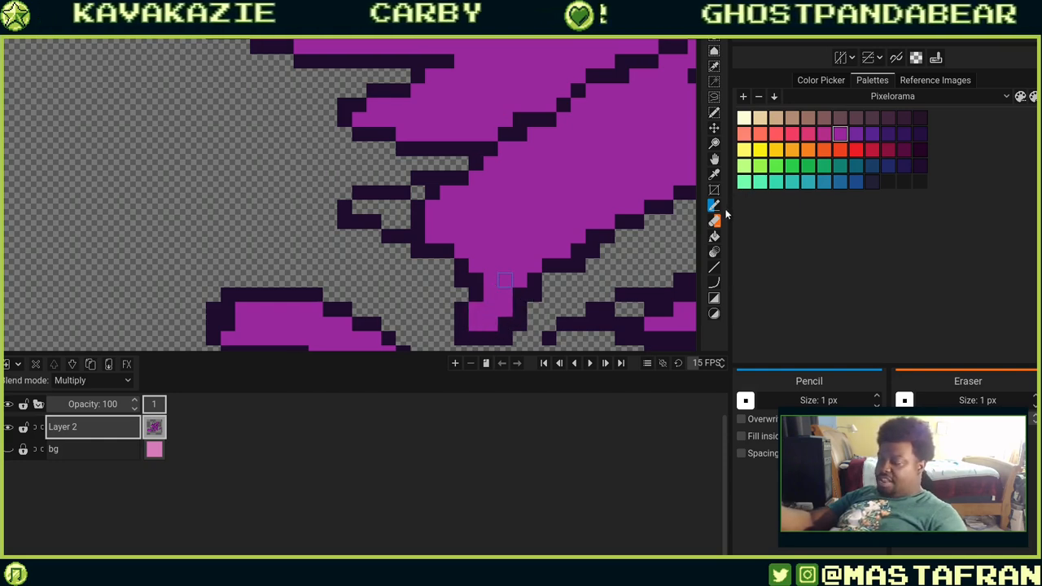
{"action": "key", "text": "g"}
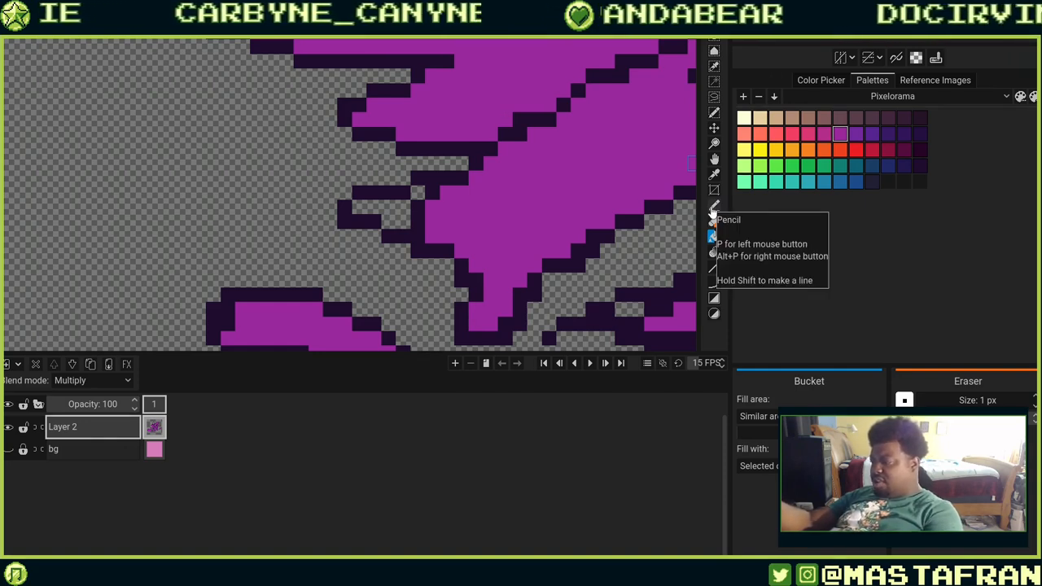
{"action": "scroll", "coordinate": [512, 216], "scroll_direction": "down", "scroll_amount": 5}
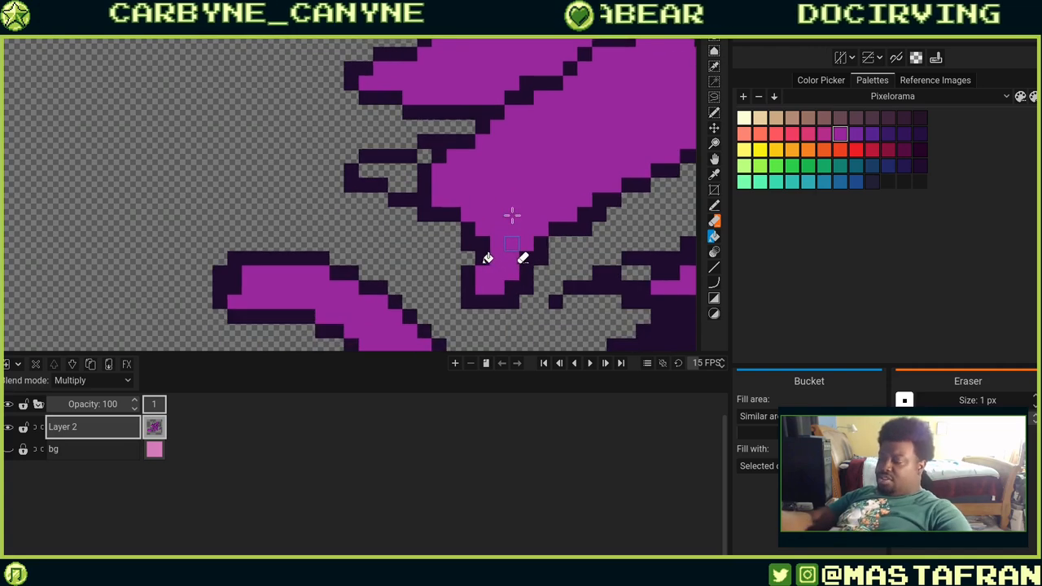
{"action": "left_click", "coordinate": [477, 265]}
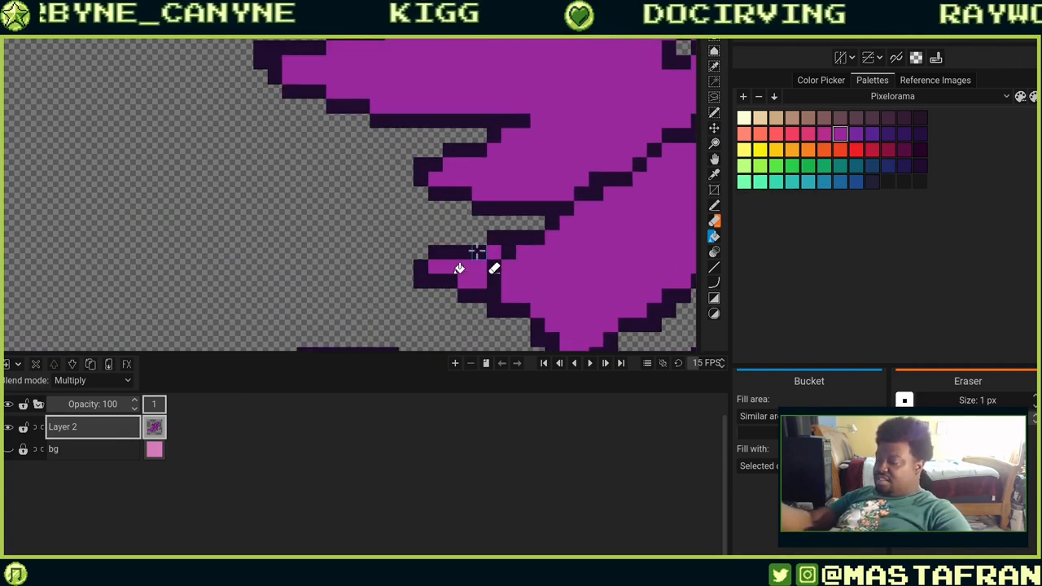
Bucket-fill the remaining transparent gaps inside the lineart across the centre of the figure with purple.
{"action": "key", "text": "b"}
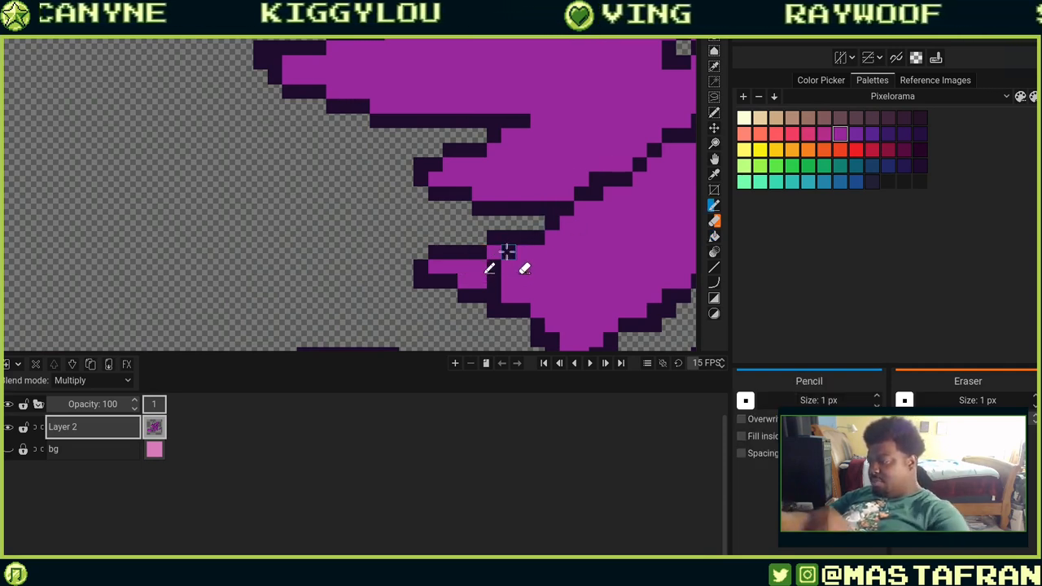
{"action": "left_click_drag", "start_coordinate": [581, 240], "coordinate": [447, 312]}
{"action": "left_click_drag", "start_coordinate": [560, 166], "coordinate": [484, 241]}
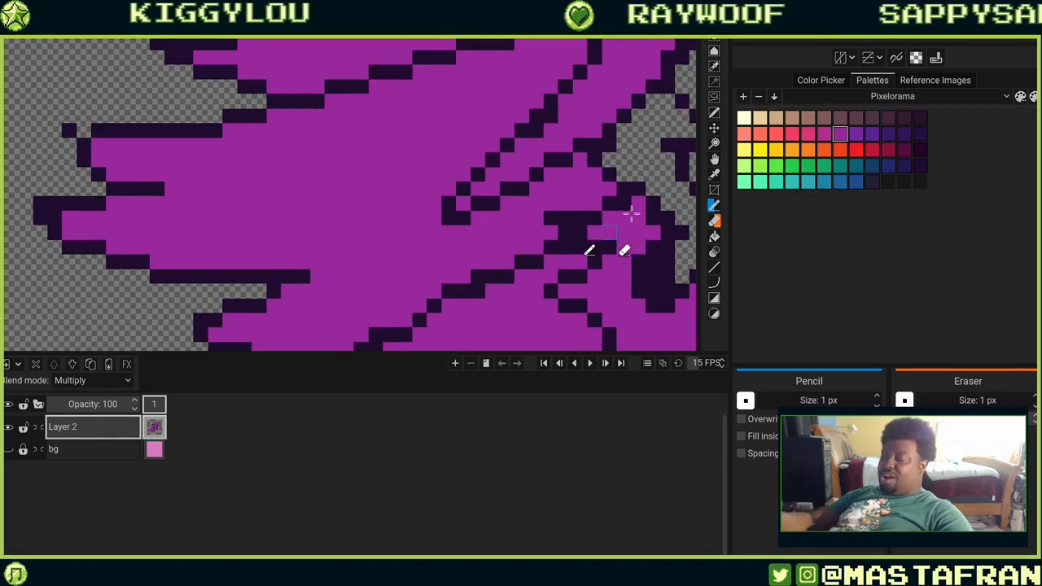
{"action": "left_click_drag", "start_coordinate": [677, 138], "coordinate": [482, 222]}
{"action": "left_click_drag", "start_coordinate": [579, 236], "coordinate": [483, 195]}
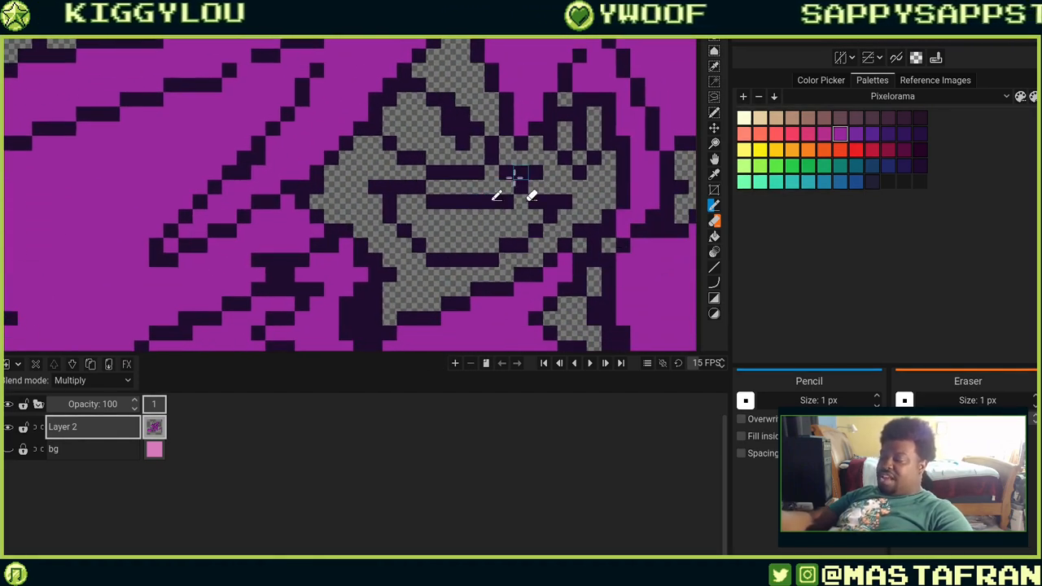
{"action": "key", "text": "b"}
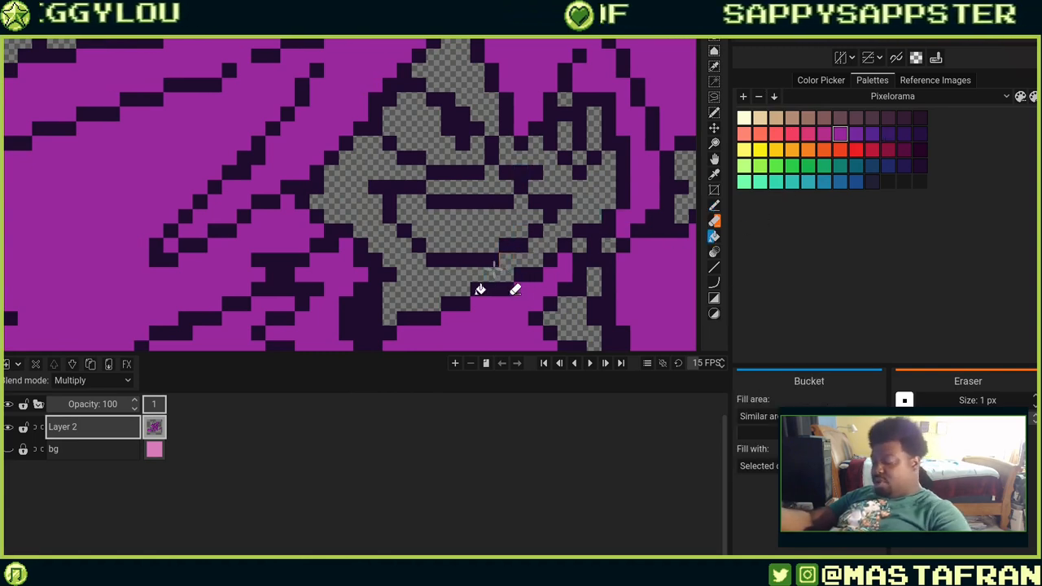
{"action": "left_click", "coordinate": [500, 265]}
{"action": "left_click", "coordinate": [496, 228]}
{"action": "left_click", "coordinate": [492, 187]}
{"action": "left_click", "coordinate": [459, 151]}
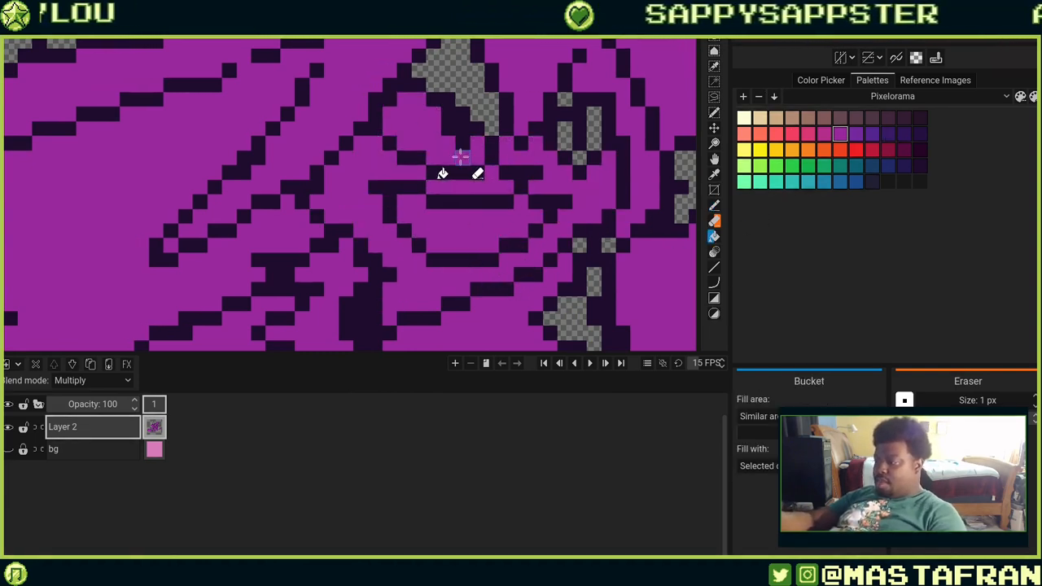
{"action": "left_click", "coordinate": [480, 90]}
{"action": "left_click", "coordinate": [593, 128]}
{"action": "left_click", "coordinate": [565, 100]}
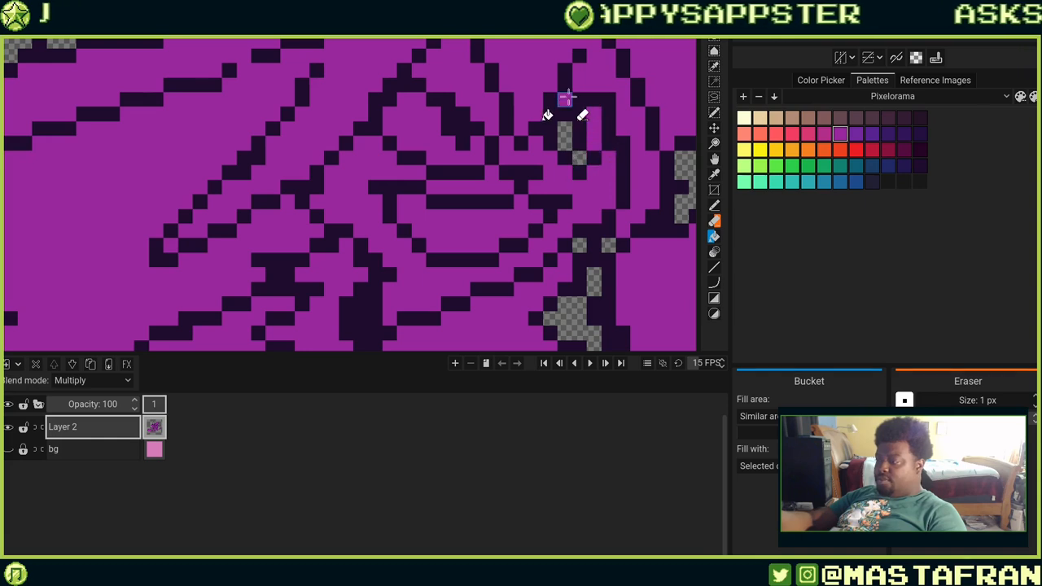
{"action": "left_click", "coordinate": [562, 132]}
{"action": "left_click", "coordinate": [579, 159]}
{"action": "left_click_drag", "start_coordinate": [600, 249], "coordinate": [551, 126]}
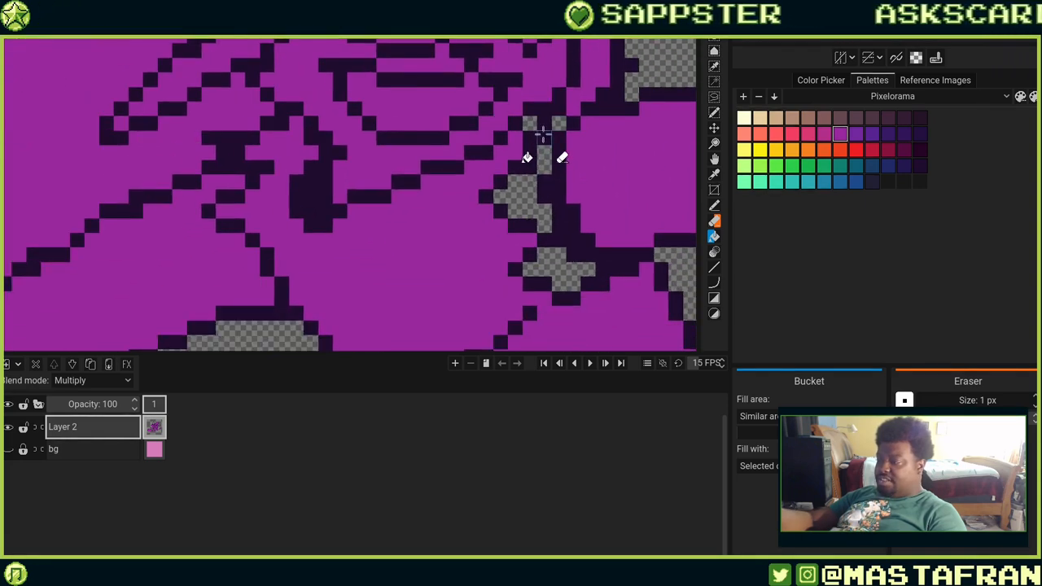
{"action": "left_click", "coordinate": [543, 156]}
{"action": "left_click", "coordinate": [544, 218]}
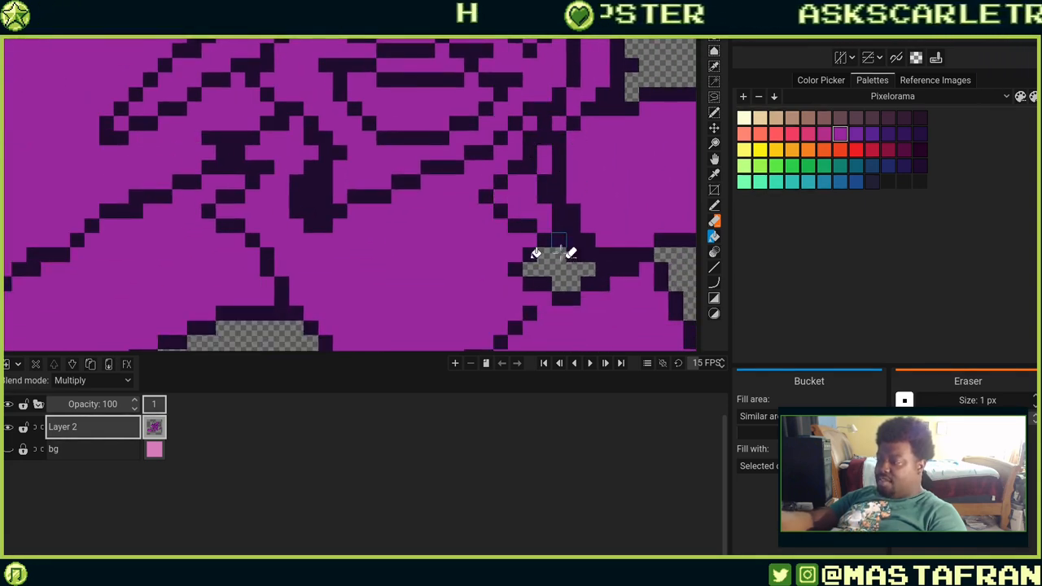
{"action": "left_click", "coordinate": [547, 268]}
{"action": "left_click_drag", "start_coordinate": [674, 214], "coordinate": [458, 273]}
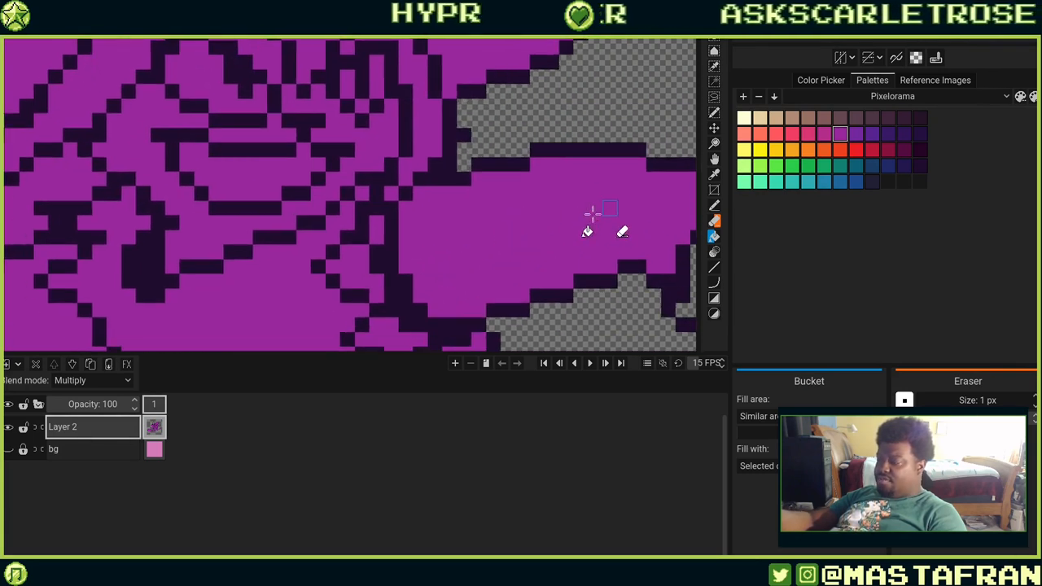
{"action": "left_click_drag", "start_coordinate": [582, 201], "coordinate": [593, 178]}
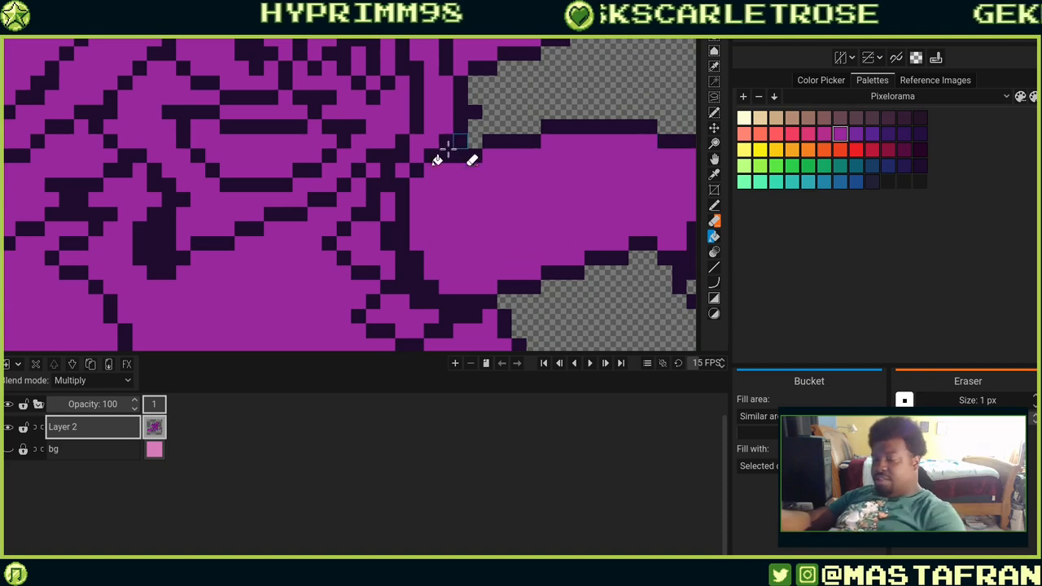
{"action": "left_click_drag", "start_coordinate": [467, 249], "coordinate": [561, 298]}
{"action": "left_click", "coordinate": [481, 258]}
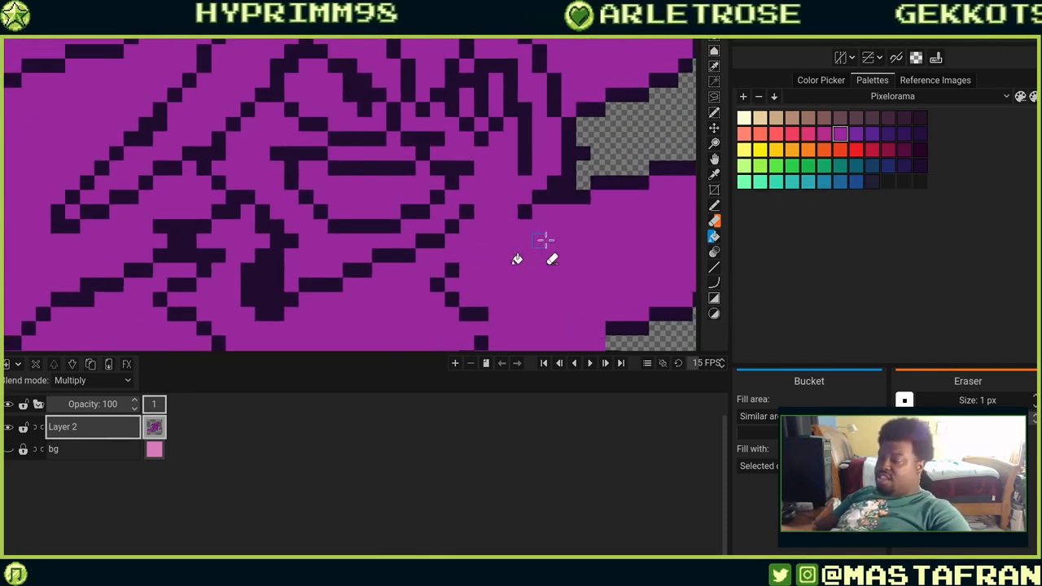
Undo the last purple fill and switch back to the Pencil tool.
{"action": "key", "text": "ctrl+z"}
{"action": "key", "text": "b"}
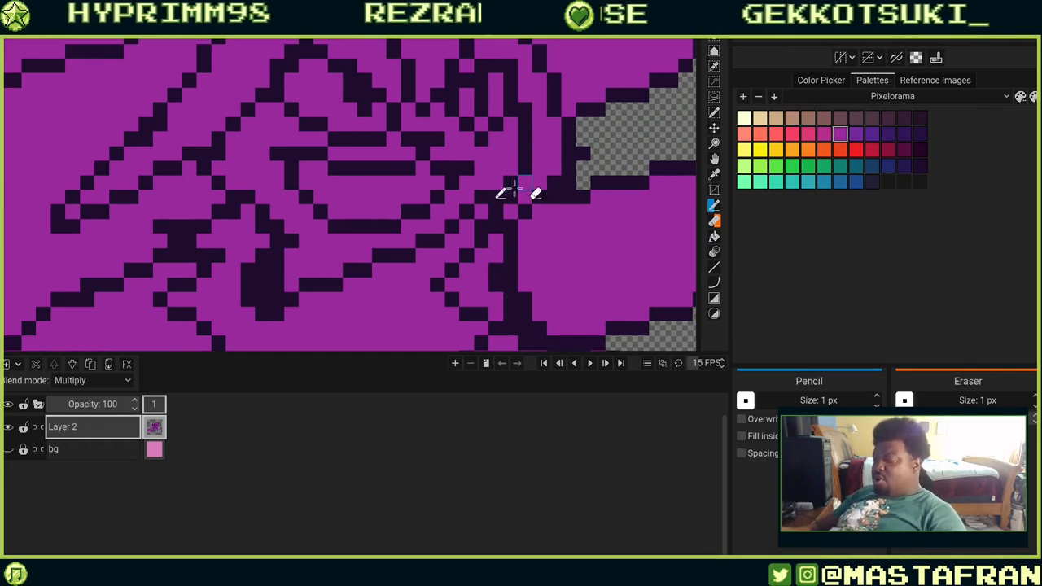
{"action": "mouse_move", "coordinate": [520, 181]}
{"action": "left_mouse_down"}
{"action": "mouse_move", "coordinate": [562, 241]}
{"action": "mouse_move", "coordinate": [628, 227]}
{"action": "mouse_move", "coordinate": [627, 203]}
{"action": "mouse_move", "coordinate": [559, 216]}
{"action": "left_mouse_up"}
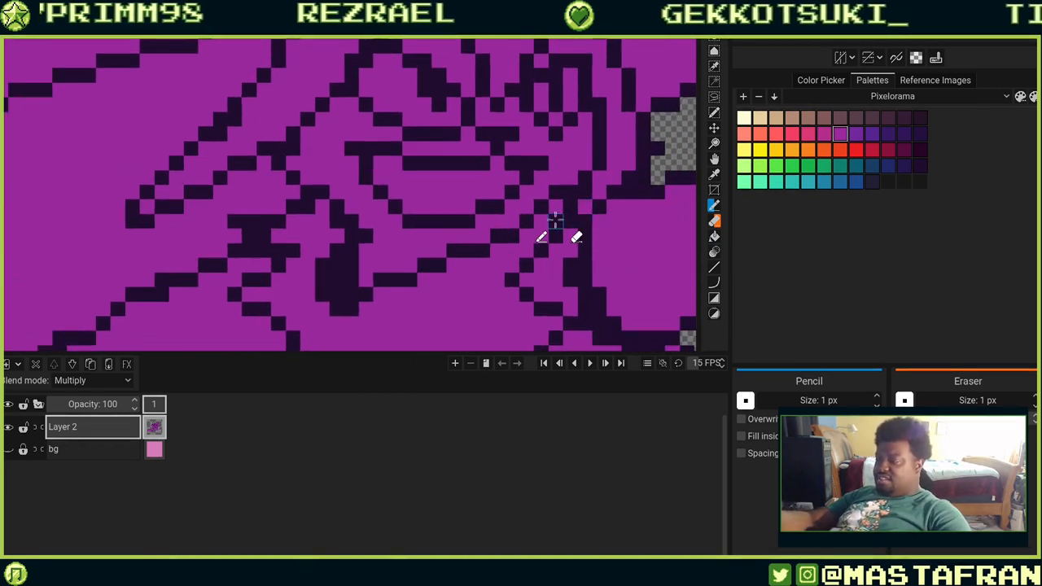
{"action": "mouse_move", "coordinate": [555, 335]}
{"action": "left_mouse_down"}
{"action": "mouse_move", "coordinate": [577, 210]}
{"action": "mouse_move", "coordinate": [611, 234]}
{"action": "mouse_move", "coordinate": [551, 245]}
{"action": "mouse_move", "coordinate": [495, 230]}
{"action": "left_mouse_up"}
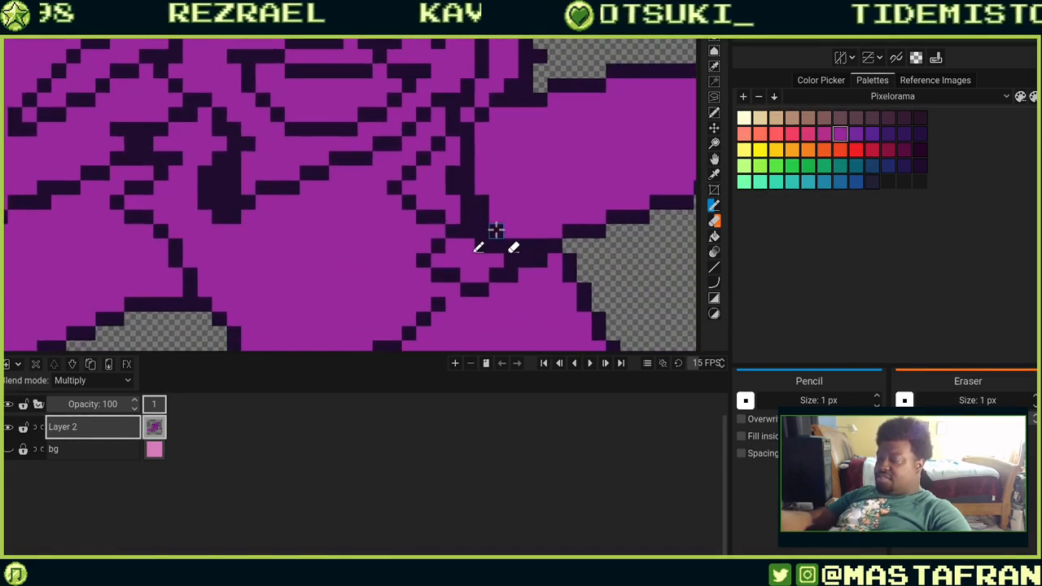
Zoom into the hat brim, pick the dark outline colour from the canvas and switch back to the Pencil tool.
{"action": "scroll", "coordinate": [494, 231], "scroll_direction": "down", "scroll_amount": 3}
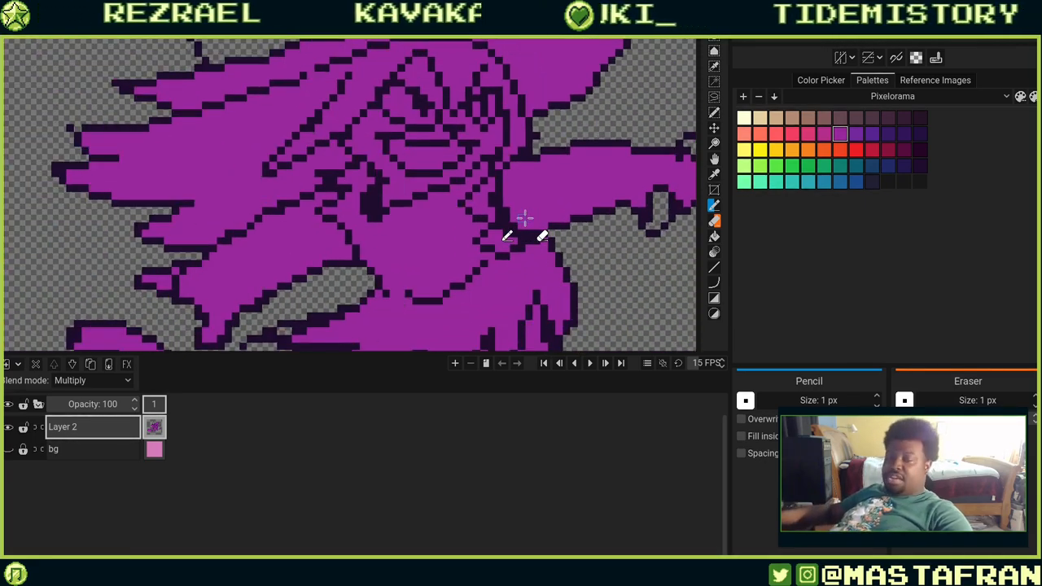
{"action": "scroll", "coordinate": [524, 217], "scroll_direction": "down", "scroll_amount": 2}
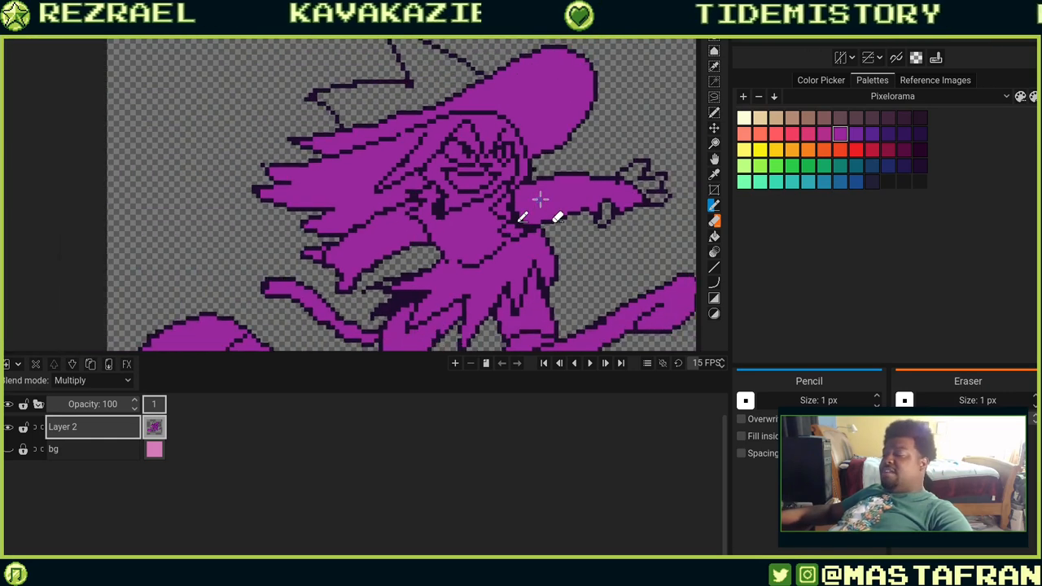
{"action": "scroll", "coordinate": [385, 148], "scroll_direction": "down", "scroll_amount": 2}
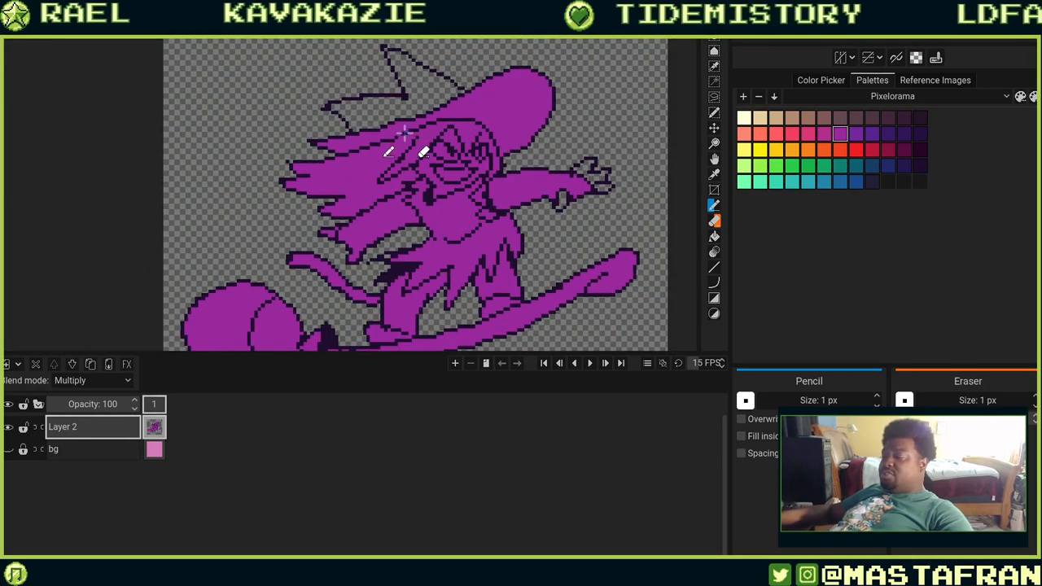
{"action": "scroll", "coordinate": [418, 144], "scroll_direction": "up", "scroll_amount": 2}
{"action": "scroll", "coordinate": [480, 128], "scroll_direction": "up", "scroll_amount": 2}
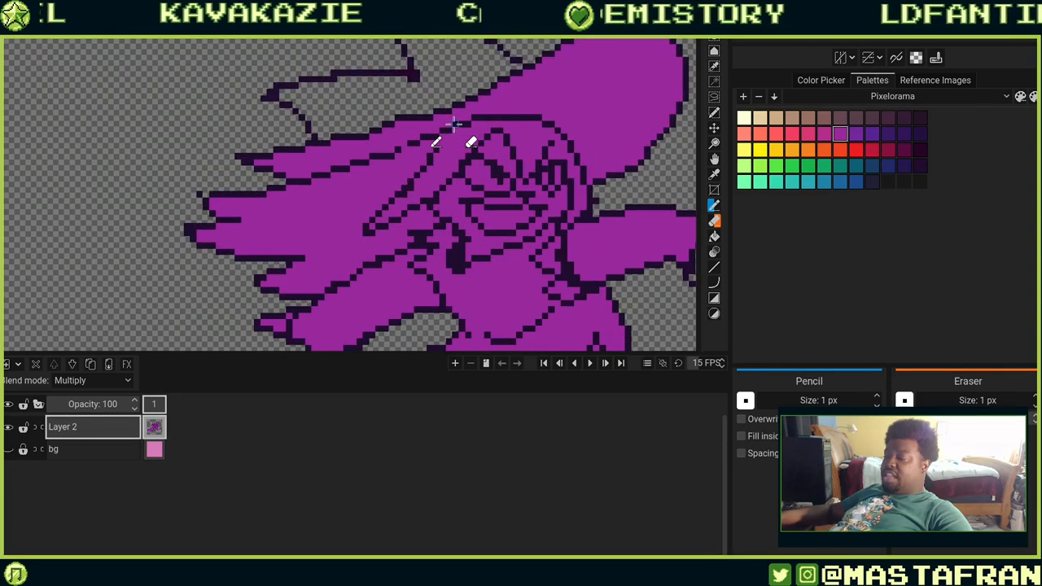
{"action": "scroll", "coordinate": [627, 111], "scroll_direction": "down", "scroll_amount": 2}
{"action": "scroll", "coordinate": [628, 248], "scroll_direction": "up", "scroll_amount": 2}
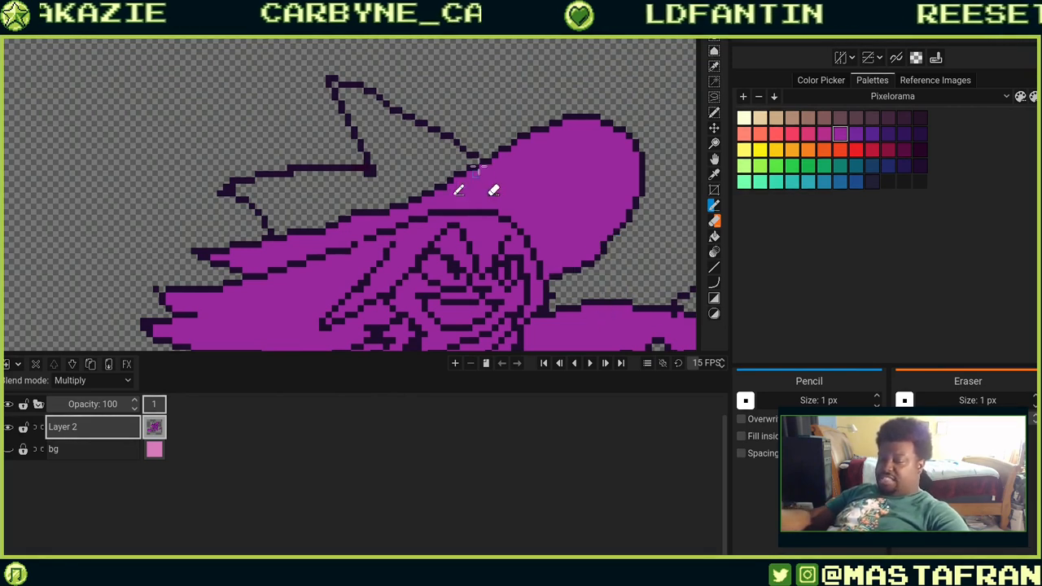
{"action": "scroll", "coordinate": [480, 170], "scroll_direction": "down", "scroll_amount": 2}
{"action": "scroll", "coordinate": [561, 230], "scroll_direction": "up", "scroll_amount": 2}
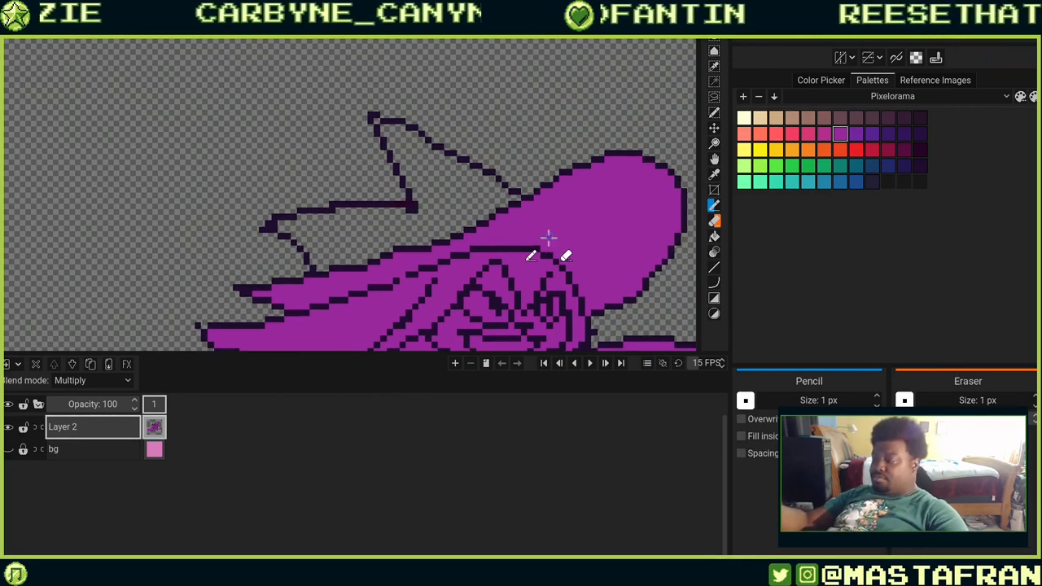
{"action": "scroll", "coordinate": [548, 236], "scroll_direction": "up", "scroll_amount": 4}
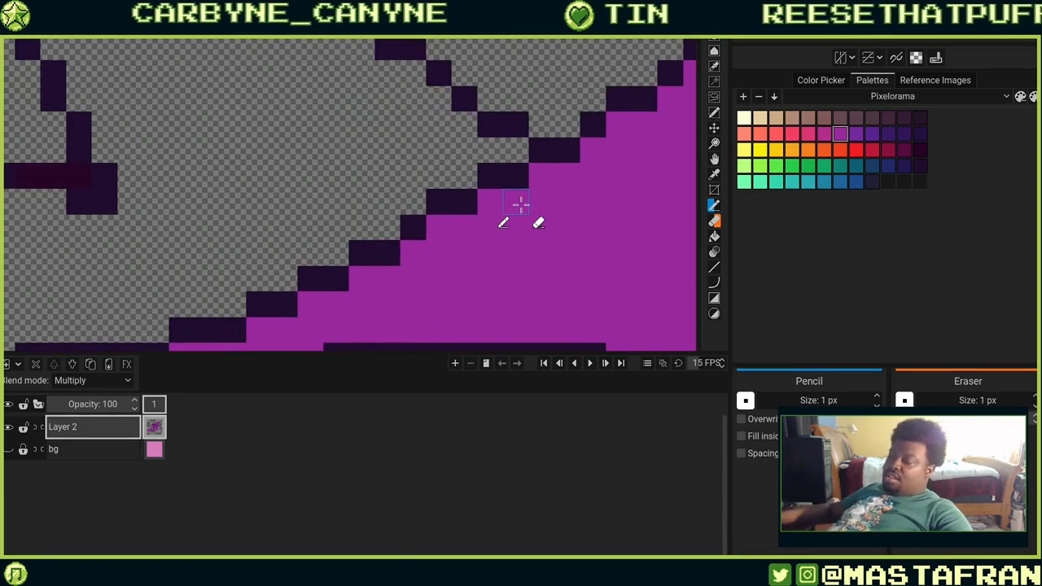
{"action": "left_click_drag", "start_coordinate": [563, 218], "coordinate": [577, 268]}
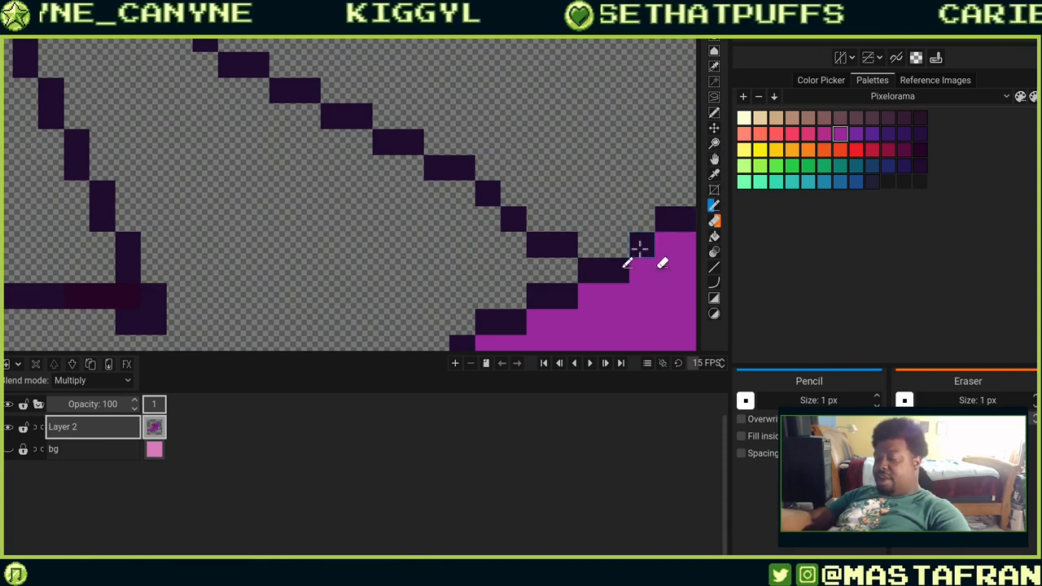
{"action": "left_click", "coordinate": [714, 189]}
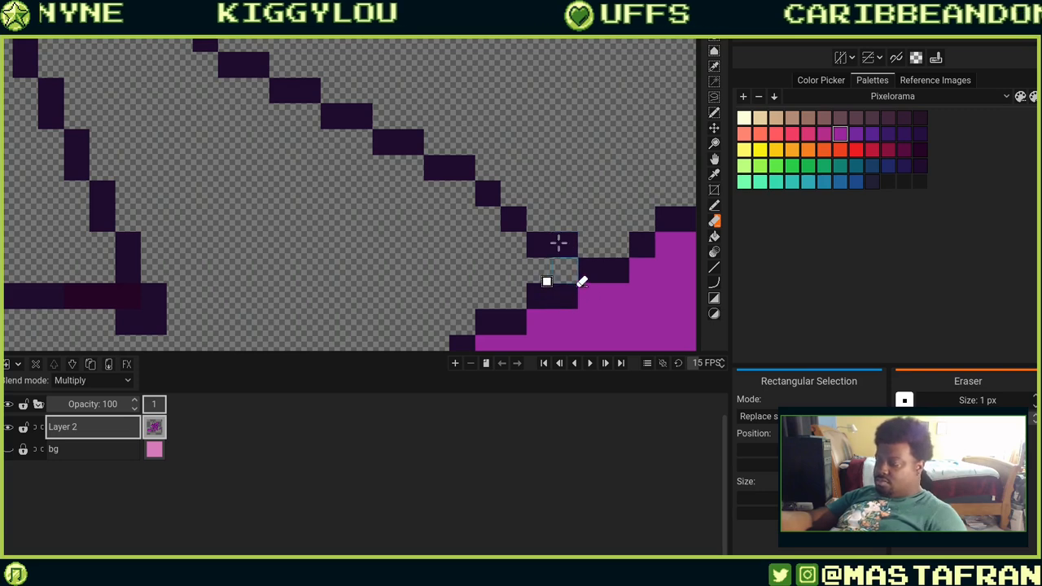
{"action": "key", "text": "e"}
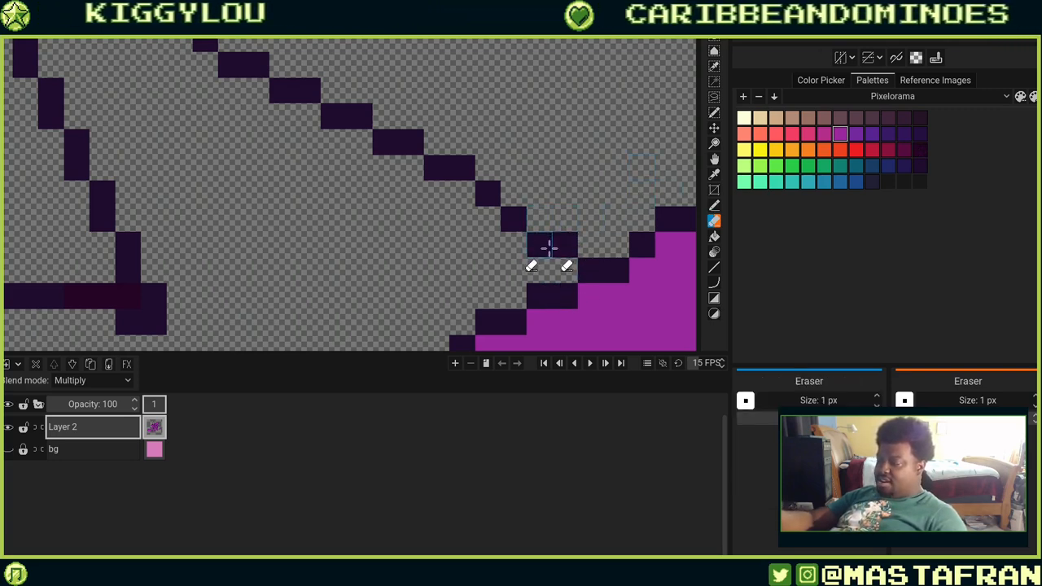
{"action": "key", "text": "b"}
{"action": "key", "text": "o"}
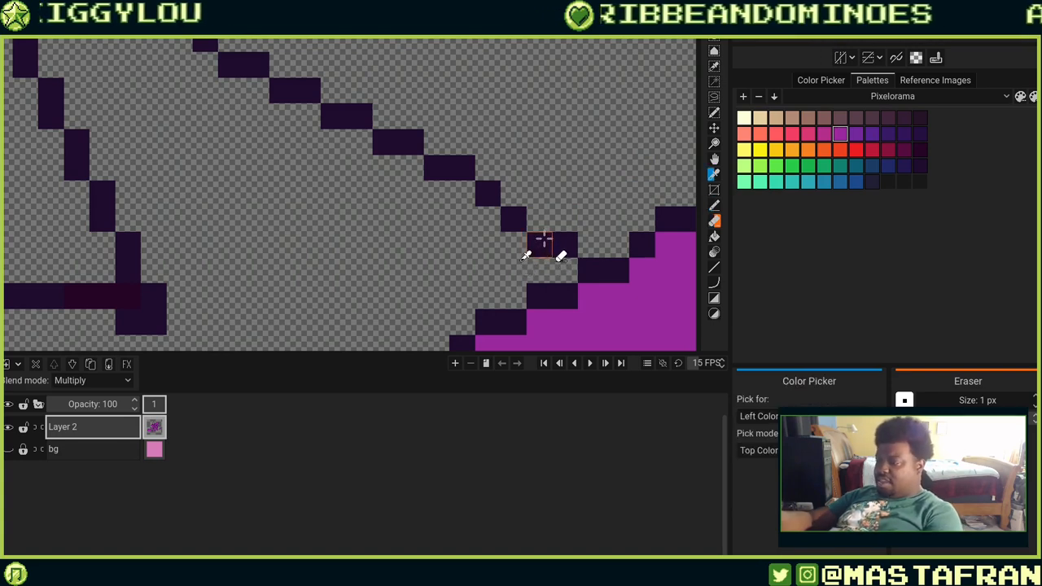
{"action": "left_click", "coordinate": [543, 244]}
{"action": "key", "text": "p"}
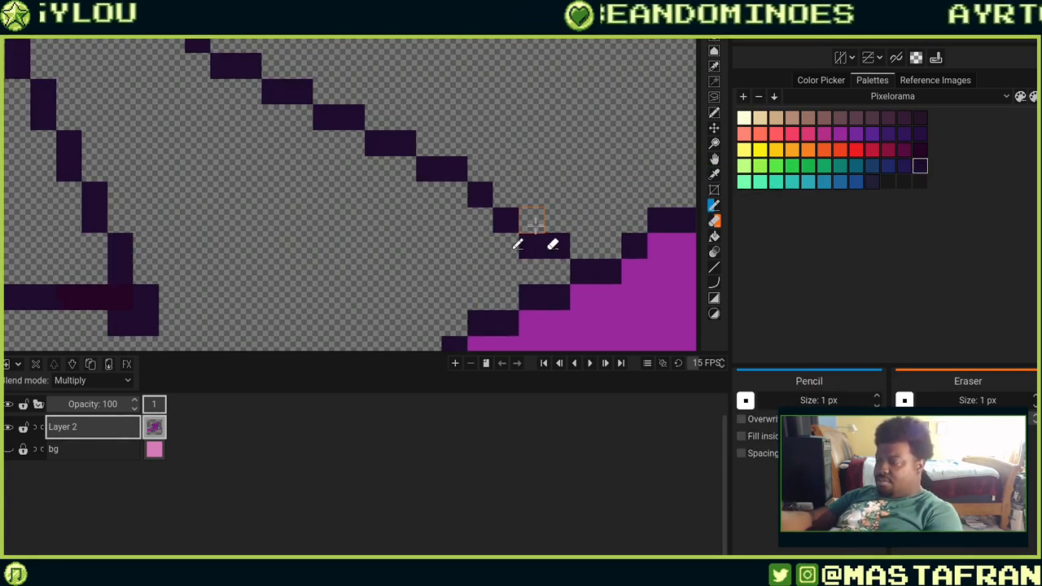
Add dark outline pixels where the hat brim meets the cone and erase two stray pixels under the brim line.
{"action": "left_click", "coordinate": [531, 219]}
{"action": "left_click", "coordinate": [506, 196]}
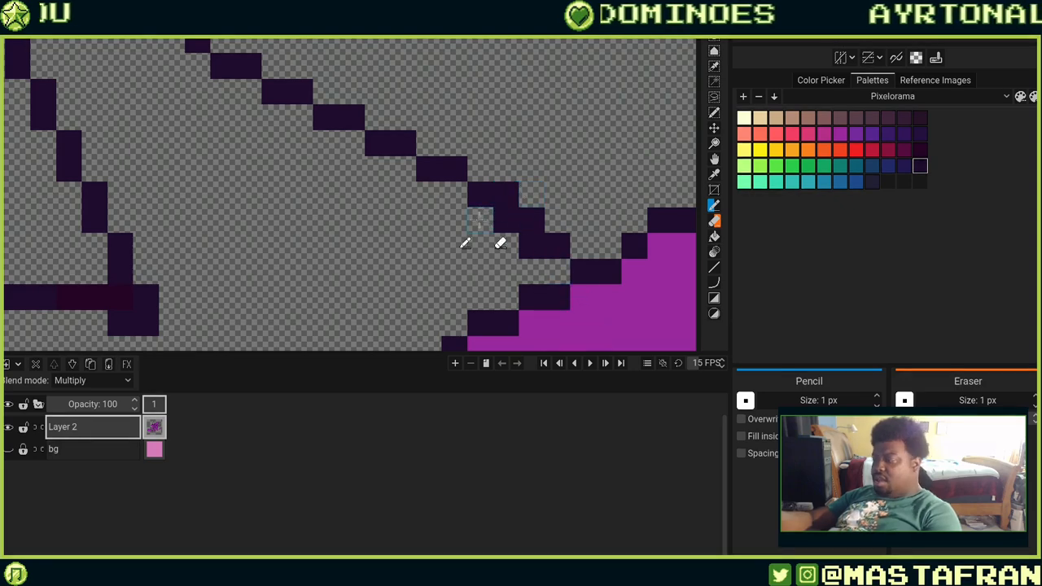
{"action": "mouse_move", "coordinate": [482, 224]}
{"action": "left_mouse_down"}
{"action": "mouse_move", "coordinate": [624, 275]}
{"action": "mouse_move", "coordinate": [588, 275]}
{"action": "mouse_move", "coordinate": [649, 134]}
{"action": "left_mouse_up"}
{"action": "left_click_drag", "start_coordinate": [594, 210], "coordinate": [656, 270]}
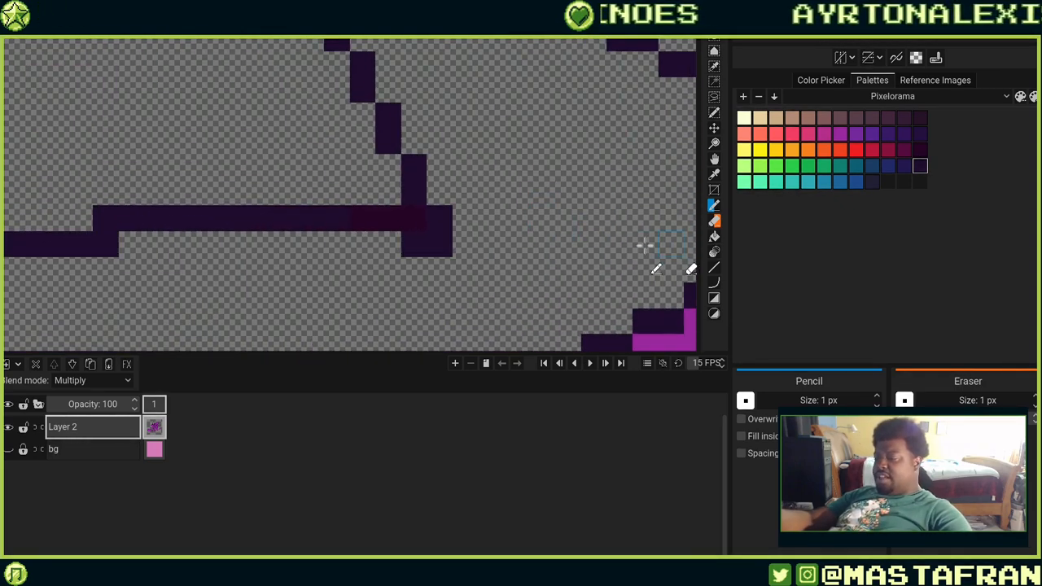
{"action": "left_click_drag", "start_coordinate": [397, 244], "coordinate": [445, 277]}
{"action": "key", "text": "ctrl+z"}
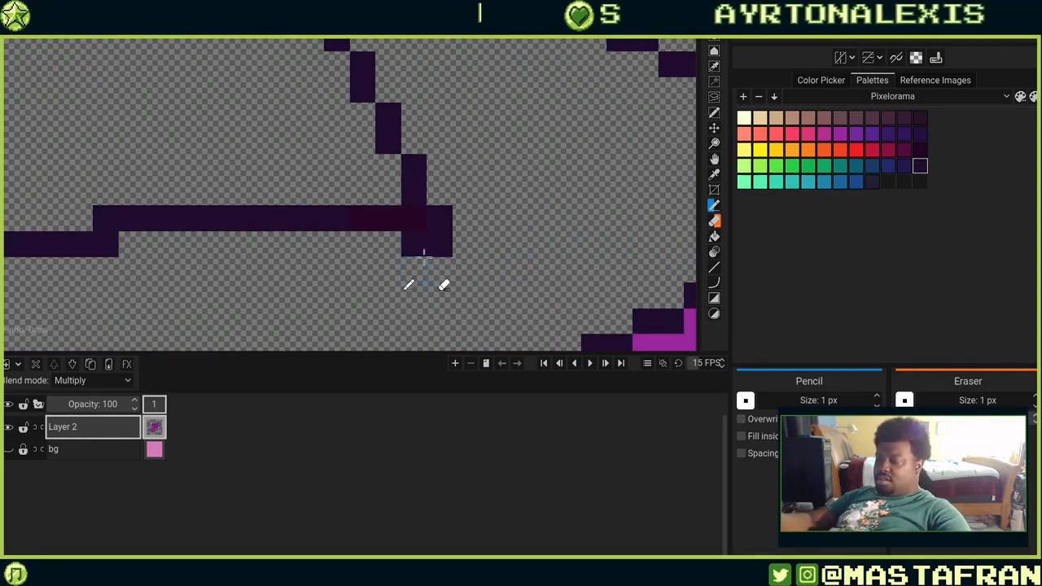
{"action": "right_click", "coordinate": [418, 245]}
{"action": "right_click", "coordinate": [441, 246]}
Clean up the stepped corner on the brim's left edge, erasing and redrawing single outline pixels.
{"action": "mouse_move", "coordinate": [420, 228]}
{"action": "left_mouse_down"}
{"action": "mouse_move", "coordinate": [498, 203]}
{"action": "mouse_move", "coordinate": [629, 107]}
{"action": "left_mouse_up"}
{"action": "left_click_drag", "start_coordinate": [423, 271], "coordinate": [661, 273]}
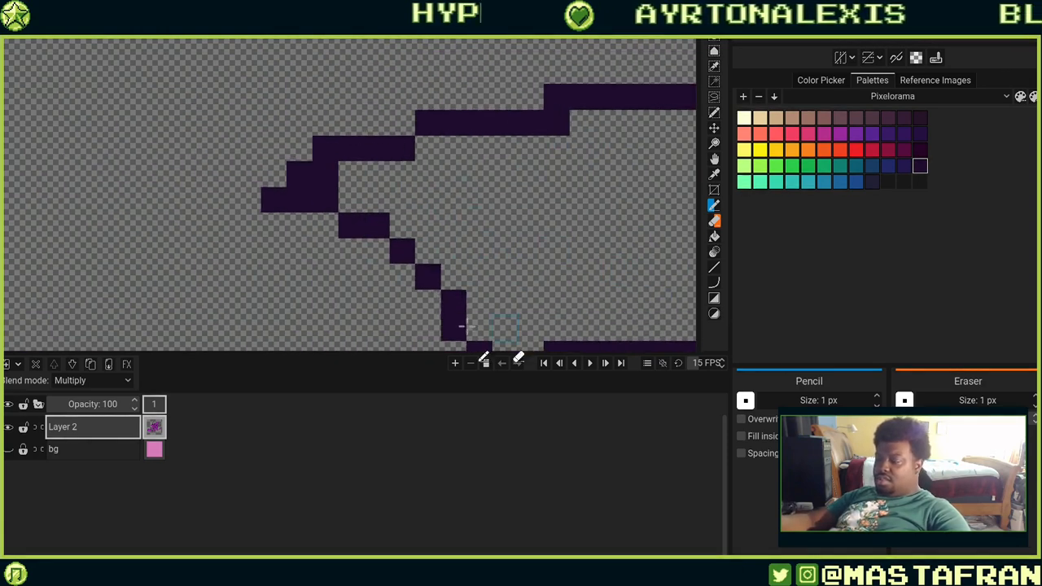
{"action": "right_click", "coordinate": [335, 190]}
{"action": "key", "text": "ctrl+z"}
{"action": "right_click", "coordinate": [328, 176]}
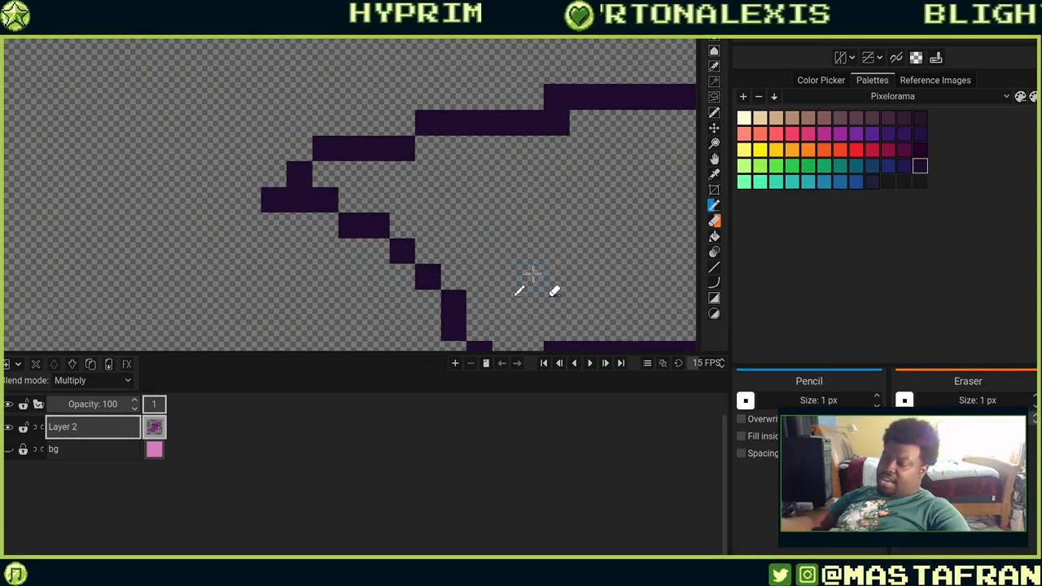
{"action": "left_click_drag", "start_coordinate": [544, 261], "coordinate": [621, 234]}
{"action": "mouse_move", "coordinate": [608, 277]}
{"action": "left_mouse_down"}
{"action": "mouse_move", "coordinate": [575, 184]}
{"action": "mouse_move", "coordinate": [579, 362]}
{"action": "left_mouse_up"}
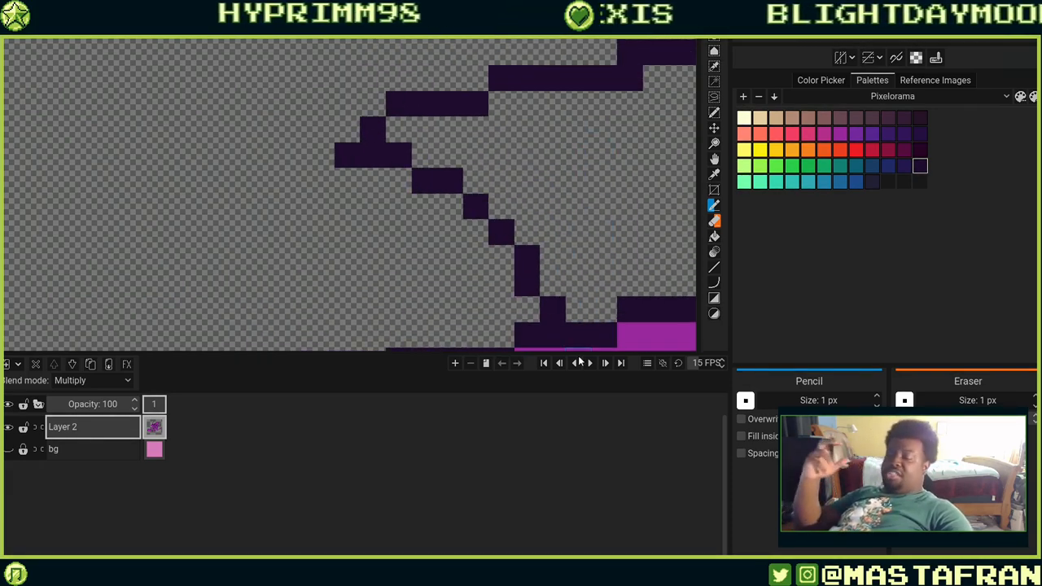
{"action": "right_click", "coordinate": [534, 275]}
{"action": "left_click", "coordinate": [555, 279]}
Extend the brim's left tip with a row of four dark pixels and erase the stepped pixels above it.
{"action": "mouse_move", "coordinate": [502, 200]}
{"action": "left_mouse_down"}
{"action": "mouse_move", "coordinate": [556, 197]}
{"action": "mouse_move", "coordinate": [610, 246]}
{"action": "left_mouse_up"}
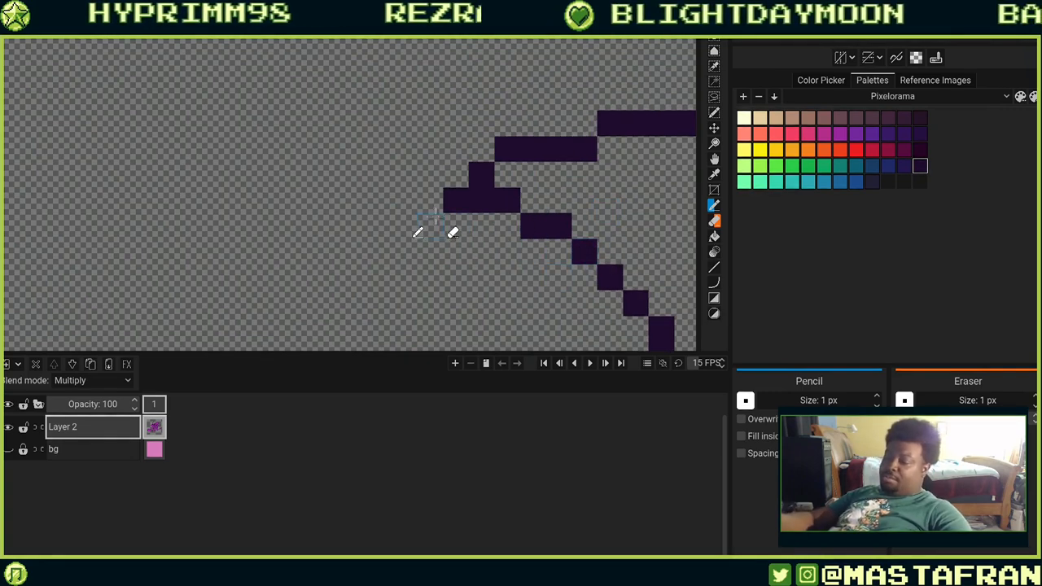
{"action": "left_click", "coordinate": [430, 226]}
{"action": "left_click", "coordinate": [455, 226]}
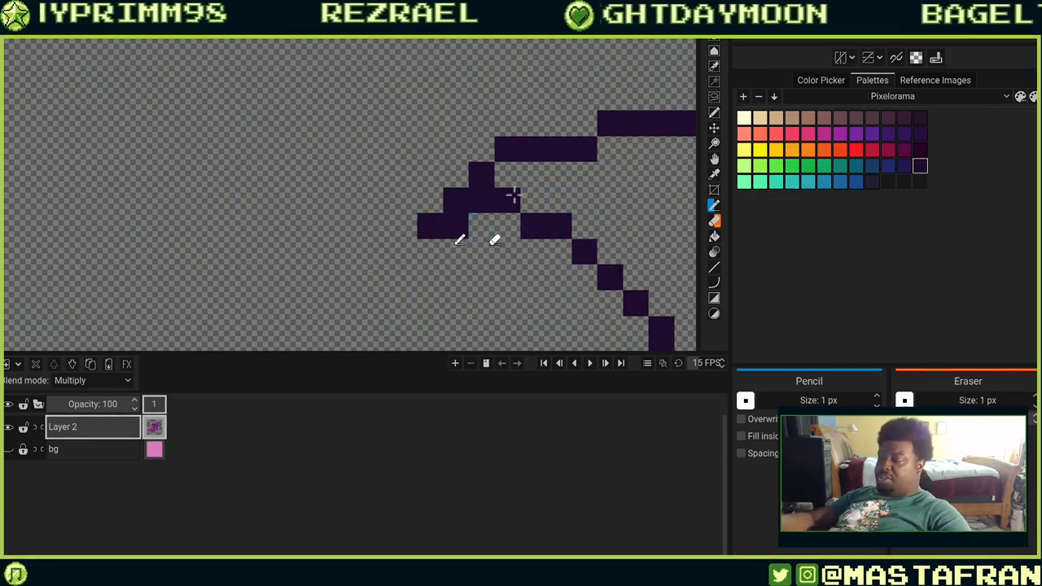
{"action": "left_click", "coordinate": [480, 227]}
{"action": "left_click", "coordinate": [507, 226]}
{"action": "right_click", "coordinate": [488, 207]}
{"action": "right_click", "coordinate": [506, 203]}
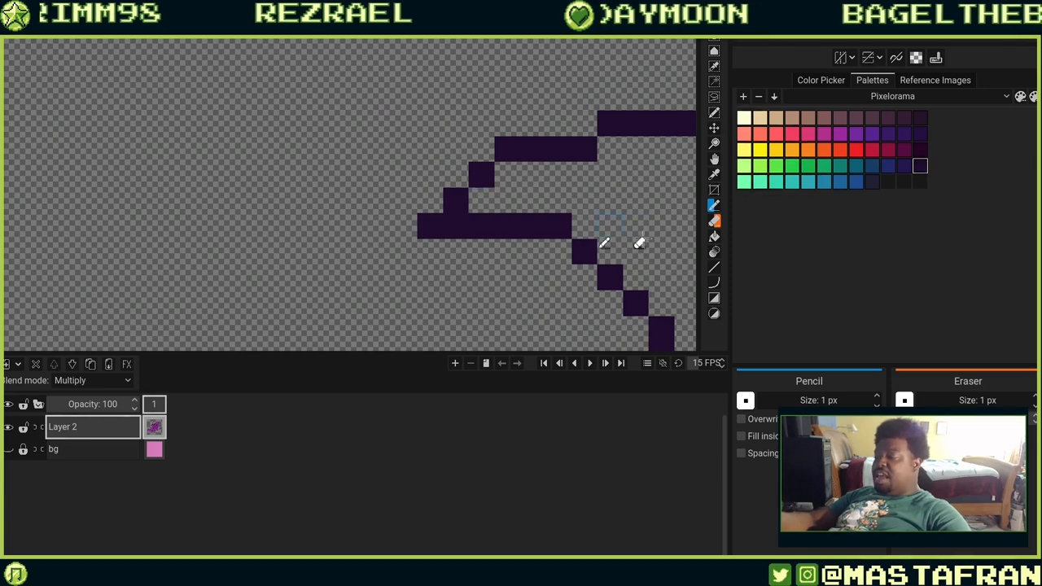
{"action": "left_click_drag", "start_coordinate": [597, 236], "coordinate": [571, 234]}
{"action": "left_click", "coordinate": [533, 247]}
{"action": "right_click", "coordinate": [534, 225]}
{"action": "left_click_drag", "start_coordinate": [659, 230], "coordinate": [468, 134]}
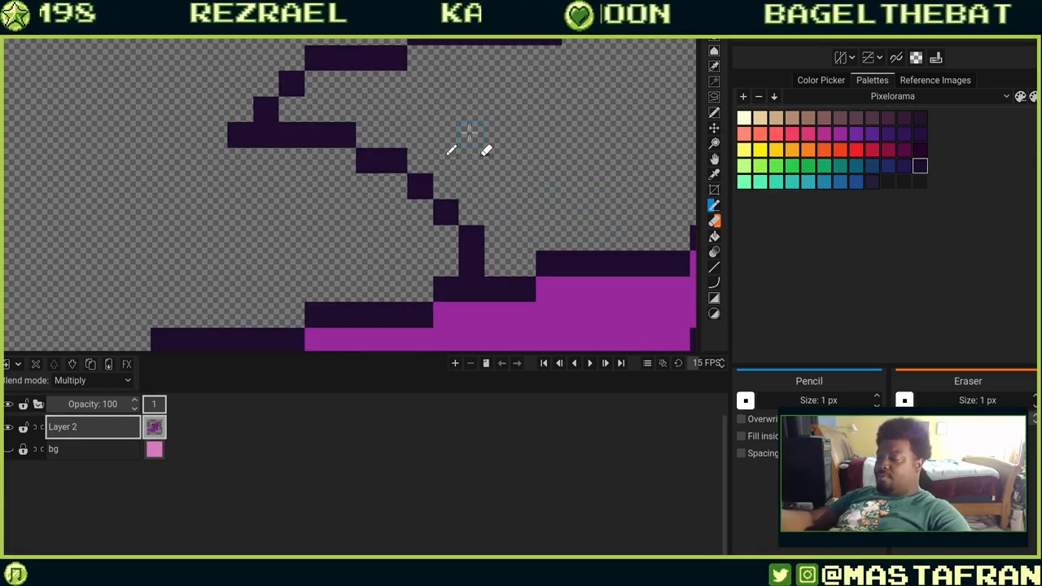
Redraw the underside line of the hat cone with a raised one-pixel step near its right end.
{"action": "scroll", "coordinate": [469, 134], "scroll_direction": "down", "scroll_amount": 5}
{"action": "scroll", "coordinate": [496, 207], "scroll_direction": "up", "scroll_amount": 2}
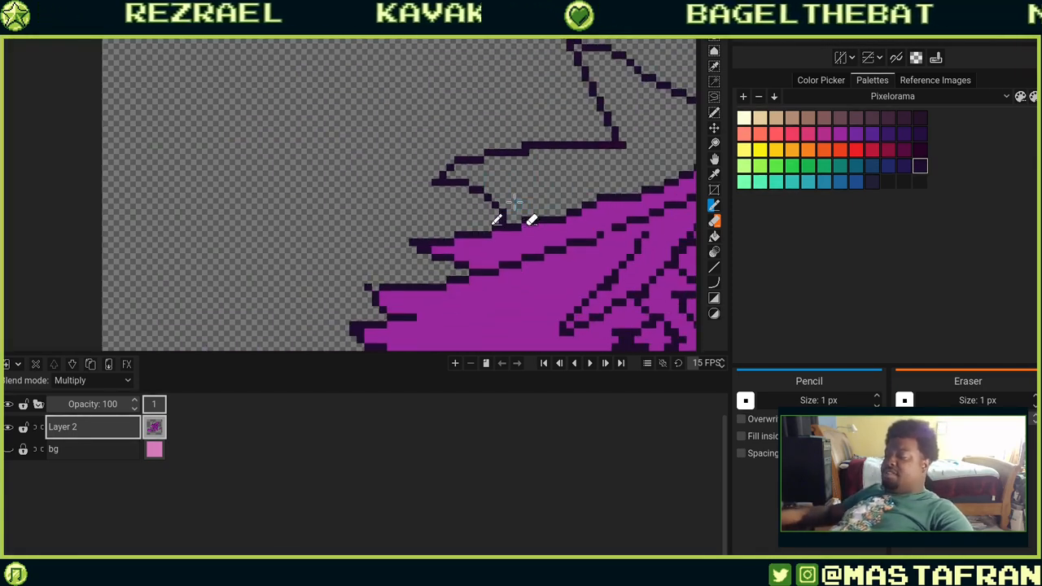
{"action": "scroll", "coordinate": [528, 190], "scroll_direction": "up", "scroll_amount": 2}
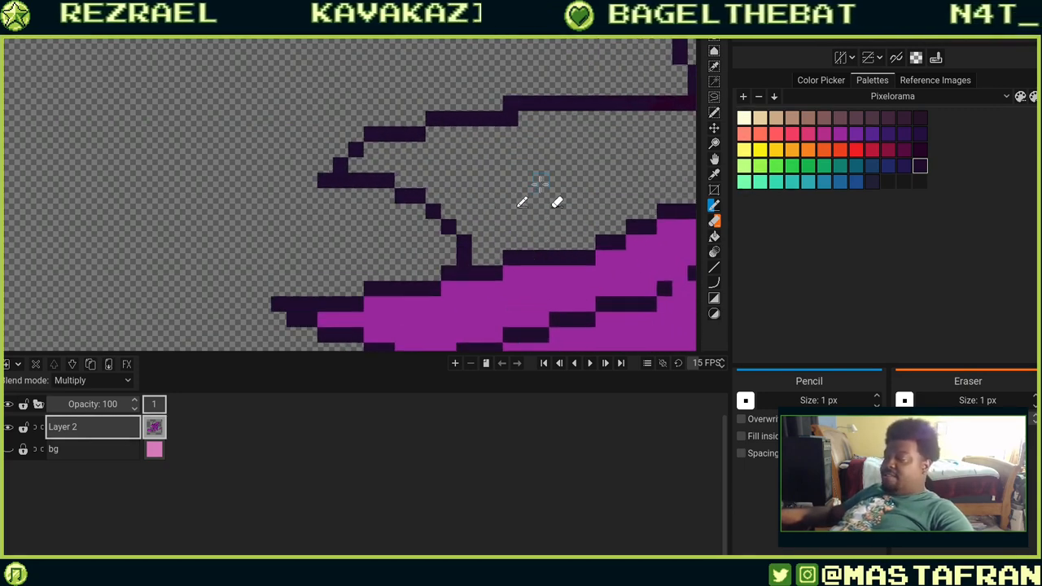
{"action": "left_click_drag", "start_coordinate": [649, 155], "coordinate": [536, 255]}
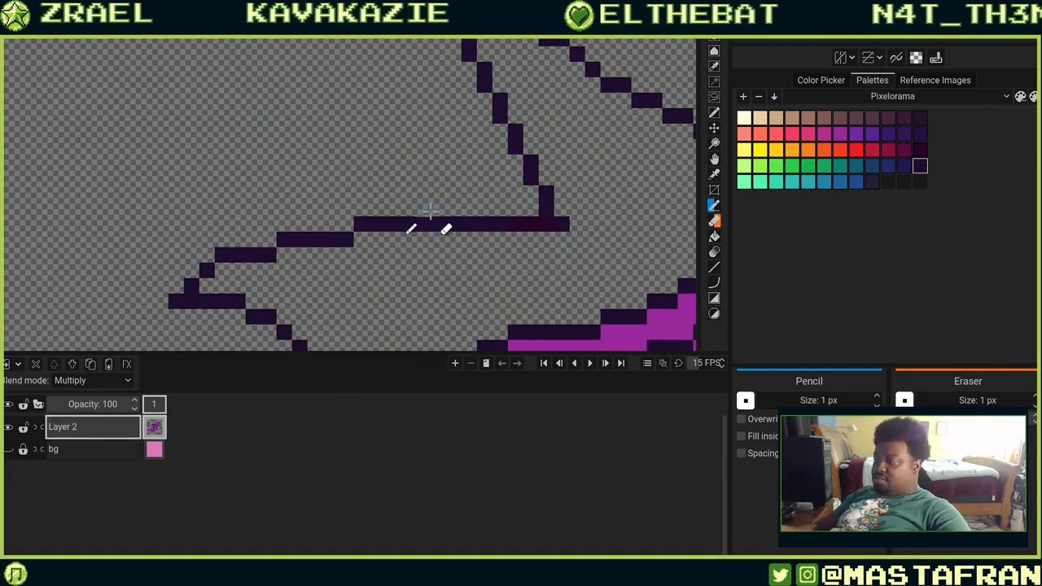
{"action": "left_click_drag", "start_coordinate": [434, 211], "coordinate": [577, 210]}
{"action": "left_click_drag", "start_coordinate": [455, 222], "coordinate": [593, 228]}
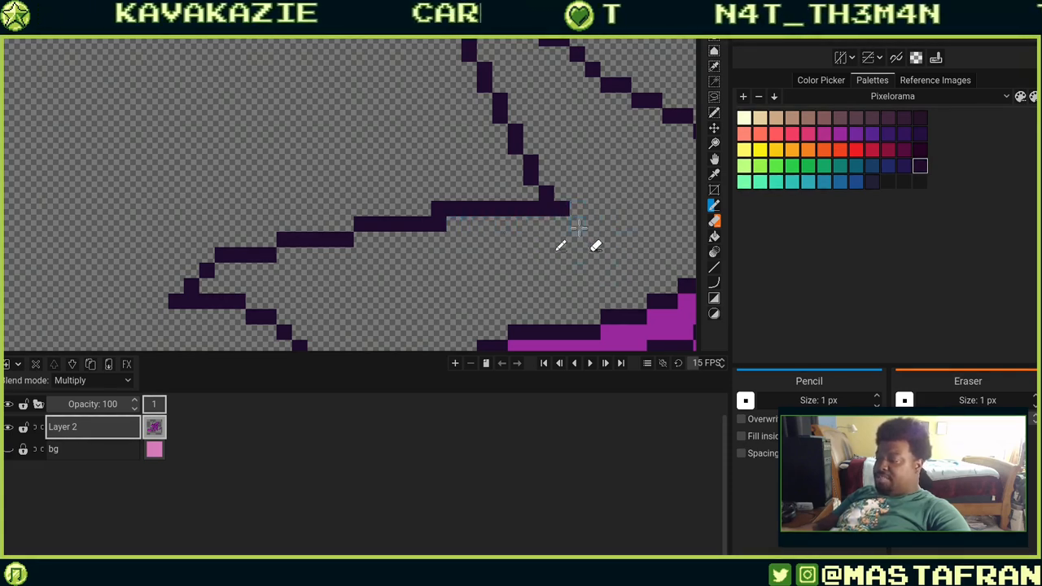
{"action": "left_click_drag", "start_coordinate": [562, 220], "coordinate": [598, 224]}
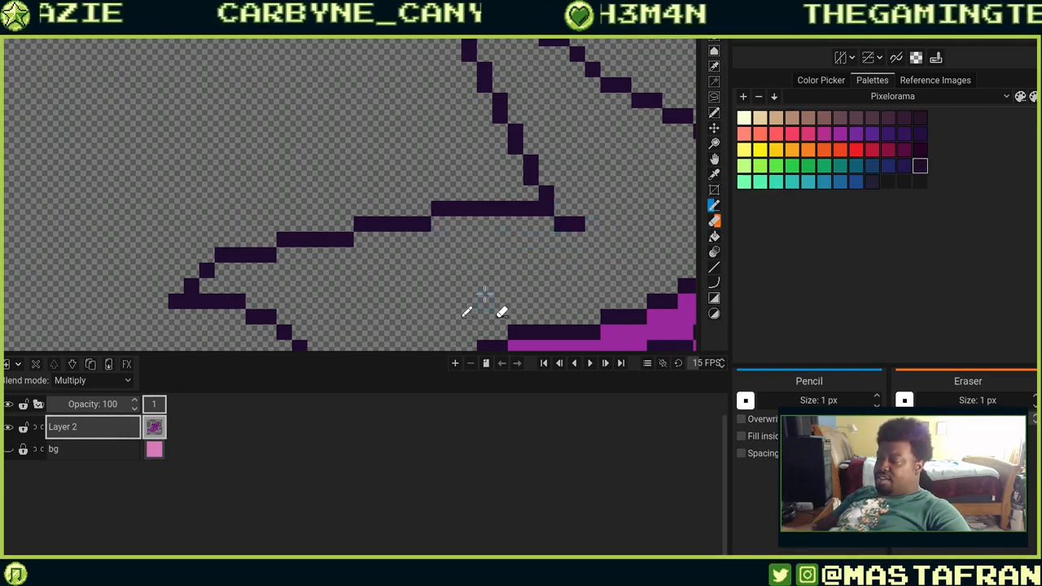
{"action": "mouse_move", "coordinate": [482, 275]}
{"action": "left_mouse_down"}
{"action": "mouse_move", "coordinate": [458, 228]}
{"action": "mouse_move", "coordinate": [488, 231]}
{"action": "left_mouse_up"}
Smooth the staircase pixels along the hat tip's diagonal edge, erasing and redrawing single outline pixels.
{"action": "scroll", "coordinate": [488, 223], "scroll_direction": "down", "scroll_amount": 5}
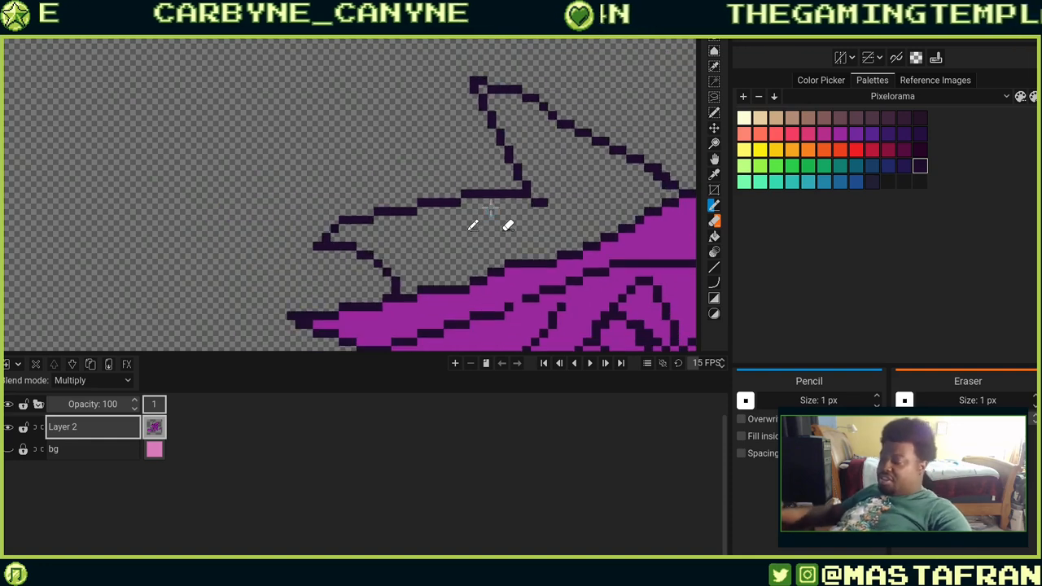
{"action": "scroll", "coordinate": [447, 216], "scroll_direction": "down", "scroll_amount": 3}
{"action": "scroll", "coordinate": [477, 162], "scroll_direction": "up", "scroll_amount": 6}
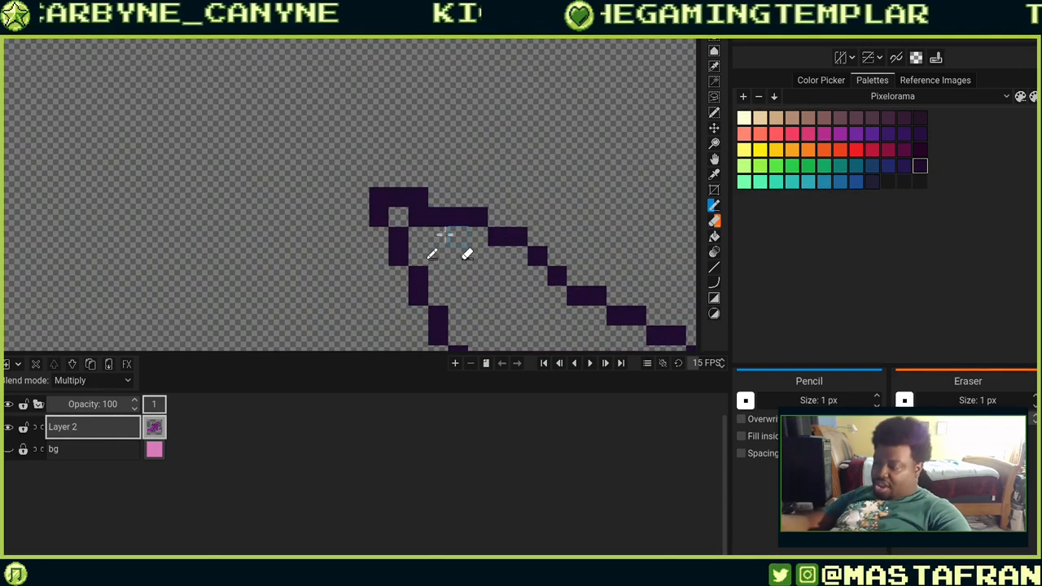
{"action": "left_click_drag", "start_coordinate": [584, 320], "coordinate": [496, 179]}
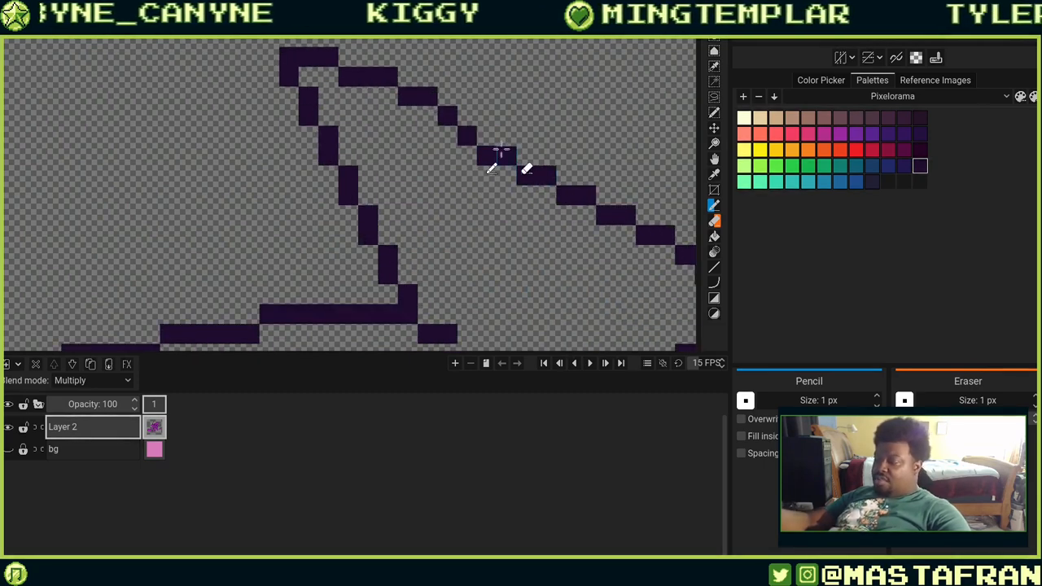
{"action": "left_click", "coordinate": [487, 136]}
{"action": "left_click", "coordinate": [468, 118]}
{"action": "right_click", "coordinate": [486, 157]}
{"action": "right_click", "coordinate": [470, 137]}
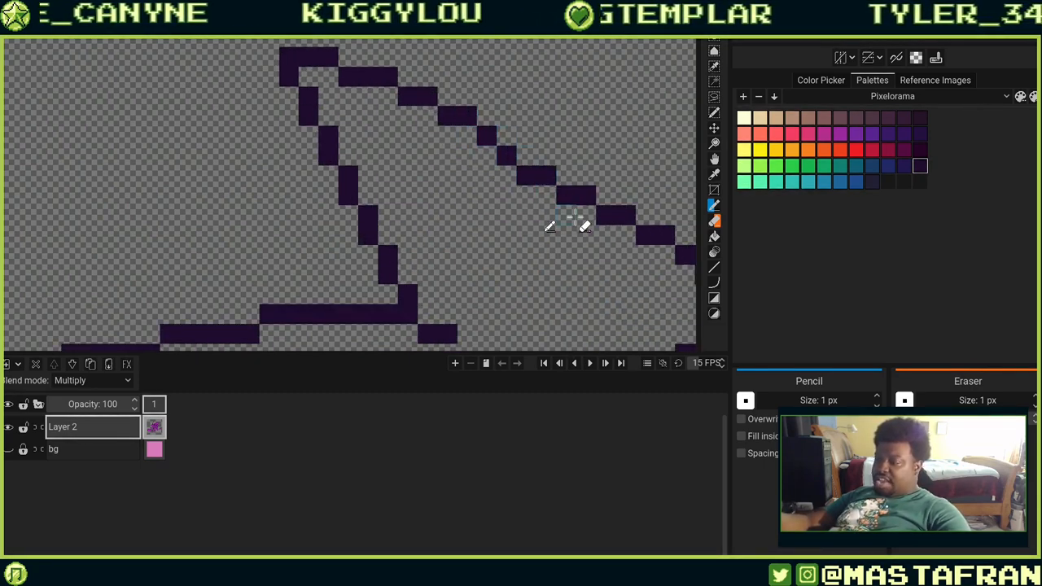
{"action": "mouse_move", "coordinate": [571, 201]}
{"action": "left_mouse_down"}
{"action": "mouse_move", "coordinate": [585, 244]}
{"action": "mouse_move", "coordinate": [560, 249]}
{"action": "left_mouse_up"}
{"action": "left_click", "coordinate": [514, 209]}
{"action": "left_click", "coordinate": [492, 187]}
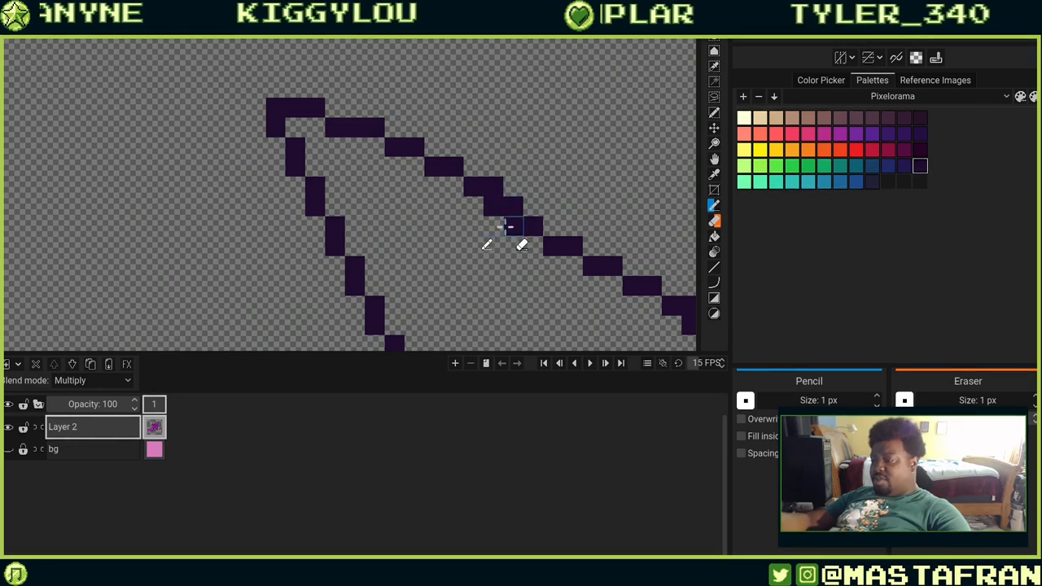
{"action": "right_click", "coordinate": [508, 225]}
{"action": "right_click", "coordinate": [493, 207]}
{"action": "right_click", "coordinate": [513, 207]}
{"action": "left_click", "coordinate": [513, 206]}
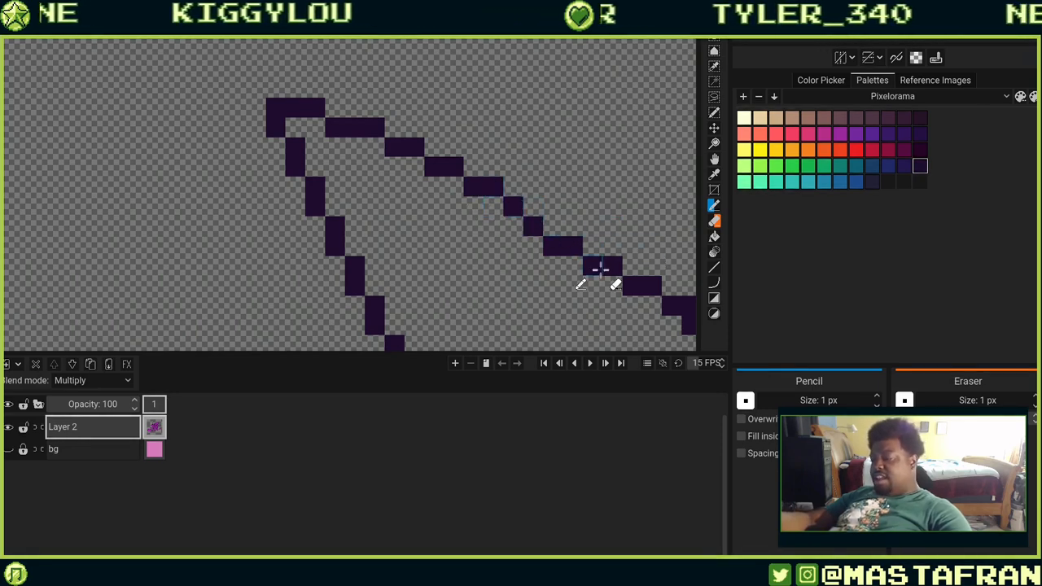
{"action": "mouse_move", "coordinate": [589, 278]}
{"action": "left_mouse_down"}
{"action": "mouse_move", "coordinate": [561, 186]}
{"action": "mouse_move", "coordinate": [575, 262]}
{"action": "mouse_move", "coordinate": [531, 146]}
{"action": "mouse_move", "coordinate": [531, 185]}
{"action": "mouse_move", "coordinate": [529, 171]}
{"action": "mouse_move", "coordinate": [599, 224]}
{"action": "mouse_move", "coordinate": [608, 250]}
{"action": "mouse_move", "coordinate": [490, 249]}
{"action": "mouse_move", "coordinate": [439, 262]}
{"action": "left_mouse_up"}
{"action": "scroll", "coordinate": [439, 262], "scroll_direction": "down", "scroll_amount": 2}
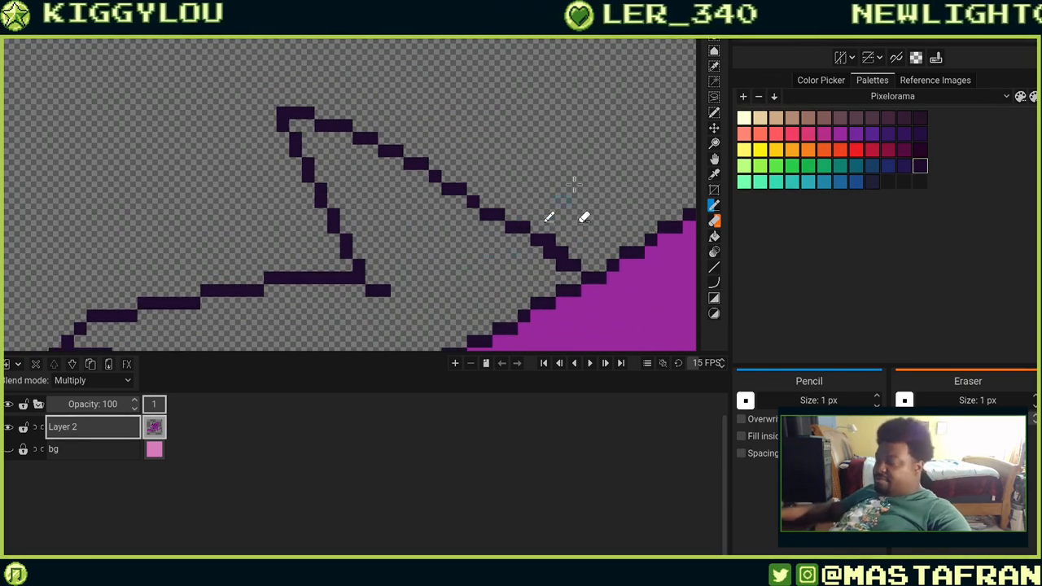
{"action": "scroll", "coordinate": [585, 163], "scroll_direction": "down", "scroll_amount": 1}
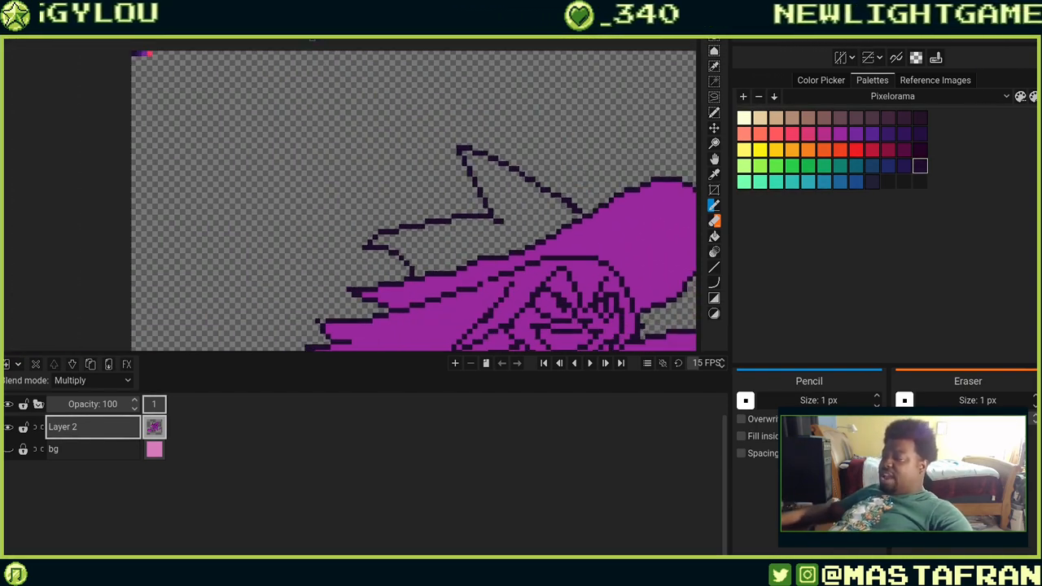
Enable the Canvas Preview panel, enlarge it and zoom in on the sprite preview.
{"action": "left_click", "coordinate": [175, 31]}
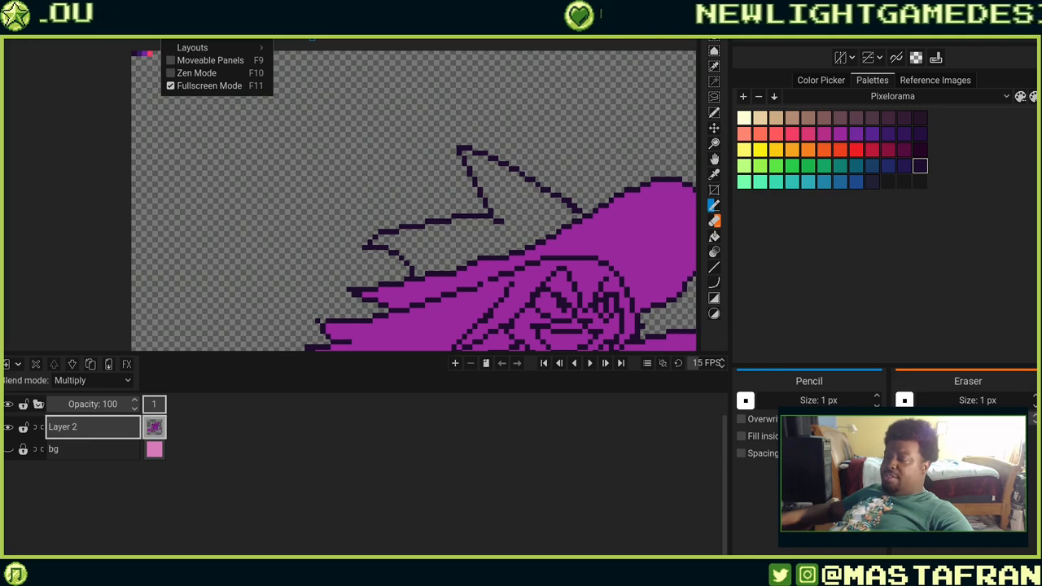
{"action": "mouse_move", "coordinate": [205, 38]}
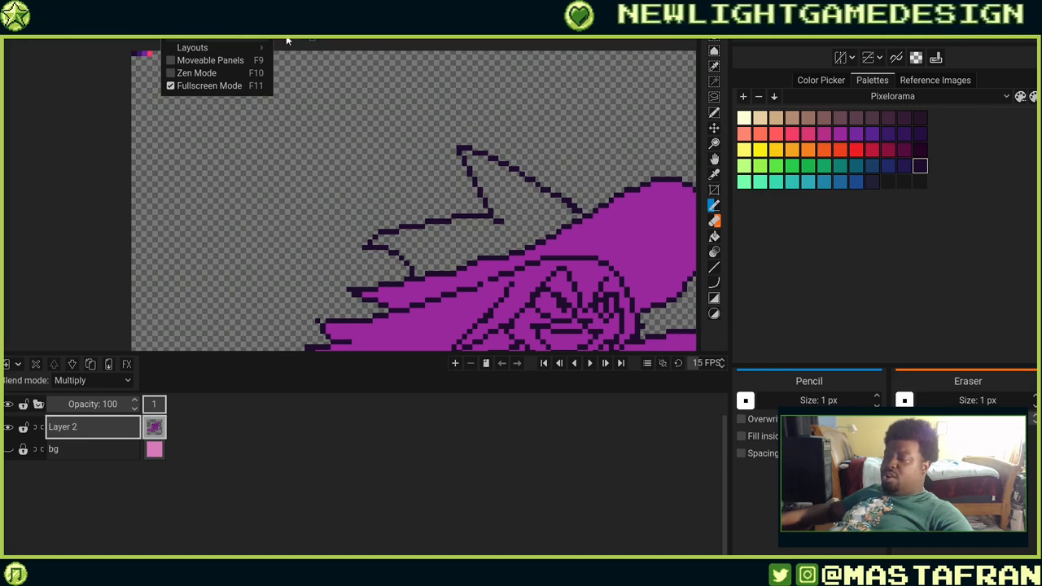
{"action": "left_click", "coordinate": [329, 87]}
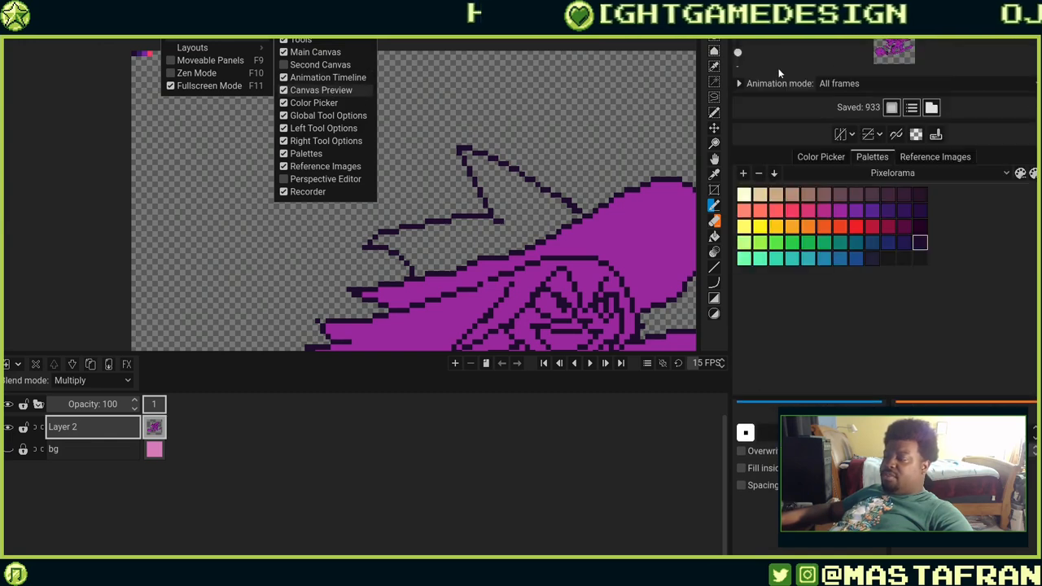
{"action": "left_click", "coordinate": [739, 54]}
{"action": "left_click_drag", "start_coordinate": [739, 53], "coordinate": [740, 56]}
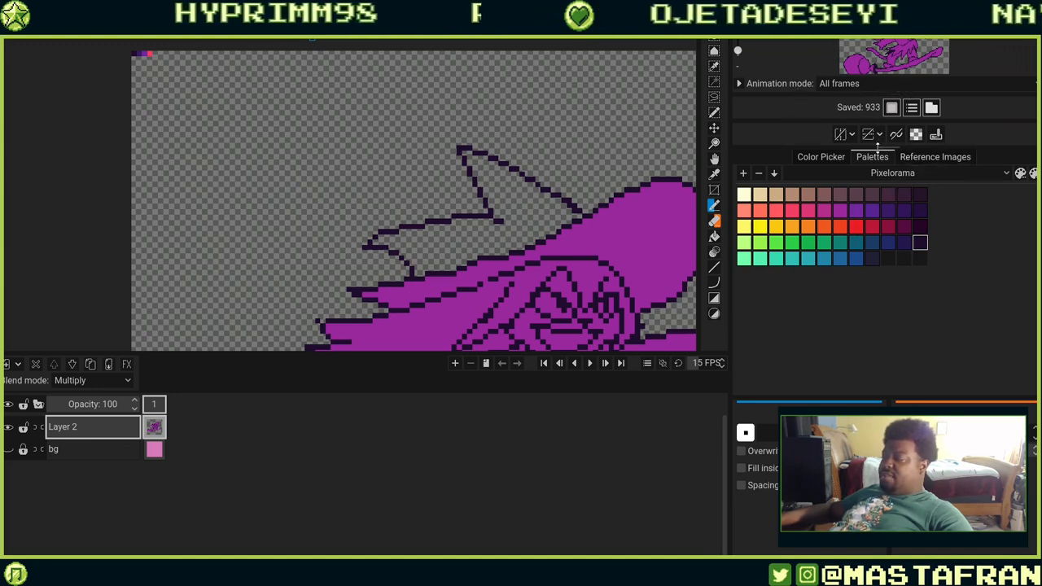
{"action": "left_click_drag", "start_coordinate": [798, 145], "coordinate": [810, 259]}
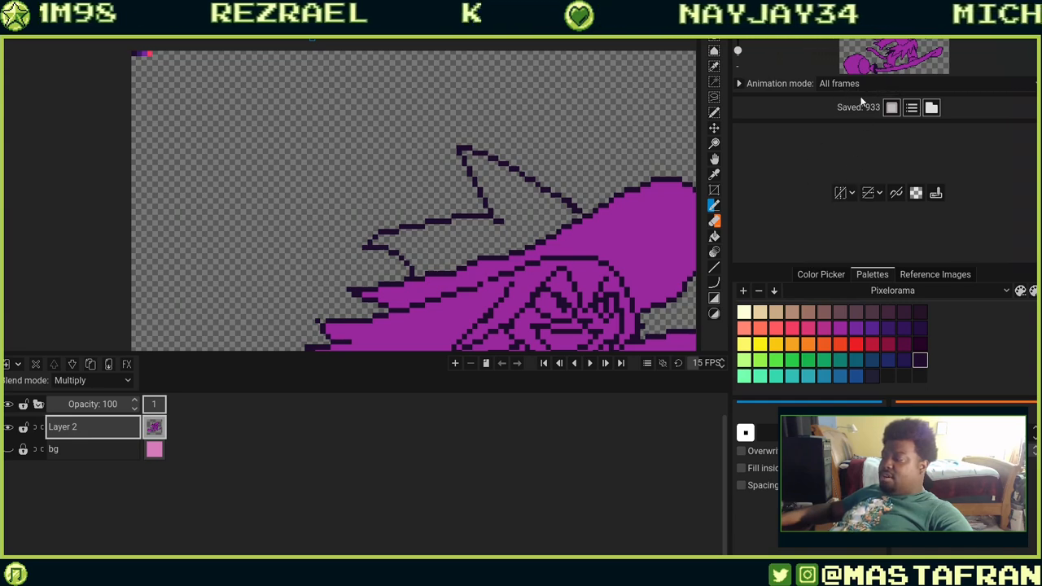
{"action": "left_click_drag", "start_coordinate": [856, 120], "coordinate": [869, 388]}
{"action": "scroll", "coordinate": [893, 227], "scroll_direction": "up", "scroll_amount": 5}
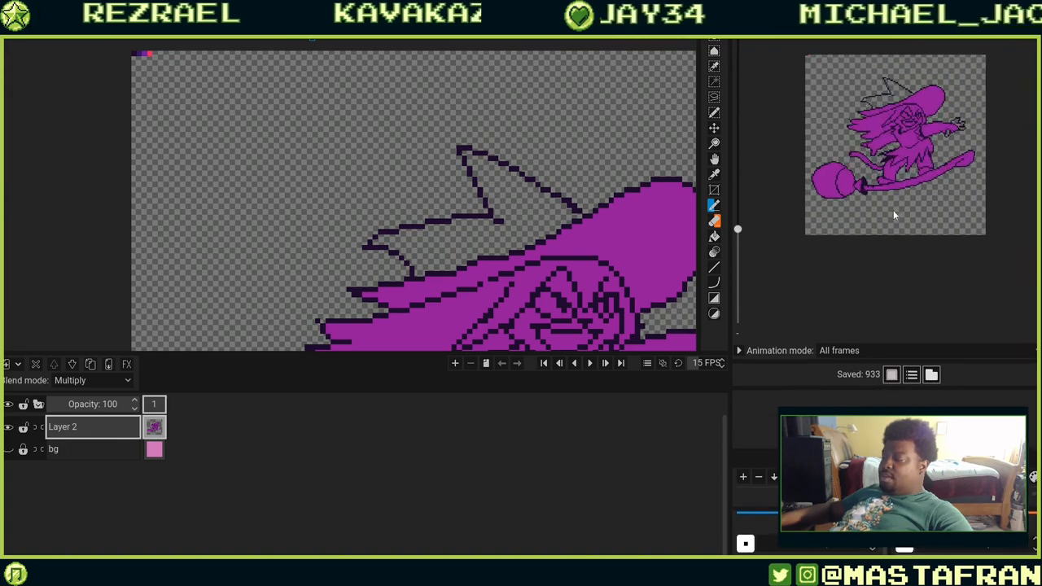
{"action": "scroll", "coordinate": [909, 265], "scroll_direction": "up", "scroll_amount": 2}
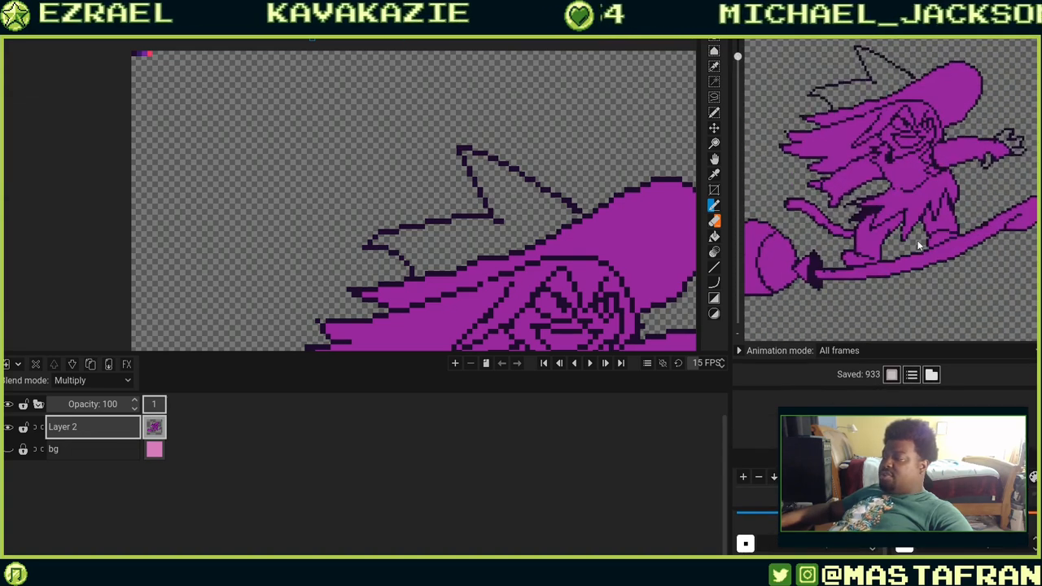
{"action": "scroll", "coordinate": [915, 244], "scroll_direction": "down", "scroll_amount": 1}
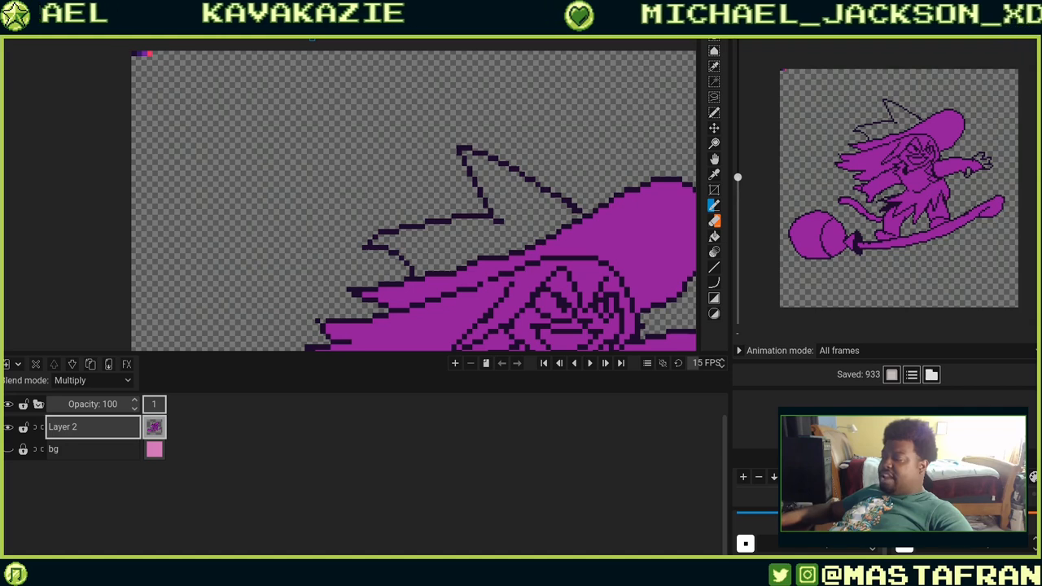
Turn on Moveable Panels and float the Canvas Preview panel as a separate window.
{"action": "left_click", "coordinate": [177, 10]}
{"action": "left_click", "coordinate": [178, 9]}
{"action": "left_click", "coordinate": [177, 9]}
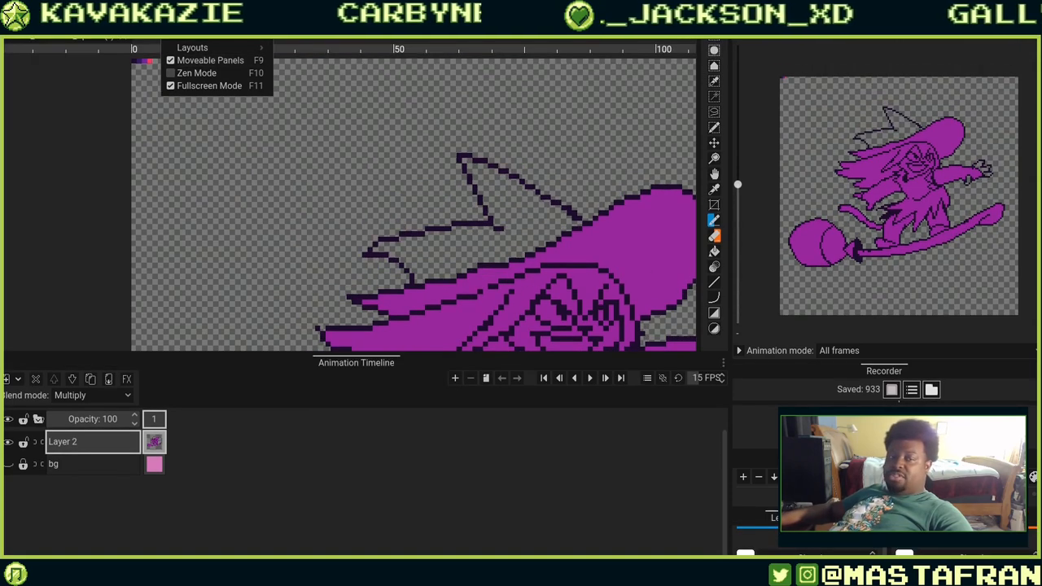
{"action": "left_click", "coordinate": [204, 60]}
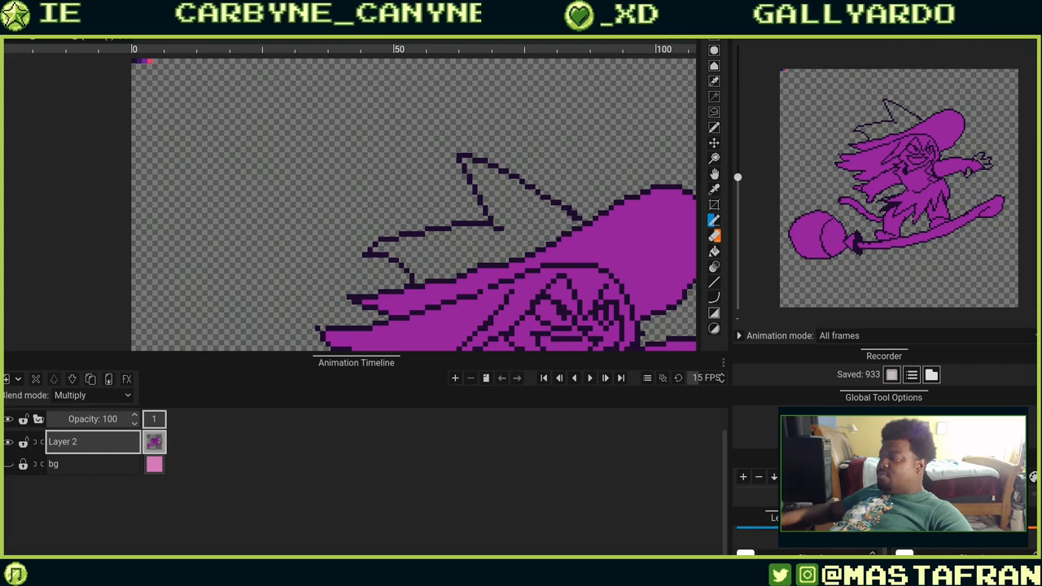
{"action": "left_click", "coordinate": [1007, 36]}
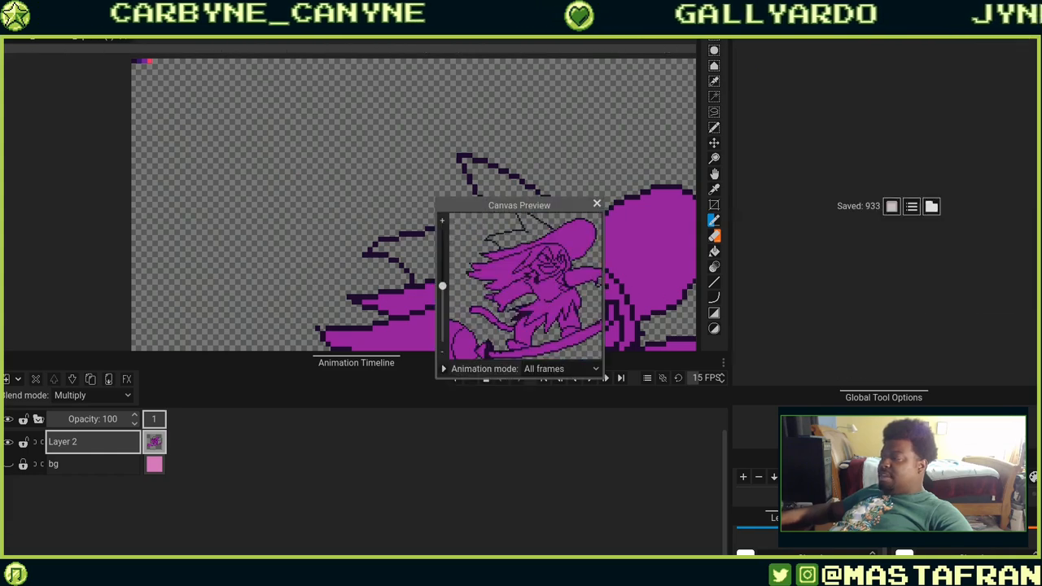
{"action": "left_click_drag", "start_coordinate": [494, 205], "coordinate": [801, 181]}
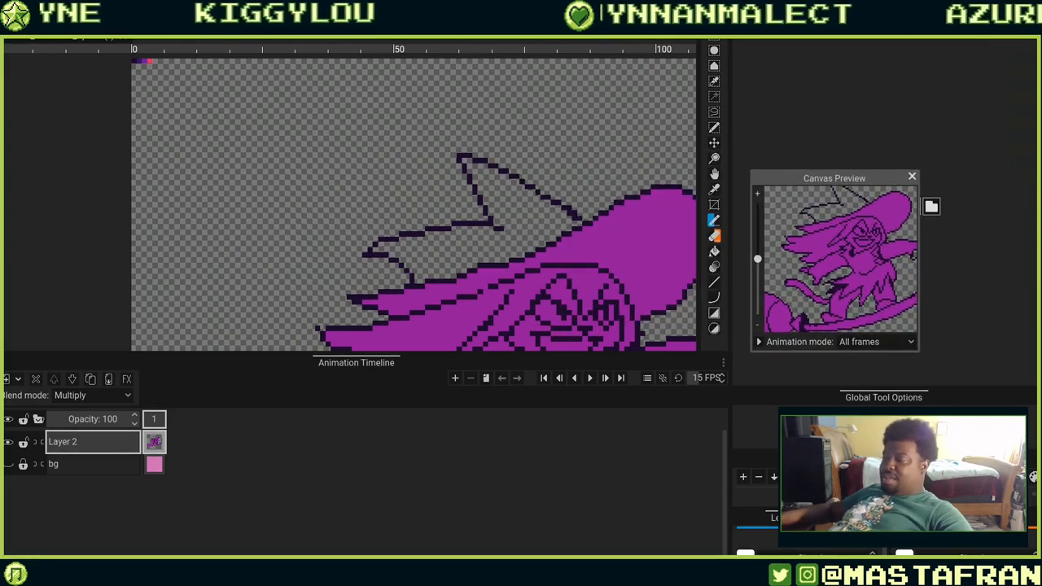
Drag the floating Canvas Preview window over the canvas and close it.
{"action": "left_click", "coordinate": [179, 8]}
{"action": "left_click", "coordinate": [225, 77]}
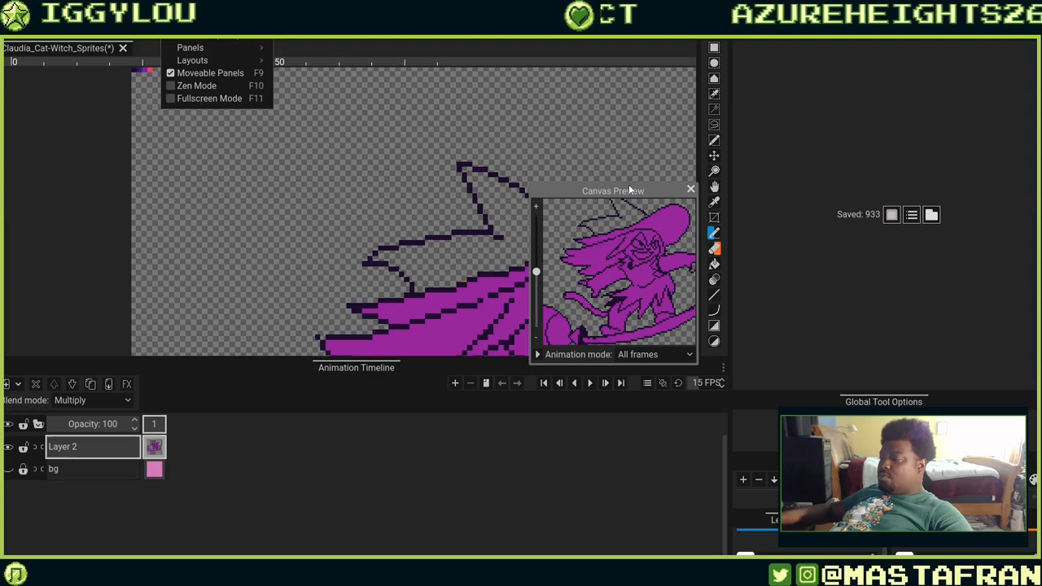
{"action": "left_click_drag", "start_coordinate": [609, 190], "coordinate": [895, 79]}
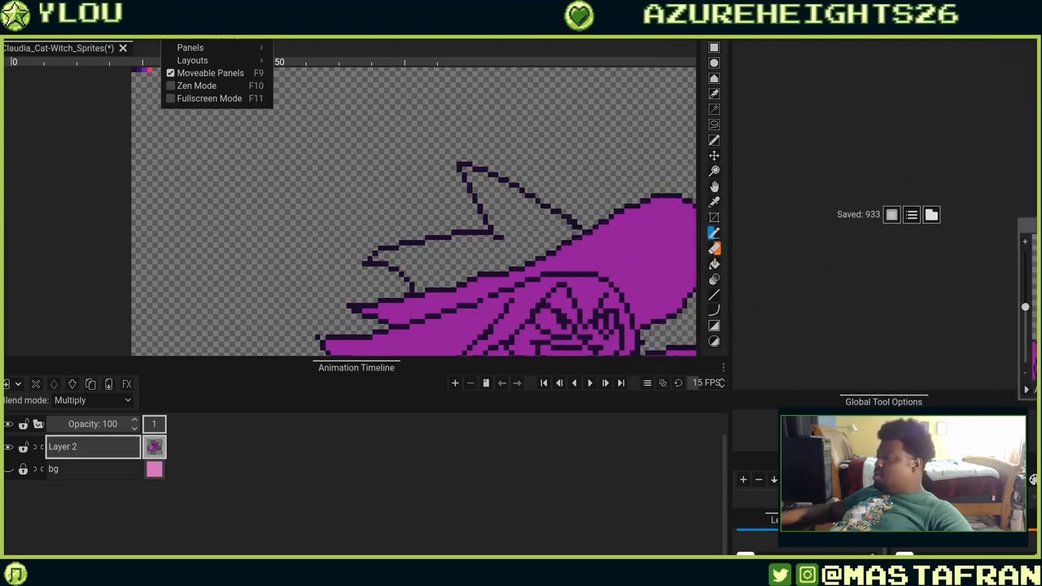
{"action": "left_click_drag", "start_coordinate": [1041, 223], "coordinate": [392, 173]}
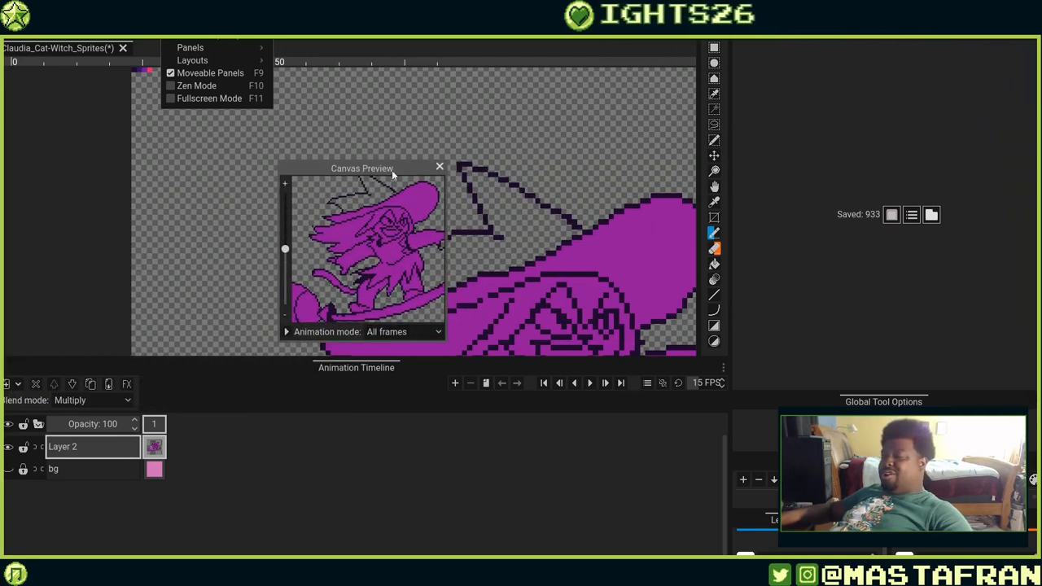
{"action": "left_click", "coordinate": [440, 167]}
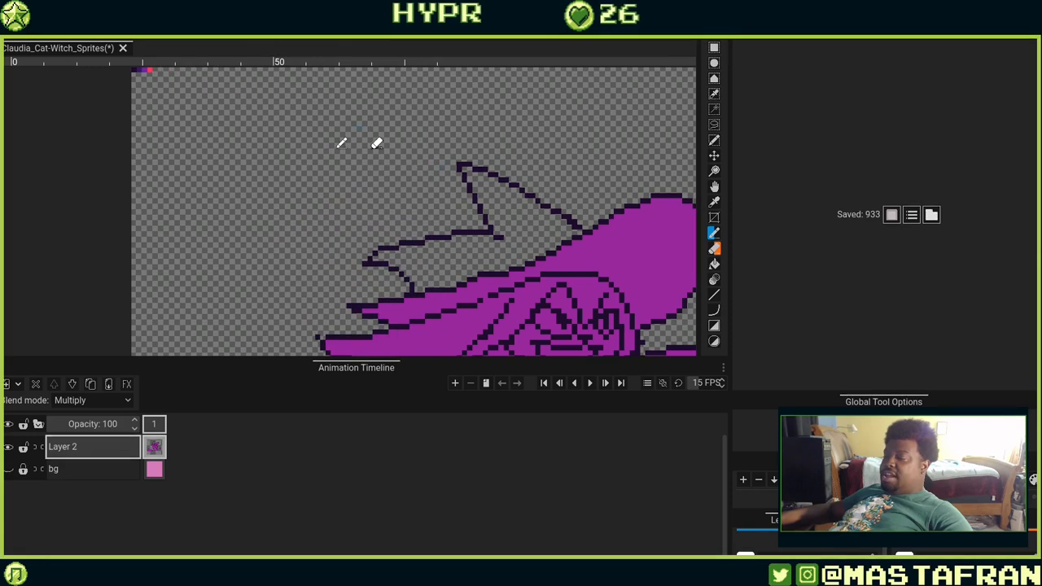
Enable the Second Canvas panel, widen it and zoom it to show the whole sprite.
{"action": "left_click", "coordinate": [189, 36]}
{"action": "mouse_move", "coordinate": [215, 45]}
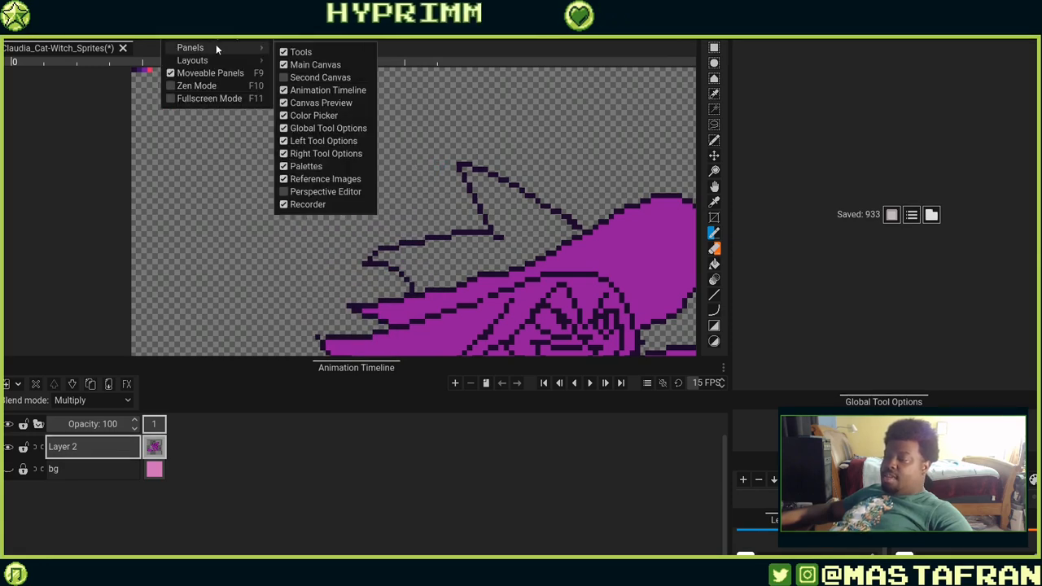
{"action": "left_click", "coordinate": [293, 77]}
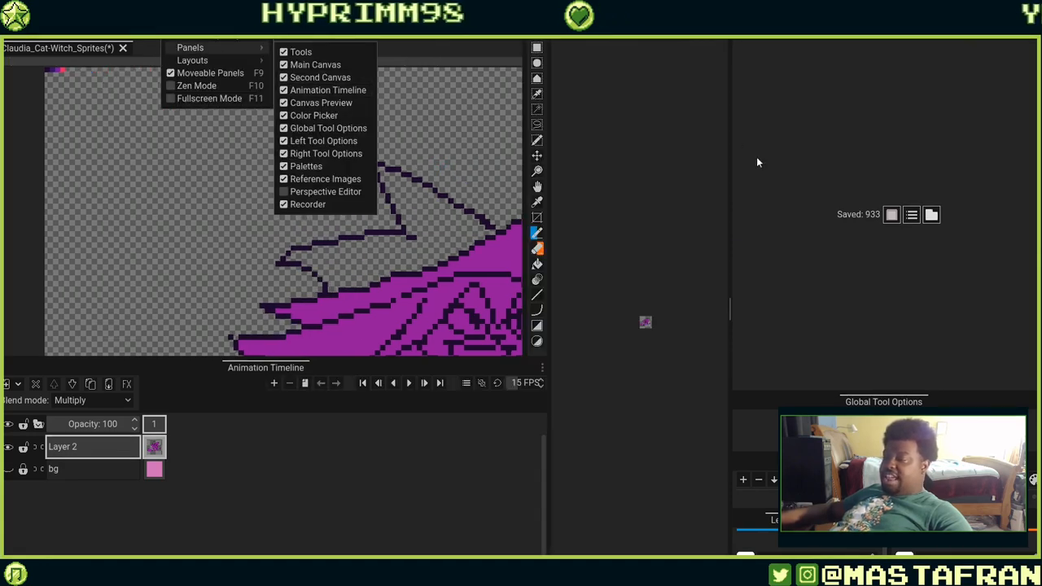
{"action": "left_click", "coordinate": [657, 49]}
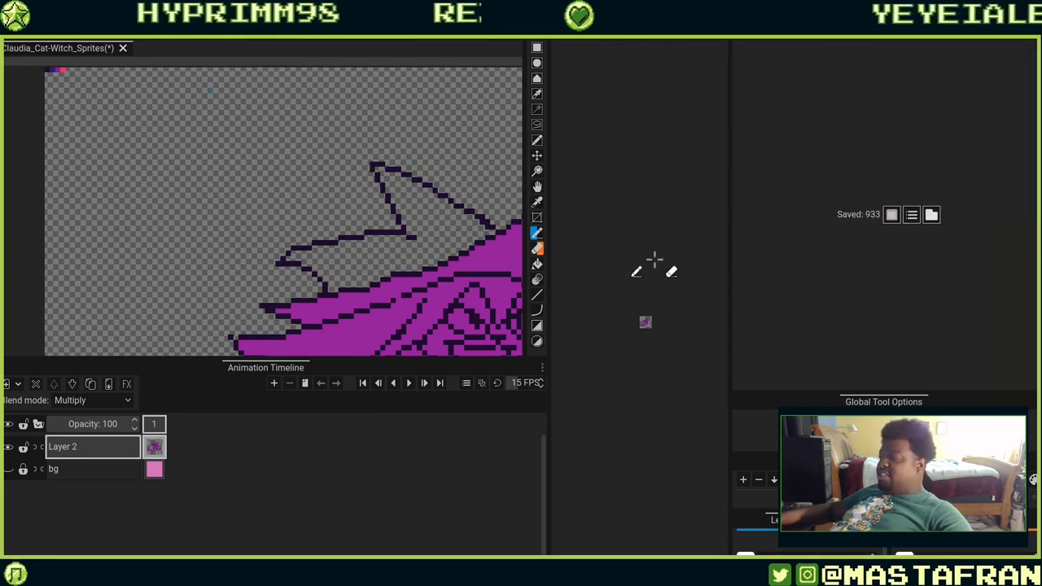
{"action": "scroll", "coordinate": [667, 295], "scroll_direction": "up", "scroll_amount": 2}
{"action": "scroll", "coordinate": [645, 432], "scroll_direction": "up", "scroll_amount": 2}
{"action": "scroll", "coordinate": [645, 432], "scroll_direction": "up", "scroll_amount": 4}
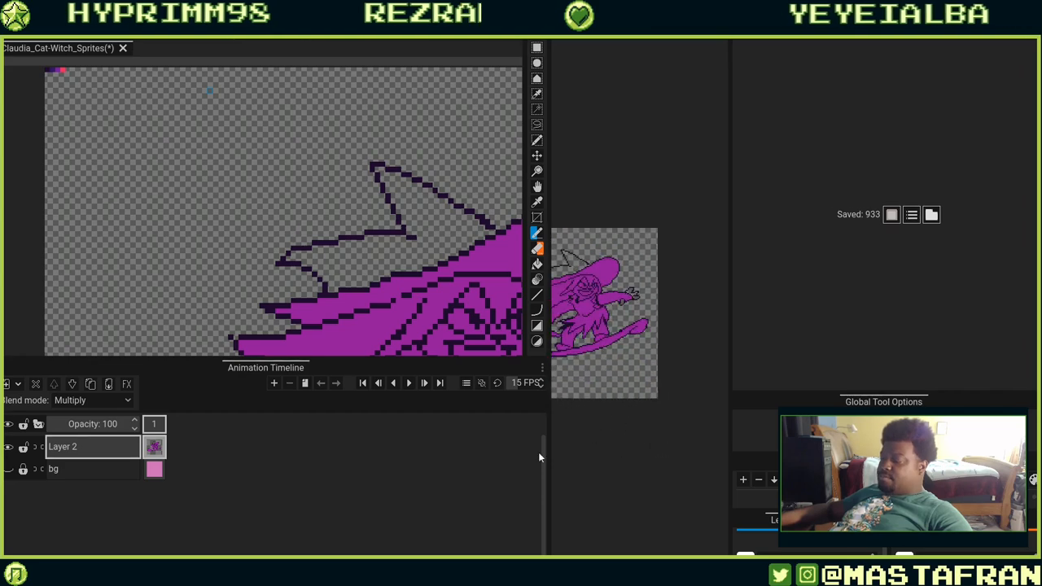
{"action": "left_click_drag", "start_coordinate": [546, 452], "coordinate": [345, 464]}
{"action": "scroll", "coordinate": [492, 401], "scroll_direction": "up", "scroll_amount": 3}
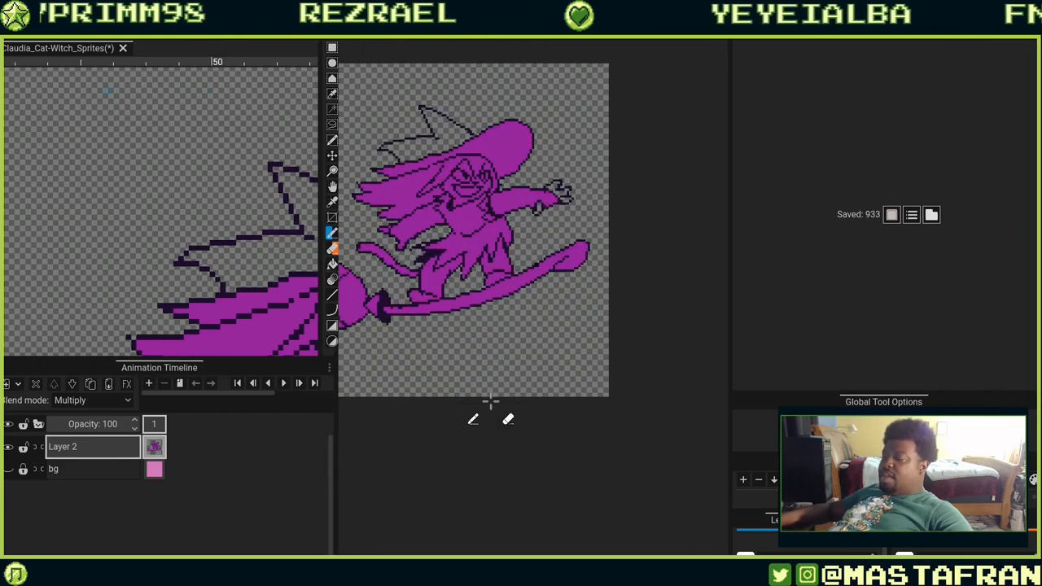
{"action": "left_click_drag", "start_coordinate": [504, 404], "coordinate": [577, 477]}
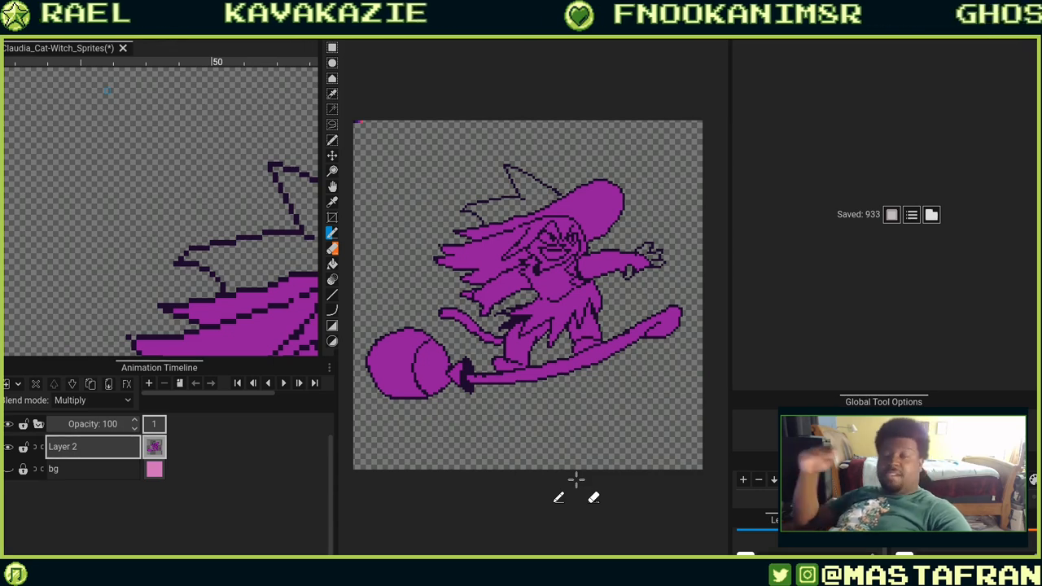
Draw and undo a stray stroke near the hat's brim.
{"action": "left_click_drag", "start_coordinate": [259, 227], "coordinate": [147, 189]}
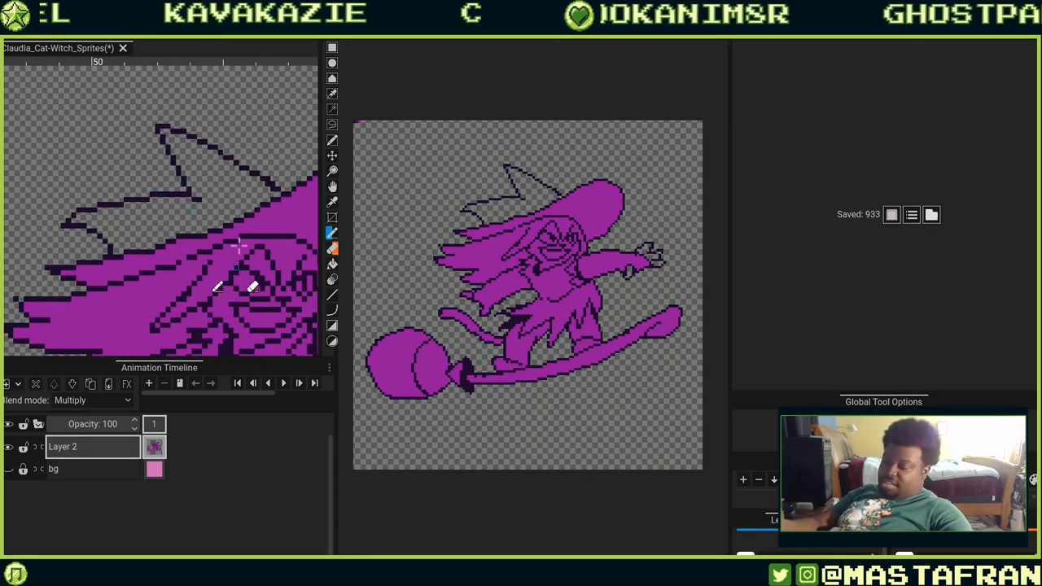
{"action": "key", "text": "ctrl+z"}
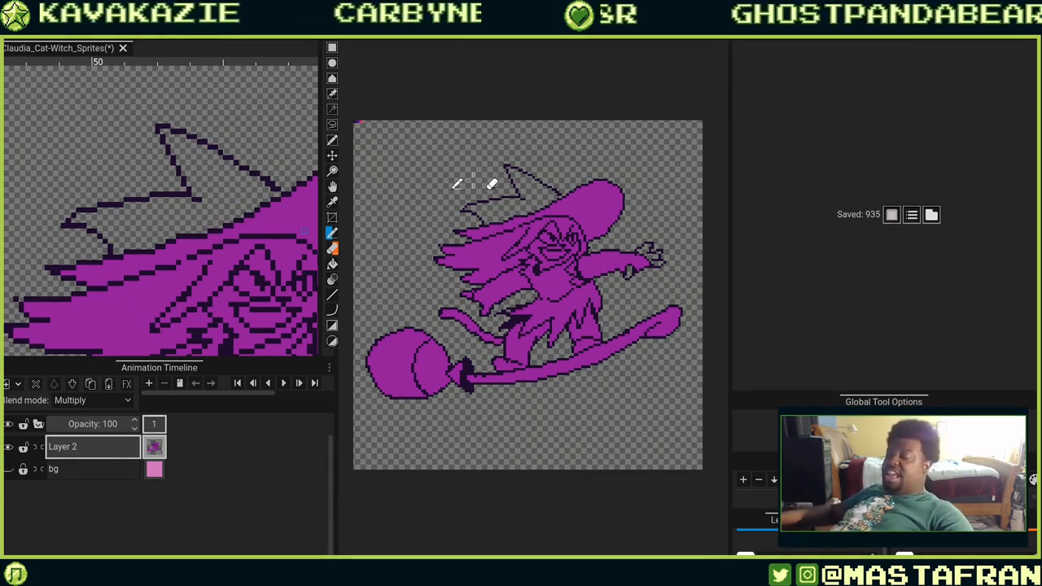
{"action": "scroll", "coordinate": [472, 184], "scroll_direction": "up", "scroll_amount": 2}
{"action": "scroll", "coordinate": [477, 168], "scroll_direction": "down", "scroll_amount": 2}
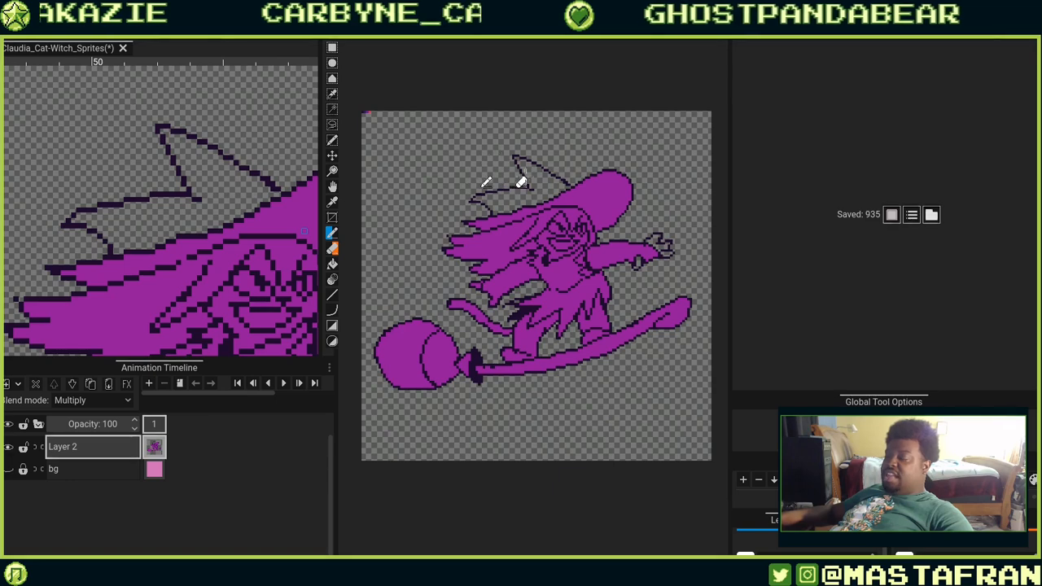
{"action": "scroll", "coordinate": [196, 258], "scroll_direction": "up", "scroll_amount": 4}
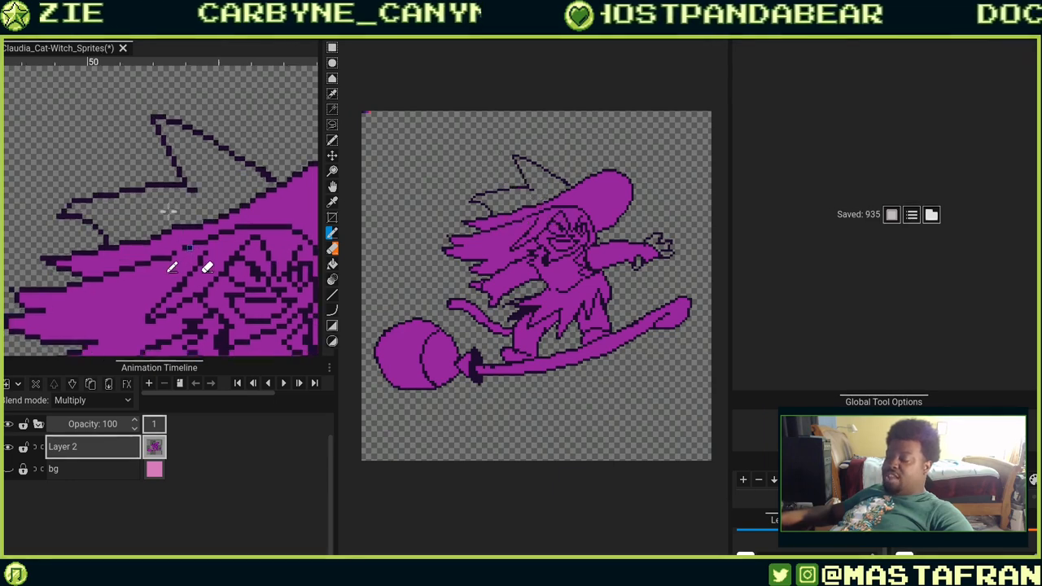
{"action": "left_click_drag", "start_coordinate": [166, 140], "coordinate": [198, 277]}
{"action": "left_click_drag", "start_coordinate": [161, 196], "coordinate": [173, 234]}
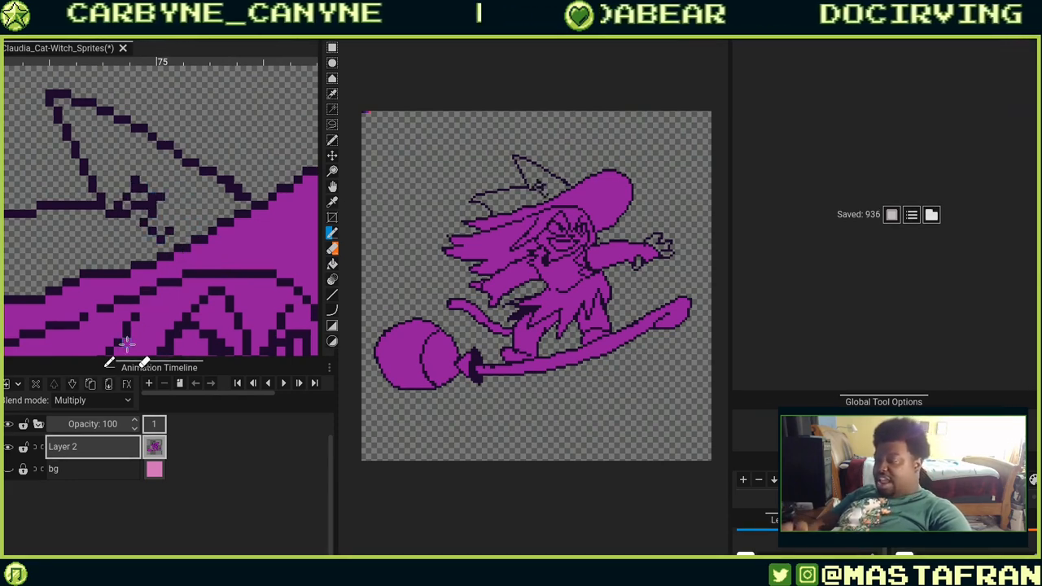
{"action": "key", "text": "ctrl+z"}
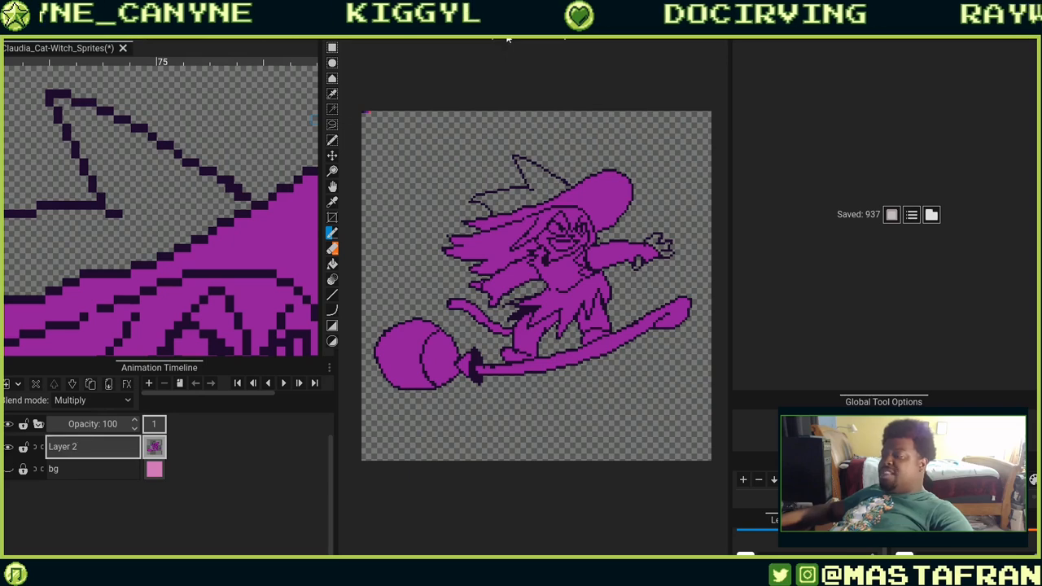
Dock the Second Canvas panel in the right-hand column above Global Tool Options.
{"action": "left_click_drag", "start_coordinate": [507, 37], "coordinate": [559, 101]}
{"action": "left_click_drag", "start_coordinate": [683, 180], "coordinate": [971, 204]}
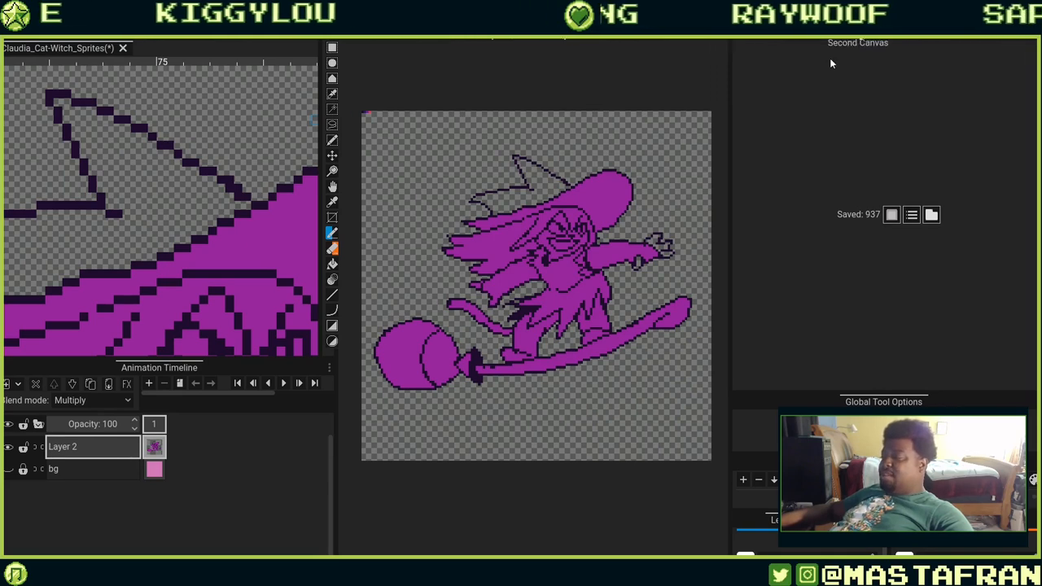
{"action": "left_click_drag", "start_coordinate": [831, 64], "coordinate": [879, 347]}
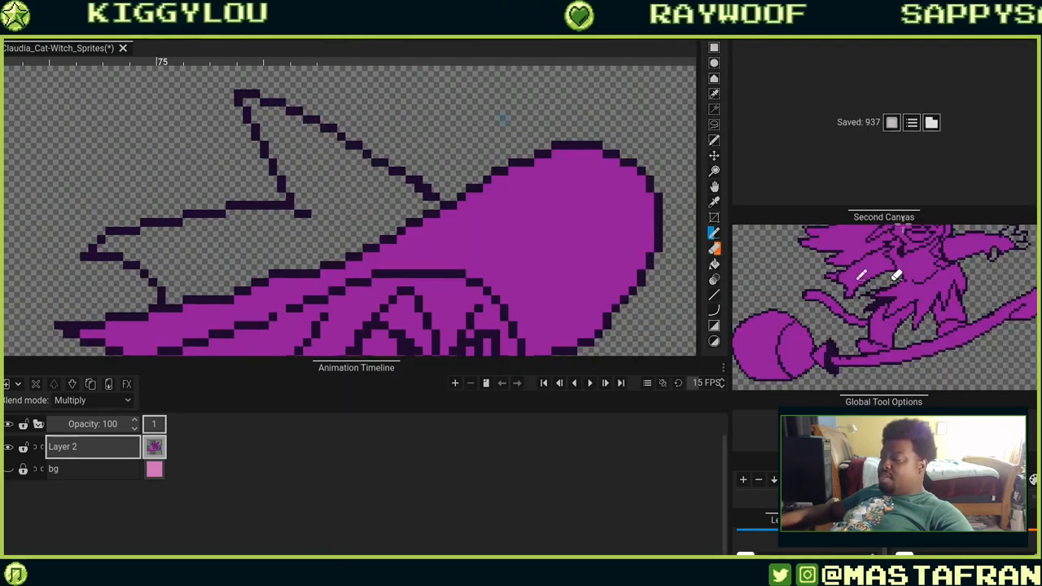
{"action": "left_click_drag", "start_coordinate": [913, 210], "coordinate": [913, 124]}
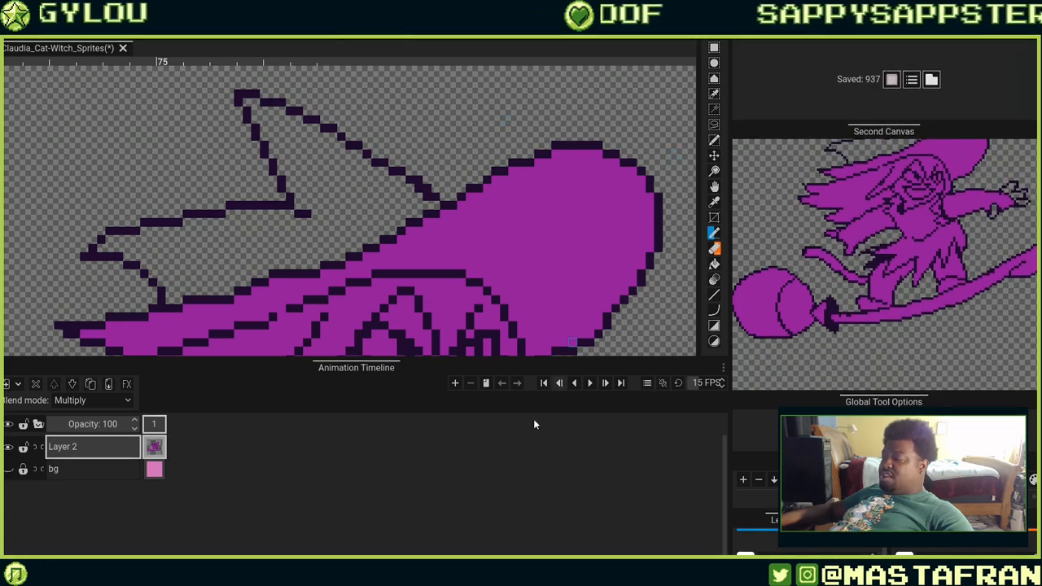
Shrink the timeline panel to enlarge the canvas and erase a stray outline pixel on the hat's upper edge.
{"action": "left_click_drag", "start_coordinate": [389, 367], "coordinate": [393, 517]}
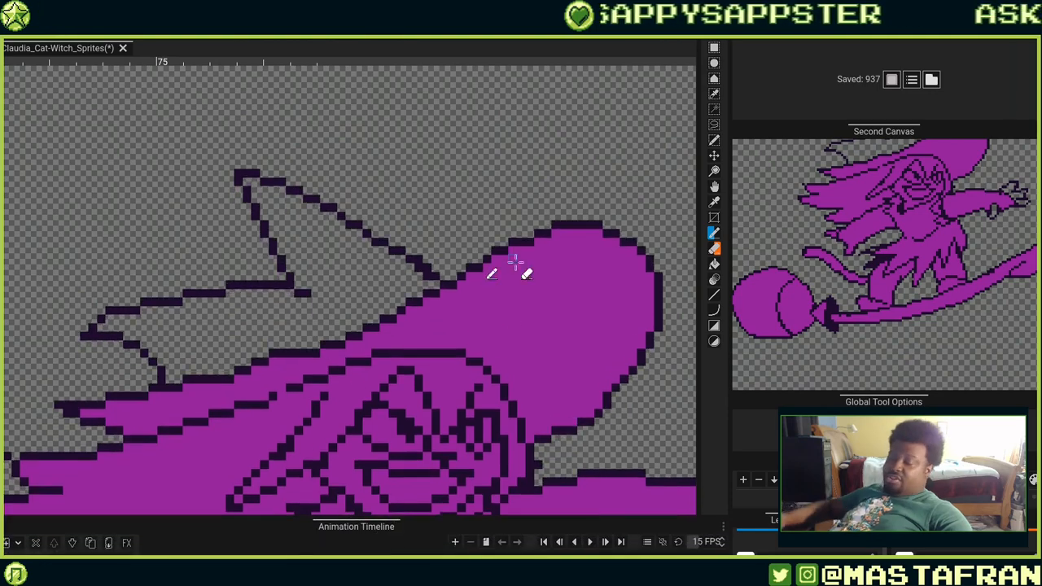
{"action": "left_click_drag", "start_coordinate": [502, 316], "coordinate": [580, 280]}
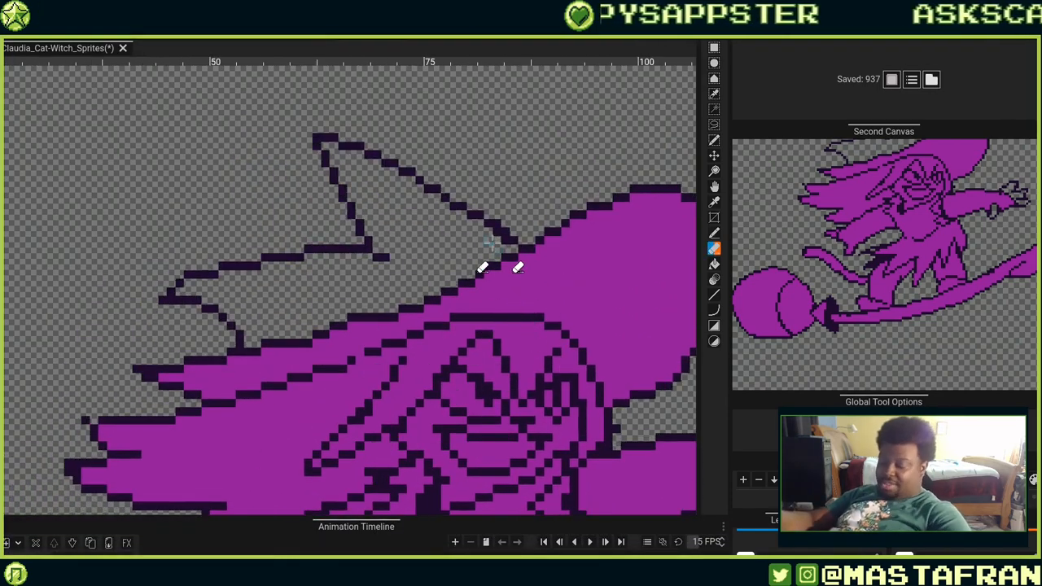
{"action": "scroll", "coordinate": [489, 243], "scroll_direction": "up", "scroll_amount": 4}
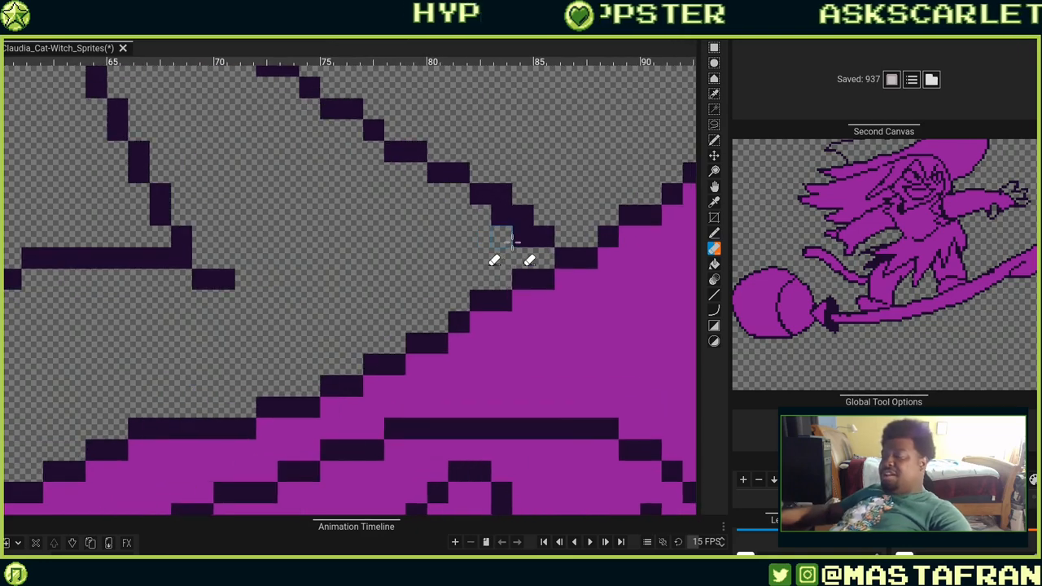
{"action": "left_click", "coordinate": [498, 215]}
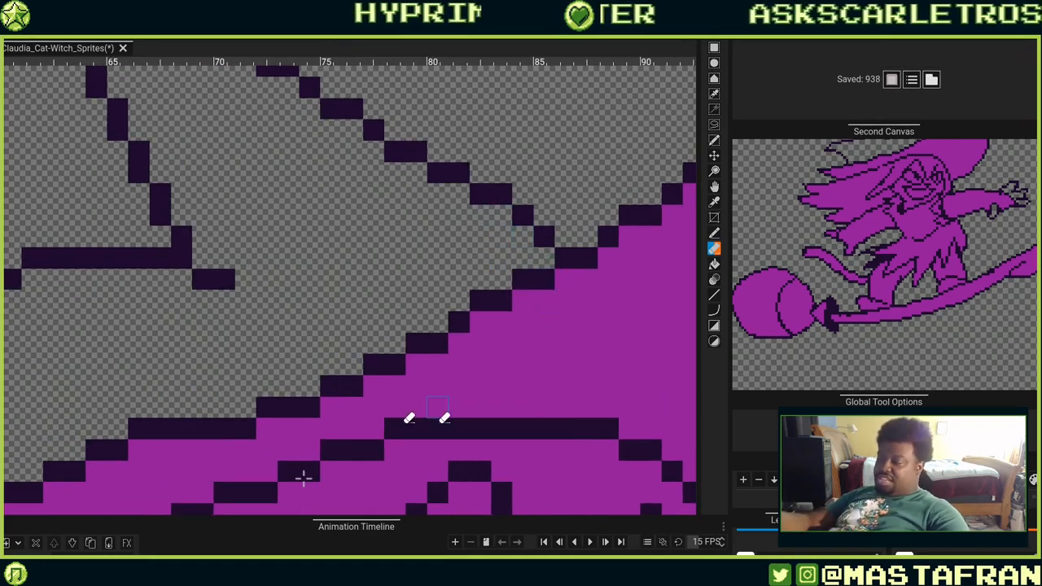
Touch up individual outline pixels along the hat and the face area.
{"action": "scroll", "coordinate": [904, 279], "scroll_direction": "up", "scroll_amount": 3}
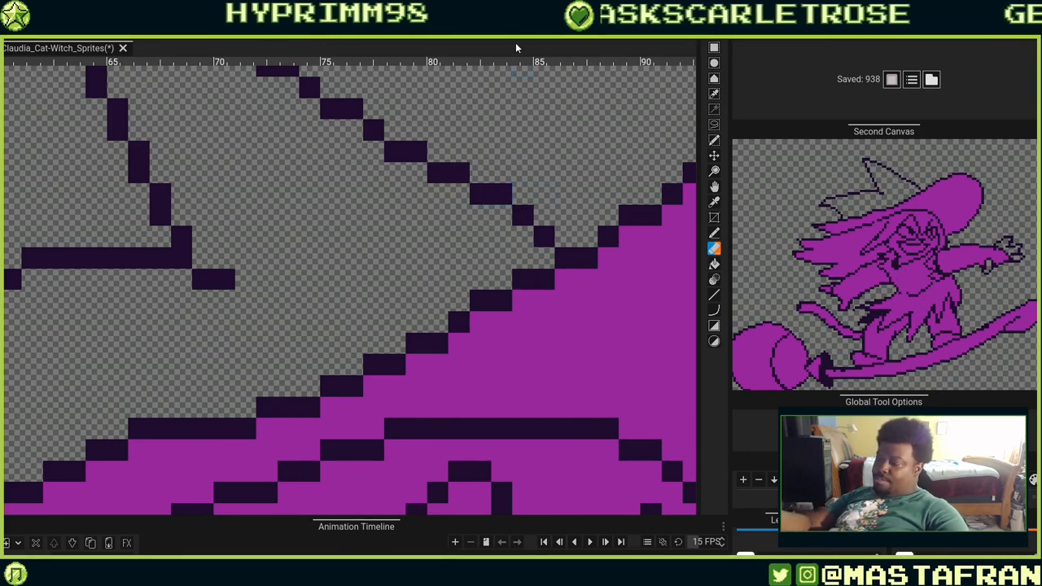
{"action": "left_click_drag", "start_coordinate": [218, 313], "coordinate": [464, 313]}
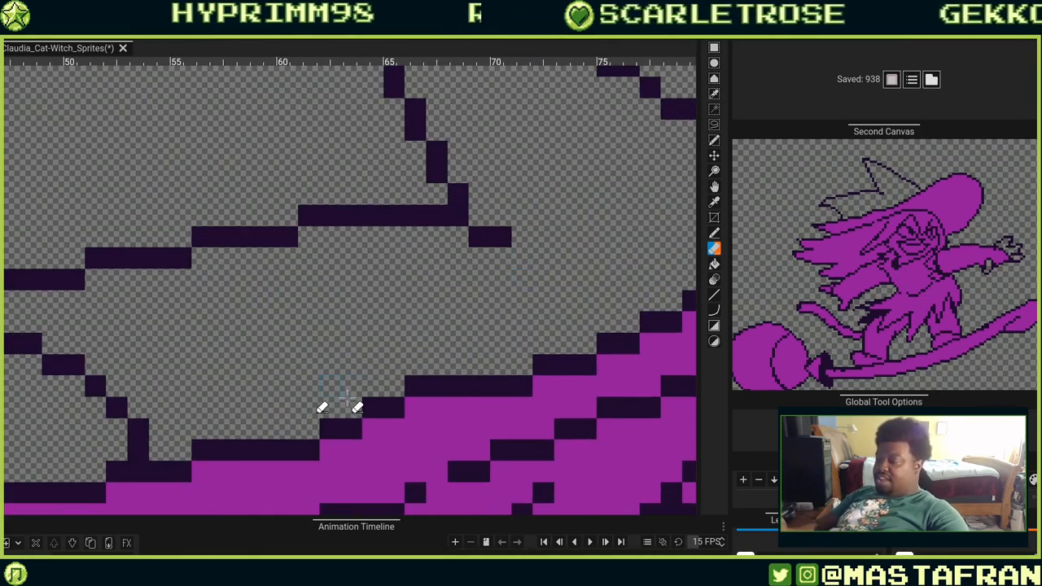
{"action": "left_click_drag", "start_coordinate": [518, 338], "coordinate": [358, 467]}
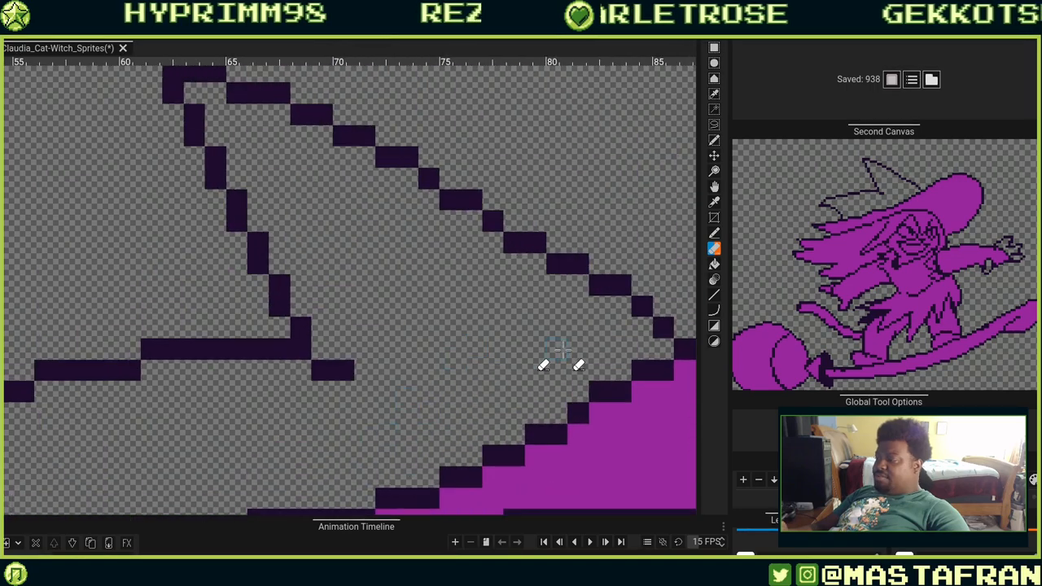
{"action": "mouse_move", "coordinate": [564, 353]}
{"action": "left_mouse_down"}
{"action": "mouse_move", "coordinate": [391, 273]}
{"action": "mouse_move", "coordinate": [405, 378]}
{"action": "left_mouse_up"}
{"action": "left_click_drag", "start_coordinate": [553, 335], "coordinate": [342, 379]}
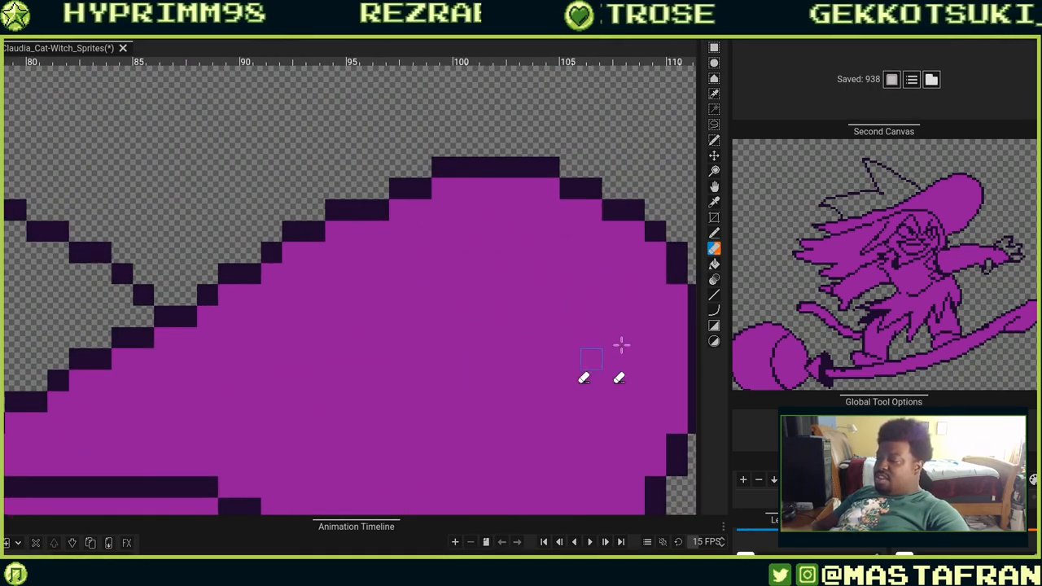
{"action": "left_click_drag", "start_coordinate": [594, 443], "coordinate": [418, 353]}
{"action": "left_click_drag", "start_coordinate": [476, 431], "coordinate": [572, 277]}
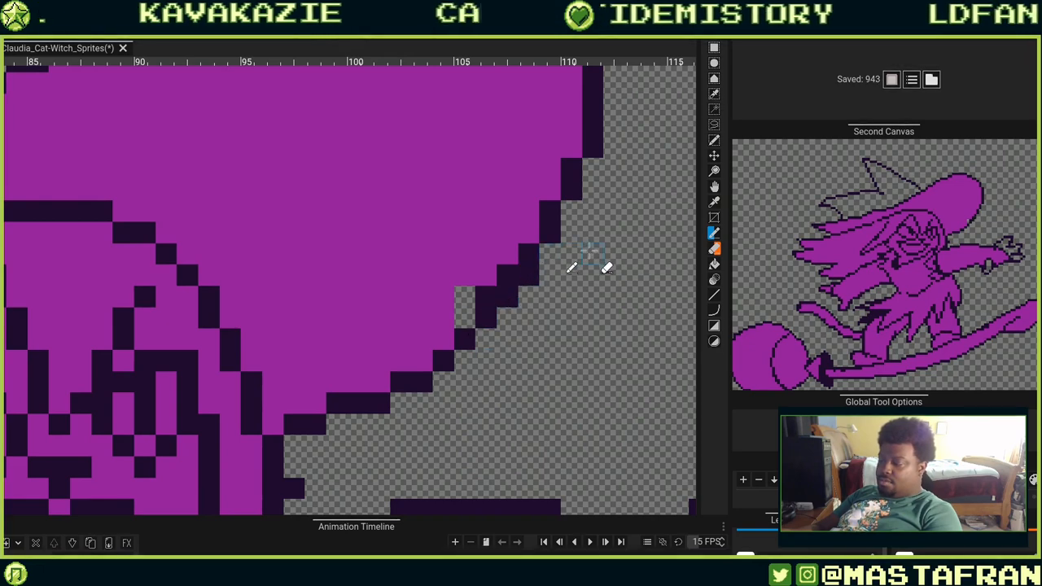
{"action": "left_click_drag", "start_coordinate": [412, 397], "coordinate": [607, 234]}
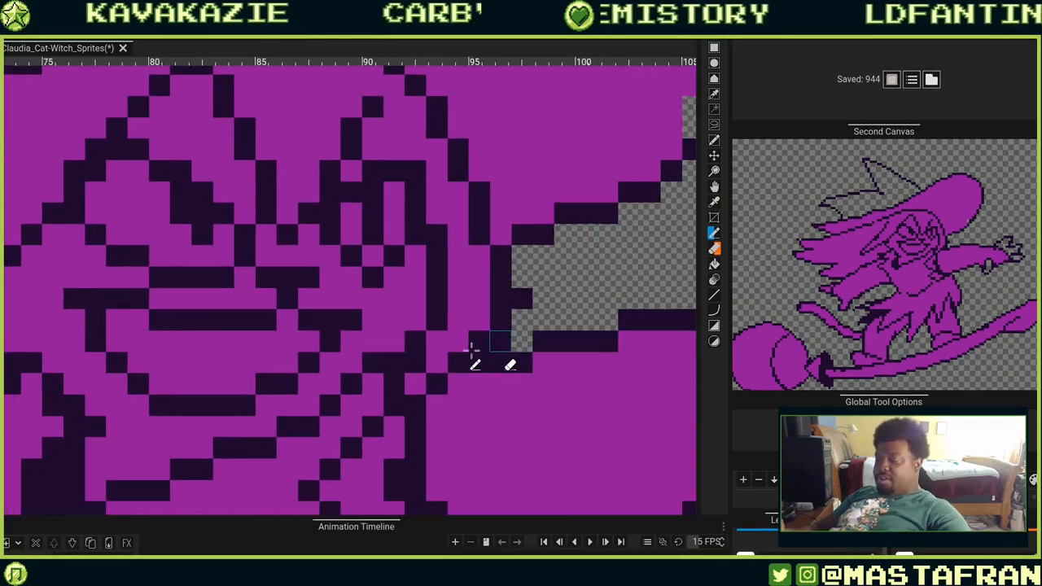
{"action": "mouse_move", "coordinate": [247, 257]}
{"action": "left_mouse_down"}
{"action": "mouse_move", "coordinate": [458, 288]}
{"action": "mouse_move", "coordinate": [544, 287]}
{"action": "left_mouse_up"}
{"action": "left_click_drag", "start_coordinate": [346, 299], "coordinate": [544, 382]}
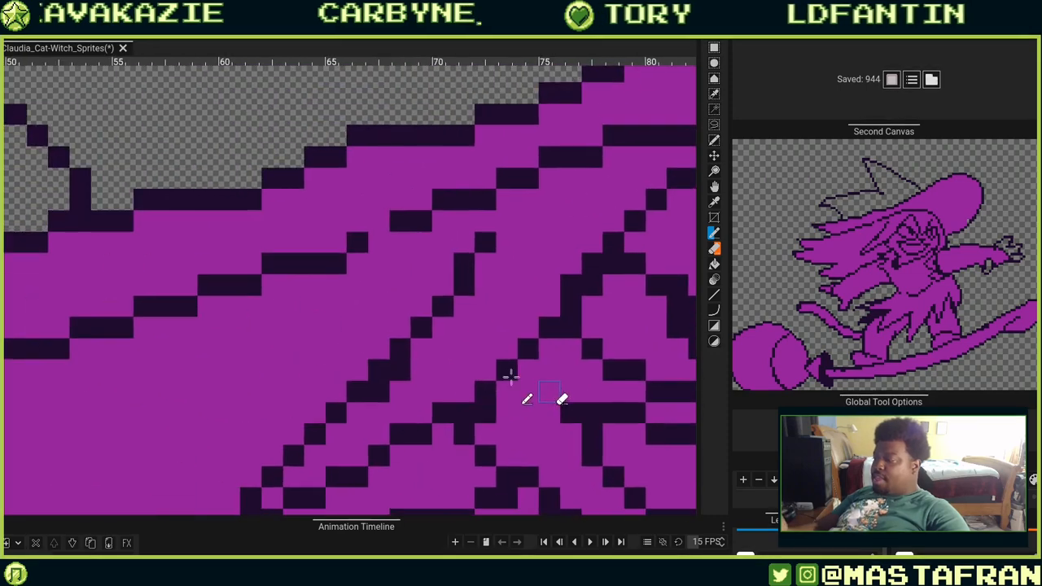
{"action": "left_click_drag", "start_coordinate": [269, 337], "coordinate": [561, 371]}
{"action": "left_click_drag", "start_coordinate": [328, 328], "coordinate": [557, 288]}
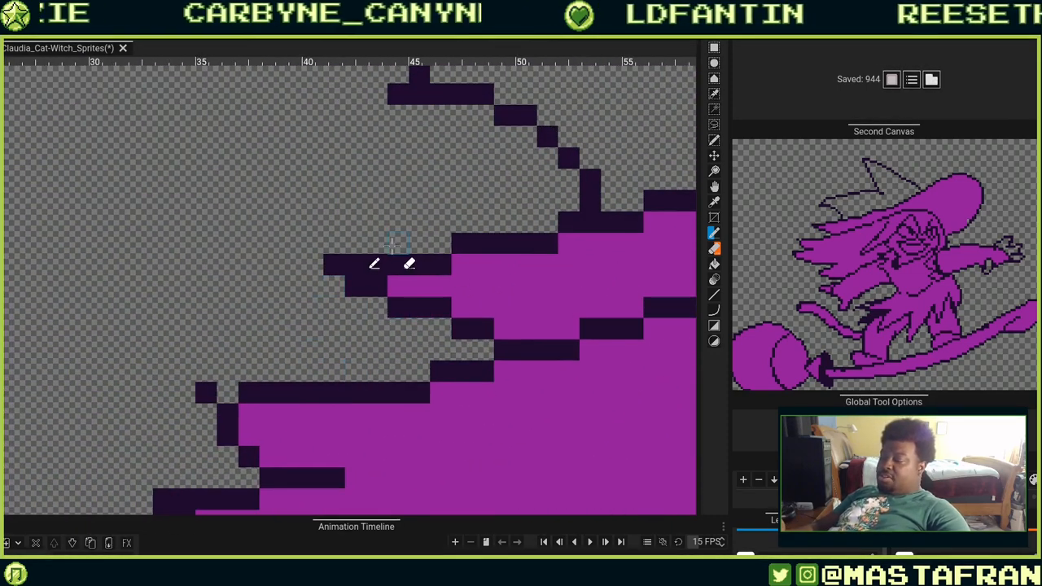
Redraw the outline above the hair tuft under the hat brim and fill the gap with the sampled purple.
{"action": "left_click_drag", "start_coordinate": [390, 242], "coordinate": [436, 254]}
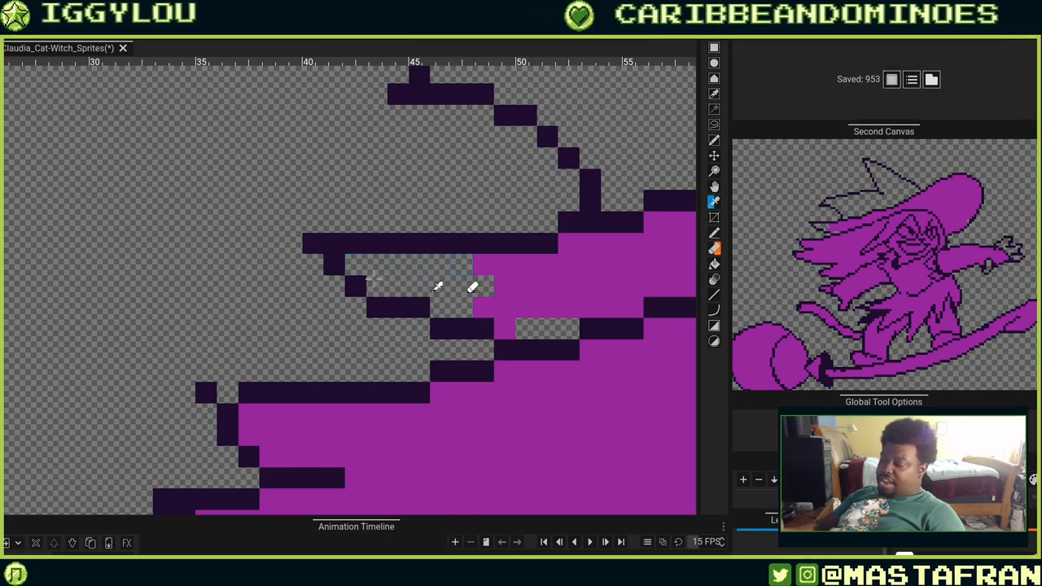
{"action": "left_click_drag", "start_coordinate": [507, 292], "coordinate": [332, 319]}
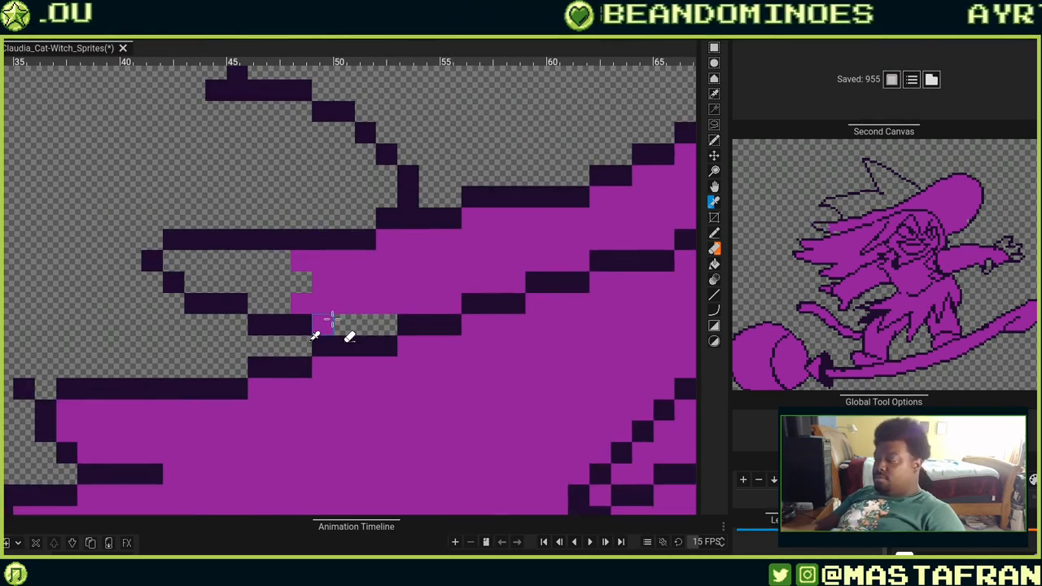
{"action": "left_click_drag", "start_coordinate": [484, 272], "coordinate": [371, 305]}
{"action": "left_click_drag", "start_coordinate": [485, 308], "coordinate": [423, 340]}
{"action": "left_click_drag", "start_coordinate": [374, 378], "coordinate": [467, 257]}
{"action": "left_click_drag", "start_coordinate": [376, 309], "coordinate": [437, 300]}
{"action": "left_click_drag", "start_coordinate": [320, 333], "coordinate": [349, 361]}
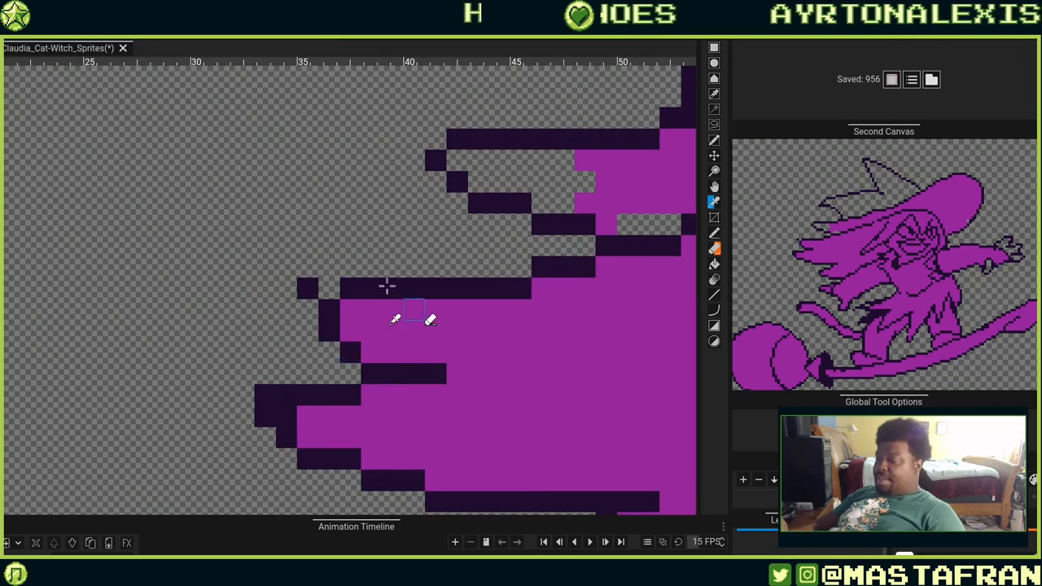
Reshape the hair tuft's tip with new dark outline pixels and purple fill beneath it.
{"action": "left_click_drag", "start_coordinate": [386, 285], "coordinate": [472, 289]}
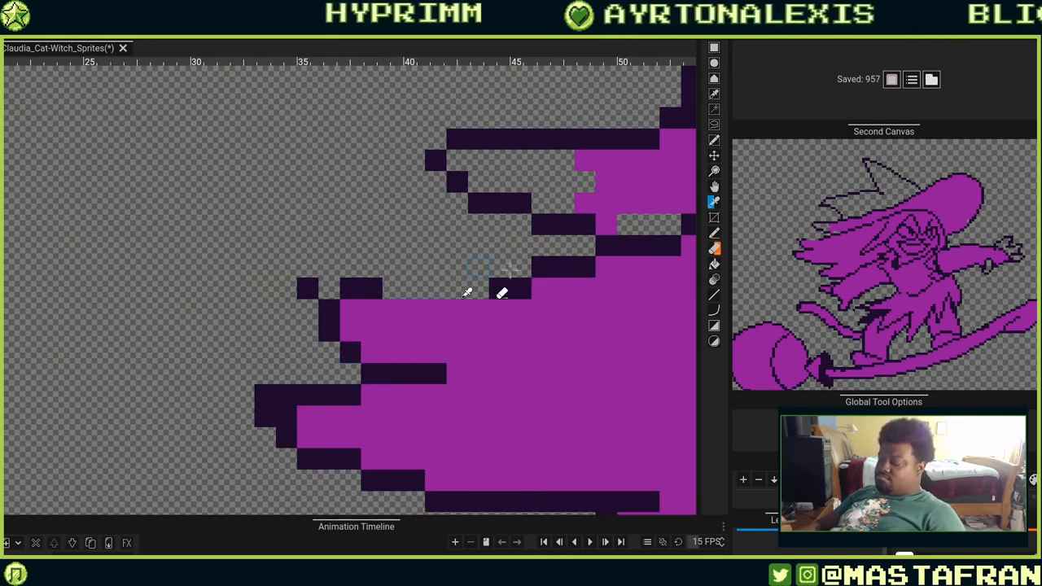
{"action": "key", "text": "b"}
{"action": "left_click", "coordinate": [520, 290]}
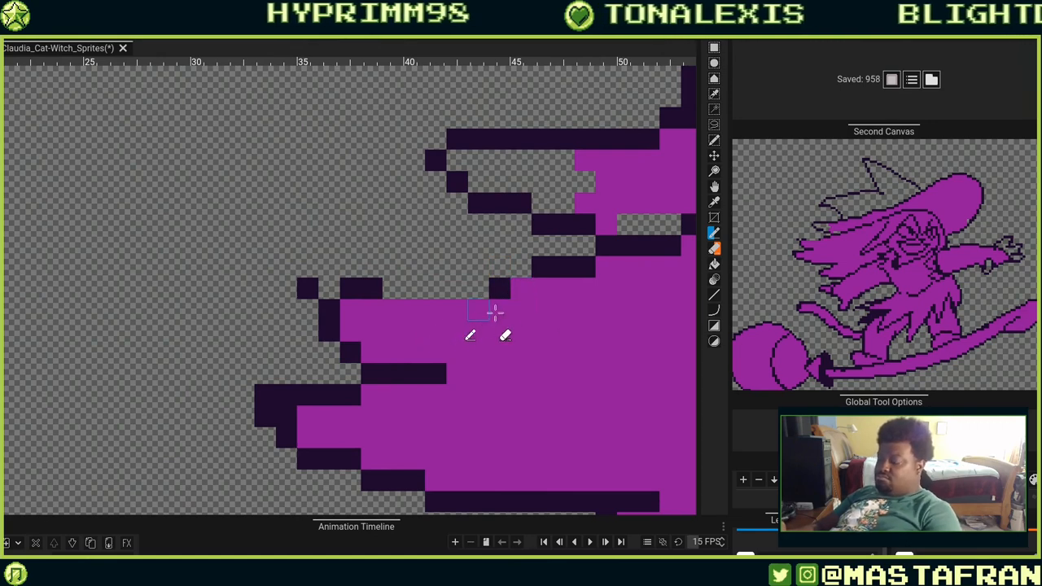
{"action": "left_click", "coordinate": [518, 289]}
{"action": "key", "text": "o"}
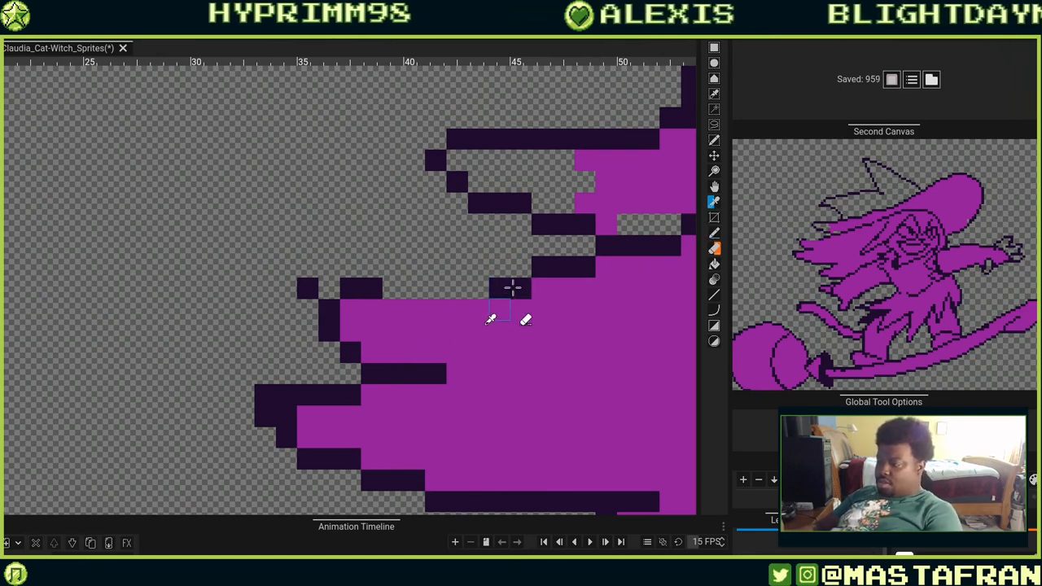
{"action": "key", "text": "b"}
{"action": "left_click_drag", "start_coordinate": [384, 309], "coordinate": [486, 309]}
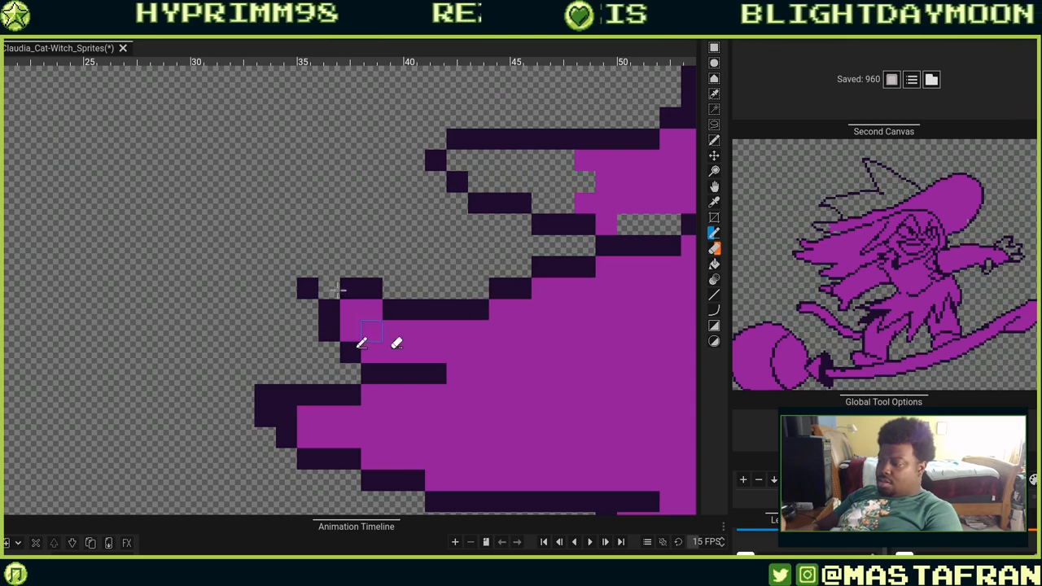
{"action": "left_click_drag", "start_coordinate": [306, 267], "coordinate": [328, 288]}
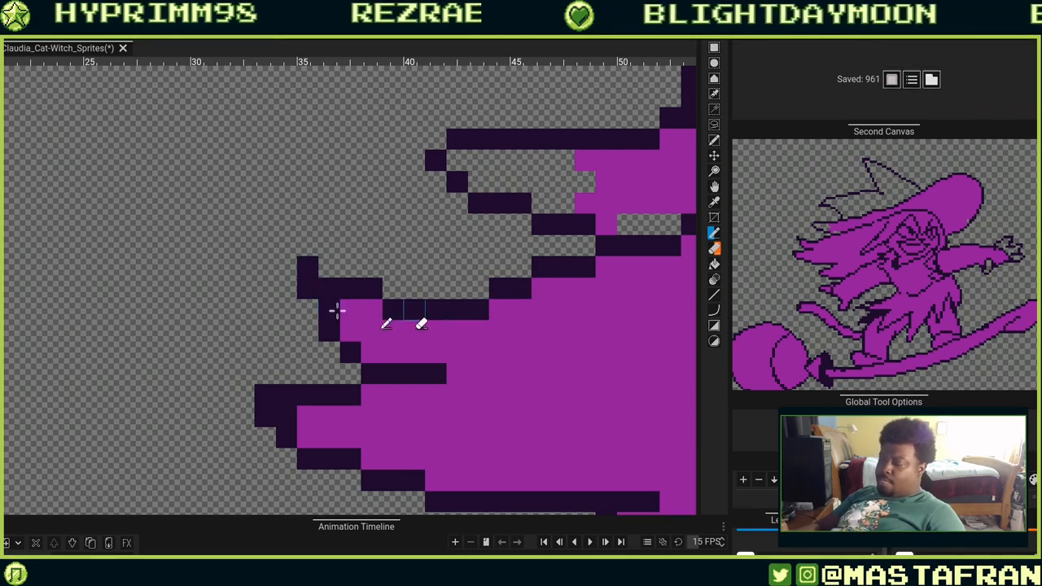
{"action": "left_click", "coordinate": [307, 309]}
{"action": "left_click_drag", "start_coordinate": [444, 344], "coordinate": [485, 278]}
{"action": "left_click", "coordinate": [285, 307]}
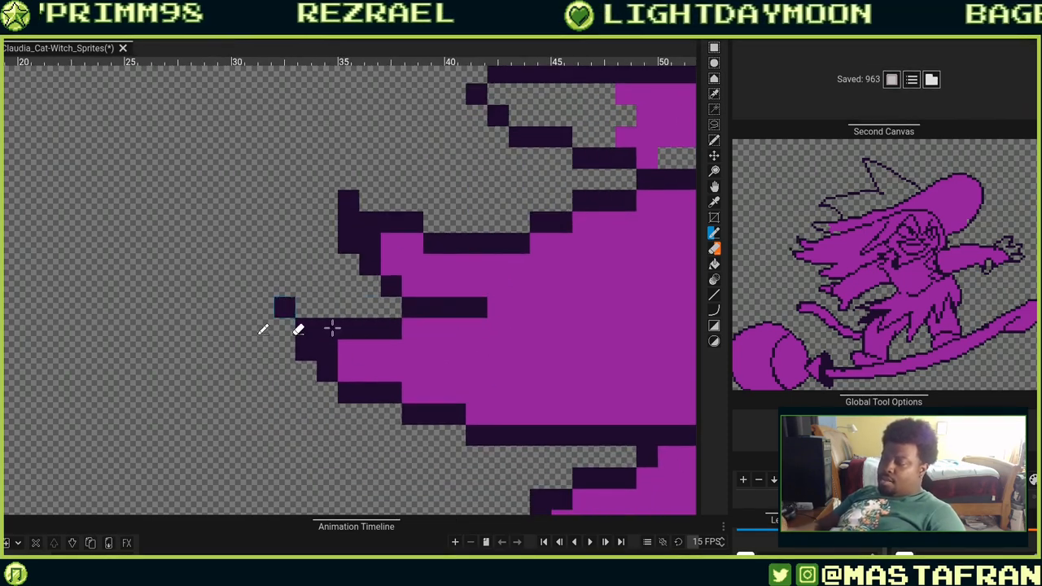
Refine the outline pixels along the flowing hair strands at the left of the sprite.
{"action": "left_click_drag", "start_coordinate": [594, 289], "coordinate": [581, 143]}
{"action": "scroll", "coordinate": [594, 183], "scroll_direction": "down", "scroll_amount": 1}
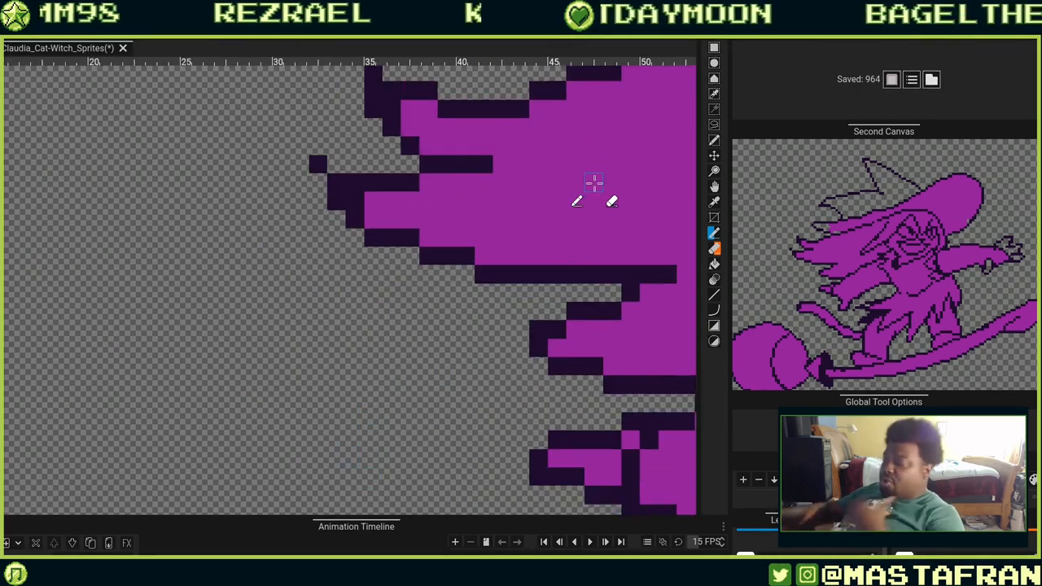
{"action": "scroll", "coordinate": [594, 181], "scroll_direction": "down", "scroll_amount": 1}
{"action": "left_click_drag", "start_coordinate": [572, 253], "coordinate": [570, 282]}
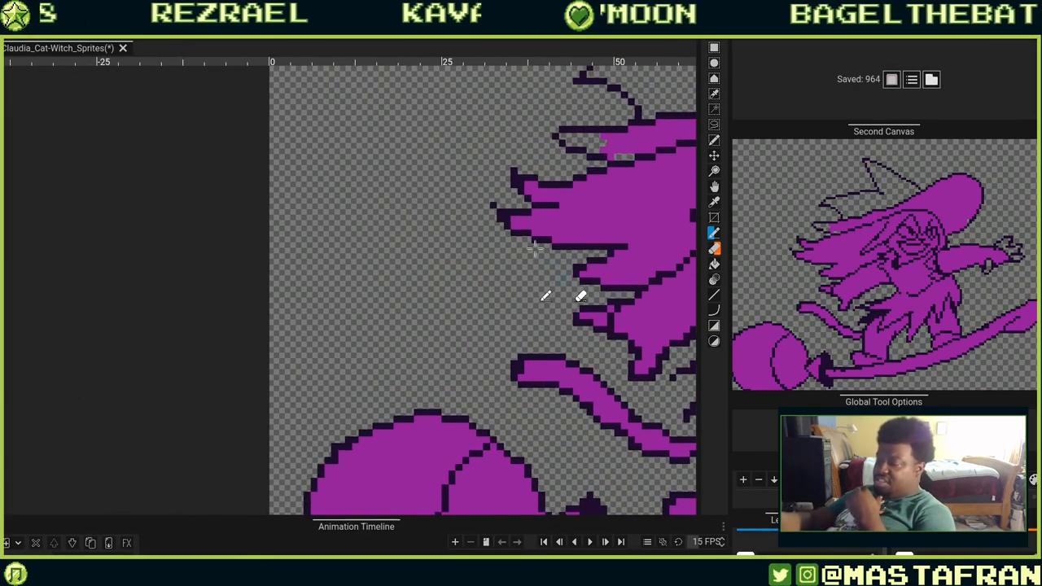
{"action": "left_click_drag", "start_coordinate": [491, 210], "coordinate": [488, 196]}
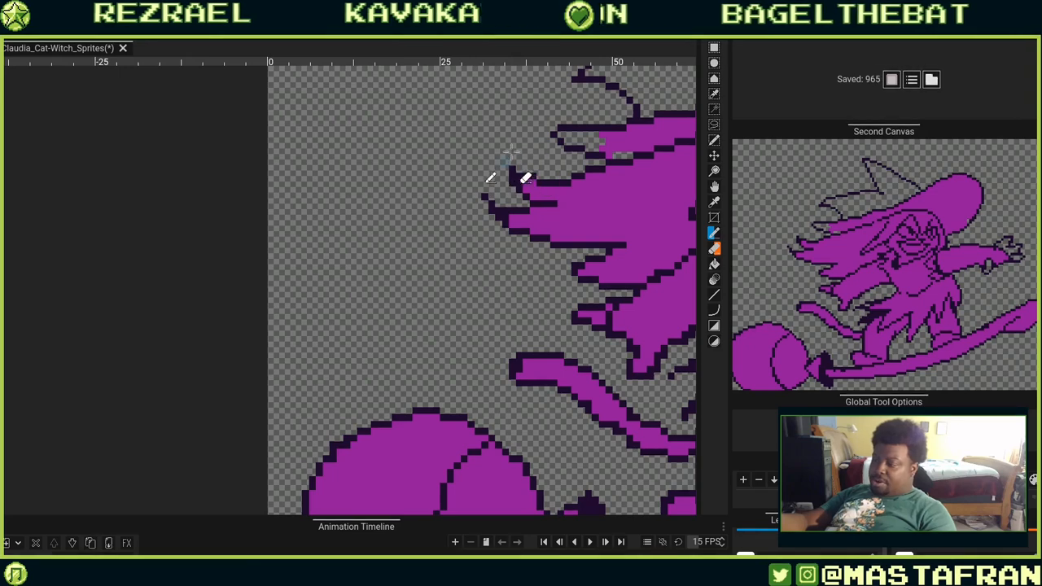
{"action": "left_click_drag", "start_coordinate": [591, 226], "coordinate": [422, 227]}
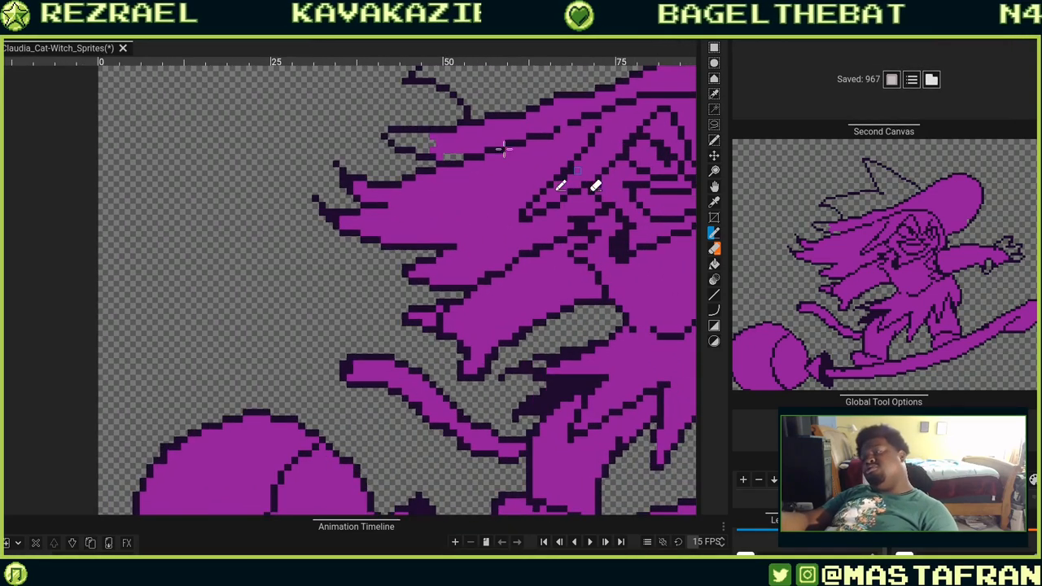
{"action": "left_click_drag", "start_coordinate": [349, 173], "coordinate": [346, 181]}
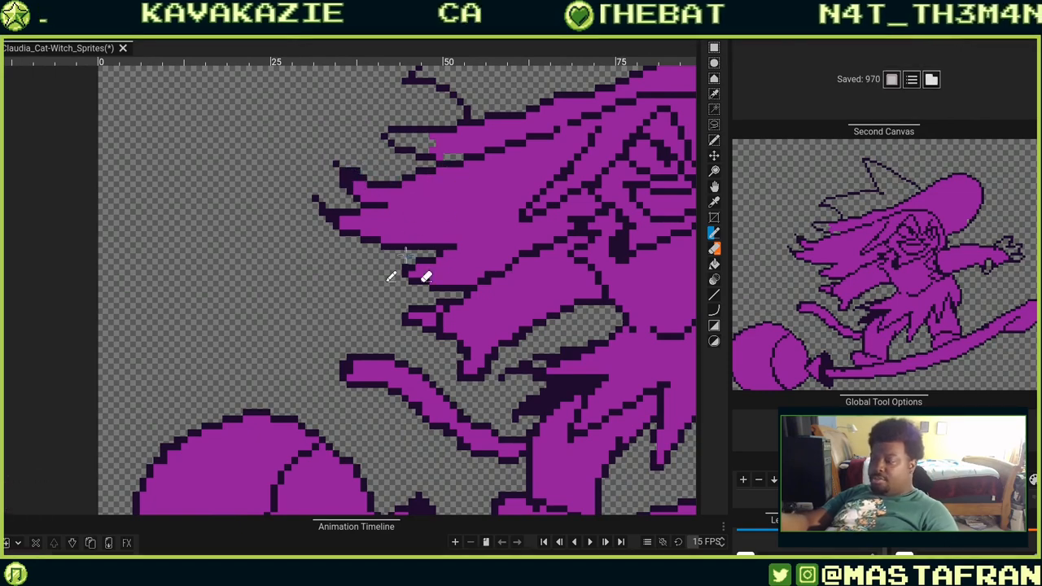
{"action": "mouse_move", "coordinate": [511, 283]}
{"action": "left_mouse_down"}
{"action": "mouse_move", "coordinate": [544, 323]}
{"action": "mouse_move", "coordinate": [444, 326]}
{"action": "left_mouse_up"}
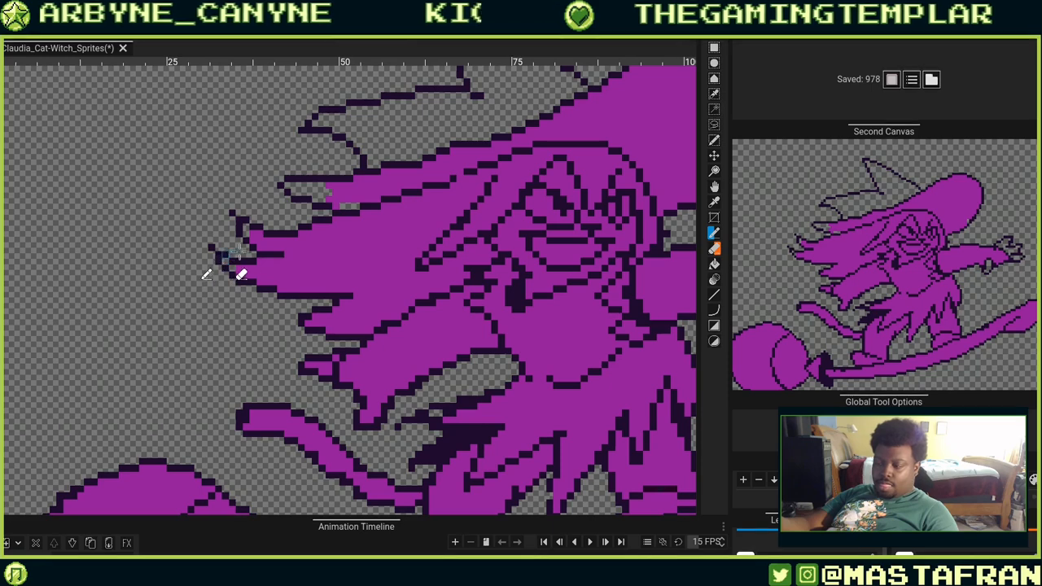
{"action": "left_click", "coordinate": [226, 258]}
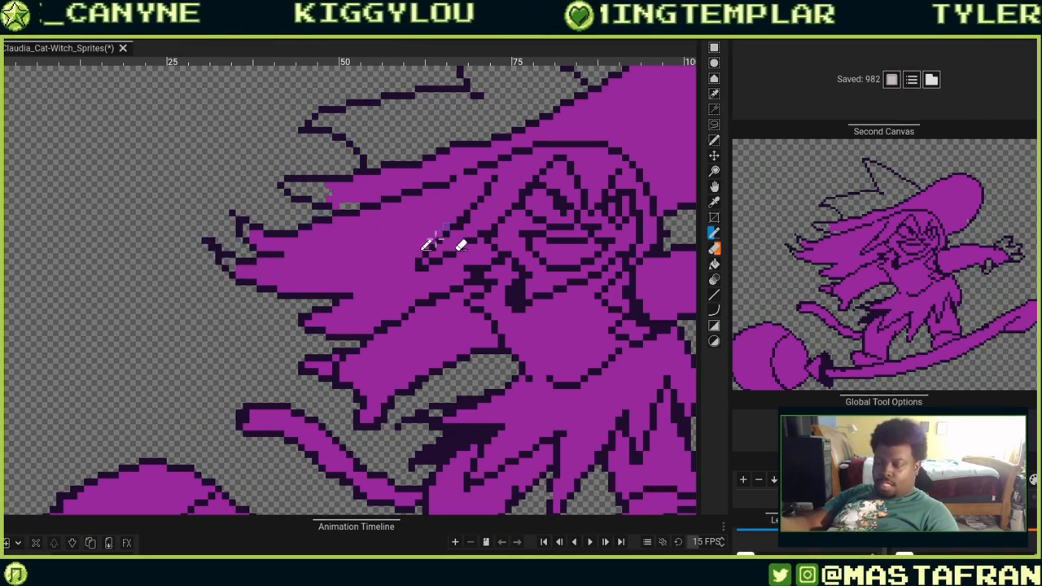
{"action": "key", "text": "ctrl+z"}
{"action": "mouse_move", "coordinate": [218, 258]}
{"action": "left_mouse_down"}
{"action": "mouse_move", "coordinate": [269, 266]}
{"action": "mouse_move", "coordinate": [239, 273]}
{"action": "mouse_move", "coordinate": [269, 263]}
{"action": "mouse_move", "coordinate": [434, 289]}
{"action": "mouse_move", "coordinate": [390, 272]}
{"action": "mouse_move", "coordinate": [415, 290]}
{"action": "left_mouse_up"}
{"action": "key", "text": "ctrl+z"}
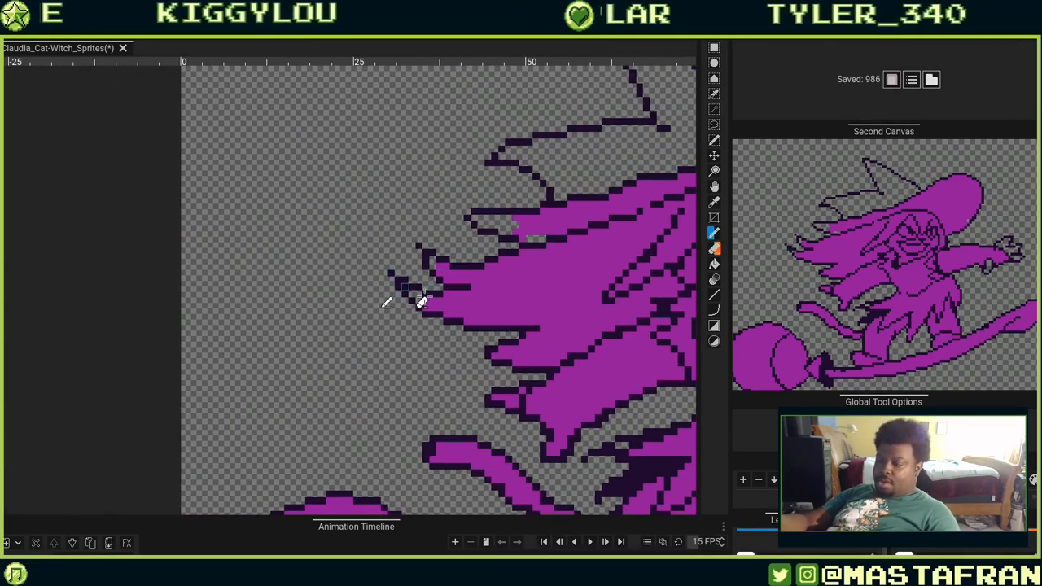
Clean up the tips of the lower hair strands by erasing and adding outline pixels.
{"action": "right_click", "coordinate": [405, 292]}
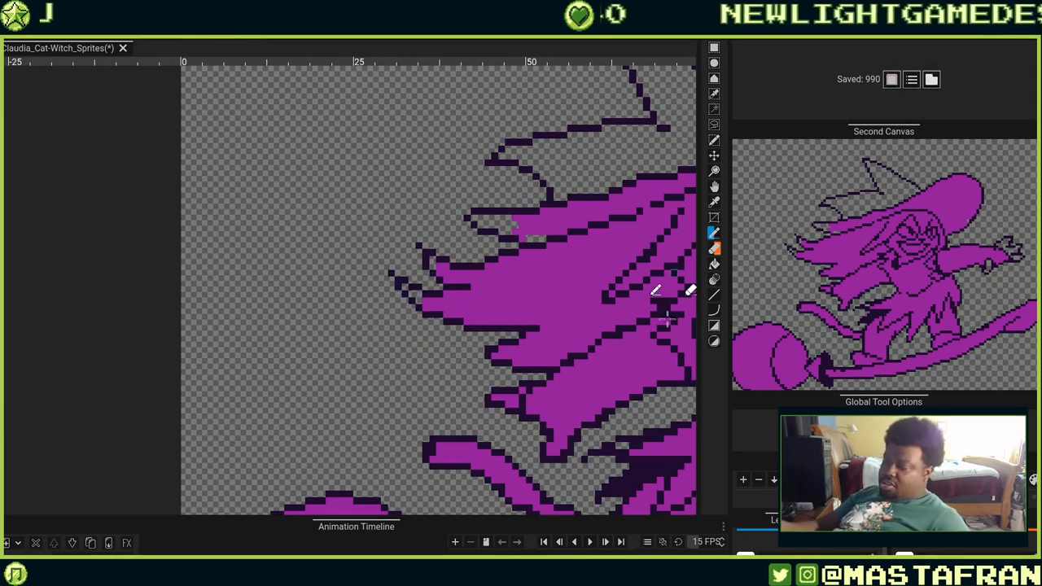
{"action": "scroll", "coordinate": [471, 368], "scroll_direction": "up", "scroll_amount": 2}
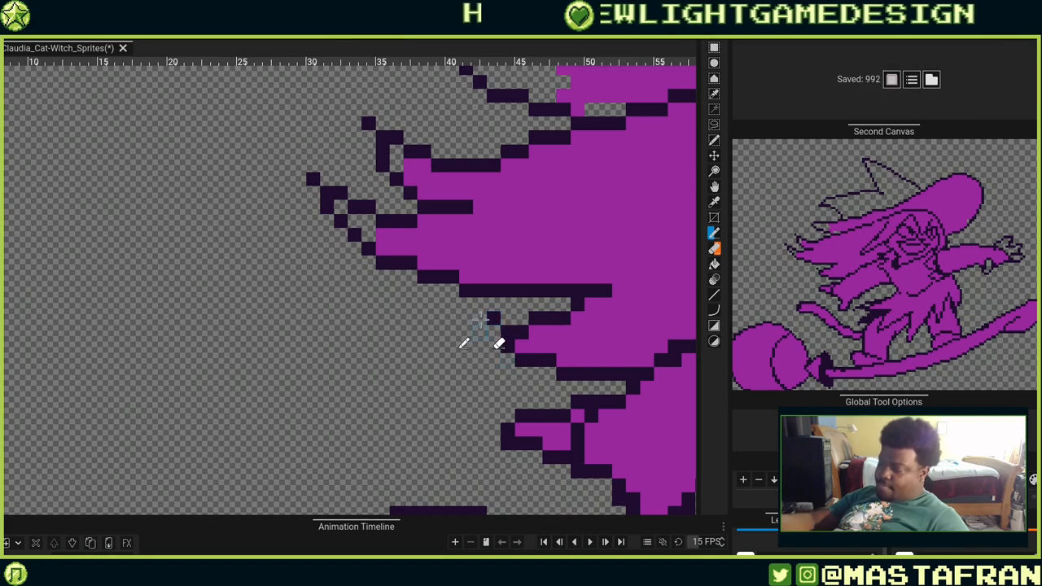
{"action": "left_click", "coordinate": [480, 320]}
{"action": "left_click", "coordinate": [494, 334]}
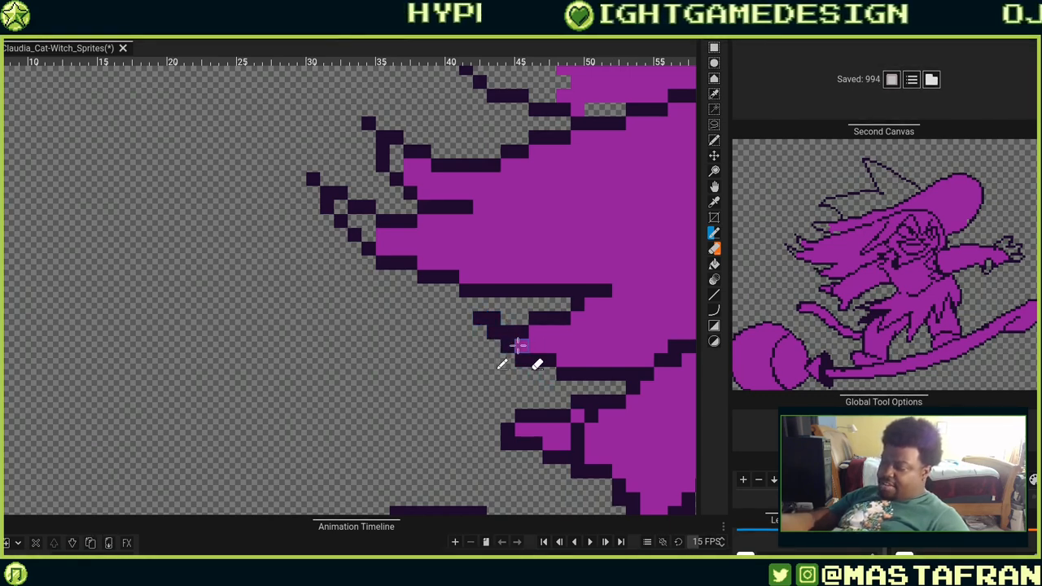
{"action": "right_click", "coordinate": [508, 332]}
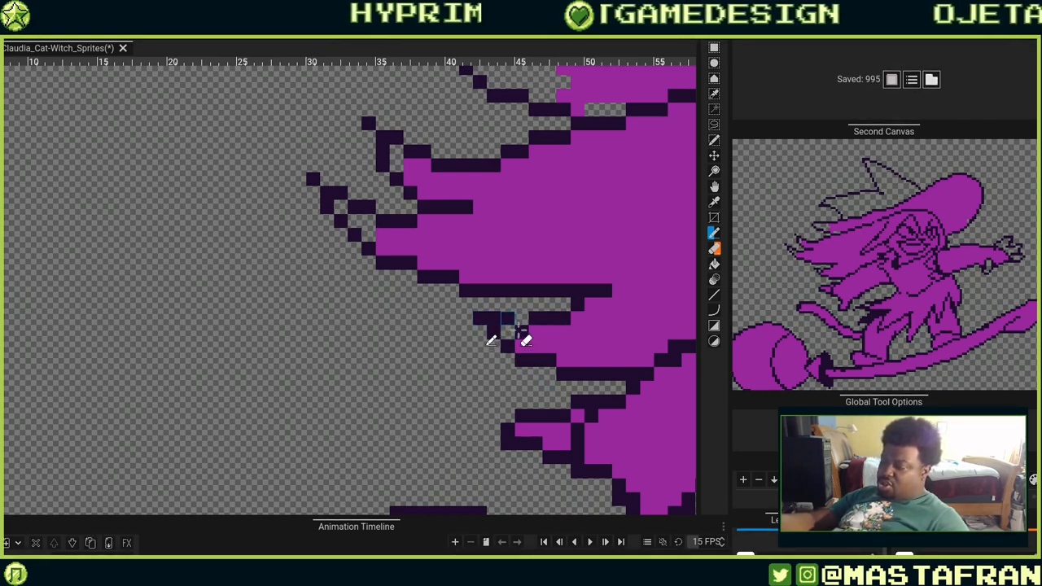
{"action": "right_click", "coordinate": [522, 333]}
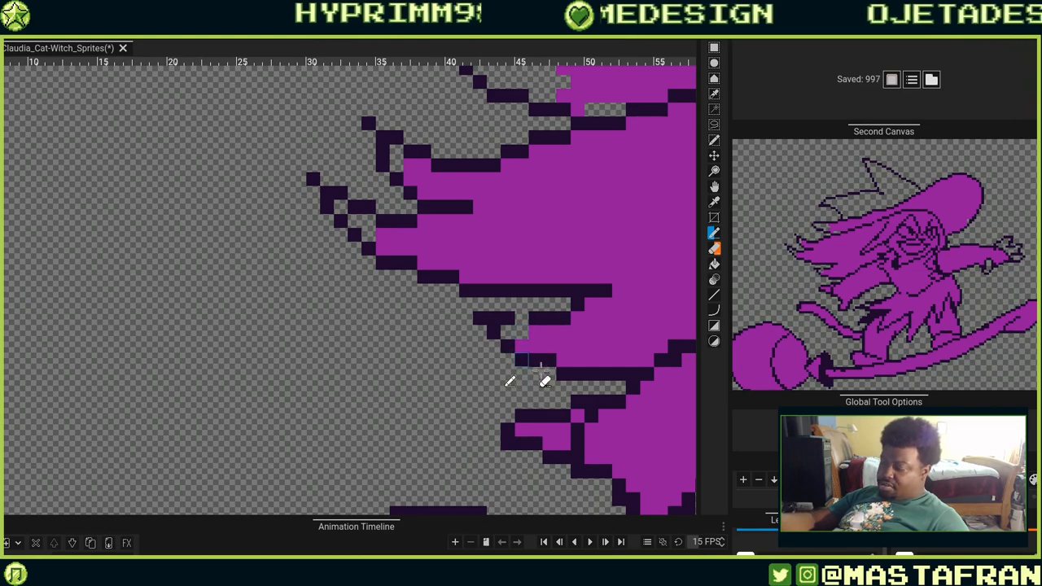
{"action": "left_click", "coordinate": [550, 372]}
{"action": "right_click", "coordinate": [549, 361]}
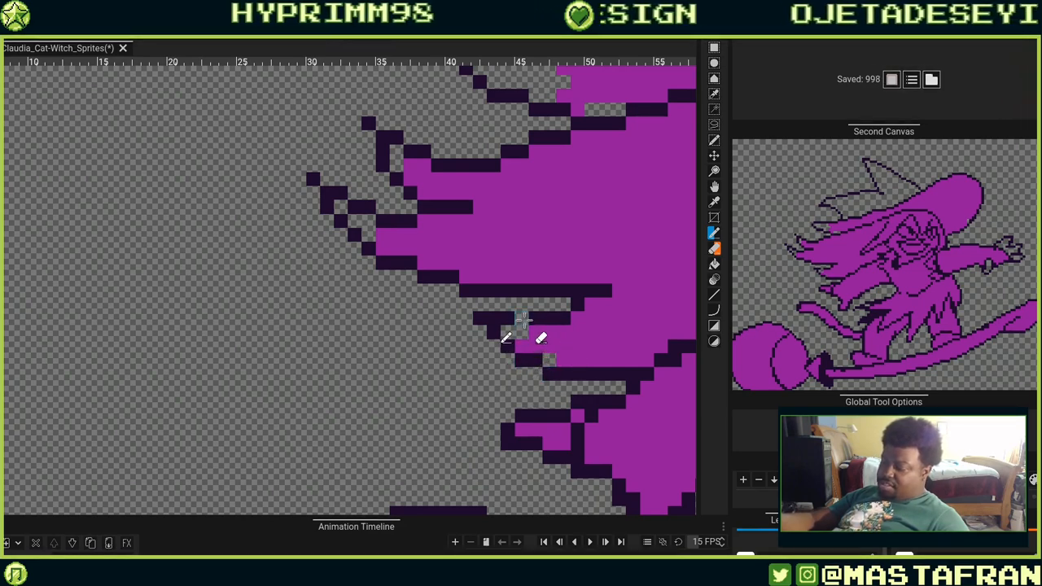
Erase and redraw outline pixels on the hair strands crossing toward the left side of the face.
{"action": "left_click", "coordinate": [521, 319]}
{"action": "mouse_move", "coordinate": [611, 340]}
{"action": "left_mouse_down"}
{"action": "mouse_move", "coordinate": [561, 330]}
{"action": "mouse_move", "coordinate": [344, 345]}
{"action": "left_mouse_up"}
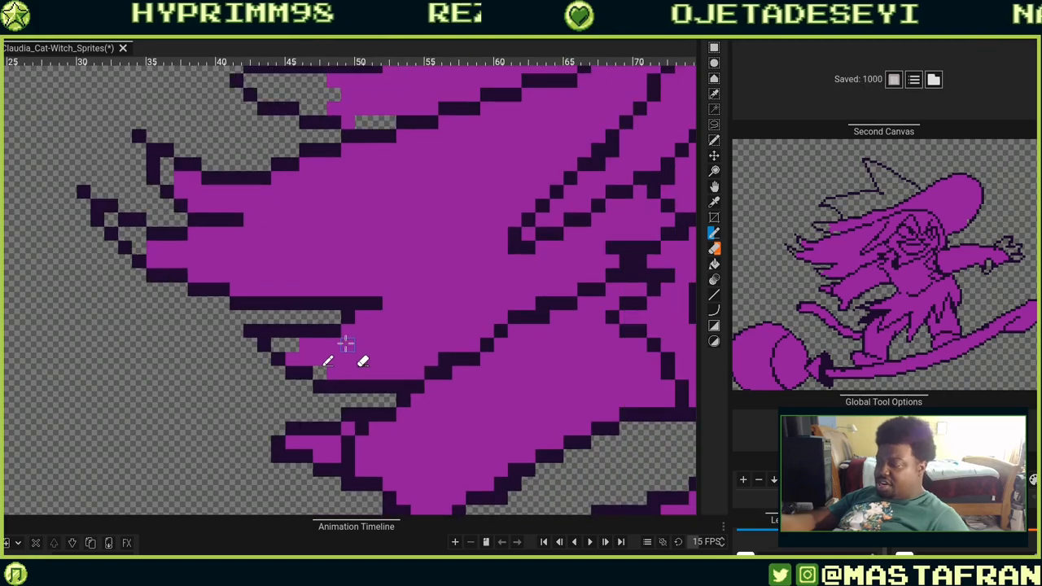
{"action": "scroll", "coordinate": [346, 345], "scroll_direction": "down", "scroll_amount": 4}
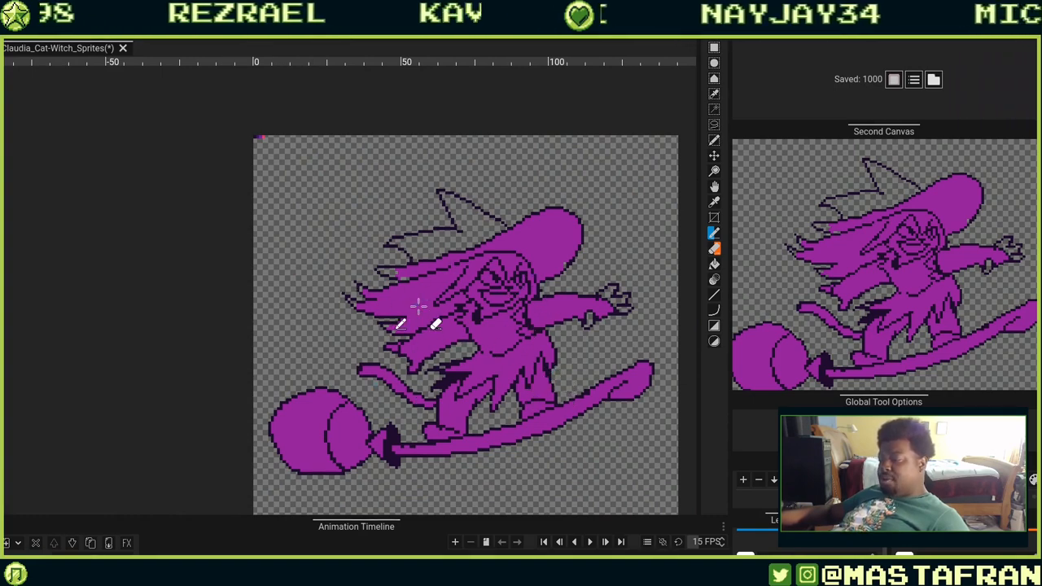
{"action": "scroll", "coordinate": [414, 323], "scroll_direction": "up", "scroll_amount": 4}
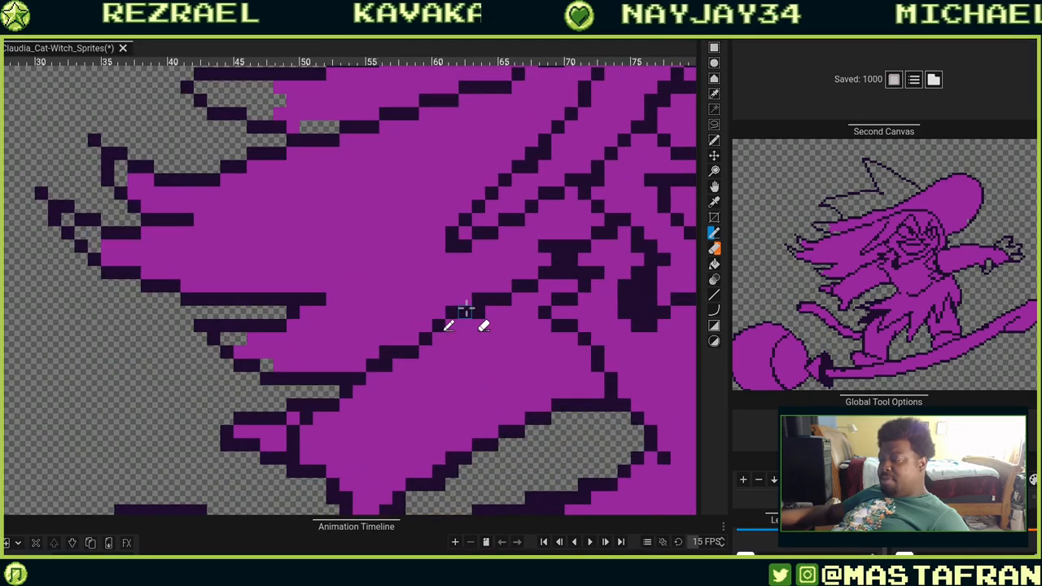
{"action": "left_click_drag", "start_coordinate": [600, 232], "coordinate": [480, 308]}
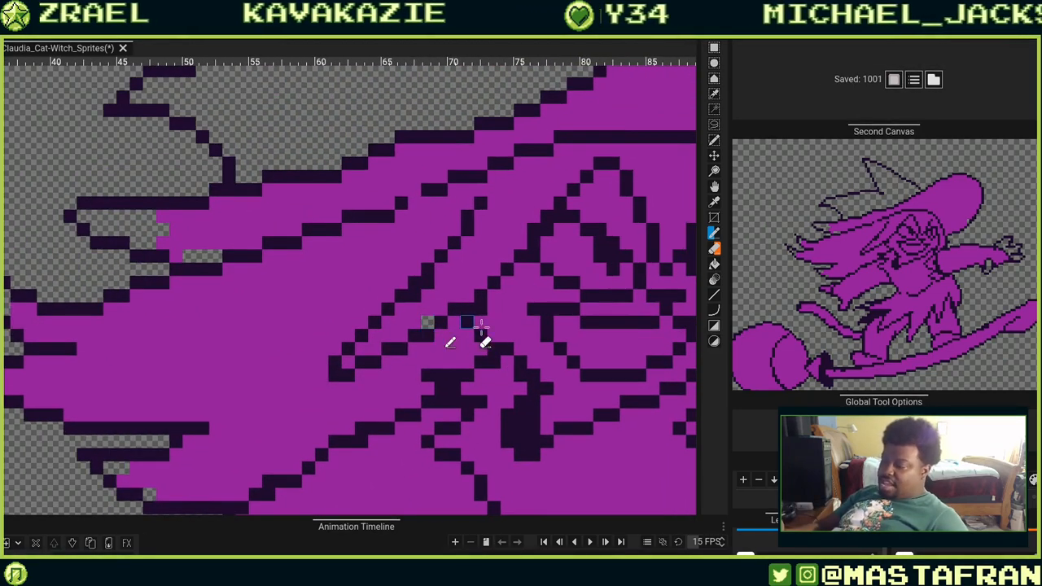
{"action": "left_click_drag", "start_coordinate": [452, 322], "coordinate": [452, 296]}
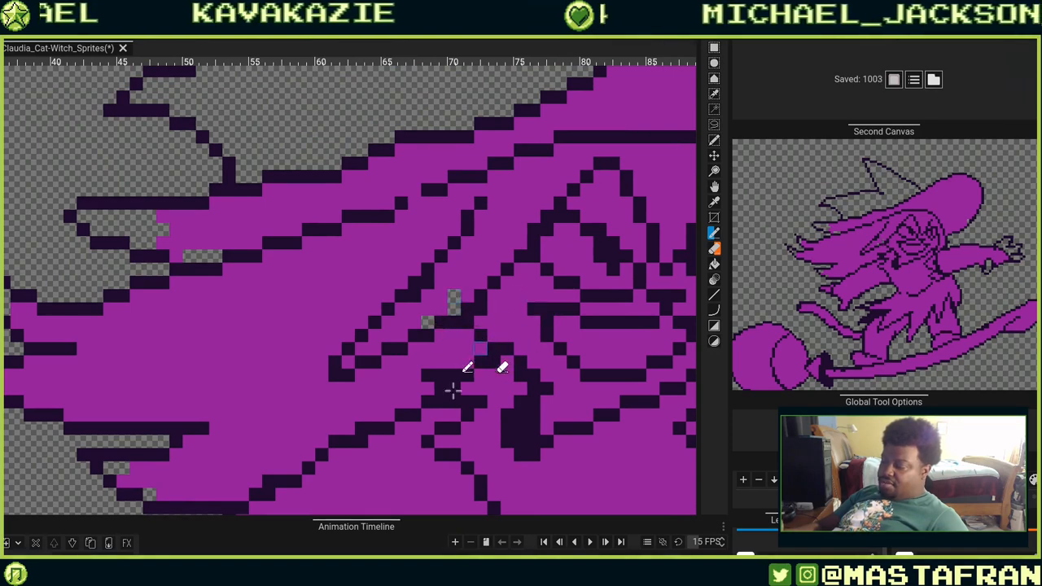
{"action": "left_click", "coordinate": [441, 335]}
{"action": "right_click", "coordinate": [481, 323]}
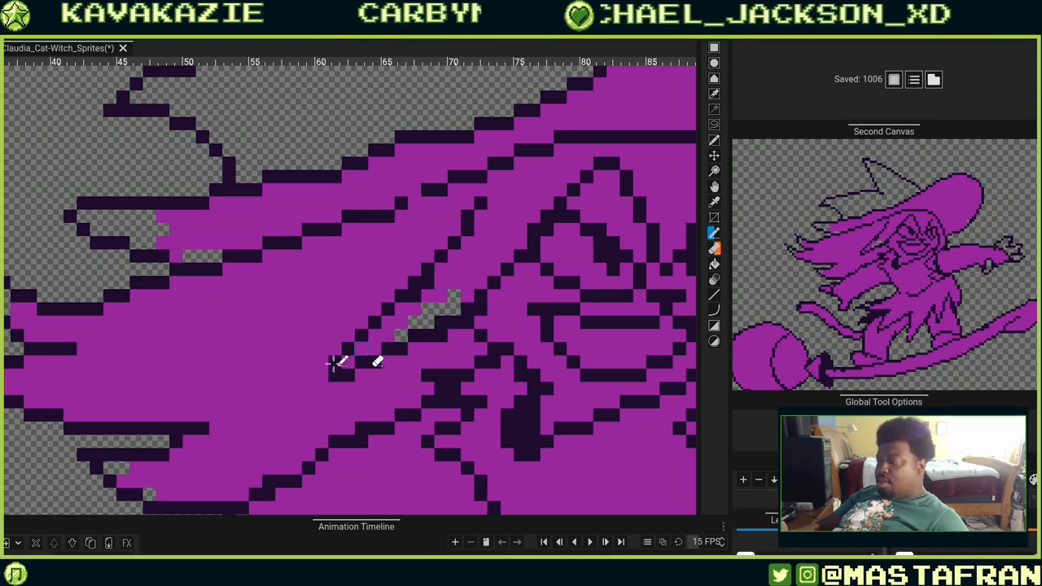
{"action": "left_click", "coordinate": [363, 373]}
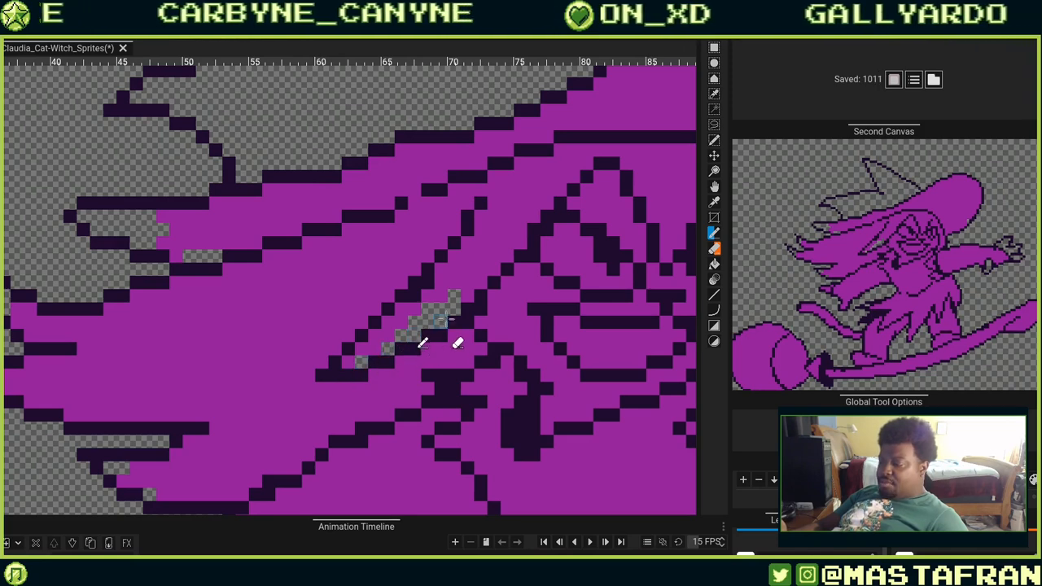
Adjust outline pixels around the eye and redraw the mouth line on the face.
{"action": "left_click", "coordinate": [494, 270]}
{"action": "left_click_drag", "start_coordinate": [486, 326], "coordinate": [383, 342]}
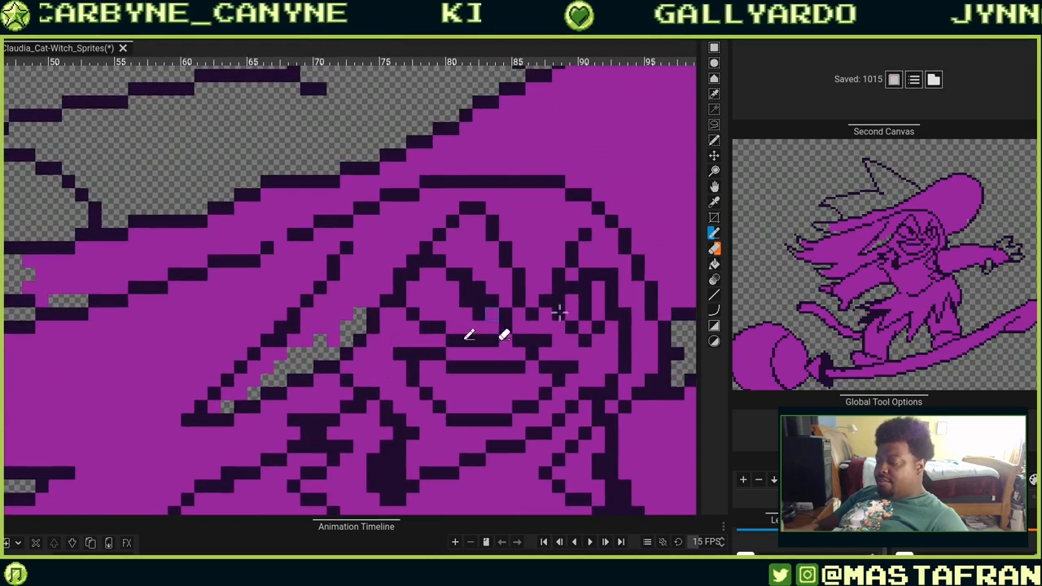
{"action": "left_click_drag", "start_coordinate": [590, 302], "coordinate": [480, 280]}
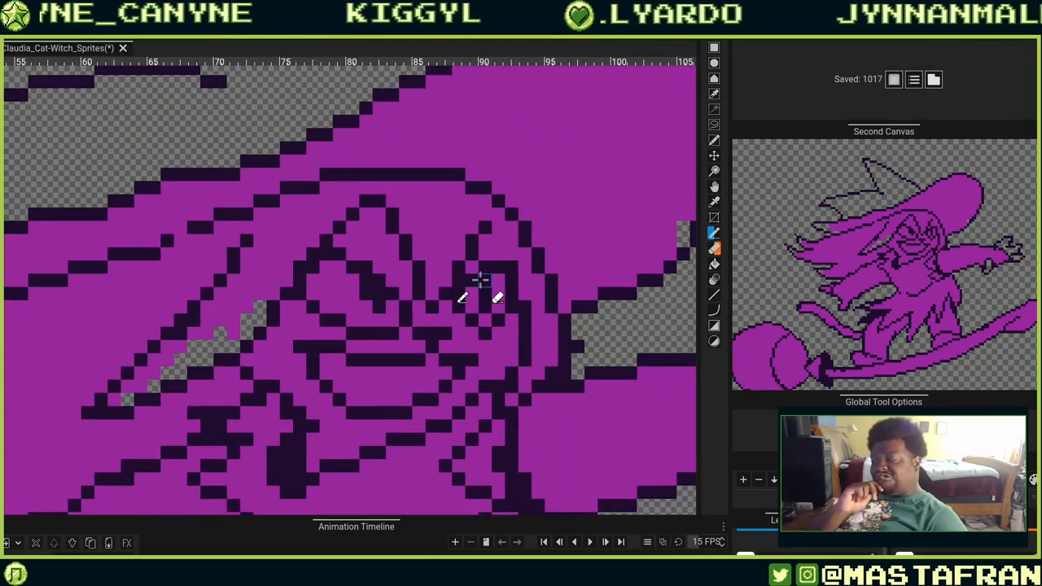
{"action": "left_click", "coordinate": [480, 280]}
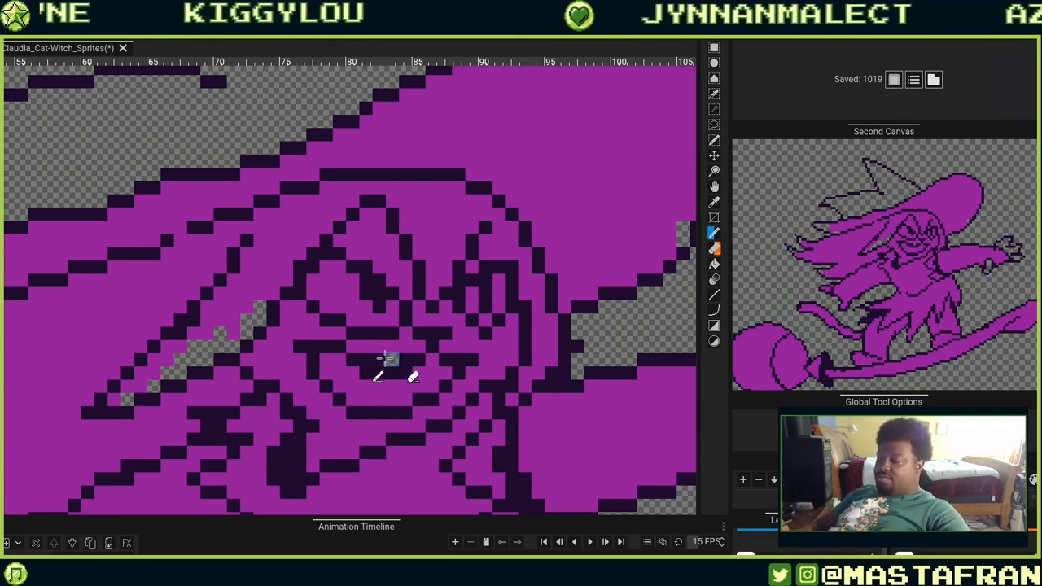
{"action": "left_click_drag", "start_coordinate": [386, 358], "coordinate": [366, 359]}
{"action": "right_click", "coordinate": [405, 359]}
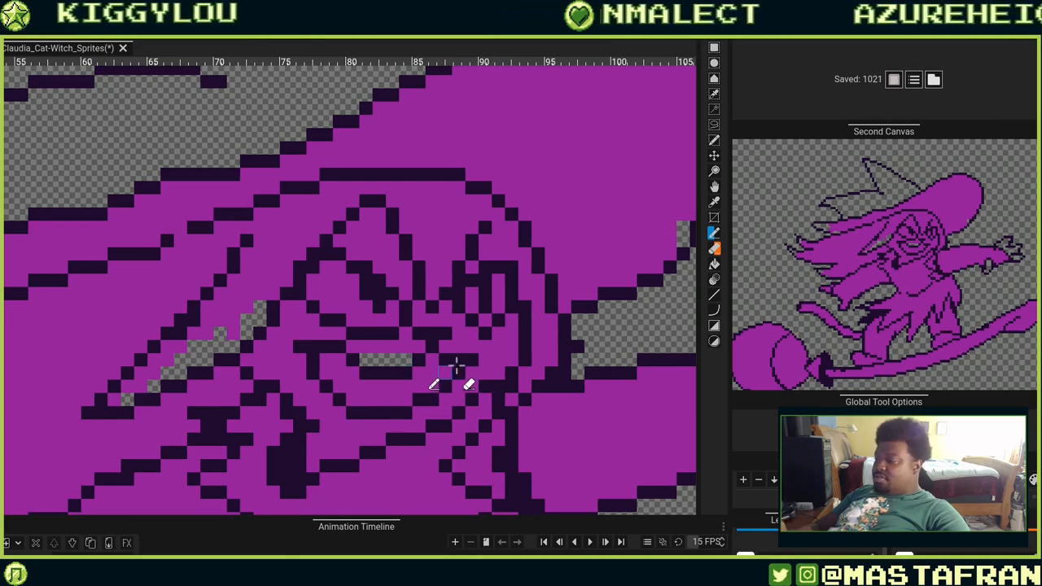
{"action": "right_click", "coordinate": [458, 357]}
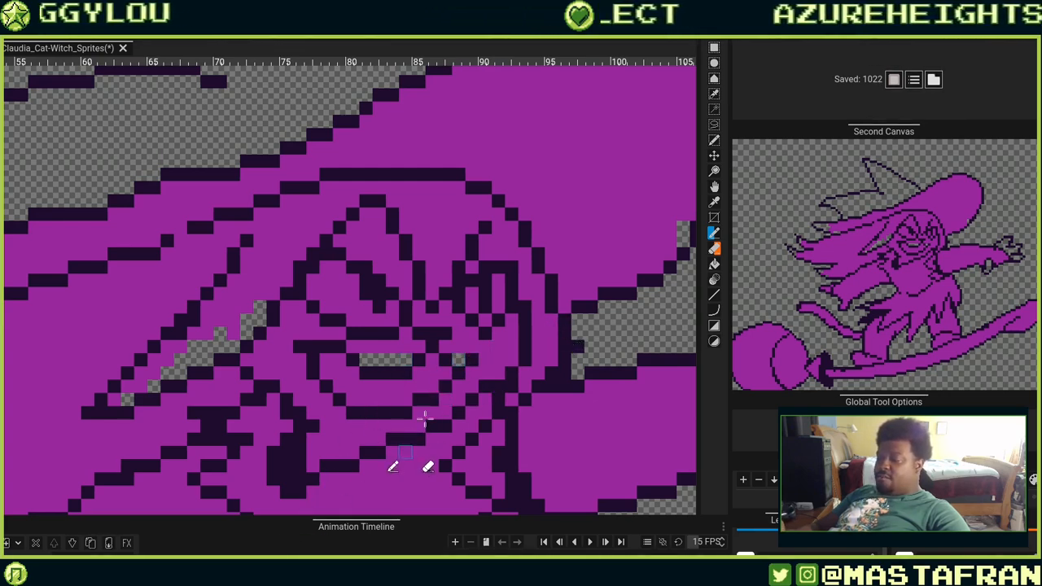
{"action": "right_click", "coordinate": [458, 387]}
Touch up the dark shape beneath the chin by adding and erasing outline pixels.
{"action": "scroll", "coordinate": [441, 411], "scroll_direction": "down", "scroll_amount": 2}
{"action": "scroll", "coordinate": [441, 411], "scroll_direction": "left", "scroll_amount": 2}
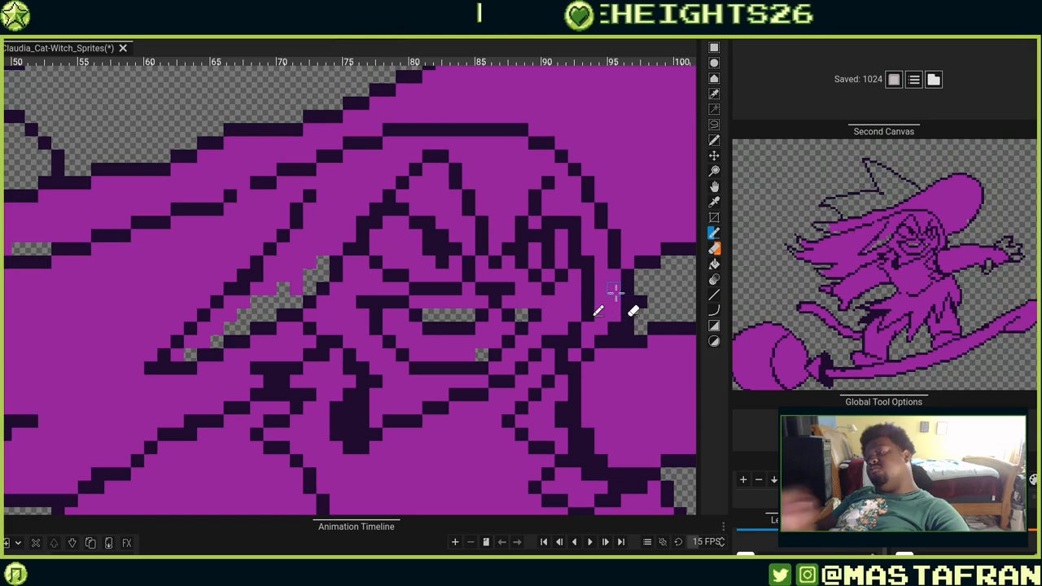
{"action": "left_click_drag", "start_coordinate": [367, 363], "coordinate": [480, 373]}
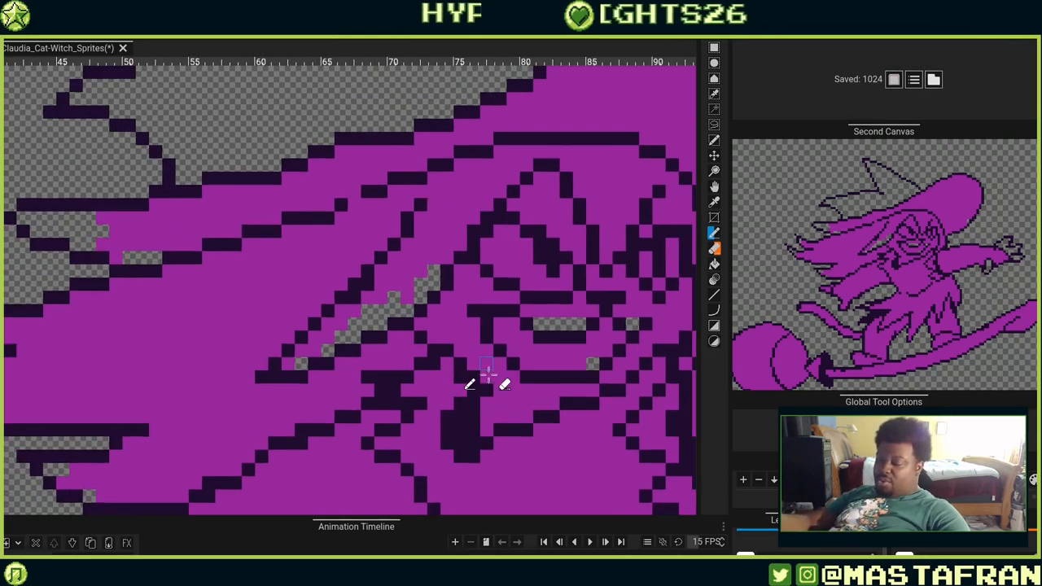
{"action": "left_click", "coordinate": [461, 377]}
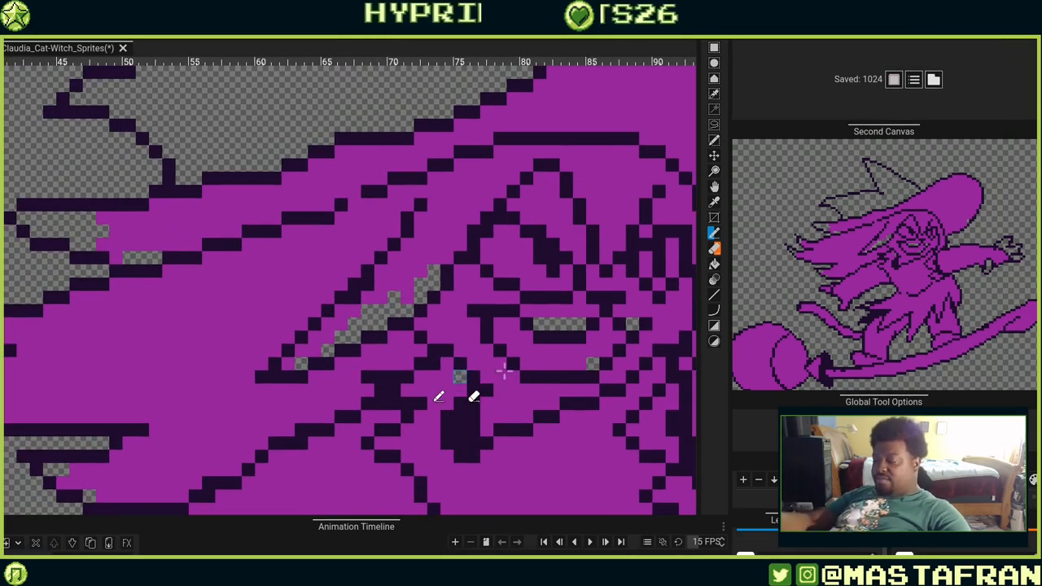
{"action": "mouse_move", "coordinate": [461, 390]}
{"action": "left_mouse_down"}
{"action": "mouse_move", "coordinate": [467, 424]}
{"action": "mouse_move", "coordinate": [446, 402]}
{"action": "left_mouse_up"}
{"action": "left_click_drag", "start_coordinate": [562, 382], "coordinate": [532, 333]}
{"action": "right_click", "coordinate": [444, 393]}
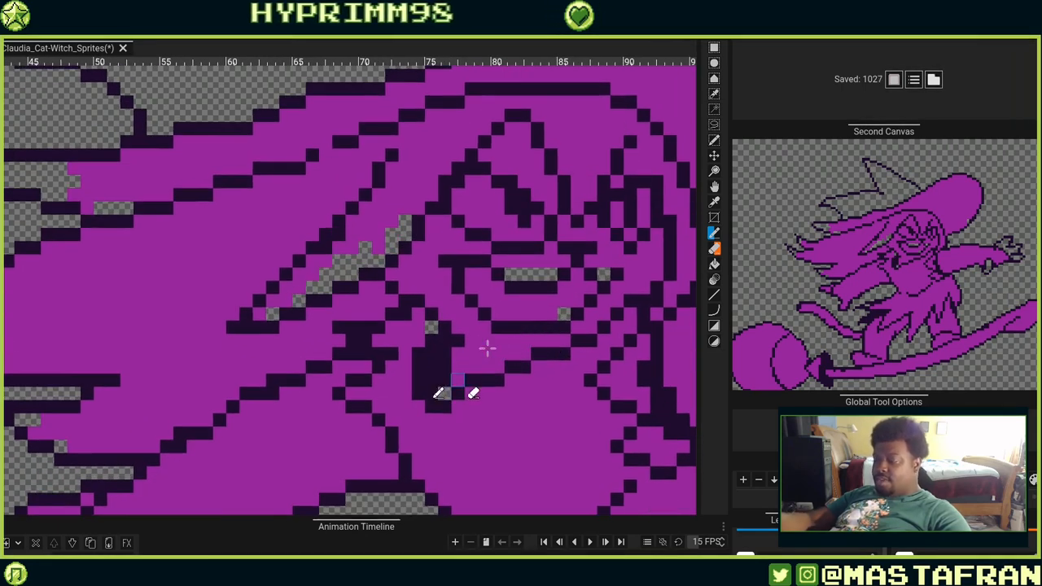
{"action": "right_click", "coordinate": [444, 380]}
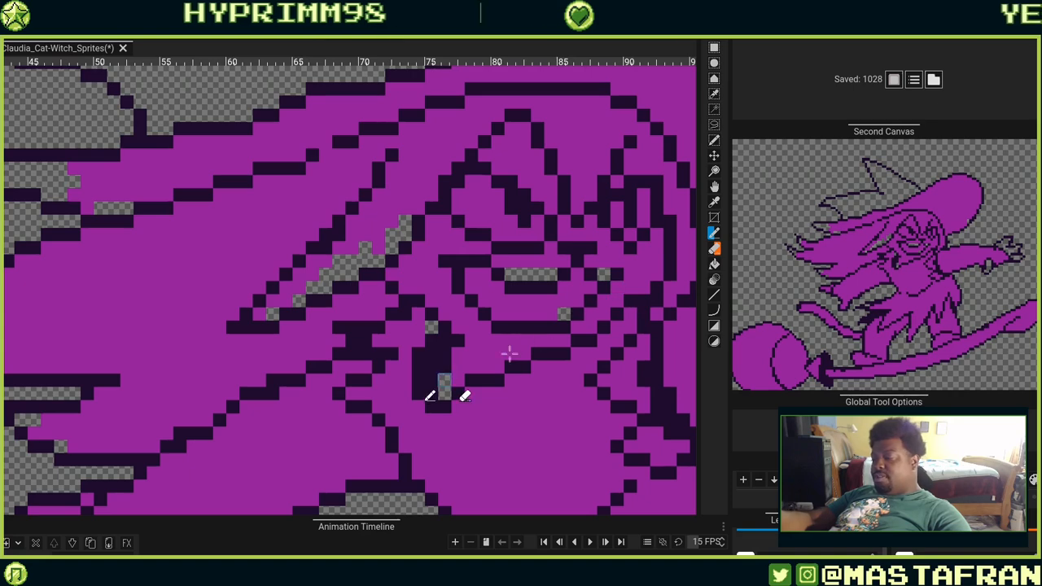
{"action": "mouse_move", "coordinate": [666, 379]}
{"action": "left_mouse_down"}
{"action": "mouse_move", "coordinate": [621, 326]}
{"action": "mouse_move", "coordinate": [516, 244]}
{"action": "mouse_move", "coordinate": [523, 210]}
{"action": "left_mouse_up"}
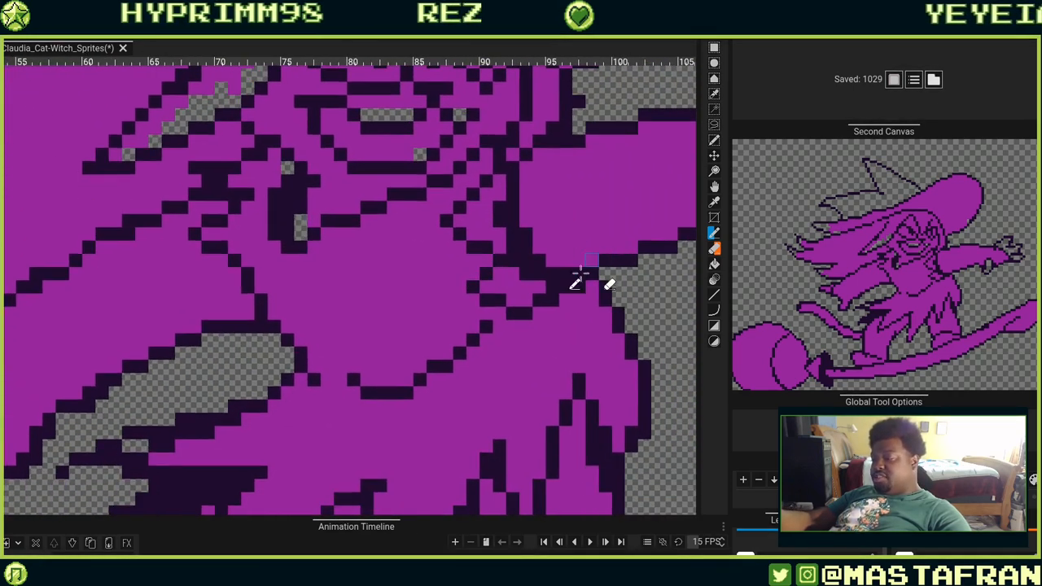
{"action": "left_click_drag", "start_coordinate": [578, 274], "coordinate": [535, 372]}
{"action": "left_click", "coordinate": [411, 319]}
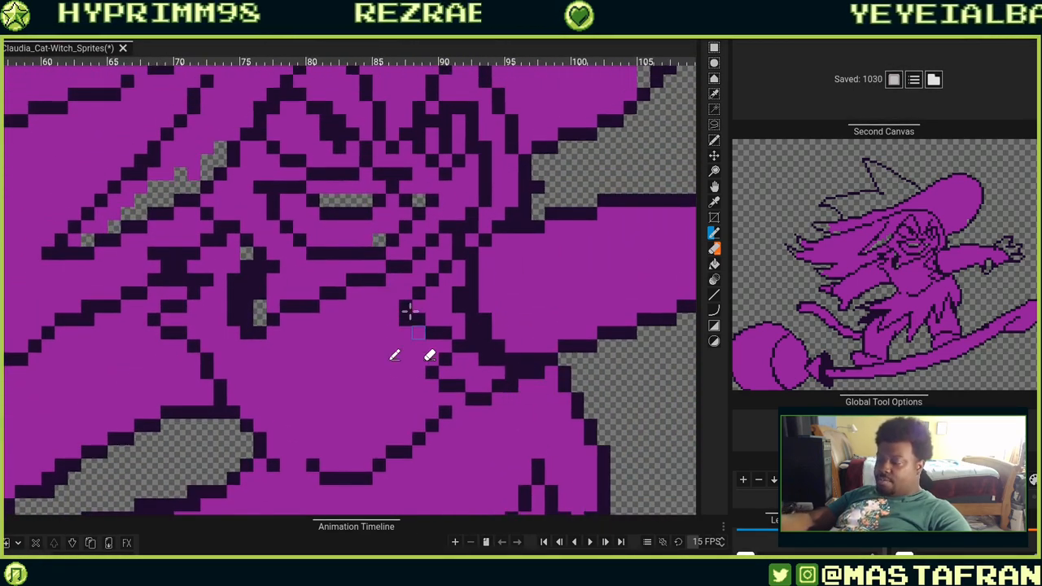
{"action": "left_click", "coordinate": [415, 306]}
{"action": "key", "text": "ctrl+z"}
{"action": "key", "text": "ctrl+z"}
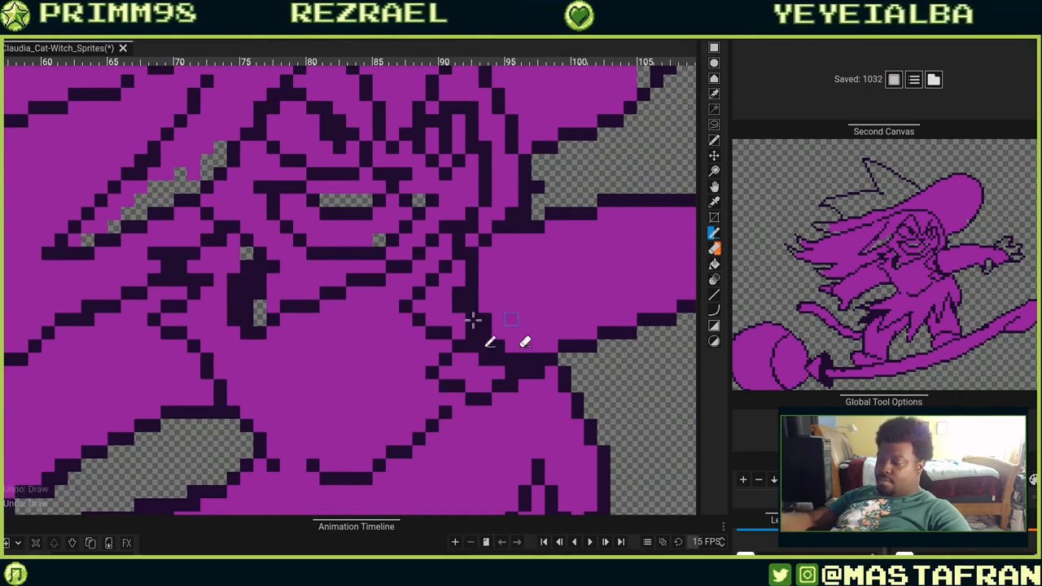
Redraw the outline pixels along the neck and collar to the right of the face.
{"action": "left_click_drag", "start_coordinate": [459, 327], "coordinate": [459, 294]}
{"action": "left_click", "coordinate": [482, 254]}
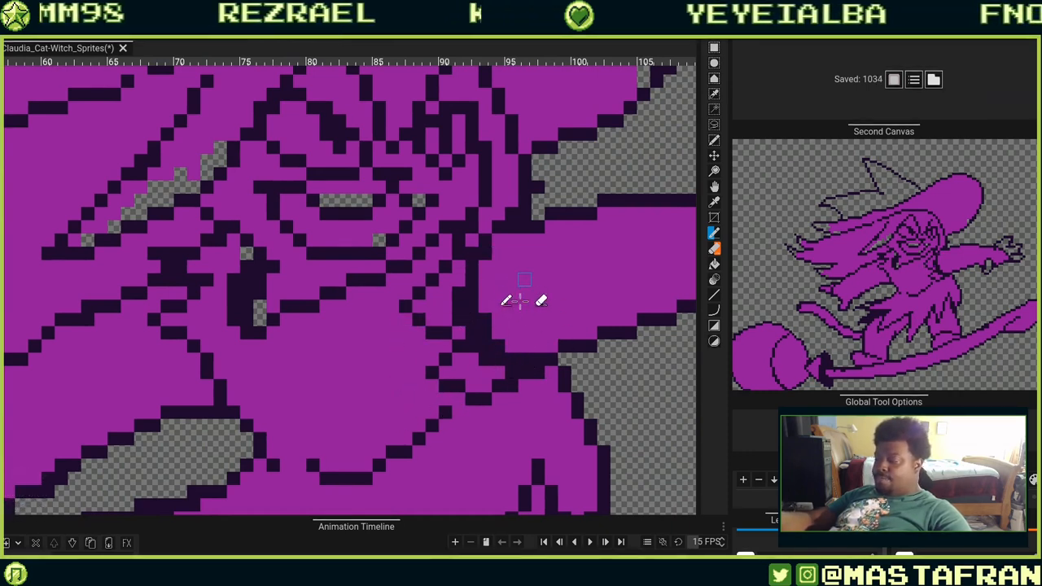
{"action": "left_click", "coordinate": [485, 266]}
{"action": "left_click", "coordinate": [518, 358]}
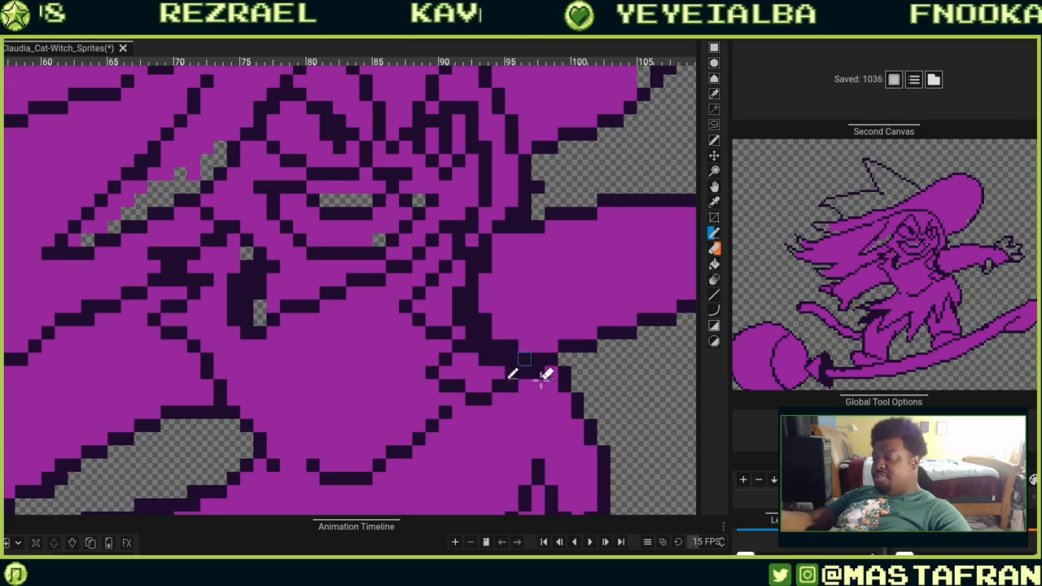
{"action": "left_click_drag", "start_coordinate": [494, 340], "coordinate": [511, 365]}
{"action": "left_click", "coordinate": [498, 346]}
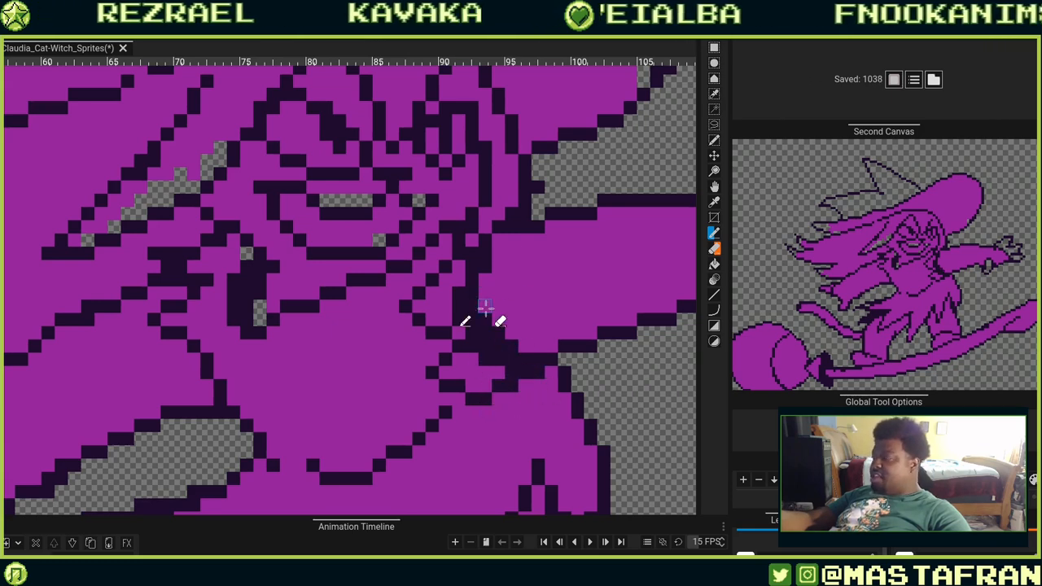
Touch up outline pixels along the dress's right edge and its jagged spikes.
{"action": "left_click_drag", "start_coordinate": [676, 270], "coordinate": [518, 222]}
{"action": "left_click_drag", "start_coordinate": [574, 294], "coordinate": [451, 321]}
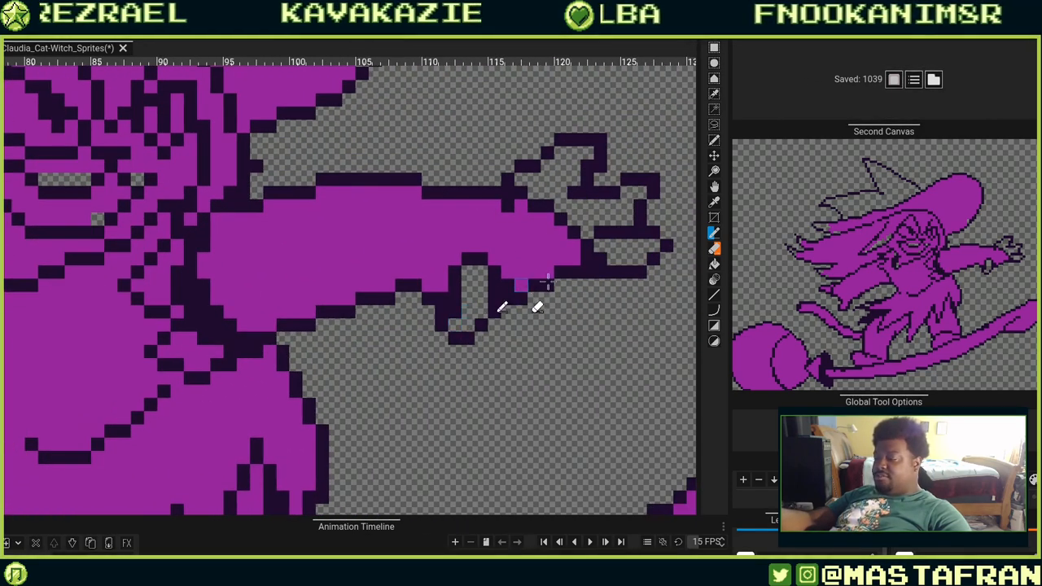
{"action": "left_click_drag", "start_coordinate": [308, 375], "coordinate": [552, 271]}
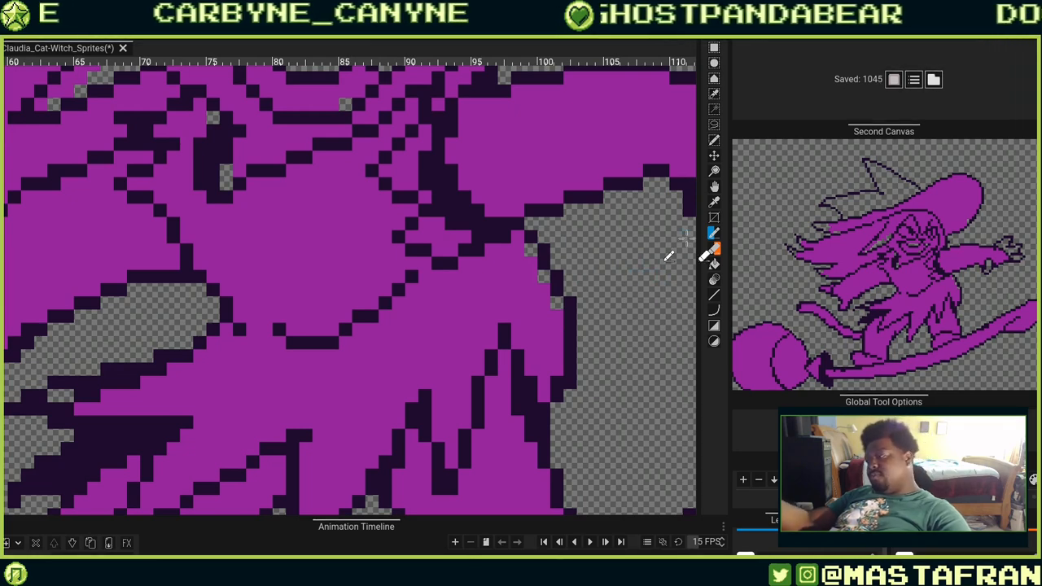
{"action": "right_click", "coordinate": [571, 380]}
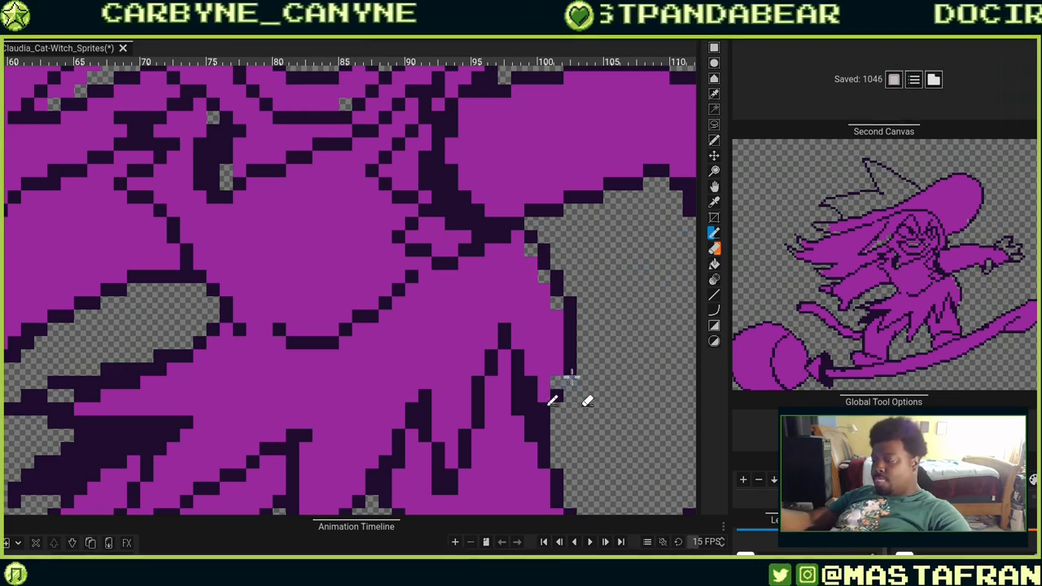
{"action": "left_click", "coordinate": [558, 378]}
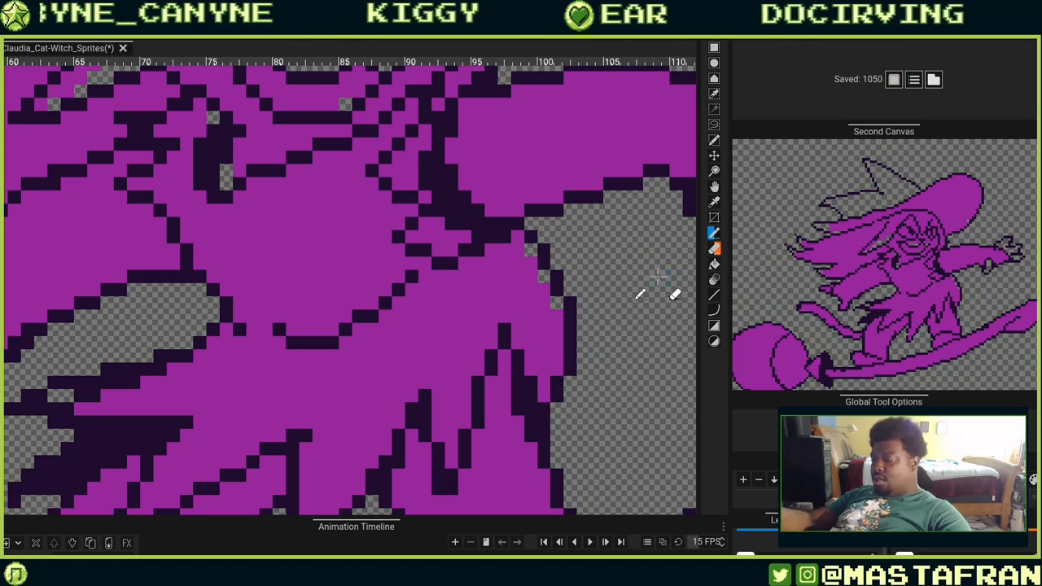
{"action": "left_click_drag", "start_coordinate": [560, 388], "coordinate": [590, 264]}
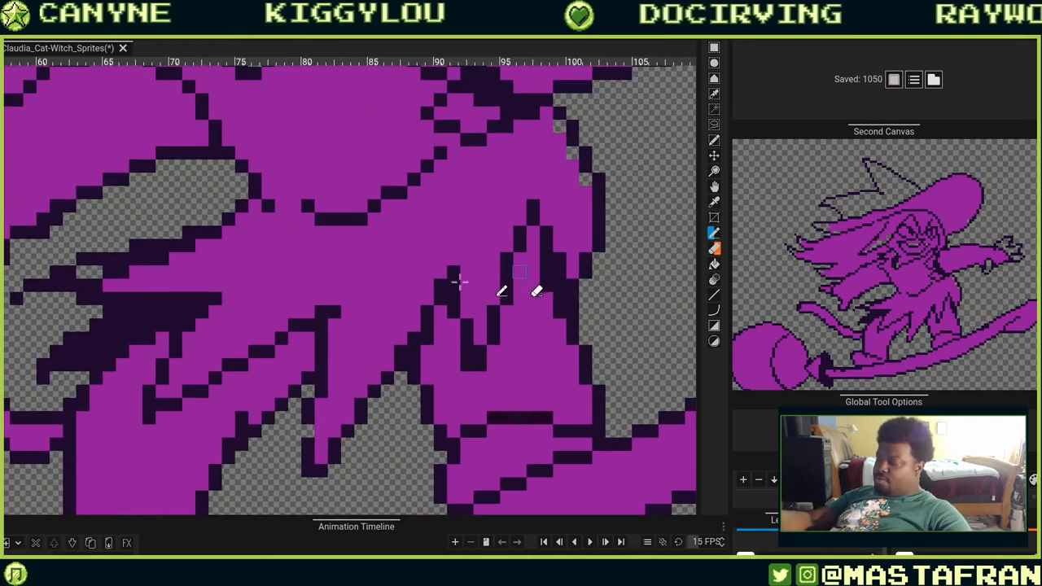
{"action": "left_click", "coordinate": [427, 346]}
{"action": "left_click", "coordinate": [585, 271]}
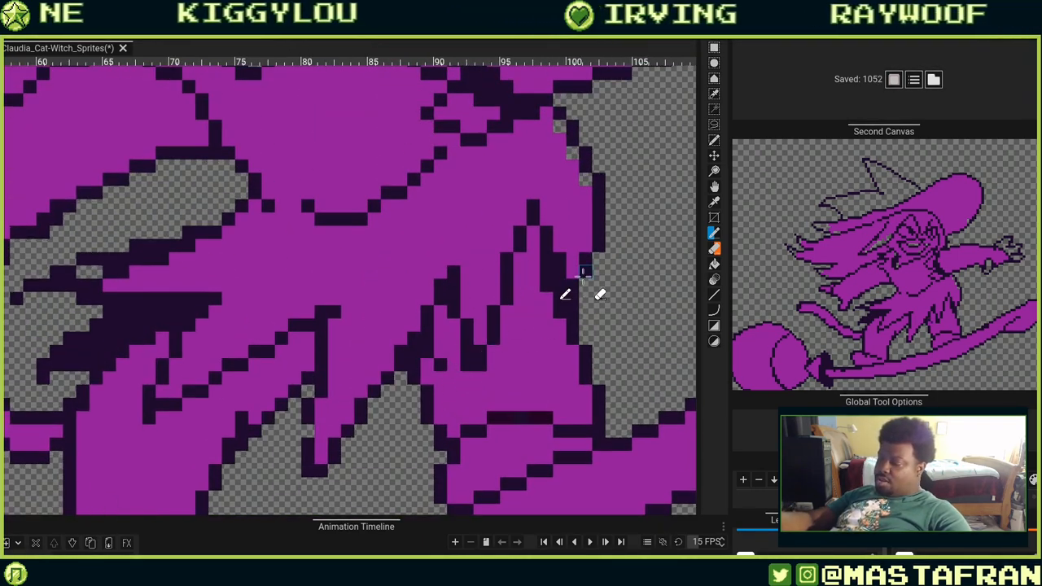
Erase stray pixels between the skirt spikes above the broom and switch to the Color Picker.
{"action": "left_click_drag", "start_coordinate": [454, 411], "coordinate": [518, 197]}
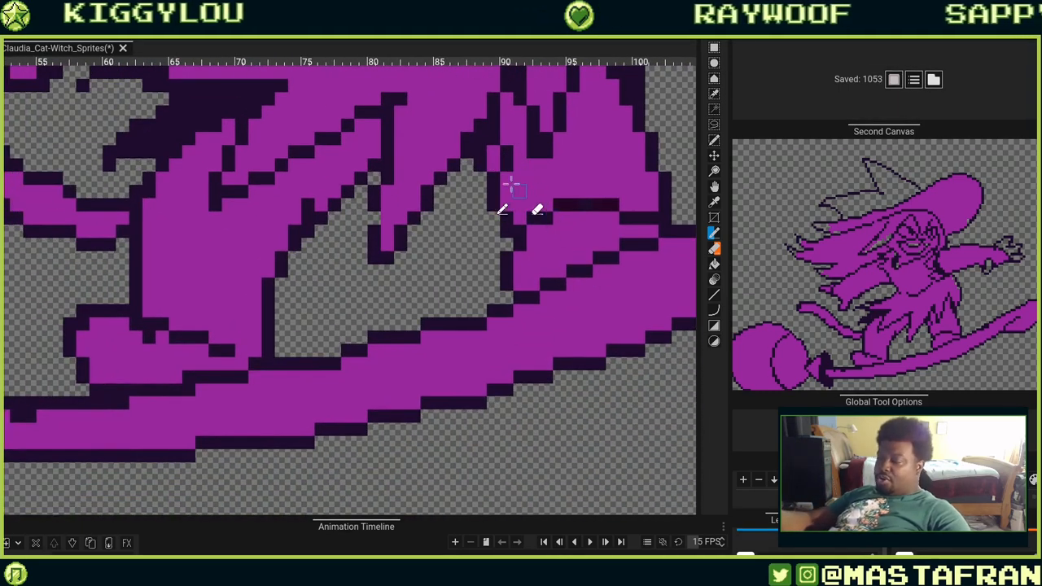
{"action": "right_click", "coordinate": [506, 153]}
{"action": "right_click", "coordinate": [506, 165]}
{"action": "left_click_drag", "start_coordinate": [557, 231], "coordinate": [505, 367]}
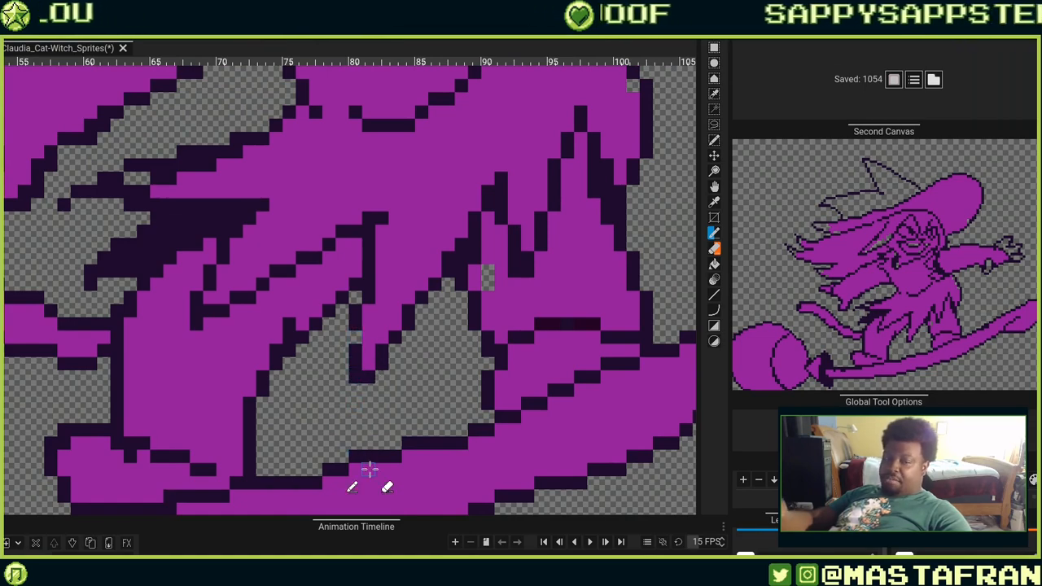
{"action": "scroll", "coordinate": [369, 470], "scroll_direction": "down", "scroll_amount": 4}
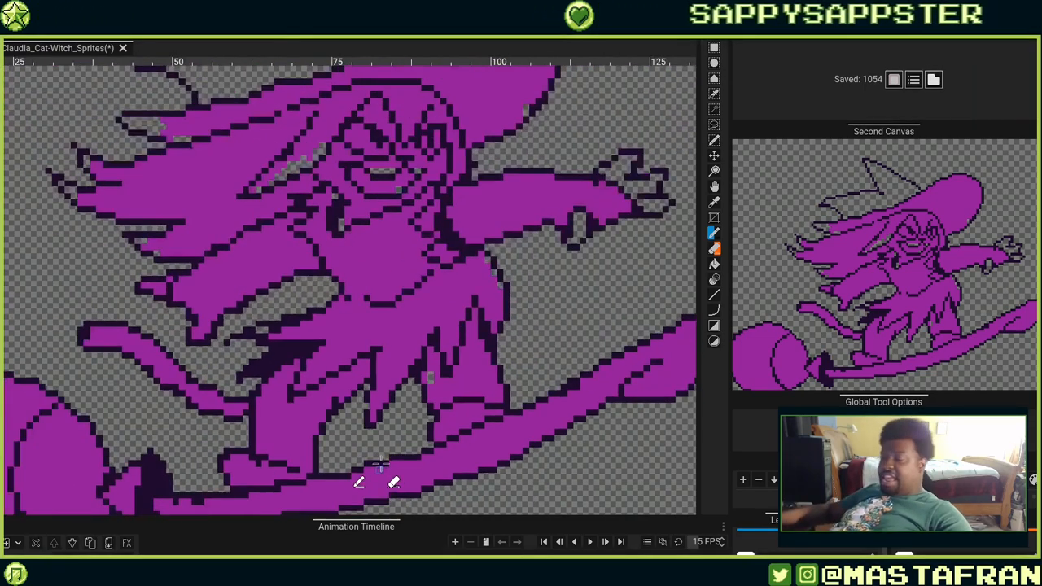
{"action": "scroll", "coordinate": [363, 476], "scroll_direction": "up", "scroll_amount": 4}
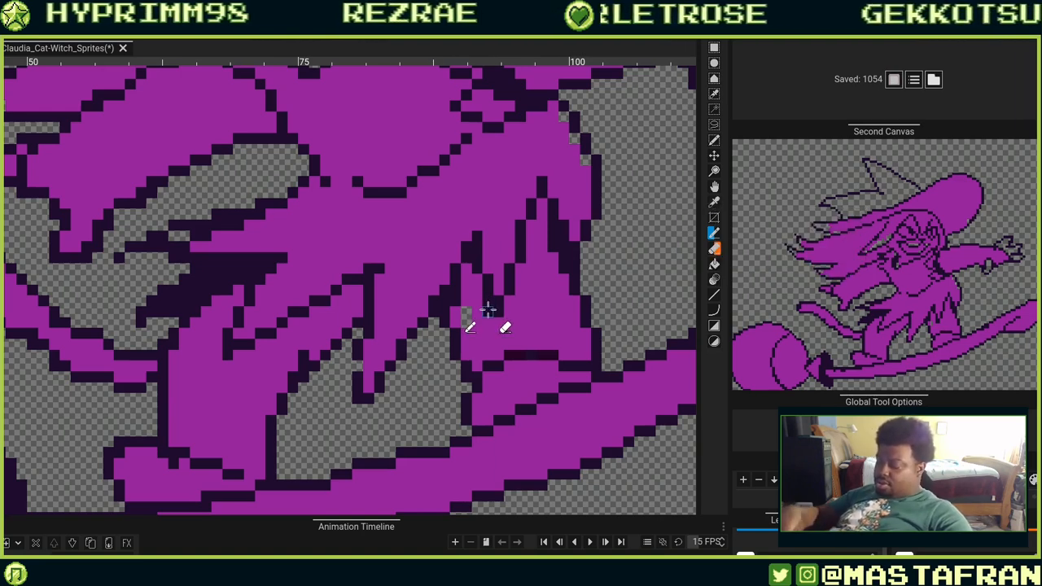
{"action": "key", "text": "alt+o"}
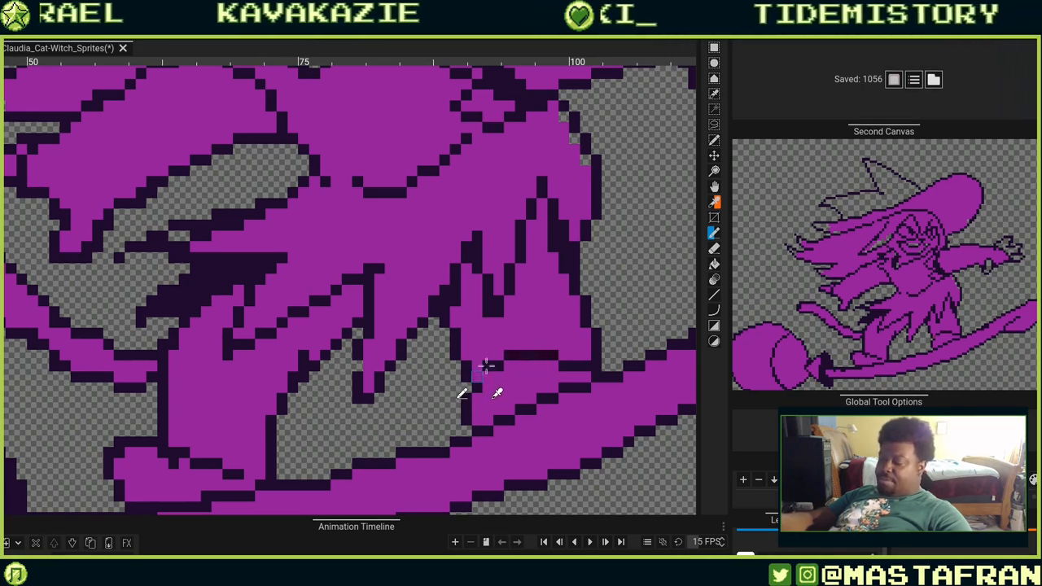
{"action": "left_click_drag", "start_coordinate": [521, 346], "coordinate": [543, 299]}
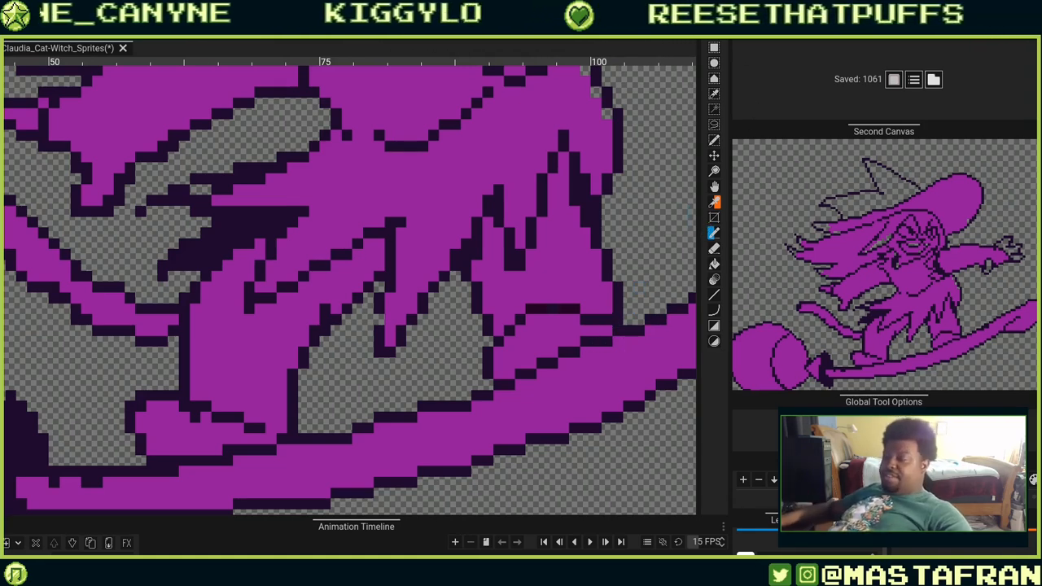
Open Preferences and browse the shortcut list, expanding the left tool shortcuts to check the eraser's binding.
{"action": "left_click", "coordinate": [7, 23]}
{"action": "mouse_move", "coordinate": [27, 23]}
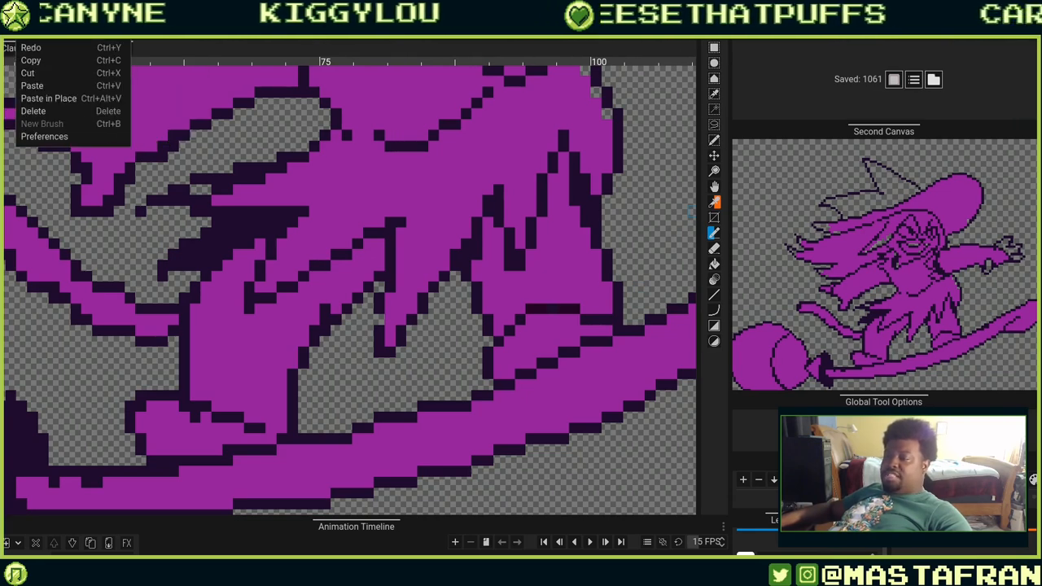
{"action": "left_click", "coordinate": [45, 135]}
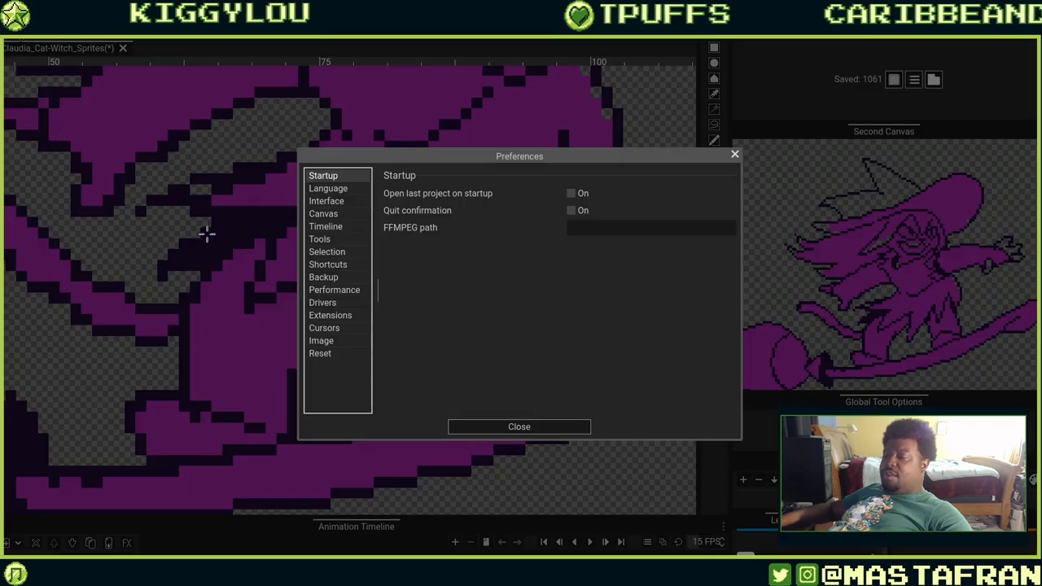
{"action": "left_click", "coordinate": [319, 239]}
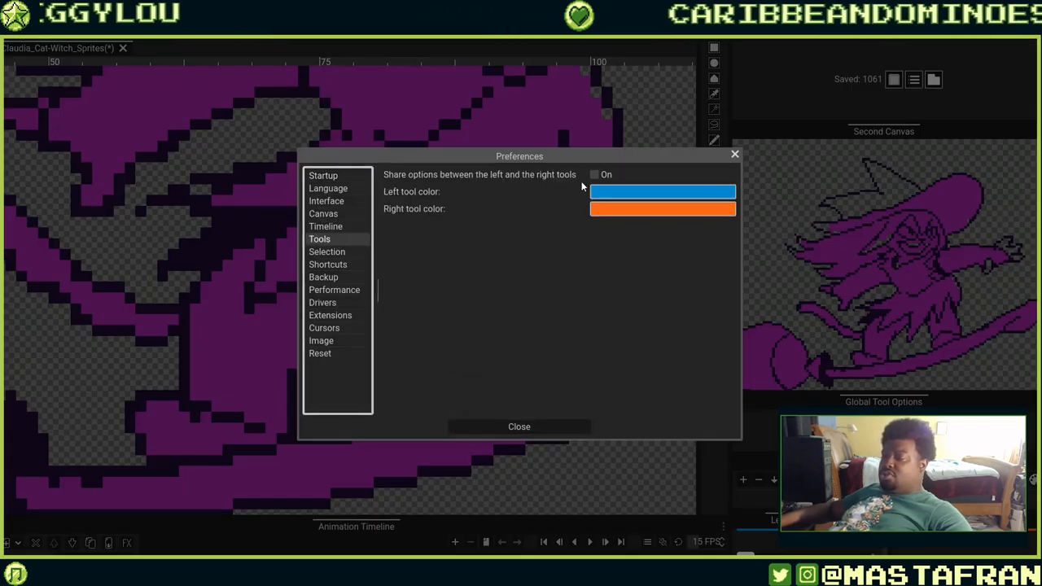
{"action": "left_click", "coordinate": [335, 254]}
{"action": "left_click", "coordinate": [336, 265]}
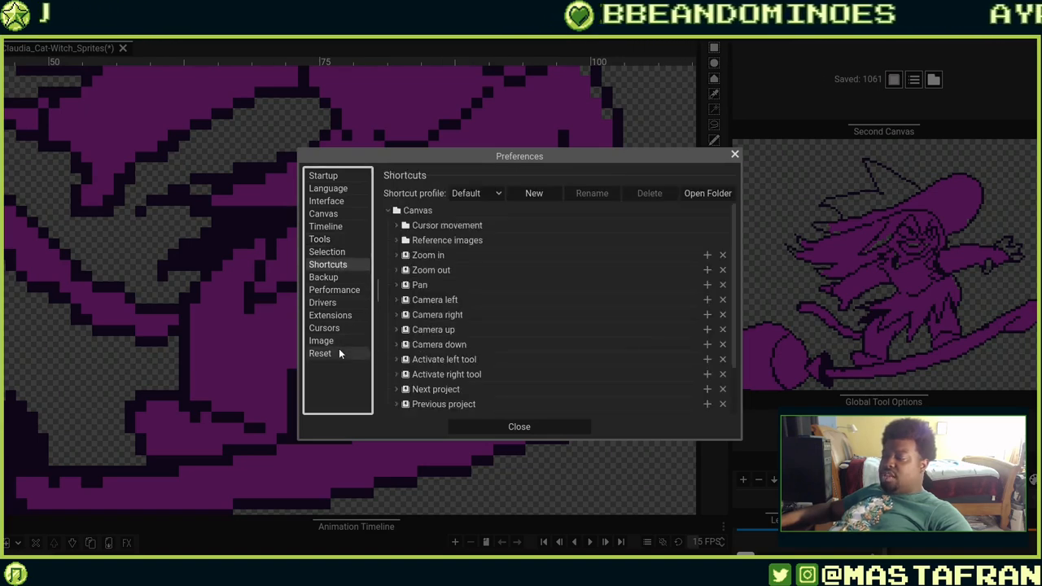
{"action": "scroll", "coordinate": [482, 242], "scroll_direction": "down", "scroll_amount": 3}
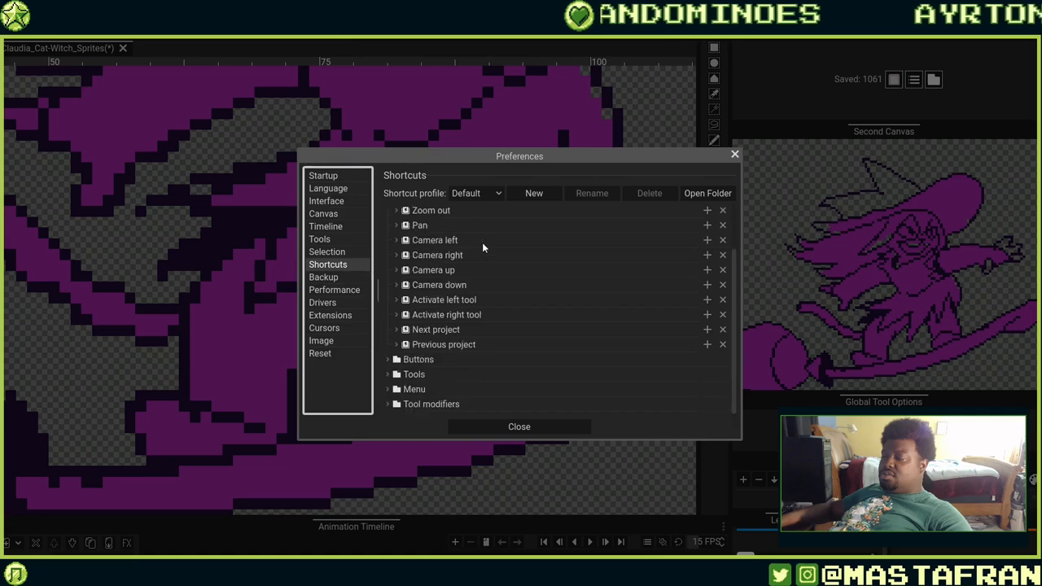
{"action": "left_click", "coordinate": [393, 372]}
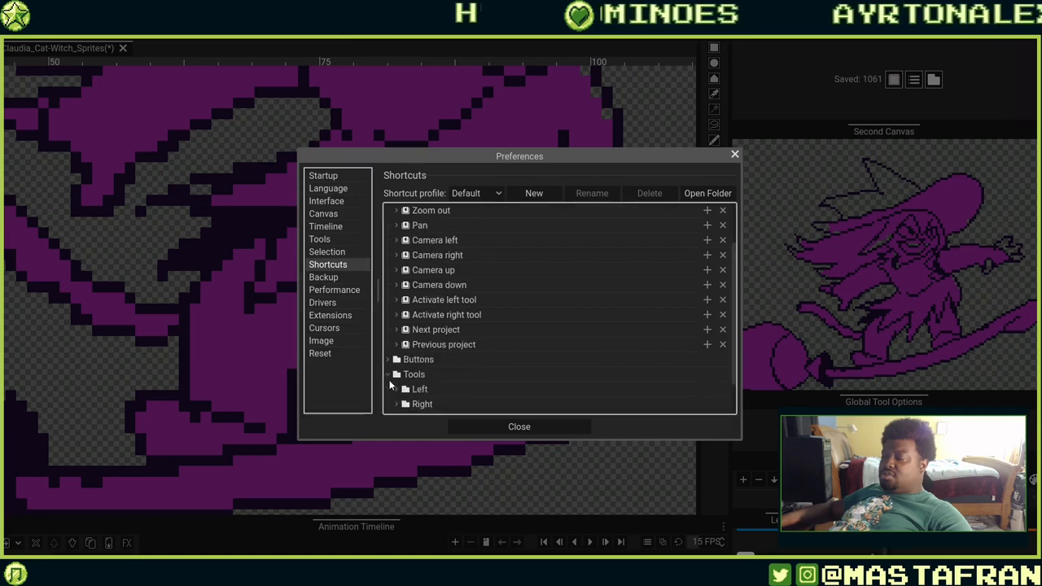
{"action": "scroll", "coordinate": [439, 359], "scroll_direction": "down", "scroll_amount": 1}
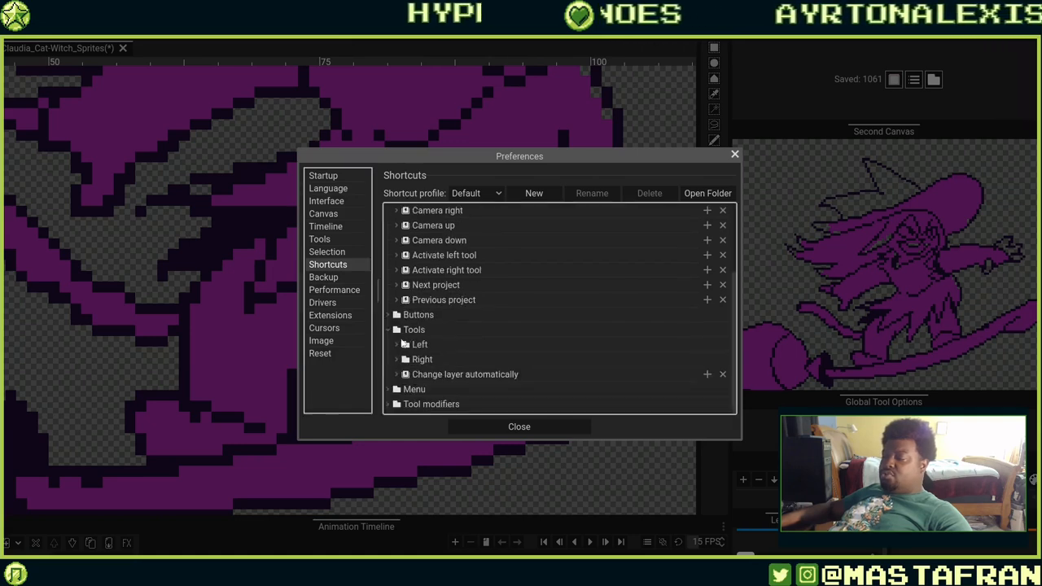
{"action": "left_click", "coordinate": [404, 344]}
{"action": "scroll", "coordinate": [420, 360], "scroll_direction": "down", "scroll_amount": 4}
{"action": "scroll", "coordinate": [425, 360], "scroll_direction": "down", "scroll_amount": 3}
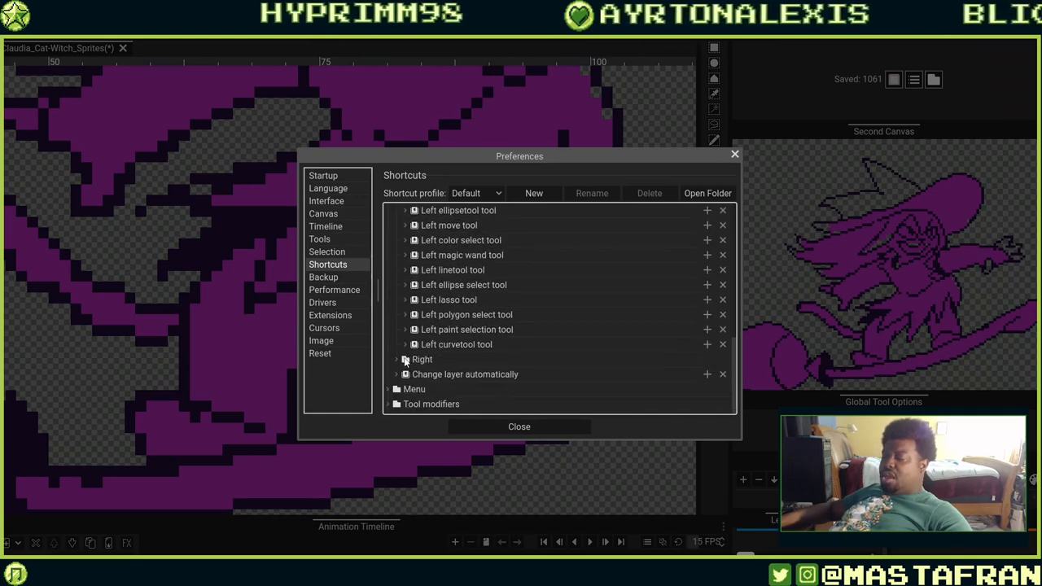
{"action": "left_click", "coordinate": [396, 359]}
{"action": "scroll", "coordinate": [395, 356], "scroll_direction": "down", "scroll_amount": 5}
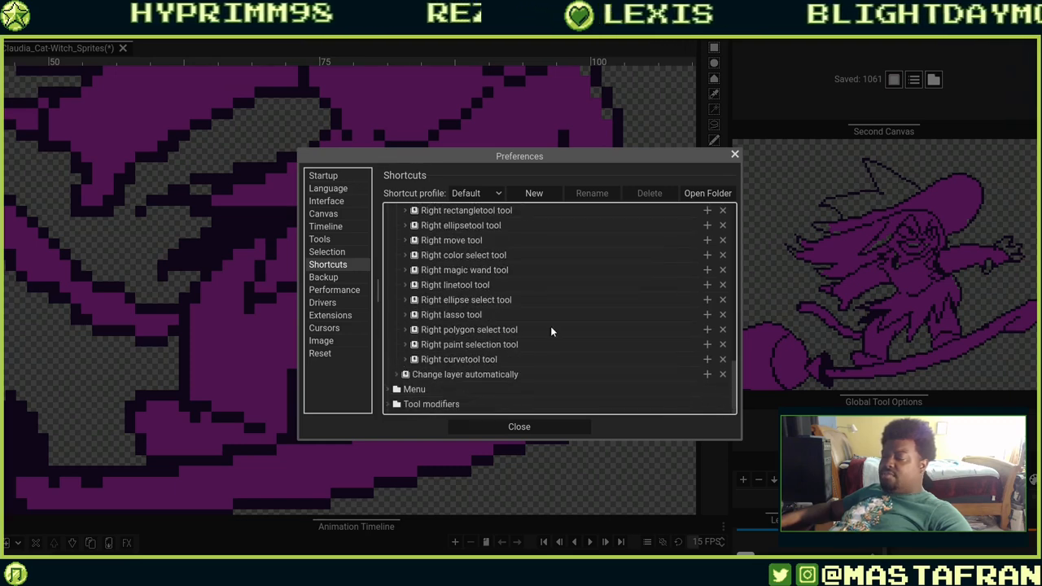
{"action": "scroll", "coordinate": [551, 327], "scroll_direction": "up", "scroll_amount": 10}
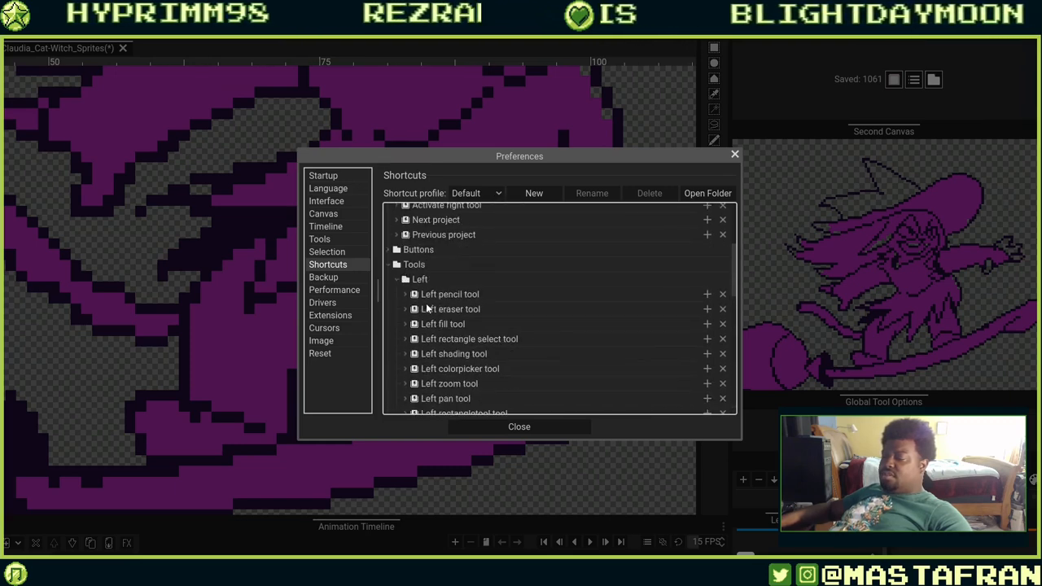
{"action": "left_click", "coordinate": [406, 309]}
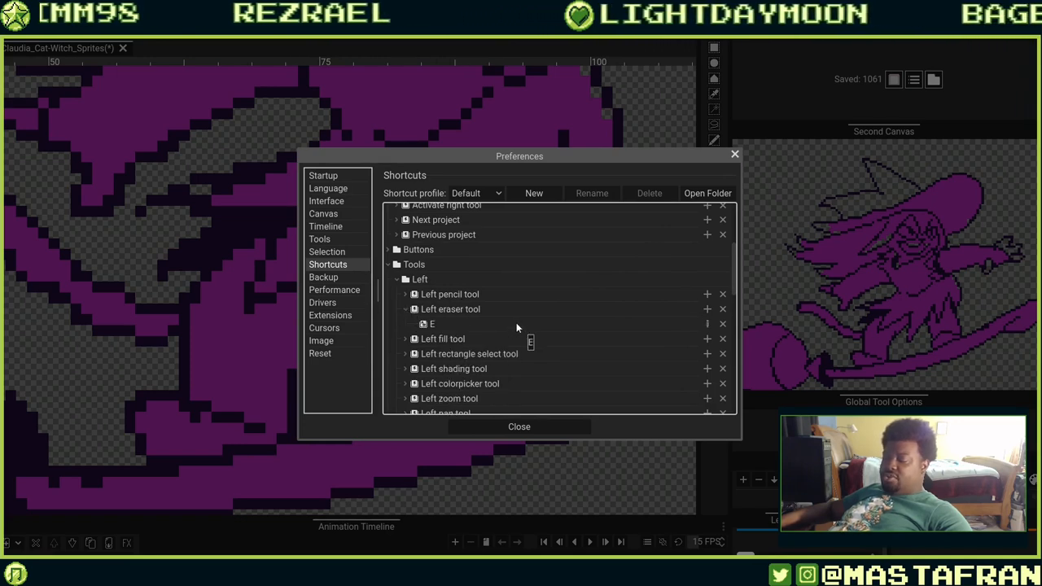
{"action": "left_click", "coordinate": [431, 325]}
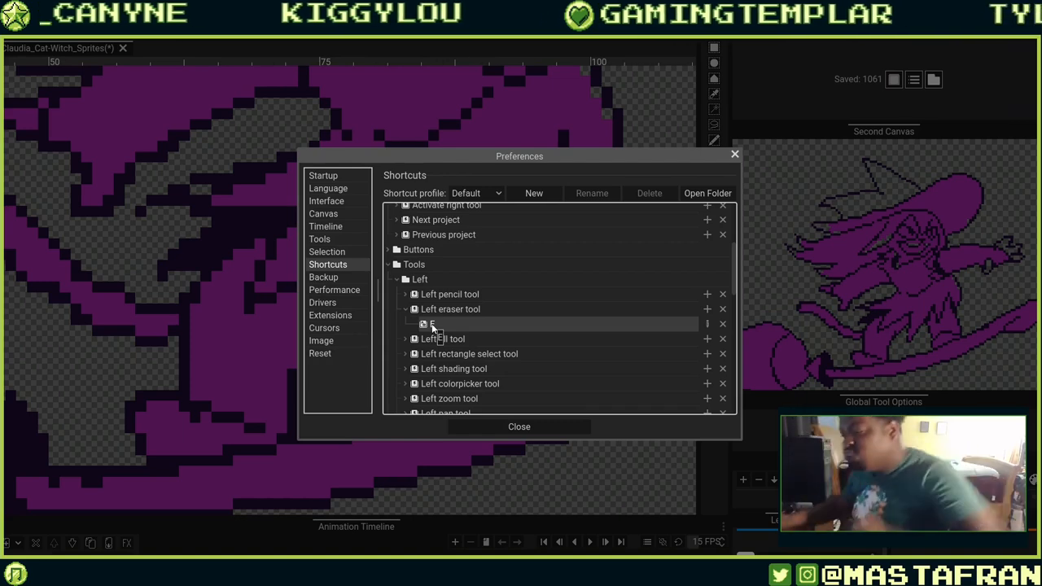
Switch the shortcut profile to Custom and expand the left tool shortcuts to the color select tool.
{"action": "left_click", "coordinate": [498, 194]}
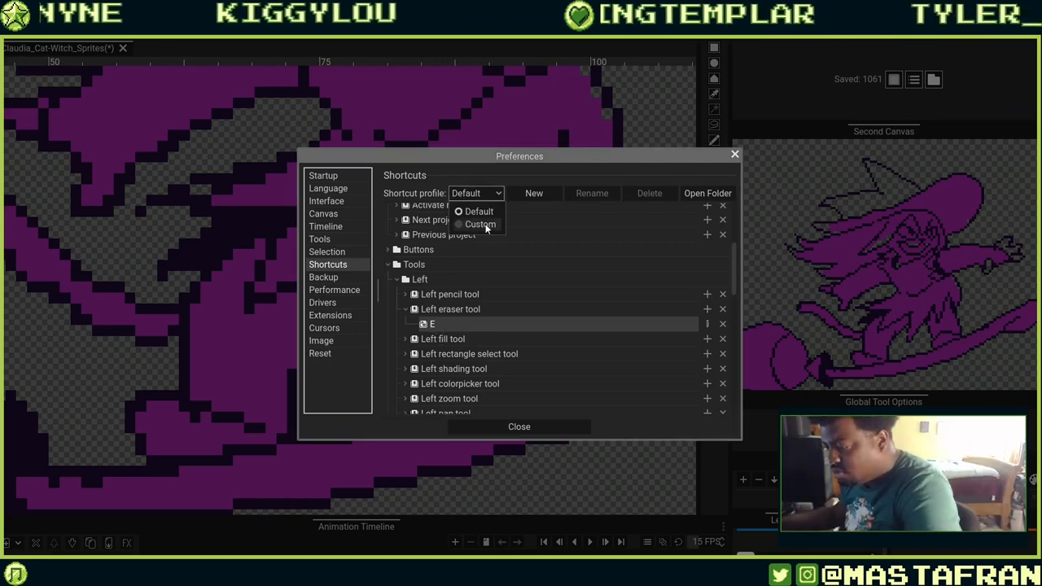
{"action": "left_click", "coordinate": [480, 225]}
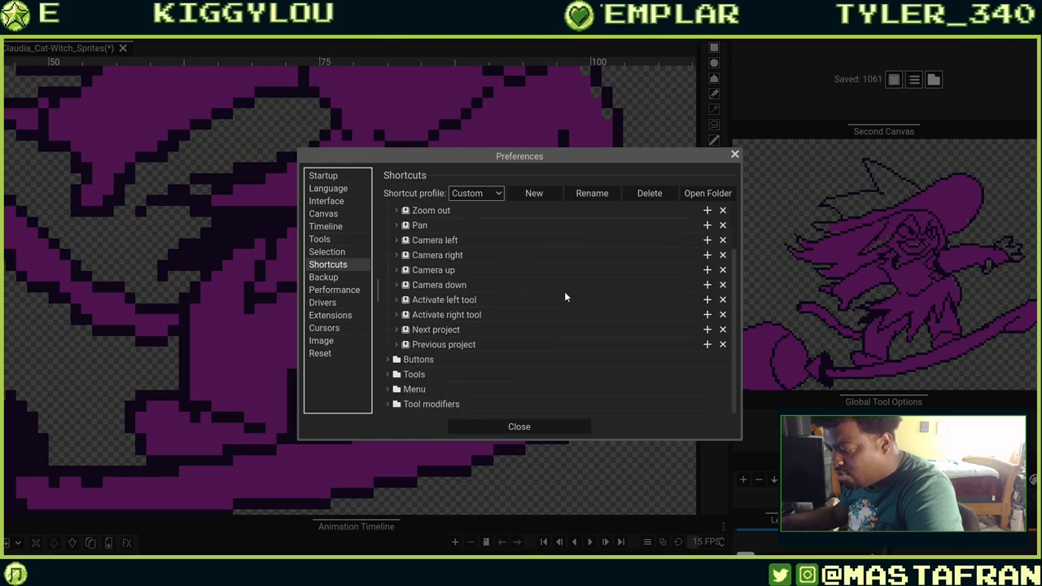
{"action": "left_click", "coordinate": [393, 375]}
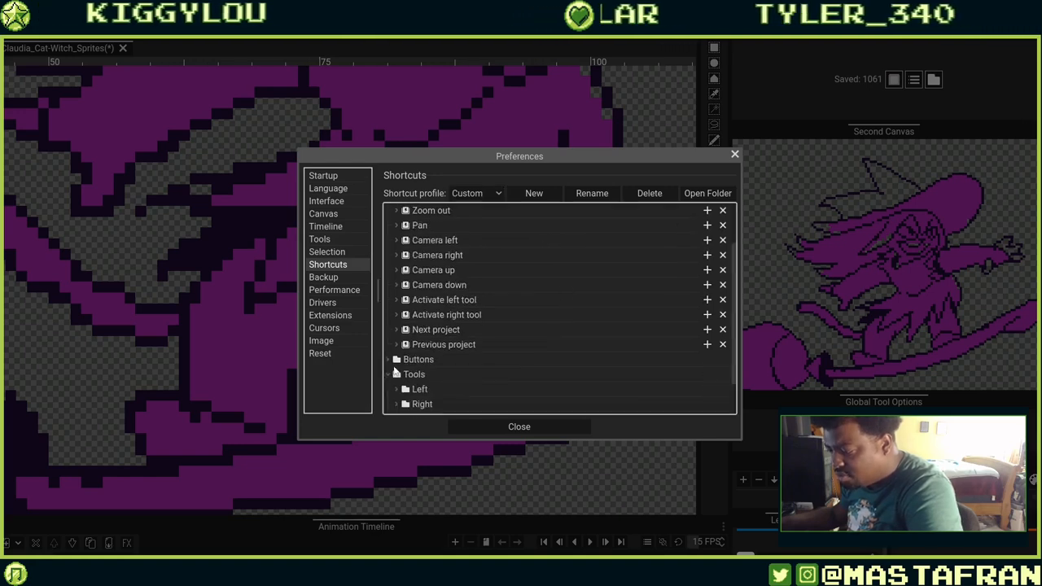
{"action": "left_click", "coordinate": [396, 345]}
{"action": "scroll", "coordinate": [396, 345], "scroll_direction": "down", "scroll_amount": 3}
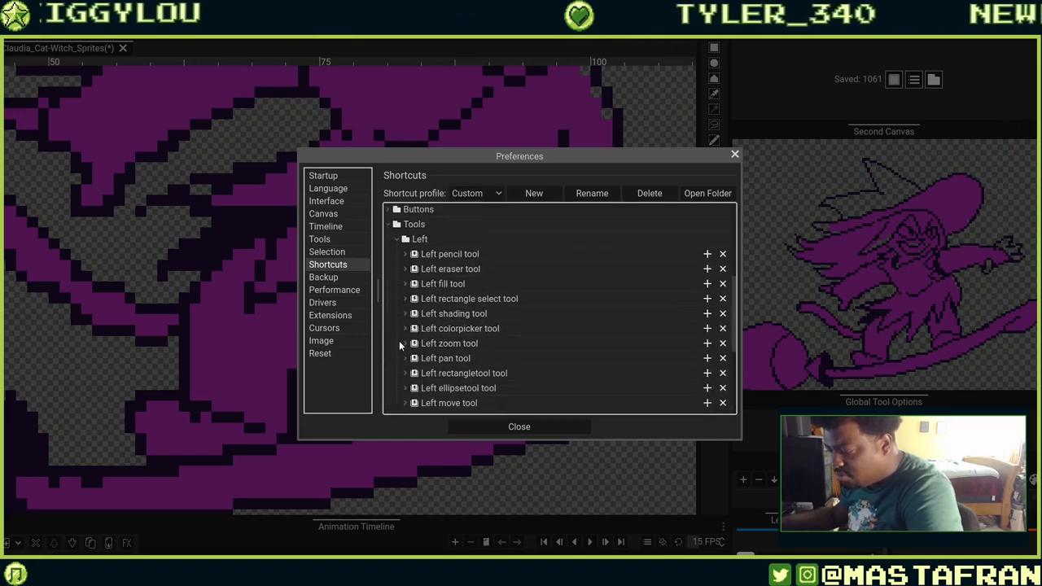
{"action": "left_click", "coordinate": [406, 270]}
{"action": "left_click", "coordinate": [406, 270]}
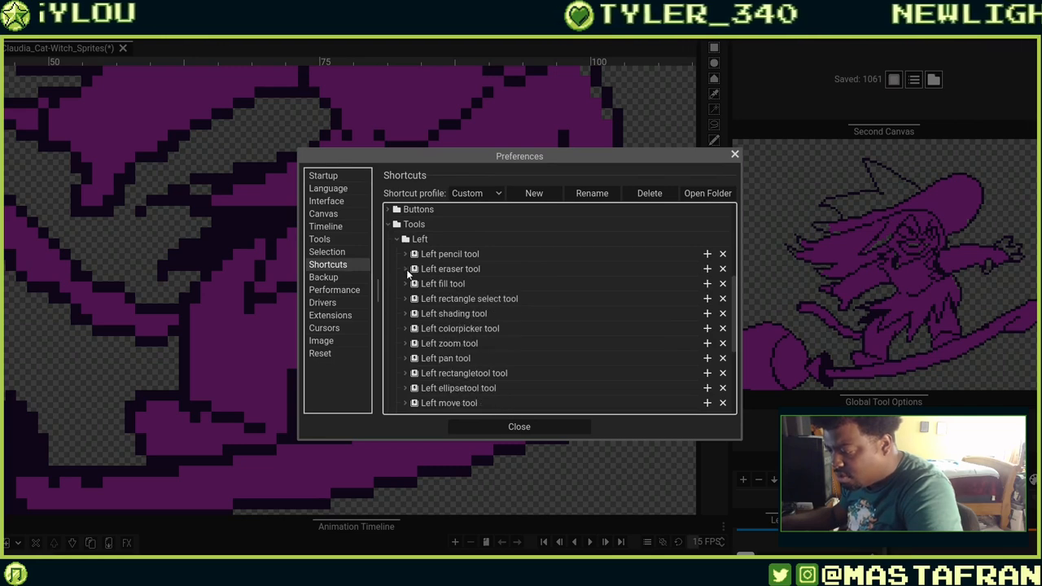
{"action": "left_click", "coordinate": [406, 270]}
{"action": "left_click", "coordinate": [406, 269]}
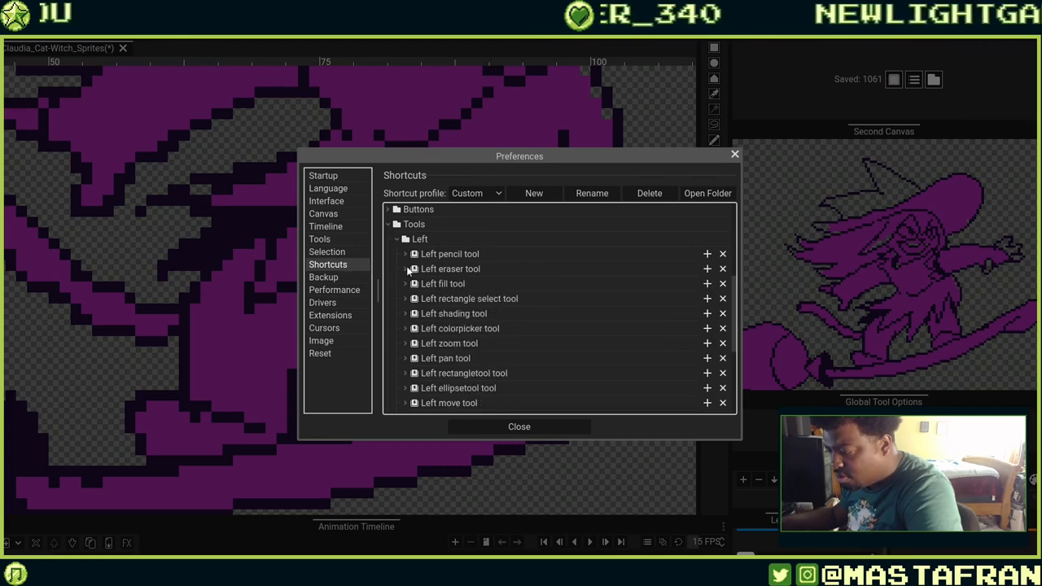
{"action": "scroll", "coordinate": [446, 326], "scroll_direction": "down", "scroll_amount": 5}
{"action": "scroll", "coordinate": [458, 294], "scroll_direction": "up", "scroll_amount": 3}
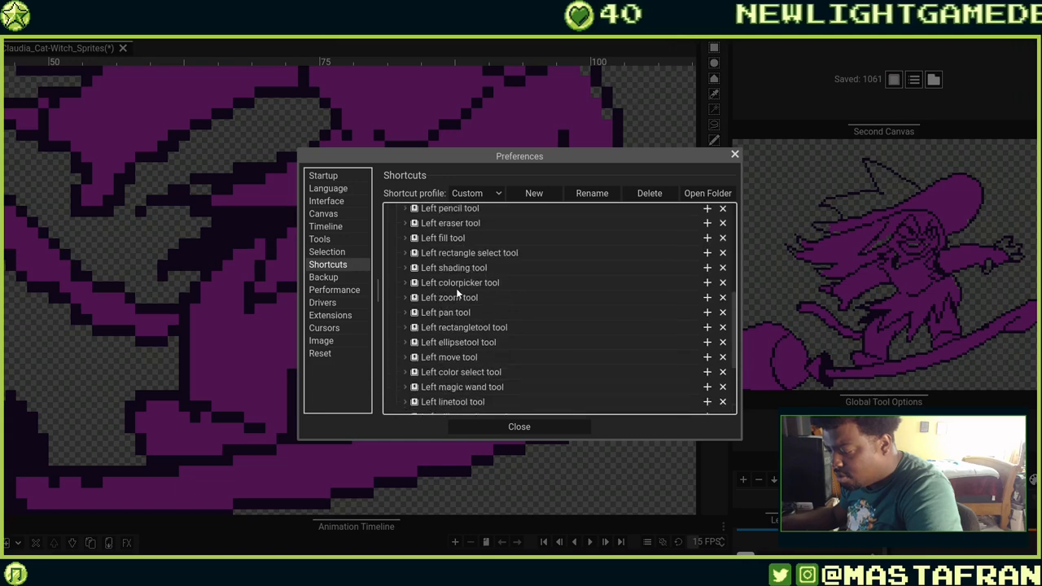
{"action": "left_click", "coordinate": [406, 373]}
{"action": "scroll", "coordinate": [439, 356], "scroll_direction": "down", "scroll_amount": 1}
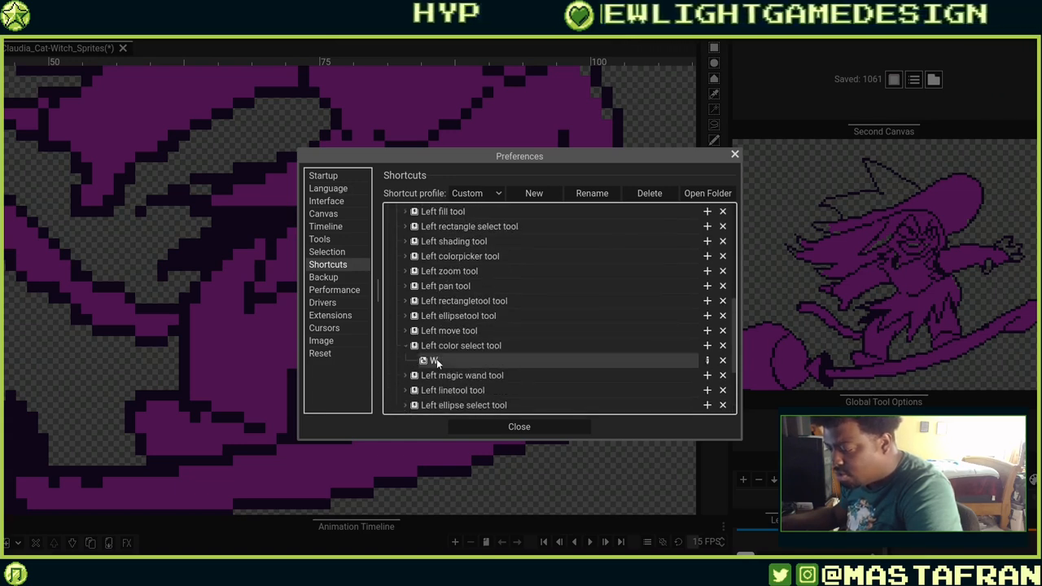
Try to reassign the left color select tool's W shortcut, confirming without a new key.
{"action": "double_click", "coordinate": [436, 359]}
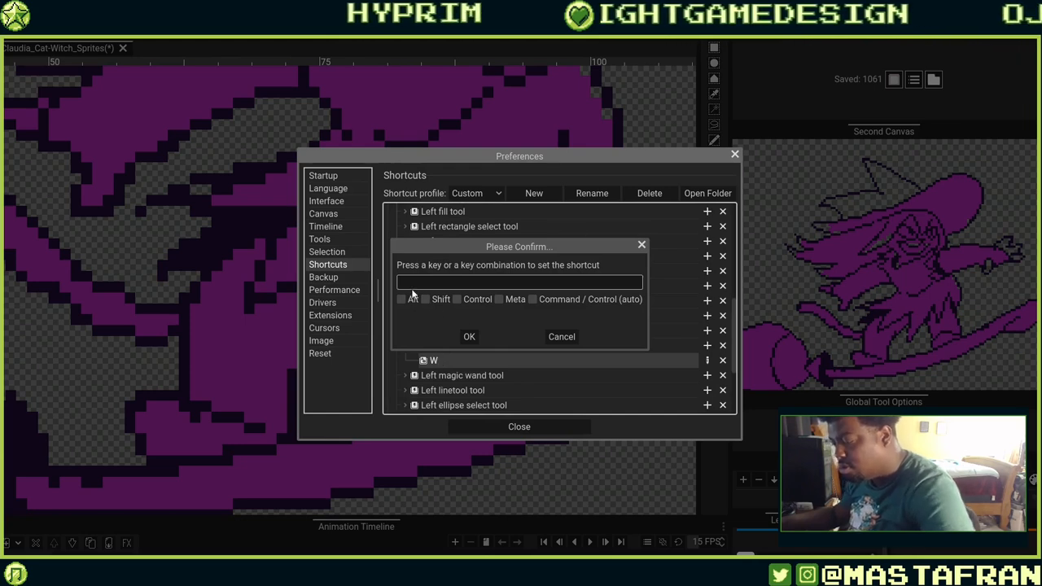
{"action": "left_click", "coordinate": [468, 336]}
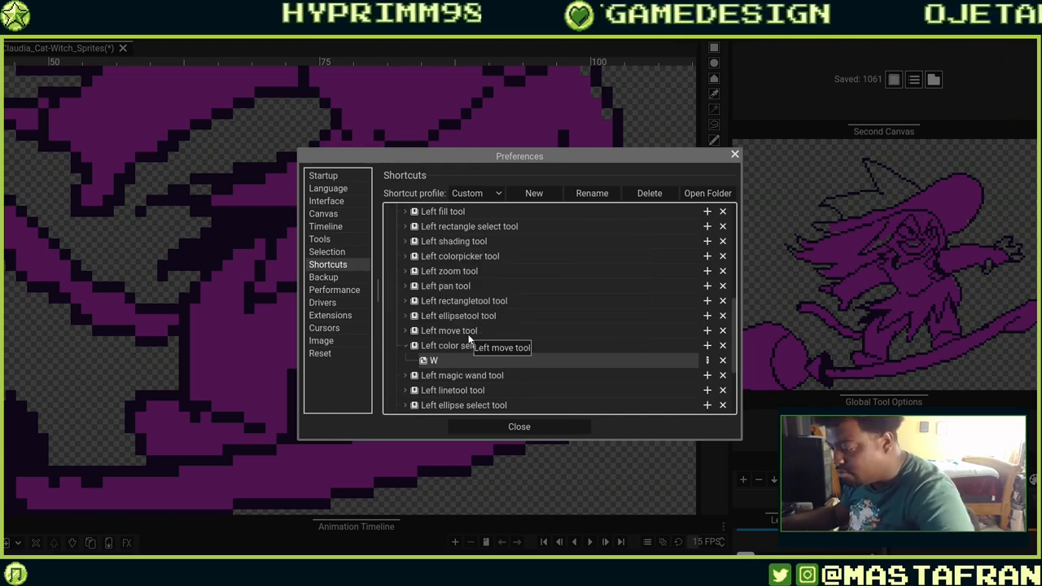
{"action": "double_click", "coordinate": [435, 363]}
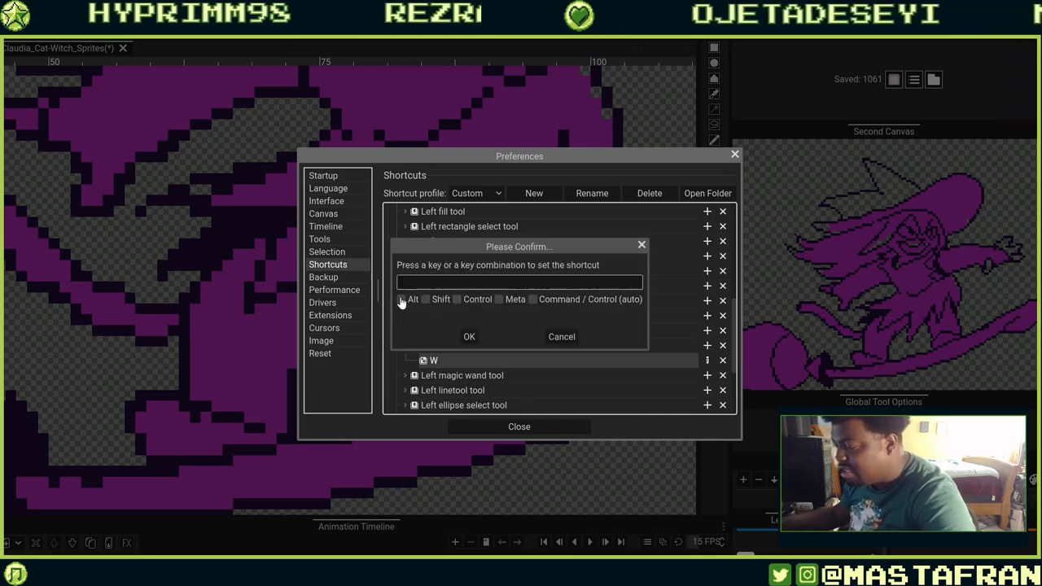
{"action": "left_click", "coordinate": [469, 337]}
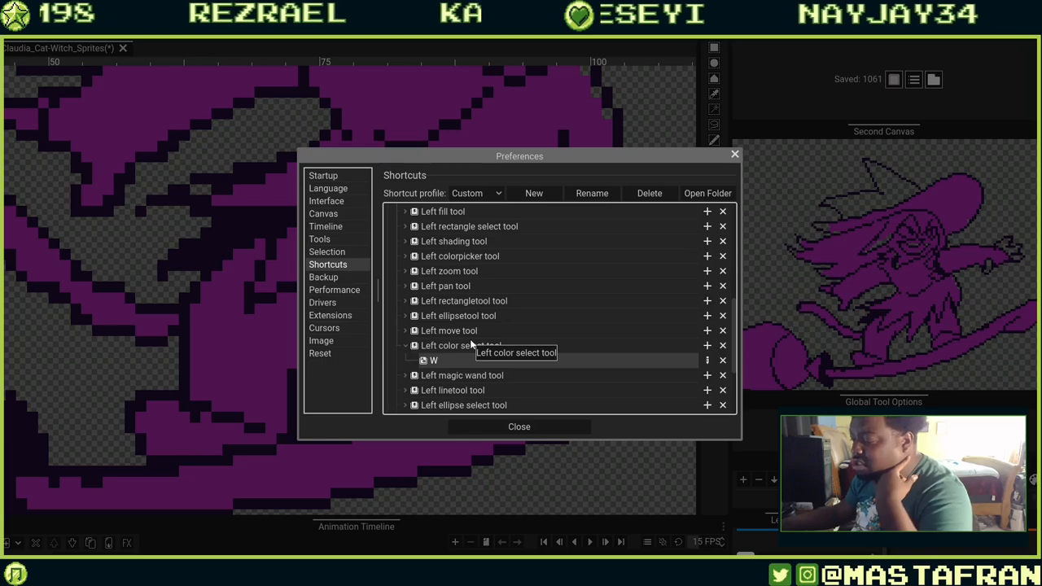
Inspect the Change tool mode modifier's Ctrl shortcut, cancel its editor and close Preferences.
{"action": "scroll", "coordinate": [547, 310], "scroll_direction": "down", "scroll_amount": 3}
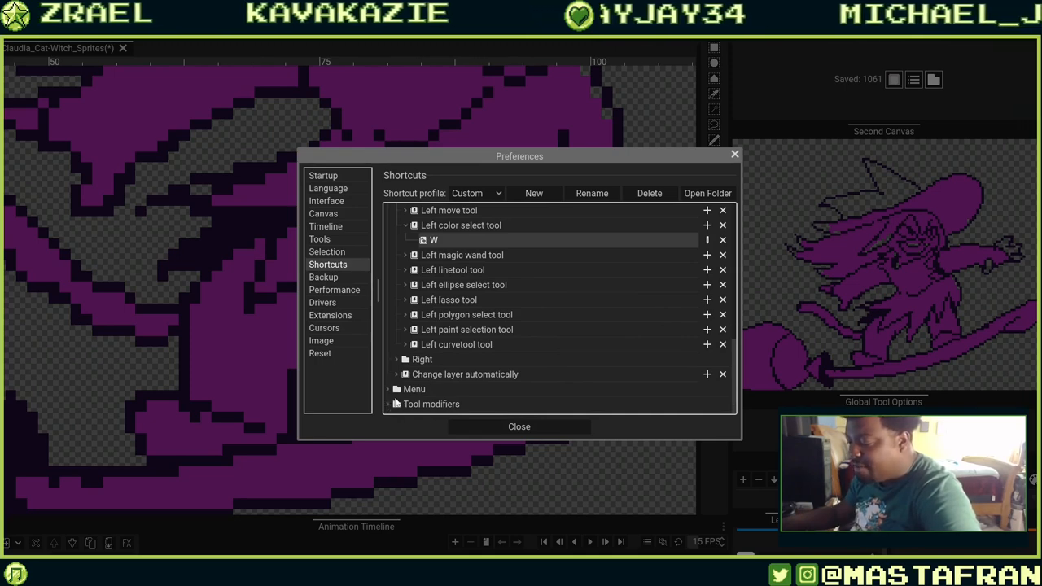
{"action": "scroll", "coordinate": [407, 388], "scroll_direction": "down", "scroll_amount": 2}
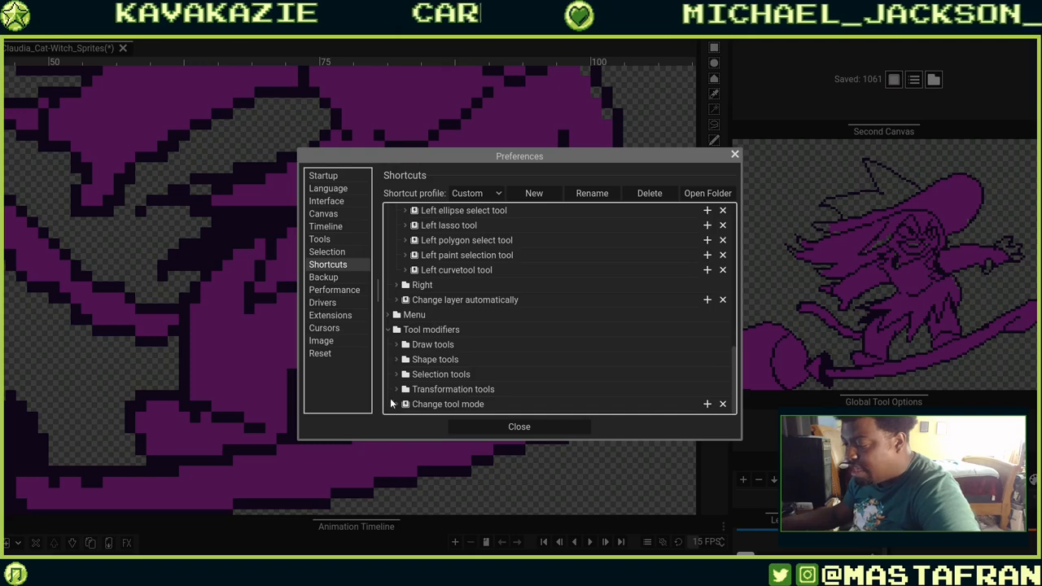
{"action": "left_click", "coordinate": [396, 404]}
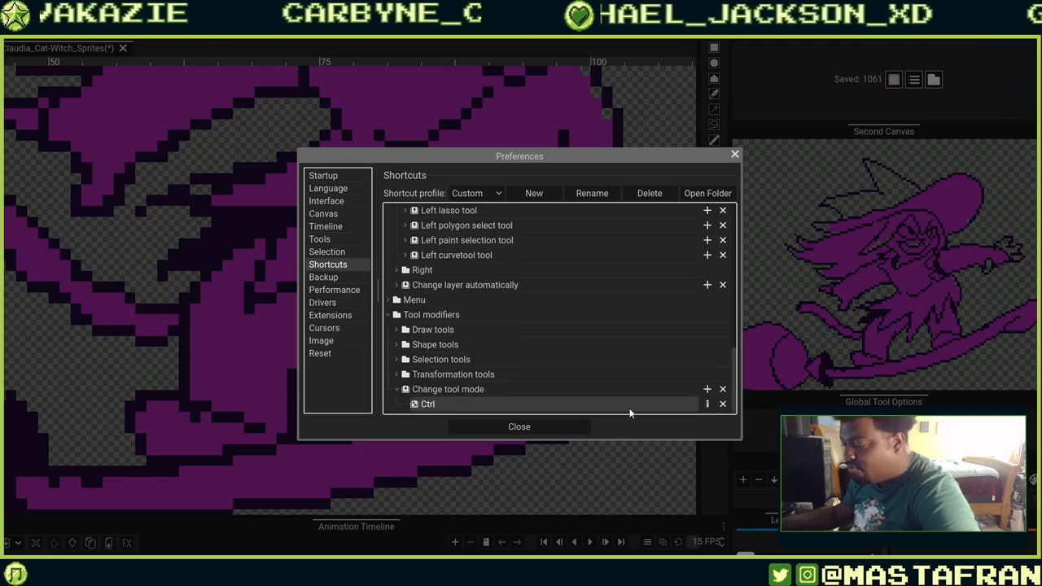
{"action": "left_click", "coordinate": [706, 403]}
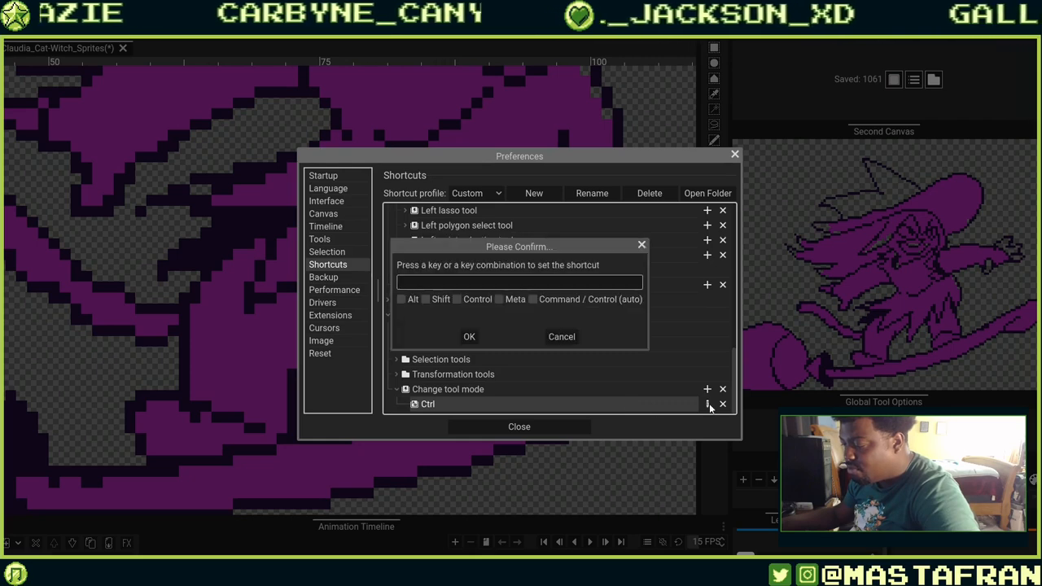
{"action": "left_click", "coordinate": [562, 336]}
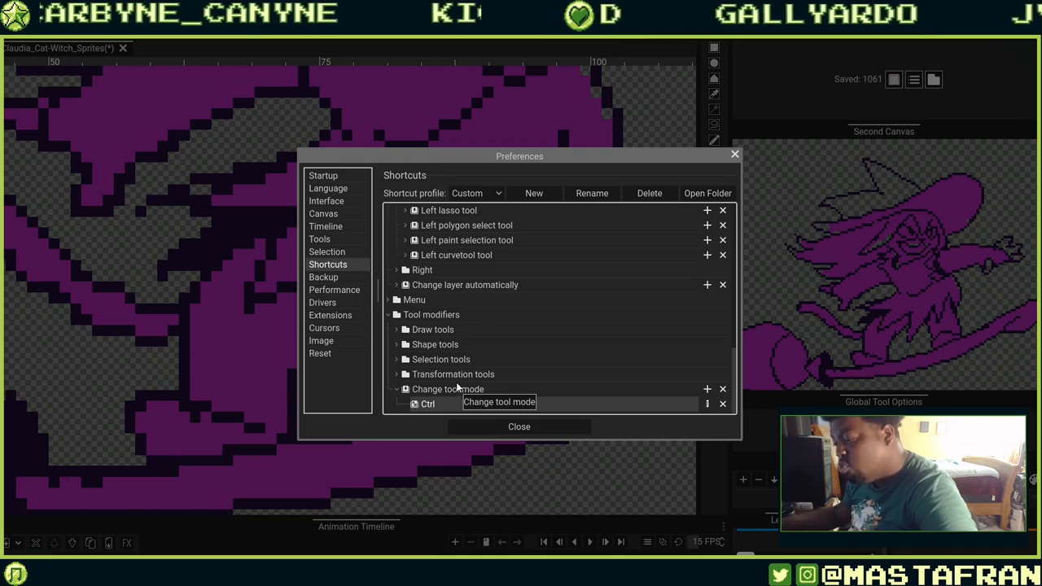
{"action": "left_click", "coordinate": [396, 375]}
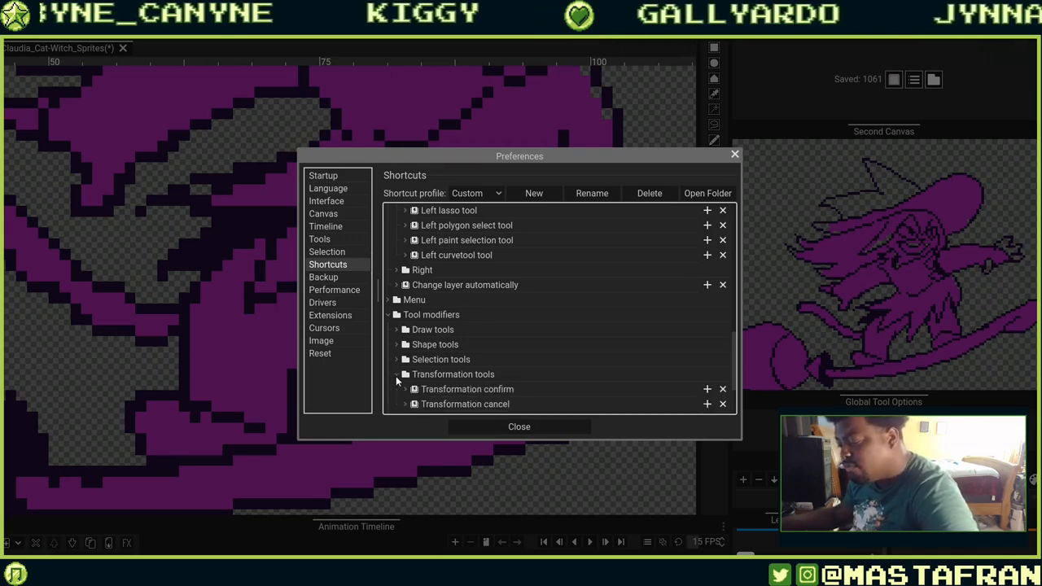
{"action": "left_click", "coordinate": [396, 375]}
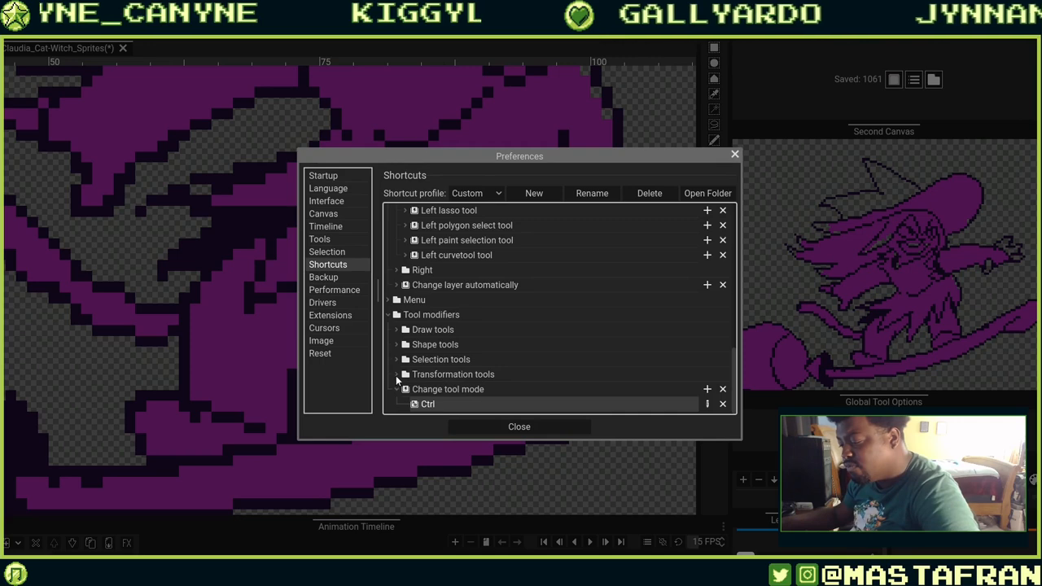
{"action": "left_click", "coordinate": [734, 156]}
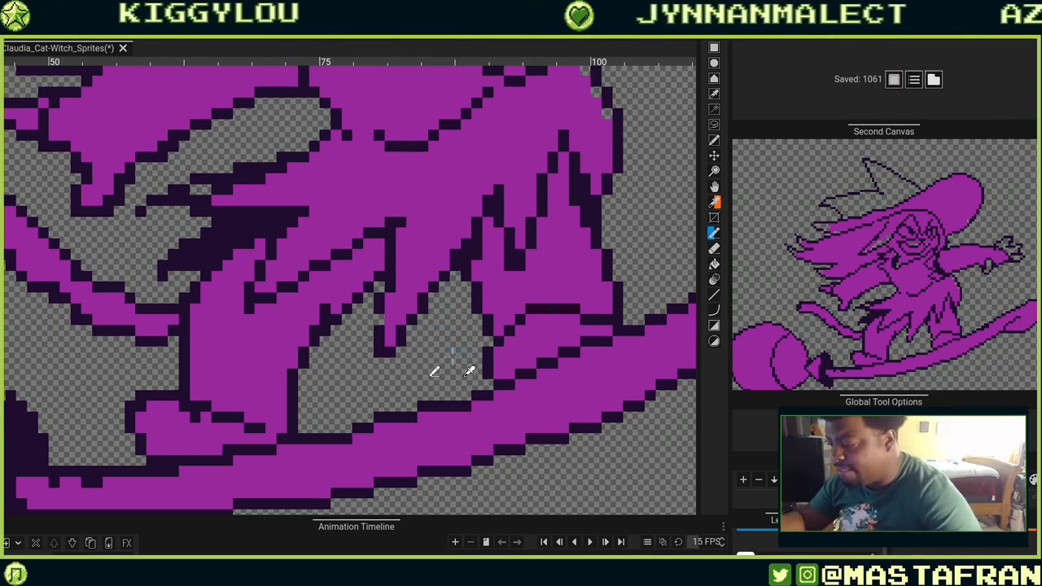
Draw a short diagonal purple stroke from the upper right down toward the dress's right spikes.
{"action": "mouse_move", "coordinate": [442, 363]}
{"action": "left_mouse_down"}
{"action": "mouse_move", "coordinate": [422, 395]}
{"action": "mouse_move", "coordinate": [429, 366]}
{"action": "mouse_move", "coordinate": [448, 385]}
{"action": "left_mouse_up"}
{"action": "key", "text": "ctrl+z"}
{"action": "key", "text": "ctrl+z"}
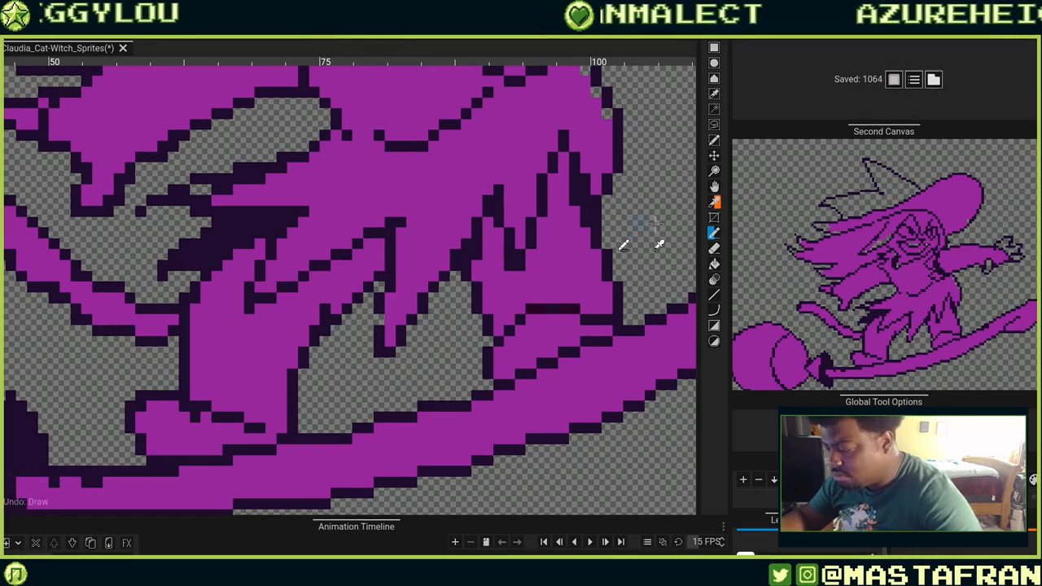
{"action": "left_click_drag", "start_coordinate": [641, 244], "coordinate": [657, 200]}
{"action": "key", "text": "ctrl+z"}
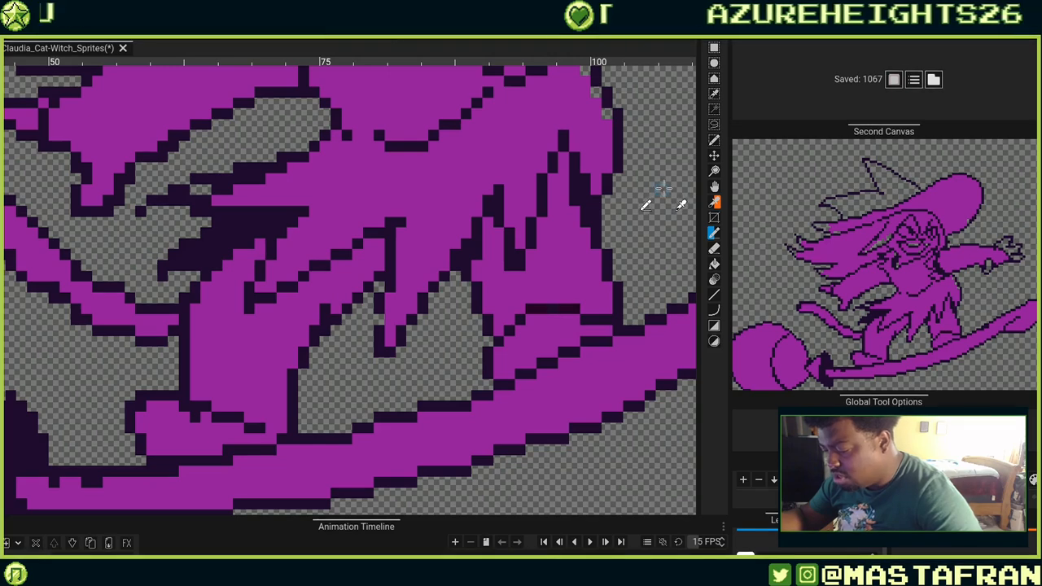
{"action": "left_click_drag", "start_coordinate": [660, 199], "coordinate": [586, 243]}
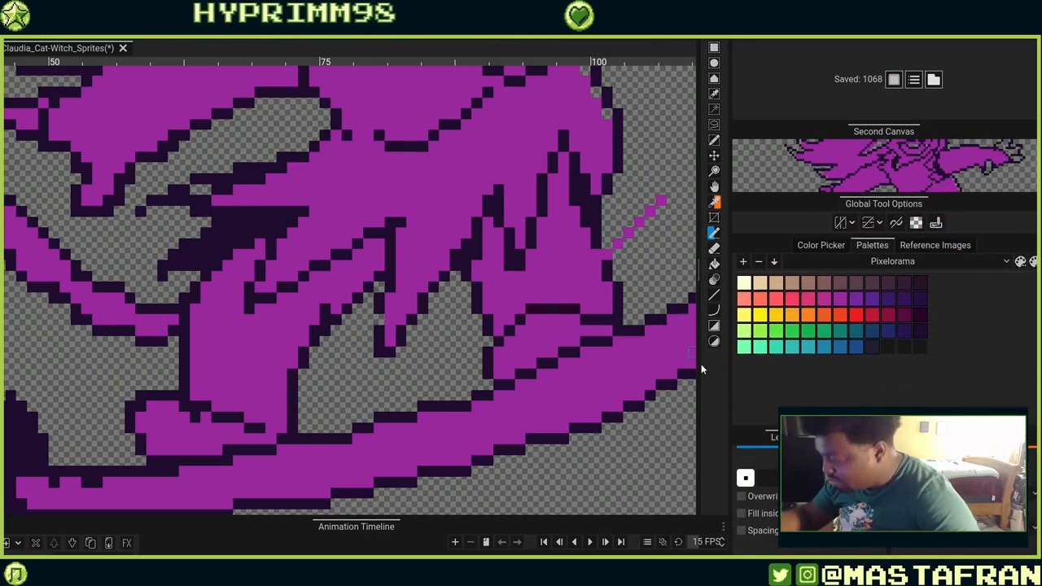
{"action": "mouse_move", "coordinate": [629, 330]}
{"action": "left_mouse_down"}
{"action": "mouse_move", "coordinate": [638, 304]}
{"action": "mouse_move", "coordinate": [643, 320]}
{"action": "mouse_move", "coordinate": [674, 309]}
{"action": "left_mouse_up"}
{"action": "mouse_move", "coordinate": [608, 451]}
{"action": "left_mouse_down"}
{"action": "mouse_move", "coordinate": [544, 432]}
{"action": "mouse_move", "coordinate": [600, 441]}
{"action": "left_mouse_up"}
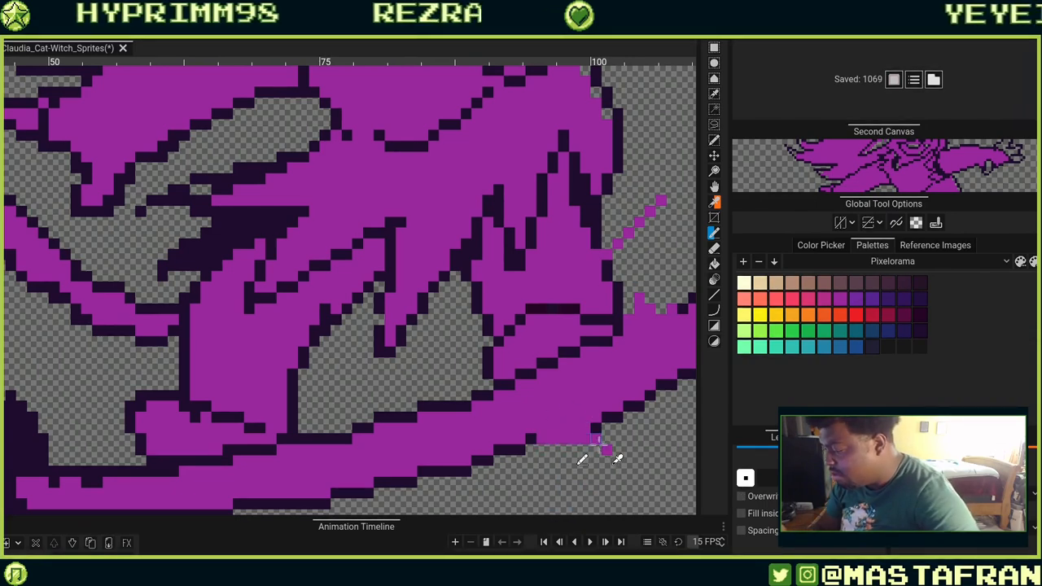
{"action": "key", "text": "ctrl+z"}
{"action": "key", "text": "ctrl+z"}
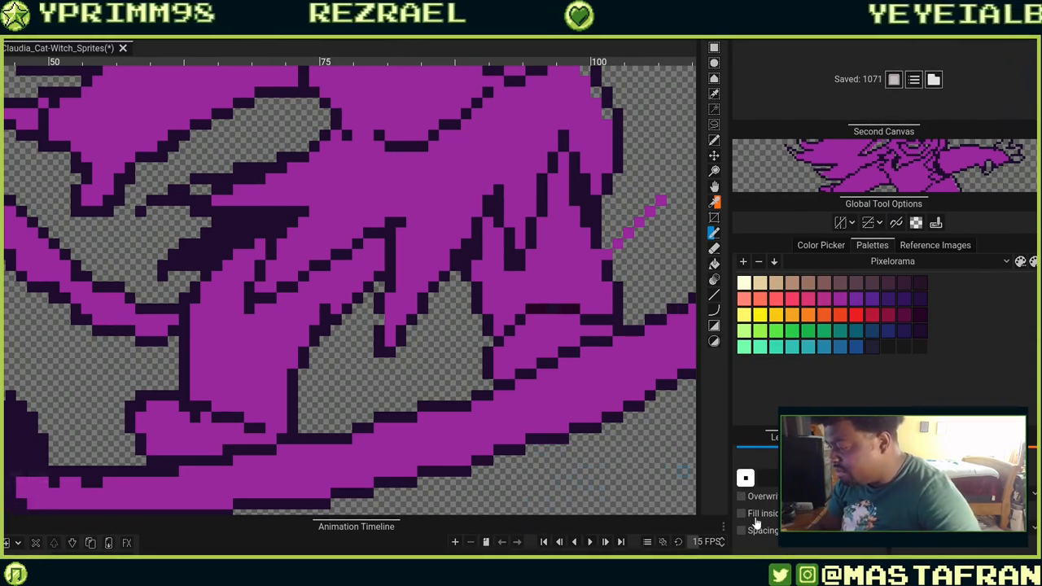
Enlarge the tool options panel so both left and right tool settings are shown.
{"action": "key", "text": "ctrl"}
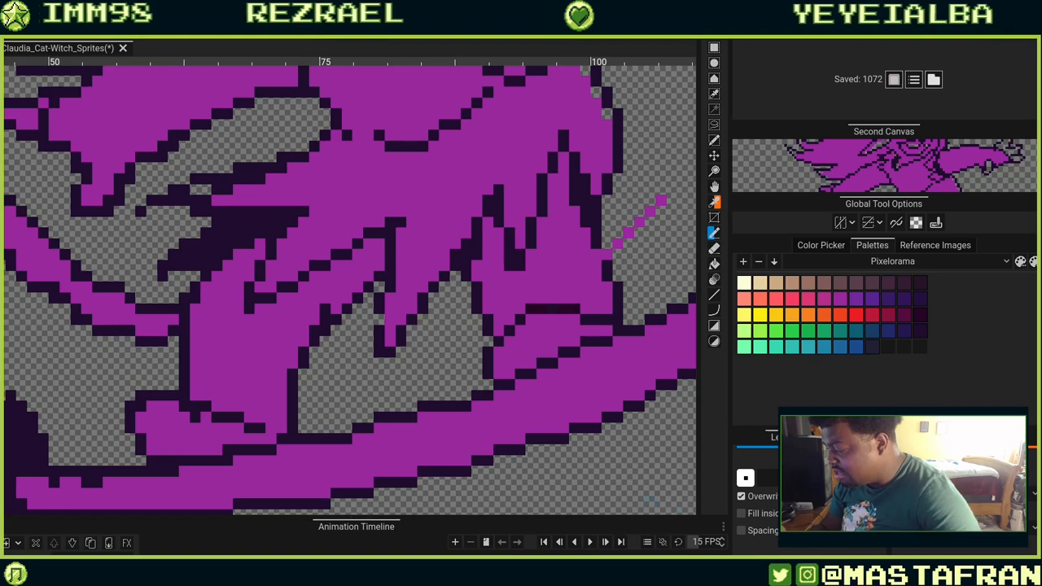
{"action": "key", "text": "ctrl"}
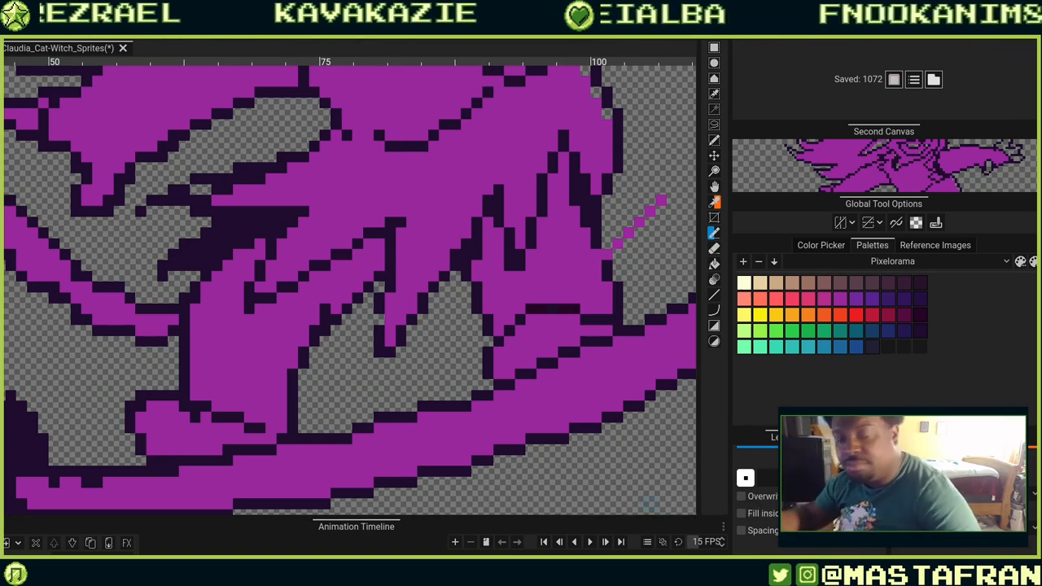
{"action": "left_click_drag", "start_coordinate": [900, 423], "coordinate": [900, 369]}
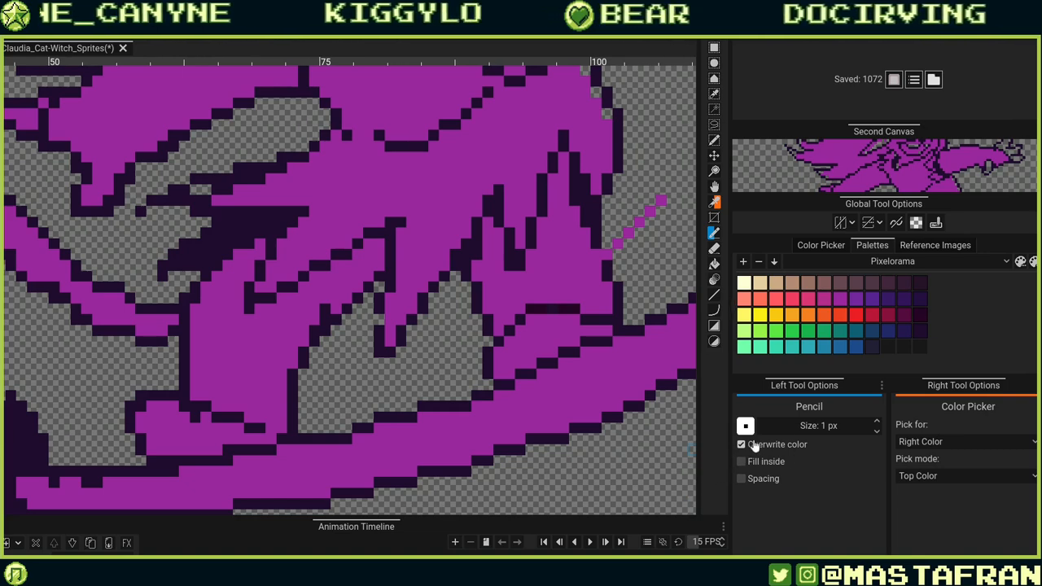
{"action": "mouse_move", "coordinate": [585, 415]}
{"action": "left_mouse_down"}
{"action": "mouse_move", "coordinate": [565, 446]}
{"action": "mouse_move", "coordinate": [480, 458]}
{"action": "left_mouse_up"}
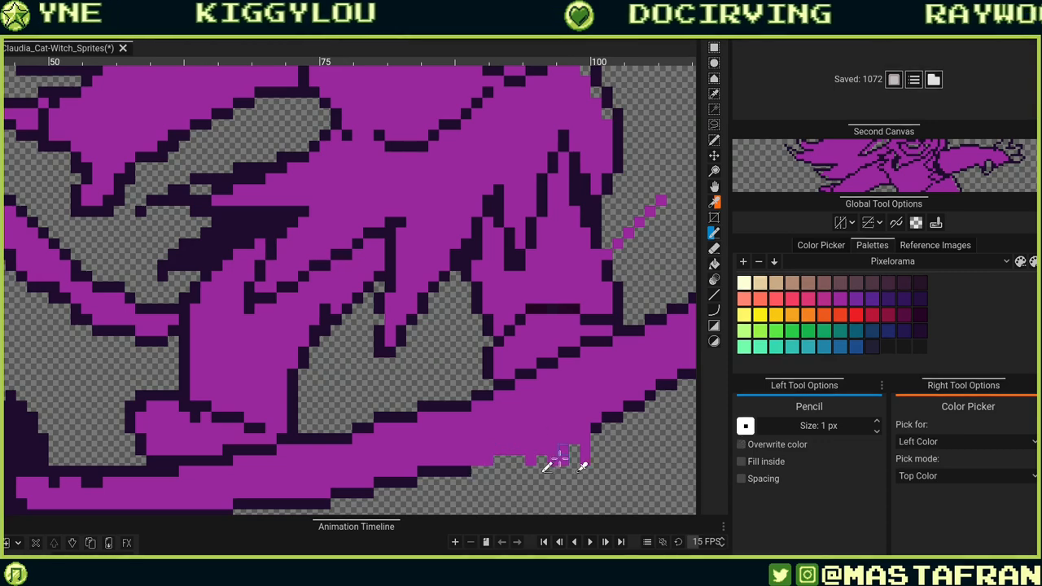
{"action": "key", "text": "ctrl+z"}
{"action": "left_click_drag", "start_coordinate": [627, 440], "coordinate": [423, 429]}
{"action": "left_click_drag", "start_coordinate": [480, 221], "coordinate": [489, 379]}
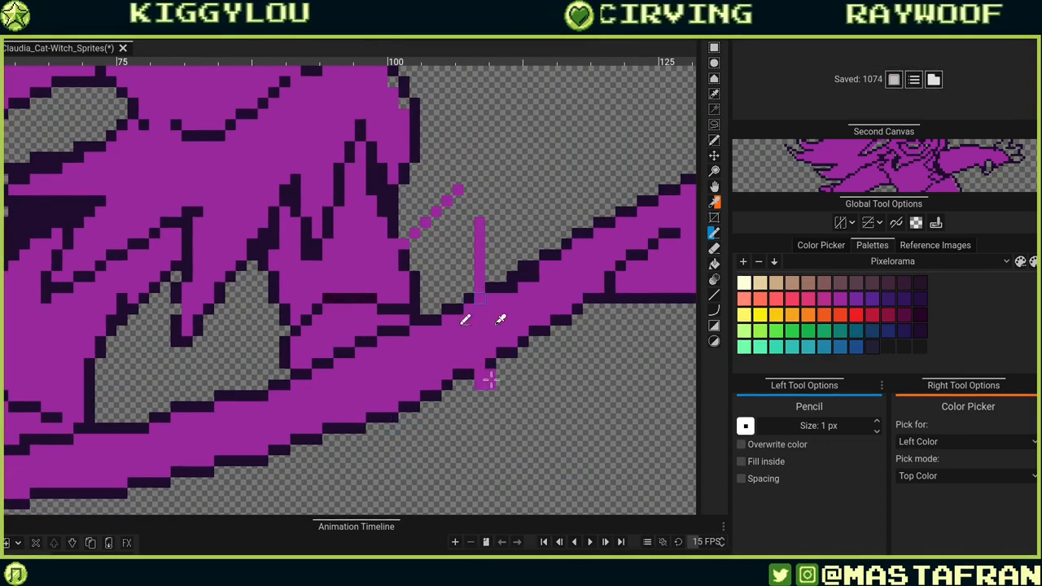
{"action": "key", "text": "ctrl+z"}
Undo the short diagonal purple stroke drawn toward the dress's right spikes, discarding a stray test stroke.
{"action": "key", "text": "ctrl+z"}
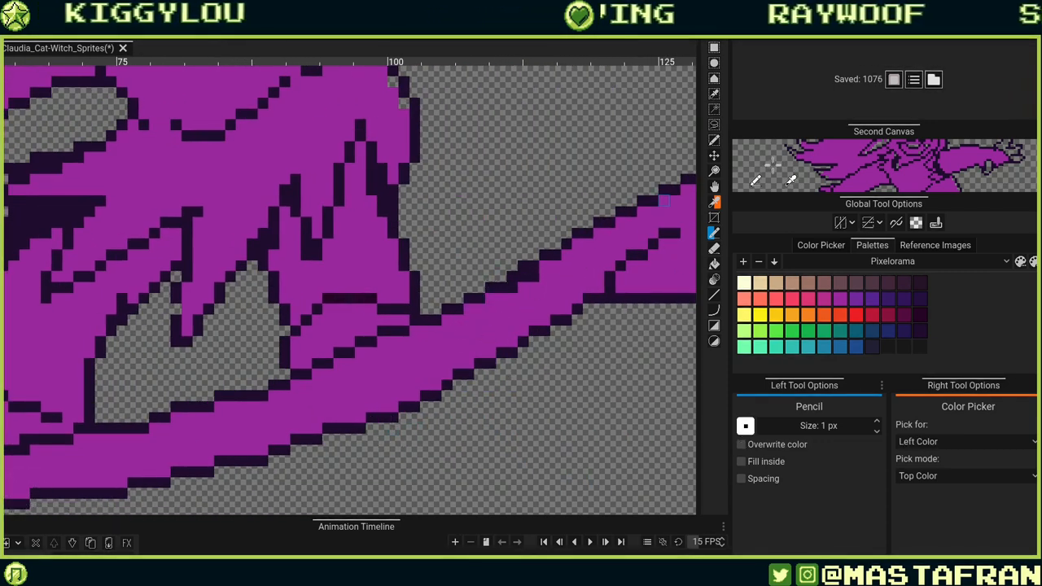
{"action": "key", "text": "ctrl+z"}
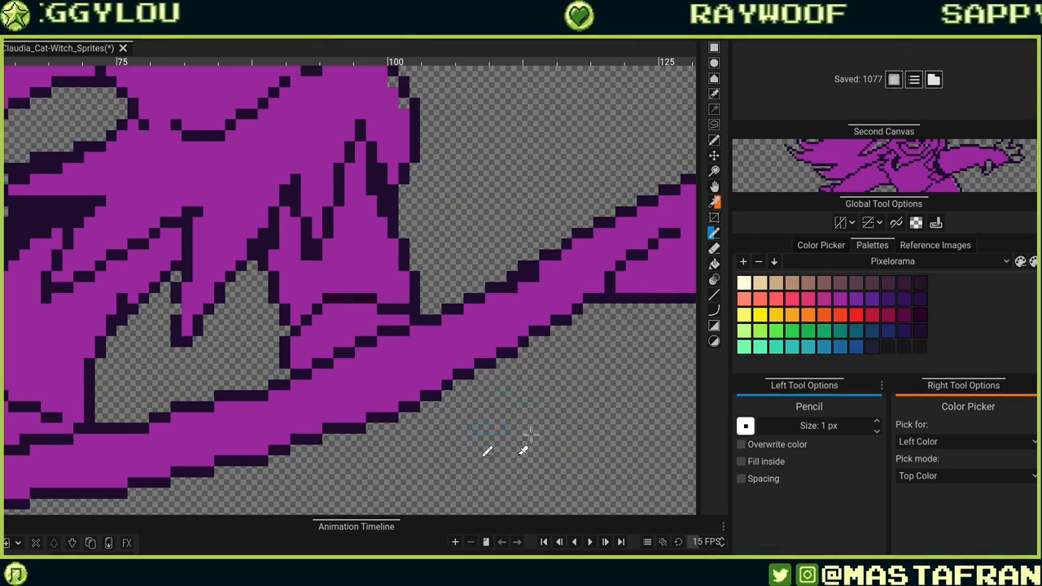
{"action": "left_click_drag", "start_coordinate": [475, 428], "coordinate": [638, 451]}
{"action": "key", "text": "ctrl+z"}
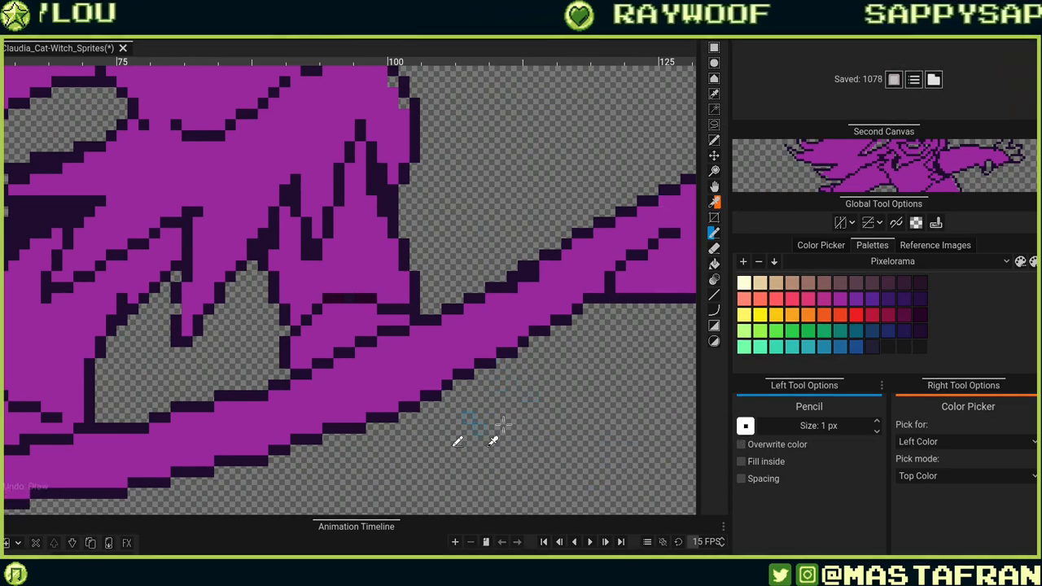
Draw a small test shape below the hem using purple and the dark outline colour.
{"action": "left_click", "coordinate": [655, 417], "text": "shift"}
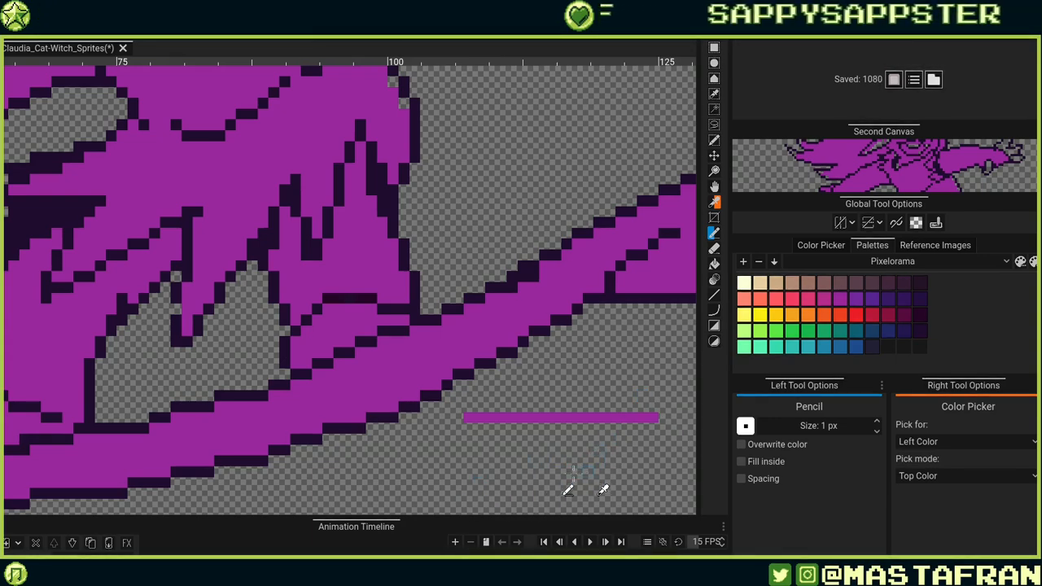
{"action": "right_click", "coordinate": [580, 417]}
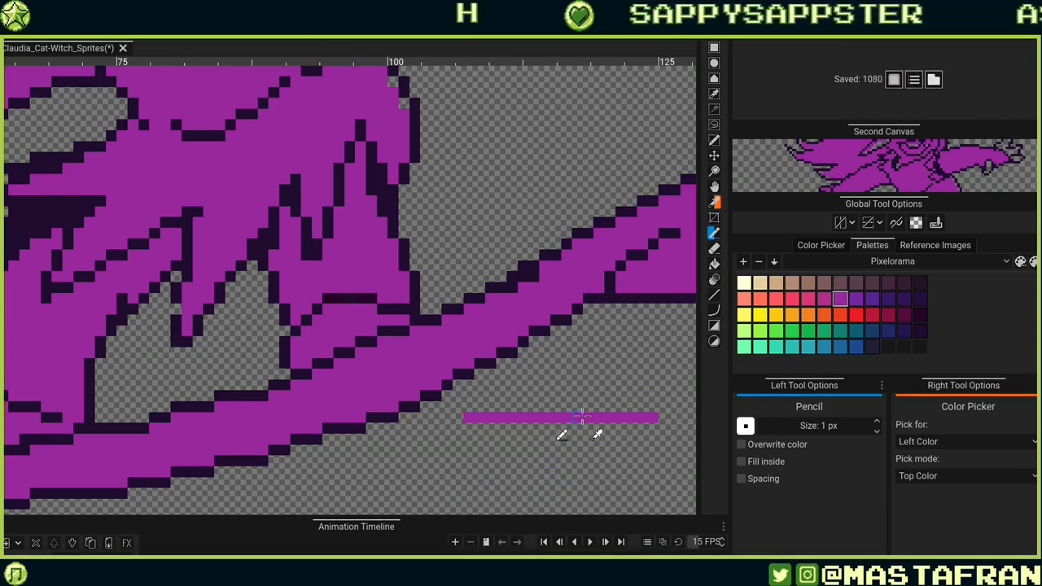
{"action": "mouse_move", "coordinate": [577, 409]}
{"action": "left_mouse_down"}
{"action": "mouse_move", "coordinate": [607, 381]}
{"action": "mouse_move", "coordinate": [566, 405]}
{"action": "left_mouse_up"}
{"action": "right_click", "coordinate": [538, 330]}
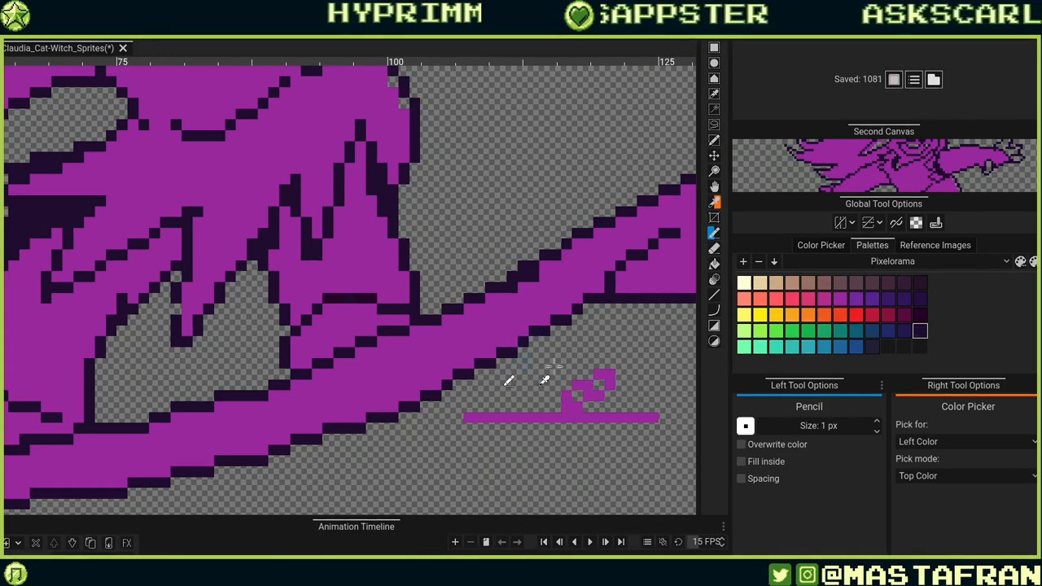
{"action": "mouse_move", "coordinate": [529, 366]}
{"action": "left_mouse_down"}
{"action": "mouse_move", "coordinate": [504, 393]}
{"action": "mouse_move", "coordinate": [574, 411]}
{"action": "left_mouse_up"}
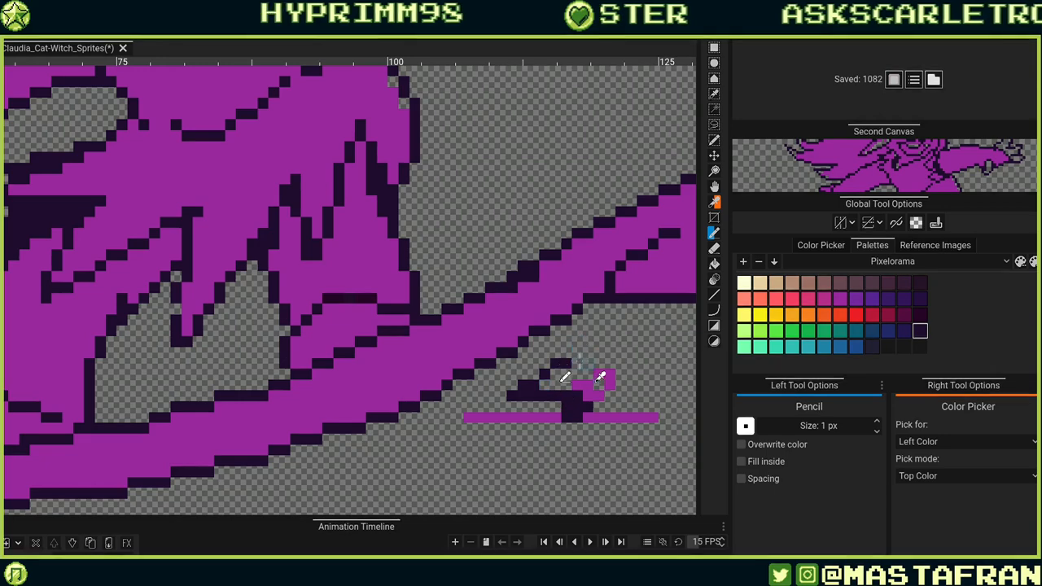
{"action": "mouse_move", "coordinate": [535, 349]}
{"action": "left_mouse_down"}
{"action": "mouse_move", "coordinate": [488, 334]}
{"action": "mouse_move", "coordinate": [424, 371]}
{"action": "left_mouse_up"}
{"action": "right_click", "coordinate": [421, 366]}
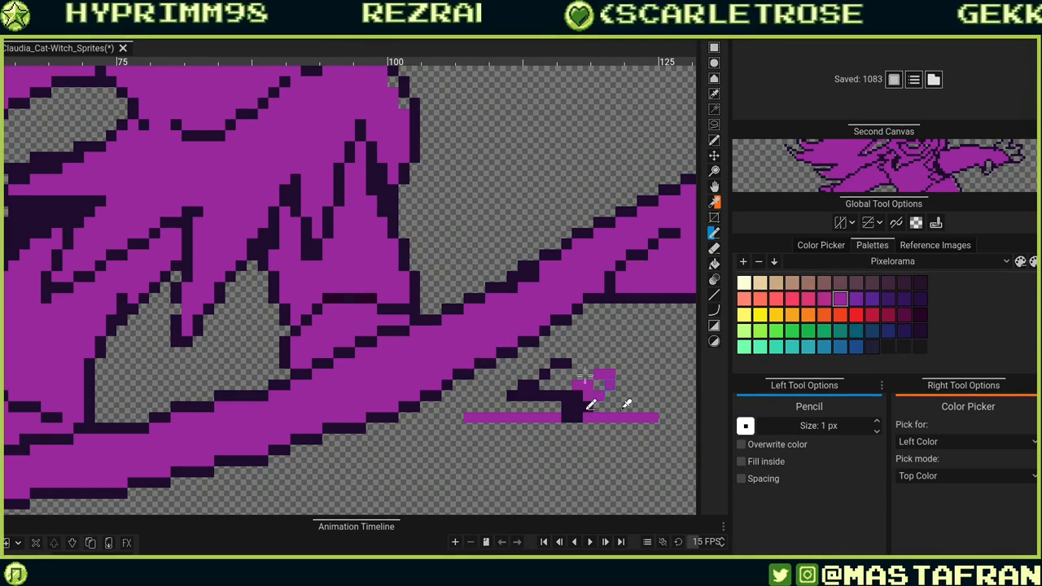
{"action": "mouse_move", "coordinate": [592, 391]}
{"action": "left_mouse_down"}
{"action": "mouse_move", "coordinate": [514, 397]}
{"action": "mouse_move", "coordinate": [601, 387]}
{"action": "mouse_move", "coordinate": [577, 406]}
{"action": "mouse_move", "coordinate": [590, 425]}
{"action": "mouse_move", "coordinate": [604, 422]}
{"action": "mouse_move", "coordinate": [592, 427]}
{"action": "mouse_move", "coordinate": [580, 418]}
{"action": "mouse_move", "coordinate": [619, 399]}
{"action": "mouse_move", "coordinate": [601, 407]}
{"action": "mouse_move", "coordinate": [566, 384]}
{"action": "left_mouse_up"}
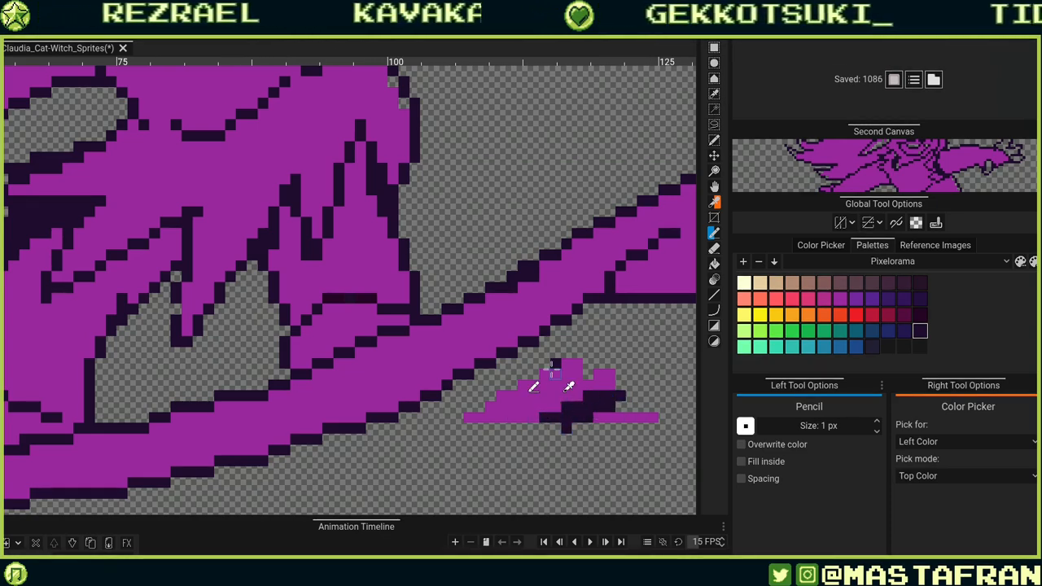
{"action": "left_click_drag", "start_coordinate": [600, 417], "coordinate": [538, 456]}
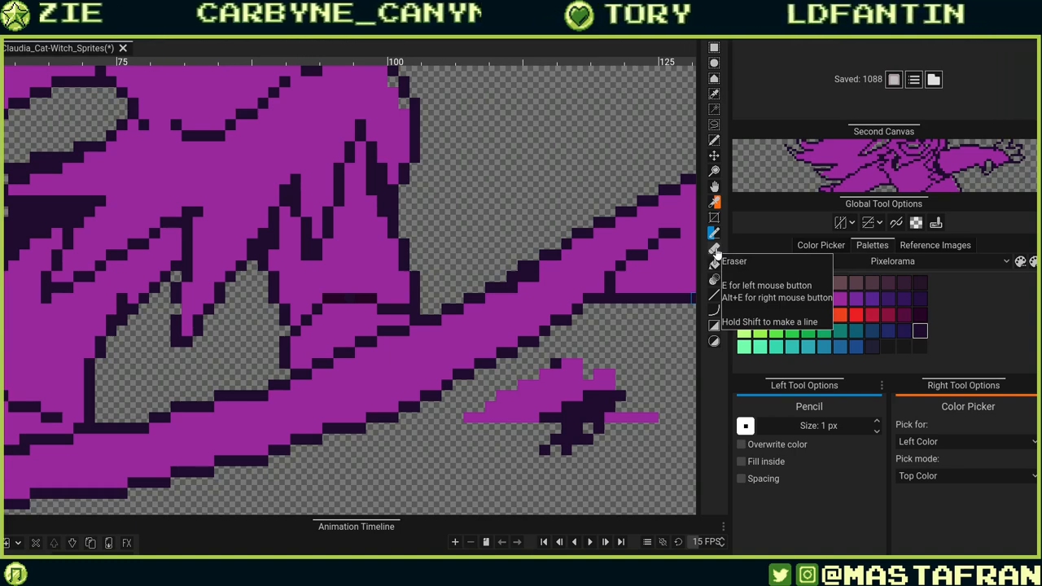
Assign the Eraser to the right tool and erase the test shape below the hem.
{"action": "key", "text": "shift+e"}
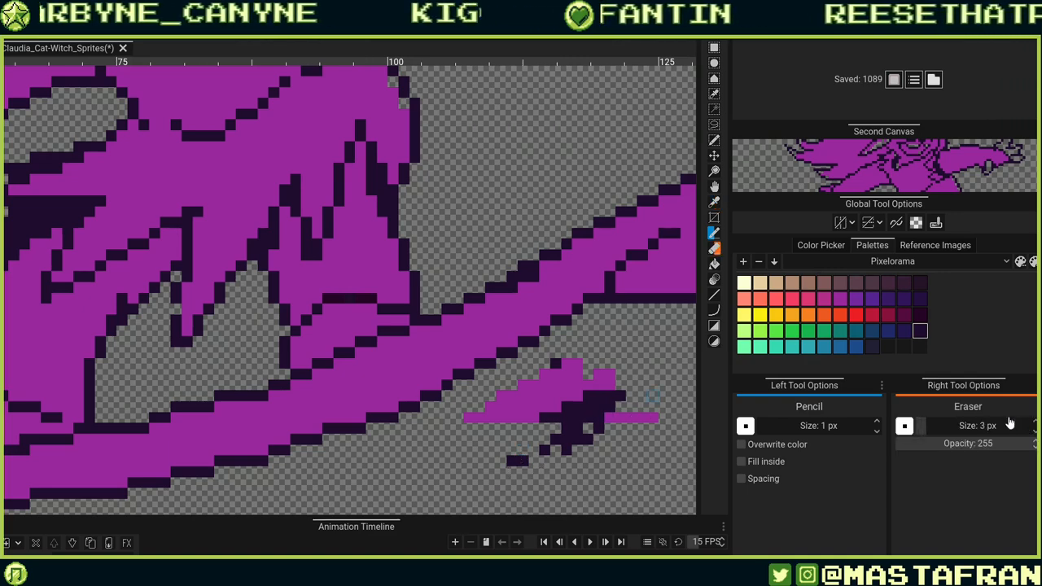
{"action": "mouse_move", "coordinate": [622, 428]}
{"action": "left_mouse_down"}
{"action": "mouse_move", "coordinate": [581, 430]}
{"action": "mouse_move", "coordinate": [581, 418]}
{"action": "mouse_move", "coordinate": [607, 468]}
{"action": "left_mouse_up"}
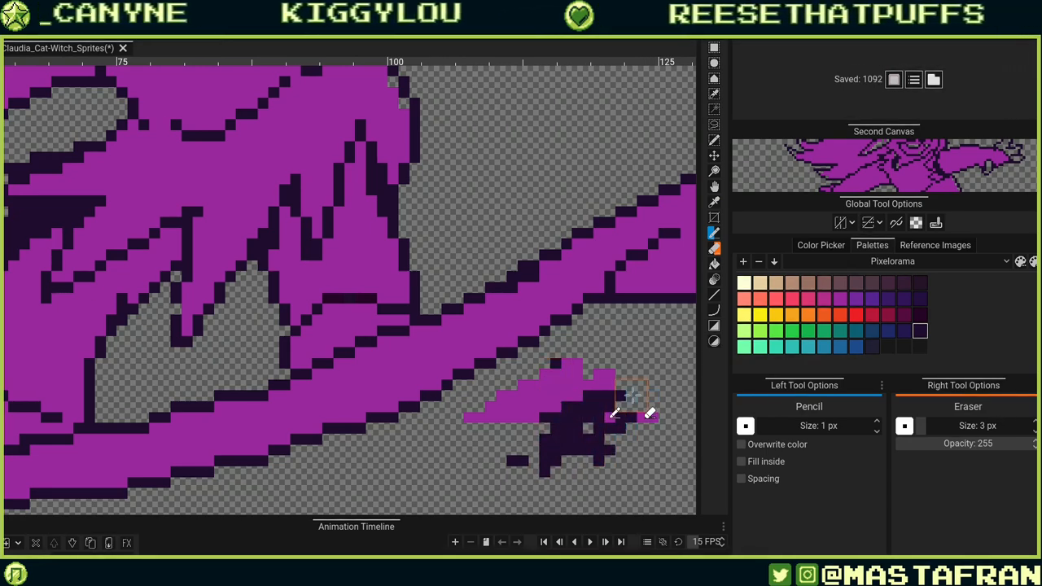
{"action": "mouse_move", "coordinate": [632, 394]}
{"action": "left_mouse_down"}
{"action": "mouse_move", "coordinate": [573, 451]}
{"action": "mouse_move", "coordinate": [527, 410]}
{"action": "mouse_move", "coordinate": [494, 406]}
{"action": "mouse_move", "coordinate": [581, 373]}
{"action": "mouse_move", "coordinate": [653, 416]}
{"action": "mouse_move", "coordinate": [511, 448]}
{"action": "mouse_move", "coordinate": [479, 425]}
{"action": "mouse_move", "coordinate": [618, 376]}
{"action": "left_mouse_up"}
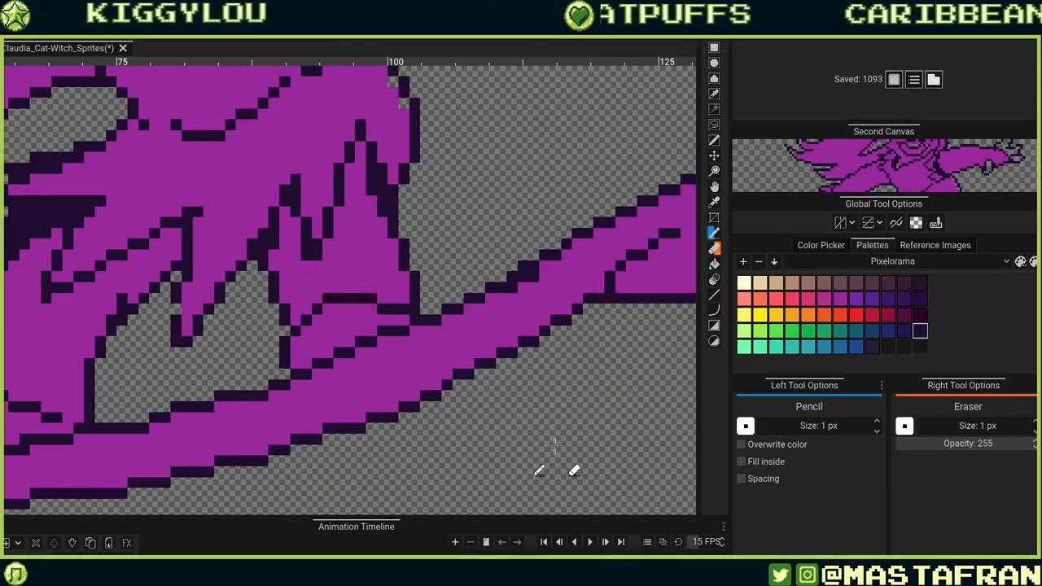
Clean up the outline pixels where the hem's upper edge meets the dress's right side.
{"action": "right_click", "coordinate": [609, 300]}
{"action": "left_click_drag", "start_coordinate": [535, 356], "coordinate": [489, 406]}
{"action": "left_click", "coordinate": [487, 350], "text": "alt"}
{"action": "left_click_drag", "start_coordinate": [477, 328], "coordinate": [487, 328]}
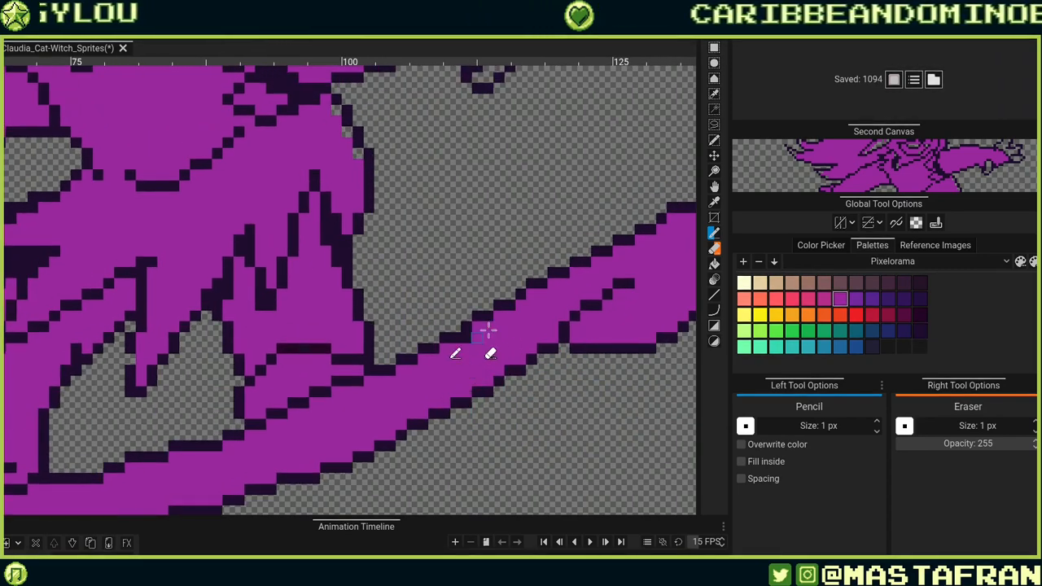
{"action": "left_click", "coordinate": [483, 318], "text": "alt"}
{"action": "left_click", "coordinate": [460, 325]}
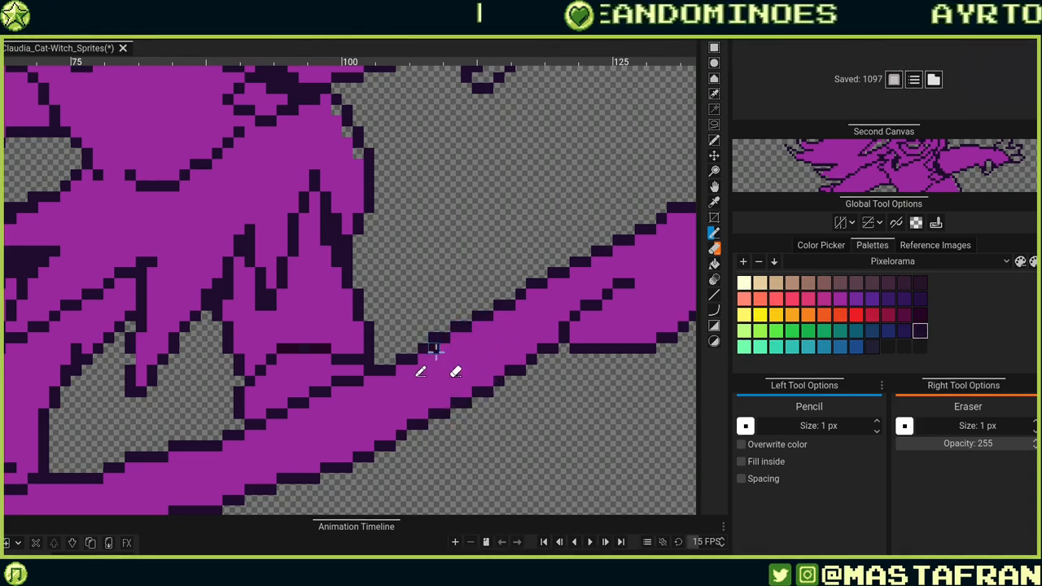
{"action": "left_click", "coordinate": [435, 350]}
{"action": "left_click", "coordinate": [460, 358], "text": "alt"}
{"action": "left_click", "coordinate": [435, 349]}
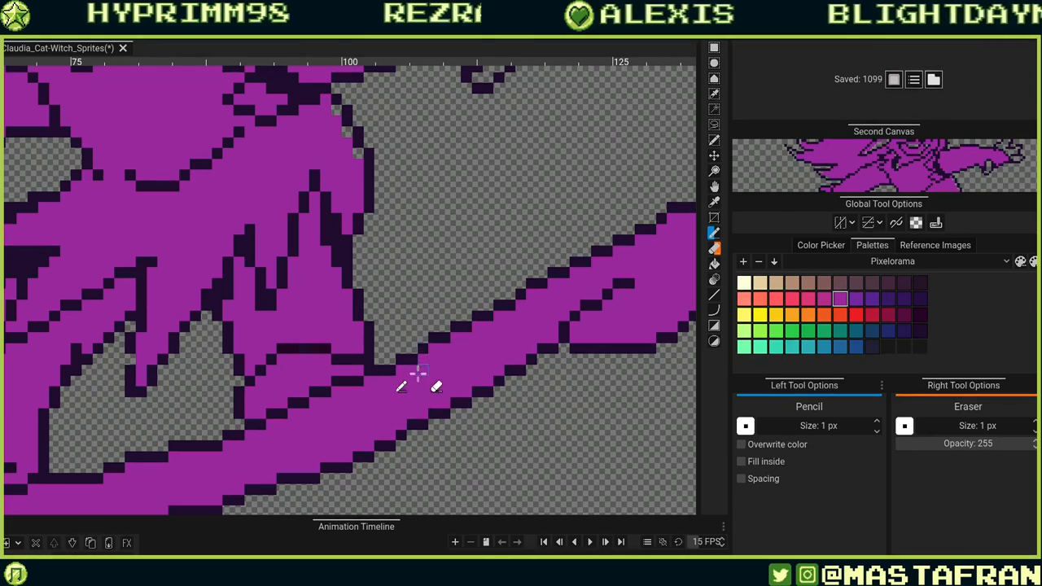
{"action": "left_click", "coordinate": [422, 350], "text": "alt"}
{"action": "left_click", "coordinate": [412, 350]}
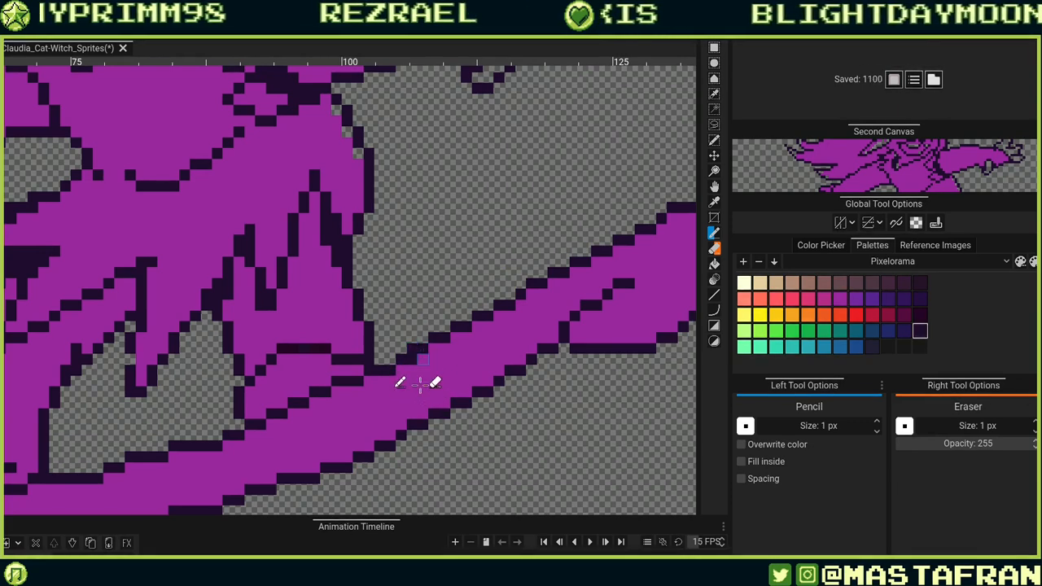
{"action": "left_click", "coordinate": [421, 372], "text": "alt"}
{"action": "left_click", "coordinate": [412, 359]}
{"action": "left_click_drag", "start_coordinate": [411, 374], "coordinate": [384, 343]}
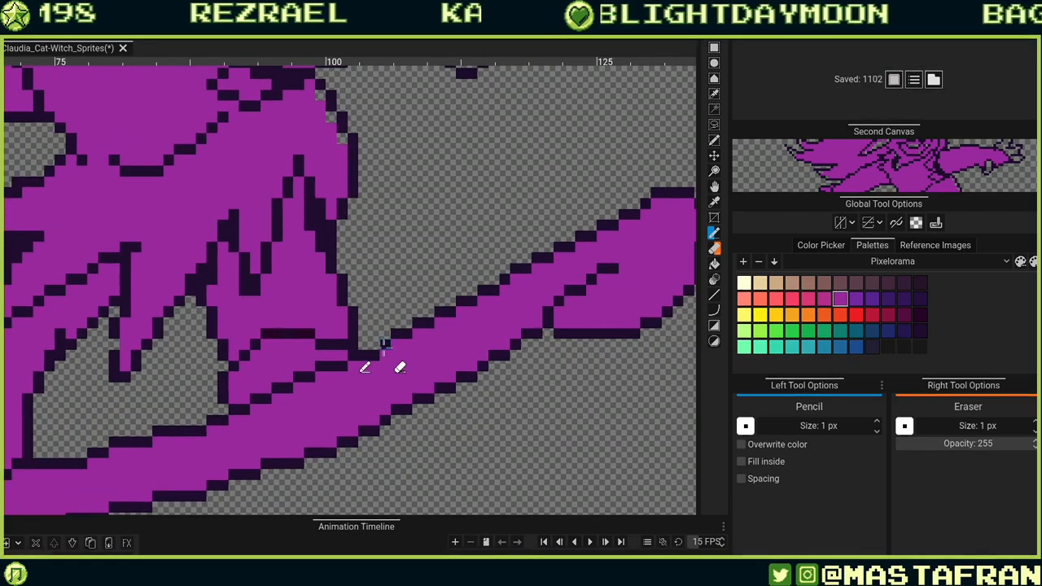
Touch up the outline pixels where the sleeve joins the long hem band.
{"action": "left_click_drag", "start_coordinate": [345, 419], "coordinate": [498, 333]}
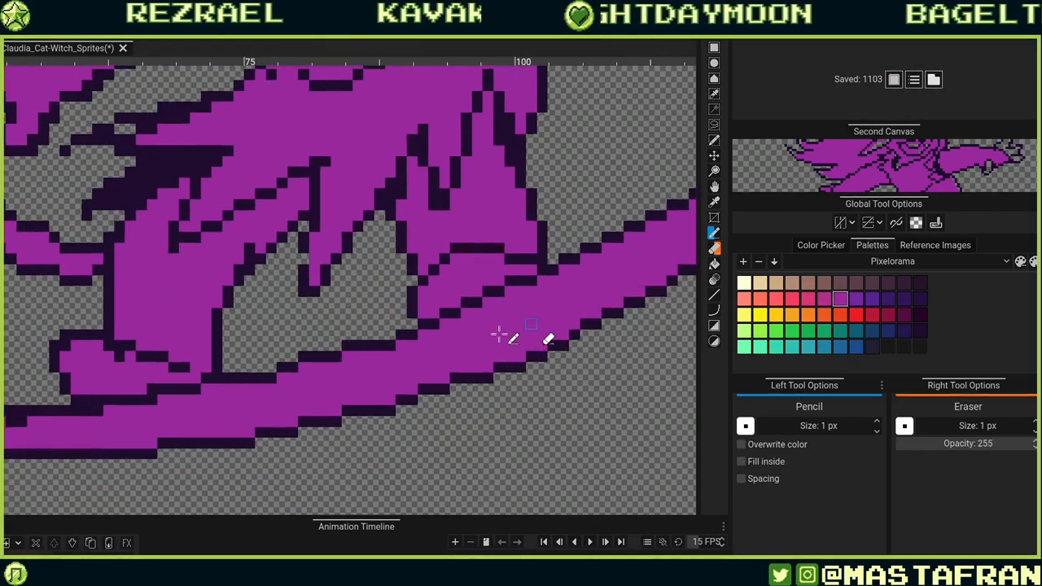
{"action": "left_click_drag", "start_coordinate": [323, 355], "coordinate": [537, 348]}
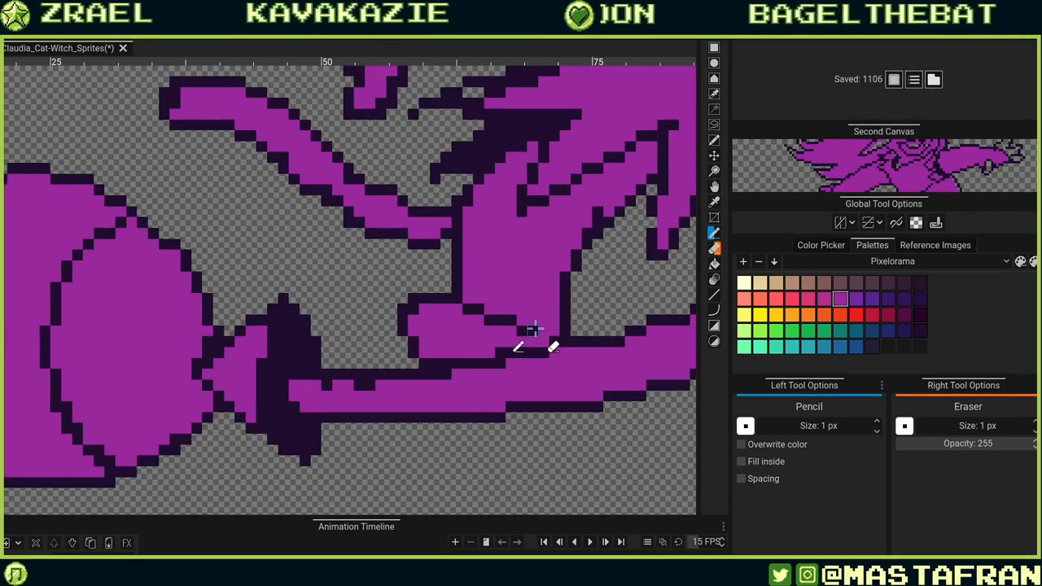
{"action": "left_click", "coordinate": [534, 329], "text": "alt"}
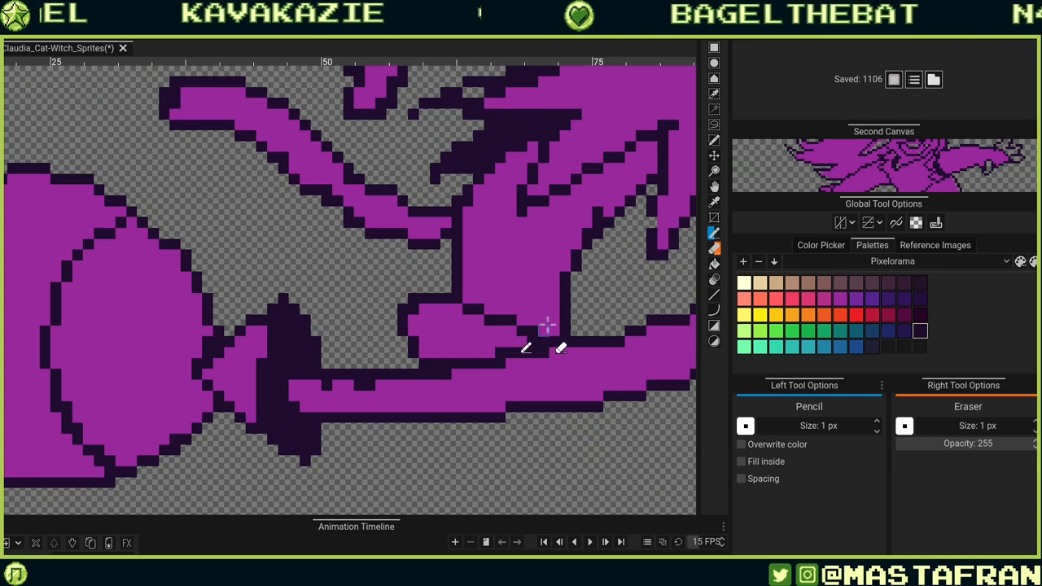
{"action": "left_click_drag", "start_coordinate": [447, 364], "coordinate": [576, 340]}
{"action": "left_click", "coordinate": [540, 317], "text": "alt"}
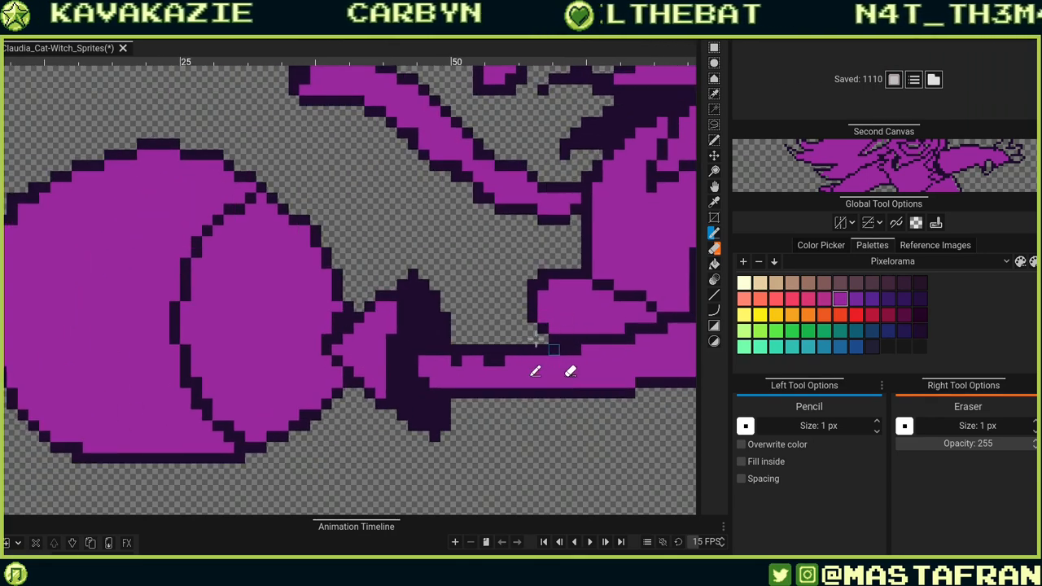
Adjust the outline pixels around the small rounded lobe above the hem band.
{"action": "scroll", "coordinate": [536, 342], "scroll_direction": "right", "scroll_amount": 3}
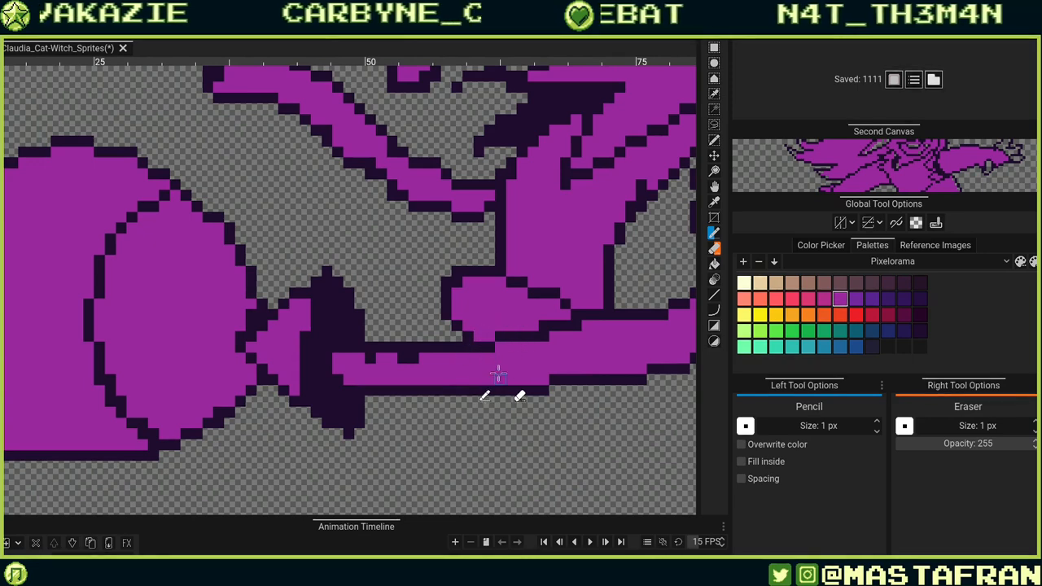
{"action": "left_click", "coordinate": [476, 336]}
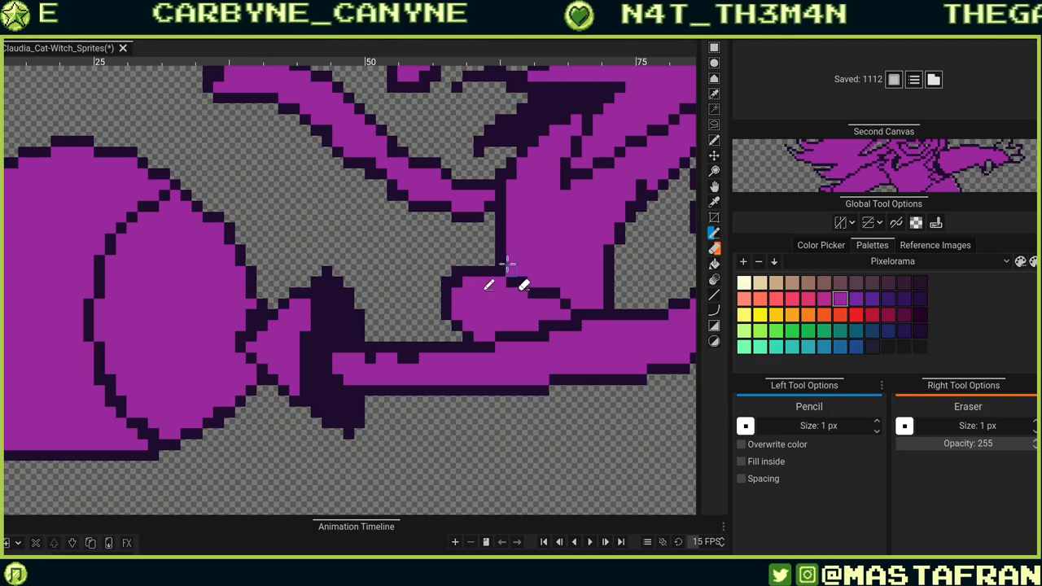
{"action": "left_click", "coordinate": [500, 249], "text": "alt"}
{"action": "left_click", "coordinate": [511, 261]}
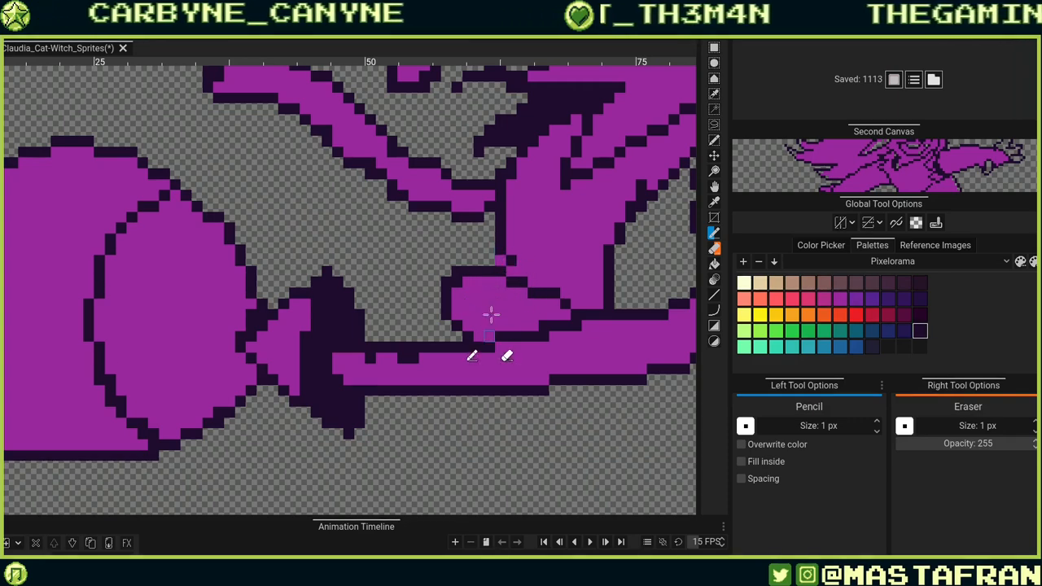
{"action": "left_click", "coordinate": [500, 261]}
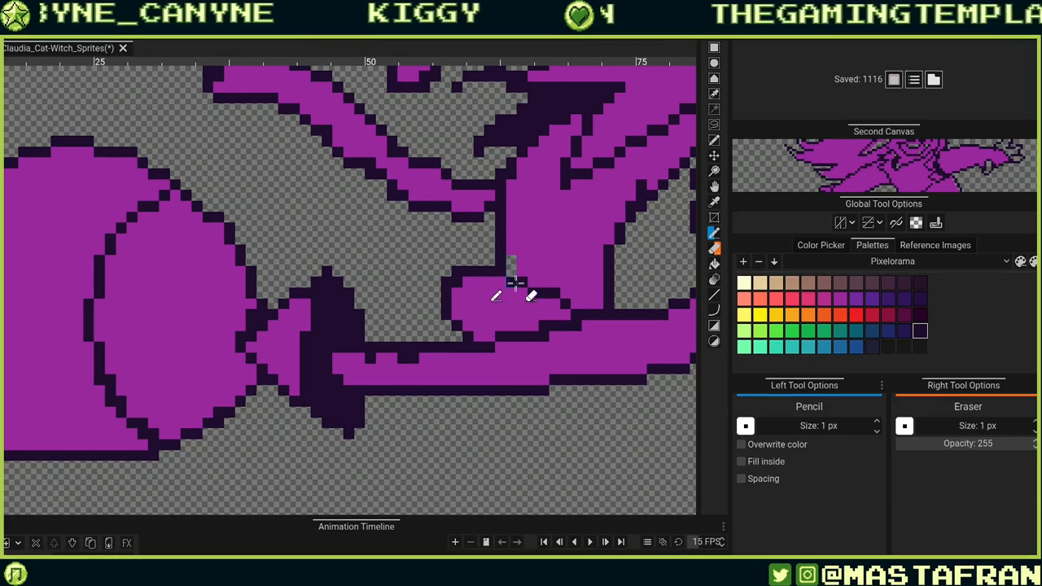
{"action": "left_click", "coordinate": [524, 266], "text": "alt"}
{"action": "left_click", "coordinate": [511, 261]}
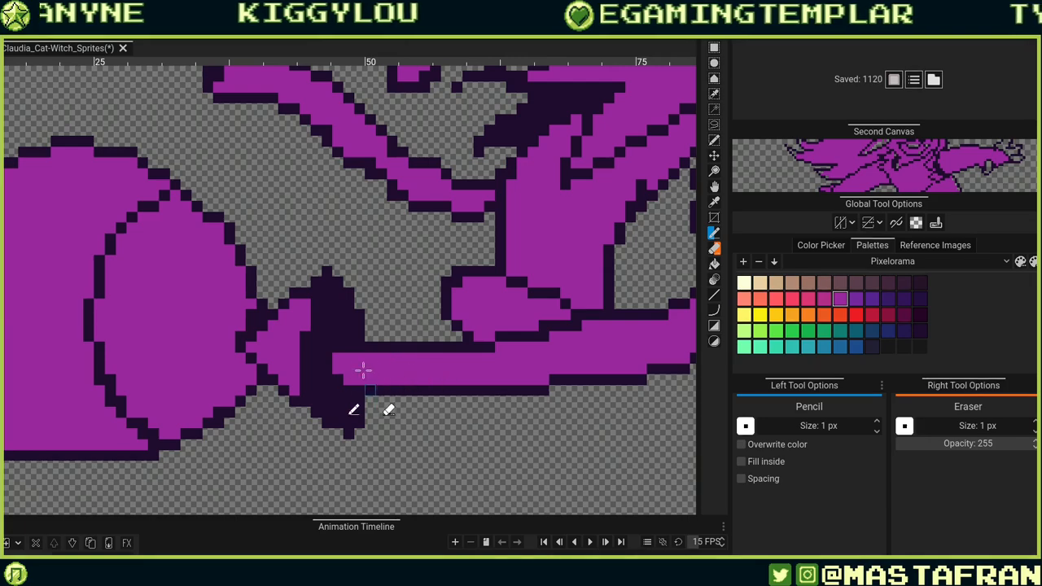
{"action": "scroll", "coordinate": [363, 370], "scroll_direction": "right", "scroll_amount": 5}
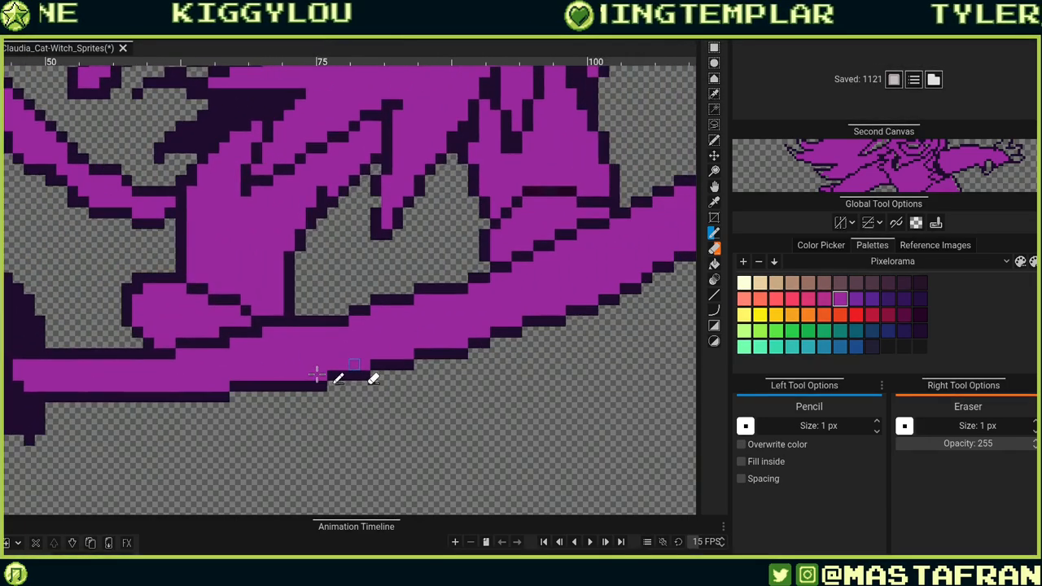
Redraw the outline along the lower edge of the long hem band next to the dark lobe.
{"action": "scroll", "coordinate": [317, 374], "scroll_direction": "down", "scroll_amount": 5}
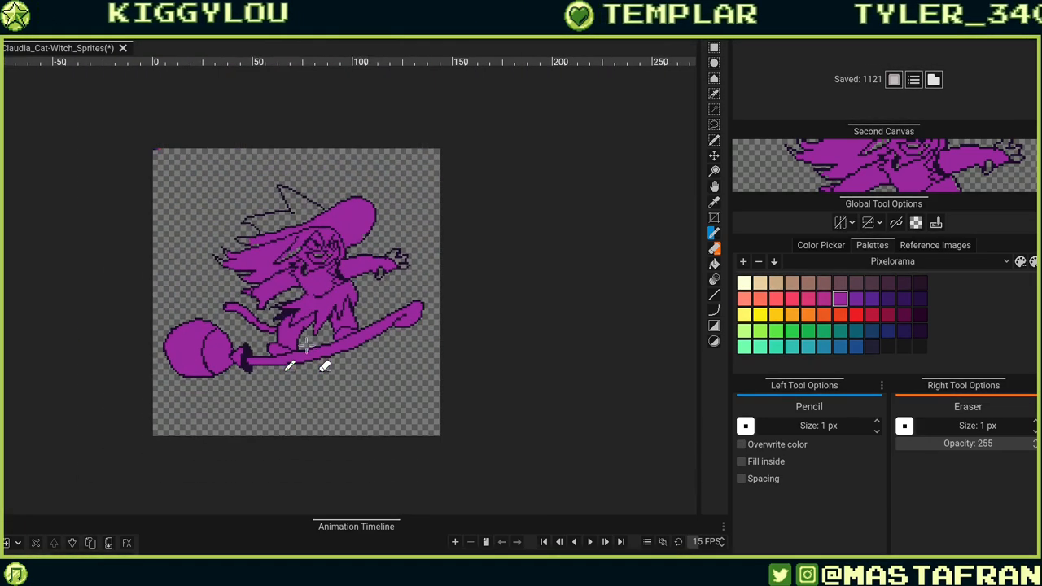
{"action": "scroll", "coordinate": [282, 382], "scroll_direction": "up", "scroll_amount": 1}
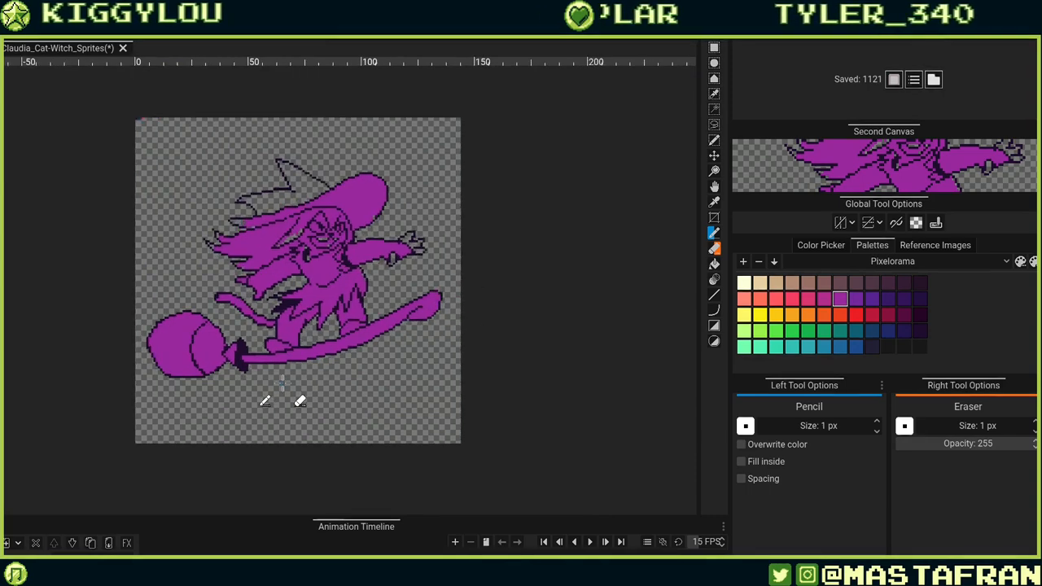
{"action": "scroll", "coordinate": [282, 382], "scroll_direction": "up", "scroll_amount": 3}
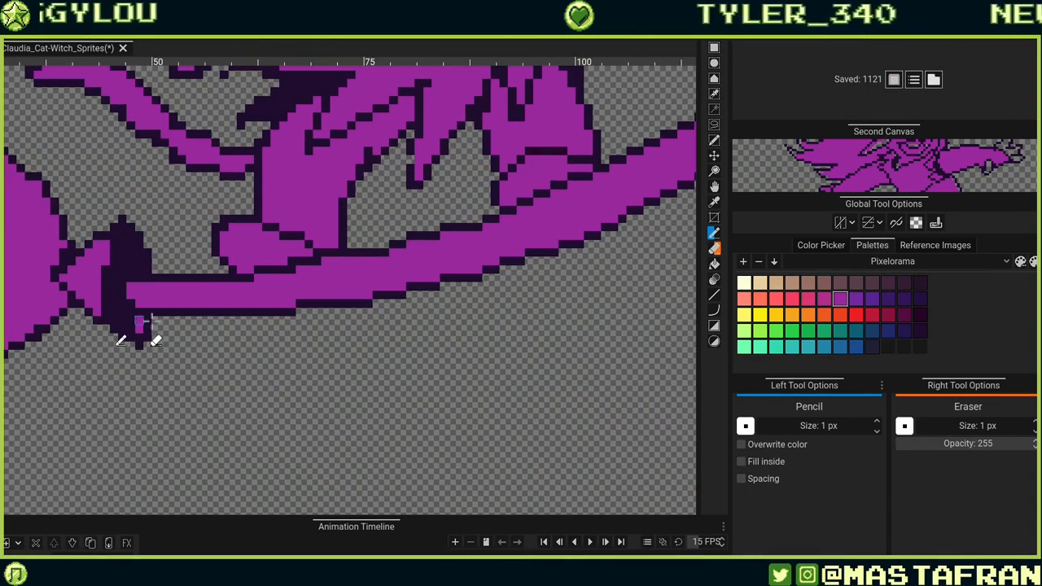
{"action": "left_click_drag", "start_coordinate": [151, 321], "coordinate": [241, 320]}
{"action": "key", "text": "ctrl+z"}
{"action": "left_click_drag", "start_coordinate": [139, 312], "coordinate": [225, 309]}
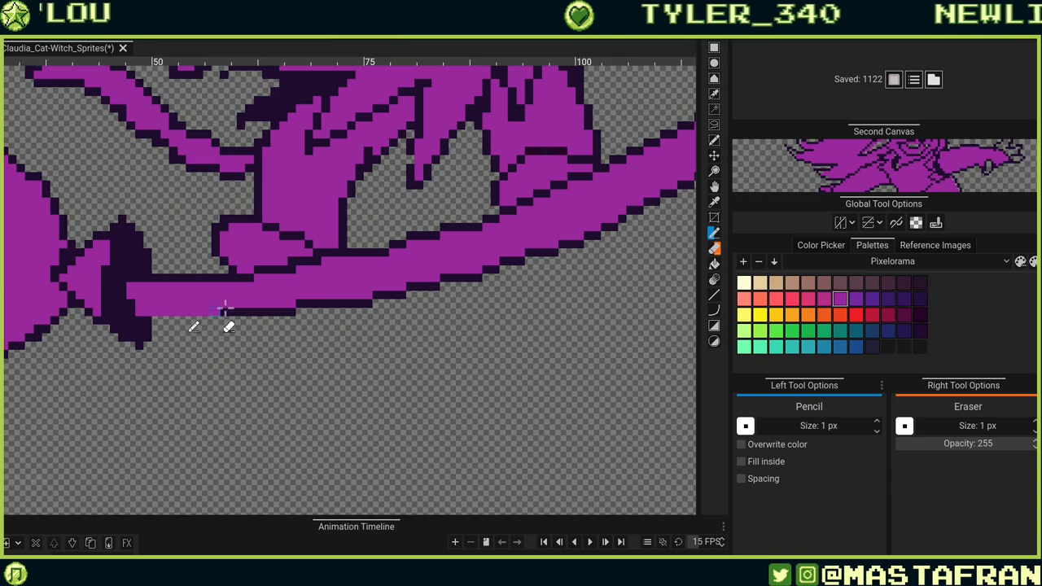
{"action": "left_click", "coordinate": [140, 327], "text": "alt"}
{"action": "left_click_drag", "start_coordinate": [149, 321], "coordinate": [226, 321]}
{"action": "left_click_drag", "start_coordinate": [244, 367], "coordinate": [230, 422]}
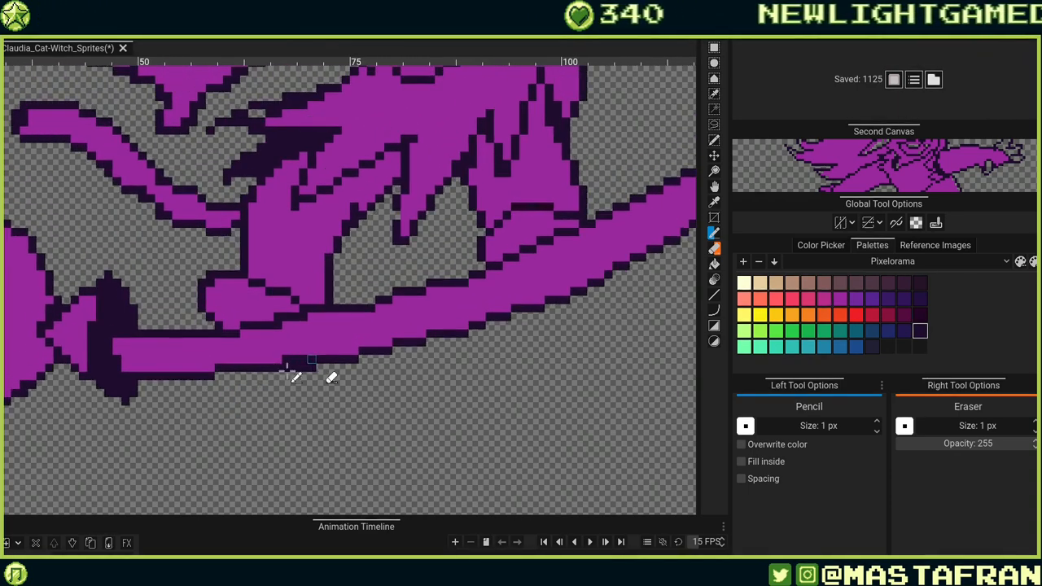
Refine the outline pixels where the dress's lower edge joins the hem band's upper edge.
{"action": "left_click", "coordinate": [272, 351], "text": "alt"}
{"action": "left_click_drag", "start_coordinate": [285, 359], "coordinate": [312, 359]}
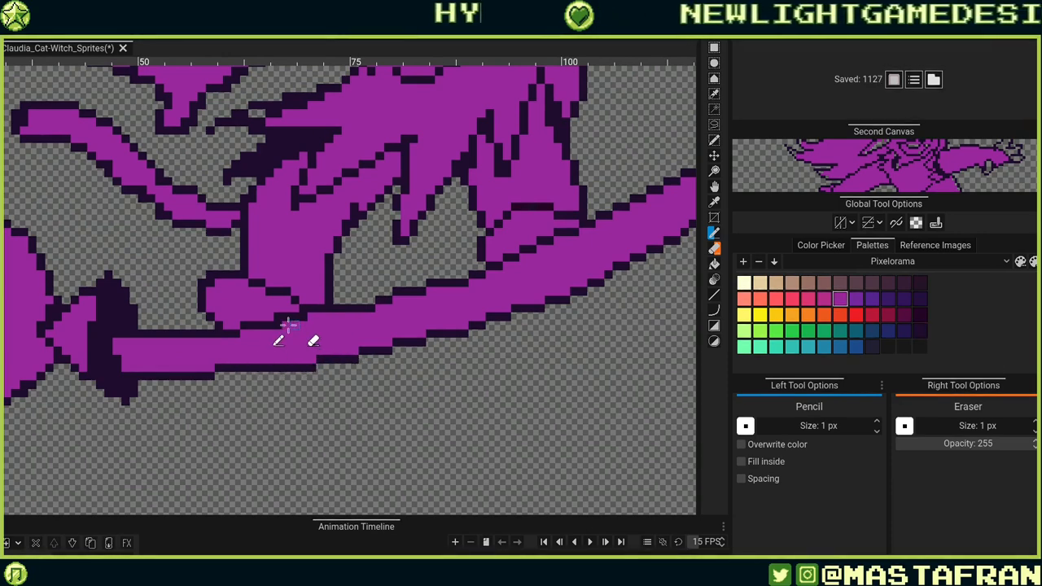
{"action": "left_click_drag", "start_coordinate": [280, 321], "coordinate": [305, 319]}
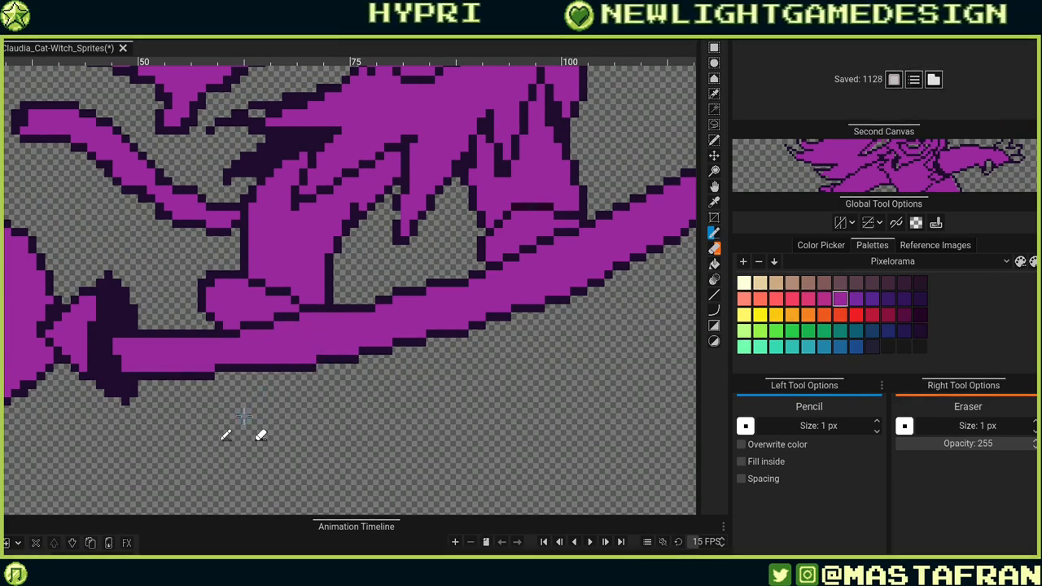
{"action": "key", "text": "ctrl+z"}
{"action": "left_click", "coordinate": [304, 307]}
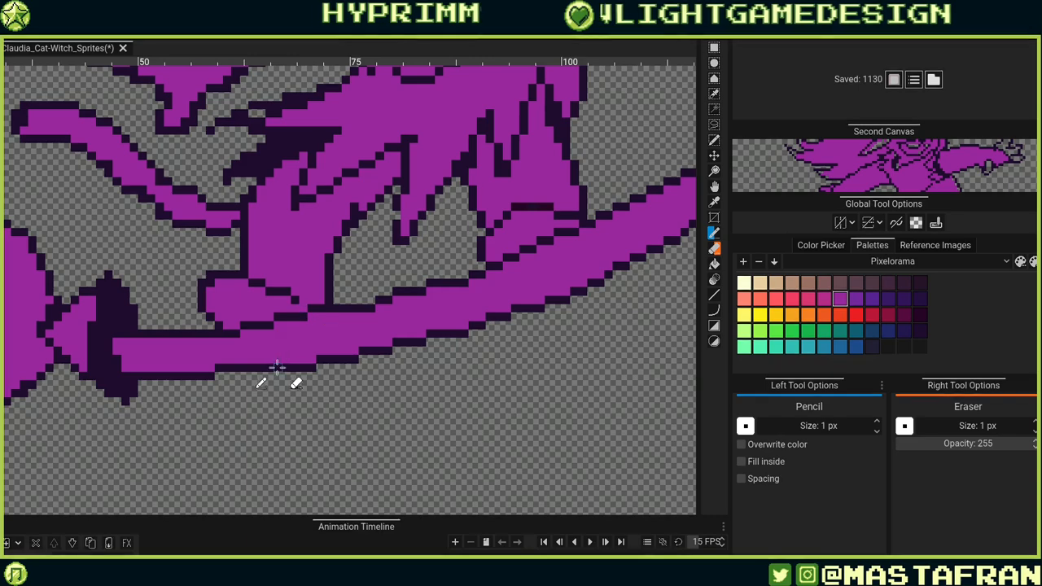
{"action": "left_click", "coordinate": [297, 301]}
{"action": "left_click", "coordinate": [288, 293], "text": "alt"}
{"action": "left_click_drag", "start_coordinate": [295, 300], "coordinate": [303, 301]}
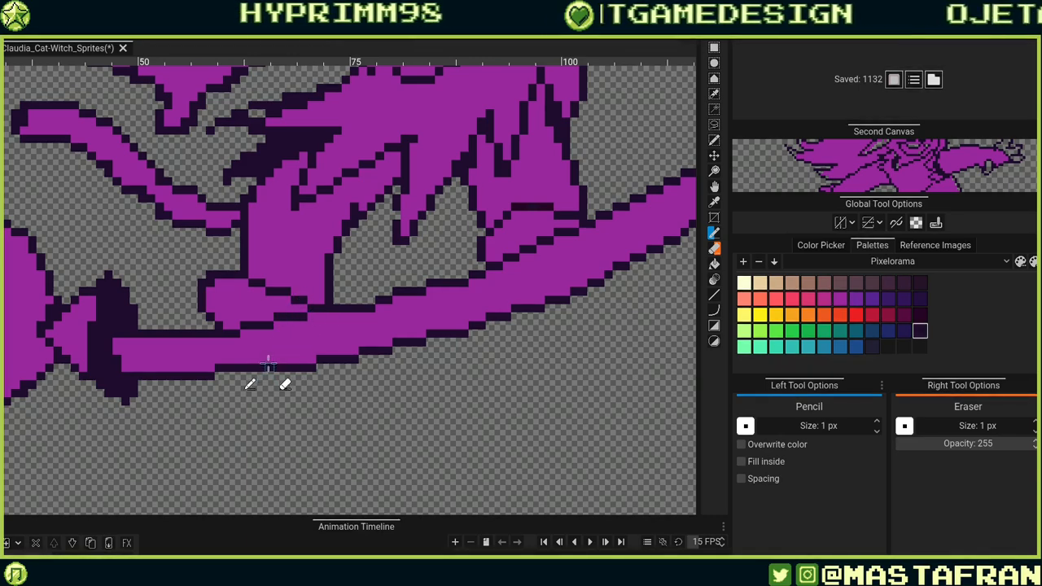
Tidy the outline pixels along the hem band's upper edge further toward its rising right end.
{"action": "left_click_drag", "start_coordinate": [276, 344], "coordinate": [370, 376]}
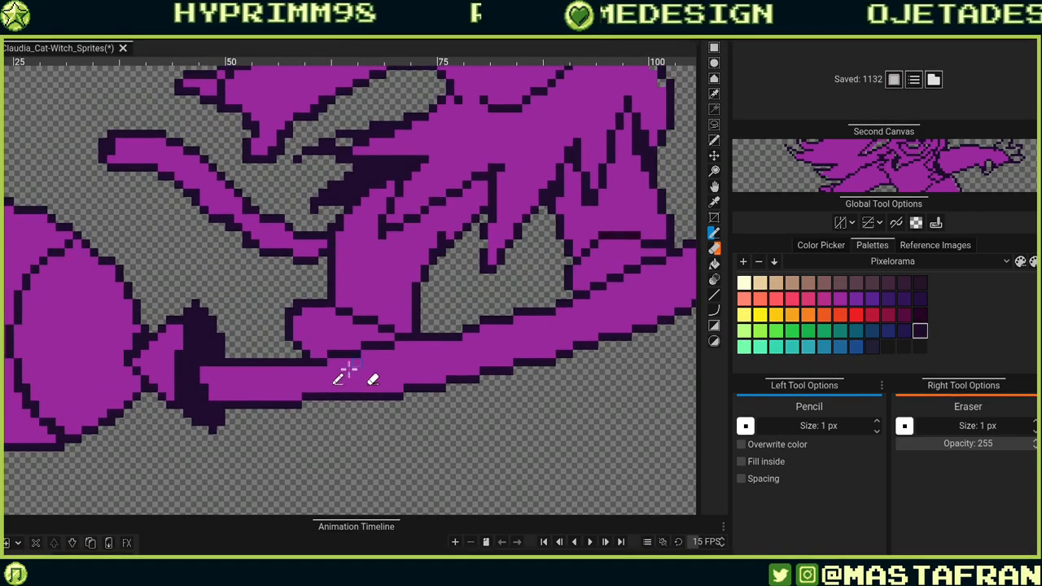
{"action": "left_click_drag", "start_coordinate": [480, 333], "coordinate": [387, 344]}
{"action": "left_click", "coordinate": [333, 343]}
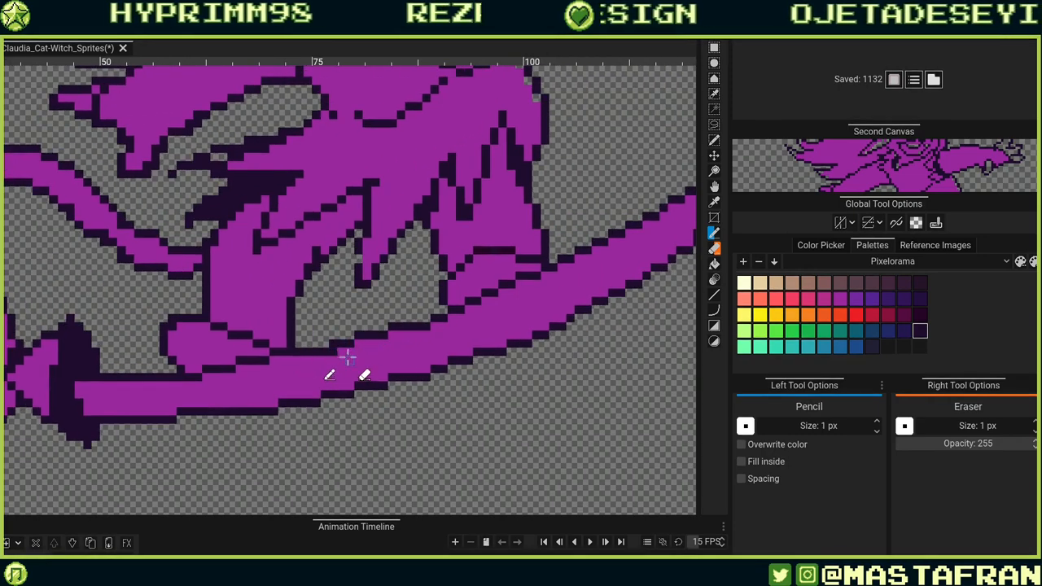
{"action": "left_click", "coordinate": [346, 358], "text": "alt"}
{"action": "left_click", "coordinate": [333, 352]}
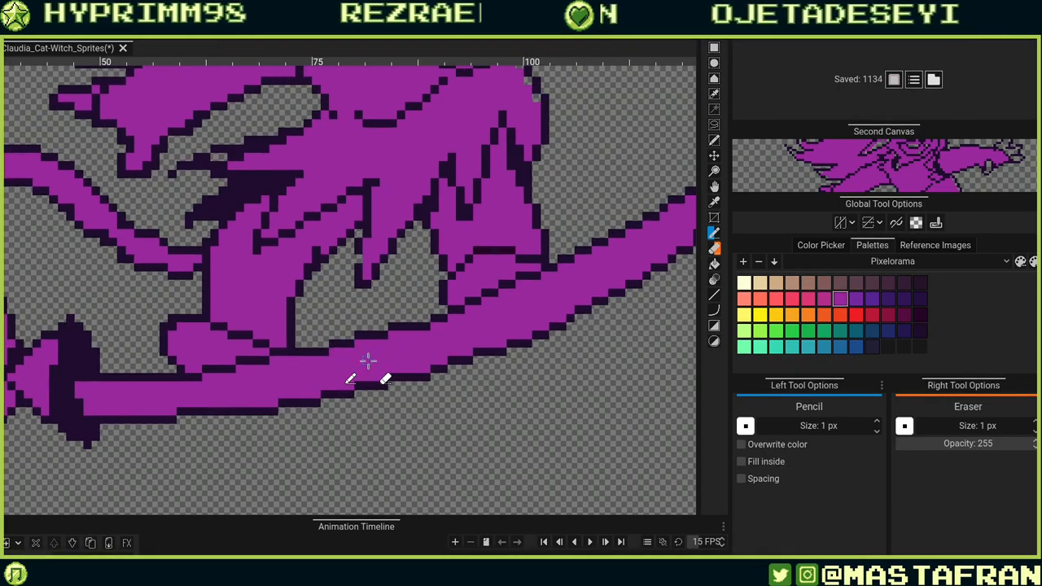
{"action": "left_click", "coordinate": [395, 326], "text": "alt"}
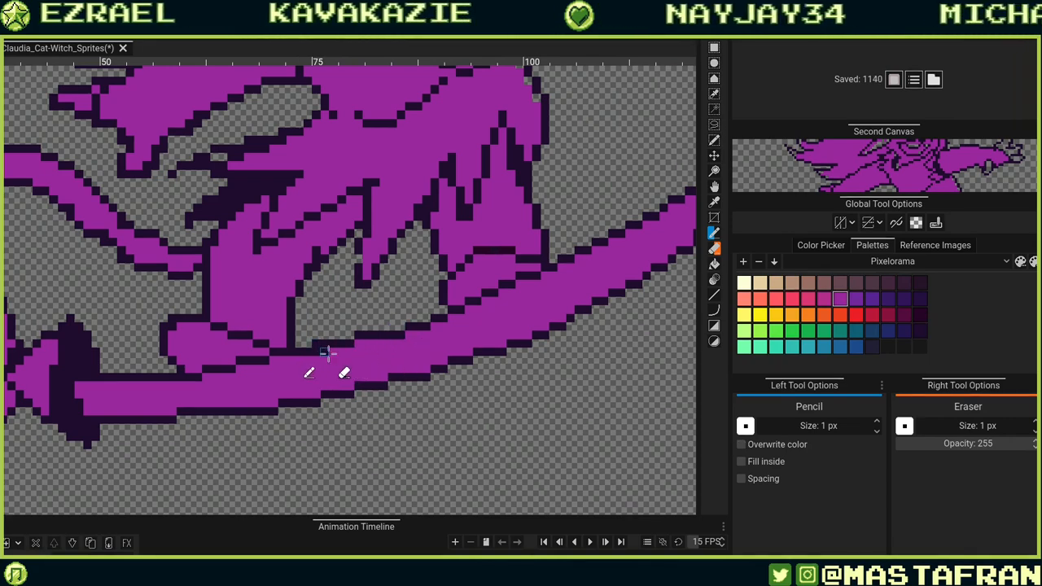
{"action": "left_click_drag", "start_coordinate": [460, 305], "coordinate": [306, 336]}
{"action": "mouse_move", "coordinate": [401, 328]}
{"action": "left_mouse_down"}
{"action": "mouse_move", "coordinate": [322, 373]}
{"action": "mouse_move", "coordinate": [432, 340]}
{"action": "left_mouse_up"}
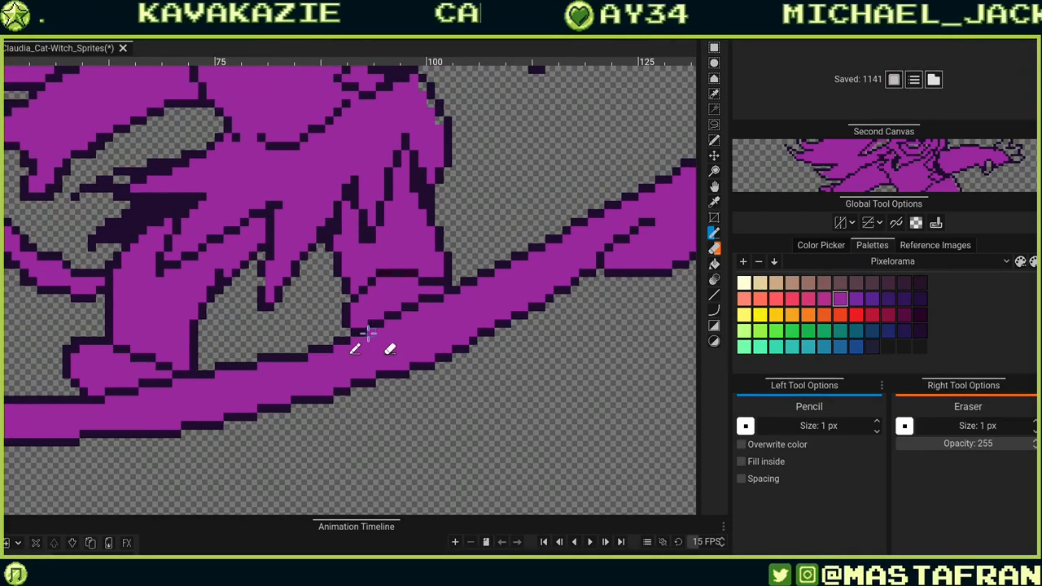
Draw a curled outline inside the rounded tip at the band's upper-right end.
{"action": "scroll", "coordinate": [440, 342], "scroll_direction": "down", "scroll_amount": 5}
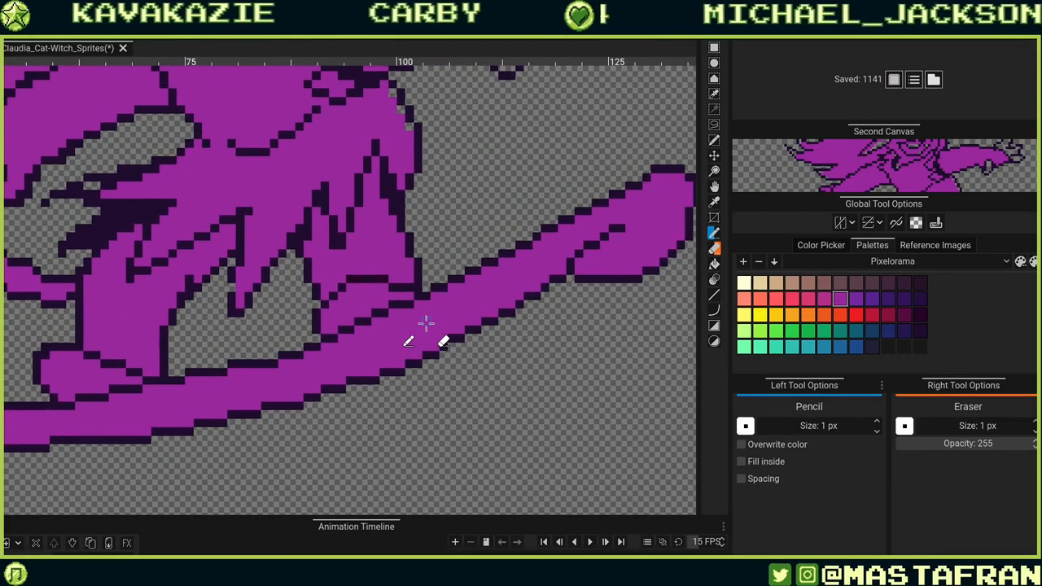
{"action": "scroll", "coordinate": [433, 323], "scroll_direction": "down", "scroll_amount": 1}
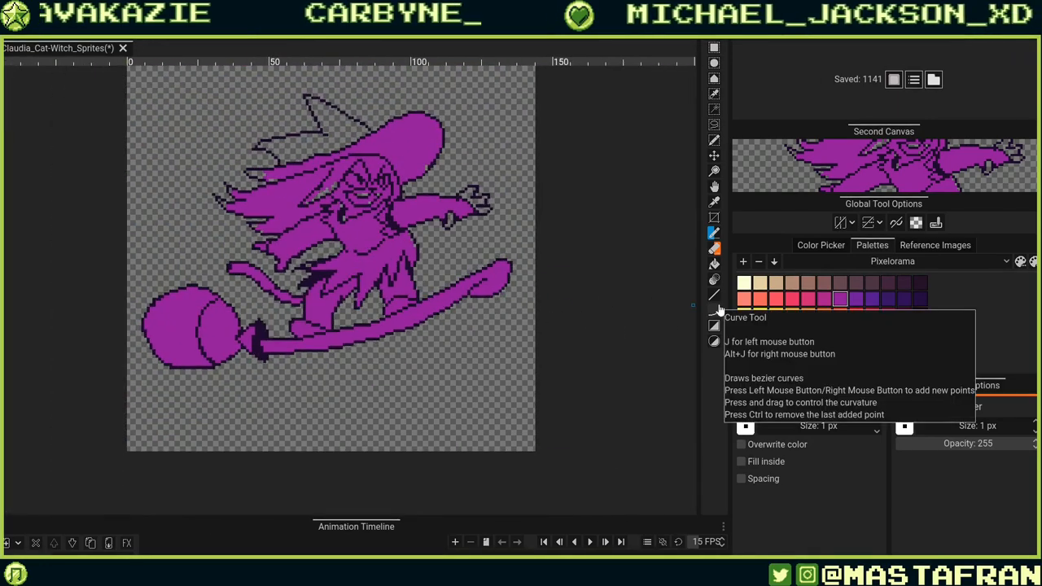
{"action": "scroll", "coordinate": [486, 330], "scroll_direction": "up", "scroll_amount": 2}
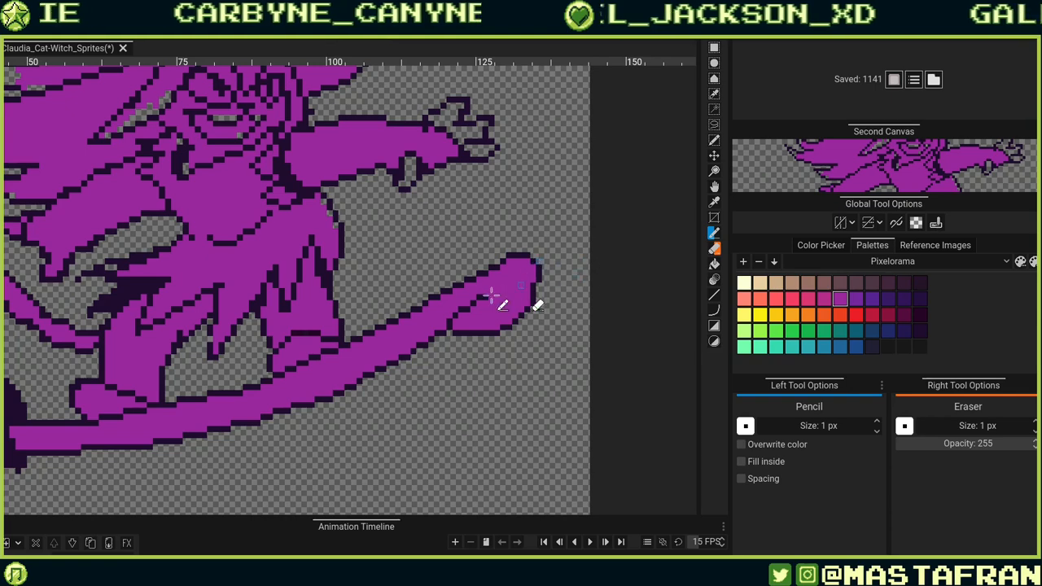
{"action": "left_click_drag", "start_coordinate": [491, 296], "coordinate": [456, 314]}
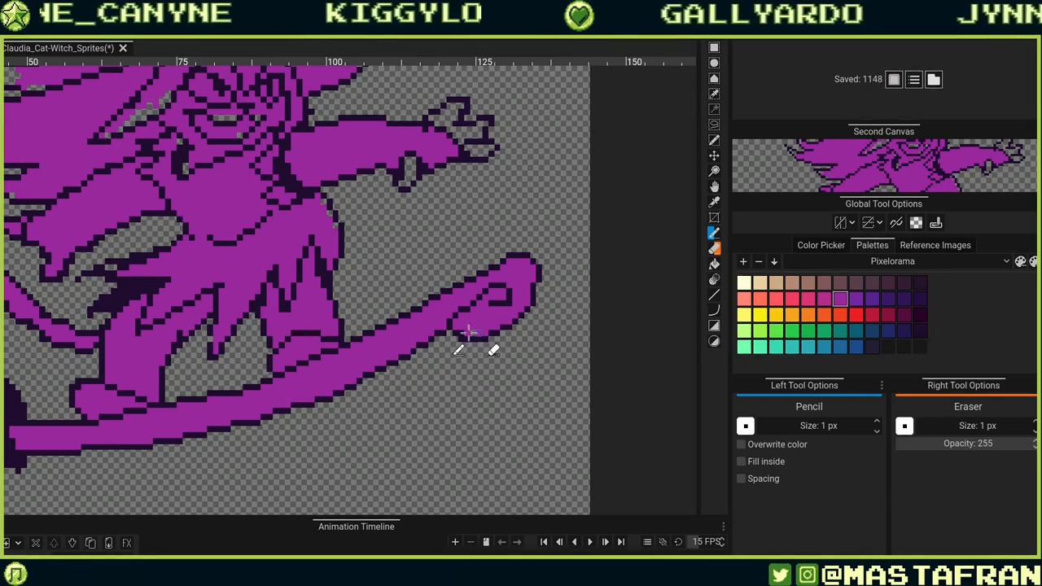
{"action": "left_click", "coordinate": [521, 320]}
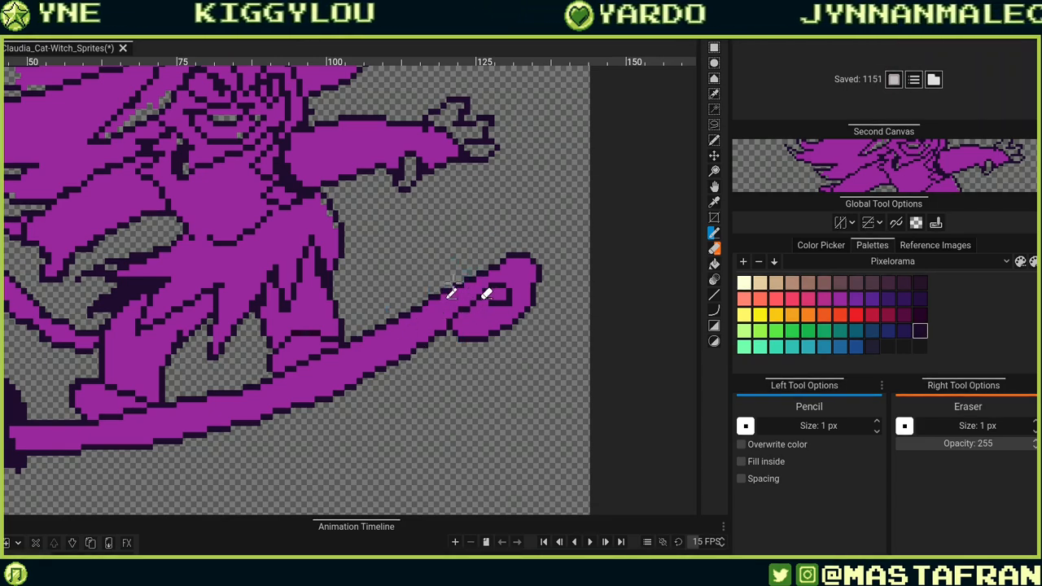
{"action": "key", "text": "ctrl+z"}
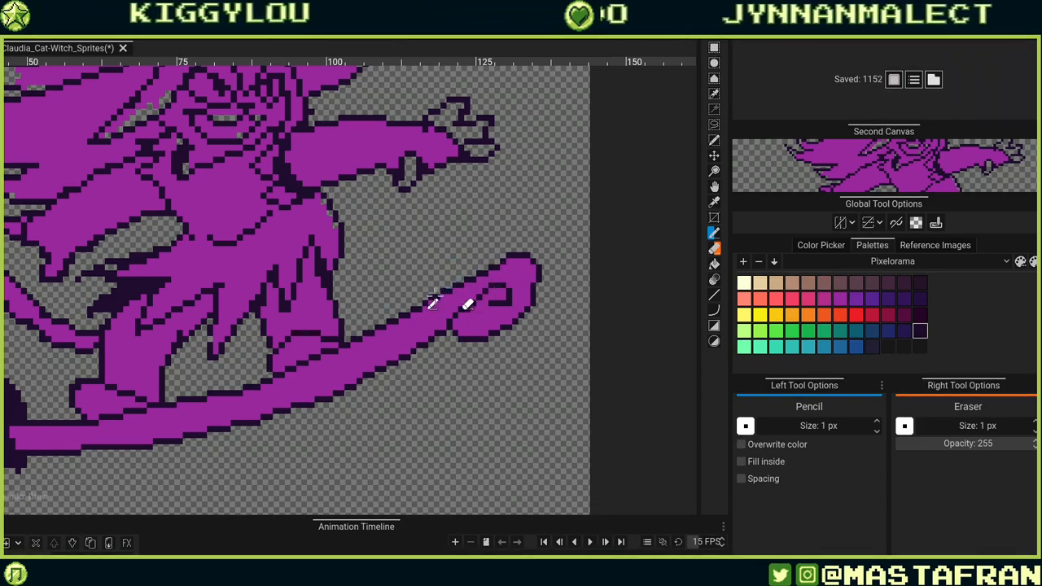
{"action": "left_click_drag", "start_coordinate": [446, 290], "coordinate": [519, 238]}
{"action": "left_click", "coordinate": [522, 270], "text": "alt"}
{"action": "mouse_move", "coordinate": [521, 257]}
{"action": "left_mouse_down"}
{"action": "mouse_move", "coordinate": [451, 294]}
{"action": "mouse_move", "coordinate": [508, 255]}
{"action": "mouse_move", "coordinate": [533, 270]}
{"action": "mouse_move", "coordinate": [524, 250]}
{"action": "mouse_move", "coordinate": [506, 248]}
{"action": "mouse_move", "coordinate": [515, 243]}
{"action": "mouse_move", "coordinate": [503, 267]}
{"action": "mouse_move", "coordinate": [515, 273]}
{"action": "mouse_move", "coordinate": [506, 337]}
{"action": "mouse_move", "coordinate": [530, 280]}
{"action": "left_mouse_up"}
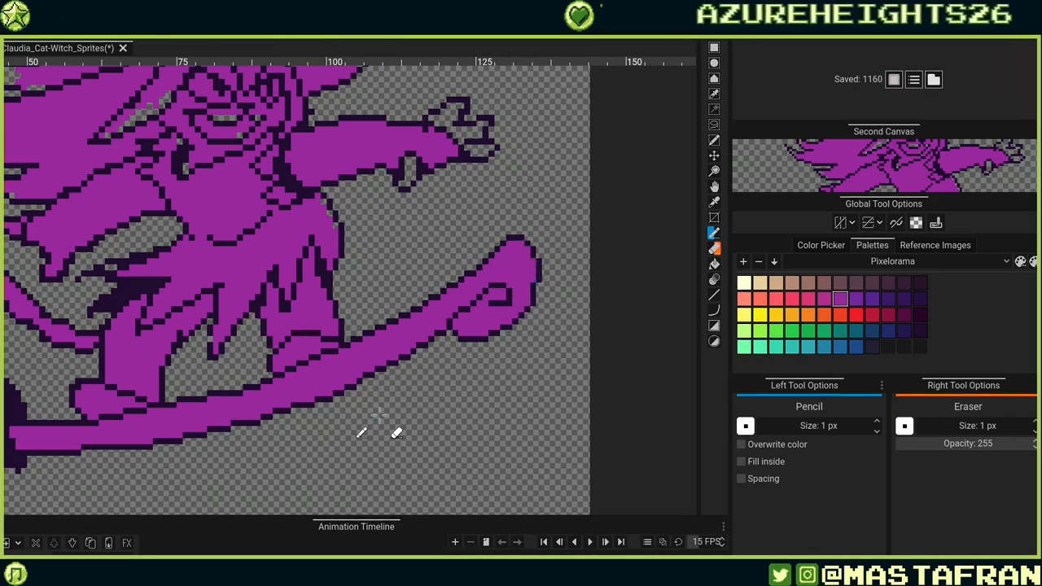
Fix the outline pixels where the curled tip meets the band's lower edge.
{"action": "left_click", "coordinate": [438, 333], "text": "alt"}
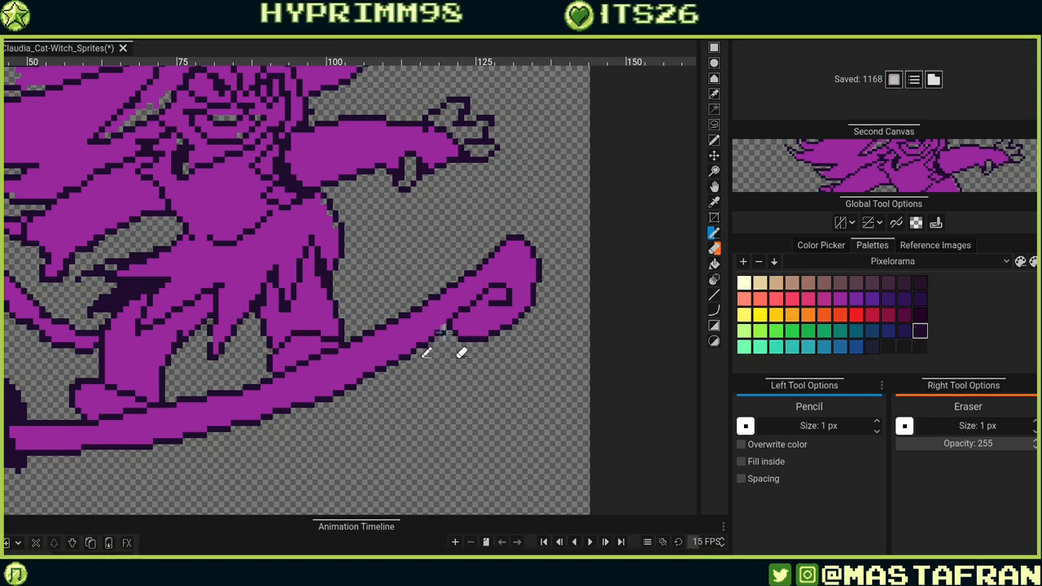
{"action": "left_click", "coordinate": [445, 323], "text": "alt"}
{"action": "left_click", "coordinate": [443, 329]}
{"action": "key", "text": "ctrl+z"}
{"action": "left_click", "coordinate": [444, 329]}
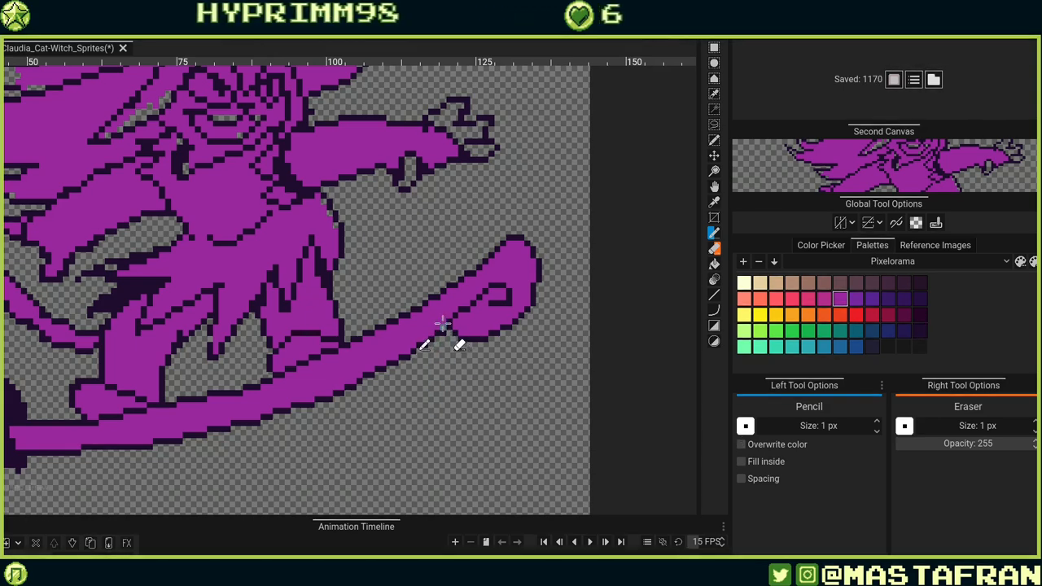
{"action": "left_click_drag", "start_coordinate": [448, 342], "coordinate": [486, 276]}
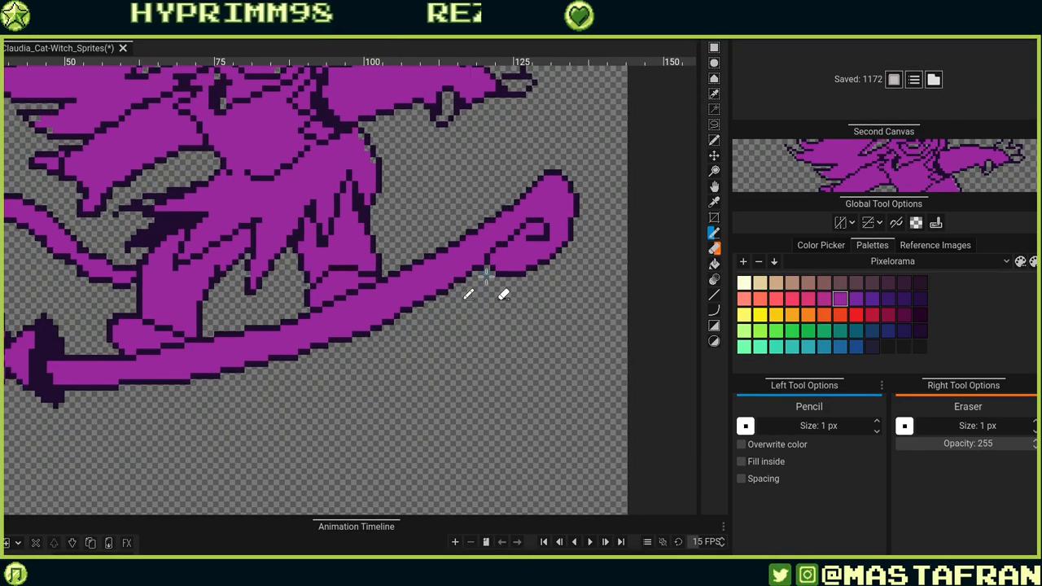
{"action": "scroll", "coordinate": [486, 276], "scroll_direction": "up", "scroll_amount": 4}
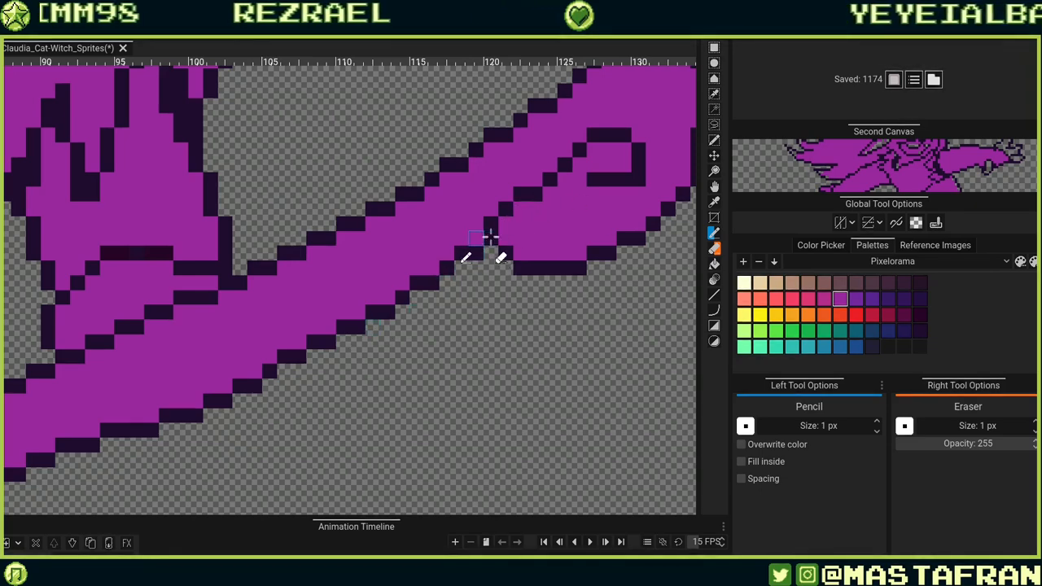
{"action": "left_click", "coordinate": [476, 255], "text": "alt"}
{"action": "left_click", "coordinate": [476, 239]}
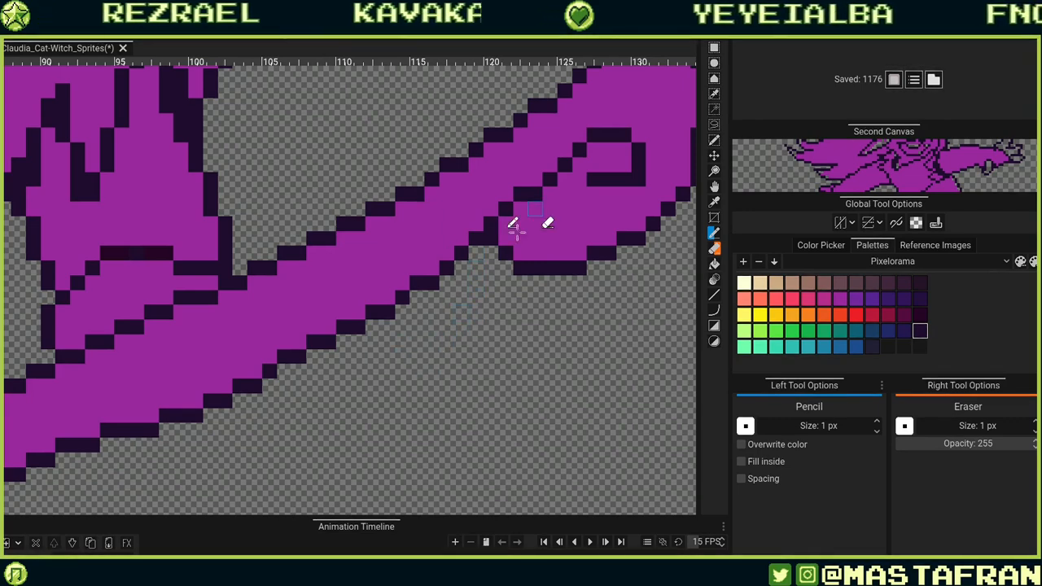
{"action": "left_click", "coordinate": [491, 251]}
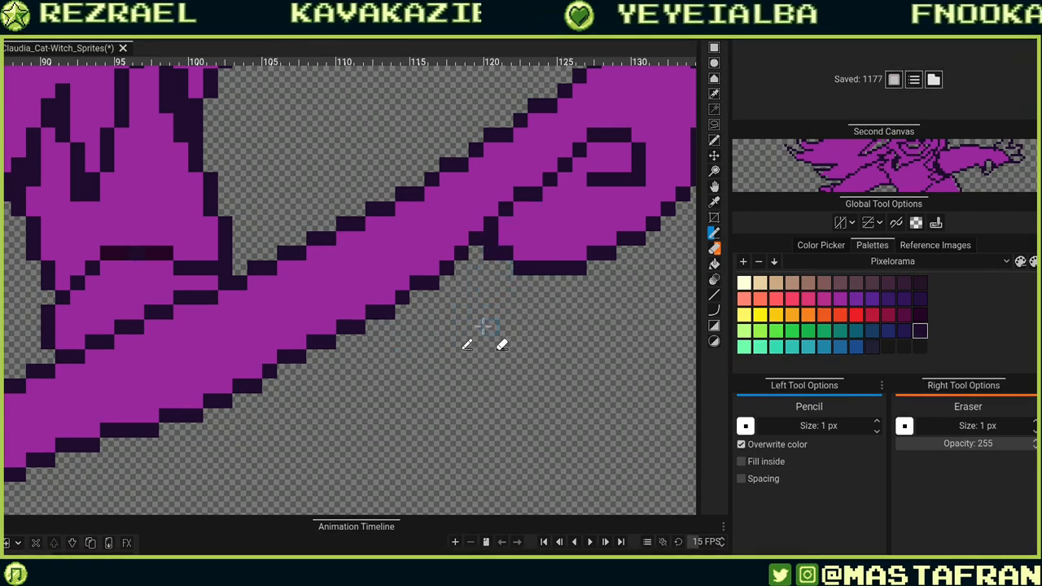
{"action": "key", "text": "ctrl+z"}
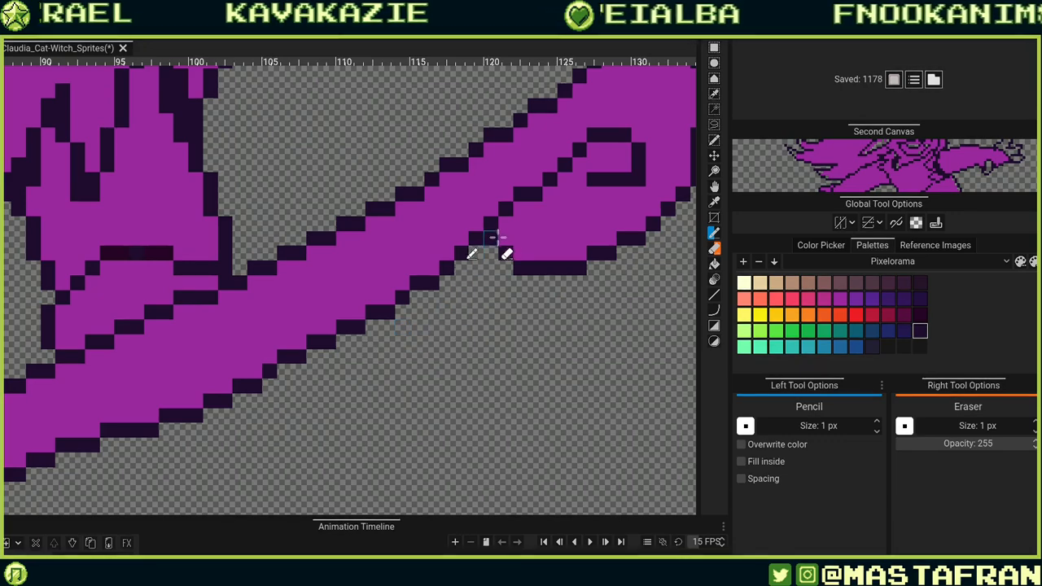
{"action": "mouse_move", "coordinate": [522, 386]}
{"action": "left_mouse_down"}
{"action": "mouse_move", "coordinate": [537, 373]}
{"action": "mouse_move", "coordinate": [550, 405]}
{"action": "left_mouse_up"}
{"action": "key", "text": "ctrl+z"}
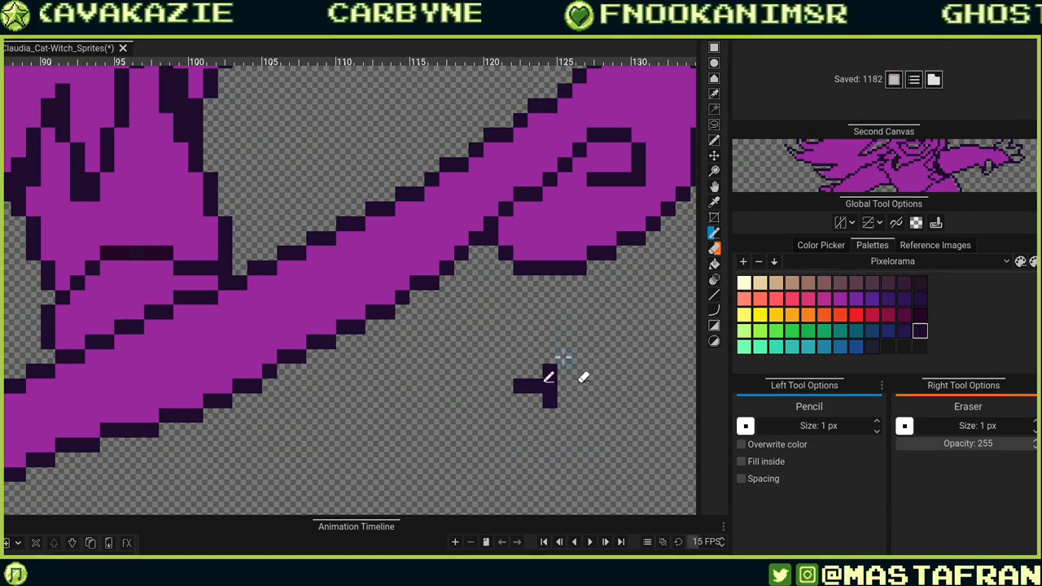
{"action": "left_click_drag", "start_coordinate": [560, 354], "coordinate": [580, 311]}
{"action": "left_click_drag", "start_coordinate": [564, 409], "coordinate": [593, 460]}
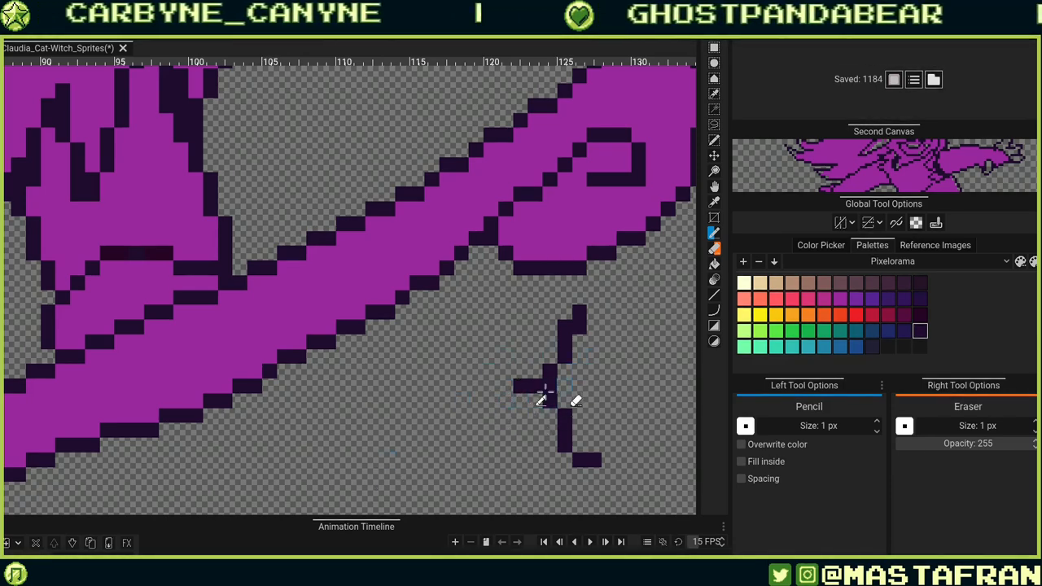
{"action": "left_click_drag", "start_coordinate": [532, 386], "coordinate": [516, 384]}
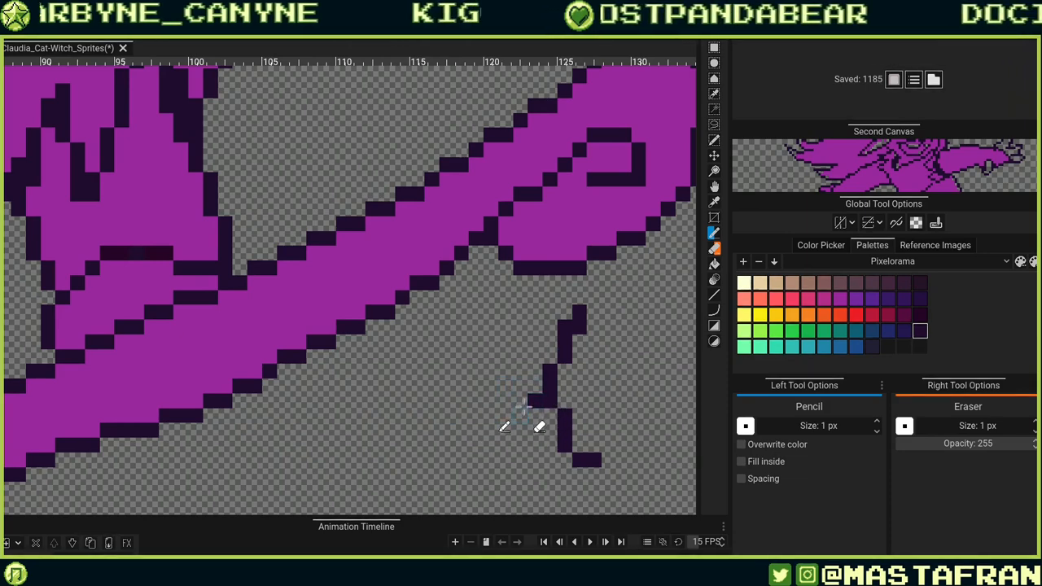
{"action": "right_click", "coordinate": [462, 478]}
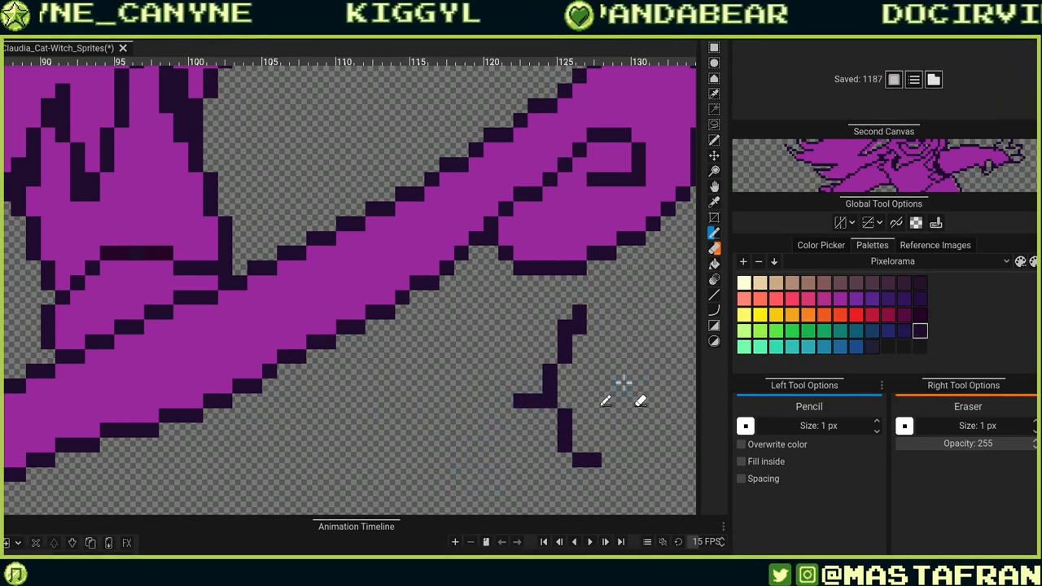
{"action": "key", "text": "ctrl+z"}
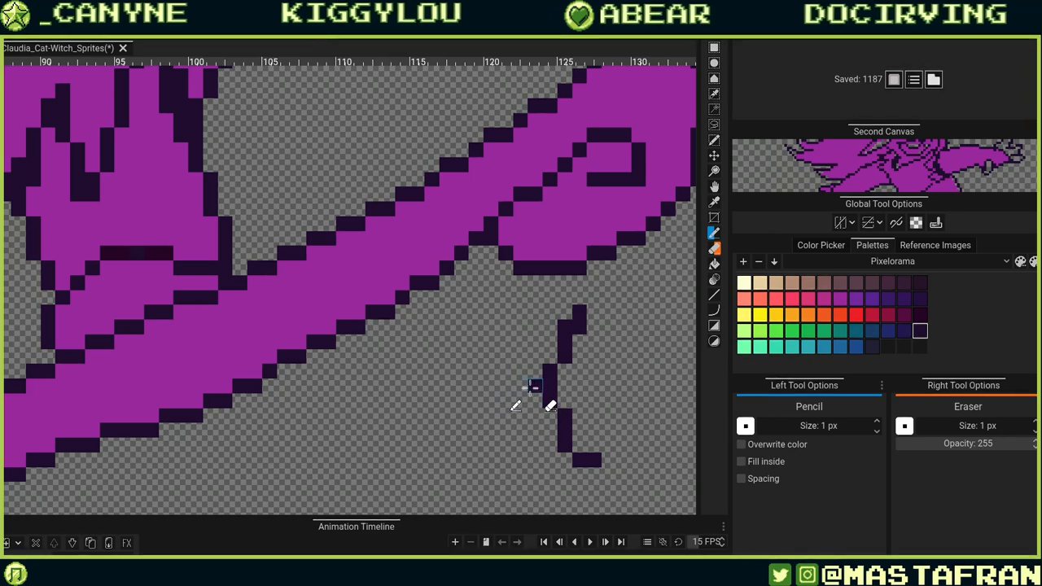
{"action": "left_click_drag", "start_coordinate": [536, 386], "coordinate": [491, 399]}
{"action": "right_click", "coordinate": [495, 400]}
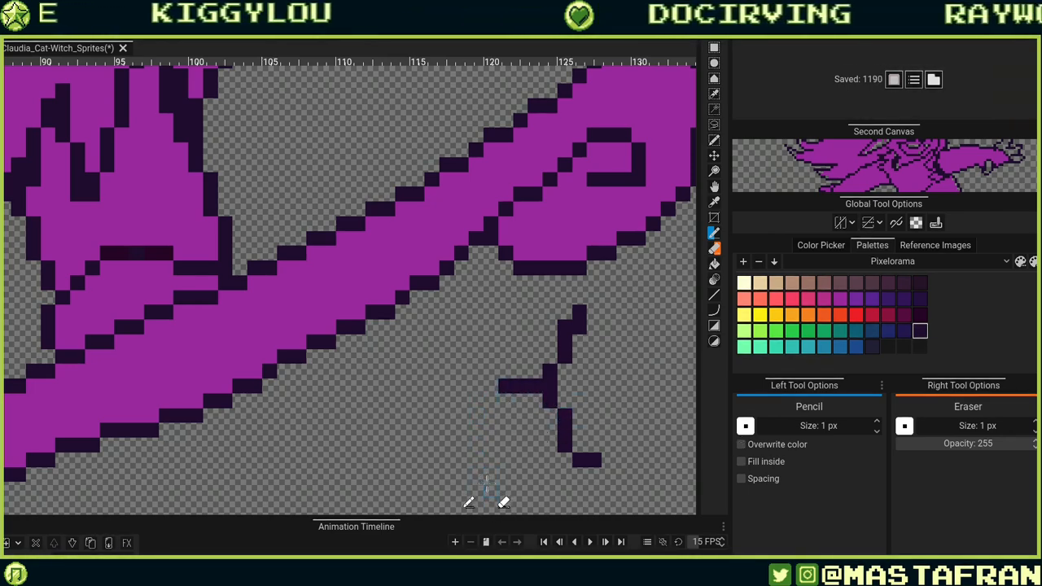
{"action": "left_click_drag", "start_coordinate": [551, 413], "coordinate": [552, 356]}
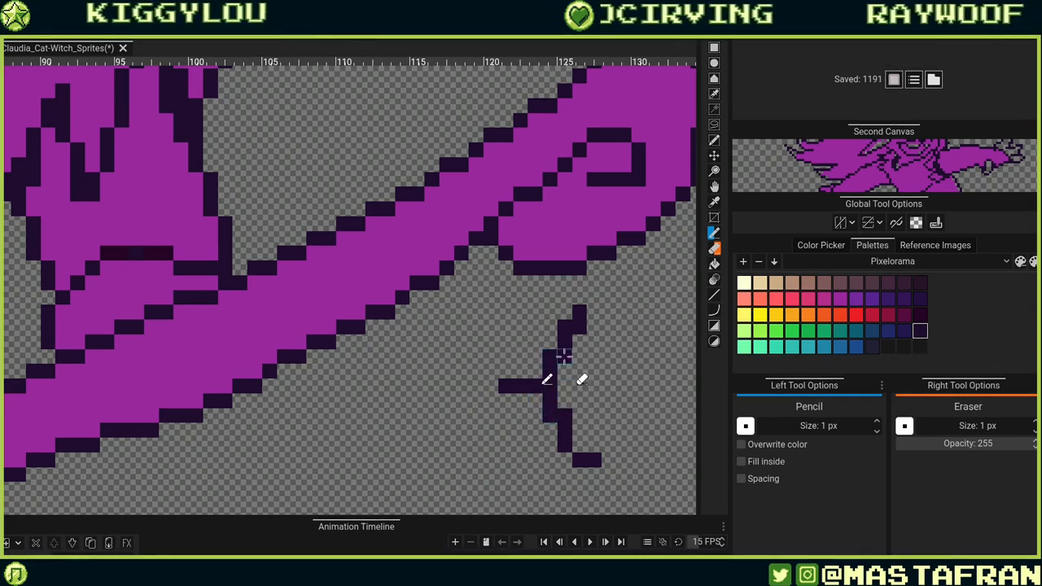
{"action": "right_click", "coordinate": [563, 358]}
{"action": "right_click", "coordinate": [579, 326]}
{"action": "left_click", "coordinate": [577, 446]}
{"action": "right_click", "coordinate": [565, 414]}
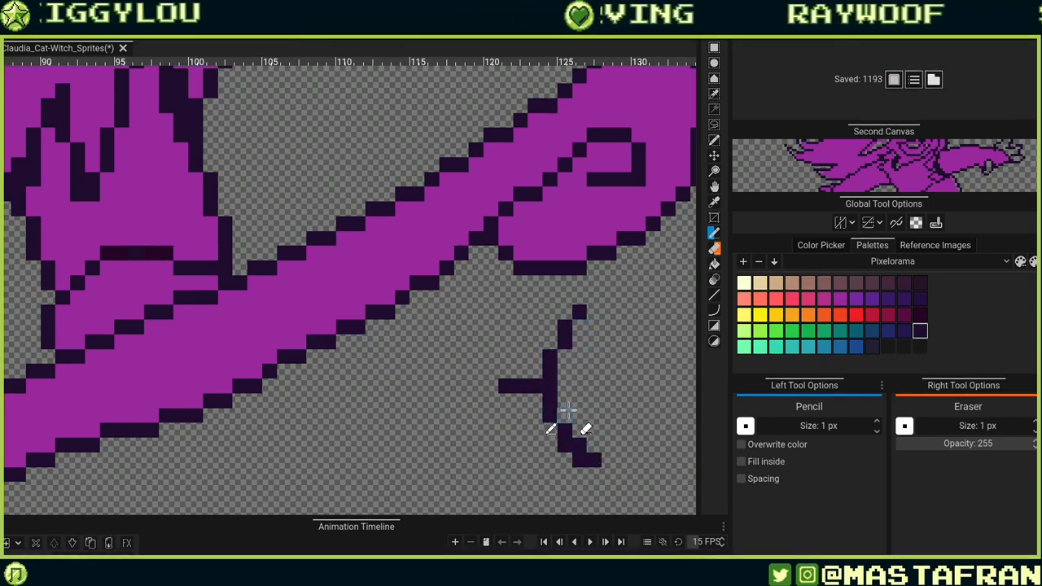
{"action": "right_click", "coordinate": [579, 447]}
{"action": "right_click", "coordinate": [595, 458]}
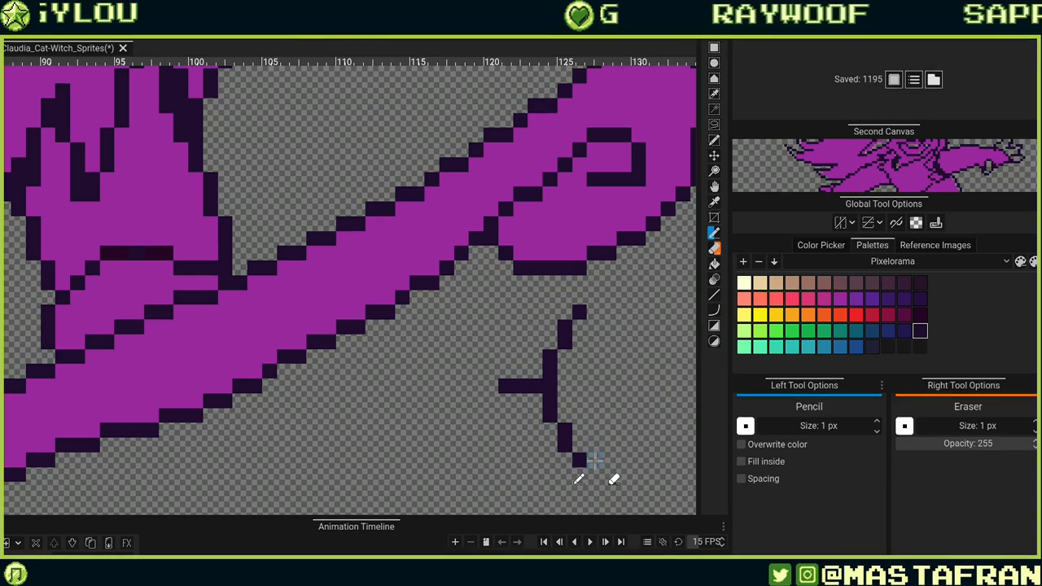
{"action": "mouse_move", "coordinate": [579, 311]}
{"action": "left_mouse_down"}
{"action": "mouse_move", "coordinate": [549, 373]}
{"action": "mouse_move", "coordinate": [551, 415]}
{"action": "mouse_move", "coordinate": [593, 462]}
{"action": "left_mouse_up"}
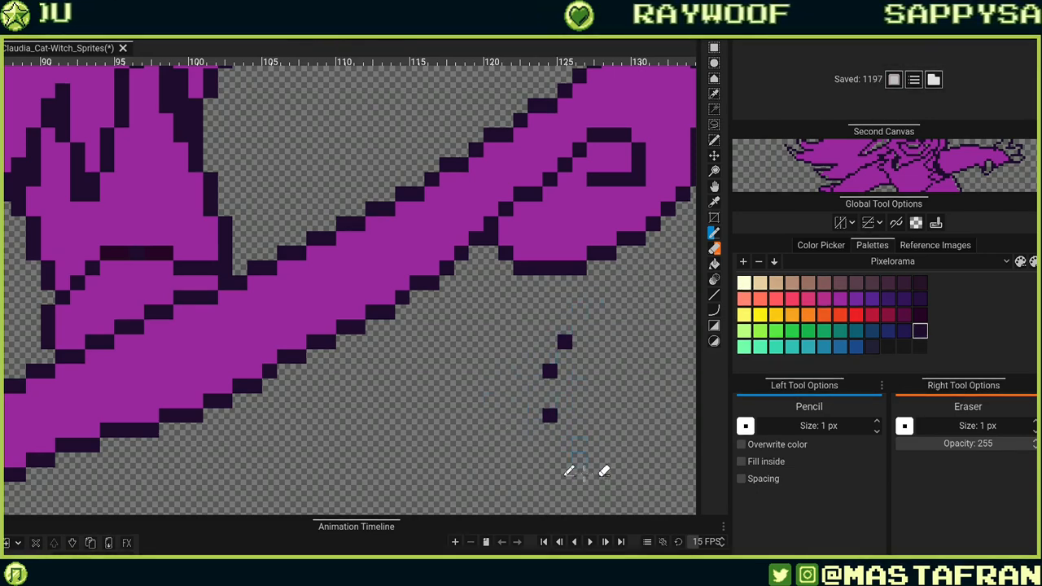
{"action": "mouse_move", "coordinate": [550, 415]}
{"action": "left_mouse_down"}
{"action": "mouse_move", "coordinate": [551, 427]}
{"action": "mouse_move", "coordinate": [552, 391]}
{"action": "left_mouse_up"}
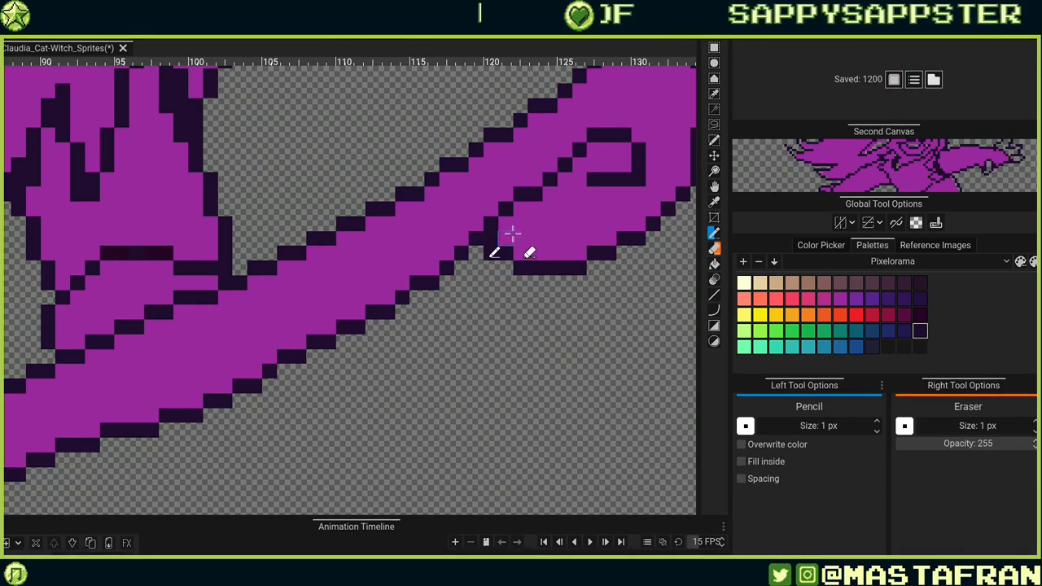
Fix the outline pixels where the band's lower edge meets the curled tip, switching between outline and purple colours.
{"action": "left_click", "coordinate": [505, 267]}
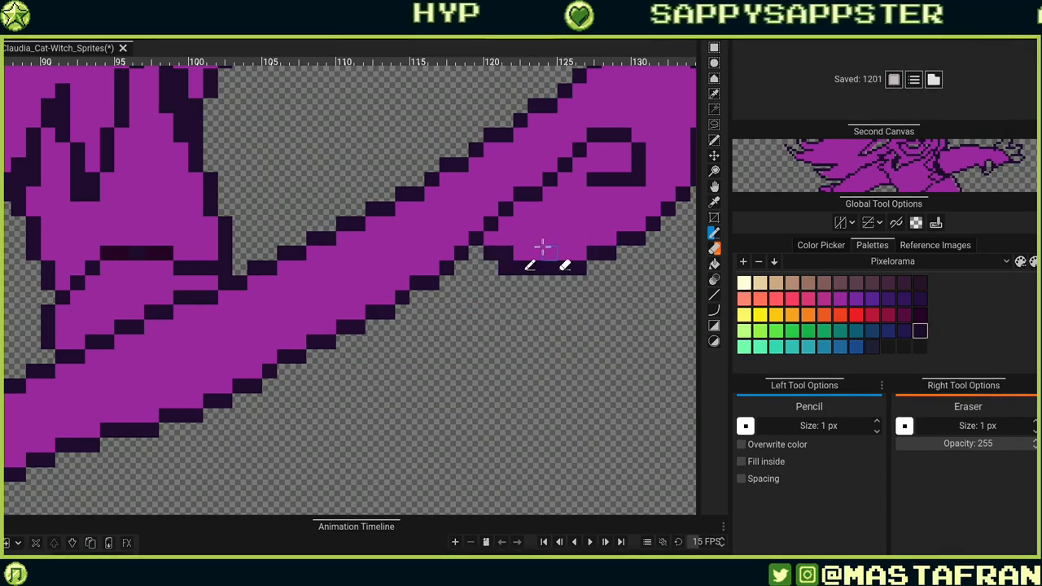
{"action": "left_click", "coordinate": [541, 248], "text": "alt"}
{"action": "left_click", "coordinate": [505, 253]}
{"action": "mouse_move", "coordinate": [602, 254]}
{"action": "left_mouse_down"}
{"action": "mouse_move", "coordinate": [445, 316]}
{"action": "mouse_move", "coordinate": [431, 338]}
{"action": "left_mouse_up"}
{"action": "left_click", "coordinate": [434, 337], "text": "alt"}
{"action": "left_click", "coordinate": [424, 352]}
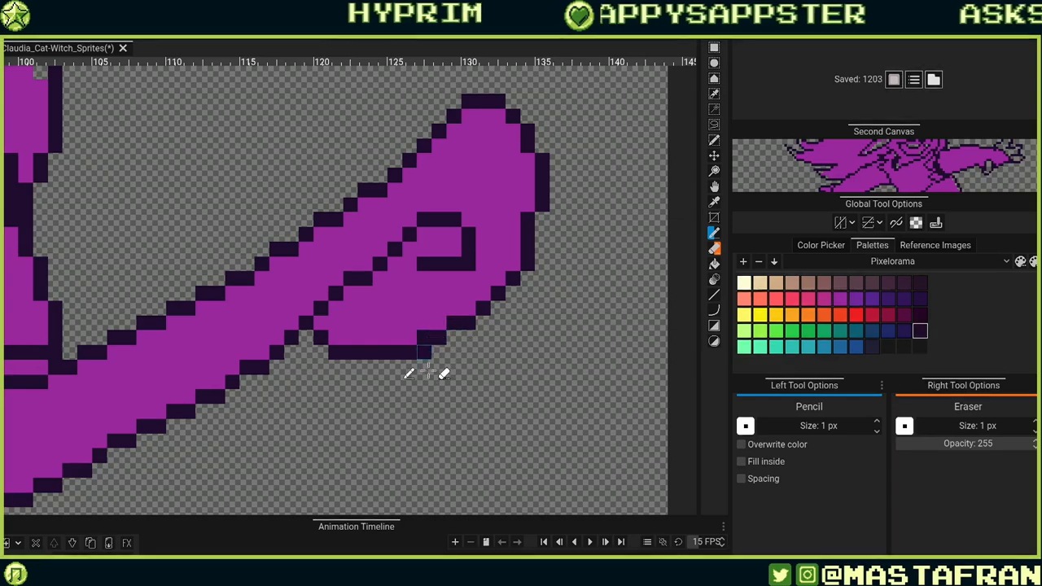
{"action": "left_click", "coordinate": [423, 317], "text": "alt"}
{"action": "left_click", "coordinate": [423, 337]}
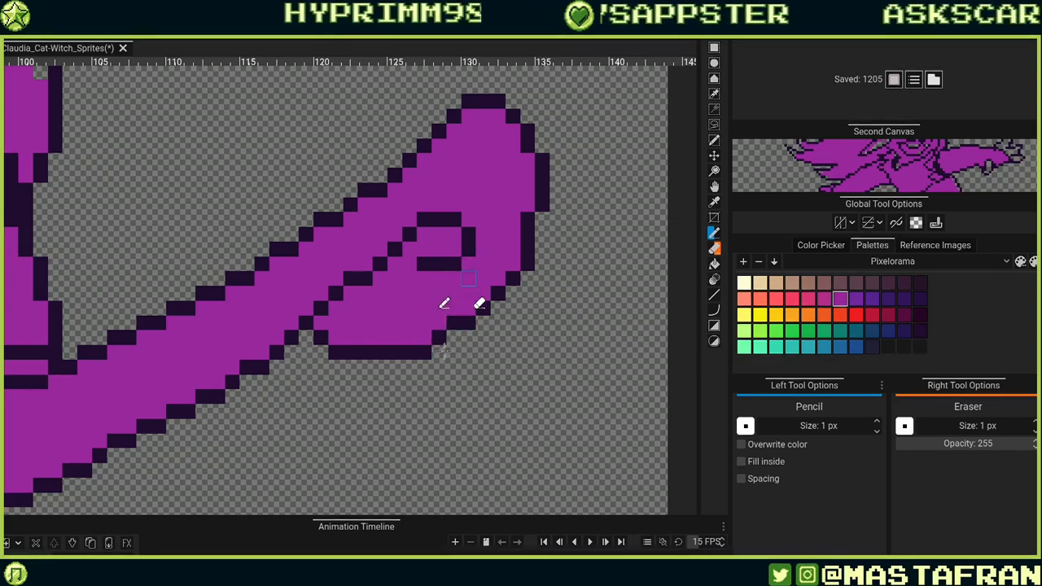
{"action": "left_click", "coordinate": [428, 263], "text": "alt"}
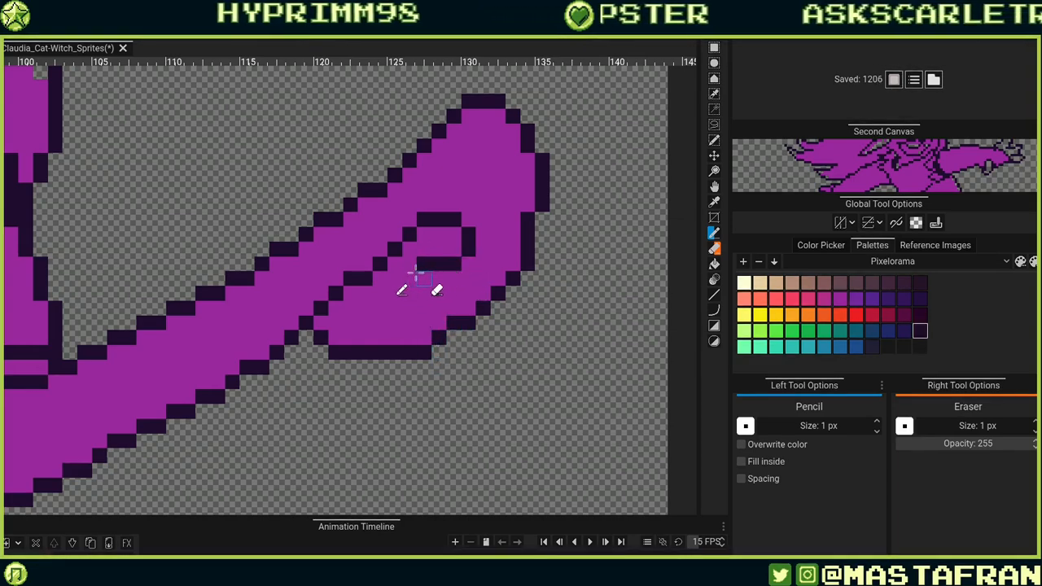
Reshape the outline of the inner curl inside the band's rounded tip, extending its lower stroke.
{"action": "mouse_move", "coordinate": [411, 279]}
{"action": "left_mouse_down"}
{"action": "mouse_move", "coordinate": [441, 305]}
{"action": "mouse_move", "coordinate": [423, 264]}
{"action": "left_mouse_up"}
{"action": "left_click", "coordinate": [441, 253], "text": "alt"}
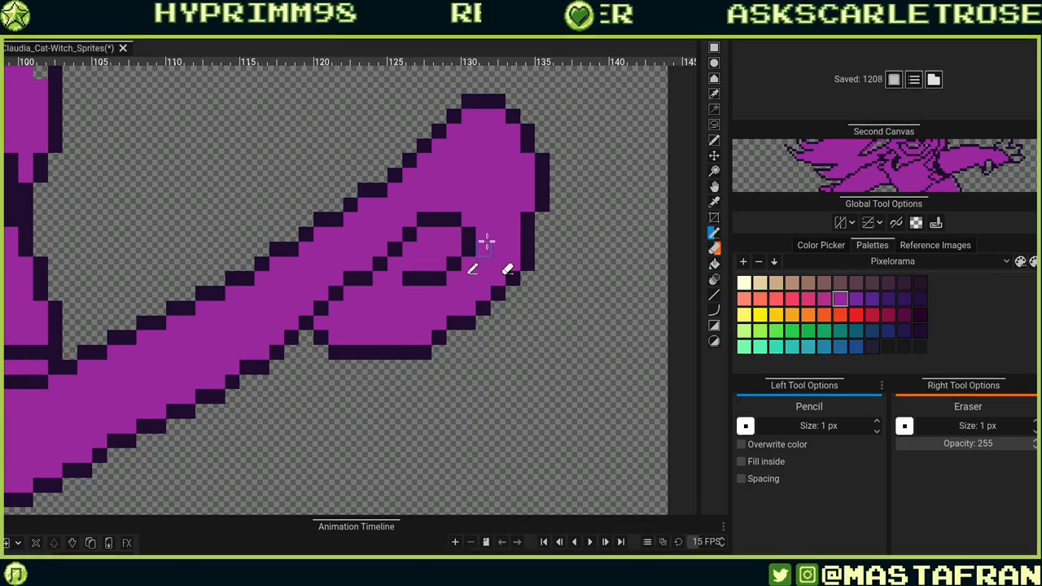
{"action": "left_click_drag", "start_coordinate": [487, 242], "coordinate": [545, 327]}
{"action": "left_click", "coordinate": [433, 275], "text": "alt"}
{"action": "mouse_move", "coordinate": [439, 261]}
{"action": "left_mouse_down"}
{"action": "mouse_move", "coordinate": [483, 216]}
{"action": "mouse_move", "coordinate": [437, 277]}
{"action": "left_mouse_up"}
{"action": "left_click", "coordinate": [497, 249], "text": "alt"}
{"action": "left_click", "coordinate": [482, 230]}
Touch up the outline pixels where the band's upper edge rises toward the tip.
{"action": "left_click_drag", "start_coordinate": [468, 320], "coordinate": [612, 183]}
{"action": "left_click_drag", "start_coordinate": [553, 242], "coordinate": [505, 361]}
{"action": "left_click", "coordinate": [442, 312], "text": "alt"}
{"action": "left_click_drag", "start_coordinate": [444, 302], "coordinate": [461, 286]}
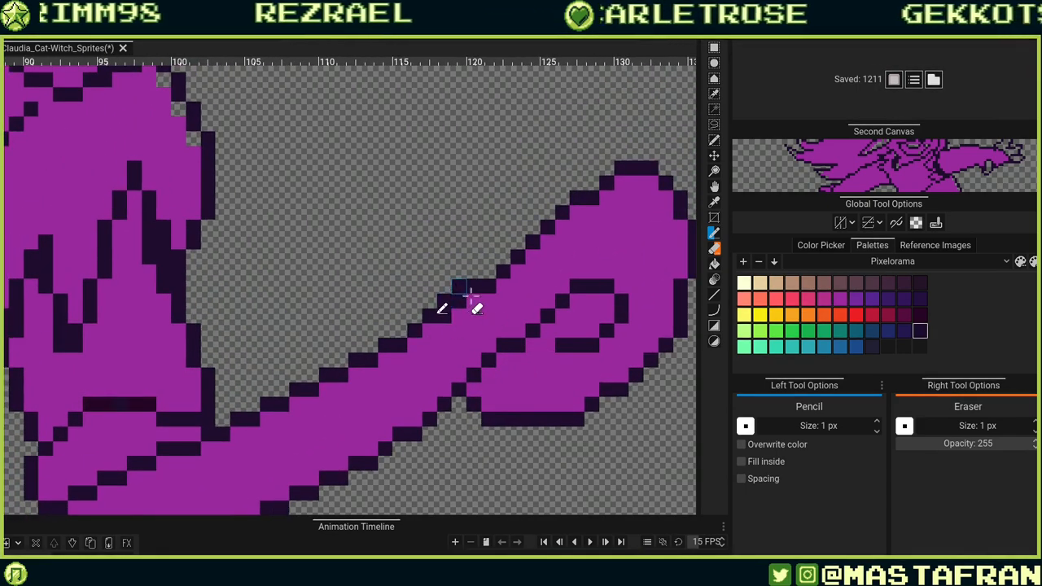
{"action": "left_click", "coordinate": [488, 271]}
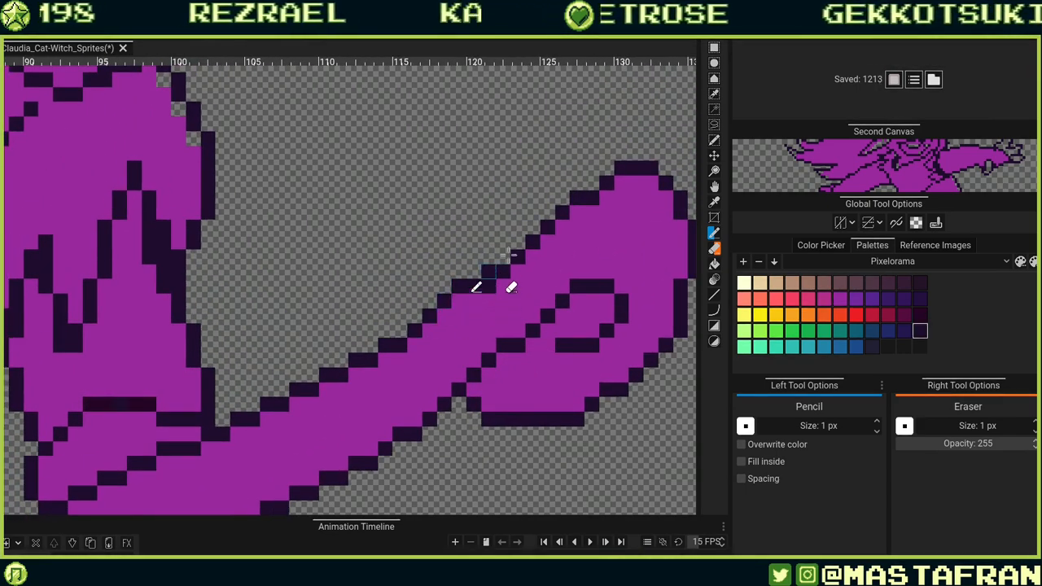
{"action": "mouse_move", "coordinate": [489, 272]}
{"action": "left_mouse_down"}
{"action": "mouse_move", "coordinate": [531, 286]}
{"action": "mouse_move", "coordinate": [503, 292]}
{"action": "mouse_move", "coordinate": [547, 239]}
{"action": "mouse_move", "coordinate": [602, 203]}
{"action": "mouse_move", "coordinate": [564, 222]}
{"action": "mouse_move", "coordinate": [517, 266]}
{"action": "mouse_move", "coordinate": [584, 247]}
{"action": "mouse_move", "coordinate": [520, 245]}
{"action": "mouse_move", "coordinate": [435, 273]}
{"action": "left_mouse_up"}
{"action": "key", "text": "ctrl+z"}
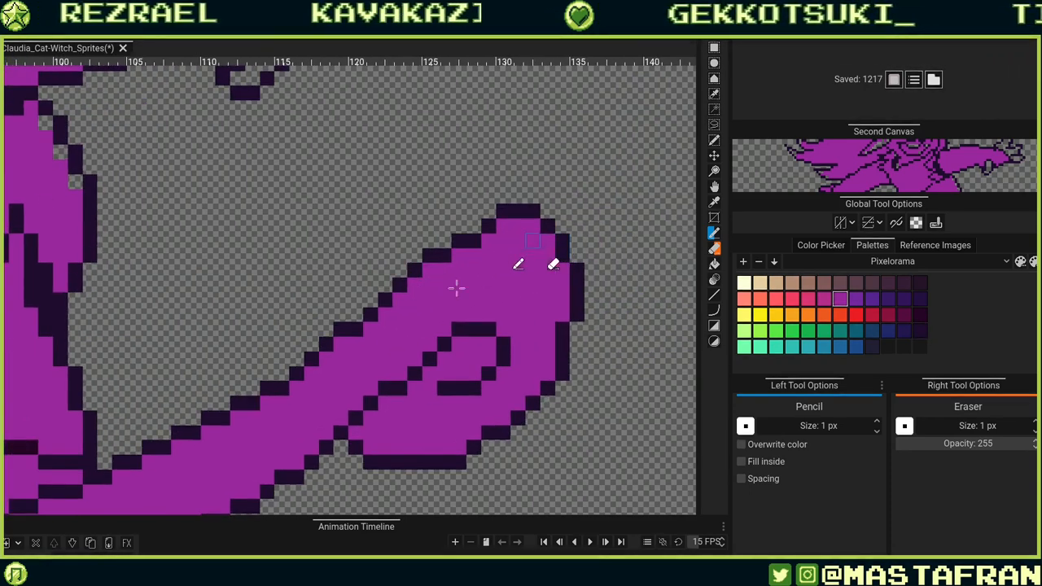
Smooth the stepped outline along the band's upper edge up to the rounded tip.
{"action": "left_click_drag", "start_coordinate": [403, 275], "coordinate": [415, 257]}
{"action": "left_click", "coordinate": [411, 317], "text": "alt"}
{"action": "left_click_drag", "start_coordinate": [357, 329], "coordinate": [387, 299]}
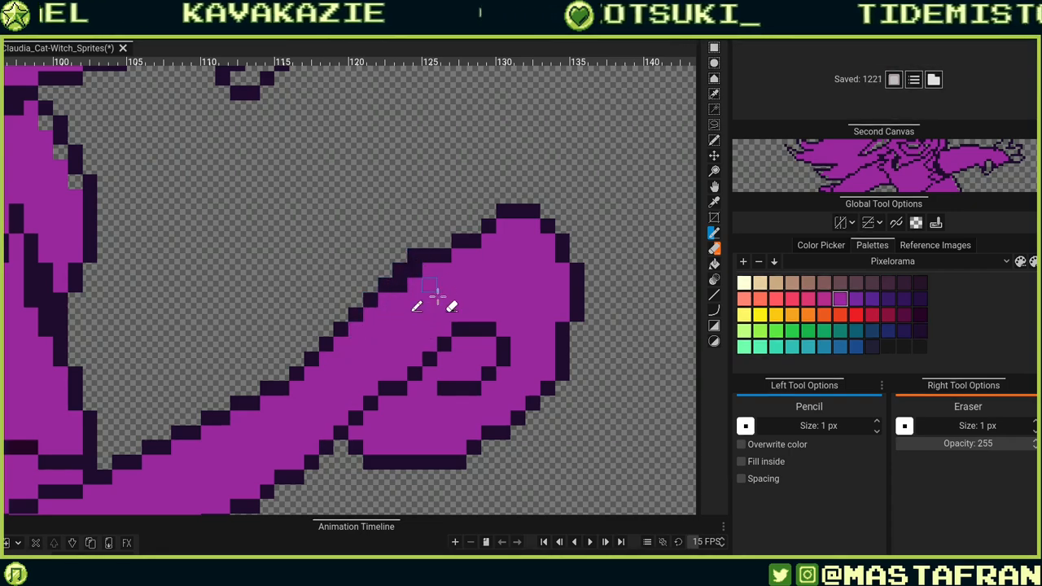
{"action": "left_click", "coordinate": [415, 271]}
{"action": "left_click_drag", "start_coordinate": [460, 242], "coordinate": [530, 167]}
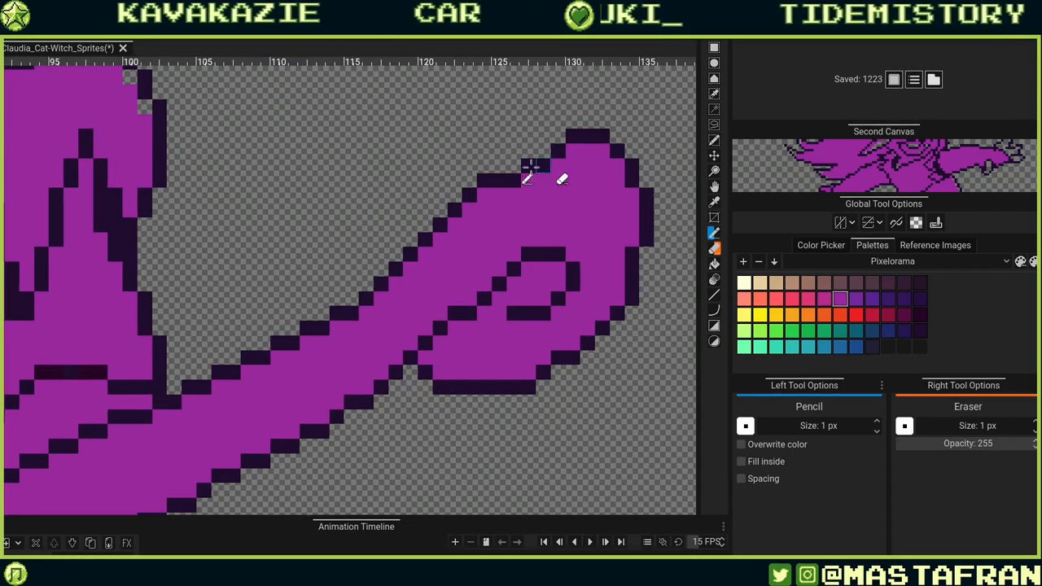
{"action": "left_click", "coordinate": [542, 166]}
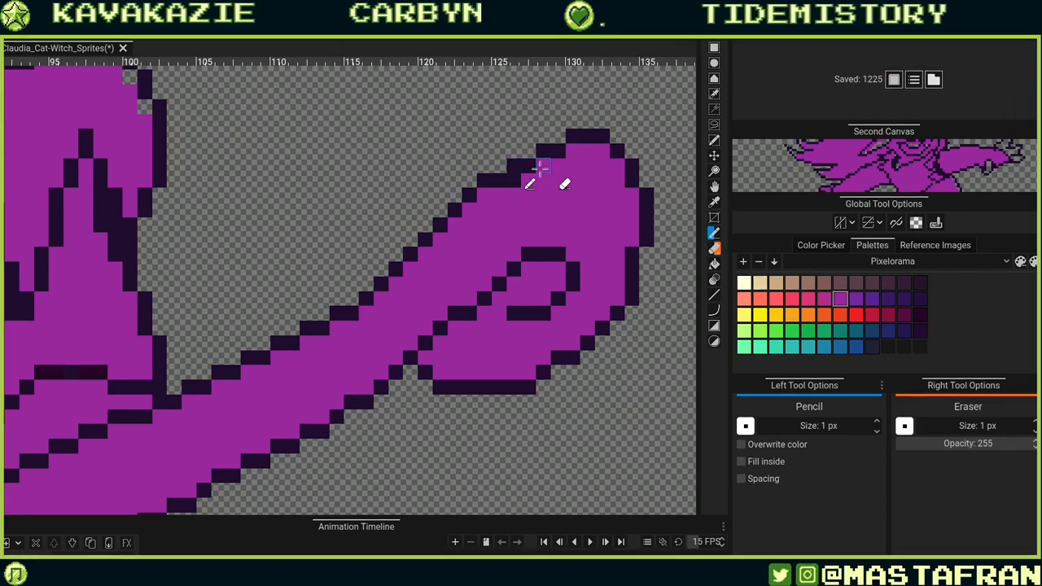
{"action": "scroll", "coordinate": [529, 185], "scroll_direction": "down", "scroll_amount": 2}
{"action": "scroll", "coordinate": [493, 174], "scroll_direction": "down", "scroll_amount": 2}
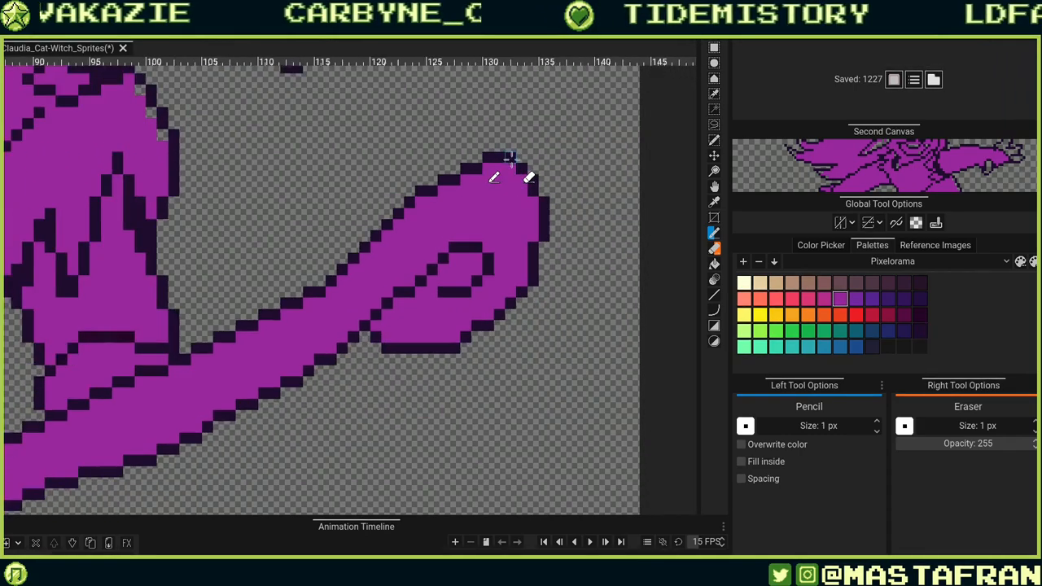
{"action": "scroll", "coordinate": [502, 246], "scroll_direction": "down", "scroll_amount": 2}
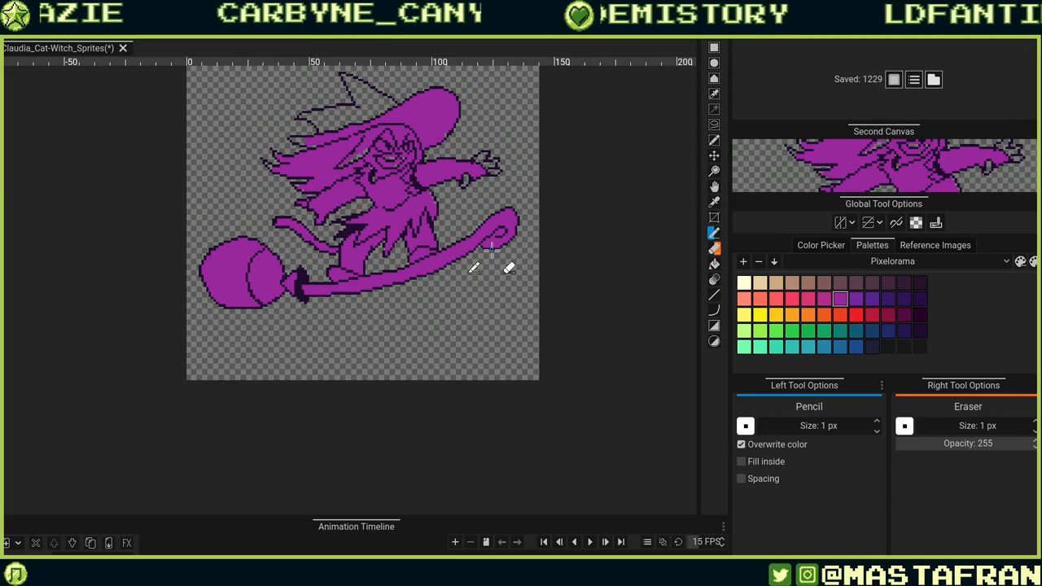
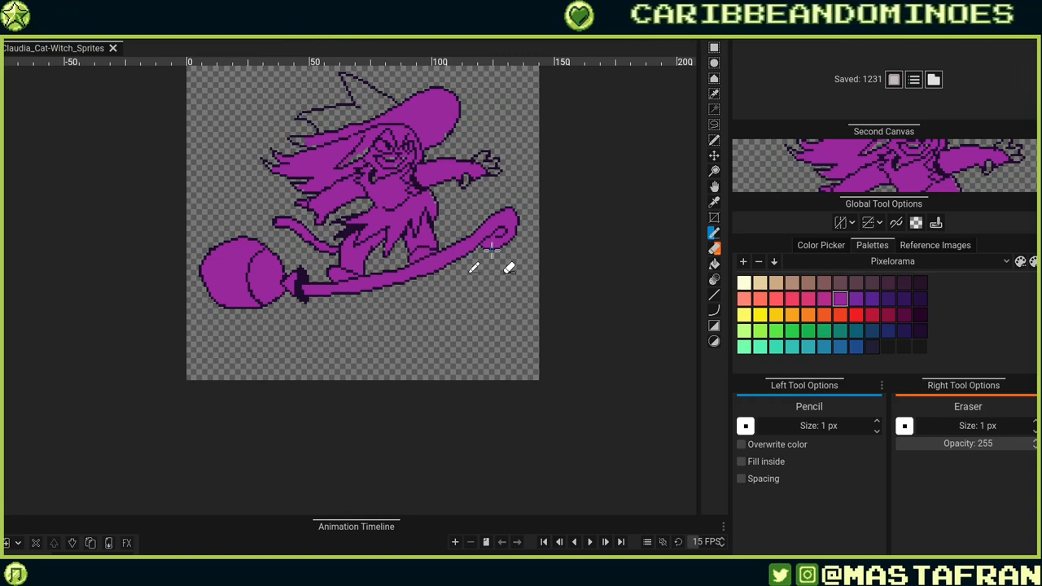
Draw dark outline pixels on the witch's chest below her face, undoing the last pixel added.
{"action": "left_click_drag", "start_coordinate": [598, 203], "coordinate": [611, 236]}
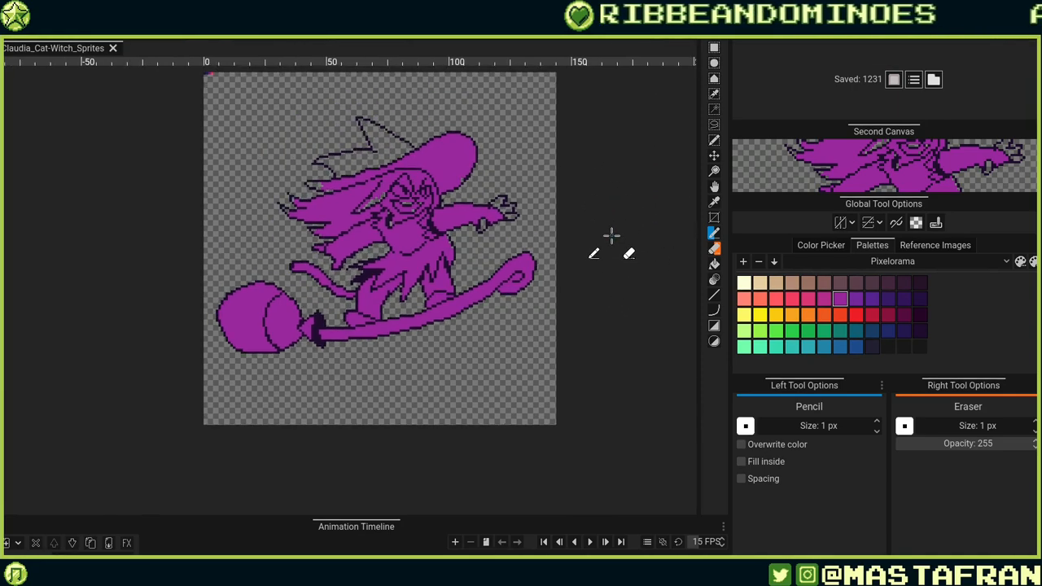
{"action": "scroll", "coordinate": [454, 241], "scroll_direction": "up", "scroll_amount": 5}
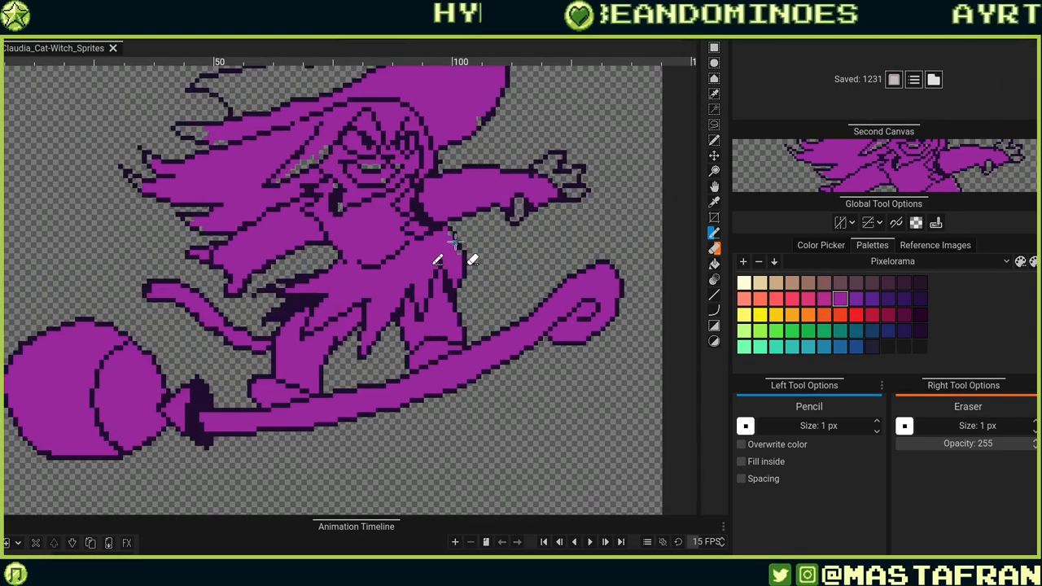
{"action": "left_click_drag", "start_coordinate": [309, 314], "coordinate": [300, 377]}
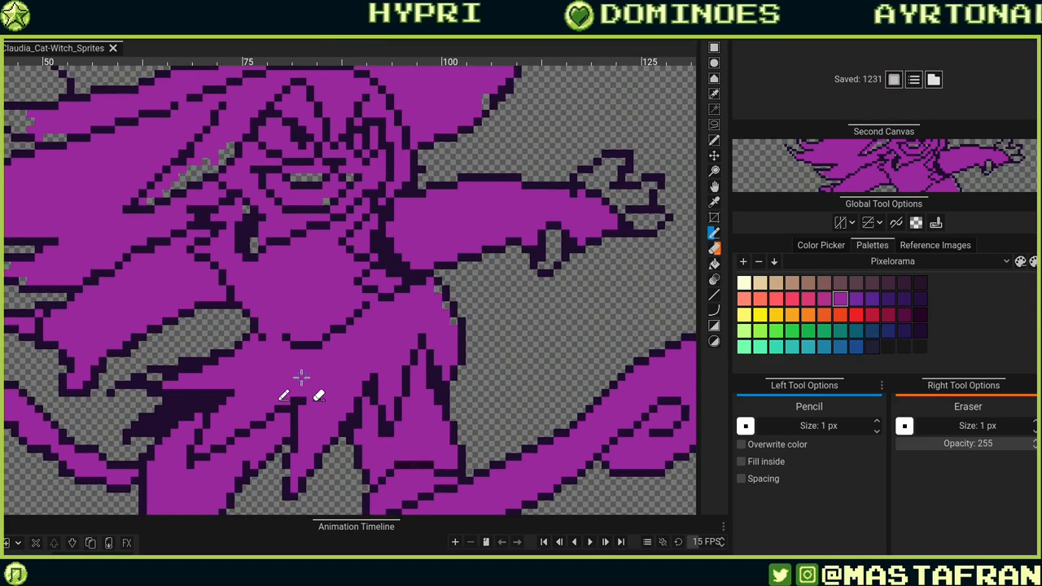
{"action": "scroll", "coordinate": [383, 298], "scroll_direction": "down", "scroll_amount": 4}
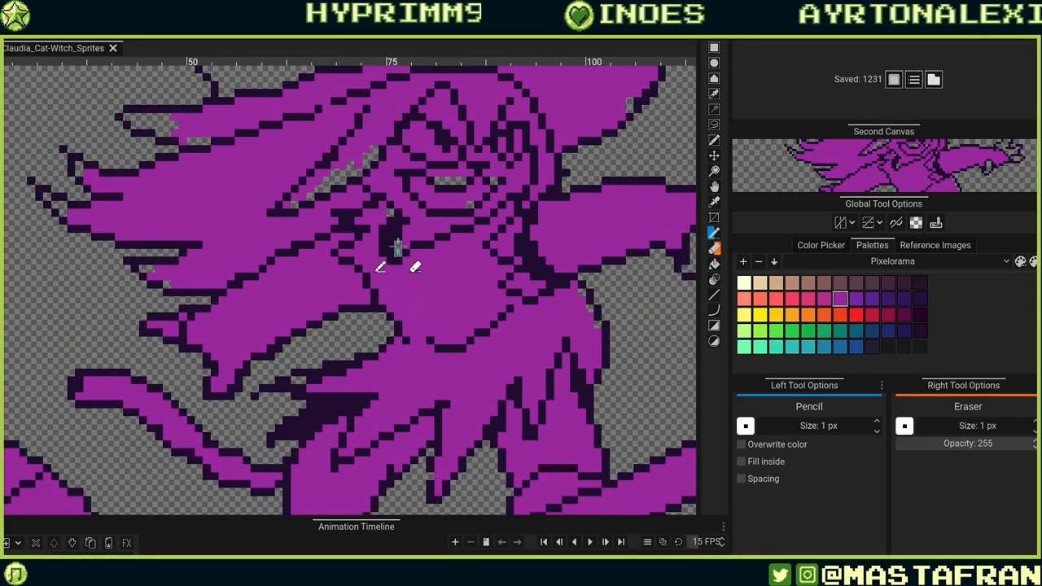
{"action": "scroll", "coordinate": [396, 236], "scroll_direction": "up", "scroll_amount": 4}
{"action": "left_click_drag", "start_coordinate": [396, 236], "coordinate": [403, 259]}
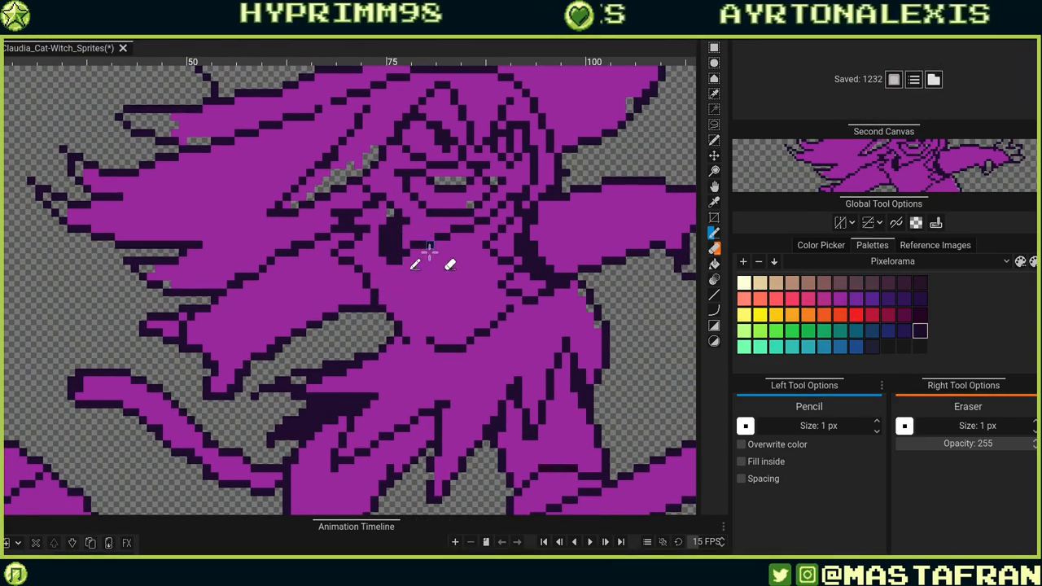
{"action": "left_click", "coordinate": [410, 233], "text": "alt"}
{"action": "left_click", "coordinate": [399, 246]}
{"action": "left_click", "coordinate": [405, 250]}
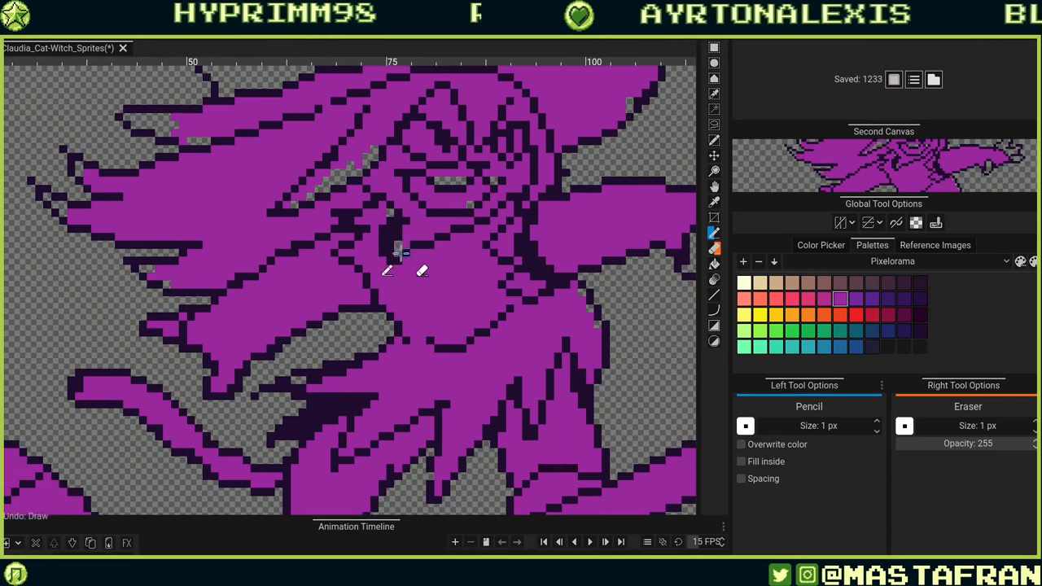
{"action": "key", "text": "ctrl+z"}
Fill the transparent gaps in the witch's hair and face with purple using the Bucket tool.
{"action": "mouse_move", "coordinate": [408, 240]}
{"action": "left_mouse_down"}
{"action": "mouse_move", "coordinate": [467, 270]}
{"action": "mouse_move", "coordinate": [460, 308]}
{"action": "left_mouse_up"}
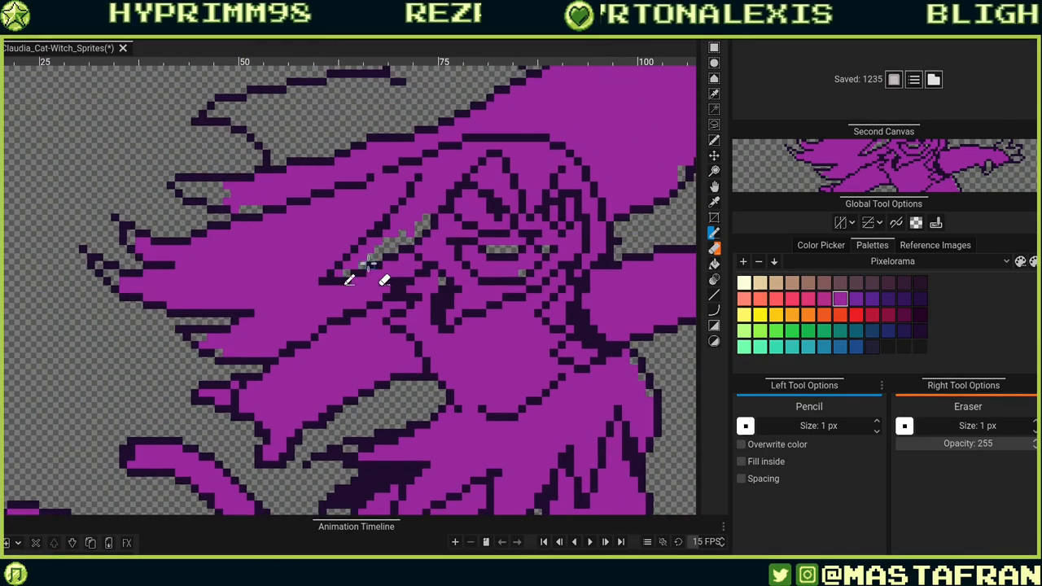
{"action": "key", "text": "r"}
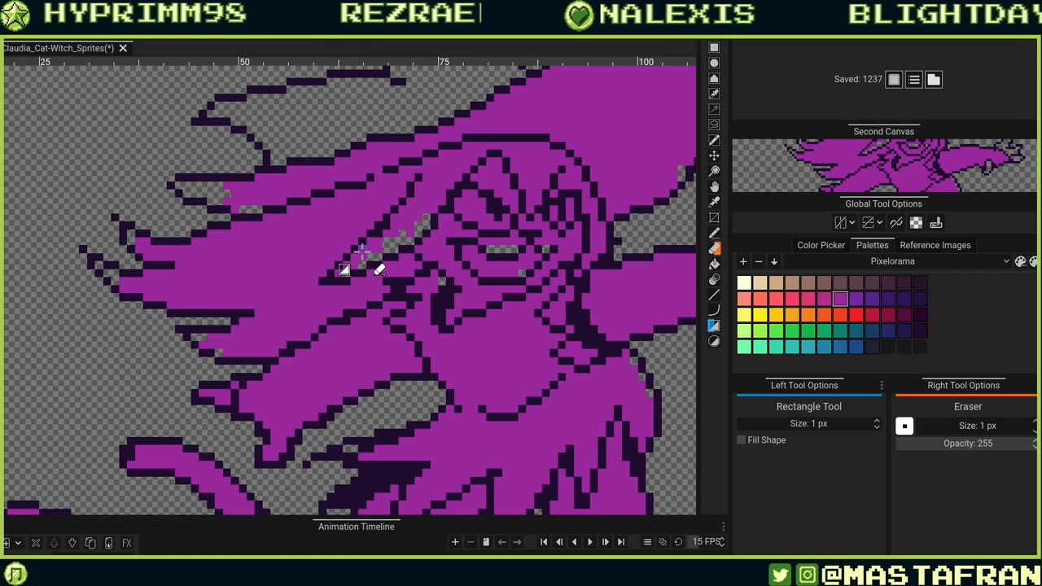
{"action": "key", "text": "g"}
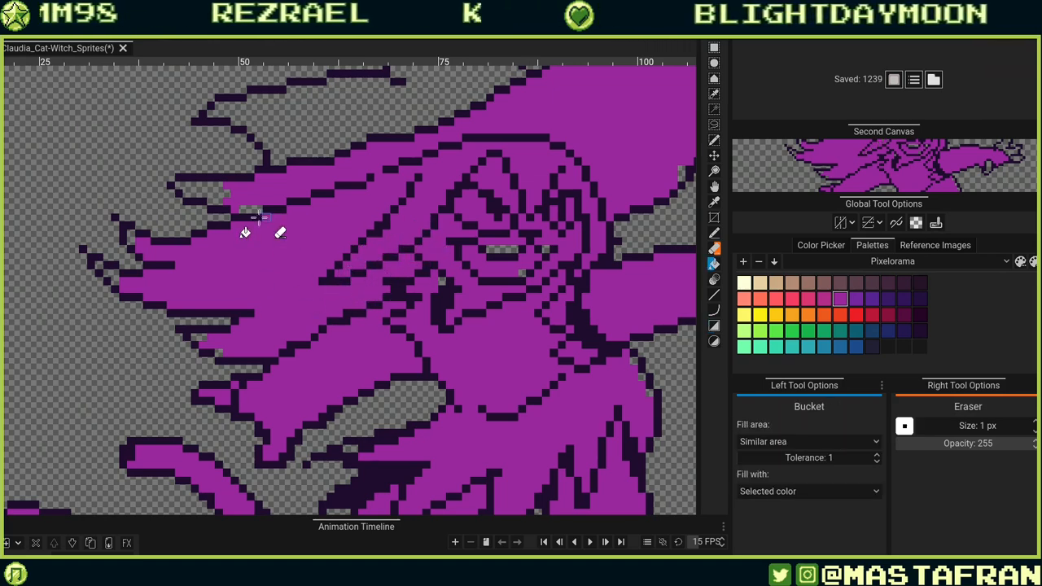
{"action": "left_click", "coordinate": [229, 197]}
{"action": "left_click", "coordinate": [278, 147]}
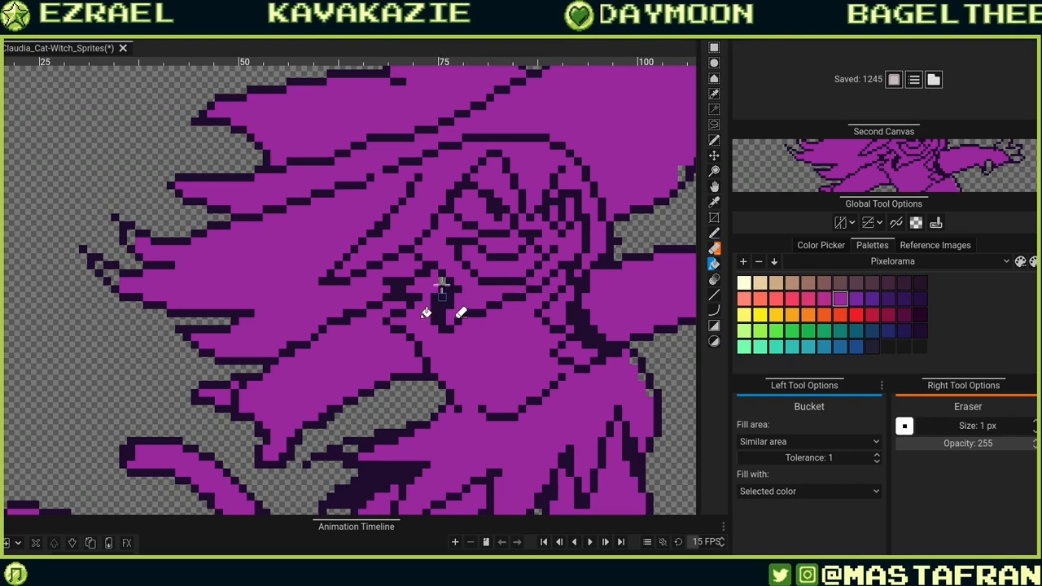
{"action": "left_click", "coordinate": [442, 284]}
Switch to the Pencil and draw a dark outline along the top of the outstretched arm and hat brim.
{"action": "left_click_drag", "start_coordinate": [660, 220], "coordinate": [468, 275]}
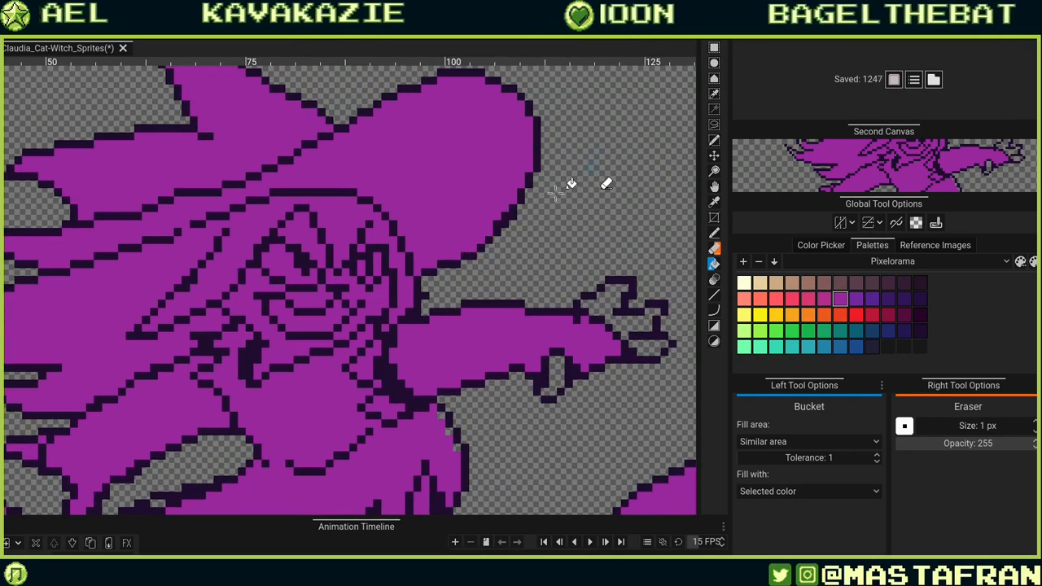
{"action": "key", "text": "b"}
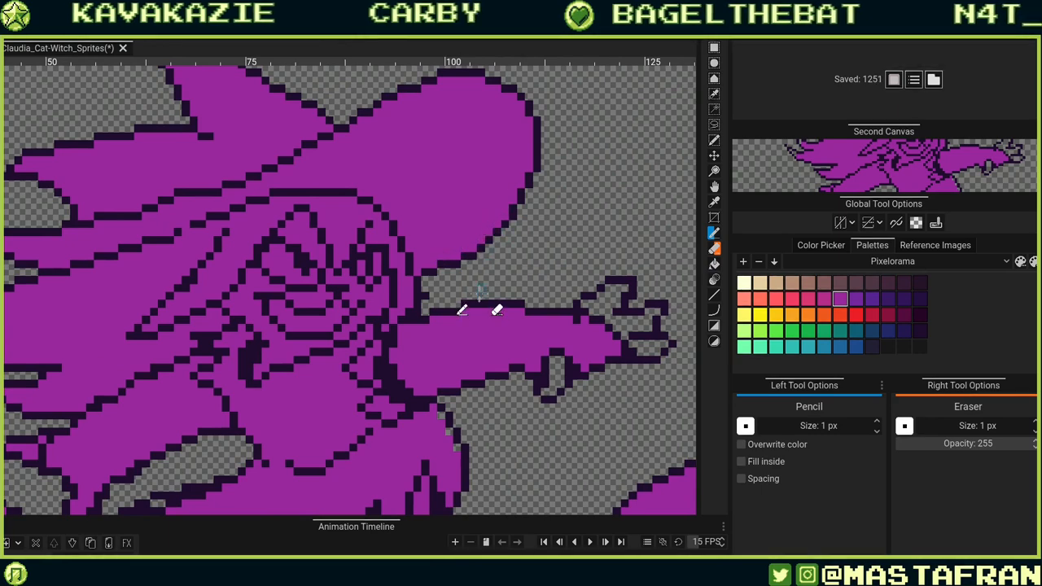
{"action": "left_click_drag", "start_coordinate": [474, 245], "coordinate": [521, 244]}
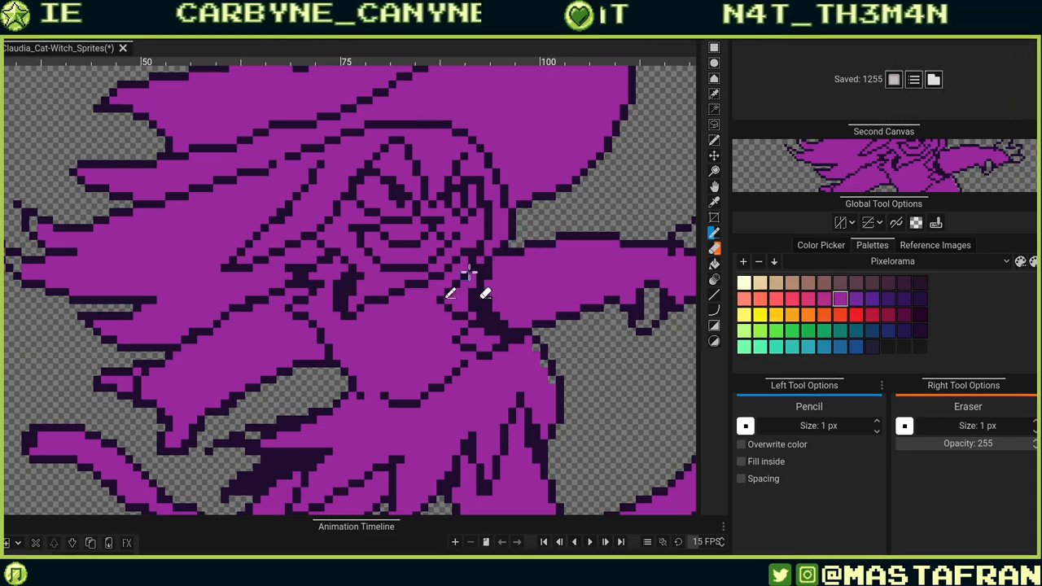
{"action": "left_click_drag", "start_coordinate": [477, 273], "coordinate": [490, 236]}
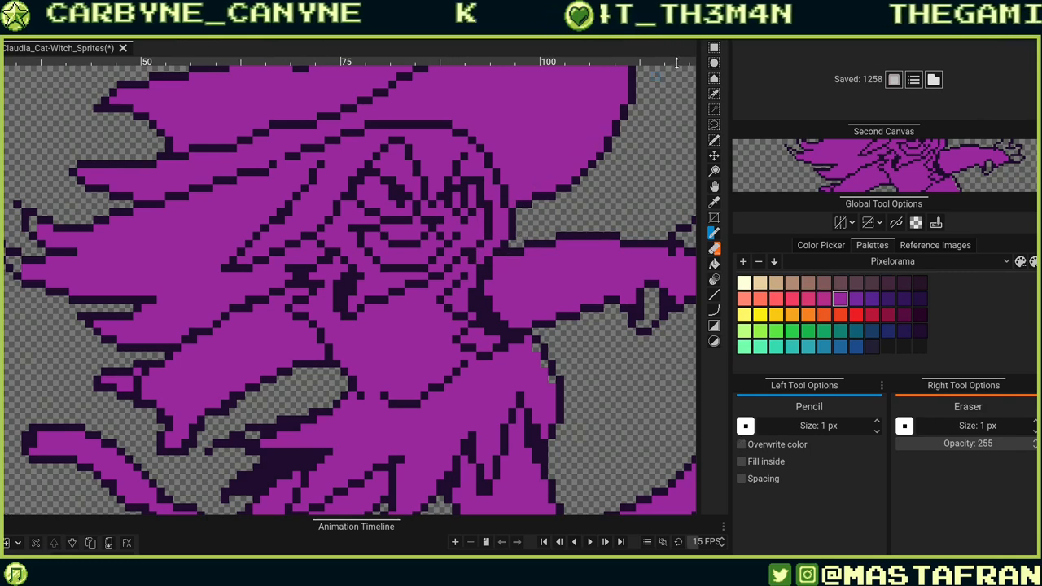
{"action": "left_click", "coordinate": [488, 205]}
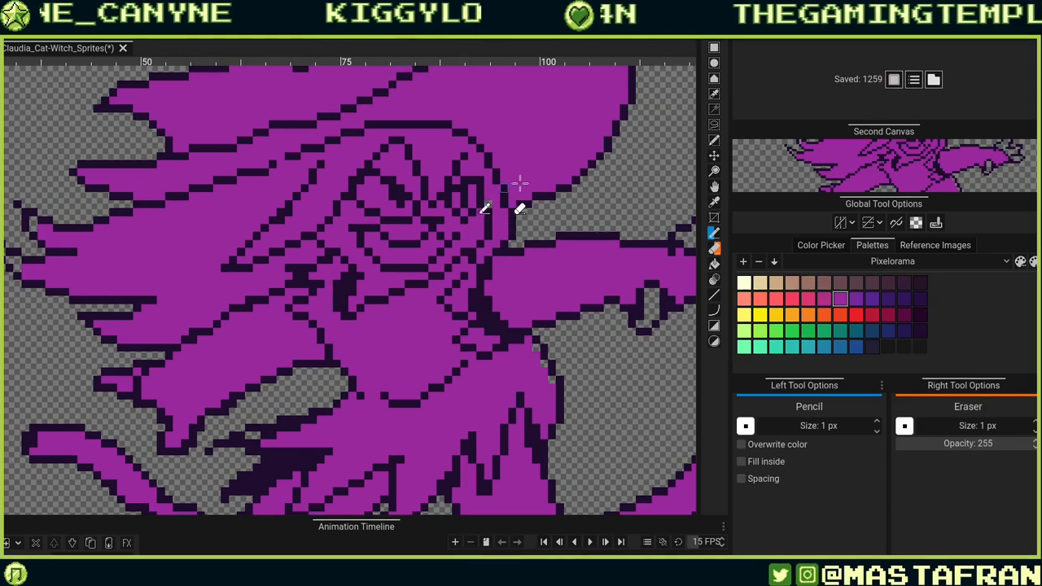
{"action": "left_click", "coordinate": [489, 287], "text": "alt"}
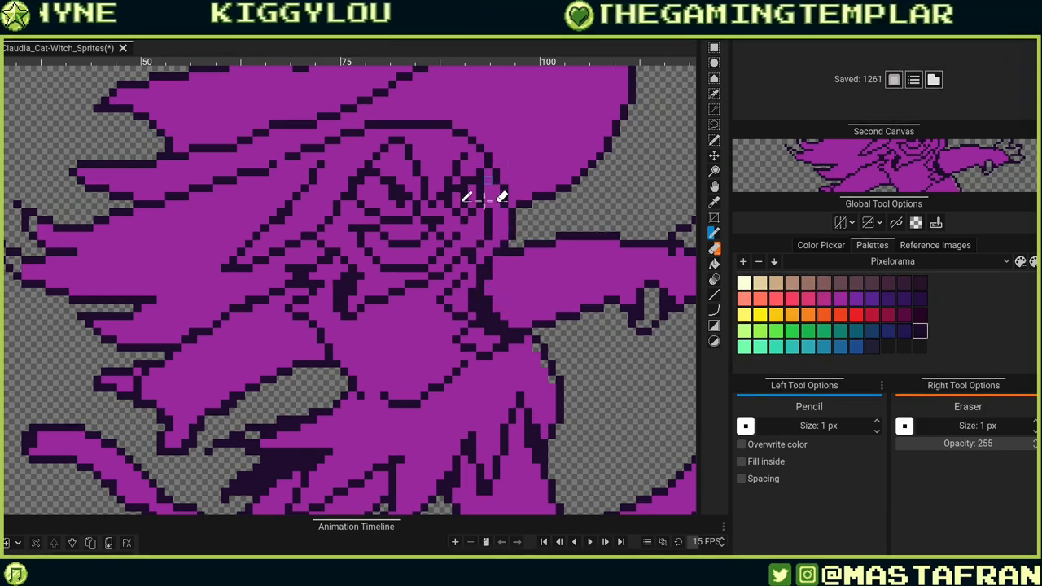
Add dark pixels beside the witch's eye and undo a stroke drawn across her cheek.
{"action": "left_click", "coordinate": [472, 259]}
{"action": "left_click_drag", "start_coordinate": [475, 262], "coordinate": [485, 325]}
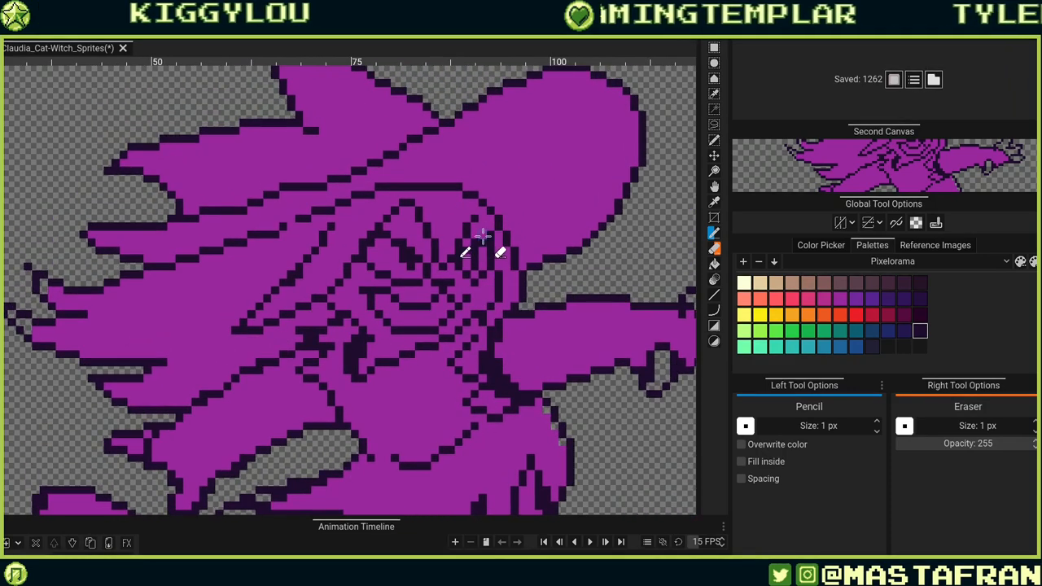
{"action": "left_click", "coordinate": [484, 236]}
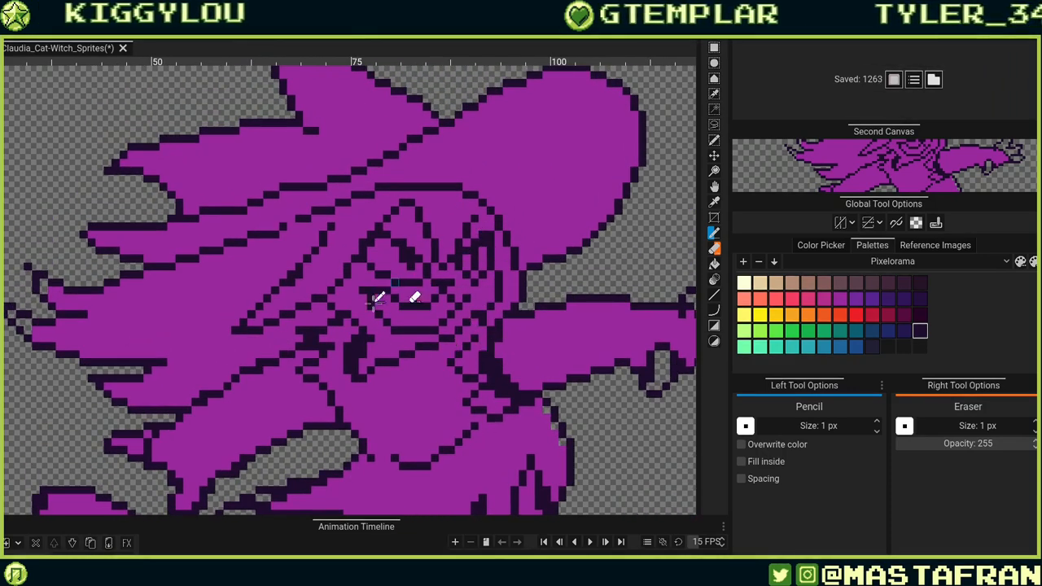
{"action": "left_click_drag", "start_coordinate": [362, 261], "coordinate": [367, 221]}
{"action": "key", "text": "ctrl+z"}
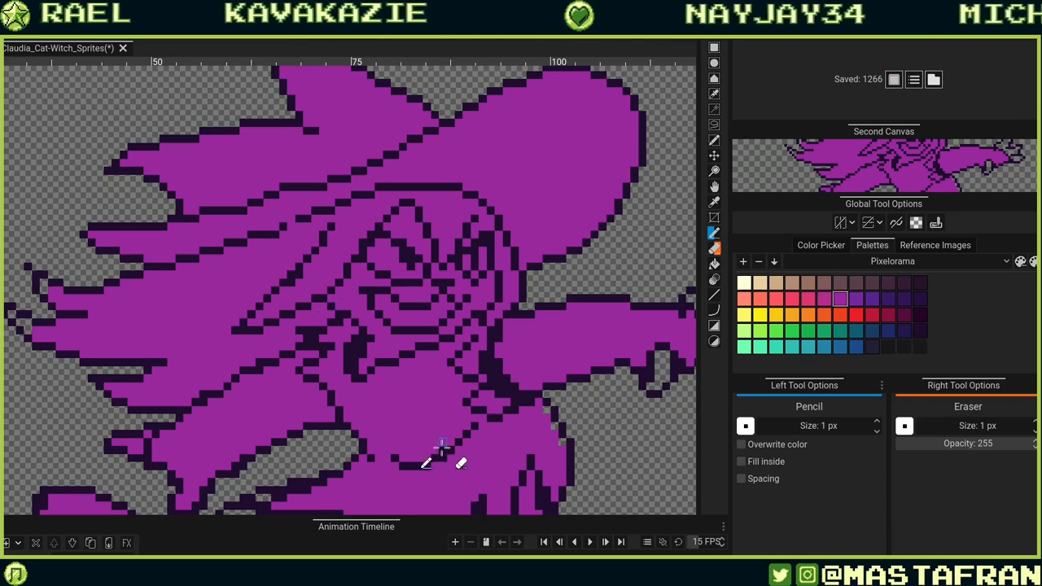
Draw dark outline pixels where the outstretched arm meets the shoulder.
{"action": "left_click_drag", "start_coordinate": [525, 321], "coordinate": [482, 271]}
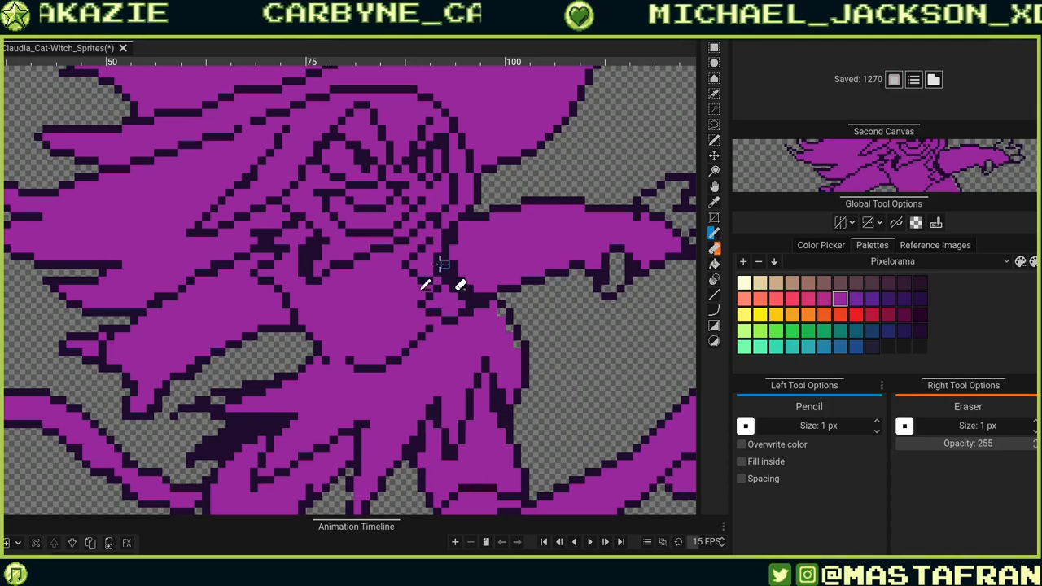
{"action": "left_click", "coordinate": [453, 282], "text": "alt"}
{"action": "left_click_drag", "start_coordinate": [443, 261], "coordinate": [598, 264]}
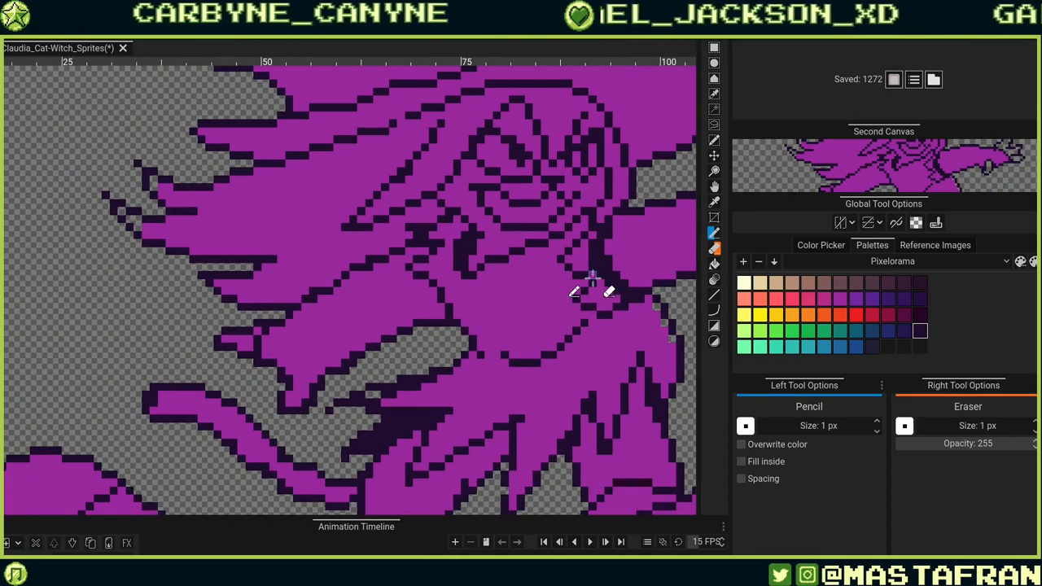
{"action": "left_click_drag", "start_coordinate": [600, 228], "coordinate": [551, 314]}
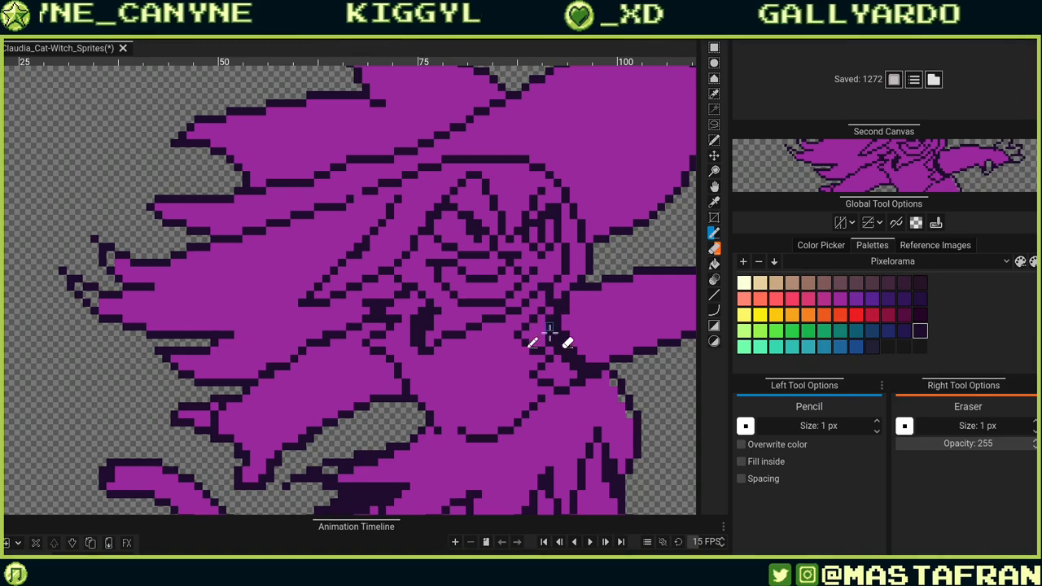
{"action": "left_click", "coordinate": [550, 310]}
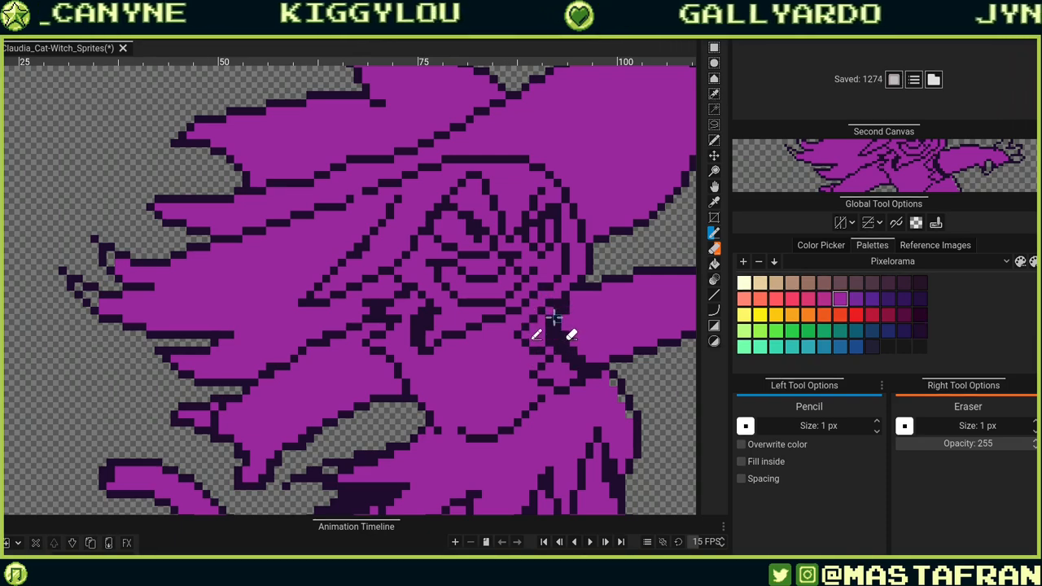
{"action": "left_click", "coordinate": [554, 318]}
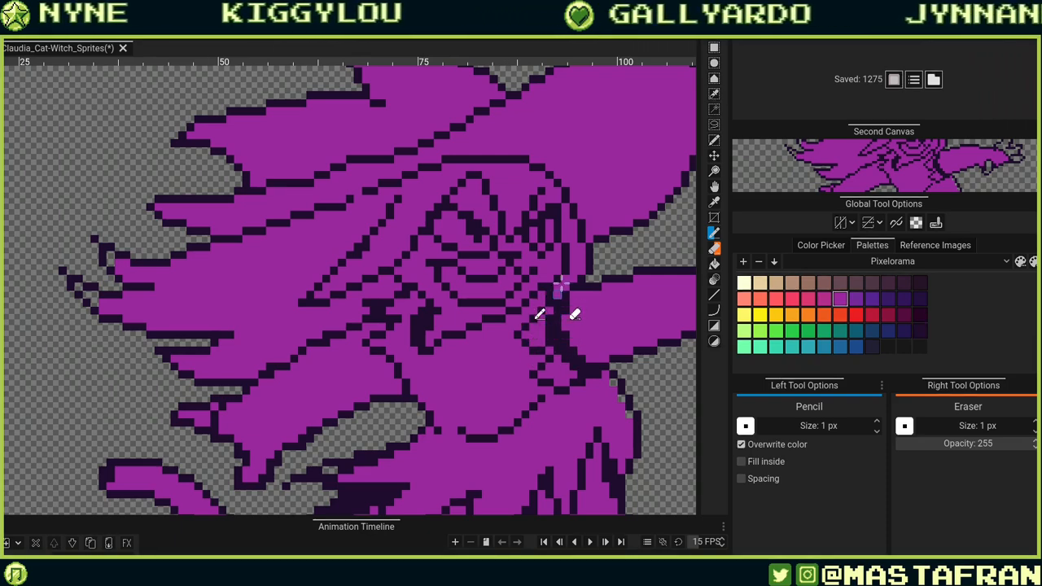
Redraw the outline pixels where the arm joins the hair beneath the hat brim.
{"action": "left_click", "coordinate": [564, 268], "text": "alt"}
{"action": "left_click_drag", "start_coordinate": [559, 271], "coordinate": [558, 281]}
{"action": "left_click", "coordinate": [570, 278], "text": "alt"}
{"action": "left_click", "coordinate": [566, 271]}
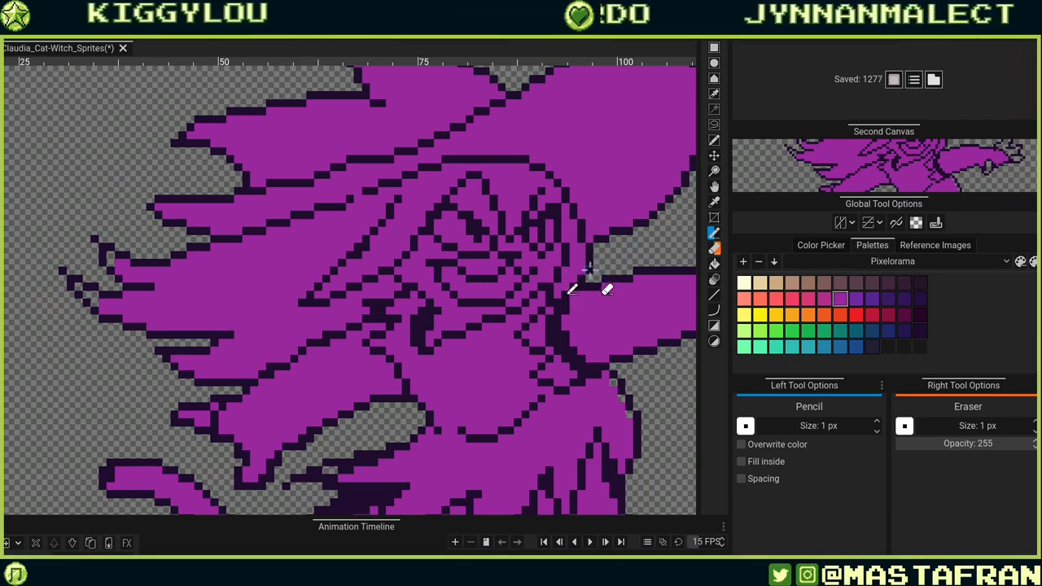
{"action": "left_click", "coordinate": [588, 272], "text": "alt"}
{"action": "left_click", "coordinate": [583, 282]}
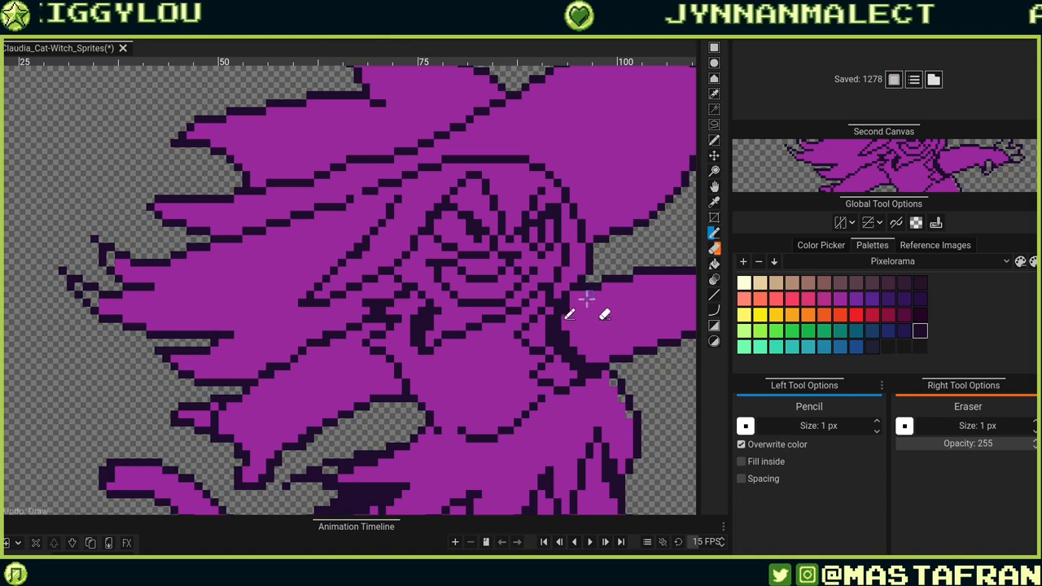
{"action": "left_click_drag", "start_coordinate": [567, 299], "coordinate": [563, 315]}
Touch up individual outline pixels around the side of the witch's face.
{"action": "scroll", "coordinate": [560, 319], "scroll_direction": "down", "scroll_amount": 3}
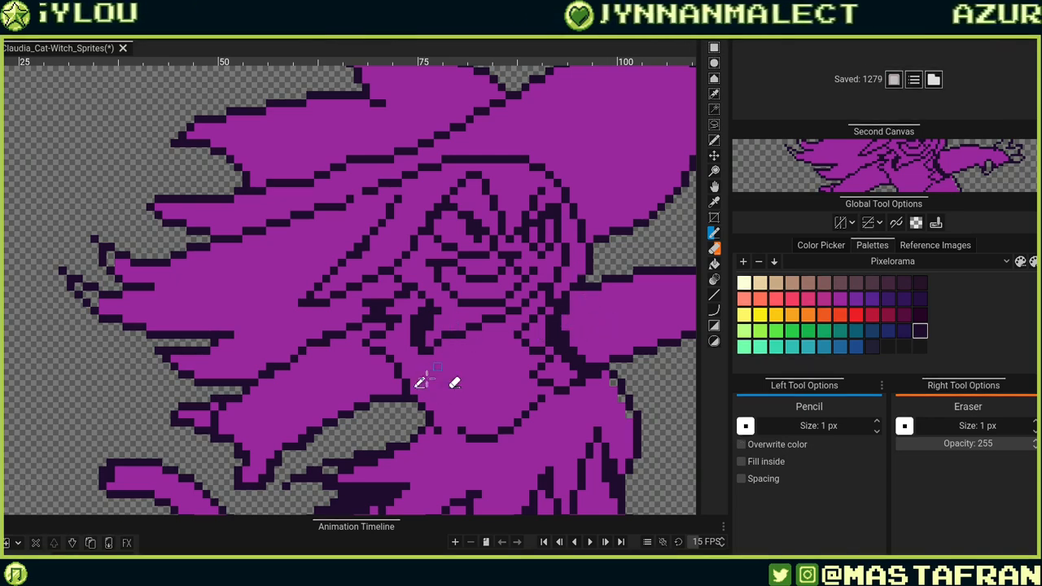
{"action": "scroll", "coordinate": [575, 353], "scroll_direction": "up", "scroll_amount": 3}
{"action": "left_click", "coordinate": [573, 351]}
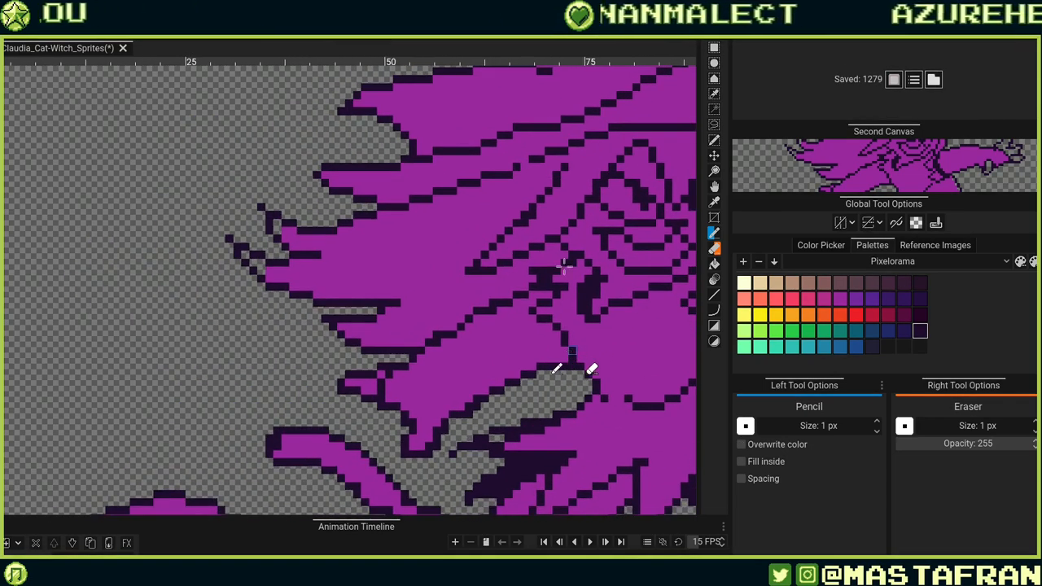
{"action": "left_click", "coordinate": [568, 277], "text": "alt"}
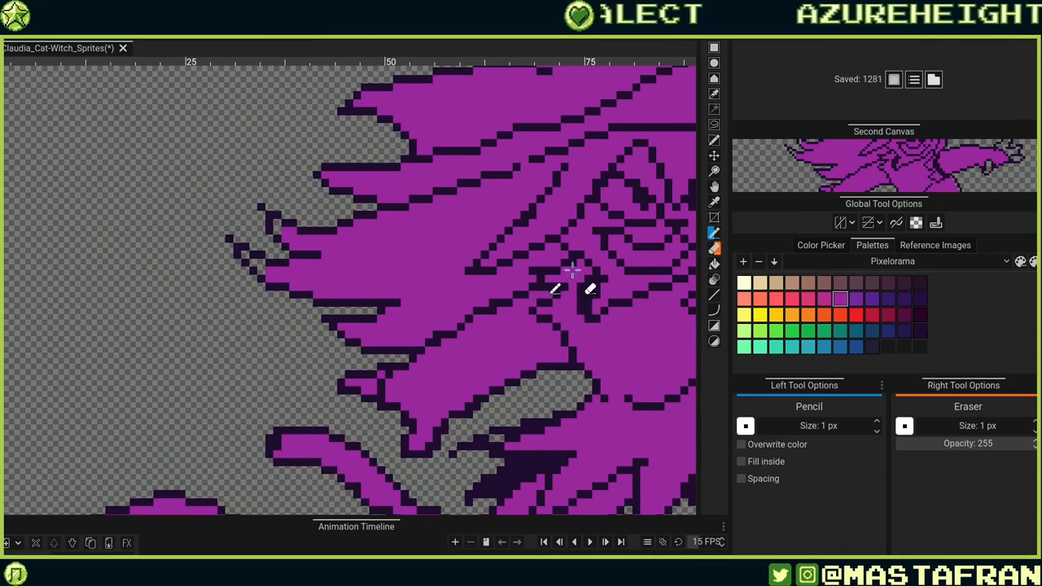
{"action": "left_click", "coordinate": [564, 276], "text": "alt"}
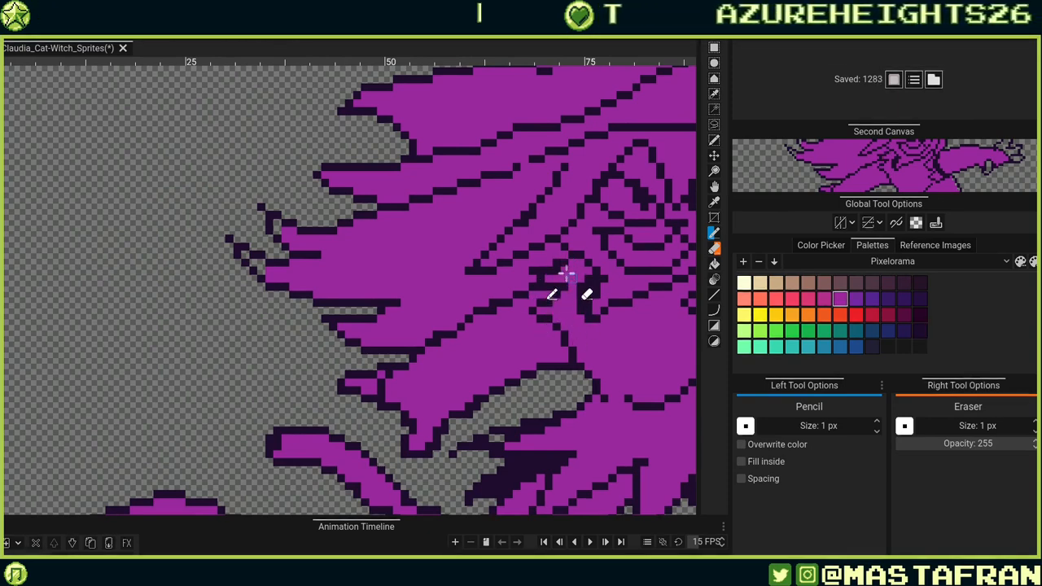
{"action": "left_click", "coordinate": [563, 272]}
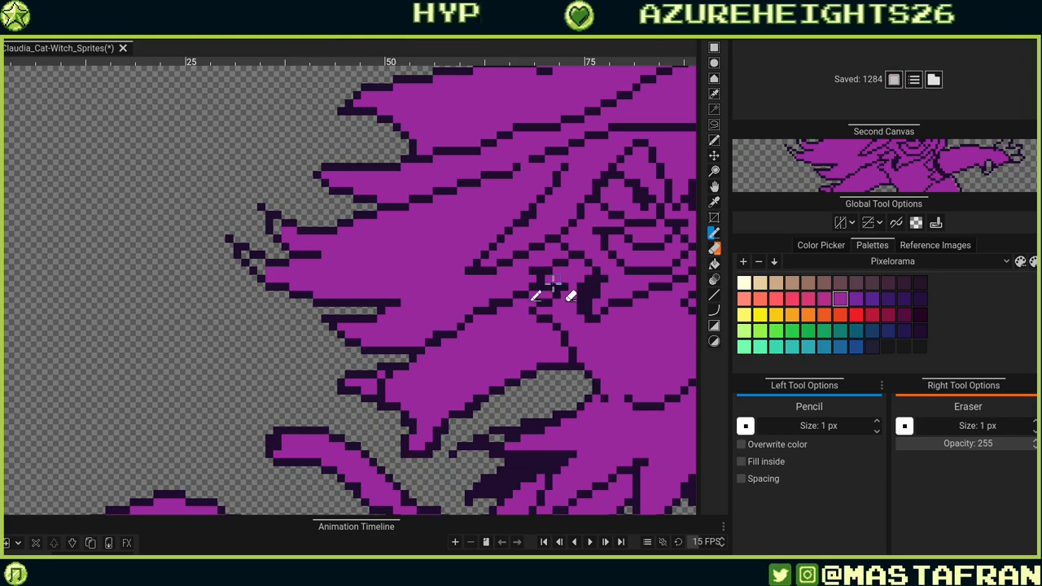
{"action": "left_click", "coordinate": [554, 317]}
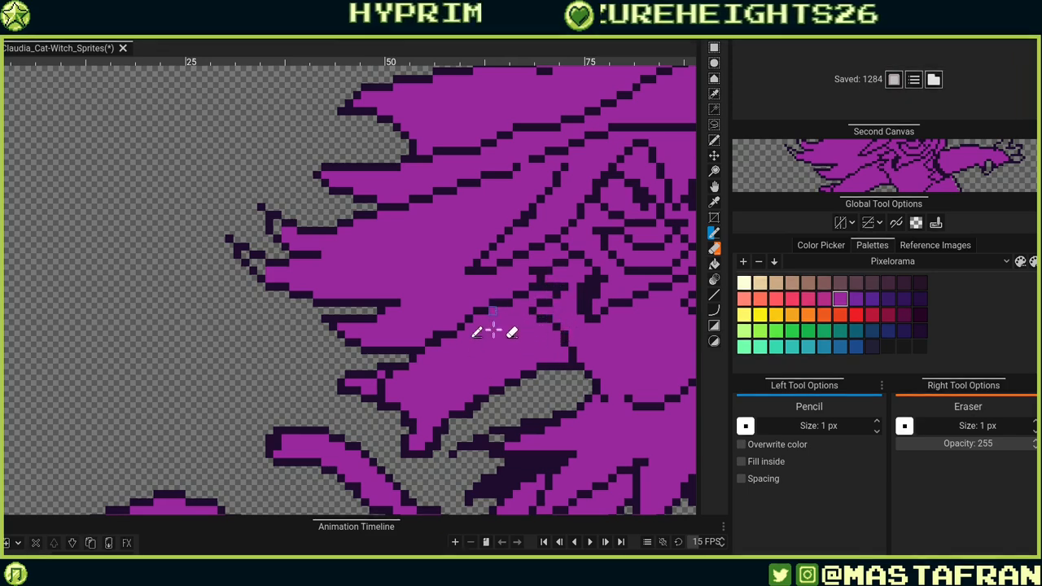
Clean up the outline pixels along the lower edge of the flowing hair strand.
{"action": "left_click", "coordinate": [452, 334], "text": "alt"}
{"action": "left_click", "coordinate": [453, 328]}
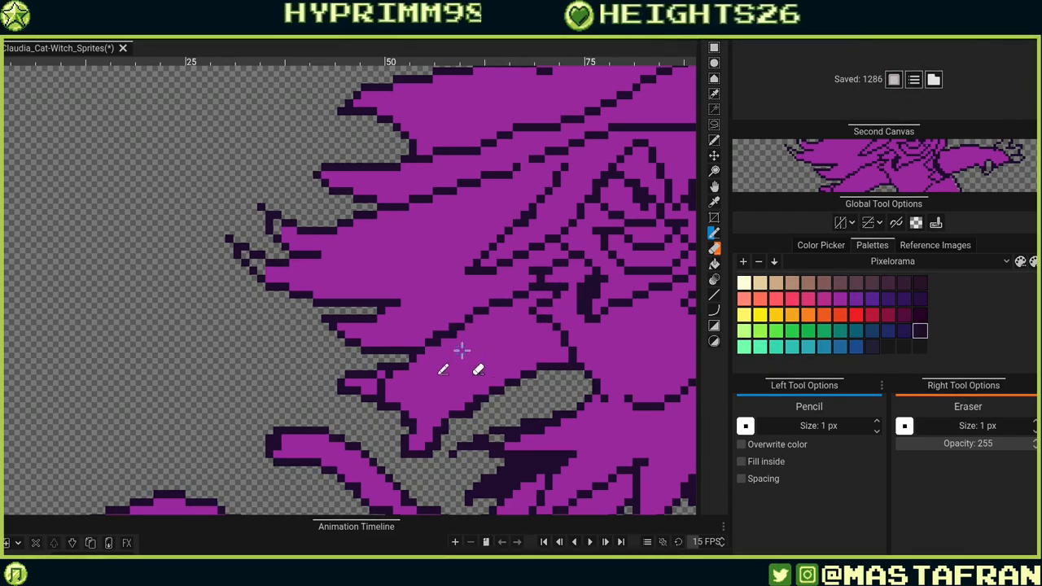
{"action": "left_click", "coordinate": [458, 347], "text": "alt"}
{"action": "left_click", "coordinate": [454, 336]}
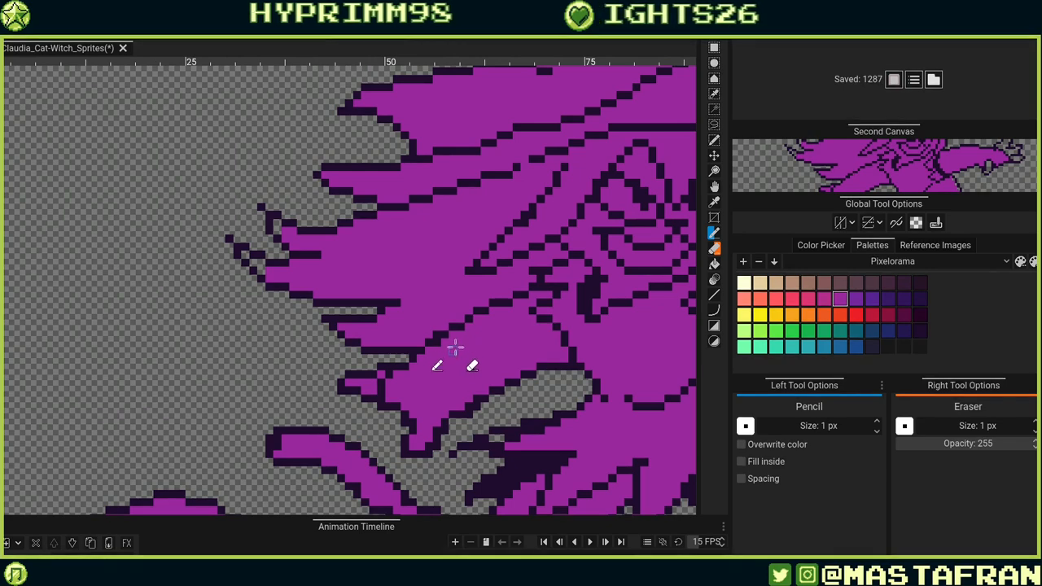
{"action": "left_click", "coordinate": [415, 359], "text": "alt"}
{"action": "left_click", "coordinate": [407, 359]}
{"action": "left_click", "coordinate": [418, 370], "text": "alt"}
{"action": "left_click", "coordinate": [407, 365]}
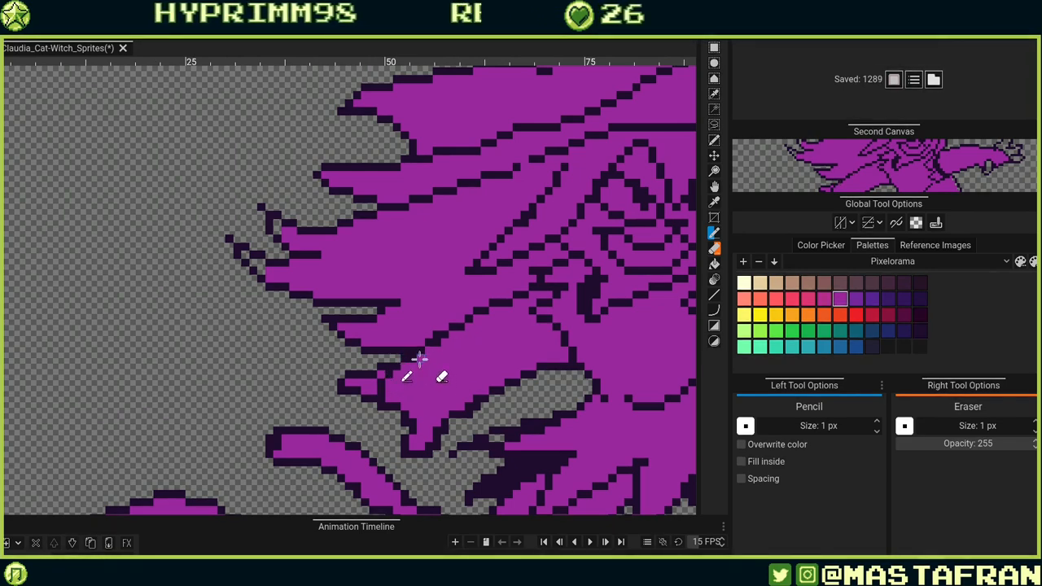
Touch up the outline pixels along the hair edge just above the outstretched arm.
{"action": "left_click", "coordinate": [434, 343], "text": "alt"}
{"action": "left_click", "coordinate": [420, 343]}
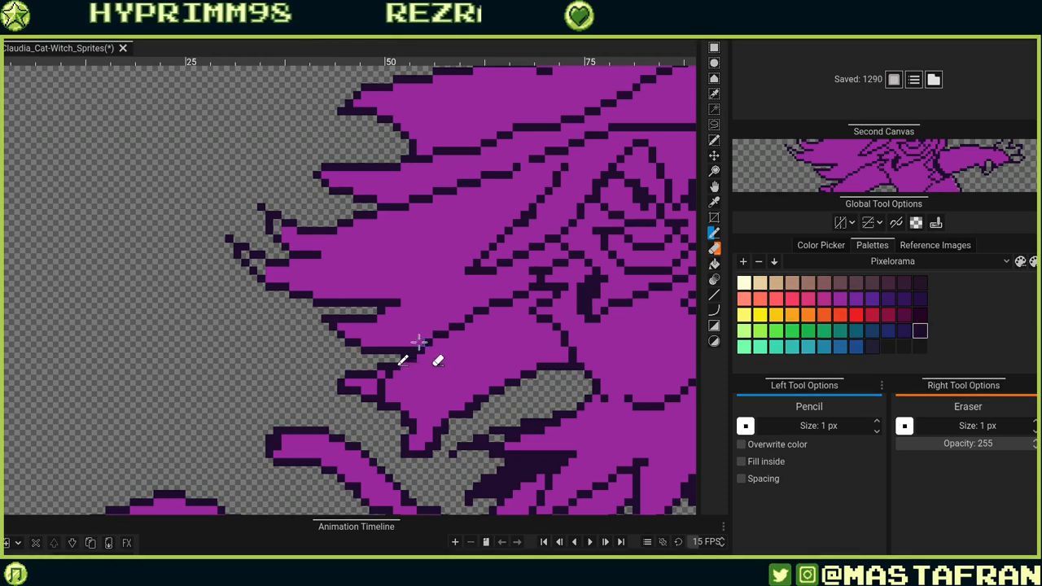
{"action": "left_click", "coordinate": [432, 357], "text": "alt"}
{"action": "left_click", "coordinate": [422, 351]}
{"action": "left_click", "coordinate": [414, 359]}
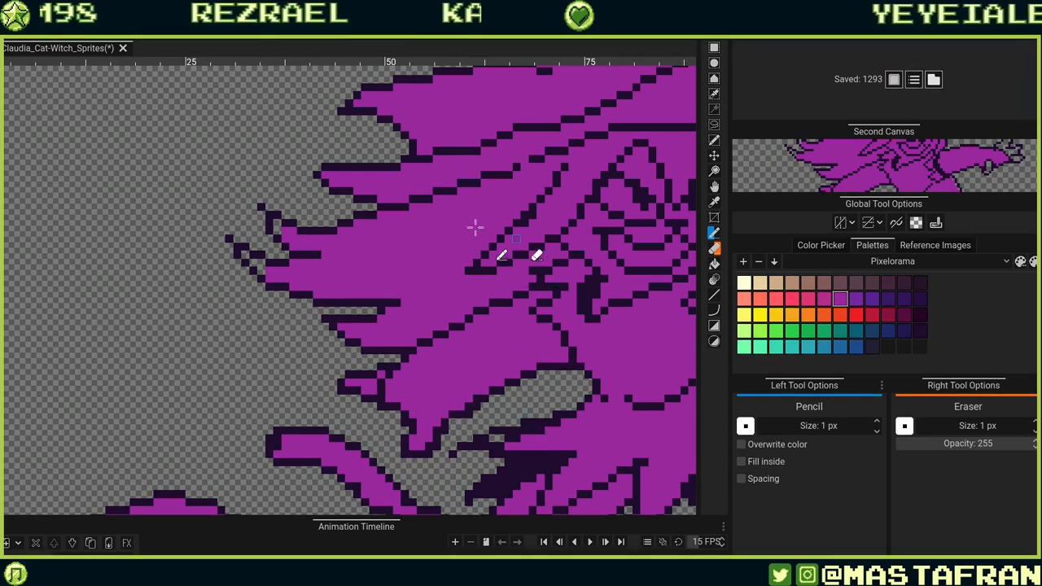
Add dark outline pixels along the underside of the hair strand's tip near the arm.
{"action": "left_click_drag", "start_coordinate": [525, 316], "coordinate": [468, 291]}
{"action": "left_click", "coordinate": [470, 259]}
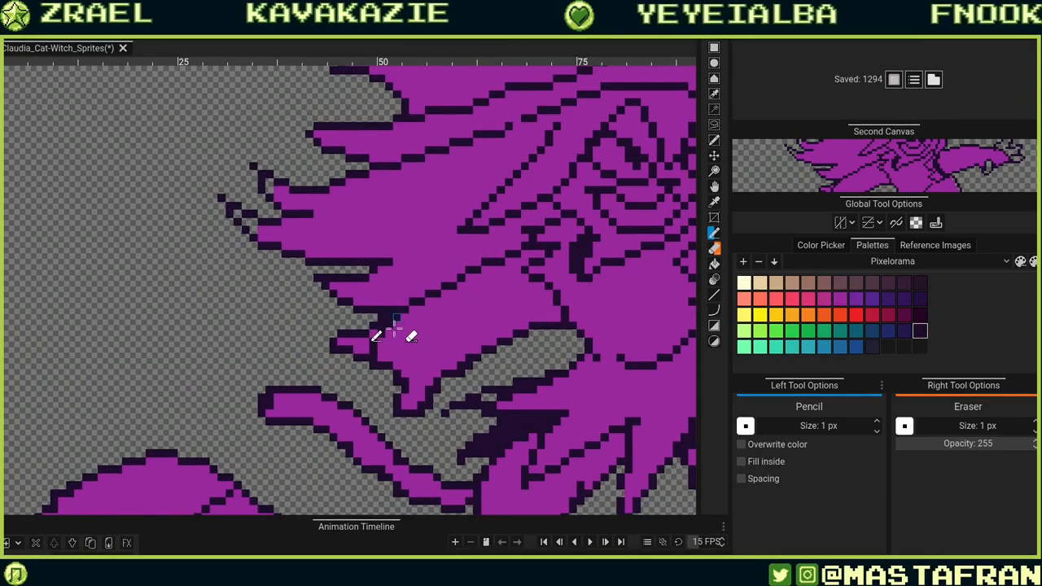
{"action": "left_click", "coordinate": [398, 300], "text": "alt"}
{"action": "mouse_move", "coordinate": [391, 309]}
{"action": "left_mouse_down"}
{"action": "mouse_move", "coordinate": [362, 355]}
{"action": "mouse_move", "coordinate": [381, 310]}
{"action": "left_mouse_up"}
{"action": "left_click", "coordinate": [374, 334]}
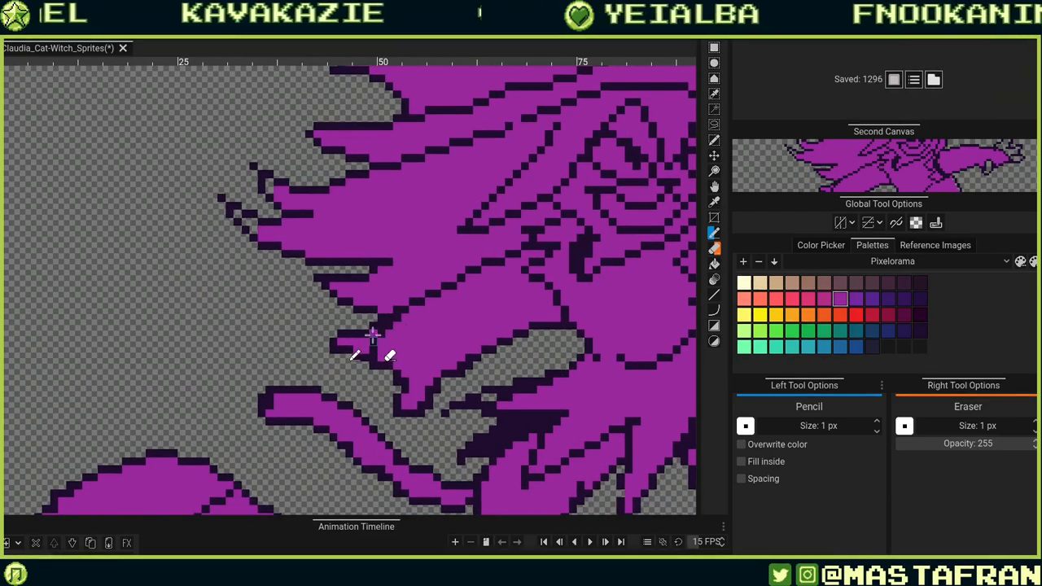
Refine the outline corner where the hair strand's tip meets the arm's upper edge.
{"action": "left_click", "coordinate": [373, 310], "text": "alt"}
{"action": "left_click", "coordinate": [374, 318]}
{"action": "left_click", "coordinate": [386, 307], "text": "alt"}
{"action": "left_click", "coordinate": [374, 310]}
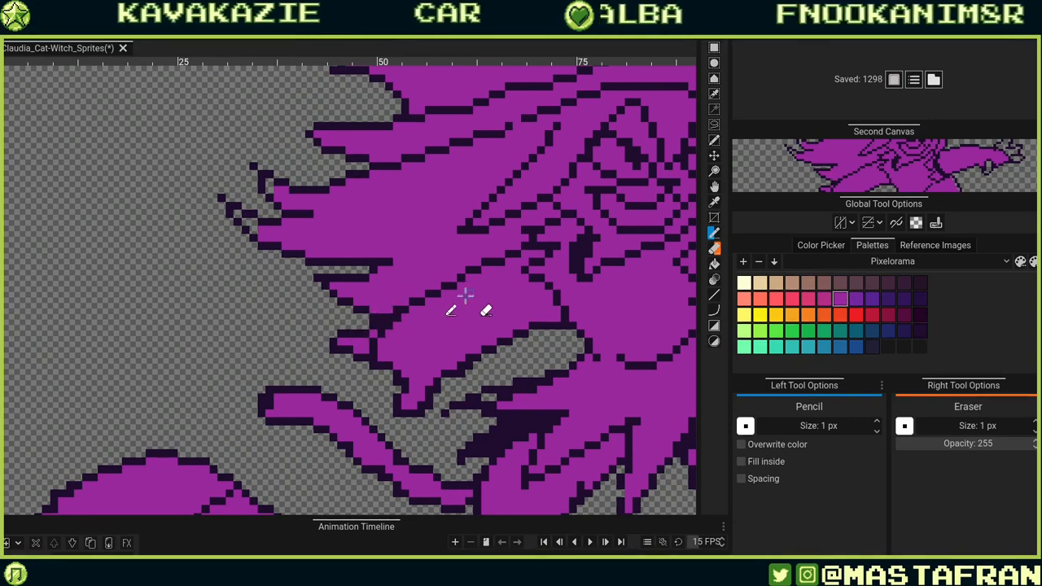
{"action": "left_click", "coordinate": [376, 299], "text": "alt"}
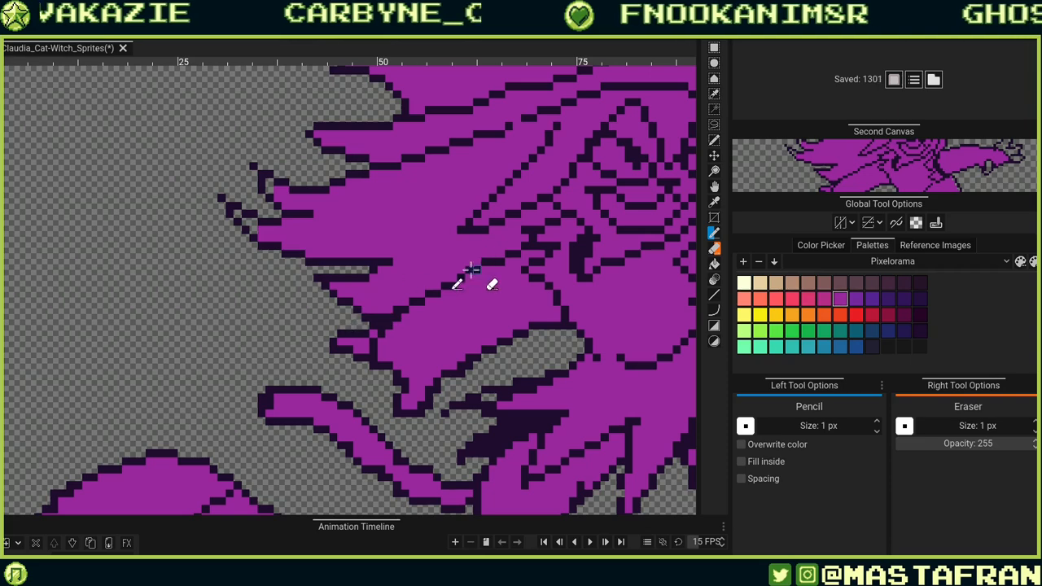
{"action": "left_click", "coordinate": [372, 301], "text": "alt"}
{"action": "left_click", "coordinate": [354, 303]}
{"action": "left_click", "coordinate": [343, 351]}
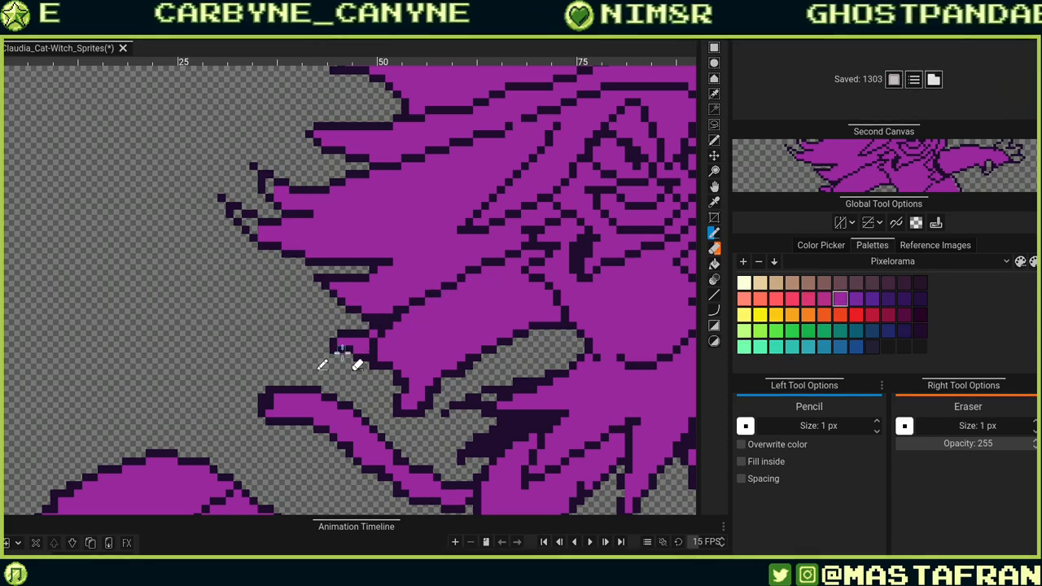
Fix the outline pixels along the upper edge of the hair strand's tip.
{"action": "left_click", "coordinate": [366, 270]}
{"action": "left_click", "coordinate": [379, 280], "text": "alt"}
{"action": "left_click", "coordinate": [366, 277]}
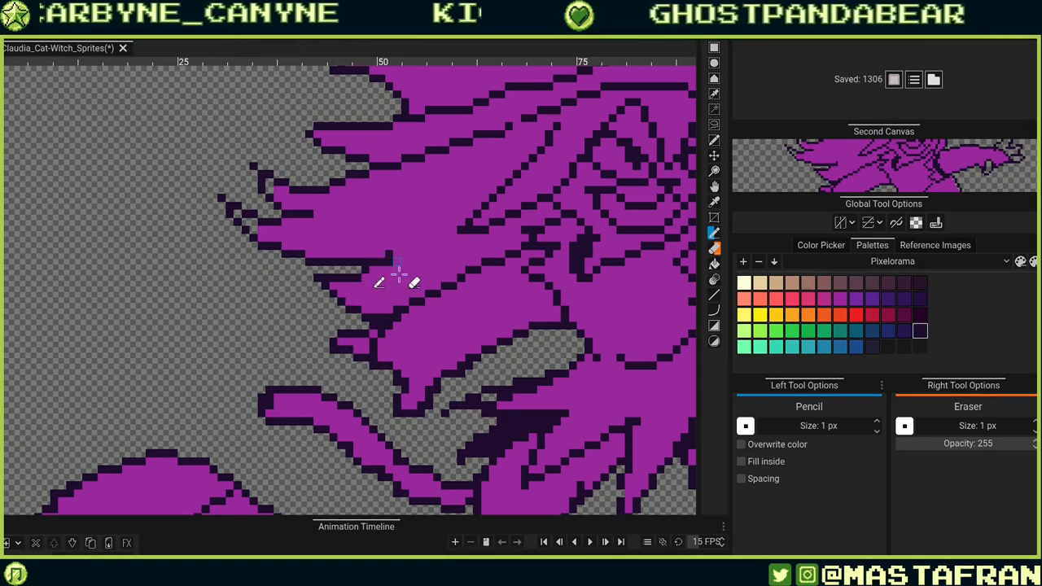
{"action": "left_click", "coordinate": [391, 261], "text": "alt"}
Clean up the outline pixels on the hair strand's underside above the sleeve.
{"action": "left_click_drag", "start_coordinate": [428, 337], "coordinate": [514, 388]}
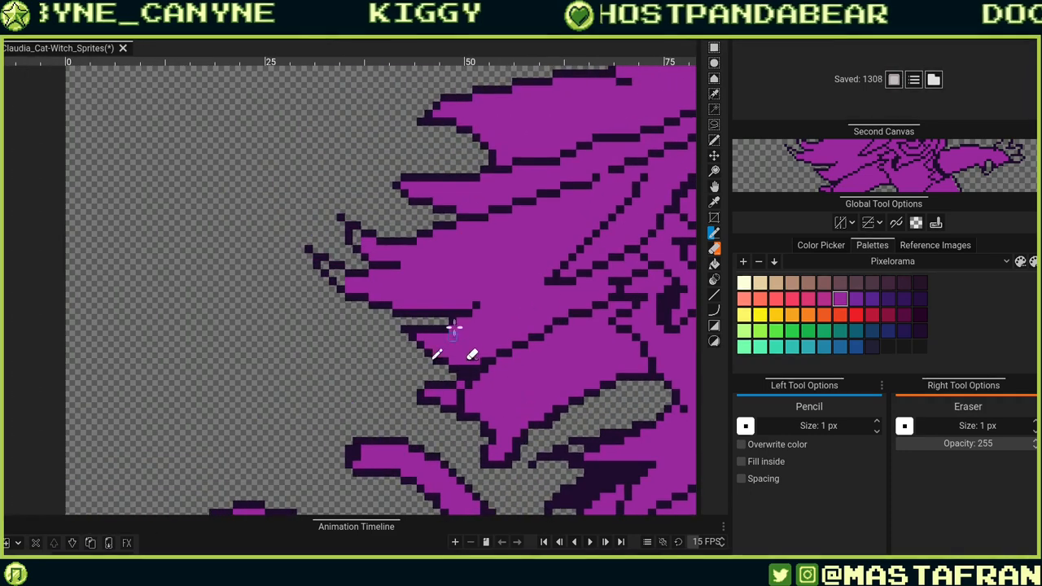
{"action": "left_click", "coordinate": [450, 323], "text": "alt"}
{"action": "left_click", "coordinate": [497, 312]}
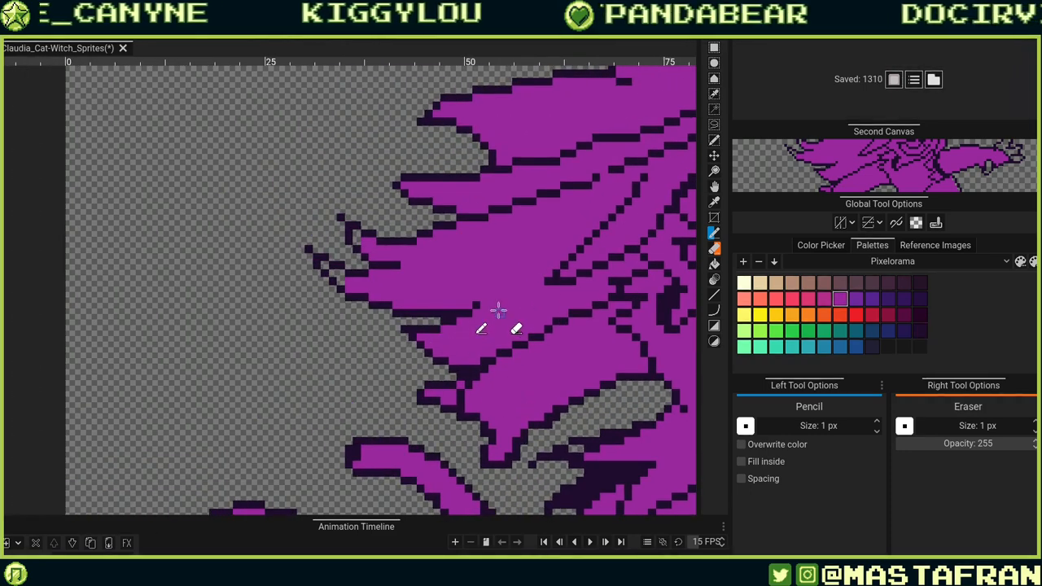
{"action": "left_click", "coordinate": [467, 312], "text": "alt"}
{"action": "left_click", "coordinate": [468, 306]}
{"action": "left_click", "coordinate": [475, 321], "text": "alt"}
{"action": "left_click", "coordinate": [469, 314]}
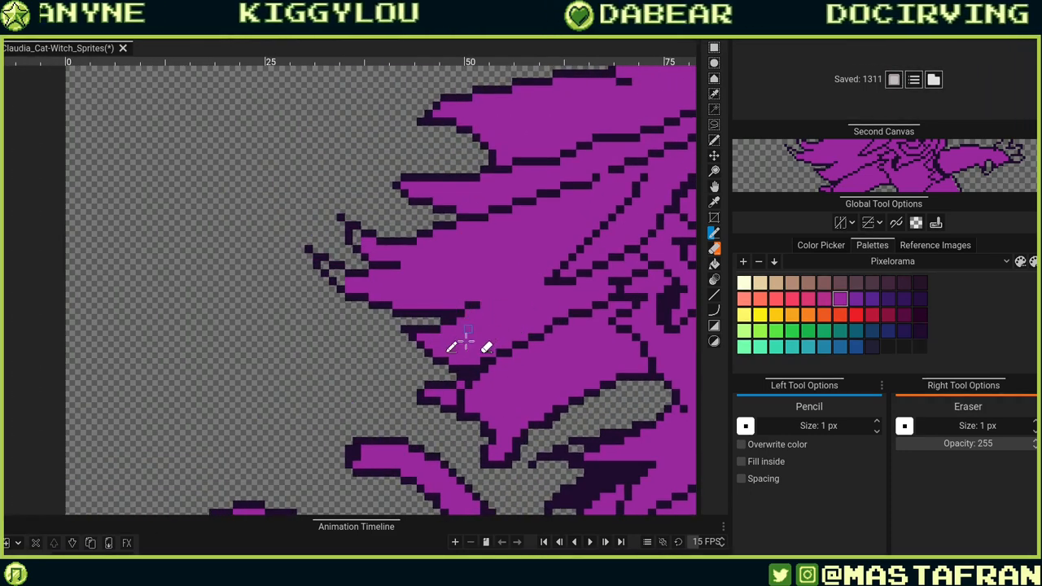
Touch up the outline pixels at the pointed lower tip of the flowing hair strand.
{"action": "mouse_move", "coordinate": [456, 359]}
{"action": "left_mouse_down"}
{"action": "mouse_move", "coordinate": [440, 388]}
{"action": "mouse_move", "coordinate": [524, 353]}
{"action": "mouse_move", "coordinate": [529, 328]}
{"action": "left_mouse_up"}
{"action": "left_click", "coordinate": [438, 371], "text": "alt"}
{"action": "left_click", "coordinate": [445, 364]}
{"action": "left_click", "coordinate": [541, 321], "text": "alt"}
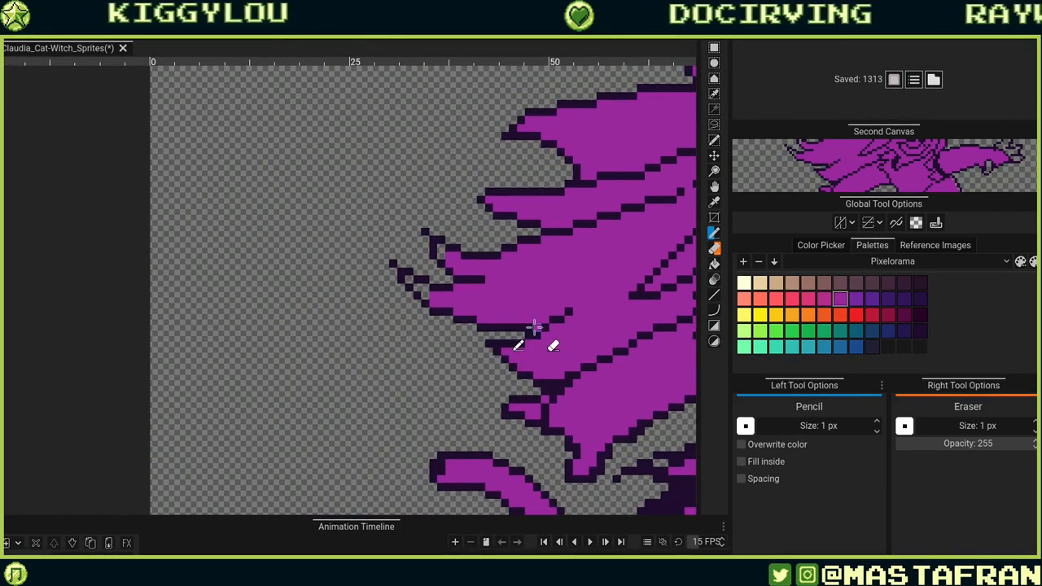
{"action": "left_click_drag", "start_coordinate": [475, 351], "coordinate": [395, 377]}
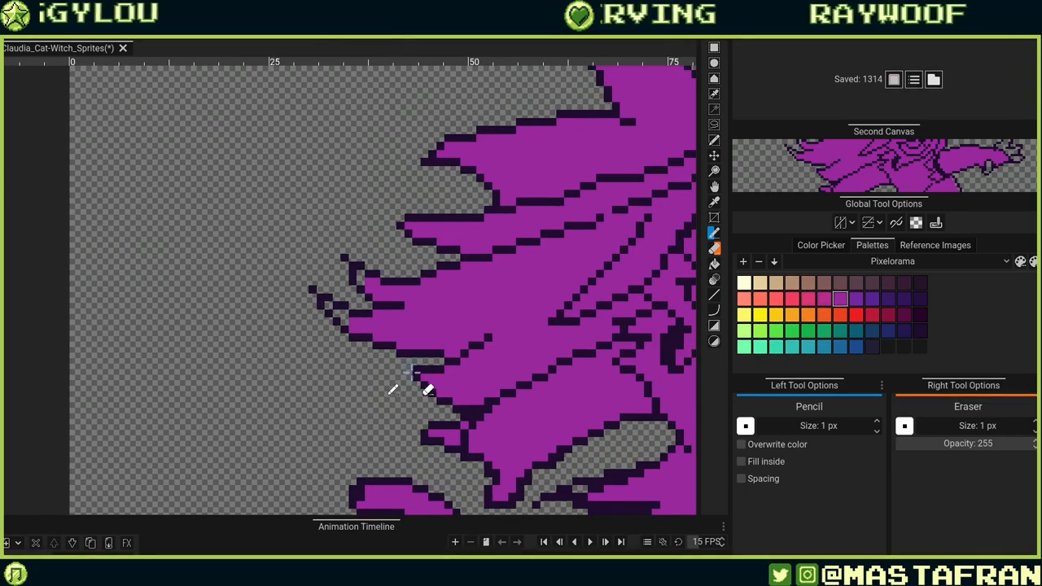
{"action": "left_click", "coordinate": [425, 377]}
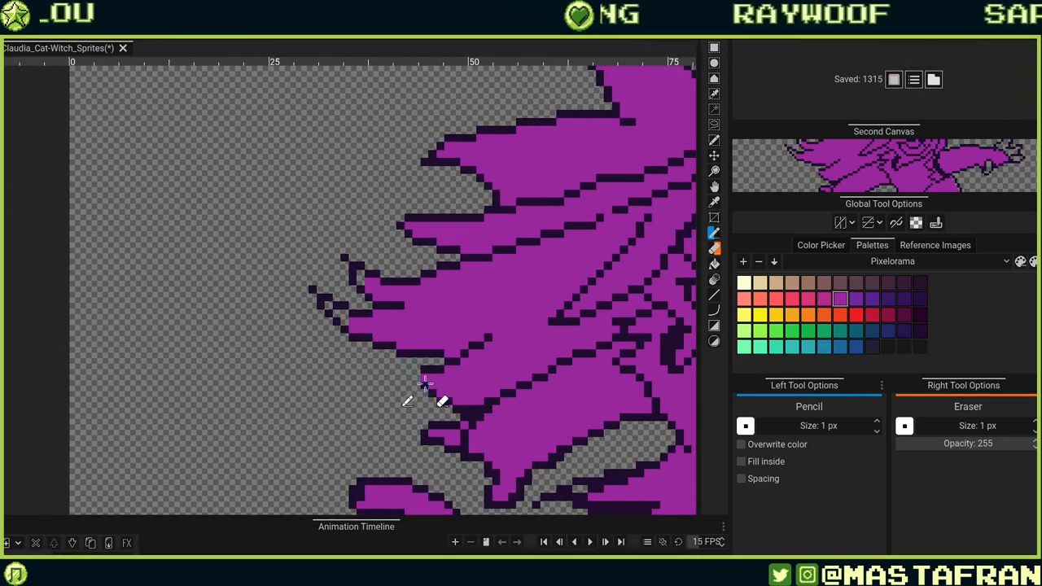
{"action": "left_click", "coordinate": [425, 384], "text": "alt"}
{"action": "left_click", "coordinate": [417, 377]}
Erase and redraw the outline pixels where the hair tip overlaps the arm.
{"action": "left_click_drag", "start_coordinate": [544, 337], "coordinate": [515, 341]}
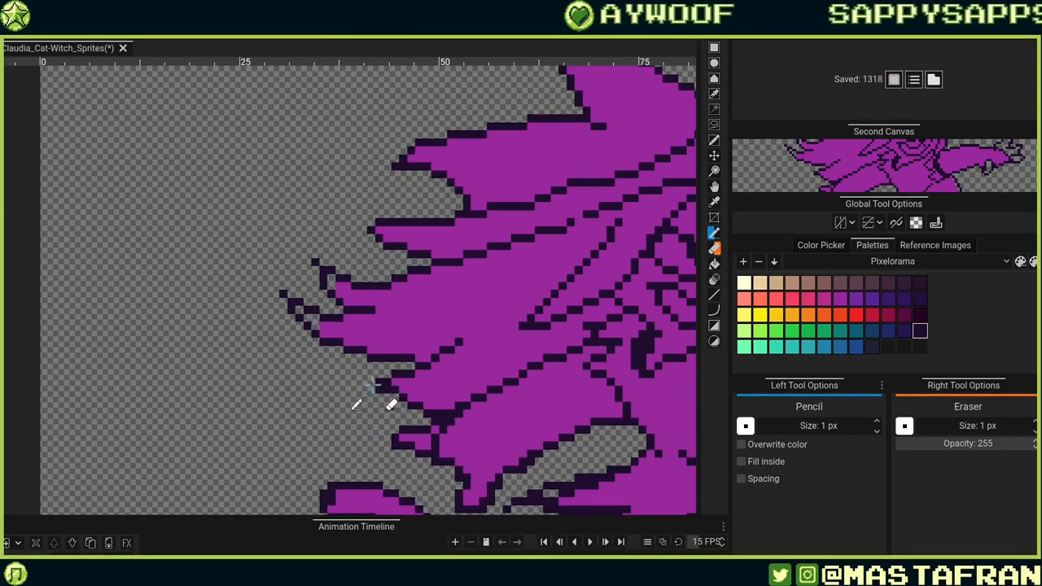
{"action": "left_click", "coordinate": [372, 375]}
{"action": "right_click", "coordinate": [371, 382]}
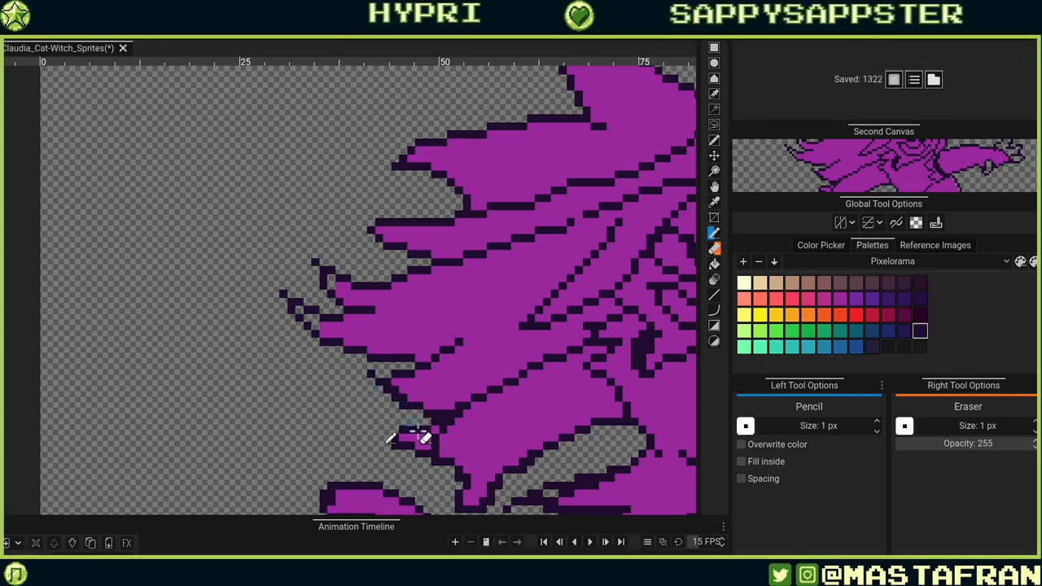
{"action": "left_click", "coordinate": [426, 399], "text": "alt"}
{"action": "left_click", "coordinate": [404, 396]}
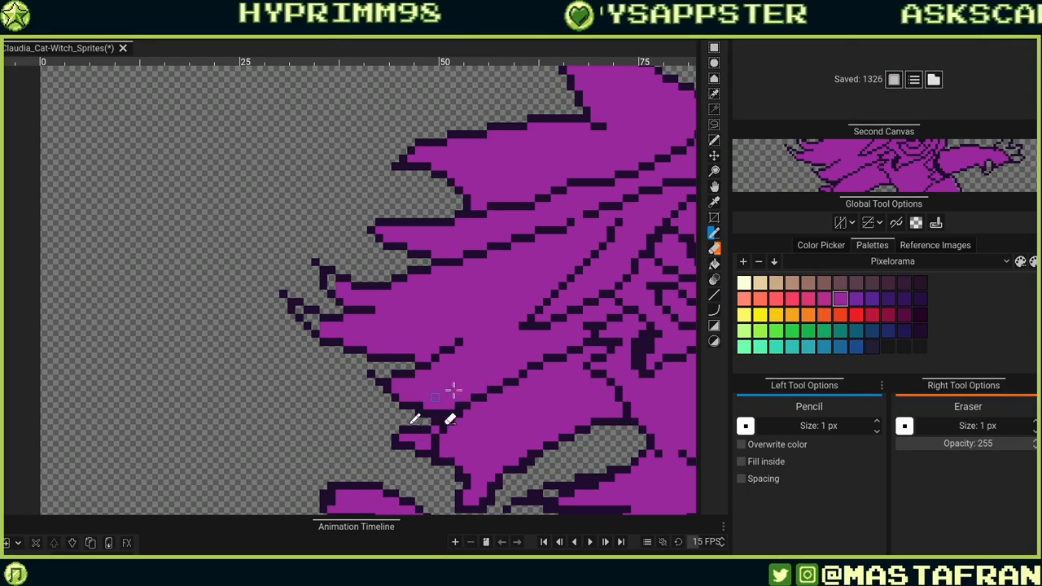
Adjust the outline pixels at the tip of the hanging hair lock above the hand.
{"action": "scroll", "coordinate": [448, 384], "scroll_direction": "down", "scroll_amount": 3}
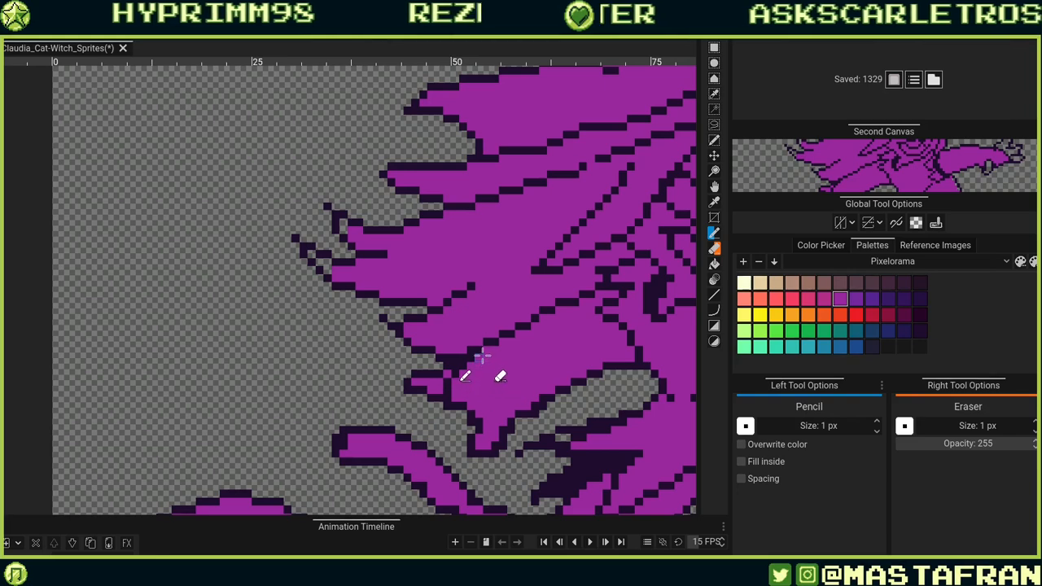
{"action": "left_click", "coordinate": [436, 368], "text": "alt"}
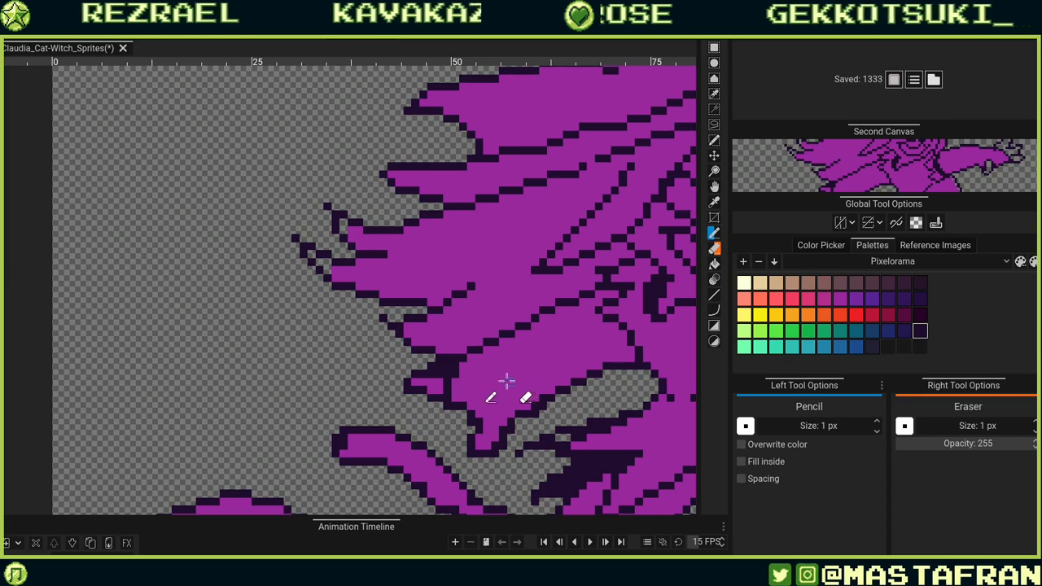
{"action": "left_click_drag", "start_coordinate": [460, 385], "coordinate": [446, 407]}
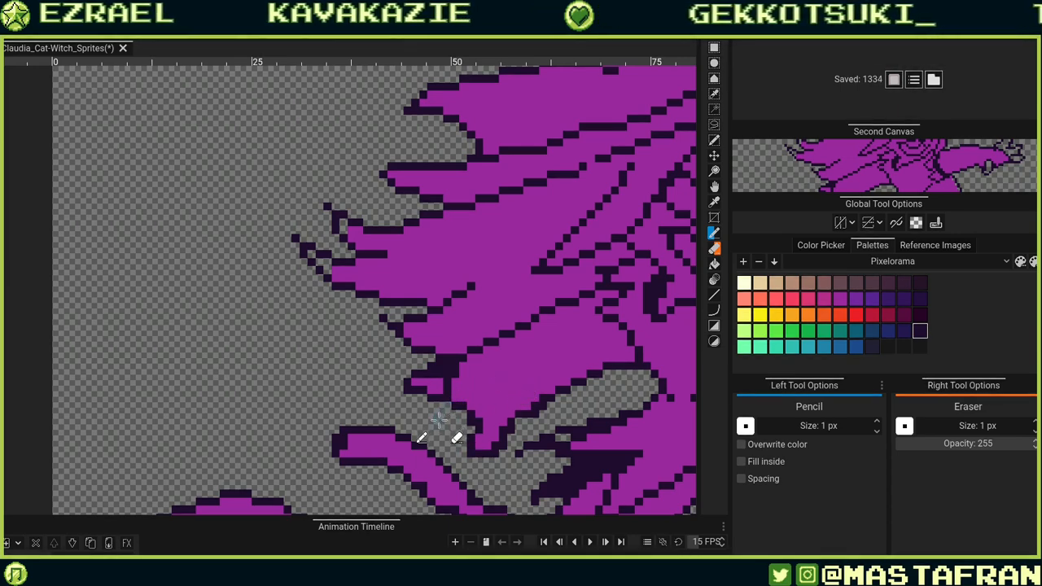
{"action": "left_click", "coordinate": [490, 410], "text": "alt"}
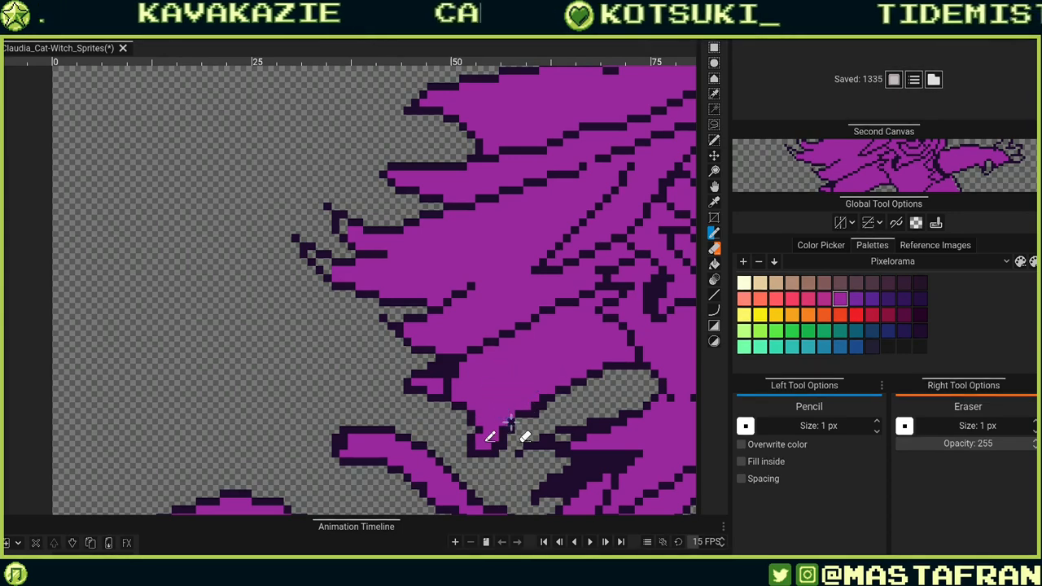
{"action": "scroll", "coordinate": [510, 421], "scroll_direction": "down", "scroll_amount": 3}
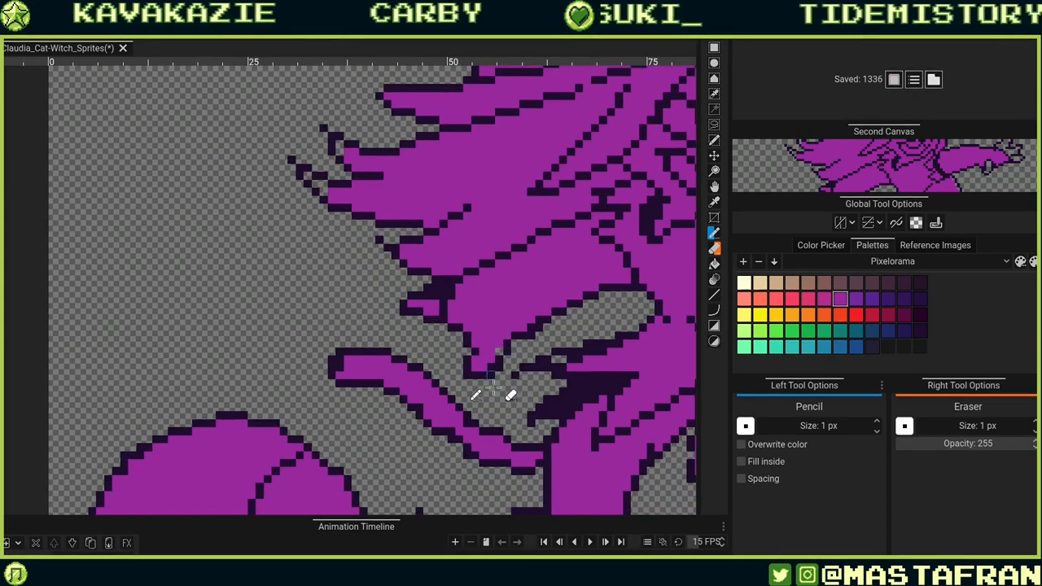
{"action": "mouse_move", "coordinate": [504, 326]}
{"action": "left_mouse_down"}
{"action": "mouse_move", "coordinate": [497, 351]}
{"action": "mouse_move", "coordinate": [504, 376]}
{"action": "left_mouse_up"}
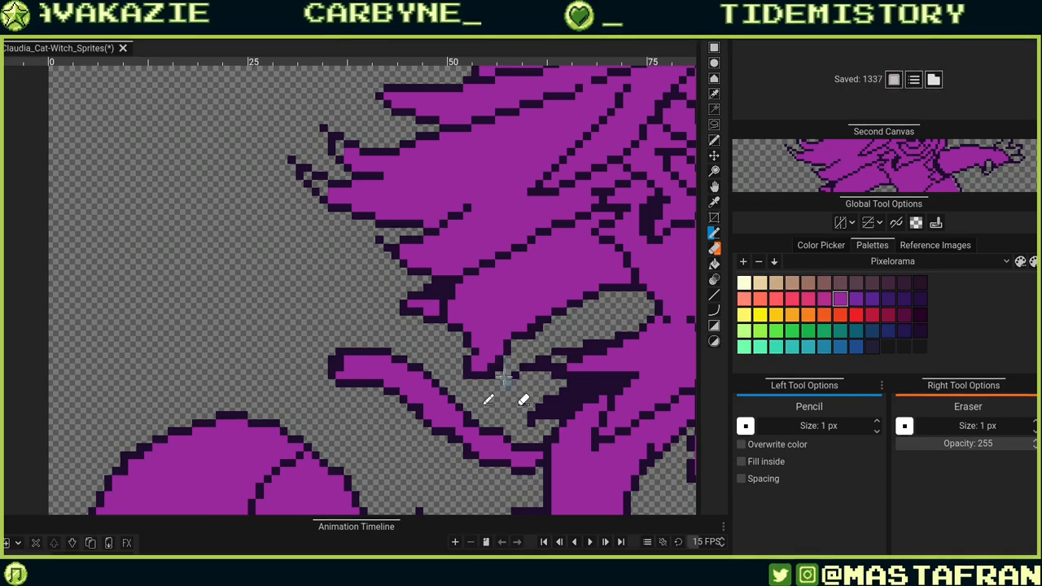
{"action": "left_click", "coordinate": [495, 368]}
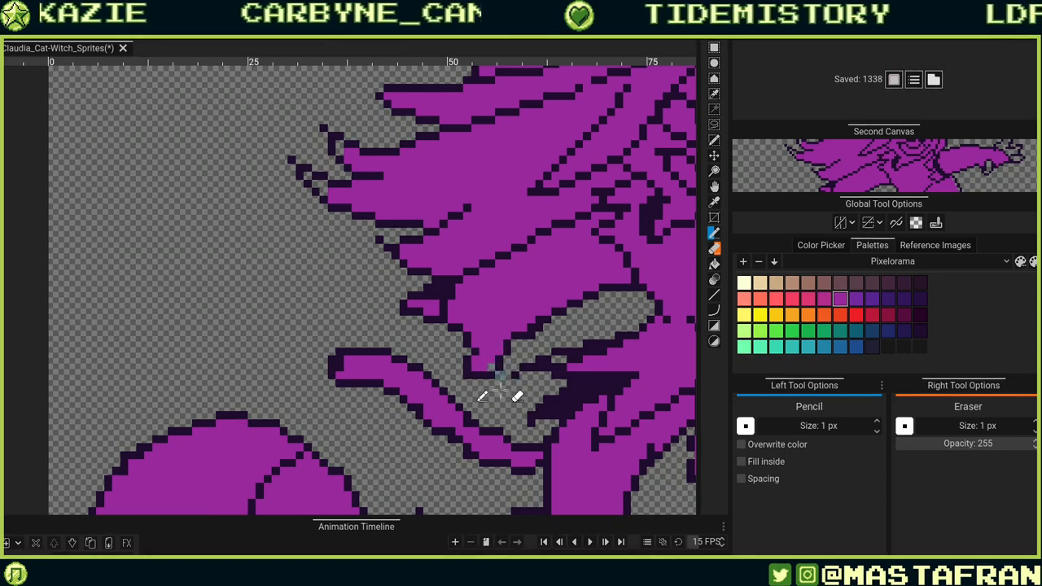
{"action": "key", "text": "ctrl+z"}
Add outline pixels where the arm's sleeve meets the body below the face, undoing one stray pixel.
{"action": "left_click_drag", "start_coordinate": [575, 335], "coordinate": [460, 381]}
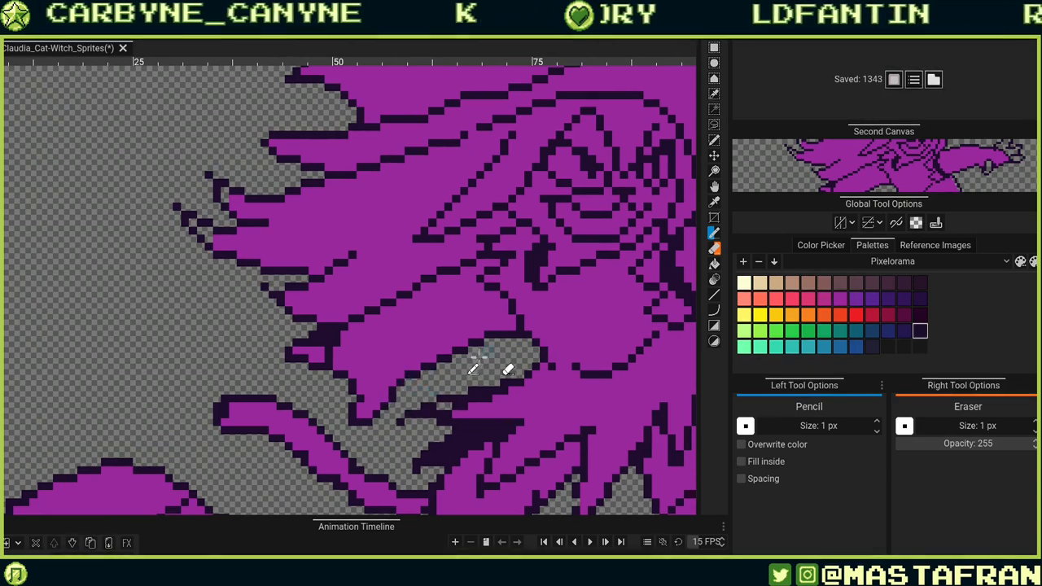
{"action": "left_click_drag", "start_coordinate": [480, 356], "coordinate": [411, 413]}
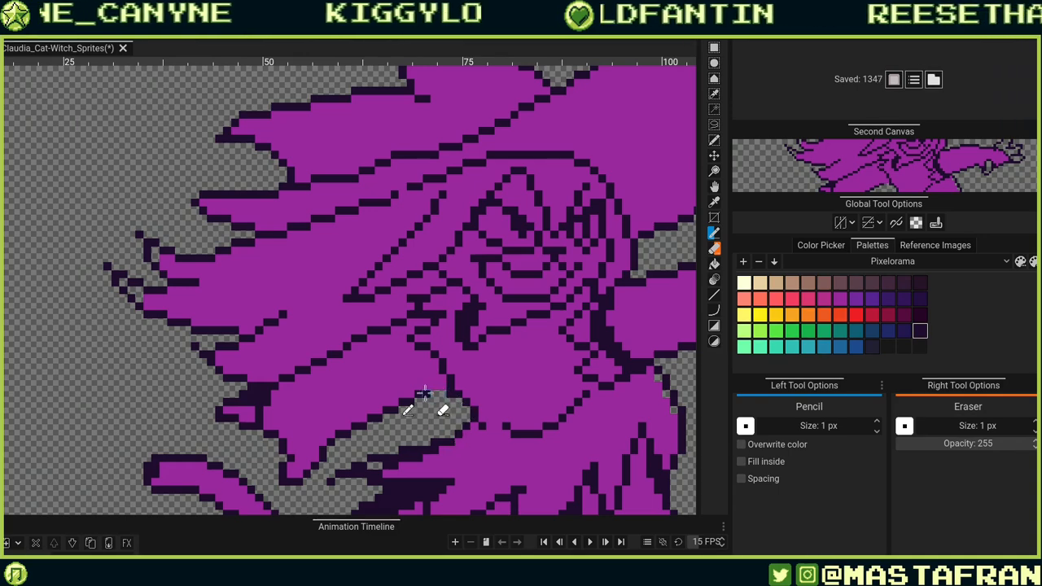
{"action": "mouse_move", "coordinate": [425, 393]}
{"action": "left_mouse_down"}
{"action": "mouse_move", "coordinate": [442, 386]}
{"action": "mouse_move", "coordinate": [457, 327]}
{"action": "left_mouse_up"}
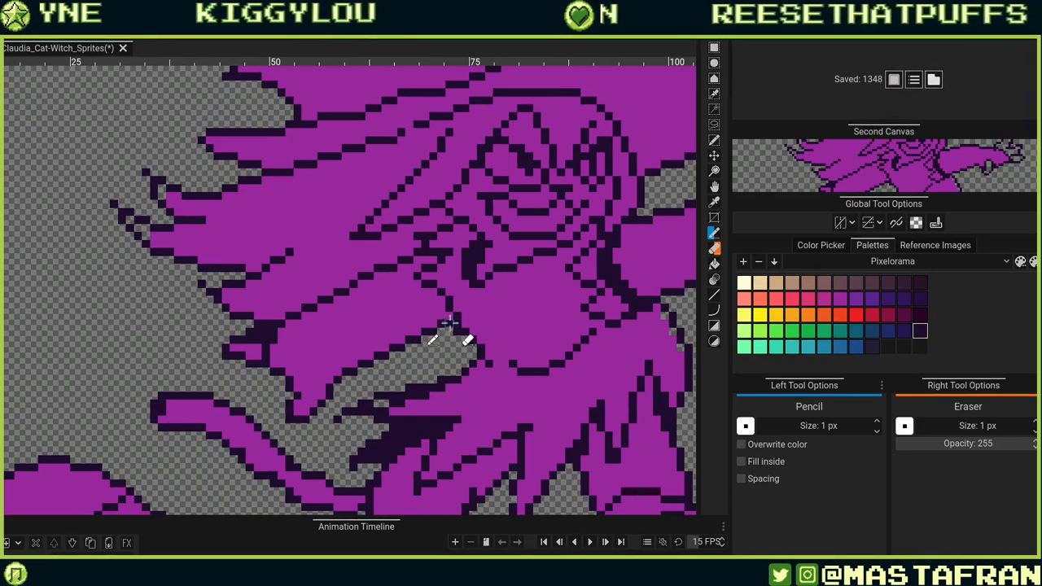
{"action": "left_click", "coordinate": [474, 328], "text": "alt"}
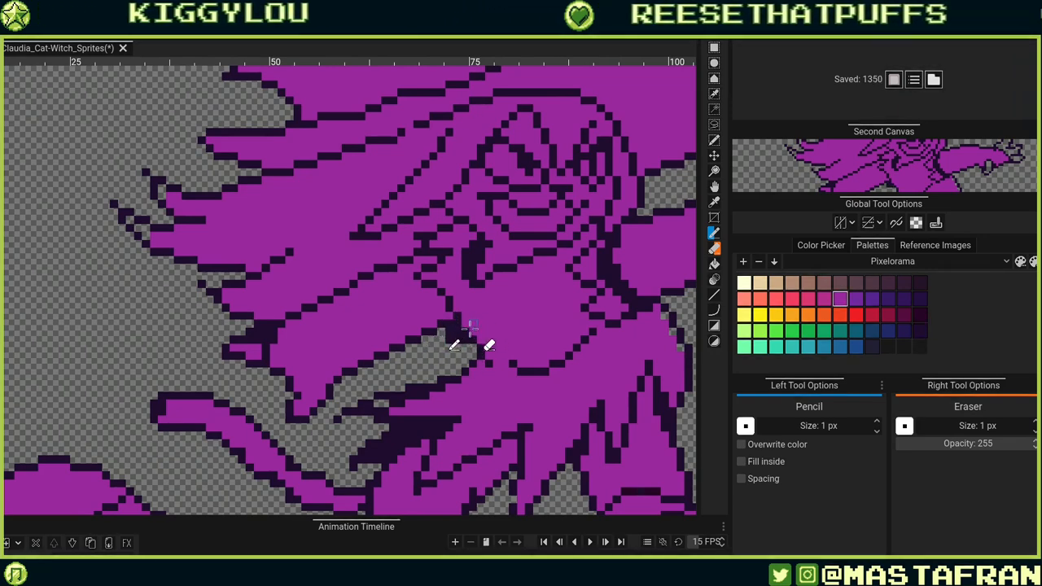
{"action": "left_click", "coordinate": [470, 330]}
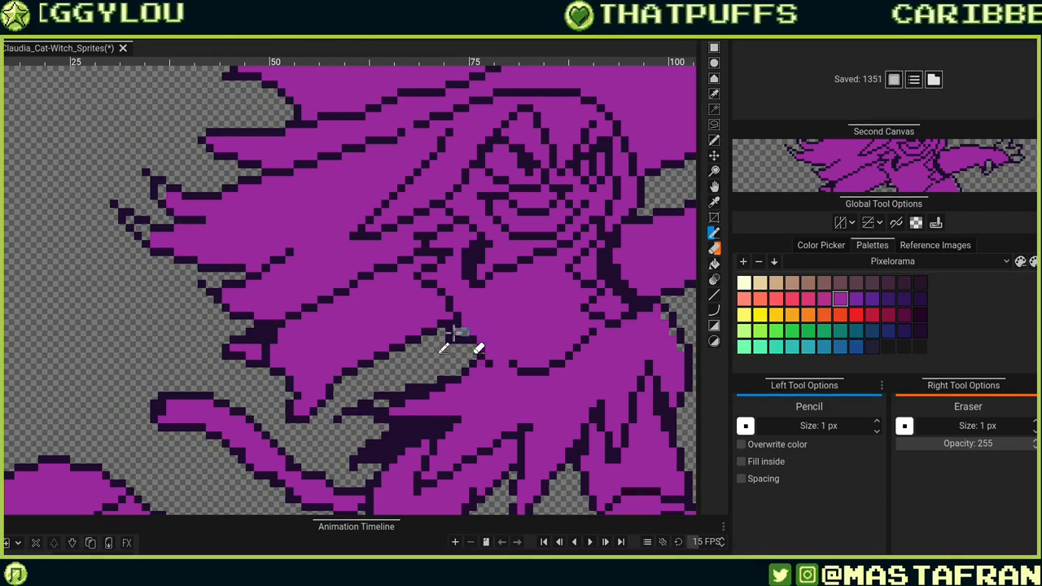
{"action": "key", "text": "ctrl+z"}
Refine the outline pixels at the junction of the sleeve and torso, erasing one extra pixel.
{"action": "left_click", "coordinate": [457, 325]}
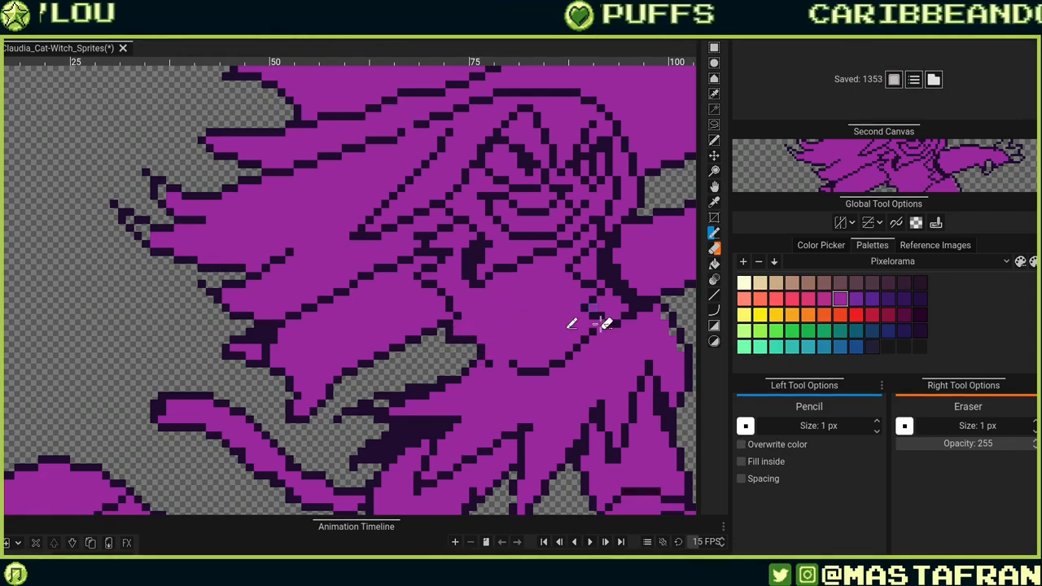
{"action": "left_click", "coordinate": [515, 352]}
{"action": "left_click", "coordinate": [449, 332], "text": "alt"}
{"action": "left_click", "coordinate": [458, 324]}
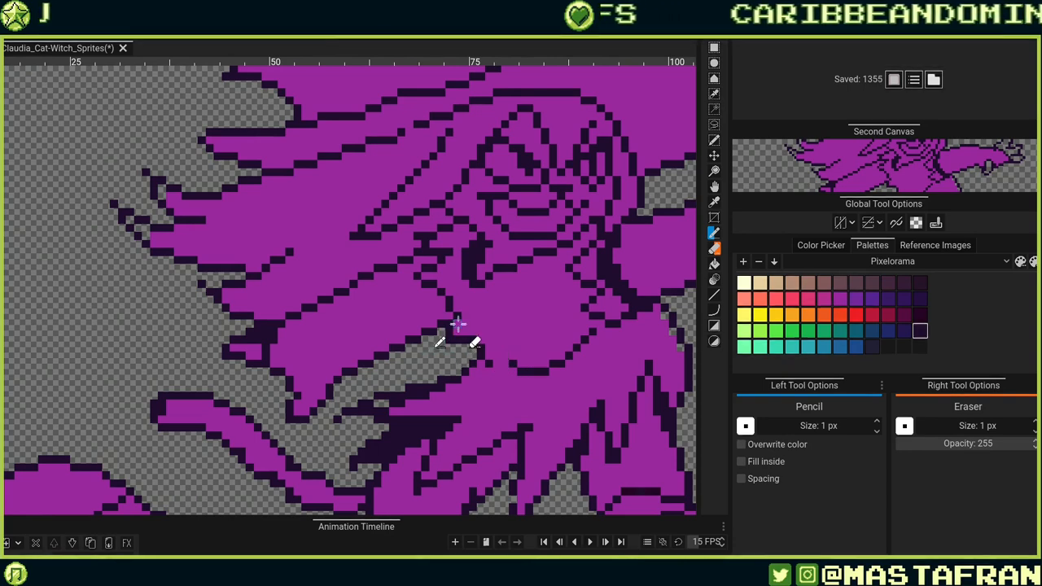
{"action": "left_click", "coordinate": [455, 345]}
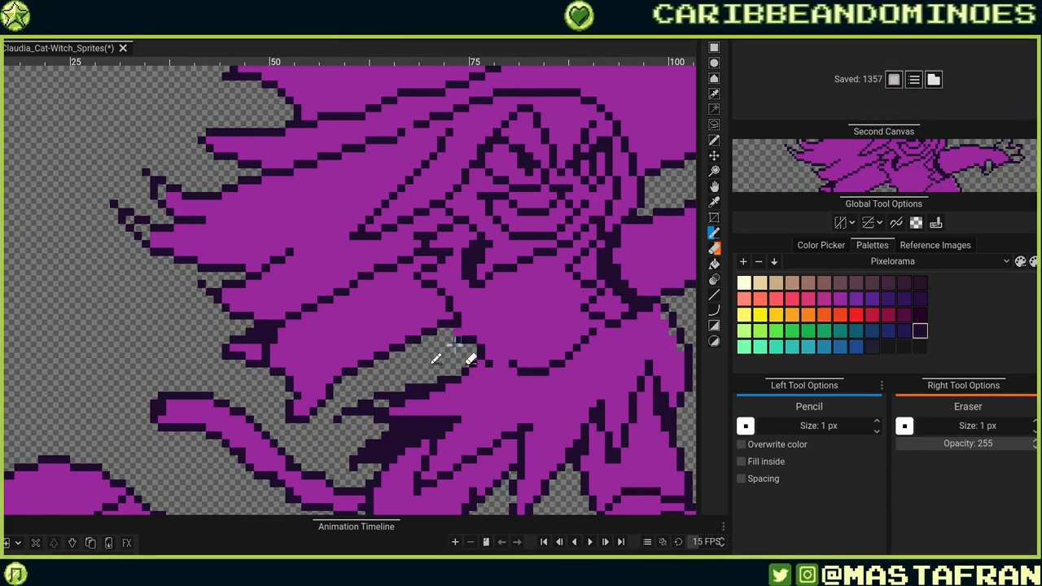
{"action": "left_click", "coordinate": [457, 333]}
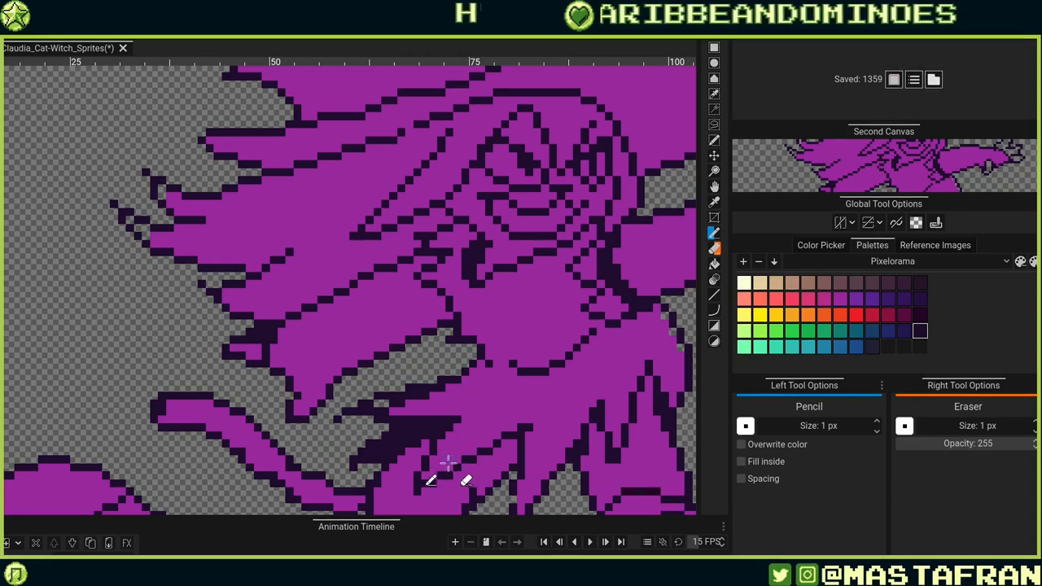
{"action": "right_click", "coordinate": [478, 363]}
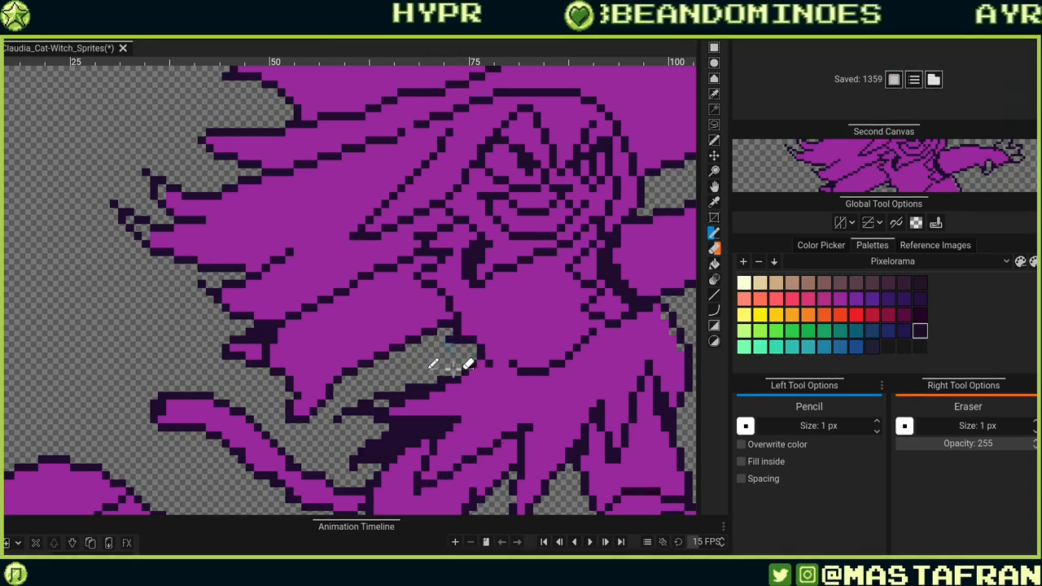
{"action": "left_click", "coordinate": [480, 355]}
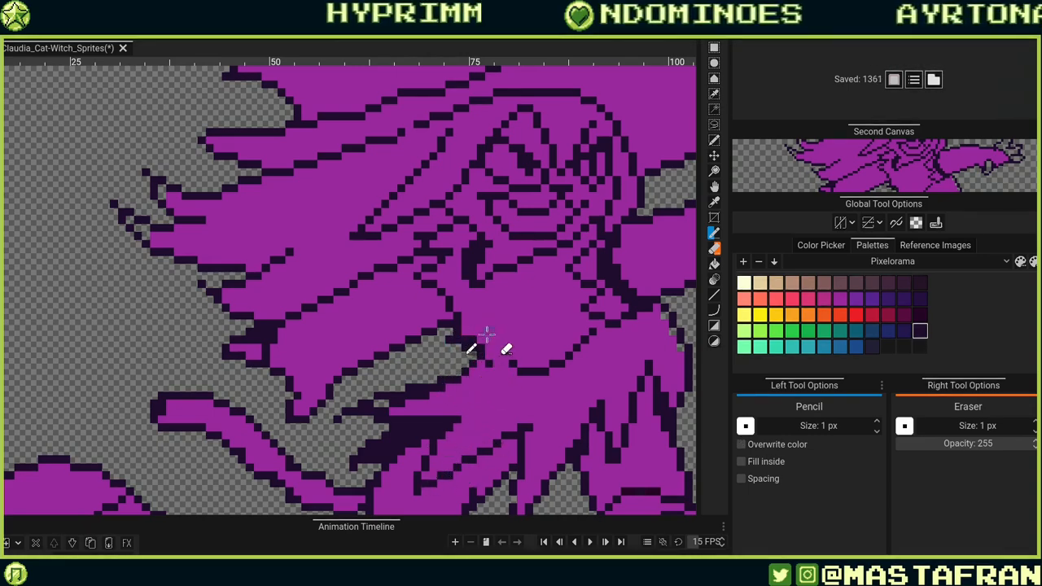
Redraw the outline pixels along the underside of the sleeve where it meets the hanging hair lock.
{"action": "left_click", "coordinate": [498, 360], "text": "alt"}
{"action": "left_click", "coordinate": [488, 357]}
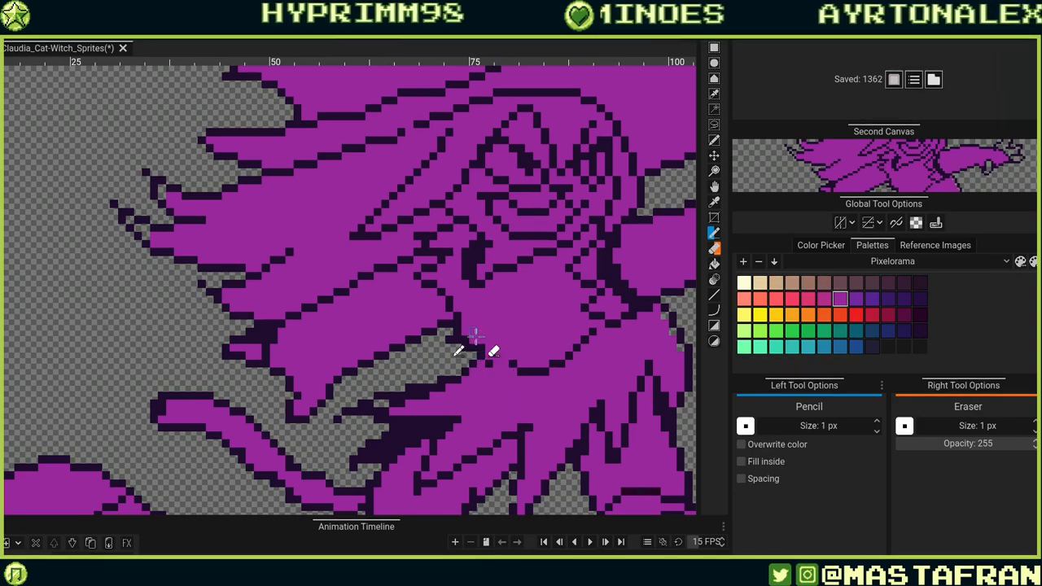
{"action": "left_click", "coordinate": [479, 339]}
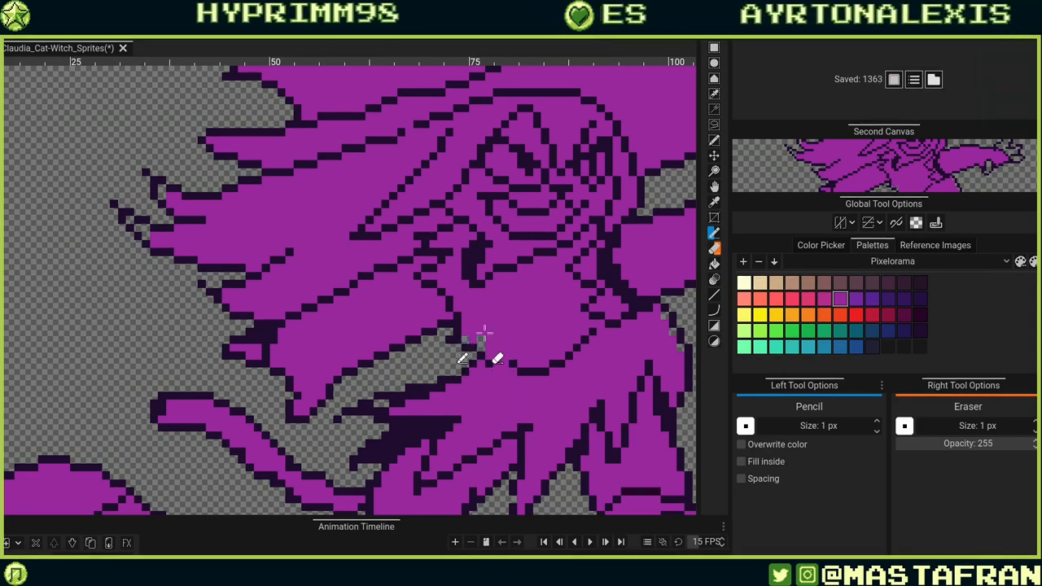
{"action": "left_click", "coordinate": [469, 339]}
{"action": "left_click", "coordinate": [467, 340]}
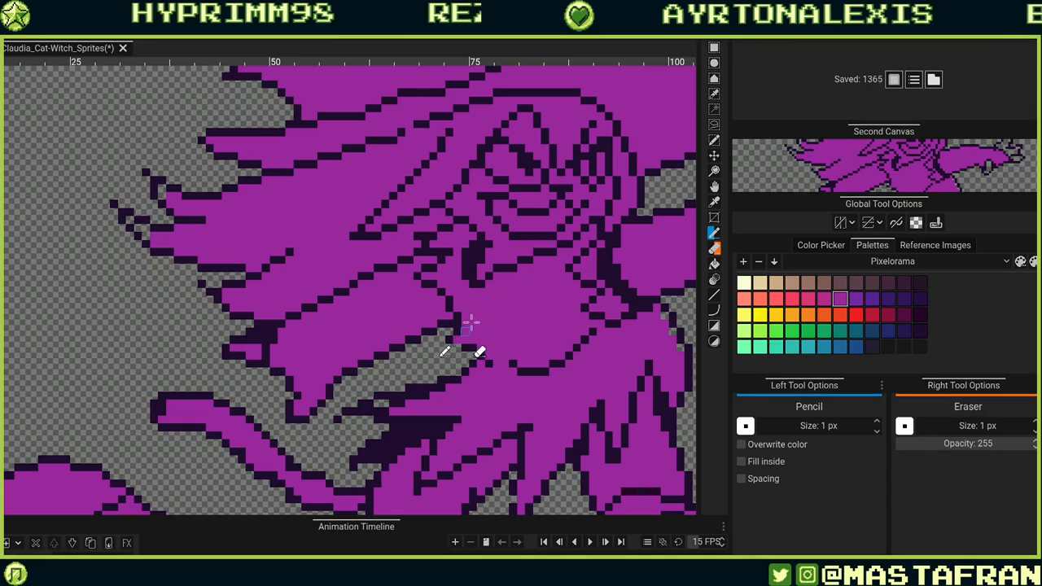
{"action": "left_click", "coordinate": [458, 340]}
{"action": "left_click", "coordinate": [449, 338], "text": "alt"}
{"action": "left_click", "coordinate": [456, 347]}
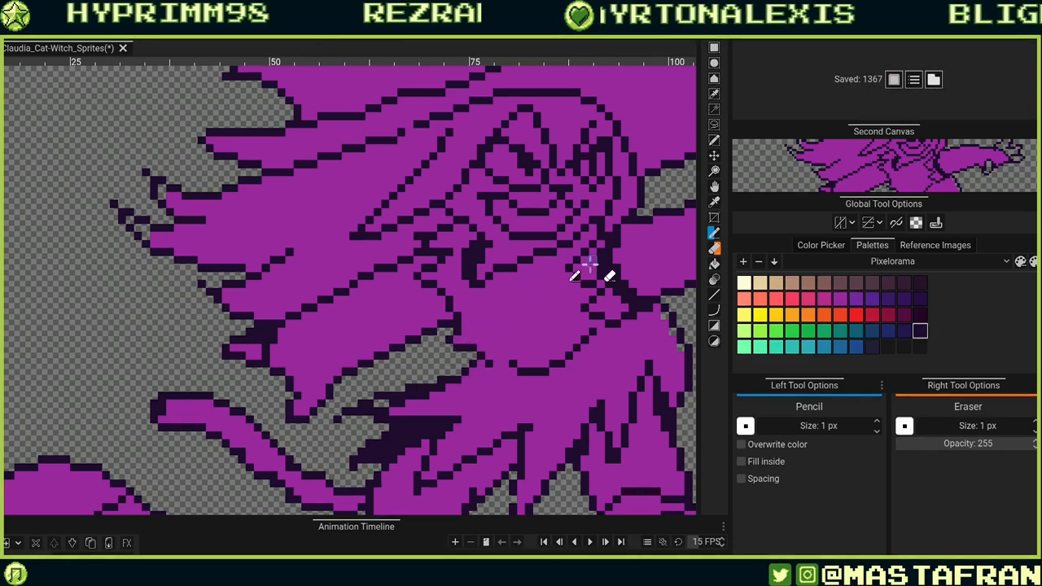
{"action": "left_click_drag", "start_coordinate": [518, 309], "coordinate": [517, 316]}
Extend the outline pixels on the sleeve's lower edge where it joins the torso.
{"action": "scroll", "coordinate": [518, 316], "scroll_direction": "down", "scroll_amount": 3}
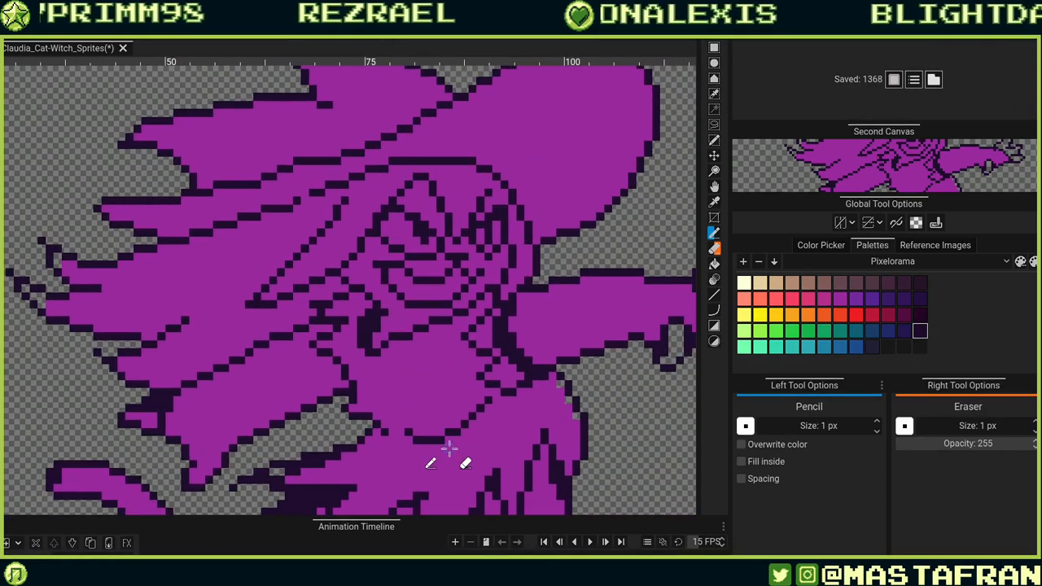
{"action": "scroll", "coordinate": [448, 360], "scroll_direction": "up", "scroll_amount": 3}
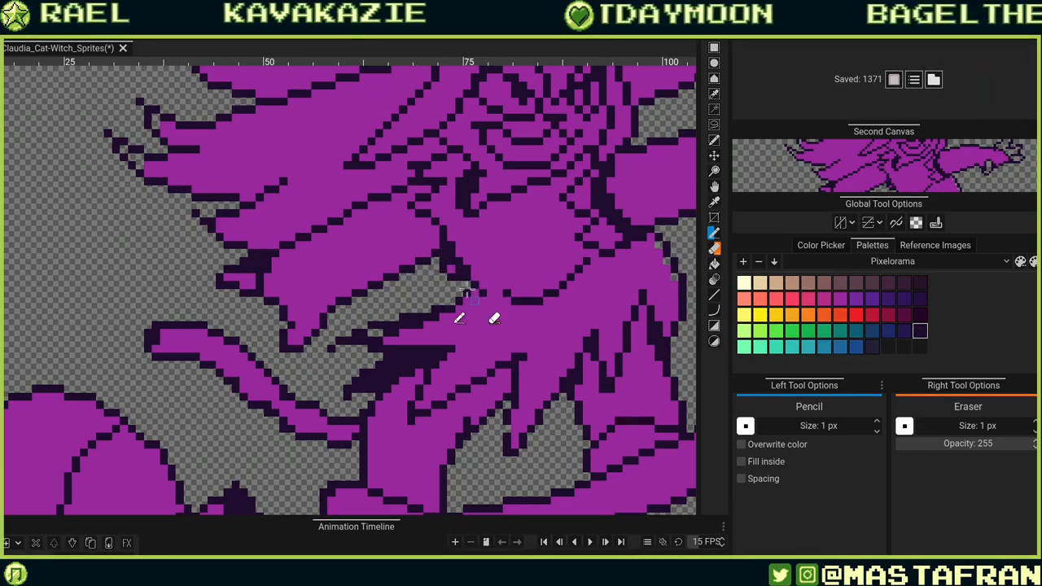
{"action": "left_click_drag", "start_coordinate": [467, 291], "coordinate": [455, 265]}
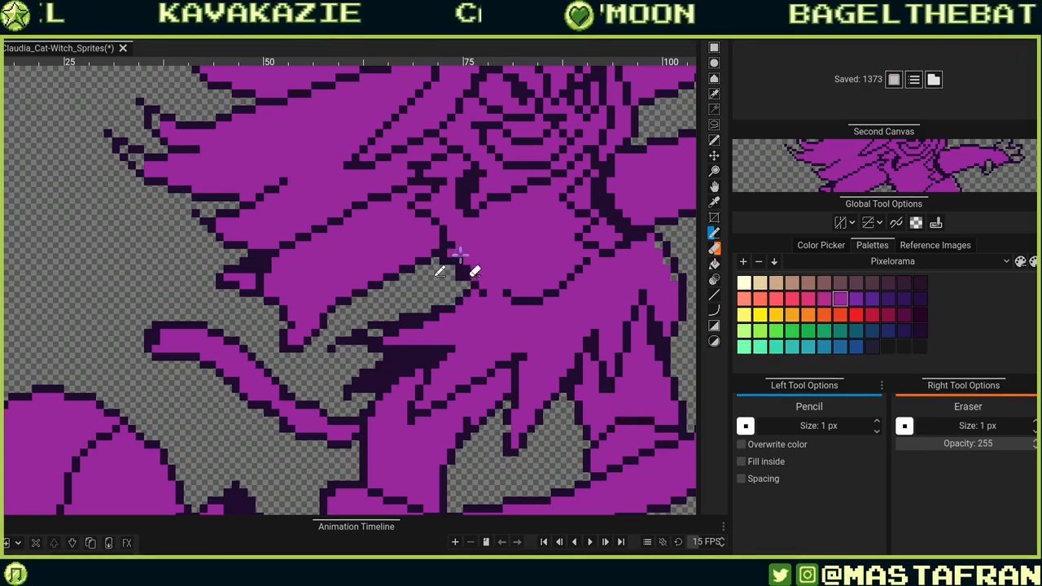
{"action": "left_click_drag", "start_coordinate": [469, 246], "coordinate": [477, 313]}
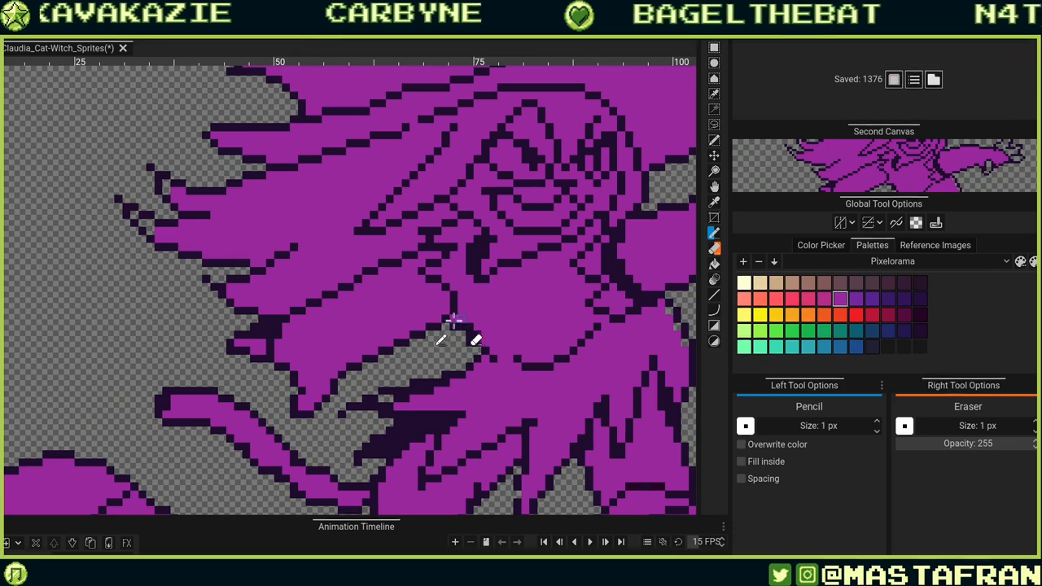
{"action": "left_click", "coordinate": [446, 324], "text": "alt"}
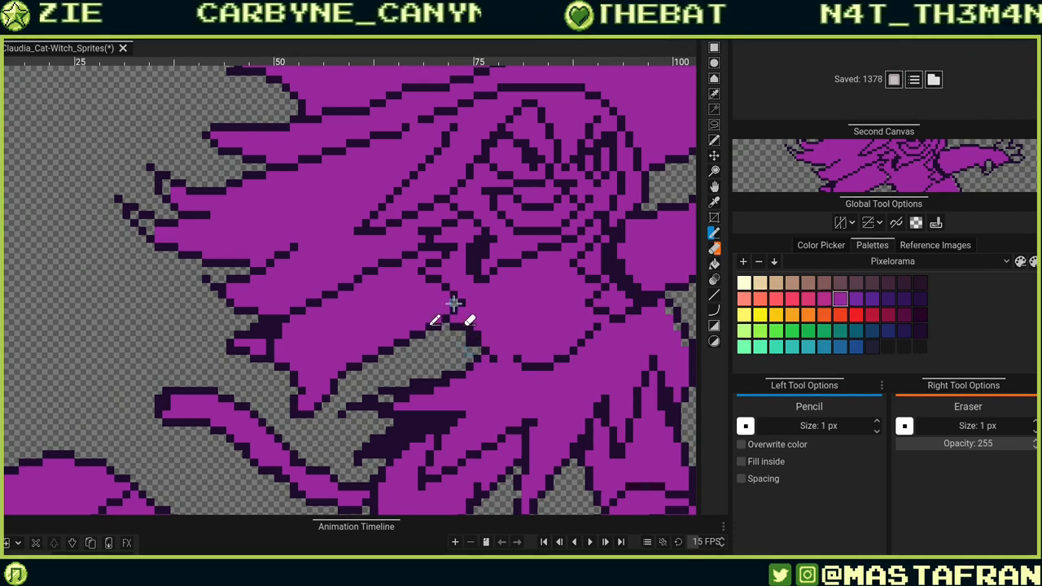
{"action": "scroll", "coordinate": [452, 328], "scroll_direction": "down", "scroll_amount": 2}
{"action": "scroll", "coordinate": [468, 293], "scroll_direction": "up", "scroll_amount": 2}
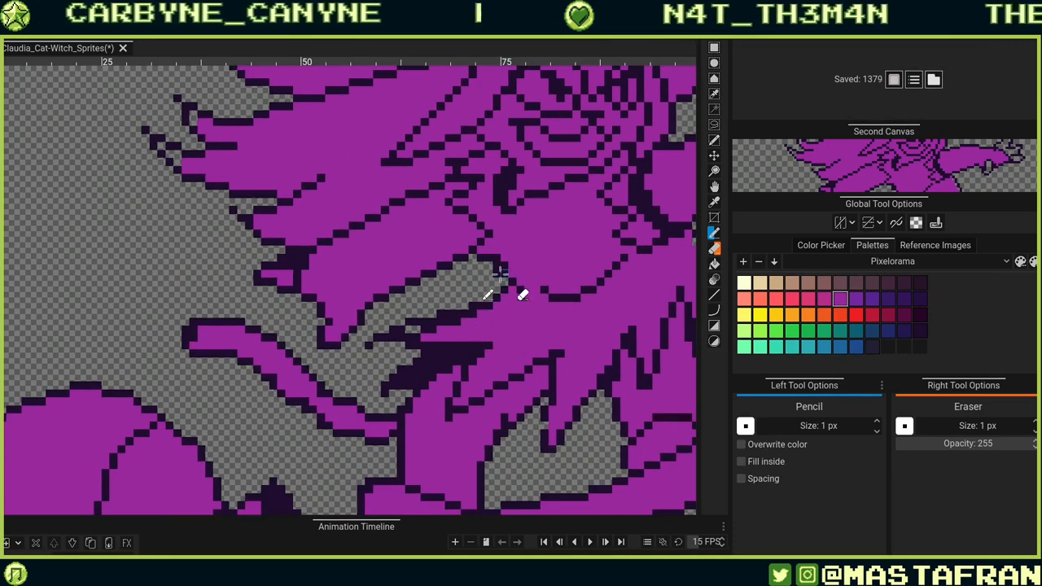
Refine the outline pixels along the sleeve's underside near the hand, erasing one stray pixel.
{"action": "left_click_drag", "start_coordinate": [519, 245], "coordinate": [445, 334]}
{"action": "left_click", "coordinate": [430, 354], "text": "alt"}
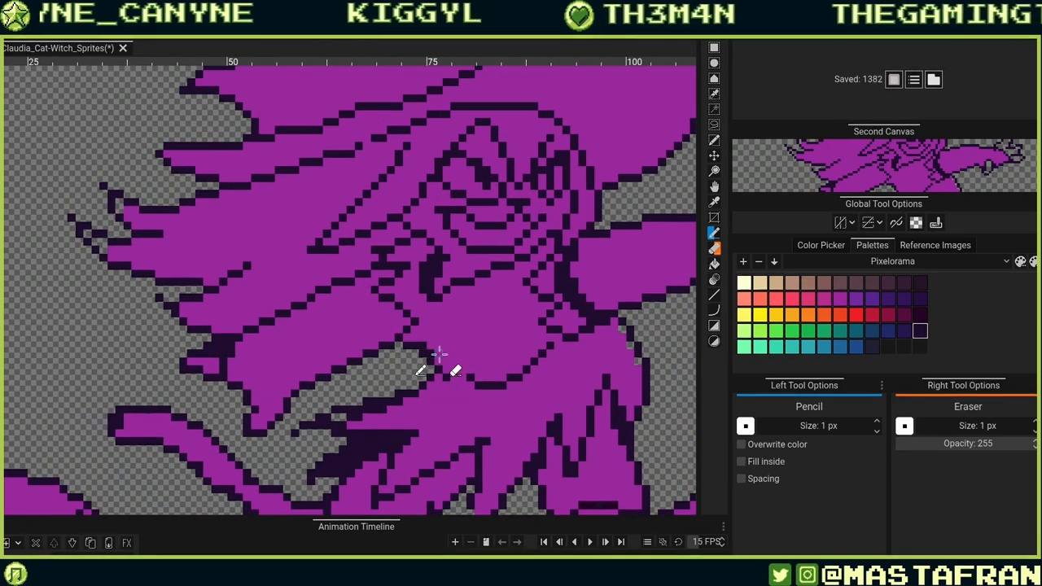
{"action": "left_click", "coordinate": [441, 356], "text": "alt"}
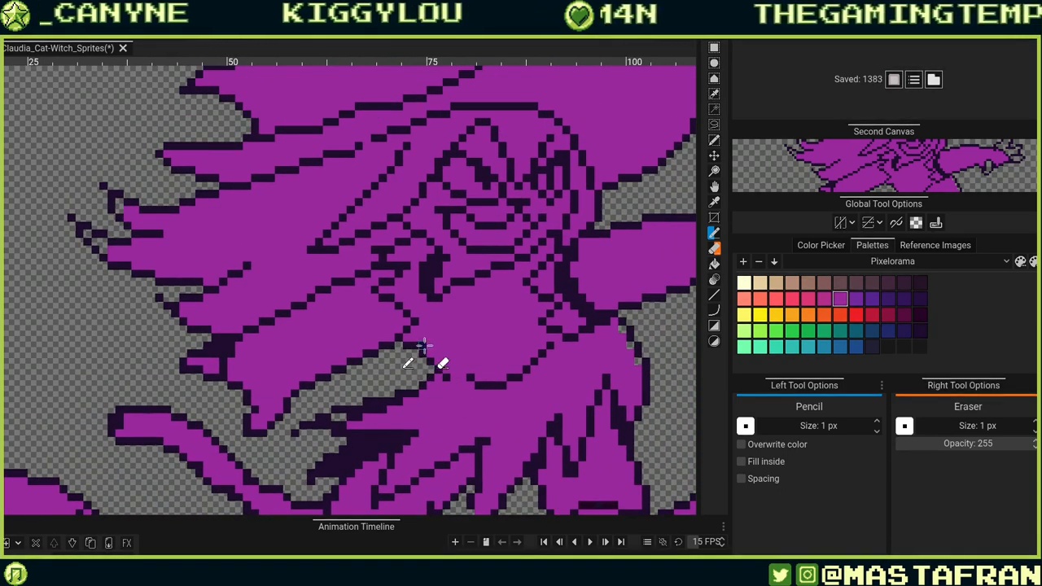
{"action": "left_click", "coordinate": [516, 285]}
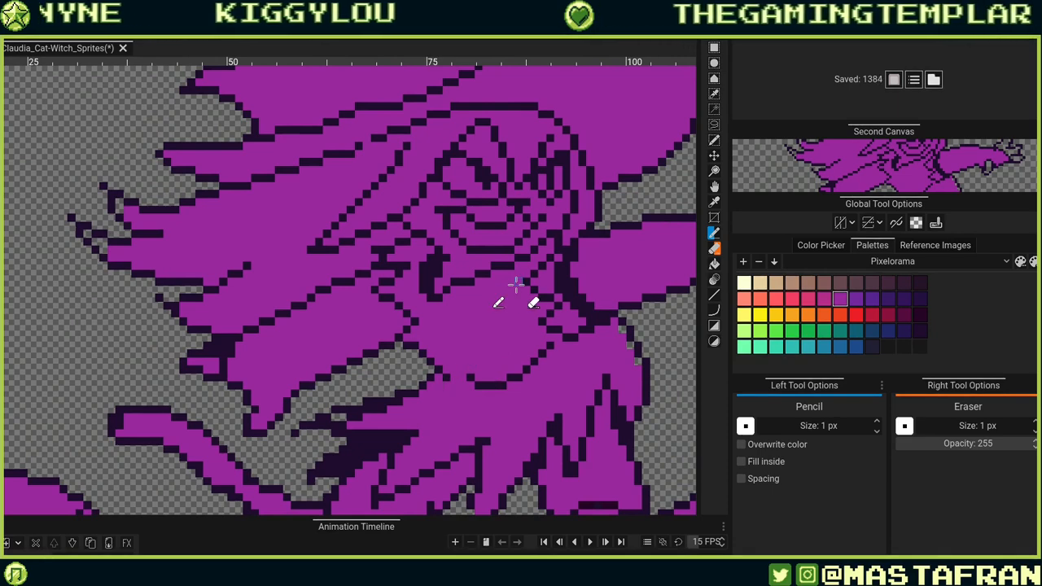
{"action": "left_click", "coordinate": [428, 378]}
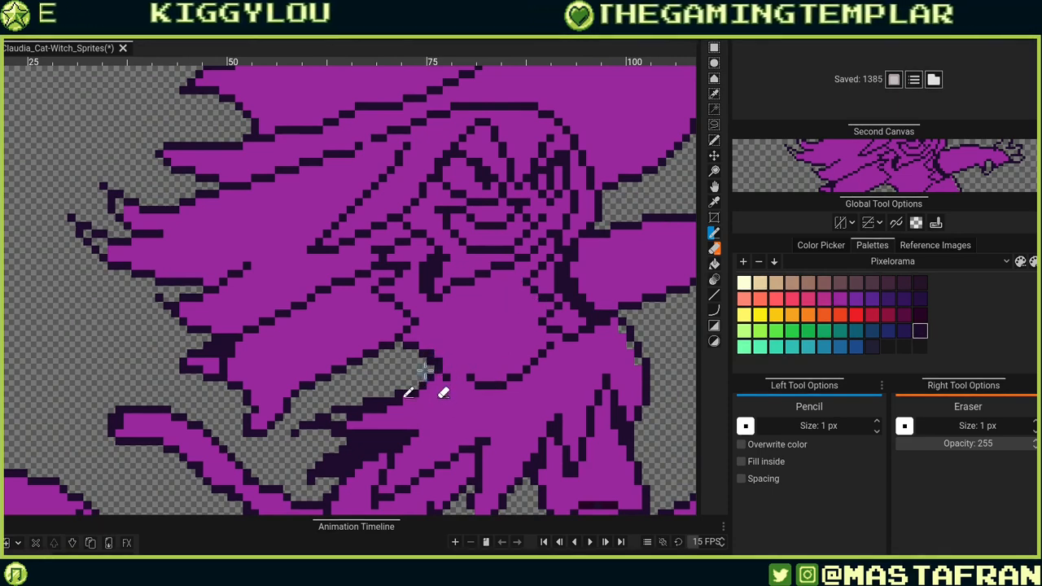
{"action": "right_click", "coordinate": [431, 370]}
{"action": "left_click", "coordinate": [667, 232]}
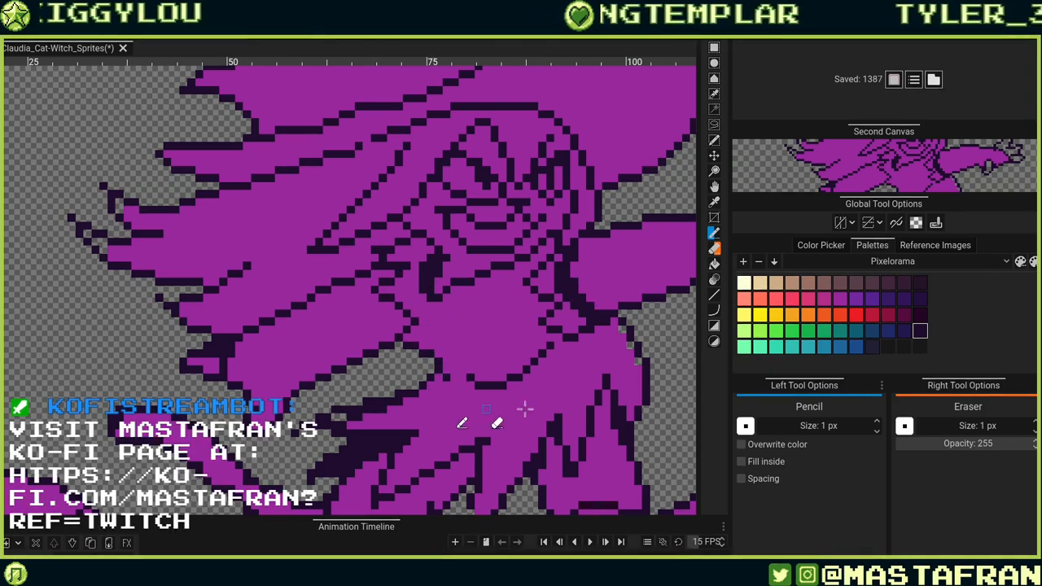
Add outline pixels on the skirt area below the torso.
{"action": "mouse_move", "coordinate": [585, 355]}
{"action": "left_mouse_down"}
{"action": "mouse_move", "coordinate": [480, 270]}
{"action": "mouse_move", "coordinate": [544, 282]}
{"action": "mouse_move", "coordinate": [534, 307]}
{"action": "left_mouse_up"}
{"action": "left_click", "coordinate": [507, 279], "text": "alt"}
{"action": "left_click", "coordinate": [492, 238]}
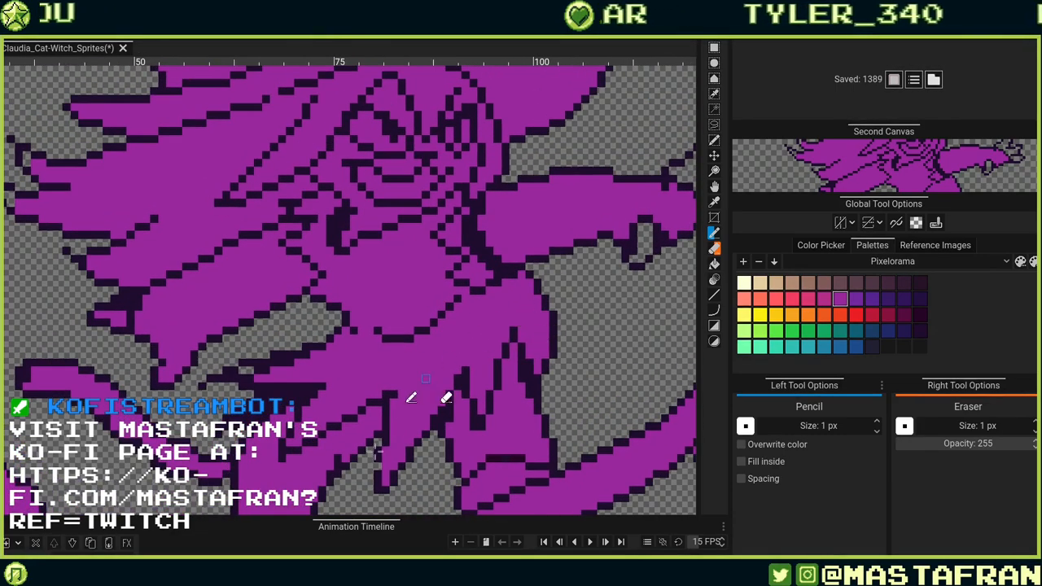
{"action": "scroll", "coordinate": [408, 210], "scroll_direction": "down", "scroll_amount": 3}
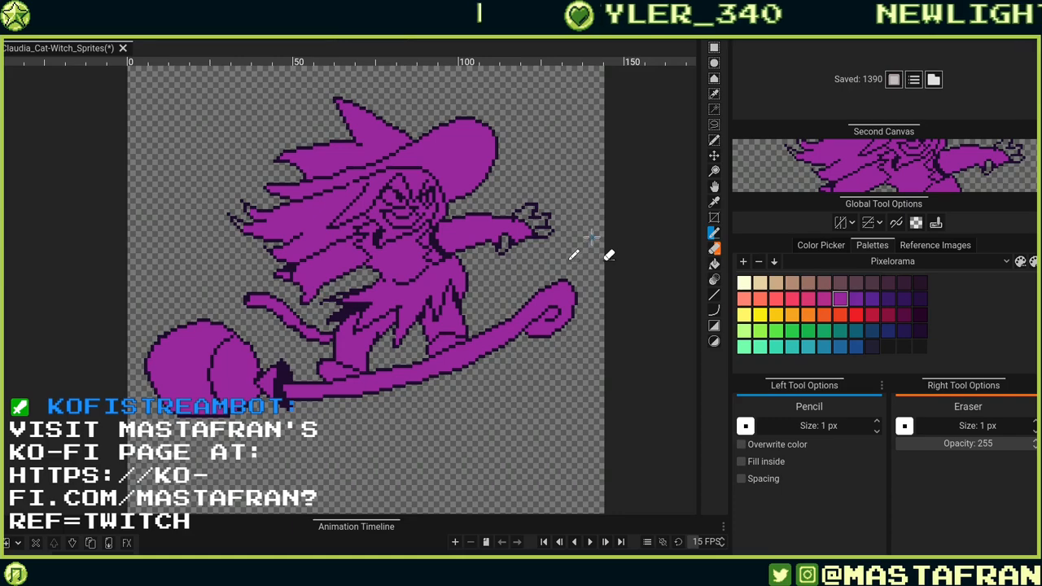
{"action": "scroll", "coordinate": [428, 306], "scroll_direction": "up", "scroll_amount": 3}
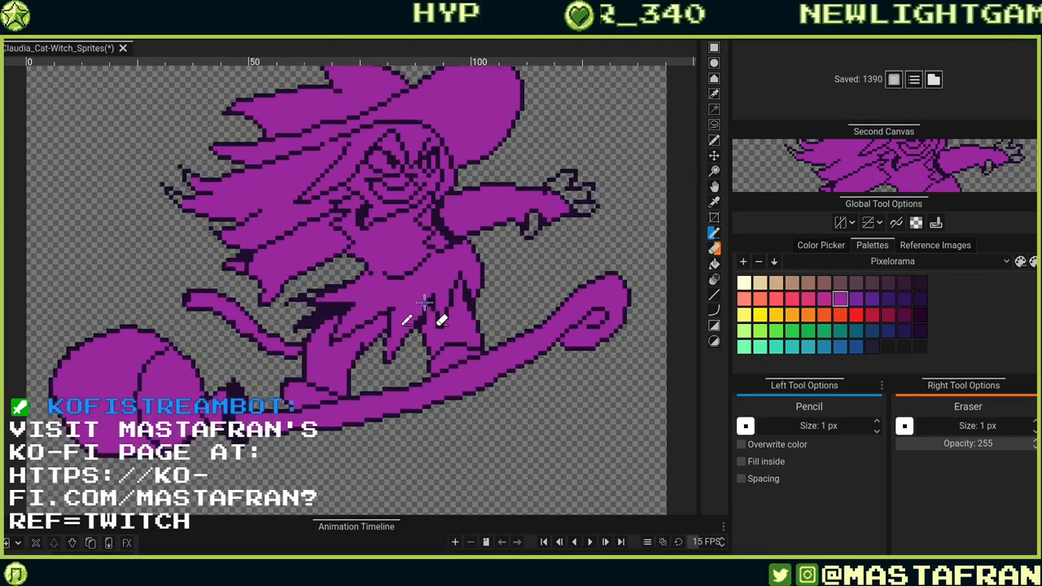
Redraw the outline pixels of the jagged skirt points above the broom.
{"action": "left_click", "coordinate": [355, 387], "text": "alt"}
{"action": "left_click", "coordinate": [352, 419]}
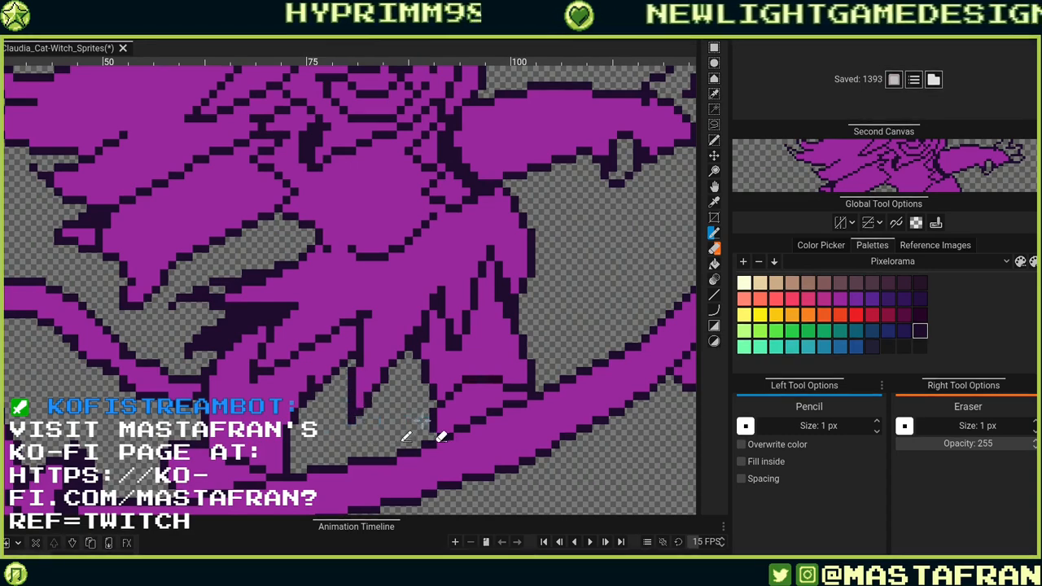
{"action": "left_click", "coordinate": [366, 310], "text": "alt"}
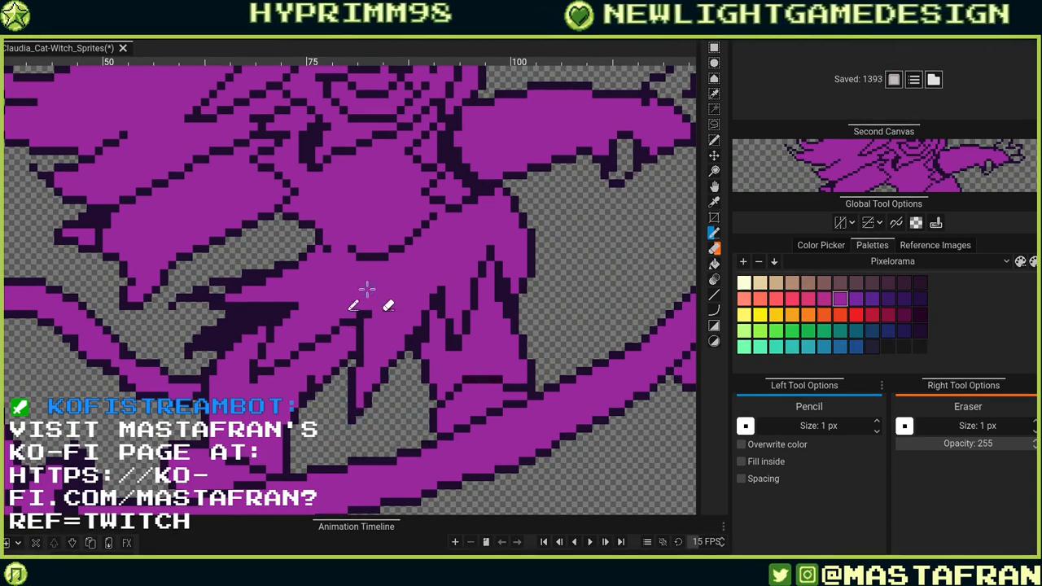
{"action": "left_click", "coordinate": [360, 330], "text": "alt"}
{"action": "left_click", "coordinate": [360, 315]}
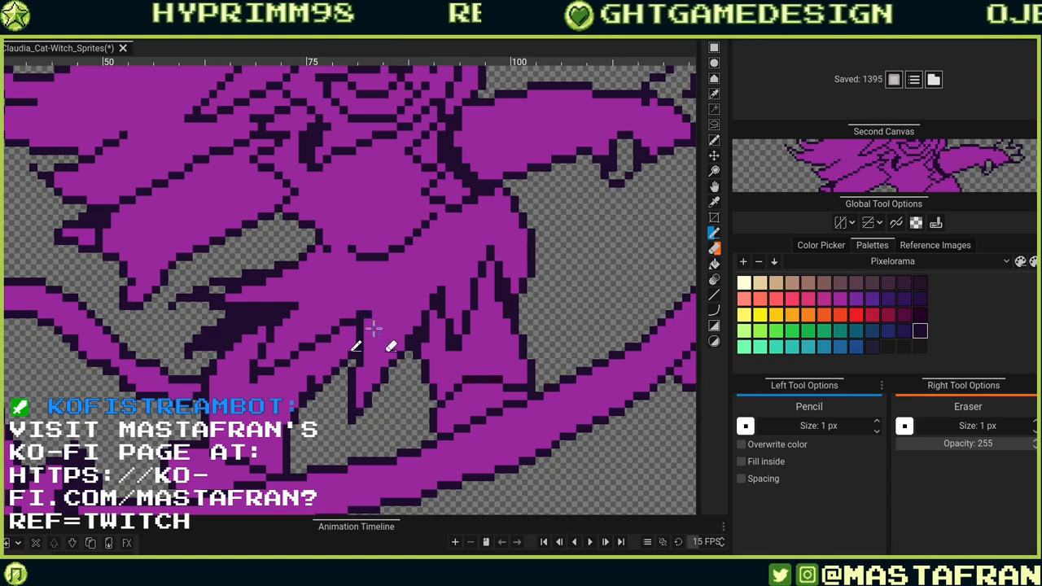
{"action": "left_click", "coordinate": [373, 326], "text": "alt"}
{"action": "left_click", "coordinate": [371, 314]}
{"action": "left_click", "coordinate": [361, 316], "text": "alt"}
{"action": "left_click", "coordinate": [368, 307]}
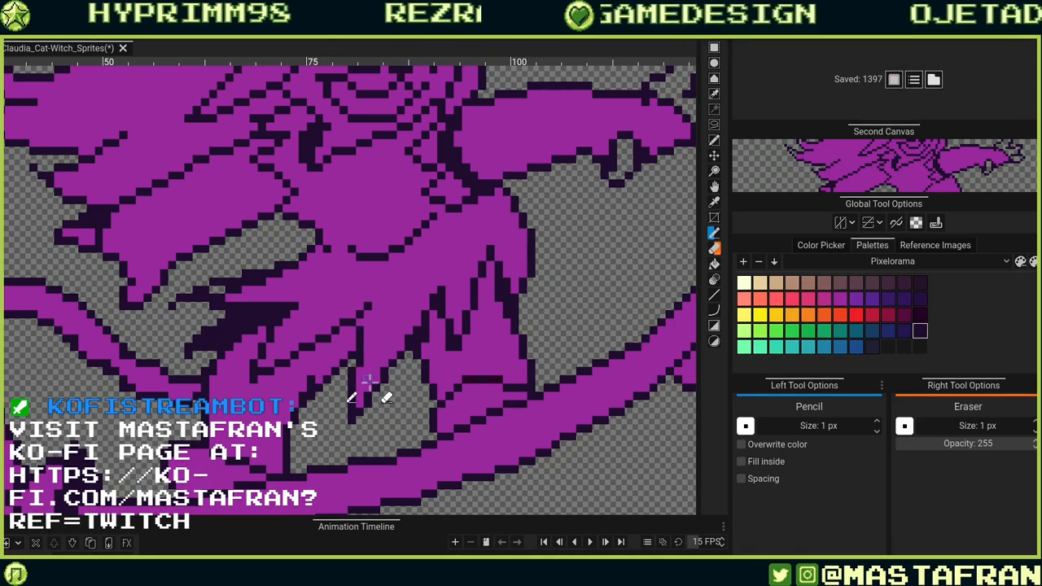
{"action": "left_click", "coordinate": [368, 387]}
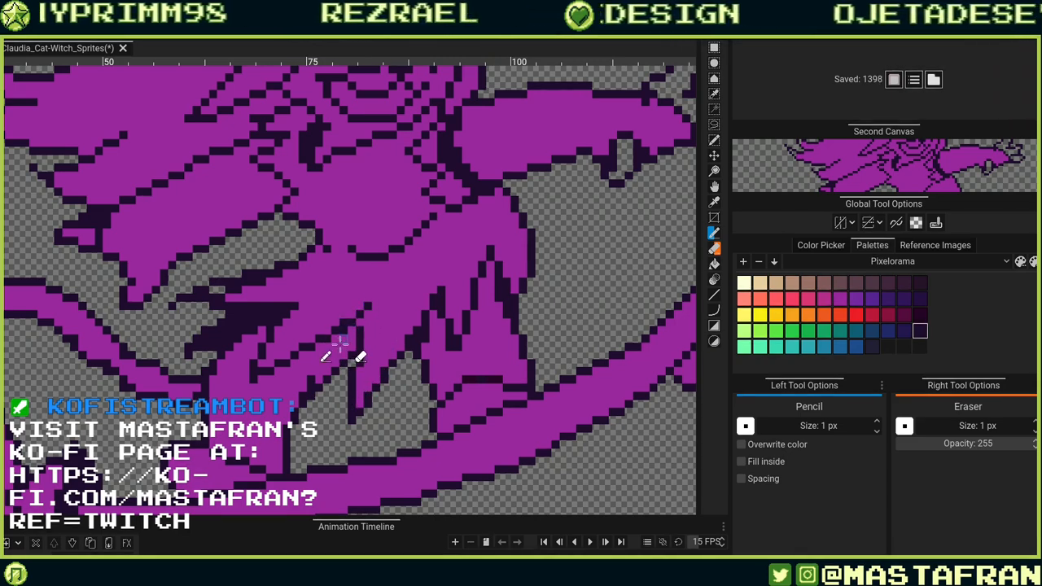
{"action": "left_click", "coordinate": [339, 309], "text": "alt"}
{"action": "left_click", "coordinate": [344, 316]}
Adjust the outline pixels on the pointed skirt tips beside the leg.
{"action": "left_click_drag", "start_coordinate": [342, 379], "coordinate": [462, 331]}
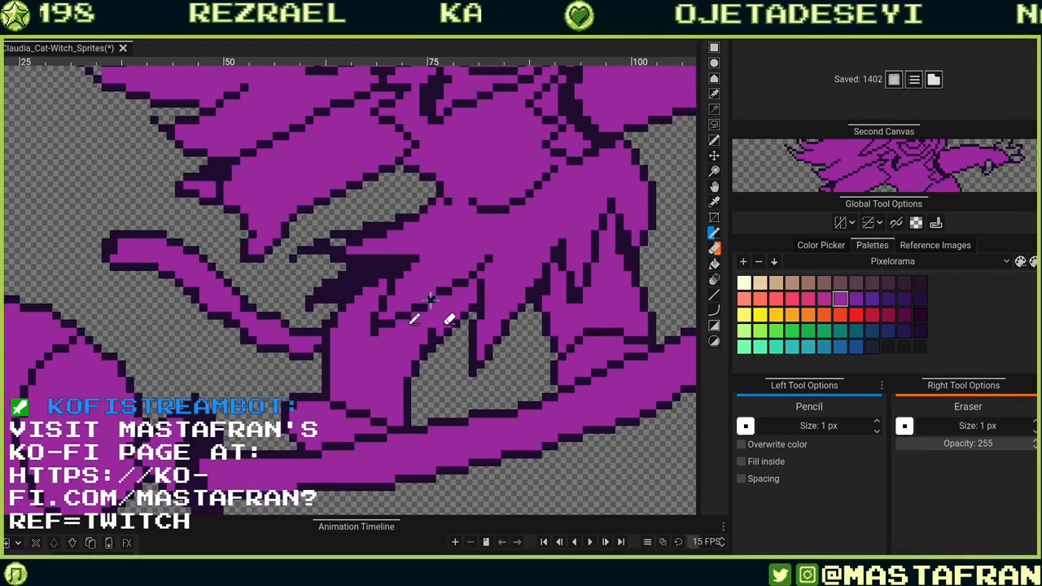
{"action": "left_click", "coordinate": [443, 273], "text": "alt"}
{"action": "left_click", "coordinate": [450, 290]}
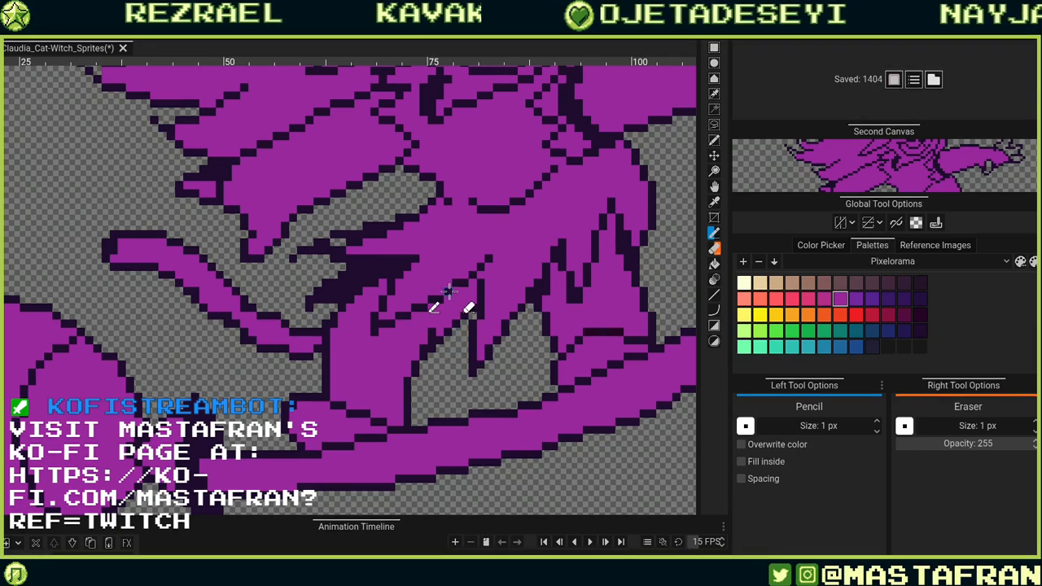
{"action": "left_click", "coordinate": [454, 290], "text": "alt"}
{"action": "left_click", "coordinate": [461, 285]}
{"action": "left_click", "coordinate": [459, 273], "text": "alt"}
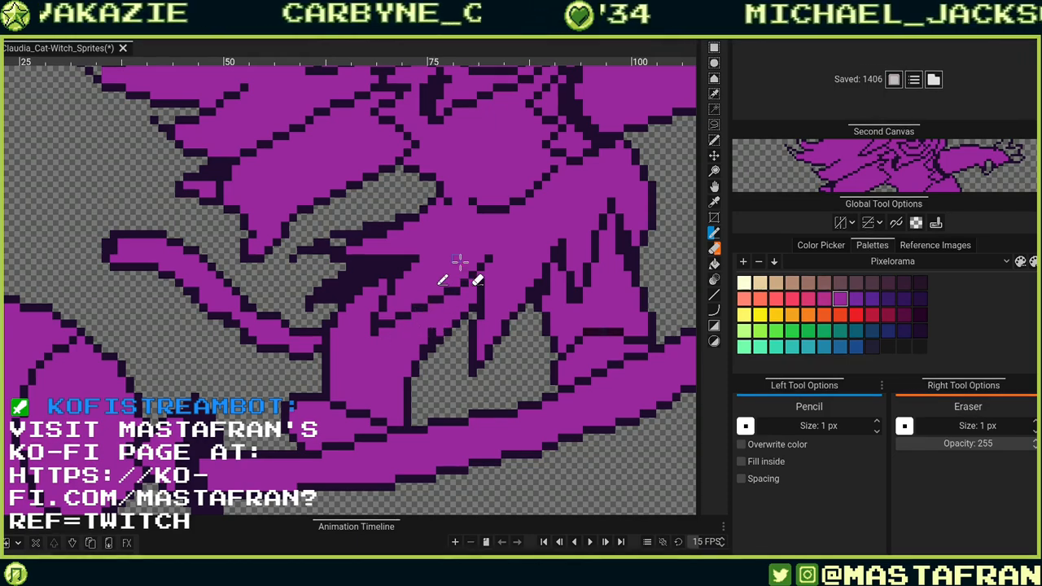
{"action": "left_click", "coordinate": [374, 331], "text": "alt"}
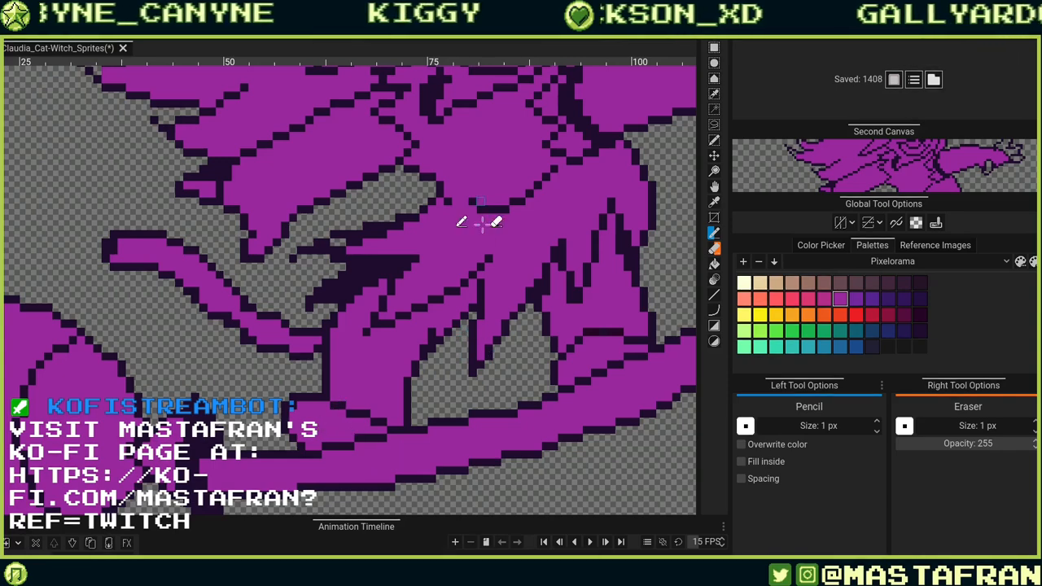
{"action": "left_click_drag", "start_coordinate": [680, 205], "coordinate": [474, 255]}
{"action": "left_click", "coordinate": [502, 267]}
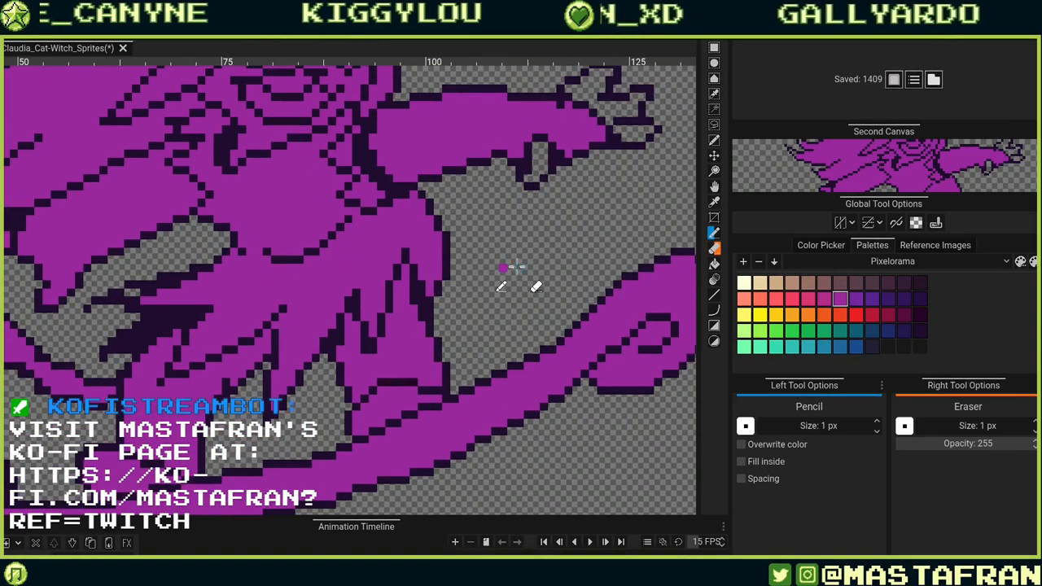
{"action": "left_click", "coordinate": [511, 260]}
{"action": "key", "text": "ctrl+z"}
{"action": "key", "text": "ctrl+z"}
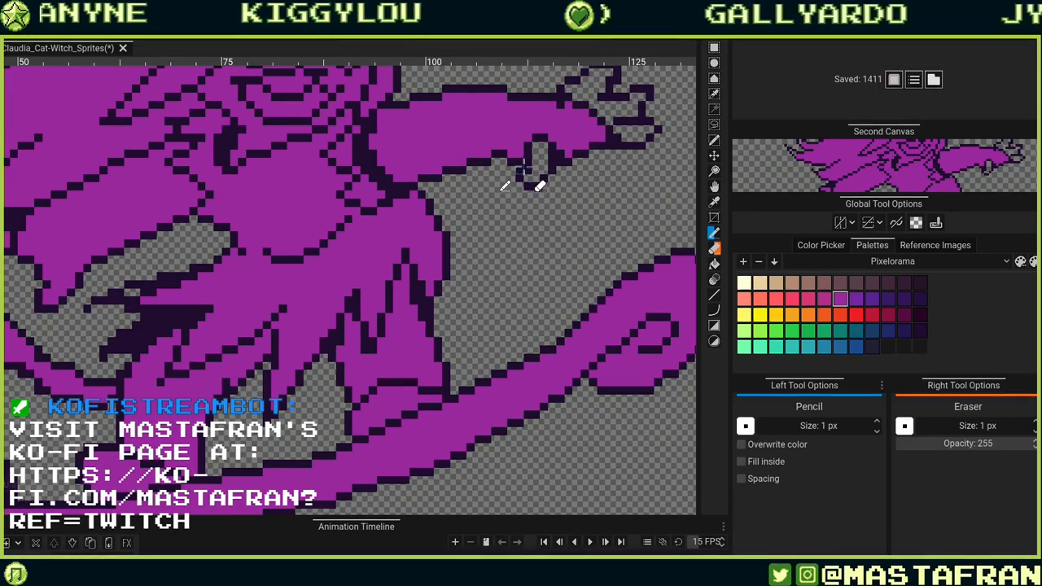
Draw a diagonal outline line and short horizontal strokes in the empty space below the outstretched hand.
{"action": "left_click", "coordinate": [524, 169], "text": "alt"}
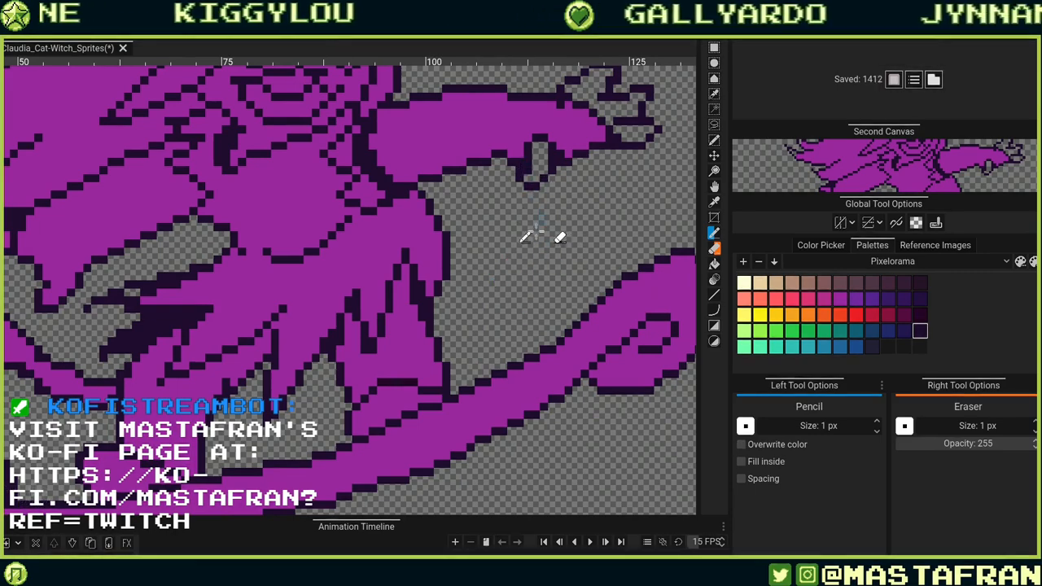
{"action": "scroll", "coordinate": [536, 231], "scroll_direction": "up", "scroll_amount": 4}
{"action": "left_click_drag", "start_coordinate": [476, 246], "coordinate": [355, 240]}
{"action": "left_click", "coordinate": [348, 281]}
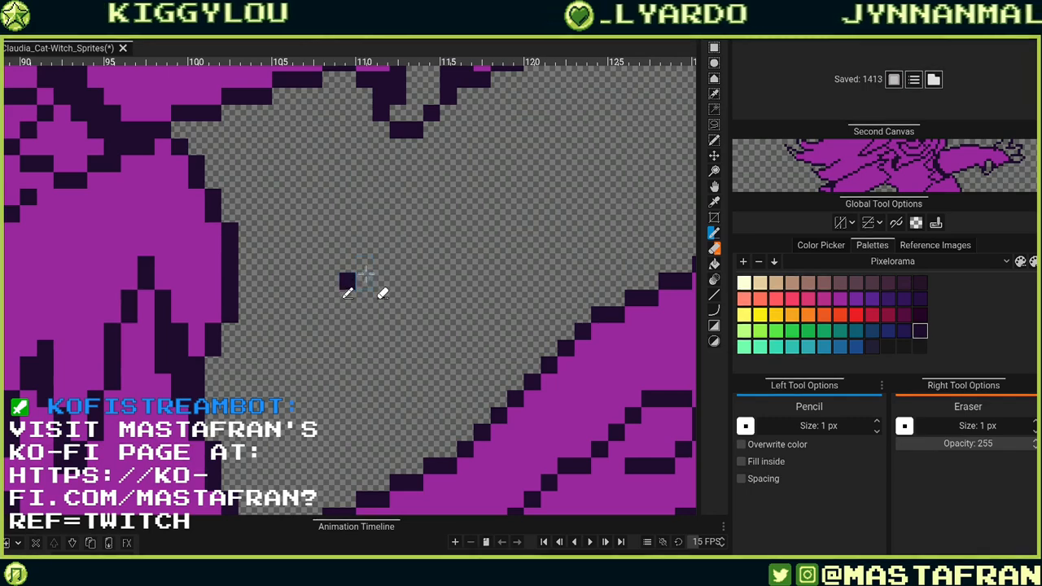
{"action": "left_click", "coordinate": [363, 264]}
{"action": "left_click", "coordinate": [380, 247]}
{"action": "left_click", "coordinate": [398, 231]}
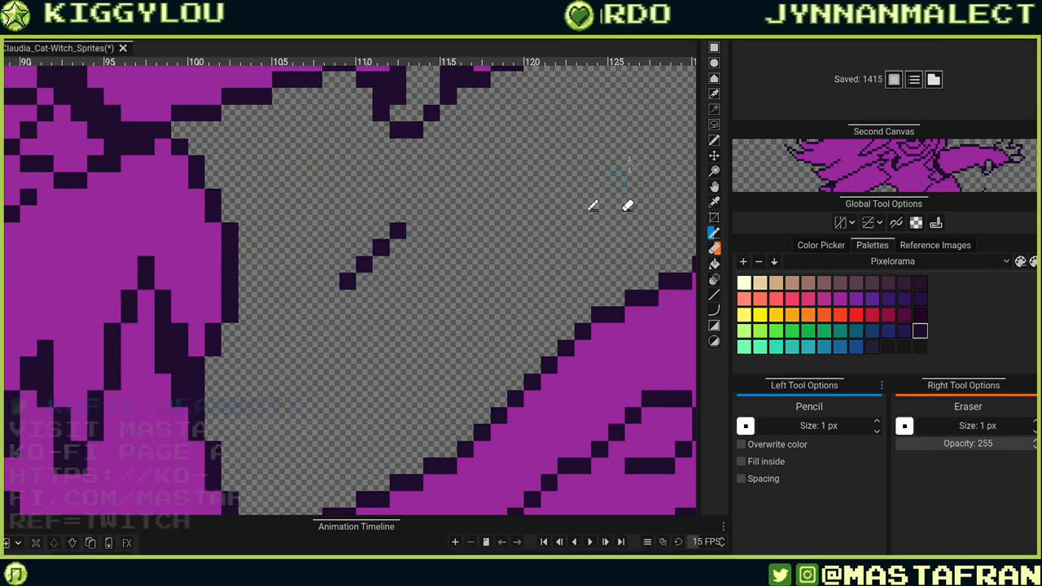
{"action": "left_click", "coordinate": [414, 213]}
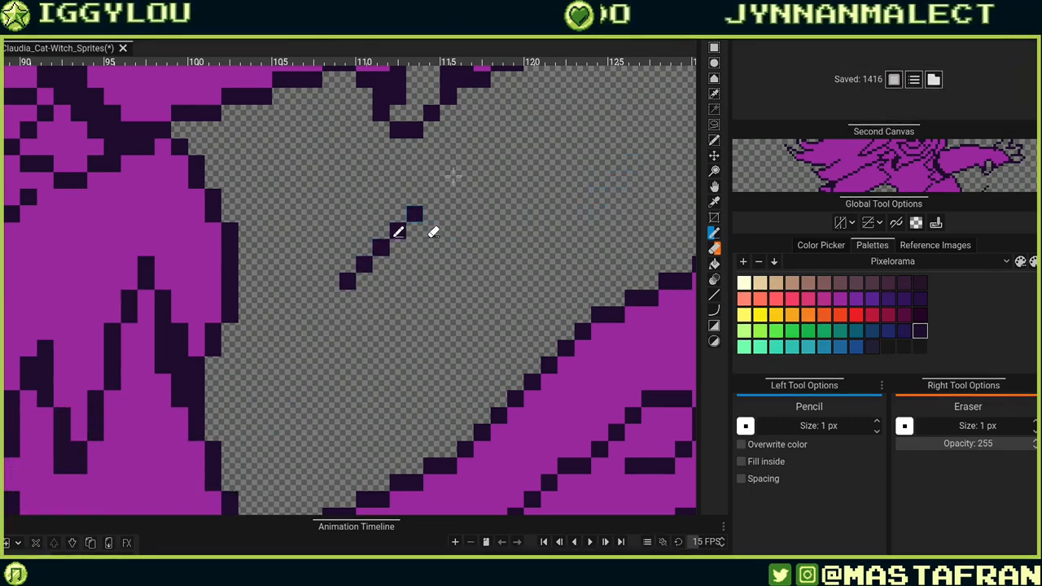
{"action": "left_click", "coordinate": [348, 315]}
{"action": "left_click", "coordinate": [364, 315]}
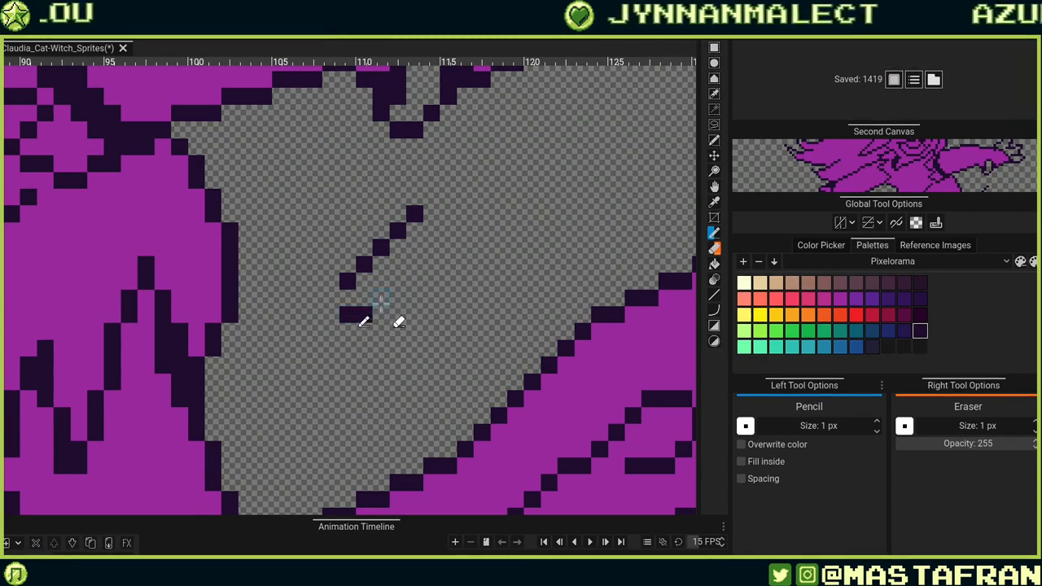
{"action": "left_click", "coordinate": [380, 298]}
{"action": "left_click", "coordinate": [397, 298]}
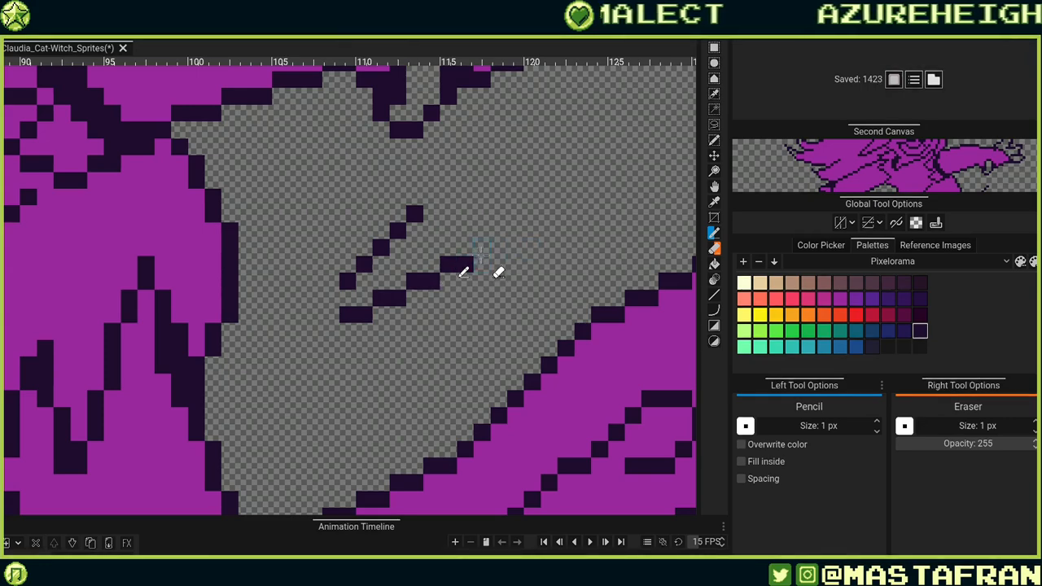
Add more horizontal speed-line strokes in the empty space below the outstretched hand.
{"action": "left_click", "coordinate": [482, 247]}
{"action": "left_click", "coordinate": [498, 248]}
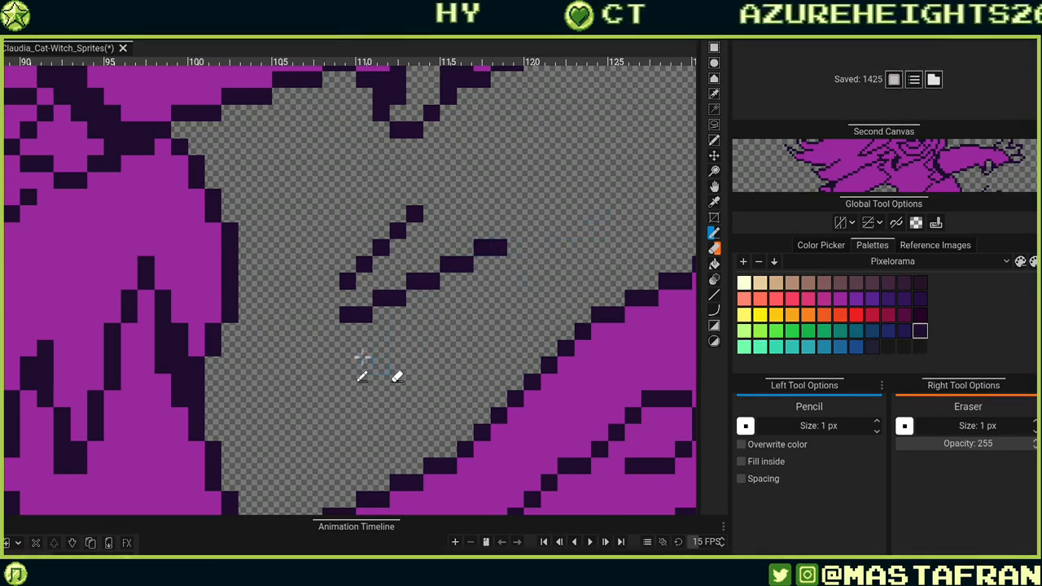
{"action": "mouse_move", "coordinate": [347, 348]}
{"action": "left_mouse_down"}
{"action": "mouse_move", "coordinate": [391, 349]}
{"action": "mouse_move", "coordinate": [413, 332]}
{"action": "mouse_move", "coordinate": [413, 347]}
{"action": "mouse_move", "coordinate": [398, 337]}
{"action": "mouse_move", "coordinate": [447, 326]}
{"action": "mouse_move", "coordinate": [478, 332]}
{"action": "mouse_move", "coordinate": [450, 330]}
{"action": "mouse_move", "coordinate": [450, 316]}
{"action": "mouse_move", "coordinate": [488, 315]}
{"action": "left_mouse_up"}
{"action": "key", "text": "ctrl+z"}
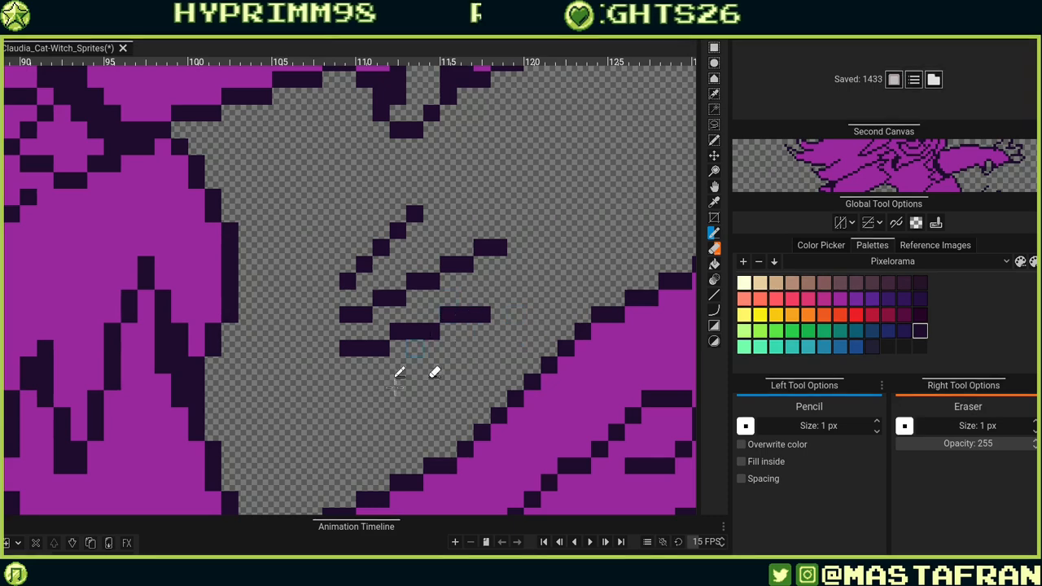
{"action": "left_click_drag", "start_coordinate": [347, 378], "coordinate": [472, 364]}
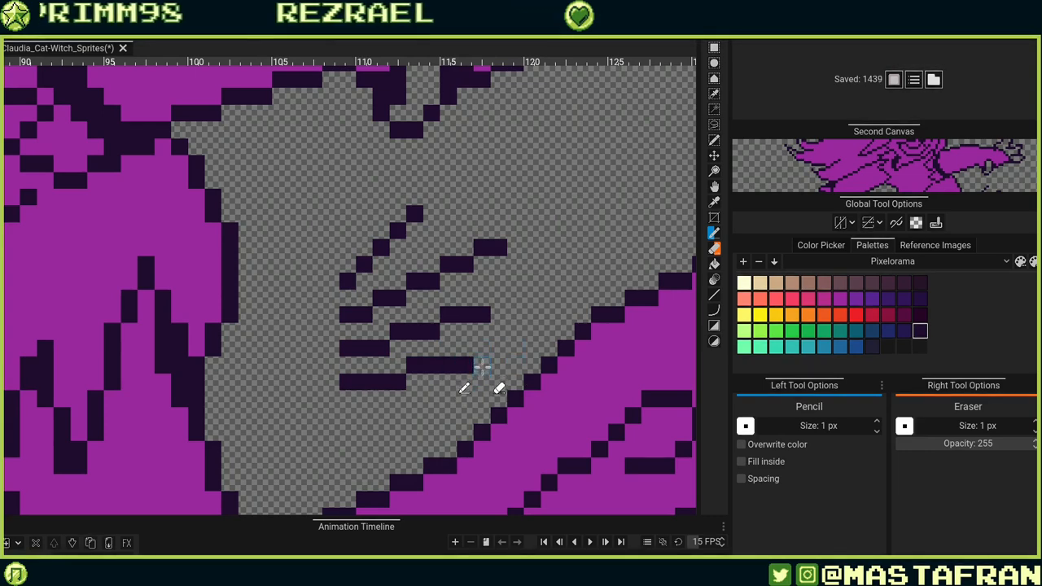
{"action": "left_click", "coordinate": [482, 348]}
{"action": "left_click", "coordinate": [514, 348]}
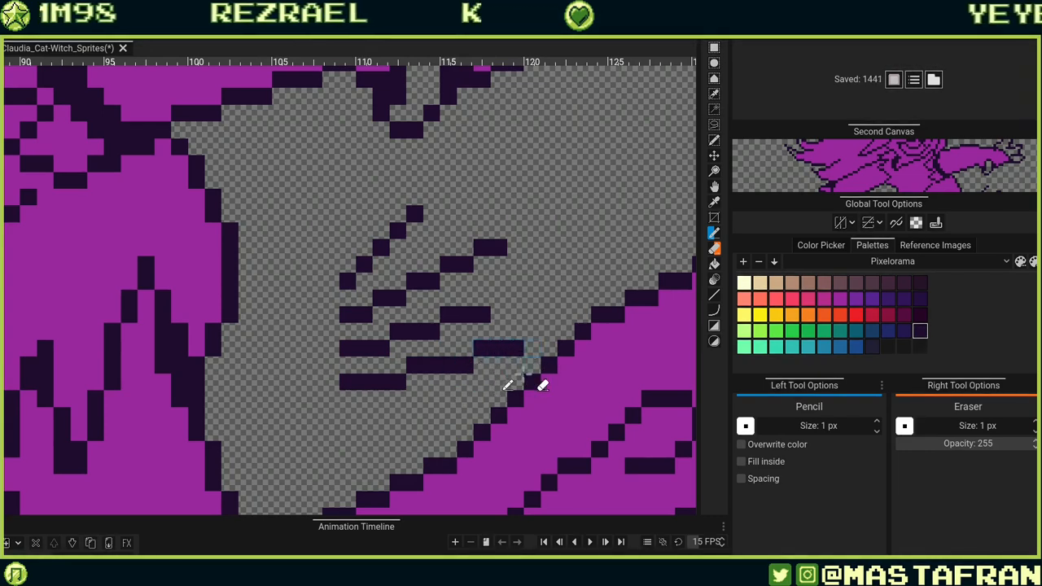
{"action": "left_click", "coordinate": [530, 348]}
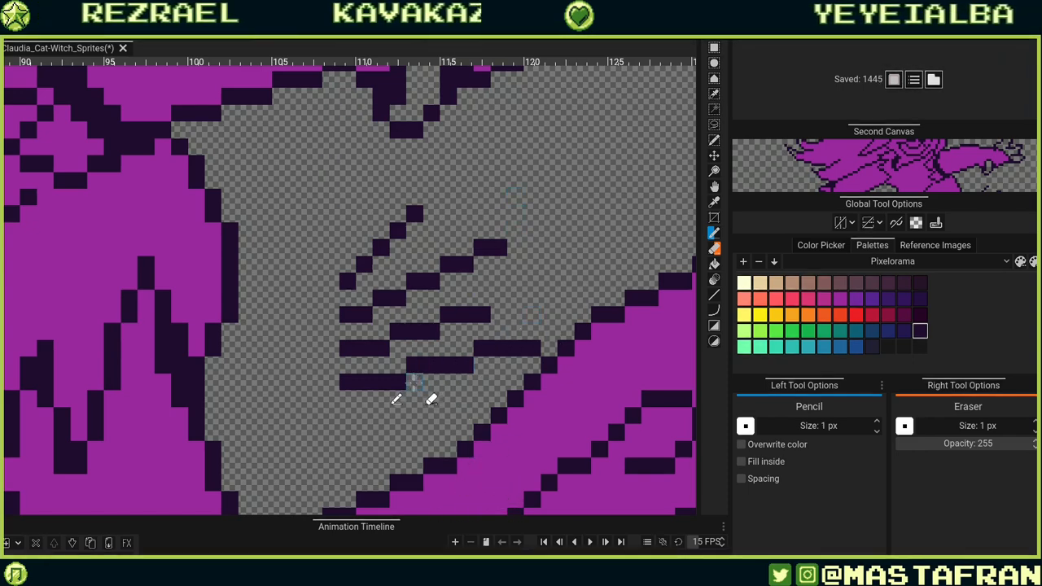
{"action": "left_click_drag", "start_coordinate": [516, 347], "coordinate": [363, 382]}
{"action": "left_click_drag", "start_coordinate": [446, 365], "coordinate": [532, 348]}
Erase all the speed-line strokes below the outstretched hand.
{"action": "right_click", "coordinate": [348, 382]}
{"action": "left_click_drag", "start_coordinate": [482, 314], "coordinate": [349, 348]}
{"action": "left_click_drag", "start_coordinate": [364, 314], "coordinate": [414, 275]}
{"action": "mouse_move", "coordinate": [347, 316]}
{"action": "left_mouse_down"}
{"action": "mouse_move", "coordinate": [411, 228]}
{"action": "mouse_move", "coordinate": [355, 280]}
{"action": "left_mouse_up"}
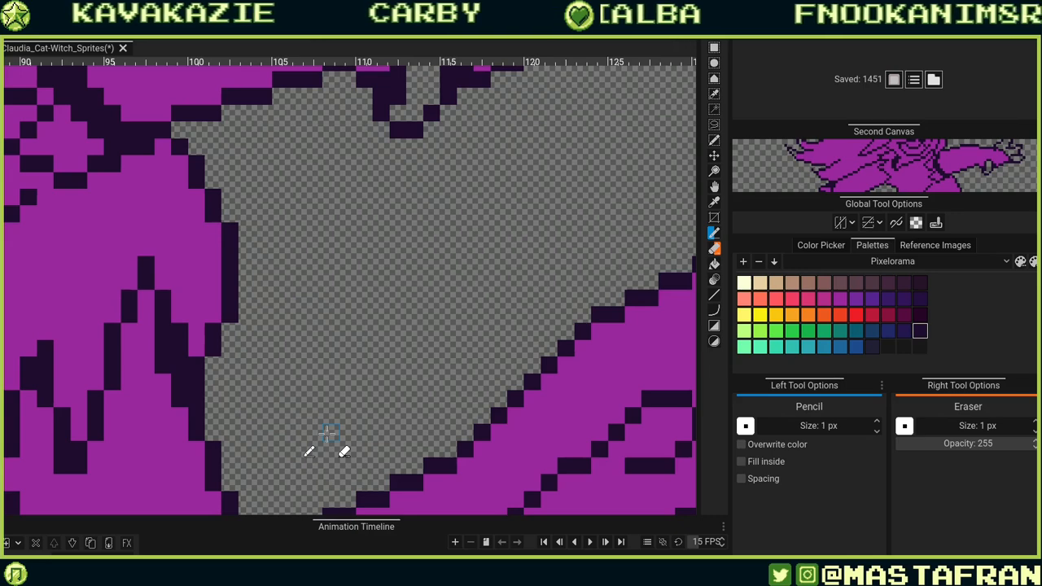
Draw a curved outline arc below the hand, rising and then bending down toward the broom tip.
{"action": "left_click", "coordinate": [429, 248]}
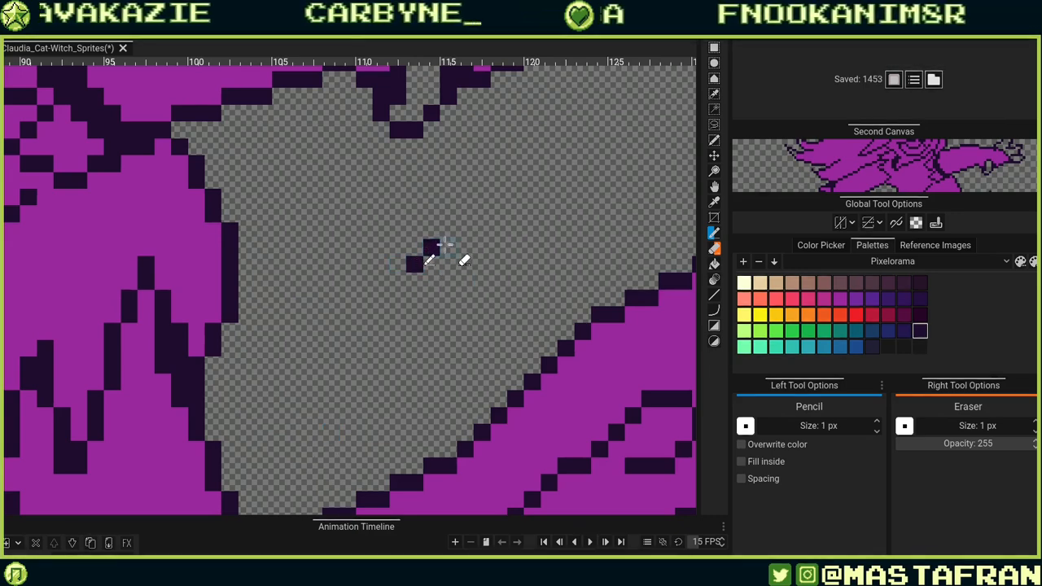
{"action": "left_click", "coordinate": [464, 232]}
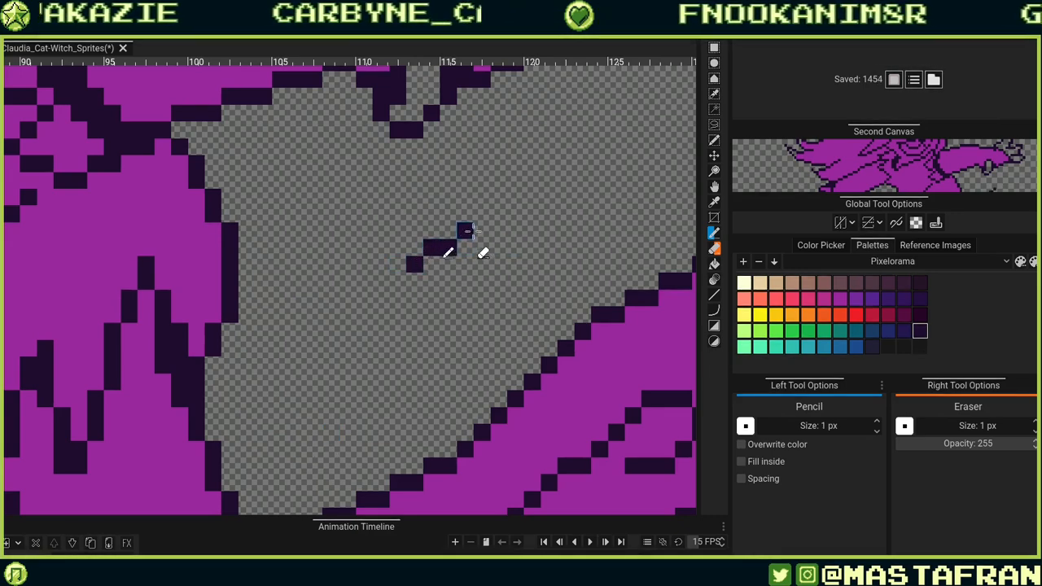
{"action": "left_click", "coordinate": [515, 214]}
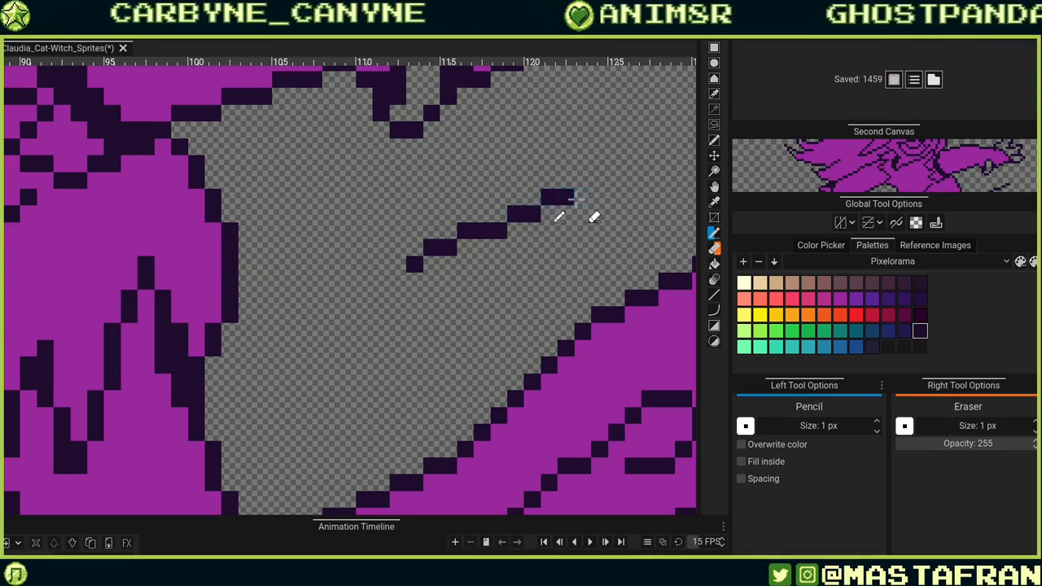
{"action": "left_click_drag", "start_coordinate": [599, 211], "coordinate": [617, 214]}
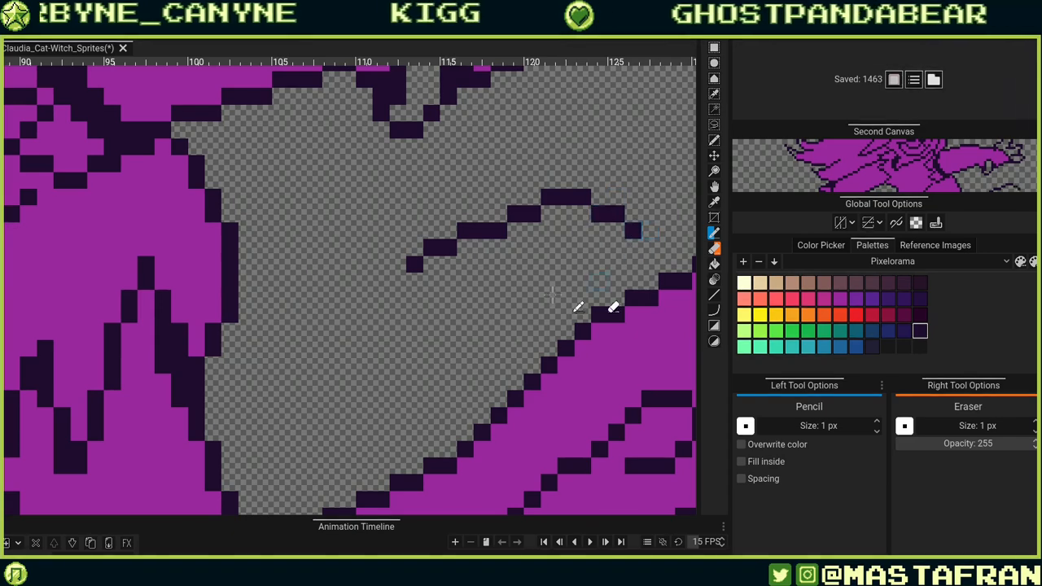
{"action": "left_click_drag", "start_coordinate": [484, 302], "coordinate": [273, 391]}
{"action": "left_click_drag", "start_coordinate": [376, 340], "coordinate": [437, 280]}
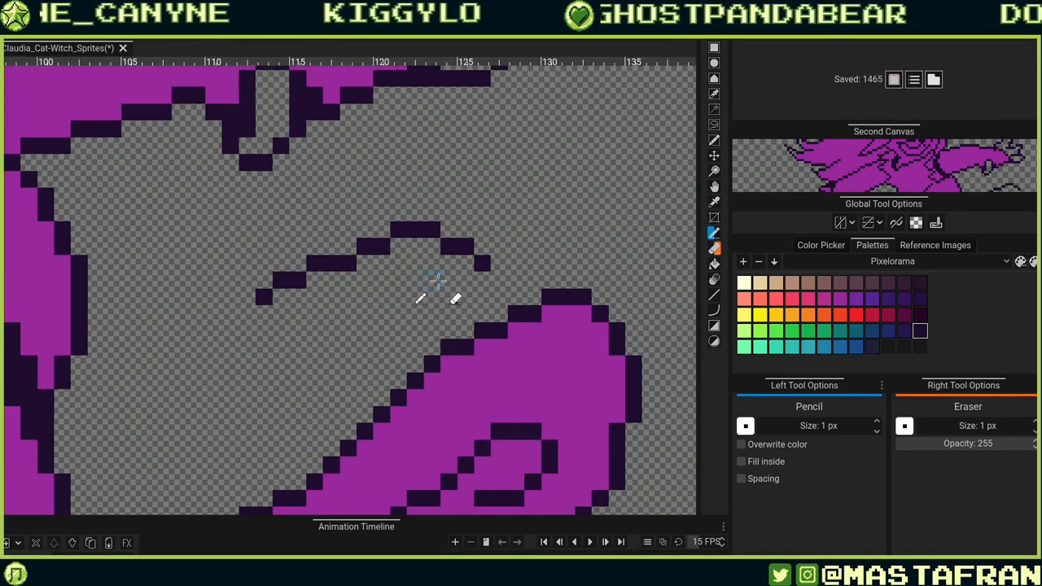
{"action": "scroll", "coordinate": [422, 244], "scroll_direction": "down", "scroll_amount": 3}
{"action": "scroll", "coordinate": [639, 237], "scroll_direction": "down", "scroll_amount": 3}
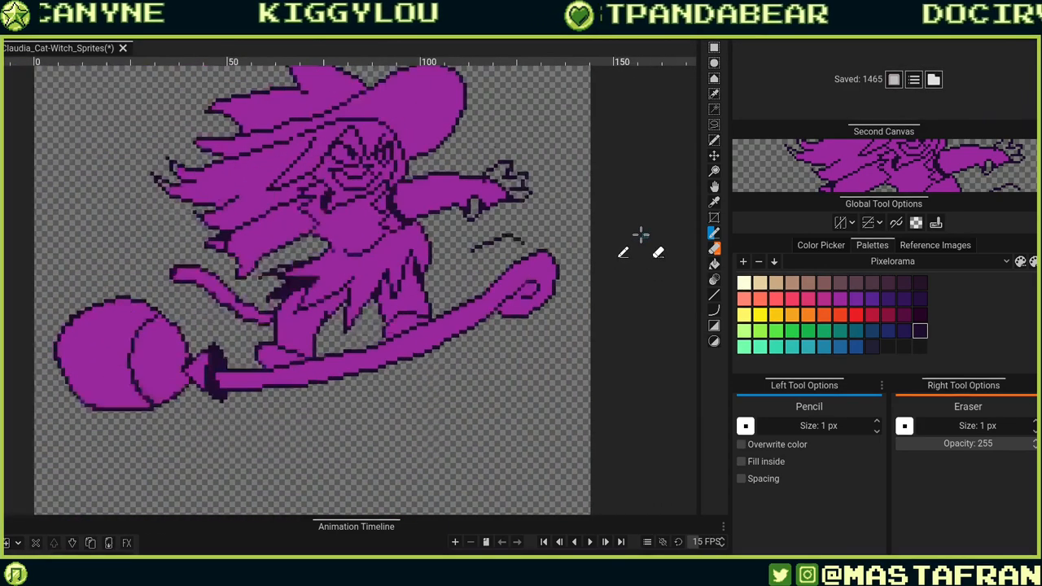
{"action": "scroll", "coordinate": [640, 236], "scroll_direction": "up", "scroll_amount": 5}
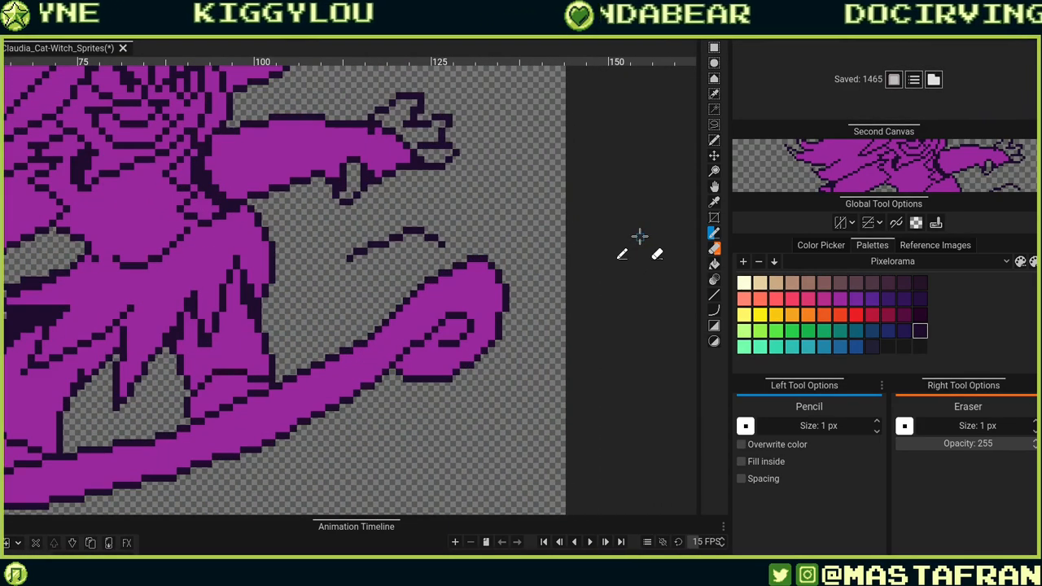
Undo most of the curved arc, leaving only a short diagonal segment below the hand.
{"action": "key", "text": "ctrl+z"}
{"action": "key", "text": "ctrl+z"}
{"action": "key", "text": "ctrl+z"}
{"action": "key", "text": "ctrl+z"}
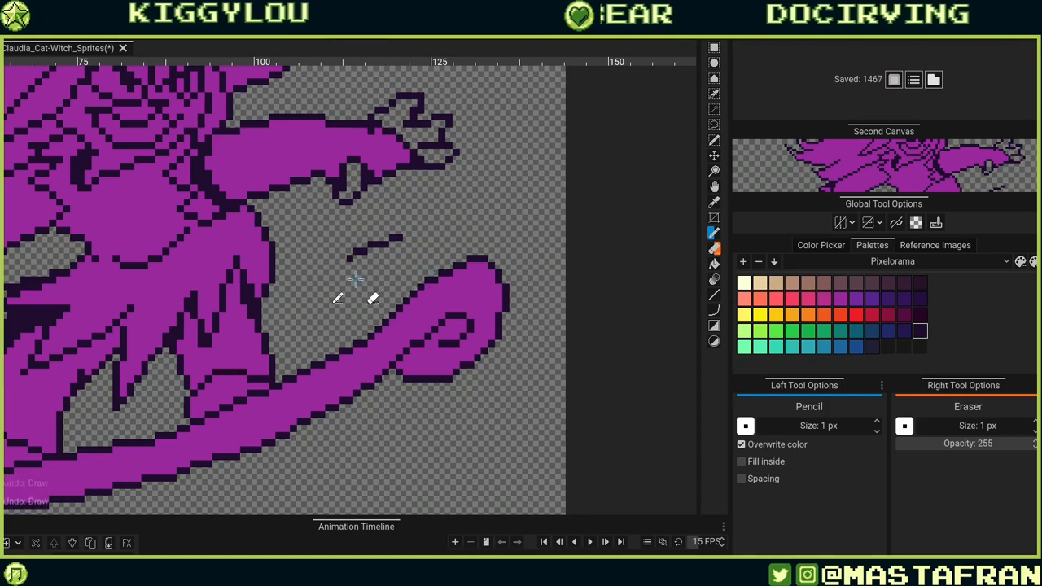
{"action": "scroll", "coordinate": [359, 272], "scroll_direction": "up", "scroll_amount": 3}
{"action": "scroll", "coordinate": [369, 243], "scroll_direction": "up", "scroll_amount": 4}
{"action": "key", "text": "ctrl+z"}
{"action": "key", "text": "ctrl+z"}
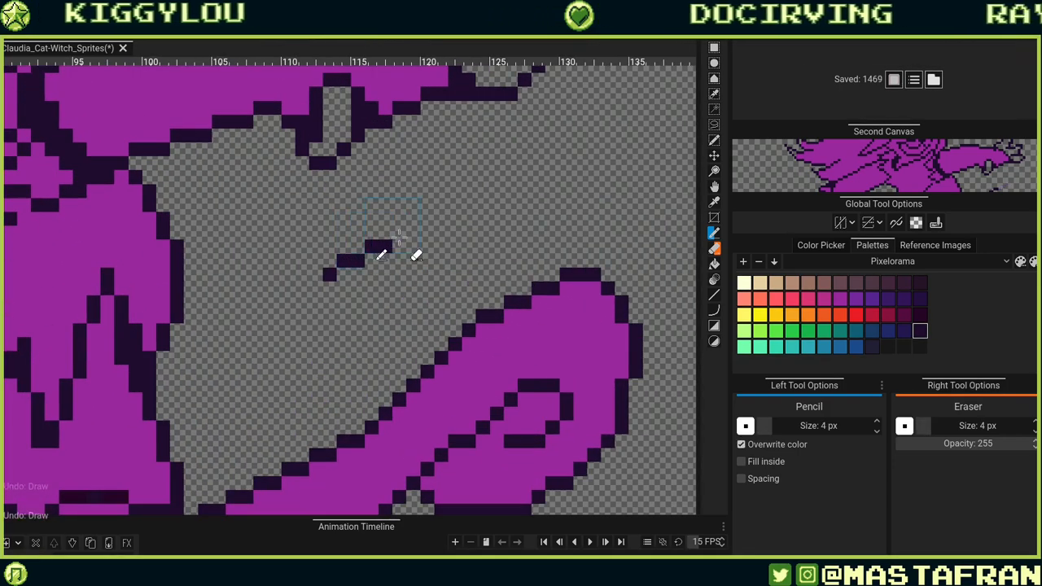
{"action": "left_click", "coordinate": [397, 234]}
{"action": "key", "text": "ctrl+z"}
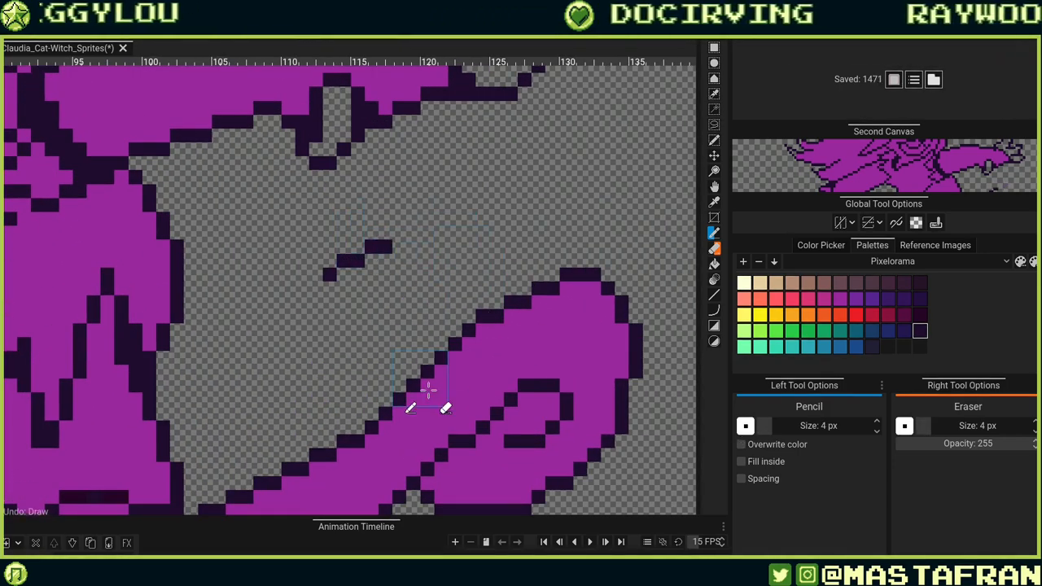
{"action": "scroll", "coordinate": [374, 280], "scroll_direction": "down", "scroll_amount": 3}
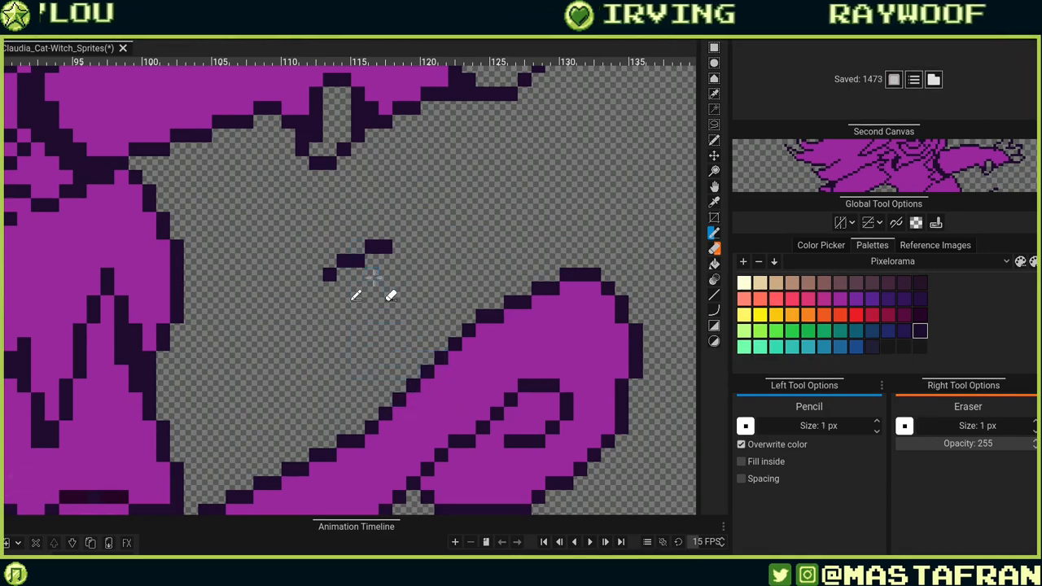
{"action": "scroll", "coordinate": [373, 278], "scroll_direction": "up", "scroll_amount": 2}
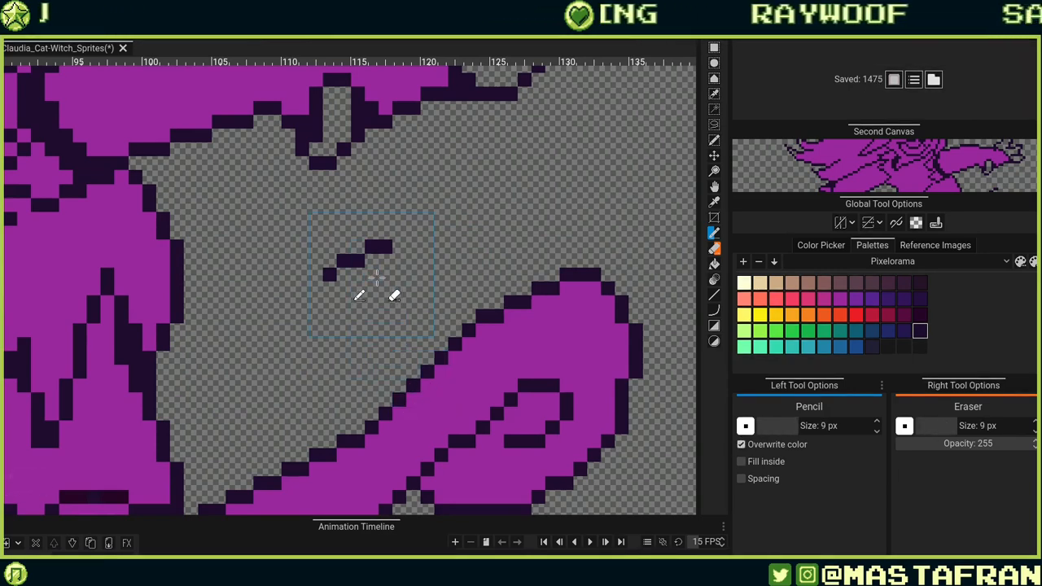
{"action": "scroll", "coordinate": [359, 298], "scroll_direction": "up", "scroll_amount": 9}
{"action": "scroll", "coordinate": [361, 295], "scroll_direction": "down", "scroll_amount": 9}
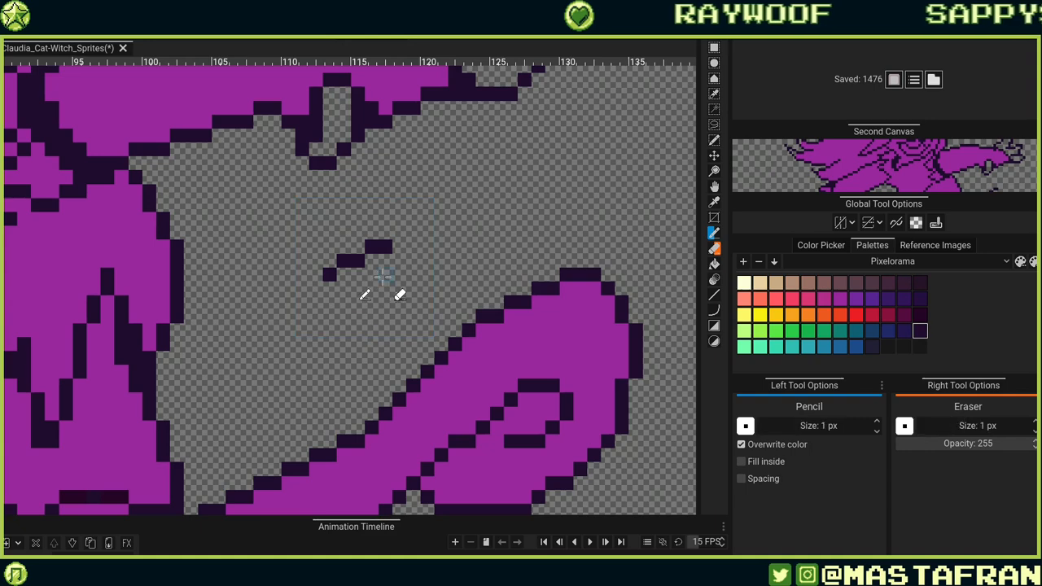
{"action": "scroll", "coordinate": [366, 293], "scroll_direction": "up", "scroll_amount": 7}
{"action": "scroll", "coordinate": [391, 273], "scroll_direction": "down", "scroll_amount": 7}
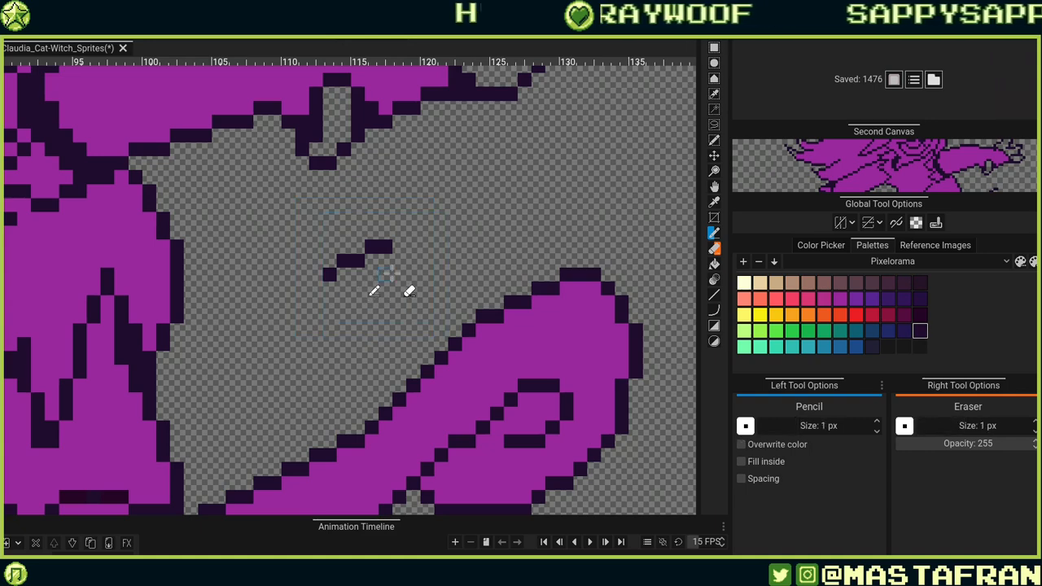
Extend the short diagonal segment below the hand with a few more outline pixels.
{"action": "left_click", "coordinate": [413, 246]}
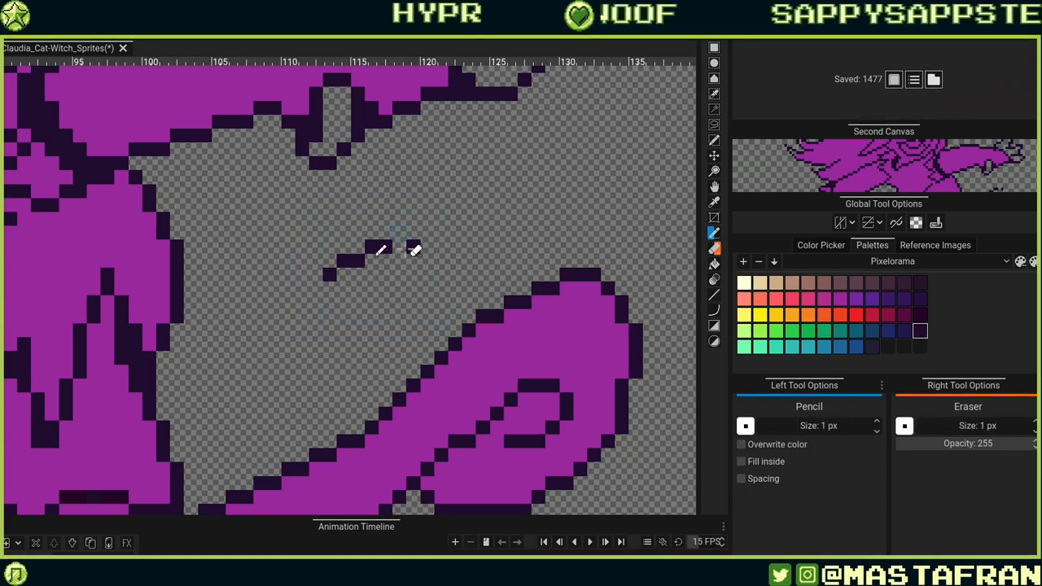
{"action": "key", "text": "ctrl+z"}
{"action": "left_click_drag", "start_coordinate": [397, 233], "coordinate": [414, 234]}
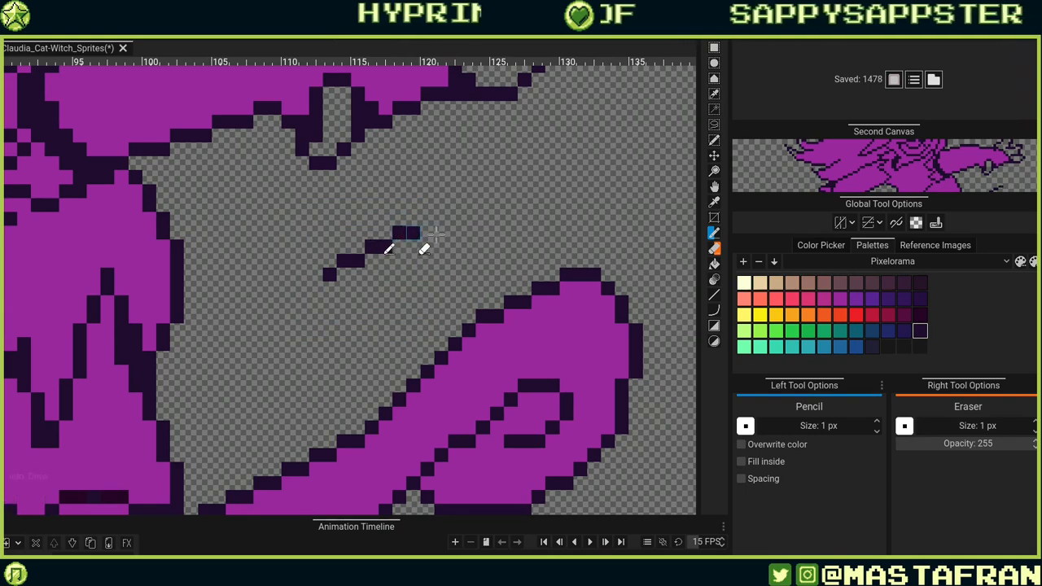
{"action": "left_click", "coordinate": [494, 302]}
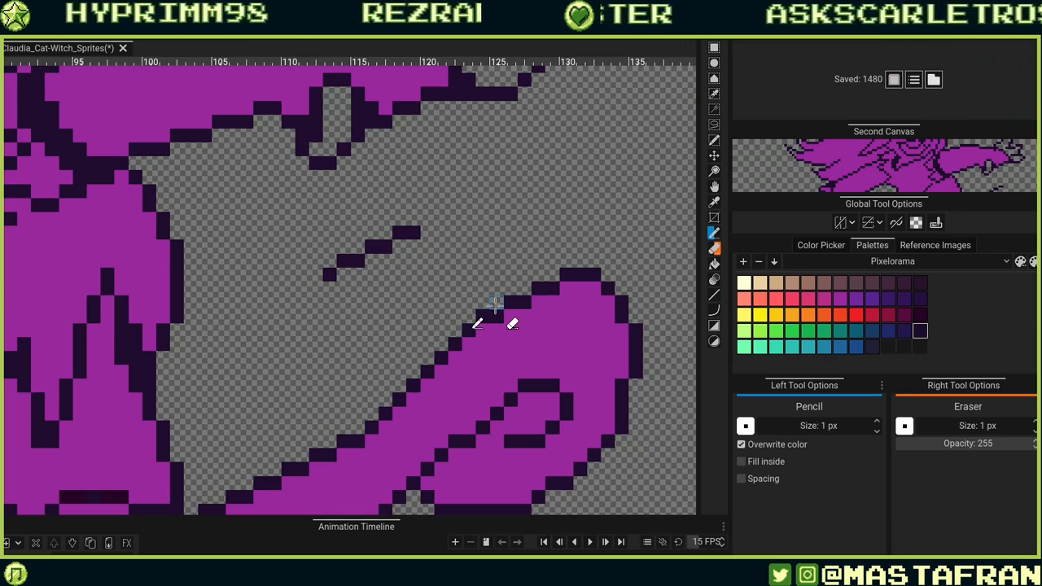
Save the sprite file and erase the leftover diagonal segment below the hand.
{"action": "key", "text": "ctrl+s"}
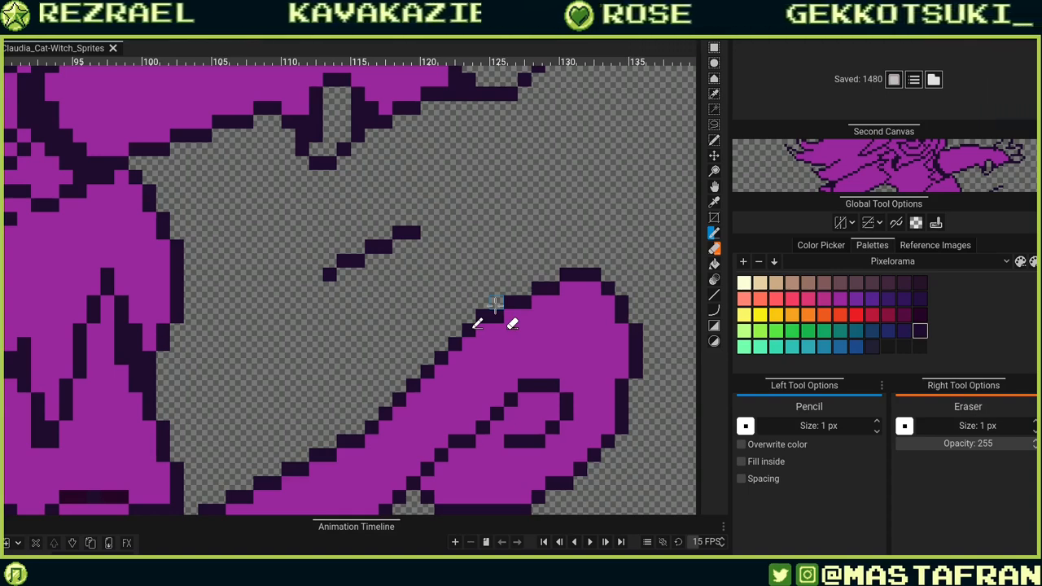
{"action": "mouse_move", "coordinate": [395, 241]}
{"action": "left_mouse_down"}
{"action": "mouse_move", "coordinate": [346, 256]}
{"action": "mouse_move", "coordinate": [410, 236]}
{"action": "left_mouse_up"}
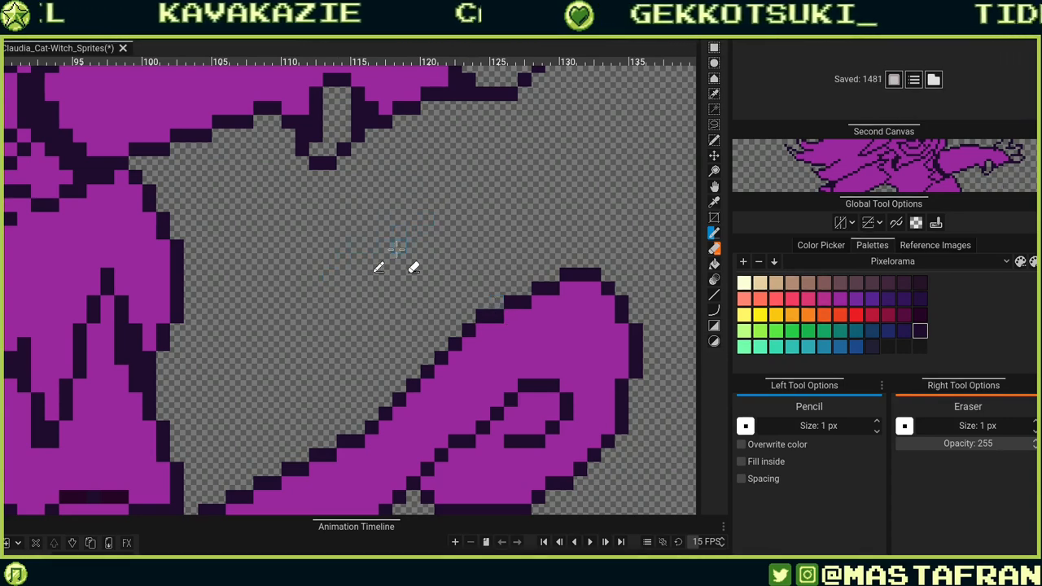
Pick the purple fill colour from the sprite and fill the raised finger above the outstretched hand with purple.
{"action": "left_click_drag", "start_coordinate": [332, 177], "coordinate": [412, 338]}
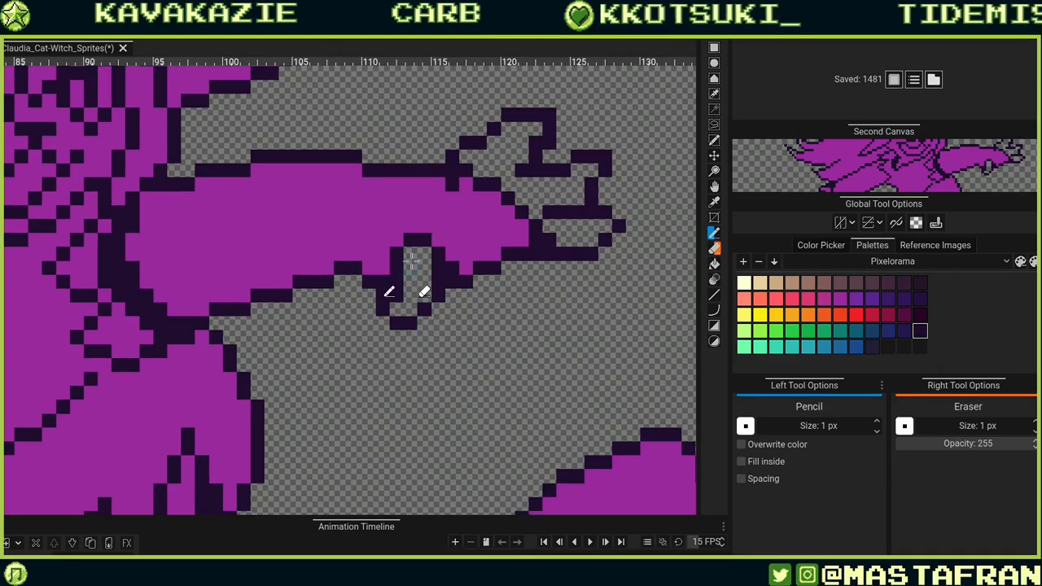
{"action": "scroll", "coordinate": [411, 259], "scroll_direction": "up", "scroll_amount": 2}
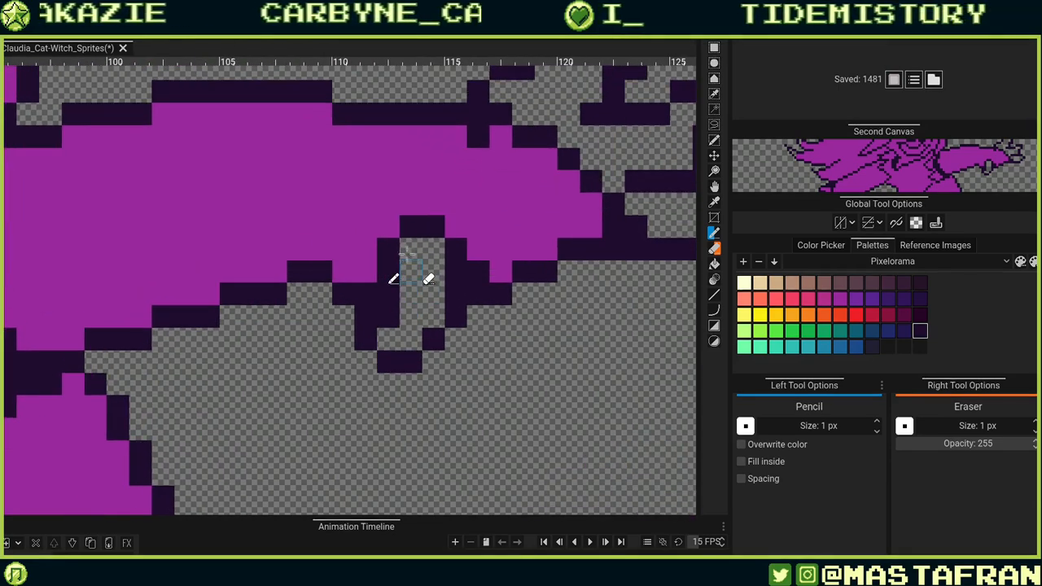
{"action": "left_click", "coordinate": [466, 225], "text": "alt"}
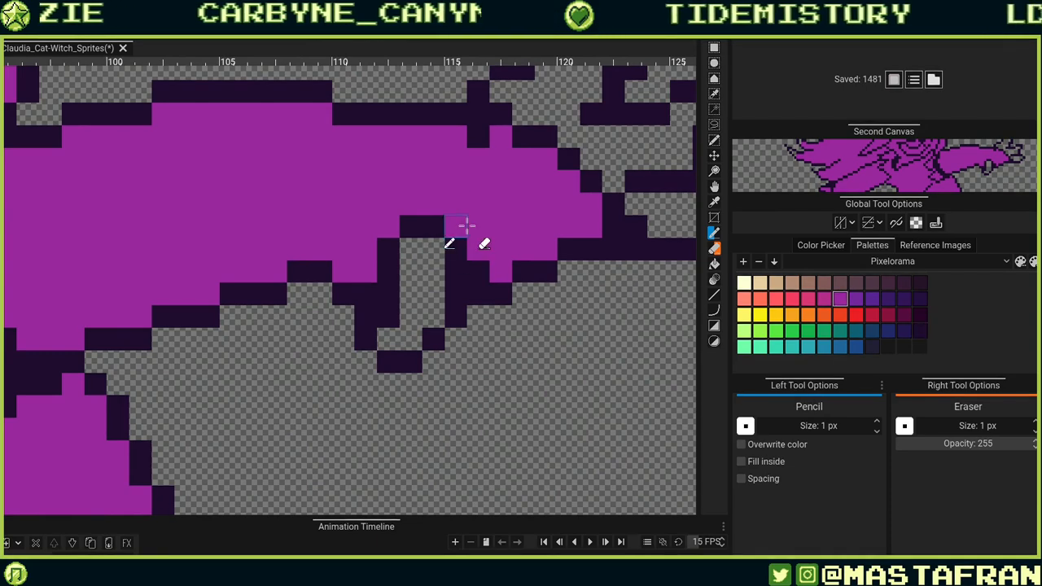
{"action": "mouse_move", "coordinate": [412, 268]}
{"action": "left_mouse_down"}
{"action": "mouse_move", "coordinate": [412, 247]}
{"action": "mouse_move", "coordinate": [431, 301]}
{"action": "mouse_move", "coordinate": [411, 322]}
{"action": "mouse_move", "coordinate": [392, 330]}
{"action": "mouse_move", "coordinate": [386, 291]}
{"action": "left_mouse_up"}
{"action": "scroll", "coordinate": [386, 291], "scroll_direction": "down", "scroll_amount": 2}
{"action": "left_click_drag", "start_coordinate": [582, 259], "coordinate": [487, 351]}
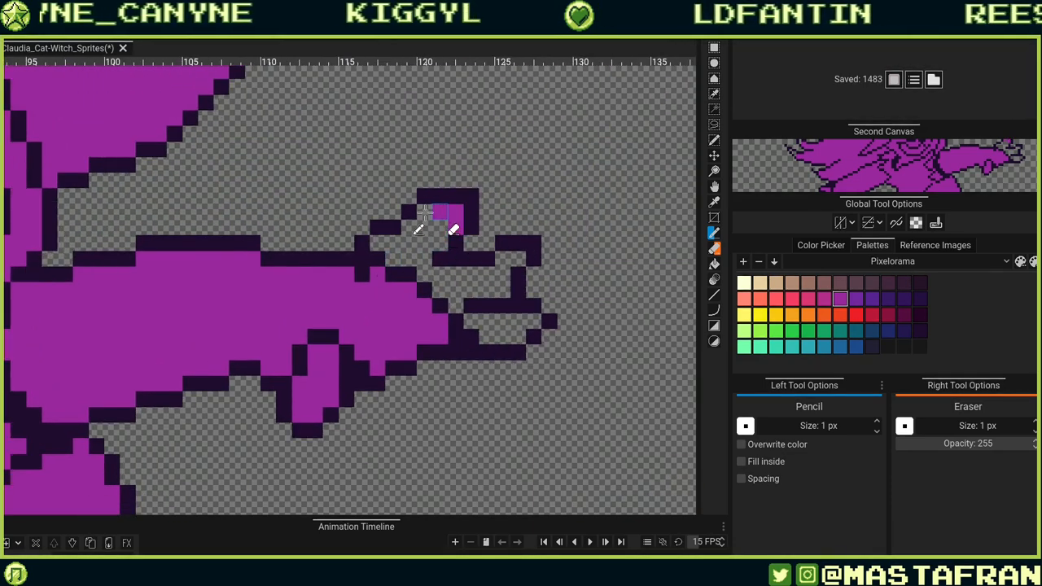
{"action": "left_click_drag", "start_coordinate": [424, 213], "coordinate": [396, 220]}
{"action": "left_click", "coordinate": [422, 199], "text": "alt"}
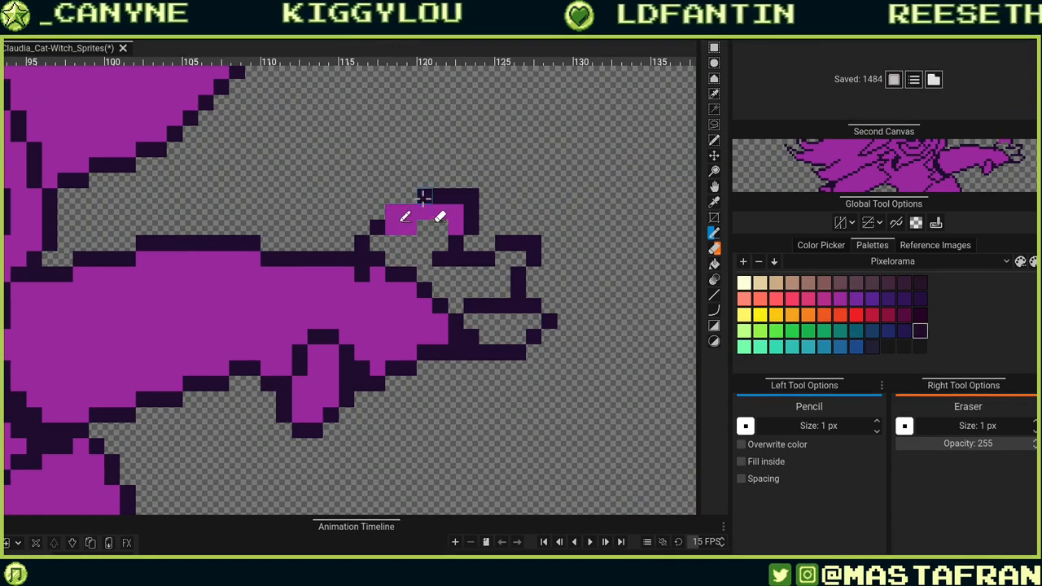
{"action": "left_click_drag", "start_coordinate": [405, 209], "coordinate": [396, 211]}
{"action": "left_click", "coordinate": [394, 211]}
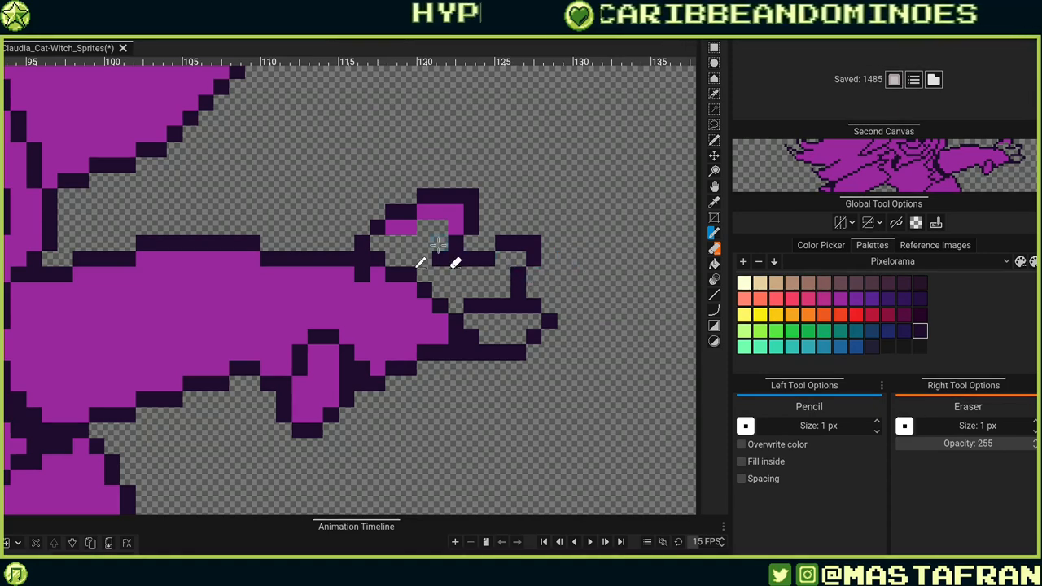
Add dark outline pixels beneath the raised purple finger on the hand.
{"action": "scroll", "coordinate": [430, 241], "scroll_direction": "down", "scroll_amount": 1}
{"action": "scroll", "coordinate": [437, 239], "scroll_direction": "up", "scroll_amount": 2}
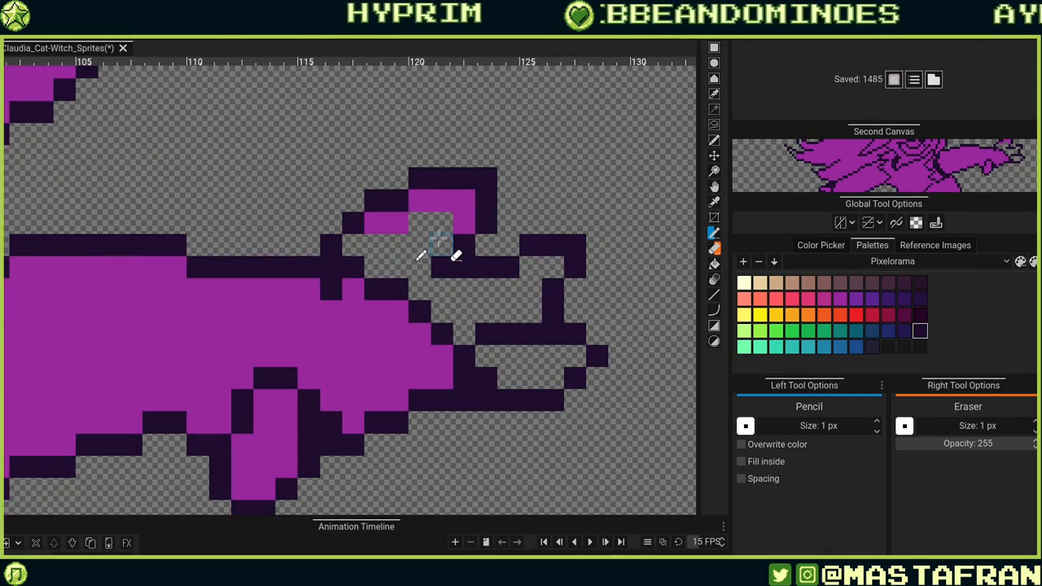
{"action": "left_click", "coordinate": [463, 244]}
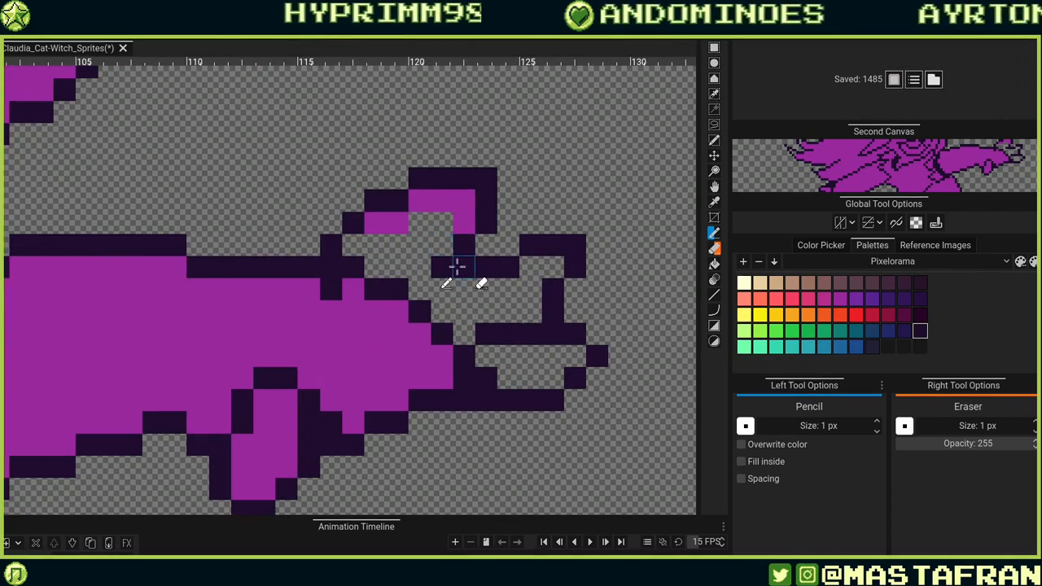
{"action": "left_click", "coordinate": [422, 284]}
{"action": "scroll", "coordinate": [455, 250], "scroll_direction": "down", "scroll_amount": 5}
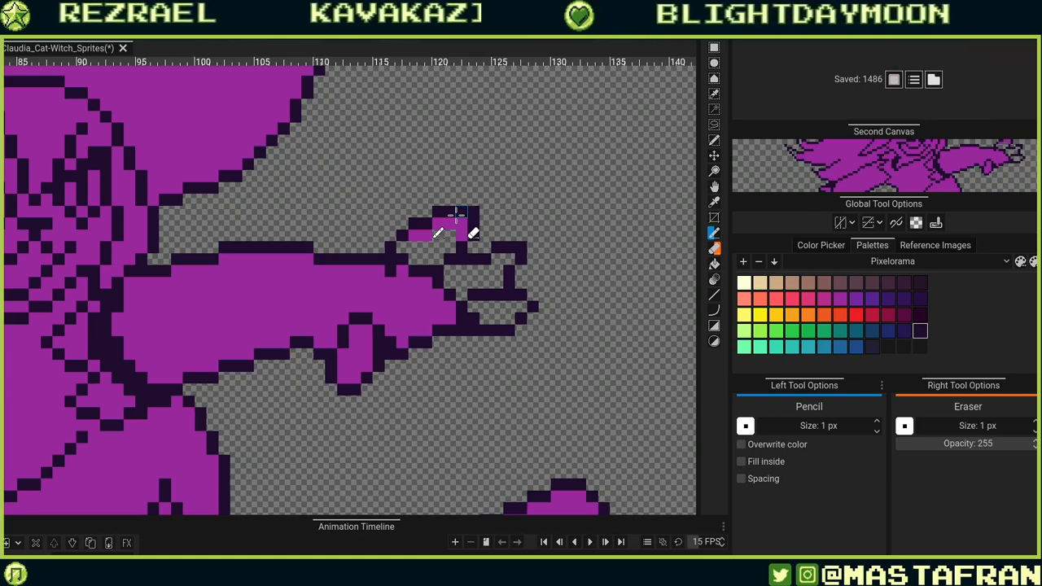
{"action": "scroll", "coordinate": [492, 242], "scroll_direction": "up", "scroll_amount": 3}
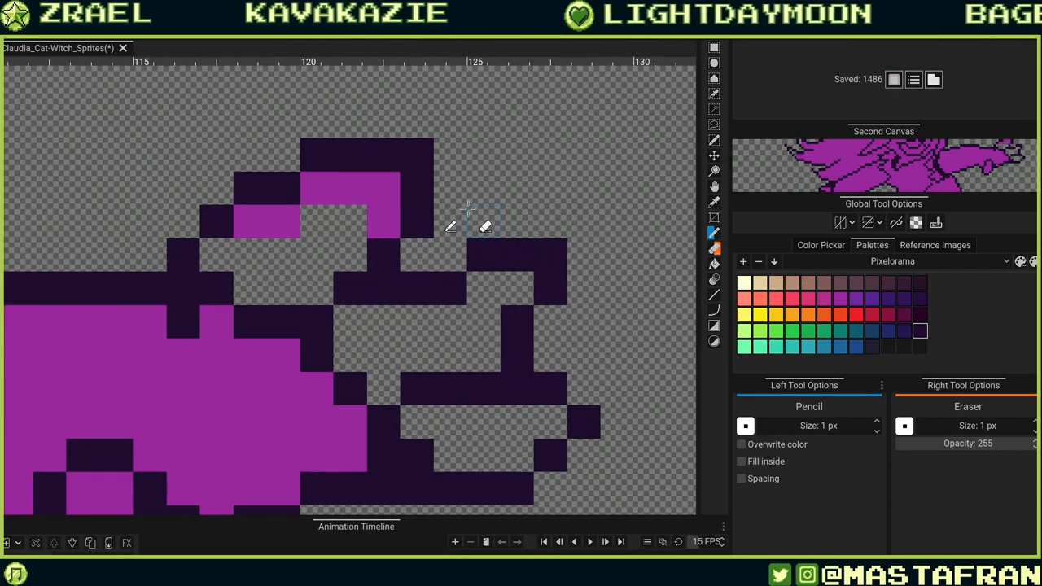
Fill the gaps inside the raised finger above the outstretched hand with purple.
{"action": "left_click", "coordinate": [335, 224]}
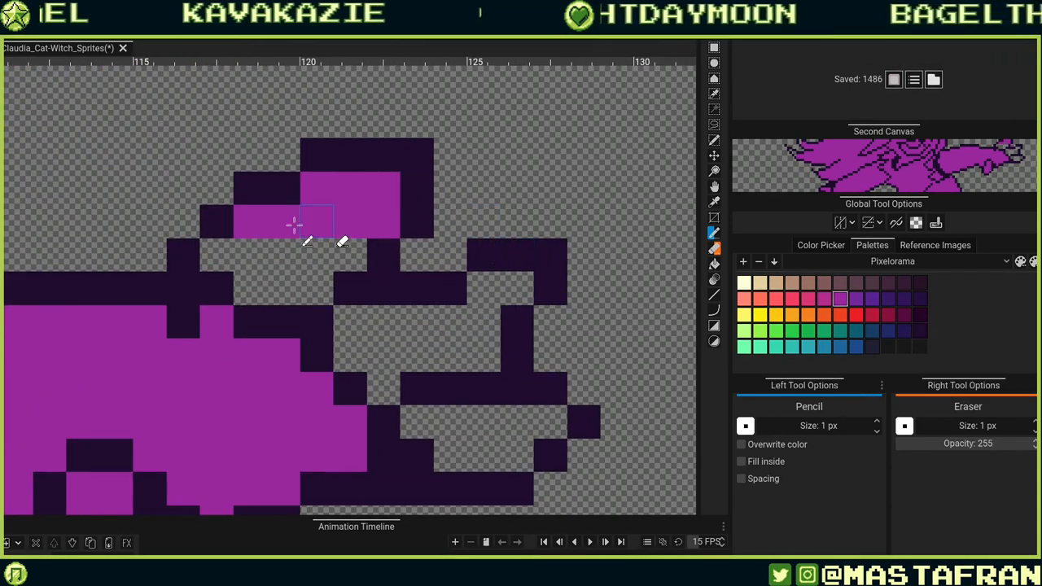
{"action": "left_click_drag", "start_coordinate": [353, 235], "coordinate": [225, 249]}
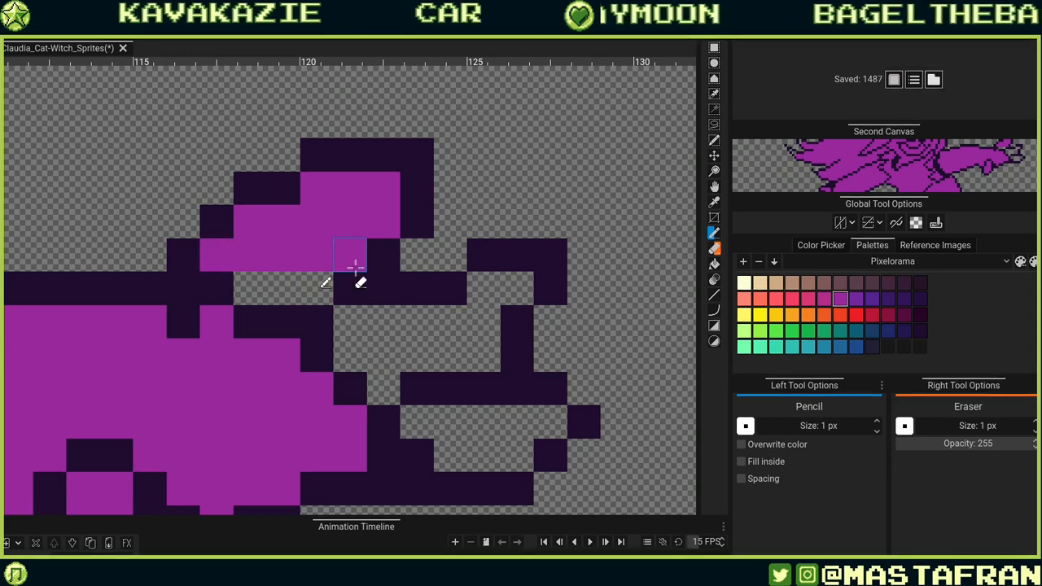
{"action": "left_click", "coordinate": [349, 284], "text": "alt"}
{"action": "left_click", "coordinate": [318, 285]}
{"action": "left_click", "coordinate": [310, 266], "text": "alt"}
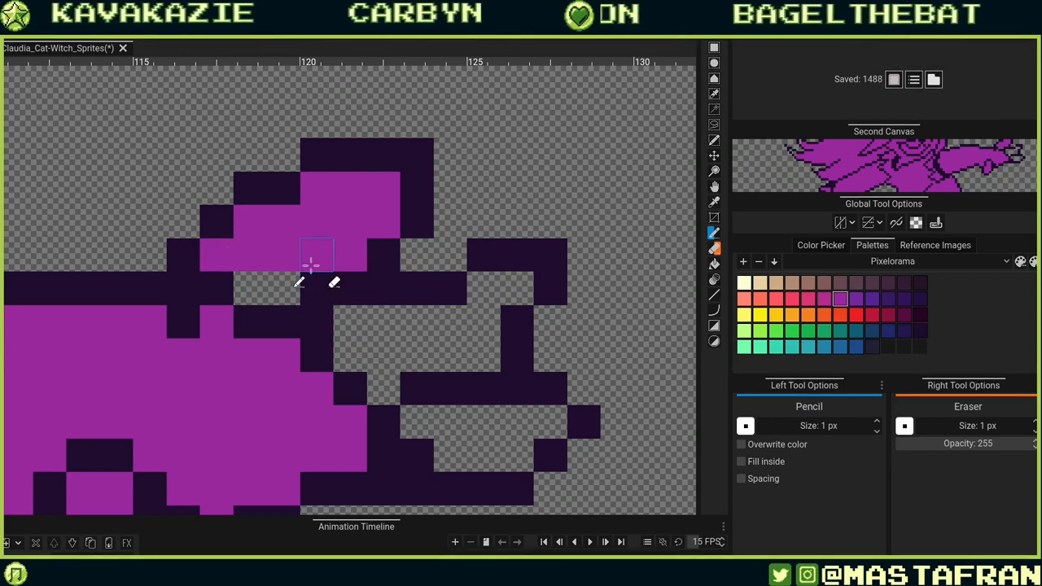
{"action": "mouse_move", "coordinate": [290, 288]}
{"action": "left_mouse_down"}
{"action": "mouse_move", "coordinate": [227, 287]}
{"action": "mouse_move", "coordinate": [215, 300]}
{"action": "mouse_move", "coordinate": [252, 312]}
{"action": "mouse_move", "coordinate": [286, 307]}
{"action": "mouse_move", "coordinate": [290, 320]}
{"action": "mouse_move", "coordinate": [232, 335]}
{"action": "mouse_move", "coordinate": [252, 339]}
{"action": "mouse_move", "coordinate": [204, 339]}
{"action": "left_mouse_up"}
{"action": "scroll", "coordinate": [236, 299], "scroll_direction": "down", "scroll_amount": 3}
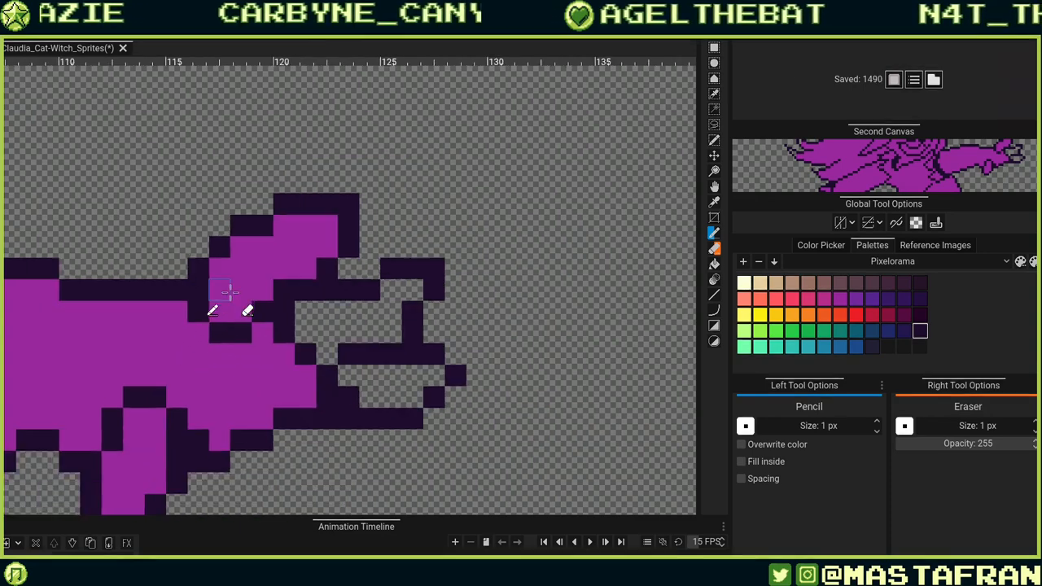
{"action": "scroll", "coordinate": [244, 293], "scroll_direction": "up", "scroll_amount": 2}
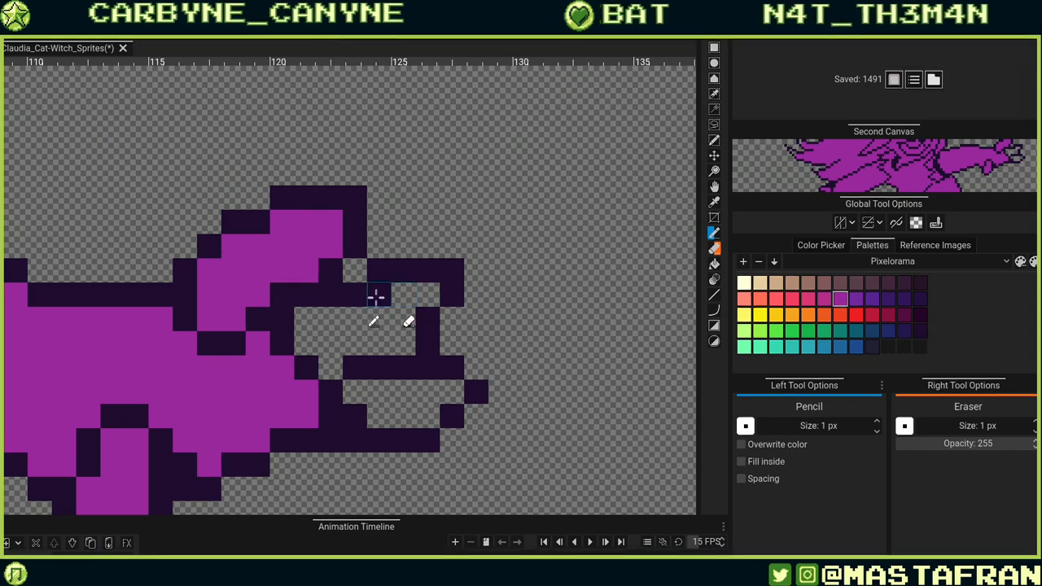
Fill the empty pixels between the outstretched fingers with purple.
{"action": "mouse_move", "coordinate": [370, 301]}
{"action": "left_mouse_down"}
{"action": "mouse_move", "coordinate": [425, 293]}
{"action": "mouse_move", "coordinate": [401, 323]}
{"action": "mouse_move", "coordinate": [322, 321]}
{"action": "mouse_move", "coordinate": [307, 340]}
{"action": "mouse_move", "coordinate": [385, 362]}
{"action": "left_mouse_up"}
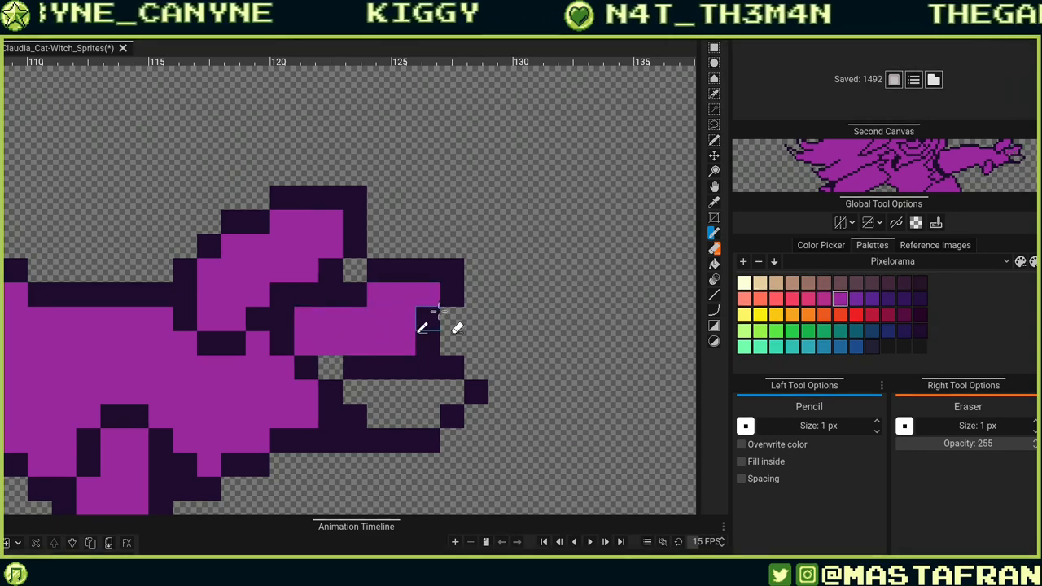
{"action": "mouse_move", "coordinate": [392, 335]}
{"action": "left_mouse_down"}
{"action": "mouse_move", "coordinate": [324, 347]}
{"action": "mouse_move", "coordinate": [330, 360]}
{"action": "mouse_move", "coordinate": [329, 316]}
{"action": "mouse_move", "coordinate": [331, 365]}
{"action": "mouse_move", "coordinate": [442, 346]}
{"action": "left_mouse_up"}
{"action": "left_click", "coordinate": [328, 316], "text": "alt"}
{"action": "left_click", "coordinate": [449, 367], "text": "alt"}
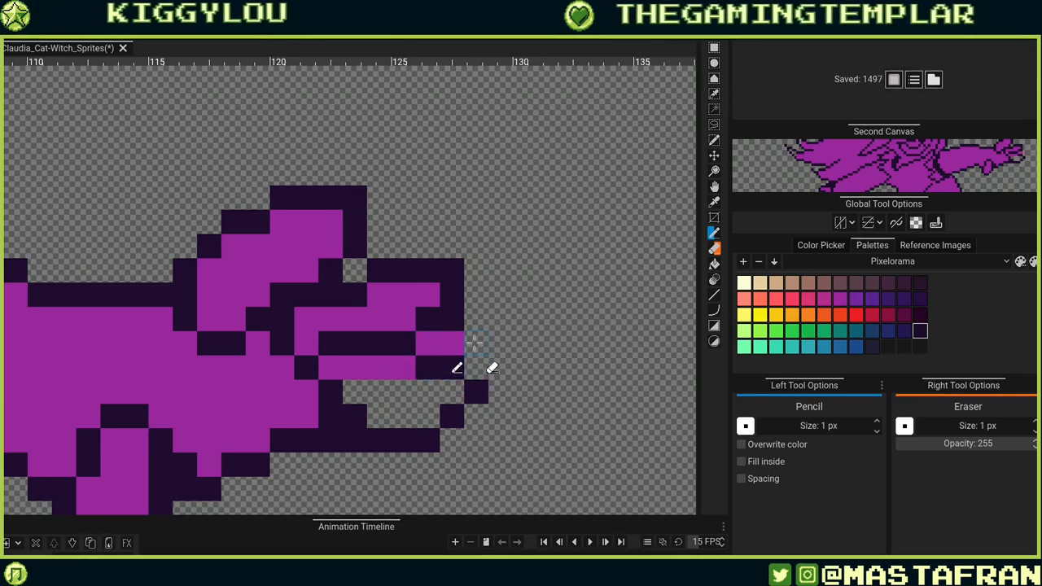
{"action": "left_click", "coordinate": [474, 345]}
{"action": "left_click_drag", "start_coordinate": [406, 391], "coordinate": [351, 392]}
{"action": "scroll", "coordinate": [409, 385], "scroll_direction": "down", "scroll_amount": 5}
{"action": "scroll", "coordinate": [411, 380], "scroll_direction": "up", "scroll_amount": 3}
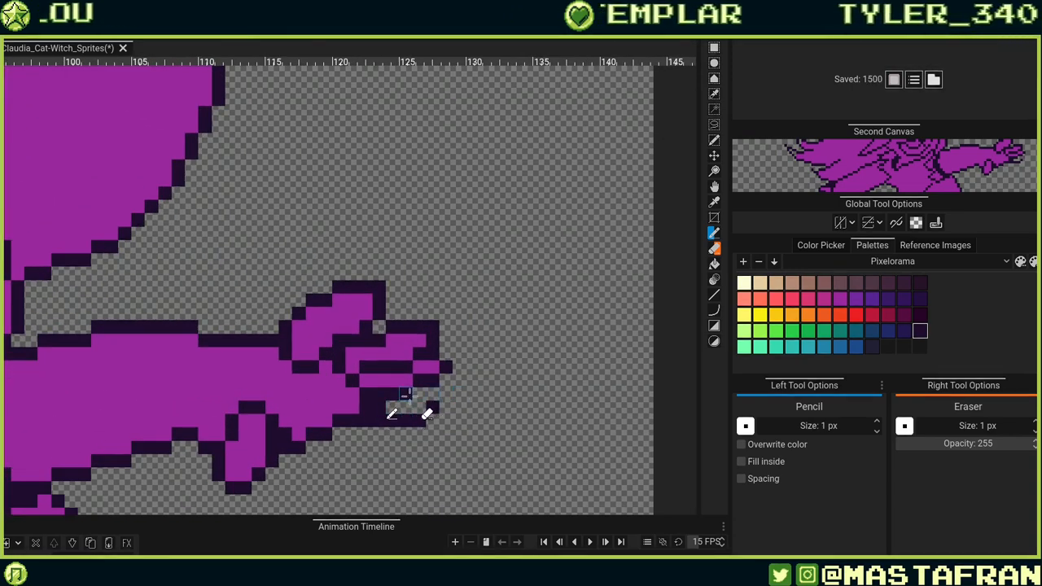
Fill the lowest finger of the hand with purple and adjust its outline pixels.
{"action": "left_click", "coordinate": [419, 403]}
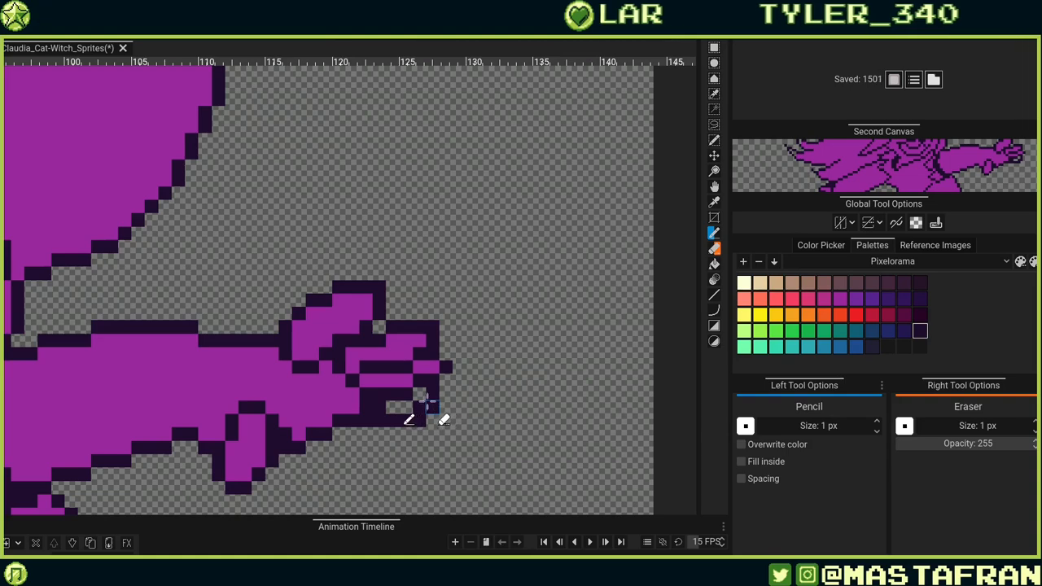
{"action": "key", "text": "ctrl+z"}
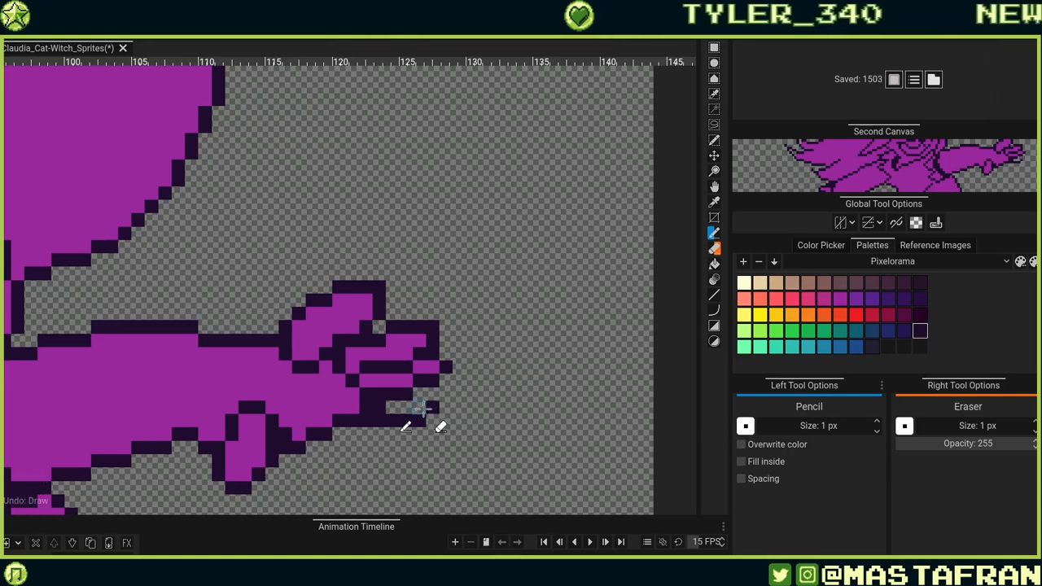
{"action": "left_click", "coordinate": [433, 421]}
{"action": "mouse_move", "coordinate": [434, 434]}
{"action": "left_mouse_down"}
{"action": "mouse_move", "coordinate": [375, 429]}
{"action": "mouse_move", "coordinate": [381, 382]}
{"action": "mouse_move", "coordinate": [397, 420]}
{"action": "mouse_move", "coordinate": [380, 408]}
{"action": "mouse_move", "coordinate": [418, 433]}
{"action": "mouse_move", "coordinate": [398, 433]}
{"action": "mouse_move", "coordinate": [409, 408]}
{"action": "left_mouse_up"}
{"action": "left_click", "coordinate": [374, 381], "text": "alt"}
{"action": "left_click", "coordinate": [408, 409]}
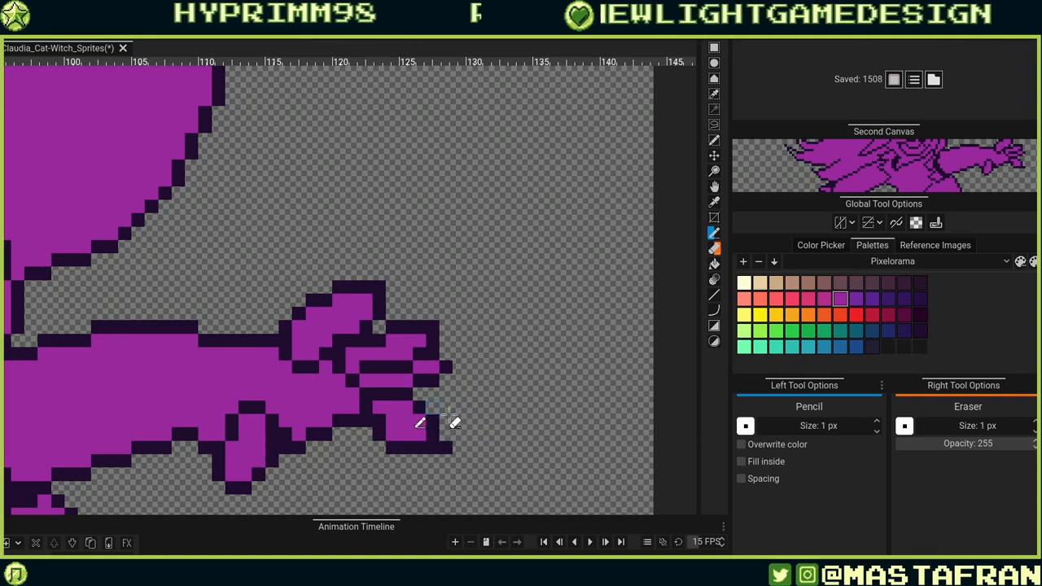
{"action": "scroll", "coordinate": [472, 435], "scroll_direction": "up", "scroll_amount": 1}
{"action": "scroll", "coordinate": [472, 435], "scroll_direction": "down", "scroll_amount": 1}
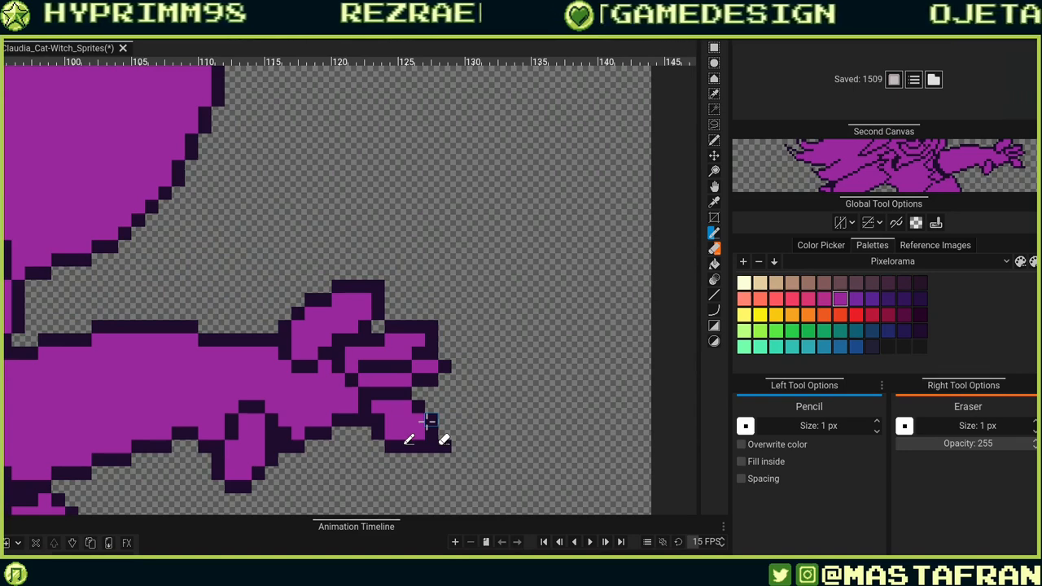
{"action": "left_click", "coordinate": [428, 421]}
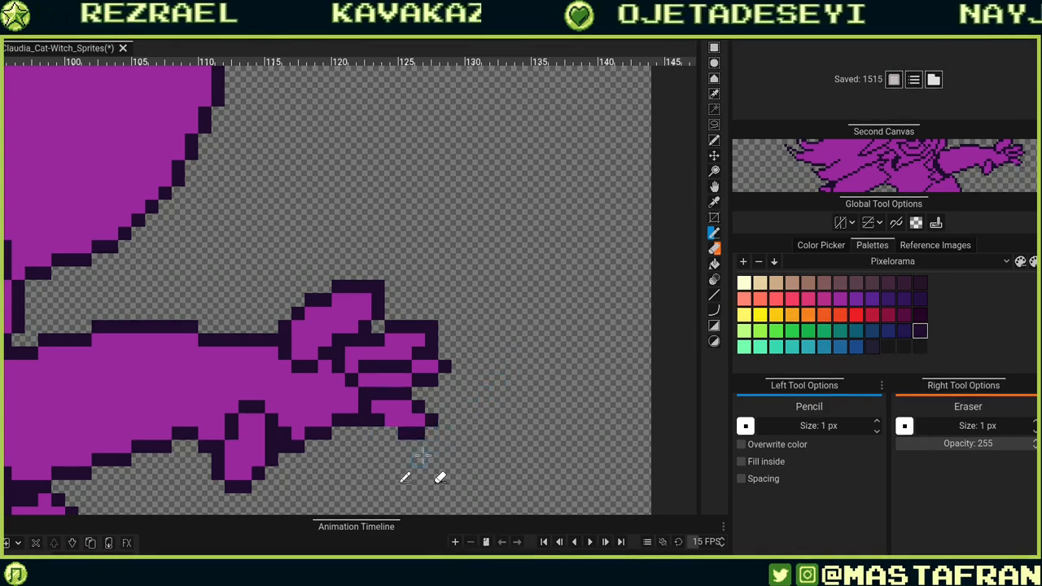
Paint purple into the raised finger's interior, undoing the last stroke.
{"action": "left_click_drag", "start_coordinate": [430, 401], "coordinate": [576, 401]}
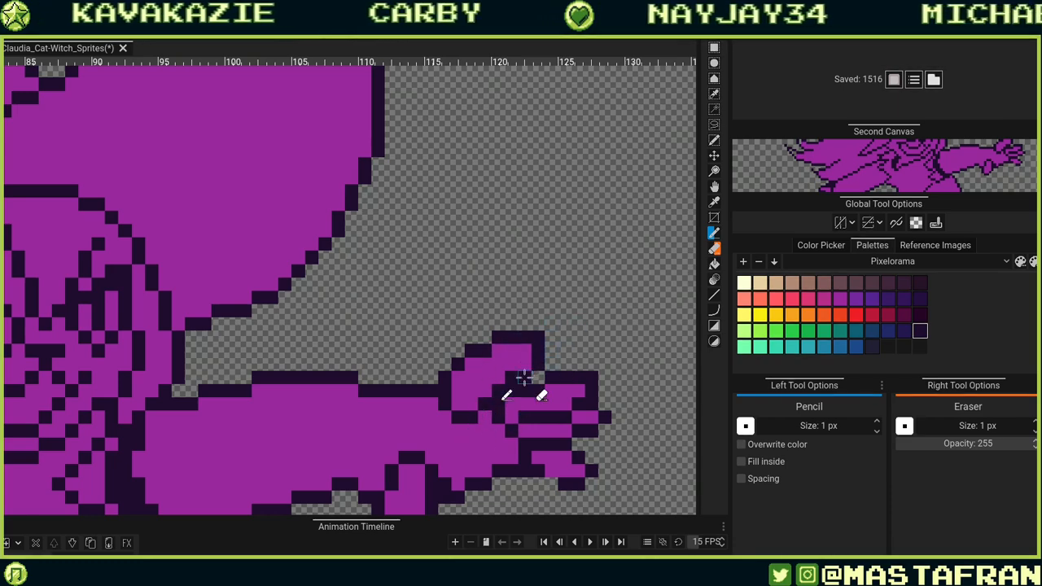
{"action": "left_click_drag", "start_coordinate": [475, 450], "coordinate": [610, 317]}
{"action": "left_click_drag", "start_coordinate": [604, 358], "coordinate": [448, 465]}
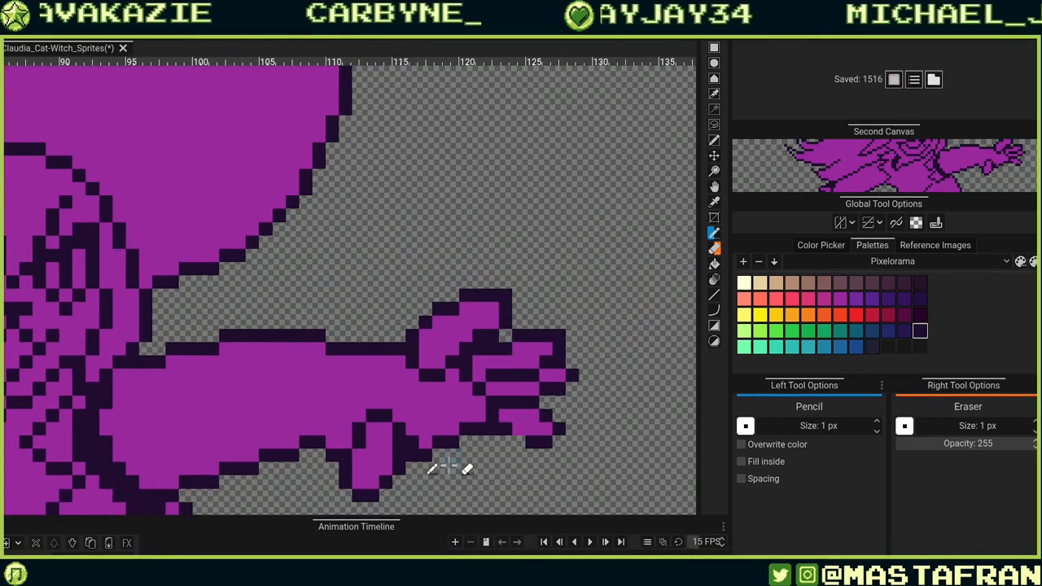
{"action": "left_click_drag", "start_coordinate": [451, 363], "coordinate": [493, 333]}
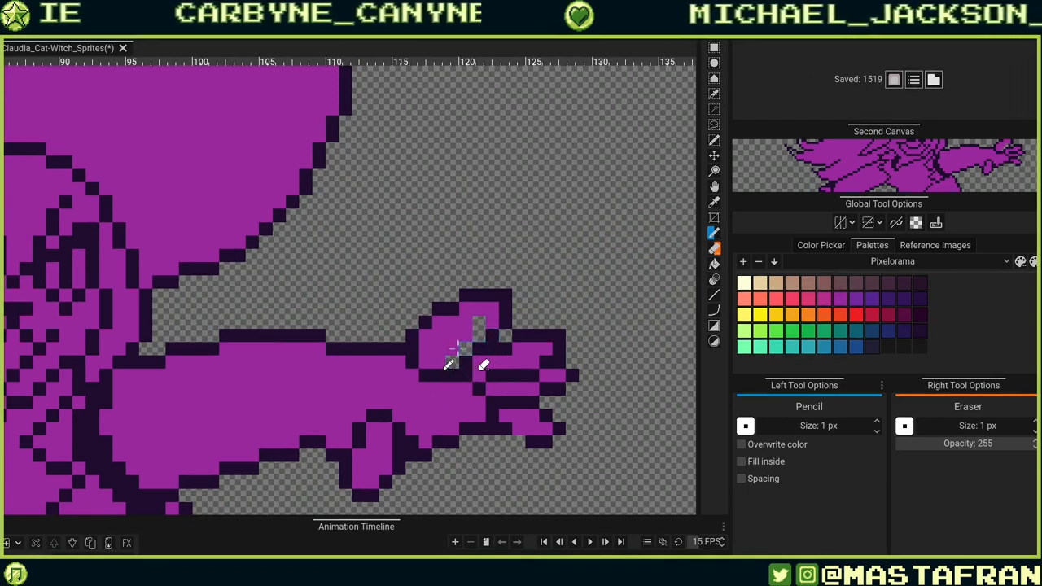
{"action": "left_click_drag", "start_coordinate": [458, 355], "coordinate": [485, 330]}
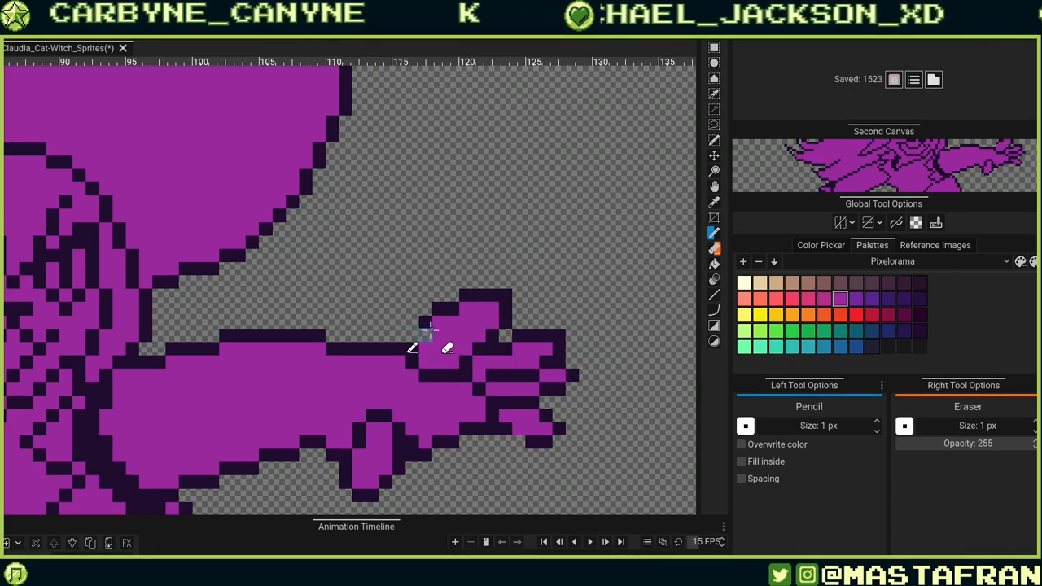
{"action": "mouse_move", "coordinate": [429, 332]}
{"action": "left_mouse_down"}
{"action": "mouse_move", "coordinate": [453, 297]}
{"action": "mouse_move", "coordinate": [492, 283]}
{"action": "mouse_move", "coordinate": [431, 364]}
{"action": "mouse_move", "coordinate": [415, 353]}
{"action": "mouse_move", "coordinate": [420, 344]}
{"action": "mouse_move", "coordinate": [436, 336]}
{"action": "mouse_move", "coordinate": [448, 351]}
{"action": "mouse_move", "coordinate": [438, 356]}
{"action": "mouse_move", "coordinate": [437, 335]}
{"action": "mouse_move", "coordinate": [449, 332]}
{"action": "mouse_move", "coordinate": [439, 322]}
{"action": "mouse_move", "coordinate": [479, 293]}
{"action": "left_mouse_up"}
{"action": "key", "text": "ctrl+z"}
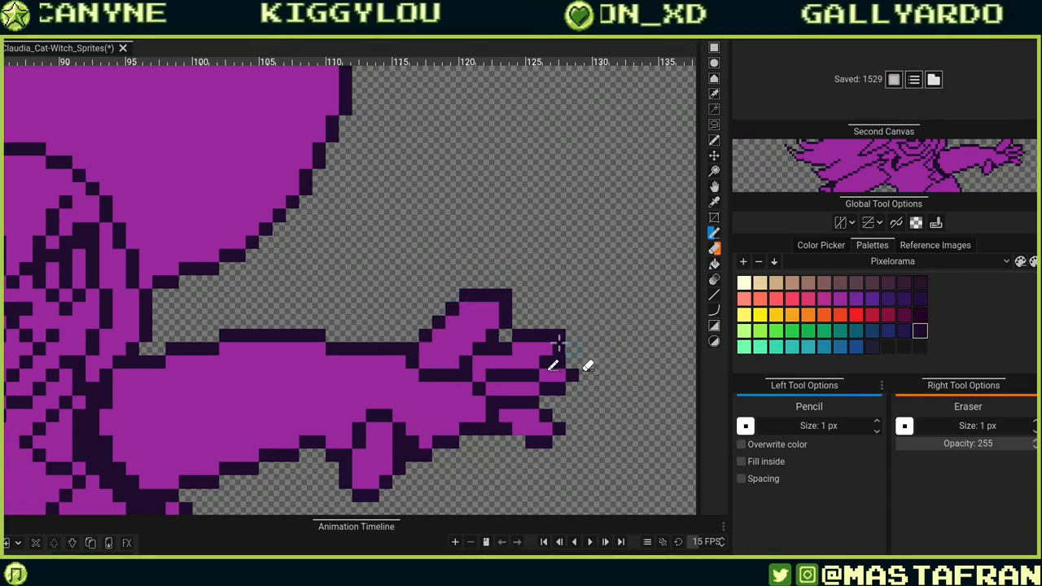
Reshape the raised finger's top outline by erasing and redrawing dark pixels.
{"action": "left_click", "coordinate": [465, 308]}
{"action": "right_click", "coordinate": [466, 295]}
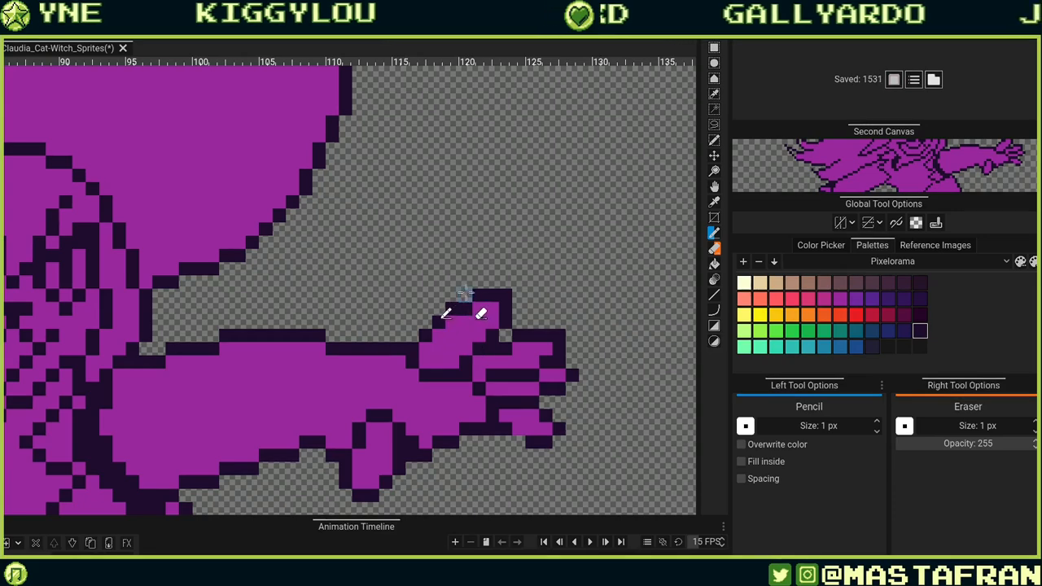
{"action": "left_click", "coordinate": [452, 321]}
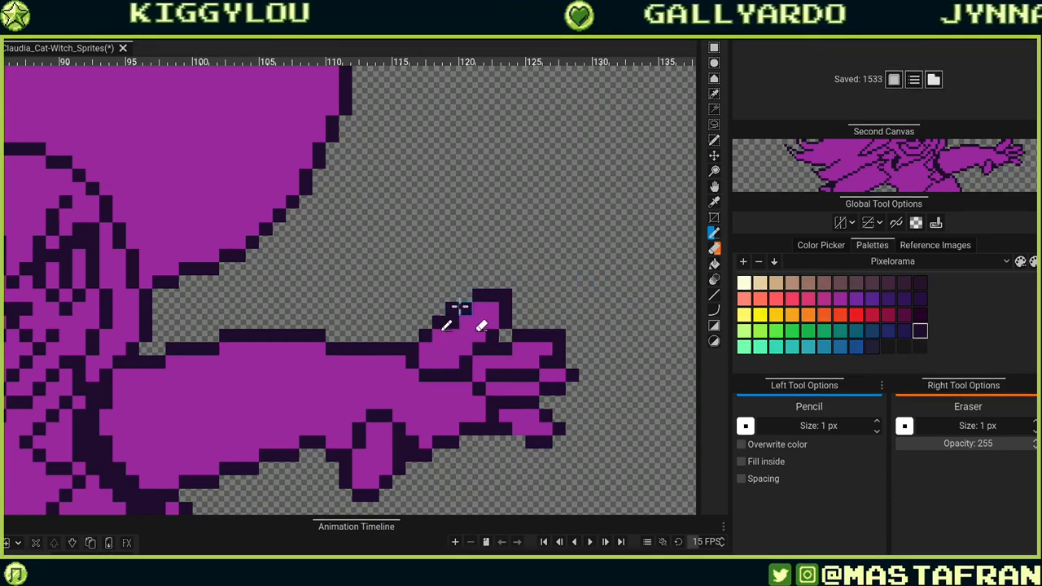
{"action": "left_click", "coordinate": [479, 309]}
{"action": "right_click", "coordinate": [479, 295]}
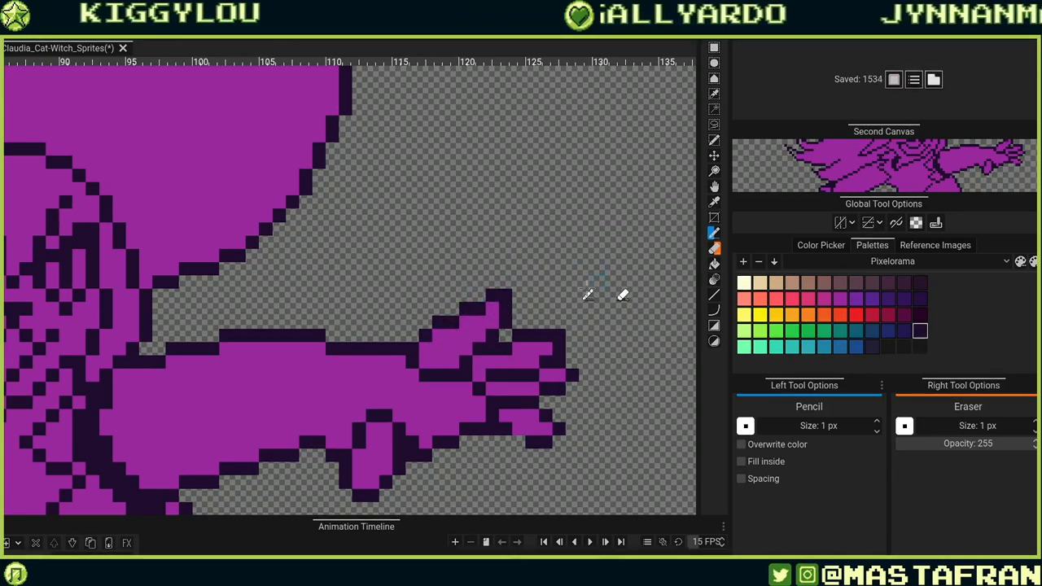
{"action": "left_click", "coordinate": [492, 309]}
{"action": "left_click_drag", "start_coordinate": [492, 294], "coordinate": [504, 295]}
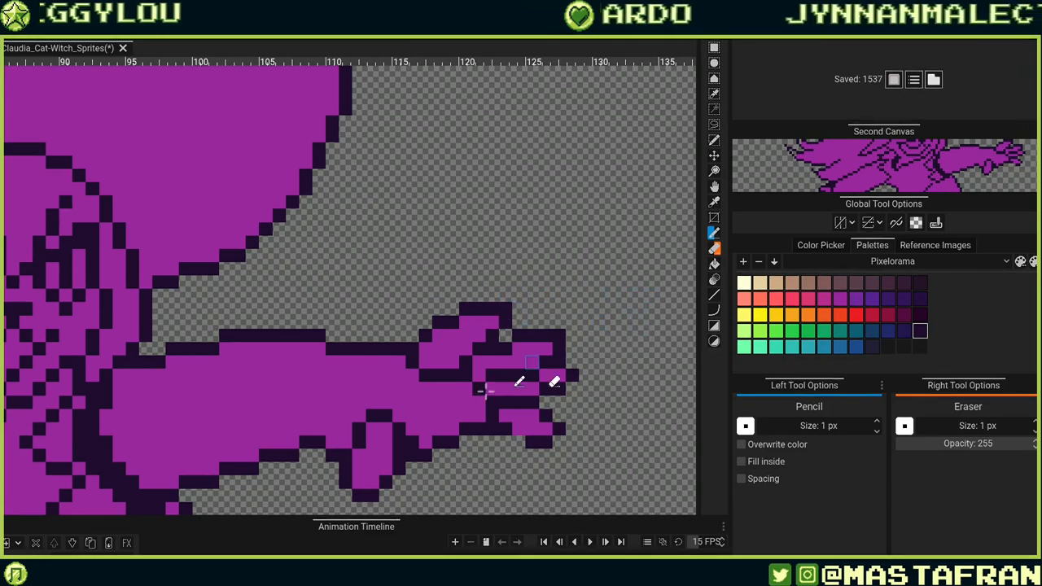
Tidy the outline pixels between the lower fingers and at the fingertips.
{"action": "right_click", "coordinate": [488, 414]}
{"action": "left_click", "coordinate": [476, 388]}
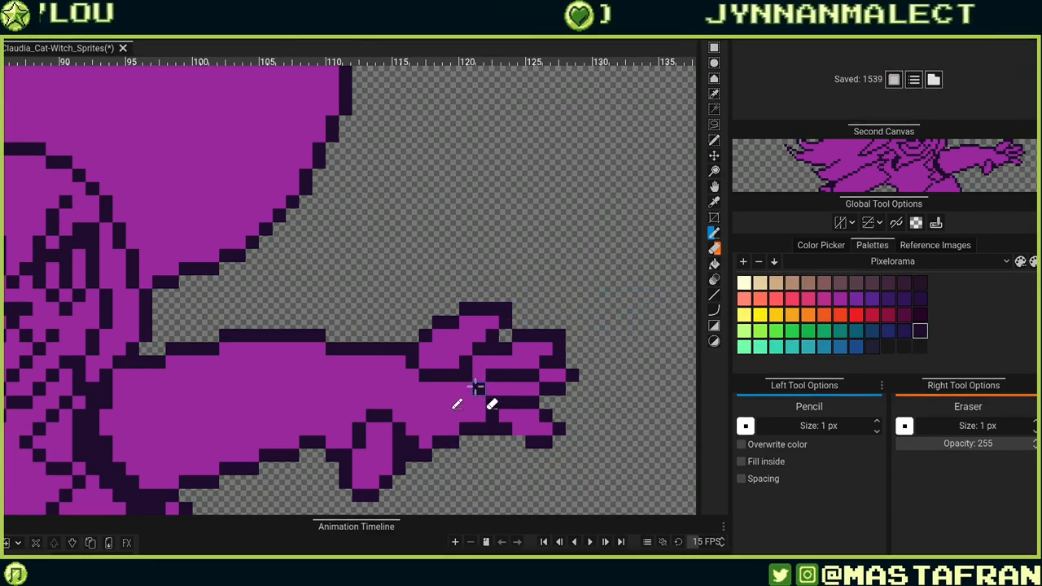
{"action": "left_click", "coordinate": [480, 383], "text": "alt"}
{"action": "left_click", "coordinate": [468, 374]}
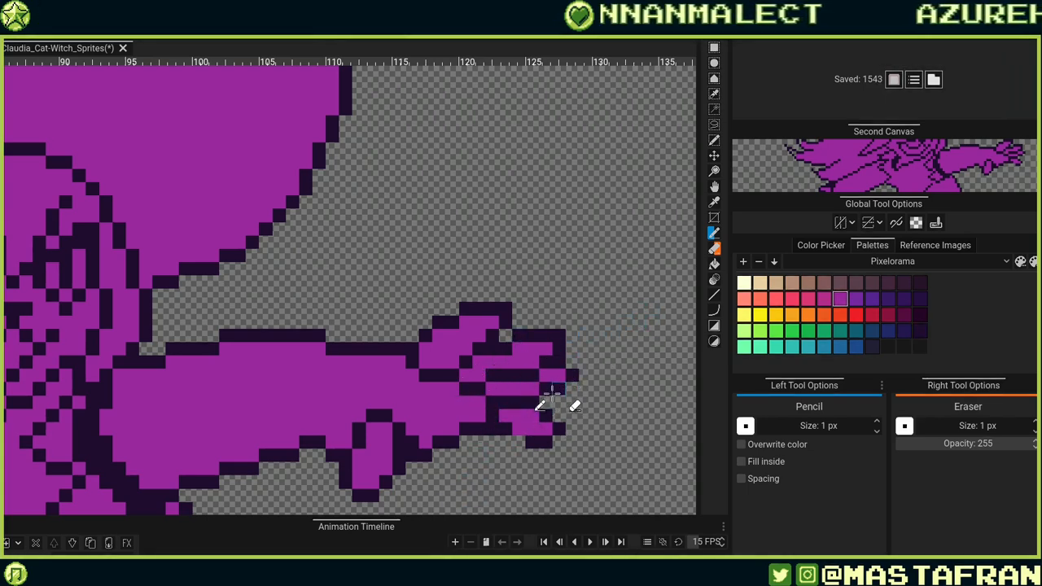
{"action": "right_click", "coordinate": [547, 397]}
{"action": "left_click_drag", "start_coordinate": [532, 431], "coordinate": [577, 364]}
{"action": "left_click", "coordinate": [574, 372], "text": "alt"}
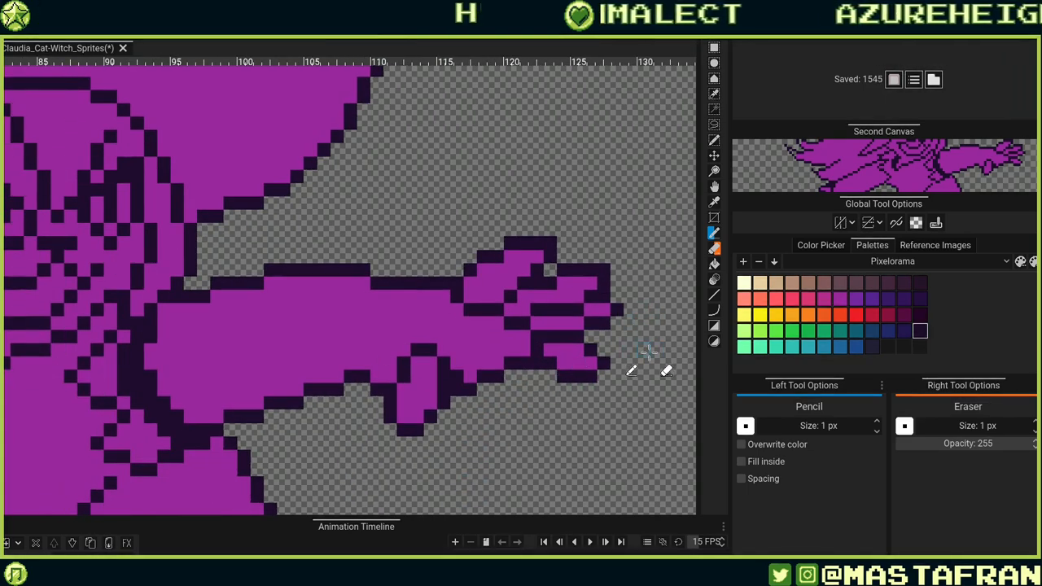
Clean up the outline pixels beneath the hand's lower knuckles, erasing and redrawing single pixels.
{"action": "mouse_move", "coordinate": [487, 414]}
{"action": "left_mouse_down"}
{"action": "mouse_move", "coordinate": [625, 367]}
{"action": "mouse_move", "coordinate": [599, 348]}
{"action": "mouse_move", "coordinate": [533, 377]}
{"action": "left_mouse_up"}
{"action": "right_click", "coordinate": [595, 345]}
{"action": "left_click", "coordinate": [527, 373]}
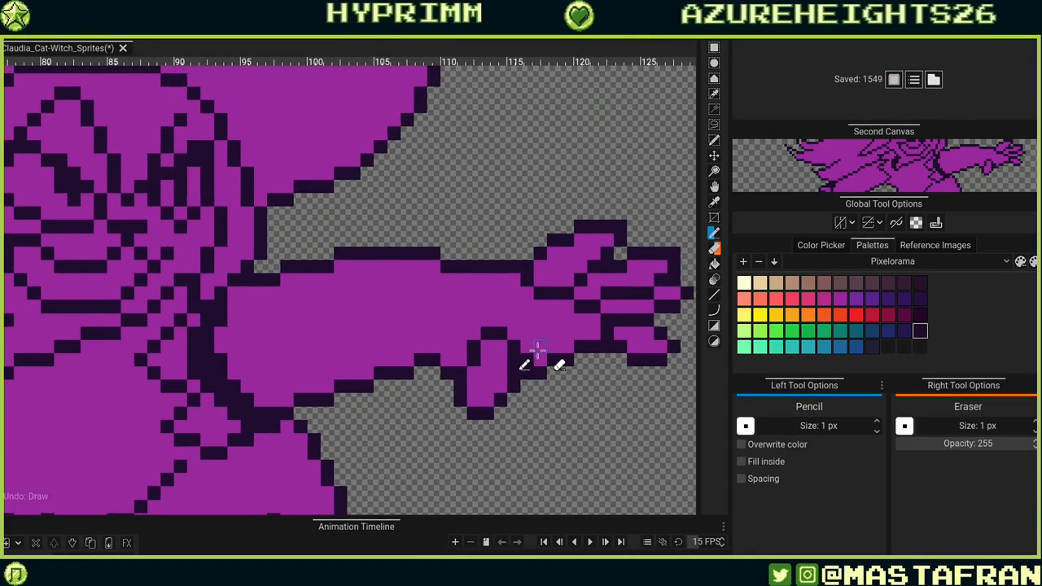
{"action": "left_click", "coordinate": [539, 350], "text": "alt"}
{"action": "left_click", "coordinate": [527, 360]}
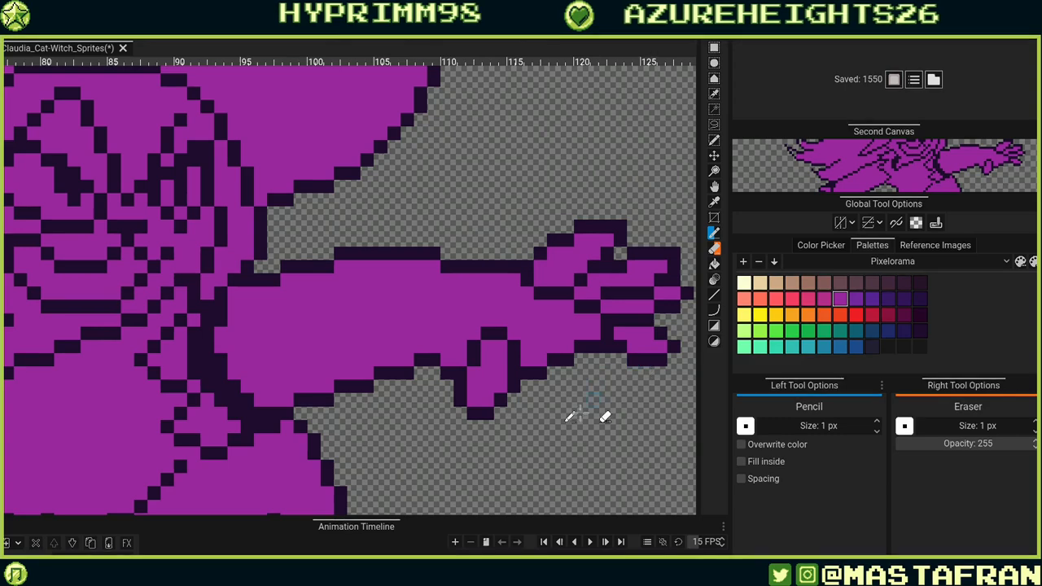
{"action": "right_click", "coordinate": [608, 347]}
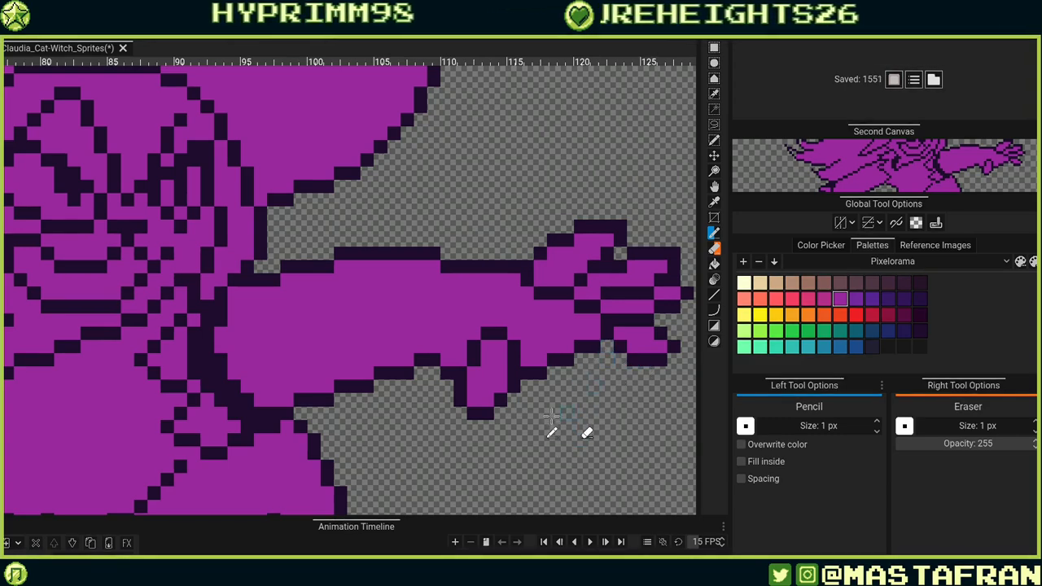
{"action": "left_click", "coordinate": [552, 358], "text": "alt"}
{"action": "left_click", "coordinate": [565, 345], "text": "alt"}
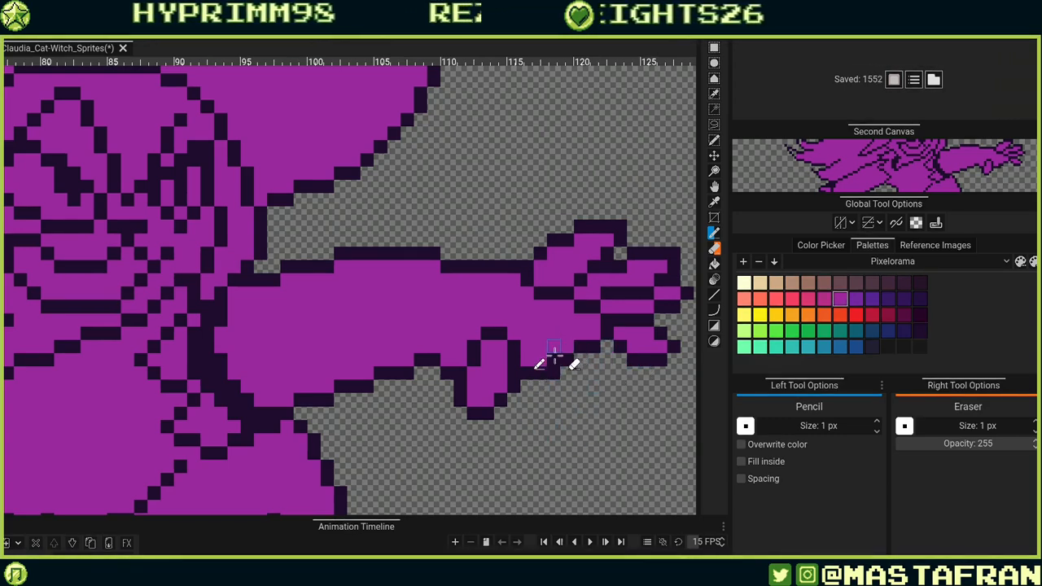
{"action": "left_click", "coordinate": [553, 357]}
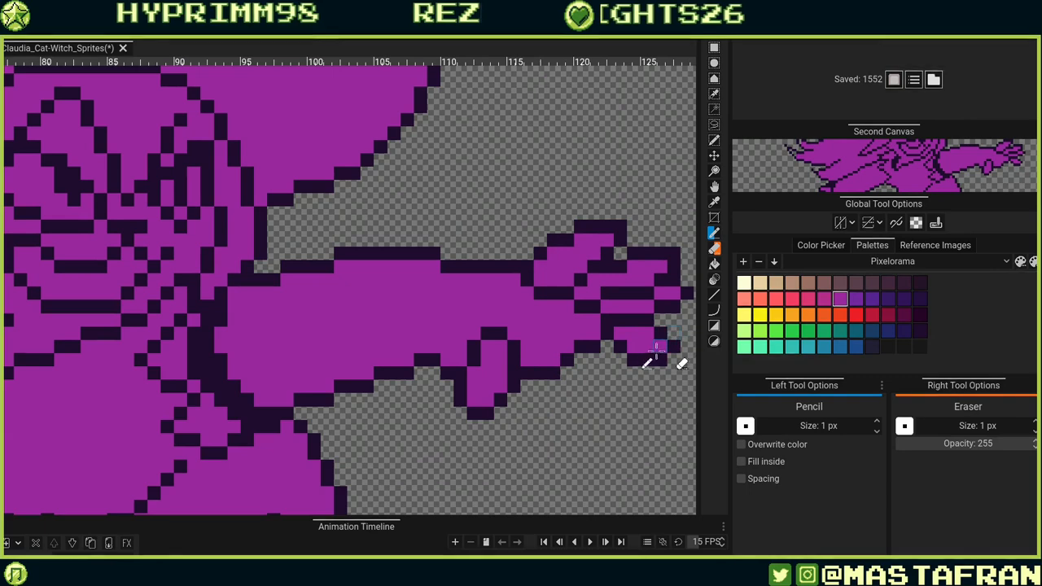
{"action": "left_click", "coordinate": [547, 372], "text": "alt"}
{"action": "left_click", "coordinate": [540, 360]}
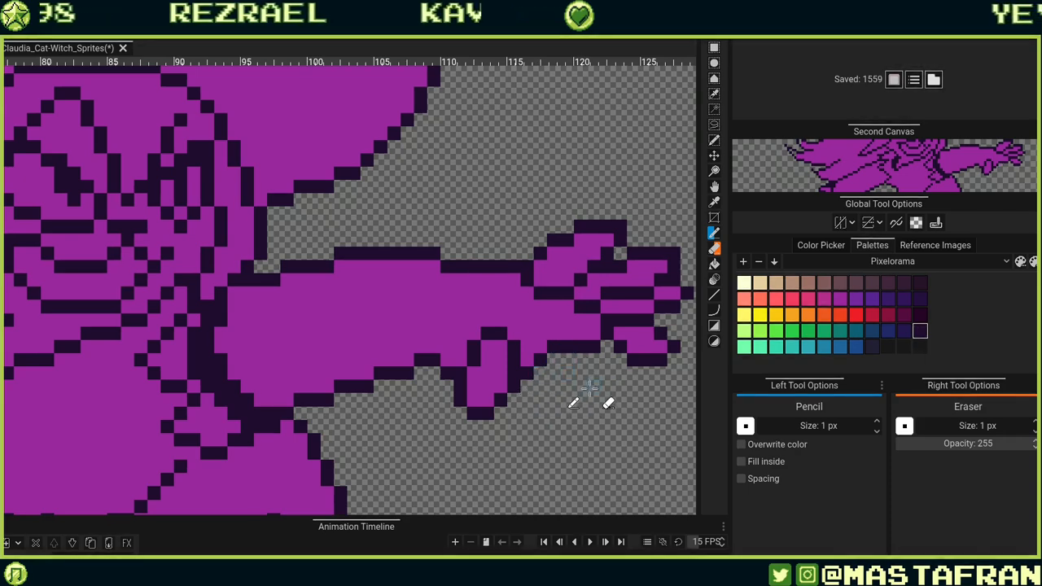
{"action": "left_click", "coordinate": [547, 360]}
{"action": "right_click", "coordinate": [560, 347]}
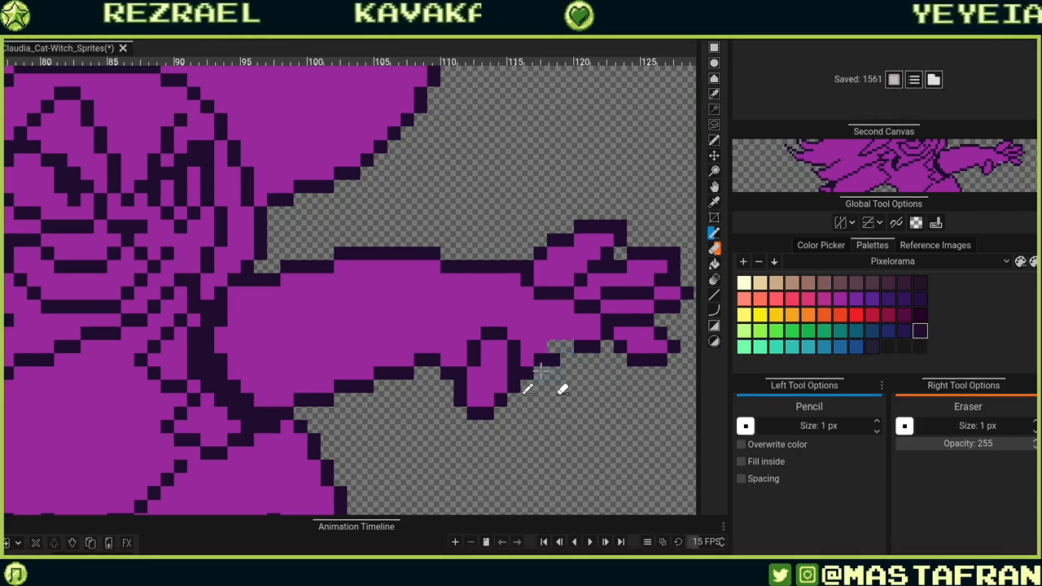
{"action": "left_click", "coordinate": [540, 372]}
{"action": "left_click", "coordinate": [543, 341], "text": "alt"}
{"action": "left_click", "coordinate": [539, 358]}
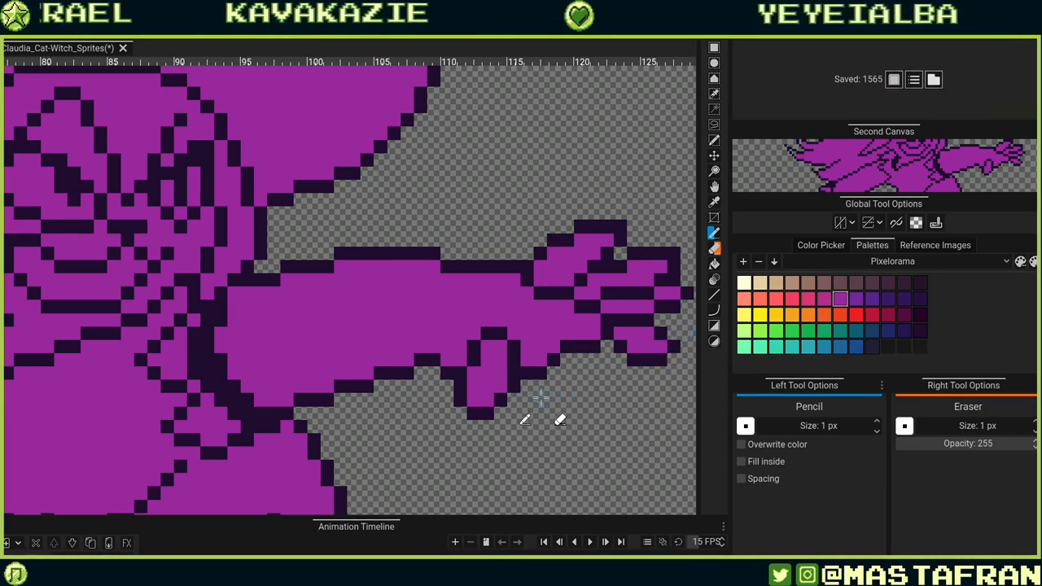
Thicken the dark outline along the top of the arm leading to the hand.
{"action": "left_click_drag", "start_coordinate": [481, 318], "coordinate": [506, 401]}
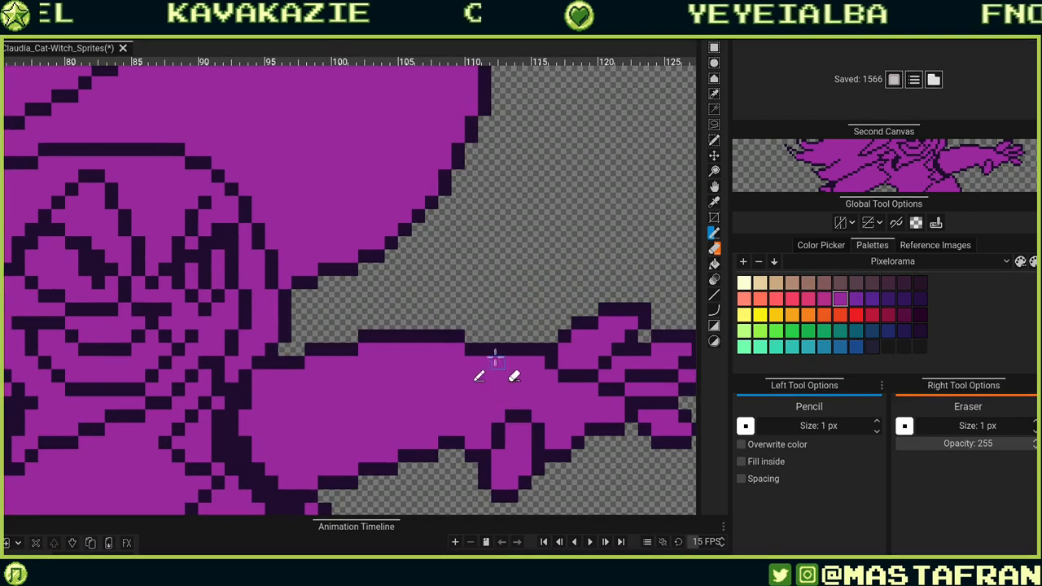
{"action": "left_click_drag", "start_coordinate": [524, 335], "coordinate": [469, 336]}
{"action": "left_click_drag", "start_coordinate": [373, 323], "coordinate": [460, 324]}
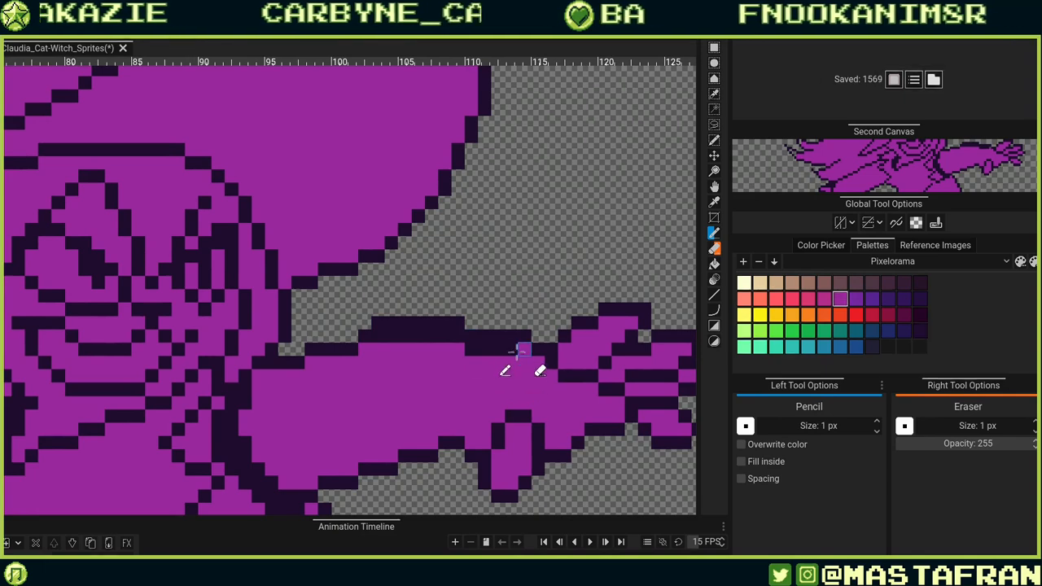
Fill in dark outline pixels where the top of the arm meets the shoulder.
{"action": "left_click_drag", "start_coordinate": [518, 351], "coordinate": [470, 351]}
{"action": "left_click_drag", "start_coordinate": [556, 411], "coordinate": [469, 375]}
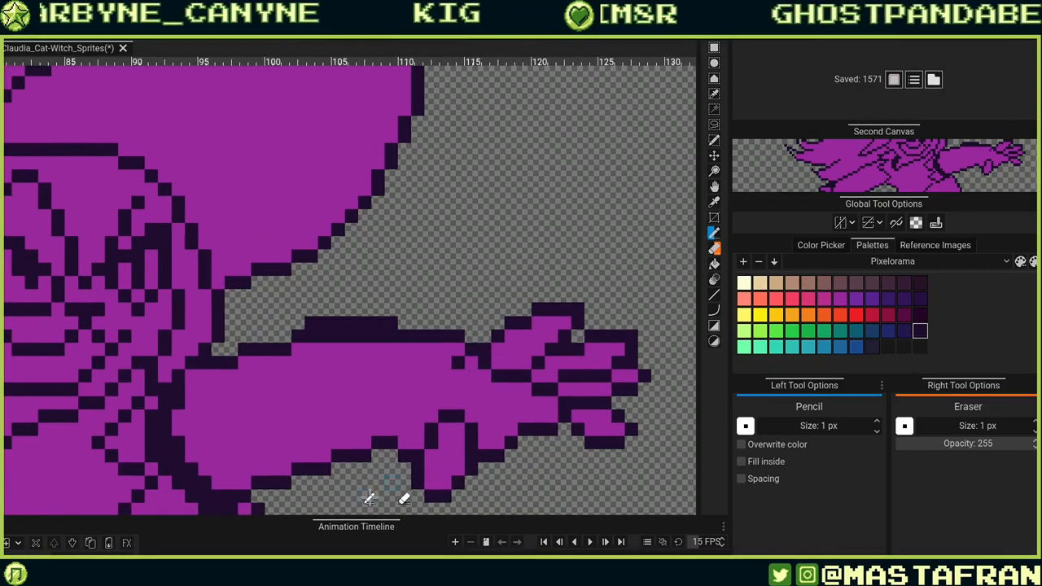
{"action": "left_click", "coordinate": [384, 363], "text": "alt"}
{"action": "mouse_move", "coordinate": [391, 336]}
{"action": "left_mouse_down"}
{"action": "mouse_move", "coordinate": [311, 337]}
{"action": "mouse_move", "coordinate": [476, 389]}
{"action": "left_mouse_up"}
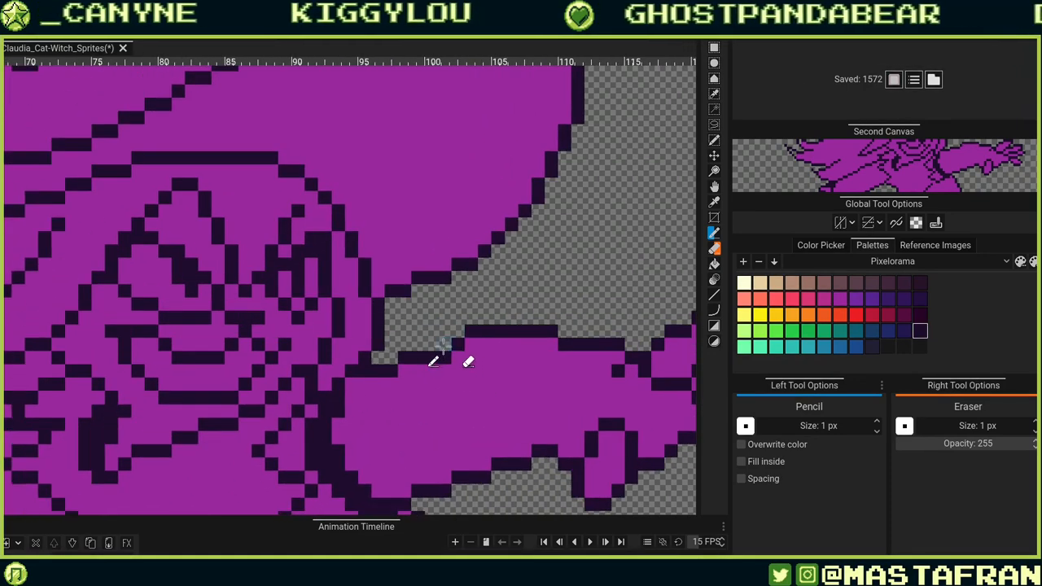
{"action": "left_click", "coordinate": [445, 346]}
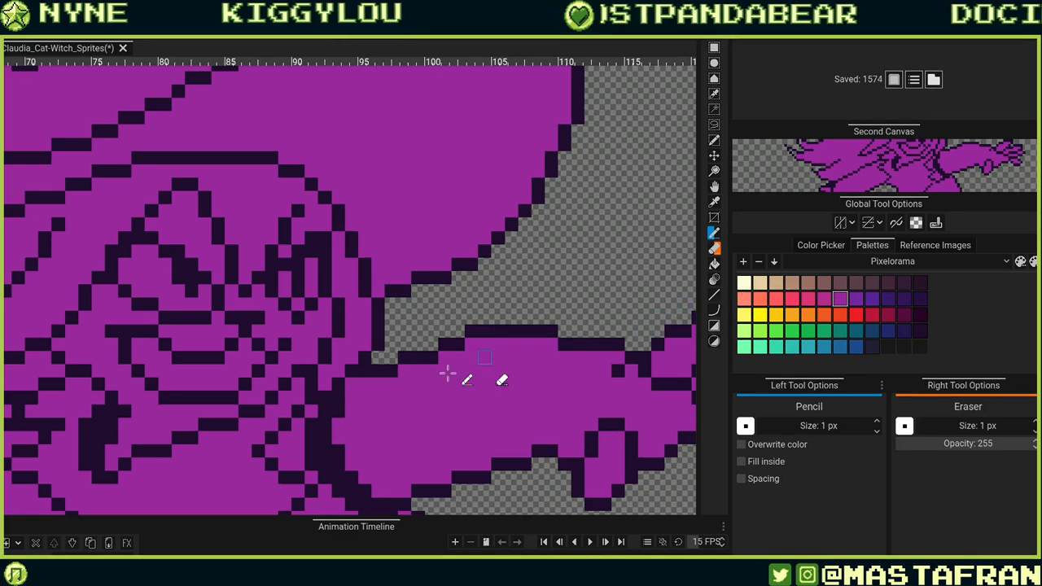
{"action": "left_click", "coordinate": [428, 358], "text": "alt"}
{"action": "left_click", "coordinate": [431, 344]}
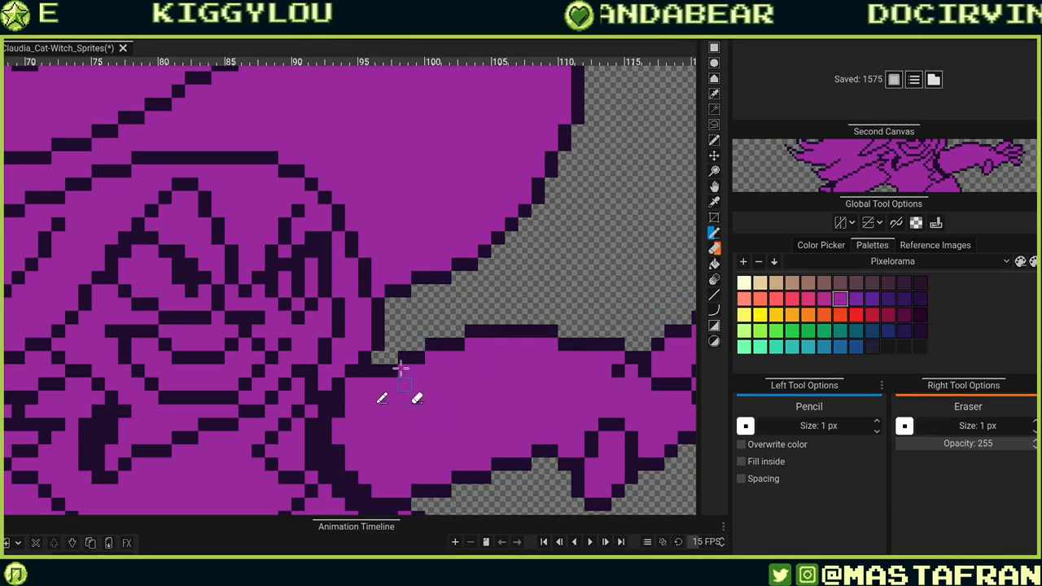
{"action": "left_click", "coordinate": [419, 390], "text": "alt"}
{"action": "left_click", "coordinate": [391, 371]}
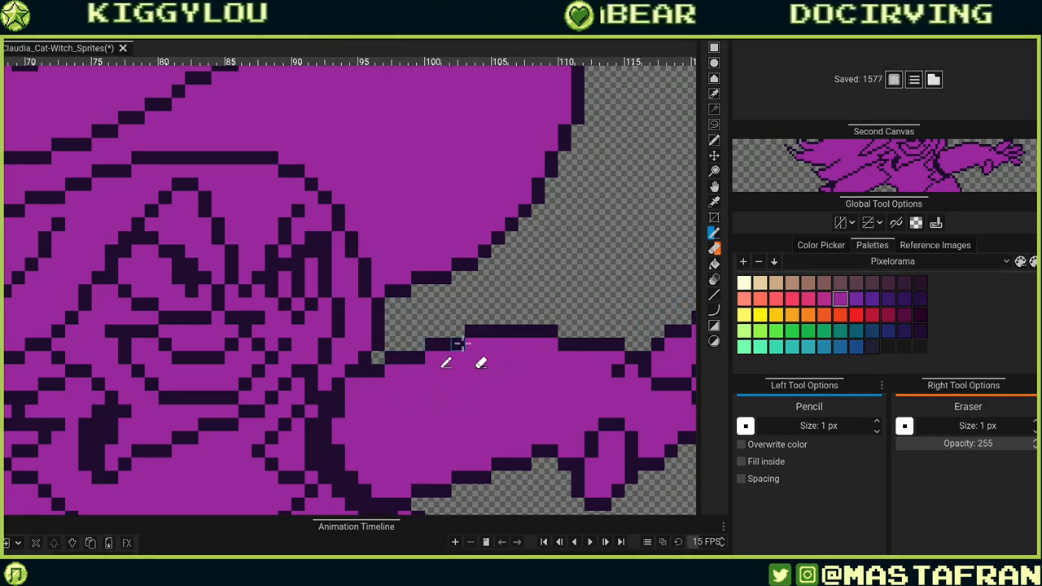
Try drawing a dark fold stroke across the upper skirt, and undo it.
{"action": "left_click_drag", "start_coordinate": [513, 439], "coordinate": [588, 262]}
{"action": "left_click_drag", "start_coordinate": [466, 288], "coordinate": [454, 407]}
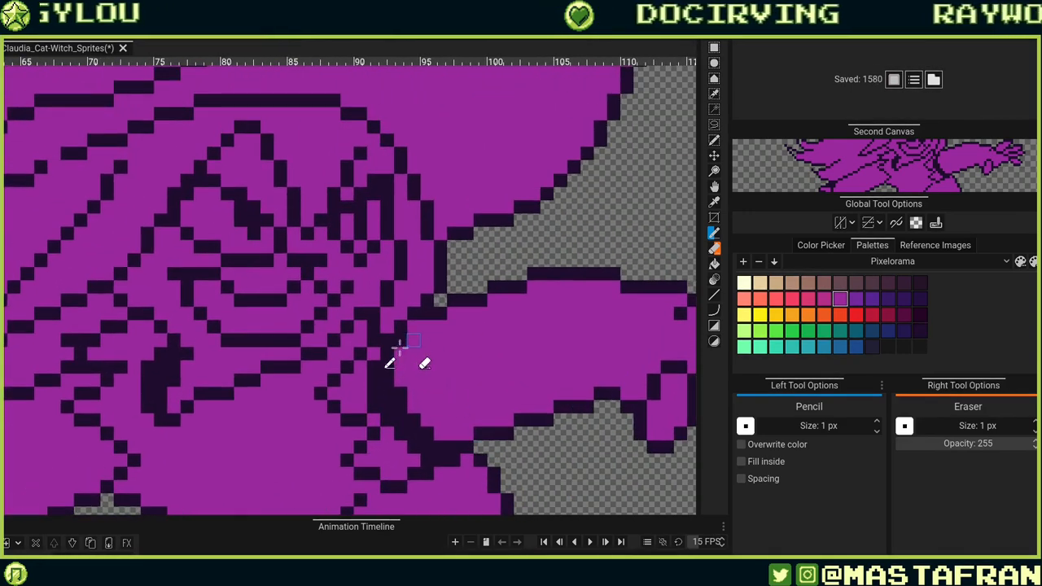
{"action": "left_click_drag", "start_coordinate": [523, 373], "coordinate": [349, 328]}
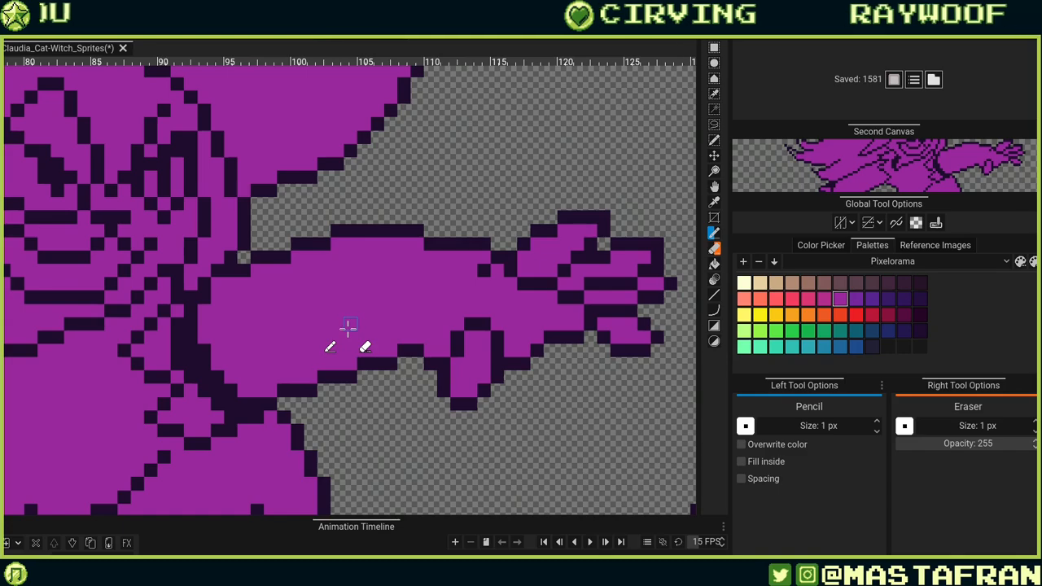
{"action": "scroll", "coordinate": [355, 323], "scroll_direction": "down", "scroll_amount": 5}
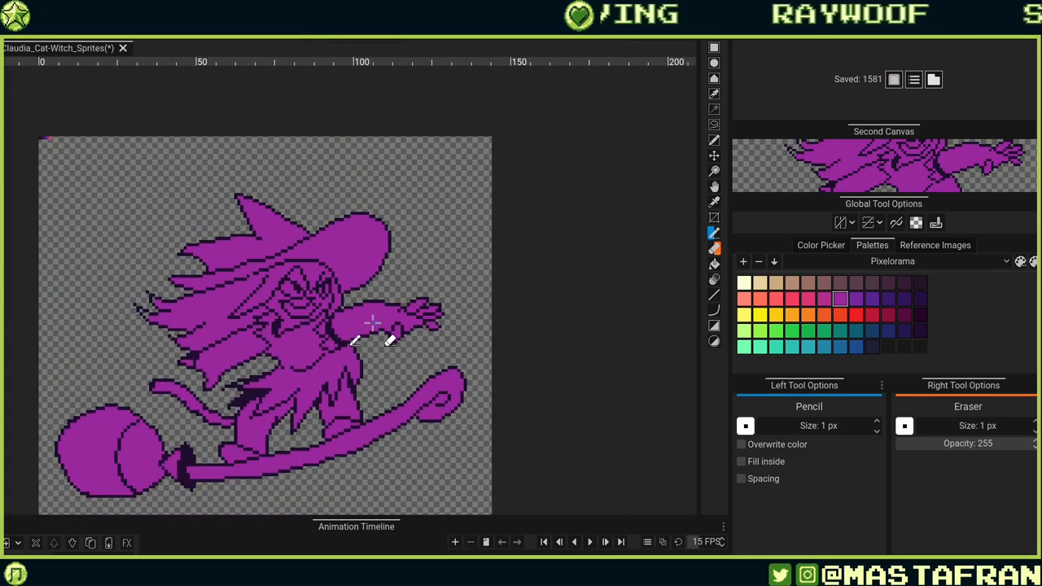
{"action": "scroll", "coordinate": [373, 326], "scroll_direction": "down", "scroll_amount": 1}
{"action": "scroll", "coordinate": [355, 284], "scroll_direction": "up", "scroll_amount": 2}
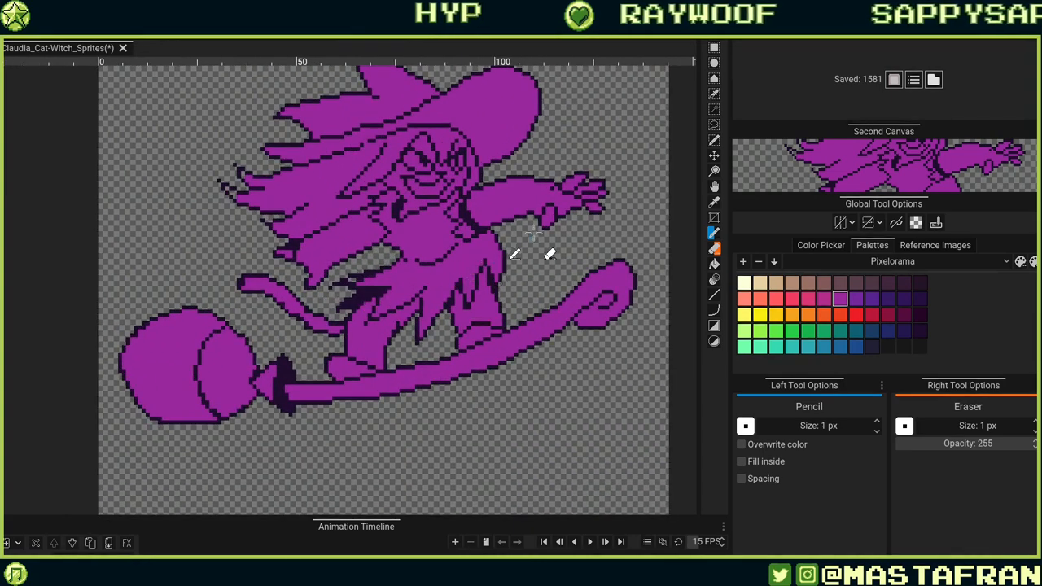
{"action": "scroll", "coordinate": [423, 250], "scroll_direction": "up", "scroll_amount": 1}
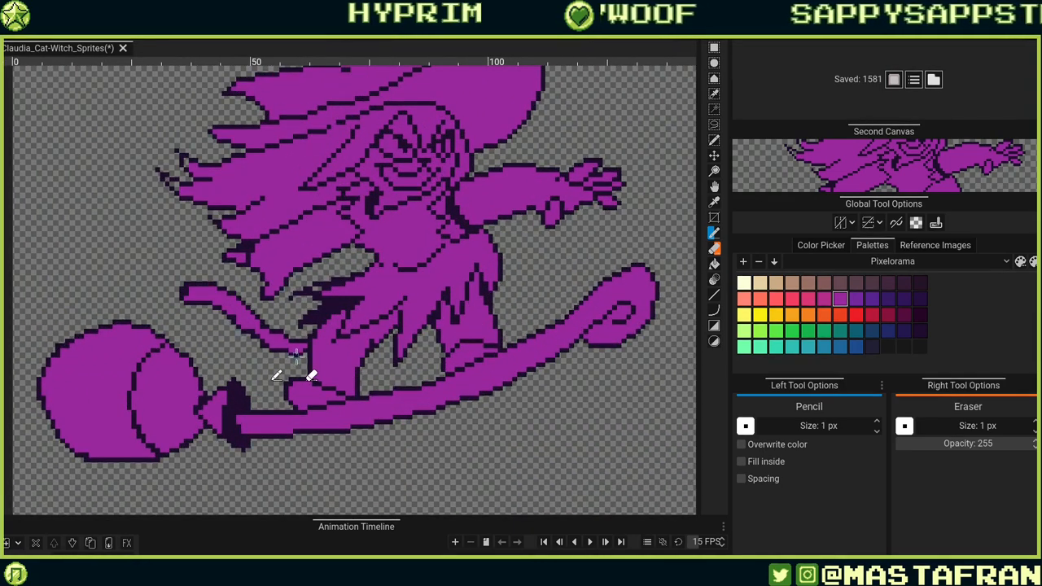
{"action": "scroll", "coordinate": [289, 358], "scroll_direction": "up", "scroll_amount": 3}
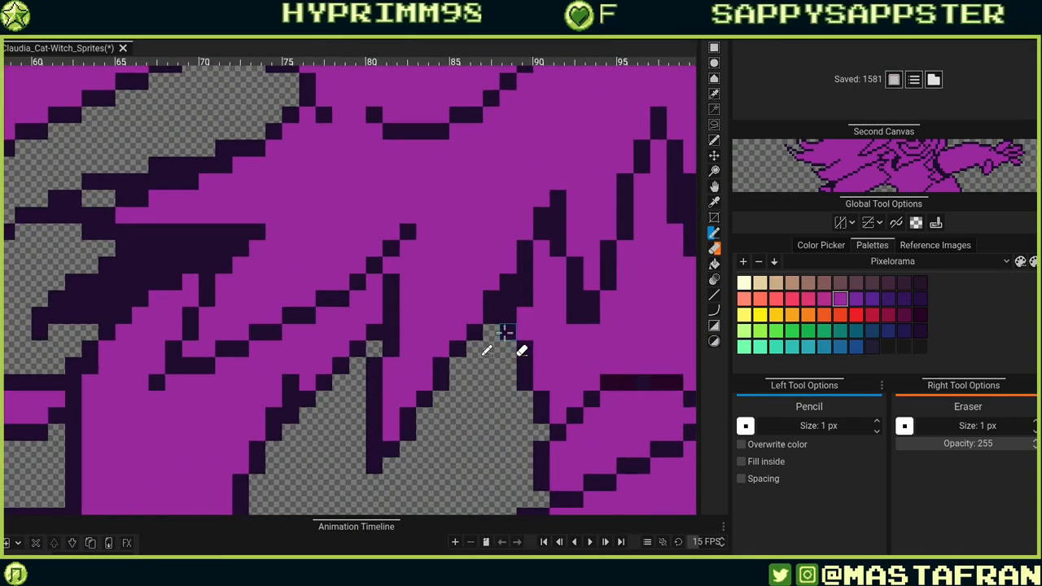
{"action": "mouse_move", "coordinate": [600, 327]}
{"action": "left_mouse_down"}
{"action": "mouse_move", "coordinate": [505, 351]}
{"action": "mouse_move", "coordinate": [487, 317]}
{"action": "left_mouse_up"}
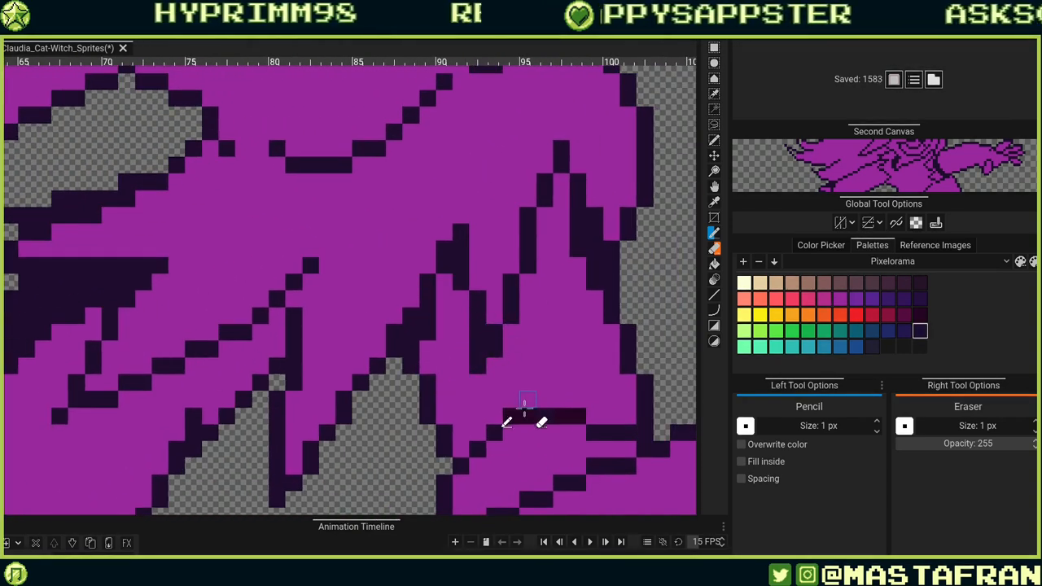
{"action": "left_click_drag", "start_coordinate": [583, 333], "coordinate": [569, 395]}
{"action": "key", "text": "ctrl+z"}
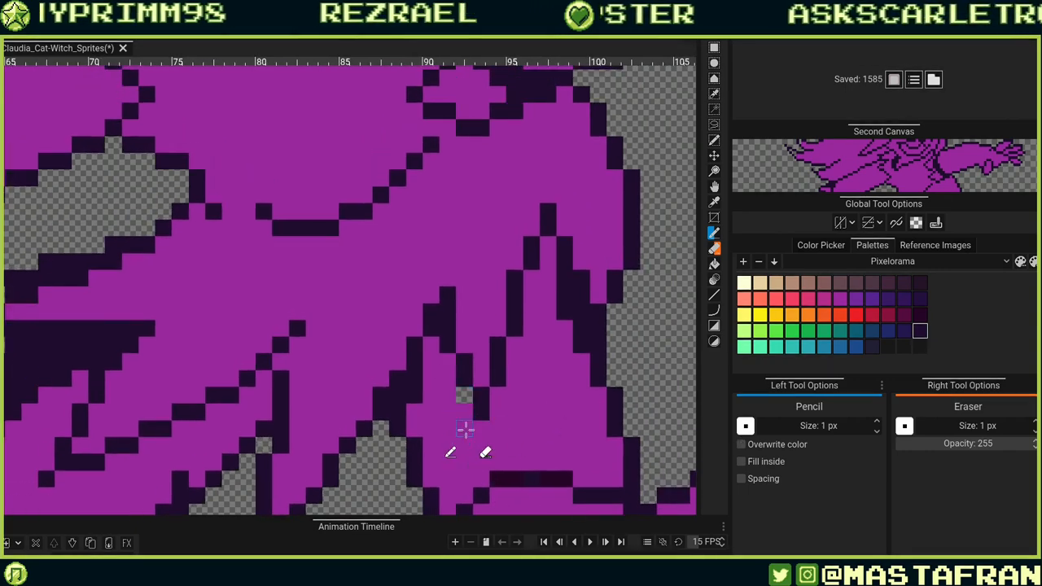
Add dark fold pixels to the upper skirt's fold lines.
{"action": "mouse_move", "coordinate": [452, 340]}
{"action": "left_mouse_down"}
{"action": "mouse_move", "coordinate": [502, 396]}
{"action": "mouse_move", "coordinate": [500, 367]}
{"action": "left_mouse_up"}
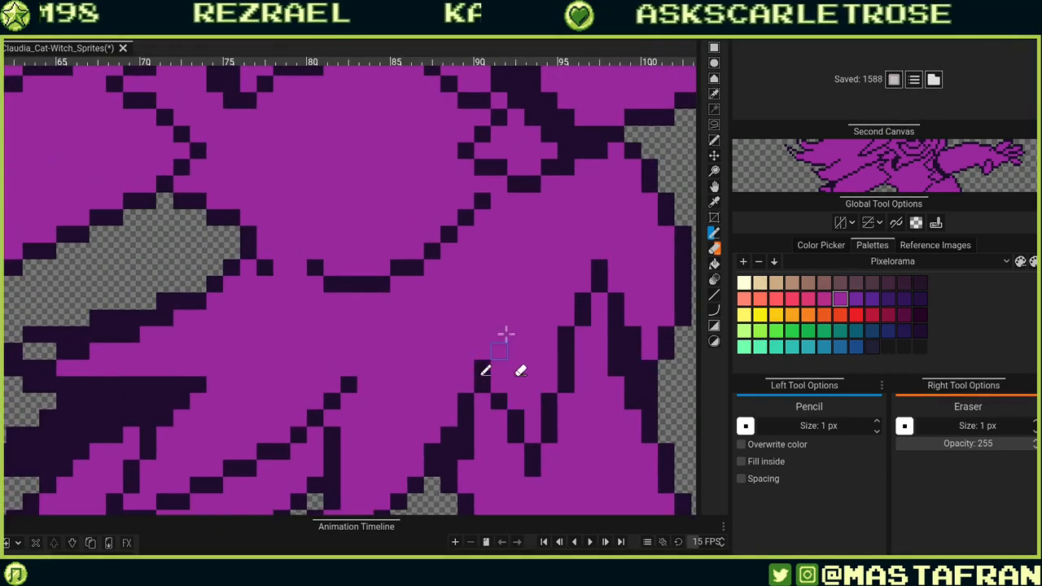
{"action": "left_click_drag", "start_coordinate": [500, 333], "coordinate": [500, 318]}
{"action": "left_click_drag", "start_coordinate": [616, 297], "coordinate": [527, 370]}
{"action": "left_click", "coordinate": [525, 316], "text": "alt"}
{"action": "left_click", "coordinate": [510, 341]}
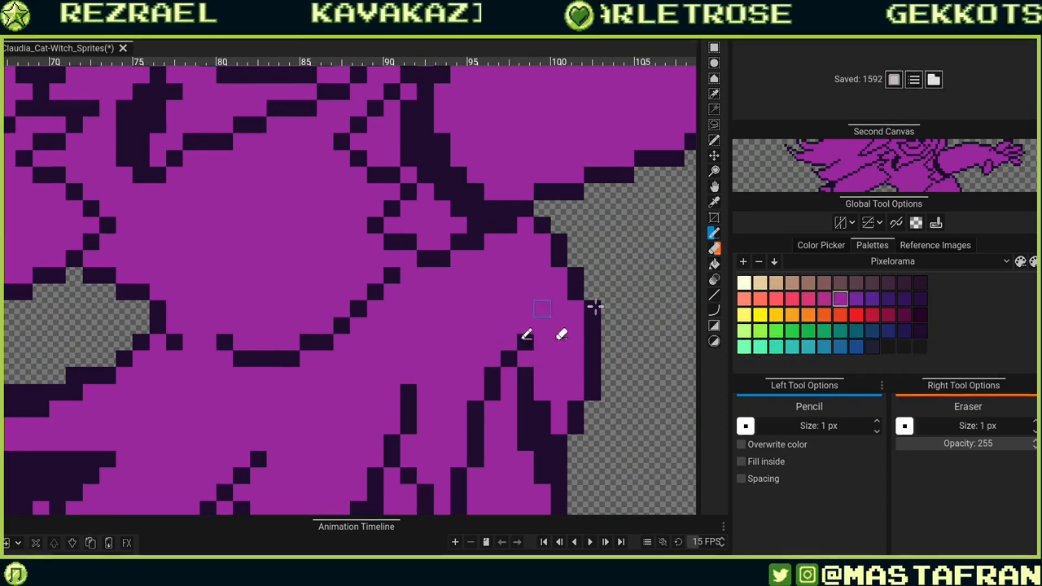
Tidy the outline pixels along the torso's right edge above the skirt.
{"action": "left_click_drag", "start_coordinate": [582, 336], "coordinate": [606, 190]}
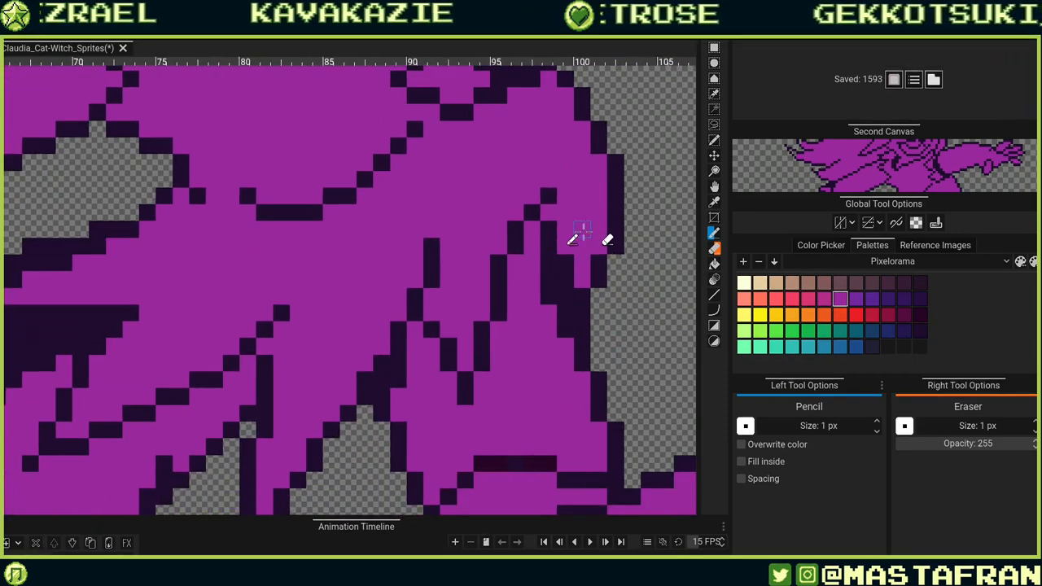
{"action": "left_click_drag", "start_coordinate": [567, 297], "coordinate": [566, 262]}
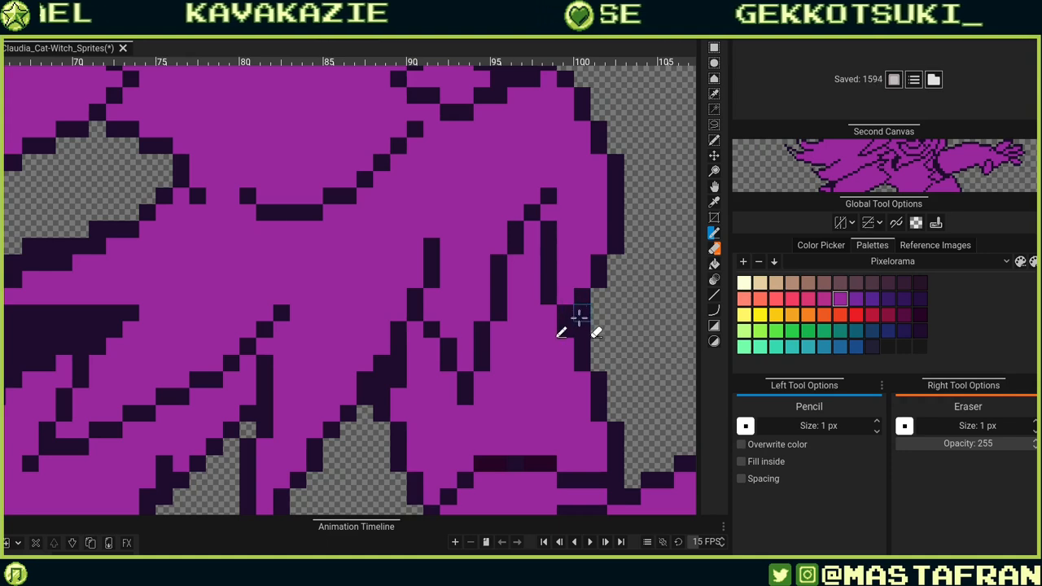
{"action": "left_click", "coordinate": [594, 278], "text": "alt"}
{"action": "mouse_move", "coordinate": [580, 314]}
{"action": "left_mouse_down"}
{"action": "mouse_move", "coordinate": [596, 265]}
{"action": "mouse_move", "coordinate": [597, 295]}
{"action": "left_mouse_up"}
{"action": "left_click", "coordinate": [583, 277], "text": "alt"}
{"action": "left_click", "coordinate": [579, 328]}
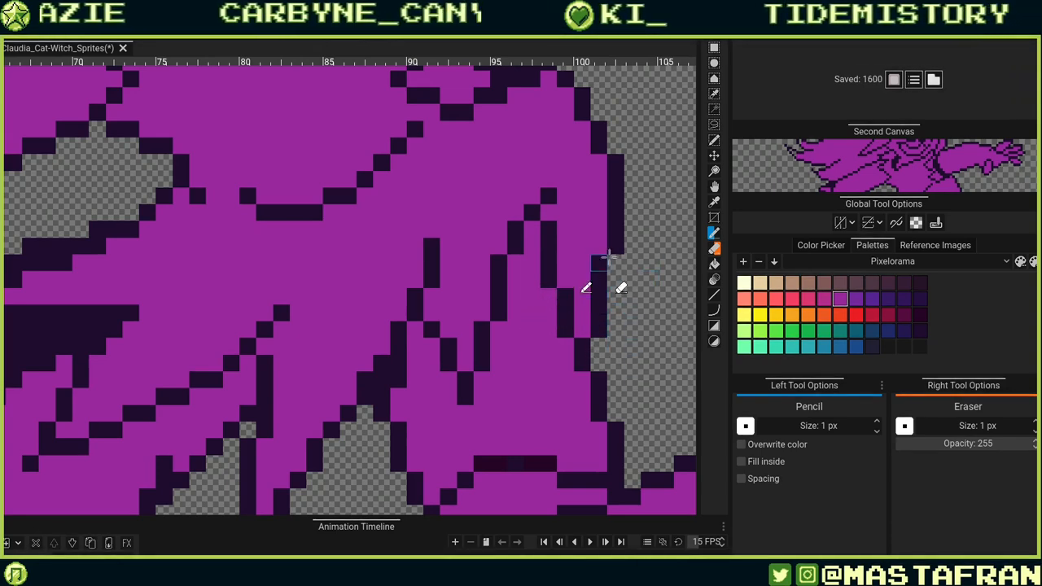
Reshape the dark shadow beneath the skirt above the tail, undoing one stray pixel.
{"action": "left_click_drag", "start_coordinate": [620, 327], "coordinate": [421, 432]}
{"action": "scroll", "coordinate": [422, 431], "scroll_direction": "down", "scroll_amount": 5}
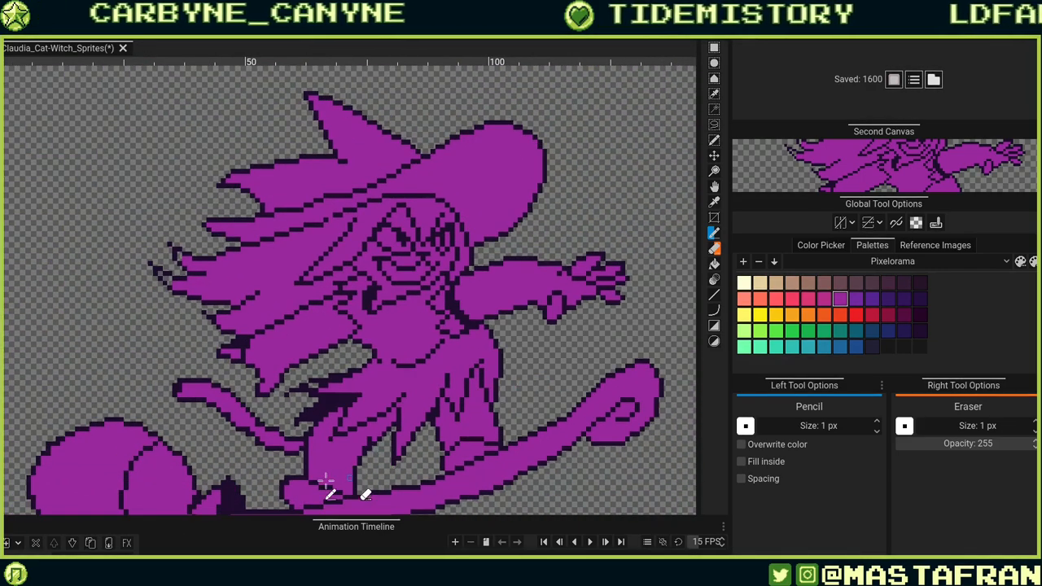
{"action": "scroll", "coordinate": [350, 409], "scroll_direction": "down", "scroll_amount": 4}
{"action": "scroll", "coordinate": [352, 409], "scroll_direction": "up", "scroll_amount": 3}
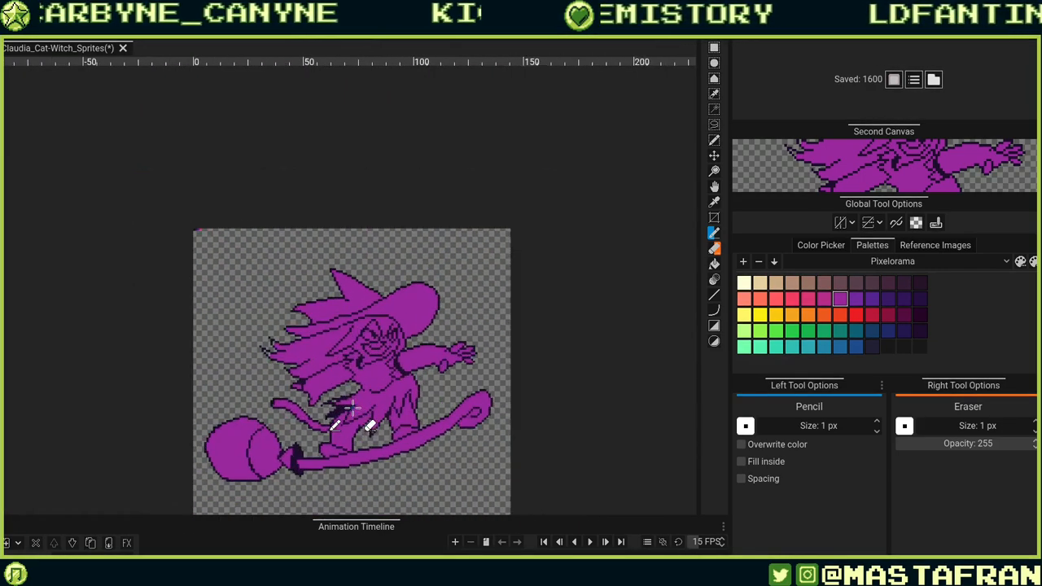
{"action": "scroll", "coordinate": [282, 402], "scroll_direction": "up", "scroll_amount": 6}
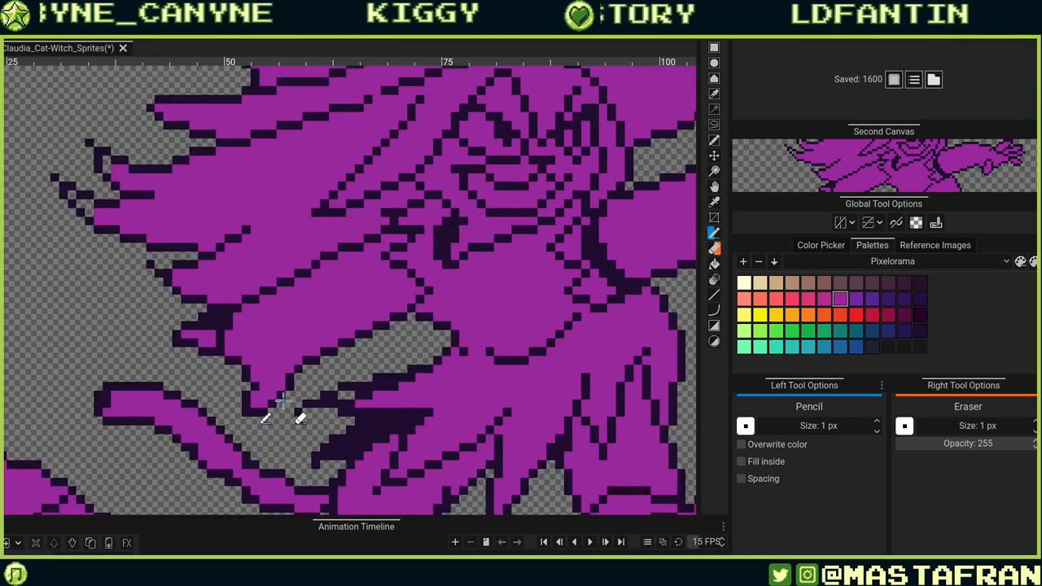
{"action": "left_click_drag", "start_coordinate": [446, 392], "coordinate": [578, 374]}
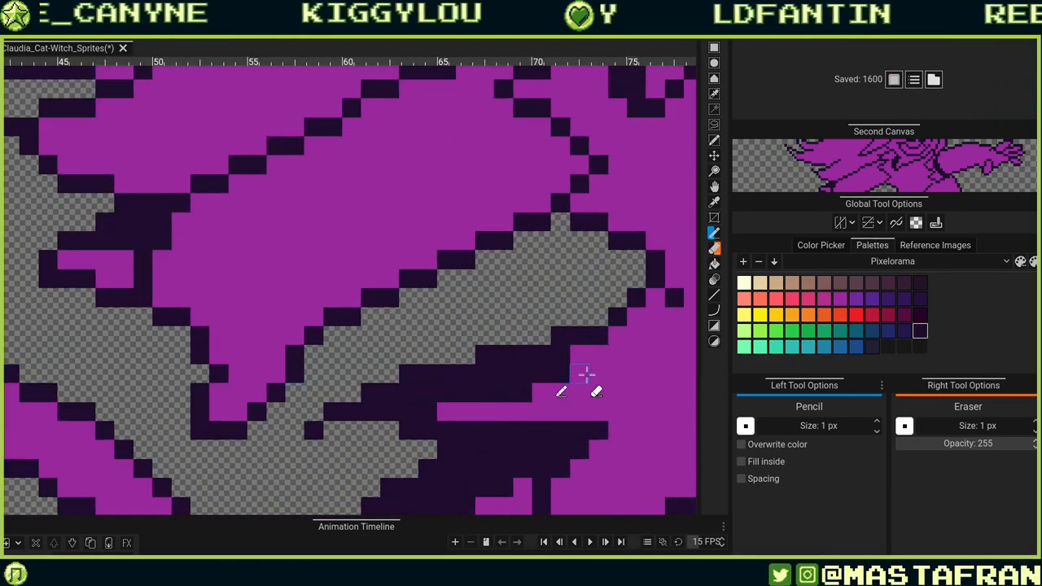
{"action": "left_click", "coordinate": [556, 408], "text": "alt"}
{"action": "mouse_move", "coordinate": [388, 395]}
{"action": "left_mouse_down"}
{"action": "mouse_move", "coordinate": [601, 380]}
{"action": "mouse_move", "coordinate": [492, 373]}
{"action": "mouse_move", "coordinate": [596, 374]}
{"action": "left_mouse_up"}
{"action": "left_click", "coordinate": [428, 375], "text": "alt"}
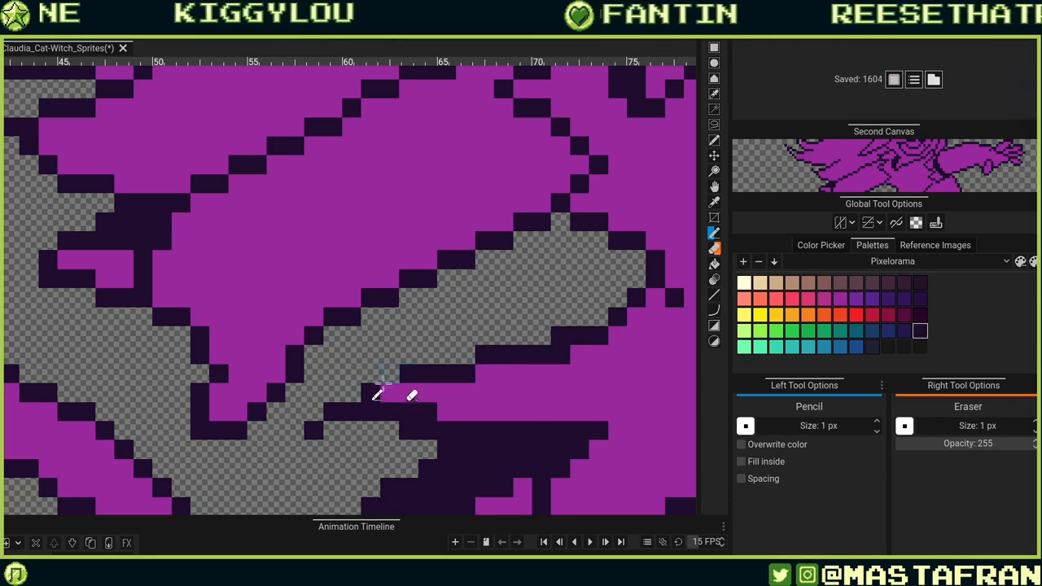
{"action": "left_click", "coordinate": [388, 392]}
{"action": "key", "text": "ctrl+z"}
Erase and redraw single pixels along the top edge of the skirt's shadow.
{"action": "left_click", "coordinate": [389, 374]}
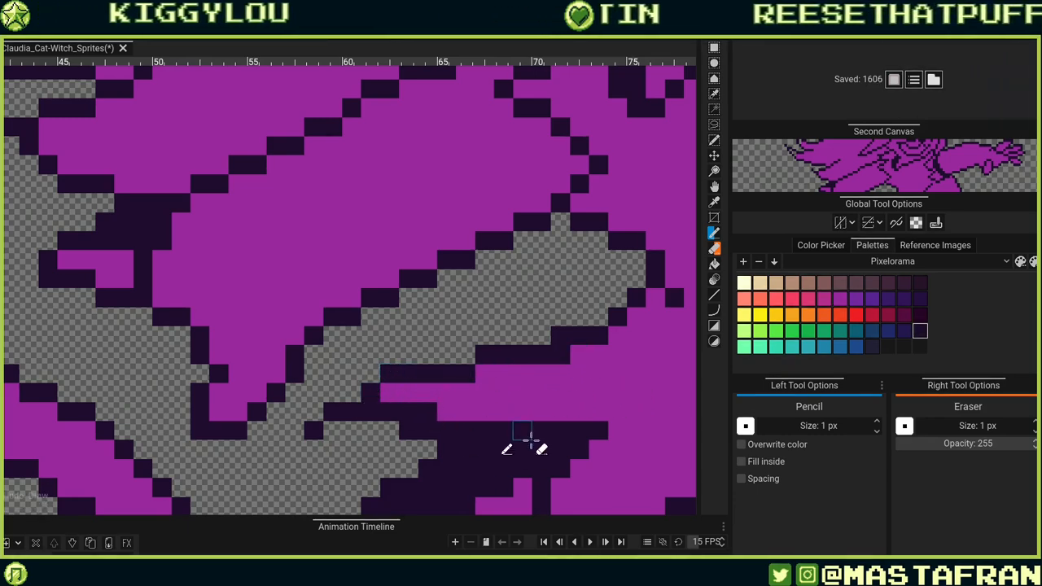
{"action": "left_click_drag", "start_coordinate": [530, 440], "coordinate": [529, 314]}
{"action": "right_click", "coordinate": [424, 306]}
{"action": "right_click", "coordinate": [406, 306]}
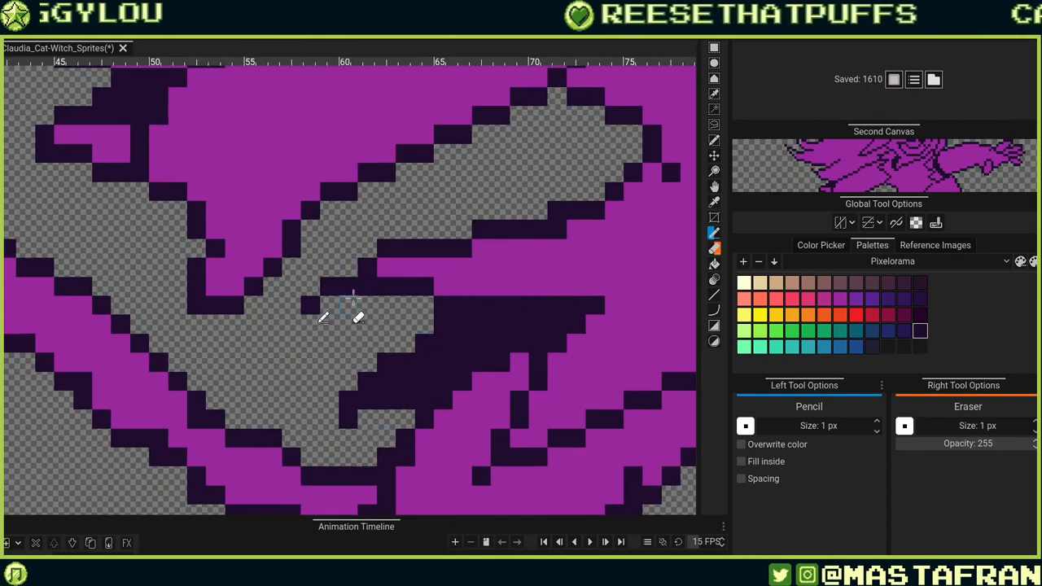
{"action": "left_click", "coordinate": [350, 268]}
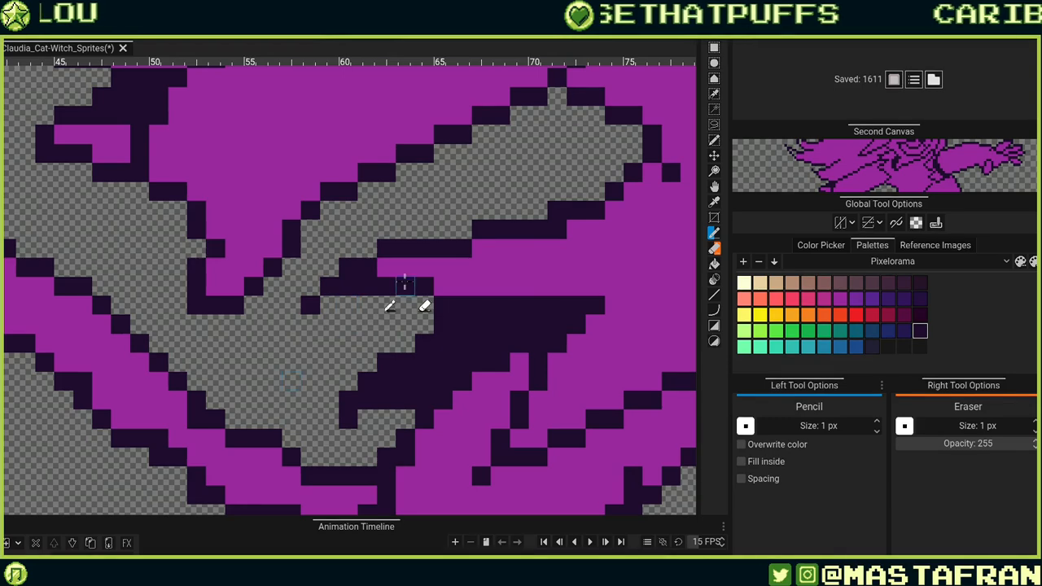
{"action": "left_click", "coordinate": [411, 269], "text": "alt"}
Clean up outline pixels where the shadow meets the tail and leg, erasing stray dots.
{"action": "left_click_drag", "start_coordinate": [660, 277], "coordinate": [447, 223]}
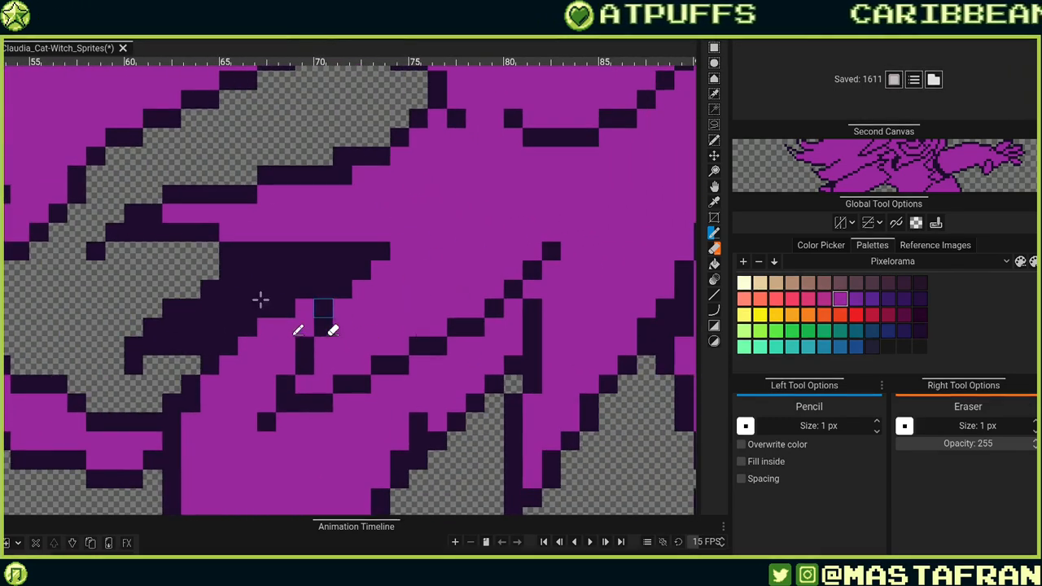
{"action": "left_click_drag", "start_coordinate": [398, 342], "coordinate": [485, 254]}
{"action": "left_click", "coordinate": [202, 276]}
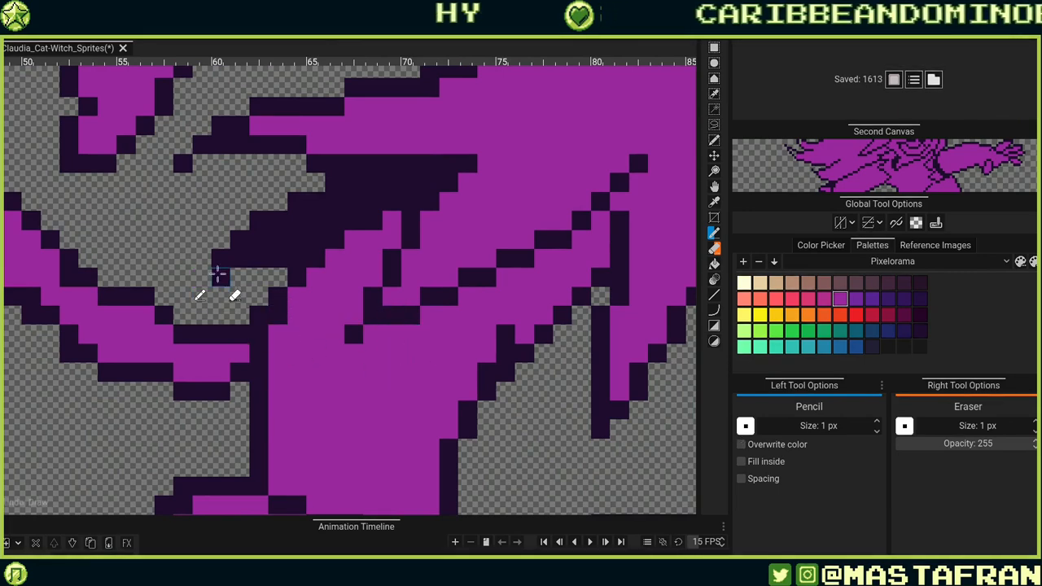
{"action": "left_click", "coordinate": [220, 281], "text": "alt"}
{"action": "left_click", "coordinate": [202, 277]}
{"action": "left_click_drag", "start_coordinate": [551, 356], "coordinate": [543, 408]}
{"action": "left_click_drag", "start_coordinate": [194, 215], "coordinate": [156, 215]}
{"action": "right_click", "coordinate": [156, 214]}
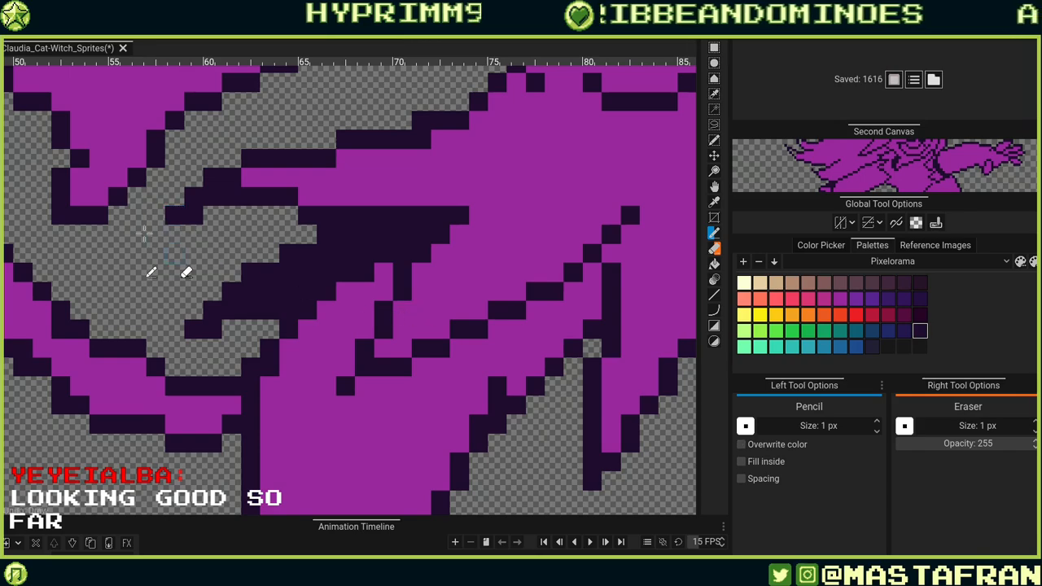
{"action": "left_click", "coordinate": [156, 233]}
Draw a dark fold line into a skirt hem point and touch up its tip, undoing stray strokes.
{"action": "left_click_drag", "start_coordinate": [562, 321], "coordinate": [433, 219]}
{"action": "scroll", "coordinate": [578, 302], "scroll_direction": "down", "scroll_amount": 5}
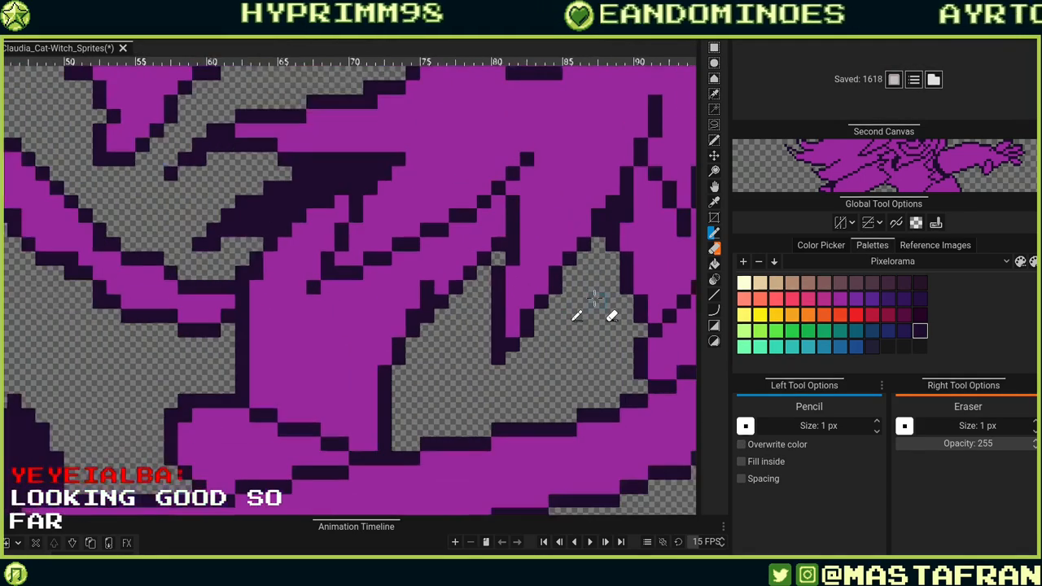
{"action": "scroll", "coordinate": [576, 286], "scroll_direction": "up", "scroll_amount": 2}
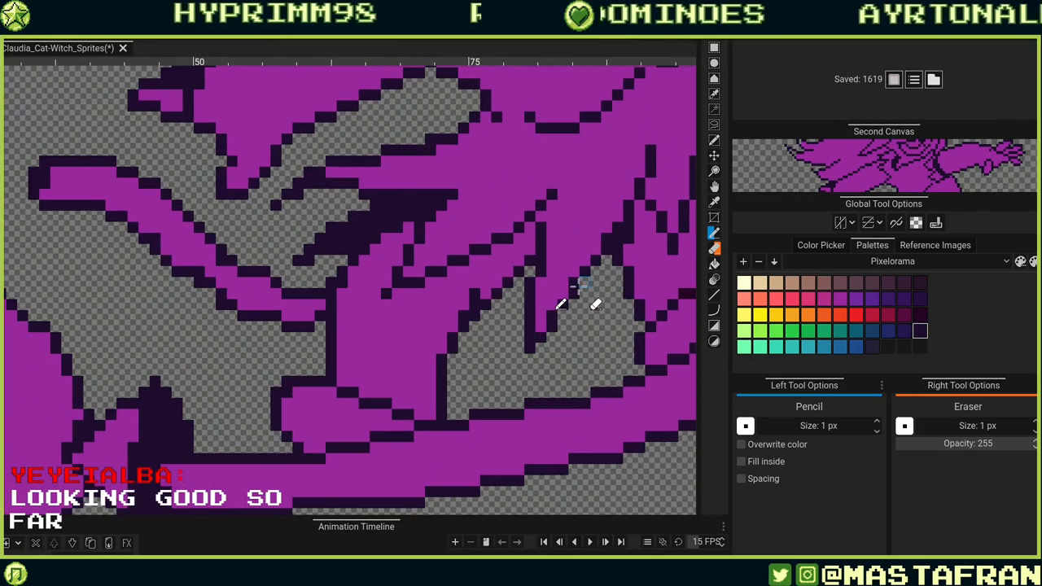
{"action": "scroll", "coordinate": [574, 293], "scroll_direction": "down", "scroll_amount": 4}
{"action": "scroll", "coordinate": [555, 280], "scroll_direction": "up", "scroll_amount": 4}
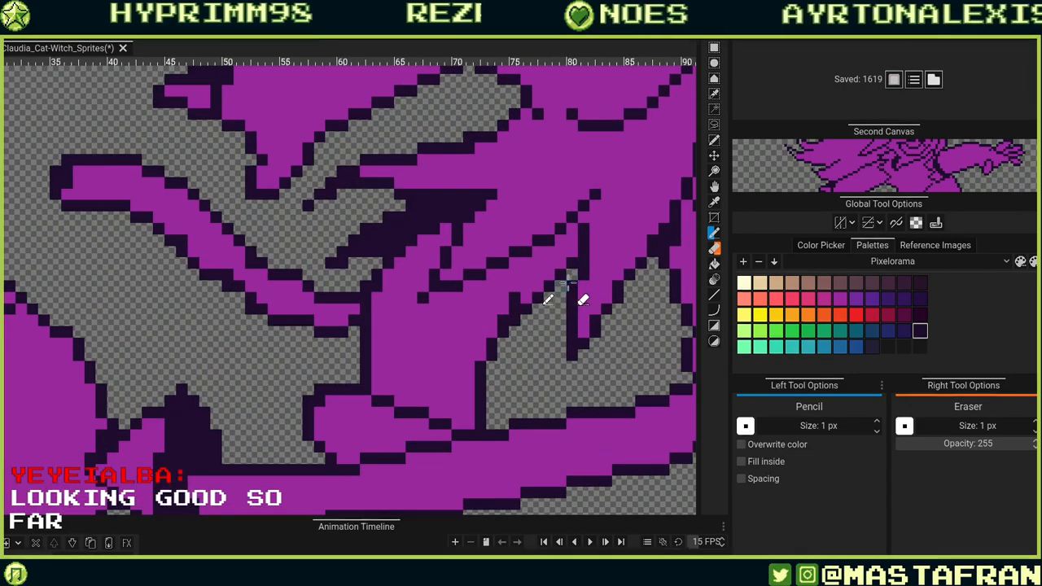
{"action": "mouse_move", "coordinate": [529, 353]}
{"action": "left_mouse_down"}
{"action": "mouse_move", "coordinate": [573, 303]}
{"action": "mouse_move", "coordinate": [572, 324]}
{"action": "mouse_move", "coordinate": [537, 343]}
{"action": "mouse_move", "coordinate": [537, 322]}
{"action": "mouse_move", "coordinate": [554, 291]}
{"action": "mouse_move", "coordinate": [555, 313]}
{"action": "mouse_move", "coordinate": [571, 277]}
{"action": "left_mouse_up"}
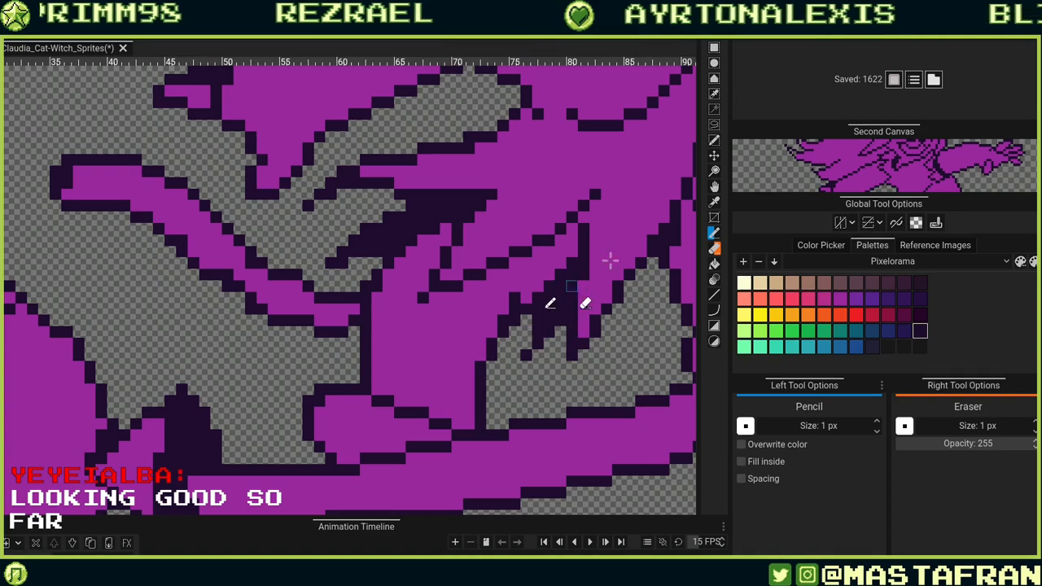
{"action": "left_click_drag", "start_coordinate": [683, 340], "coordinate": [513, 388]}
{"action": "left_click_drag", "start_coordinate": [458, 344], "coordinate": [497, 344]}
{"action": "mouse_move", "coordinate": [469, 390]}
{"action": "left_mouse_down"}
{"action": "mouse_move", "coordinate": [499, 334]}
{"action": "mouse_move", "coordinate": [478, 331]}
{"action": "mouse_move", "coordinate": [471, 368]}
{"action": "left_mouse_up"}
{"action": "key", "text": "ctrl+z"}
{"action": "key", "text": "ctrl+z"}
{"action": "key", "text": "ctrl+z"}
{"action": "left_click_drag", "start_coordinate": [490, 332], "coordinate": [481, 351]}
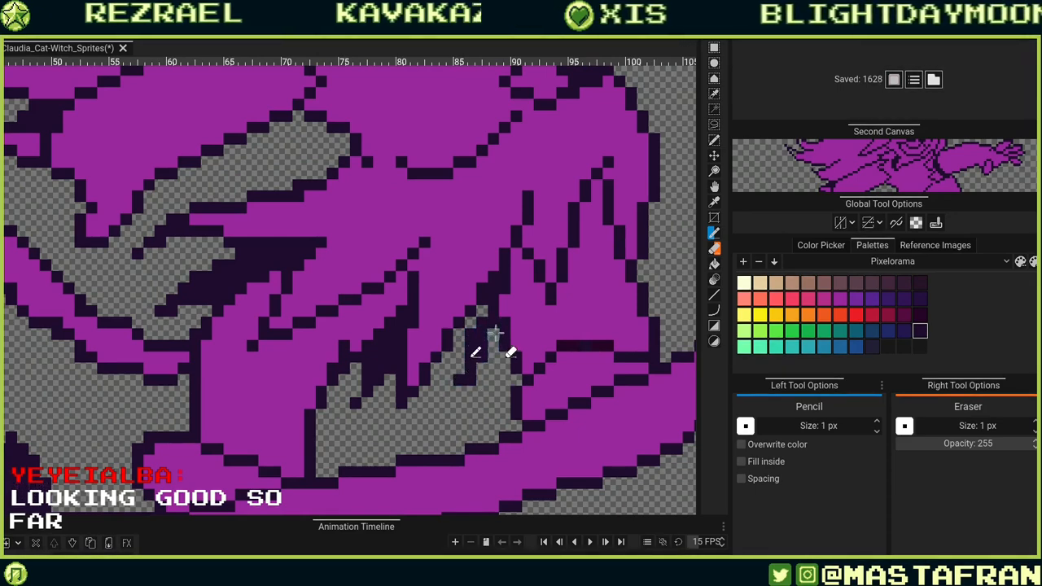
{"action": "right_click", "coordinate": [459, 379]}
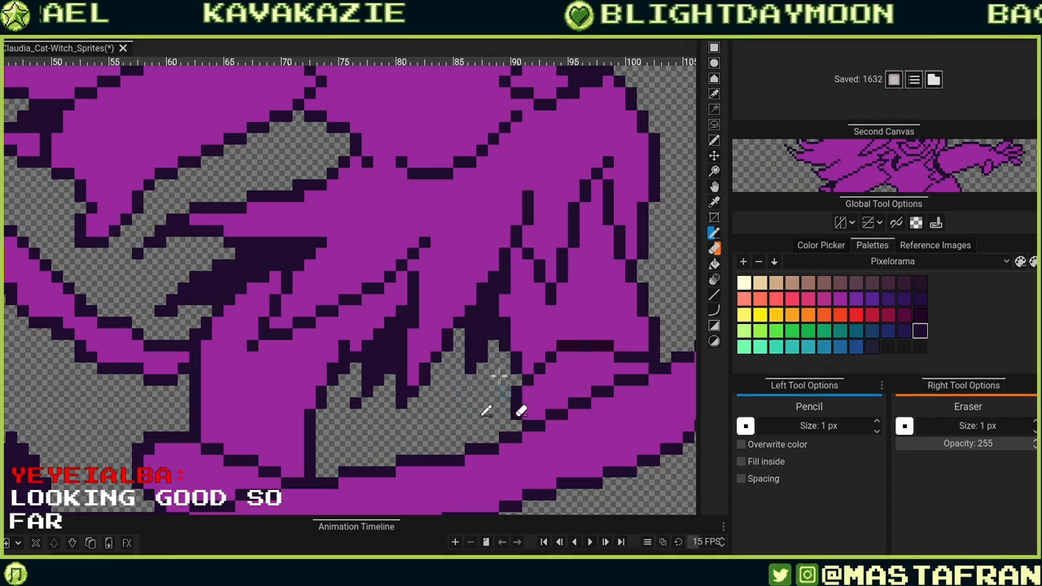
Fill in dark outline pixels where the skirt's shadow meets the top of the tail.
{"action": "left_click_drag", "start_coordinate": [488, 346], "coordinate": [504, 345]}
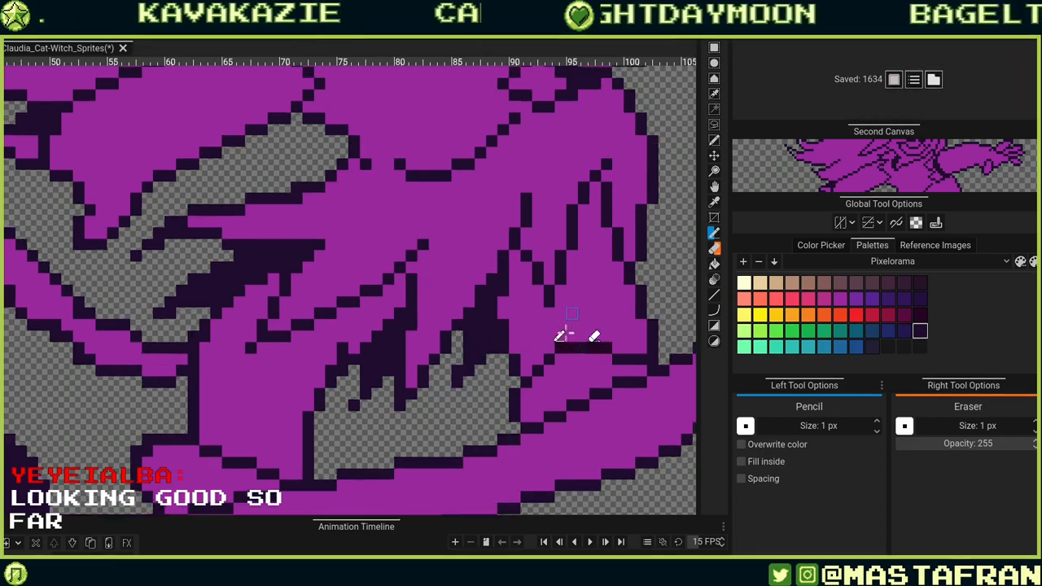
{"action": "mouse_move", "coordinate": [581, 310]}
{"action": "left_mouse_down"}
{"action": "mouse_move", "coordinate": [543, 383]}
{"action": "mouse_move", "coordinate": [524, 387]}
{"action": "left_mouse_up"}
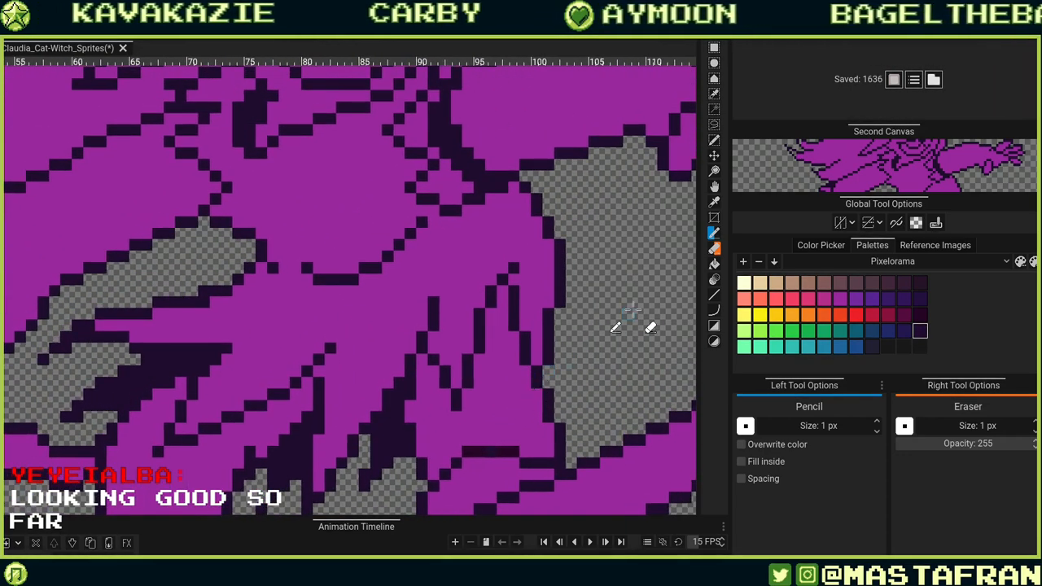
{"action": "scroll", "coordinate": [632, 318], "scroll_direction": "down", "scroll_amount": 5}
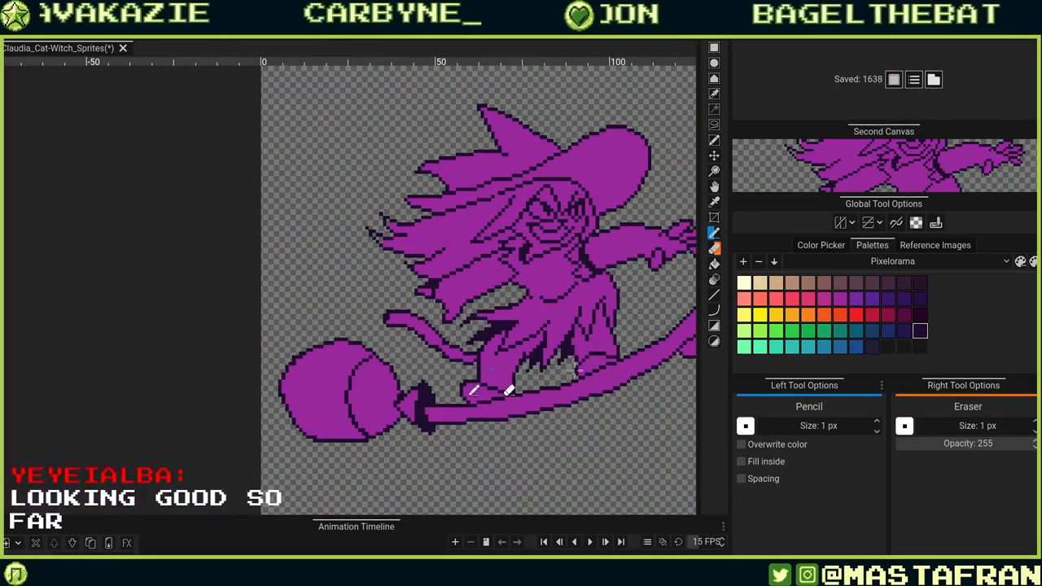
{"action": "scroll", "coordinate": [454, 348], "scroll_direction": "up", "scroll_amount": 6}
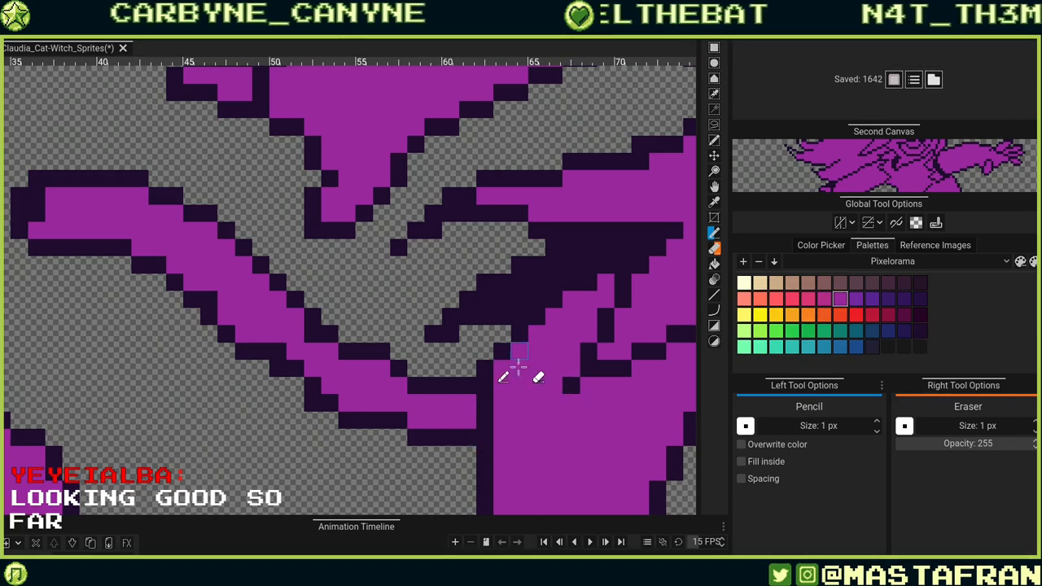
{"action": "left_click_drag", "start_coordinate": [539, 360], "coordinate": [449, 371]}
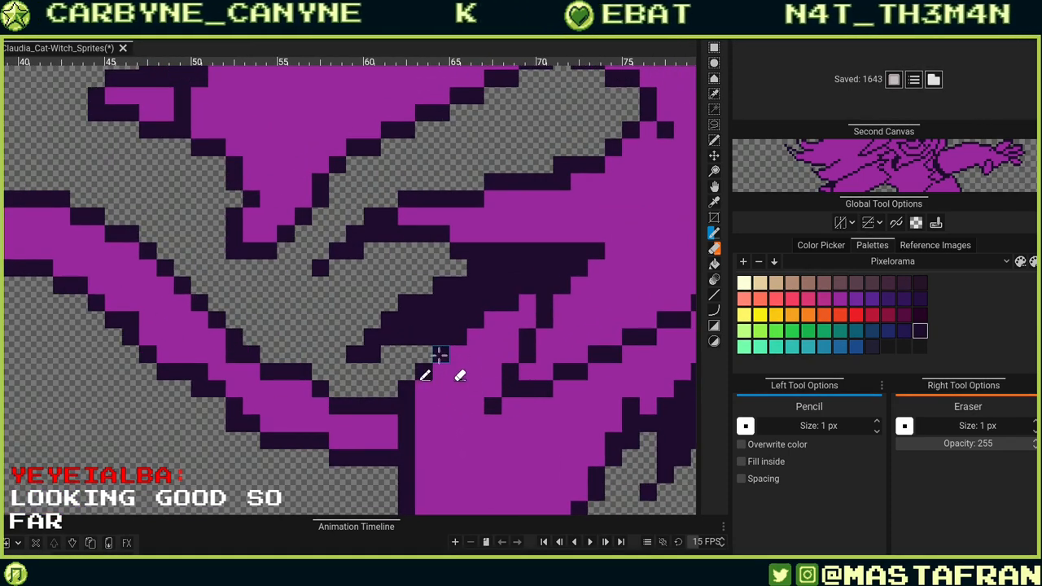
{"action": "left_click", "coordinate": [425, 356]}
{"action": "left_click", "coordinate": [463, 375], "text": "alt"}
{"action": "left_click", "coordinate": [445, 357]}
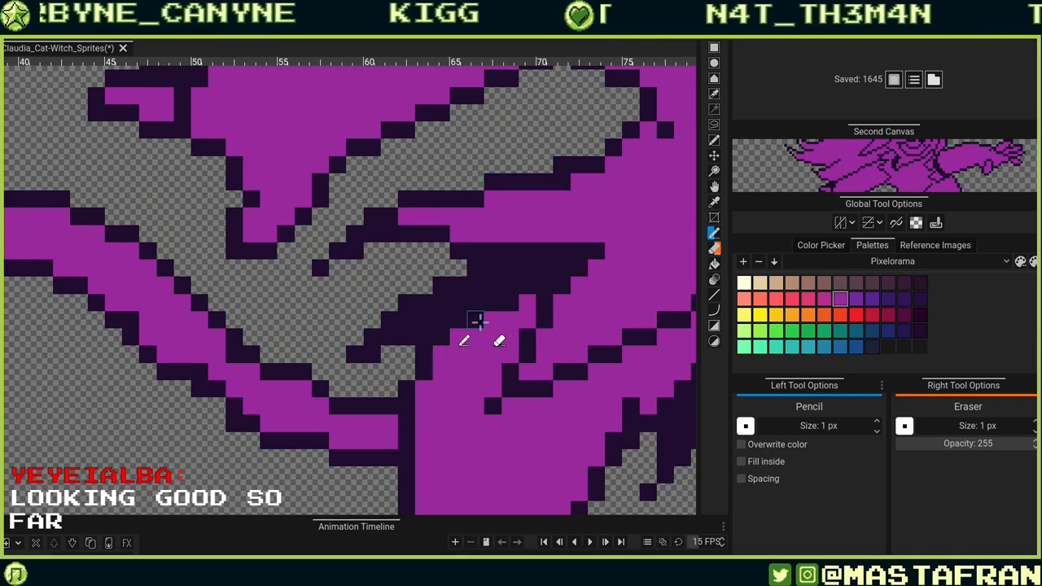
{"action": "left_click", "coordinate": [478, 322]}
{"action": "left_click", "coordinate": [511, 305]}
Redraw outline pixels along the tail's underside where it leaves the skirt.
{"action": "mouse_move", "coordinate": [392, 392]}
{"action": "left_mouse_down"}
{"action": "mouse_move", "coordinate": [510, 407]}
{"action": "mouse_move", "coordinate": [568, 401]}
{"action": "left_mouse_up"}
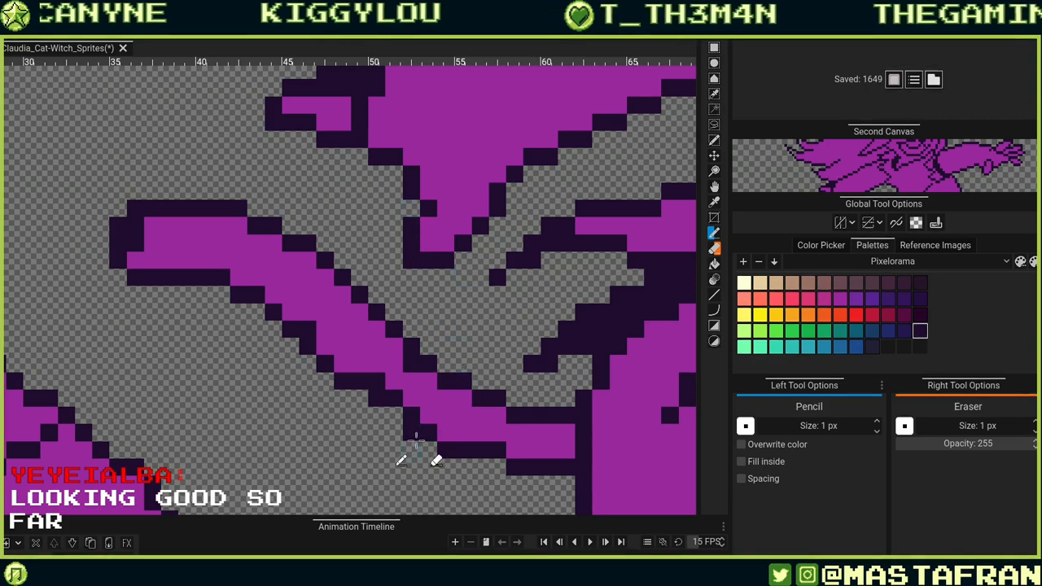
{"action": "left_click", "coordinate": [397, 417]}
{"action": "left_click", "coordinate": [435, 416], "text": "alt"}
{"action": "left_click", "coordinate": [415, 419]}
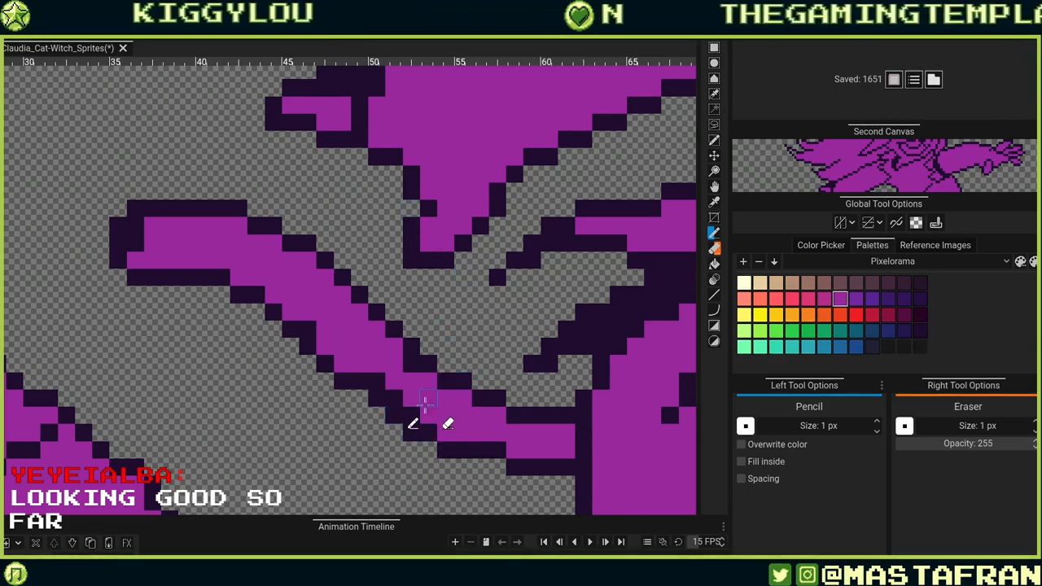
{"action": "mouse_move", "coordinate": [412, 416]}
{"action": "left_mouse_down"}
{"action": "mouse_move", "coordinate": [378, 382]}
{"action": "mouse_move", "coordinate": [501, 383]}
{"action": "mouse_move", "coordinate": [536, 395]}
{"action": "left_mouse_up"}
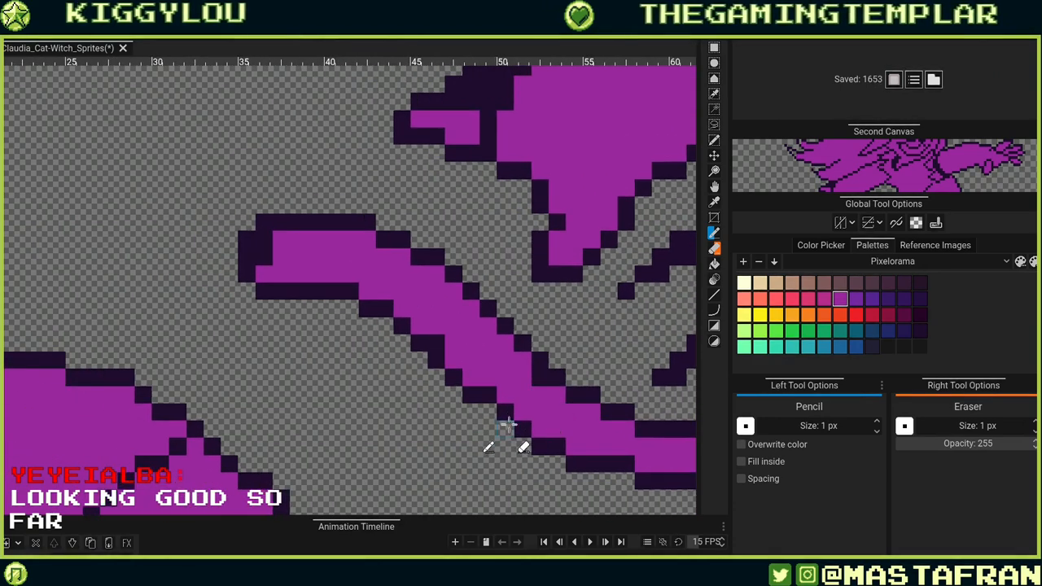
Adjust the stepped pixels of the tail's lower outline, undoing one stray stroke.
{"action": "left_click", "coordinate": [505, 414], "text": "alt"}
{"action": "left_click", "coordinate": [489, 412]}
{"action": "left_click", "coordinate": [506, 395], "text": "alt"}
{"action": "left_click", "coordinate": [493, 397]}
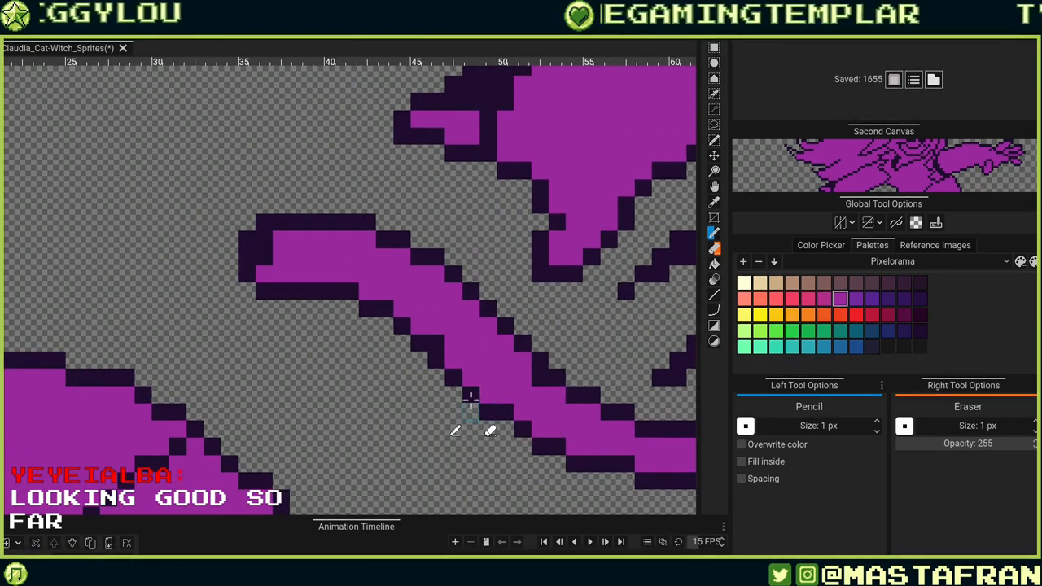
{"action": "left_click", "coordinate": [471, 398], "text": "alt"}
{"action": "left_click", "coordinate": [470, 379]}
{"action": "left_click_drag", "start_coordinate": [475, 388], "coordinate": [473, 414]}
{"action": "left_click", "coordinate": [472, 411], "text": "alt"}
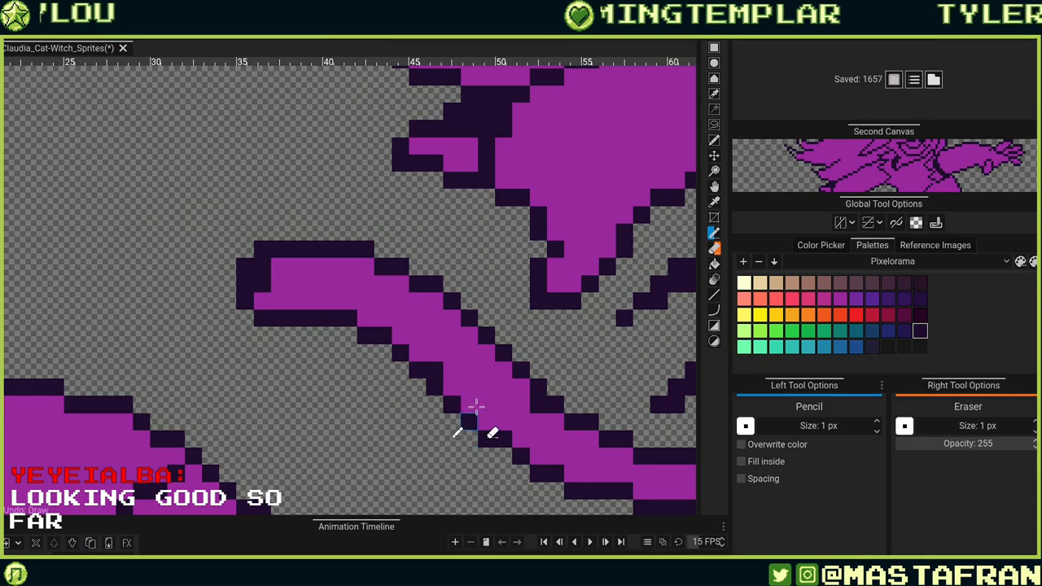
Touch up the tail's lower outline toward the body with single dark pixels.
{"action": "left_click", "coordinate": [443, 363]}
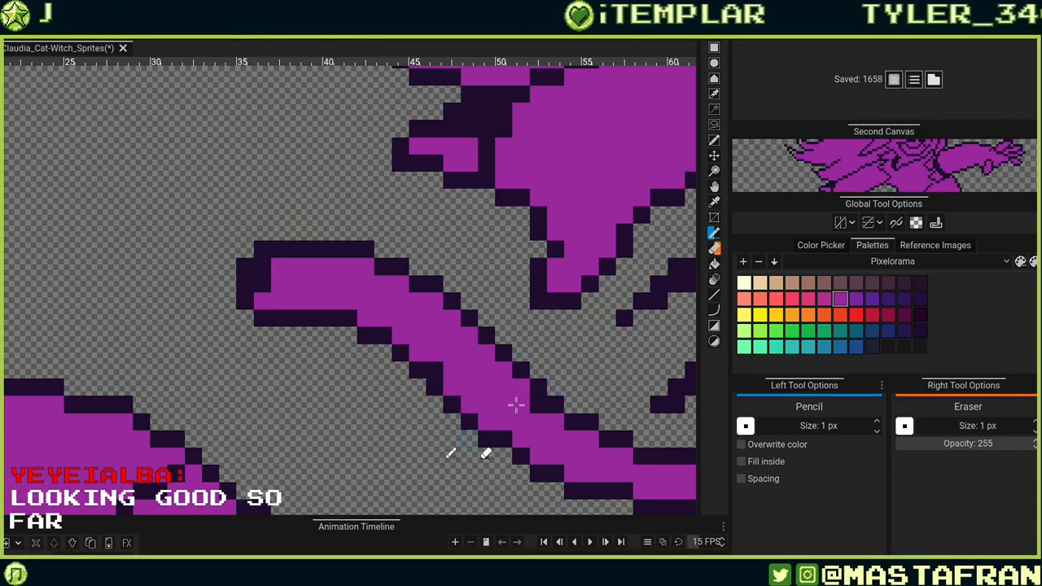
{"action": "left_click", "coordinate": [502, 452]}
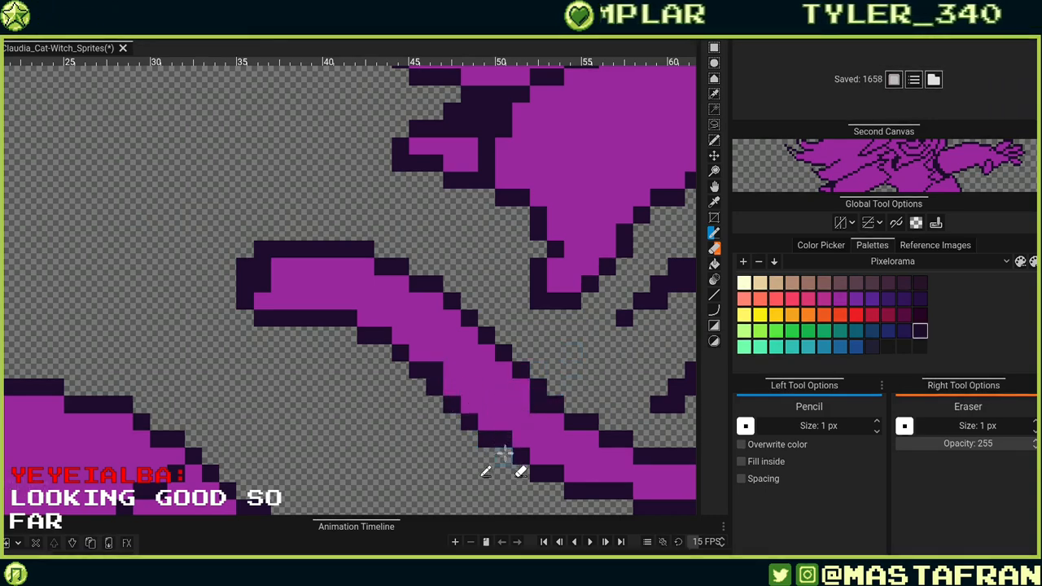
{"action": "scroll", "coordinate": [611, 411], "scroll_direction": "left", "scroll_amount": 4}
{"action": "left_click", "coordinate": [573, 421]}
{"action": "left_click_drag", "start_coordinate": [650, 404], "coordinate": [564, 456]}
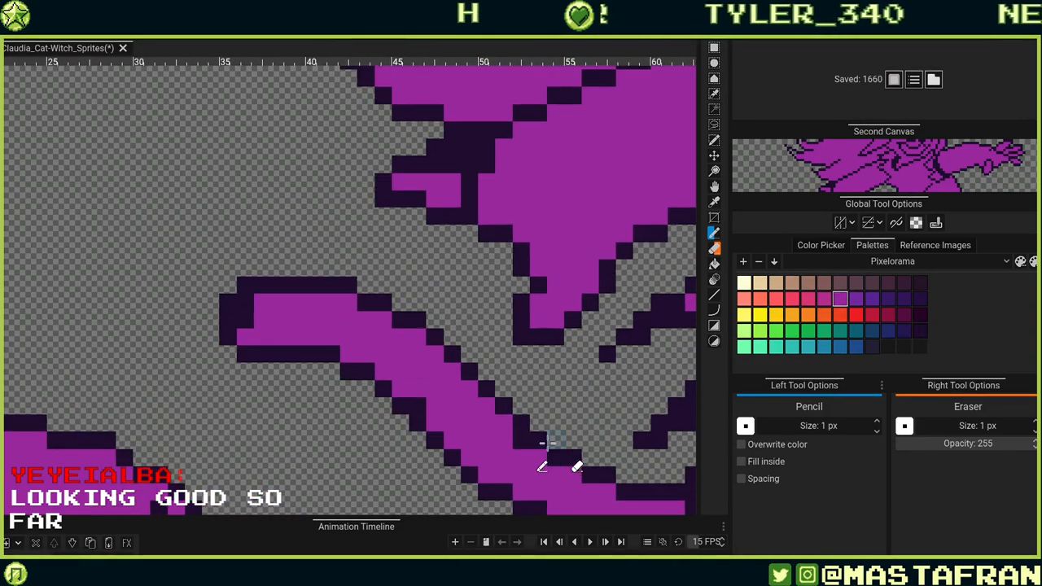
{"action": "left_click", "coordinate": [521, 440]}
{"action": "left_click_drag", "start_coordinate": [604, 423], "coordinate": [610, 251]}
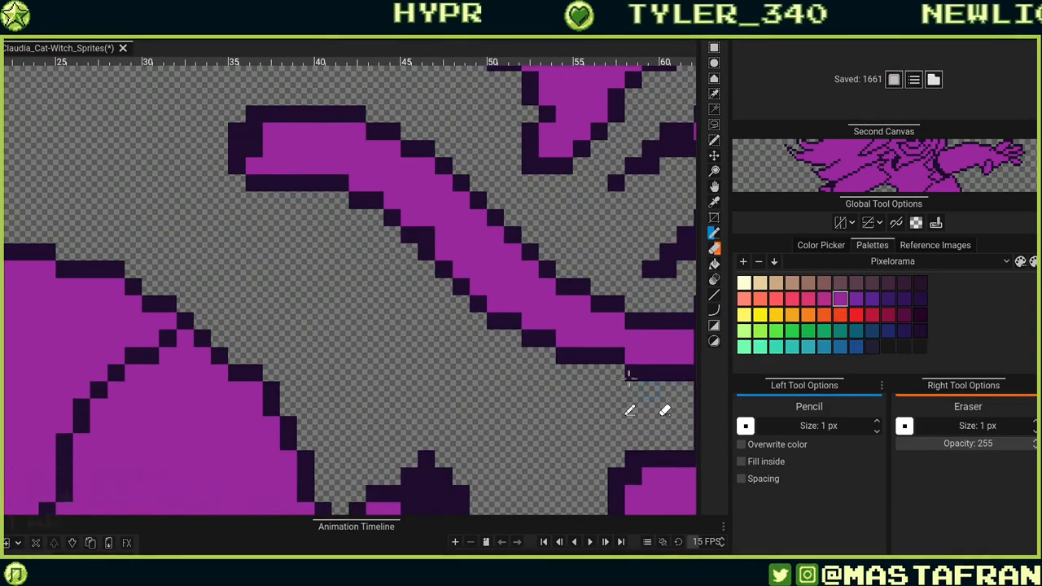
Clean up outline pixels where the tail joins the body beneath the skirt.
{"action": "left_click_drag", "start_coordinate": [645, 373], "coordinate": [533, 391]}
{"action": "left_click", "coordinate": [519, 389], "text": "alt"}
{"action": "left_click", "coordinate": [499, 389]}
{"action": "left_click", "coordinate": [545, 361], "text": "alt"}
{"action": "left_click", "coordinate": [500, 373]}
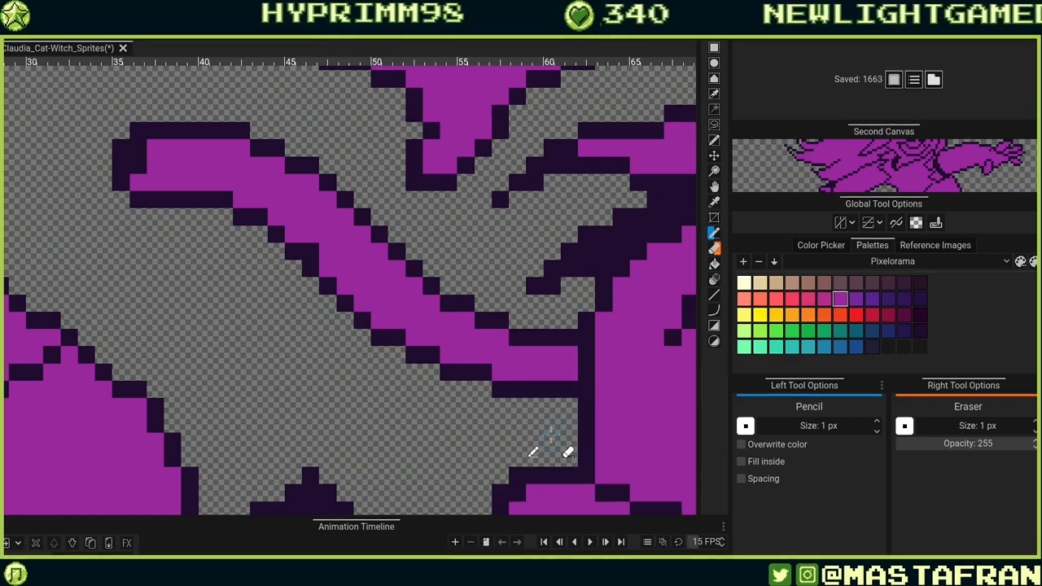
Redraw the tail's upper diagonal outline with the pencil and erase a stray pixel.
{"action": "left_click_drag", "start_coordinate": [413, 227], "coordinate": [508, 289]}
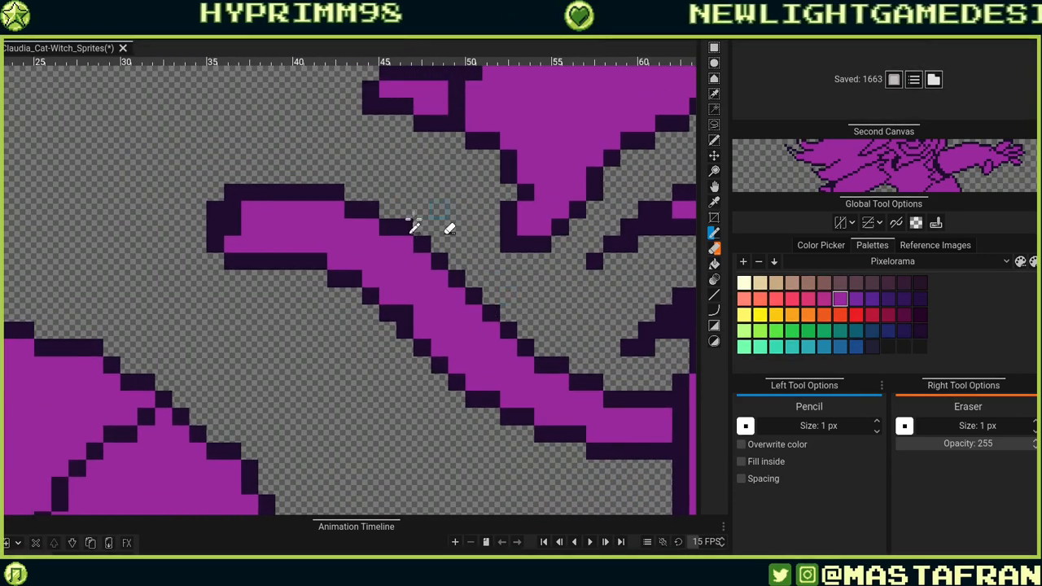
{"action": "left_click", "coordinate": [416, 246], "text": "alt"}
{"action": "left_click_drag", "start_coordinate": [405, 244], "coordinate": [476, 324]}
{"action": "left_click", "coordinate": [475, 316]}
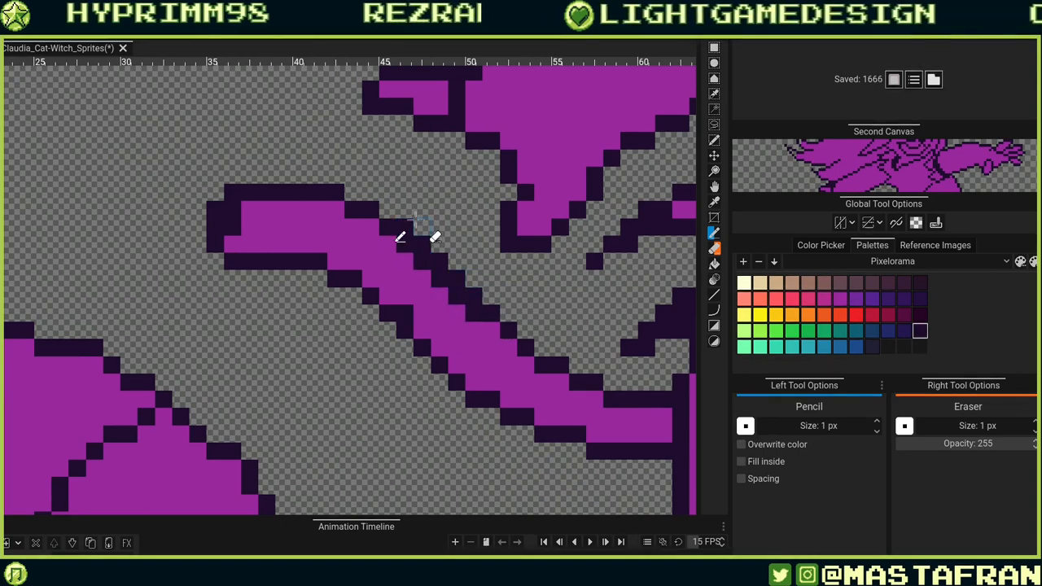
{"action": "left_click_drag", "start_coordinate": [407, 227], "coordinate": [486, 301]}
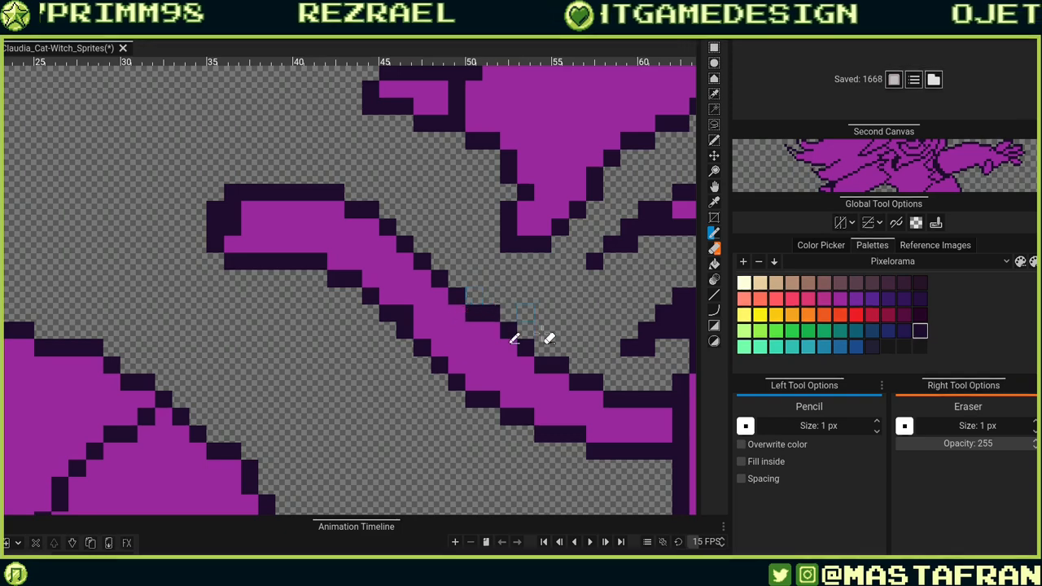
{"action": "right_click", "coordinate": [491, 313]}
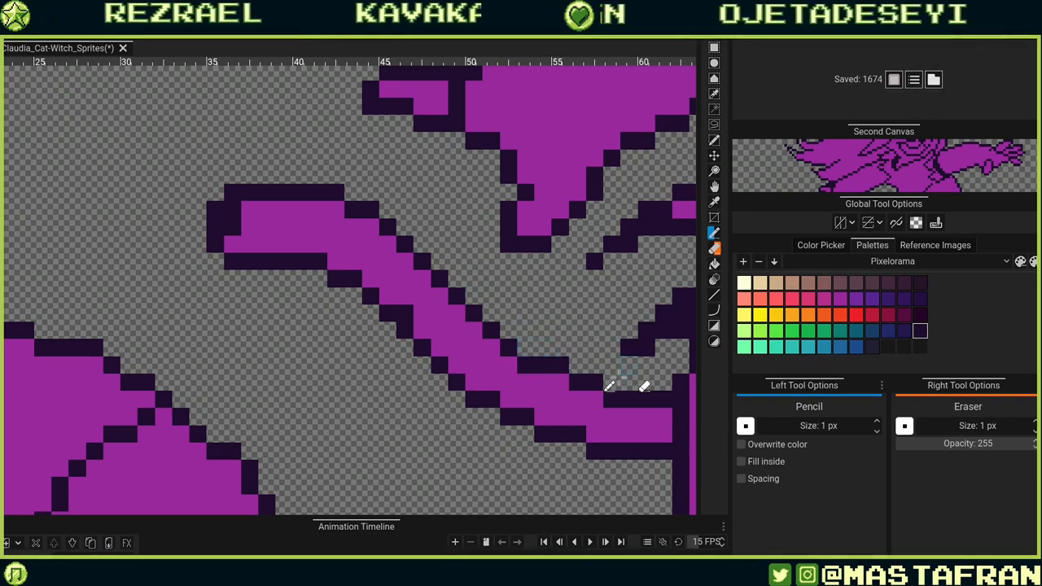
Draw dark outline pixels along the tail's lower edge near its bend.
{"action": "left_click", "coordinate": [559, 376]}
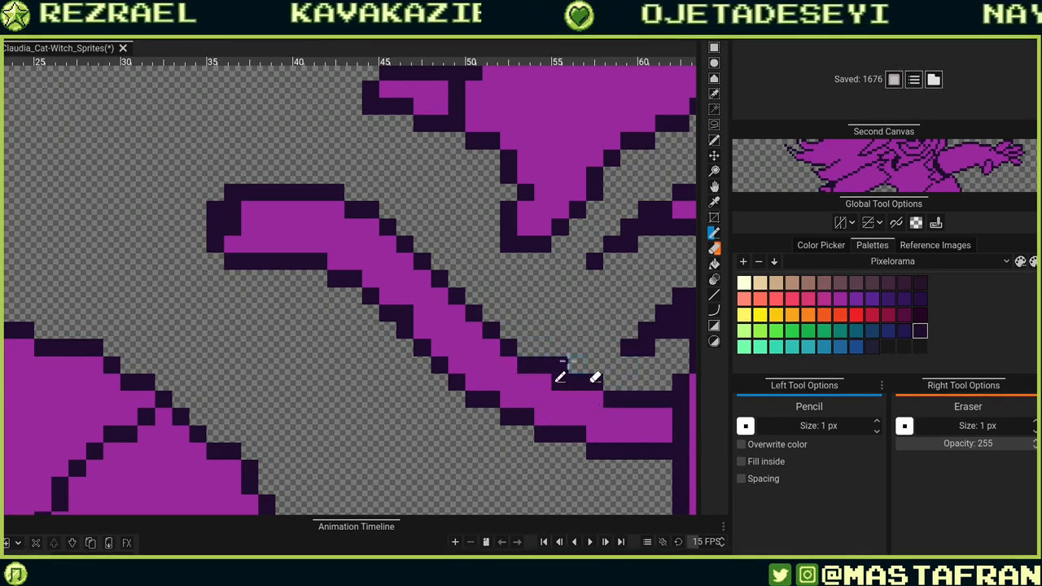
{"action": "left_click_drag", "start_coordinate": [518, 395], "coordinate": [645, 464]}
{"action": "left_click", "coordinate": [513, 380]}
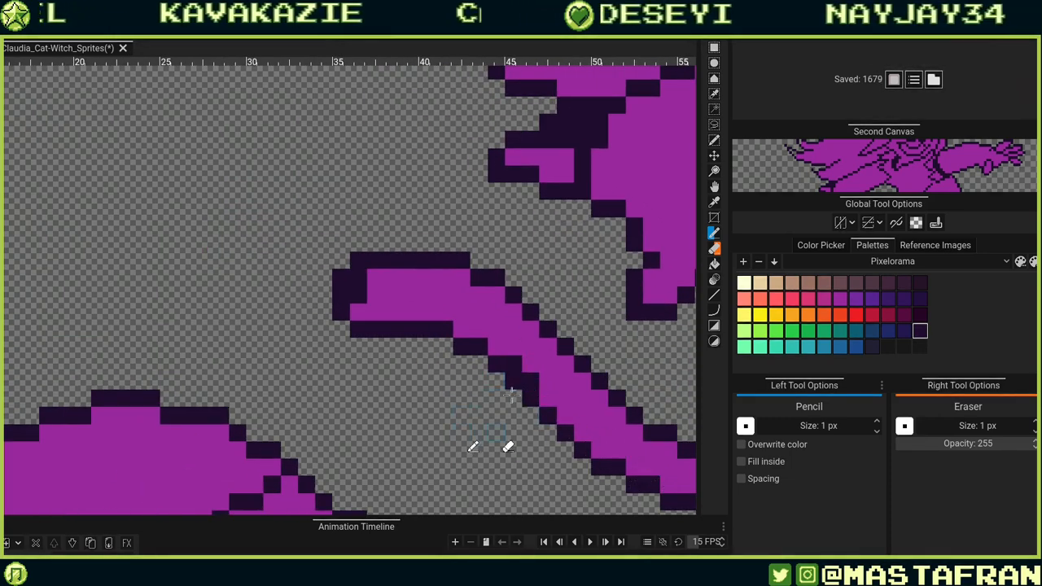
{"action": "left_click_drag", "start_coordinate": [551, 382], "coordinate": [540, 435]}
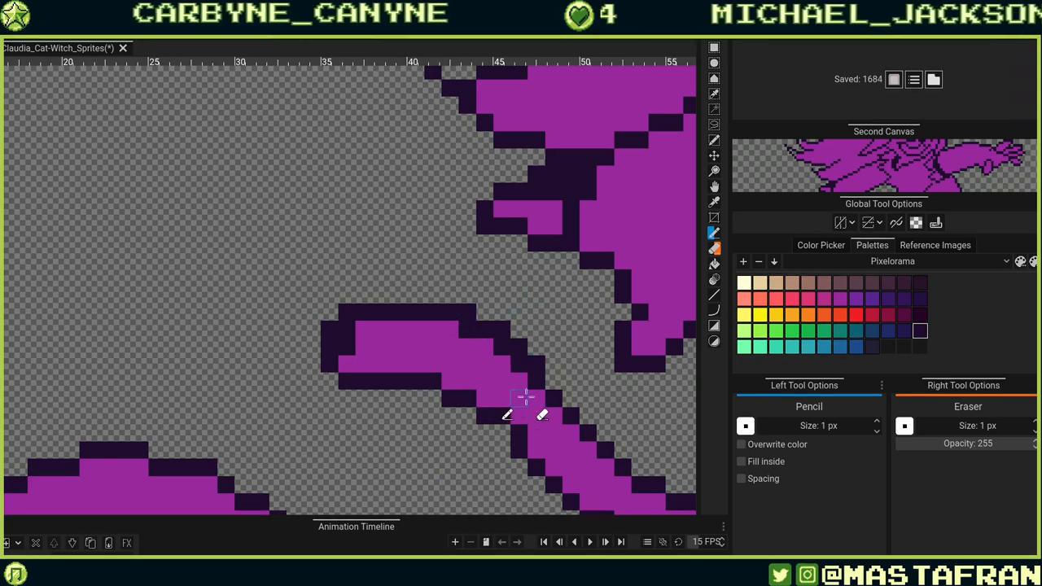
{"action": "left_click_drag", "start_coordinate": [518, 363], "coordinate": [476, 346]}
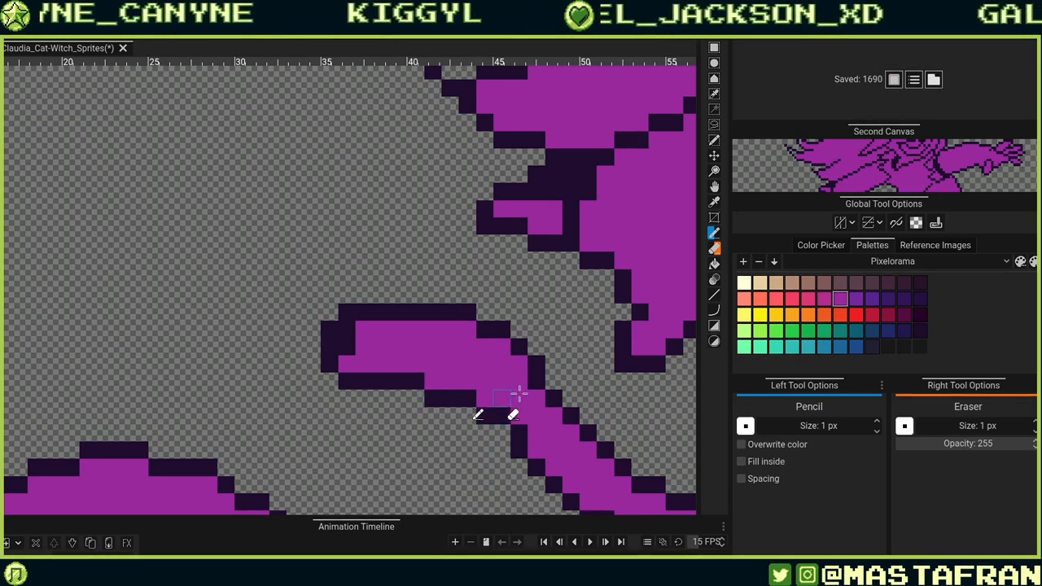
{"action": "mouse_move", "coordinate": [199, 295]}
{"action": "left_mouse_down"}
{"action": "mouse_move", "coordinate": [146, 282]}
{"action": "mouse_move", "coordinate": [340, 183]}
{"action": "mouse_move", "coordinate": [444, 85]}
{"action": "left_mouse_up"}
{"action": "key", "text": "ctrl+z"}
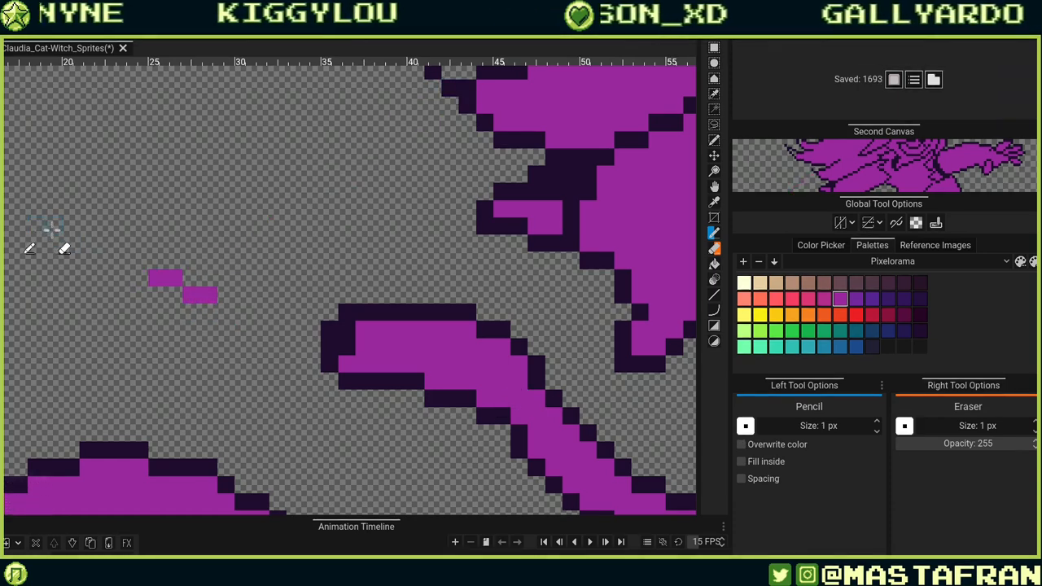
{"action": "key", "text": "ctrl+z"}
{"action": "mouse_move", "coordinate": [105, 330]}
{"action": "left_mouse_down"}
{"action": "mouse_move", "coordinate": [218, 263]}
{"action": "mouse_move", "coordinate": [319, 178]}
{"action": "left_mouse_up"}
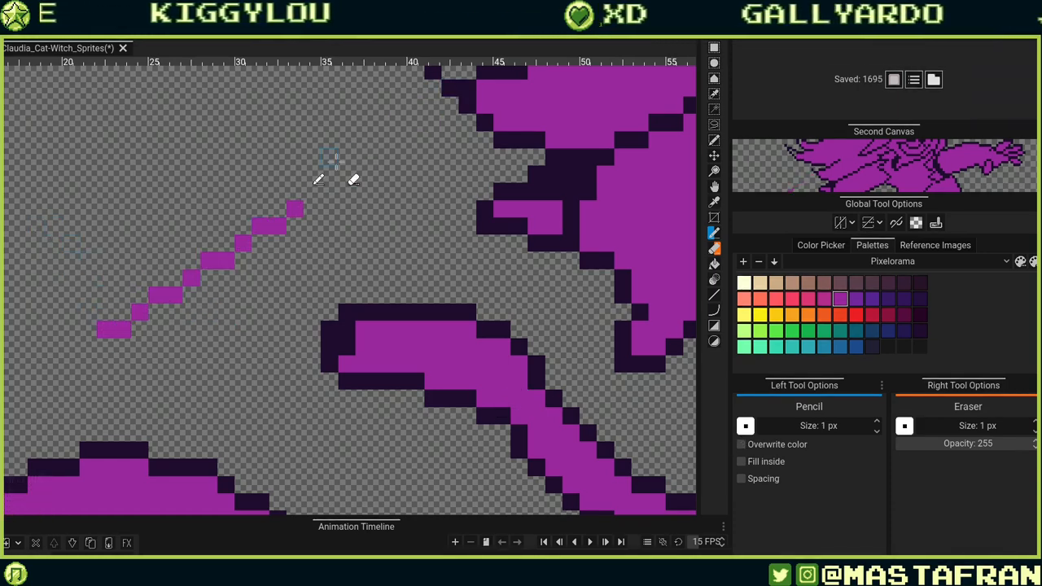
{"action": "key", "text": "ctrl+z"}
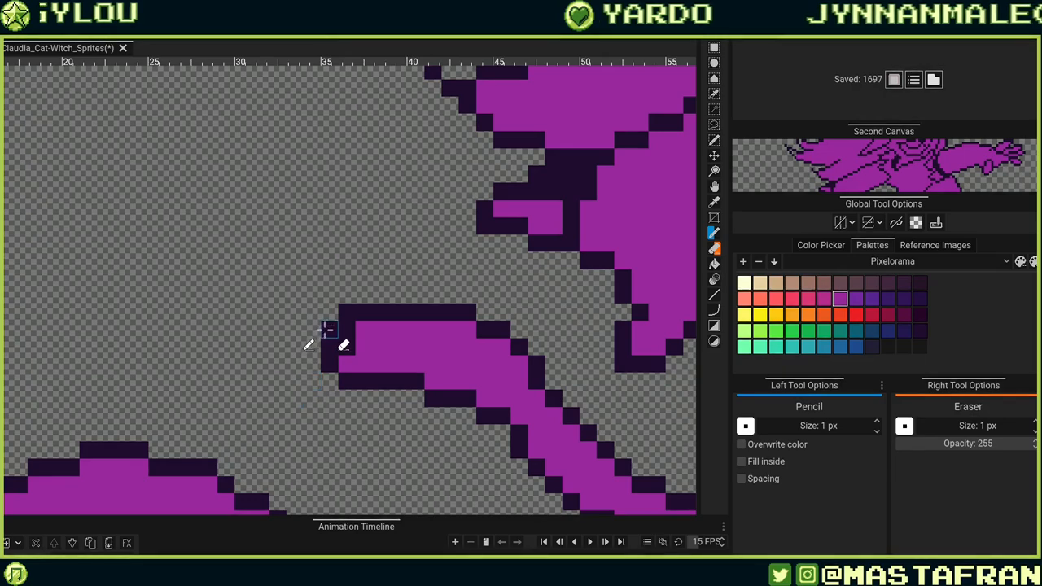
Reshape the tail's tip and touch up pixels along its upper diagonal outline.
{"action": "right_click", "coordinate": [347, 313]}
{"action": "left_click", "coordinate": [348, 345]}
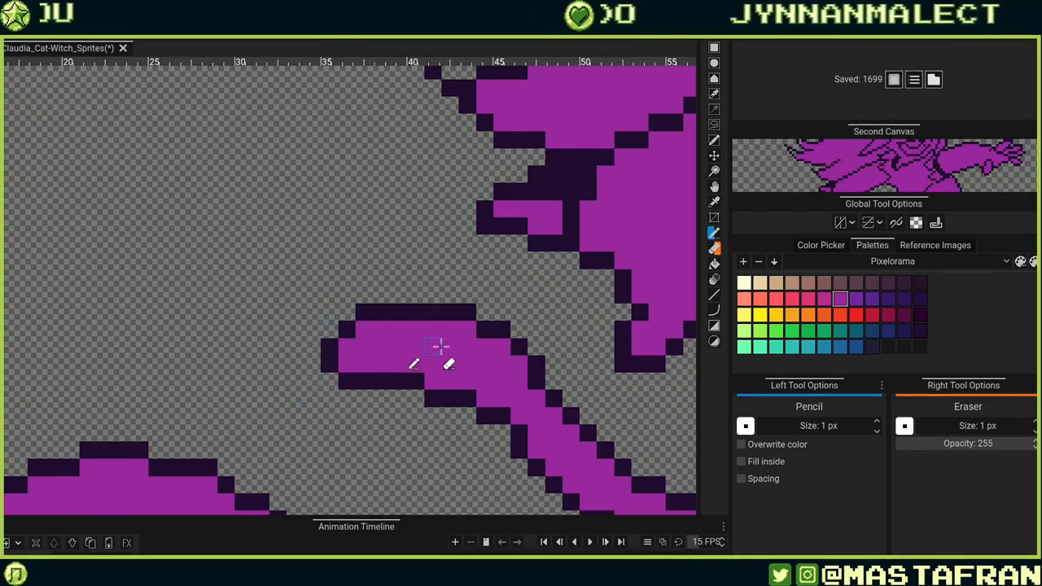
{"action": "left_click_drag", "start_coordinate": [623, 473], "coordinate": [612, 312]}
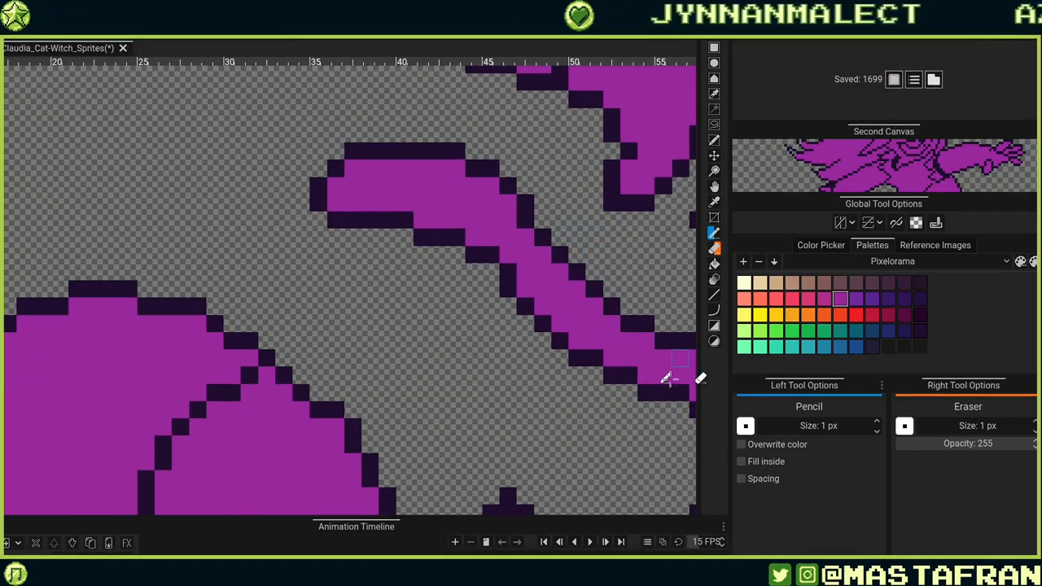
{"action": "left_click_drag", "start_coordinate": [624, 398], "coordinate": [494, 429]}
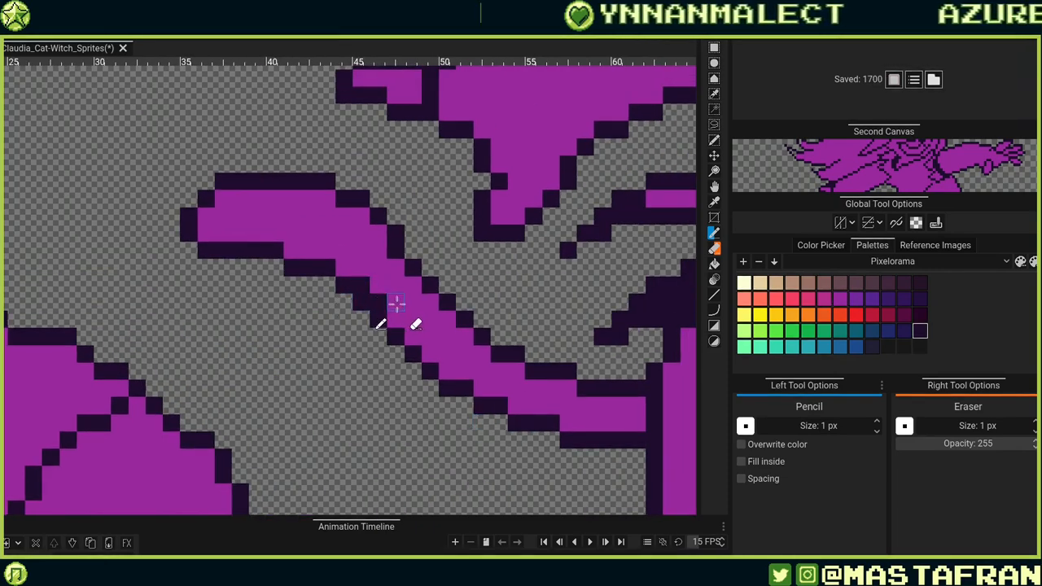
{"action": "left_click", "coordinate": [397, 304], "text": "alt"}
{"action": "left_click", "coordinate": [377, 301]}
{"action": "left_click", "coordinate": [361, 285]}
Redraw and erase pixels on the tail's upper outline where it bends downward.
{"action": "left_click_drag", "start_coordinate": [622, 440], "coordinate": [514, 422]}
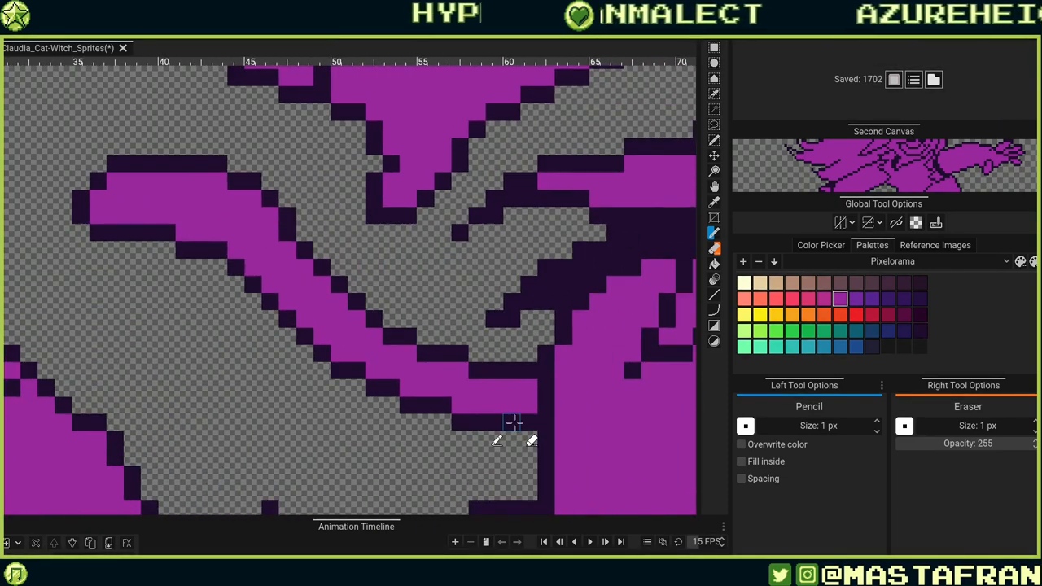
{"action": "scroll", "coordinate": [511, 424], "scroll_direction": "up", "scroll_amount": 1}
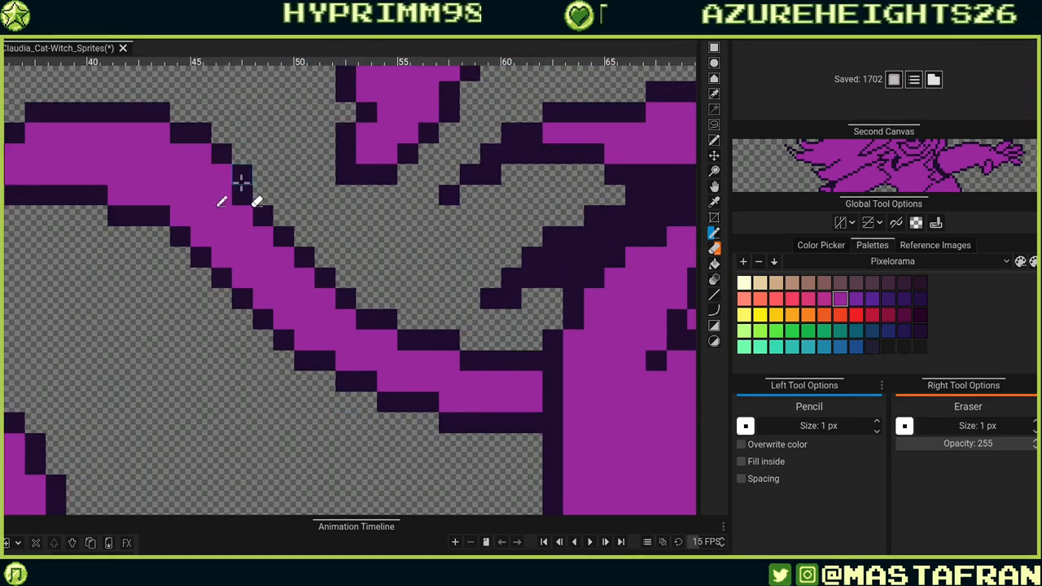
{"action": "left_click", "coordinate": [241, 182], "text": "alt"}
{"action": "left_click_drag", "start_coordinate": [222, 174], "coordinate": [203, 154]}
{"action": "right_click", "coordinate": [242, 175]}
{"action": "right_click", "coordinate": [222, 153]}
{"action": "right_click", "coordinate": [203, 133]}
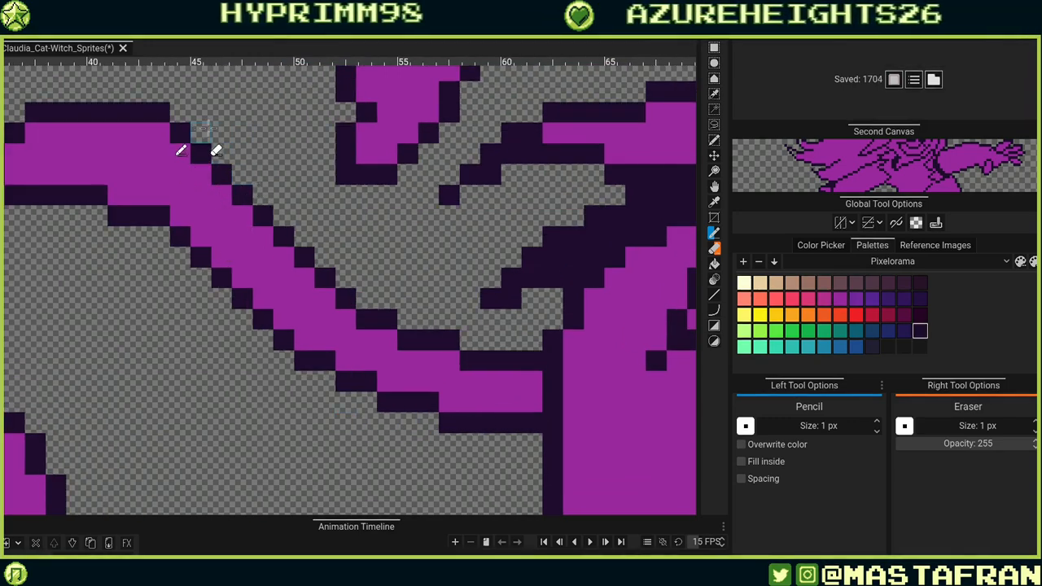
Touch up the tail's top edge and lower corner, erasing stray outline pixels.
{"action": "left_click_drag", "start_coordinate": [171, 225], "coordinate": [369, 340]}
{"action": "left_click", "coordinate": [359, 246]}
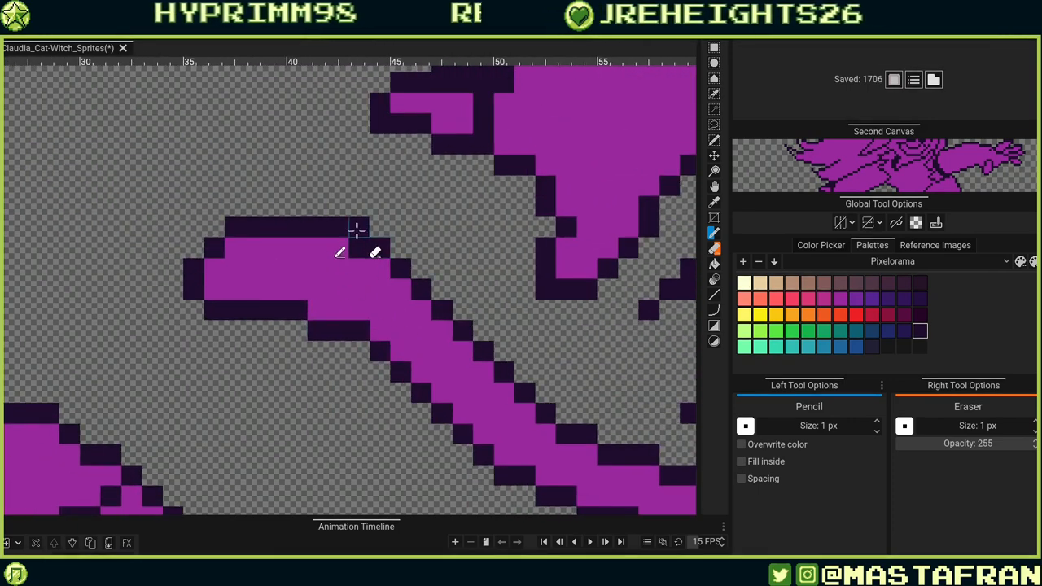
{"action": "right_click", "coordinate": [358, 230]}
{"action": "left_click", "coordinate": [318, 308]}
{"action": "right_click", "coordinate": [319, 329]}
{"action": "right_click", "coordinate": [338, 330]}
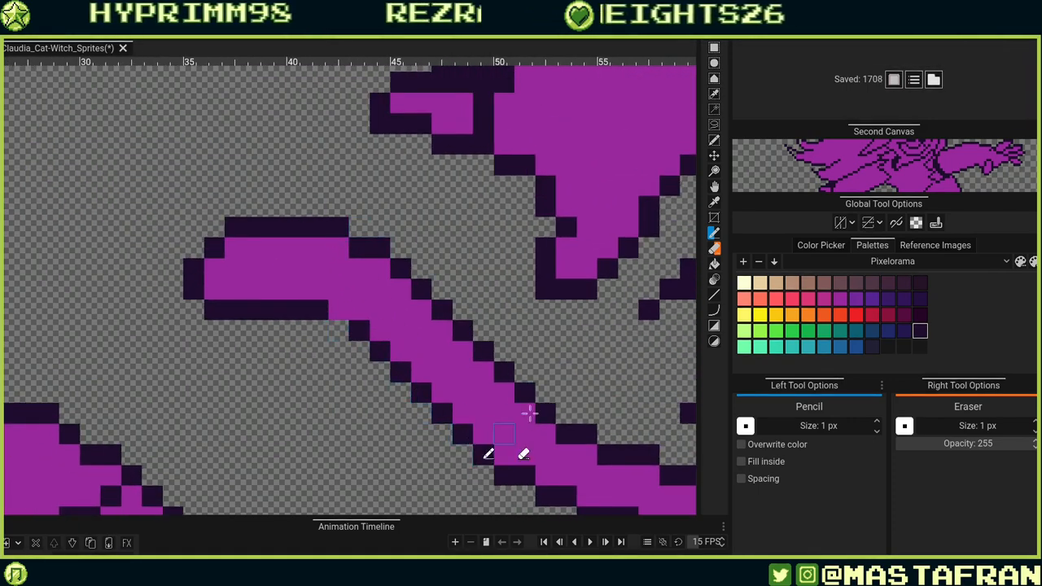
Add one more dark outline pixel on the tail's lower edge.
{"action": "left_click", "coordinate": [339, 330]}
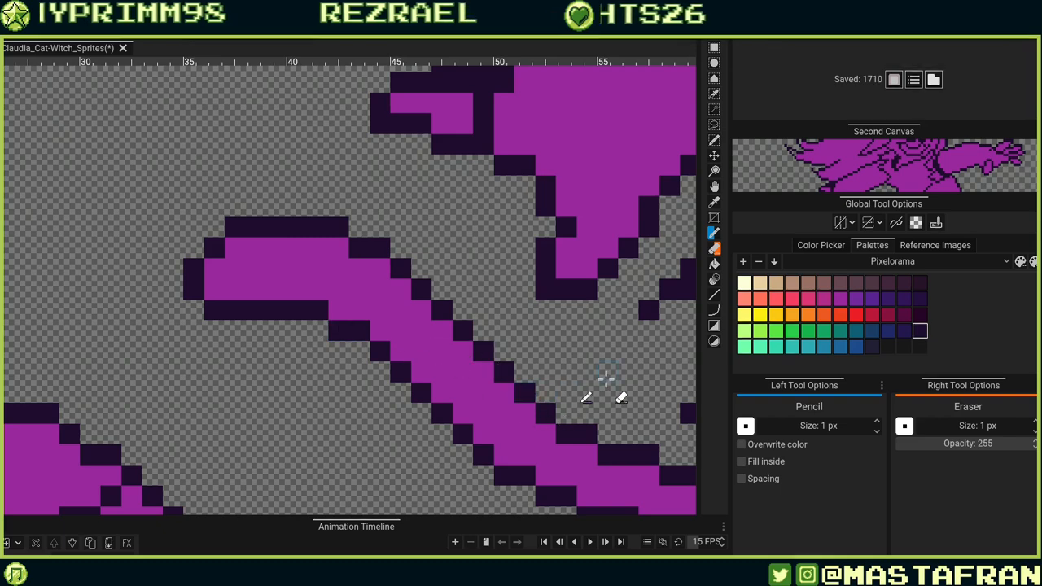
{"action": "scroll", "coordinate": [606, 376], "scroll_direction": "down", "scroll_amount": 3}
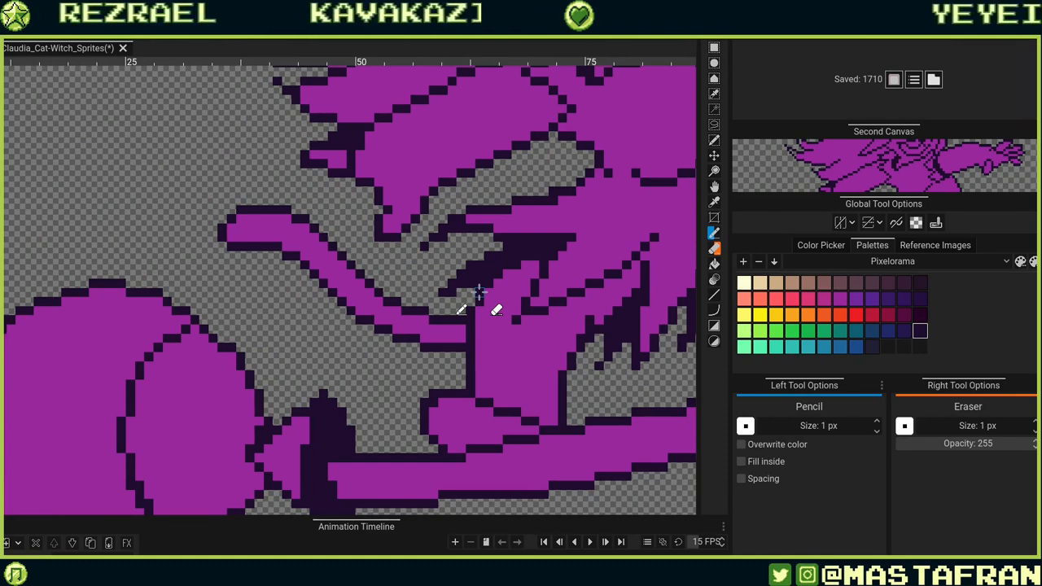
{"action": "scroll", "coordinate": [484, 286], "scroll_direction": "down", "scroll_amount": 4}
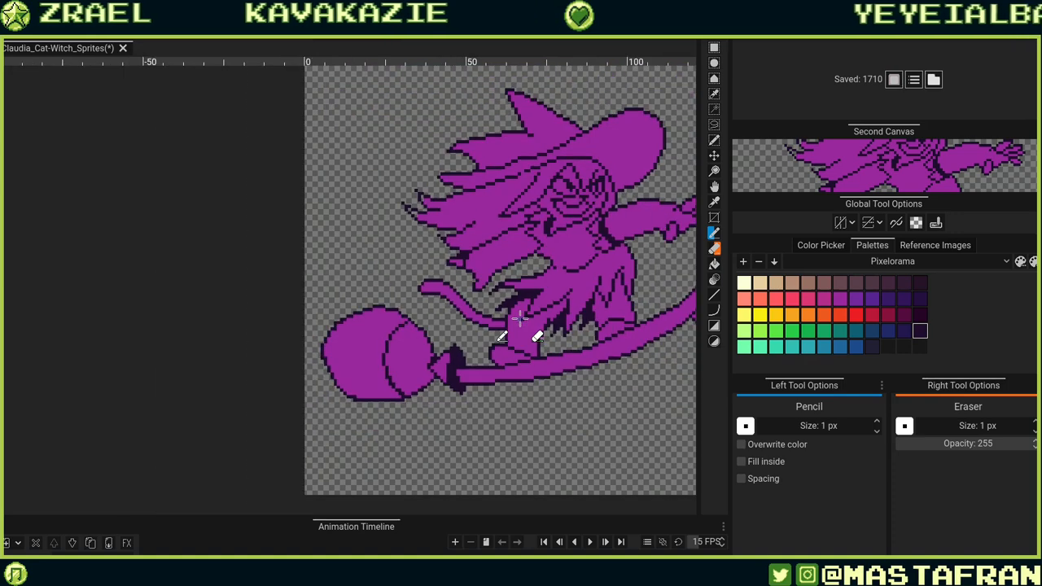
{"action": "scroll", "coordinate": [519, 319], "scroll_direction": "down", "scroll_amount": 1}
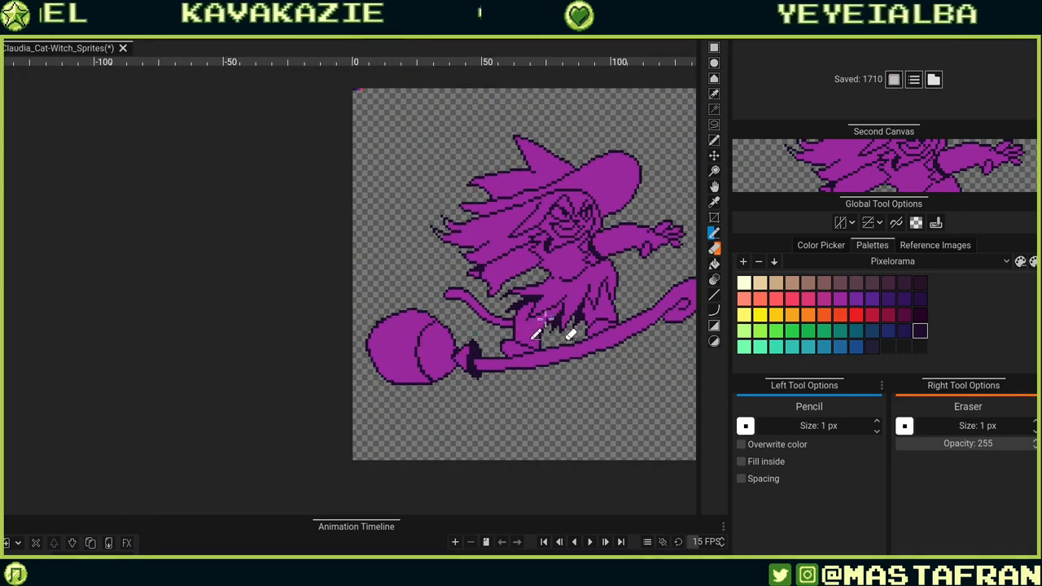
{"action": "scroll", "coordinate": [544, 319], "scroll_direction": "up", "scroll_amount": 1}
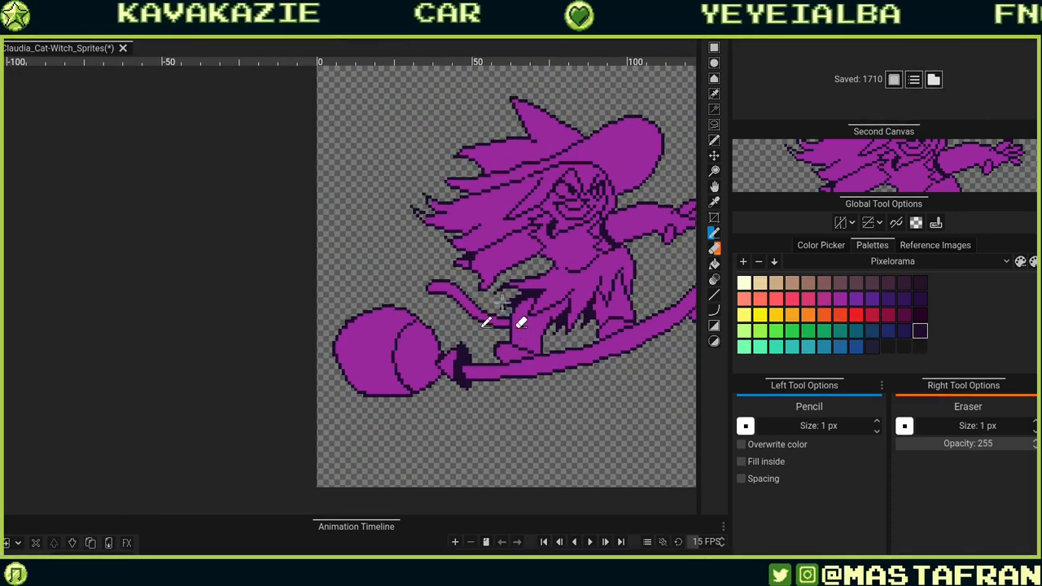
{"action": "scroll", "coordinate": [531, 281], "scroll_direction": "up", "scroll_amount": 3}
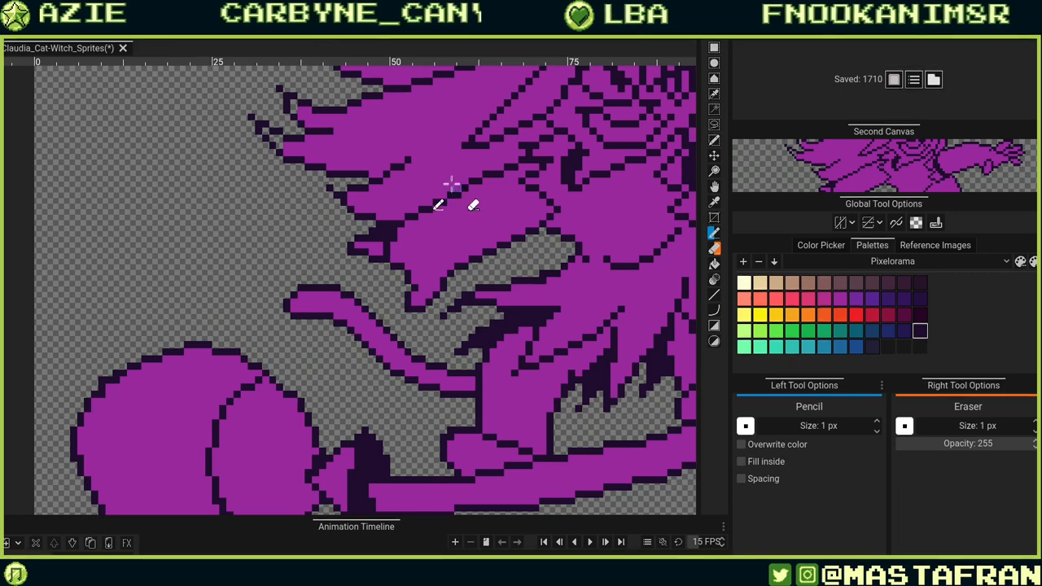
{"action": "mouse_move", "coordinate": [452, 192]}
{"action": "left_mouse_down"}
{"action": "mouse_move", "coordinate": [479, 209]}
{"action": "mouse_move", "coordinate": [485, 258]}
{"action": "left_mouse_up"}
{"action": "mouse_move", "coordinate": [450, 295]}
{"action": "left_mouse_down"}
{"action": "mouse_move", "coordinate": [366, 272]}
{"action": "mouse_move", "coordinate": [505, 153]}
{"action": "left_mouse_up"}
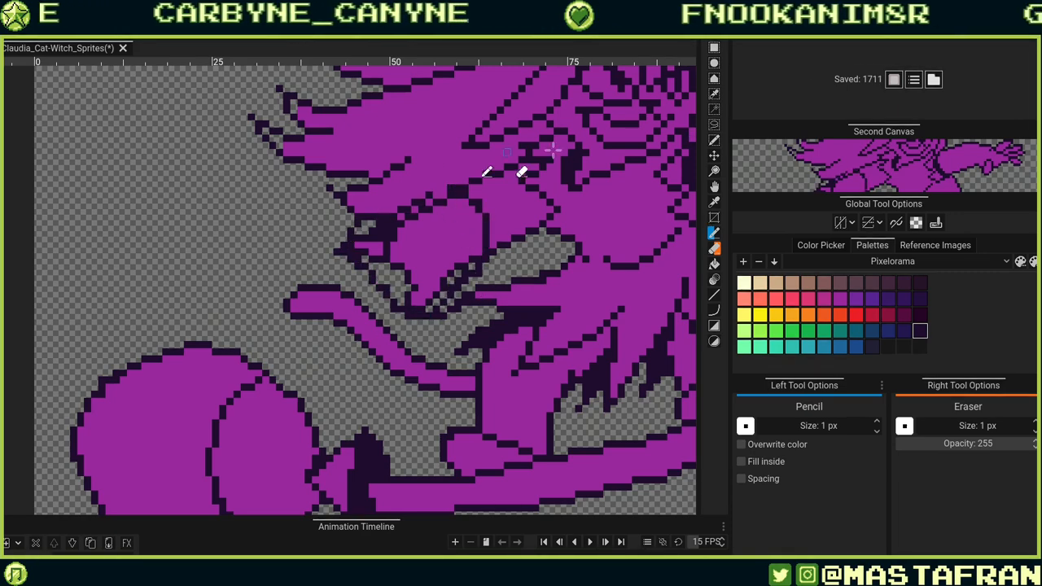
{"action": "key", "text": "ctrl+z"}
{"action": "key", "text": "ctrl+z"}
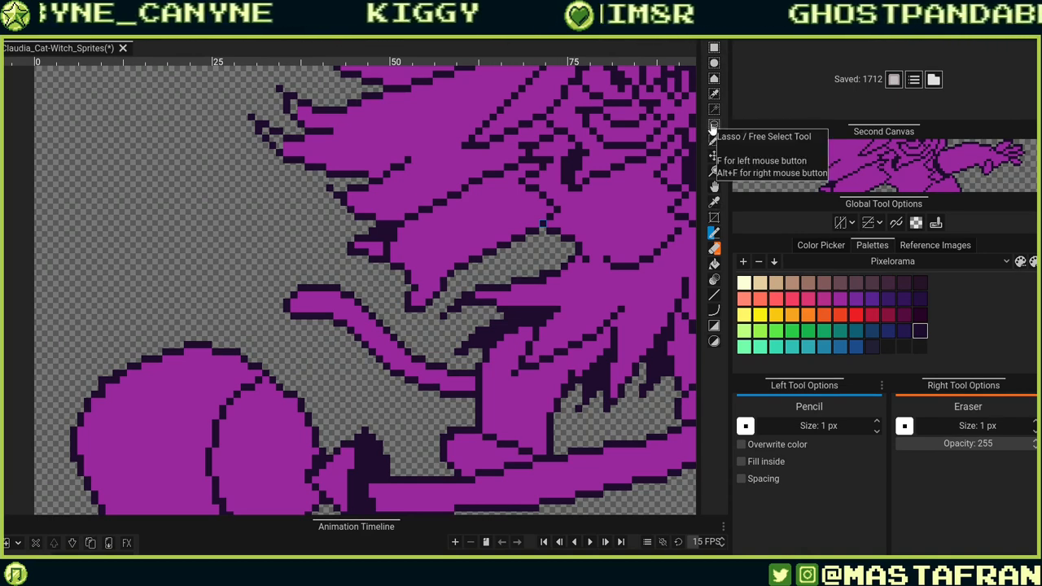
{"action": "mouse_move", "coordinate": [482, 238]}
{"action": "left_mouse_down"}
{"action": "mouse_move", "coordinate": [461, 282]}
{"action": "mouse_move", "coordinate": [404, 305]}
{"action": "mouse_move", "coordinate": [399, 222]}
{"action": "left_mouse_up"}
{"action": "key", "text": "ctrl+z"}
Lasso-select the hand shape over the skirt and shift it slightly into a new position.
{"action": "key", "text": "s"}
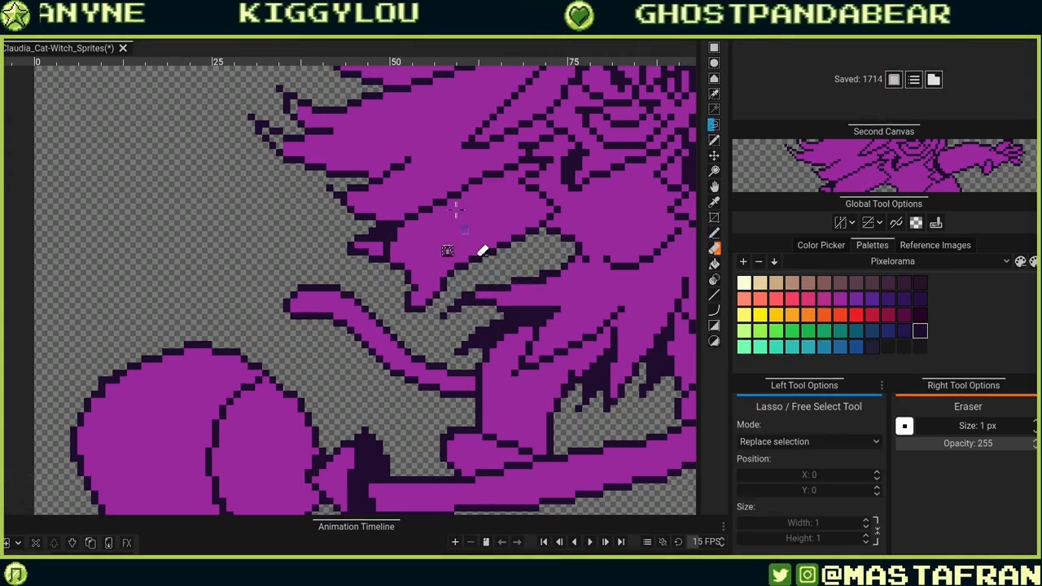
{"action": "mouse_move", "coordinate": [458, 195]}
{"action": "left_mouse_down"}
{"action": "mouse_move", "coordinate": [480, 254]}
{"action": "mouse_move", "coordinate": [464, 277]}
{"action": "mouse_move", "coordinate": [409, 314]}
{"action": "mouse_move", "coordinate": [342, 244]}
{"action": "left_mouse_up"}
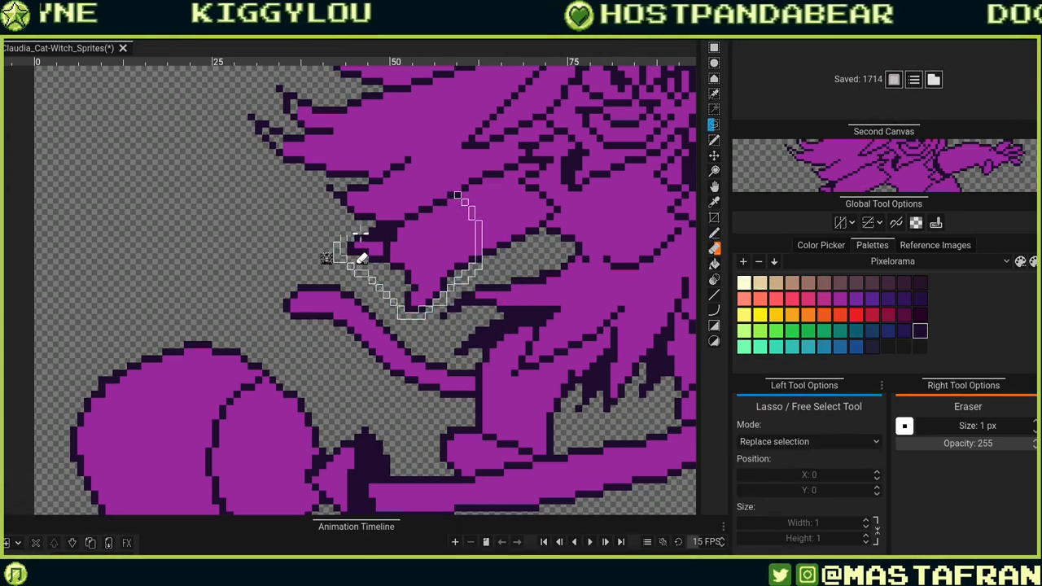
{"action": "left_click_drag", "start_coordinate": [436, 201], "coordinate": [456, 195]}
{"action": "left_click_drag", "start_coordinate": [450, 263], "coordinate": [436, 280]}
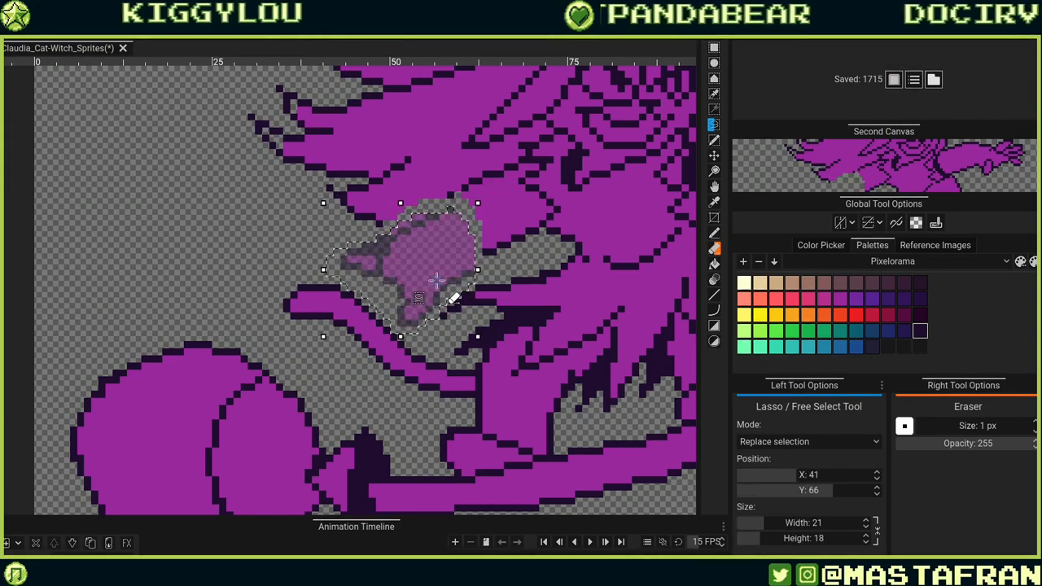
{"action": "left_click", "coordinate": [527, 383]}
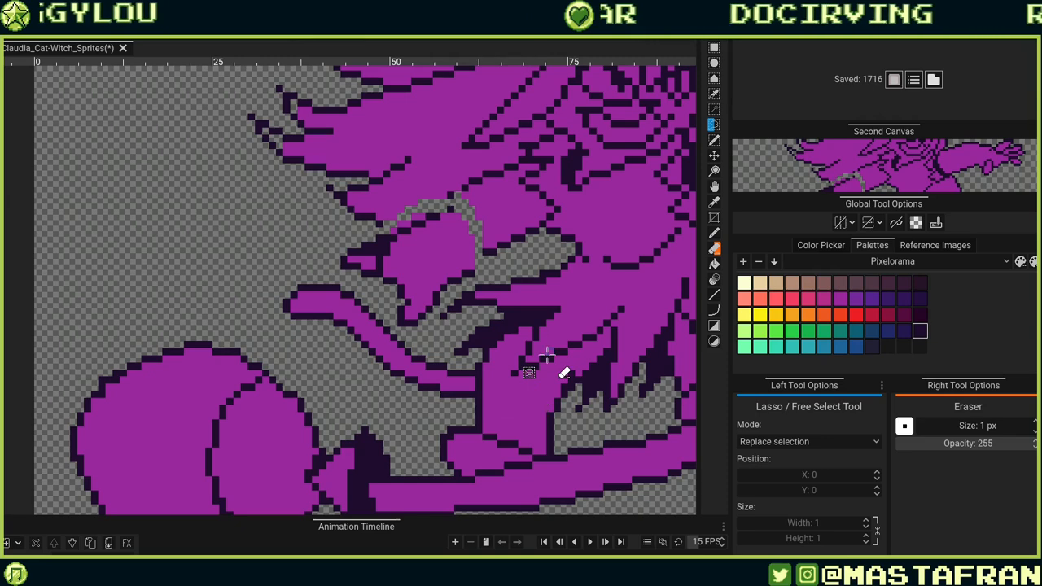
{"action": "scroll", "coordinate": [514, 253], "scroll_direction": "up", "scroll_amount": 2}
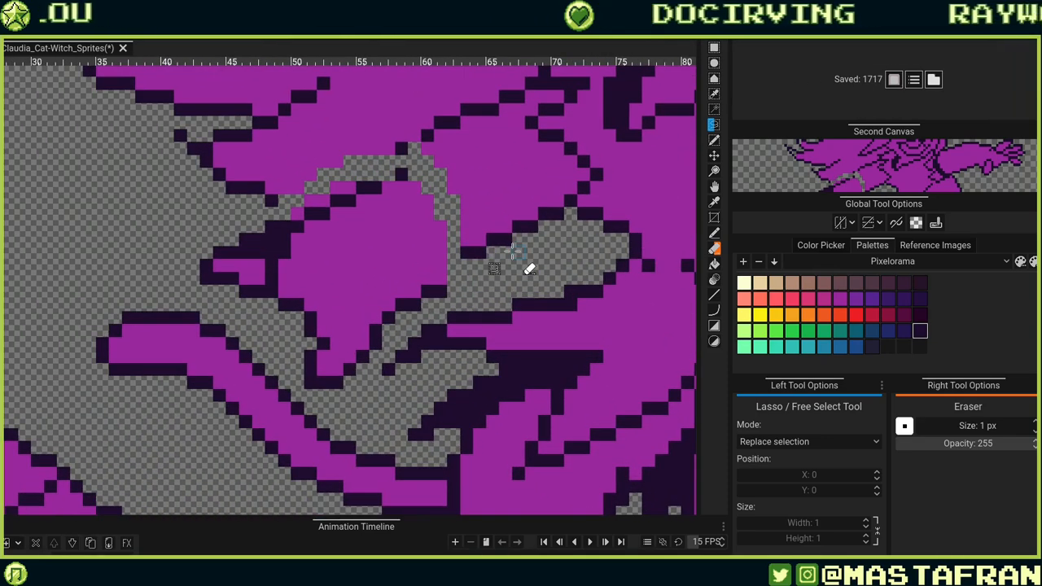
{"action": "left_click_drag", "start_coordinate": [434, 281], "coordinate": [476, 264]}
{"action": "key", "text": "ctrl+z"}
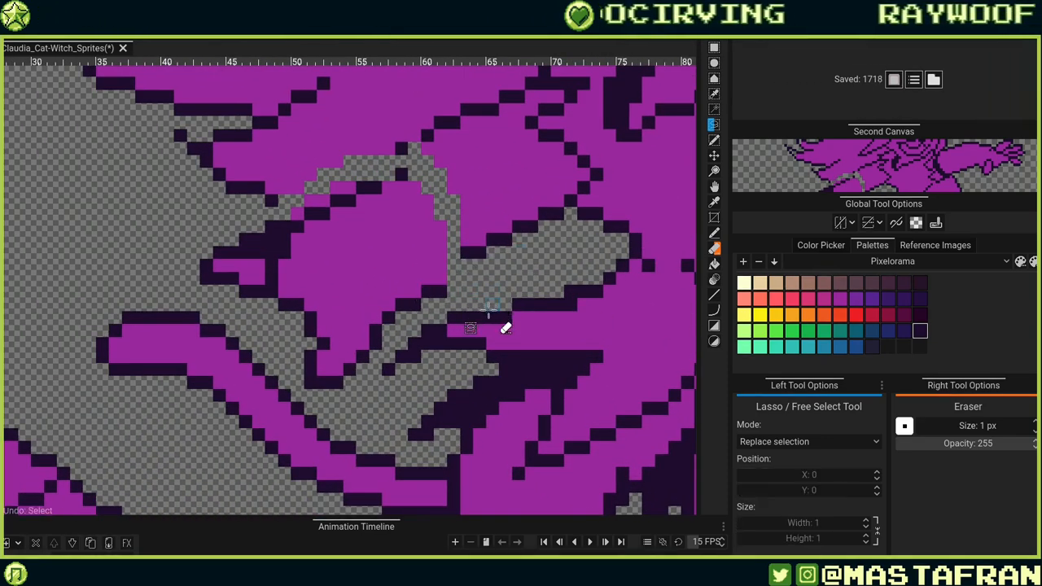
Switch back to the Pencil and draw and erase outline pixels around the repositioned hand.
{"action": "key", "text": "b"}
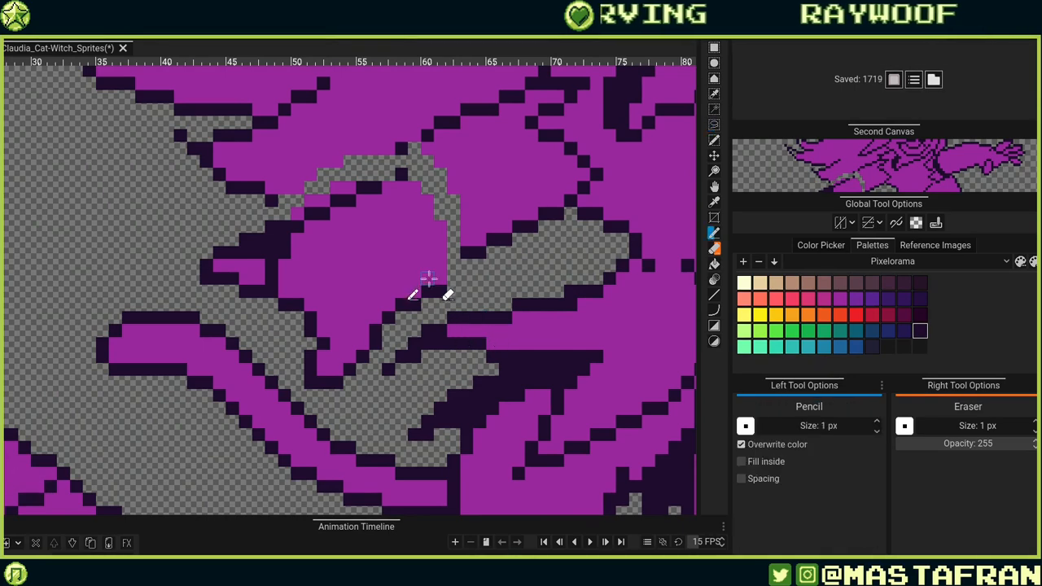
{"action": "mouse_move", "coordinate": [426, 291]}
{"action": "left_mouse_down"}
{"action": "mouse_move", "coordinate": [467, 265]}
{"action": "mouse_move", "coordinate": [472, 278]}
{"action": "mouse_move", "coordinate": [442, 335]}
{"action": "mouse_move", "coordinate": [448, 293]}
{"action": "mouse_move", "coordinate": [431, 293]}
{"action": "mouse_move", "coordinate": [472, 273]}
{"action": "mouse_move", "coordinate": [442, 276]}
{"action": "mouse_move", "coordinate": [514, 326]}
{"action": "left_mouse_up"}
{"action": "right_click", "coordinate": [441, 293]}
{"action": "right_click", "coordinate": [428, 292]}
{"action": "right_click", "coordinate": [468, 264]}
{"action": "left_click_drag", "start_coordinate": [398, 269], "coordinate": [479, 203]}
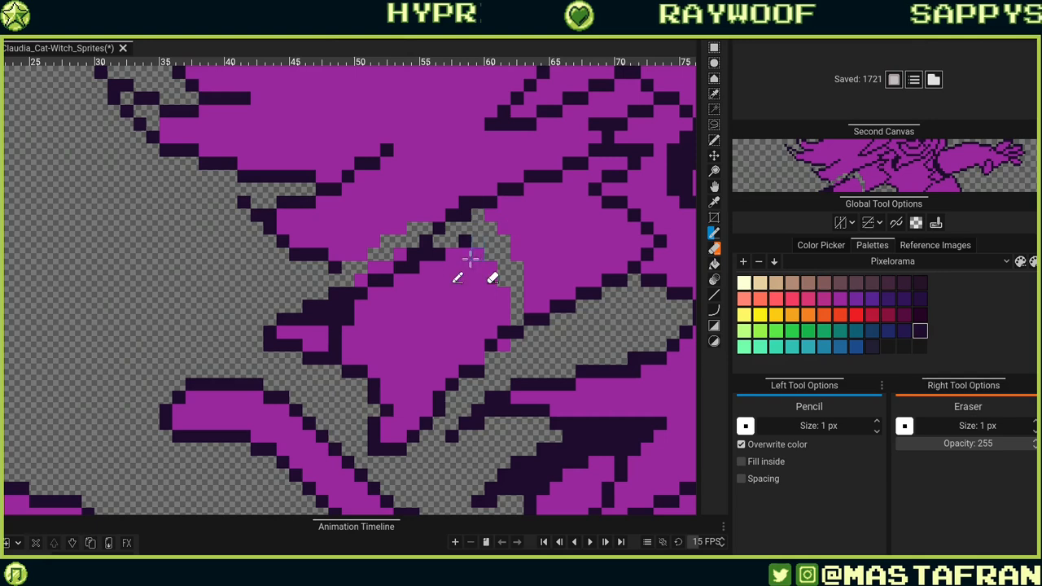
Redraw the hand's upper outline and fill its transparent gaps with purple pixels.
{"action": "left_click", "coordinate": [434, 295], "text": "alt"}
{"action": "mouse_move", "coordinate": [440, 256]}
{"action": "left_mouse_down"}
{"action": "mouse_move", "coordinate": [485, 212]}
{"action": "mouse_move", "coordinate": [470, 221]}
{"action": "mouse_move", "coordinate": [502, 228]}
{"action": "mouse_move", "coordinate": [478, 276]}
{"action": "mouse_move", "coordinate": [503, 293]}
{"action": "left_mouse_up"}
{"action": "left_click_drag", "start_coordinate": [438, 297], "coordinate": [503, 373]}
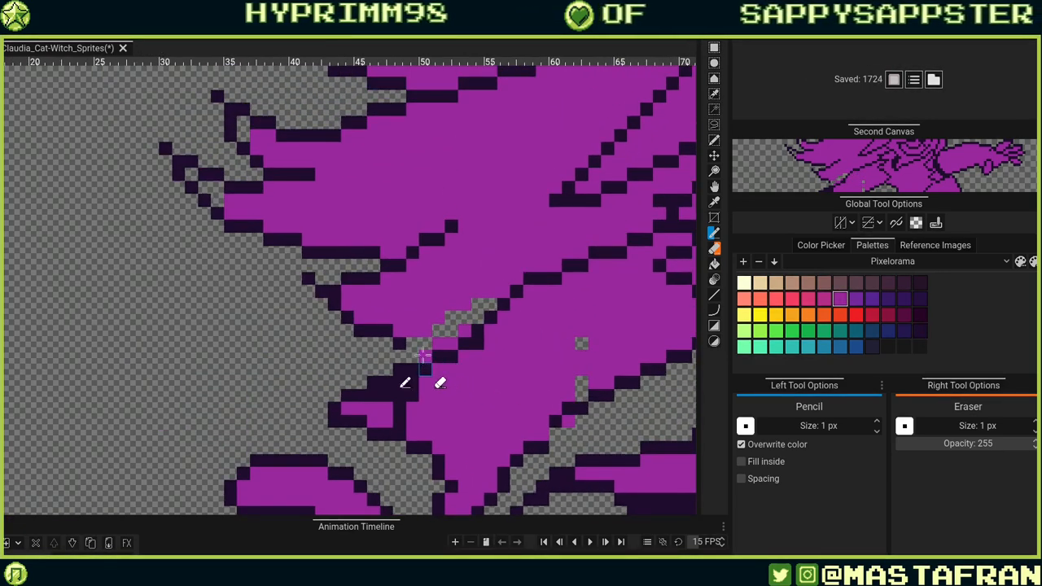
{"action": "left_click", "coordinate": [400, 344], "text": "alt"}
{"action": "left_click_drag", "start_coordinate": [415, 343], "coordinate": [427, 343]}
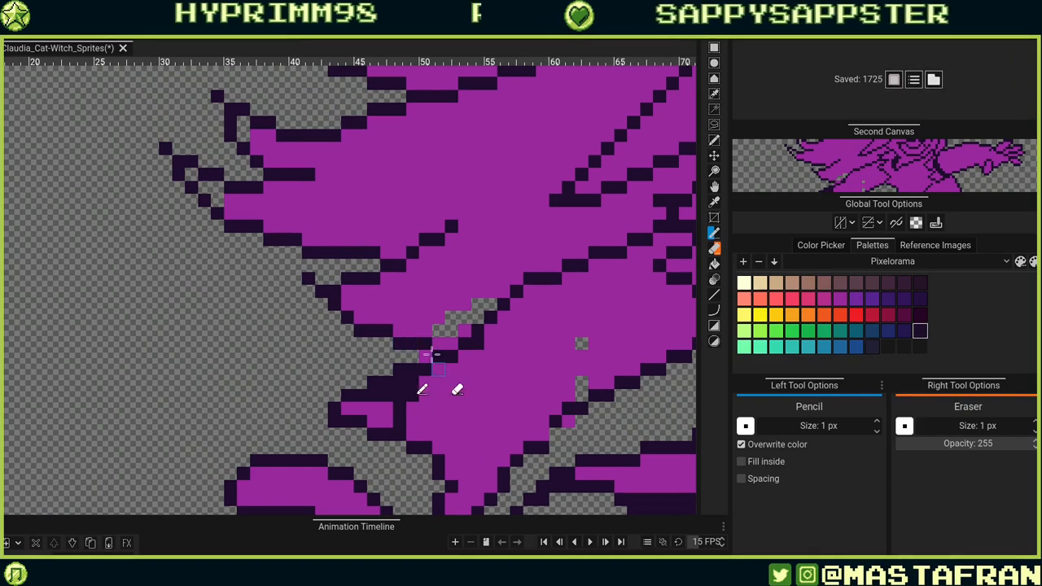
{"action": "right_click", "coordinate": [426, 356]}
Patch remaining transparent gaps with purple and touch up outline pixels around the hand and sleeve.
{"action": "scroll", "coordinate": [521, 318], "scroll_direction": "down", "scroll_amount": 8}
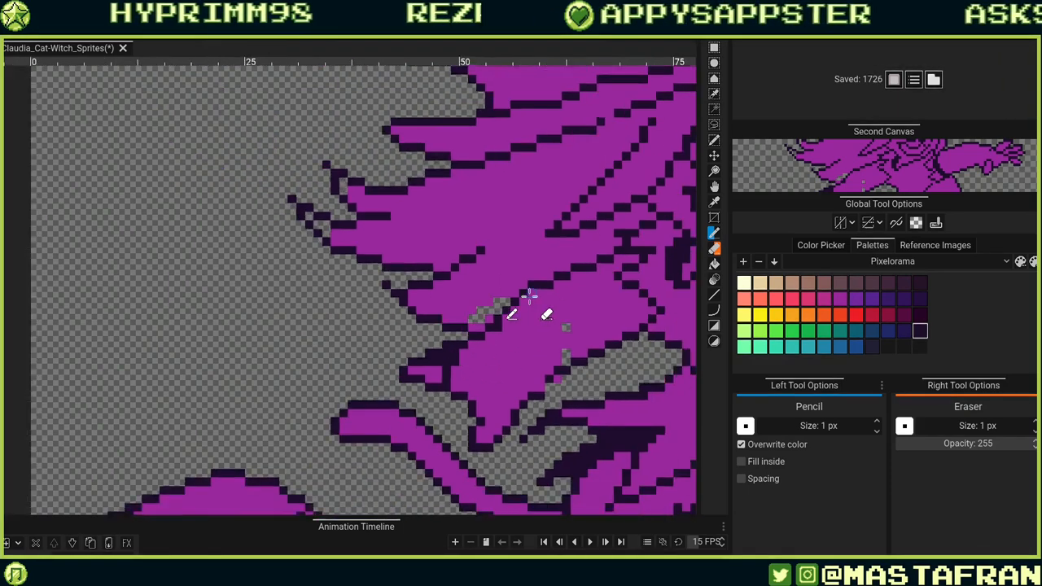
{"action": "scroll", "coordinate": [601, 261], "scroll_direction": "down", "scroll_amount": 1}
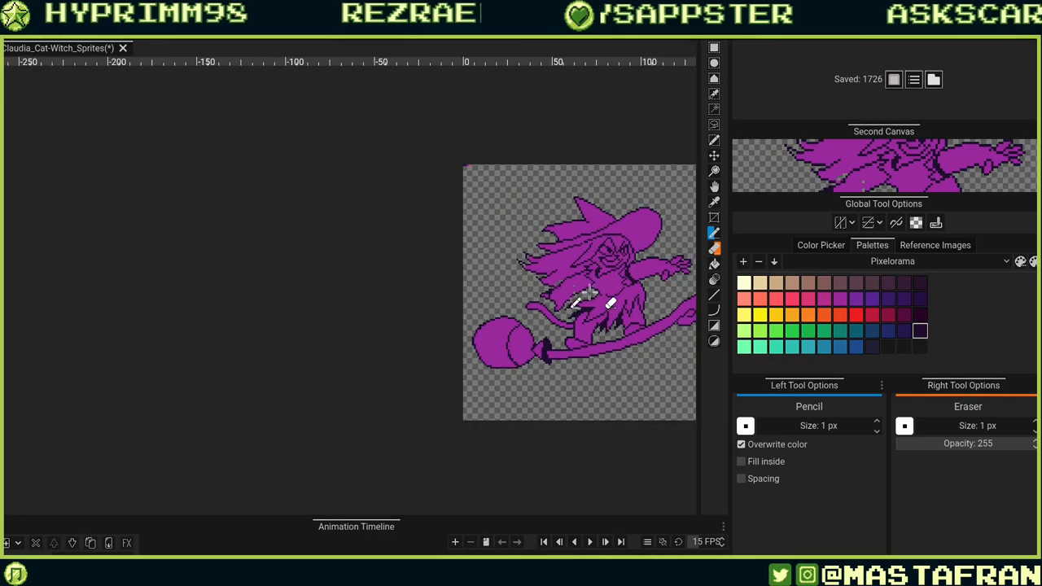
{"action": "scroll", "coordinate": [588, 294], "scroll_direction": "up", "scroll_amount": 4}
{"action": "scroll", "coordinate": [588, 291], "scroll_direction": "up", "scroll_amount": 3}
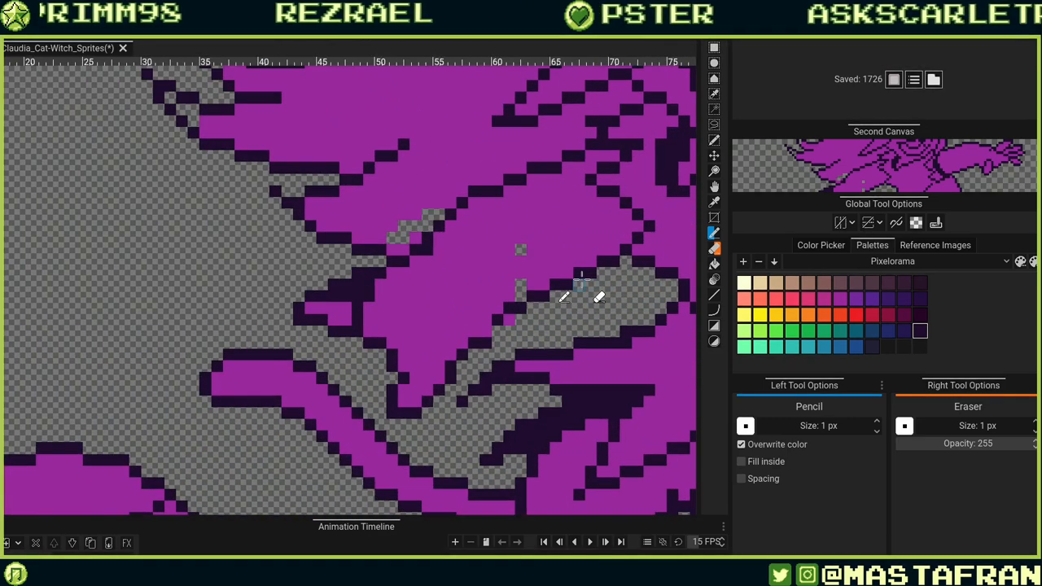
{"action": "mouse_move", "coordinate": [520, 260]}
{"action": "left_mouse_down"}
{"action": "mouse_move", "coordinate": [533, 292]}
{"action": "mouse_move", "coordinate": [522, 284]}
{"action": "mouse_move", "coordinate": [537, 274]}
{"action": "mouse_move", "coordinate": [524, 290]}
{"action": "mouse_move", "coordinate": [523, 246]}
{"action": "mouse_move", "coordinate": [560, 247]}
{"action": "mouse_move", "coordinate": [559, 238]}
{"action": "mouse_move", "coordinate": [523, 250]}
{"action": "left_mouse_up"}
{"action": "left_click", "coordinate": [557, 241], "text": "alt"}
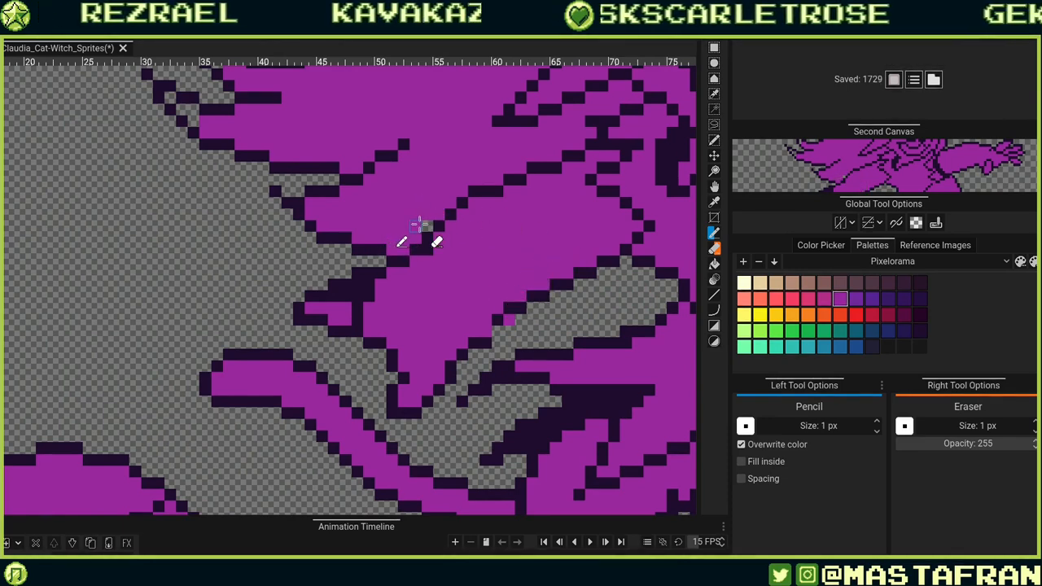
{"action": "left_click_drag", "start_coordinate": [551, 330], "coordinate": [529, 341]}
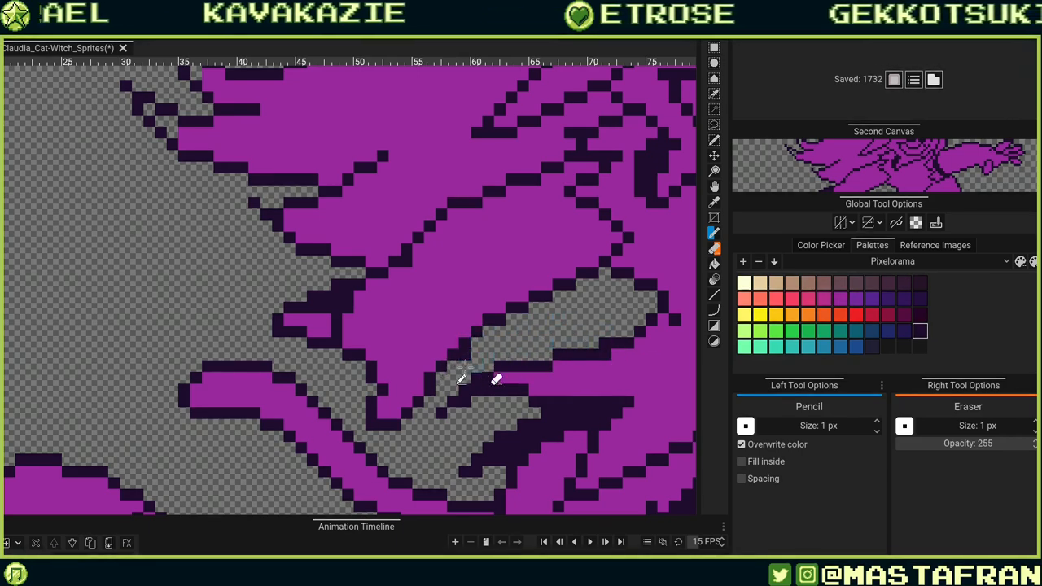
{"action": "left_click", "coordinate": [415, 390]}
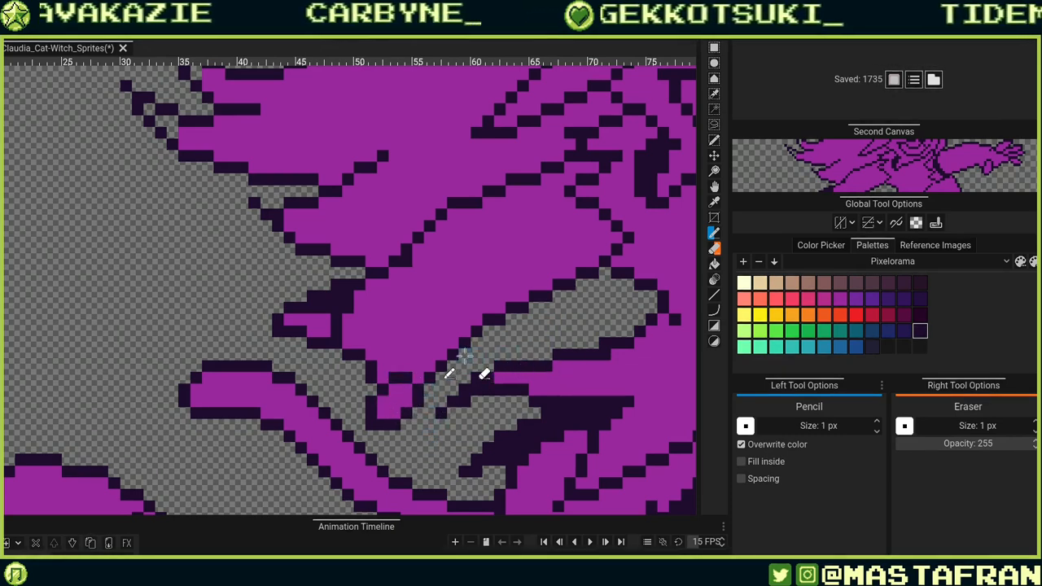
{"action": "left_click", "coordinate": [496, 307], "text": "alt"}
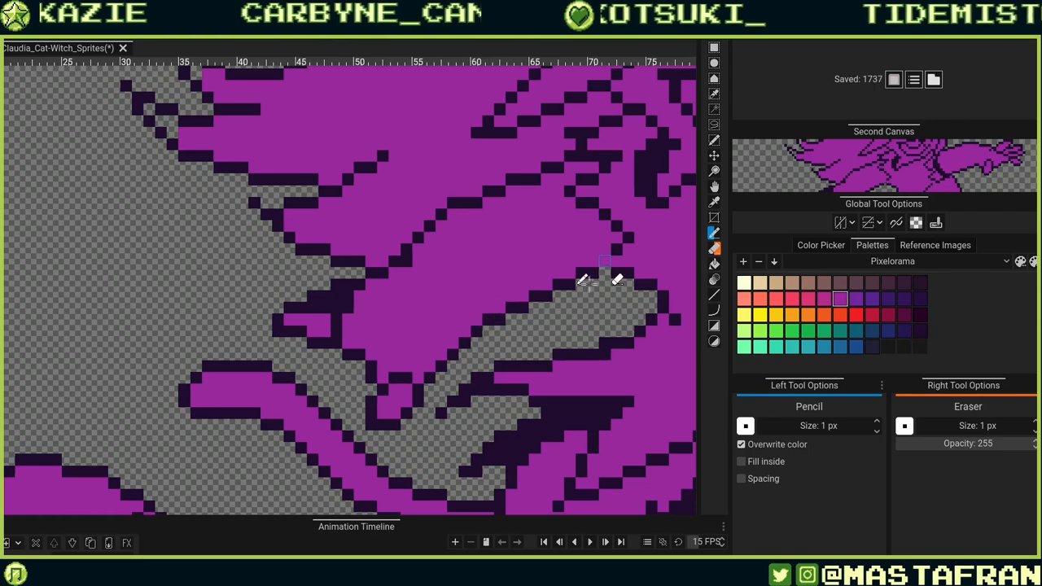
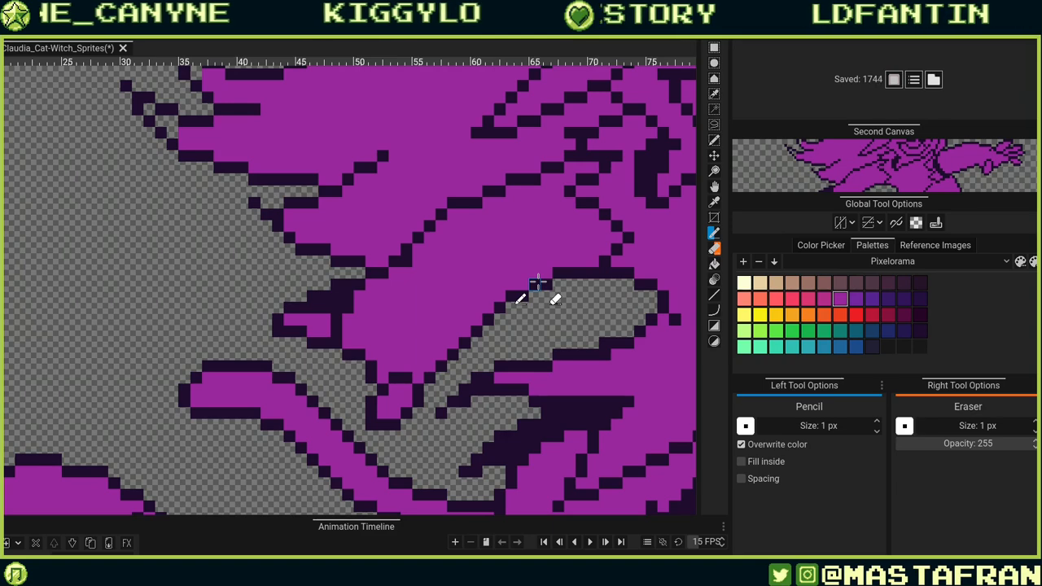
Add dark outline pixels along the upper edge of the repositioned hand.
{"action": "left_click_drag", "start_coordinate": [604, 335], "coordinate": [409, 400]}
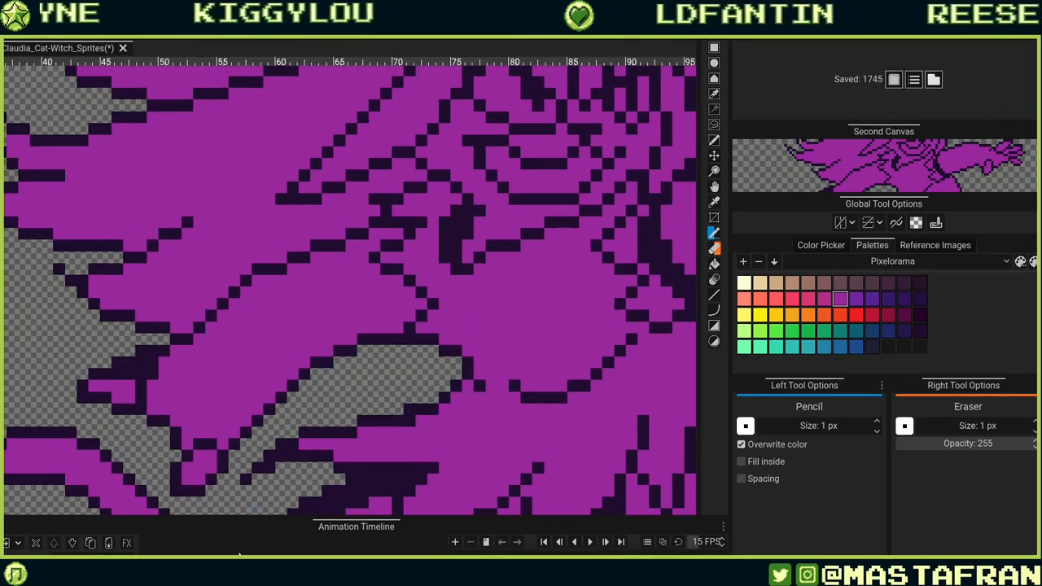
{"action": "scroll", "coordinate": [232, 488], "scroll_direction": "down", "scroll_amount": 6}
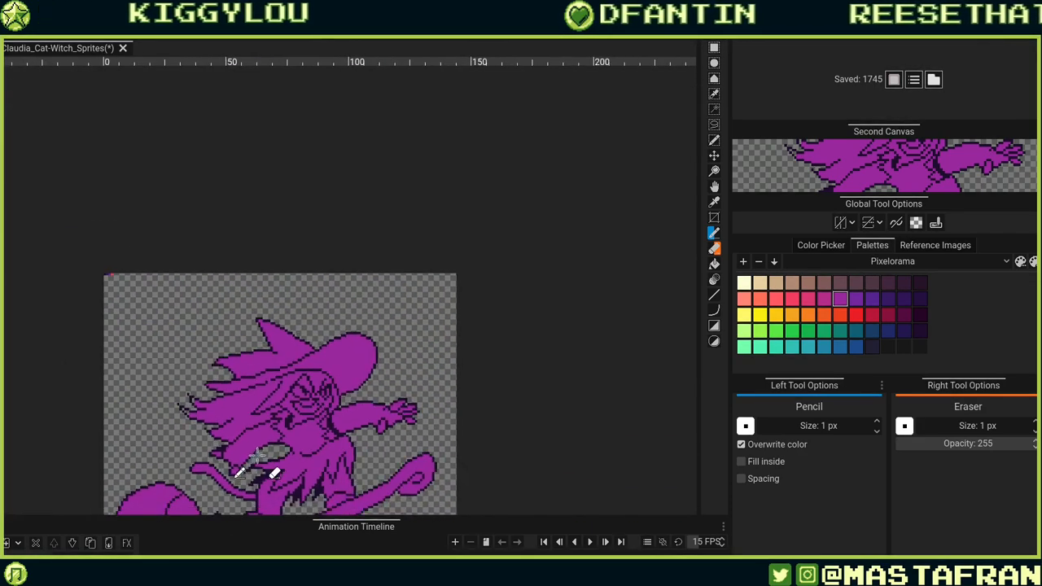
{"action": "left_click_drag", "start_coordinate": [248, 488], "coordinate": [258, 309]}
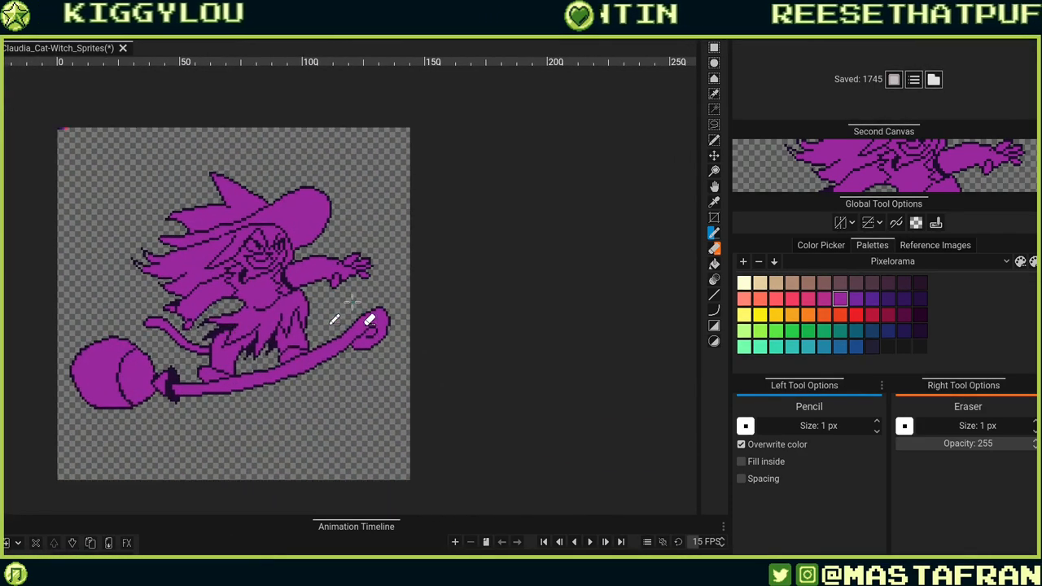
{"action": "left_click_drag", "start_coordinate": [186, 309], "coordinate": [328, 311]}
{"action": "scroll", "coordinate": [330, 293], "scroll_direction": "up", "scroll_amount": 3}
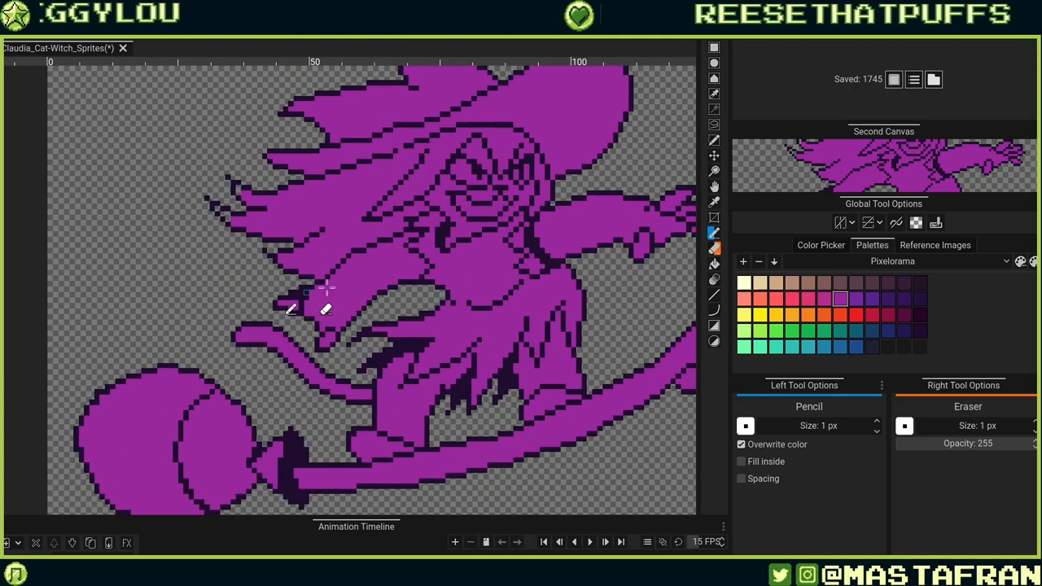
{"action": "scroll", "coordinate": [506, 278], "scroll_direction": "down", "scroll_amount": 2}
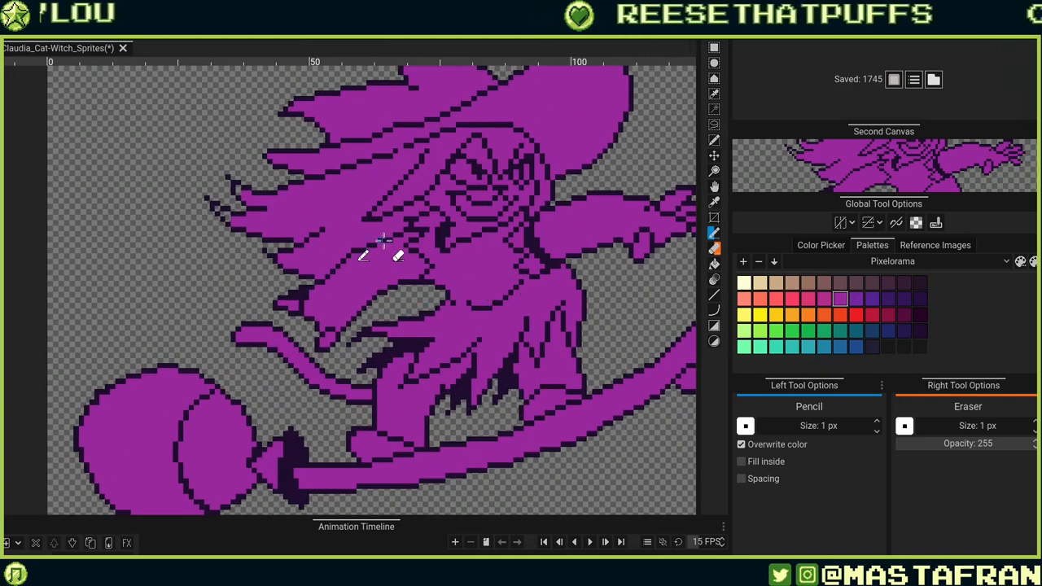
{"action": "scroll", "coordinate": [390, 249], "scroll_direction": "up", "scroll_amount": 4}
{"action": "left_click", "coordinate": [317, 250], "text": "alt"}
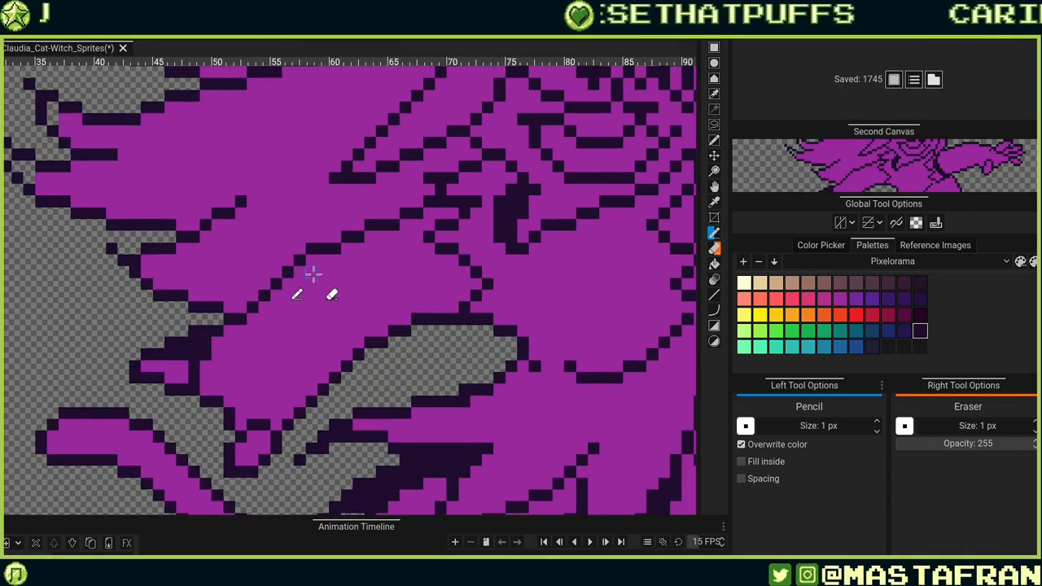
{"action": "left_click", "coordinate": [312, 261]}
{"action": "left_click", "coordinate": [334, 237], "text": "alt"}
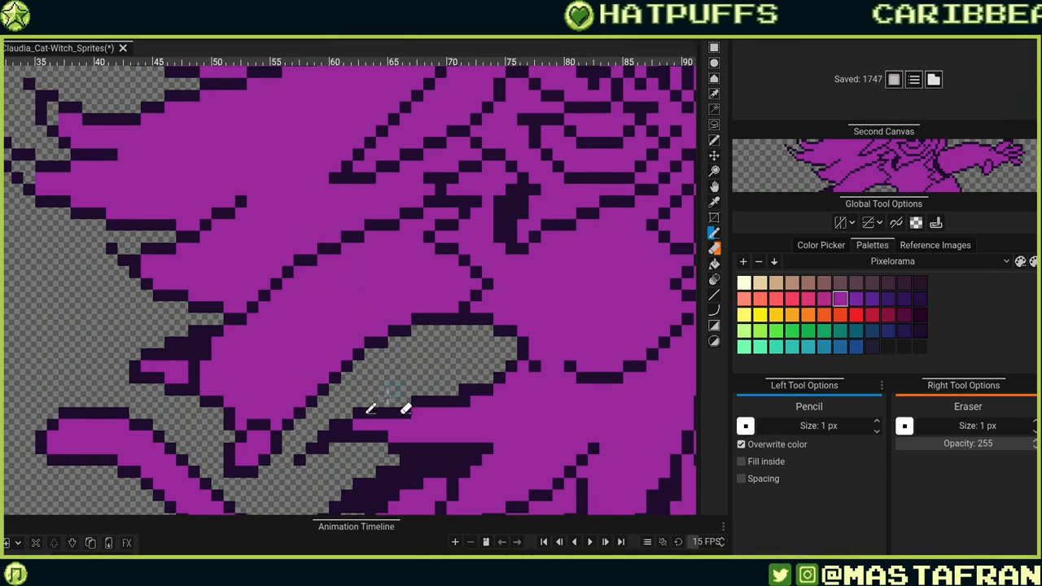
Adjust the outline pixels at the hand's upper-left corner, undoing and redrawing one pixel.
{"action": "left_click", "coordinate": [300, 259], "text": "alt"}
{"action": "left_click", "coordinate": [299, 273]}
{"action": "left_click", "coordinate": [329, 284], "text": "alt"}
{"action": "left_click", "coordinate": [289, 272]}
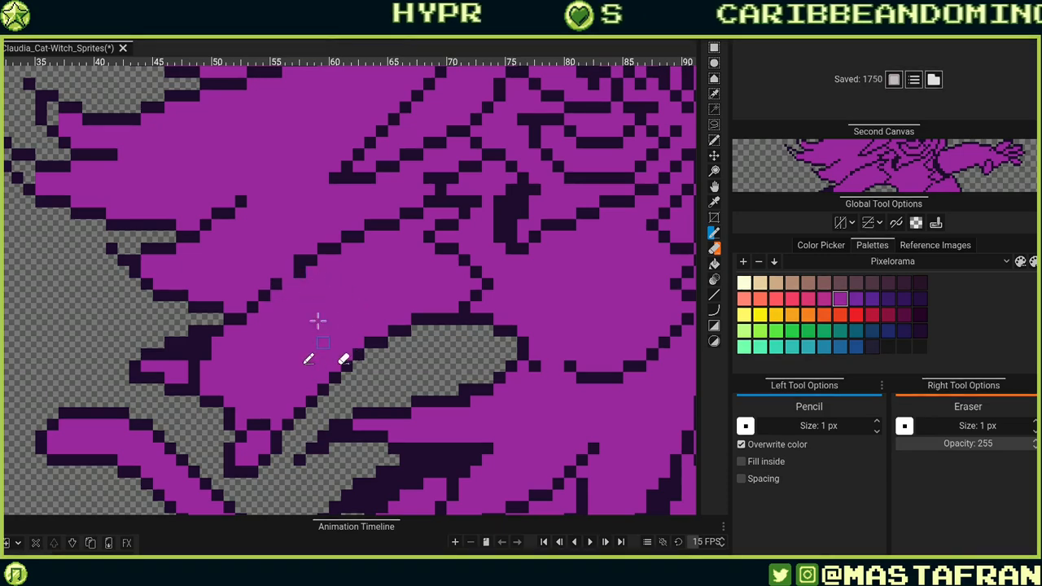
{"action": "key", "text": "ctrl+z"}
{"action": "left_click", "coordinate": [299, 272]}
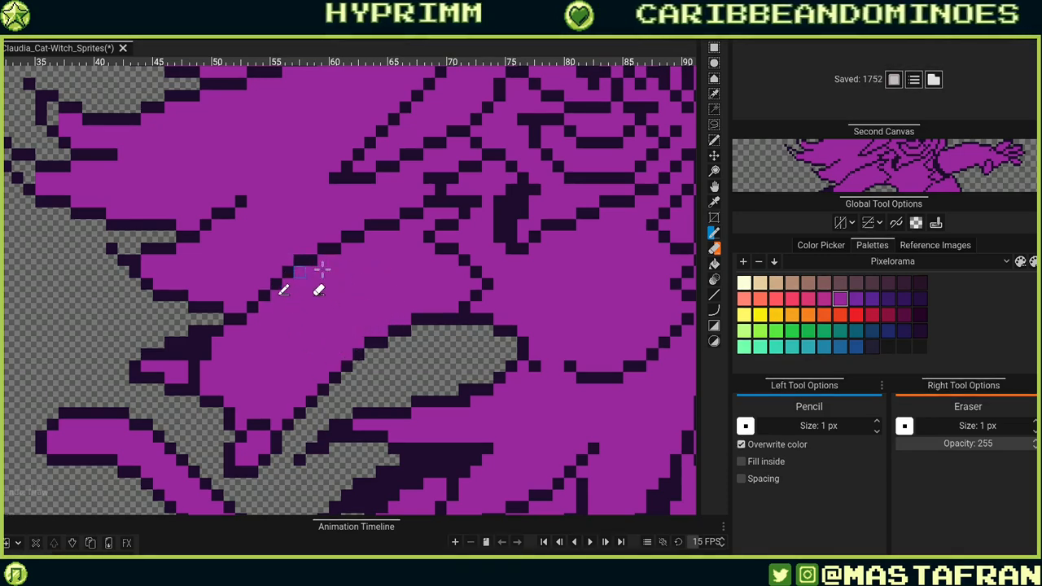
Touch up outline pixels along the arm's upper edge above the hand.
{"action": "left_click_drag", "start_coordinate": [311, 399], "coordinate": [299, 413]}
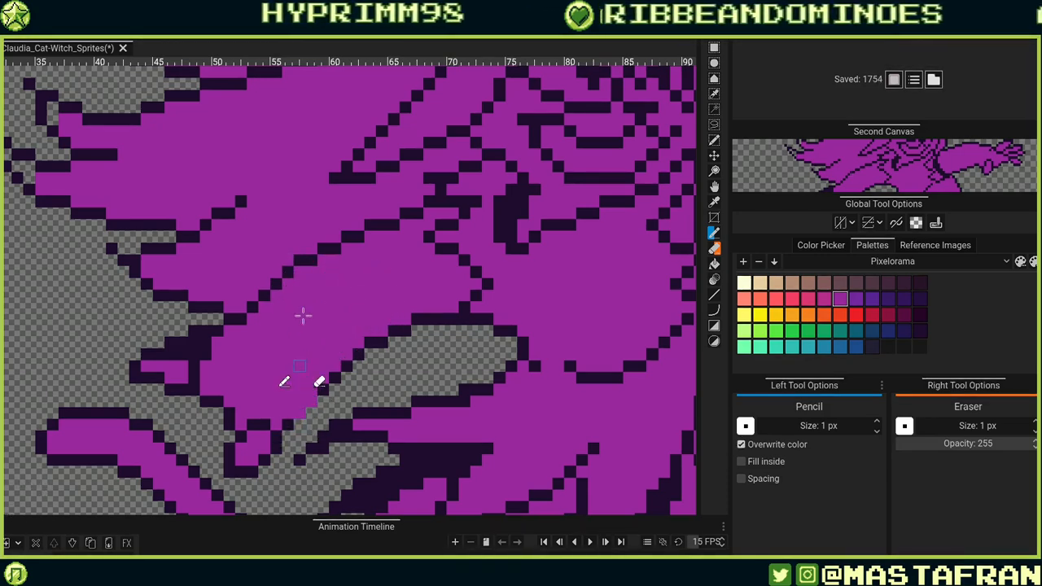
{"action": "left_click", "coordinate": [386, 225], "text": "alt"}
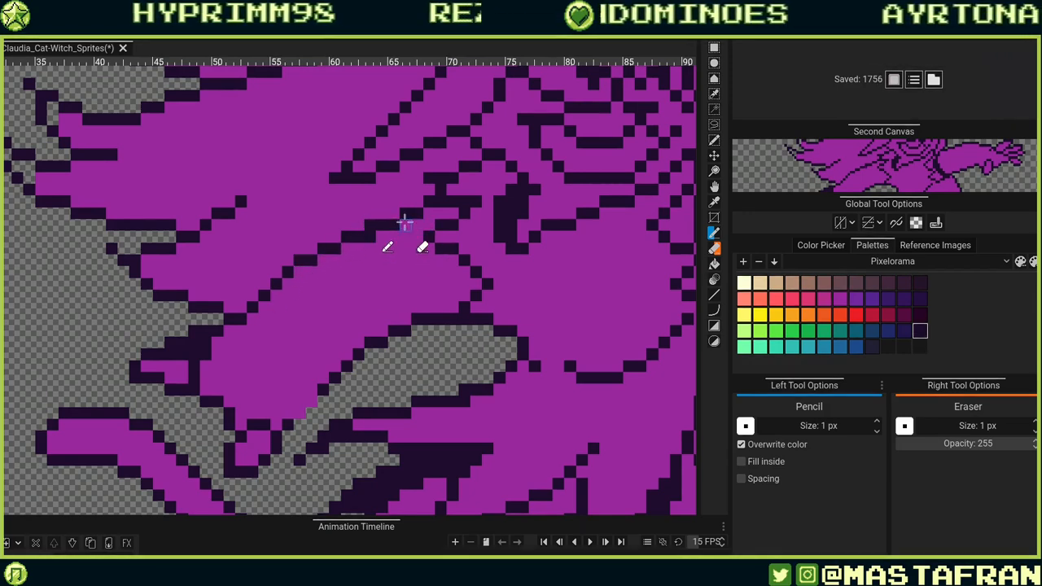
{"action": "left_click", "coordinate": [394, 214]}
{"action": "left_click", "coordinate": [404, 234], "text": "alt"}
{"action": "left_click", "coordinate": [394, 224]}
{"action": "left_click", "coordinate": [371, 238]}
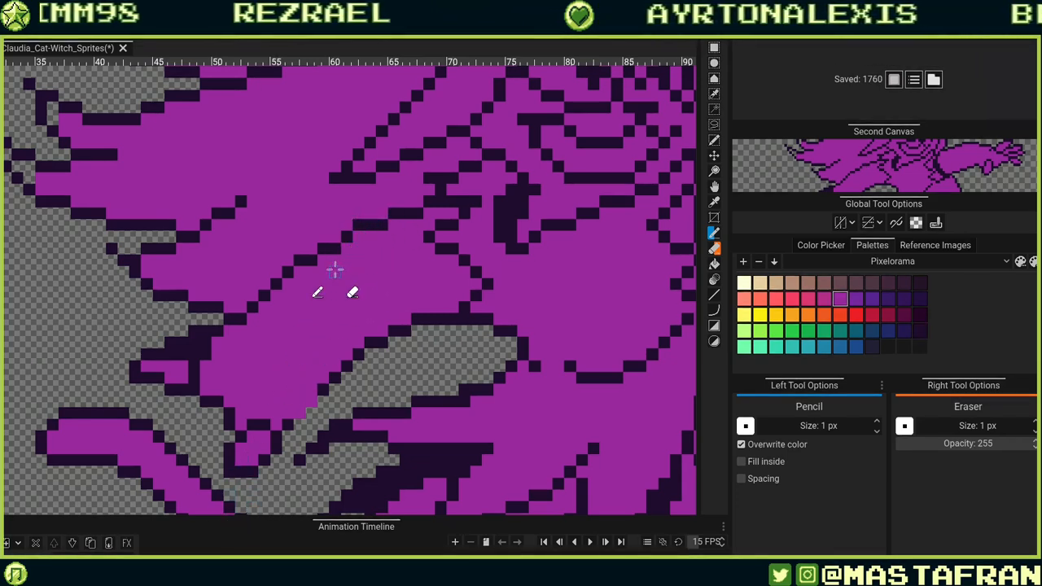
Continue placing outline pixels down the arm's upper-left edge toward the sleeve.
{"action": "left_click", "coordinate": [323, 248], "text": "alt"}
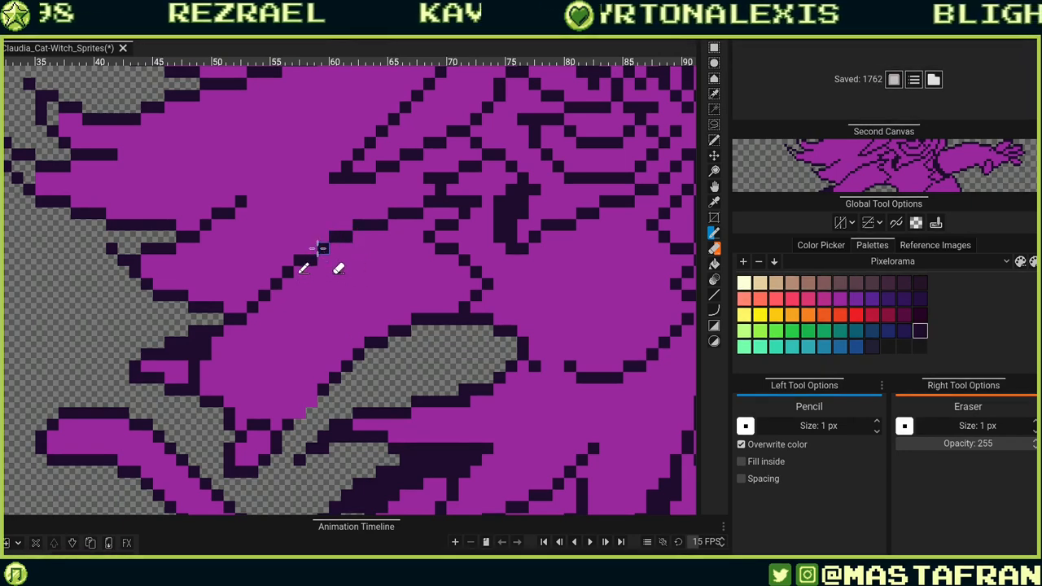
{"action": "left_click", "coordinate": [313, 248]}
{"action": "left_click", "coordinate": [323, 265], "text": "alt"}
{"action": "left_click", "coordinate": [313, 261]}
{"action": "left_click", "coordinate": [298, 259], "text": "alt"}
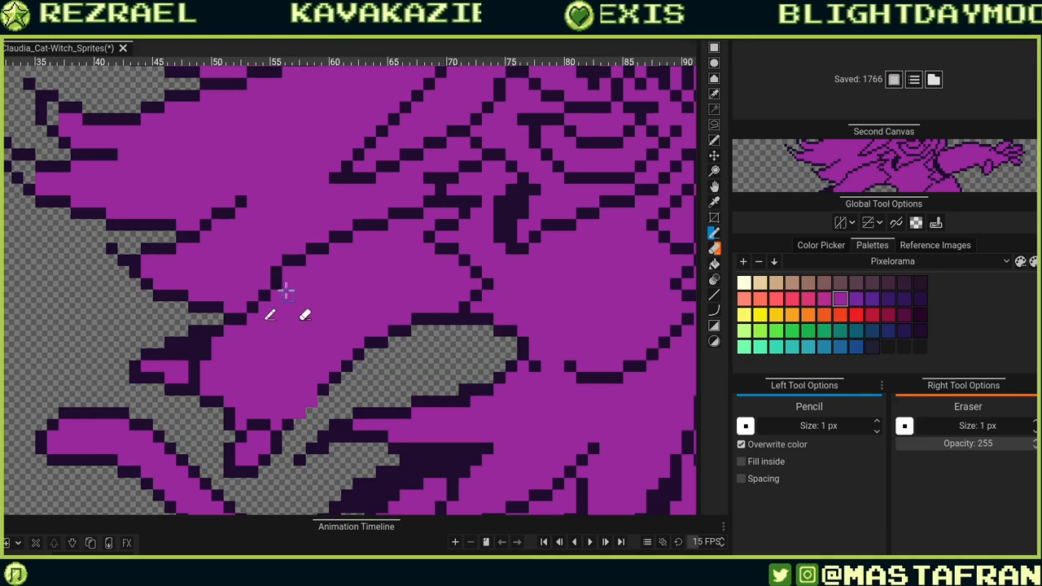
{"action": "left_click", "coordinate": [278, 288], "text": "alt"}
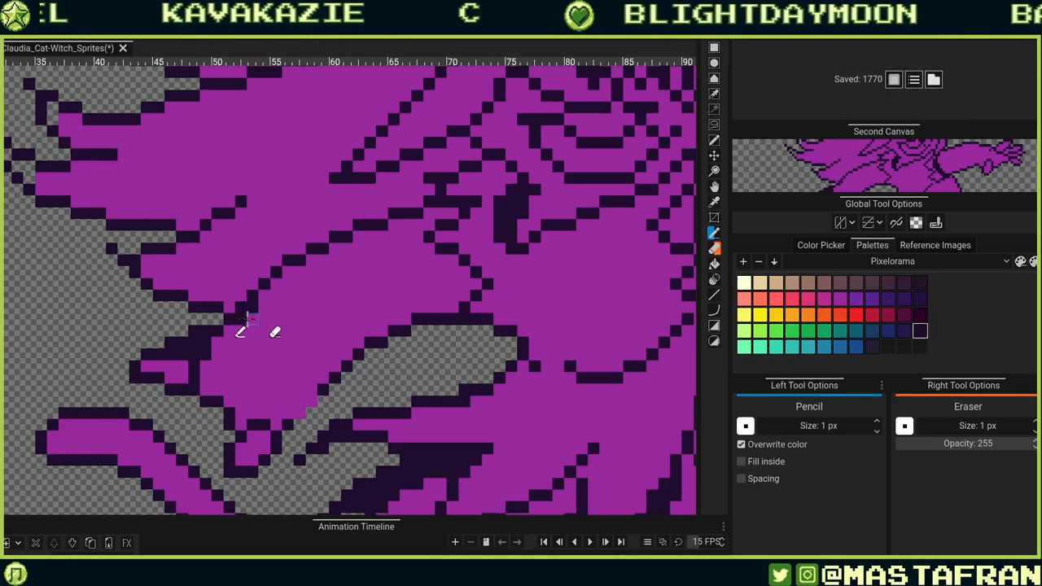
{"action": "left_click", "coordinate": [248, 314], "text": "alt"}
{"action": "left_click", "coordinate": [246, 309]}
{"action": "left_click", "coordinate": [230, 318]}
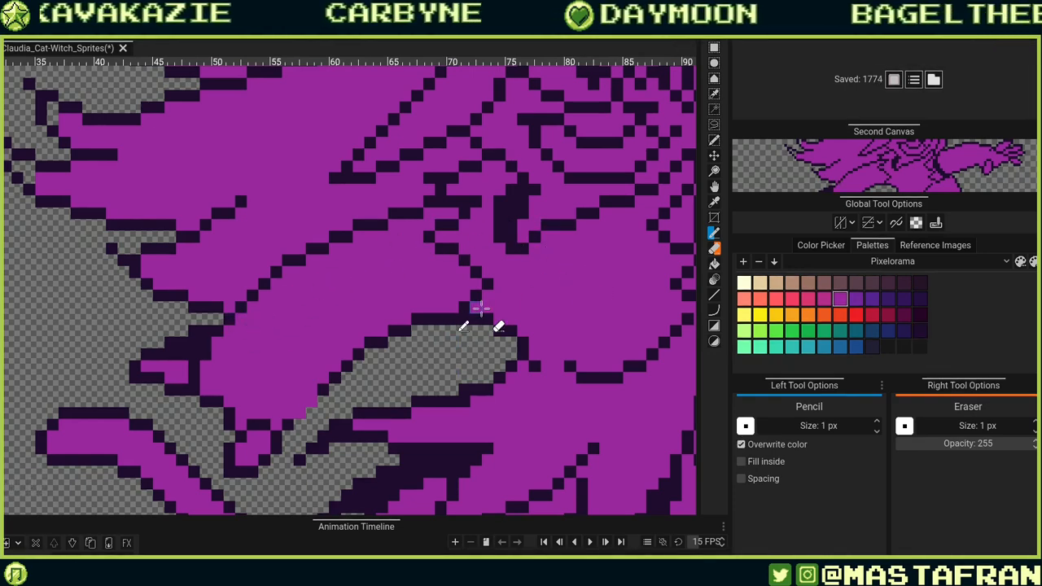
Touch up outline pixels at the top and lower tip of the hand.
{"action": "scroll", "coordinate": [479, 308], "scroll_direction": "down", "scroll_amount": 4}
{"action": "scroll", "coordinate": [541, 358], "scroll_direction": "down", "scroll_amount": 2}
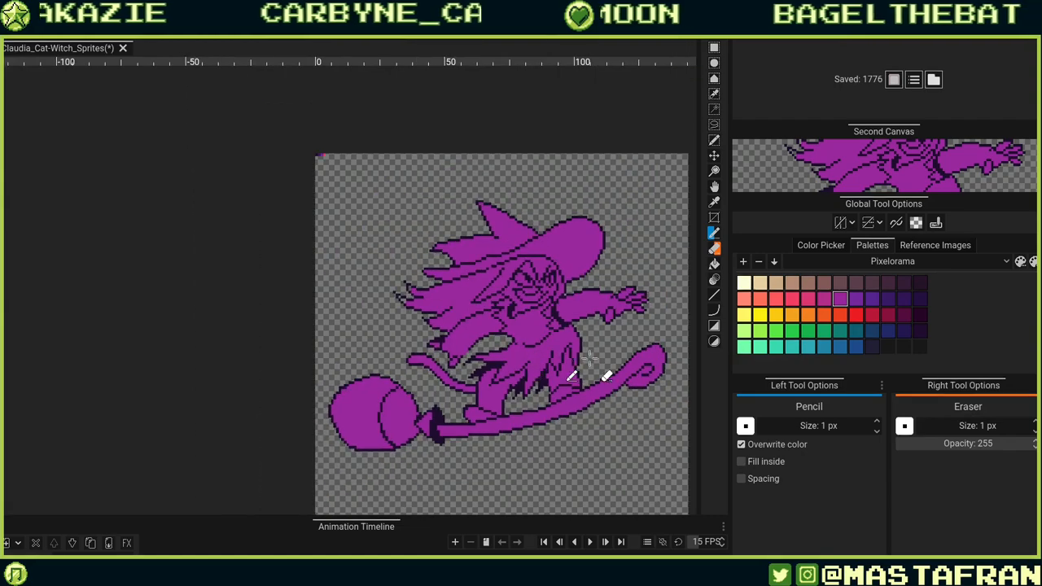
{"action": "scroll", "coordinate": [487, 350], "scroll_direction": "up", "scroll_amount": 6}
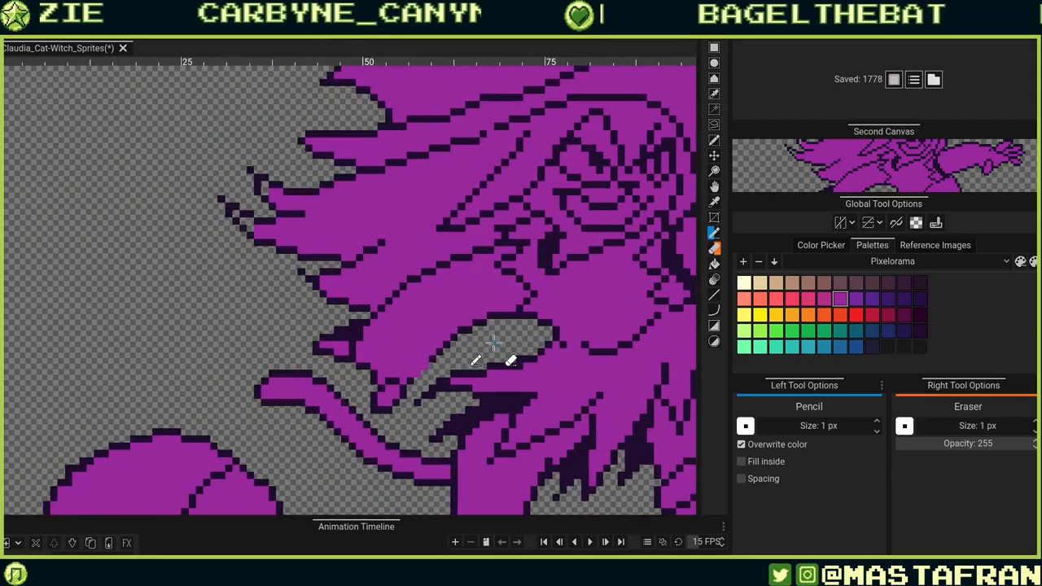
{"action": "left_click_drag", "start_coordinate": [445, 236], "coordinate": [519, 365]}
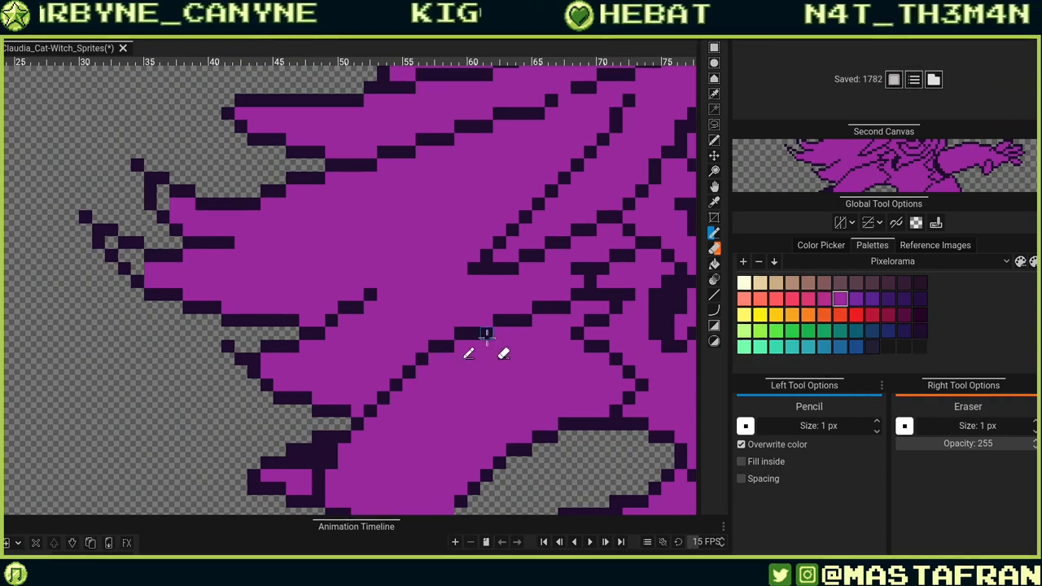
{"action": "left_click", "coordinate": [488, 334], "text": "alt"}
{"action": "left_click", "coordinate": [490, 321]}
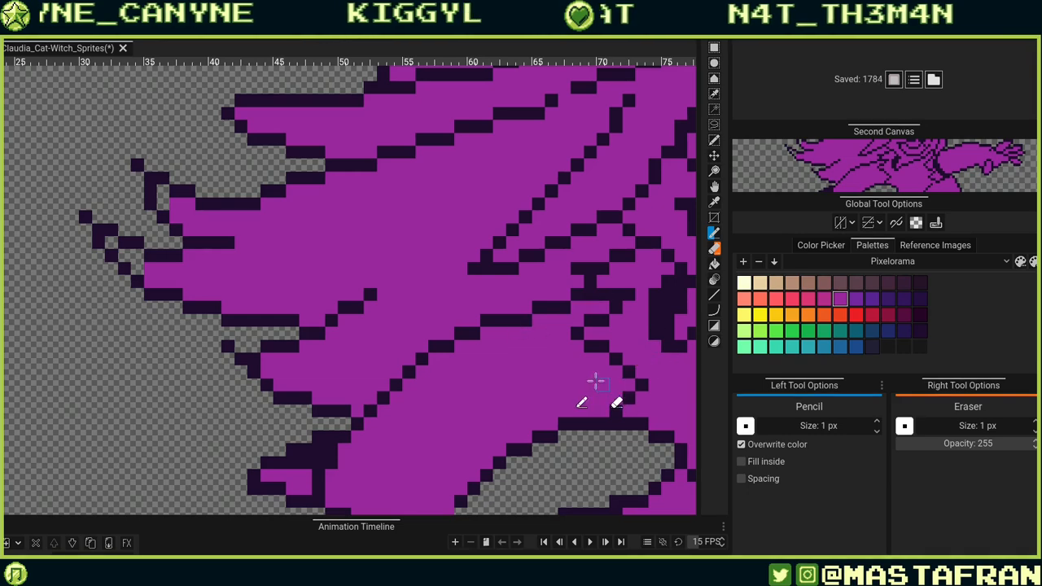
{"action": "left_click_drag", "start_coordinate": [595, 380], "coordinate": [568, 305]}
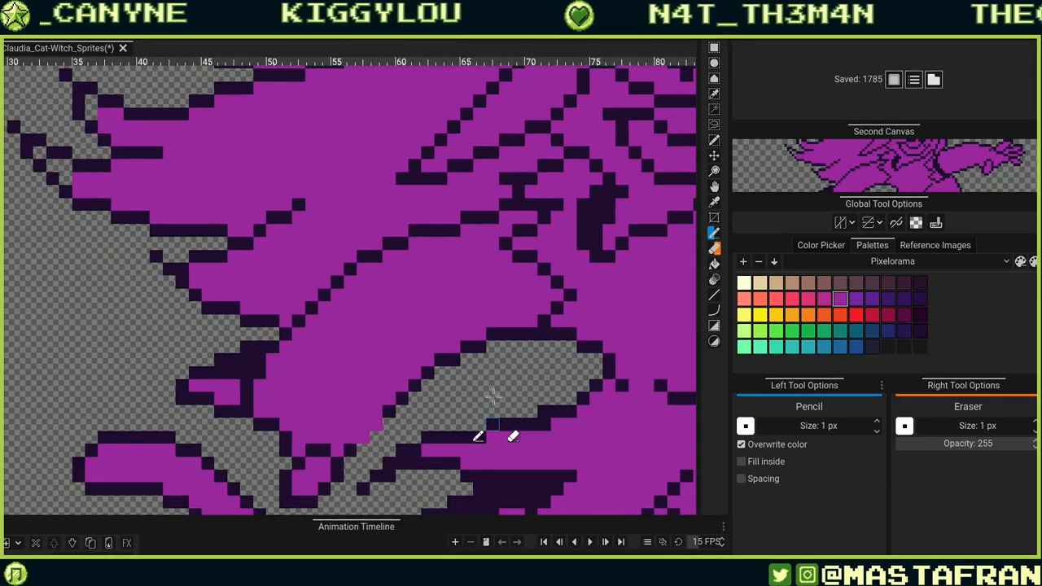
{"action": "left_click", "coordinate": [479, 345], "text": "alt"}
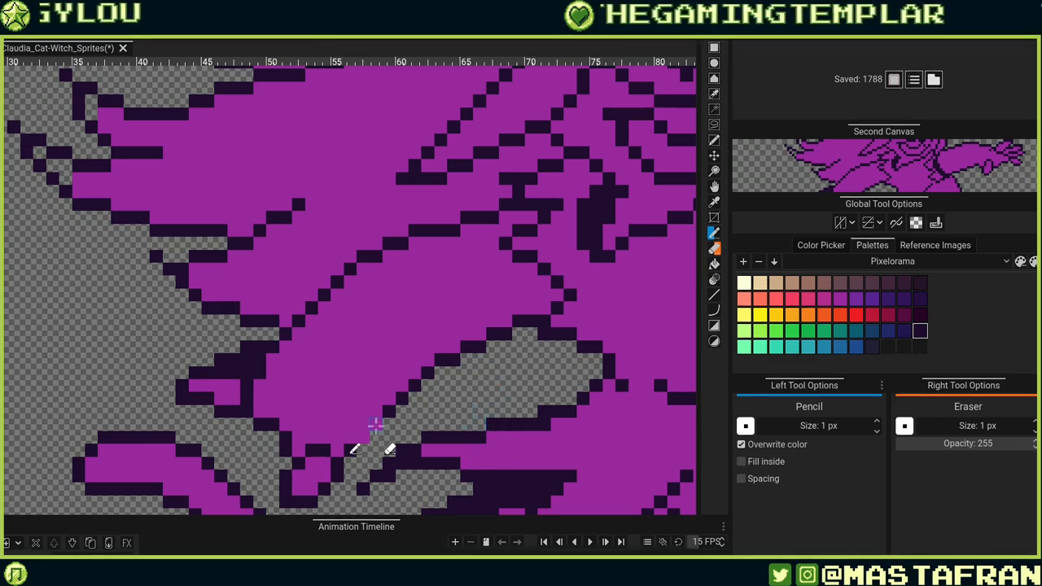
Redraw the hand's lower outline above the skirt, erasing stray dark pixels along it.
{"action": "mouse_move", "coordinate": [350, 438]}
{"action": "left_mouse_down"}
{"action": "mouse_move", "coordinate": [342, 468]}
{"action": "mouse_move", "coordinate": [350, 440]}
{"action": "mouse_move", "coordinate": [379, 428]}
{"action": "mouse_move", "coordinate": [363, 426]}
{"action": "mouse_move", "coordinate": [398, 397]}
{"action": "left_mouse_up"}
{"action": "key", "text": "ctrl+z"}
{"action": "left_click", "coordinate": [350, 437]}
{"action": "right_click", "coordinate": [364, 439]}
{"action": "right_click", "coordinate": [376, 425]}
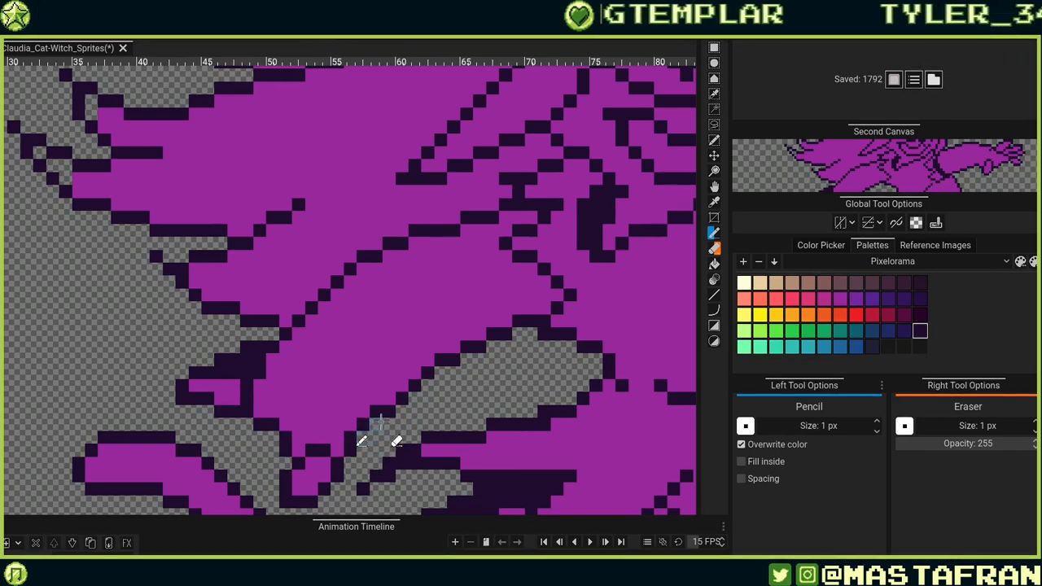
{"action": "right_click", "coordinate": [390, 408]}
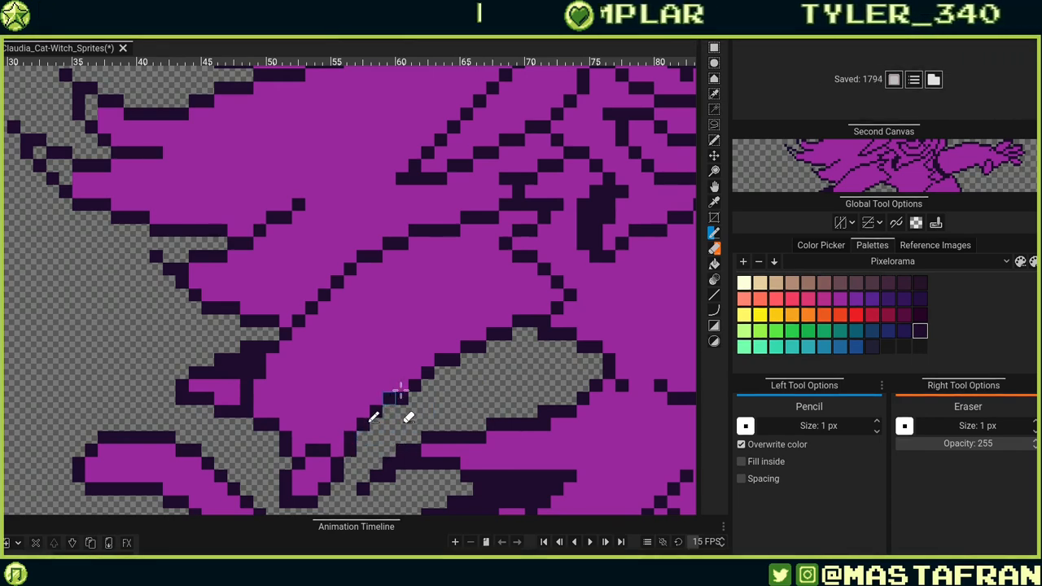
{"action": "left_click_drag", "start_coordinate": [401, 388], "coordinate": [415, 374]}
{"action": "right_click", "coordinate": [402, 399]}
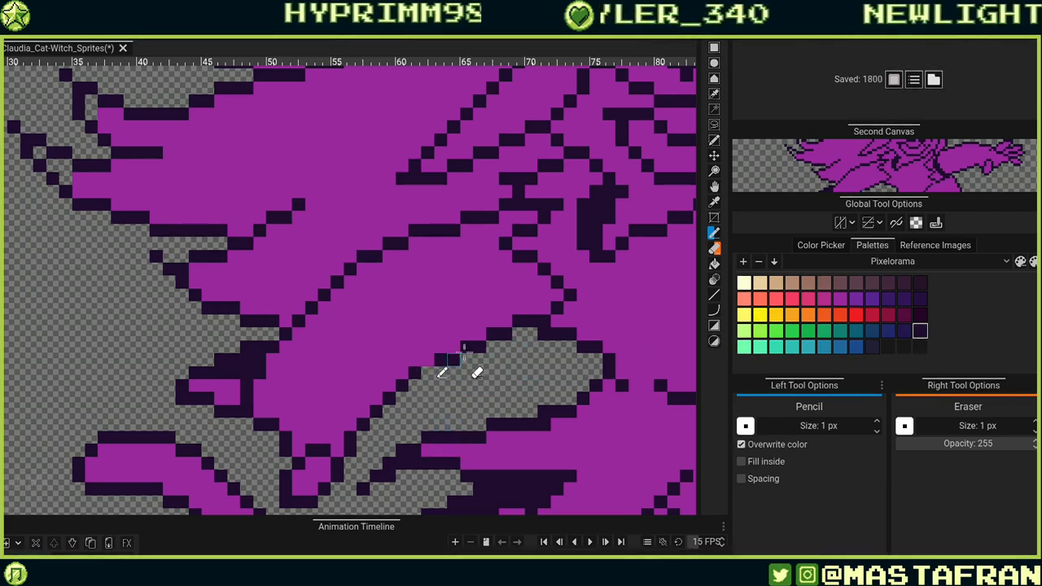
{"action": "left_click_drag", "start_coordinate": [493, 334], "coordinate": [458, 348]}
{"action": "right_click", "coordinate": [479, 347]}
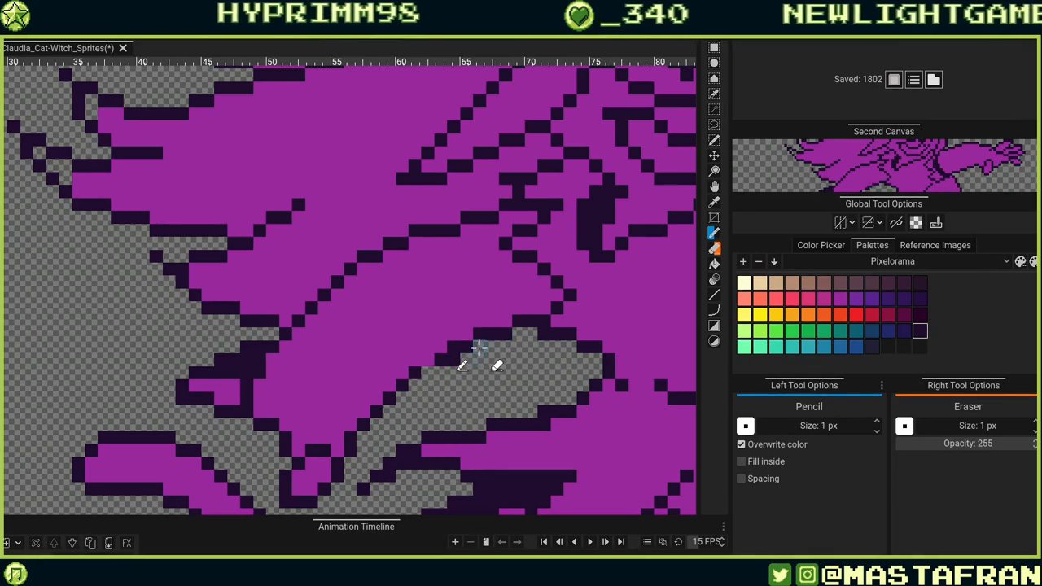
{"action": "right_click", "coordinate": [452, 359]}
{"action": "left_click", "coordinate": [428, 361]}
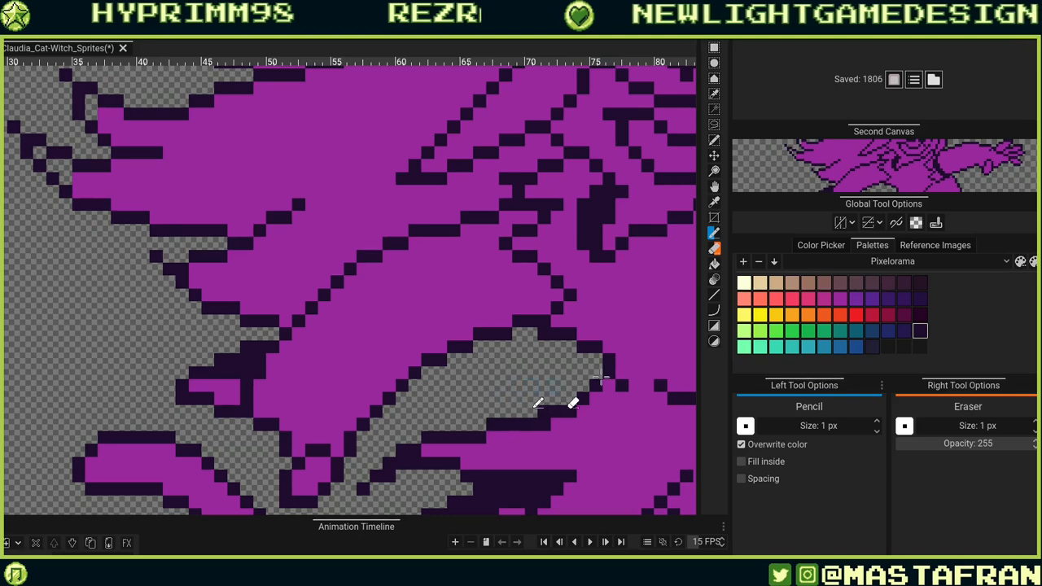
Lasso-select the hand and sleeve, try moving the selection down-right, and undo the move.
{"action": "scroll", "coordinate": [606, 307], "scroll_direction": "down", "scroll_amount": 3}
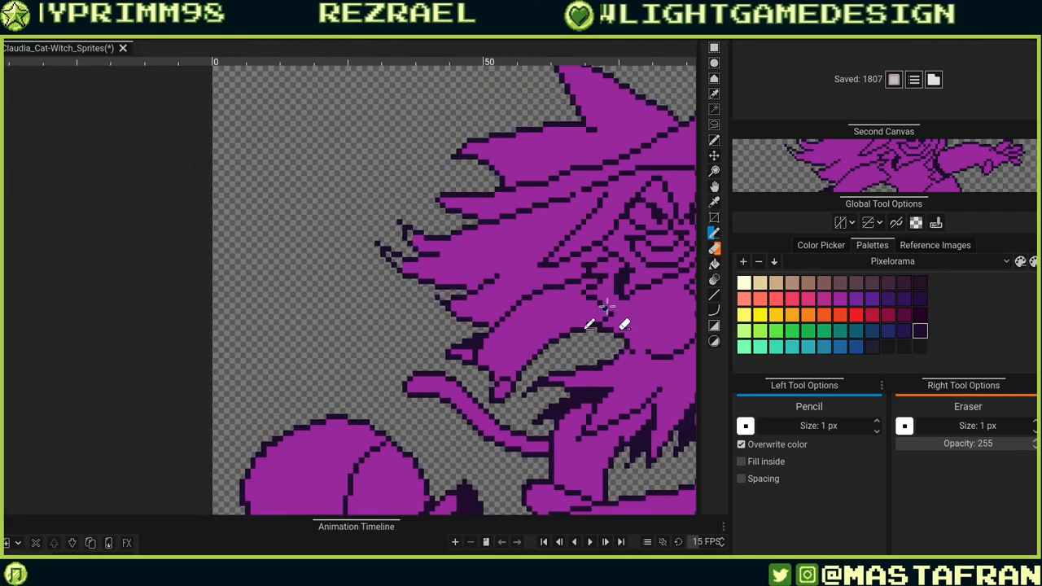
{"action": "left_click_drag", "start_coordinate": [606, 308], "coordinate": [381, 258]}
{"action": "scroll", "coordinate": [247, 278], "scroll_direction": "up", "scroll_amount": 2}
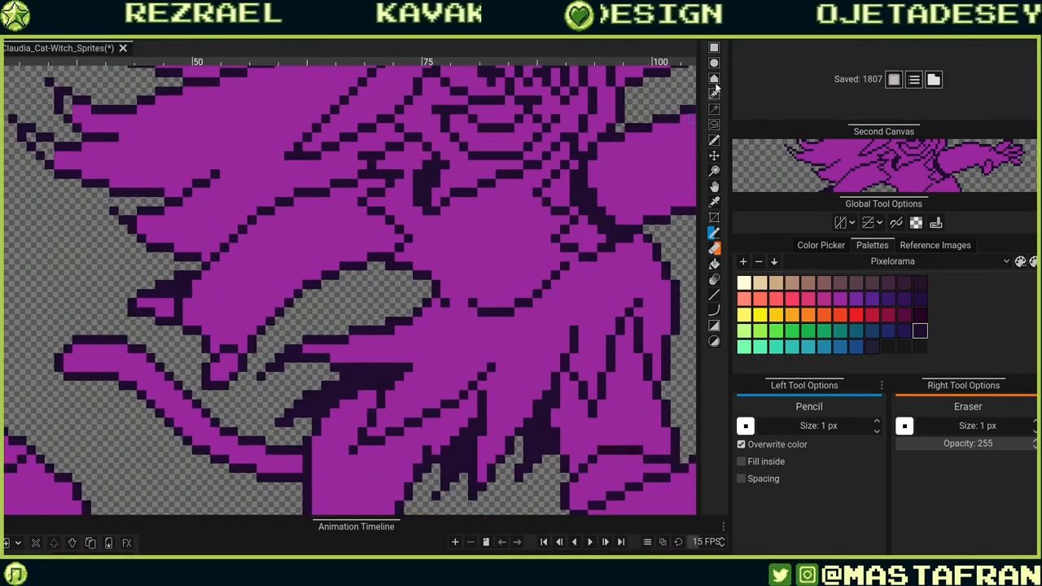
{"action": "left_click", "coordinate": [713, 123]}
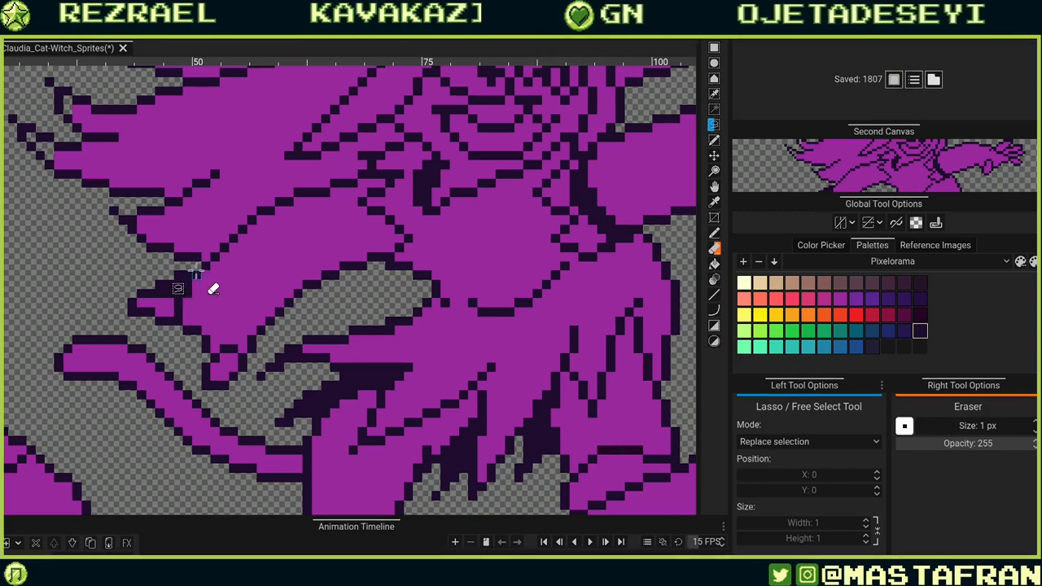
{"action": "mouse_move", "coordinate": [201, 282]}
{"action": "left_mouse_down"}
{"action": "mouse_move", "coordinate": [249, 330]}
{"action": "mouse_move", "coordinate": [242, 385]}
{"action": "left_mouse_up"}
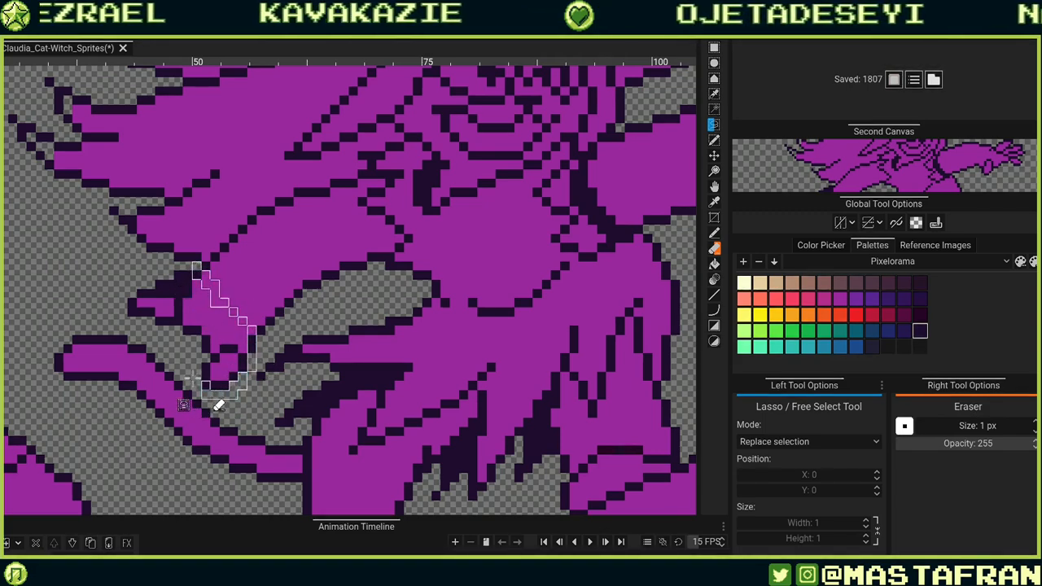
{"action": "left_click_drag", "start_coordinate": [114, 300], "coordinate": [135, 266]}
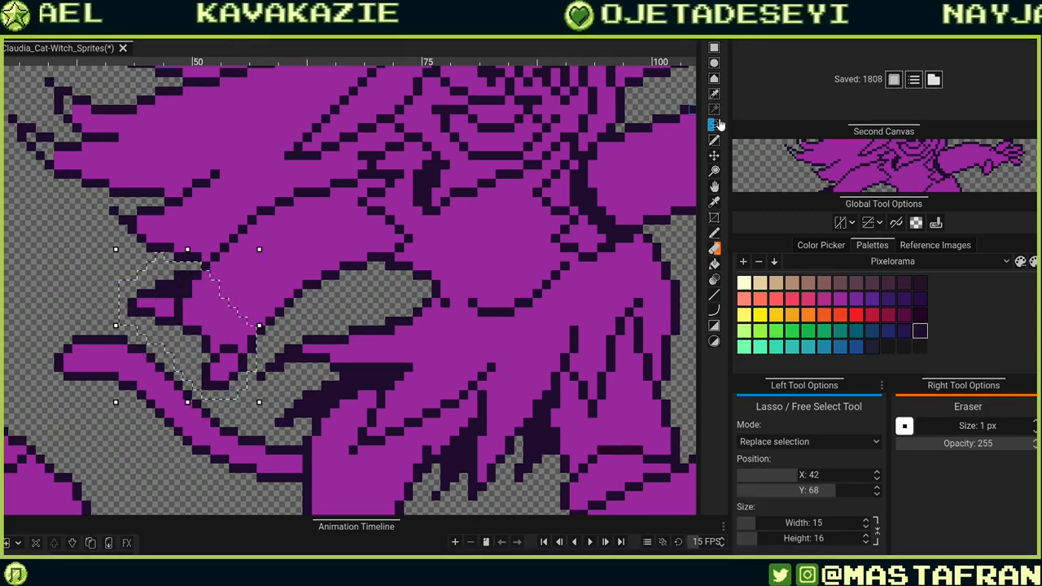
{"action": "left_click", "coordinate": [714, 154]}
{"action": "left_click_drag", "start_coordinate": [205, 371], "coordinate": [236, 344]}
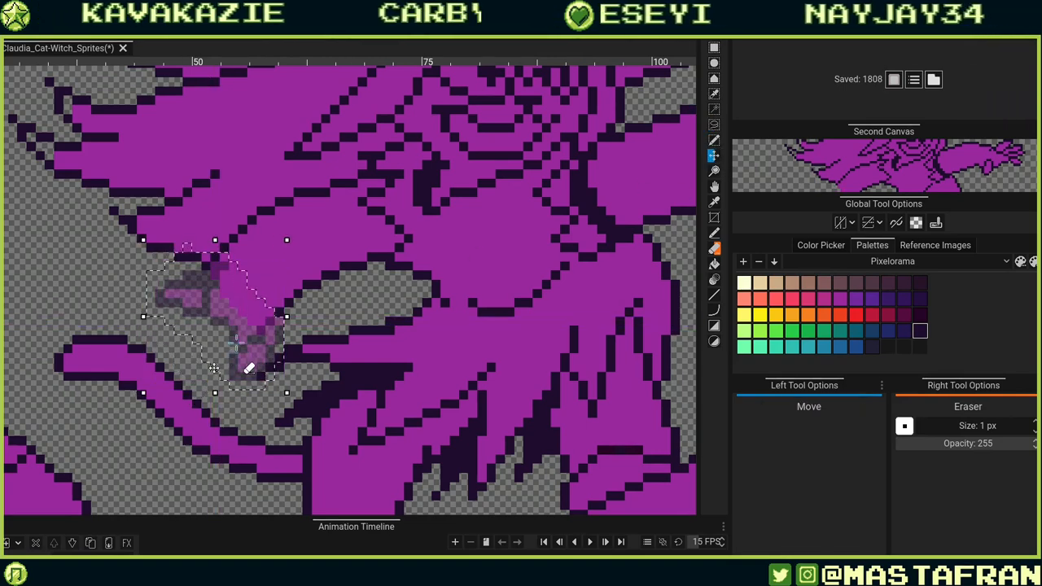
{"action": "key", "text": "ctrl+d"}
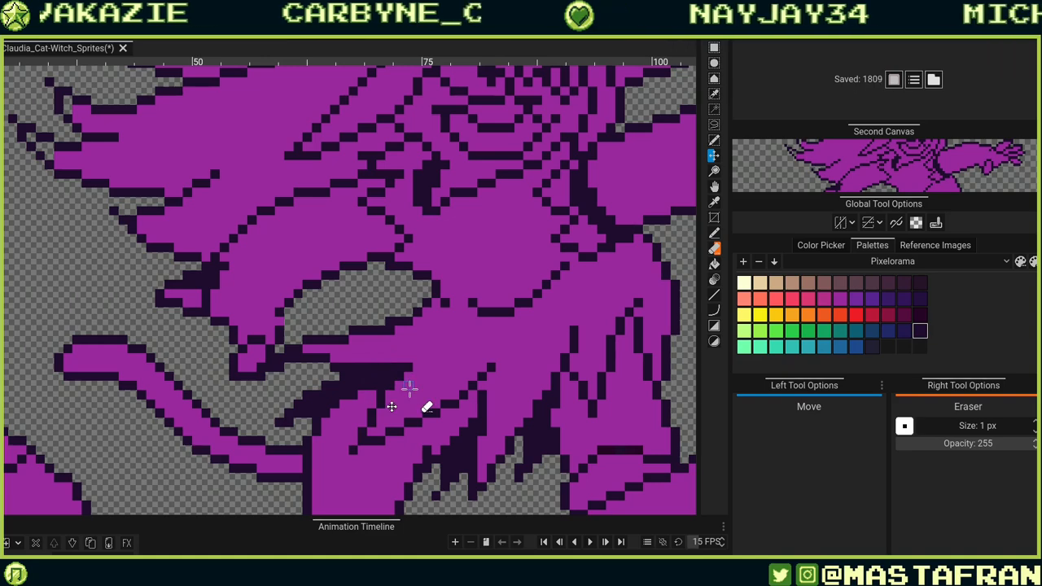
{"action": "key", "text": "ctrl+z"}
{"action": "key", "text": "ctrl+z"}
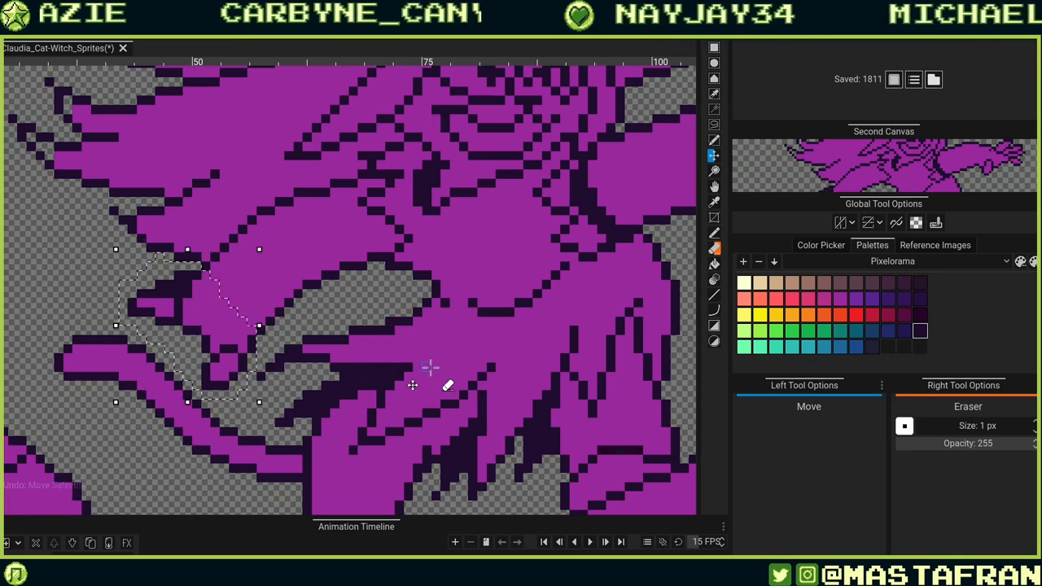
Nudge the selected hand and sleeve slightly down-right and deselect it.
{"action": "mouse_move", "coordinate": [215, 379]}
{"action": "left_mouse_down"}
{"action": "mouse_move", "coordinate": [235, 360]}
{"action": "mouse_move", "coordinate": [231, 375]}
{"action": "left_mouse_up"}
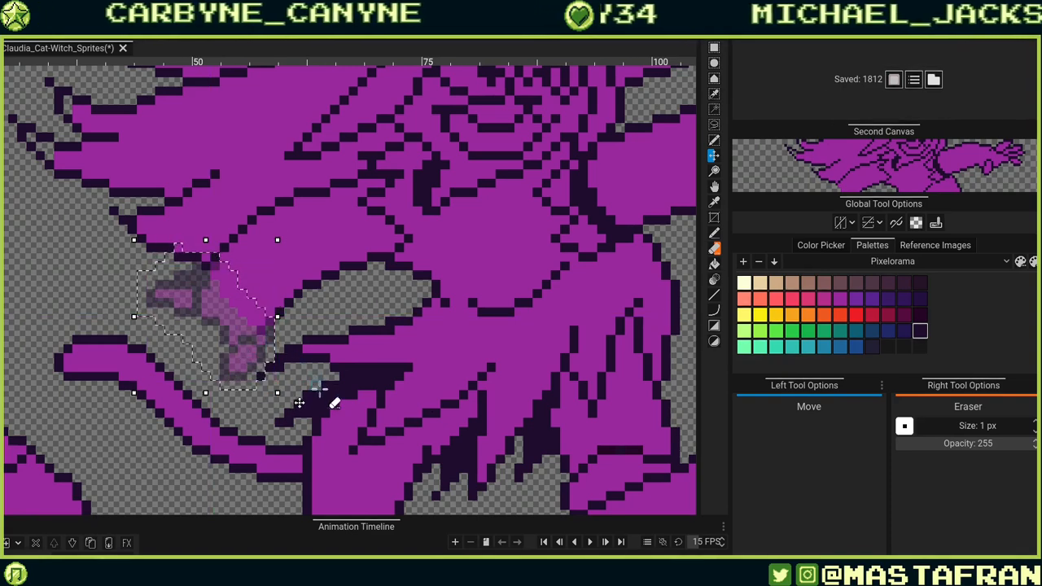
{"action": "key", "text": "ctrl+d"}
Erase stray dark outline pixels around the hand and sleeve with the Eraser.
{"action": "key", "text": "e"}
{"action": "left_click_drag", "start_coordinate": [189, 277], "coordinate": [177, 277]}
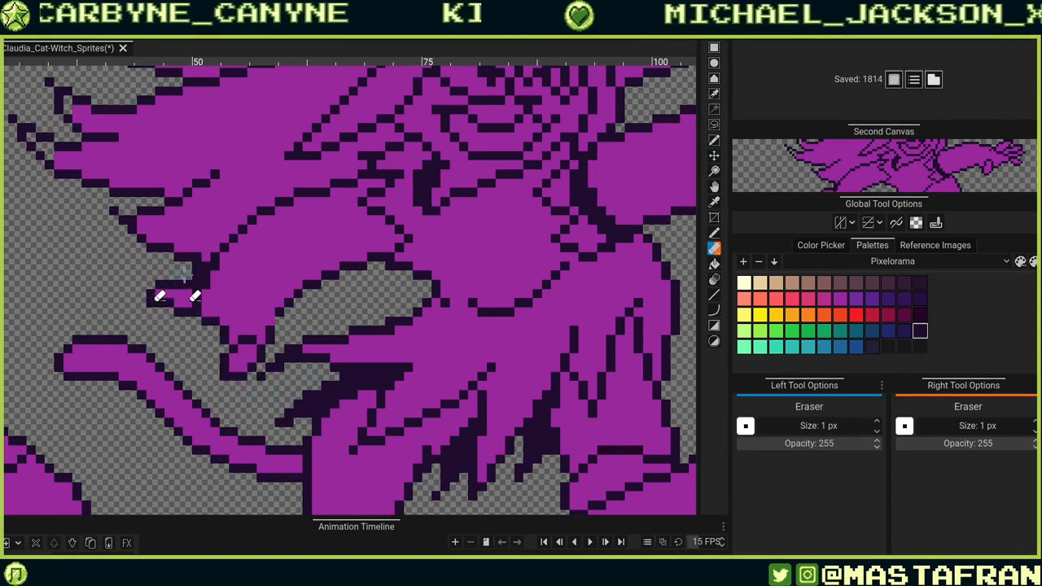
{"action": "left_click", "coordinate": [206, 283]}
{"action": "left_click", "coordinate": [218, 267]}
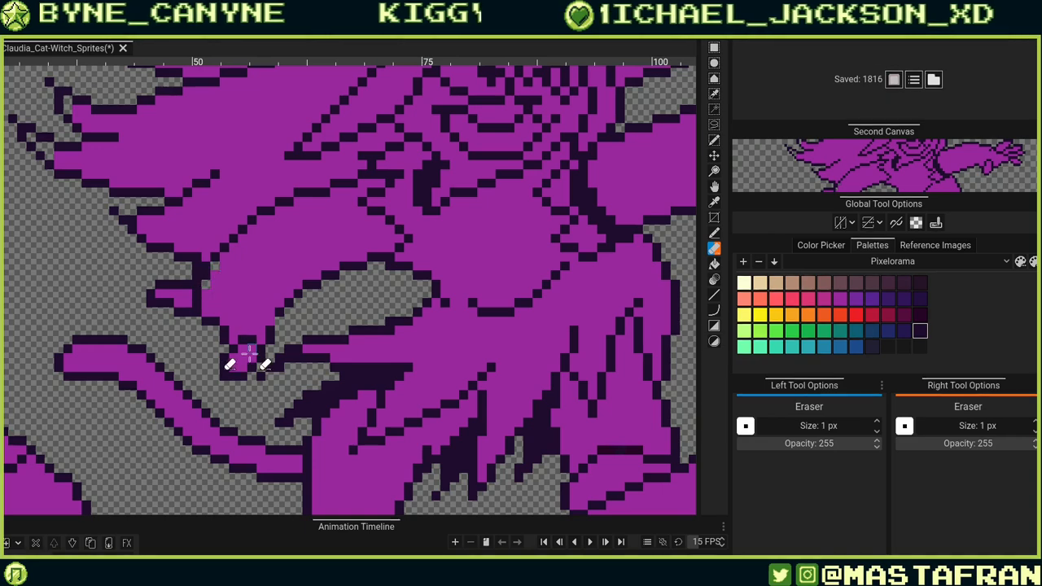
{"action": "left_click", "coordinate": [222, 286], "text": "alt"}
{"action": "left_click_drag", "start_coordinate": [220, 302], "coordinate": [291, 357]}
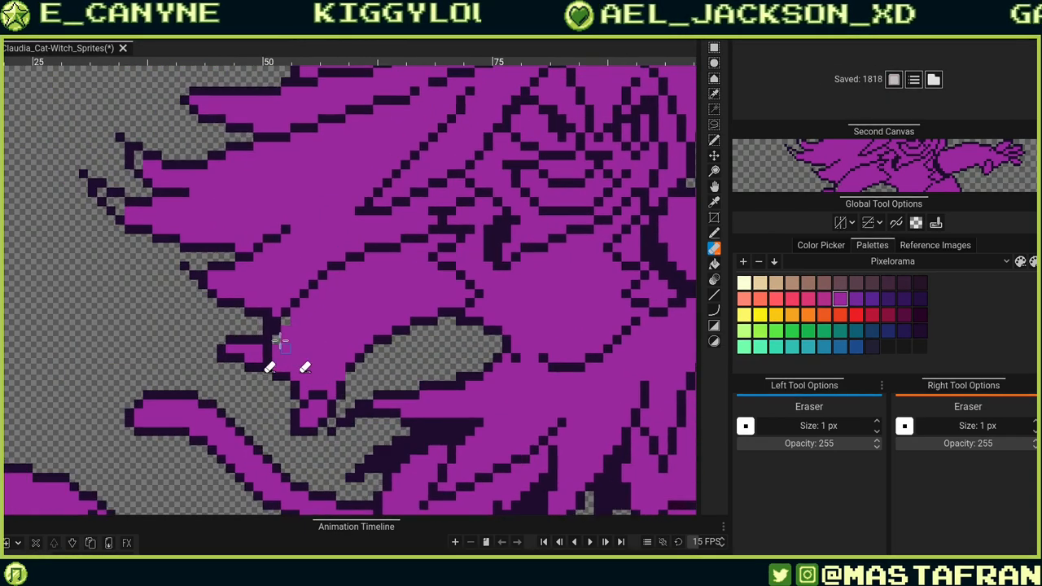
{"action": "left_click", "coordinate": [287, 330]}
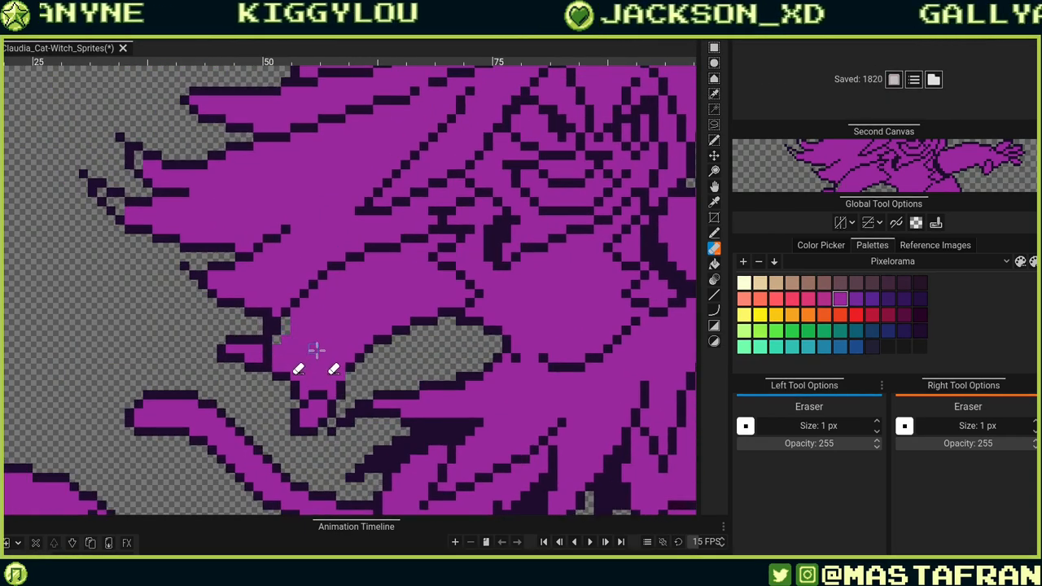
{"action": "right_click", "coordinate": [326, 351], "text": "alt"}
{"action": "left_click", "coordinate": [346, 379]}
Redraw the hand's lower outline pixels with the Pencil, erasing extra pixels around the fingers.
{"action": "key", "text": "b"}
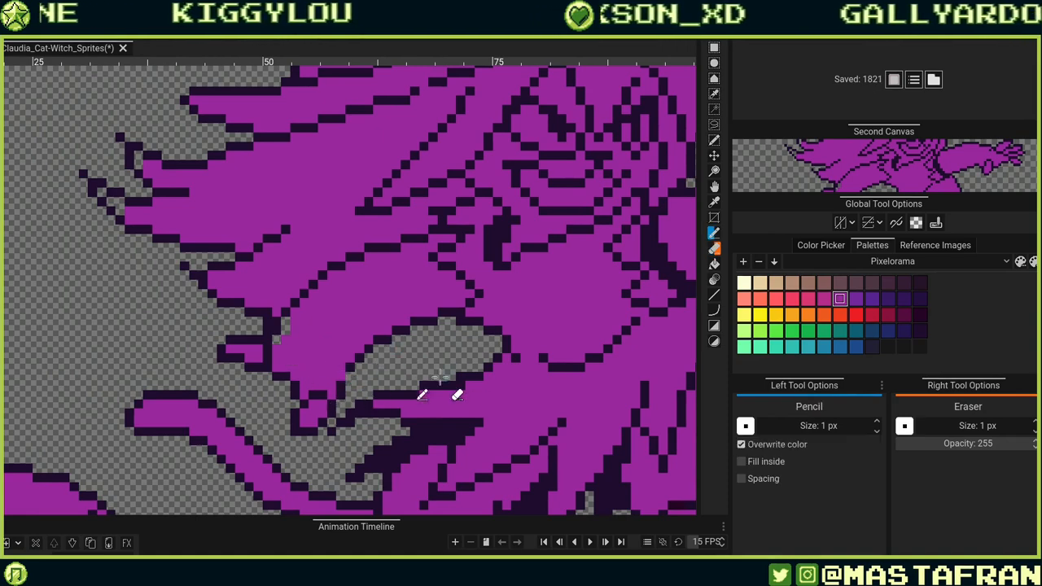
{"action": "right_click", "coordinate": [267, 321]}
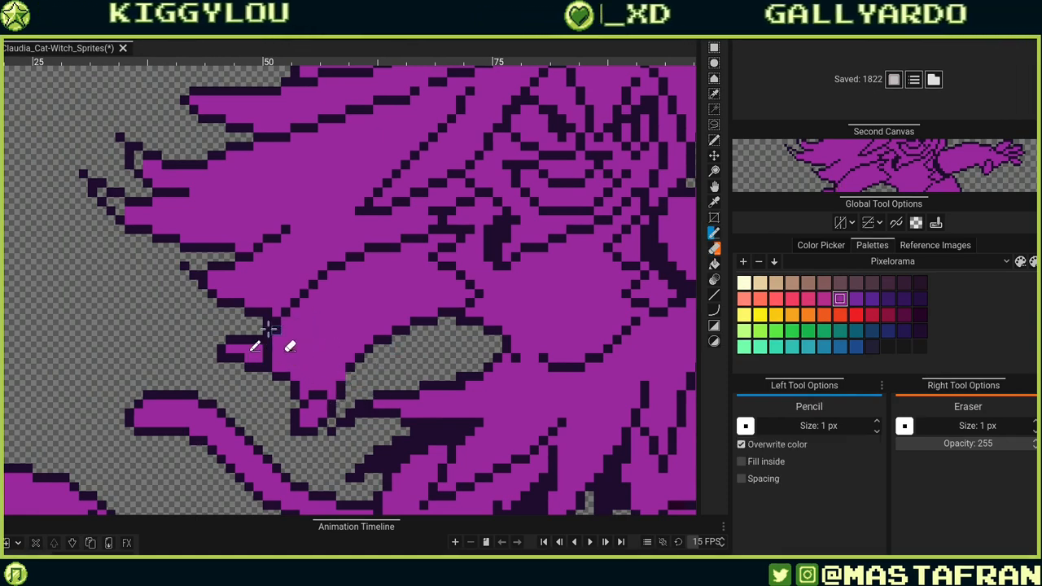
{"action": "right_click", "coordinate": [267, 330]}
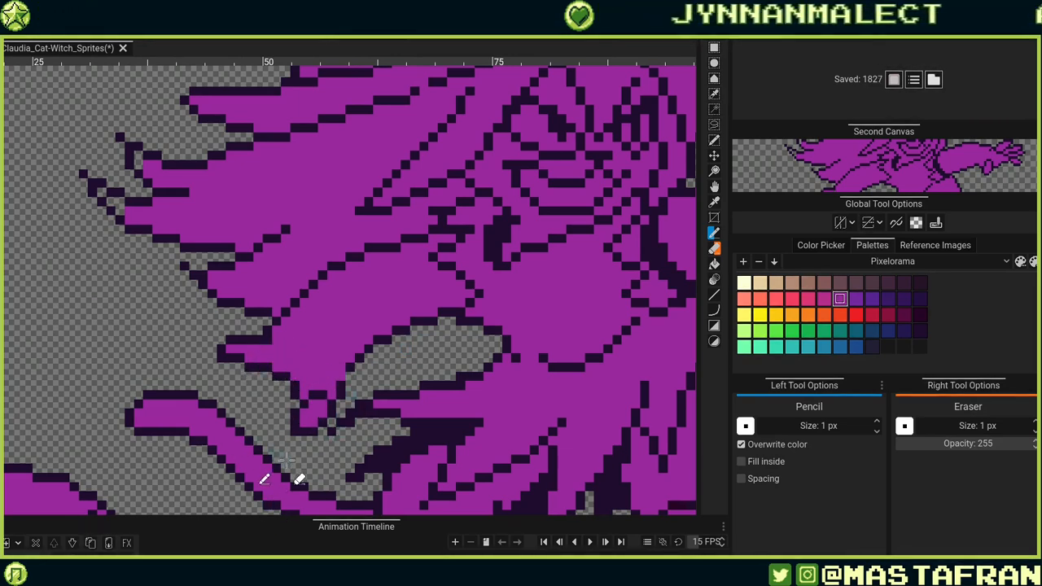
{"action": "left_click", "coordinate": [254, 342], "text": "alt"}
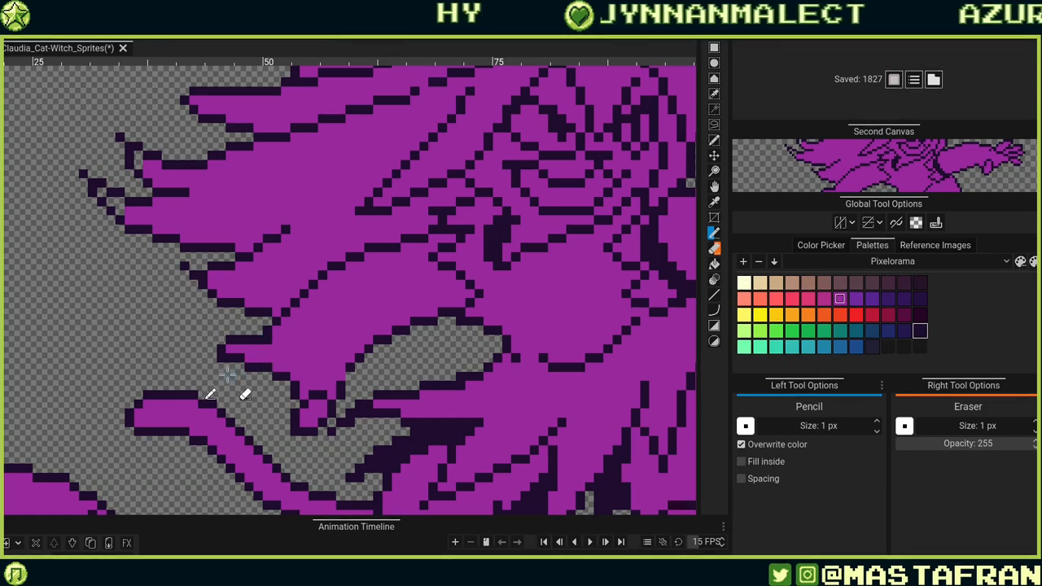
{"action": "mouse_move", "coordinate": [229, 377]}
{"action": "left_mouse_down"}
{"action": "mouse_move", "coordinate": [255, 344]}
{"action": "mouse_move", "coordinate": [250, 361]}
{"action": "mouse_move", "coordinate": [236, 361]}
{"action": "mouse_move", "coordinate": [242, 346]}
{"action": "mouse_move", "coordinate": [265, 350]}
{"action": "mouse_move", "coordinate": [250, 384]}
{"action": "mouse_move", "coordinate": [262, 385]}
{"action": "mouse_move", "coordinate": [265, 377]}
{"action": "mouse_move", "coordinate": [240, 367]}
{"action": "left_mouse_up"}
{"action": "left_click", "coordinate": [241, 358]}
{"action": "right_click", "coordinate": [250, 350]}
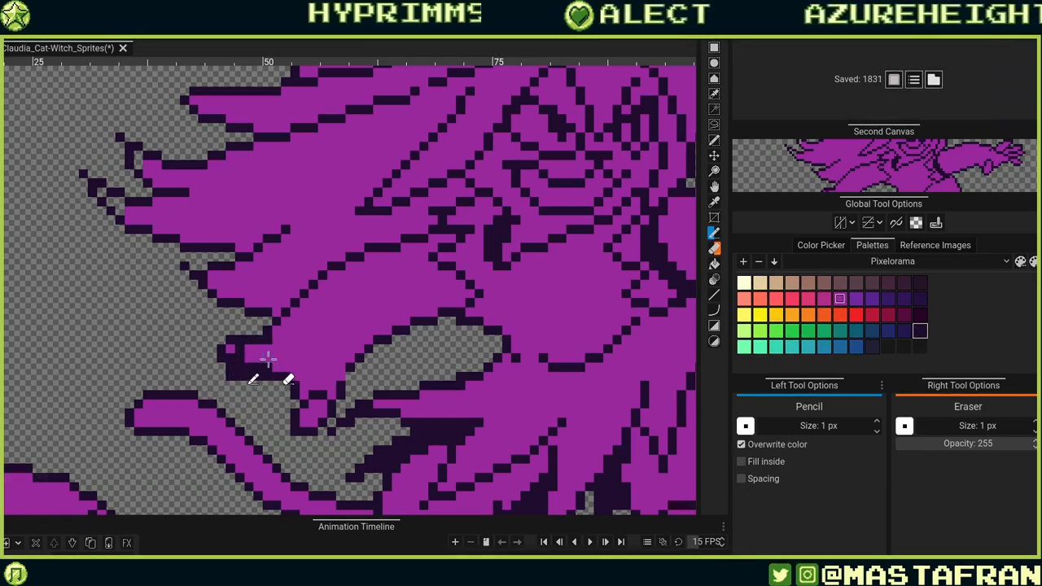
{"action": "right_click", "coordinate": [230, 341]}
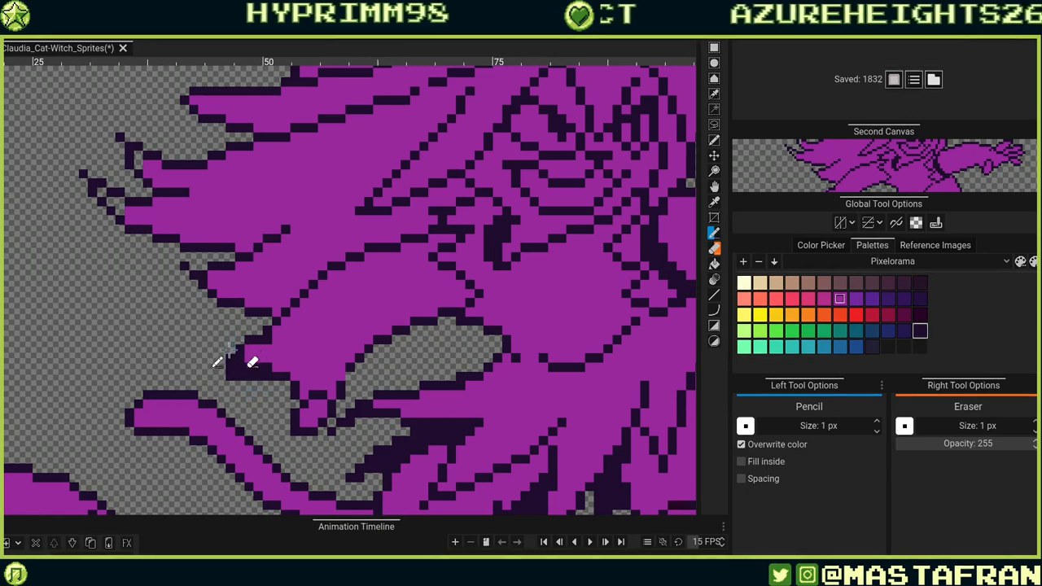
{"action": "left_click", "coordinate": [278, 355], "text": "alt"}
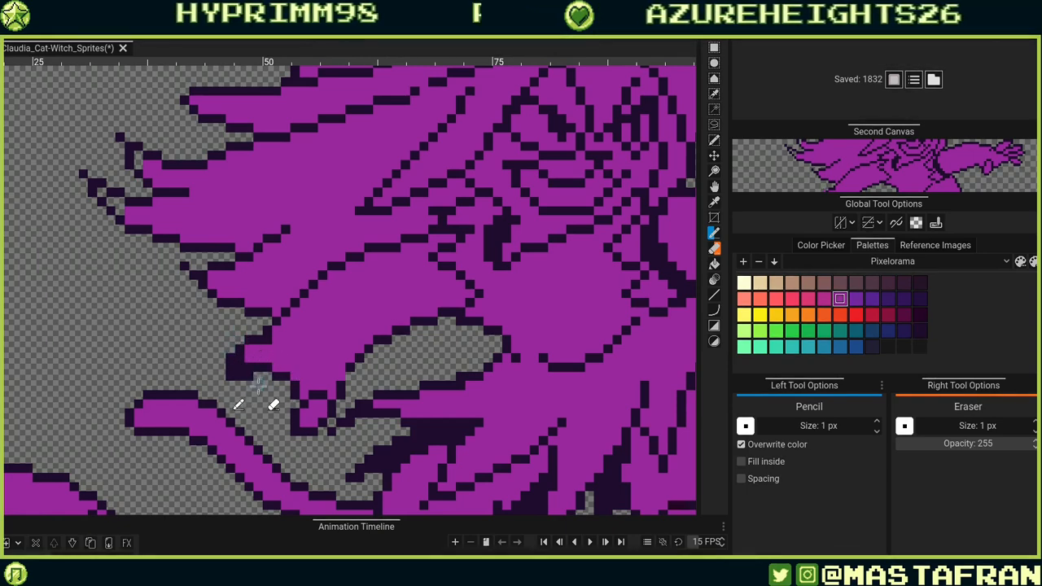
{"action": "left_click", "coordinate": [235, 369]}
{"action": "left_click", "coordinate": [247, 368]}
{"action": "left_click", "coordinate": [240, 360]}
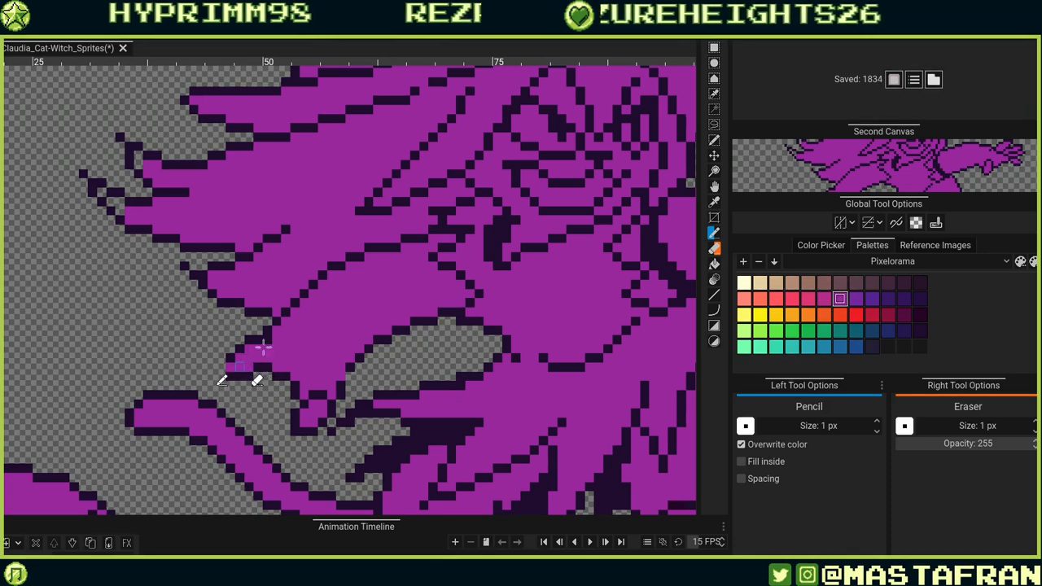
{"action": "left_click", "coordinate": [229, 356], "text": "alt"}
{"action": "right_click", "coordinate": [230, 375]}
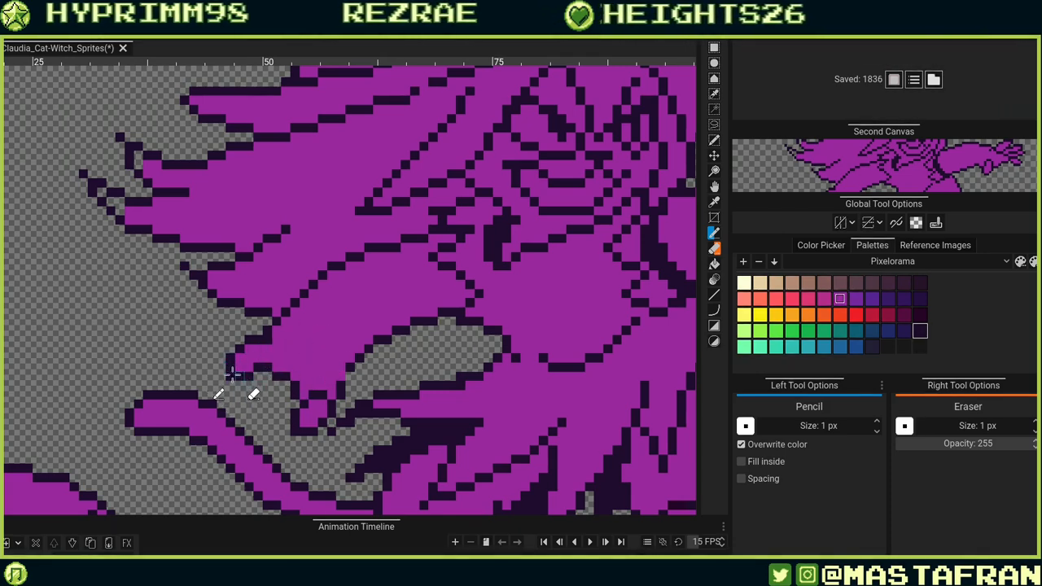
{"action": "right_click", "coordinate": [230, 367]}
Undo the last three pixel edits on the hand.
{"action": "key", "text": "ctrl+z"}
{"action": "key", "text": "ctrl+z"}
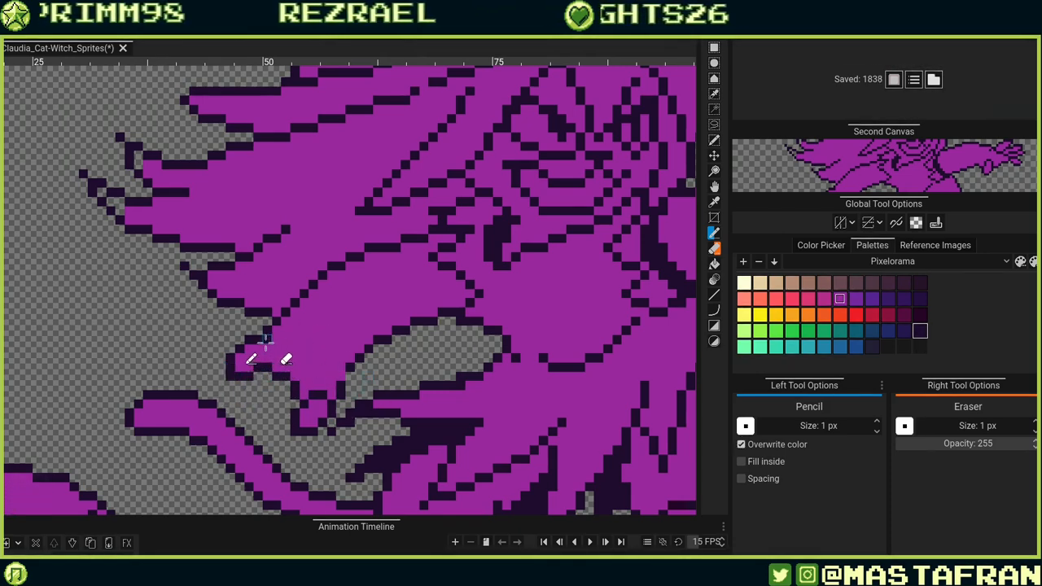
{"action": "key", "text": "ctrl+z"}
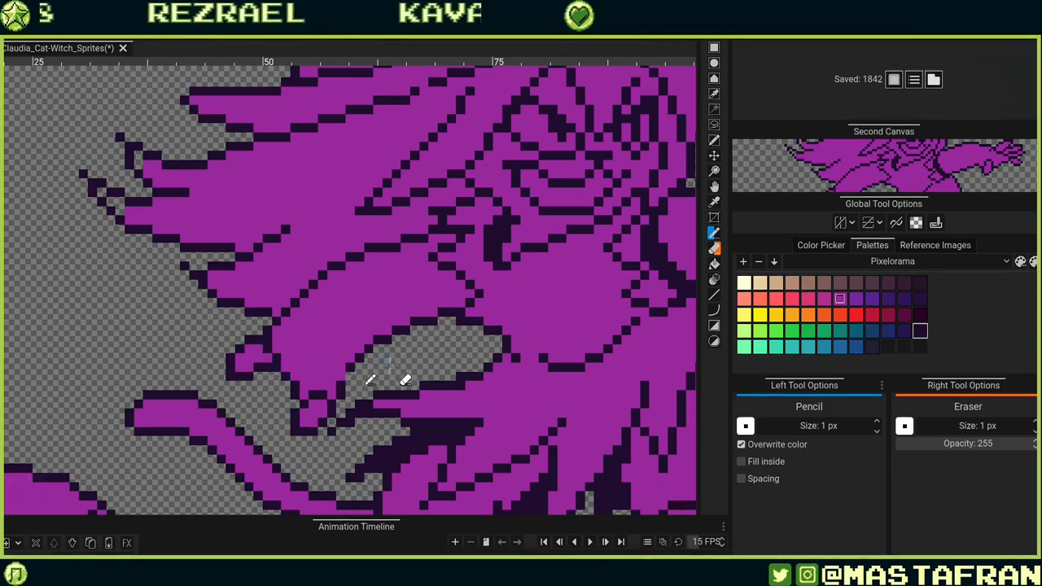
Lasso-select the outstretched hand on the right and shift it slightly left, then deselect.
{"action": "scroll", "coordinate": [368, 413], "scroll_direction": "down", "scroll_amount": 5}
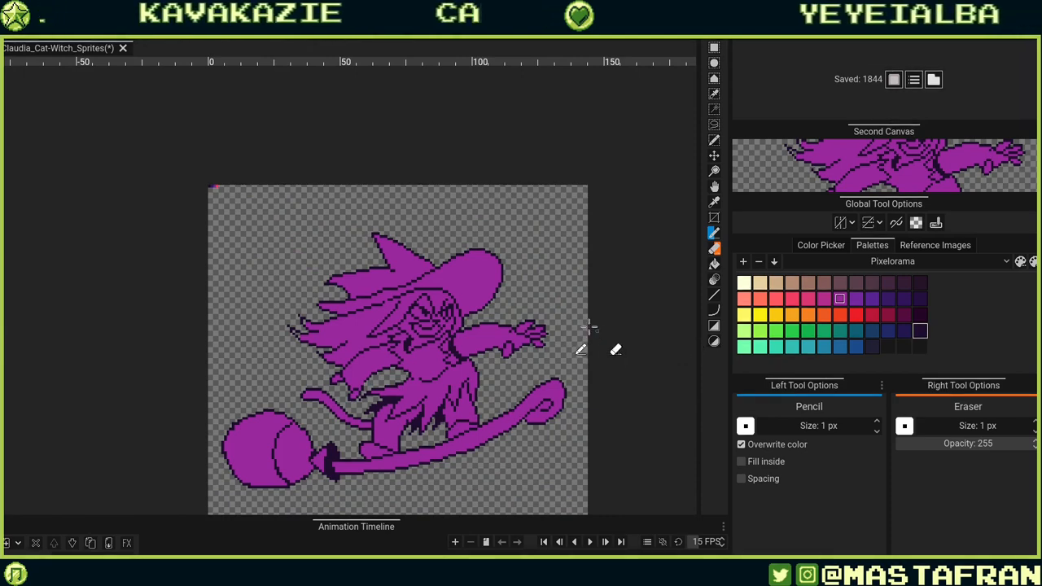
{"action": "scroll", "coordinate": [589, 326], "scroll_direction": "up", "scroll_amount": 5}
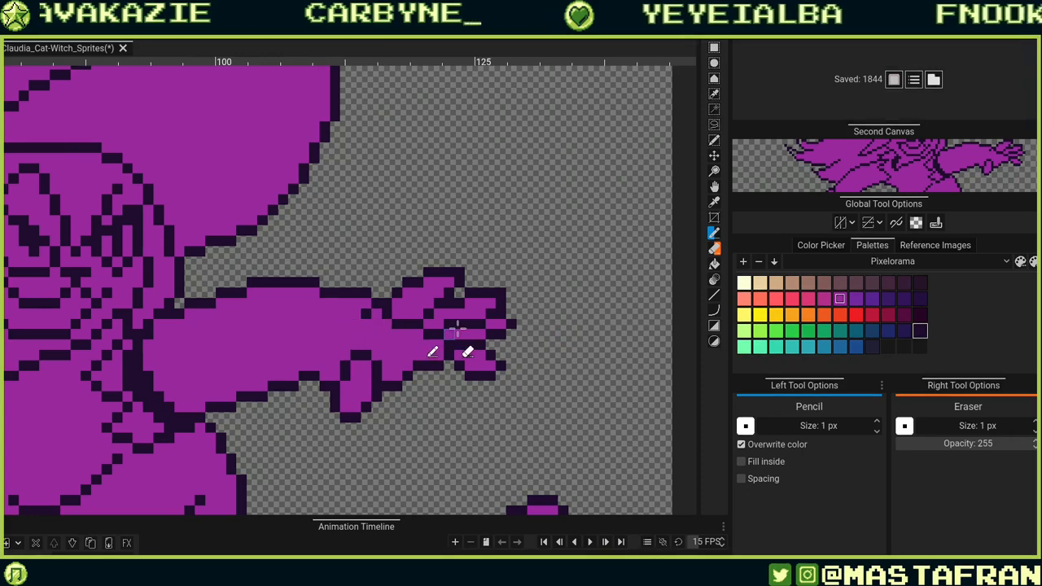
{"action": "left_click", "coordinate": [718, 125]}
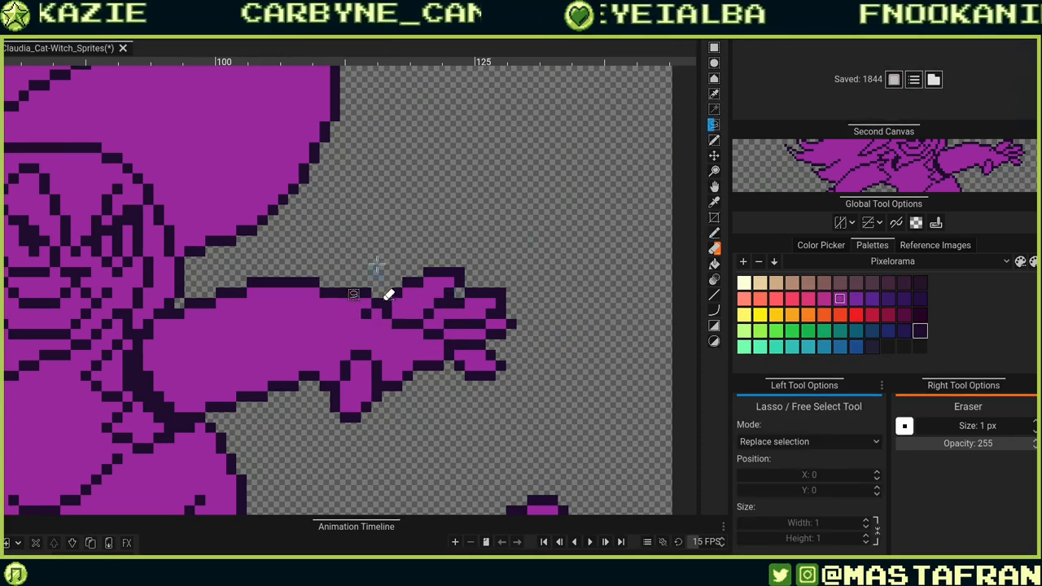
{"action": "left_click_drag", "start_coordinate": [377, 265], "coordinate": [352, 306]}
{"action": "mouse_move", "coordinate": [330, 375]}
{"action": "left_mouse_down"}
{"action": "mouse_move", "coordinate": [409, 455]}
{"action": "mouse_move", "coordinate": [405, 260]}
{"action": "left_mouse_up"}
{"action": "mouse_move", "coordinate": [437, 351]}
{"action": "left_mouse_down"}
{"action": "mouse_move", "coordinate": [440, 430]}
{"action": "mouse_move", "coordinate": [419, 355]}
{"action": "left_mouse_up"}
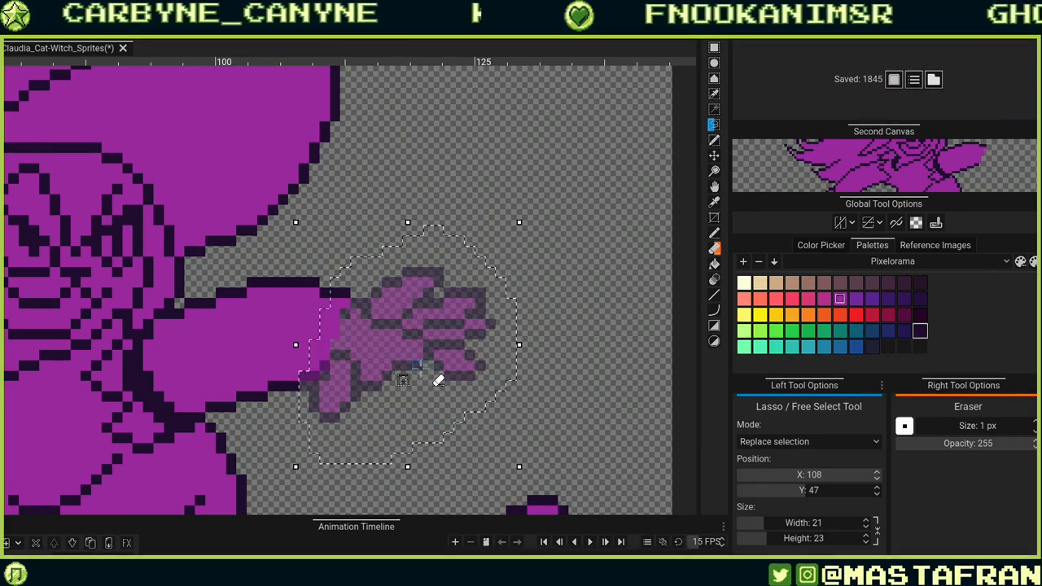
{"action": "key", "text": "ctrl+d"}
Lasso-select the outstretched hand and forearm again and nudge it further left, then deselect.
{"action": "scroll", "coordinate": [395, 358], "scroll_direction": "down", "scroll_amount": 6}
{"action": "scroll", "coordinate": [393, 358], "scroll_direction": "down", "scroll_amount": 1}
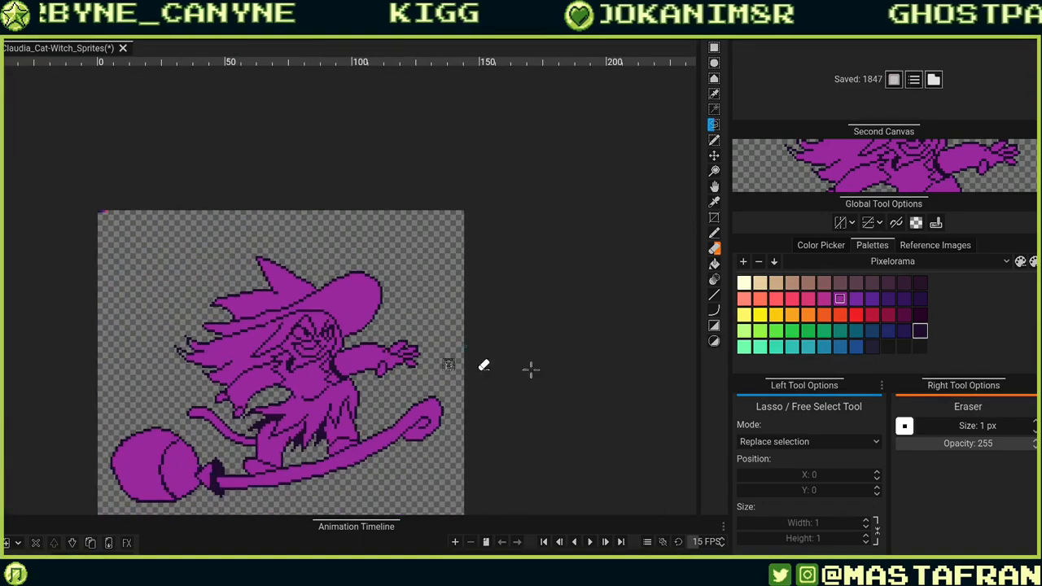
{"action": "scroll", "coordinate": [402, 354], "scroll_direction": "up", "scroll_amount": 4}
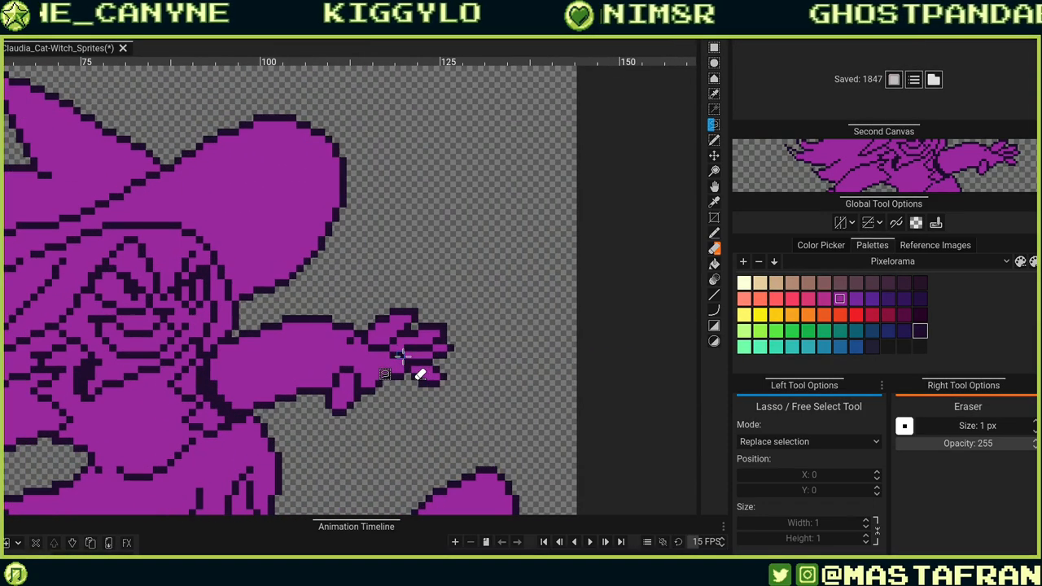
{"action": "mouse_move", "coordinate": [325, 293]}
{"action": "left_mouse_down"}
{"action": "mouse_move", "coordinate": [324, 453]}
{"action": "mouse_move", "coordinate": [353, 466]}
{"action": "left_mouse_up"}
{"action": "mouse_move", "coordinate": [396, 274]}
{"action": "left_mouse_down"}
{"action": "mouse_move", "coordinate": [373, 275]}
{"action": "mouse_move", "coordinate": [399, 280]}
{"action": "left_mouse_up"}
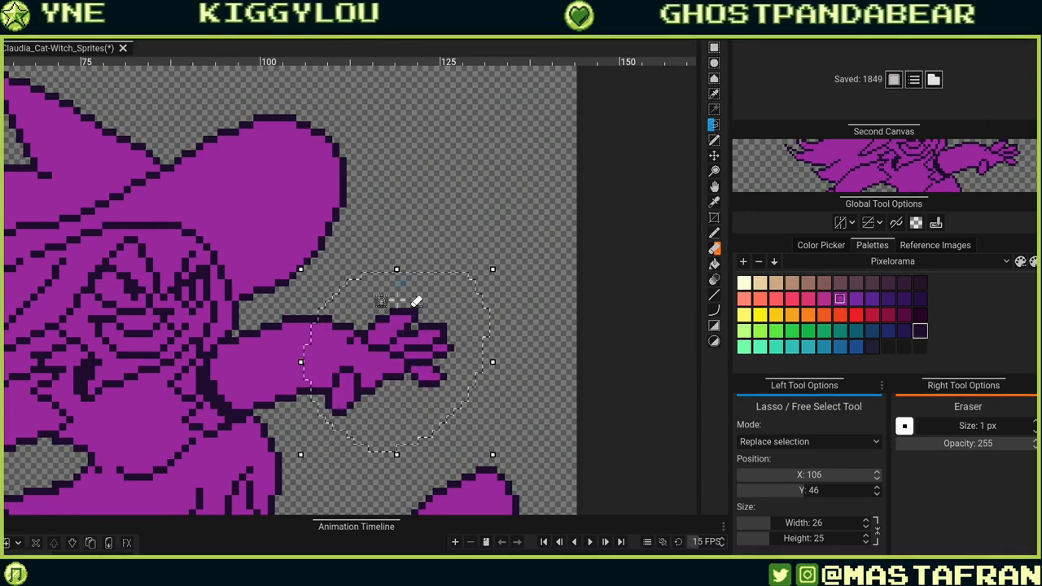
{"action": "left_click_drag", "start_coordinate": [427, 363], "coordinate": [414, 359]}
{"action": "key", "text": "ctrl+d"}
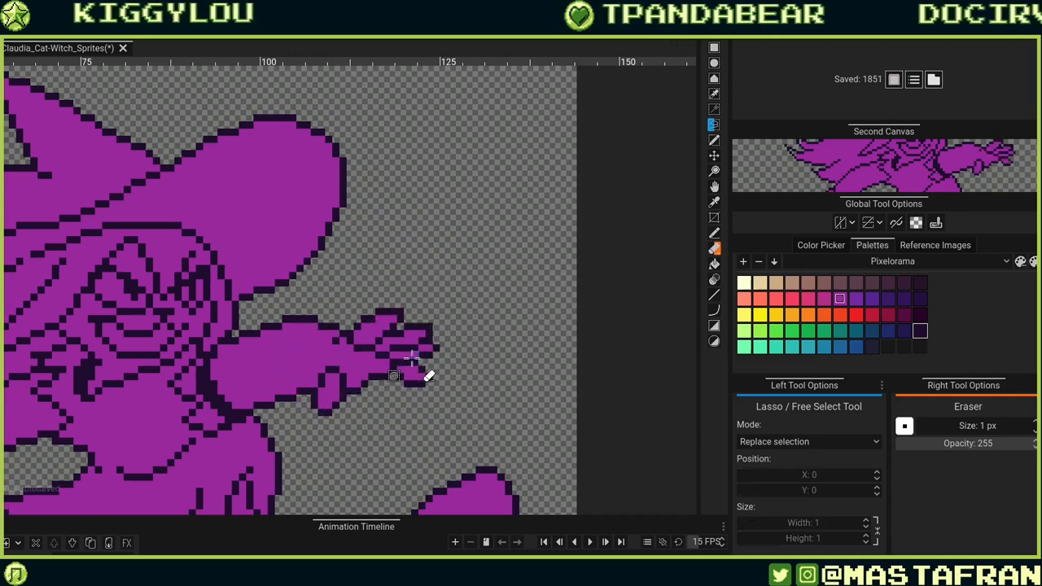
Pencil in outline pixels along the underside of the outstretched forearm, erasing a stray one.
{"action": "scroll", "coordinate": [425, 337], "scroll_direction": "down", "scroll_amount": 2}
{"action": "scroll", "coordinate": [439, 355], "scroll_direction": "down", "scroll_amount": 3}
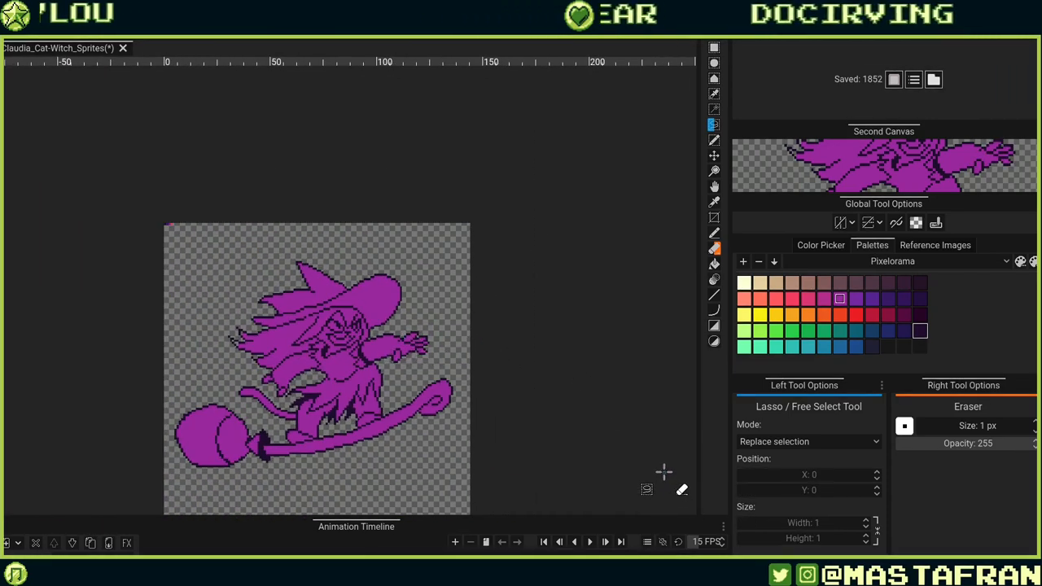
{"action": "scroll", "coordinate": [439, 457], "scroll_direction": "up", "scroll_amount": 2}
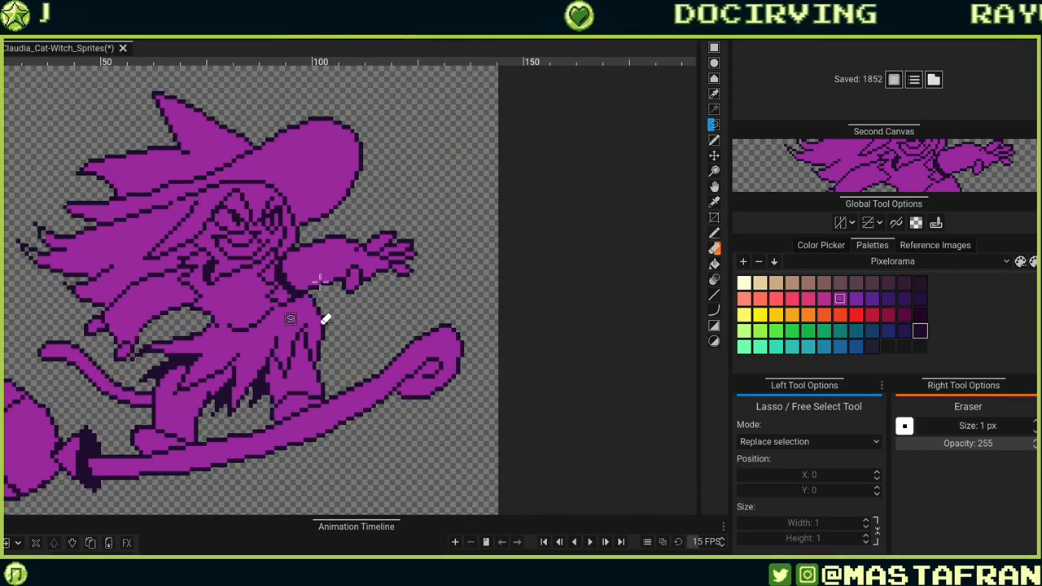
{"action": "scroll", "coordinate": [320, 284], "scroll_direction": "up", "scroll_amount": 2}
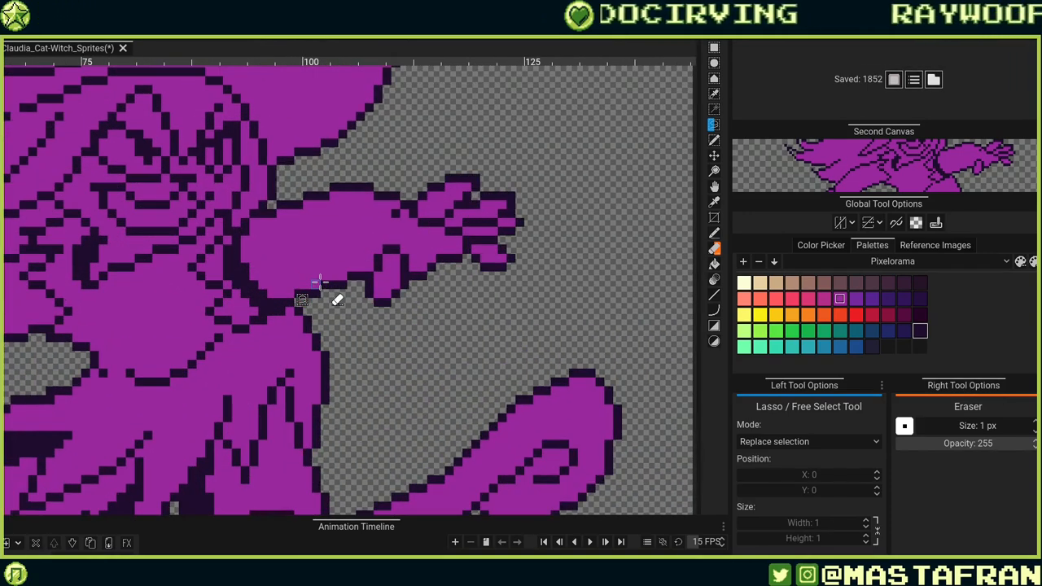
{"action": "scroll", "coordinate": [348, 201], "scroll_direction": "down", "scroll_amount": 2}
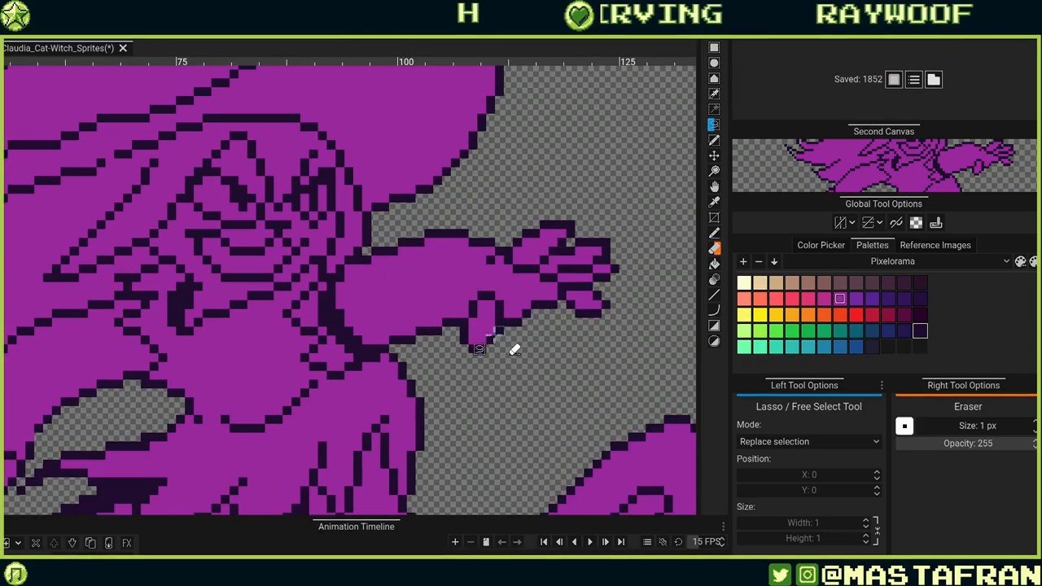
{"action": "key", "text": "b"}
{"action": "scroll", "coordinate": [424, 232], "scroll_direction": "up", "scroll_amount": 2}
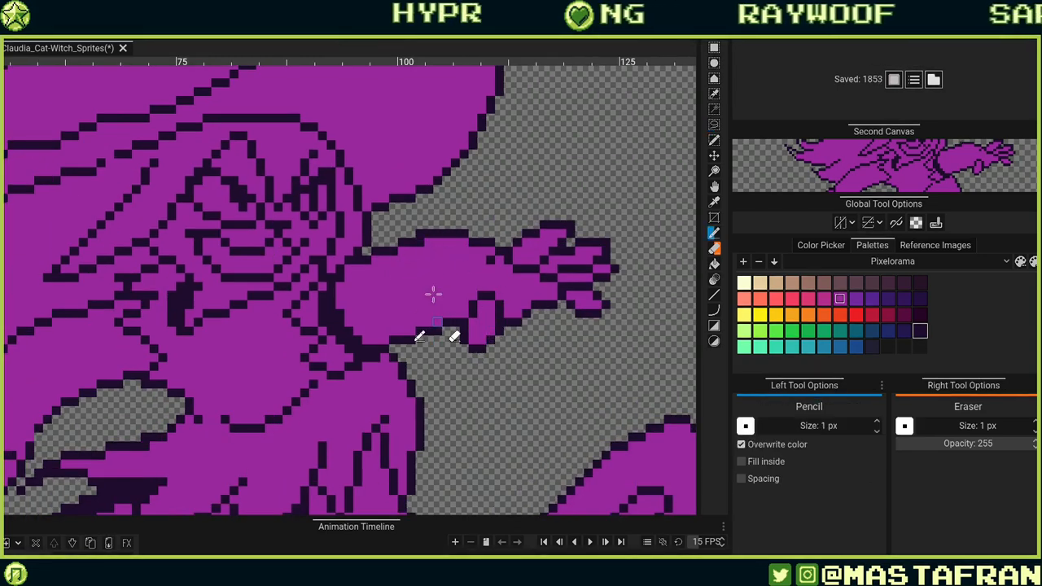
{"action": "left_click", "coordinate": [424, 252], "text": "alt"}
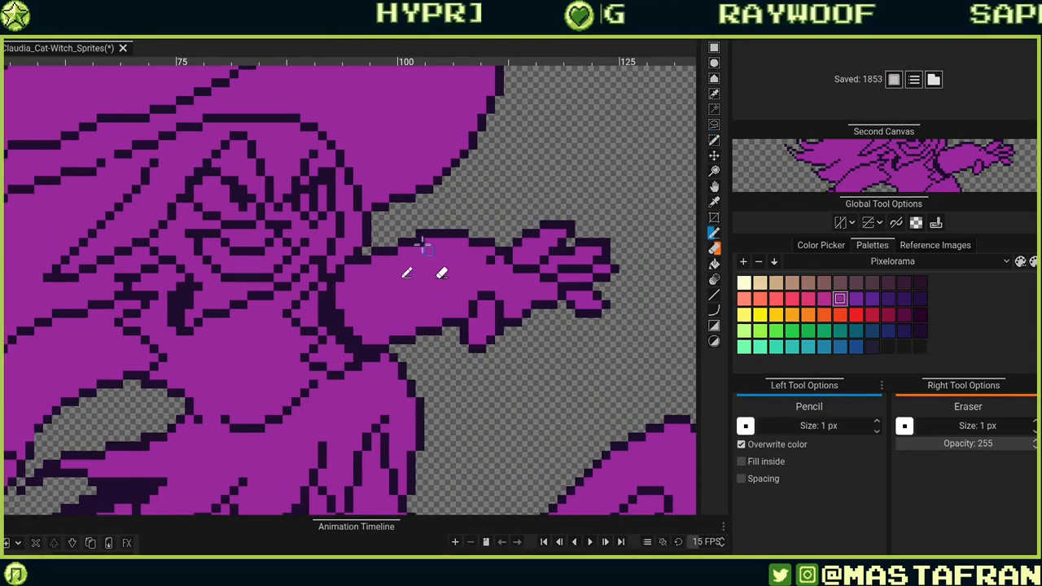
{"action": "left_click", "coordinate": [427, 331], "text": "alt"}
{"action": "mouse_move", "coordinate": [412, 332]}
{"action": "left_mouse_down"}
{"action": "mouse_move", "coordinate": [404, 333]}
{"action": "mouse_move", "coordinate": [444, 322]}
{"action": "left_mouse_up"}
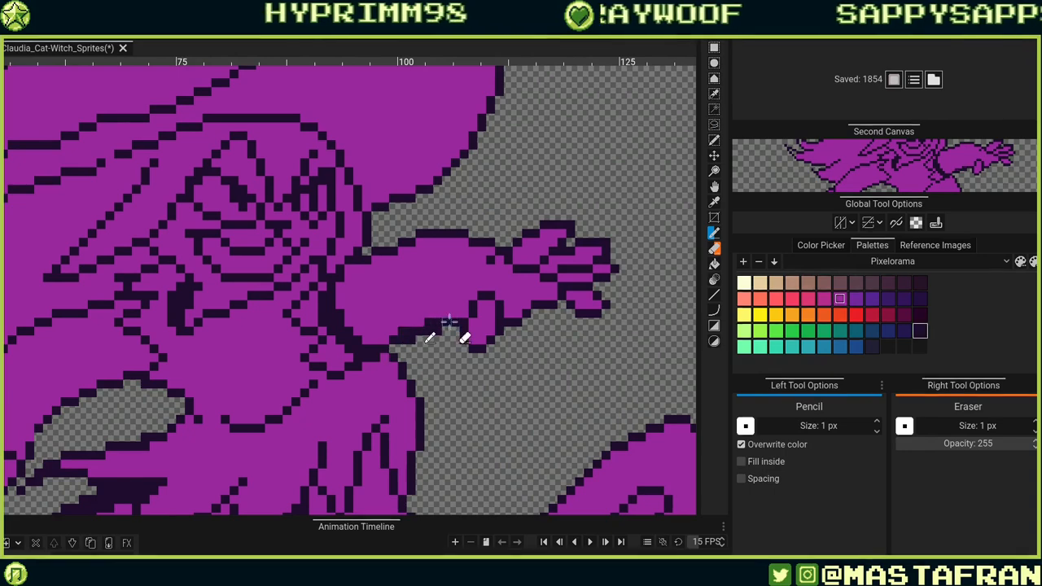
{"action": "right_click", "coordinate": [437, 331]}
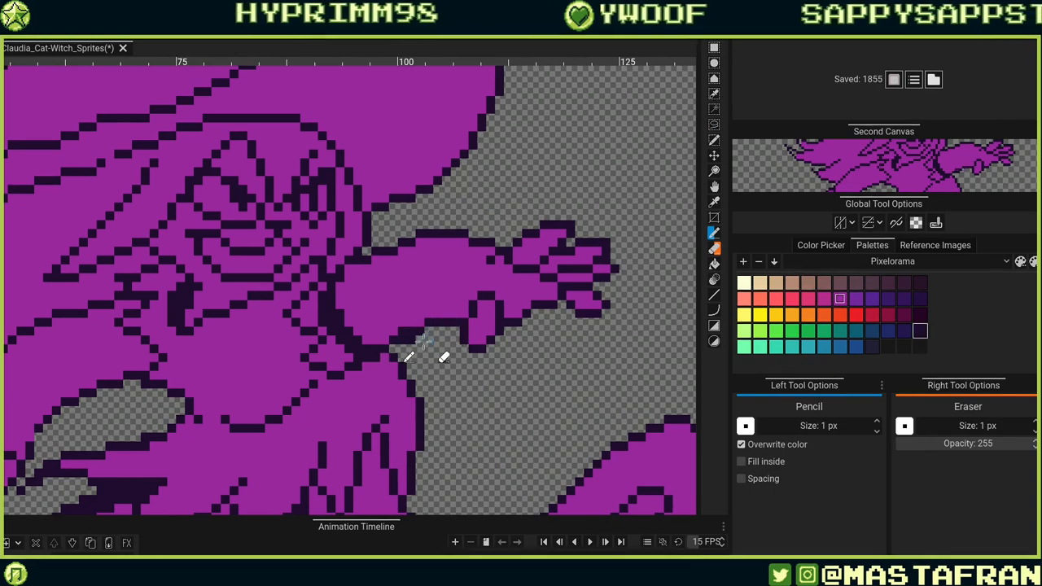
Add outline pixels where the outstretched forearm meets the body.
{"action": "scroll", "coordinate": [454, 335], "scroll_direction": "up", "scroll_amount": 1}
{"action": "scroll", "coordinate": [460, 350], "scroll_direction": "up", "scroll_amount": 4}
{"action": "left_click", "coordinate": [432, 389]}
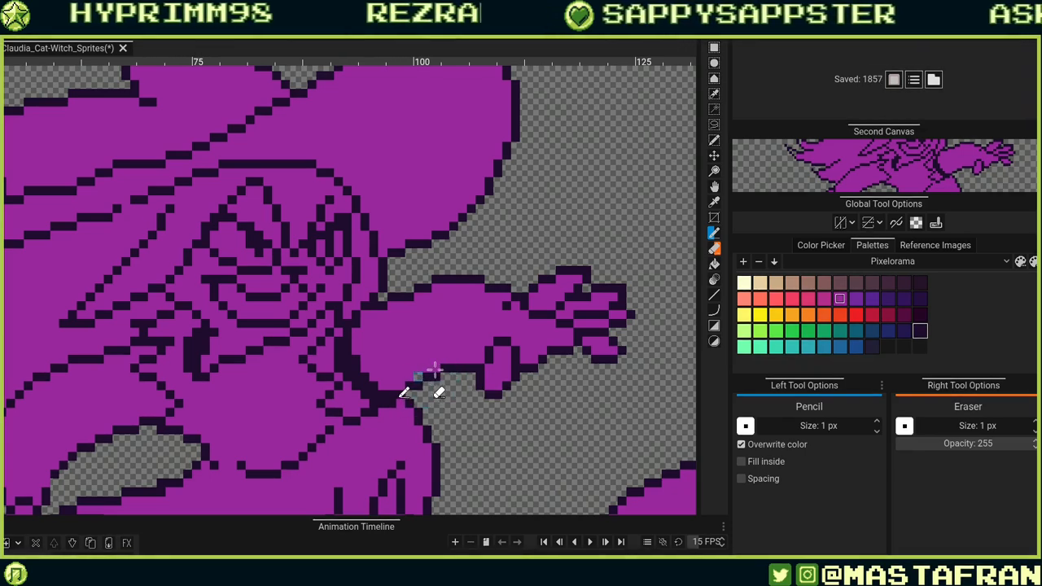
{"action": "left_click", "coordinate": [438, 375]}
{"action": "left_click", "coordinate": [435, 377], "text": "alt"}
{"action": "left_click", "coordinate": [428, 377]}
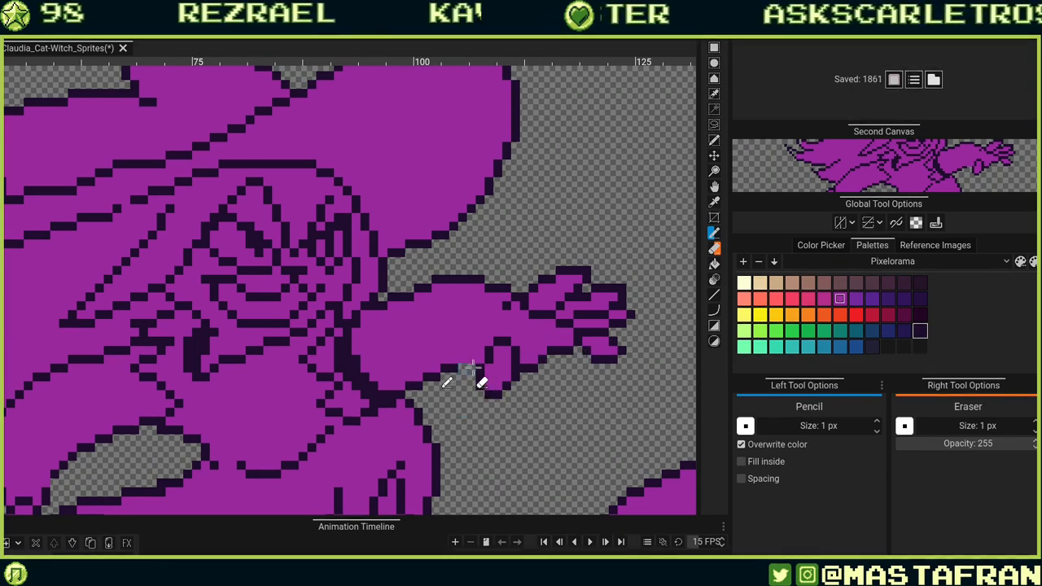
{"action": "left_click_drag", "start_coordinate": [475, 358], "coordinate": [462, 359]}
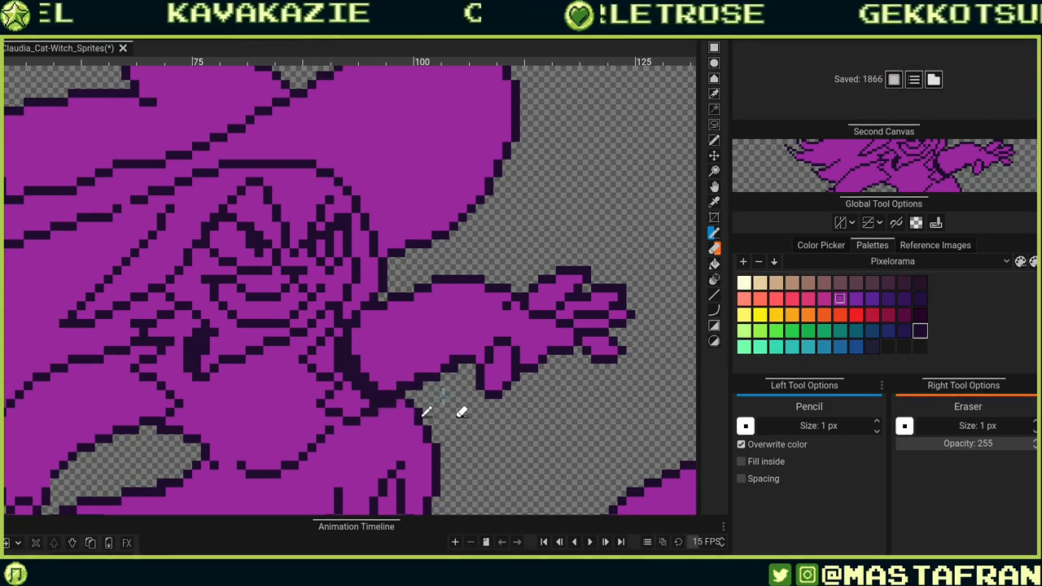
Pencil in outline pixels along the top and underside of the outstretched arm where it joins the body.
{"action": "left_click_drag", "start_coordinate": [421, 386], "coordinate": [452, 366]}
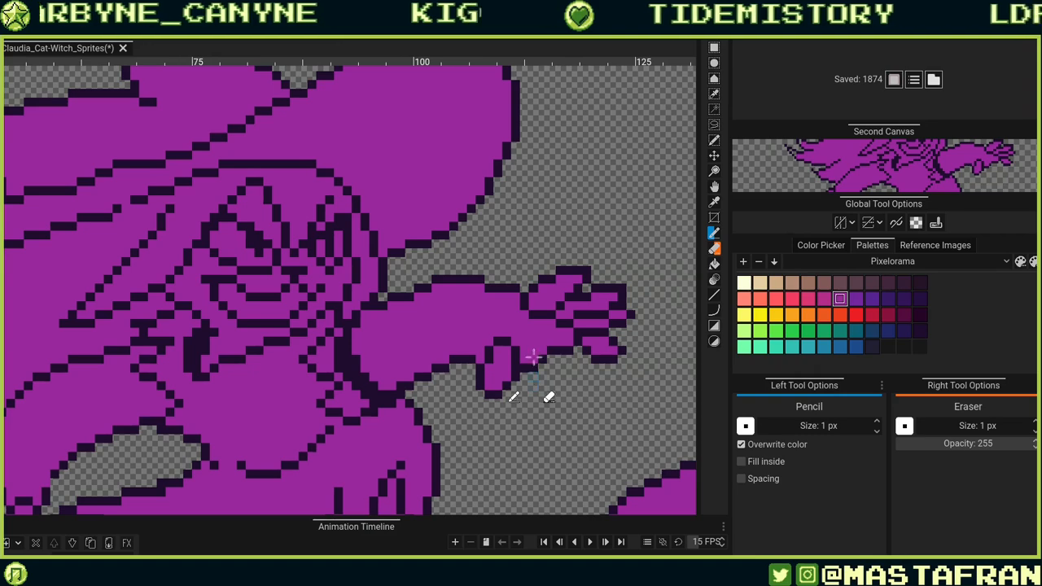
{"action": "scroll", "coordinate": [496, 306], "scroll_direction": "up", "scroll_amount": 2}
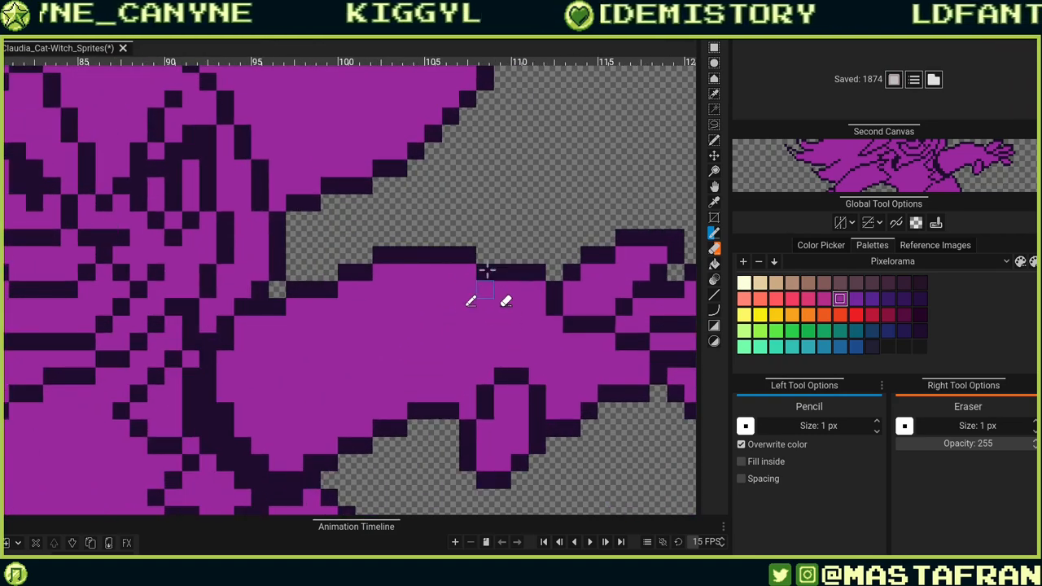
{"action": "left_click", "coordinate": [344, 273], "text": "alt"}
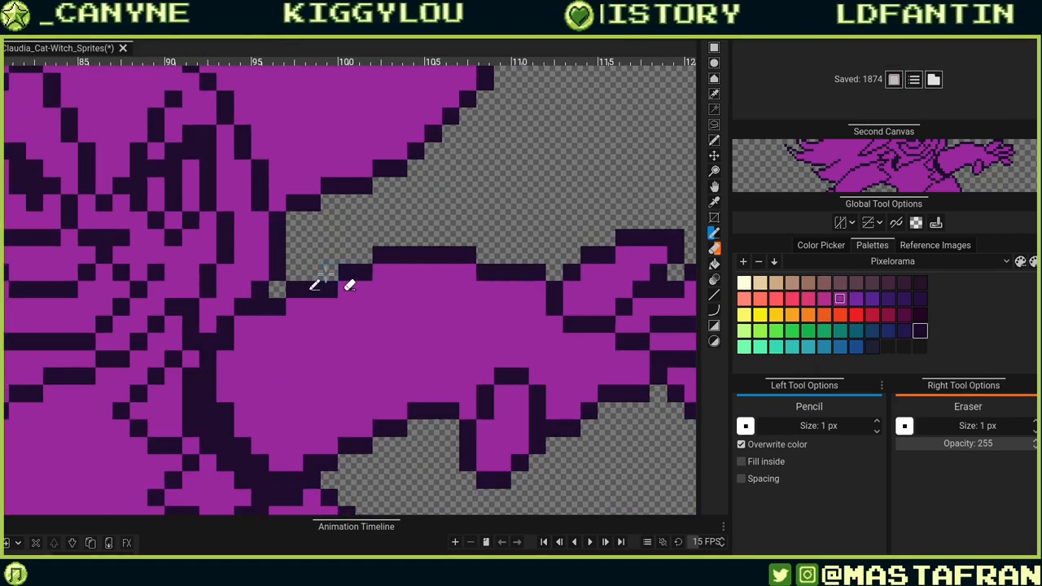
{"action": "left_click", "coordinate": [331, 273]}
{"action": "left_click", "coordinate": [348, 298], "text": "alt"}
{"action": "left_click", "coordinate": [330, 290]}
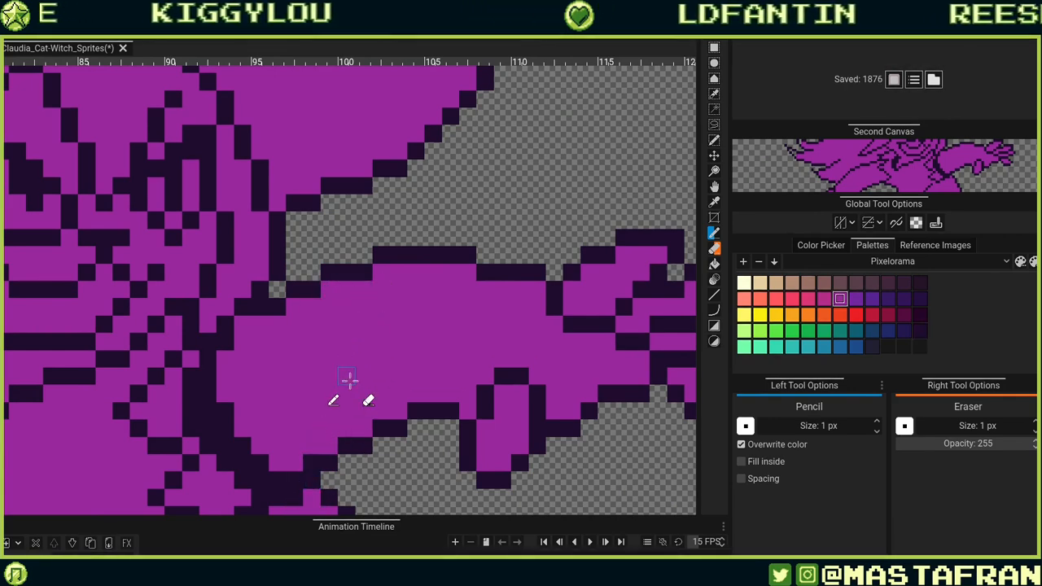
Adjust the outline pixels in the armpit where the outstretched arm meets the torso, retrying several placements.
{"action": "scroll", "coordinate": [314, 350], "scroll_direction": "down", "scroll_amount": 2}
{"action": "scroll", "coordinate": [230, 373], "scroll_direction": "up", "scroll_amount": 4}
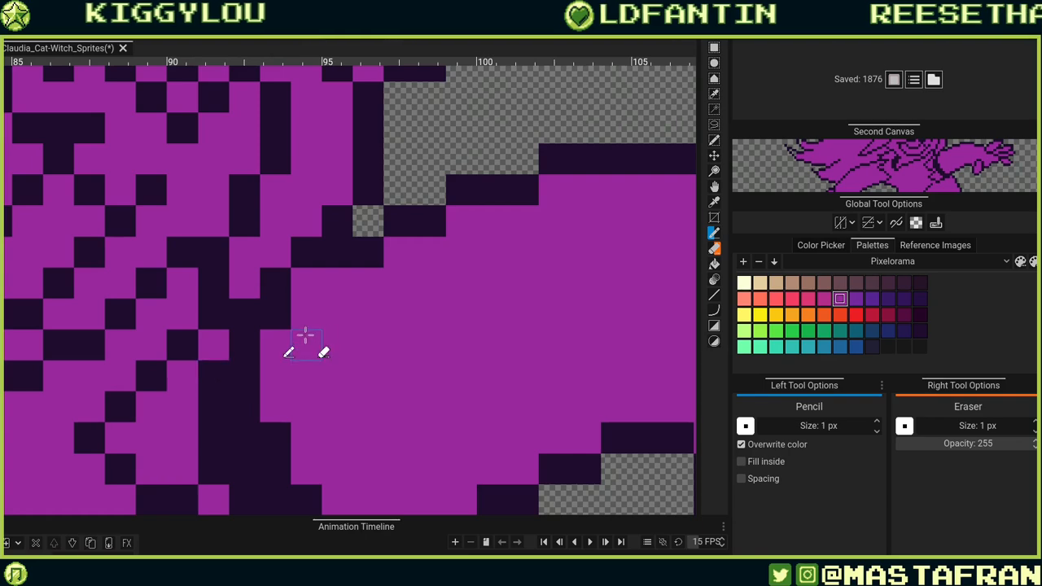
{"action": "left_click_drag", "start_coordinate": [464, 325], "coordinate": [670, 315]}
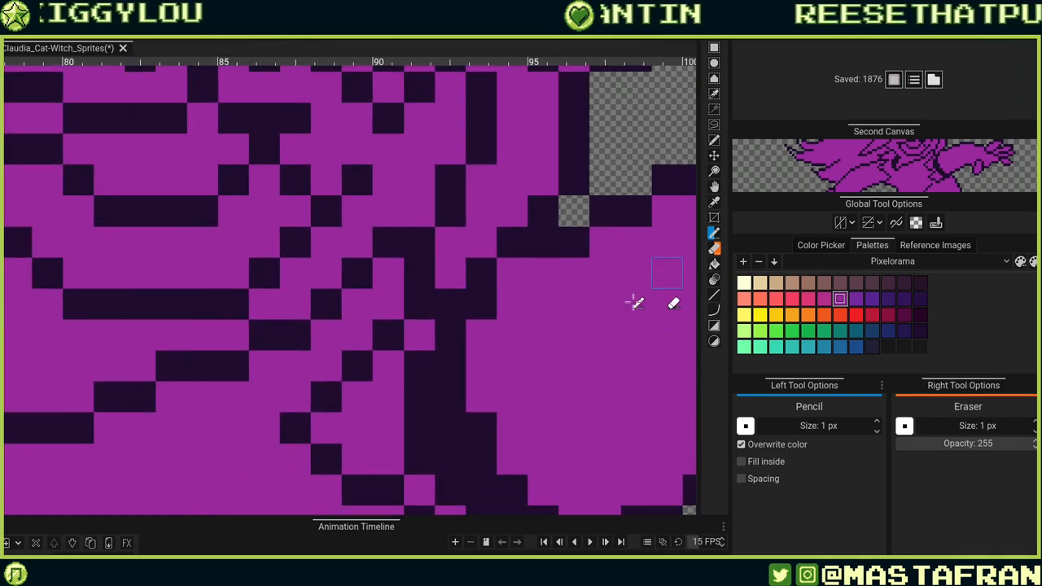
{"action": "scroll", "coordinate": [530, 322], "scroll_direction": "down", "scroll_amount": 5}
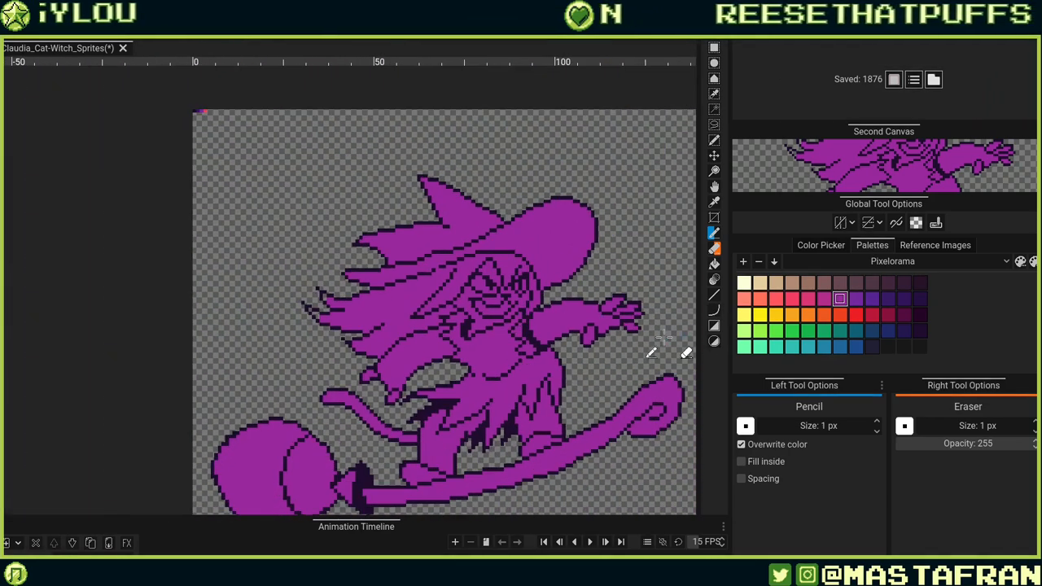
{"action": "scroll", "coordinate": [609, 327], "scroll_direction": "up", "scroll_amount": 2}
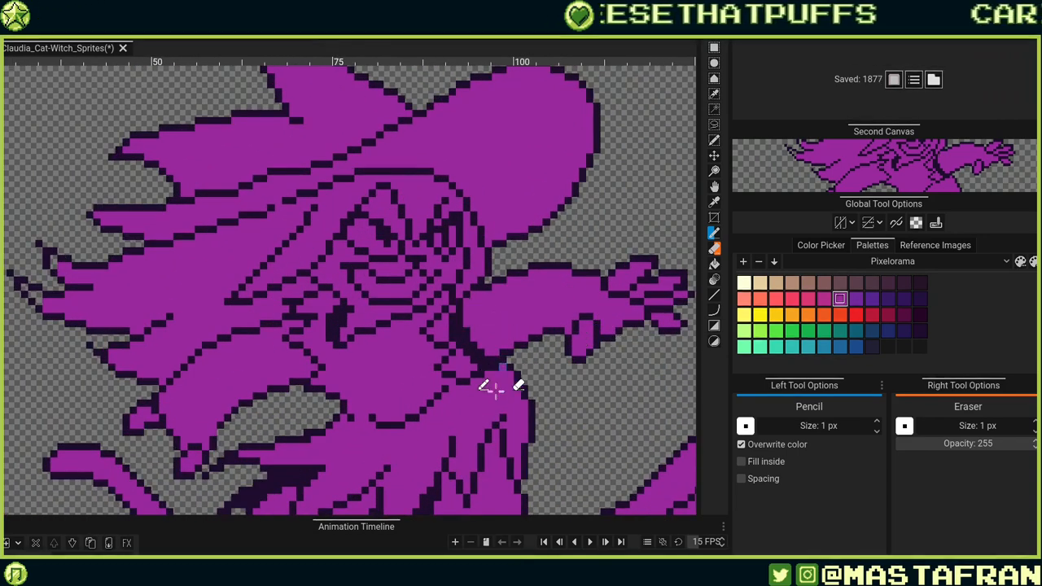
{"action": "left_click", "coordinate": [468, 330]}
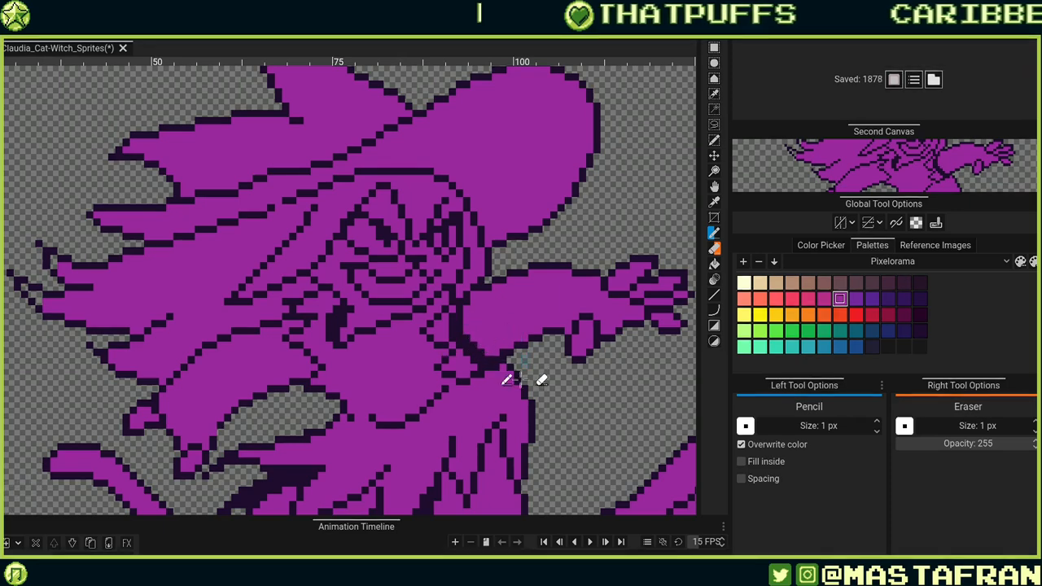
{"action": "left_click", "coordinate": [474, 342]}
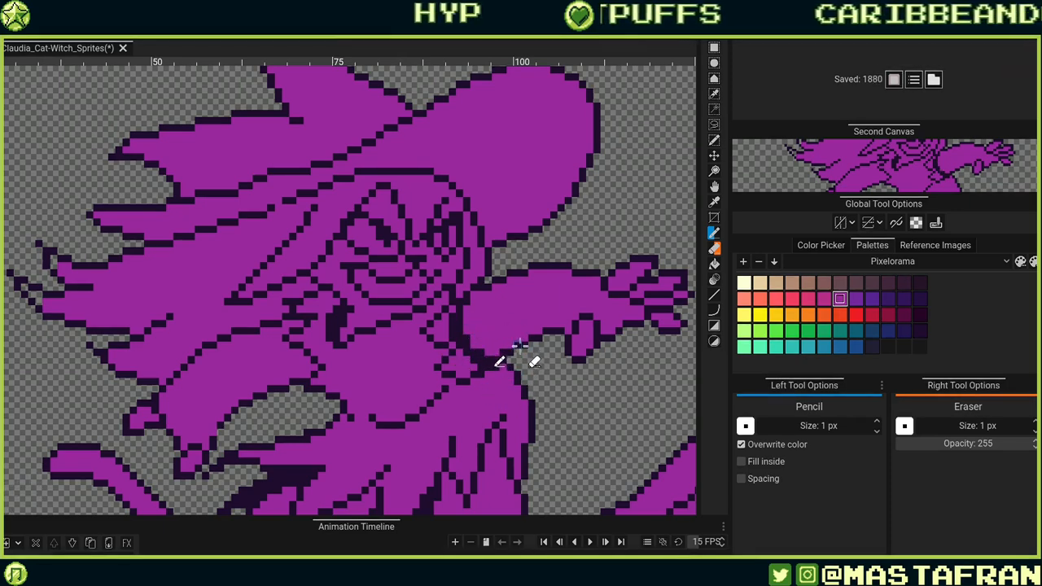
{"action": "key", "text": "ctrl+z"}
{"action": "left_click", "coordinate": [458, 300]}
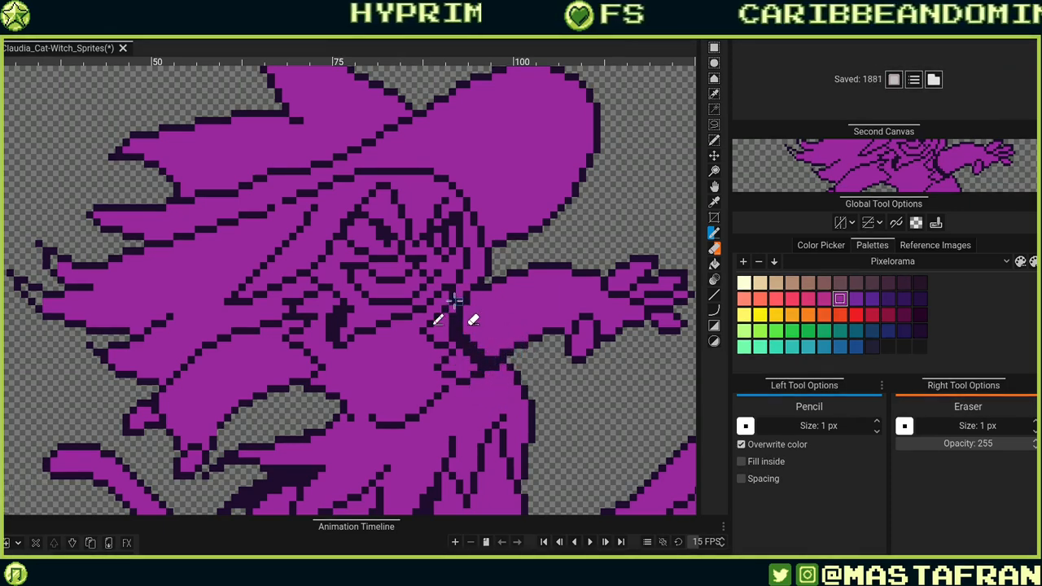
{"action": "left_click", "coordinate": [468, 310]}
{"action": "key", "text": "ctrl+z"}
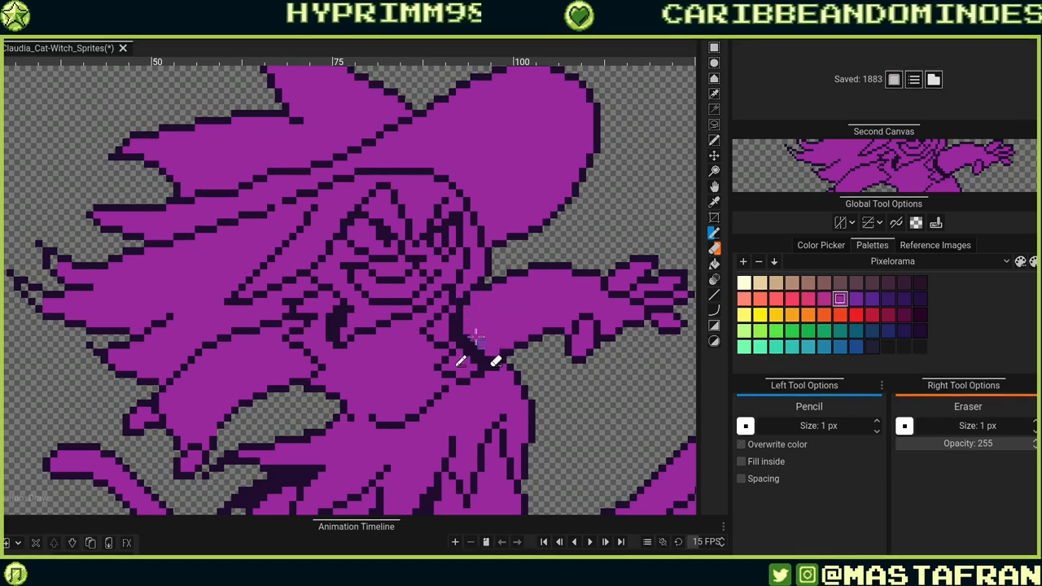
Refine the shoulder outline pixels between the face and the outstretched arm, undoing misplaced ones.
{"action": "left_click", "coordinate": [460, 303]}
{"action": "left_click", "coordinate": [452, 304], "text": "alt"}
{"action": "left_click", "coordinate": [458, 296]}
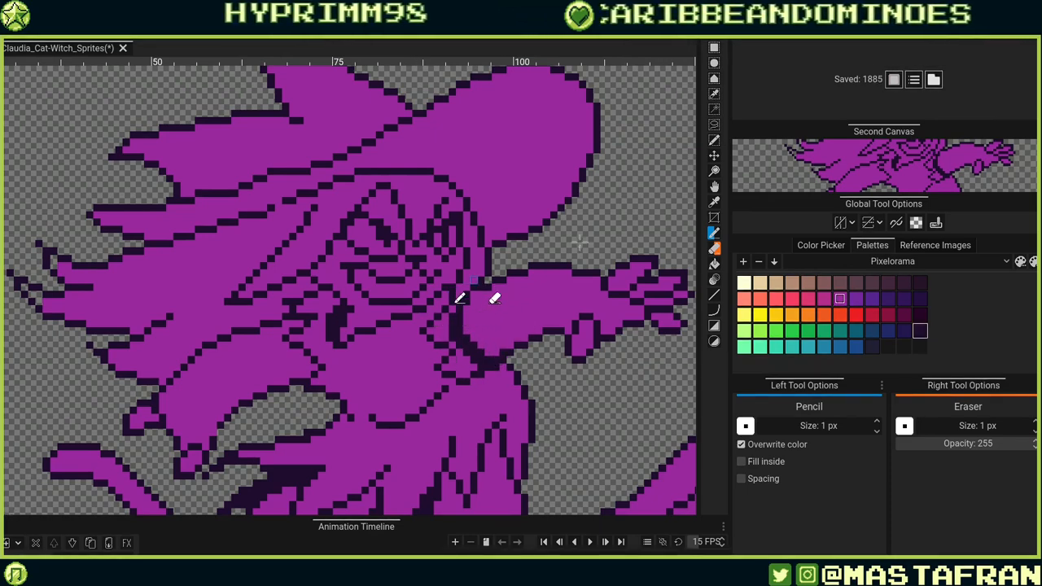
{"action": "key", "text": "ctrl+z"}
{"action": "left_click", "coordinate": [466, 293]}
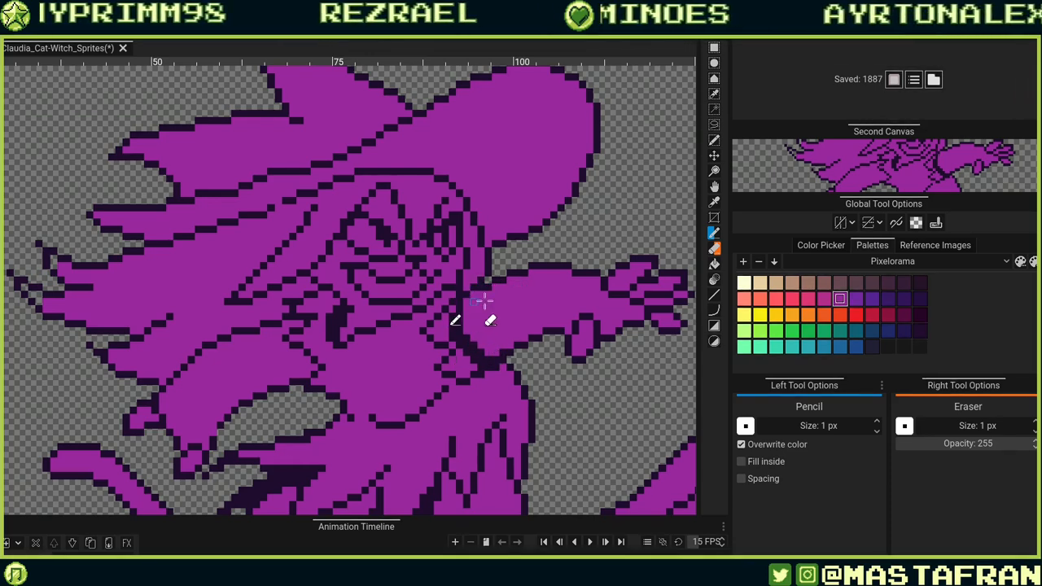
{"action": "key", "text": "ctrl+z"}
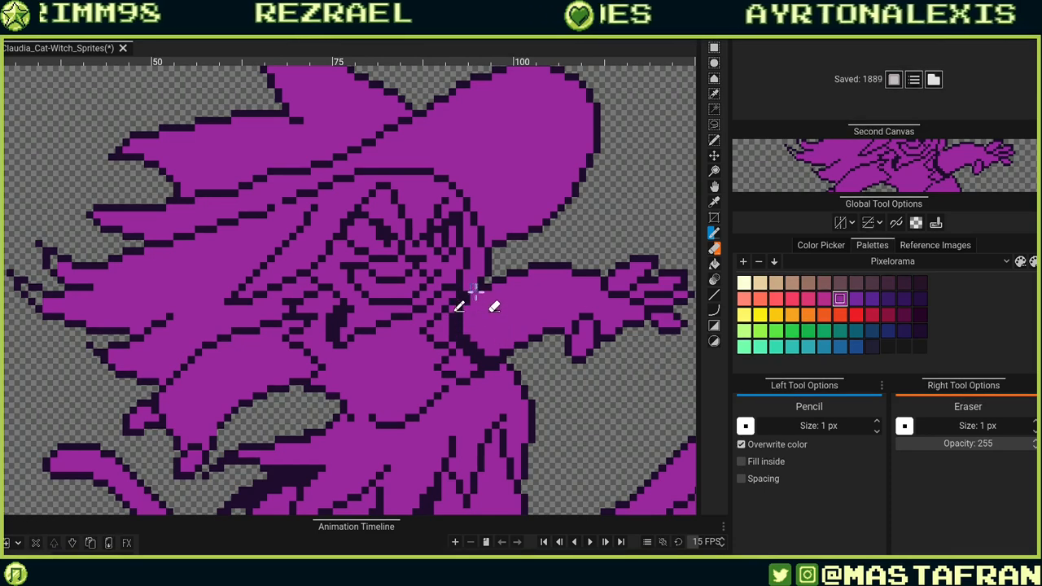
{"action": "left_click", "coordinate": [480, 301]}
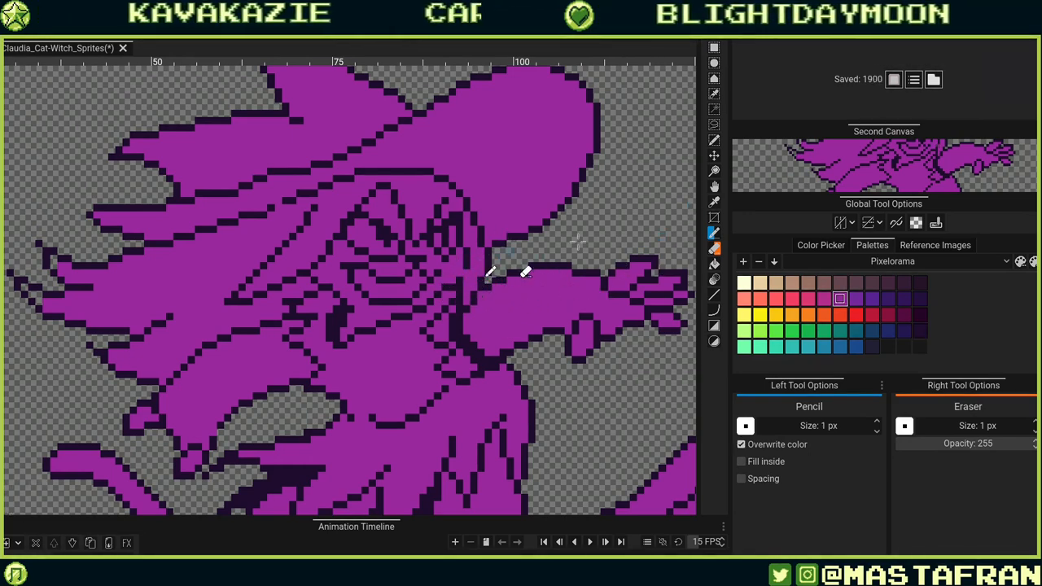
{"action": "left_click", "coordinate": [461, 272]}
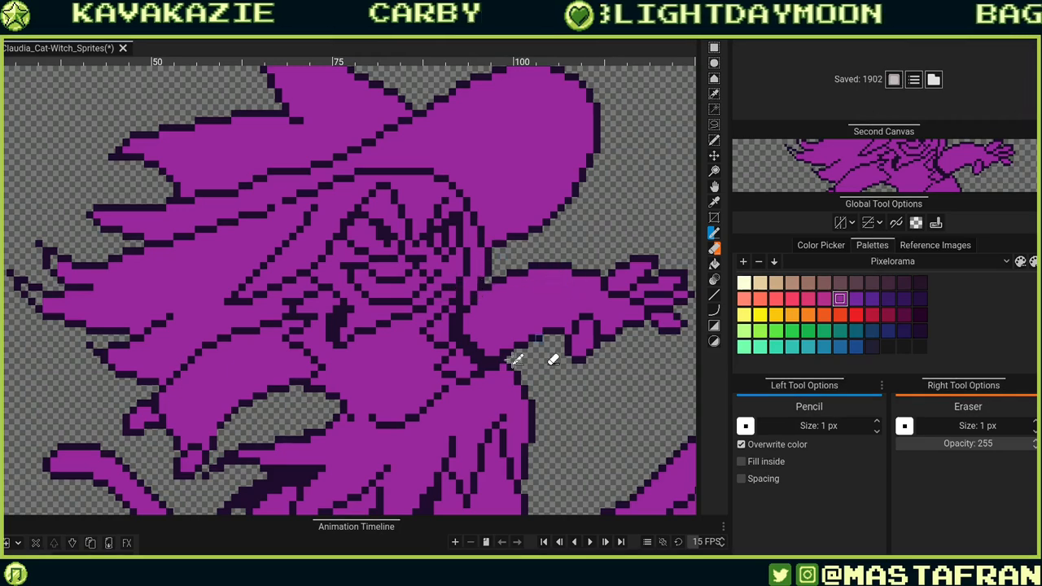
{"action": "left_click", "coordinate": [469, 351]}
{"action": "left_click_drag", "start_coordinate": [442, 367], "coordinate": [432, 398]}
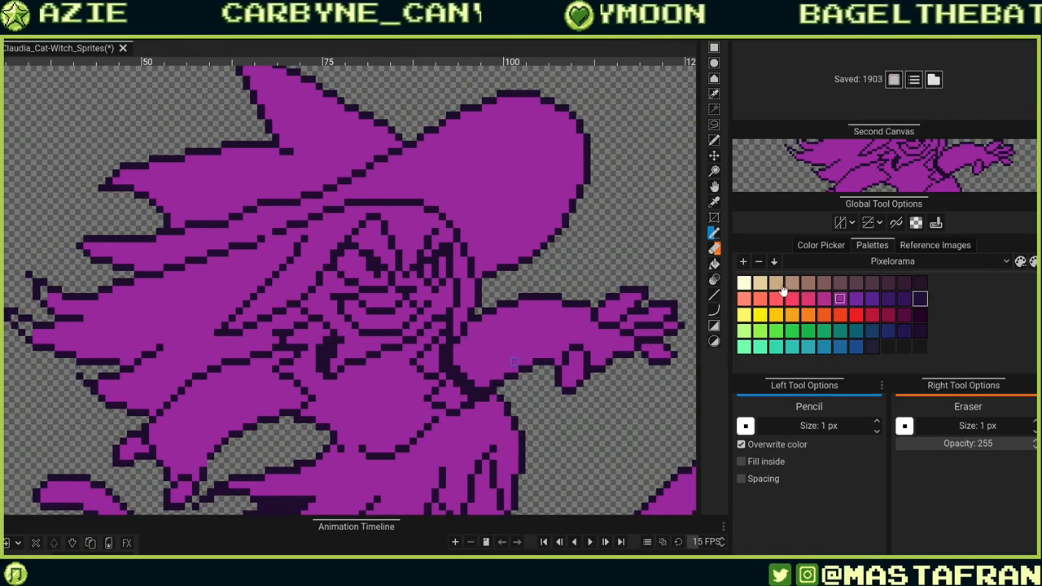
Bucket-fill the eyes and the teeth with the cream colour.
{"action": "key", "text": "shift+r"}
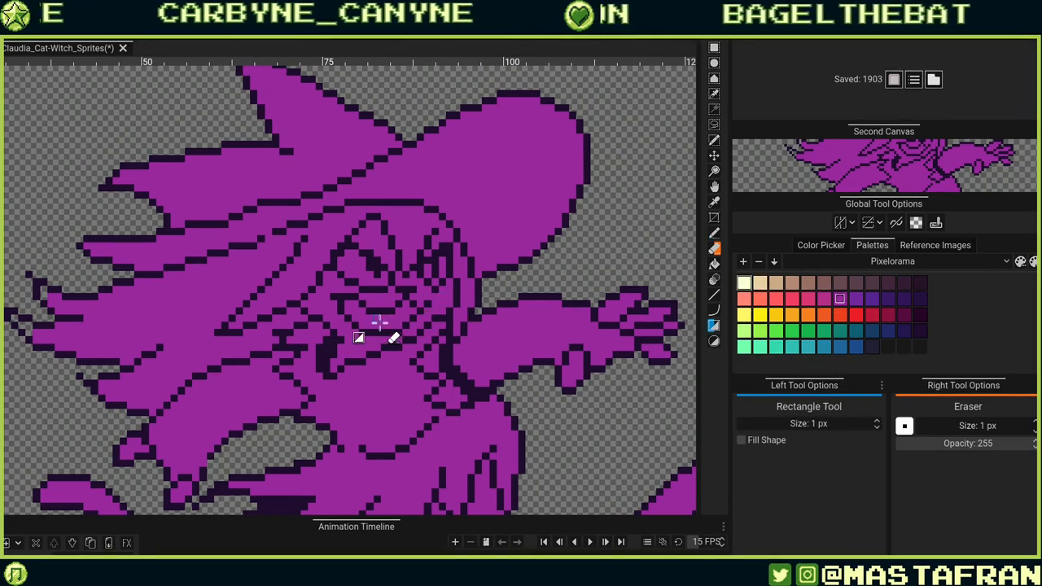
{"action": "key", "text": "g"}
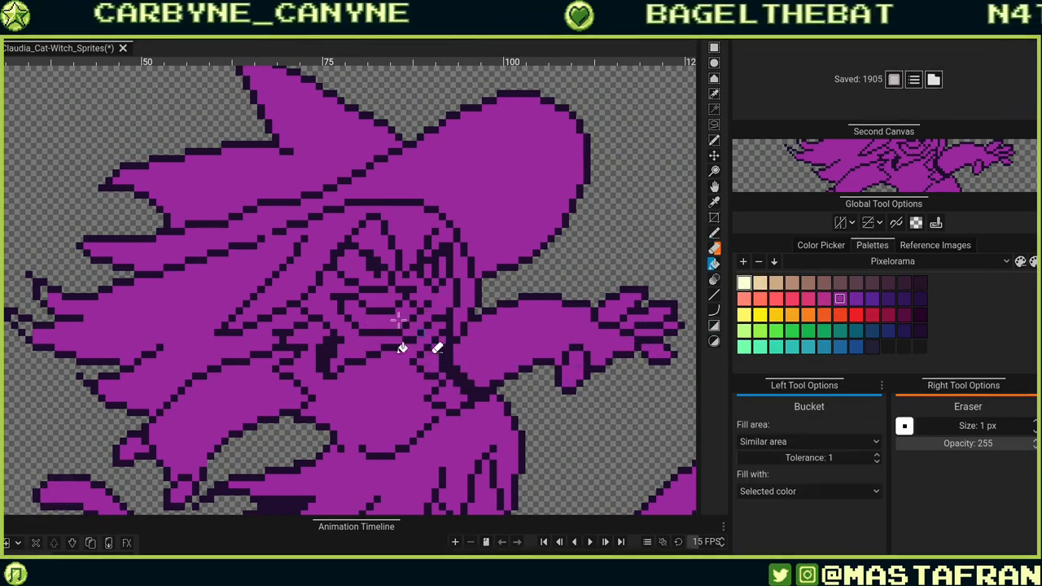
{"action": "left_click", "coordinate": [398, 311]}
{"action": "left_click", "coordinate": [354, 265]}
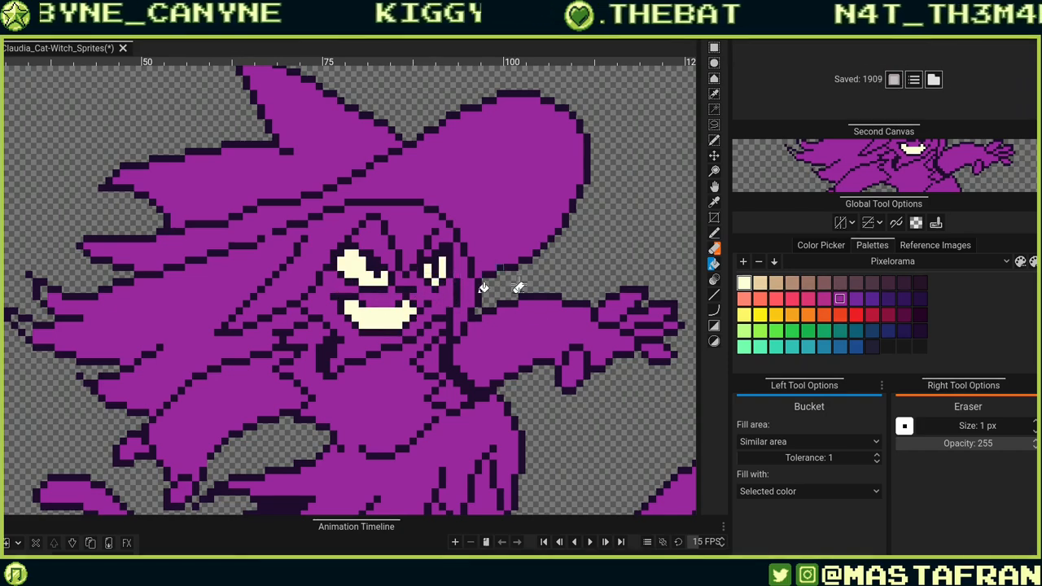
Try painting green pupils into both eyes with the pencil, then undo them.
{"action": "scroll", "coordinate": [330, 299], "scroll_direction": "up", "scroll_amount": 2}
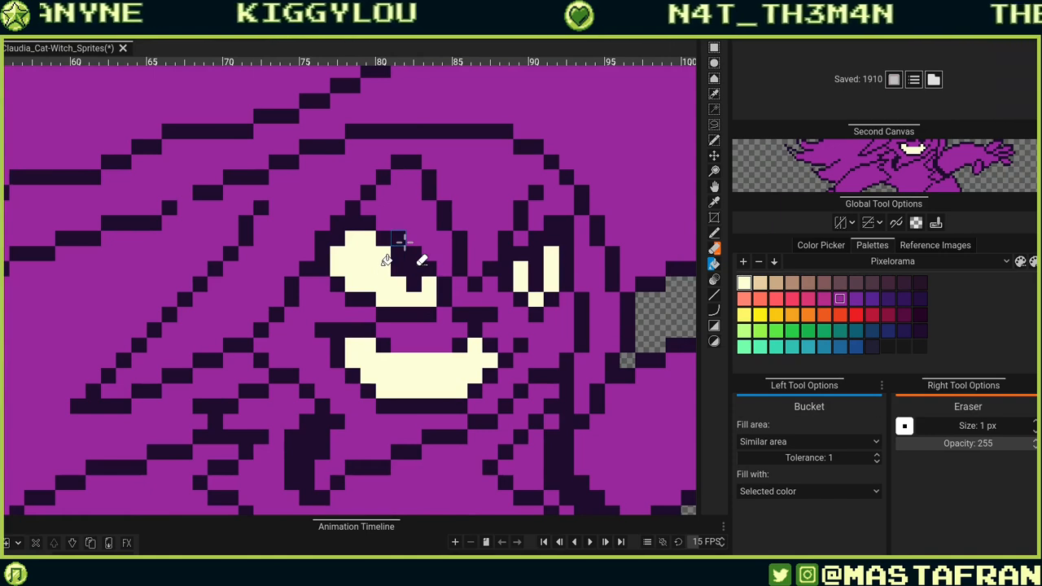
{"action": "key", "text": "b"}
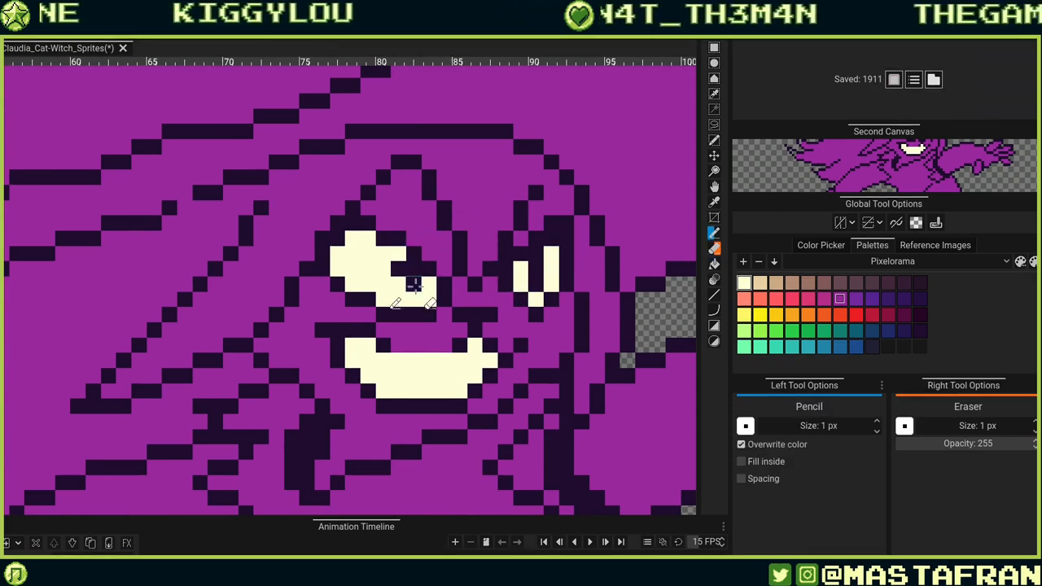
{"action": "key", "text": "ctrl+z"}
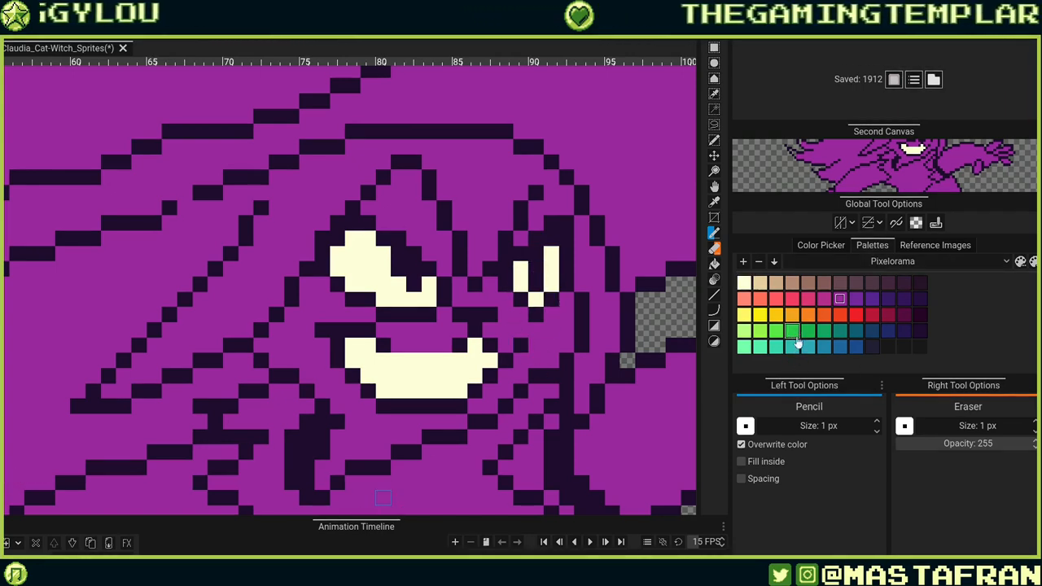
{"action": "left_click", "coordinate": [398, 284]}
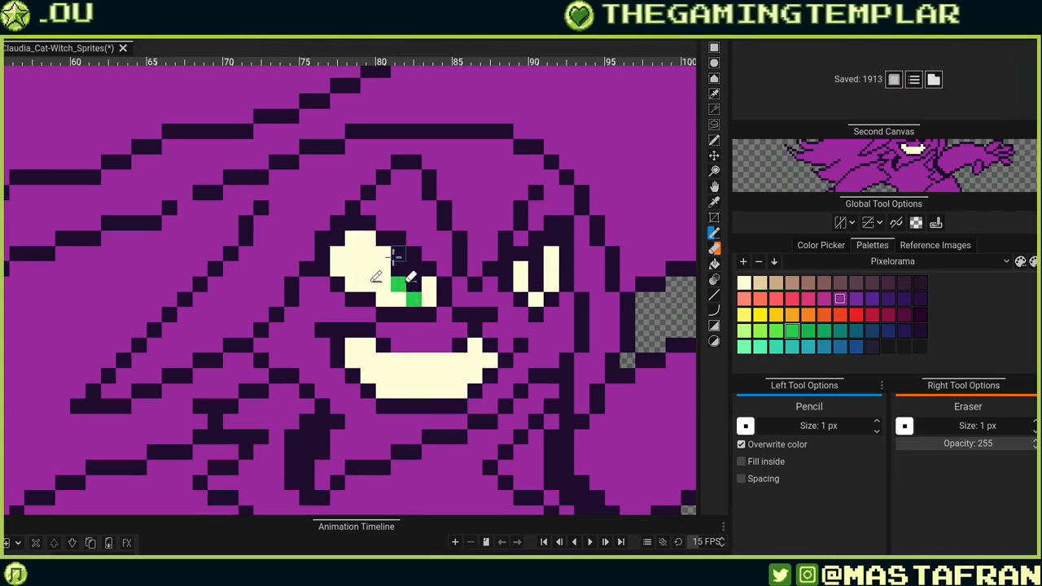
{"action": "left_click_drag", "start_coordinate": [383, 253], "coordinate": [383, 268]}
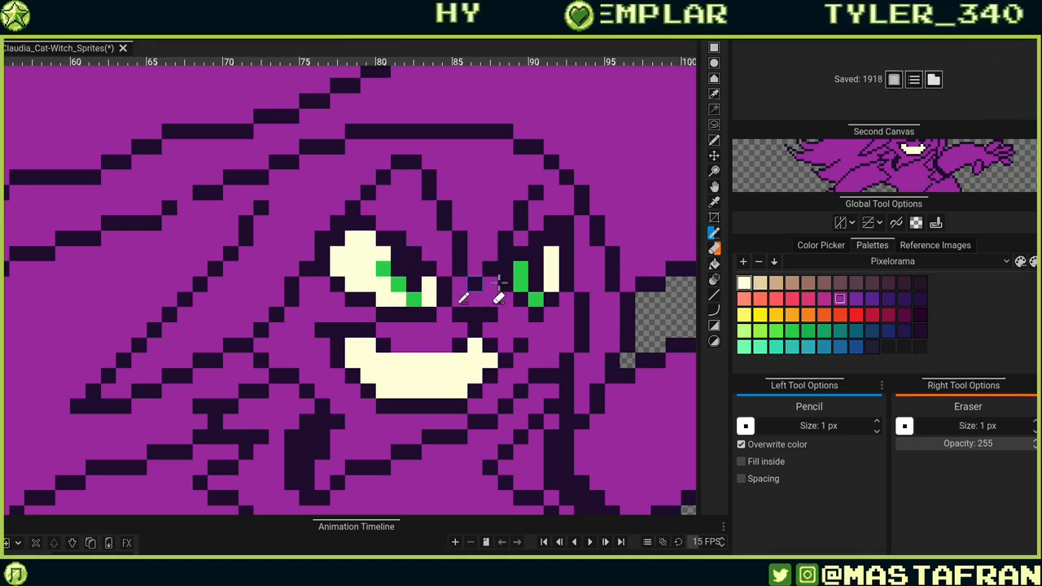
{"action": "key", "text": "ctrl+z"}
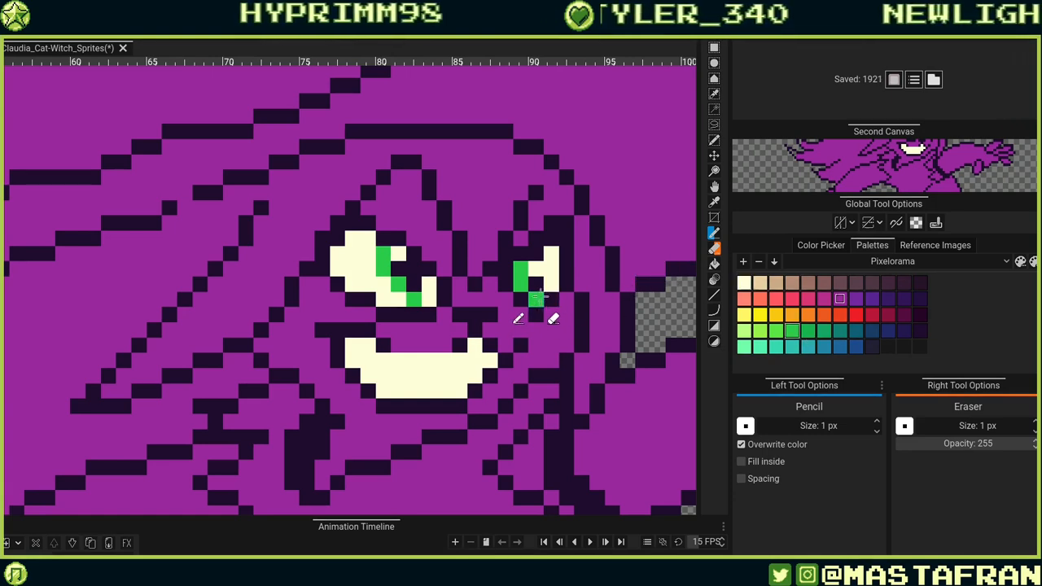
{"action": "left_click_drag", "start_coordinate": [535, 302], "coordinate": [552, 254]}
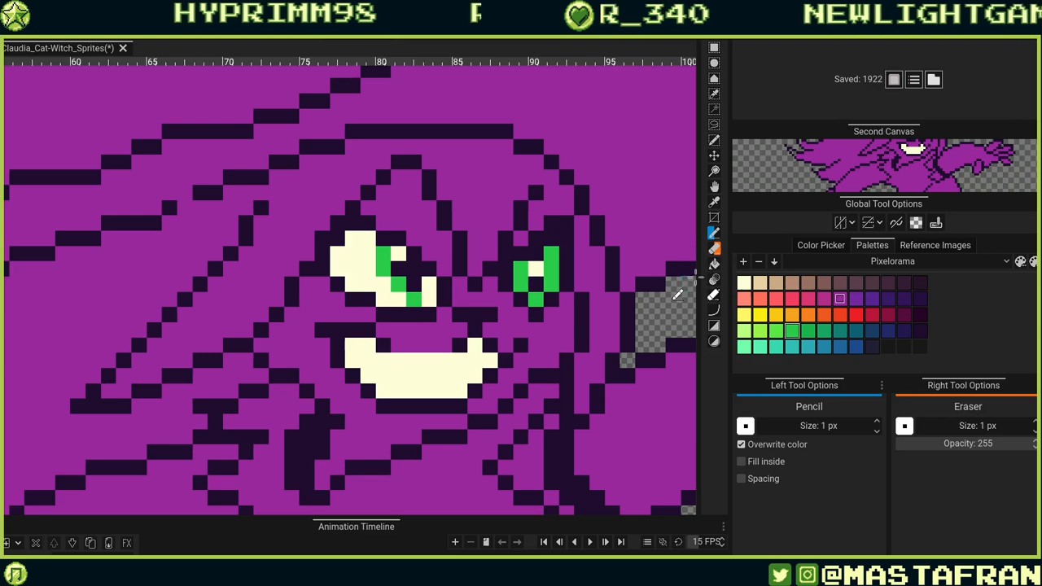
{"action": "key", "text": "ctrl+z"}
{"action": "key", "text": "ctrl+z"}
{"action": "key", "text": "ctrl+z"}
{"action": "key", "text": "ctrl+z"}
{"action": "key", "text": "ctrl+z"}
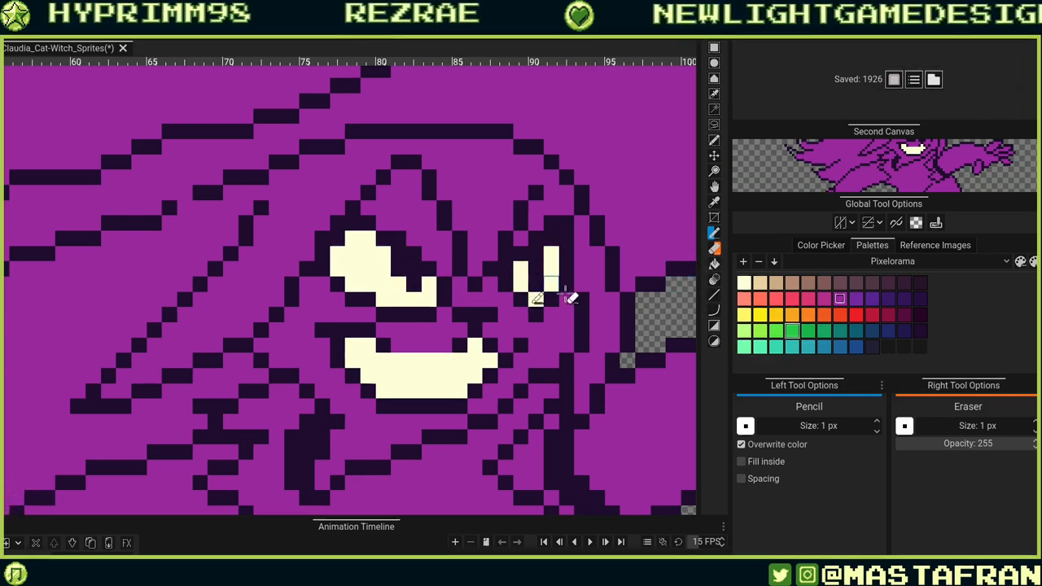
Try drawing a dark purple line across the top of the teeth, then undo it.
{"action": "scroll", "coordinate": [558, 295], "scroll_direction": "down", "scroll_amount": 3}
{"action": "scroll", "coordinate": [559, 314], "scroll_direction": "up", "scroll_amount": 4}
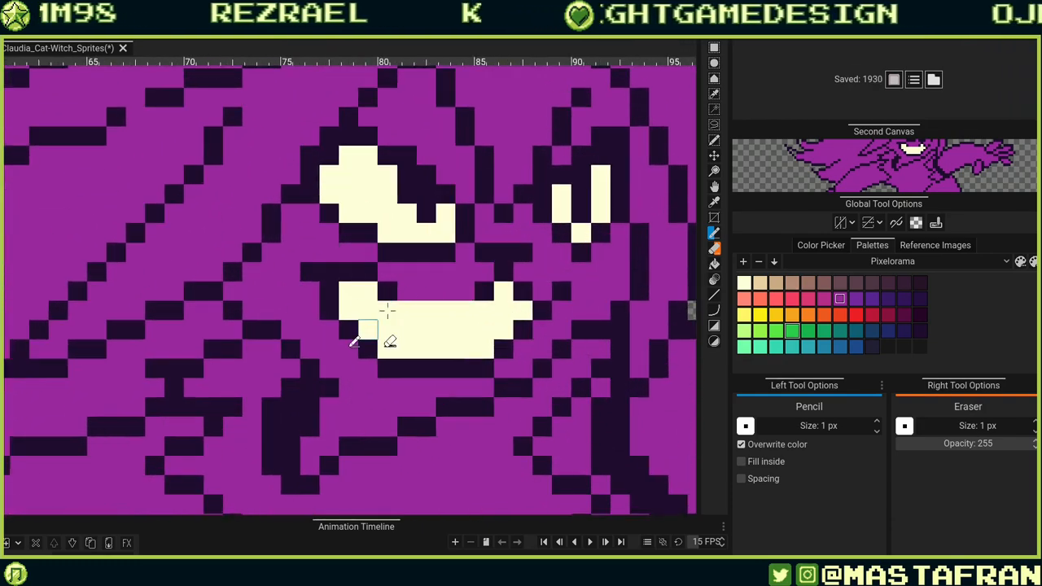
{"action": "left_click", "coordinate": [368, 330]}
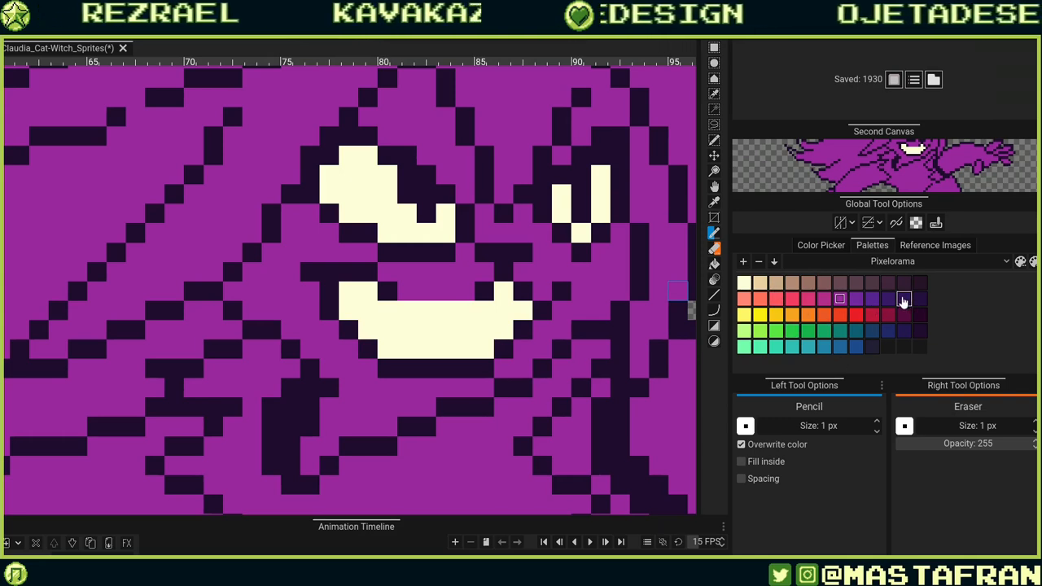
{"action": "mouse_move", "coordinate": [406, 309]}
{"action": "left_mouse_down"}
{"action": "mouse_move", "coordinate": [462, 309]}
{"action": "mouse_move", "coordinate": [443, 330]}
{"action": "mouse_move", "coordinate": [565, 389]}
{"action": "left_mouse_up"}
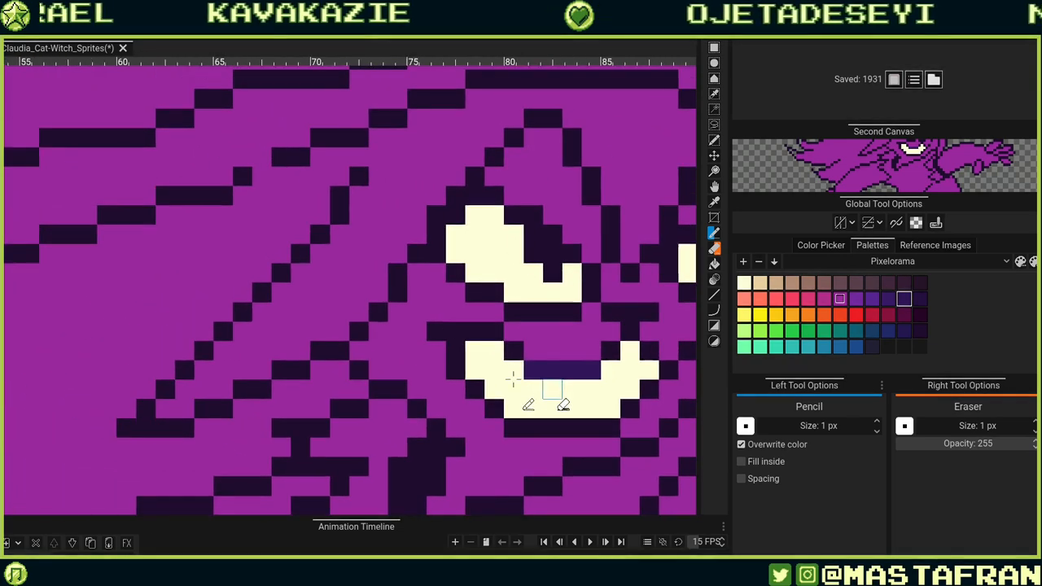
{"action": "key", "text": "ctrl+z"}
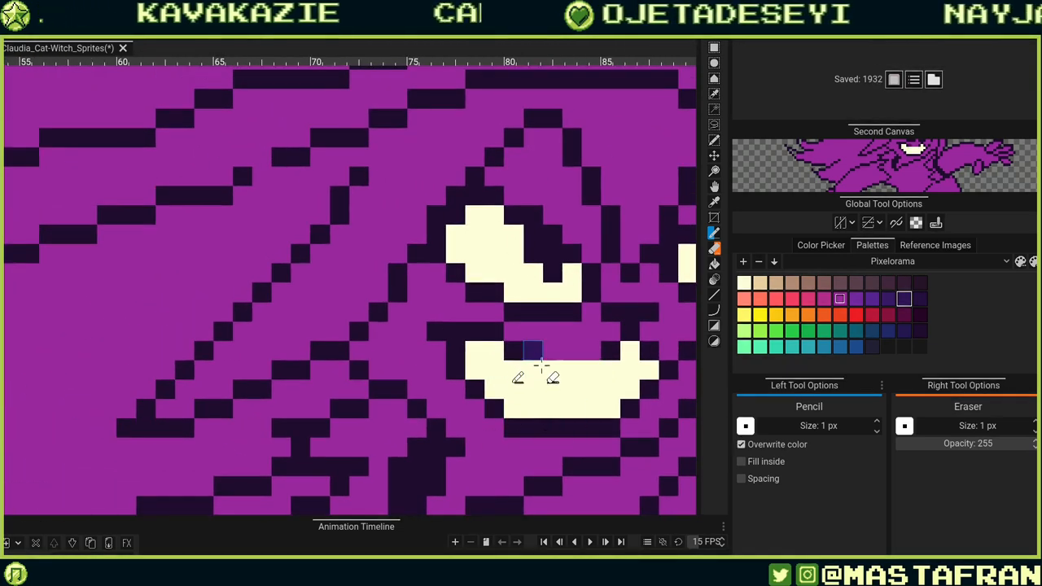
{"action": "key", "text": "ctrl+z"}
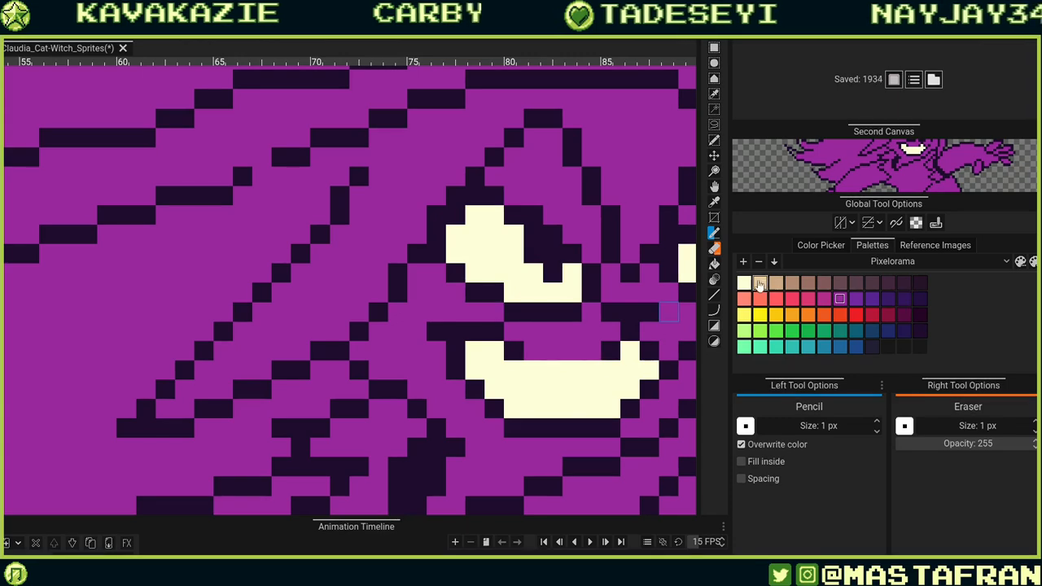
Draw a beige shading line along the top row of the teeth.
{"action": "left_click_drag", "start_coordinate": [533, 372], "coordinate": [592, 370]}
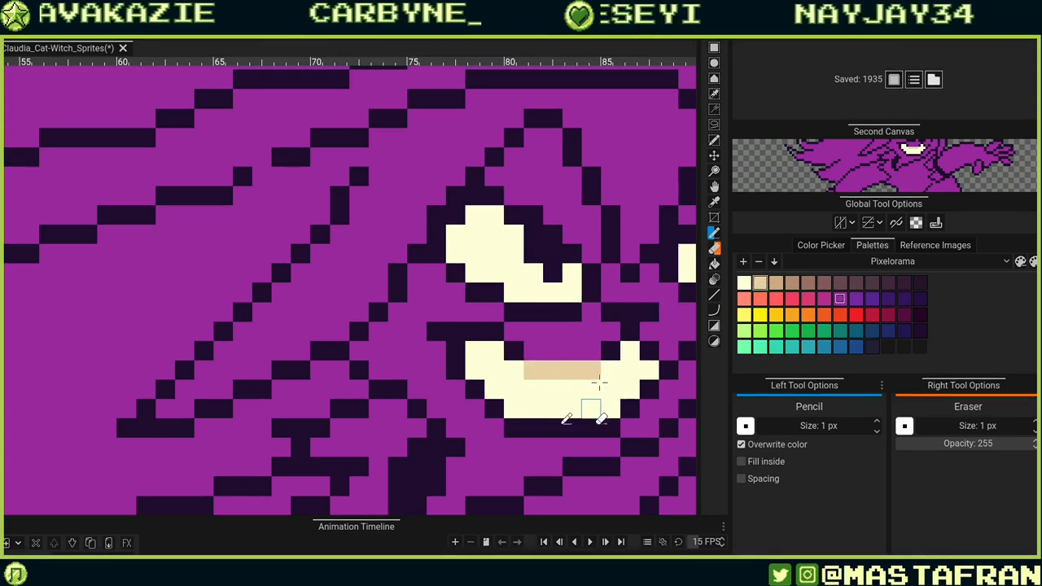
Undo the beige shading line on the teeth.
{"action": "left_click_drag", "start_coordinate": [523, 471], "coordinate": [409, 466]}
{"action": "key", "text": "ctrl+z"}
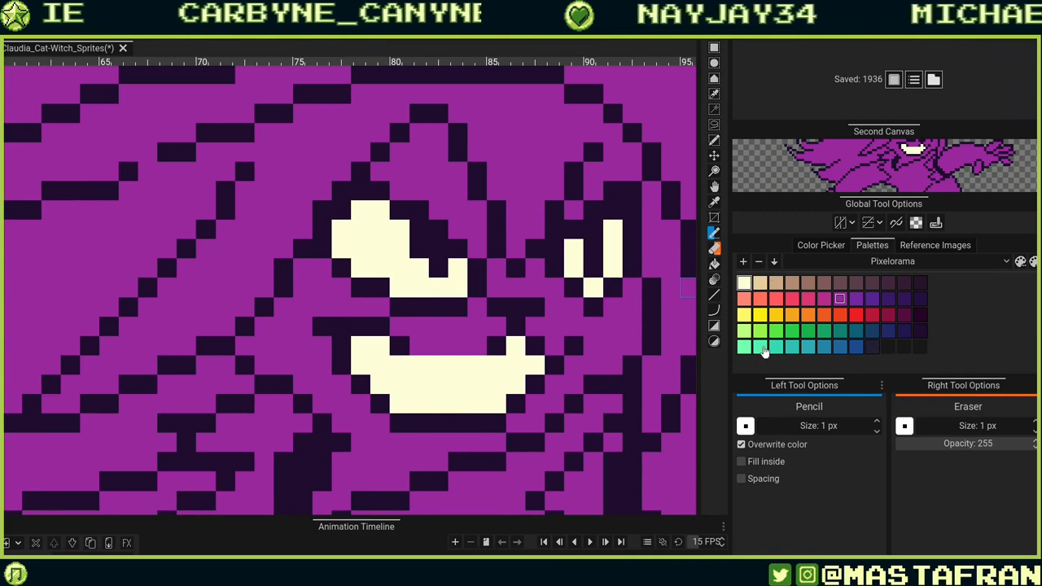
{"action": "left_click", "coordinate": [418, 365]}
{"action": "mouse_move", "coordinate": [495, 365]}
{"action": "left_mouse_down"}
{"action": "mouse_move", "coordinate": [432, 366]}
{"action": "mouse_move", "coordinate": [450, 383]}
{"action": "mouse_move", "coordinate": [586, 357]}
{"action": "mouse_move", "coordinate": [363, 347]}
{"action": "mouse_move", "coordinate": [375, 360]}
{"action": "mouse_move", "coordinate": [505, 366]}
{"action": "left_mouse_up"}
{"action": "key", "text": "ctrl+z"}
{"action": "key", "text": "ctrl+z"}
{"action": "key", "text": "ctrl+z"}
{"action": "key", "text": "ctrl+z"}
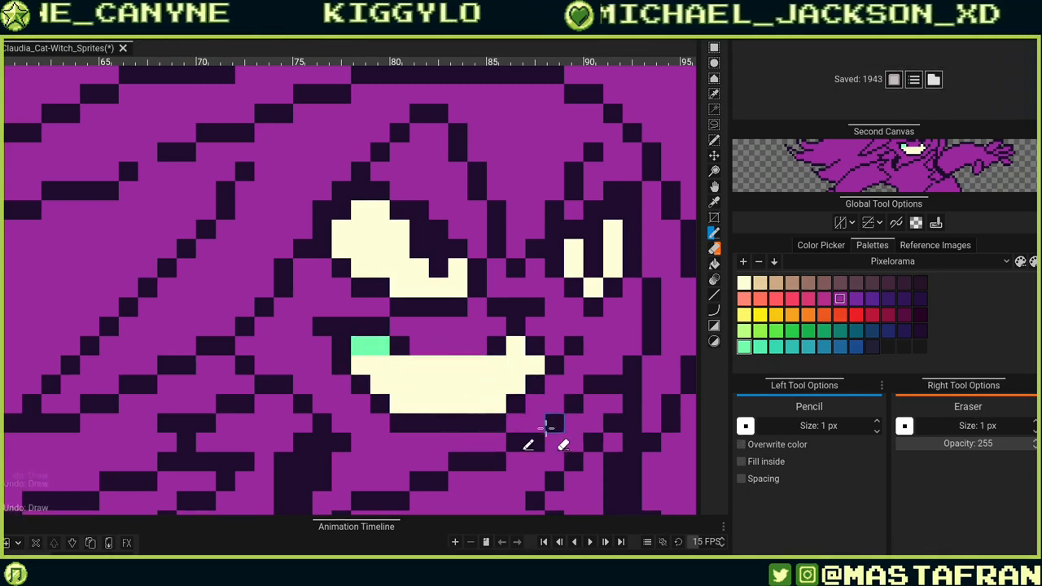
{"action": "key", "text": "ctrl+z"}
{"action": "scroll", "coordinate": [578, 376], "scroll_direction": "down", "scroll_amount": 2}
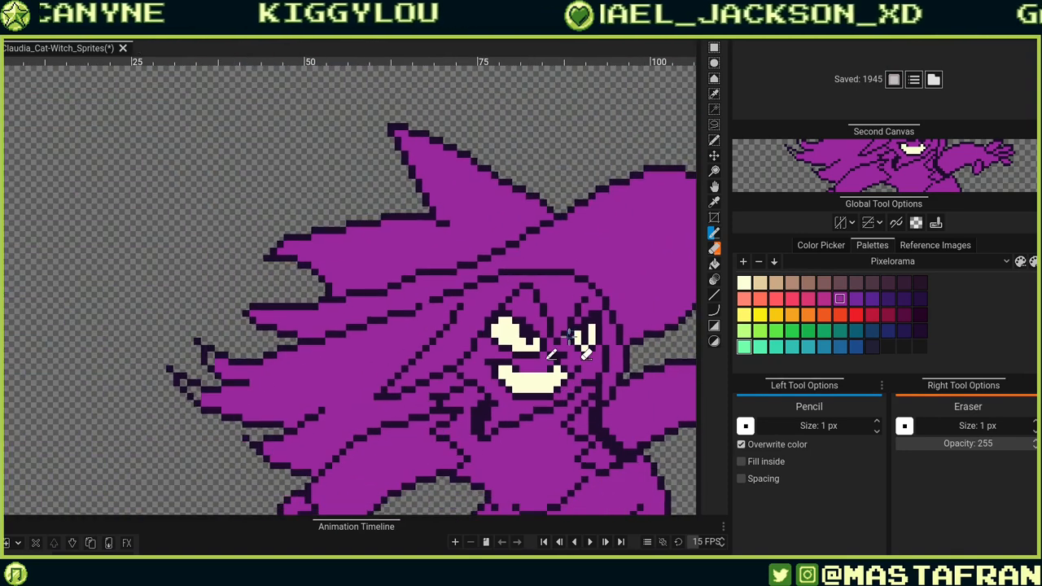
{"action": "key", "text": "ctrl+z"}
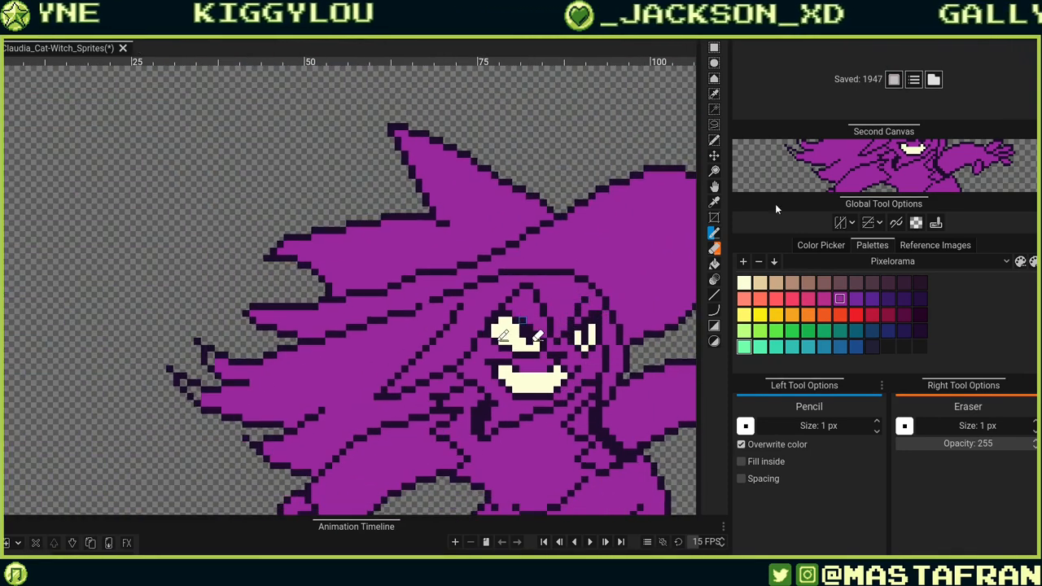
Plug gaps in the hair outline with mint green pixels and bucket-fill the rightmost hair strand mint green.
{"action": "left_click", "coordinate": [761, 284]}
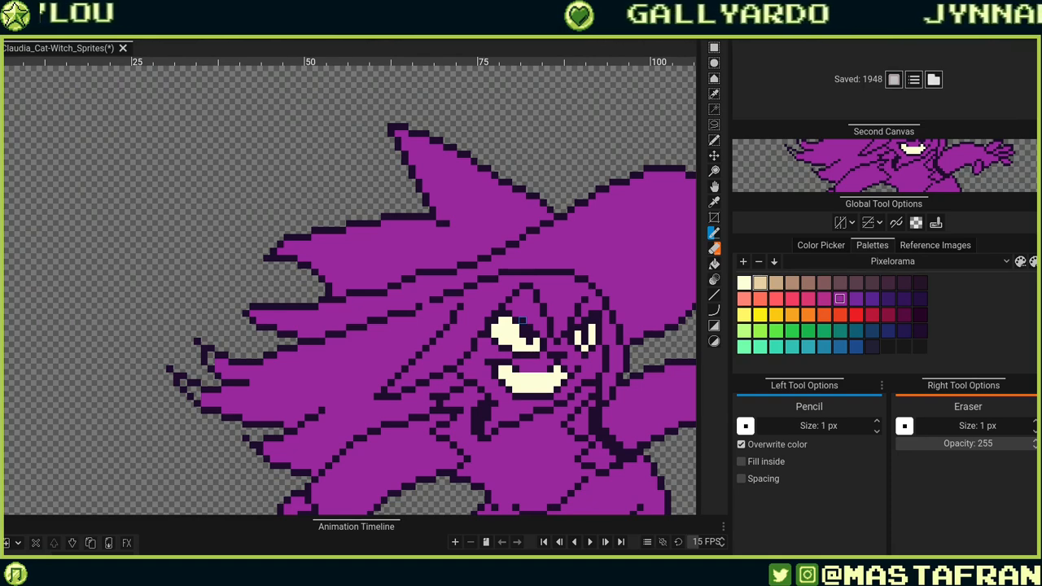
{"action": "left_click", "coordinate": [746, 351]}
{"action": "left_click", "coordinate": [495, 307]}
{"action": "key", "text": "j"}
{"action": "left_click_drag", "start_coordinate": [468, 342], "coordinate": [461, 341]}
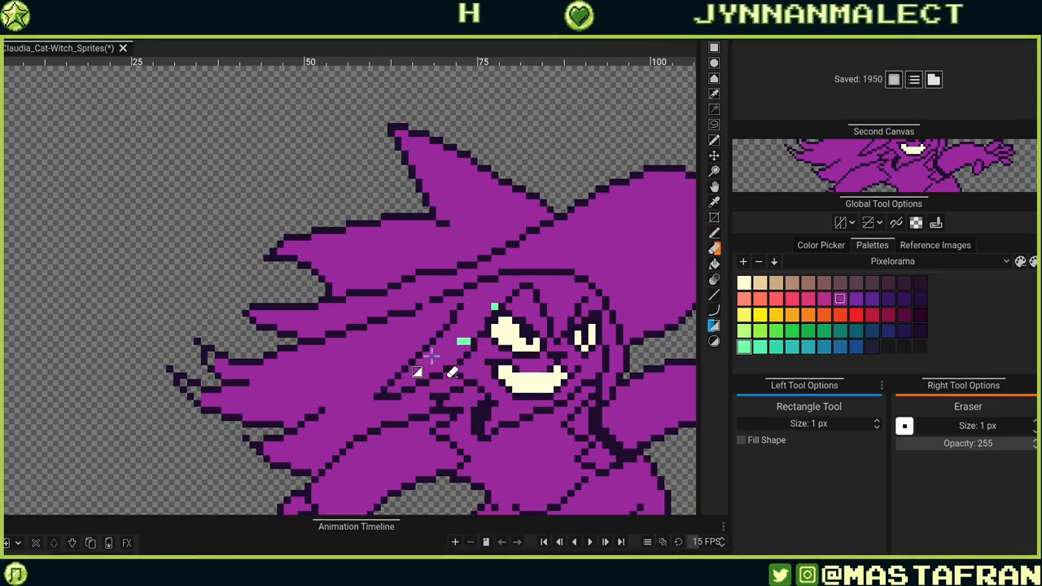
{"action": "key", "text": "g"}
{"action": "left_click", "coordinate": [418, 425]}
{"action": "key", "text": "ctrl+z"}
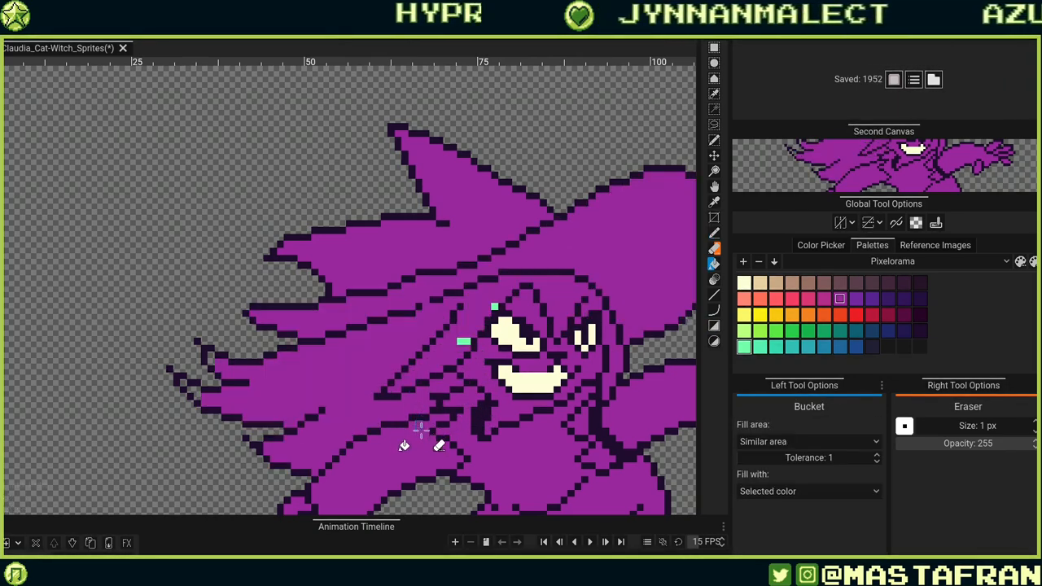
{"action": "left_click", "coordinate": [612, 363]}
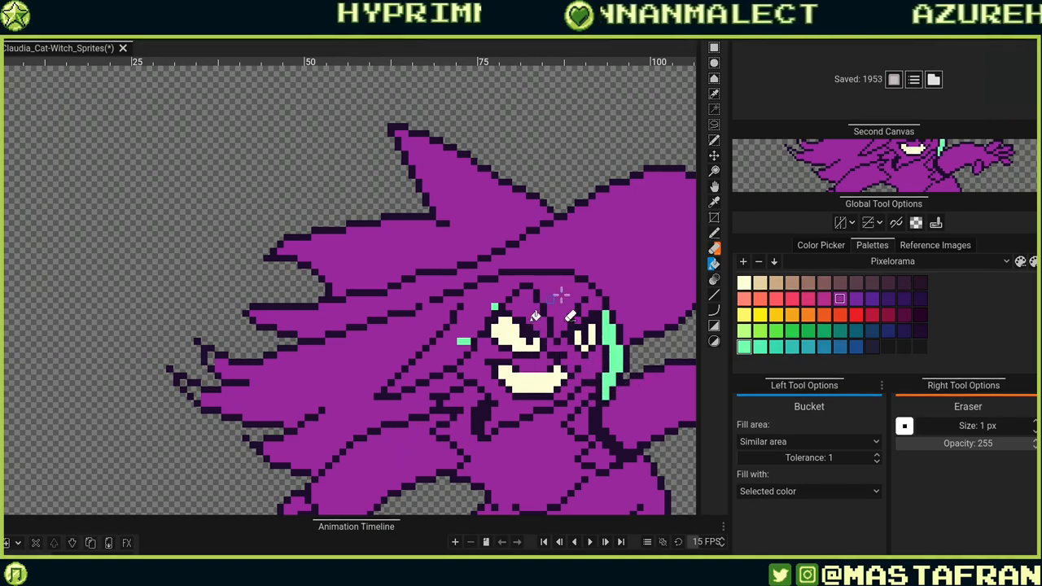
{"action": "left_click", "coordinate": [562, 294]}
{"action": "key", "text": "ctrl+z"}
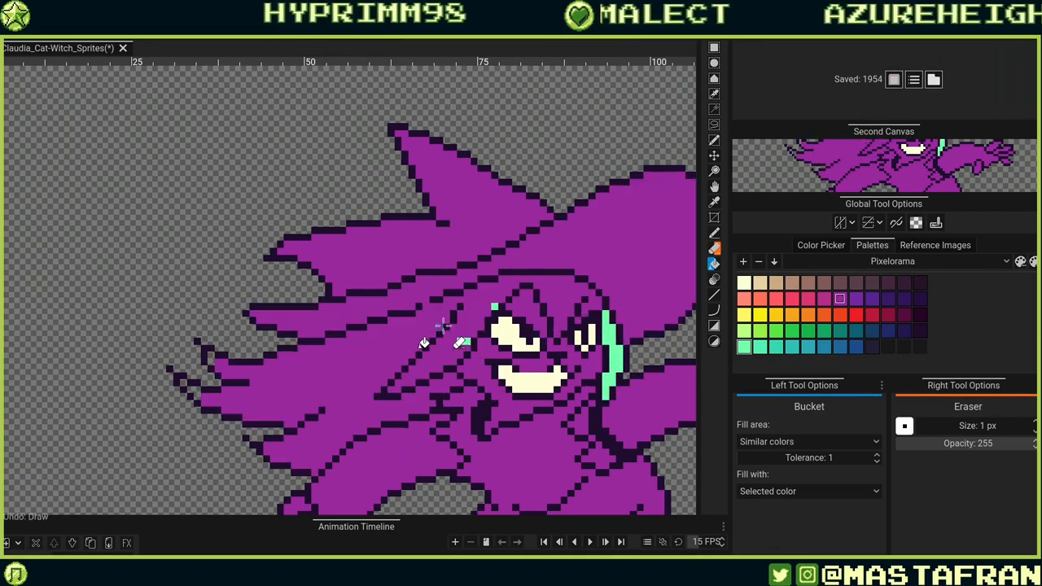
Add more mint green gap pixels in the hair and bucket-fill the main hair mass mint green.
{"action": "key", "text": "e"}
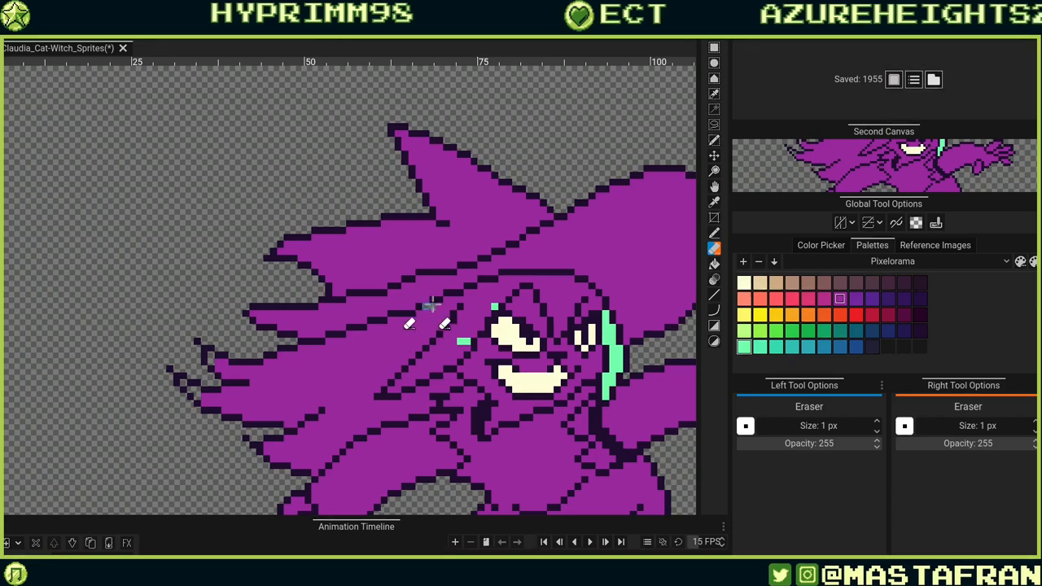
{"action": "key", "text": "b"}
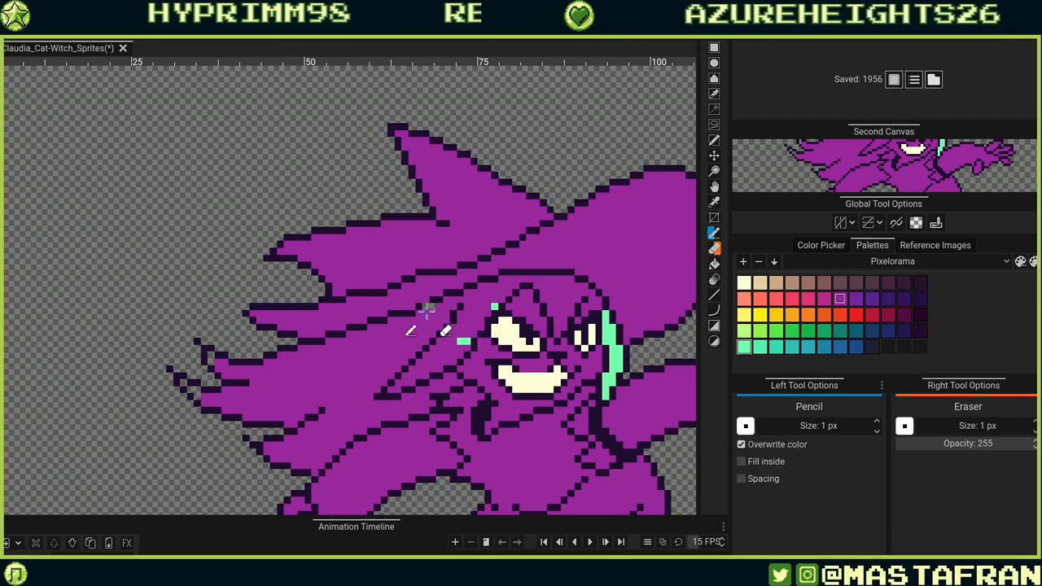
{"action": "left_click_drag", "start_coordinate": [426, 311], "coordinate": [406, 342]}
{"action": "key", "text": "r"}
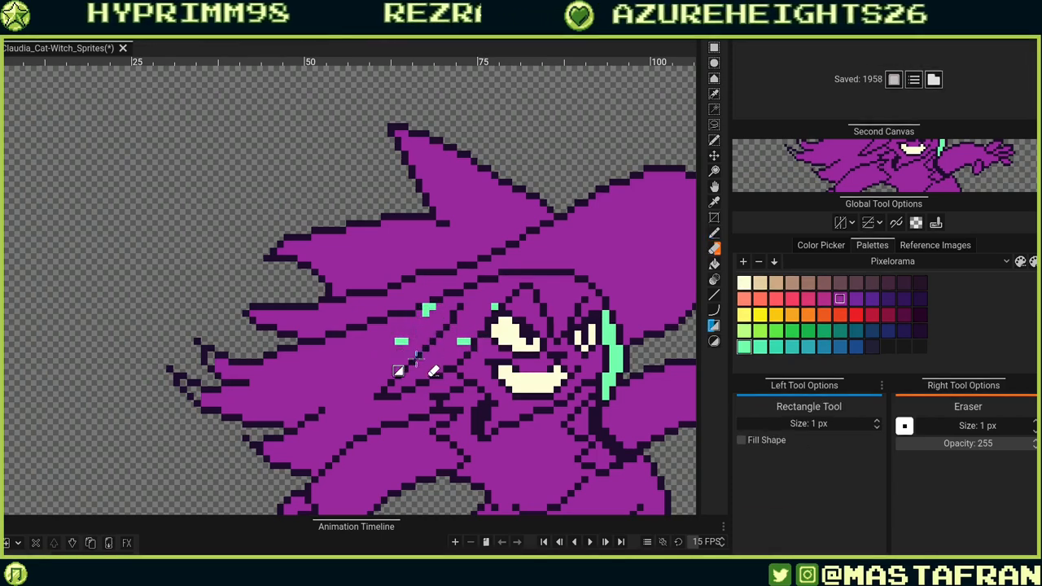
{"action": "left_click", "coordinate": [376, 368]}
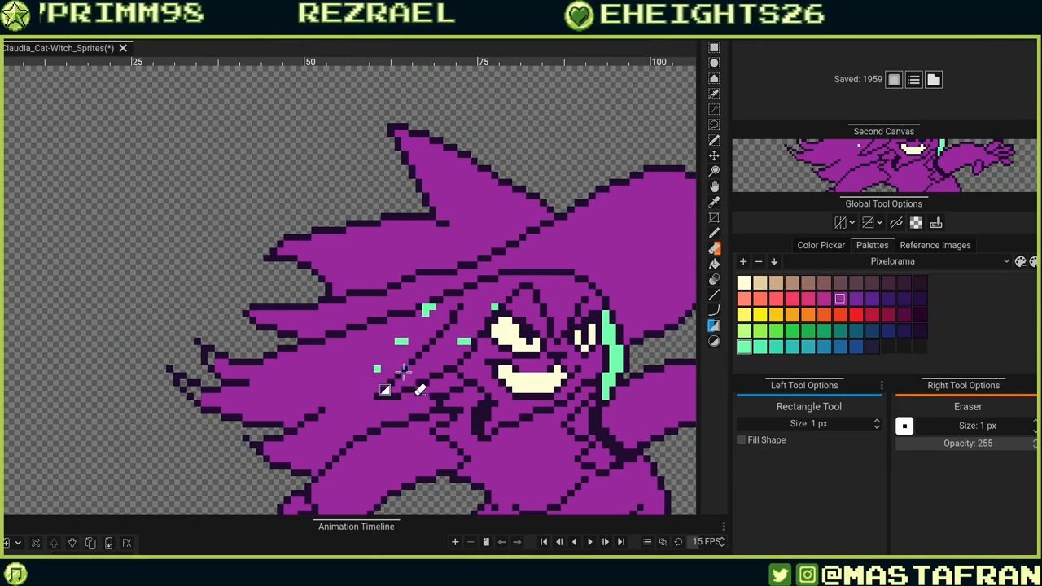
{"action": "key", "text": "ctrl+z"}
{"action": "key", "text": "ctrl+z"}
{"action": "key", "text": "ctrl+z"}
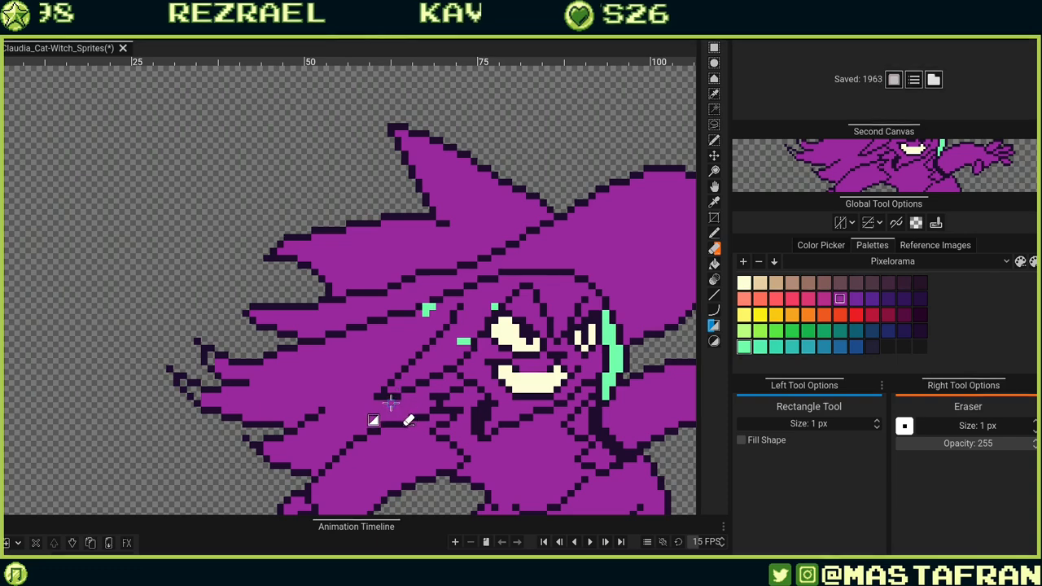
{"action": "key", "text": "e"}
{"action": "key", "text": "b"}
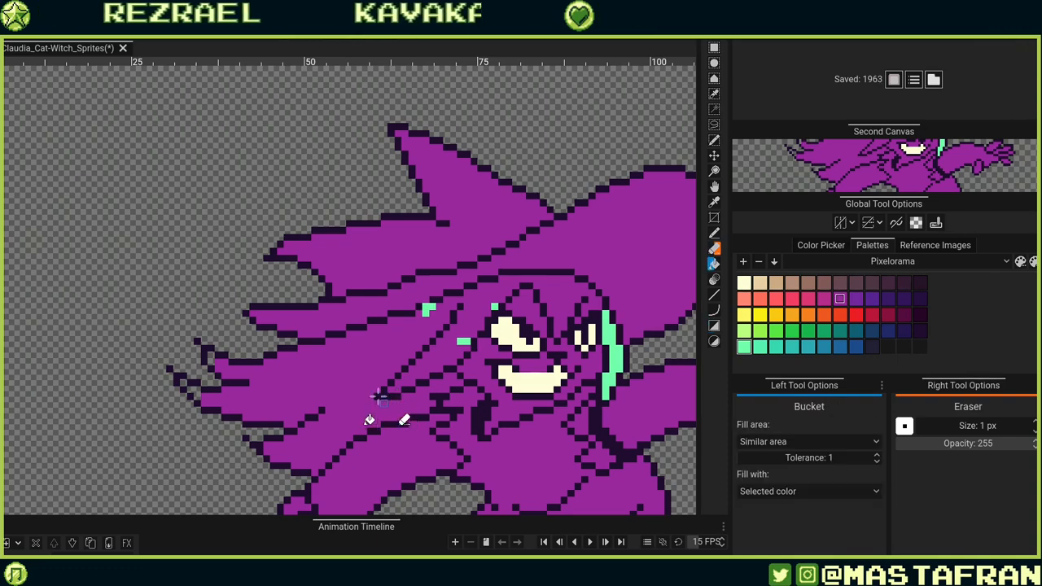
{"action": "left_click", "coordinate": [415, 385]}
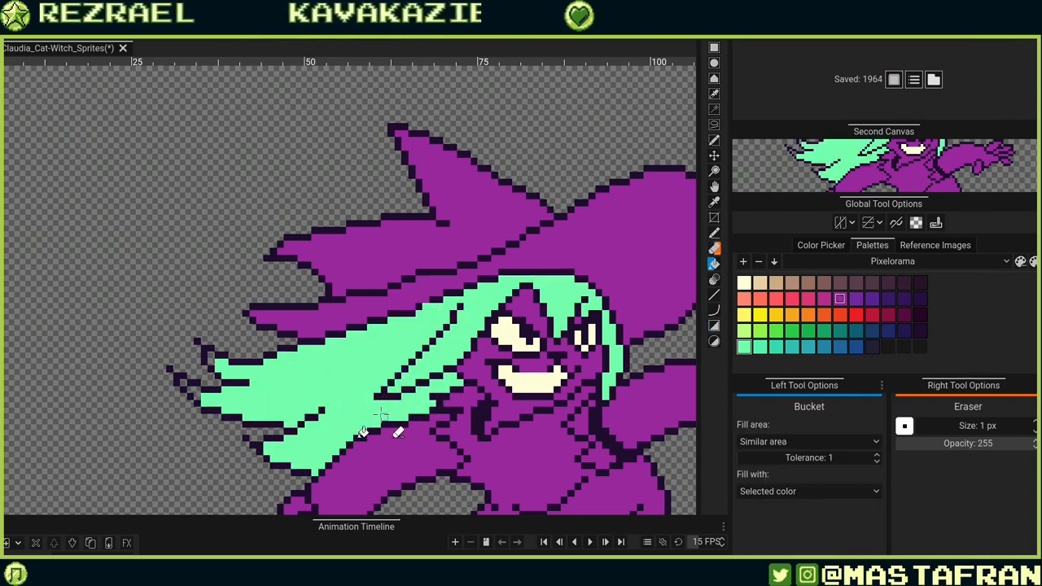
Undo a stray pencil mark at the hair's trailing tip.
{"action": "key", "text": "b"}
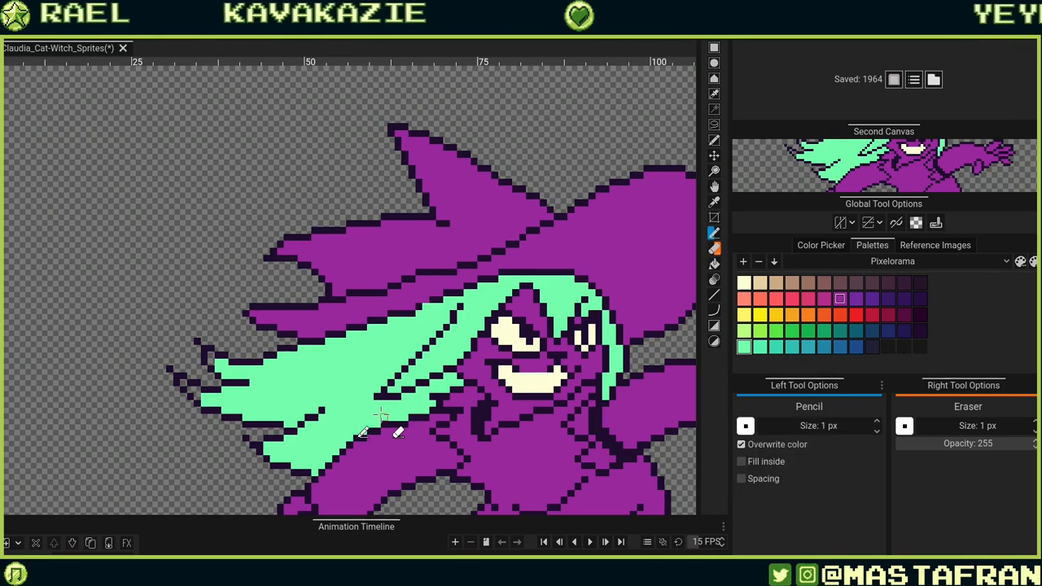
{"action": "left_click_drag", "start_coordinate": [247, 358], "coordinate": [433, 371]}
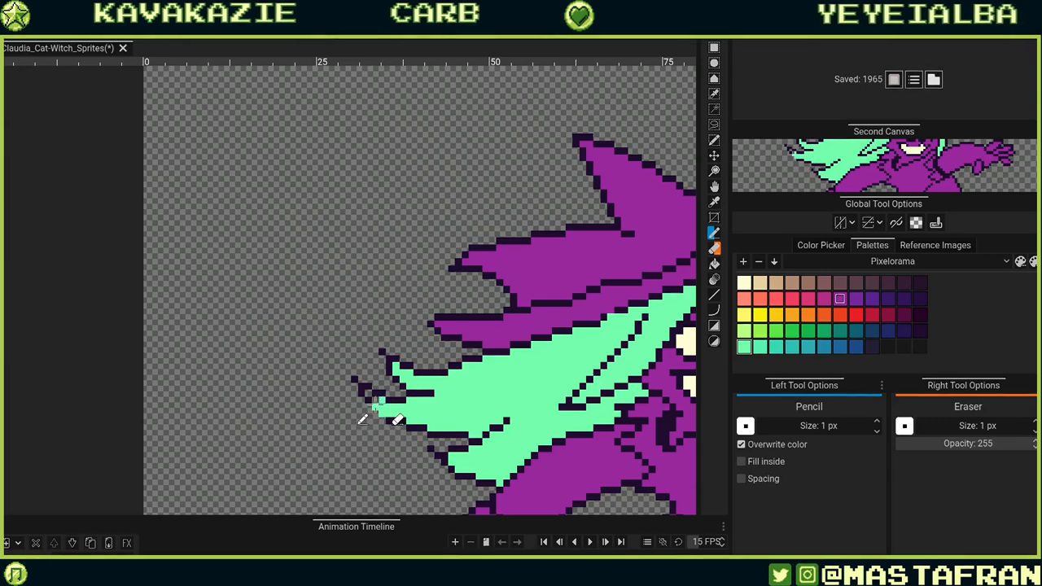
{"action": "key", "text": "ctrl+z"}
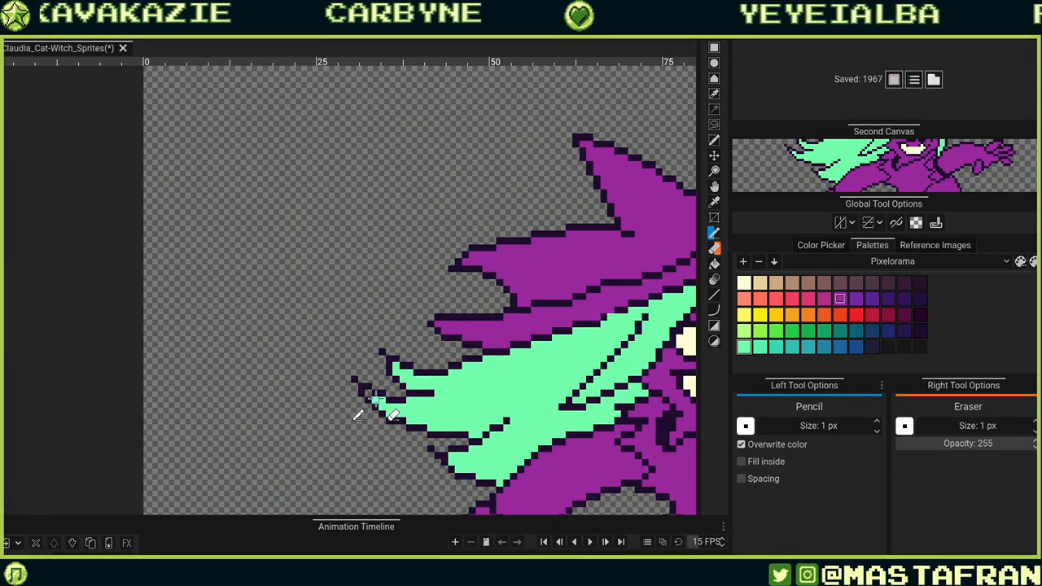
{"action": "left_click_drag", "start_coordinate": [562, 376], "coordinate": [396, 352]}
{"action": "left_click_drag", "start_coordinate": [651, 332], "coordinate": [493, 351]}
{"action": "left_click_drag", "start_coordinate": [527, 451], "coordinate": [594, 296]}
{"action": "left_click_drag", "start_coordinate": [536, 376], "coordinate": [512, 444]}
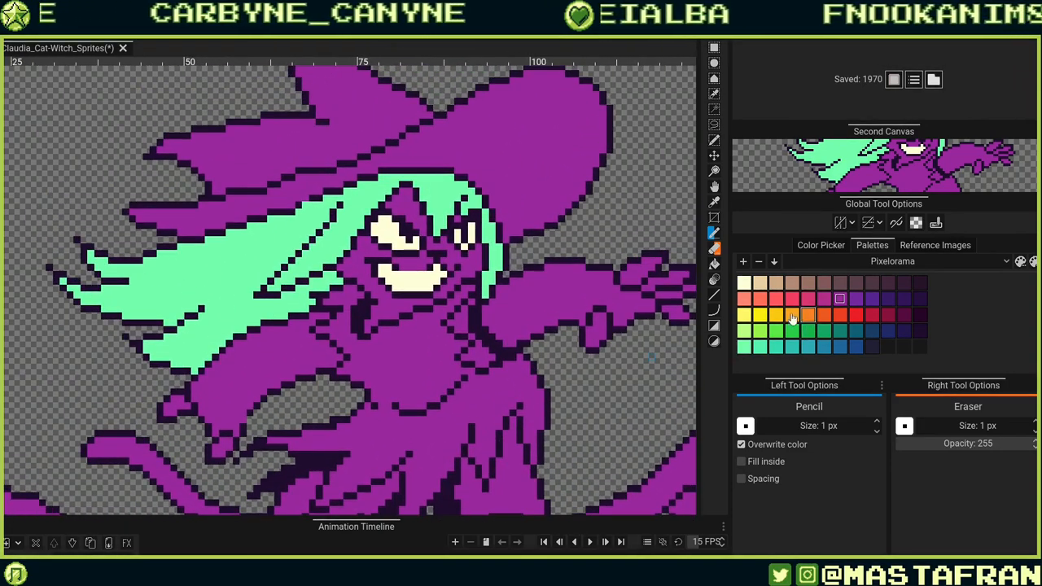
Bucket-fill both sleeves with orange.
{"action": "key", "text": "g"}
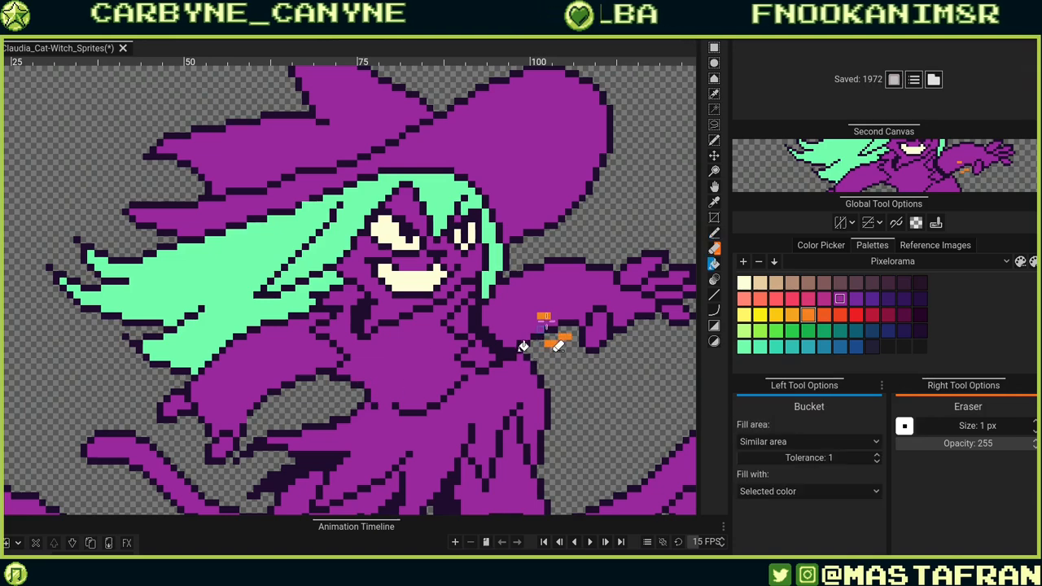
{"action": "left_click", "coordinate": [557, 341]}
{"action": "key", "text": "ctrl+z"}
{"action": "key", "text": "ctrl+z"}
{"action": "scroll", "coordinate": [537, 394], "scroll_direction": "down", "scroll_amount": 3}
{"action": "left_click", "coordinate": [570, 305]}
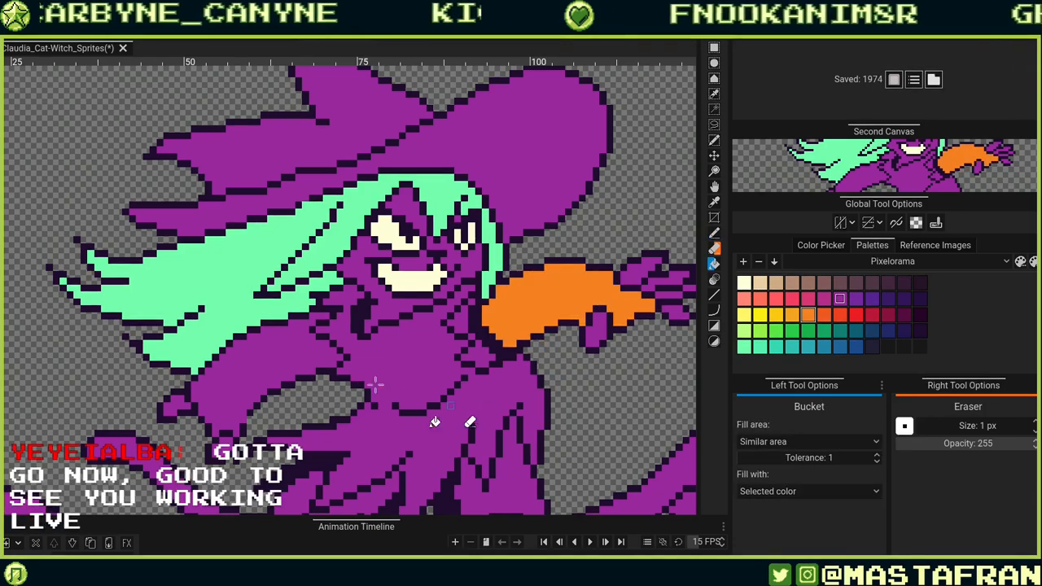
{"action": "left_click", "coordinate": [325, 374]}
{"action": "scroll", "coordinate": [485, 308], "scroll_direction": "up", "scroll_amount": 3}
{"action": "left_click_drag", "start_coordinate": [503, 289], "coordinate": [521, 253]}
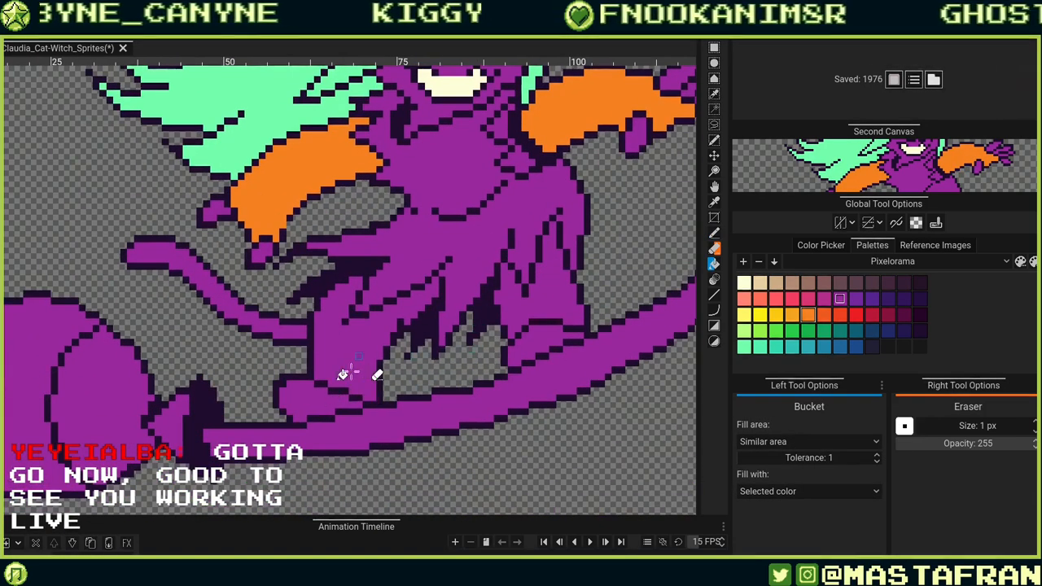
Bucket-fill the lower skirt panels with orange.
{"action": "left_click", "coordinate": [342, 374]}
{"action": "left_click", "coordinate": [581, 317]}
{"action": "left_click_drag", "start_coordinate": [439, 401], "coordinate": [454, 473]}
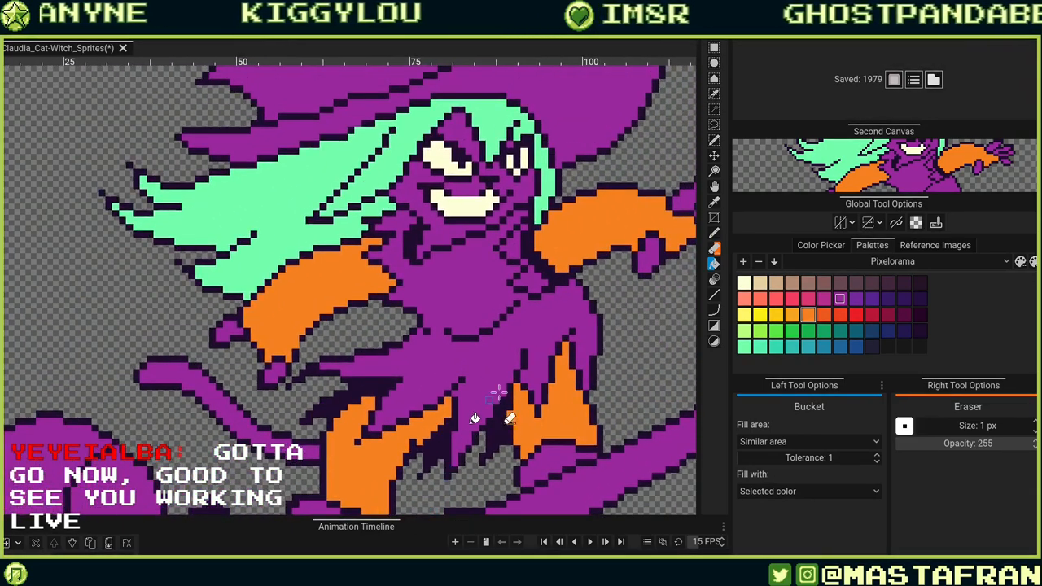
{"action": "left_click_drag", "start_coordinate": [497, 394], "coordinate": [476, 470]}
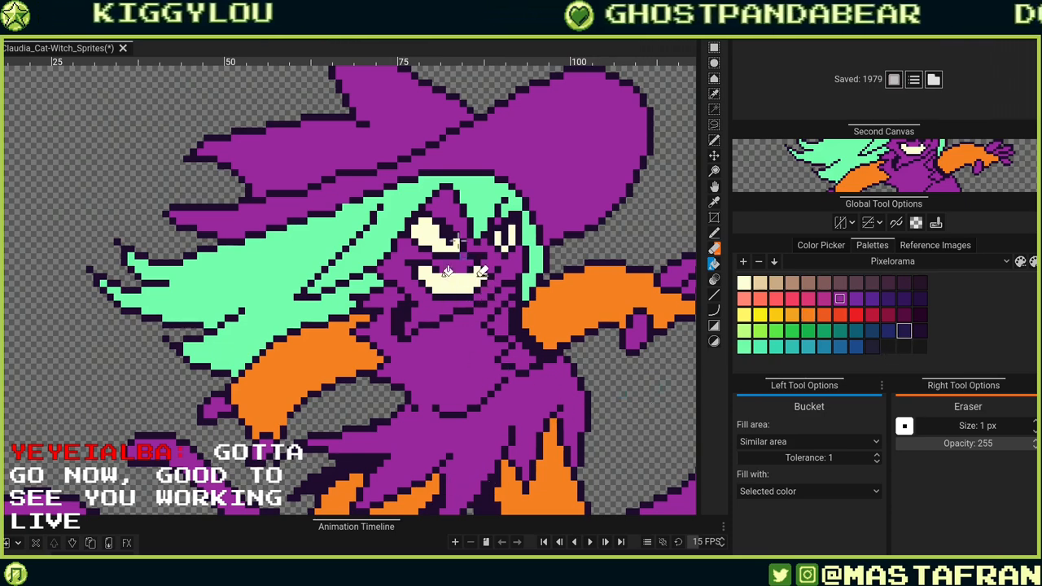
Bucket-fill the face and both hands with dark navy.
{"action": "left_click", "coordinate": [404, 277]}
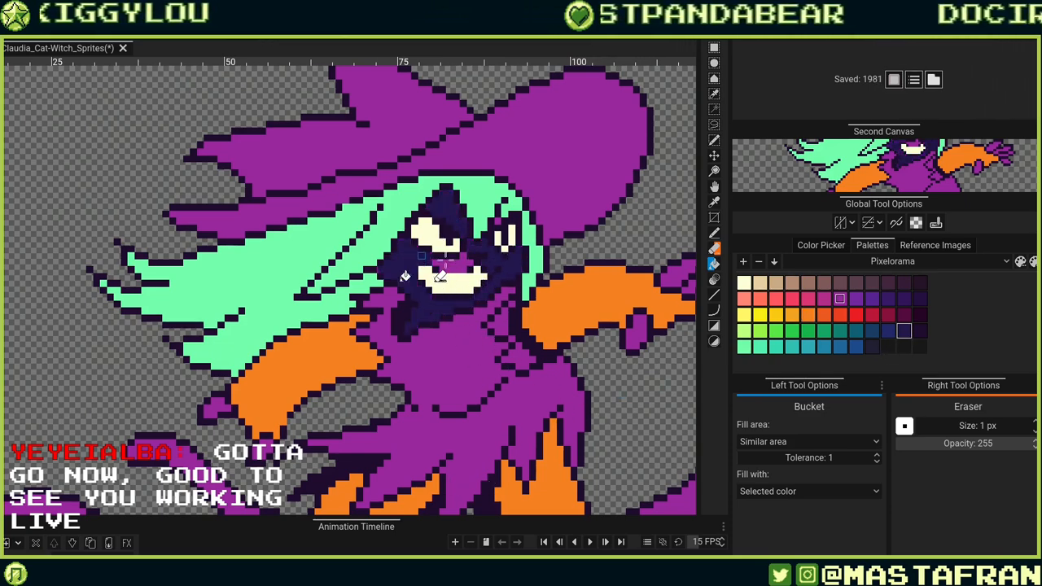
{"action": "left_click", "coordinate": [453, 265]}
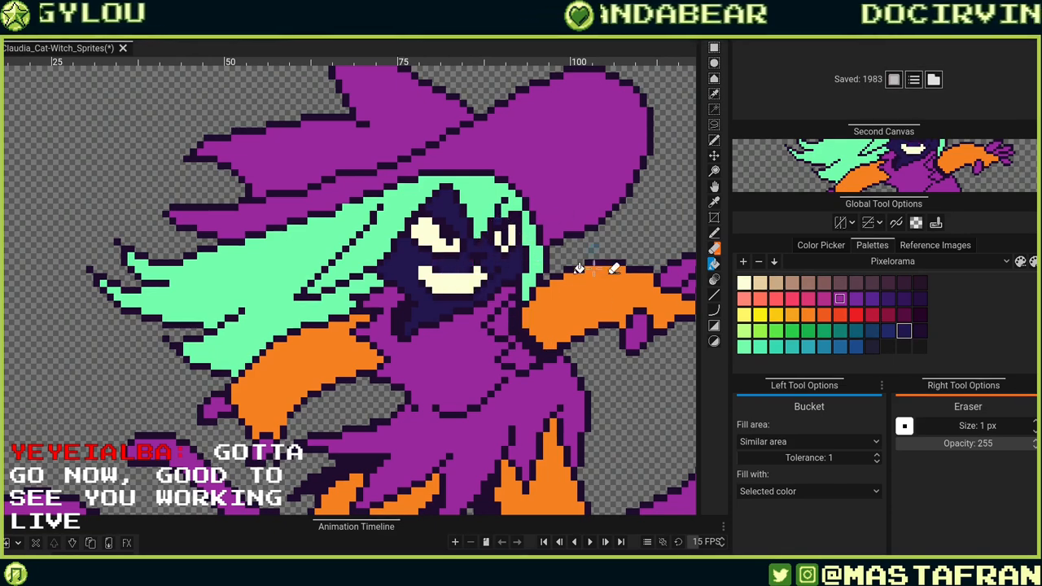
{"action": "left_click", "coordinate": [230, 404]}
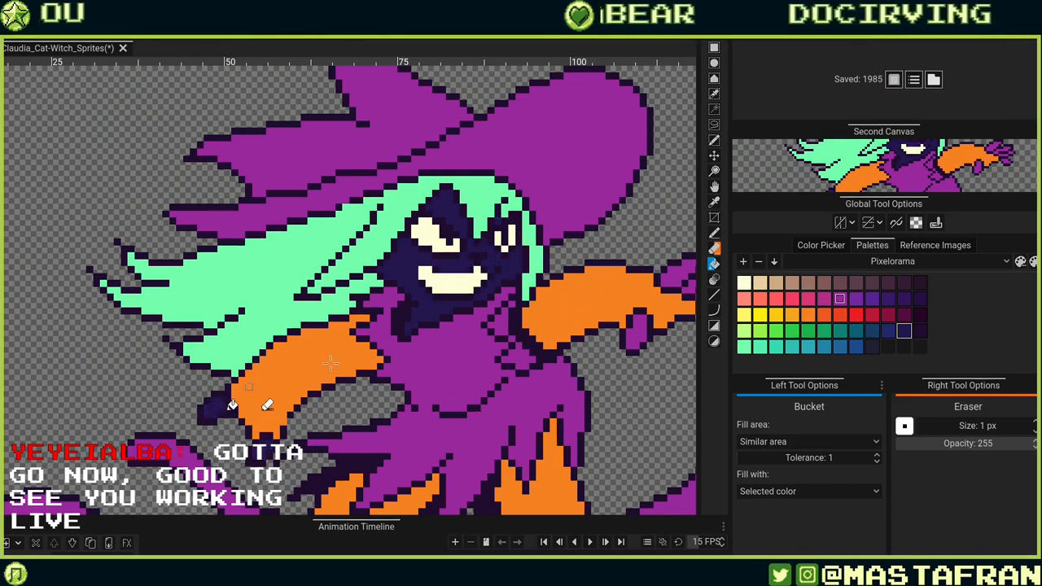
{"action": "left_click_drag", "start_coordinate": [607, 323], "coordinate": [420, 390]}
{"action": "left_click", "coordinate": [497, 340]}
{"action": "left_click", "coordinate": [533, 350]}
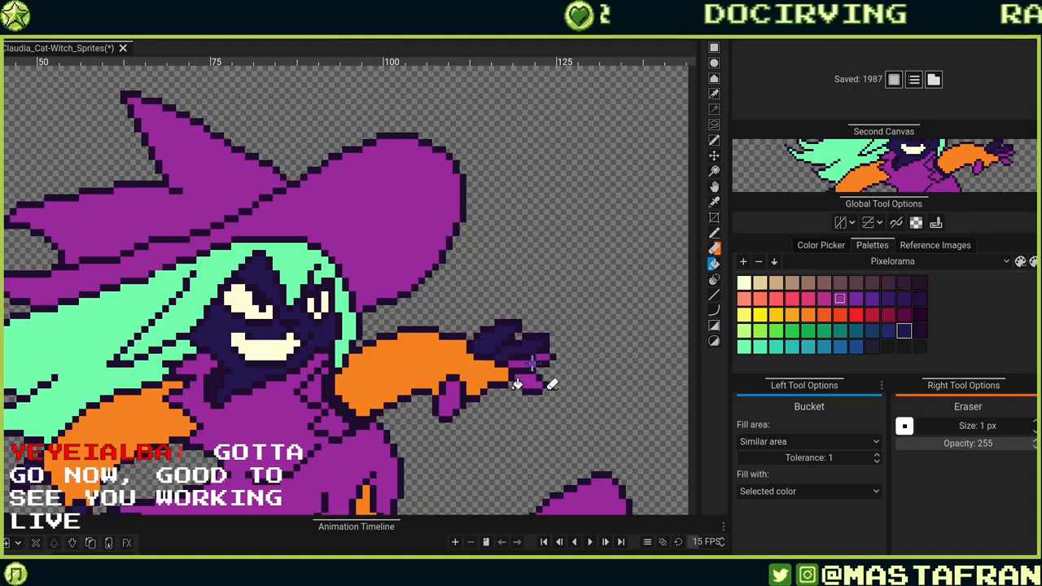
Bucket-fill the legs and feet with dark navy.
{"action": "left_click", "coordinate": [444, 405]}
{"action": "left_click_drag", "start_coordinate": [307, 407], "coordinate": [465, 192]}
{"action": "left_click_drag", "start_coordinate": [405, 431], "coordinate": [541, 376]}
{"action": "left_click", "coordinate": [433, 388]}
{"action": "left_click", "coordinate": [653, 327]}
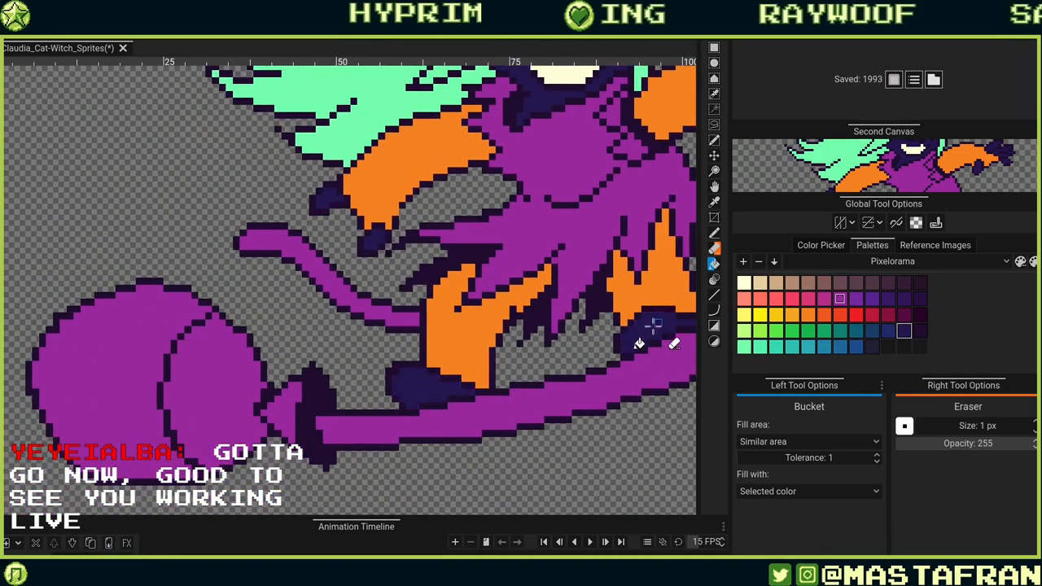
{"action": "left_click_drag", "start_coordinate": [450, 389], "coordinate": [308, 461]}
{"action": "left_click_drag", "start_coordinate": [535, 383], "coordinate": [399, 415]}
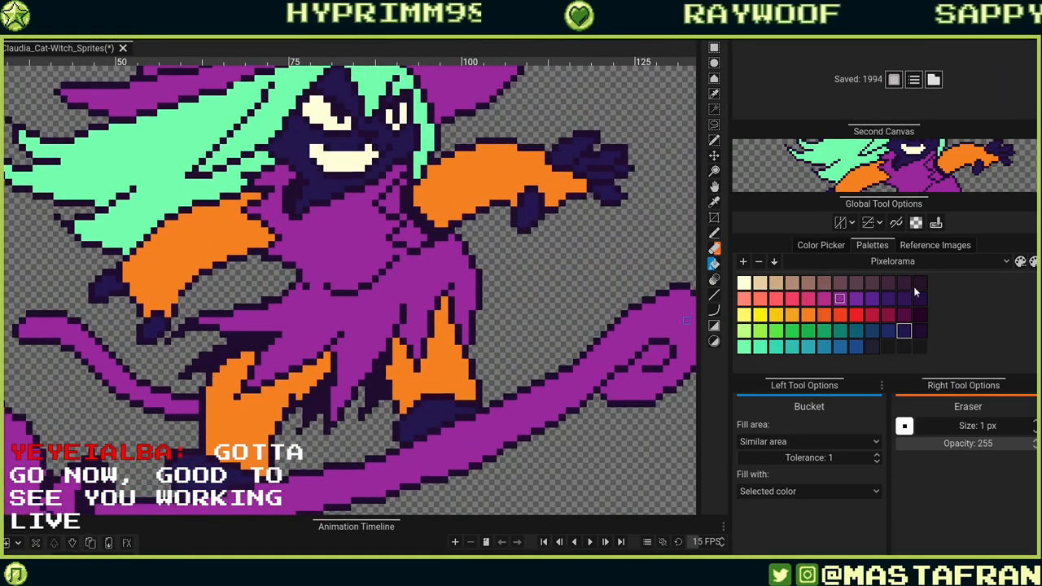
Bucket-fill the broom handle with brown.
{"action": "left_click", "coordinate": [594, 403]}
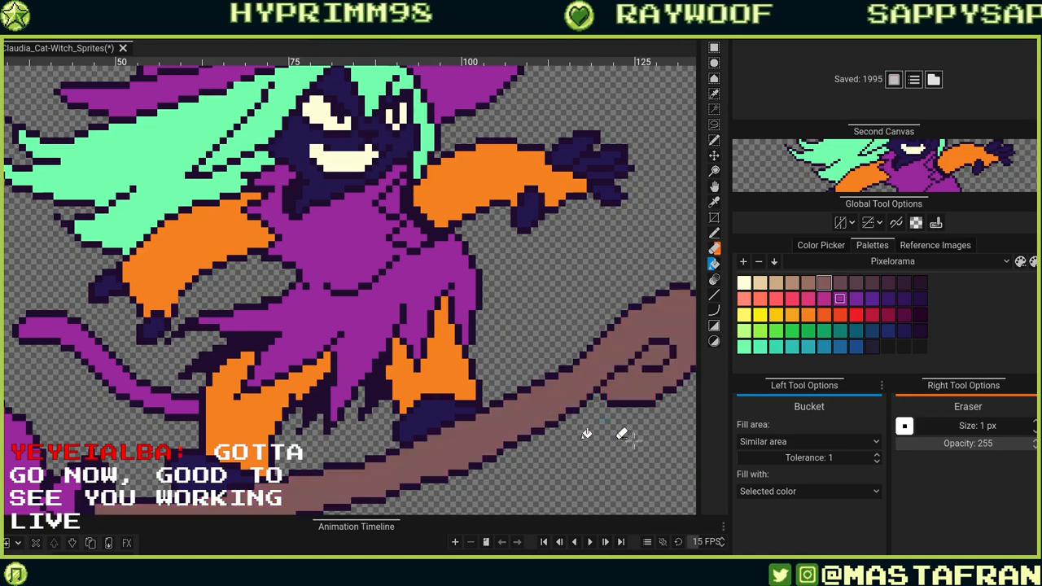
{"action": "left_click_drag", "start_coordinate": [454, 458], "coordinate": [515, 464]}
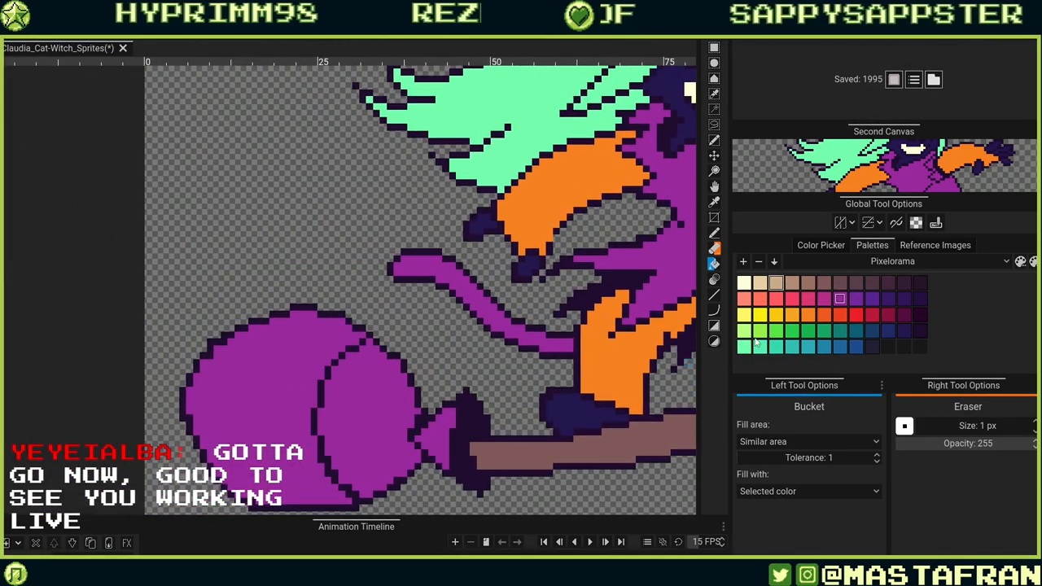
Fill the broom bristles with yellow and the bristle binding with beige.
{"action": "left_click", "coordinate": [743, 314]}
{"action": "left_click", "coordinate": [445, 446]}
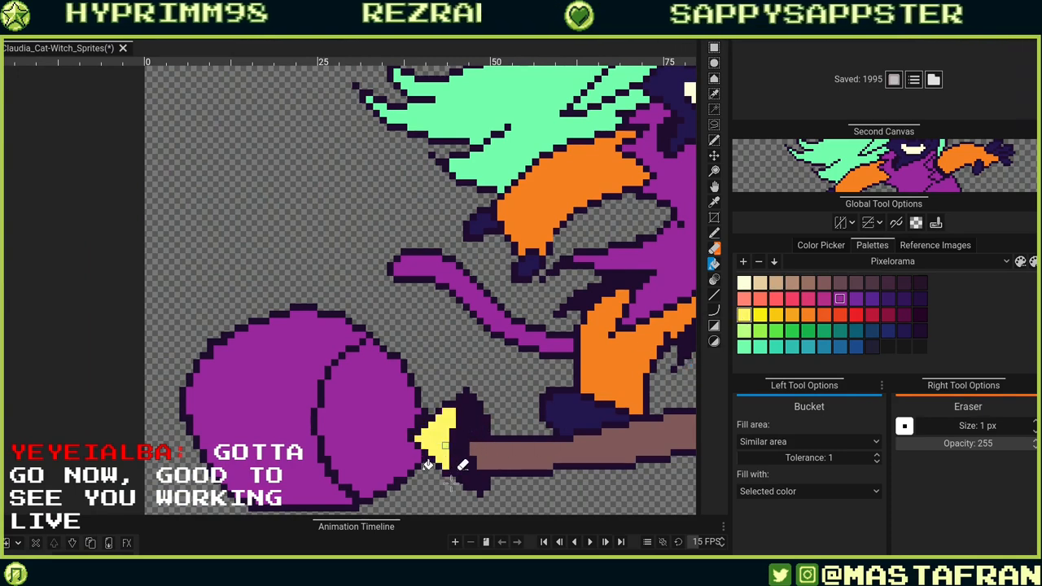
{"action": "left_click", "coordinate": [382, 439]}
{"action": "left_click", "coordinate": [435, 431]}
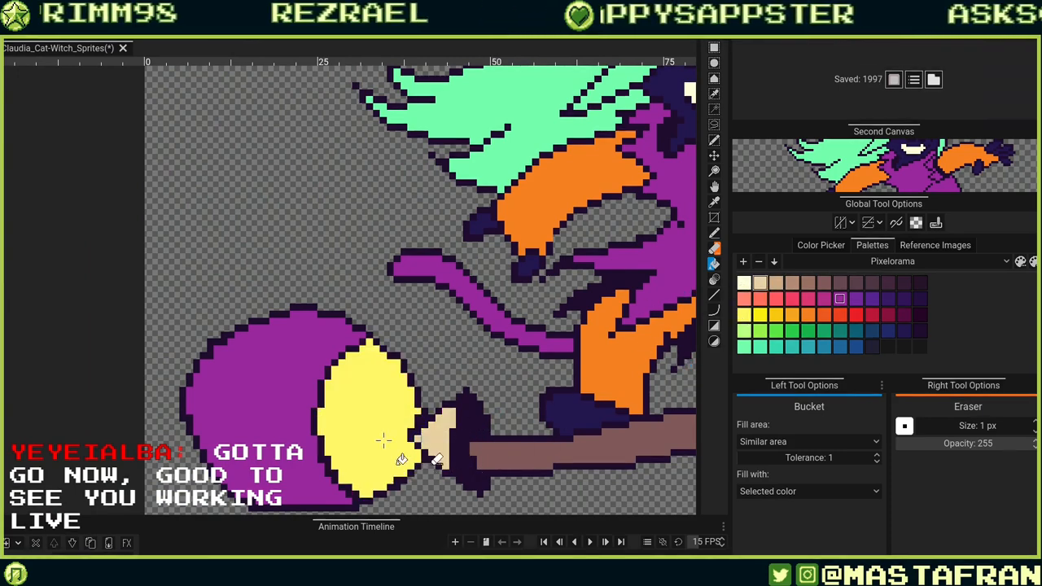
Bucket-fill the broom bristles and their purple tip with beige.
{"action": "left_click", "coordinate": [391, 452]}
{"action": "left_click", "coordinate": [316, 471]}
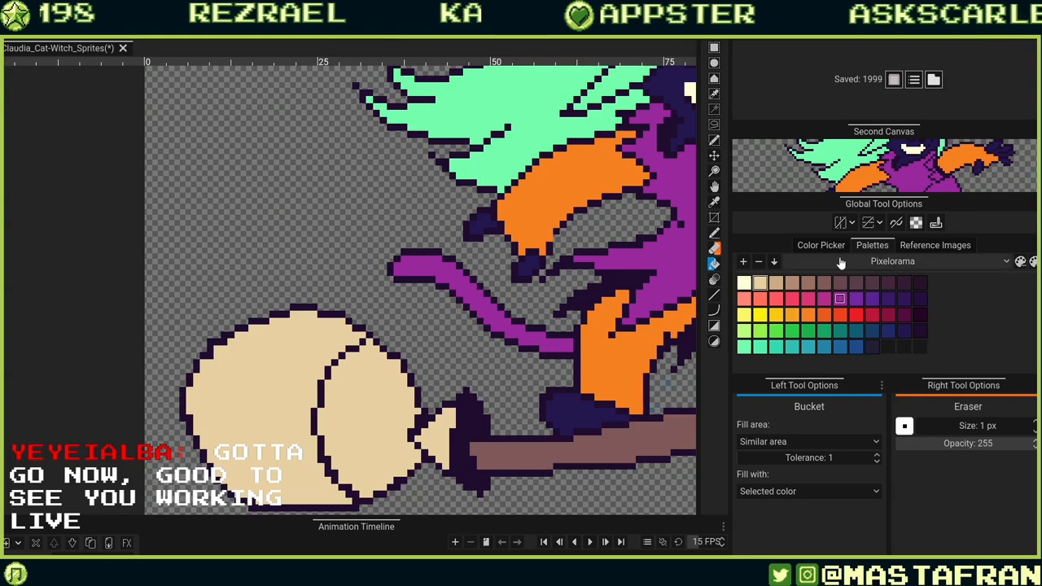
Pick a dark blue and try bucket-filling part of the face with it.
{"action": "scroll", "coordinate": [529, 337], "scroll_direction": "down", "scroll_amount": 5}
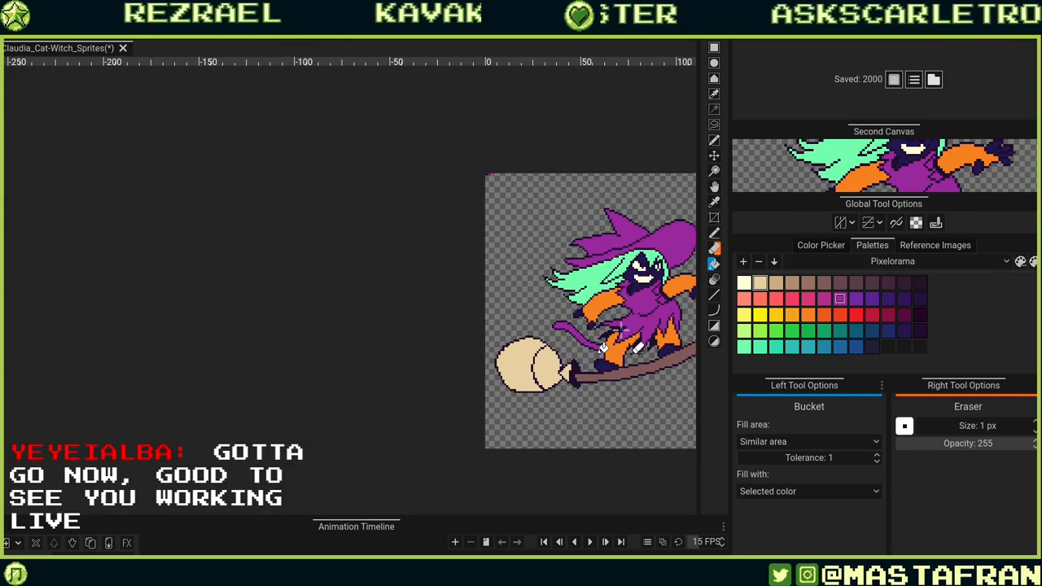
{"action": "left_click_drag", "start_coordinate": [529, 337], "coordinate": [358, 356]}
{"action": "scroll", "coordinate": [430, 277], "scroll_direction": "up", "scroll_amount": 8}
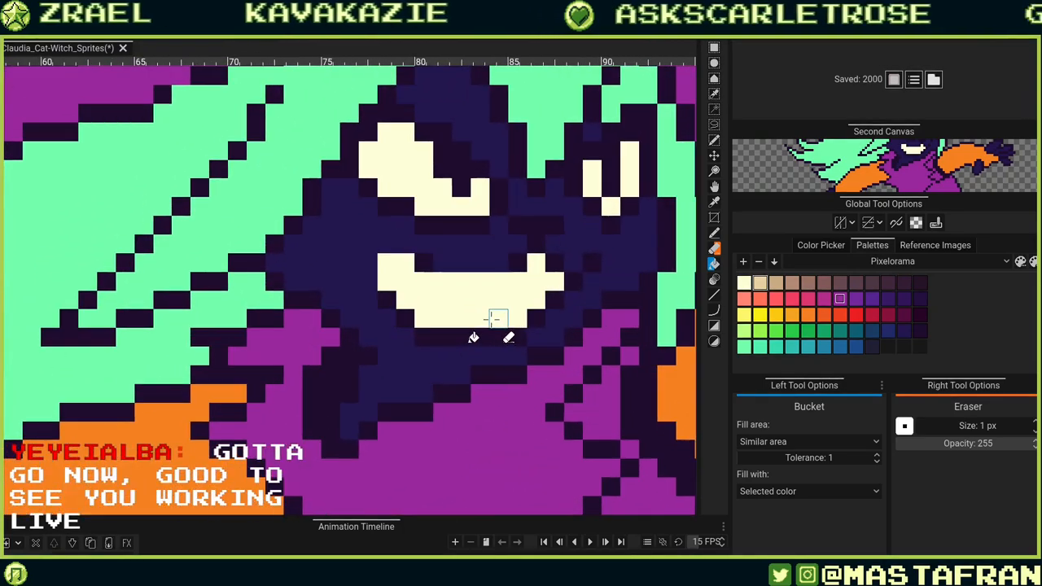
{"action": "left_click", "coordinate": [624, 260], "text": "alt"}
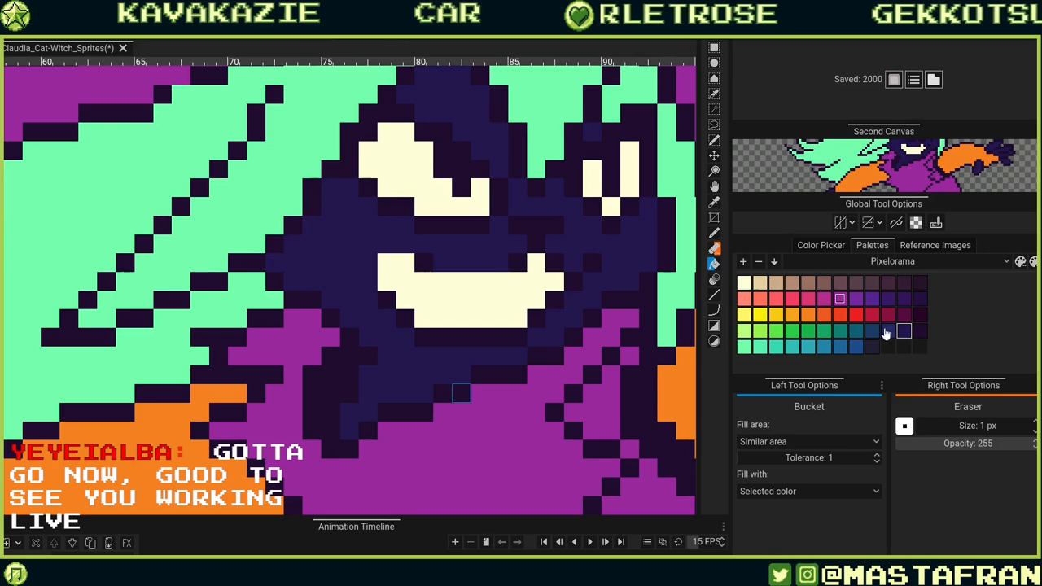
{"action": "left_click_drag", "start_coordinate": [582, 237], "coordinate": [549, 391]}
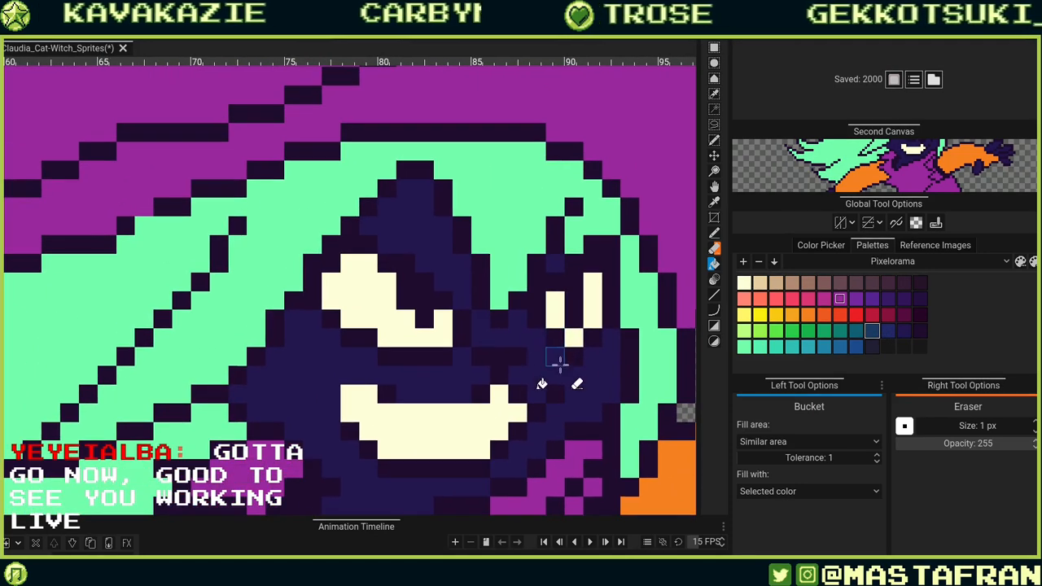
{"action": "left_click", "coordinate": [557, 356]}
{"action": "key", "text": "ctrl+z"}
{"action": "key", "text": "e"}
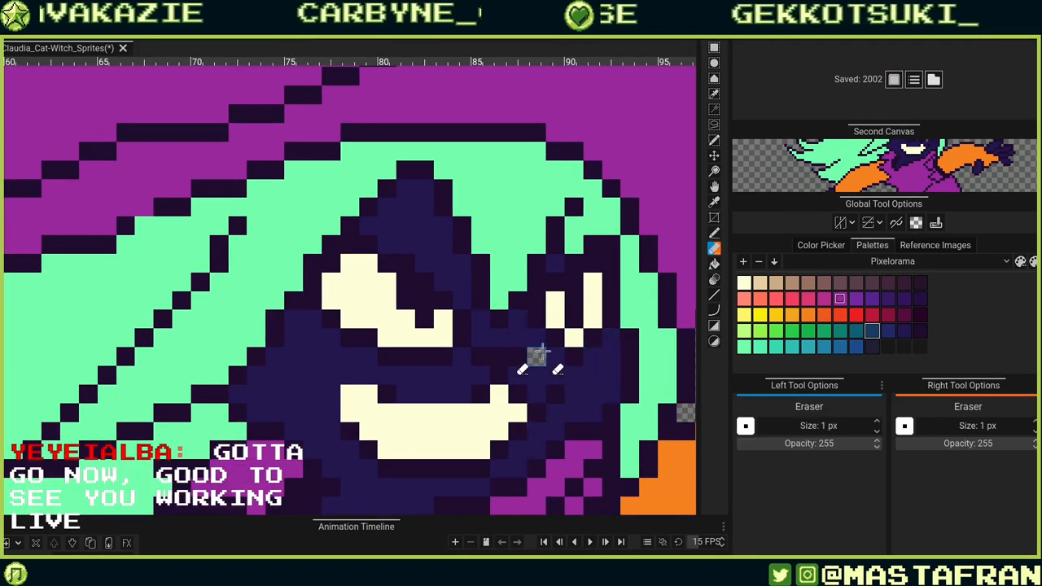
{"action": "key", "text": "ctrl+z"}
{"action": "key", "text": "r"}
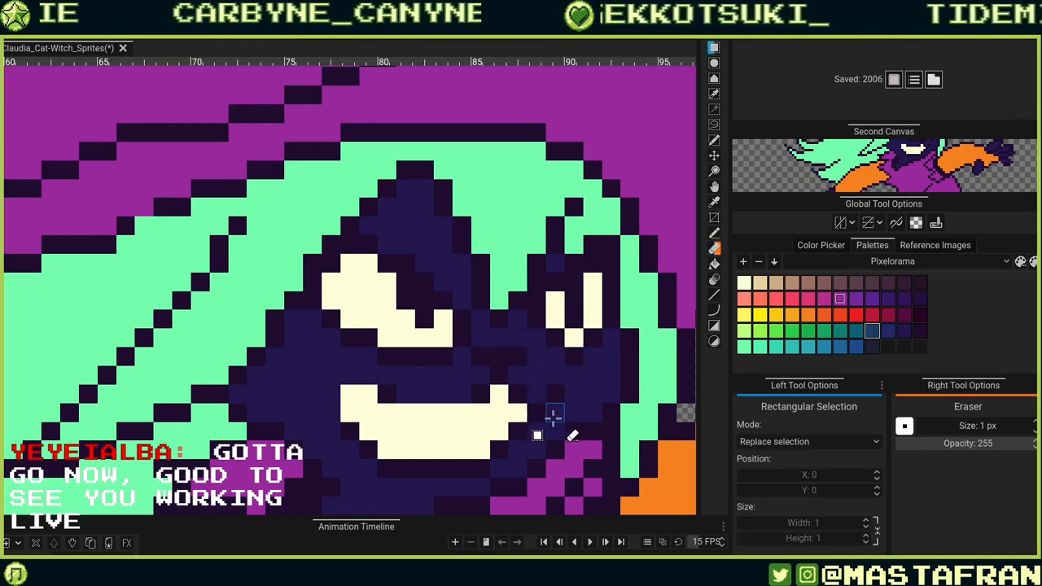
With the Pencil, paint a dark blue shadow band across the eyes and cheeks of the face.
{"action": "key", "text": "p"}
{"action": "mouse_move", "coordinate": [541, 338]}
{"action": "left_mouse_down"}
{"action": "mouse_move", "coordinate": [486, 337]}
{"action": "mouse_move", "coordinate": [520, 320]}
{"action": "mouse_move", "coordinate": [526, 364]}
{"action": "mouse_move", "coordinate": [525, 325]}
{"action": "mouse_move", "coordinate": [488, 410]}
{"action": "mouse_move", "coordinate": [472, 364]}
{"action": "mouse_move", "coordinate": [582, 392]}
{"action": "left_mouse_up"}
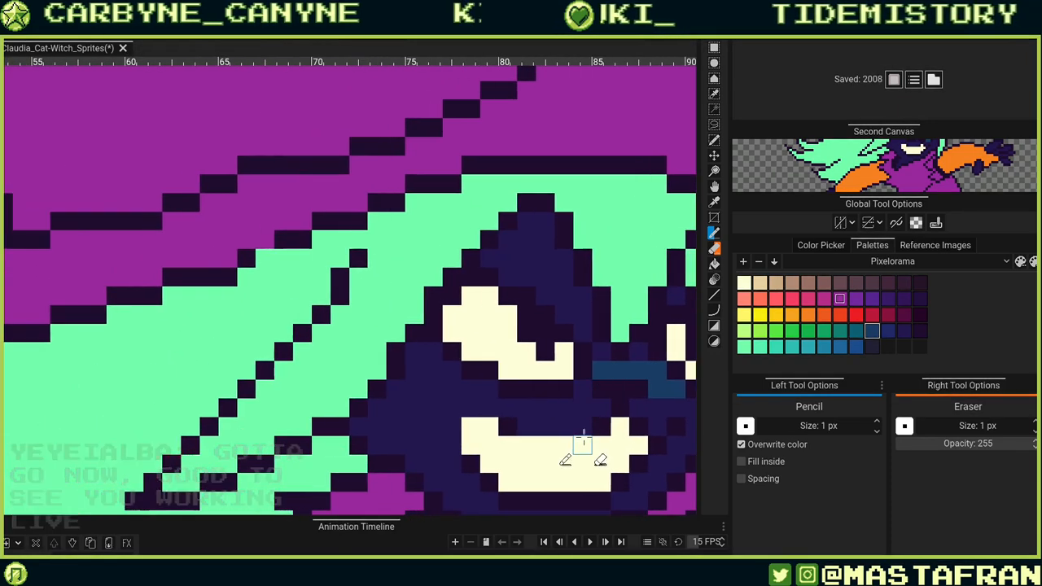
{"action": "left_click", "coordinate": [599, 410]}
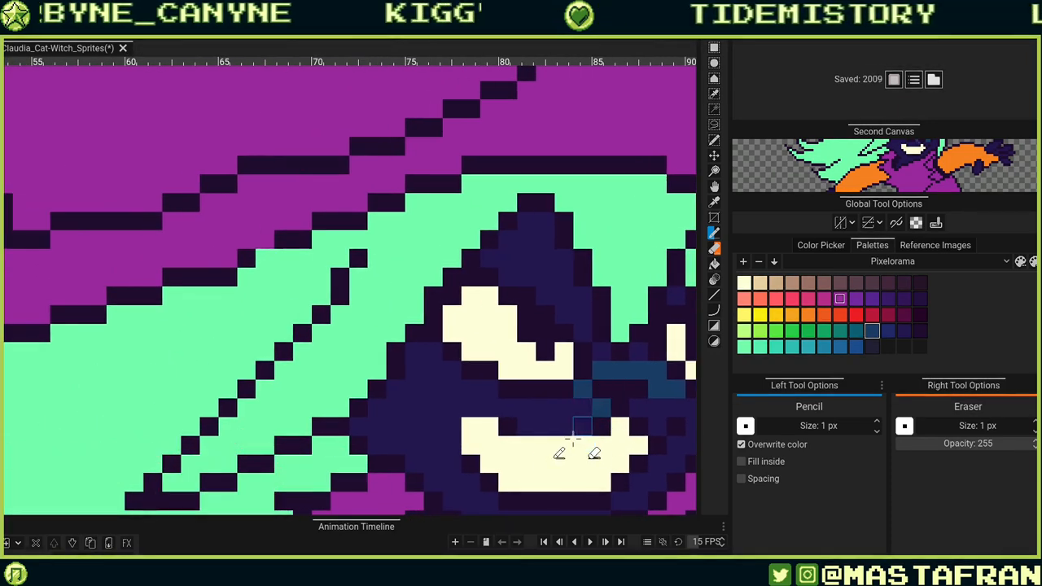
{"action": "mouse_move", "coordinate": [578, 409]}
{"action": "left_mouse_down"}
{"action": "mouse_move", "coordinate": [532, 407]}
{"action": "mouse_move", "coordinate": [495, 424]}
{"action": "mouse_move", "coordinate": [514, 404]}
{"action": "mouse_move", "coordinate": [485, 407]}
{"action": "mouse_move", "coordinate": [487, 386]}
{"action": "mouse_move", "coordinate": [494, 468]}
{"action": "mouse_move", "coordinate": [489, 403]}
{"action": "mouse_move", "coordinate": [414, 352]}
{"action": "left_mouse_up"}
{"action": "left_click", "coordinate": [435, 389]}
{"action": "left_click", "coordinate": [417, 370]}
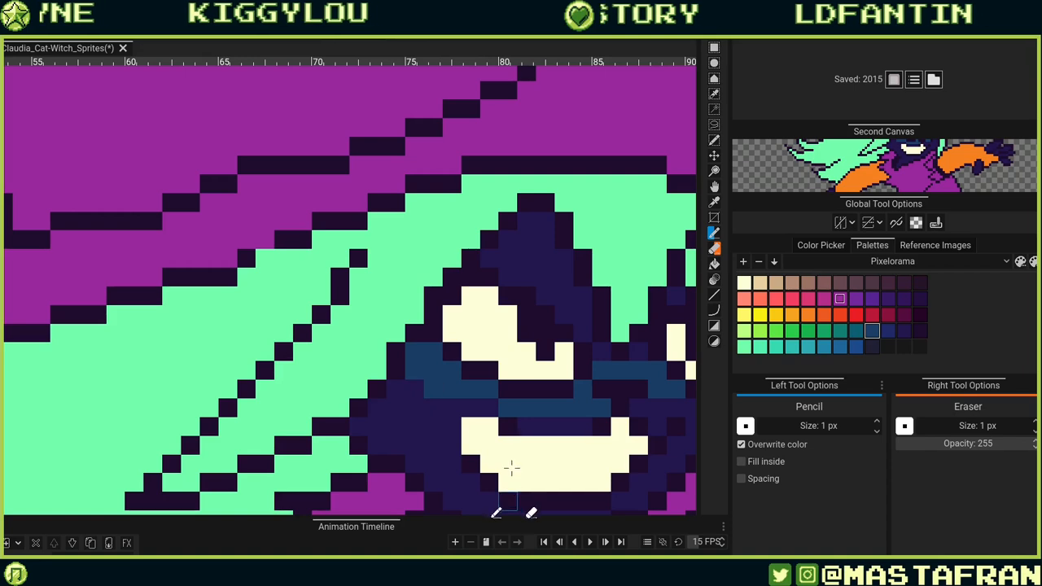
{"action": "left_click_drag", "start_coordinate": [489, 408], "coordinate": [455, 412]}
{"action": "left_click", "coordinate": [434, 409]}
{"action": "left_click", "coordinate": [453, 427]}
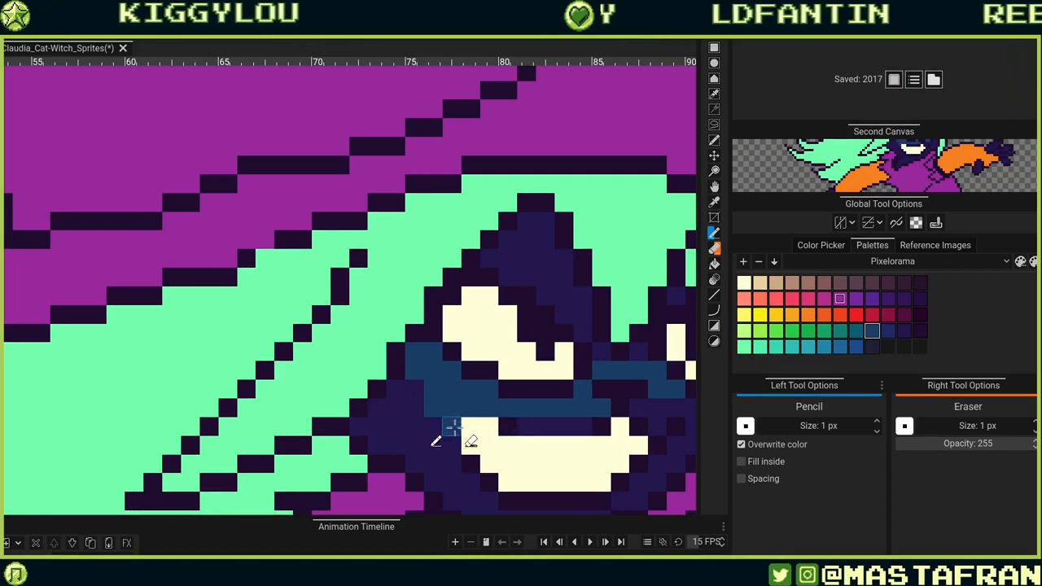
{"action": "mouse_move", "coordinate": [691, 423]}
{"action": "left_mouse_down"}
{"action": "mouse_move", "coordinate": [434, 381]}
{"action": "mouse_move", "coordinate": [518, 366]}
{"action": "left_mouse_up"}
{"action": "left_click", "coordinate": [464, 385]}
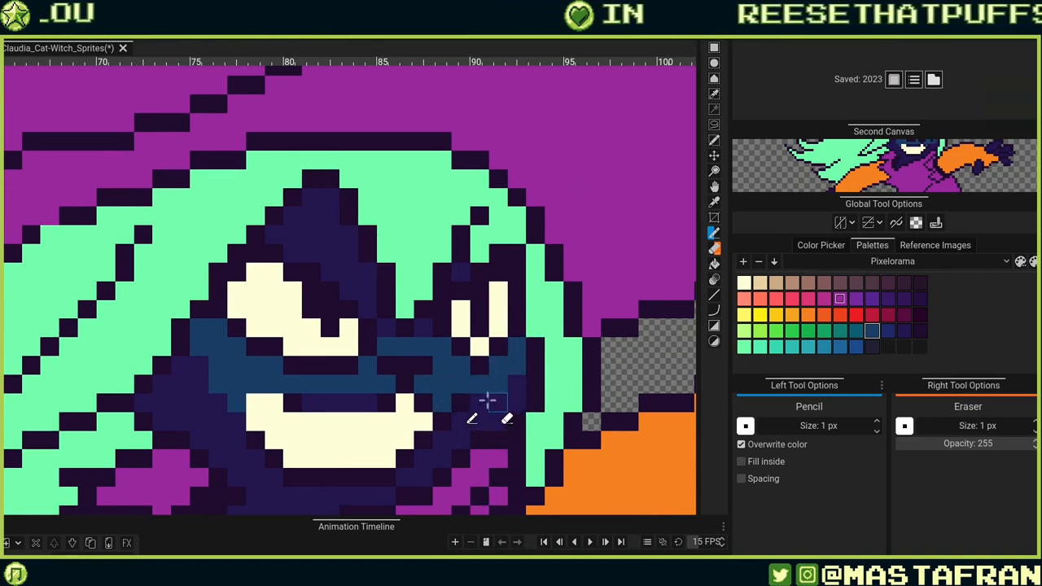
{"action": "left_click", "coordinate": [484, 402]}
{"action": "mouse_move", "coordinate": [281, 380]}
{"action": "left_mouse_down"}
{"action": "mouse_move", "coordinate": [485, 363]}
{"action": "mouse_move", "coordinate": [382, 368]}
{"action": "left_mouse_up"}
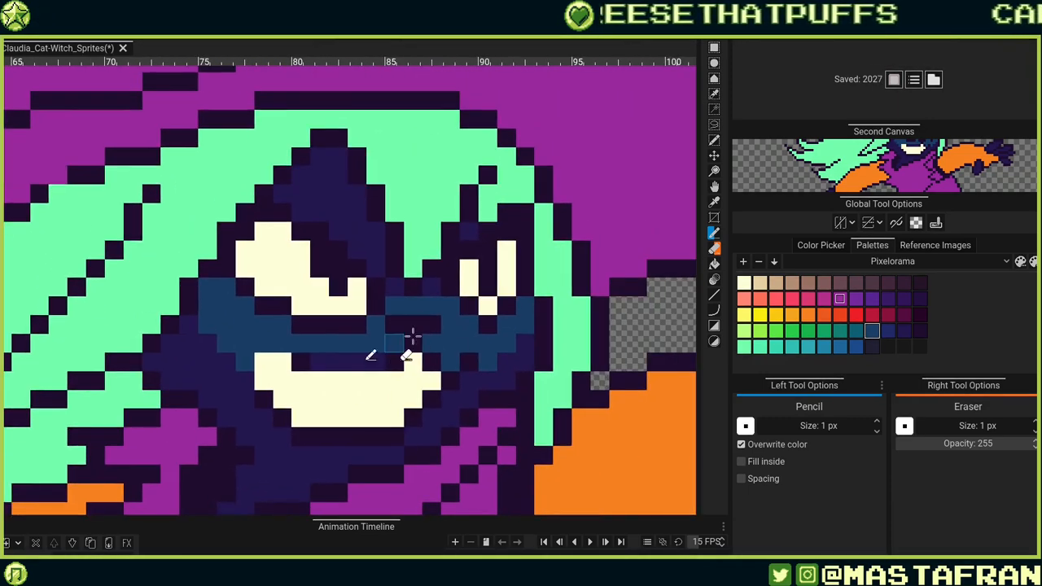
Extend the dark blue shading up the forehead and into the gaps between the eyes.
{"action": "scroll", "coordinate": [413, 335], "scroll_direction": "down", "scroll_amount": 6}
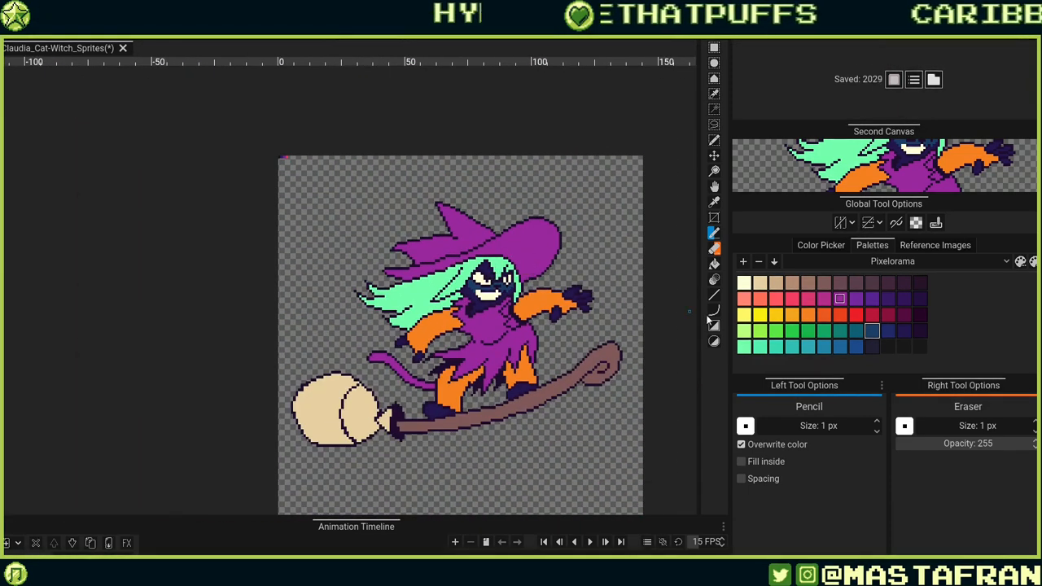
{"action": "scroll", "coordinate": [525, 276], "scroll_direction": "up", "scroll_amount": 4}
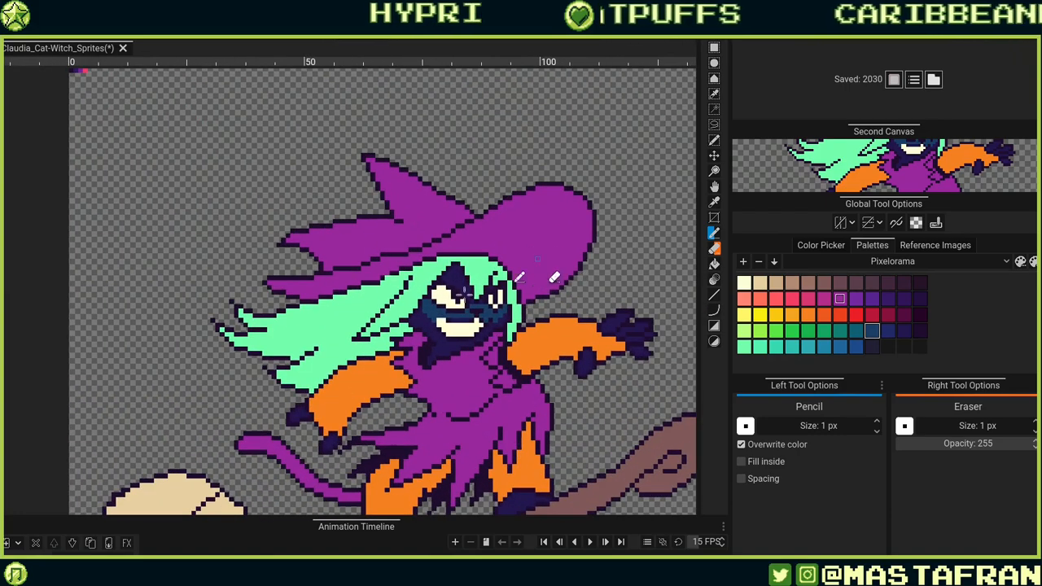
{"action": "scroll", "coordinate": [537, 259], "scroll_direction": "up", "scroll_amount": 5}
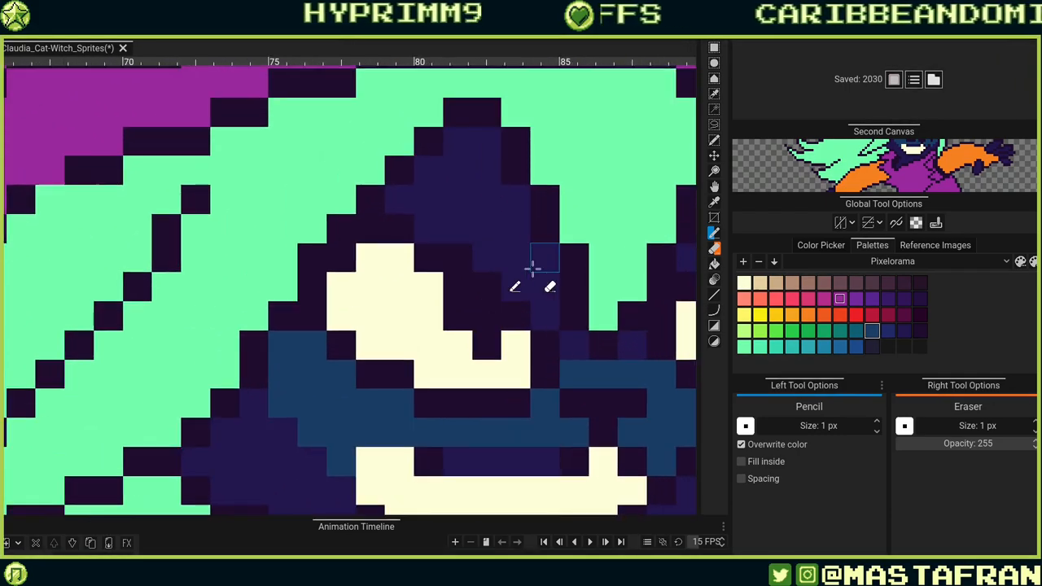
{"action": "mouse_move", "coordinate": [548, 299]}
{"action": "left_mouse_down"}
{"action": "mouse_move", "coordinate": [588, 391]}
{"action": "mouse_move", "coordinate": [562, 381]}
{"action": "left_mouse_up"}
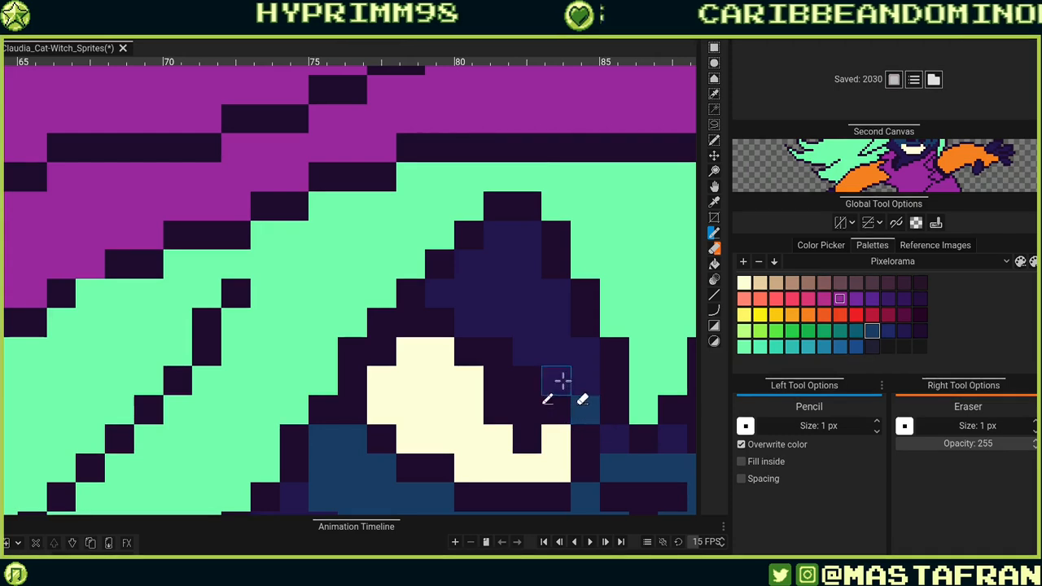
{"action": "left_click", "coordinate": [525, 355]}
{"action": "left_click", "coordinate": [550, 356]}
{"action": "left_click", "coordinate": [528, 325]}
{"action": "left_click", "coordinate": [502, 323]}
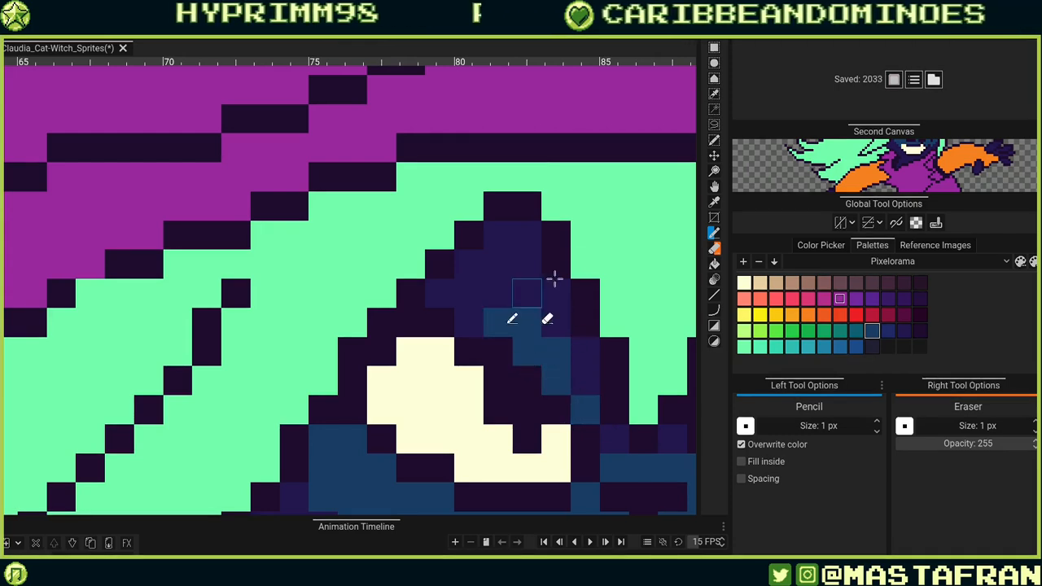
{"action": "left_click", "coordinate": [527, 293]}
{"action": "left_click", "coordinate": [468, 322]}
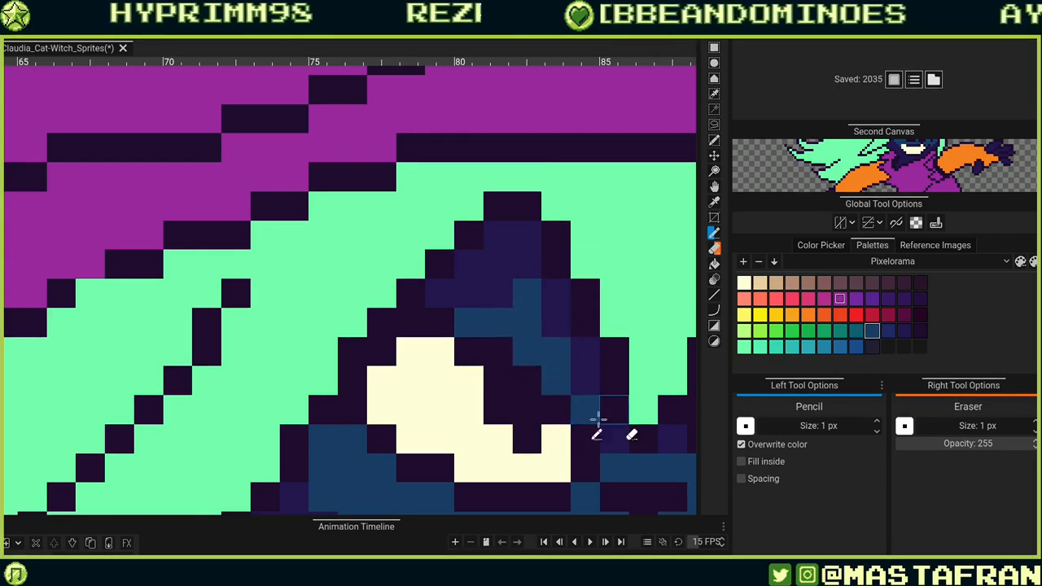
{"action": "left_click_drag", "start_coordinate": [586, 404], "coordinate": [371, 316]}
{"action": "left_click_drag", "start_coordinate": [616, 299], "coordinate": [488, 303]}
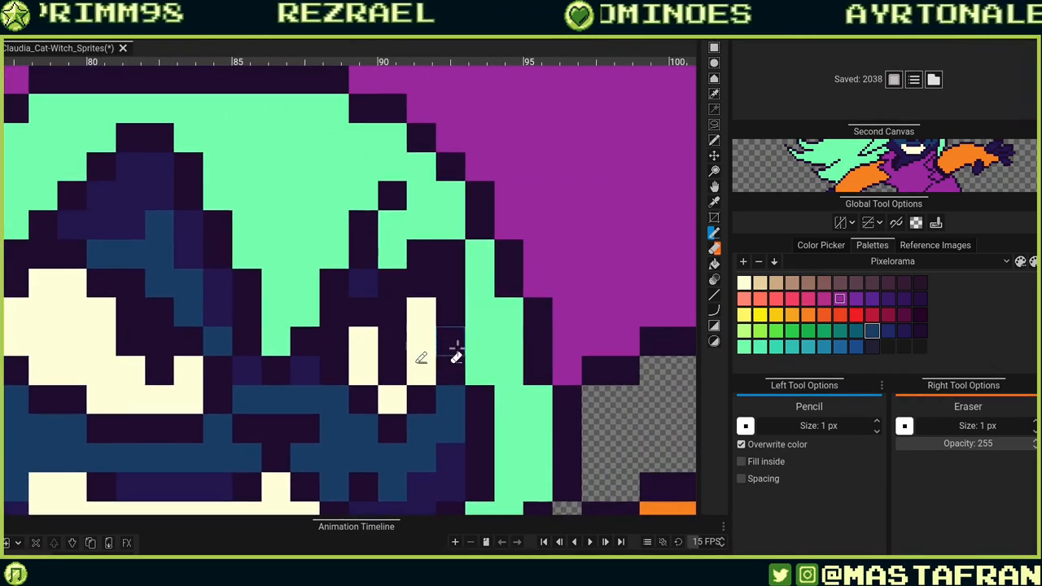
{"action": "left_click_drag", "start_coordinate": [367, 295], "coordinate": [528, 360]}
{"action": "left_click", "coordinate": [528, 356]}
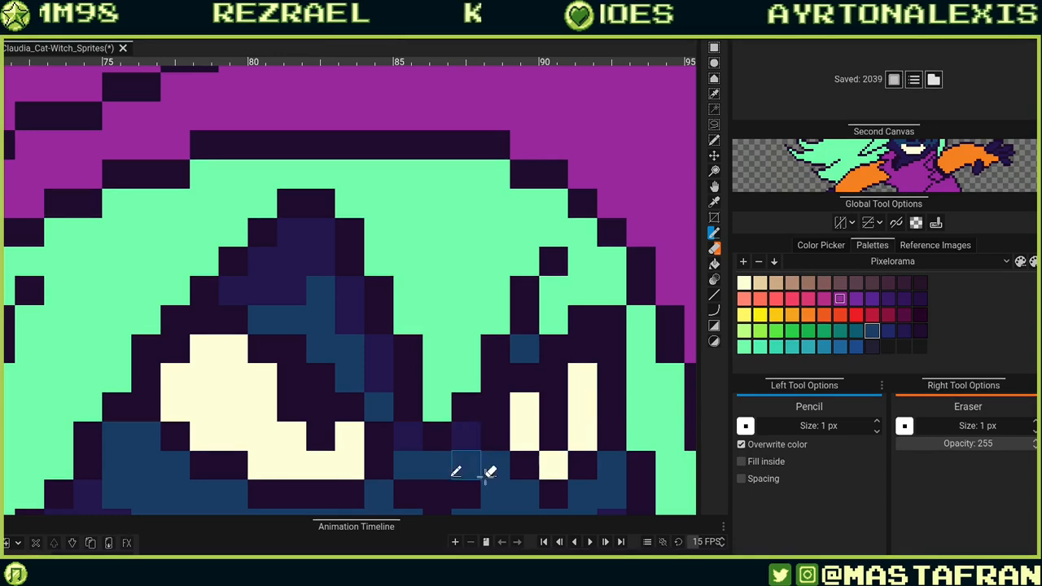
Switch to a different blue and touch up shading pixels between the eyes.
{"action": "left_click_drag", "start_coordinate": [471, 460], "coordinate": [544, 287]}
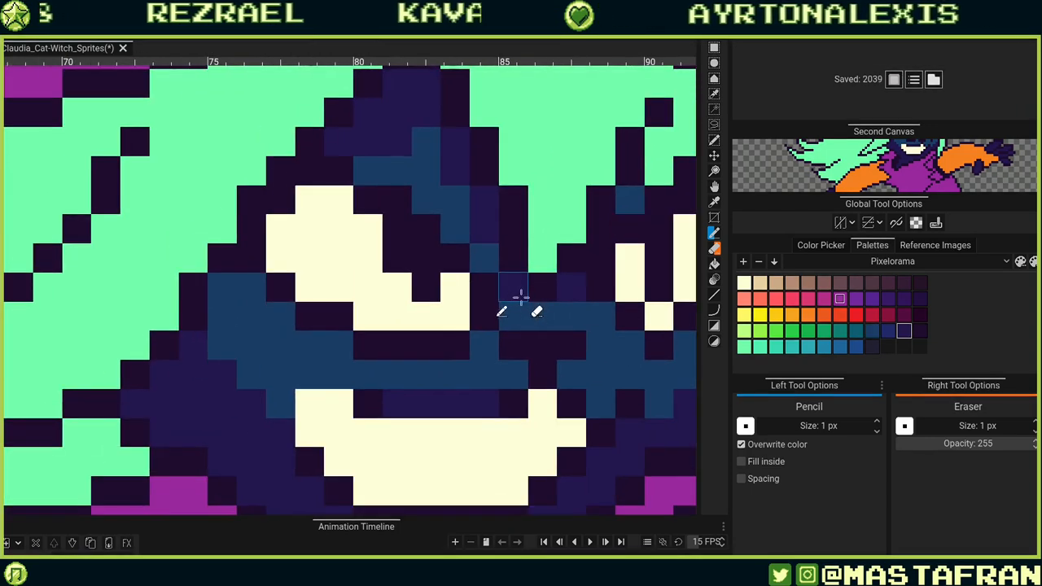
{"action": "left_click", "coordinate": [534, 310]}
{"action": "key", "text": "ctrl+z"}
{"action": "left_click", "coordinate": [523, 309]}
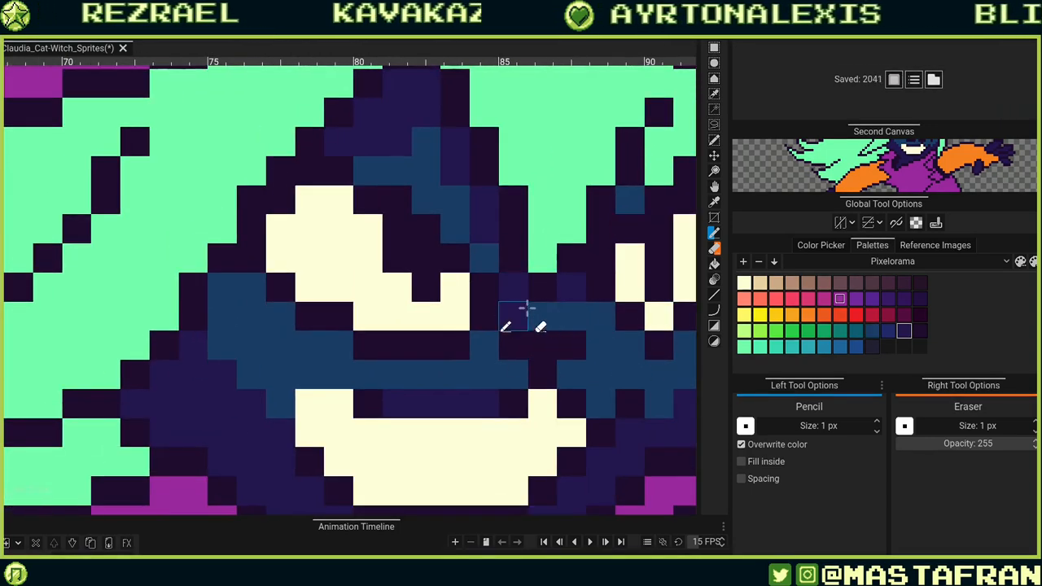
{"action": "left_click_drag", "start_coordinate": [627, 286], "coordinate": [502, 331]}
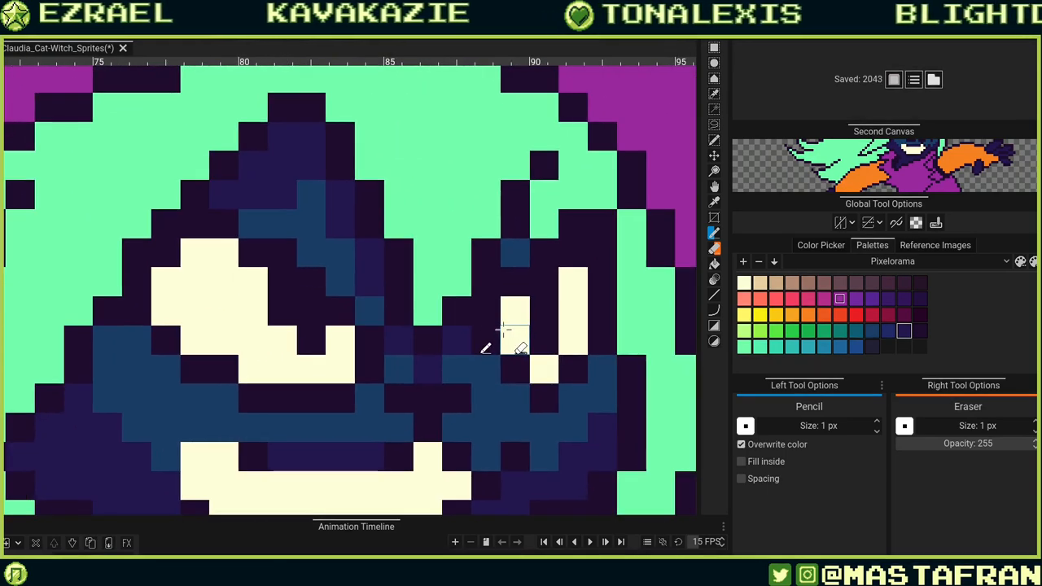
{"action": "scroll", "coordinate": [502, 331], "scroll_direction": "down", "scroll_amount": 6}
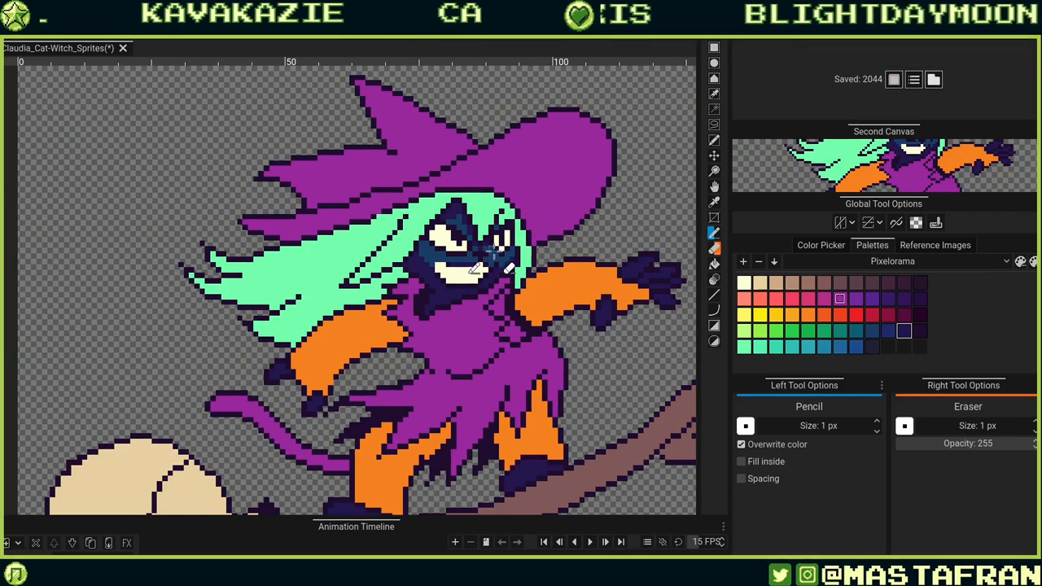
{"action": "scroll", "coordinate": [492, 253], "scroll_direction": "up", "scroll_amount": 5}
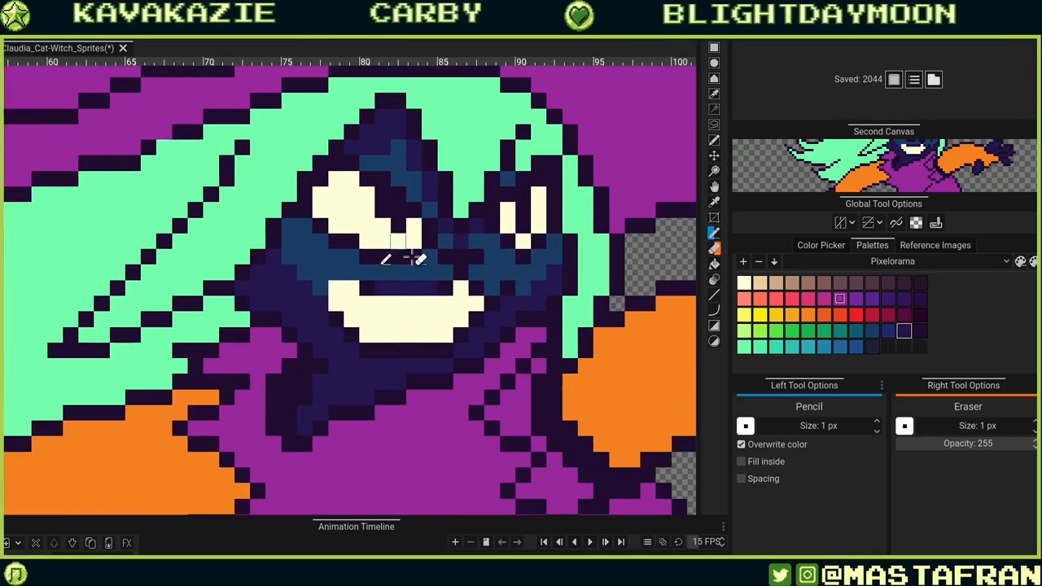
{"action": "left_click", "coordinate": [398, 367]}
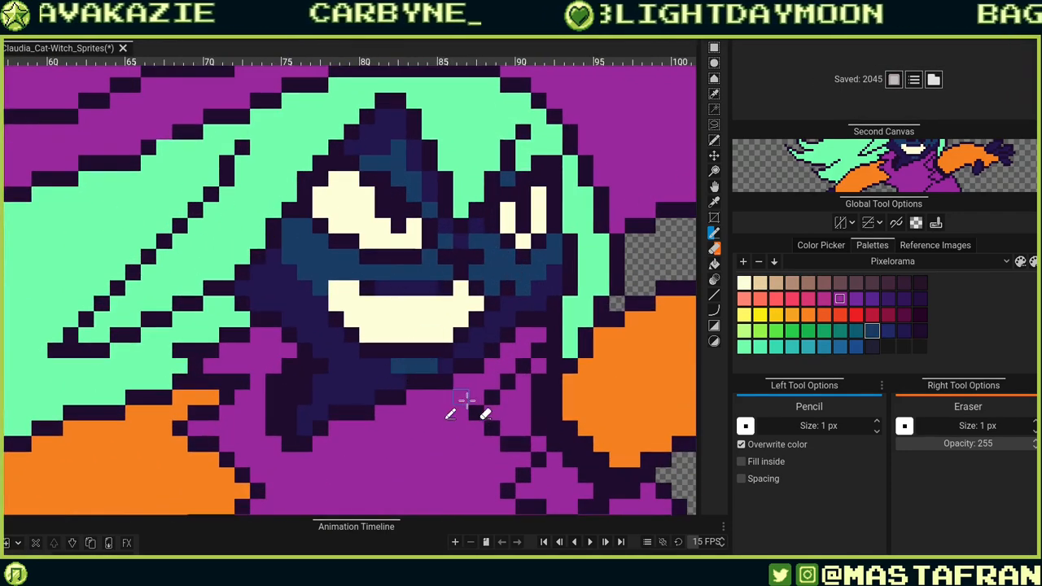
{"action": "key", "text": "ctrl+z"}
{"action": "mouse_move", "coordinate": [413, 351]}
{"action": "left_mouse_down"}
{"action": "mouse_move", "coordinate": [490, 391]}
{"action": "mouse_move", "coordinate": [475, 367]}
{"action": "mouse_move", "coordinate": [501, 427]}
{"action": "left_mouse_up"}
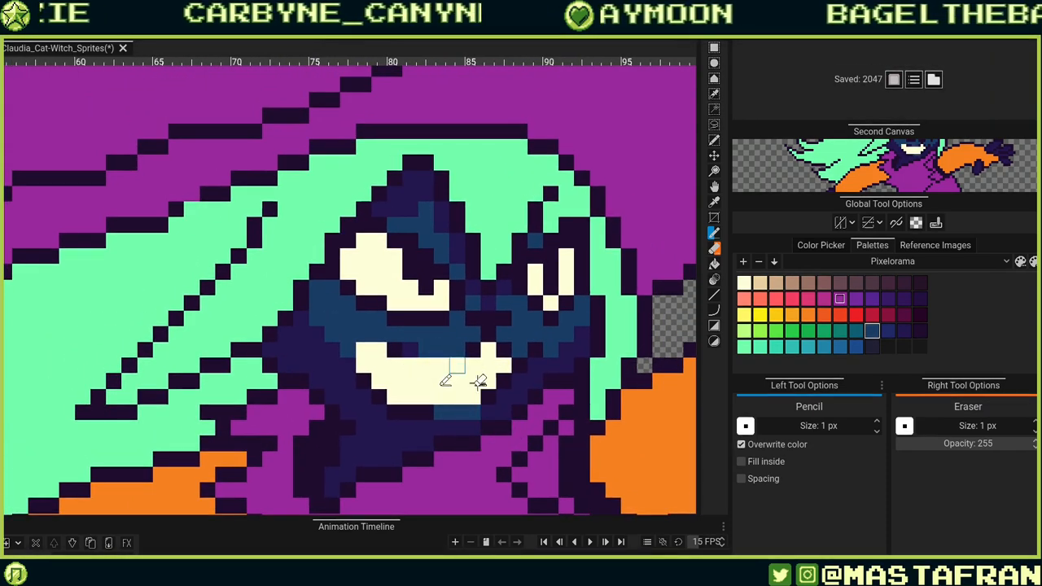
{"action": "key", "text": "ctrl+z"}
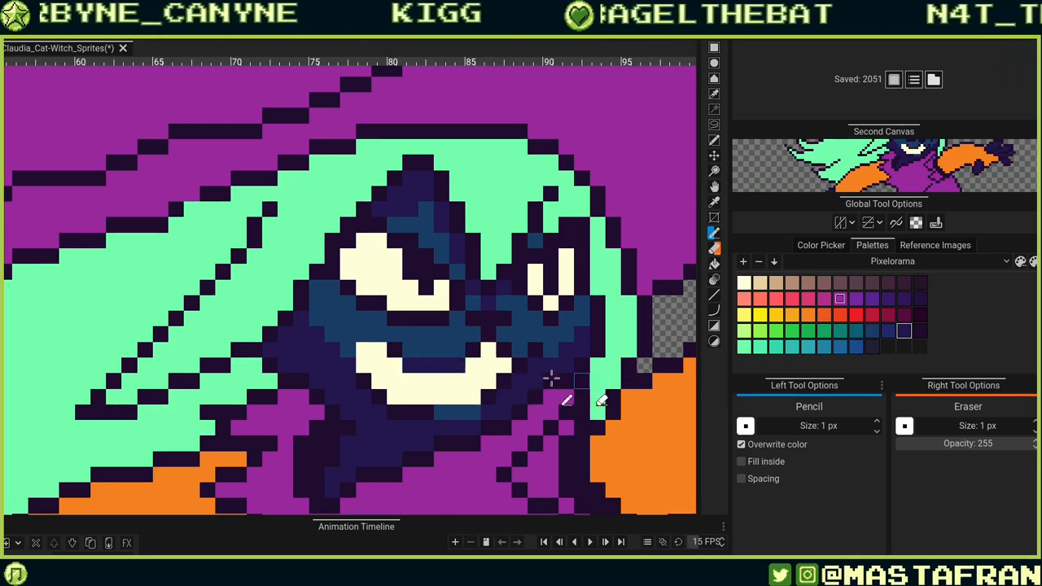
{"action": "key", "text": "ctrl+z"}
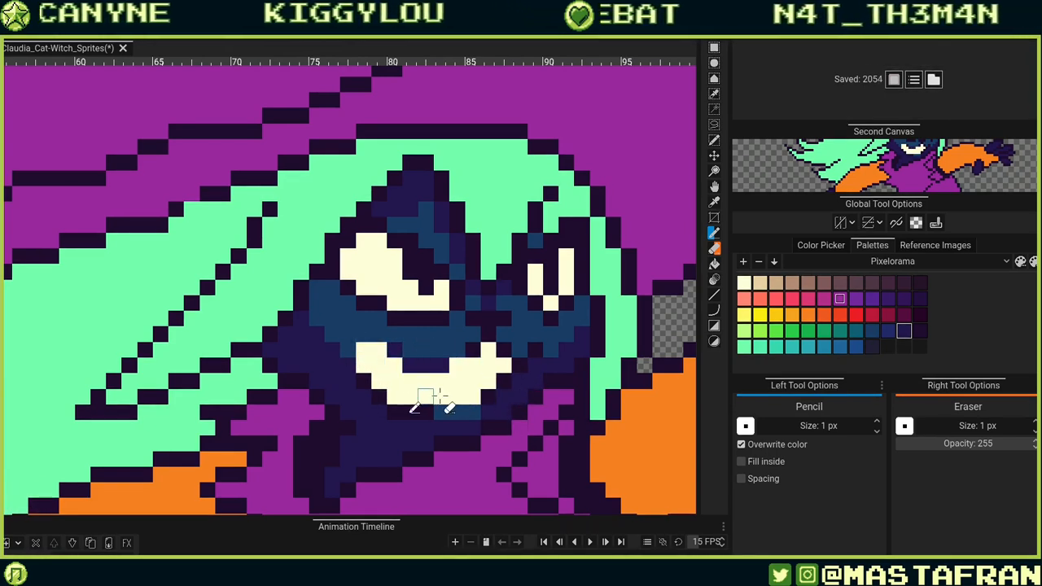
Pick a darker purple and darken pixels along the top edge of the teeth.
{"action": "left_click", "coordinate": [473, 350], "text": "alt"}
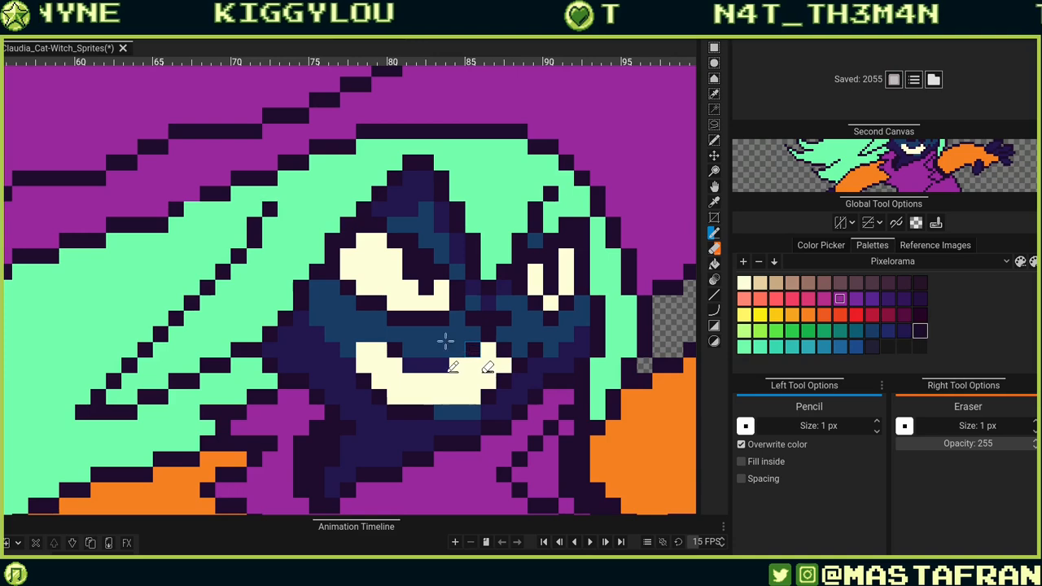
{"action": "left_click", "coordinate": [364, 350]}
{"action": "key", "text": "ctrl+z"}
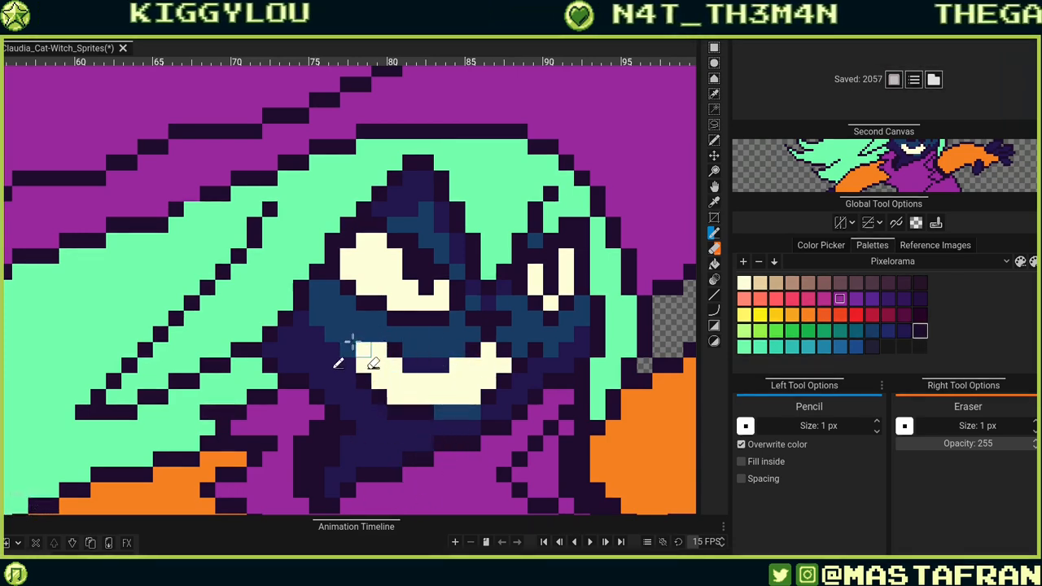
{"action": "left_click", "coordinate": [349, 347]}
{"action": "left_click", "coordinate": [550, 349]}
{"action": "key", "text": "ctrl+z"}
{"action": "key", "text": "ctrl+z"}
{"action": "left_click", "coordinate": [362, 337]}
{"action": "left_click_drag", "start_coordinate": [359, 344], "coordinate": [363, 351]}
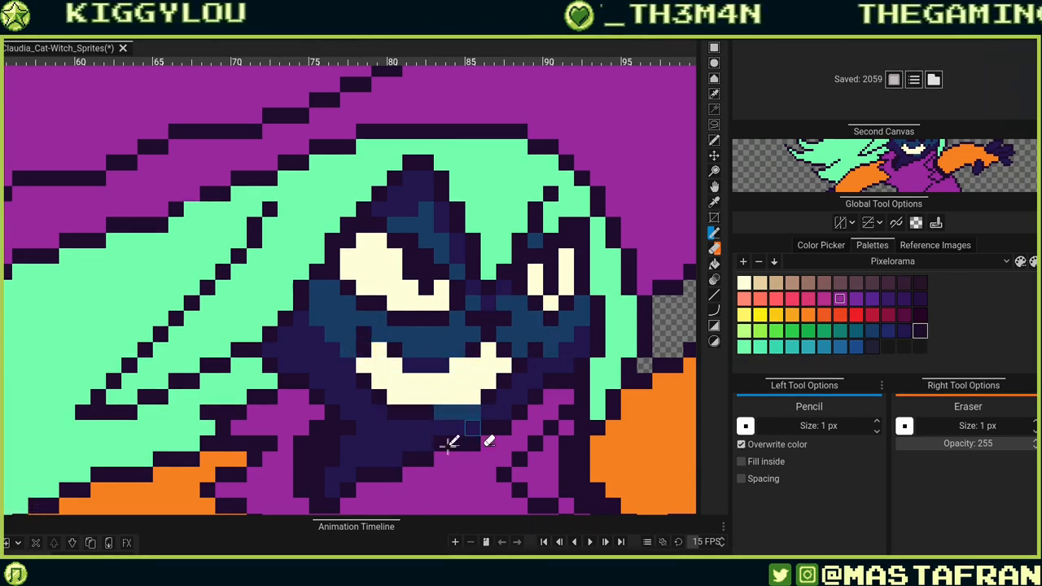
{"action": "key", "text": "ctrl+z"}
{"action": "left_click", "coordinate": [364, 337]}
{"action": "left_click", "coordinate": [348, 335]}
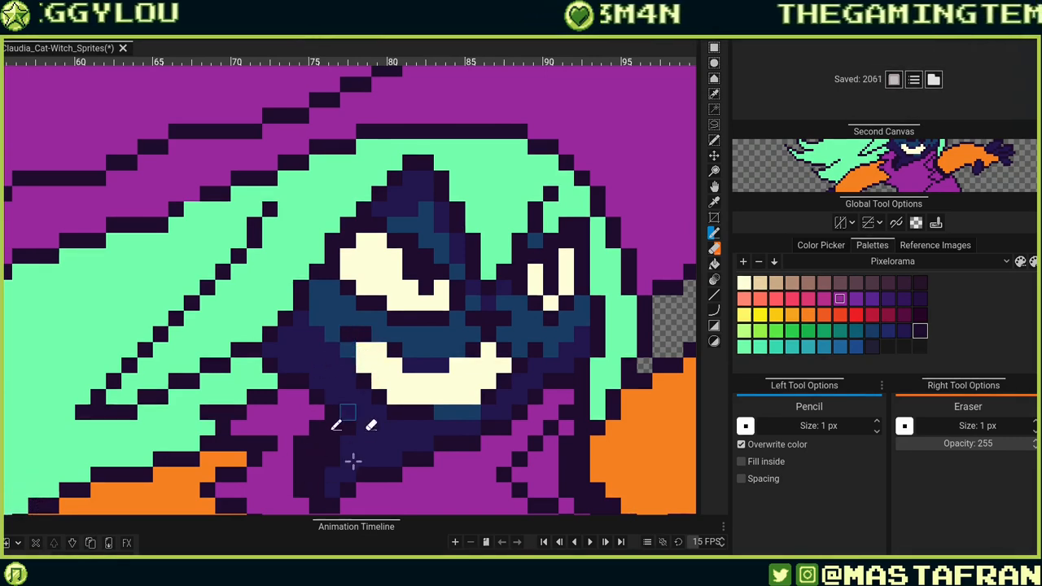
{"action": "left_click", "coordinate": [364, 366]}
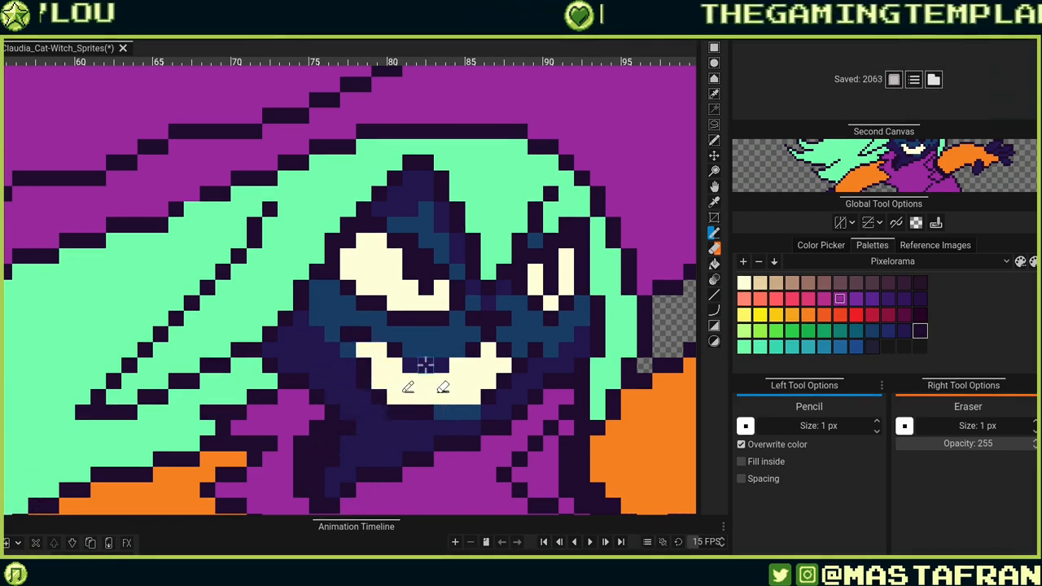
Paint dark shading pixels beneath the mouth and along the chin, undoing one stray pixel.
{"action": "left_click", "coordinate": [425, 365], "text": "alt"}
{"action": "left_click", "coordinate": [363, 368]}
{"action": "left_click", "coordinate": [395, 412]}
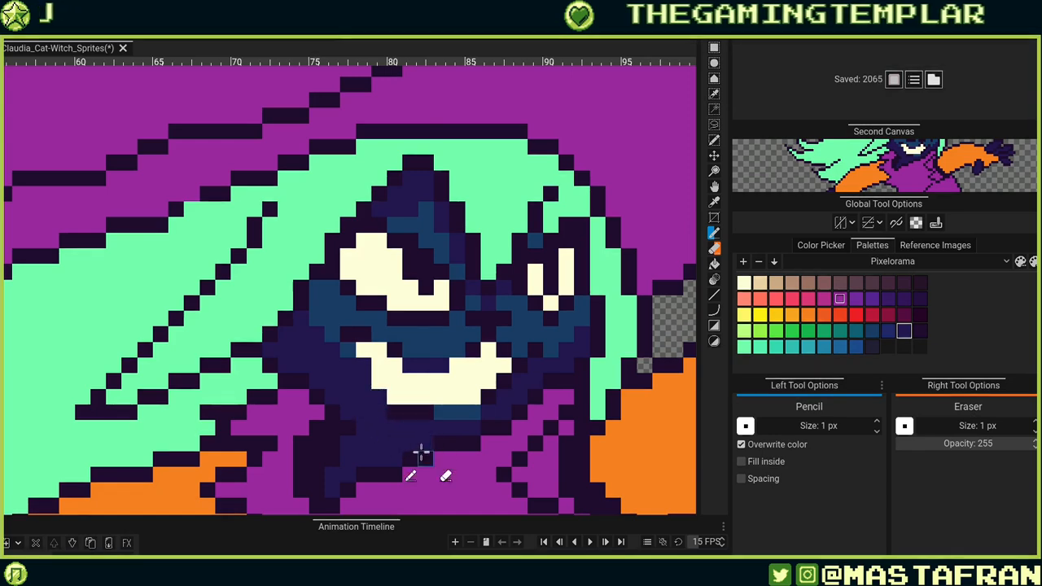
{"action": "left_click", "coordinate": [412, 413]}
{"action": "left_click", "coordinate": [488, 397]}
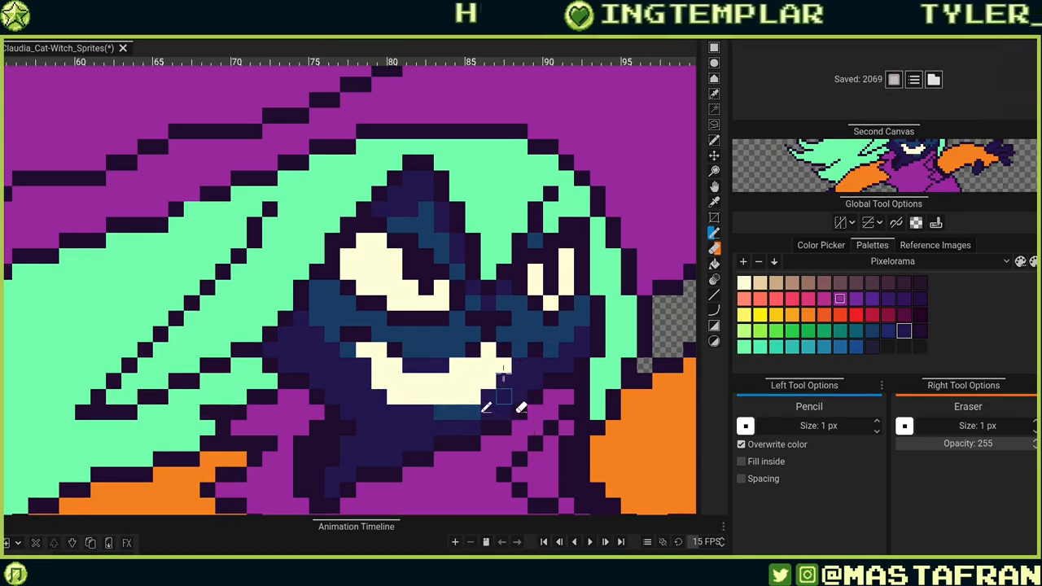
{"action": "left_click", "coordinate": [504, 368], "text": "alt"}
{"action": "left_click", "coordinate": [520, 362]}
{"action": "key", "text": "ctrl+z"}
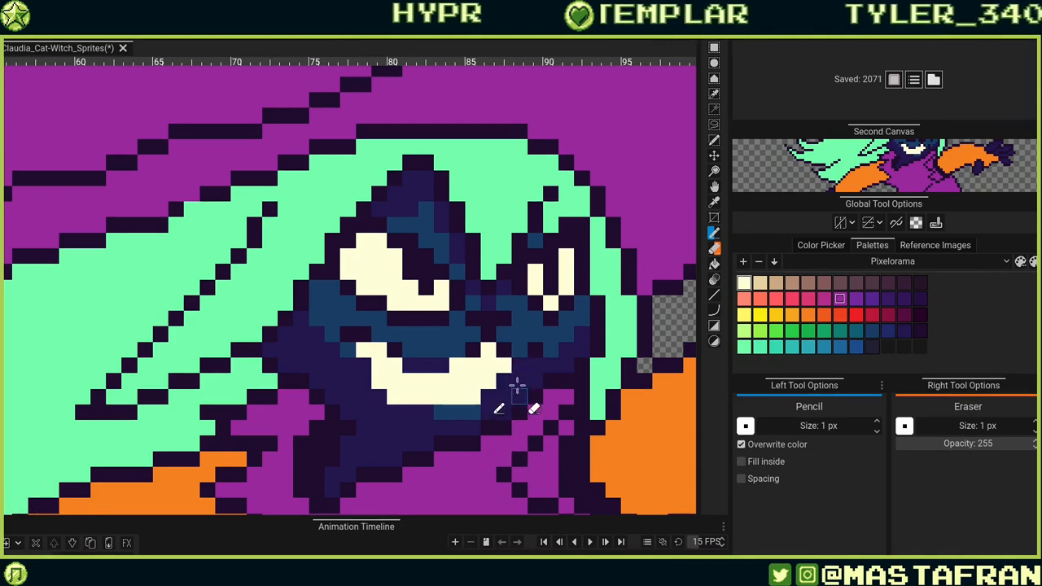
Refine the dark blue shading around the right corner of the mouth and the cheek.
{"action": "left_click", "coordinate": [519, 381]}
{"action": "left_click", "coordinate": [504, 380]}
{"action": "left_click", "coordinate": [488, 397]}
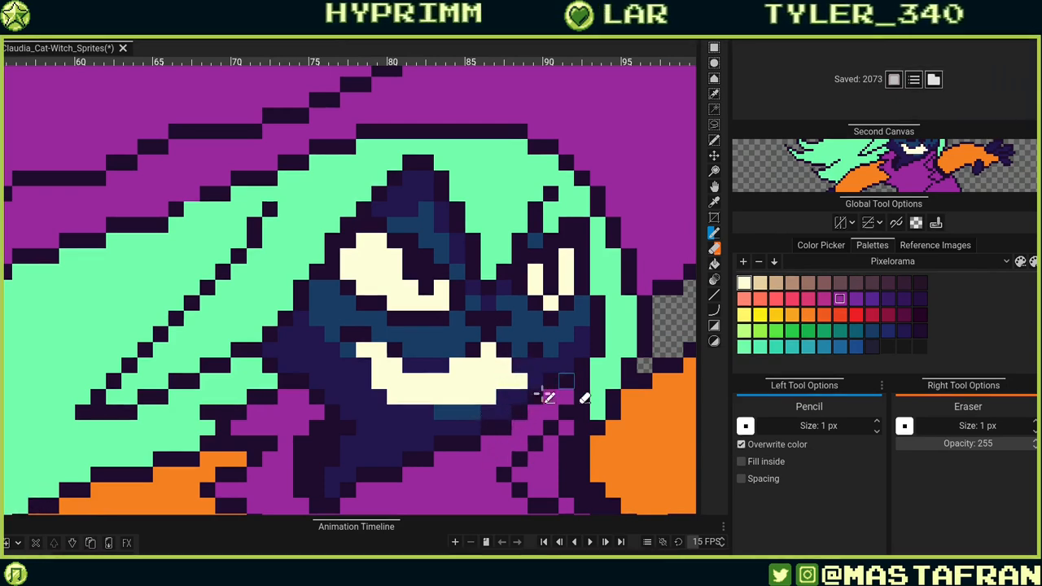
{"action": "left_click", "coordinate": [473, 416], "text": "alt"}
{"action": "left_click", "coordinate": [487, 413]}
{"action": "left_click", "coordinate": [426, 413]}
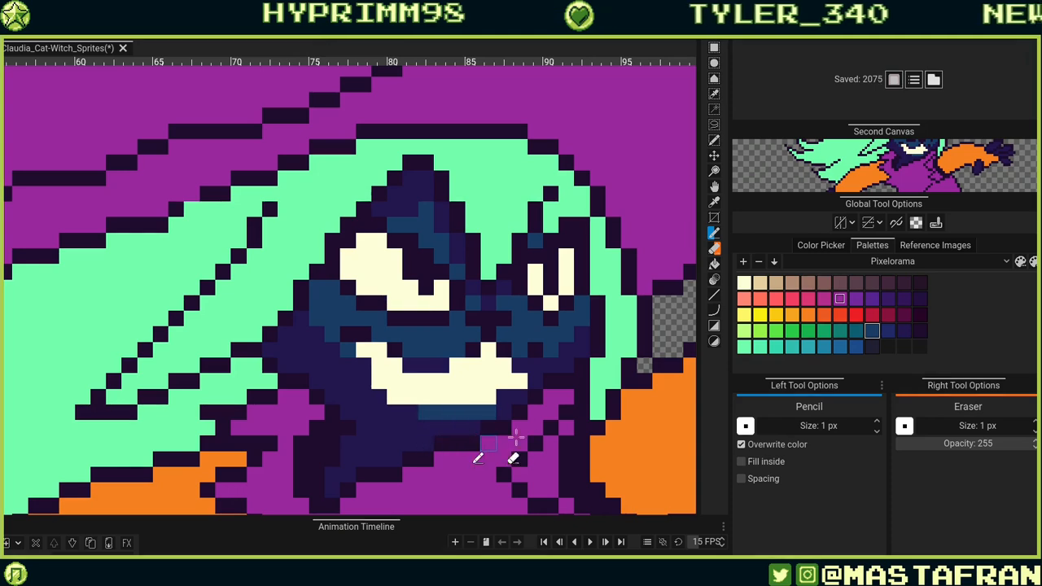
{"action": "left_click", "coordinate": [579, 334]}
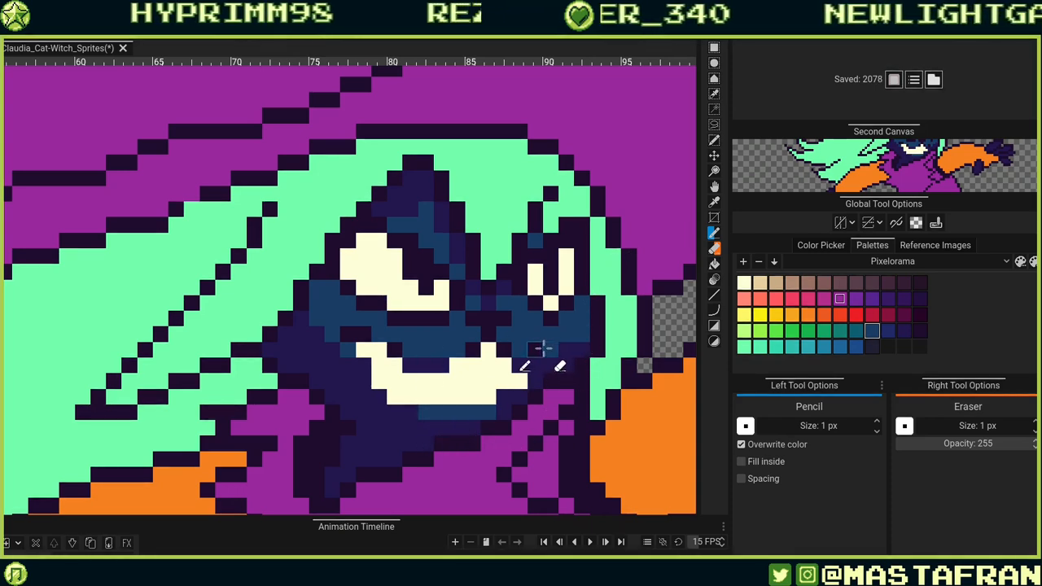
{"action": "left_click", "coordinate": [534, 353], "text": "alt"}
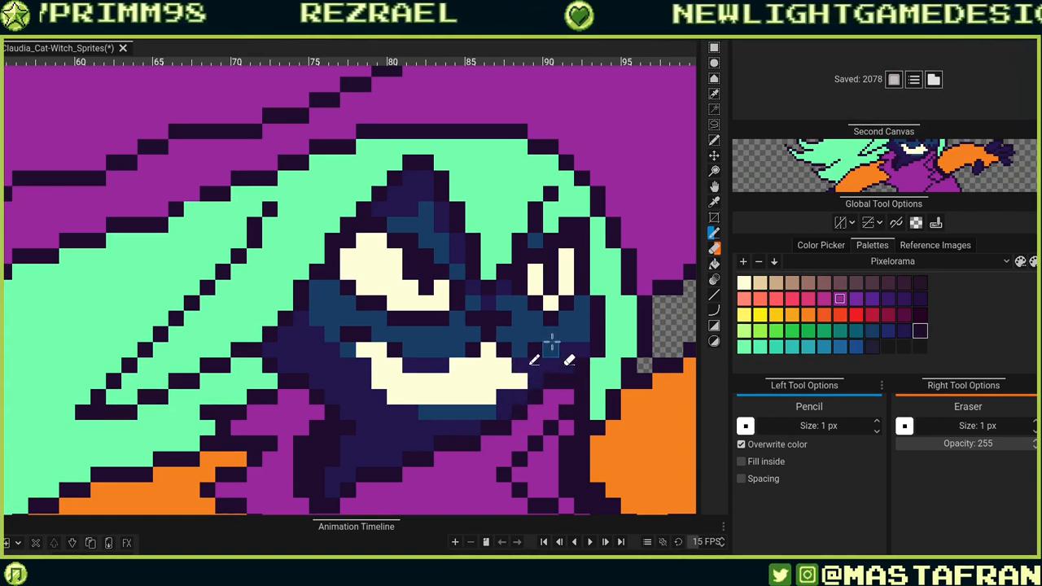
{"action": "left_click", "coordinate": [535, 352], "text": "alt"}
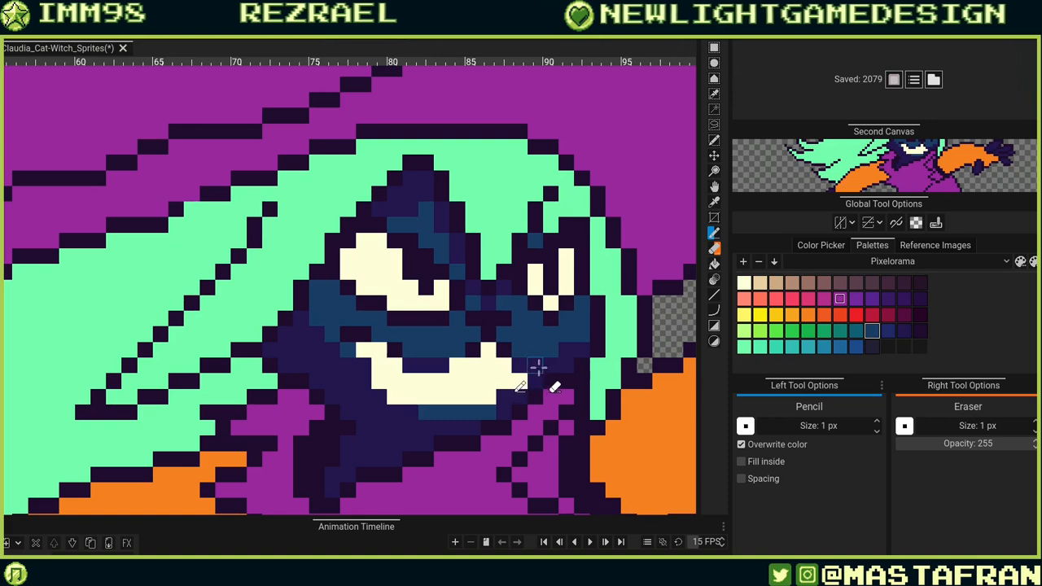
{"action": "left_click", "coordinate": [557, 353]}
{"action": "left_click", "coordinate": [521, 380], "text": "alt"}
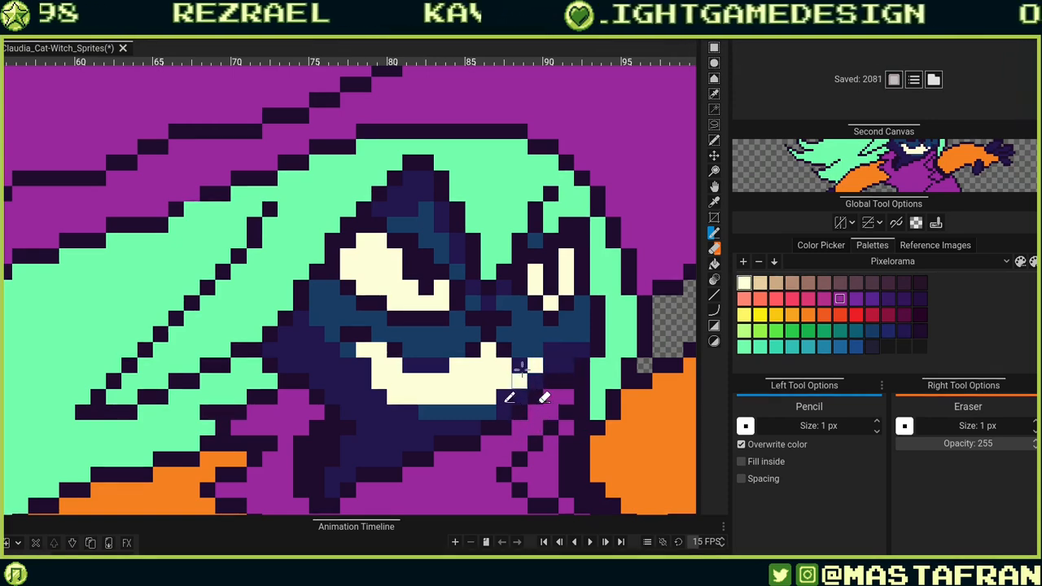
{"action": "key", "text": "ctrl+z"}
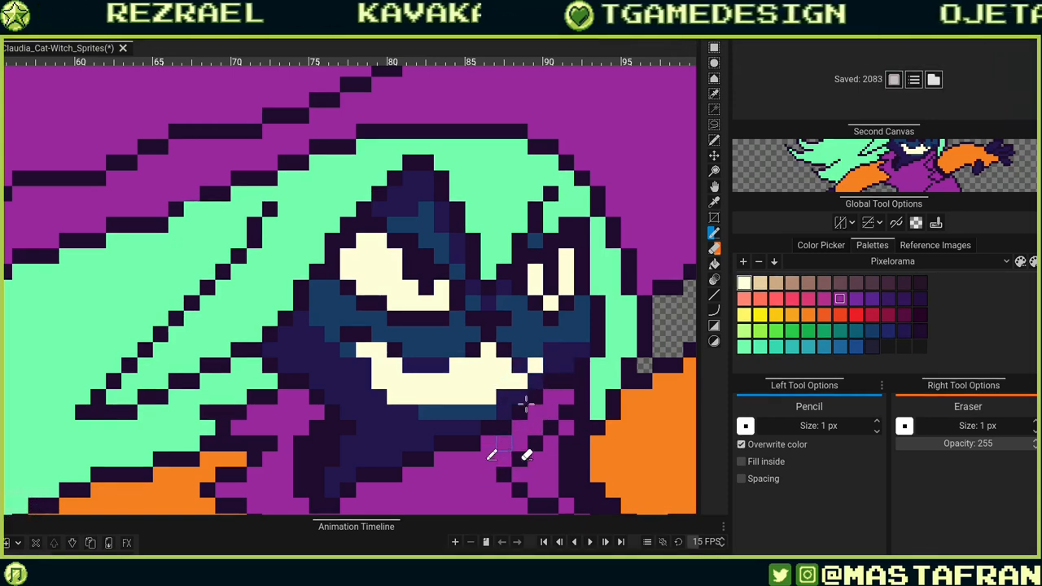
Dither mint green pixels in a checker pattern across the teeth.
{"action": "scroll", "coordinate": [525, 303], "scroll_direction": "down", "scroll_amount": 3}
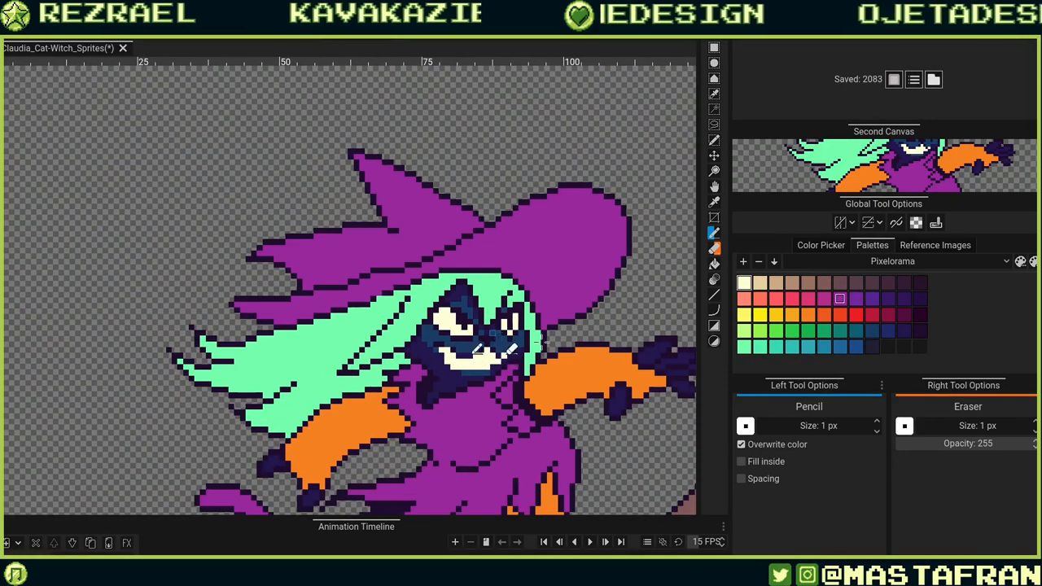
{"action": "scroll", "coordinate": [603, 382], "scroll_direction": "up", "scroll_amount": 3}
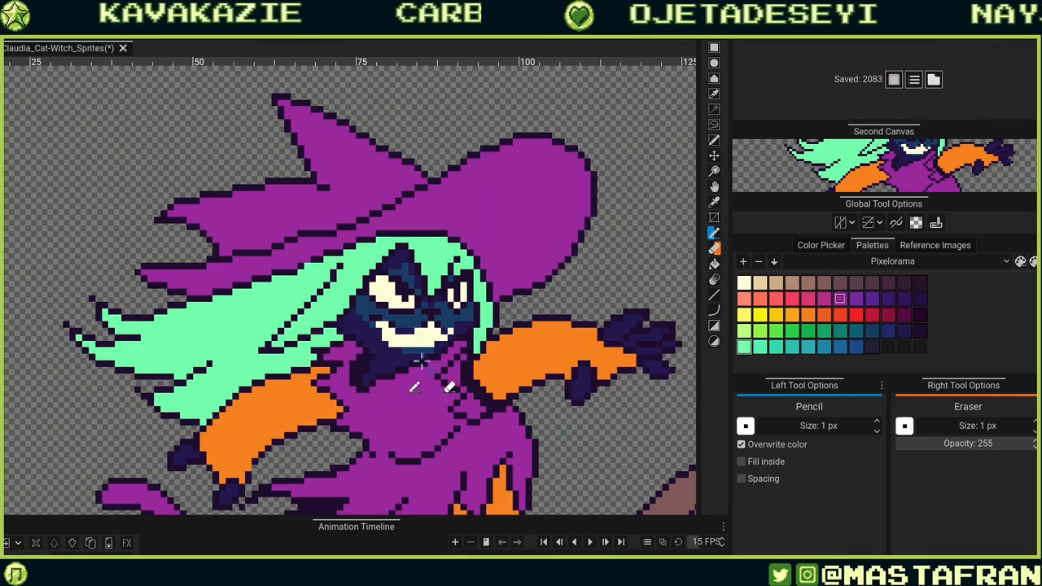
{"action": "left_click_drag", "start_coordinate": [422, 360], "coordinate": [647, 341]}
{"action": "scroll", "coordinate": [540, 339], "scroll_direction": "up", "scroll_amount": 3}
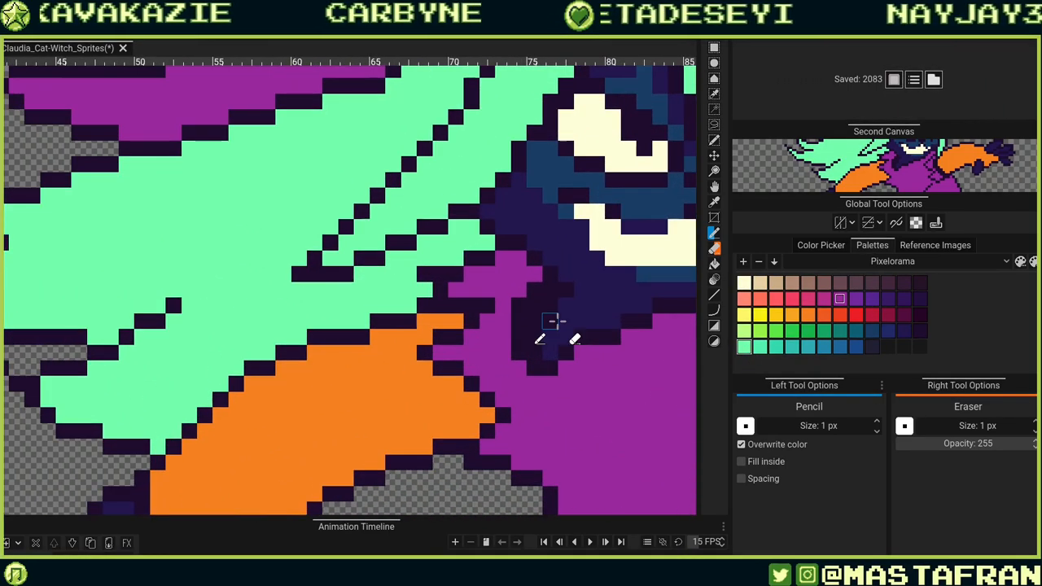
{"action": "left_click_drag", "start_coordinate": [633, 297], "coordinate": [541, 326]}
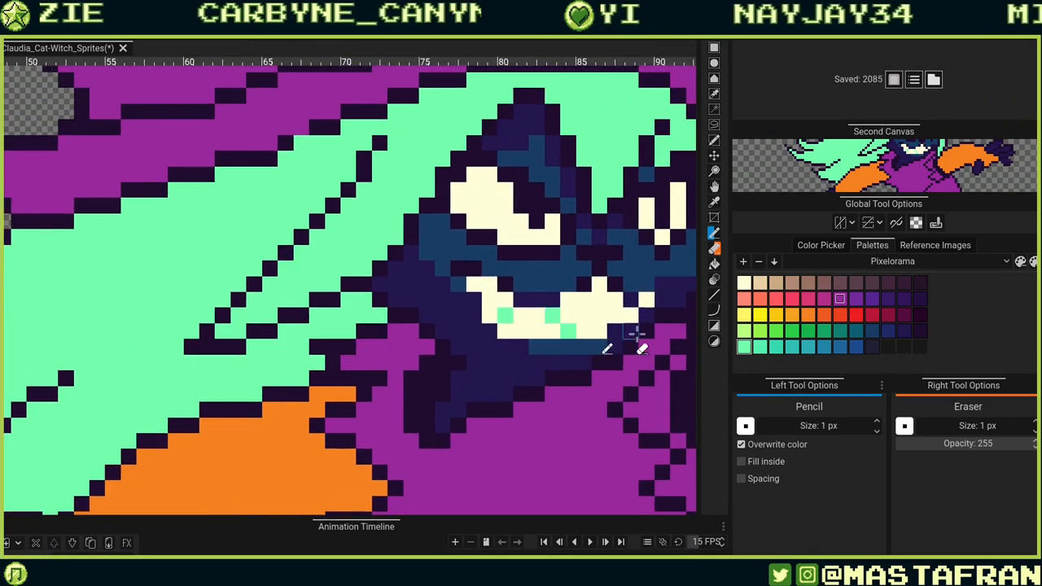
{"action": "left_click", "coordinate": [598, 299]}
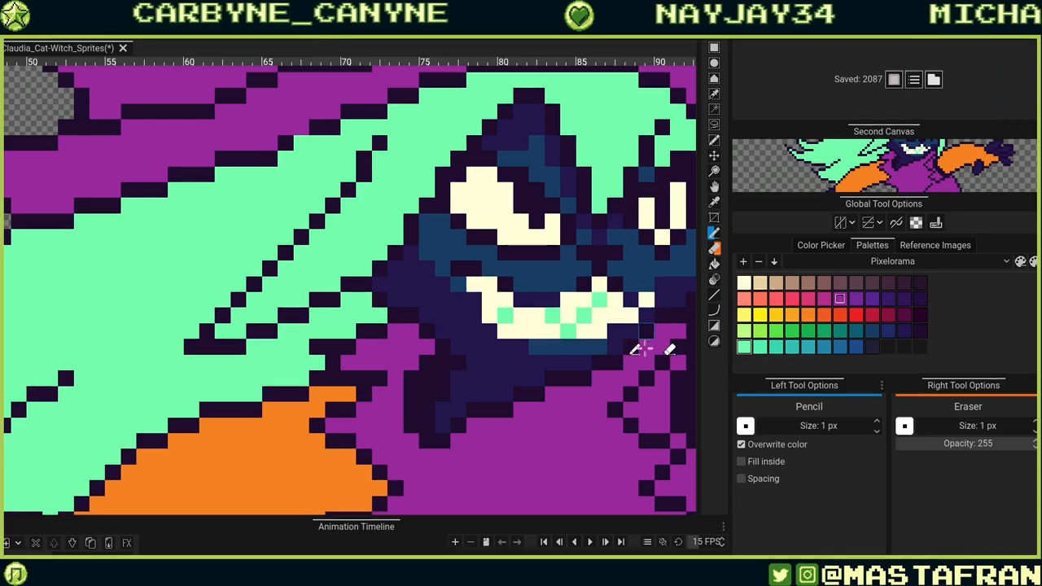
{"action": "left_click_drag", "start_coordinate": [609, 379], "coordinate": [602, 464]}
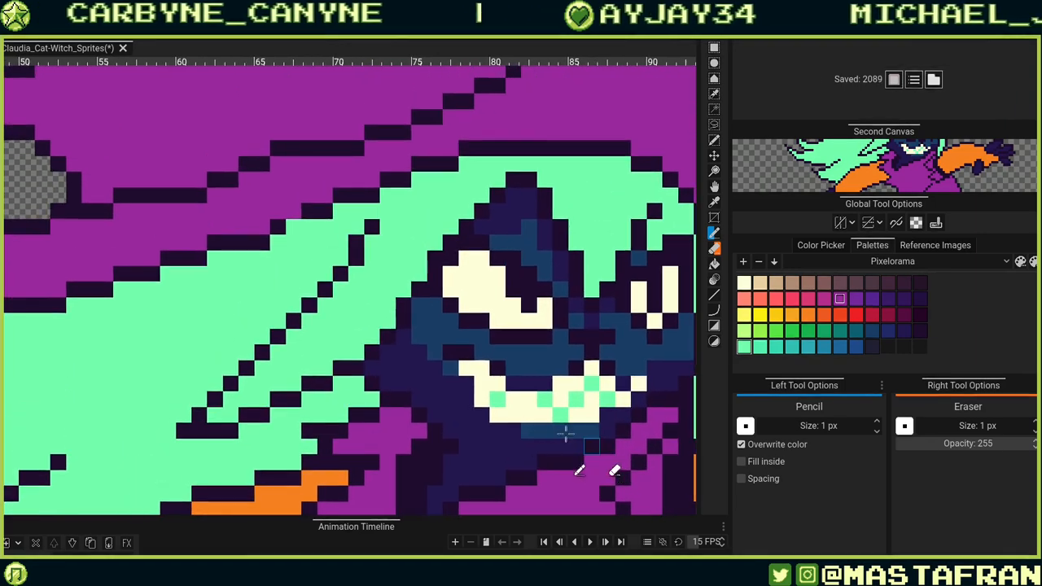
{"action": "left_click_drag", "start_coordinate": [609, 387], "coordinate": [499, 357]}
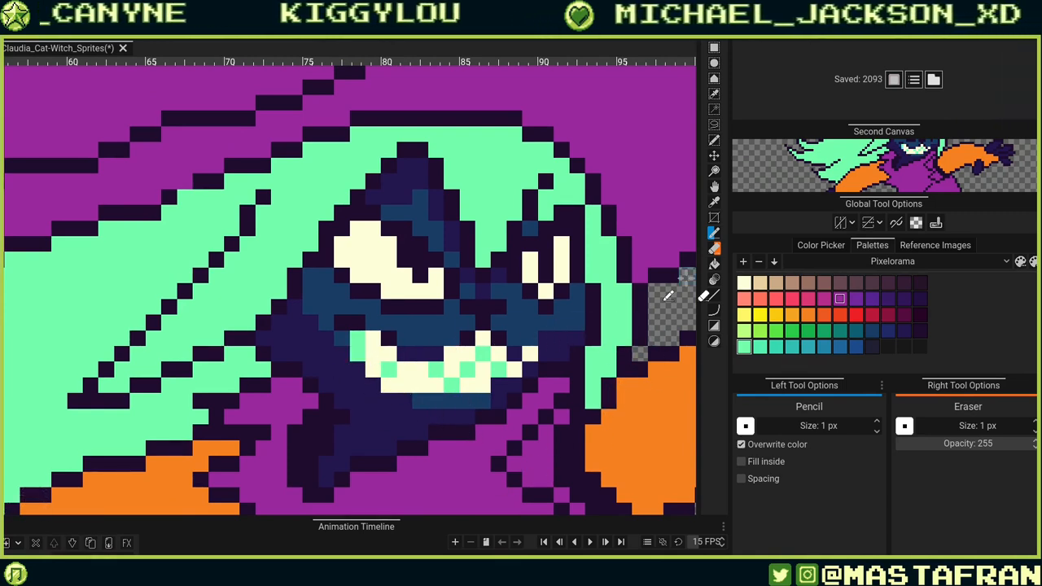
Touch up pixels at the left corner and lower edge of the teeth with mint and blue.
{"action": "left_click", "coordinate": [405, 354], "text": "alt"}
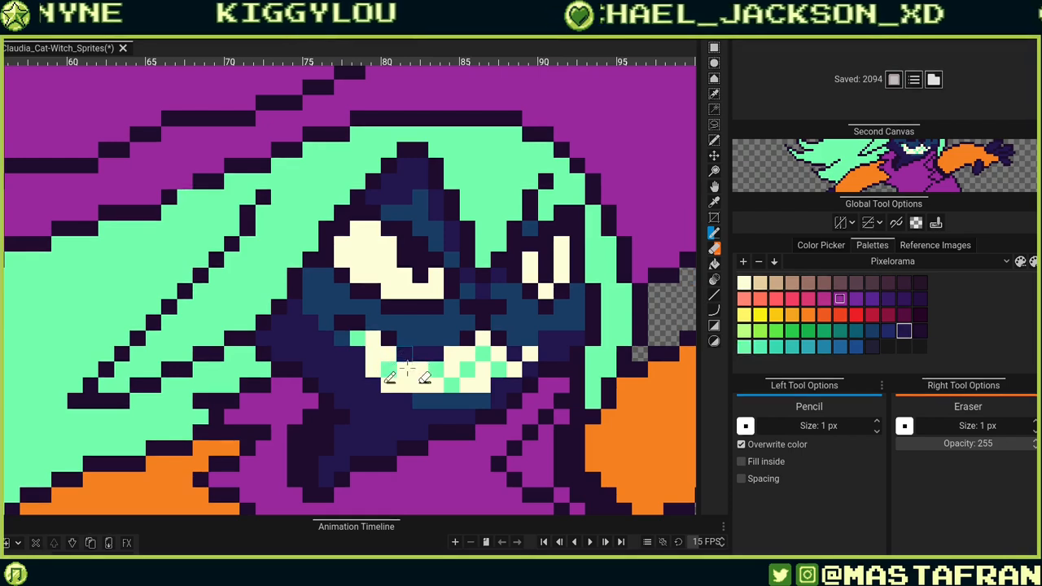
{"action": "left_click", "coordinate": [372, 370]}
{"action": "key", "text": "ctrl+z"}
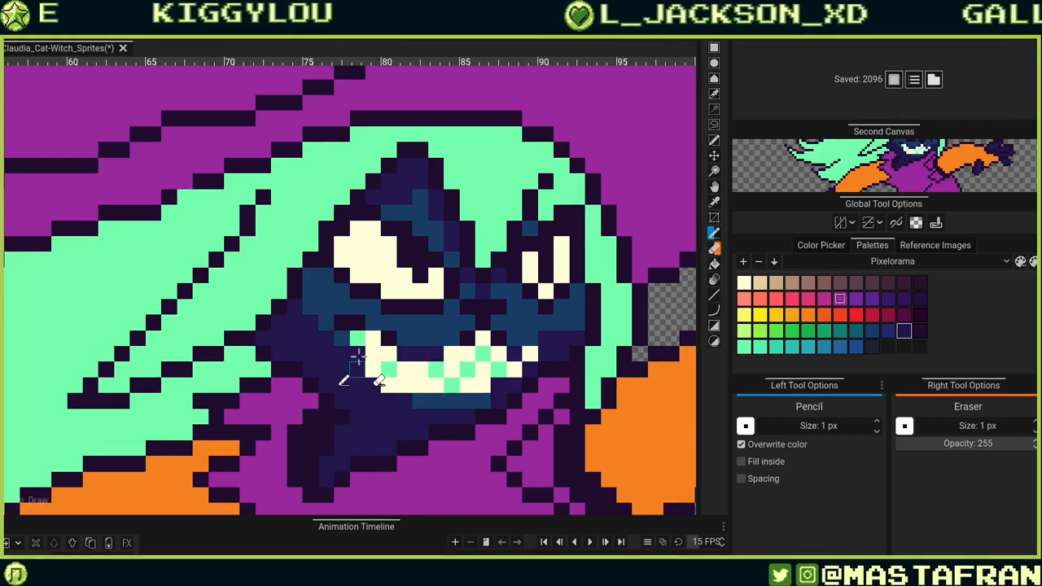
{"action": "left_click", "coordinate": [492, 401]}
{"action": "left_click", "coordinate": [363, 323], "text": "alt"}
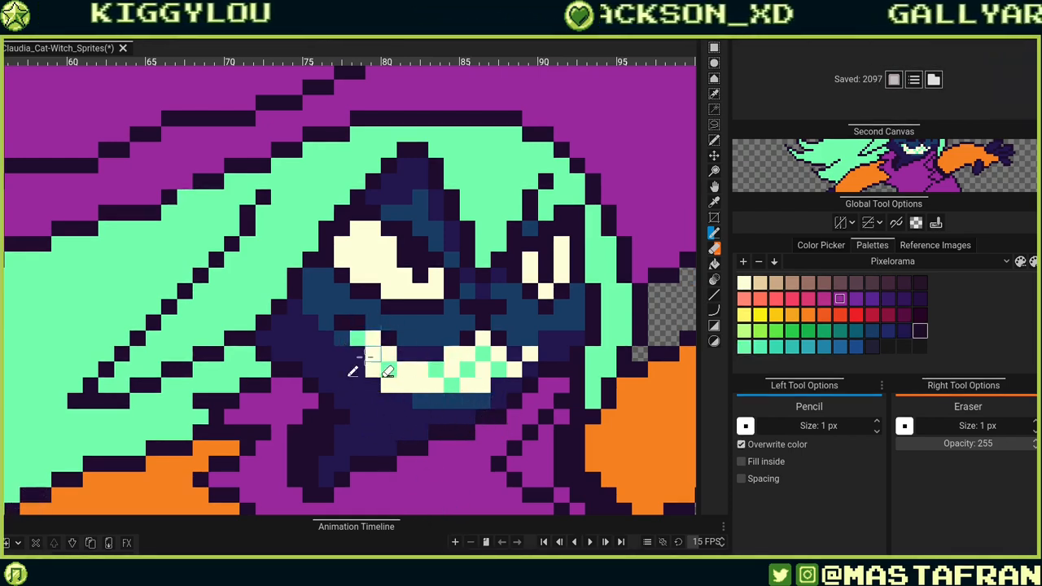
{"action": "left_click", "coordinate": [502, 399]}
{"action": "left_click", "coordinate": [371, 382]}
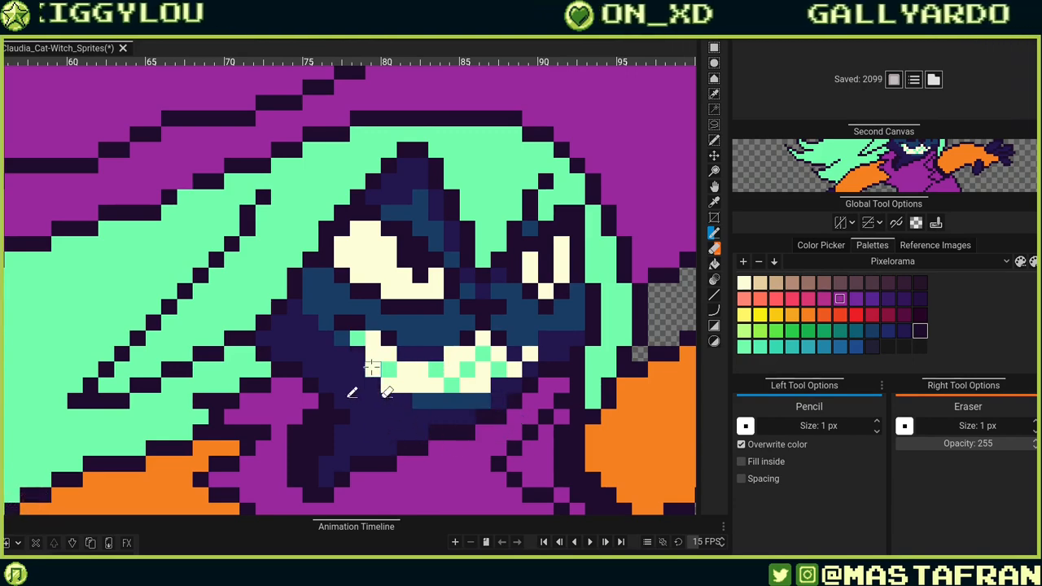
{"action": "left_click", "coordinate": [373, 359], "text": "alt"}
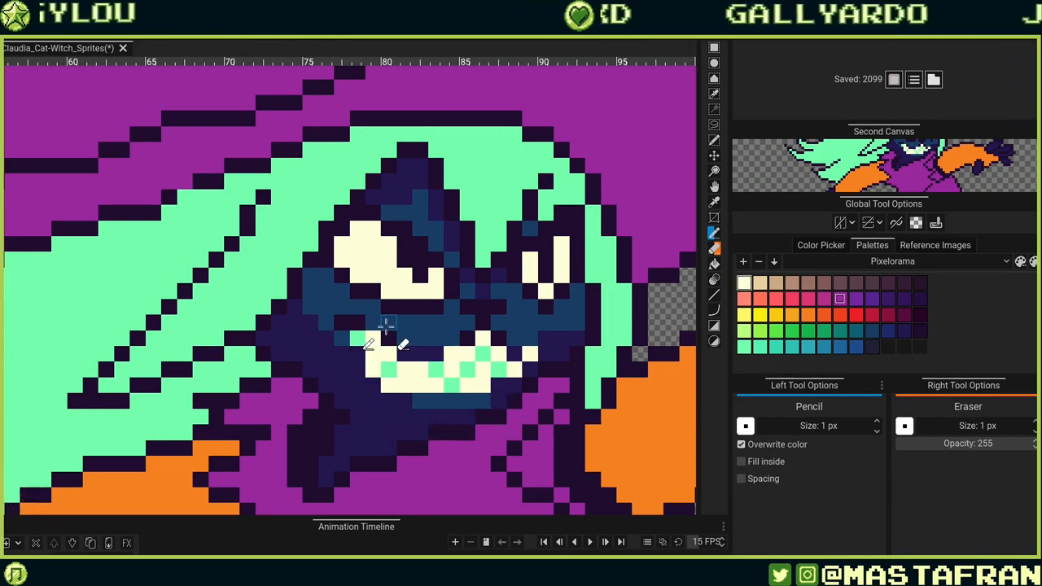
Add mint green hair pixels between and around the eyes.
{"action": "scroll", "coordinate": [386, 326], "scroll_direction": "down", "scroll_amount": 4}
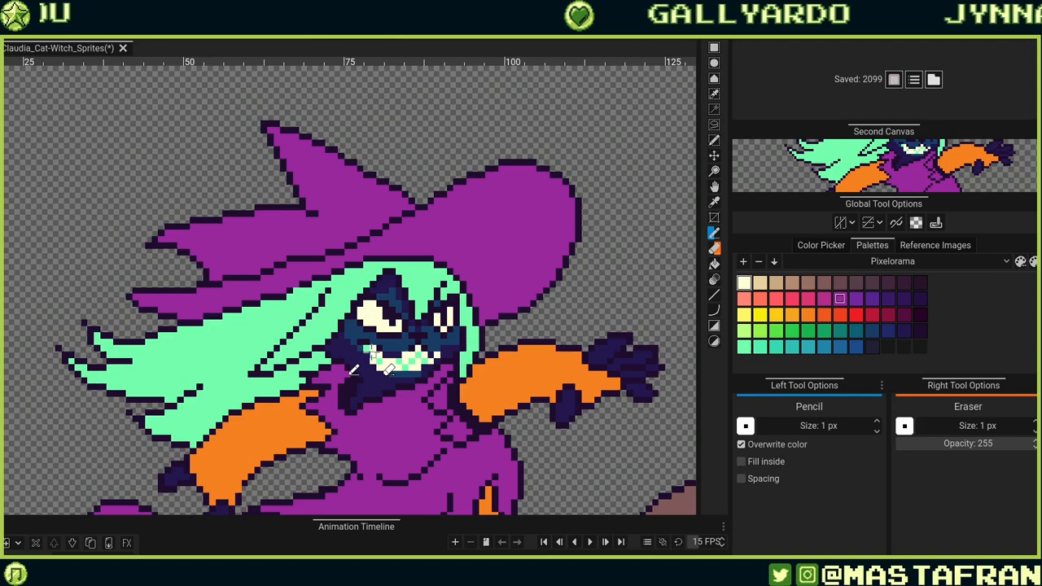
{"action": "scroll", "coordinate": [487, 366], "scroll_direction": "down", "scroll_amount": 2}
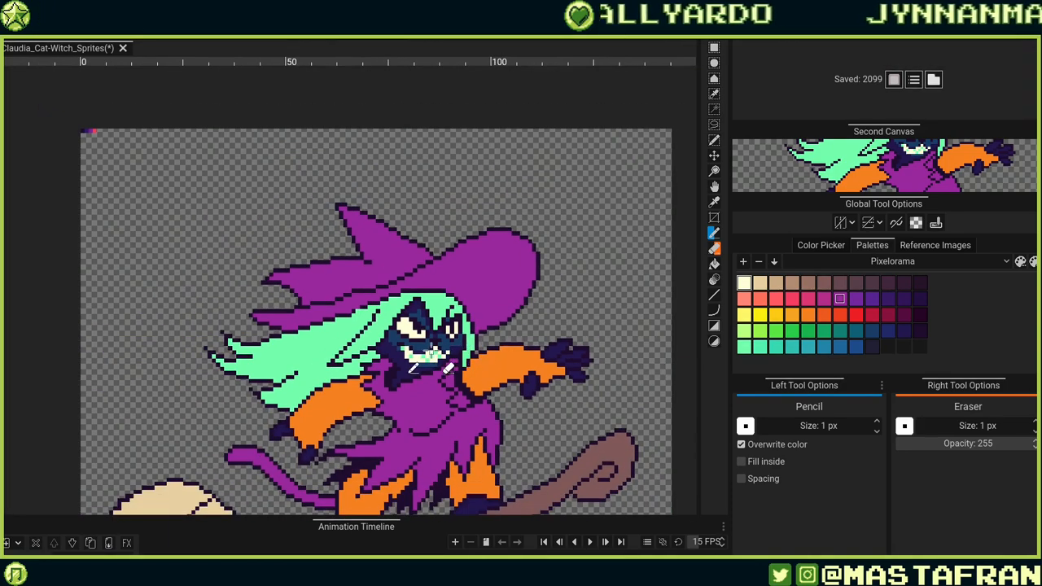
{"action": "scroll", "coordinate": [431, 355], "scroll_direction": "up", "scroll_amount": 6}
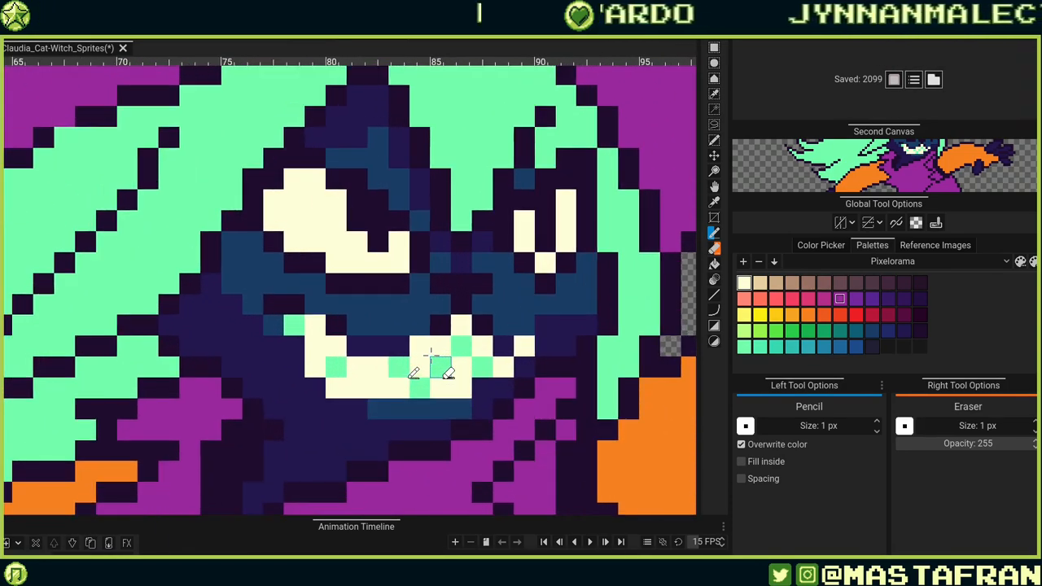
{"action": "left_click", "coordinate": [335, 366], "text": "alt"}
{"action": "left_click_drag", "start_coordinate": [338, 239], "coordinate": [368, 335]}
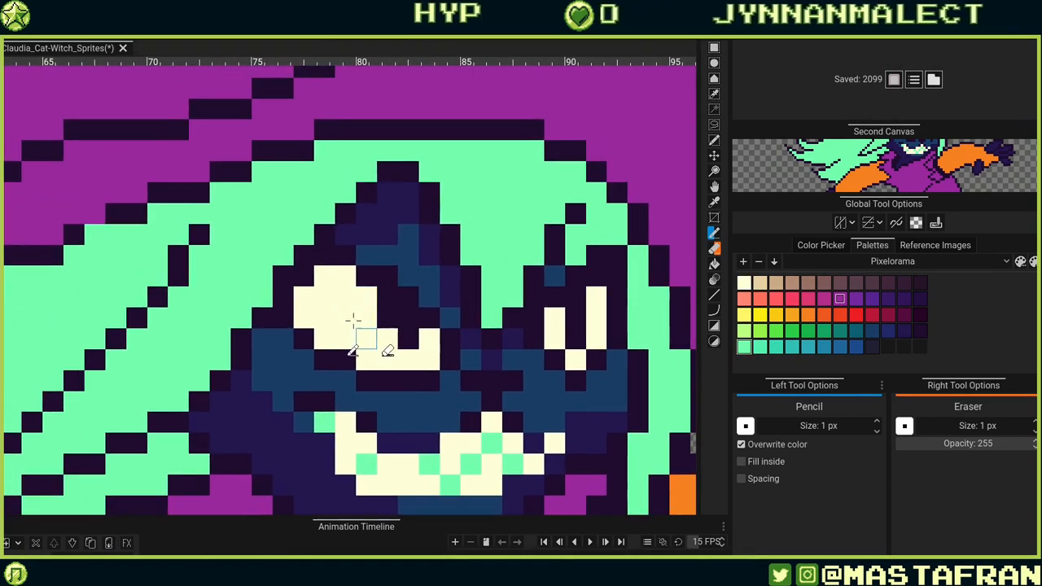
{"action": "left_click_drag", "start_coordinate": [325, 276], "coordinate": [345, 279]}
{"action": "left_click", "coordinate": [597, 298]}
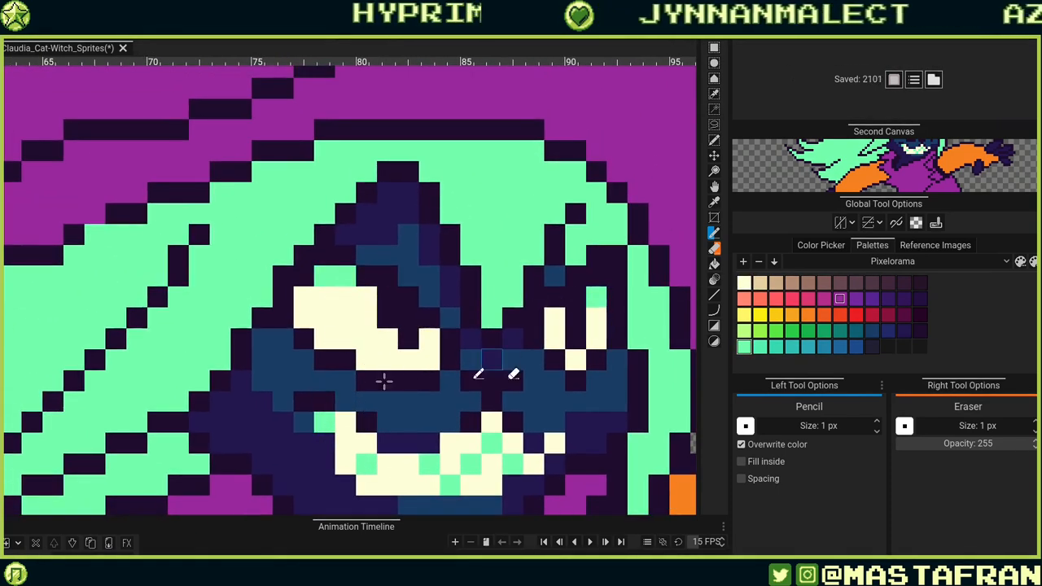
{"action": "left_click", "coordinate": [302, 298]}
{"action": "left_click", "coordinate": [367, 297]}
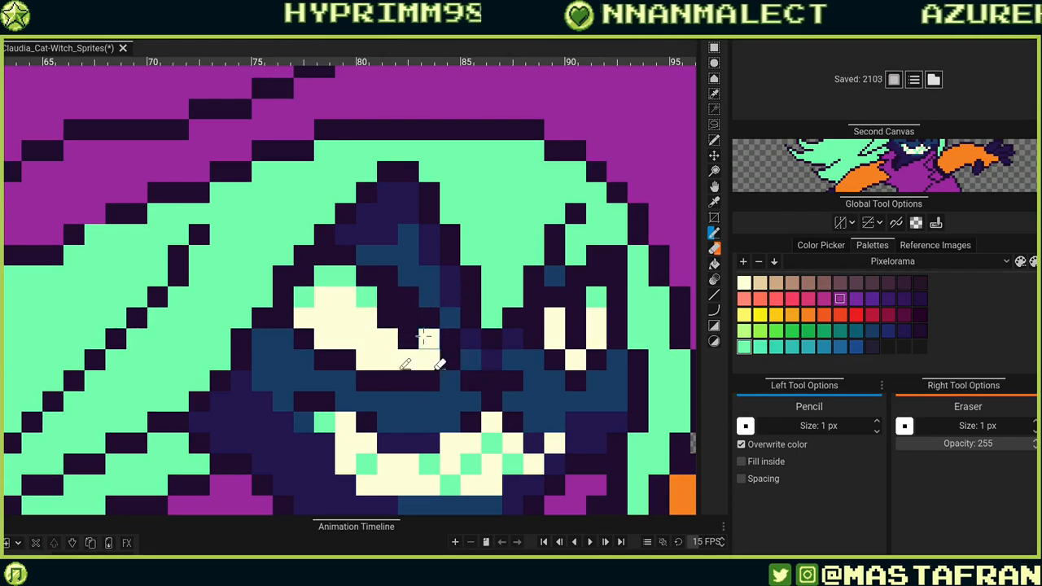
{"action": "left_click", "coordinate": [428, 338]}
{"action": "left_click", "coordinate": [411, 325]}
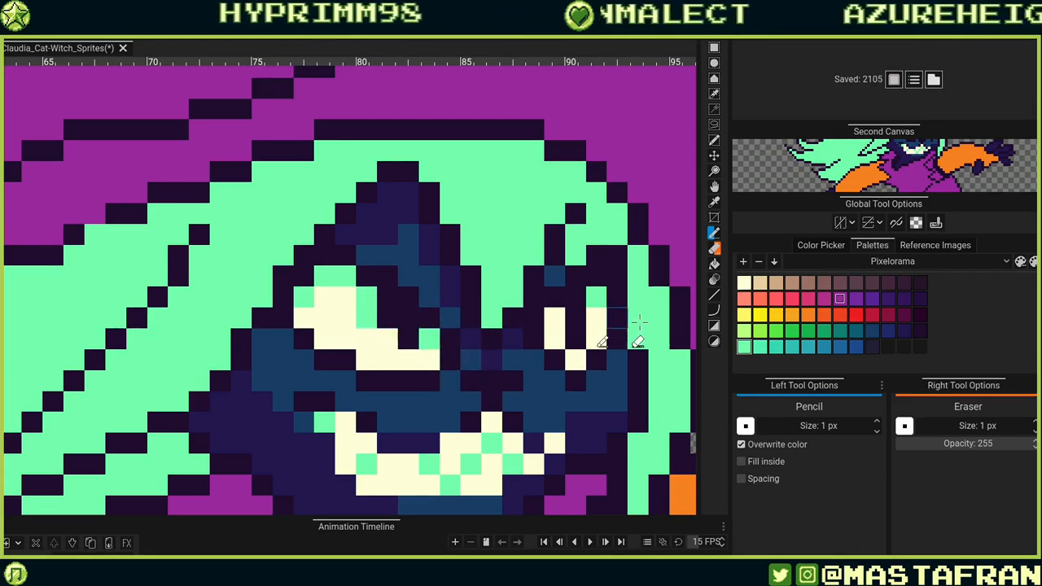
{"action": "left_click", "coordinate": [553, 317]}
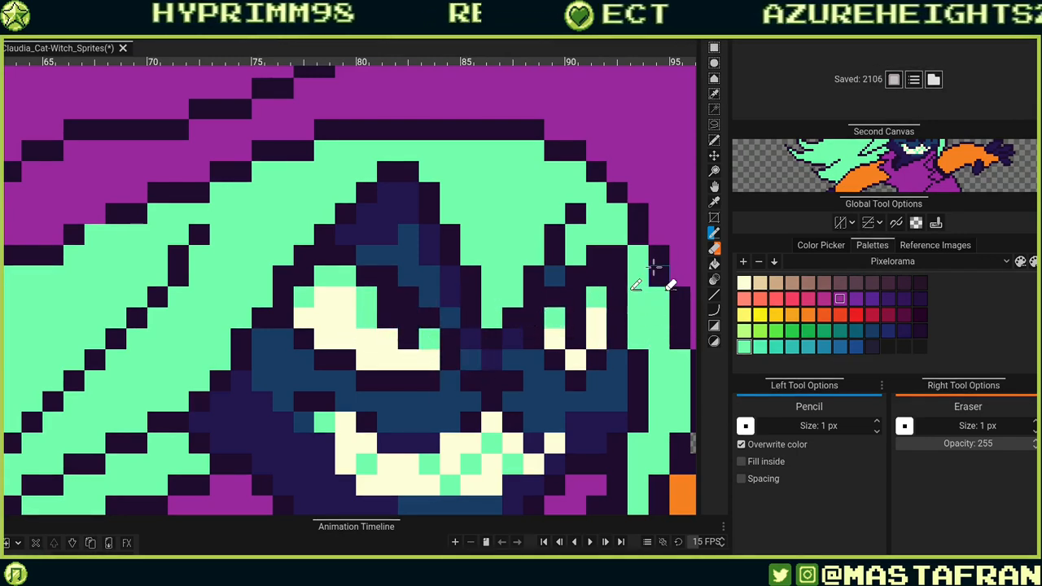
Paint cream highlight pixels on the hair above the face.
{"action": "scroll", "coordinate": [614, 245], "scroll_direction": "down", "scroll_amount": 3}
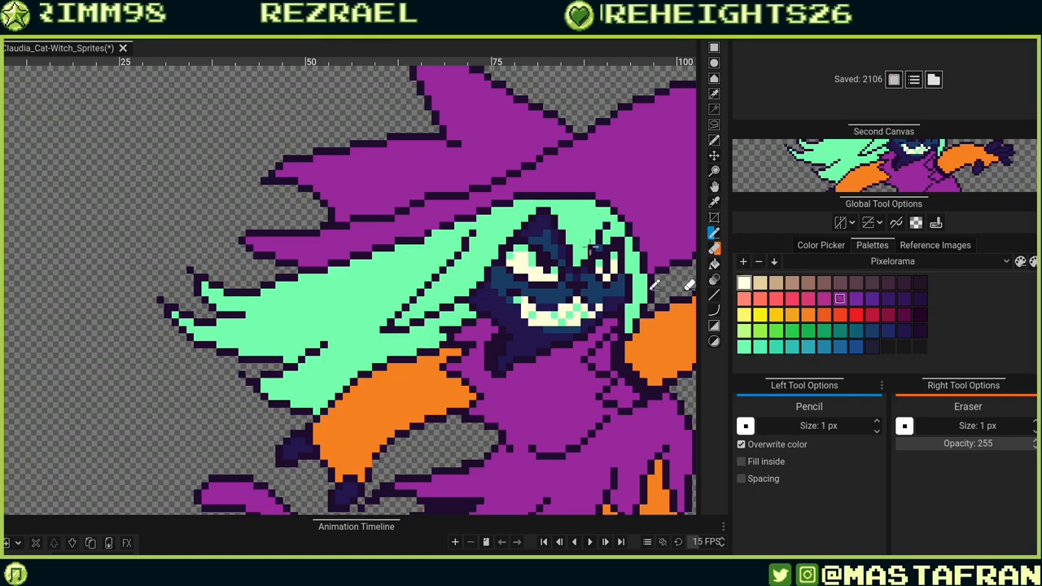
{"action": "scroll", "coordinate": [670, 274], "scroll_direction": "up", "scroll_amount": 2}
{"action": "scroll", "coordinate": [518, 289], "scroll_direction": "up", "scroll_amount": 2}
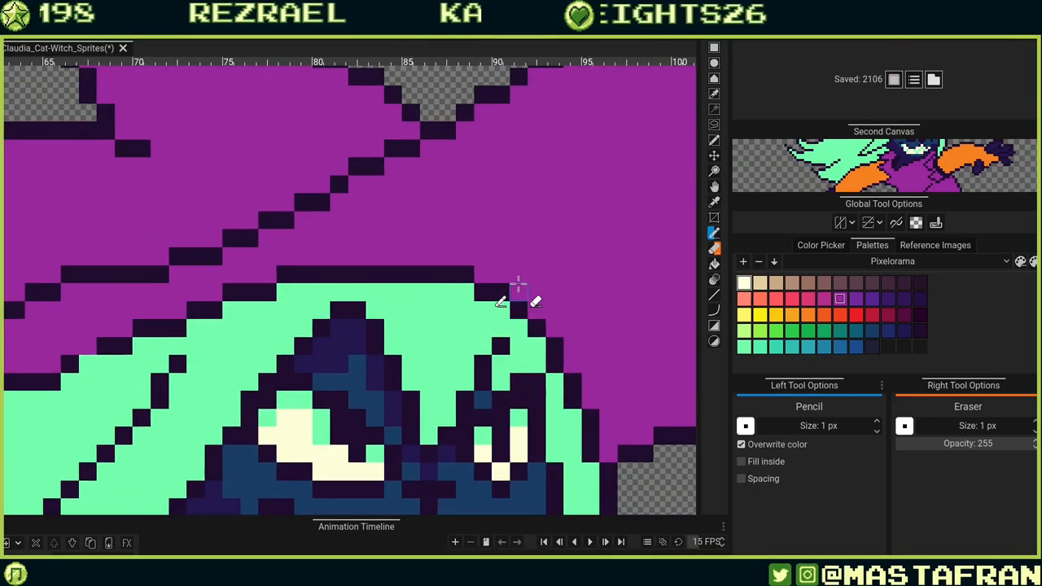
{"action": "left_click_drag", "start_coordinate": [484, 346], "coordinate": [483, 317]}
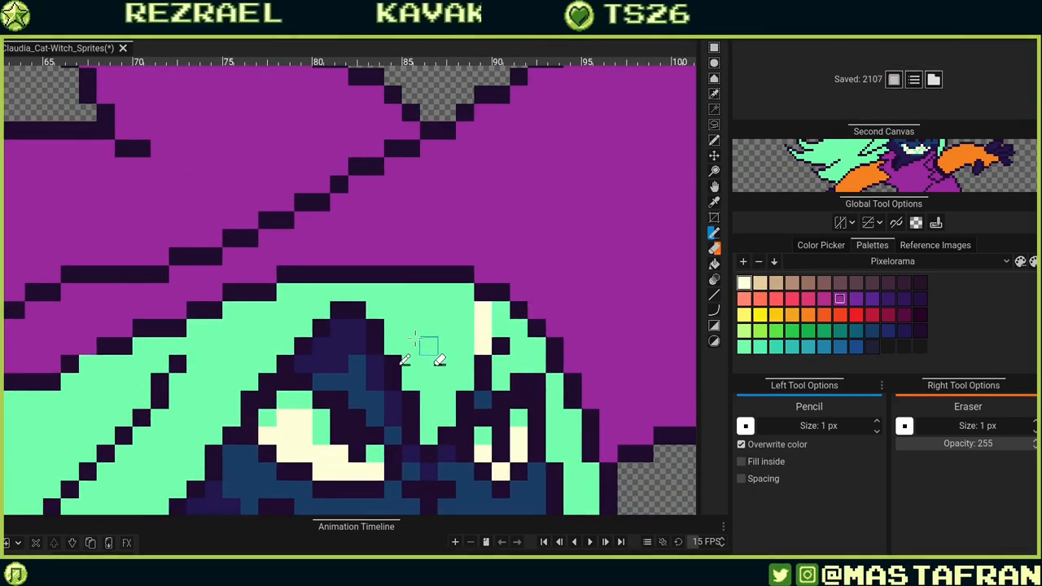
{"action": "left_click", "coordinate": [464, 365]}
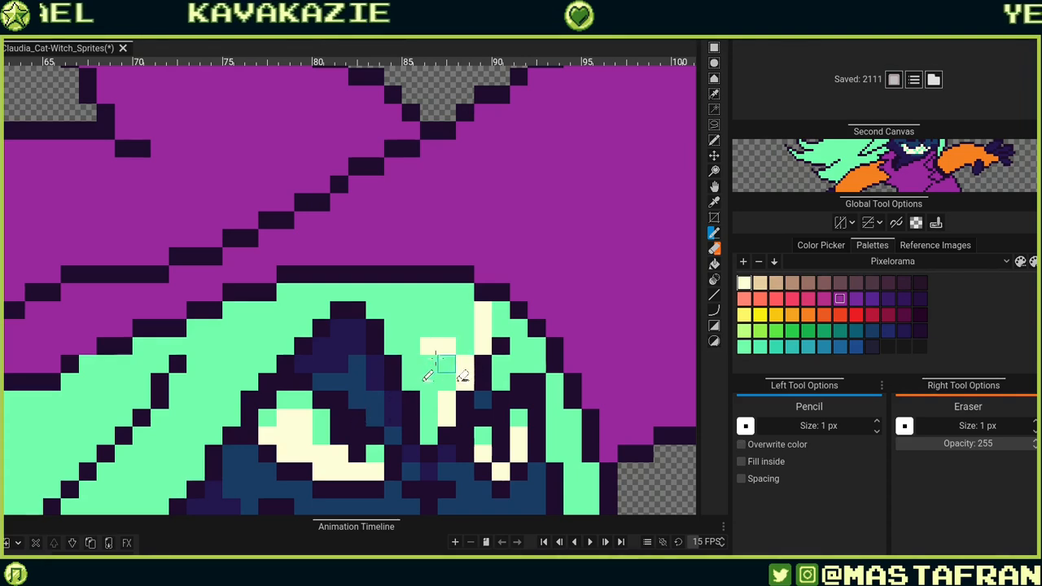
{"action": "key", "text": "ctrl+z"}
{"action": "left_click_drag", "start_coordinate": [431, 329], "coordinate": [410, 328]}
{"action": "mouse_move", "coordinate": [573, 416]}
{"action": "left_mouse_down"}
{"action": "mouse_move", "coordinate": [497, 348]}
{"action": "mouse_move", "coordinate": [512, 277]}
{"action": "left_mouse_up"}
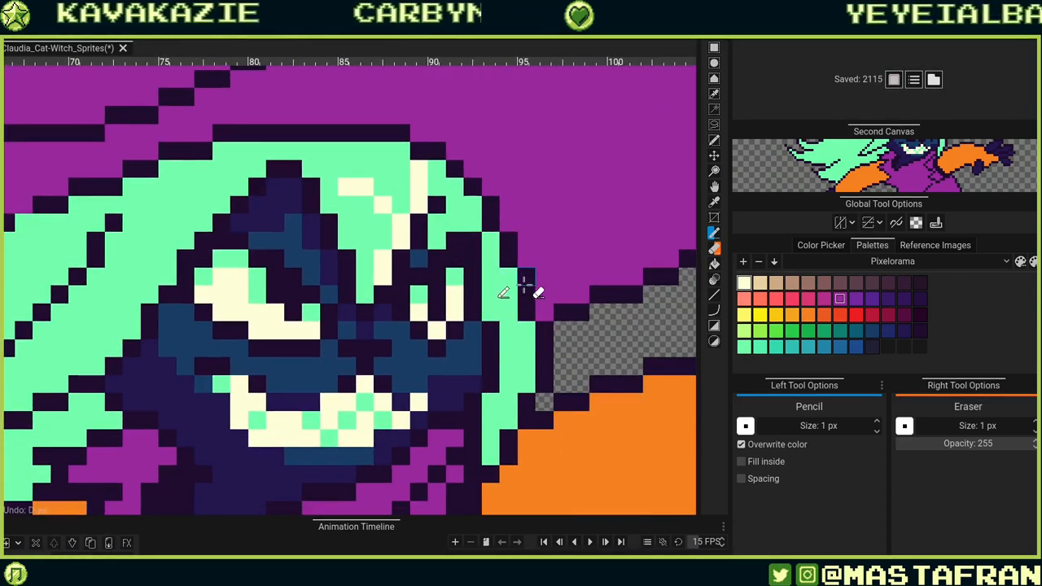
Touch up the mint and dark pixels along the hair's right edge beside the face.
{"action": "left_click", "coordinate": [507, 259]}
{"action": "left_click_drag", "start_coordinate": [535, 328], "coordinate": [546, 399]}
{"action": "key", "text": "ctrl+z"}
{"action": "left_click", "coordinate": [520, 311]}
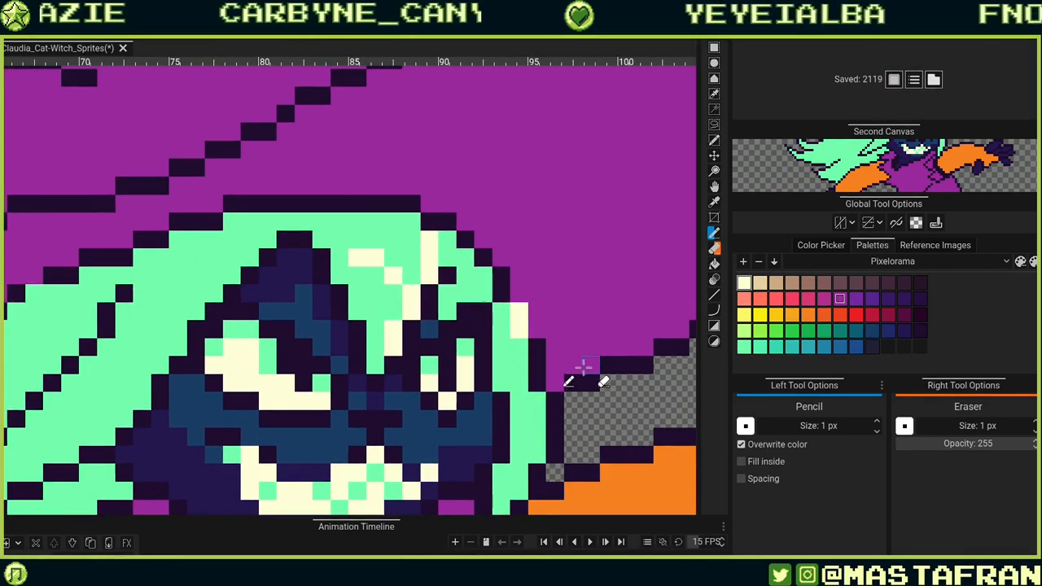
{"action": "key", "text": "ctrl+z"}
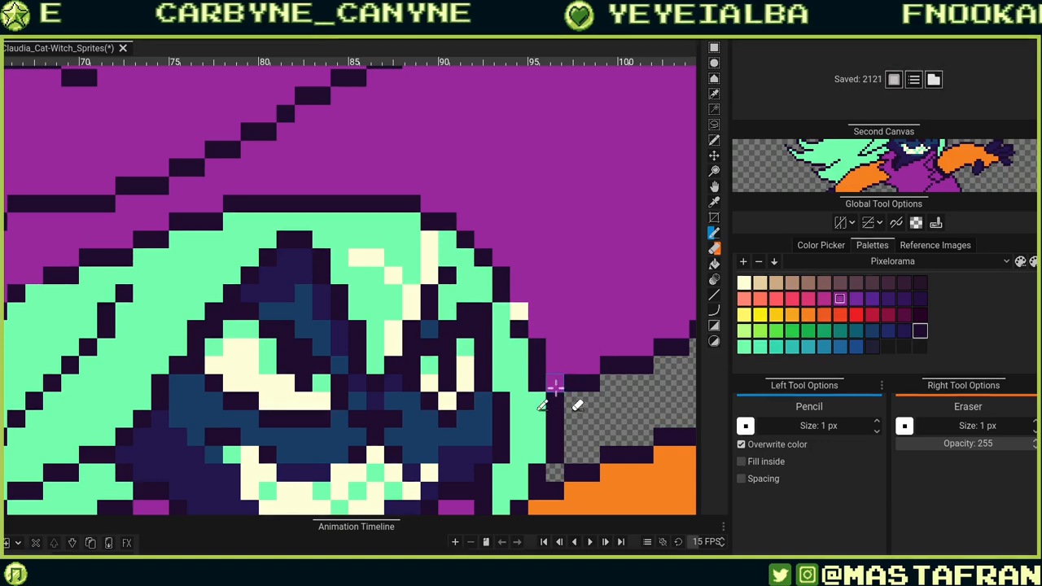
{"action": "left_click_drag", "start_coordinate": [562, 389], "coordinate": [525, 467]}
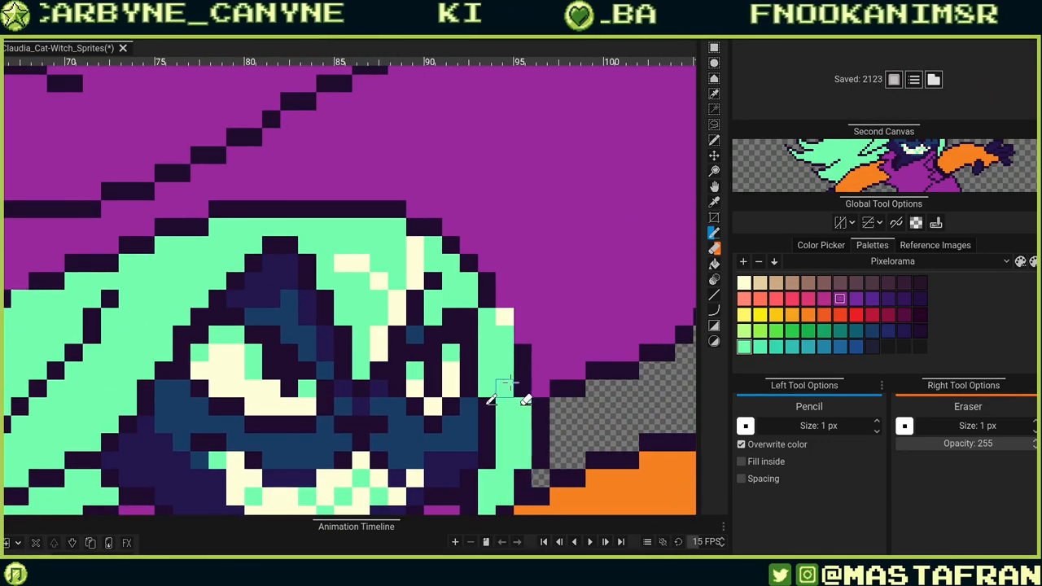
{"action": "left_click_drag", "start_coordinate": [510, 383], "coordinate": [516, 397]}
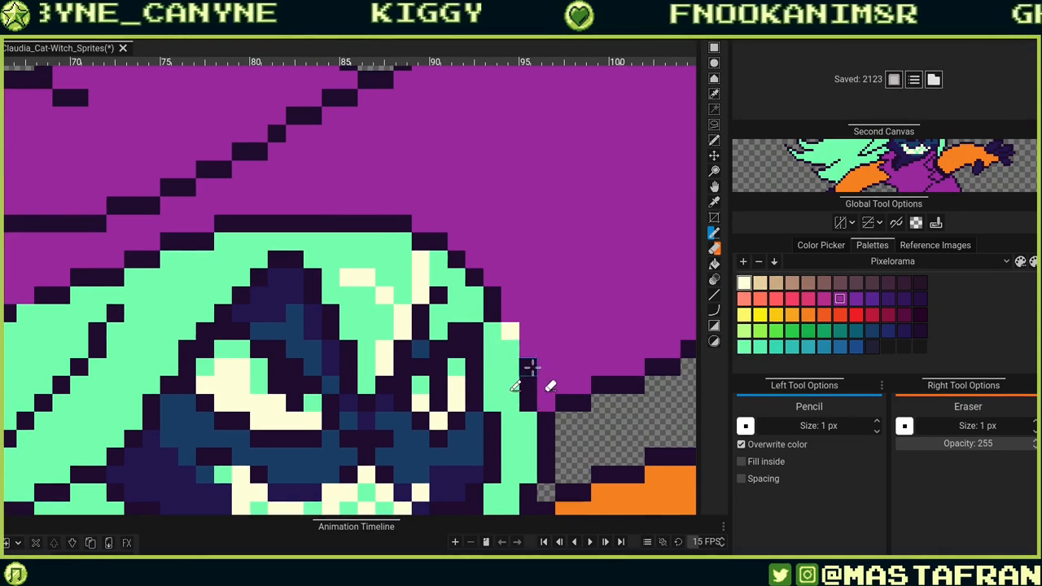
{"action": "left_click", "coordinate": [528, 419], "text": "ctrl"}
{"action": "left_click", "coordinate": [530, 386]}
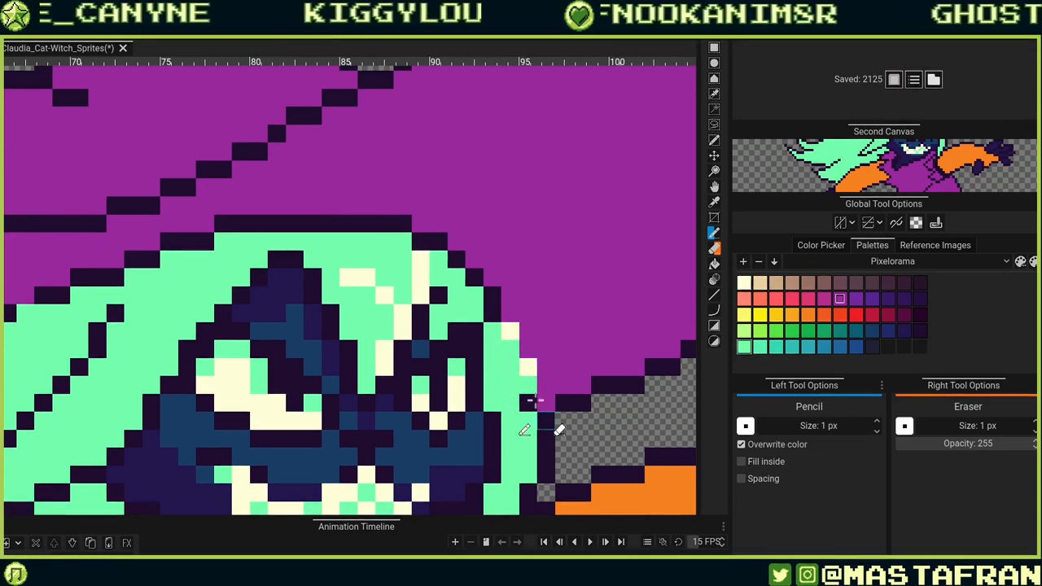
{"action": "left_click", "coordinate": [533, 401]}
{"action": "key", "text": "ctrl+z"}
{"action": "key", "text": "ctrl+z"}
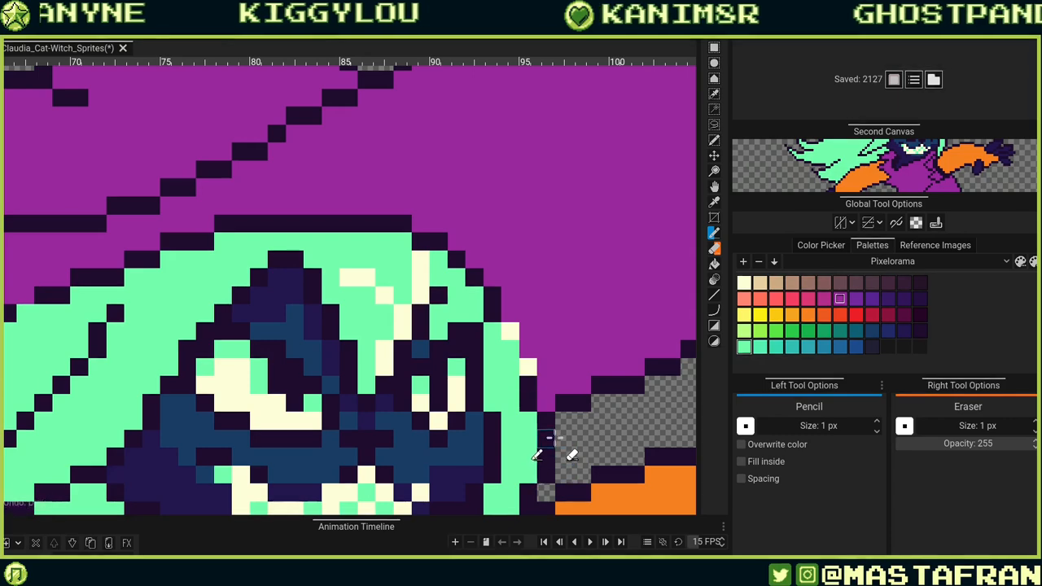
Extend the mint hair upward into the hat's lower edge, painting over the hat's dark outline.
{"action": "left_click_drag", "start_coordinate": [555, 357], "coordinate": [599, 315]}
{"action": "left_click", "coordinate": [572, 325]}
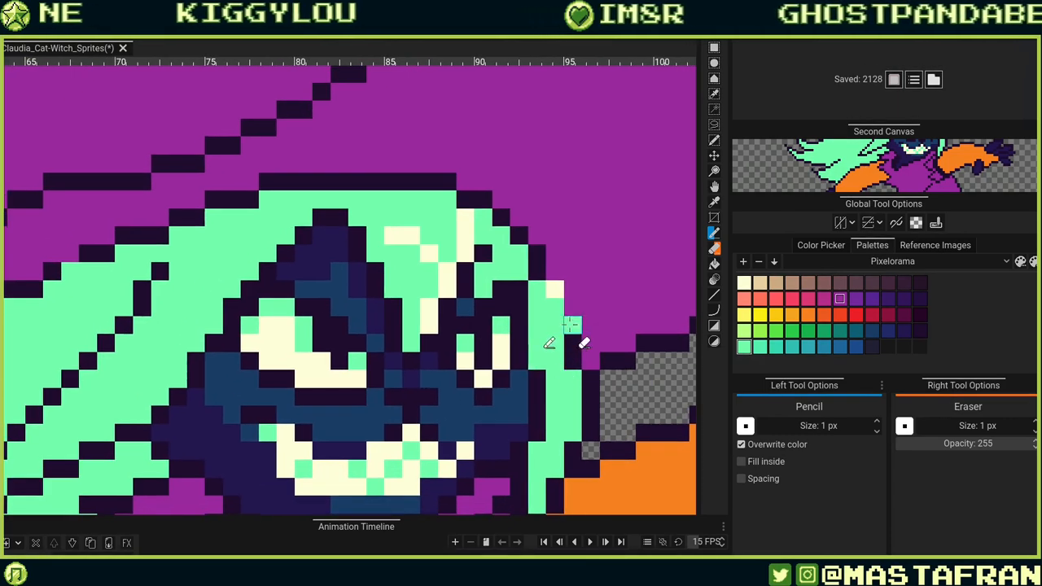
{"action": "mouse_move", "coordinate": [548, 372]}
{"action": "left_mouse_down"}
{"action": "mouse_move", "coordinate": [557, 468]}
{"action": "mouse_move", "coordinate": [537, 348]}
{"action": "mouse_move", "coordinate": [503, 306]}
{"action": "mouse_move", "coordinate": [474, 297]}
{"action": "left_mouse_up"}
{"action": "left_click_drag", "start_coordinate": [426, 365], "coordinate": [578, 333]}
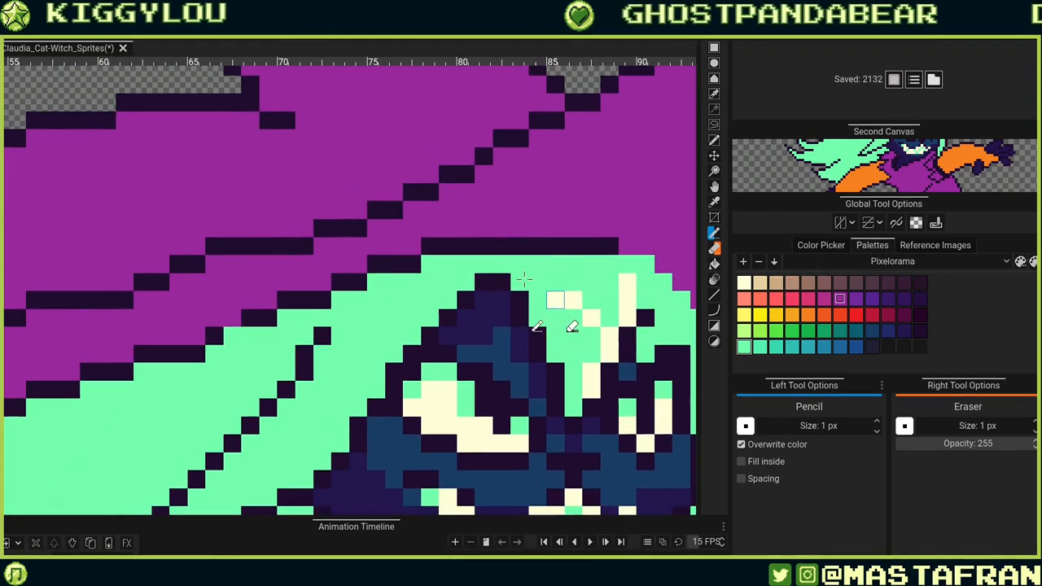
{"action": "left_click_drag", "start_coordinate": [431, 246], "coordinate": [590, 247]}
{"action": "left_click", "coordinate": [608, 247]}
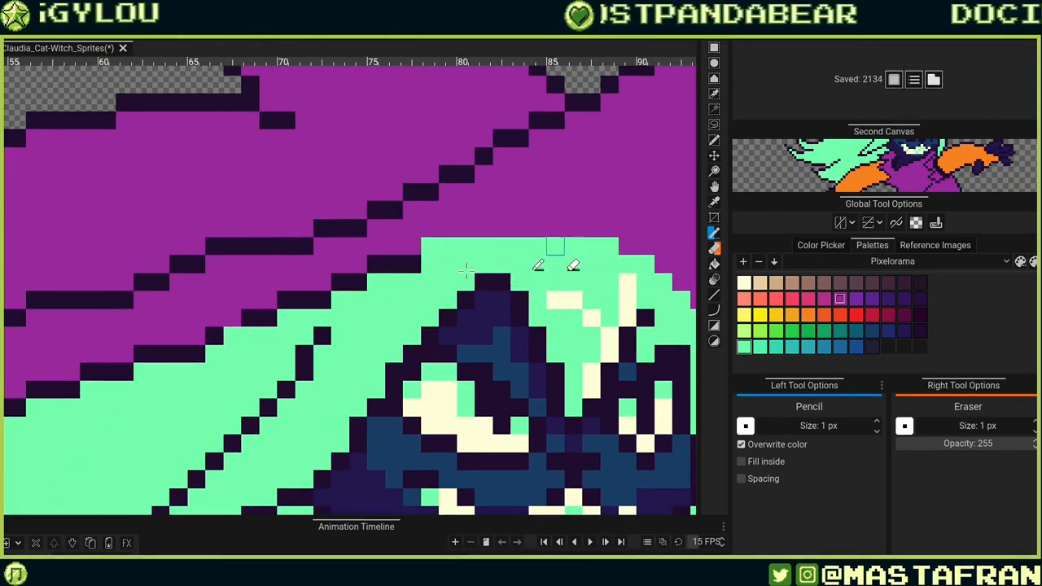
{"action": "left_click_drag", "start_coordinate": [414, 264], "coordinate": [381, 265]}
{"action": "left_click_drag", "start_coordinate": [375, 348], "coordinate": [530, 327]}
{"action": "mouse_move", "coordinate": [527, 258]}
{"action": "left_mouse_down"}
{"action": "mouse_move", "coordinate": [482, 264]}
{"action": "mouse_move", "coordinate": [435, 313]}
{"action": "mouse_move", "coordinate": [417, 295]}
{"action": "left_mouse_up"}
{"action": "mouse_move", "coordinate": [389, 362]}
{"action": "left_mouse_down"}
{"action": "mouse_move", "coordinate": [419, 363]}
{"action": "mouse_move", "coordinate": [504, 341]}
{"action": "left_mouse_up"}
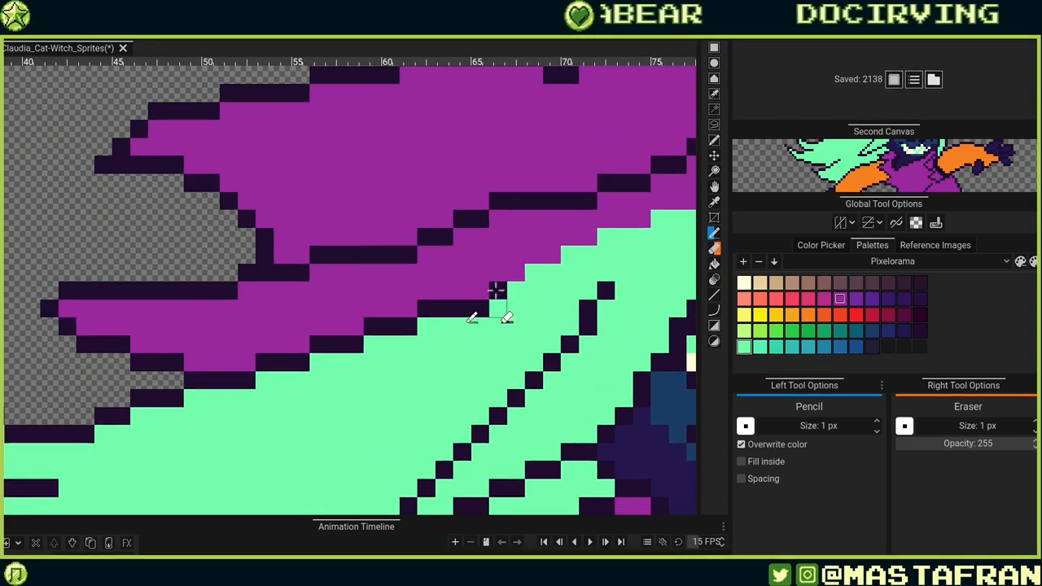
{"action": "mouse_move", "coordinate": [497, 291]}
{"action": "left_mouse_down"}
{"action": "mouse_move", "coordinate": [395, 328]}
{"action": "mouse_move", "coordinate": [409, 325]}
{"action": "mouse_move", "coordinate": [372, 325]}
{"action": "left_mouse_up"}
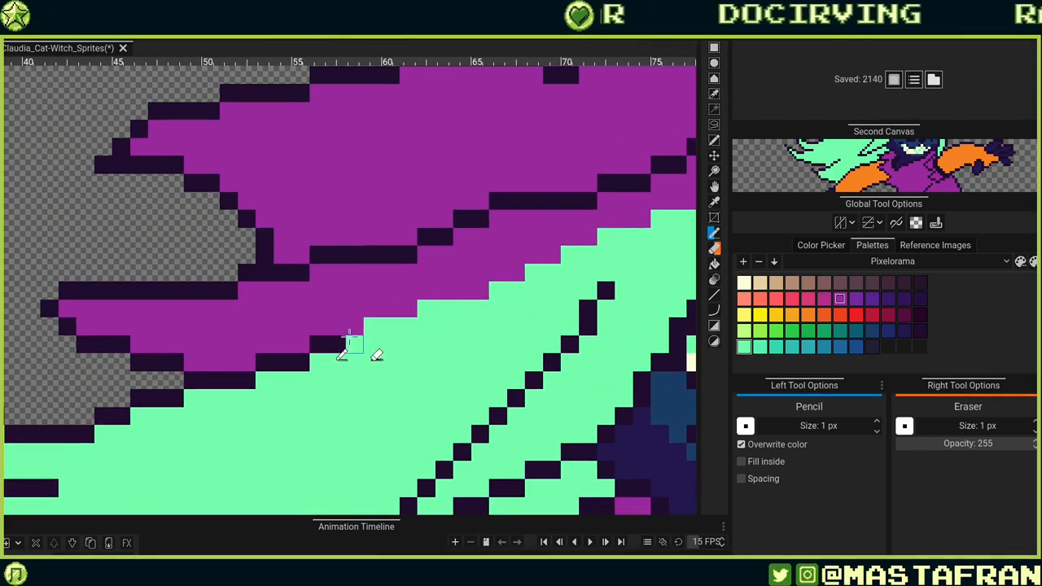
{"action": "left_click_drag", "start_coordinate": [299, 364], "coordinate": [266, 363]}
{"action": "left_click_drag", "start_coordinate": [254, 433], "coordinate": [490, 371]}
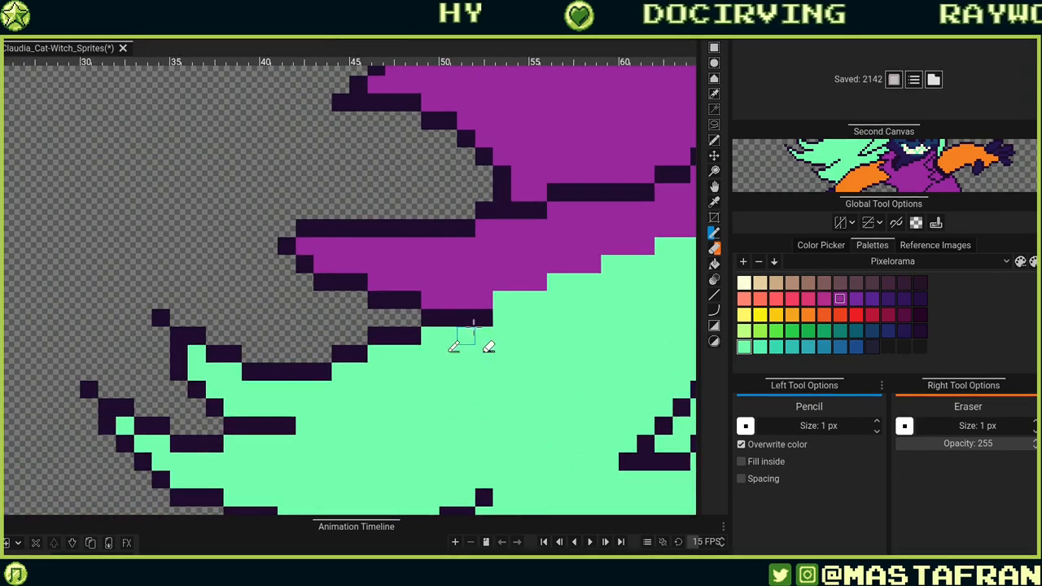
{"action": "left_click", "coordinate": [487, 323]}
{"action": "left_click", "coordinate": [469, 322]}
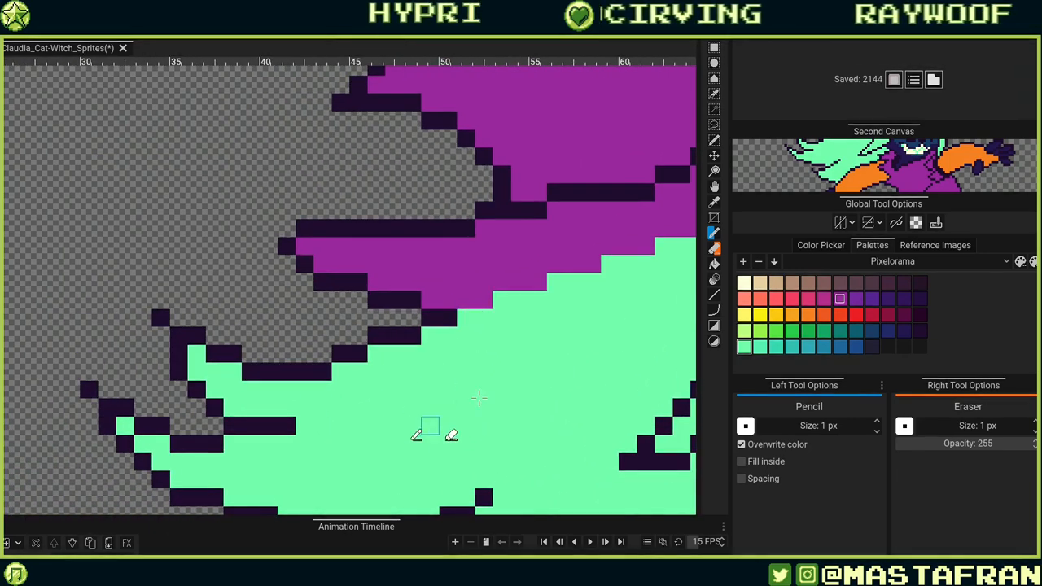
{"action": "mouse_move", "coordinate": [575, 336]}
{"action": "left_mouse_down"}
{"action": "mouse_move", "coordinate": [480, 364]}
{"action": "mouse_move", "coordinate": [435, 409]}
{"action": "left_mouse_up"}
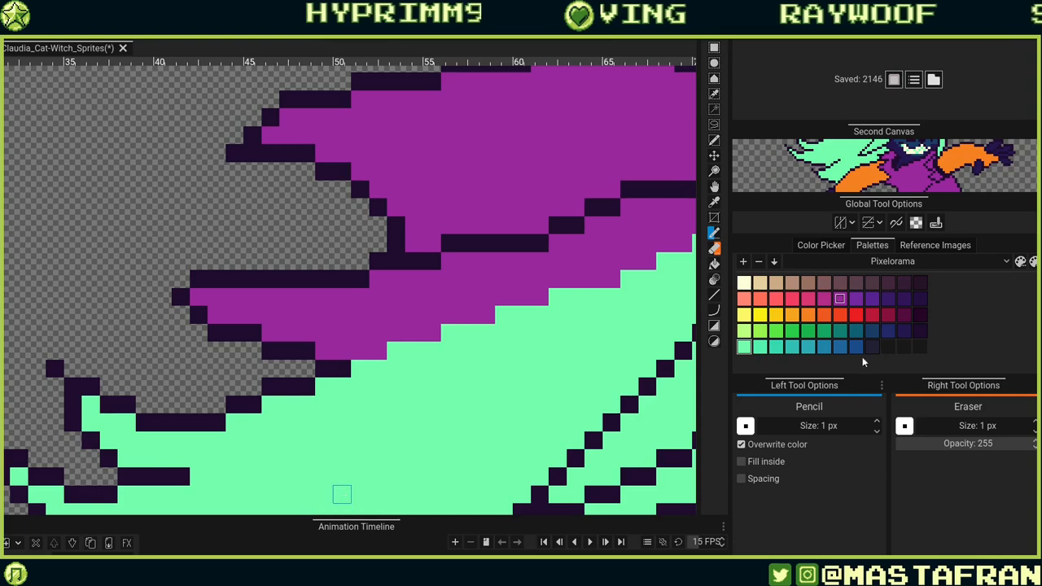
Try adding navy and teal shading pixels where the hair meets the hat brim.
{"action": "left_click", "coordinate": [904, 332]}
{"action": "left_click", "coordinate": [359, 368]}
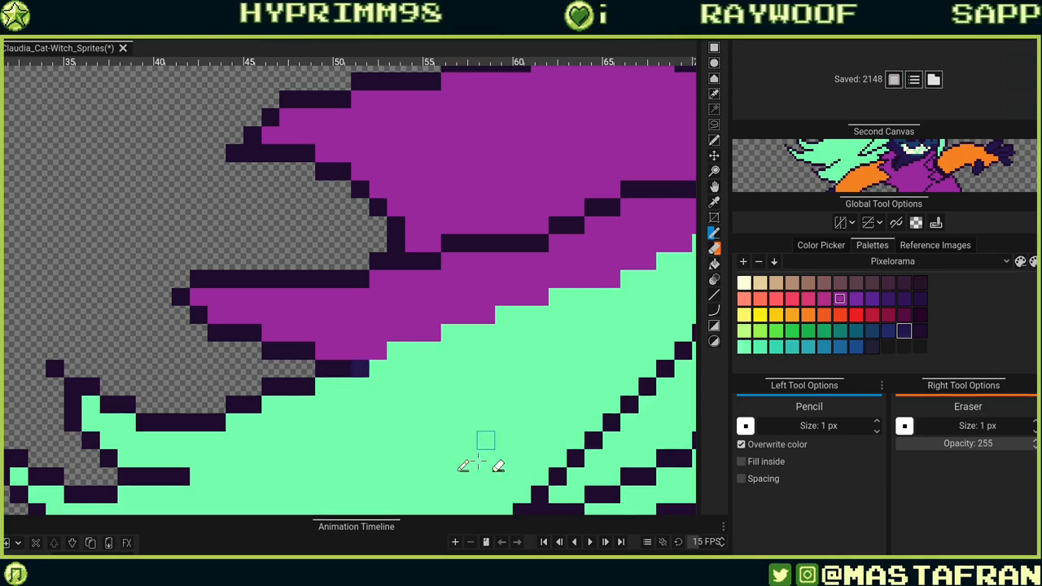
{"action": "left_click", "coordinate": [341, 367]}
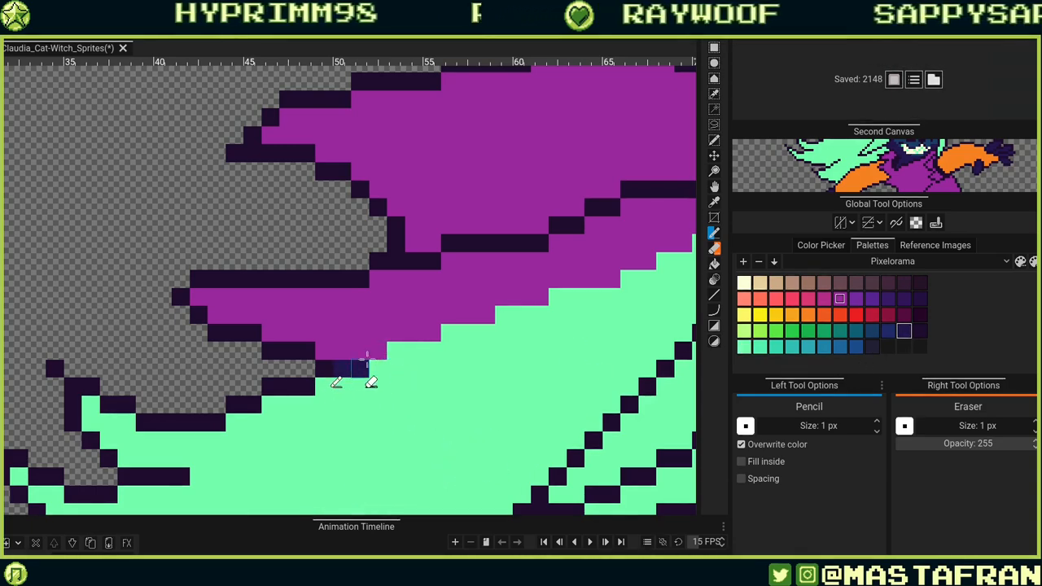
{"action": "key", "text": "ctrl+z"}
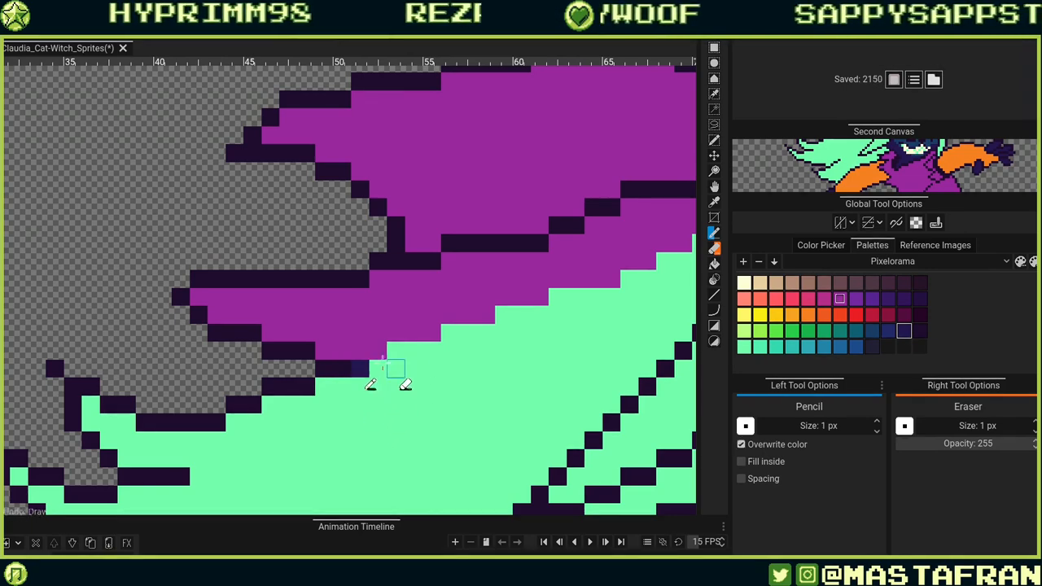
{"action": "left_click", "coordinate": [377, 369]}
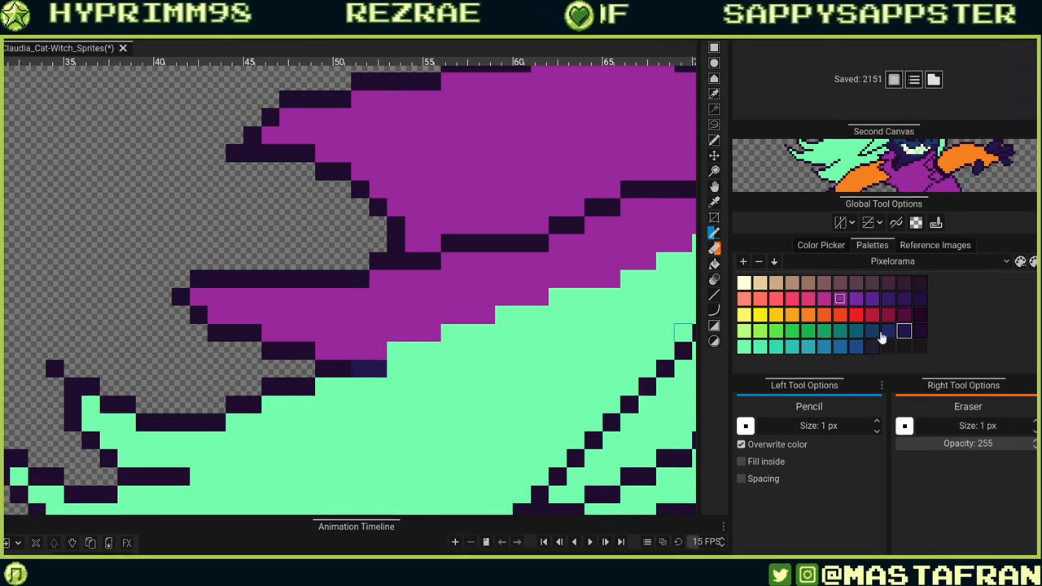
{"action": "left_click", "coordinate": [871, 331]}
{"action": "left_click", "coordinate": [395, 351]}
{"action": "left_click", "coordinate": [413, 351]}
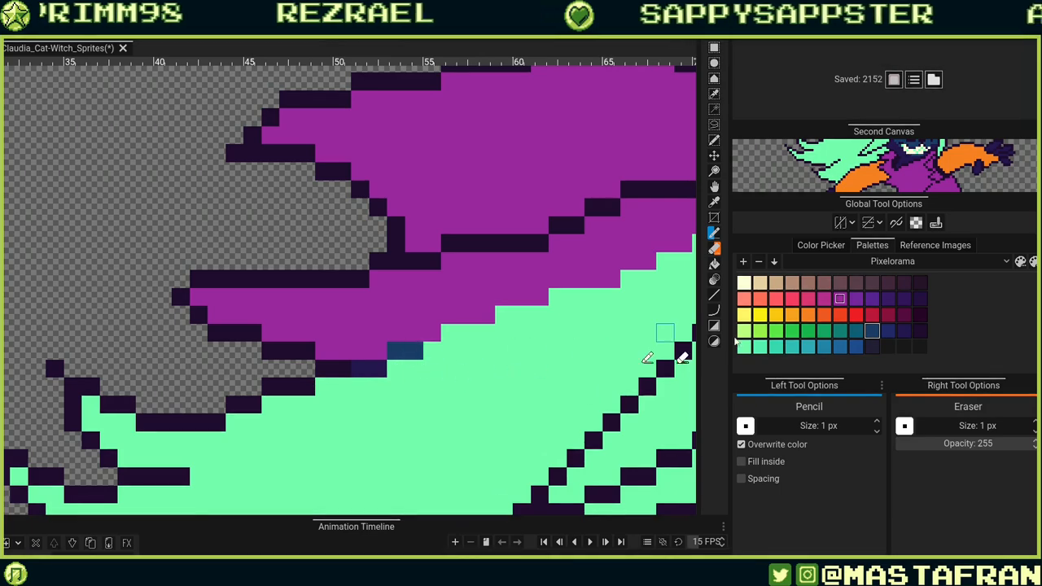
{"action": "left_click", "coordinate": [431, 351]}
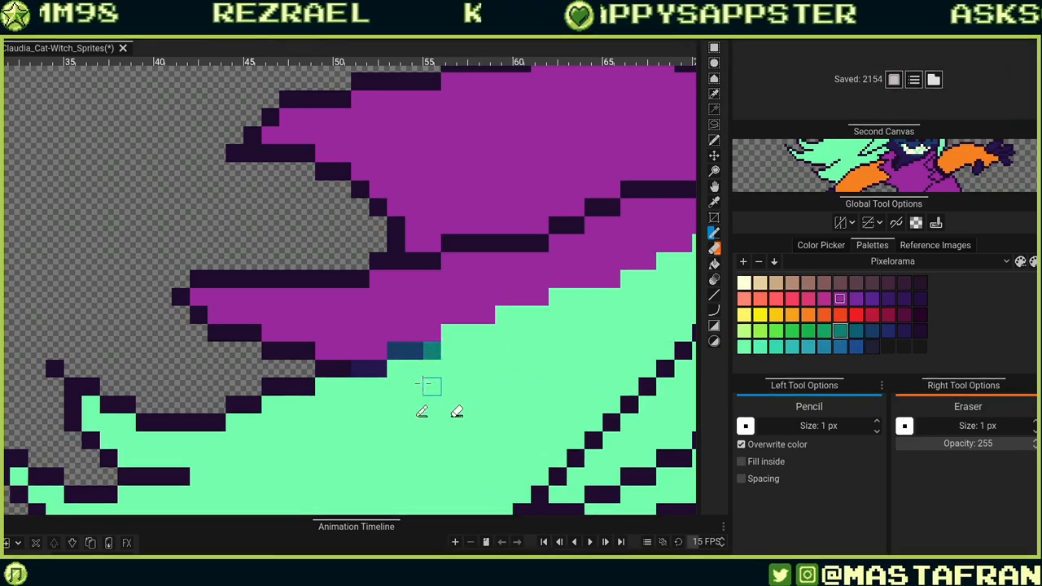
{"action": "left_click", "coordinate": [413, 351]}
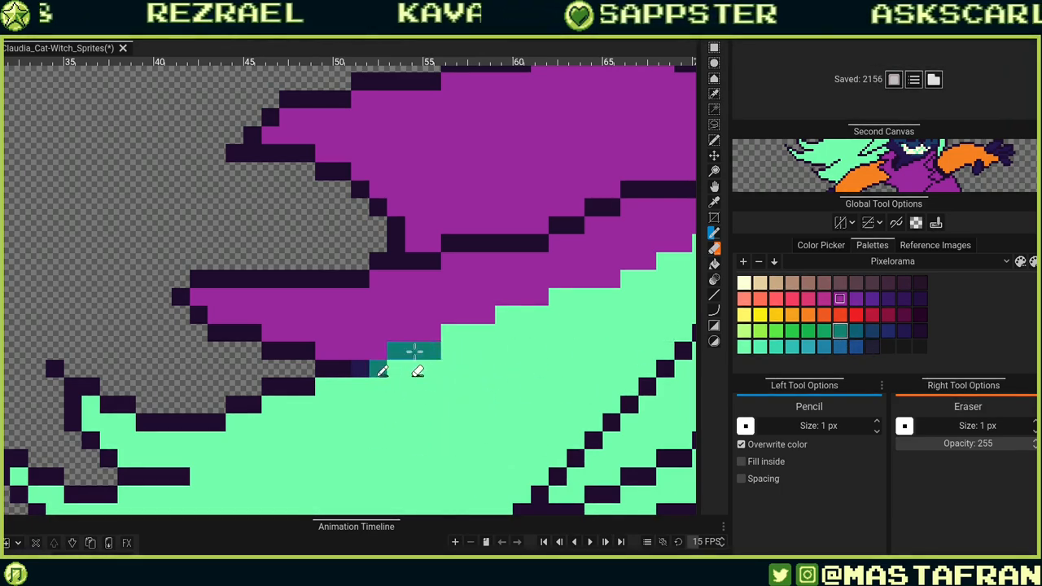
{"action": "key", "text": "ctrl+z"}
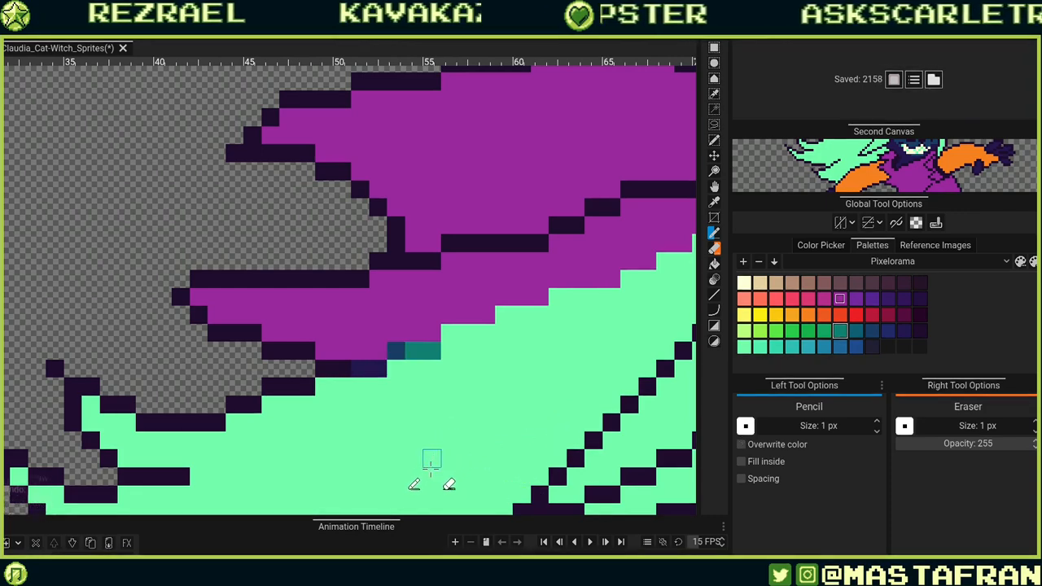
{"action": "left_click", "coordinate": [449, 352], "text": "alt"}
{"action": "left_click", "coordinate": [431, 352]}
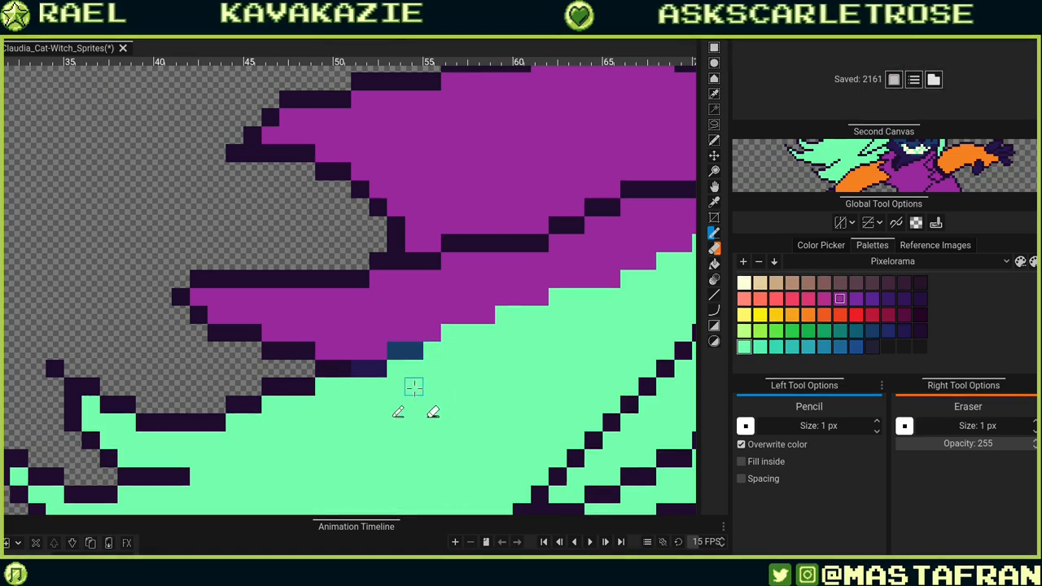
{"action": "left_click", "coordinate": [413, 351]}
{"action": "key", "text": "ctrl+z"}
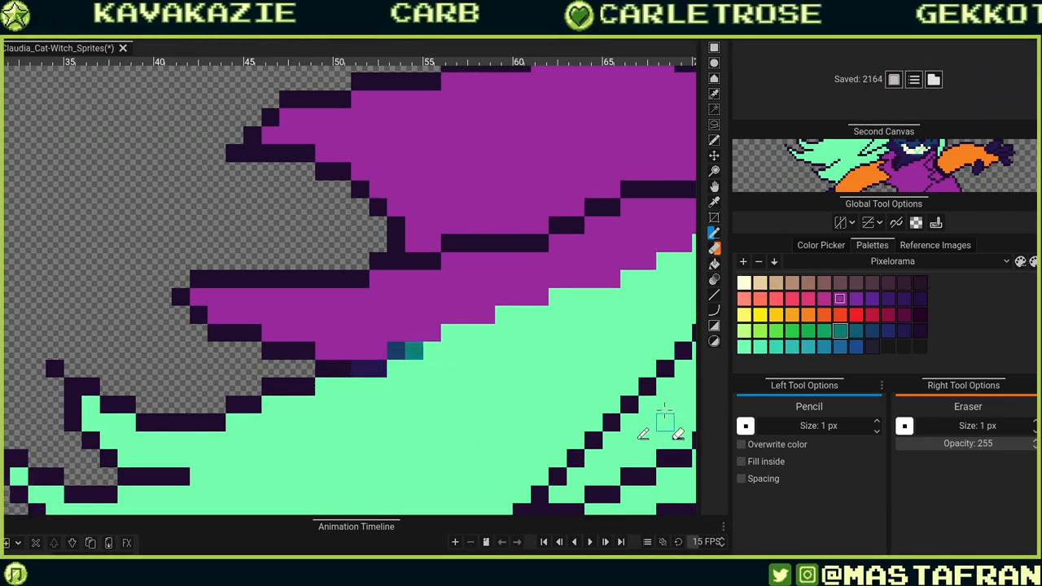
{"action": "key", "text": "ctrl+z"}
{"action": "key", "text": "ctrl+z"}
{"action": "key", "text": "ctrl+z"}
{"action": "key", "text": "ctrl+z"}
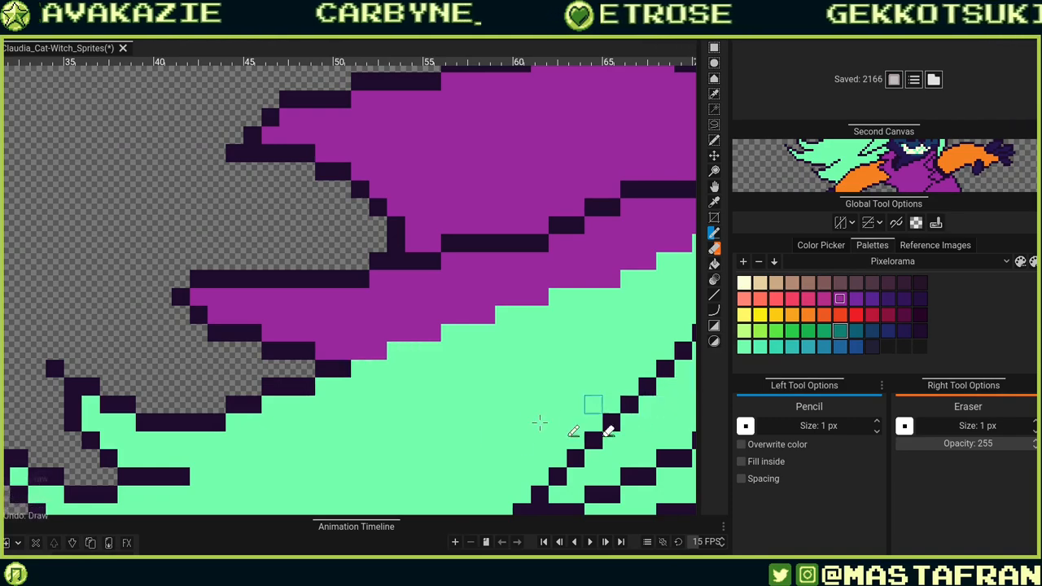
Paint a diagonal line of cream highlight pixels on the hair strand left of the face.
{"action": "scroll", "coordinate": [496, 417], "scroll_direction": "down", "scroll_amount": 5}
{"action": "scroll", "coordinate": [570, 407], "scroll_direction": "down", "scroll_amount": 3}
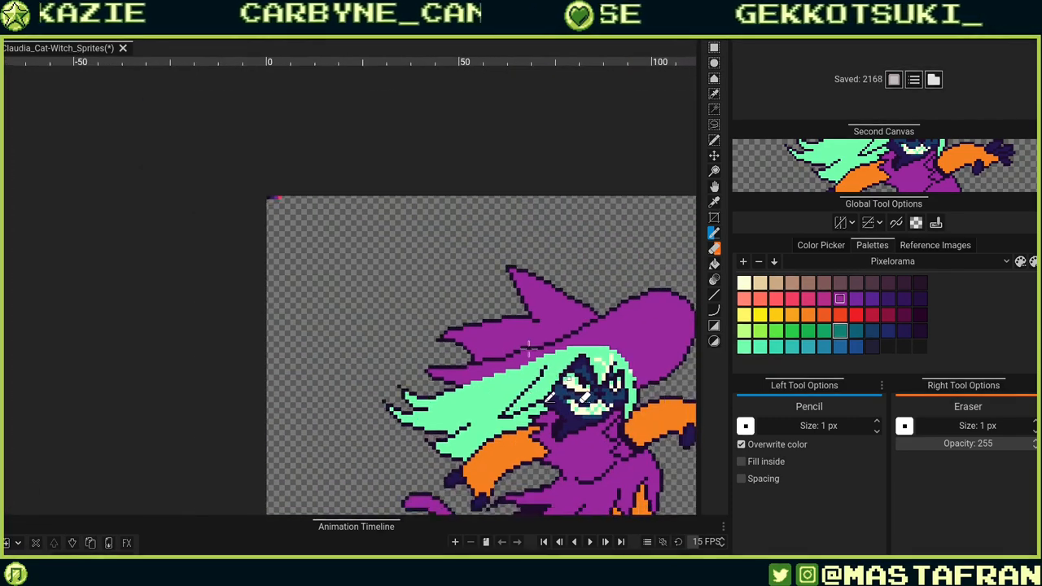
{"action": "scroll", "coordinate": [366, 267], "scroll_direction": "up", "scroll_amount": 6}
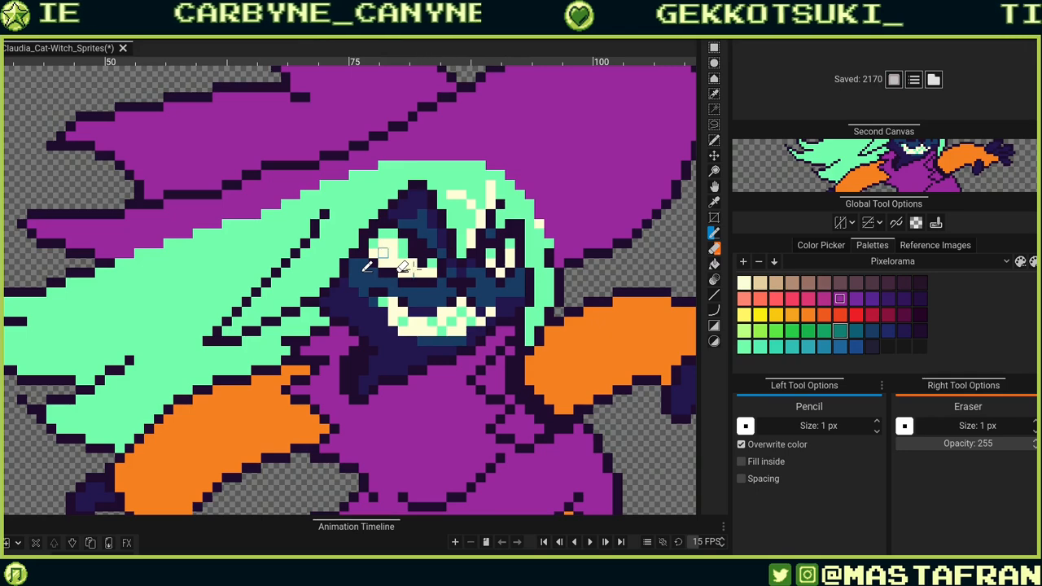
{"action": "scroll", "coordinate": [384, 265], "scroll_direction": "down", "scroll_amount": 3}
{"action": "scroll", "coordinate": [495, 407], "scroll_direction": "up", "scroll_amount": 3}
{"action": "left_click", "coordinate": [489, 376], "text": "alt"}
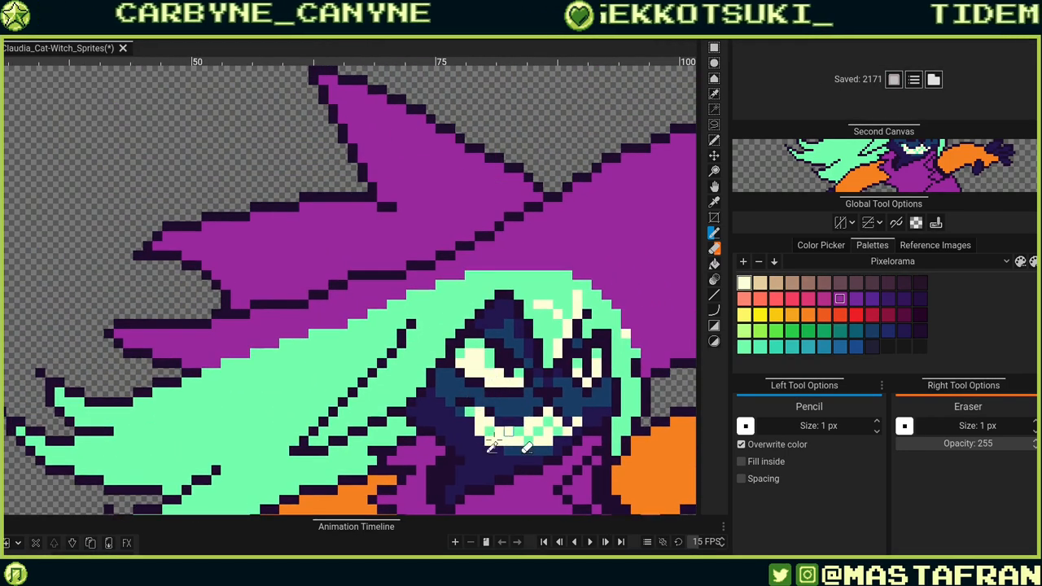
{"action": "left_click_drag", "start_coordinate": [468, 324], "coordinate": [448, 362]}
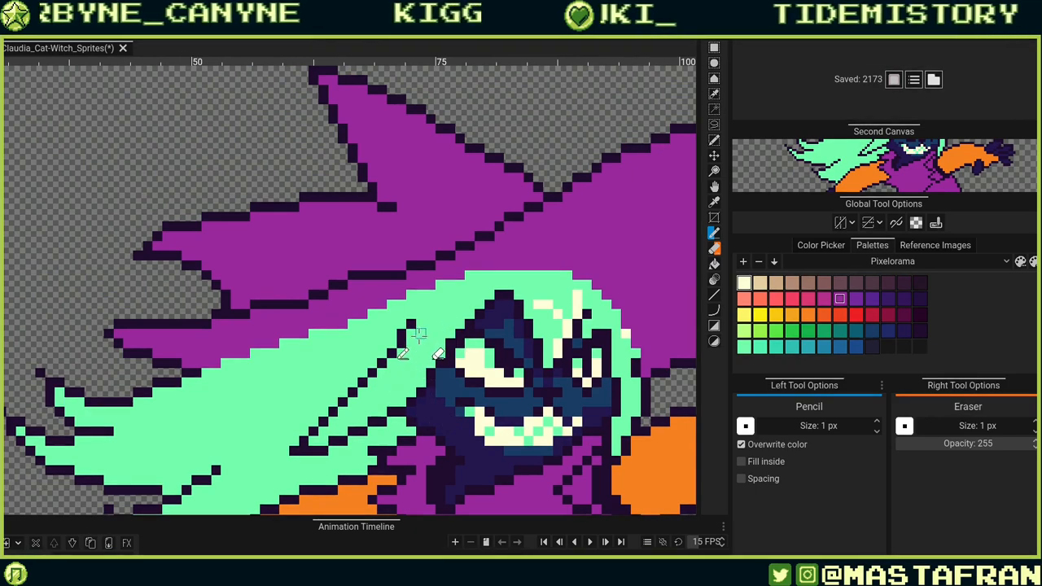
{"action": "left_click_drag", "start_coordinate": [413, 346], "coordinate": [394, 378]}
{"action": "key", "text": "ctrl+z"}
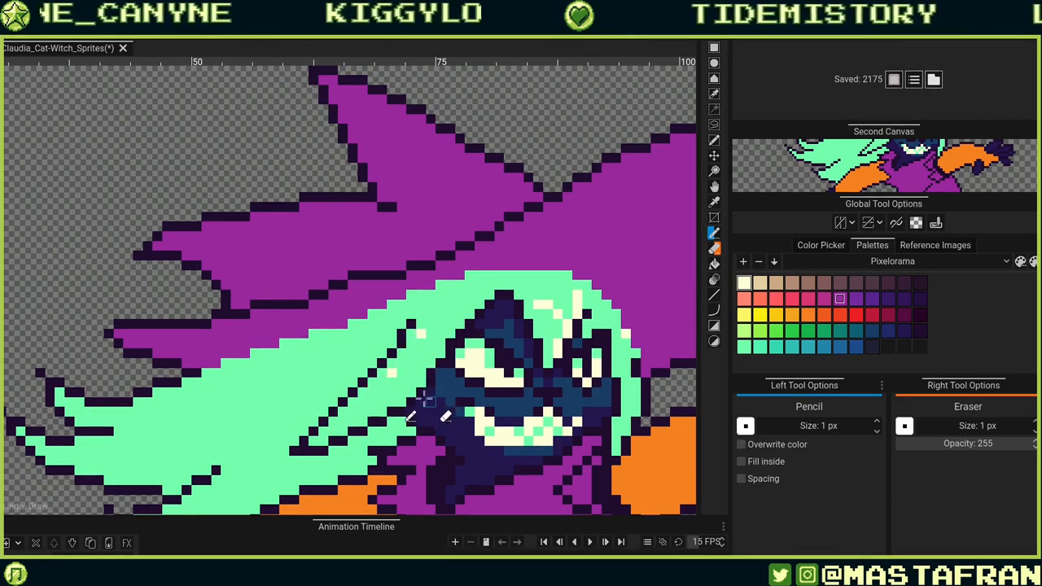
{"action": "left_click_drag", "start_coordinate": [413, 329], "coordinate": [407, 334]}
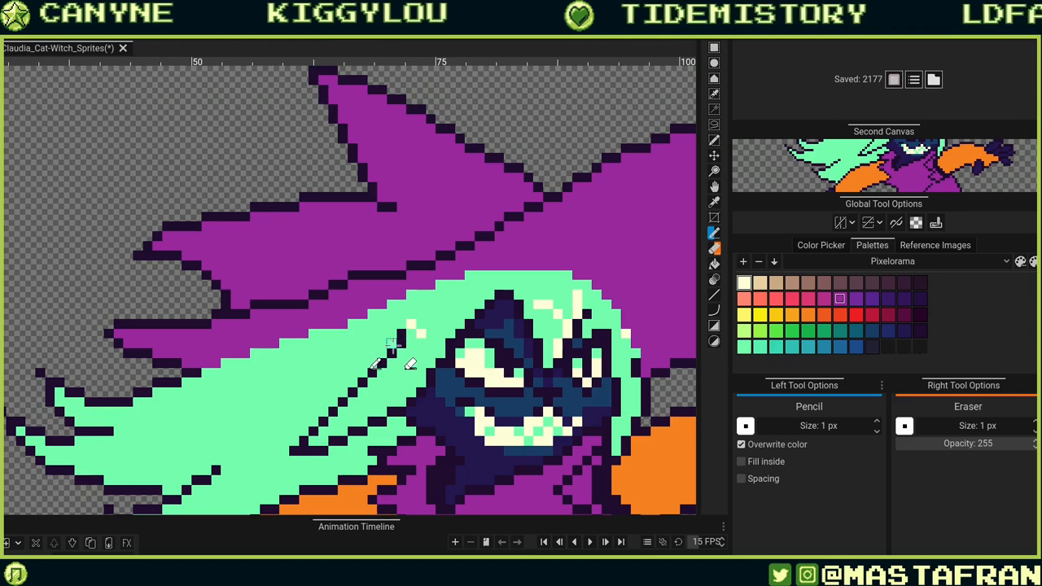
{"action": "left_click", "coordinate": [403, 334]}
{"action": "left_click", "coordinate": [421, 333]}
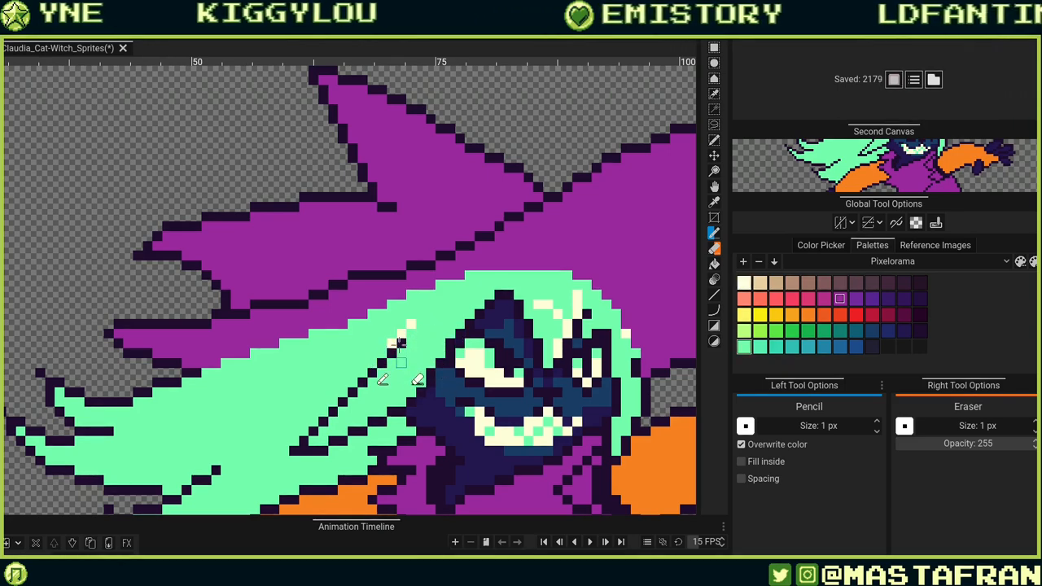
{"action": "left_click", "coordinate": [395, 343], "text": "alt"}
{"action": "left_click", "coordinate": [391, 352]}
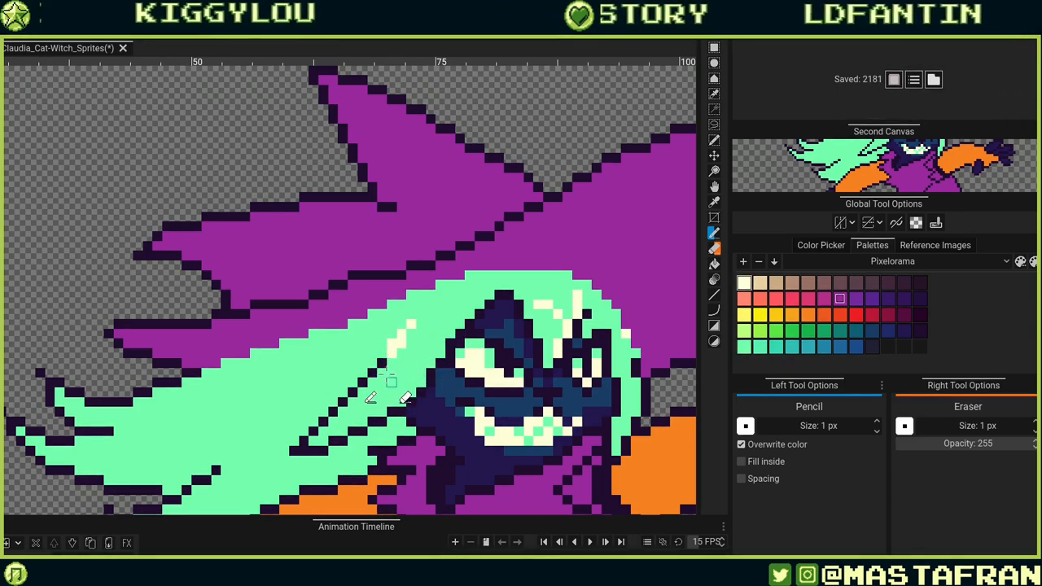
{"action": "left_click", "coordinate": [381, 366]}
{"action": "left_click", "coordinate": [362, 382]}
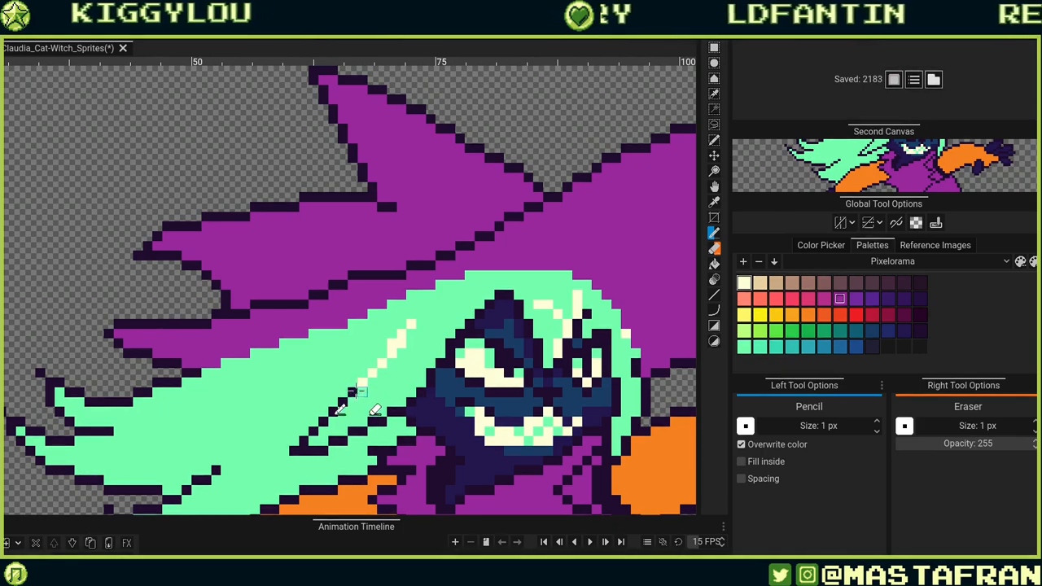
{"action": "left_click_drag", "start_coordinate": [412, 345], "coordinate": [431, 345]}
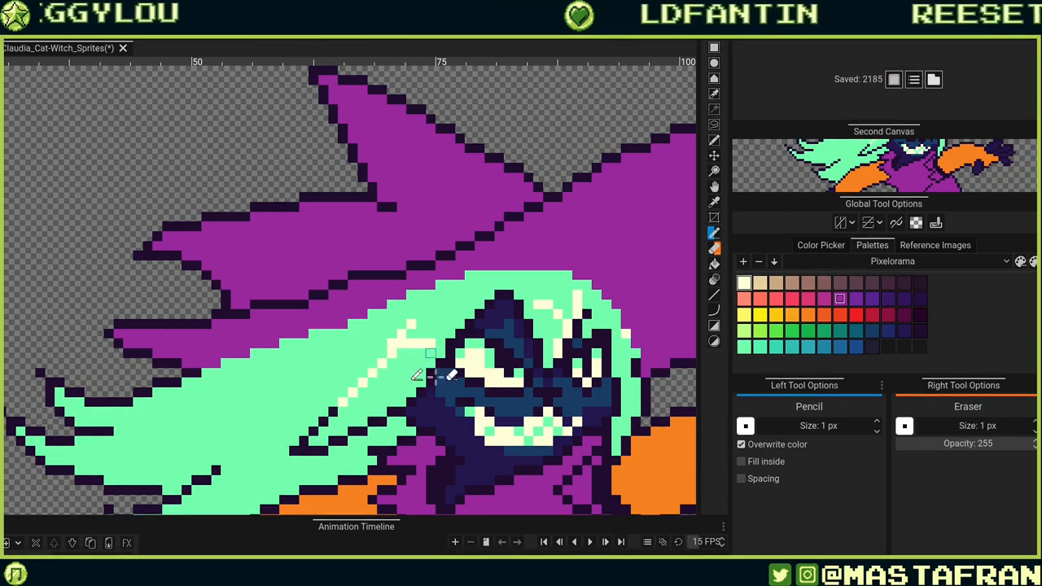
Rework the cream highlight pixels on the hair strand beside the face, recolouring stray ones with mint.
{"action": "left_click", "coordinate": [431, 352]}
{"action": "left_click", "coordinate": [440, 362]}
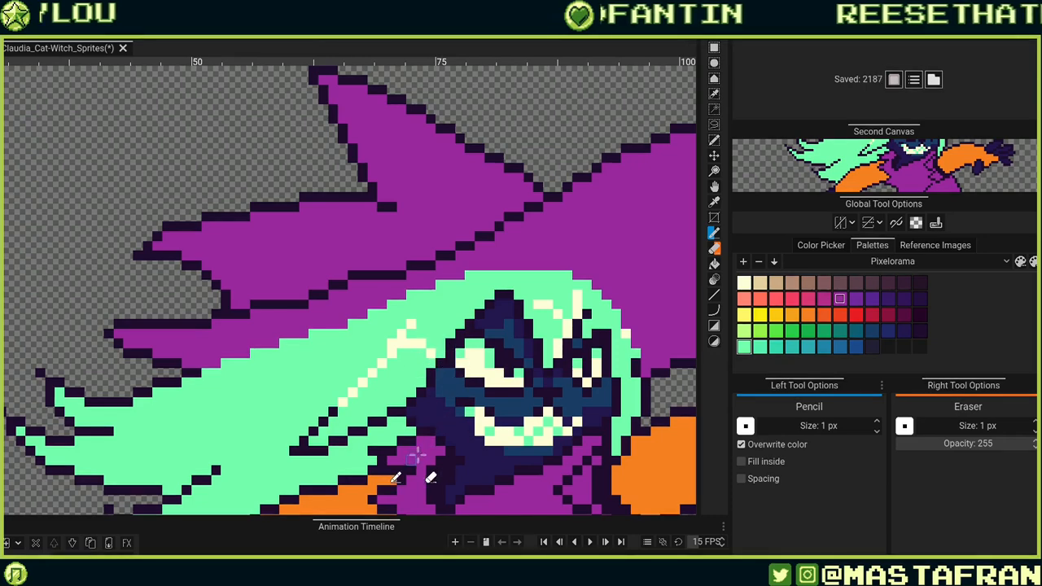
{"action": "left_click", "coordinate": [743, 347]}
{"action": "left_click", "coordinate": [431, 343]}
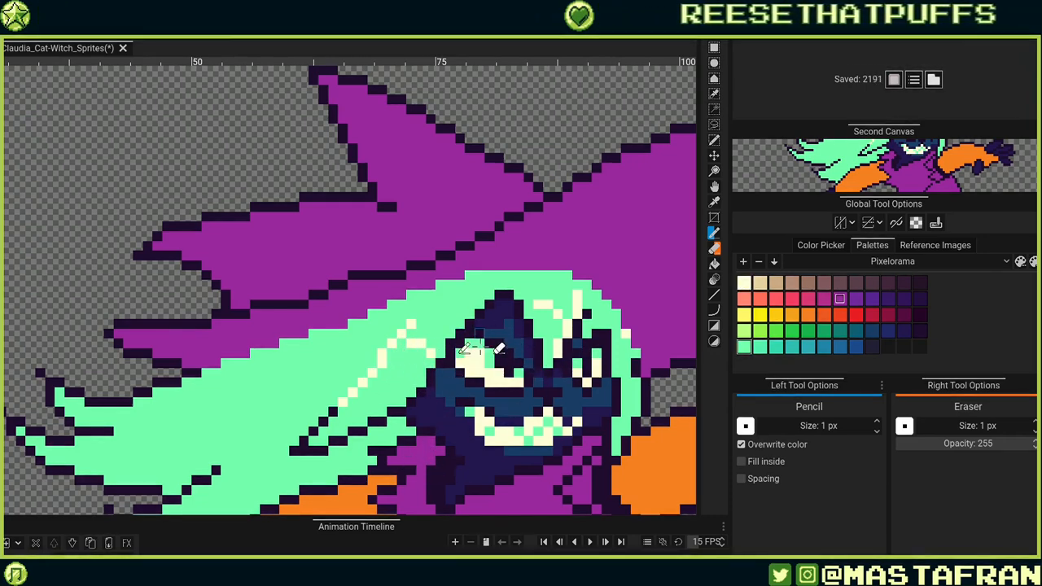
{"action": "left_click", "coordinate": [402, 325]}
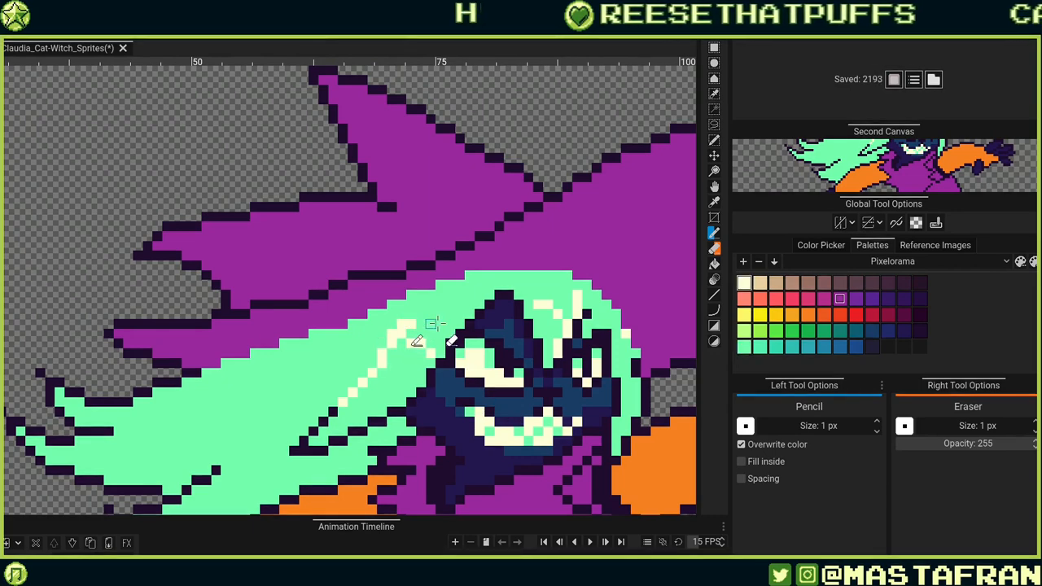
{"action": "left_click", "coordinate": [432, 327], "text": "alt"}
{"action": "left_click", "coordinate": [409, 333]}
{"action": "key", "text": "ctrl+z"}
{"action": "left_click", "coordinate": [410, 324], "text": "alt"}
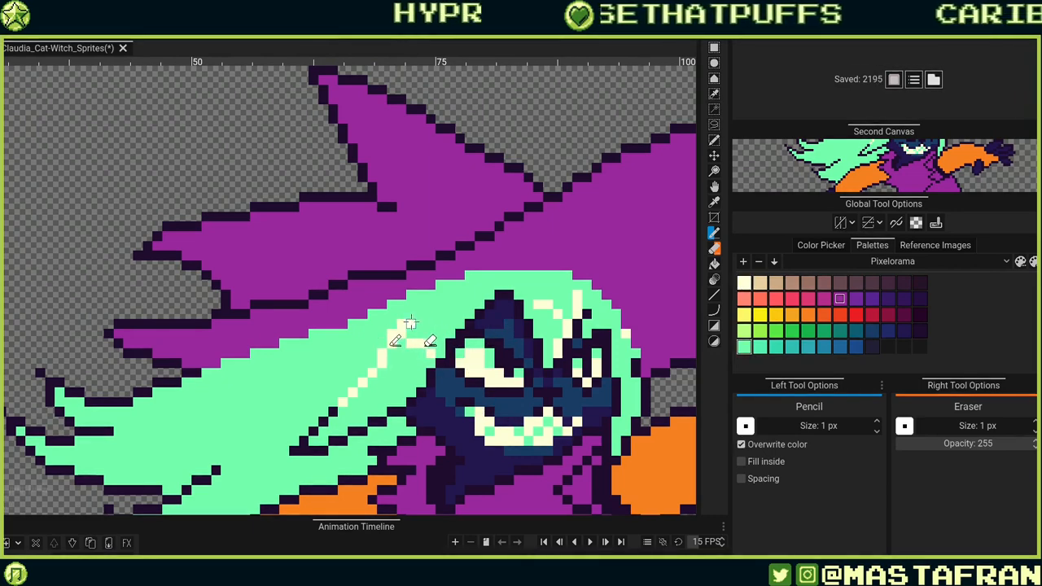
{"action": "left_click", "coordinate": [411, 315]}
{"action": "left_click", "coordinate": [441, 324], "text": "alt"}
{"action": "left_click", "coordinate": [411, 324]}
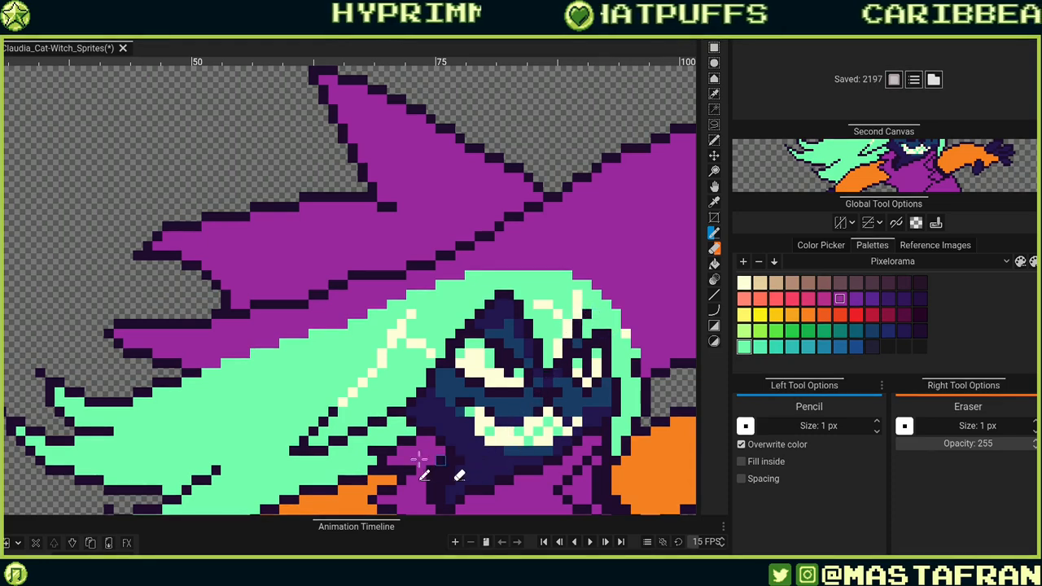
Extend the cream highlight line diagonally down-left along the hair strand.
{"action": "mouse_move", "coordinate": [442, 446]}
{"action": "left_mouse_down"}
{"action": "mouse_move", "coordinate": [559, 317]}
{"action": "mouse_move", "coordinate": [490, 390]}
{"action": "left_mouse_up"}
{"action": "left_click", "coordinate": [391, 346], "text": "alt"}
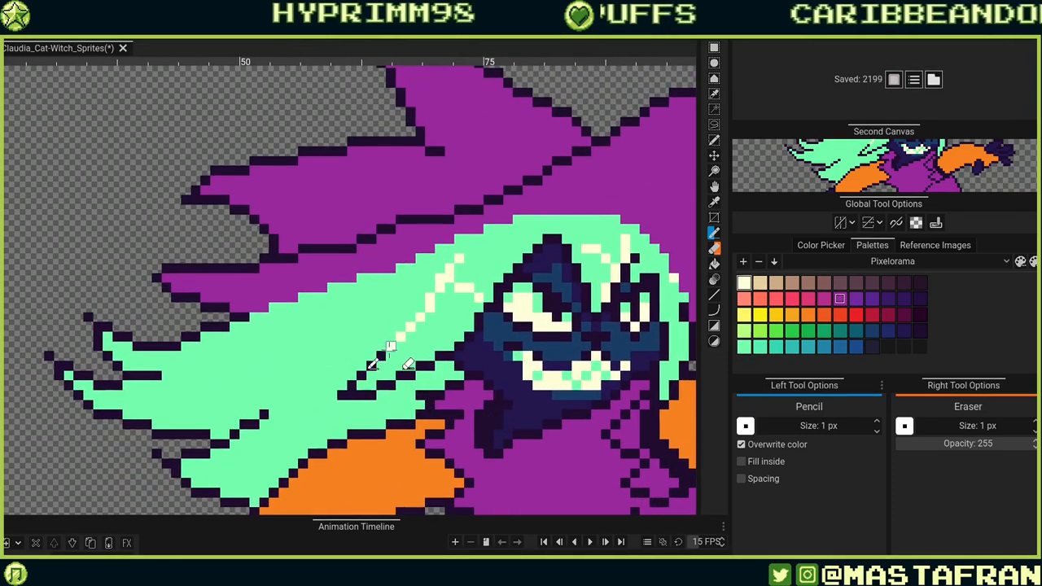
{"action": "left_click", "coordinate": [381, 357]}
{"action": "left_click", "coordinate": [371, 366]}
{"action": "left_click", "coordinate": [361, 376]}
{"action": "left_click", "coordinate": [353, 384]}
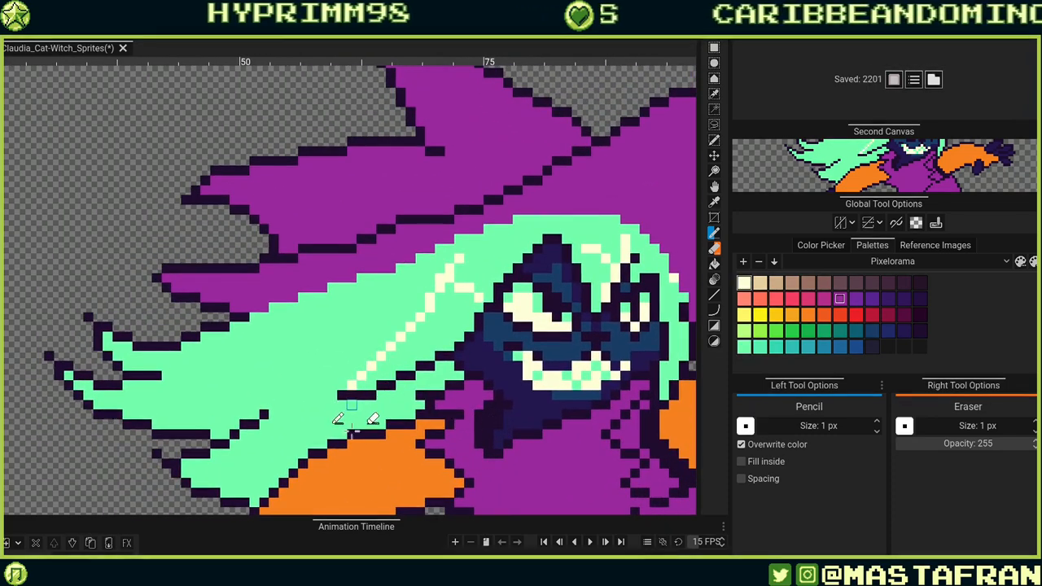
{"action": "left_click", "coordinate": [411, 363], "text": "alt"}
Paint a line of teal shading pixels beneath the cream highlight, running from the strand up to the face.
{"action": "left_click", "coordinate": [776, 348]}
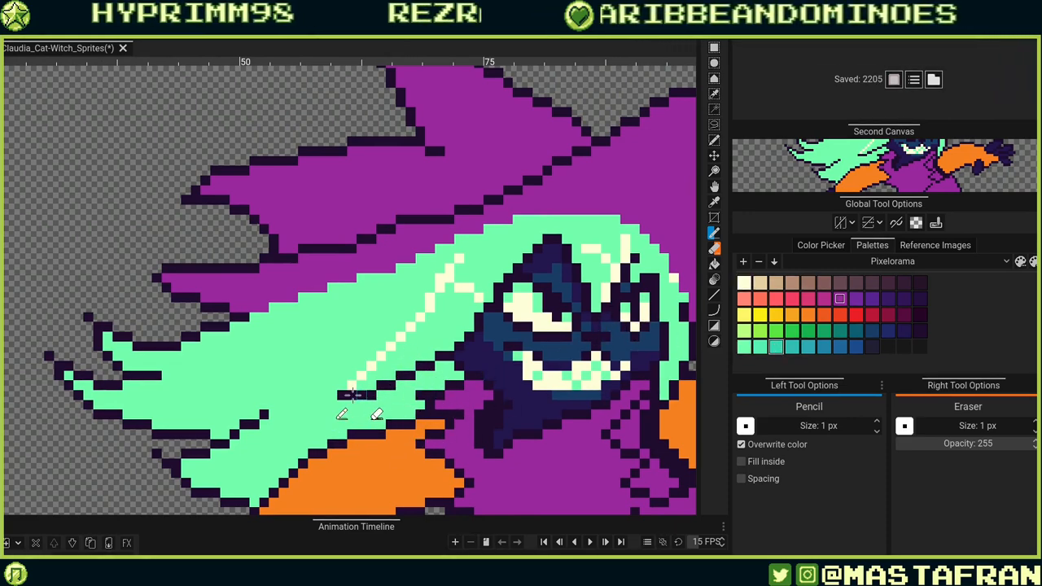
{"action": "mouse_move", "coordinate": [342, 395]}
{"action": "left_mouse_down"}
{"action": "mouse_move", "coordinate": [401, 381]}
{"action": "mouse_move", "coordinate": [471, 338]}
{"action": "mouse_move", "coordinate": [473, 348]}
{"action": "mouse_move", "coordinate": [458, 346]}
{"action": "mouse_move", "coordinate": [488, 340]}
{"action": "left_mouse_up"}
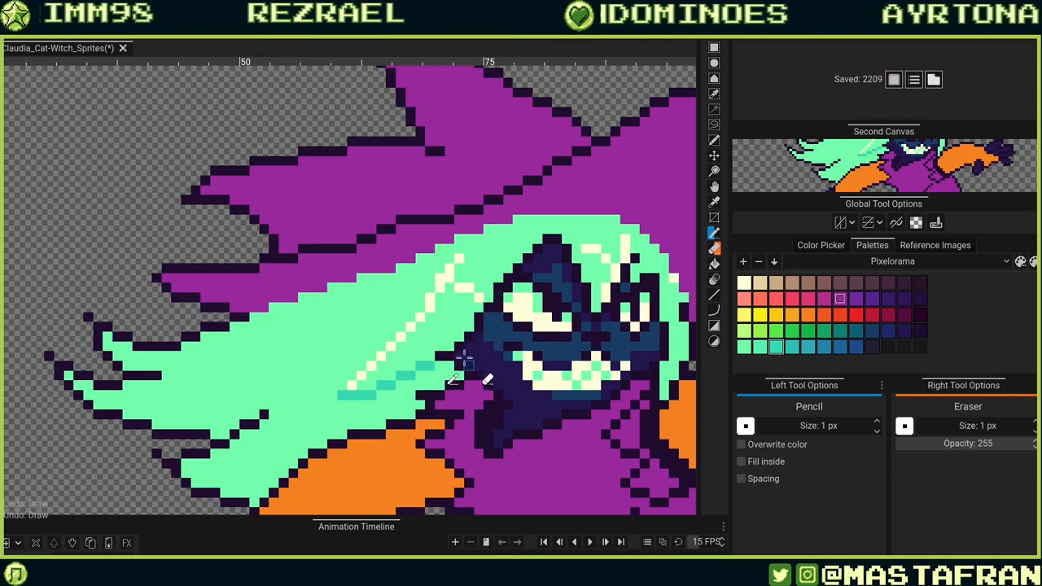
{"action": "key", "text": "ctrl+z"}
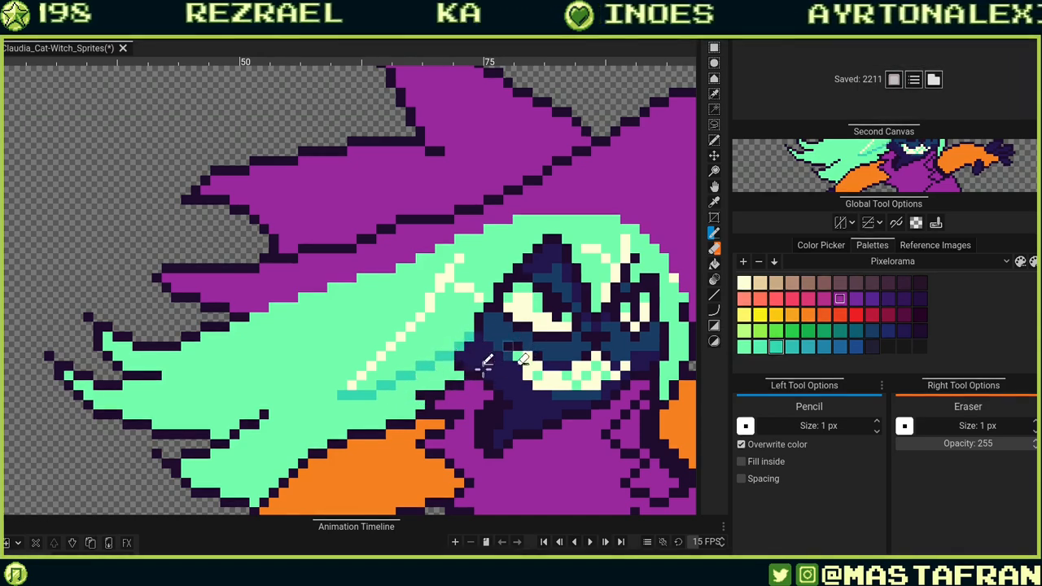
{"action": "left_click_drag", "start_coordinate": [472, 340], "coordinate": [421, 389]}
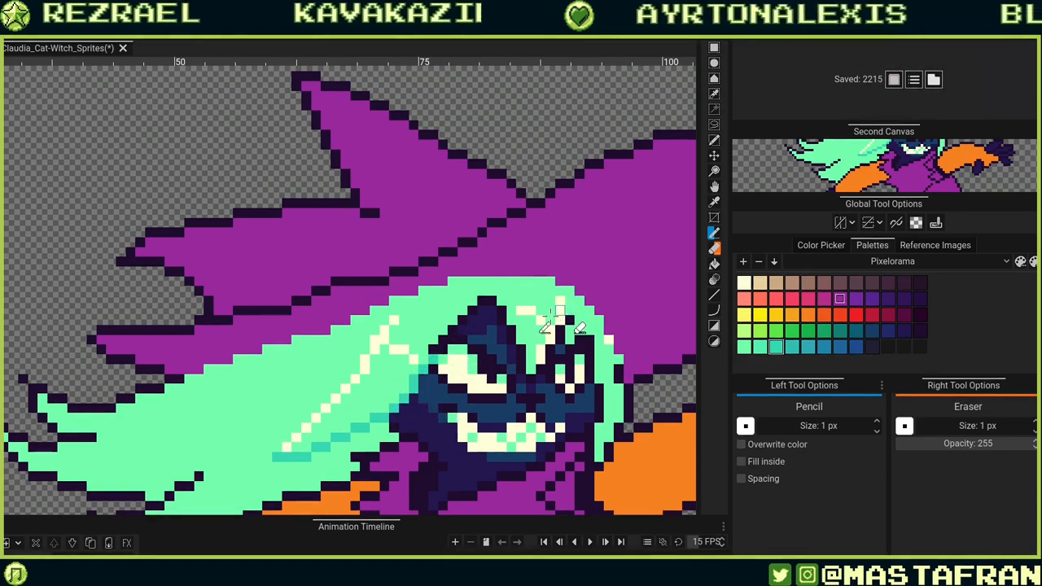
{"action": "left_click", "coordinate": [424, 383]}
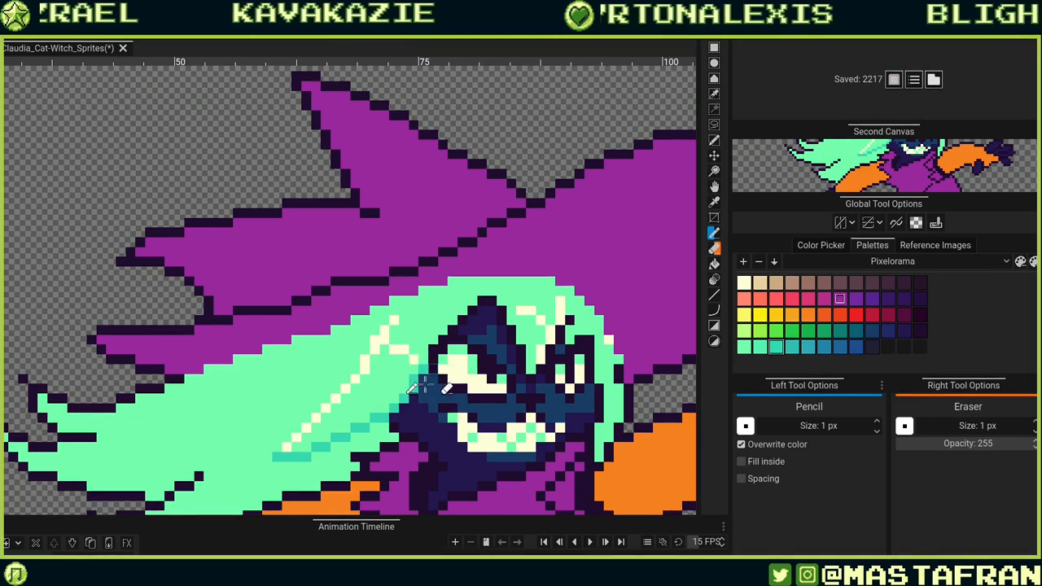
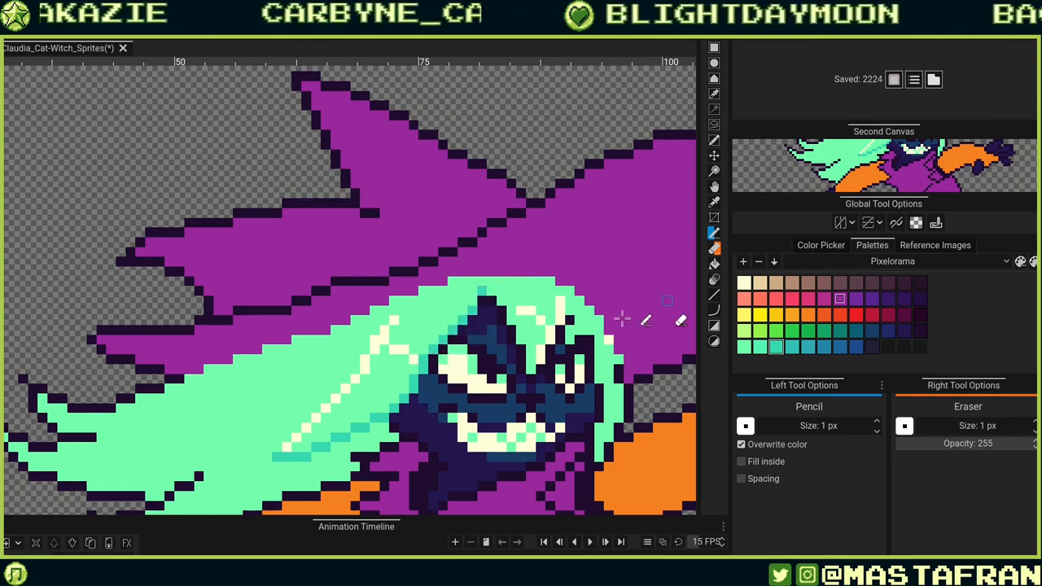
Undo the recent shading strokes on the hair strand beside the face.
{"action": "key", "text": "ctrl+z"}
{"action": "left_click", "coordinate": [482, 301]}
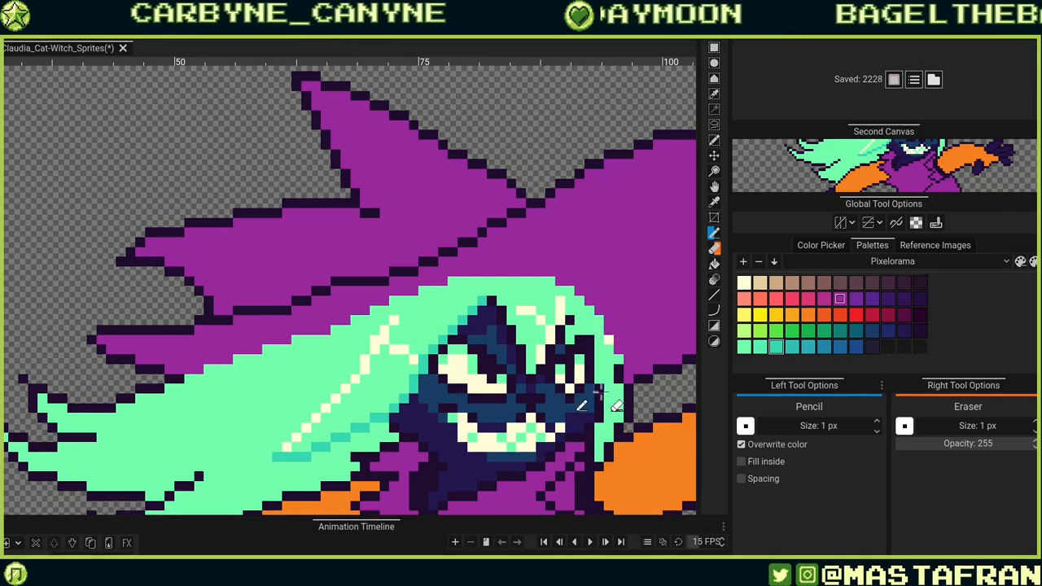
{"action": "scroll", "coordinate": [582, 404], "scroll_direction": "down", "scroll_amount": 4}
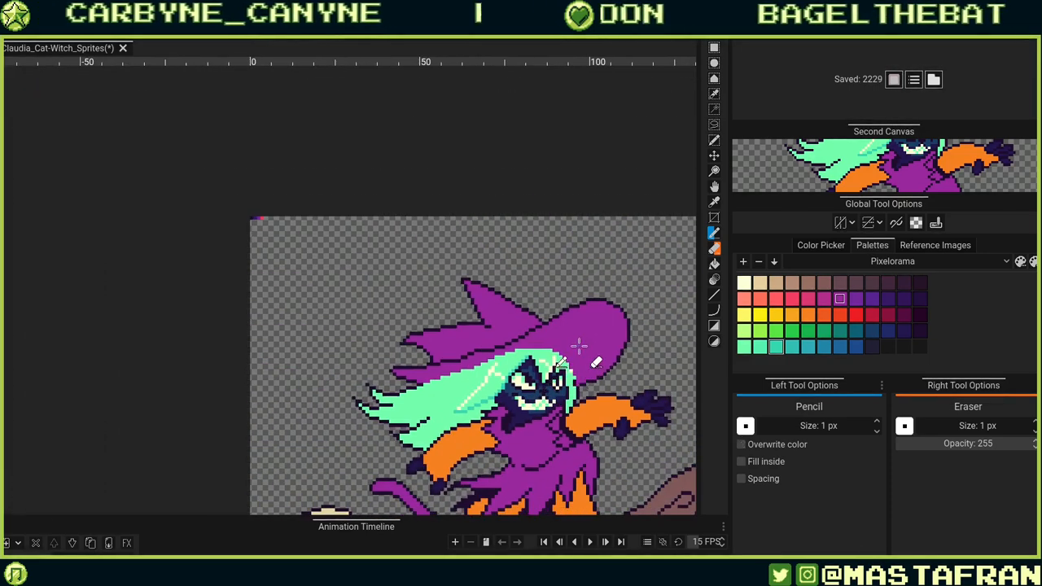
{"action": "key", "text": "ctrl+z"}
{"action": "key", "text": "ctrl+z"}
{"action": "key", "text": "ctrl+z"}
{"action": "key", "text": "ctrl+z"}
{"action": "key", "text": "ctrl+z"}
{"action": "key", "text": "ctrl+z"}
{"action": "key", "text": "ctrl+z"}
{"action": "key", "text": "ctrl+z"}
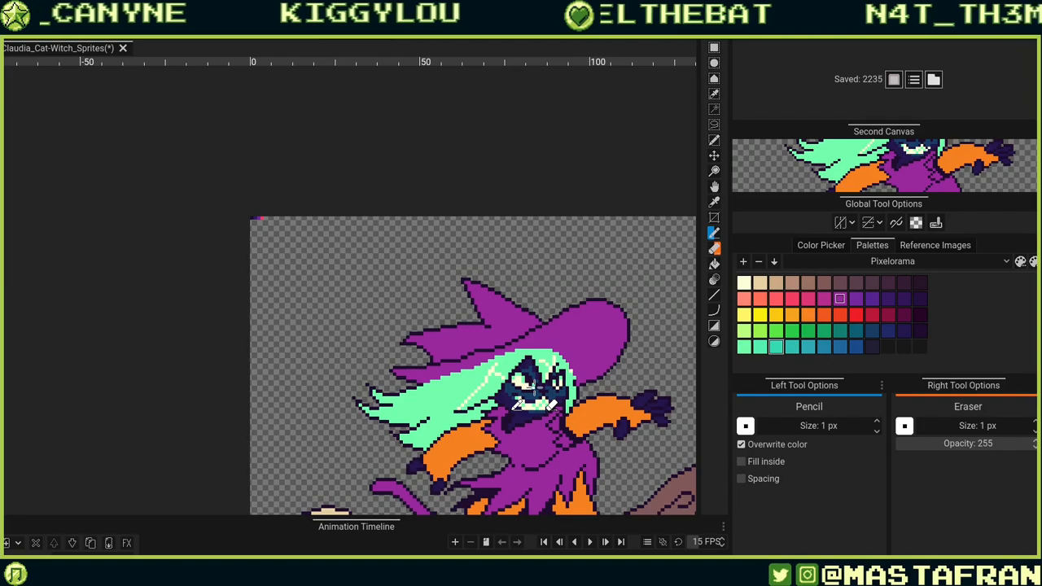
{"action": "scroll", "coordinate": [521, 400], "scroll_direction": "up", "scroll_amount": 4}
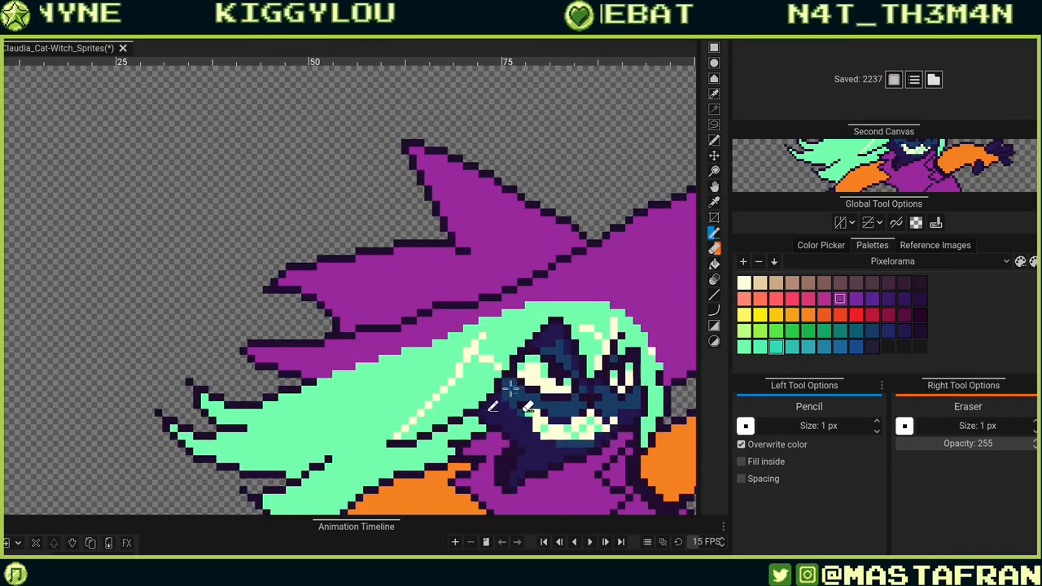
{"action": "scroll", "coordinate": [510, 389], "scroll_direction": "down", "scroll_amount": 3}
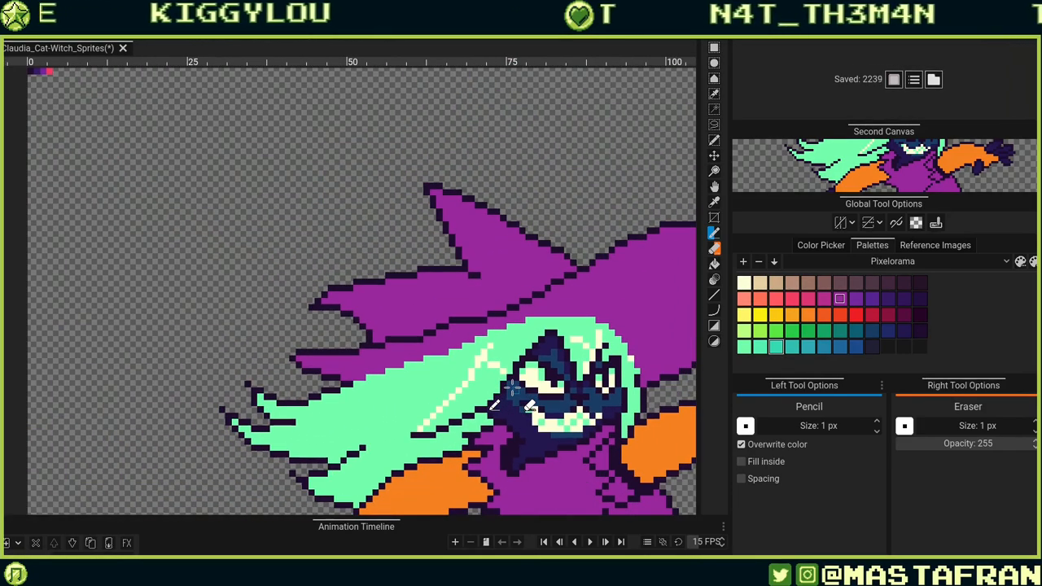
{"action": "left_click_drag", "start_coordinate": [491, 389], "coordinate": [413, 206]}
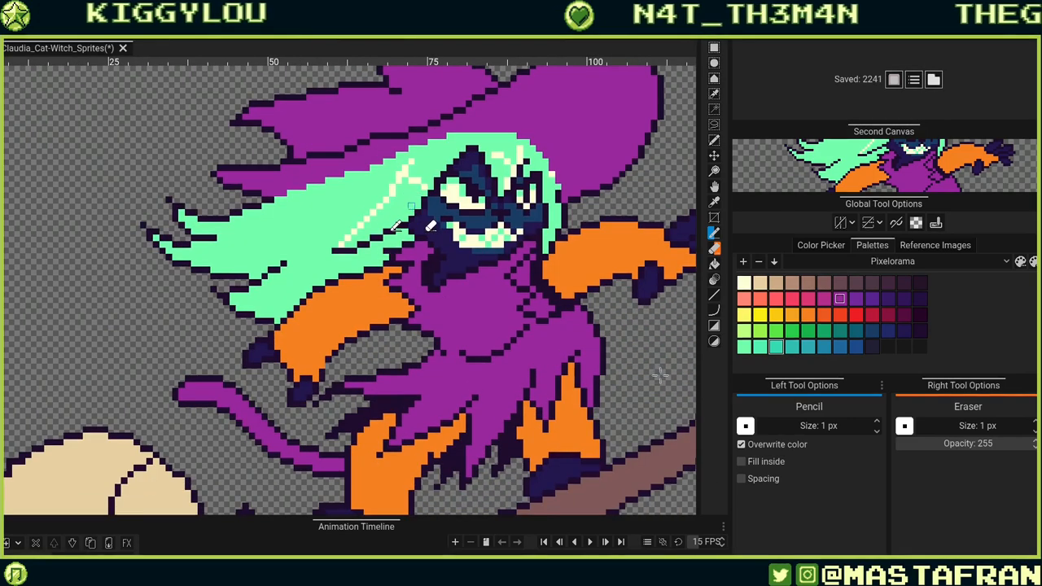
Pick dark violet and draw a shading line across the robe's chest just below the collar.
{"action": "key", "text": "e"}
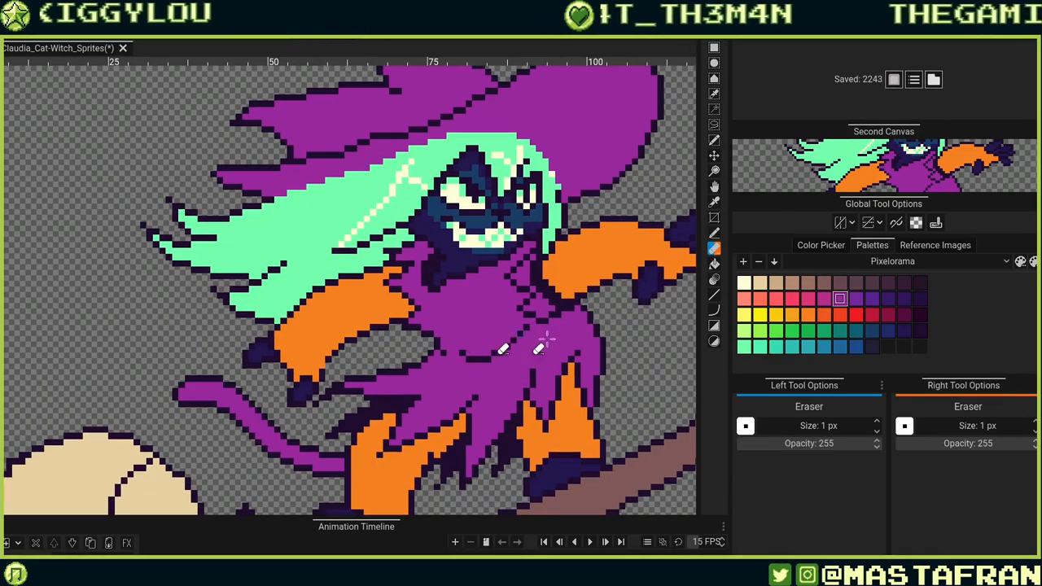
{"action": "left_click", "coordinate": [872, 298]}
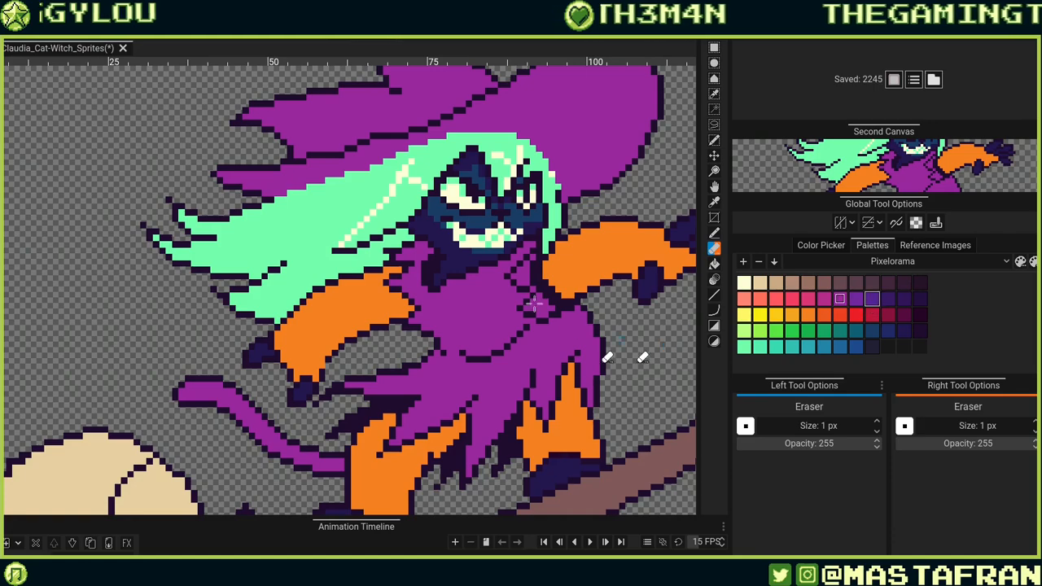
{"action": "scroll", "coordinate": [463, 260], "scroll_direction": "up", "scroll_amount": 5}
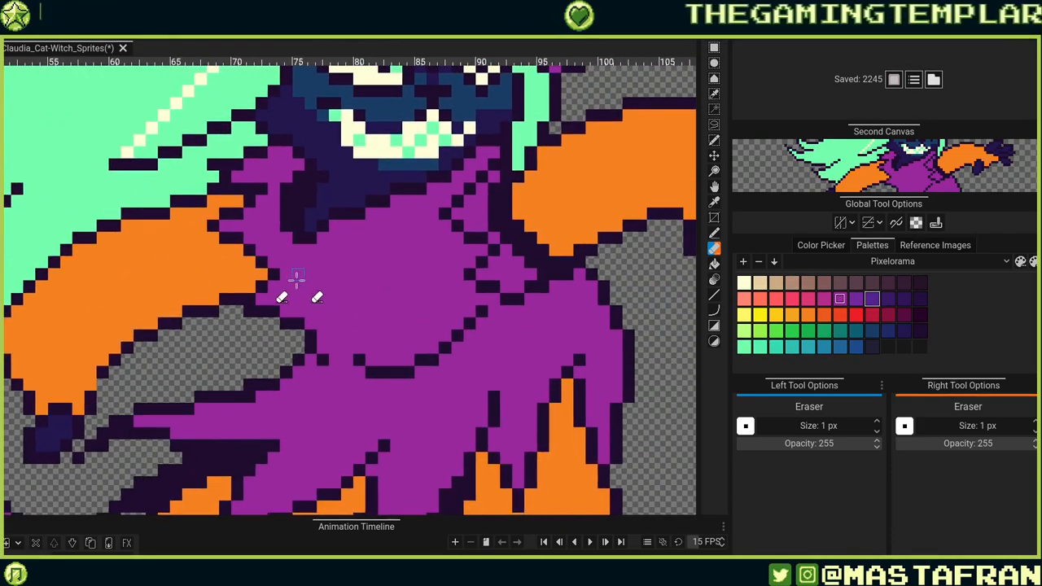
{"action": "left_click_drag", "start_coordinate": [296, 278], "coordinate": [396, 331]}
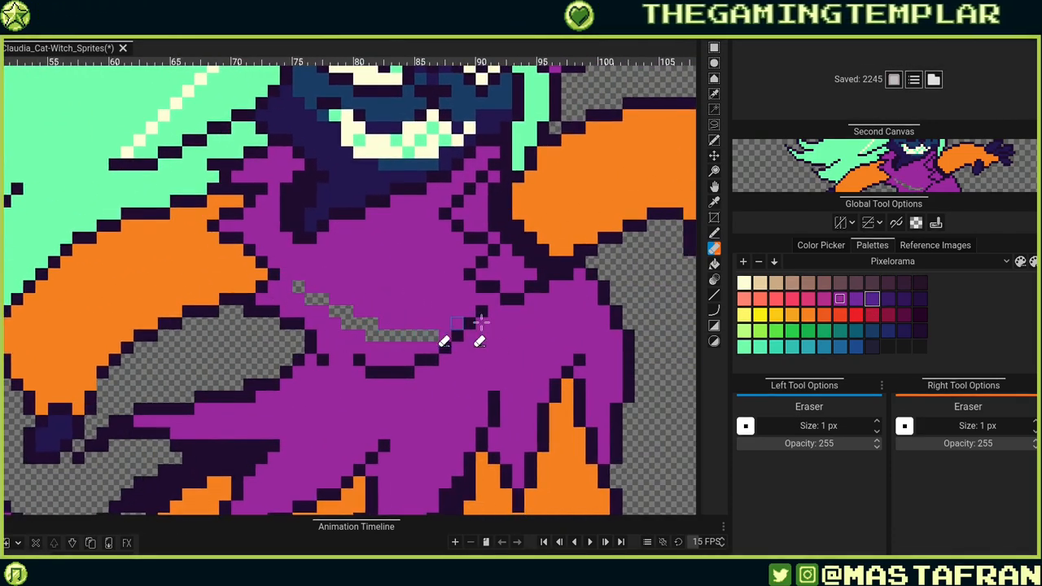
{"action": "key", "text": "ctrl+z"}
{"action": "key", "text": "r"}
{"action": "left_click_drag", "start_coordinate": [285, 286], "coordinate": [418, 347]}
{"action": "key", "text": "ctrl+z"}
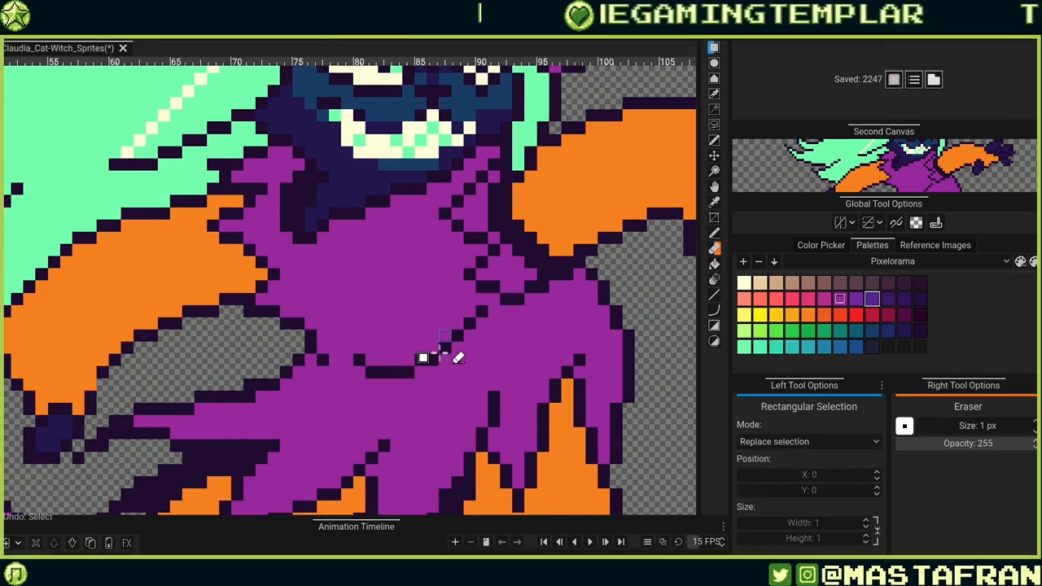
{"action": "key", "text": "b"}
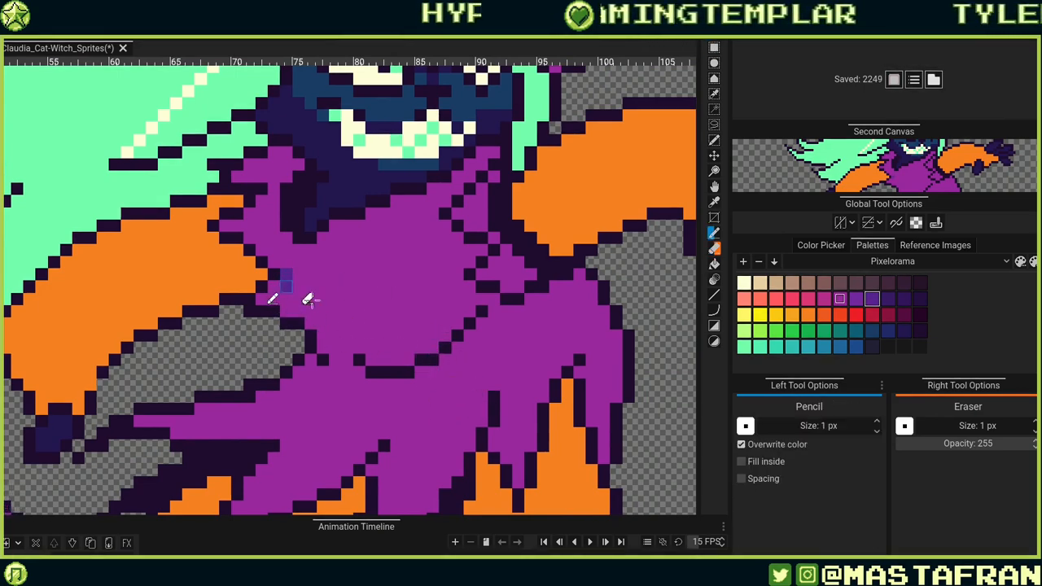
{"action": "mouse_move", "coordinate": [312, 301]}
{"action": "left_mouse_down"}
{"action": "mouse_move", "coordinate": [414, 328]}
{"action": "mouse_move", "coordinate": [461, 321]}
{"action": "mouse_move", "coordinate": [424, 410]}
{"action": "mouse_move", "coordinate": [425, 443]}
{"action": "left_mouse_up"}
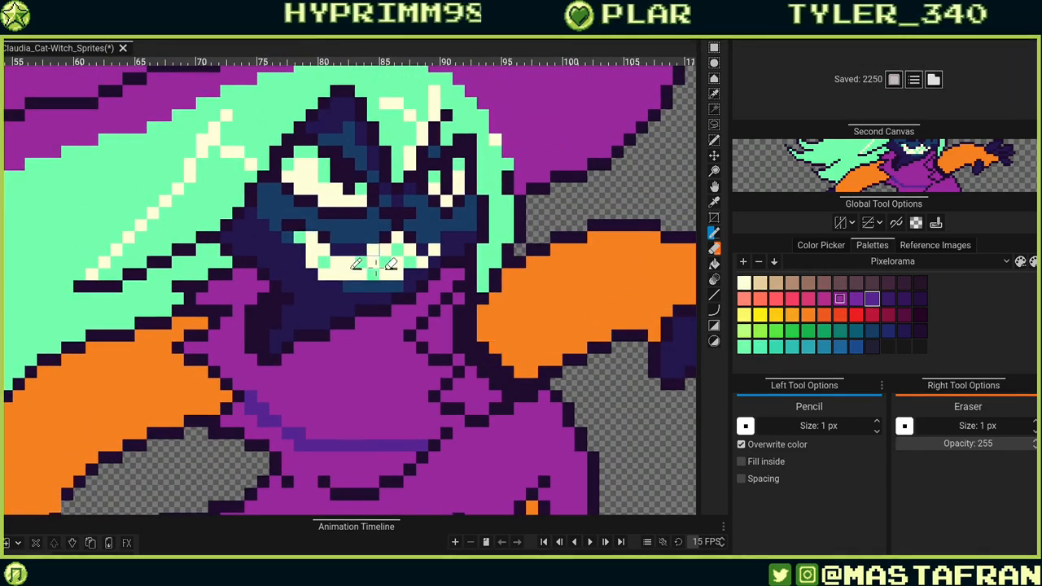
Extend the violet chest line rightward and add a short diagonal of violet pixels at its left end.
{"action": "left_click_drag", "start_coordinate": [375, 265], "coordinate": [476, 206]}
{"action": "left_click_drag", "start_coordinate": [534, 376], "coordinate": [552, 364]}
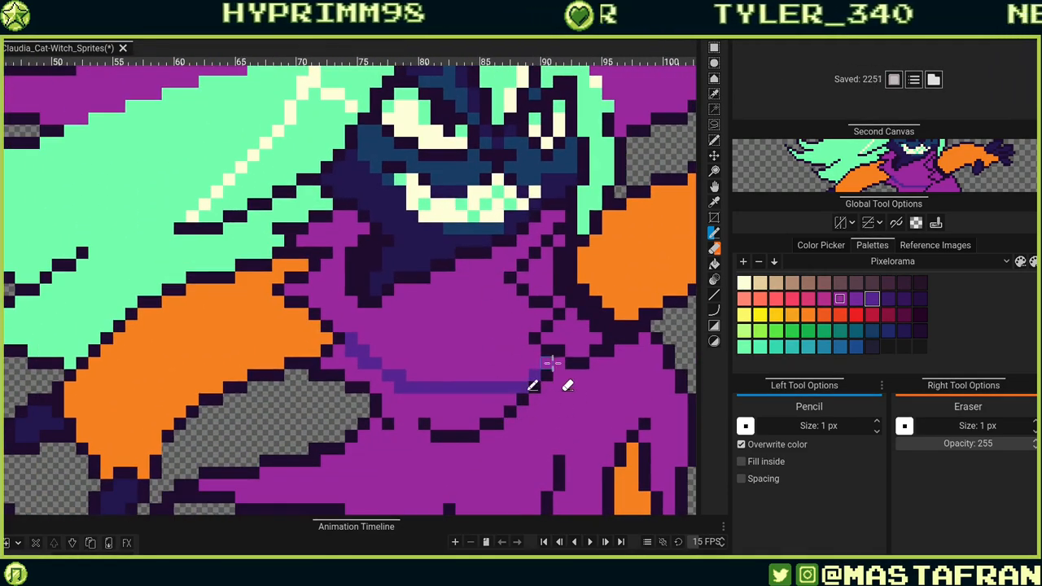
{"action": "left_click_drag", "start_coordinate": [508, 414], "coordinate": [579, 344]}
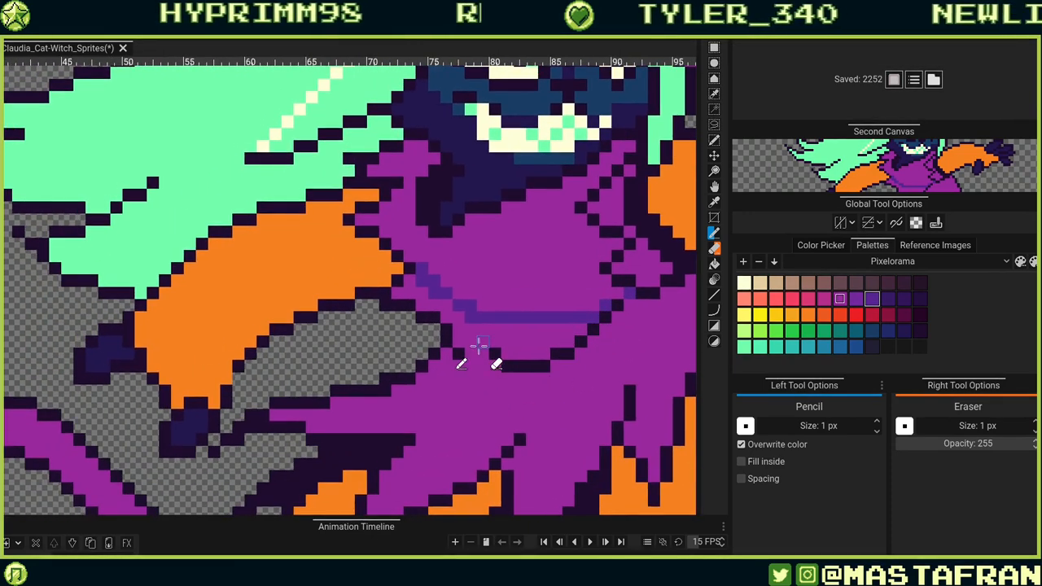
{"action": "left_click", "coordinate": [482, 340]}
{"action": "left_click", "coordinate": [471, 328]}
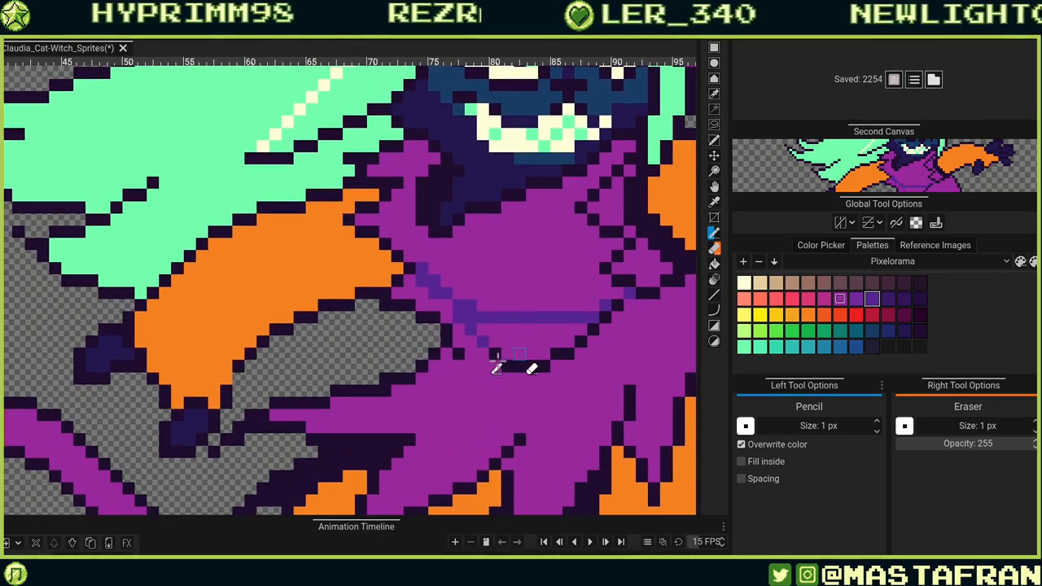
{"action": "left_click", "coordinate": [458, 330]}
{"action": "left_click_drag", "start_coordinate": [459, 341], "coordinate": [476, 340]}
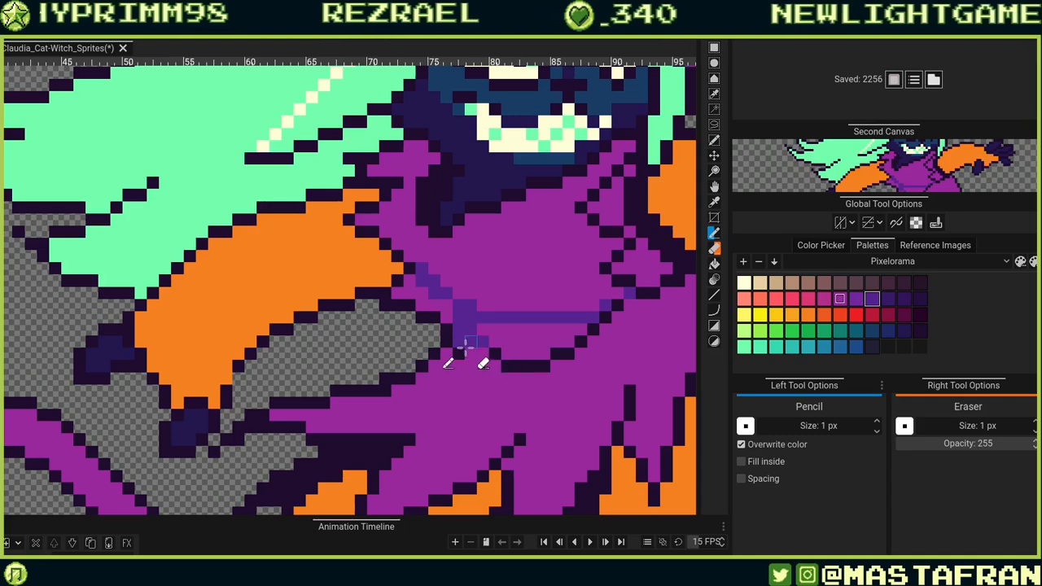
{"action": "left_click", "coordinate": [483, 353]}
{"action": "left_click", "coordinate": [467, 383], "text": "alt"}
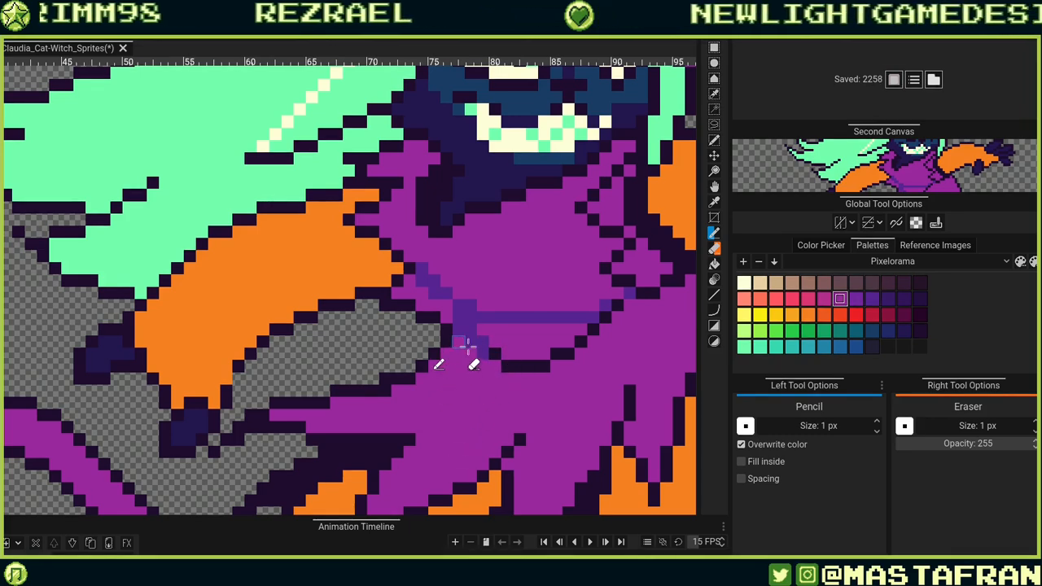
Erase a single pixel in the robe just beneath the violet chest line.
{"action": "key", "text": "shift+r"}
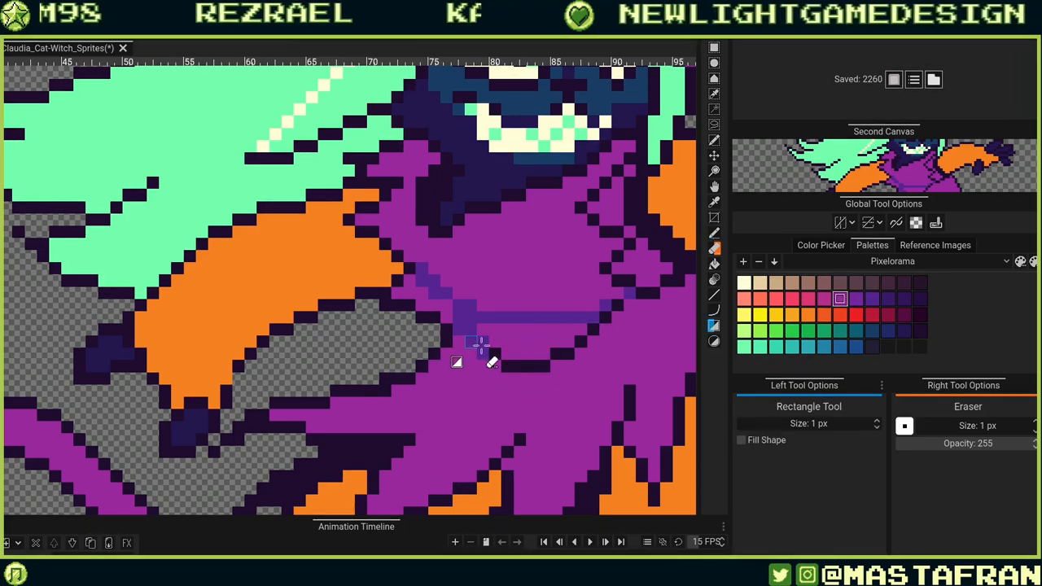
{"action": "key", "text": "b"}
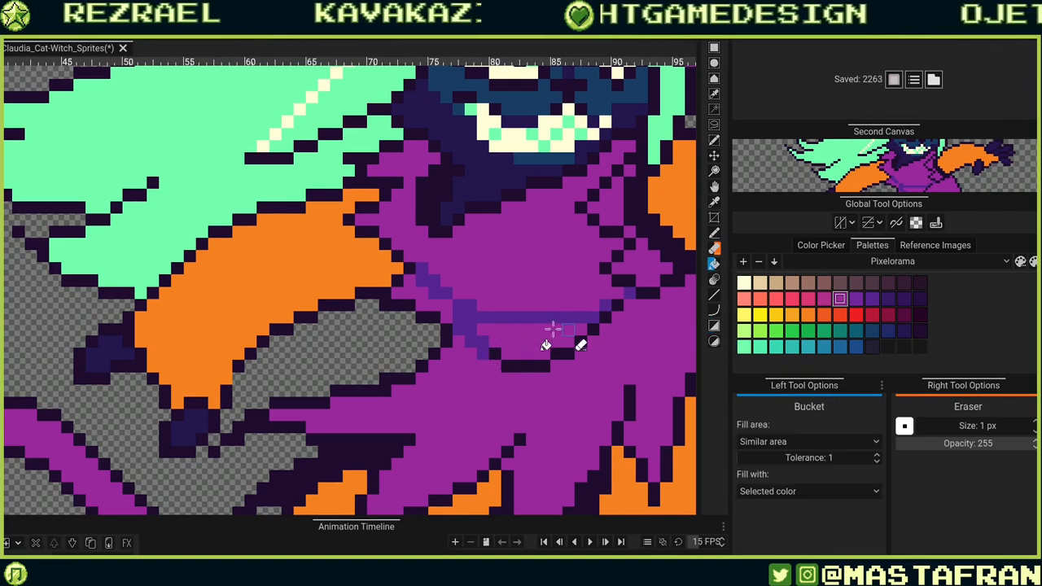
{"action": "left_click_drag", "start_coordinate": [537, 334], "coordinate": [542, 335]}
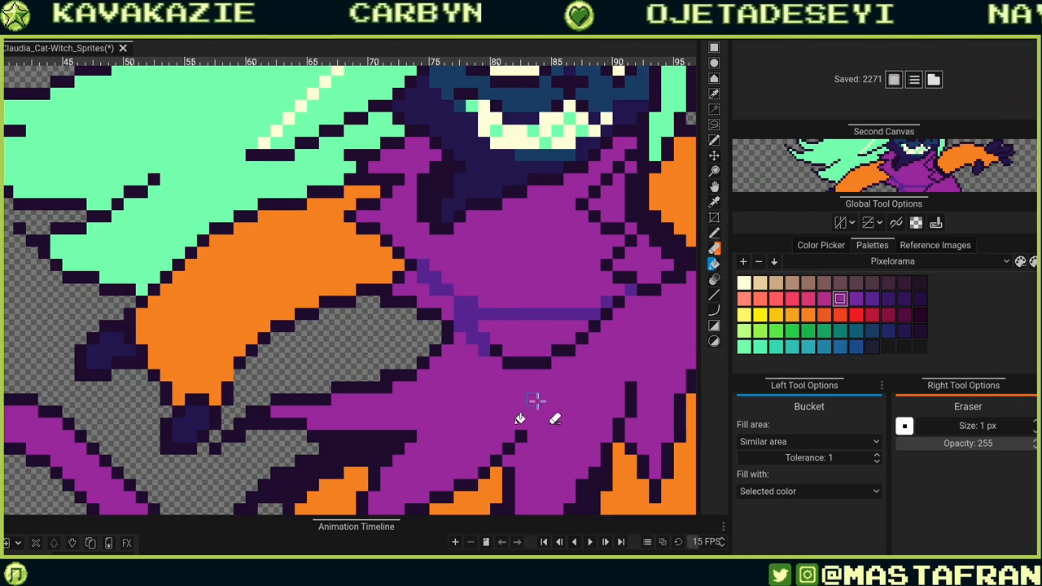
{"action": "left_click", "coordinate": [531, 362]}
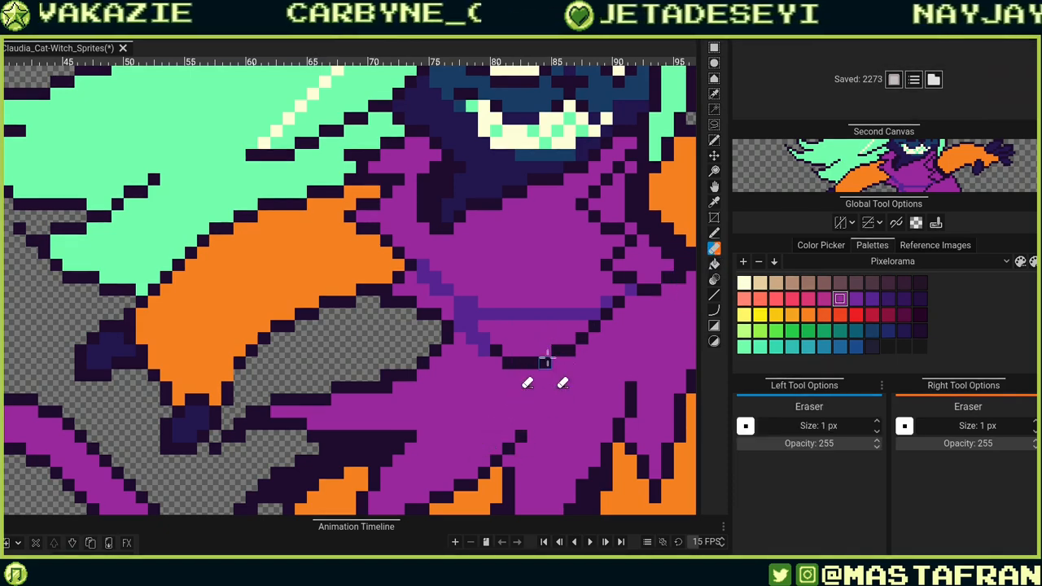
{"action": "key", "text": "e"}
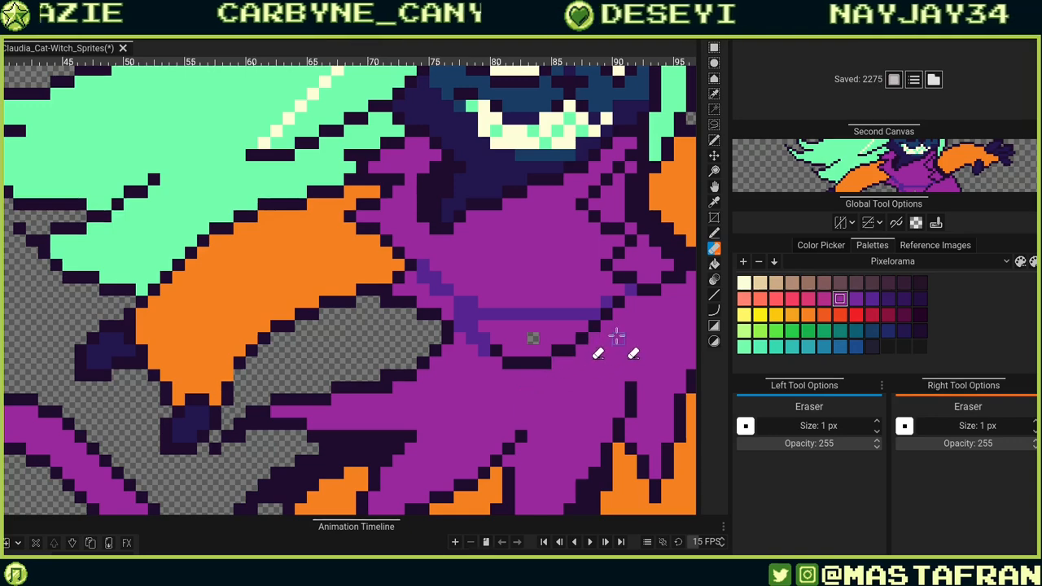
{"action": "key", "text": "b"}
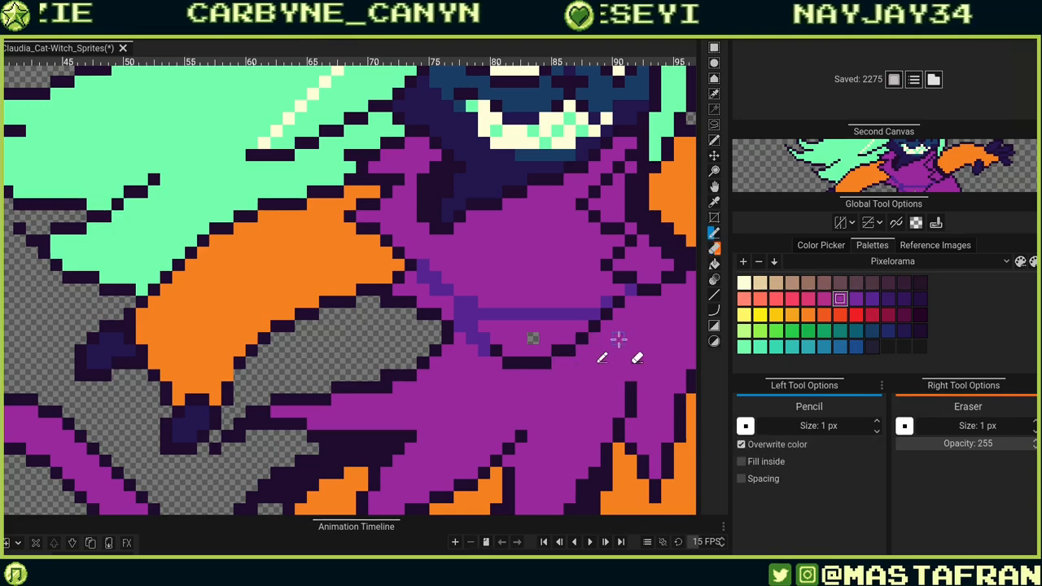
Bucket-fill the robe's lower sections and skirt with the dark violet shading colour.
{"action": "left_click", "coordinate": [717, 265]}
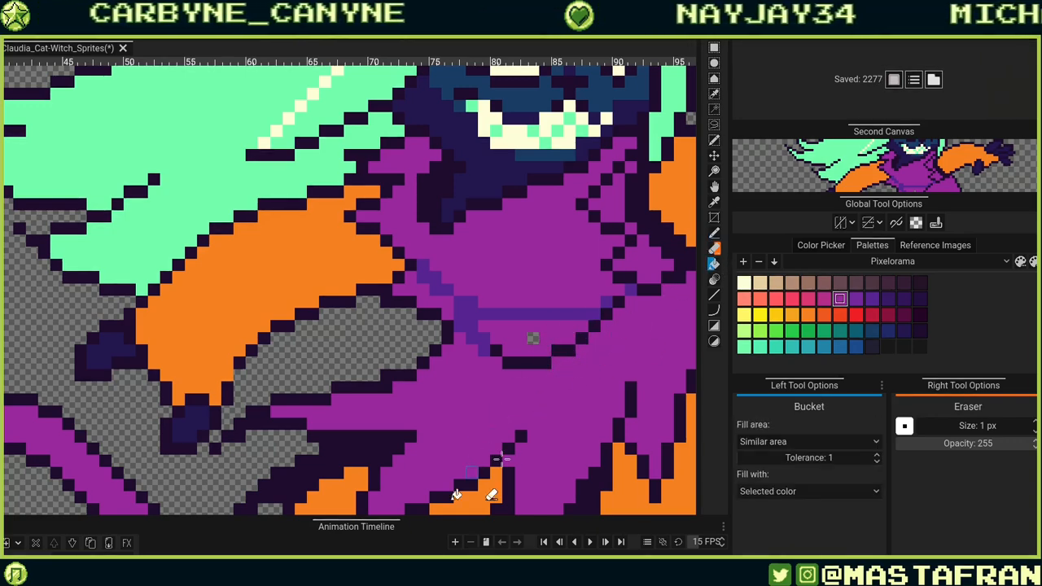
{"action": "scroll", "coordinate": [486, 364], "scroll_direction": "down", "scroll_amount": 5}
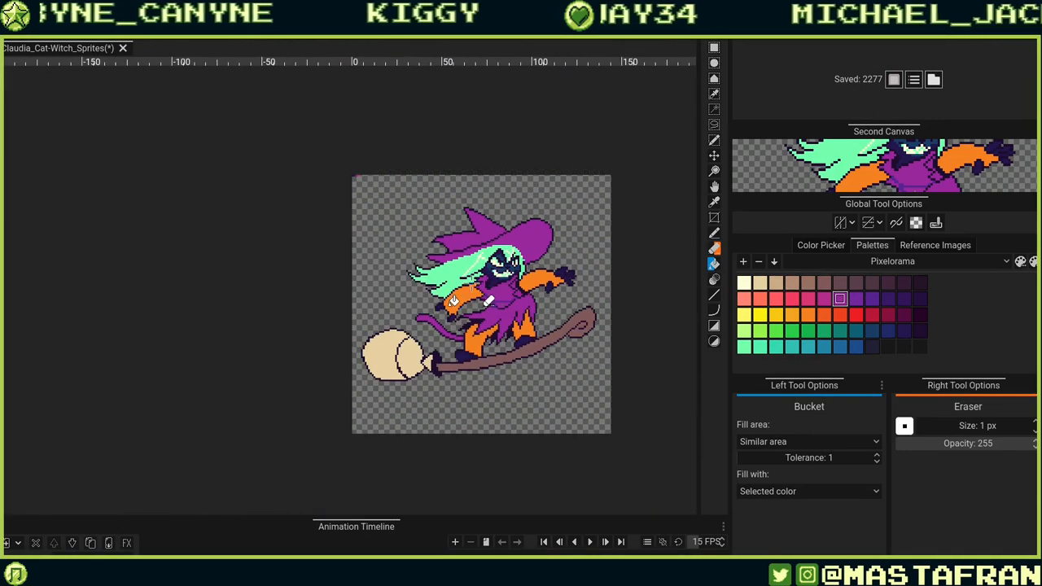
{"action": "scroll", "coordinate": [505, 289], "scroll_direction": "up", "scroll_amount": 5}
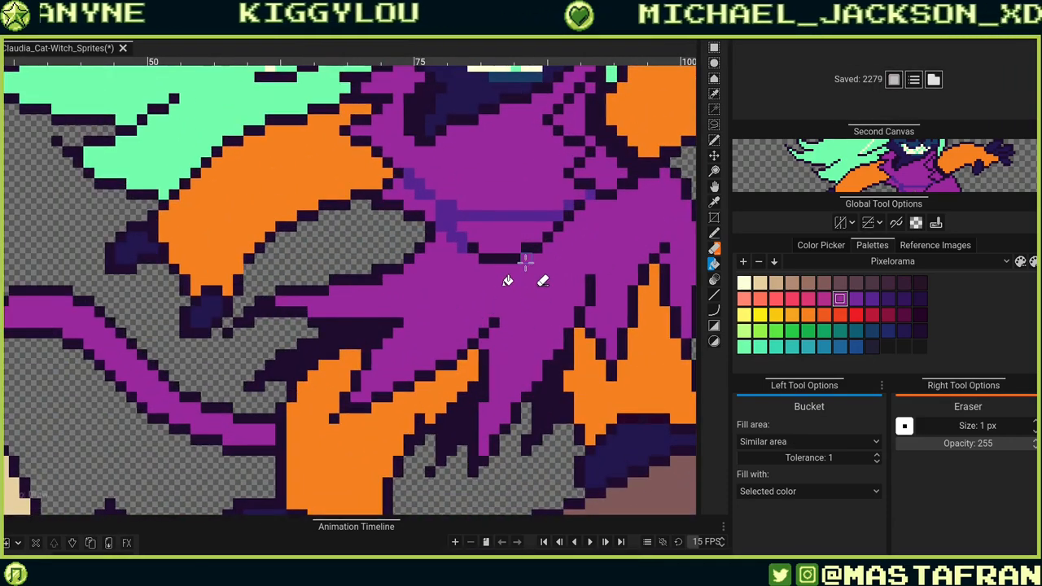
{"action": "scroll", "coordinate": [507, 281], "scroll_direction": "up", "scroll_amount": 3}
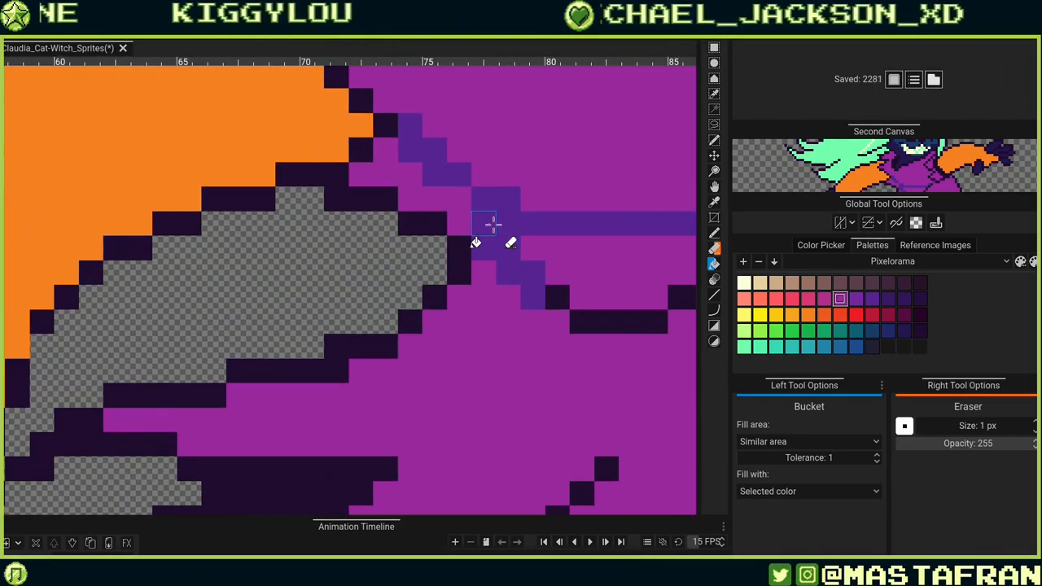
{"action": "left_click", "coordinate": [446, 200]}
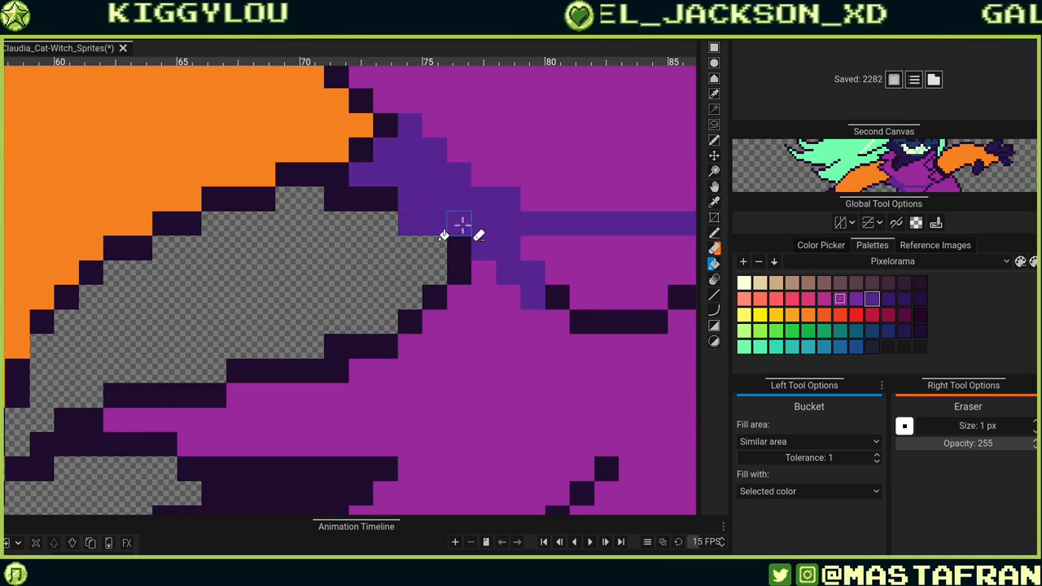
{"action": "key", "text": "ctrl+z"}
{"action": "left_click", "coordinate": [460, 194]}
{"action": "left_click", "coordinate": [573, 254]}
{"action": "left_click_drag", "start_coordinate": [601, 342], "coordinate": [327, 361]}
{"action": "left_click_drag", "start_coordinate": [490, 416], "coordinate": [576, 234]}
{"action": "left_click", "coordinate": [533, 336]}
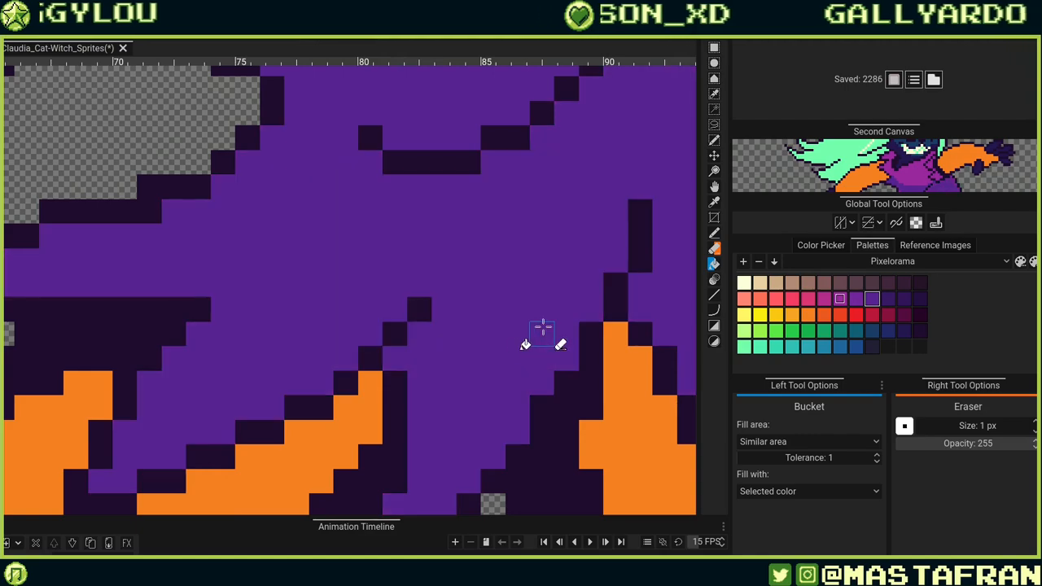
Review the newly shaded robe at several zoom levels.
{"action": "scroll", "coordinate": [517, 311], "scroll_direction": "down", "scroll_amount": 3}
{"action": "scroll", "coordinate": [530, 310], "scroll_direction": "up", "scroll_amount": 2}
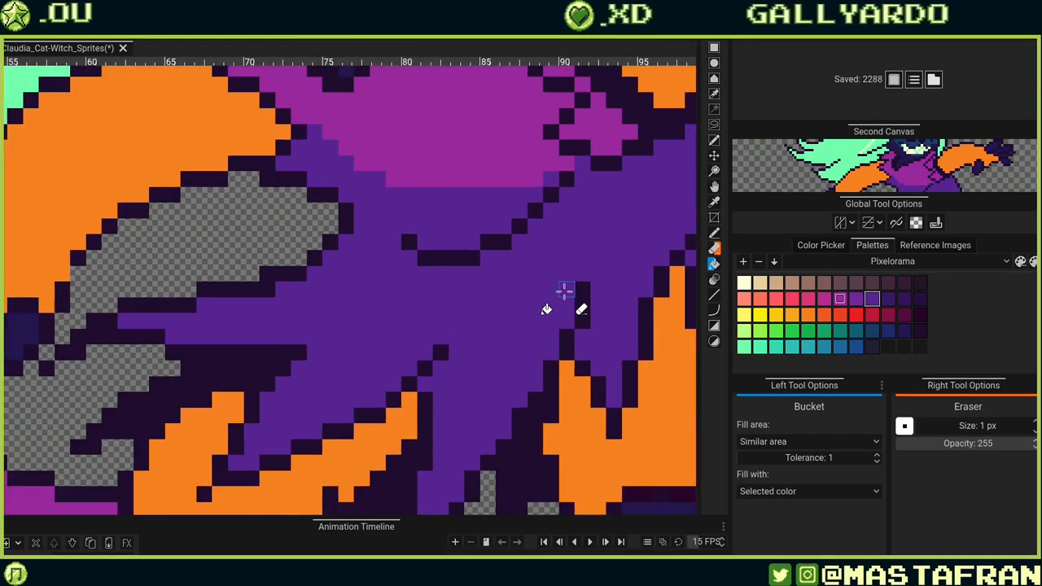
{"action": "scroll", "coordinate": [564, 291], "scroll_direction": "down", "scroll_amount": 2}
{"action": "scroll", "coordinate": [569, 278], "scroll_direction": "down", "scroll_amount": 2}
{"action": "scroll", "coordinate": [562, 301], "scroll_direction": "up", "scroll_amount": 2}
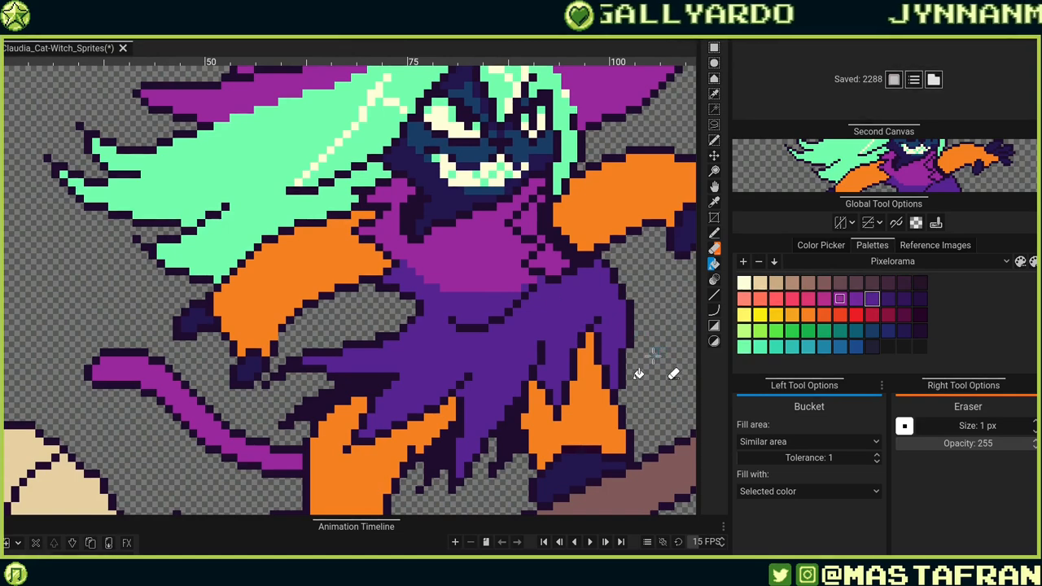
{"action": "scroll", "coordinate": [643, 358], "scroll_direction": "down", "scroll_amount": 2}
{"action": "scroll", "coordinate": [623, 312], "scroll_direction": "up", "scroll_amount": 2}
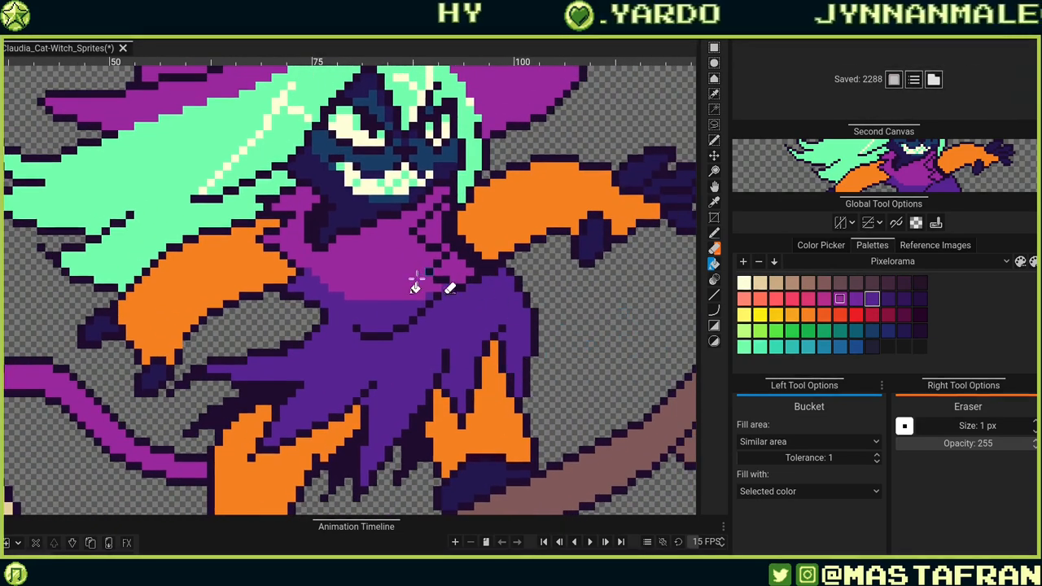
{"action": "key", "text": "e"}
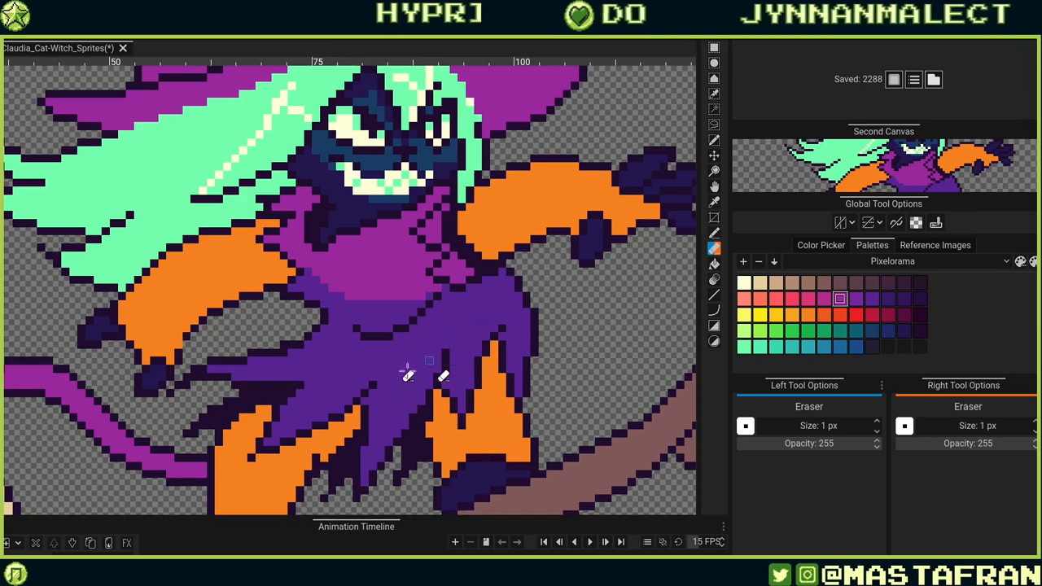
{"action": "left_click", "coordinate": [357, 332]}
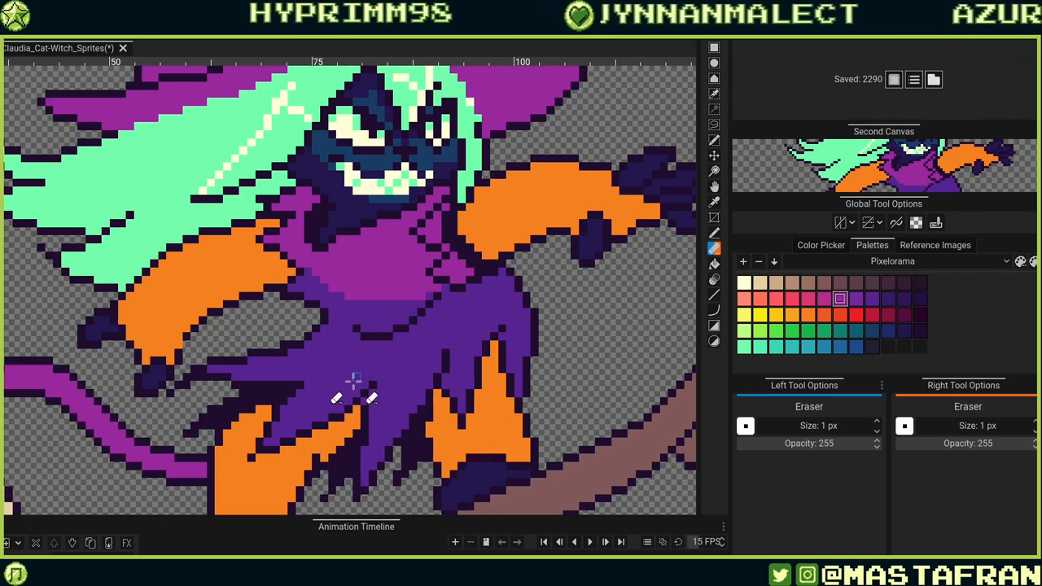
Pencil dark violet fold lines across the robe beneath the chest and down its right side.
{"action": "key", "text": "b"}
{"action": "left_click", "coordinate": [349, 329]}
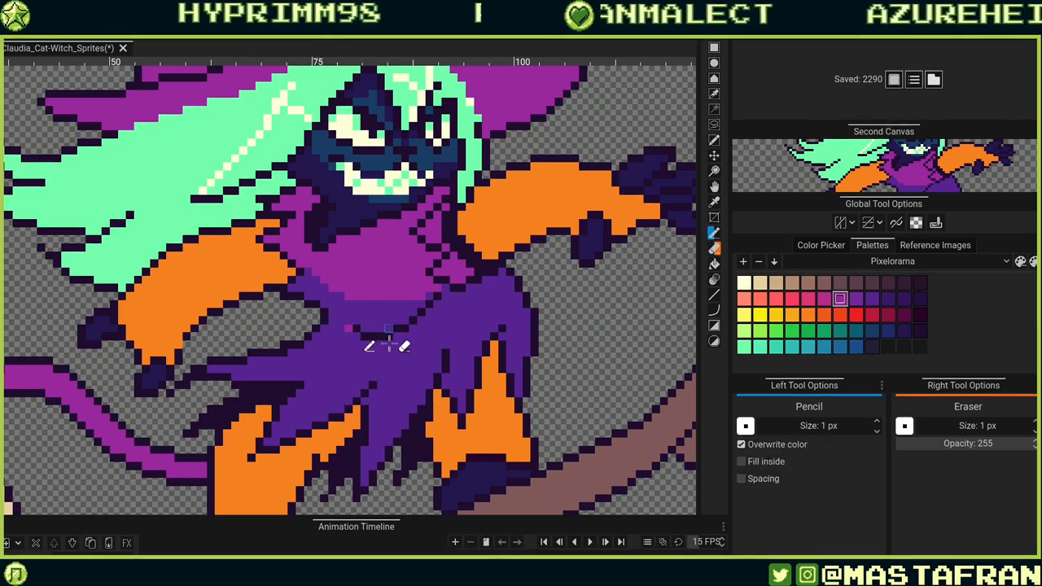
{"action": "left_click", "coordinate": [357, 336]}
{"action": "mouse_move", "coordinate": [365, 344]}
{"action": "left_mouse_down"}
{"action": "mouse_move", "coordinate": [431, 321]}
{"action": "mouse_move", "coordinate": [437, 304]}
{"action": "left_mouse_up"}
{"action": "left_click", "coordinate": [396, 336]}
{"action": "left_click", "coordinate": [421, 321]}
{"action": "left_click", "coordinate": [445, 294]}
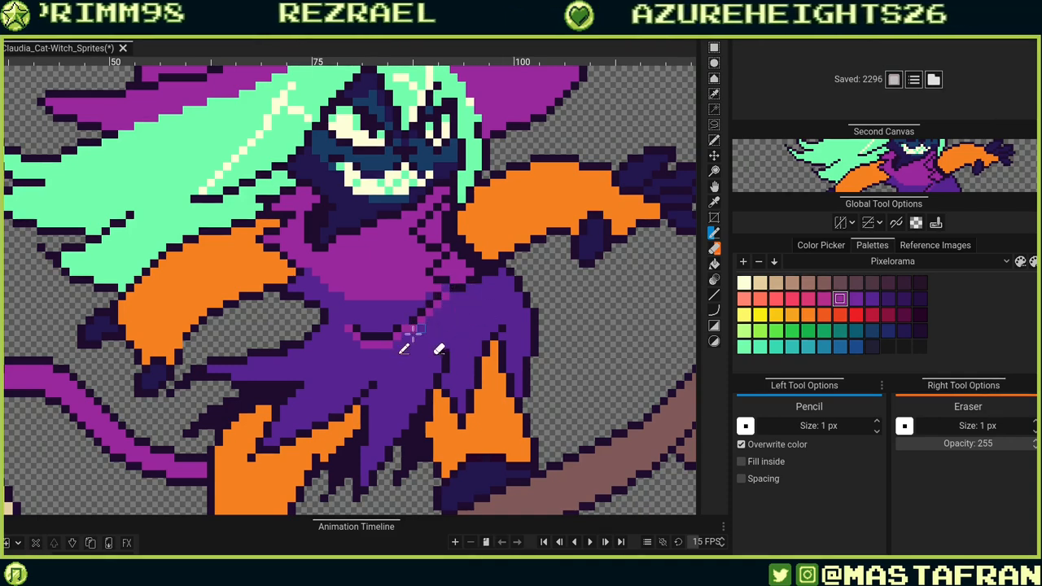
{"action": "mouse_move", "coordinate": [405, 337]}
{"action": "left_mouse_down"}
{"action": "mouse_move", "coordinate": [465, 305]}
{"action": "mouse_move", "coordinate": [463, 372]}
{"action": "mouse_move", "coordinate": [454, 324]}
{"action": "mouse_move", "coordinate": [462, 404]}
{"action": "left_mouse_up"}
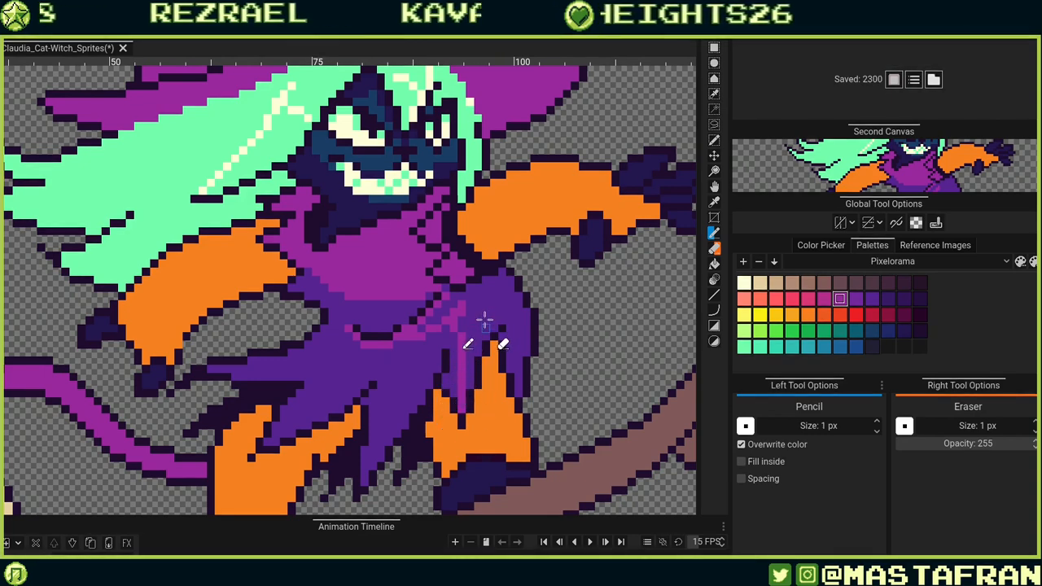
Bucket-fill the robe's right section with the dark violet shading colour.
{"action": "key", "text": "r"}
{"action": "key", "text": "f"}
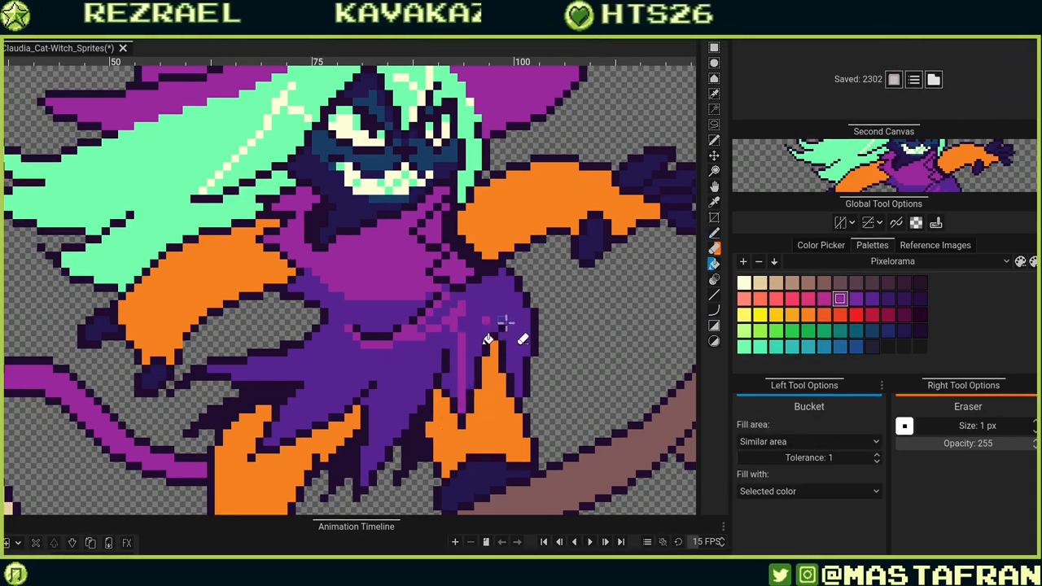
{"action": "key", "text": "b"}
{"action": "key", "text": "f"}
{"action": "left_click", "coordinate": [514, 314]}
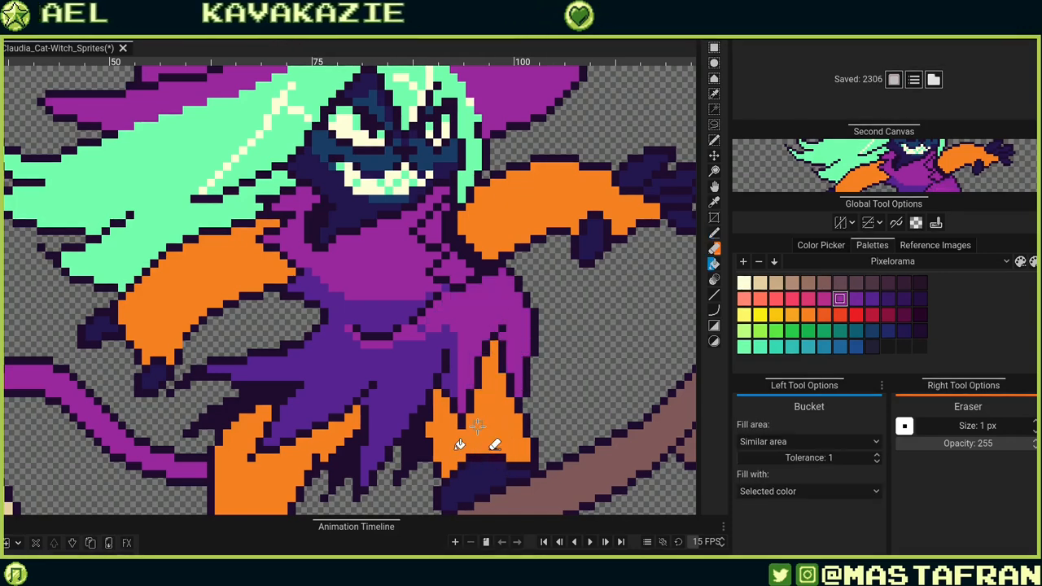
Draw a darker violet shading stripe along the inner edge of the hat's pointed tip.
{"action": "scroll", "coordinate": [477, 425], "scroll_direction": "down", "scroll_amount": 5}
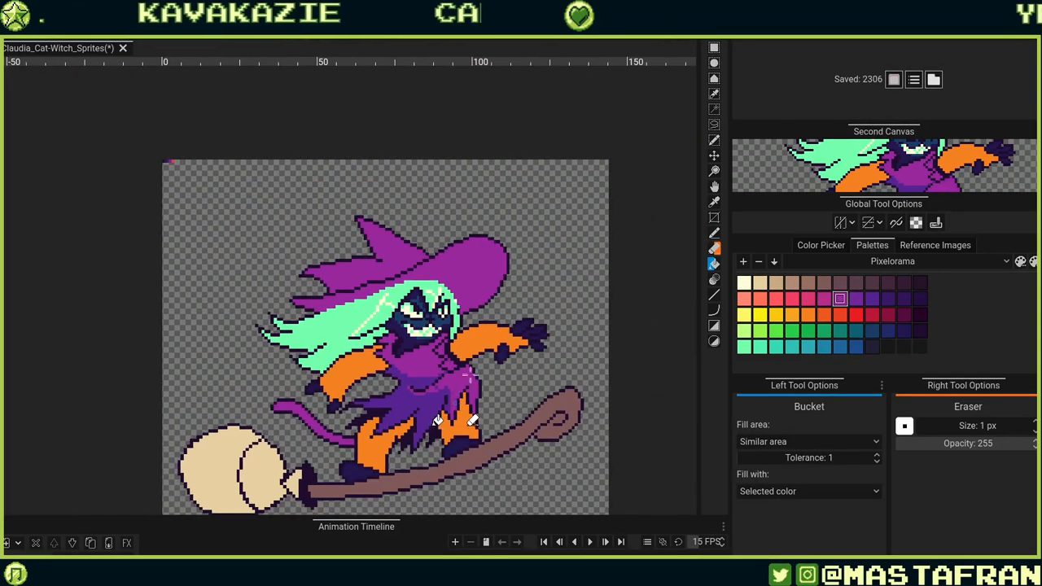
{"action": "scroll", "coordinate": [478, 313], "scroll_direction": "up", "scroll_amount": 3}
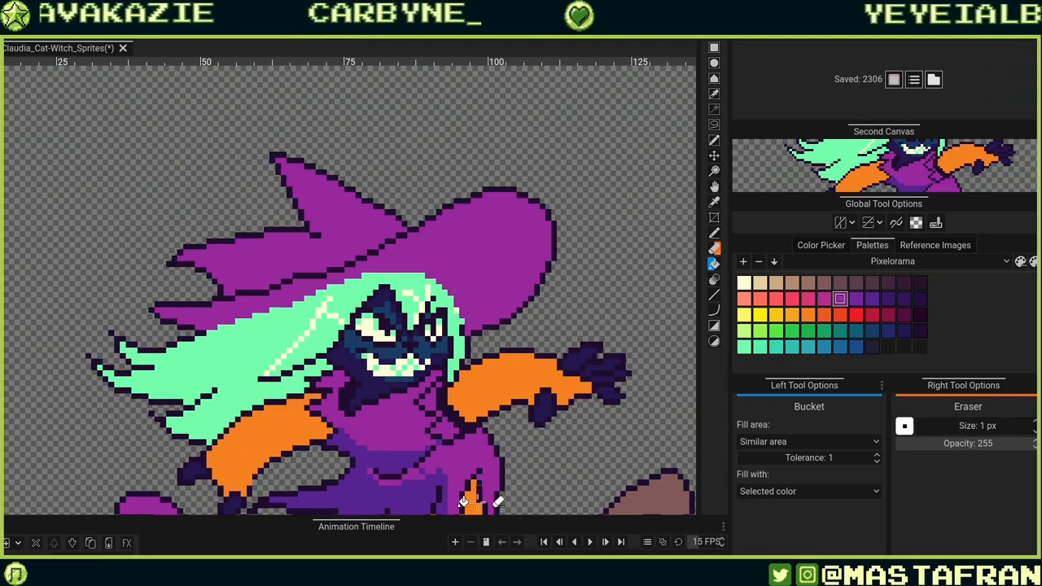
{"action": "left_click", "coordinate": [429, 494], "text": "alt"}
{"action": "key", "text": "p"}
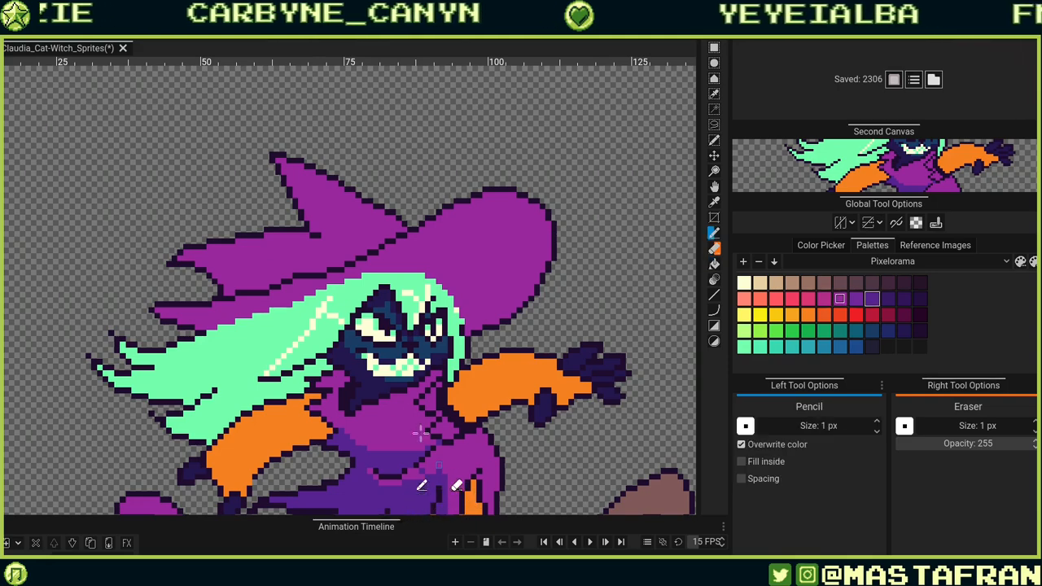
{"action": "left_click_drag", "start_coordinate": [389, 243], "coordinate": [481, 301]}
{"action": "scroll", "coordinate": [481, 300], "scroll_direction": "up", "scroll_amount": 3}
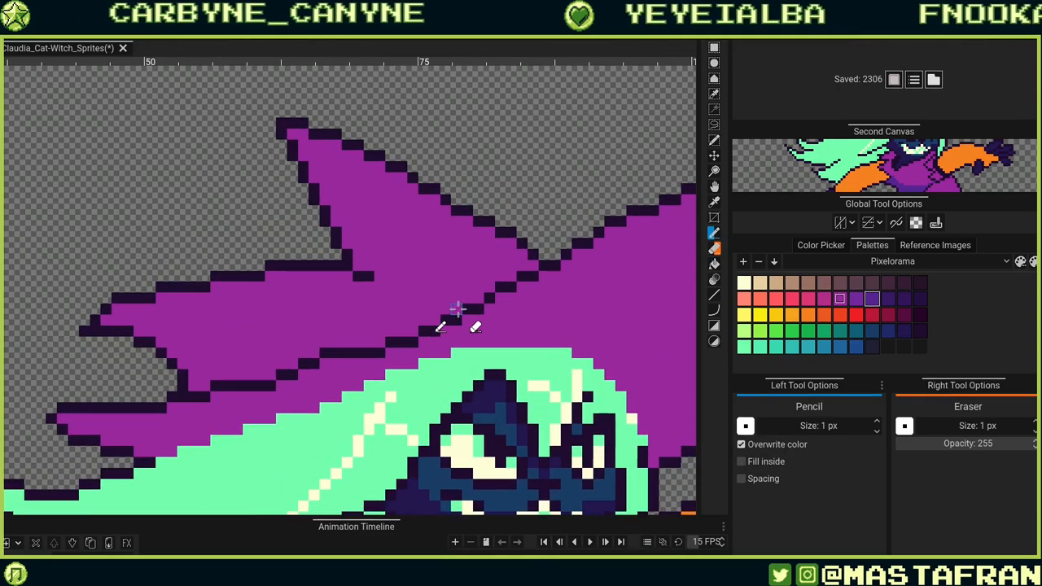
{"action": "left_click", "coordinate": [292, 133]}
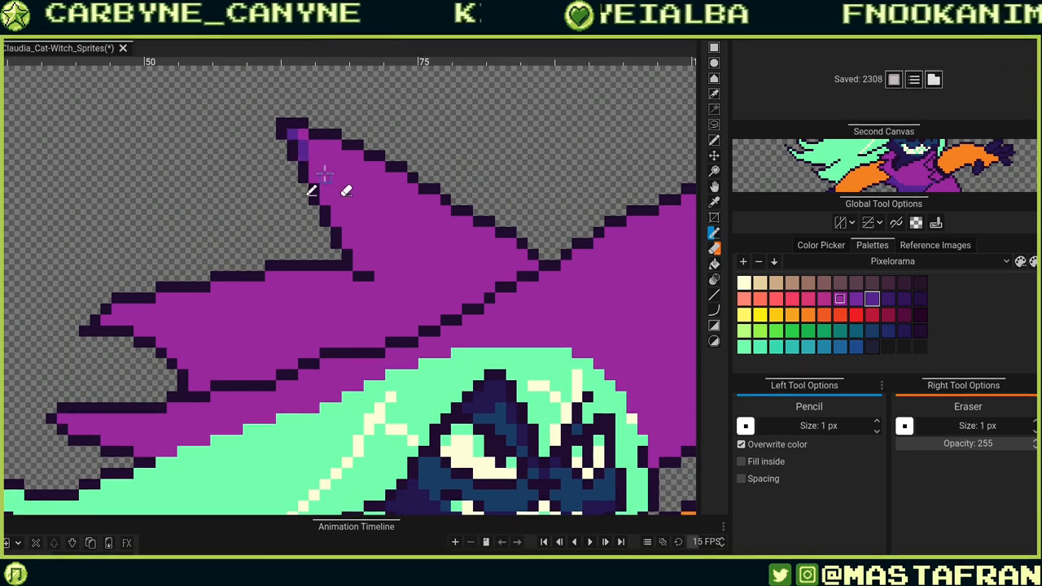
{"action": "mouse_move", "coordinate": [303, 150]}
{"action": "left_mouse_down"}
{"action": "mouse_move", "coordinate": [402, 253]}
{"action": "mouse_move", "coordinate": [423, 254]}
{"action": "left_mouse_up"}
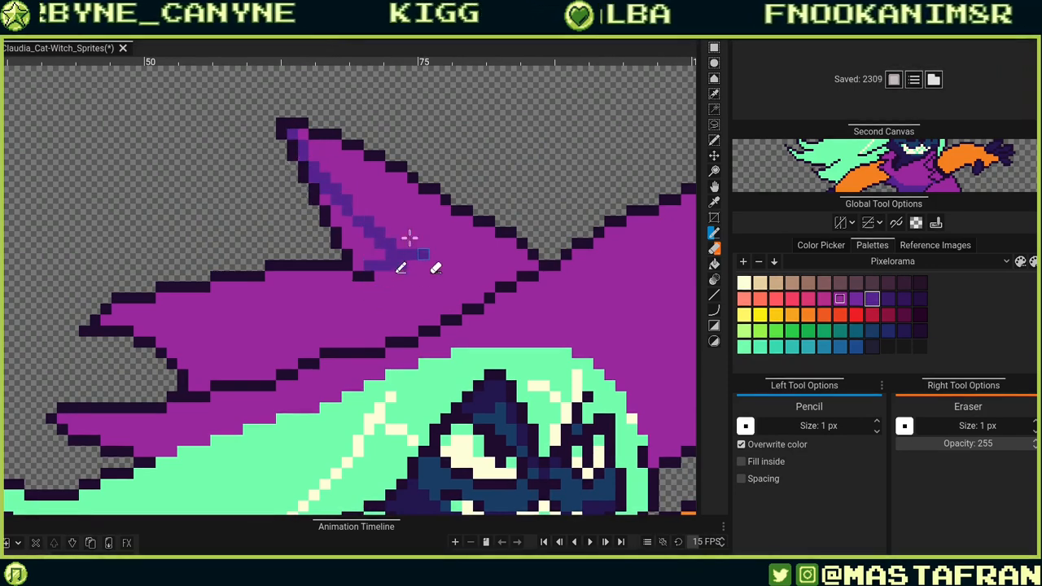
{"action": "left_click_drag", "start_coordinate": [359, 265], "coordinate": [359, 234]}
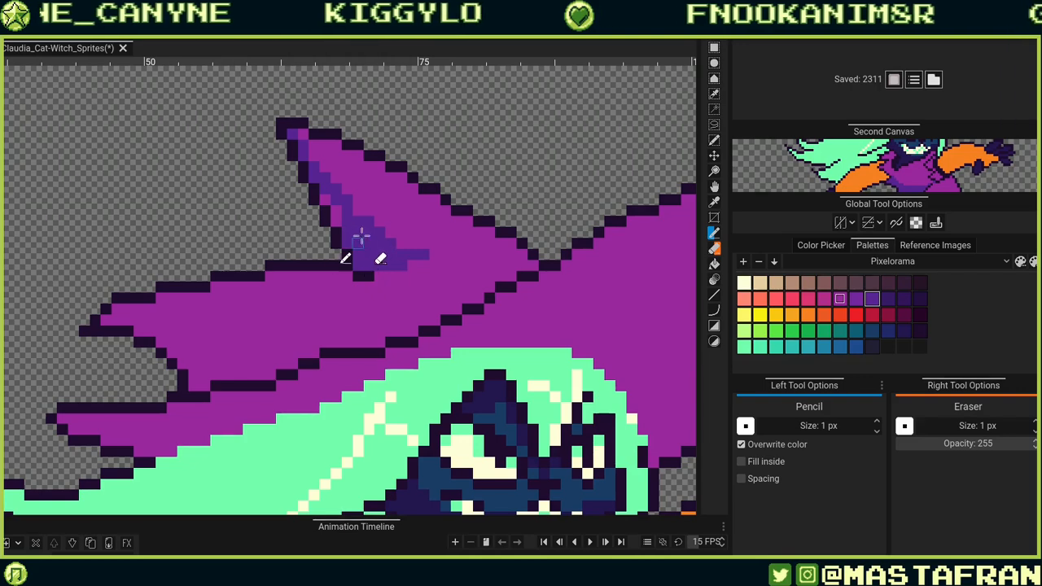
Draw a darker violet shading line under the hat's left brim and bucket-fill the strip above it.
{"action": "left_click_drag", "start_coordinate": [405, 278], "coordinate": [663, 169]}
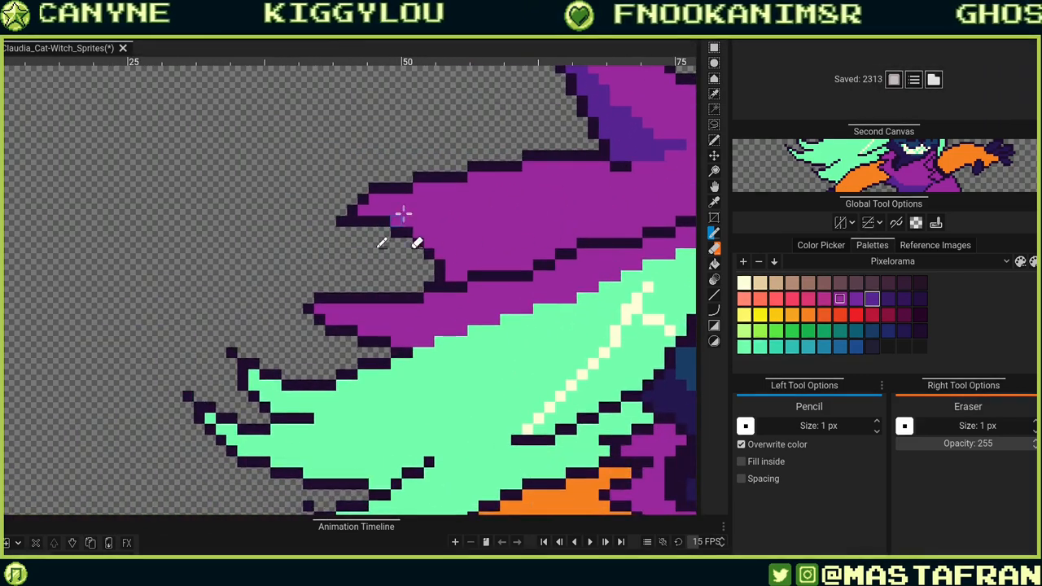
{"action": "mouse_move", "coordinate": [407, 220]}
{"action": "left_mouse_down"}
{"action": "mouse_move", "coordinate": [377, 212]}
{"action": "mouse_move", "coordinate": [442, 208]}
{"action": "mouse_move", "coordinate": [516, 227]}
{"action": "left_mouse_up"}
{"action": "left_click", "coordinate": [483, 263]}
{"action": "key", "text": "shift+r"}
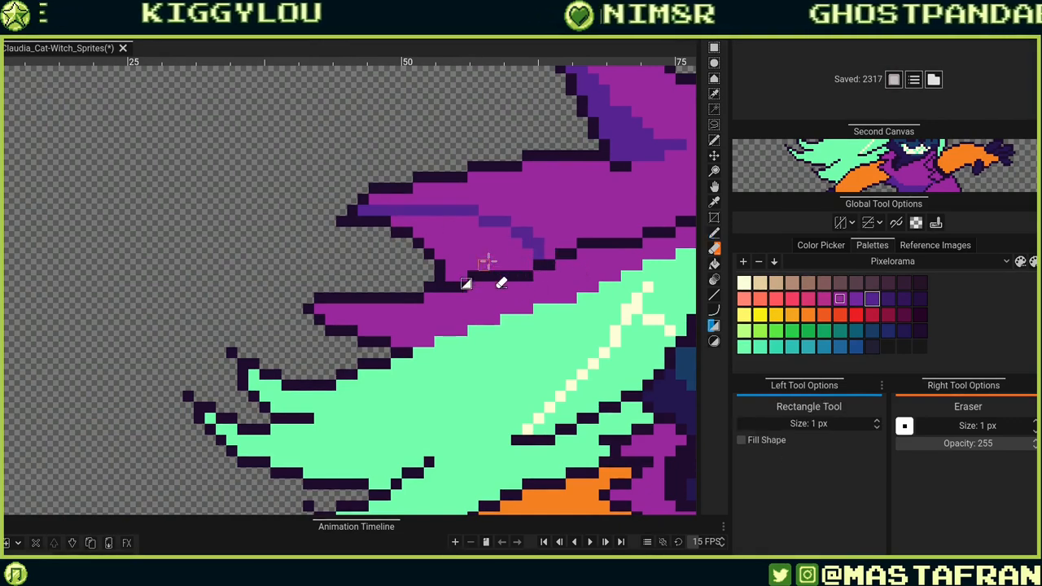
{"action": "key", "text": "b"}
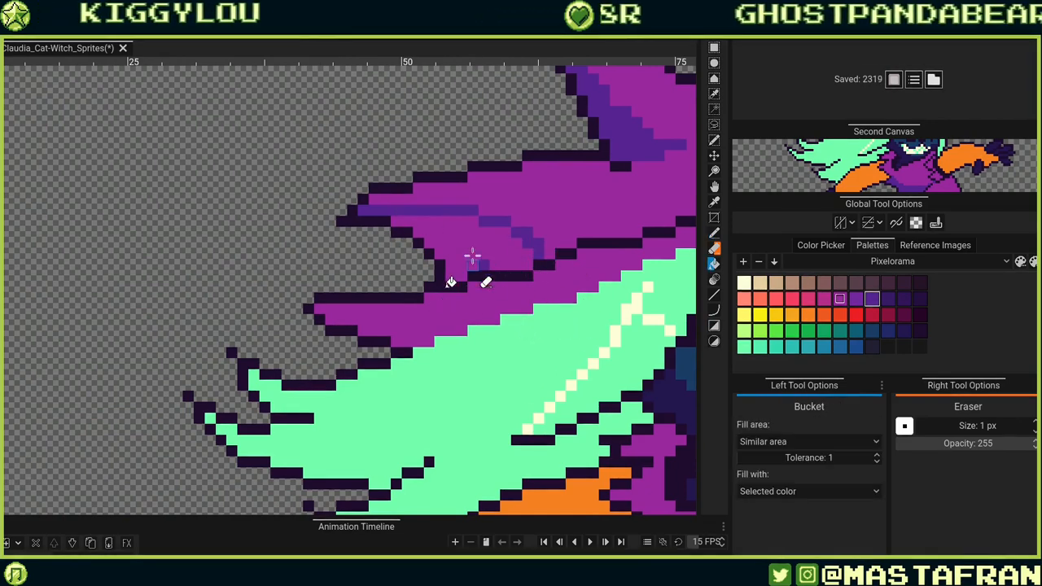
{"action": "left_click", "coordinate": [472, 255]}
Draw a darker violet line along the hat brim above the hair and fill the brim's underside with it.
{"action": "scroll", "coordinate": [529, 326], "scroll_direction": "right", "scroll_amount": 5}
{"action": "scroll", "coordinate": [552, 303], "scroll_direction": "right", "scroll_amount": 3}
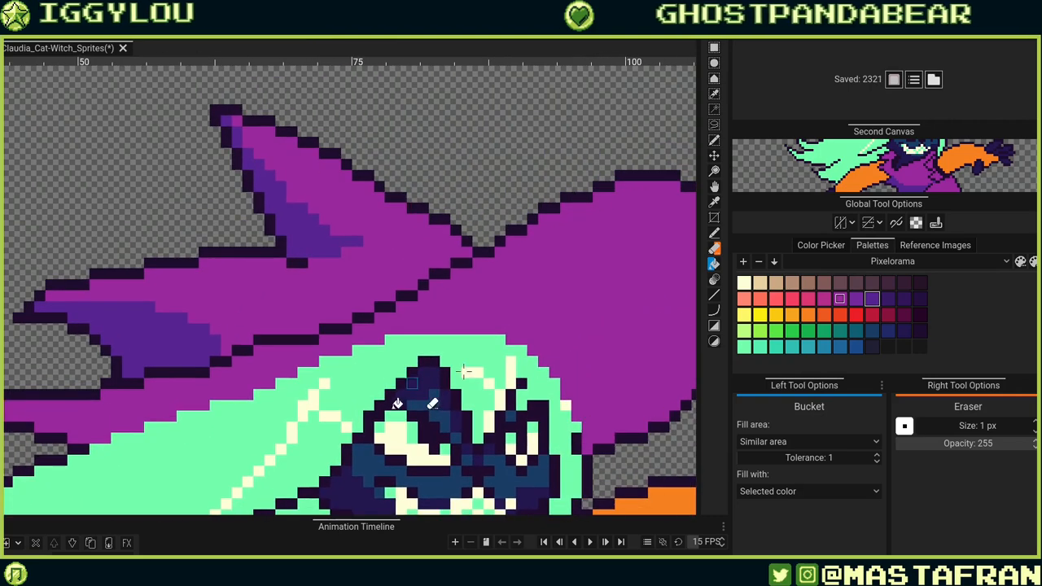
{"action": "scroll", "coordinate": [537, 309], "scroll_direction": "right", "scroll_amount": 3}
{"action": "key", "text": "p"}
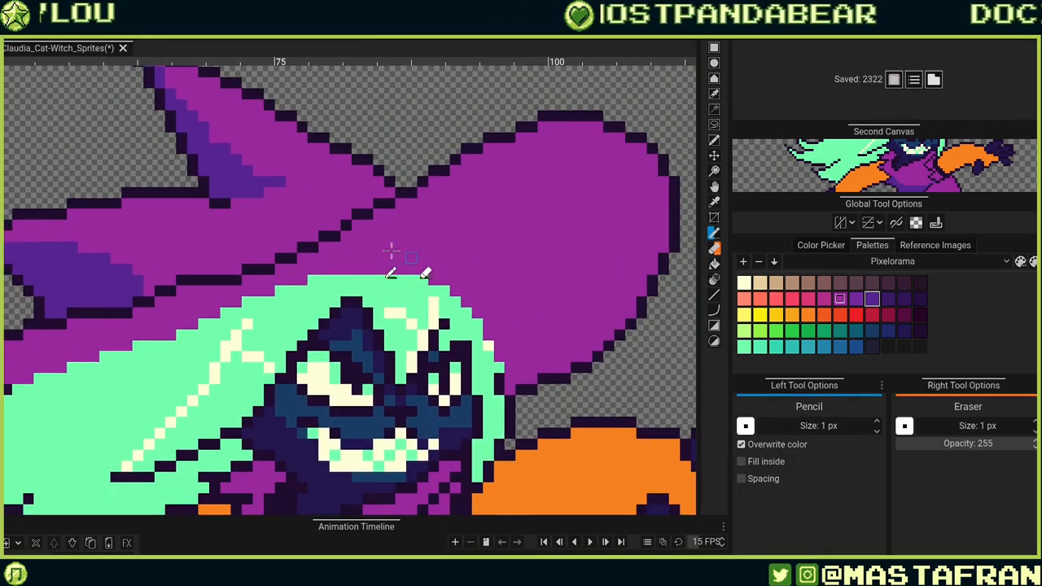
{"action": "mouse_move", "coordinate": [342, 236]}
{"action": "left_mouse_down"}
{"action": "mouse_move", "coordinate": [465, 242]}
{"action": "mouse_move", "coordinate": [540, 288]}
{"action": "mouse_move", "coordinate": [561, 322]}
{"action": "mouse_move", "coordinate": [561, 348]}
{"action": "left_mouse_up"}
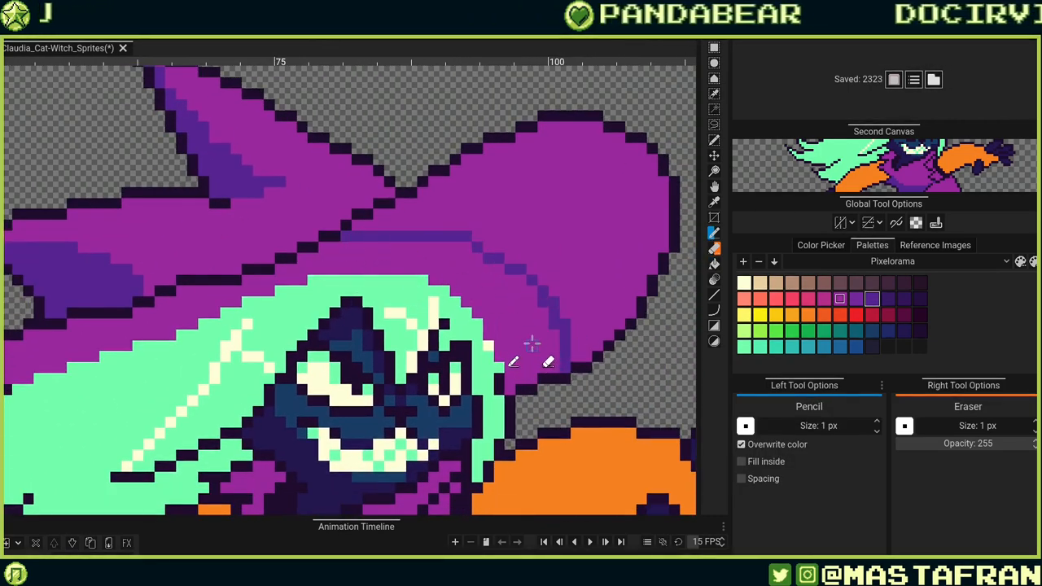
{"action": "left_click", "coordinate": [531, 346]}
{"action": "key", "text": "b"}
{"action": "left_click", "coordinate": [544, 327]}
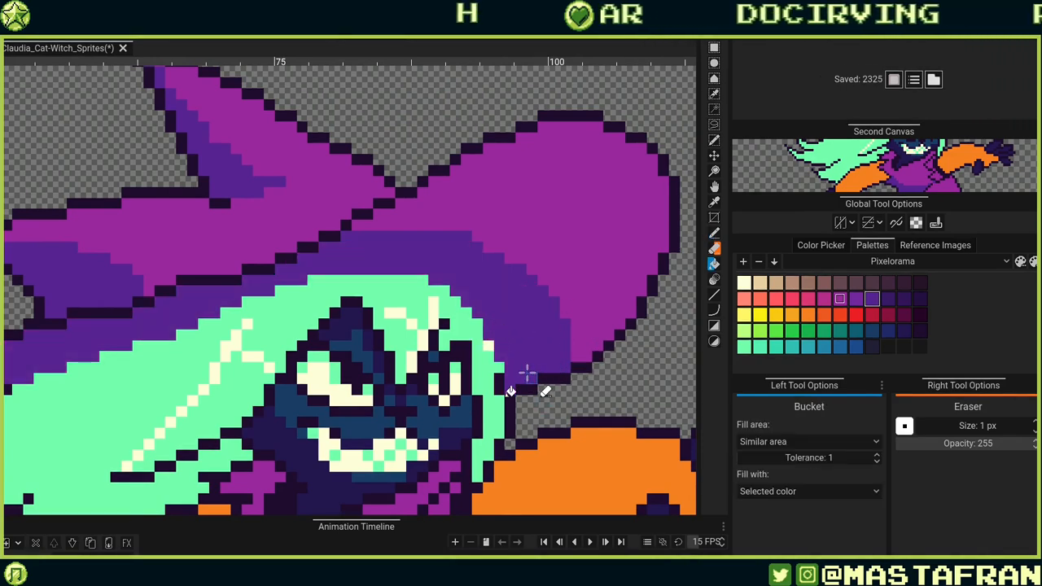
Erase a stray dark pixel near the outline of the witch's left orange arm.
{"action": "scroll", "coordinate": [527, 372], "scroll_direction": "down", "scroll_amount": 4}
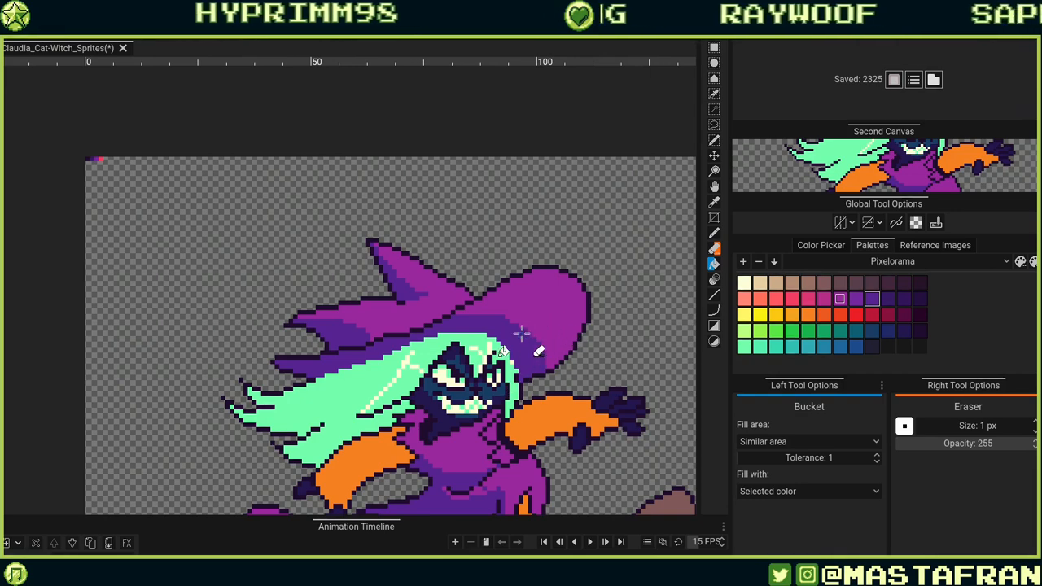
{"action": "scroll", "coordinate": [521, 333], "scroll_direction": "down", "scroll_amount": 2}
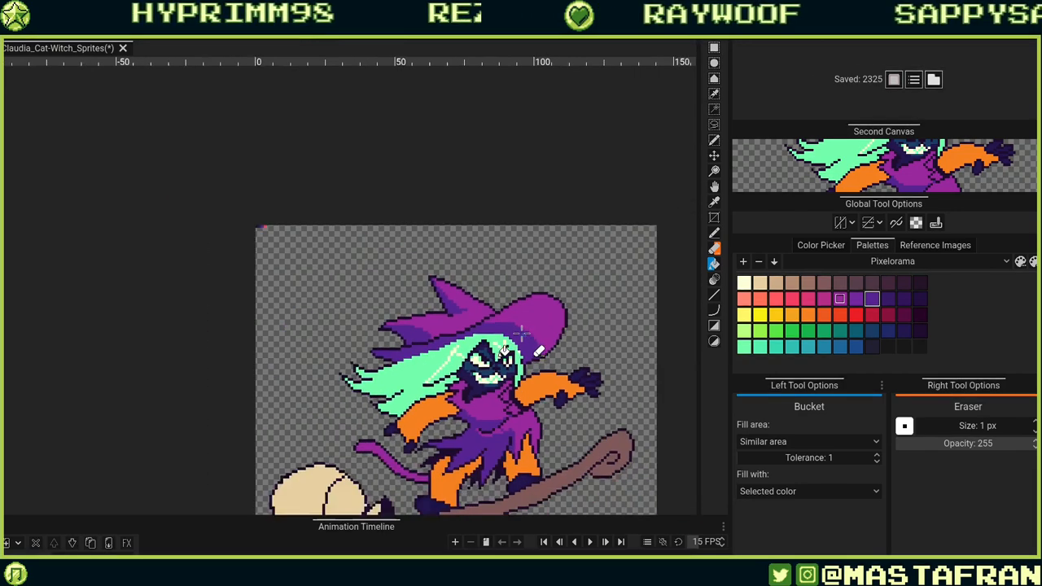
{"action": "scroll", "coordinate": [521, 333], "scroll_direction": "down", "scroll_amount": 1}
{"action": "left_click_drag", "start_coordinate": [509, 382], "coordinate": [423, 229]}
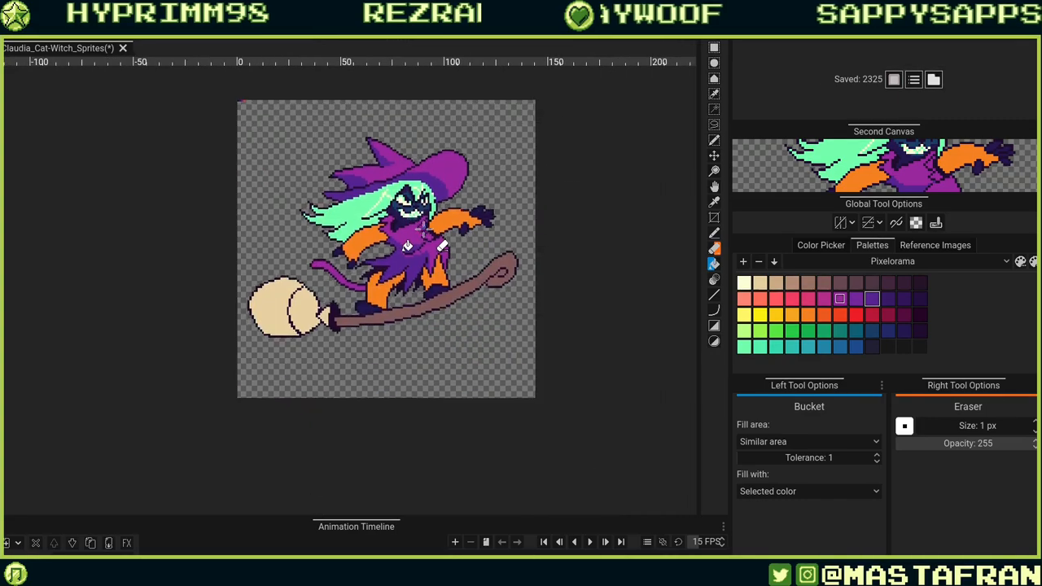
{"action": "scroll", "coordinate": [424, 230], "scroll_direction": "up", "scroll_amount": 4}
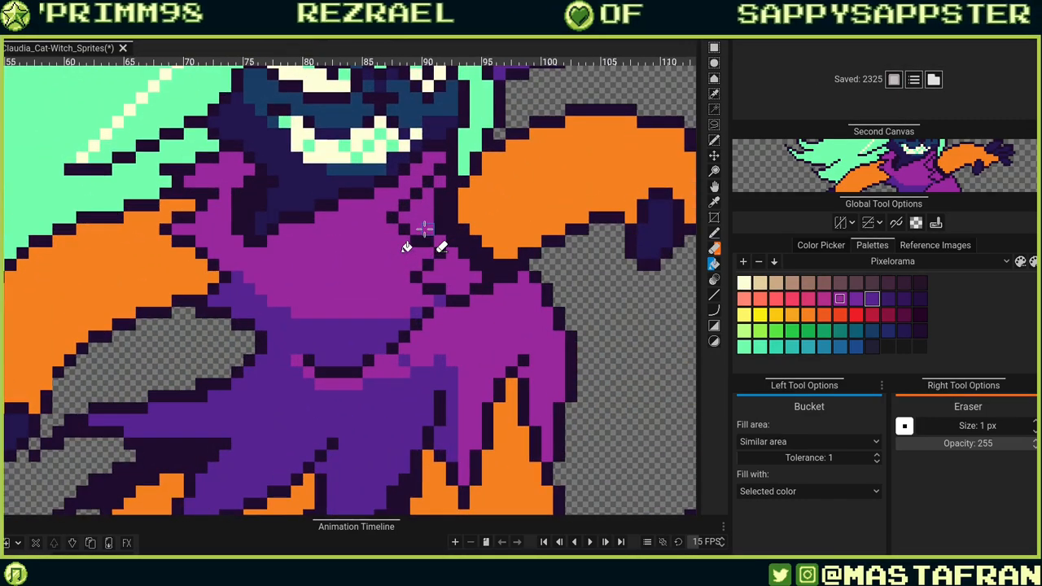
{"action": "left_click_drag", "start_coordinate": [194, 367], "coordinate": [537, 340]}
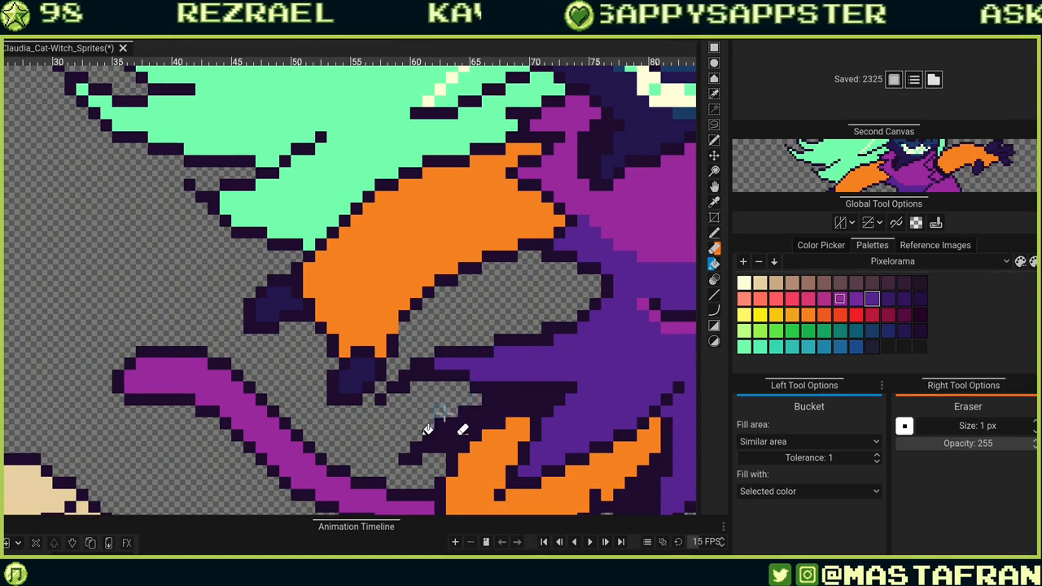
{"action": "key", "text": "e"}
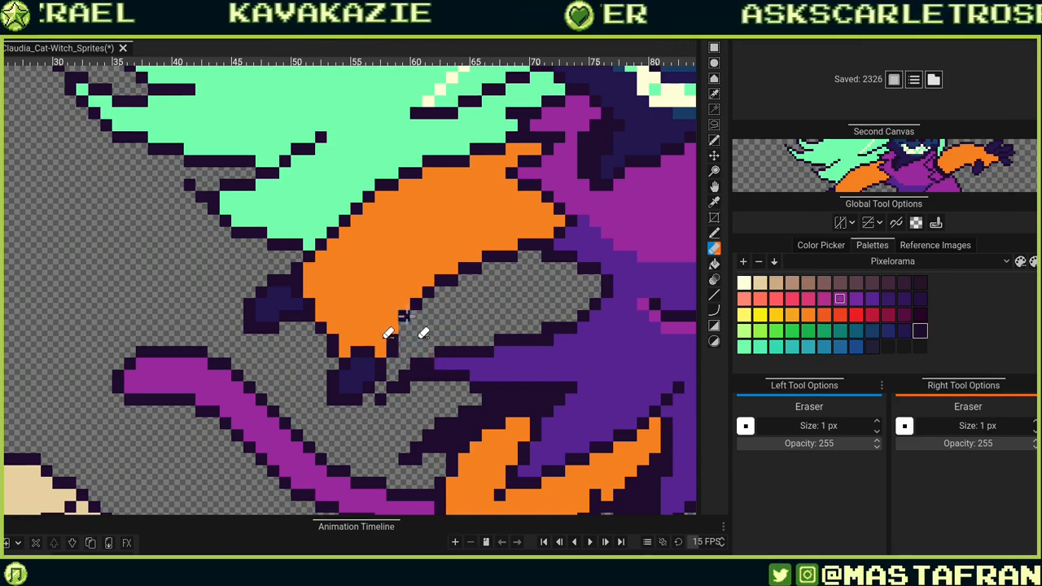
{"action": "left_click_drag", "start_coordinate": [407, 325], "coordinate": [419, 336]}
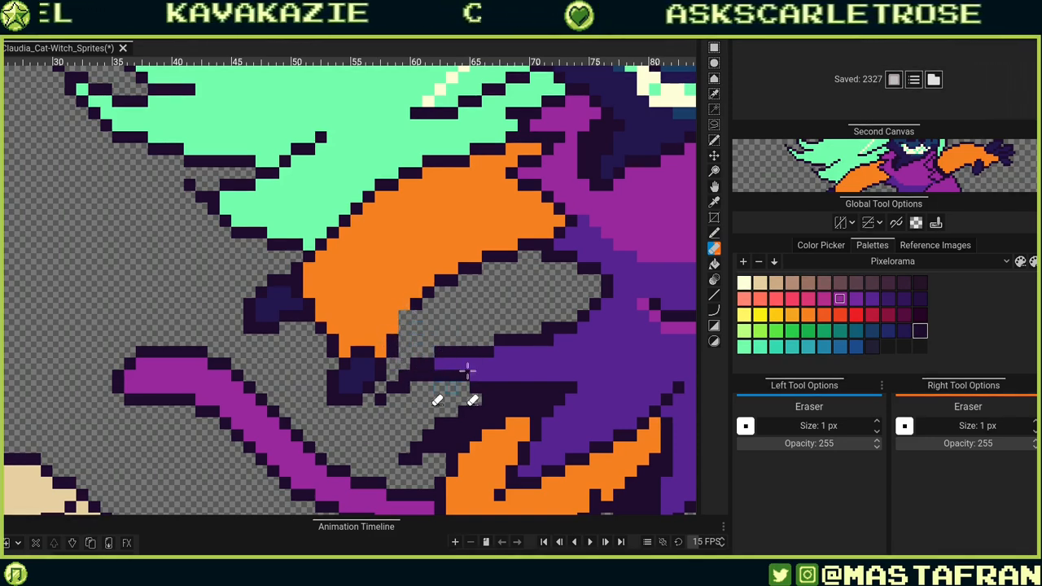
Try adding a light orange highlight line and fill along the upper edge of the left arm, then undo it.
{"action": "key", "text": "b"}
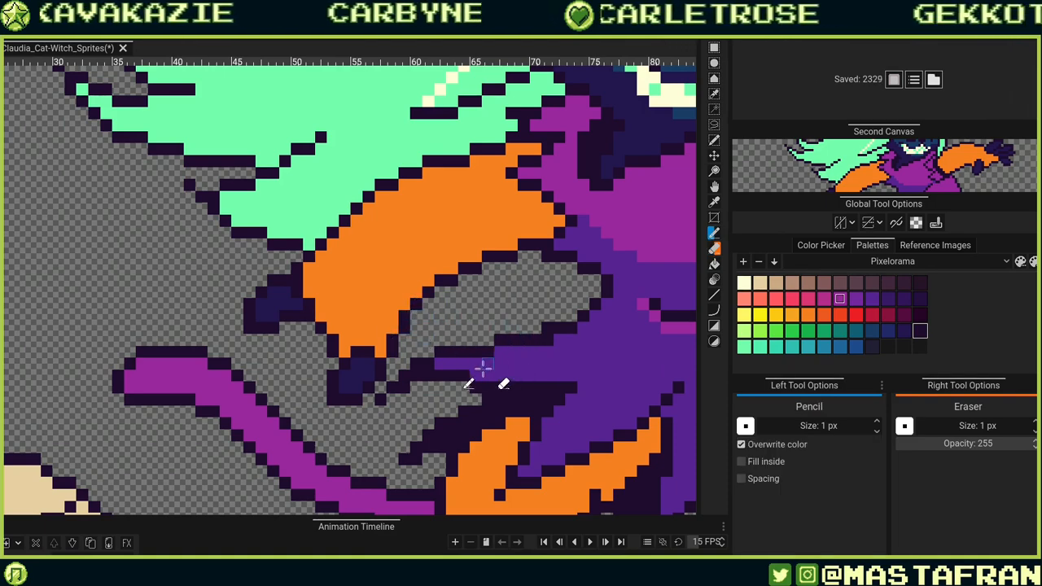
{"action": "left_click_drag", "start_coordinate": [483, 369], "coordinate": [464, 411]}
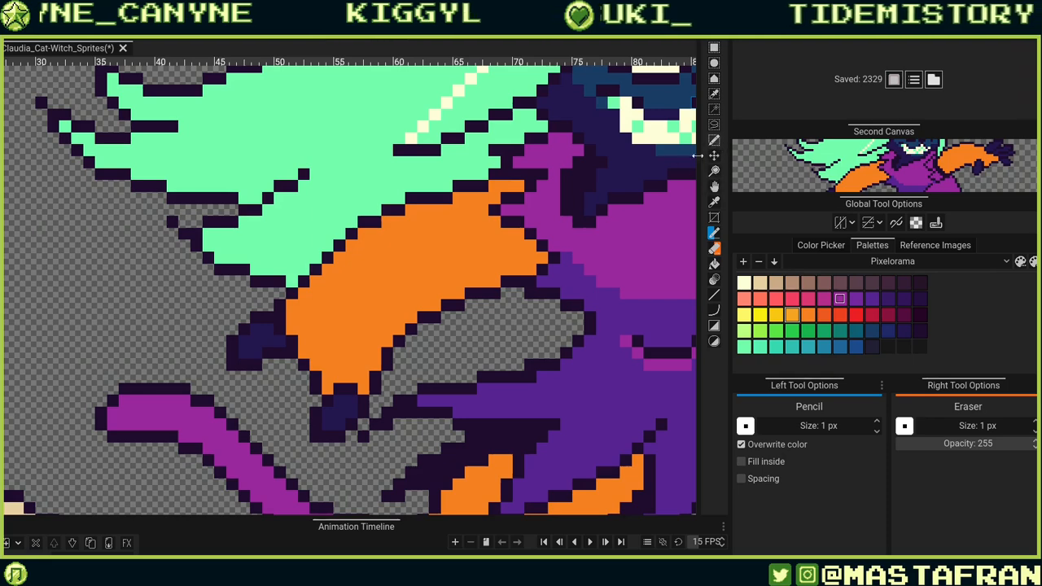
{"action": "mouse_move", "coordinate": [316, 351]}
{"action": "left_mouse_down"}
{"action": "mouse_move", "coordinate": [393, 276]}
{"action": "mouse_move", "coordinate": [458, 242]}
{"action": "left_mouse_up"}
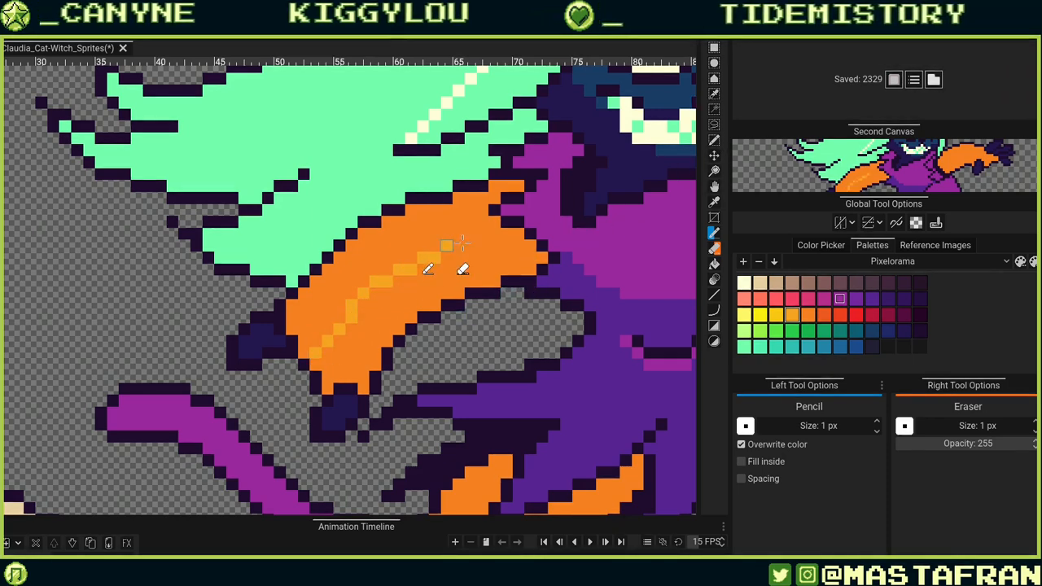
{"action": "key", "text": "ctrl+z"}
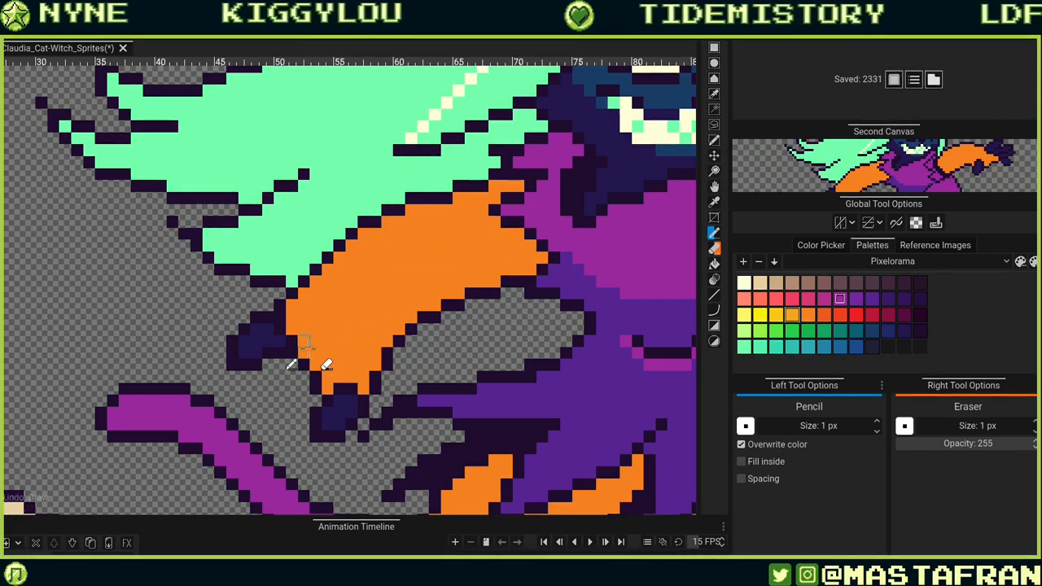
{"action": "mouse_move", "coordinate": [326, 364]}
{"action": "left_mouse_down"}
{"action": "mouse_move", "coordinate": [358, 326]}
{"action": "mouse_move", "coordinate": [476, 248]}
{"action": "mouse_move", "coordinate": [514, 244]}
{"action": "left_mouse_up"}
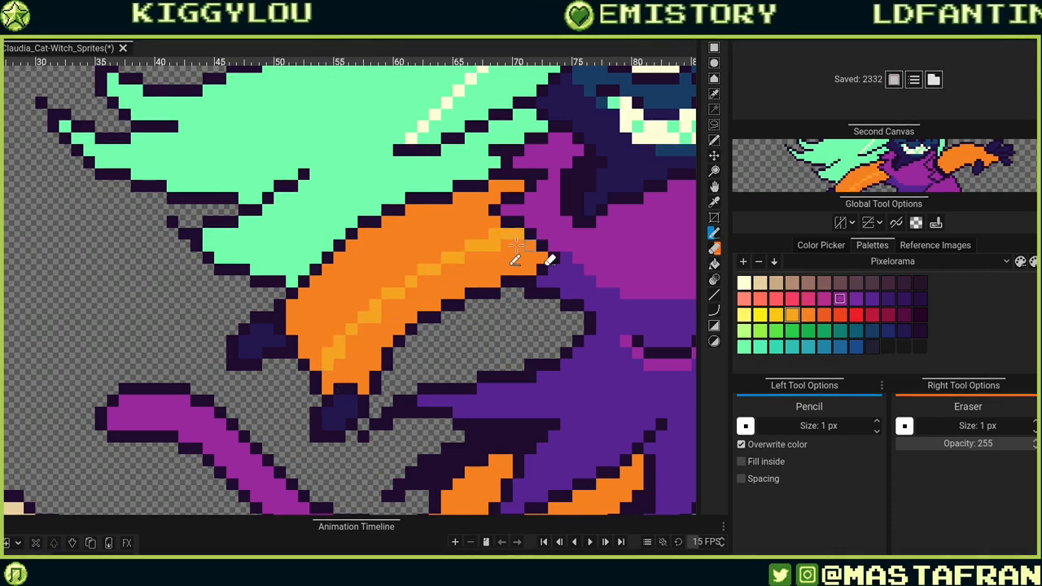
{"action": "key", "text": "b"}
{"action": "left_click", "coordinate": [449, 261]}
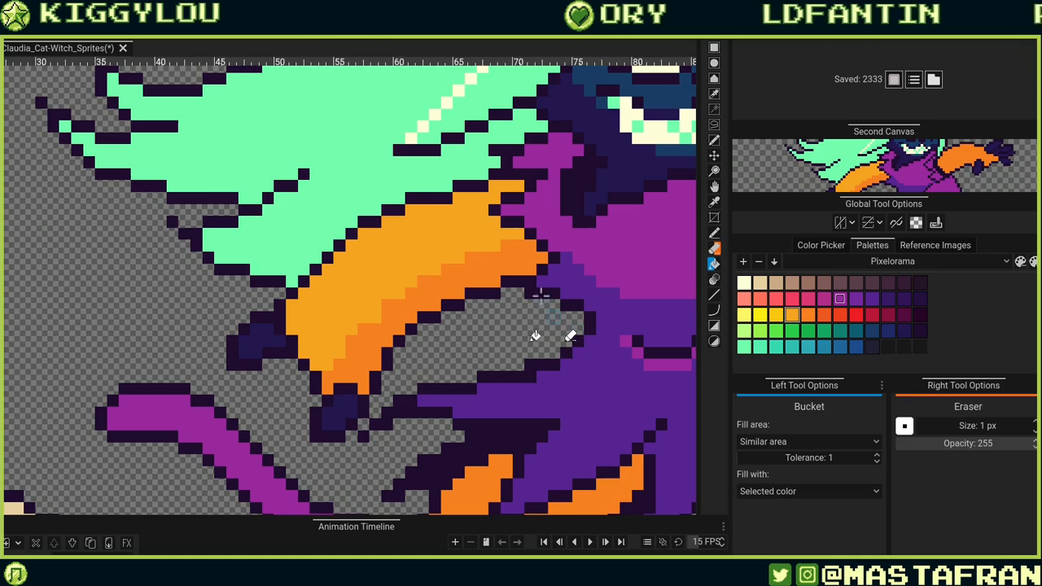
{"action": "scroll", "coordinate": [604, 315], "scroll_direction": "down", "scroll_amount": 2}
{"action": "scroll", "coordinate": [604, 315], "scroll_direction": "down", "scroll_amount": 3}
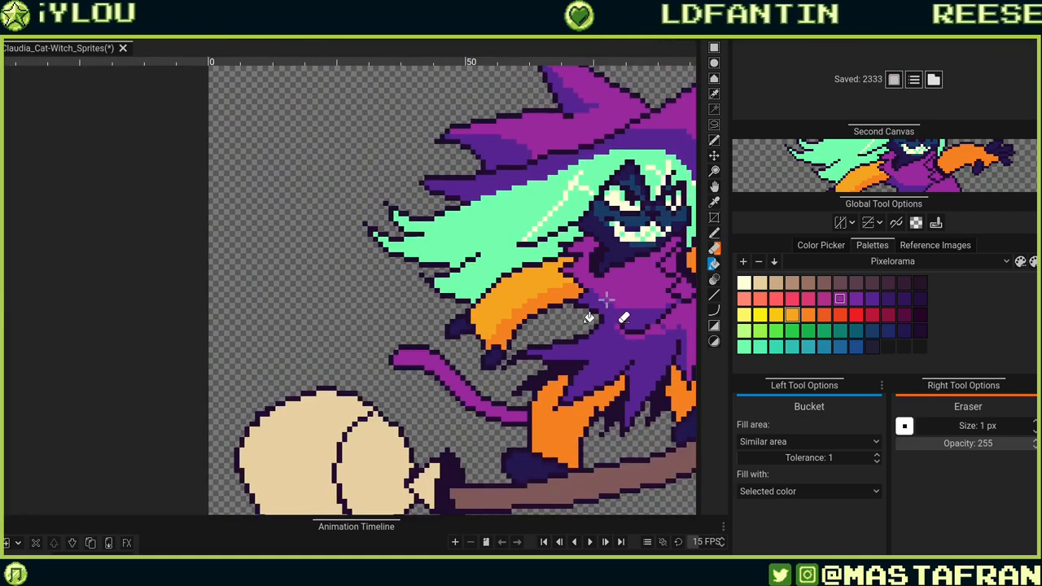
{"action": "scroll", "coordinate": [609, 384], "scroll_direction": "up", "scroll_amount": 2}
{"action": "key", "text": "ctrl+z"}
{"action": "key", "text": "ctrl+z"}
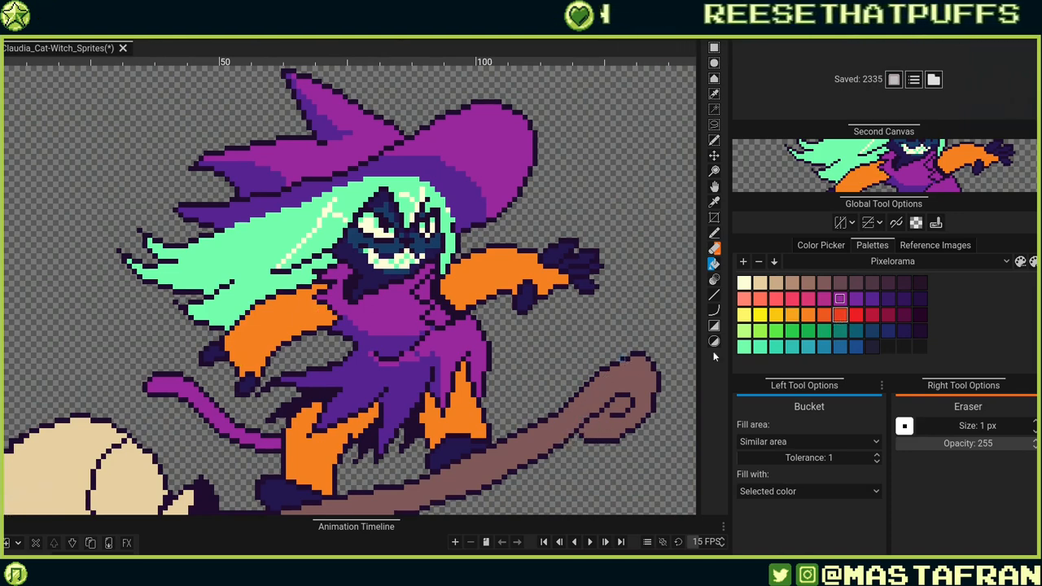
Draw a red-orange shading line along the underside of the witch's left arm and bucket-fill the area below it.
{"action": "key", "text": "r"}
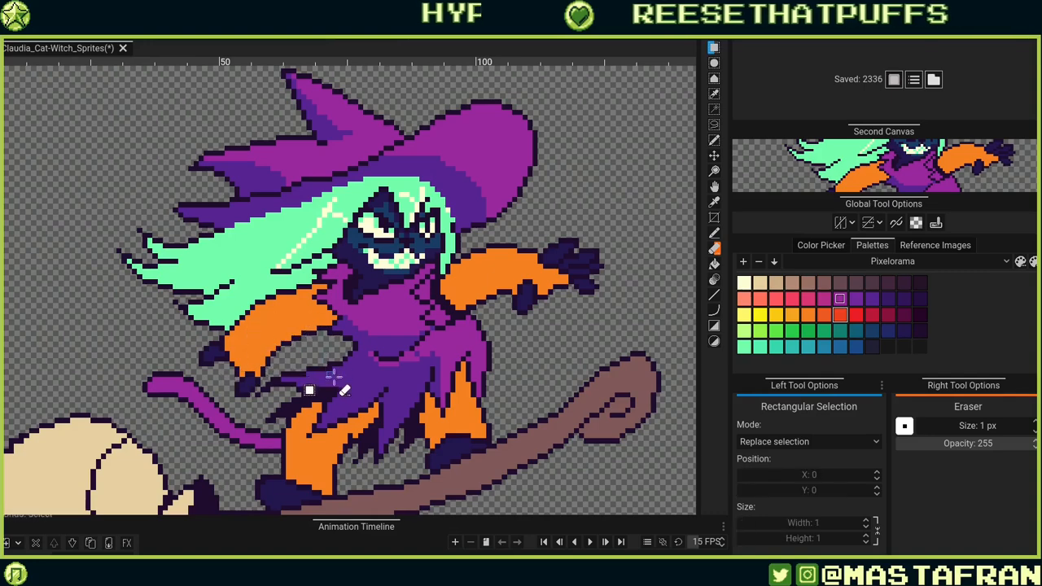
{"action": "key", "text": "p"}
{"action": "left_click_drag", "start_coordinate": [231, 363], "coordinate": [327, 308]}
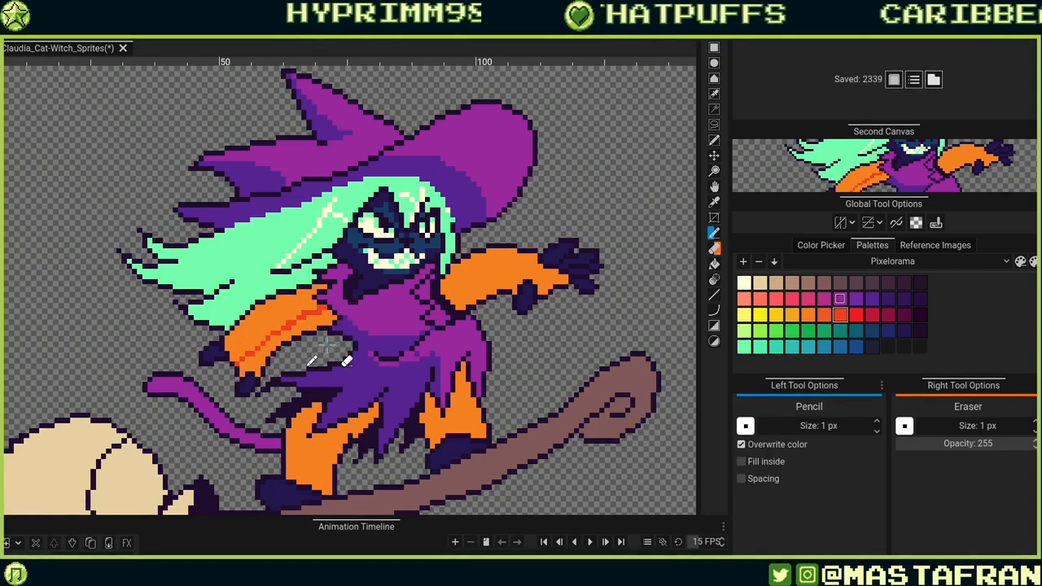
{"action": "key", "text": "shift+r"}
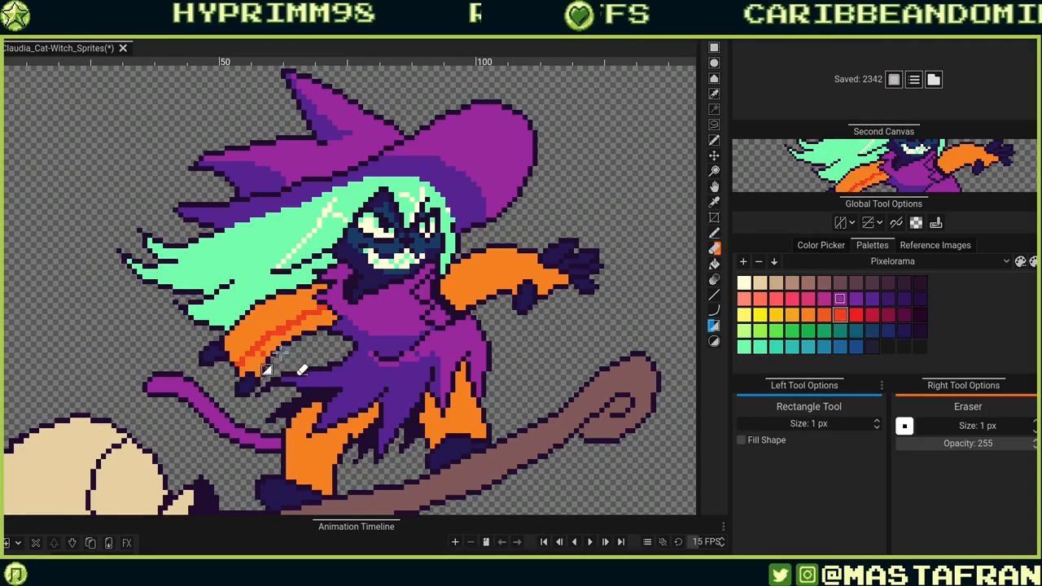
{"action": "key", "text": "b"}
{"action": "left_click", "coordinate": [262, 366]}
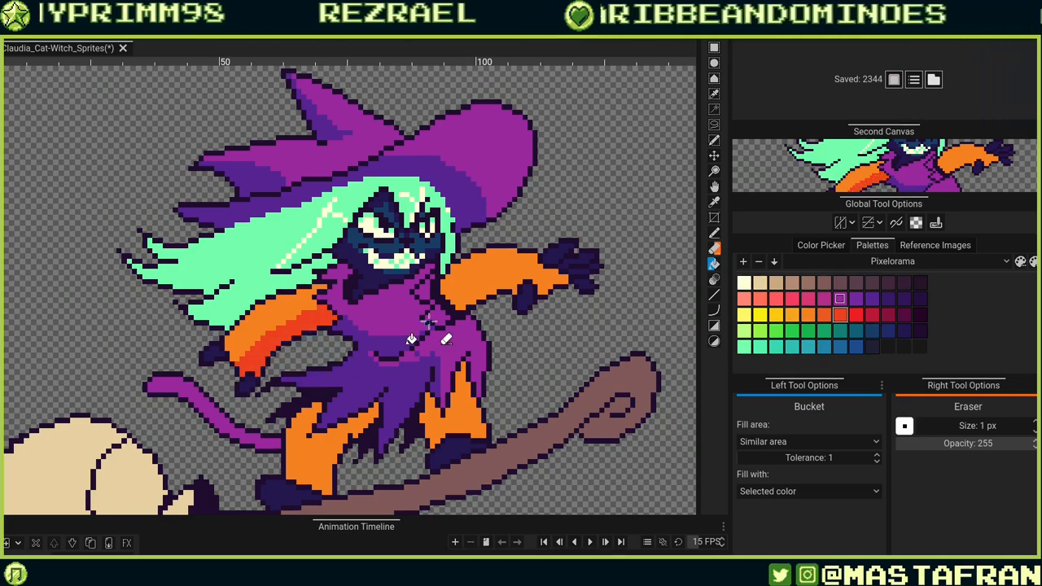
Zoom to the right arm, draw a red-orange shading line along it and fill its lower half with the same colour.
{"action": "key", "text": "p"}
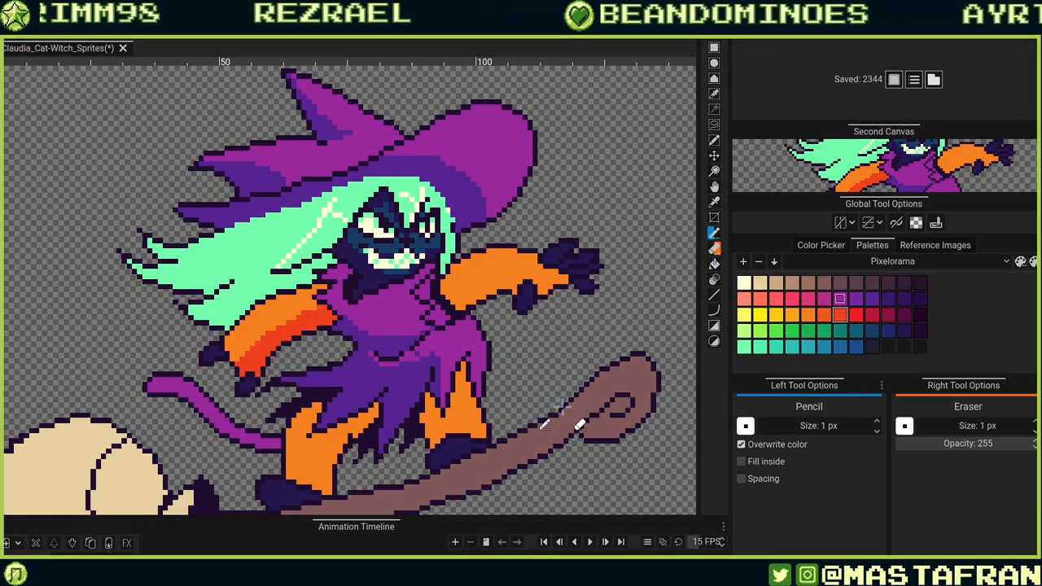
{"action": "scroll", "coordinate": [564, 350], "scroll_direction": "up", "scroll_amount": 3}
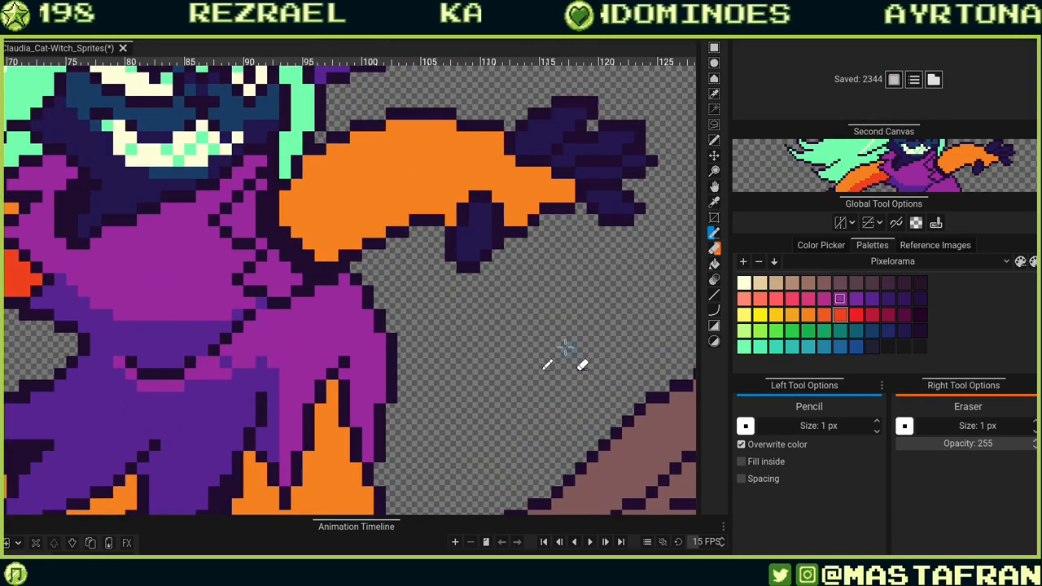
{"action": "left_click_drag", "start_coordinate": [399, 292], "coordinate": [496, 379]}
{"action": "mouse_move", "coordinate": [382, 319]}
{"action": "left_mouse_down"}
{"action": "mouse_move", "coordinate": [531, 263]}
{"action": "mouse_move", "coordinate": [577, 259]}
{"action": "mouse_move", "coordinate": [609, 275]}
{"action": "mouse_move", "coordinate": [596, 267]}
{"action": "mouse_move", "coordinate": [618, 259]}
{"action": "mouse_move", "coordinate": [606, 282]}
{"action": "left_mouse_up"}
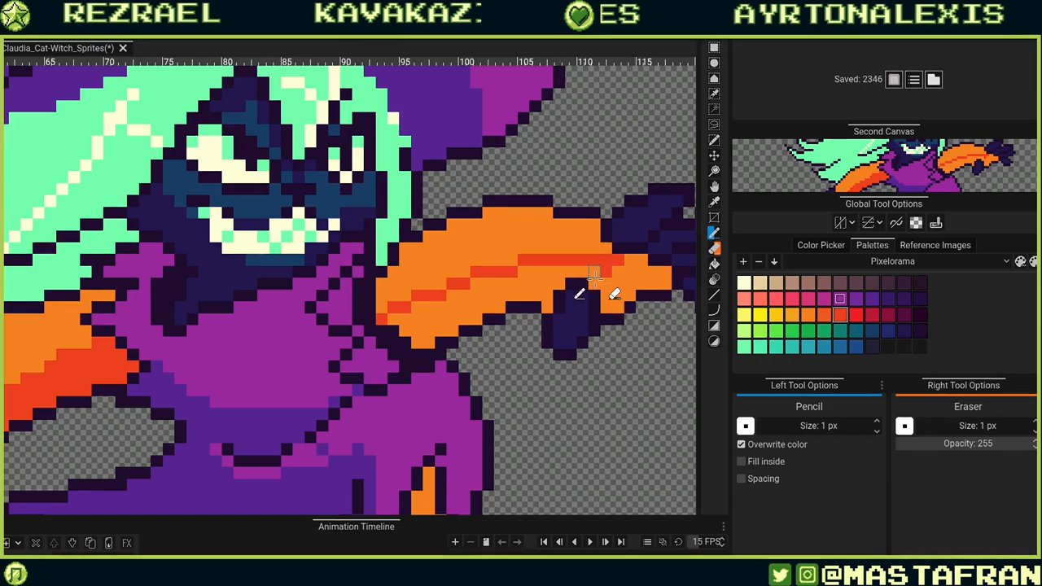
{"action": "key", "text": "b"}
{"action": "left_click", "coordinate": [520, 290]}
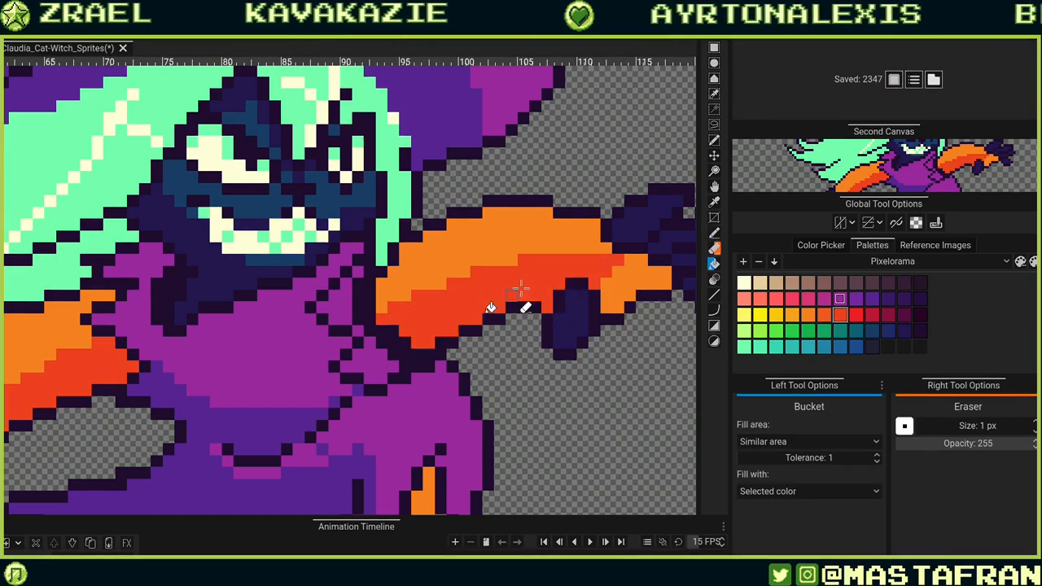
{"action": "left_click", "coordinate": [621, 291]}
Add dark teal highlight pixels to the right glove's fingers and thumb.
{"action": "left_click_drag", "start_coordinate": [616, 327], "coordinate": [445, 427]}
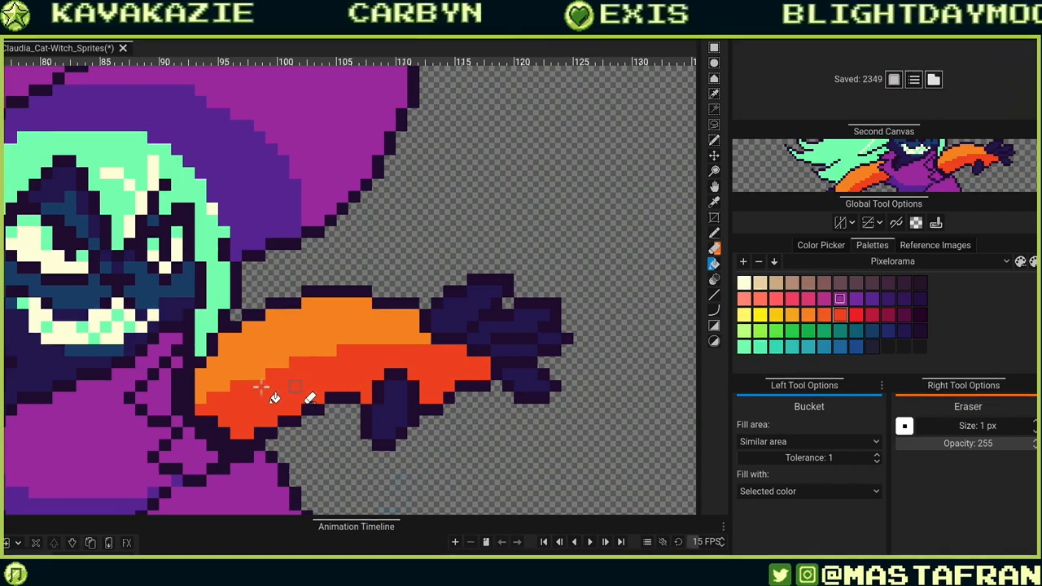
{"action": "key", "text": "b"}
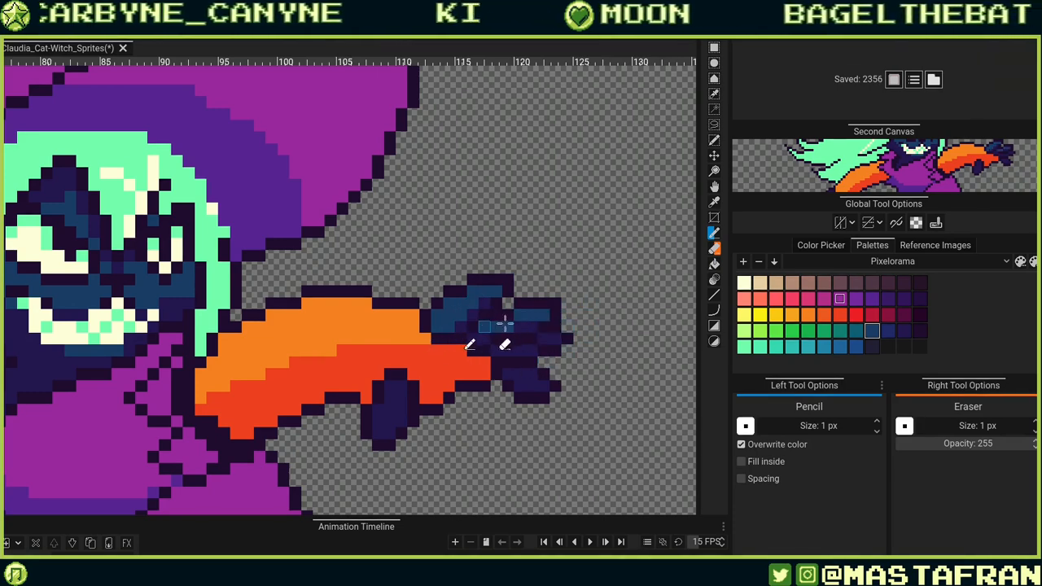
{"action": "left_click", "coordinate": [478, 385]}
{"action": "left_click", "coordinate": [542, 387]}
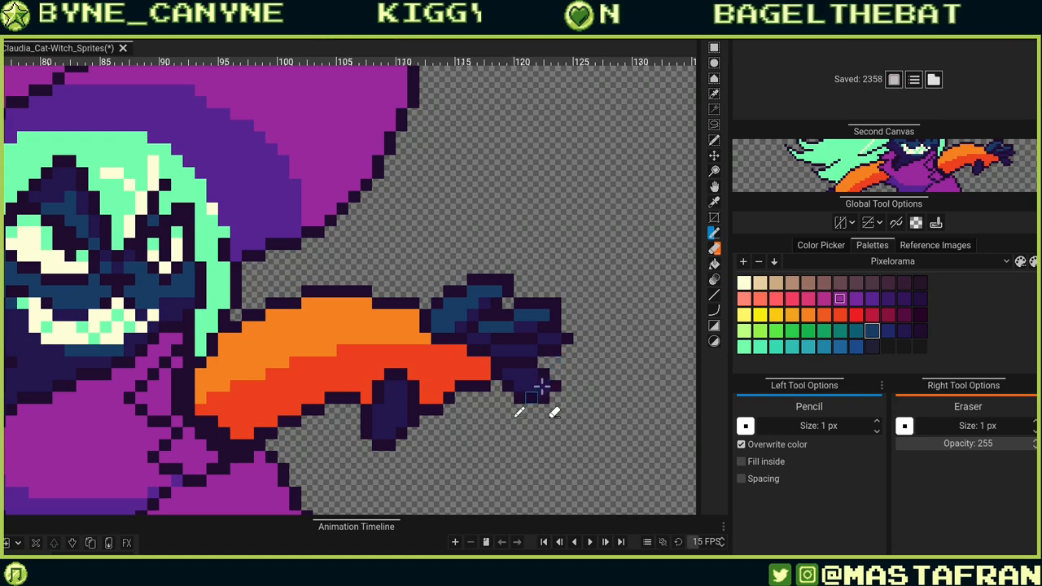
{"action": "left_click", "coordinate": [530, 383]}
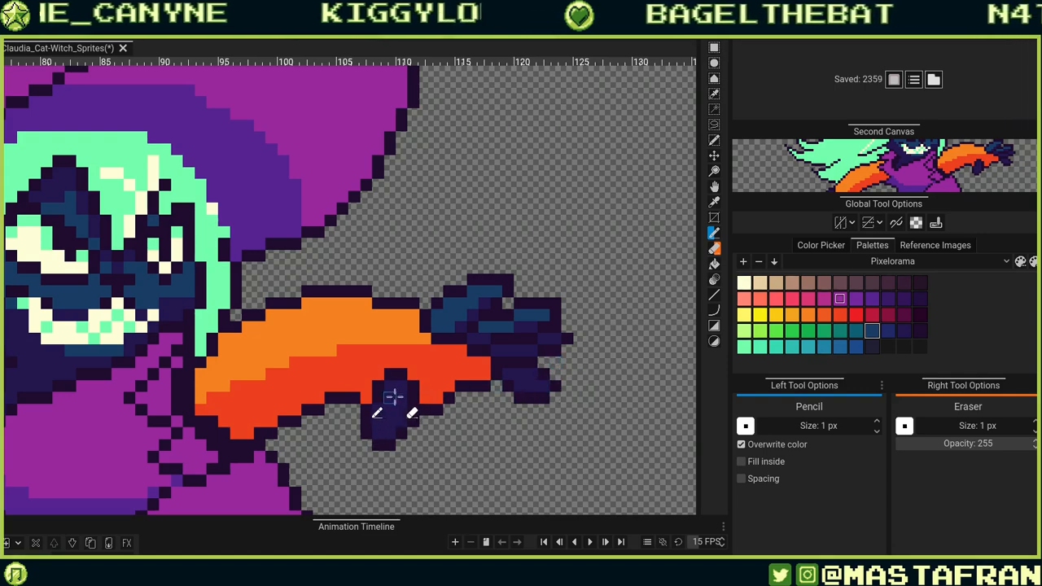
{"action": "key", "text": "ctrl+z"}
{"action": "key", "text": "ctrl+z"}
{"action": "left_click", "coordinate": [400, 387]}
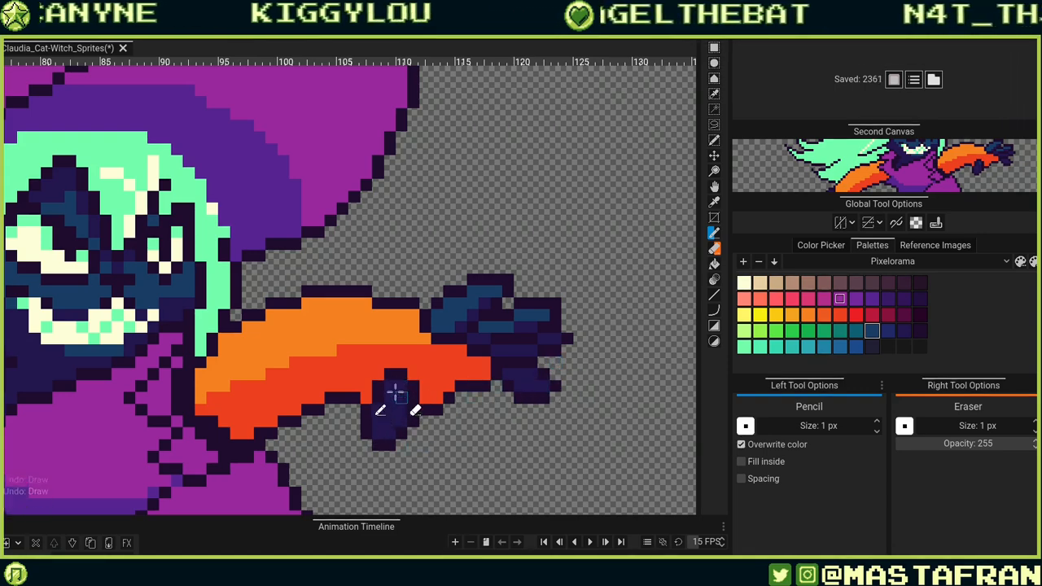
{"action": "mouse_move", "coordinate": [392, 387]}
{"action": "left_mouse_down"}
{"action": "mouse_move", "coordinate": [417, 418]}
{"action": "mouse_move", "coordinate": [380, 423]}
{"action": "left_mouse_up"}
Refine the teal highlight pixels at the right glove's fingertips, undoing unwanted ones.
{"action": "left_click", "coordinate": [554, 357]}
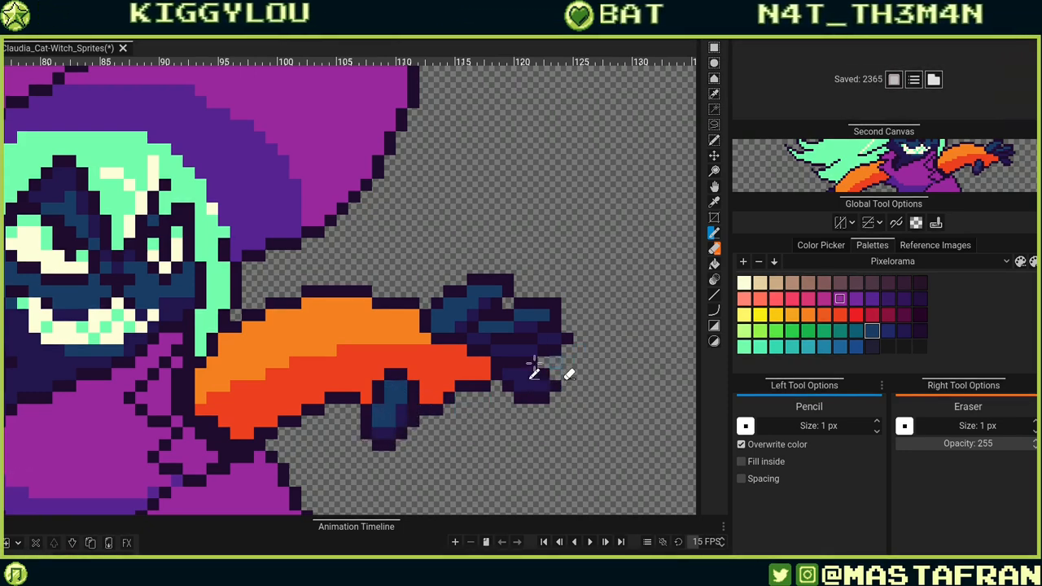
{"action": "key", "text": "ctrl+z"}
{"action": "left_click", "coordinate": [558, 340]}
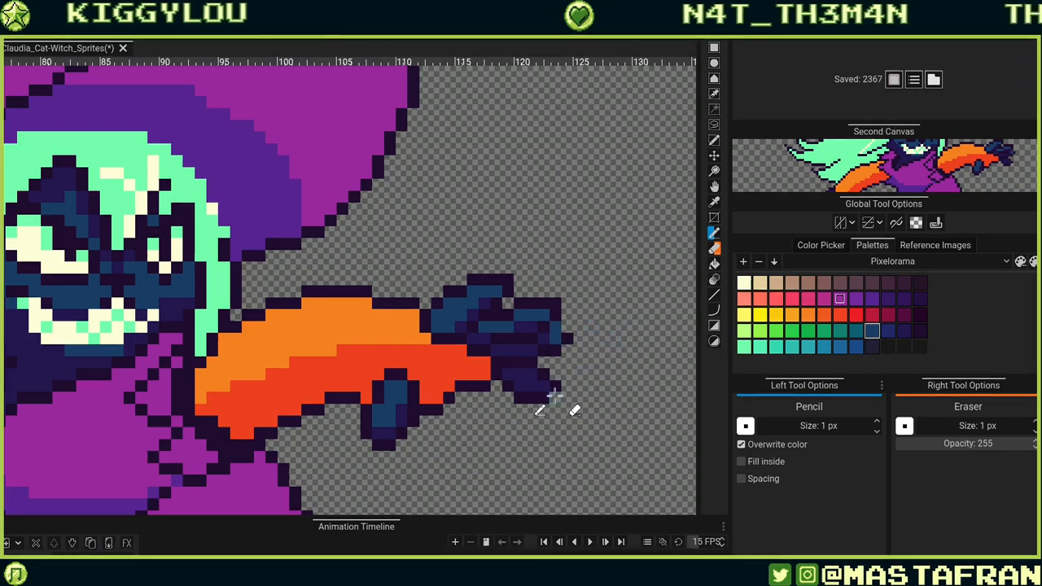
{"action": "key", "text": "ctrl+z"}
{"action": "left_click", "coordinate": [558, 340]}
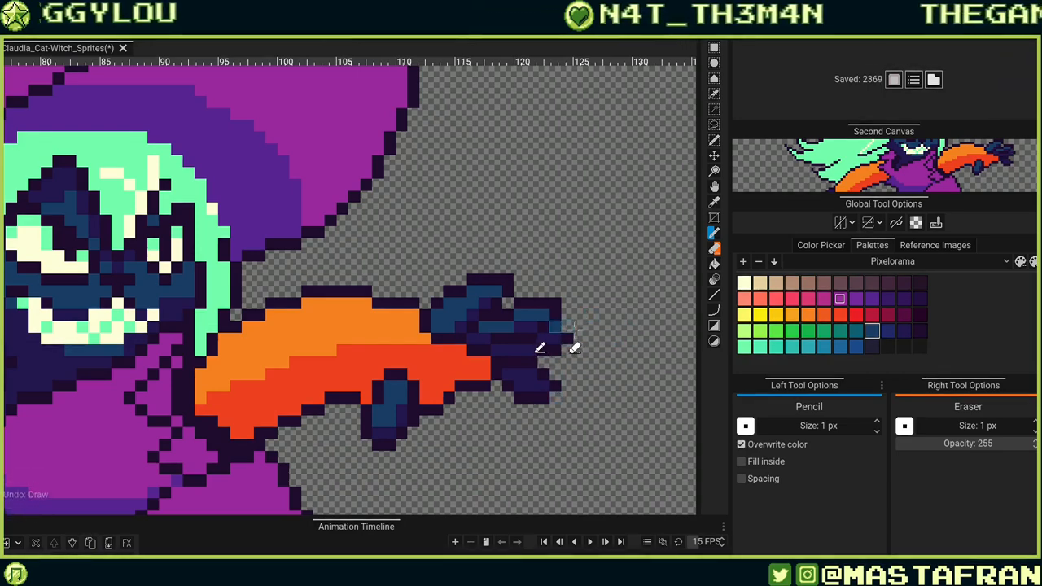
{"action": "left_click", "coordinate": [565, 339]}
{"action": "key", "text": "ctrl+z"}
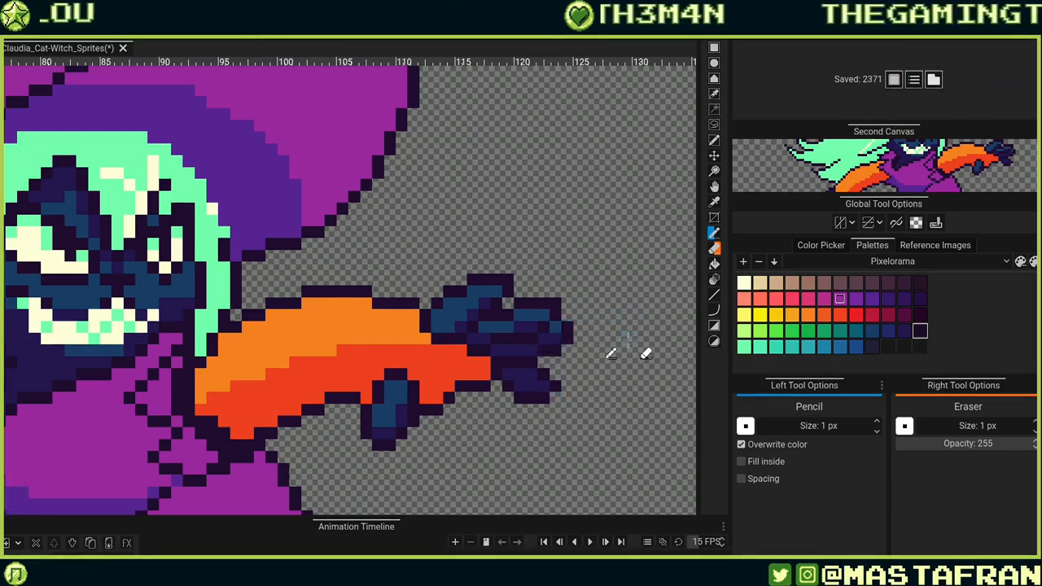
{"action": "left_click", "coordinate": [566, 333]}
{"action": "left_click_drag", "start_coordinate": [544, 386], "coordinate": [557, 387]}
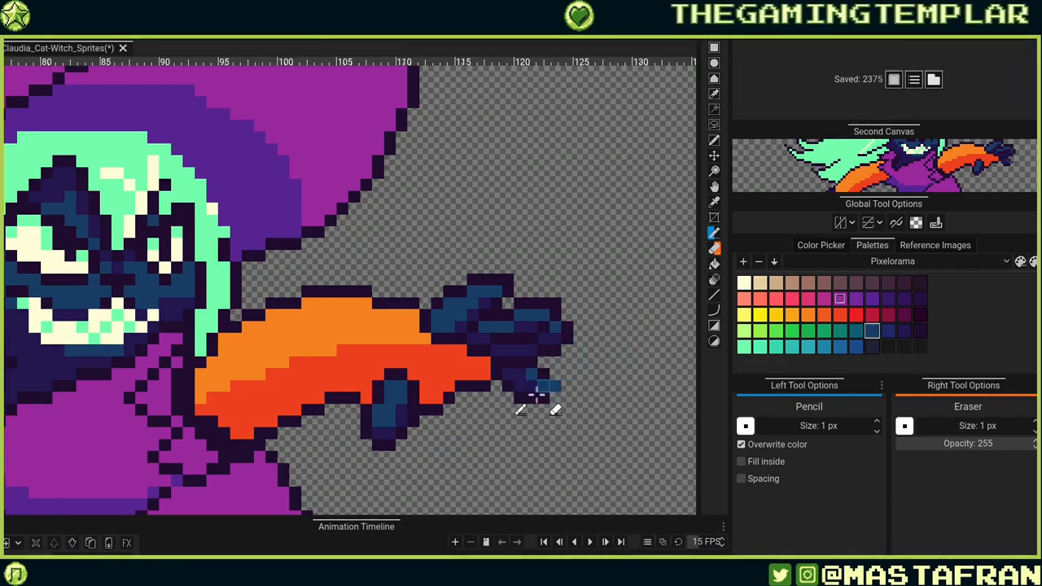
{"action": "key", "text": "ctrl+z"}
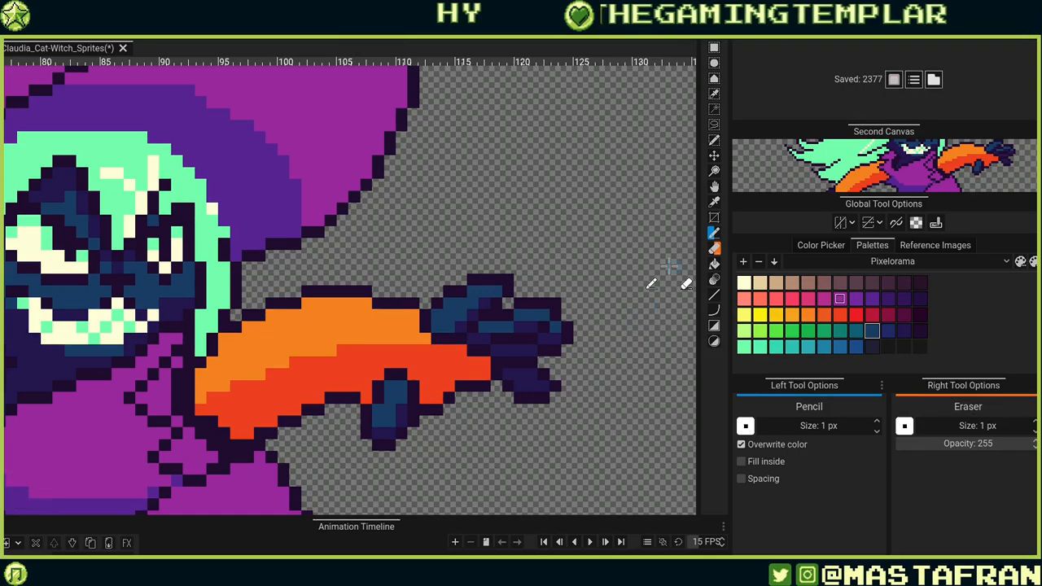
Draw a red-orange shading line down the inner edge of the witch's left leg.
{"action": "scroll", "coordinate": [573, 260], "scroll_direction": "down", "scroll_amount": 5}
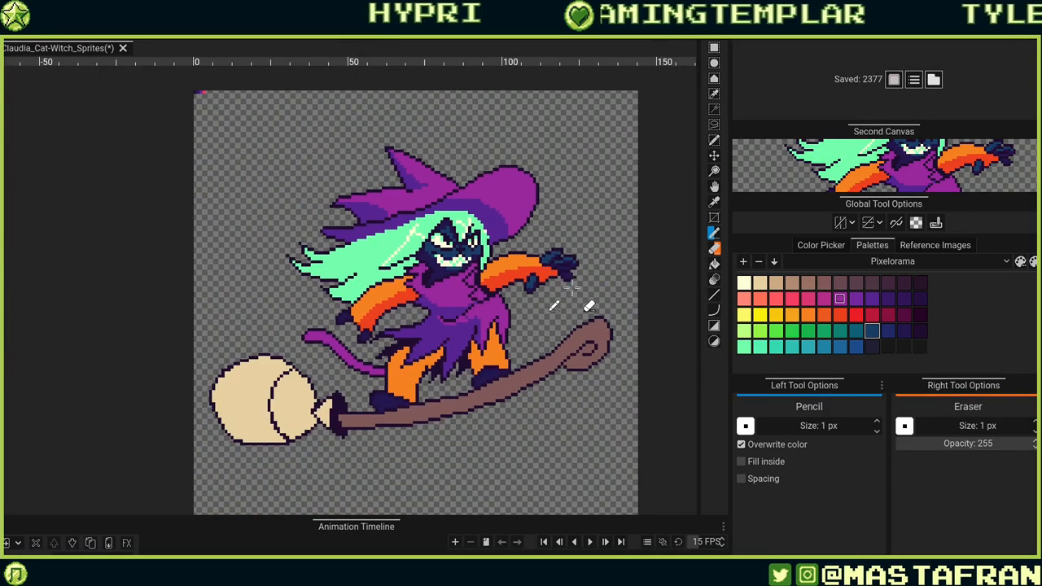
{"action": "scroll", "coordinate": [572, 287], "scroll_direction": "up", "scroll_amount": 5}
{"action": "scroll", "coordinate": [570, 287], "scroll_direction": "down", "scroll_amount": 1}
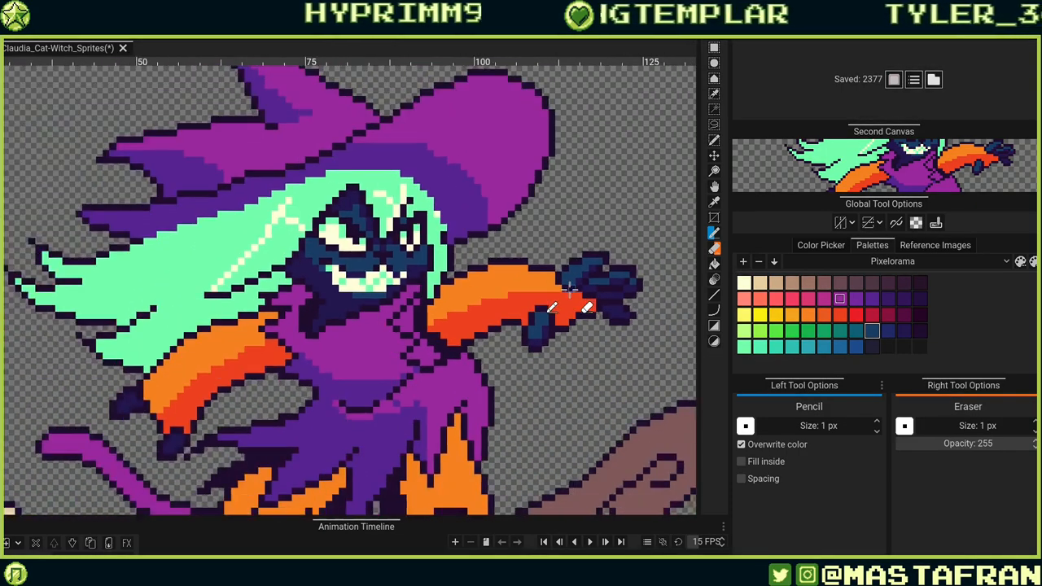
{"action": "scroll", "coordinate": [570, 286], "scroll_direction": "down", "scroll_amount": 3}
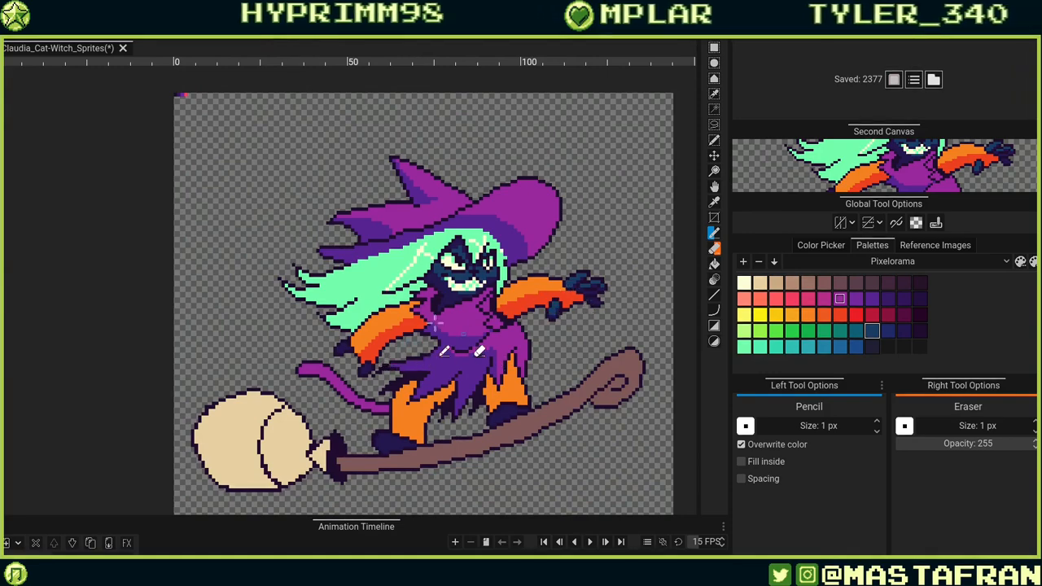
{"action": "scroll", "coordinate": [433, 321], "scroll_direction": "up", "scroll_amount": 3}
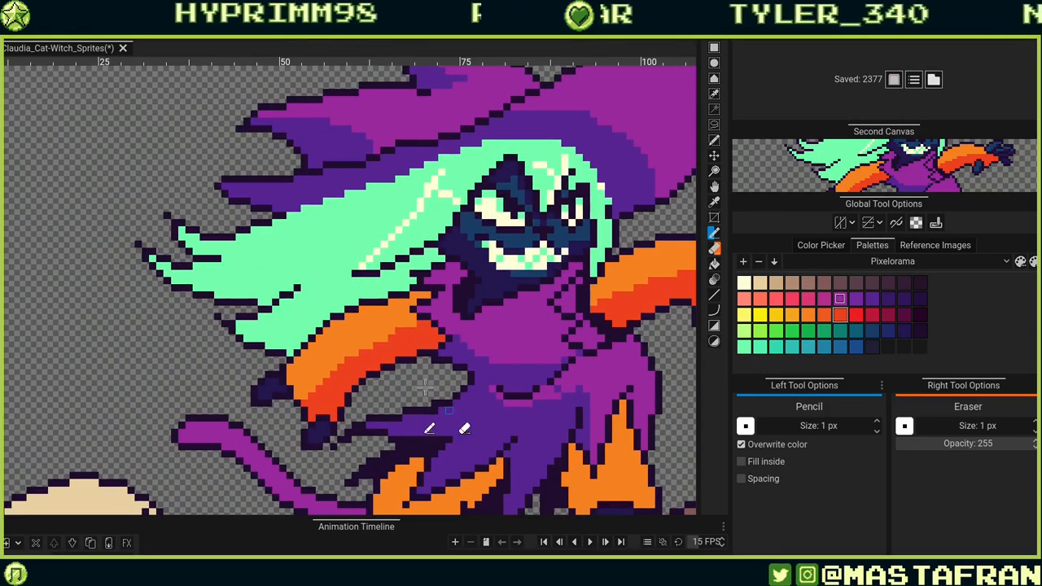
{"action": "scroll", "coordinate": [424, 387], "scroll_direction": "down", "scroll_amount": 5}
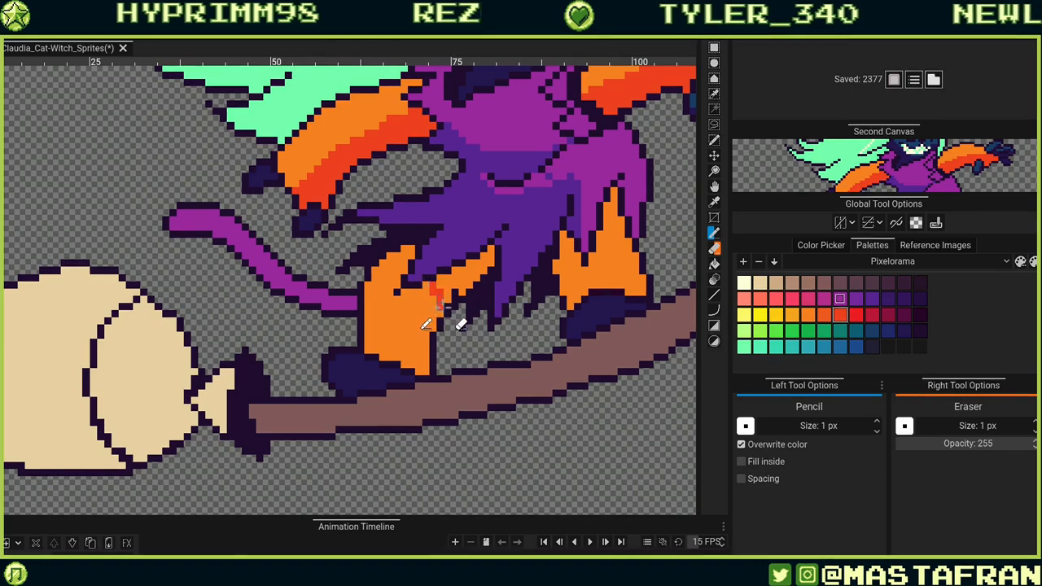
{"action": "mouse_move", "coordinate": [406, 264]}
{"action": "left_mouse_down"}
{"action": "mouse_move", "coordinate": [436, 265]}
{"action": "mouse_move", "coordinate": [456, 281]}
{"action": "mouse_move", "coordinate": [430, 351]}
{"action": "mouse_move", "coordinate": [438, 310]}
{"action": "mouse_move", "coordinate": [412, 308]}
{"action": "mouse_move", "coordinate": [383, 263]}
{"action": "left_mouse_up"}
{"action": "key", "text": "ctrl+z"}
{"action": "mouse_move", "coordinate": [440, 299]}
{"action": "left_mouse_down"}
{"action": "mouse_move", "coordinate": [426, 291]}
{"action": "mouse_move", "coordinate": [415, 363]}
{"action": "left_mouse_up"}
{"action": "key", "text": "ctrl+z"}
{"action": "left_click_drag", "start_coordinate": [433, 327], "coordinate": [433, 296]}
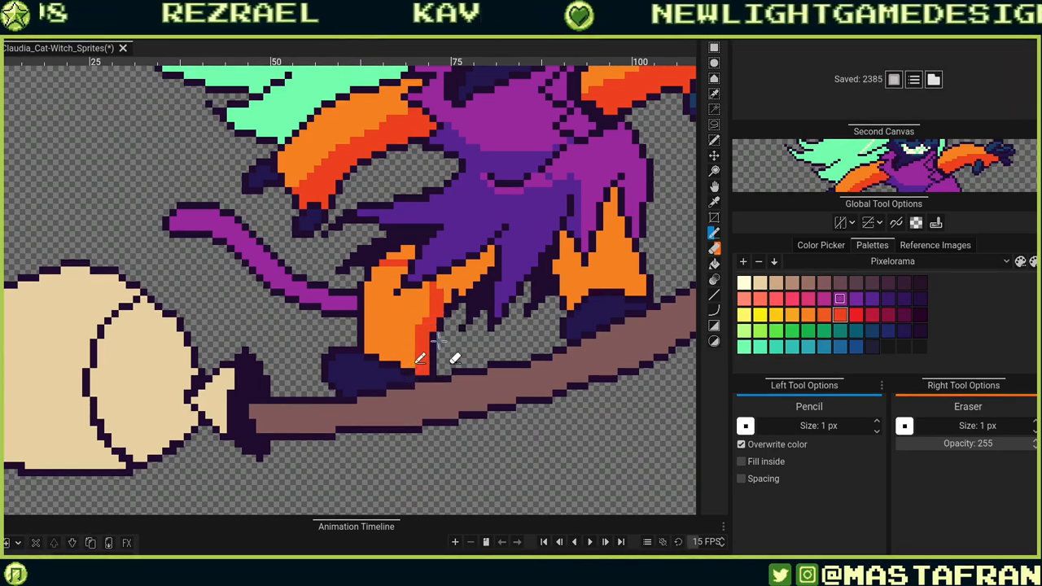
Add red-orange shading pixels along the edge of the right leg's orange shape.
{"action": "left_click_drag", "start_coordinate": [601, 316], "coordinate": [446, 389]}
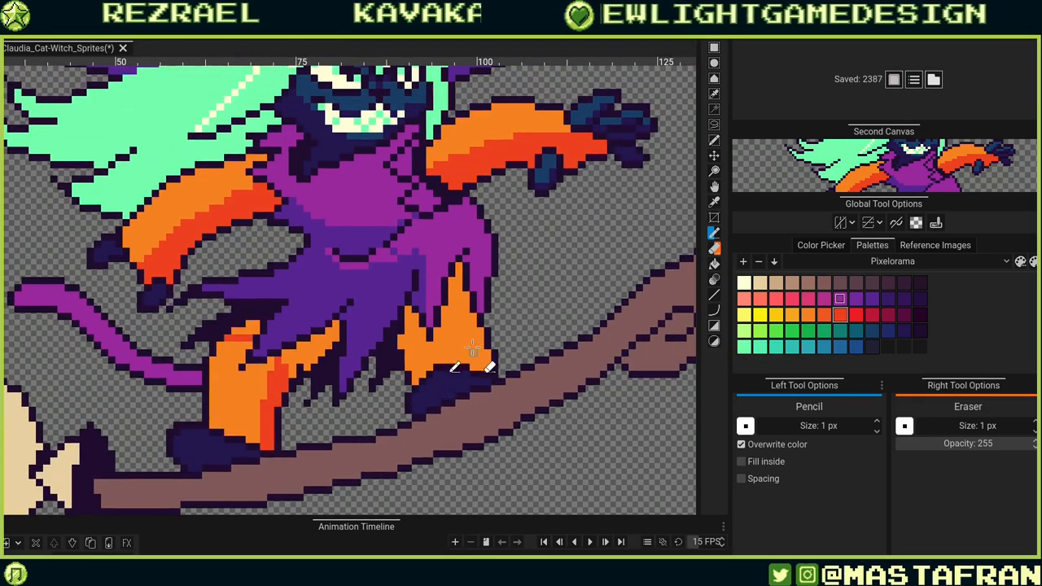
{"action": "left_click", "coordinate": [485, 354]}
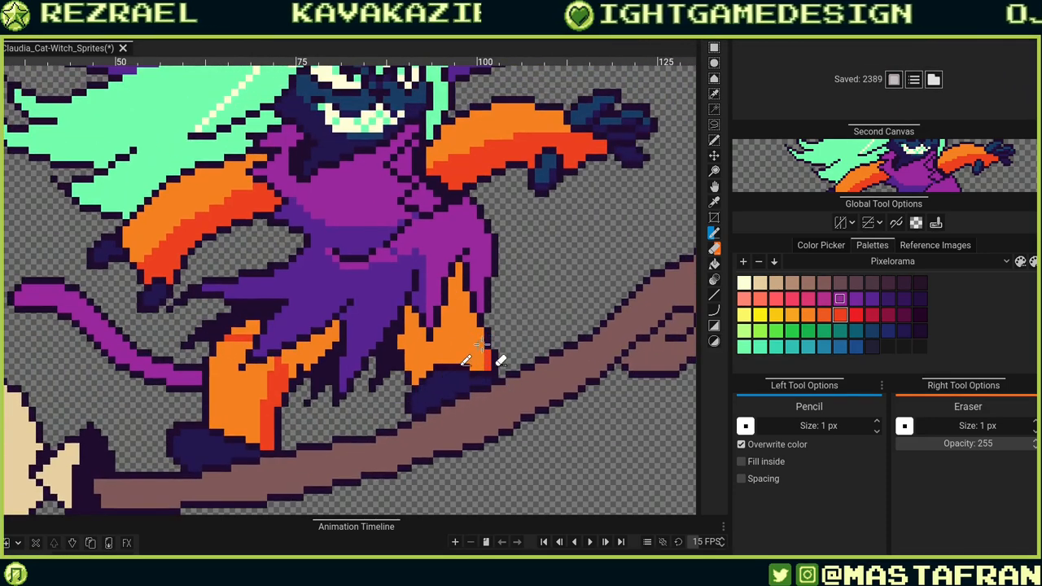
{"action": "left_click_drag", "start_coordinate": [473, 324], "coordinate": [466, 295]}
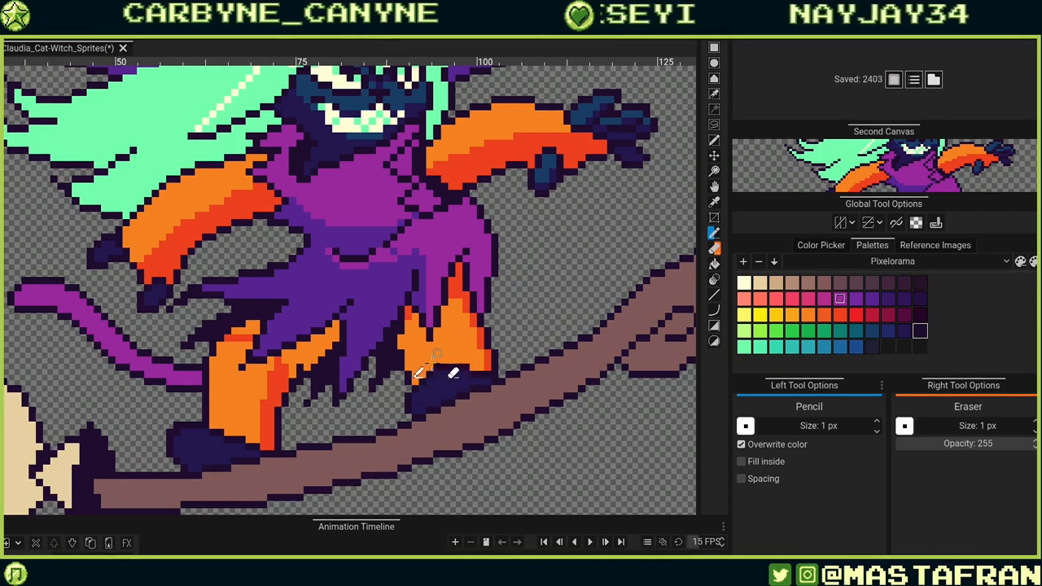
Zoom into the right boot and add dark teal highlight pixels along its top.
{"action": "left_click_drag", "start_coordinate": [378, 440], "coordinate": [562, 321]}
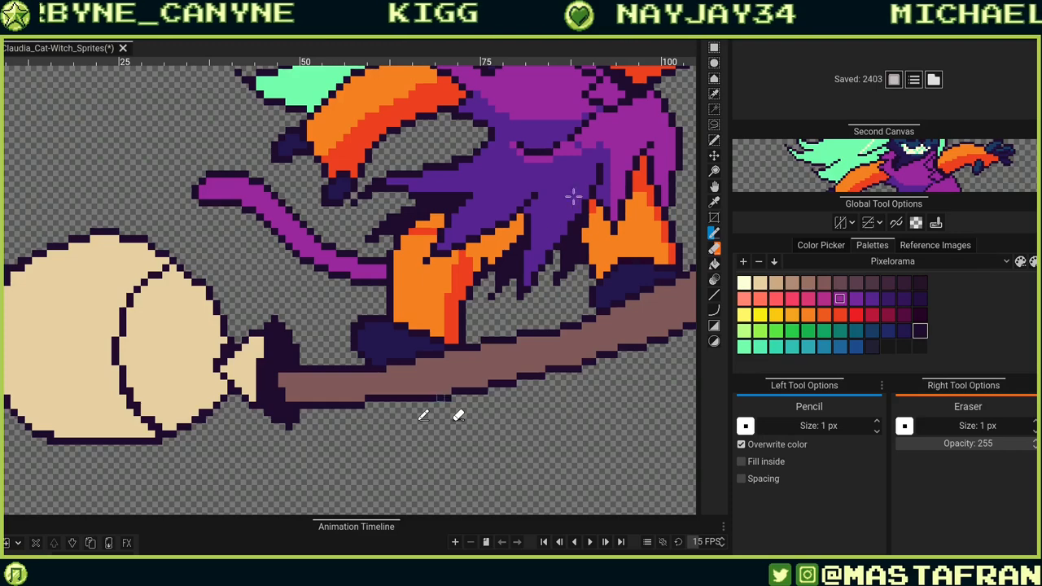
{"action": "left_click_drag", "start_coordinate": [573, 196], "coordinate": [465, 135]}
{"action": "scroll", "coordinate": [537, 195], "scroll_direction": "up", "scroll_amount": 3}
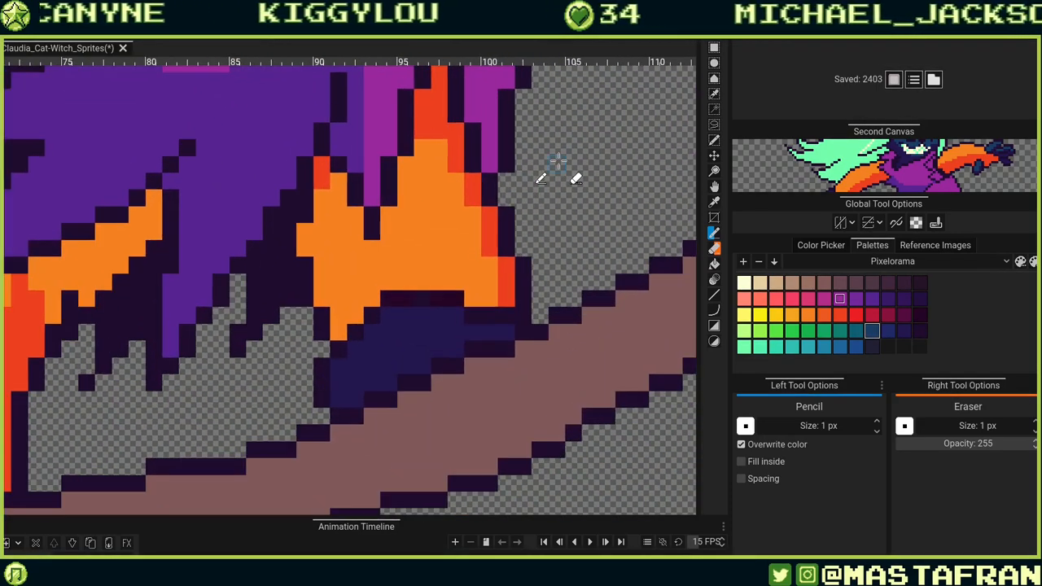
{"action": "left_click", "coordinate": [491, 333]}
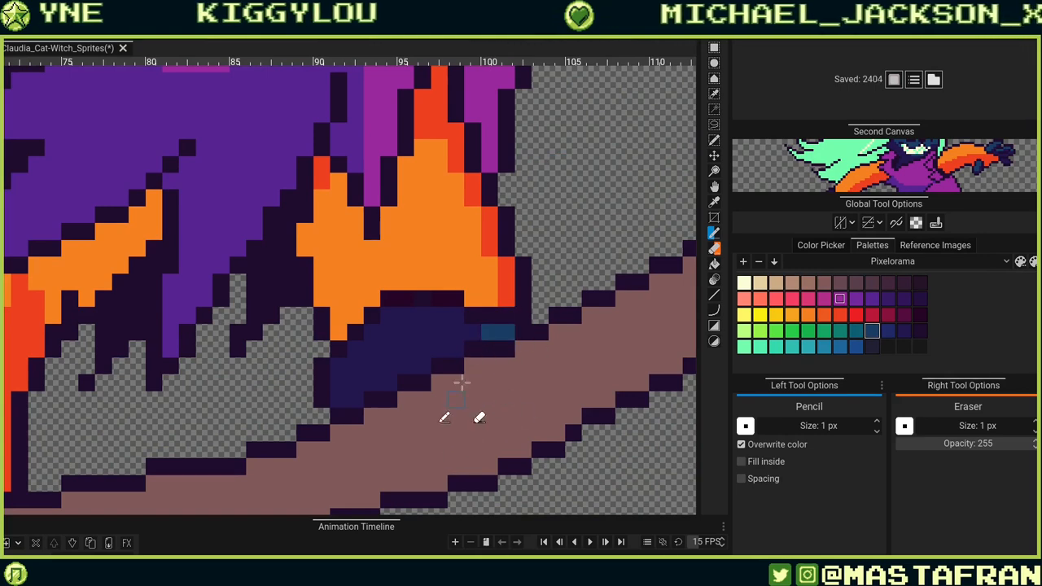
{"action": "left_click_drag", "start_coordinate": [482, 389], "coordinate": [543, 451]}
{"action": "mouse_move", "coordinate": [514, 377]}
{"action": "left_mouse_down"}
{"action": "mouse_move", "coordinate": [519, 455]}
{"action": "mouse_move", "coordinate": [520, 399]}
{"action": "mouse_move", "coordinate": [504, 378]}
{"action": "mouse_move", "coordinate": [484, 377]}
{"action": "mouse_move", "coordinate": [516, 415]}
{"action": "mouse_move", "coordinate": [500, 385]}
{"action": "mouse_move", "coordinate": [581, 415]}
{"action": "mouse_move", "coordinate": [444, 423]}
{"action": "mouse_move", "coordinate": [439, 388]}
{"action": "mouse_move", "coordinate": [464, 427]}
{"action": "left_mouse_up"}
{"action": "left_click", "coordinate": [499, 393]}
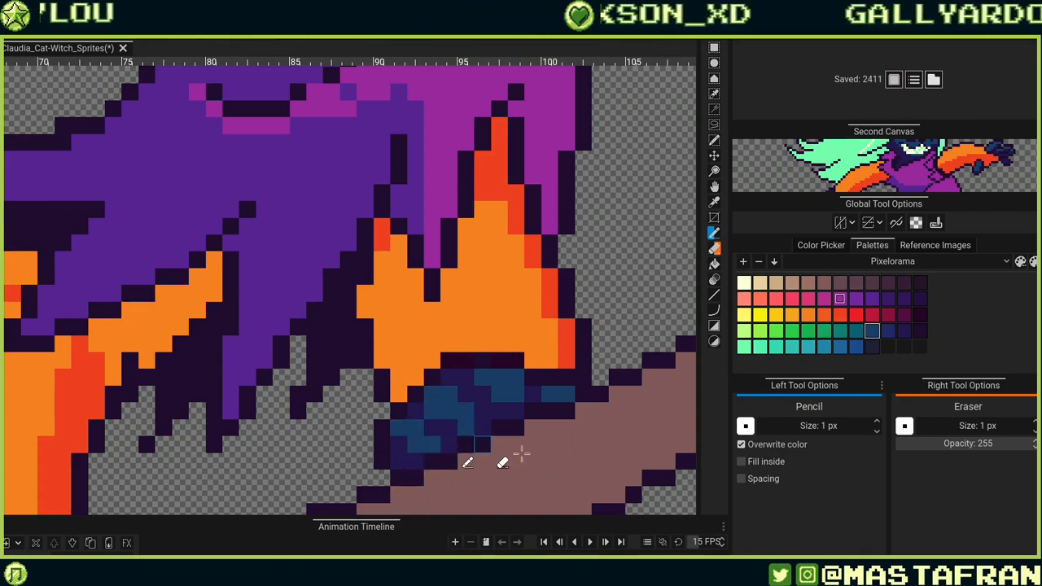
{"action": "left_click", "coordinate": [450, 362], "text": "alt"}
{"action": "left_click", "coordinate": [452, 377]}
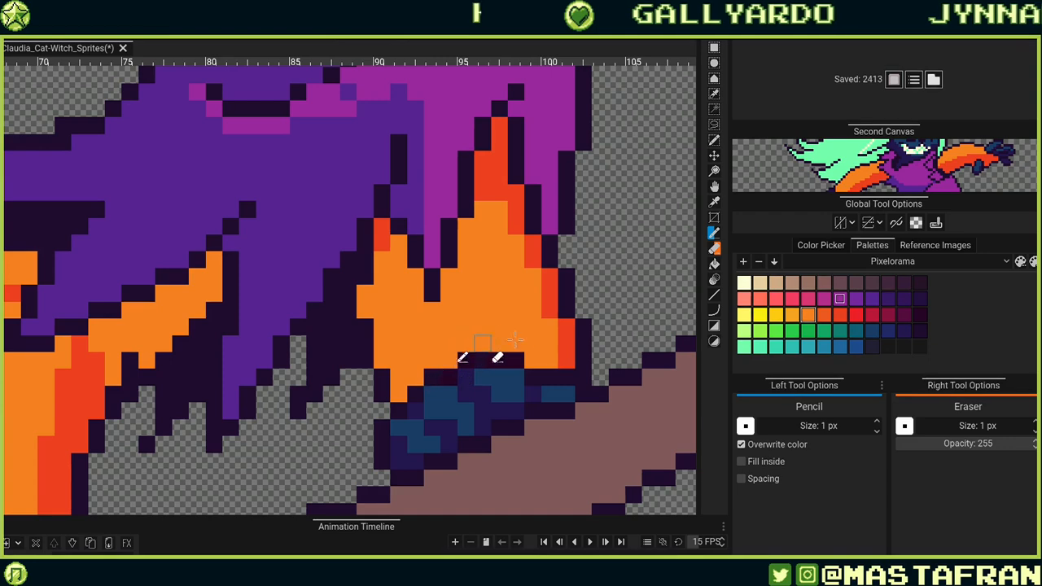
Touch up orange and dark pixels where the right leg meets the boot.
{"action": "left_click", "coordinate": [475, 446], "text": "alt"}
{"action": "left_click", "coordinate": [418, 396]}
{"action": "left_click", "coordinate": [418, 372], "text": "alt"}
{"action": "left_click", "coordinate": [417, 394]}
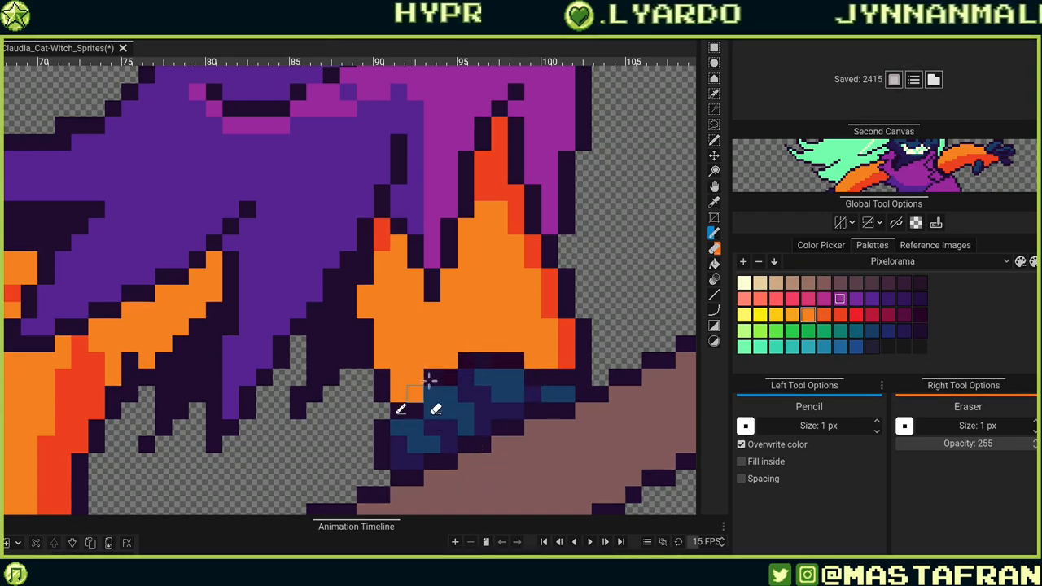
{"action": "left_click", "coordinate": [537, 377], "text": "alt"}
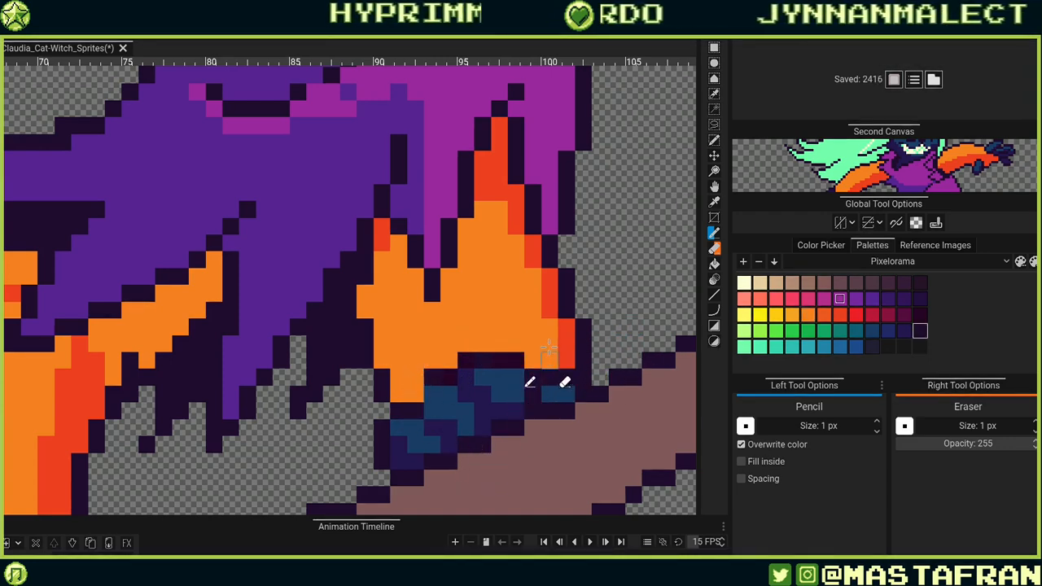
Touch up the dark pixels along the top of the right boot.
{"action": "left_click", "coordinate": [548, 361], "text": "alt"}
{"action": "left_click", "coordinate": [537, 378]}
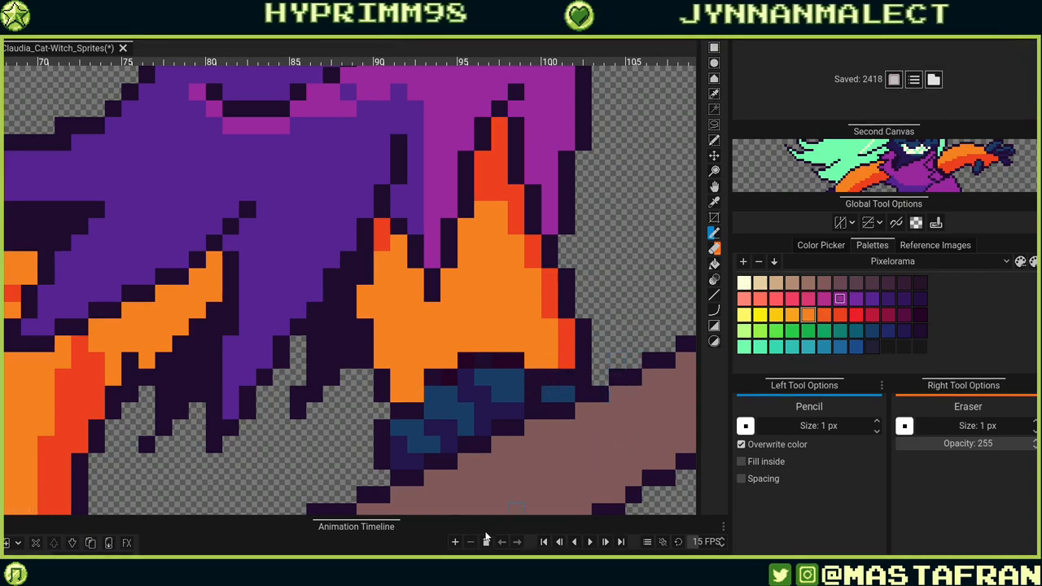
Add a teal highlight and red-orange shading pixels where the left leg meets the left boot.
{"action": "left_click_drag", "start_coordinate": [170, 447], "coordinate": [647, 305]}
{"action": "left_click_drag", "start_coordinate": [391, 423], "coordinate": [537, 406]}
{"action": "left_click_drag", "start_coordinate": [525, 363], "coordinate": [493, 349]}
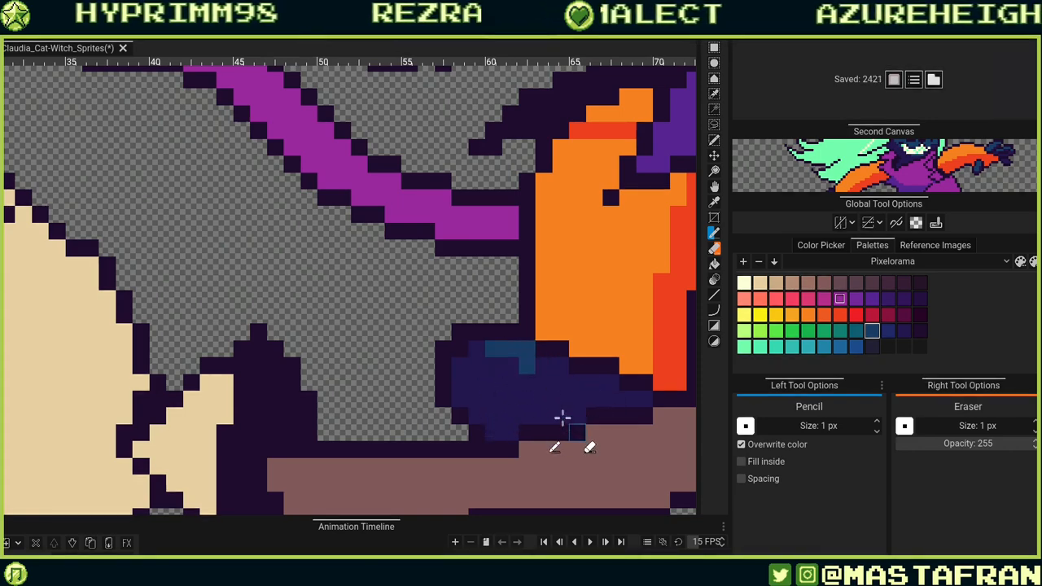
{"action": "left_click", "coordinate": [460, 365]}
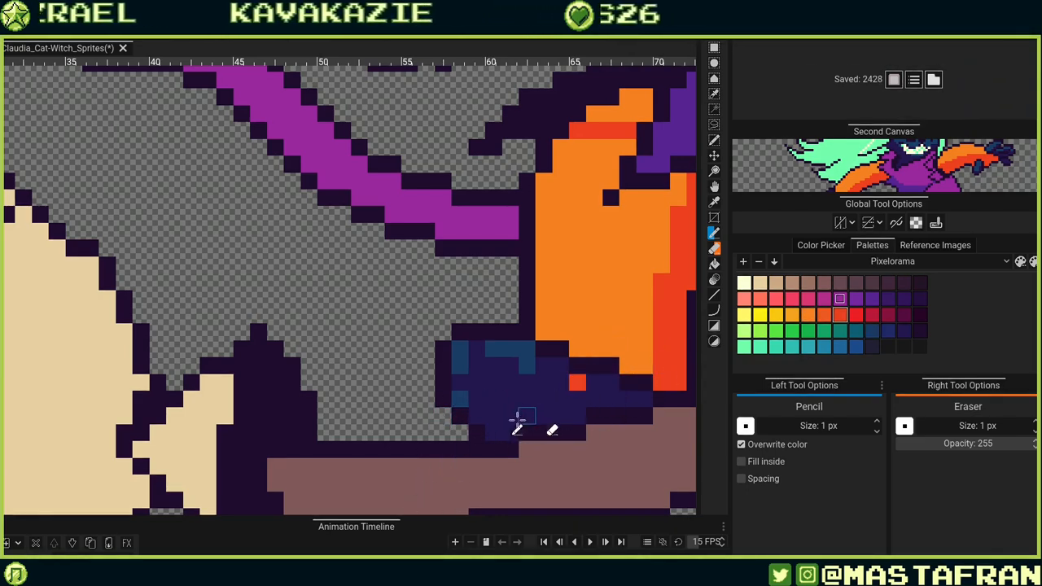
{"action": "key", "text": "ctrl+z"}
{"action": "mouse_move", "coordinate": [493, 432]}
{"action": "left_mouse_down"}
{"action": "mouse_move", "coordinate": [512, 434]}
{"action": "mouse_move", "coordinate": [529, 418]}
{"action": "left_mouse_up"}
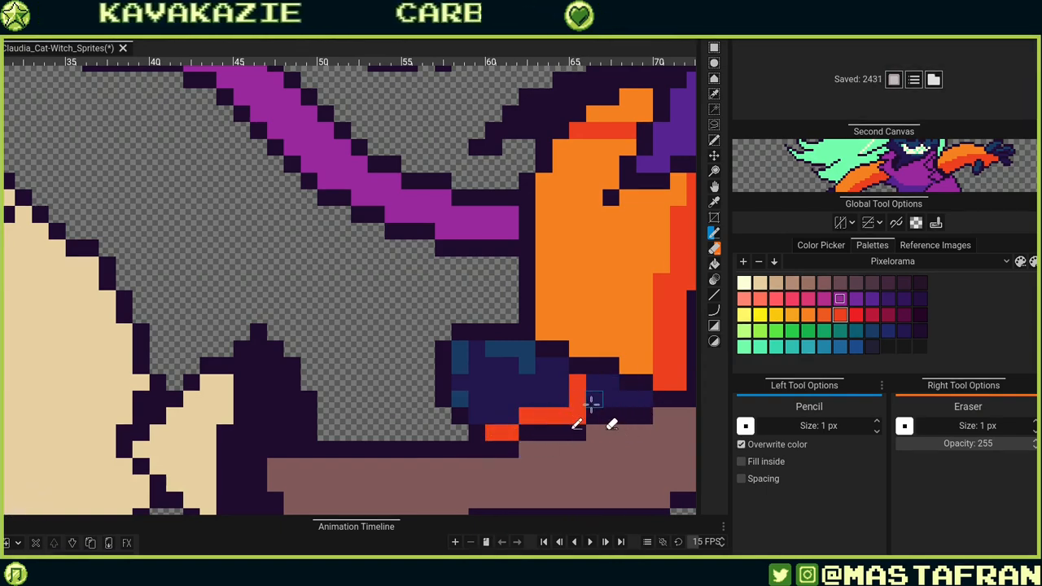
{"action": "mouse_move", "coordinate": [600, 387]}
{"action": "left_mouse_down"}
{"action": "mouse_move", "coordinate": [662, 420]}
{"action": "mouse_move", "coordinate": [633, 420]}
{"action": "mouse_move", "coordinate": [549, 381]}
{"action": "left_mouse_up"}
{"action": "left_click", "coordinate": [524, 382]}
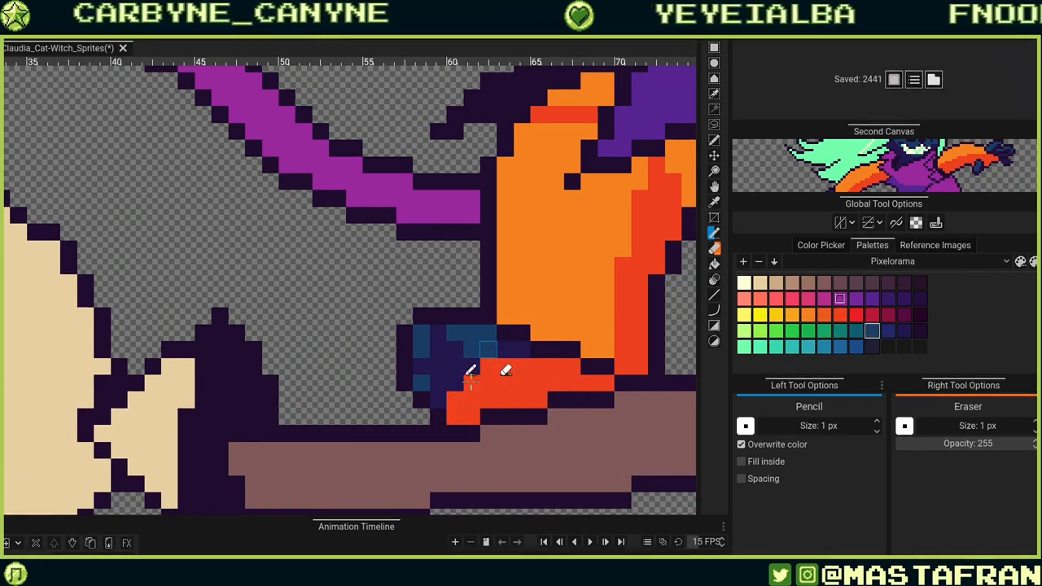
Undo the last three pixel edits on the left boot.
{"action": "key", "text": "ctrl+z"}
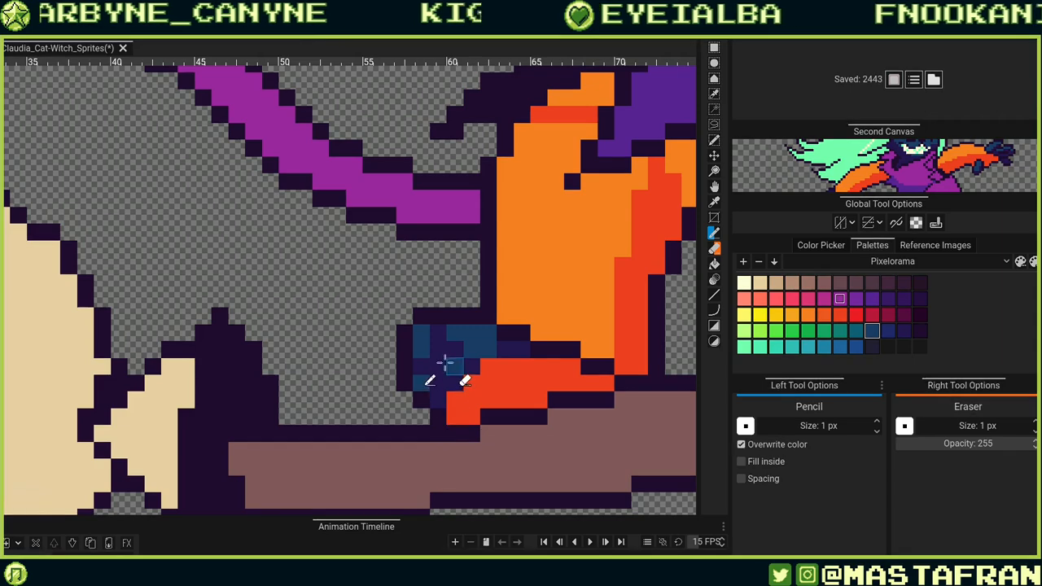
{"action": "key", "text": "ctrl+z"}
{"action": "key", "text": "ctrl+z"}
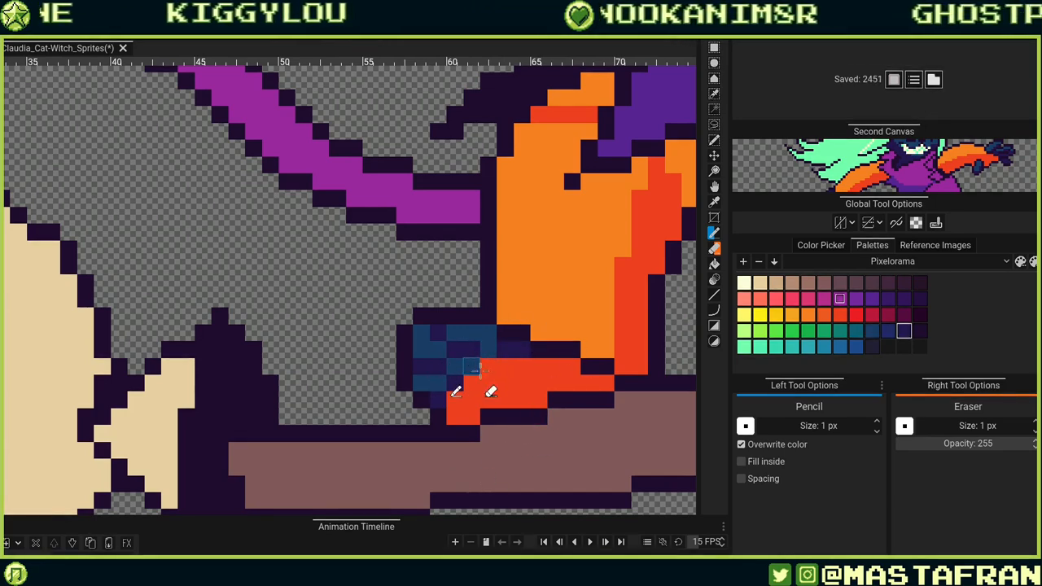
Add dark teal highlight pixels along the top of the left boot.
{"action": "left_click_drag", "start_coordinate": [668, 341], "coordinate": [438, 380]}
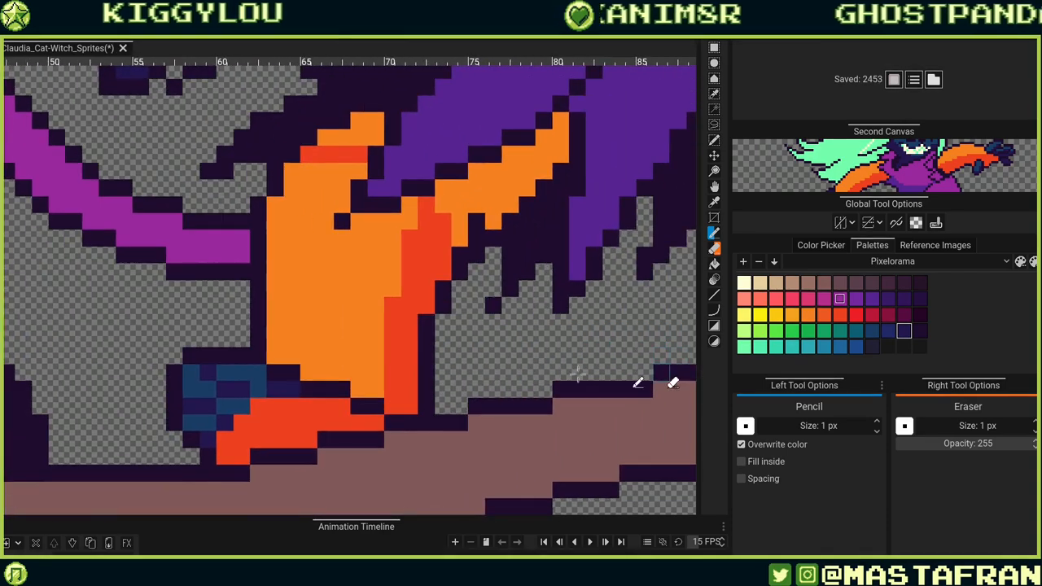
{"action": "left_click_drag", "start_coordinate": [656, 370], "coordinate": [419, 416]}
{"action": "mouse_move", "coordinate": [636, 399]}
{"action": "left_mouse_down"}
{"action": "mouse_move", "coordinate": [488, 503]}
{"action": "mouse_move", "coordinate": [551, 464]}
{"action": "left_mouse_up"}
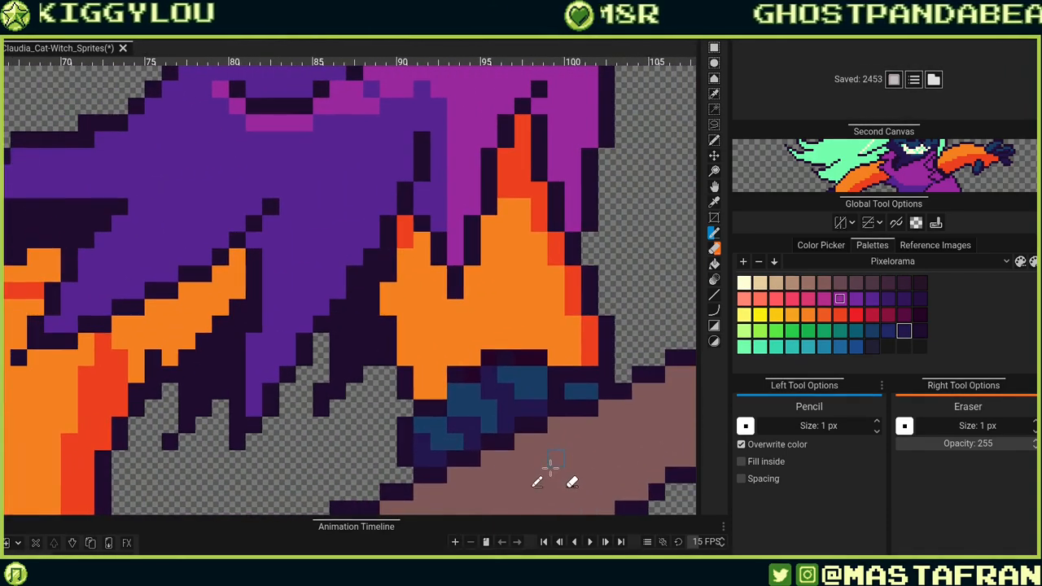
{"action": "left_click", "coordinate": [556, 394], "text": "alt"}
{"action": "left_click_drag", "start_coordinate": [273, 426], "coordinate": [643, 309]}
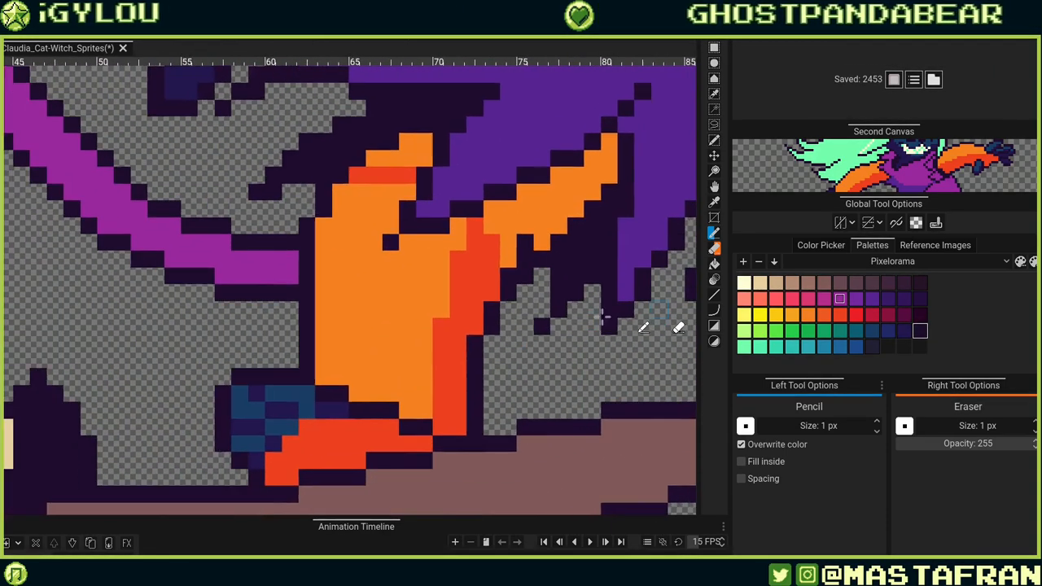
{"action": "left_click_drag", "start_coordinate": [289, 398], "coordinate": [405, 399]}
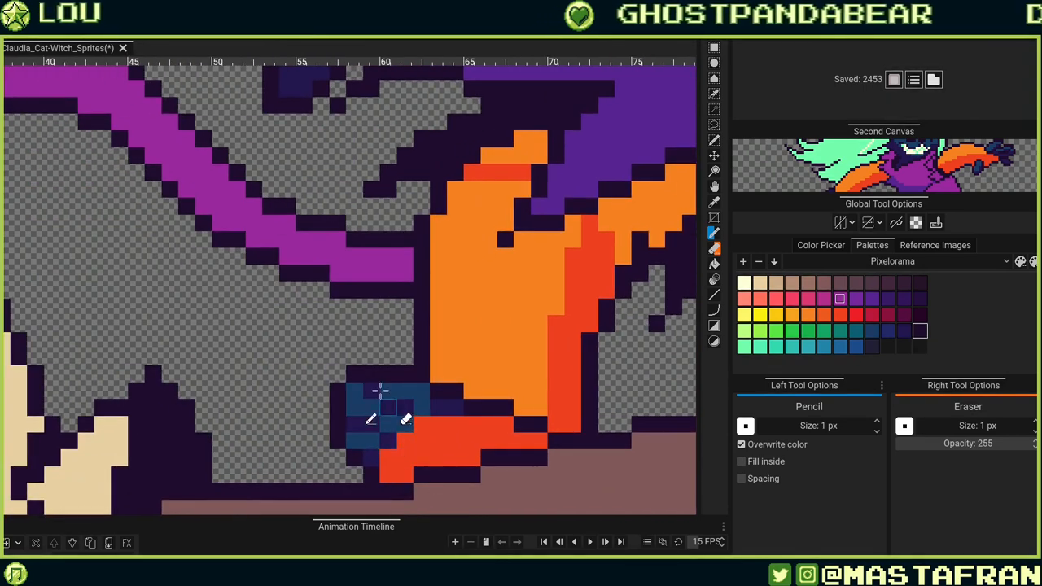
{"action": "left_click", "coordinate": [388, 407]}
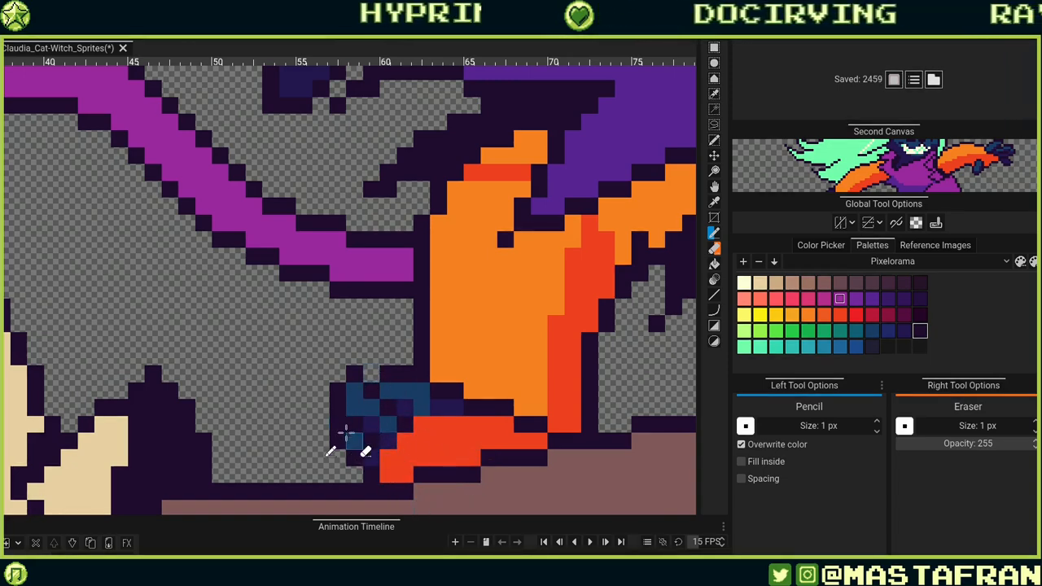
Undo the last two pixel edits on the left boot.
{"action": "left_click_drag", "start_coordinate": [529, 423], "coordinate": [468, 378]}
{"action": "key", "text": "ctrl+z"}
{"action": "key", "text": "ctrl+z"}
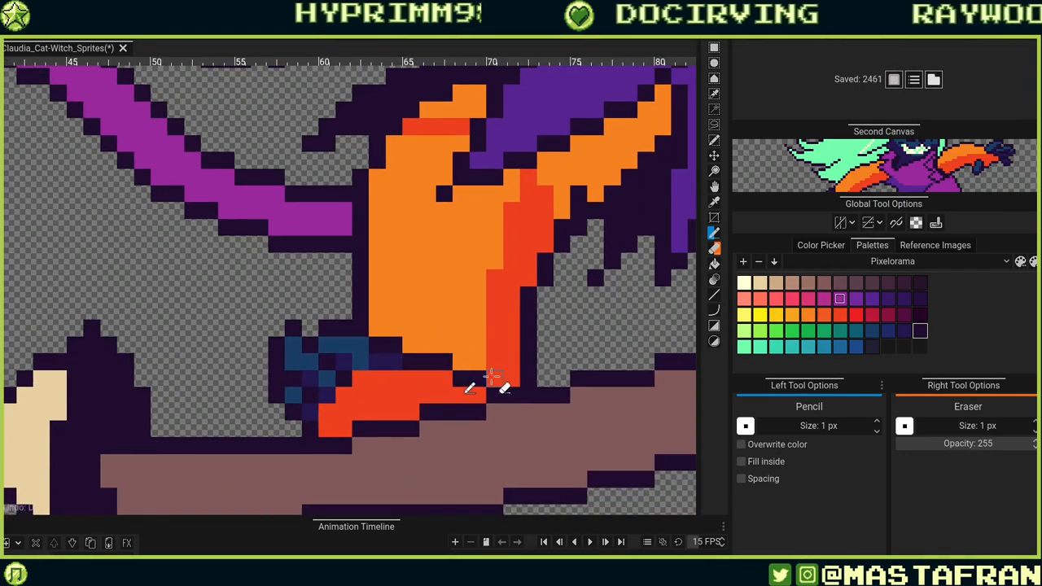
Pick the arm's orange and outline part of the outstretched arm's orange with Select by Drawing.
{"action": "scroll", "coordinate": [494, 379], "scroll_direction": "down", "scroll_amount": 6}
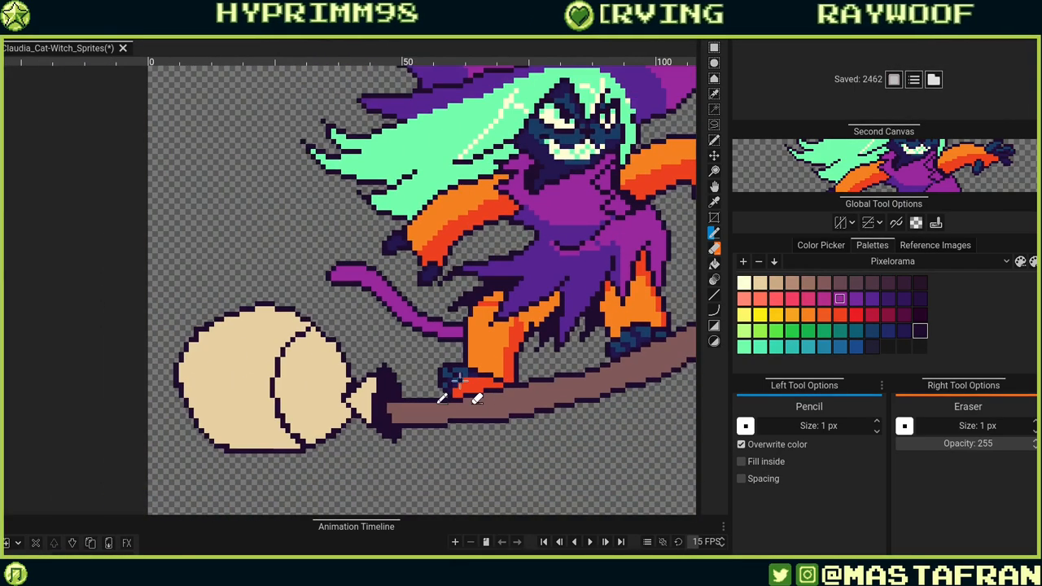
{"action": "left_click_drag", "start_coordinate": [645, 302], "coordinate": [457, 322]}
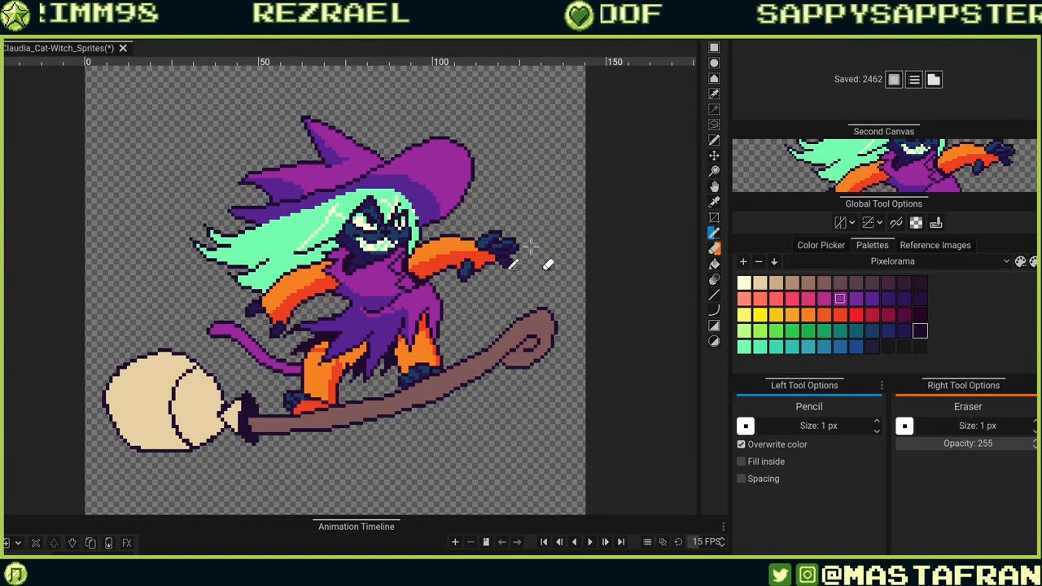
{"action": "scroll", "coordinate": [529, 248], "scroll_direction": "up", "scroll_amount": 2}
{"action": "scroll", "coordinate": [521, 240], "scroll_direction": "up", "scroll_amount": 2}
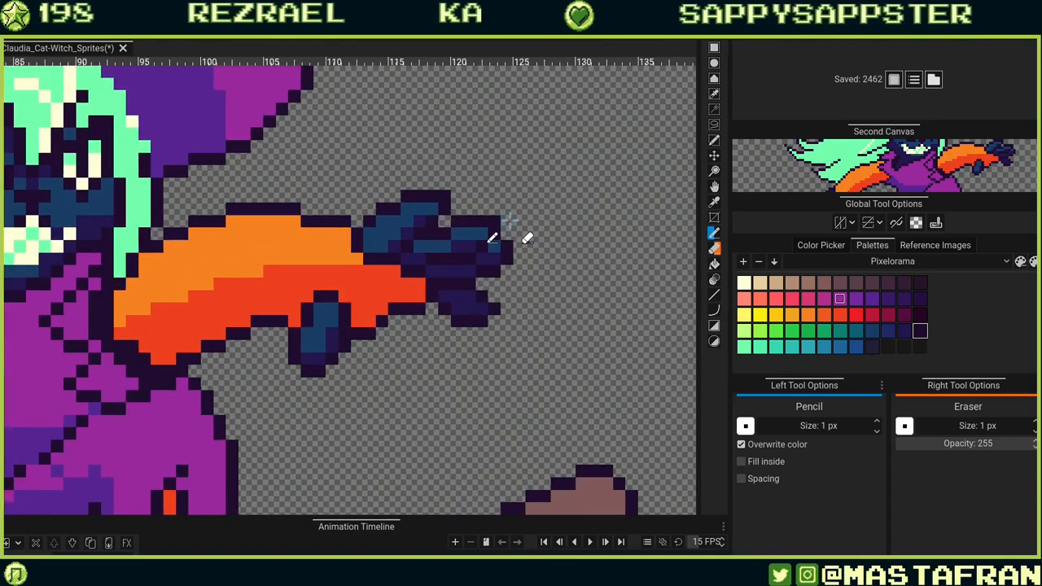
{"action": "left_click_drag", "start_coordinate": [312, 386], "coordinate": [551, 430]}
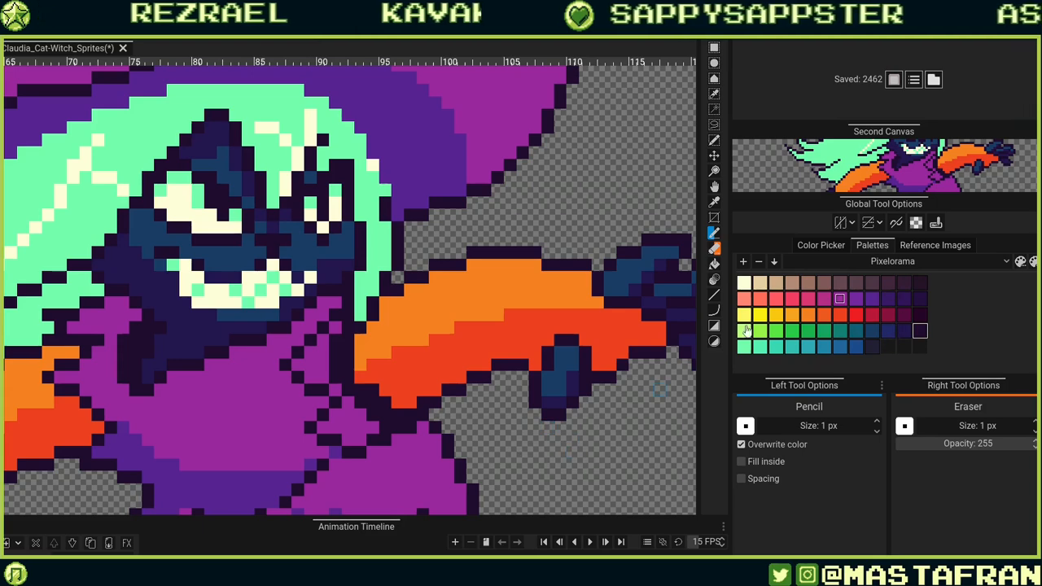
{"action": "left_click", "coordinate": [563, 292], "text": "alt"}
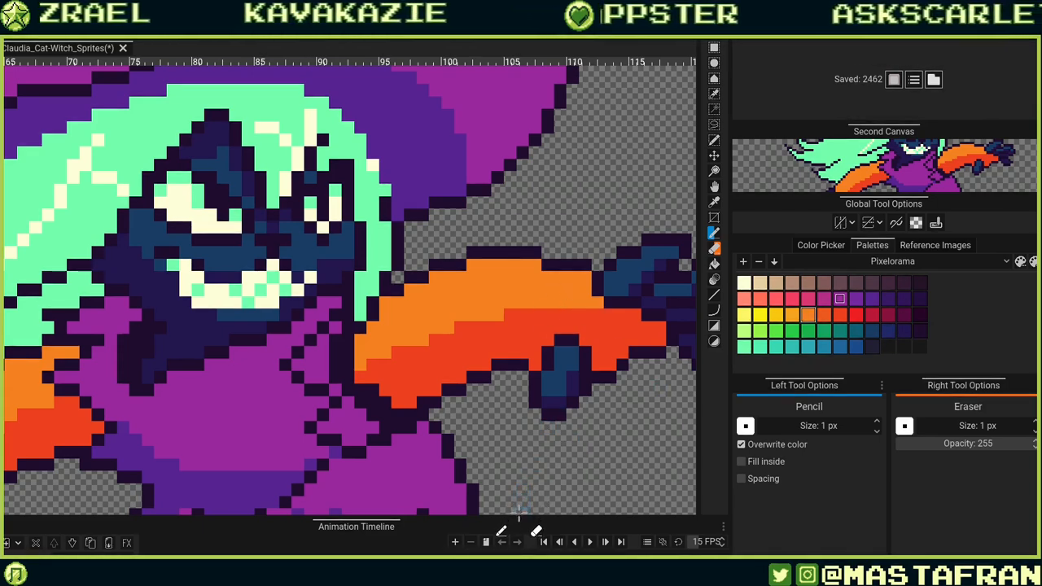
{"action": "left_click", "coordinate": [714, 140]}
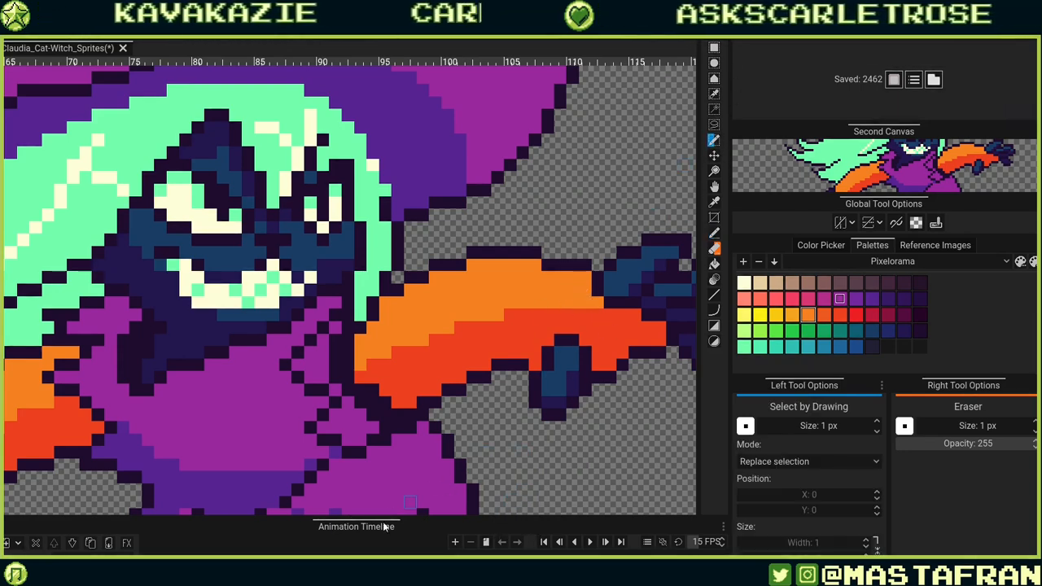
{"action": "mouse_move", "coordinate": [556, 280]}
{"action": "left_mouse_down"}
{"action": "mouse_move", "coordinate": [533, 297]}
{"action": "mouse_move", "coordinate": [521, 358]}
{"action": "left_mouse_up"}
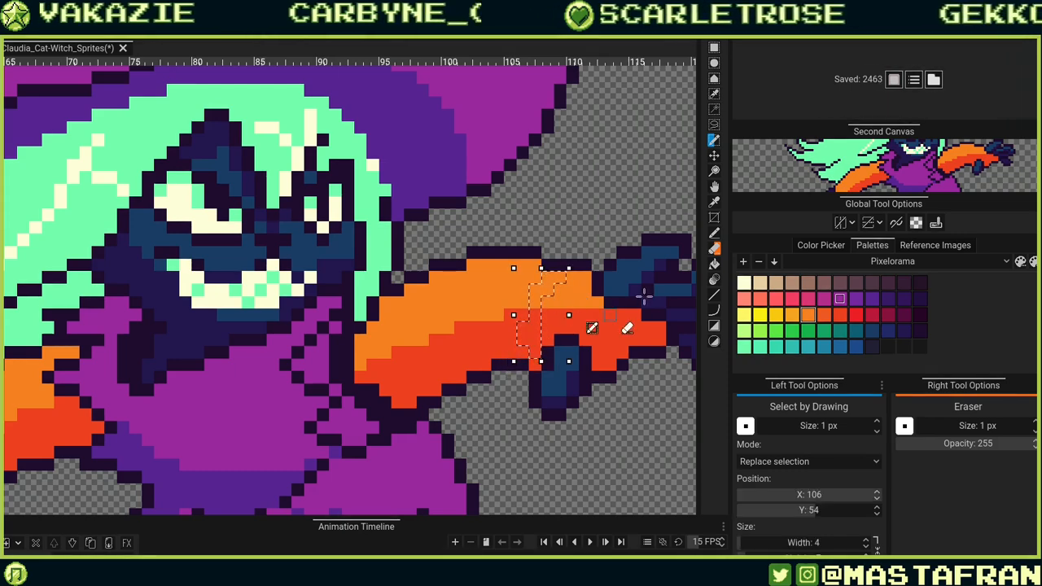
Set the selection mode to Add to selection and outline more orange areas on both arms.
{"action": "left_click", "coordinate": [854, 462]}
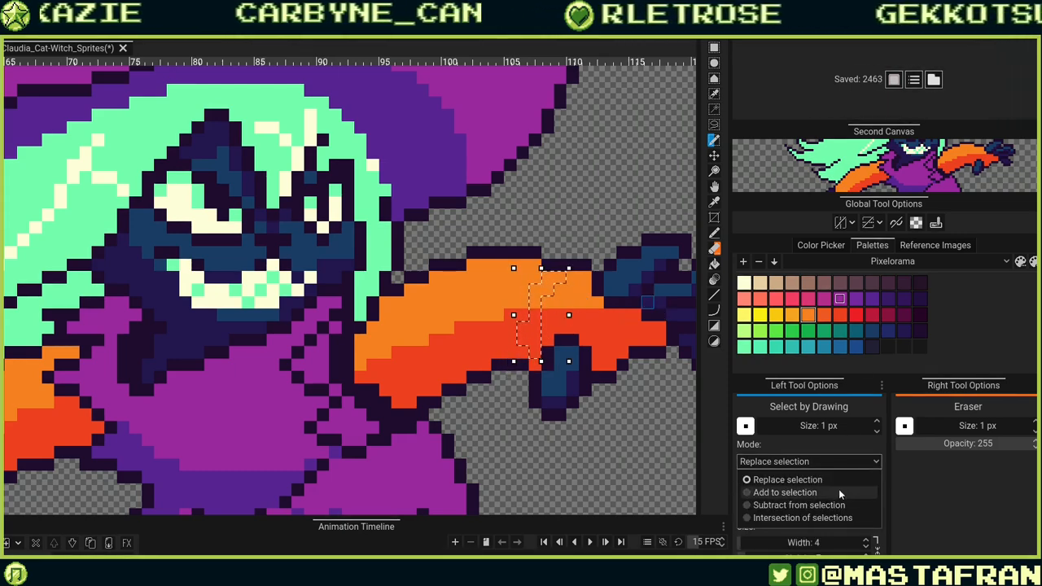
{"action": "left_click", "coordinate": [838, 493]}
{"action": "left_click", "coordinate": [833, 463]}
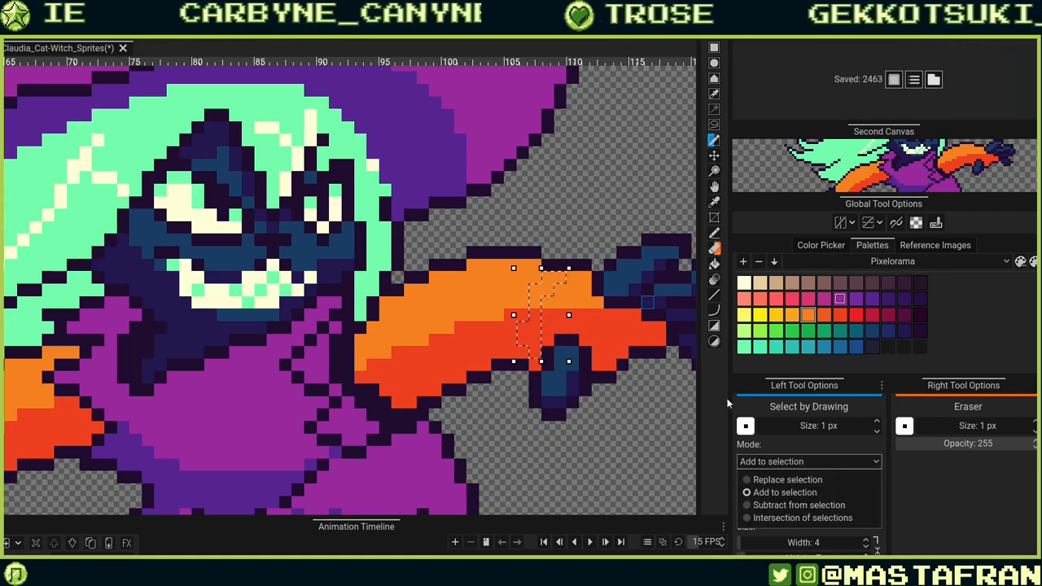
{"action": "left_click", "coordinate": [523, 341]}
{"action": "mouse_move", "coordinate": [523, 351]}
{"action": "left_mouse_down"}
{"action": "mouse_move", "coordinate": [515, 310]}
{"action": "mouse_move", "coordinate": [534, 277]}
{"action": "left_mouse_up"}
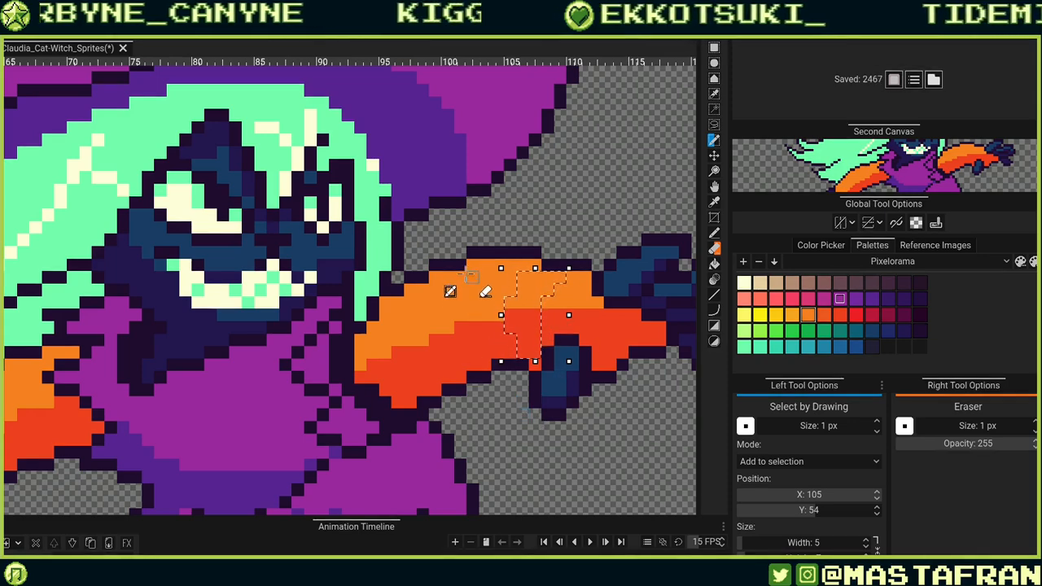
{"action": "mouse_move", "coordinate": [451, 383]}
{"action": "left_mouse_down"}
{"action": "mouse_move", "coordinate": [439, 283]}
{"action": "mouse_move", "coordinate": [442, 342]}
{"action": "mouse_move", "coordinate": [455, 364]}
{"action": "mouse_move", "coordinate": [479, 374]}
{"action": "left_mouse_up"}
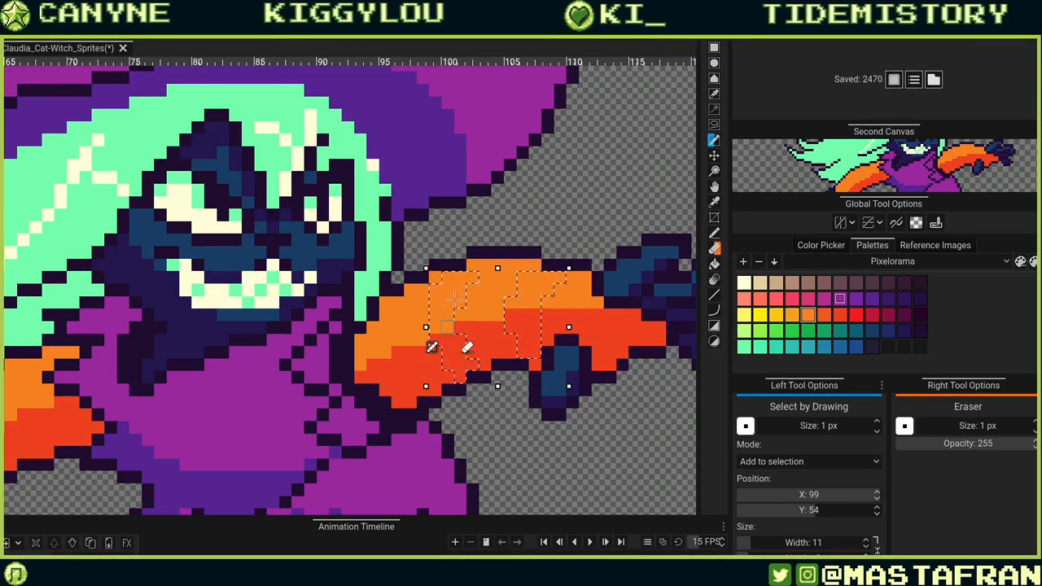
{"action": "mouse_move", "coordinate": [446, 327]}
{"action": "left_mouse_down"}
{"action": "mouse_move", "coordinate": [437, 393]}
{"action": "mouse_move", "coordinate": [446, 376]}
{"action": "mouse_move", "coordinate": [427, 351]}
{"action": "mouse_move", "coordinate": [424, 302]}
{"action": "mouse_move", "coordinate": [449, 276]}
{"action": "mouse_move", "coordinate": [435, 351]}
{"action": "left_mouse_up"}
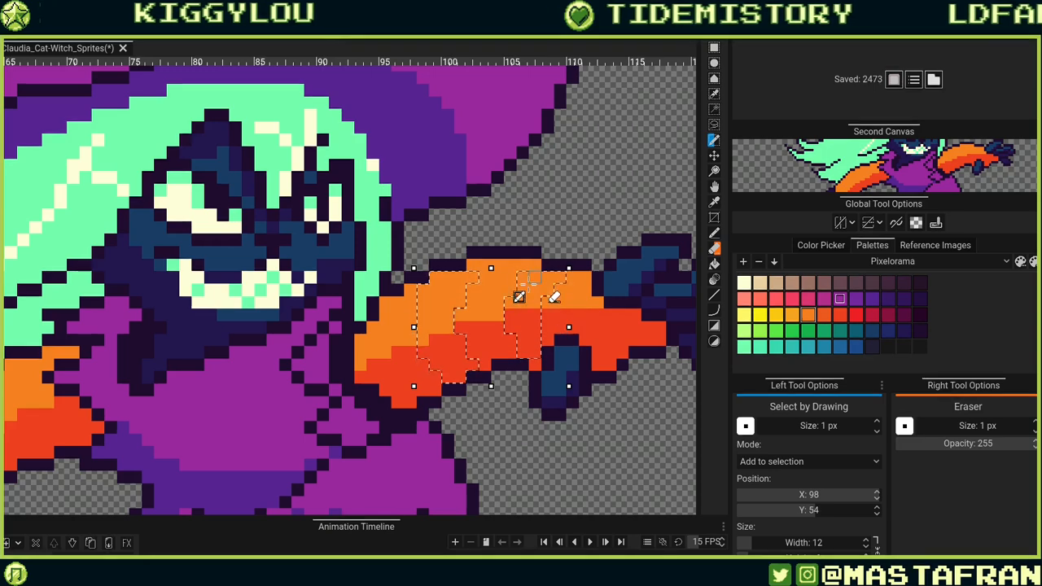
{"action": "mouse_move", "coordinate": [226, 400]}
{"action": "left_mouse_down"}
{"action": "mouse_move", "coordinate": [559, 341]}
{"action": "mouse_move", "coordinate": [384, 380]}
{"action": "mouse_move", "coordinate": [418, 368]}
{"action": "mouse_move", "coordinate": [399, 382]}
{"action": "mouse_move", "coordinate": [363, 323]}
{"action": "left_mouse_up"}
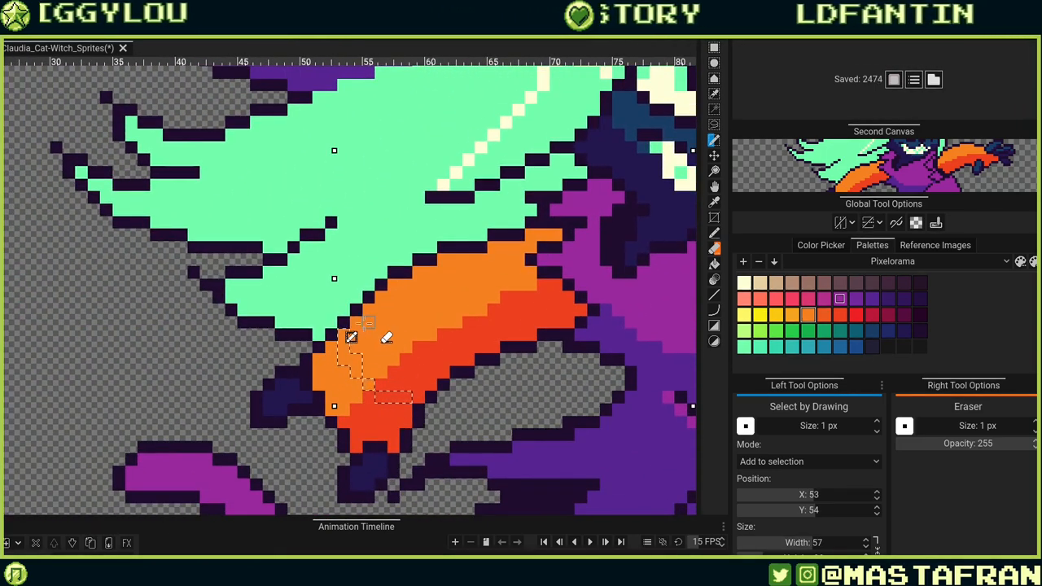
{"action": "left_click_drag", "start_coordinate": [398, 408], "coordinate": [341, 343]}
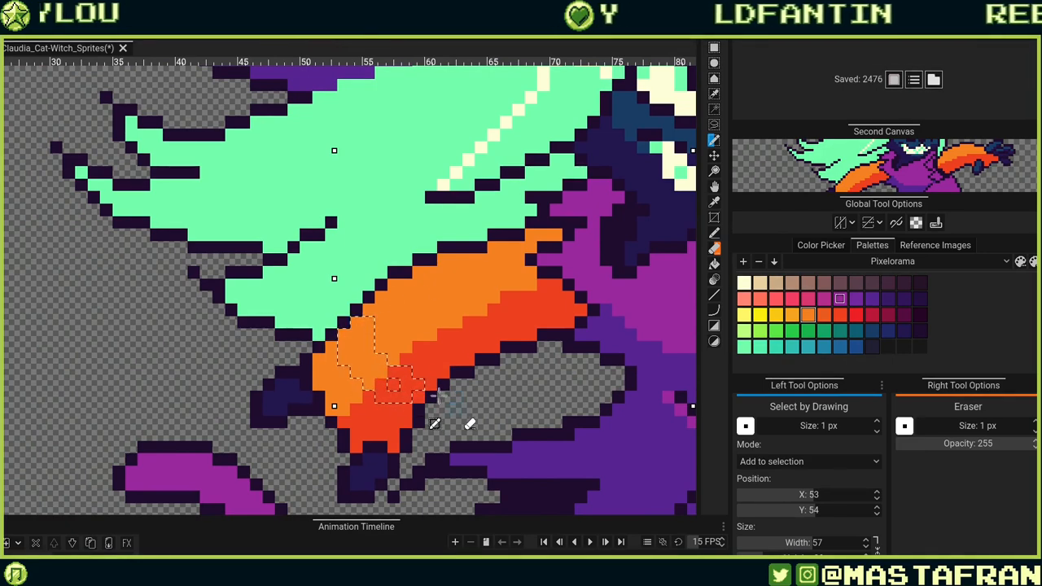
{"action": "left_click_drag", "start_coordinate": [485, 358], "coordinate": [391, 403]}
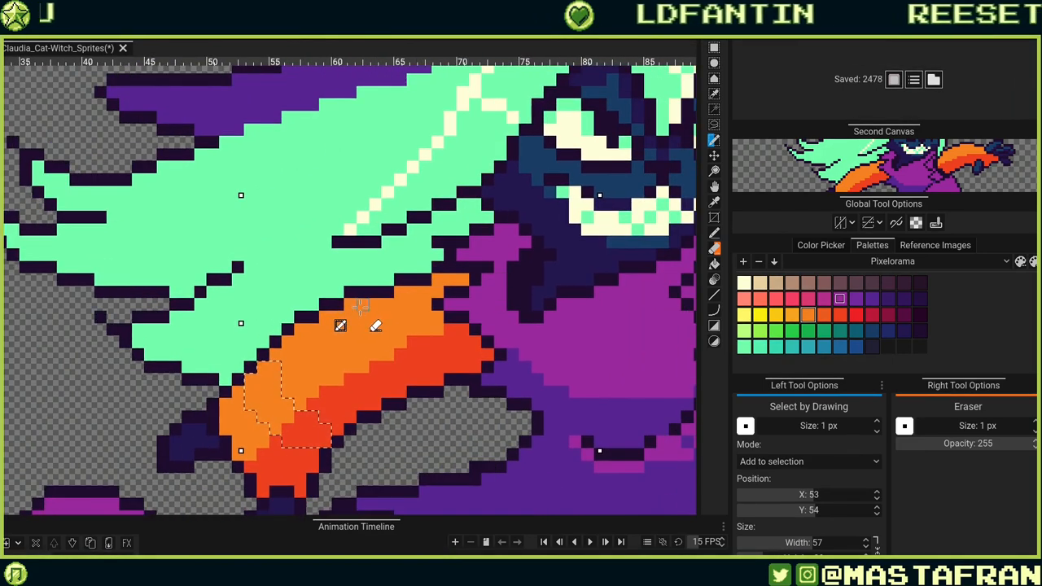
Extend the selection over further orange patches on the left arm and the outstretched arm.
{"action": "mouse_move", "coordinate": [336, 358]}
{"action": "left_mouse_down"}
{"action": "mouse_move", "coordinate": [396, 378]}
{"action": "mouse_move", "coordinate": [438, 364]}
{"action": "mouse_move", "coordinate": [400, 391]}
{"action": "mouse_move", "coordinate": [416, 366]}
{"action": "mouse_move", "coordinate": [380, 332]}
{"action": "mouse_move", "coordinate": [385, 299]}
{"action": "mouse_move", "coordinate": [375, 305]}
{"action": "mouse_move", "coordinate": [388, 366]}
{"action": "mouse_move", "coordinate": [402, 342]}
{"action": "mouse_move", "coordinate": [411, 347]}
{"action": "mouse_move", "coordinate": [375, 354]}
{"action": "mouse_move", "coordinate": [368, 311]}
{"action": "left_mouse_up"}
{"action": "key", "text": "ctrl+z"}
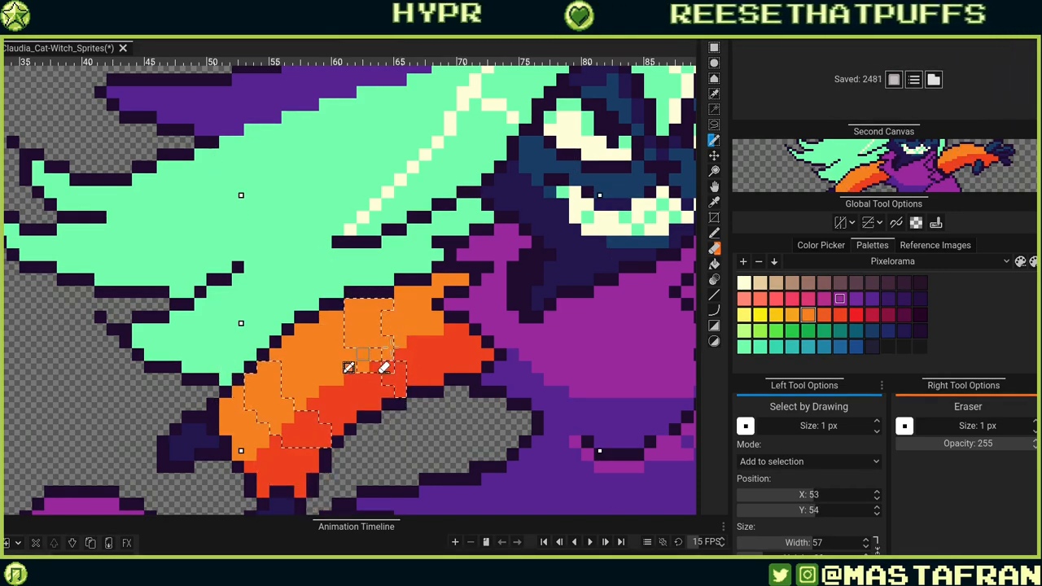
{"action": "left_click", "coordinate": [377, 366]}
{"action": "left_click", "coordinate": [388, 366]}
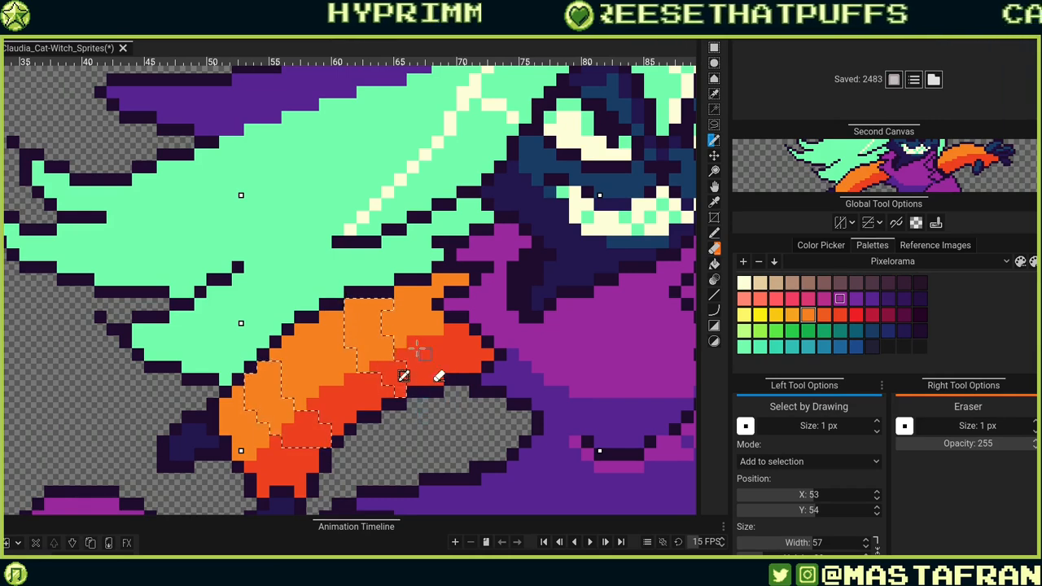
{"action": "left_click_drag", "start_coordinate": [380, 379], "coordinate": [375, 379]}
{"action": "left_click", "coordinate": [413, 379]}
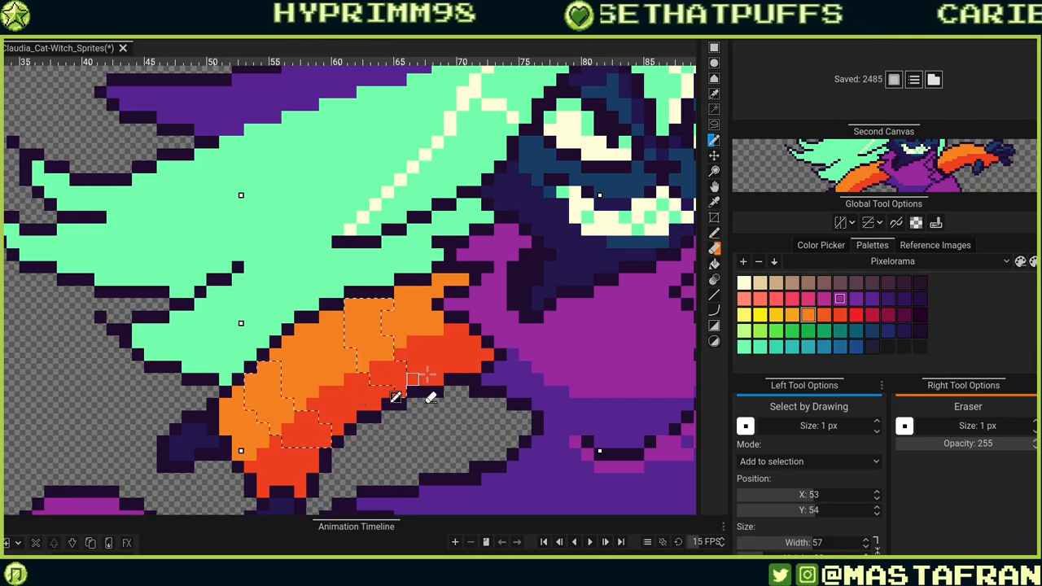
{"action": "left_click_drag", "start_coordinate": [620, 328], "coordinate": [425, 330]}
{"action": "left_click_drag", "start_coordinate": [578, 332], "coordinate": [428, 389]}
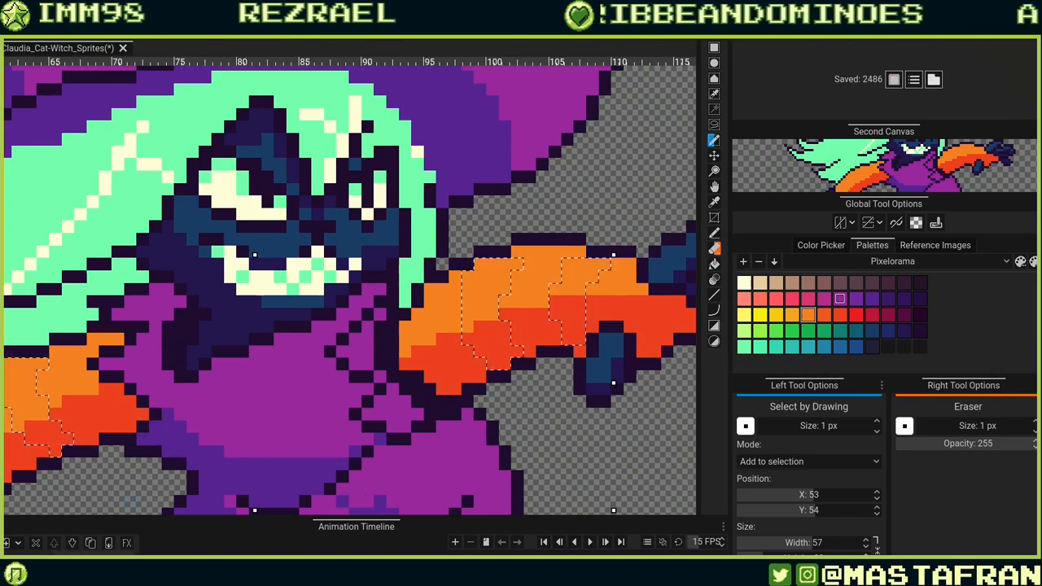
Darken the selected orange arm patches into stripes with Adjust Hue/Saturation/Value: hue -63, saturation -24, value -62.
{"action": "left_click", "coordinate": [101, 559]}
{"action": "left_click", "coordinate": [82, 264]}
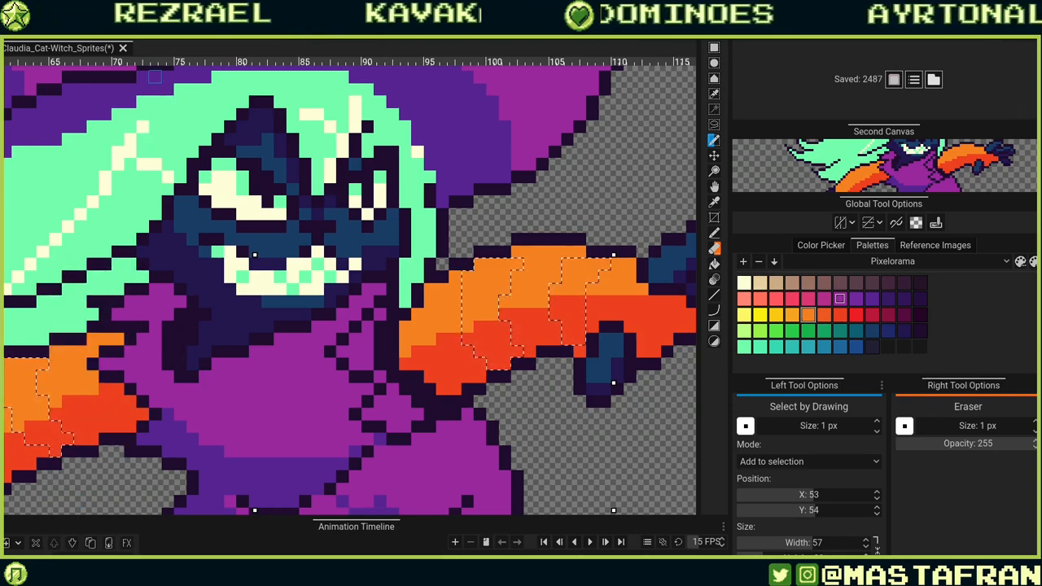
{"action": "left_click", "coordinate": [83, 26]}
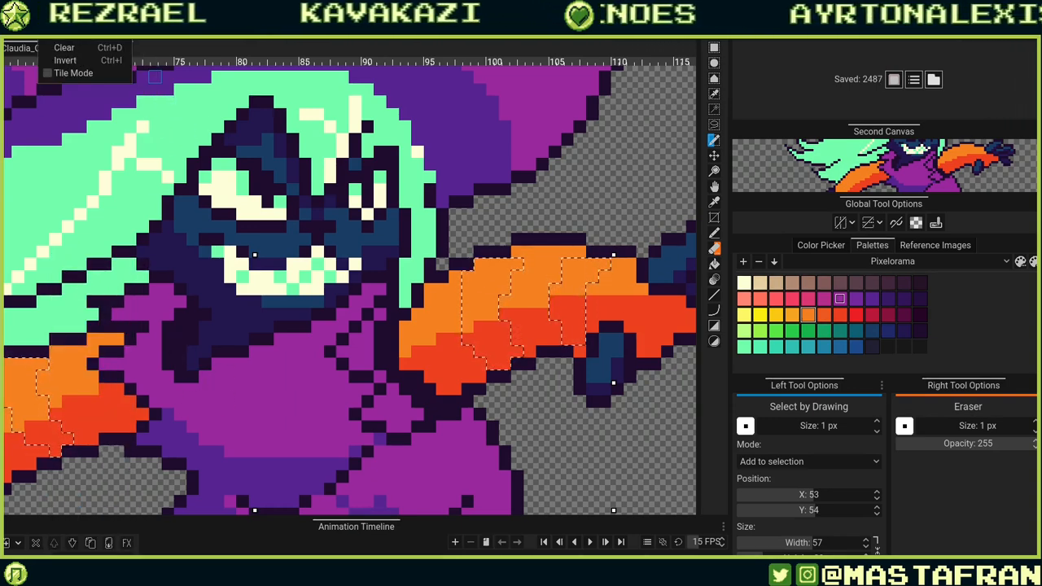
{"action": "left_click", "coordinate": [52, 26]}
{"action": "left_click", "coordinate": [117, 26]}
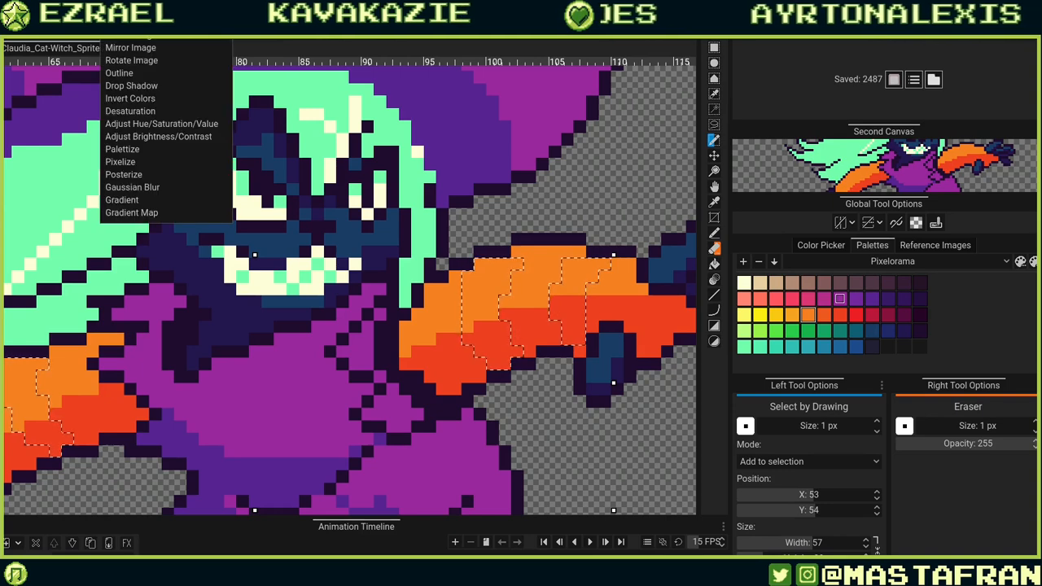
{"action": "left_click", "coordinate": [165, 126]}
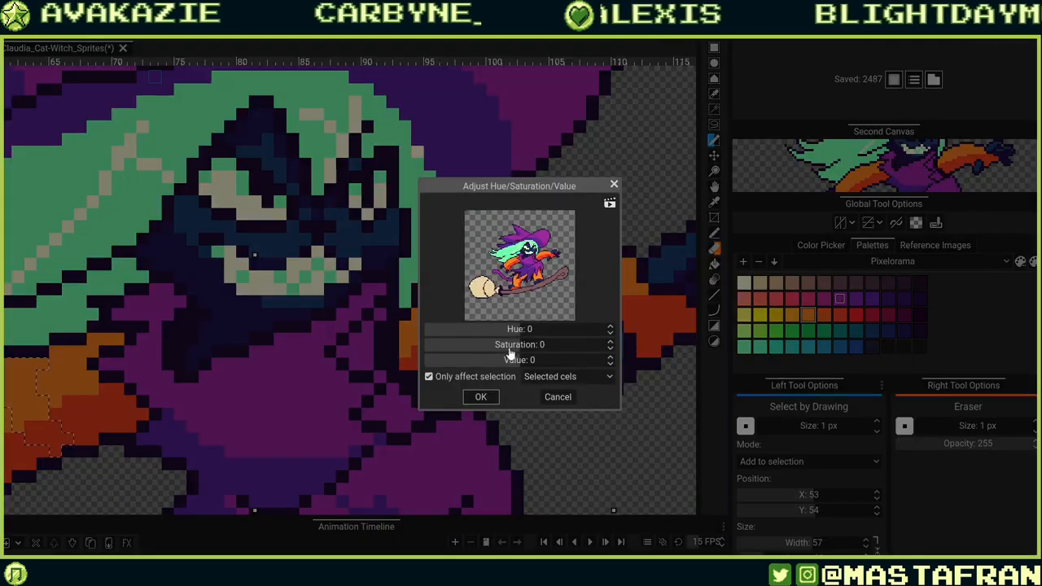
{"action": "left_click_drag", "start_coordinate": [510, 351], "coordinate": [485, 351]}
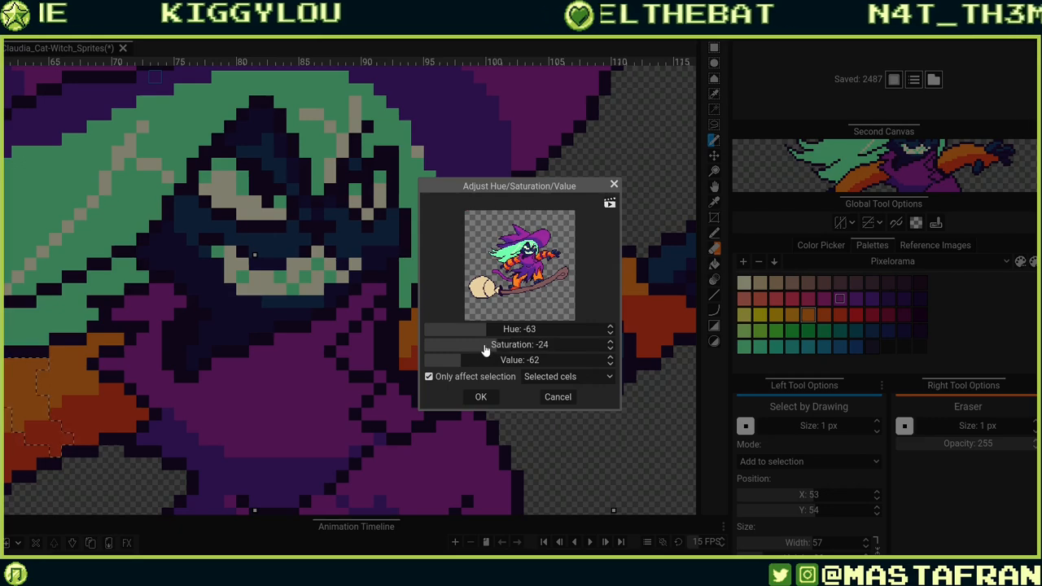
{"action": "left_click", "coordinate": [483, 396]}
Deselect and bucket-fill the outstretched arm's new stripes with the palette's dark purple.
{"action": "scroll", "coordinate": [577, 333], "scroll_direction": "down", "scroll_amount": 4}
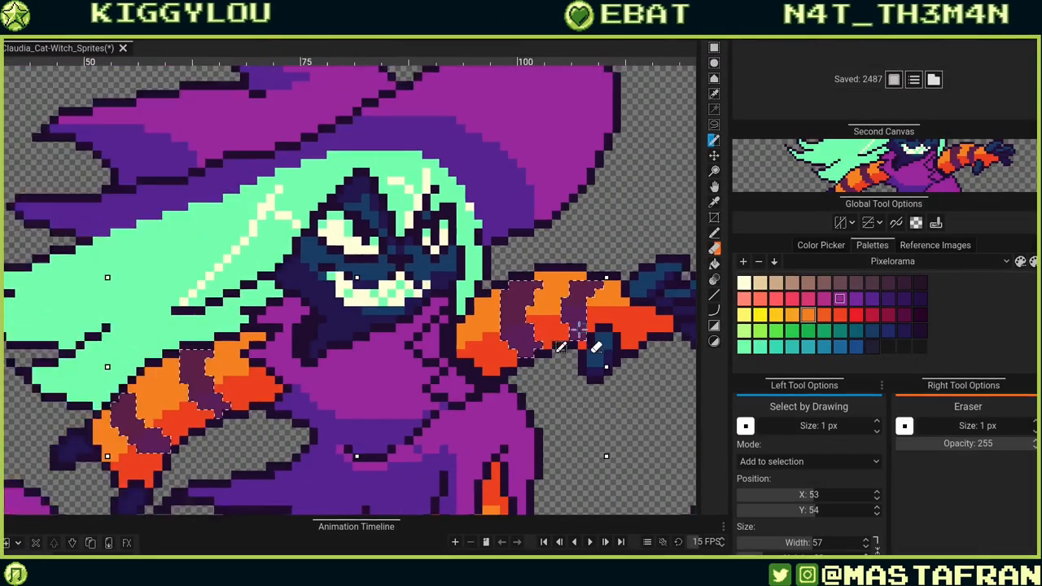
{"action": "scroll", "coordinate": [578, 329], "scroll_direction": "up", "scroll_amount": 4}
{"action": "scroll", "coordinate": [578, 328], "scroll_direction": "up", "scroll_amount": 4}
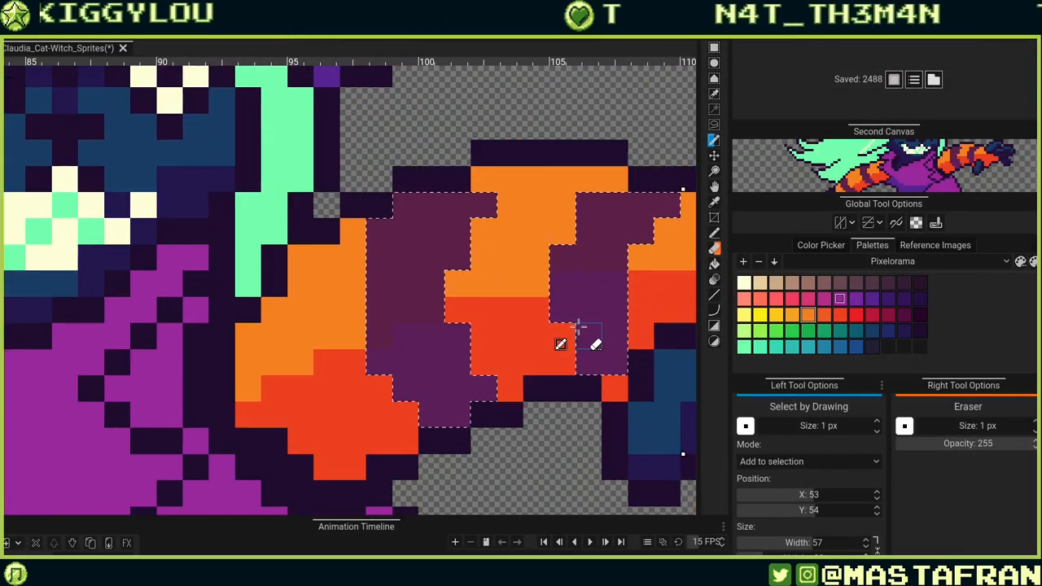
{"action": "key", "text": "ctrl+d"}
{"action": "scroll", "coordinate": [562, 334], "scroll_direction": "down", "scroll_amount": 3}
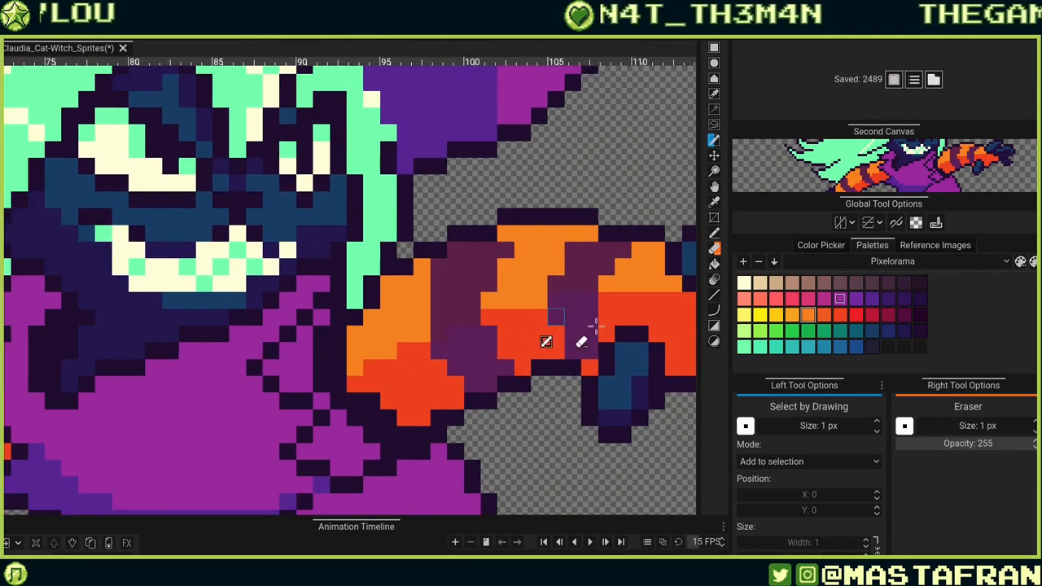
{"action": "scroll", "coordinate": [590, 341], "scroll_direction": "up", "scroll_amount": 5}
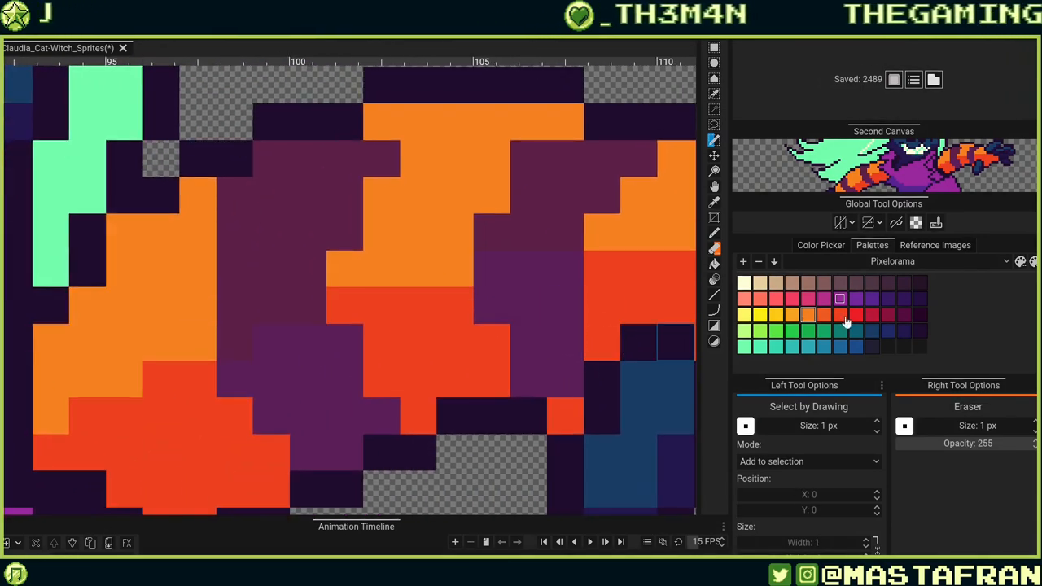
{"action": "left_click", "coordinate": [559, 334]}
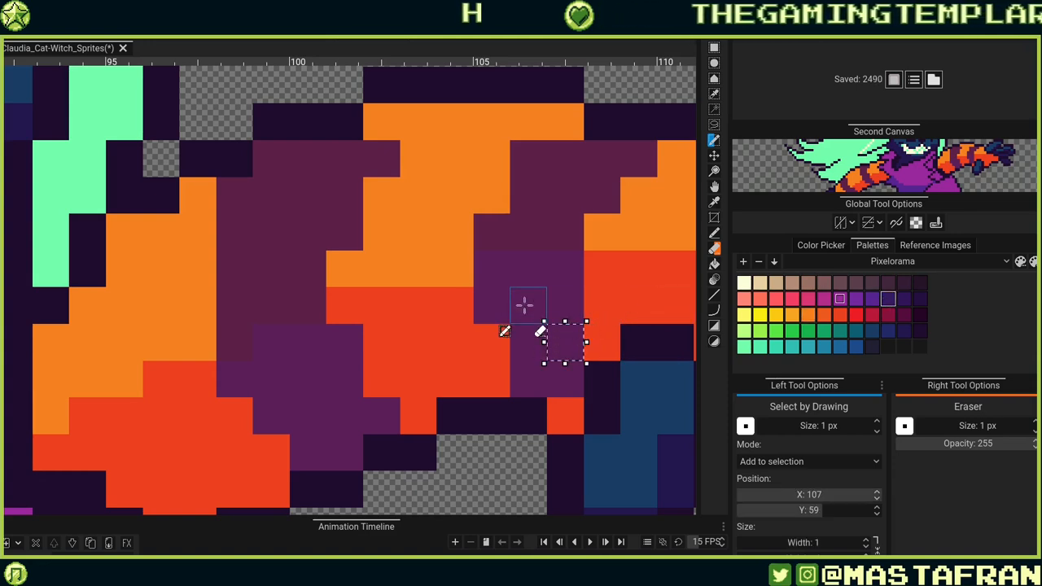
{"action": "key", "text": "b"}
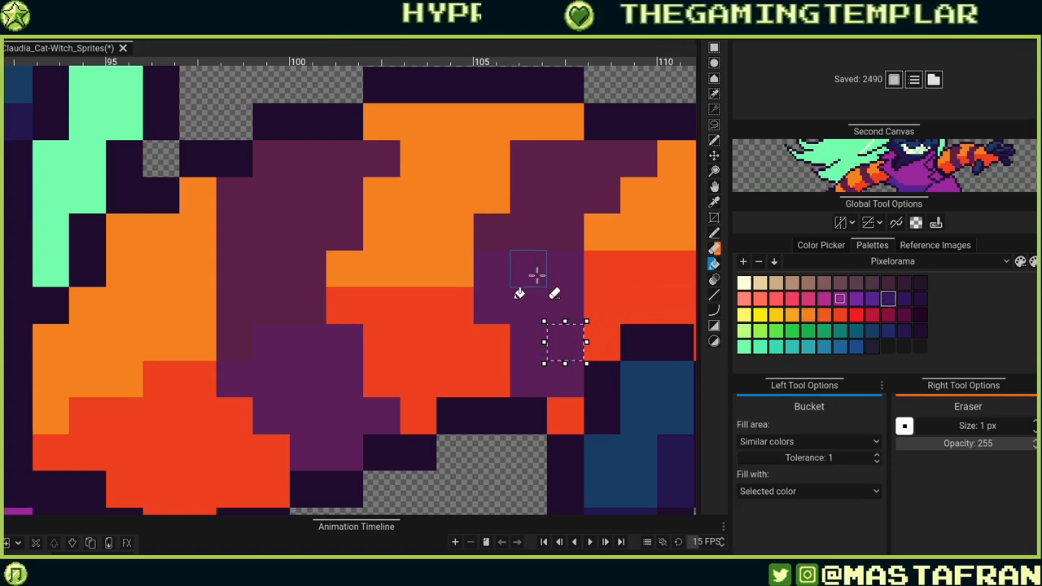
{"action": "key", "text": "ctrl+d"}
{"action": "left_click", "coordinate": [529, 281]}
{"action": "left_click", "coordinate": [325, 374]}
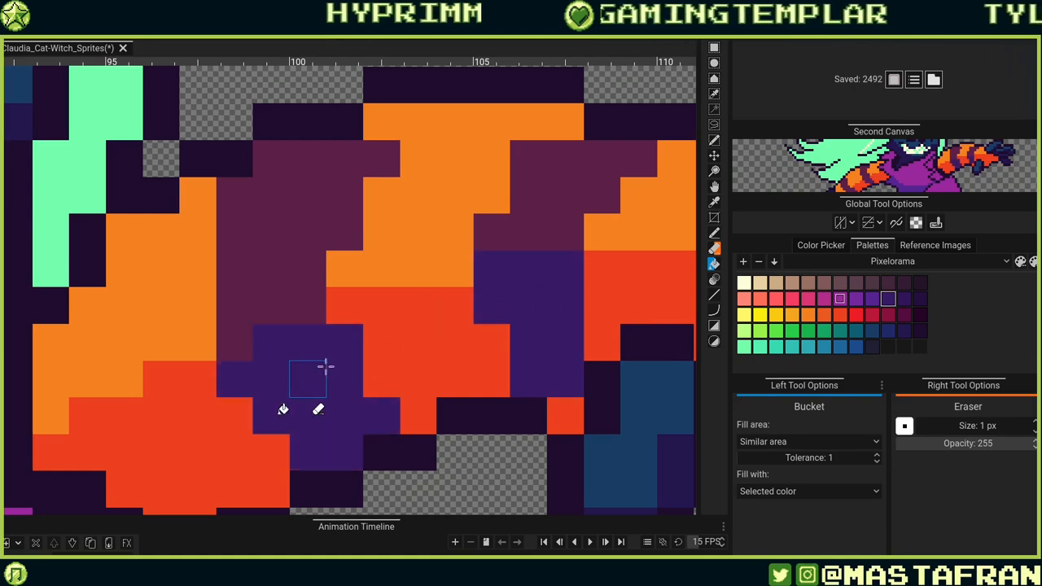
Fill the left arm's stripes with the same dark purple.
{"action": "scroll", "coordinate": [326, 374], "scroll_direction": "down", "scroll_amount": 5}
{"action": "scroll", "coordinate": [350, 306], "scroll_direction": "up", "scroll_amount": 2}
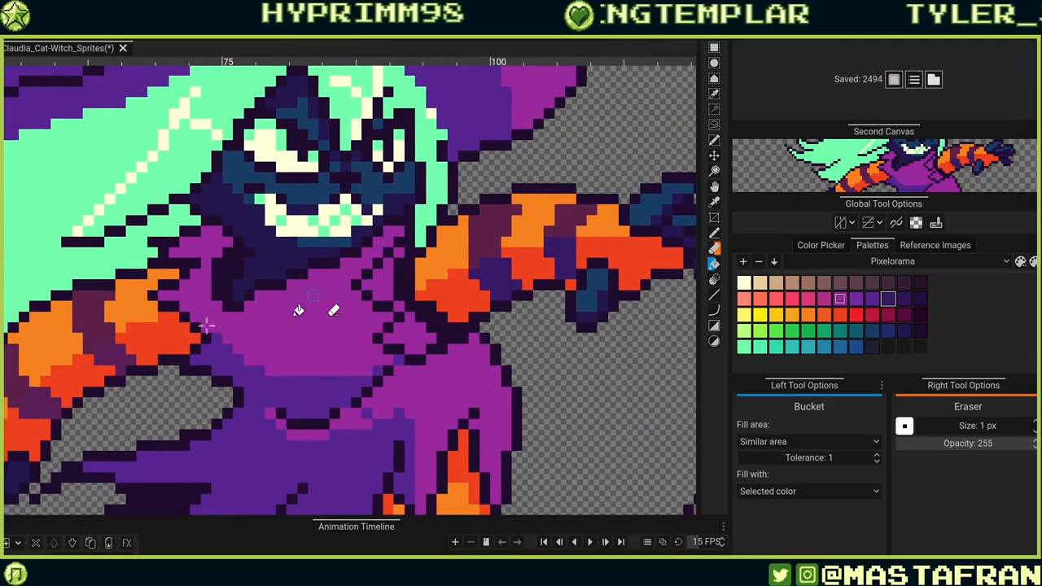
{"action": "left_click", "coordinate": [112, 352]}
{"action": "left_click", "coordinate": [32, 408]}
Try out nose pixels between the eyes with the Pencil in cream, brown and orange-red.
{"action": "scroll", "coordinate": [32, 408], "scroll_direction": "down", "scroll_amount": 4}
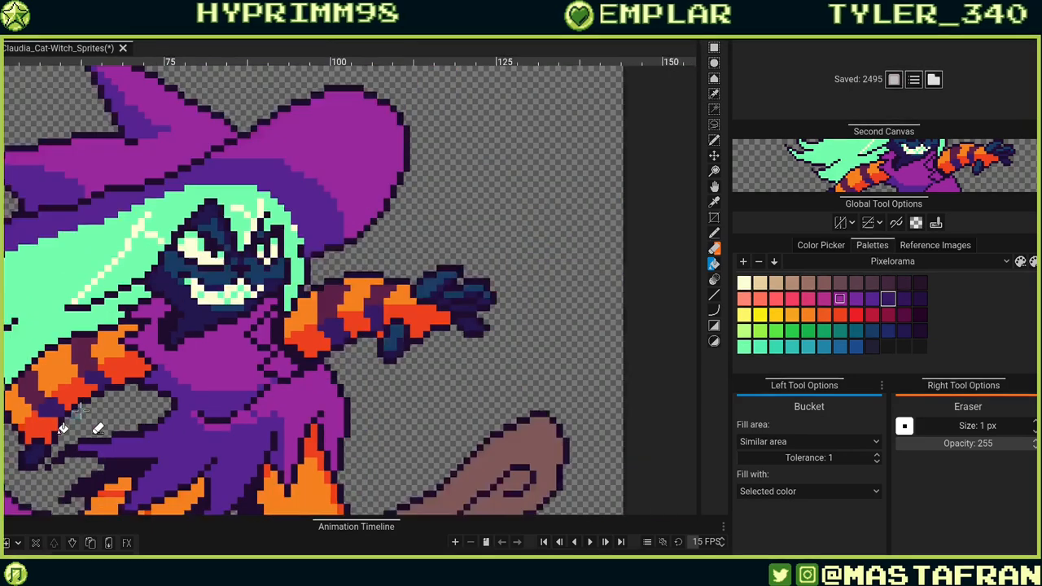
{"action": "scroll", "coordinate": [102, 423], "scroll_direction": "up", "scroll_amount": 2}
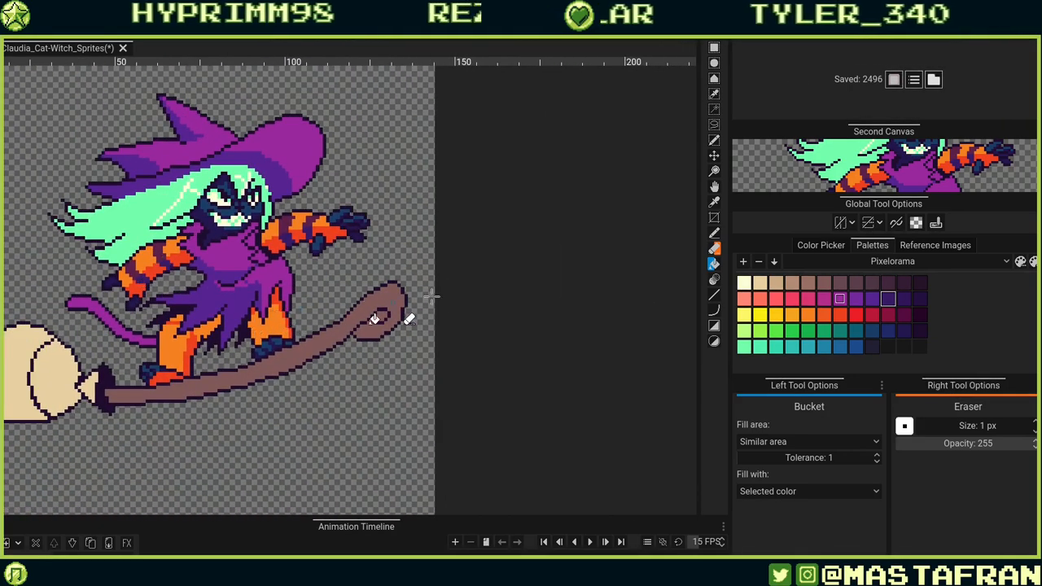
{"action": "left_click_drag", "start_coordinate": [439, 289], "coordinate": [597, 225]}
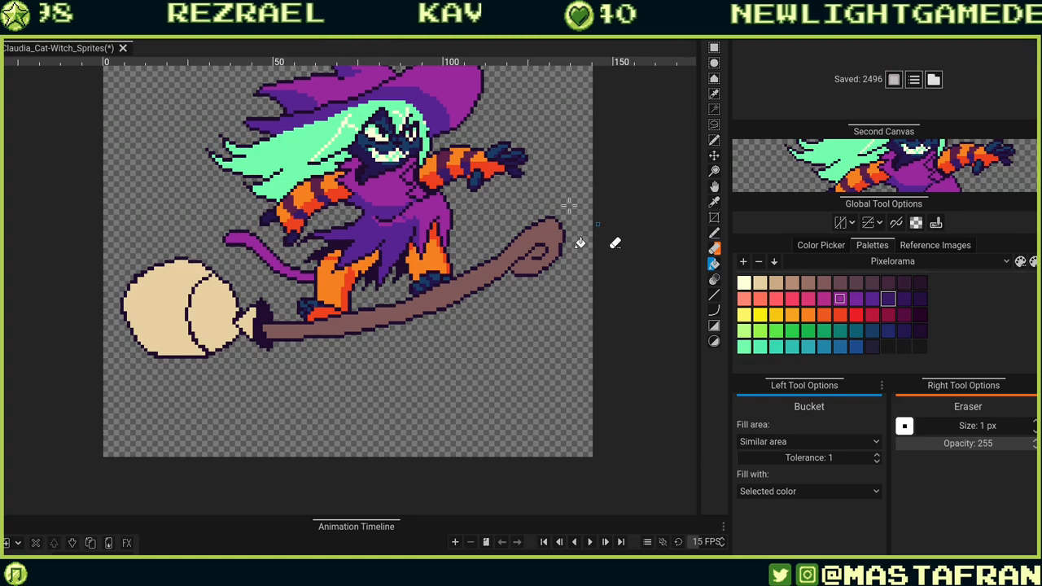
{"action": "scroll", "coordinate": [385, 187], "scroll_direction": "up", "scroll_amount": 4}
{"action": "left_click_drag", "start_coordinate": [416, 176], "coordinate": [436, 338]}
{"action": "scroll", "coordinate": [451, 233], "scroll_direction": "up", "scroll_amount": 3}
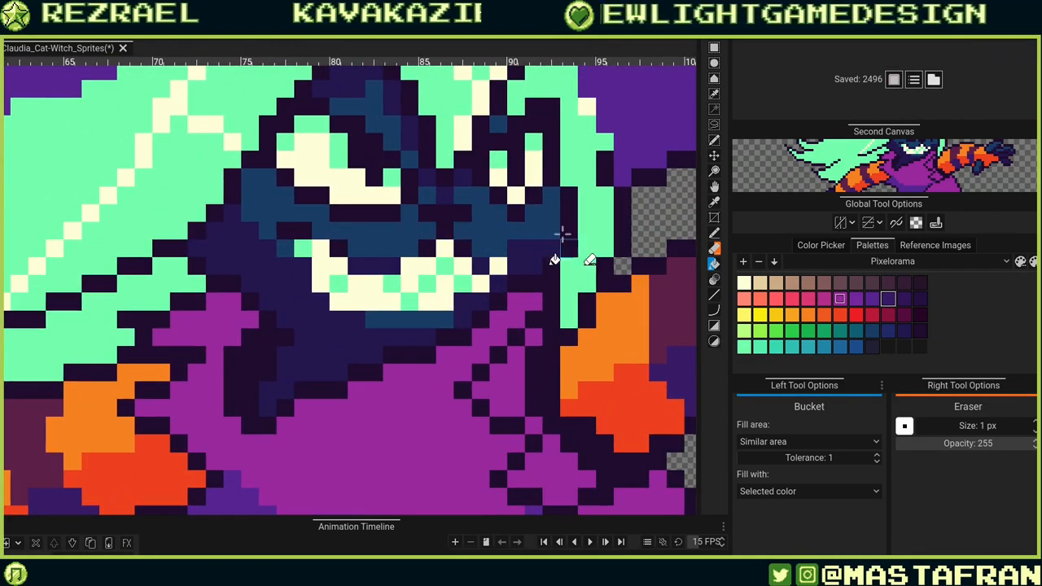
{"action": "key", "text": "e"}
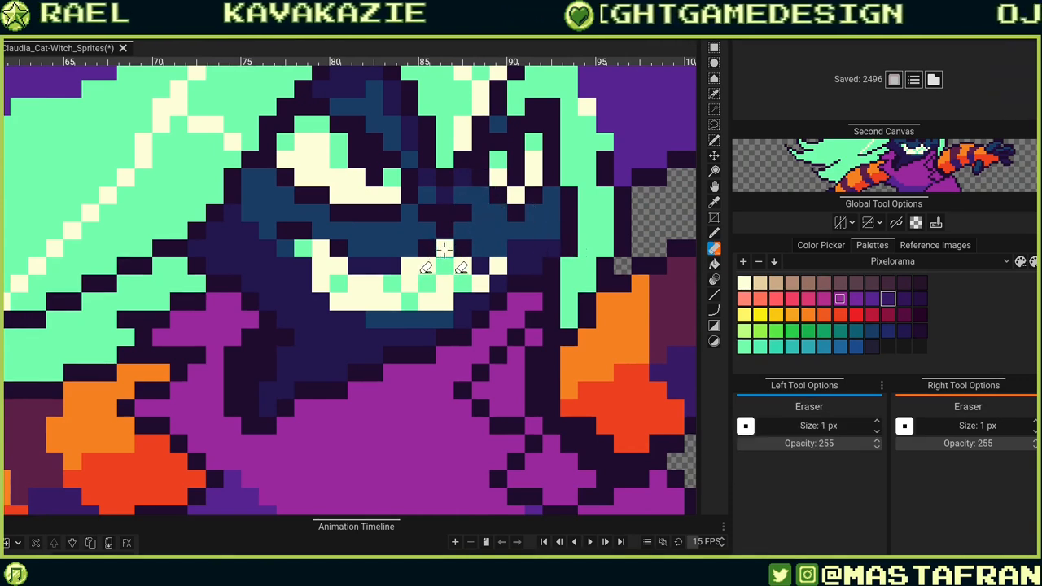
{"action": "key", "text": "r"}
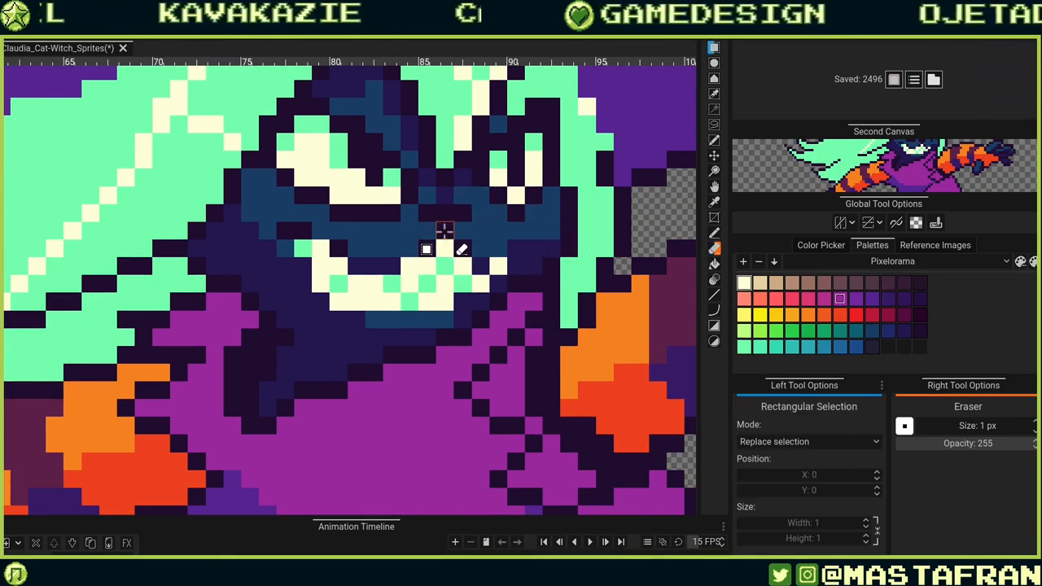
{"action": "key", "text": "p"}
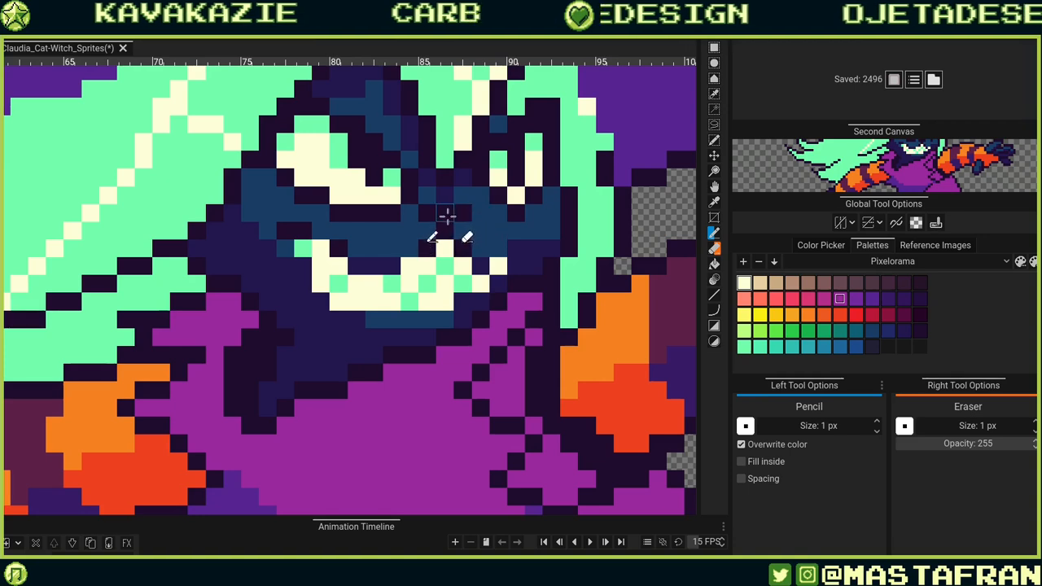
{"action": "left_click_drag", "start_coordinate": [440, 213], "coordinate": [458, 214]}
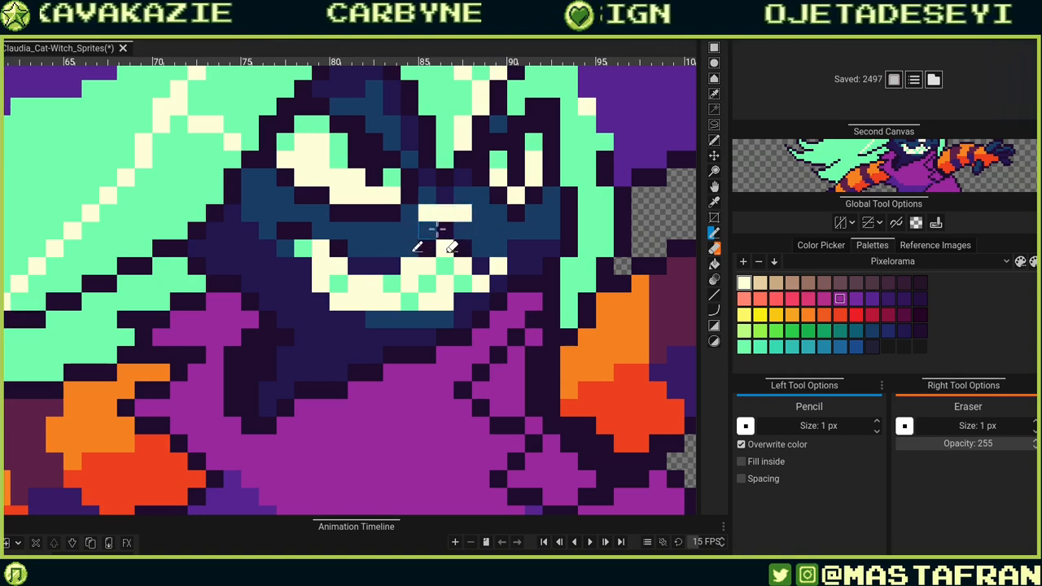
{"action": "left_click", "coordinate": [440, 231]}
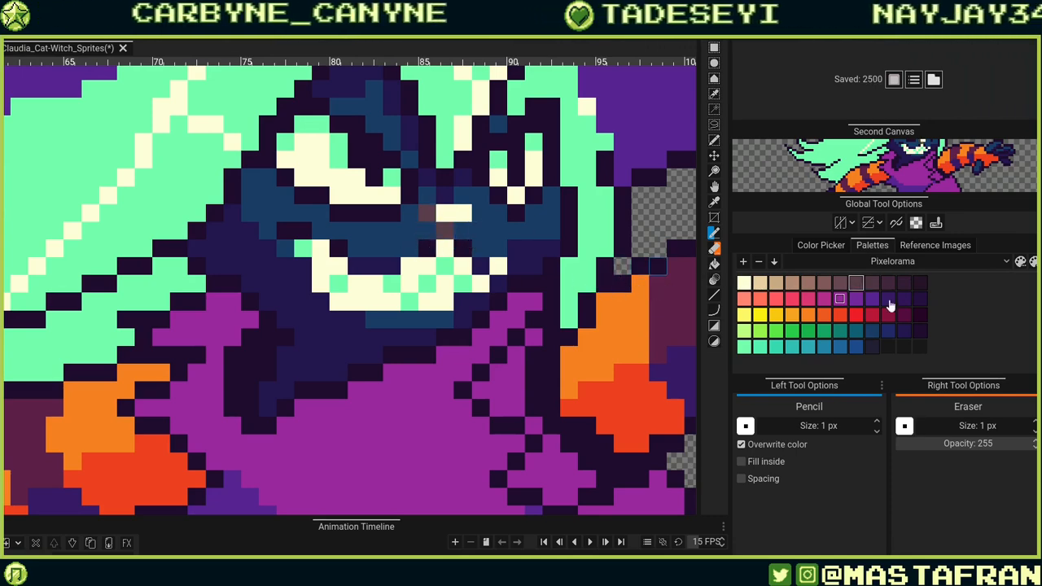
{"action": "scroll", "coordinate": [478, 285], "scroll_direction": "down", "scroll_amount": 6}
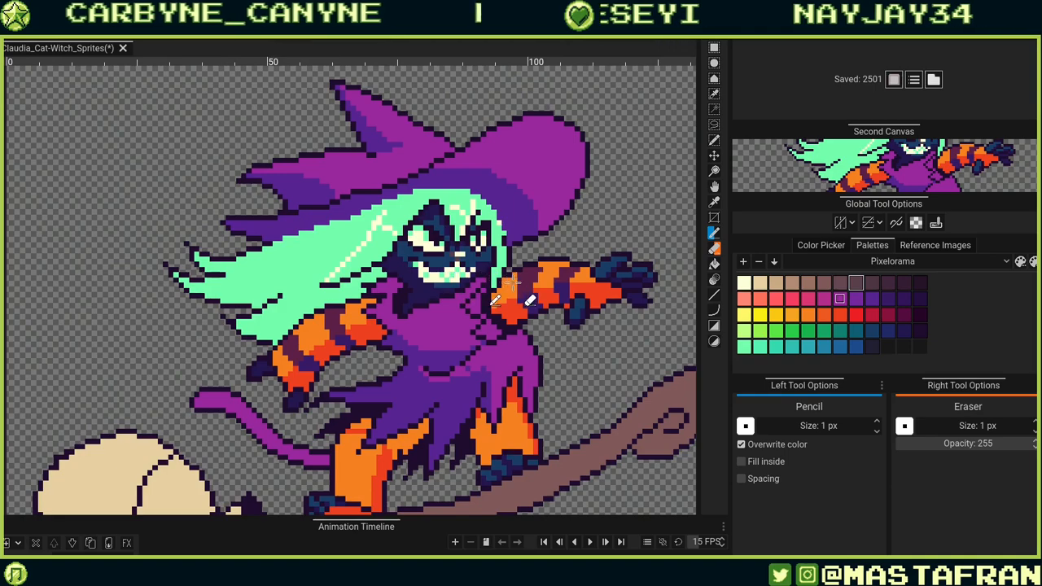
{"action": "scroll", "coordinate": [540, 313], "scroll_direction": "up", "scroll_amount": 4}
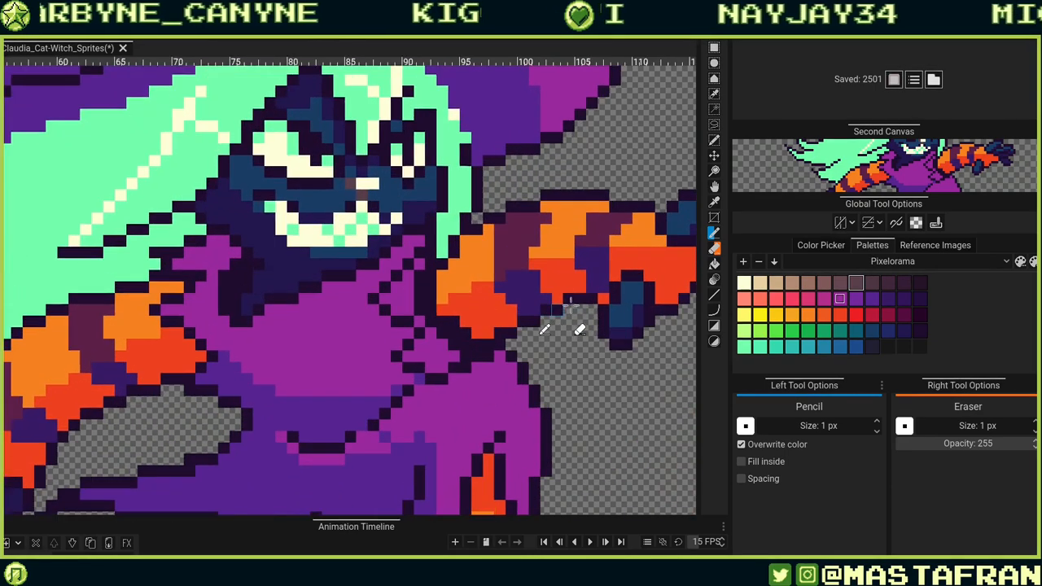
{"action": "left_click", "coordinate": [360, 193]}
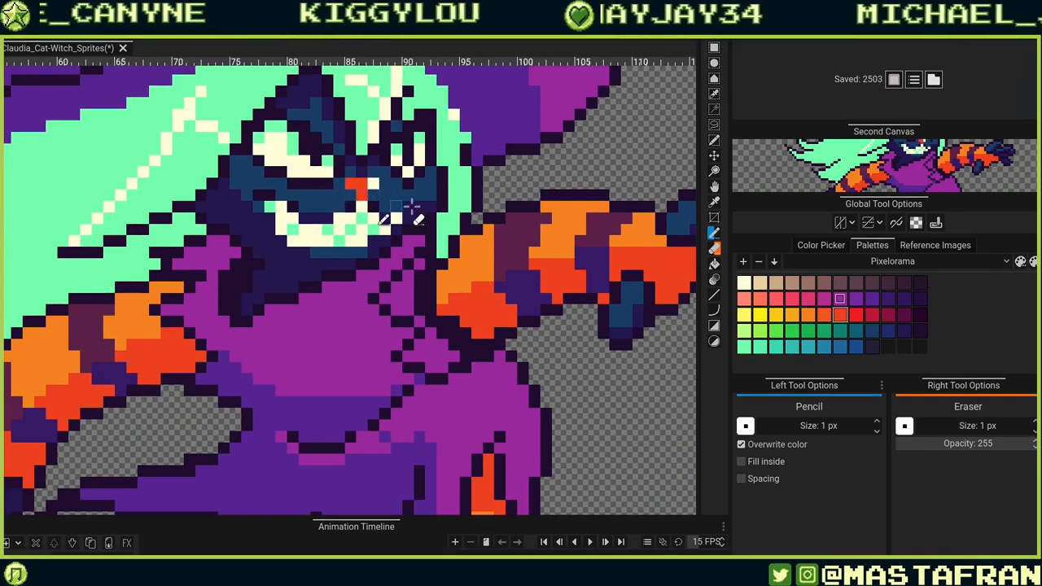
{"action": "left_click", "coordinate": [374, 185]}
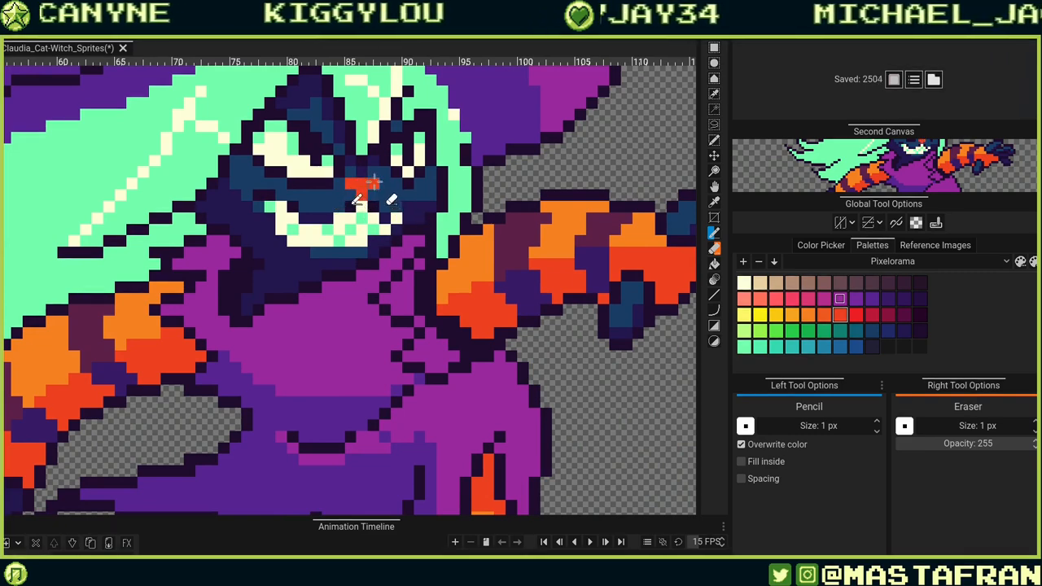
Pick the stripes' dark purple and redraw the nose pixels below the eyes with it.
{"action": "left_click", "coordinate": [521, 275], "text": "alt"}
{"action": "left_click", "coordinate": [351, 185]}
{"action": "left_click", "coordinate": [363, 195]}
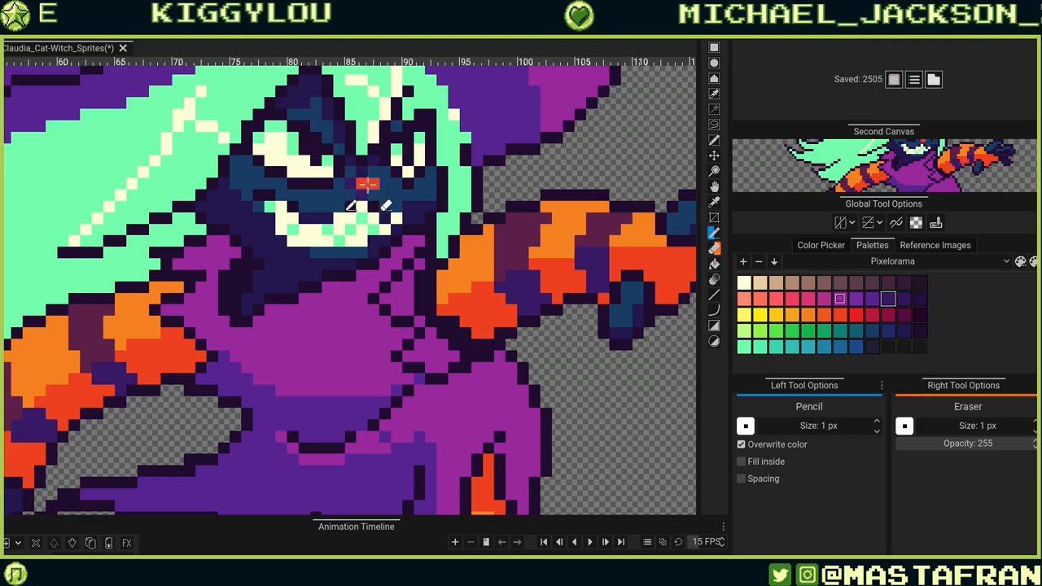
{"action": "left_click", "coordinate": [364, 184]}
{"action": "left_click", "coordinate": [508, 249], "text": "alt"}
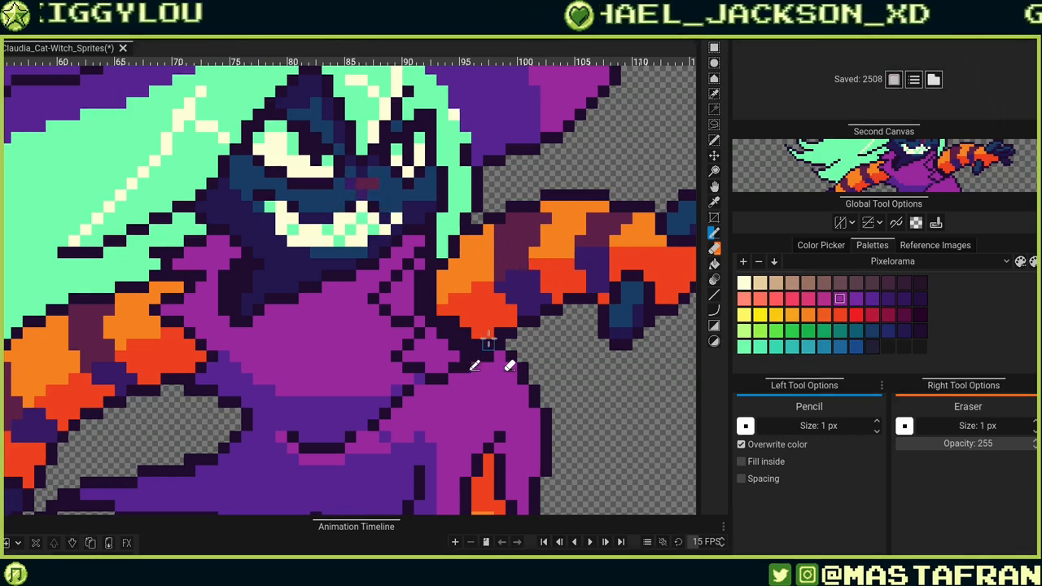
{"action": "scroll", "coordinate": [480, 350], "scroll_direction": "down", "scroll_amount": 3}
{"action": "scroll", "coordinate": [487, 332], "scroll_direction": "up", "scroll_amount": 2}
{"action": "scroll", "coordinate": [486, 332], "scroll_direction": "up", "scroll_amount": 2}
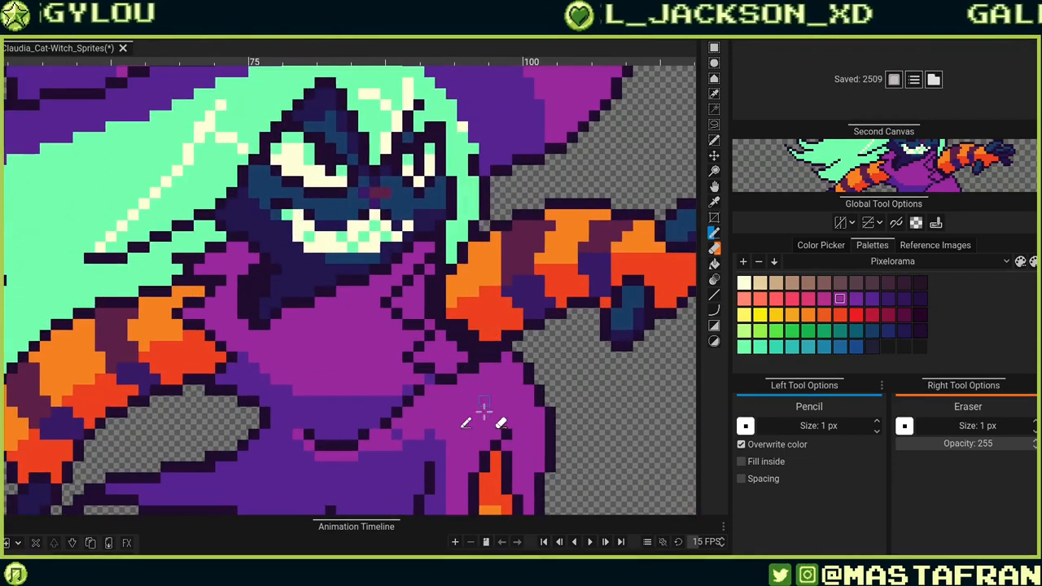
{"action": "left_click", "coordinate": [382, 192]}
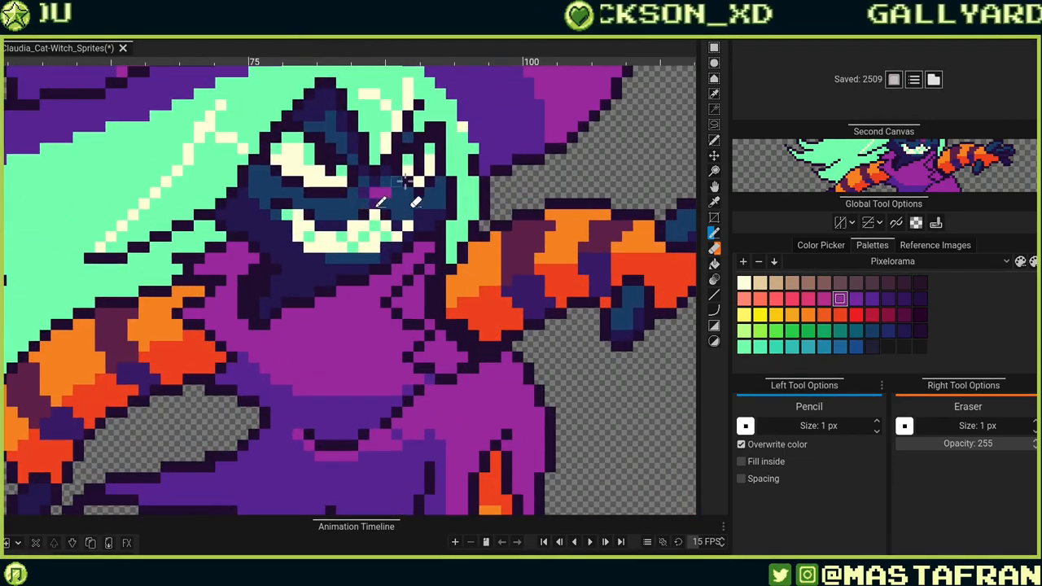
Undo the last two pencil edits and switch to the Bucket tool.
{"action": "scroll", "coordinate": [481, 162], "scroll_direction": "down", "scroll_amount": 1}
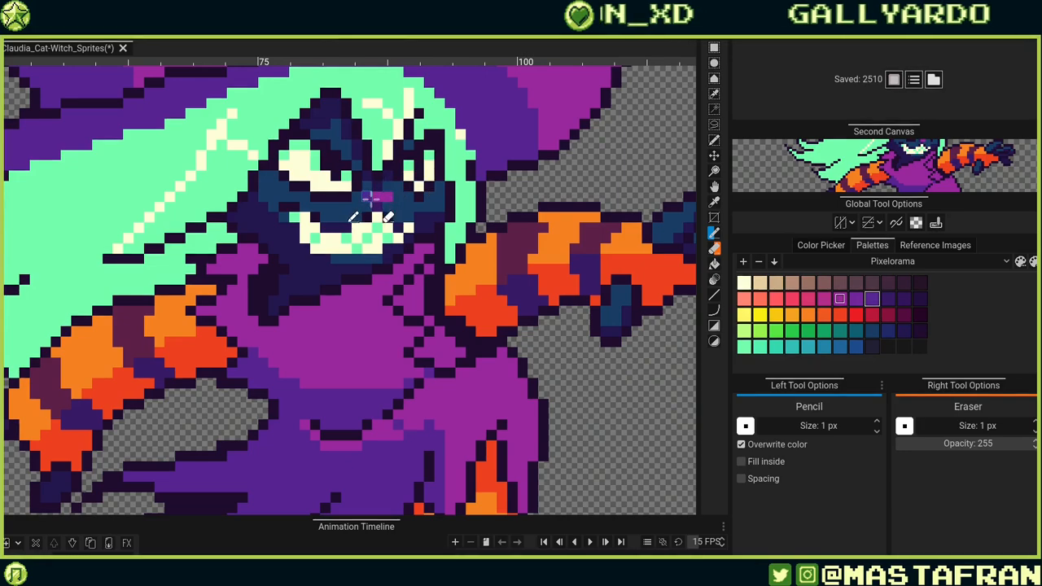
{"action": "scroll", "coordinate": [377, 203], "scroll_direction": "down", "scroll_amount": 4}
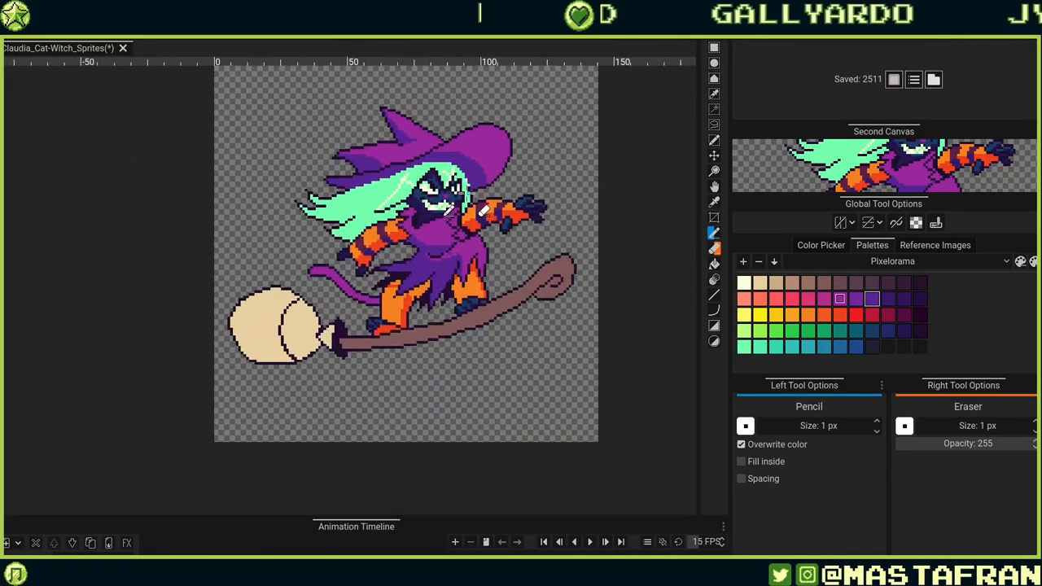
{"action": "scroll", "coordinate": [463, 147], "scroll_direction": "up", "scroll_amount": 2}
{"action": "scroll", "coordinate": [505, 174], "scroll_direction": "up", "scroll_amount": 3}
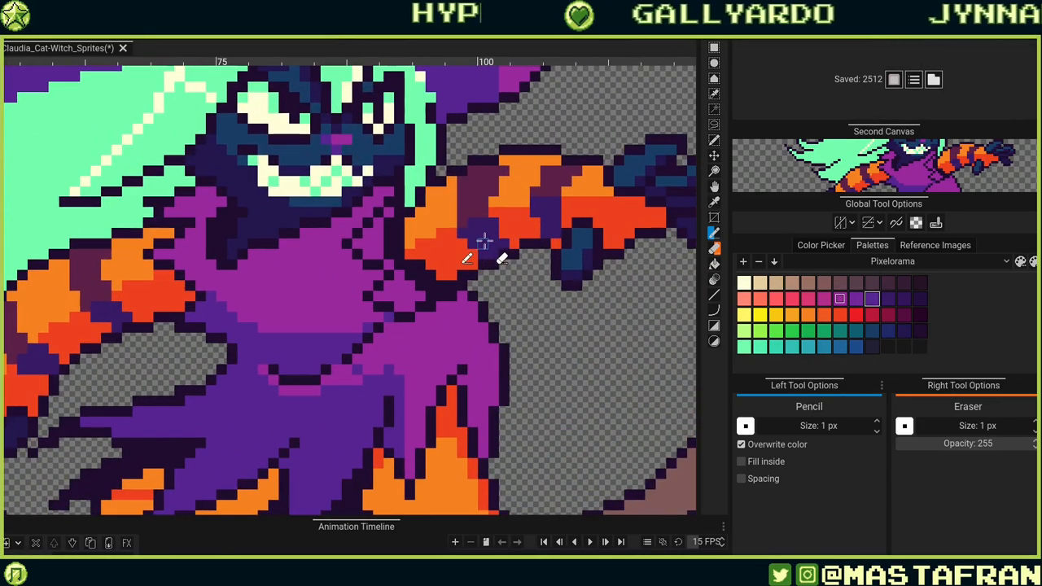
{"action": "key", "text": "ctrl+z"}
{"action": "key", "text": "ctrl+z"}
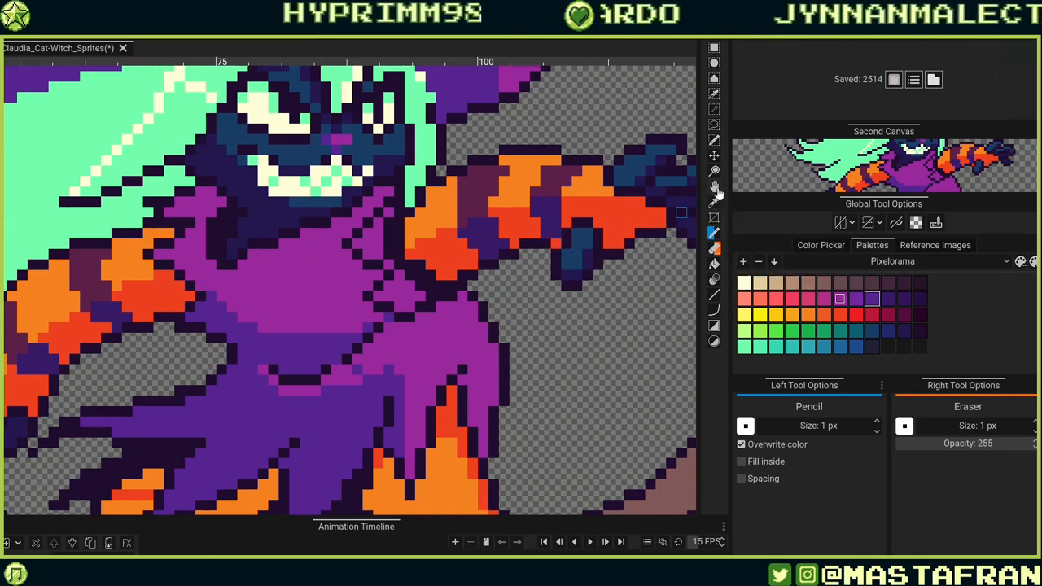
{"action": "left_click", "coordinate": [714, 263]}
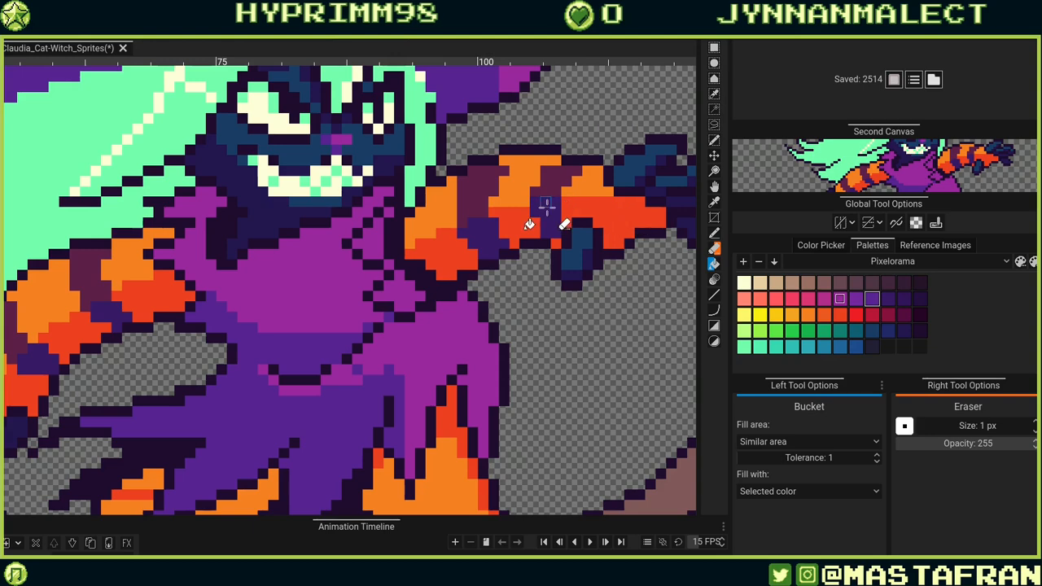
Fill the stripes on both arms with the magenta purple using the Bucket tool.
{"action": "left_click", "coordinate": [483, 242]}
{"action": "left_click", "coordinate": [106, 321]}
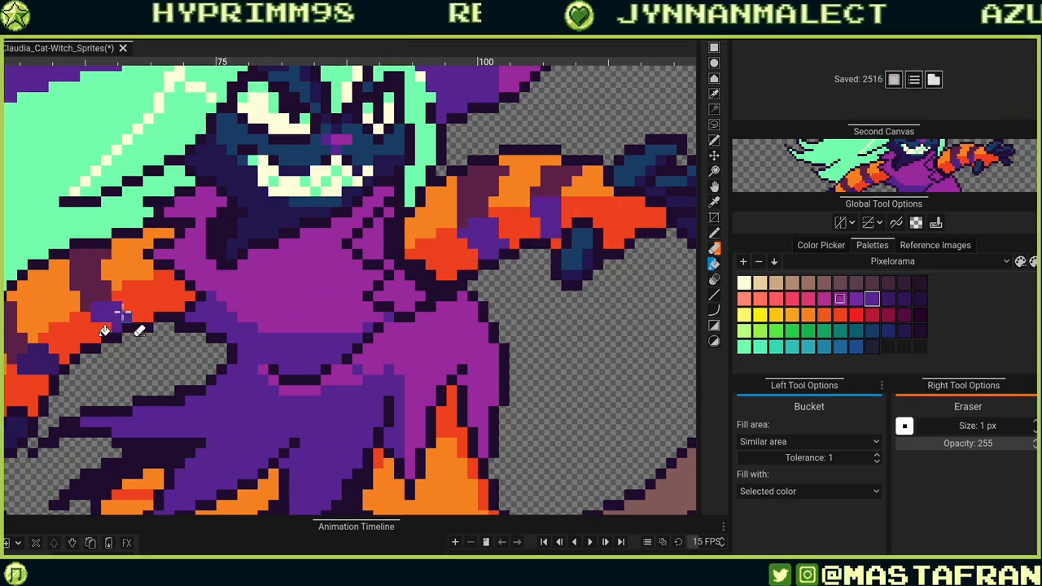
{"action": "scroll", "coordinate": [100, 332], "scroll_direction": "down", "scroll_amount": 3}
{"action": "left_click", "coordinate": [75, 335]}
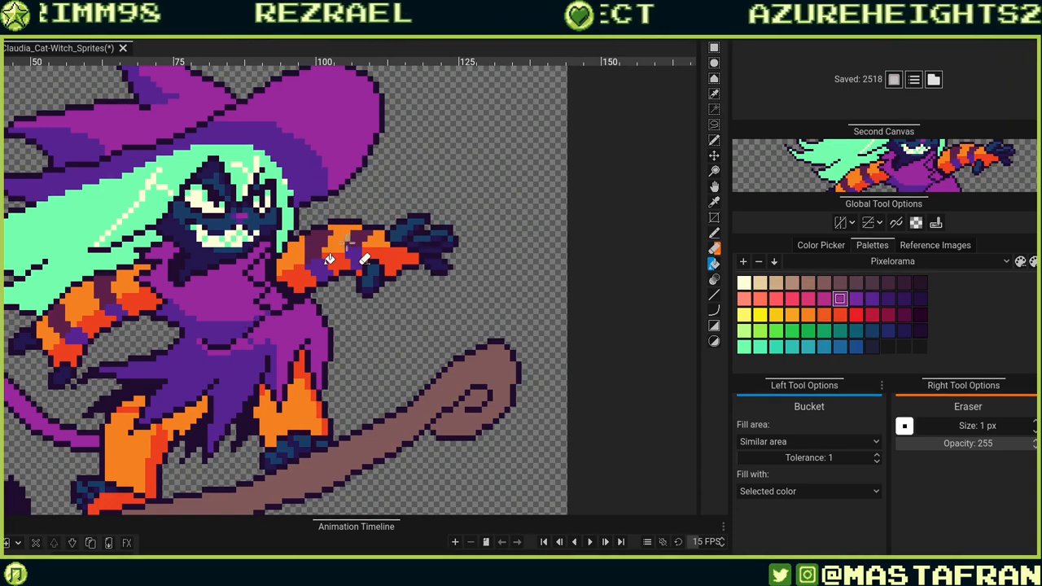
{"action": "scroll", "coordinate": [336, 236], "scroll_direction": "up", "scroll_amount": 2}
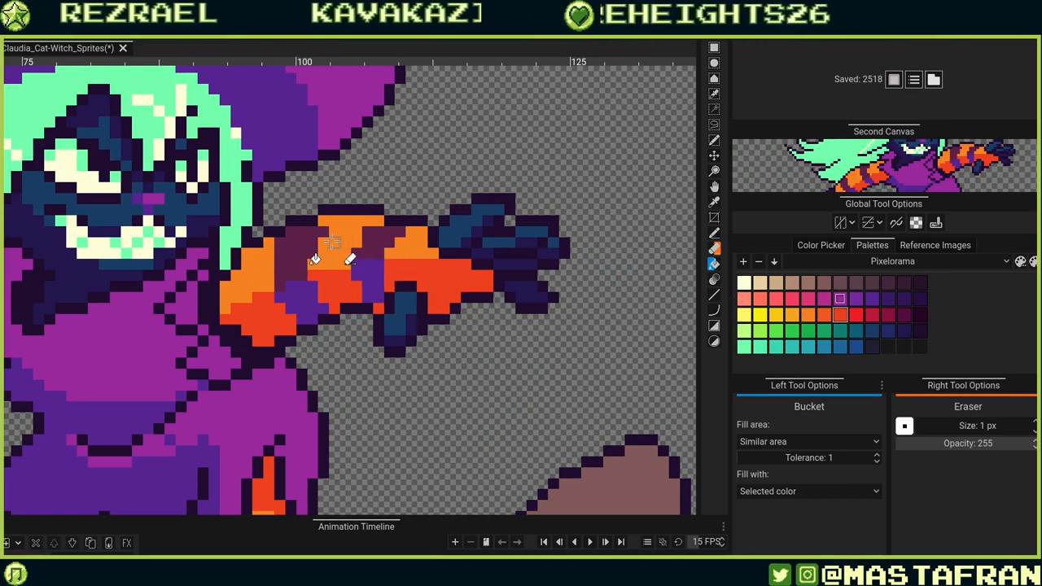
{"action": "left_click", "coordinate": [285, 271]}
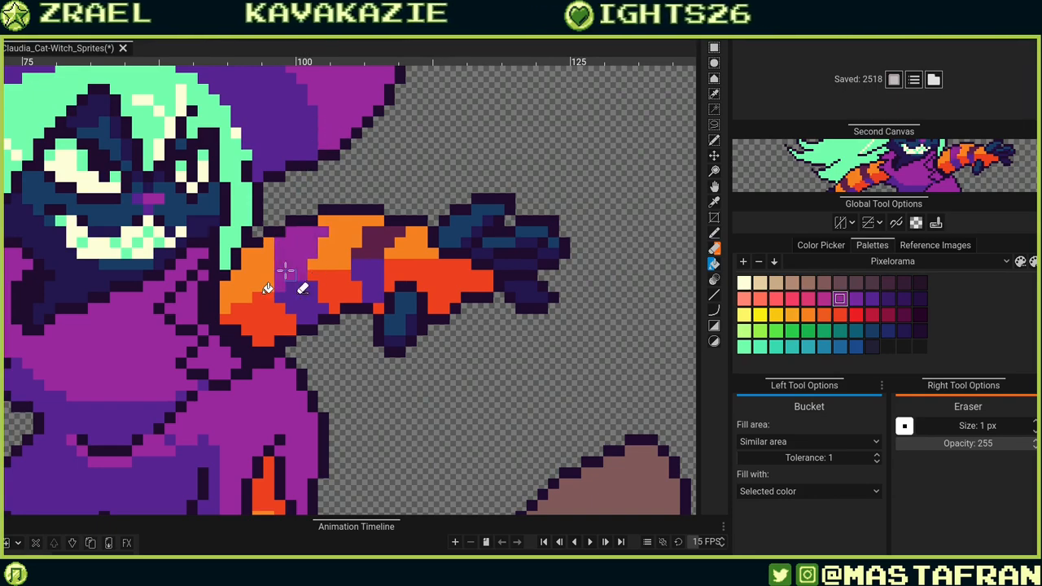
{"action": "left_click", "coordinate": [371, 241]}
{"action": "scroll", "coordinate": [382, 212], "scroll_direction": "down", "scroll_amount": 3}
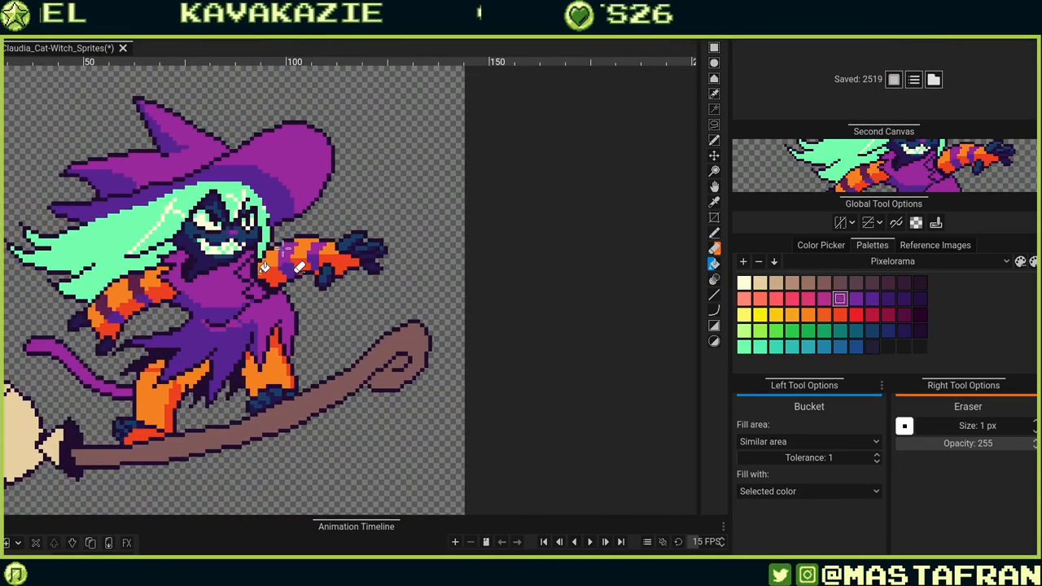
{"action": "scroll", "coordinate": [277, 200], "scroll_direction": "up", "scroll_amount": 3}
{"action": "left_click", "coordinate": [270, 244]}
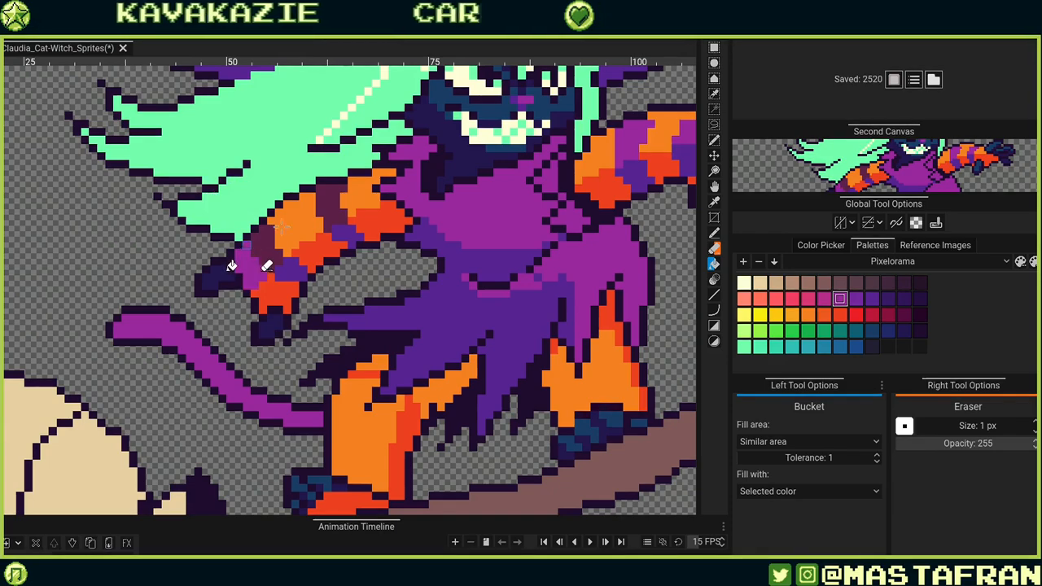
{"action": "left_click", "coordinate": [269, 244]}
{"action": "left_click", "coordinate": [334, 203]}
Review the whole sprite at several zoom levels, ending on the legs.
{"action": "scroll", "coordinate": [334, 203], "scroll_direction": "down", "scroll_amount": 3}
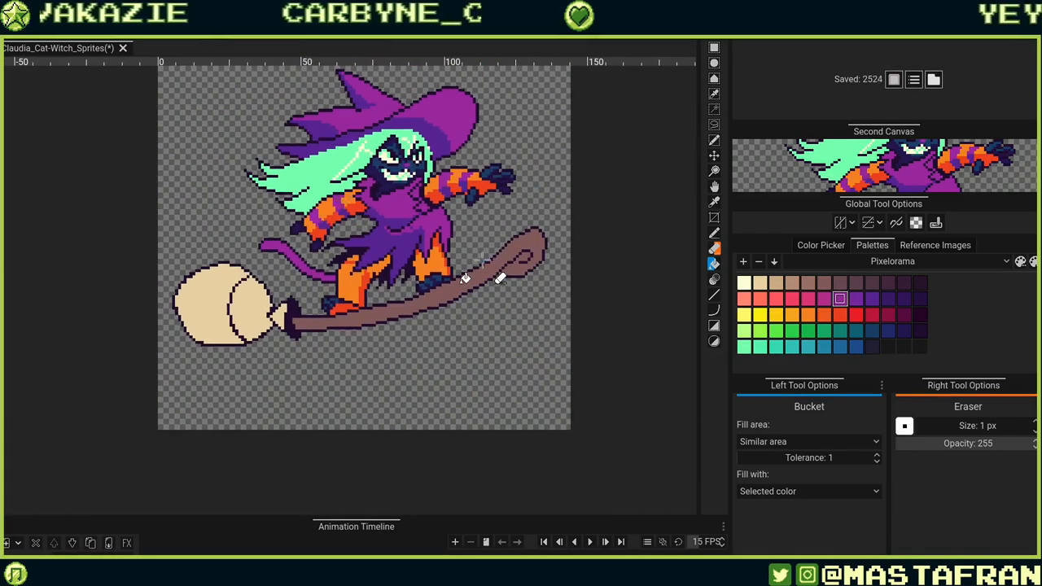
{"action": "scroll", "coordinate": [481, 261], "scroll_direction": "up", "scroll_amount": 2}
{"action": "scroll", "coordinate": [481, 240], "scroll_direction": "down", "scroll_amount": 3}
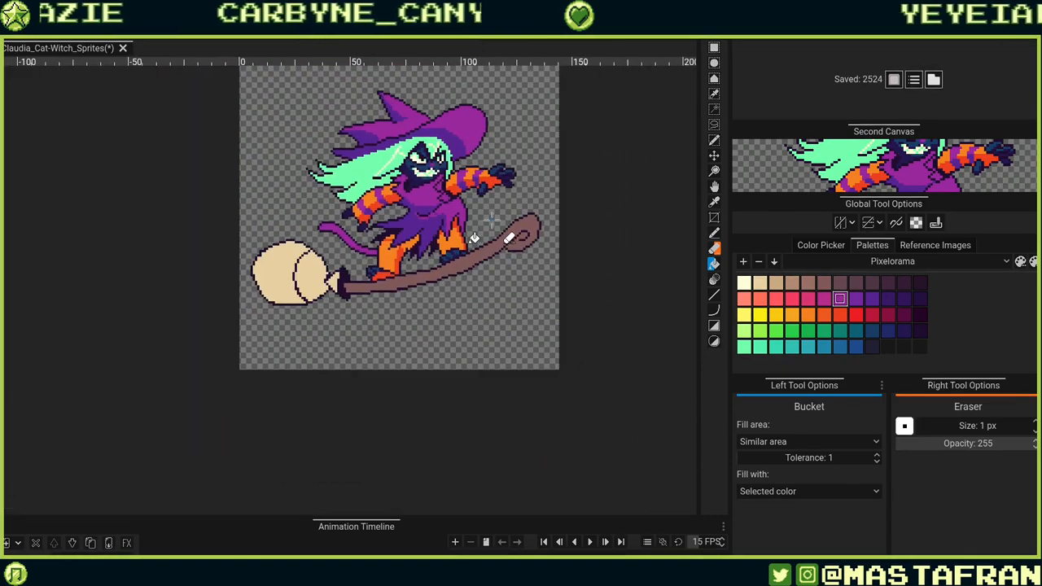
{"action": "left_click_drag", "start_coordinate": [491, 220], "coordinate": [522, 334]}
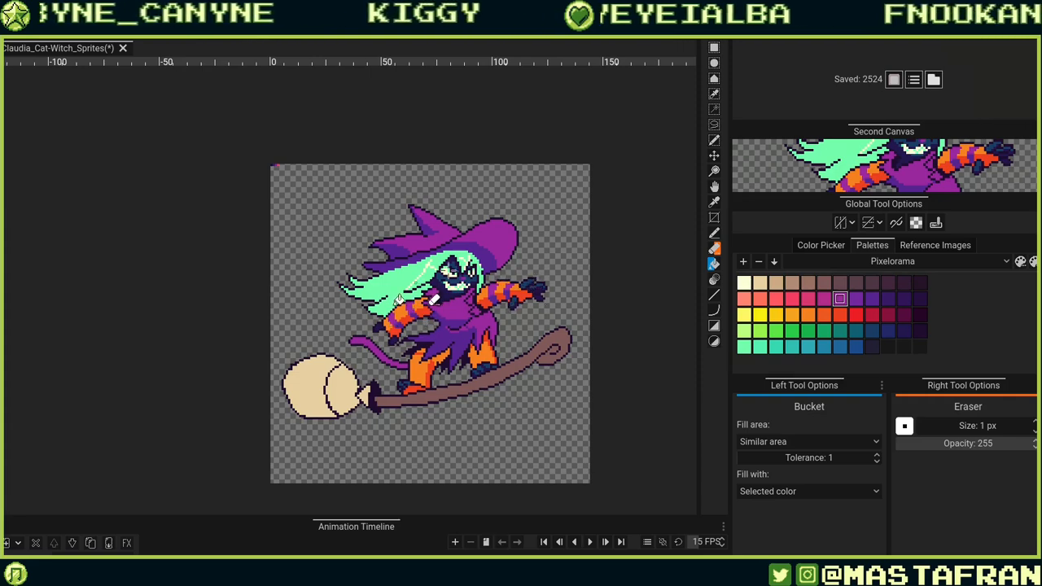
{"action": "scroll", "coordinate": [431, 299], "scroll_direction": "up", "scroll_amount": 6}
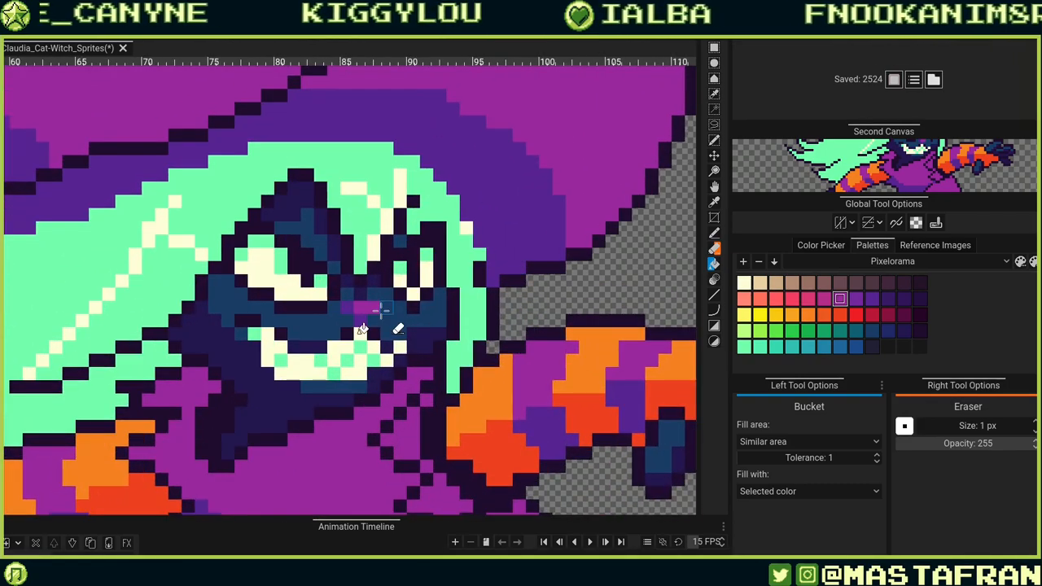
{"action": "scroll", "coordinate": [362, 329], "scroll_direction": "up", "scroll_amount": 1}
{"action": "scroll", "coordinate": [367, 342], "scroll_direction": "down", "scroll_amount": 6}
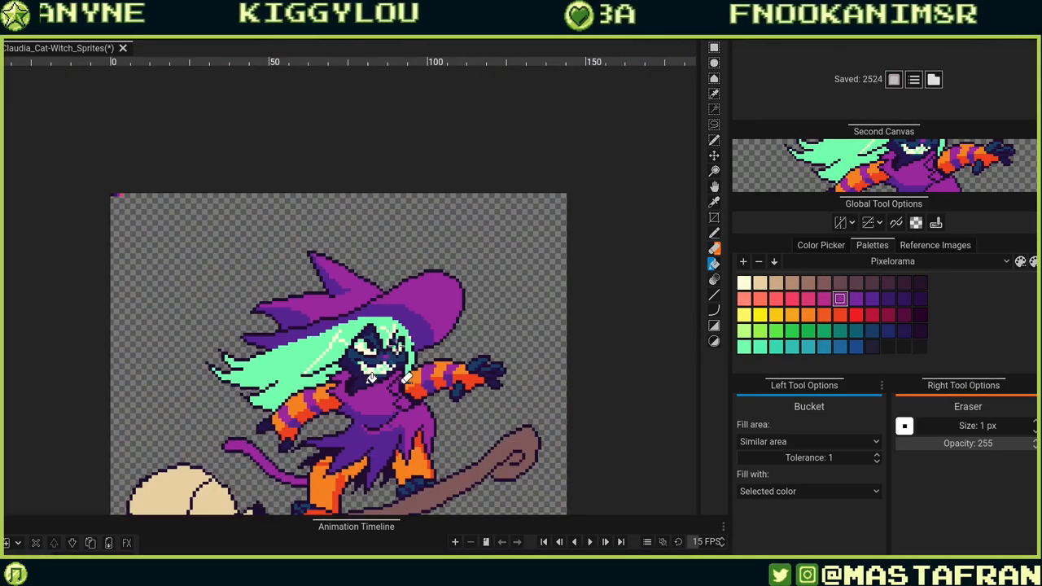
{"action": "scroll", "coordinate": [443, 354], "scroll_direction": "down", "scroll_amount": 4}
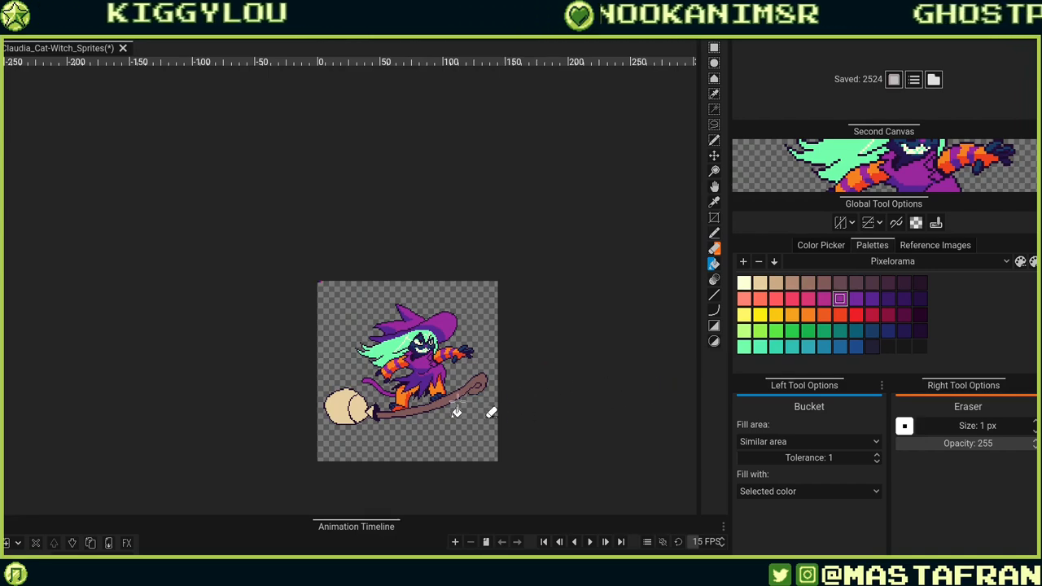
{"action": "scroll", "coordinate": [399, 419], "scroll_direction": "up", "scroll_amount": 4}
{"action": "scroll", "coordinate": [403, 414], "scroll_direction": "up", "scroll_amount": 4}
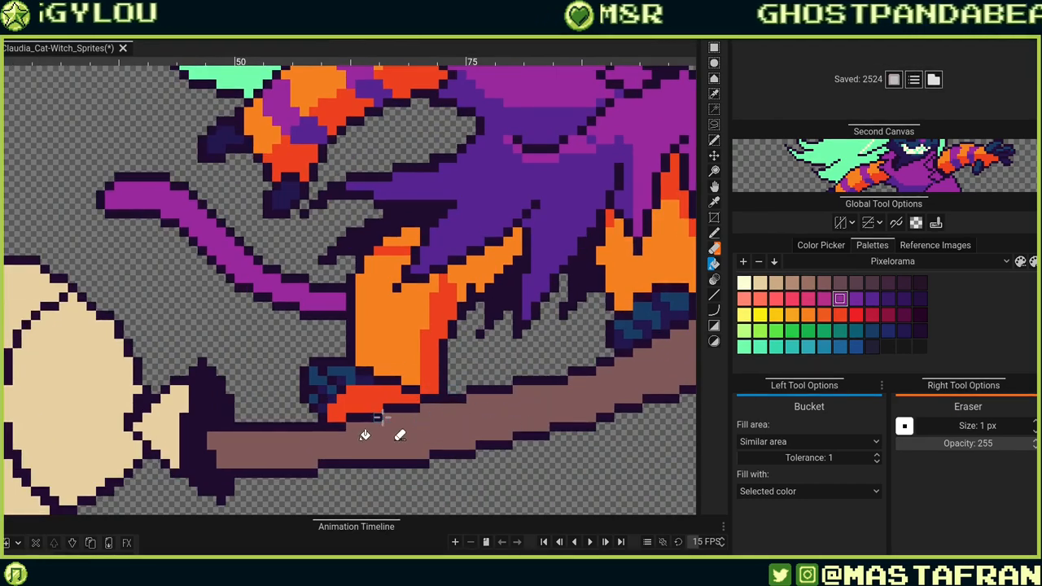
{"action": "scroll", "coordinate": [431, 346], "scroll_direction": "up", "scroll_amount": 1}
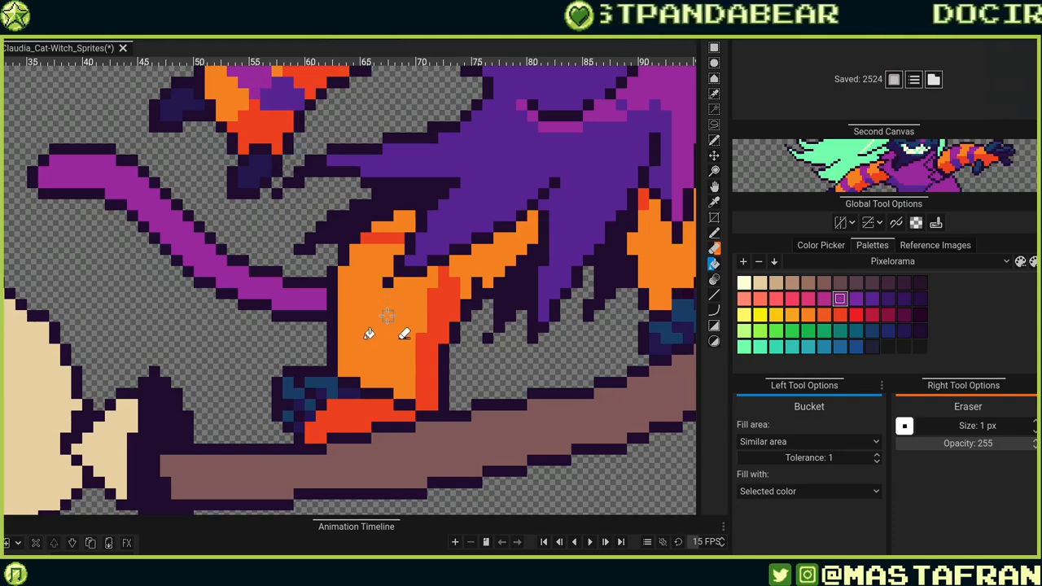
Draw magenta purple stripes across the left leg with the Pencil.
{"action": "left_click", "coordinate": [370, 380]}
{"action": "key", "text": "ctrl+z"}
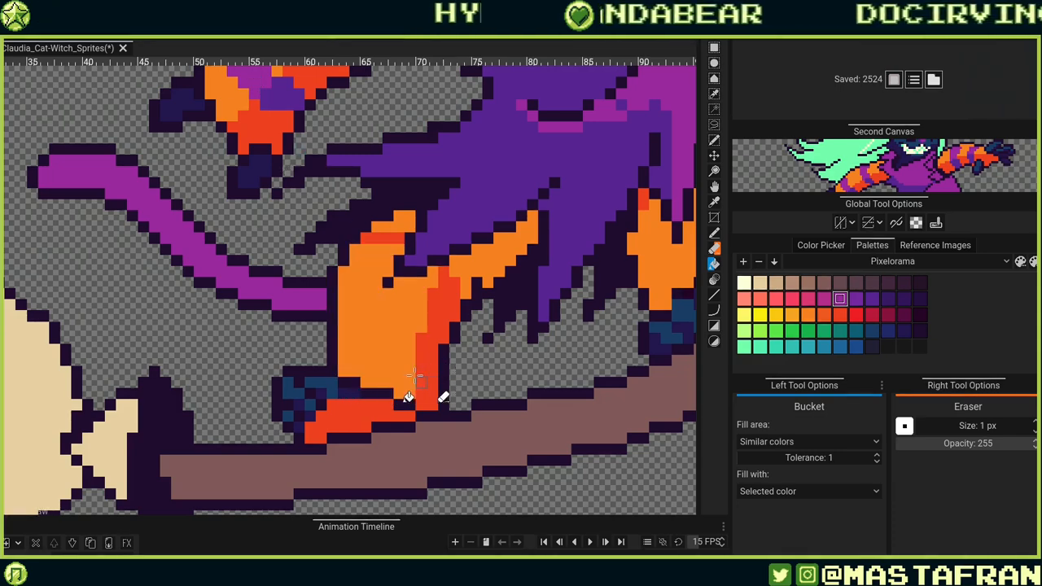
{"action": "key", "text": "e"}
{"action": "key", "text": "b"}
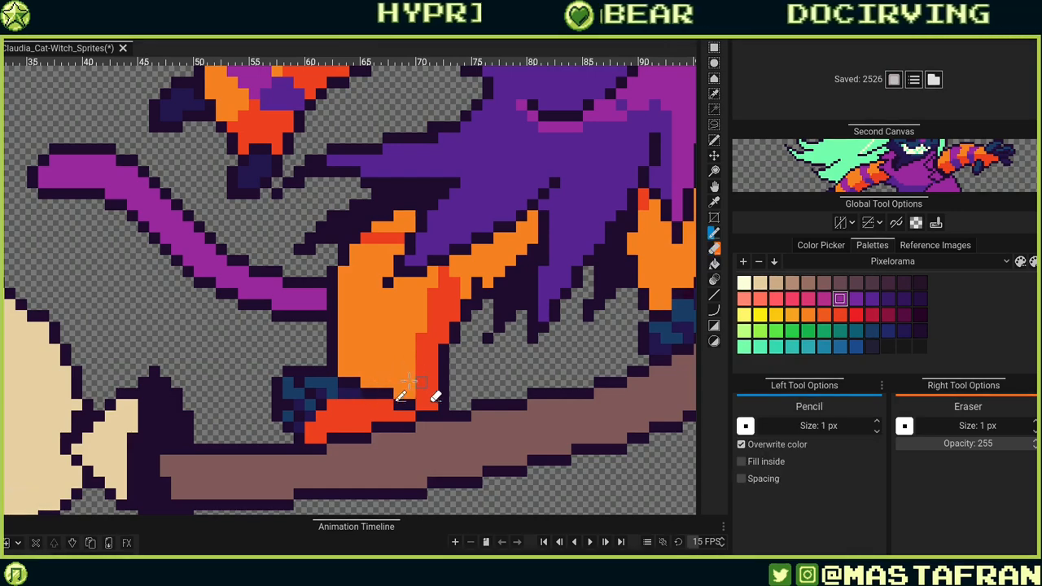
{"action": "left_click_drag", "start_coordinate": [363, 381], "coordinate": [407, 382]}
{"action": "left_click", "coordinate": [405, 394]}
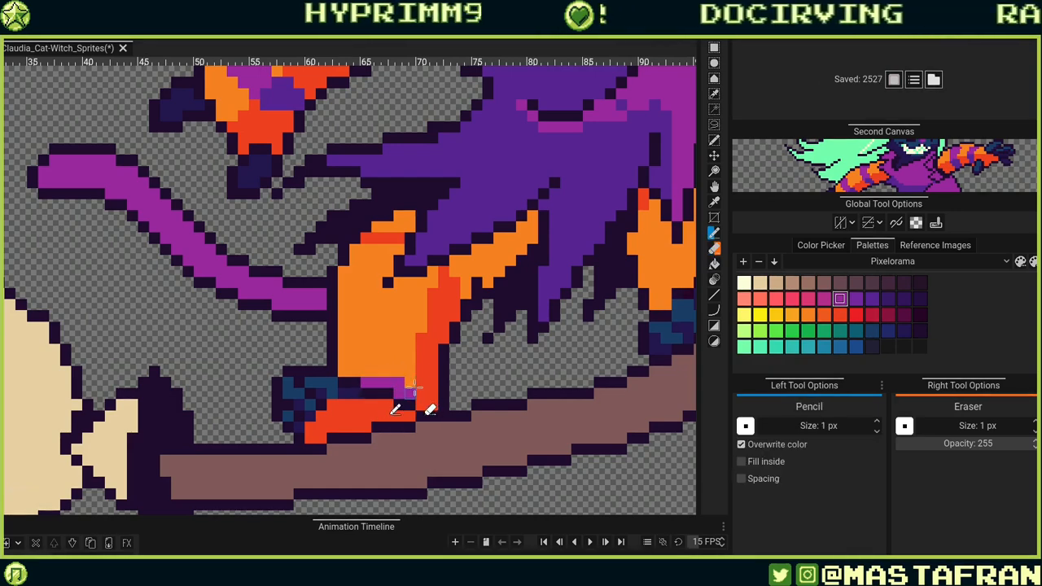
{"action": "mouse_move", "coordinate": [345, 371]}
{"action": "left_mouse_down"}
{"action": "mouse_move", "coordinate": [425, 366]}
{"action": "mouse_move", "coordinate": [406, 382]}
{"action": "mouse_move", "coordinate": [389, 372]}
{"action": "mouse_move", "coordinate": [404, 365]}
{"action": "mouse_move", "coordinate": [352, 360]}
{"action": "mouse_move", "coordinate": [398, 360]}
{"action": "mouse_move", "coordinate": [416, 373]}
{"action": "mouse_move", "coordinate": [377, 360]}
{"action": "left_mouse_up"}
{"action": "key", "text": "ctrl+z"}
{"action": "left_click", "coordinate": [412, 373]}
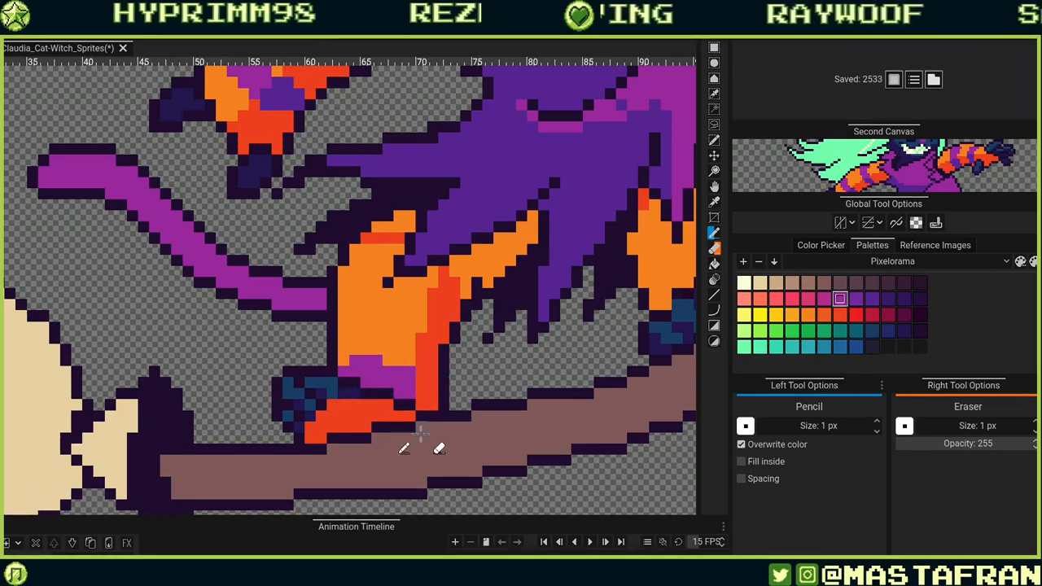
{"action": "left_click_drag", "start_coordinate": [454, 360], "coordinate": [443, 427]}
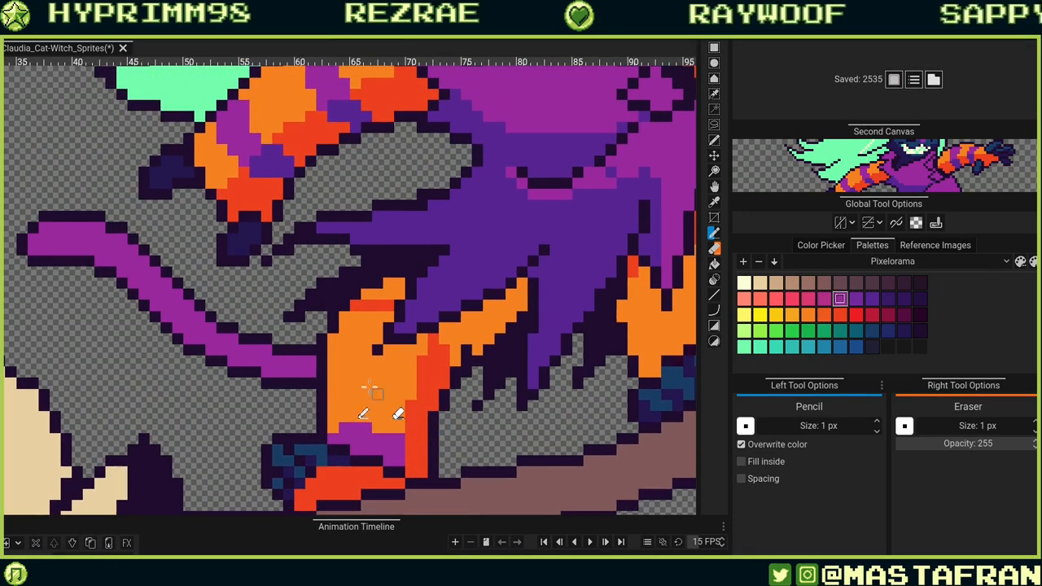
{"action": "left_click_drag", "start_coordinate": [333, 382], "coordinate": [403, 376]}
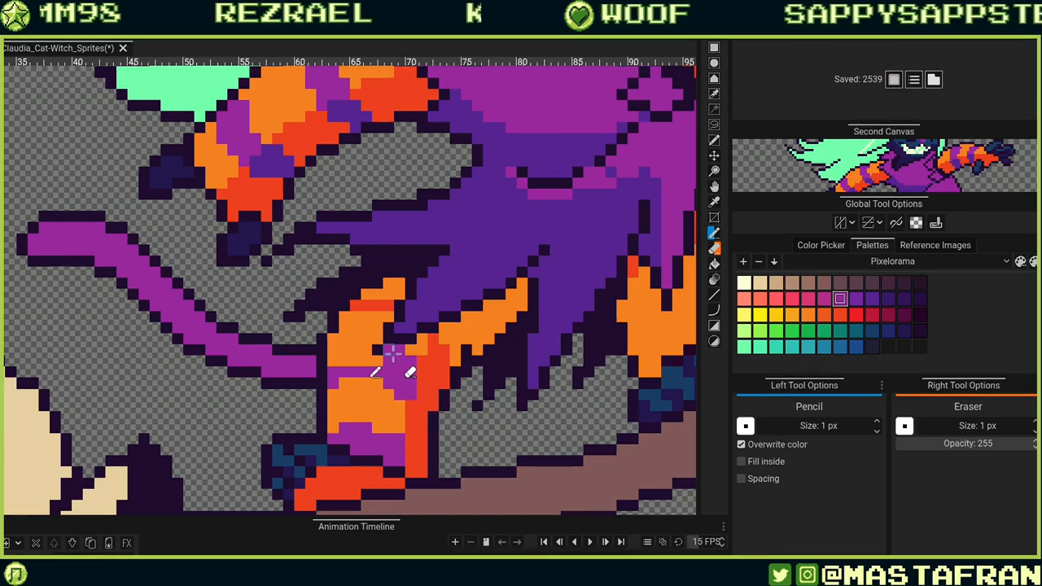
{"action": "left_click", "coordinate": [392, 351]}
{"action": "mouse_move", "coordinate": [370, 335]}
{"action": "left_mouse_down"}
{"action": "mouse_move", "coordinate": [330, 344]}
{"action": "mouse_move", "coordinate": [341, 332]}
{"action": "left_mouse_up"}
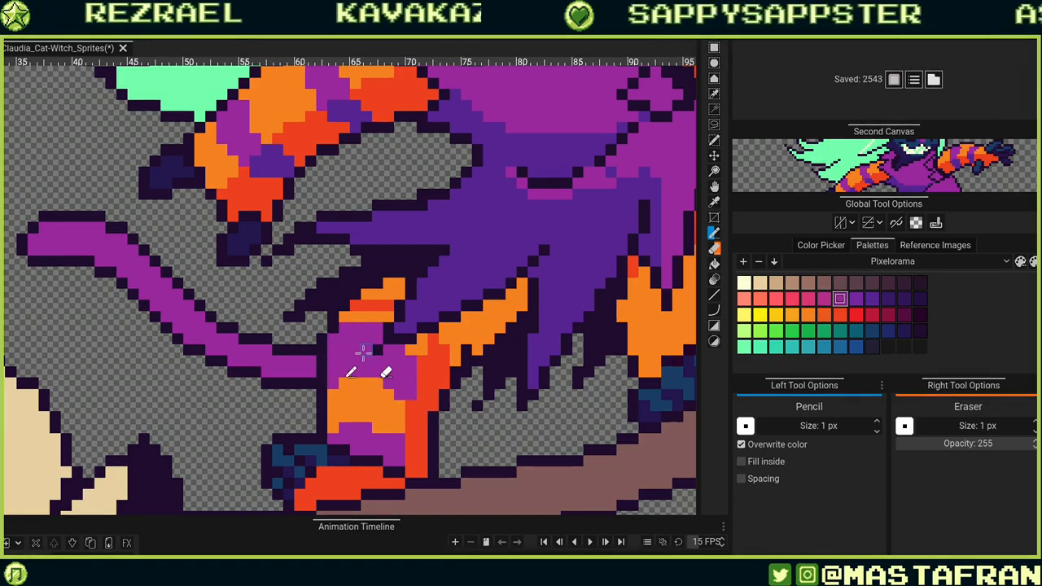
Add dark purple pixels to the left leg's stripes and the nearby skirt edge.
{"action": "left_click", "coordinate": [486, 396]}
{"action": "left_click_drag", "start_coordinate": [584, 360], "coordinate": [569, 364]}
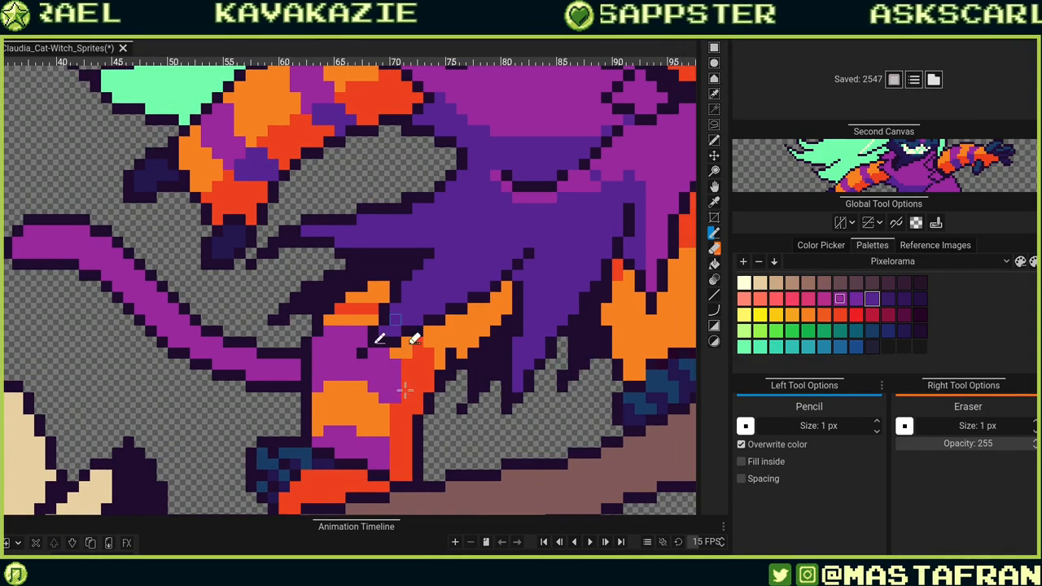
{"action": "left_click_drag", "start_coordinate": [405, 408], "coordinate": [408, 426]}
{"action": "left_click_drag", "start_coordinate": [406, 376], "coordinate": [413, 397]}
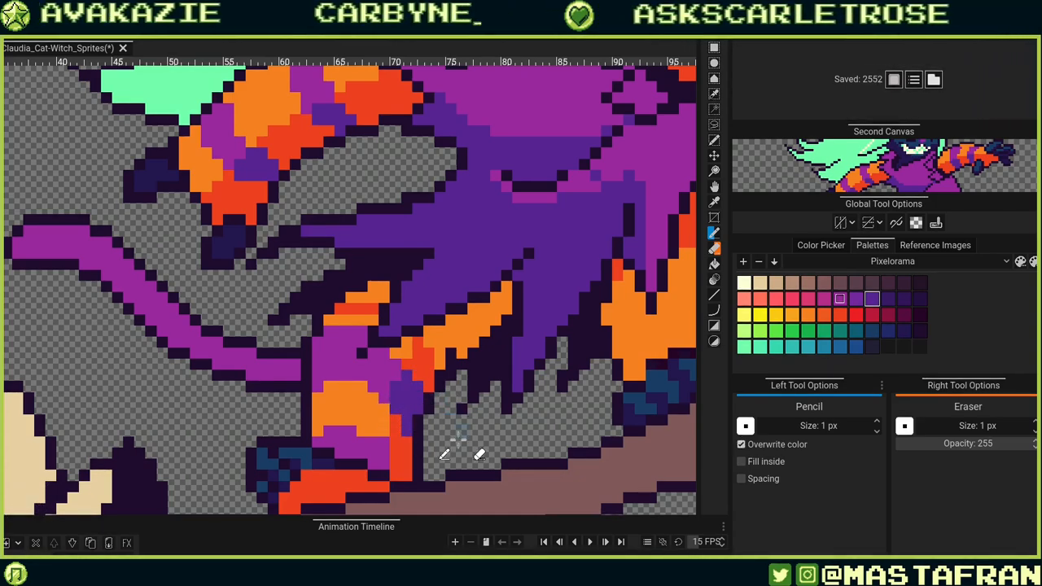
{"action": "left_click_drag", "start_coordinate": [394, 463], "coordinate": [405, 480]}
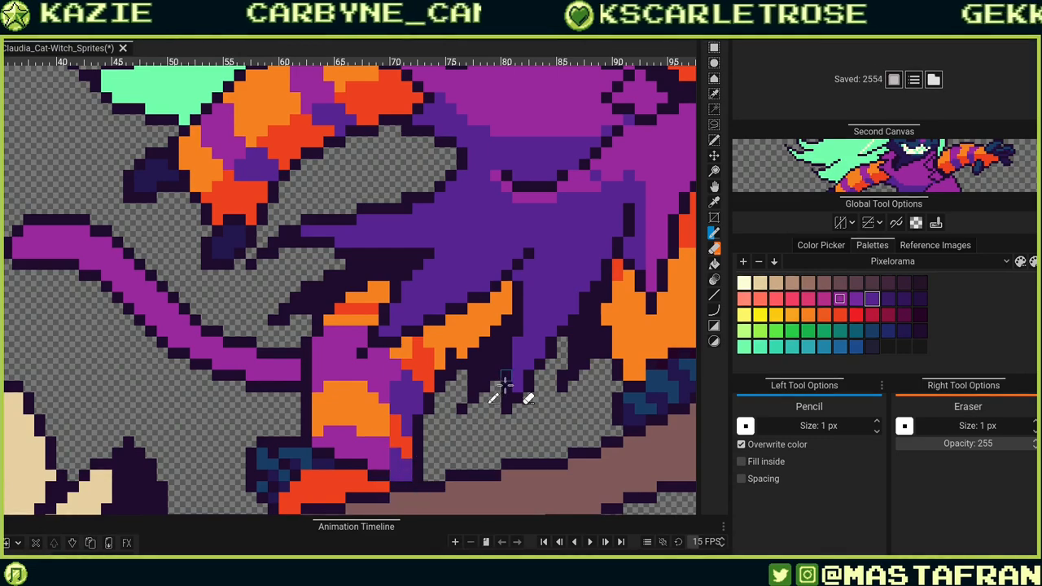
{"action": "left_click_drag", "start_coordinate": [496, 461], "coordinate": [472, 378]}
{"action": "left_click_drag", "start_coordinate": [583, 333], "coordinate": [441, 414]}
{"action": "left_click_drag", "start_coordinate": [470, 366], "coordinate": [493, 412]}
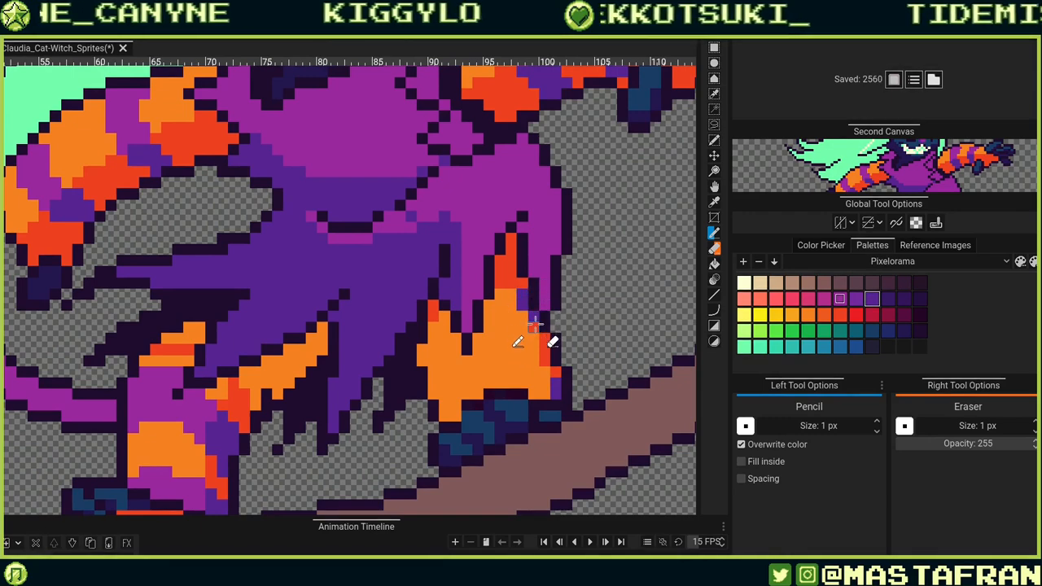
Draw magenta purple stripes across the right leg and touch up its edge pixels with dark purple.
{"action": "left_click", "coordinate": [204, 418], "text": "alt"}
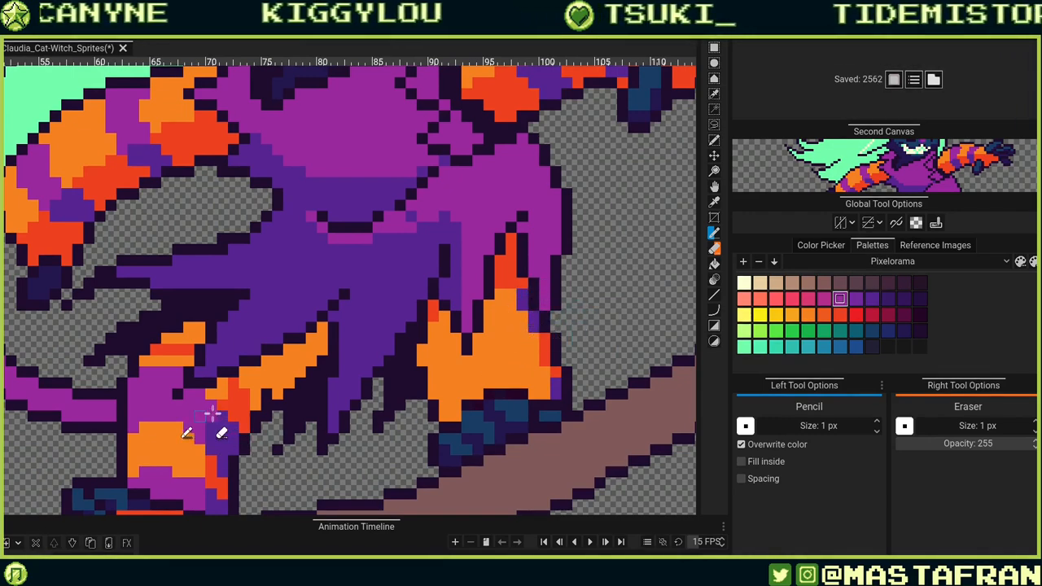
{"action": "left_click", "coordinate": [506, 295]}
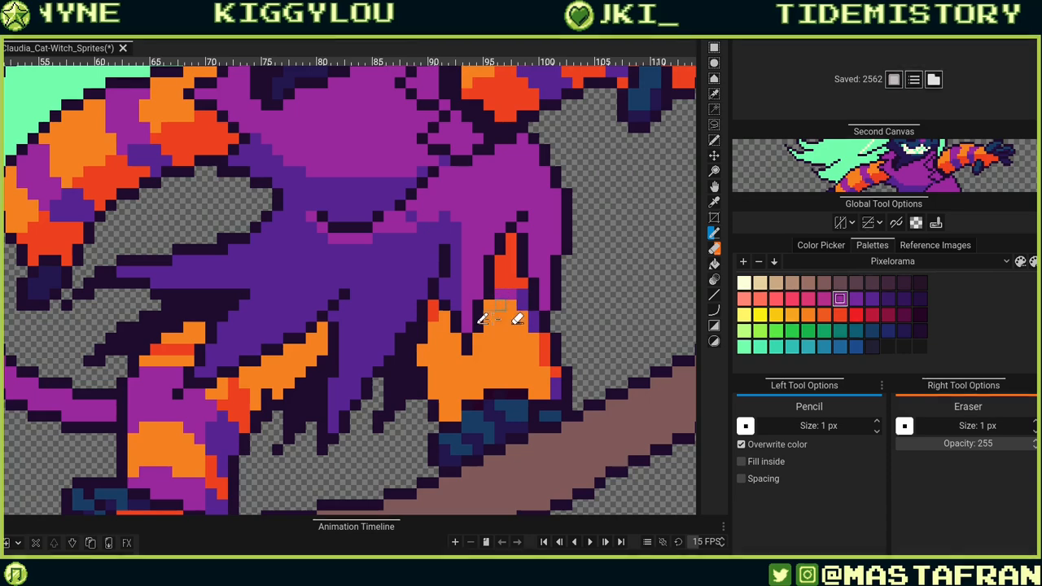
{"action": "left_click", "coordinate": [444, 318]}
{"action": "left_click", "coordinate": [433, 330]}
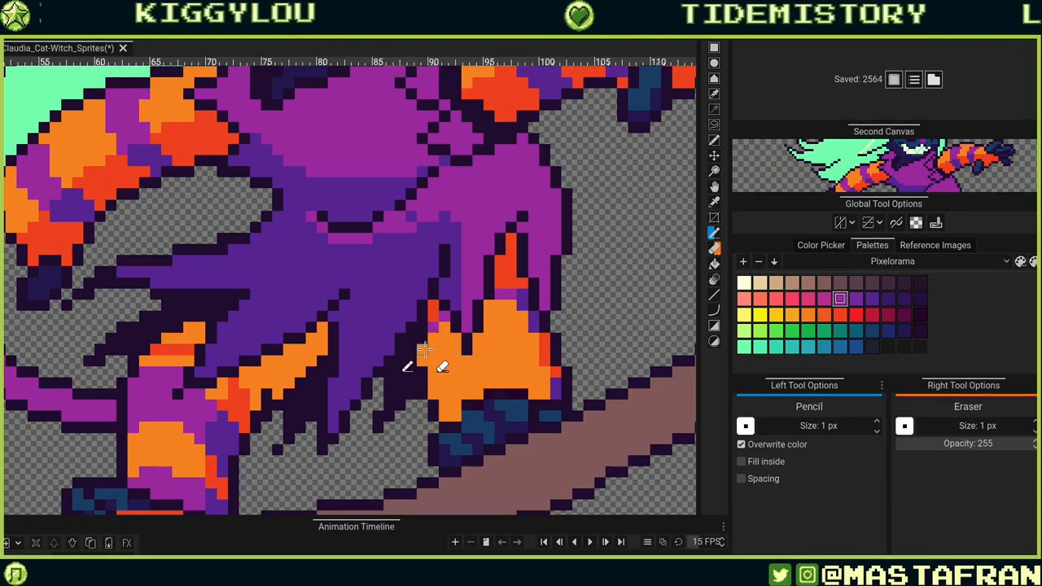
{"action": "mouse_move", "coordinate": [424, 348]}
{"action": "left_mouse_down"}
{"action": "mouse_move", "coordinate": [423, 356]}
{"action": "mouse_move", "coordinate": [434, 338]}
{"action": "mouse_move", "coordinate": [457, 339]}
{"action": "mouse_move", "coordinate": [442, 352]}
{"action": "left_mouse_up"}
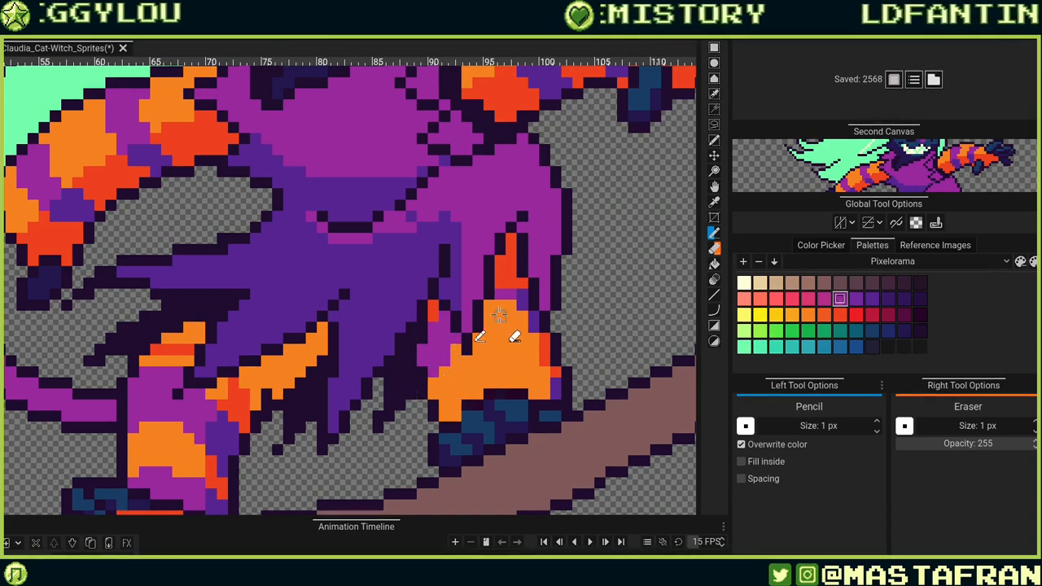
{"action": "mouse_move", "coordinate": [490, 305]}
{"action": "left_mouse_down"}
{"action": "mouse_move", "coordinate": [530, 318]}
{"action": "mouse_move", "coordinate": [494, 313]}
{"action": "mouse_move", "coordinate": [520, 318]}
{"action": "mouse_move", "coordinate": [489, 327]}
{"action": "left_mouse_up"}
{"action": "left_click", "coordinate": [456, 350]}
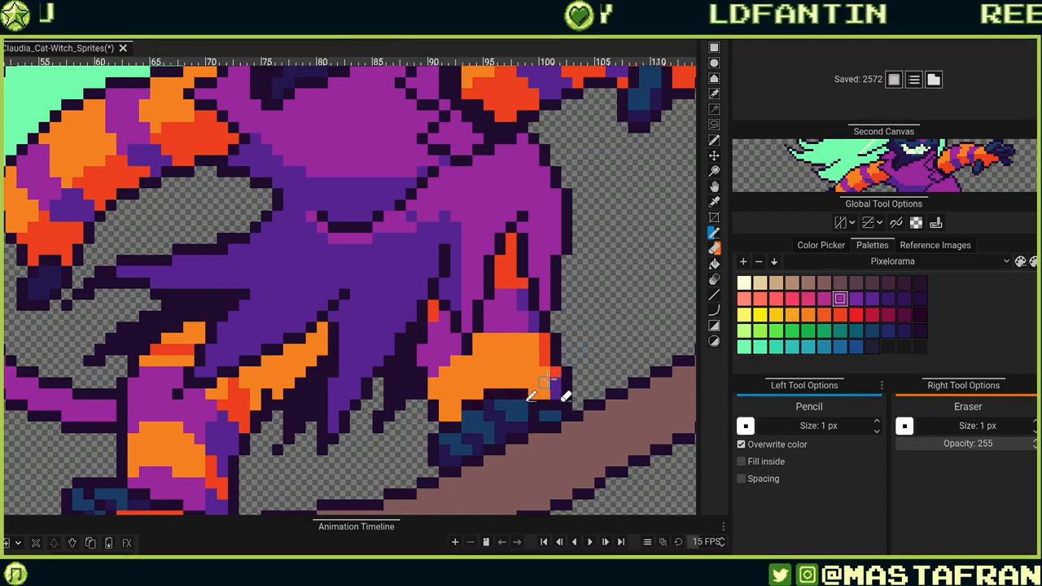
{"action": "mouse_move", "coordinate": [545, 372]}
{"action": "left_mouse_down"}
{"action": "mouse_move", "coordinate": [474, 375]}
{"action": "mouse_move", "coordinate": [452, 409]}
{"action": "mouse_move", "coordinate": [489, 382]}
{"action": "mouse_move", "coordinate": [545, 393]}
{"action": "left_mouse_up"}
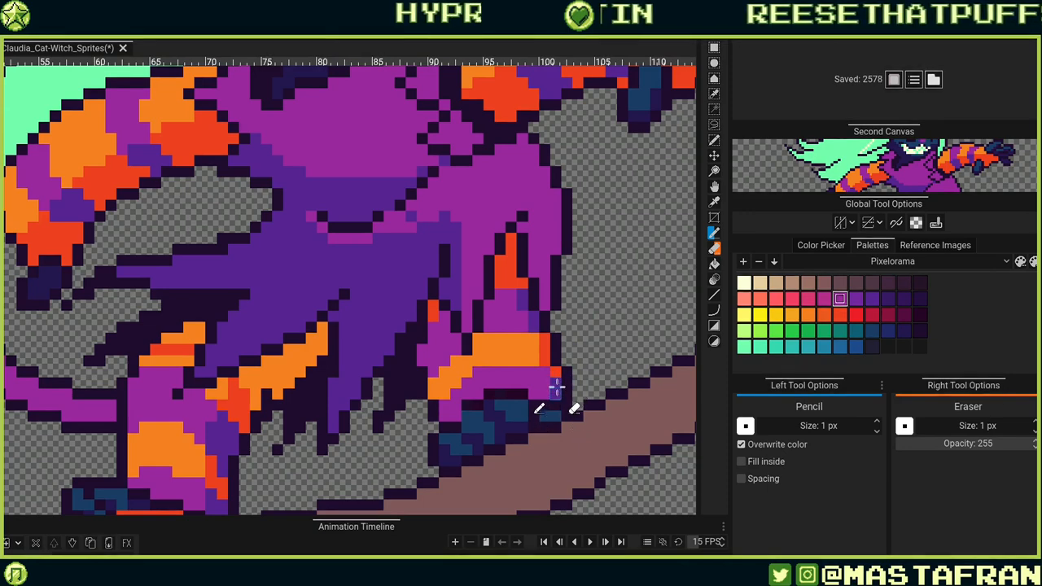
{"action": "left_click", "coordinate": [557, 392], "text": "alt"}
{"action": "left_click", "coordinate": [546, 382]}
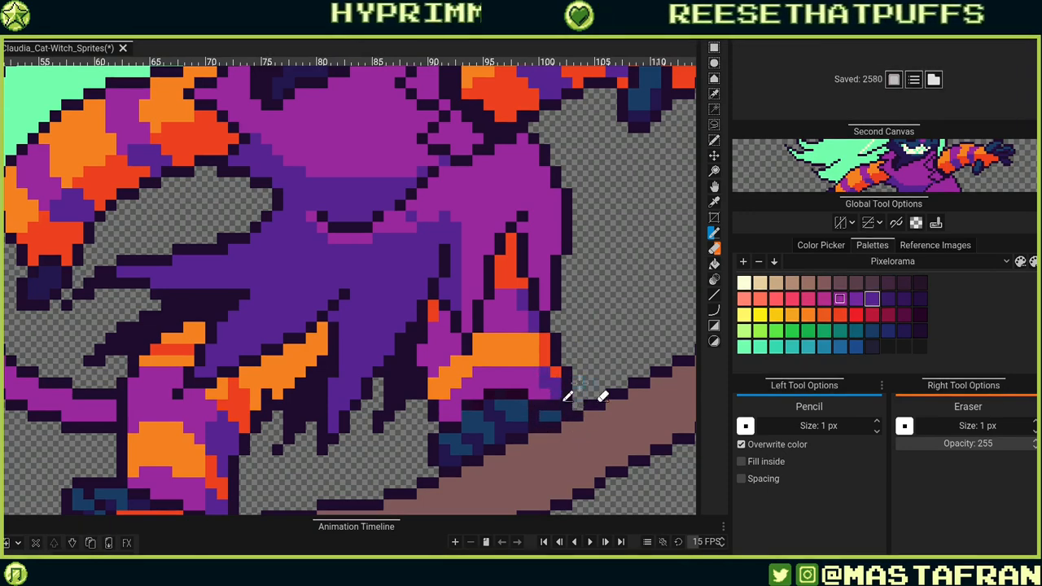
{"action": "left_click", "coordinate": [547, 391]}
{"action": "scroll", "coordinate": [643, 285], "scroll_direction": "down", "scroll_amount": 6}
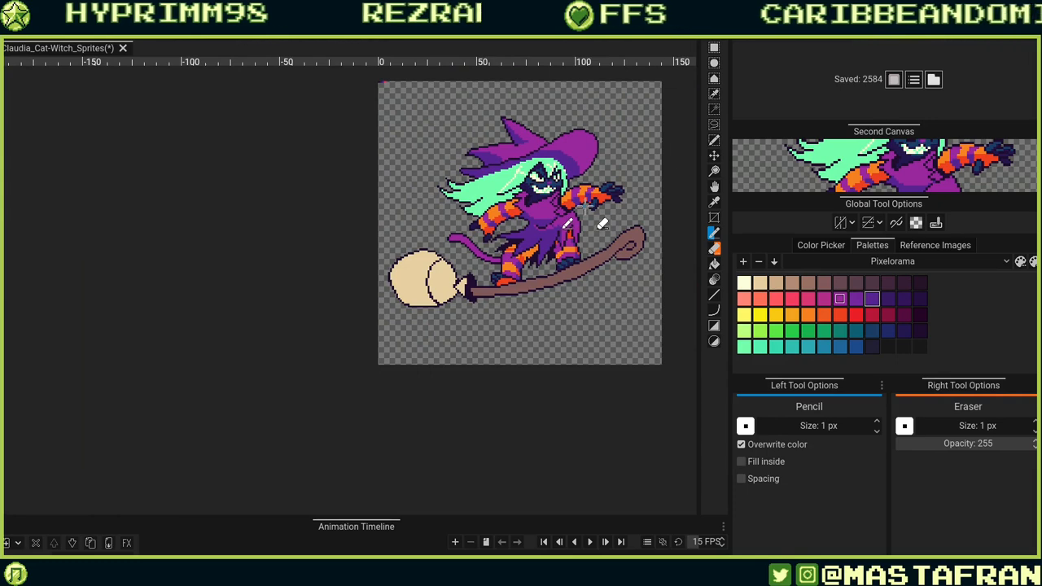
{"action": "scroll", "coordinate": [616, 218], "scroll_direction": "up", "scroll_amount": 2}
{"action": "scroll", "coordinate": [616, 218], "scroll_direction": "up", "scroll_amount": 2}
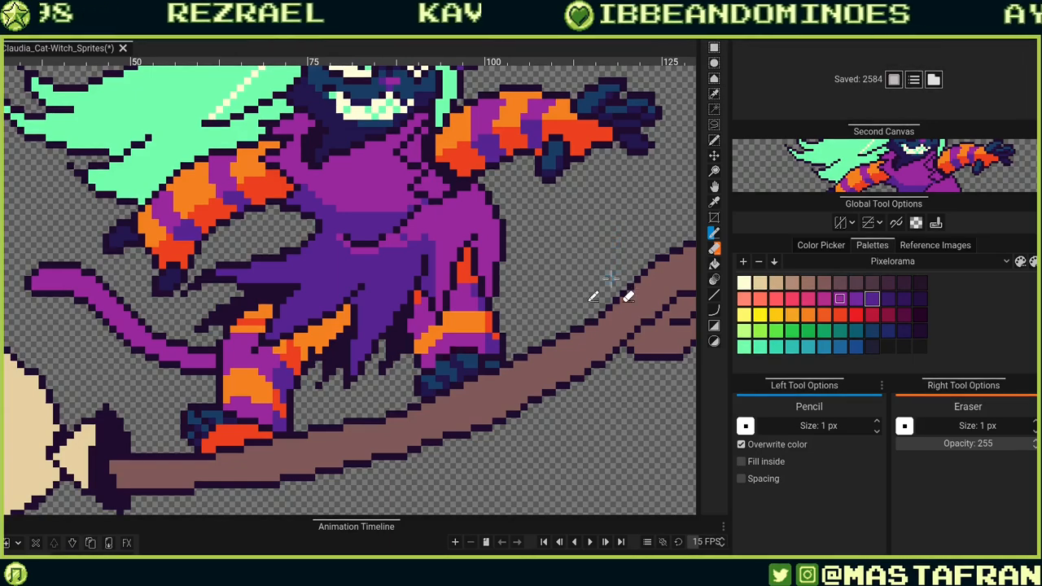
{"action": "scroll", "coordinate": [610, 279], "scroll_direction": "up", "scroll_amount": 3}
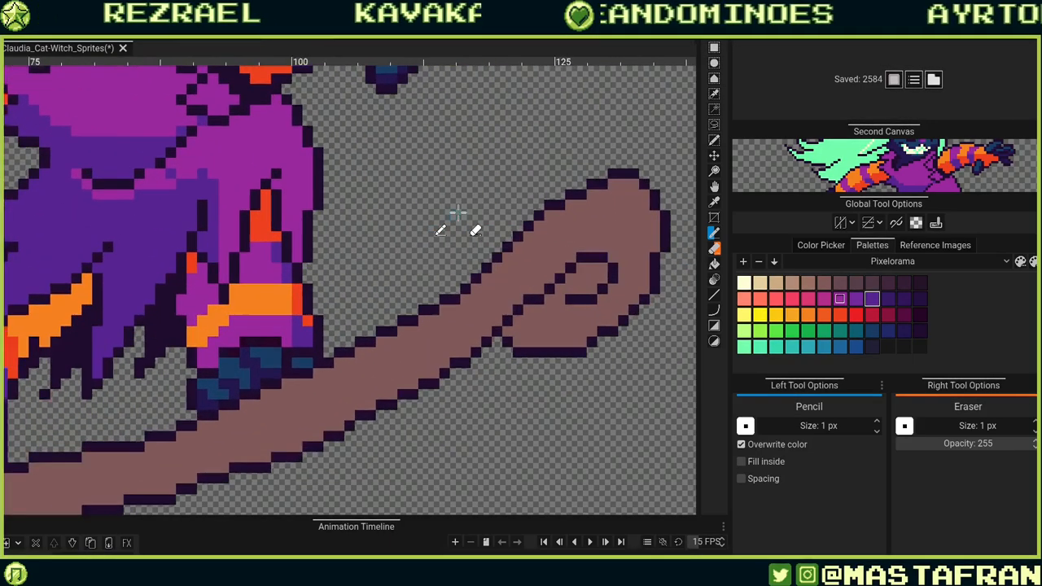
Fill the broom's body with dark brown using the Bucket tool.
{"action": "scroll", "coordinate": [562, 254], "scroll_direction": "down", "scroll_amount": 3}
{"action": "scroll", "coordinate": [564, 246], "scroll_direction": "up", "scroll_amount": 1}
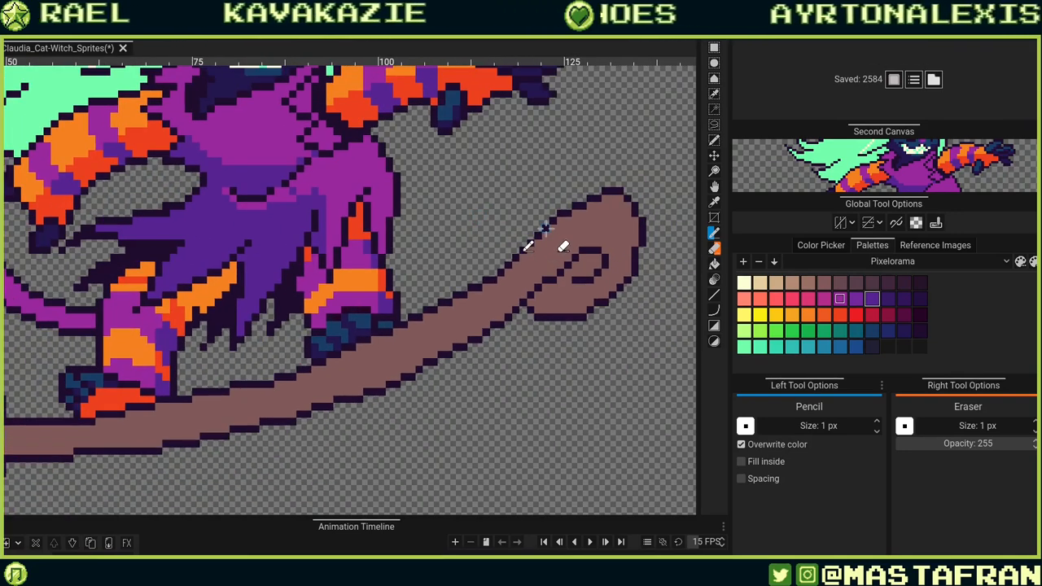
{"action": "scroll", "coordinate": [639, 241], "scroll_direction": "up", "scroll_amount": 5}
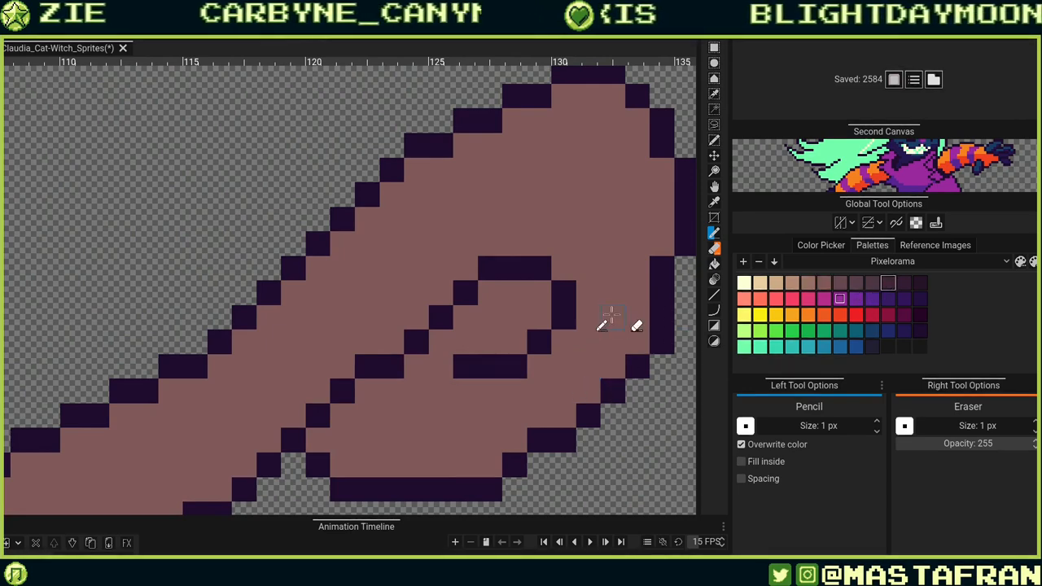
{"action": "key", "text": "b"}
{"action": "left_click", "coordinate": [637, 340]}
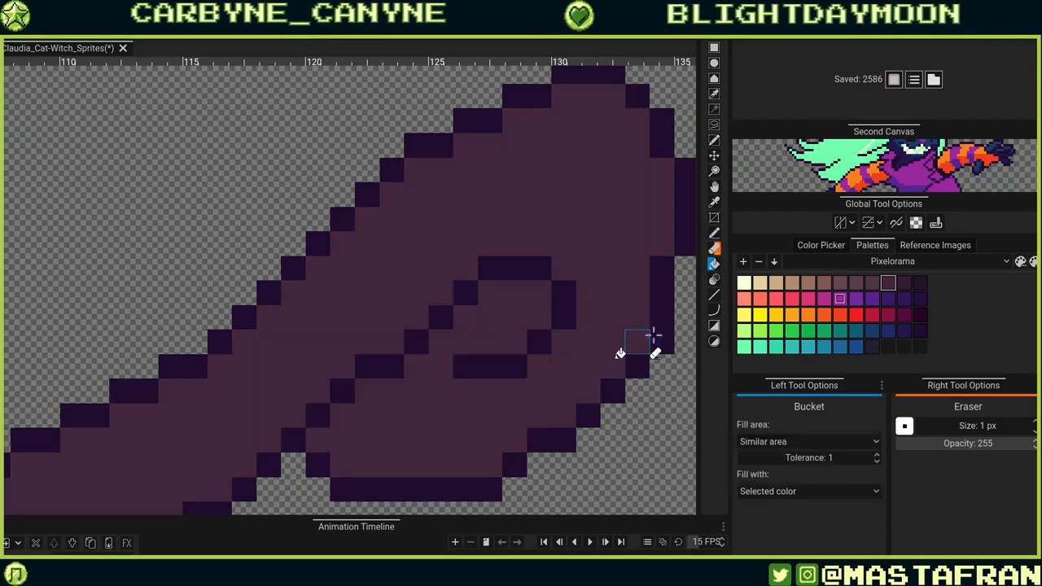
Add light brown highlight pixels around the broom's curled tip with the Pencil.
{"action": "scroll", "coordinate": [609, 388], "scroll_direction": "down", "scroll_amount": 5}
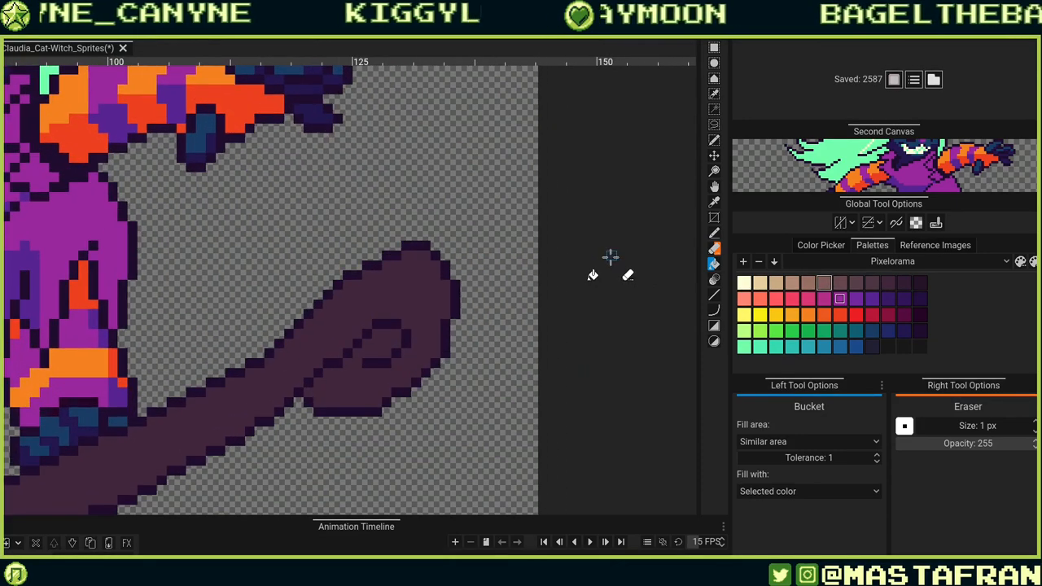
{"action": "key", "text": "b"}
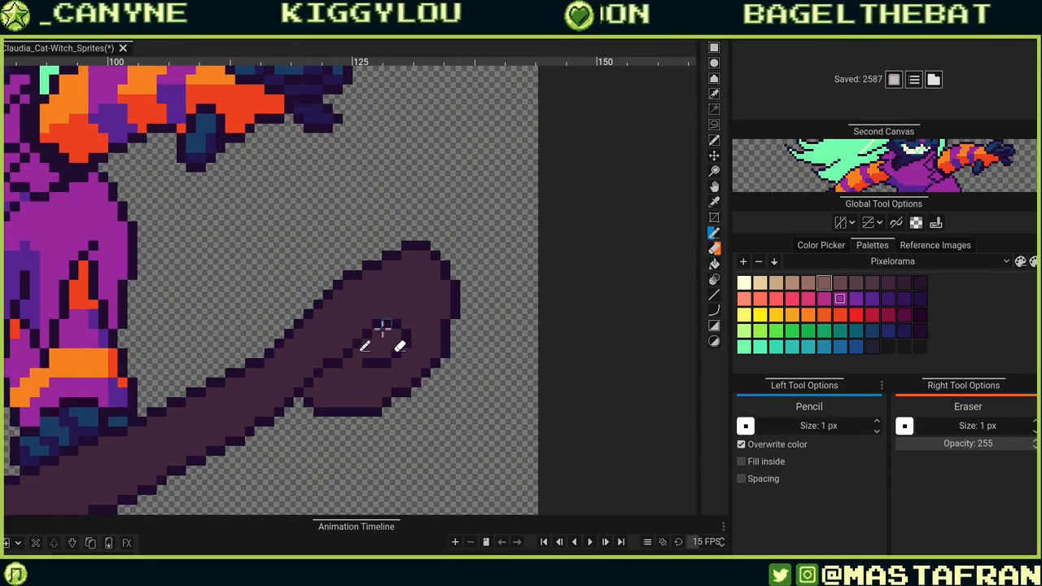
{"action": "scroll", "coordinate": [380, 337], "scroll_direction": "up", "scroll_amount": 3}
{"action": "left_click_drag", "start_coordinate": [427, 345], "coordinate": [421, 377]}
{"action": "left_click_drag", "start_coordinate": [368, 346], "coordinate": [413, 345]}
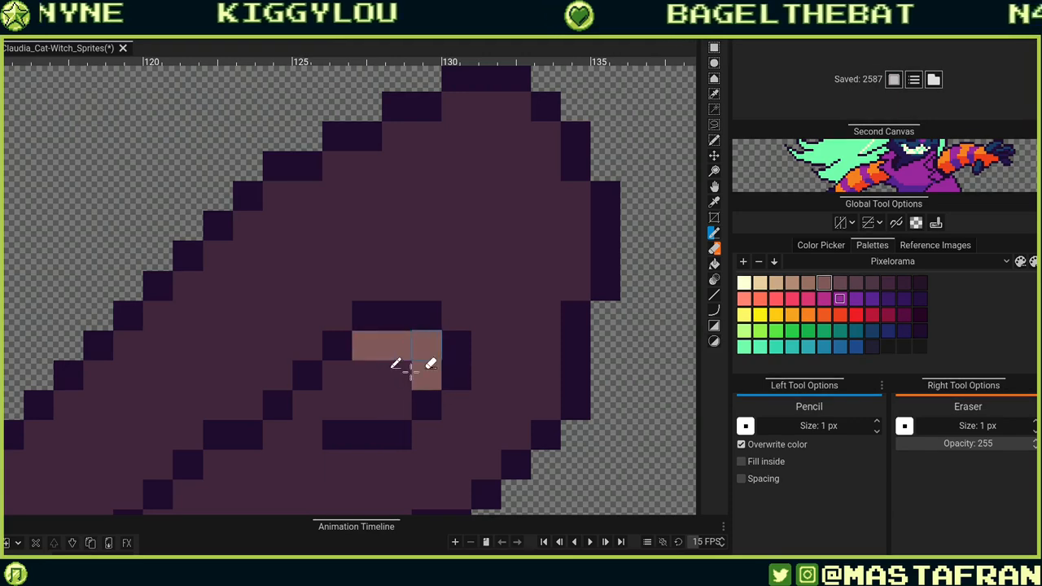
{"action": "left_click_drag", "start_coordinate": [389, 429], "coordinate": [560, 347]}
{"action": "left_click_drag", "start_coordinate": [474, 377], "coordinate": [540, 380]}
{"action": "left_click", "coordinate": [594, 354]}
{"action": "left_click", "coordinate": [567, 388]}
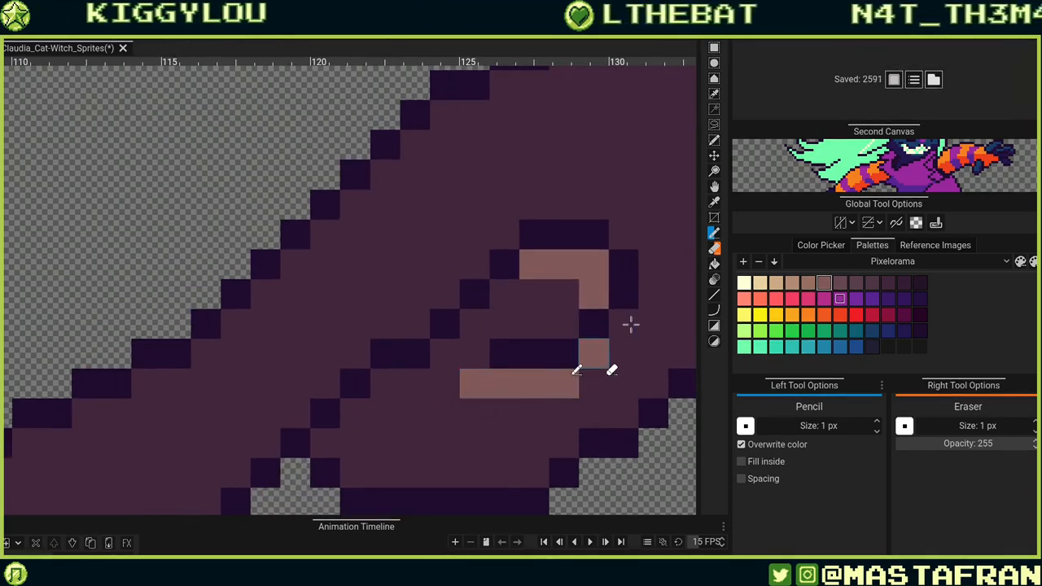
{"action": "left_click", "coordinate": [622, 324]}
{"action": "left_click_drag", "start_coordinate": [623, 326], "coordinate": [559, 402]}
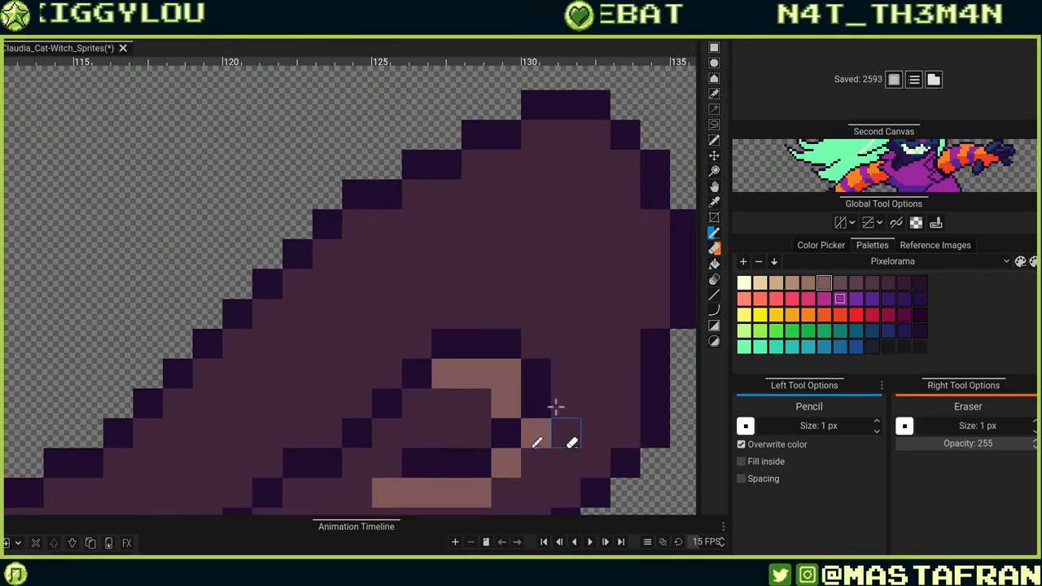
{"action": "left_click_drag", "start_coordinate": [629, 361], "coordinate": [575, 358]}
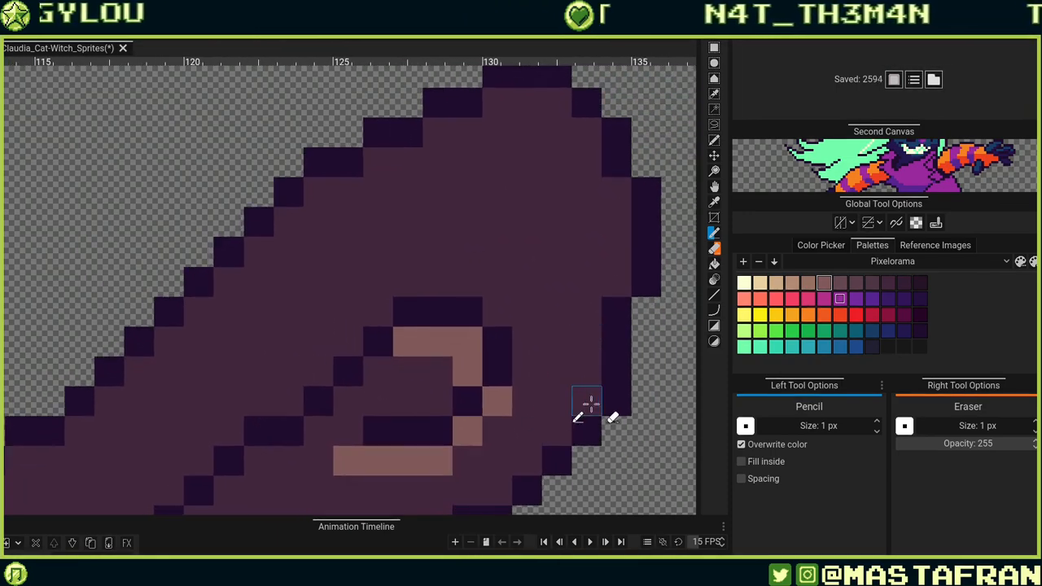
{"action": "mouse_move", "coordinate": [586, 407]}
{"action": "left_mouse_down"}
{"action": "mouse_move", "coordinate": [588, 312]}
{"action": "mouse_move", "coordinate": [617, 268]}
{"action": "mouse_move", "coordinate": [614, 203]}
{"action": "left_mouse_up"}
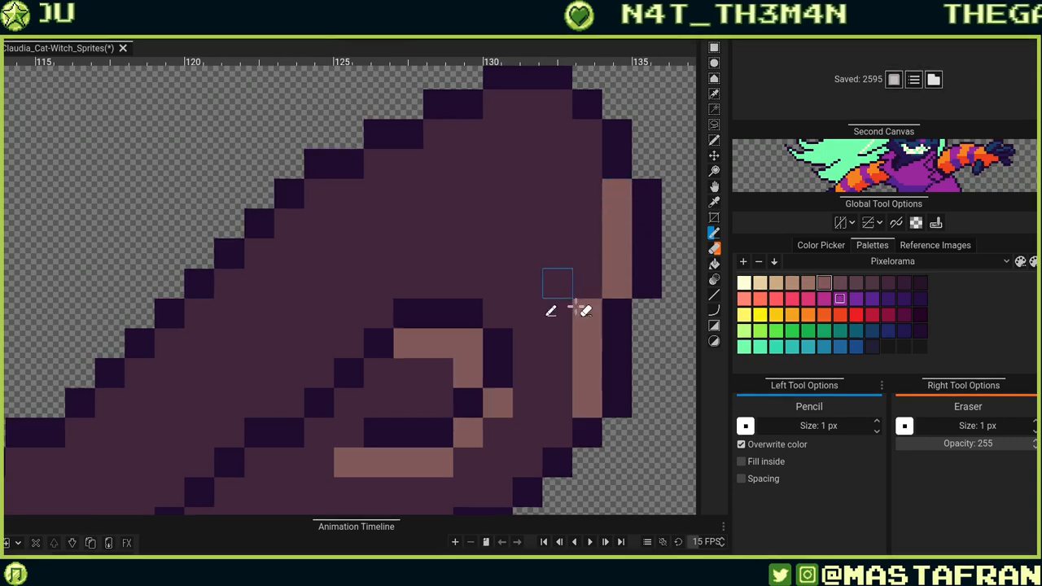
{"action": "mouse_move", "coordinate": [583, 247]}
{"action": "left_mouse_down"}
{"action": "mouse_move", "coordinate": [610, 326]}
{"action": "mouse_move", "coordinate": [537, 266]}
{"action": "mouse_move", "coordinate": [415, 259]}
{"action": "mouse_move", "coordinate": [464, 220]}
{"action": "mouse_move", "coordinate": [581, 251]}
{"action": "mouse_move", "coordinate": [609, 284]}
{"action": "mouse_move", "coordinate": [570, 188]}
{"action": "mouse_move", "coordinate": [546, 214]}
{"action": "left_mouse_up"}
{"action": "left_click_drag", "start_coordinate": [478, 359], "coordinate": [588, 287]}
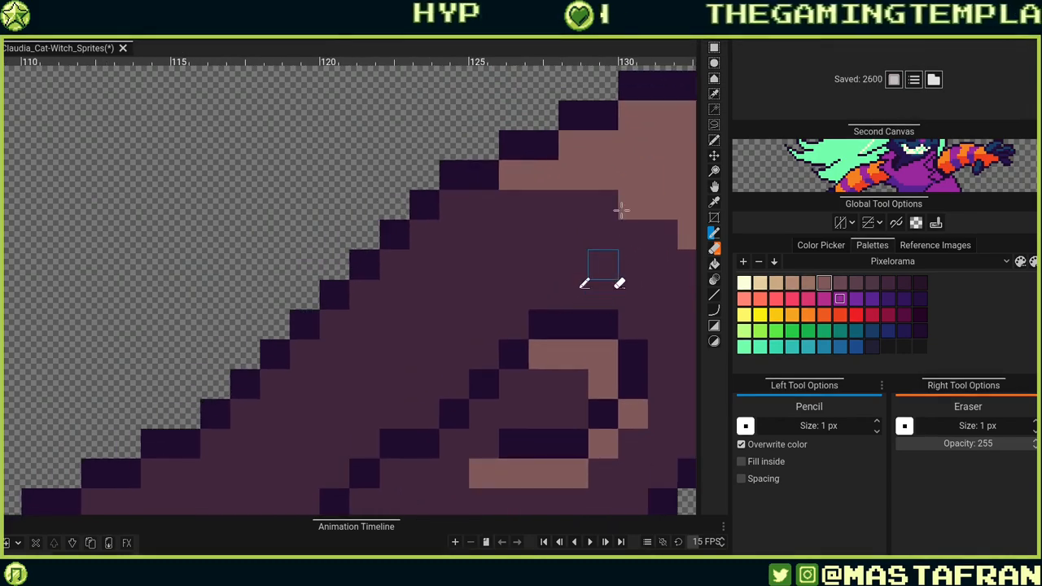
Draw light brown highlight lines along the length of the broom shaft.
{"action": "scroll", "coordinate": [621, 206], "scroll_direction": "down", "scroll_amount": 8}
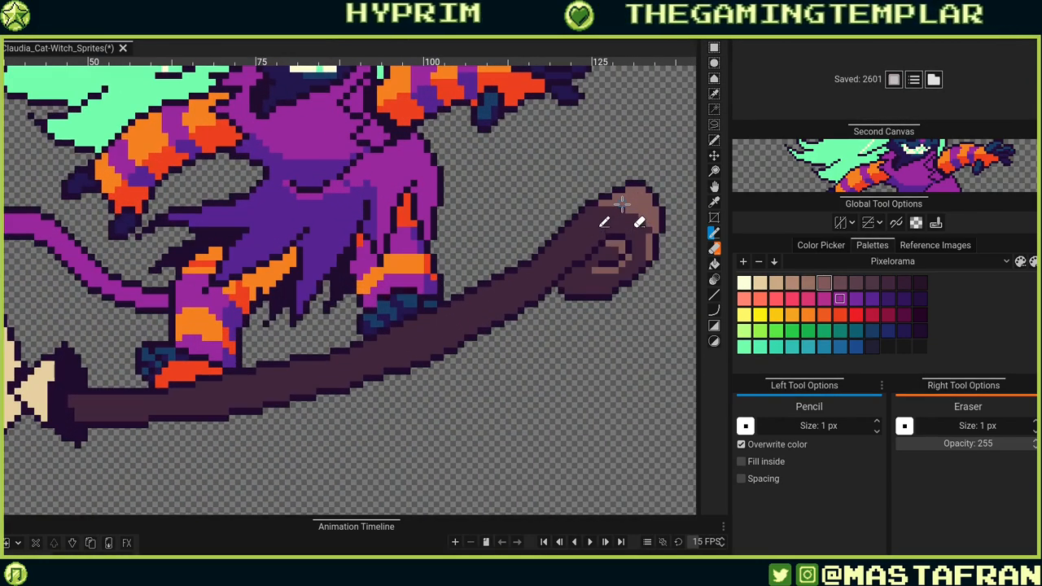
{"action": "mouse_move", "coordinate": [649, 218]}
{"action": "left_mouse_down"}
{"action": "mouse_move", "coordinate": [591, 223]}
{"action": "mouse_move", "coordinate": [525, 287]}
{"action": "mouse_move", "coordinate": [379, 358]}
{"action": "left_mouse_up"}
{"action": "key", "text": "ctrl+z"}
{"action": "mouse_move", "coordinate": [625, 202]}
{"action": "left_mouse_down"}
{"action": "mouse_move", "coordinate": [515, 281]}
{"action": "mouse_move", "coordinate": [331, 371]}
{"action": "left_mouse_up"}
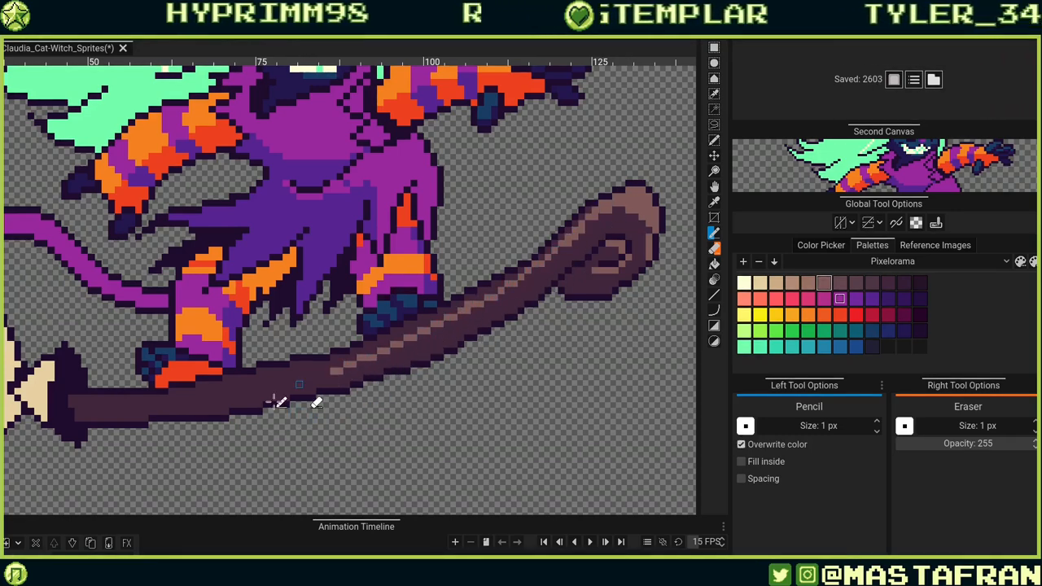
{"action": "left_click_drag", "start_coordinate": [279, 392], "coordinate": [534, 331]}
{"action": "mouse_move", "coordinate": [339, 343]}
{"action": "left_mouse_down"}
{"action": "mouse_move", "coordinate": [492, 333]}
{"action": "mouse_move", "coordinate": [607, 306]}
{"action": "left_mouse_up"}
{"action": "mouse_move", "coordinate": [348, 342]}
{"action": "left_mouse_down"}
{"action": "mouse_move", "coordinate": [337, 343]}
{"action": "mouse_move", "coordinate": [449, 342]}
{"action": "left_mouse_up"}
Bucket-fill the broom shaft's bands with brown shading tones.
{"action": "key", "text": "b"}
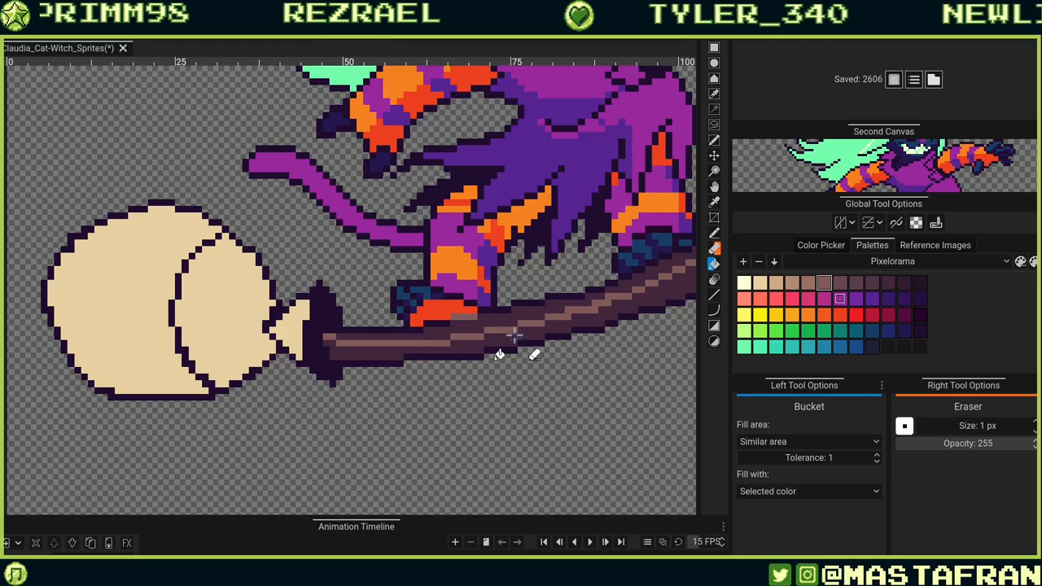
{"action": "left_click", "coordinate": [543, 311]}
{"action": "left_click_drag", "start_coordinate": [600, 336], "coordinate": [442, 419]}
{"action": "left_click", "coordinate": [481, 362]}
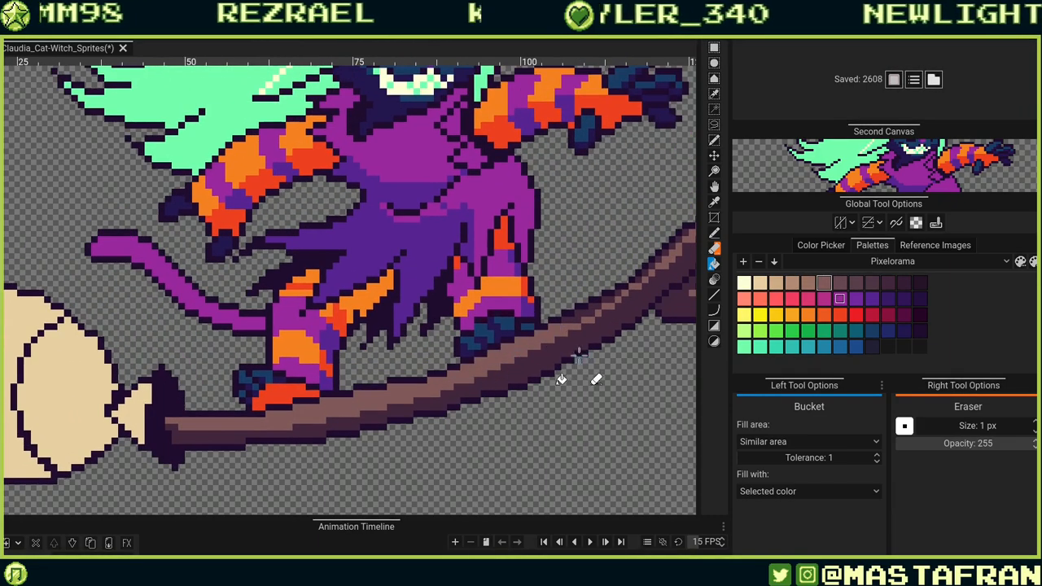
{"action": "left_click_drag", "start_coordinate": [617, 320], "coordinate": [433, 420]}
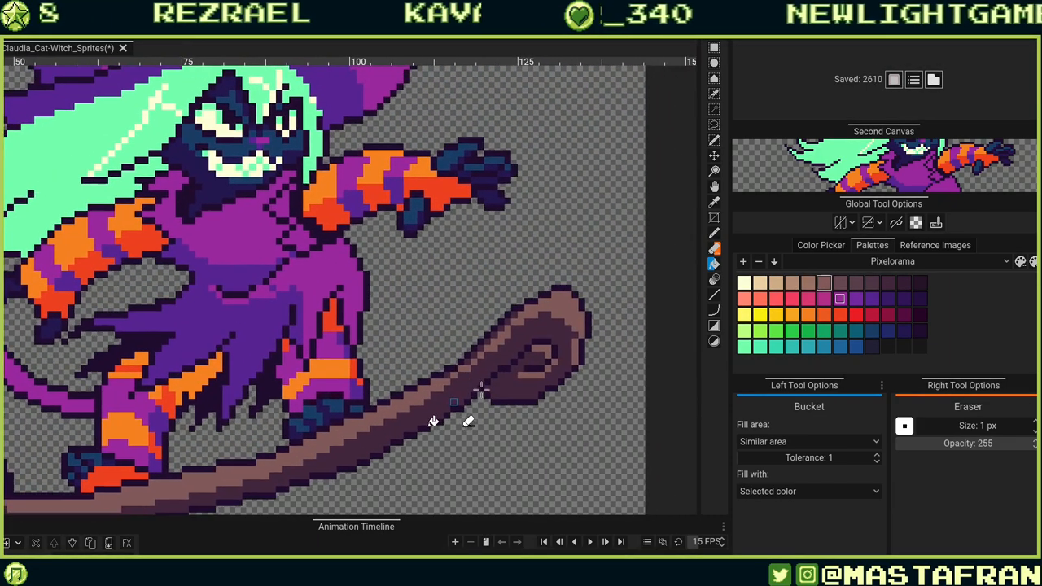
Refine the brown shading on the broom's curled tip and along the shaft with the Pencil.
{"action": "scroll", "coordinate": [583, 319], "scroll_direction": "up", "scroll_amount": 2}
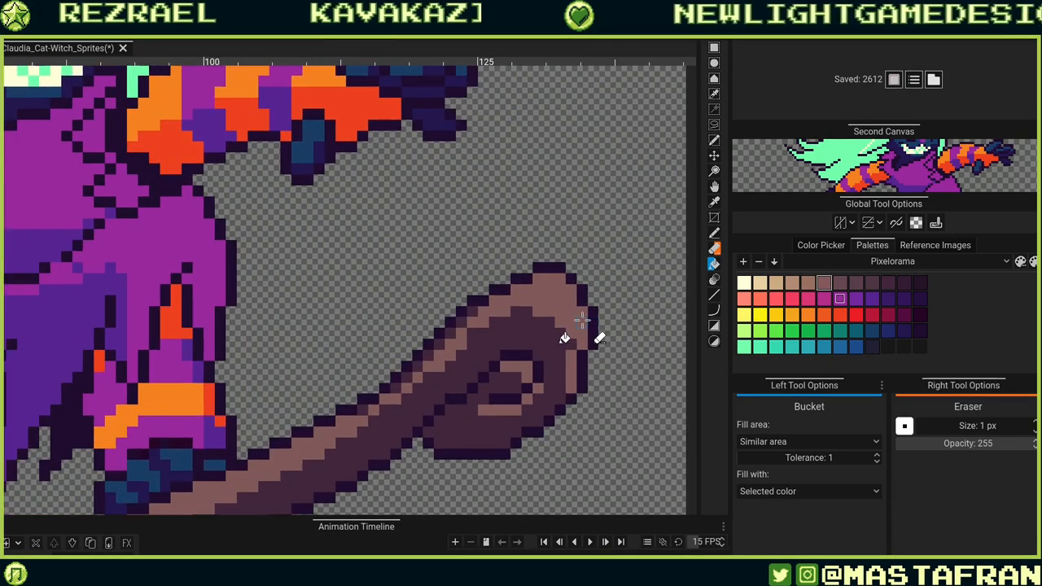
{"action": "key", "text": "b"}
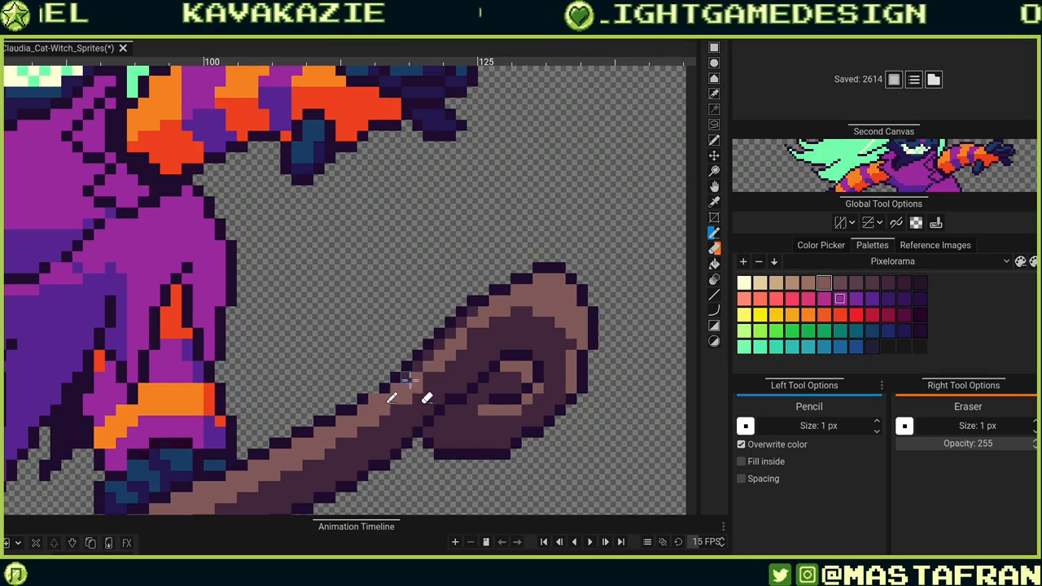
{"action": "left_click_drag", "start_coordinate": [407, 379], "coordinate": [388, 415]}
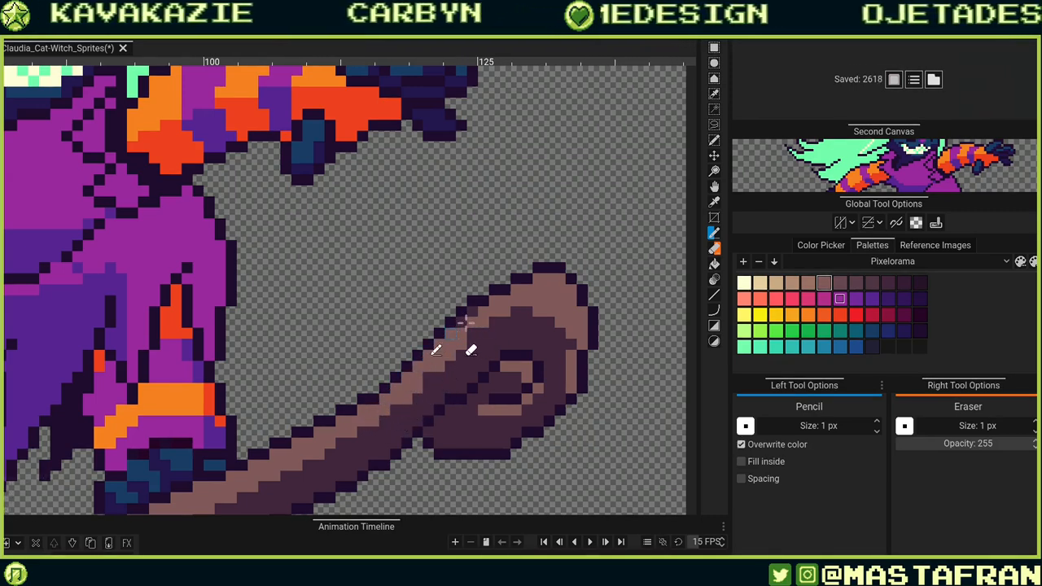
{"action": "mouse_move", "coordinate": [379, 494]}
{"action": "left_mouse_down"}
{"action": "mouse_move", "coordinate": [561, 291]}
{"action": "mouse_move", "coordinate": [582, 314]}
{"action": "mouse_move", "coordinate": [398, 492]}
{"action": "left_mouse_up"}
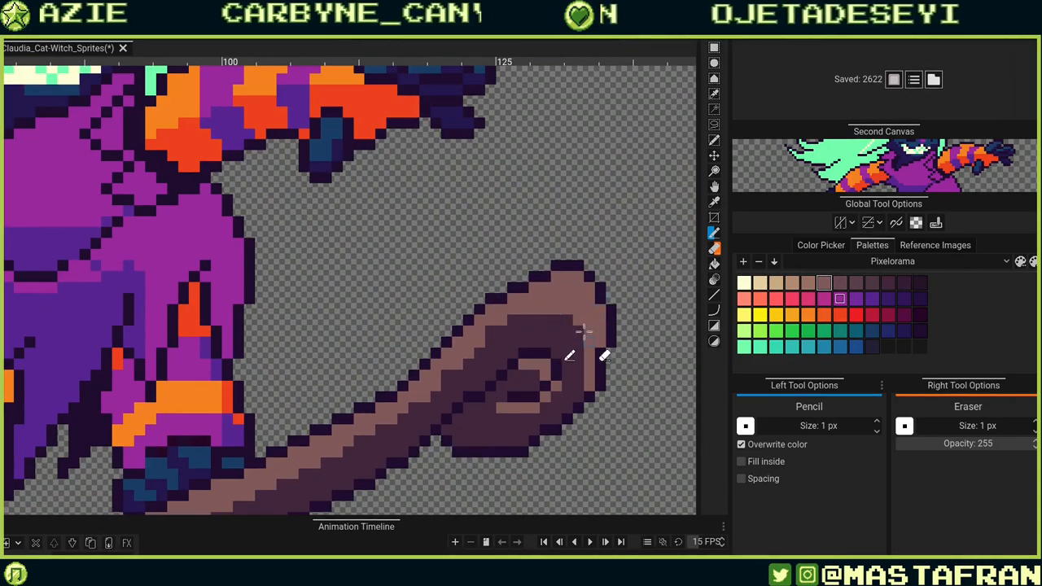
{"action": "left_click_drag", "start_coordinate": [338, 419], "coordinate": [537, 255]}
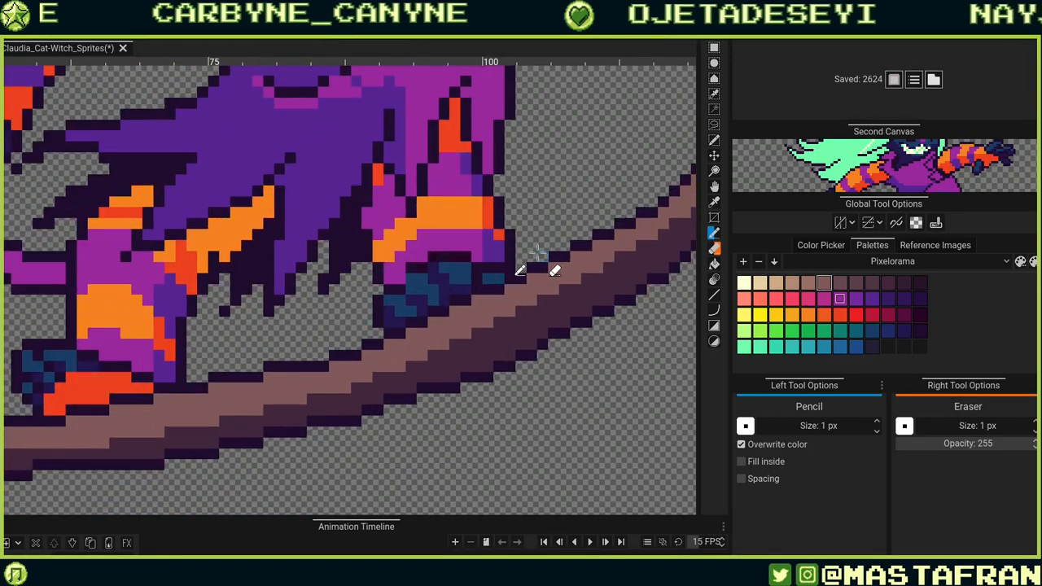
{"action": "left_click_drag", "start_coordinate": [221, 413], "coordinate": [545, 279]}
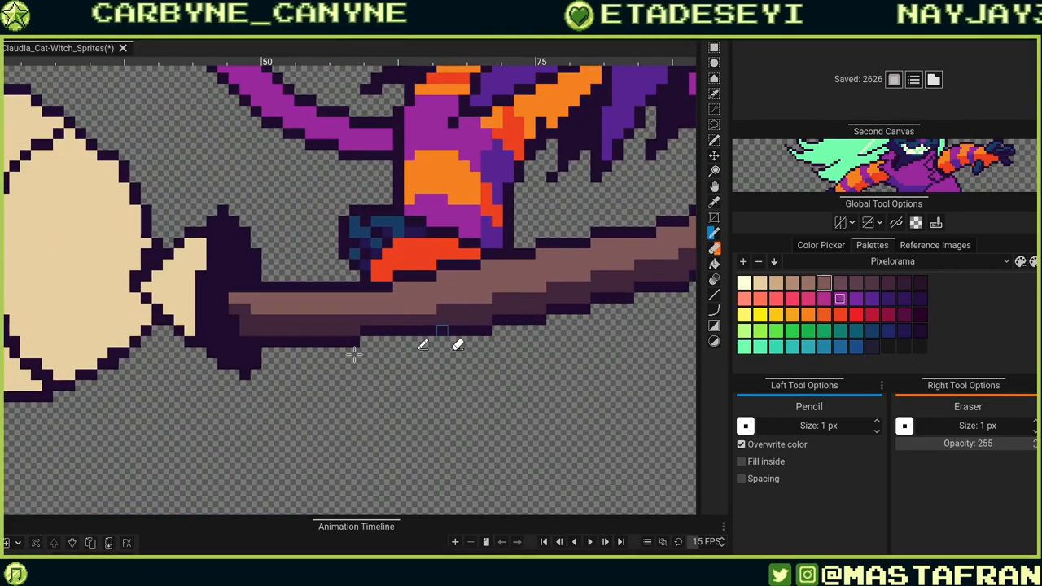
{"action": "left_click_drag", "start_coordinate": [336, 338], "coordinate": [493, 358]}
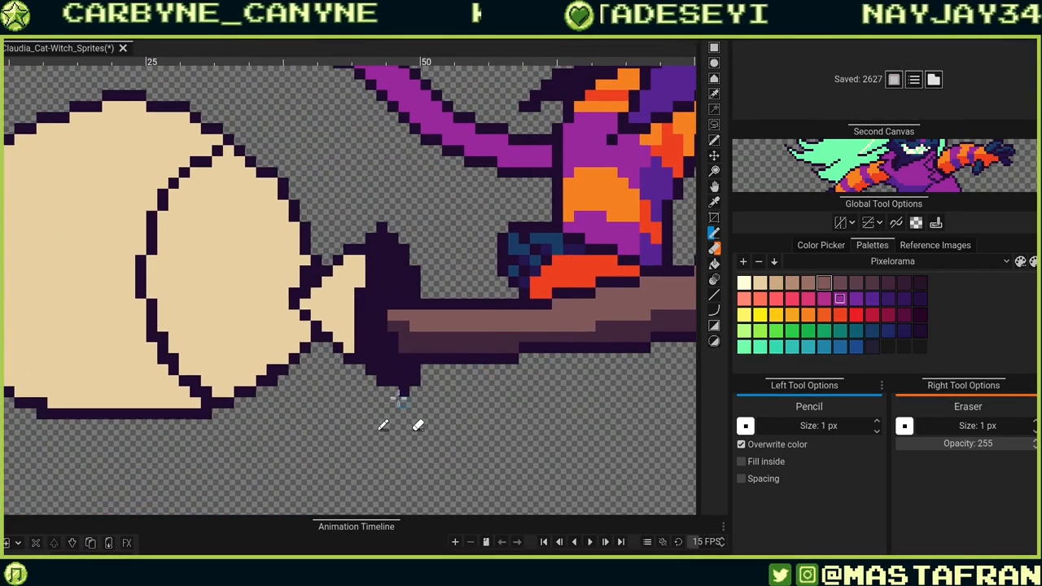
Touch up the dark outline where the shaft meets the bristle binding.
{"action": "left_click", "coordinate": [393, 306]}
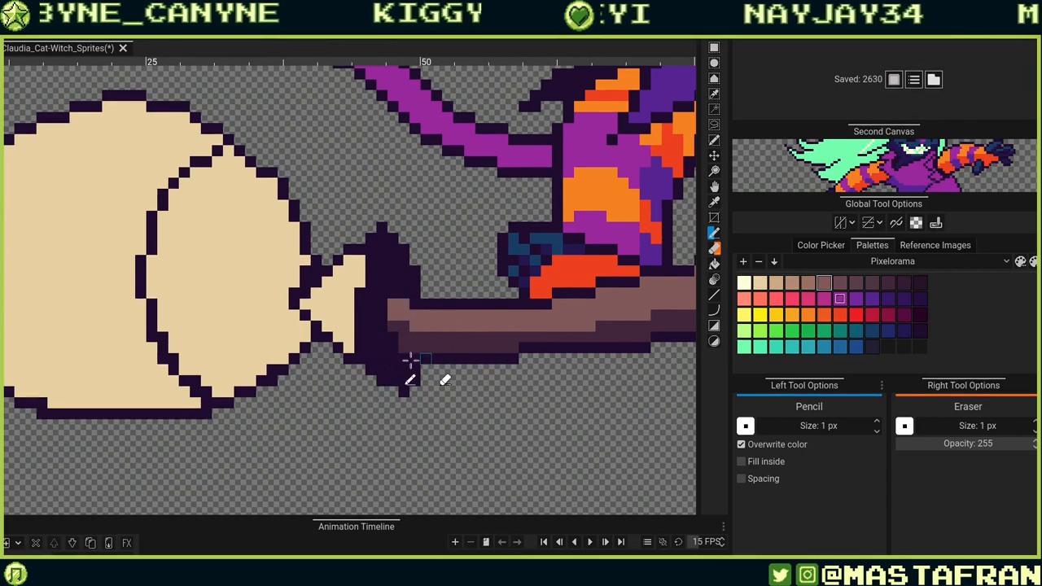
{"action": "left_click_drag", "start_coordinate": [356, 356], "coordinate": [397, 425]}
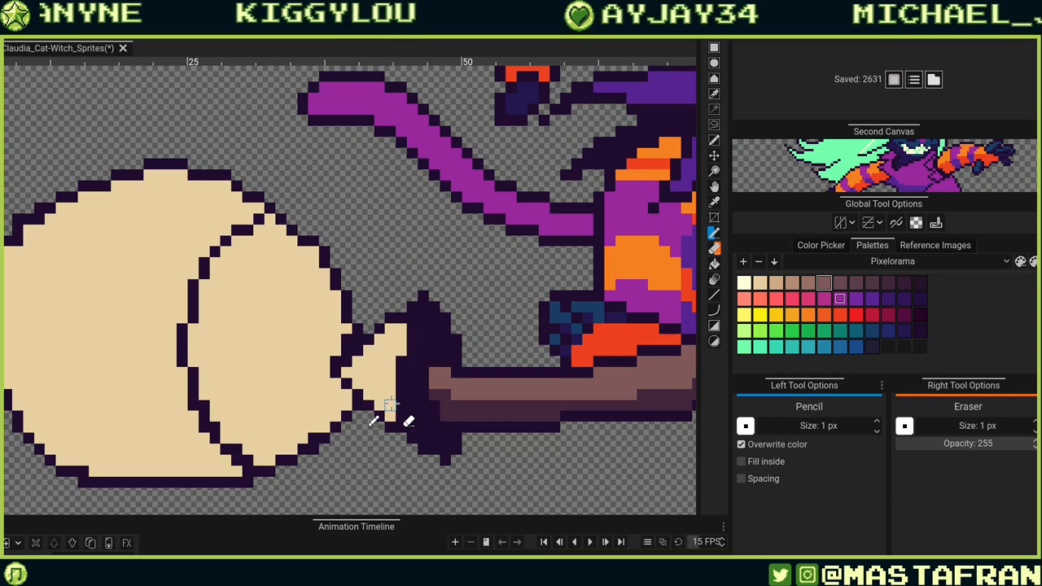
{"action": "left_click_drag", "start_coordinate": [268, 423], "coordinate": [407, 441]}
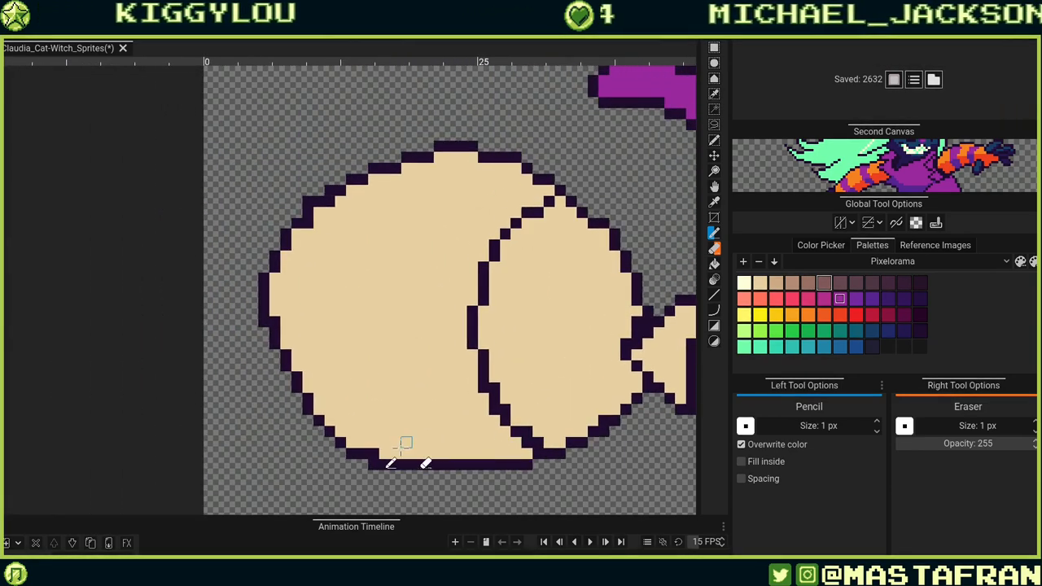
Clean up the bristle bundle's outer outline pixels with beige.
{"action": "left_click_drag", "start_coordinate": [379, 408], "coordinate": [483, 471]}
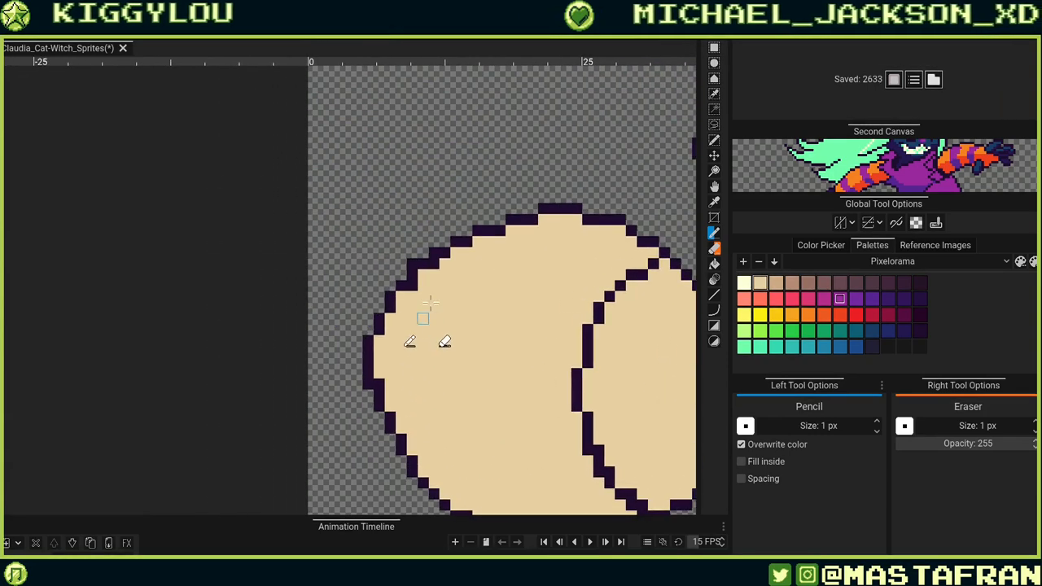
{"action": "left_click_drag", "start_coordinate": [434, 341], "coordinate": [367, 416]}
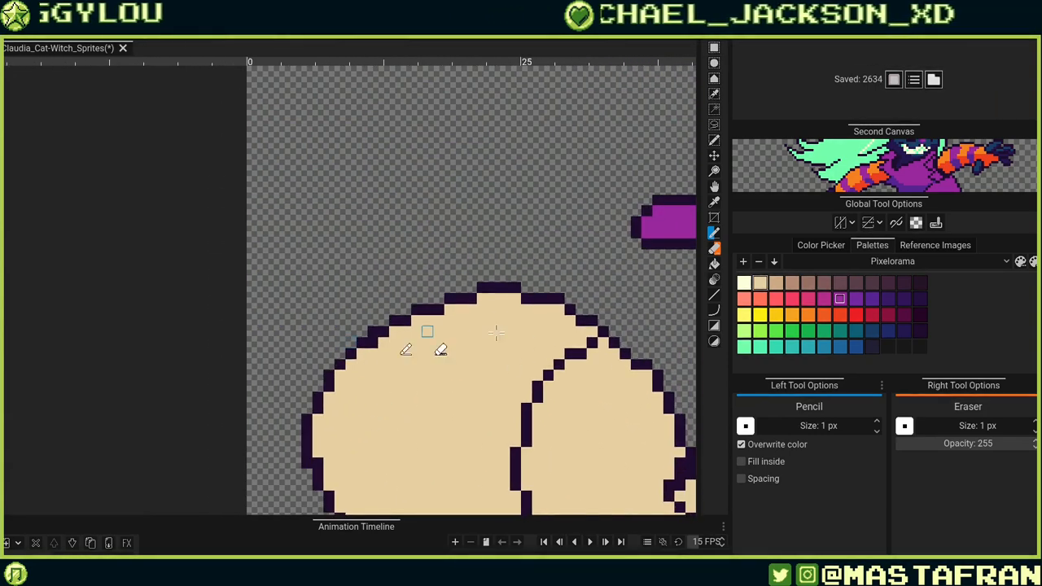
{"action": "left_click_drag", "start_coordinate": [535, 366], "coordinate": [503, 389]}
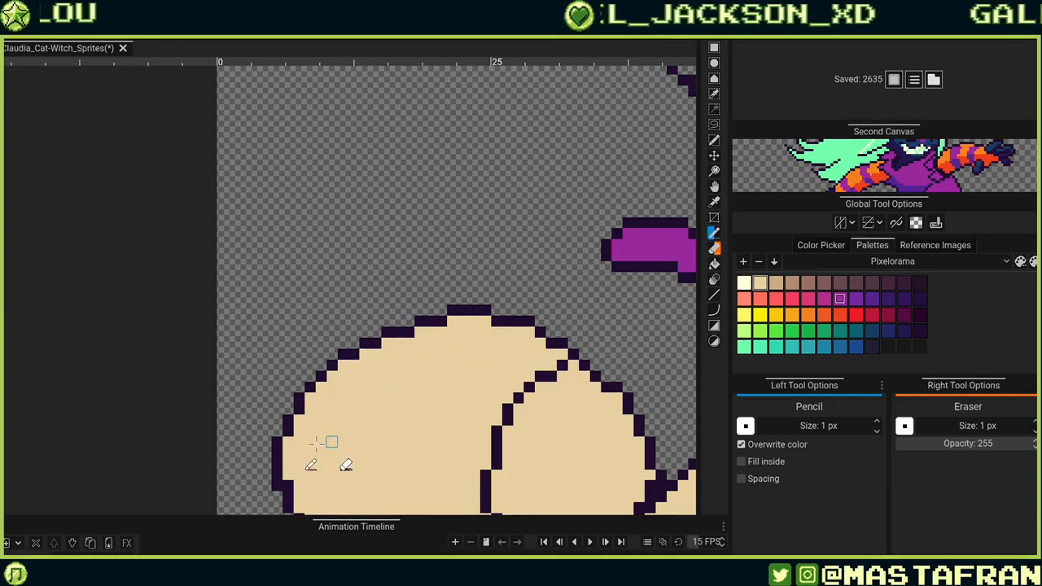
{"action": "left_click_drag", "start_coordinate": [328, 444], "coordinate": [395, 381]}
{"action": "left_click_drag", "start_coordinate": [541, 390], "coordinate": [391, 393]}
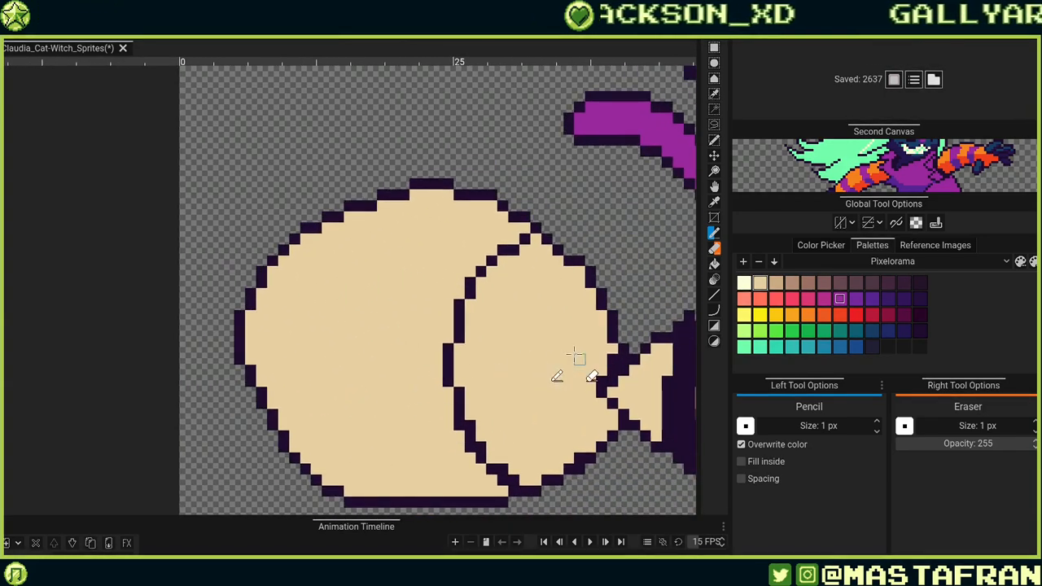
{"action": "left_click_drag", "start_coordinate": [578, 356], "coordinate": [491, 381]}
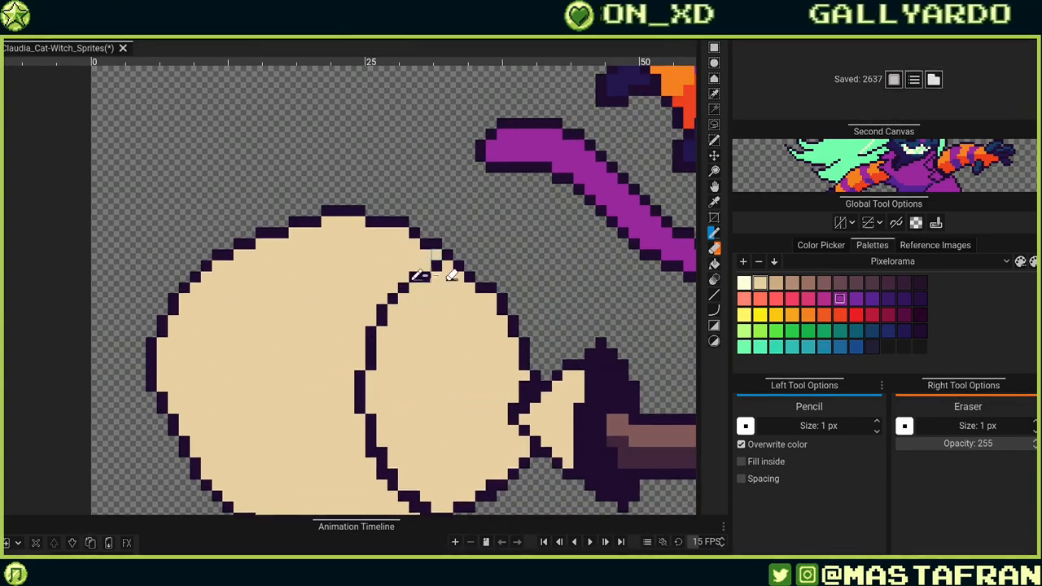
Redraw the dark inner outline separating the two bristle sections.
{"action": "mouse_move", "coordinate": [421, 277]}
{"action": "left_mouse_down"}
{"action": "mouse_move", "coordinate": [436, 257]}
{"action": "mouse_move", "coordinate": [394, 280]}
{"action": "mouse_move", "coordinate": [371, 323]}
{"action": "mouse_move", "coordinate": [355, 415]}
{"action": "mouse_move", "coordinate": [372, 474]}
{"action": "left_mouse_up"}
{"action": "left_click_drag", "start_coordinate": [403, 430], "coordinate": [426, 334]}
{"action": "left_click_drag", "start_coordinate": [406, 389], "coordinate": [443, 424]}
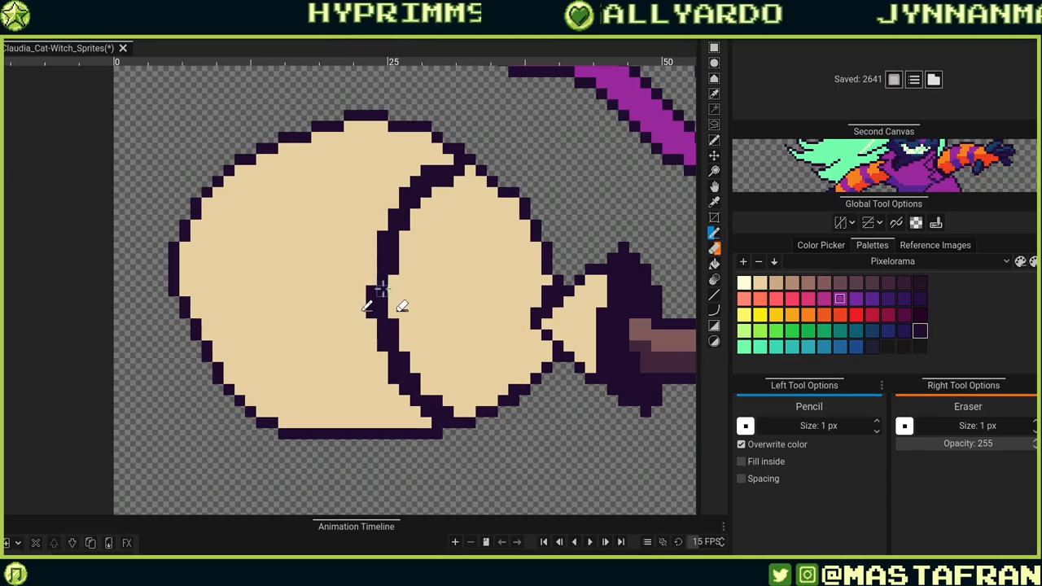
{"action": "left_click_drag", "start_coordinate": [373, 285], "coordinate": [375, 254]}
{"action": "left_click_drag", "start_coordinate": [436, 285], "coordinate": [428, 377]}
{"action": "left_click", "coordinate": [440, 279]}
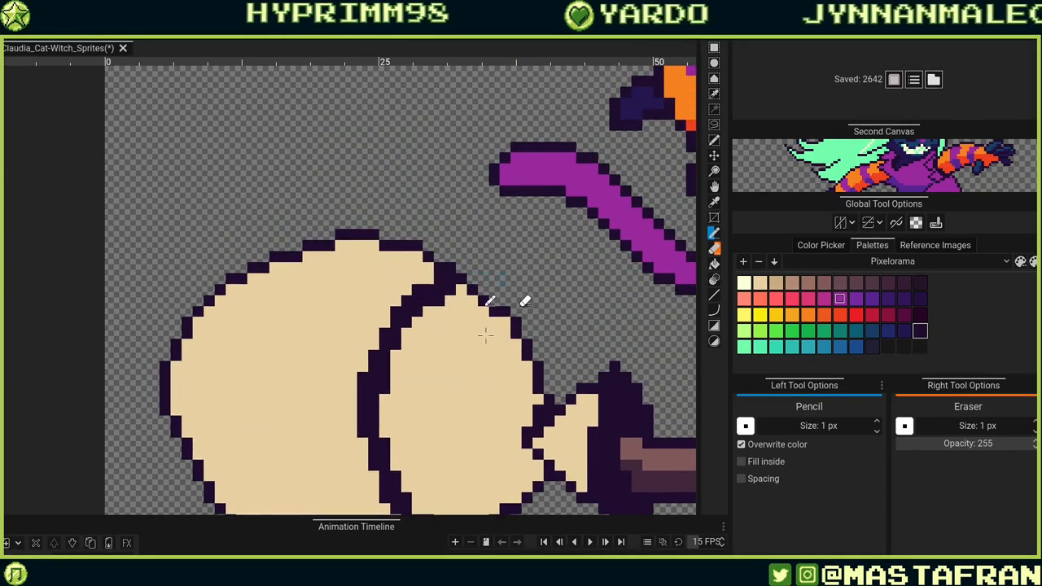
{"action": "left_click", "coordinate": [440, 258]}
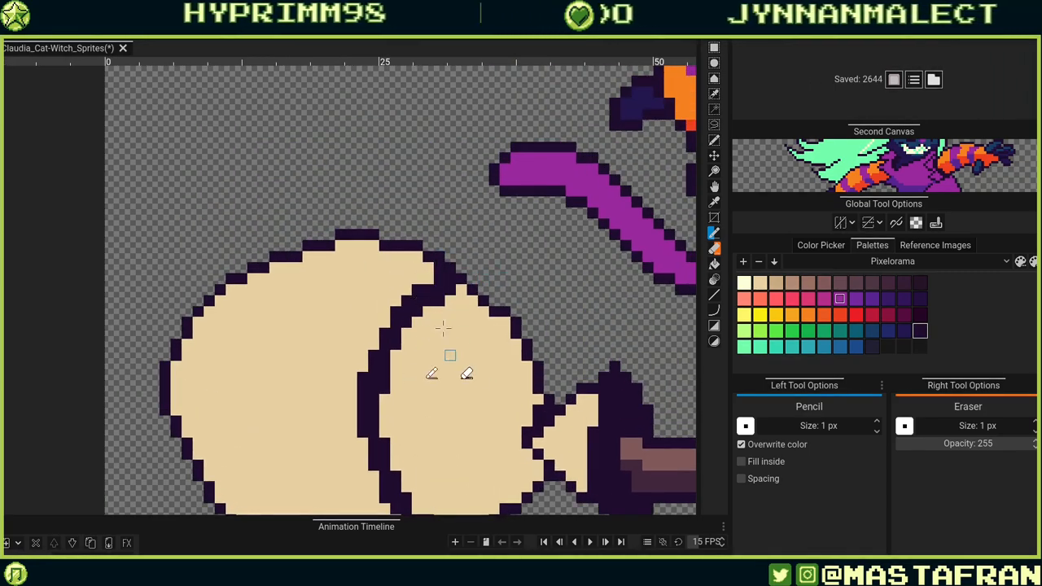
{"action": "left_click", "coordinate": [428, 278]}
{"action": "mouse_move", "coordinate": [432, 378]}
{"action": "left_mouse_down"}
{"action": "mouse_move", "coordinate": [456, 331]}
{"action": "mouse_move", "coordinate": [410, 332]}
{"action": "left_mouse_up"}
{"action": "left_click", "coordinate": [465, 281], "text": "alt"}
{"action": "left_click", "coordinate": [474, 242]}
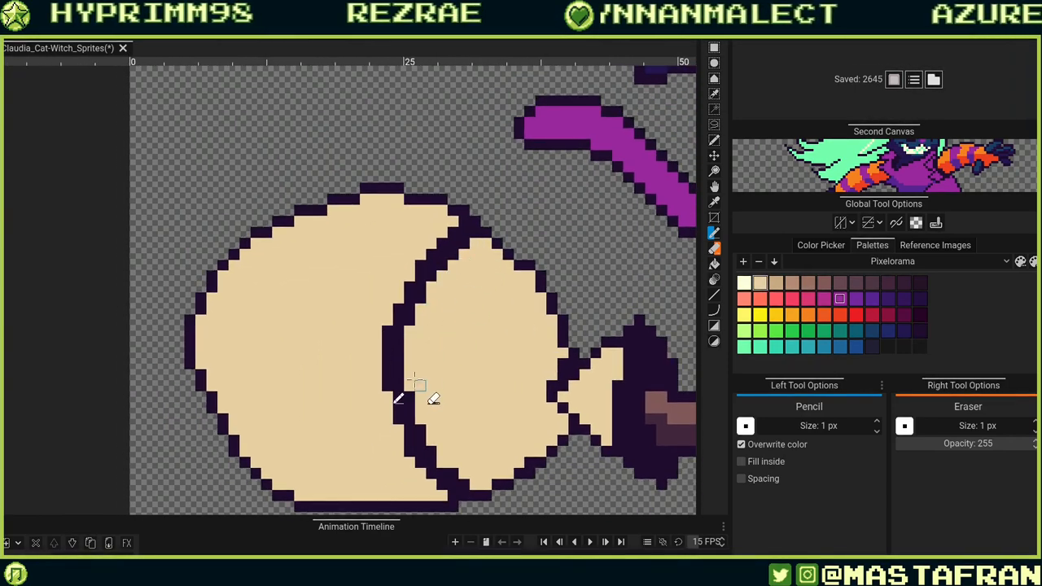
Touch up the dark outline along the bristle bundle's lower edge and its narrow neck beside the binding.
{"action": "mouse_move", "coordinate": [410, 396]}
{"action": "left_mouse_down"}
{"action": "mouse_move", "coordinate": [446, 466]}
{"action": "mouse_move", "coordinate": [483, 493]}
{"action": "left_mouse_up"}
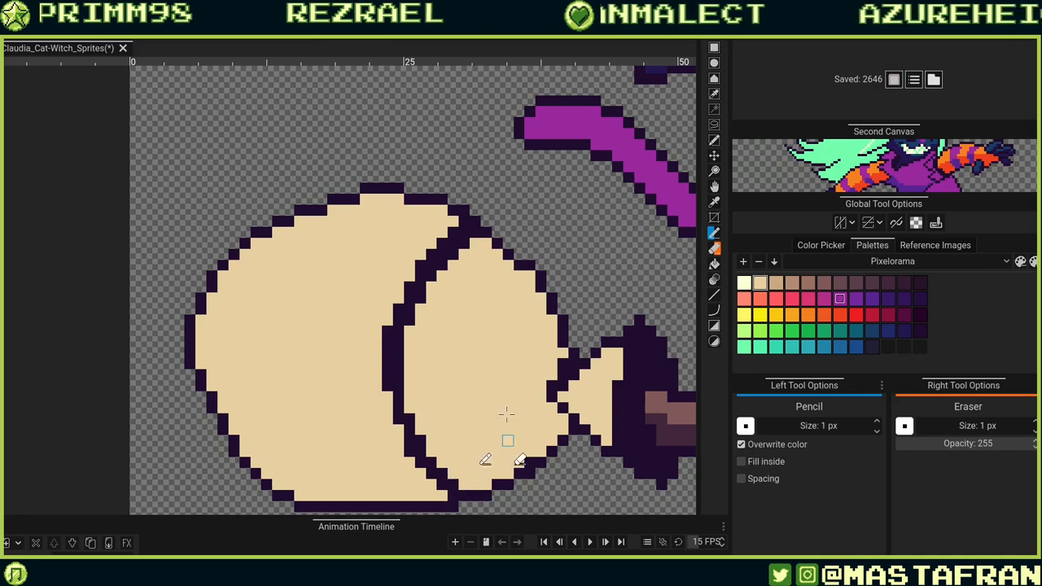
{"action": "mouse_move", "coordinate": [491, 427]}
{"action": "left_mouse_down"}
{"action": "mouse_move", "coordinate": [502, 346]}
{"action": "mouse_move", "coordinate": [524, 333]}
{"action": "left_mouse_up"}
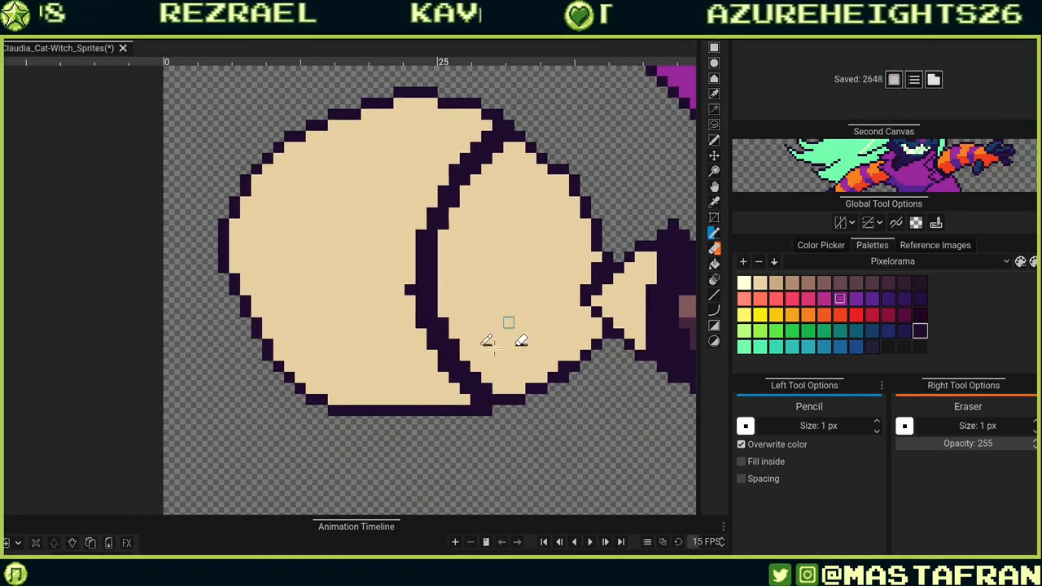
{"action": "left_click_drag", "start_coordinate": [463, 348], "coordinate": [455, 480]}
{"action": "left_click_drag", "start_coordinate": [401, 432], "coordinate": [513, 397]}
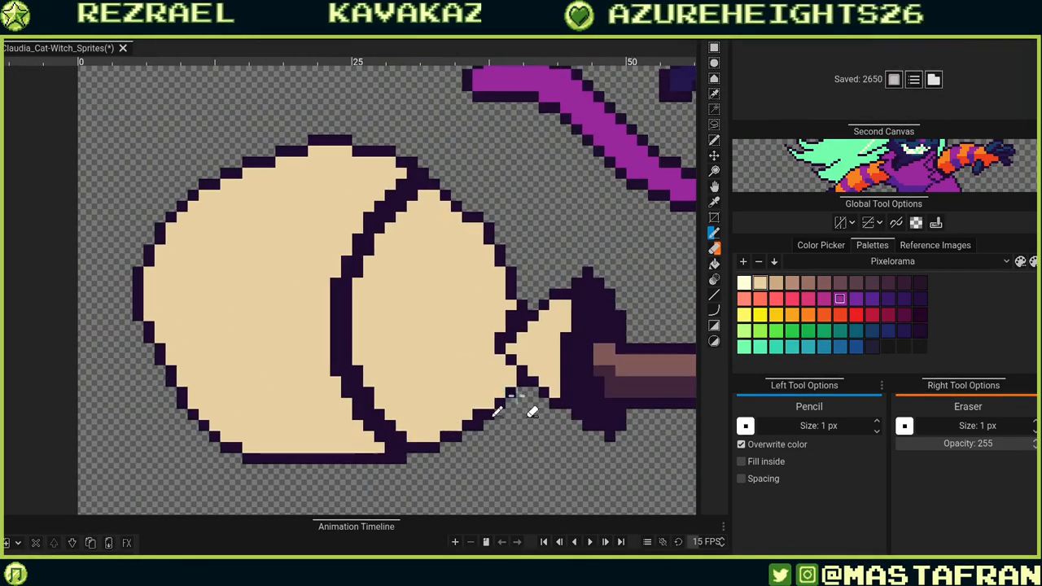
{"action": "left_click", "coordinate": [522, 326]}
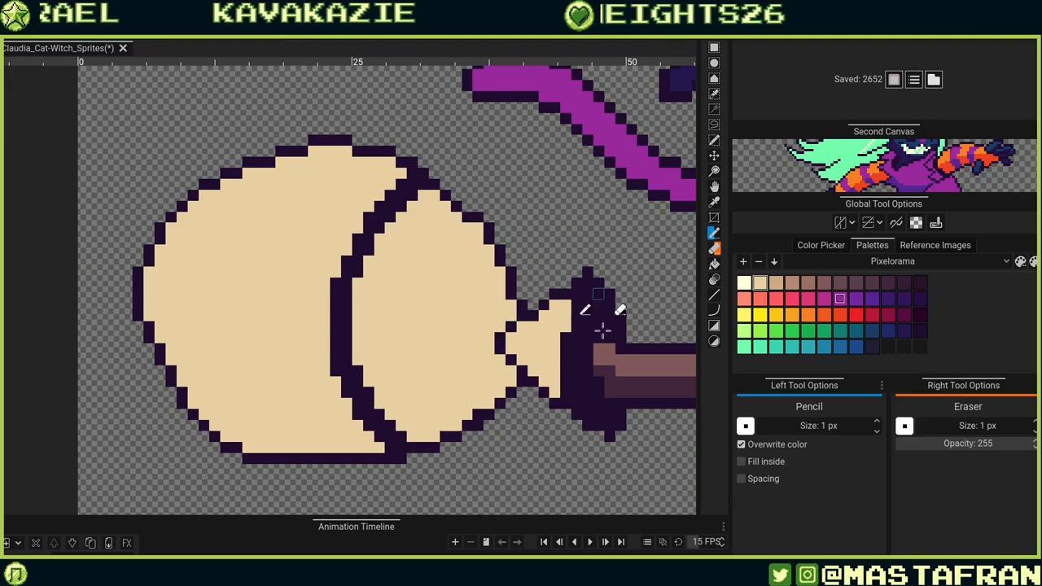
{"action": "left_click_drag", "start_coordinate": [561, 338], "coordinate": [505, 372]}
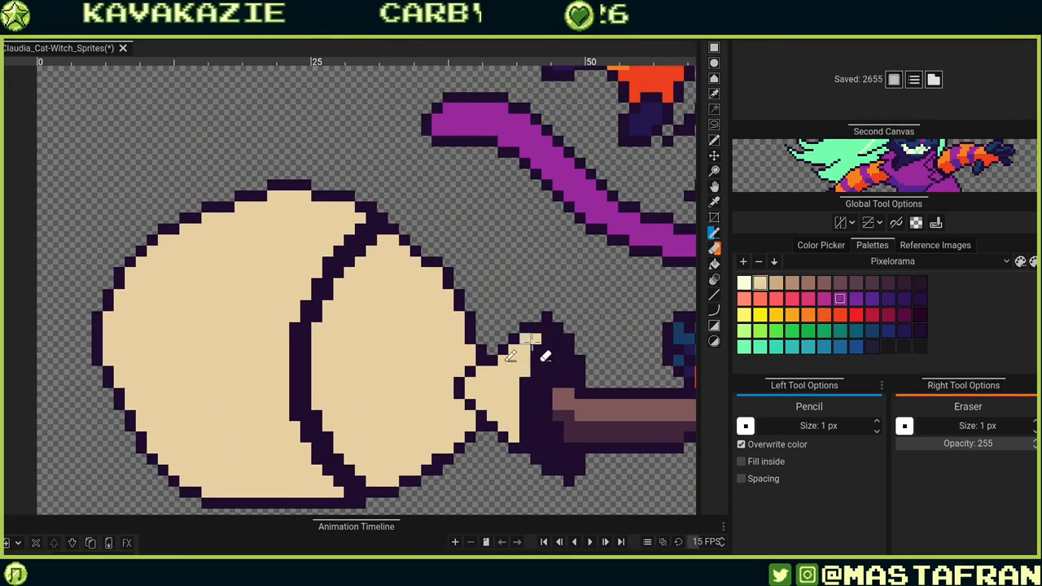
{"action": "left_click_drag", "start_coordinate": [511, 460], "coordinate": [511, 353]}
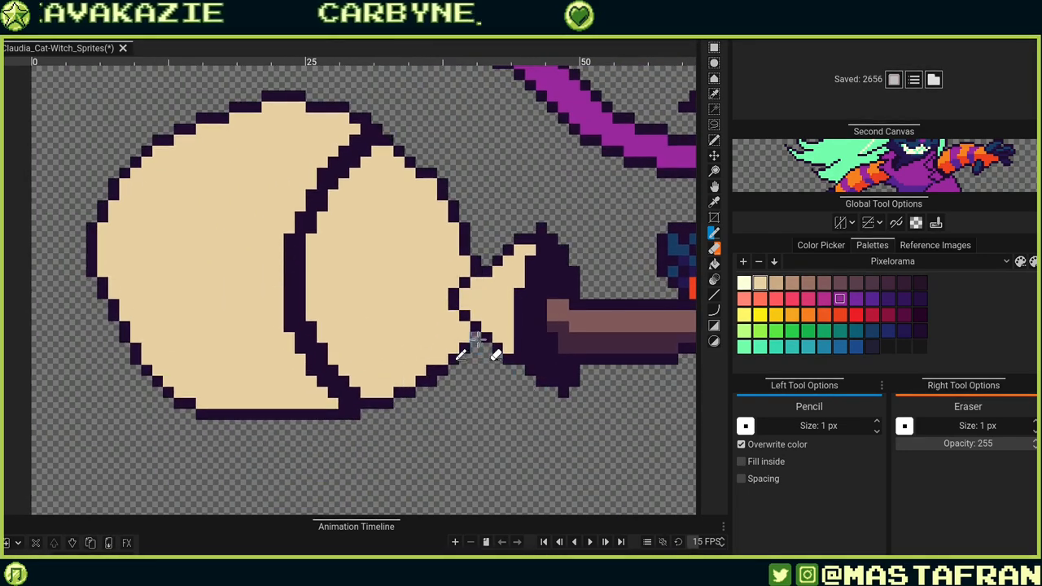
{"action": "left_click", "coordinate": [439, 374]}
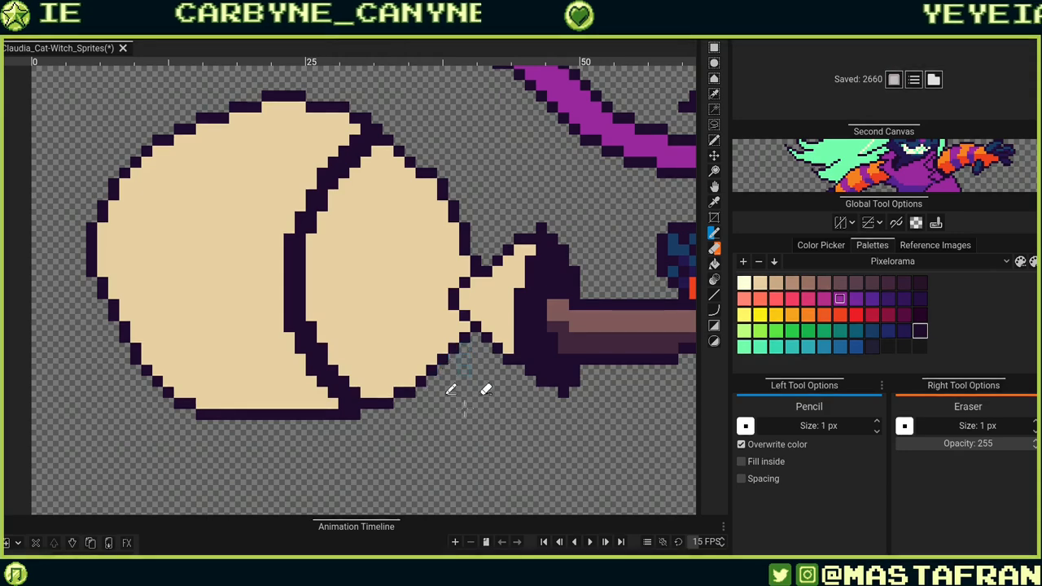
Erase stray outline pixels along the front bristle section's upper-right edge.
{"action": "left_click", "coordinate": [485, 358]}
{"action": "left_click_drag", "start_coordinate": [485, 358], "coordinate": [462, 470]}
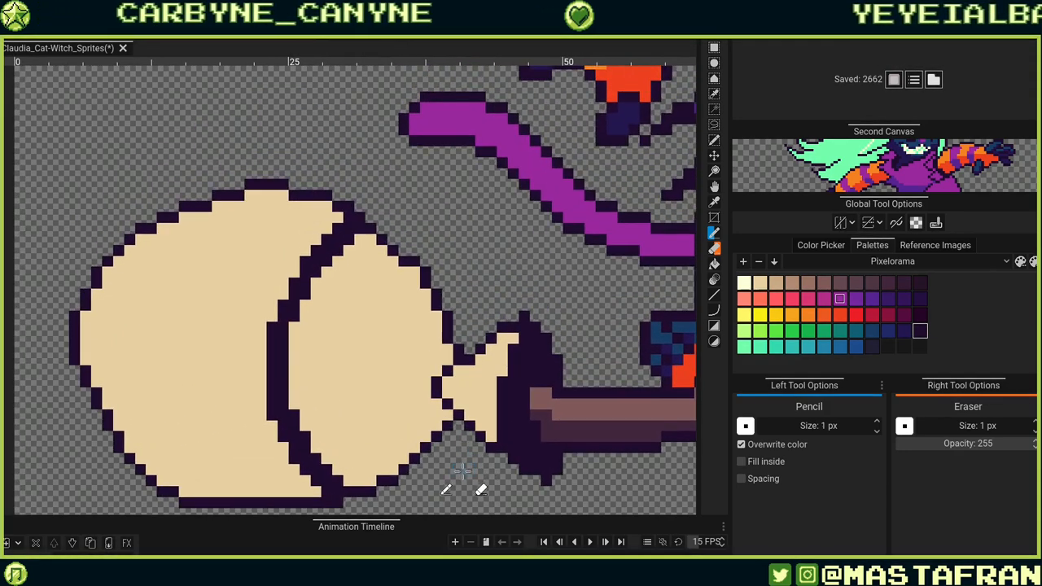
{"action": "left_click", "coordinate": [429, 275]}
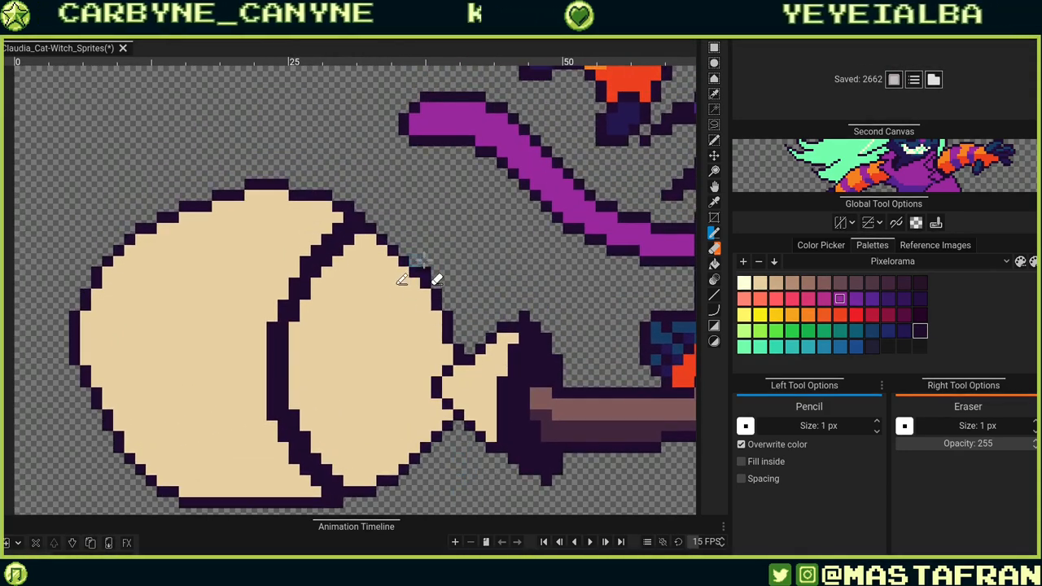
{"action": "left_click", "coordinate": [446, 371]}
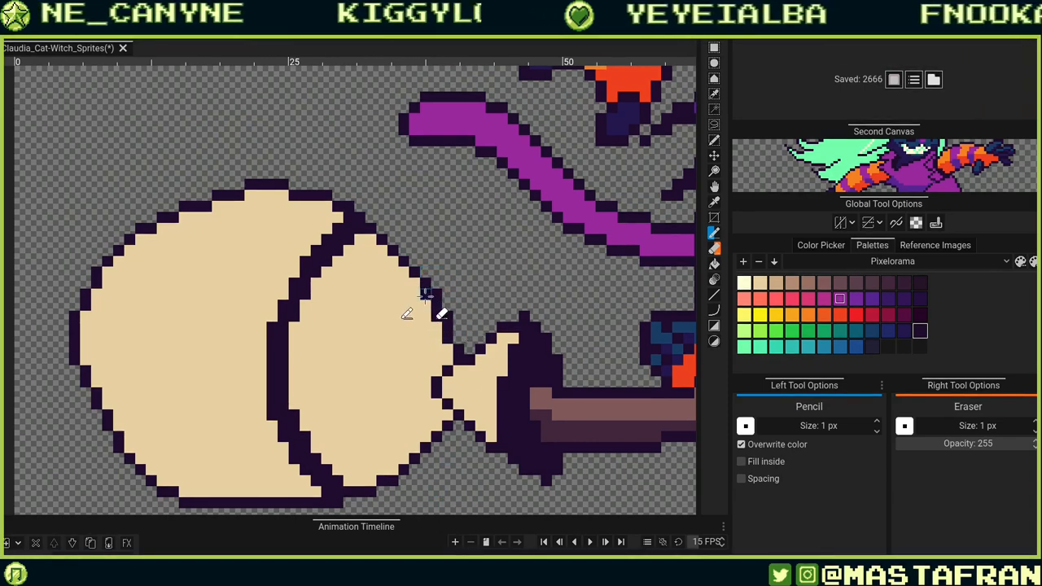
{"action": "right_click", "coordinate": [437, 293]}
{"action": "right_click", "coordinate": [448, 314]}
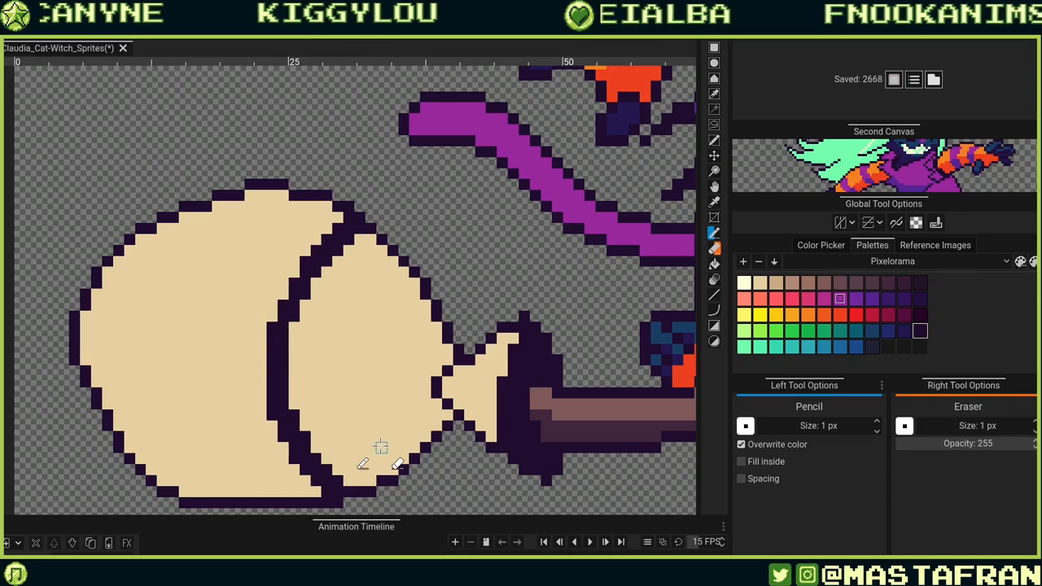
Pick light brown and draw a stepped shading line across the lower half of both bristle sections with the Pencil.
{"action": "left_click", "coordinate": [759, 282]}
{"action": "left_click", "coordinate": [414, 445]}
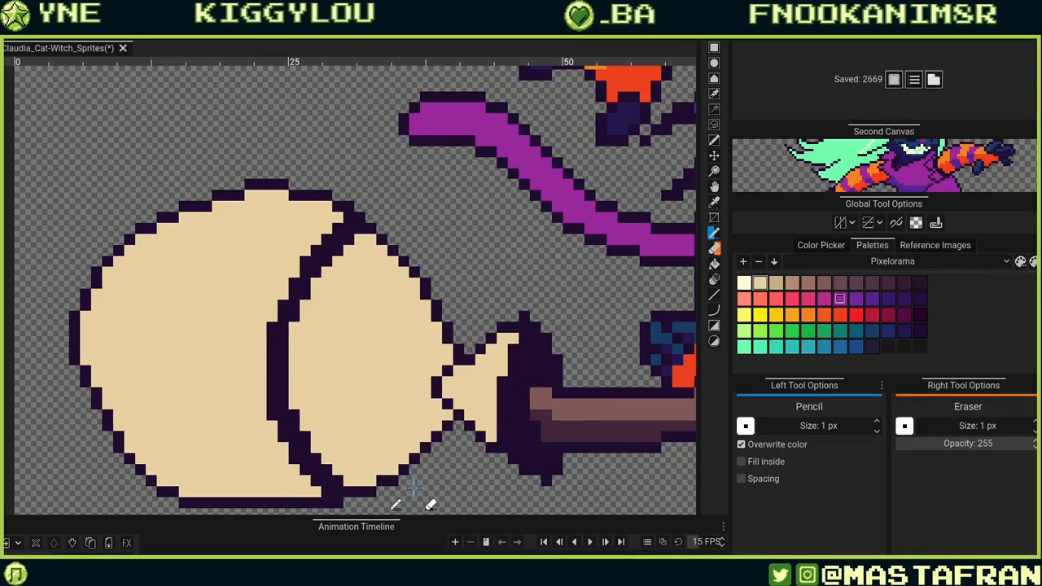
{"action": "mouse_move", "coordinate": [466, 409]}
{"action": "left_mouse_down"}
{"action": "mouse_move", "coordinate": [625, 342]}
{"action": "mouse_move", "coordinate": [518, 356]}
{"action": "left_mouse_up"}
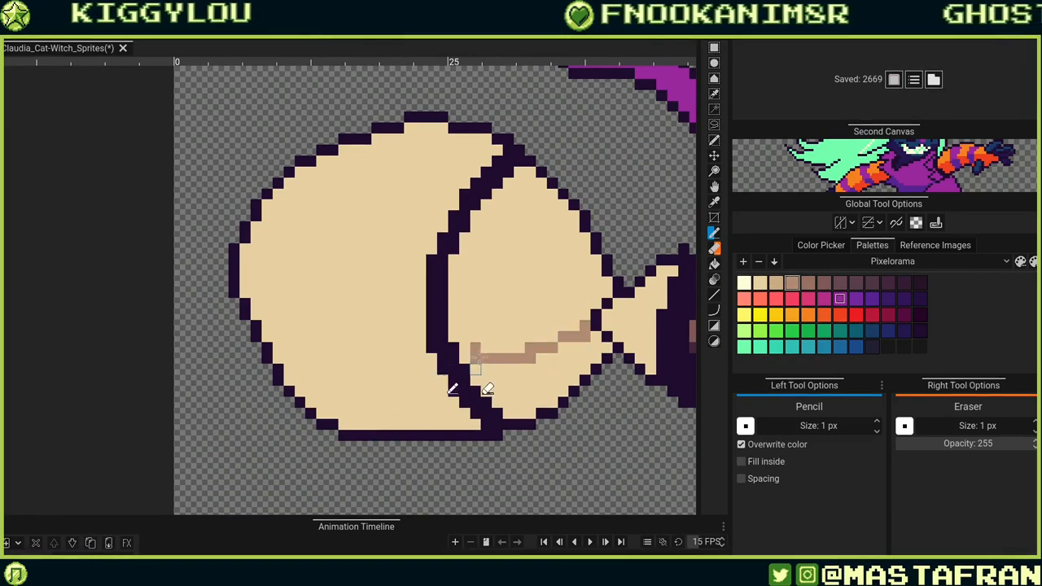
{"action": "key", "text": "ctrl+z"}
{"action": "left_click_drag", "start_coordinate": [472, 358], "coordinate": [589, 313]}
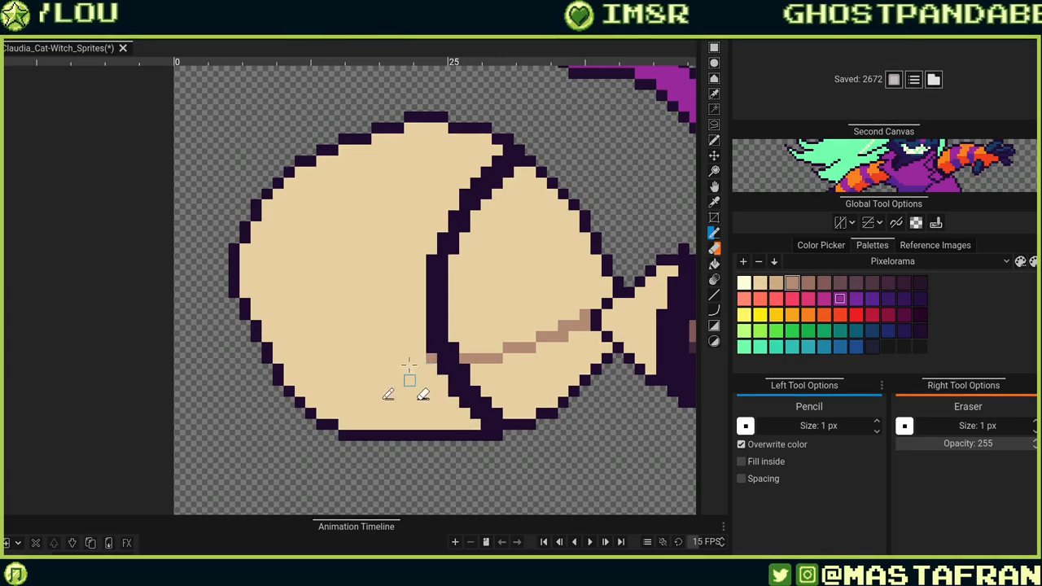
{"action": "mouse_move", "coordinate": [428, 358]}
{"action": "left_mouse_down"}
{"action": "mouse_move", "coordinate": [257, 310]}
{"action": "mouse_move", "coordinate": [267, 284]}
{"action": "mouse_move", "coordinate": [249, 287]}
{"action": "mouse_move", "coordinate": [309, 343]}
{"action": "mouse_move", "coordinate": [399, 358]}
{"action": "left_mouse_up"}
{"action": "key", "text": "ctrl+z"}
{"action": "left_click", "coordinate": [419, 359]}
{"action": "left_click", "coordinate": [398, 369]}
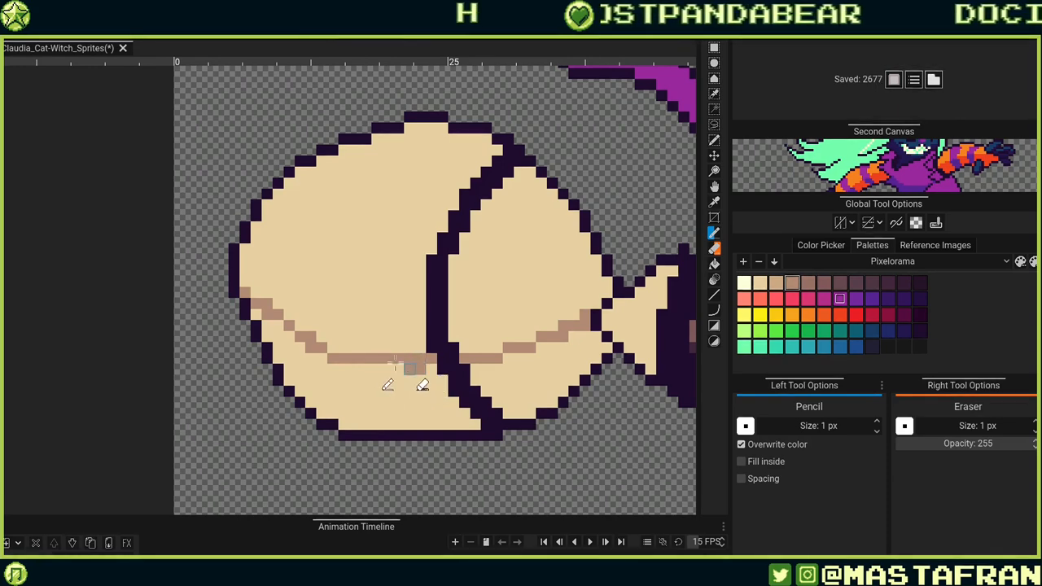
{"action": "left_click", "coordinate": [354, 368]}
Fill the area below the shading line in both bristle sections with light brown using the Bucket.
{"action": "key", "text": "r"}
{"action": "left_click", "coordinate": [398, 391]}
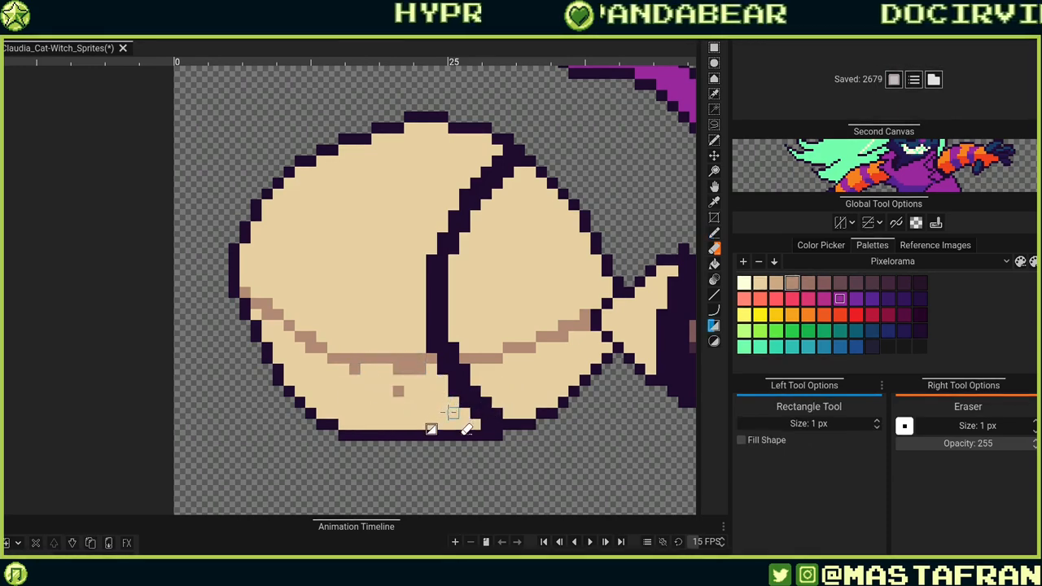
{"action": "key", "text": "g"}
{"action": "left_click", "coordinate": [437, 409]}
{"action": "left_click", "coordinate": [528, 370]}
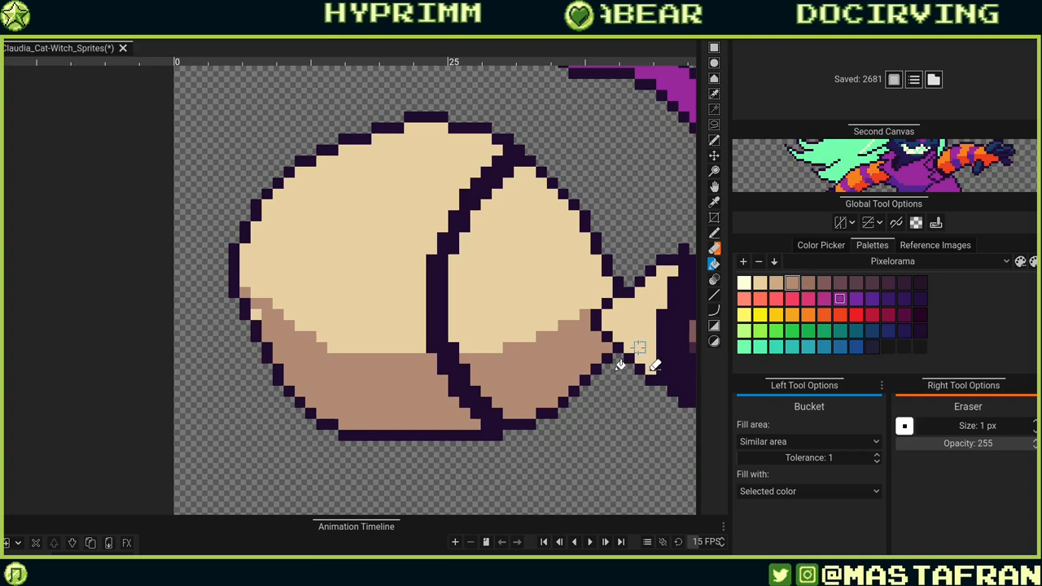
{"action": "left_click_drag", "start_coordinate": [612, 365], "coordinate": [523, 393]}
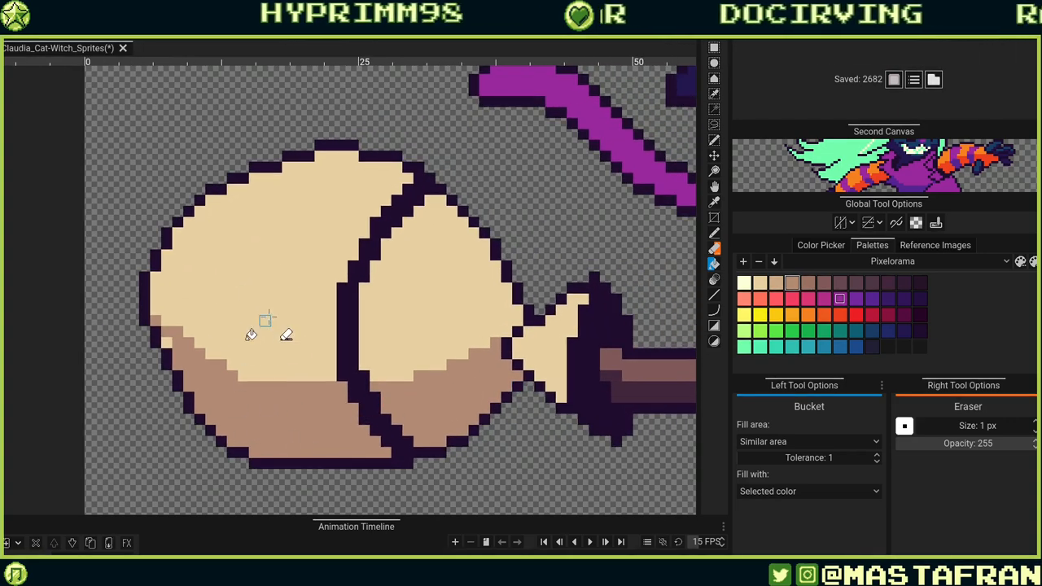
Shade the lower part of the bristle neck beside the binding with light brown using the Pencil.
{"action": "key", "text": "b"}
{"action": "left_click", "coordinate": [169, 342]}
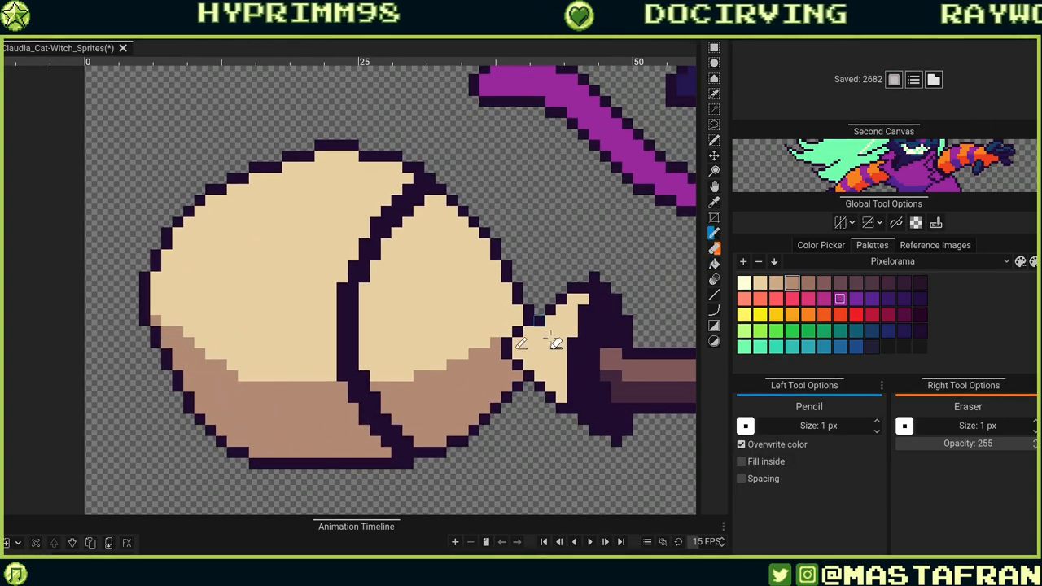
{"action": "left_click_drag", "start_coordinate": [516, 354], "coordinate": [576, 403]}
{"action": "left_click", "coordinate": [584, 408]}
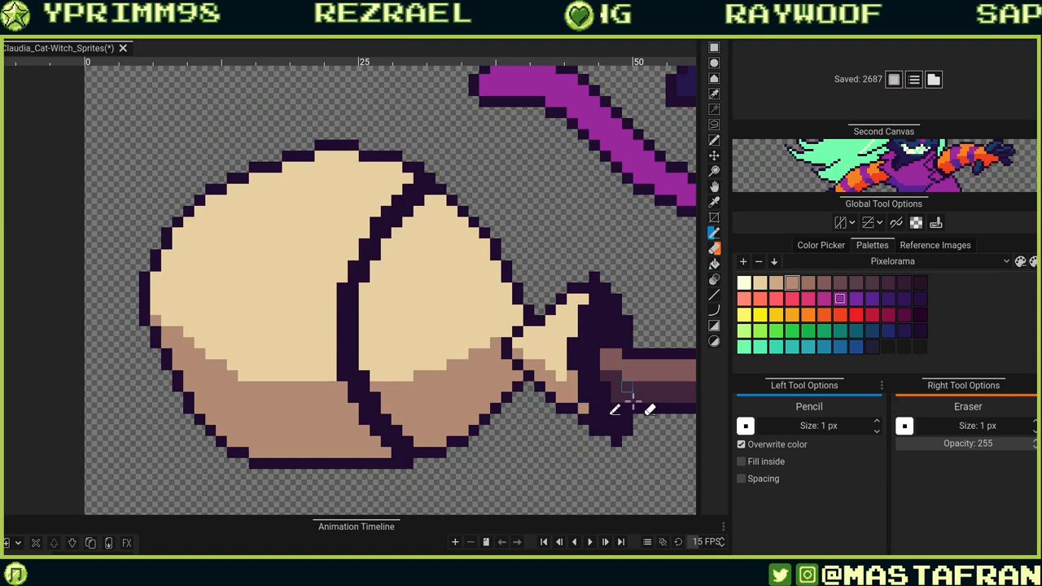
{"action": "left_click", "coordinate": [562, 377]}
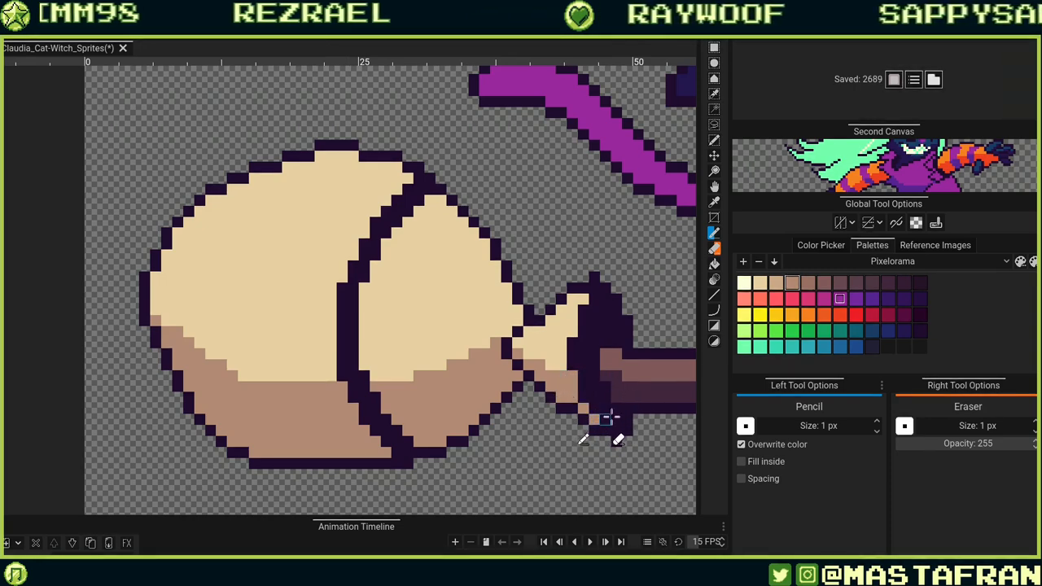
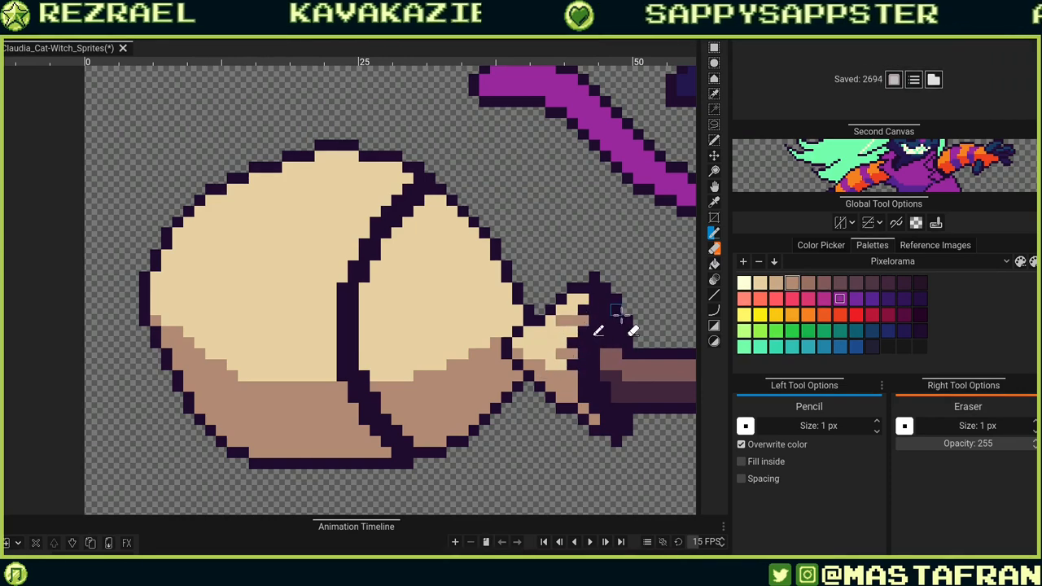
Draw light brown strand lines across the front and rear bristle sections with the Pencil.
{"action": "left_click_drag", "start_coordinate": [472, 406], "coordinate": [604, 409]}
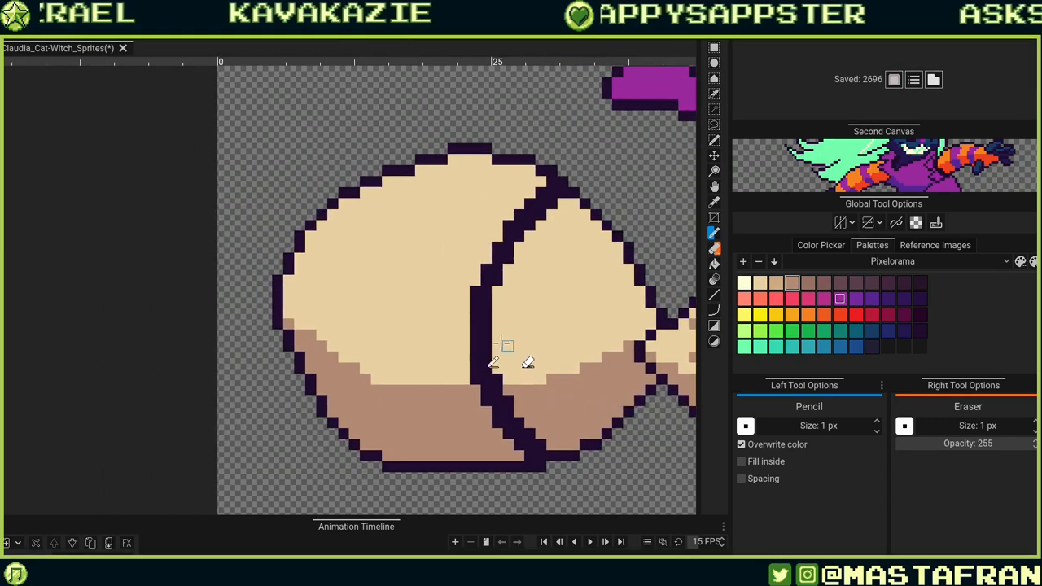
{"action": "left_click_drag", "start_coordinate": [497, 335], "coordinate": [574, 346]}
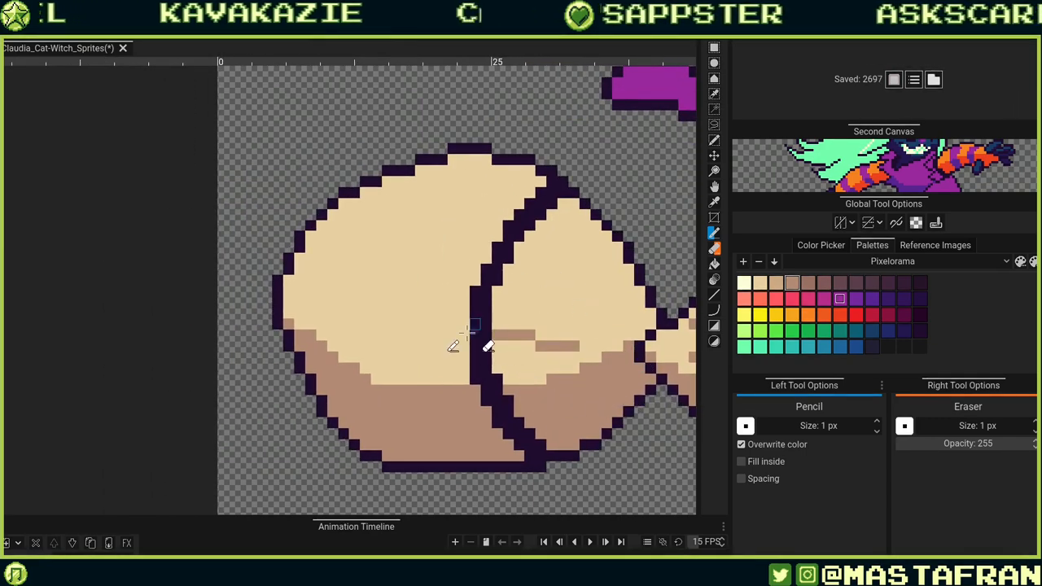
{"action": "left_click_drag", "start_coordinate": [446, 324], "coordinate": [318, 302]}
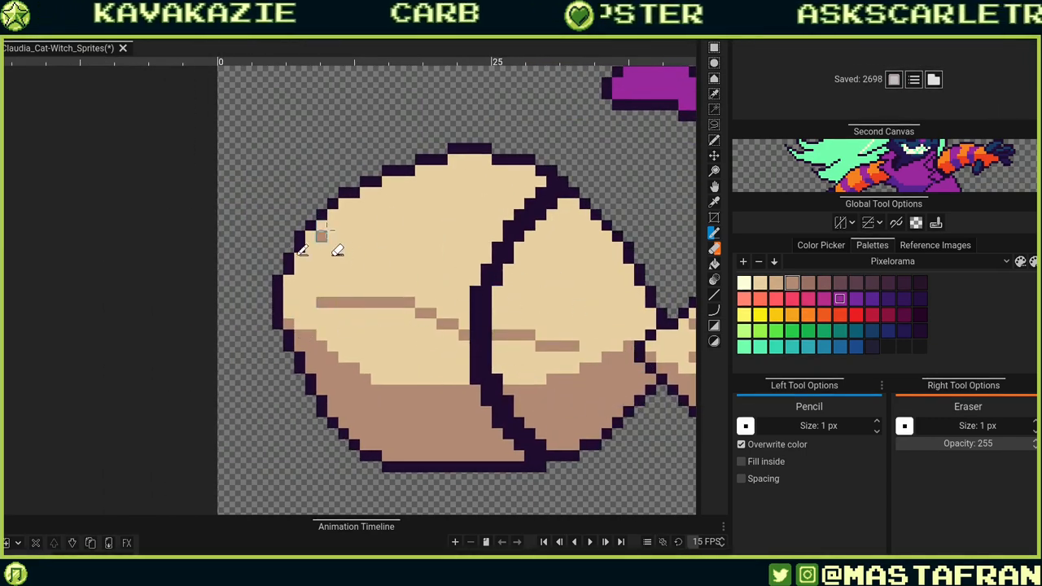
{"action": "left_click_drag", "start_coordinate": [321, 236], "coordinate": [466, 223]}
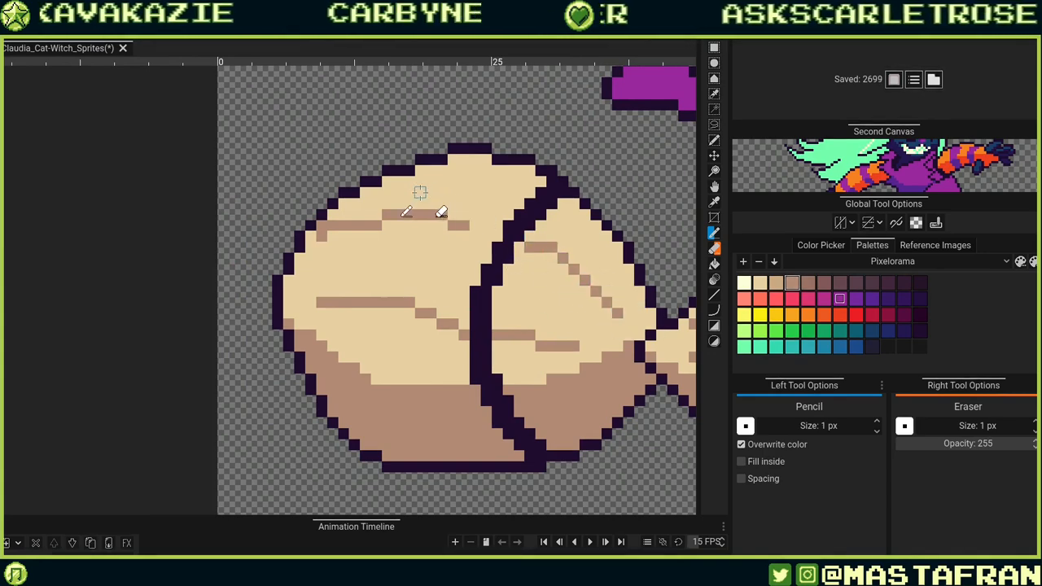
{"action": "left_click_drag", "start_coordinate": [542, 229], "coordinate": [600, 259]}
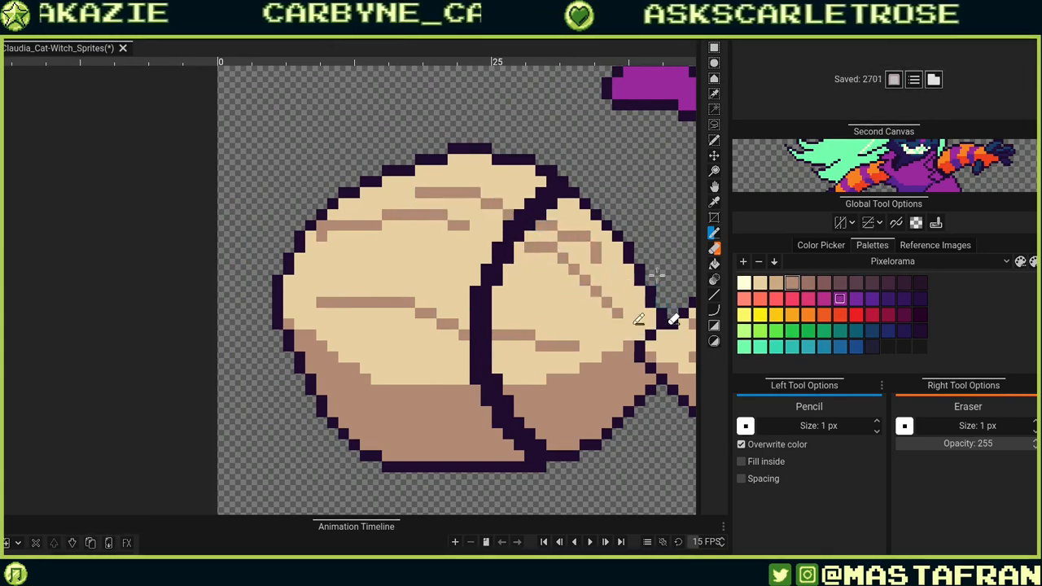
{"action": "key", "text": "ctrl+z"}
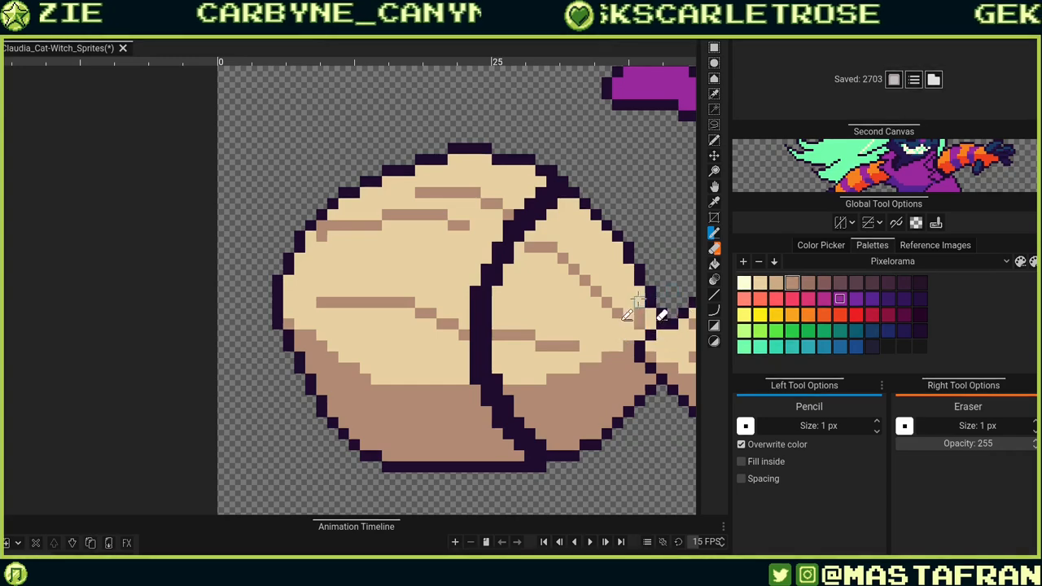
{"action": "left_click_drag", "start_coordinate": [629, 301], "coordinate": [560, 235]}
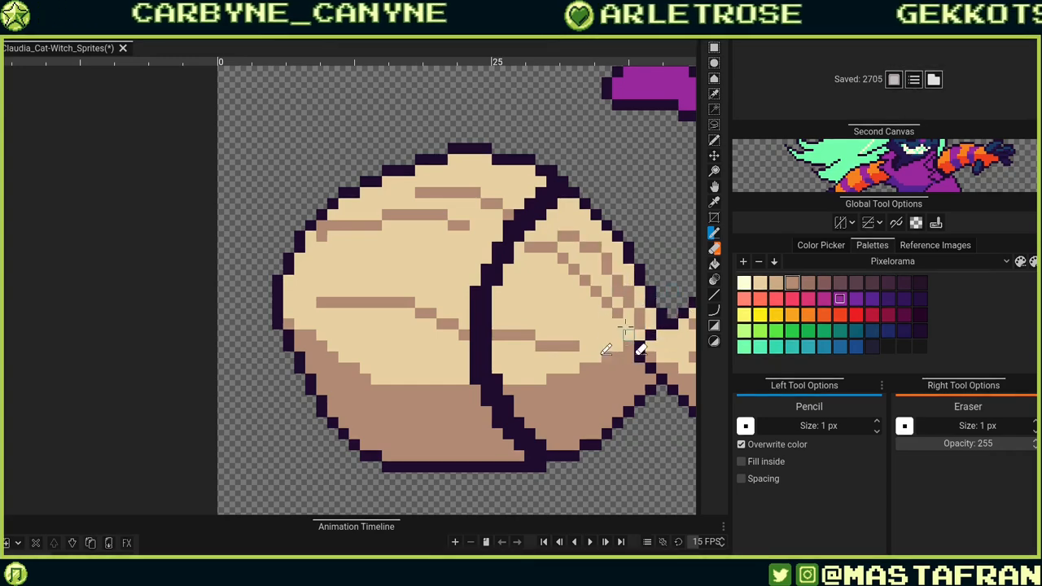
Add more light brown strand lines along the upper and lower parts of both bristle sections.
{"action": "left_click_drag", "start_coordinate": [581, 344], "coordinate": [537, 434]}
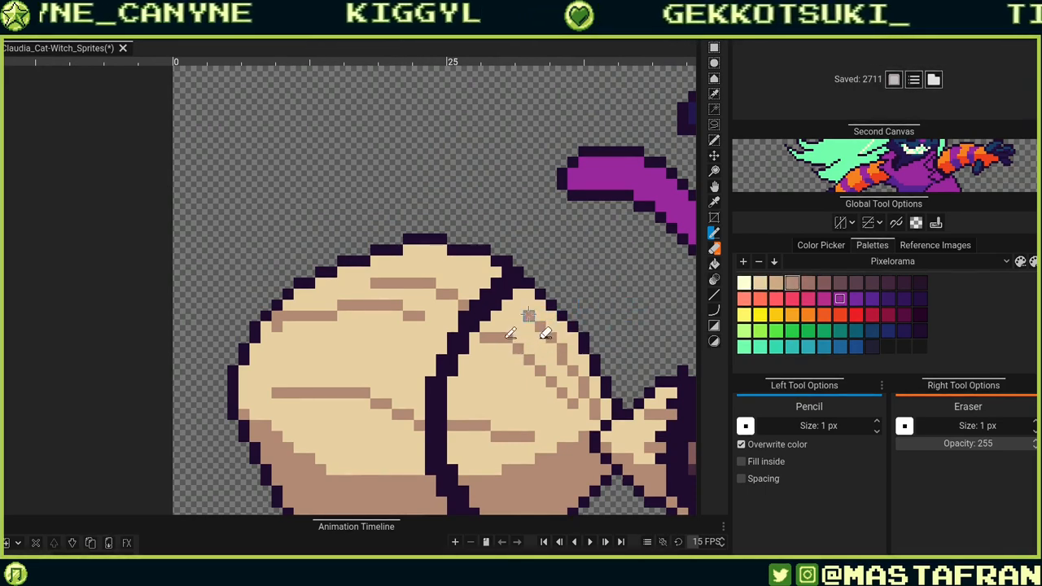
{"action": "left_click_drag", "start_coordinate": [464, 385], "coordinate": [530, 422]}
{"action": "left_click_drag", "start_coordinate": [541, 310], "coordinate": [480, 299]}
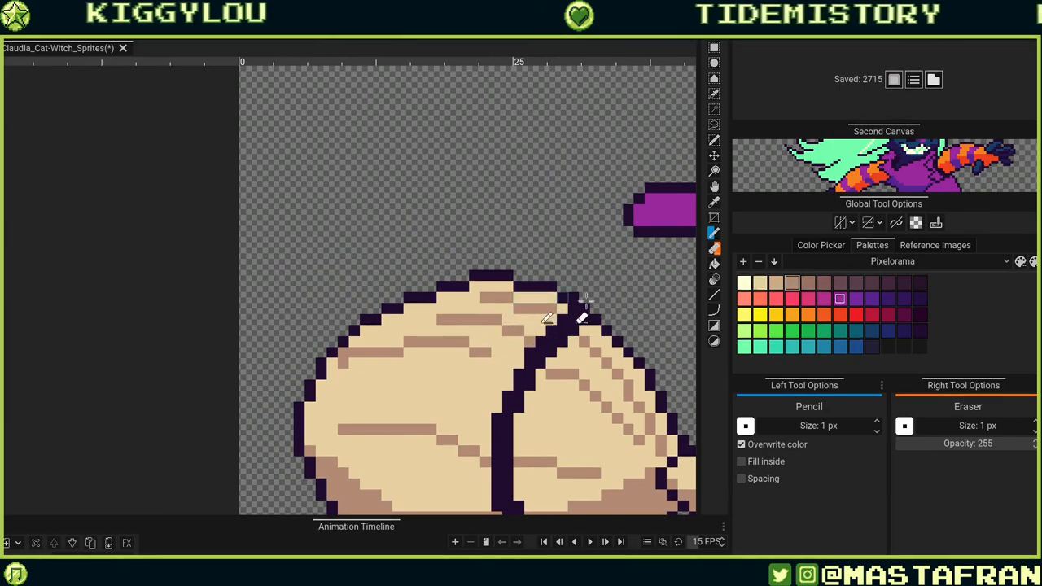
{"action": "left_click", "coordinate": [368, 369], "text": "alt"}
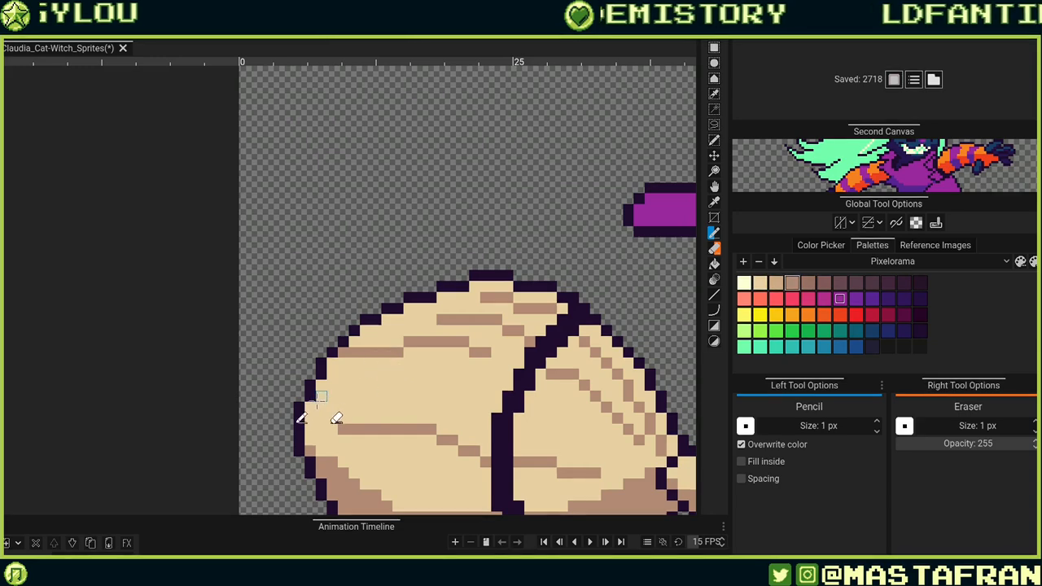
{"action": "left_click_drag", "start_coordinate": [309, 406], "coordinate": [451, 382]}
{"action": "scroll", "coordinate": [453, 381], "scroll_direction": "down", "scroll_amount": 5}
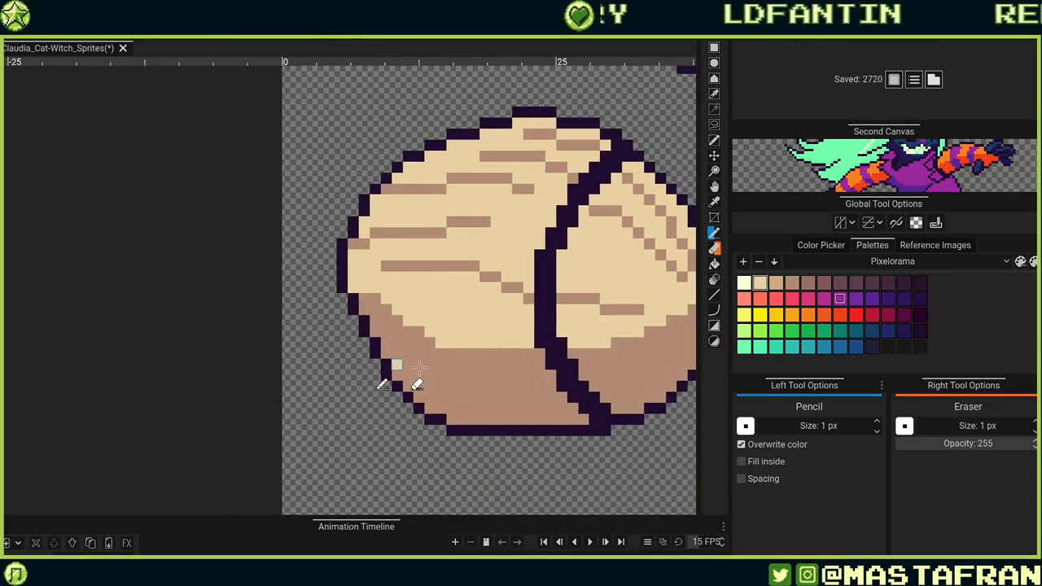
{"action": "left_click_drag", "start_coordinate": [396, 365], "coordinate": [511, 375]}
{"action": "scroll", "coordinate": [561, 387], "scroll_direction": "right", "scroll_amount": 5}
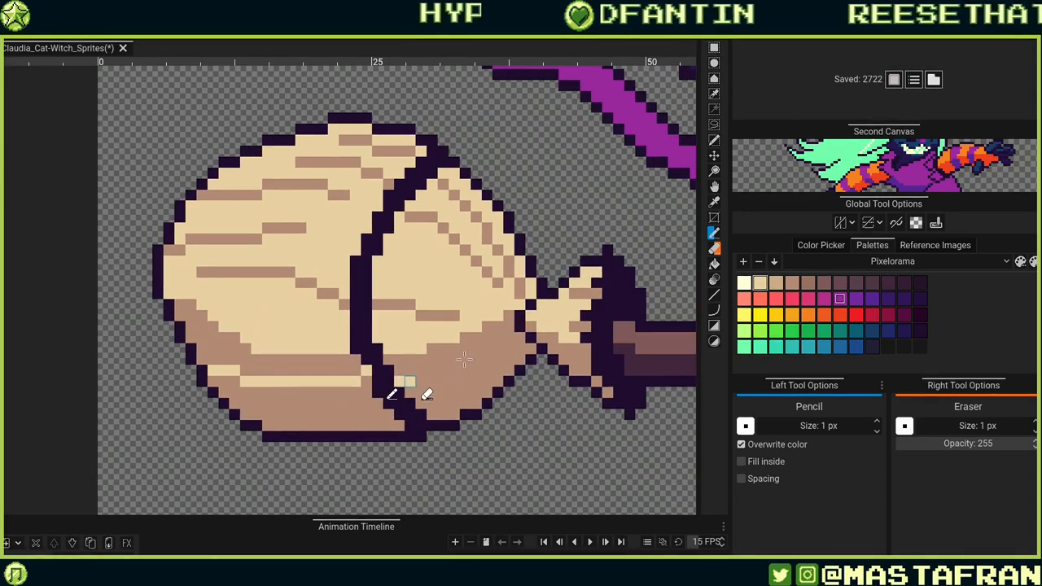
{"action": "left_click_drag", "start_coordinate": [464, 359], "coordinate": [498, 337]}
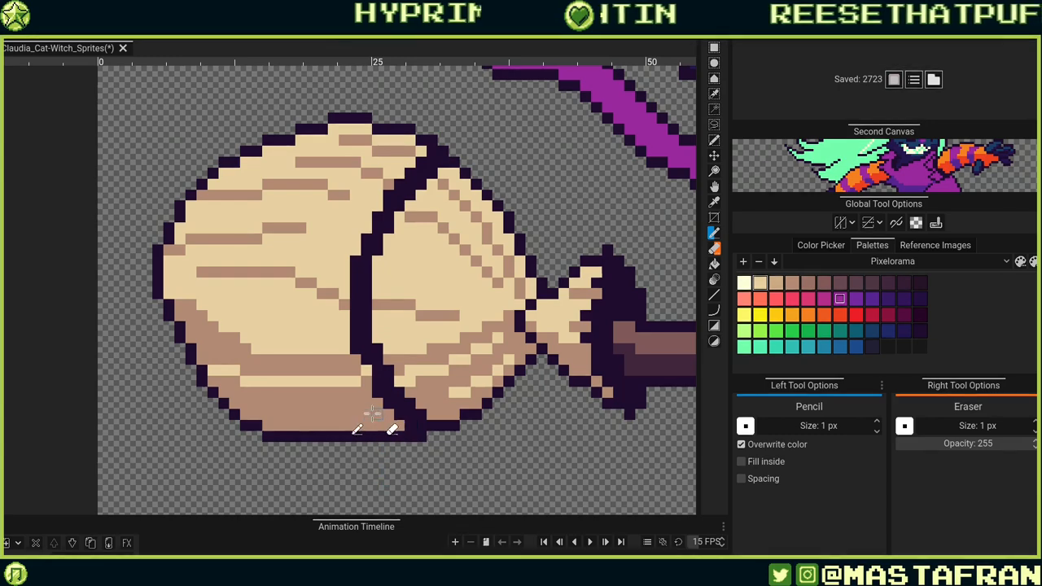
{"action": "left_click_drag", "start_coordinate": [267, 413], "coordinate": [350, 415]}
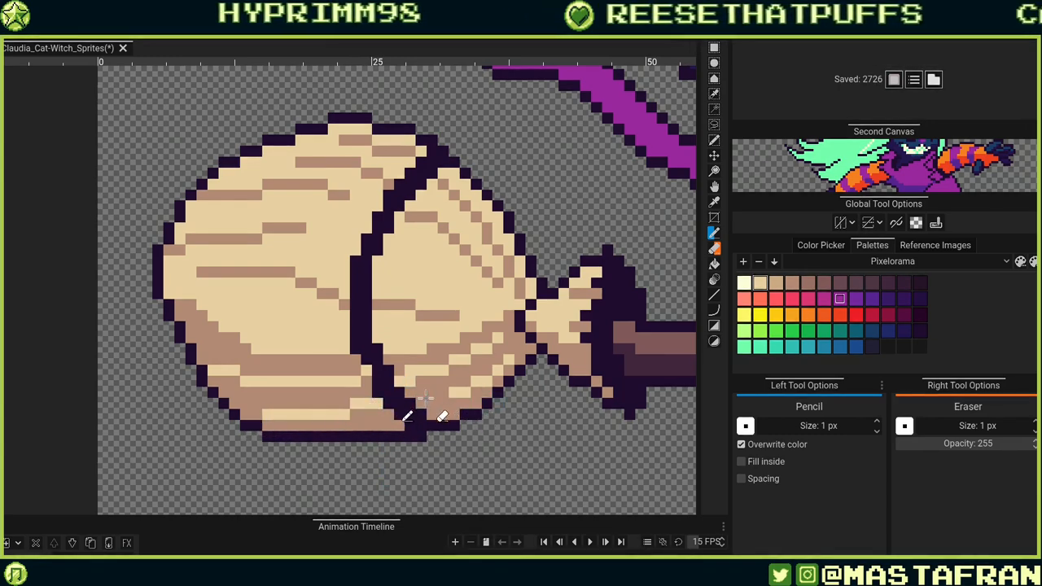
Undo the last two strokes and touch up the bristles' bottom outline and shading pixels.
{"action": "key", "text": "ctrl+z"}
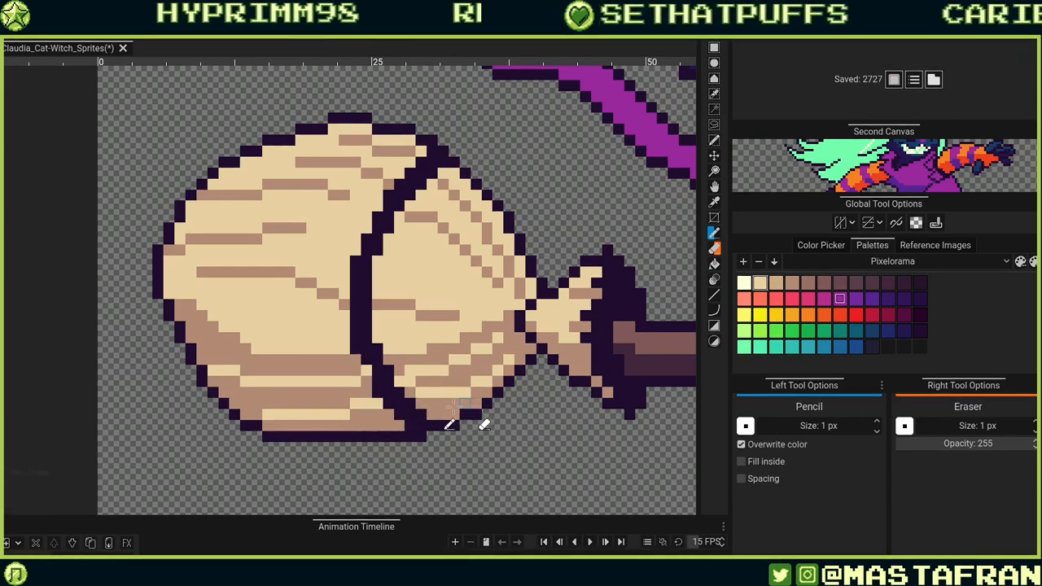
{"action": "key", "text": "ctrl+z"}
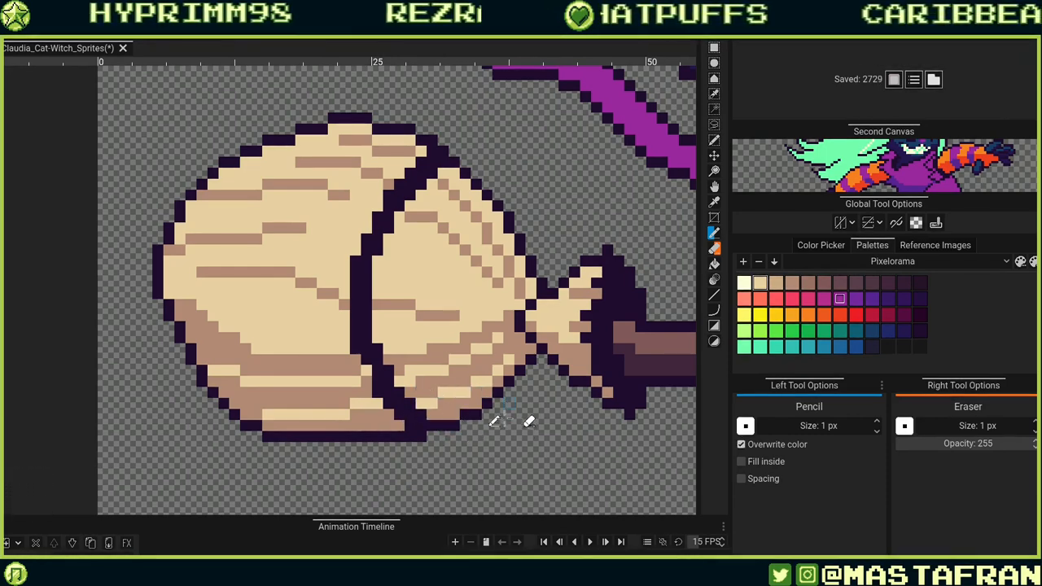
{"action": "left_click", "coordinate": [416, 437], "text": "alt"}
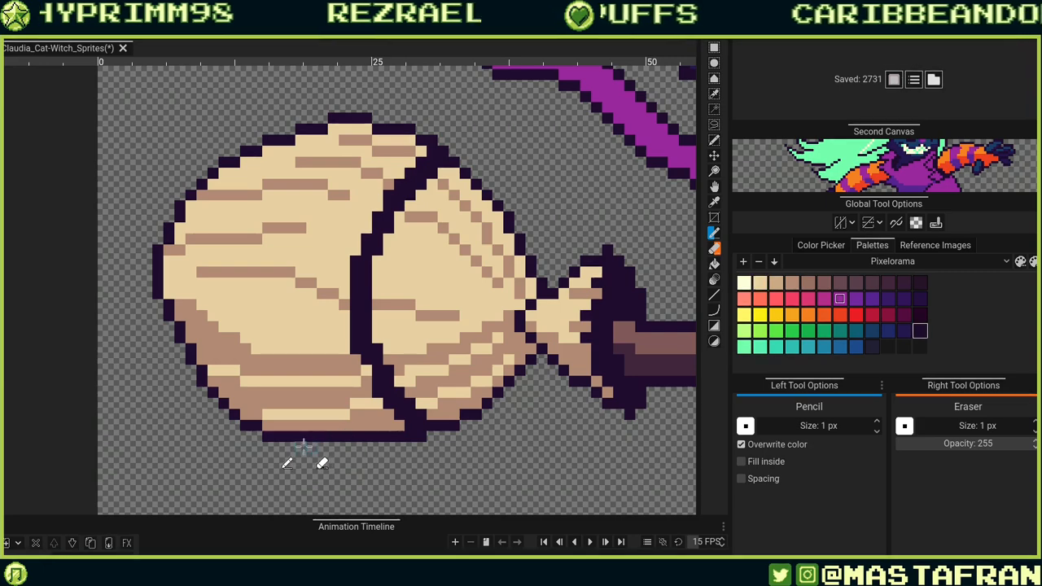
{"action": "mouse_move", "coordinate": [299, 446]}
{"action": "left_mouse_down"}
{"action": "mouse_move", "coordinate": [410, 428]}
{"action": "mouse_move", "coordinate": [375, 443]}
{"action": "mouse_move", "coordinate": [363, 445]}
{"action": "mouse_move", "coordinate": [385, 424]}
{"action": "mouse_move", "coordinate": [317, 433]}
{"action": "left_mouse_up"}
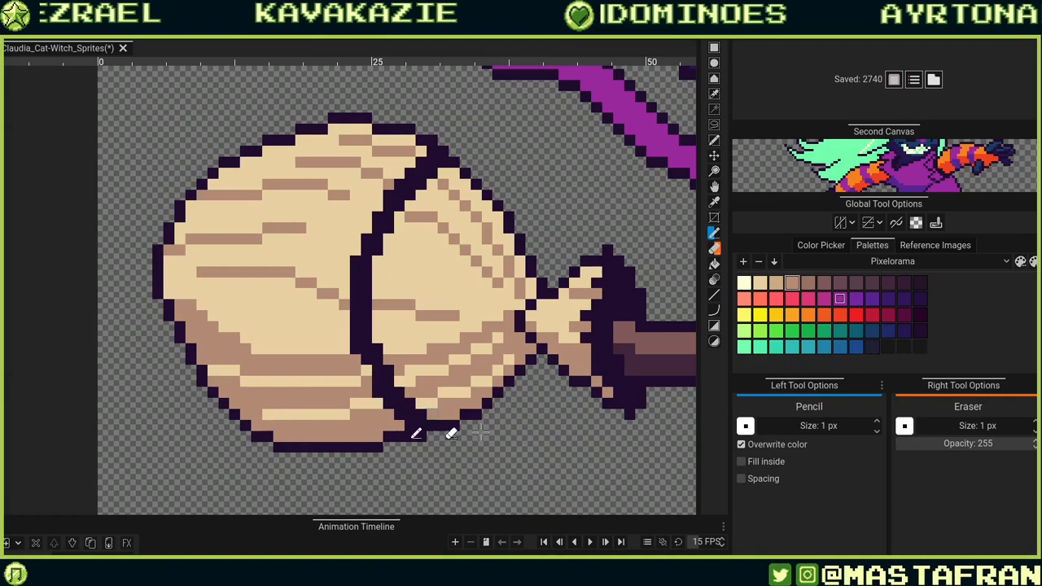
{"action": "left_click_drag", "start_coordinate": [515, 390], "coordinate": [302, 430]}
{"action": "scroll", "coordinate": [301, 430], "scroll_direction": "down", "scroll_amount": 5}
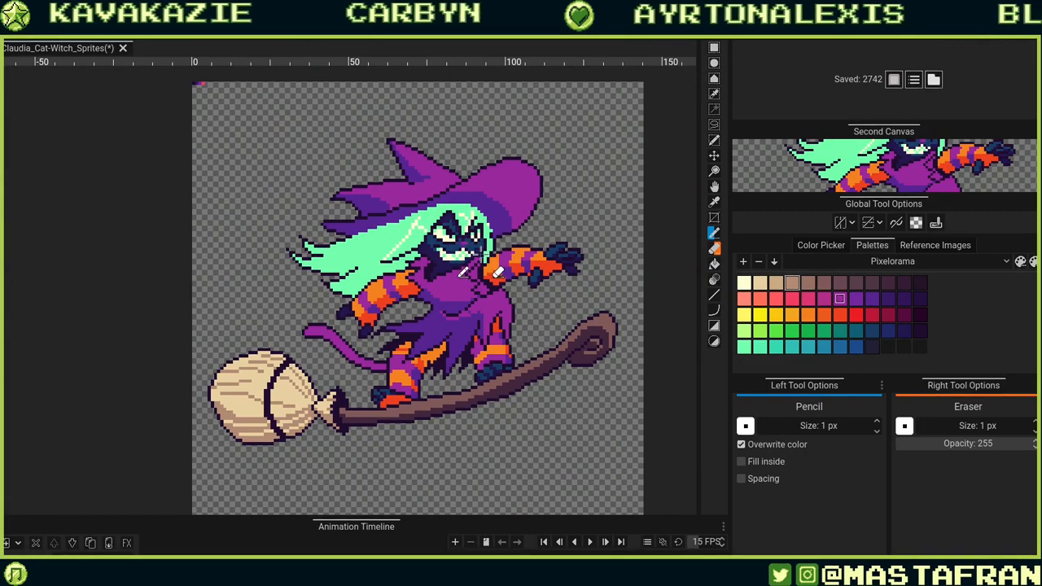
{"action": "scroll", "coordinate": [442, 234], "scroll_direction": "up", "scroll_amount": 4}
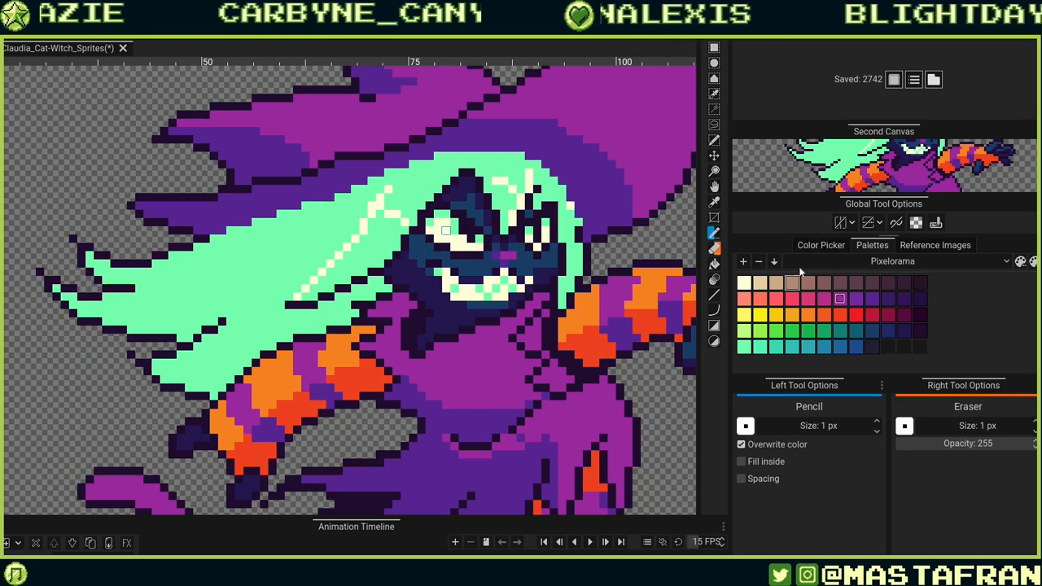
{"action": "key", "text": "shift+r"}
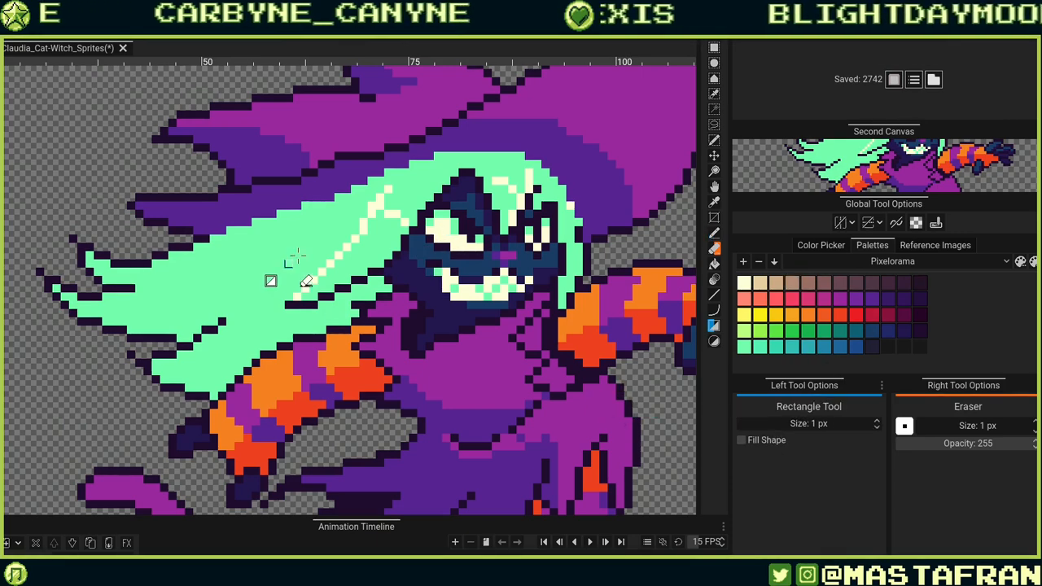
{"action": "key", "text": "g"}
{"action": "left_click", "coordinate": [259, 301]}
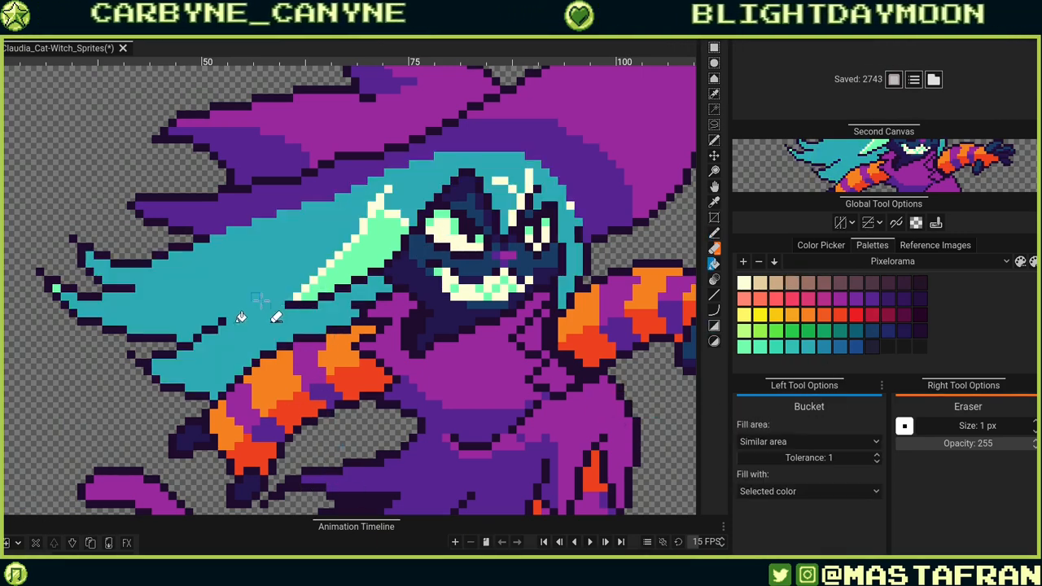
{"action": "left_click", "coordinate": [371, 256]}
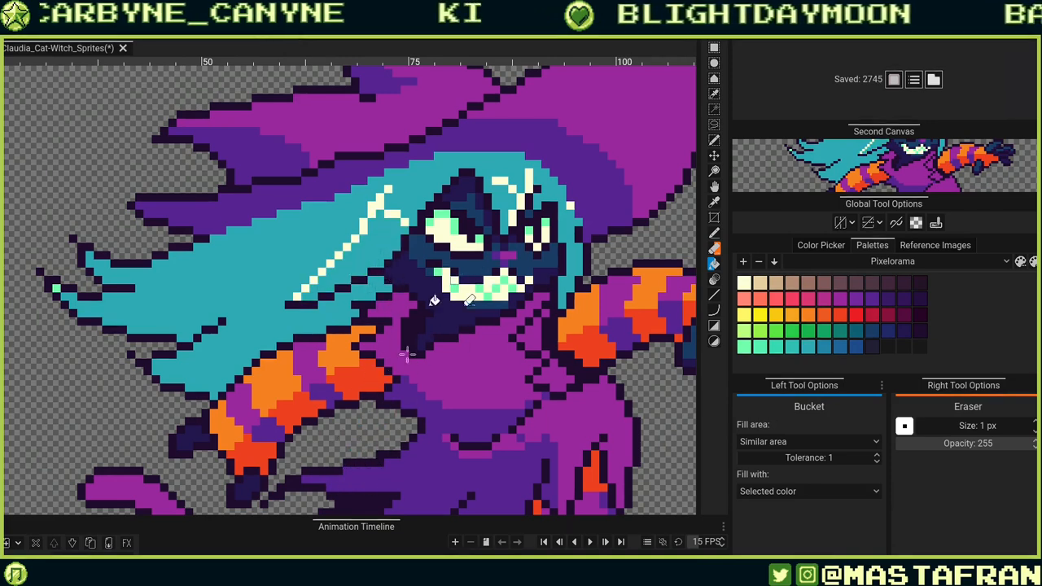
{"action": "key", "text": "ctrl+z"}
Set the Bucket fill area to Similar colors and recolour all of the hair teal.
{"action": "left_click", "coordinate": [876, 441]}
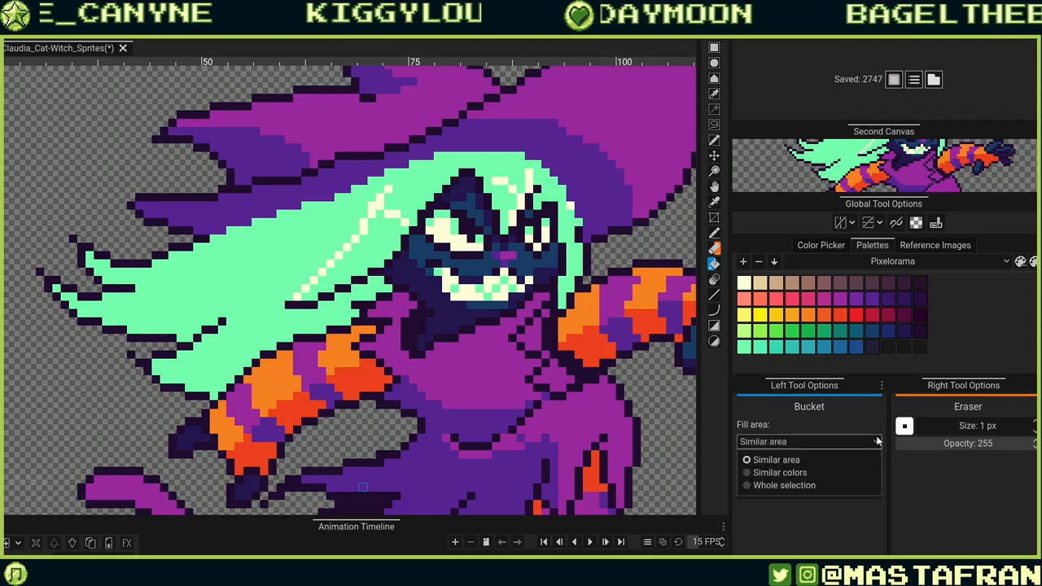
{"action": "left_click", "coordinate": [779, 472]}
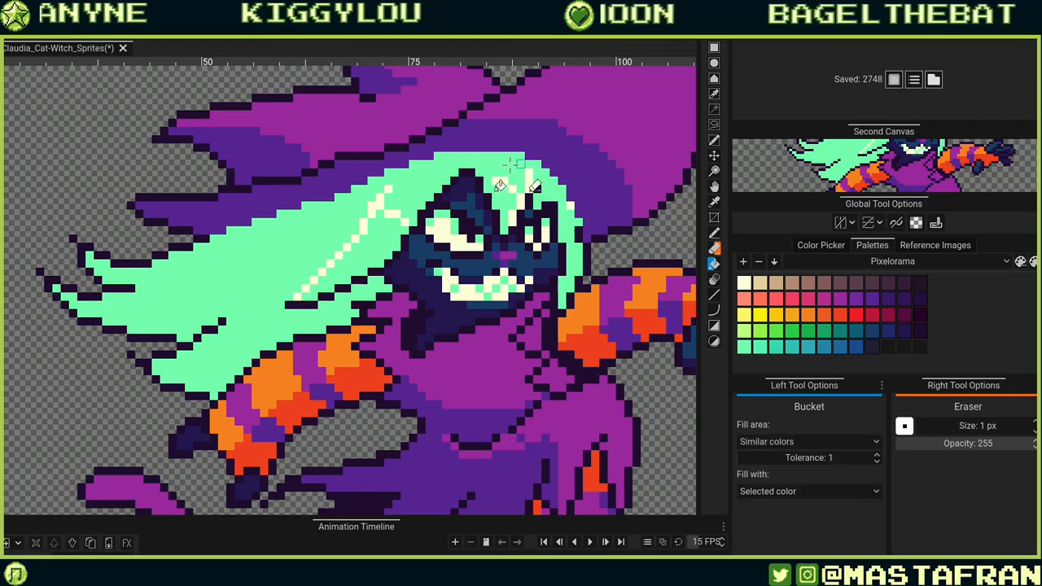
{"action": "left_click", "coordinate": [570, 206]}
{"action": "left_click_drag", "start_coordinate": [596, 387], "coordinate": [423, 439]}
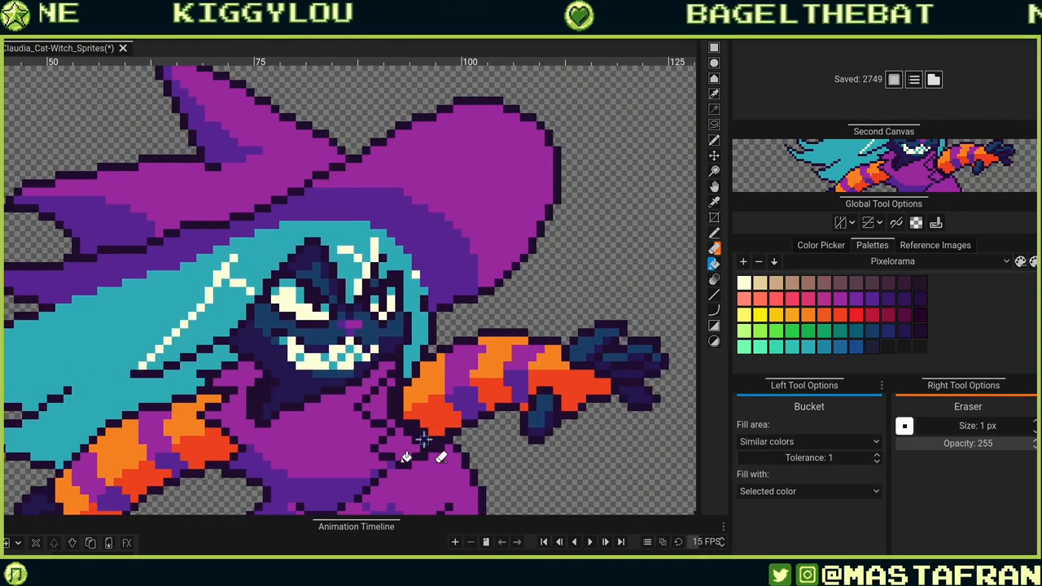
Try recolouring the hair a darker blue, then refill it teal.
{"action": "scroll", "coordinate": [424, 439], "scroll_direction": "down", "scroll_amount": 6}
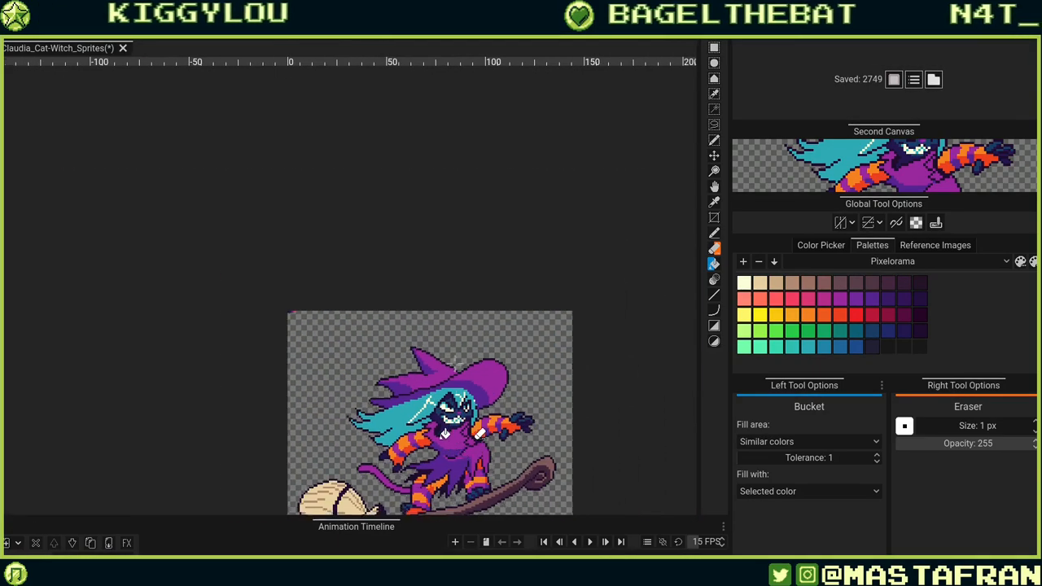
{"action": "scroll", "coordinate": [423, 336], "scroll_direction": "up", "scroll_amount": 5}
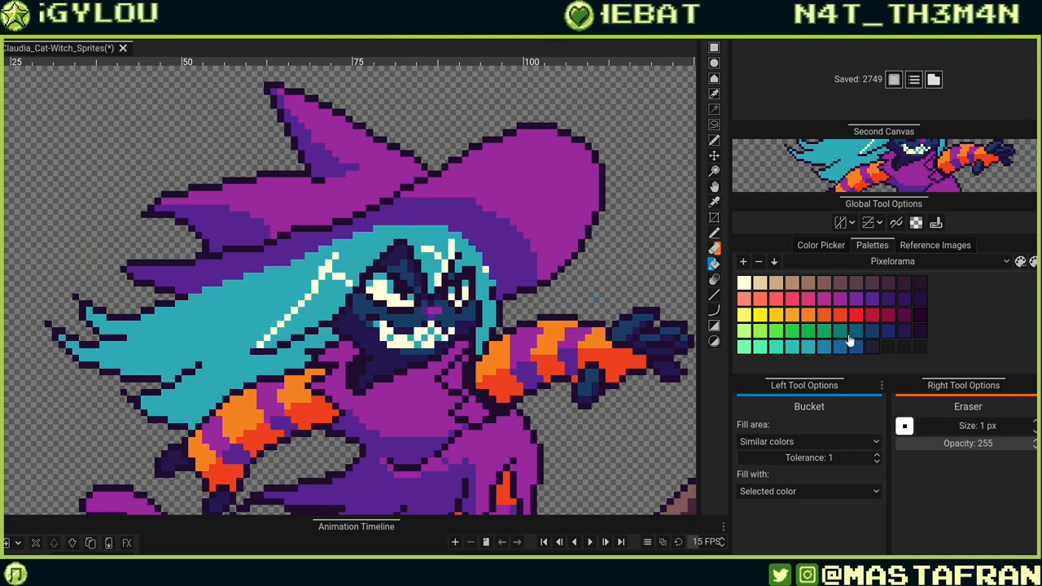
{"action": "left_click", "coordinate": [446, 225]}
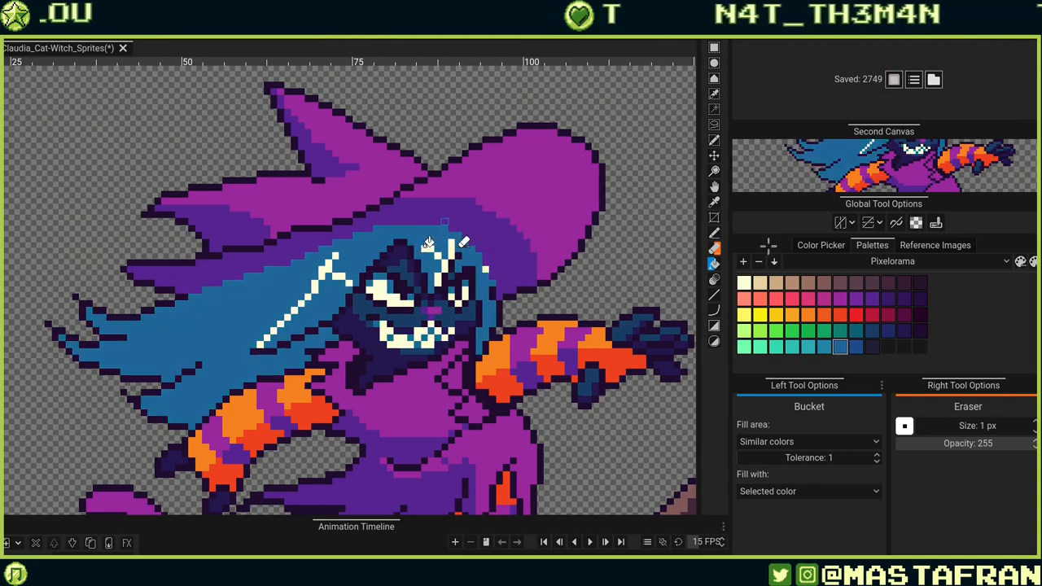
{"action": "left_click", "coordinate": [430, 230]}
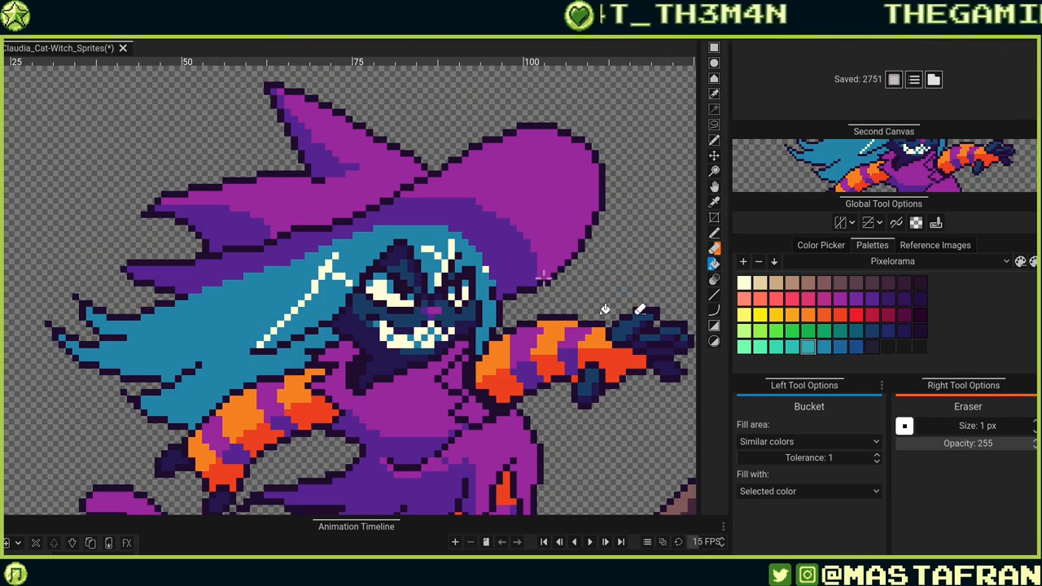
{"action": "left_click", "coordinate": [470, 257]}
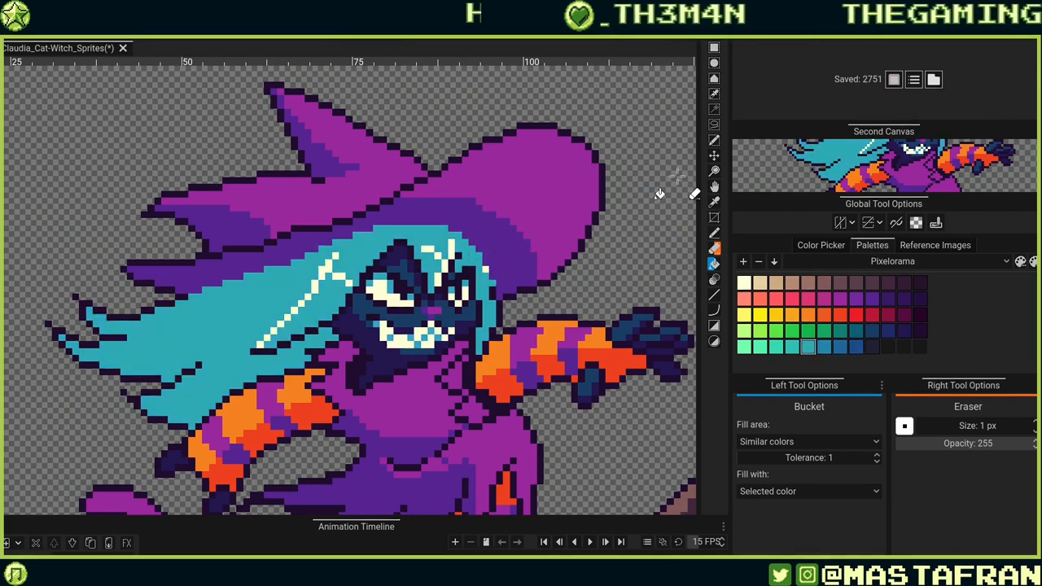
Recolour the hair light cyan with the Bucket, try a cream fill and undo it.
{"action": "left_click", "coordinate": [792, 348]}
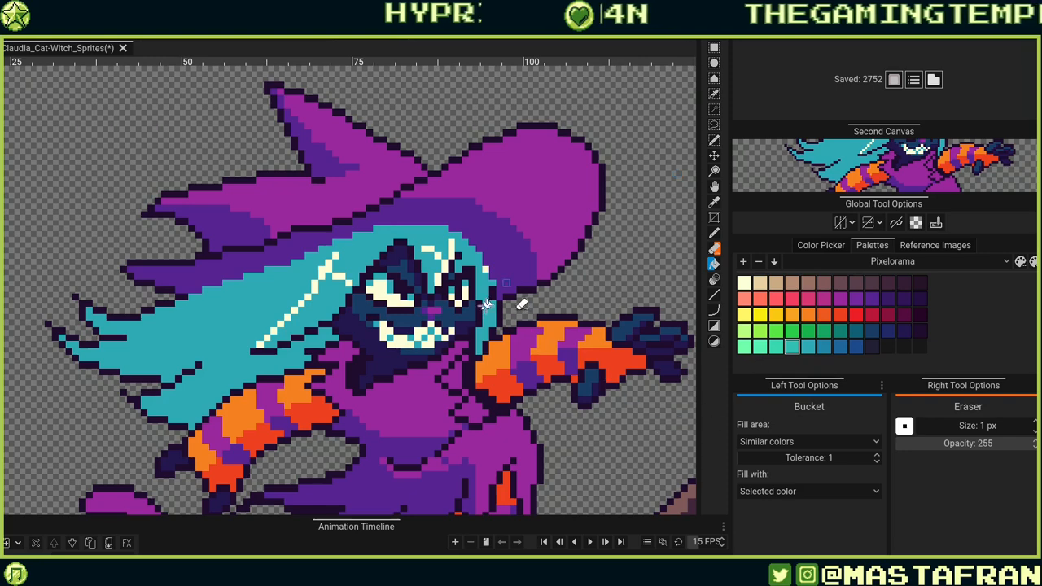
{"action": "left_click", "coordinate": [485, 304]}
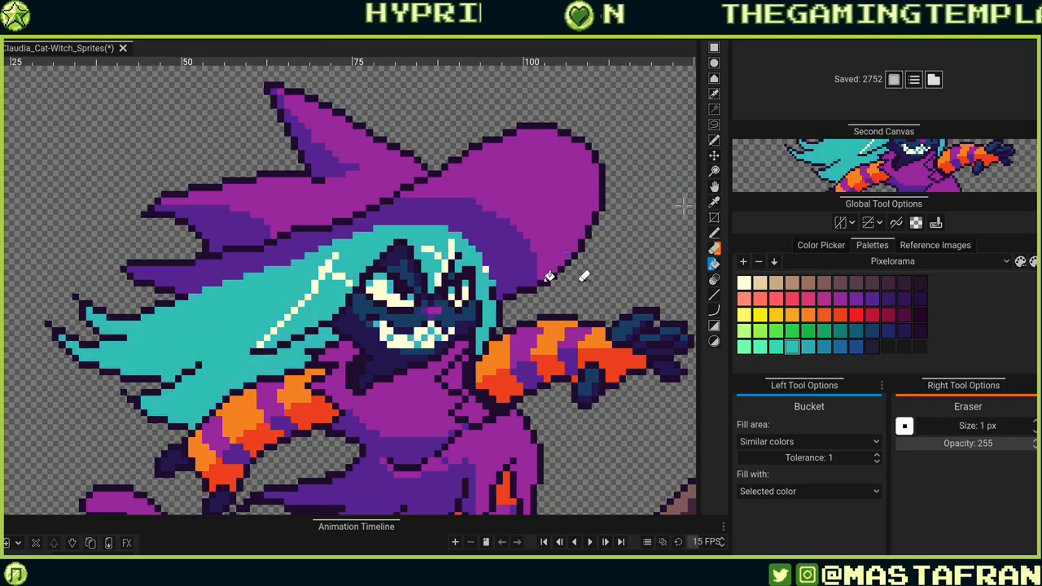
{"action": "left_click", "coordinate": [489, 319]}
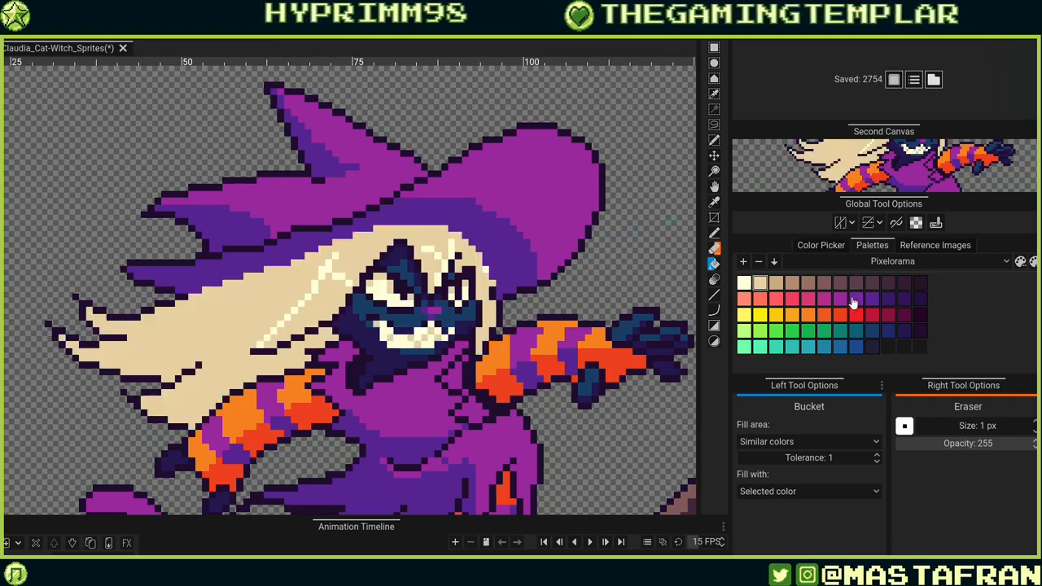
{"action": "key", "text": "ctrl+z"}
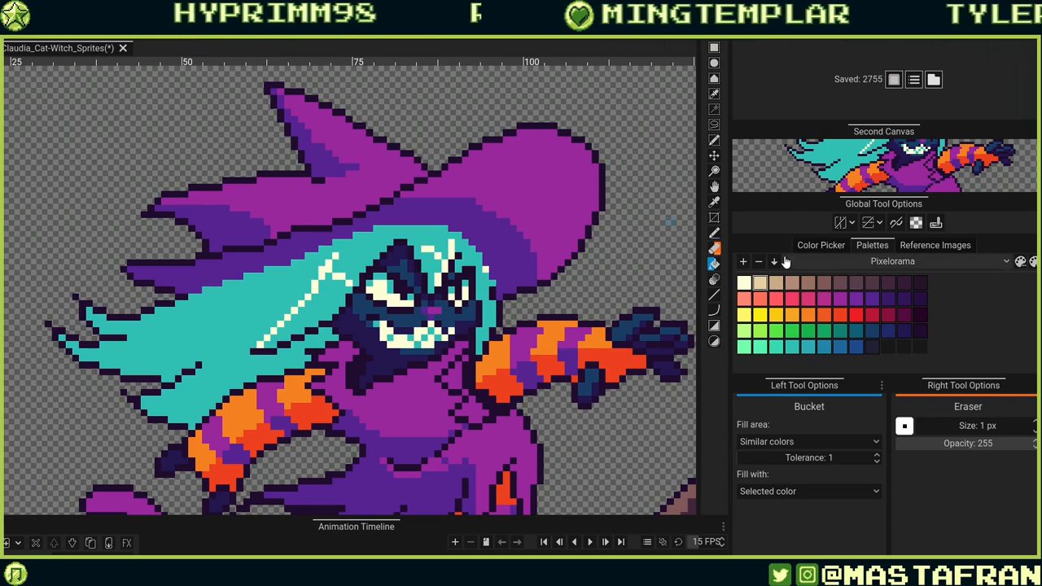
Try yellow, pink and light green Bucket fills on the hair, undoing each one.
{"action": "left_click", "coordinate": [743, 314]}
{"action": "left_click", "coordinate": [492, 309]}
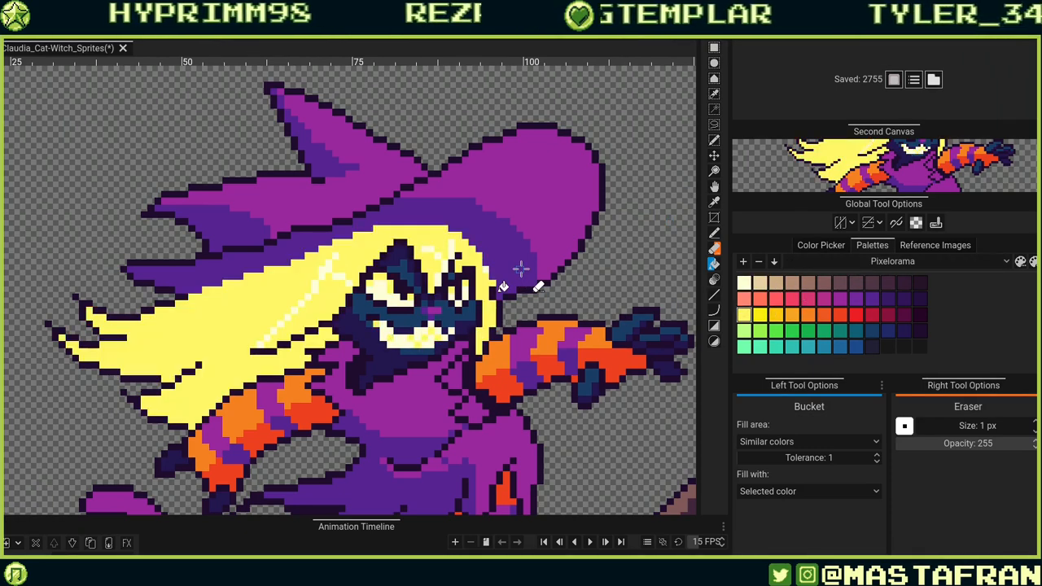
{"action": "key", "text": "ctrl+z"}
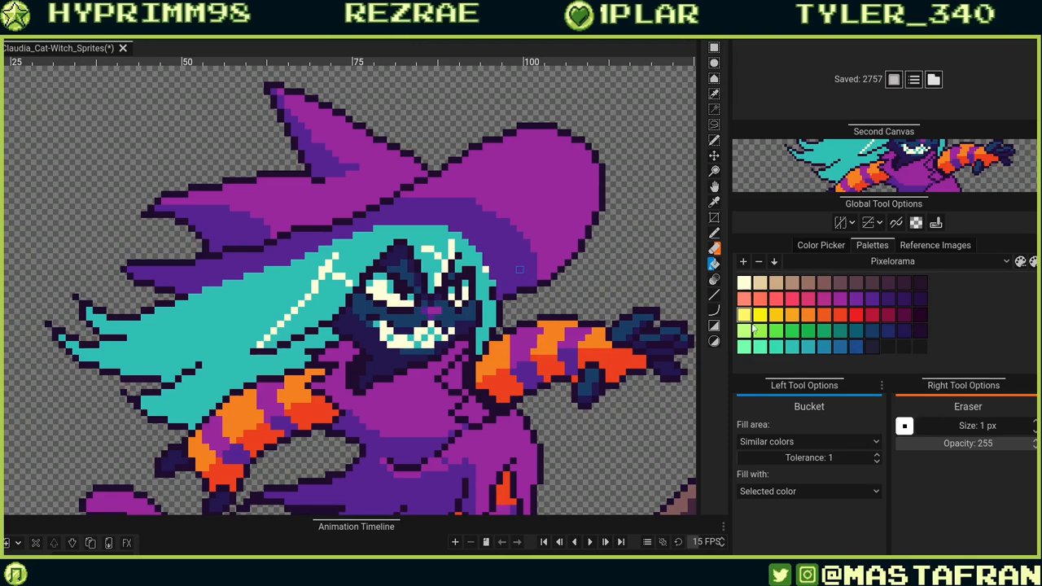
{"action": "left_click", "coordinate": [743, 298]}
{"action": "left_click", "coordinate": [492, 314]}
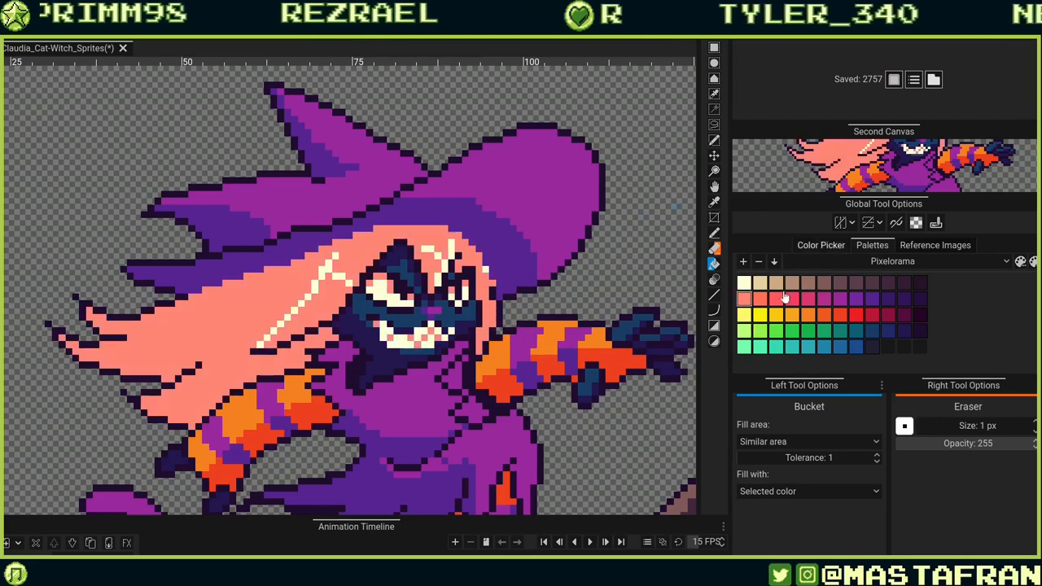
{"action": "left_click", "coordinate": [493, 318]}
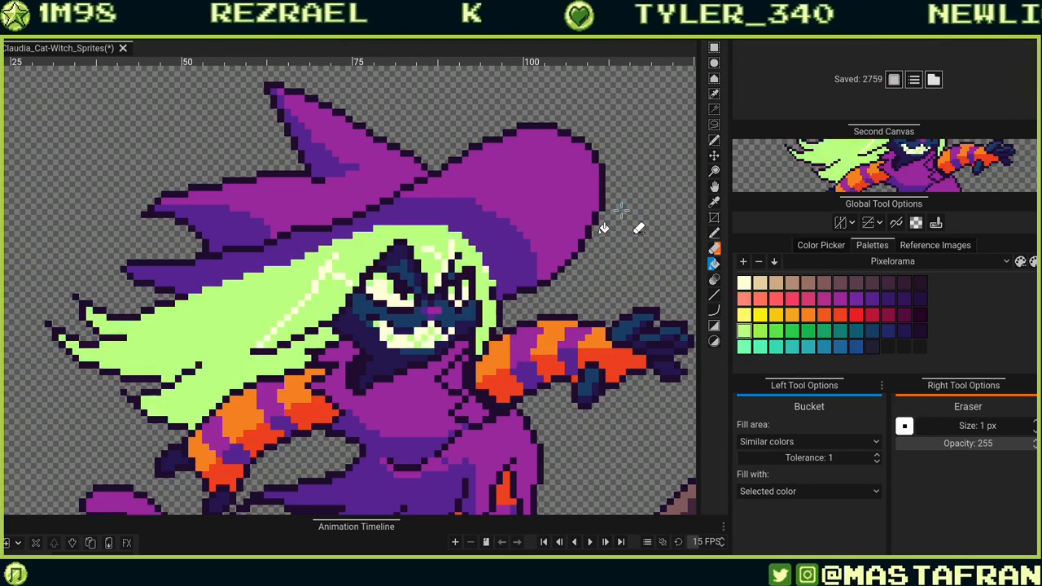
{"action": "key", "text": "ctrl+z"}
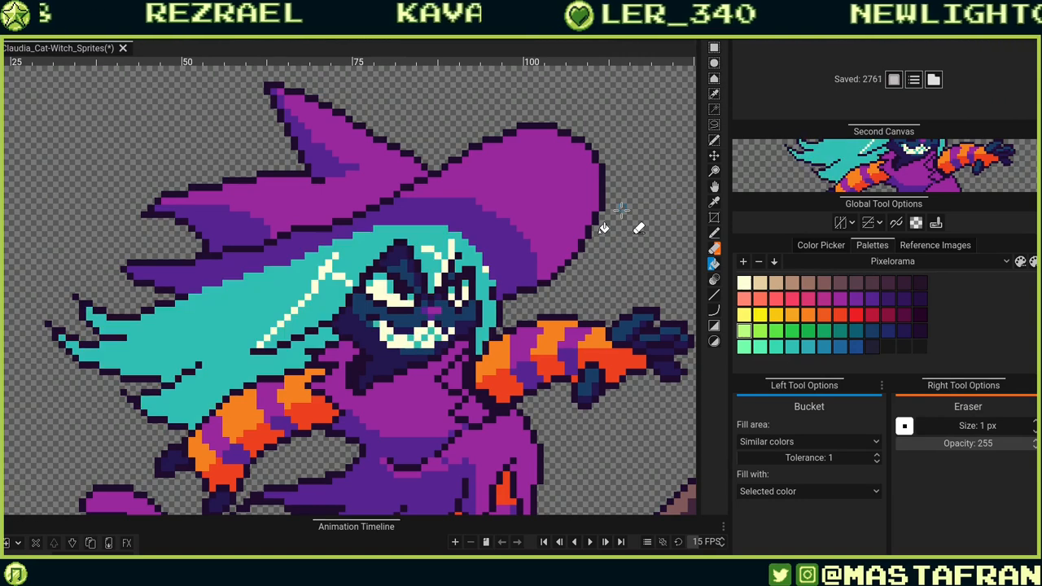
Try two mint-green hair fills from the bottom palette row and undo them.
{"action": "left_click", "coordinate": [759, 346]}
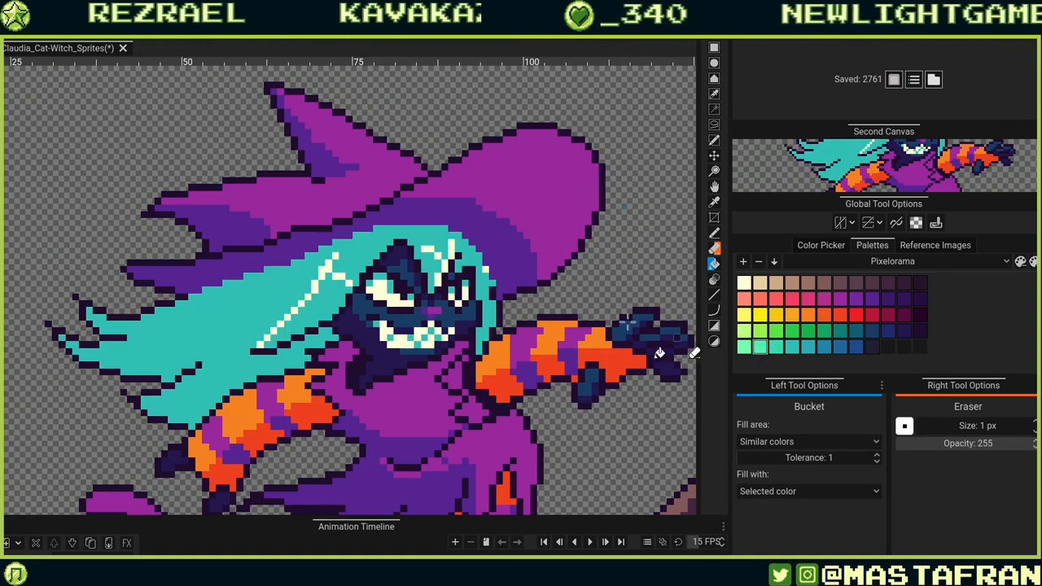
{"action": "left_click", "coordinate": [492, 316]}
{"action": "key", "text": "ctrl+z"}
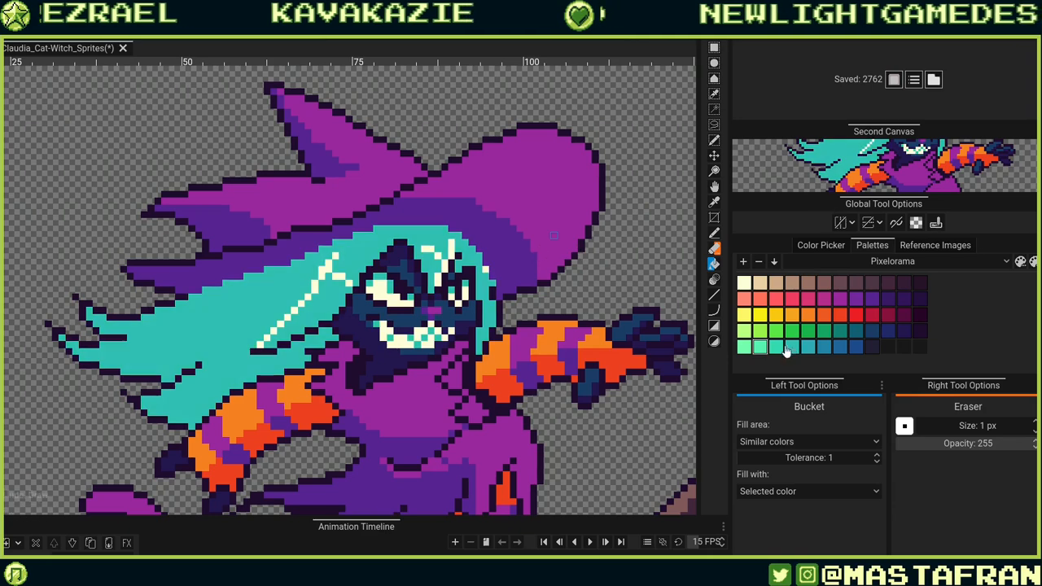
{"action": "left_click", "coordinate": [775, 347]}
{"action": "left_click", "coordinate": [477, 339]}
{"action": "key", "text": "ctrl+z"}
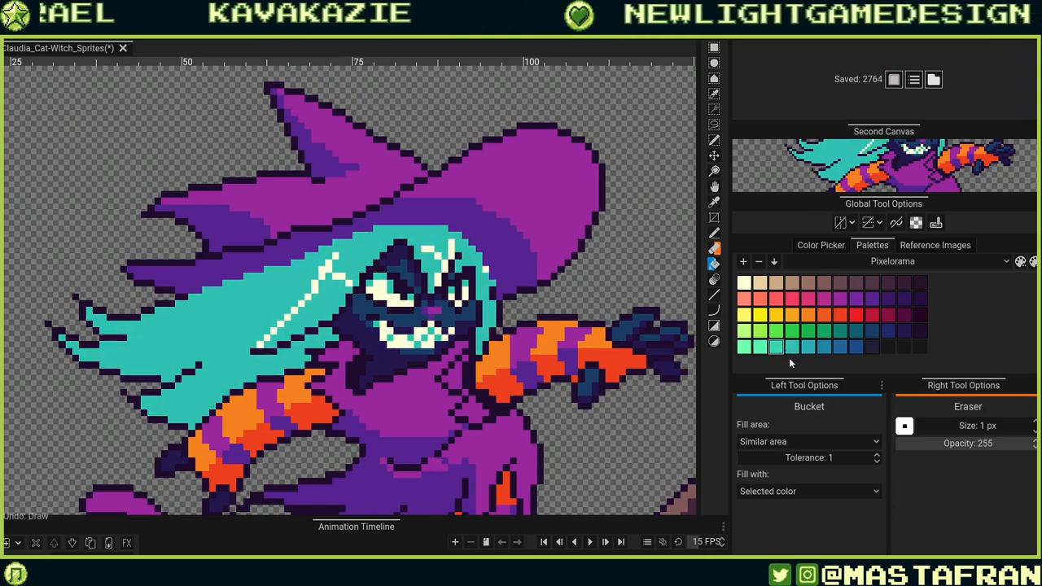
{"action": "left_click", "coordinate": [792, 347]}
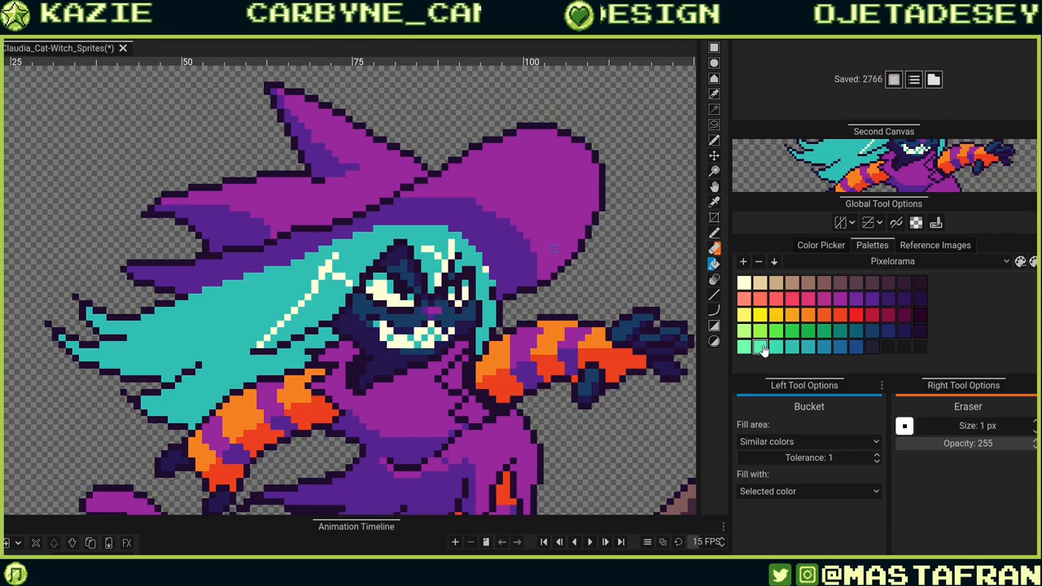
{"action": "key", "text": "e"}
{"action": "scroll", "coordinate": [480, 291], "scroll_direction": "up", "scroll_amount": 2}
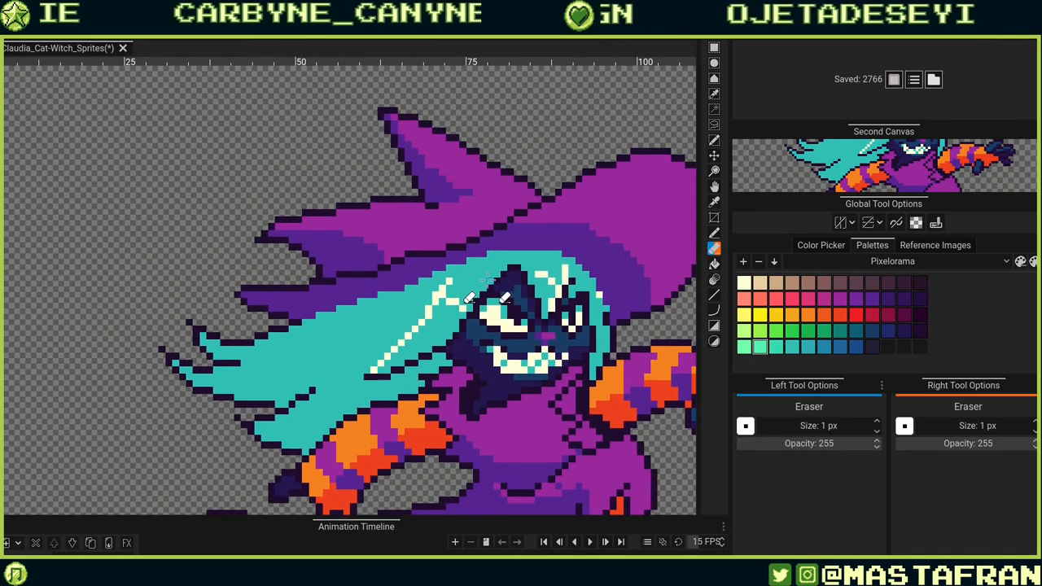
{"action": "scroll", "coordinate": [479, 293], "scroll_direction": "up", "scroll_amount": 2}
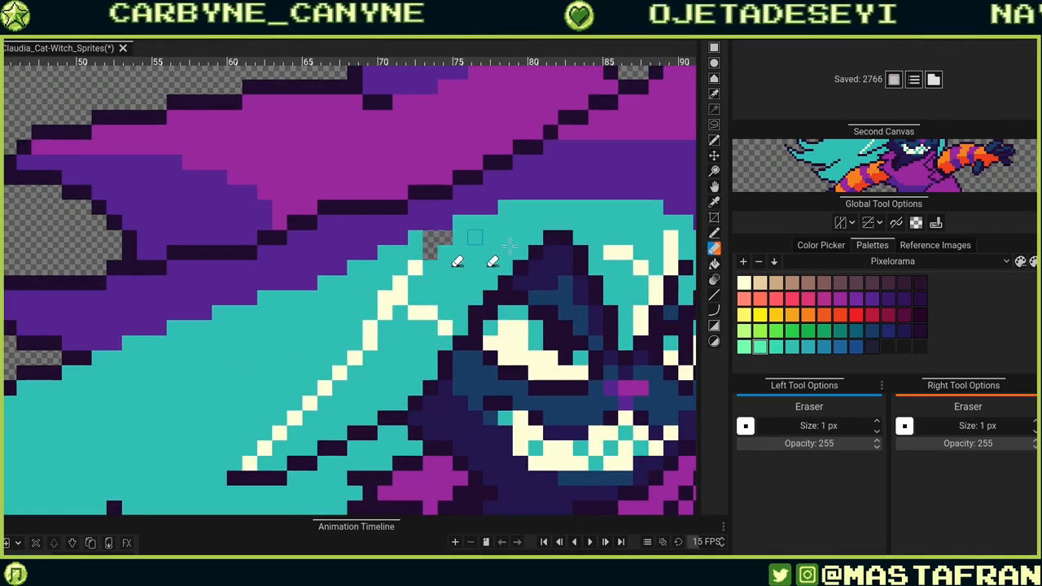
{"action": "mouse_move", "coordinate": [431, 251]}
{"action": "left_mouse_down"}
{"action": "mouse_move", "coordinate": [420, 250]}
{"action": "mouse_move", "coordinate": [444, 238]}
{"action": "left_mouse_up"}
{"action": "key", "text": "ctrl+z"}
Set the Bucket fill area to Similar area and fill the upper hair and left strand light mint.
{"action": "key", "text": "b"}
{"action": "left_click_drag", "start_coordinate": [630, 259], "coordinate": [558, 236]}
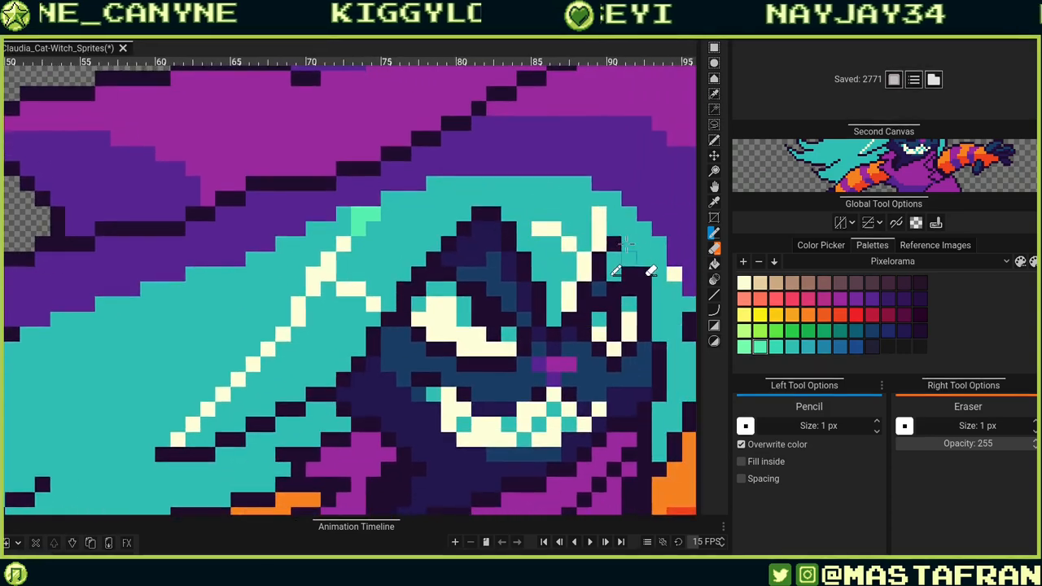
{"action": "left_click_drag", "start_coordinate": [686, 254], "coordinate": [595, 227]}
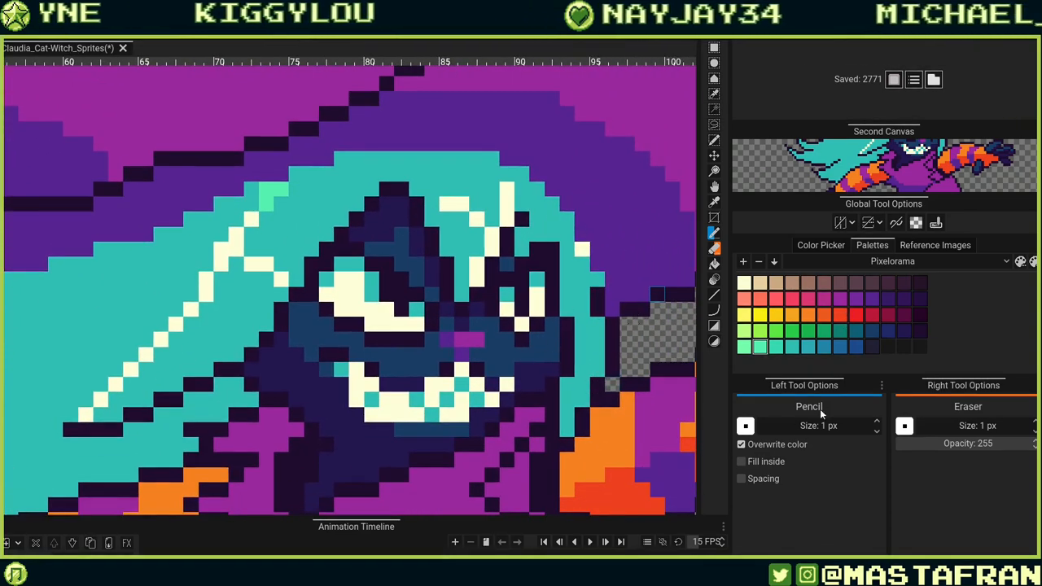
{"action": "key", "text": "g"}
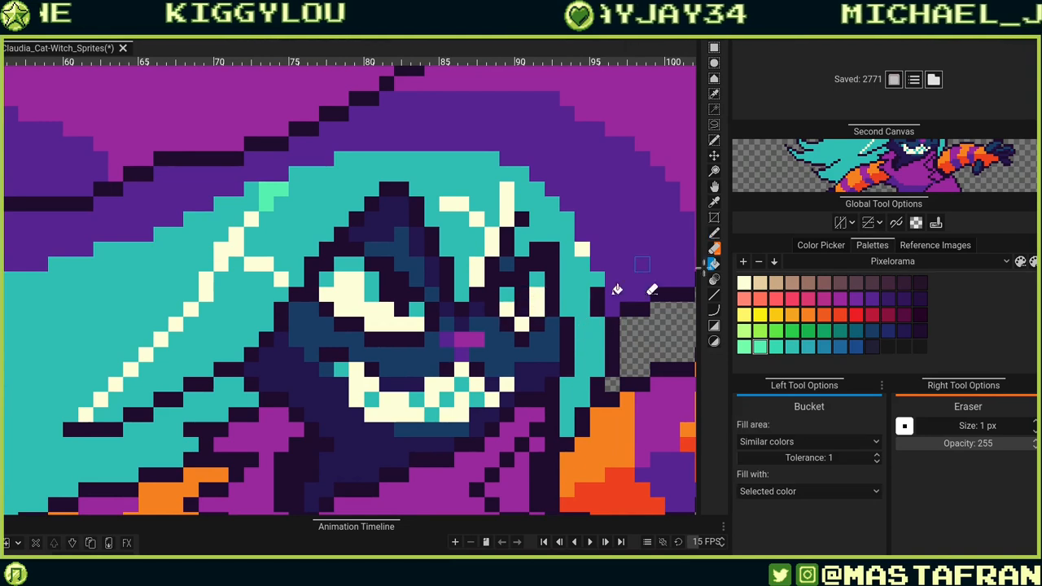
{"action": "left_click", "coordinate": [825, 443]}
{"action": "left_click", "coordinate": [822, 459]}
{"action": "left_click", "coordinate": [573, 265]}
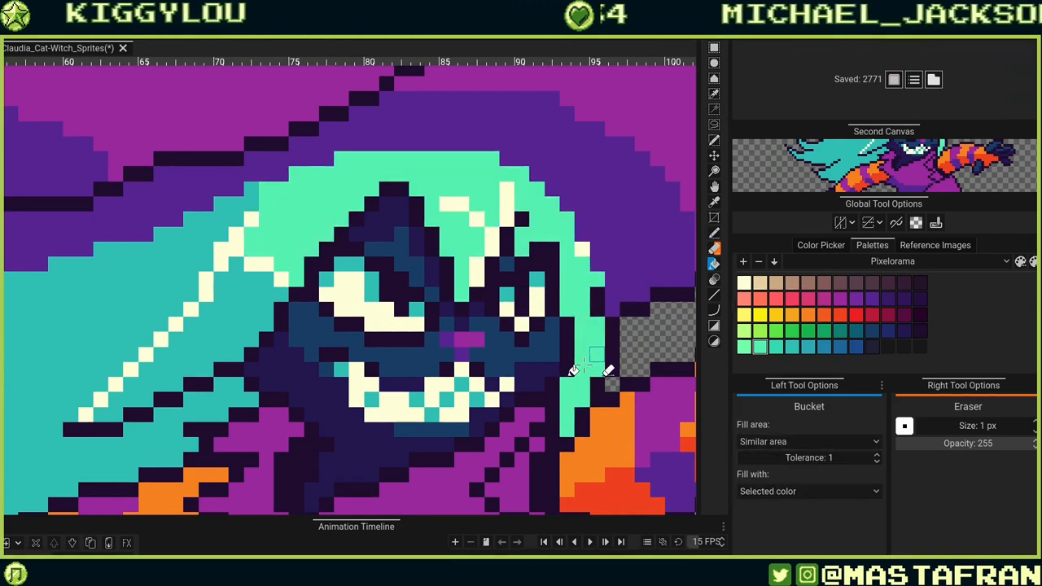
{"action": "left_click", "coordinate": [277, 338]}
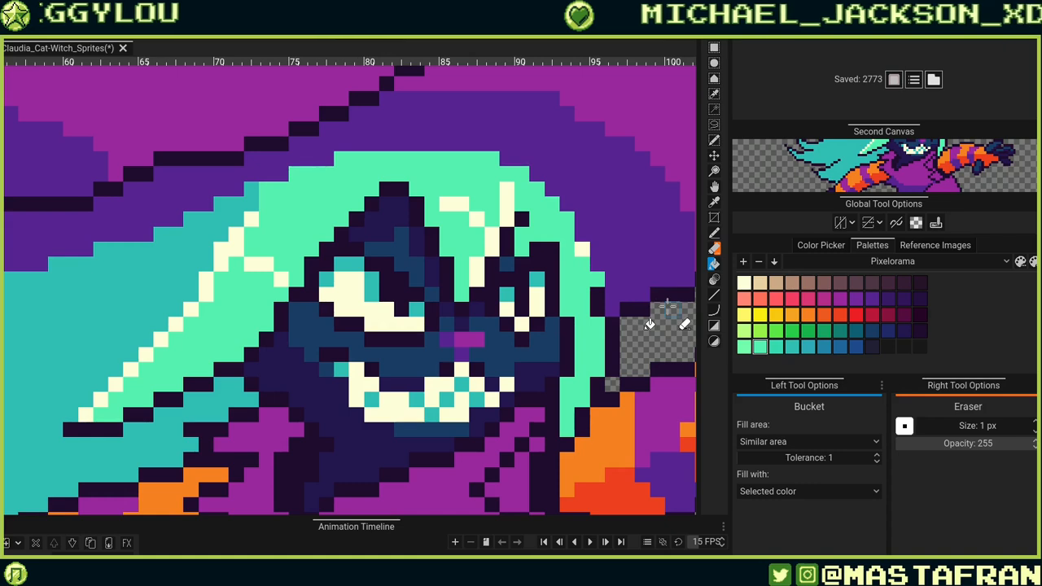
Try a slightly darker teal on the upper hair and left strand, then undo both fills.
{"action": "left_click", "coordinate": [776, 347]}
{"action": "left_click", "coordinate": [547, 195]}
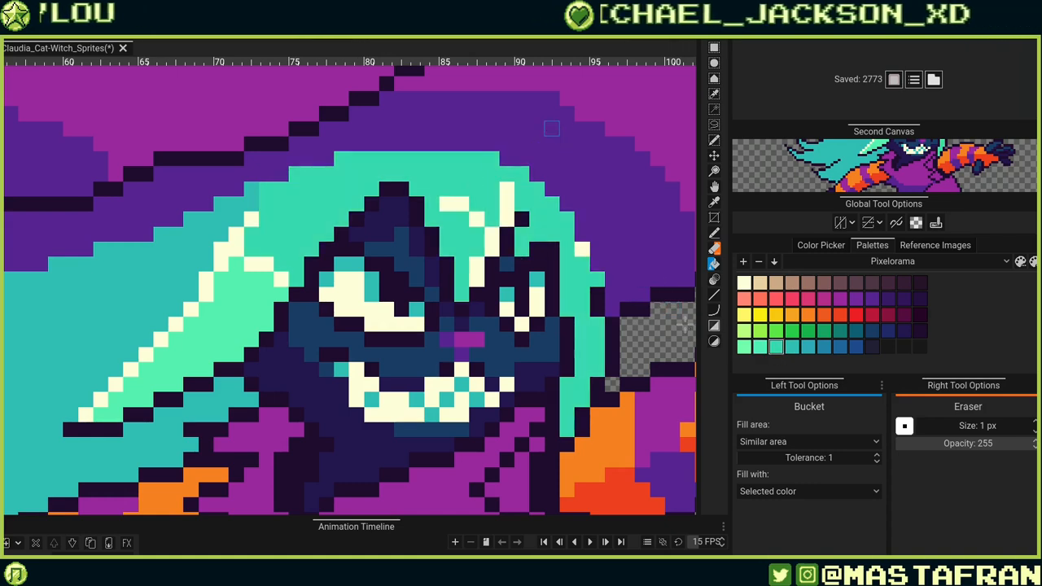
{"action": "left_click", "coordinate": [259, 298]}
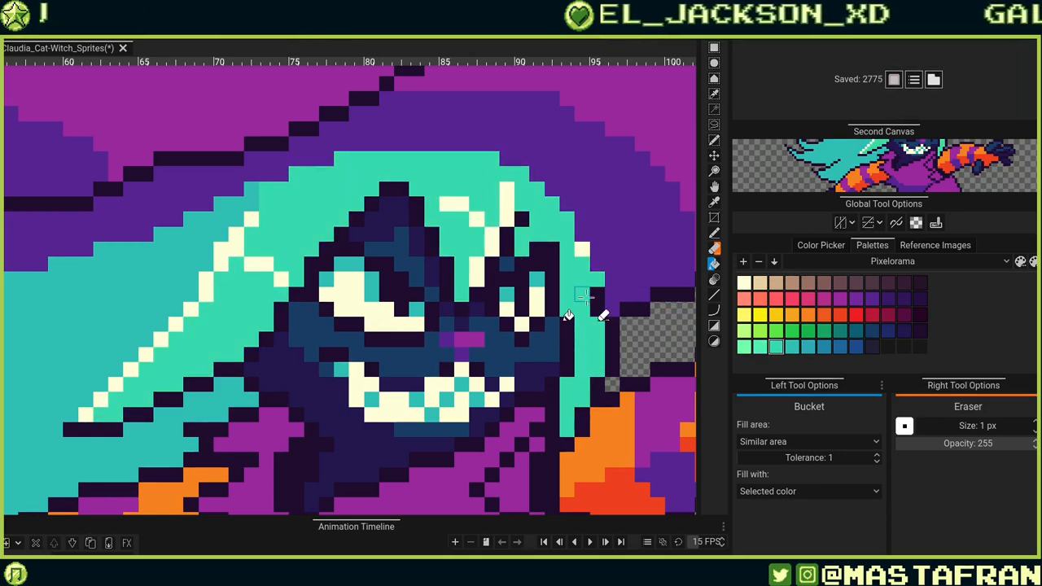
{"action": "scroll", "coordinate": [568, 315], "scroll_direction": "down", "scroll_amount": 4}
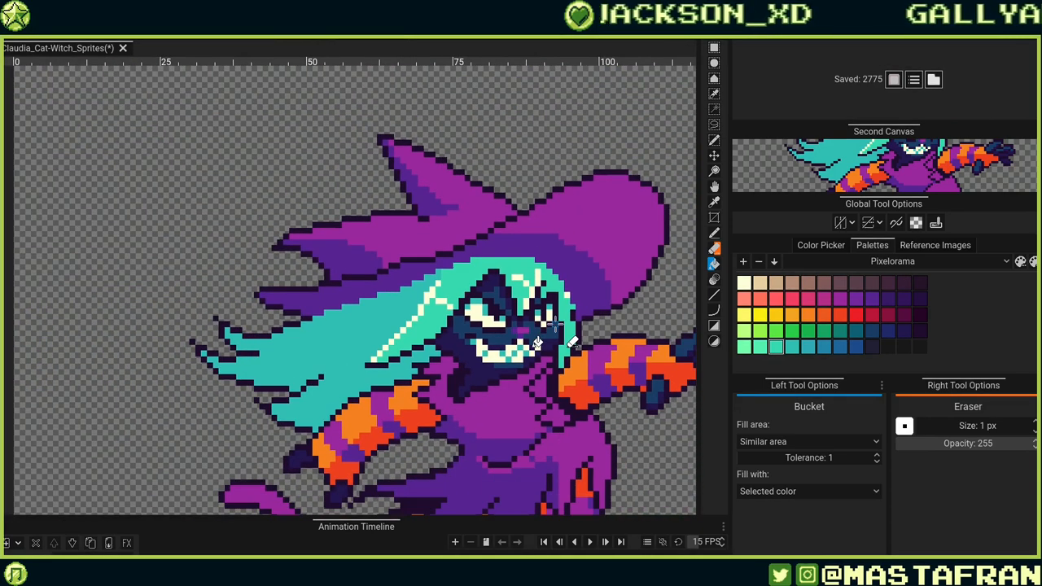
{"action": "key", "text": "ctrl+z"}
{"action": "key", "text": "ctrl+z"}
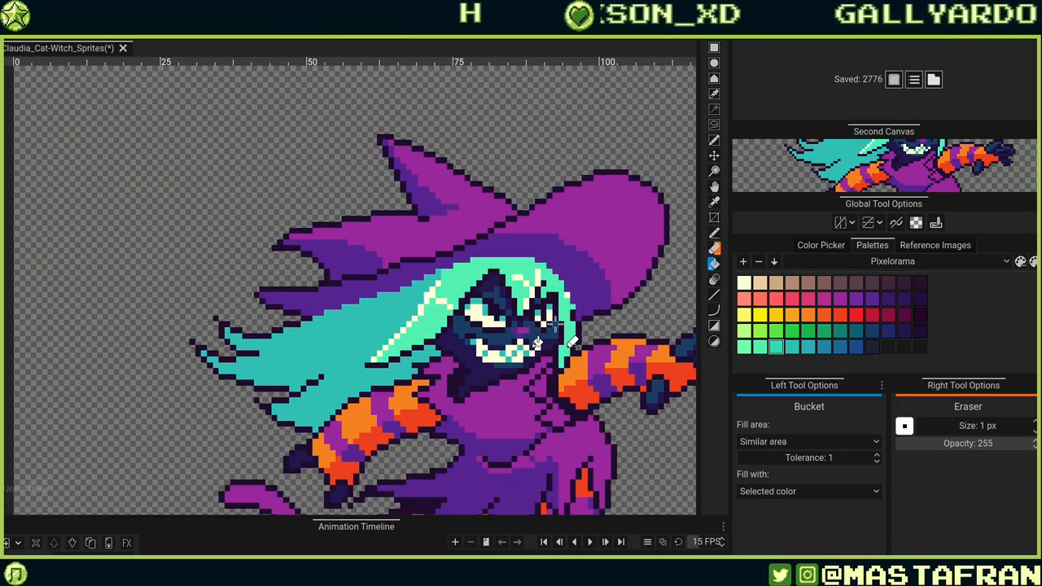
Refill the hair's fringe highlights light mint with the Bucket, correcting the fills with undo and redo.
{"action": "scroll", "coordinate": [625, 317], "scroll_direction": "down", "scroll_amount": 3}
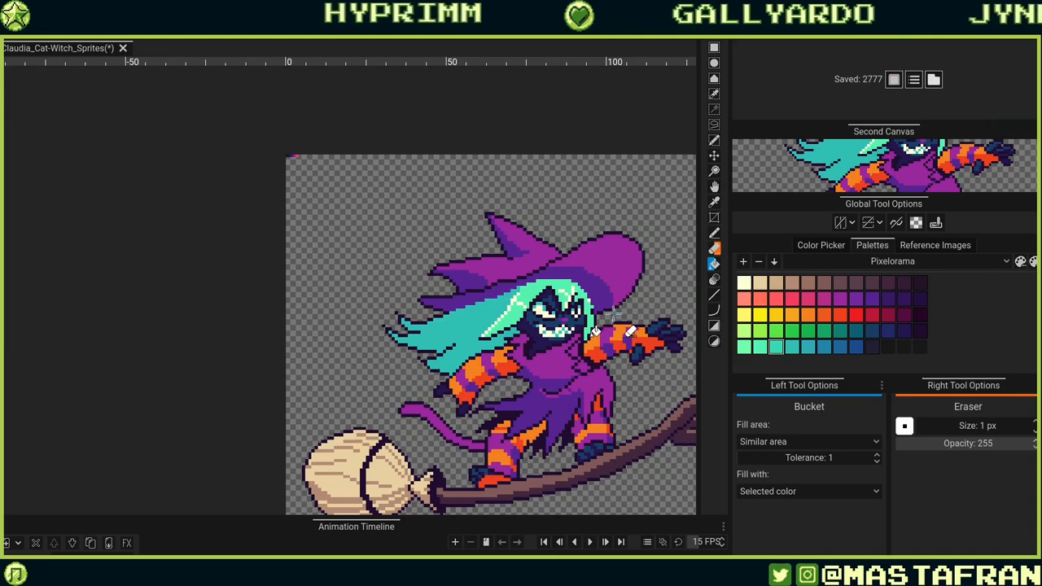
{"action": "scroll", "coordinate": [552, 301], "scroll_direction": "up", "scroll_amount": 2}
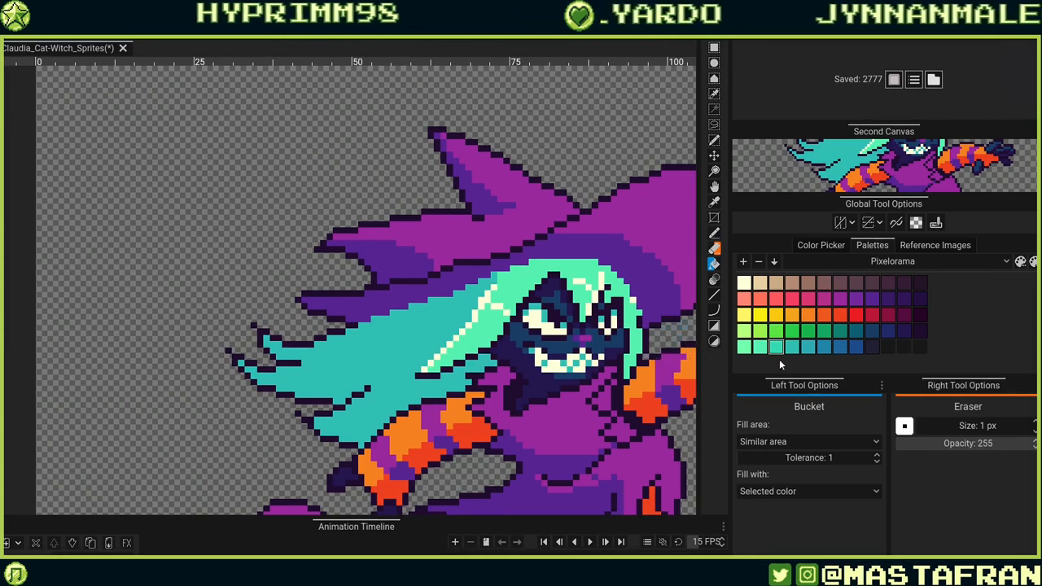
{"action": "left_click", "coordinate": [760, 347]}
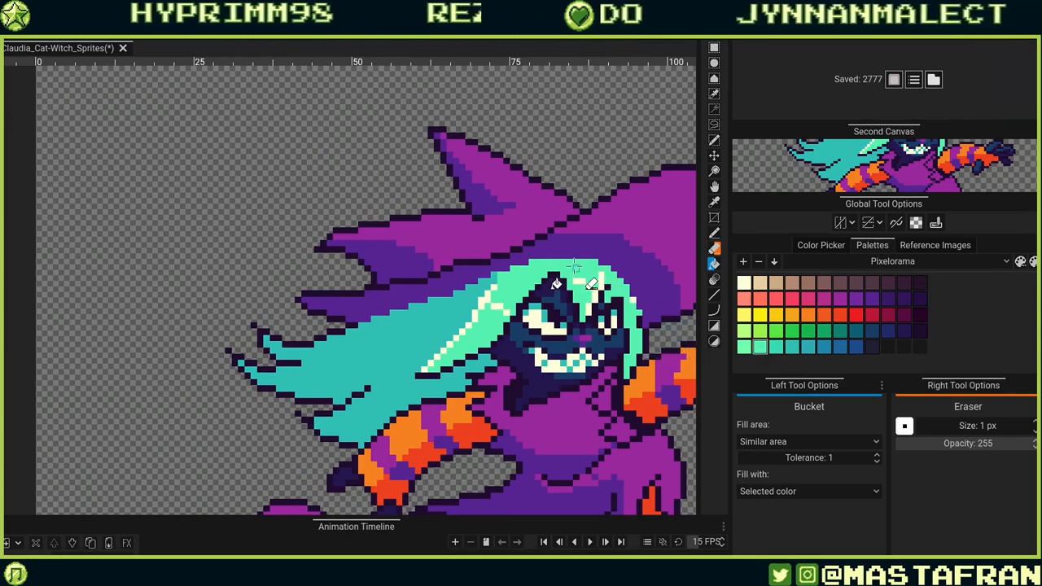
{"action": "key", "text": "ctrl+z"}
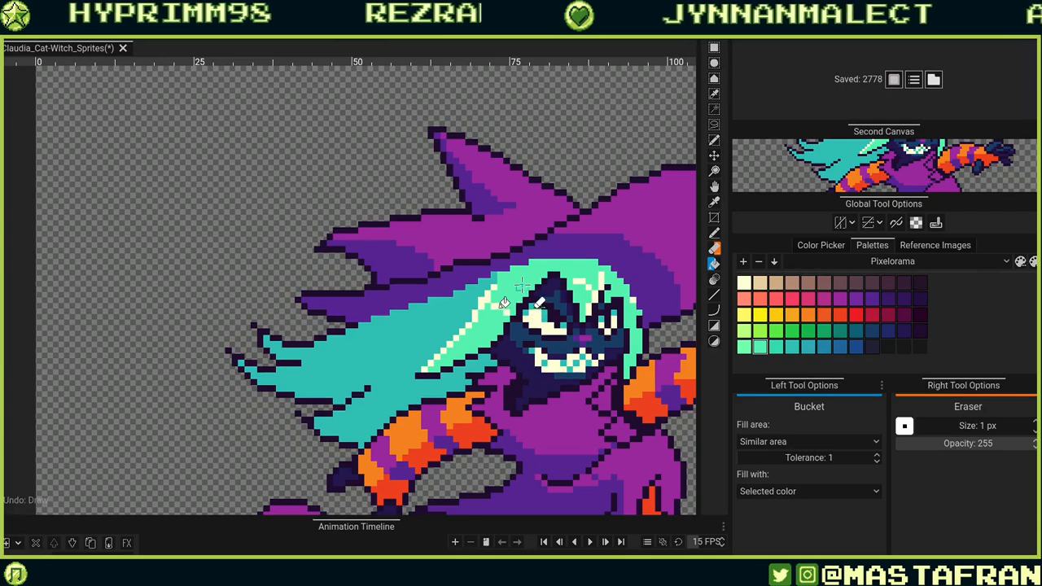
{"action": "key", "text": "ctrl+z"}
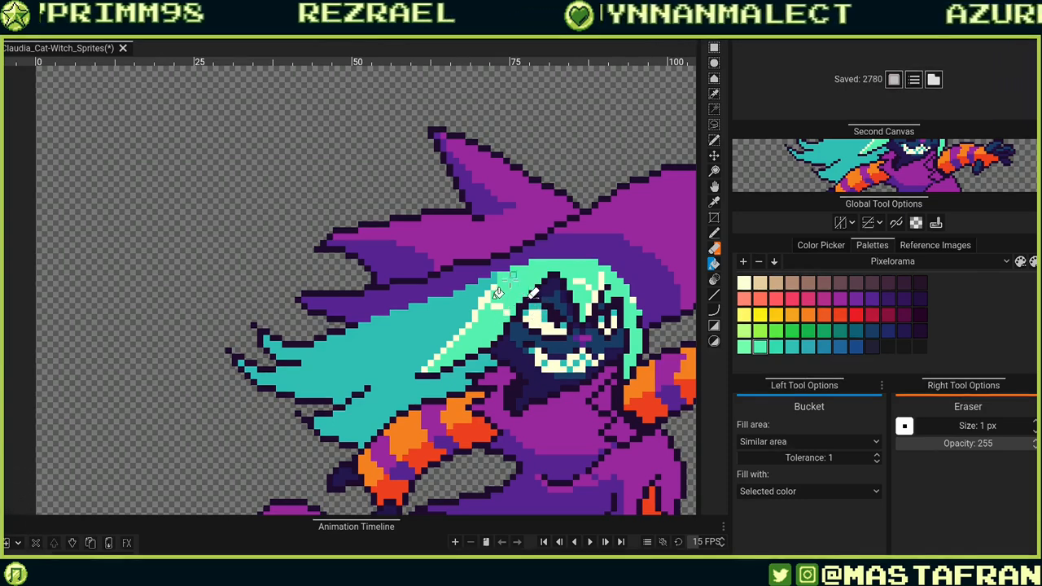
{"action": "left_click", "coordinate": [512, 280]}
{"action": "left_click", "coordinate": [529, 288]}
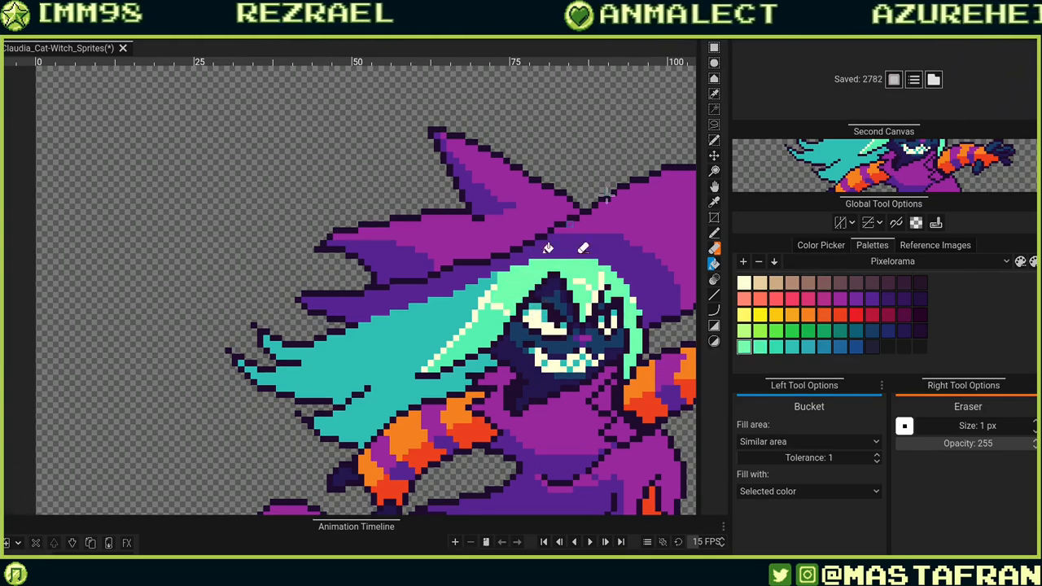
{"action": "left_click", "coordinate": [487, 327]}
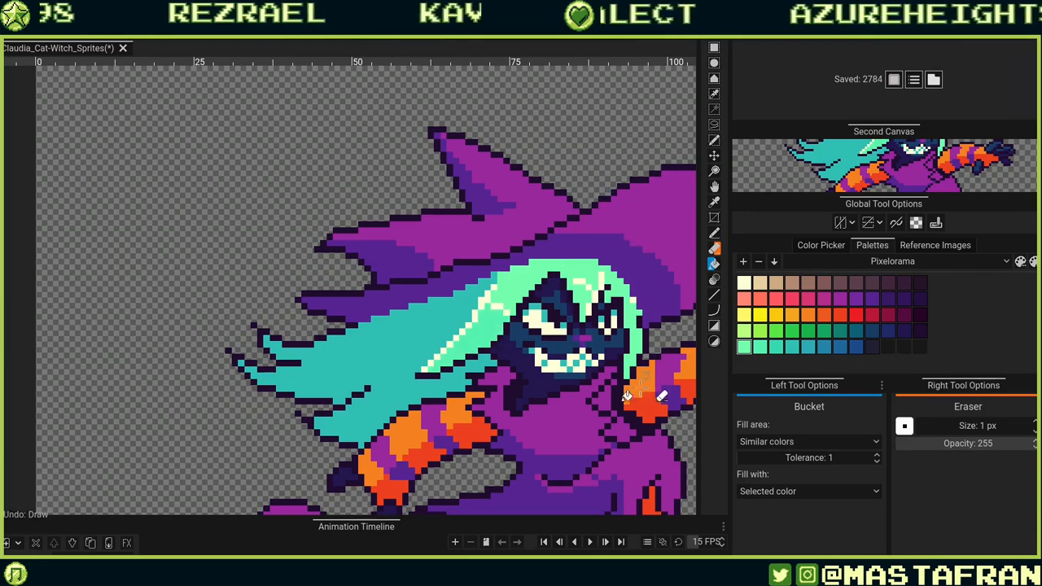
{"action": "key", "text": "ctrl+z"}
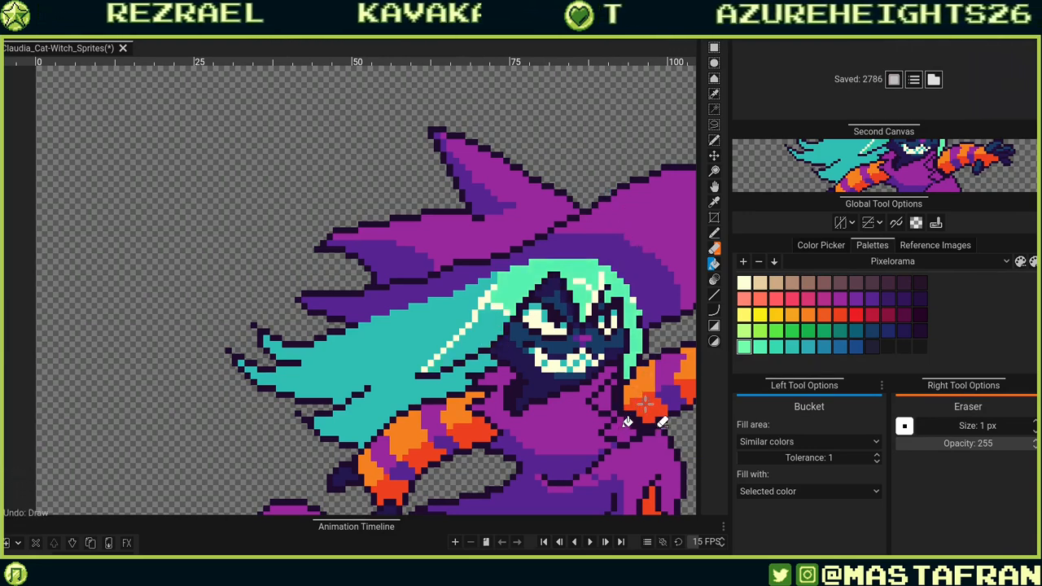
{"action": "key", "text": "ctrl+z"}
{"action": "key", "text": "ctrl+y"}
{"action": "key", "text": "ctrl+y"}
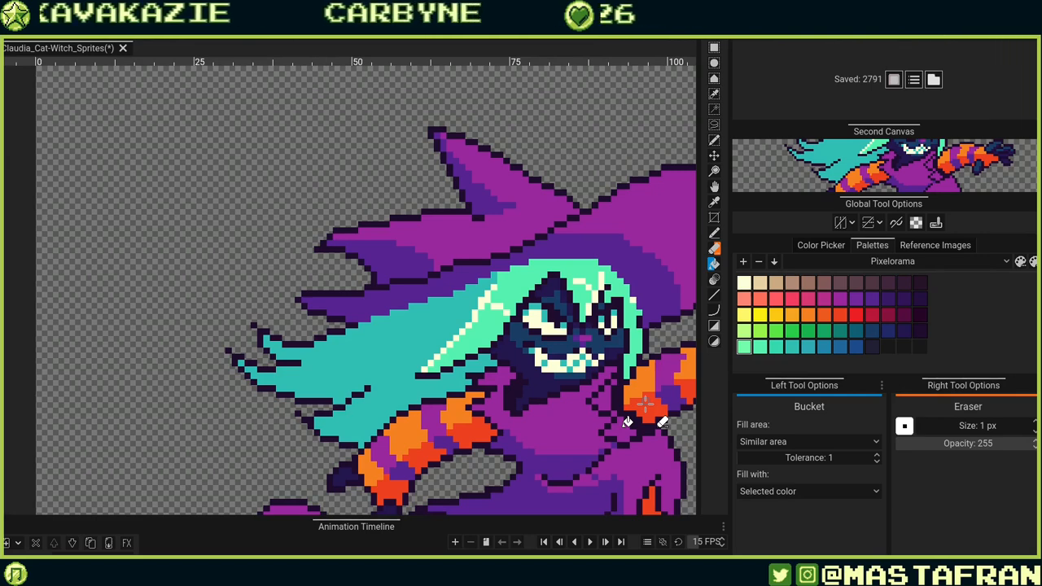
Try filling the cat's eye yellow with the Bucket and undo it.
{"action": "left_click_drag", "start_coordinate": [597, 441], "coordinate": [521, 355]}
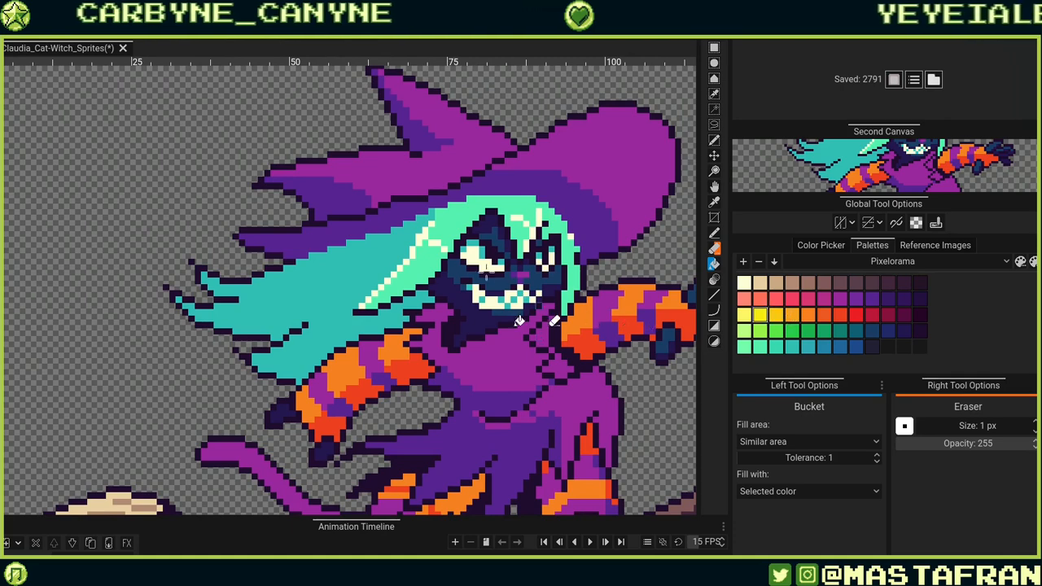
{"action": "key", "text": "r"}
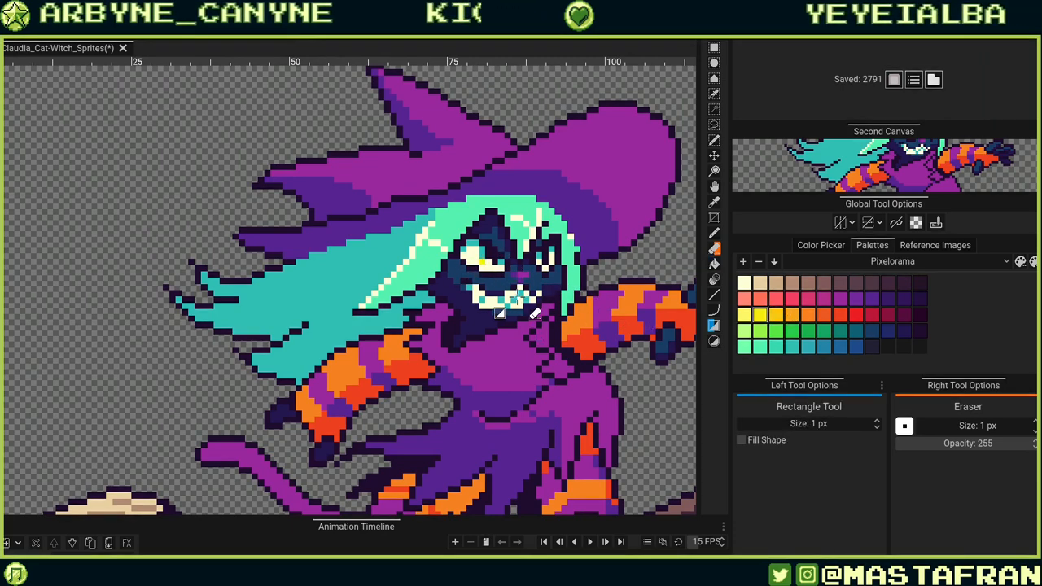
{"action": "key", "text": "b"}
{"action": "left_click", "coordinate": [482, 259]}
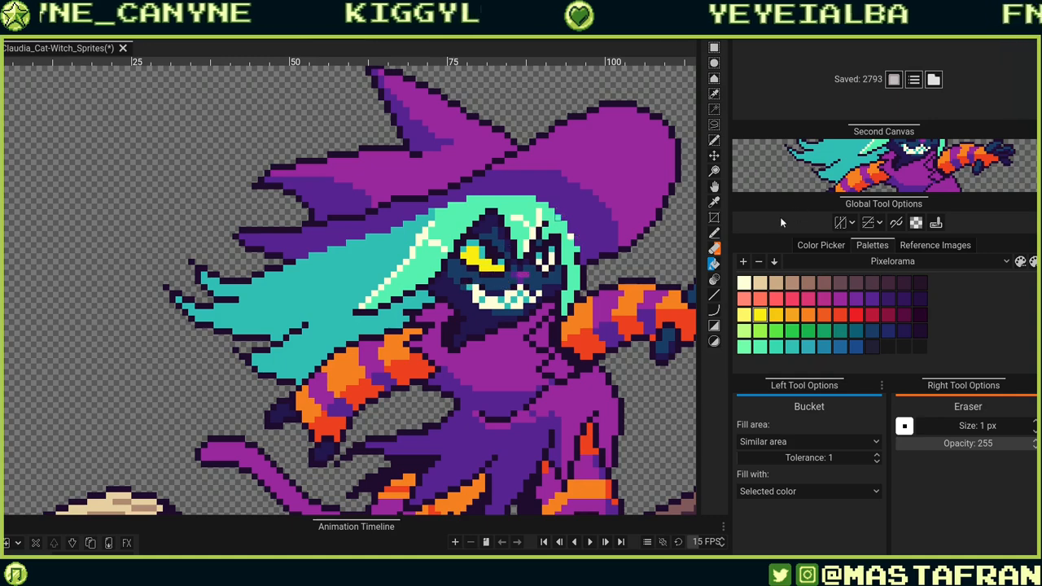
{"action": "key", "text": "ctrl+z"}
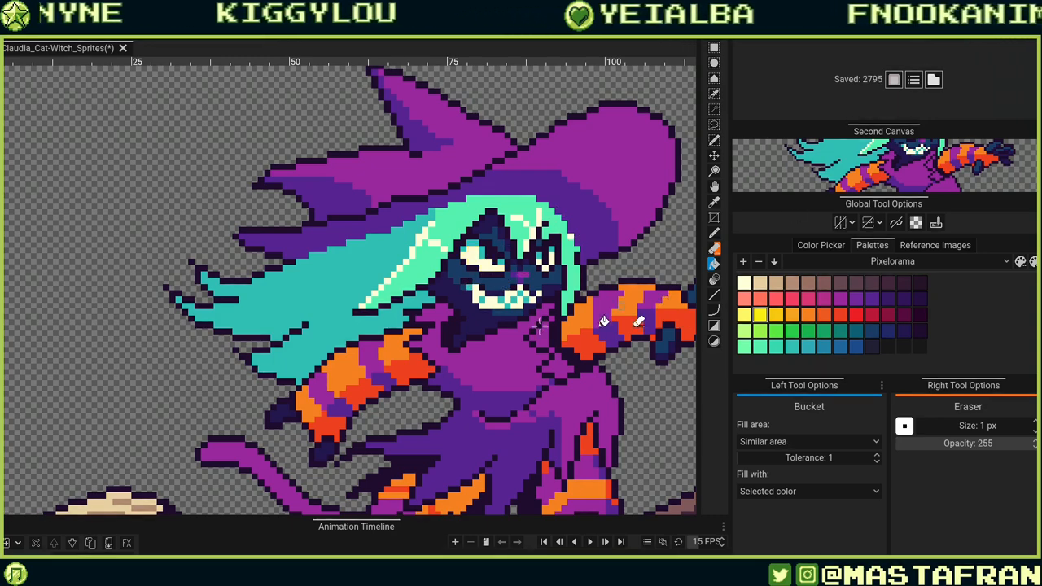
Zoom into the cat's face and pencil yellow pixels into the left eye's iris.
{"action": "scroll", "coordinate": [491, 317], "scroll_direction": "up", "scroll_amount": 5}
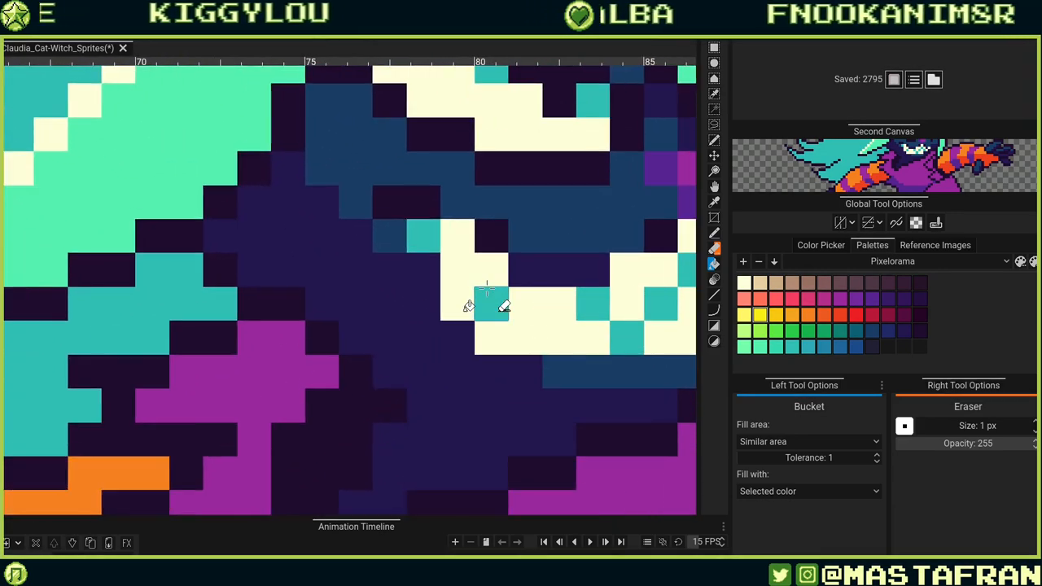
{"action": "scroll", "coordinate": [486, 286], "scroll_direction": "up", "scroll_amount": 5}
{"action": "key", "text": "b"}
{"action": "left_click", "coordinate": [574, 260]}
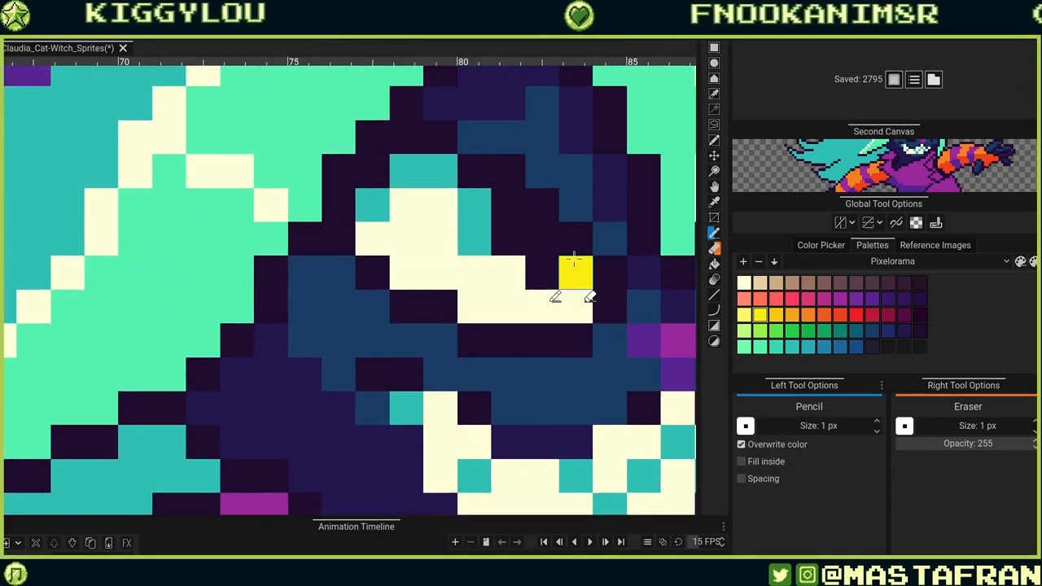
{"action": "mouse_move", "coordinate": [474, 239]}
{"action": "left_mouse_down"}
{"action": "mouse_move", "coordinate": [462, 203]}
{"action": "mouse_move", "coordinate": [491, 322]}
{"action": "mouse_move", "coordinate": [479, 252]}
{"action": "mouse_move", "coordinate": [443, 252]}
{"action": "left_mouse_up"}
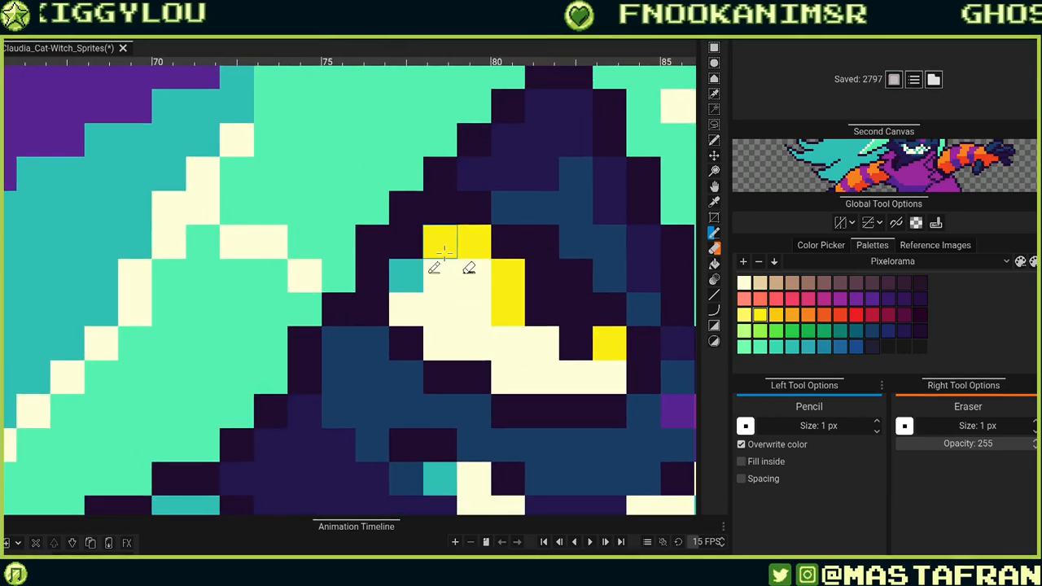
{"action": "left_click", "coordinate": [411, 272]}
Paint yellow pixels into the cat's right eye with the Pencil.
{"action": "left_click_drag", "start_coordinate": [648, 341], "coordinate": [416, 288]}
{"action": "mouse_move", "coordinate": [614, 329]}
{"action": "left_mouse_down"}
{"action": "mouse_move", "coordinate": [423, 300]}
{"action": "mouse_move", "coordinate": [370, 314]}
{"action": "left_mouse_up"}
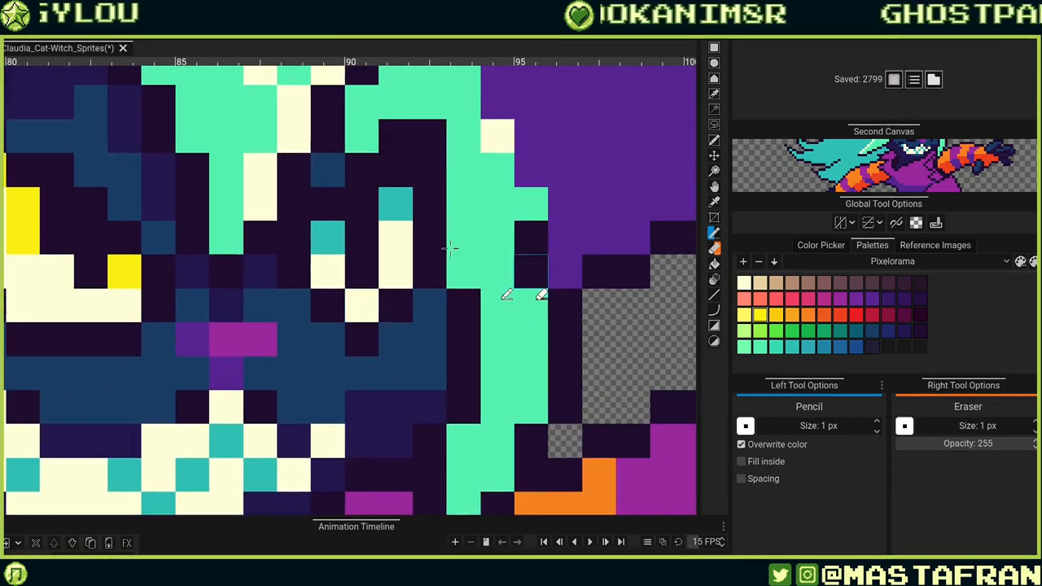
{"action": "left_click", "coordinate": [396, 205]}
{"action": "left_click", "coordinate": [327, 238]}
Add yellow pixels along the lower edge of the cat's left eye.
{"action": "left_click_drag", "start_coordinate": [261, 389], "coordinate": [537, 439]}
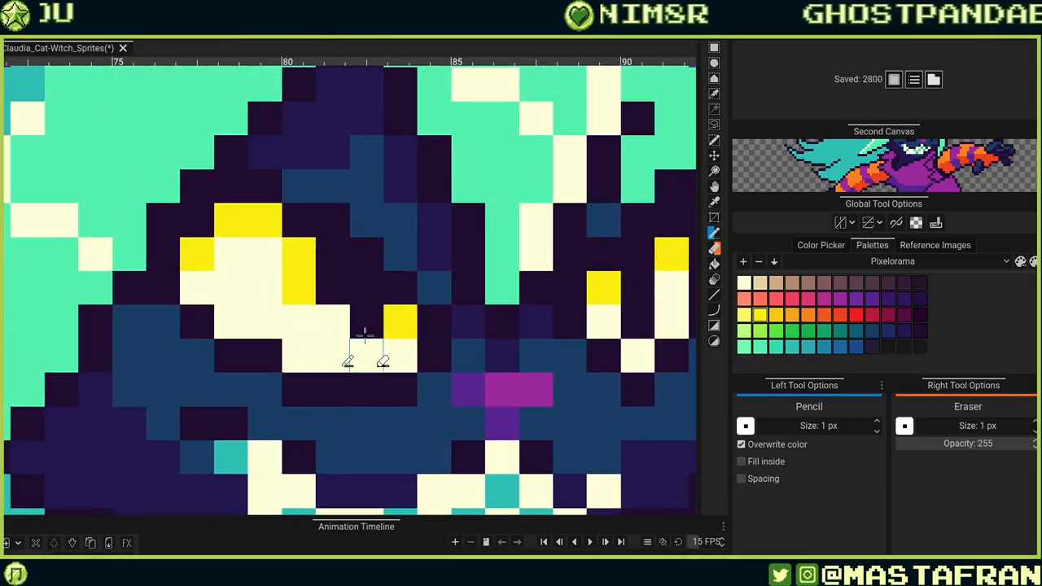
{"action": "left_click", "coordinate": [365, 328], "text": "alt"}
{"action": "left_click", "coordinate": [369, 345]}
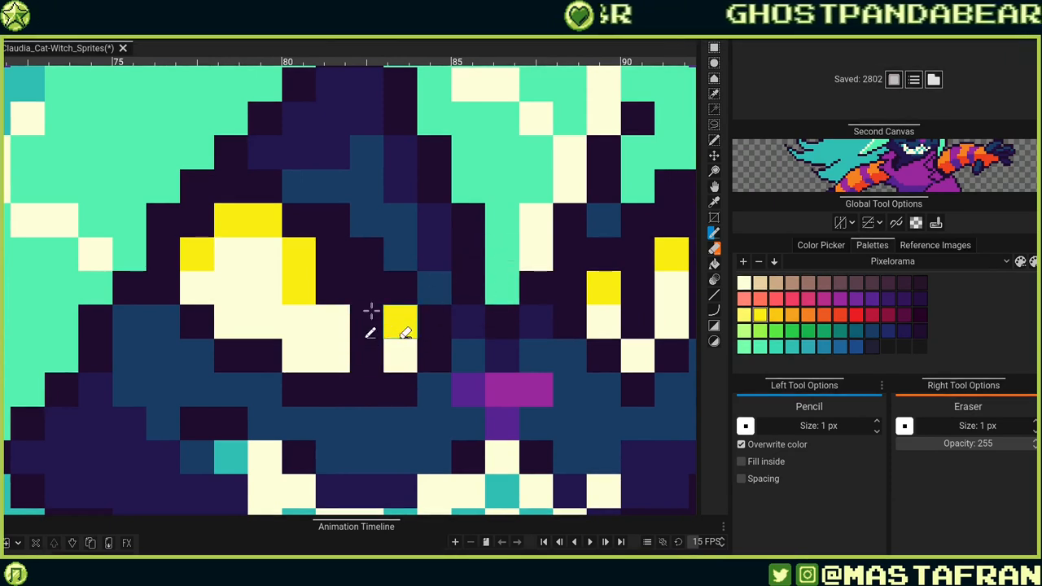
{"action": "left_click", "coordinate": [333, 322]}
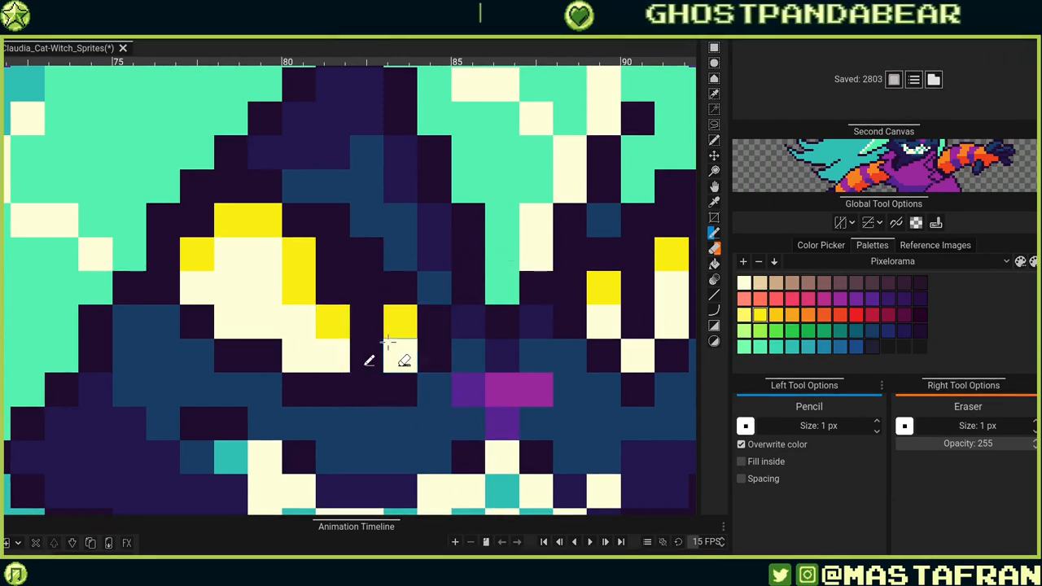
{"action": "left_click", "coordinate": [334, 353]}
{"action": "left_click", "coordinate": [398, 353]}
Repaint the pixels along the bottom of the left eye cream with the Pencil.
{"action": "left_click_drag", "start_coordinate": [476, 283], "coordinate": [553, 332]}
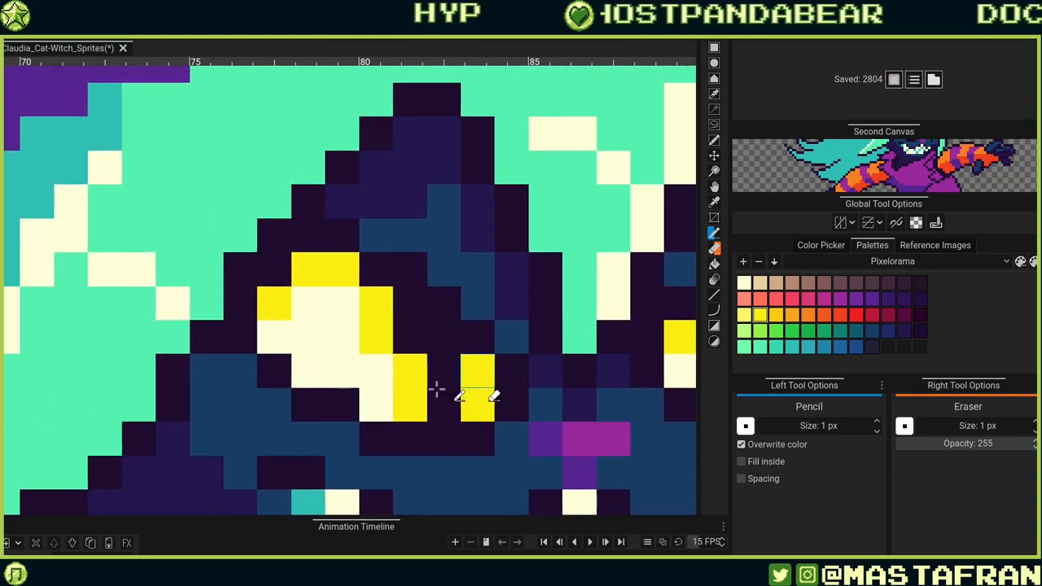
{"action": "left_click", "coordinate": [378, 405], "text": "alt"}
{"action": "left_click", "coordinate": [439, 407]}
{"action": "left_click", "coordinate": [415, 407]}
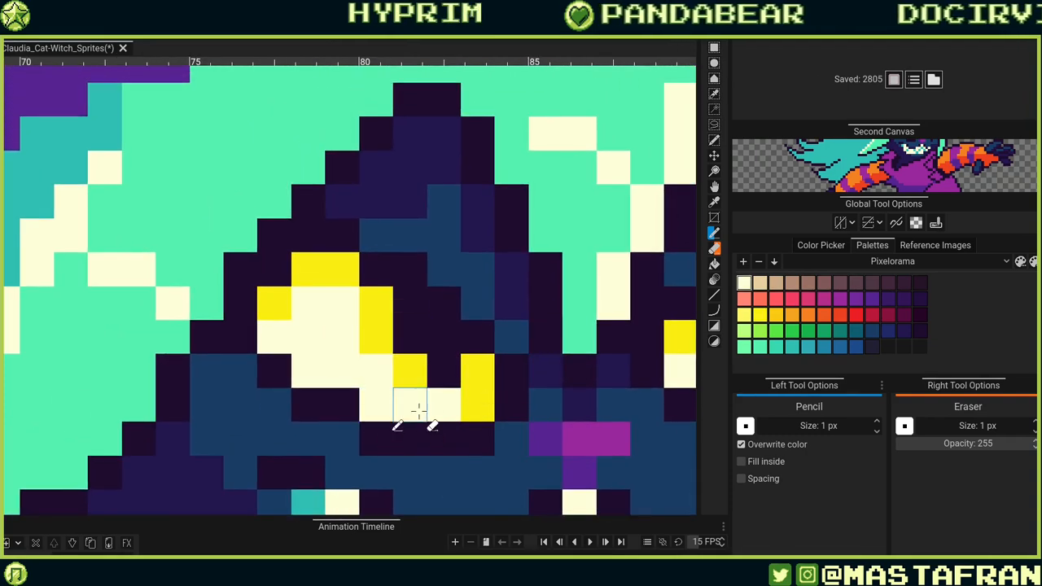
{"action": "left_click", "coordinate": [477, 404]}
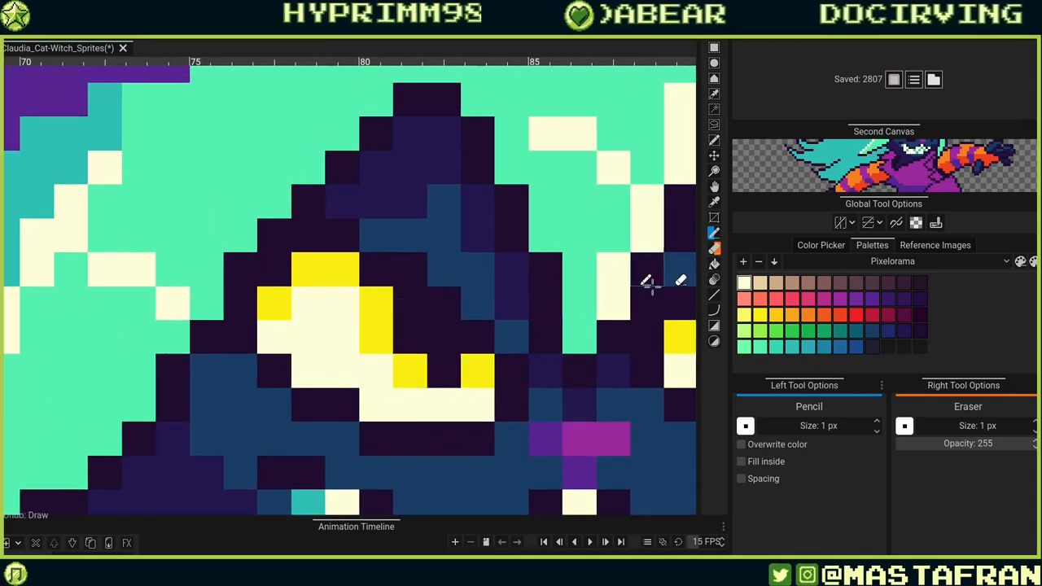
Add another yellow pixel to the inner corner of the left eye.
{"action": "left_click_drag", "start_coordinate": [573, 357], "coordinate": [536, 435]}
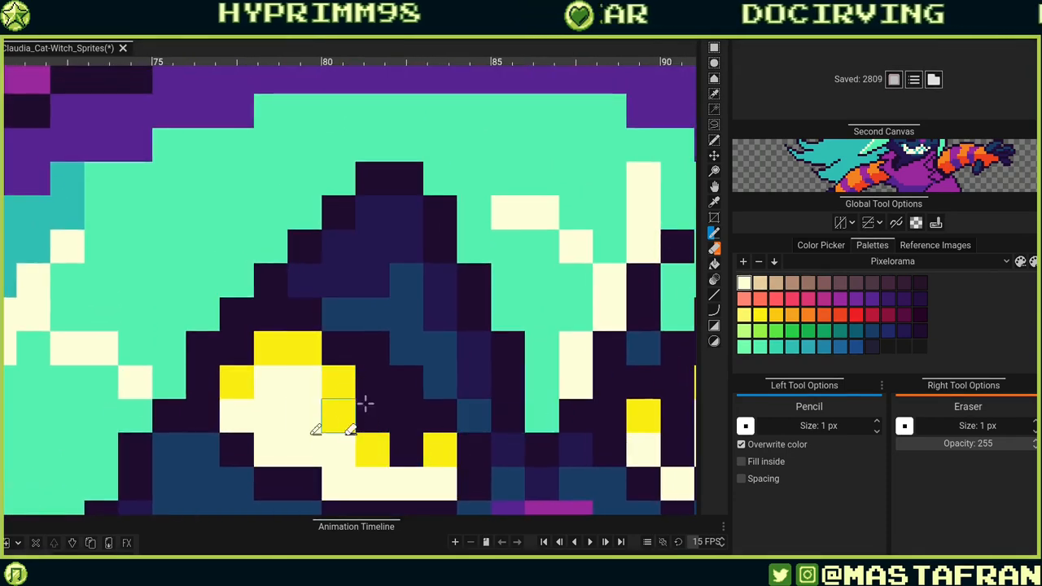
{"action": "left_click", "coordinate": [372, 387]}
{"action": "mouse_move", "coordinate": [526, 305]}
{"action": "left_mouse_down"}
{"action": "mouse_move", "coordinate": [477, 256]}
{"action": "mouse_move", "coordinate": [440, 190]}
{"action": "left_mouse_up"}
{"action": "left_click_drag", "start_coordinate": [608, 225], "coordinate": [583, 123]}
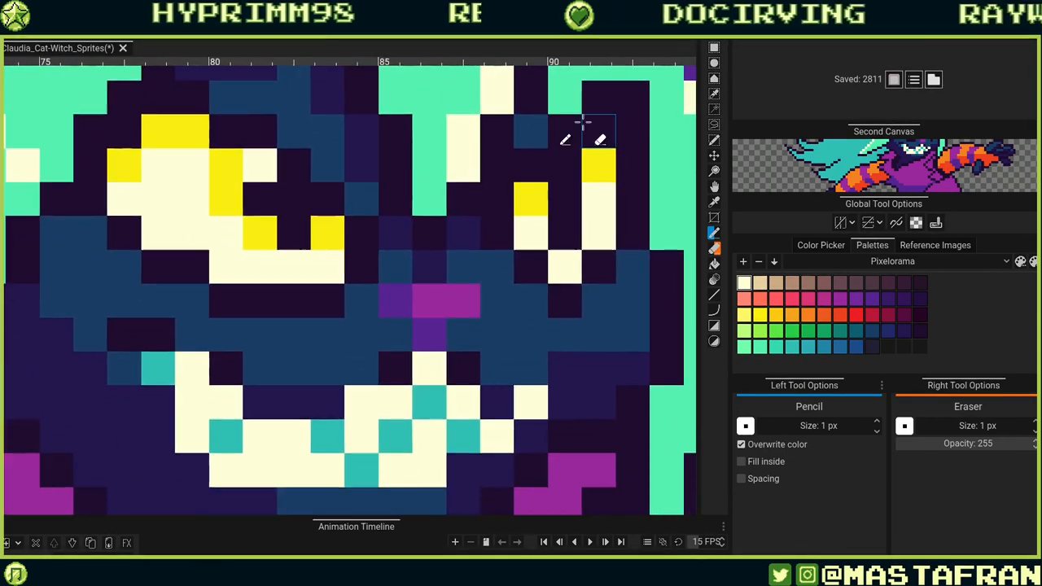
Zoom out and back in repeatedly to review the cat's eye colours against the whole sprite.
{"action": "scroll", "coordinate": [582, 122], "scroll_direction": "down", "scroll_amount": 5}
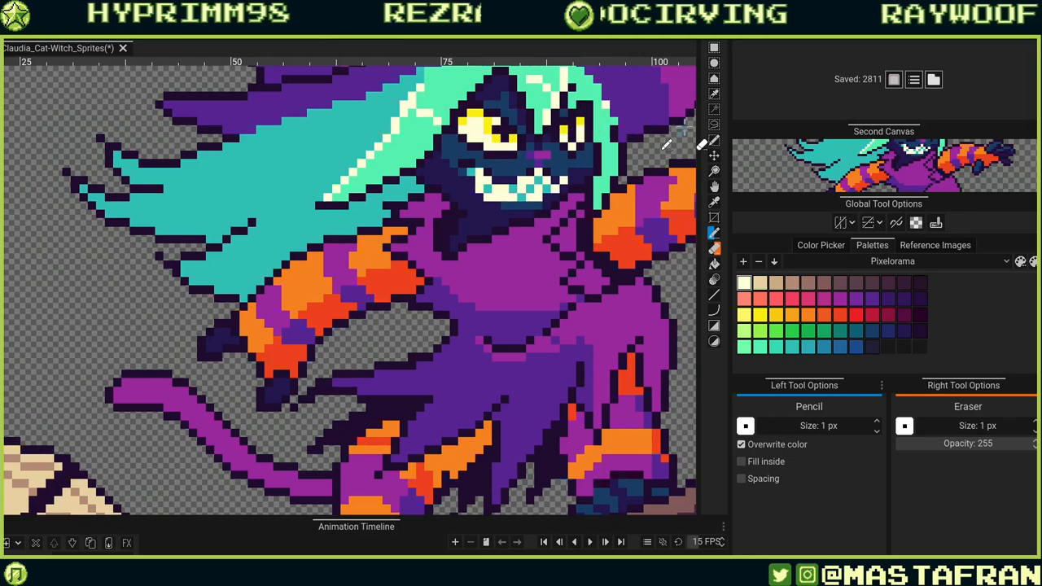
{"action": "scroll", "coordinate": [666, 144], "scroll_direction": "down", "scroll_amount": 4}
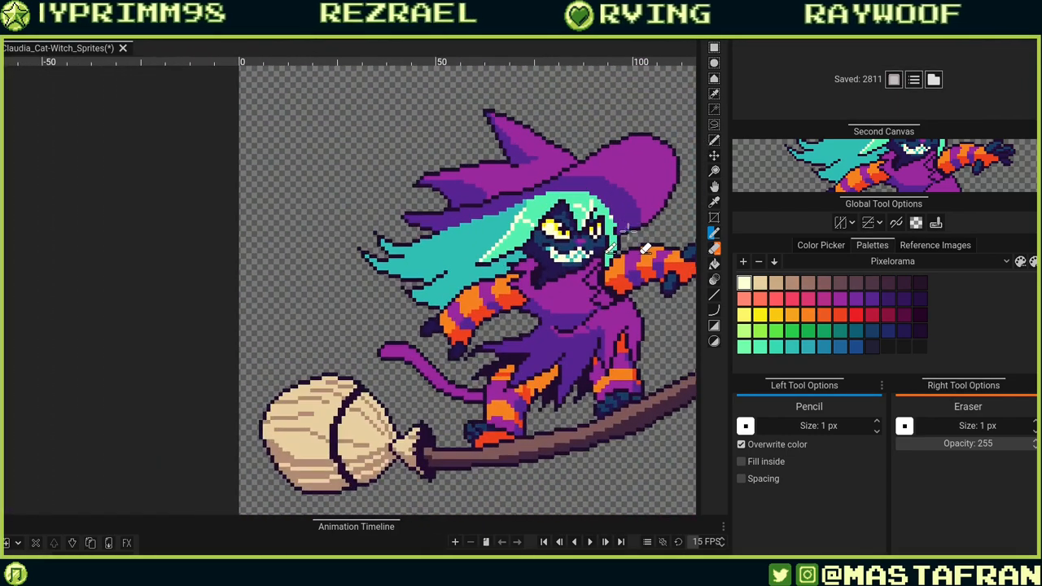
{"action": "scroll", "coordinate": [627, 231], "scroll_direction": "up", "scroll_amount": 5}
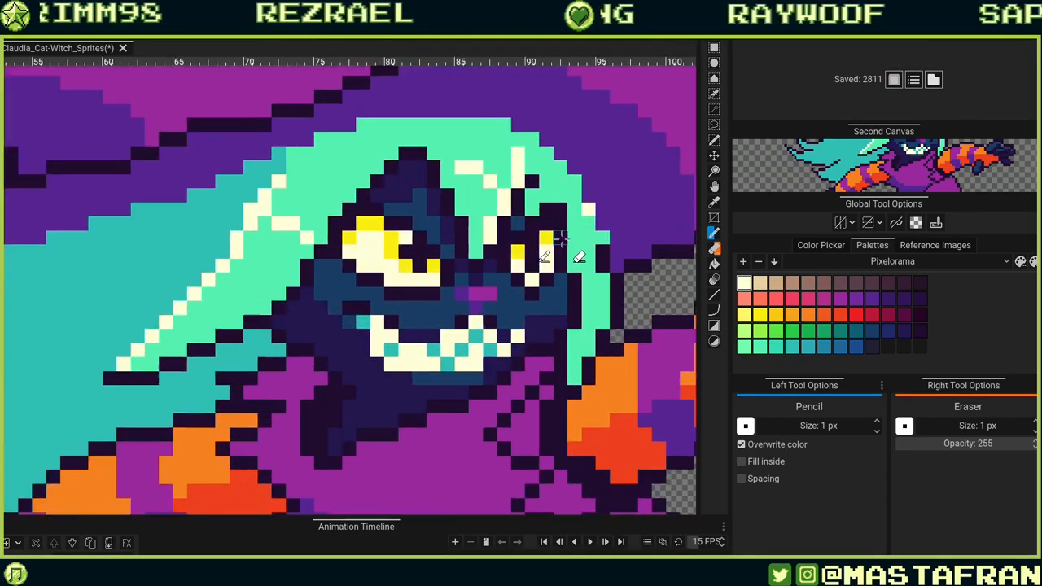
{"action": "scroll", "coordinate": [560, 238], "scroll_direction": "up", "scroll_amount": 2}
{"action": "scroll", "coordinate": [525, 235], "scroll_direction": "down", "scroll_amount": 2}
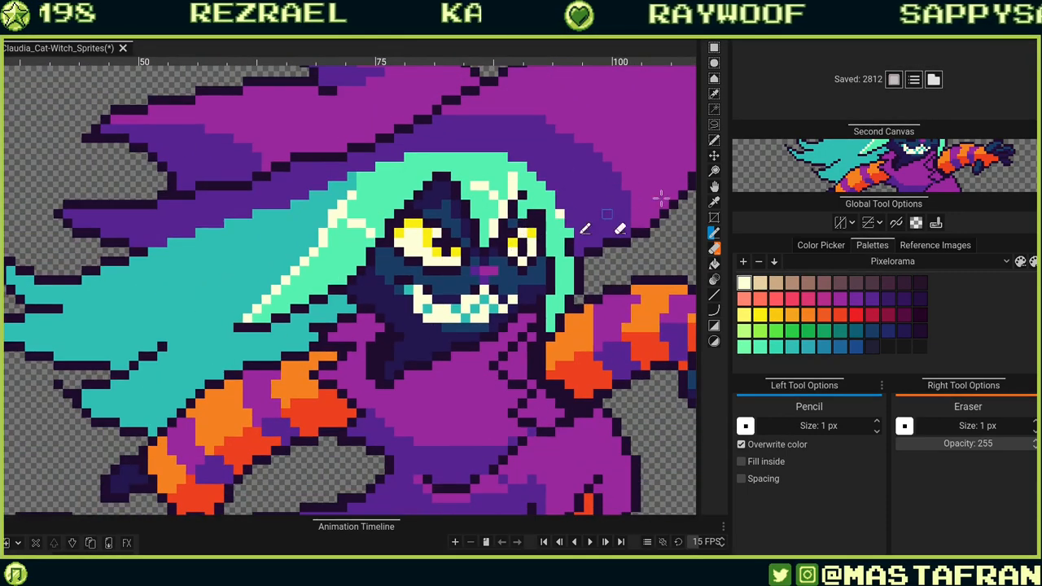
{"action": "scroll", "coordinate": [674, 198], "scroll_direction": "down", "scroll_amount": 2}
{"action": "scroll", "coordinate": [669, 195], "scroll_direction": "up", "scroll_amount": 3}
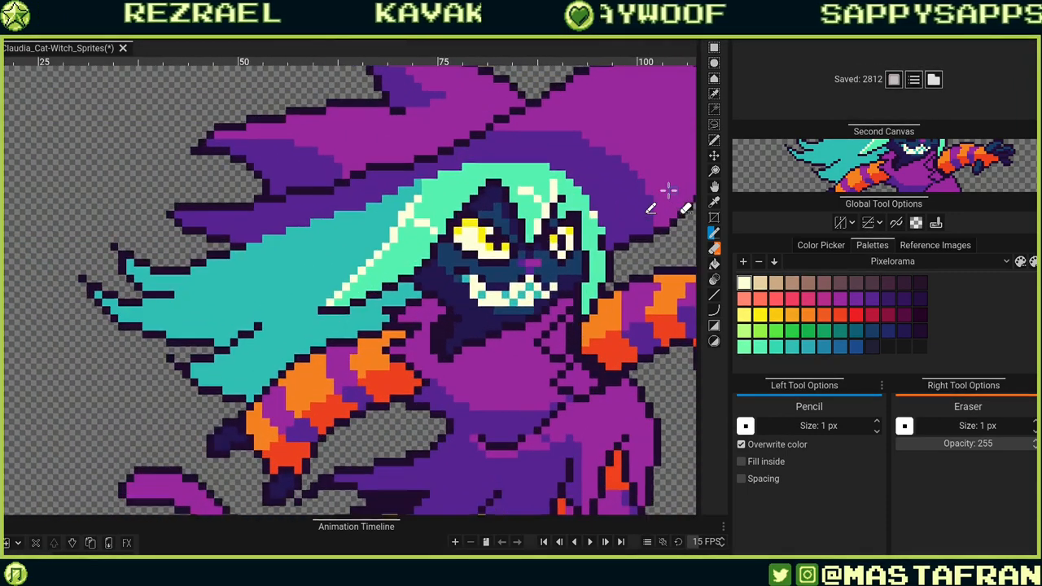
{"action": "scroll", "coordinate": [562, 236], "scroll_direction": "up", "scroll_amount": 3}
{"action": "scroll", "coordinate": [521, 218], "scroll_direction": "down", "scroll_amount": 4}
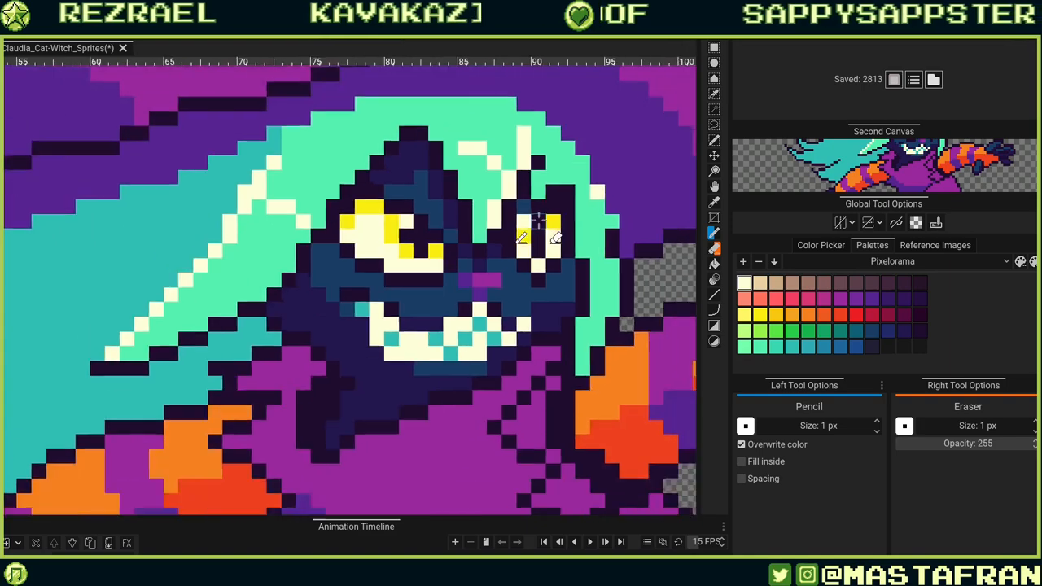
{"action": "scroll", "coordinate": [594, 219], "scroll_direction": "up", "scroll_amount": 3}
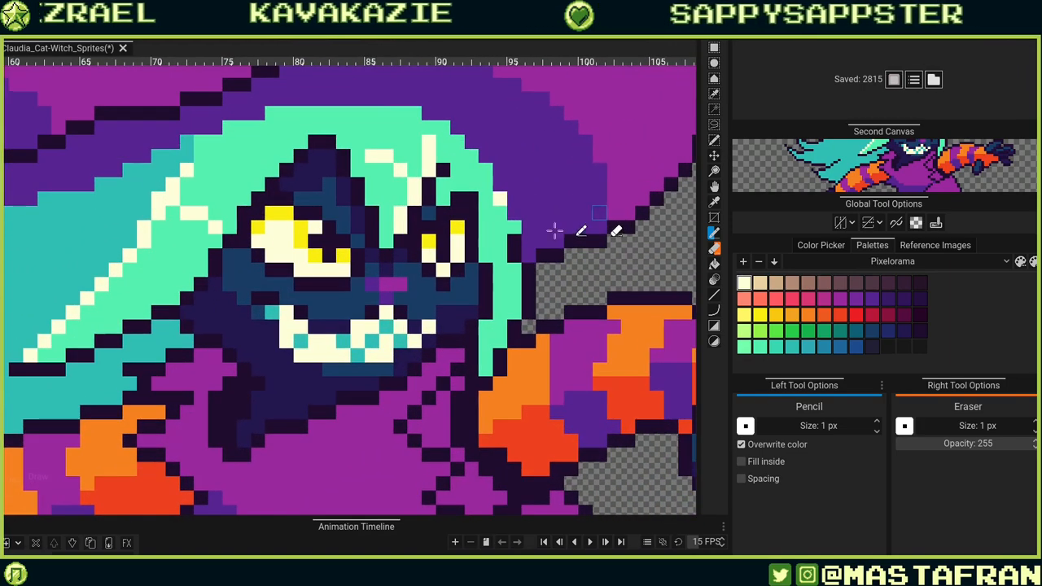
{"action": "scroll", "coordinate": [443, 259], "scroll_direction": "down", "scroll_amount": 3}
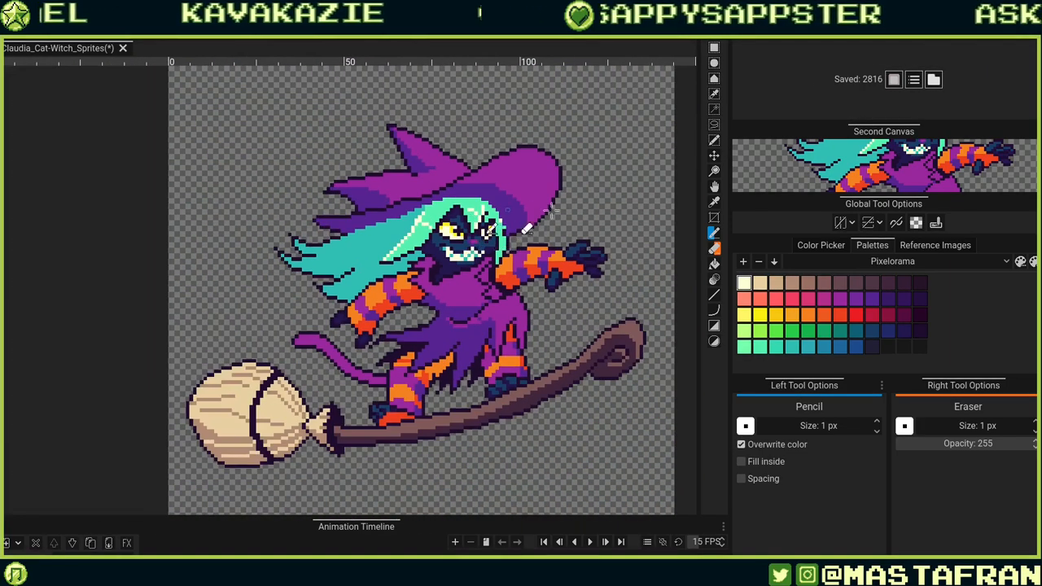
{"action": "scroll", "coordinate": [446, 260], "scroll_direction": "up", "scroll_amount": 3}
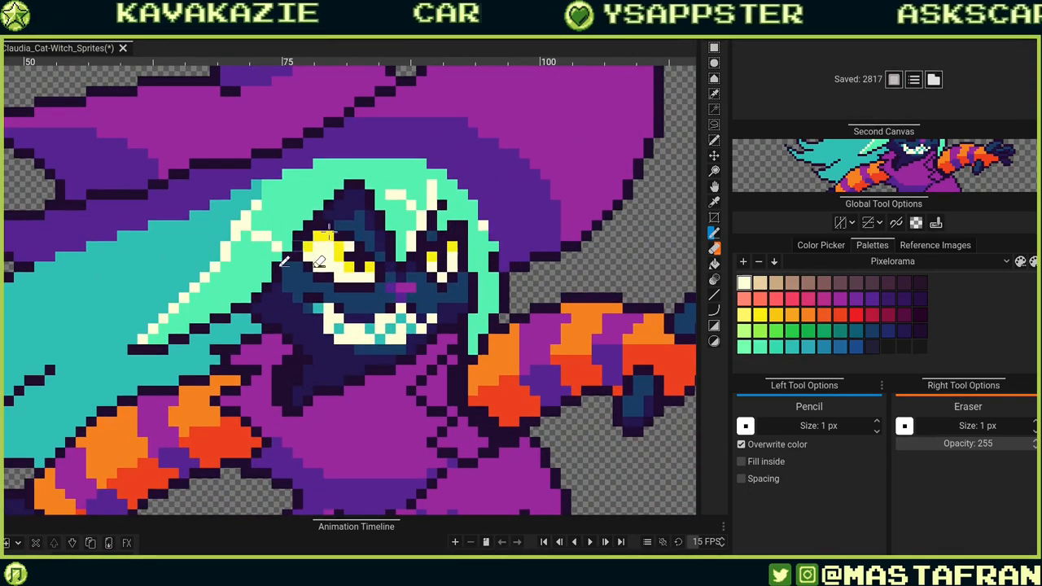
{"action": "scroll", "coordinate": [359, 221], "scroll_direction": "up", "scroll_amount": 1}
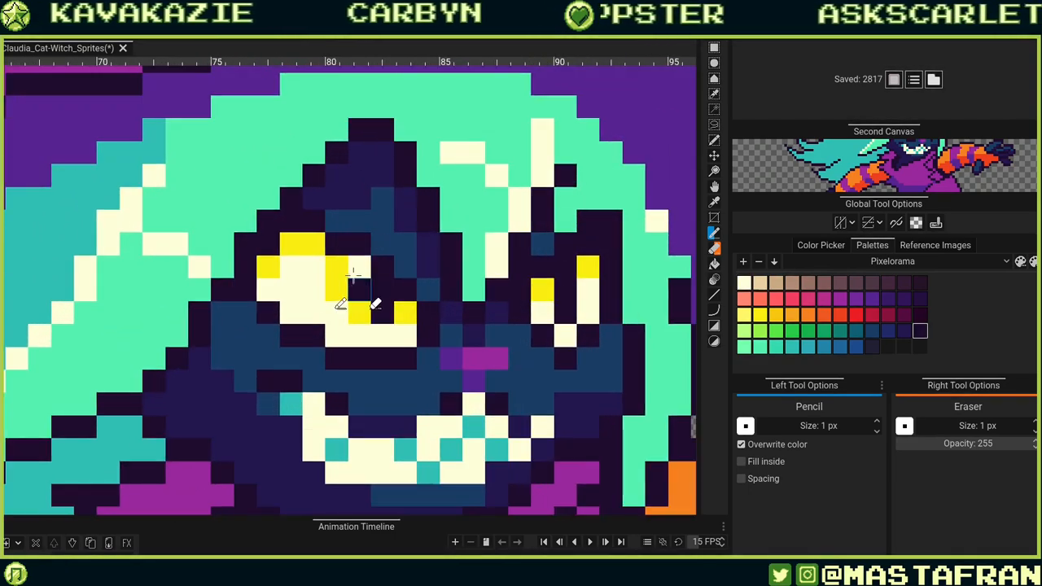
{"action": "scroll", "coordinate": [452, 273], "scroll_direction": "down", "scroll_amount": 5}
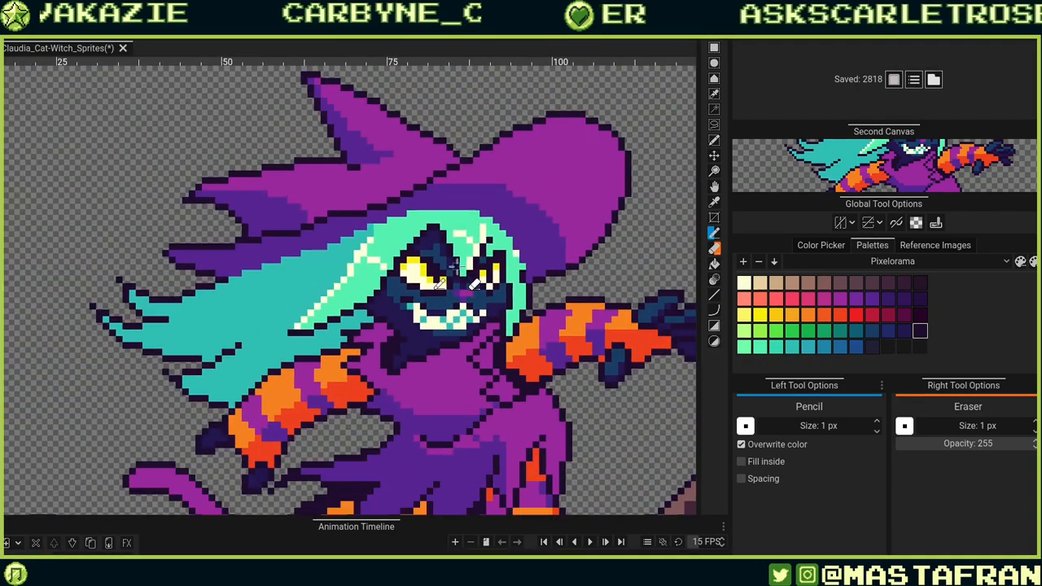
{"action": "scroll", "coordinate": [439, 261], "scroll_direction": "up", "scroll_amount": 5}
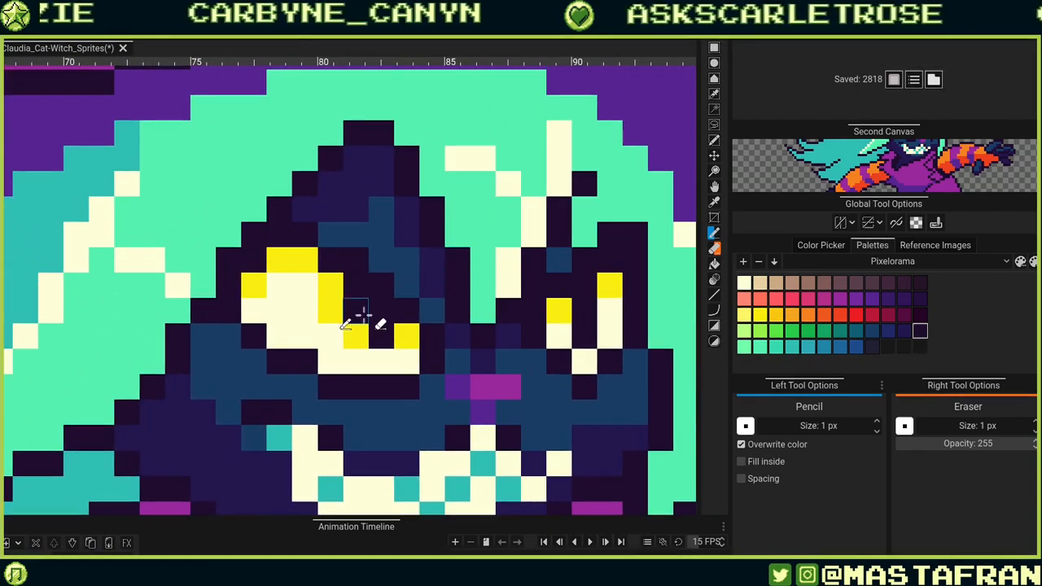
Add a column of yellow pixels to the inner edge of the left eye.
{"action": "left_click", "coordinate": [356, 336], "text": "alt"}
{"action": "left_click", "coordinate": [356, 310]}
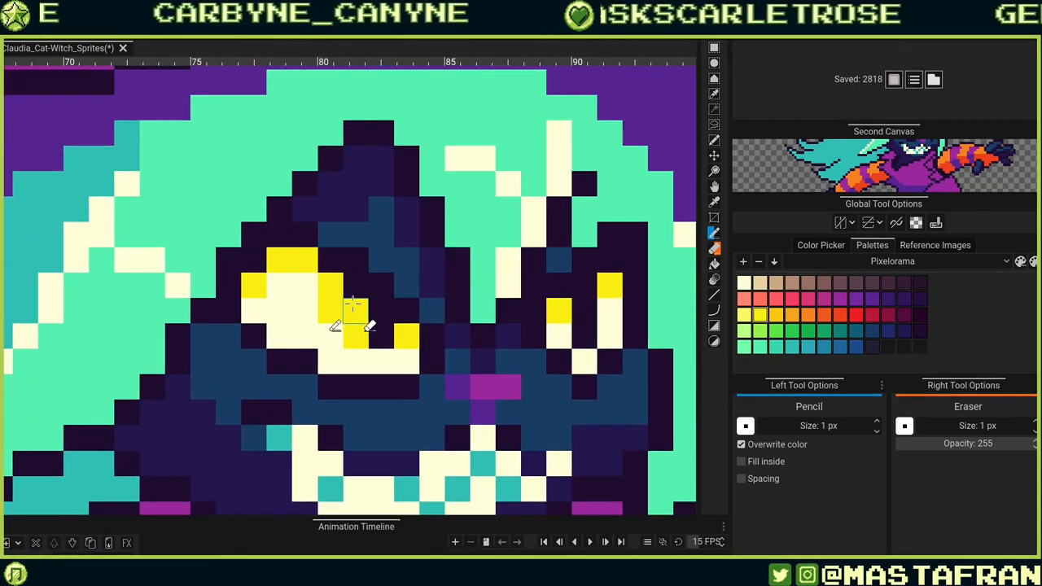
{"action": "left_click", "coordinate": [356, 286]}
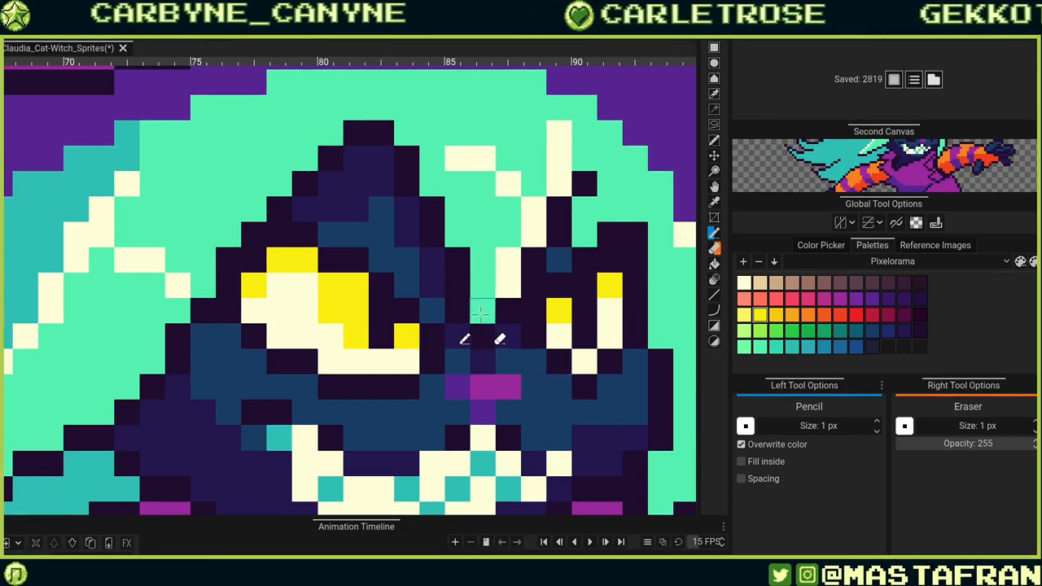
Paint yellow pixels into the upper inner corner of the left eye.
{"action": "scroll", "coordinate": [480, 313], "scroll_direction": "down", "scroll_amount": 3}
{"action": "scroll", "coordinate": [428, 318], "scroll_direction": "down", "scroll_amount": 3}
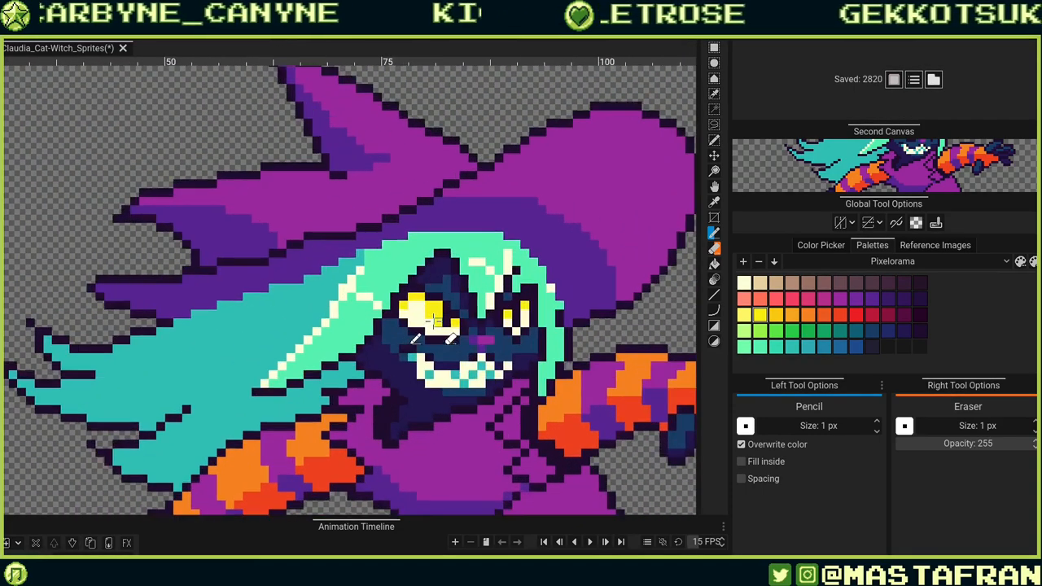
{"action": "scroll", "coordinate": [431, 321], "scroll_direction": "up", "scroll_amount": 3}
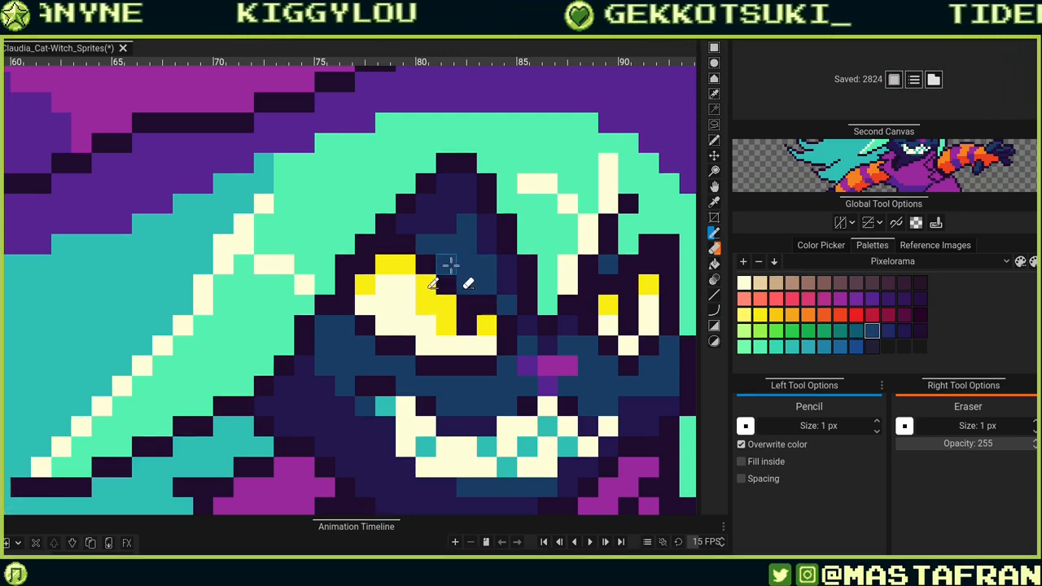
{"action": "scroll", "coordinate": [466, 236], "scroll_direction": "up", "scroll_amount": 1}
{"action": "scroll", "coordinate": [467, 236], "scroll_direction": "down", "scroll_amount": 3}
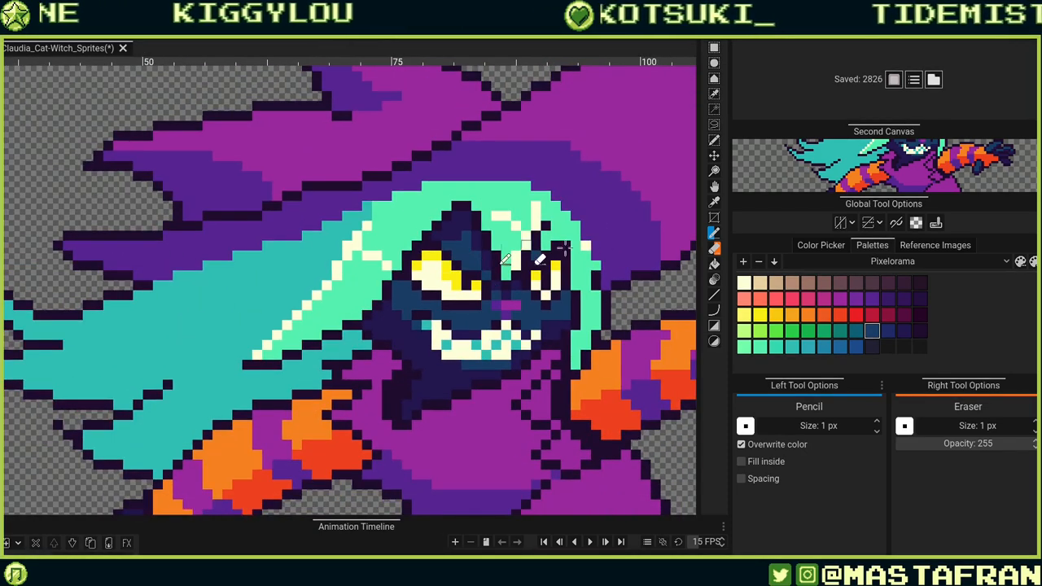
{"action": "scroll", "coordinate": [521, 241], "scroll_direction": "up", "scroll_amount": 4}
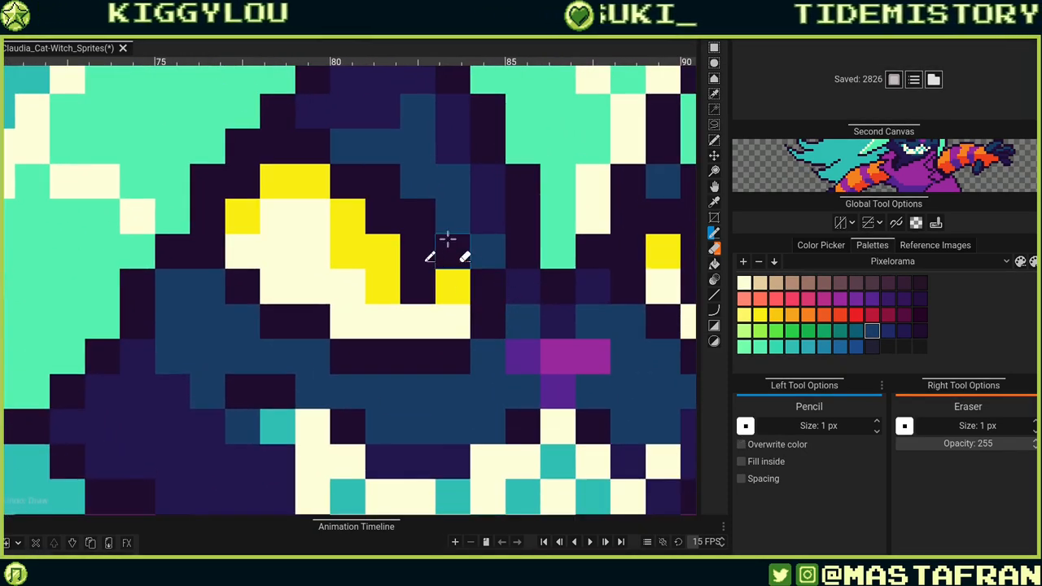
{"action": "left_click", "coordinate": [383, 251], "text": "ctrl"}
{"action": "left_click", "coordinate": [380, 220]}
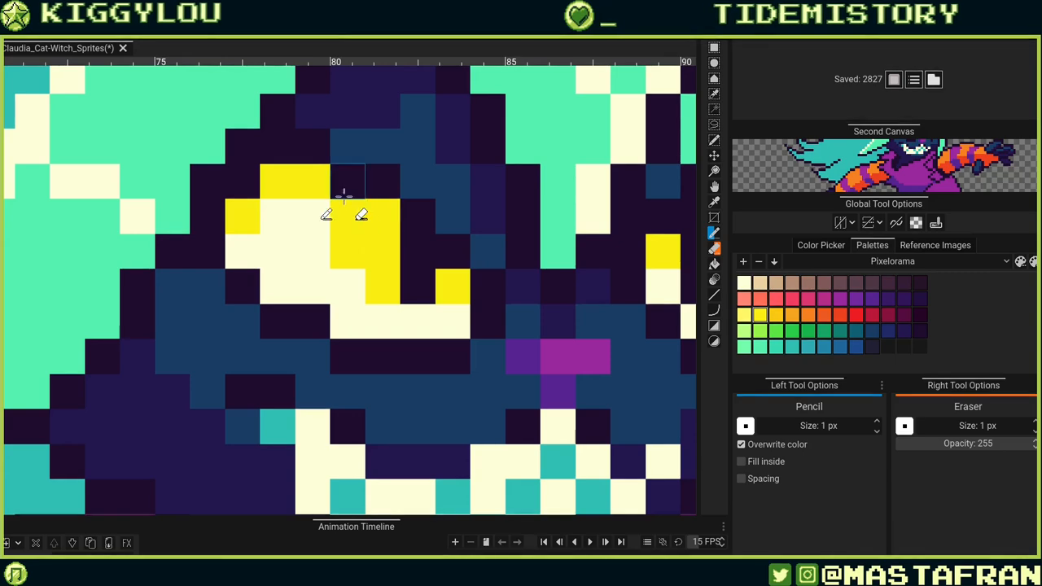
Add more yellow pixels along the left eye's inner edge, undoing the last one.
{"action": "scroll", "coordinate": [358, 220], "scroll_direction": "down", "scroll_amount": 3}
{"action": "scroll", "coordinate": [360, 226], "scroll_direction": "up", "scroll_amount": 2}
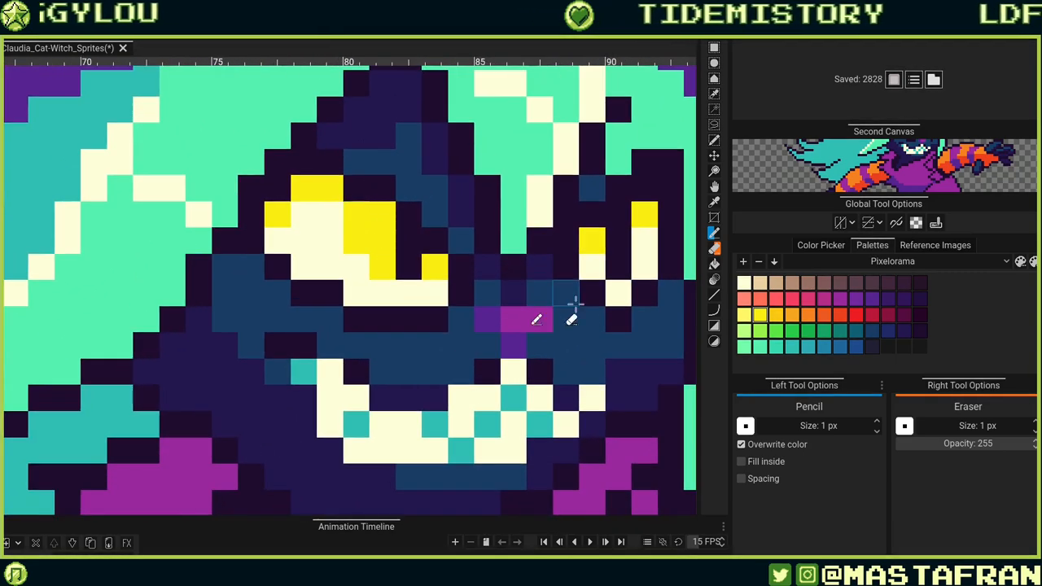
{"action": "left_click", "coordinate": [358, 264], "text": "ctrl"}
{"action": "left_click", "coordinate": [357, 241]}
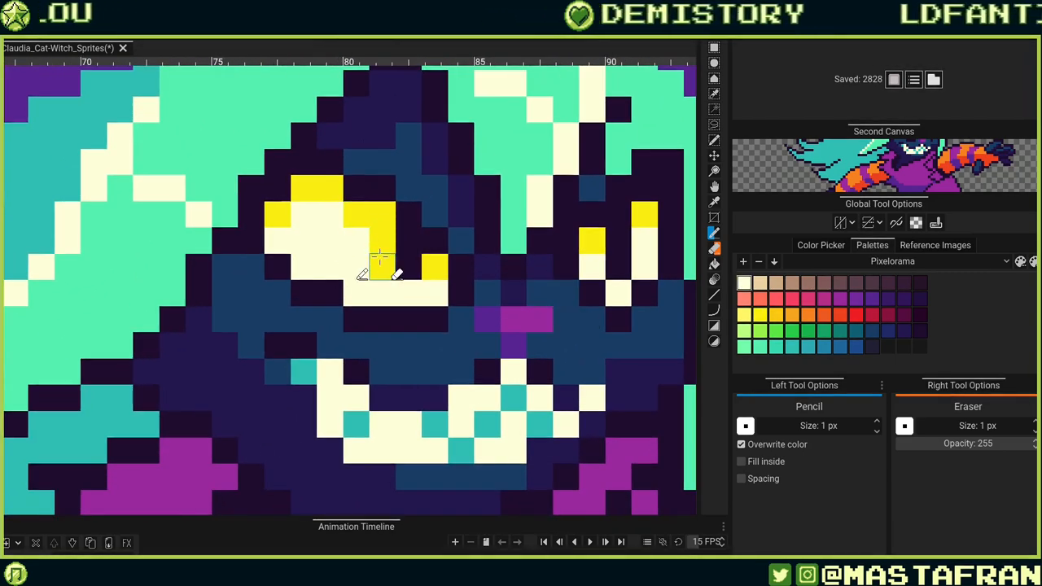
{"action": "left_click", "coordinate": [380, 260]}
{"action": "key", "text": "ctrl+z"}
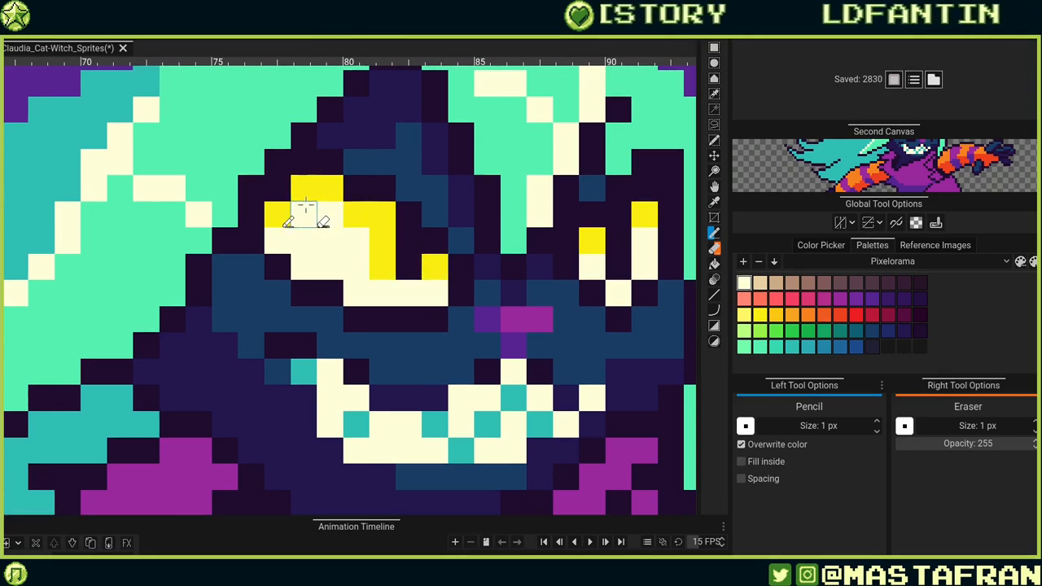
{"action": "scroll", "coordinate": [358, 210], "scroll_direction": "down", "scroll_amount": 5}
{"action": "scroll", "coordinate": [472, 197], "scroll_direction": "up", "scroll_amount": 2}
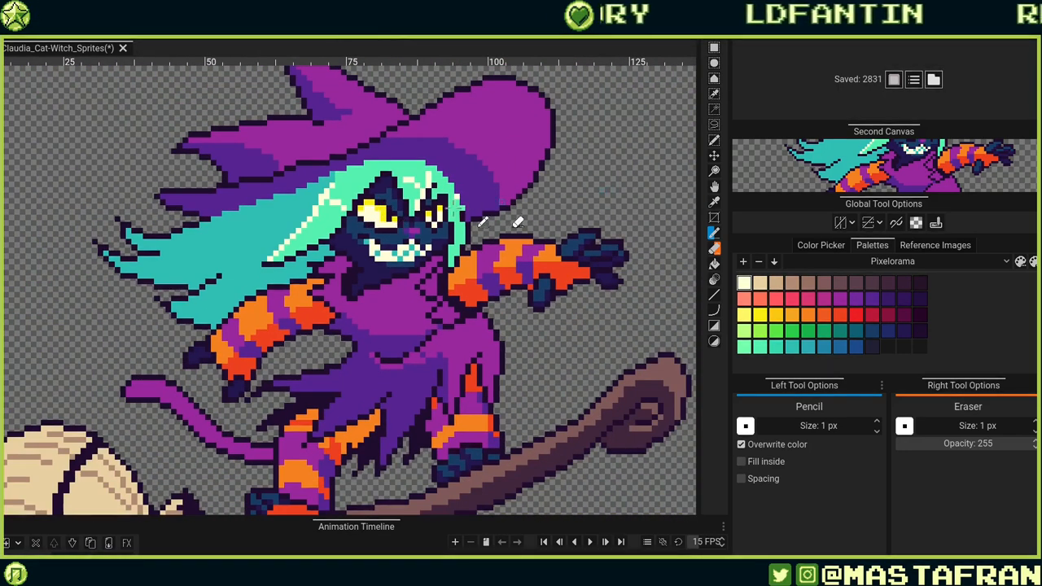
Repaint pixels in the left eye's upper inner corner, undoing the last two strokes.
{"action": "scroll", "coordinate": [457, 208], "scroll_direction": "up", "scroll_amount": 3}
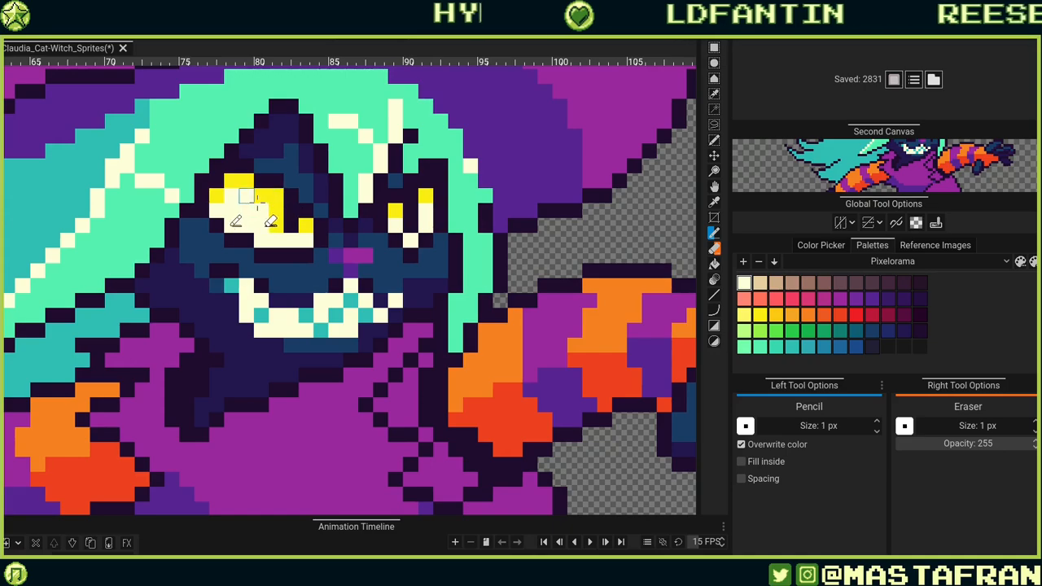
{"action": "left_click", "coordinate": [276, 225]}
{"action": "left_click", "coordinate": [305, 225]}
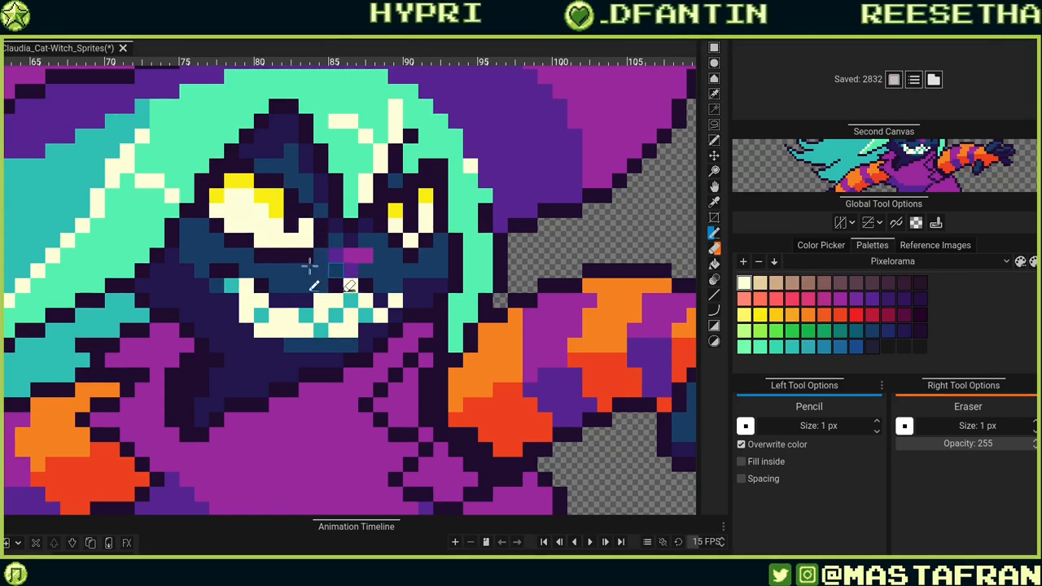
{"action": "scroll", "coordinate": [313, 208], "scroll_direction": "down", "scroll_amount": 5}
{"action": "scroll", "coordinate": [320, 199], "scroll_direction": "up", "scroll_amount": 4}
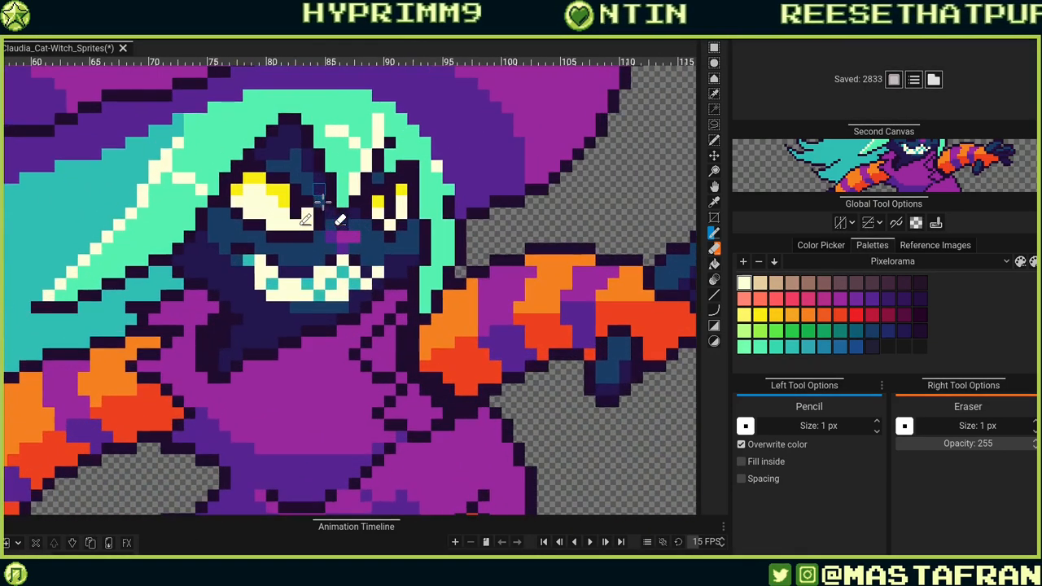
{"action": "scroll", "coordinate": [304, 183], "scroll_direction": "up", "scroll_amount": 2}
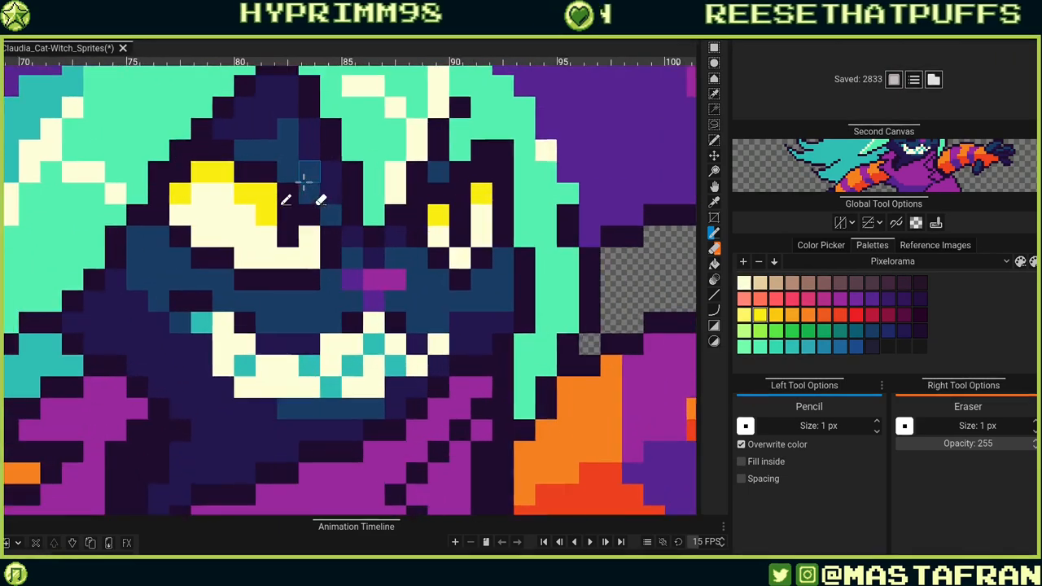
{"action": "scroll", "coordinate": [304, 180], "scroll_direction": "up", "scroll_amount": 1}
{"action": "left_click", "coordinate": [214, 166]}
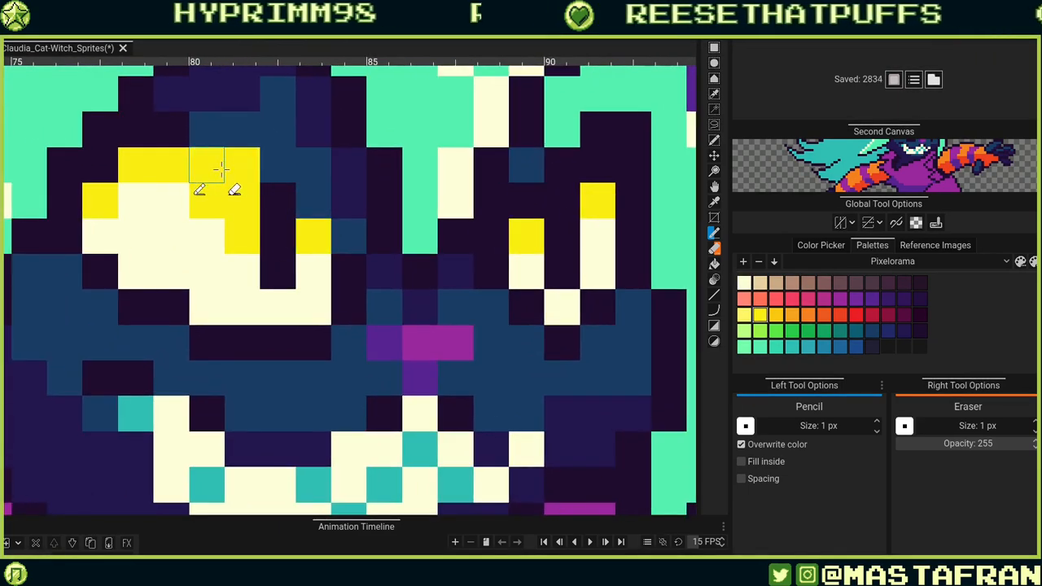
{"action": "key", "text": "ctrl+z"}
{"action": "key", "text": "ctrl+z"}
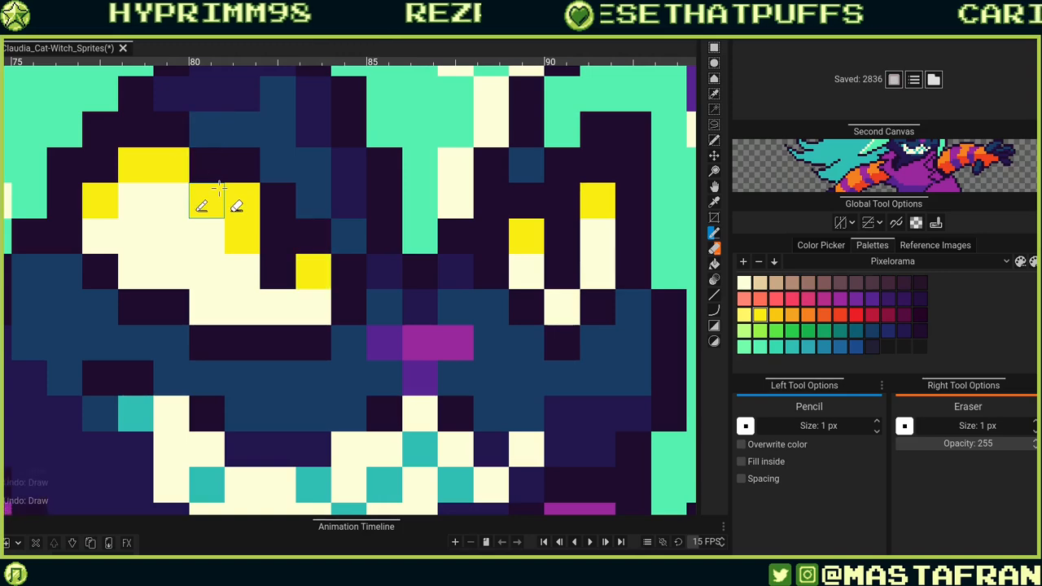
Recolour pixels along the top edge of the cat's teeth with dark blue.
{"action": "scroll", "coordinate": [290, 224], "scroll_direction": "down", "scroll_amount": 5}
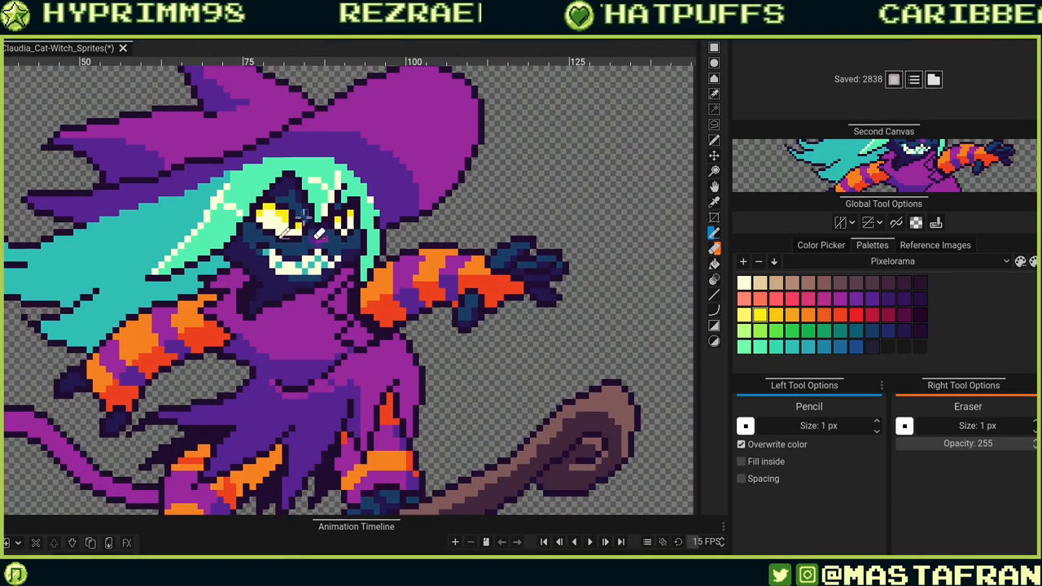
{"action": "scroll", "coordinate": [304, 216], "scroll_direction": "up", "scroll_amount": 3}
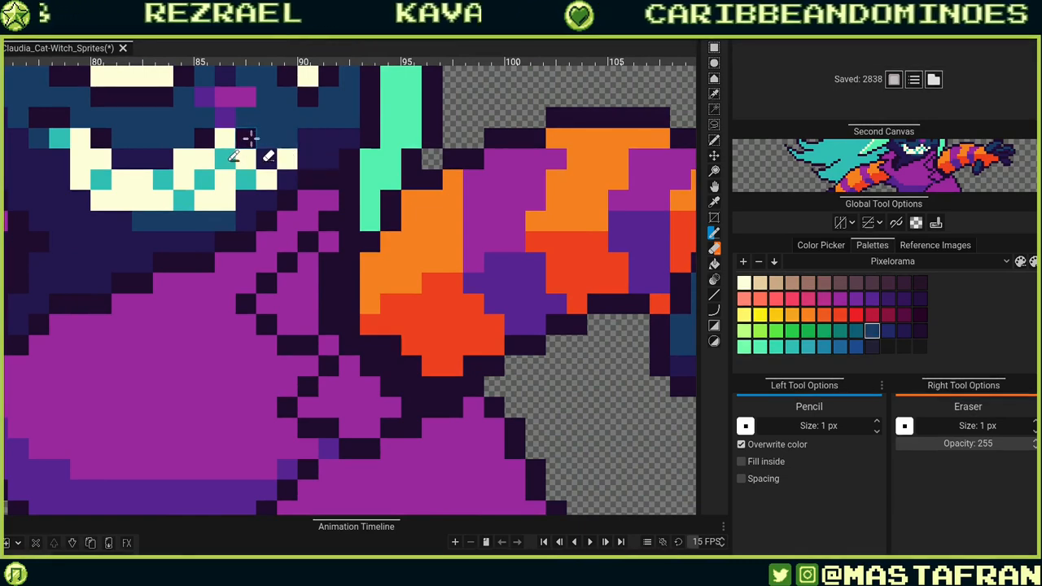
{"action": "left_click", "coordinate": [277, 135], "text": "alt"}
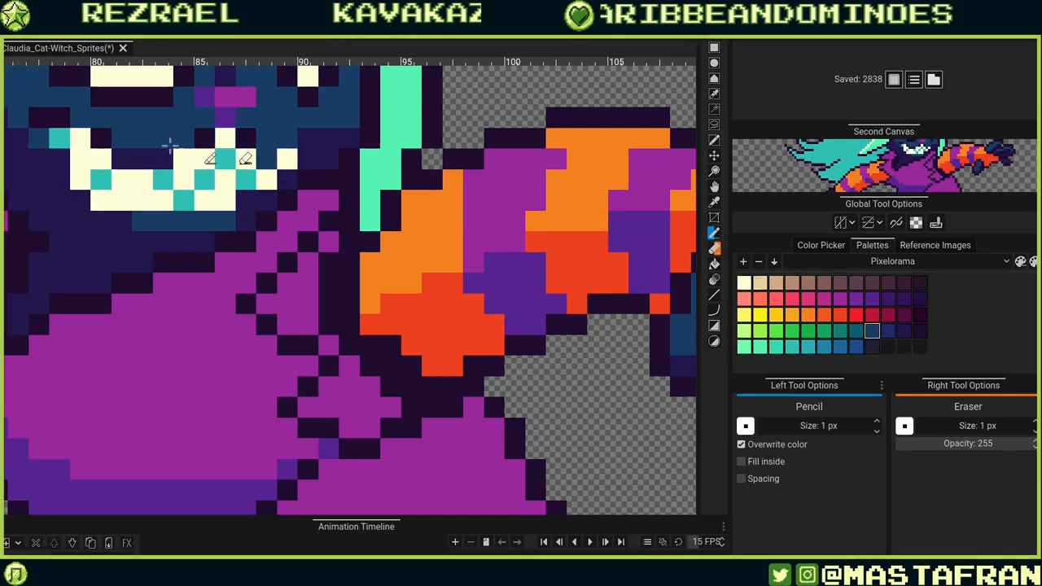
{"action": "left_click", "coordinate": [102, 138]}
{"action": "scroll", "coordinate": [120, 143], "scroll_direction": "down", "scroll_amount": 4}
{"action": "scroll", "coordinate": [119, 144], "scroll_direction": "up", "scroll_amount": 2}
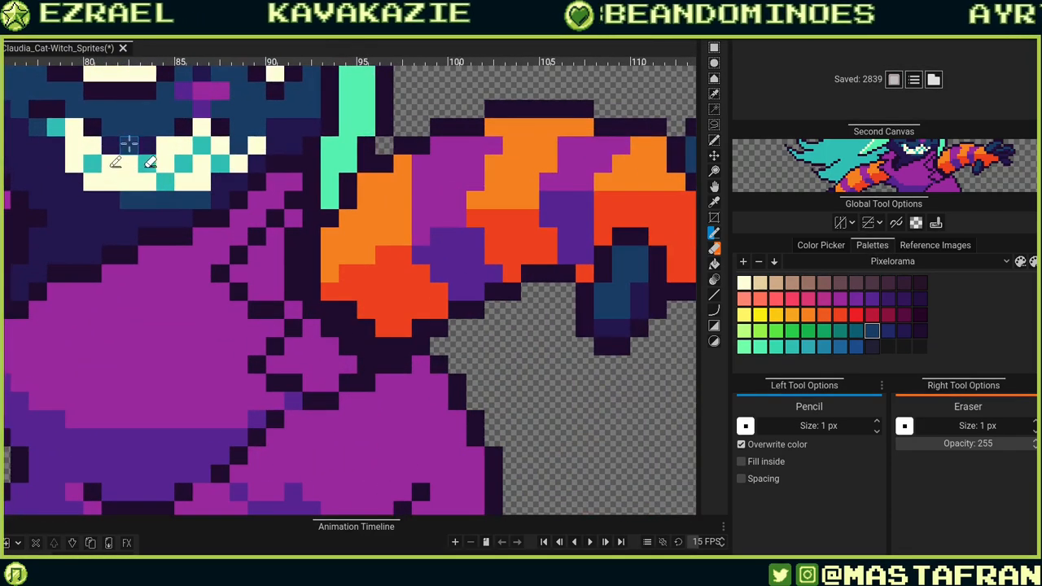
{"action": "scroll", "coordinate": [140, 143], "scroll_direction": "down", "scroll_amount": 3}
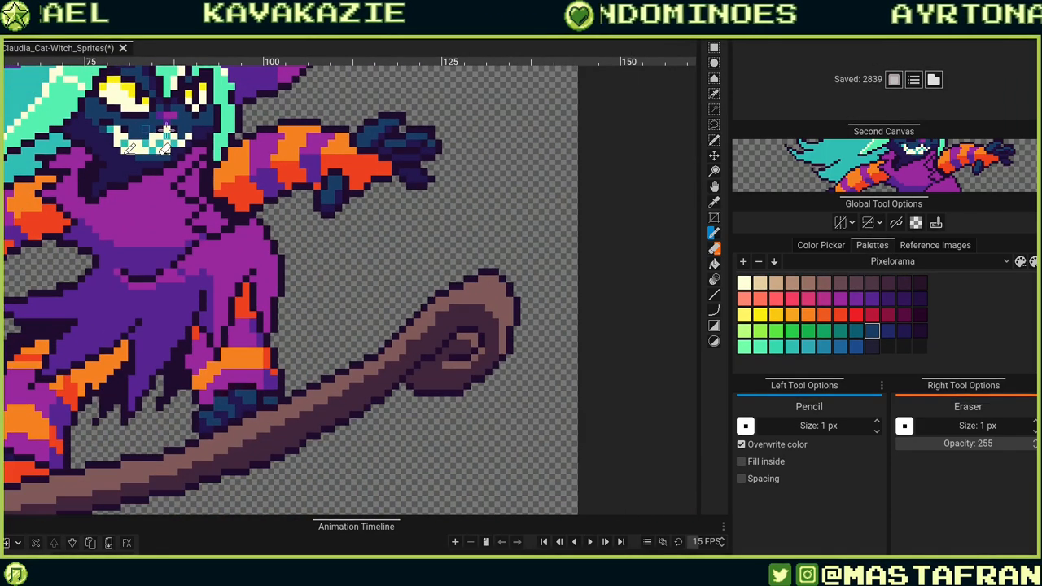
{"action": "scroll", "coordinate": [271, 147], "scroll_direction": "up", "scroll_amount": 3}
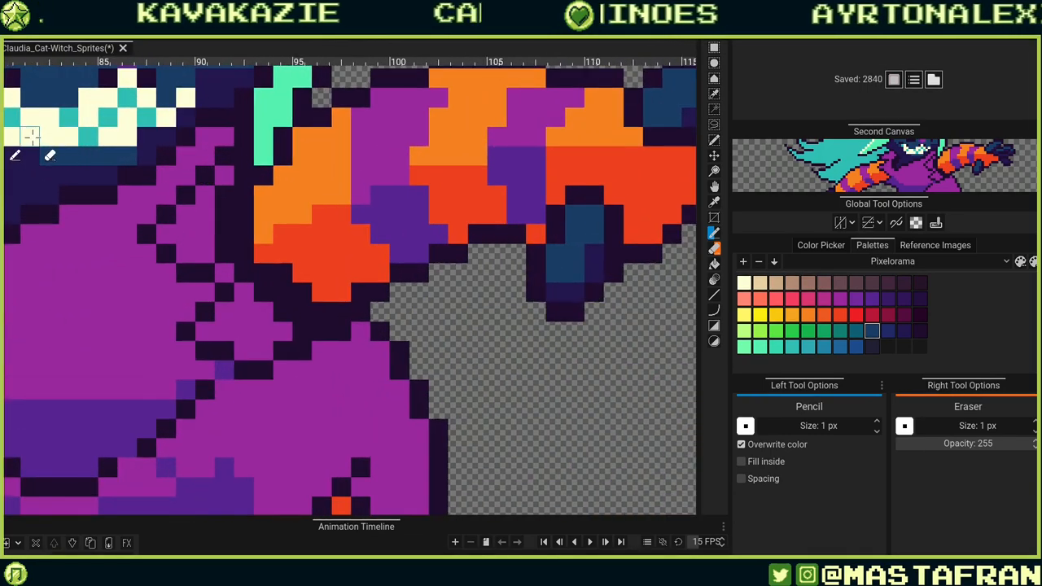
Try drawing a dark blue line beneath the cat's teeth, undoing all of it.
{"action": "mouse_move", "coordinate": [31, 136]}
{"action": "left_mouse_down"}
{"action": "mouse_move", "coordinate": [230, 176]}
{"action": "mouse_move", "coordinate": [210, 179]}
{"action": "left_mouse_up"}
{"action": "left_click", "coordinate": [207, 182]}
{"action": "key", "text": "ctrl+z"}
{"action": "left_click", "coordinate": [196, 193]}
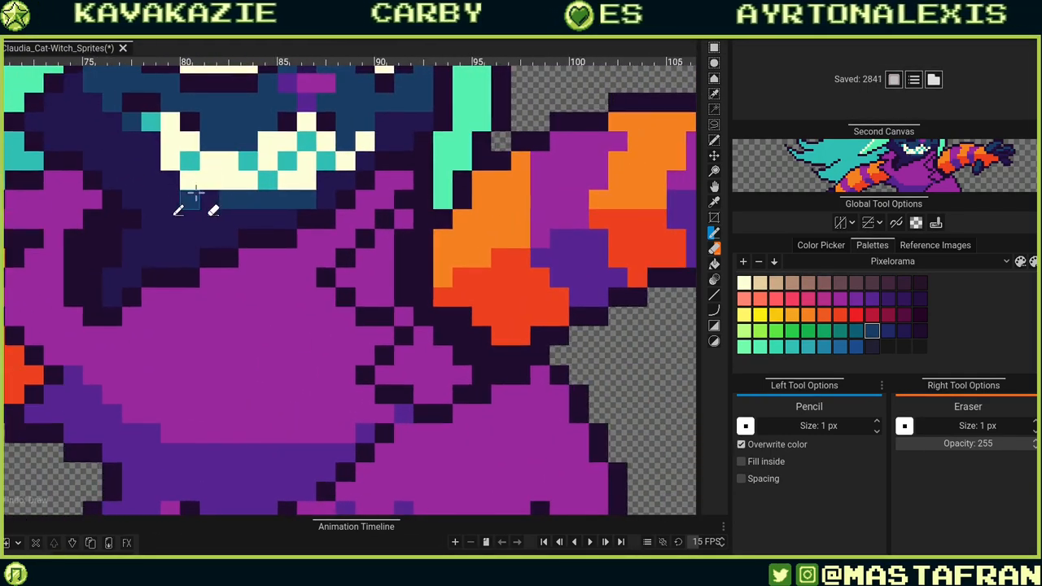
{"action": "key", "text": "ctrl+z"}
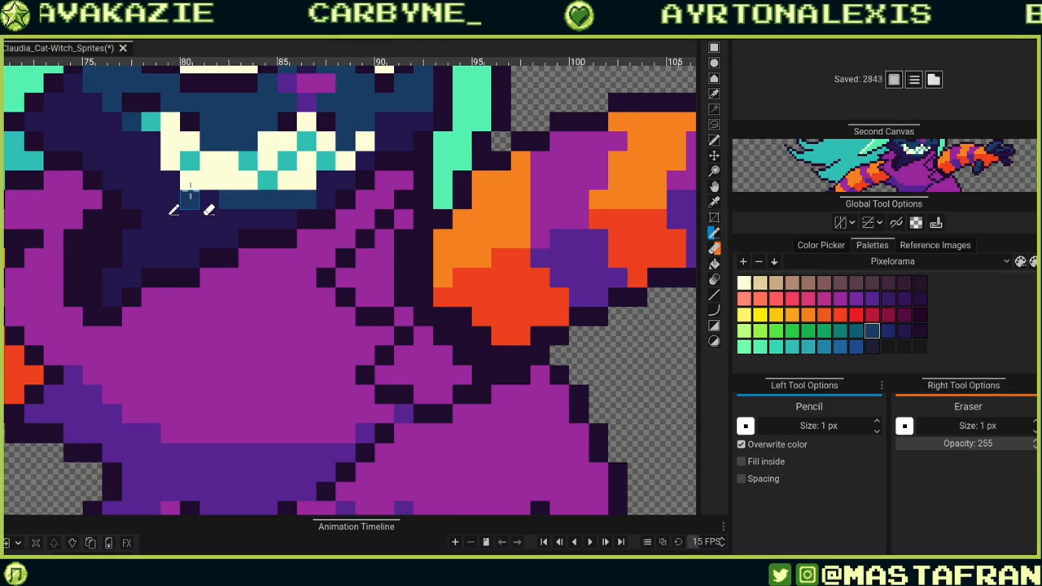
{"action": "key", "text": "ctrl+z"}
{"action": "key", "text": "ctrl+z"}
Add a dark blue pixel where the hair meets the raised arm beside the face.
{"action": "scroll", "coordinate": [281, 202], "scroll_direction": "down", "scroll_amount": 8}
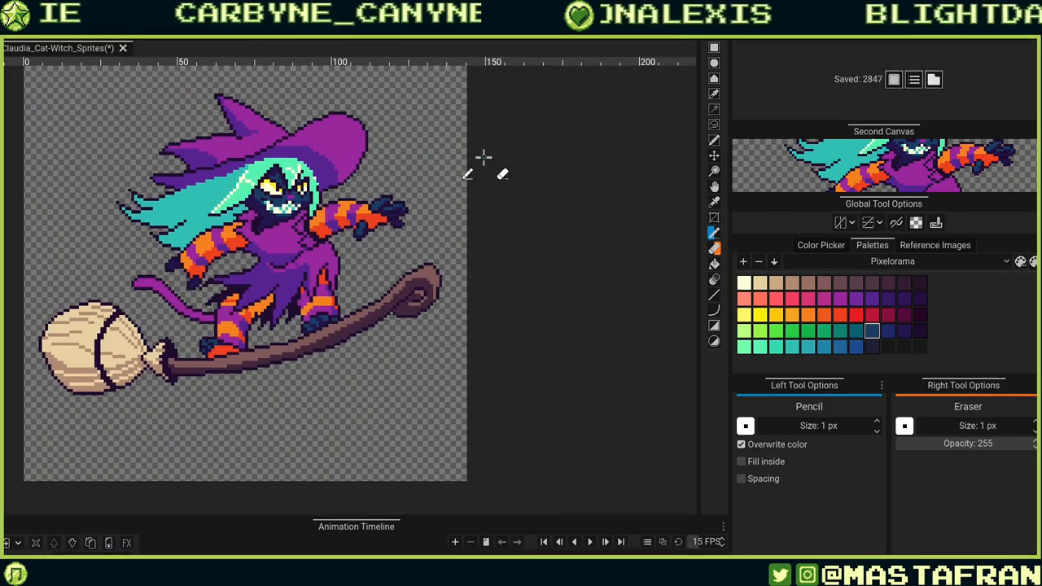
{"action": "scroll", "coordinate": [269, 210], "scroll_direction": "up", "scroll_amount": 5}
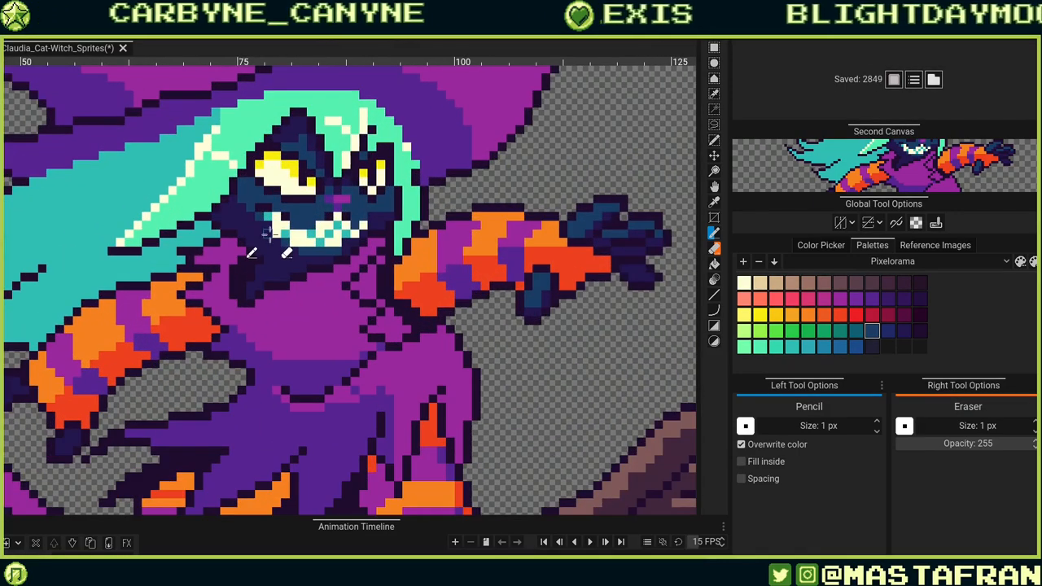
{"action": "left_click", "coordinate": [424, 234]}
{"action": "scroll", "coordinate": [425, 237], "scroll_direction": "down", "scroll_amount": 5}
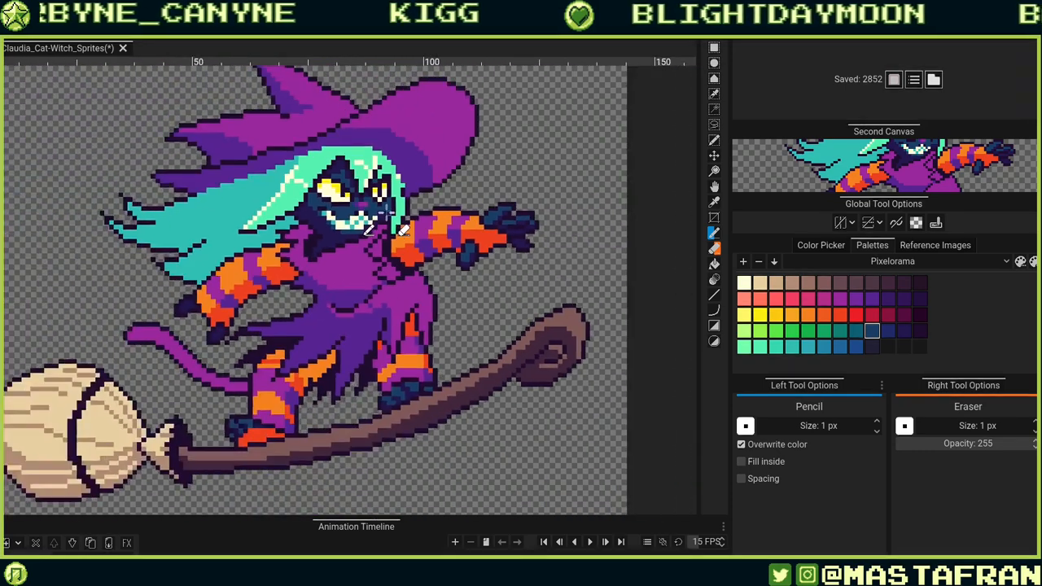
{"action": "scroll", "coordinate": [400, 218], "scroll_direction": "up", "scroll_amount": 3}
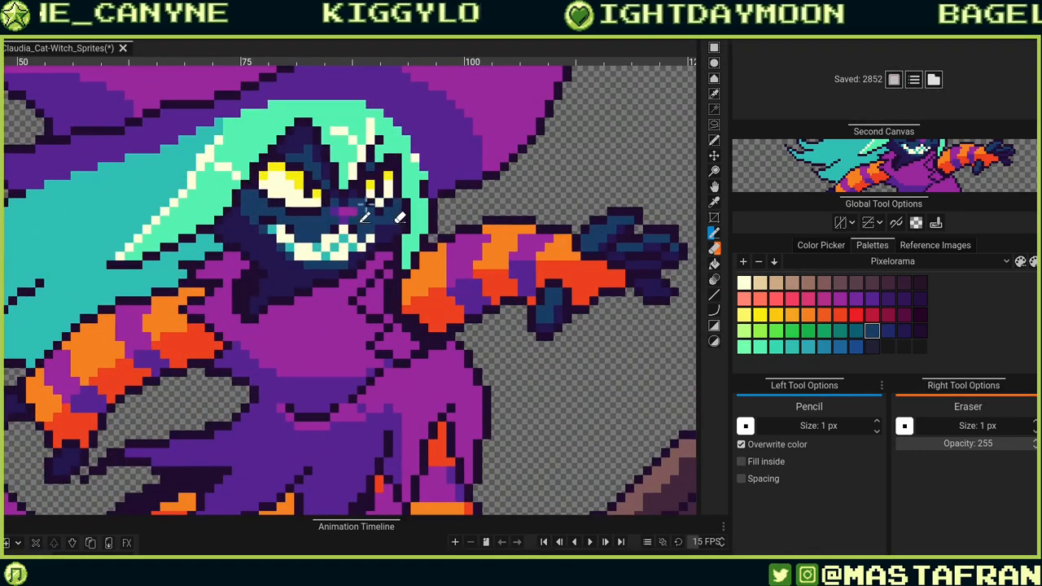
{"action": "scroll", "coordinate": [316, 246], "scroll_direction": "up", "scroll_amount": 3}
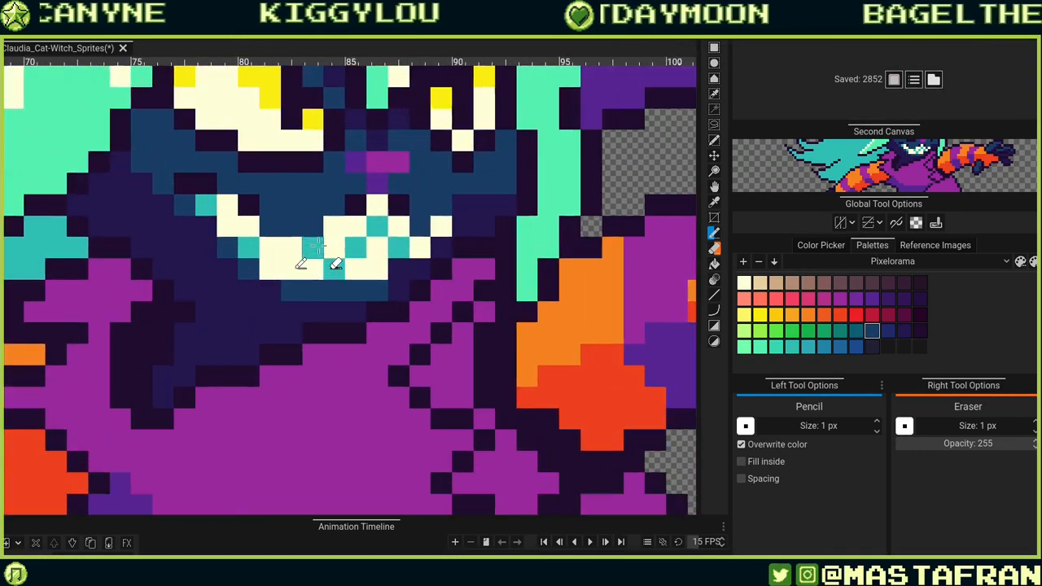
Paint teal pixels on the hair edge and lower teeth, undoing and replacing one tooth pixel.
{"action": "scroll", "coordinate": [267, 269], "scroll_direction": "down", "scroll_amount": 3}
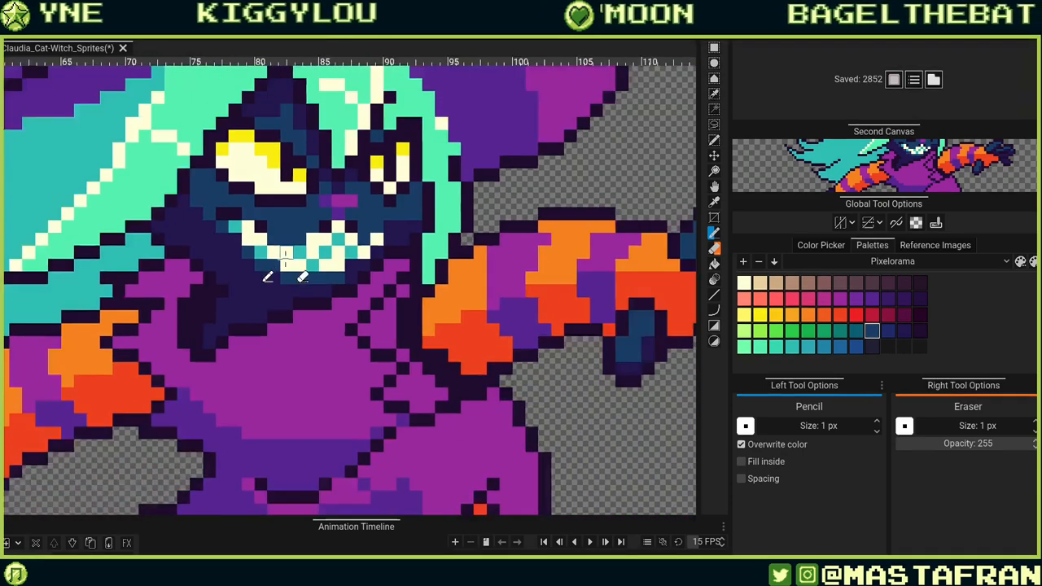
{"action": "scroll", "coordinate": [280, 239], "scroll_direction": "down", "scroll_amount": 2}
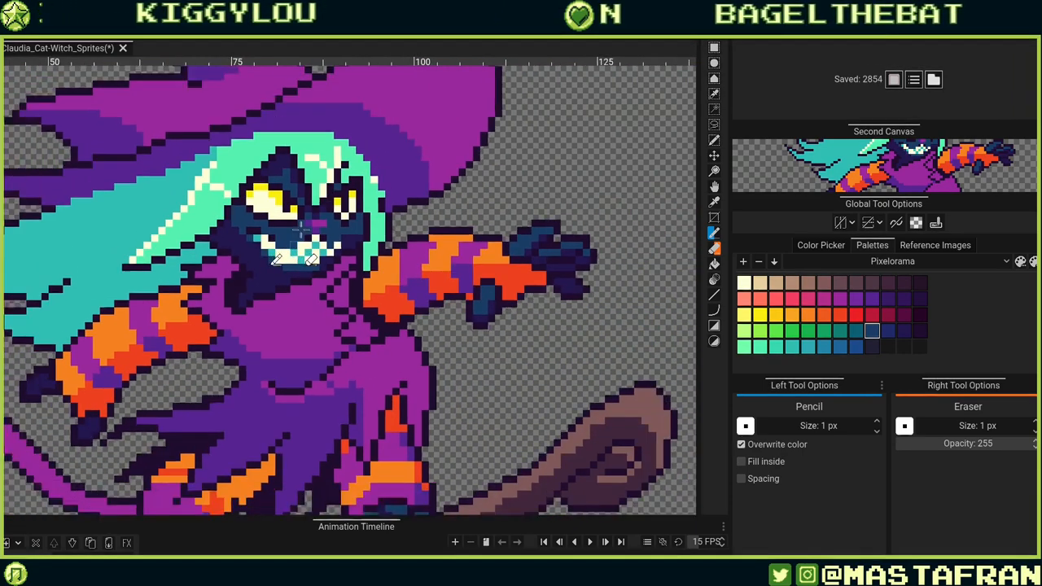
{"action": "scroll", "coordinate": [298, 228], "scroll_direction": "up", "scroll_amount": 4}
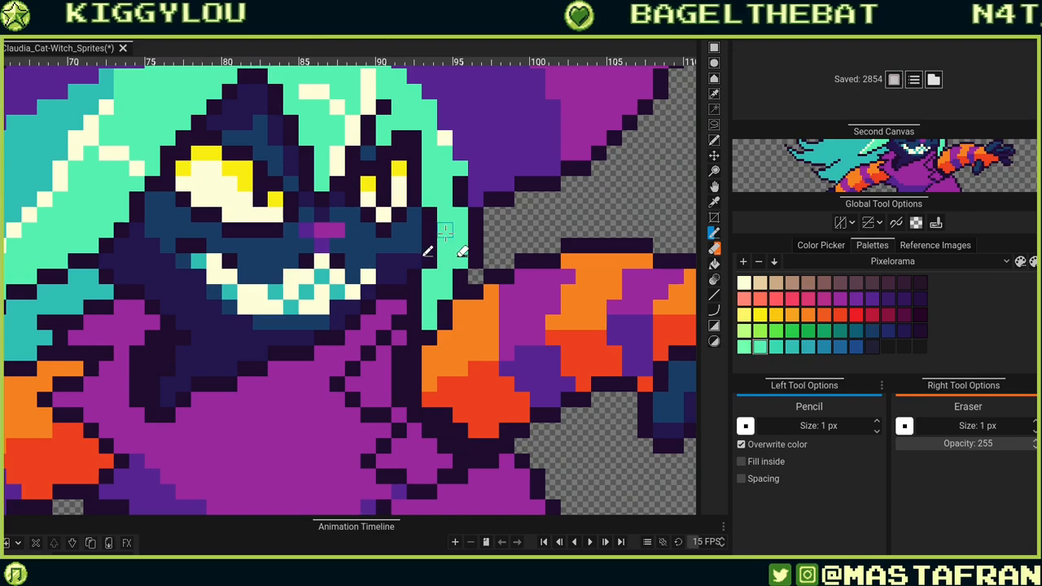
{"action": "left_click", "coordinate": [443, 238], "text": "alt"}
{"action": "left_click", "coordinate": [230, 307]}
{"action": "scroll", "coordinate": [230, 307], "scroll_direction": "down", "scroll_amount": 4}
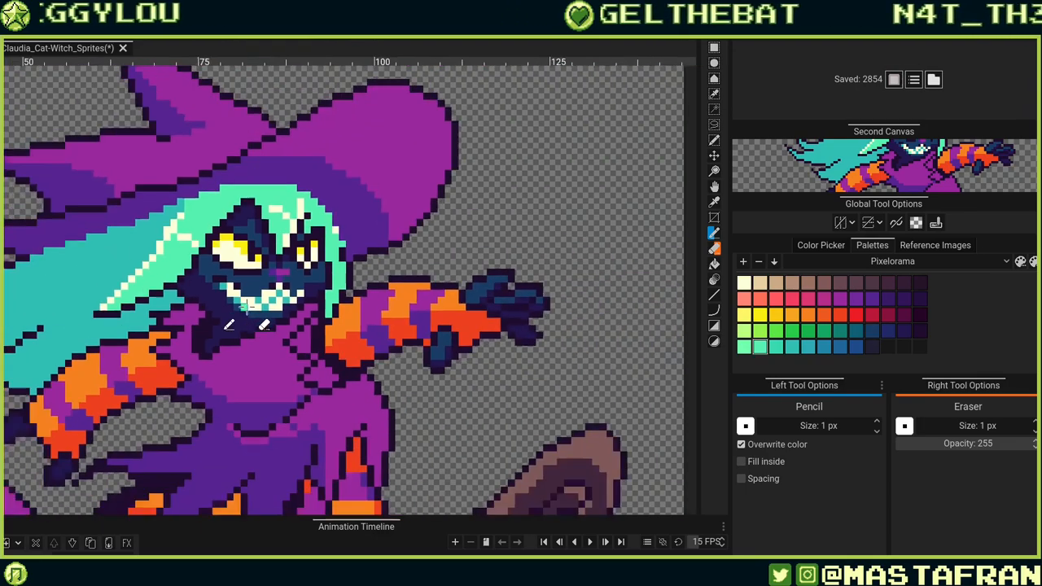
{"action": "scroll", "coordinate": [254, 304], "scroll_direction": "up", "scroll_amount": 4}
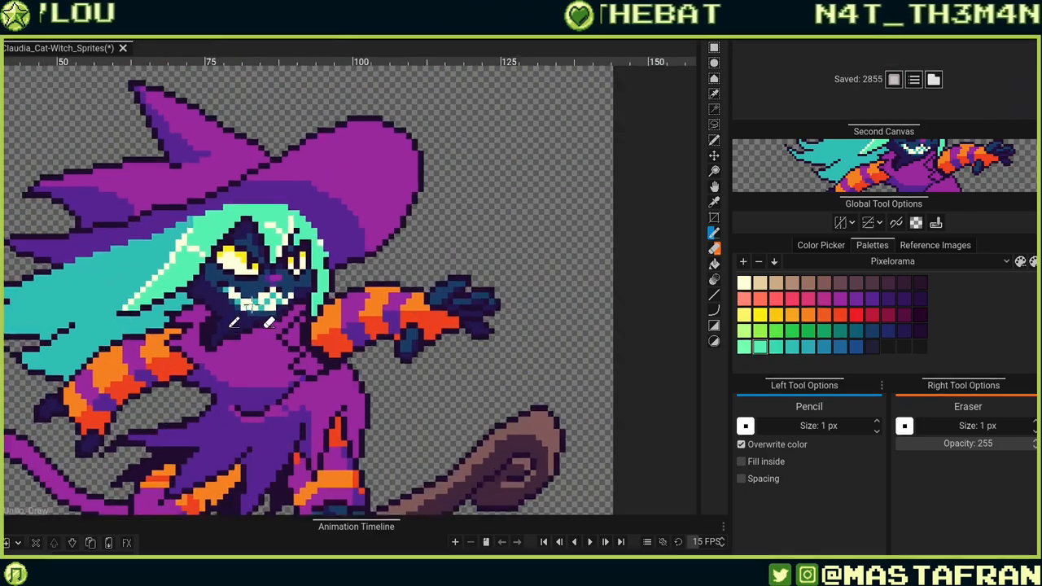
{"action": "key", "text": "ctrl+z"}
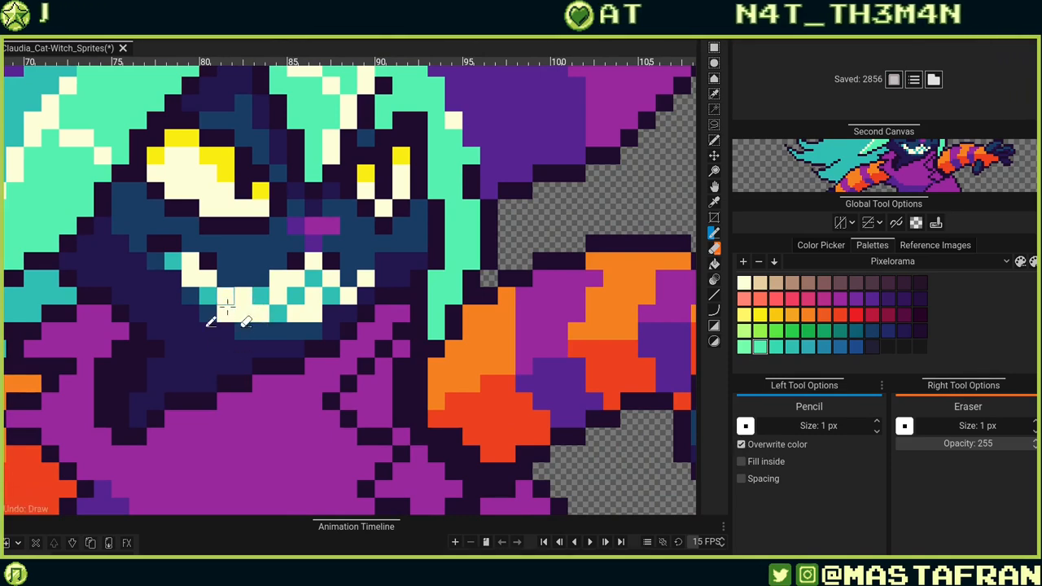
{"action": "left_click", "coordinate": [226, 320]}
Paint dark pixels down the inner side of the left eye, undoing one misplaced pixel.
{"action": "scroll", "coordinate": [236, 301], "scroll_direction": "down", "scroll_amount": 2}
{"action": "scroll", "coordinate": [240, 287], "scroll_direction": "down", "scroll_amount": 3}
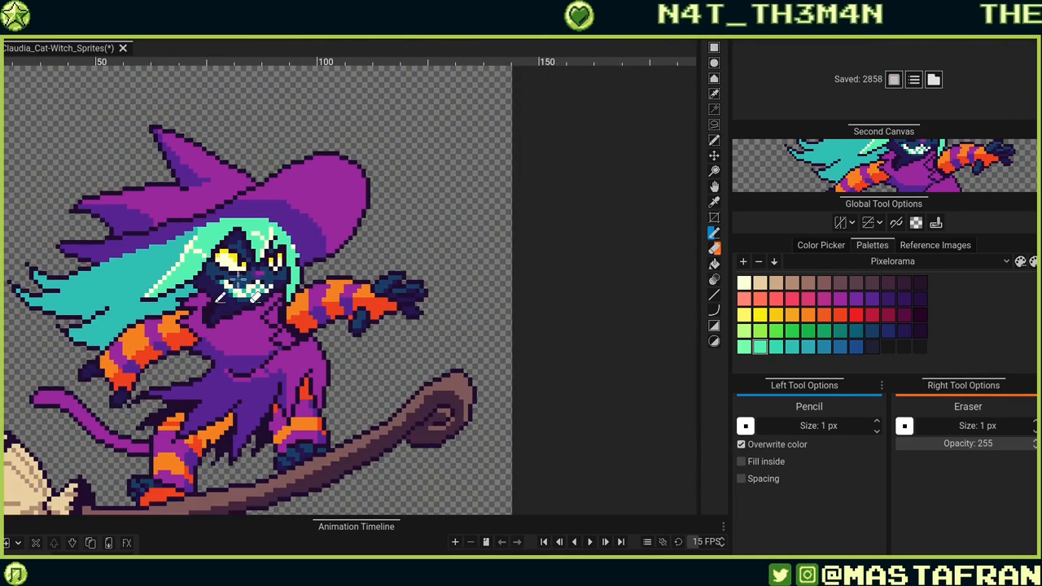
{"action": "scroll", "coordinate": [241, 274], "scroll_direction": "up", "scroll_amount": 4}
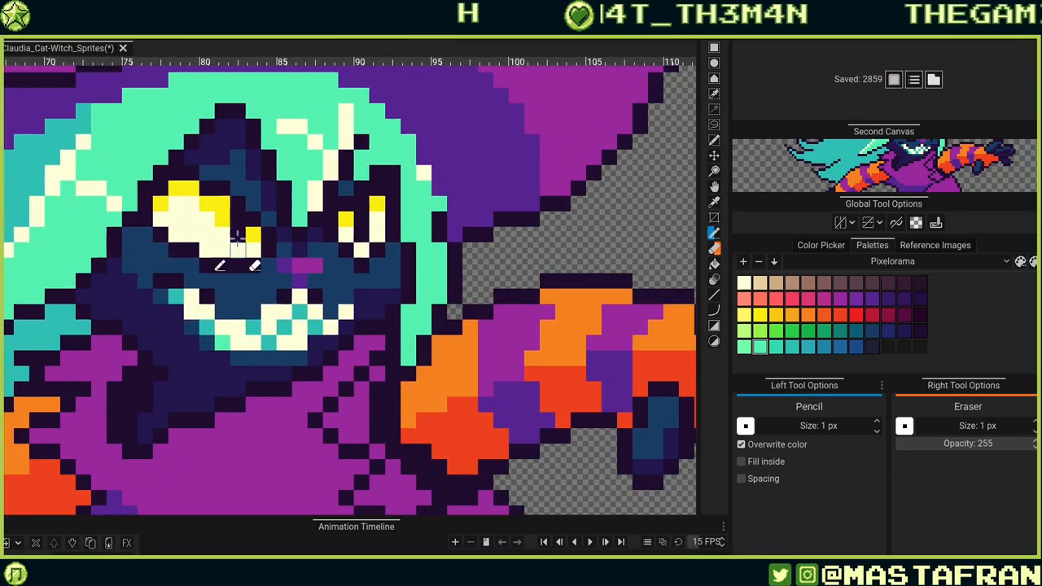
{"action": "left_click", "coordinate": [236, 224], "text": "alt"}
{"action": "left_click", "coordinate": [227, 248]}
{"action": "key", "text": "ctrl+z"}
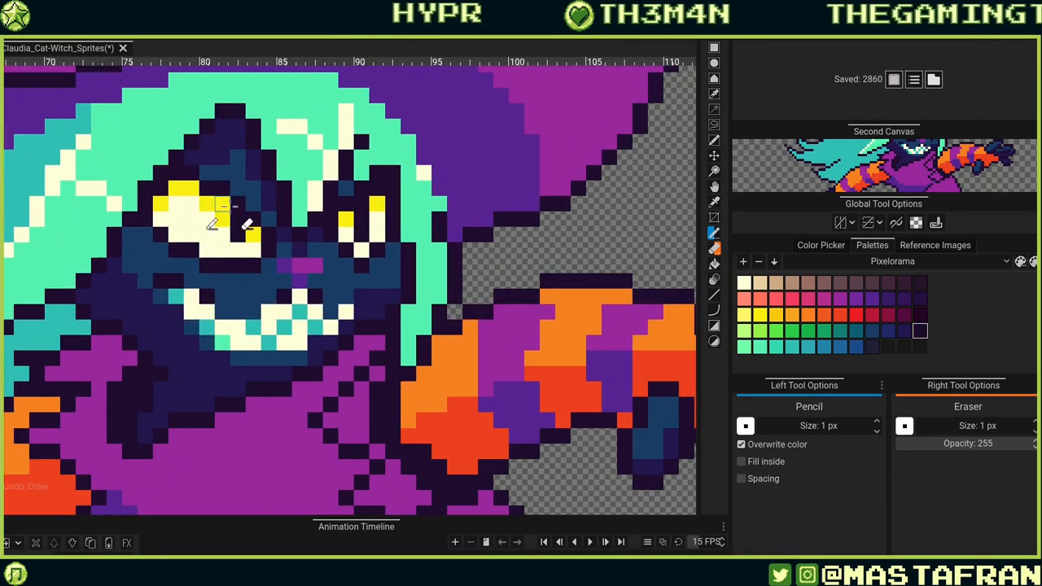
{"action": "left_click_drag", "start_coordinate": [223, 205], "coordinate": [223, 219]}
Paint a short column of yellow pixels along the left eye's lower inner edge.
{"action": "scroll", "coordinate": [291, 260], "scroll_direction": "down", "scroll_amount": 3}
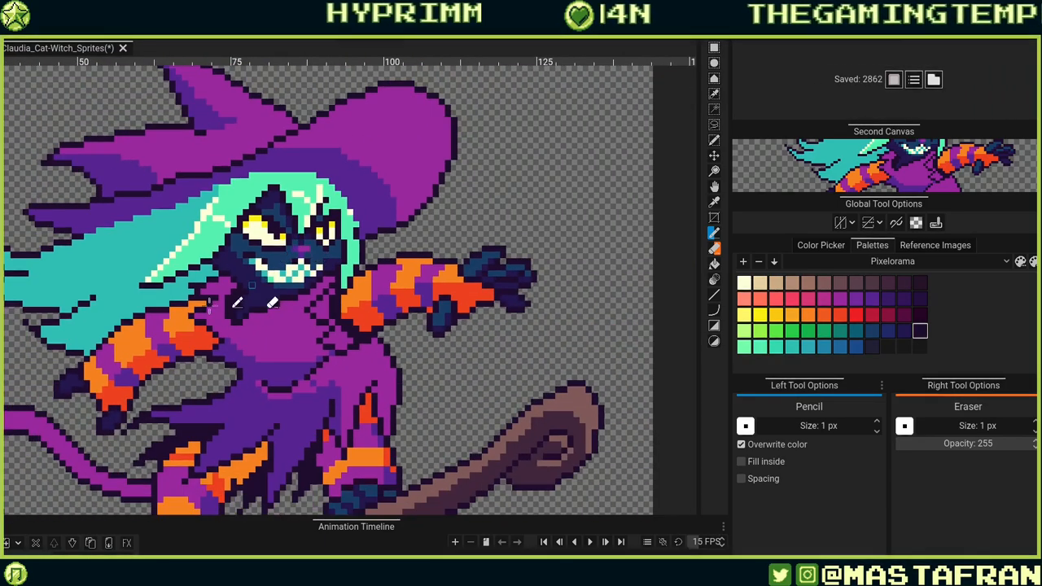
{"action": "scroll", "coordinate": [220, 259], "scroll_direction": "down", "scroll_amount": 2}
{"action": "scroll", "coordinate": [228, 257], "scroll_direction": "up", "scroll_amount": 5}
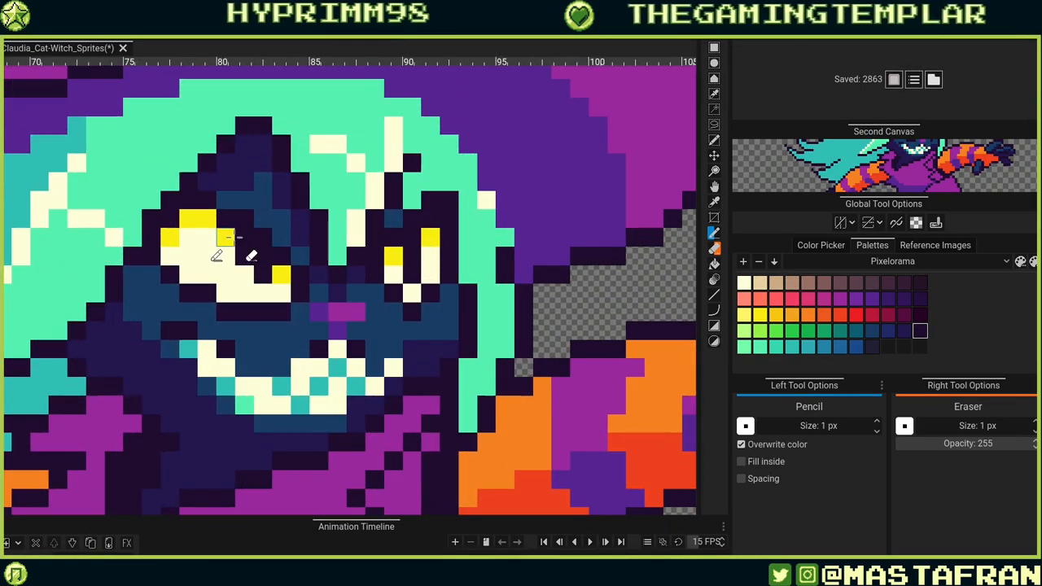
{"action": "left_click", "coordinate": [230, 237], "text": "ctrl"}
{"action": "left_click_drag", "start_coordinate": [227, 251], "coordinate": [229, 272]}
Pick the dark blue face colour beside the cat's nose.
{"action": "scroll", "coordinate": [242, 272], "scroll_direction": "down", "scroll_amount": 3}
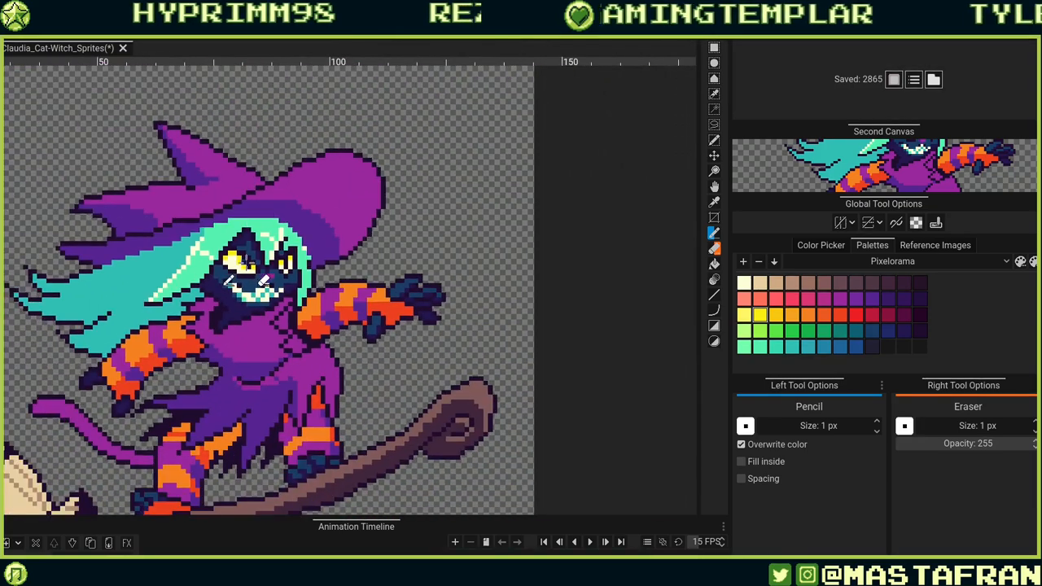
{"action": "scroll", "coordinate": [248, 277], "scroll_direction": "up", "scroll_amount": 2}
{"action": "scroll", "coordinate": [248, 276], "scroll_direction": "up", "scroll_amount": 1}
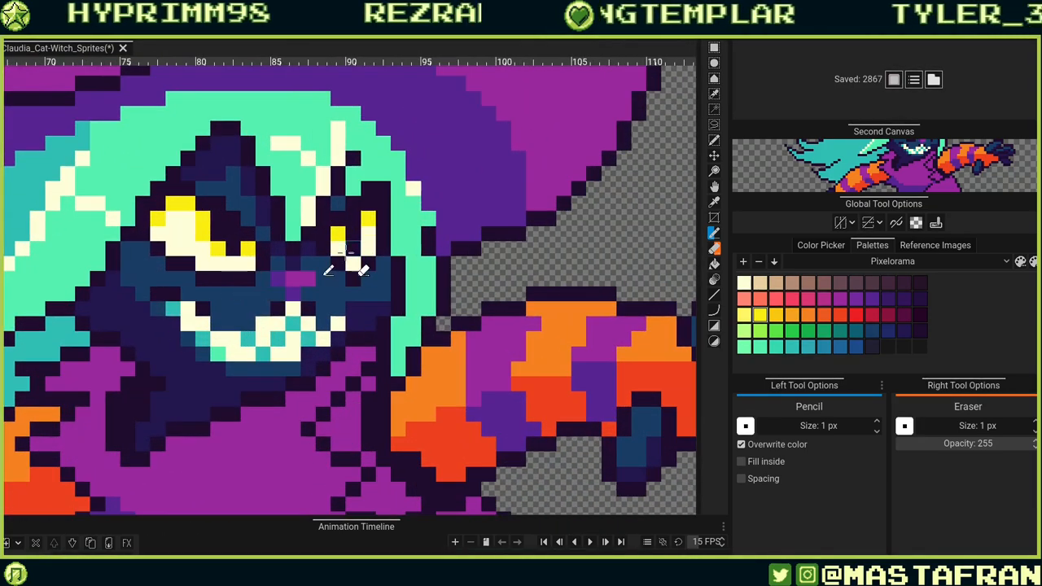
{"action": "scroll", "coordinate": [444, 206], "scroll_direction": "down", "scroll_amount": 3}
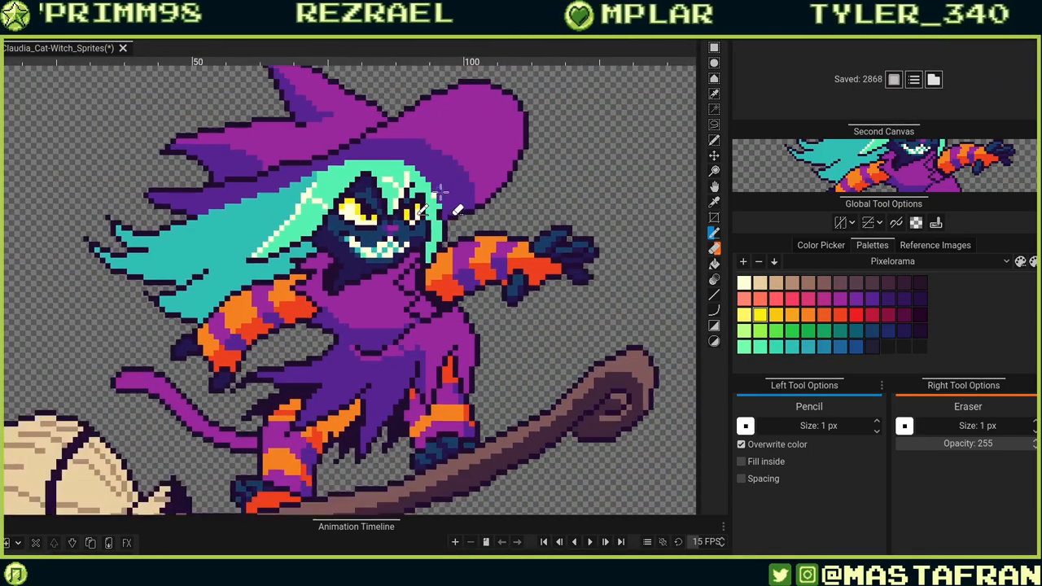
{"action": "scroll", "coordinate": [368, 220], "scroll_direction": "up", "scroll_amount": 3}
{"action": "scroll", "coordinate": [331, 255], "scroll_direction": "up", "scroll_amount": 2}
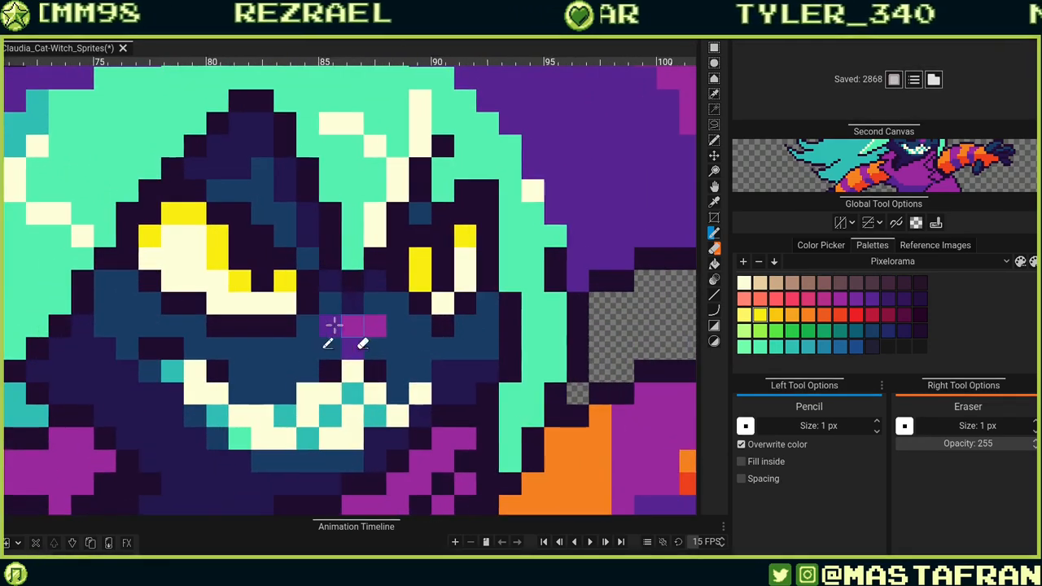
{"action": "left_click", "coordinate": [277, 322], "text": "alt"}
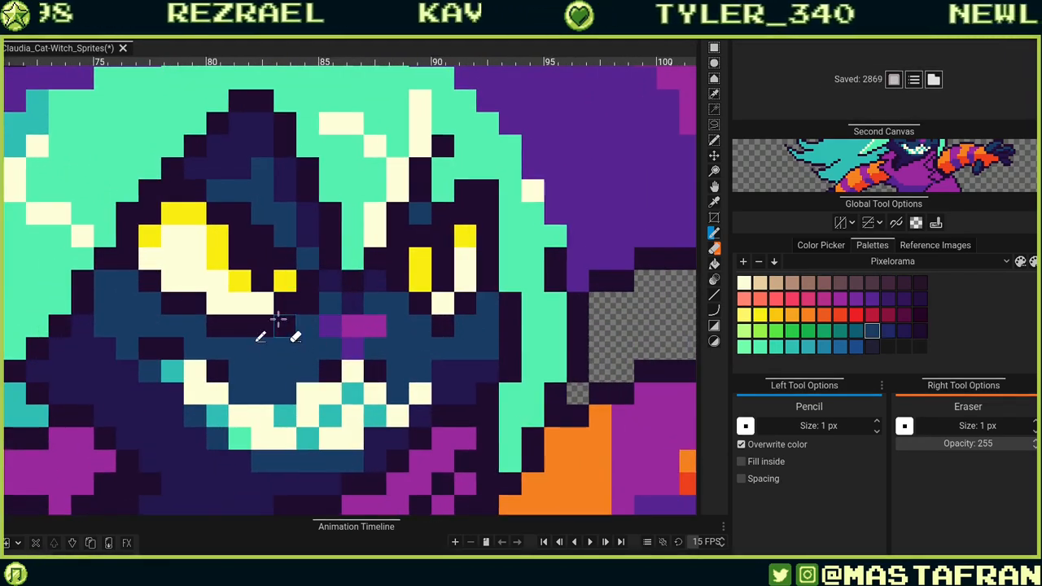
Paint dark blue pixels at the lower inner corner of the left eye.
{"action": "scroll", "coordinate": [305, 305], "scroll_direction": "down", "scroll_amount": 3}
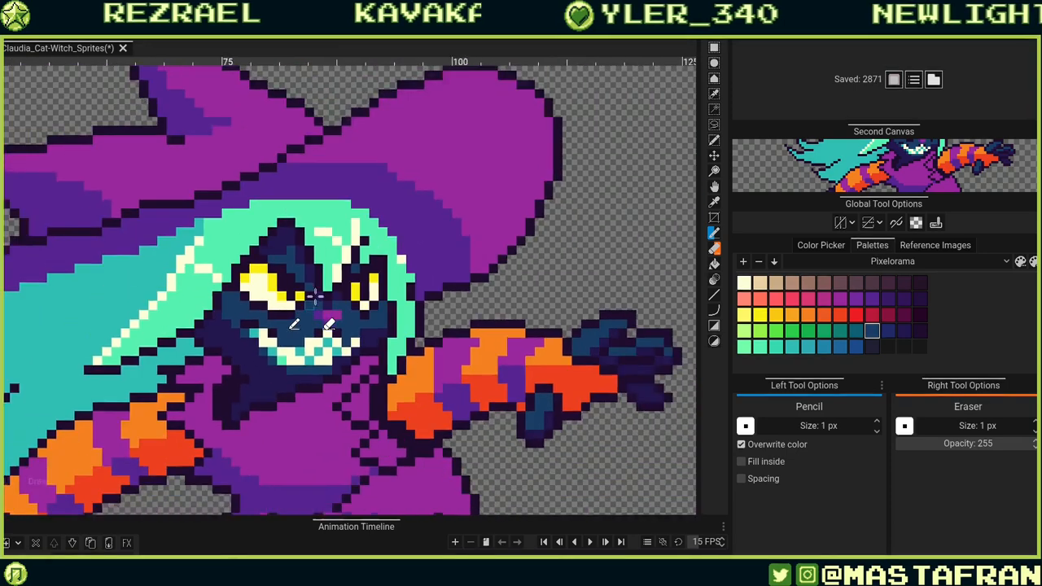
{"action": "scroll", "coordinate": [309, 328], "scroll_direction": "up", "scroll_amount": 2}
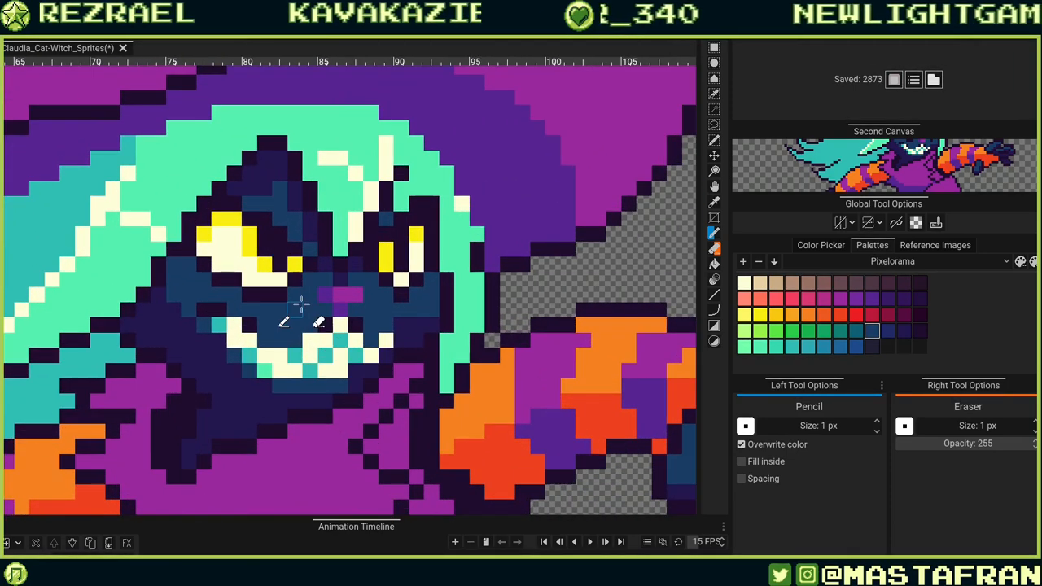
{"action": "scroll", "coordinate": [272, 291], "scroll_direction": "up", "scroll_amount": 2}
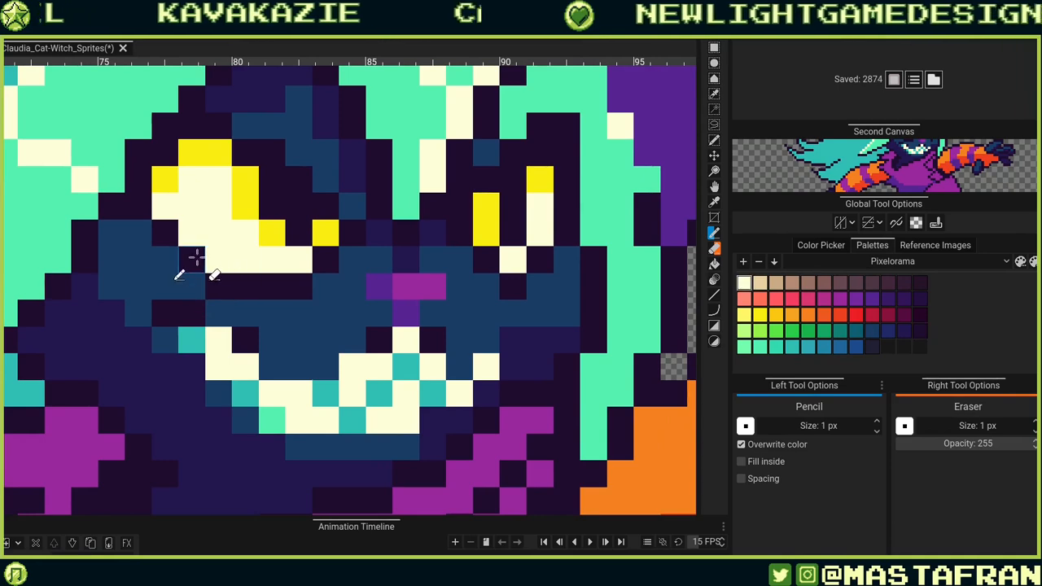
{"action": "scroll", "coordinate": [208, 252], "scroll_direction": "down", "scroll_amount": 3}
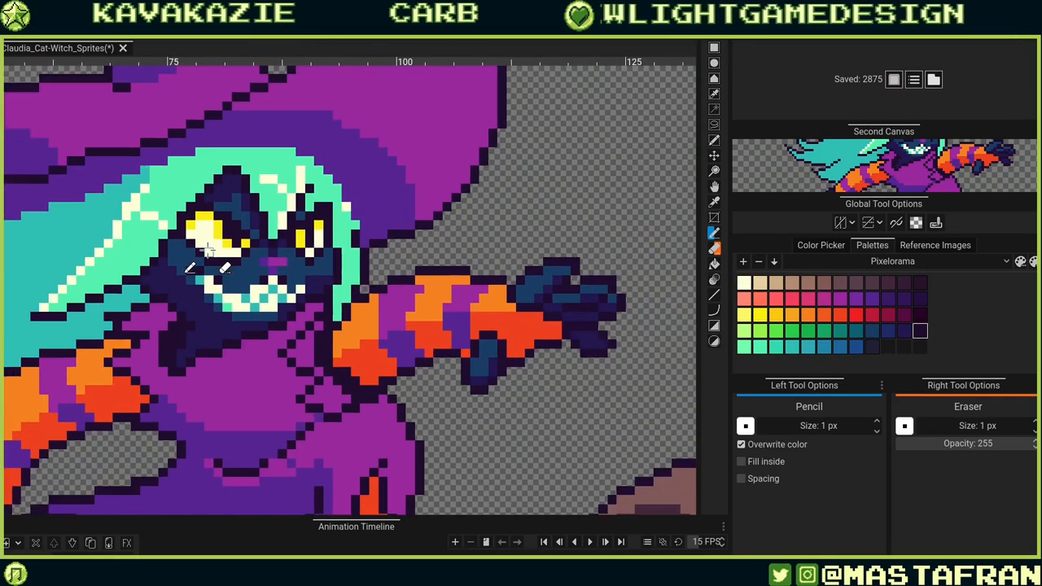
{"action": "scroll", "coordinate": [203, 245], "scroll_direction": "up", "scroll_amount": 3}
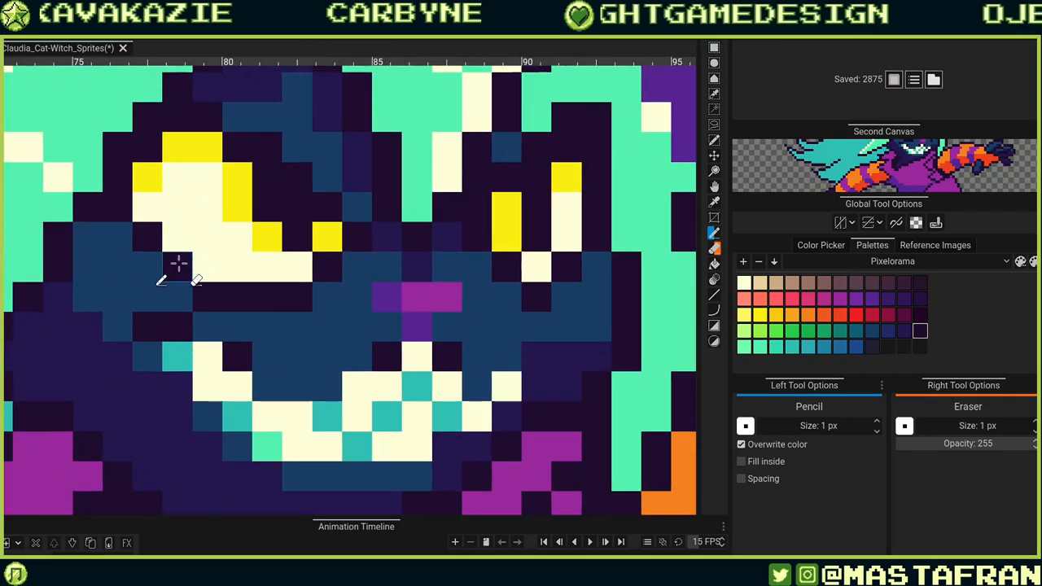
{"action": "left_click", "coordinate": [152, 237]}
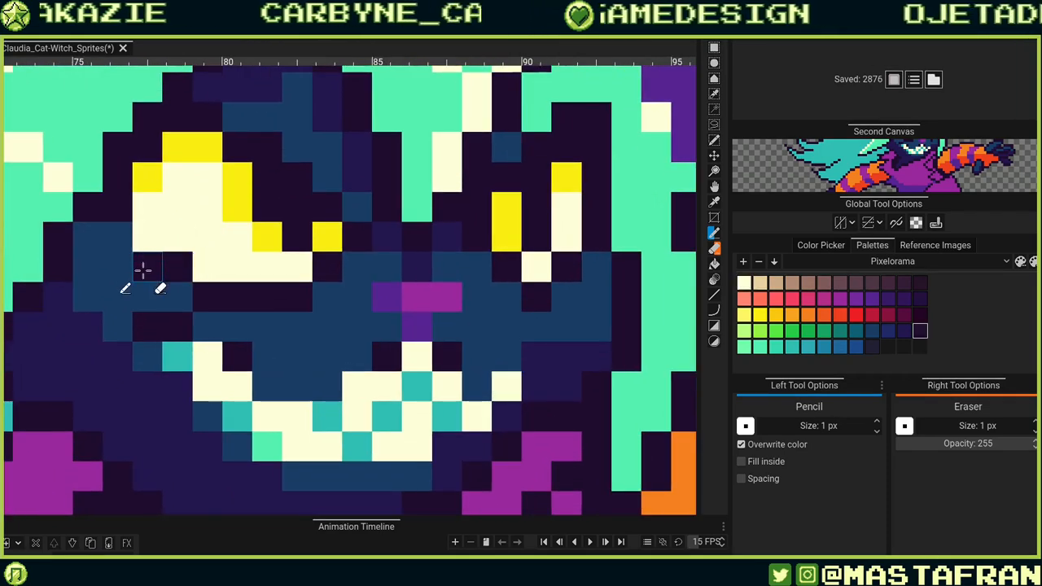
{"action": "left_click", "coordinate": [123, 242]}
Open the layer list, make the bg layer visible and select it.
{"action": "scroll", "coordinate": [168, 211], "scroll_direction": "down", "scroll_amount": 3}
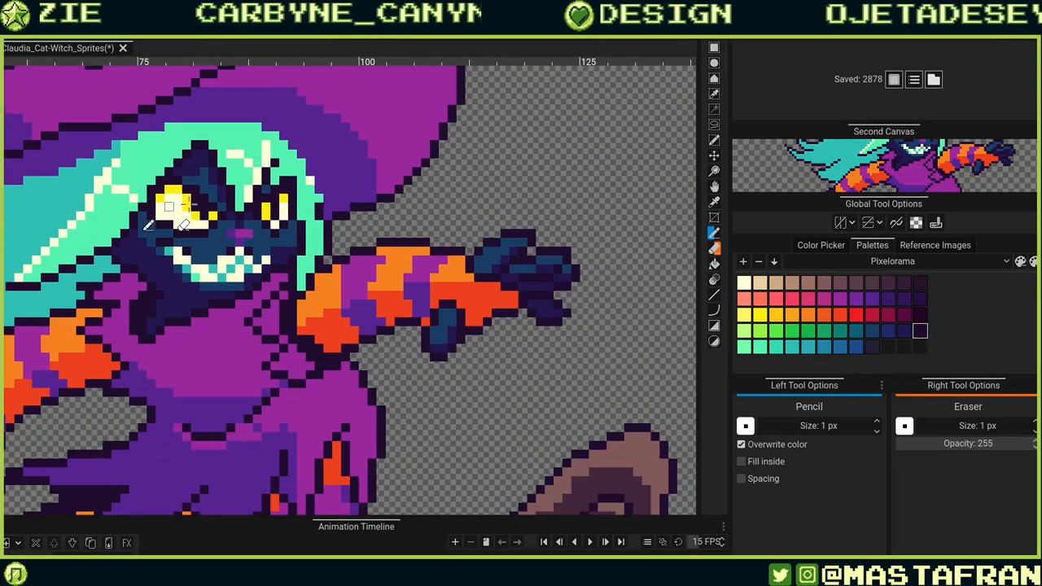
{"action": "scroll", "coordinate": [359, 203], "scroll_direction": "down", "scroll_amount": 3}
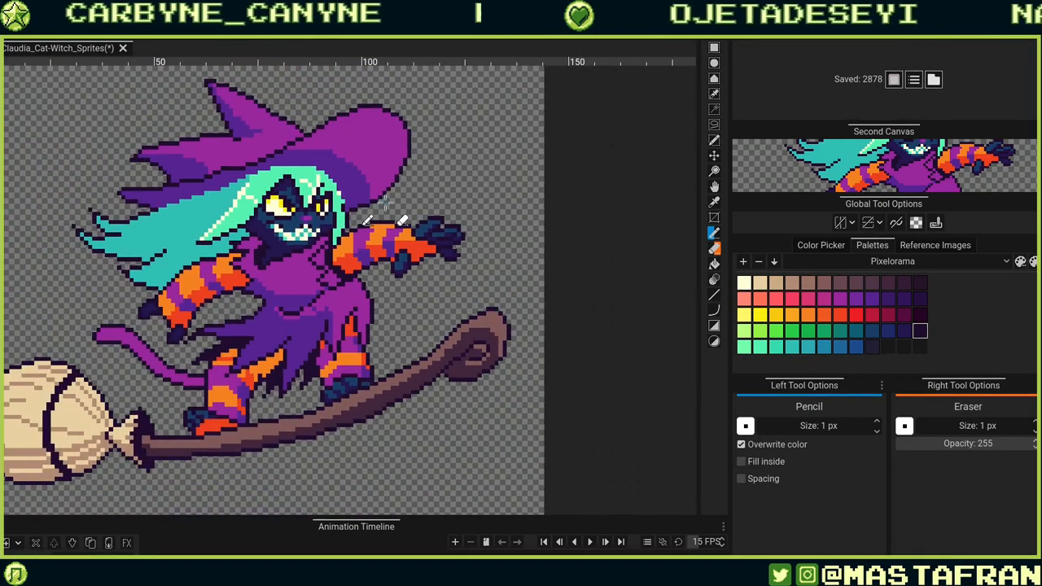
{"action": "scroll", "coordinate": [383, 204], "scroll_direction": "down", "scroll_amount": 3}
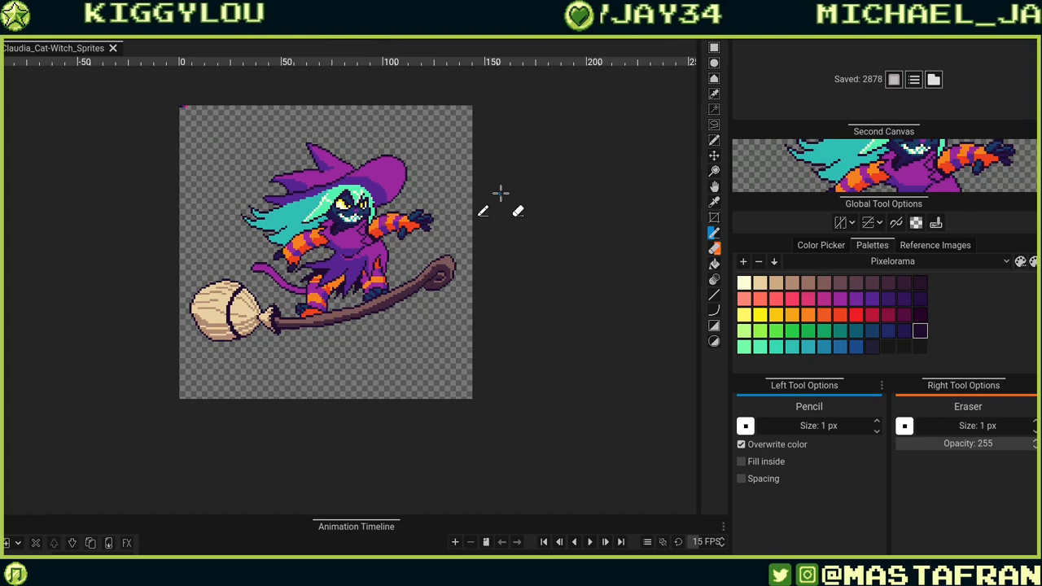
{"action": "scroll", "coordinate": [281, 444], "scroll_direction": "down", "scroll_amount": 4}
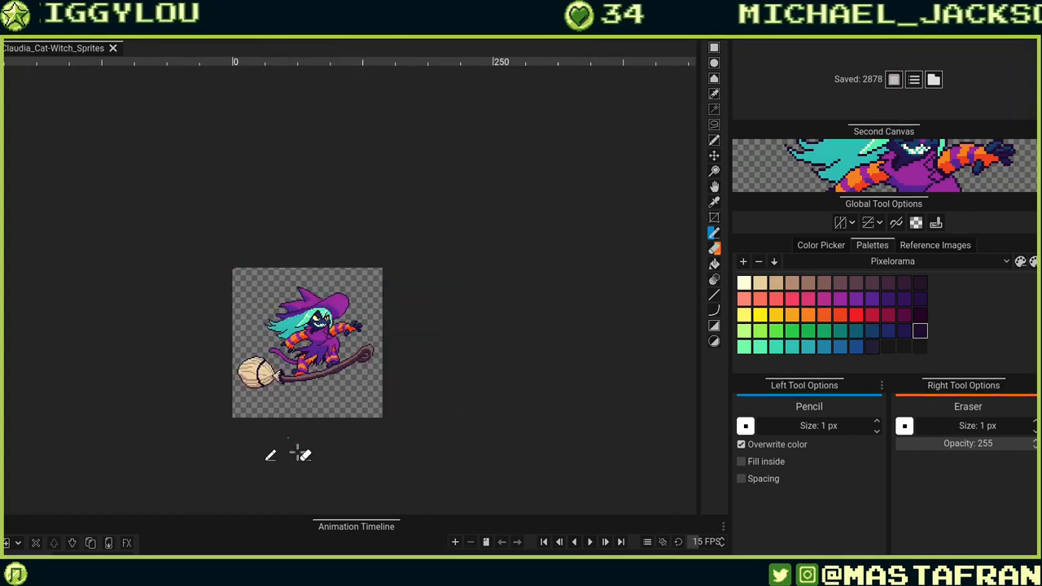
{"action": "scroll", "coordinate": [309, 460], "scroll_direction": "up", "scroll_amount": 5}
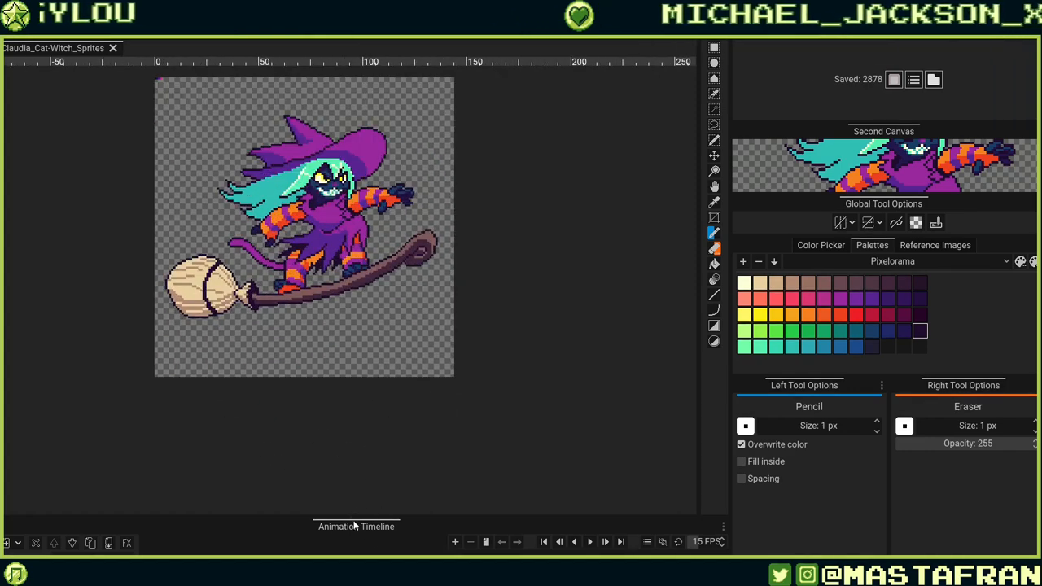
{"action": "left_click_drag", "start_coordinate": [354, 518], "coordinate": [289, 349]}
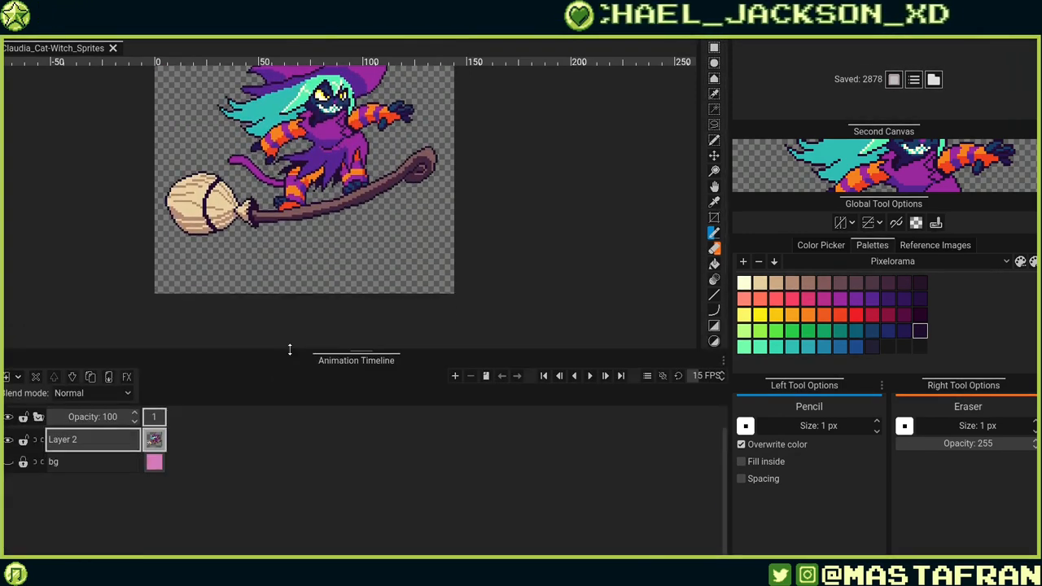
{"action": "left_click", "coordinate": [9, 462]}
{"action": "left_click", "coordinate": [90, 461]}
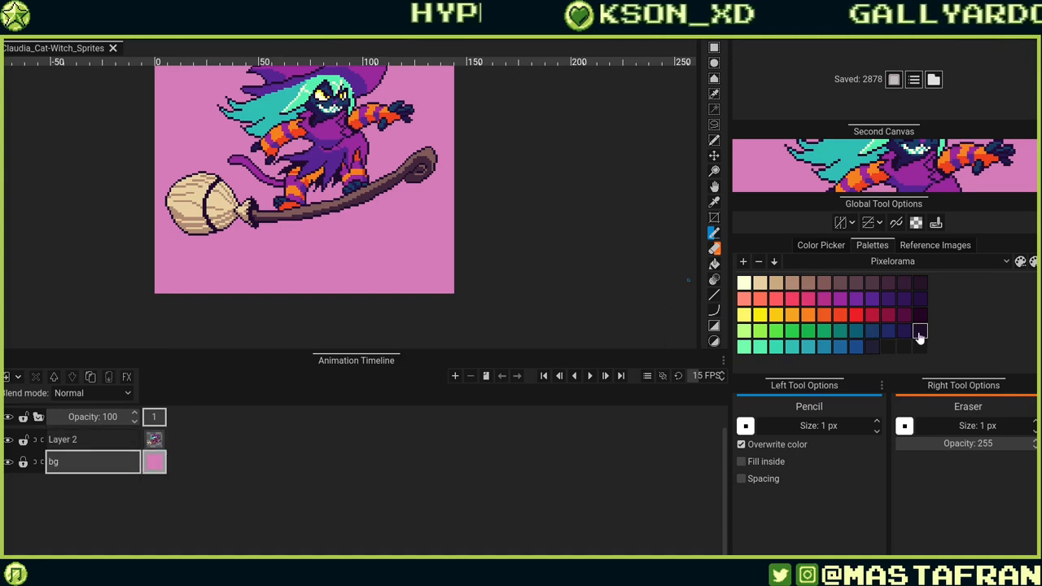
Bucket-fill the bg layer with a dark blue-purple palette colour.
{"action": "left_click", "coordinate": [376, 263]}
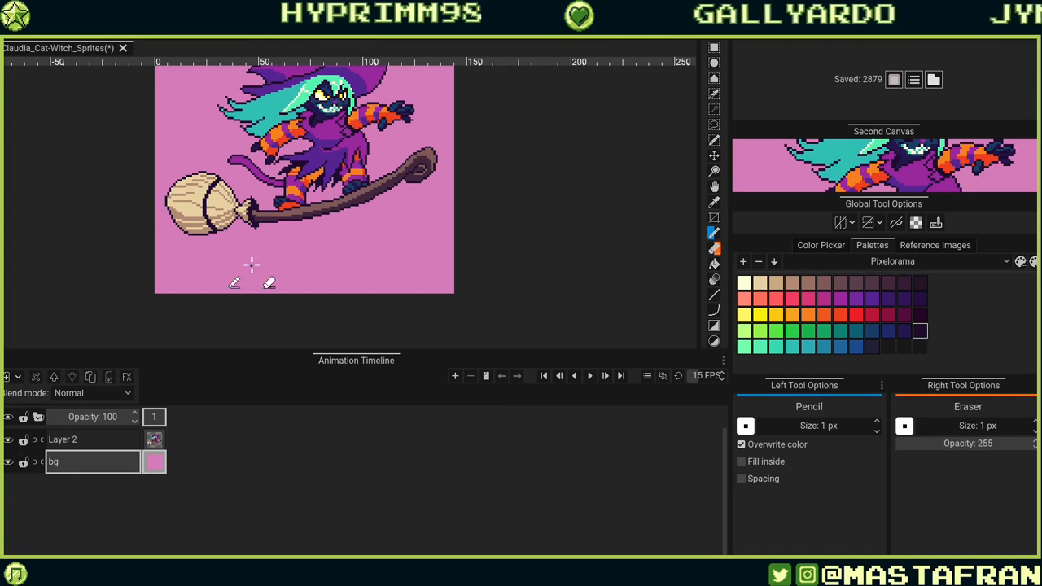
{"action": "key", "text": "g"}
{"action": "left_click", "coordinate": [278, 234]}
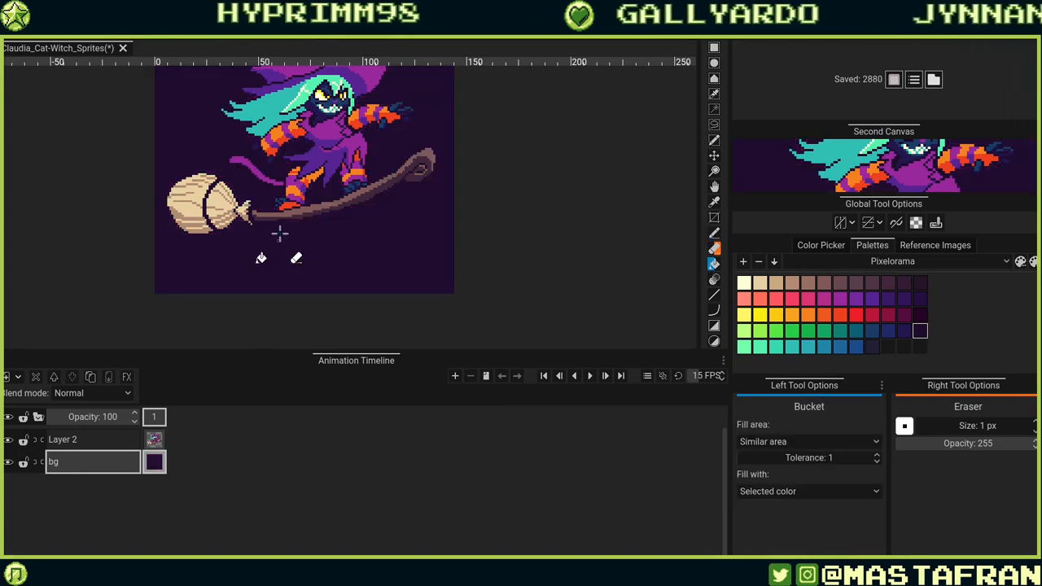
{"action": "scroll", "coordinate": [293, 252], "scroll_direction": "down", "scroll_amount": 4}
{"action": "scroll", "coordinate": [315, 281], "scroll_direction": "up", "scroll_amount": 5}
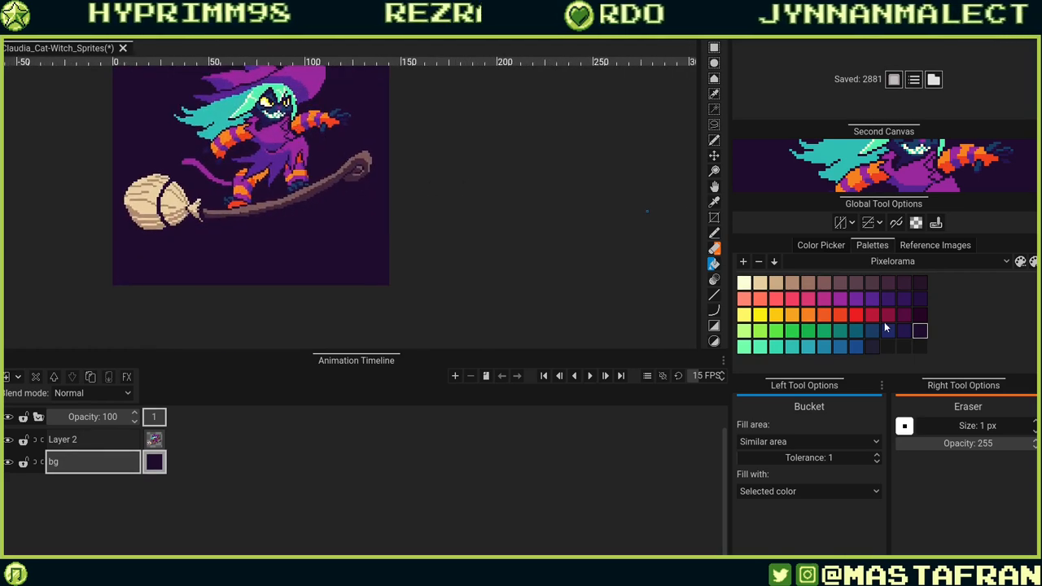
{"action": "left_click", "coordinate": [903, 330]}
{"action": "left_click", "coordinate": [326, 268]}
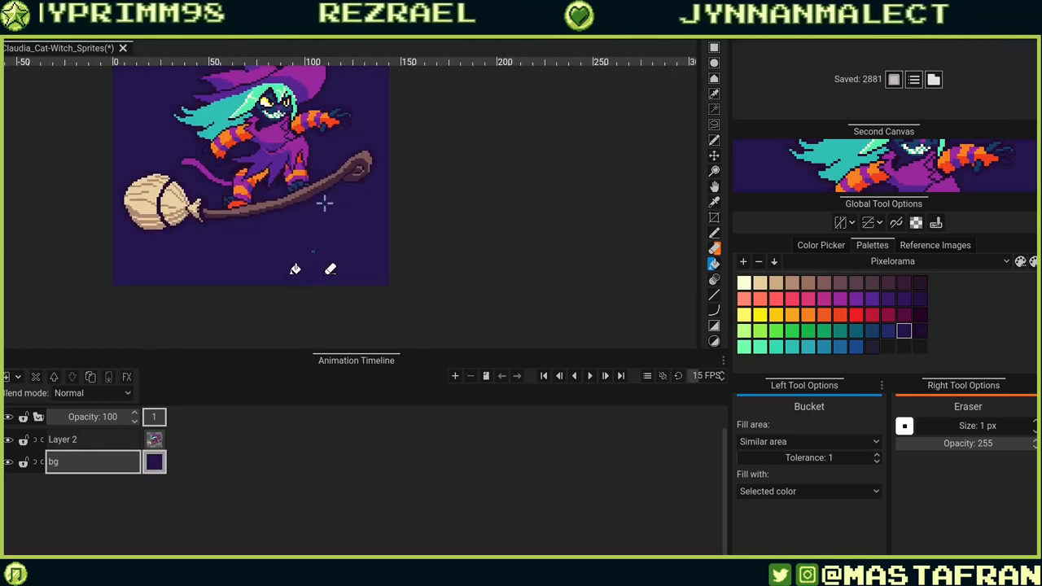
Select Layer 2 and switch back to the Pencil tool with the dark blue colour.
{"action": "scroll", "coordinate": [325, 212], "scroll_direction": "down", "scroll_amount": 3}
{"action": "scroll", "coordinate": [368, 229], "scroll_direction": "up", "scroll_amount": 5}
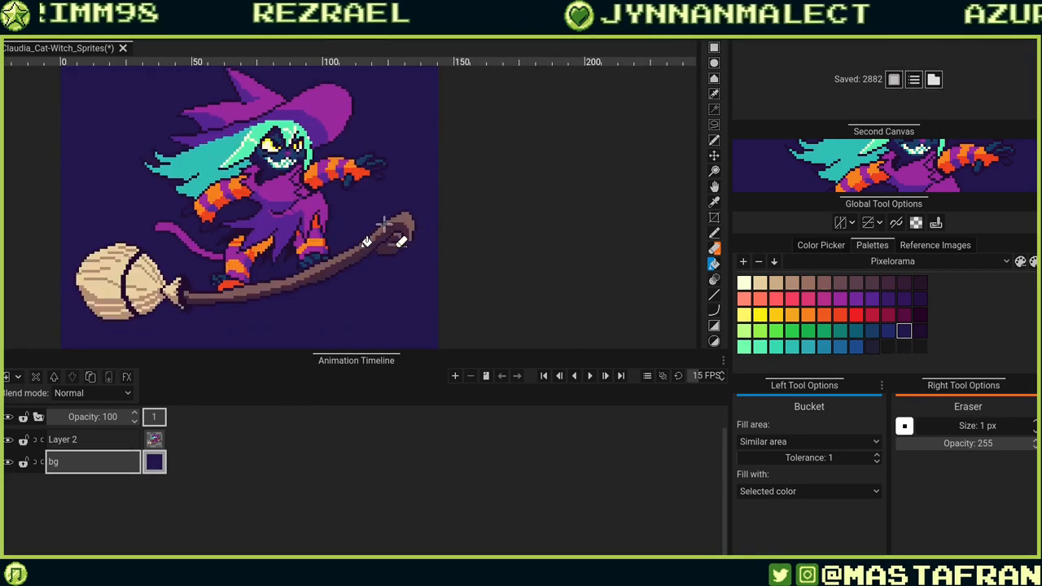
{"action": "left_click", "coordinate": [919, 298]}
{"action": "scroll", "coordinate": [431, 148], "scroll_direction": "down", "scroll_amount": 3}
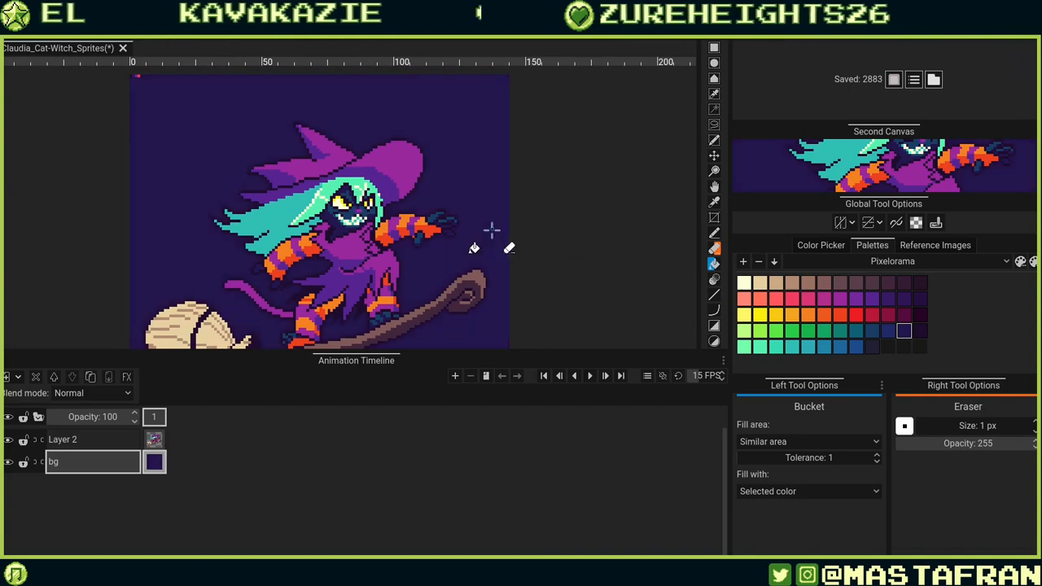
{"action": "scroll", "coordinate": [444, 229], "scroll_direction": "up", "scroll_amount": 4}
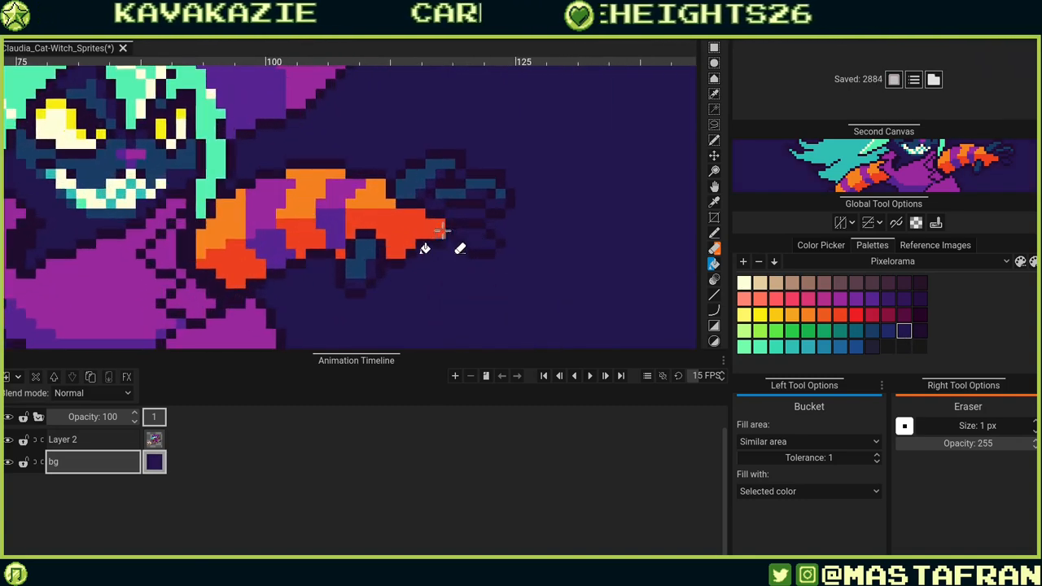
{"action": "left_click", "coordinate": [122, 440]}
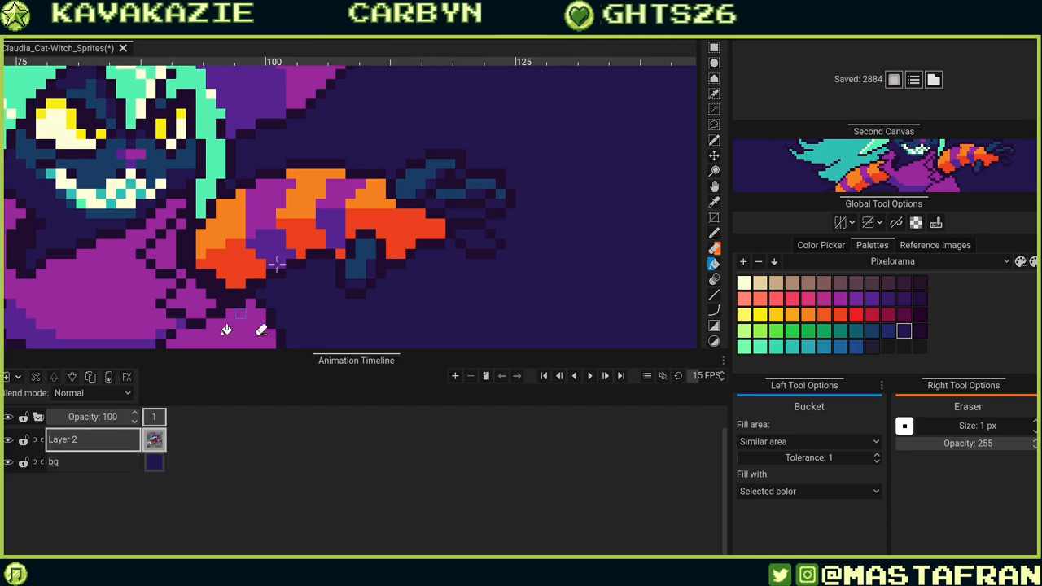
{"action": "key", "text": "e"}
{"action": "scroll", "coordinate": [42, 265], "scroll_direction": "down", "scroll_amount": 2}
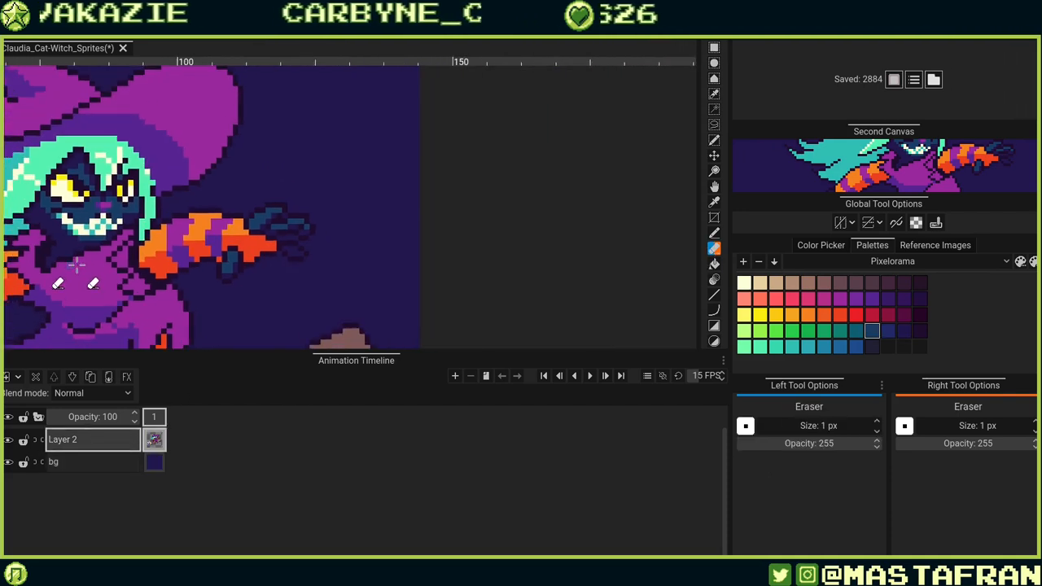
{"action": "key", "text": "p"}
Paint dark blue hand pixels just beyond the lower sleeve's orange cuff.
{"action": "mouse_move", "coordinate": [64, 266]}
{"action": "left_mouse_down"}
{"action": "mouse_move", "coordinate": [56, 275]}
{"action": "mouse_move", "coordinate": [314, 166]}
{"action": "mouse_move", "coordinate": [147, 231]}
{"action": "left_mouse_up"}
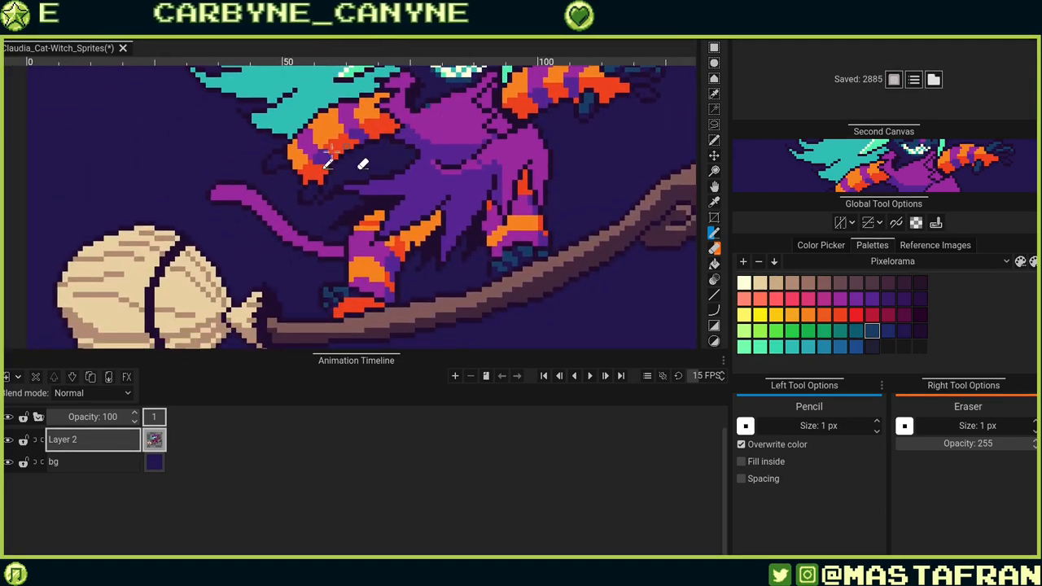
{"action": "mouse_move", "coordinate": [305, 167]}
{"action": "left_mouse_down"}
{"action": "mouse_move", "coordinate": [322, 179]}
{"action": "mouse_move", "coordinate": [382, 157]}
{"action": "left_mouse_up"}
{"action": "scroll", "coordinate": [344, 157], "scroll_direction": "up", "scroll_amount": 5}
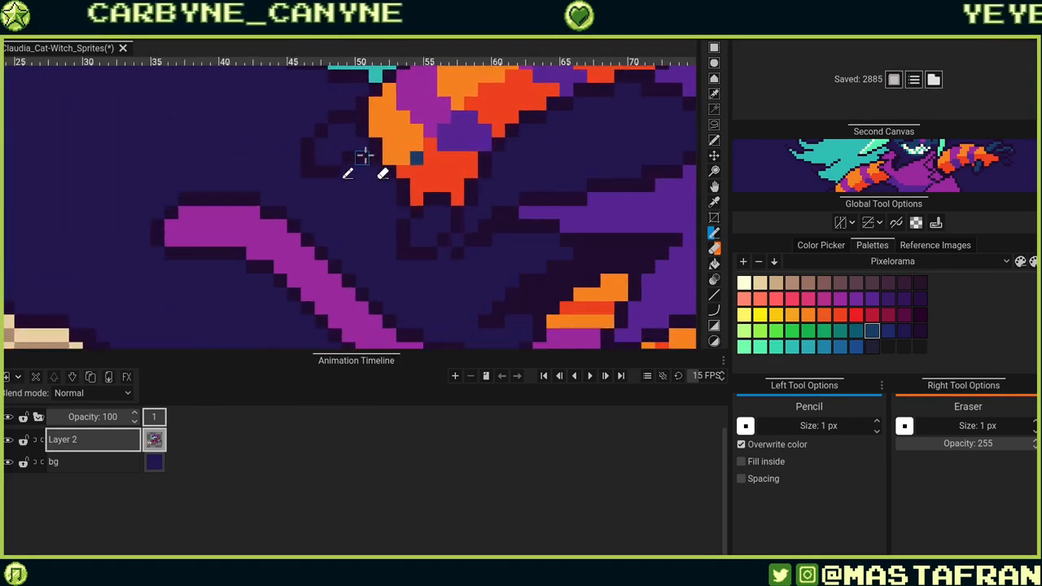
{"action": "left_click_drag", "start_coordinate": [307, 136], "coordinate": [338, 124]}
{"action": "left_click", "coordinate": [326, 138]}
{"action": "scroll", "coordinate": [425, 130], "scroll_direction": "down", "scroll_amount": 1}
{"action": "scroll", "coordinate": [464, 220], "scroll_direction": "up", "scroll_amount": 3}
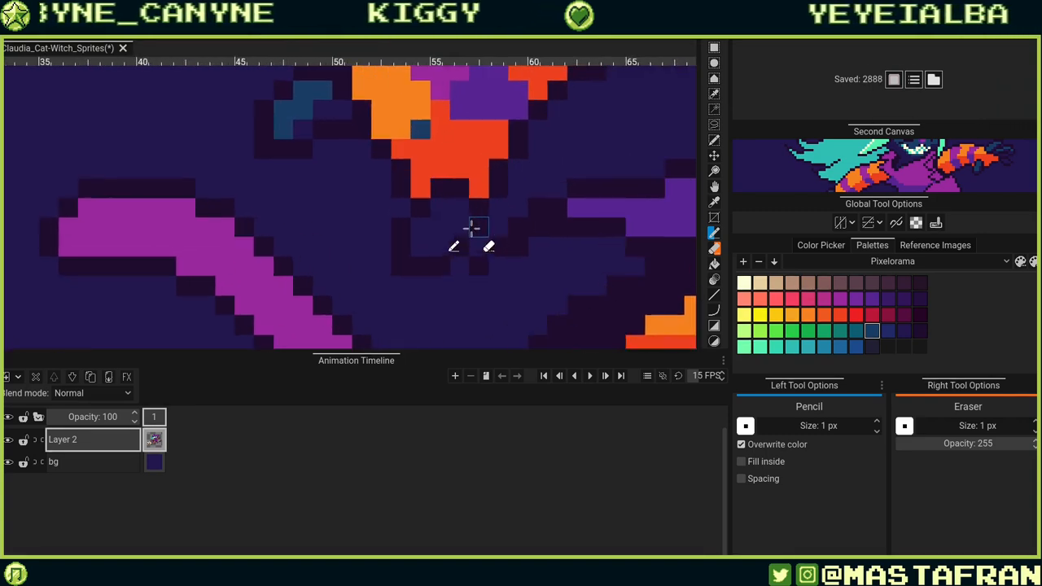
Paint and trim a dark blue column of hand pixels under the lower sleeve cuff.
{"action": "left_click", "coordinate": [431, 201]}
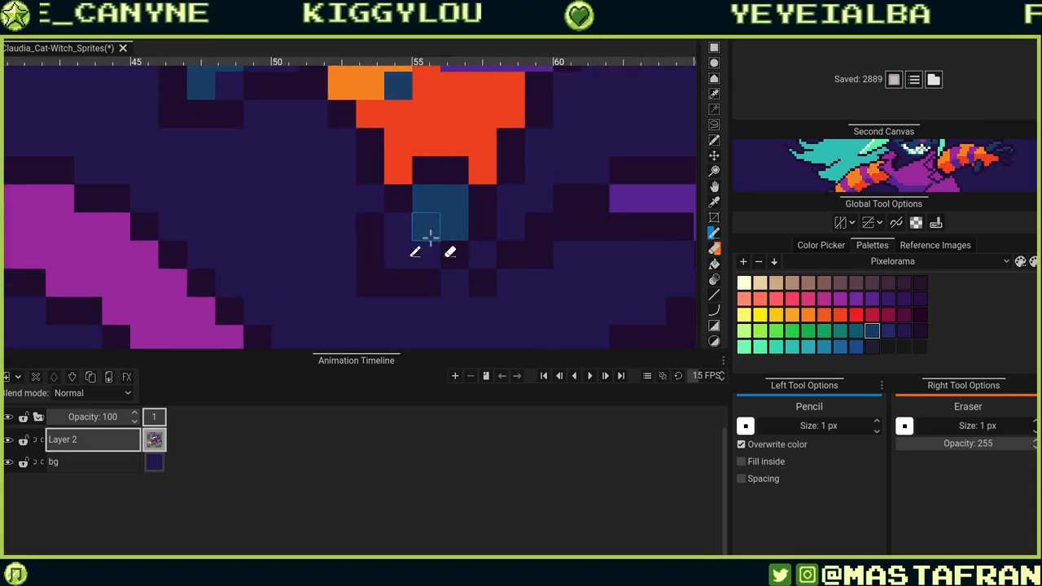
{"action": "right_click", "coordinate": [429, 231]}
{"action": "scroll", "coordinate": [485, 218], "scroll_direction": "down", "scroll_amount": 8}
{"action": "scroll", "coordinate": [485, 210], "scroll_direction": "up", "scroll_amount": 10}
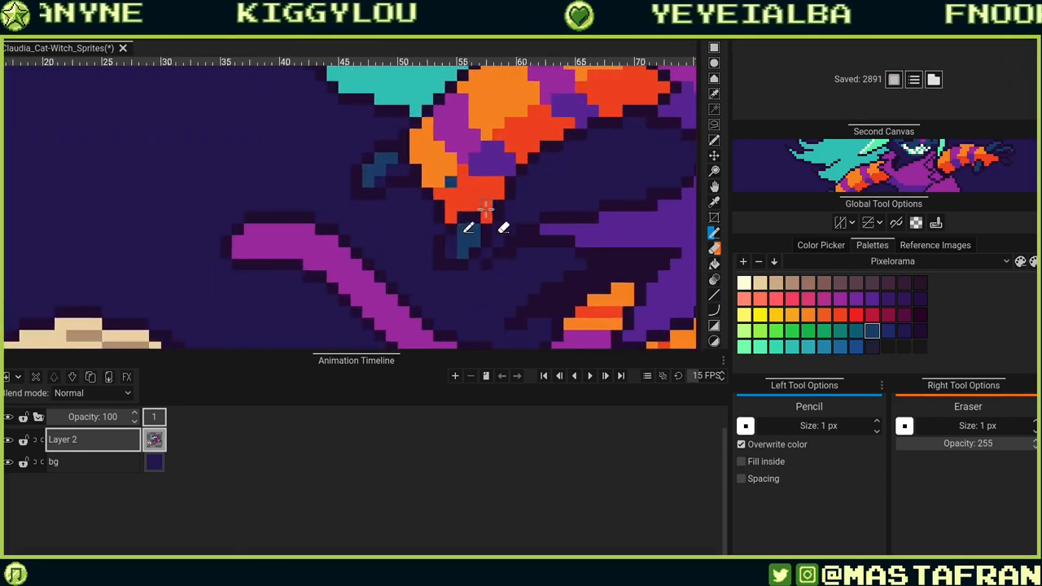
{"action": "left_click", "coordinate": [447, 264]}
{"action": "scroll", "coordinate": [463, 253], "scroll_direction": "down", "scroll_amount": 6}
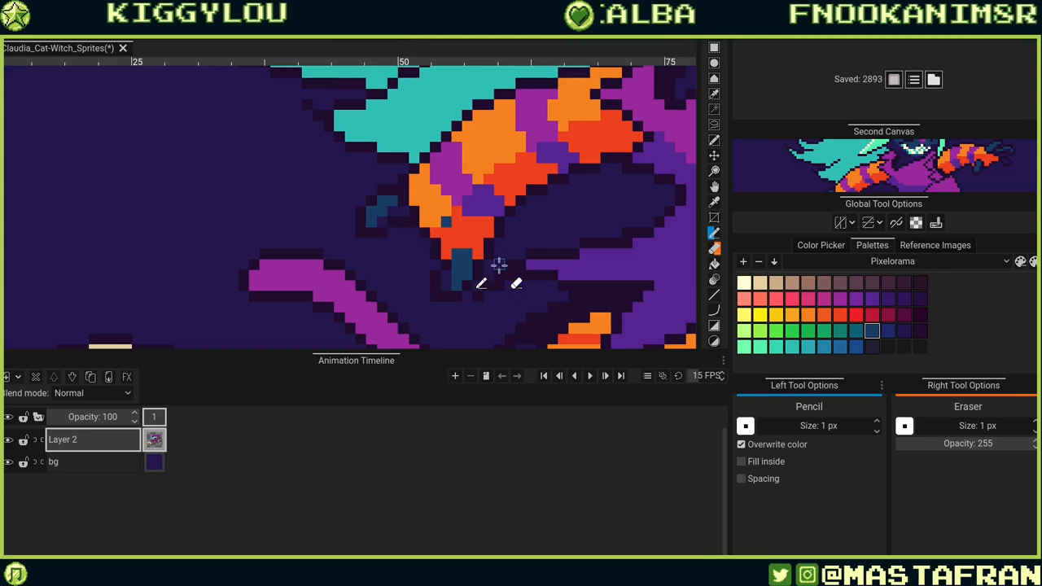
{"action": "scroll", "coordinate": [496, 268], "scroll_direction": "up", "scroll_amount": 5}
{"action": "scroll", "coordinate": [471, 247], "scroll_direction": "down", "scroll_amount": 5}
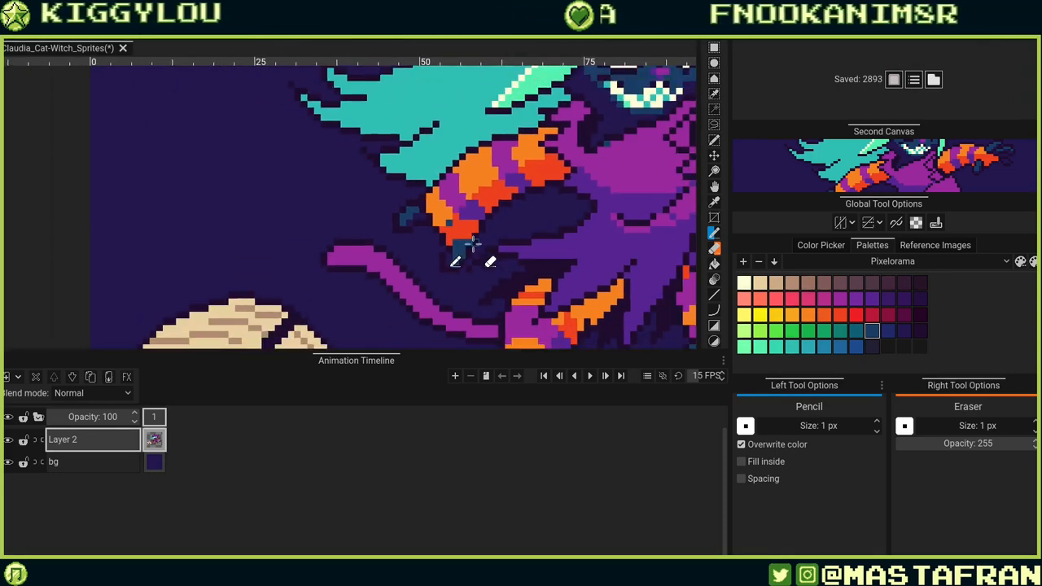
Add more dark blue pixels along the cuff's edge, undoing the last one.
{"action": "left_click", "coordinate": [466, 253]}
{"action": "scroll", "coordinate": [460, 259], "scroll_direction": "up", "scroll_amount": 5}
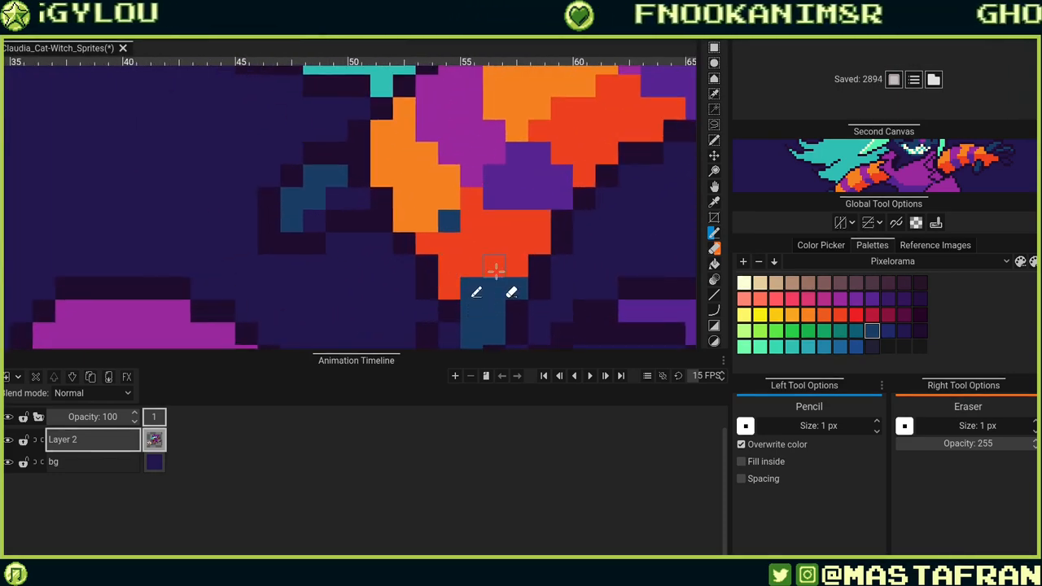
{"action": "left_click_drag", "start_coordinate": [490, 267], "coordinate": [509, 269]}
{"action": "scroll", "coordinate": [480, 248], "scroll_direction": "down", "scroll_amount": 2}
{"action": "left_click", "coordinate": [480, 248]}
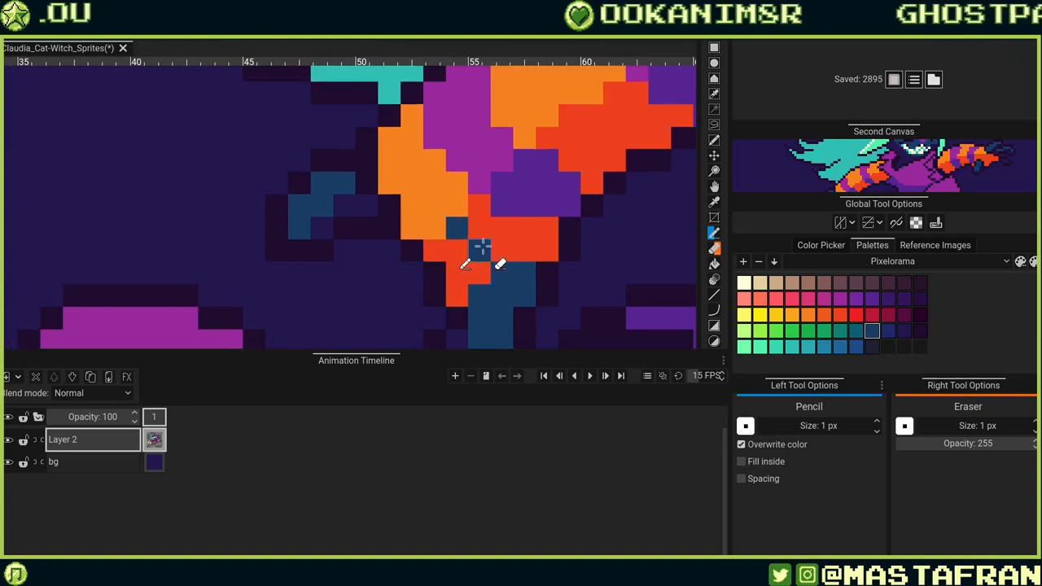
{"action": "scroll", "coordinate": [474, 240], "scroll_direction": "up", "scroll_amount": 2}
{"action": "key", "text": "ctrl+z"}
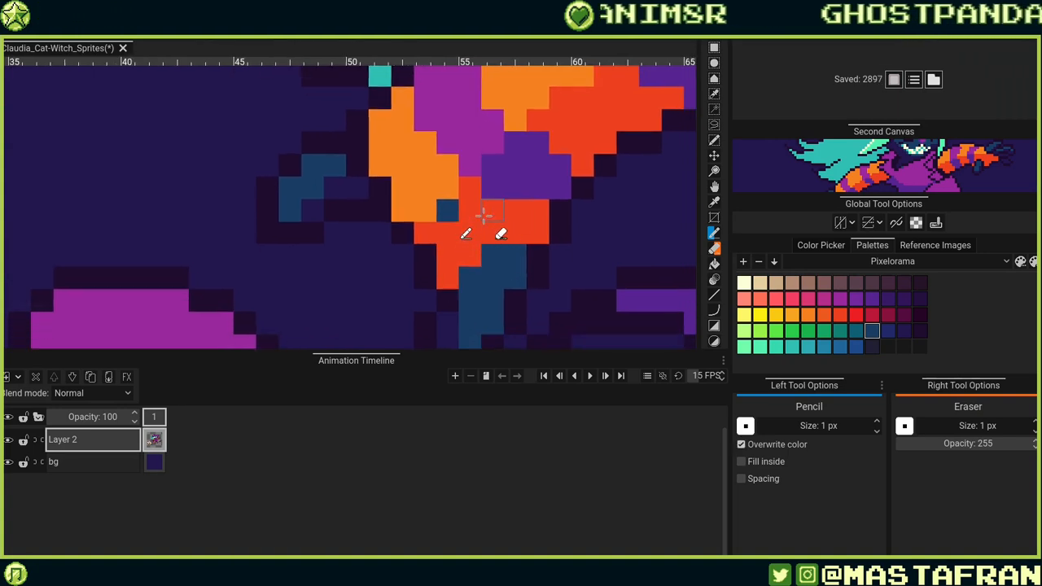
Paint a dark blue pixel where the raised hand meets its orange sleeve cuff.
{"action": "scroll", "coordinate": [484, 216], "scroll_direction": "down", "scroll_amount": 3}
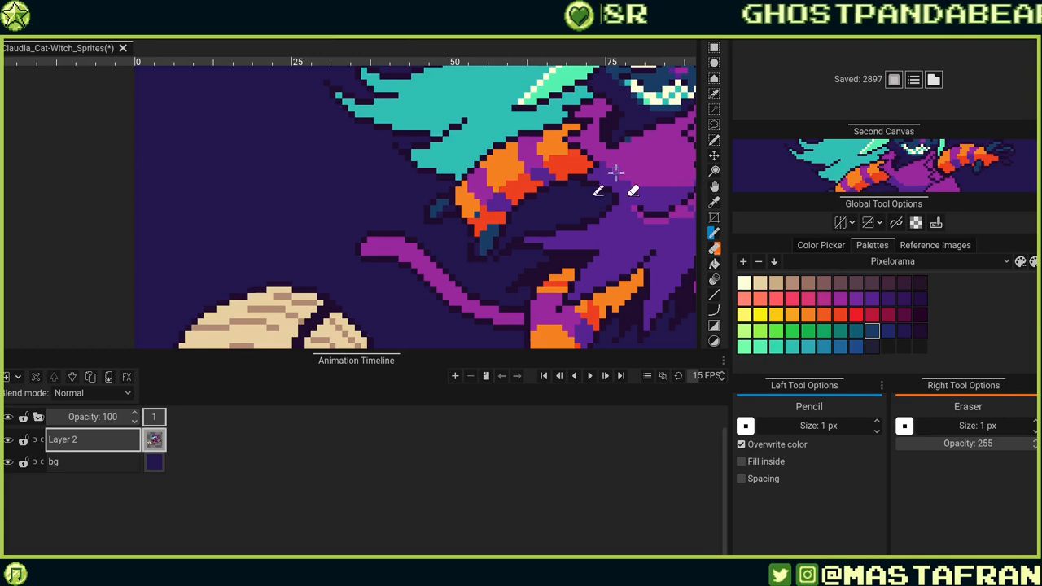
{"action": "scroll", "coordinate": [625, 173], "scroll_direction": "down", "scroll_amount": 3}
{"action": "scroll", "coordinate": [382, 187], "scroll_direction": "up", "scroll_amount": 1}
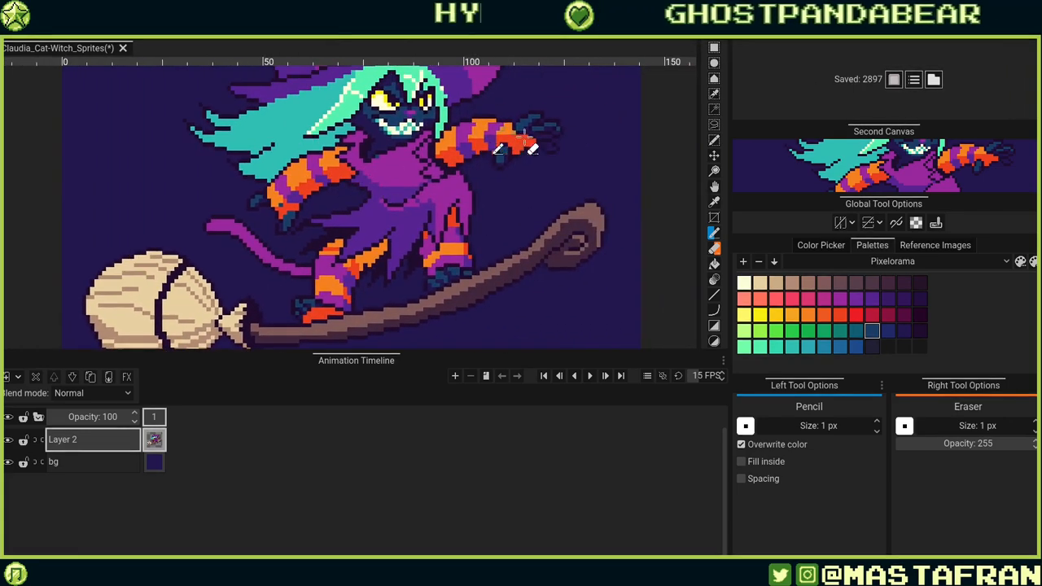
{"action": "scroll", "coordinate": [523, 138], "scroll_direction": "up", "scroll_amount": 3}
{"action": "scroll", "coordinate": [505, 142], "scroll_direction": "up", "scroll_amount": 2}
{"action": "left_click", "coordinate": [473, 180]}
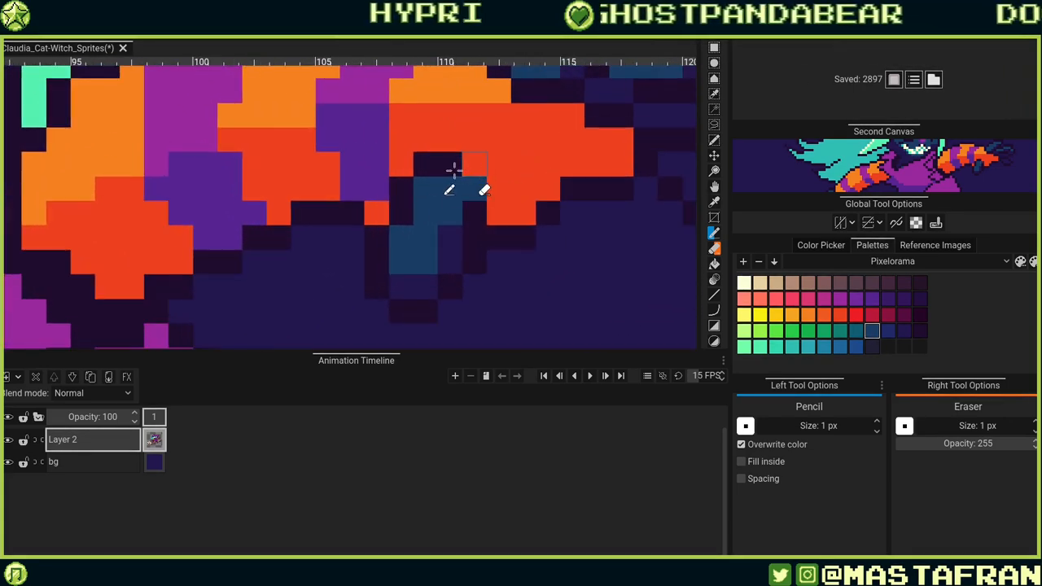
Paint dark blue pixels to fill out the raised hand around its orange sleeve cuff.
{"action": "left_click_drag", "start_coordinate": [453, 168], "coordinate": [434, 173]}
{"action": "left_click", "coordinate": [407, 187]}
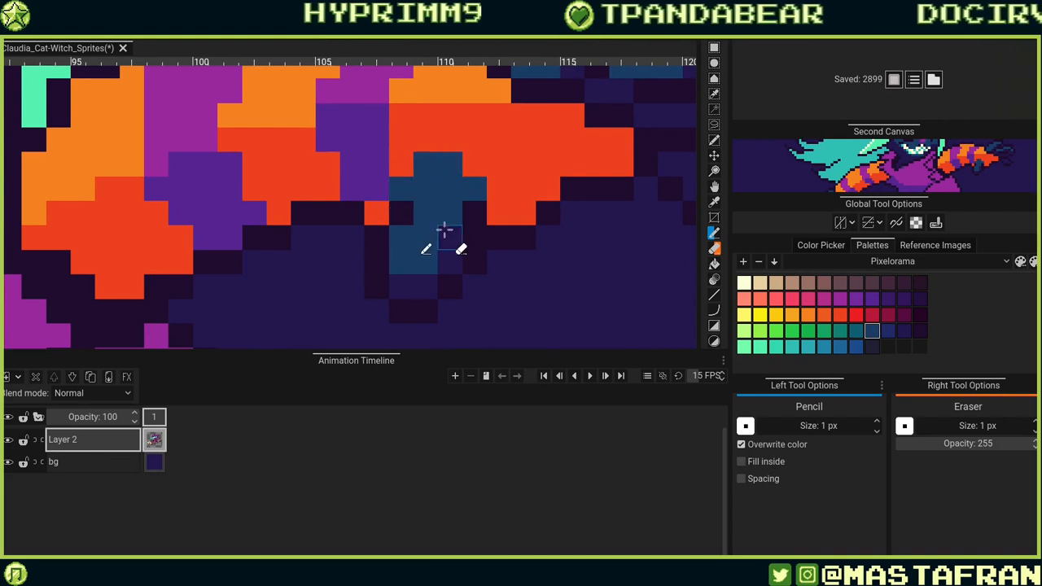
{"action": "scroll", "coordinate": [443, 228], "scroll_direction": "down", "scroll_amount": 3}
{"action": "scroll", "coordinate": [559, 142], "scroll_direction": "up", "scroll_amount": 3}
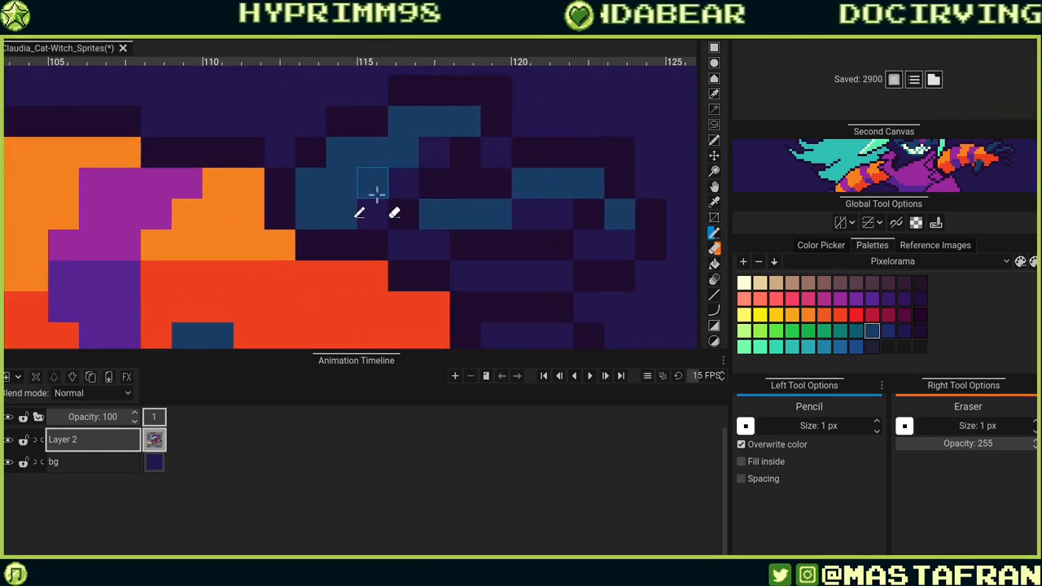
{"action": "mouse_move", "coordinate": [287, 199]}
{"action": "left_mouse_down"}
{"action": "mouse_move", "coordinate": [296, 229]}
{"action": "mouse_move", "coordinate": [333, 235]}
{"action": "left_mouse_up"}
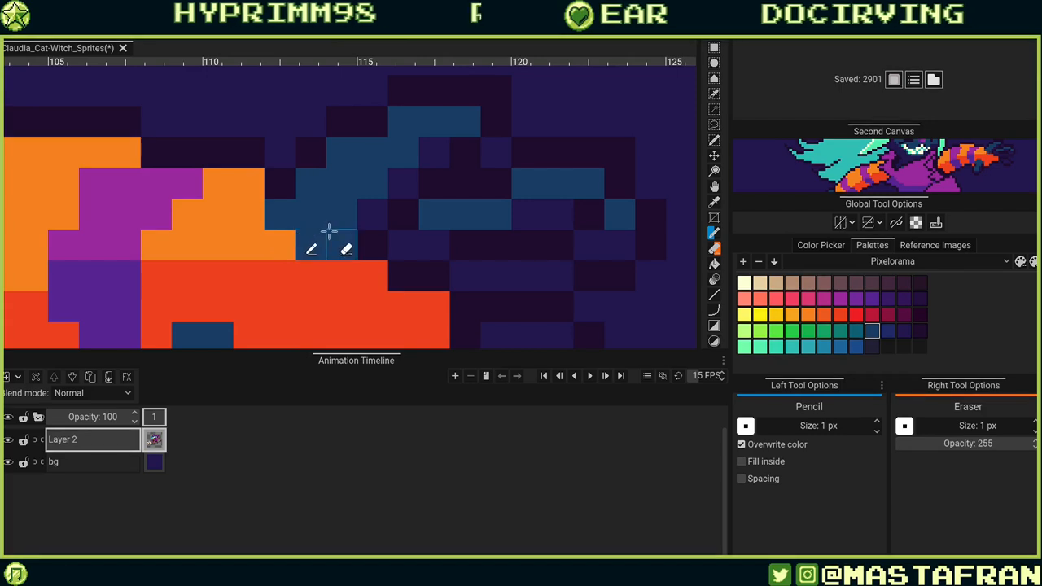
Zoom and pan around the sprite to inspect the hands, legs and the overall figure.
{"action": "scroll", "coordinate": [418, 236], "scroll_direction": "down", "scroll_amount": 4}
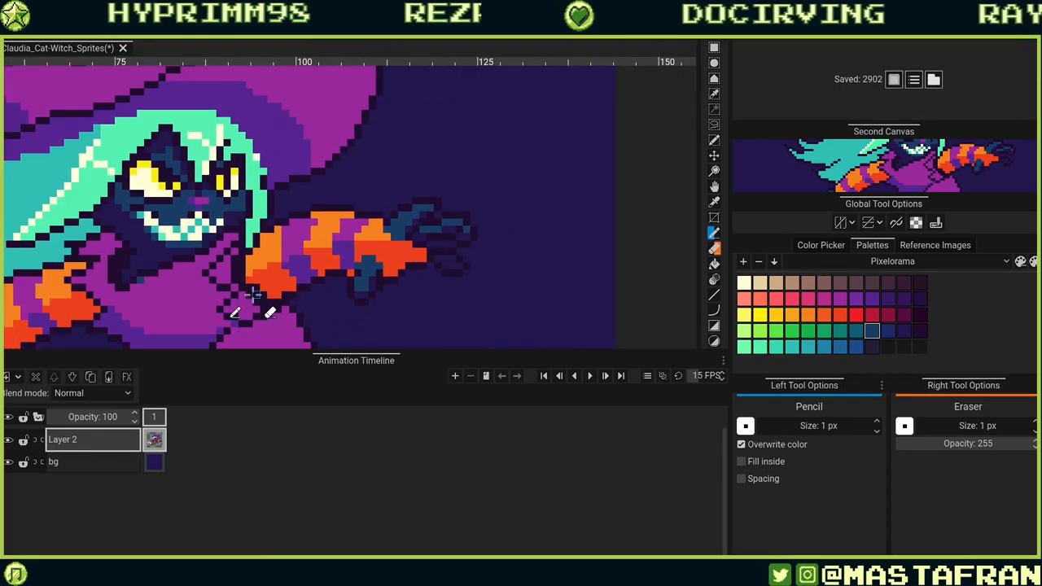
{"action": "scroll", "coordinate": [257, 260], "scroll_direction": "up", "scroll_amount": 1}
{"action": "scroll", "coordinate": [257, 261], "scroll_direction": "down", "scroll_amount": 2}
{"action": "scroll", "coordinate": [157, 149], "scroll_direction": "up", "scroll_amount": 1}
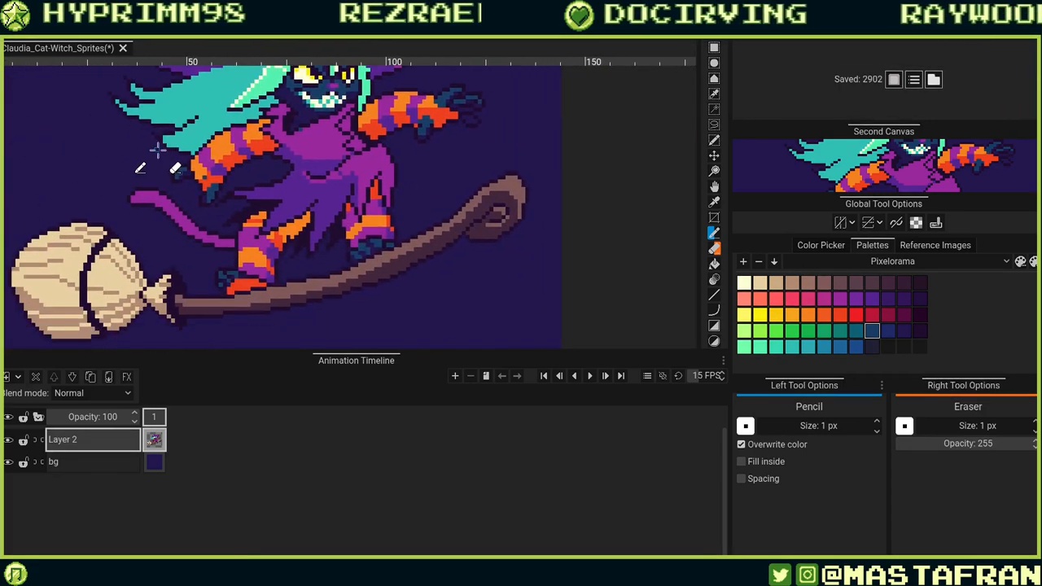
{"action": "scroll", "coordinate": [158, 149], "scroll_direction": "down", "scroll_amount": 1}
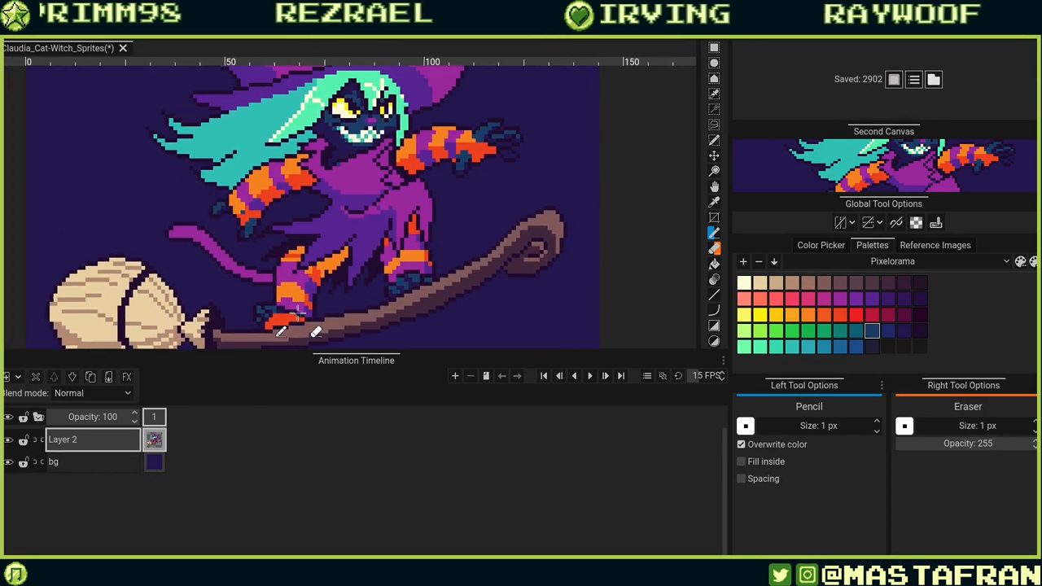
{"action": "scroll", "coordinate": [297, 311], "scroll_direction": "up", "scroll_amount": 3}
{"action": "scroll", "coordinate": [380, 179], "scroll_direction": "down", "scroll_amount": 2}
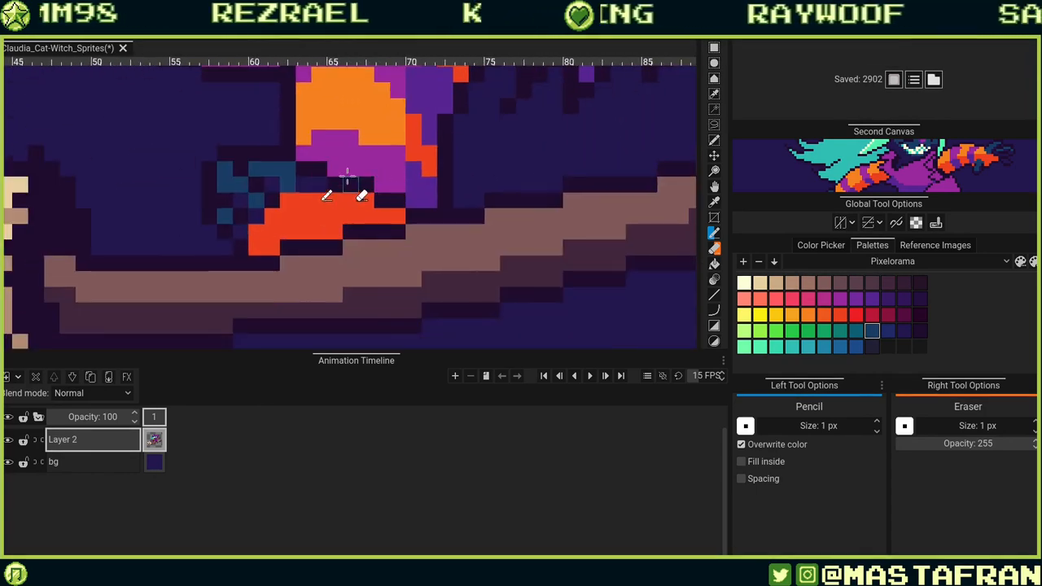
{"action": "scroll", "coordinate": [346, 175], "scroll_direction": "down", "scroll_amount": 1}
{"action": "left_click_drag", "start_coordinate": [387, 122], "coordinate": [365, 264]}
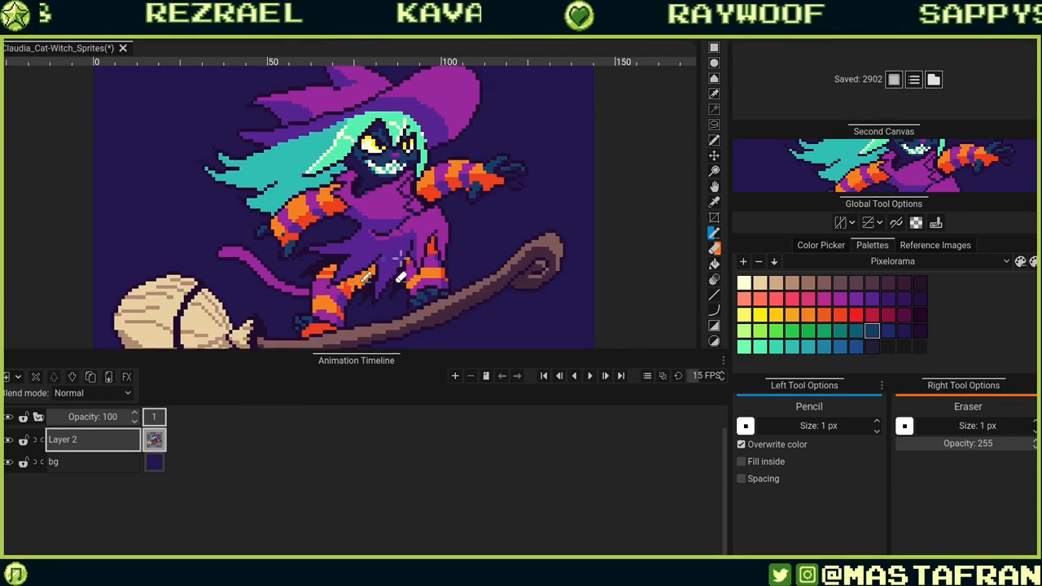
{"action": "scroll", "coordinate": [400, 259], "scroll_direction": "up", "scroll_amount": 2}
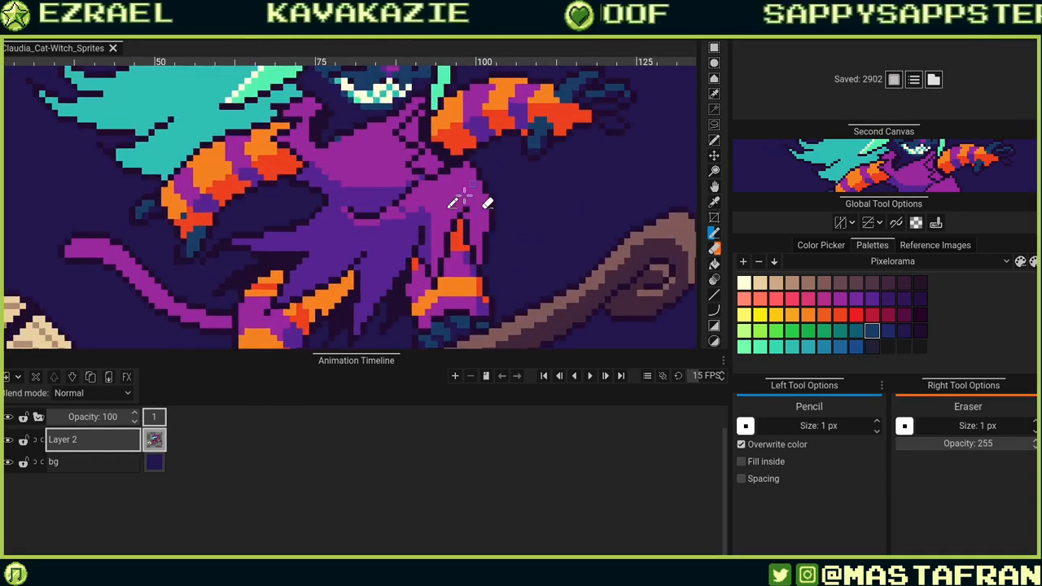
{"action": "scroll", "coordinate": [465, 195], "scroll_direction": "down", "scroll_amount": 3}
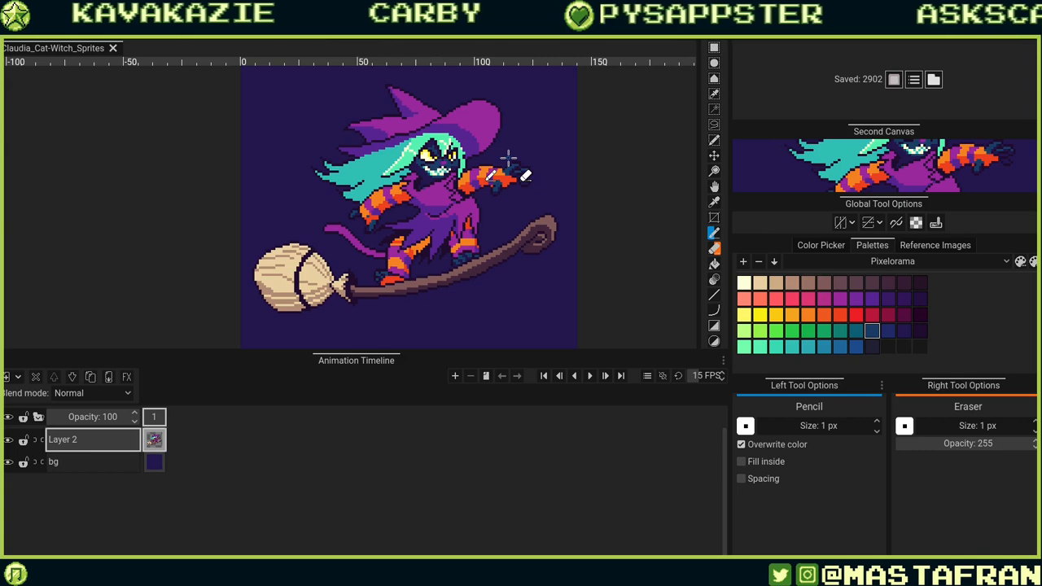
{"action": "scroll", "coordinate": [511, 154], "scroll_direction": "down", "scroll_amount": 1}
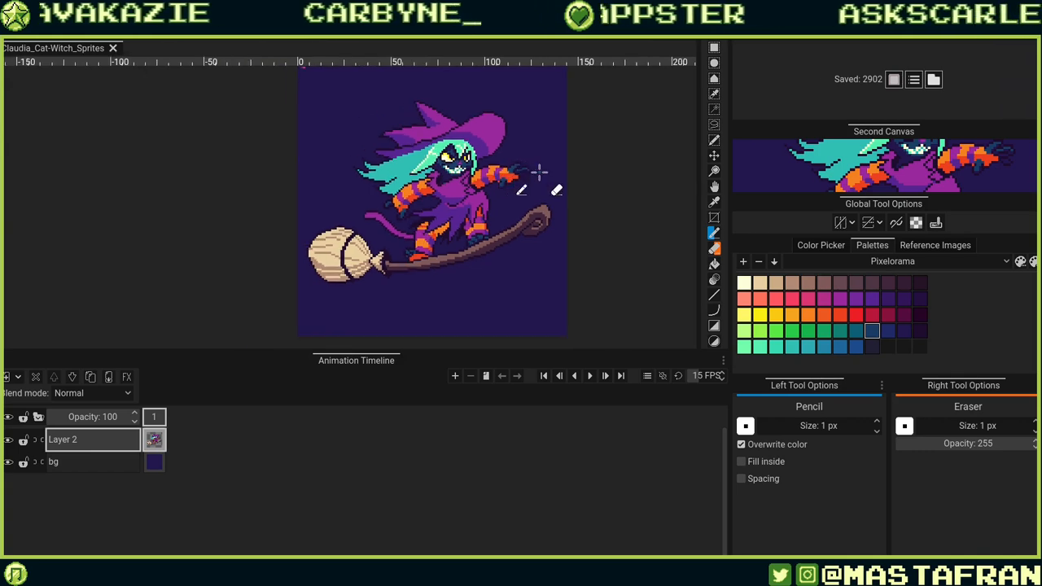
{"action": "left_click_drag", "start_coordinate": [539, 170], "coordinate": [484, 204]}
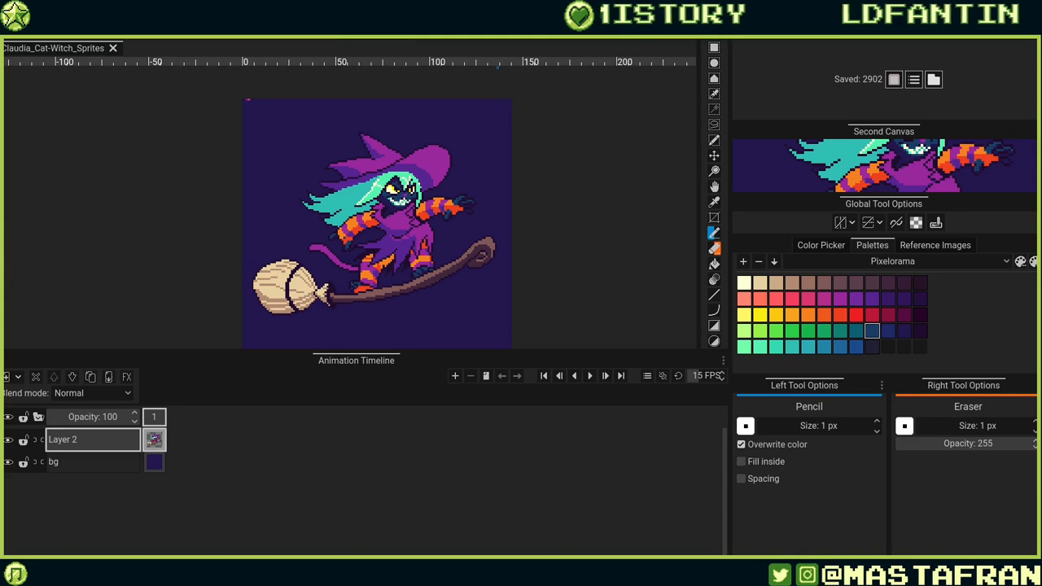
Enable Moveable Panels and Zen Mode so only the canvas is shown.
{"action": "left_click", "coordinate": [177, 31]}
{"action": "left_click", "coordinate": [190, 73]}
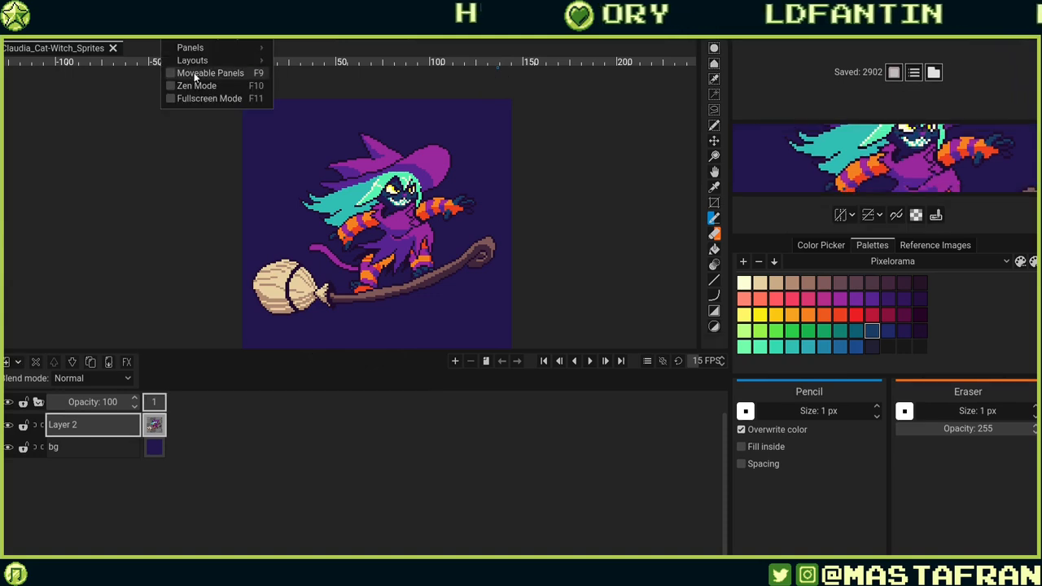
{"action": "left_click", "coordinate": [196, 74]}
{"action": "left_click", "coordinate": [194, 85]}
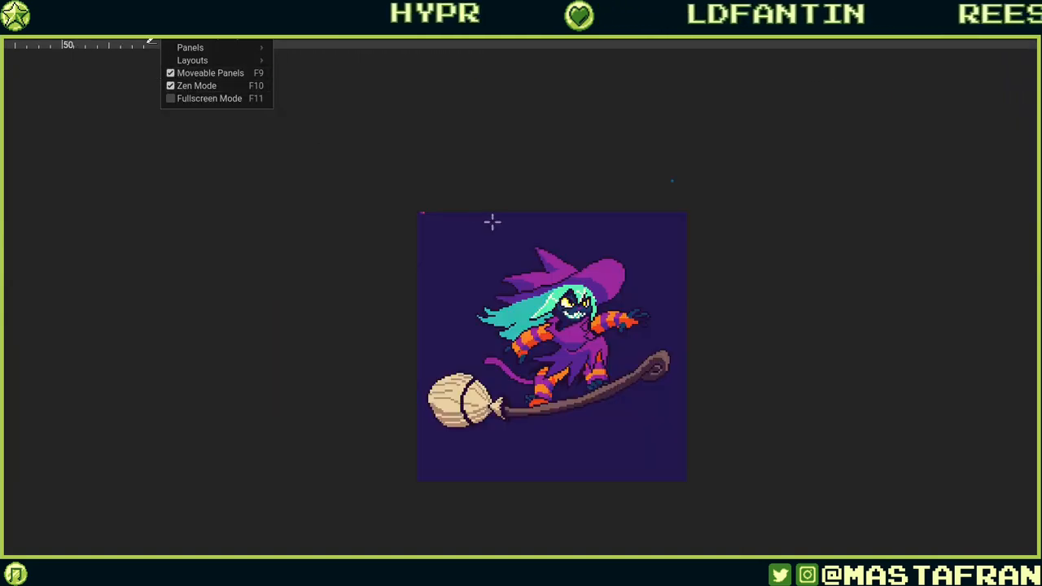
{"action": "left_click", "coordinate": [755, 285]}
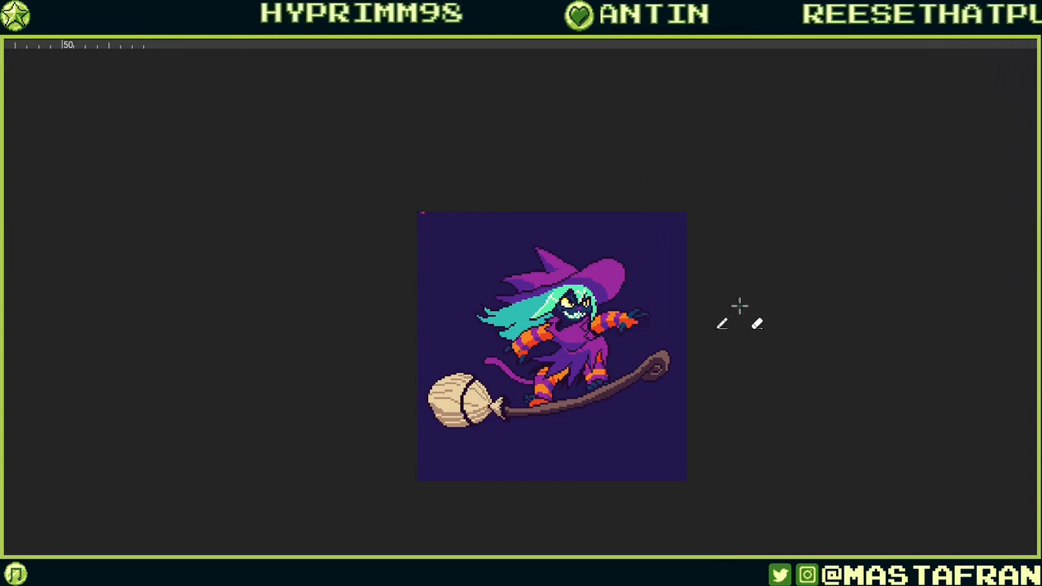
Zoom in and centre the finished sprite to review it.
{"action": "scroll", "coordinate": [740, 304], "scroll_direction": "up", "scroll_amount": 3}
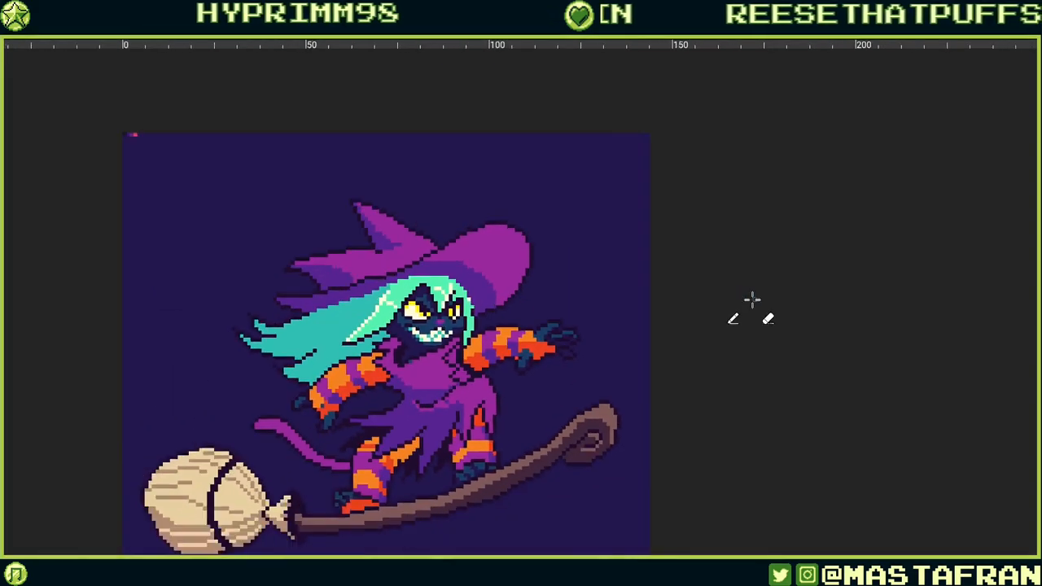
{"action": "scroll", "coordinate": [752, 300], "scroll_direction": "down", "scroll_amount": 1}
{"action": "left_click_drag", "start_coordinate": [757, 289], "coordinate": [819, 210]}
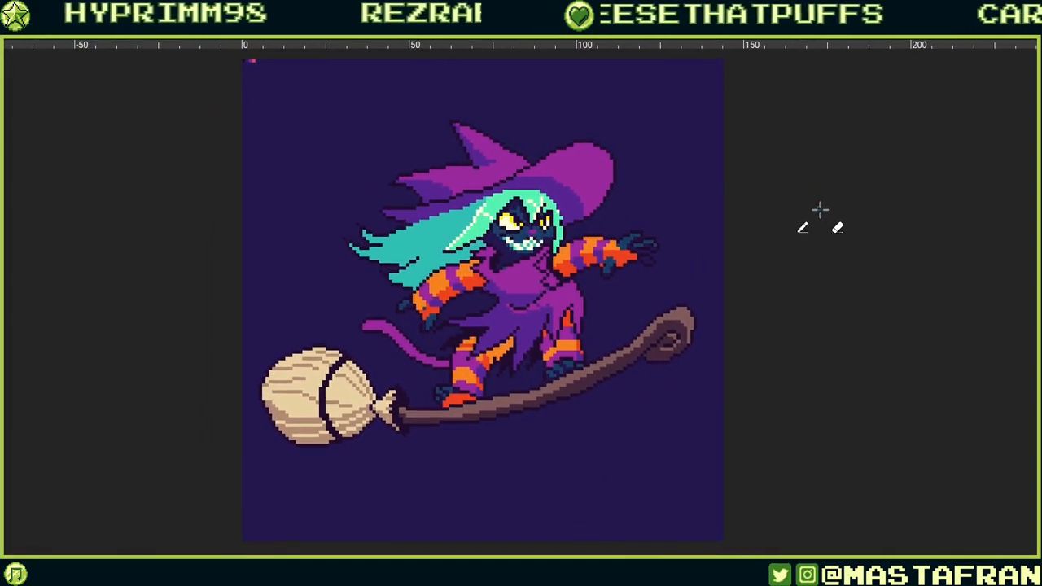